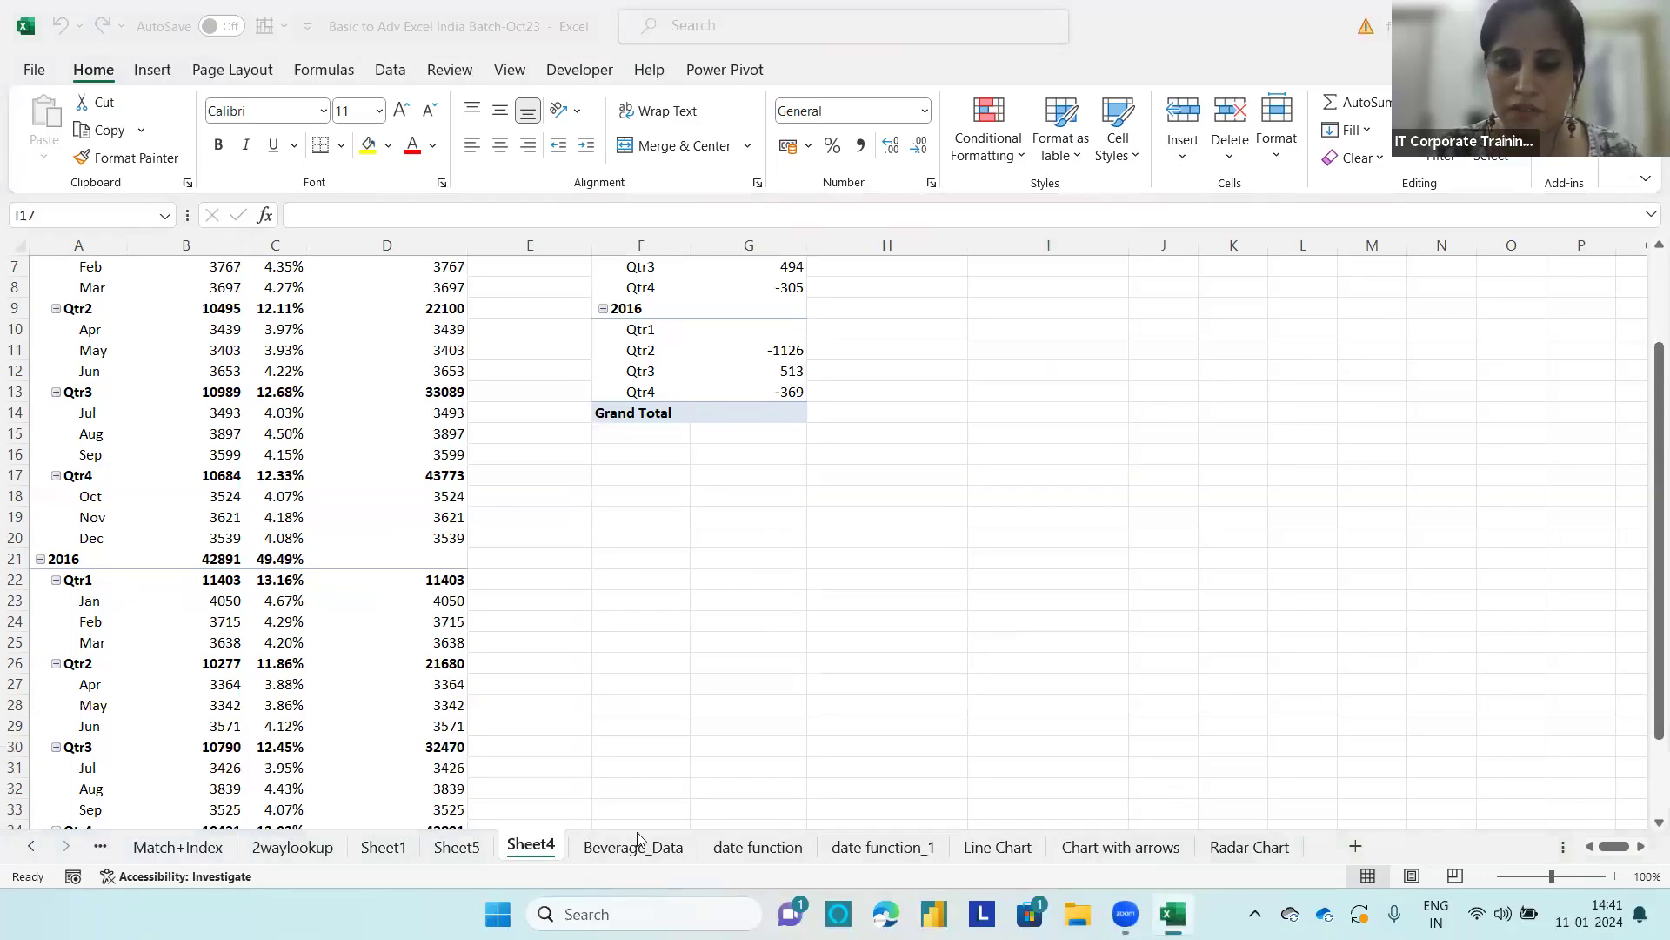
# Step: Open the Beverage_Data sheet and delete the Column1 date column, column G, from the table
pyautogui.click(627, 860)
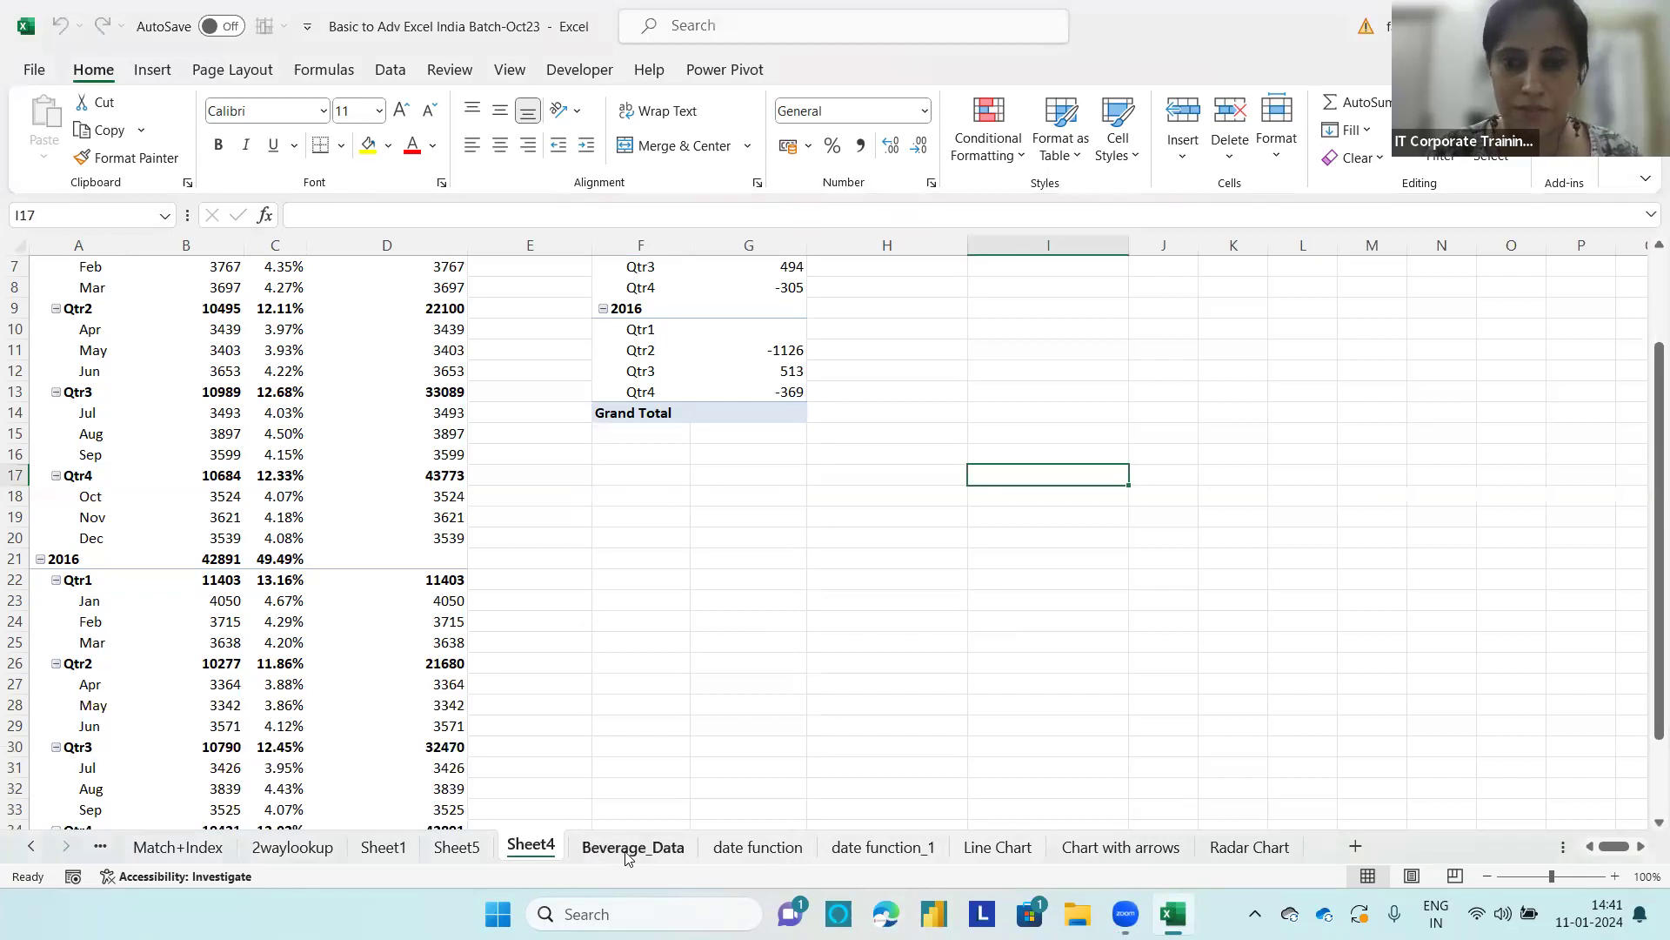
pyautogui.click(626, 860)
pyautogui.click(923, 524)
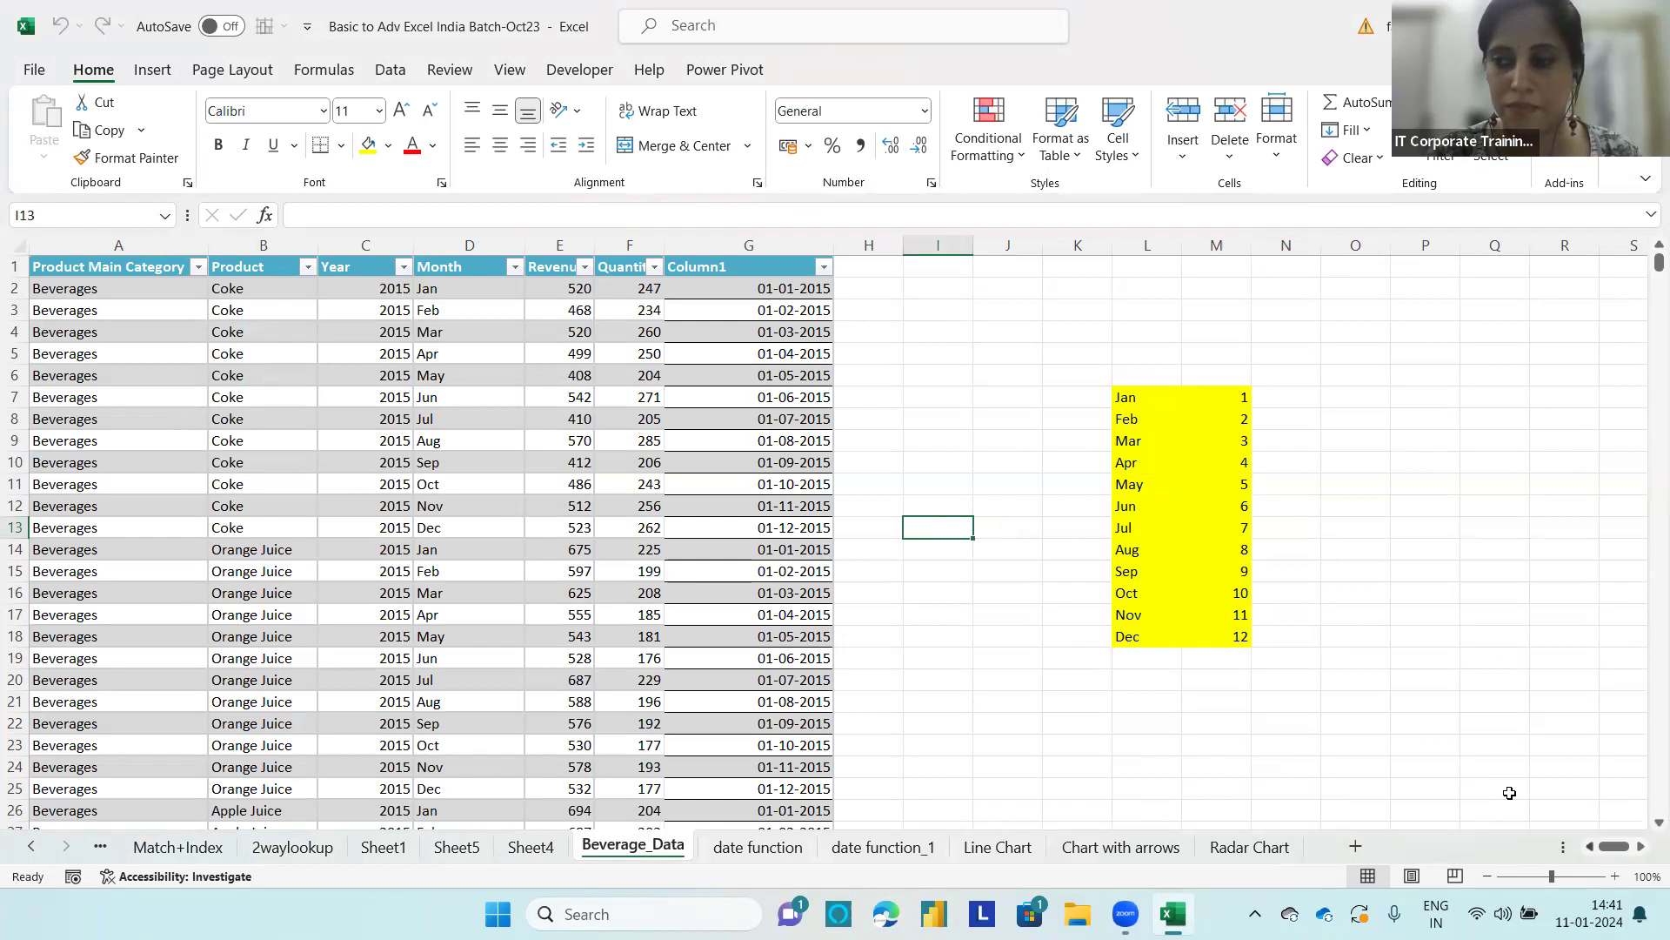
pyautogui.click(750, 246)
pyautogui.rightClick(752, 247)
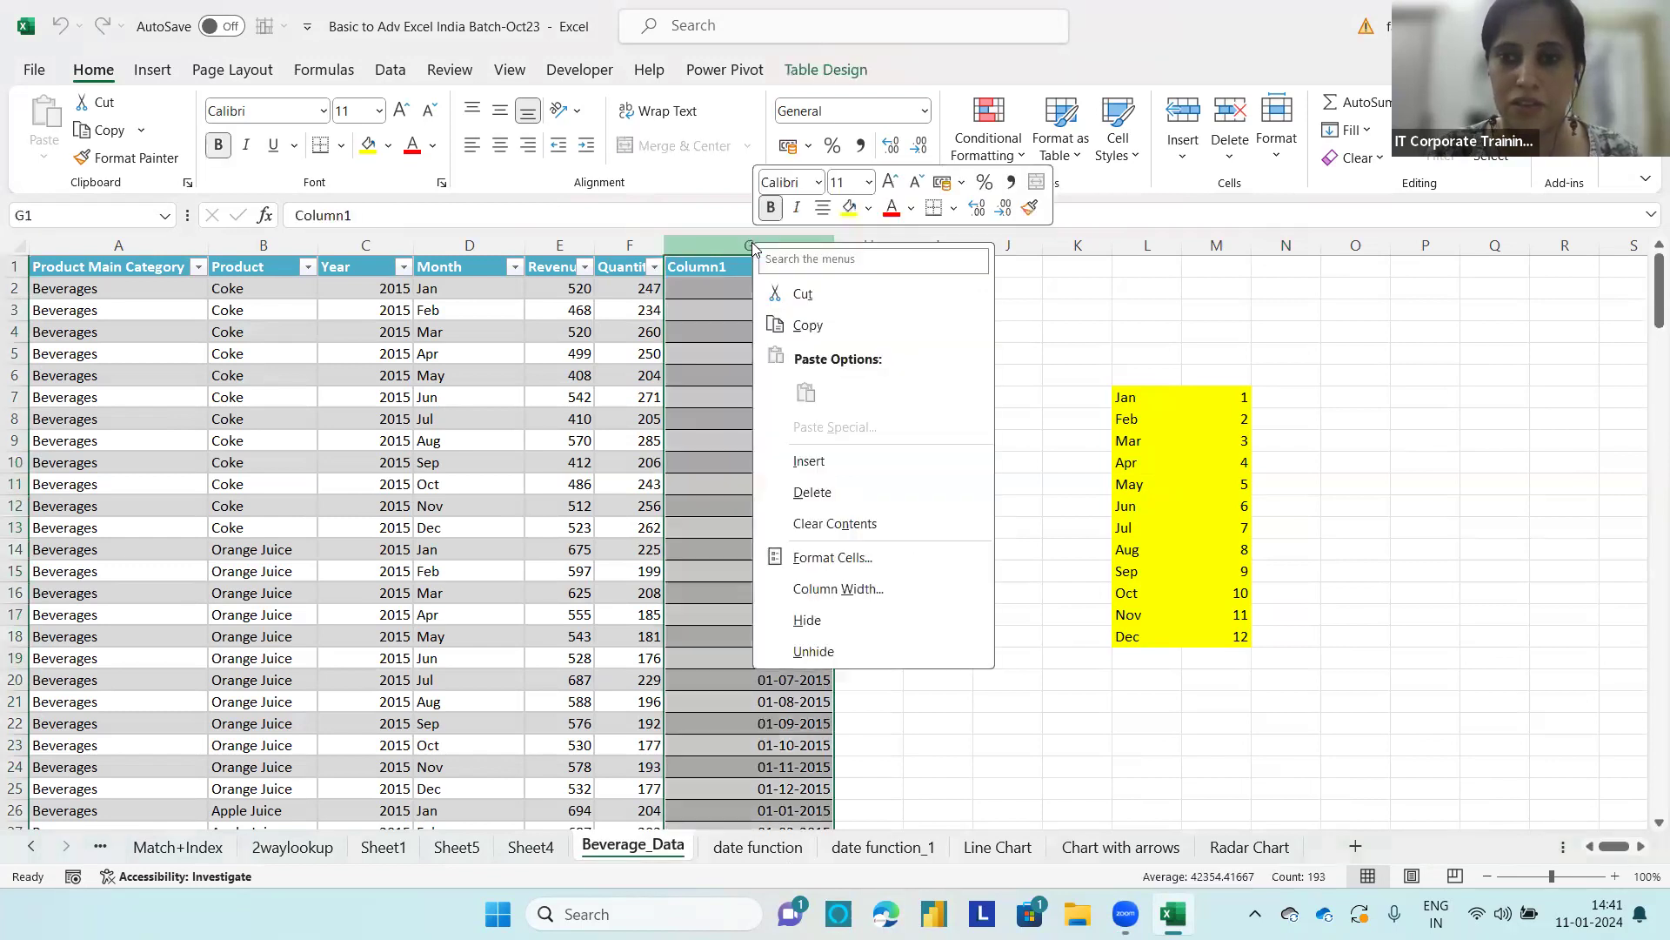
pyautogui.click(874, 491)
# Step: Clear all contents and formatting from J6:M20, the range around the yellow month-number list
pyautogui.moveTo(884, 375); pyautogui.dragTo(1146, 684)
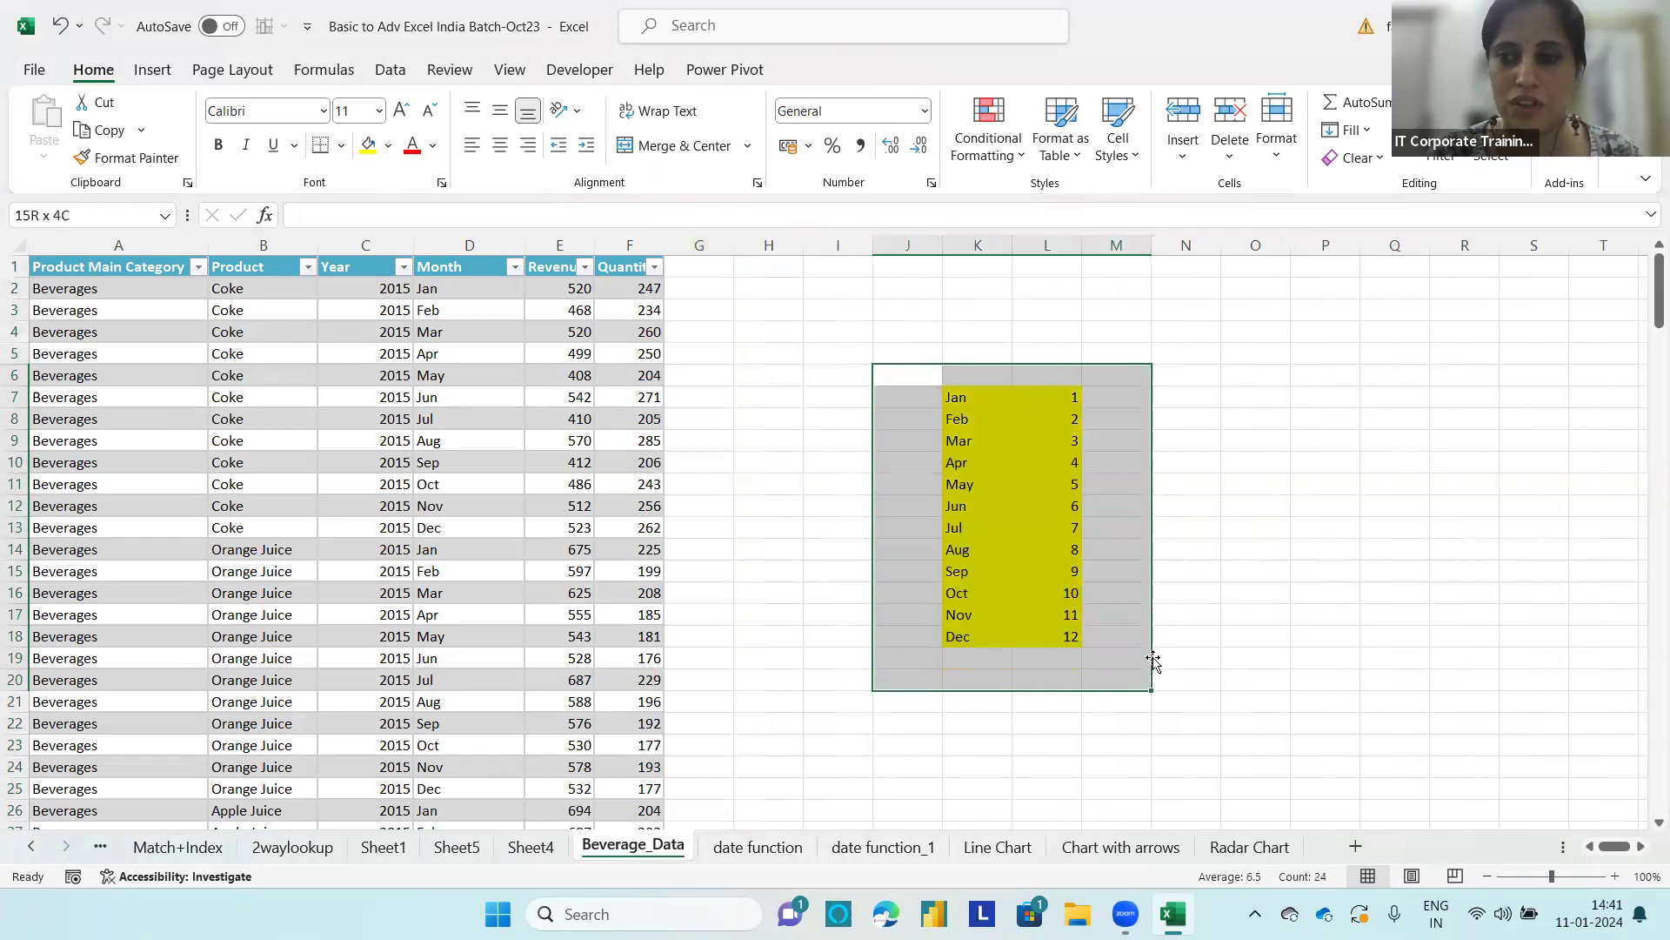
pyautogui.click(1354, 165)
pyautogui.click(1377, 192)
pyautogui.click(1311, 414)
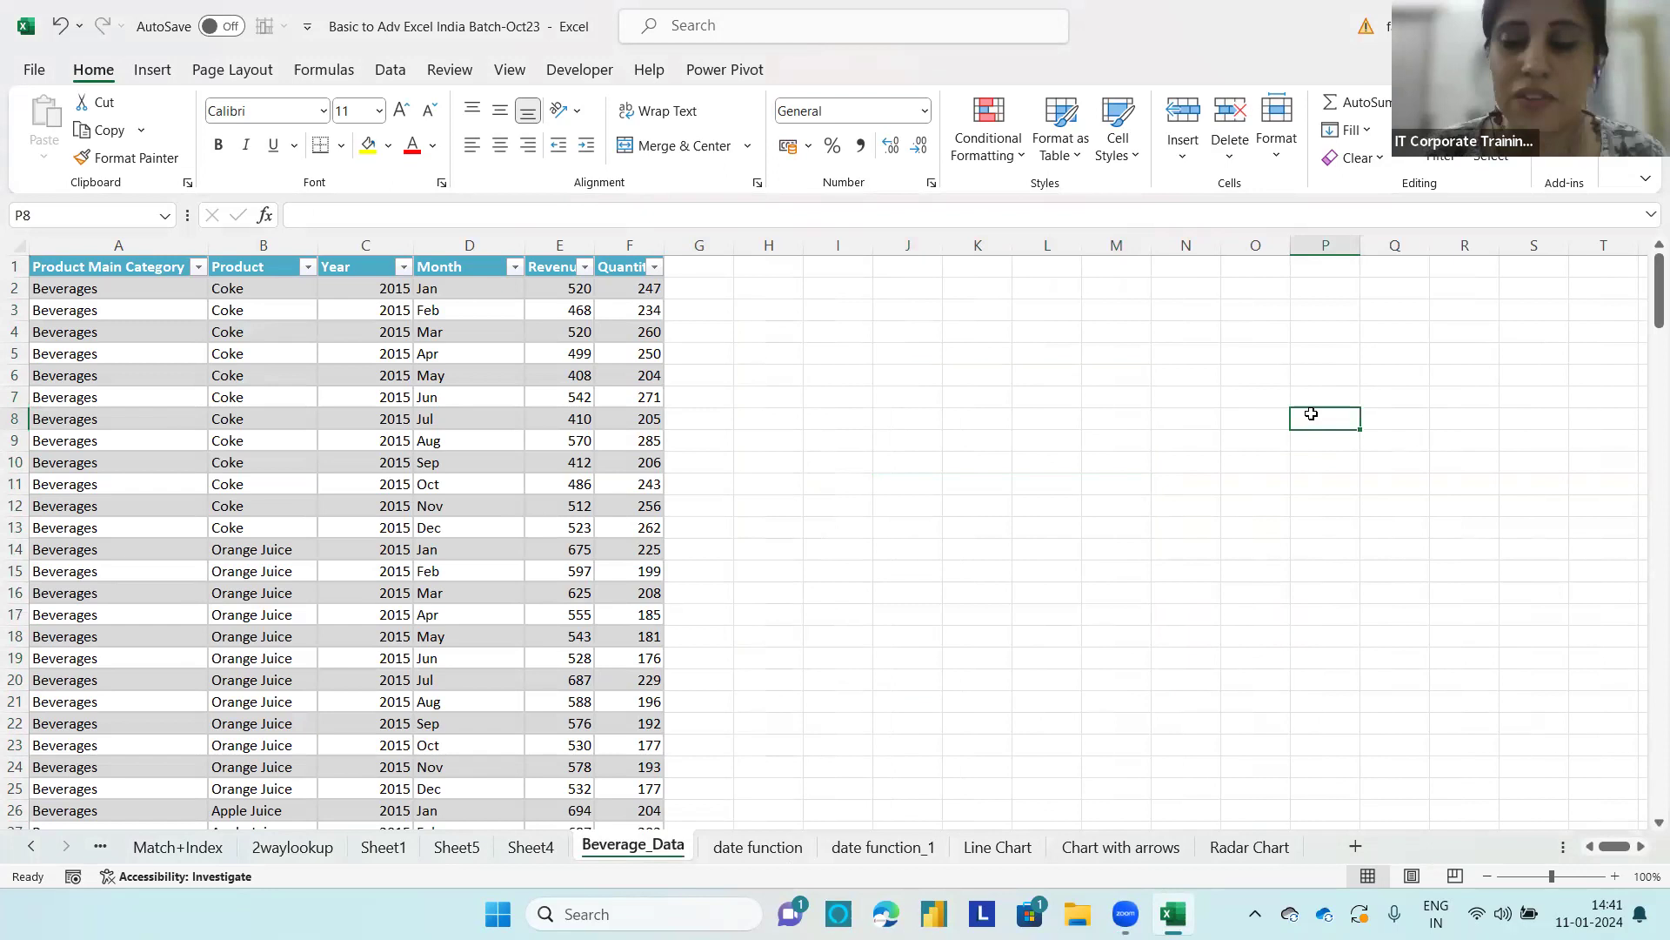
# Step: Enter the heading "Key Points or the features" in cell N6
pyautogui.click(1177, 372)
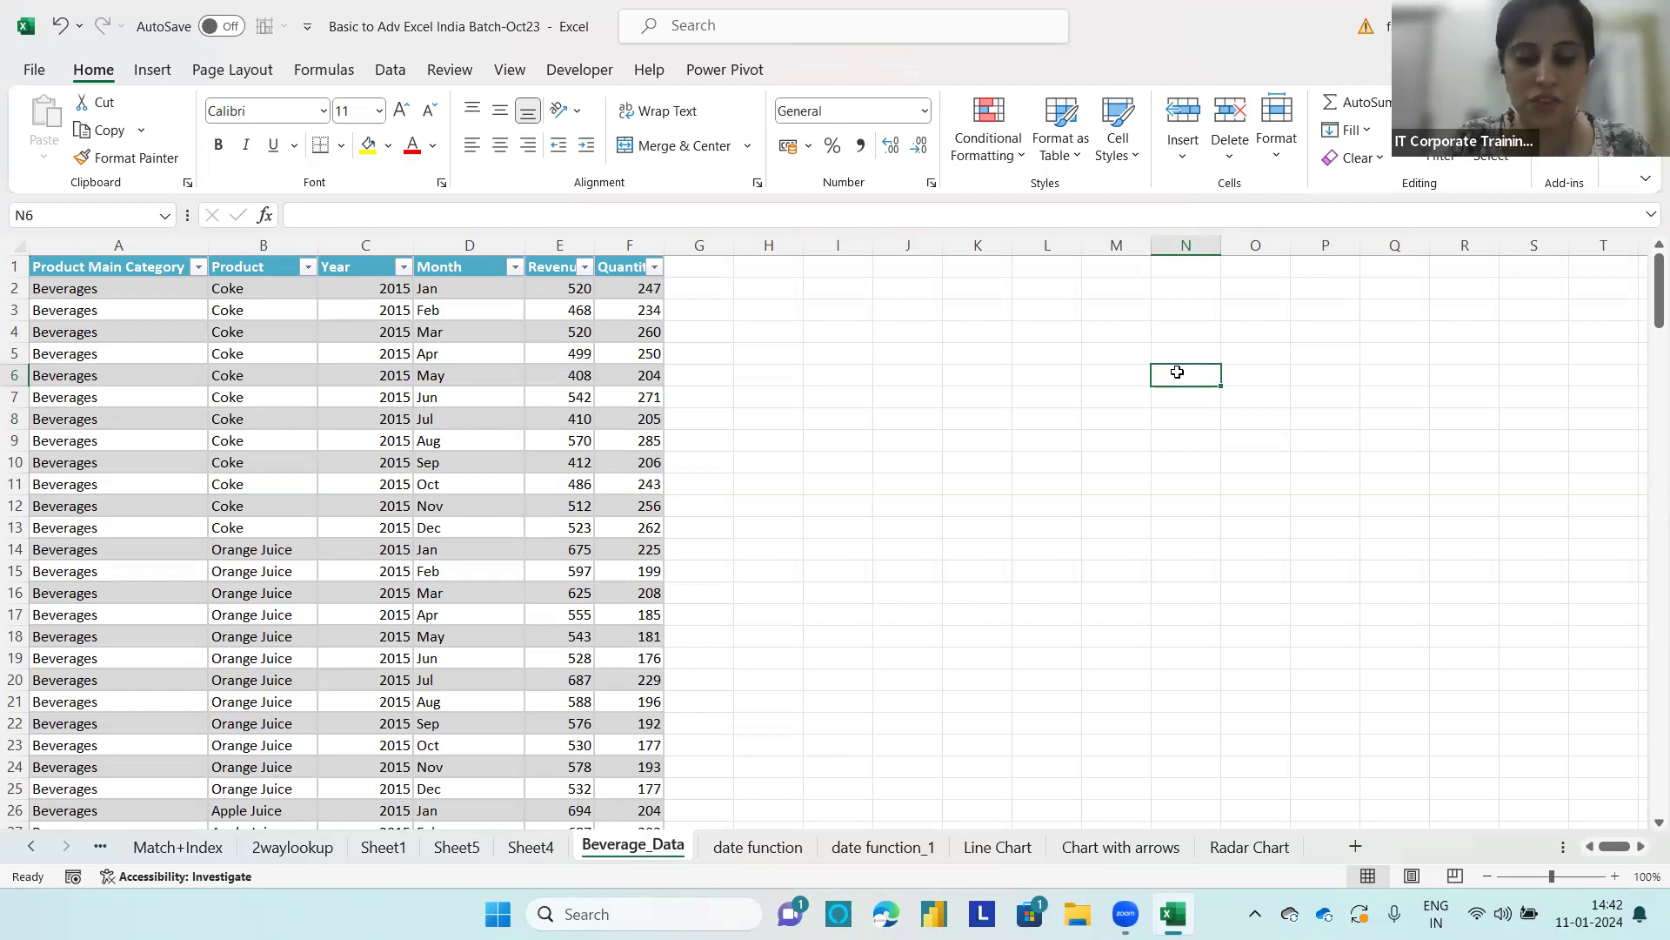
pyautogui.write('Key Points or the featu')
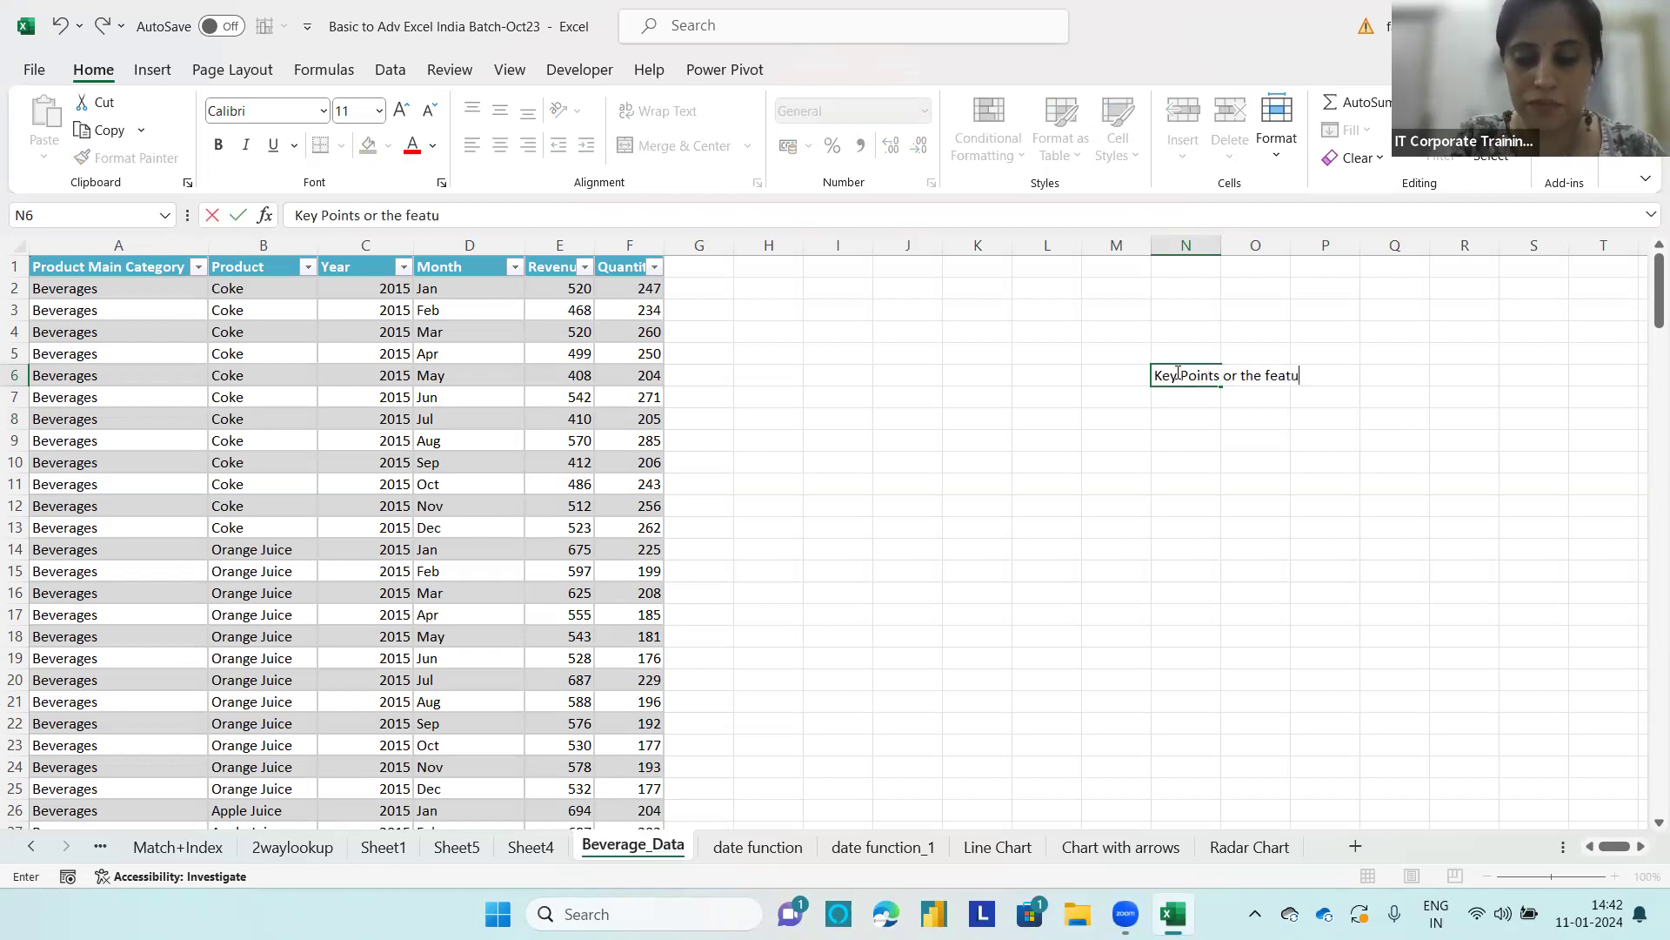
pyautogui.write('res')
# Step: Enter the first key point, "1. Summarised View", in cell N8
pyautogui.click(1170, 419)
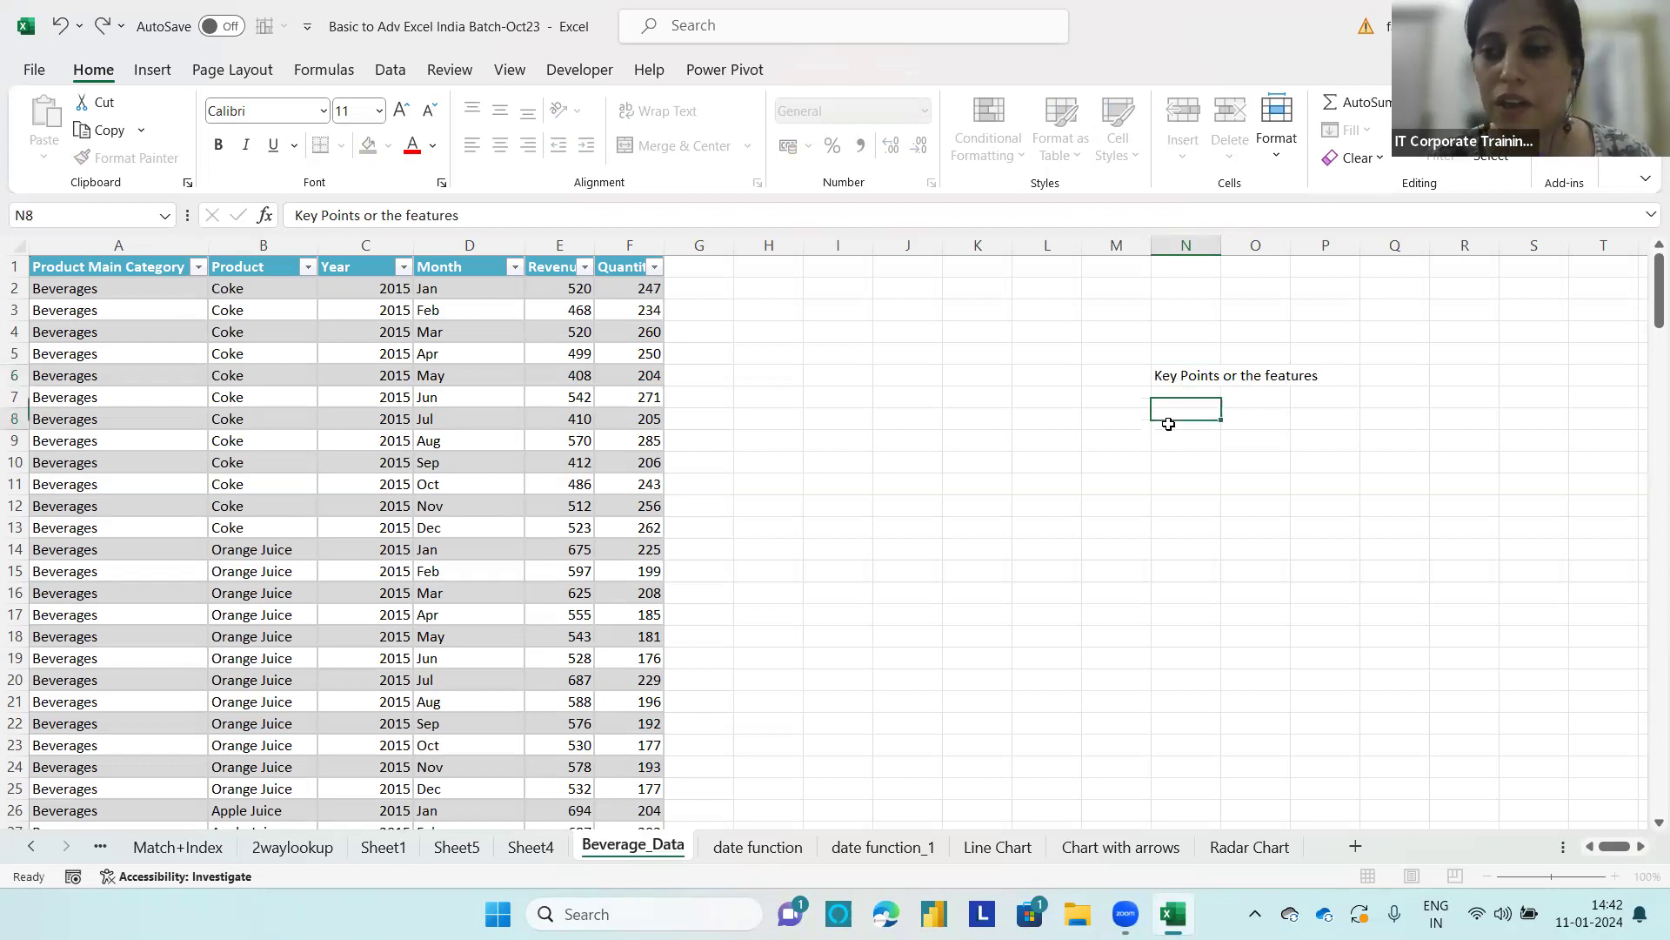
pyautogui.write('1.')
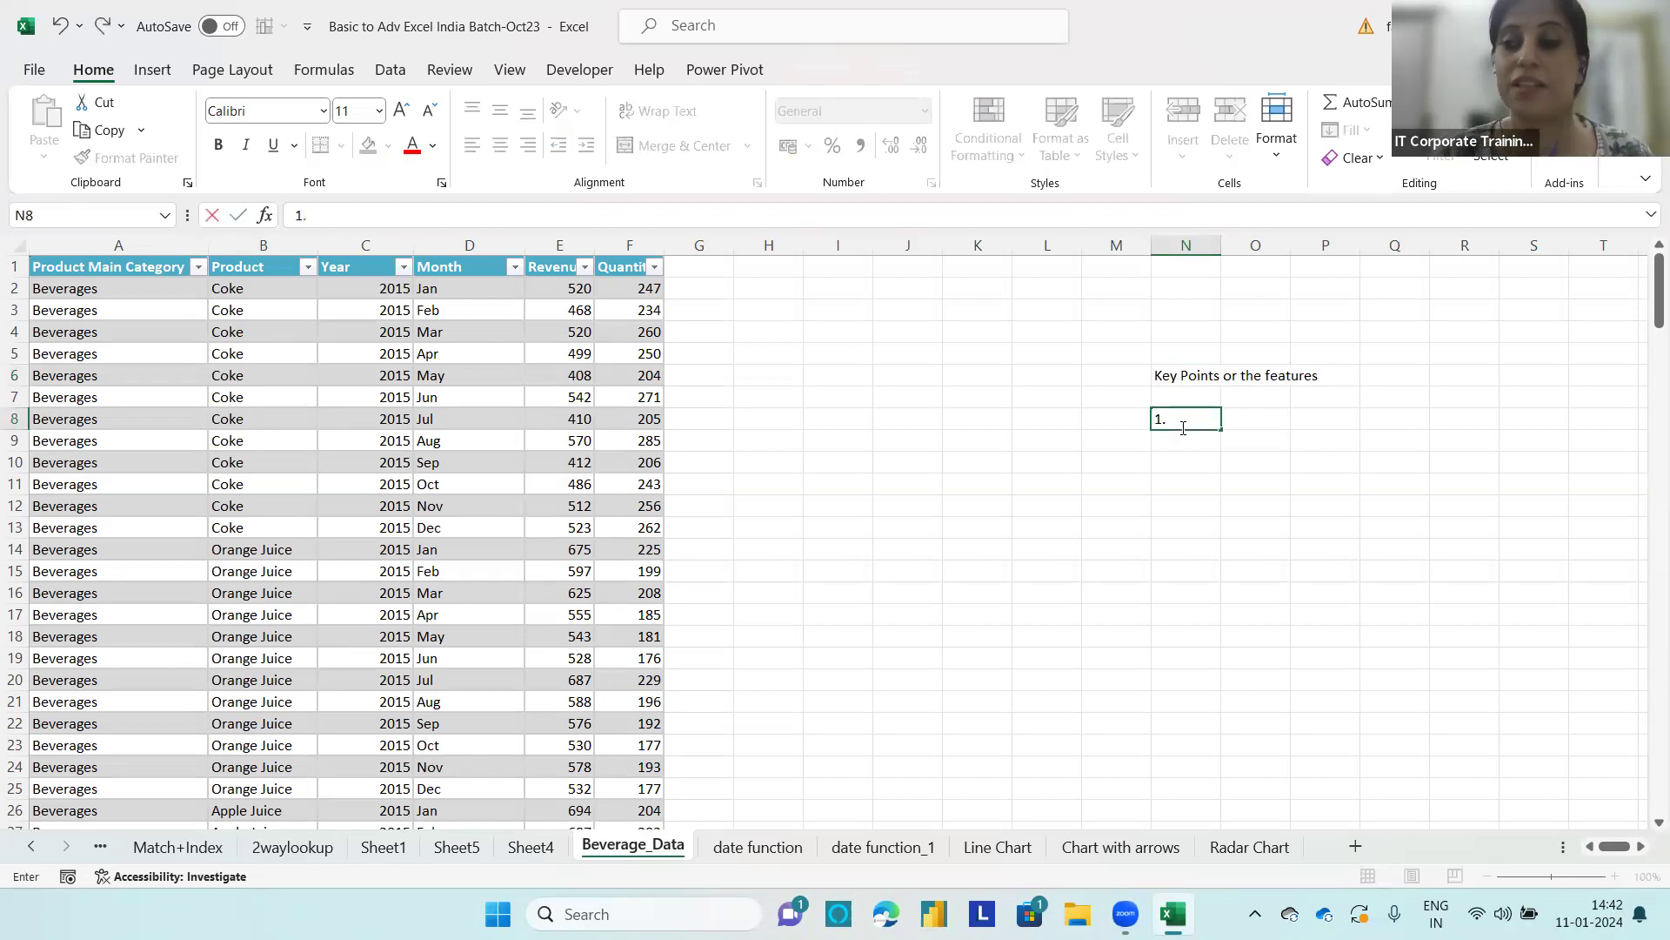
pyautogui.write(' Su')
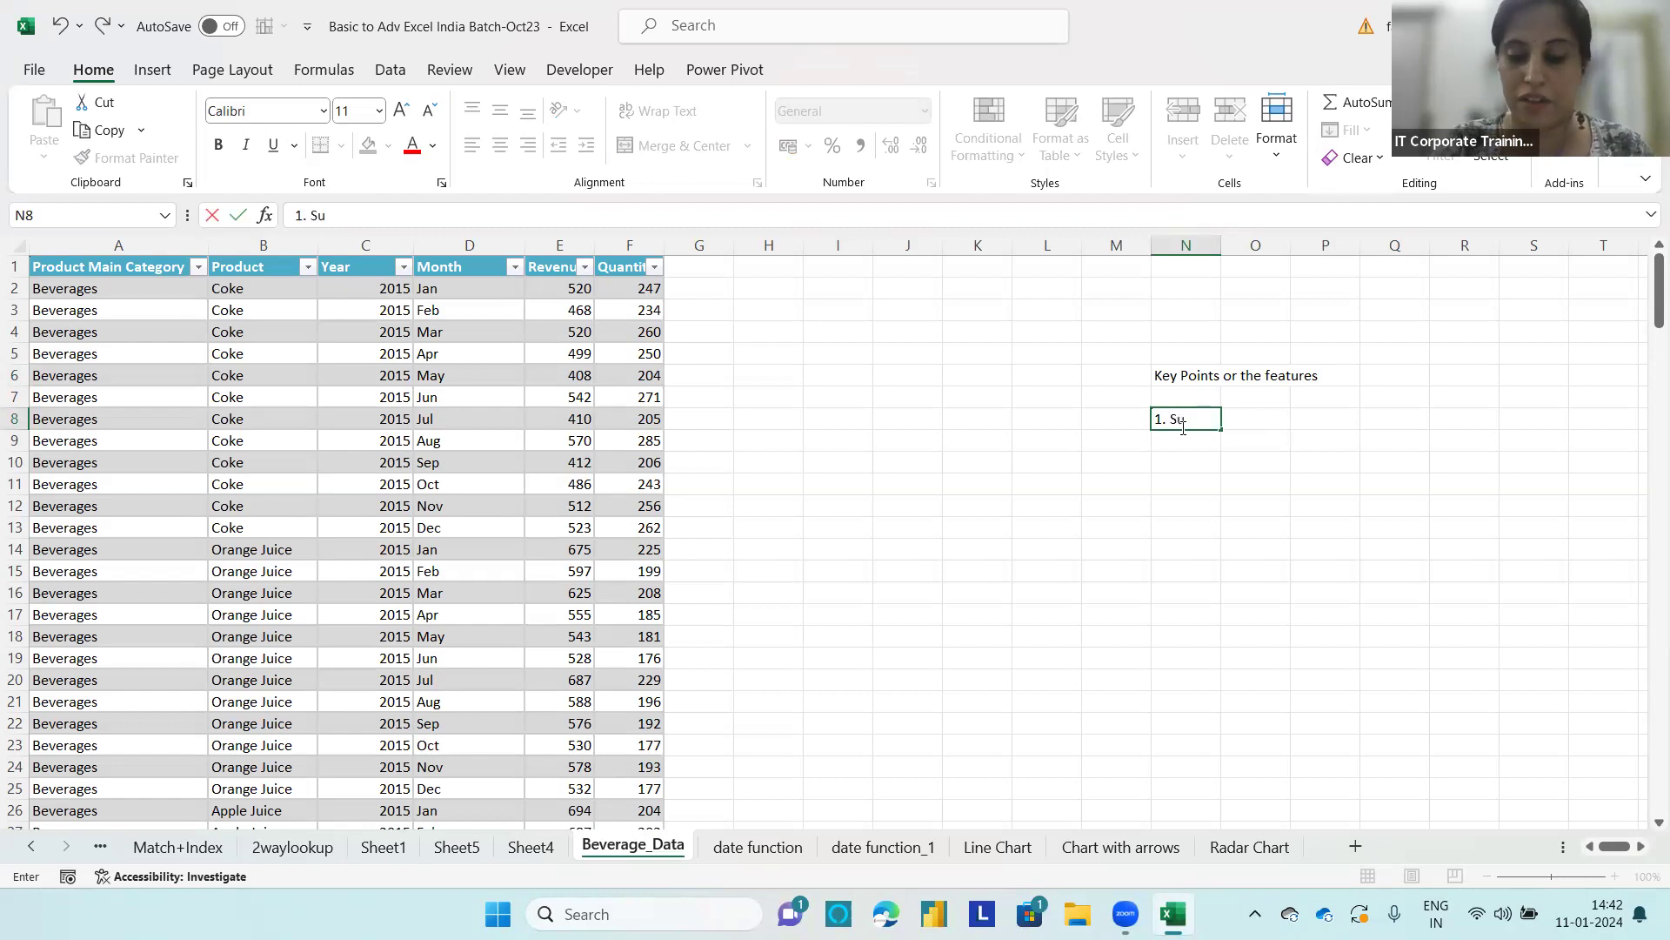
pyautogui.write('mmarised View')
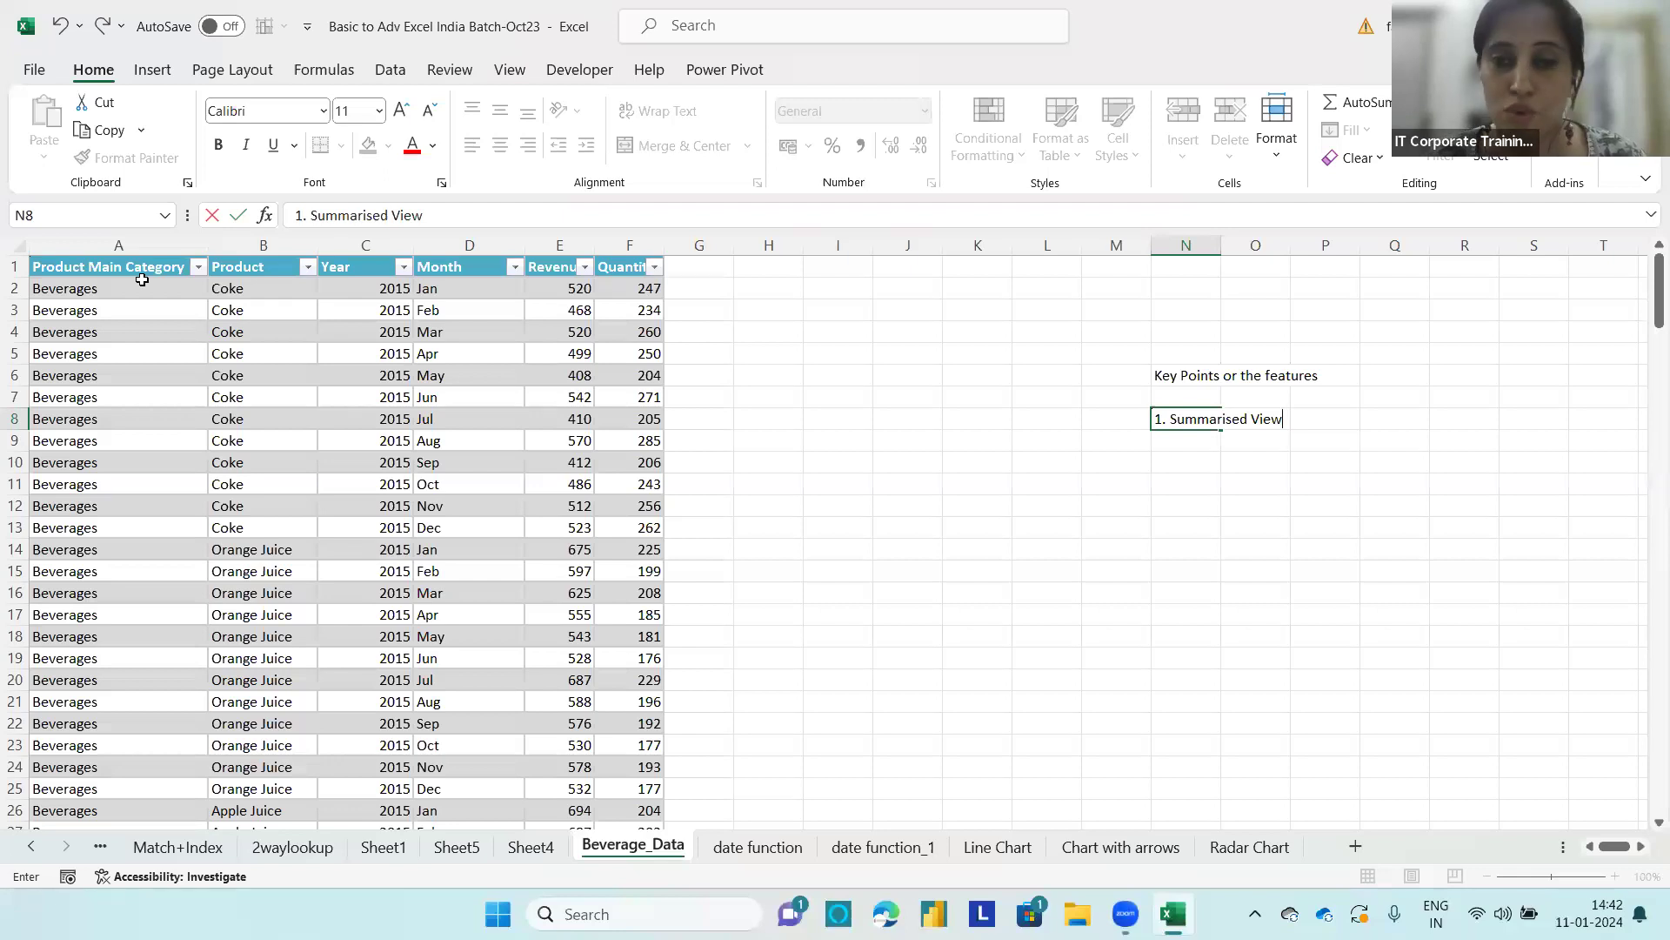
# Step: Enter the text "Beverage" in cell J1 beside the data table
pyautogui.click(925, 267)
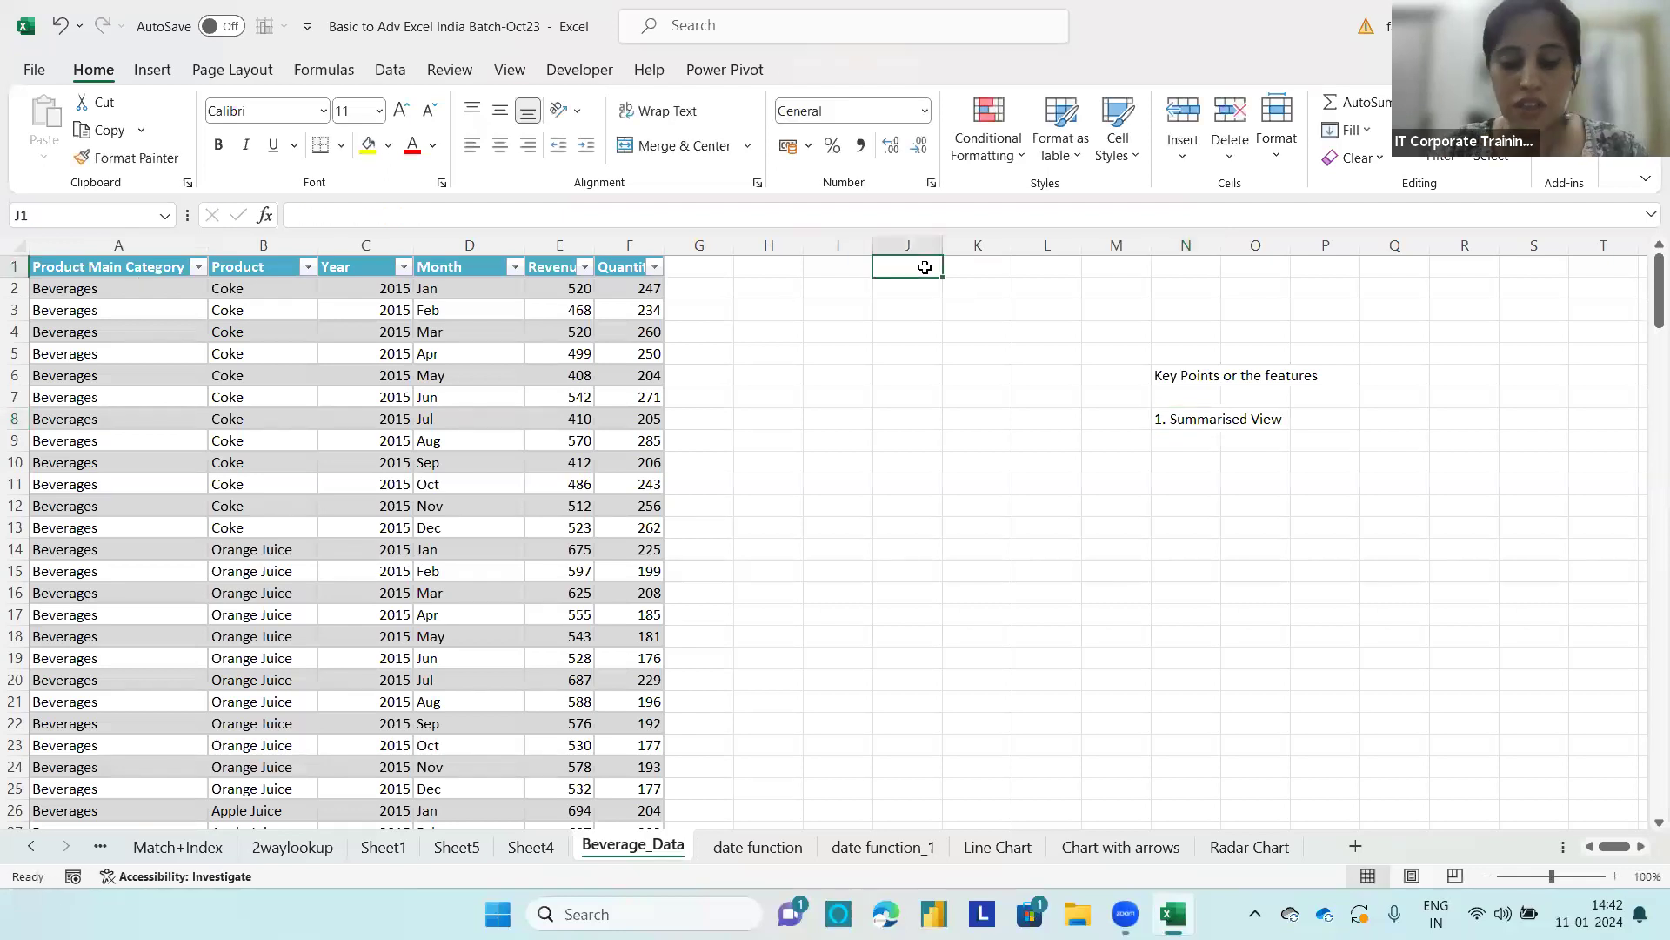
pyautogui.write('Beverage')
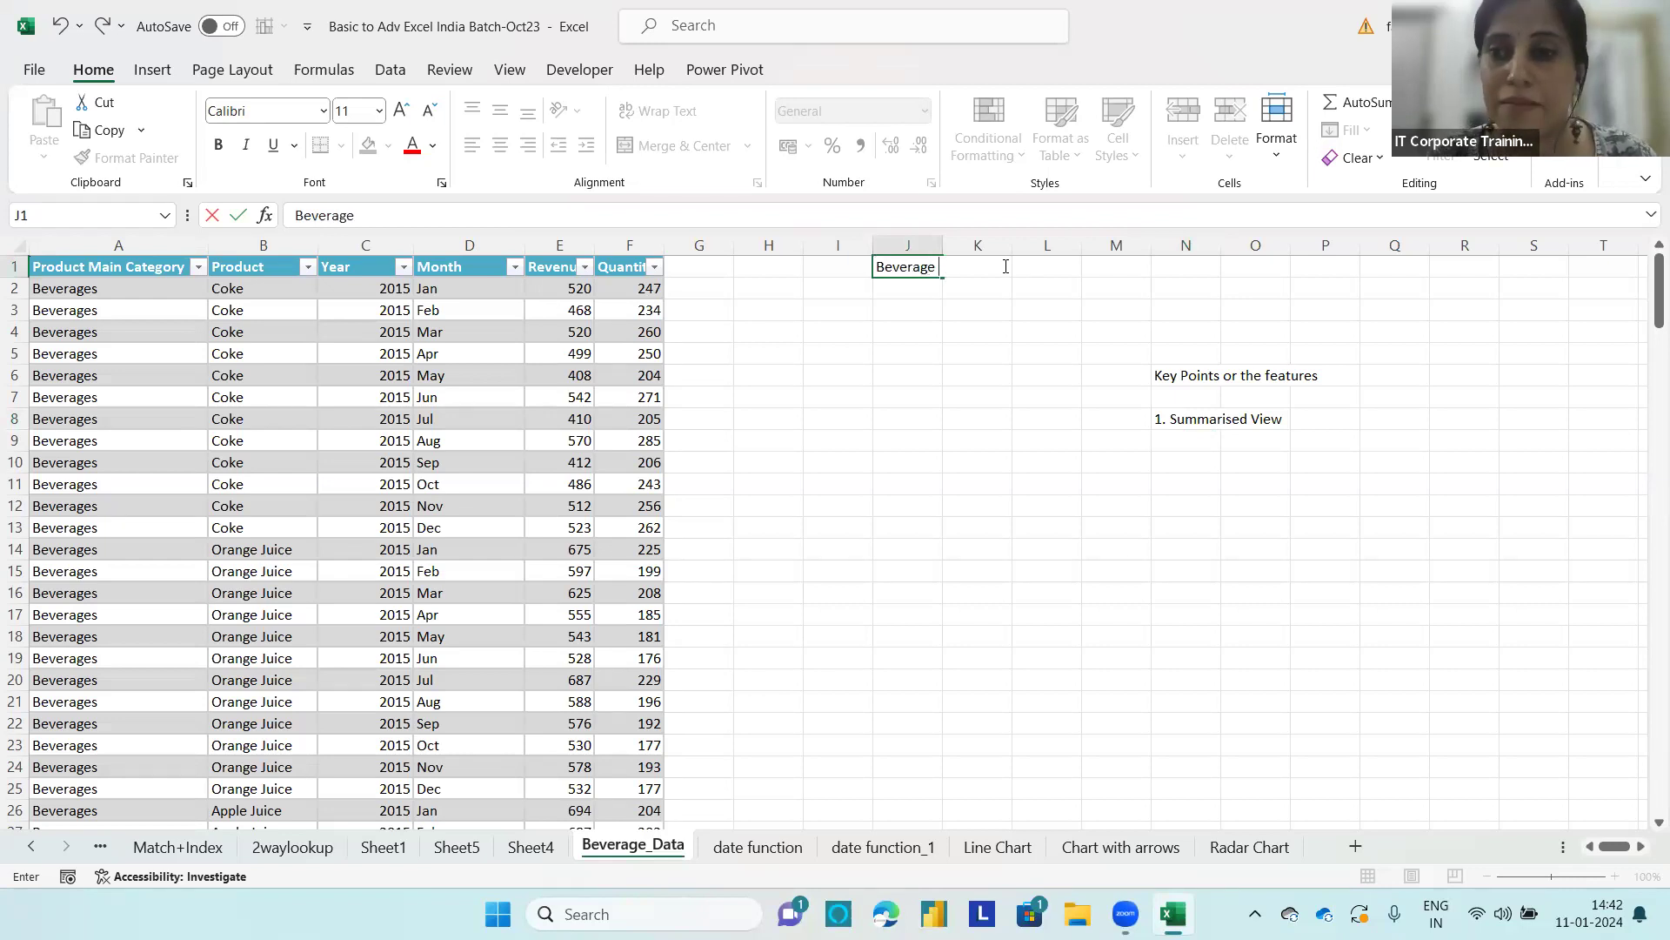
pyautogui.click(1031, 266)
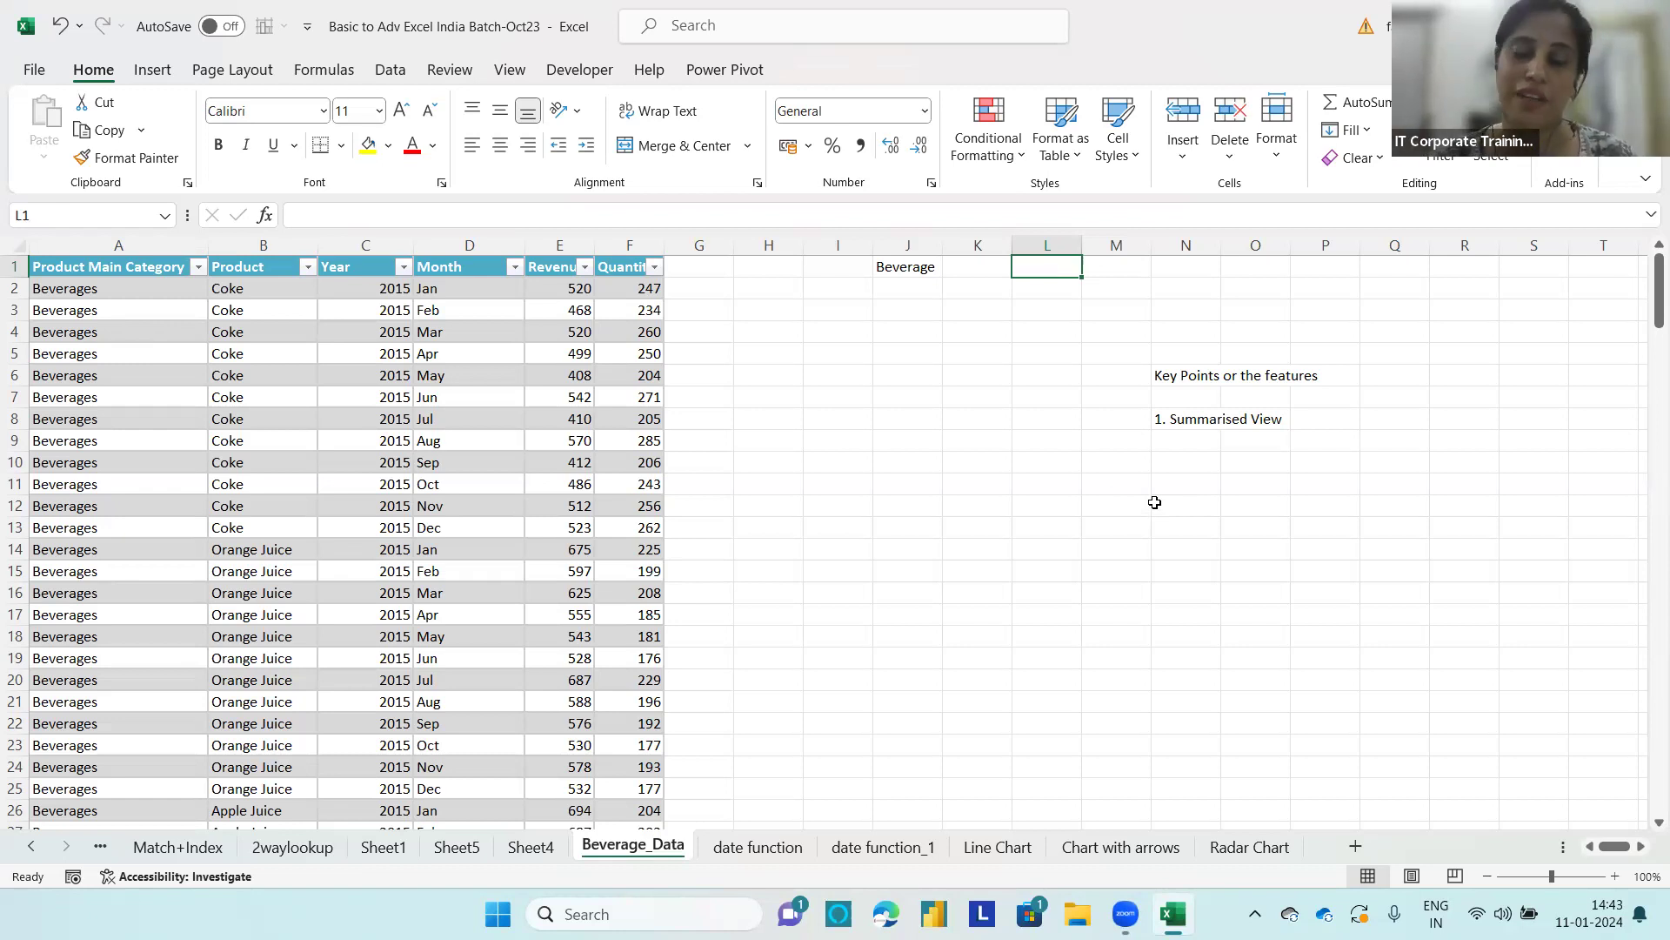
# Step: Add the explanation "(Complex data into actionable format)" in cell P8 beside the first key point
pyautogui.click(1304, 416)
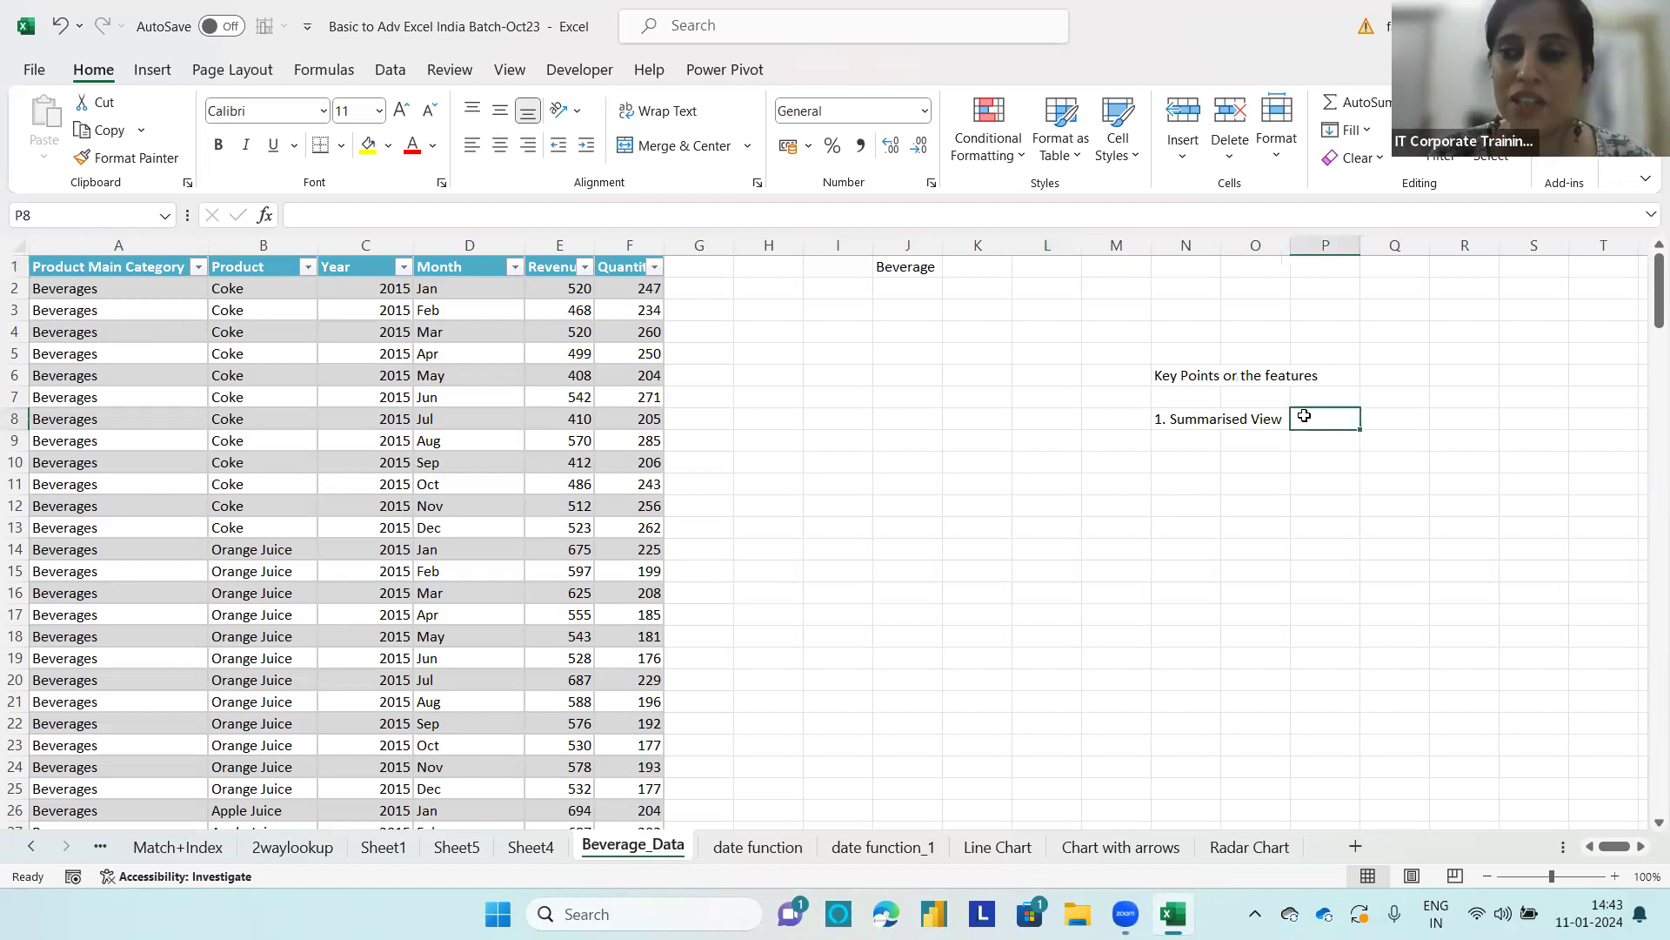
pyautogui.write('(Com')
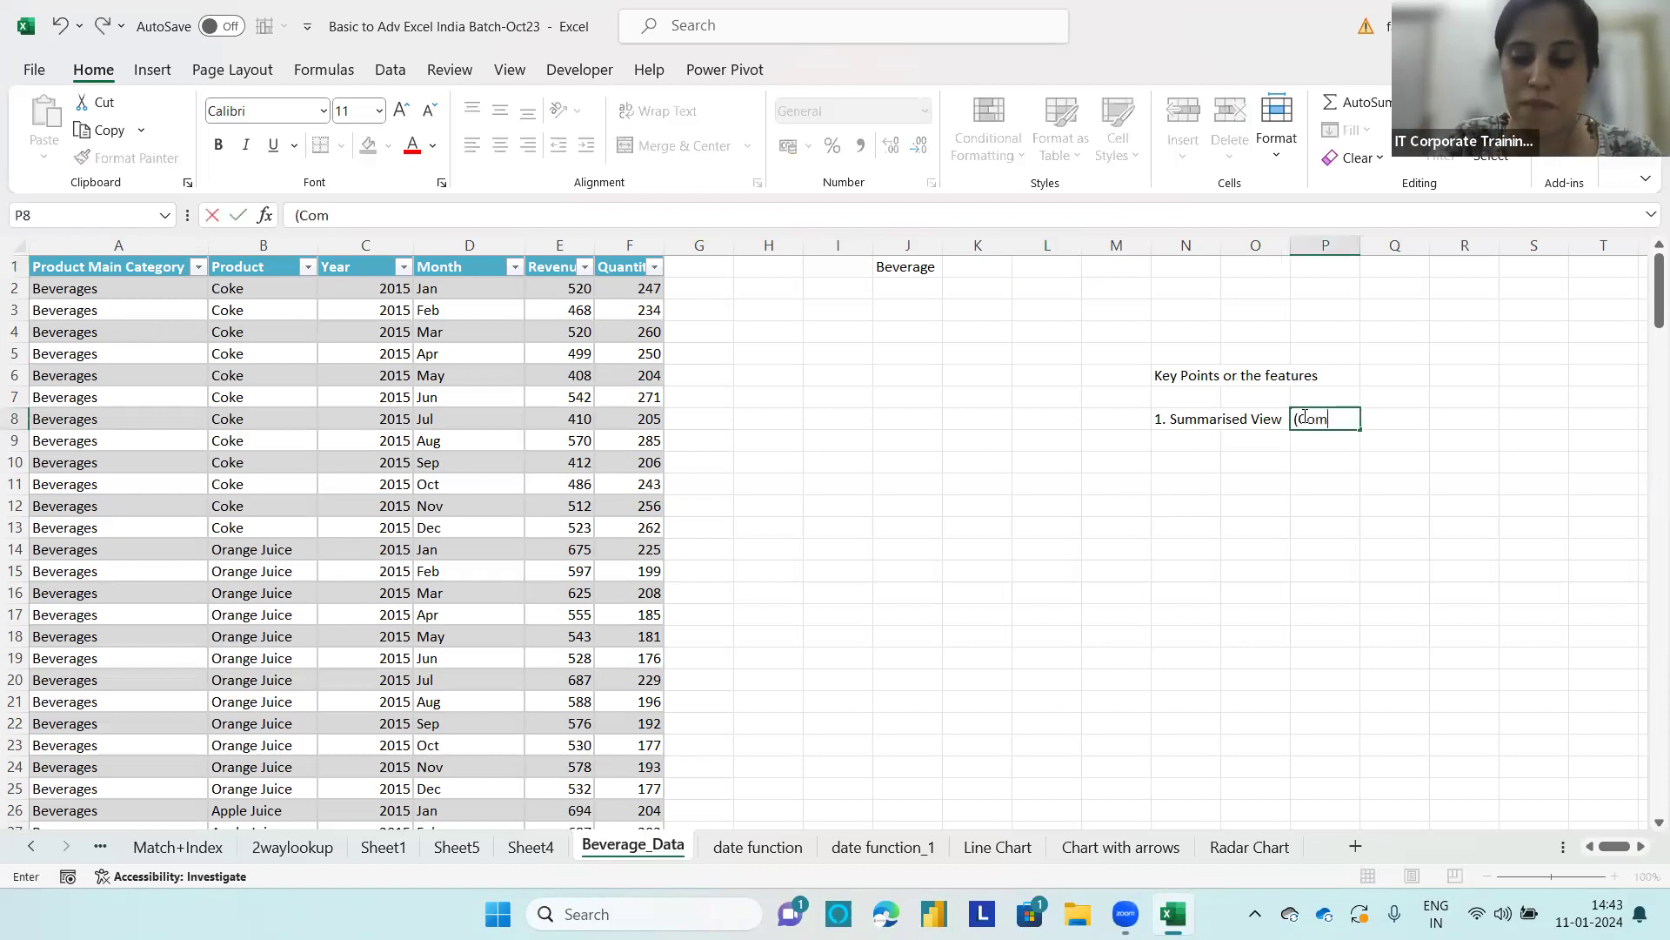
pyautogui.write('plex da')
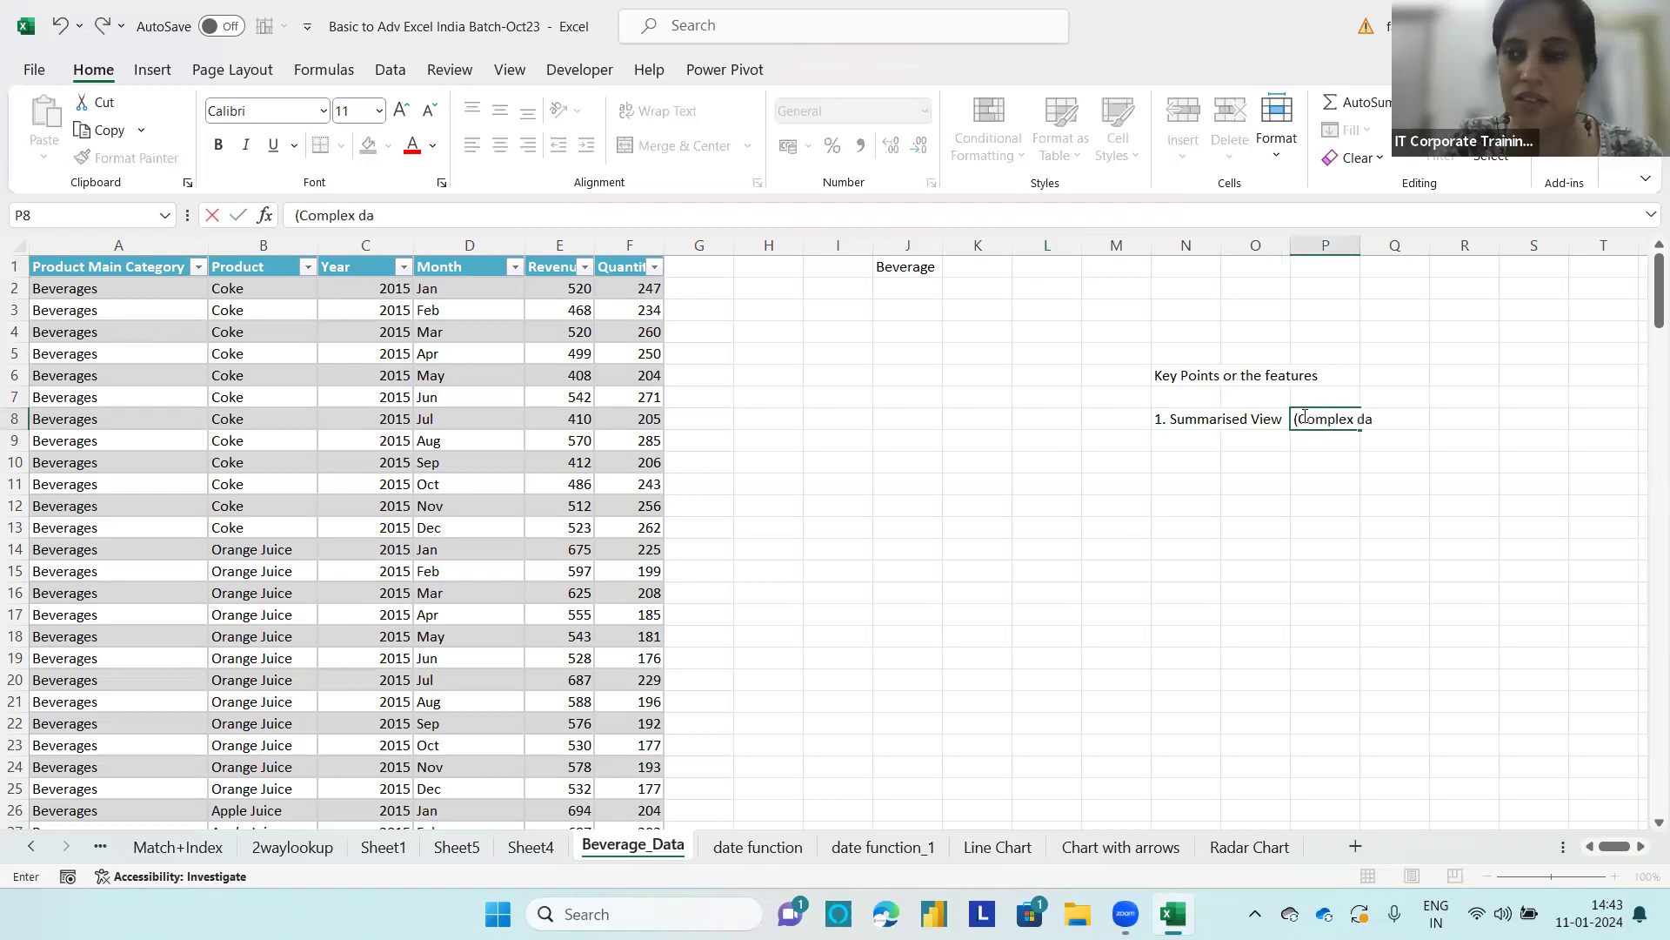
pyautogui.write('ta into')
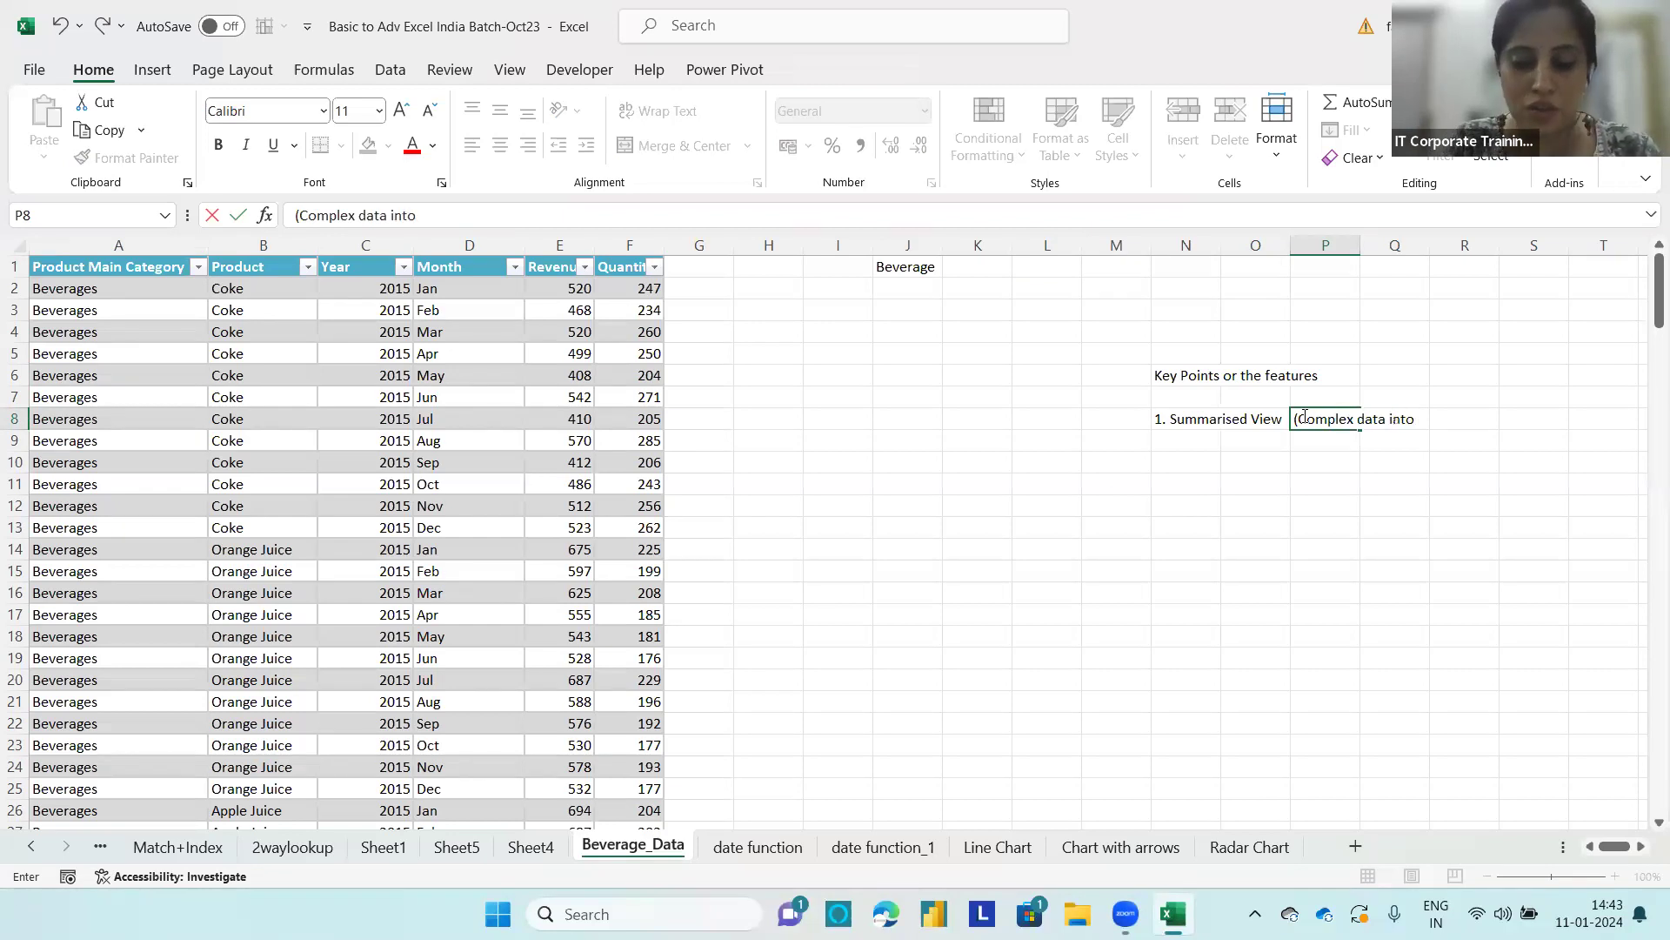
pyautogui.write(' actiona')
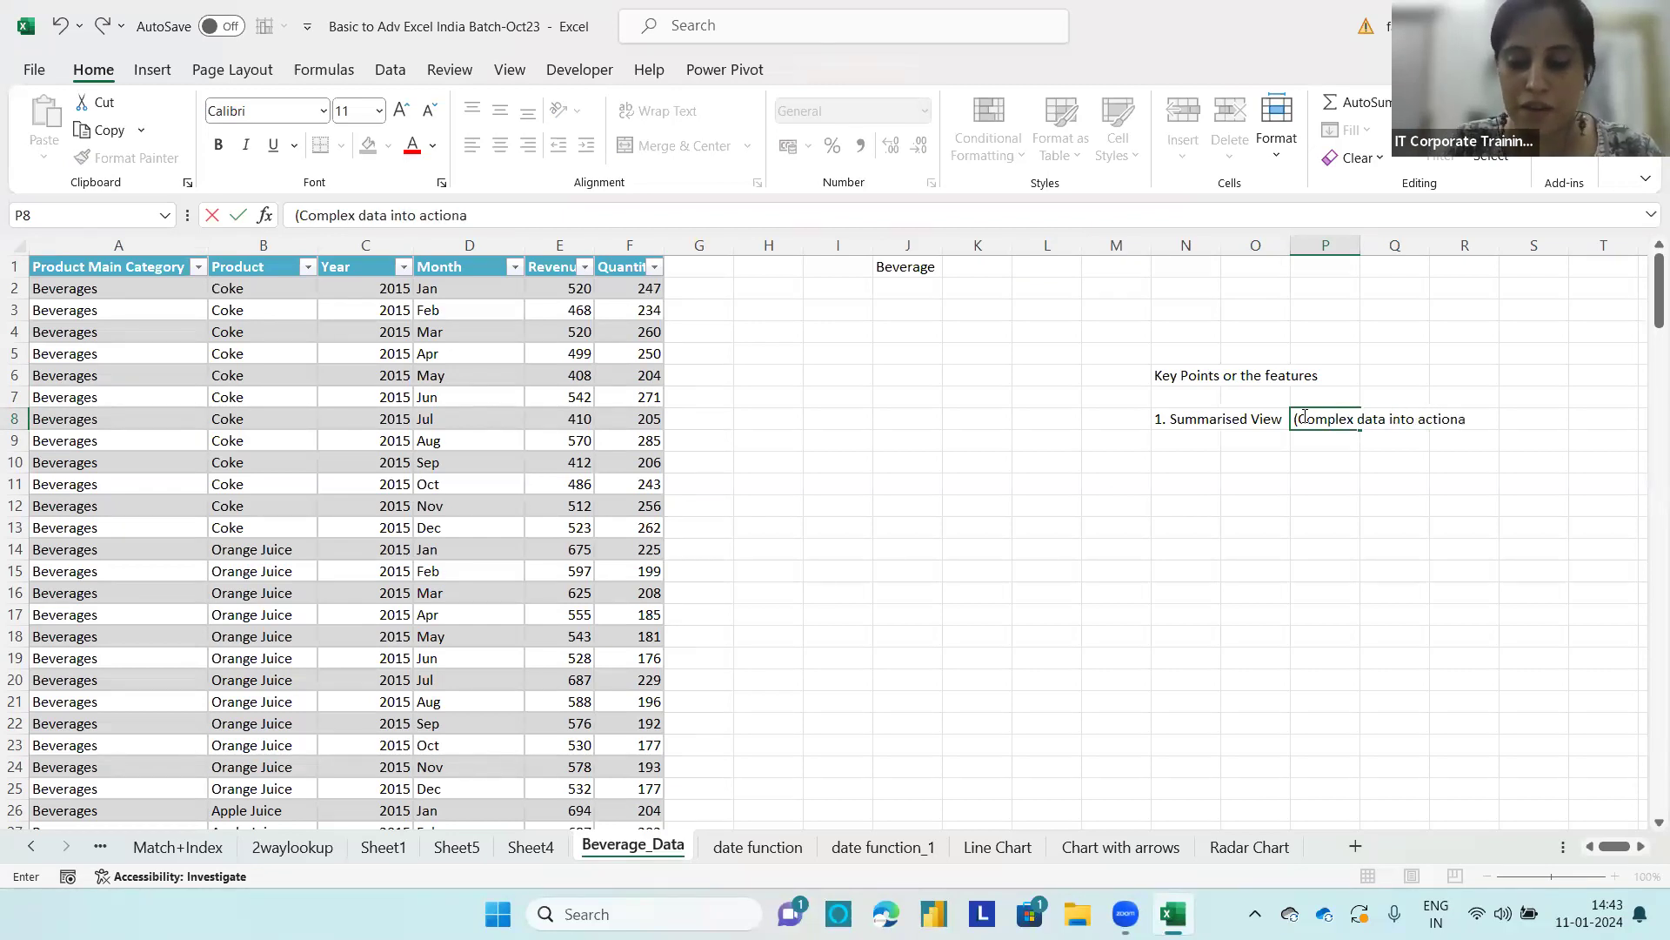
pyautogui.write('ble format')
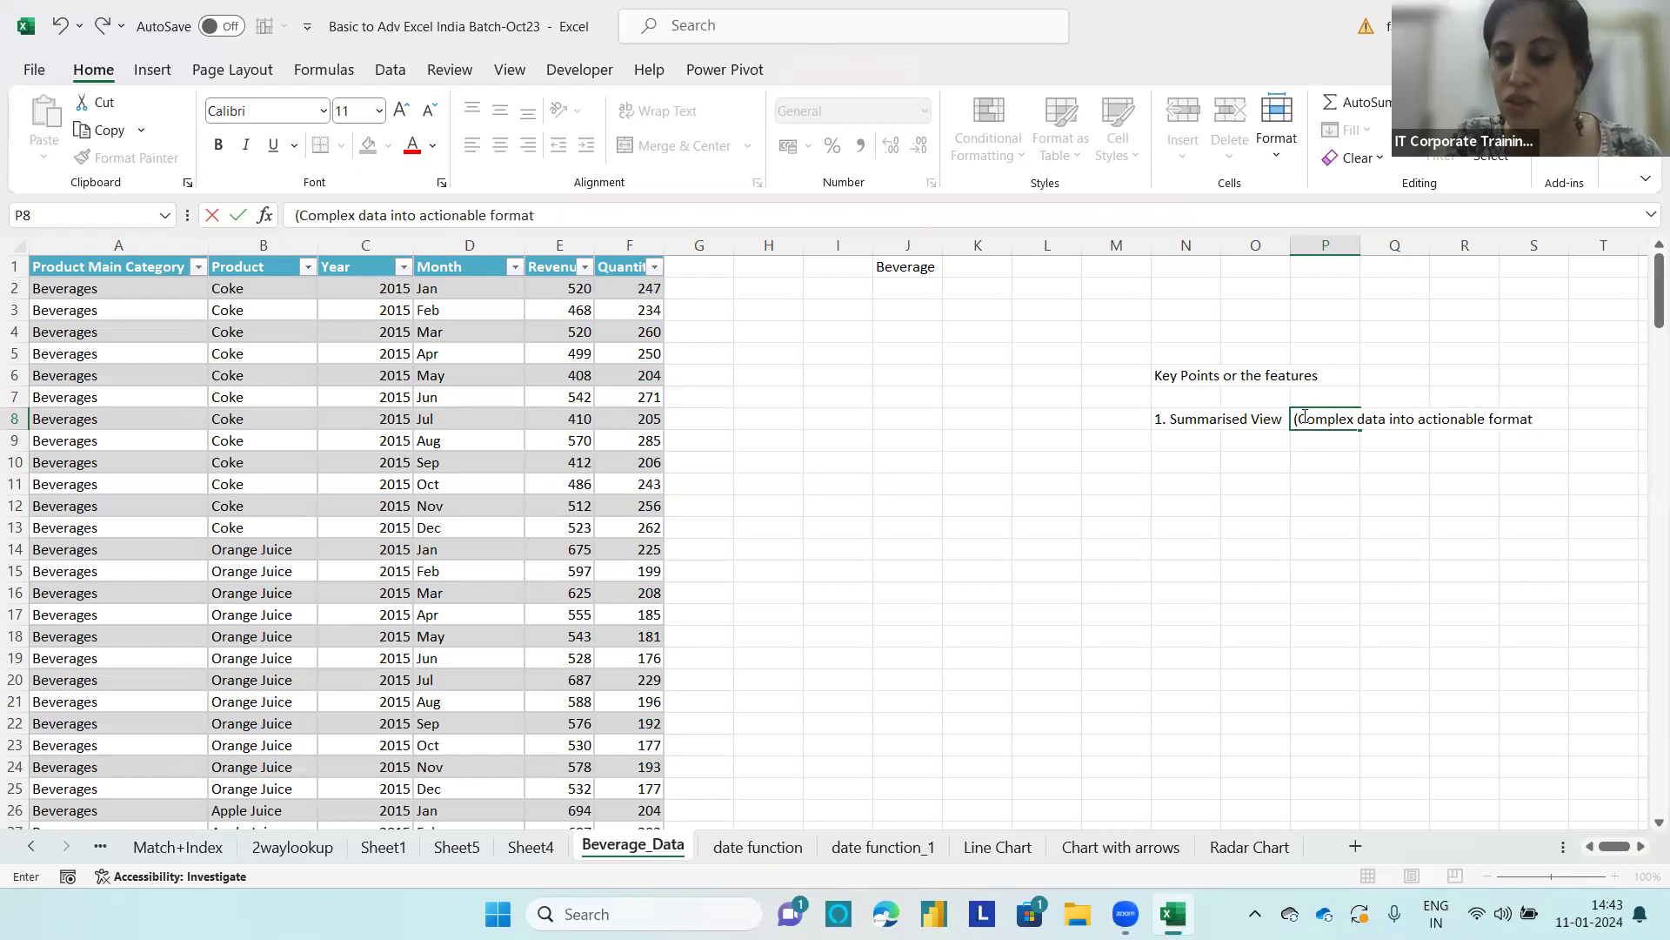
pyautogui.write(')')
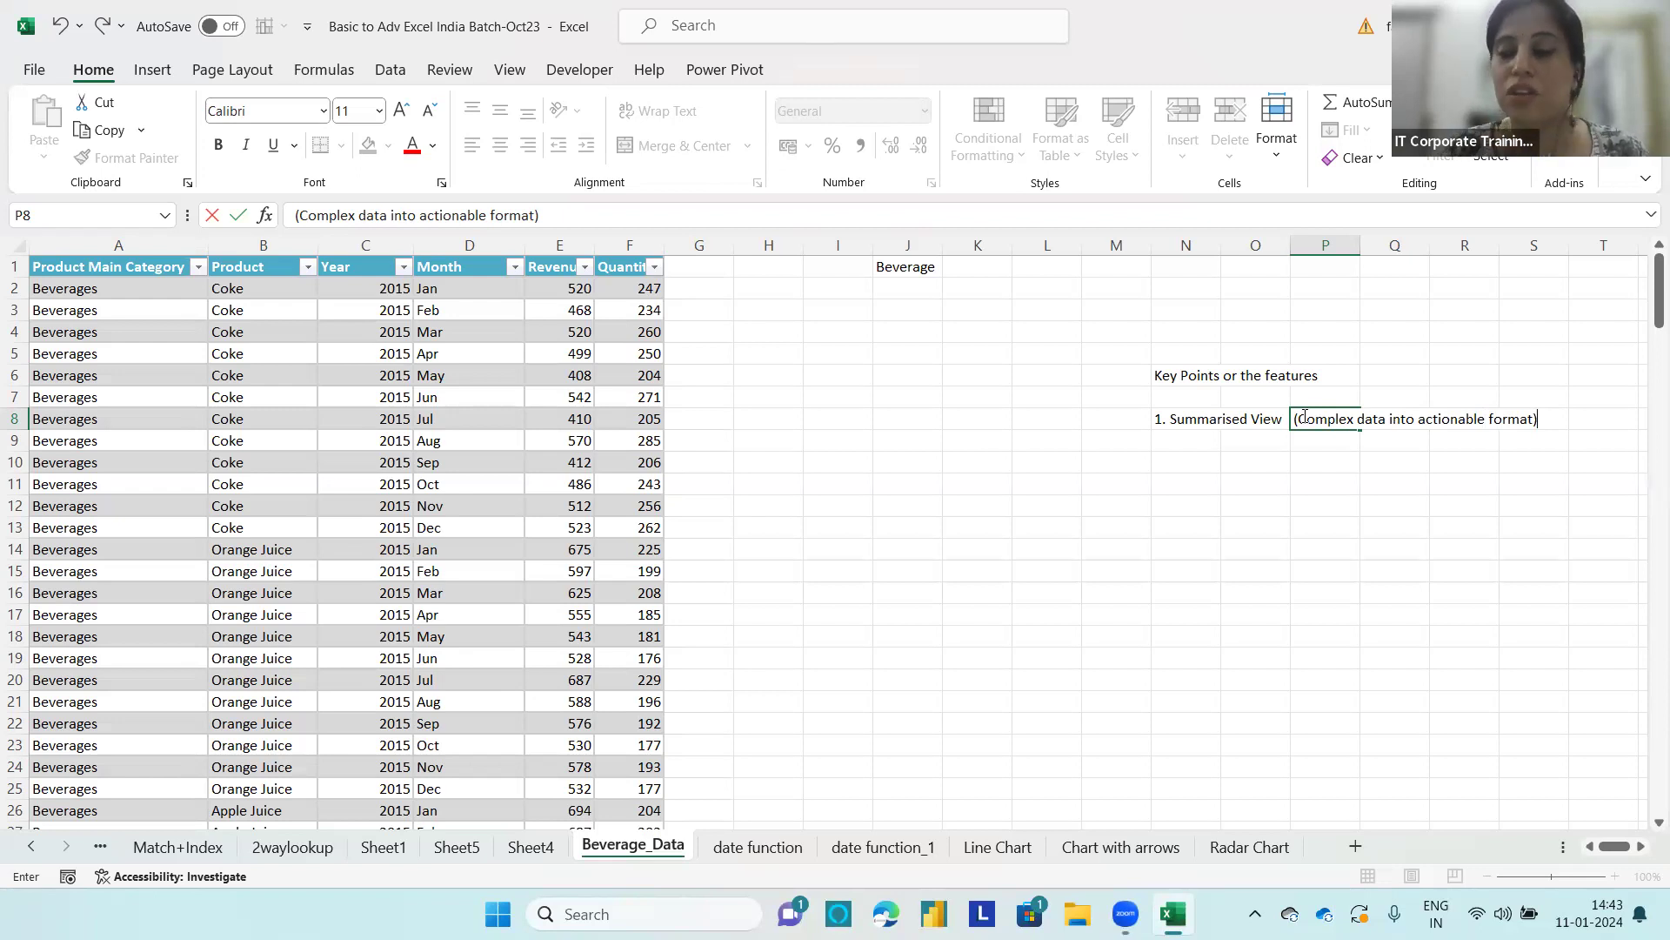
pyautogui.press('Return')
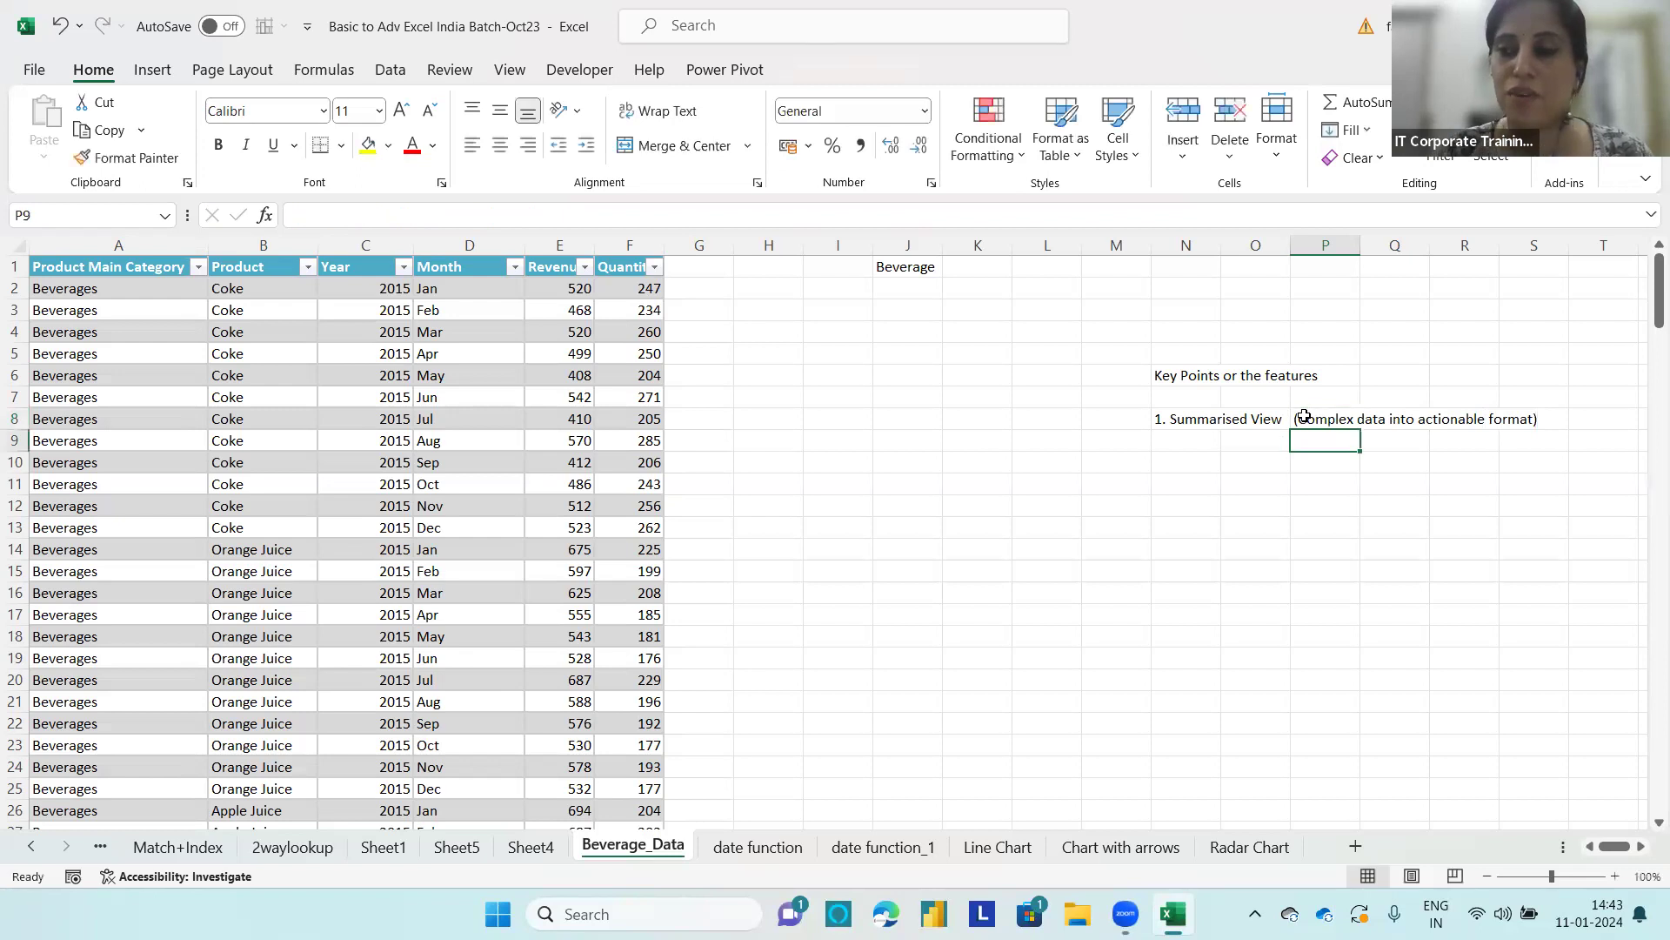
# Step: Enter the second key point, "2. Charts or building reports", in cell N9
pyautogui.click(1170, 442)
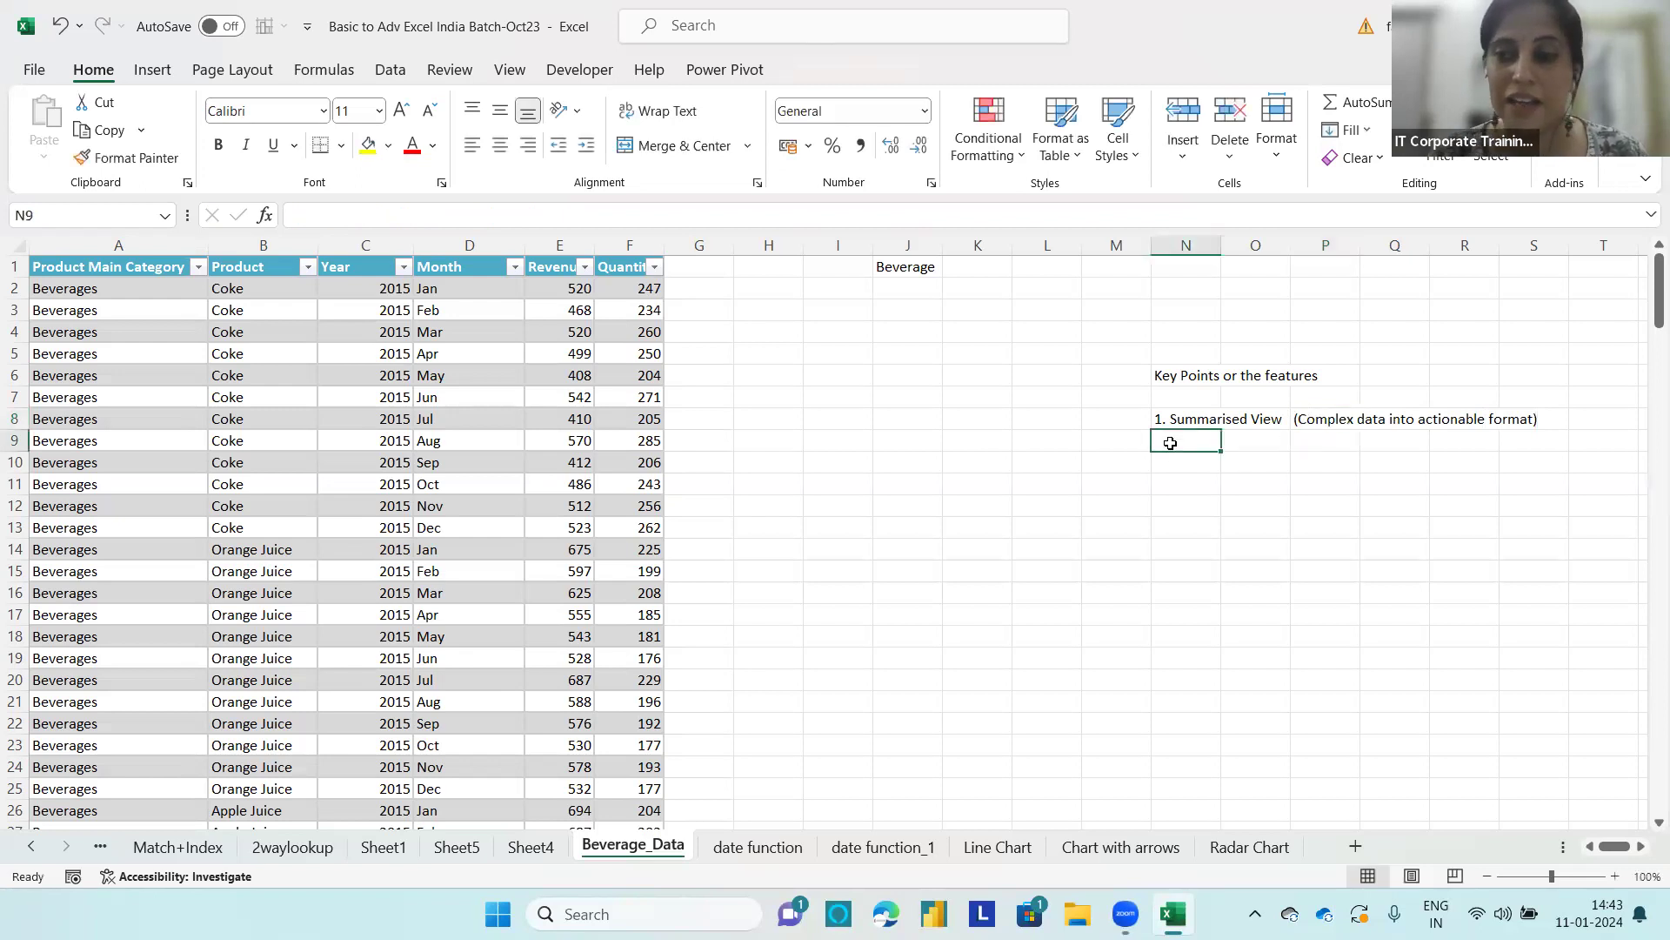
pyautogui.write('2.')
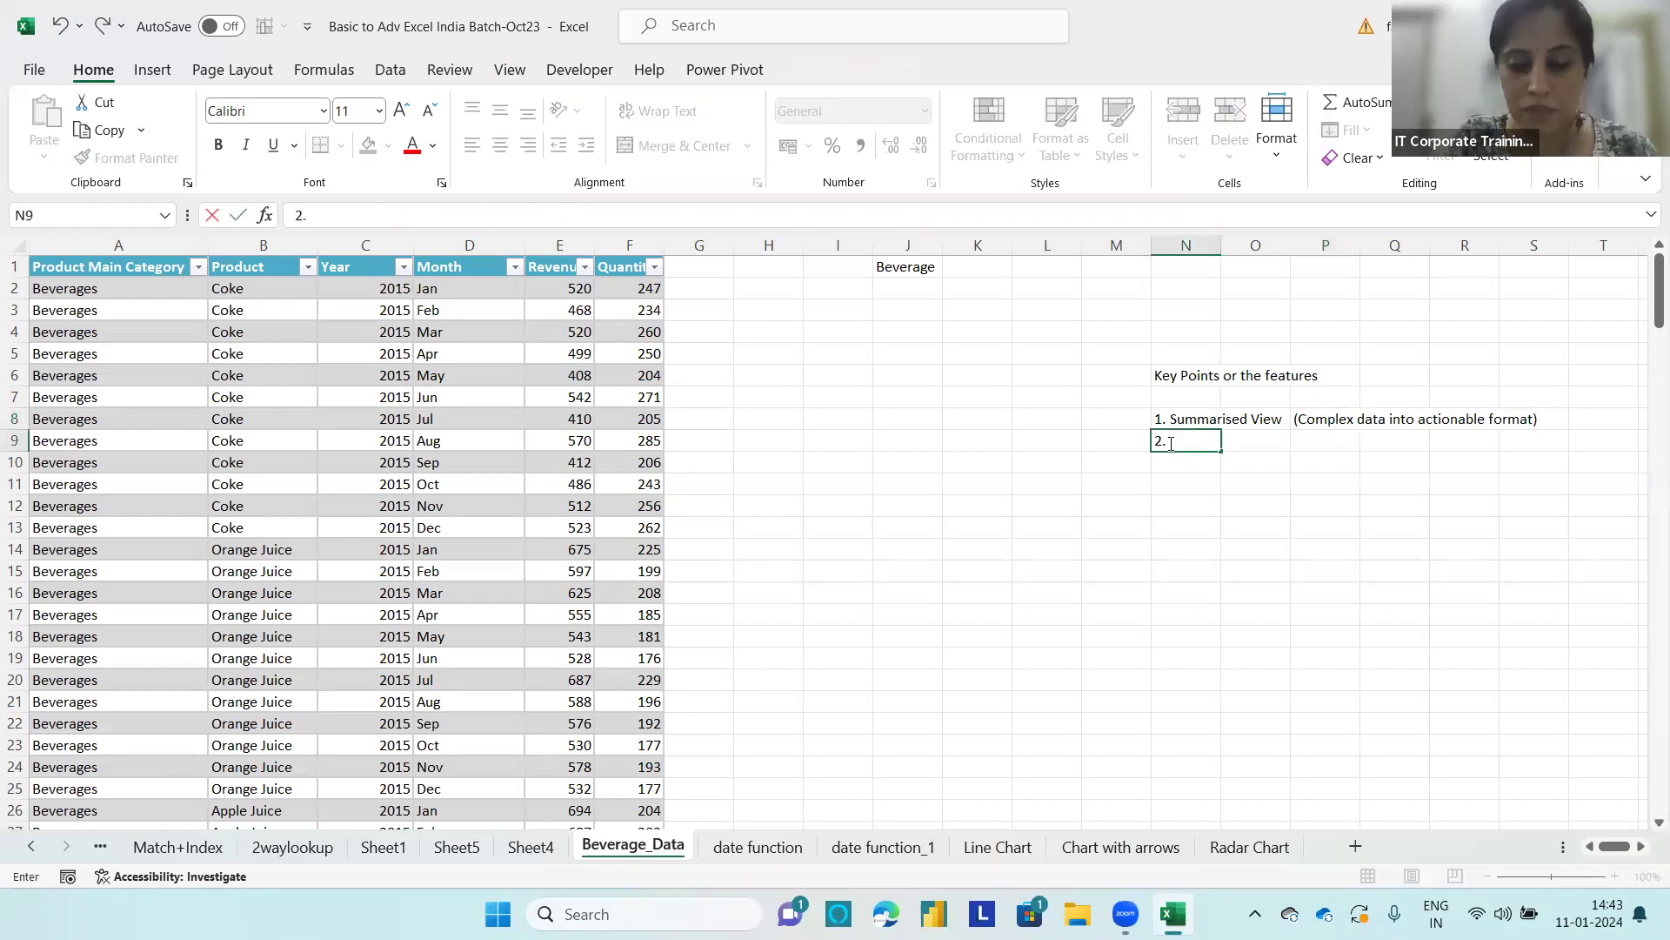
pyautogui.write(' Charts')
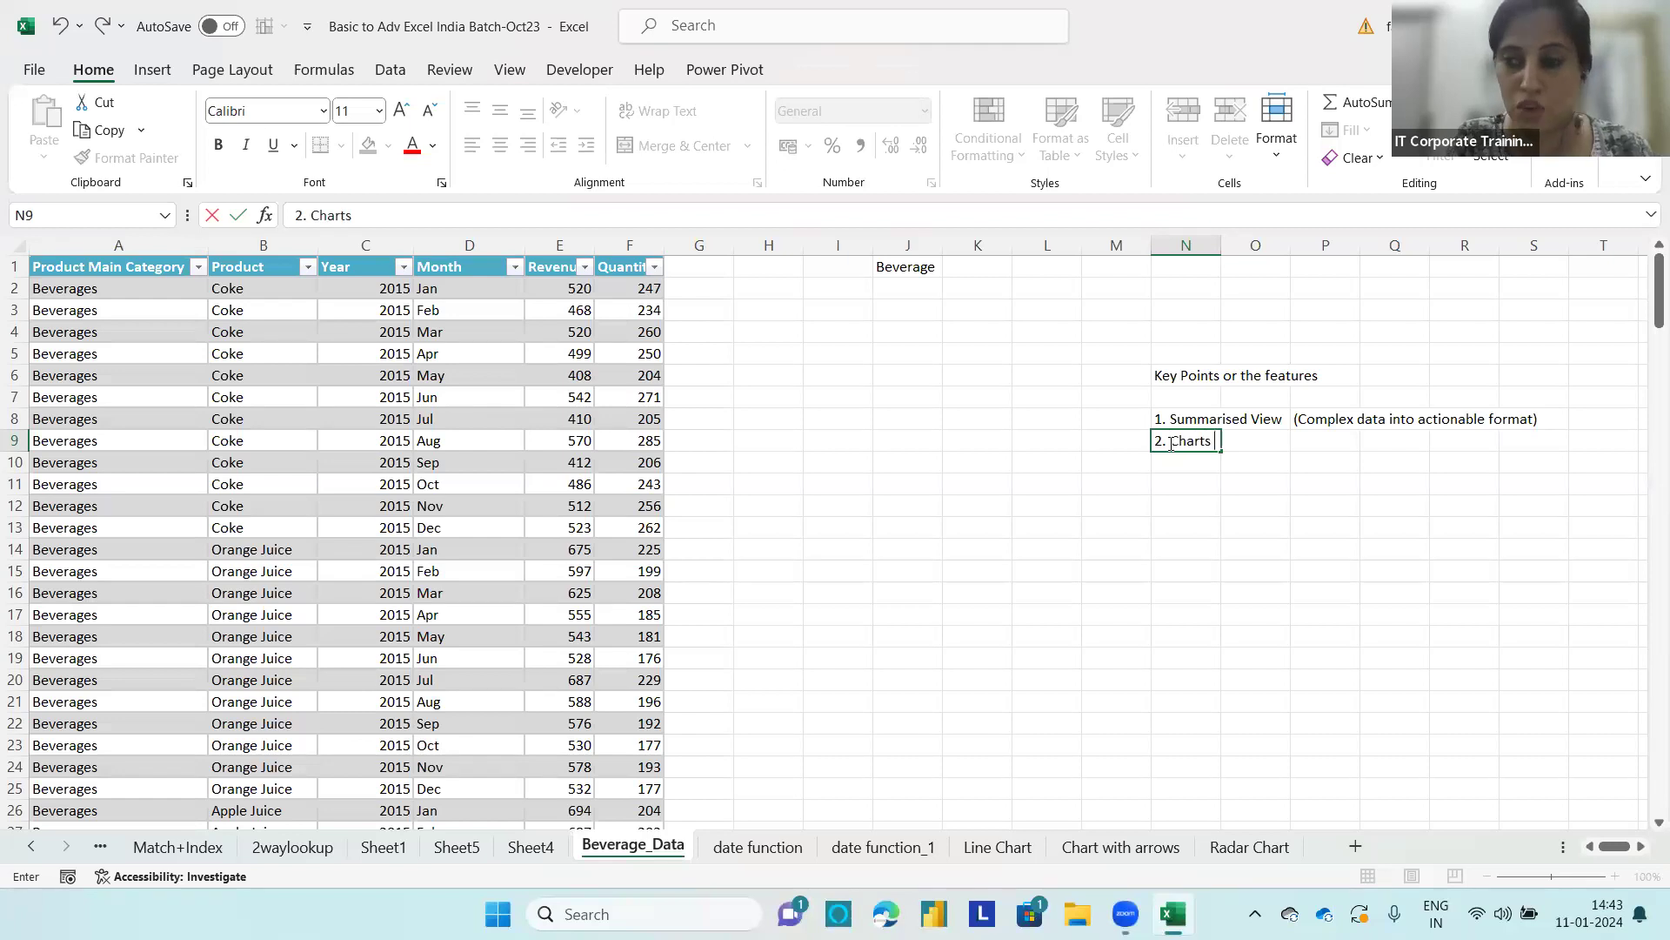
pyautogui.write(' or buil')
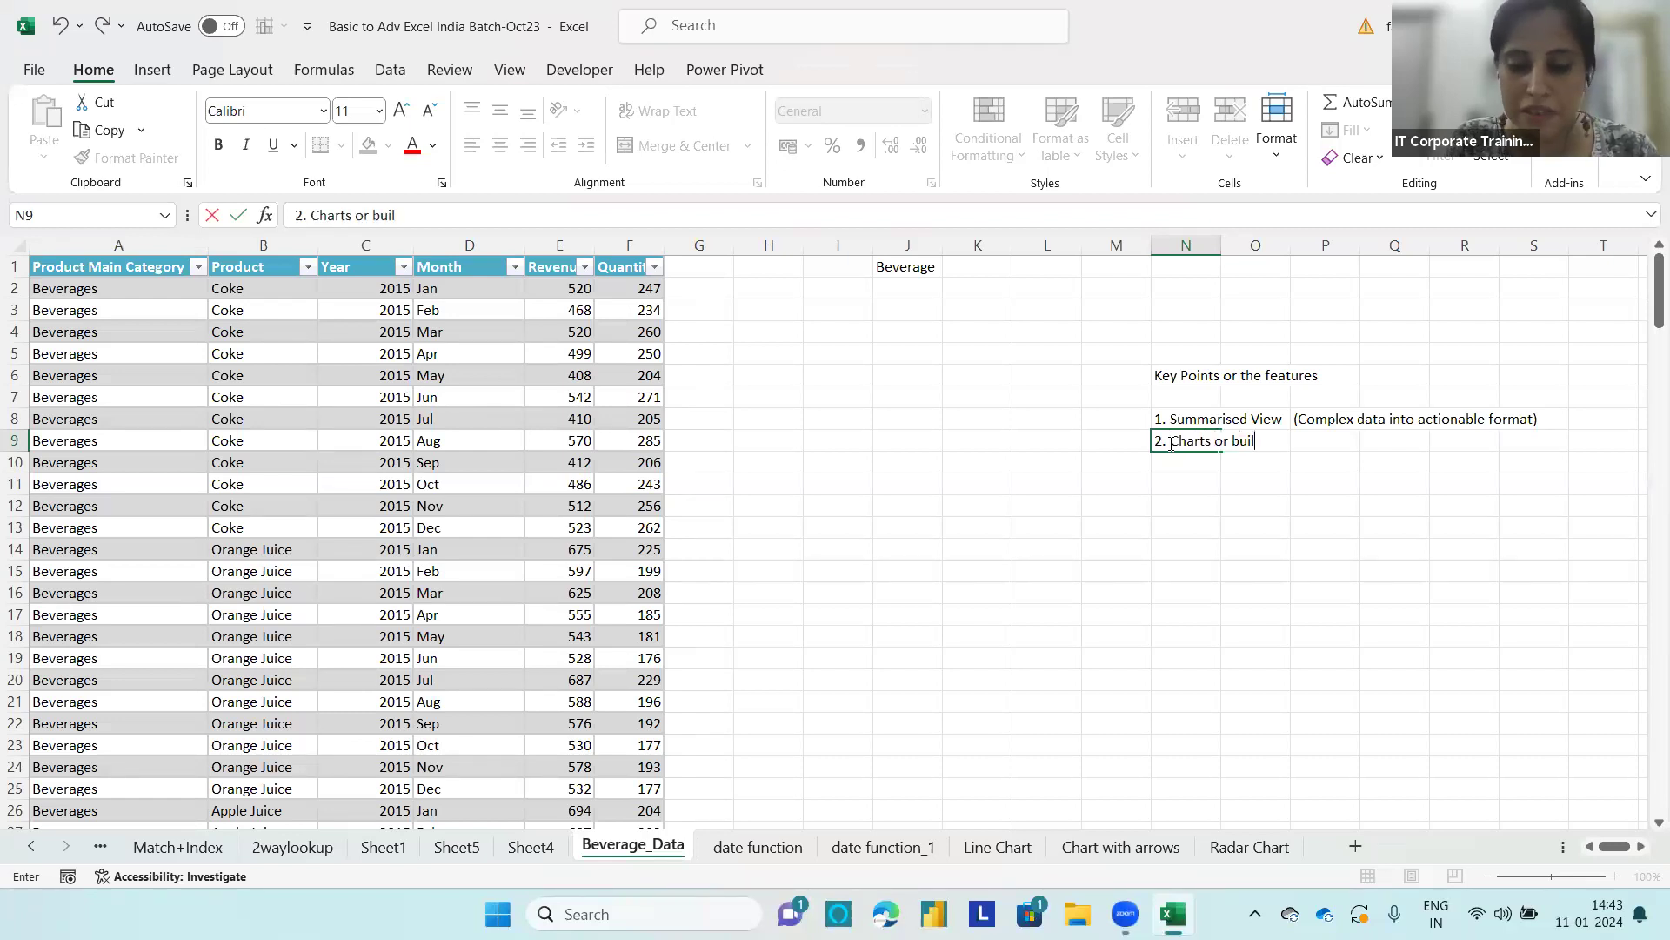
pyautogui.write('ding repo')
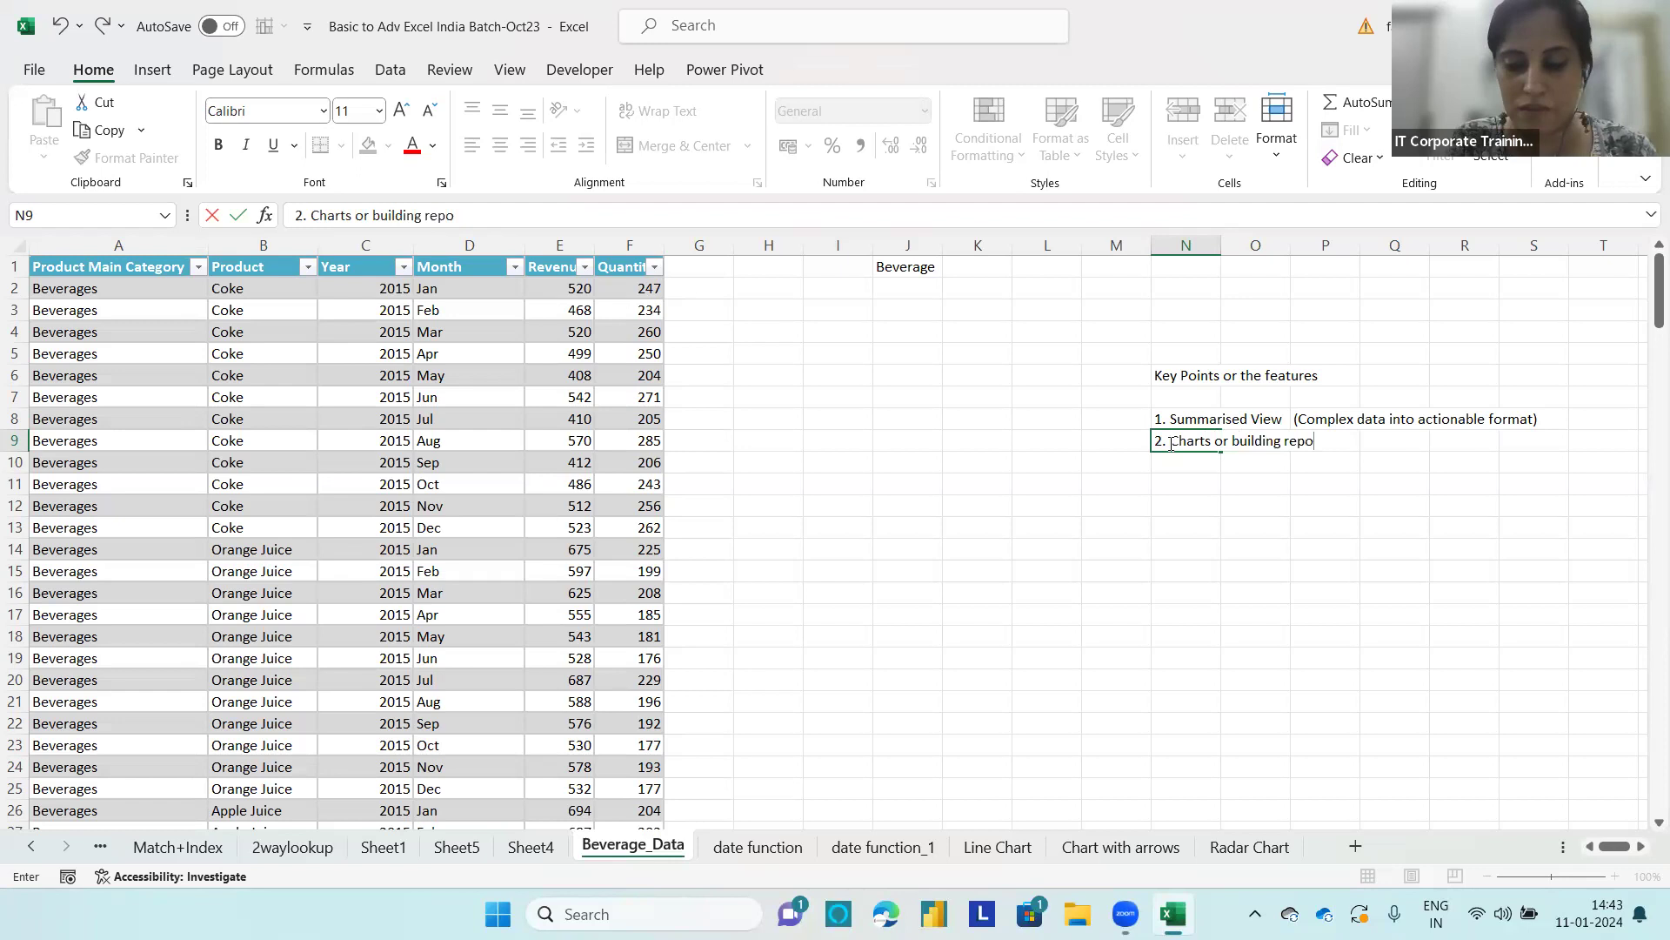
pyautogui.write('rts')
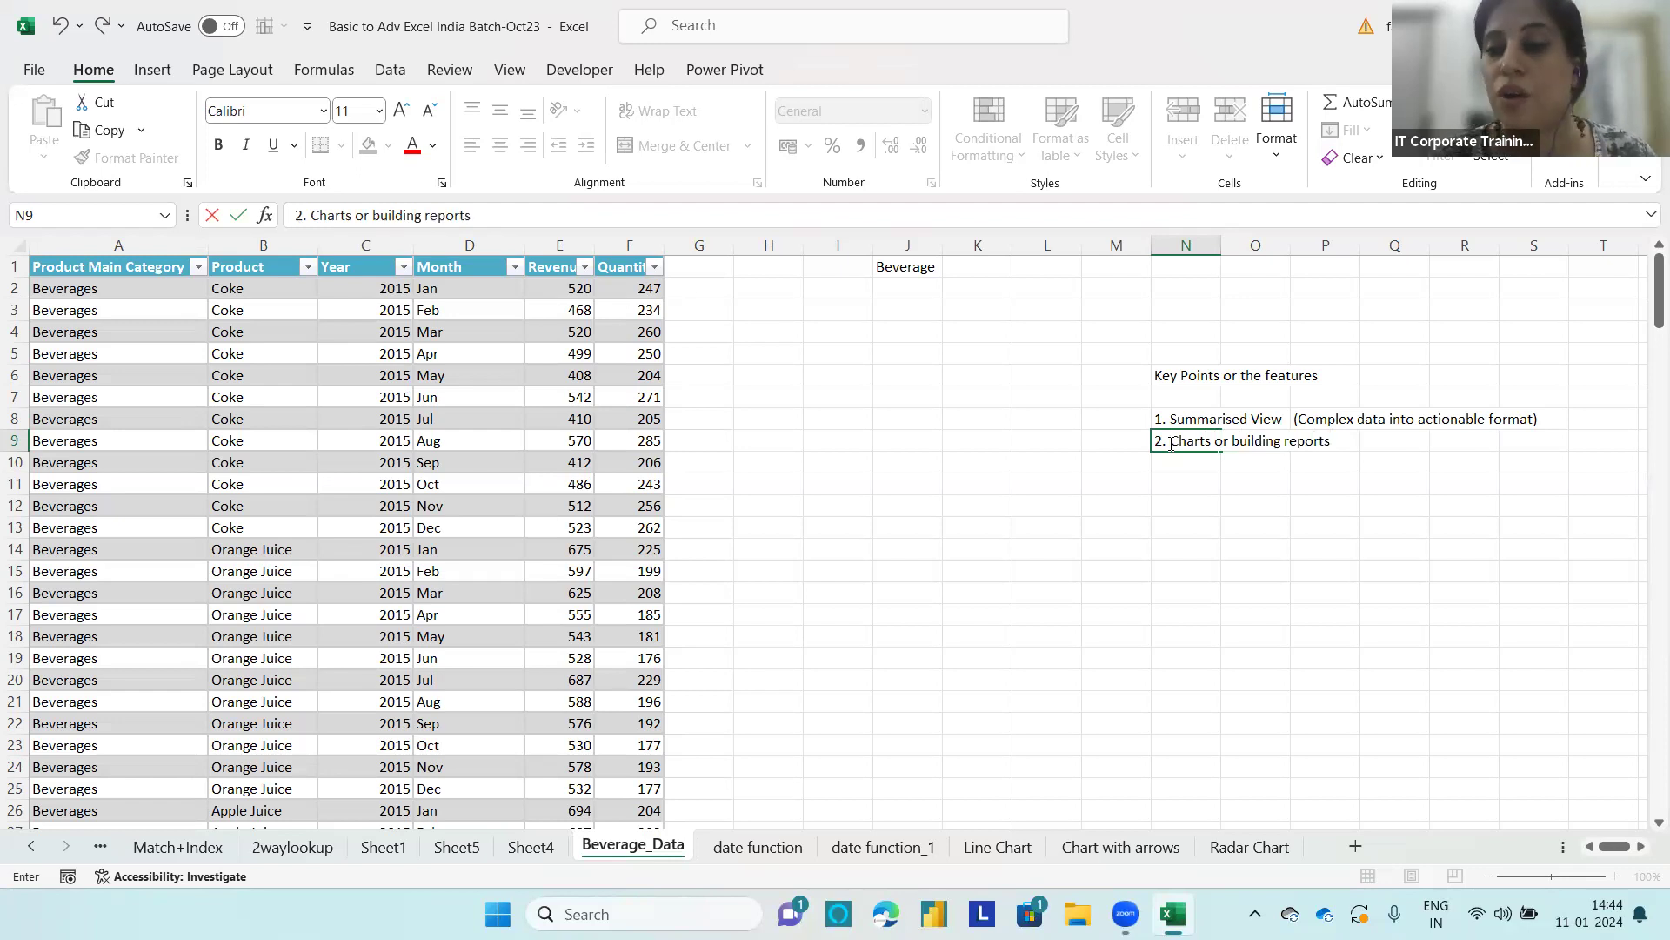
pyautogui.click(1240, 469)
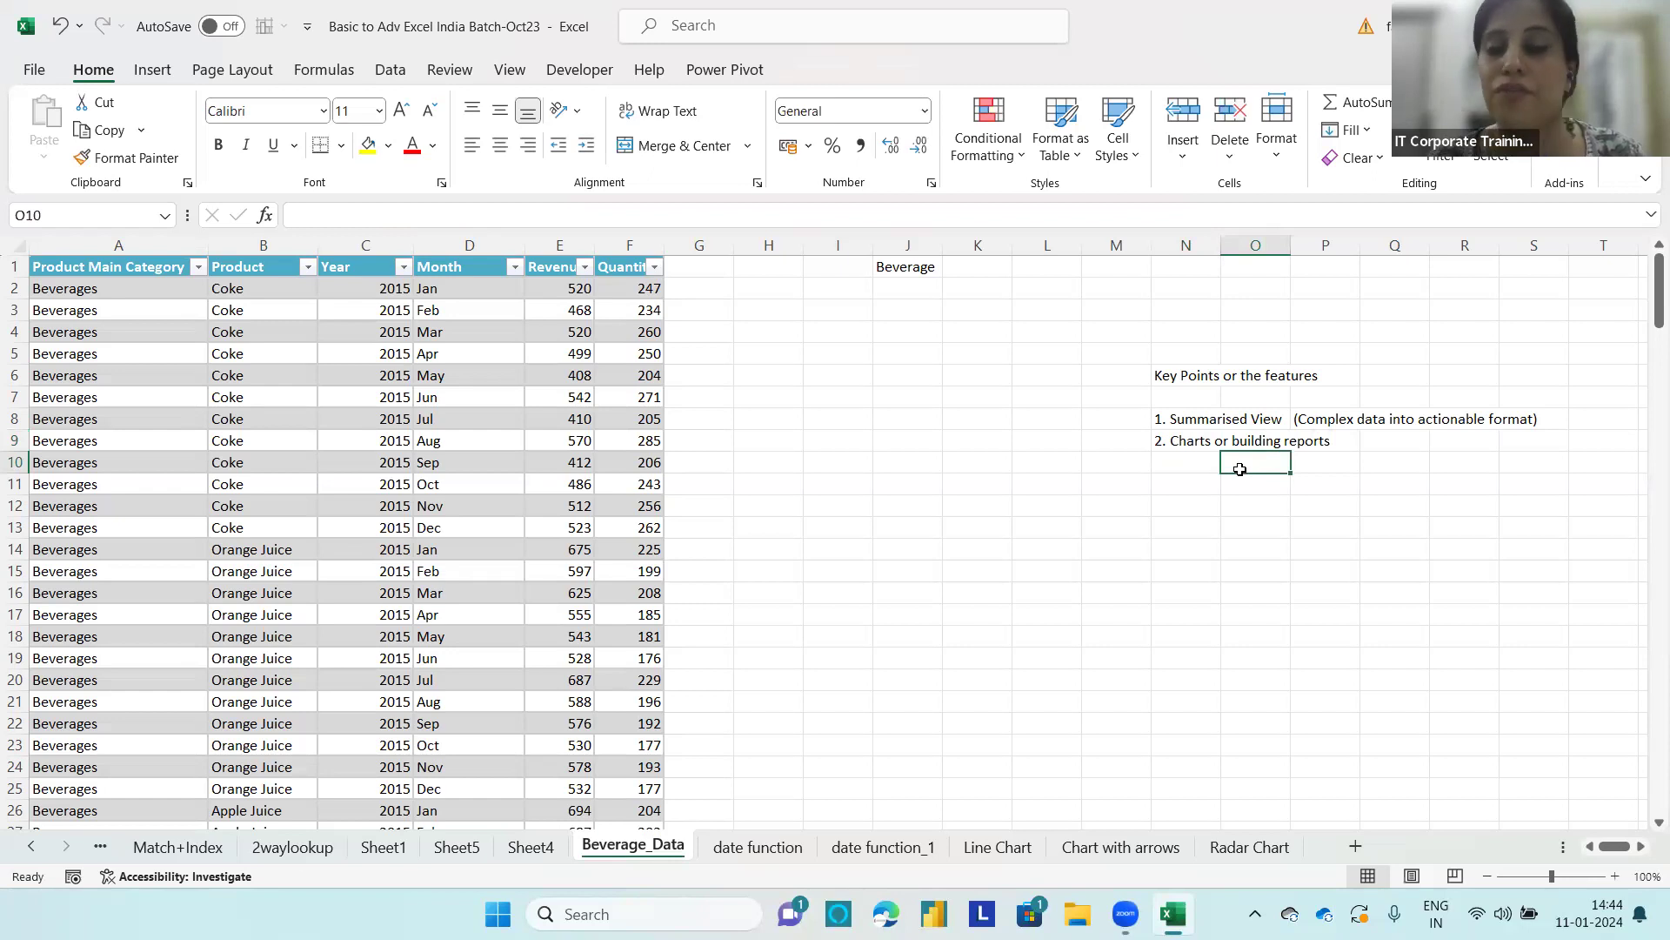
# Step: Enter the third key point, "3. Easy filtering or slicing", in cell N10
pyautogui.click(1155, 442)
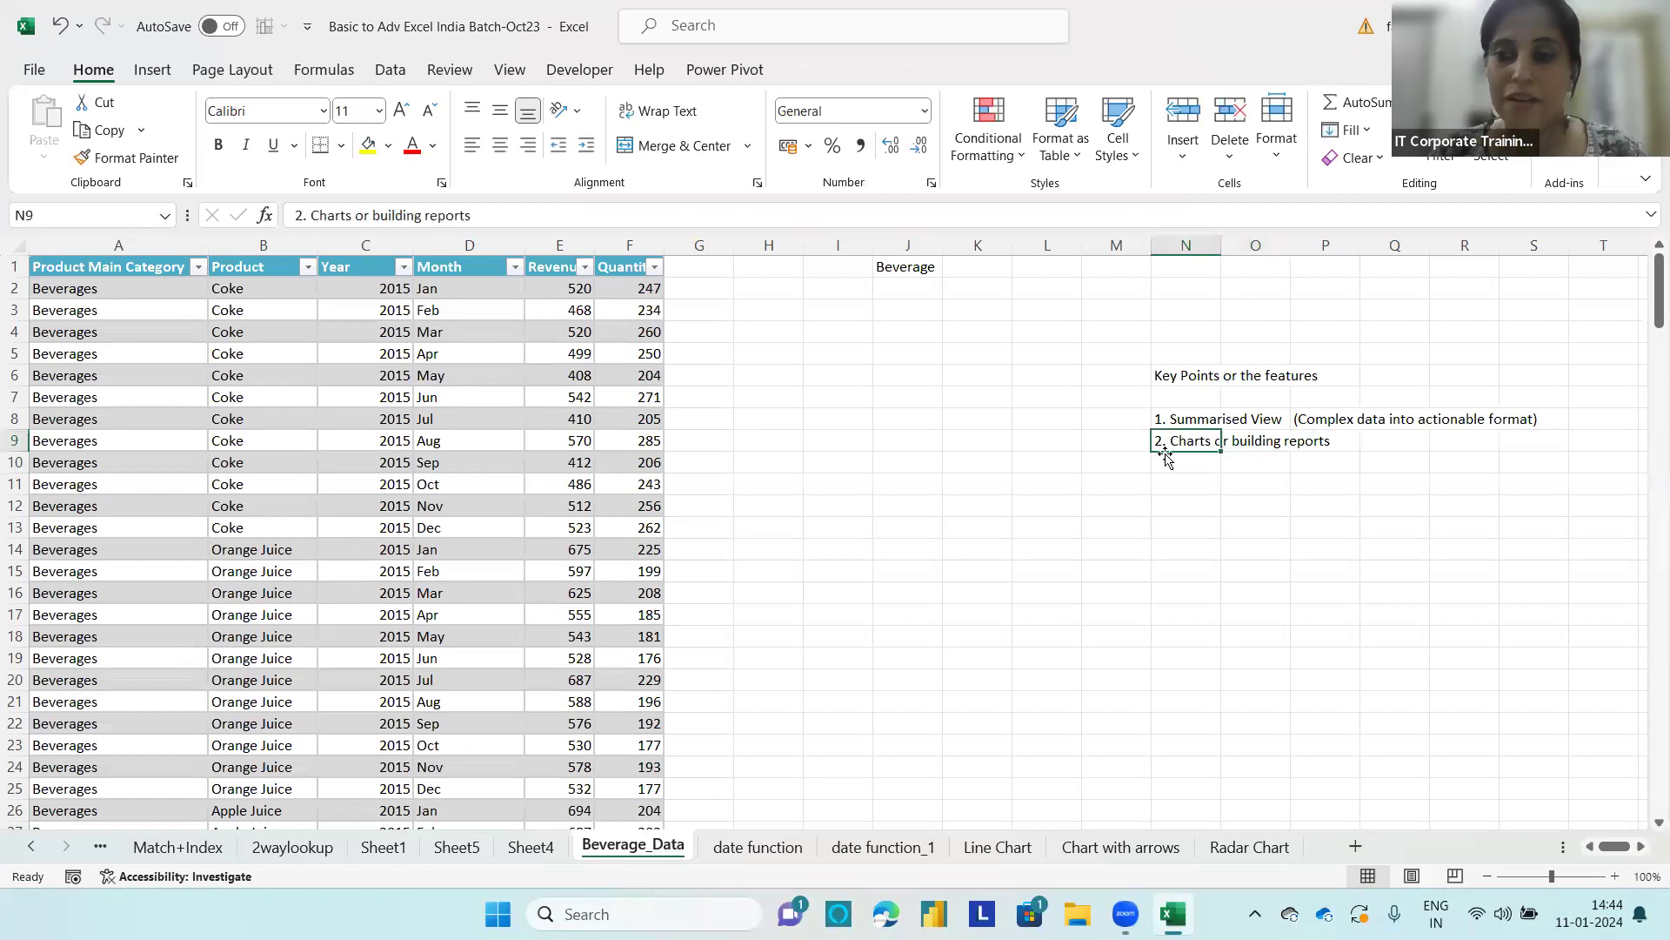
pyautogui.click(1165, 456)
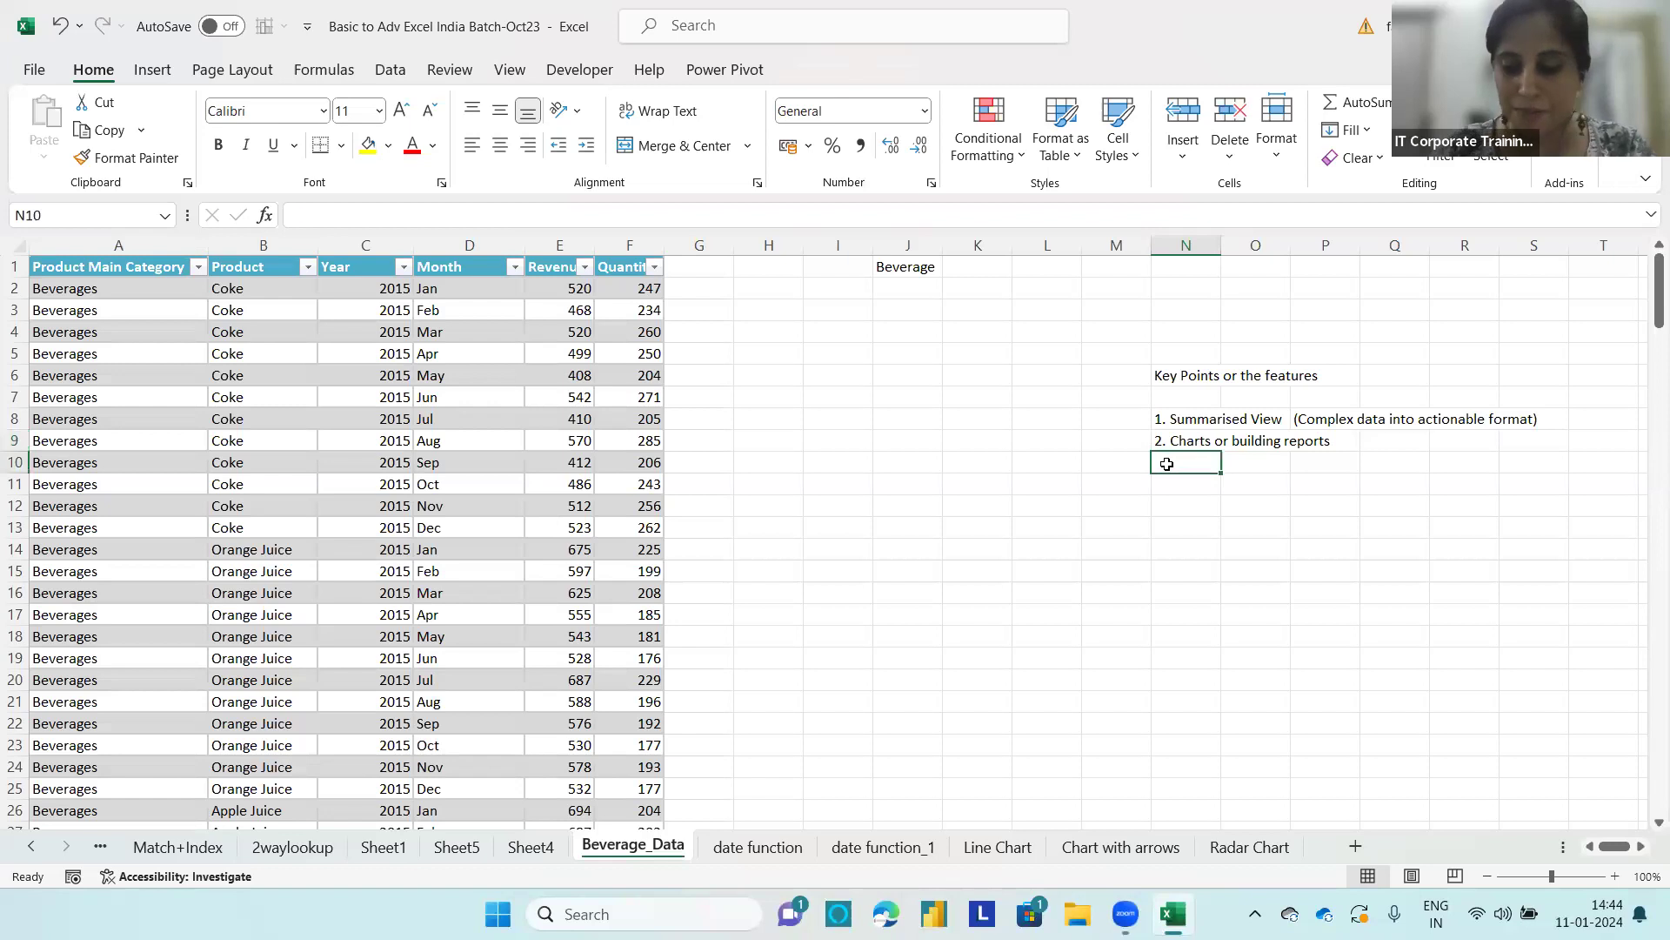
pyautogui.write('3. Easy')
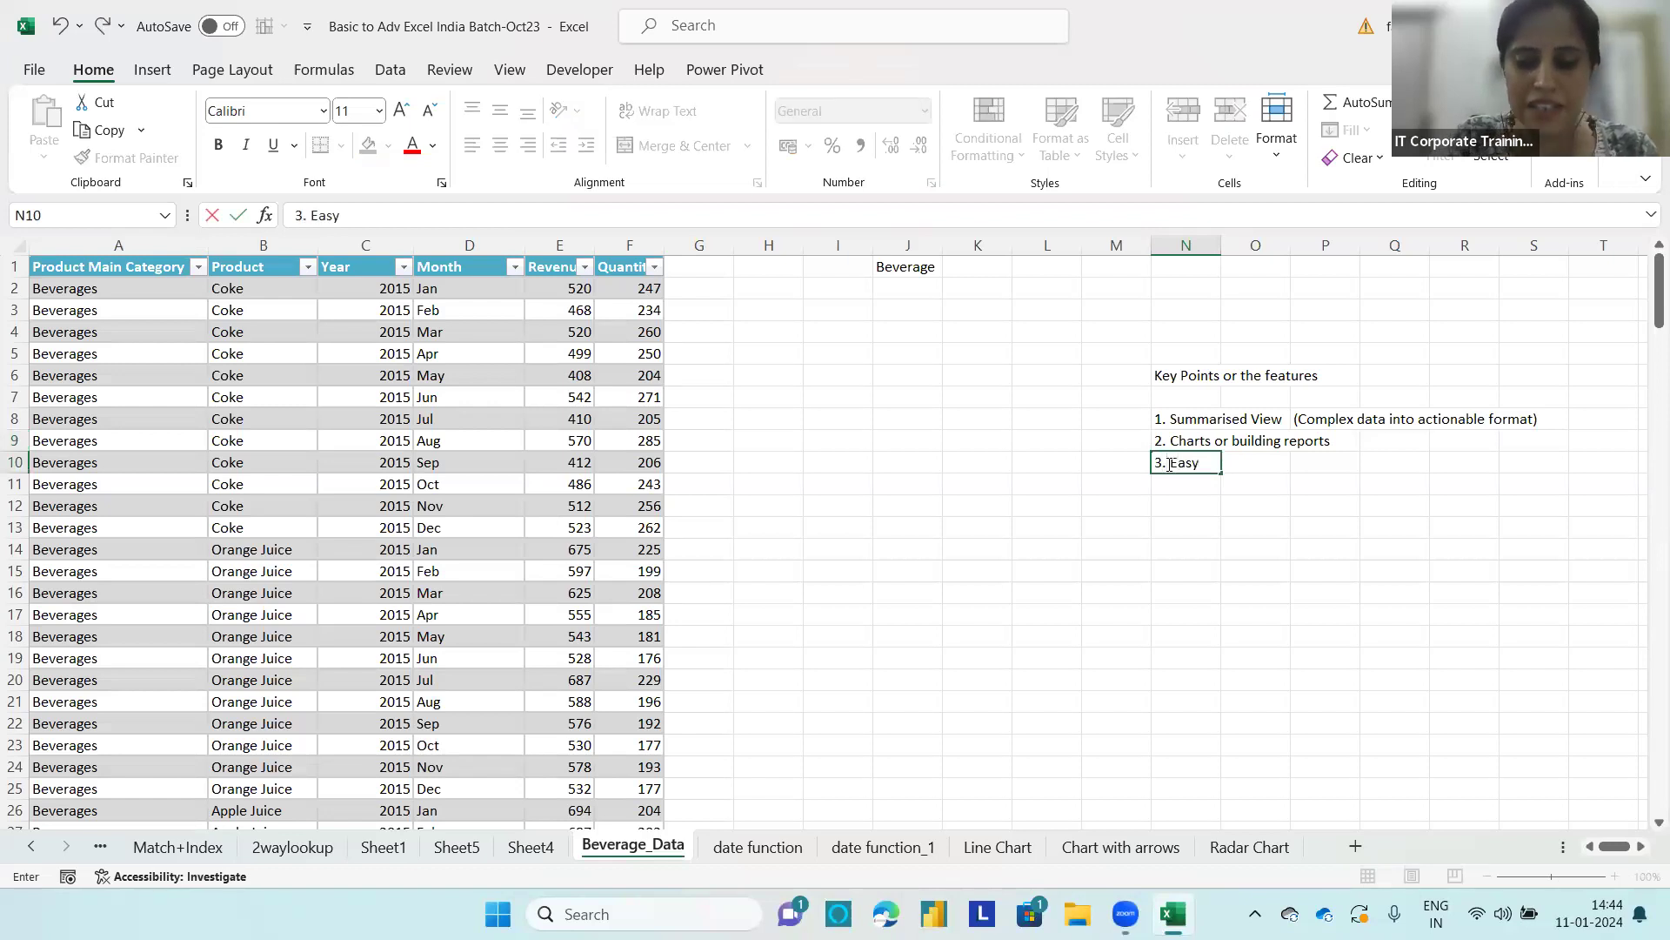
pyautogui.write(' filtering or slicing')
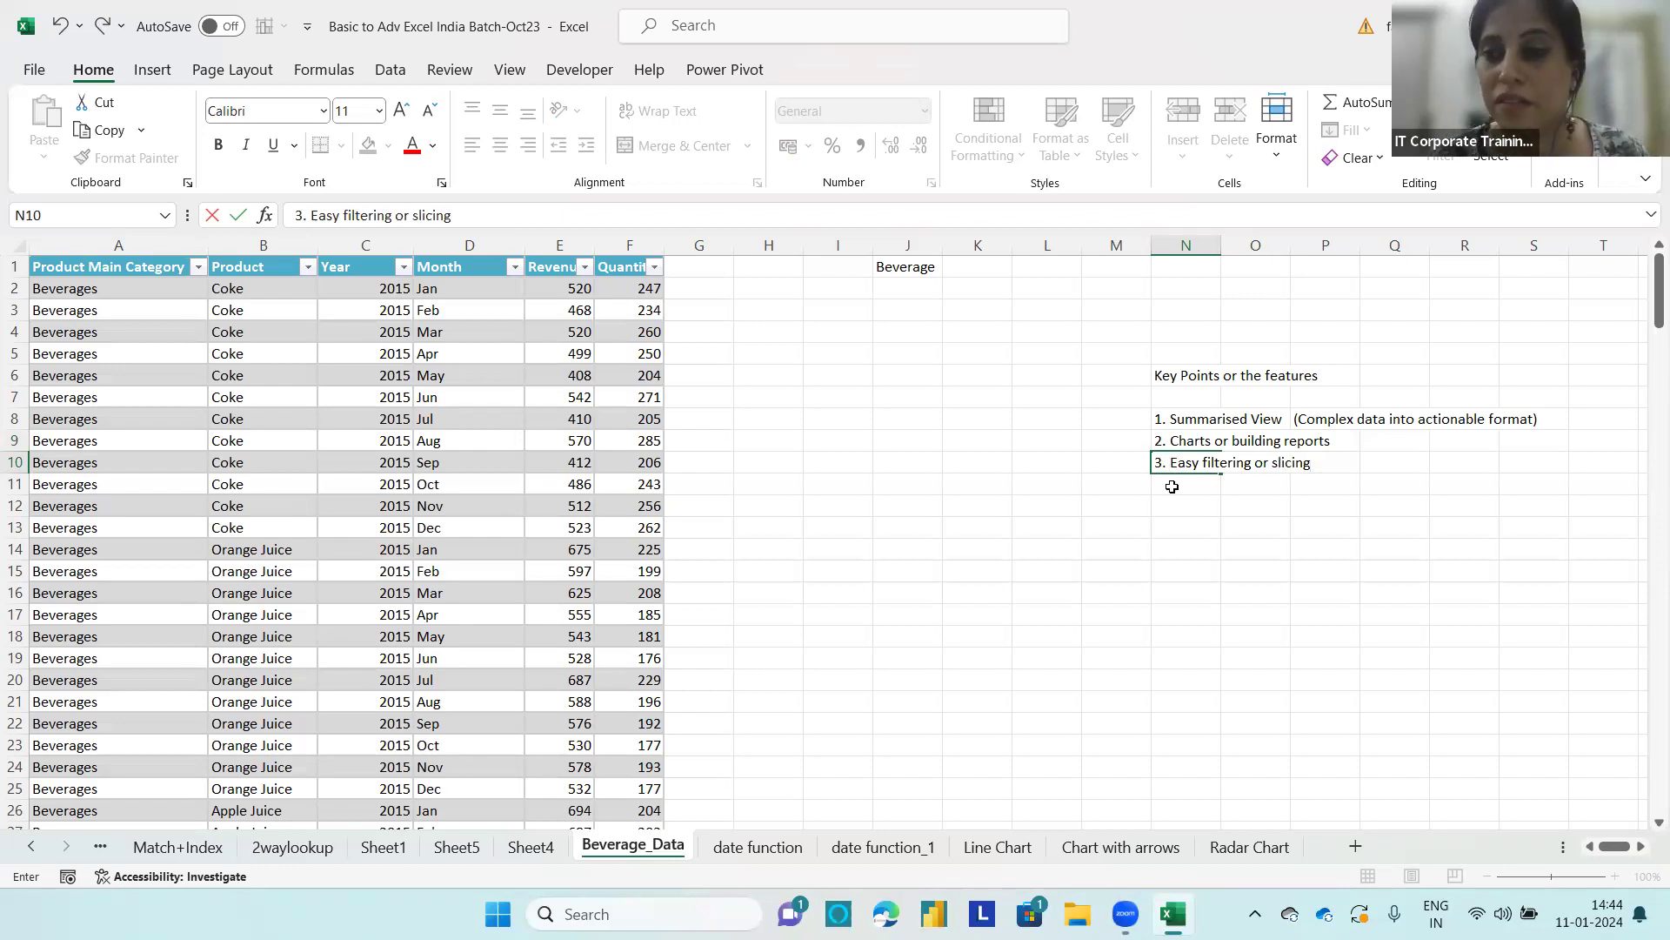
pyautogui.click(1171, 487)
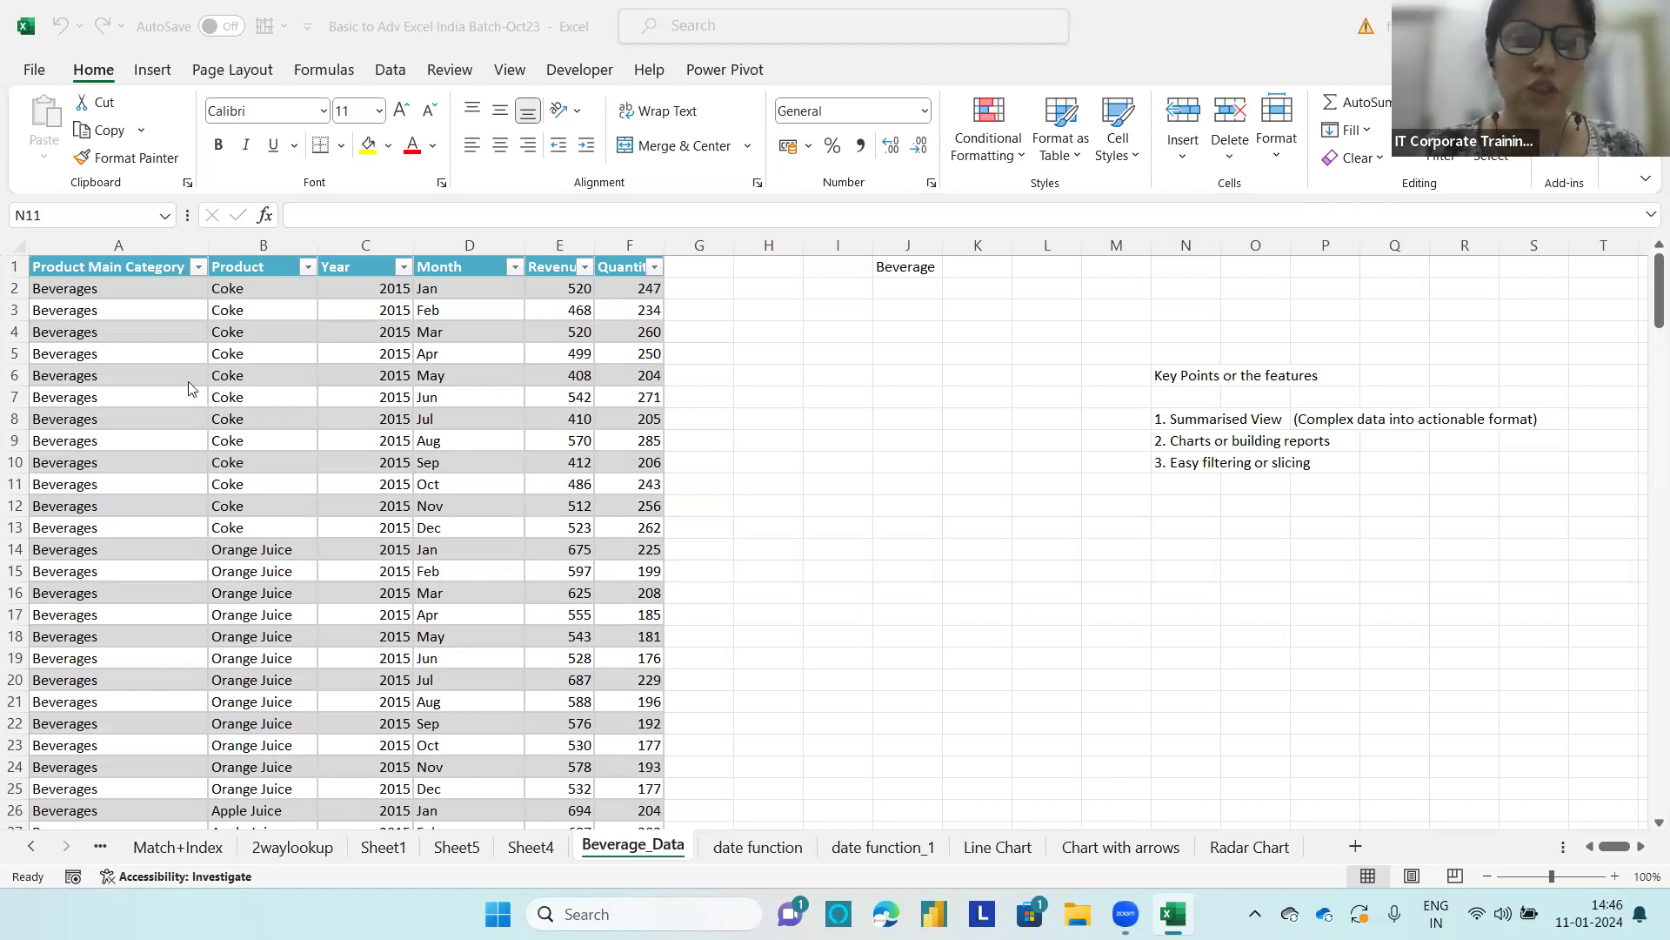
# Step: Select the entire beverage table to check the extent of its data
pyautogui.click(178, 354)
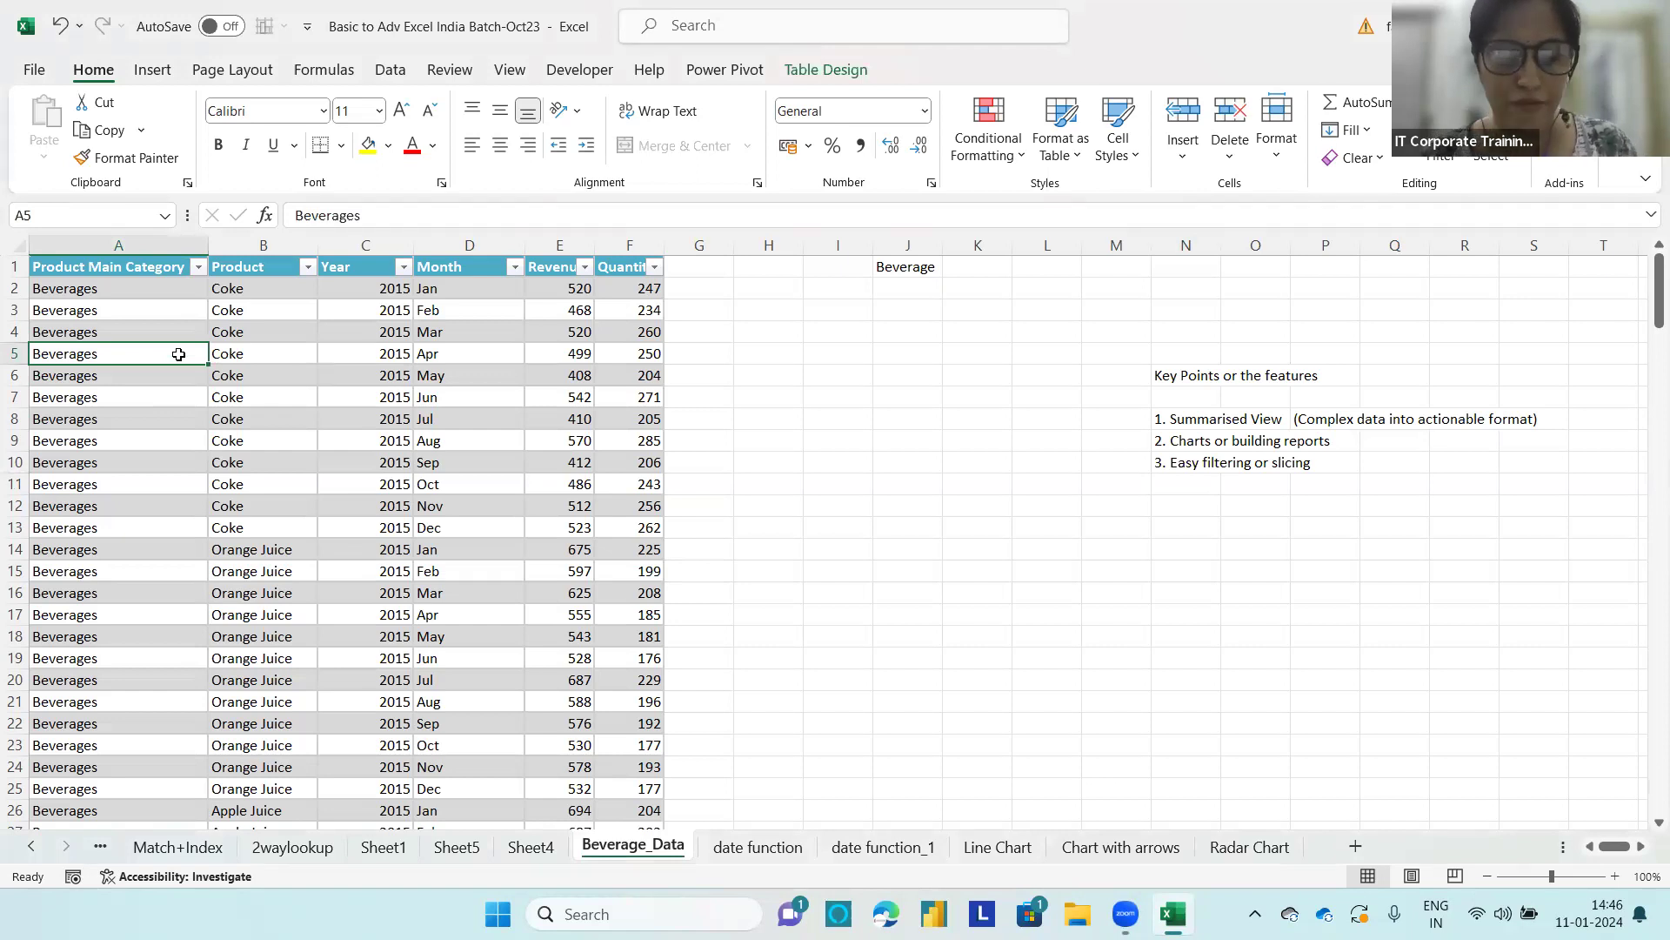
pyautogui.hotkey('ctrl', 'a')
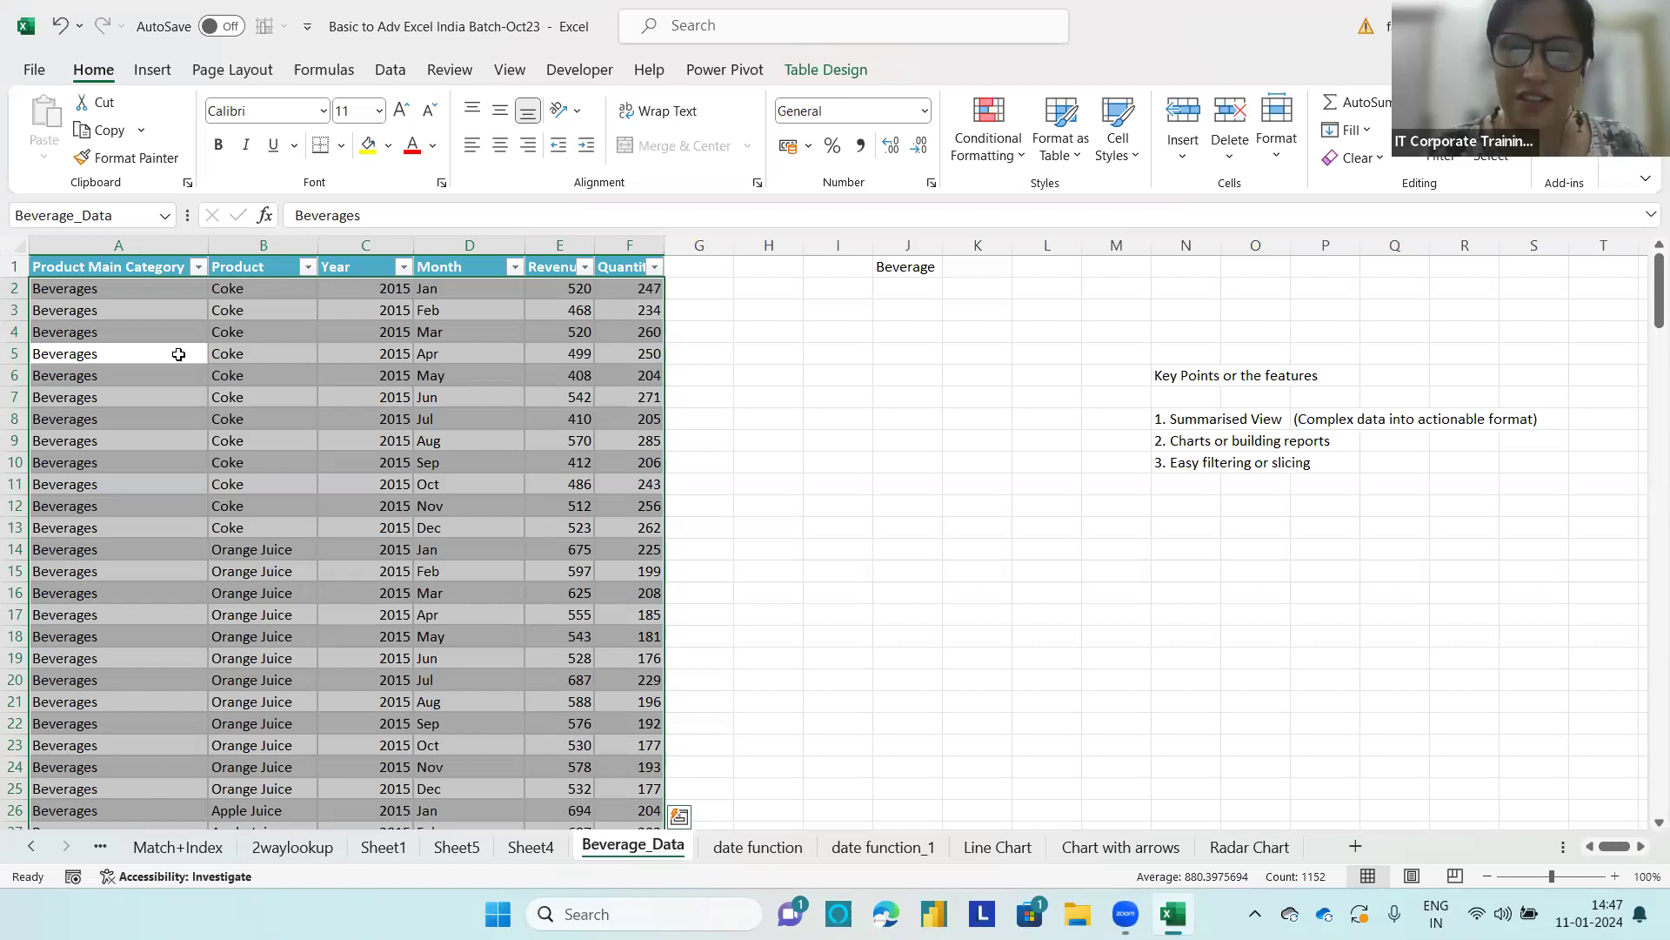
pyautogui.click(703, 570)
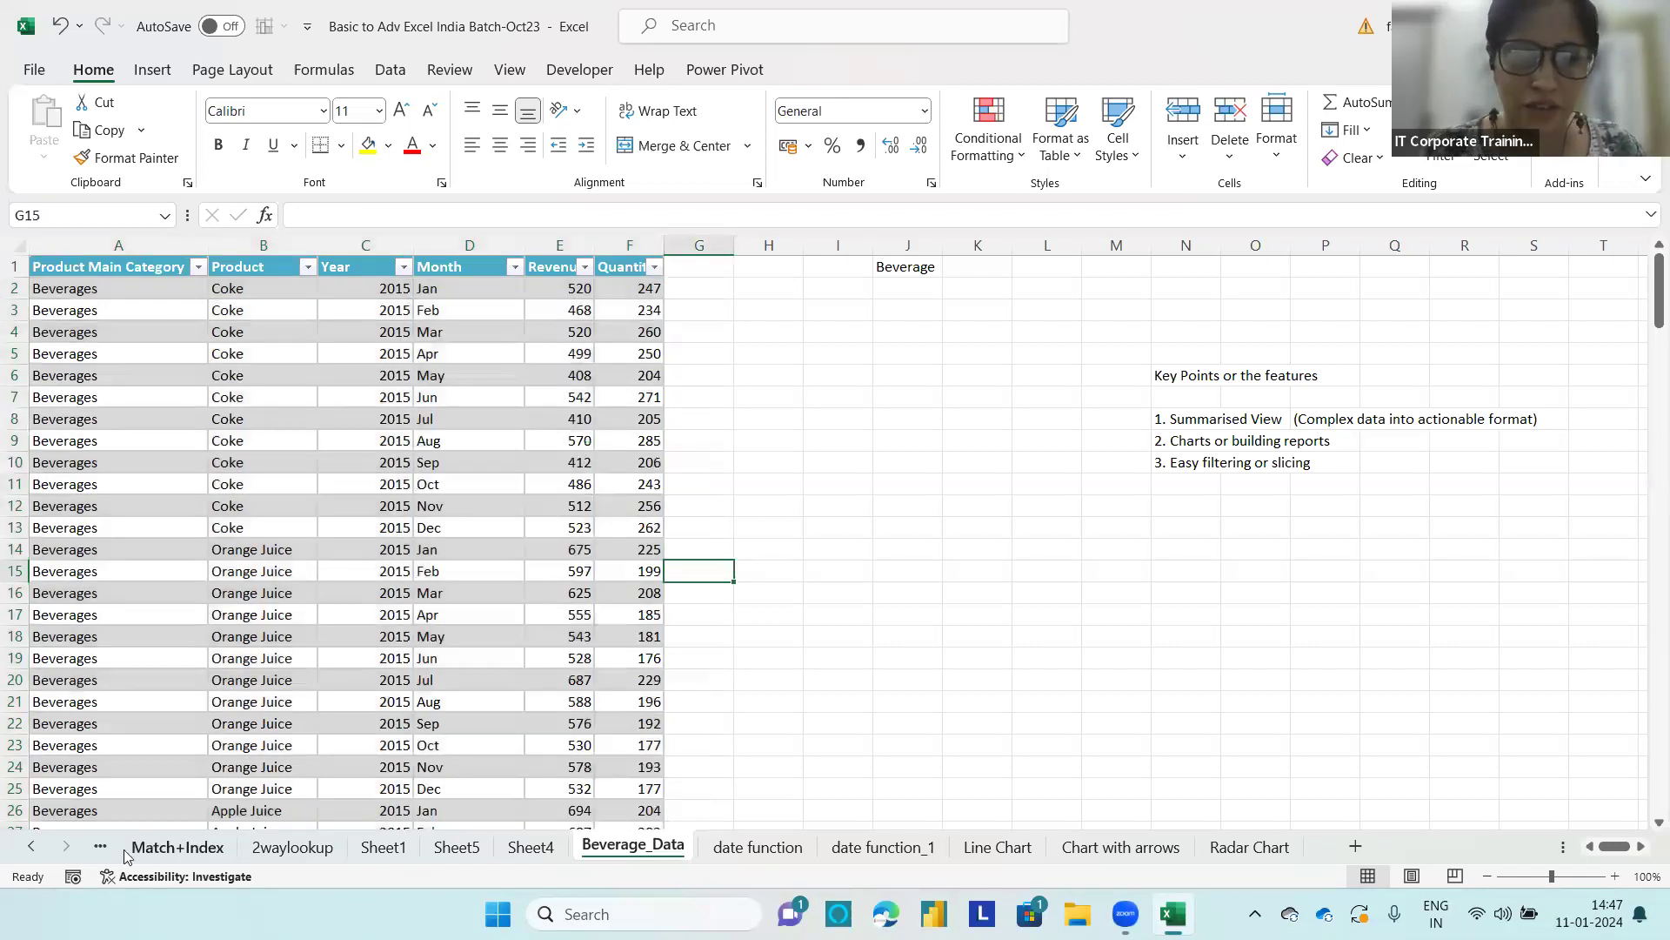
# Step: Examine Sheet1 and the policy data on the 2waylookup sheet, and return to the Beverage_Data sheet
pyautogui.click(383, 853)
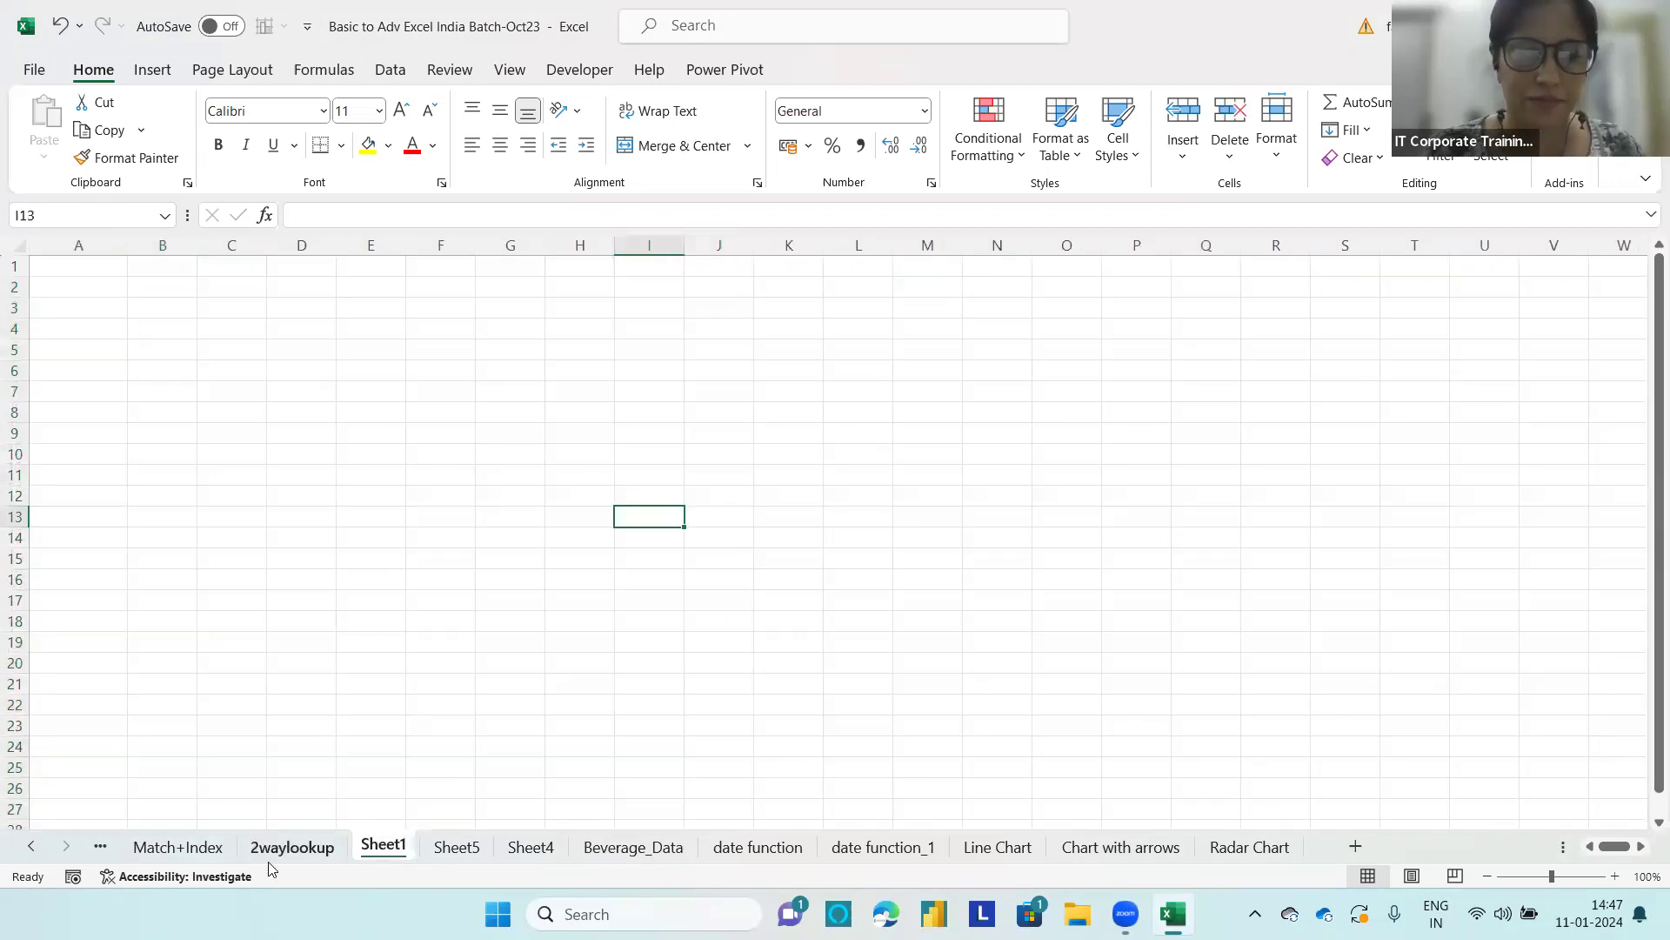
pyautogui.click(286, 847)
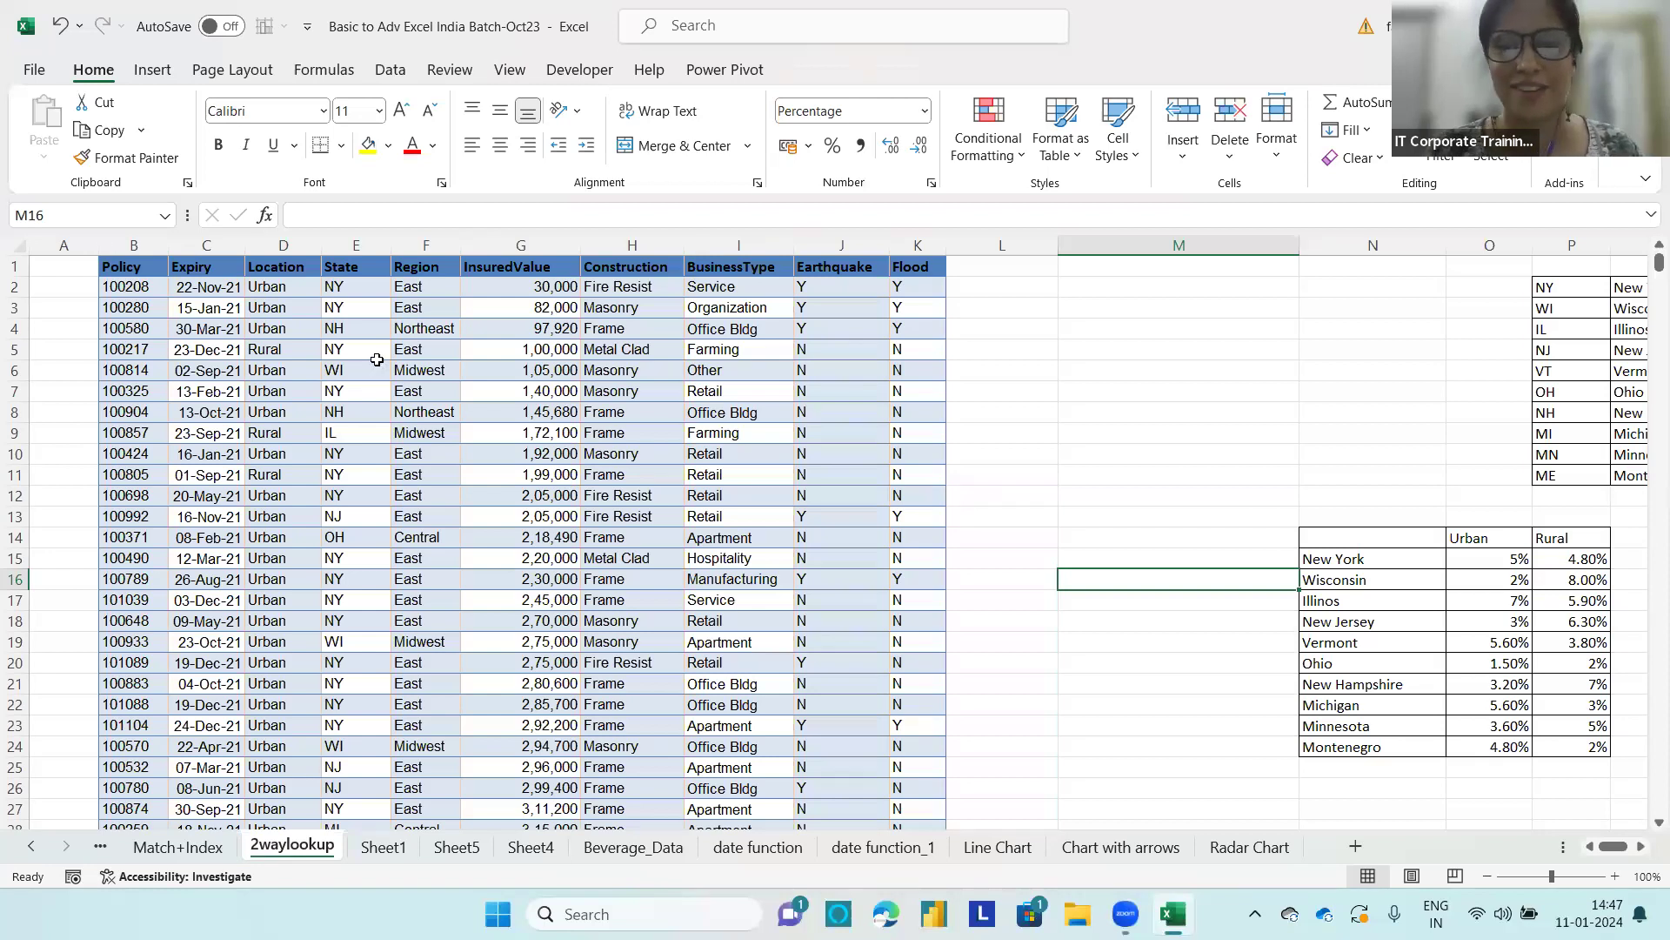
pyautogui.click(513, 347)
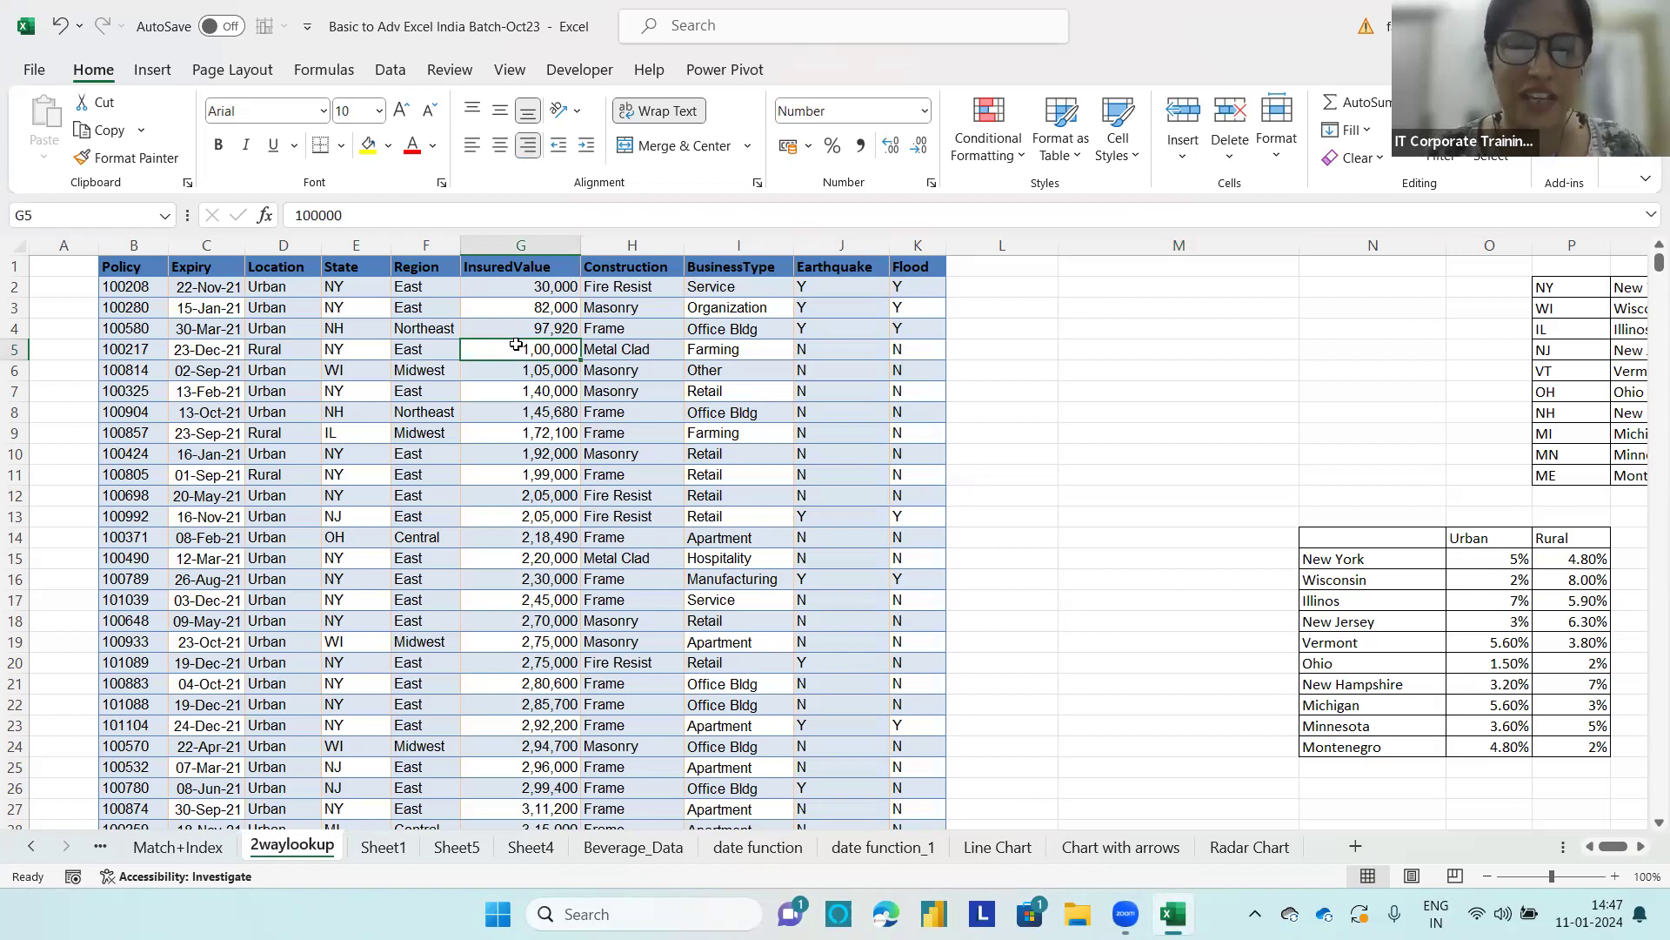
pyautogui.click(403, 328)
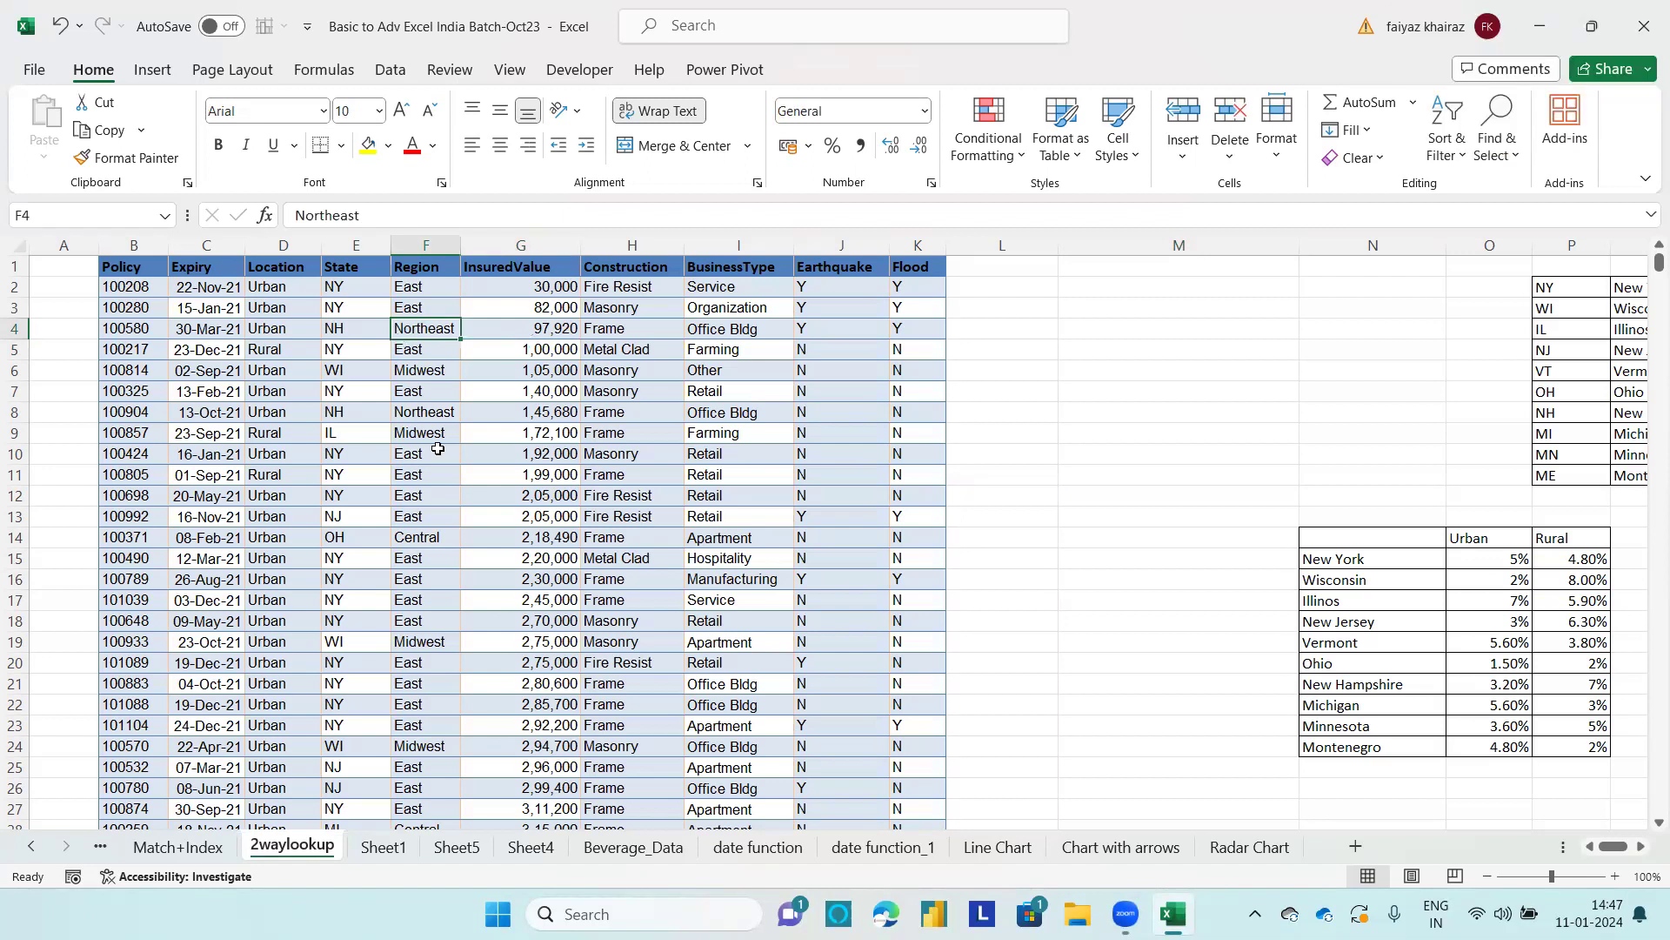
pyautogui.click(660, 860)
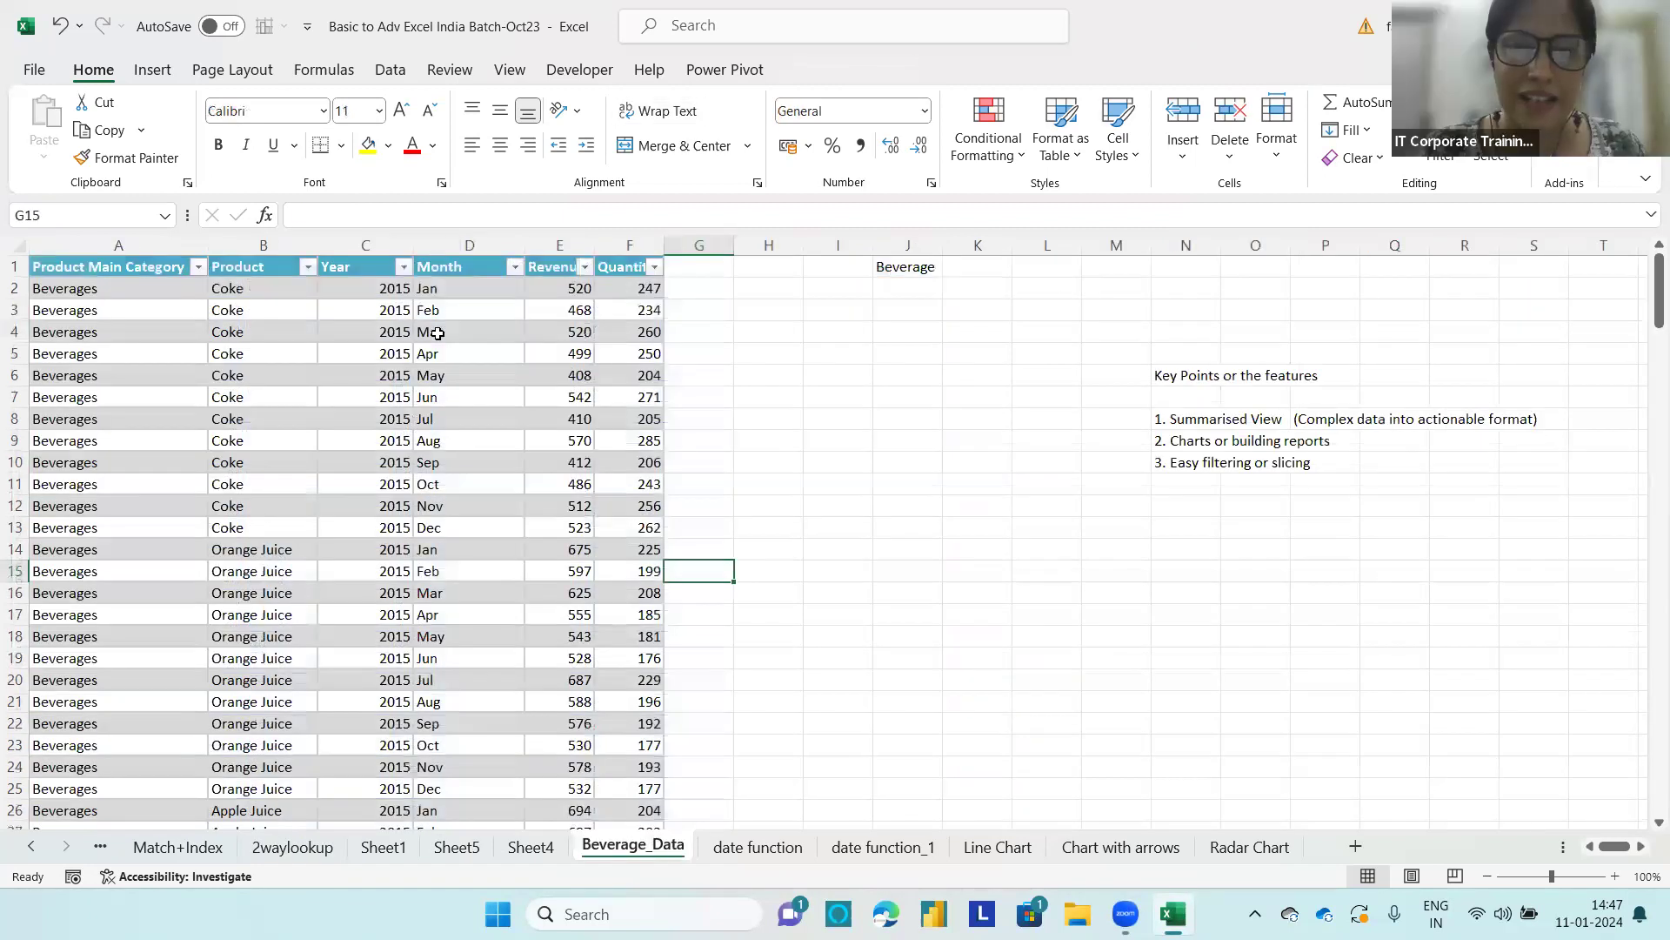
# Step: Display the table design options for the beverage table and check its table name
pyautogui.click(437, 333)
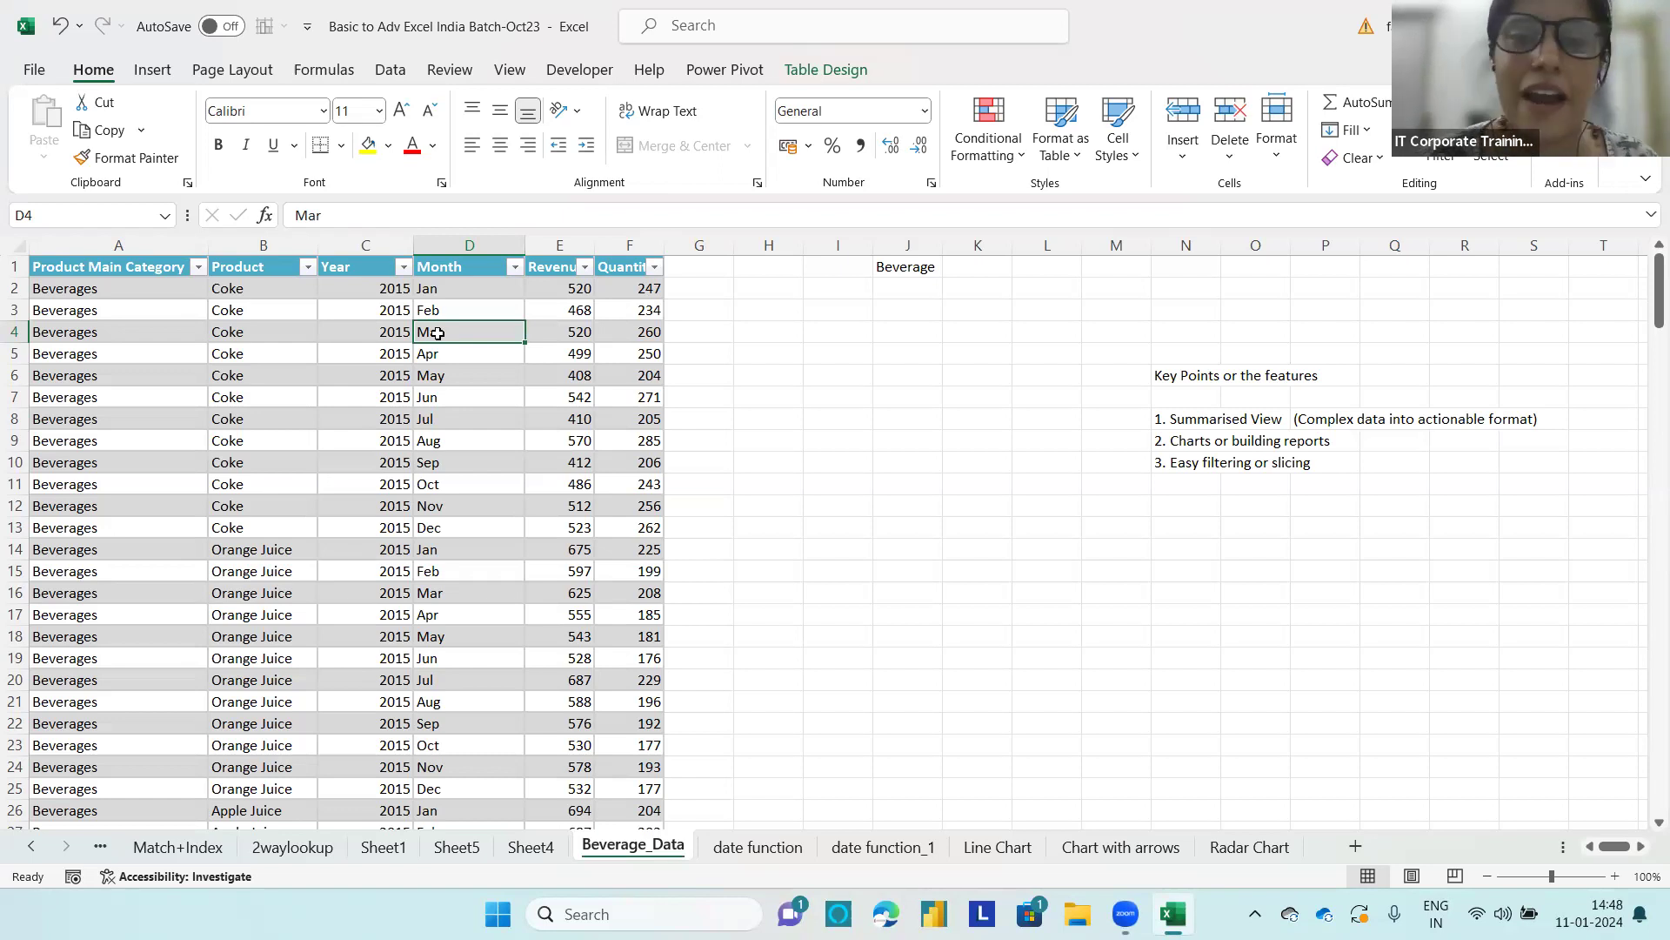
pyautogui.click(841, 72)
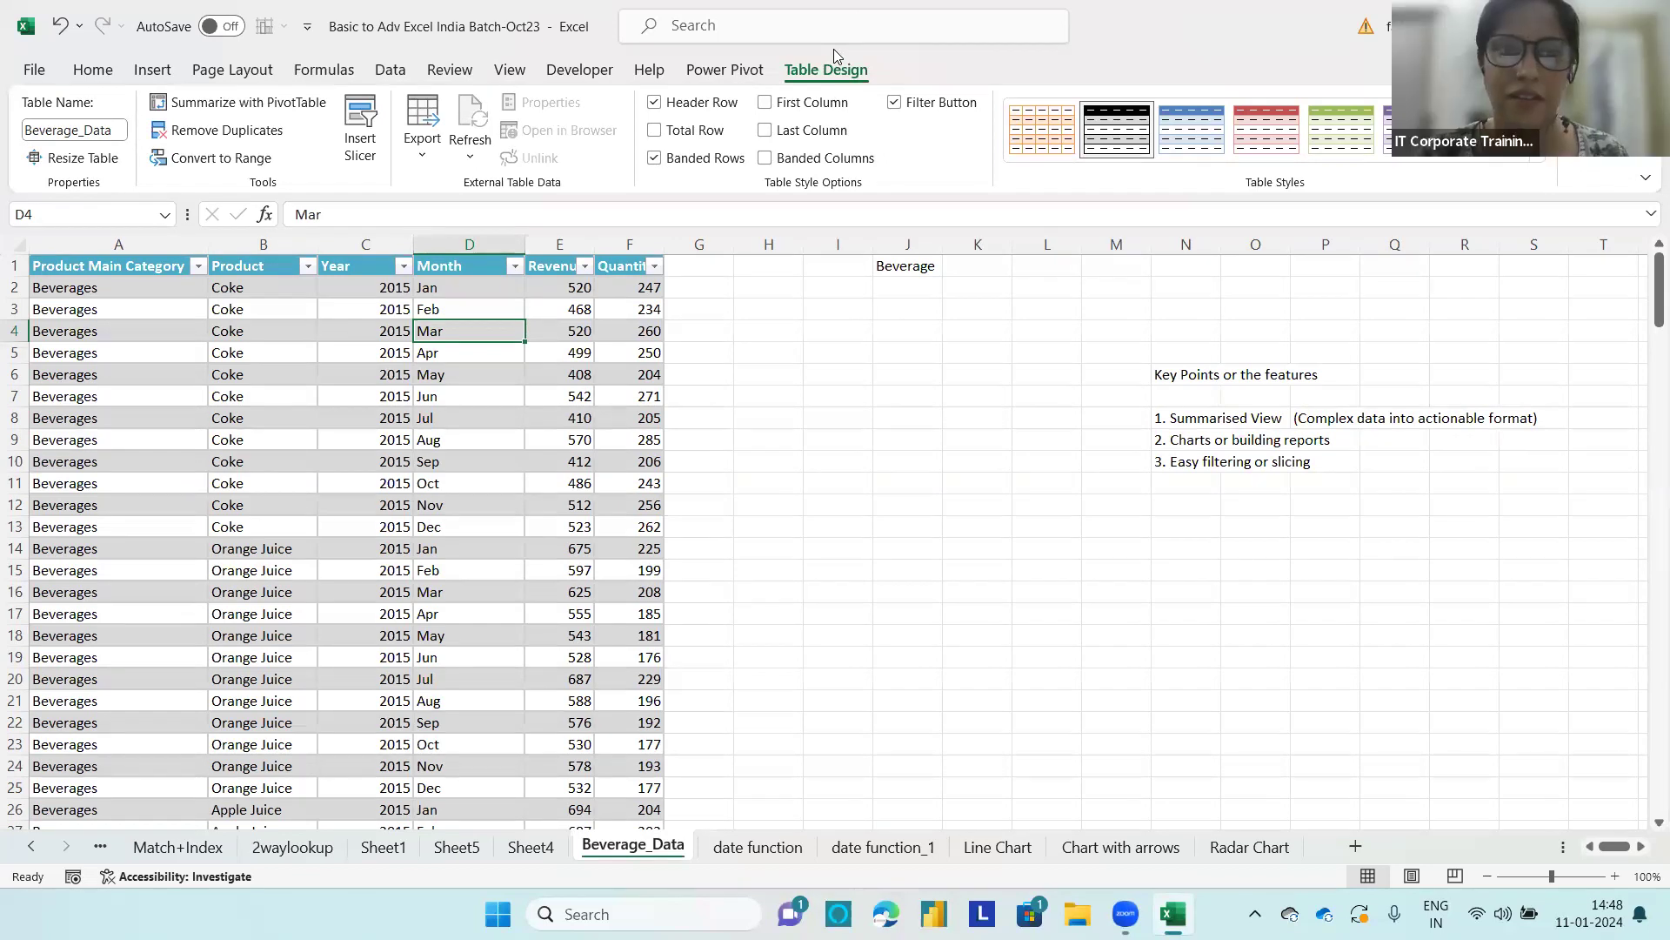
pyautogui.click(433, 377)
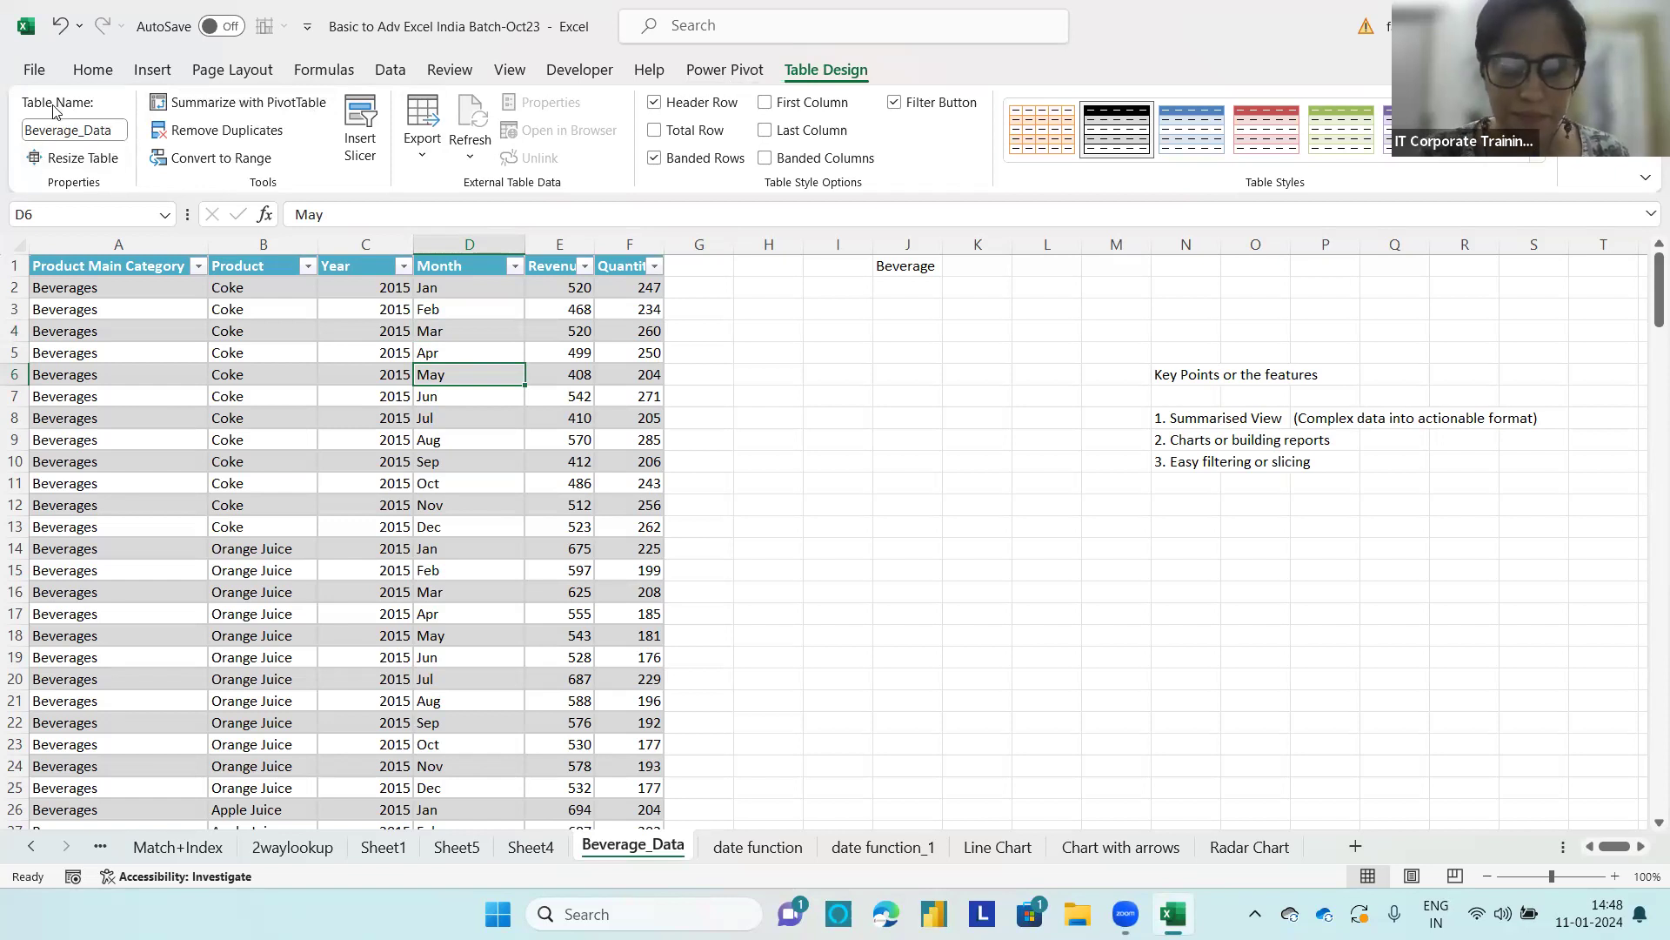
# Step: Try to launch ZoomIt64a.exe from the system search for "zoomit"
pyautogui.click(644, 914)
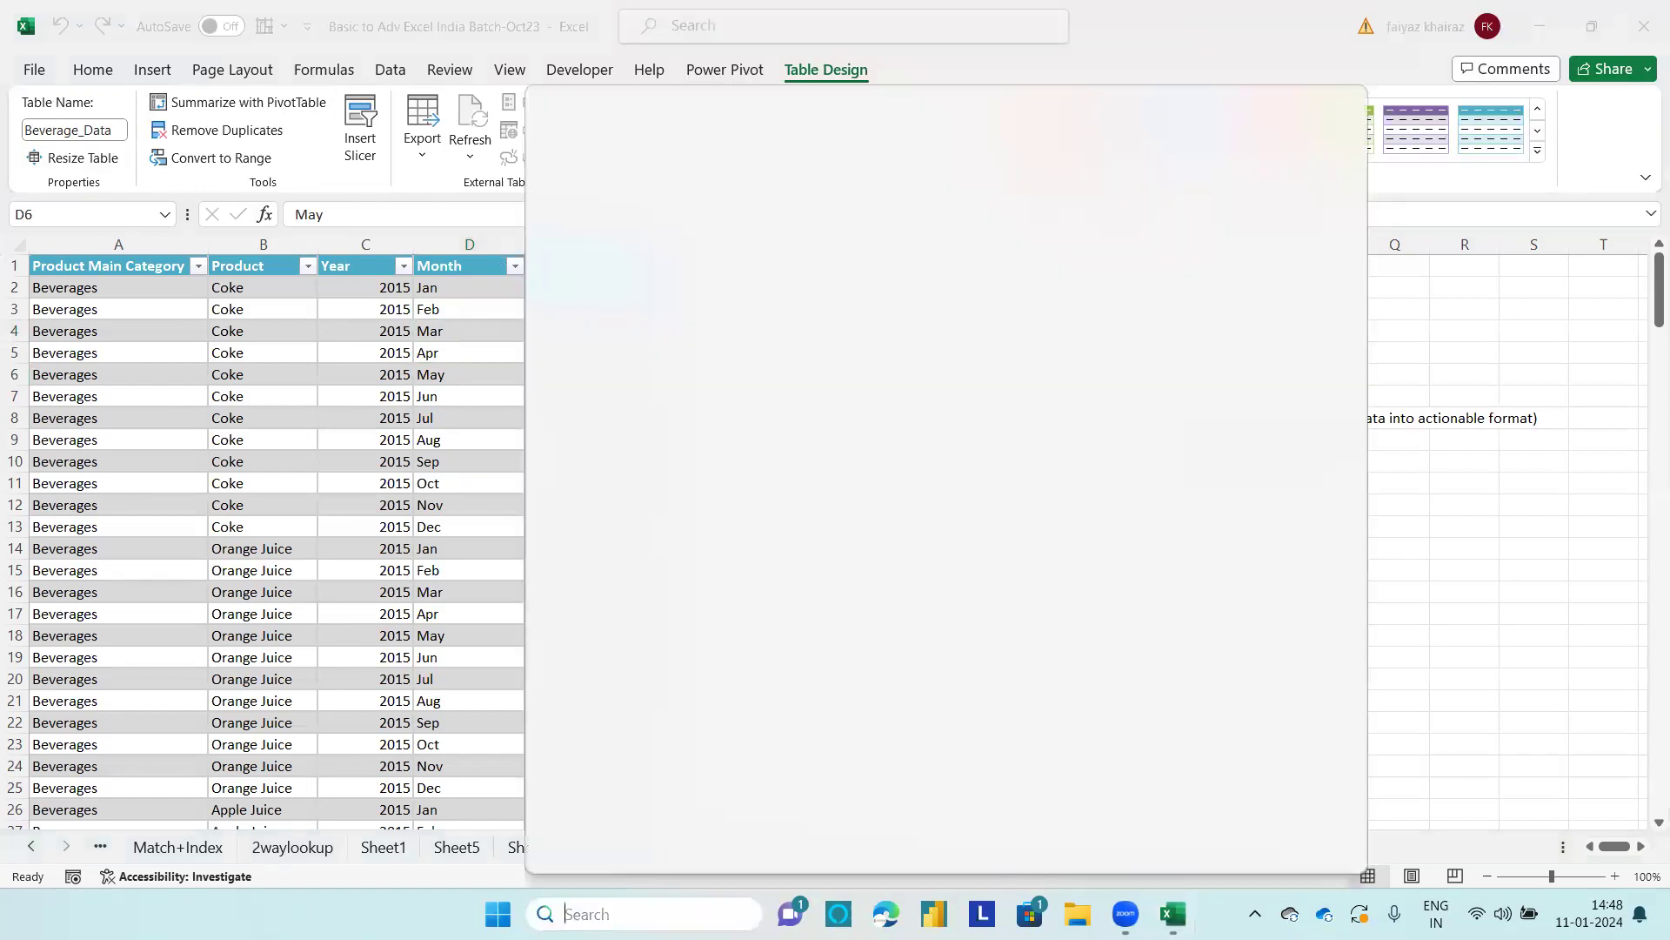
pyautogui.write('zoomit64.exe')
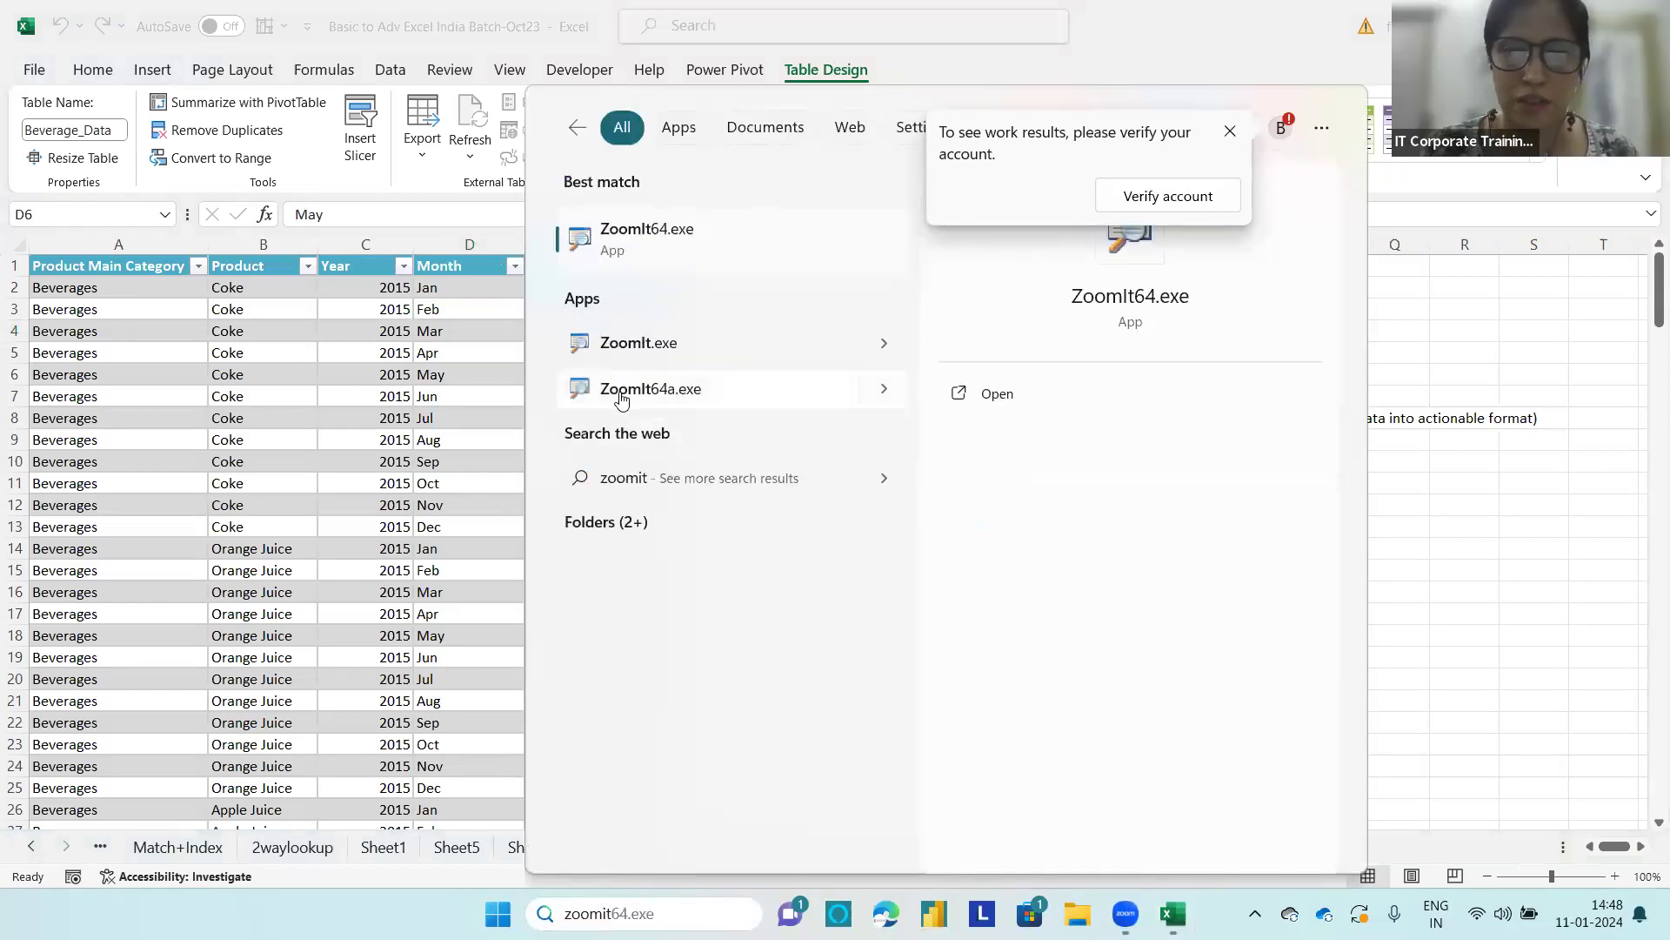
pyautogui.click(658, 399)
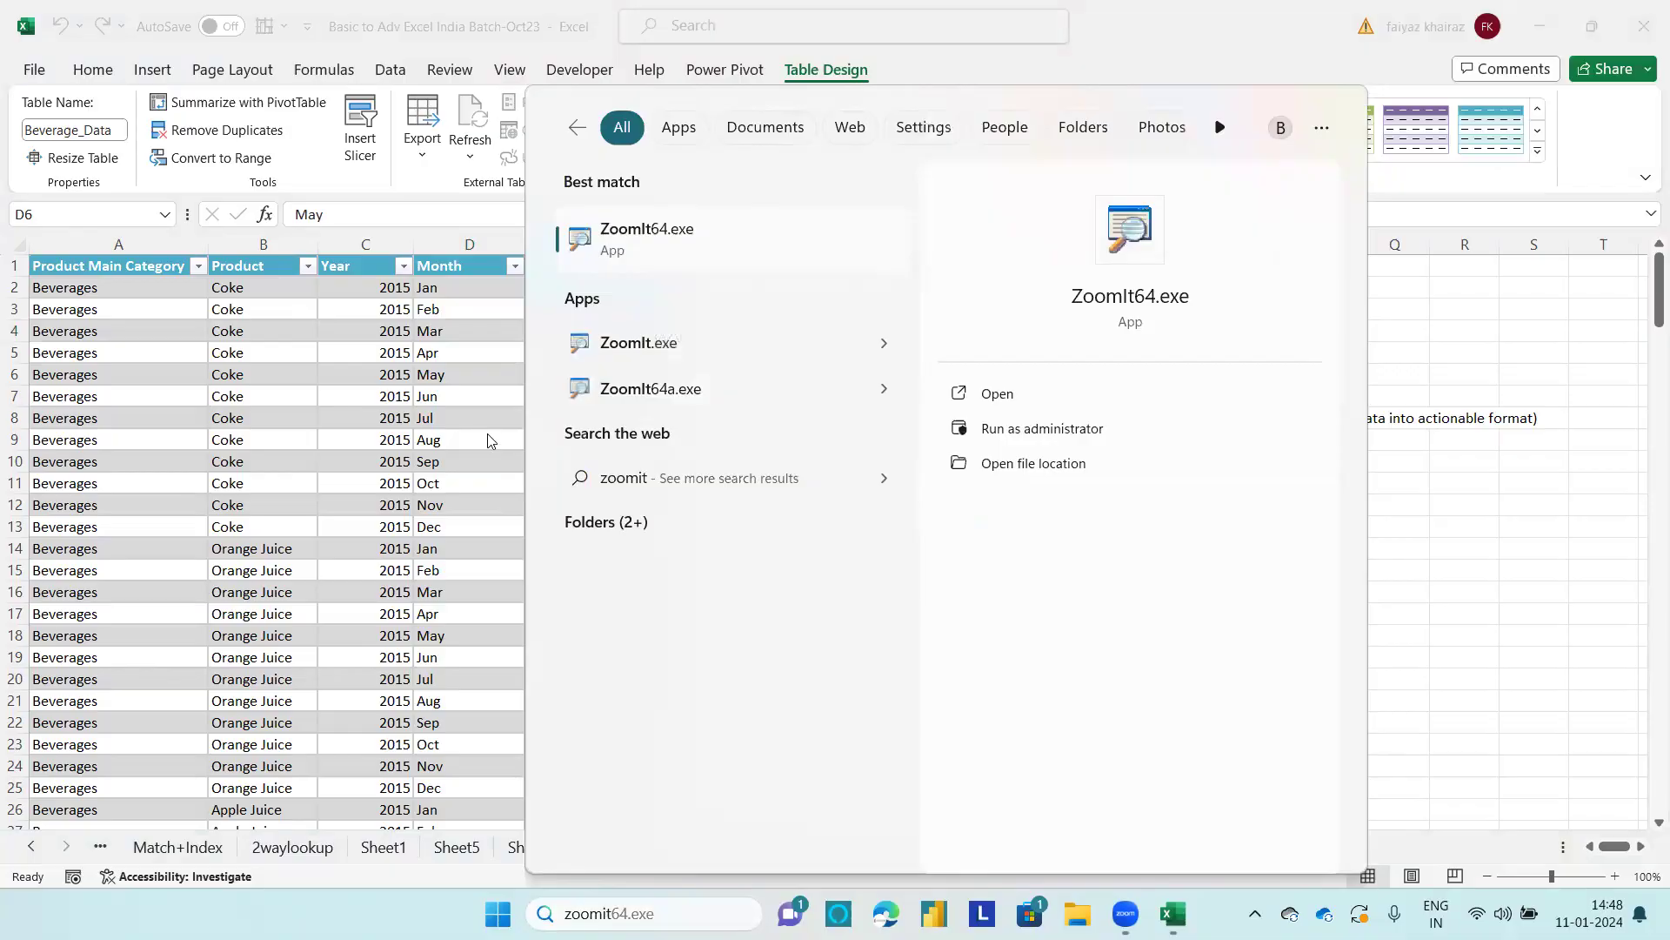
pyautogui.click(1100, 489)
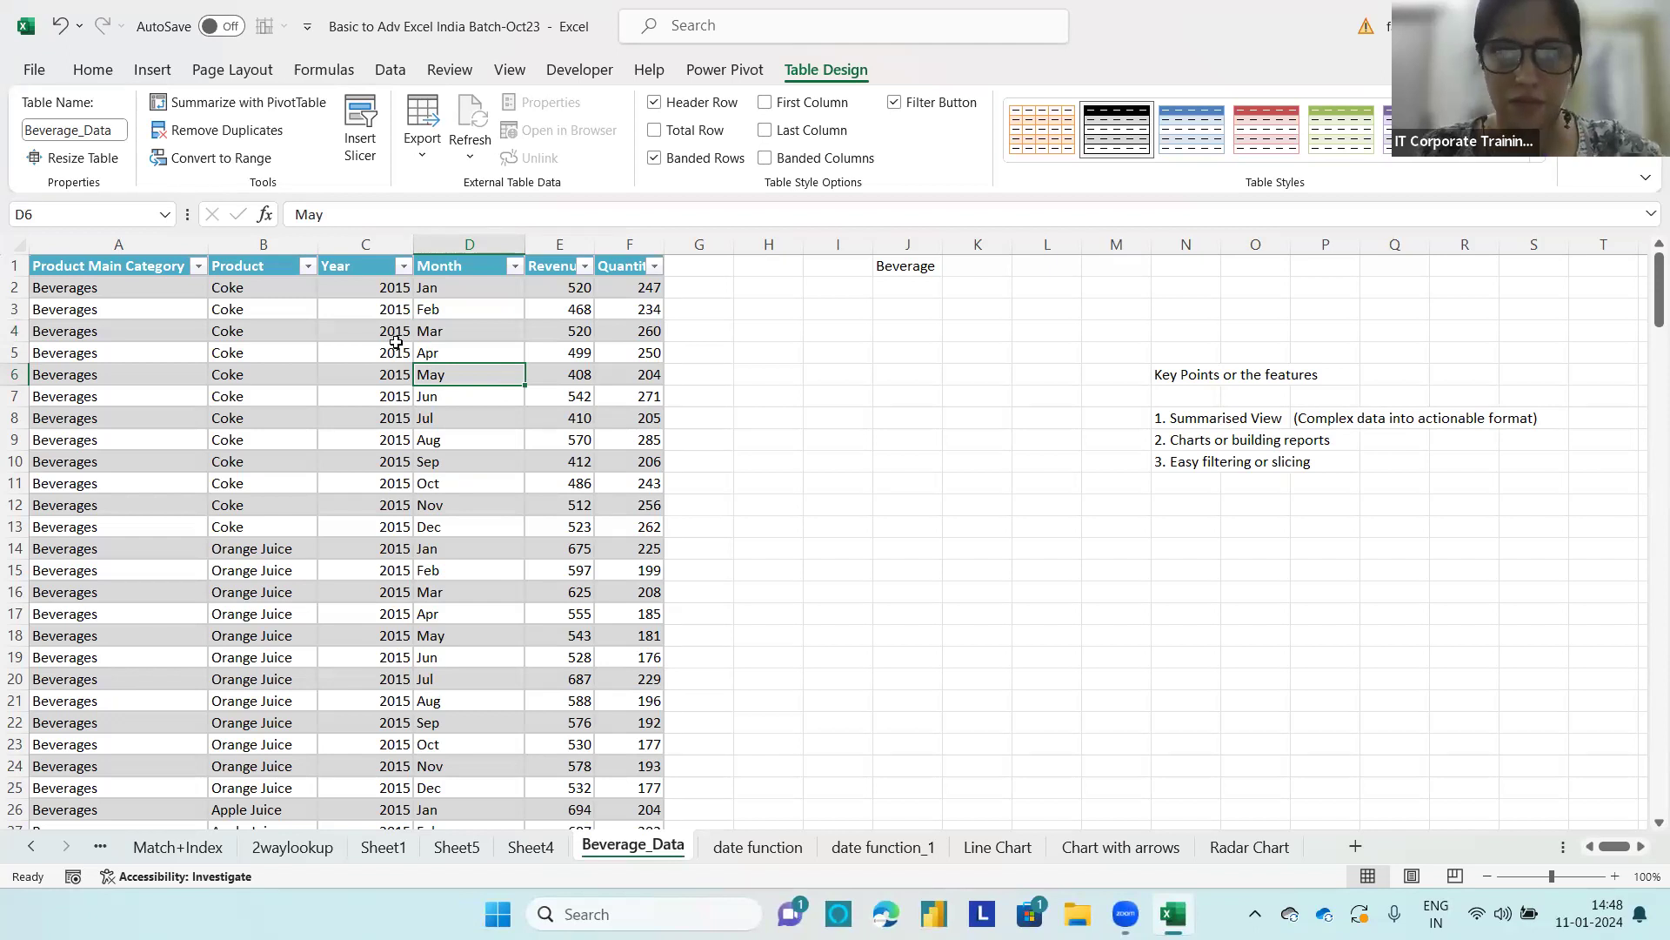
# Step: Launch ZoomIt64.exe from the system search and accept its existing zoom settings
pyautogui.click(723, 376)
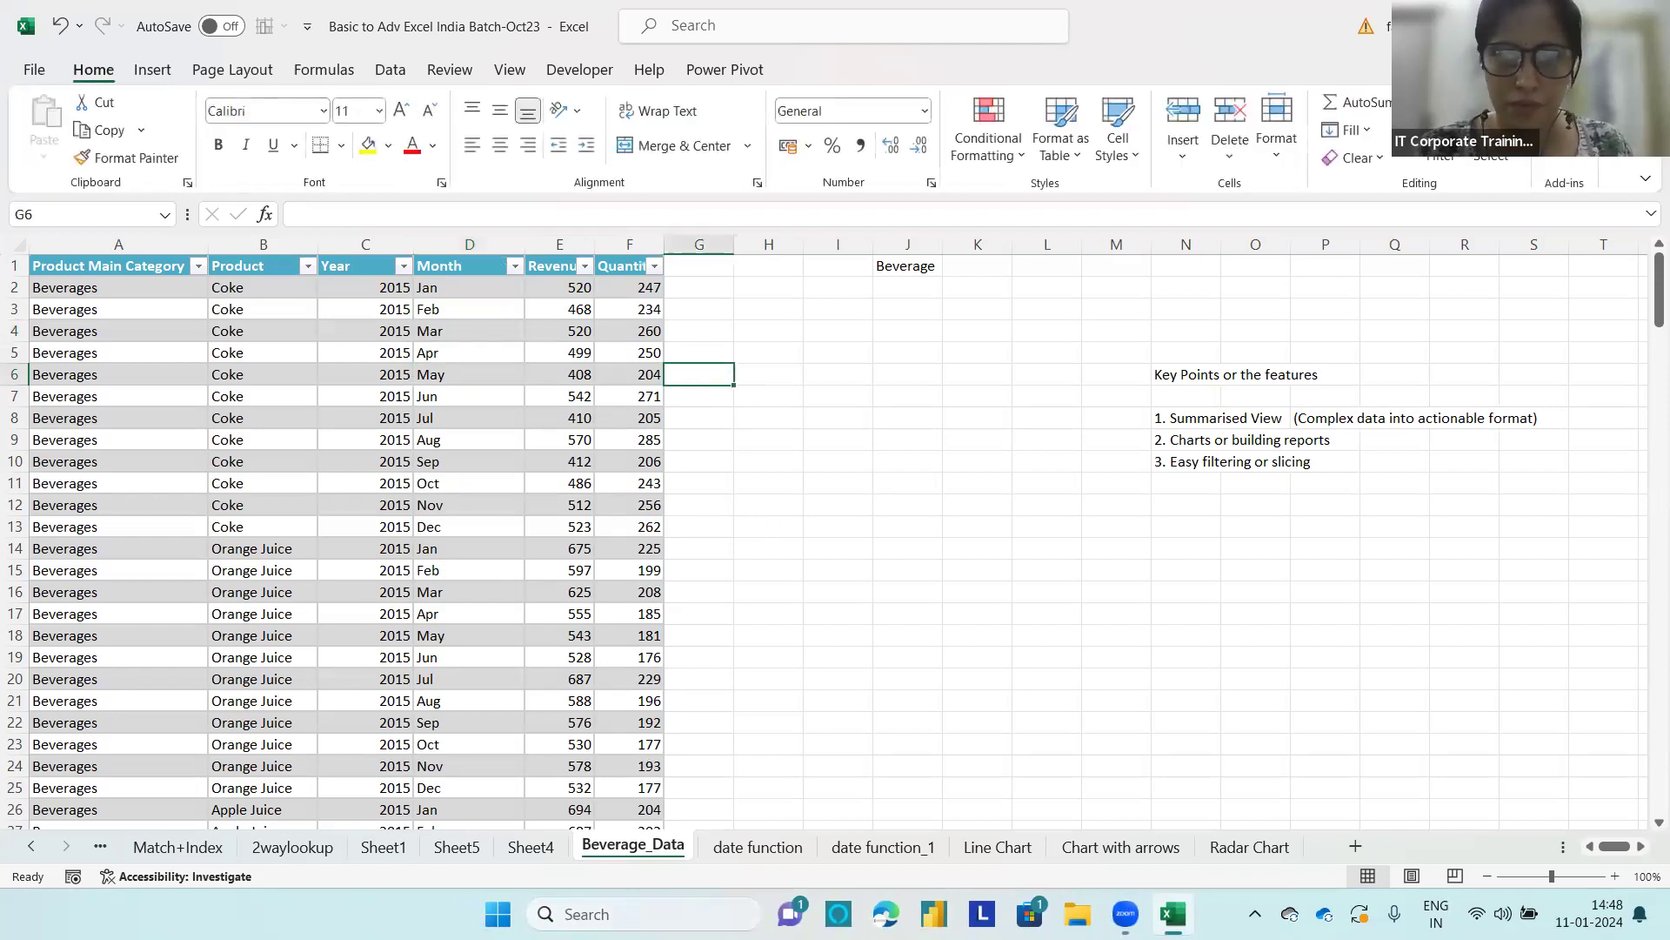
pyautogui.click(643, 914)
pyautogui.write('zoomit')
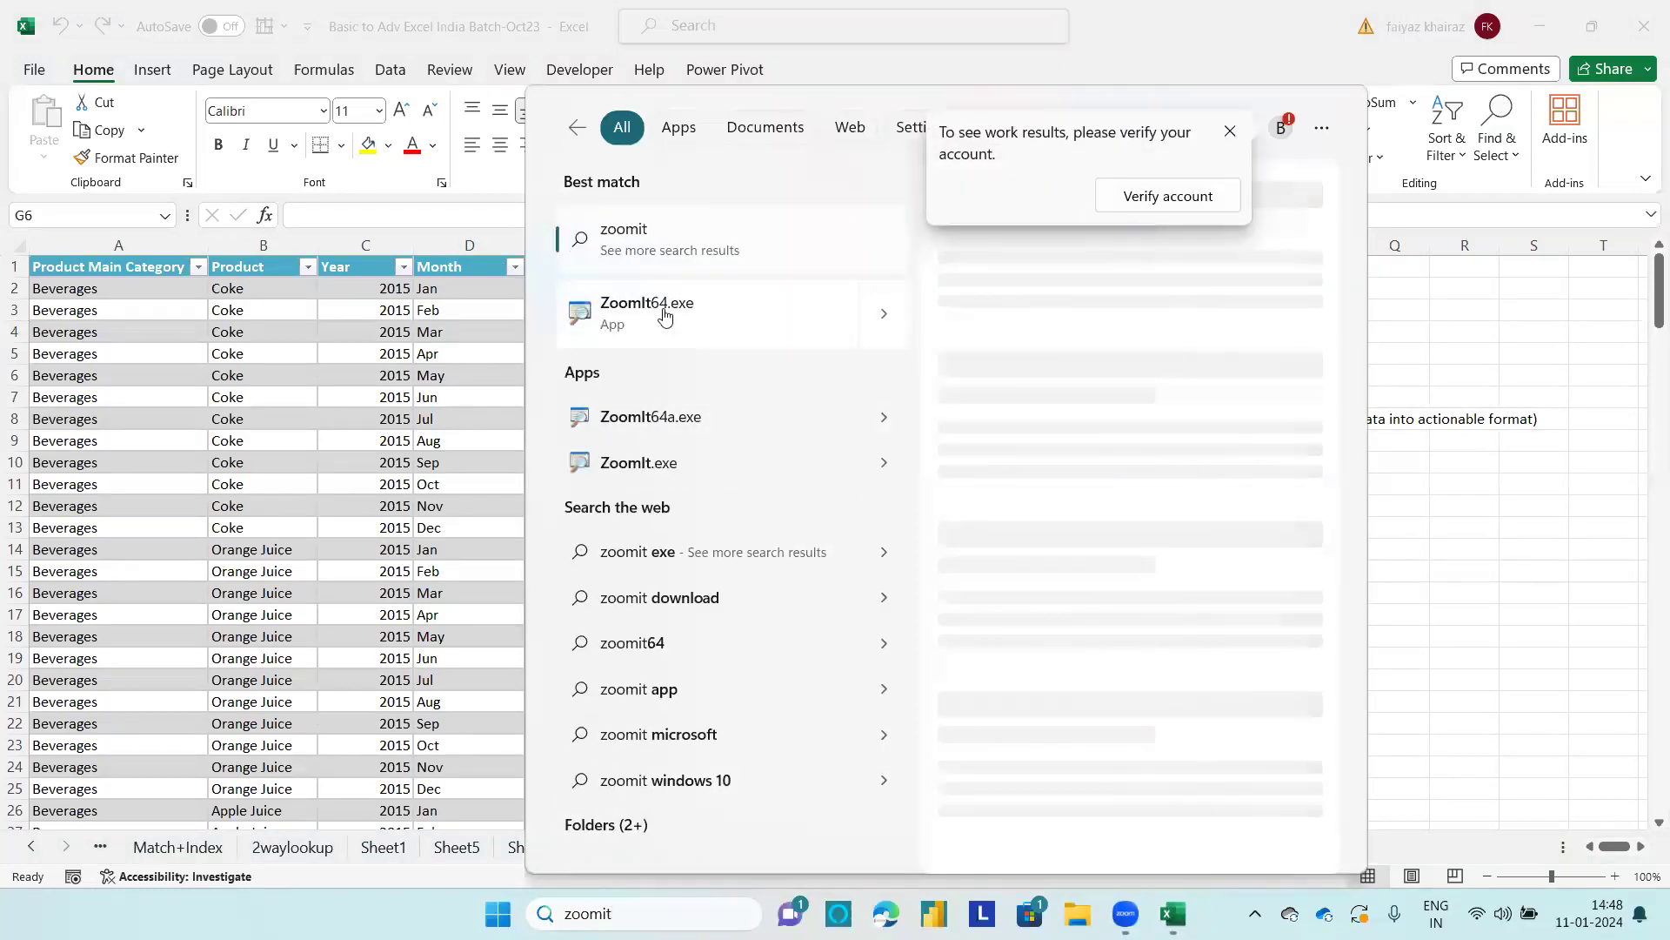
pyautogui.click(785, 300)
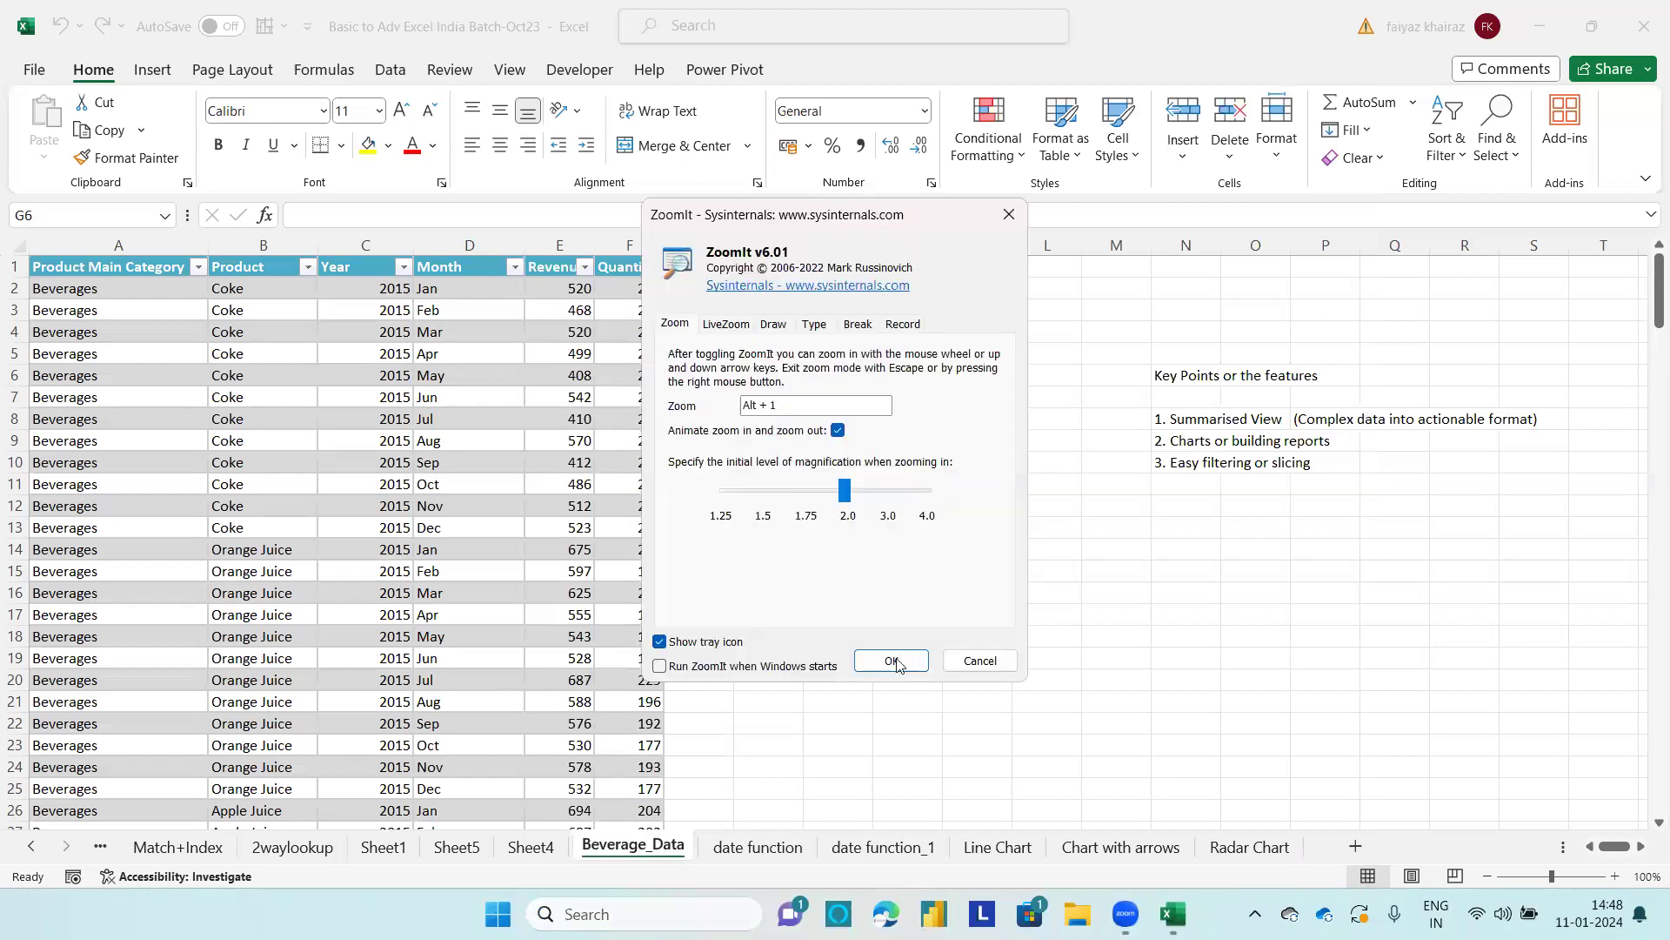
pyautogui.click(892, 661)
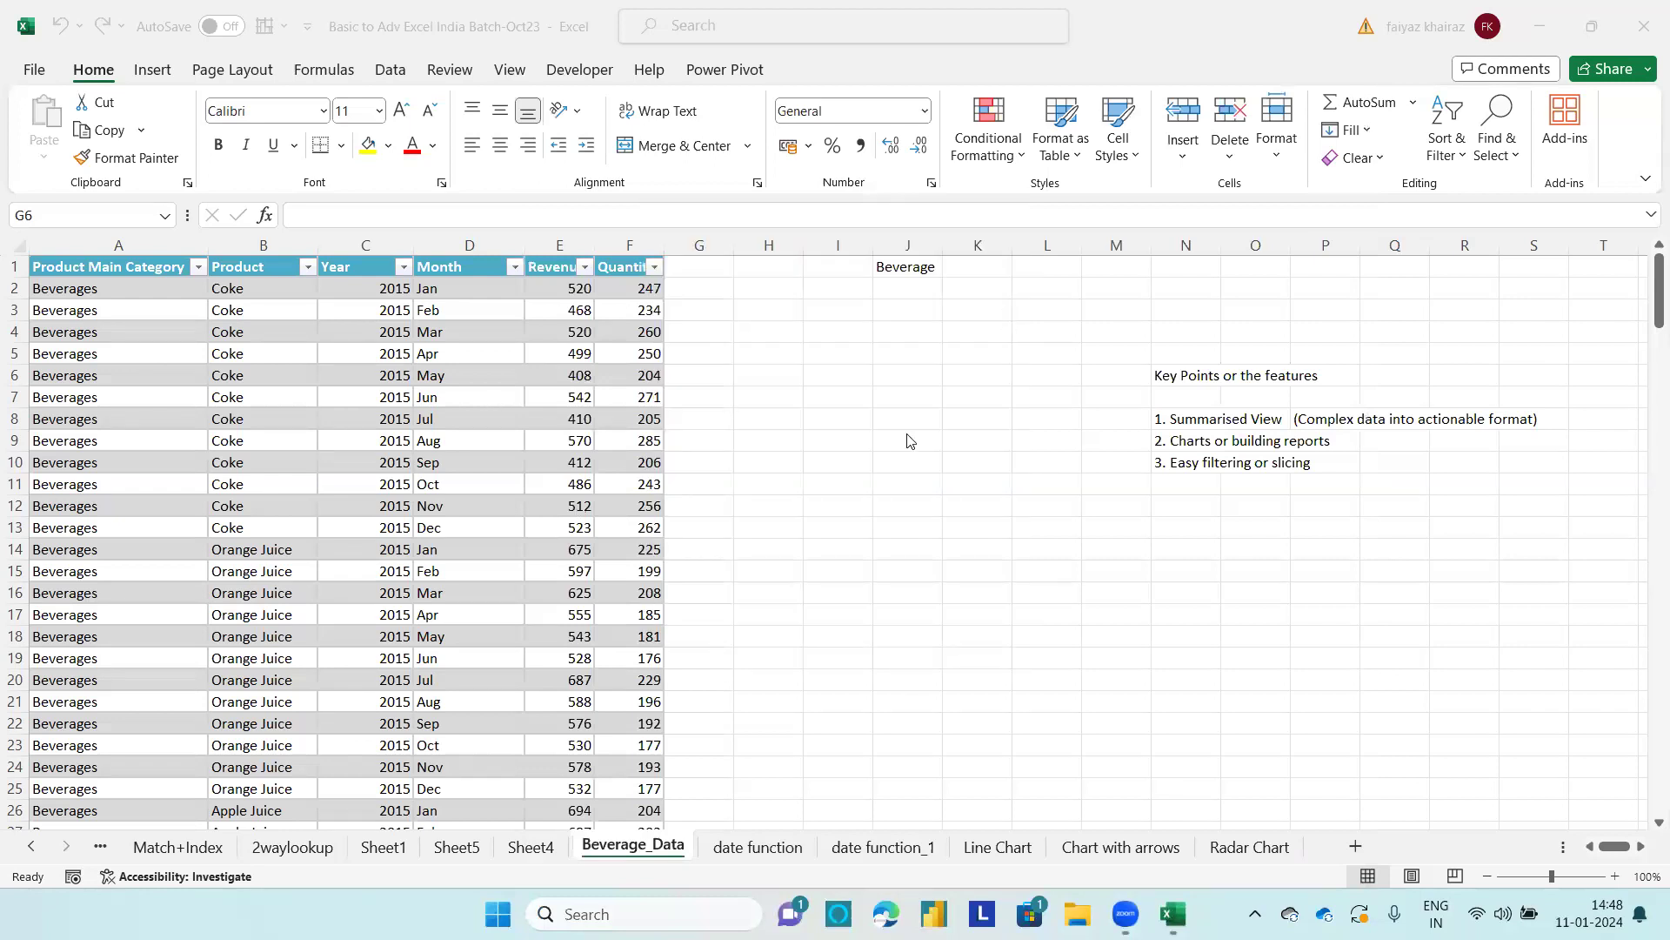
# Step: Draw a green outline around the Name Box with ZoomIt and exit drawing mode
pyautogui.hotkey('ctrl', '2')
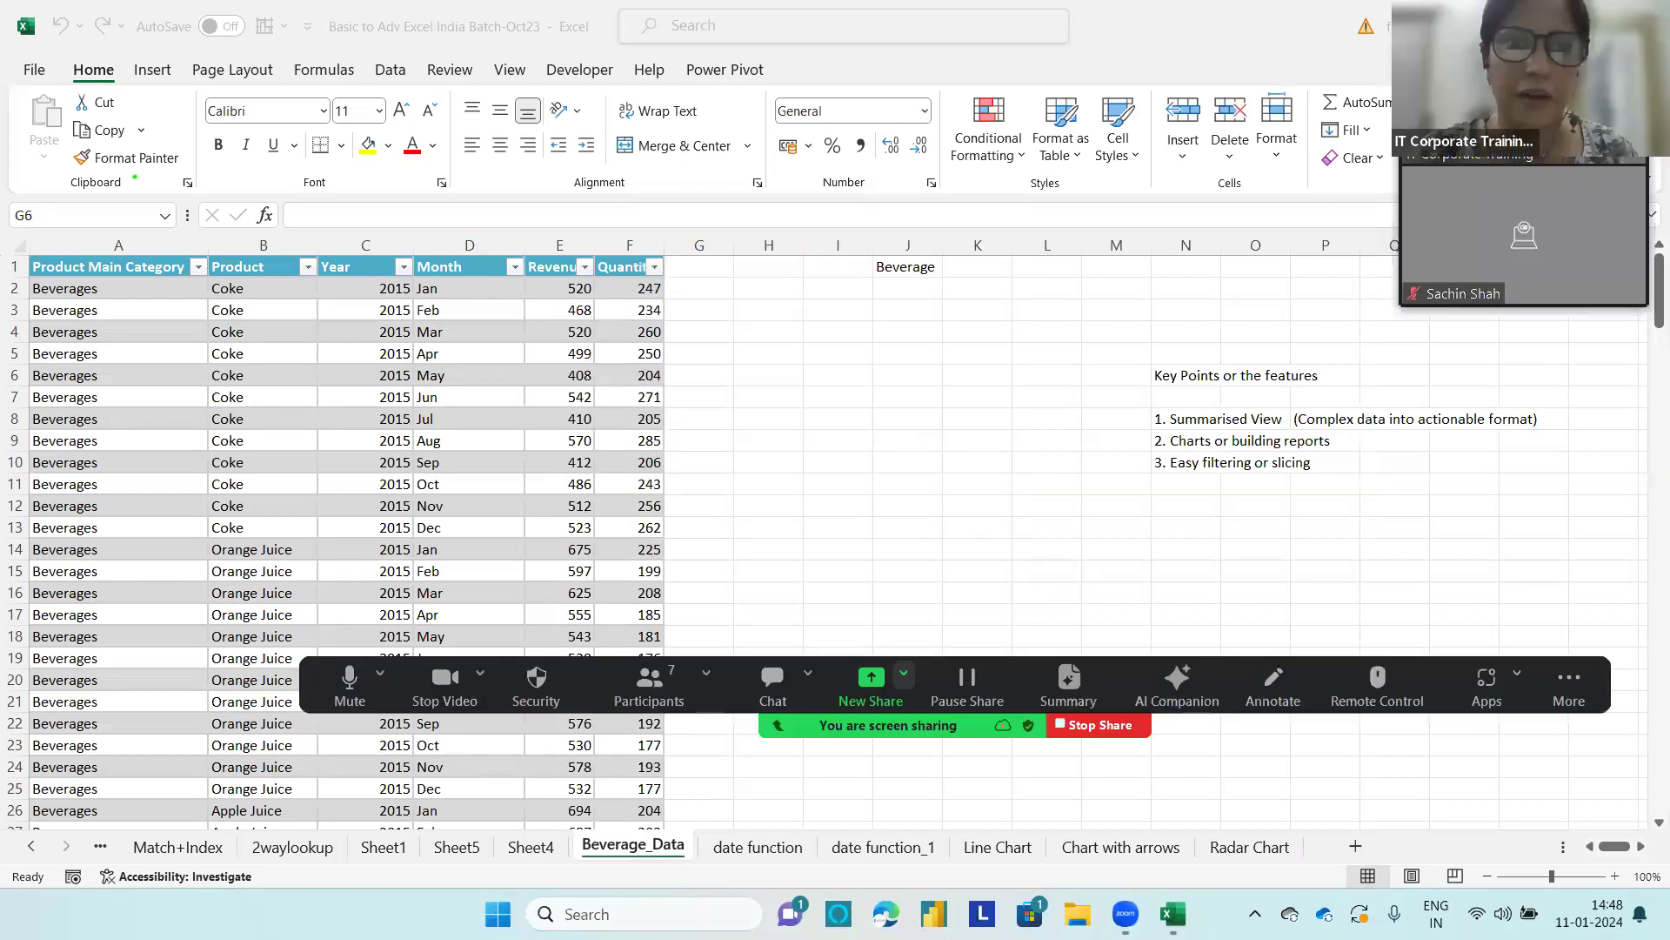
pyautogui.moveTo(58, 195)
pyautogui.mouseDown()
pyautogui.moveTo(117, 194)
pyautogui.moveTo(5, 240)
pyautogui.moveTo(148, 243)
pyautogui.moveTo(175, 198)
pyautogui.moveTo(118, 194)
pyautogui.mouseUp()
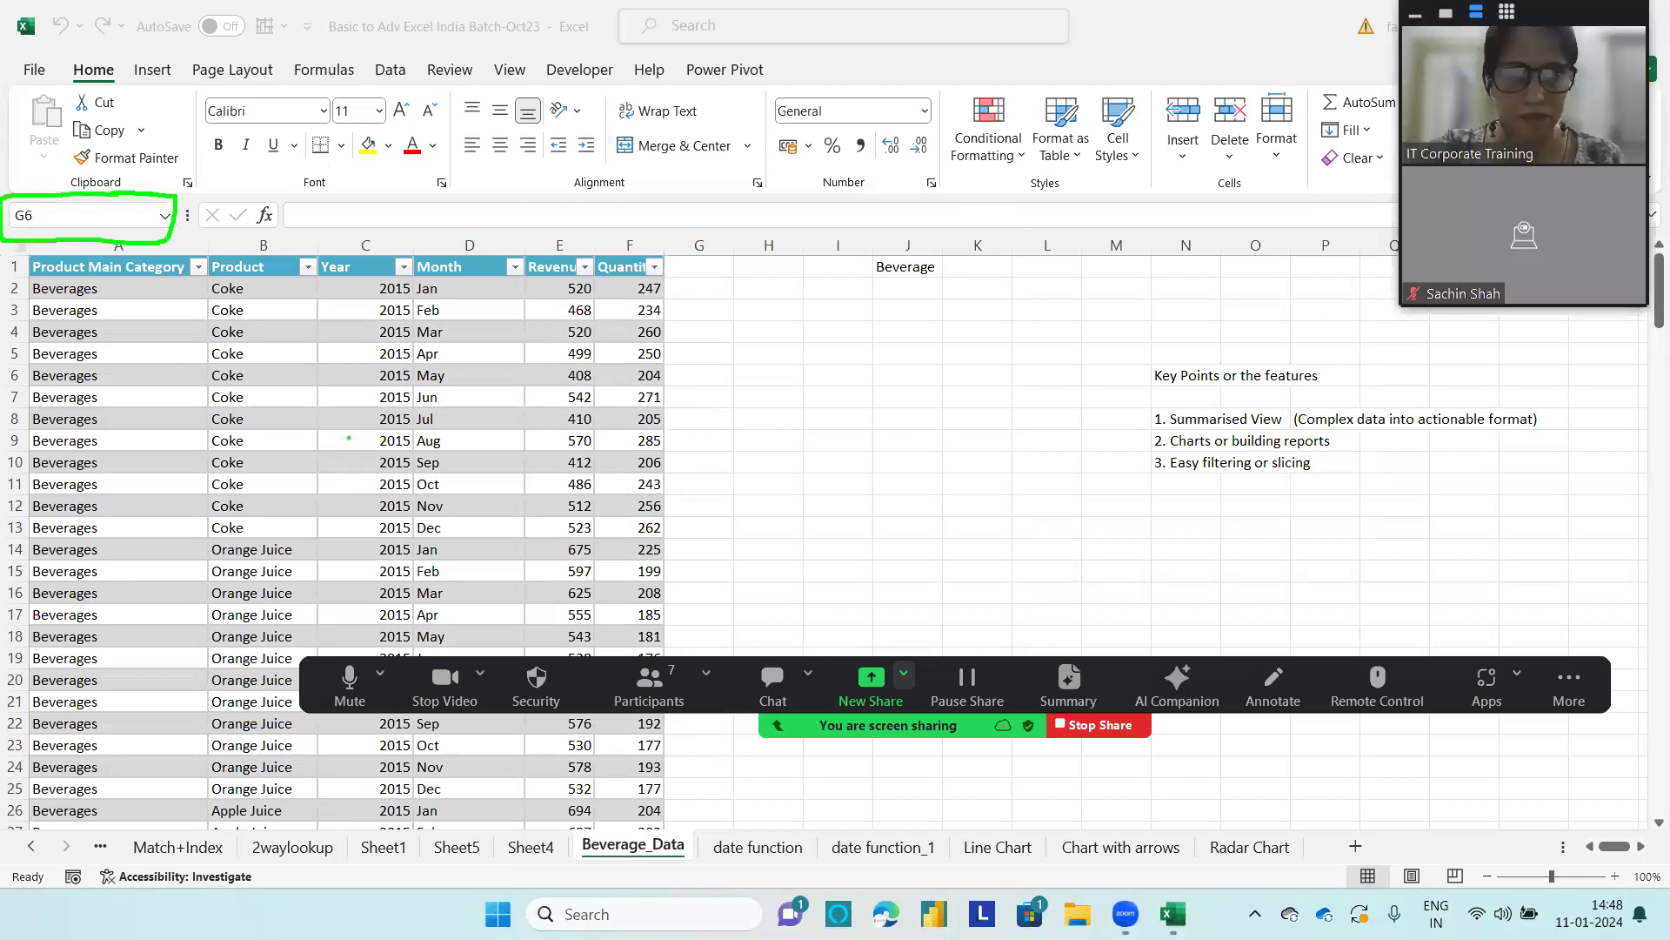
pyautogui.press('Escape')
# Step: Examine the beverage table's name and its Summarize with PivotTable option in the table design settings
pyautogui.click(459, 443)
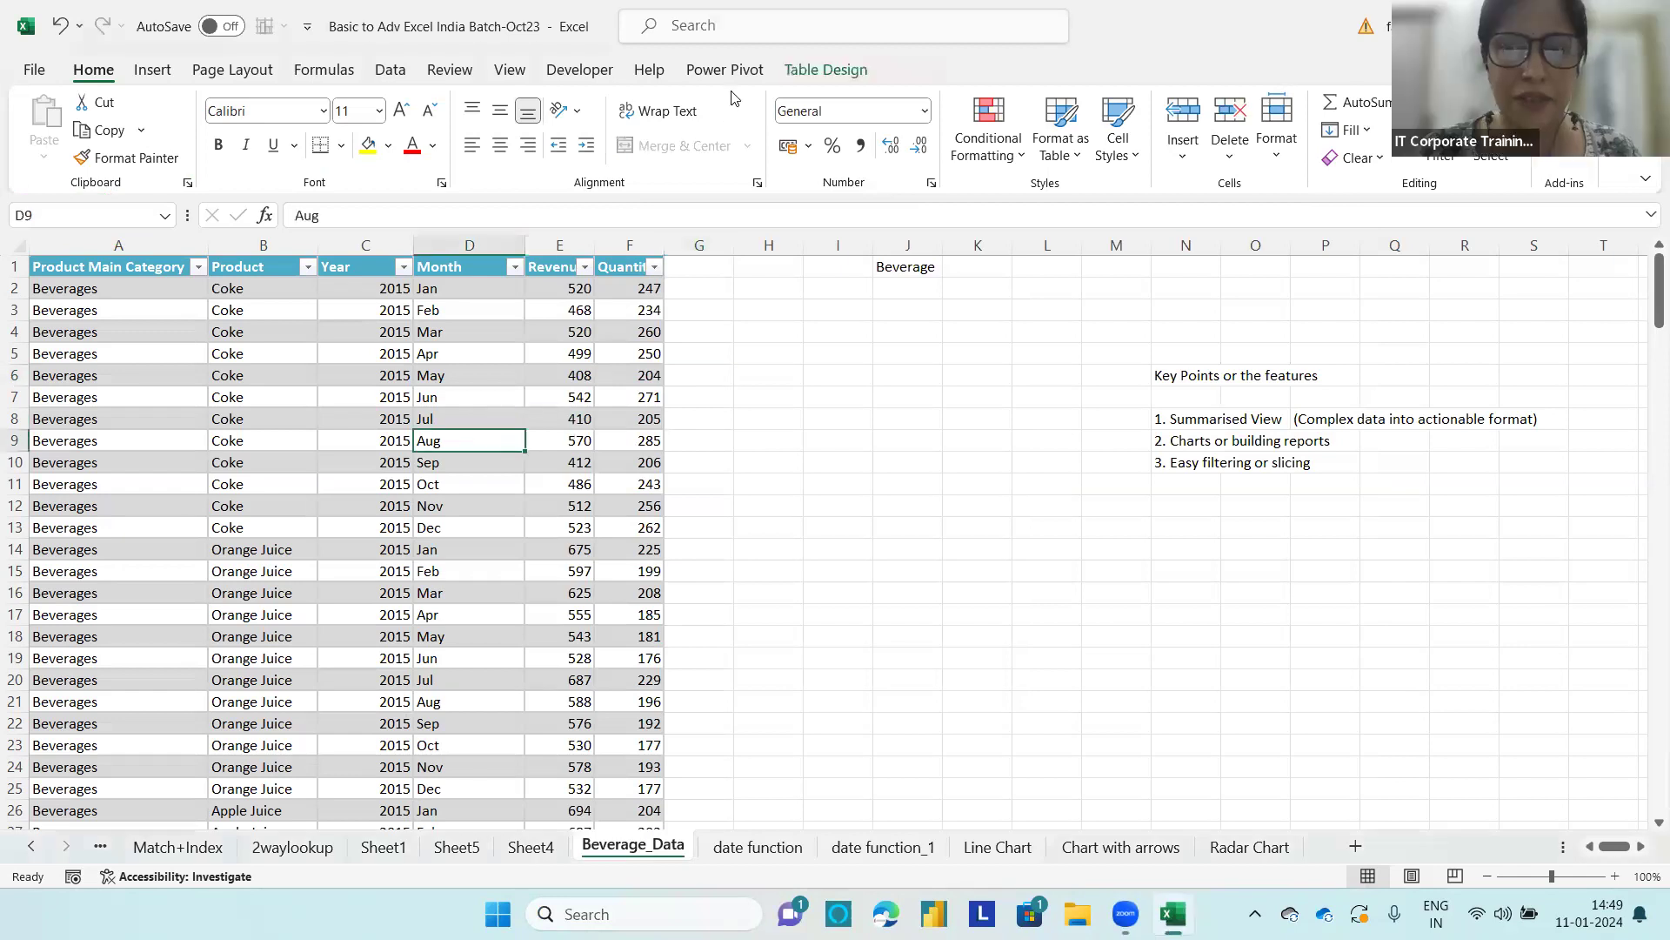
pyautogui.click(825, 69)
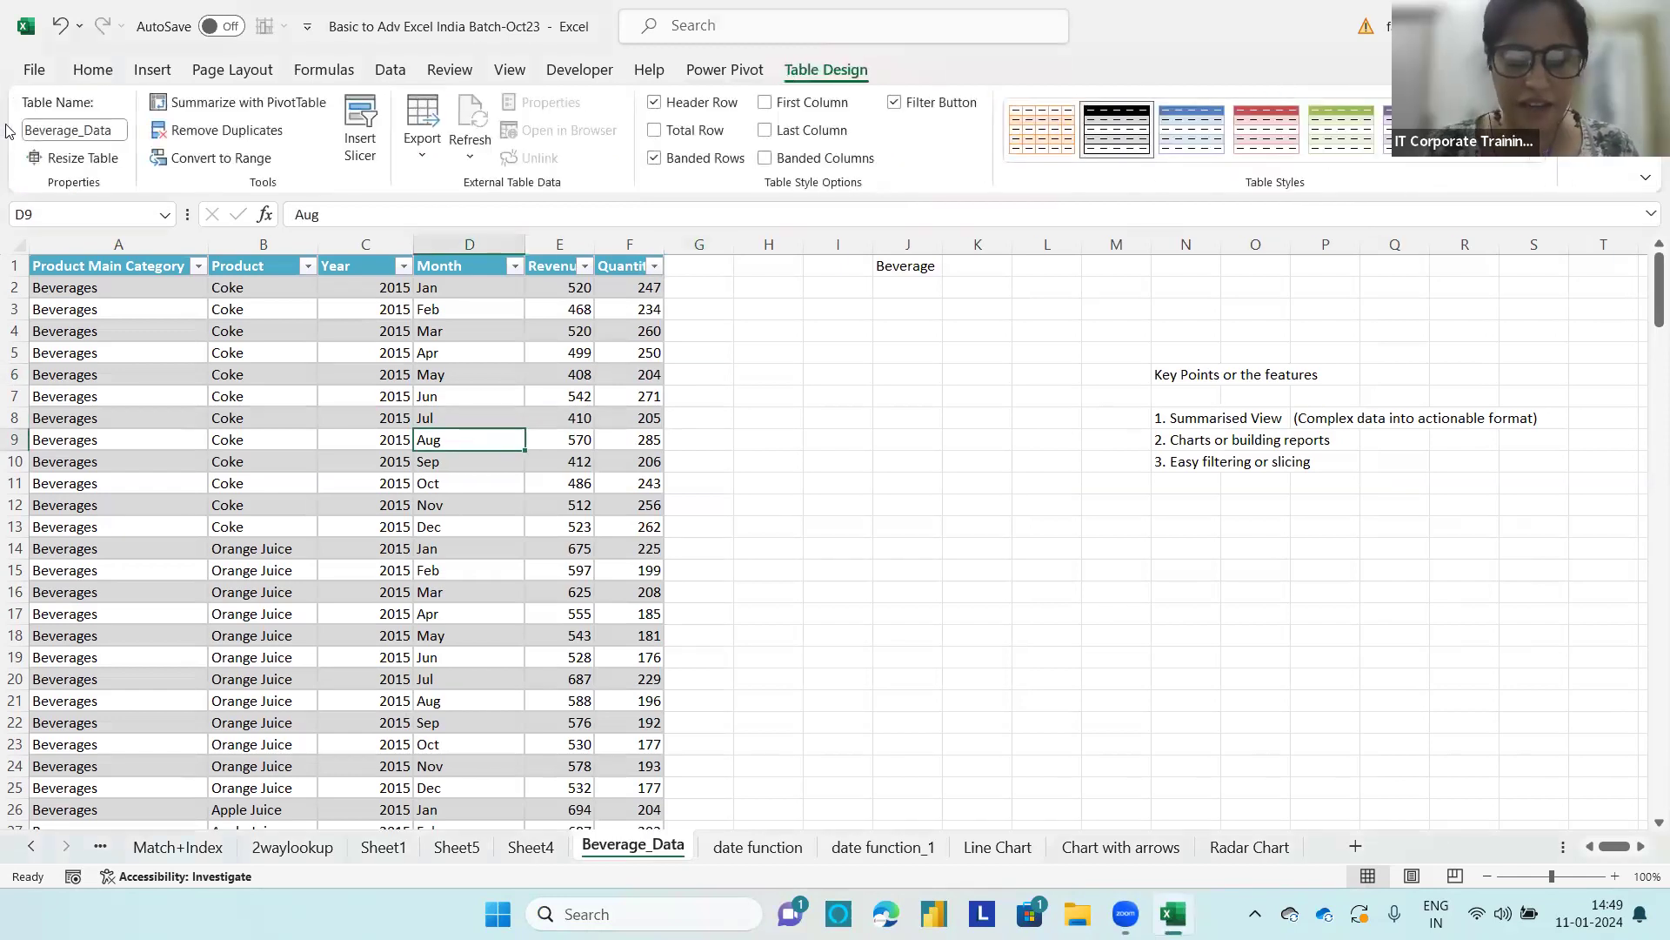
pyautogui.moveTo(118, 83)
pyautogui.mouseDown()
pyautogui.moveTo(3, 85)
pyautogui.moveTo(10, 148)
pyautogui.moveTo(139, 161)
pyautogui.moveTo(117, 83)
pyautogui.mouseUp()
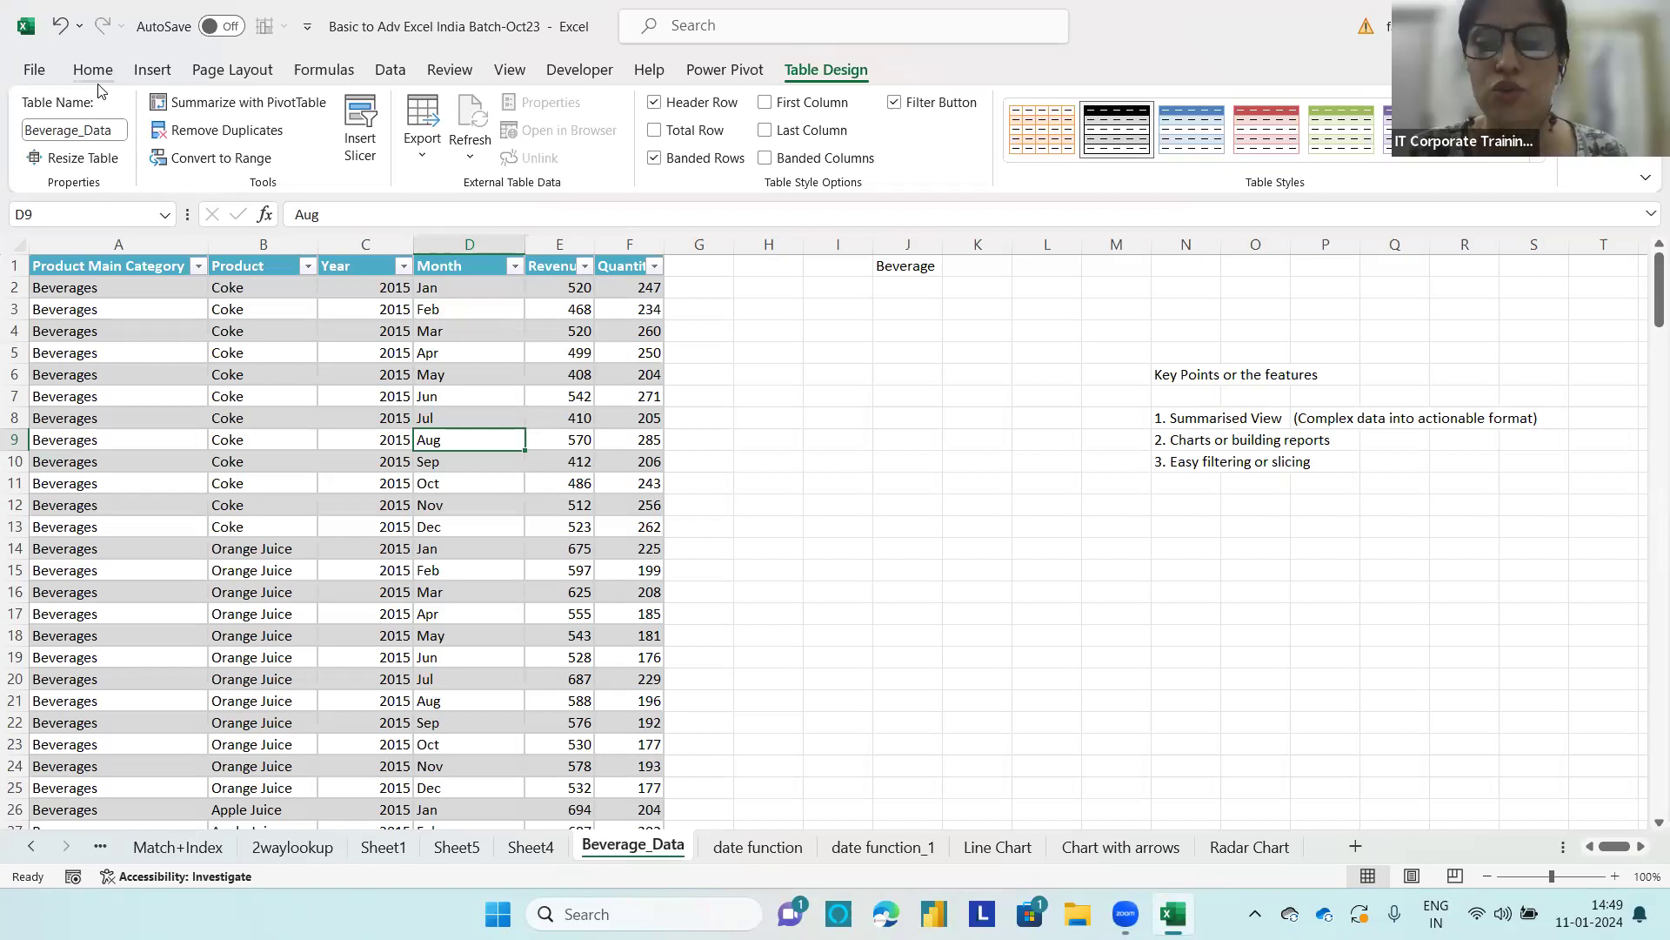
pyautogui.click(266, 357)
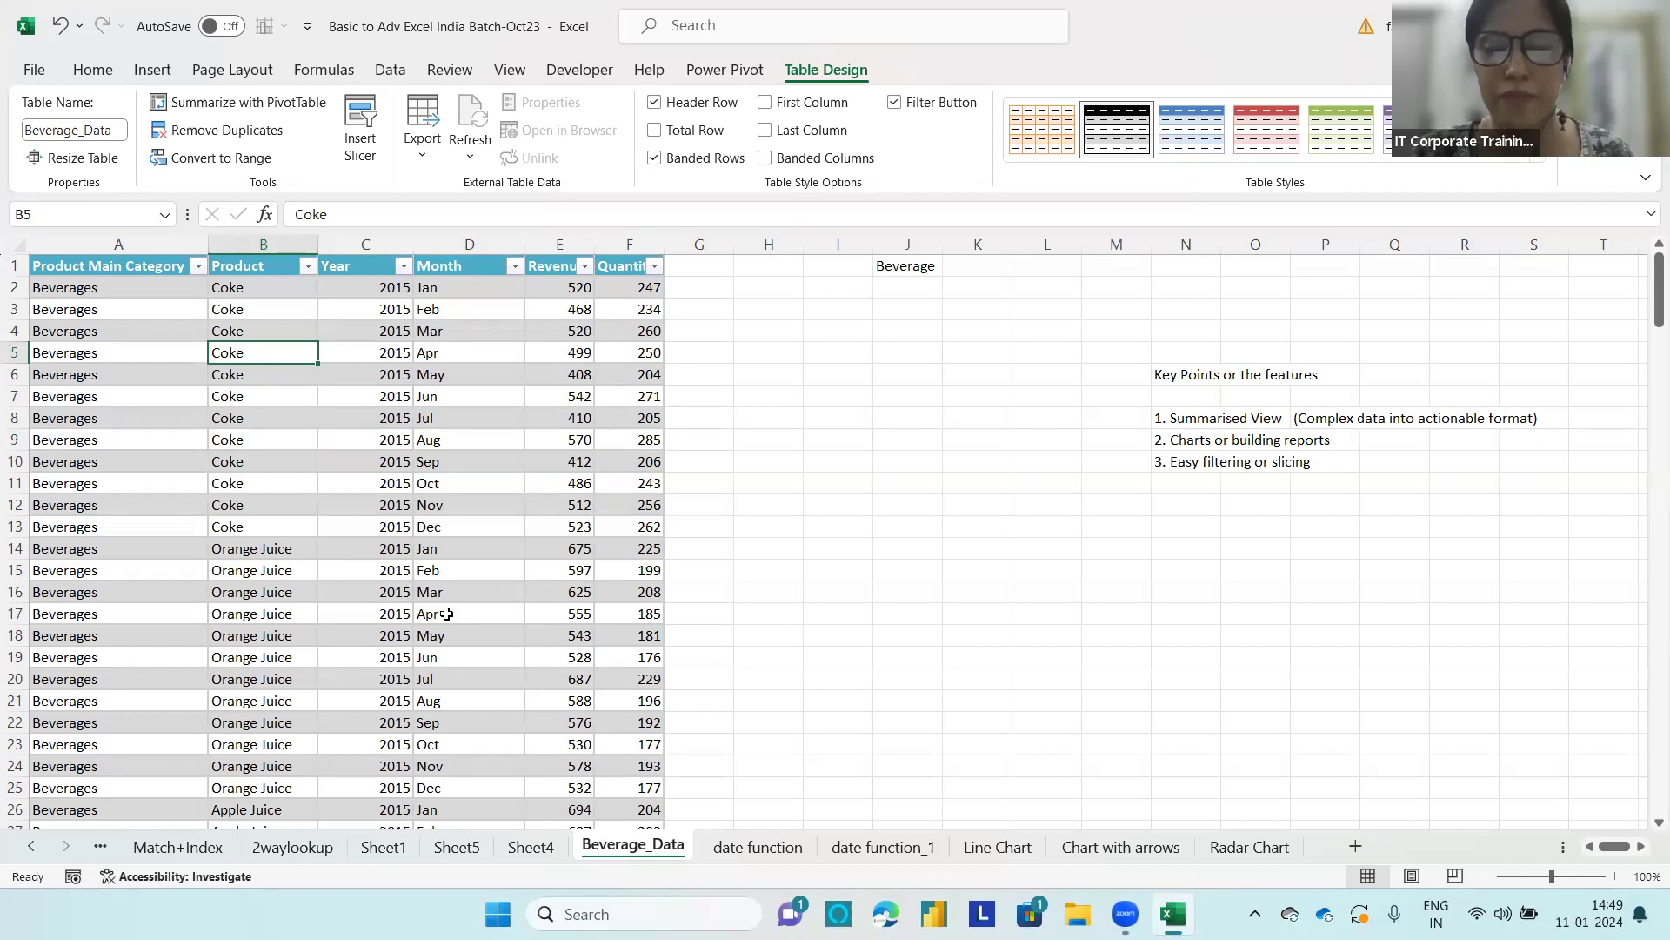
pyautogui.click(247, 103)
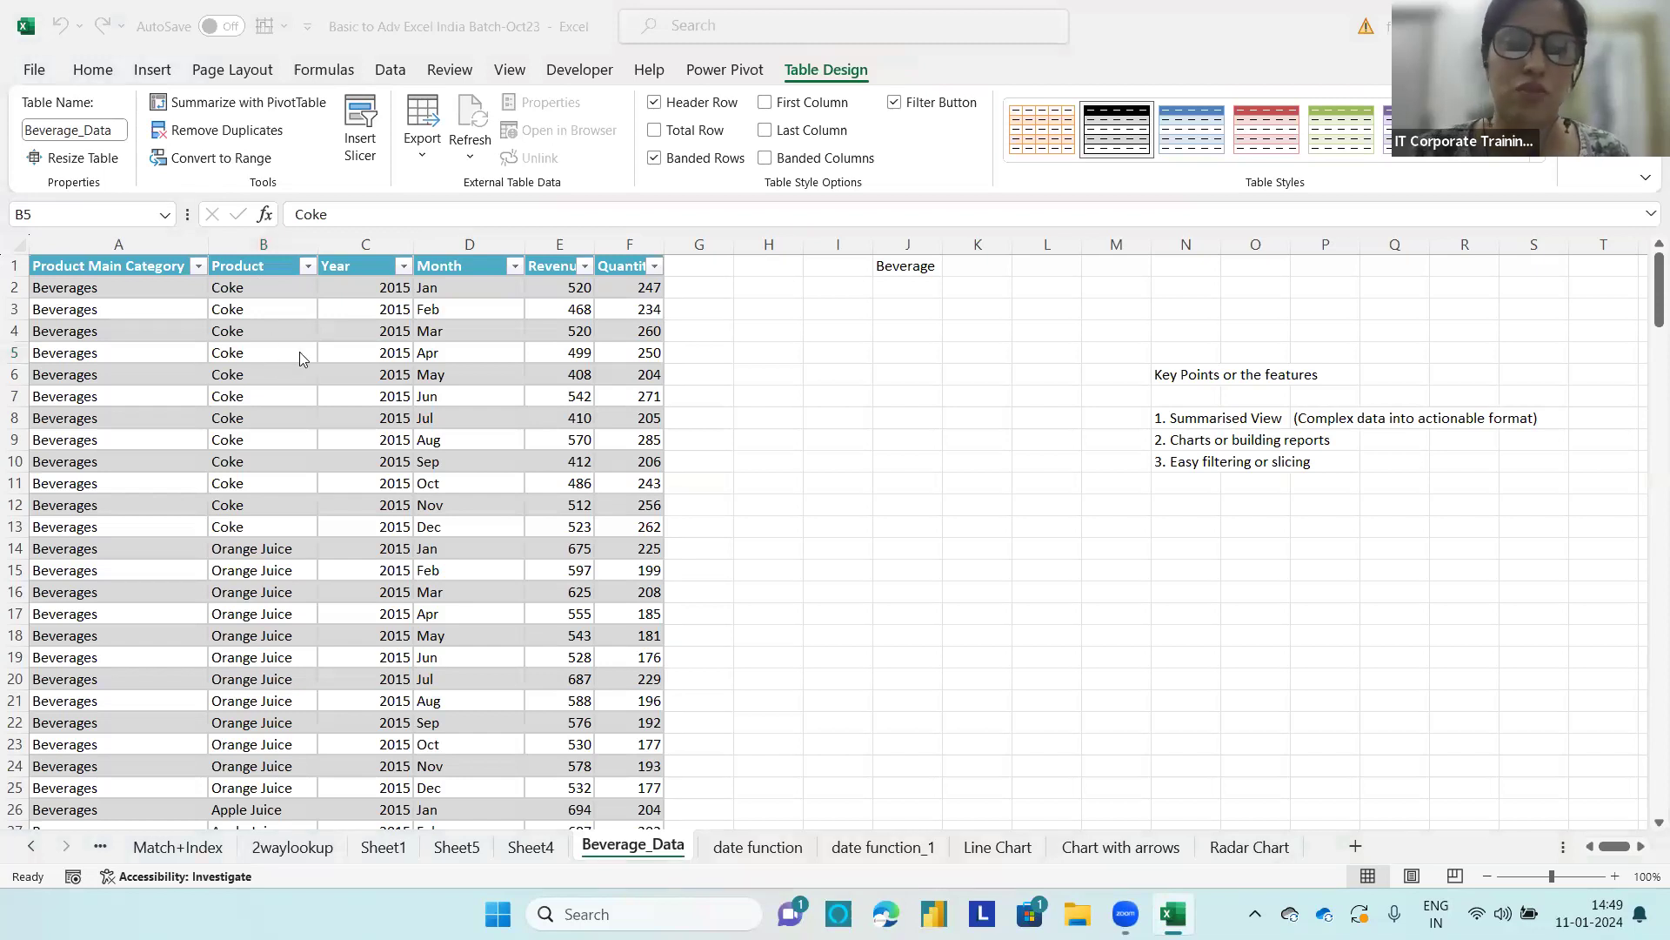
pyautogui.click(305, 332)
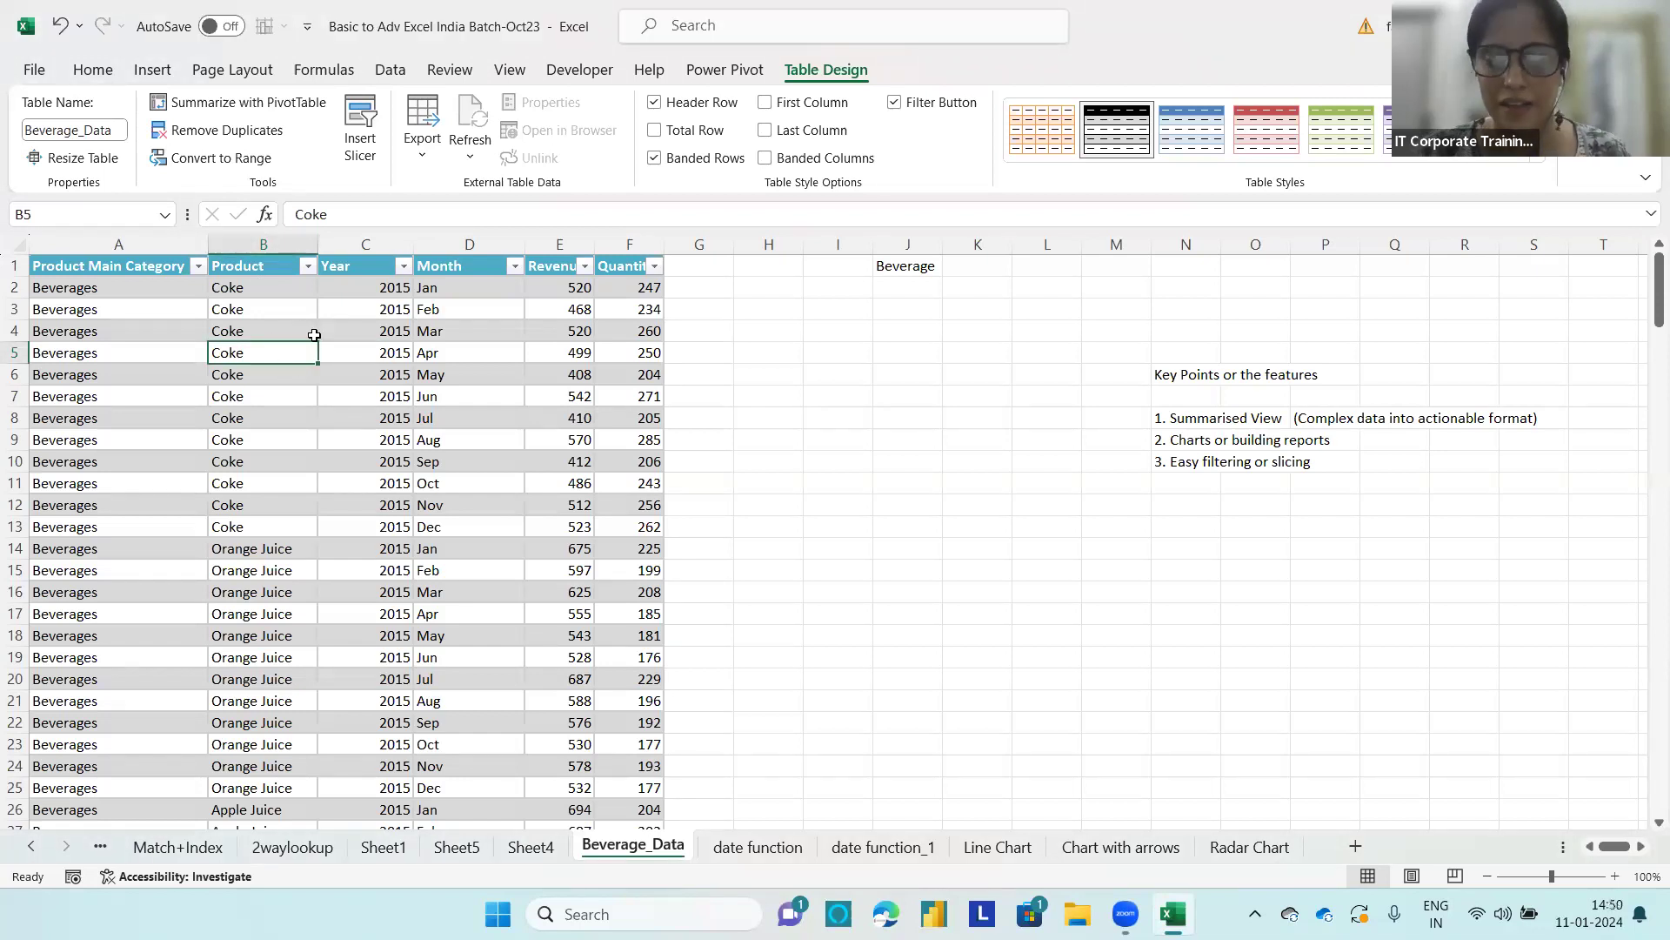
# Step: Review the commands for inserting tables and PivotTables with the whole beverage table selected
pyautogui.hotkey('ctrl', 'a')
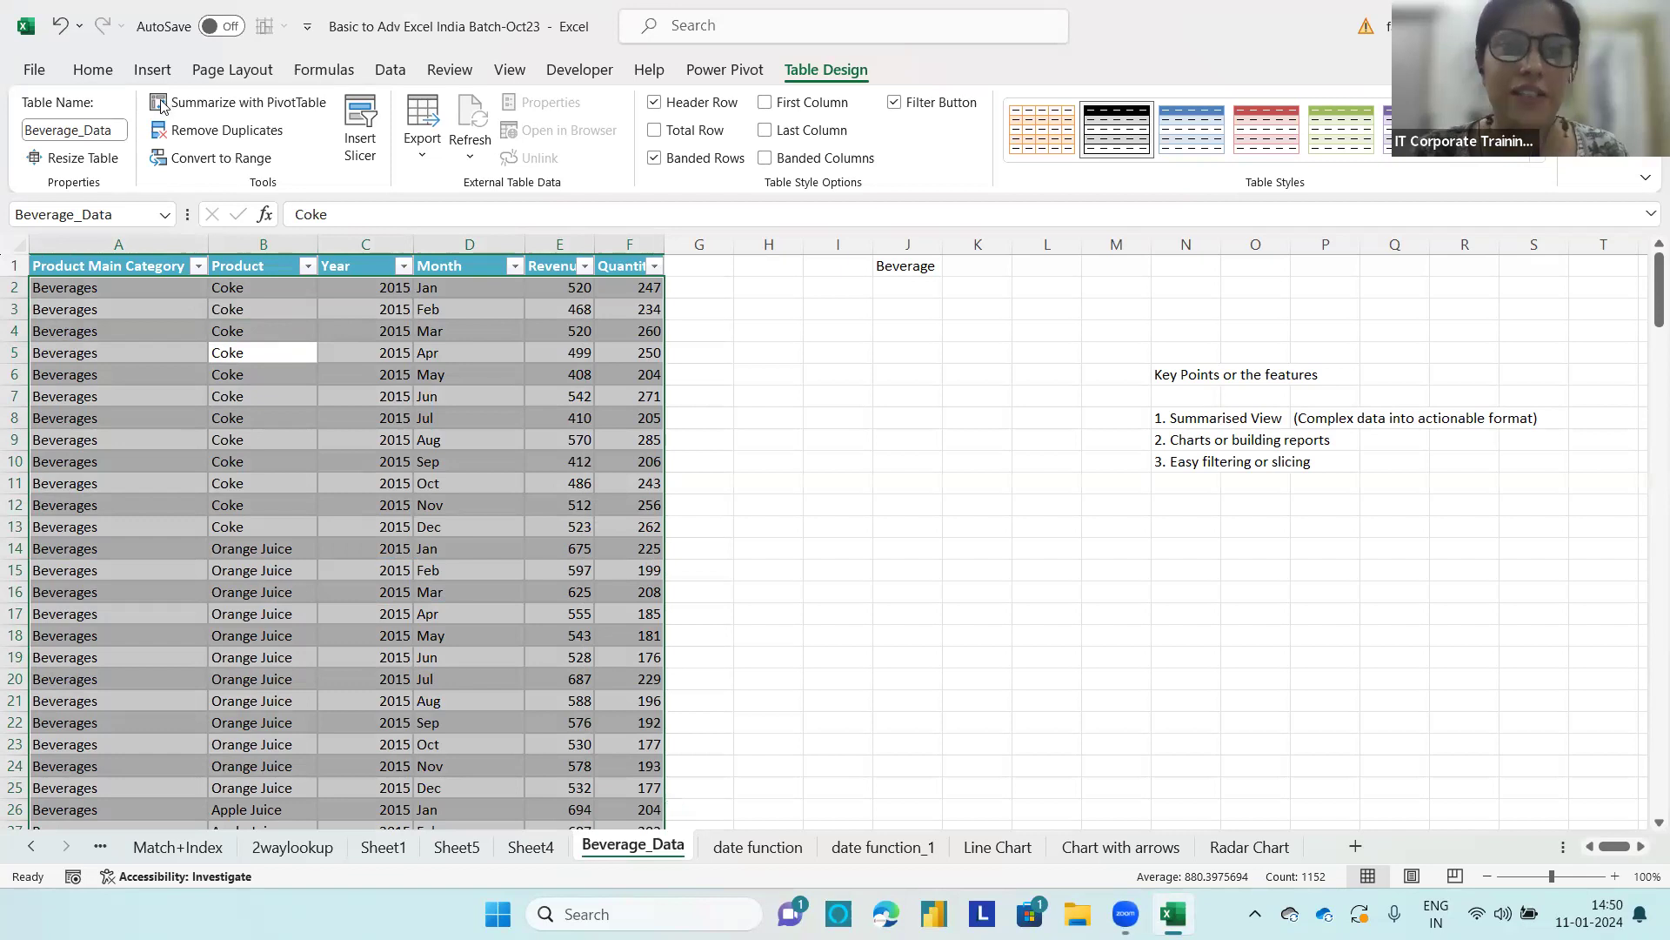
pyautogui.click(155, 70)
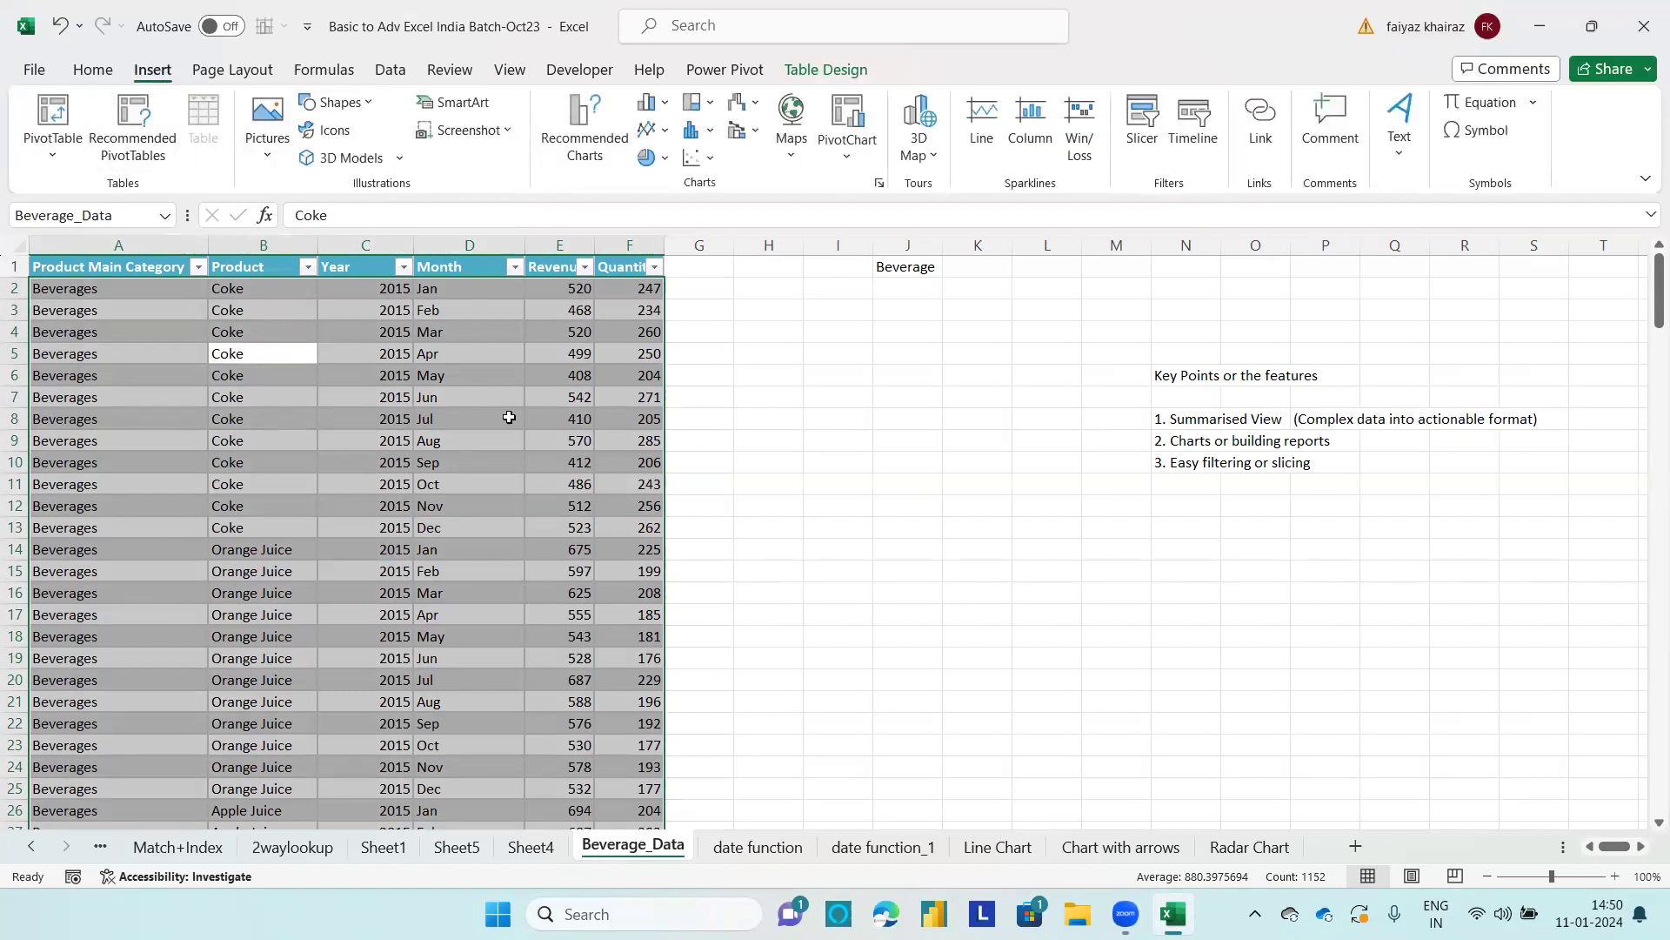
pyautogui.click(789, 418)
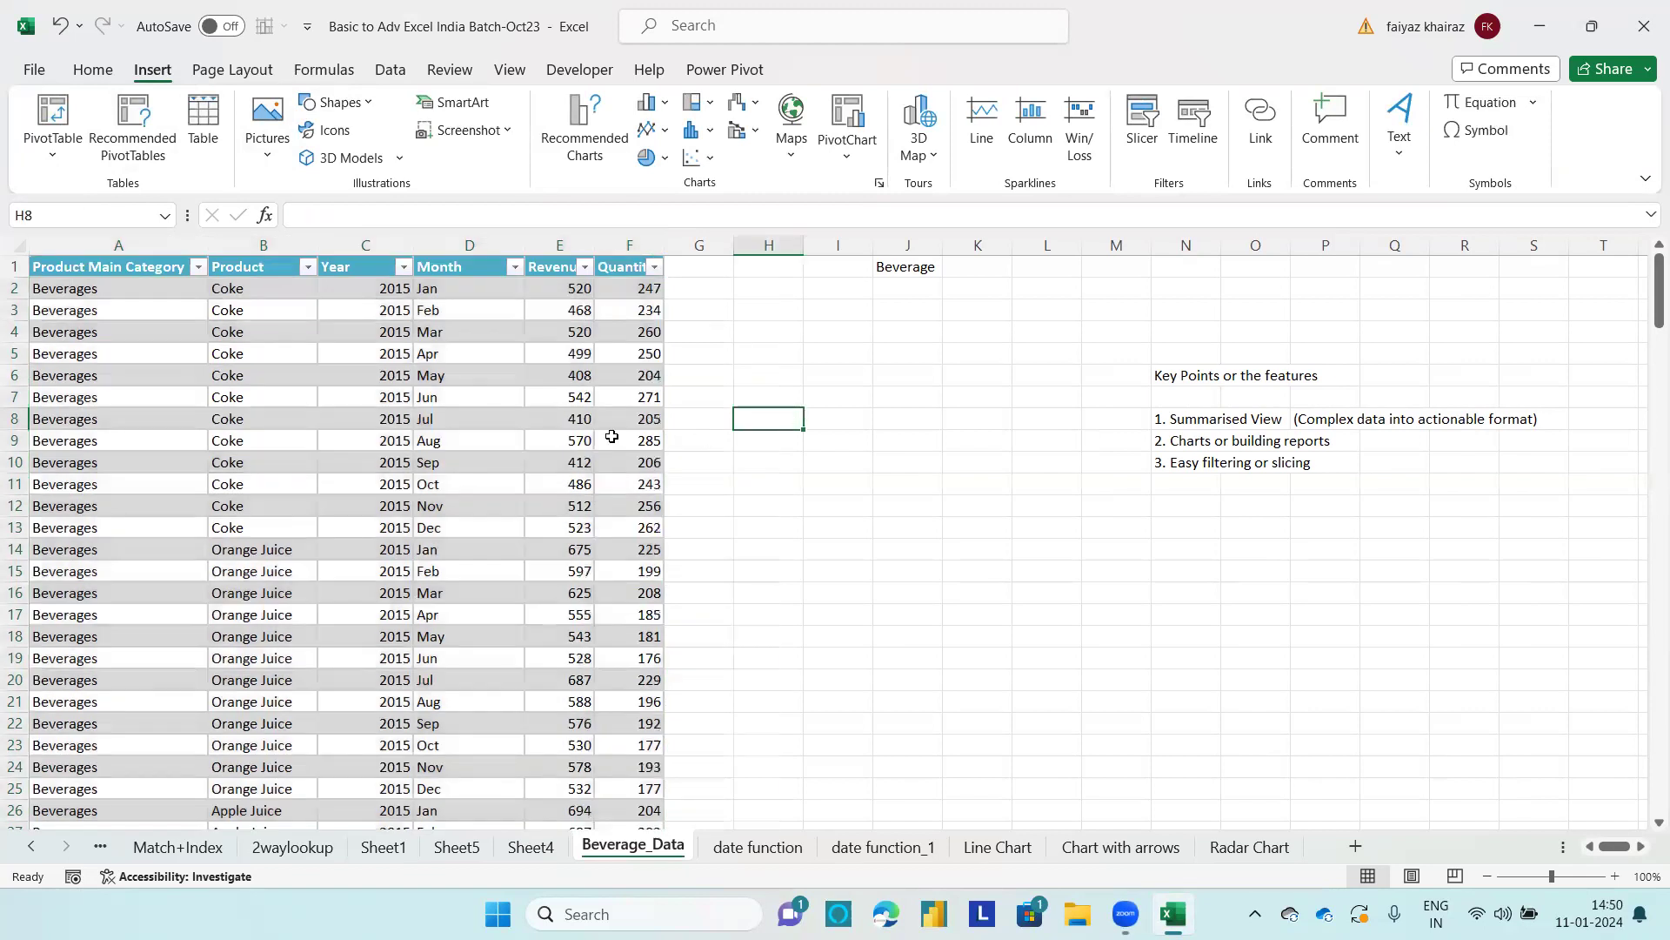
pyautogui.click(611, 437)
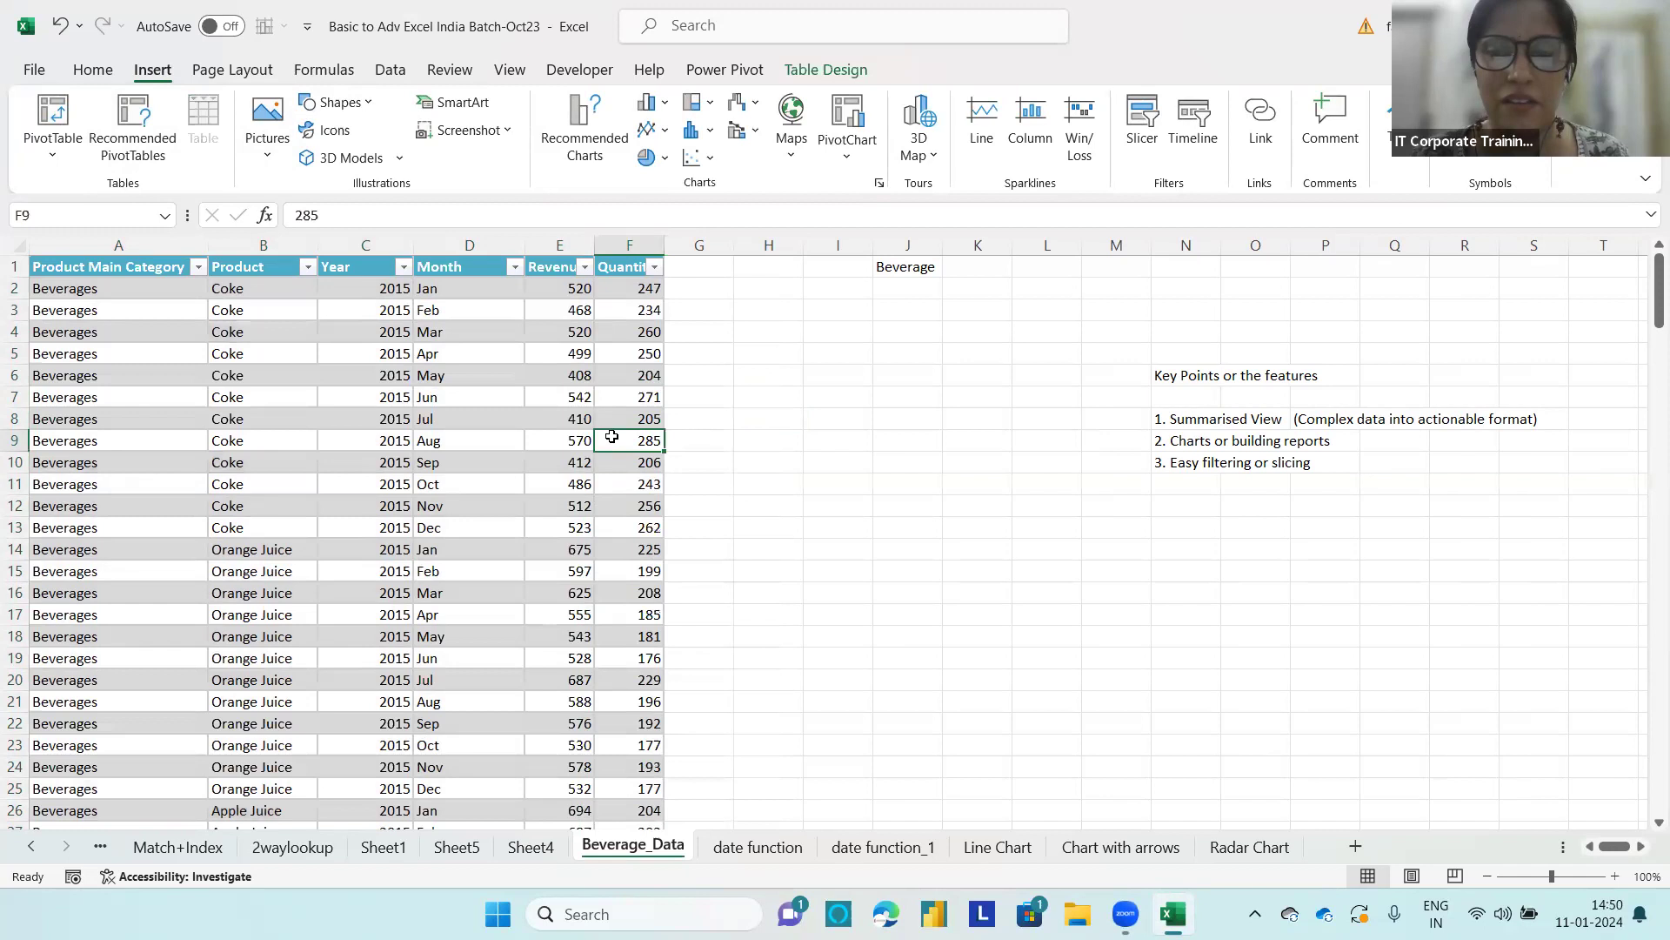
# Step: Enter the note "Pivot table from range" in cell J5
pyautogui.click(897, 348)
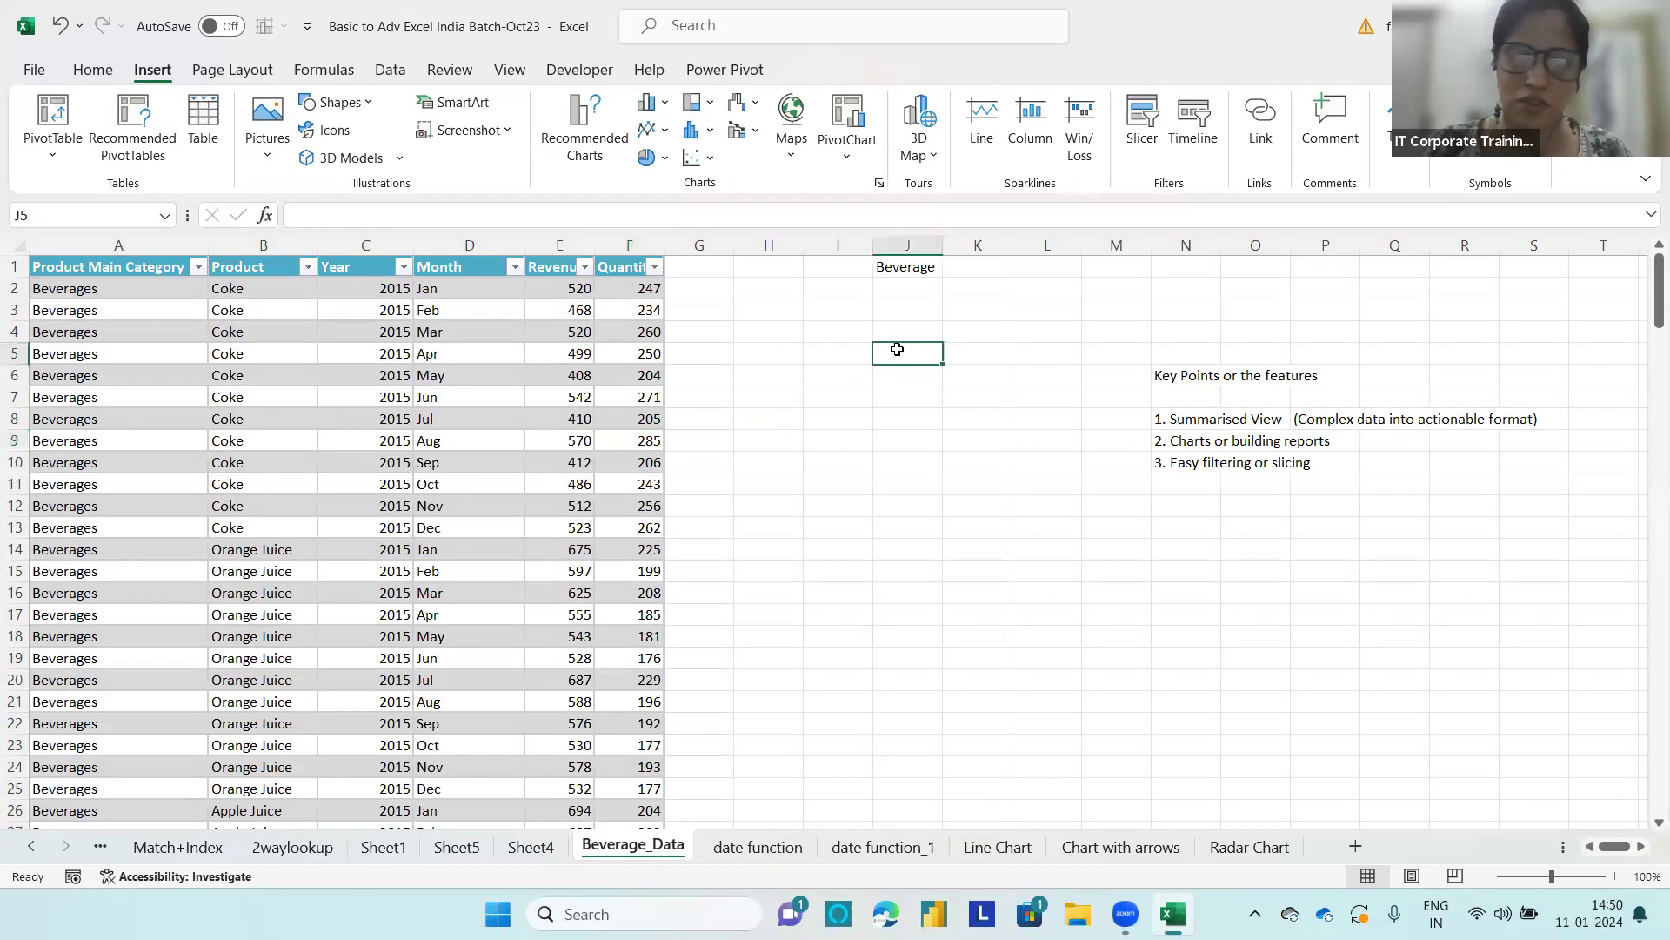
pyautogui.write('Pivot table from range')
pyautogui.press('Return')
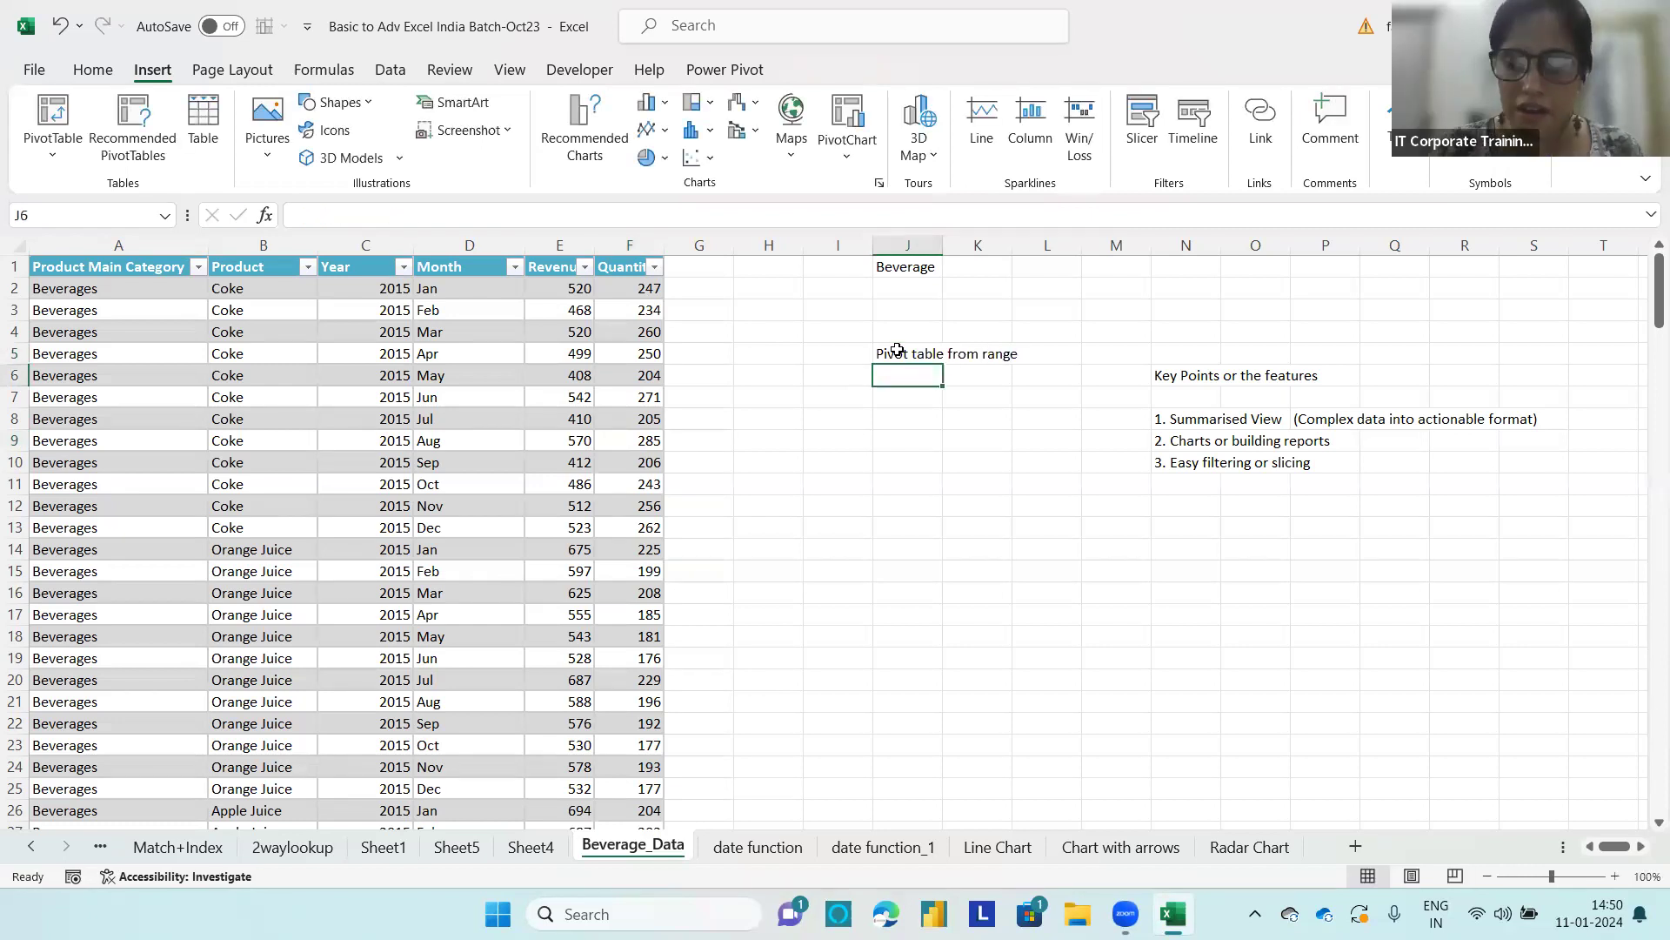
# Step: Enter the note "pivot table from table" in cell J6, below the range note
pyautogui.write('pivot table fron')
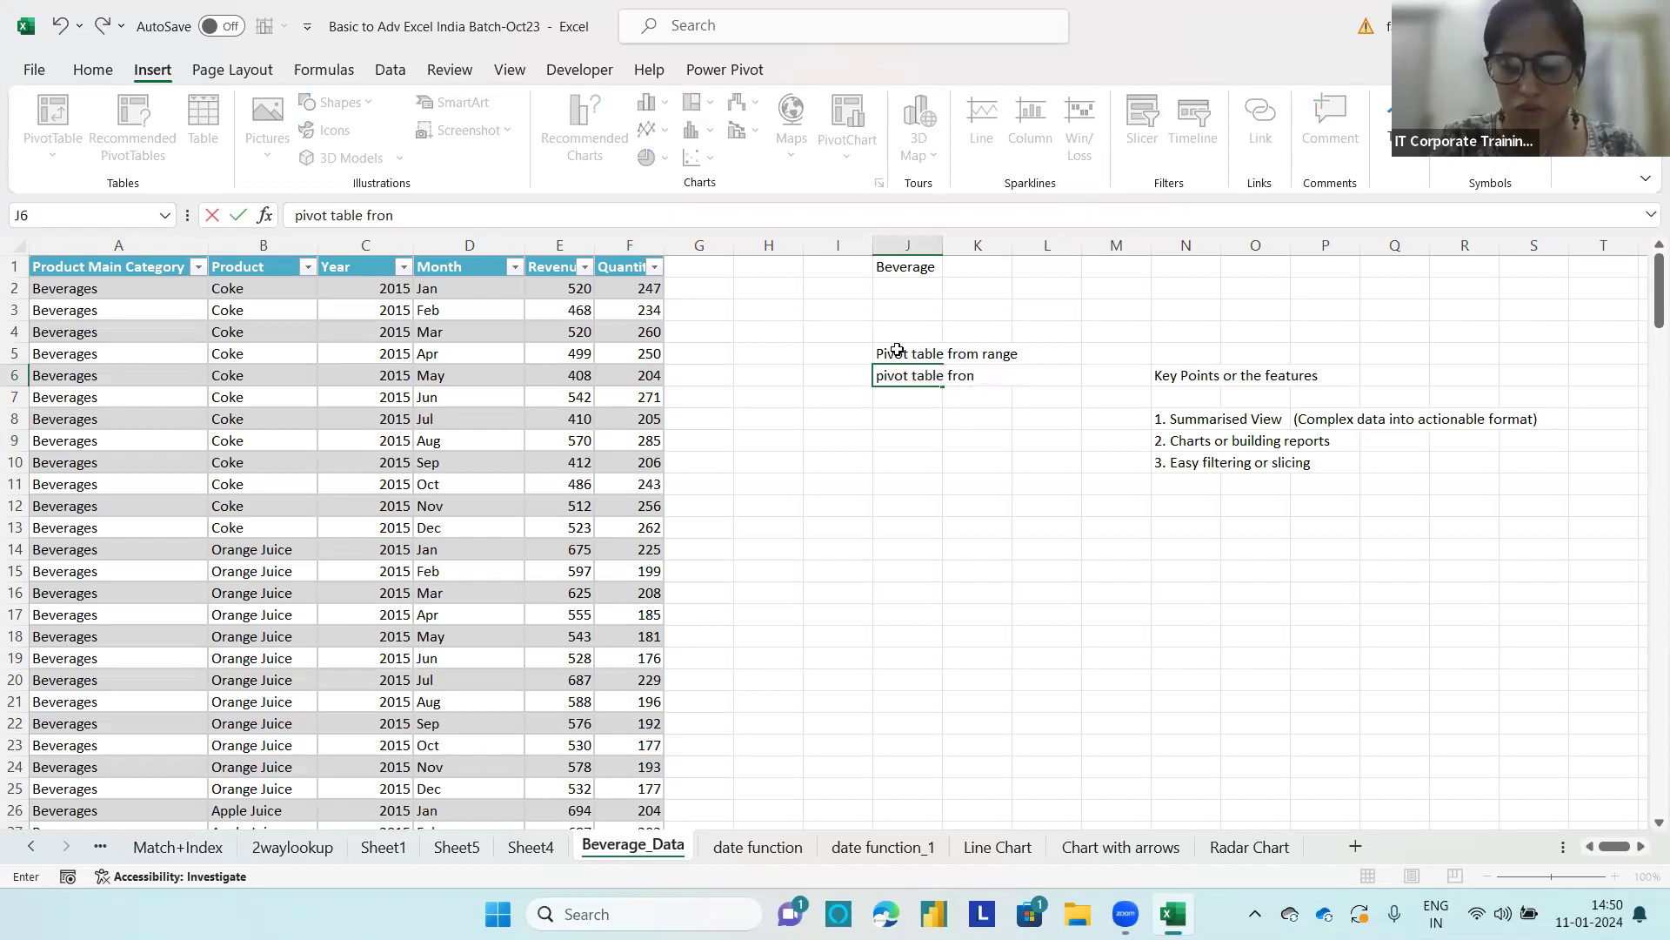
pyautogui.press('BackSpace')
pyautogui.write('m table')
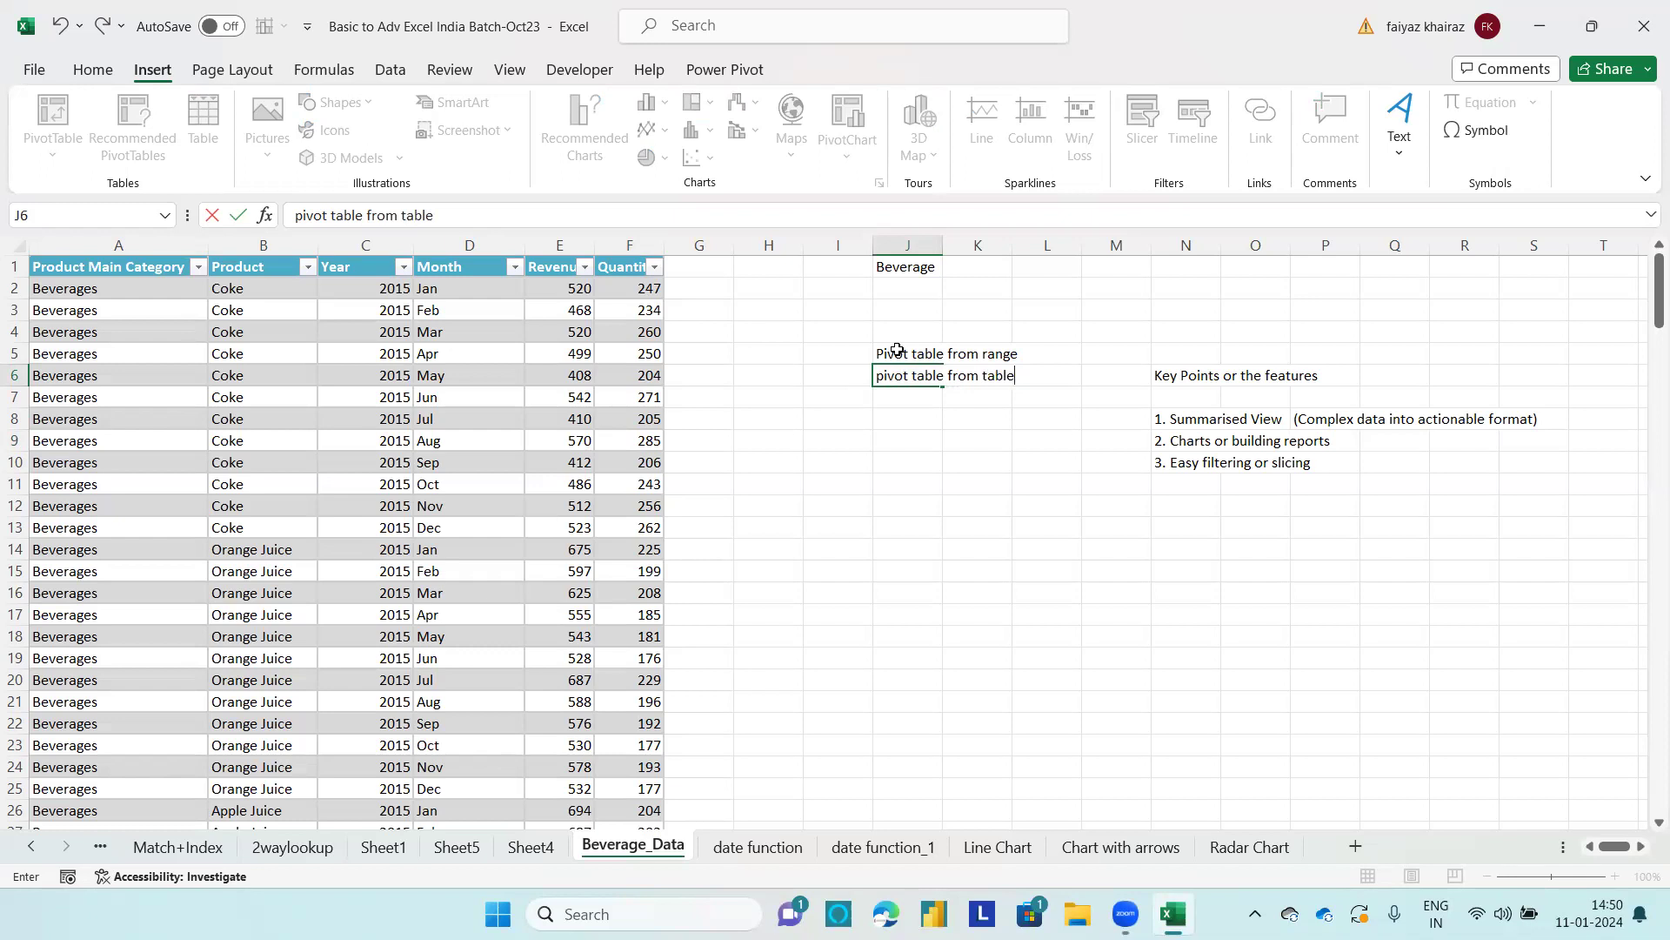
pyautogui.click(903, 402)
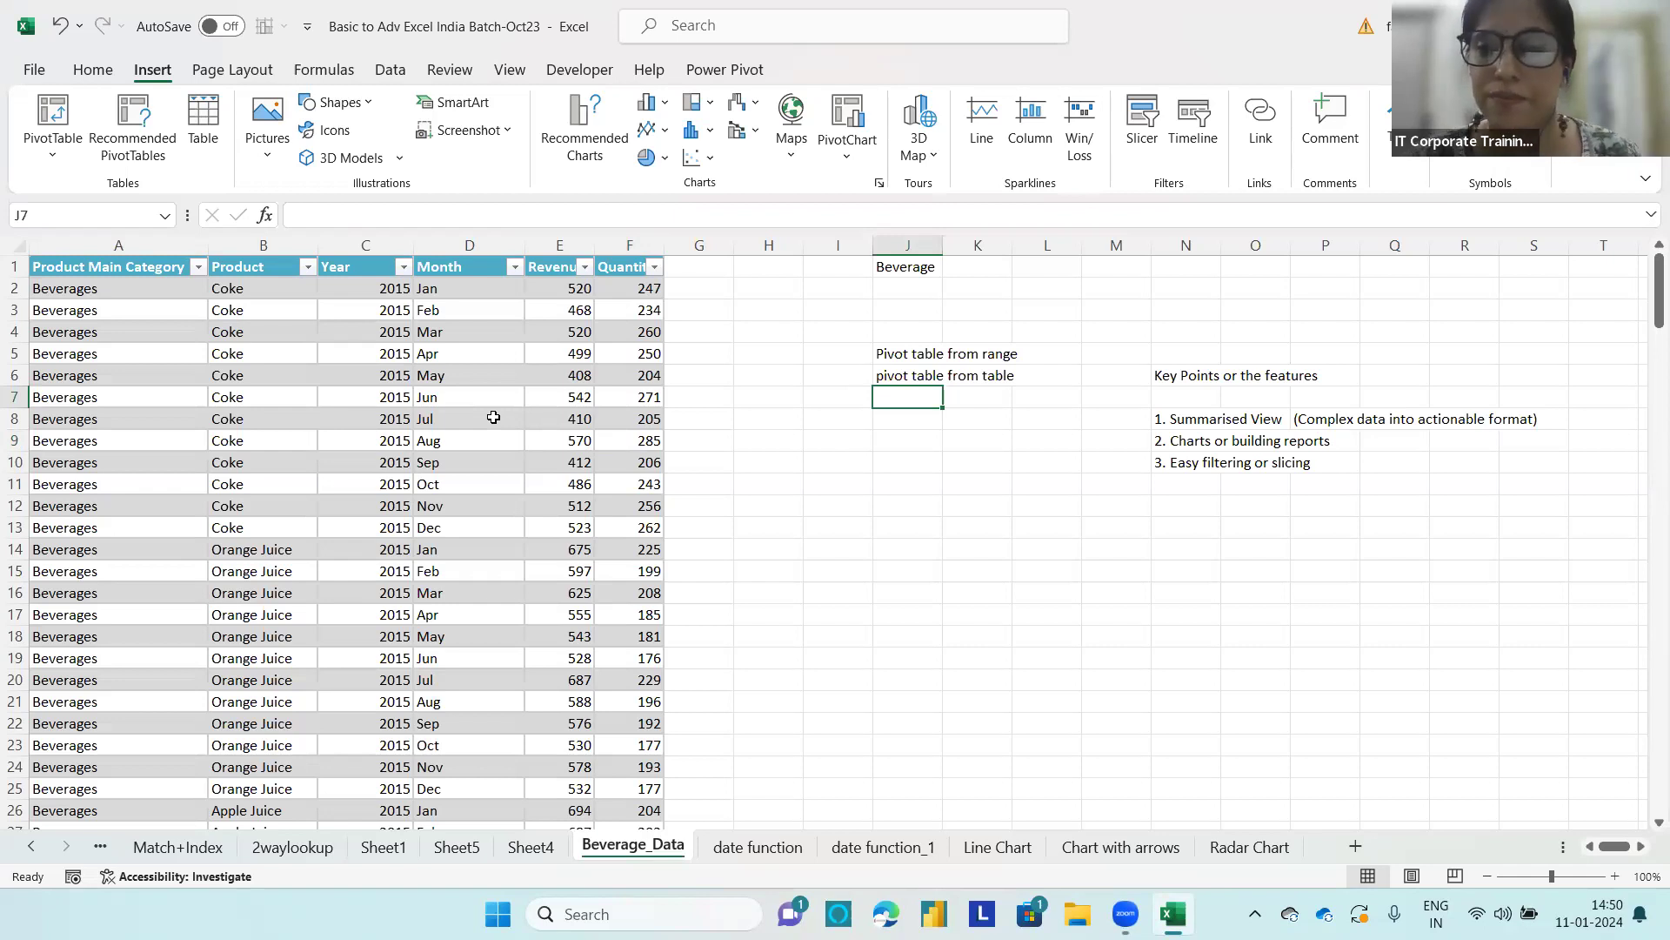
# Step: Enter the label "(Automated)" in cell I6 and widen column I to fit it
pyautogui.click(818, 353)
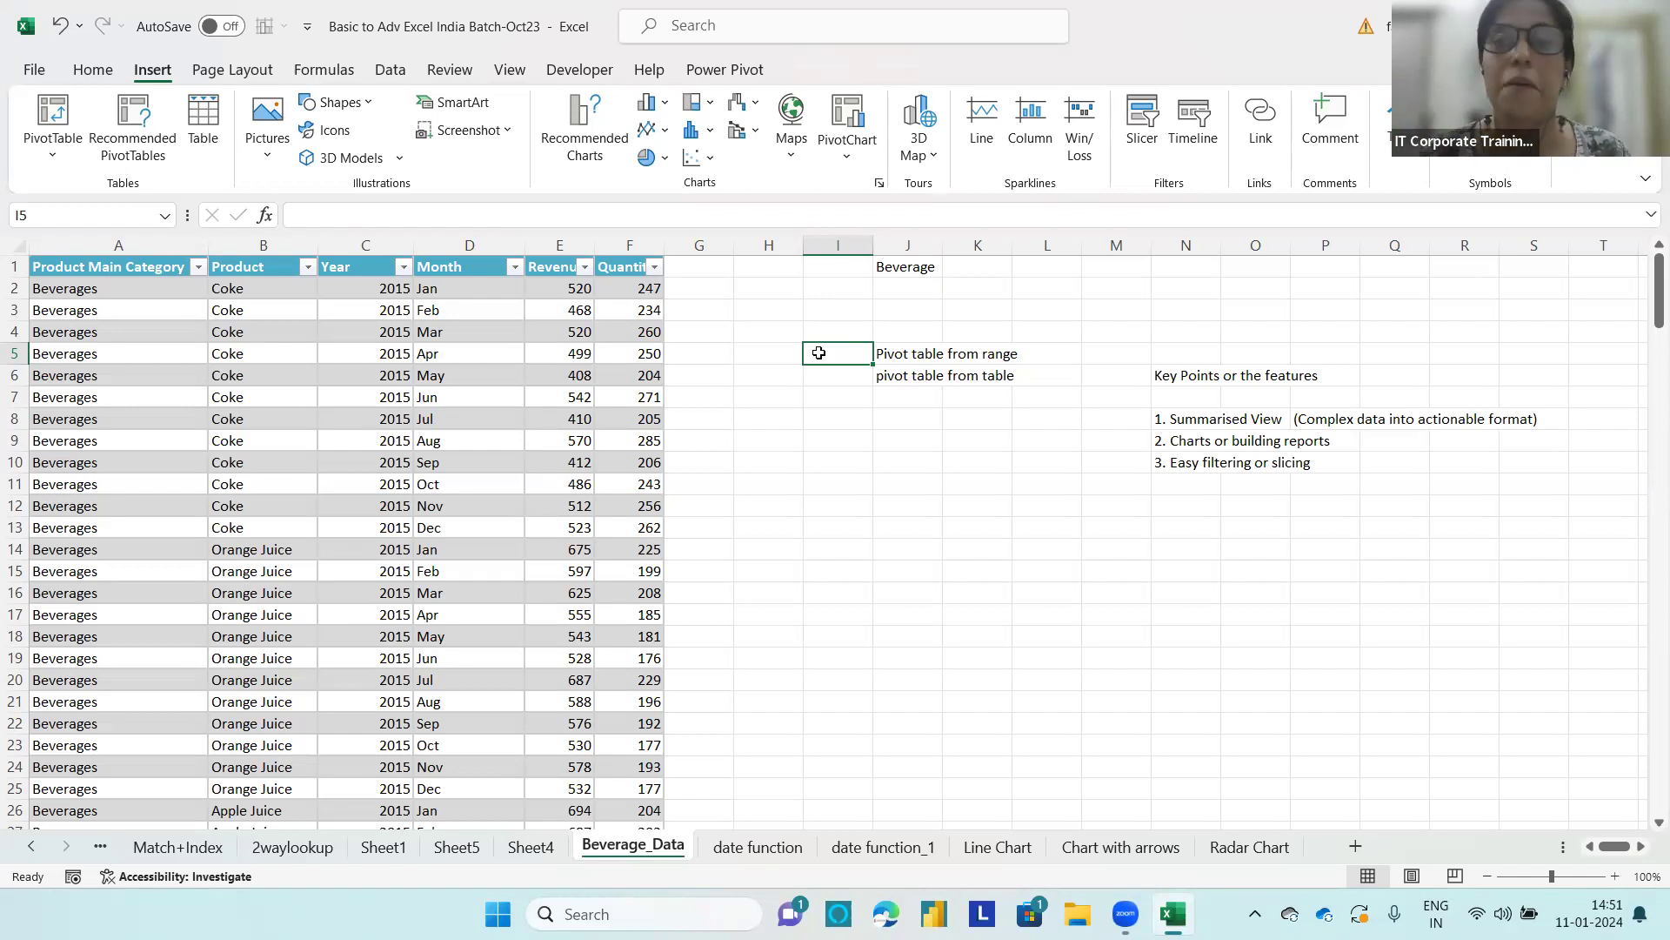
pyautogui.click(848, 375)
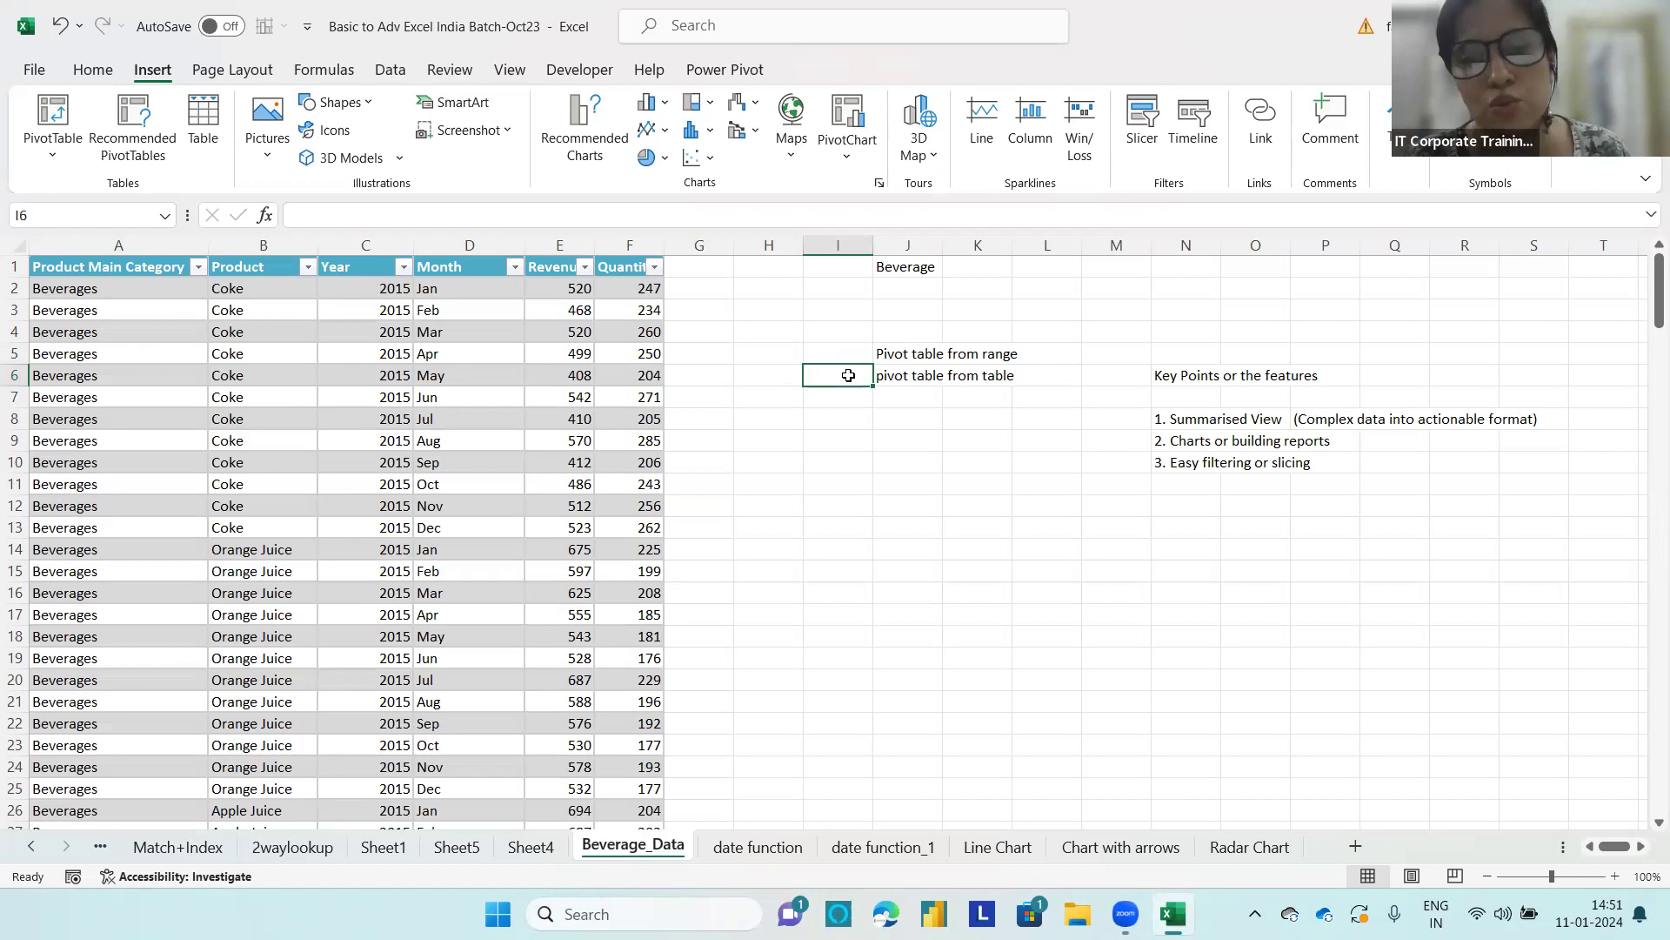
pyautogui.doubleClick(848, 374)
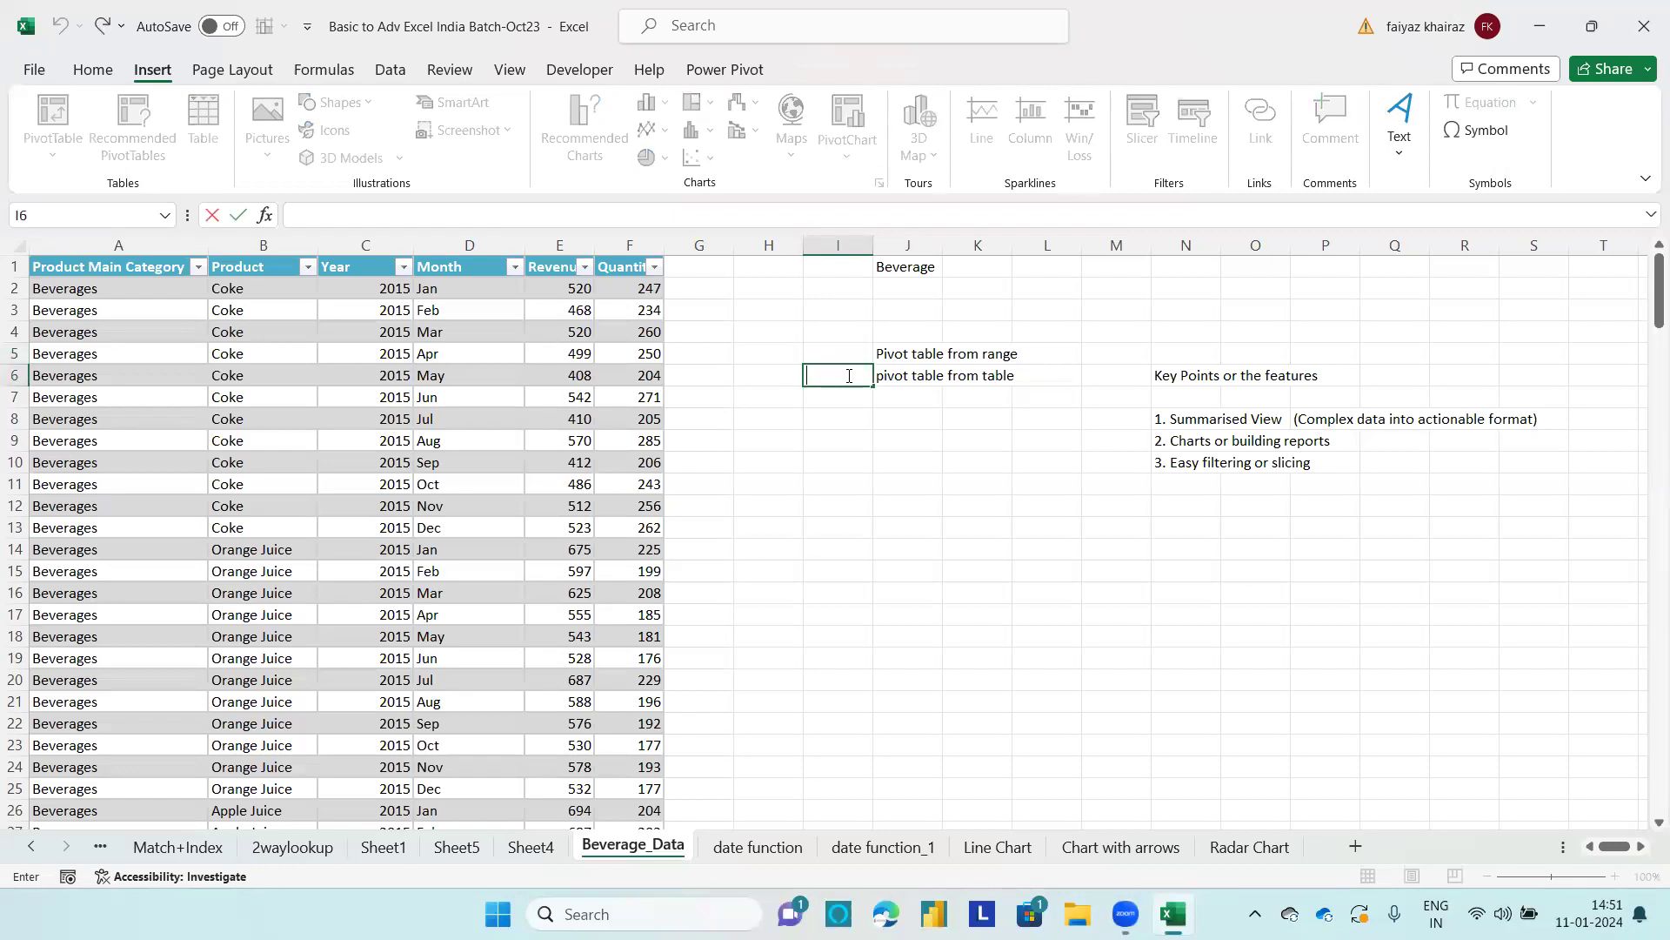
pyautogui.write('(')
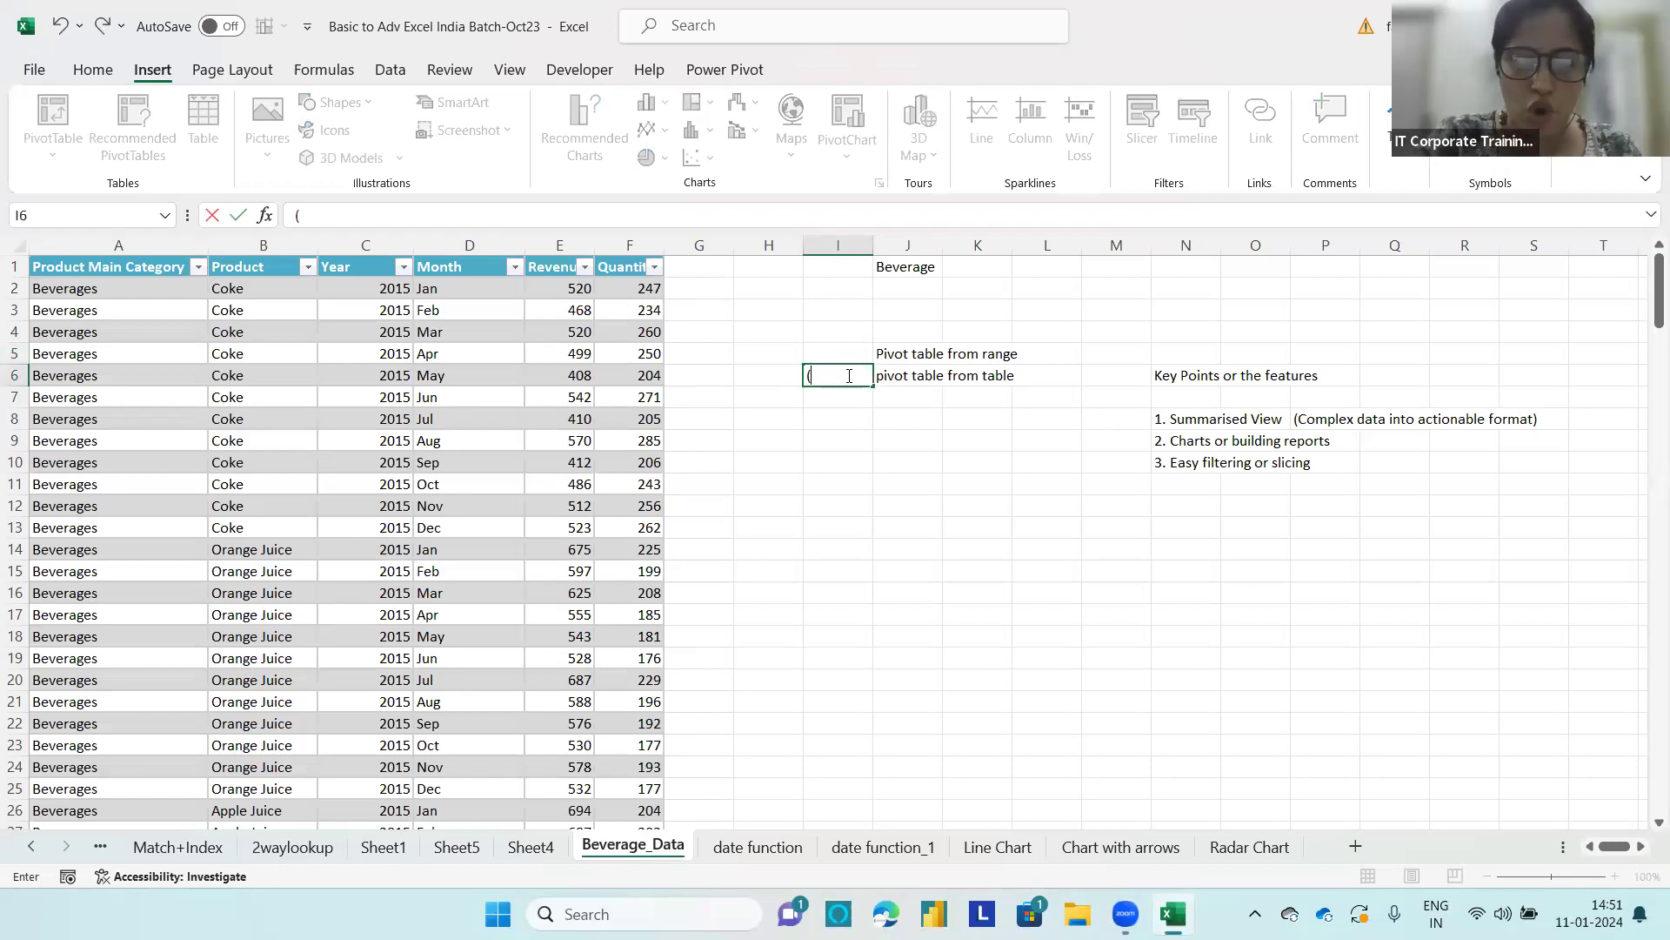
pyautogui.write('Automated')
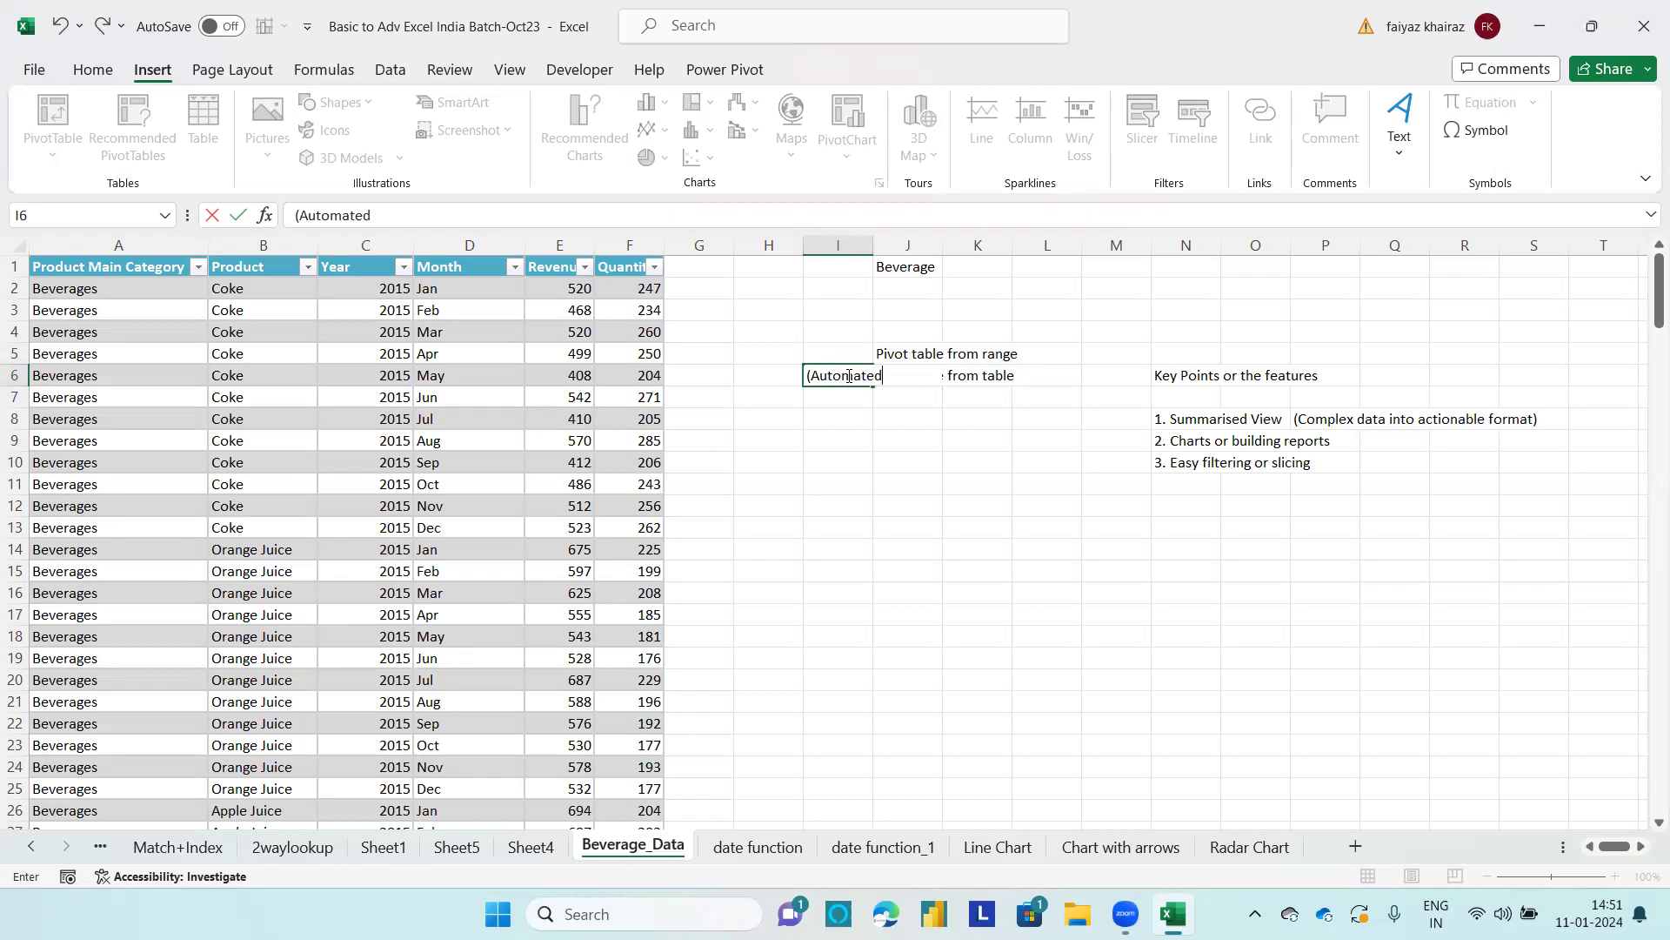
pyautogui.click(842, 422)
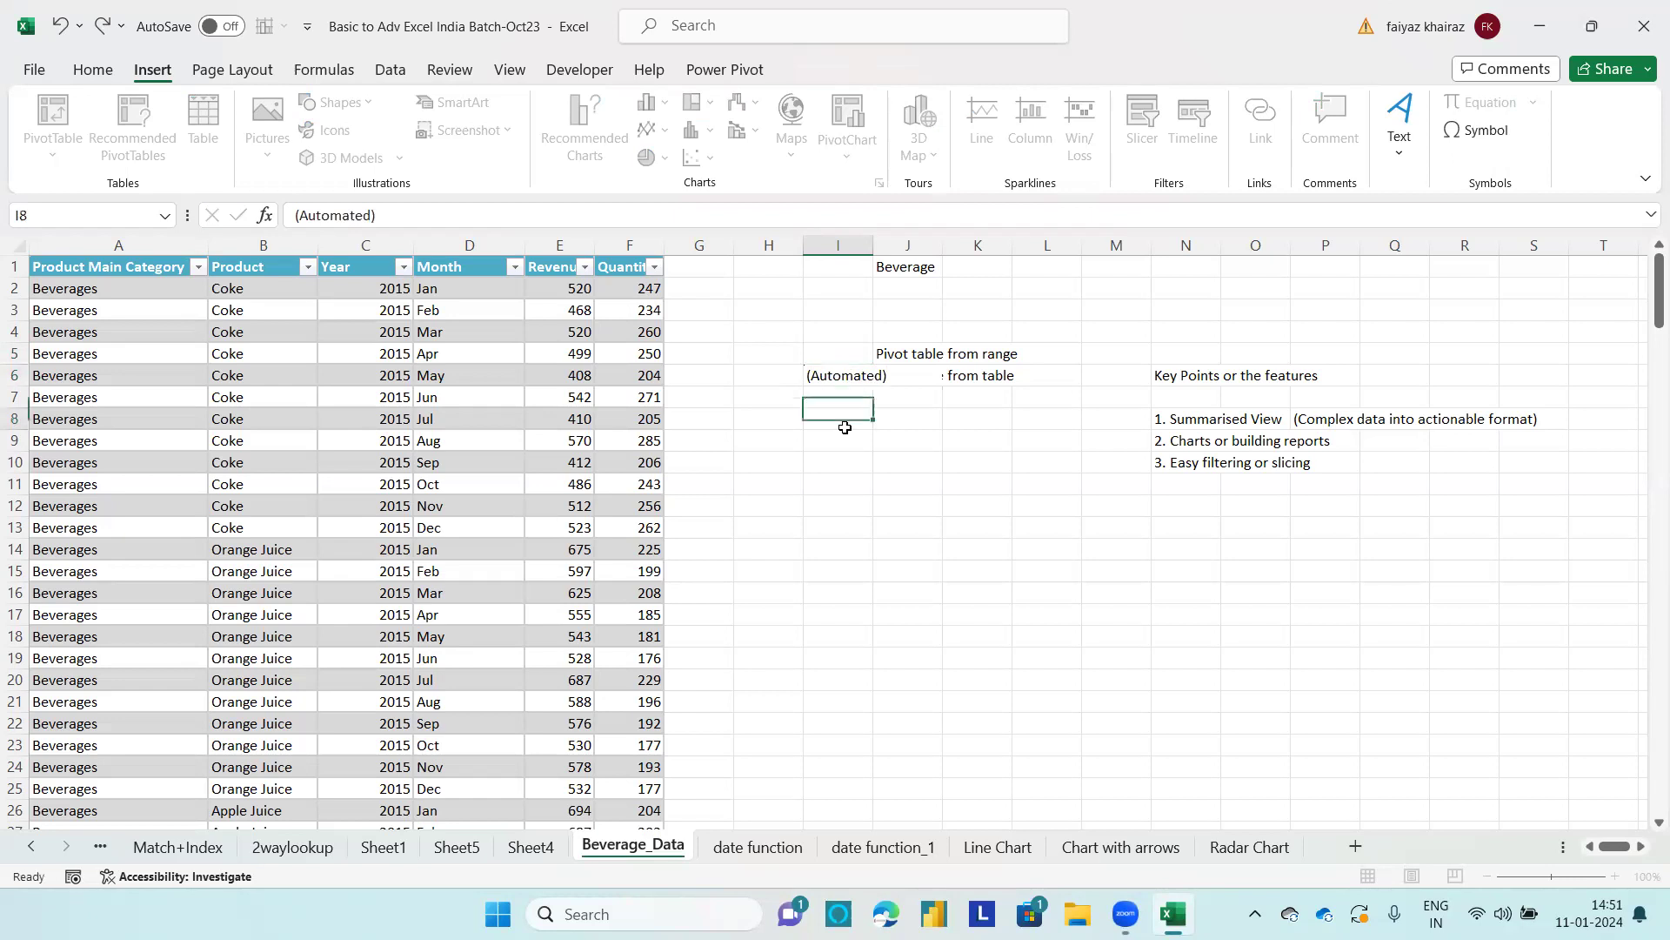
pyautogui.moveTo(875, 244); pyautogui.dragTo(895, 237)
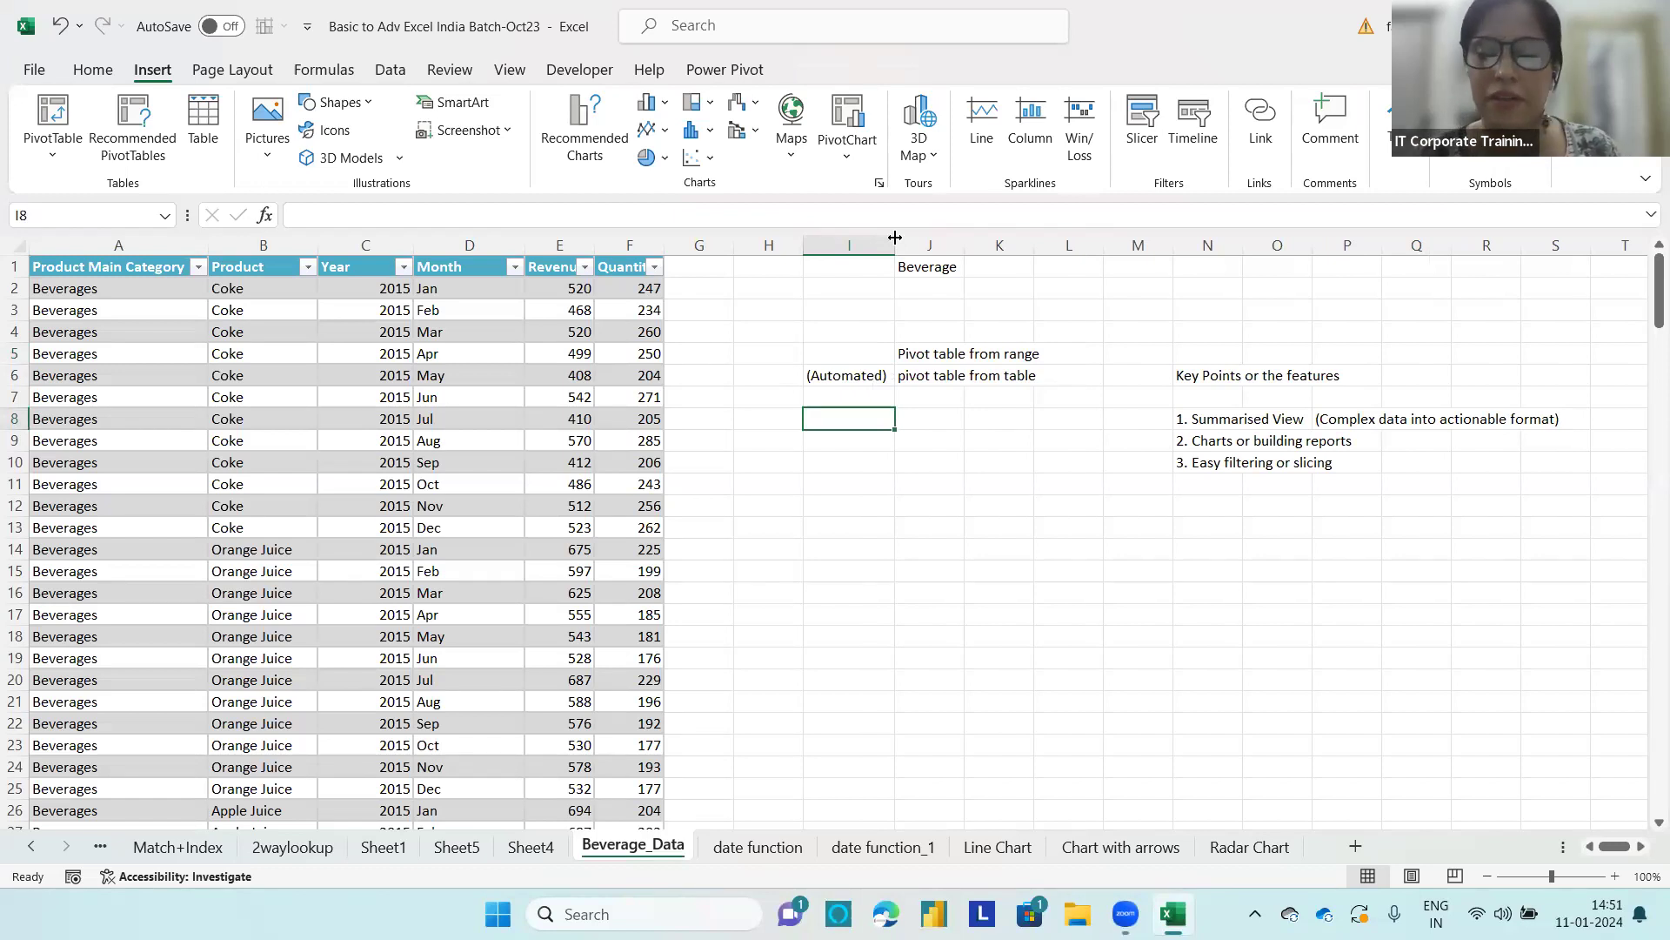
# Step: Outline the beverage table's Summarize with PivotTable option in green and exit drawing mode
pyautogui.click(270, 340)
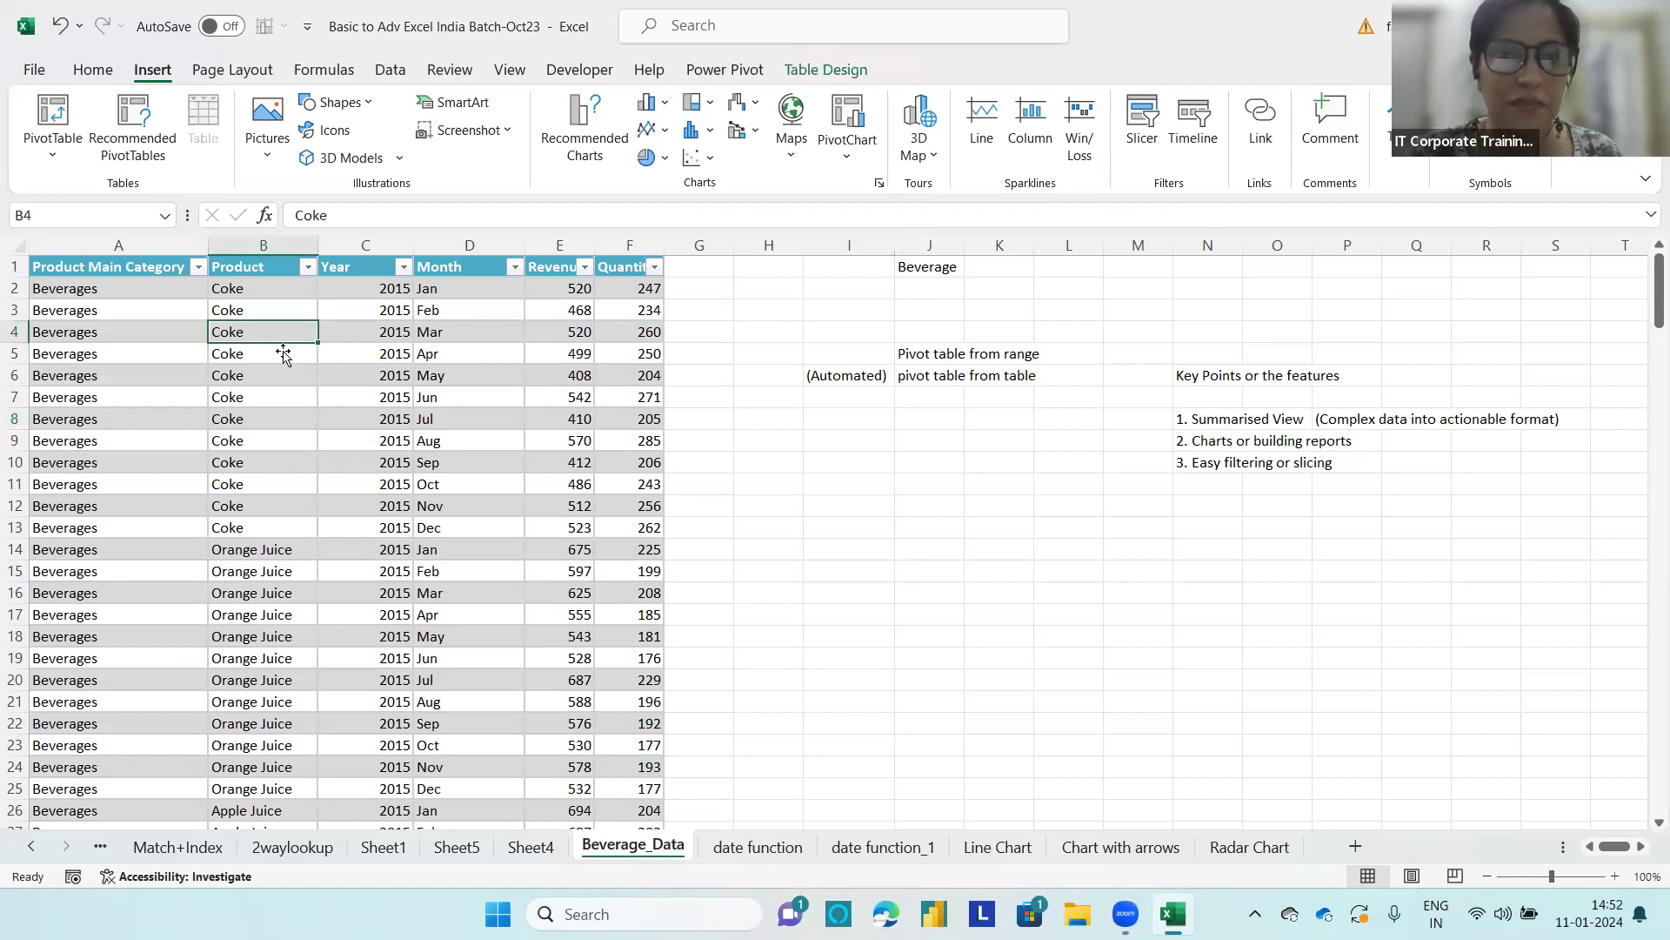
pyautogui.click(841, 76)
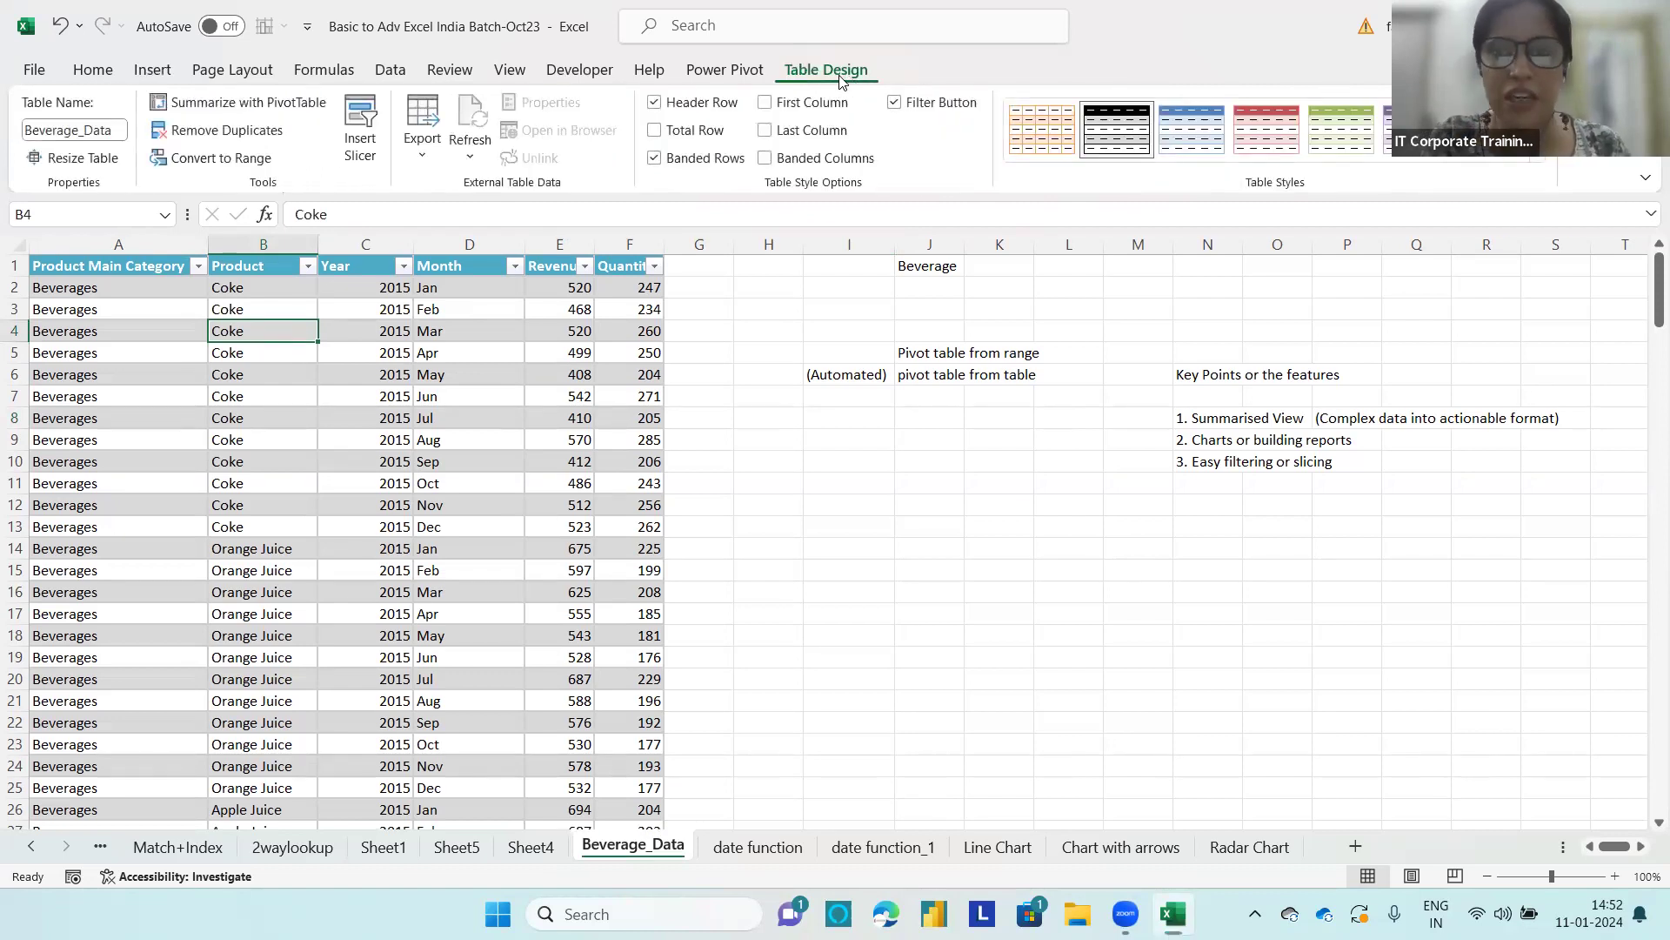
pyautogui.moveTo(320, 86)
pyautogui.mouseDown()
pyautogui.moveTo(213, 76)
pyautogui.moveTo(136, 95)
pyautogui.moveTo(174, 121)
pyautogui.moveTo(314, 136)
pyautogui.moveTo(335, 91)
pyautogui.moveTo(302, 85)
pyautogui.mouseUp()
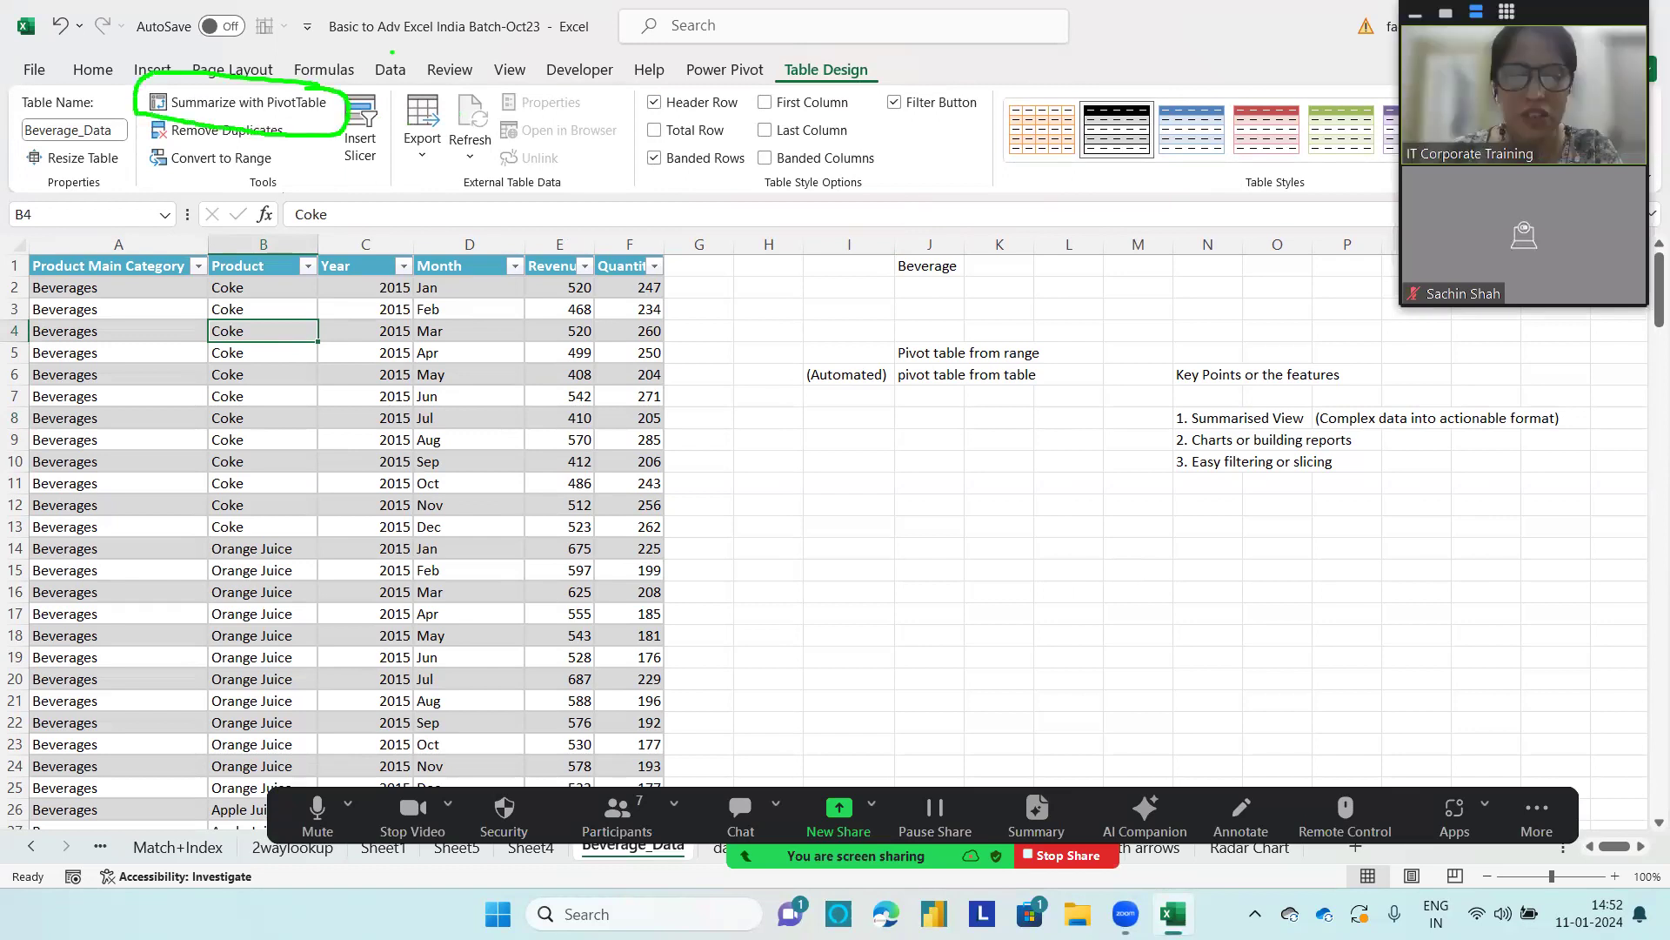
pyautogui.press('Escape')
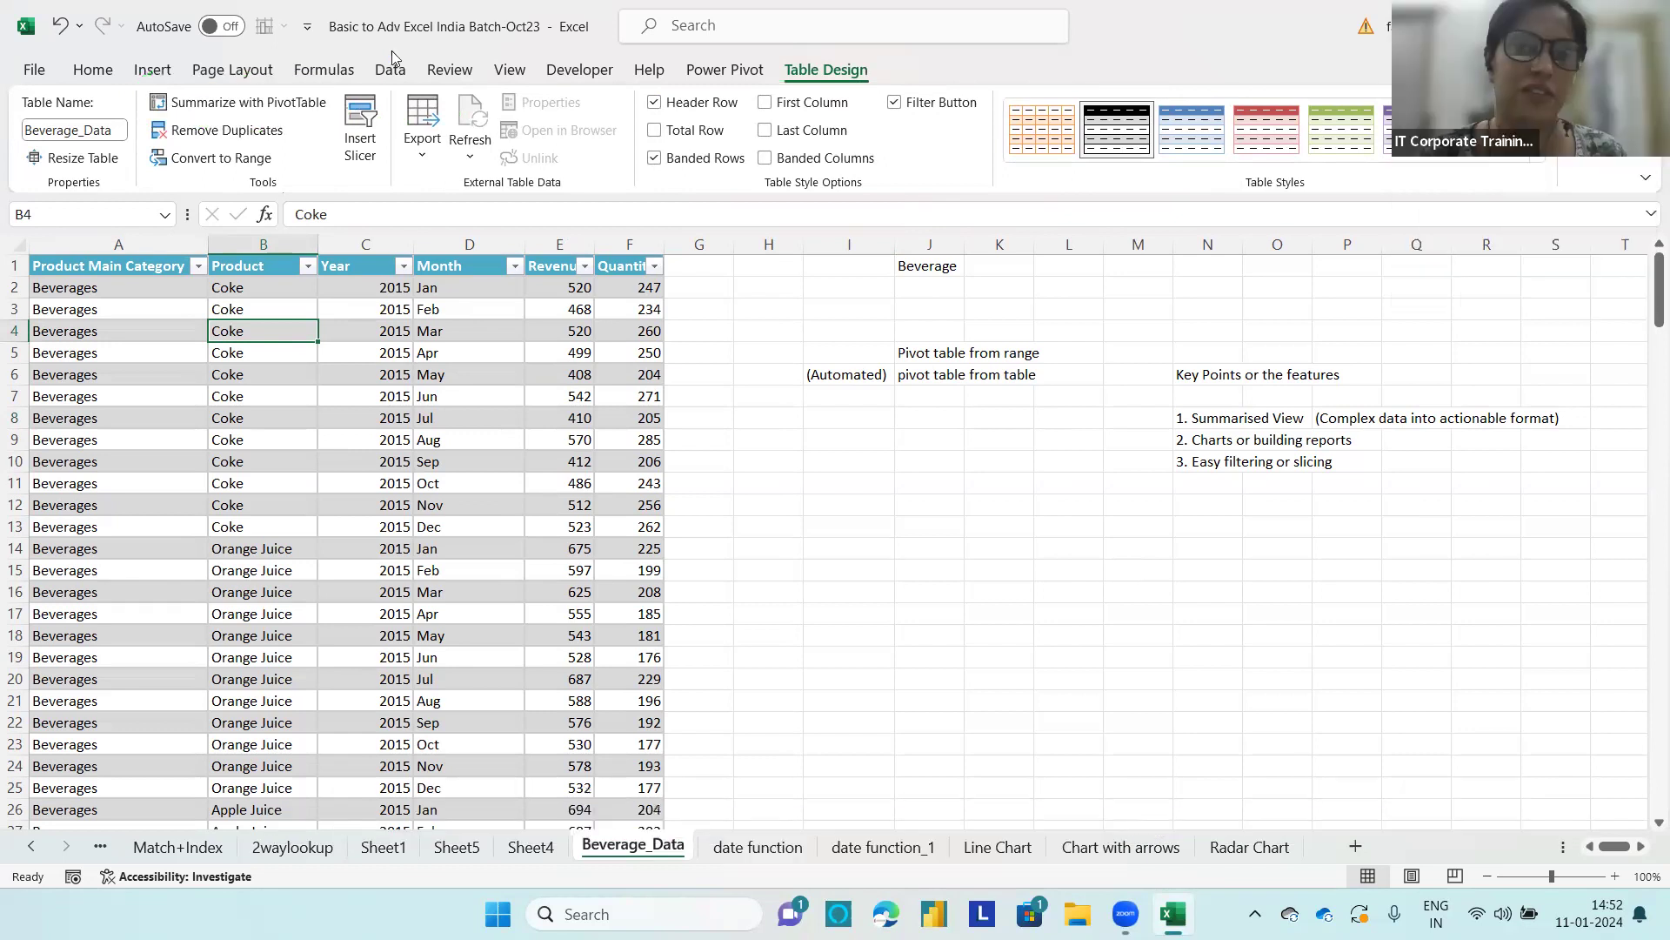
# Step: Summarize the Beverage_Data table with a PivotTable placed on a new worksheet
pyautogui.click(276, 103)
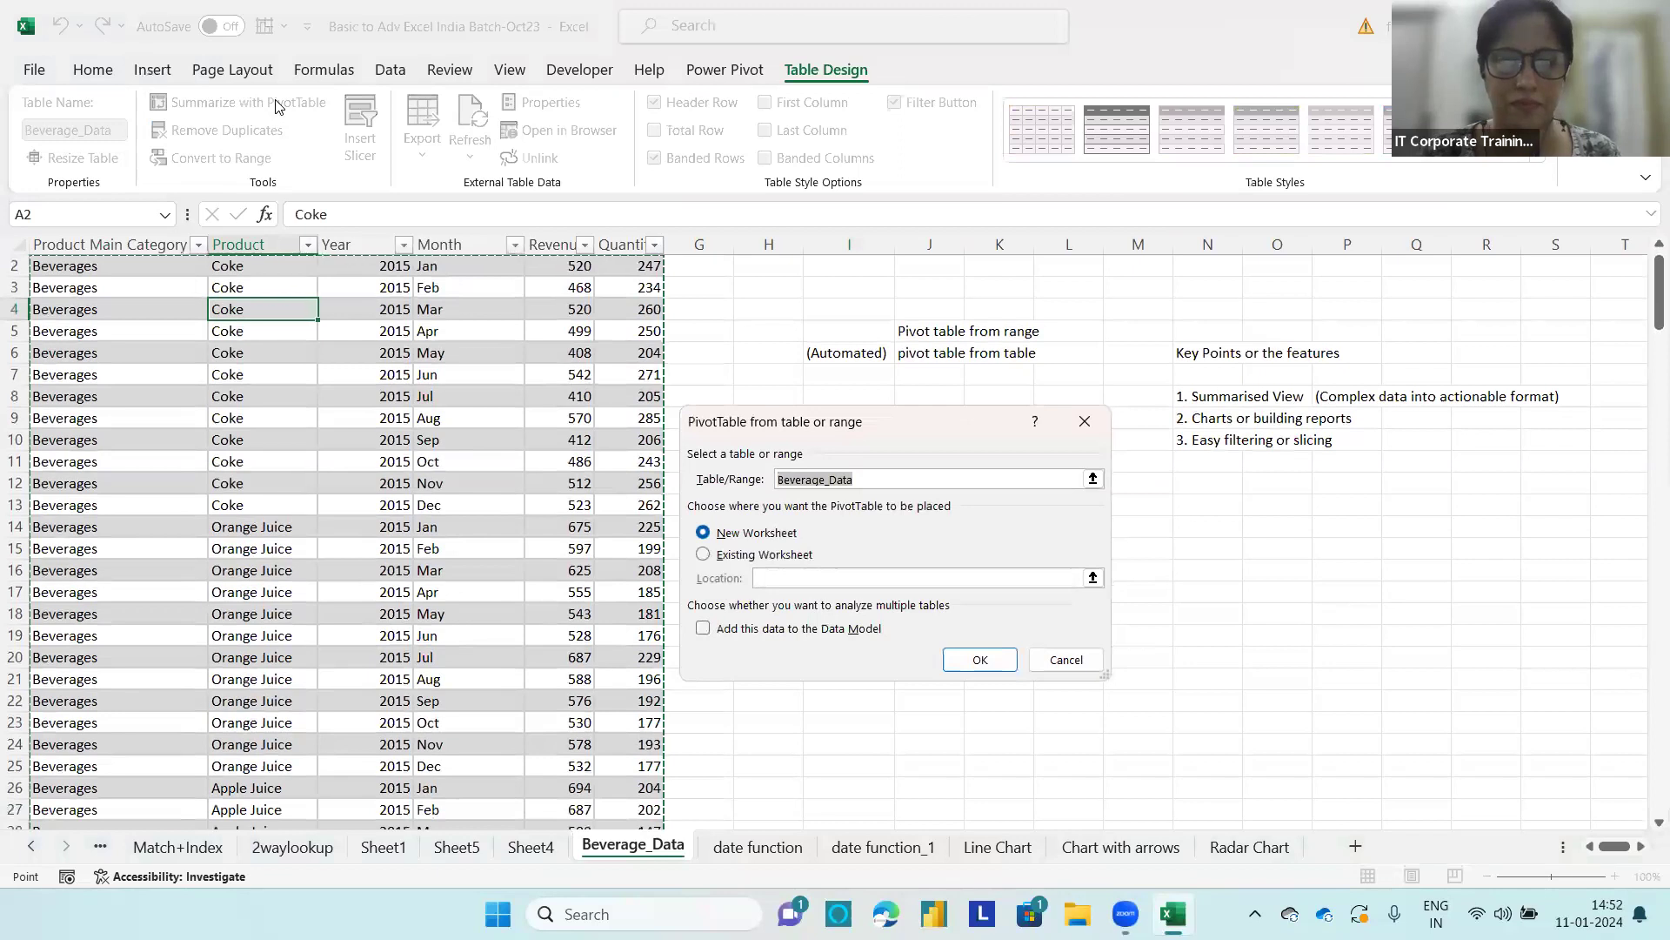
pyautogui.moveTo(843, 418); pyautogui.dragTo(735, 110)
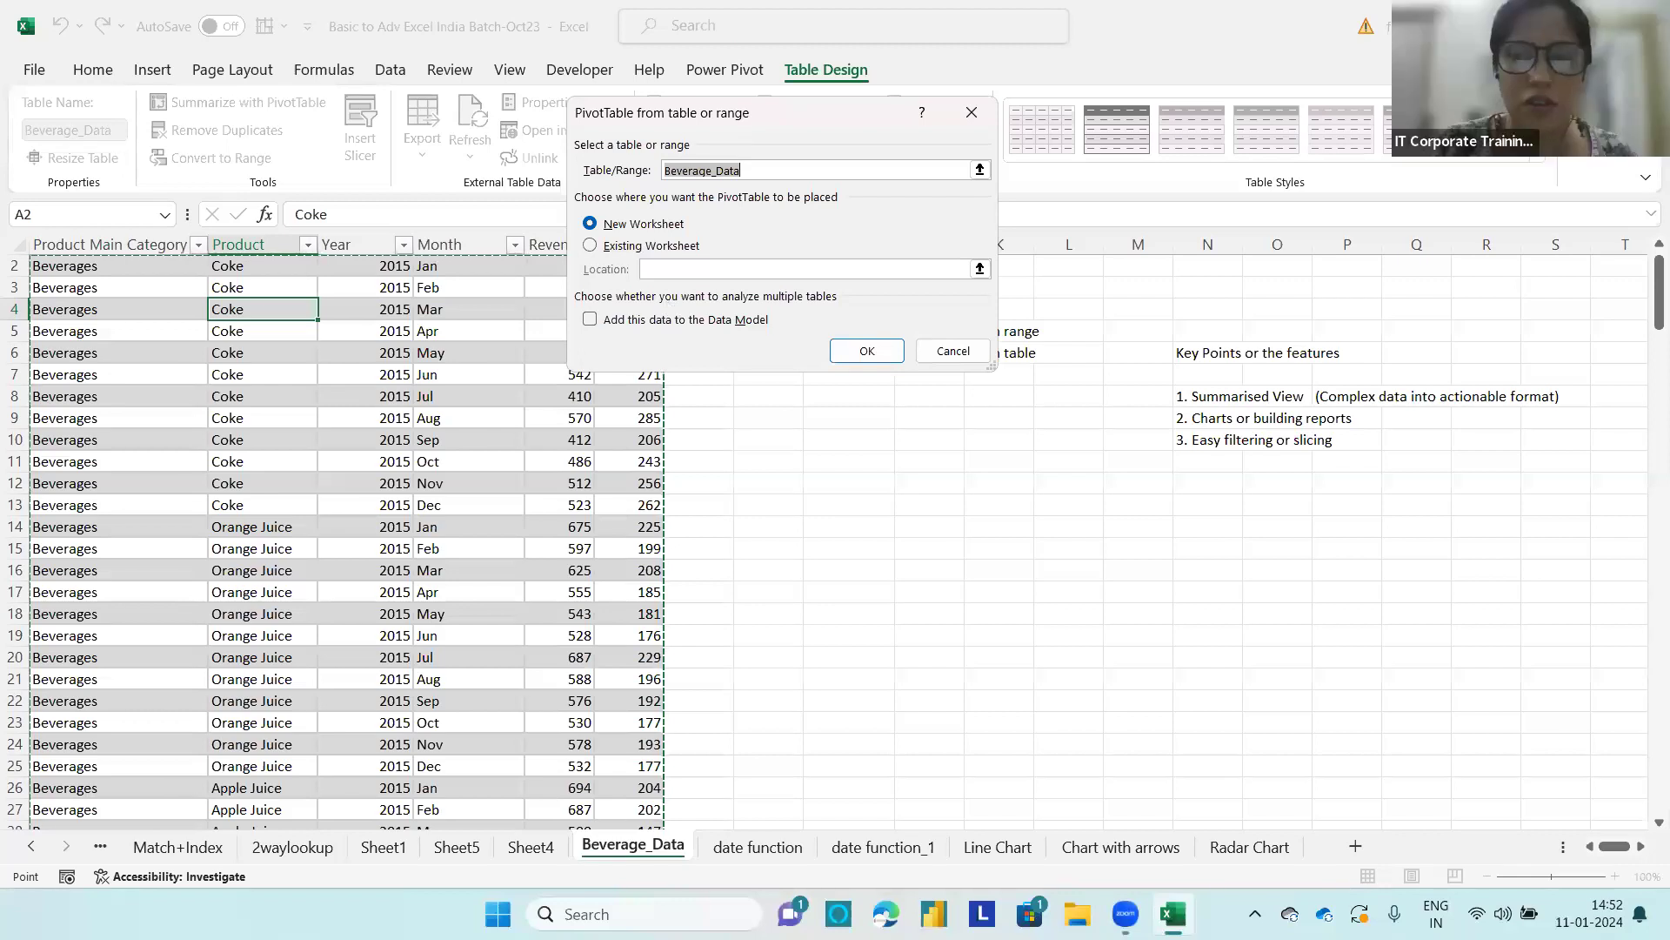
pyautogui.moveTo(785, 296)
pyautogui.mouseDown()
pyautogui.moveTo(594, 354)
pyautogui.moveTo(779, 329)
pyautogui.moveTo(758, 287)
pyautogui.mouseUp()
pyautogui.press('Escape')
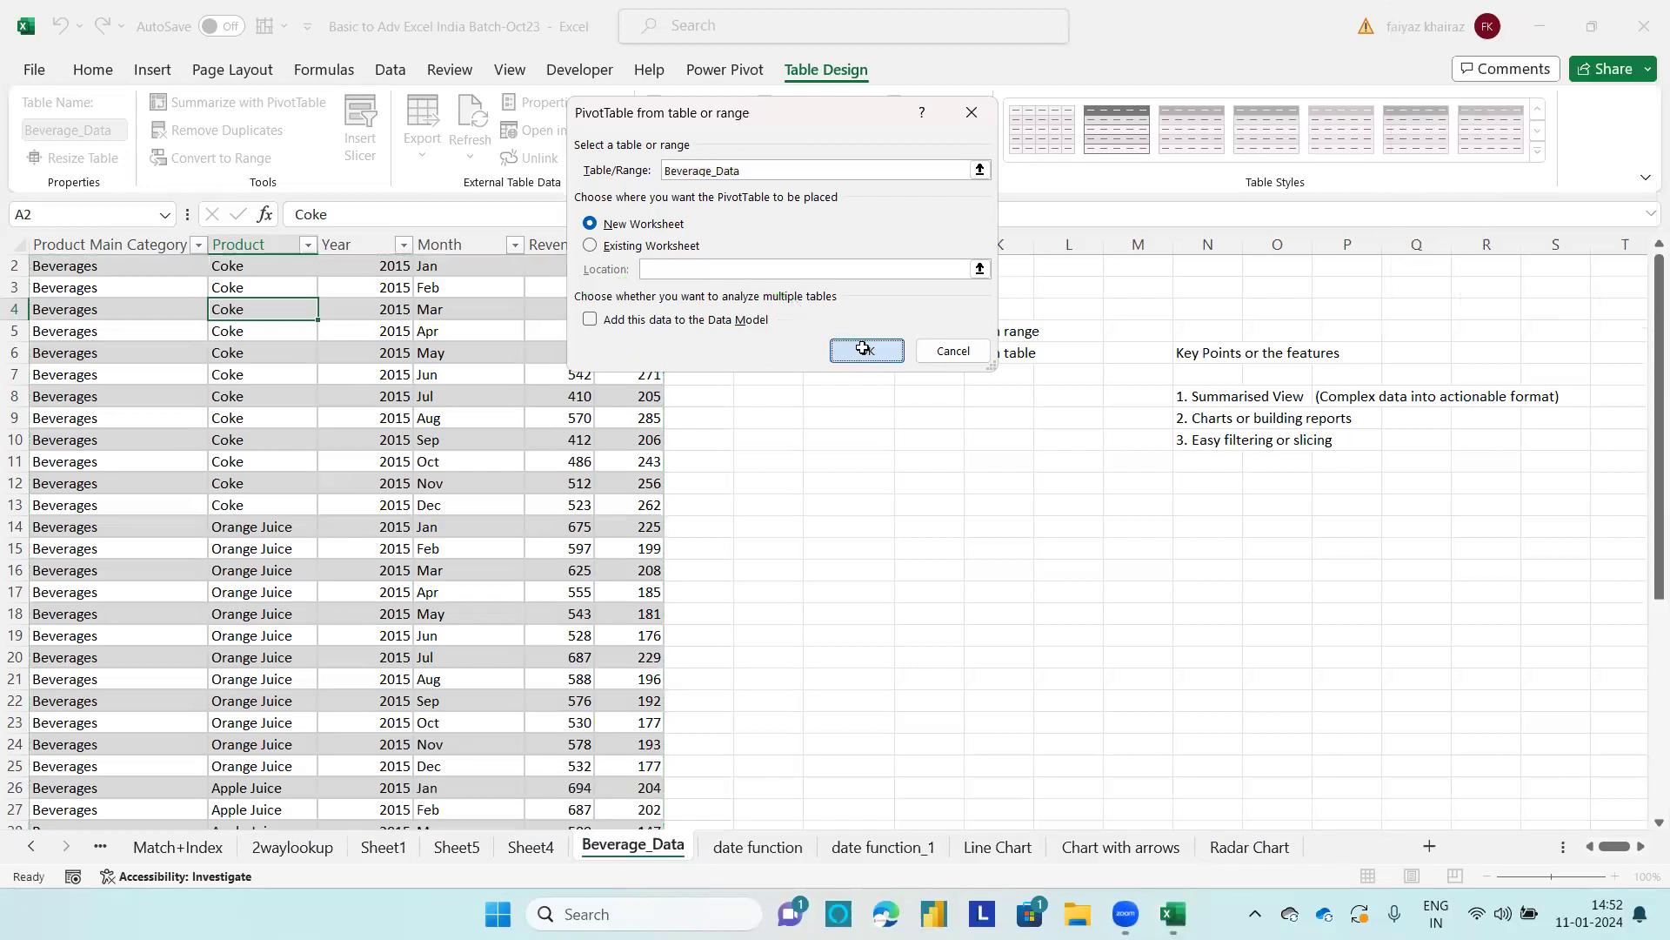
pyautogui.click(866, 351)
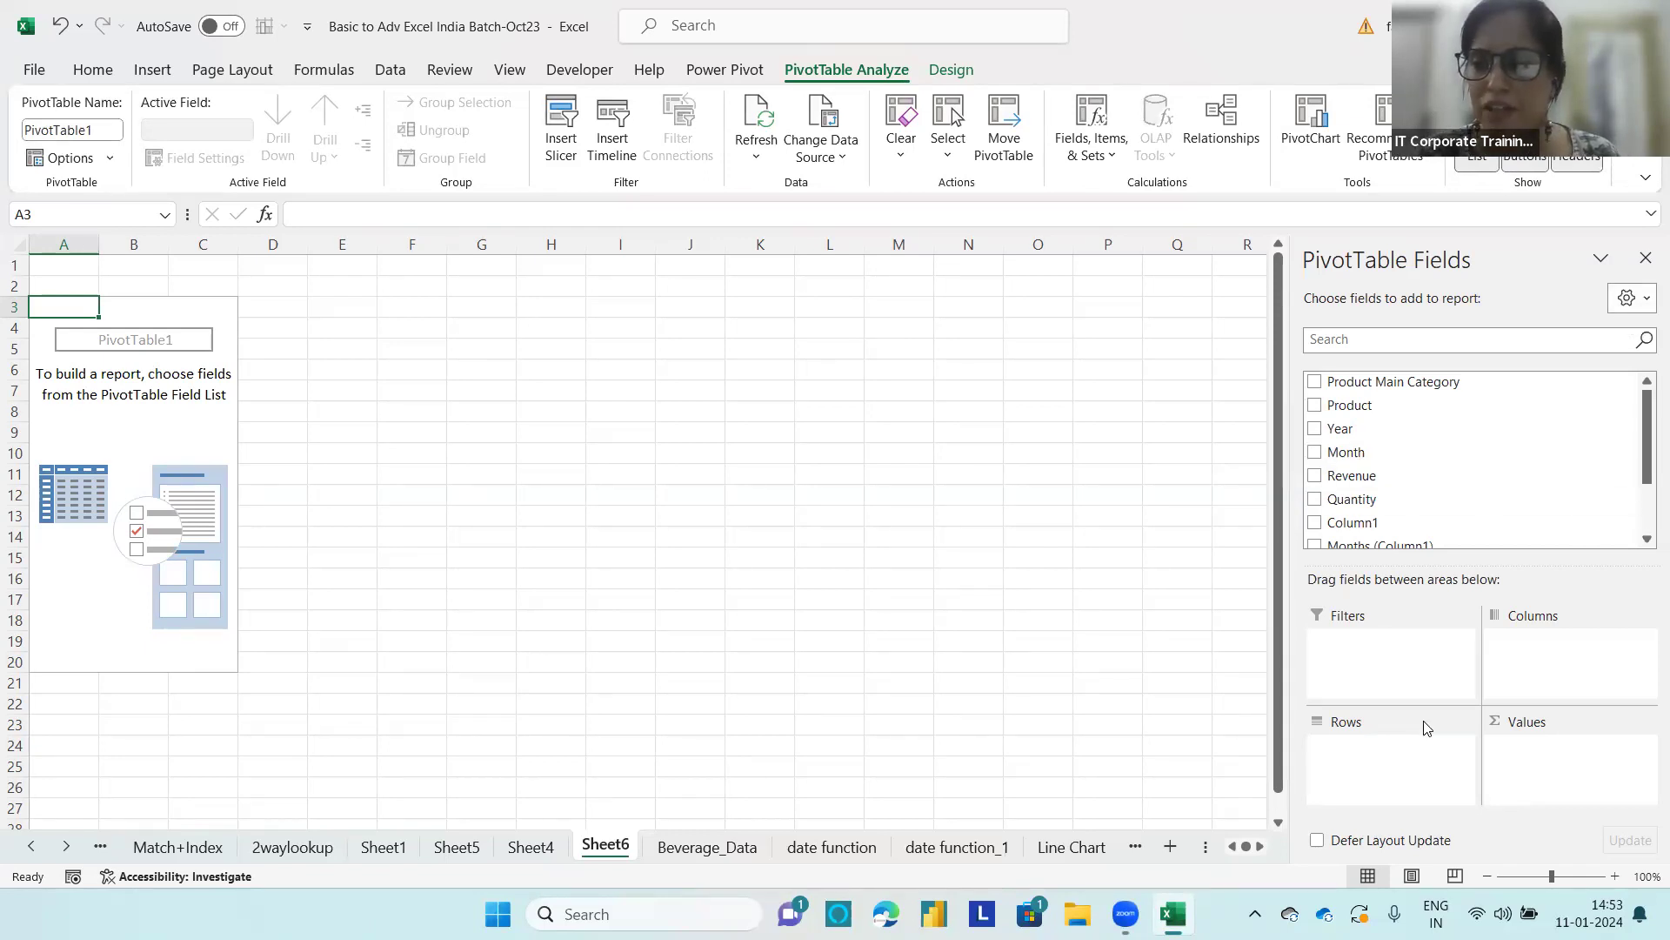
# Step: Preview the PivotTable field list with fields and areas side by side, and return it to the stacked layout
pyautogui.click(906, 740)
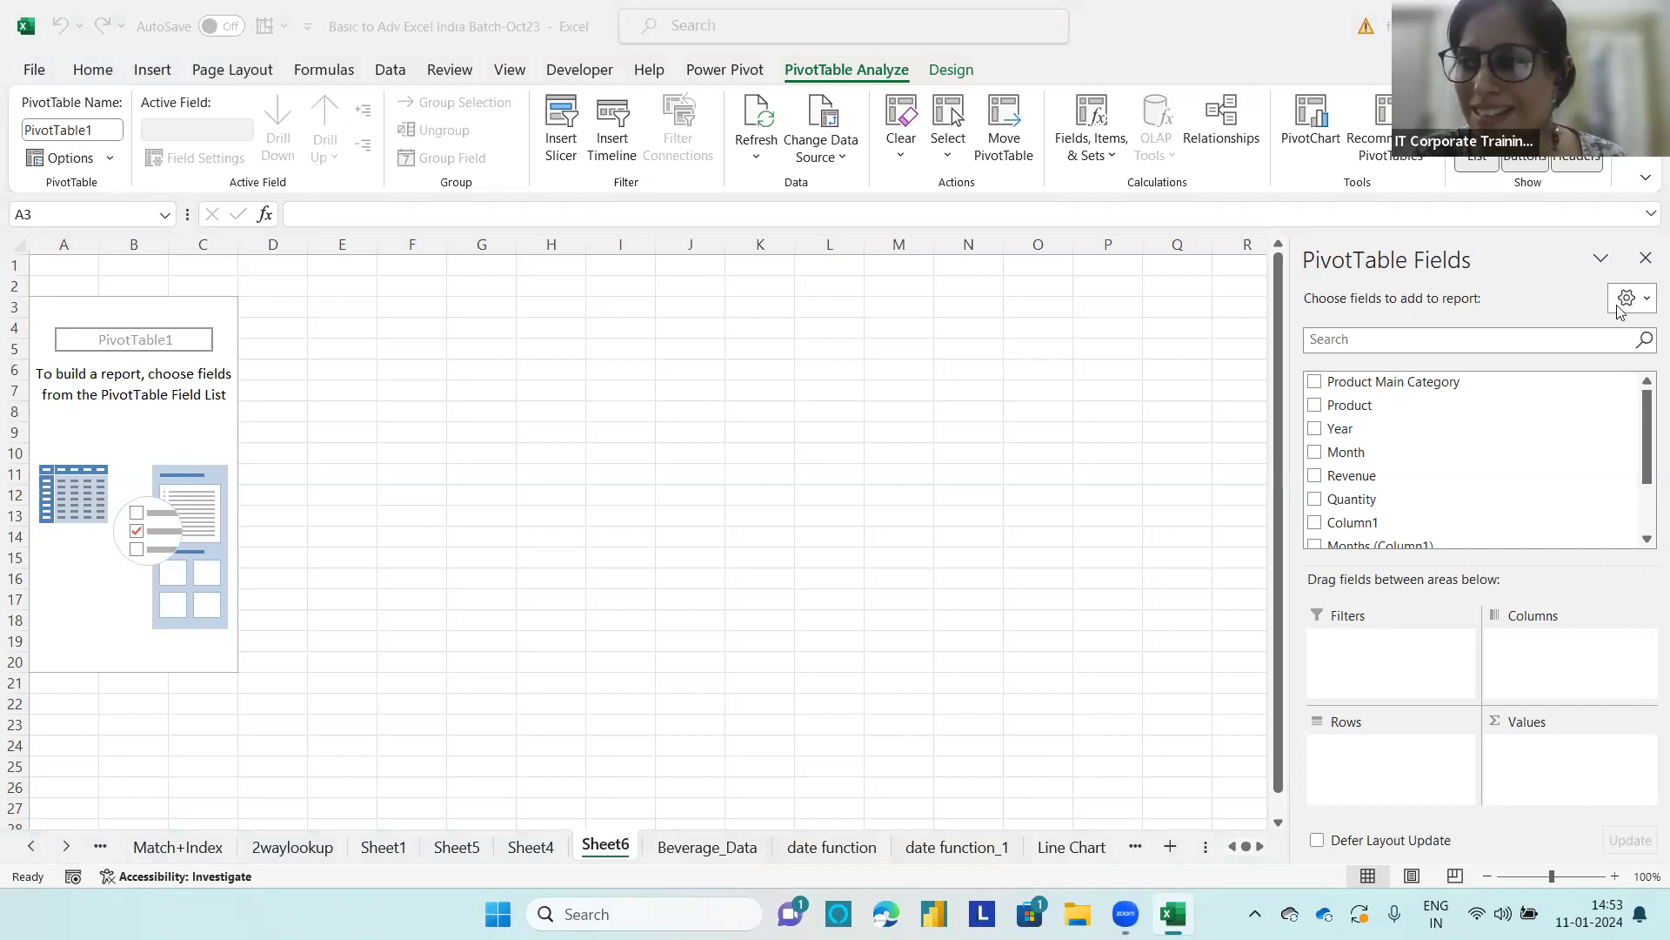
pyautogui.click(1647, 303)
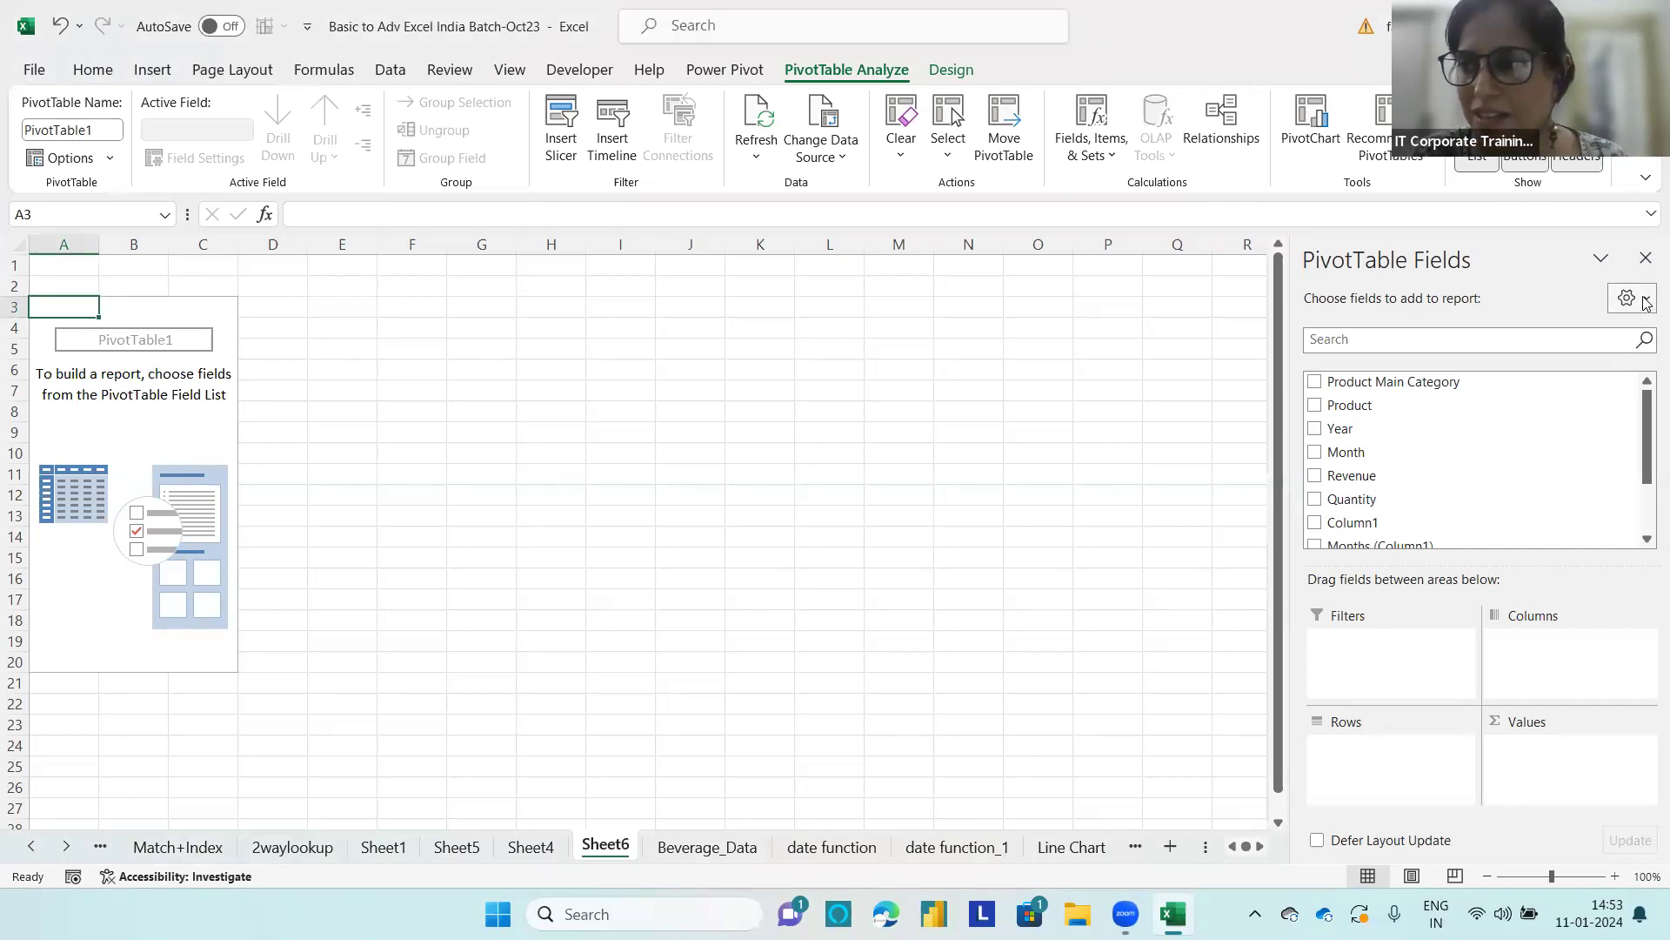
pyautogui.click(1647, 301)
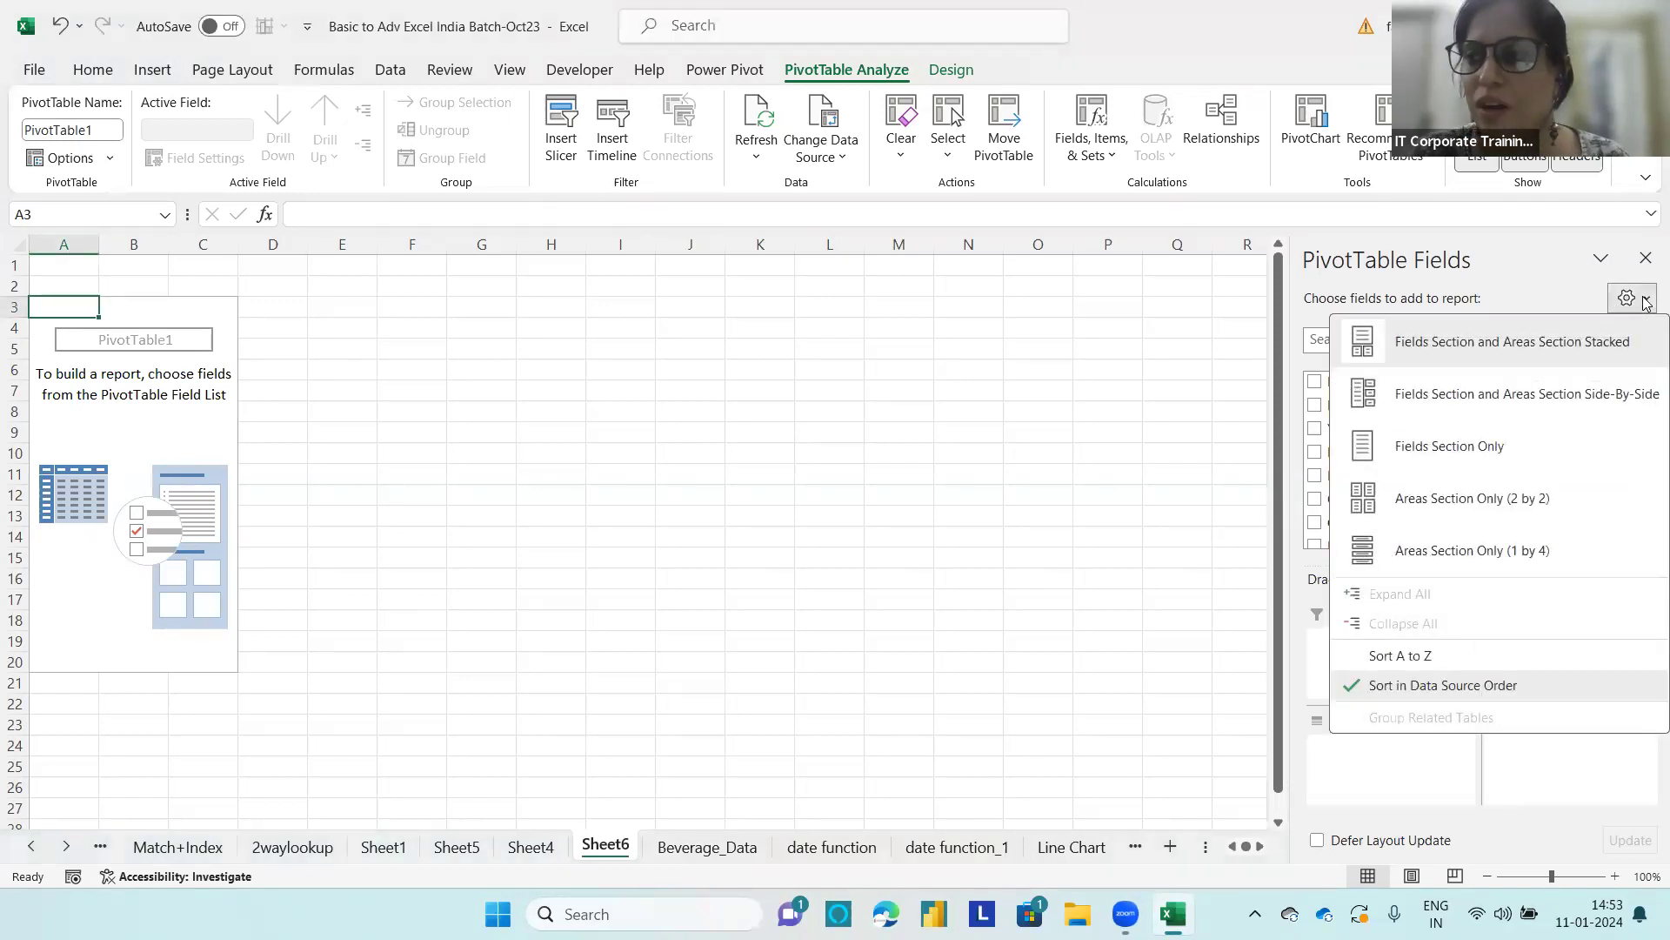
pyautogui.click(1405, 399)
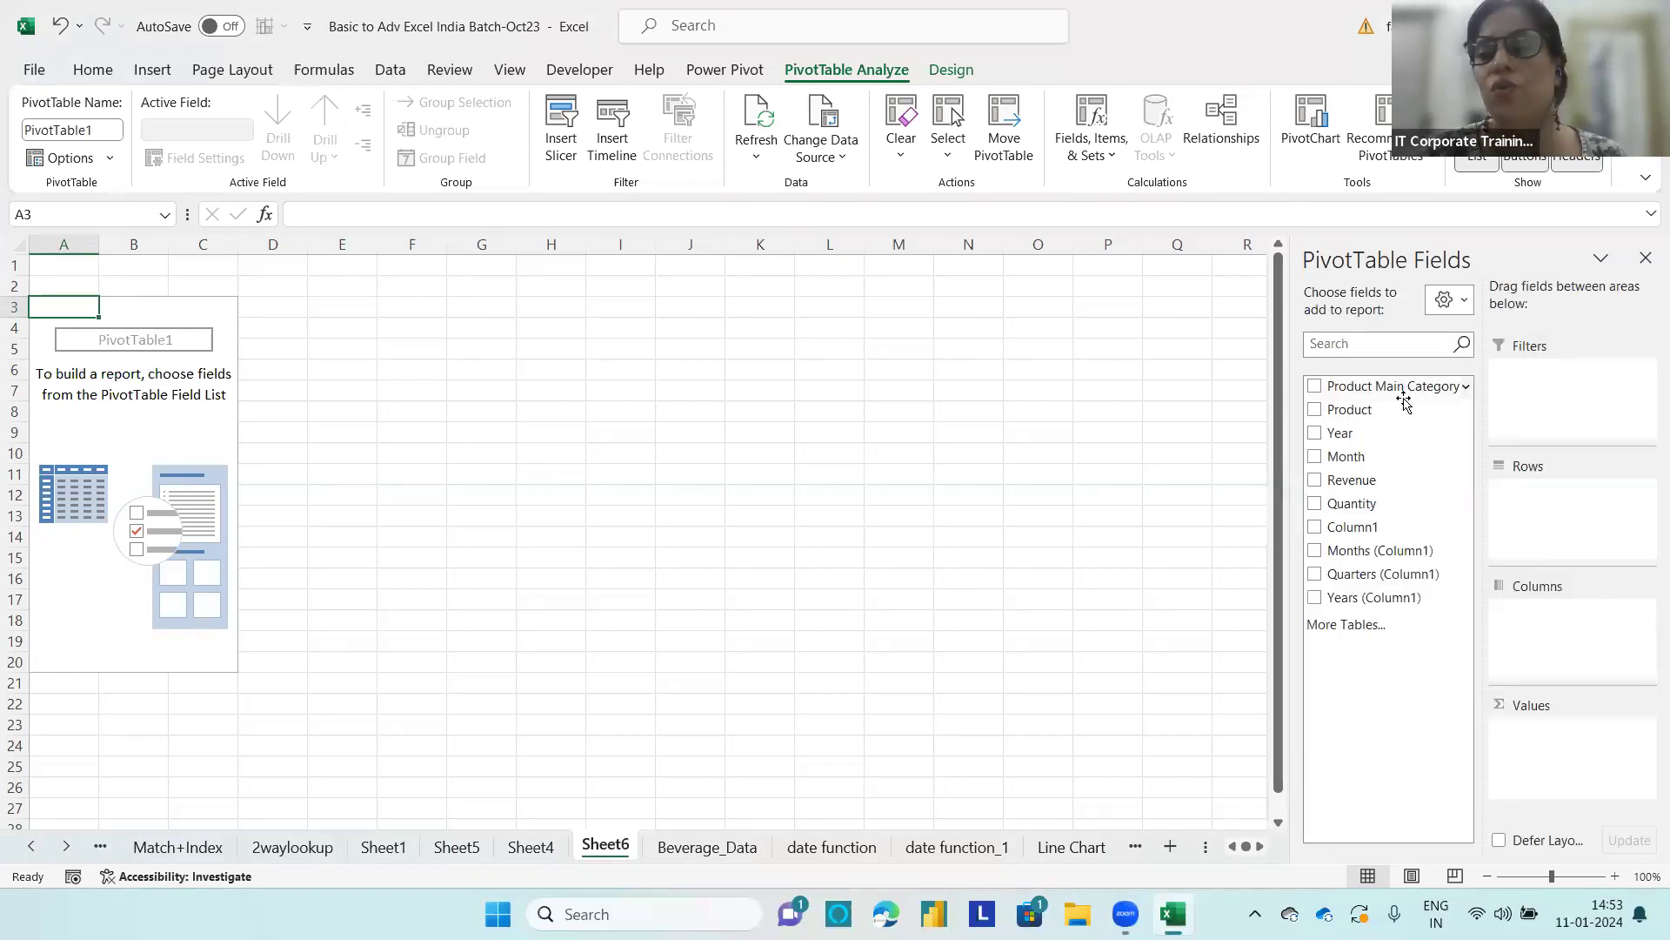
pyautogui.click(1464, 299)
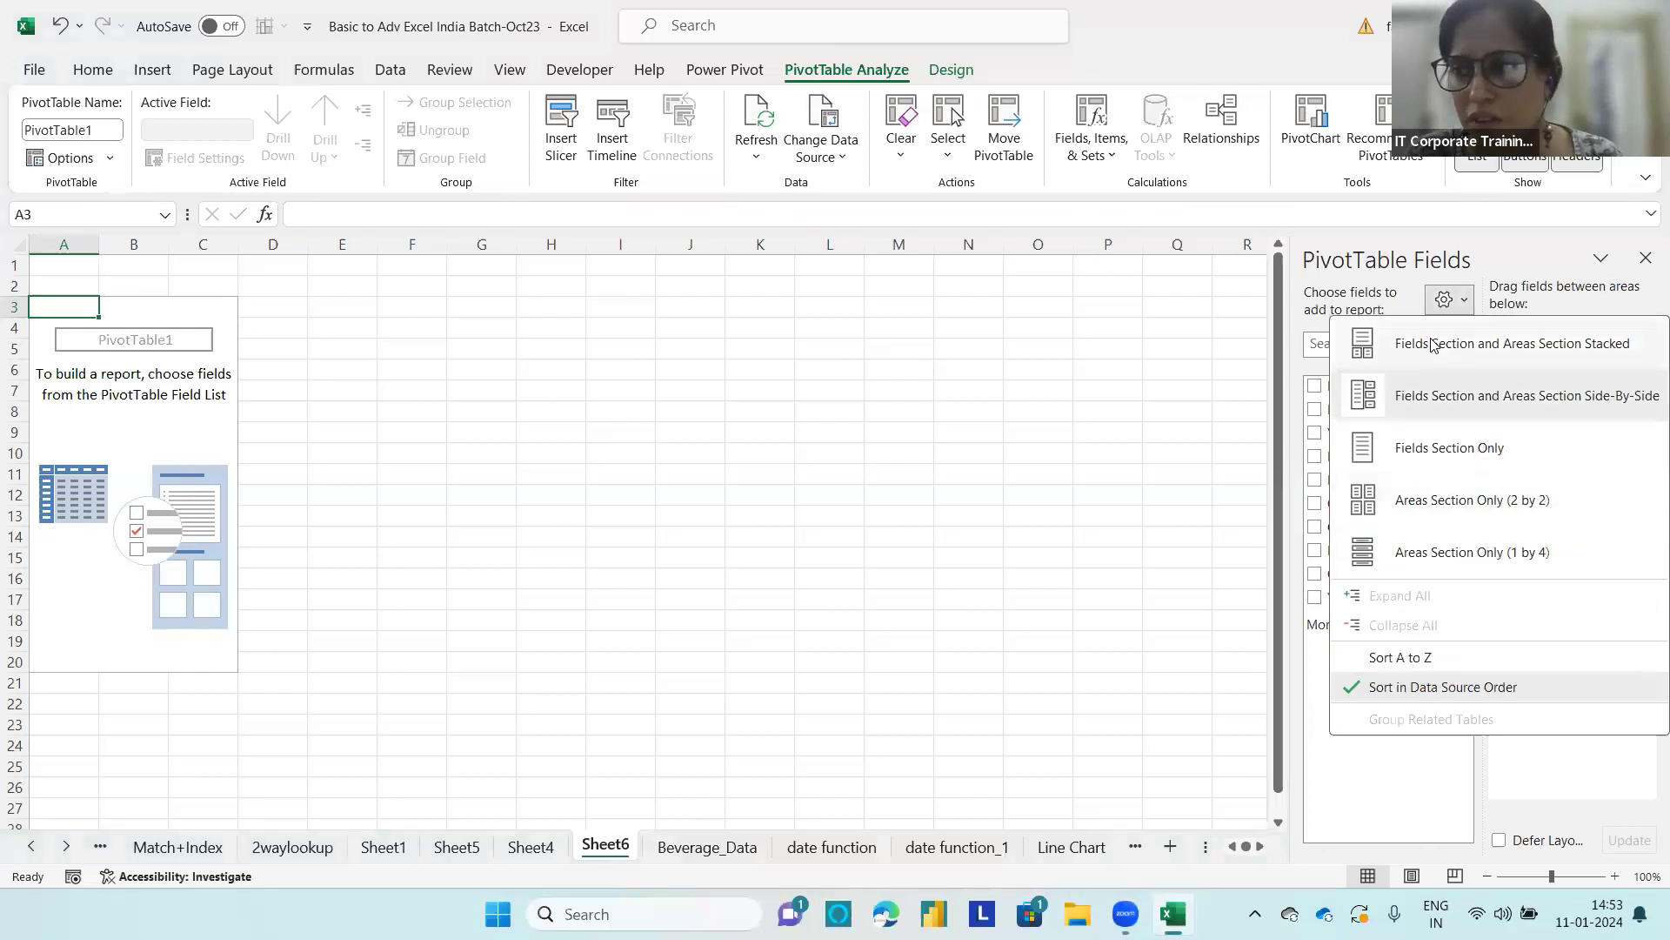
pyautogui.click(1479, 343)
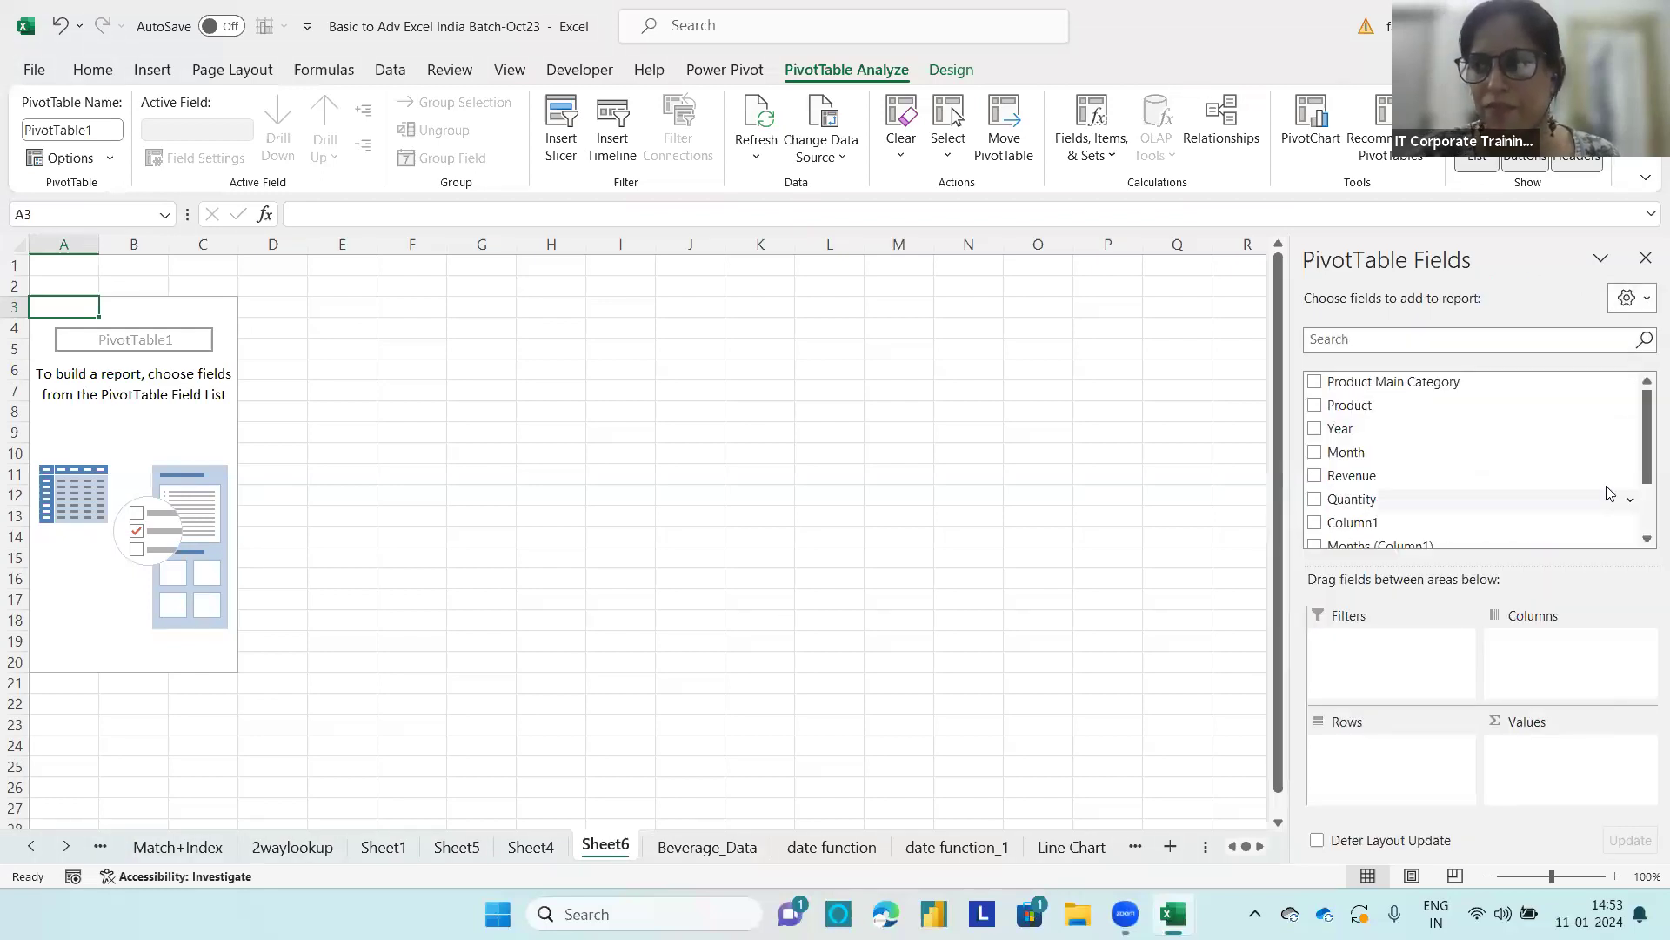
# Step: Preview the Fields Section Only and Areas Section Only (2 by 2) layouts, and restore the stacked PivotTable field list
pyautogui.click(1641, 299)
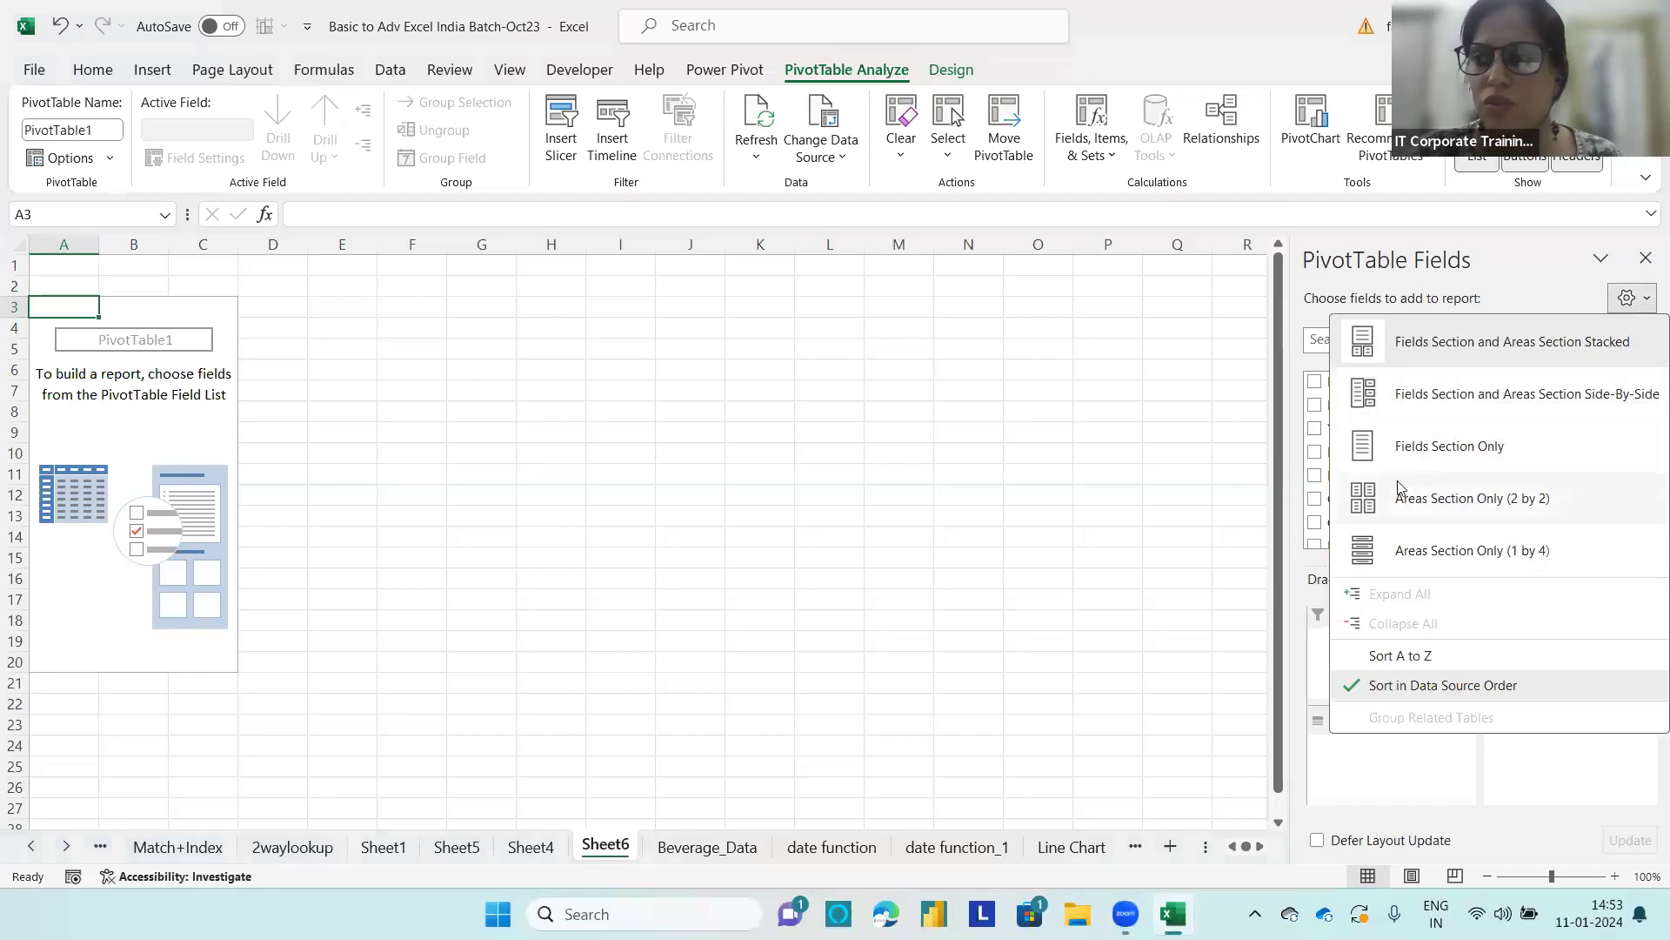
pyautogui.click(1426, 447)
pyautogui.click(1632, 296)
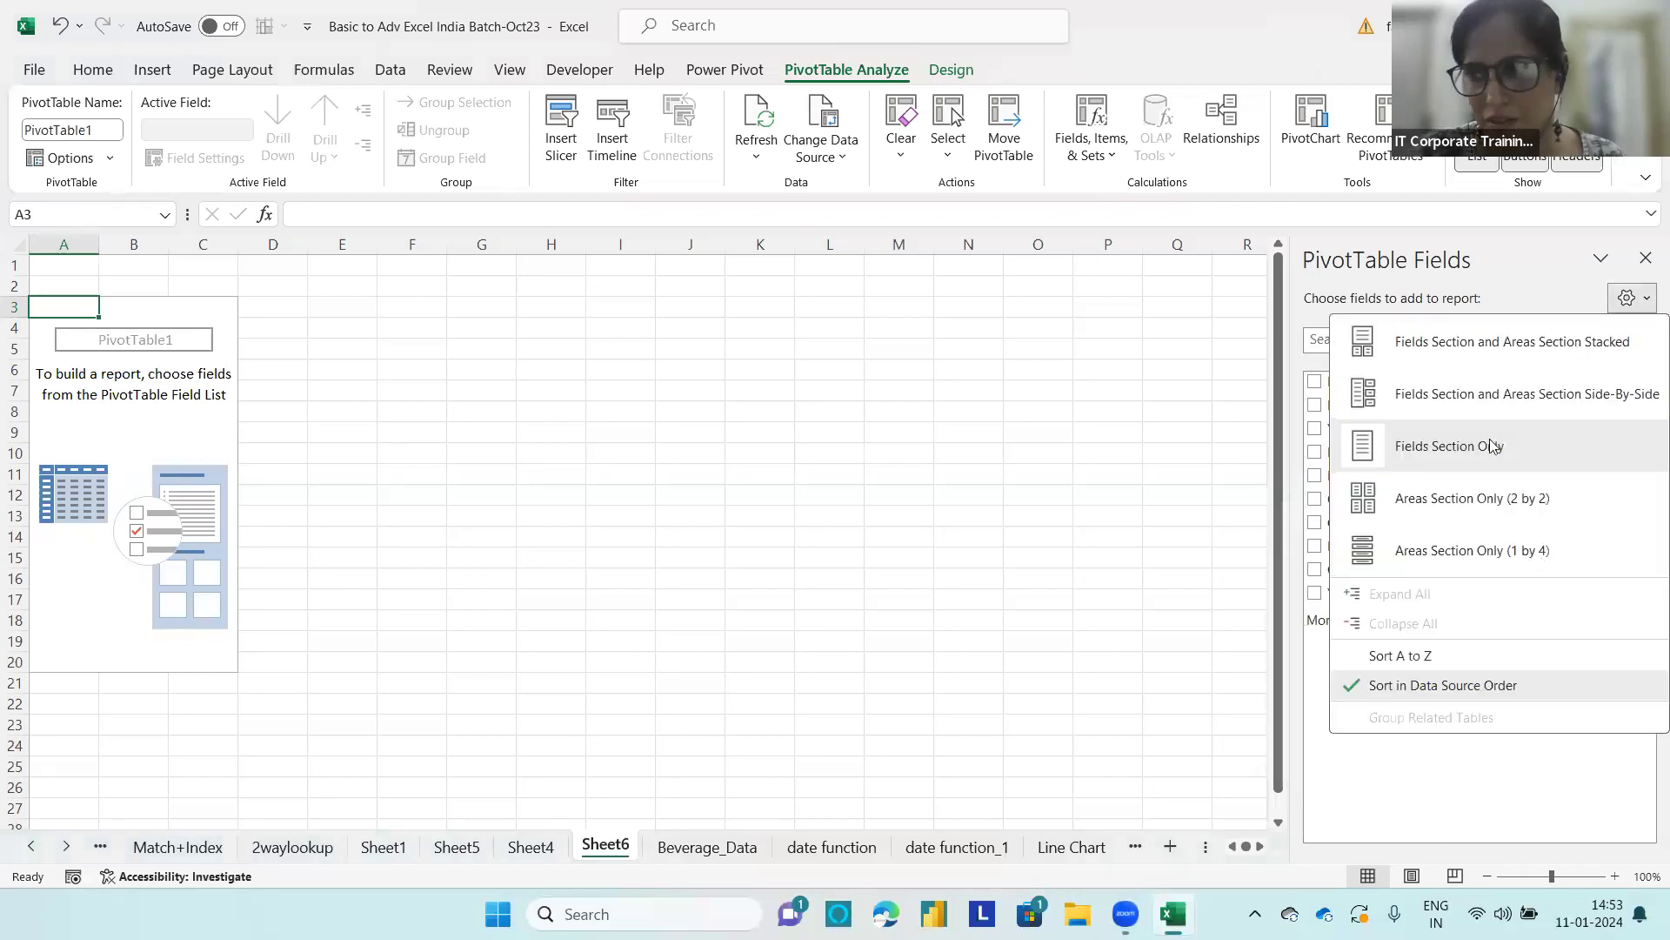
pyautogui.click(1444, 493)
pyautogui.click(1631, 299)
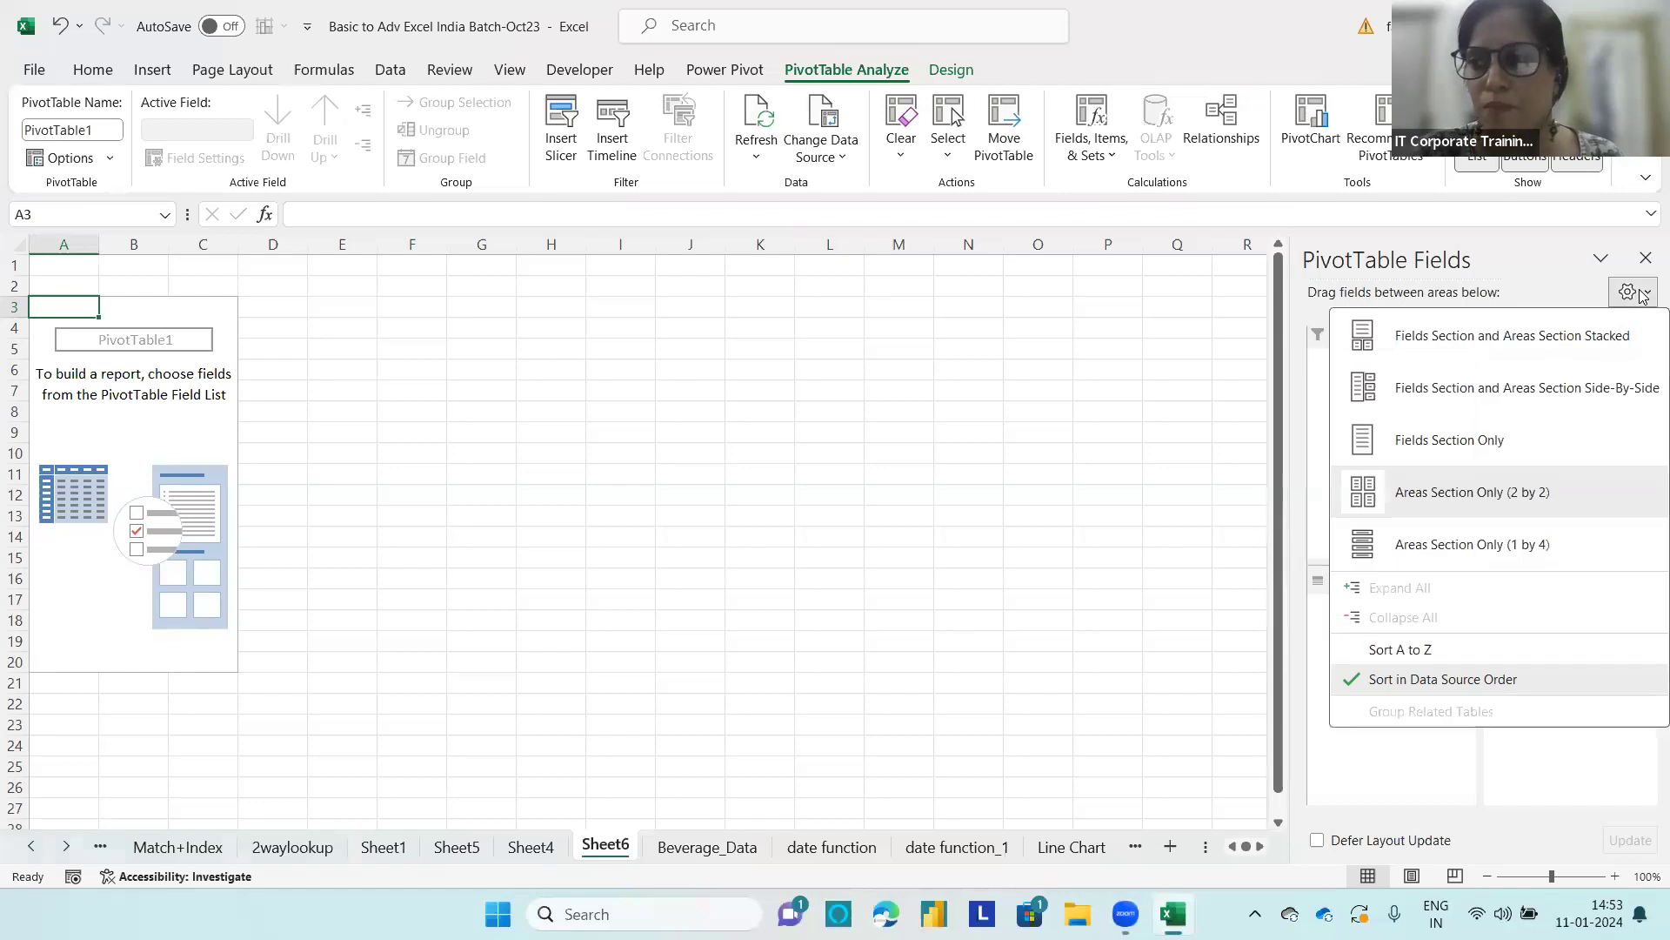
pyautogui.click(1457, 347)
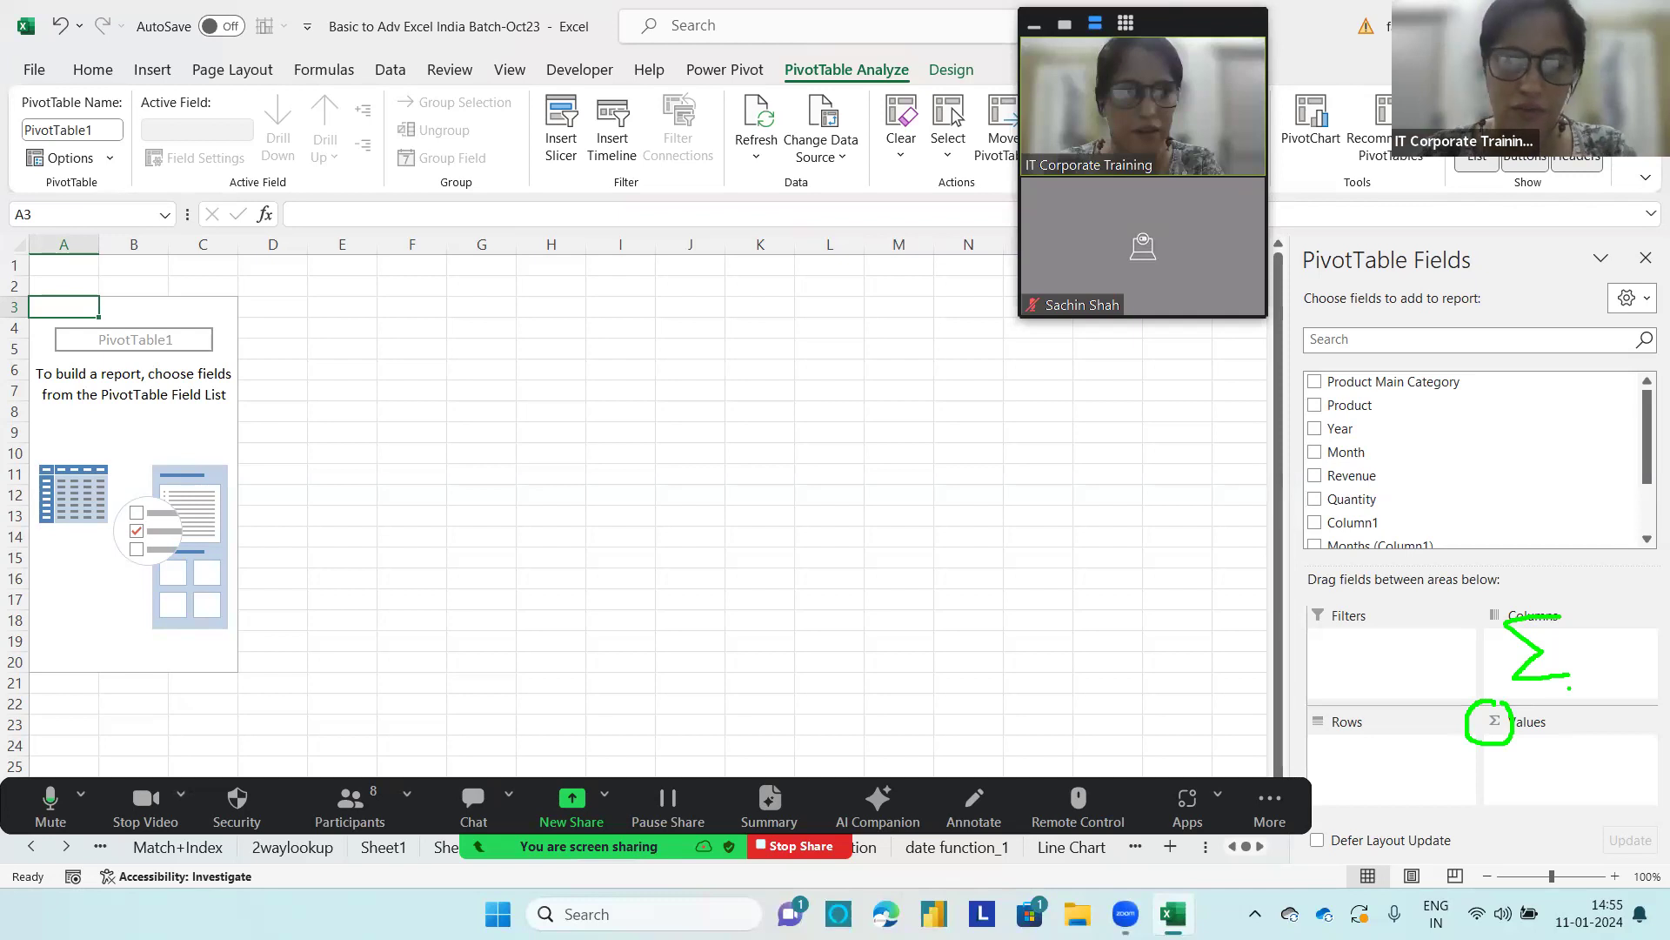
# Step: Clear the on-screen annotations around the Values area and select cell K5 beside the empty PivotTable
pyautogui.press('Escape')
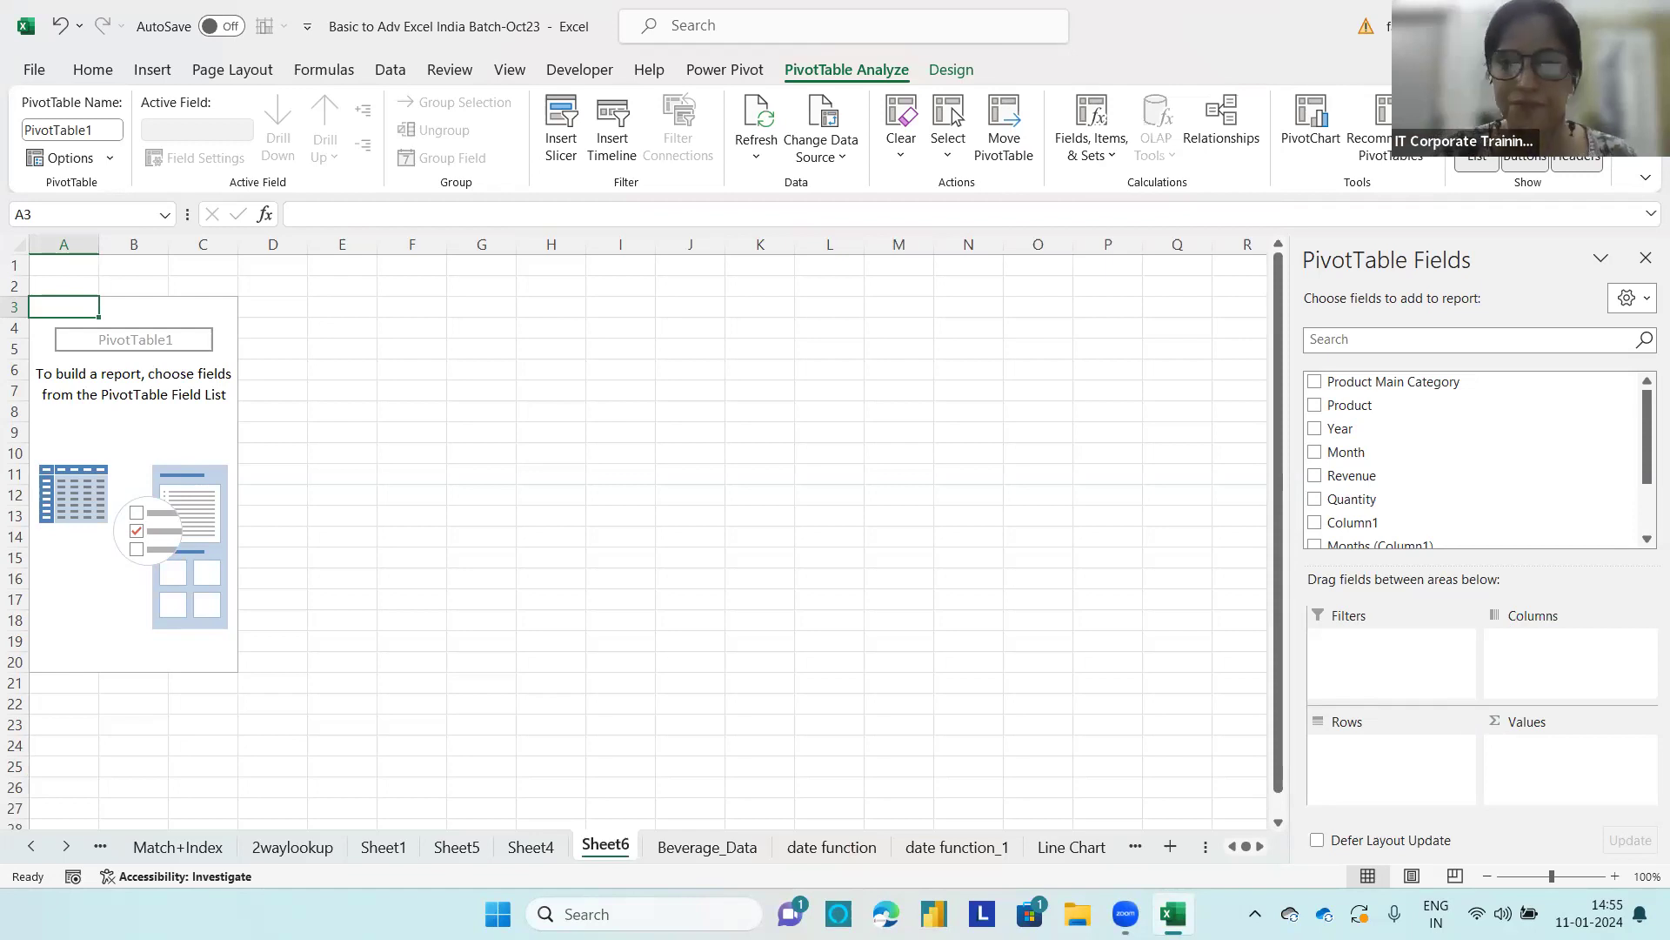
pyautogui.click(749, 347)
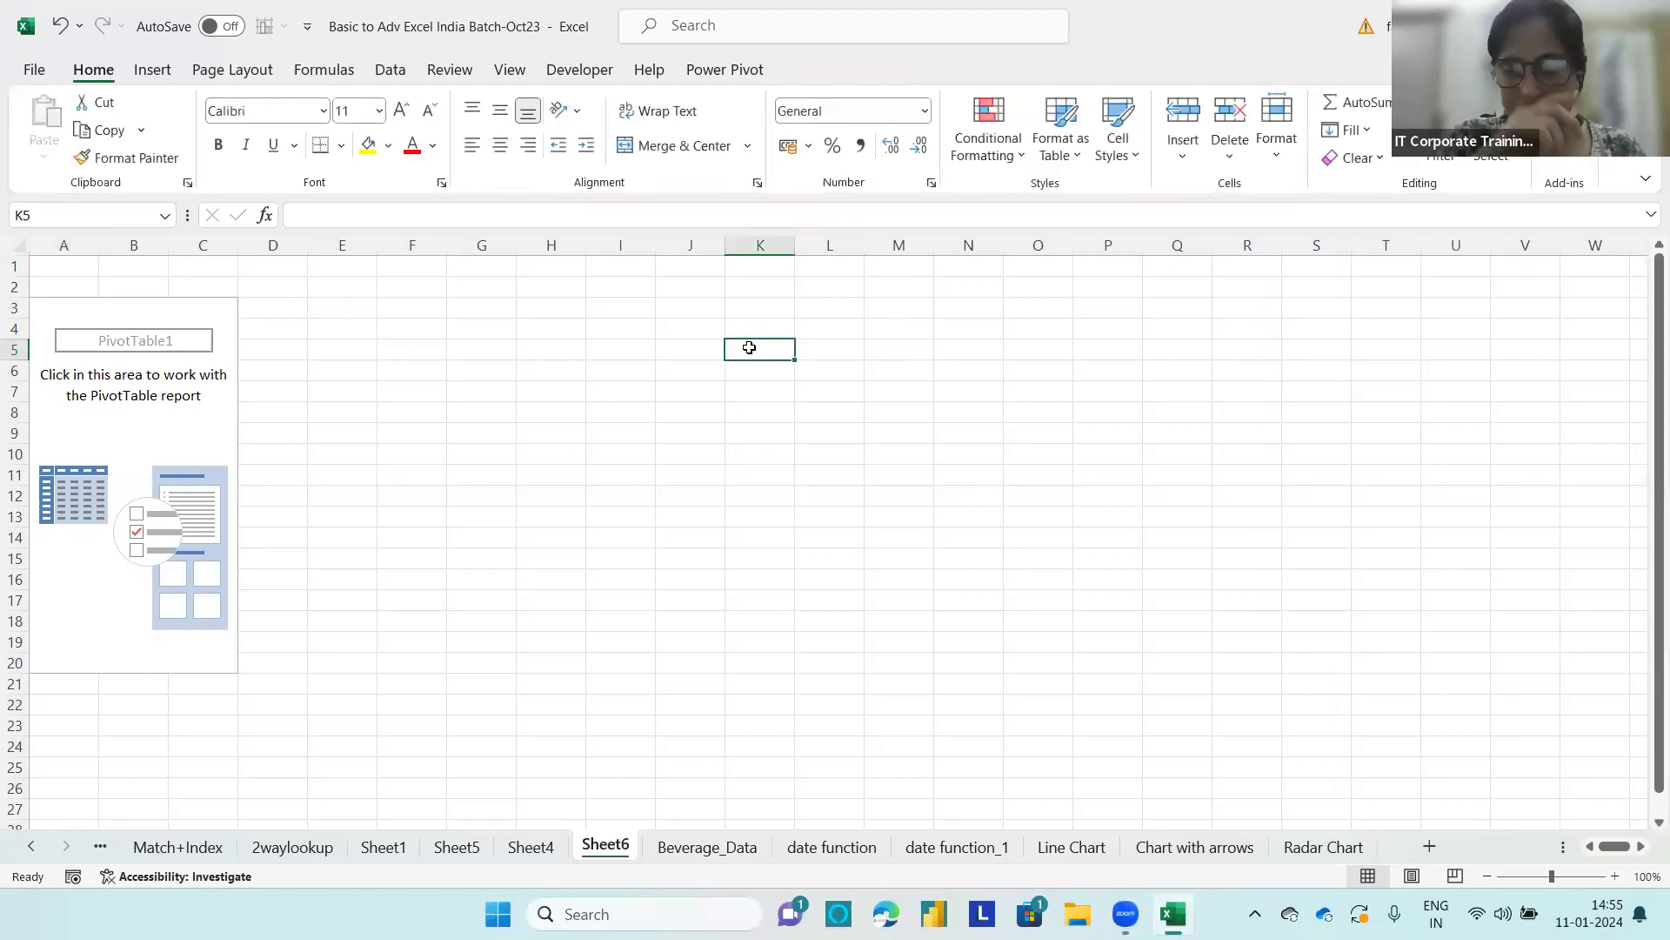
pyautogui.write('Shoe')
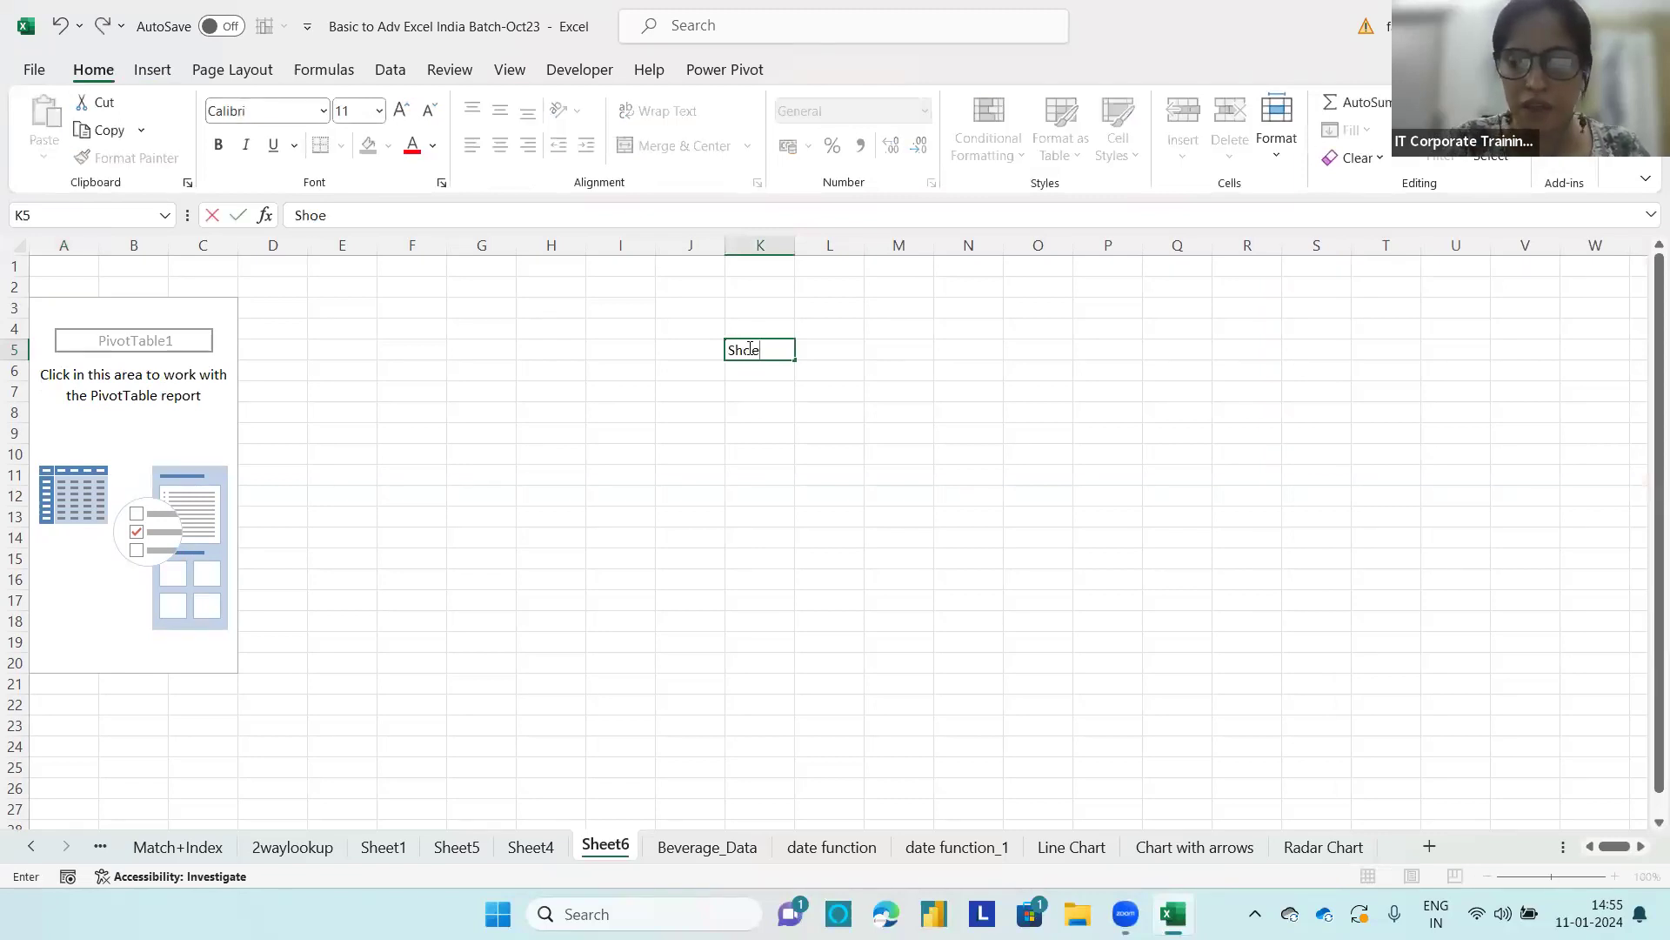
pyautogui.write(' me')
pyautogui.press('BackSpace')
pyautogui.press('BackSpace')
pyautogui.press('BackSpace')
pyautogui.press('BackSpace')
pyautogui.write('e')
pyautogui.press('BackSpace')
pyautogui.press('BackSpace')
pyautogui.press('BackSpace')
pyautogui.press('BackSpace')
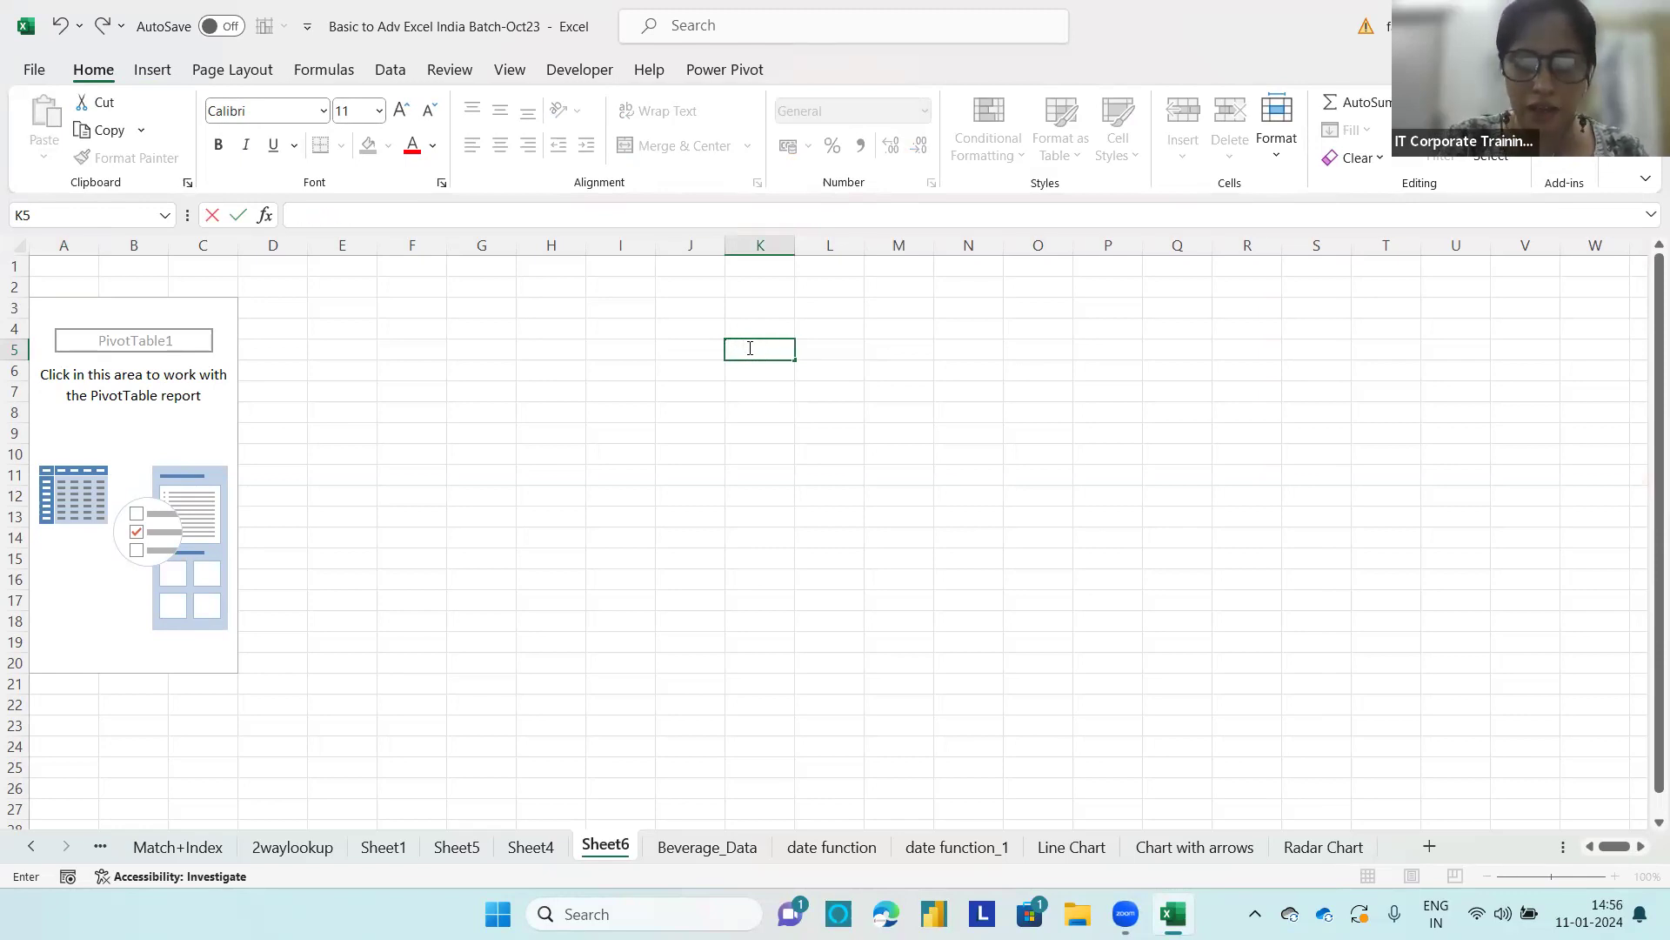
# Step: Enter the report question "Category Wise sales" in cell K5
pyautogui.write('Category Wise sales')
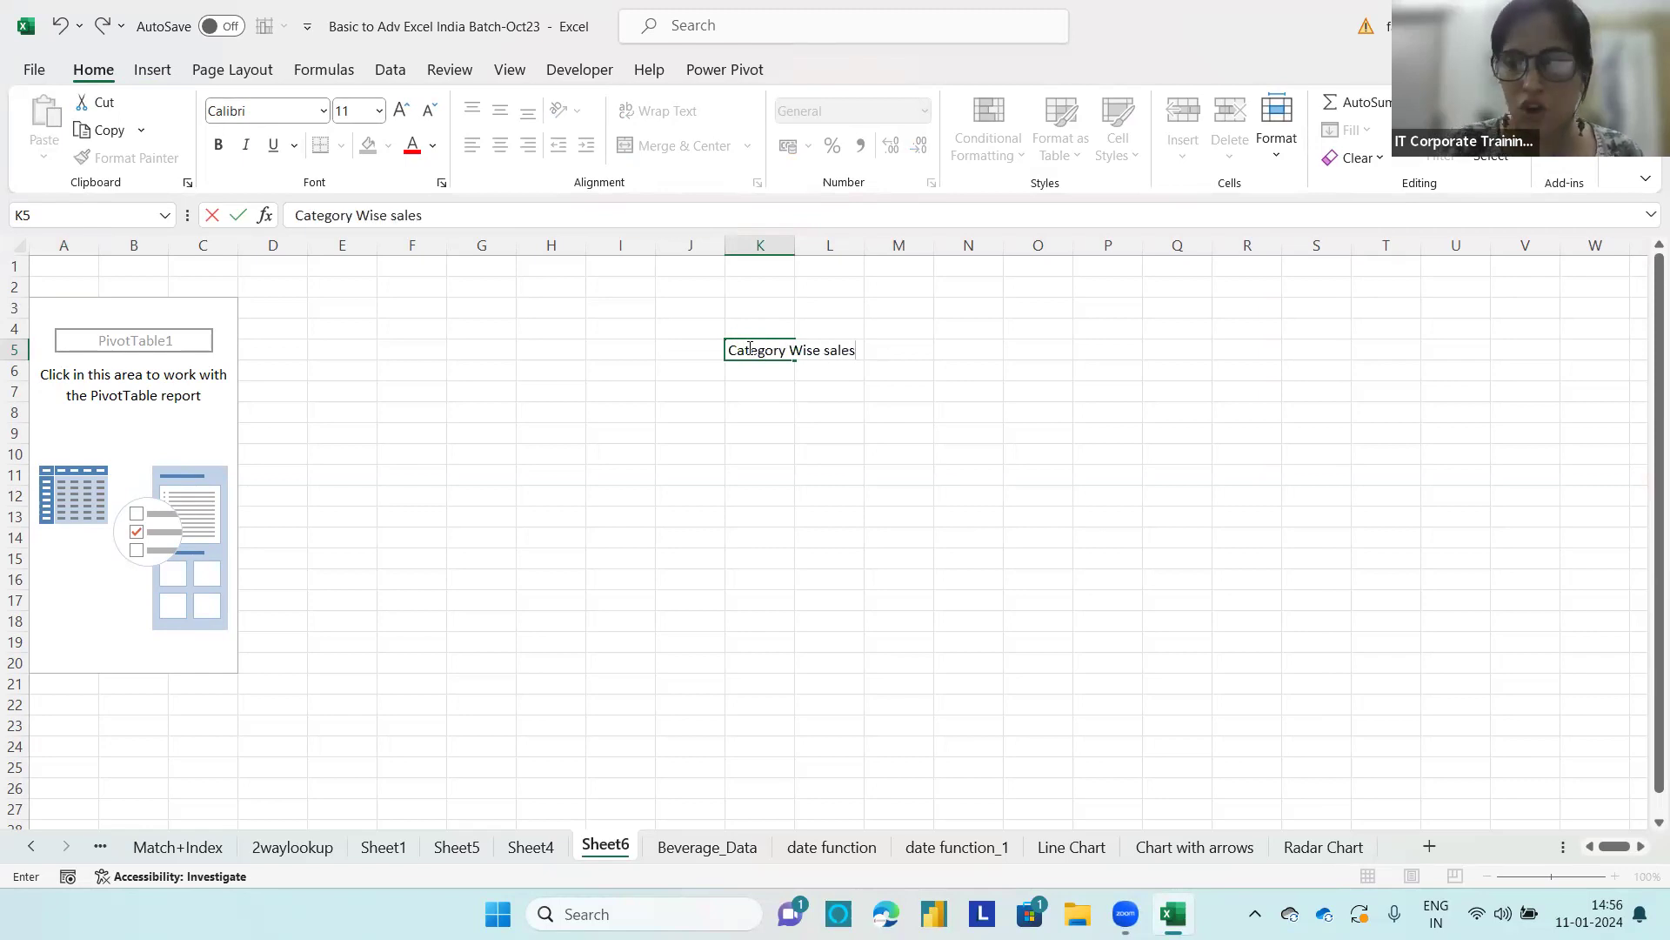
pyautogui.press('Return')
# Step: Enter "Revenue by Category" in cell K6 below the first report question, and select the empty PivotTable
pyautogui.write('Reve')
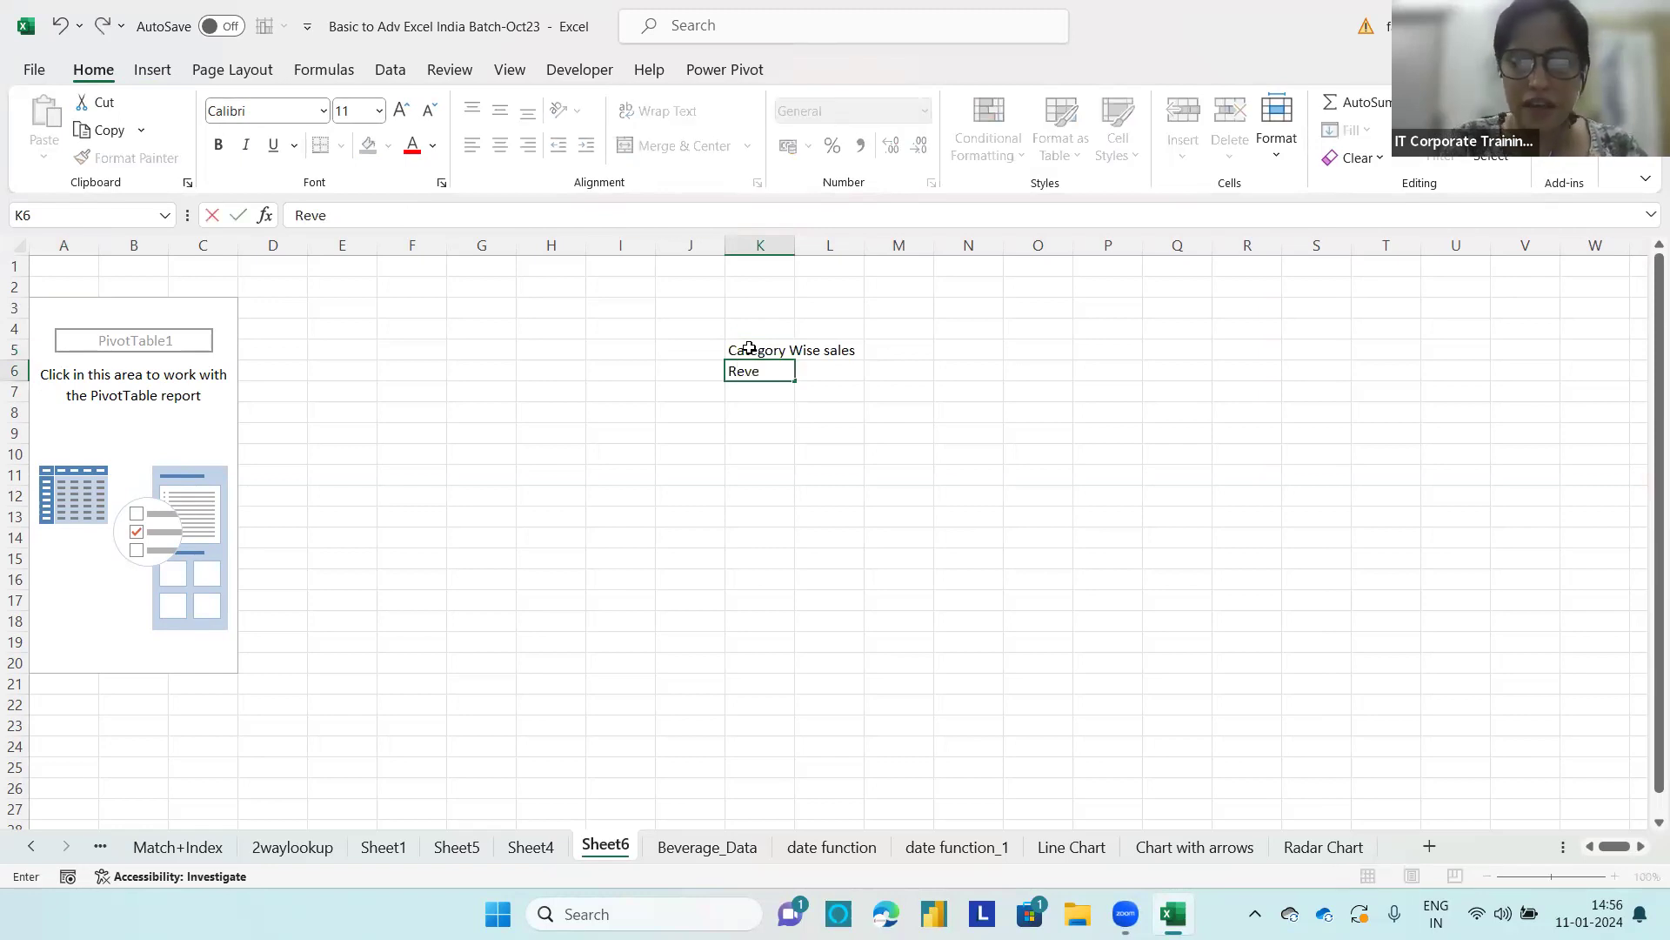
pyautogui.write('nue by Ca')
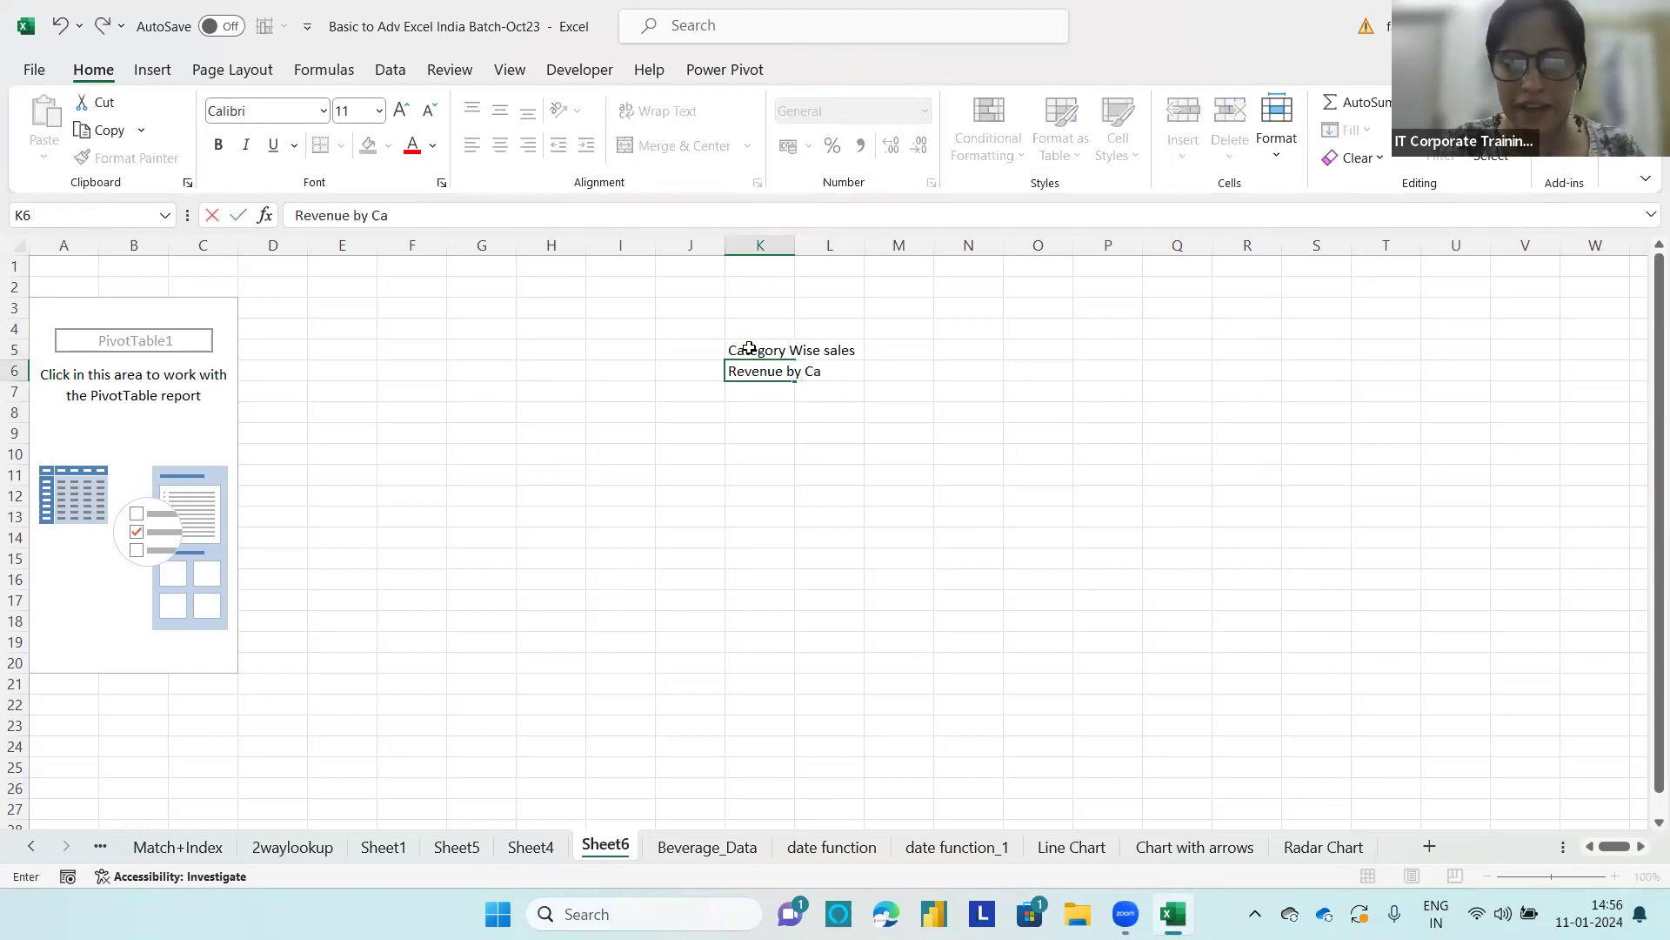
pyautogui.write('tegory')
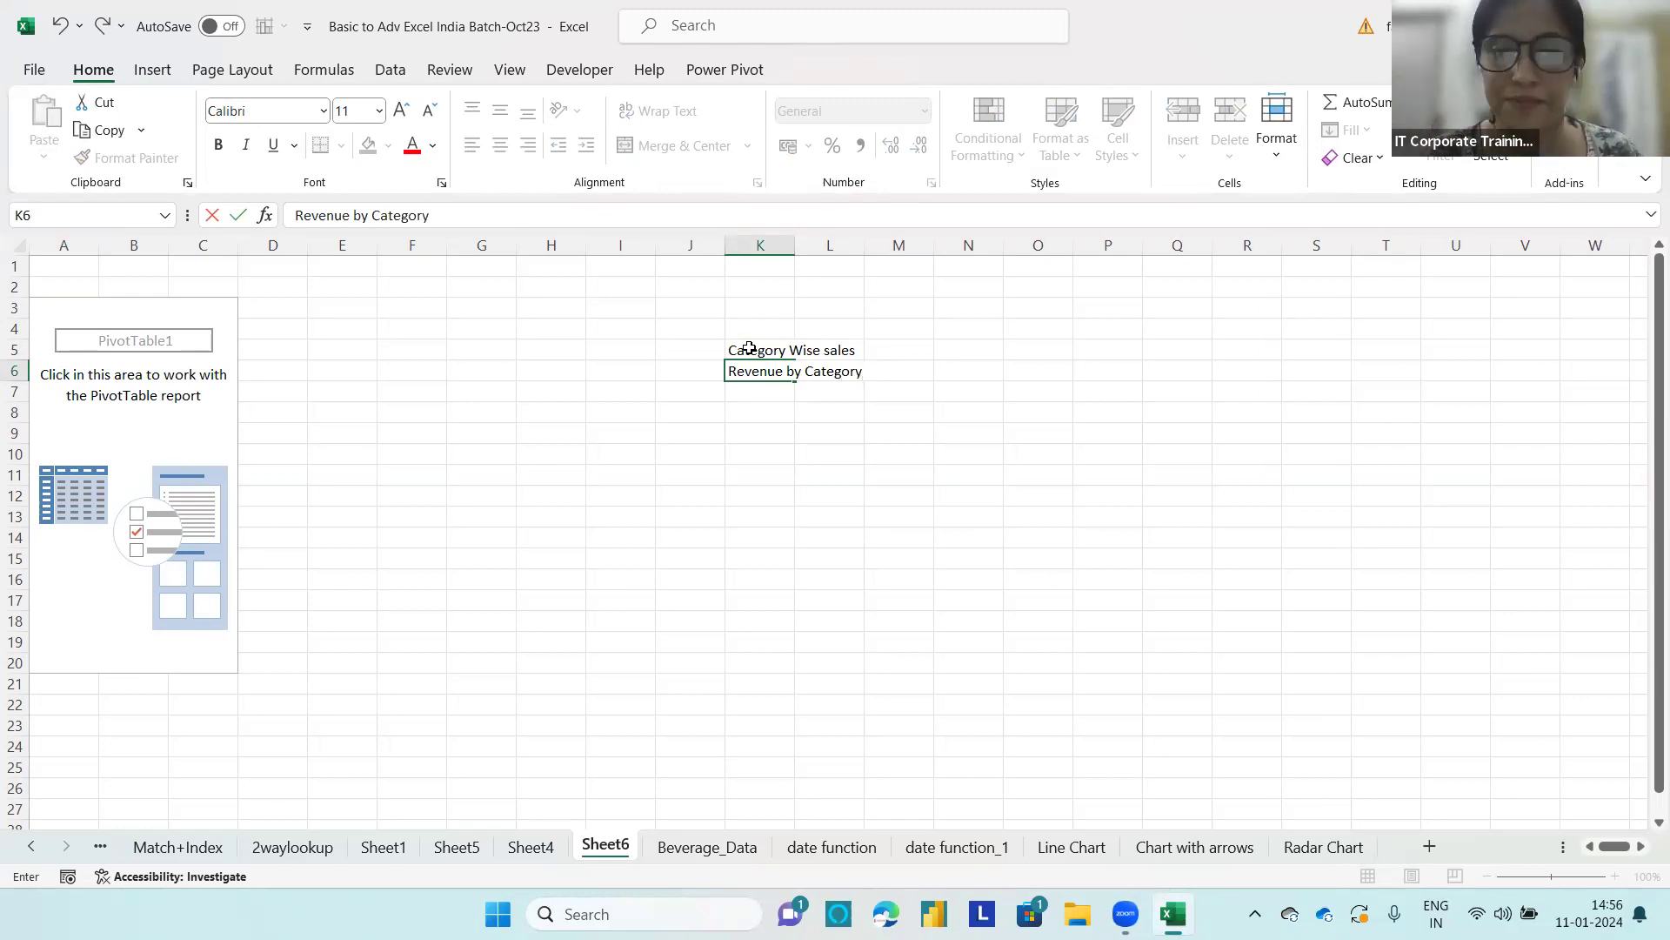
pyautogui.click(167, 413)
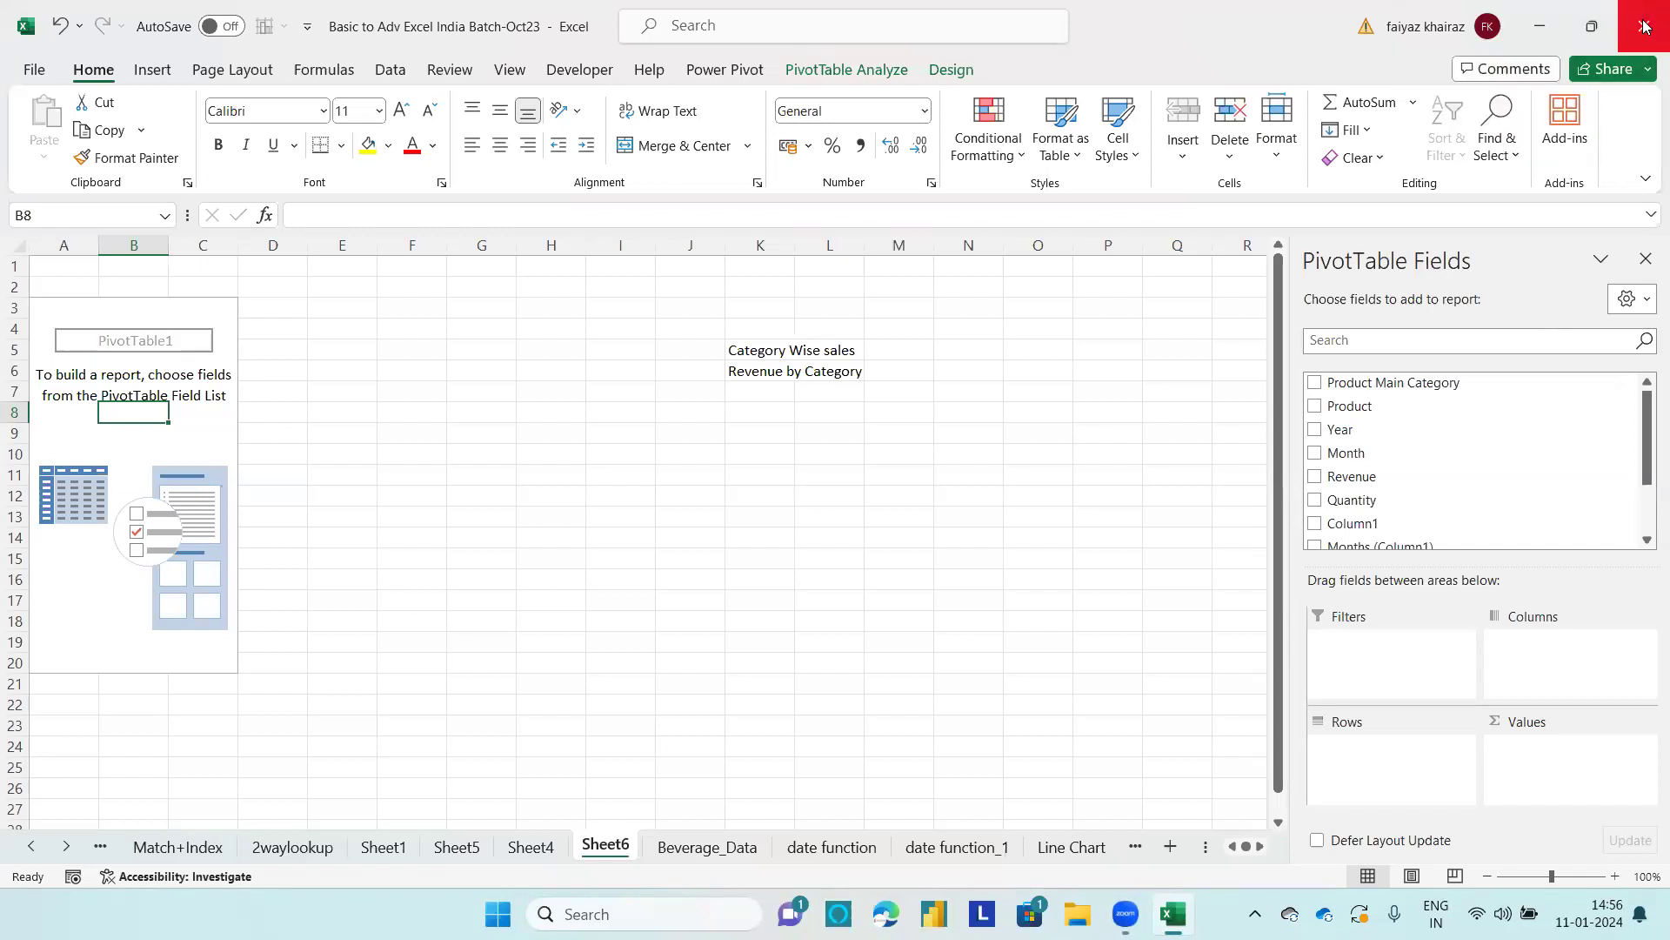
pyautogui.click(1258, 894)
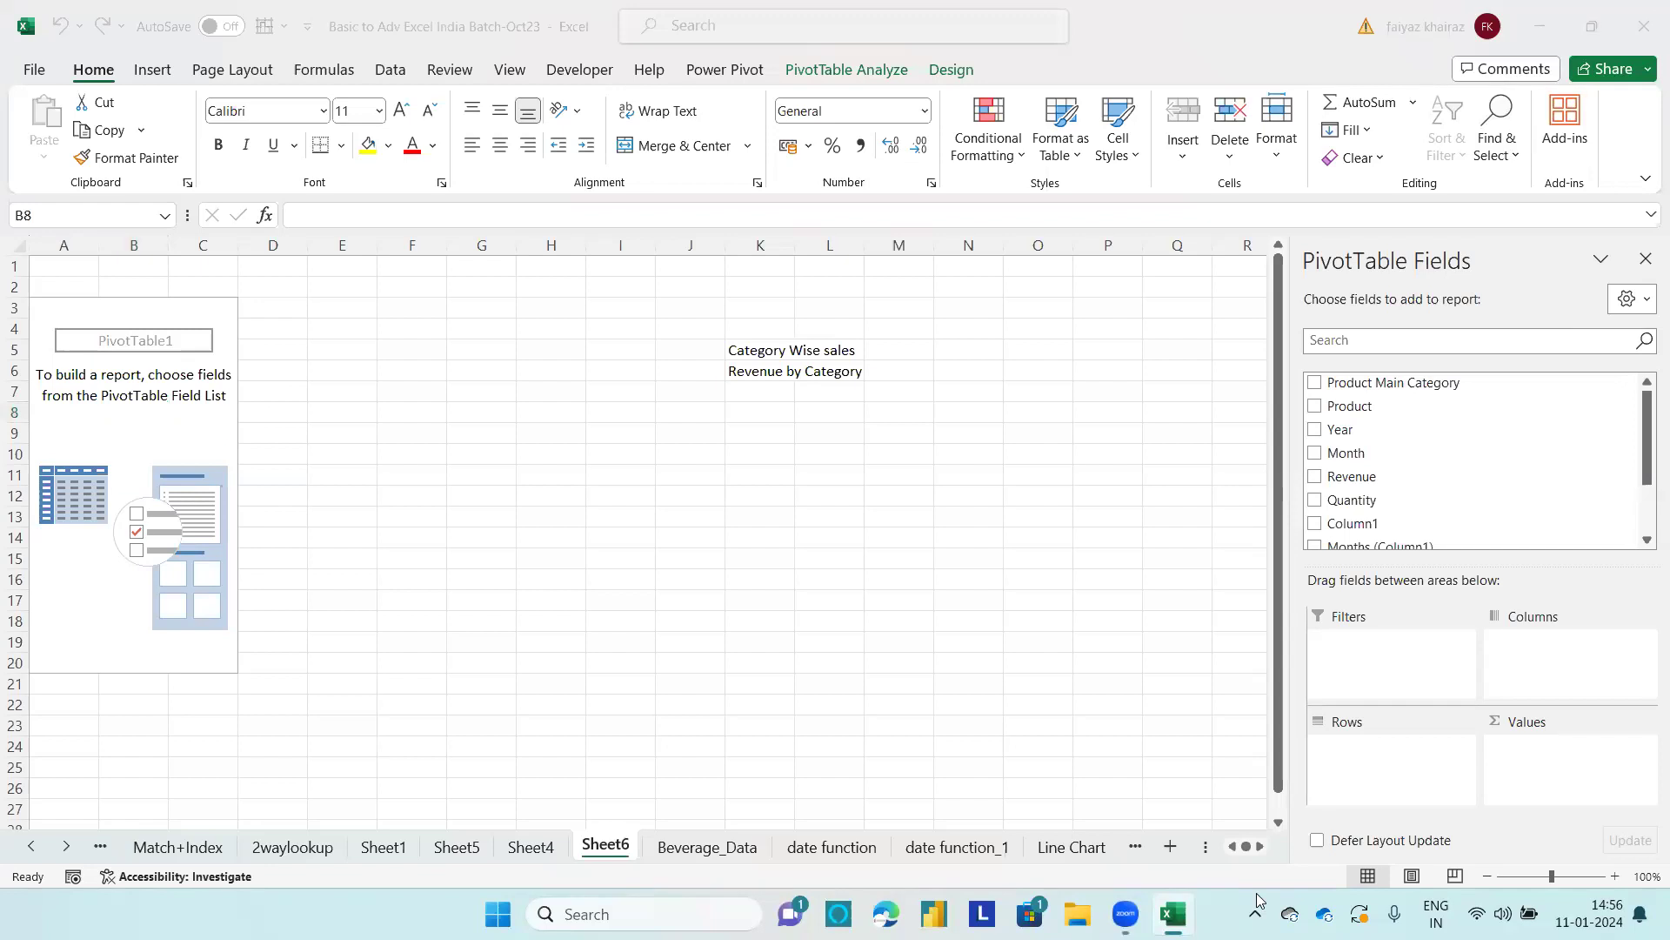
# Step: Check which categories the Product Main Category column of the Beverage_Data table contains, and return to Sheet6
pyautogui.click(695, 849)
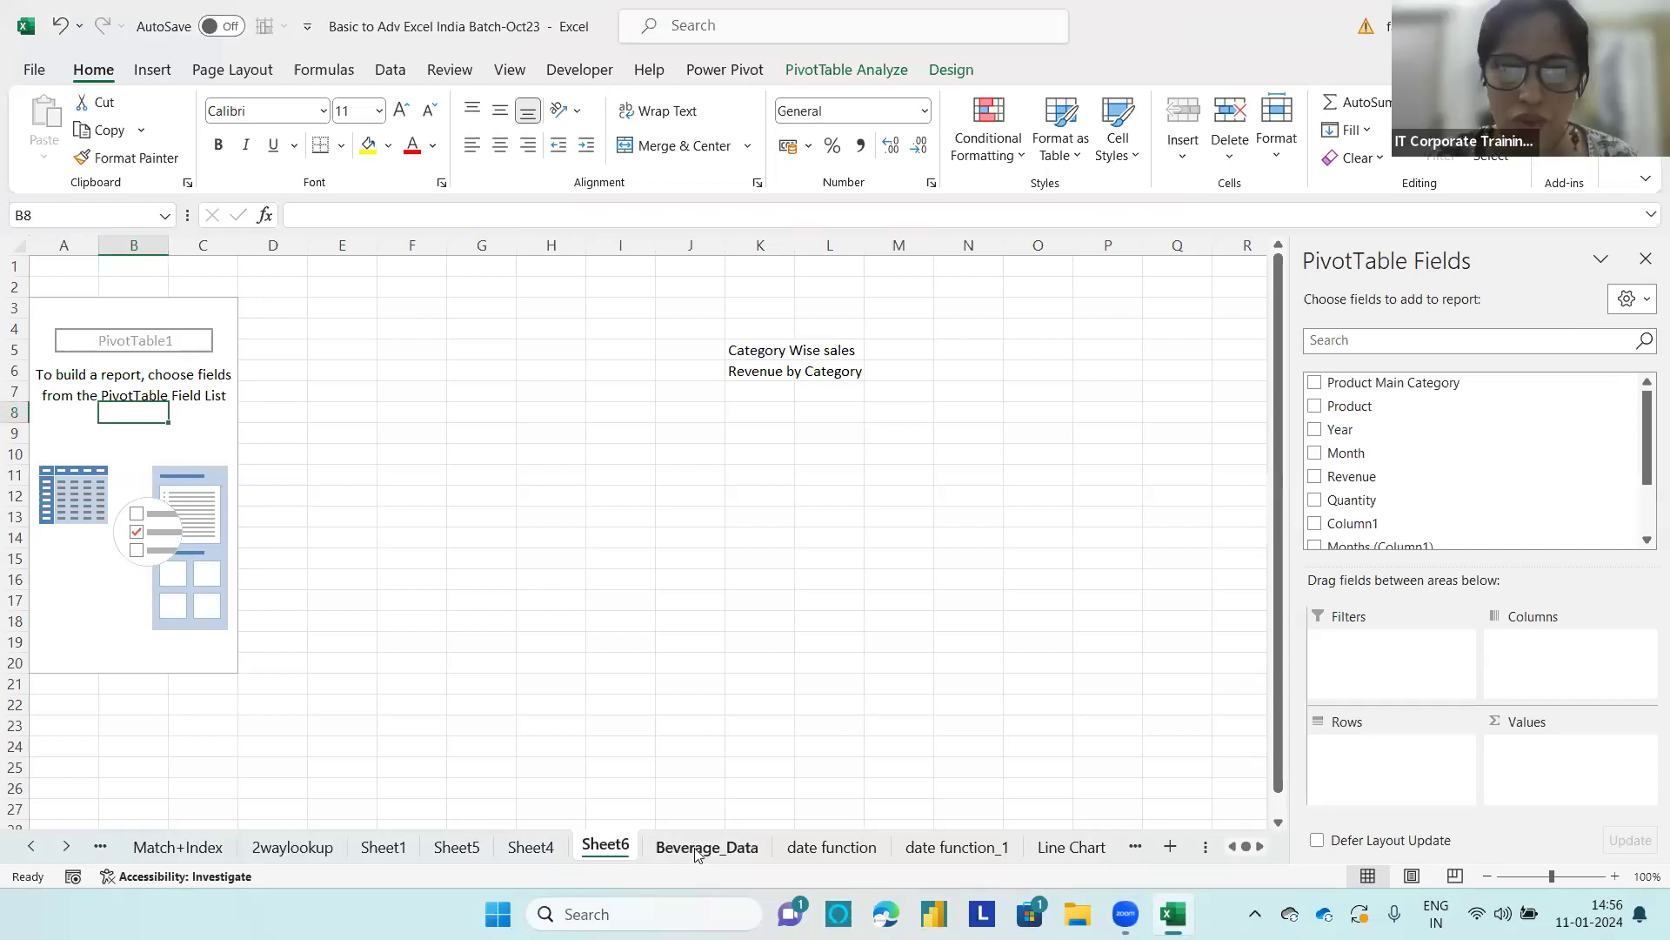
pyautogui.click(695, 849)
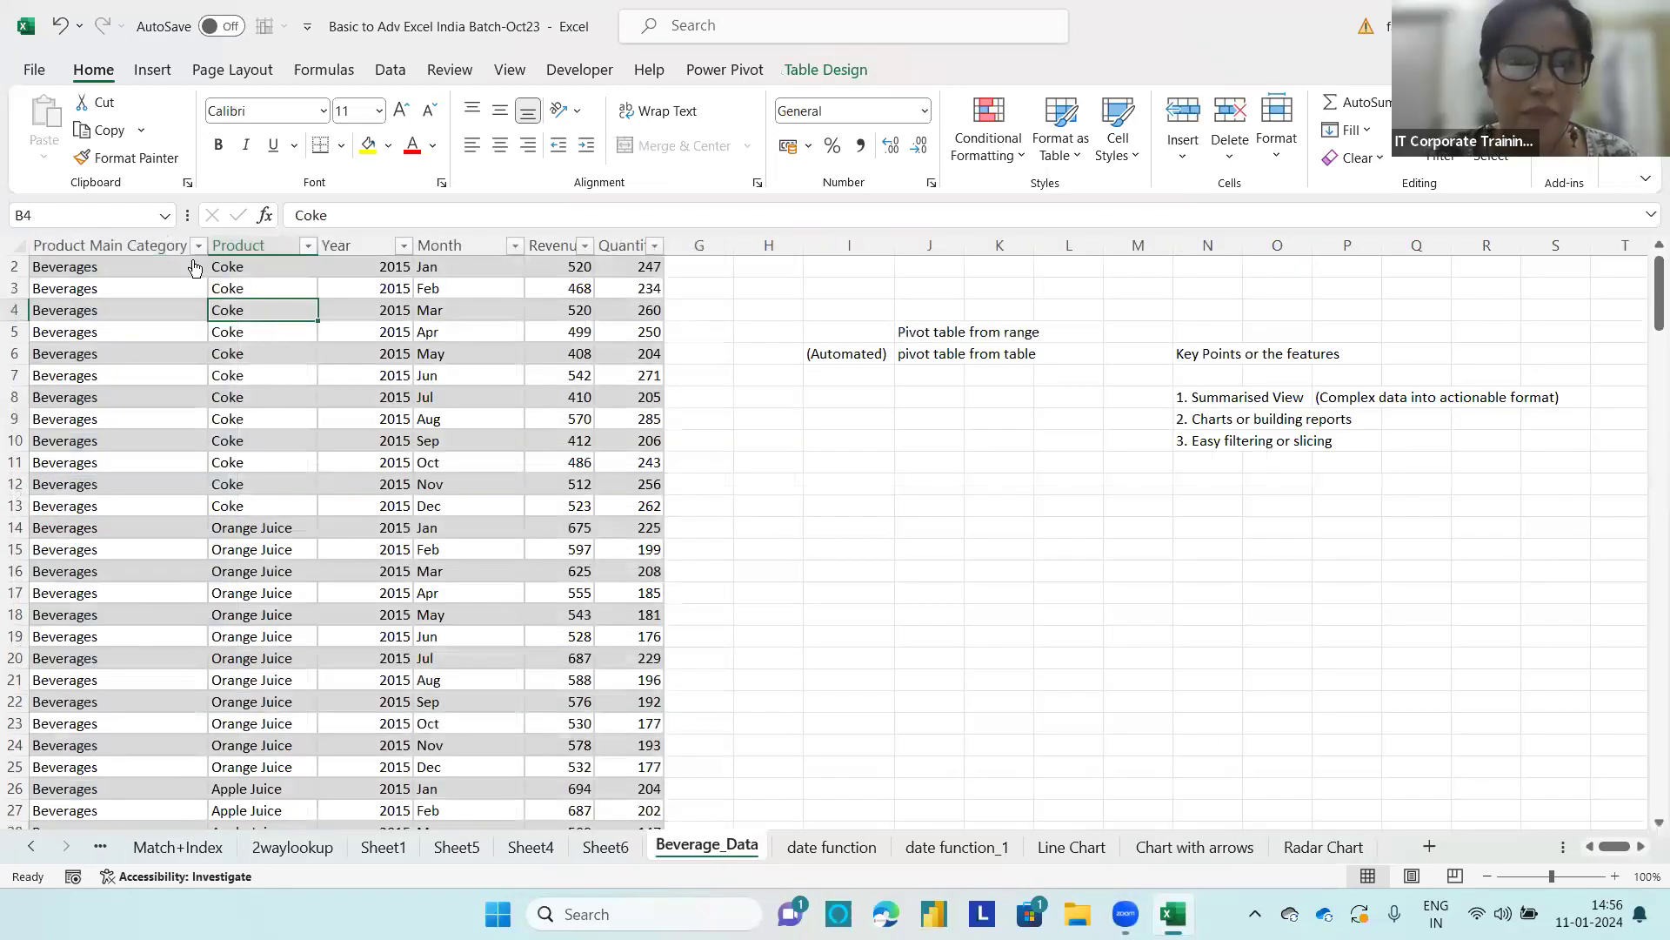
pyautogui.click(199, 246)
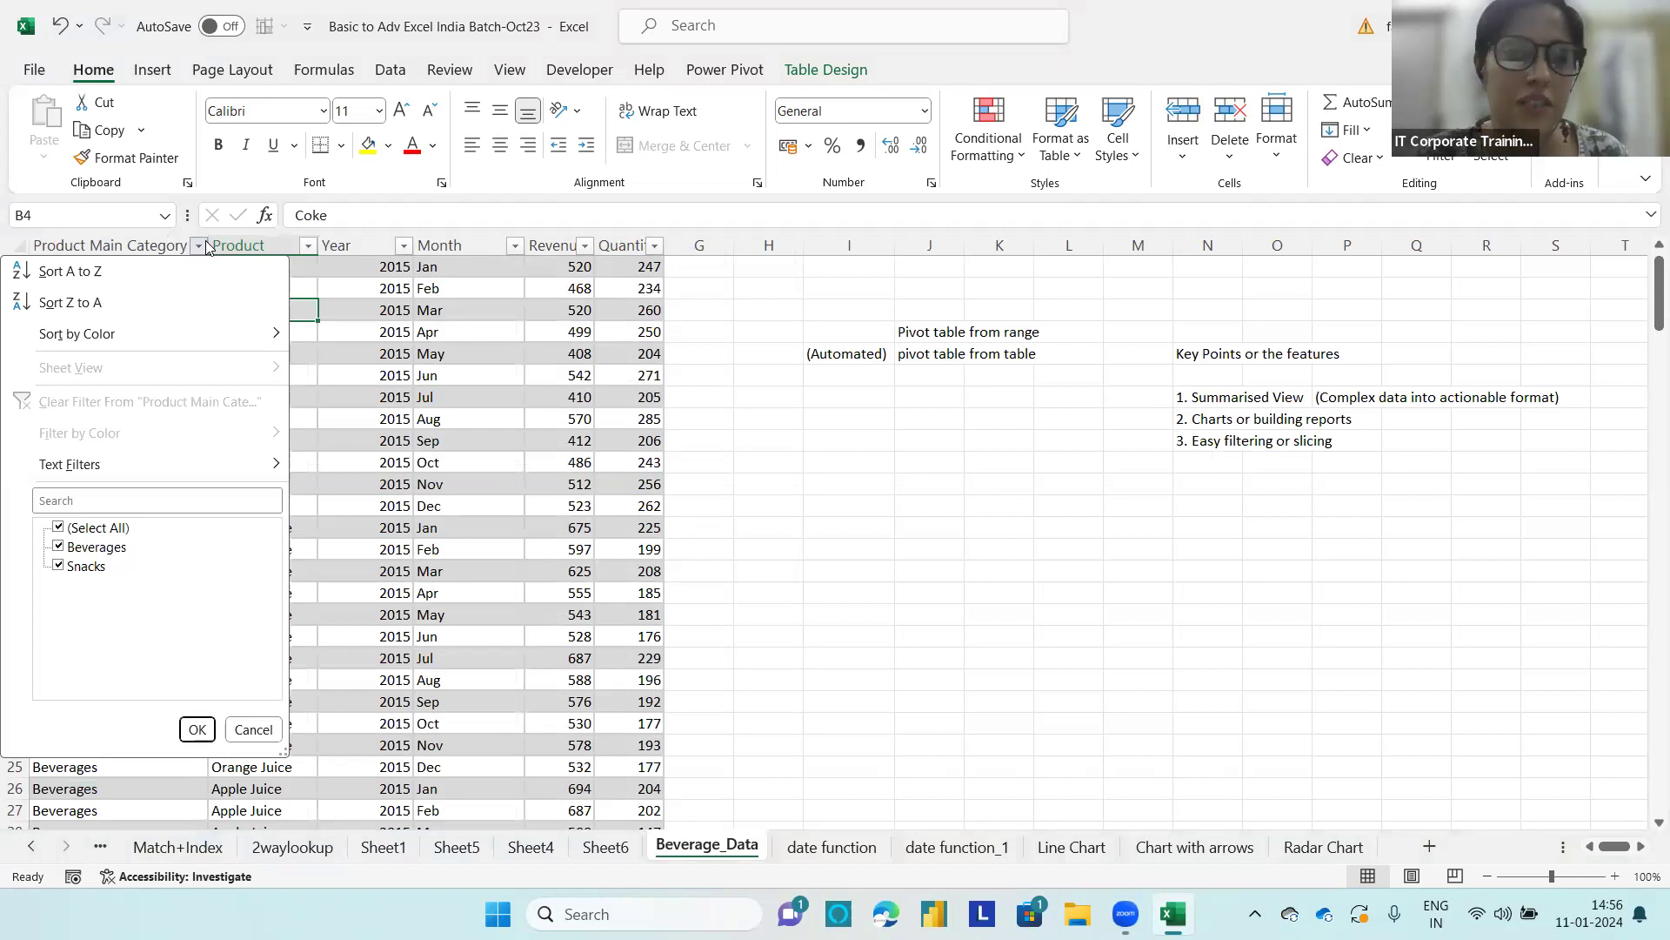
pyautogui.click(207, 244)
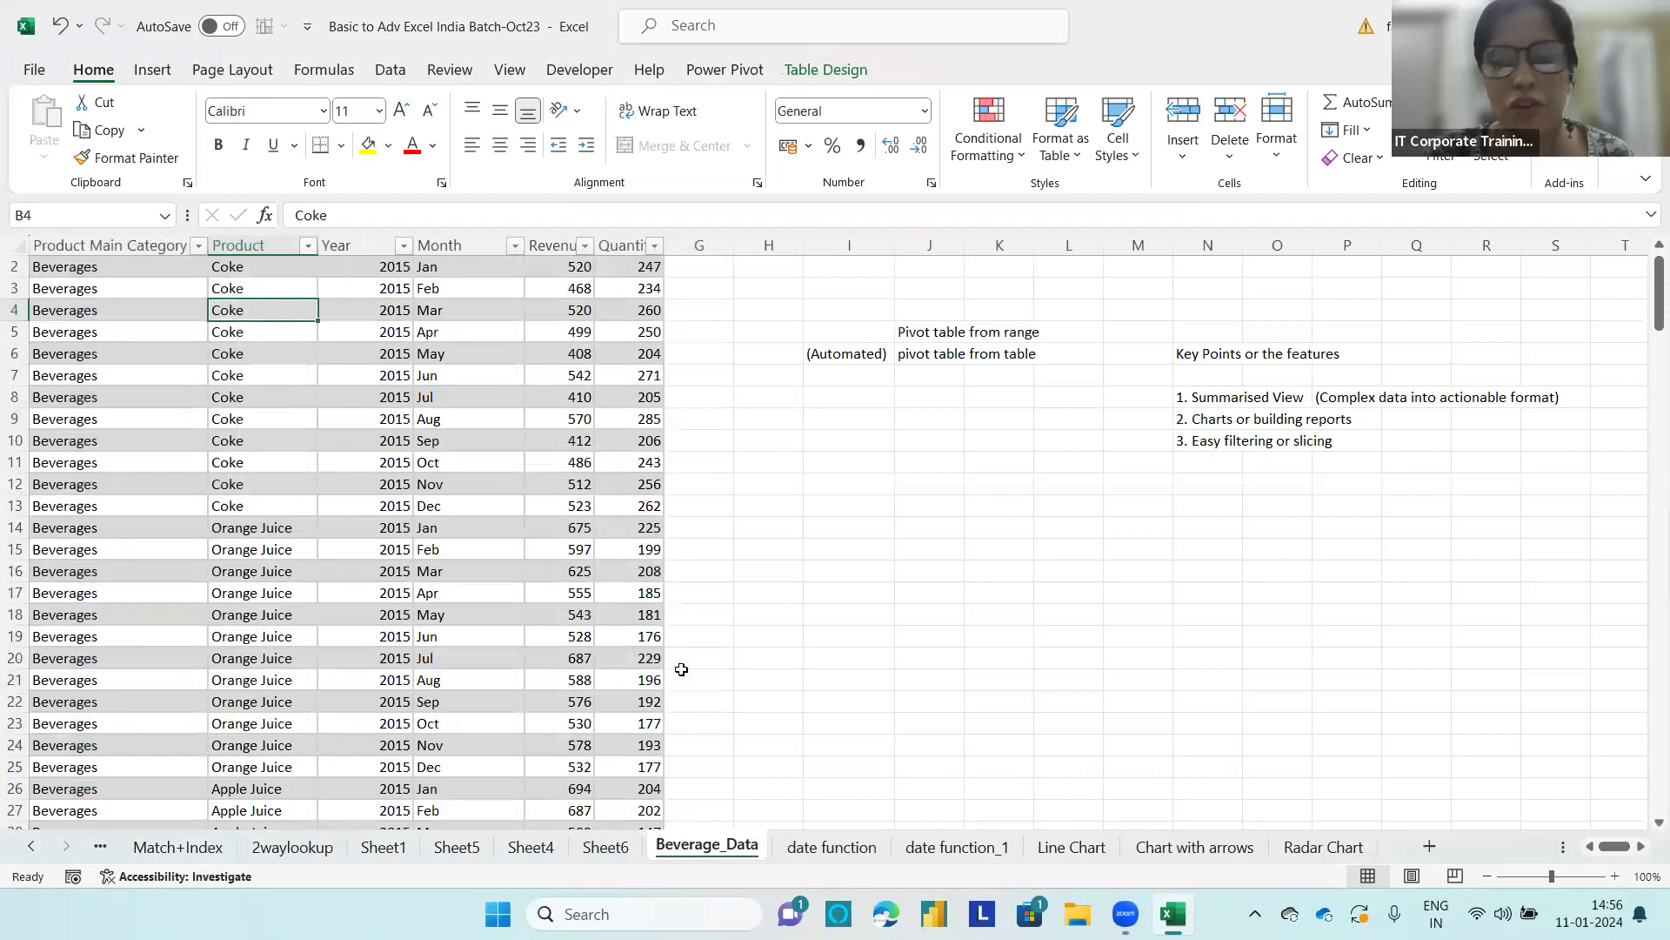
pyautogui.click(620, 848)
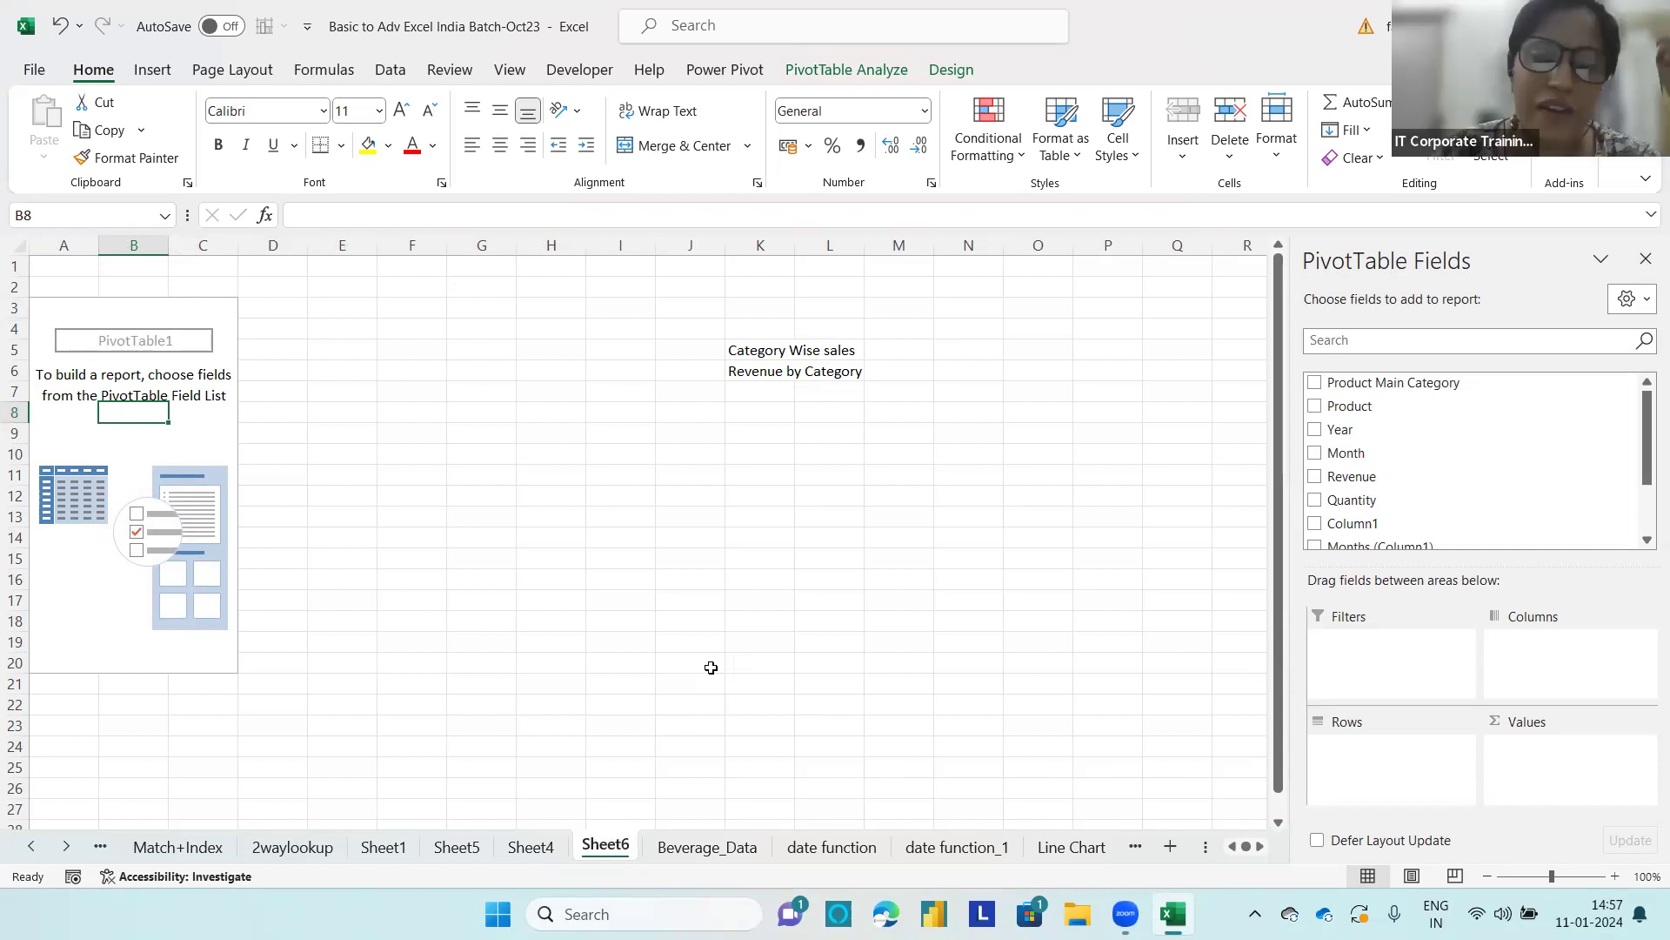
# Step: List the two categories as a mock-up of the report, with "Beverages" in K8 and "Snacks" in K9
pyautogui.click(750, 409)
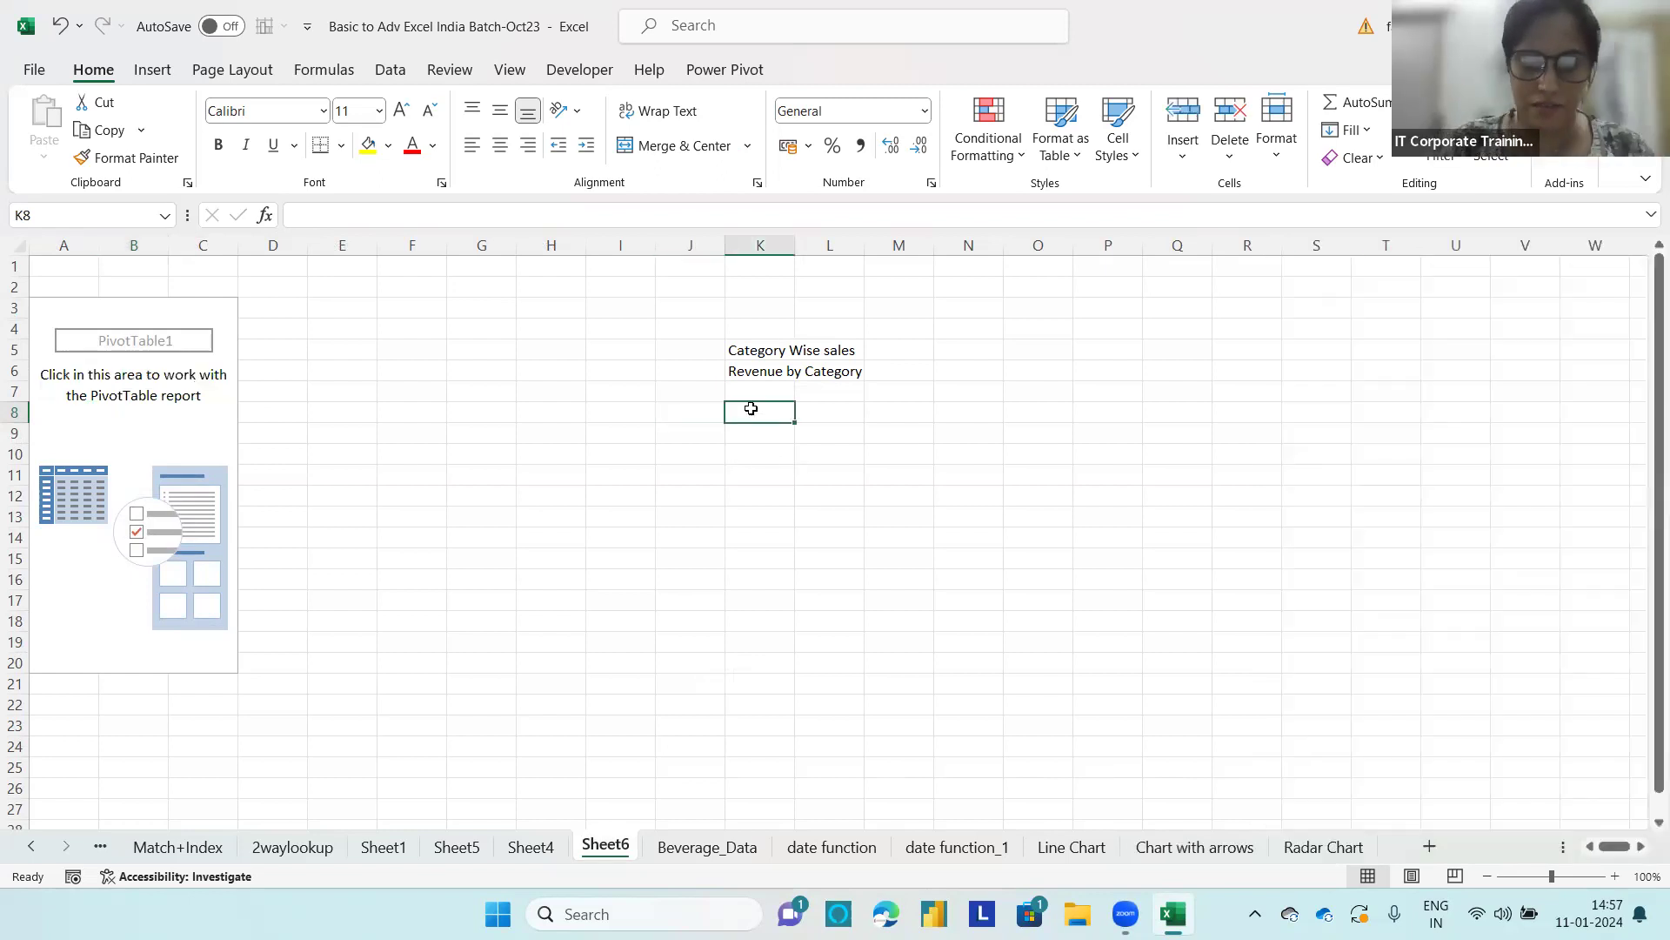
pyautogui.write('Beverage')
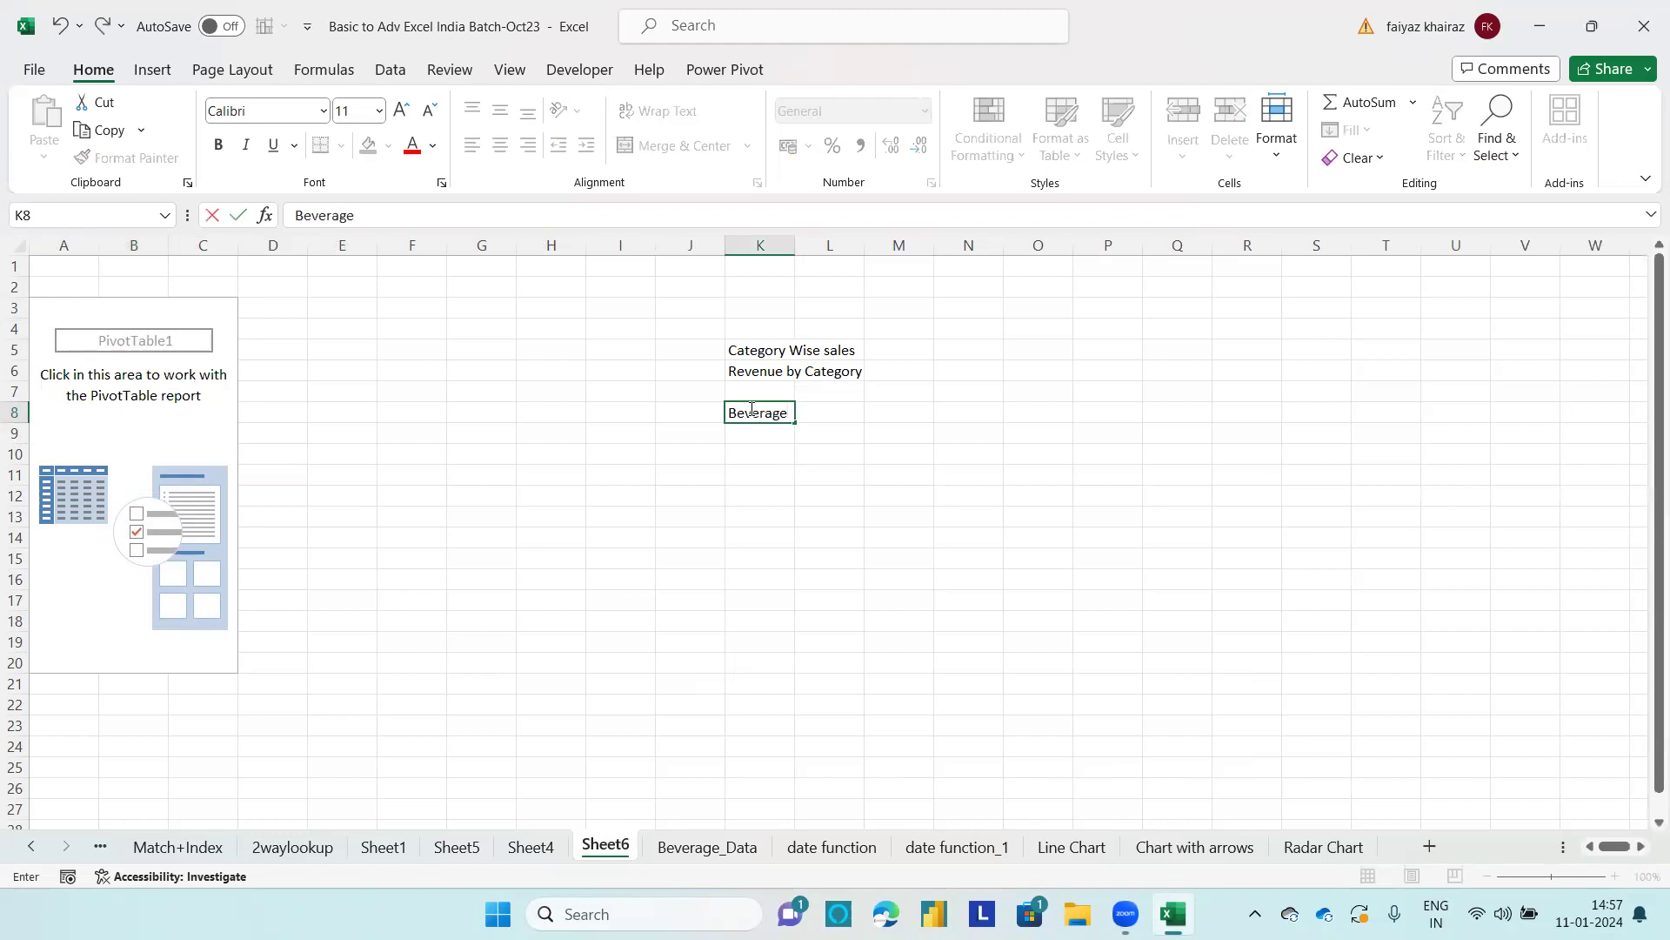
pyautogui.write('s')
pyautogui.press('Return')
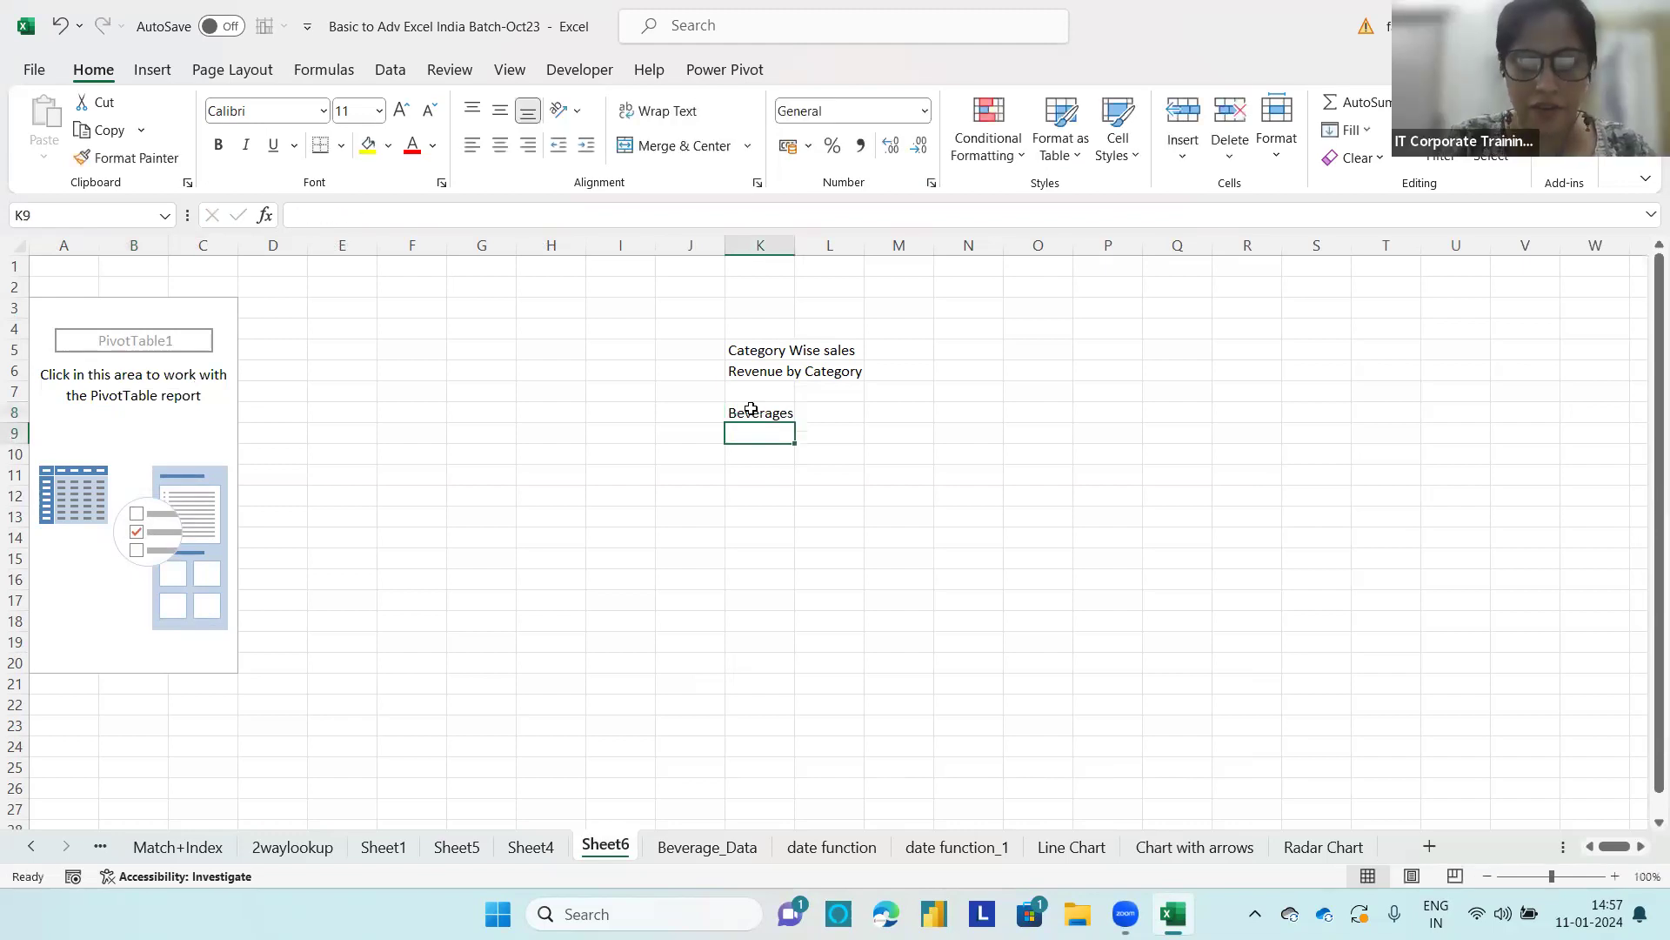
pyautogui.write('Snacks')
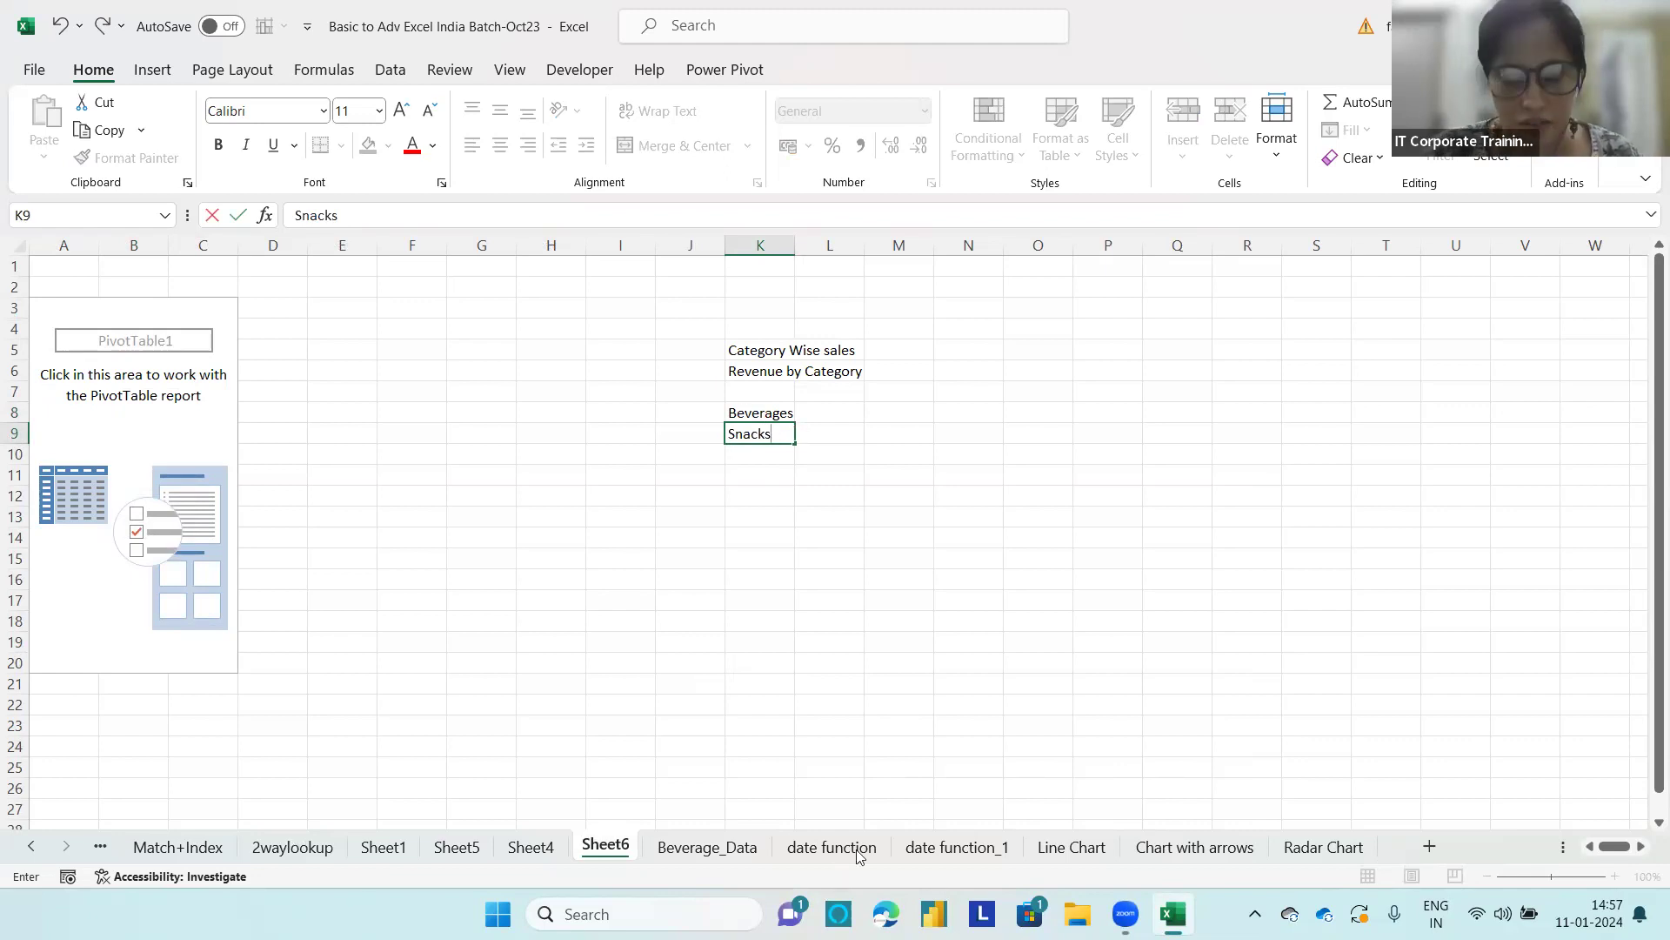
# Step: Highlight the Revenue column of the Beverage_Data table as the source of the figures, and return to Sheet6
pyautogui.click(731, 844)
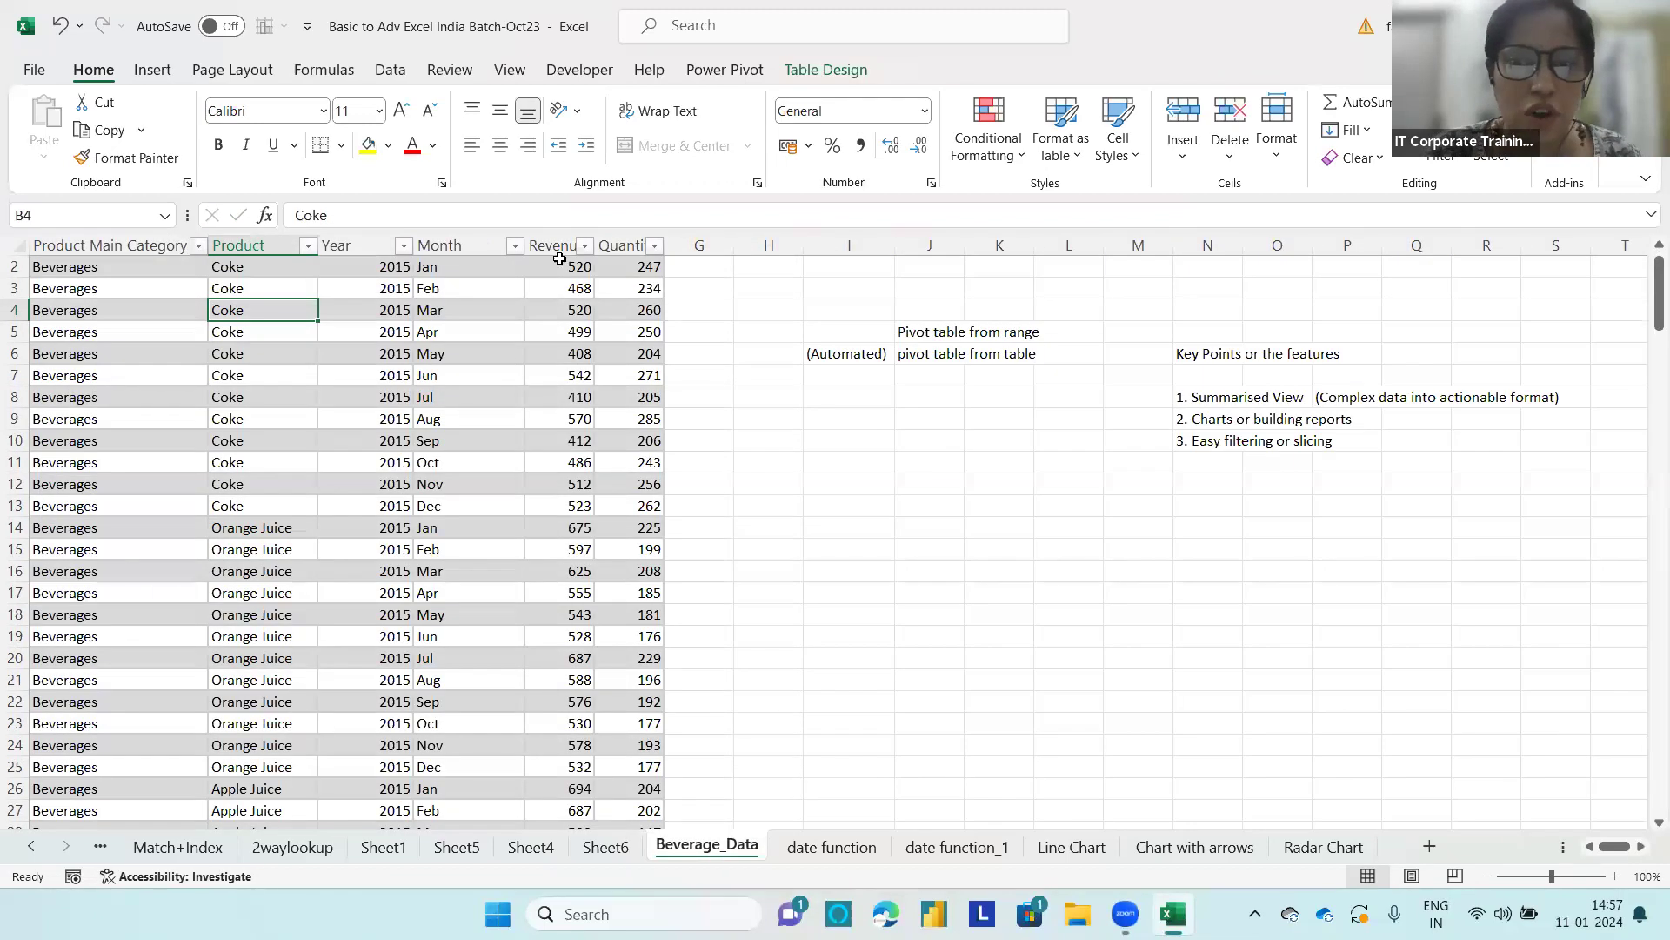
pyautogui.click(560, 238)
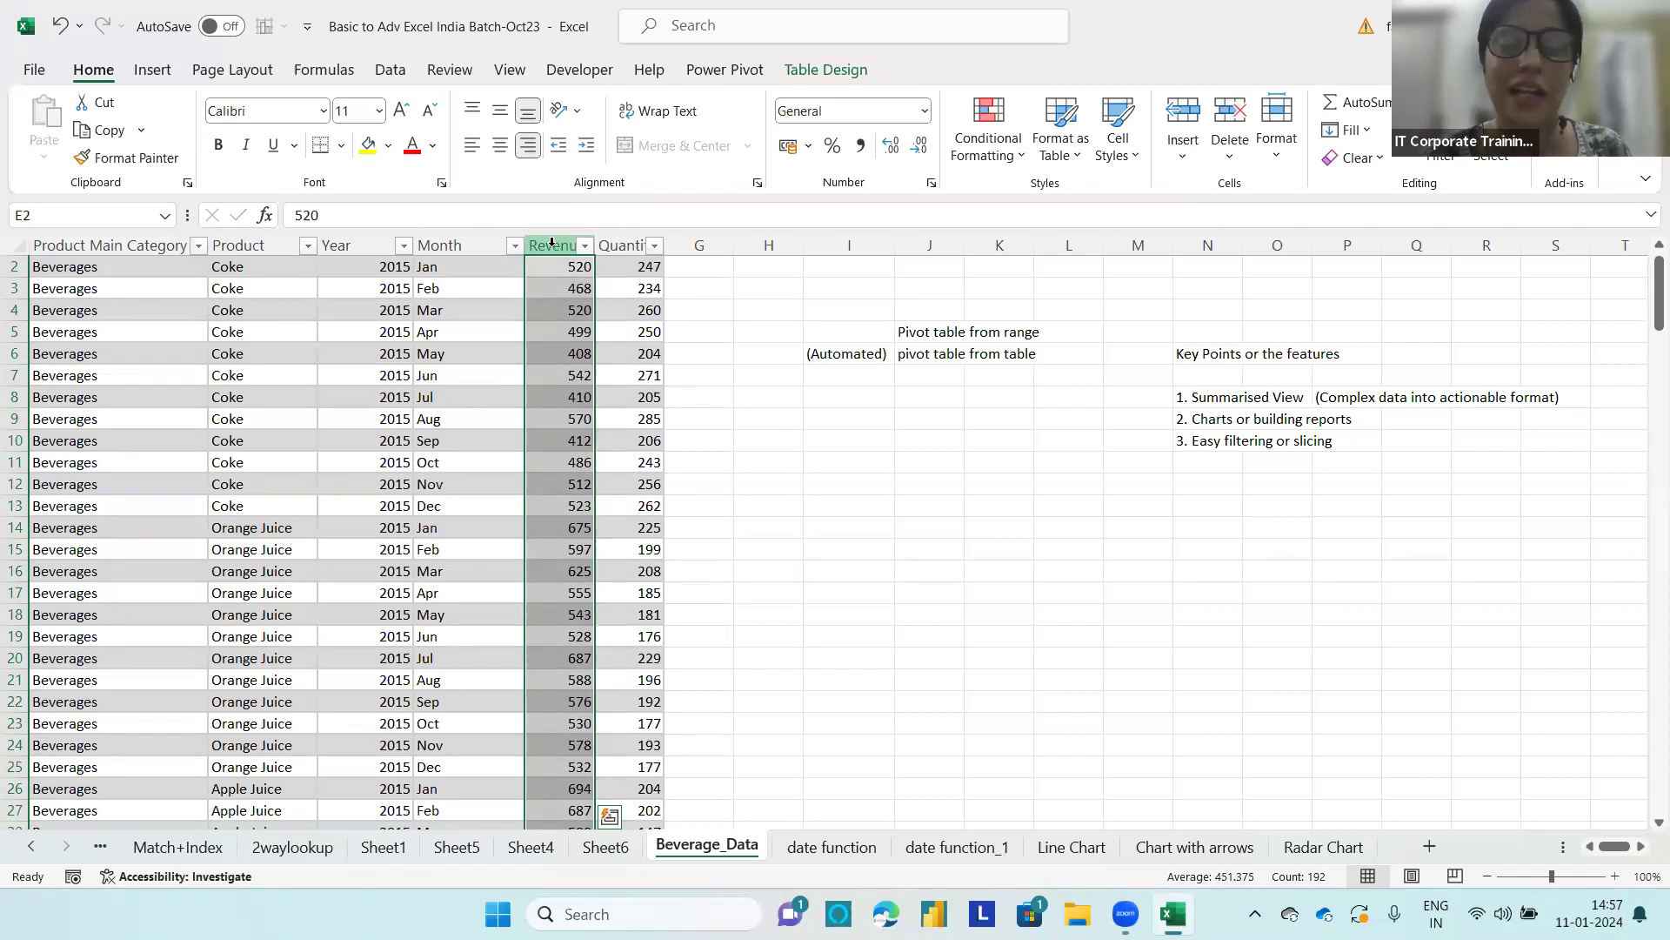
pyautogui.click(605, 846)
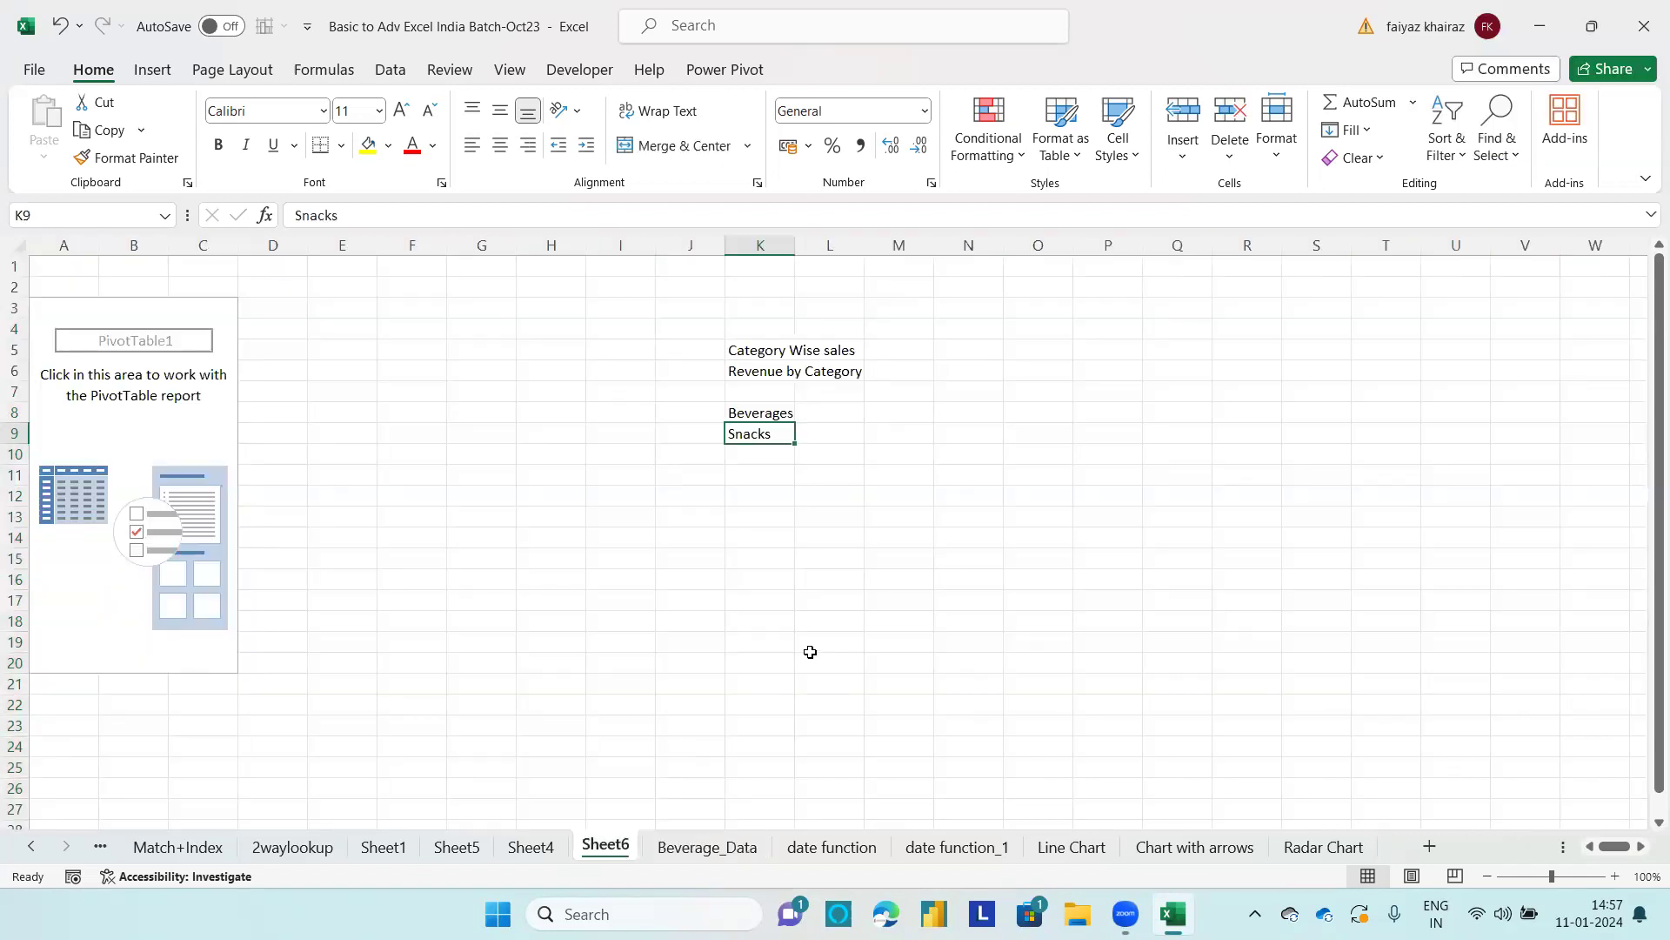
# Step: Add Product Main Category to the Columns area and Revenue to the Values area of the empty PivotTable
pyautogui.click(160, 441)
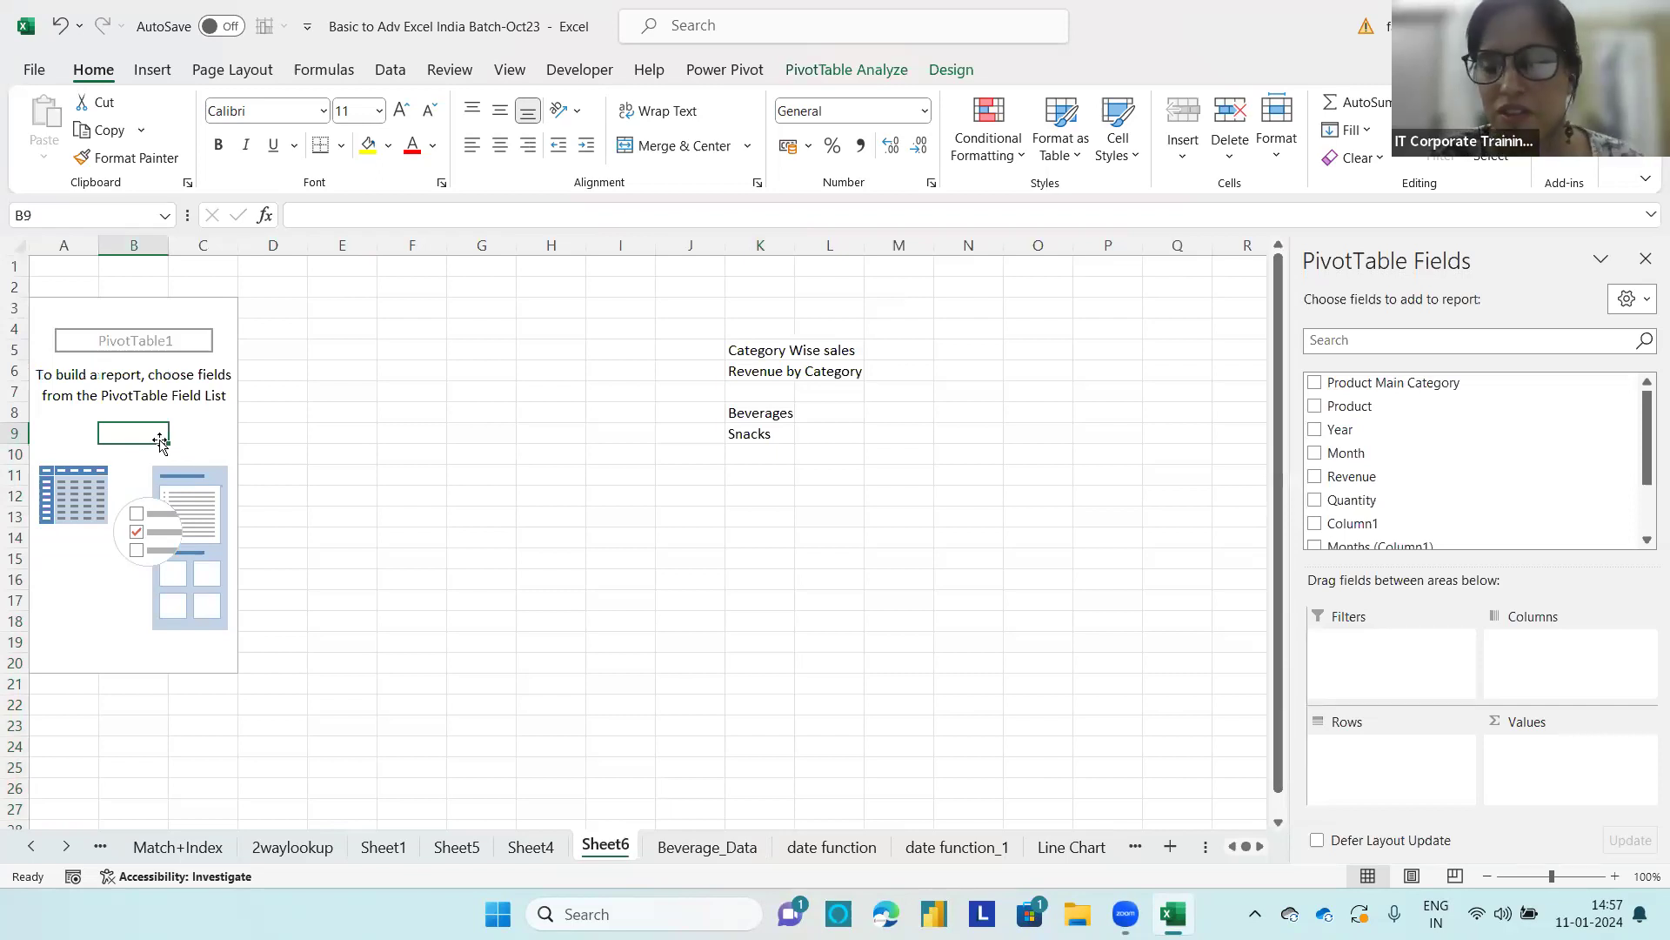
pyautogui.click(946, 125)
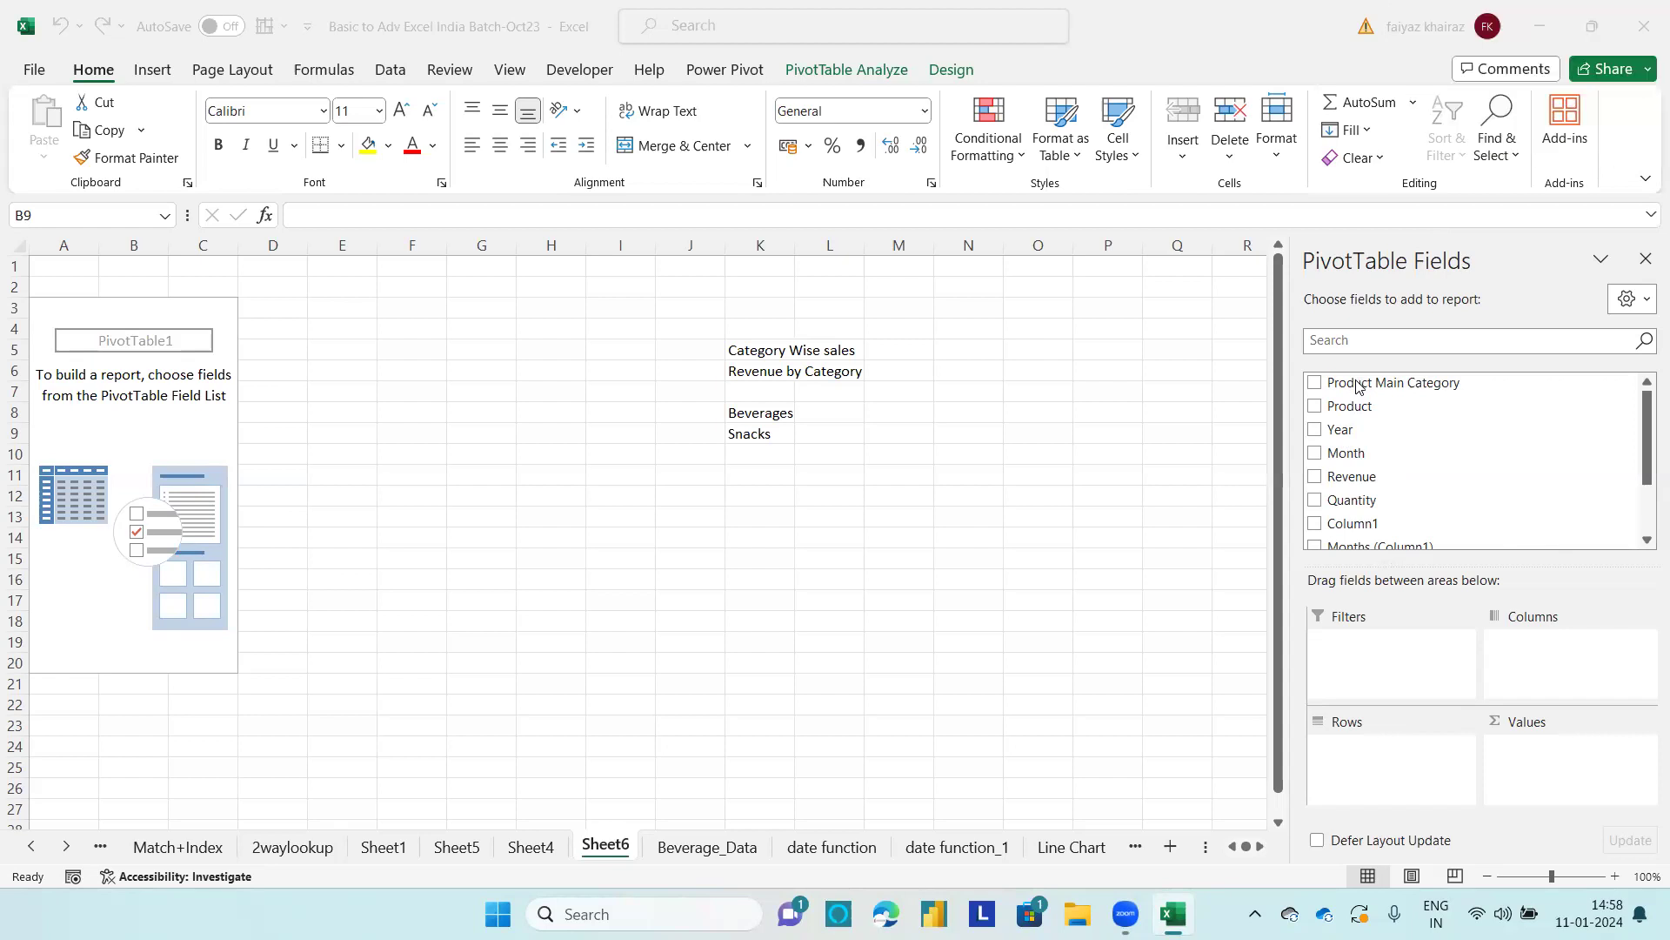
pyautogui.moveTo(1388, 386); pyautogui.dragTo(1535, 658)
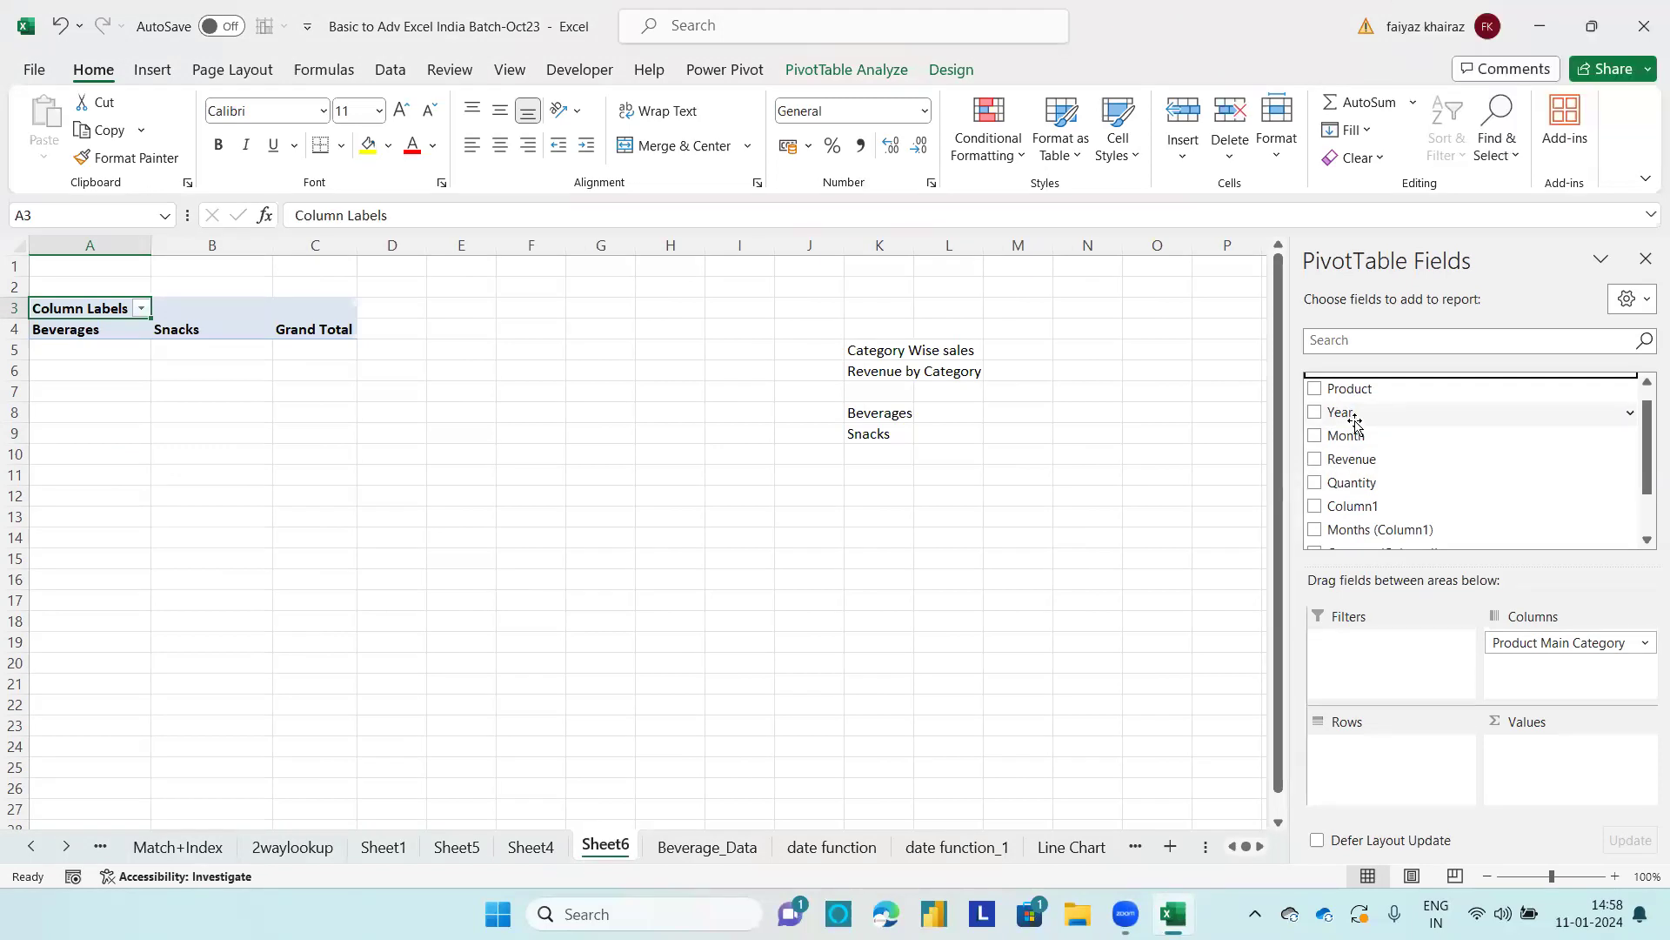
pyautogui.moveTo(1347, 461); pyautogui.dragTo(1548, 765)
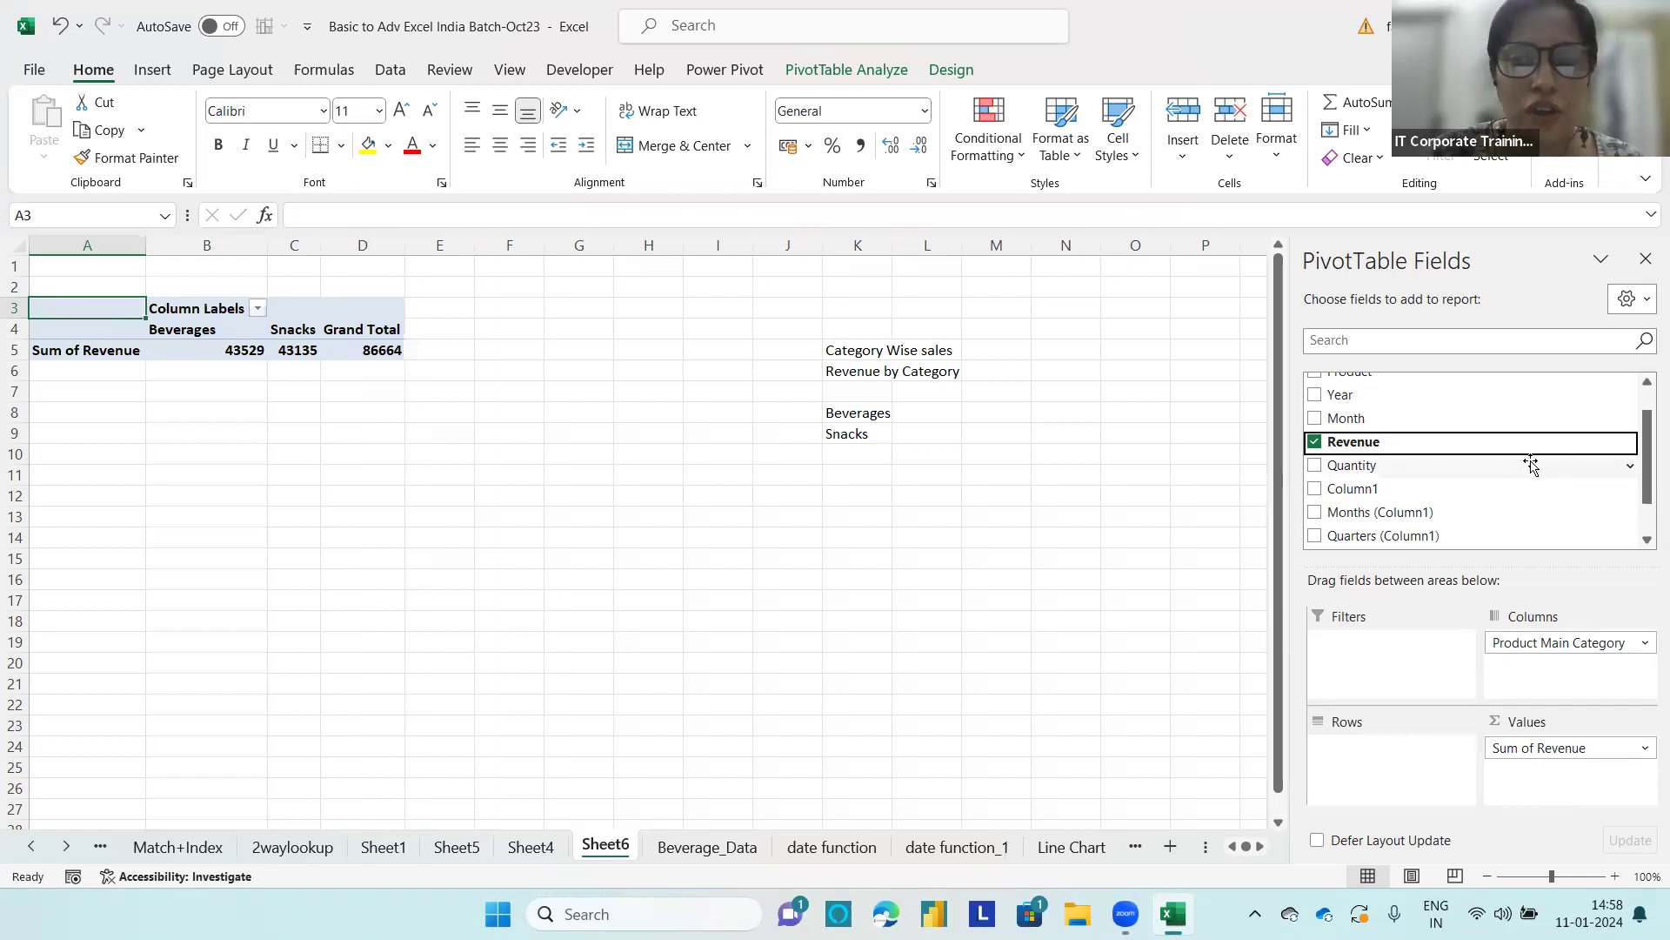
# Step: Enter the category revenues from the PivotTable beside the mock-up labels: 43529 in L8 and 43135 in L9
pyautogui.click(939, 413)
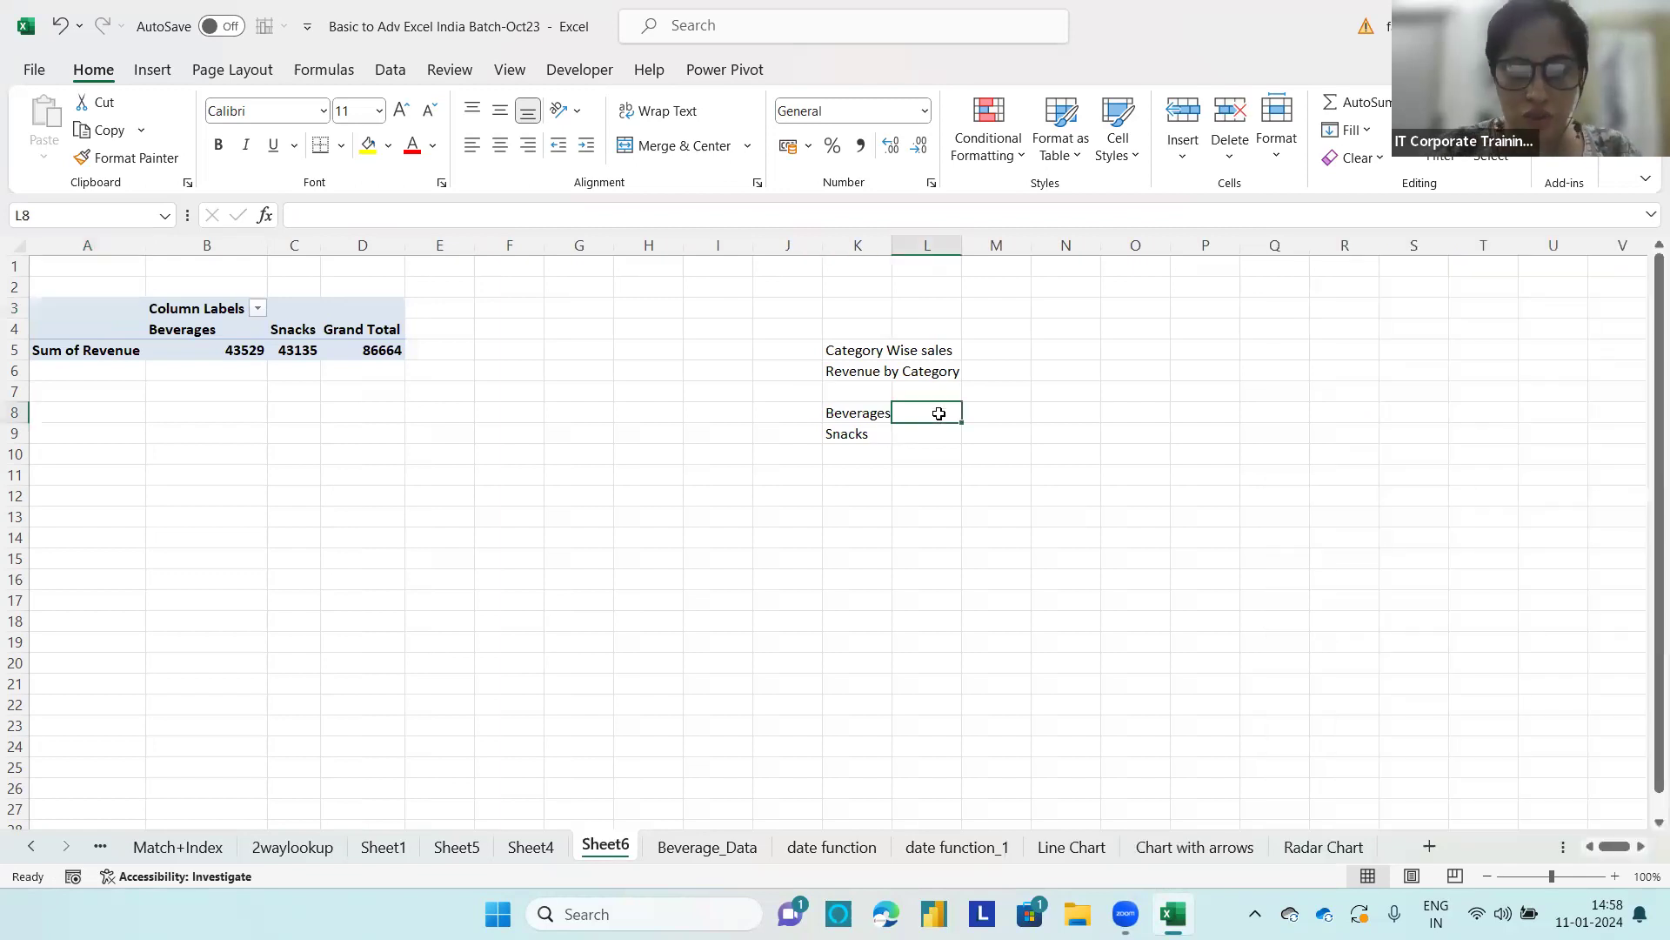
pyautogui.write('435')
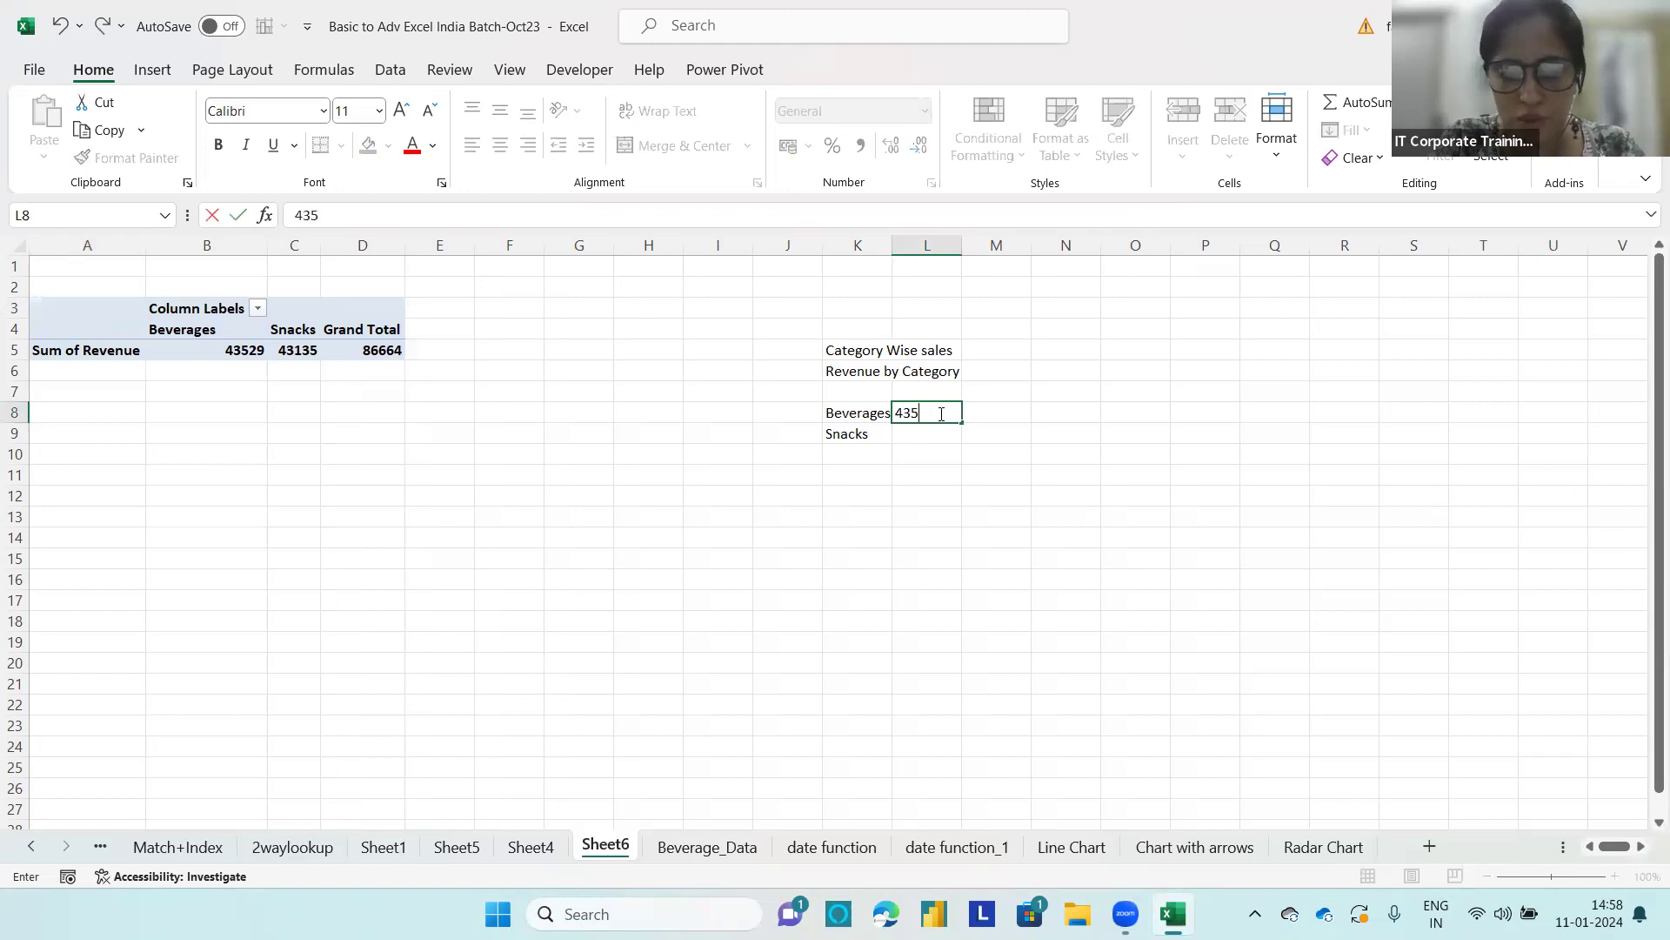
pyautogui.write('29')
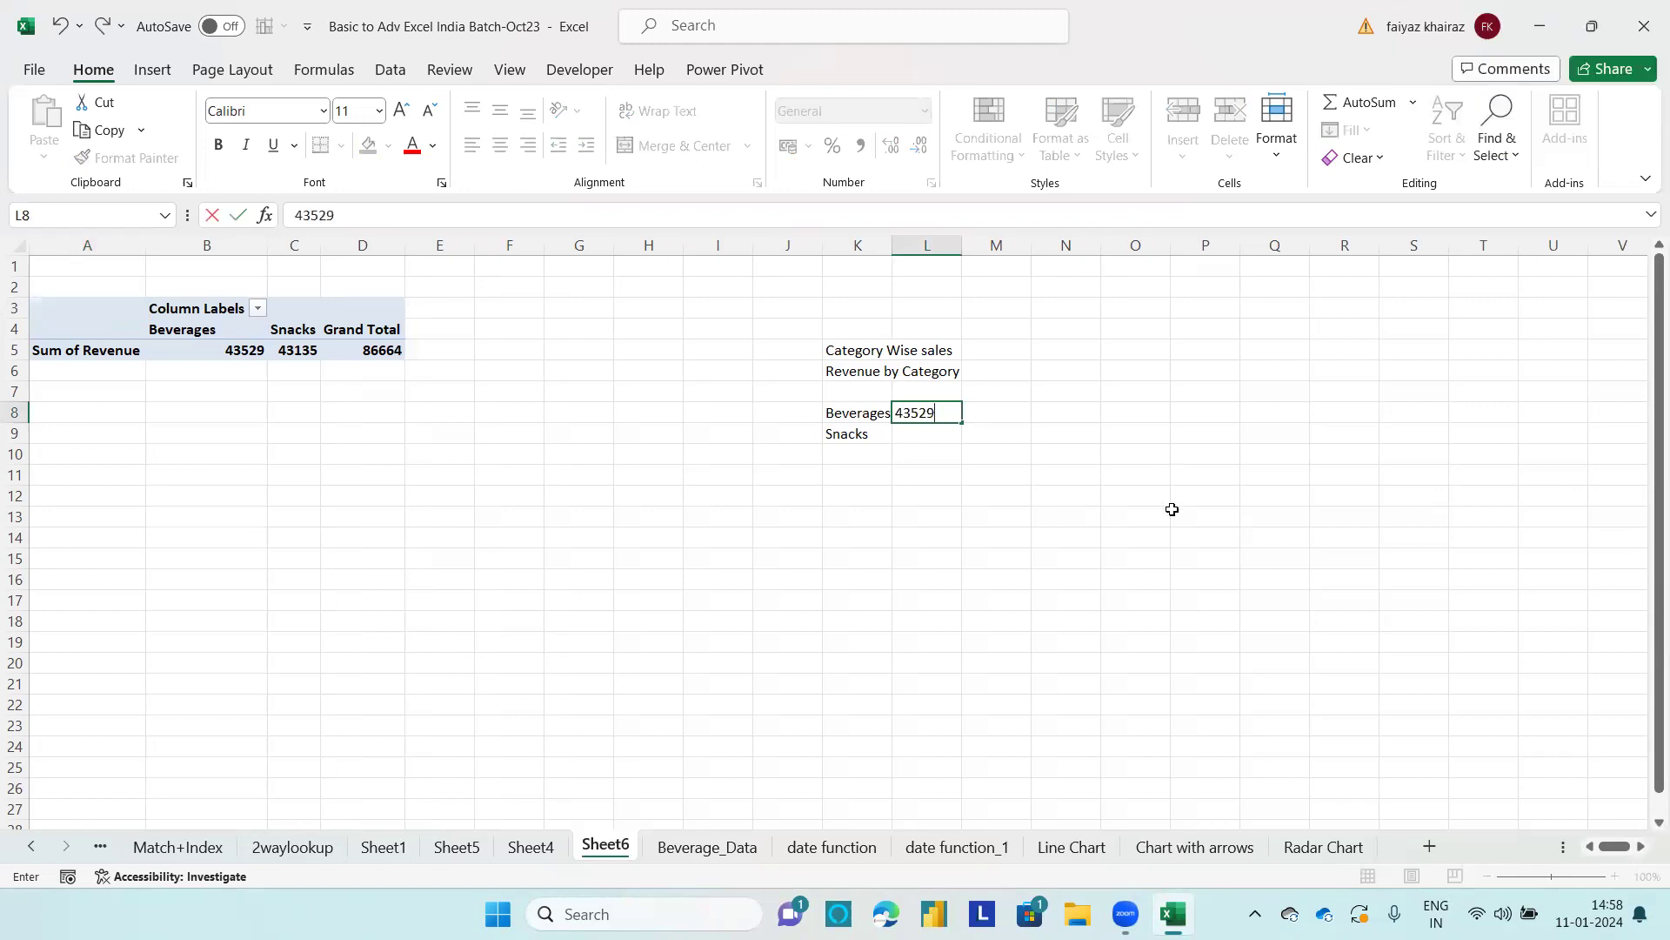
pyautogui.click(904, 436)
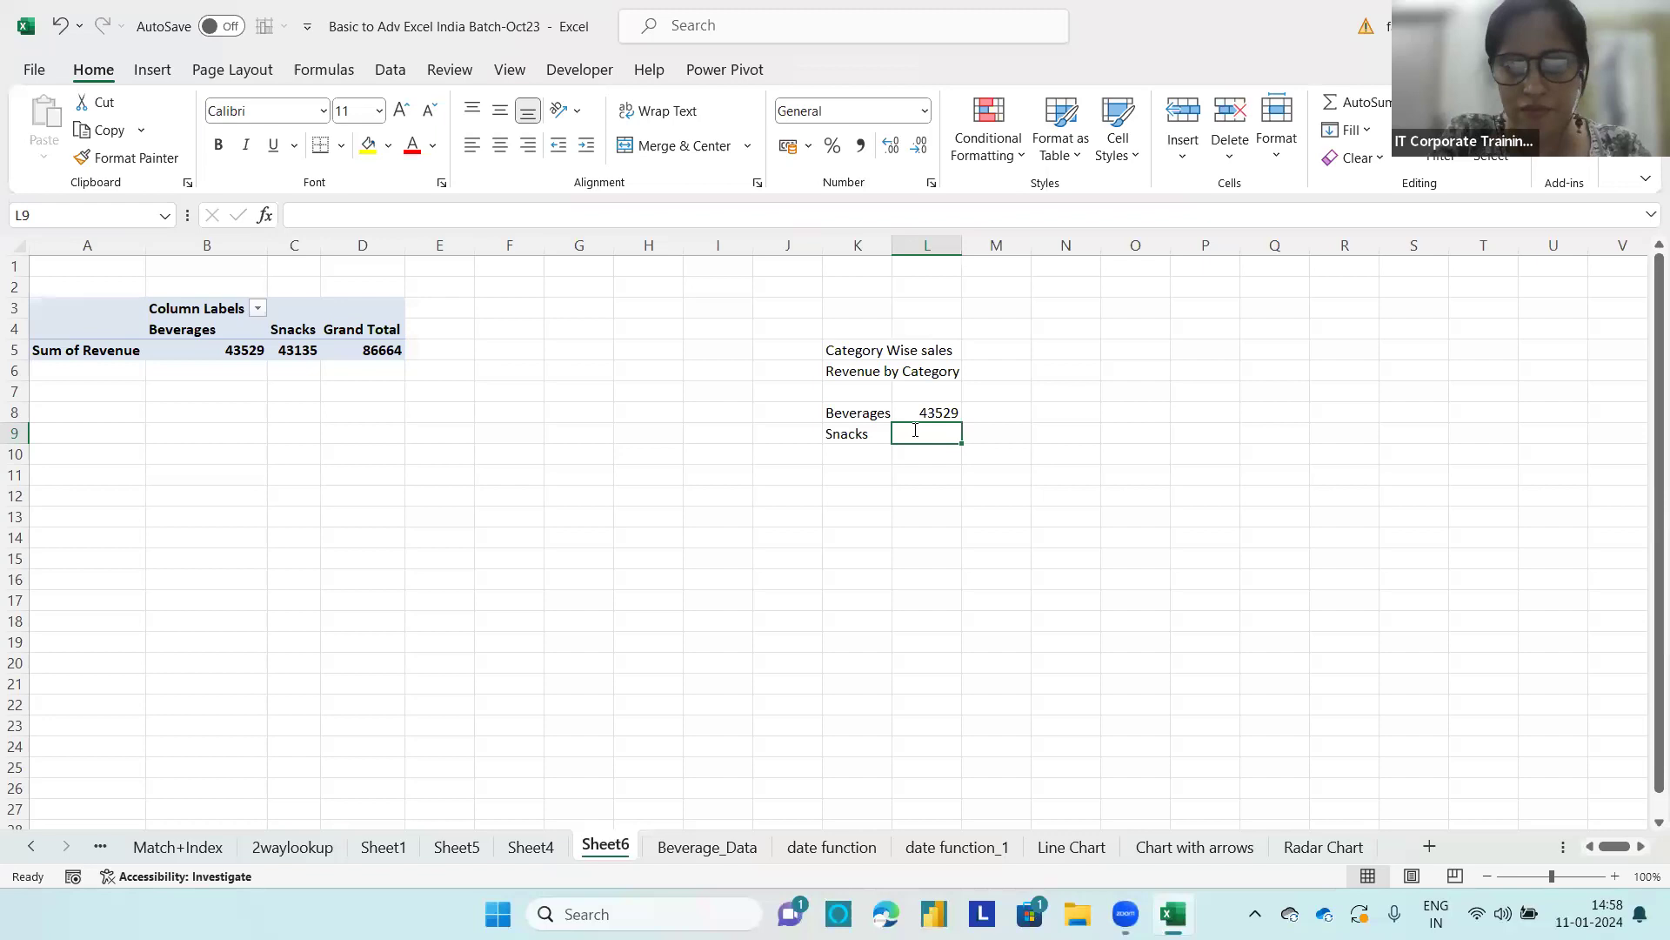
pyautogui.write('43135')
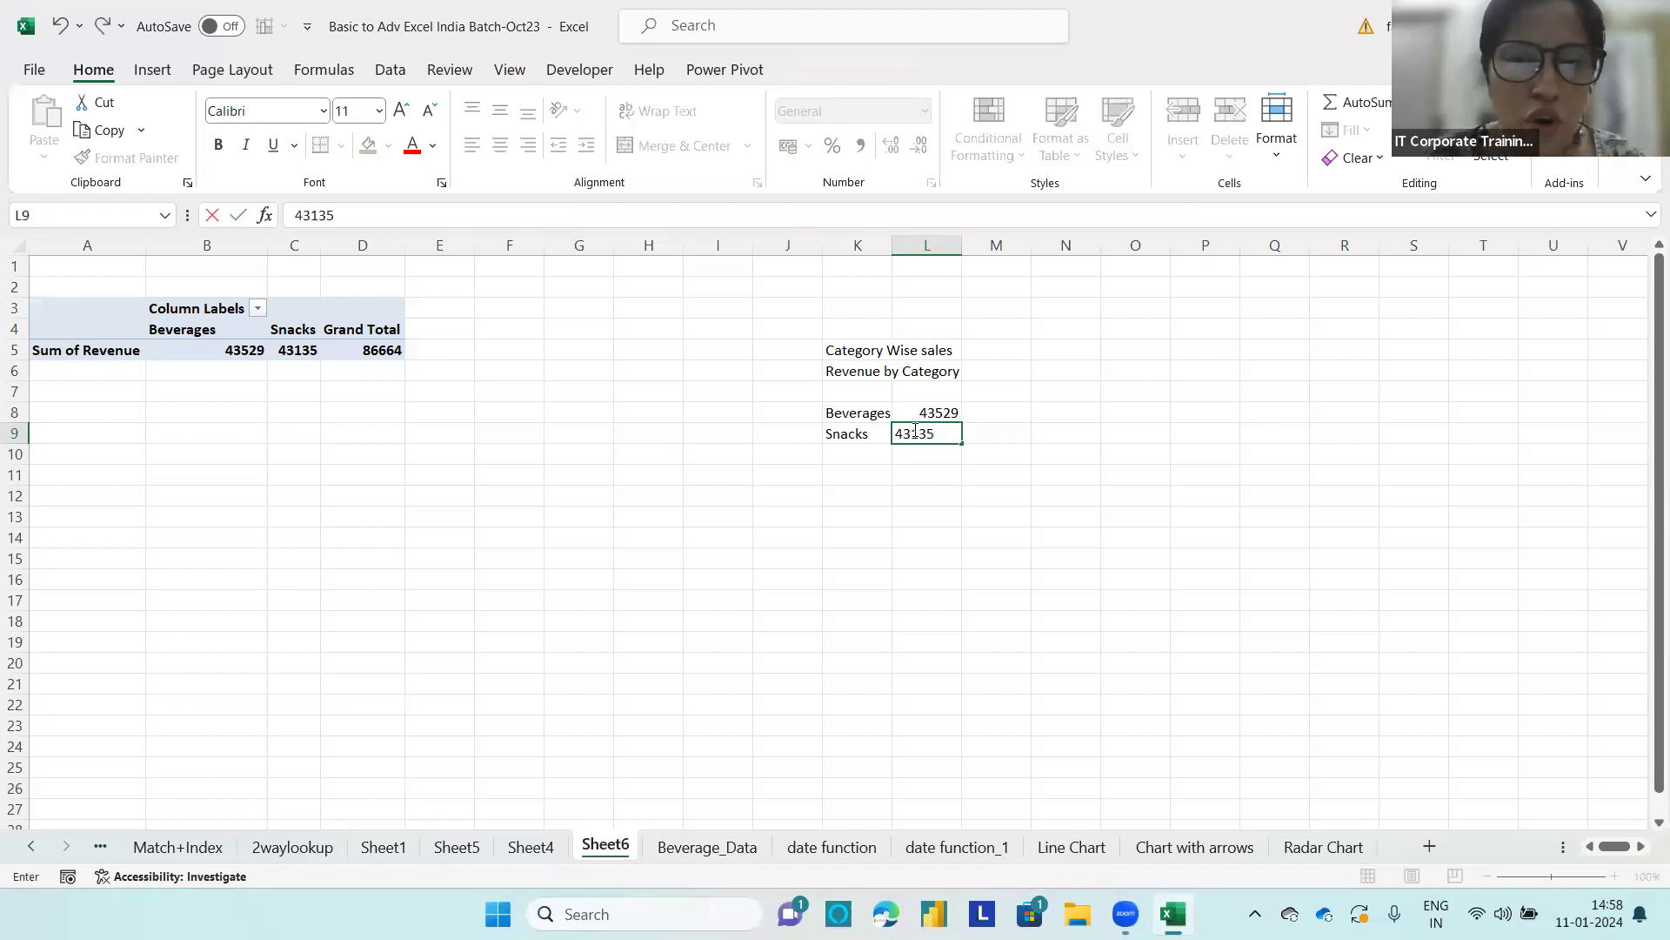
pyautogui.click(446, 426)
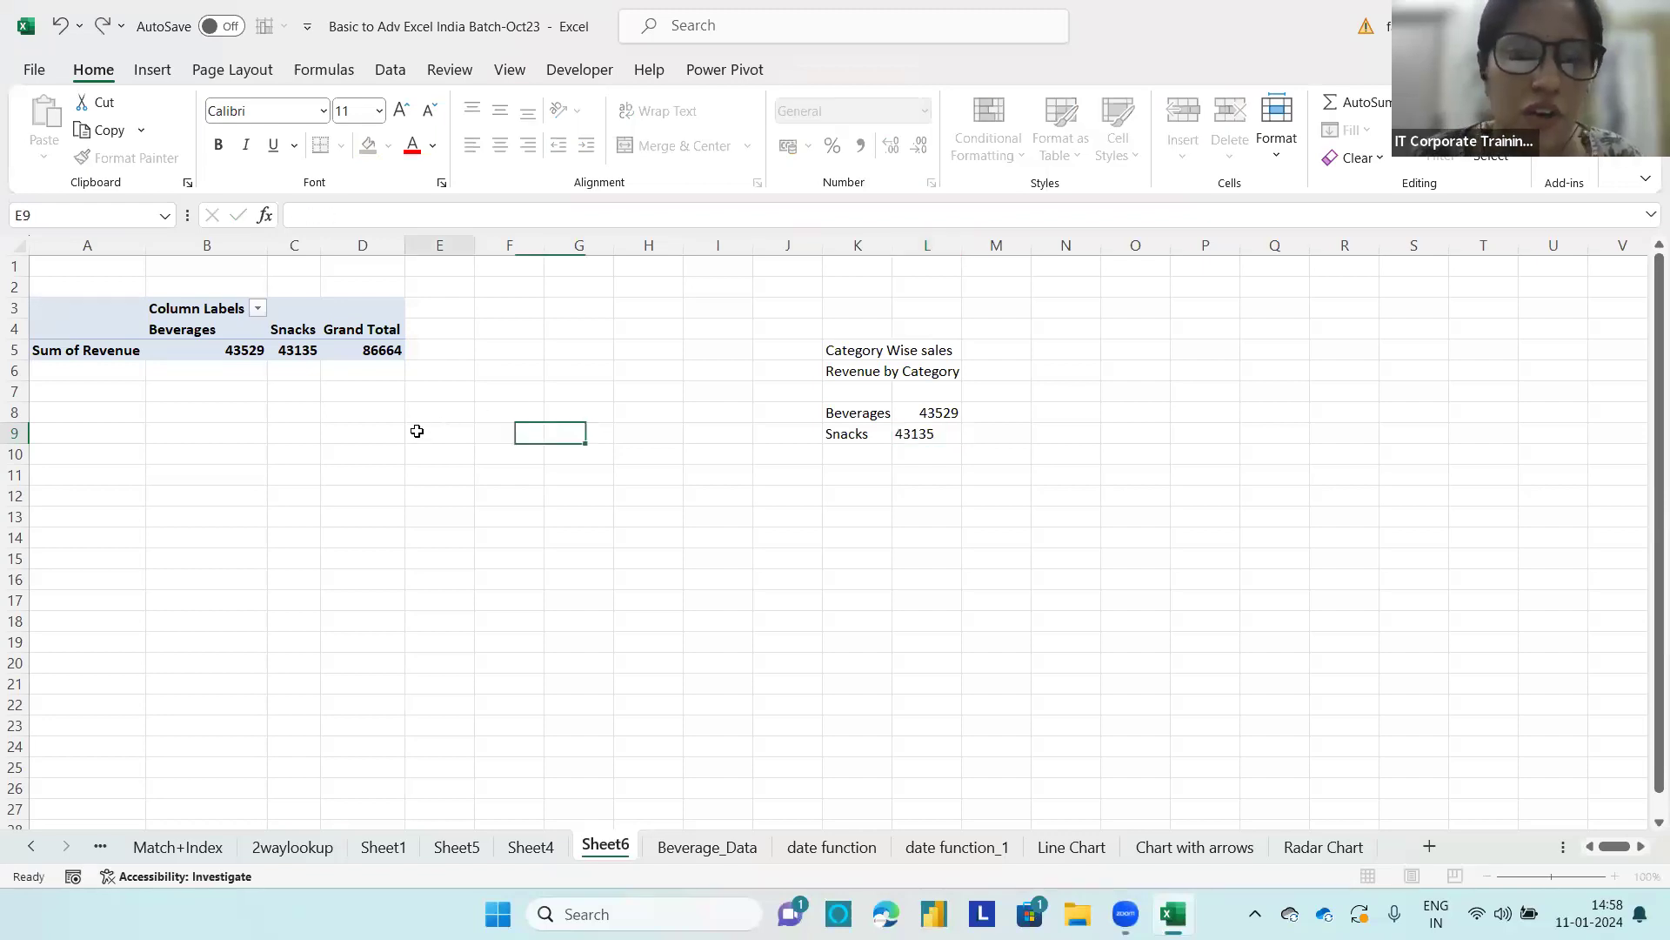
# Step: Compare the PivotTable with the vertical mock-up in K8:L9, and move Product Main Category from Columns to Rows to match it
pyautogui.click(69, 316)
pyautogui.moveTo(848, 413); pyautogui.dragTo(942, 429)
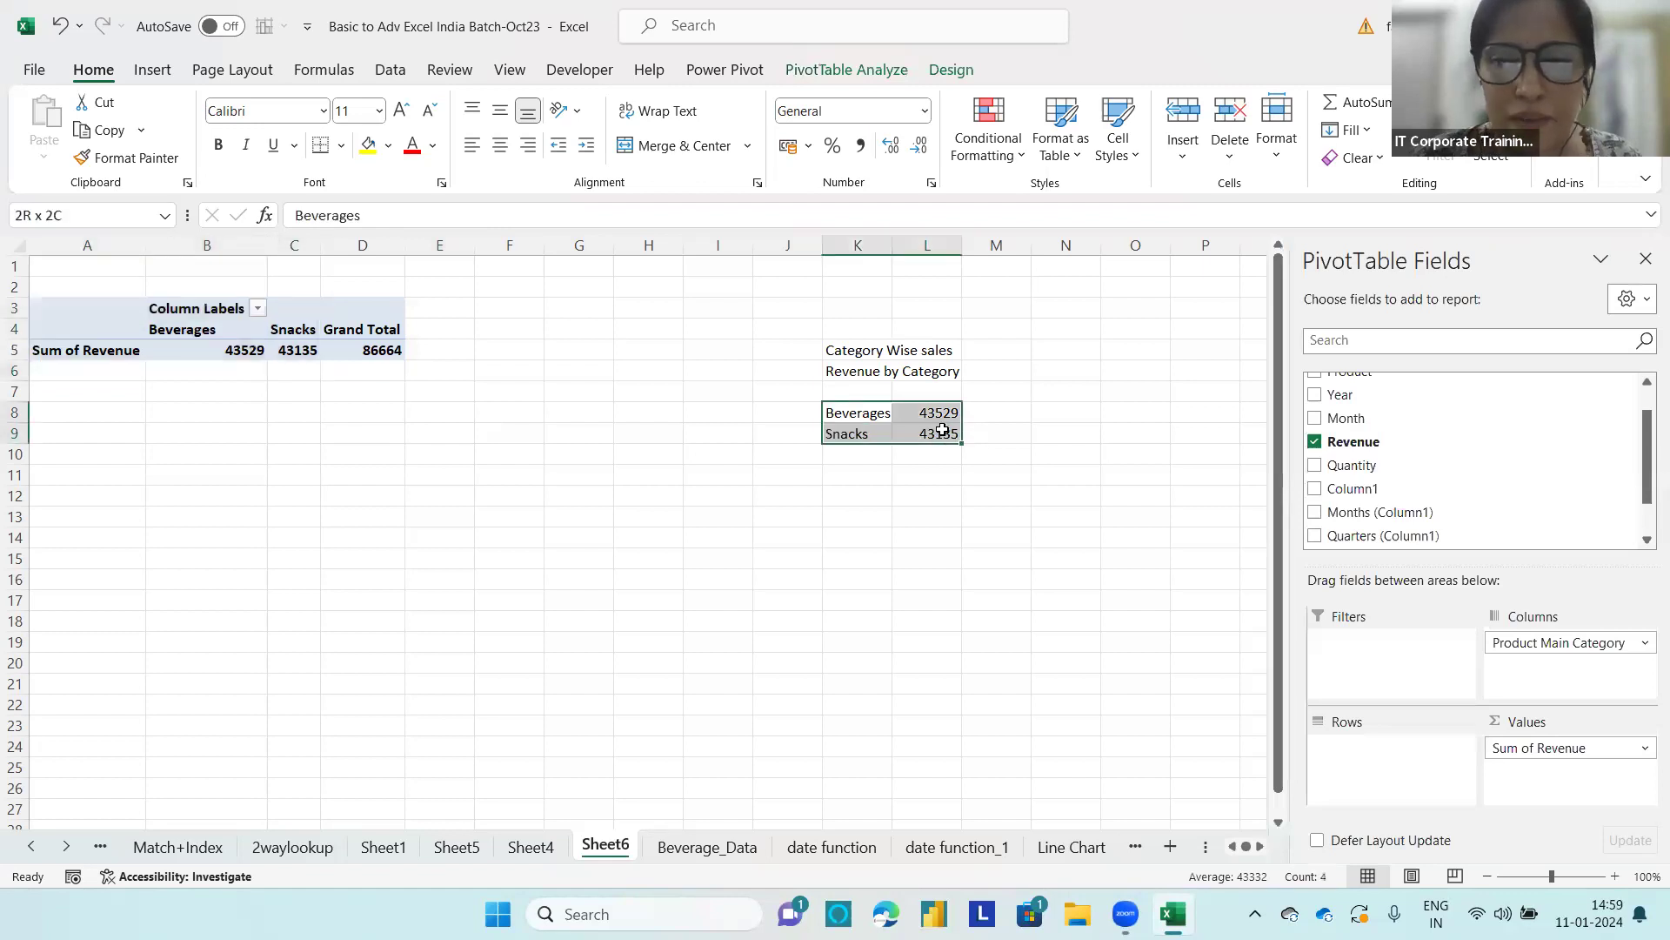
pyautogui.click(906, 571)
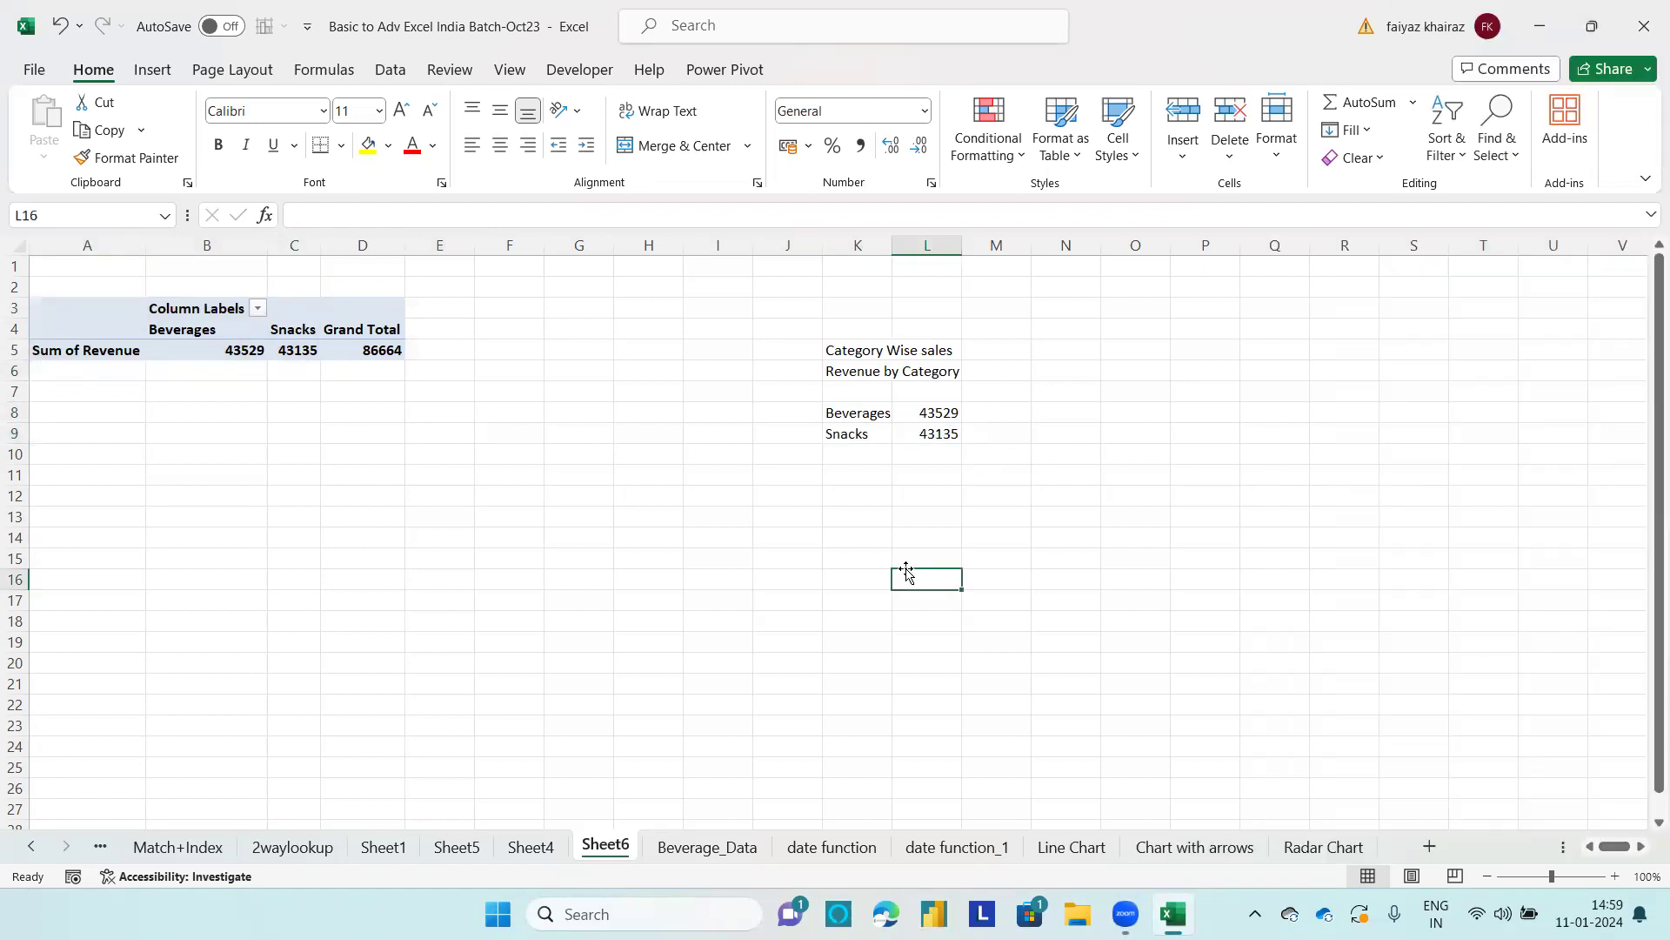
pyautogui.moveTo(123, 331); pyautogui.dragTo(374, 331)
pyautogui.moveTo(833, 414); pyautogui.dragTo(940, 434)
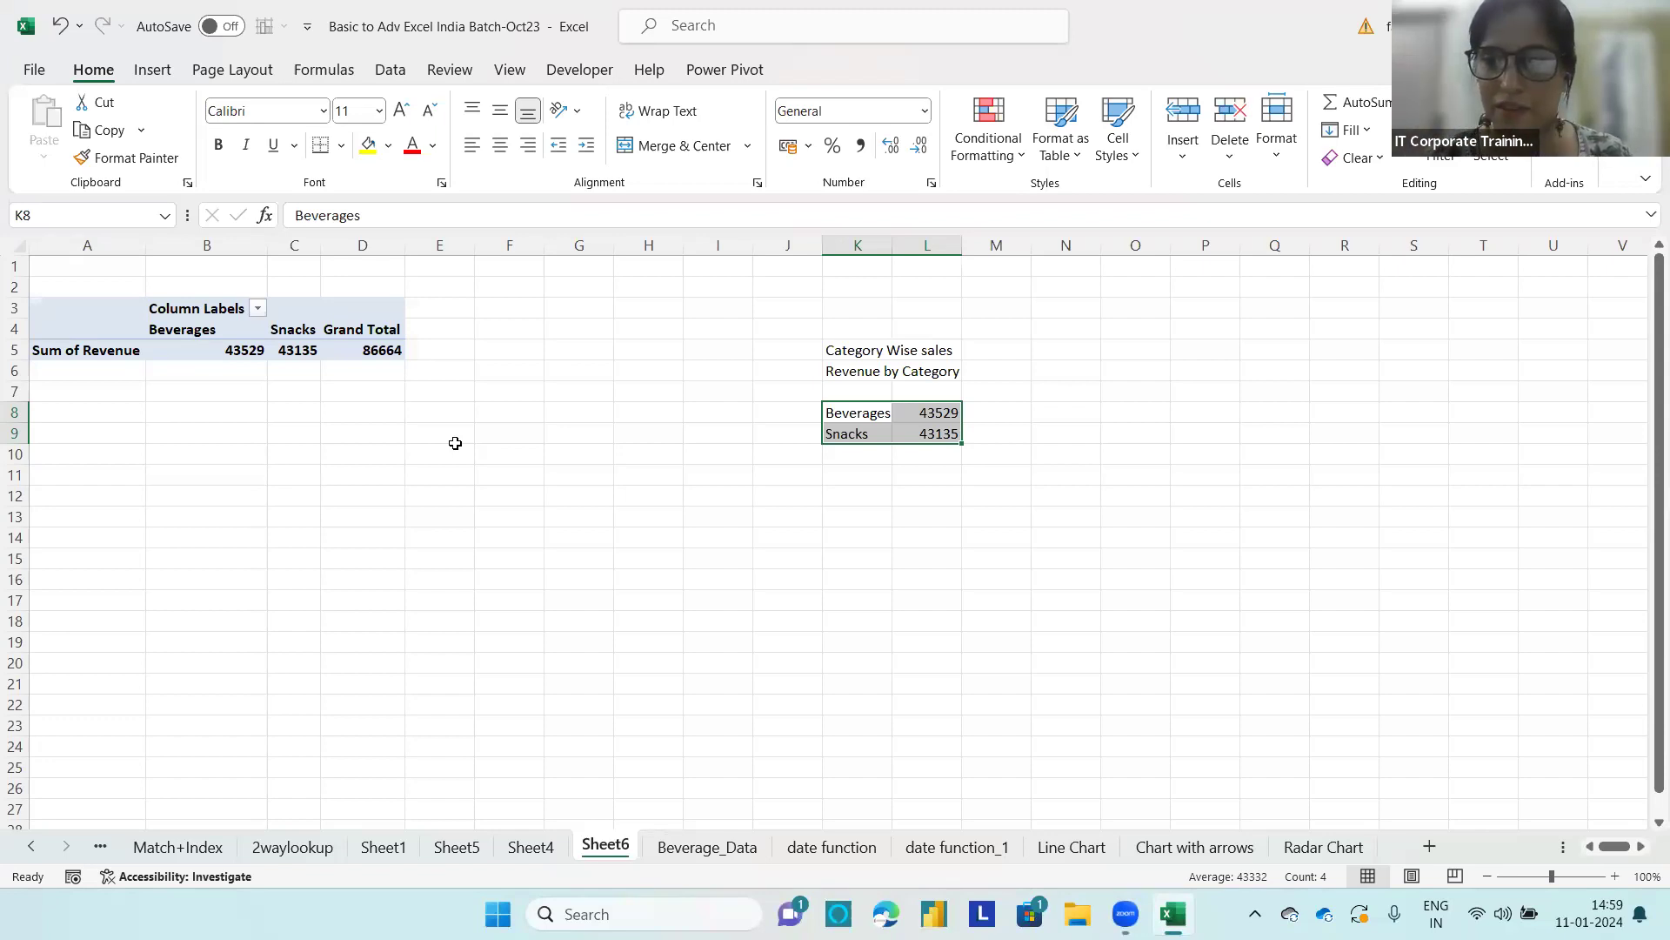
pyautogui.click(178, 334)
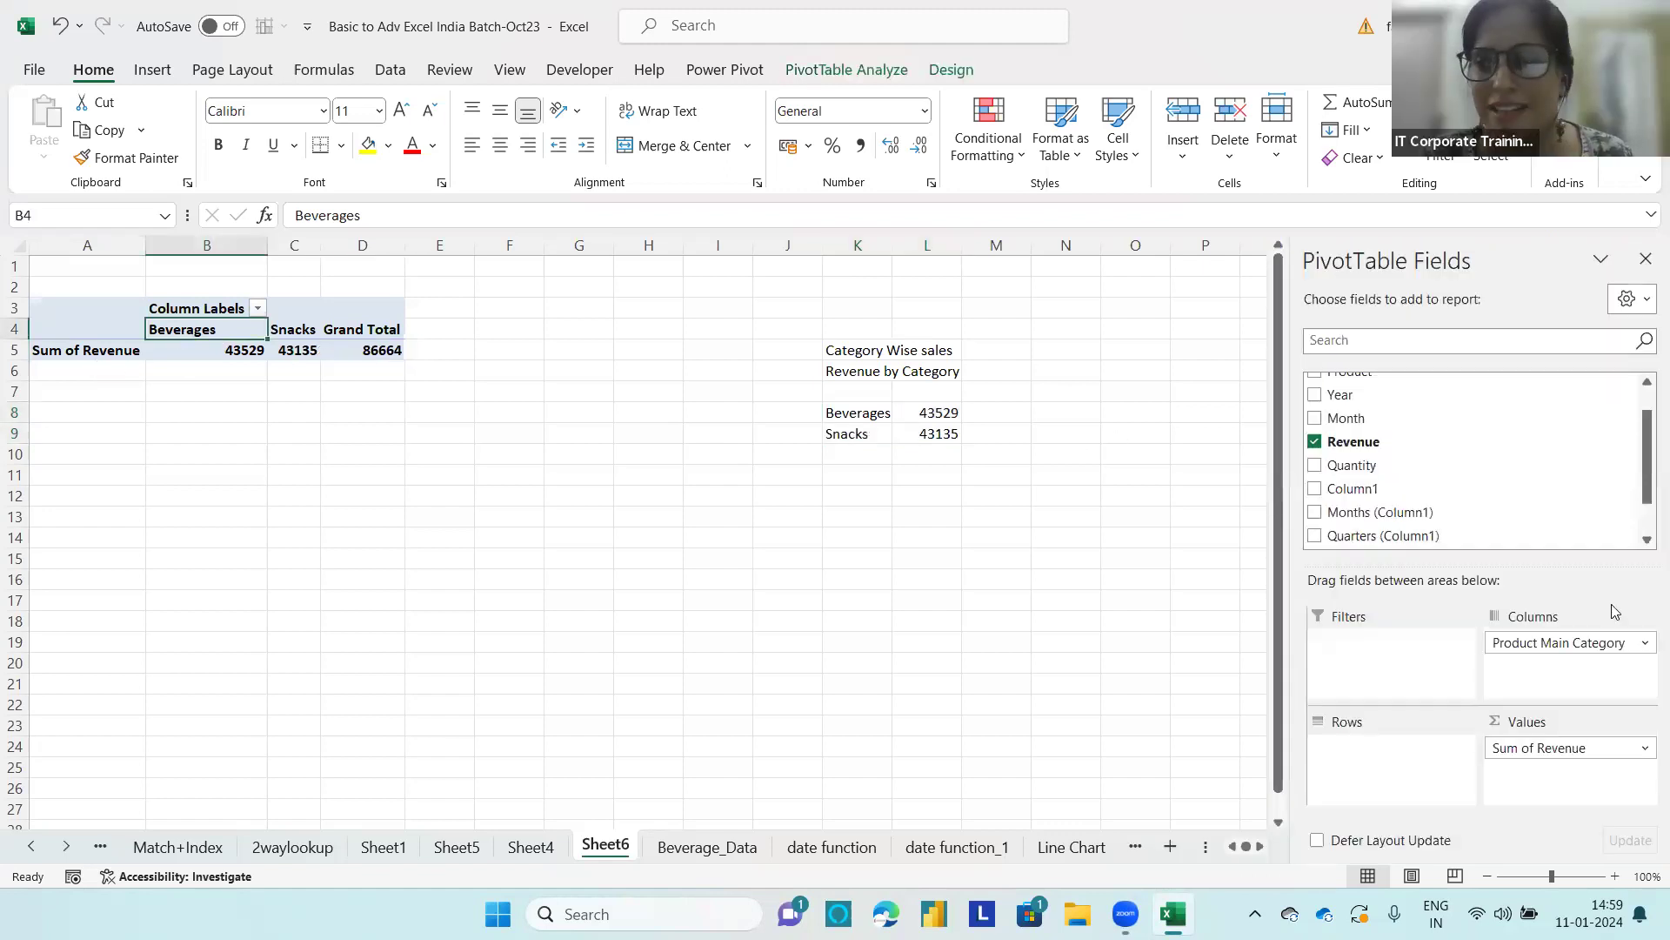
pyautogui.moveTo(1553, 643); pyautogui.dragTo(1363, 747)
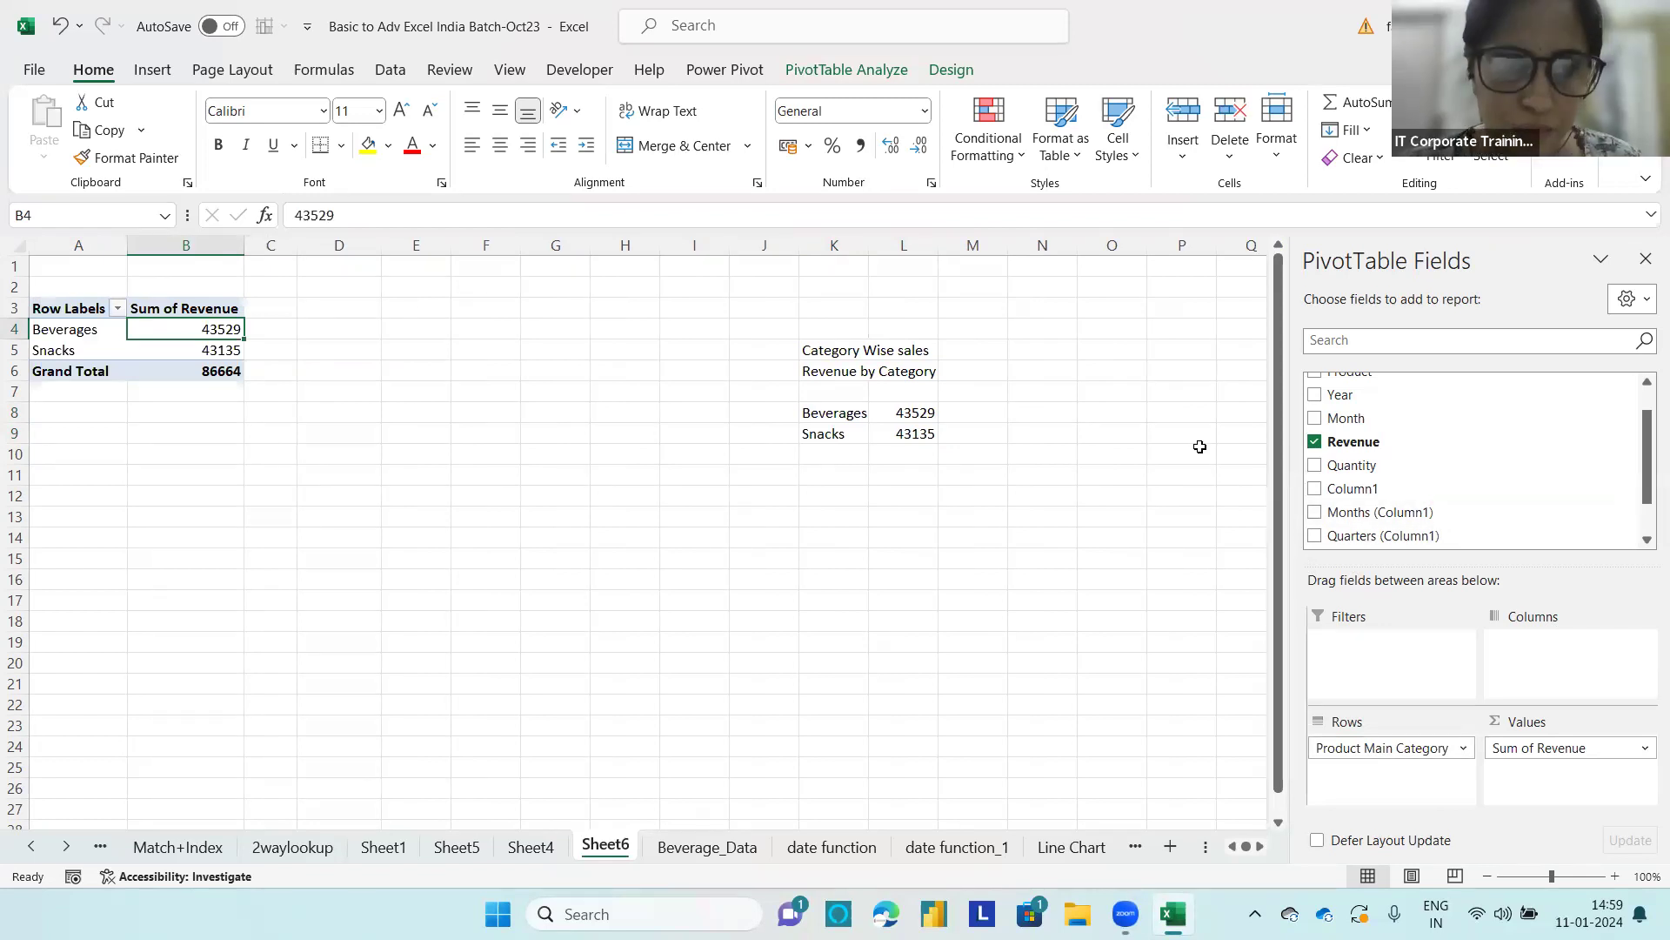
# Step: Enter the second report question "Revneue by Category and year" in cell K11
pyautogui.click(827, 479)
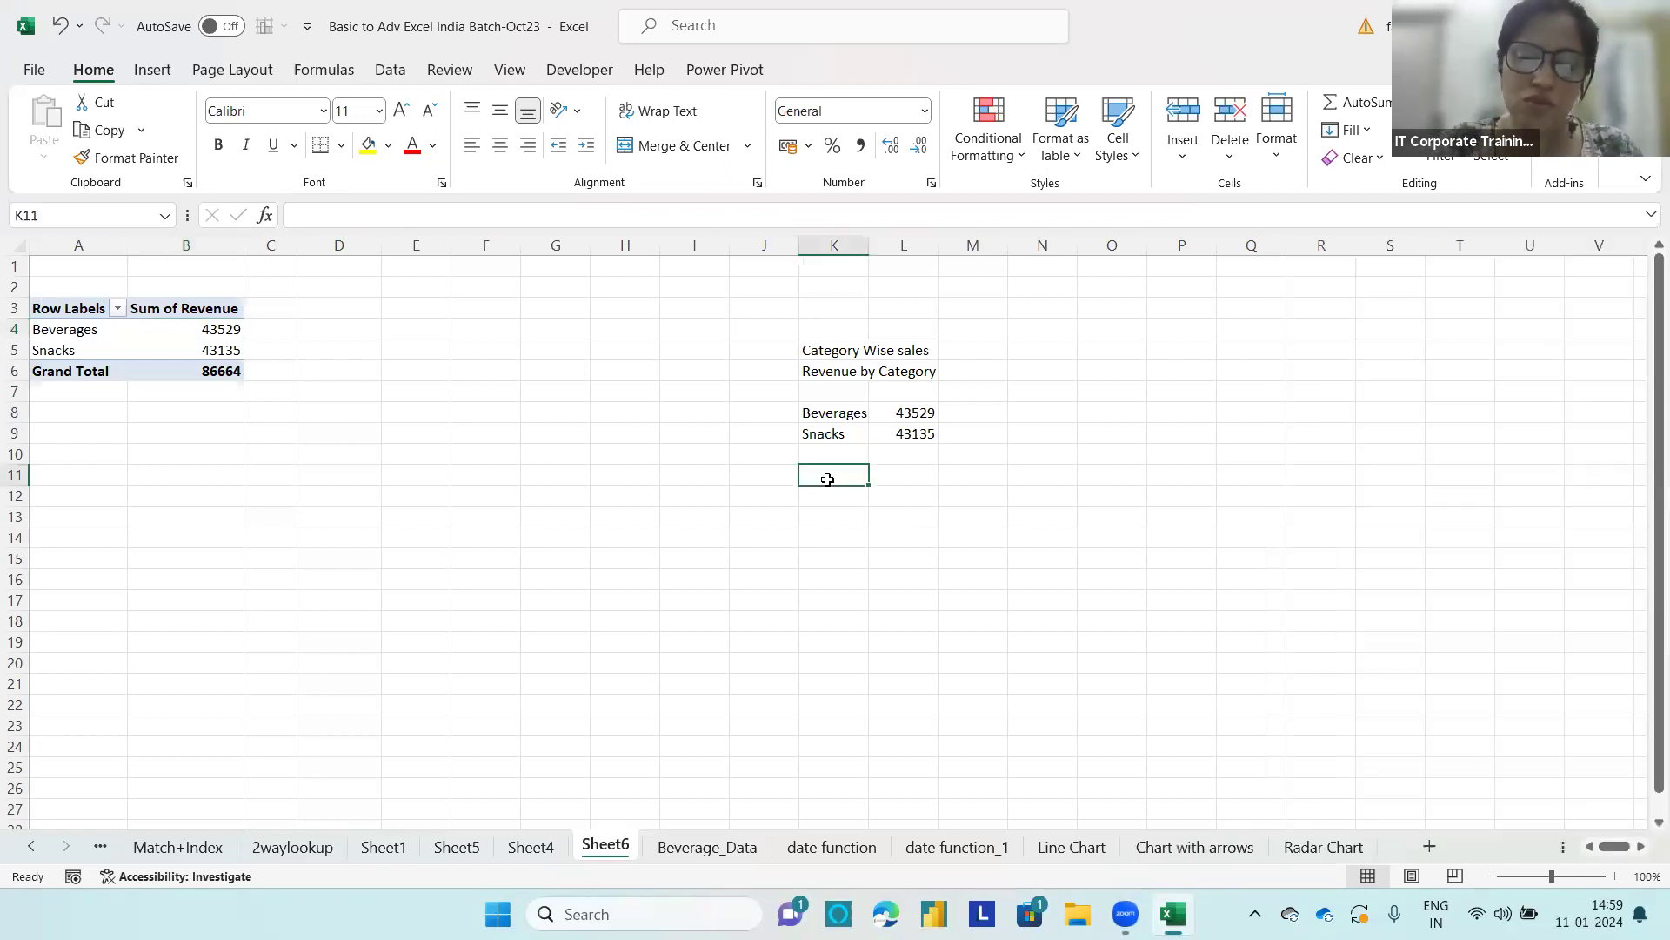
pyautogui.write('Revne')
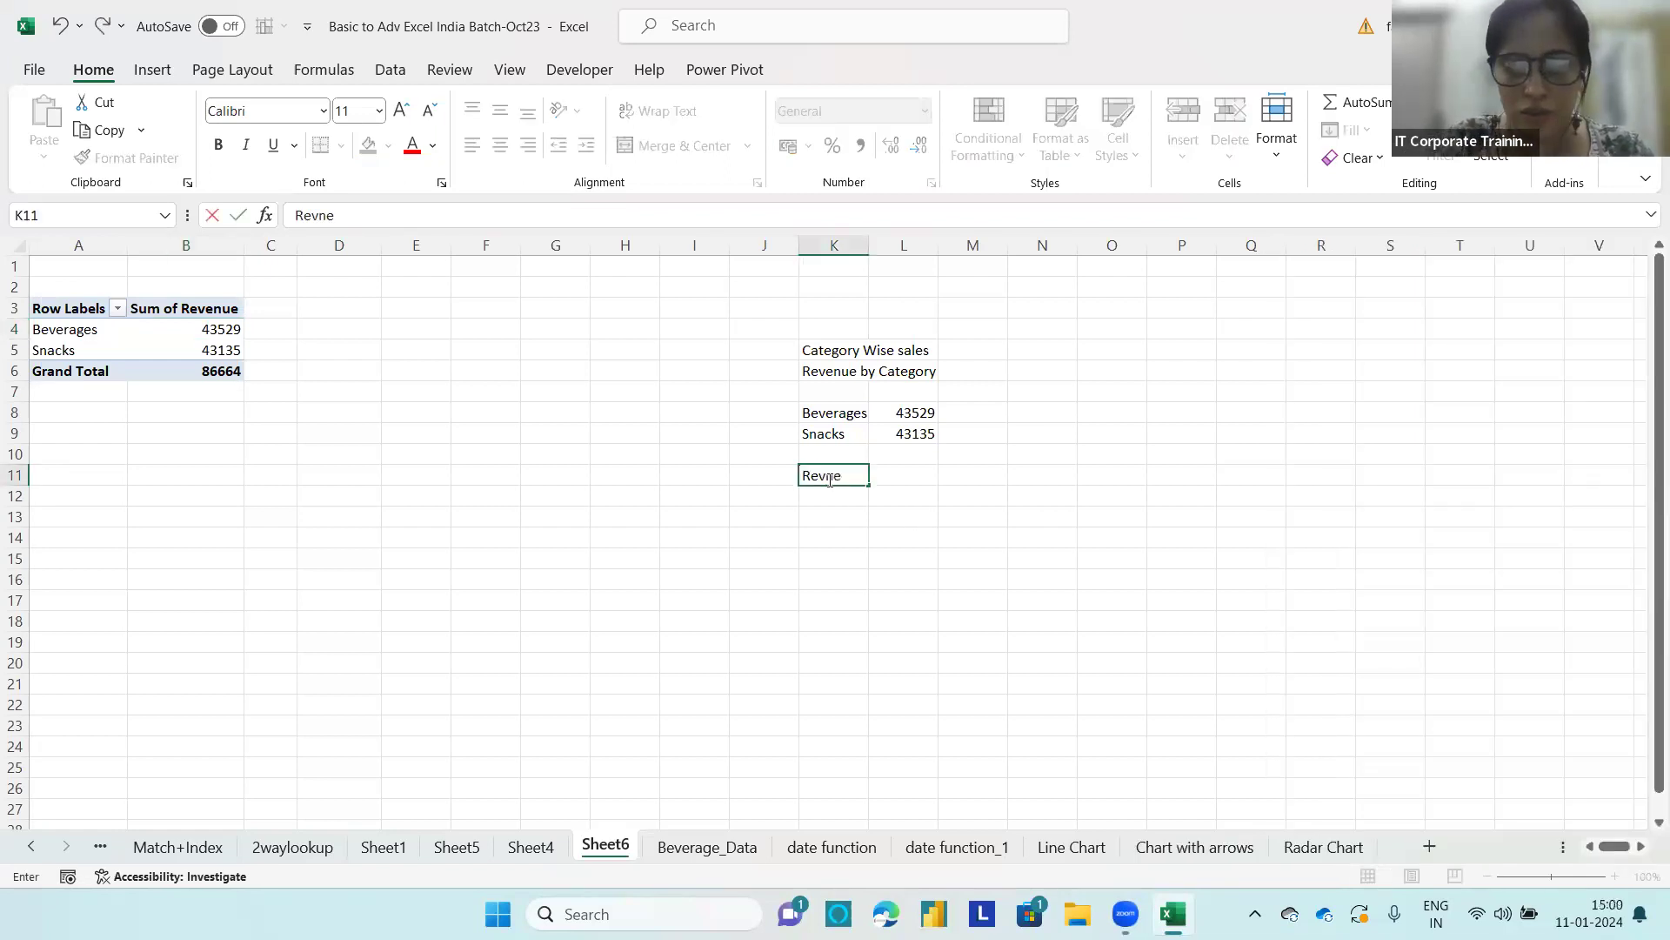
pyautogui.write('ue by Category and year')
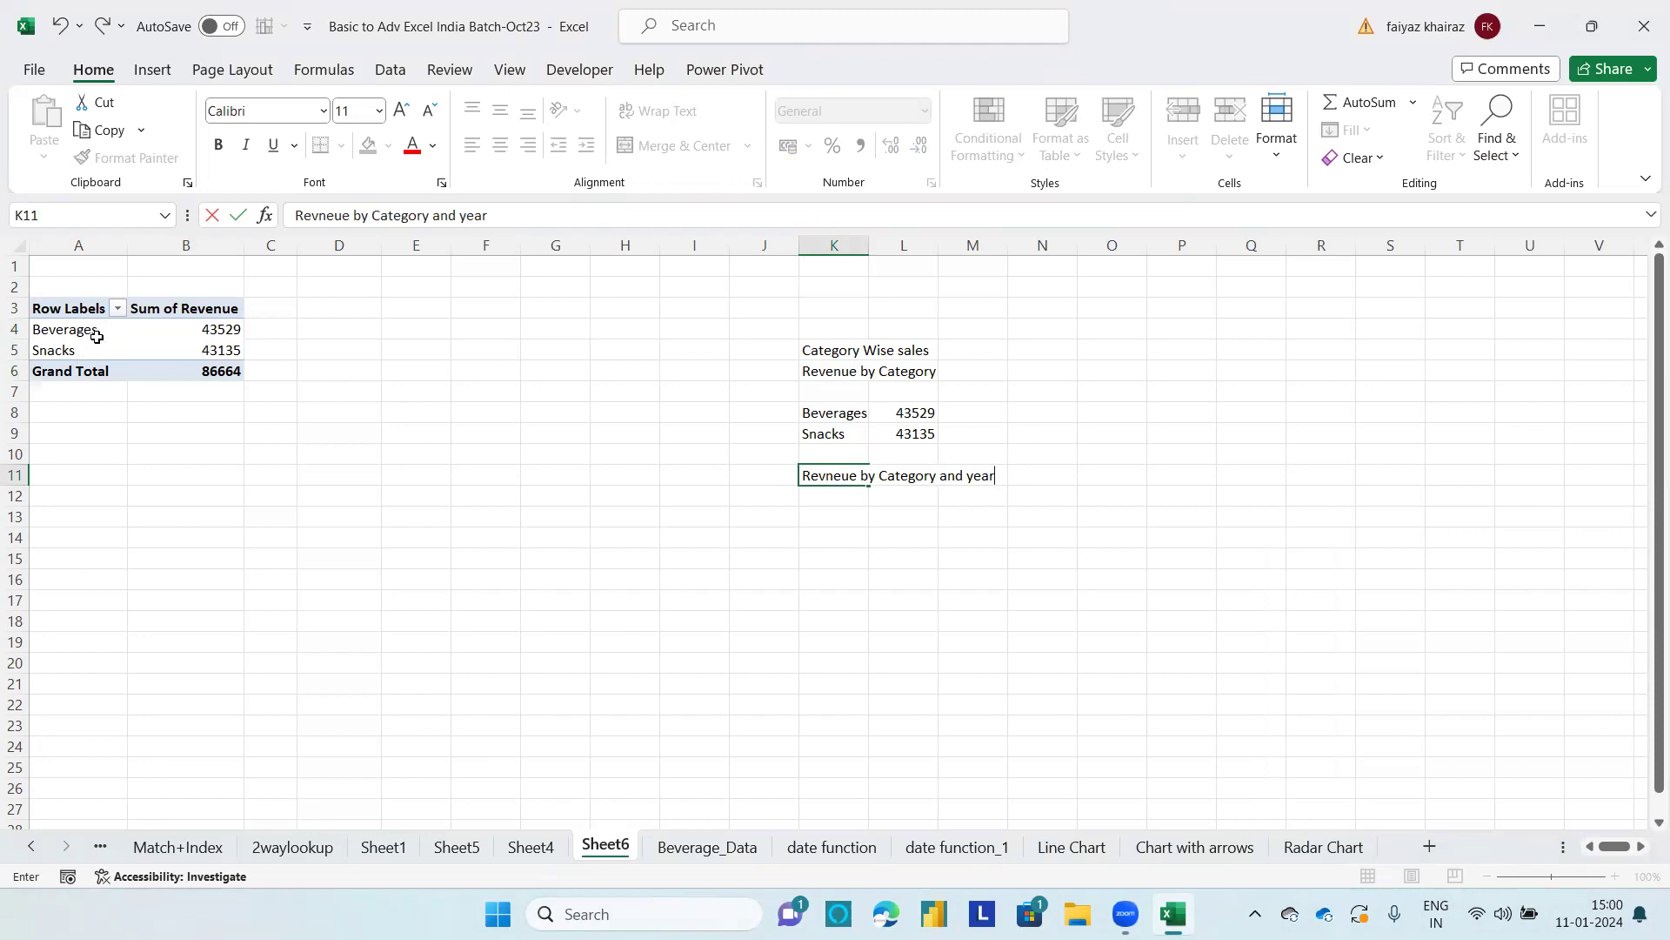
# Step: Copy the whole category revenue PivotTable on Sheet6 and paste the copy at A15
pyautogui.click(688, 857)
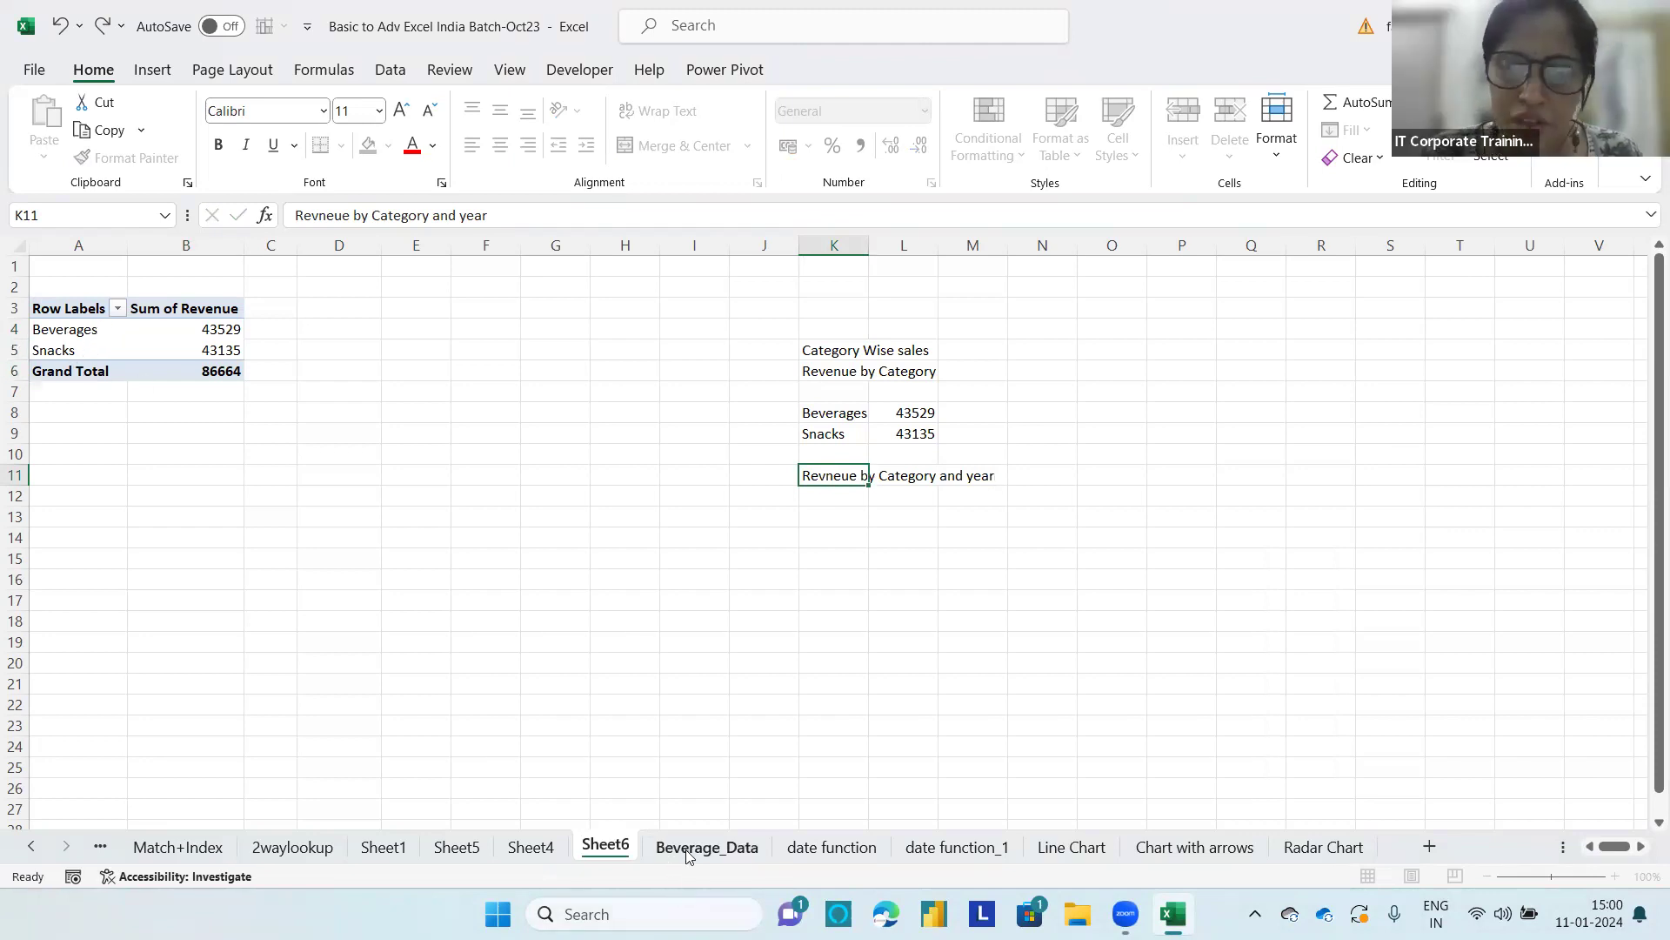
pyautogui.click(616, 853)
pyautogui.click(96, 333)
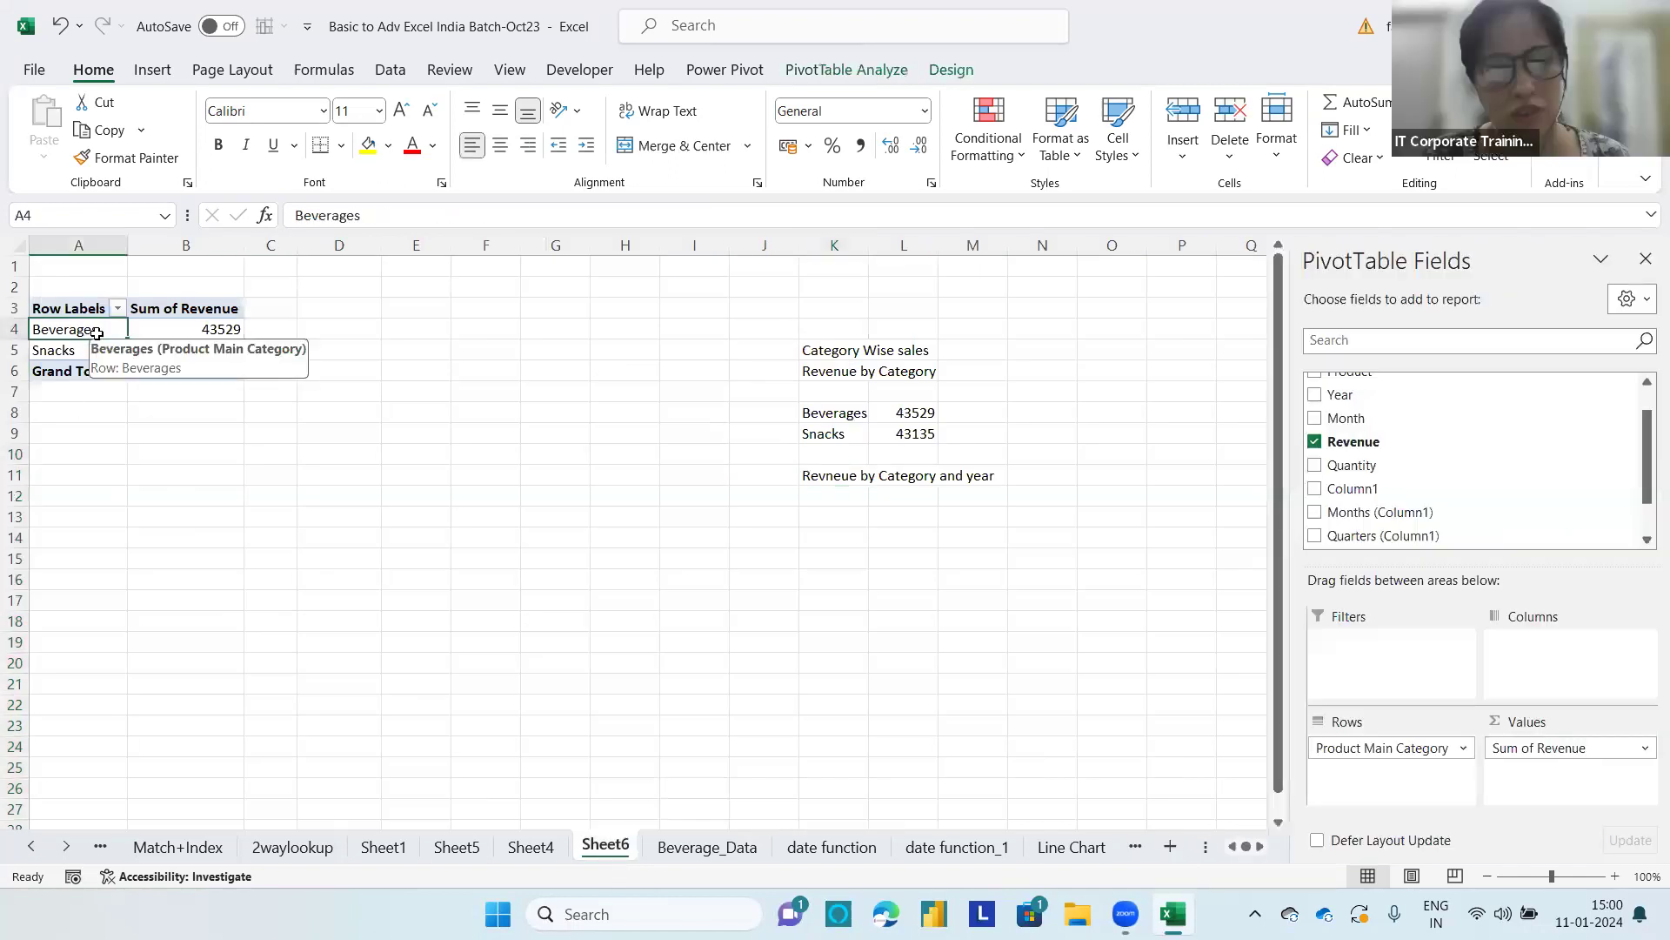
pyautogui.hotkey('ctrl', 'a')
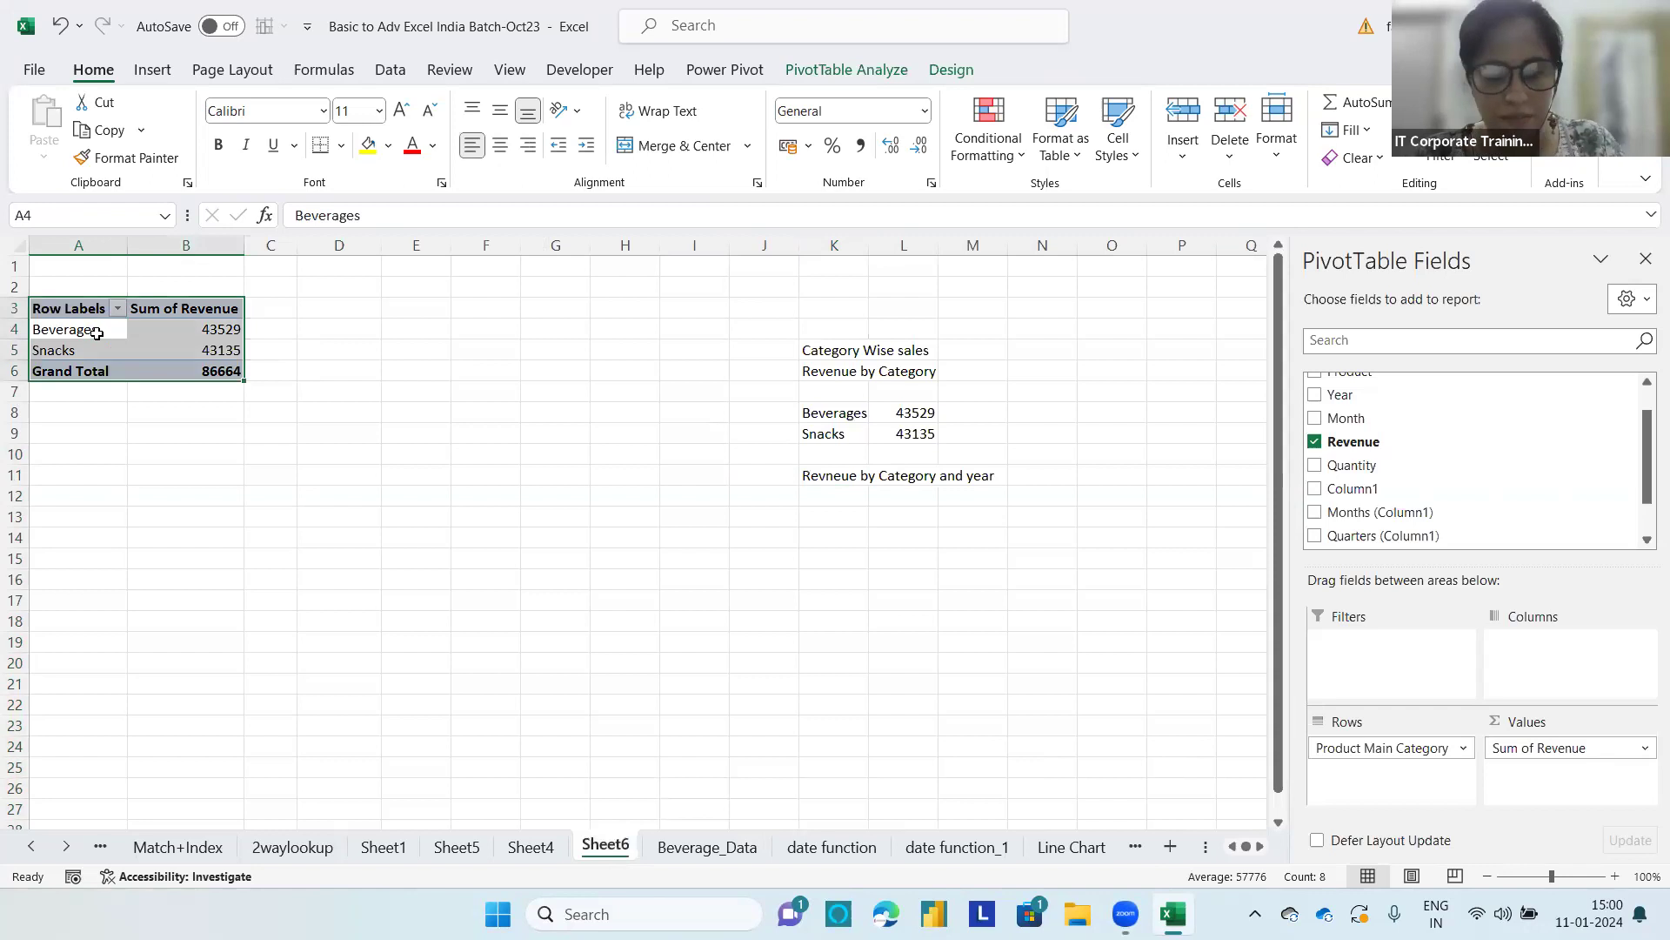
pyautogui.hotkey('ctrl', 'c')
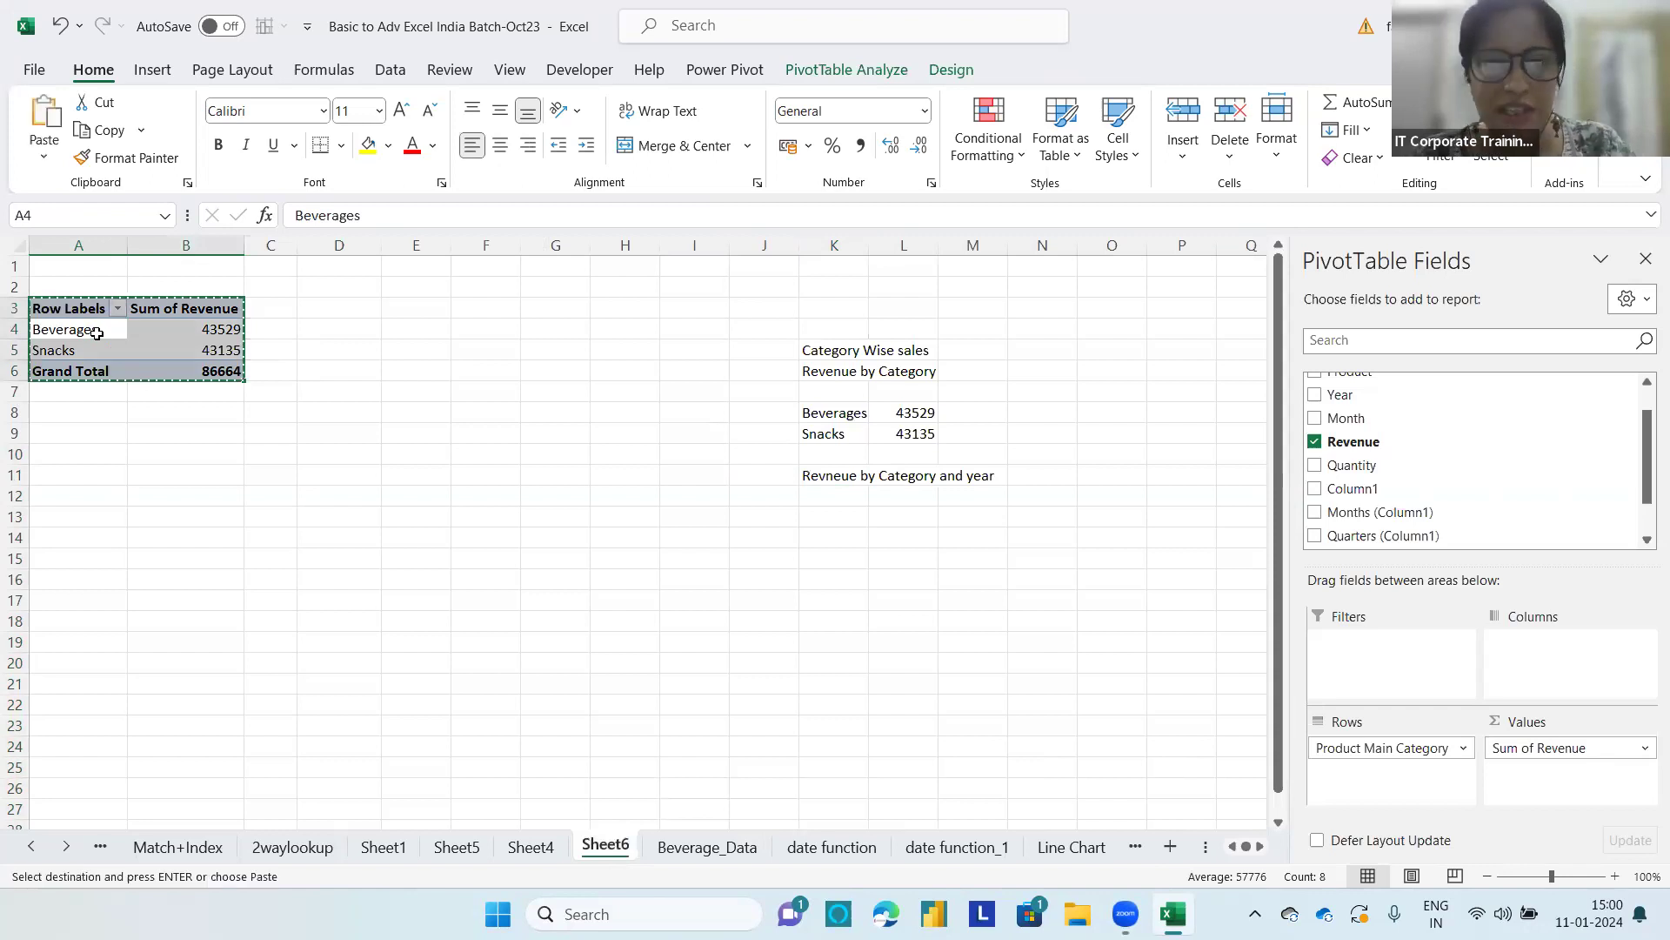
pyautogui.click(82, 557)
pyautogui.hotkey('ctrl', 'v')
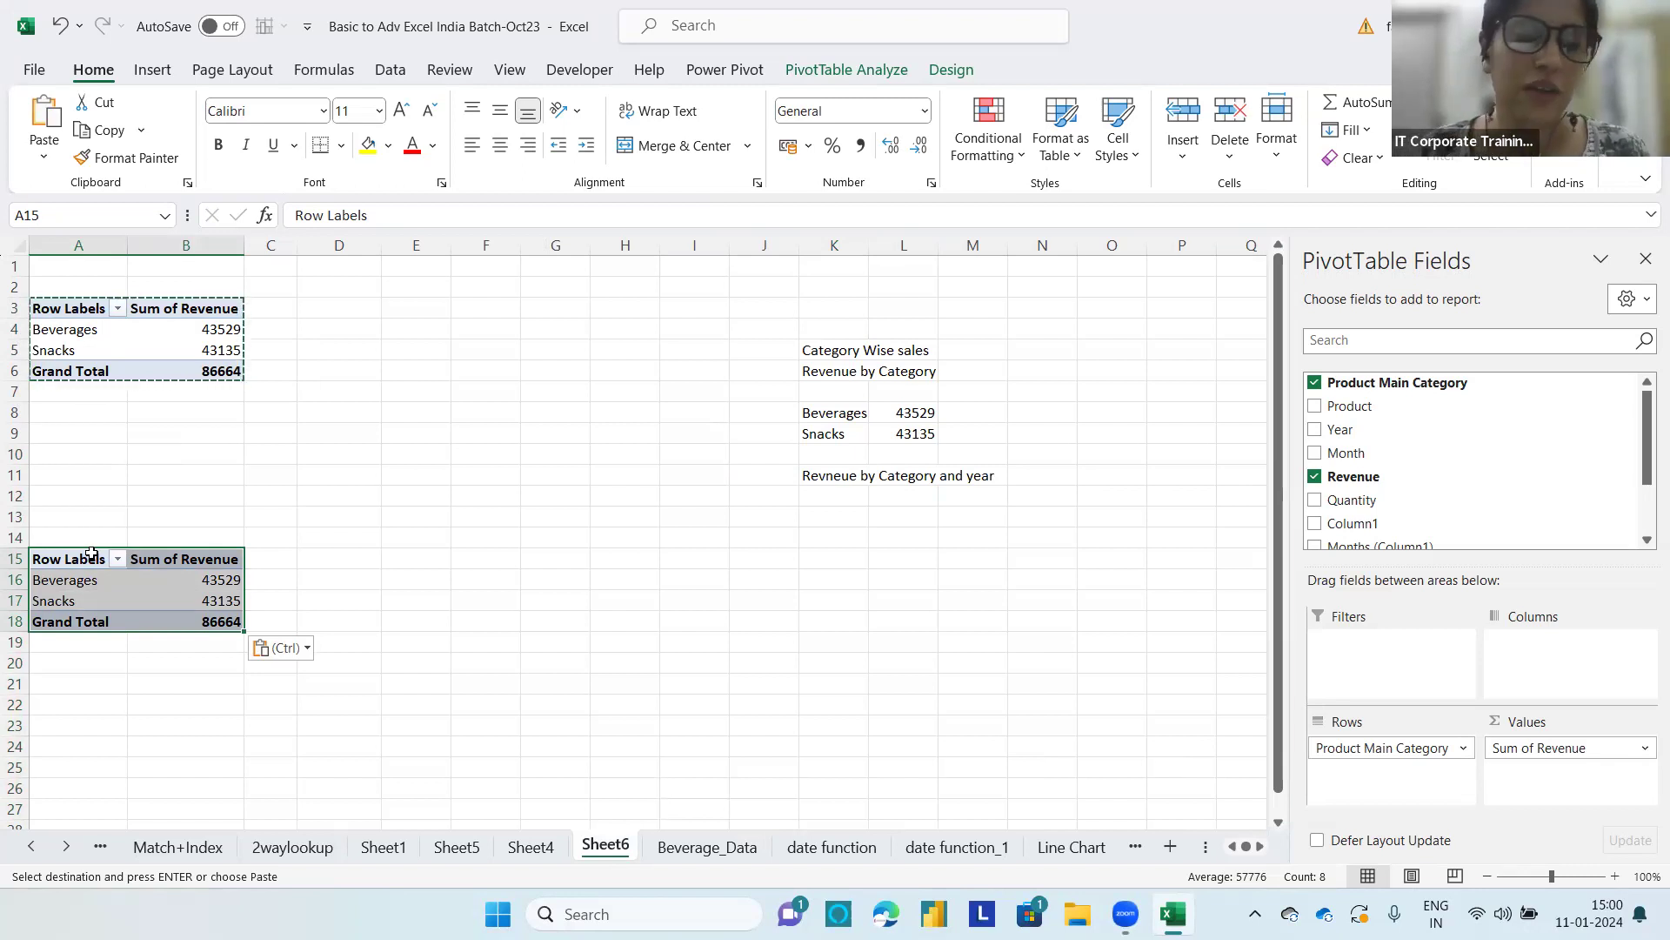
# Step: Try to add Months (Column1) to the Rows area of the upper PivotTable
pyautogui.click(181, 348)
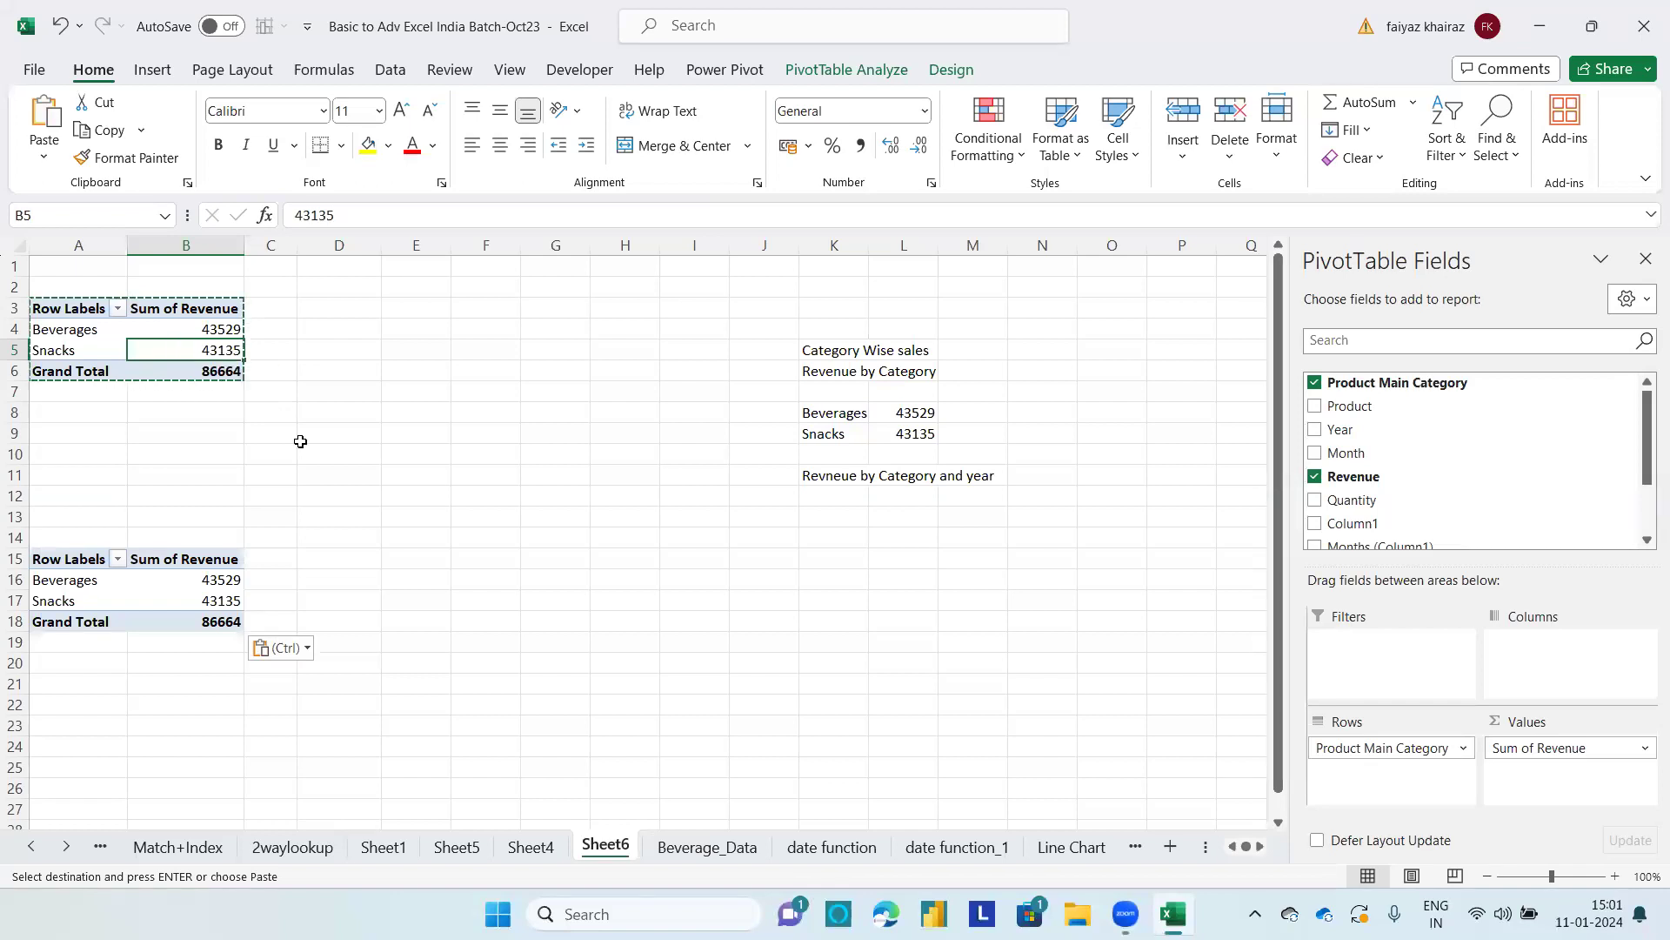
pyautogui.moveTo(1647, 453); pyautogui.dragTo(1647, 502)
pyautogui.moveTo(1344, 465); pyautogui.dragTo(1377, 787)
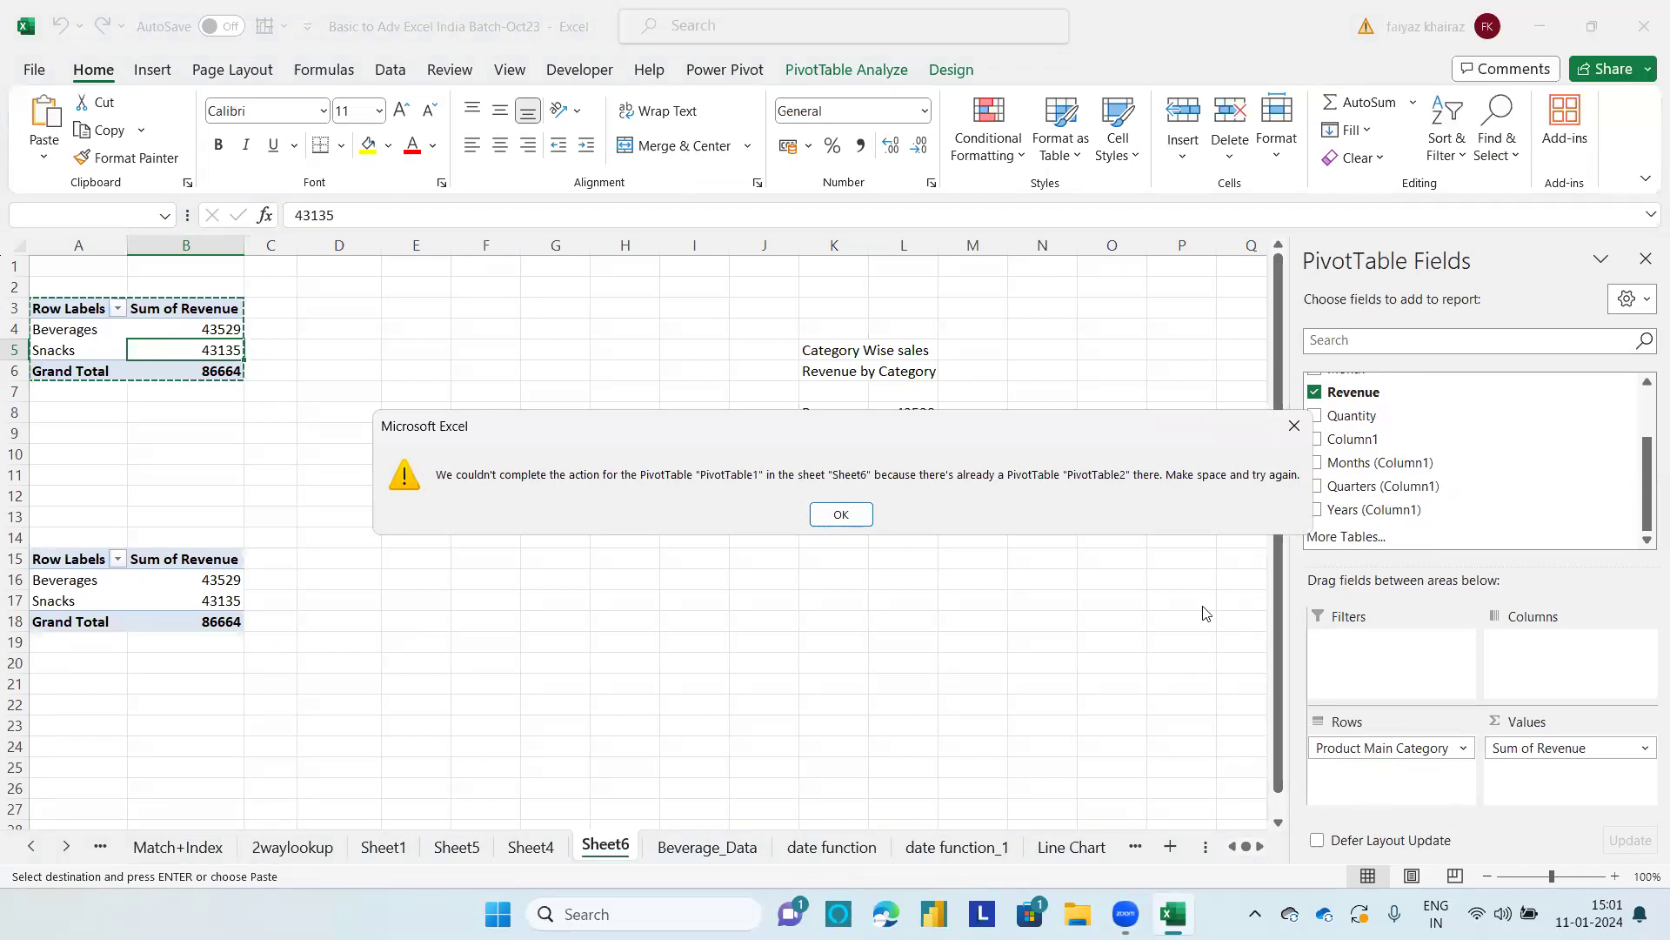
pyautogui.click(832, 514)
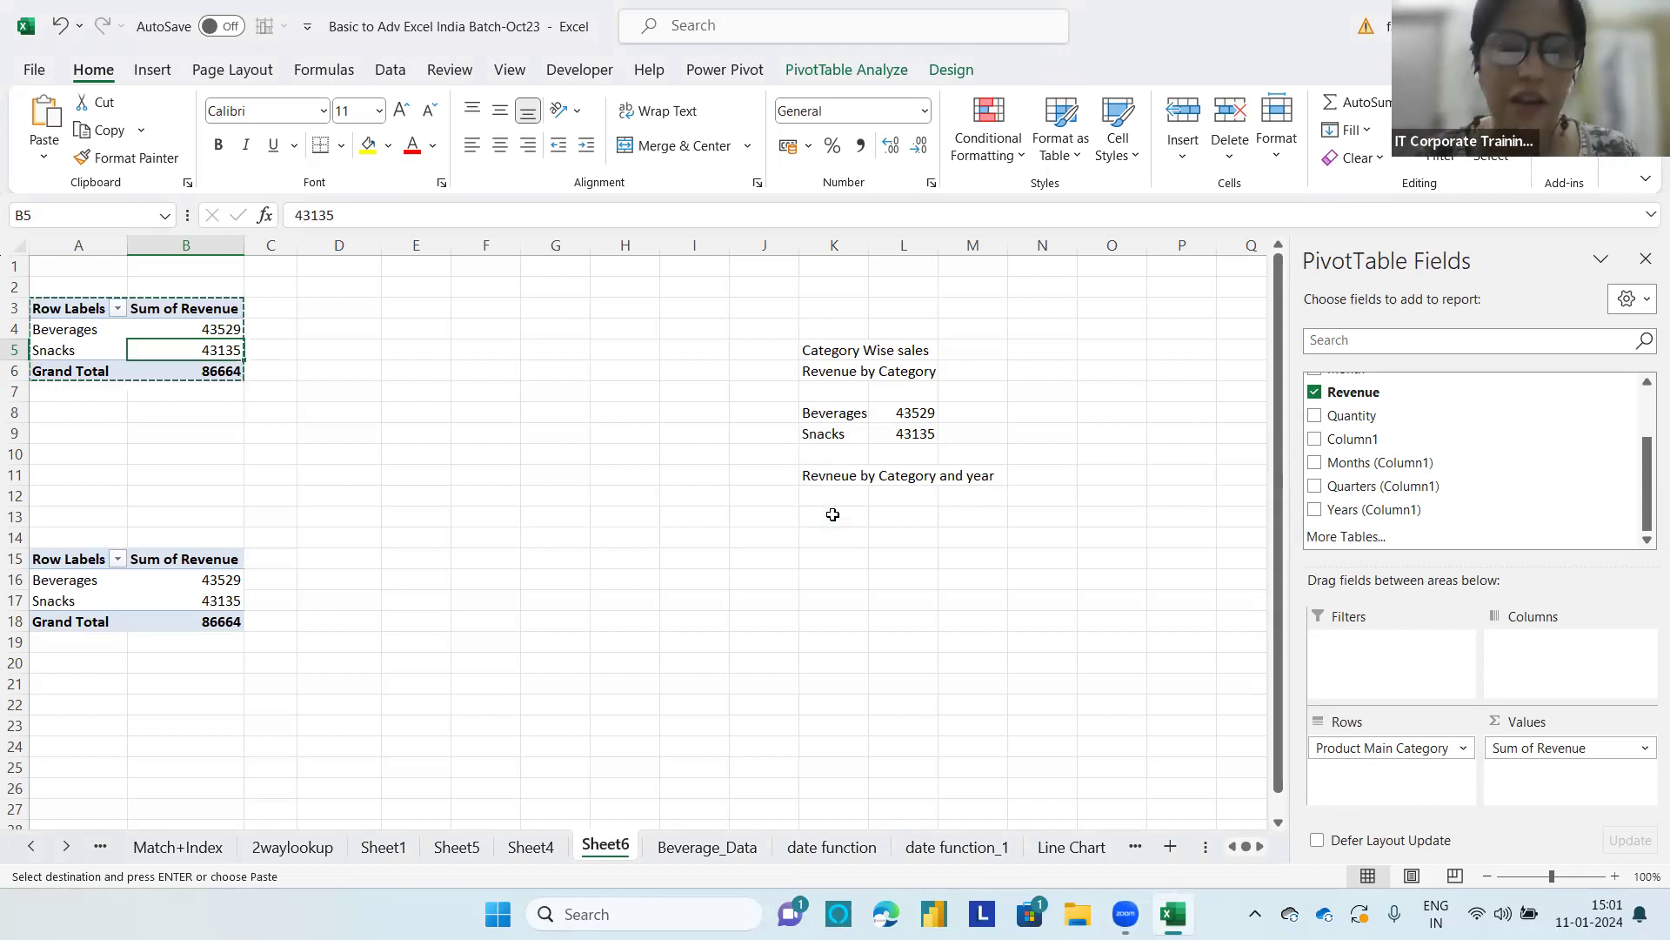
# Step: Move the copied PivotTable from A15 to N19, leaving room for the upper PivotTable to expand
pyautogui.click(32, 580)
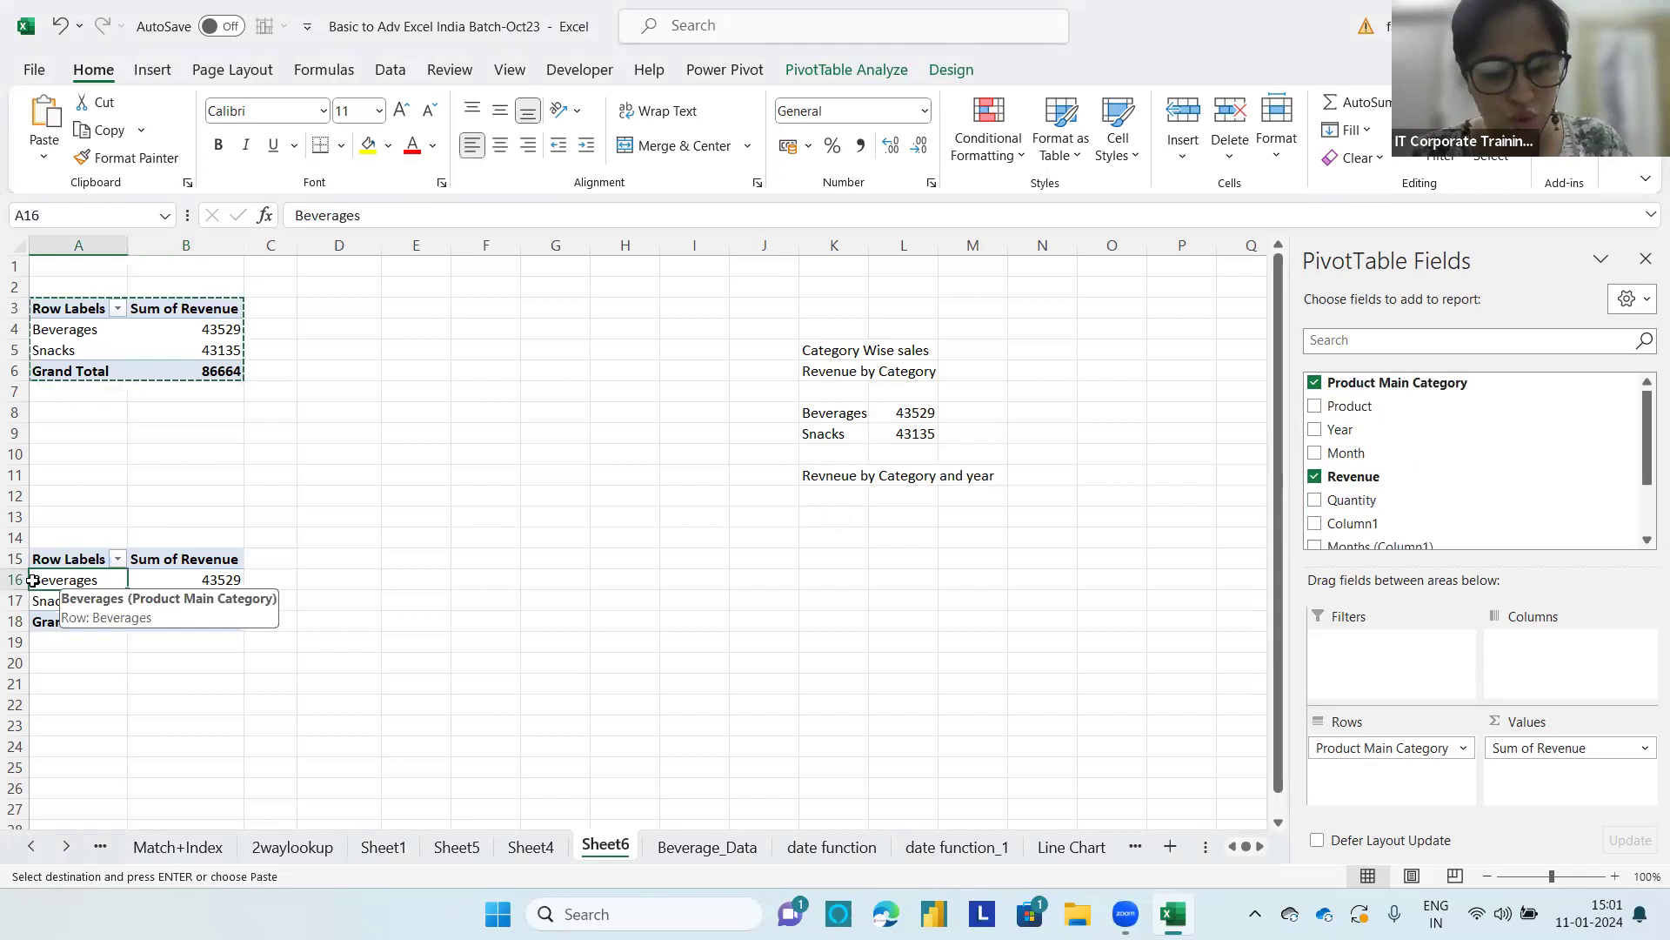
pyautogui.hotkey('ctrl', 'a')
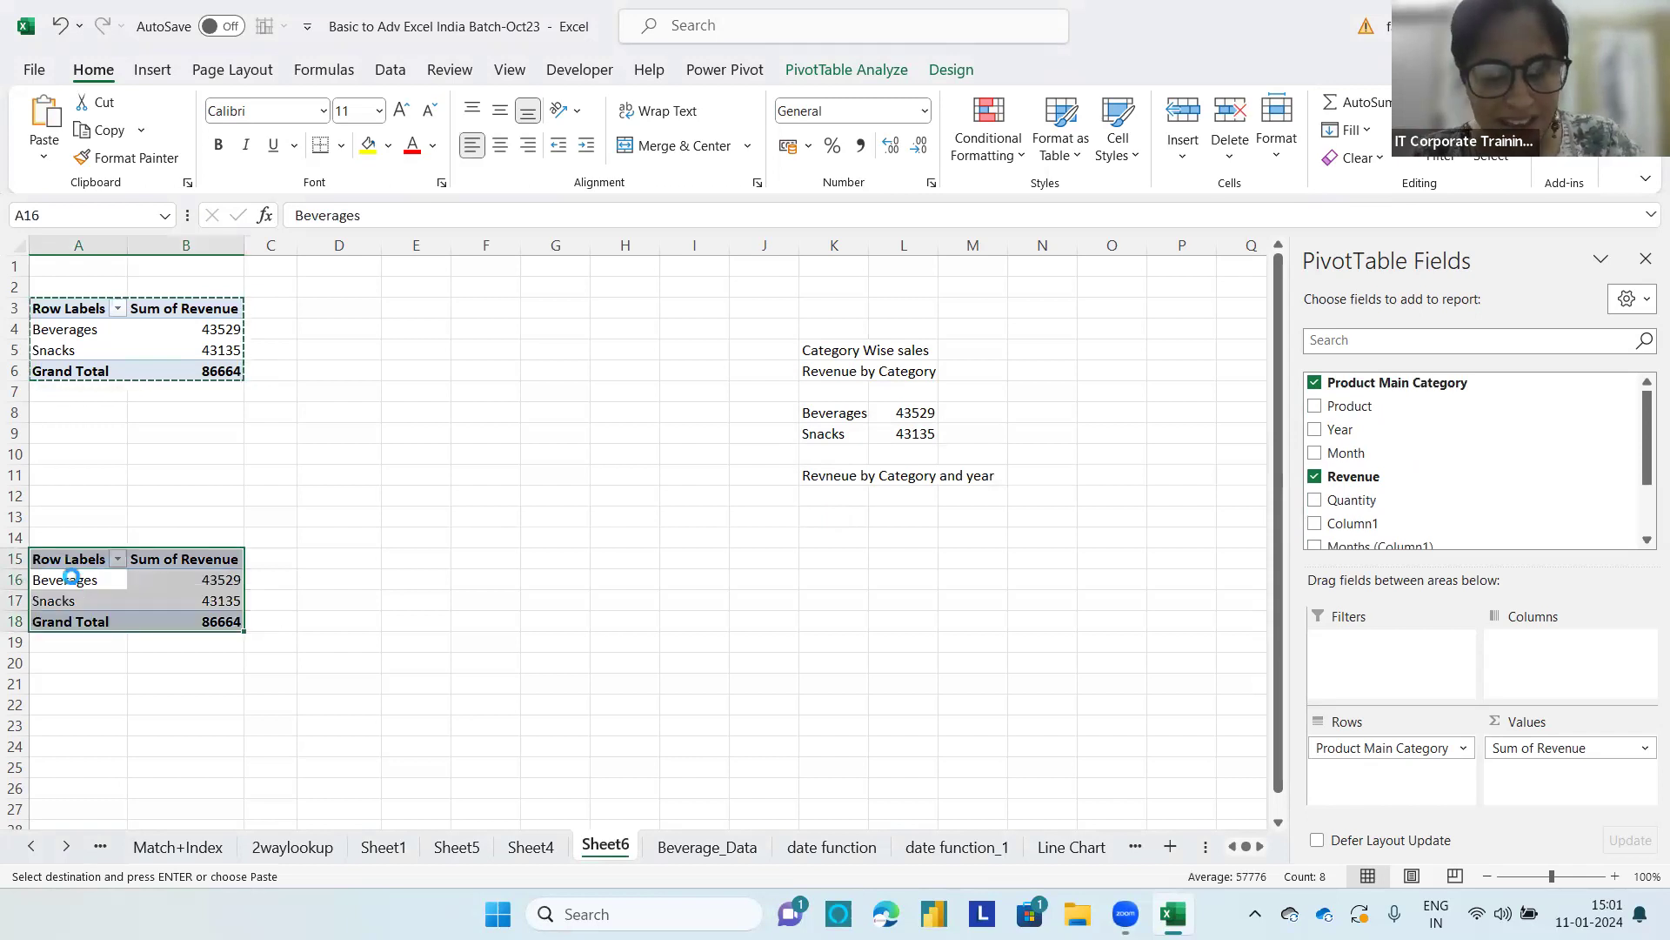
pyautogui.hotkey('ctrl', 'c')
pyautogui.hotkey('ctrl', 'c')
pyautogui.click(779, 298)
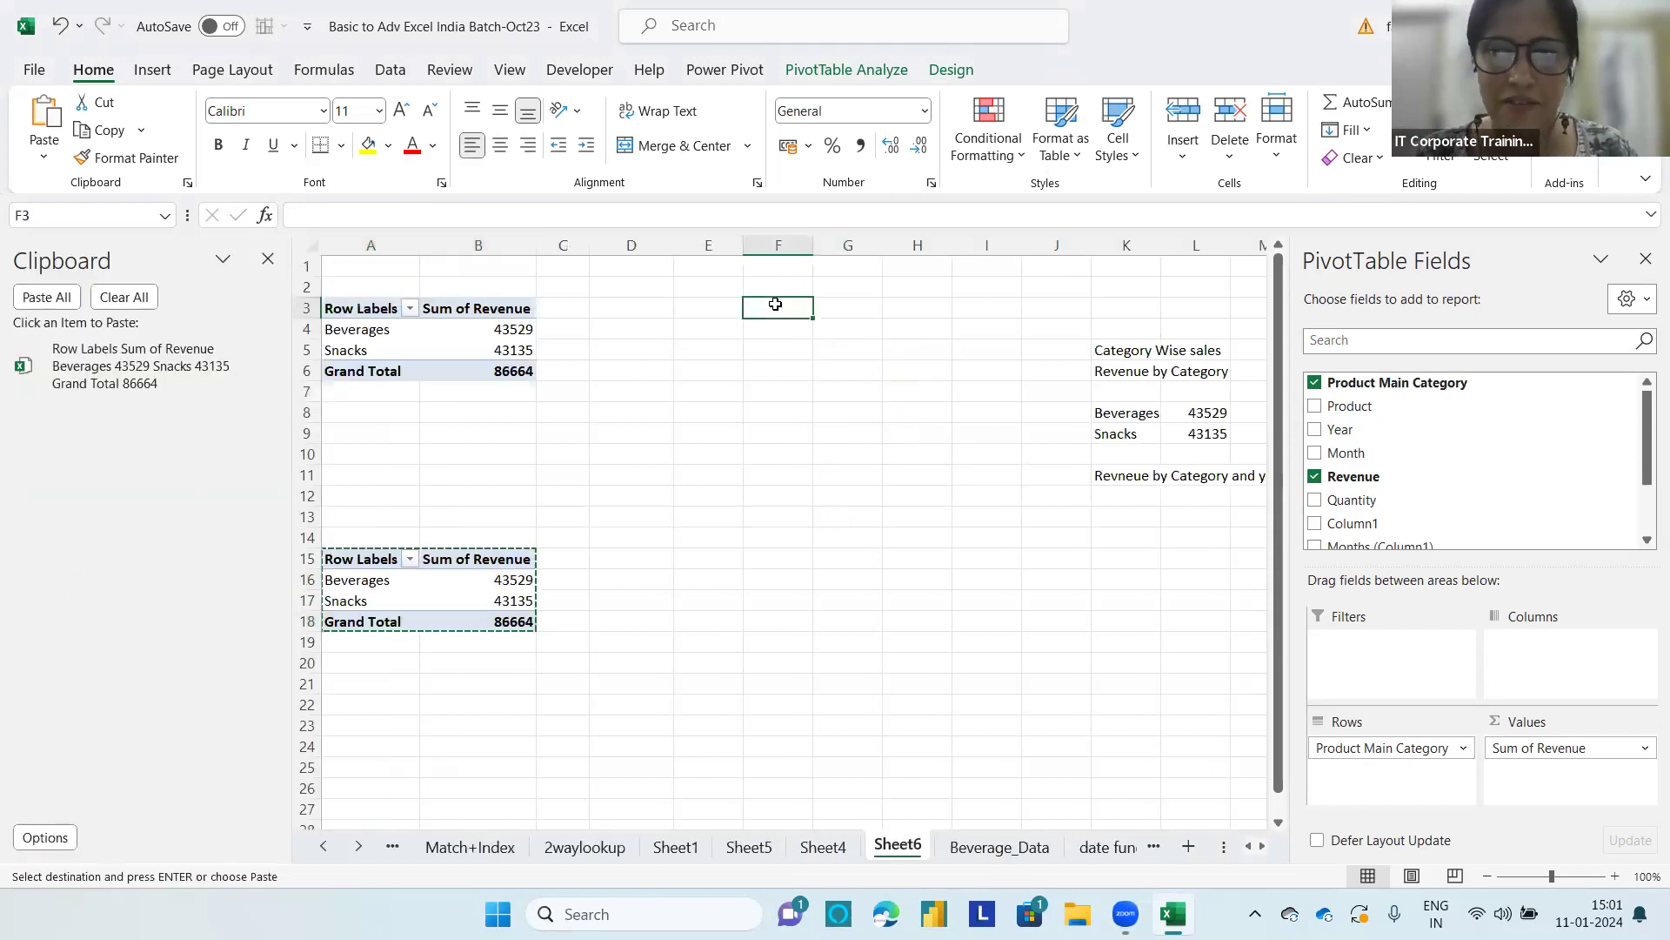
pyautogui.click(1305, 646)
pyautogui.press('Return')
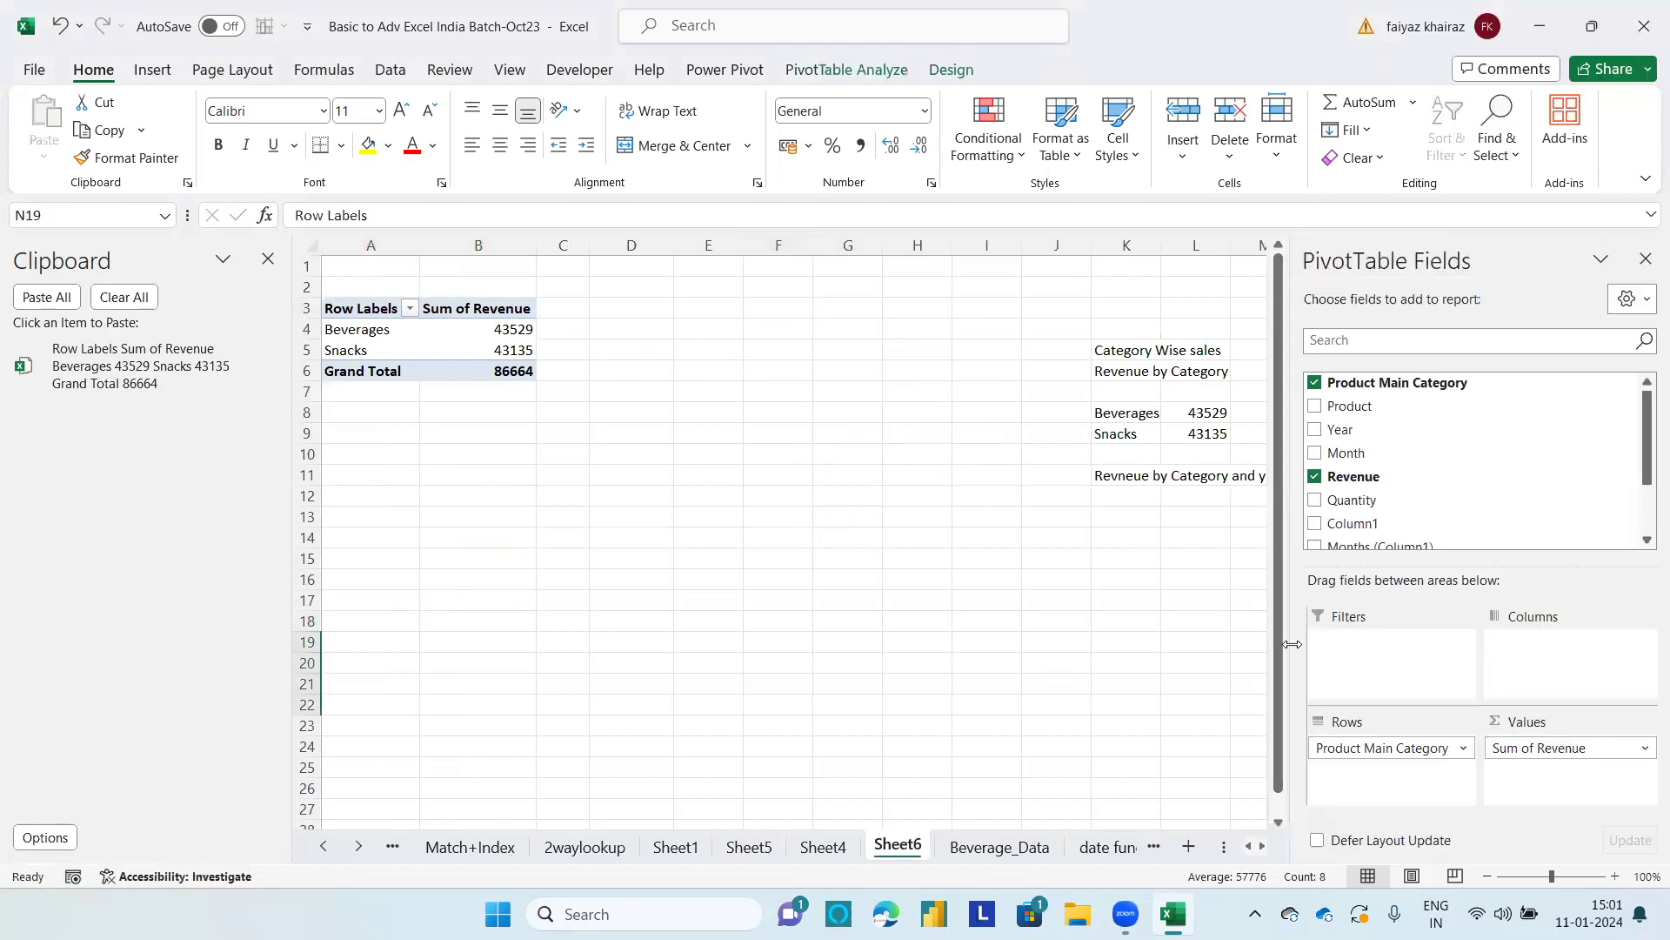
pyautogui.click(1166, 623)
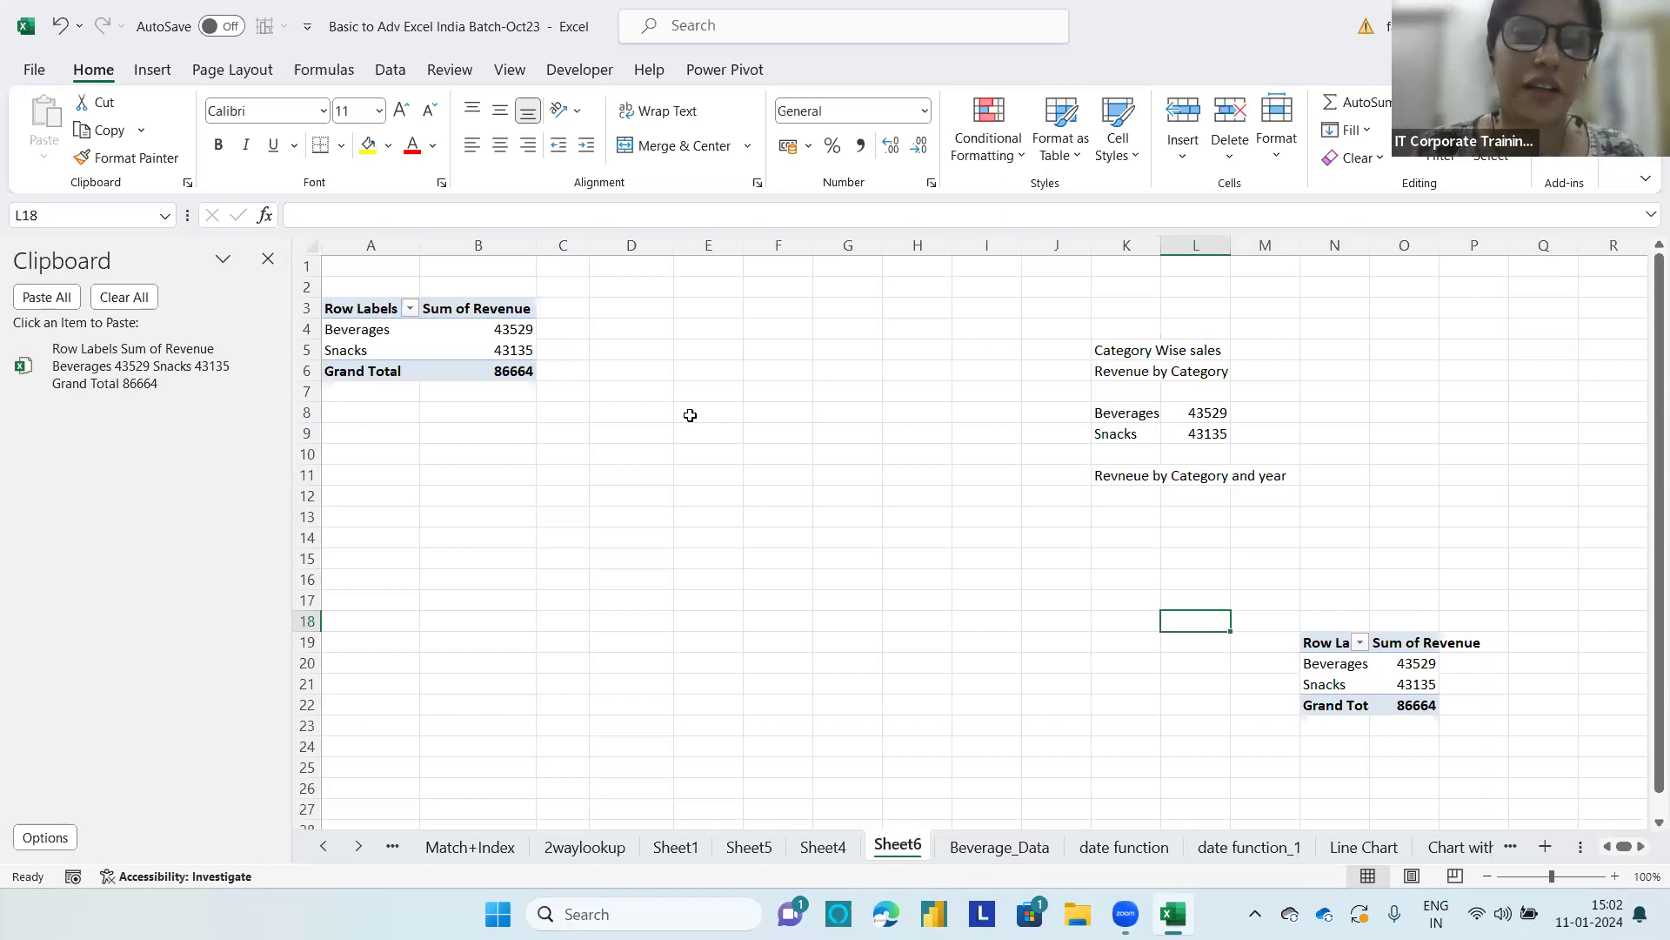
# Step: Add Year under Product Main Category in the first PivotTable's Rows, move it to Columns, and close the clipboard history
pyautogui.click(378, 328)
pyautogui.moveTo(1340, 429); pyautogui.dragTo(1389, 781)
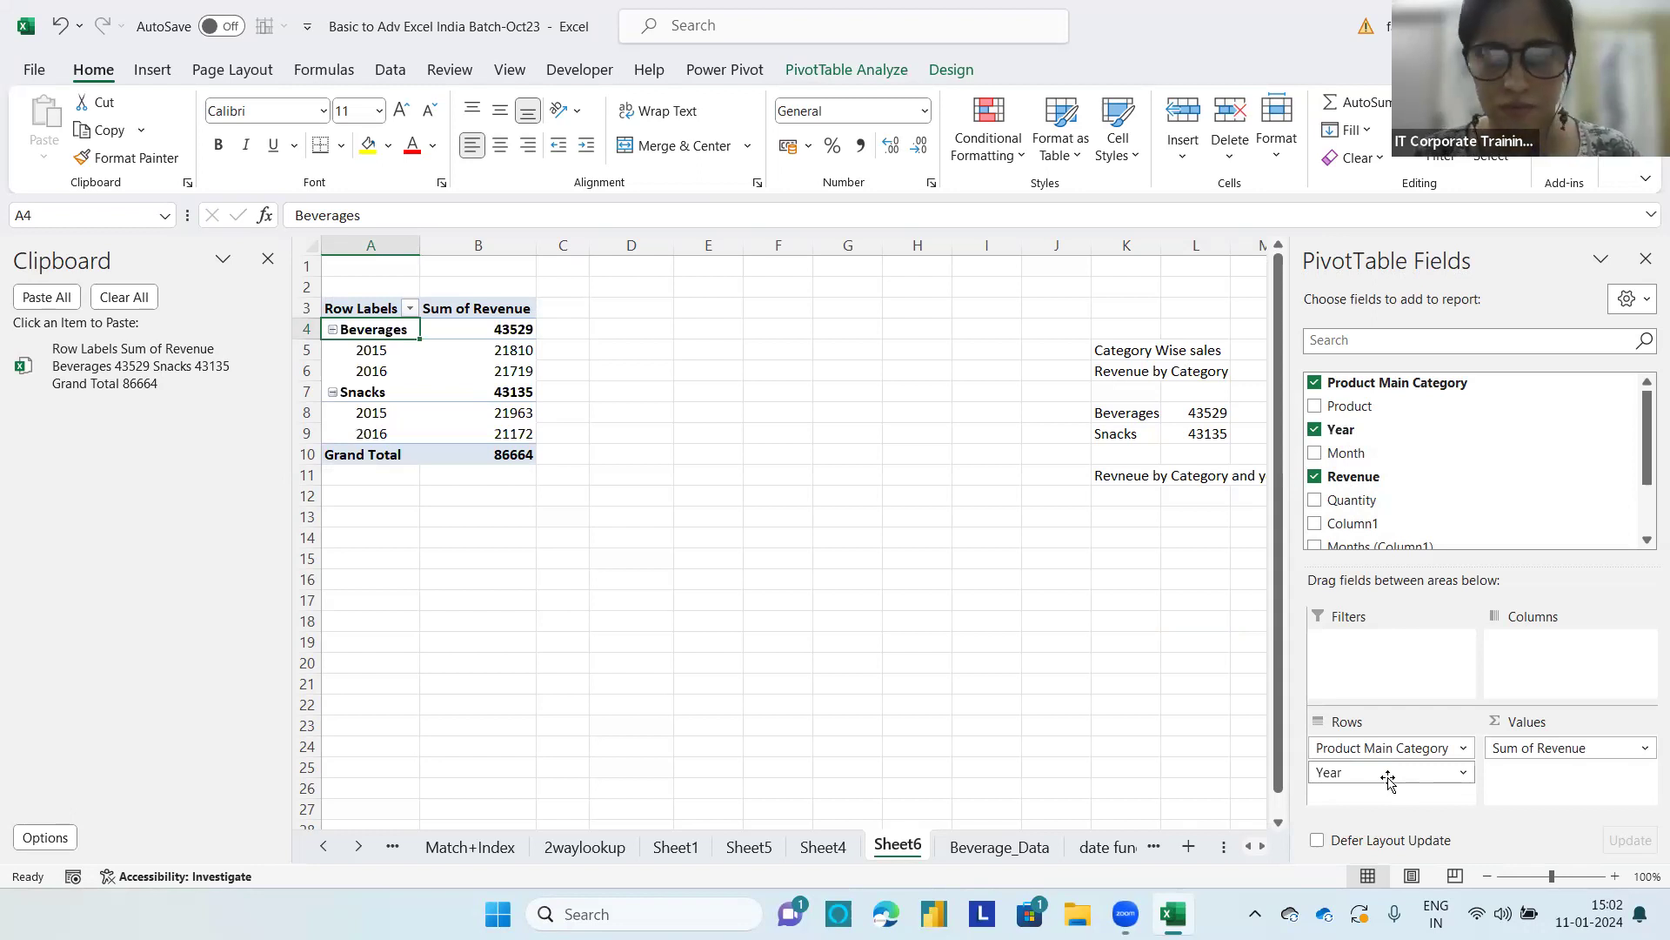
pyautogui.moveTo(1389, 777); pyautogui.dragTo(1562, 664)
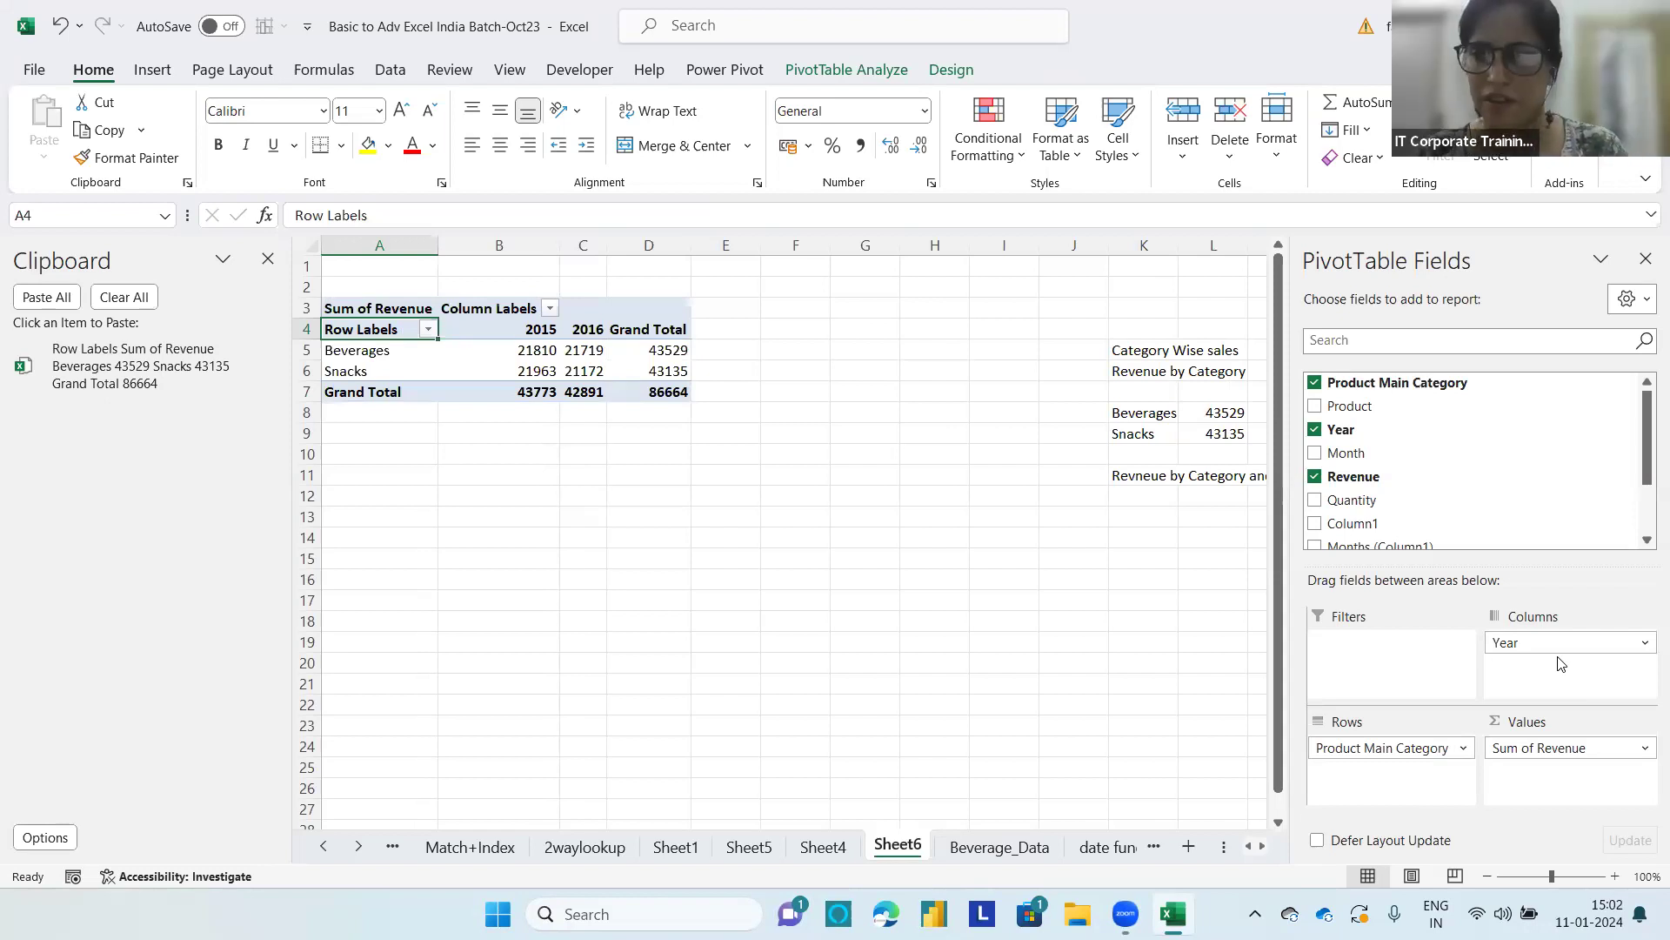
pyautogui.moveTo(1506, 644); pyautogui.dragTo(1592, 680)
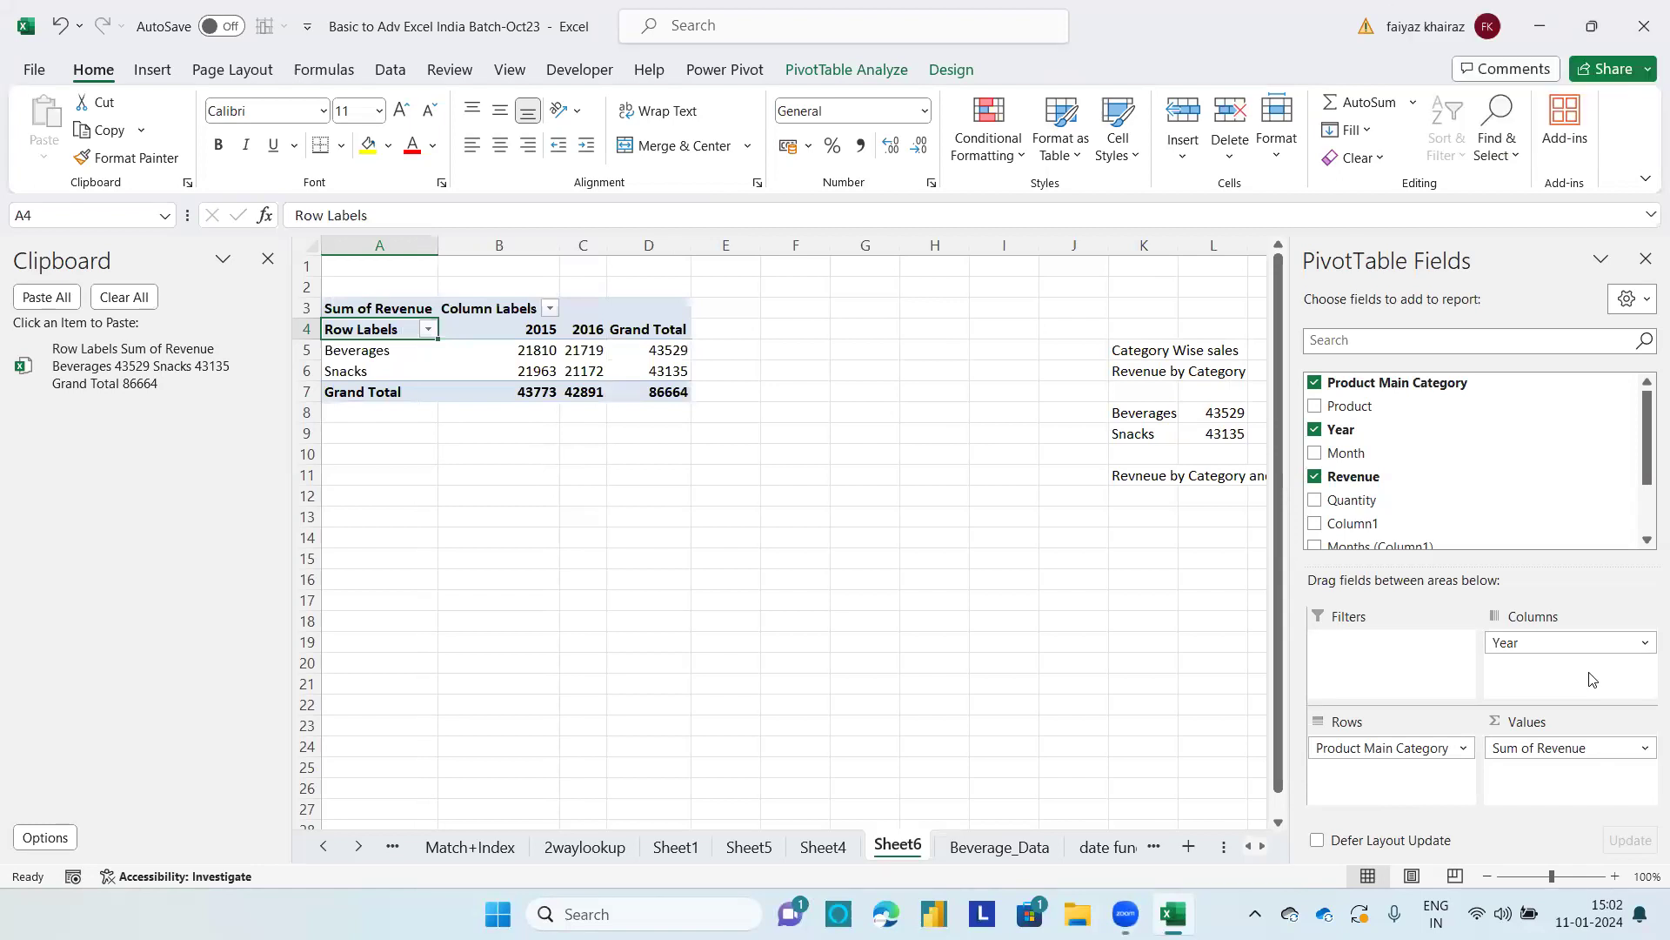
pyautogui.click(269, 259)
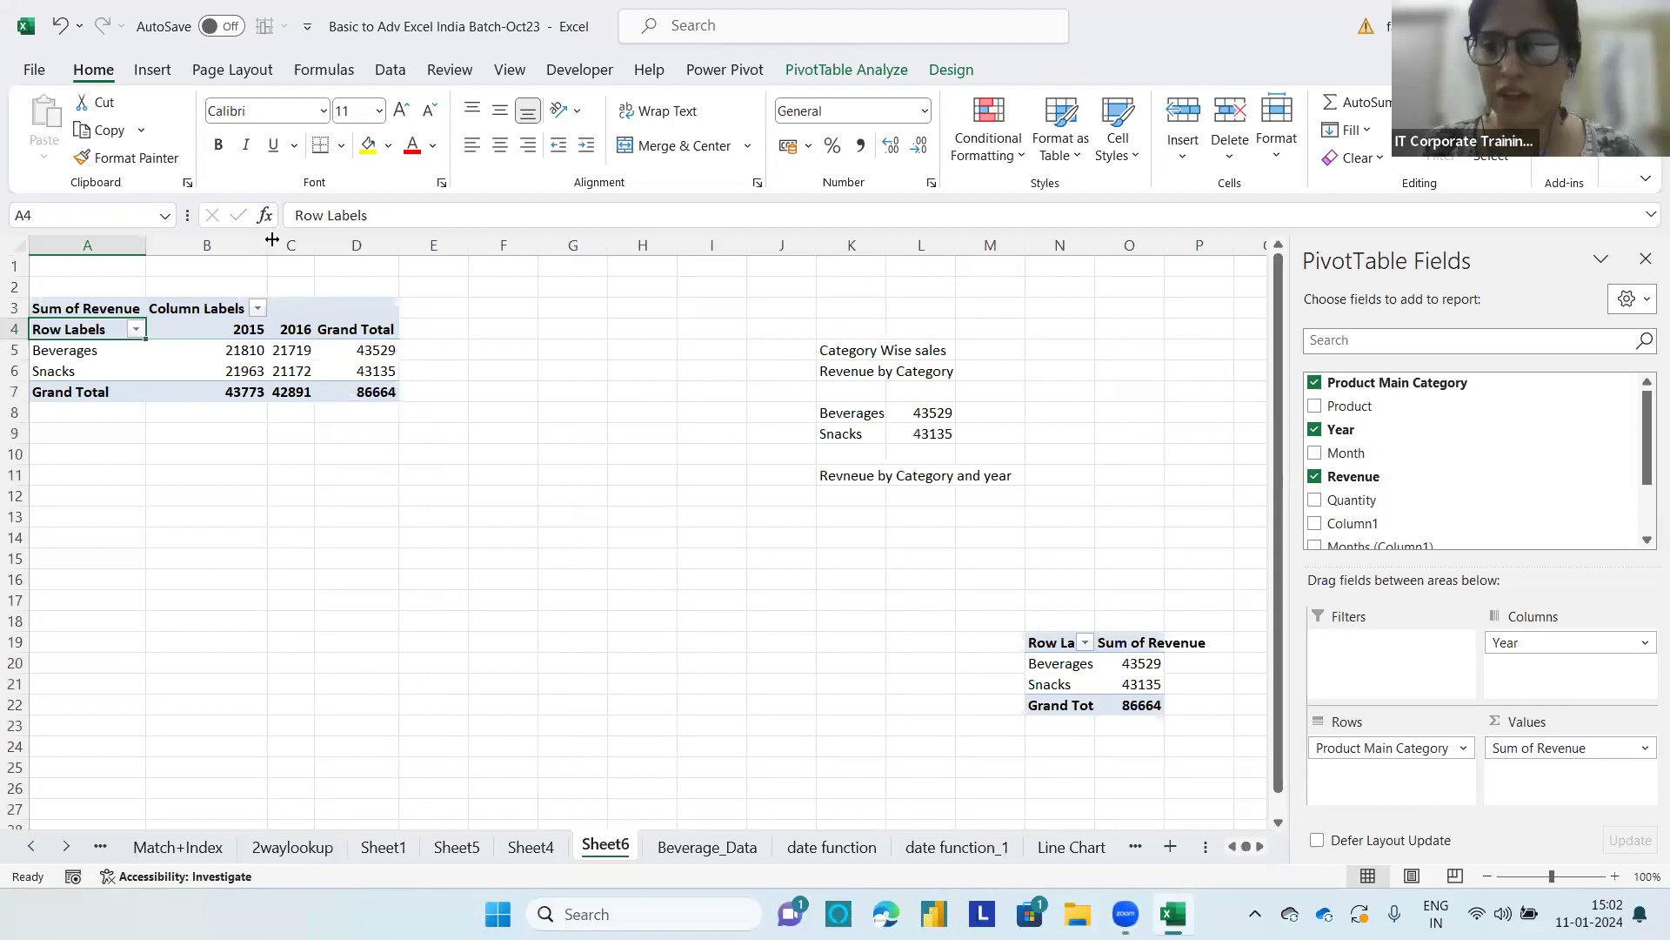
# Step: Rename the PivotTable of revenue by category and year as RevenuebyCatandYear
pyautogui.click(199, 354)
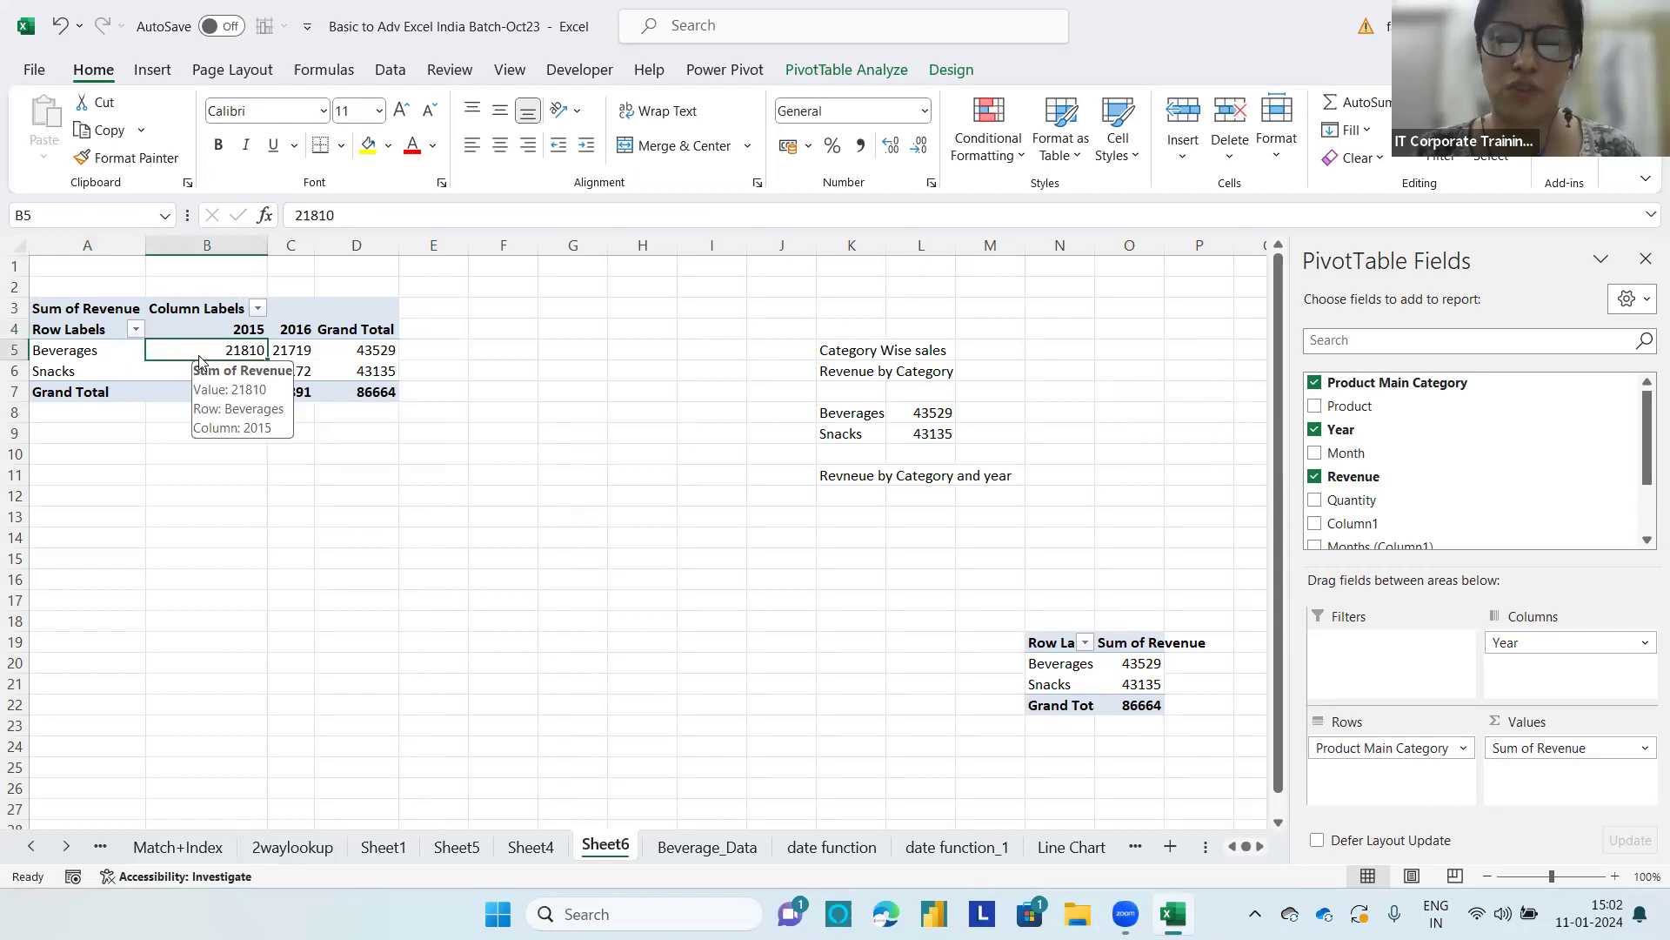
pyautogui.click(817, 73)
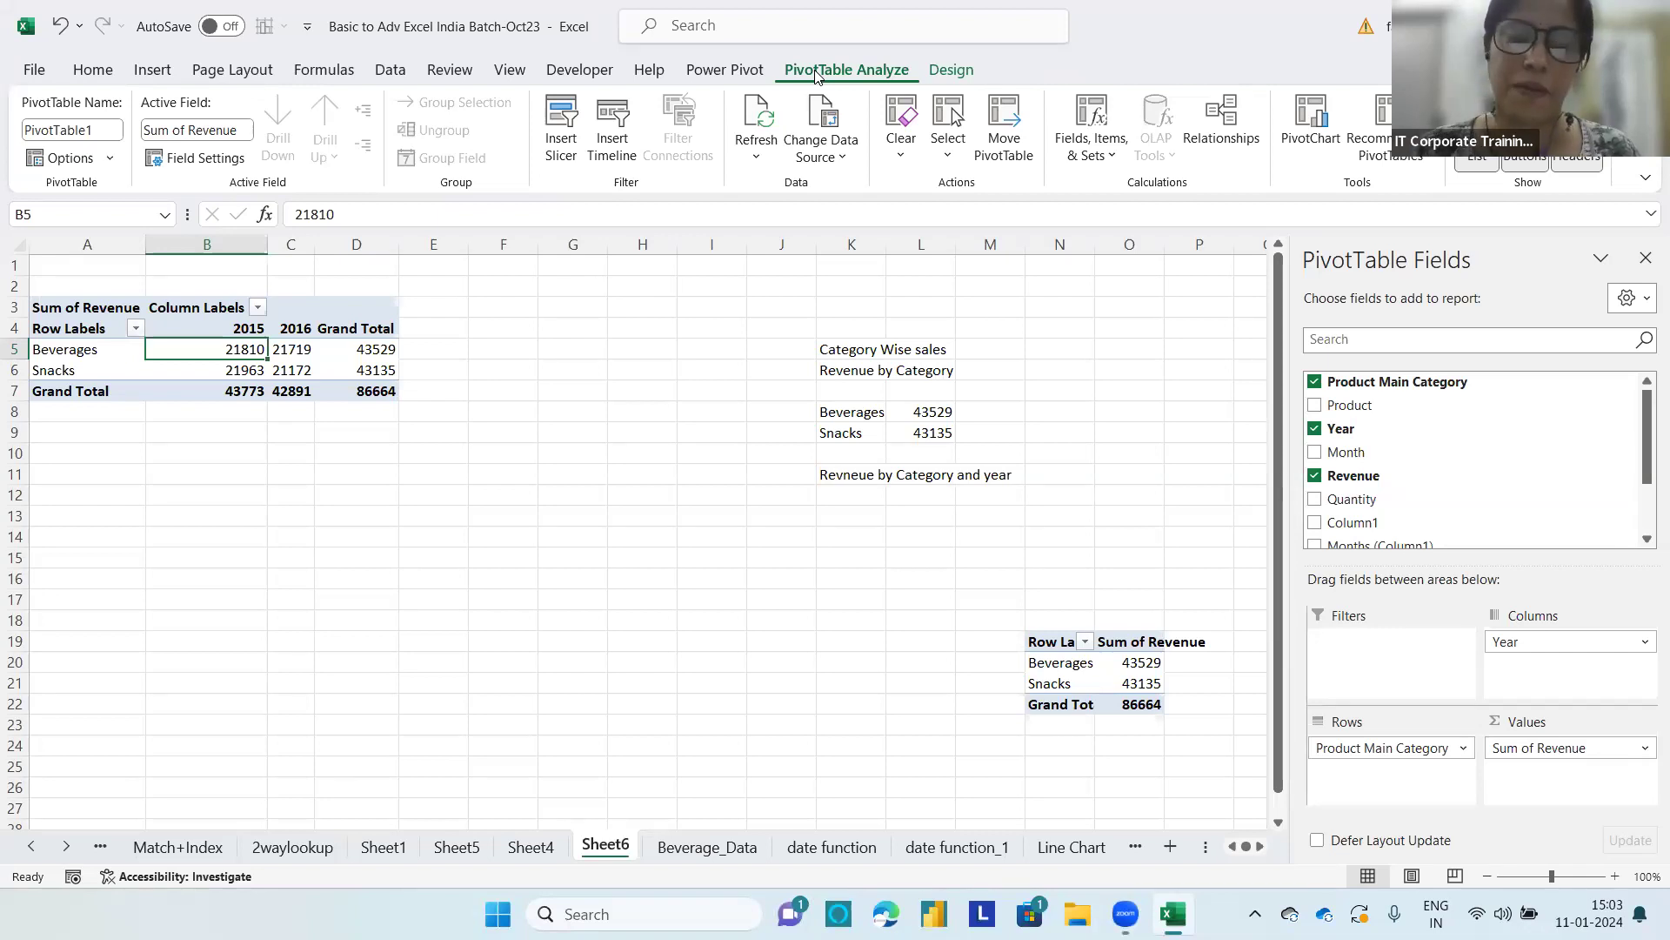
pyautogui.click(110, 131)
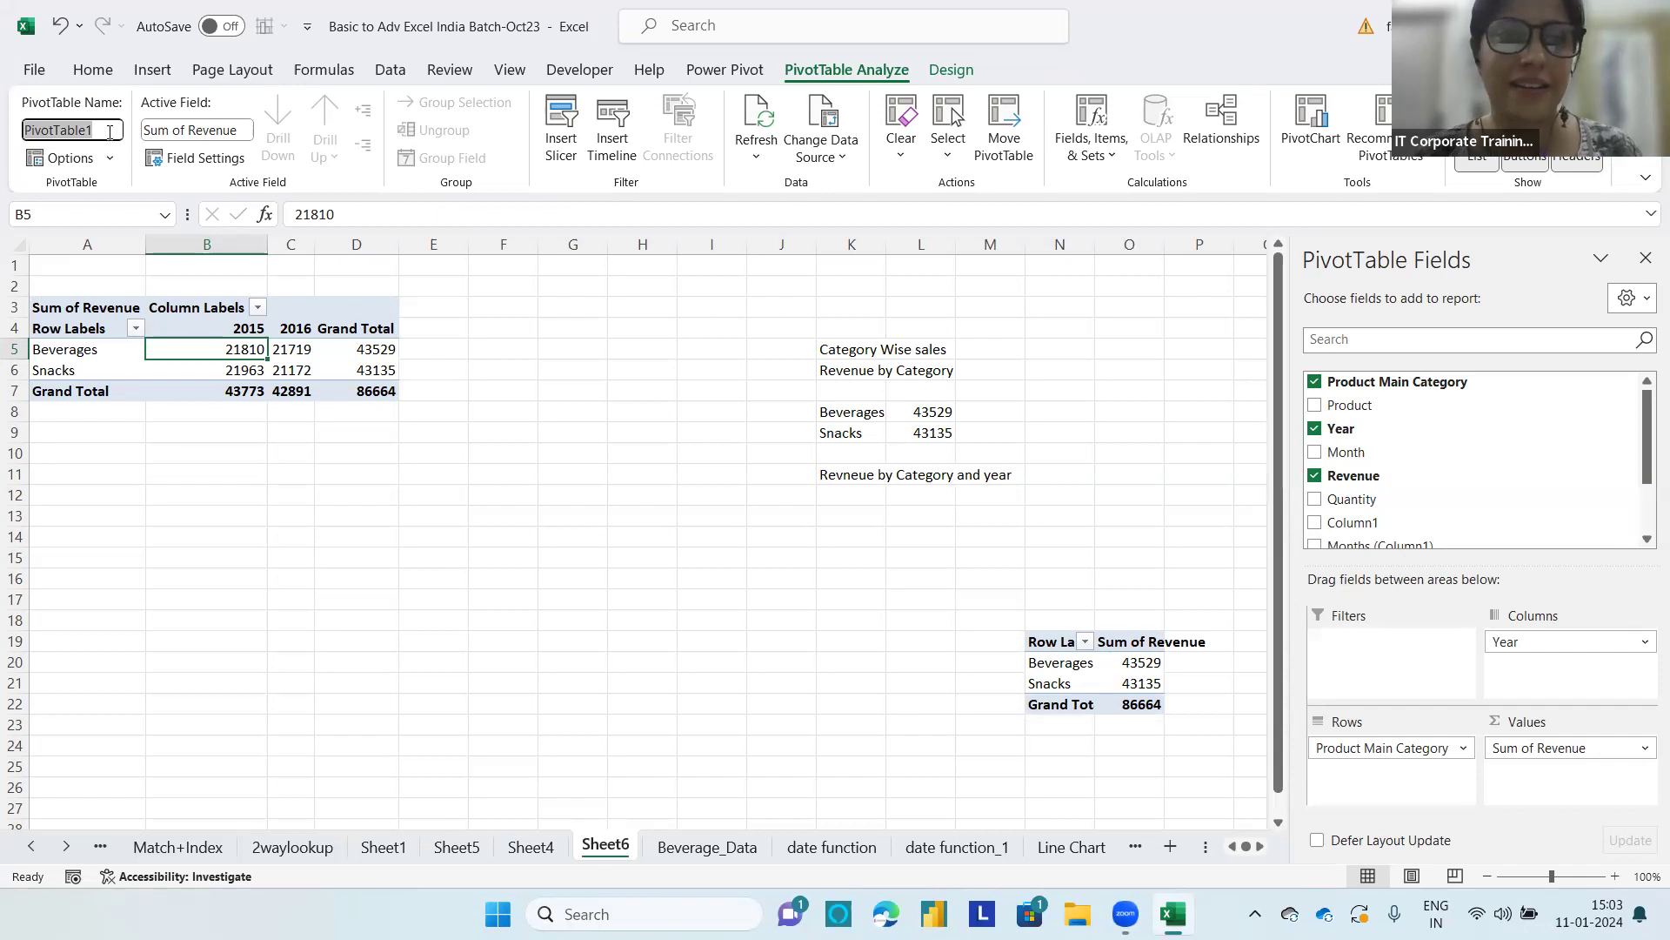
pyautogui.write('Reven')
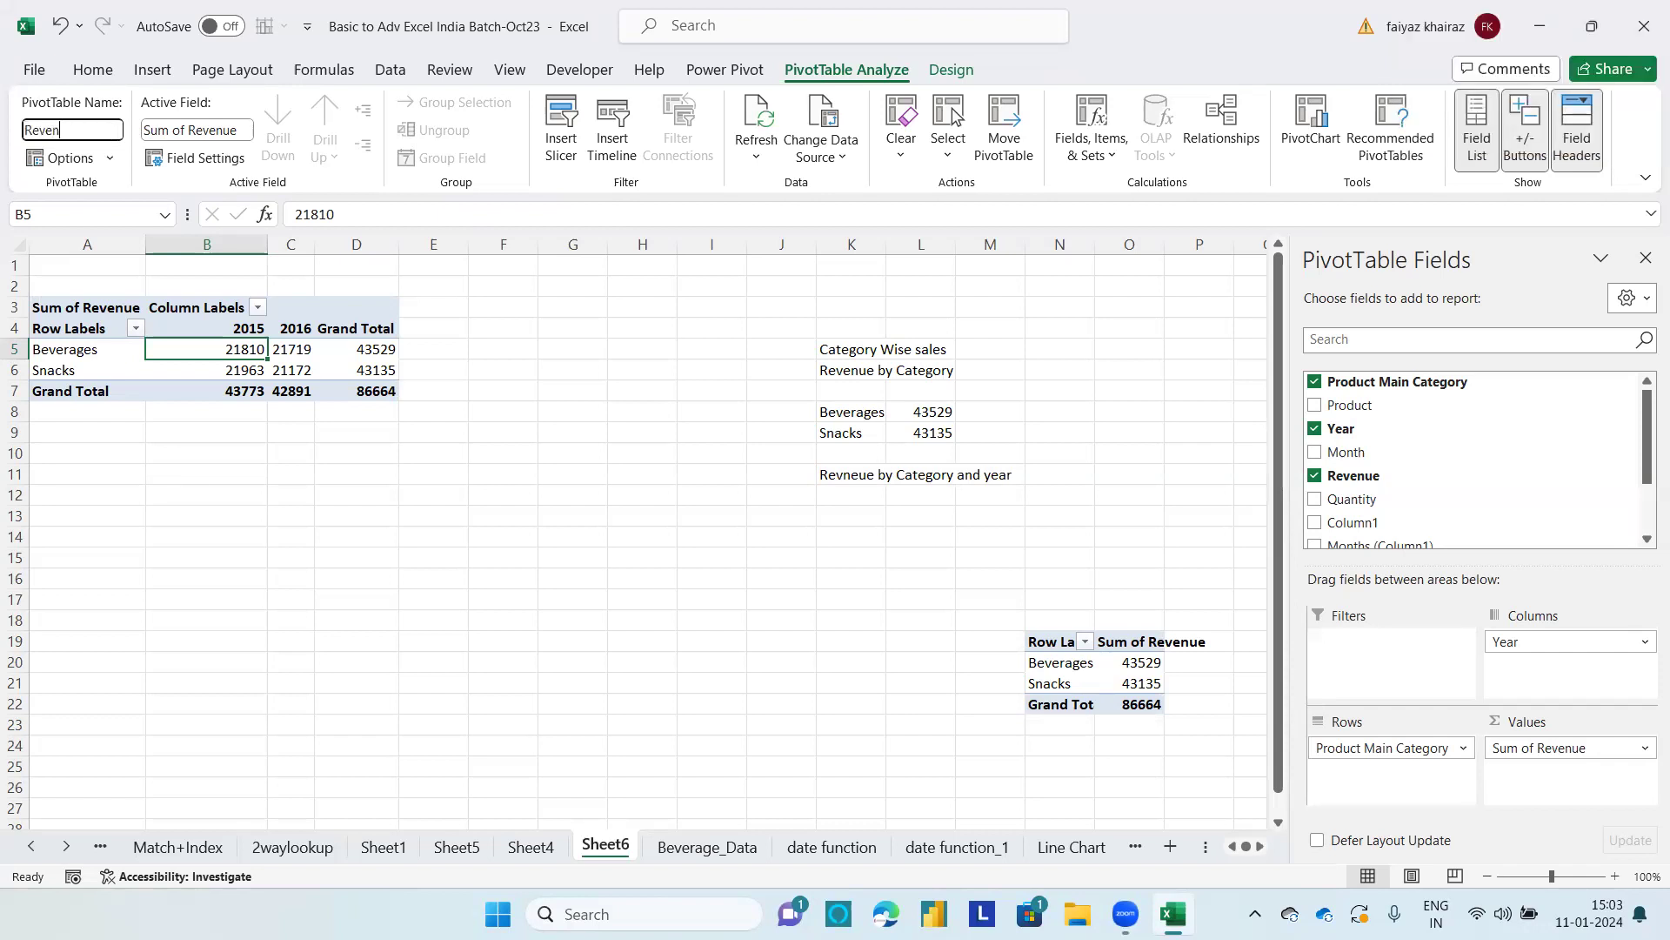
pyautogui.write('uebyCatandYear')
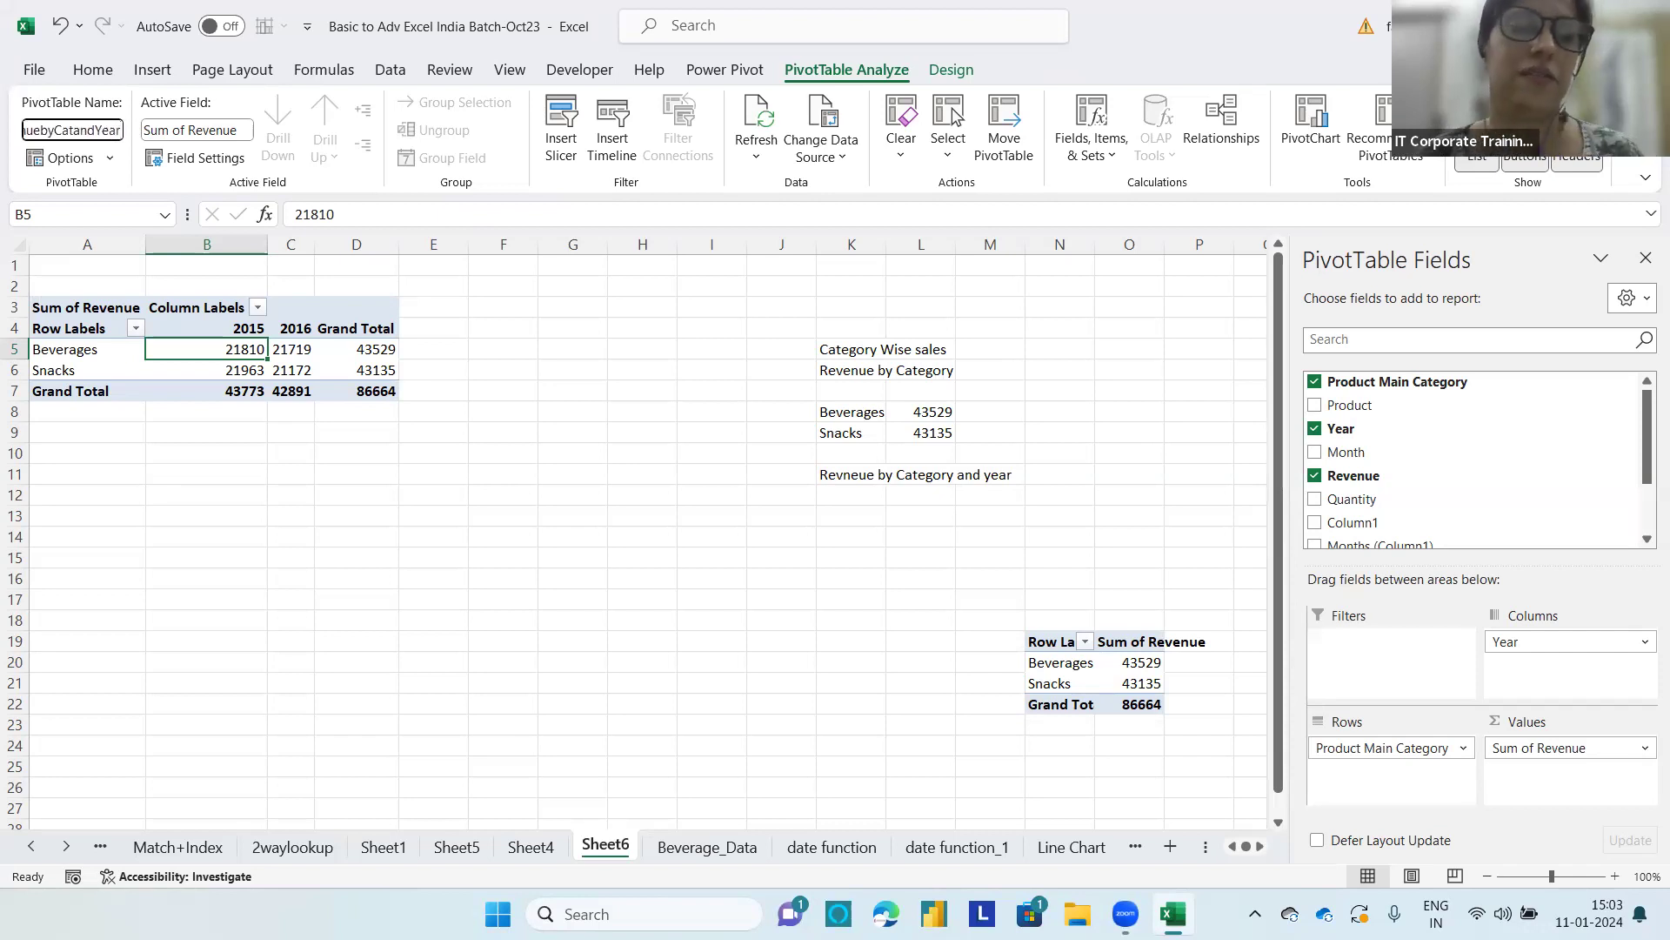
pyautogui.press('Return')
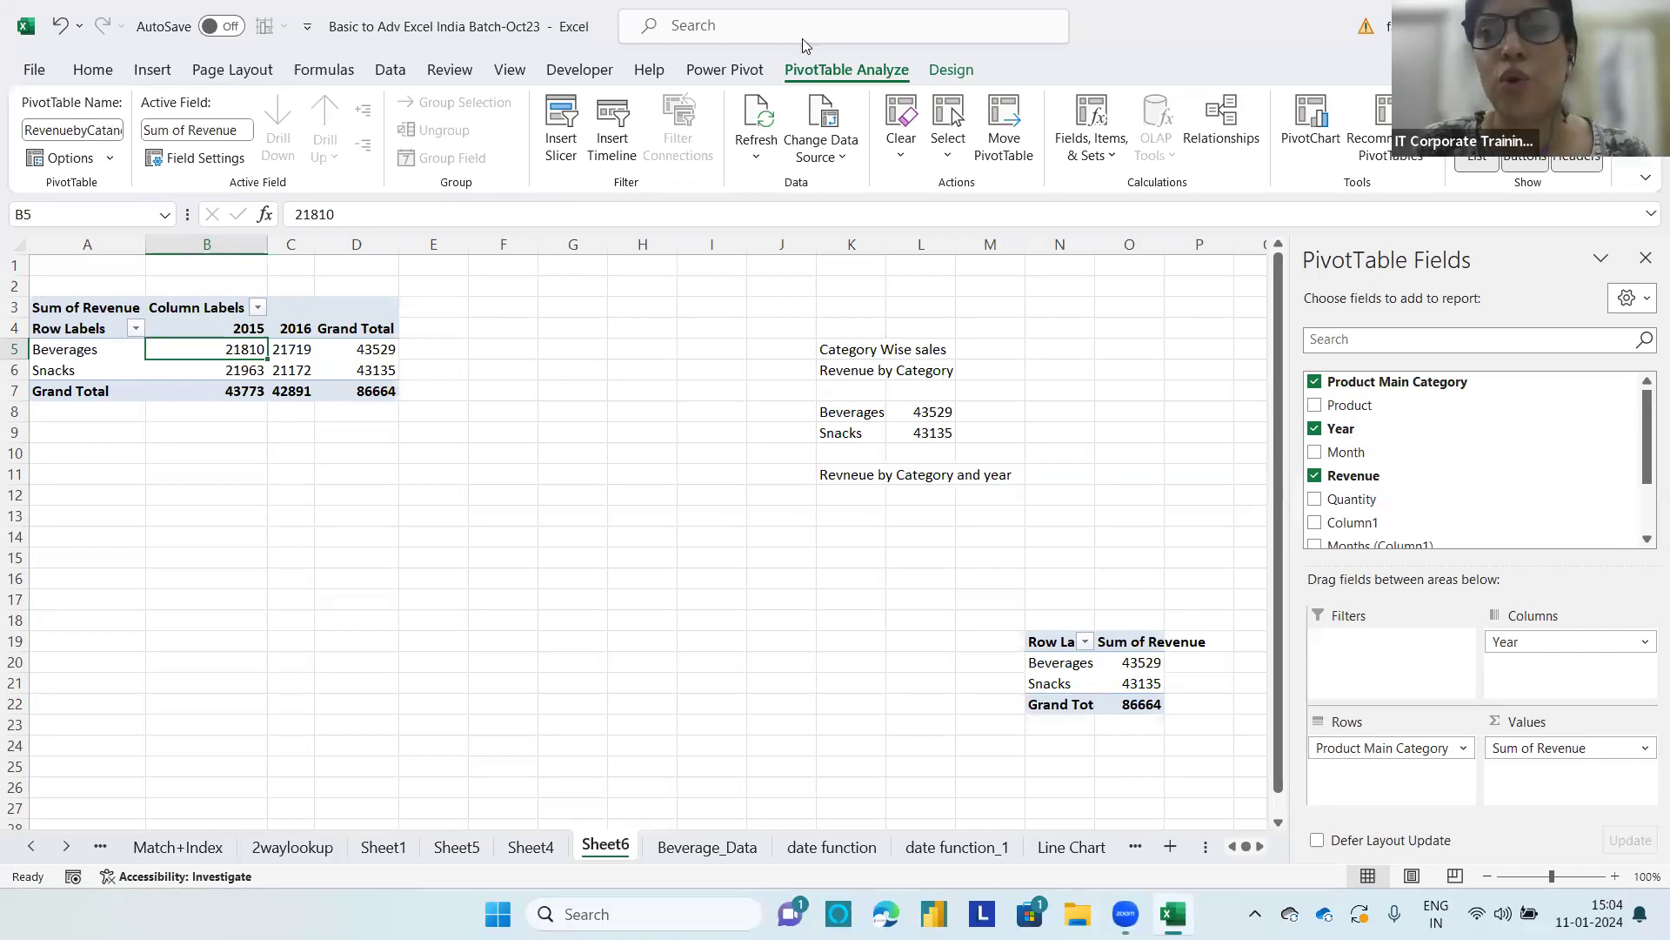
# Step: Review the PivotTable layout options and move Year from Columns to Rows beneath Product Main Category to produce category subtotals
pyautogui.click(950, 70)
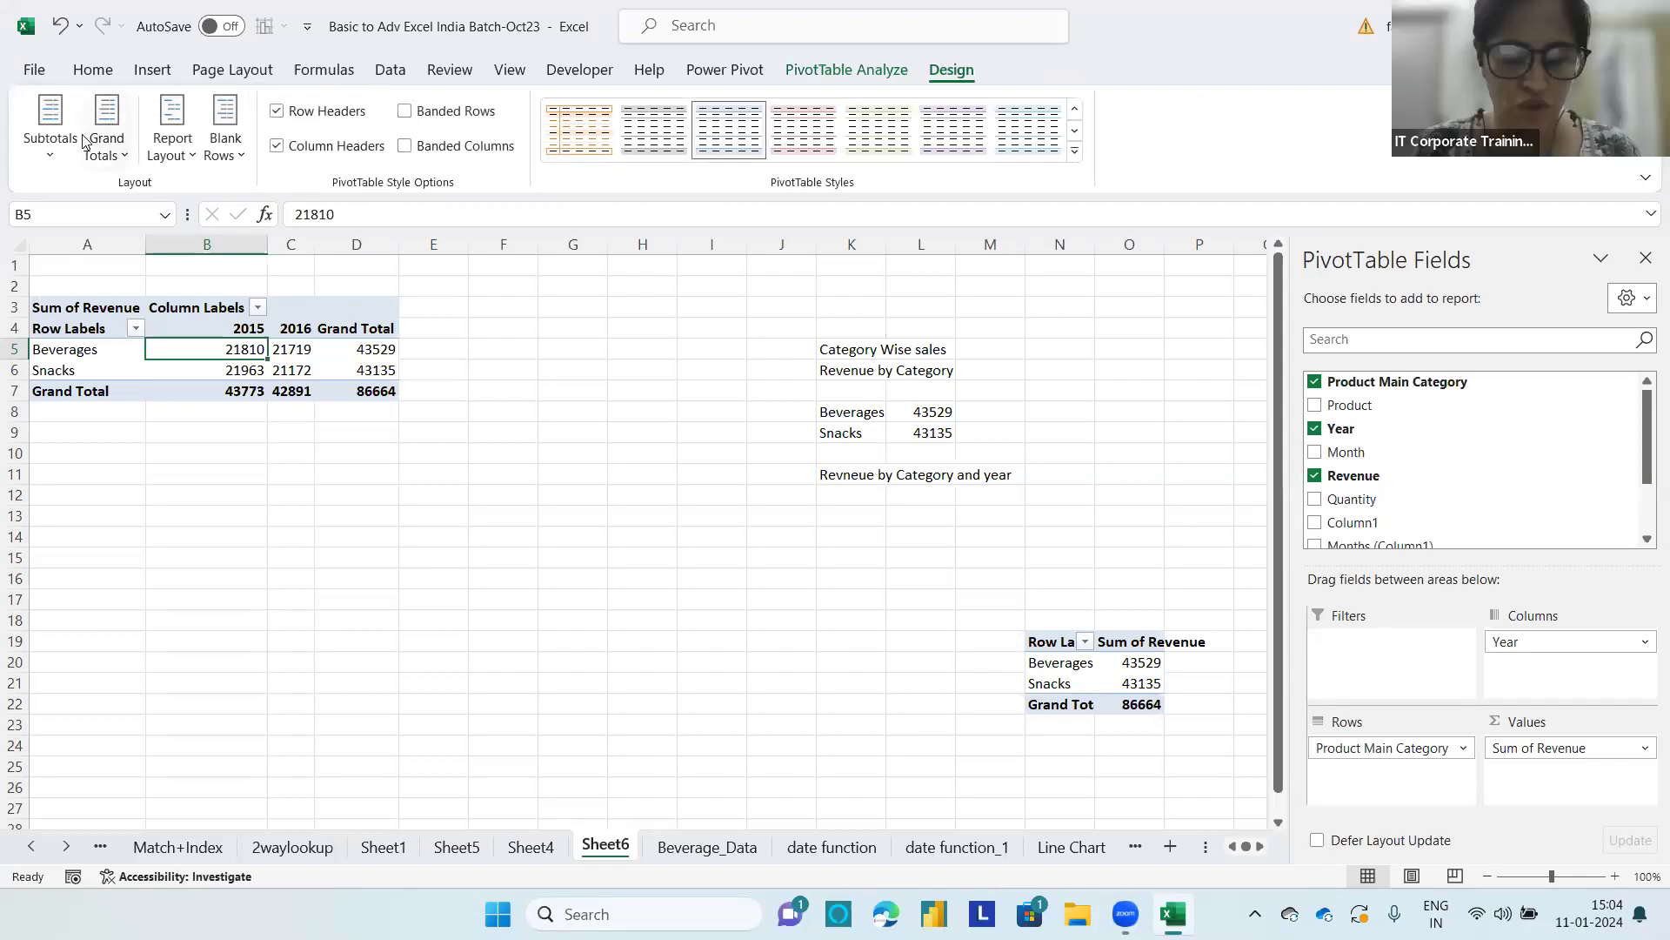
pyautogui.moveTo(238, 98)
pyautogui.mouseDown()
pyautogui.moveTo(127, 83)
pyautogui.moveTo(5, 180)
pyautogui.moveTo(235, 188)
pyautogui.moveTo(237, 99)
pyautogui.mouseUp()
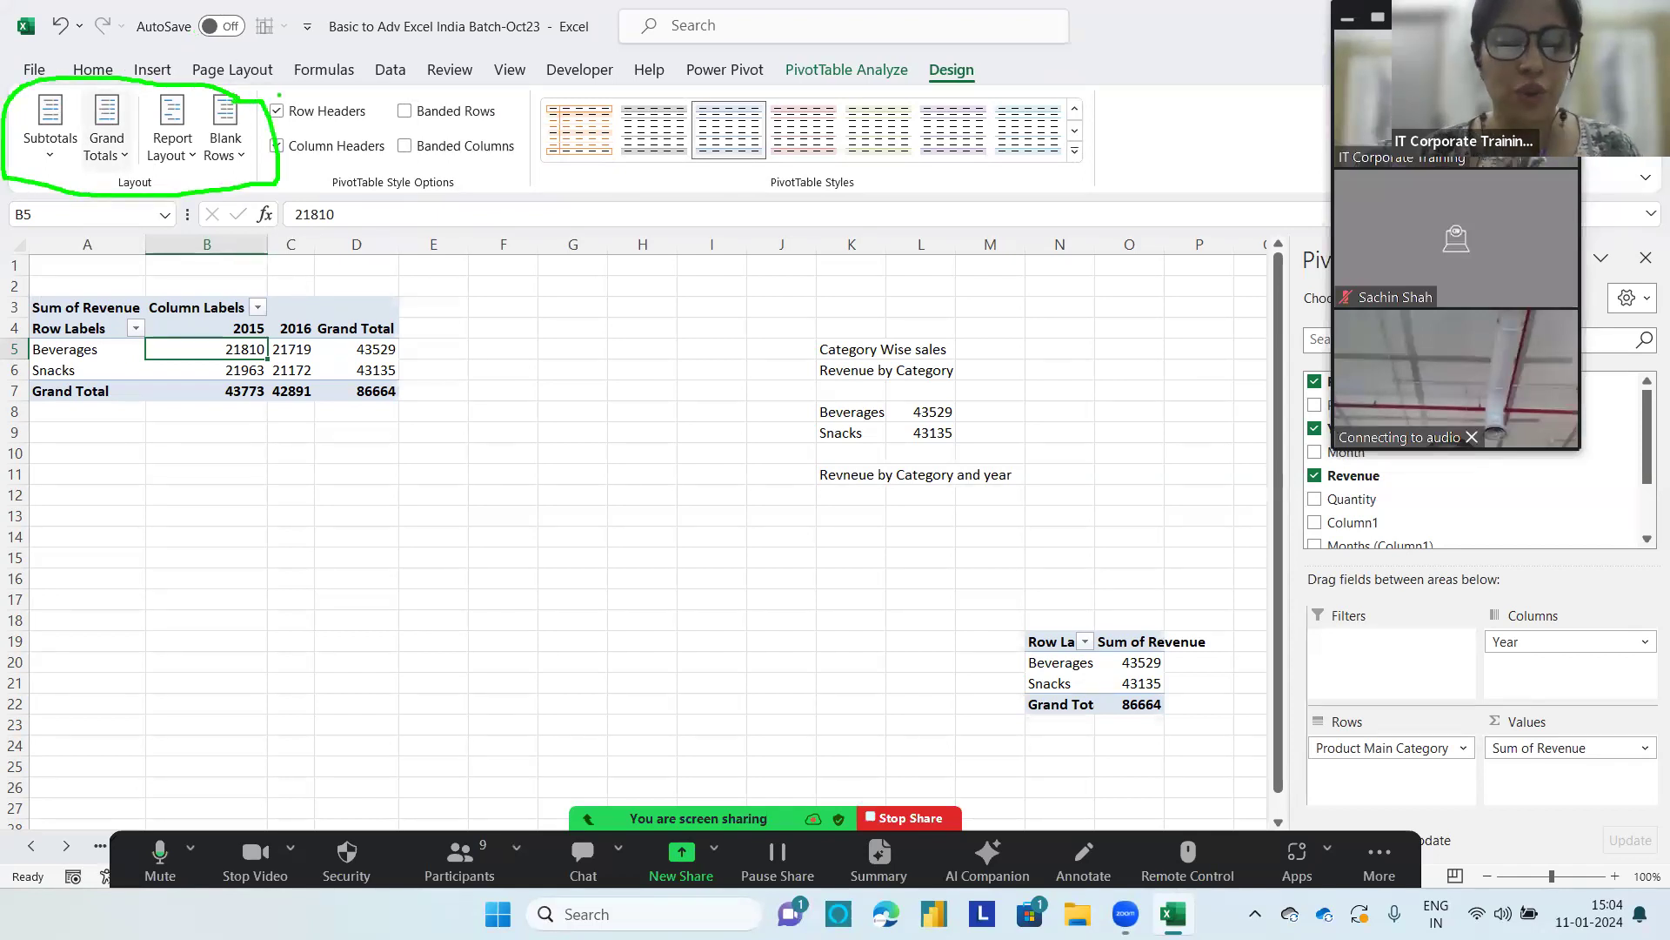
pyautogui.press('Escape')
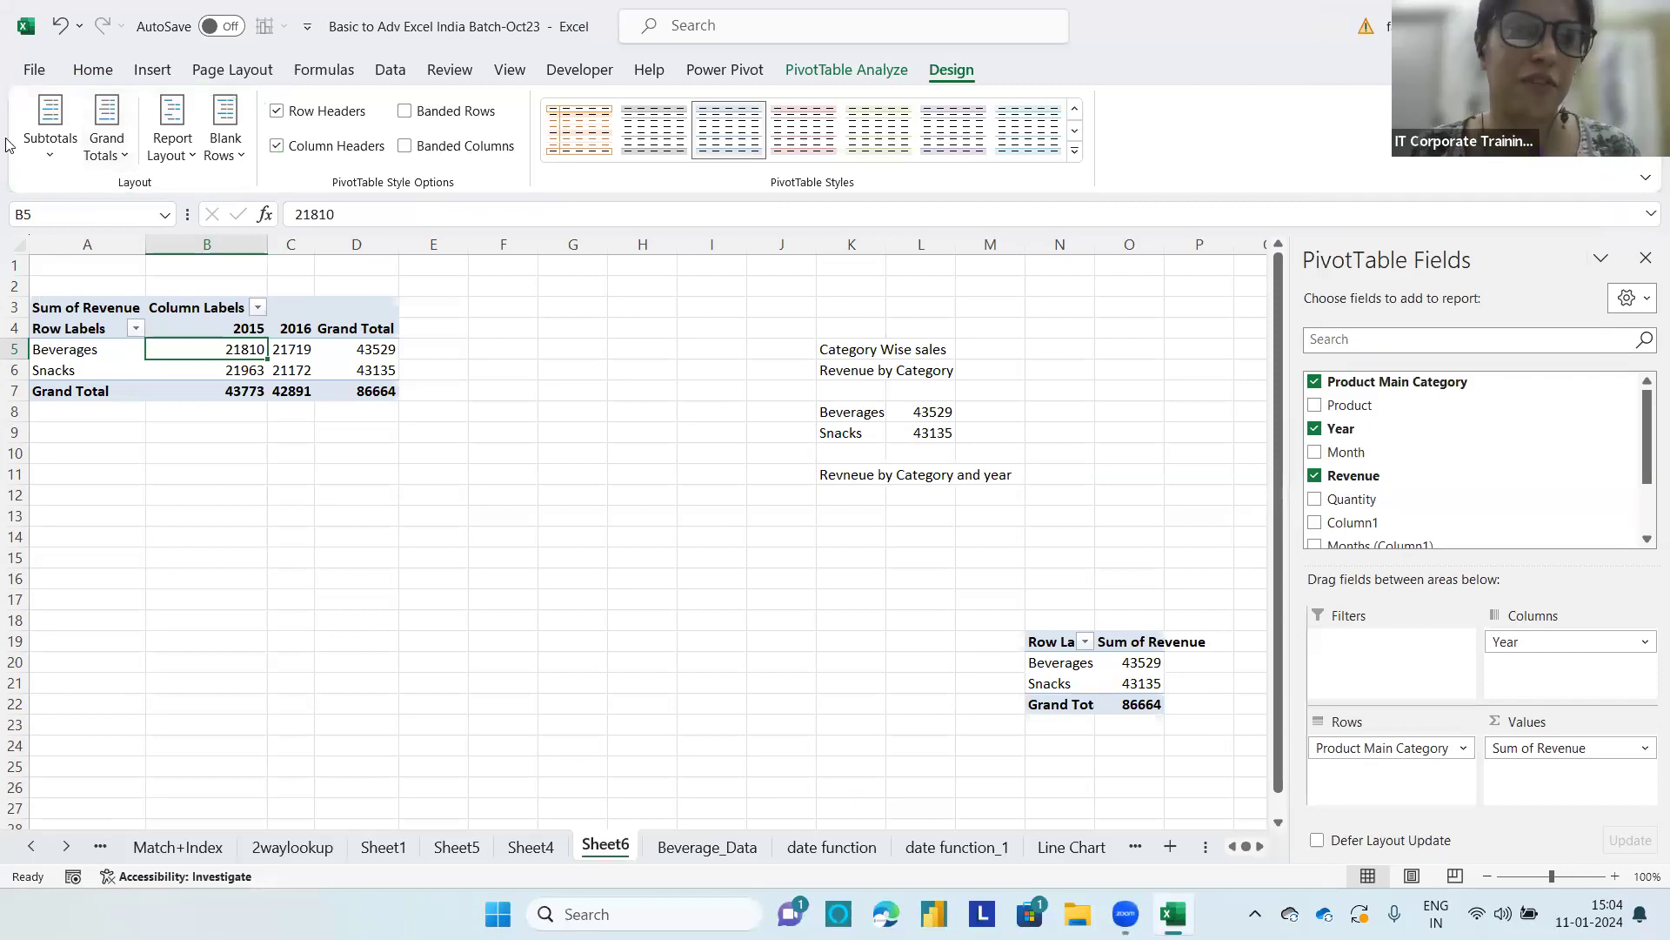
pyautogui.click(50, 156)
pyautogui.press('Escape')
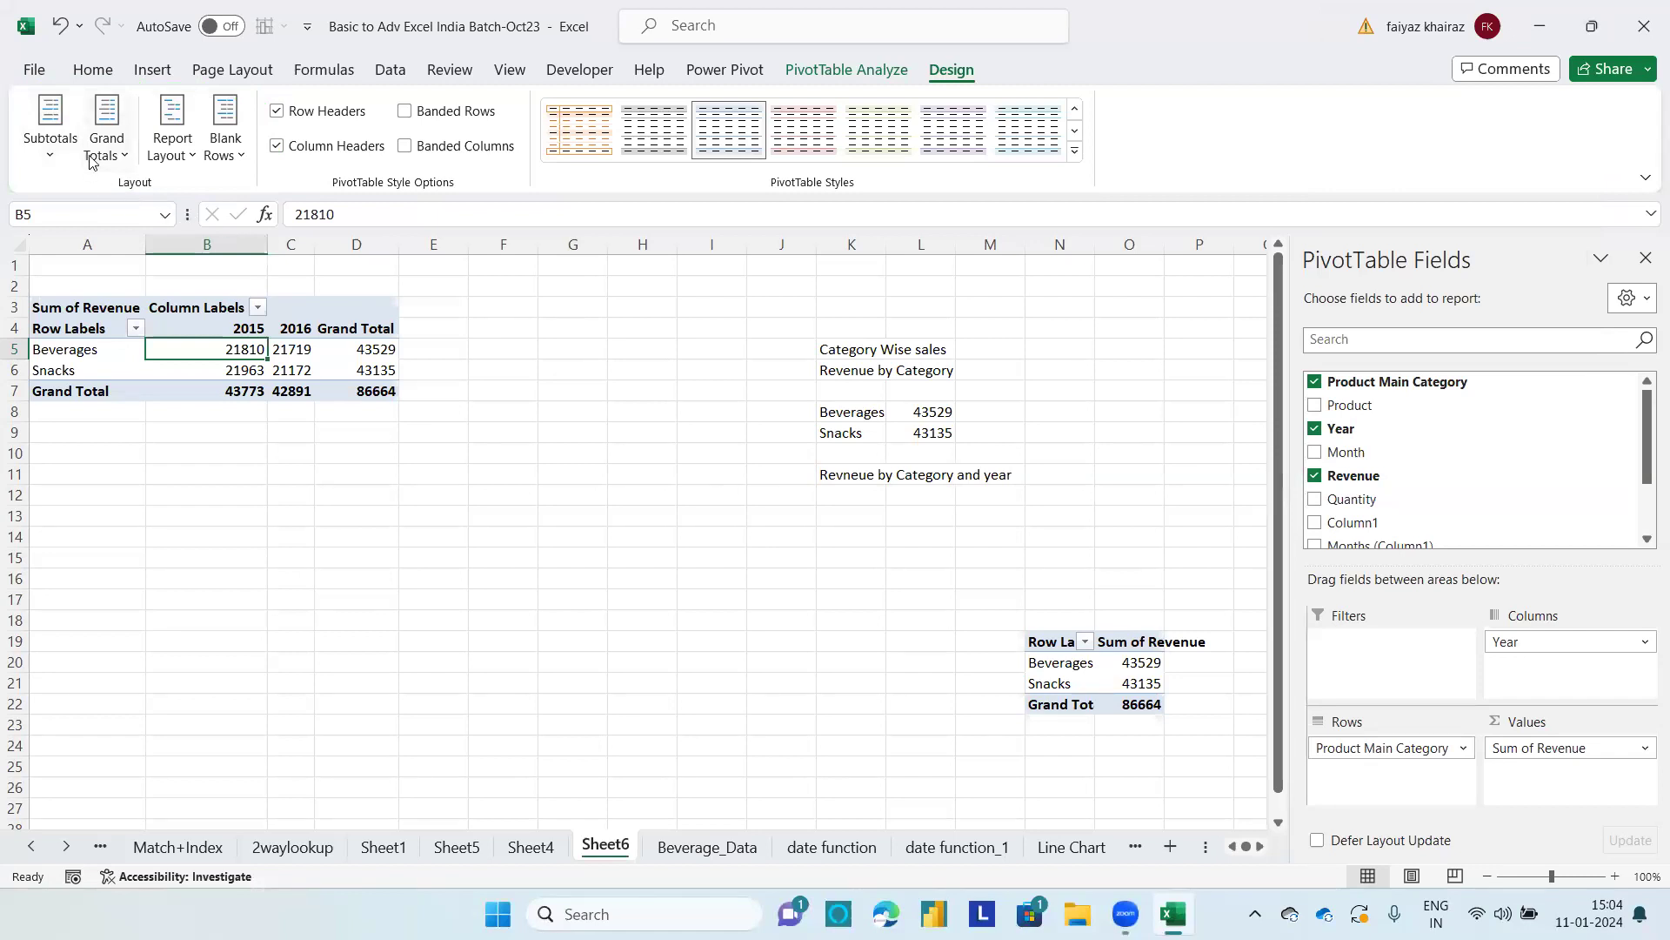
pyautogui.moveTo(1528, 651); pyautogui.dragTo(1399, 782)
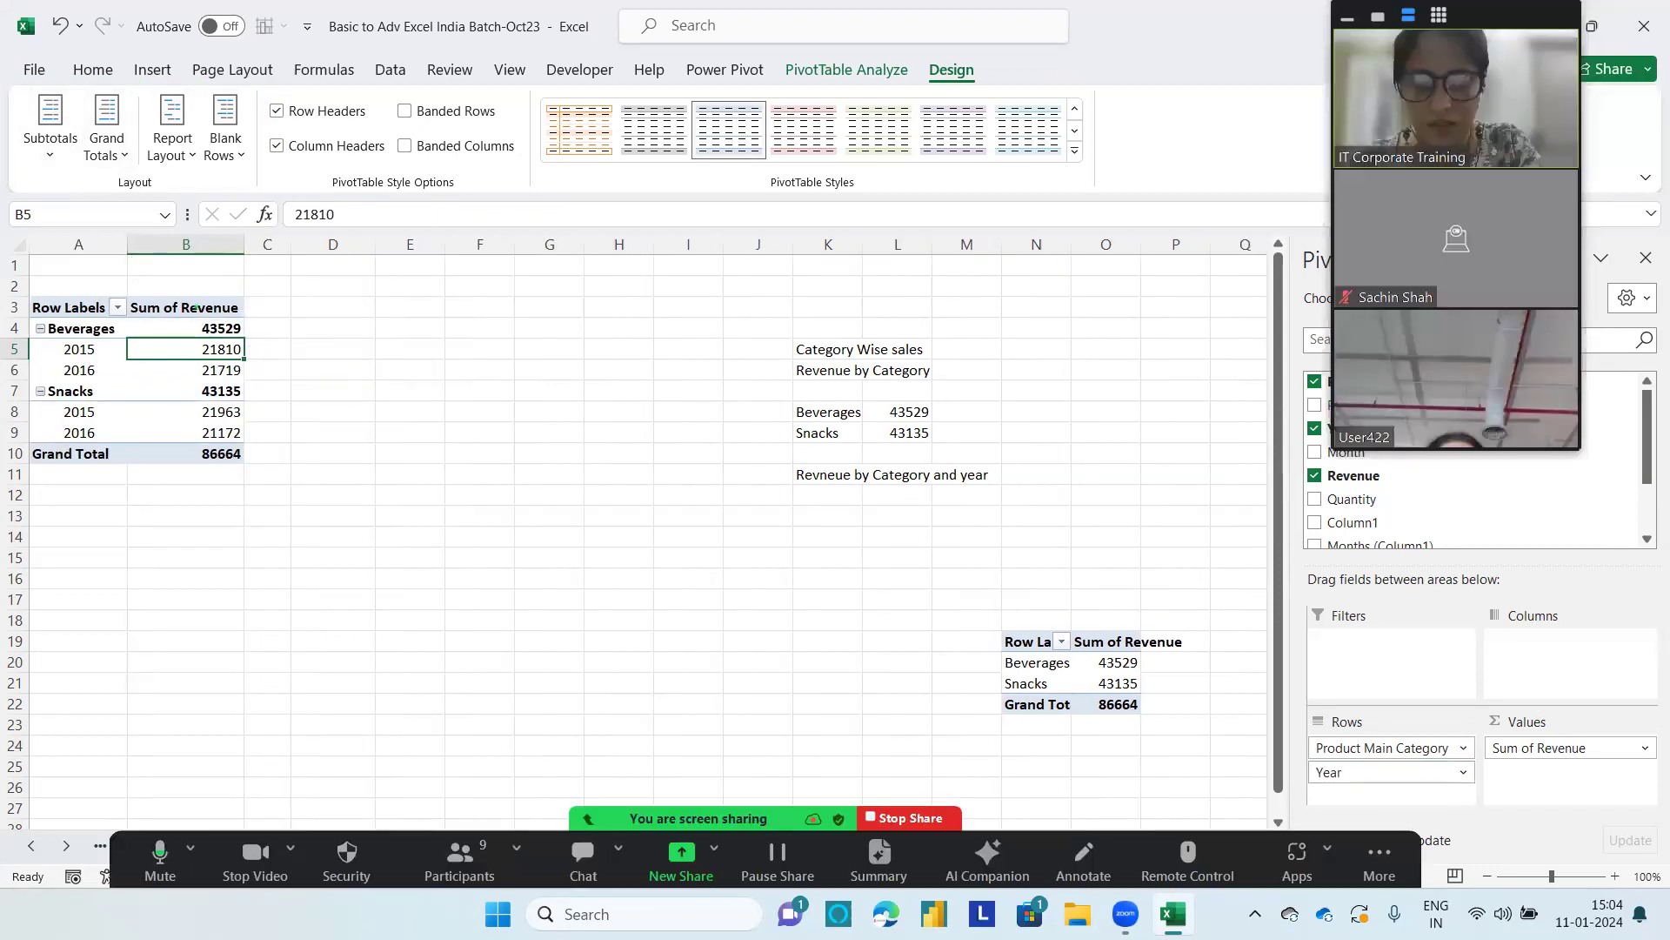
pyautogui.moveTo(251, 318)
pyautogui.mouseDown()
pyautogui.moveTo(188, 315)
pyautogui.moveTo(186, 336)
pyautogui.moveTo(245, 336)
pyautogui.moveTo(230, 315)
pyautogui.mouseUp()
pyautogui.moveTo(258, 383)
pyautogui.mouseDown()
pyautogui.moveTo(192, 383)
pyautogui.moveTo(229, 404)
pyautogui.moveTo(259, 392)
pyautogui.mouseUp()
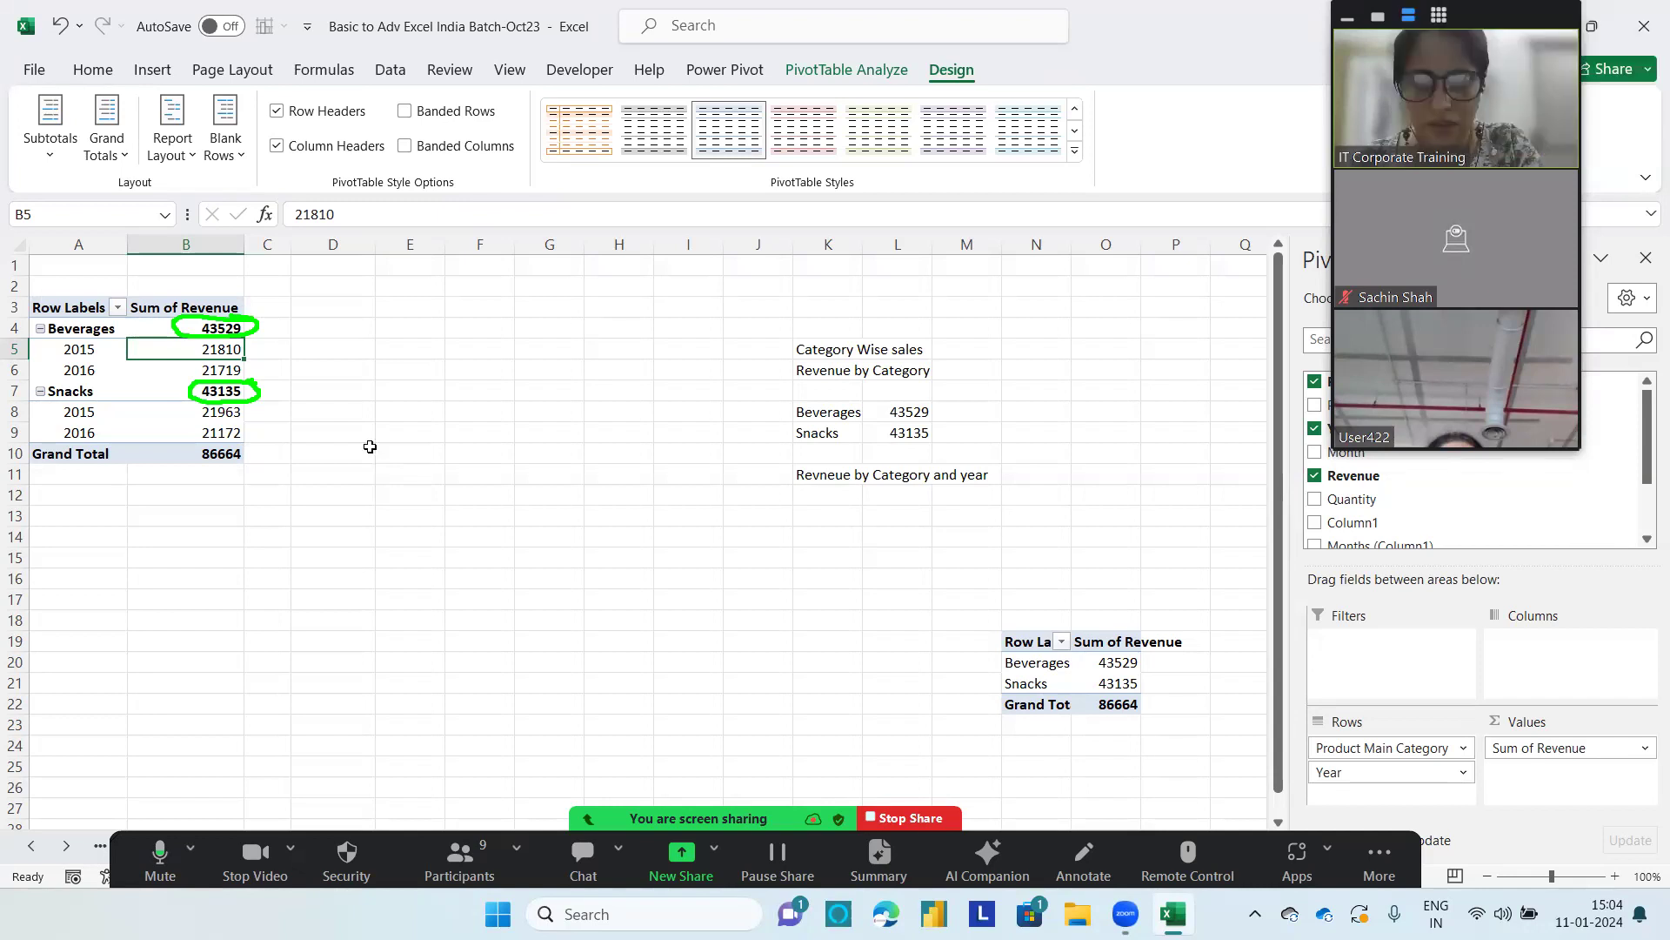
# Step: Switch the category subtotals between Do Not Show Subtotals and Show all Subtotals at Top of Group, ending with the top-of-group option
pyautogui.click(32, 163)
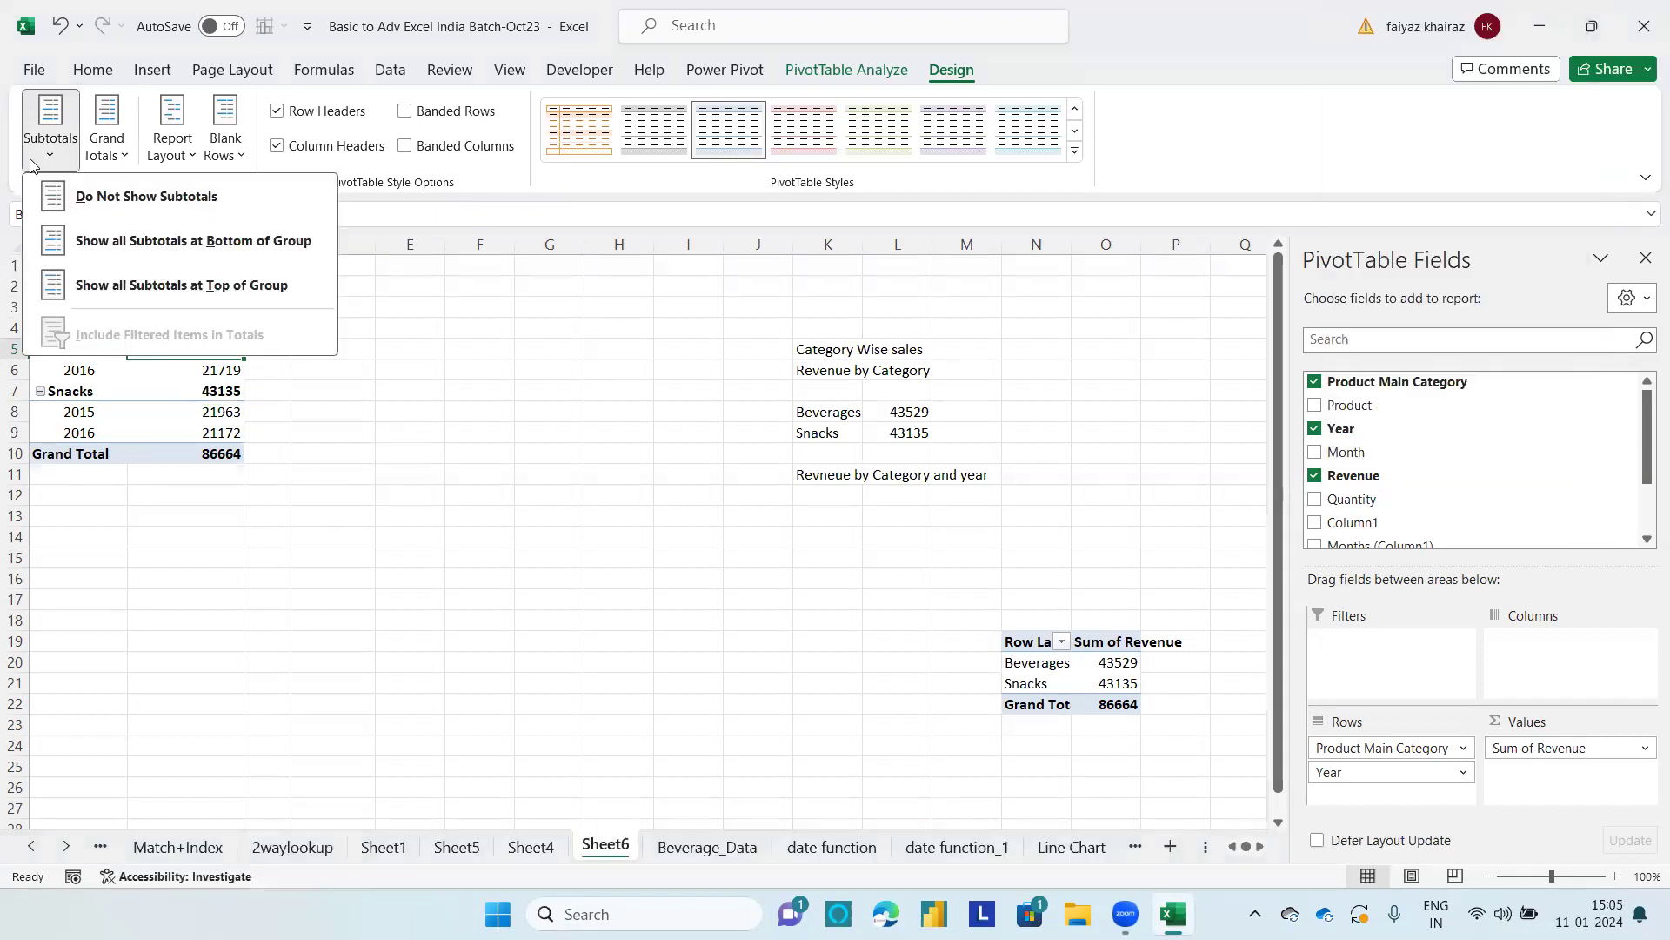
pyautogui.click(96, 196)
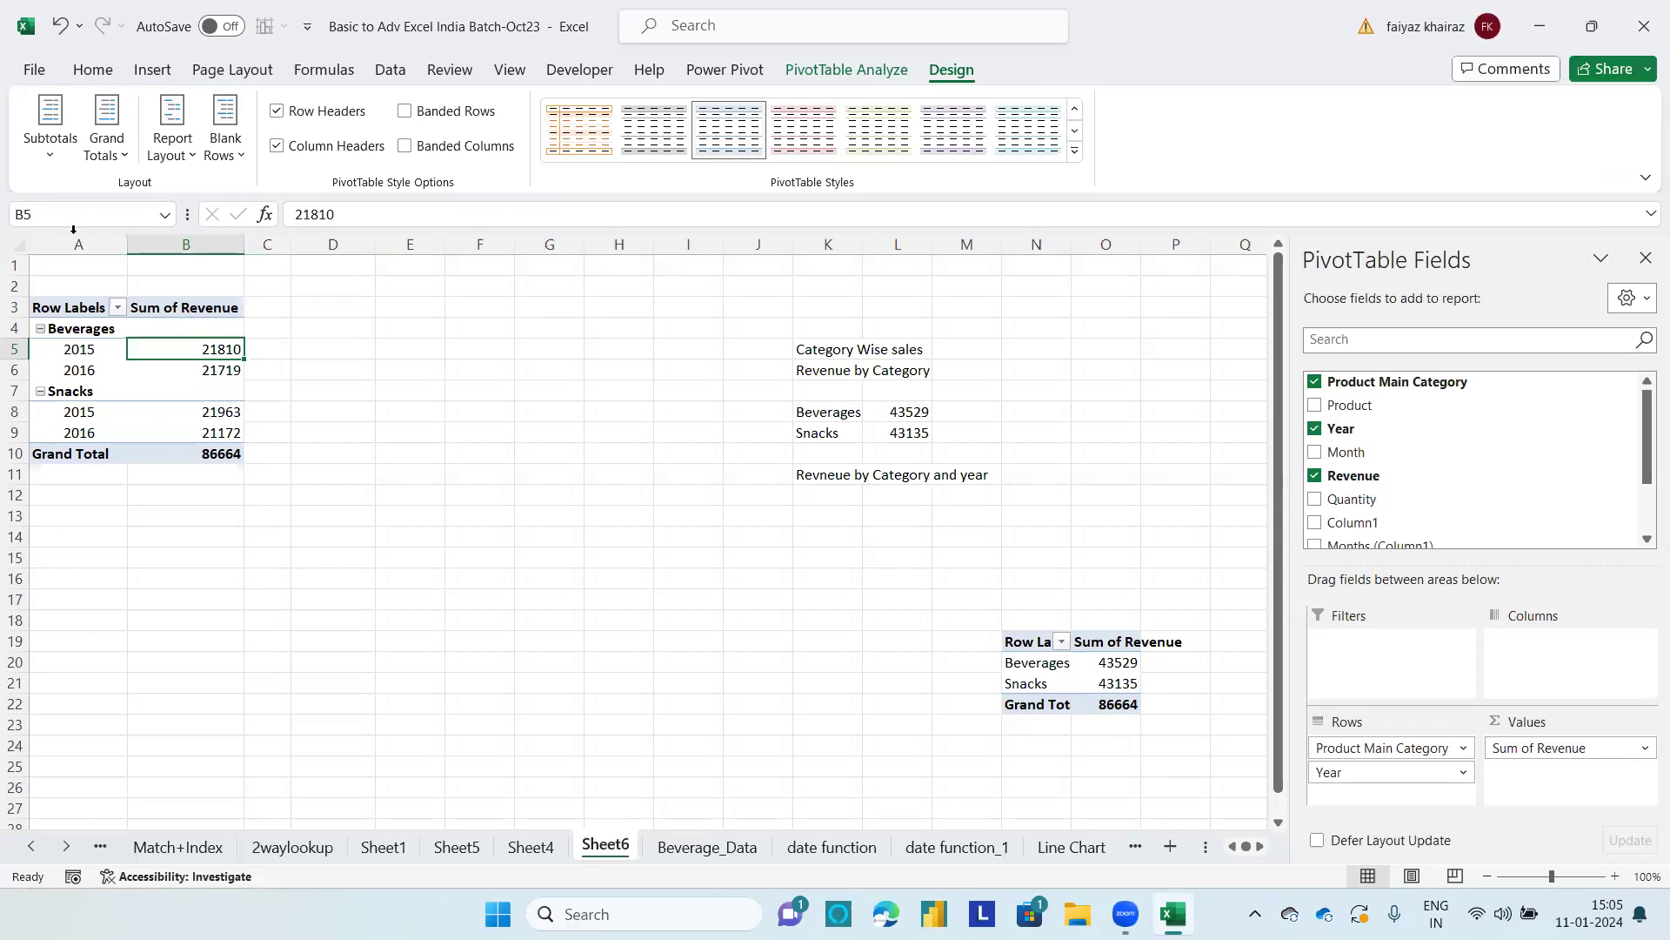
pyautogui.click(50, 130)
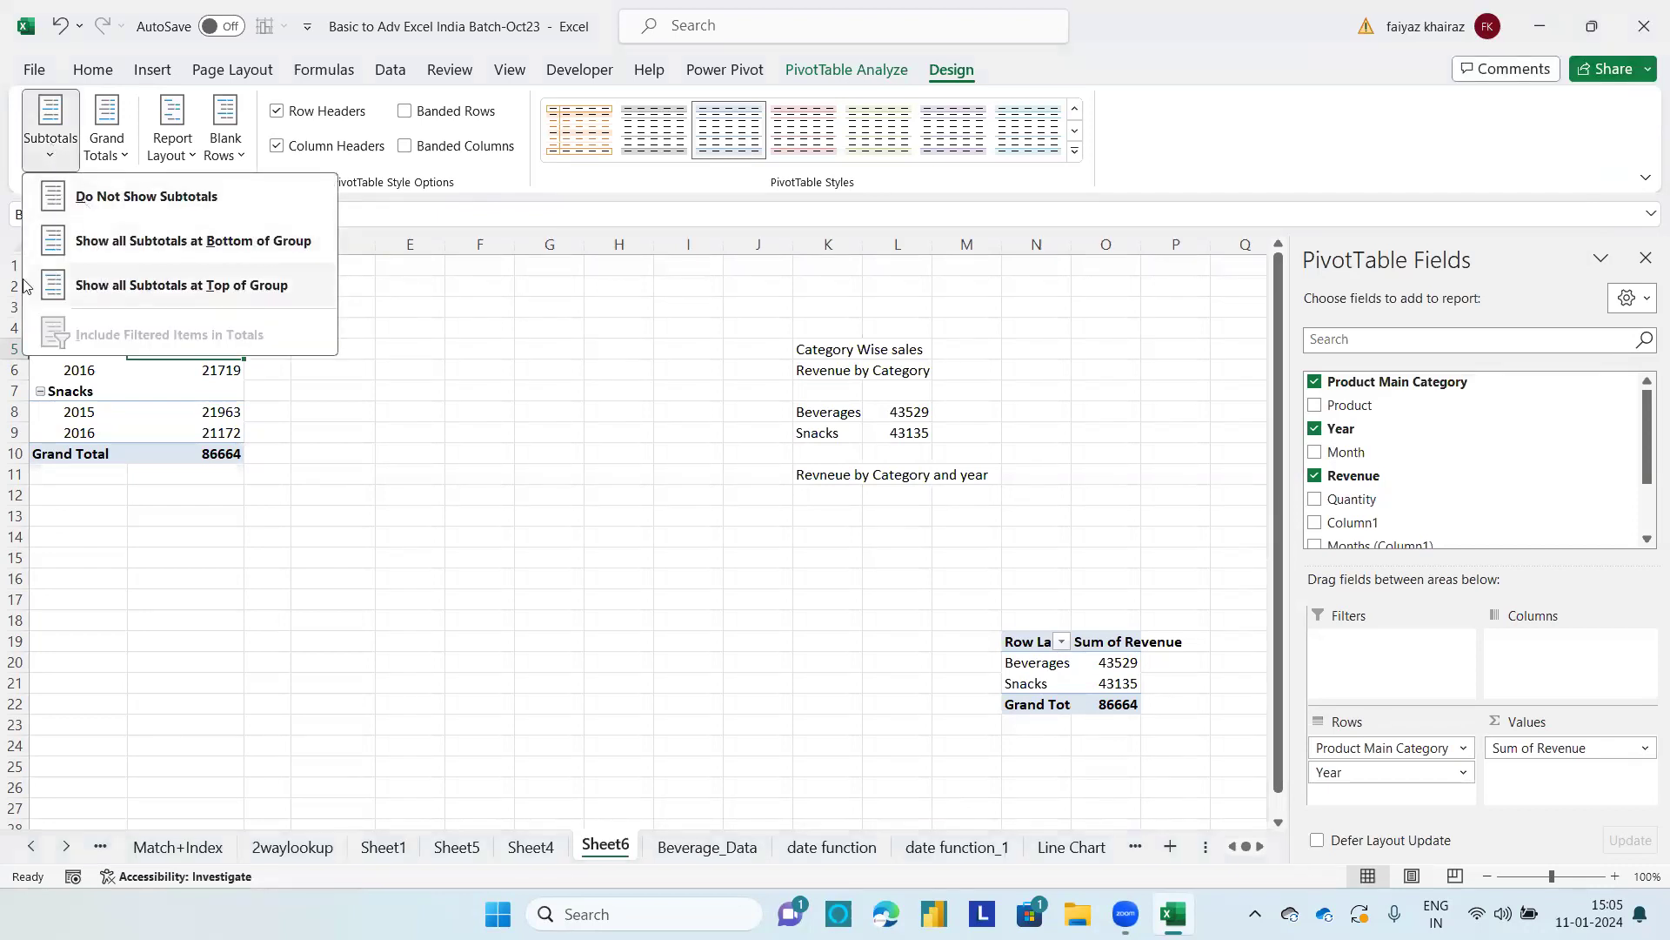
pyautogui.click(118, 291)
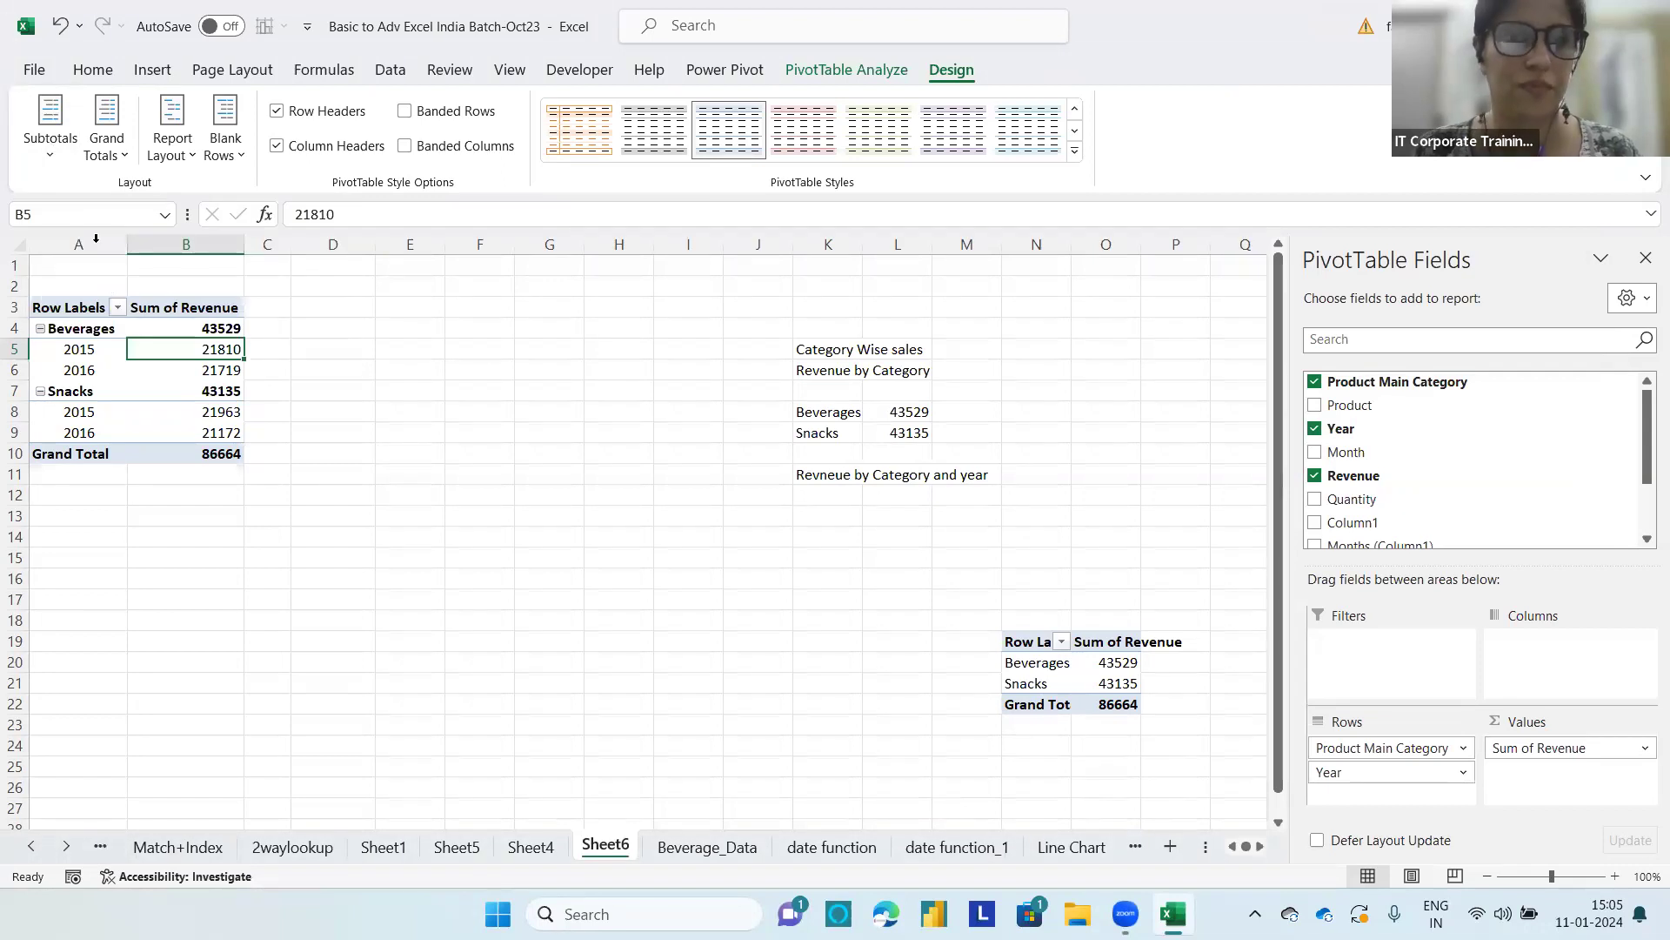
pyautogui.click(80, 155)
pyautogui.click(83, 207)
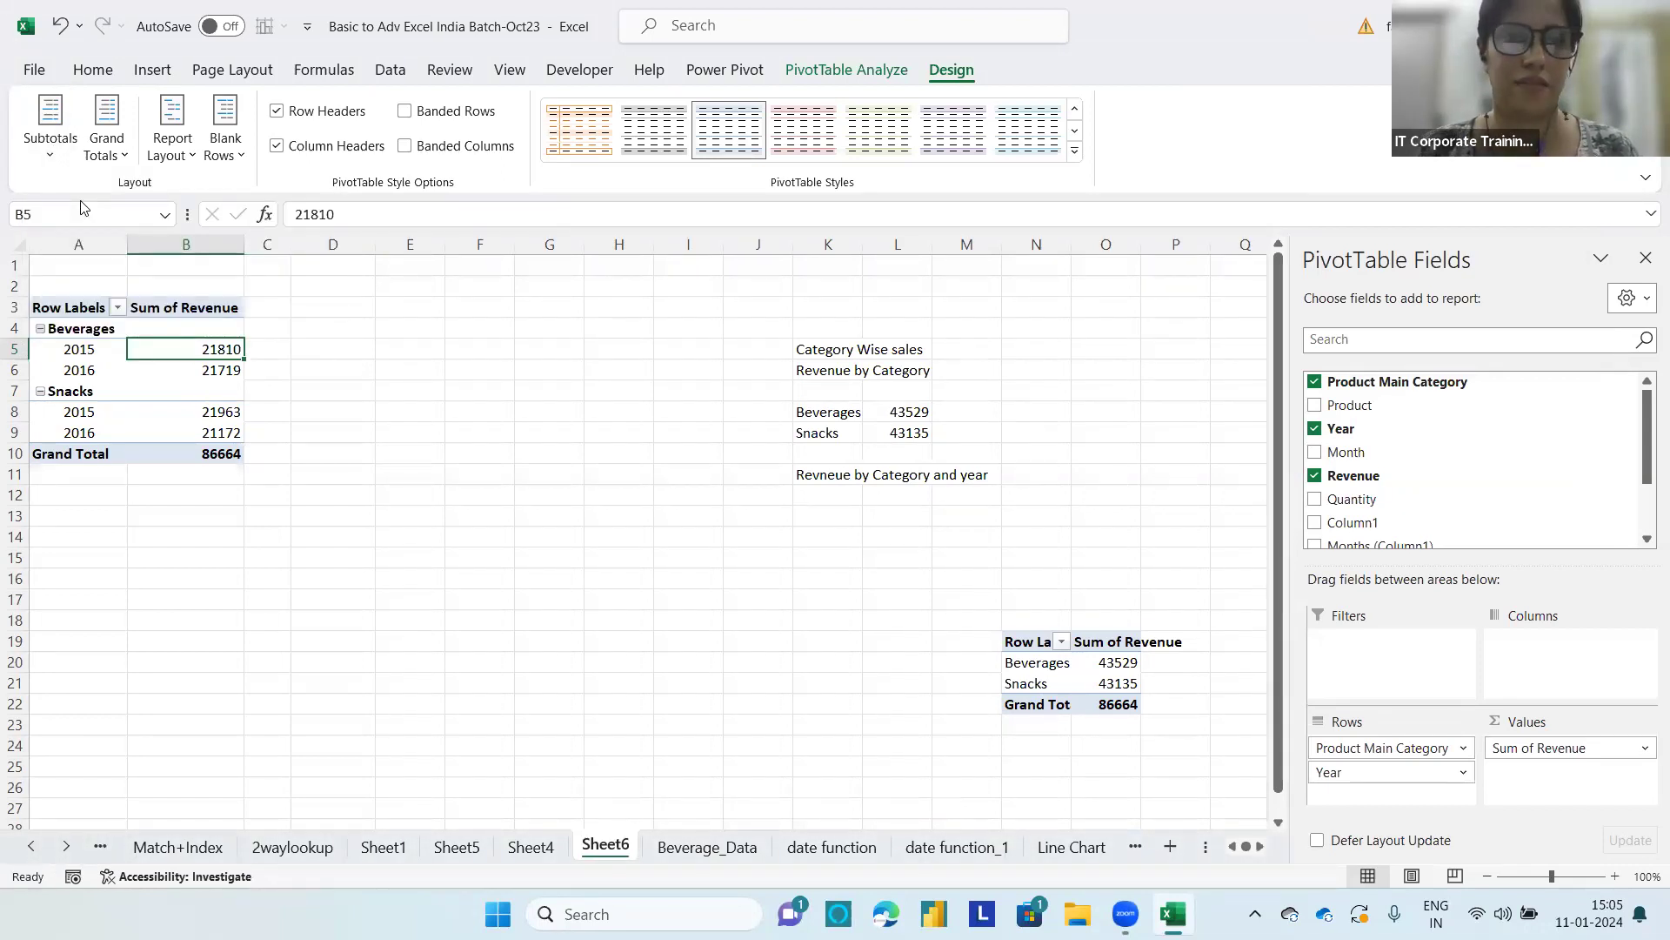
pyautogui.click(68, 152)
pyautogui.click(81, 292)
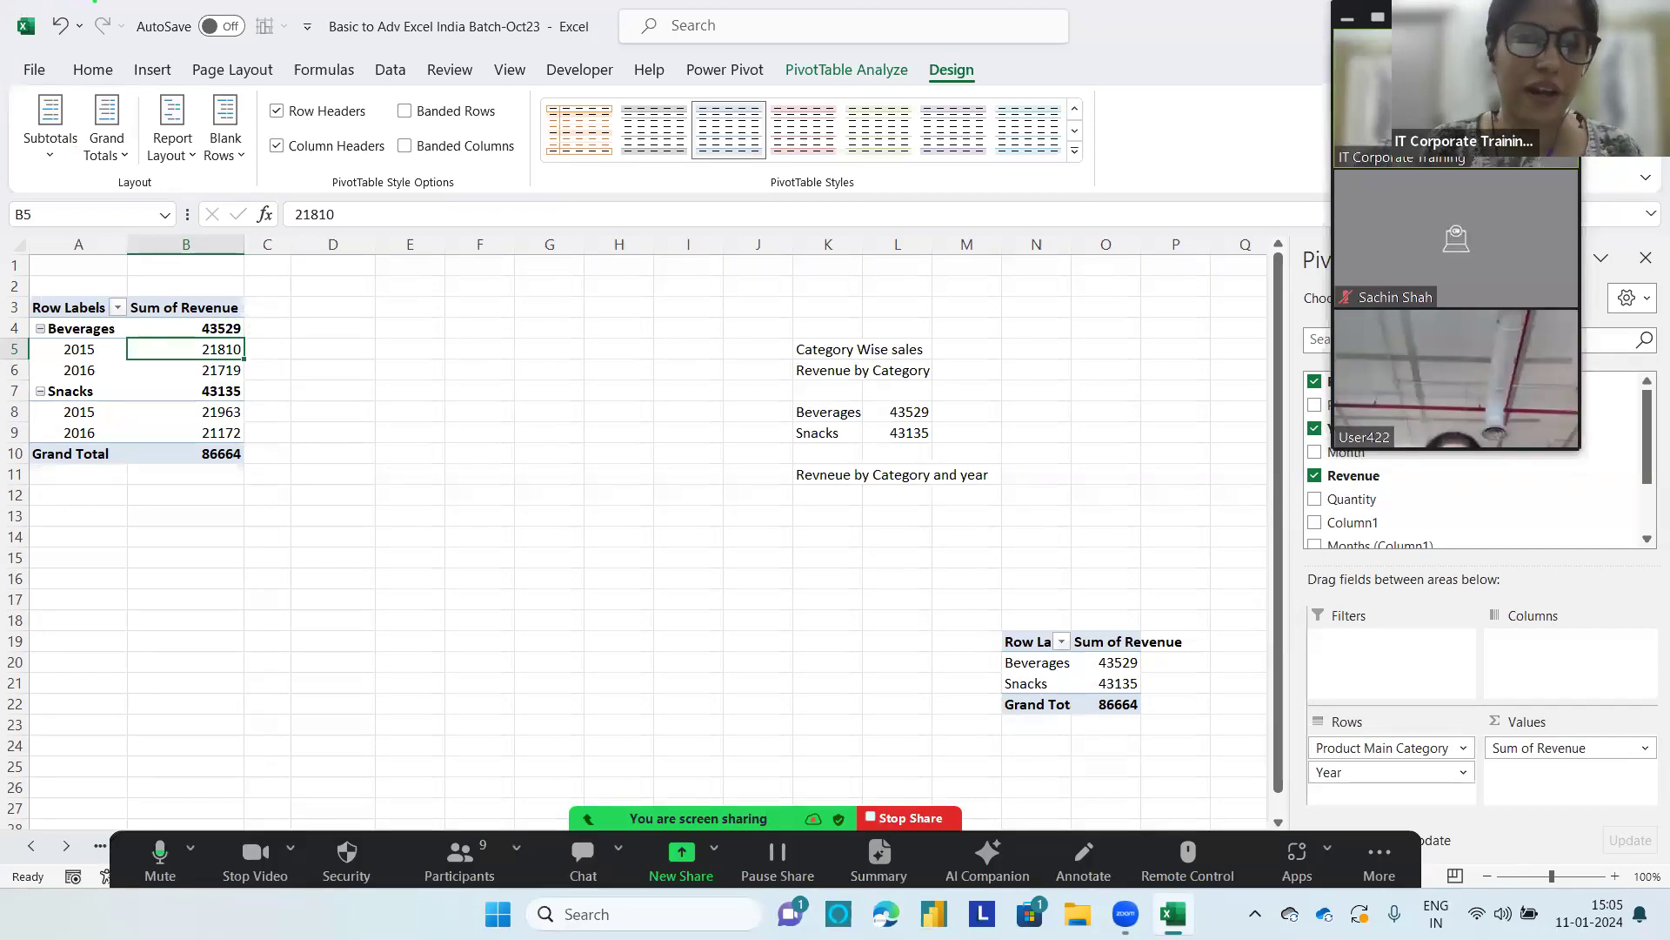
# Step: Turn the PivotTable's grand totals off for rows and columns, and switch them back on for both
pyautogui.moveTo(243, 433)
pyautogui.mouseDown()
pyautogui.moveTo(75, 430)
pyautogui.moveTo(10, 484)
pyautogui.moveTo(248, 500)
pyautogui.moveTo(252, 428)
pyautogui.mouseUp()
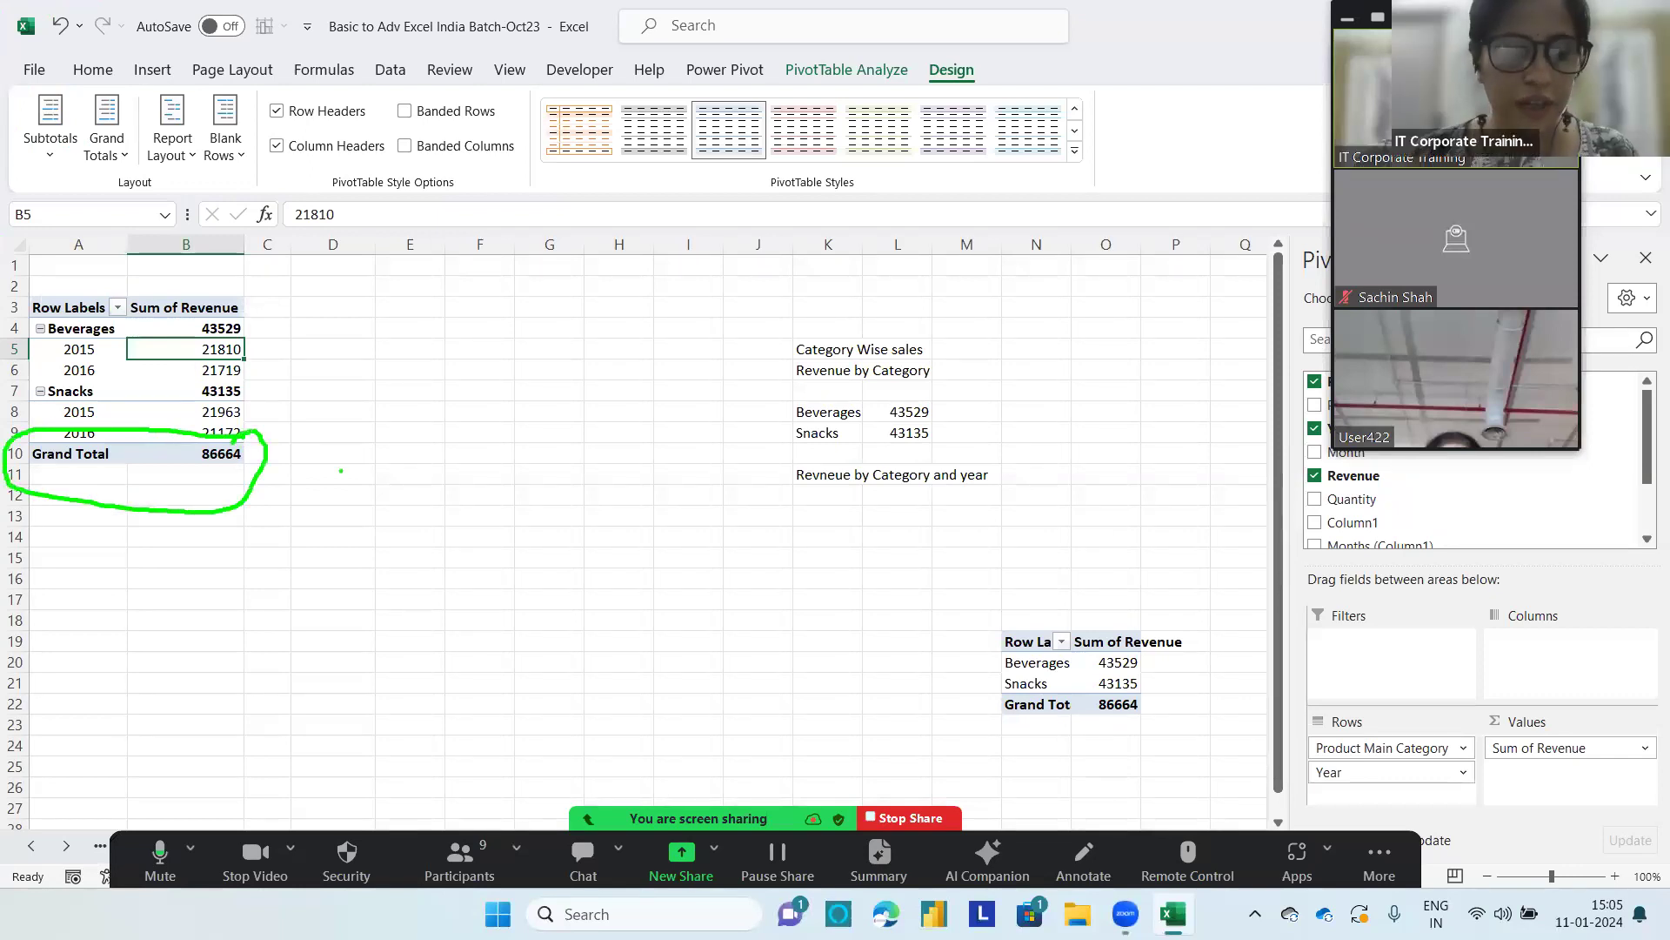
pyautogui.click(104, 146)
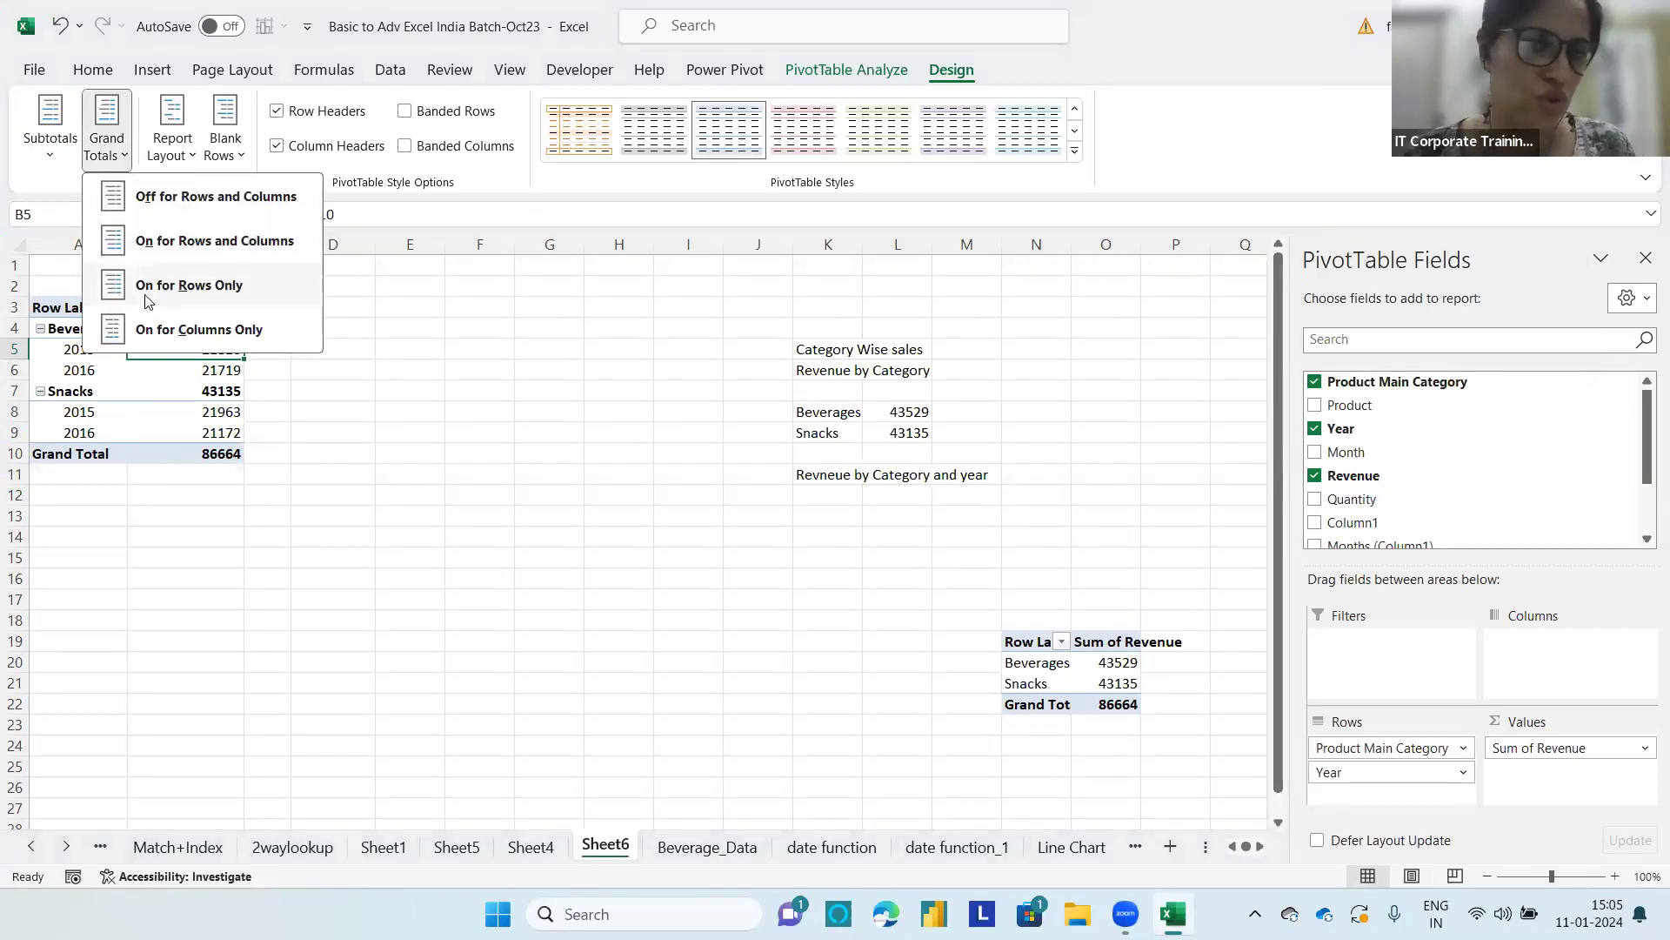
pyautogui.click(174, 199)
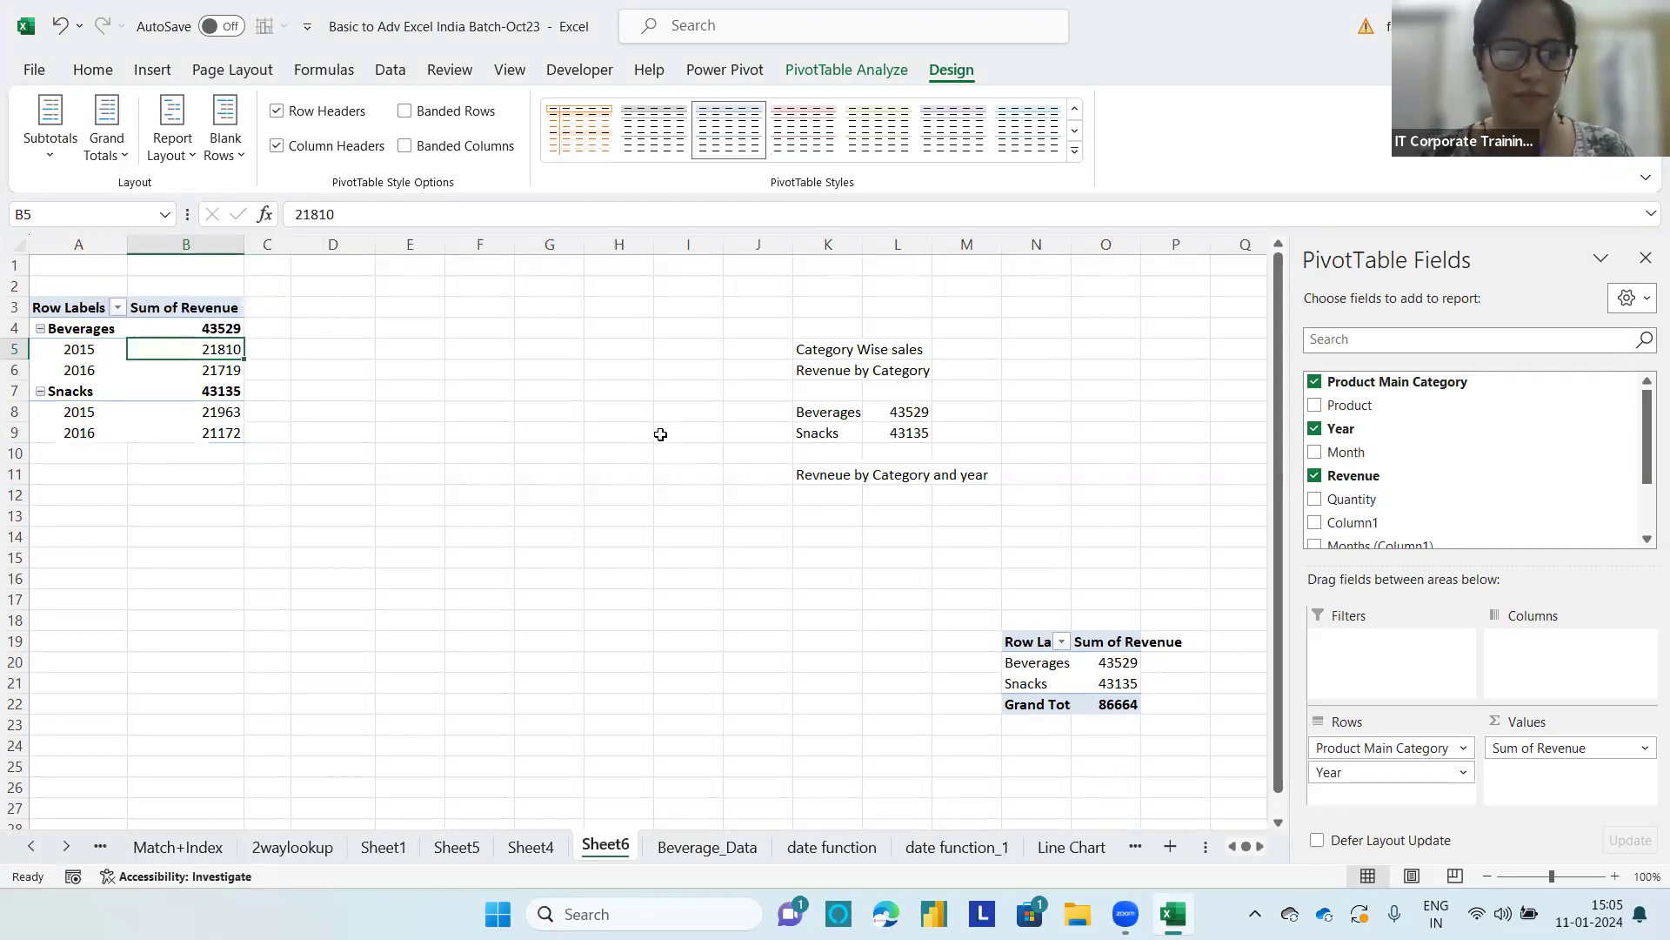
pyautogui.click(90, 148)
pyautogui.click(159, 239)
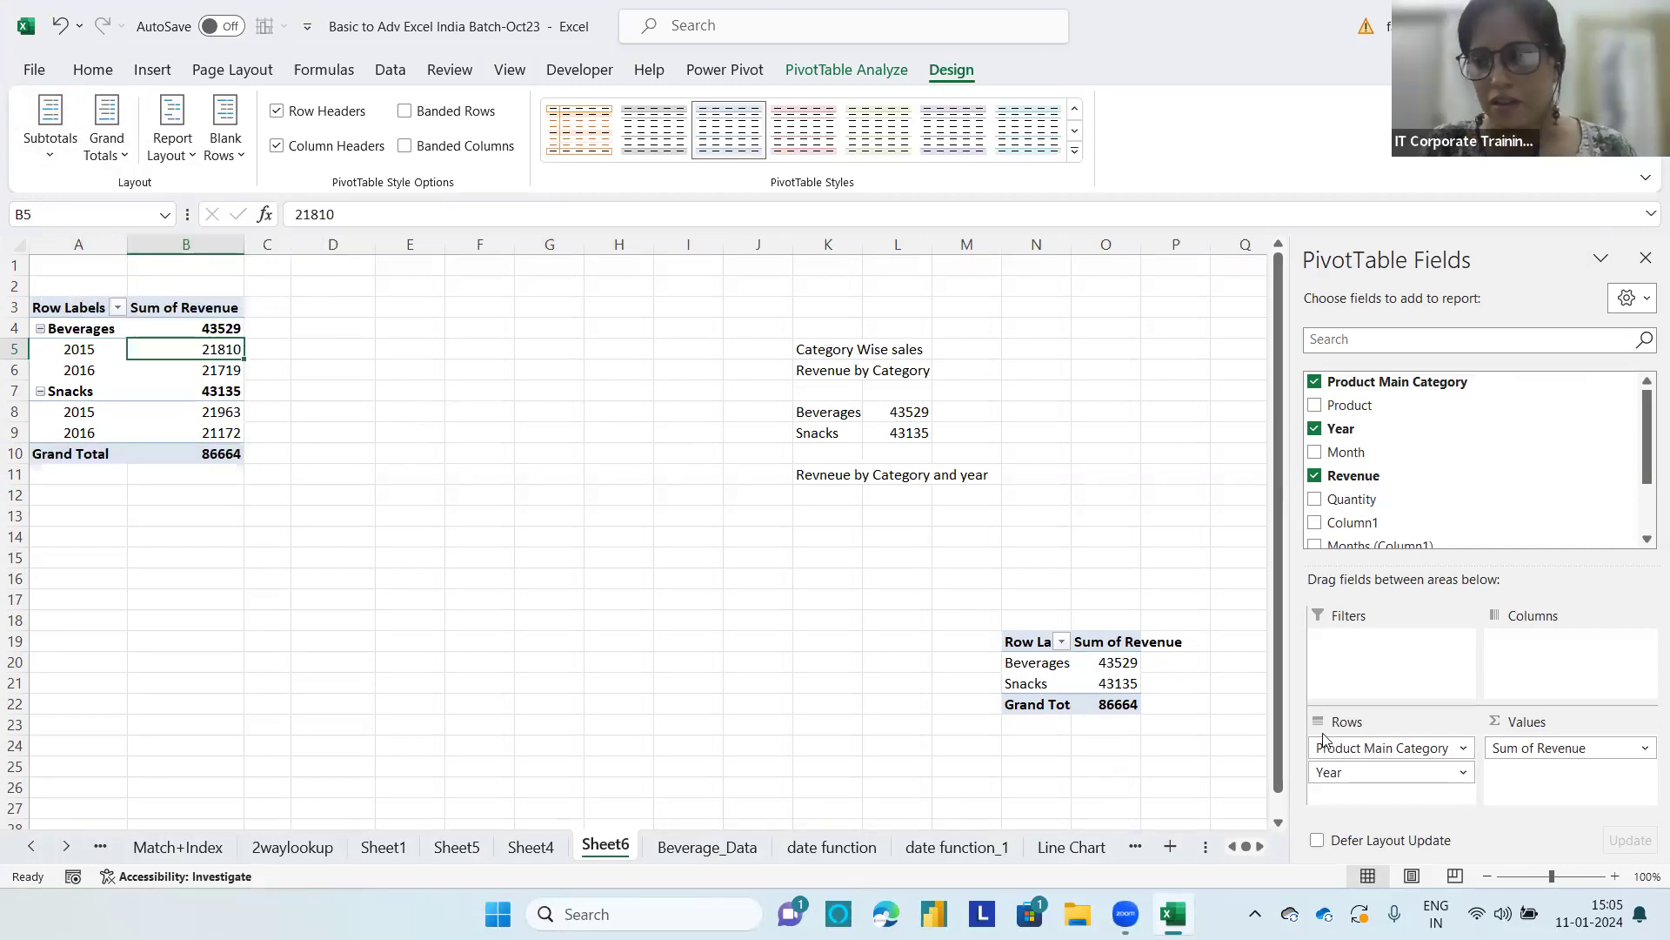
# Step: Move Year from Rows to Columns and mark the grand total column and row with screen annotations
pyautogui.moveTo(1331, 772); pyautogui.dragTo(1575, 674)
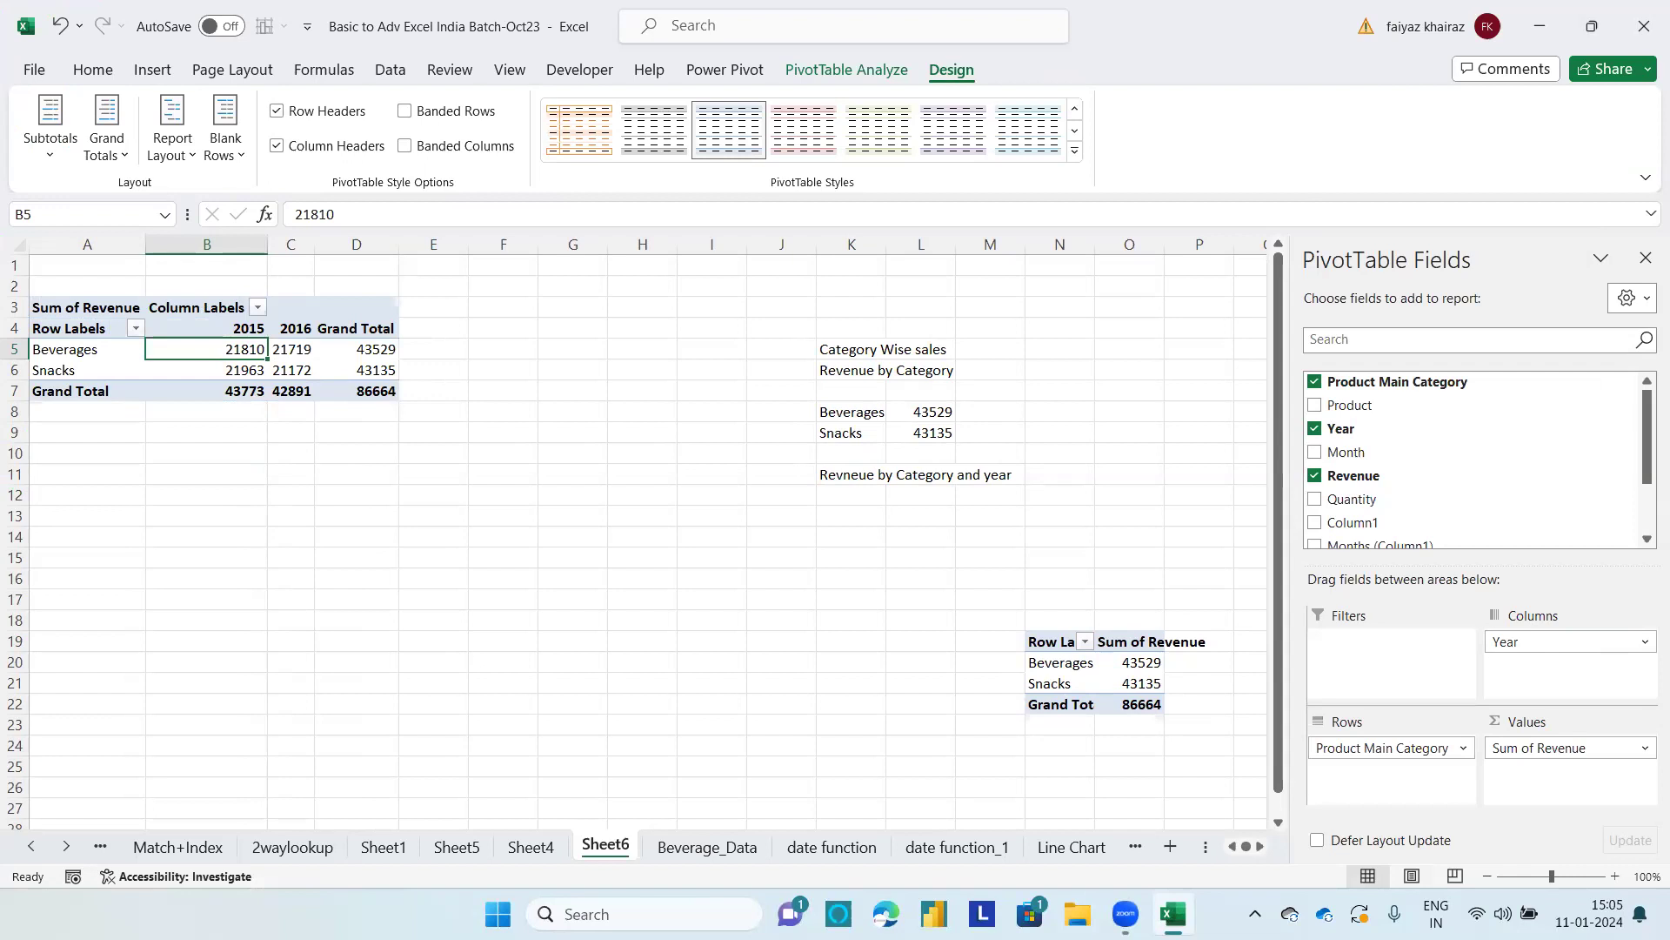
pyautogui.moveTo(418, 318)
pyautogui.mouseDown()
pyautogui.moveTo(360, 290)
pyautogui.moveTo(307, 383)
pyautogui.moveTo(386, 437)
pyautogui.moveTo(439, 300)
pyautogui.moveTo(394, 309)
pyautogui.mouseUp()
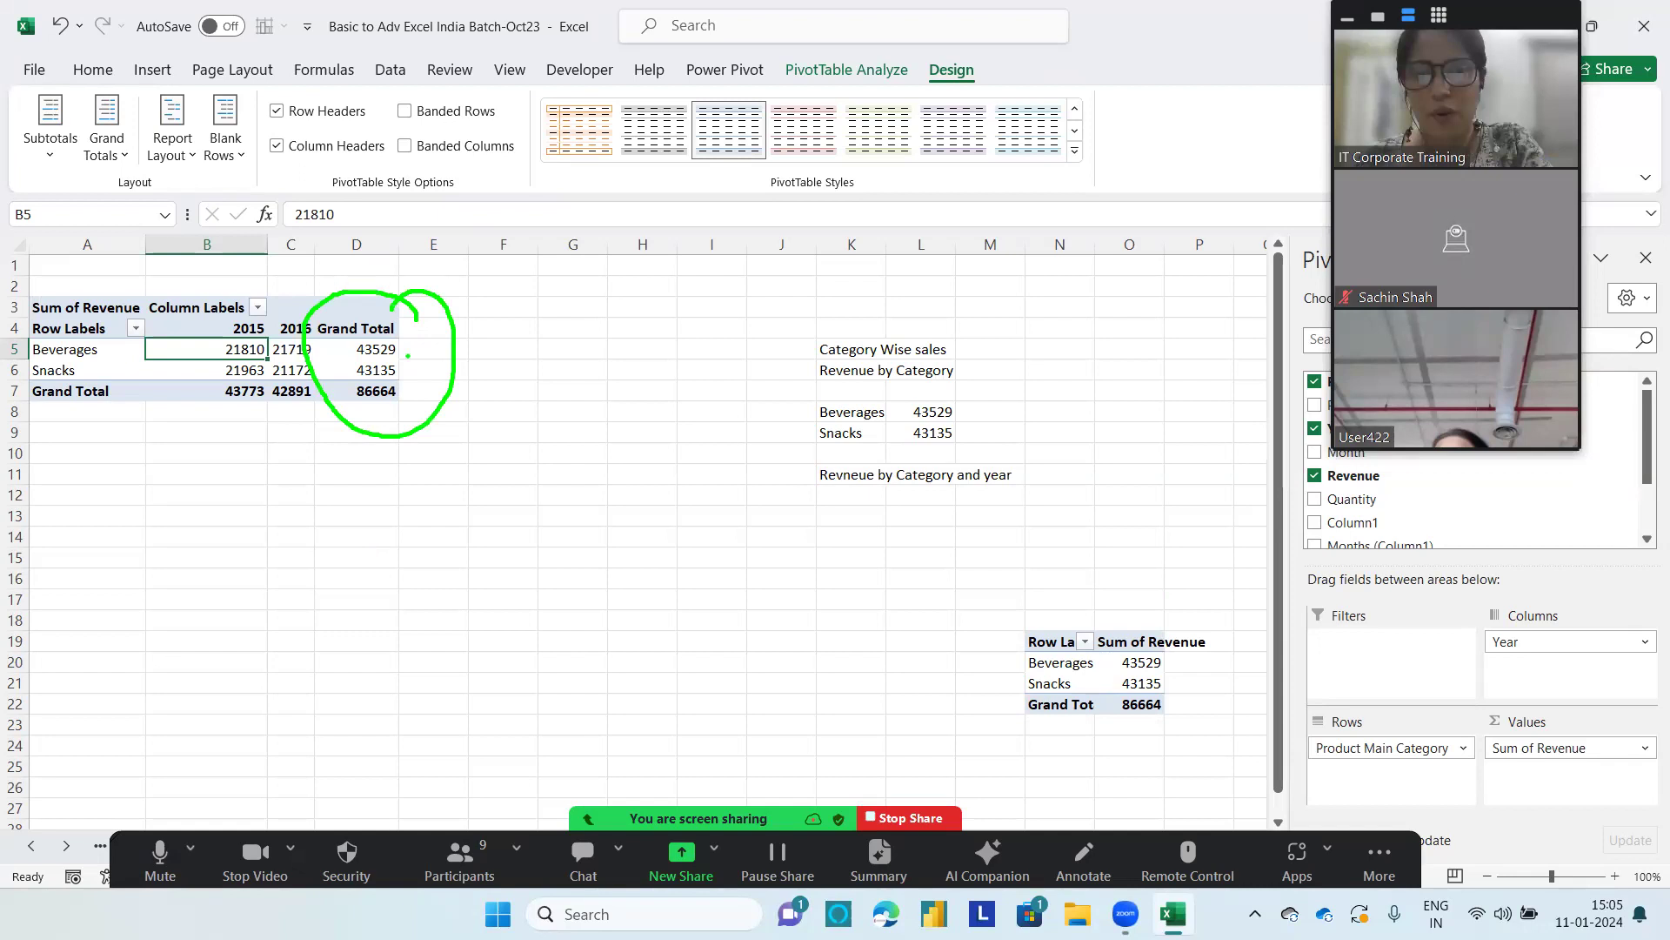
pyautogui.moveTo(290, 376)
pyautogui.mouseDown()
pyautogui.moveTo(171, 394)
pyautogui.moveTo(290, 416)
pyautogui.moveTo(318, 388)
pyautogui.moveTo(294, 372)
pyautogui.mouseUp()
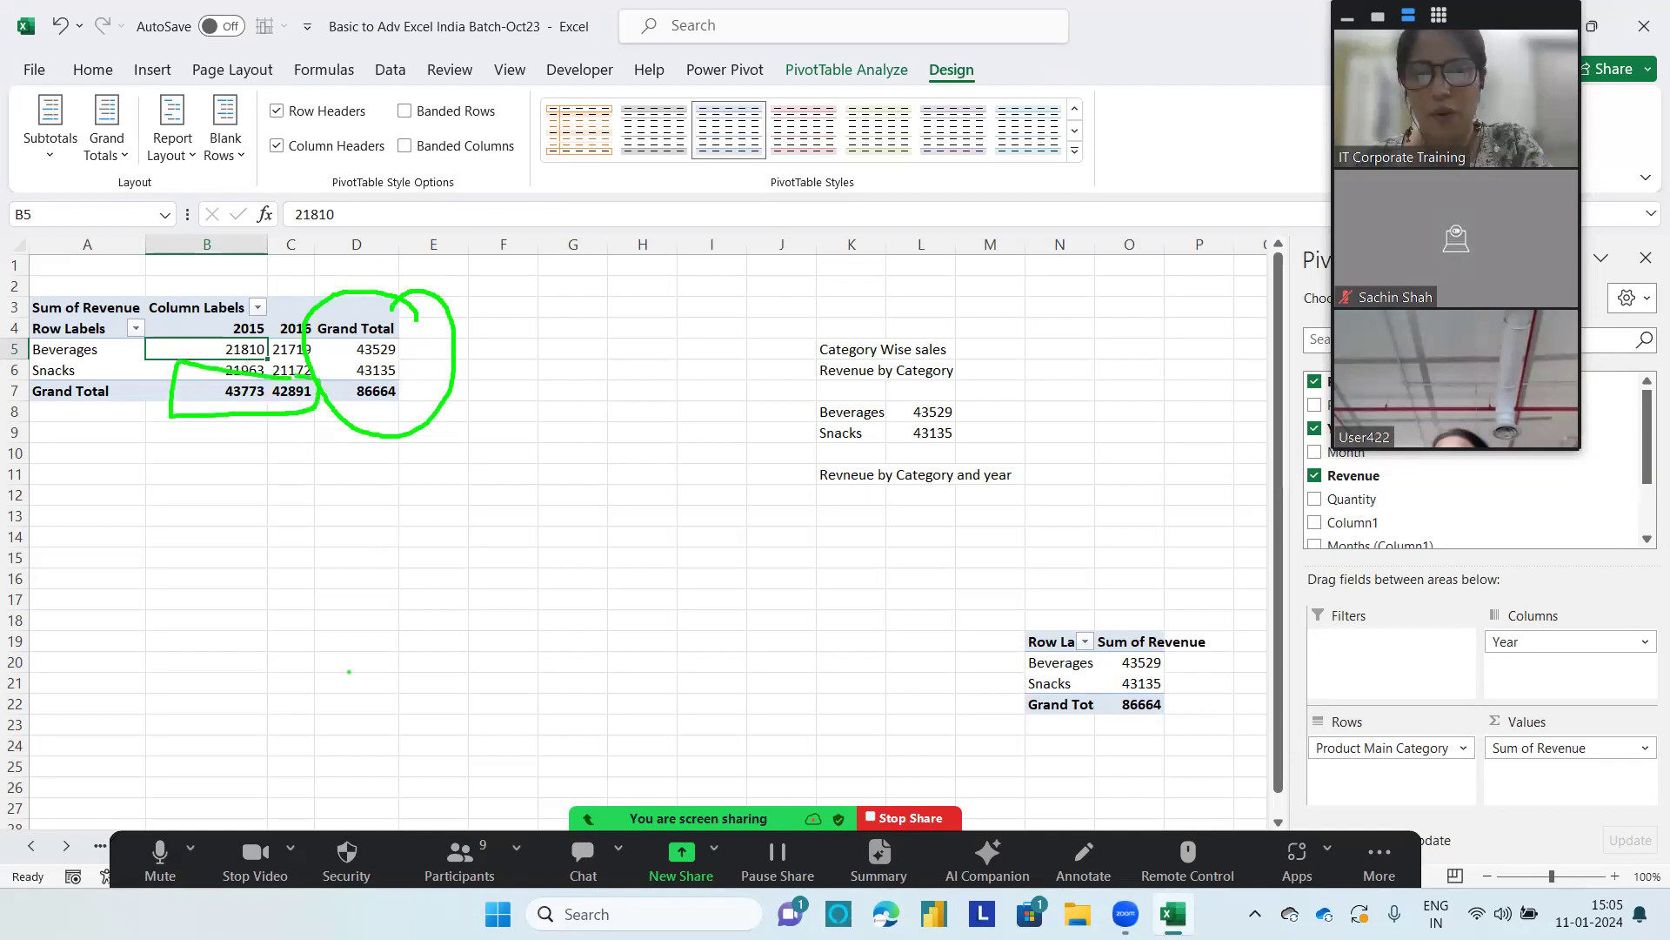
pyautogui.moveTo(220, 420)
pyautogui.mouseDown()
pyautogui.moveTo(239, 398)
pyautogui.moveTo(277, 412)
pyautogui.mouseUp()
pyautogui.moveTo(231, 296); pyautogui.dragTo(225, 395)
pyautogui.moveTo(293, 305); pyautogui.dragTo(292, 463)
pyautogui.moveTo(320, 373)
pyautogui.mouseDown()
pyautogui.moveTo(265, 374)
pyautogui.moveTo(315, 393)
pyautogui.mouseUp()
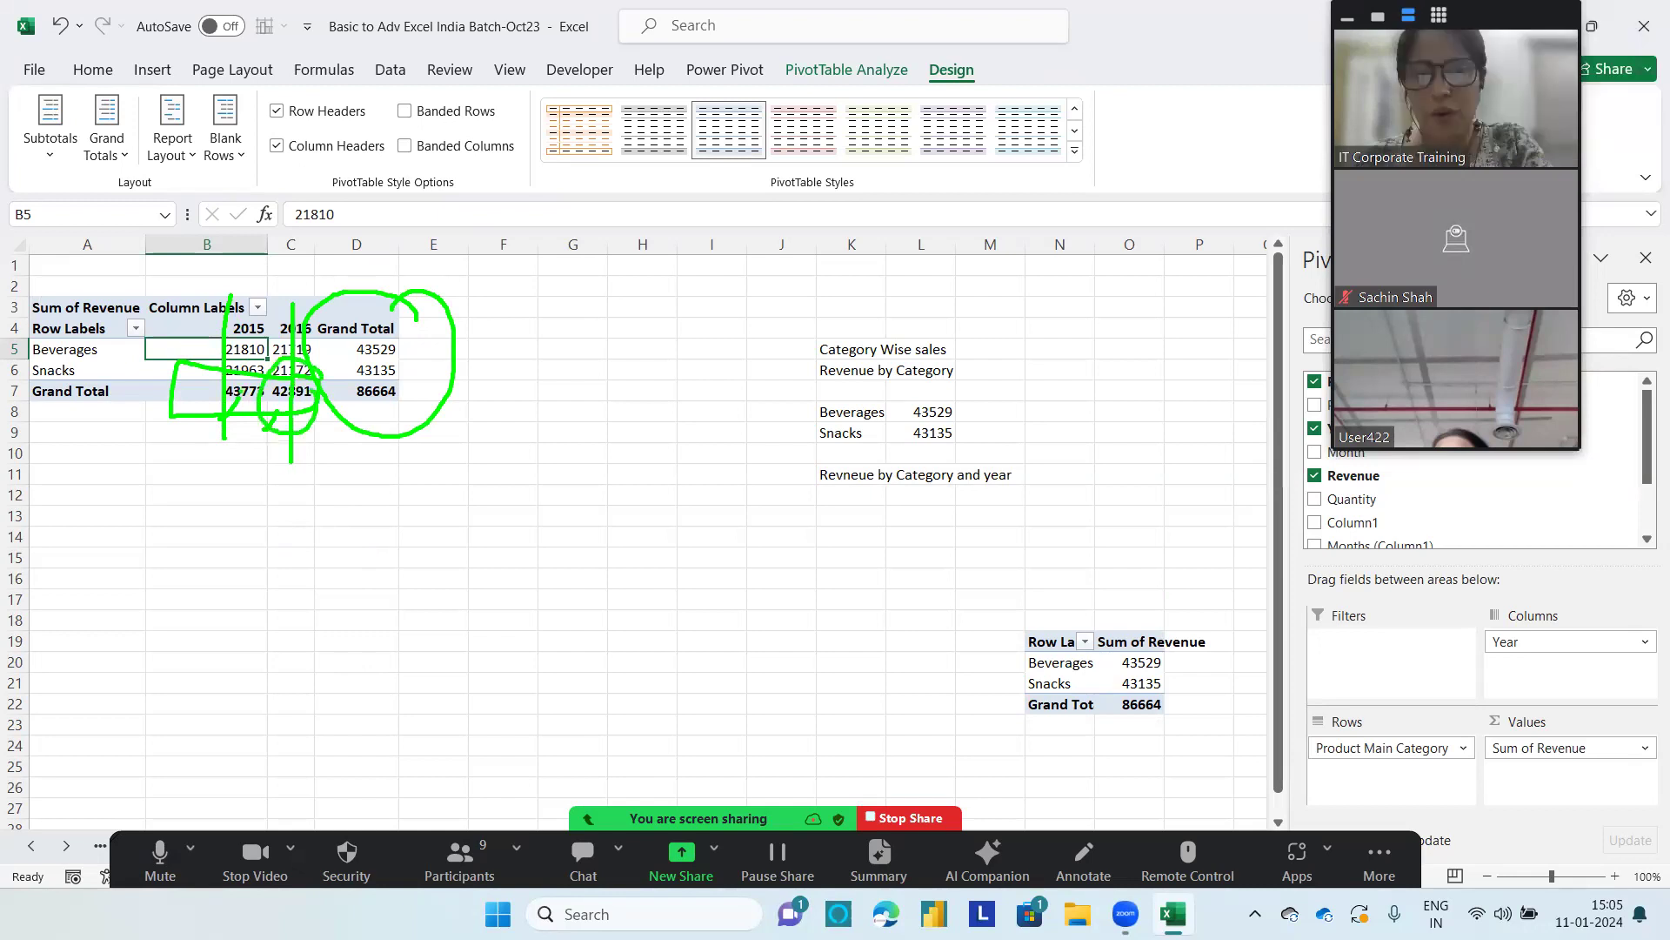
pyautogui.moveTo(396, 335)
pyautogui.mouseDown()
pyautogui.moveTo(351, 349)
pyautogui.moveTo(402, 367)
pyautogui.moveTo(461, 347)
pyautogui.mouseUp()
pyautogui.moveTo(405, 365); pyautogui.dragTo(481, 366)
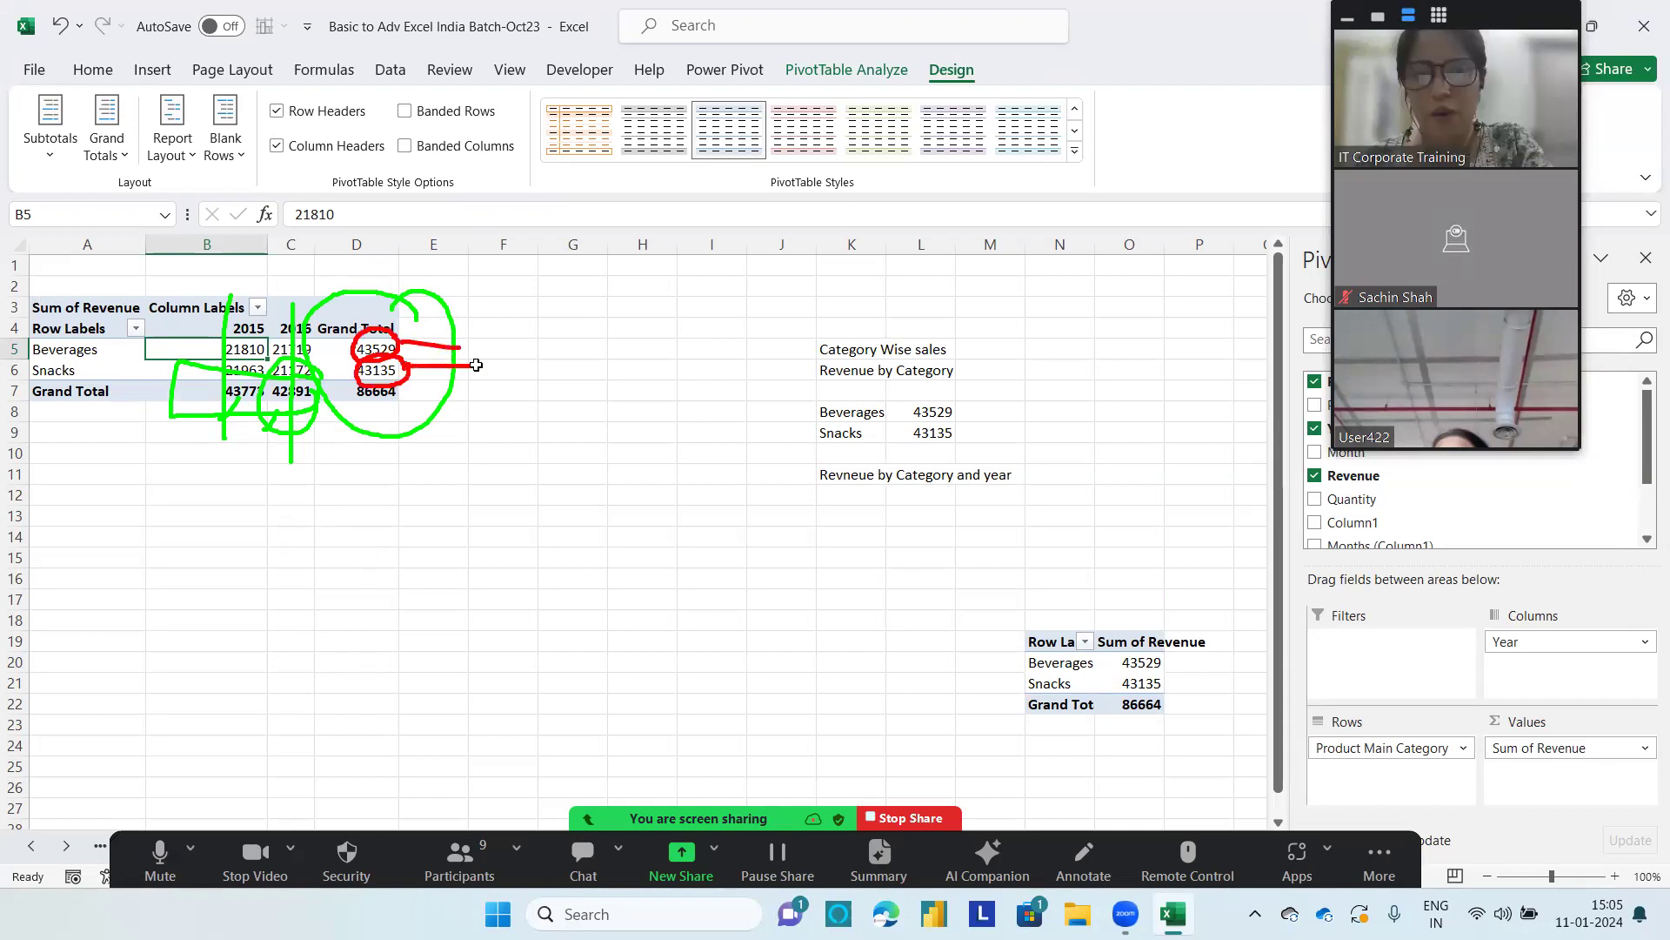
# Step: Set grand totals to On for Columns Only and move Year back to Rows beneath Product Main Category
pyautogui.click(109, 162)
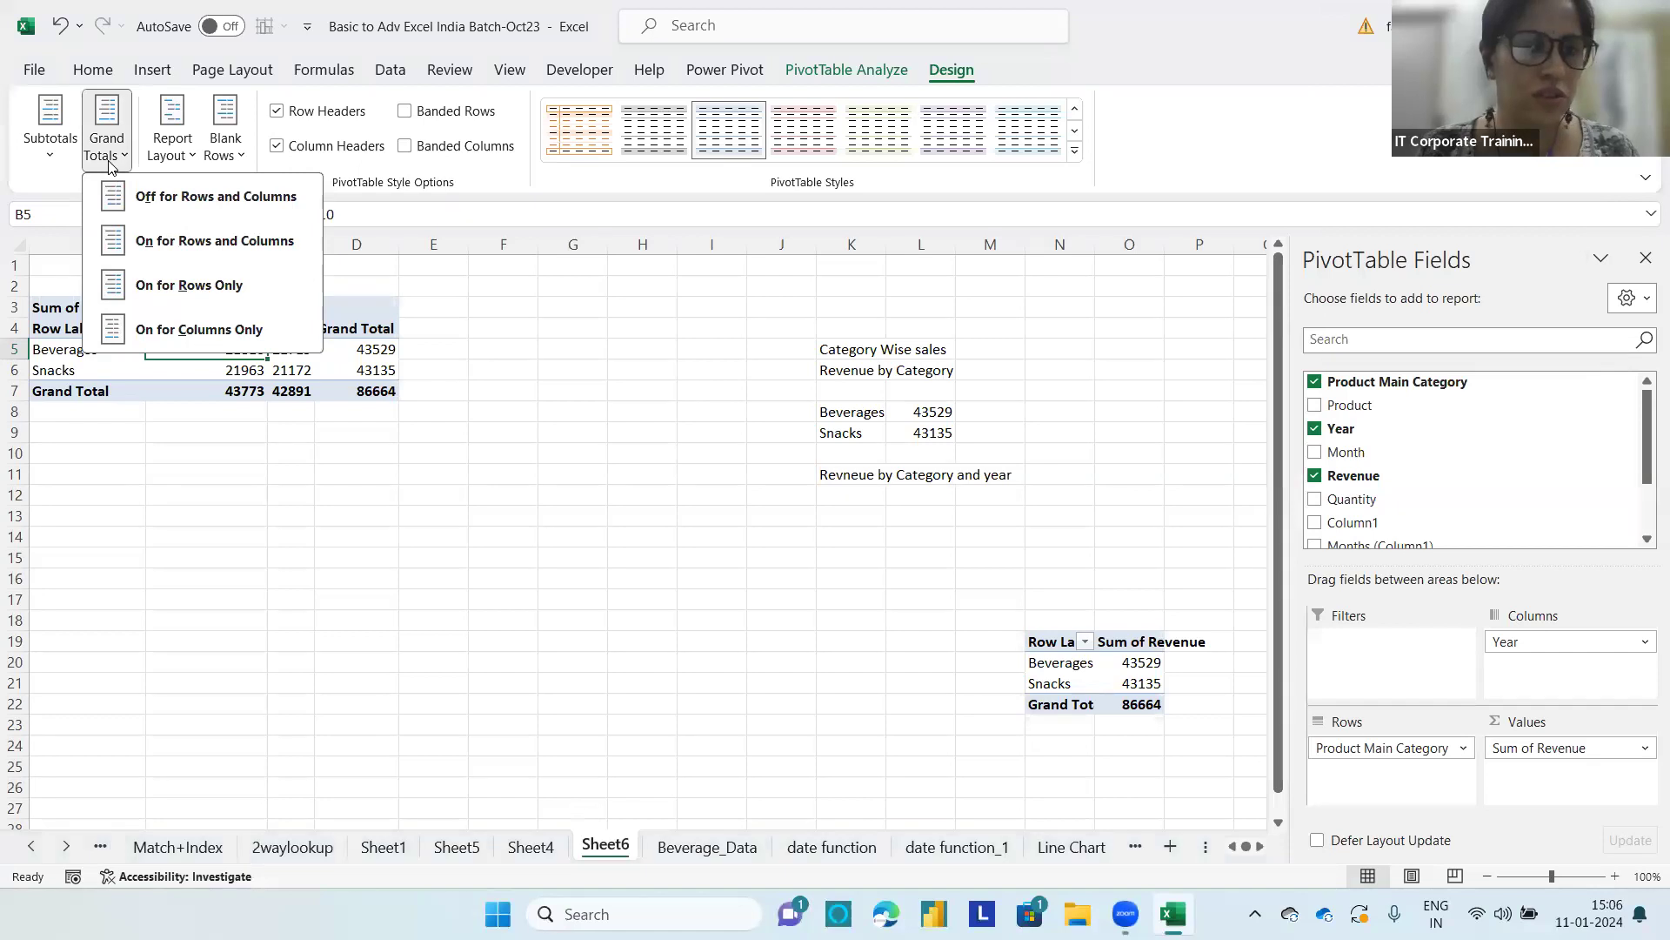
pyautogui.click(165, 330)
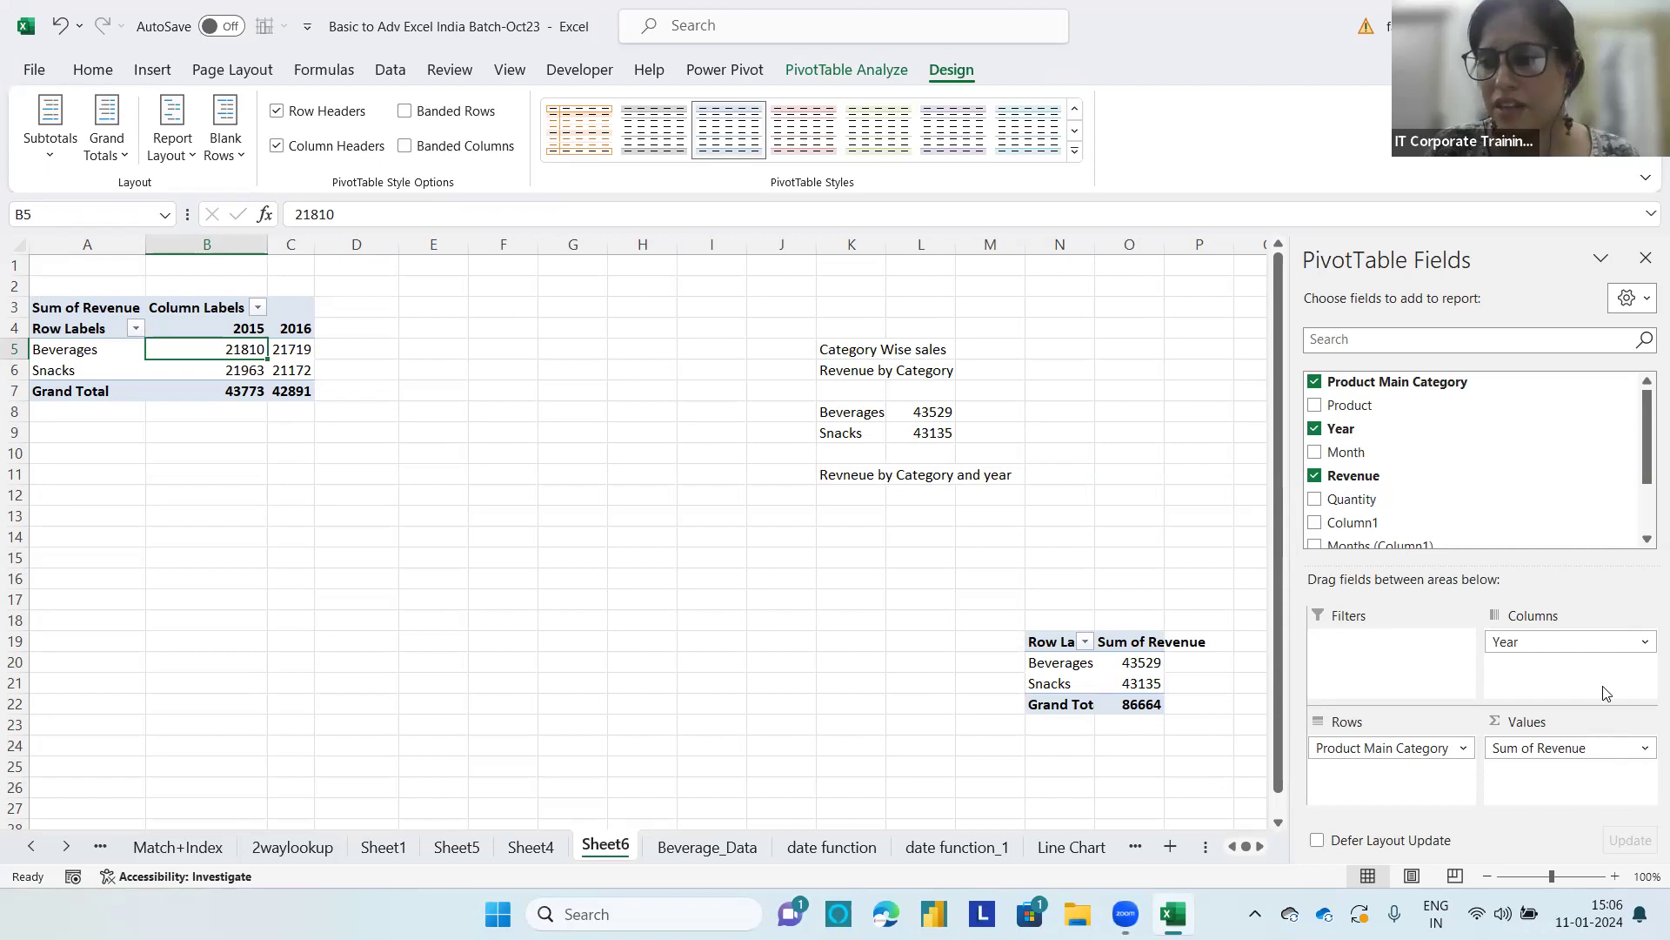
pyautogui.moveTo(1576, 642); pyautogui.dragTo(1390, 777)
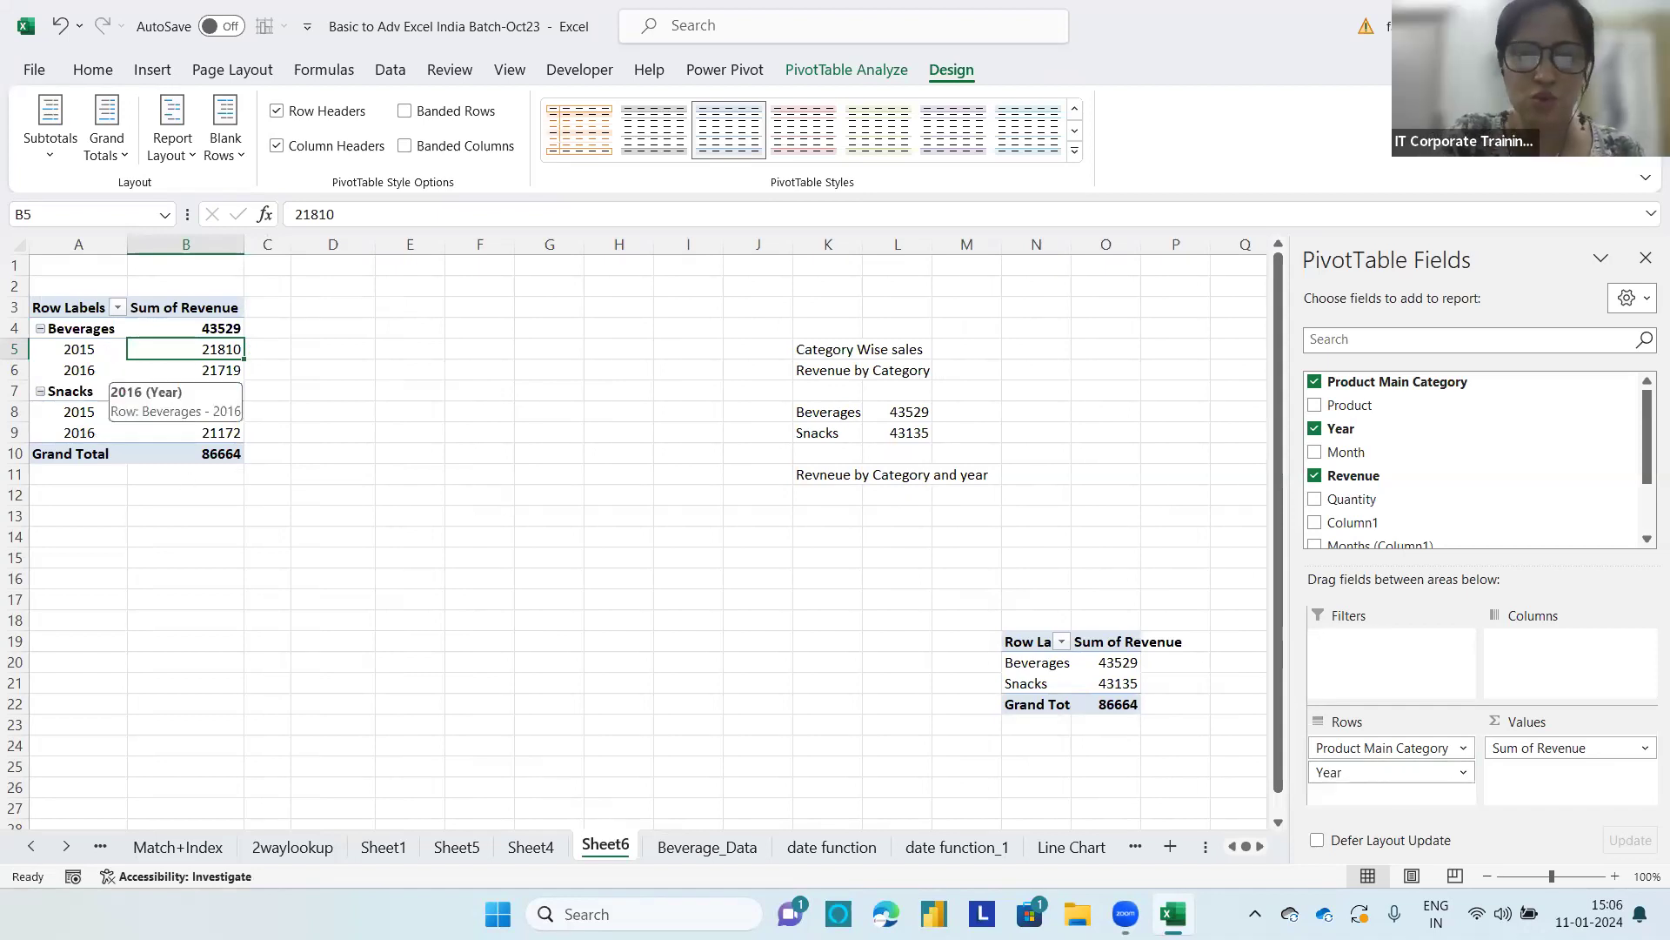
# Step: Mark the year labels under Beverages with annotations and show the PivotTable in Tabular Form
pyautogui.moveTo(106, 335)
pyautogui.mouseDown()
pyautogui.moveTo(84, 328)
pyautogui.moveTo(41, 369)
pyautogui.moveTo(91, 383)
pyautogui.moveTo(99, 338)
pyautogui.mouseUp()
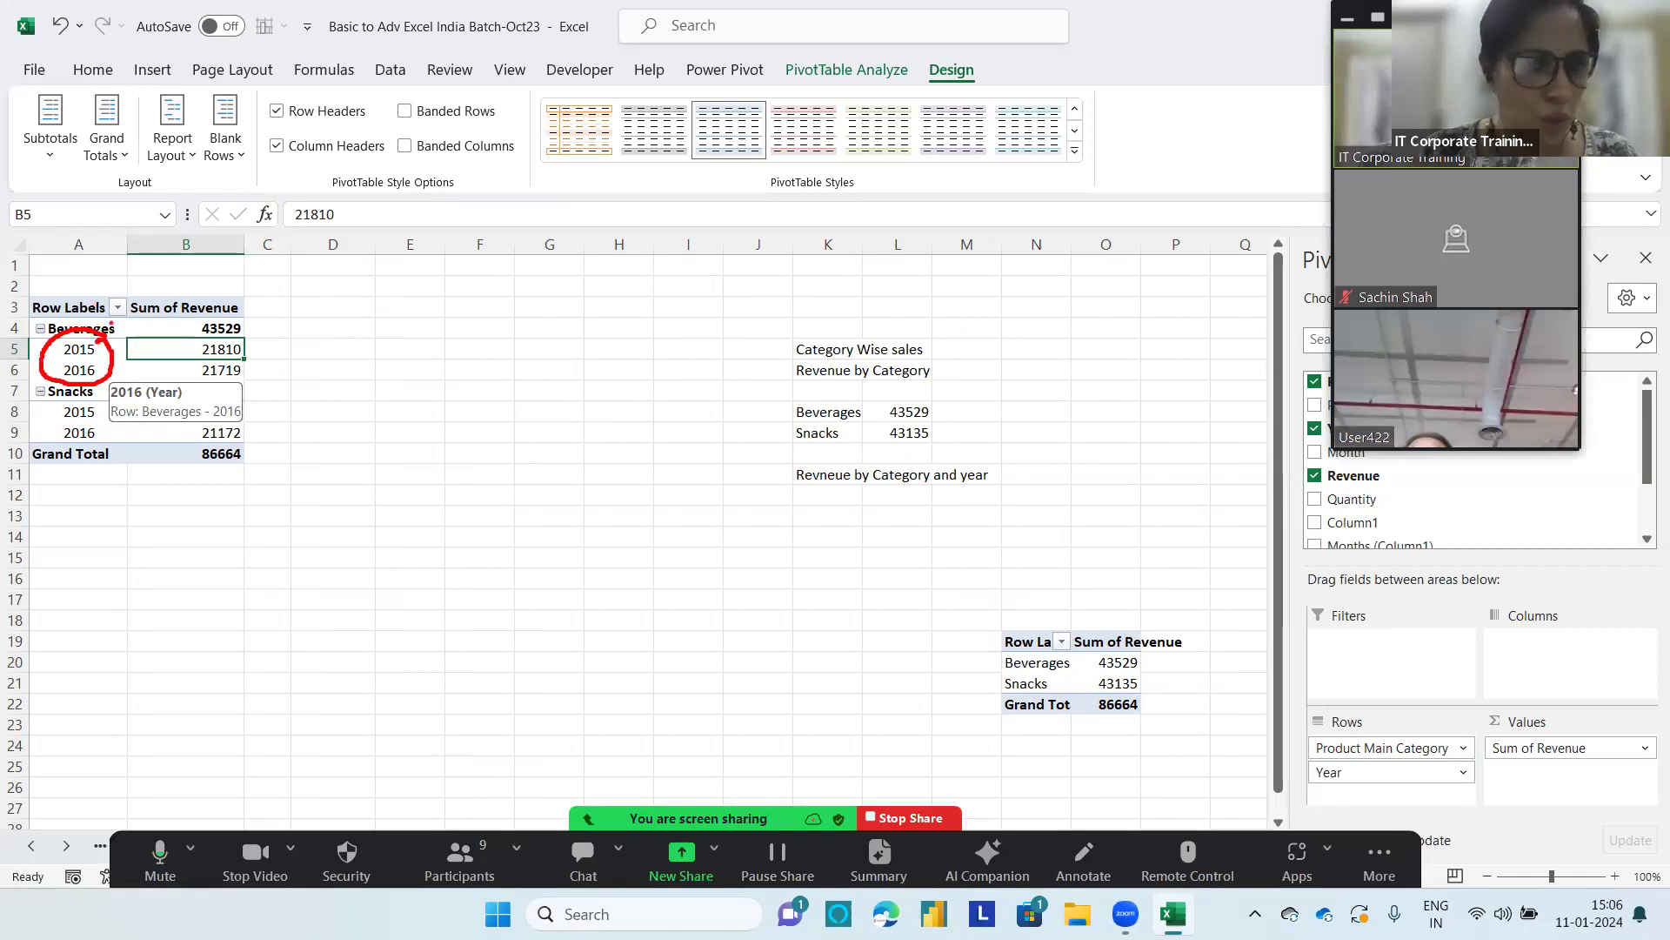
pyautogui.moveTo(76, 324)
pyautogui.mouseDown()
pyautogui.moveTo(148, 292)
pyautogui.moveTo(140, 315)
pyautogui.moveTo(160, 305)
pyautogui.mouseUp()
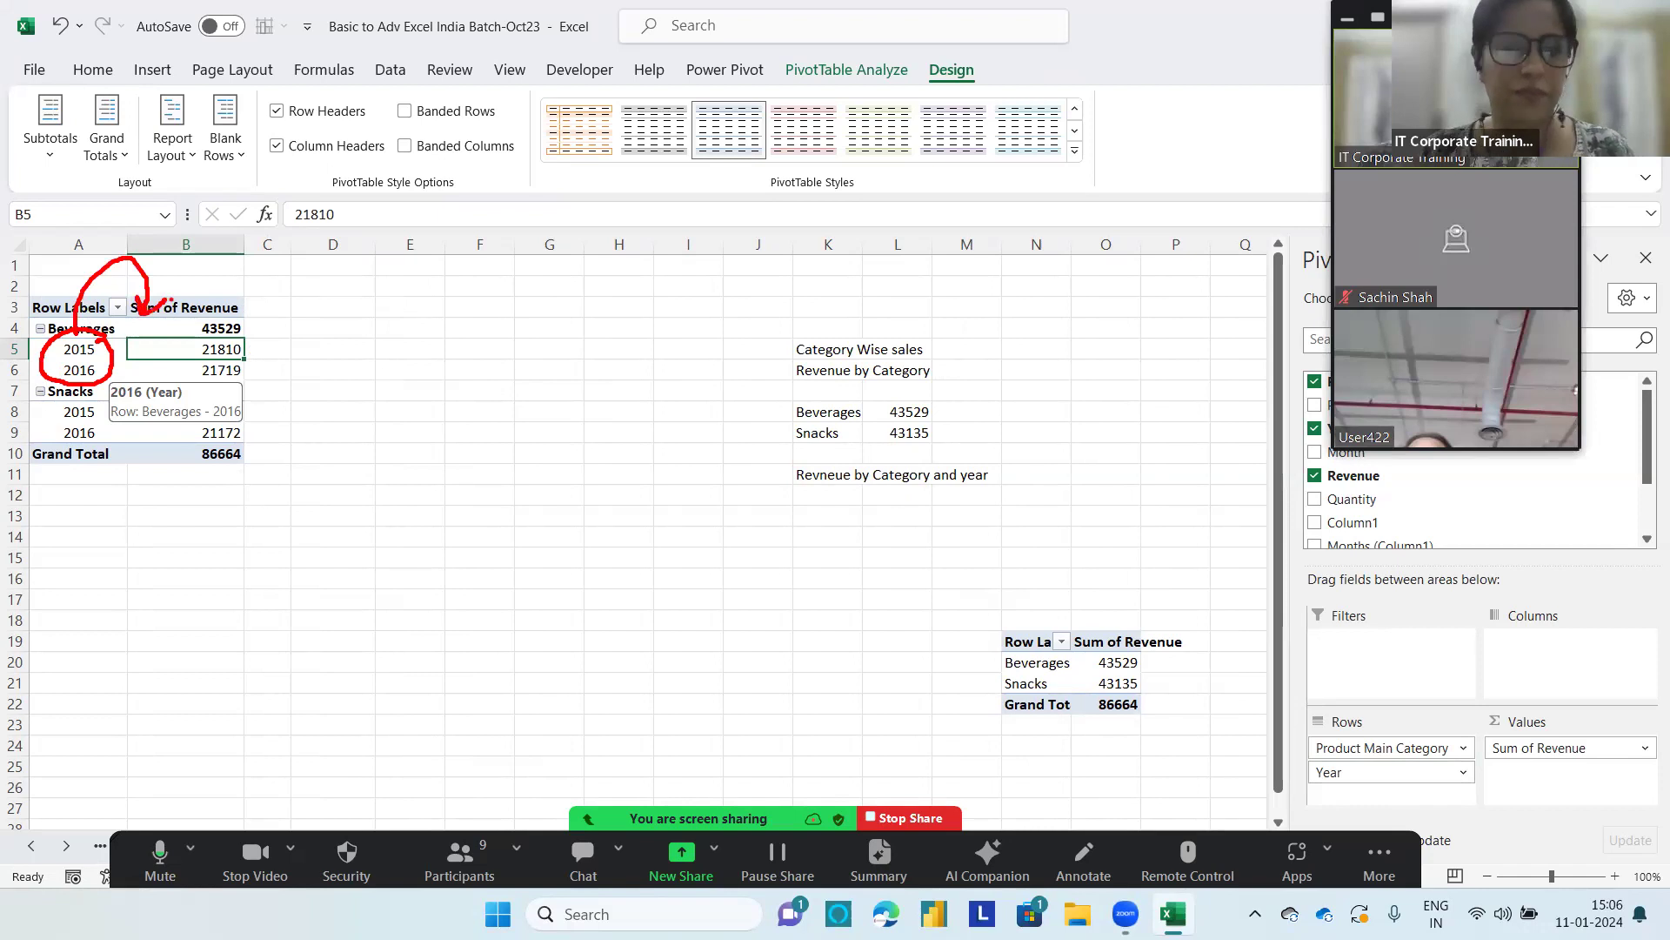
pyautogui.click(182, 157)
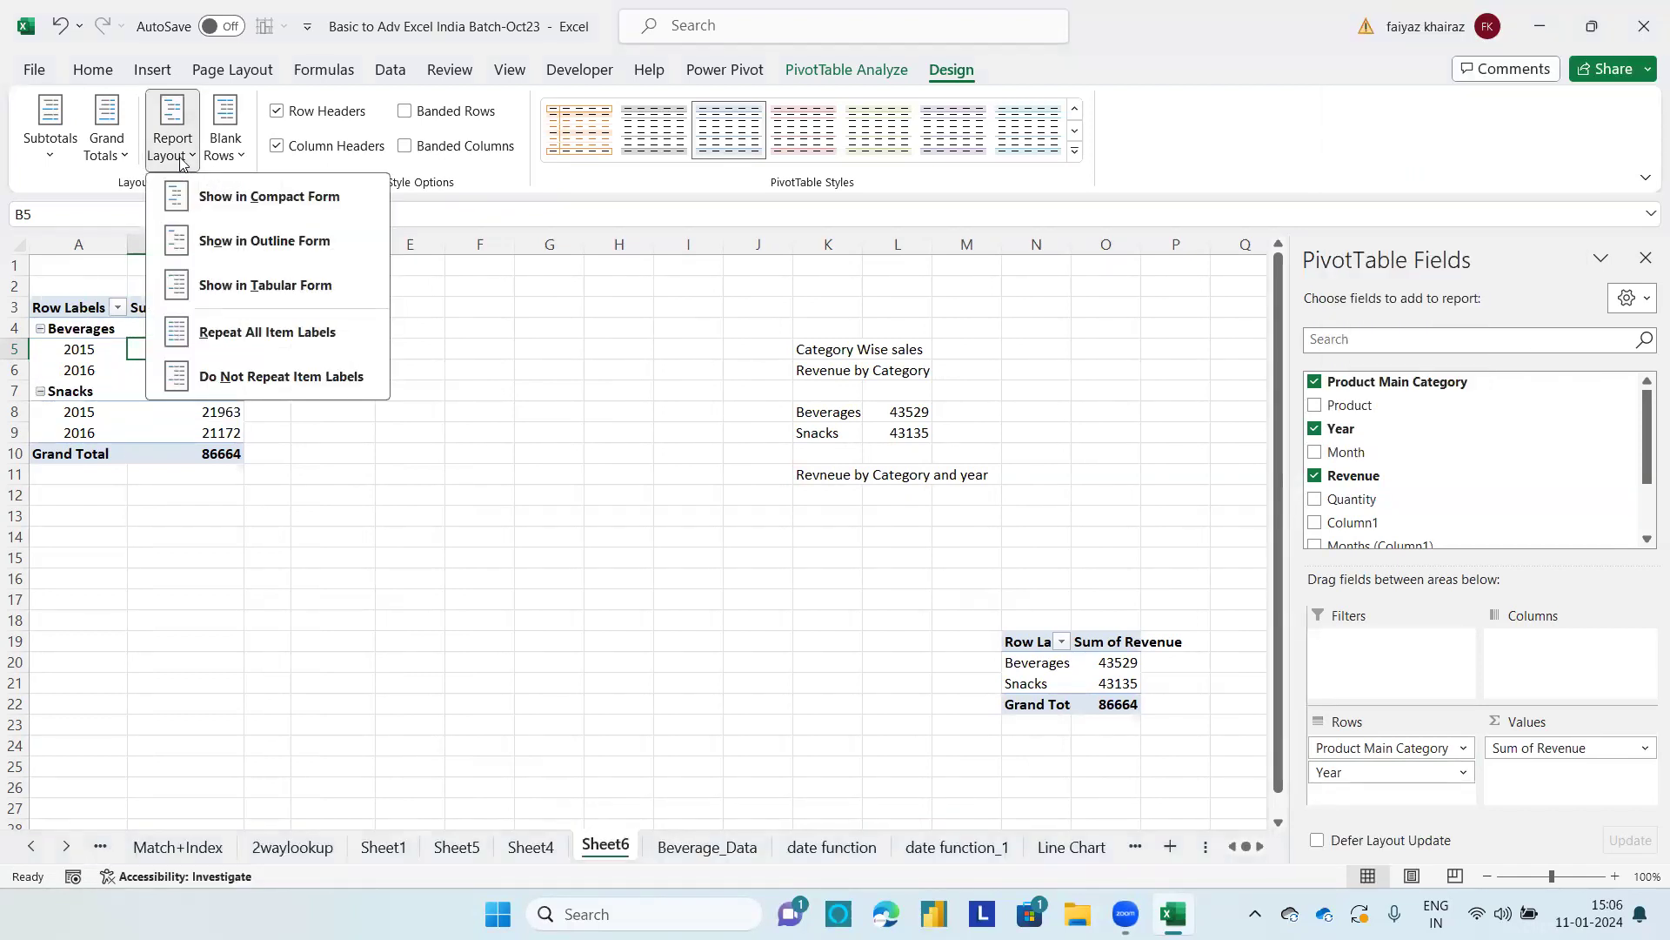
pyautogui.click(231, 284)
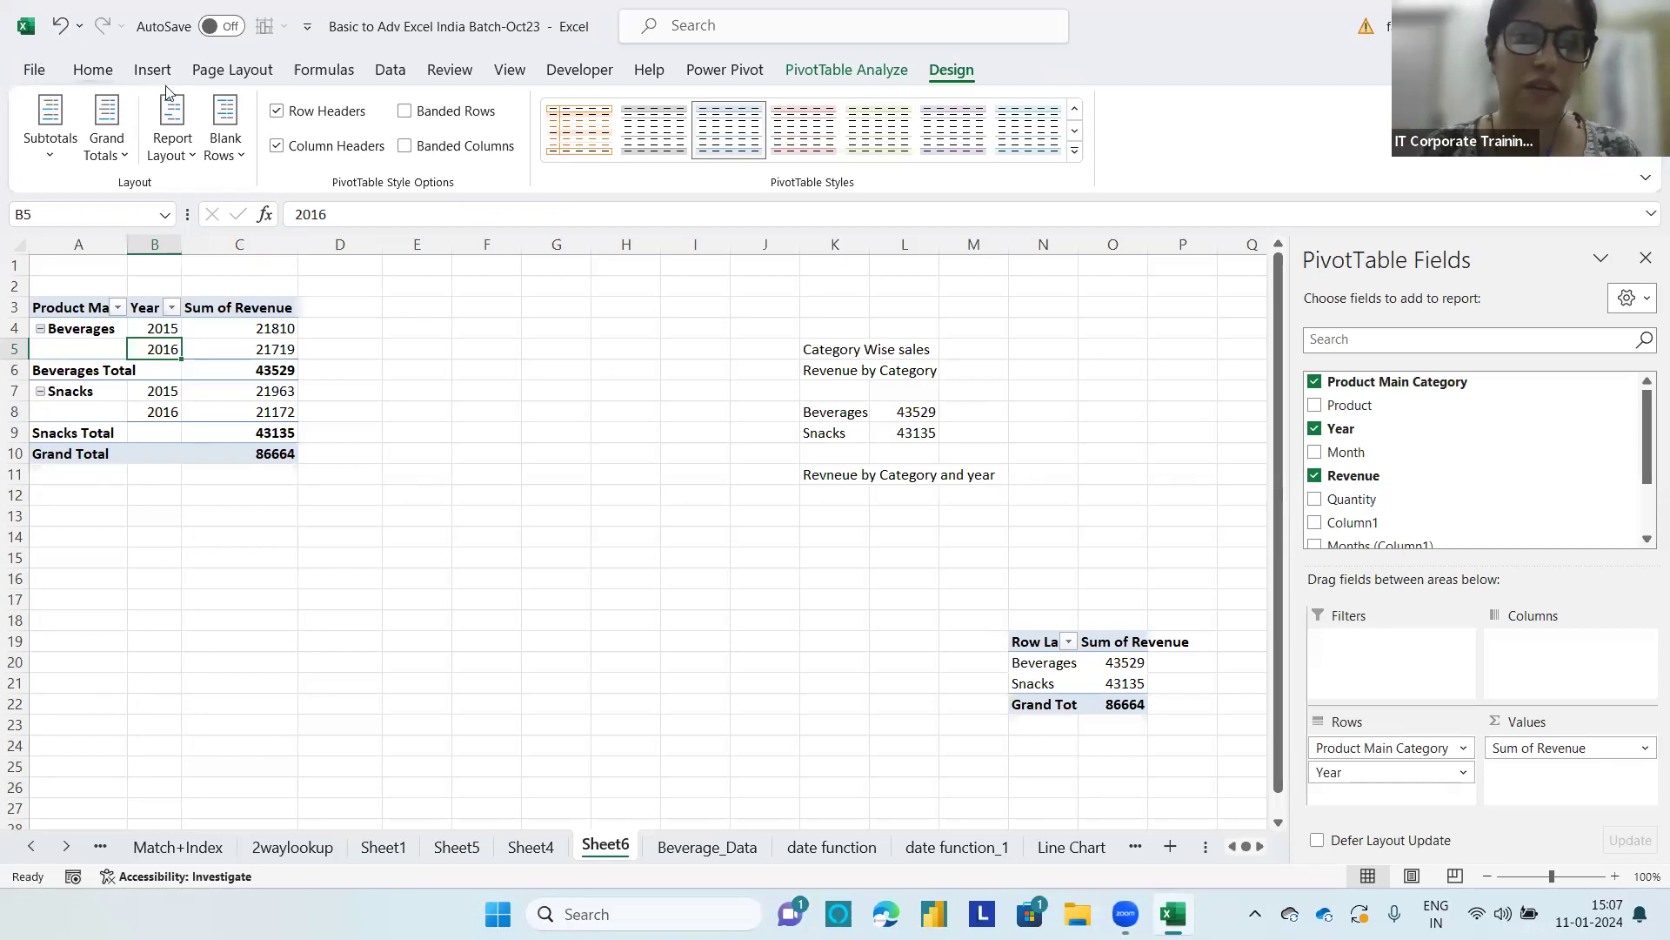
# Step: Switch the PivotTable's report layout to Outline Form and insert a blank line after each item
pyautogui.click(171, 143)
pyautogui.click(212, 241)
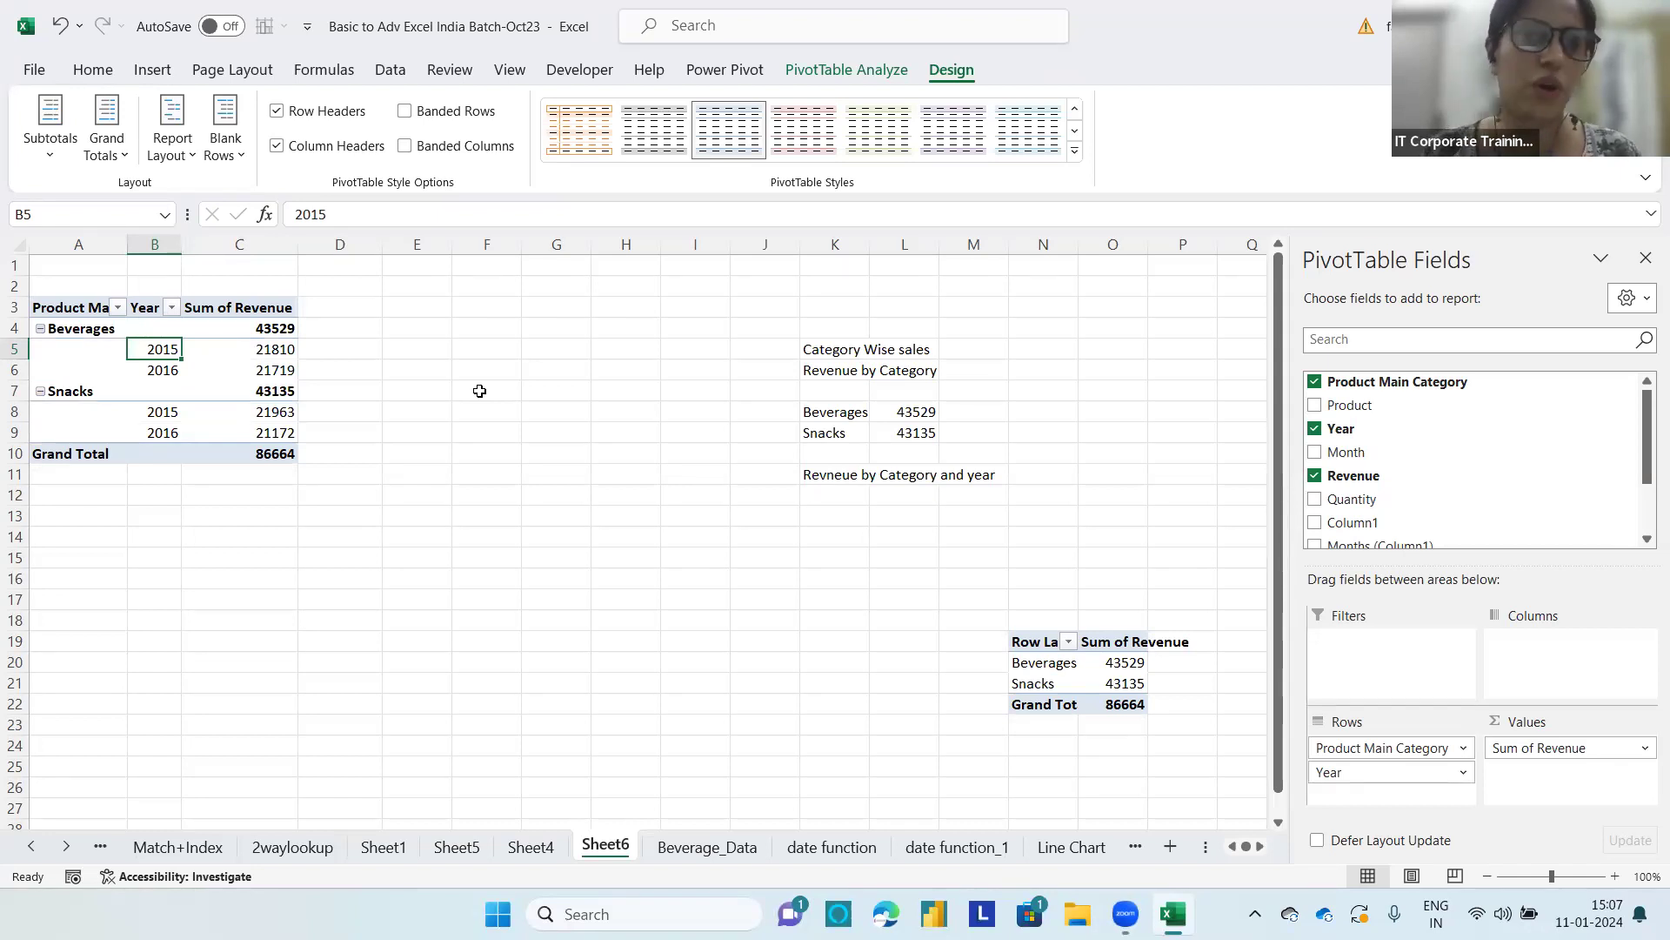
pyautogui.click(209, 155)
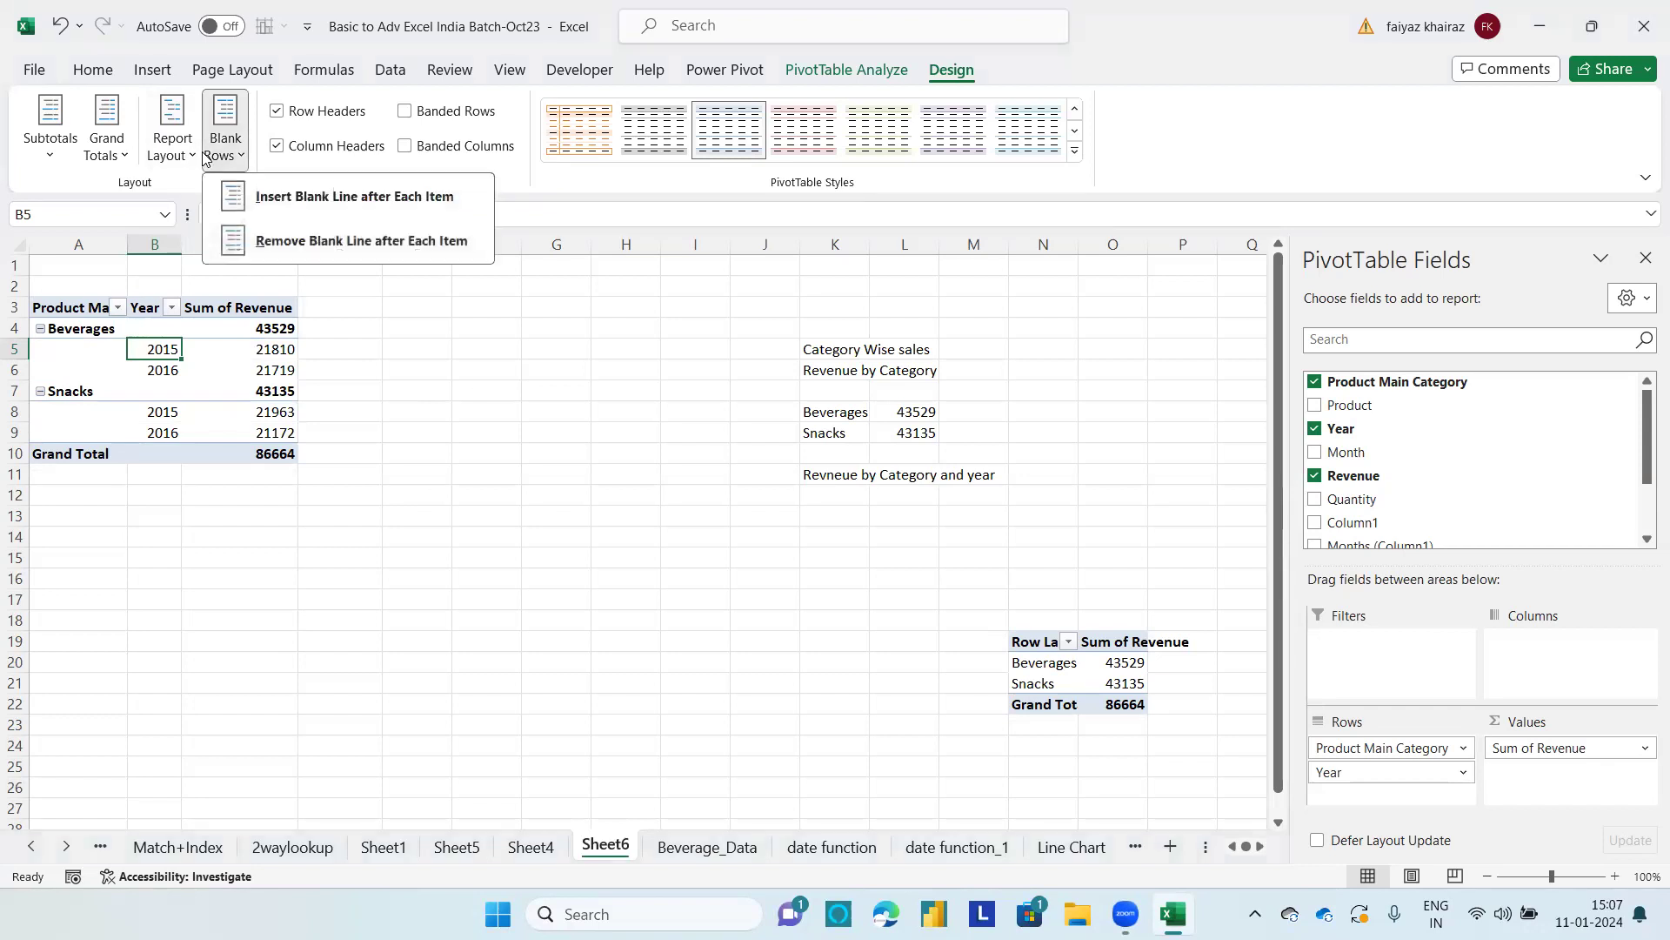
pyautogui.click(263, 199)
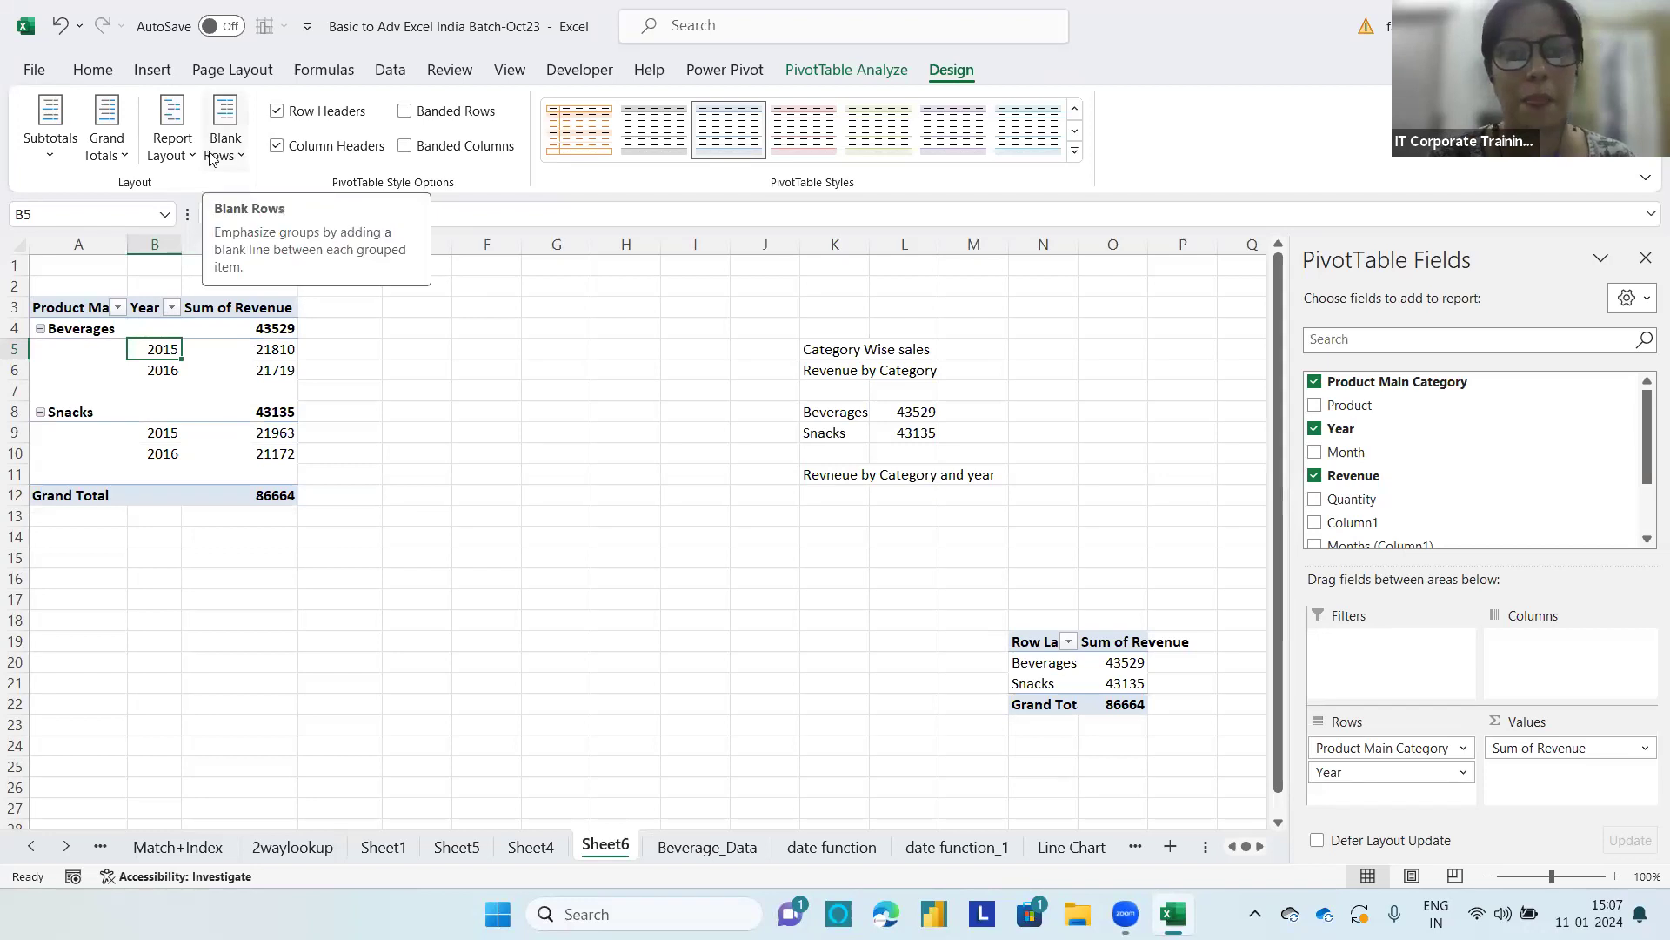
# Step: Toggle Row Headers, Column Headers, Banded Rows and Banded Columns, restoring each option, and browse the PivotTable styles without applying one
pyautogui.click(277, 112)
pyautogui.click(279, 114)
pyautogui.click(279, 113)
pyautogui.click(278, 112)
pyautogui.click(279, 149)
pyautogui.click(279, 150)
pyautogui.click(406, 112)
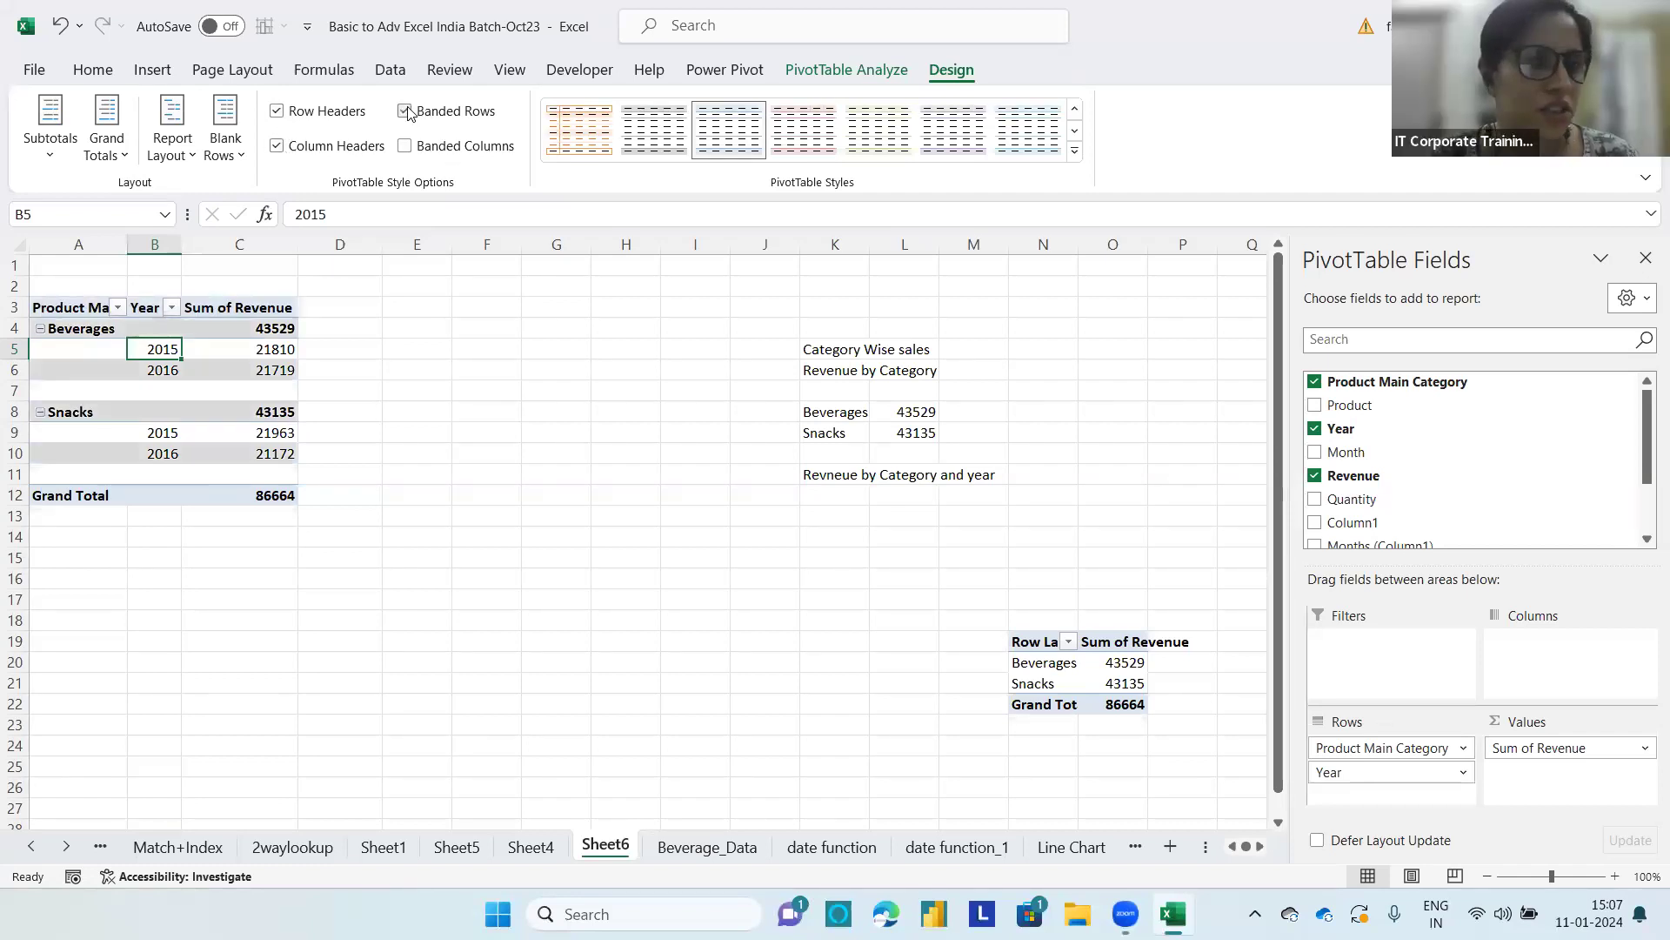
pyautogui.click(405, 111)
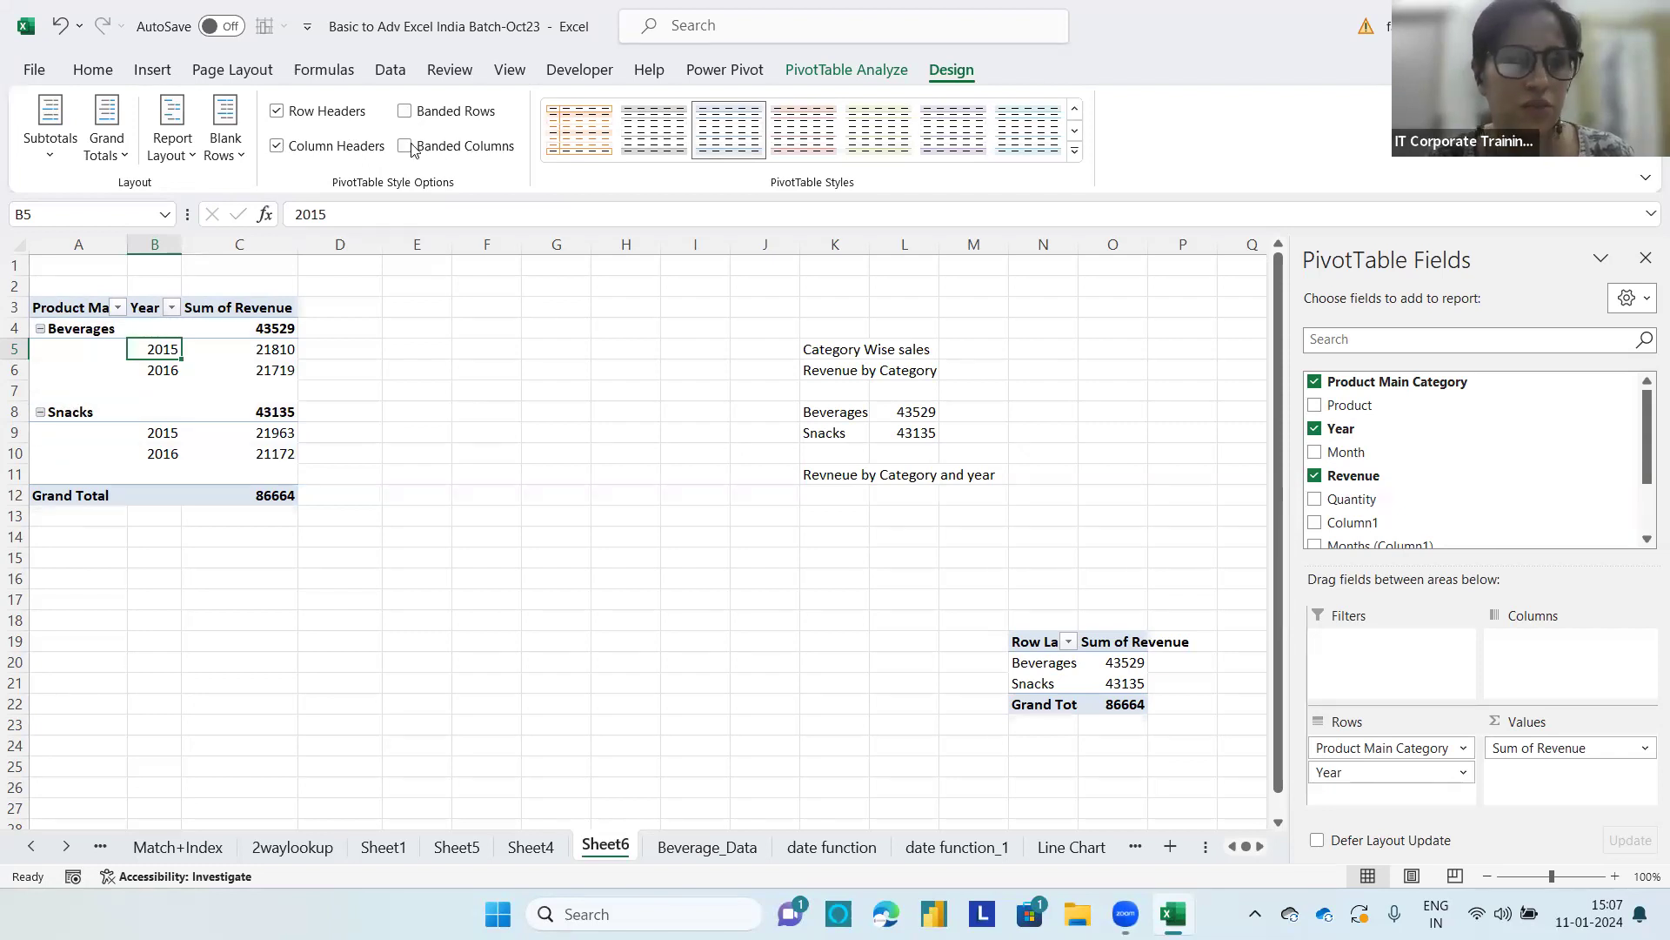
pyautogui.click(405, 146)
pyautogui.click(406, 146)
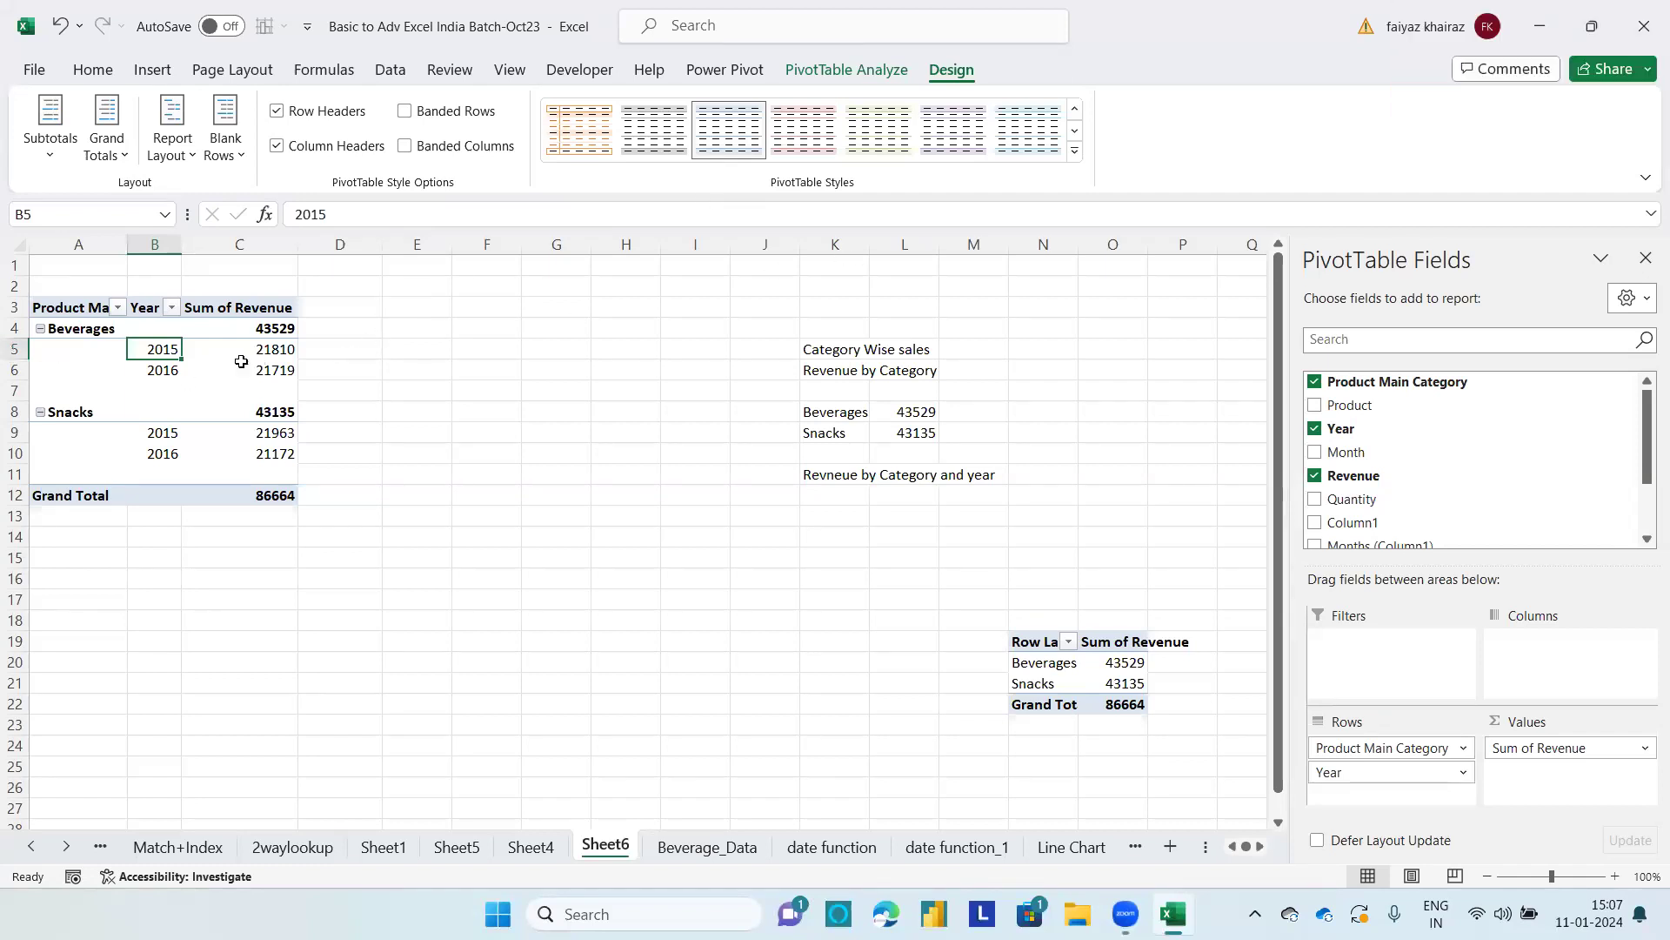
pyautogui.click(1076, 152)
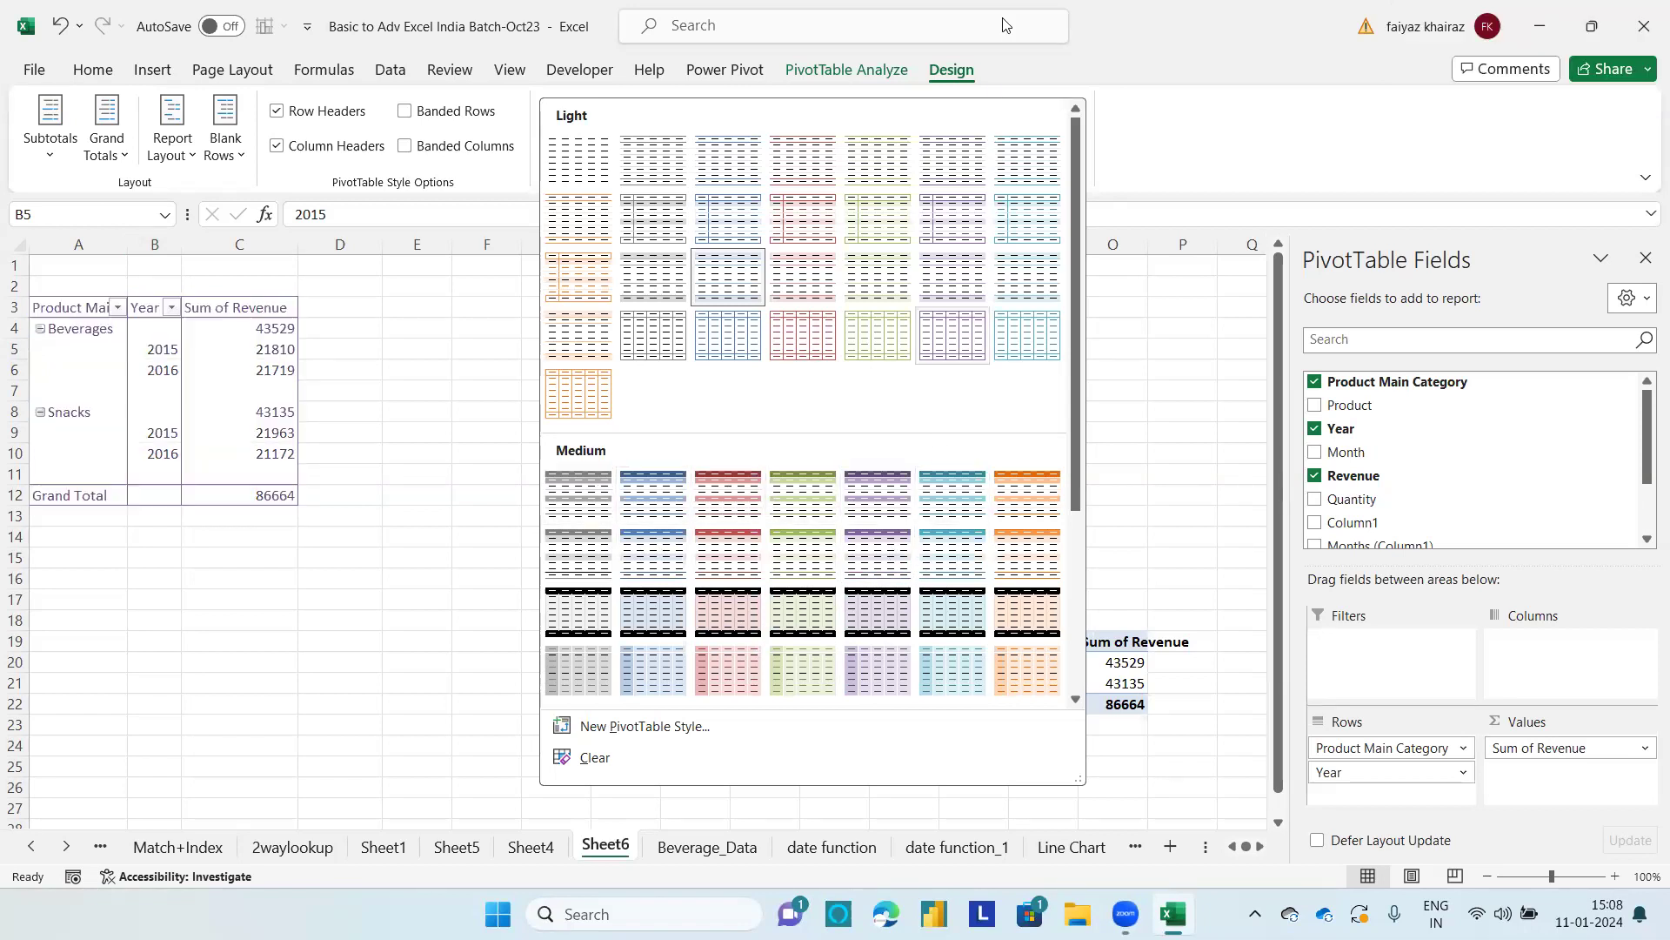
pyautogui.click(351, 530)
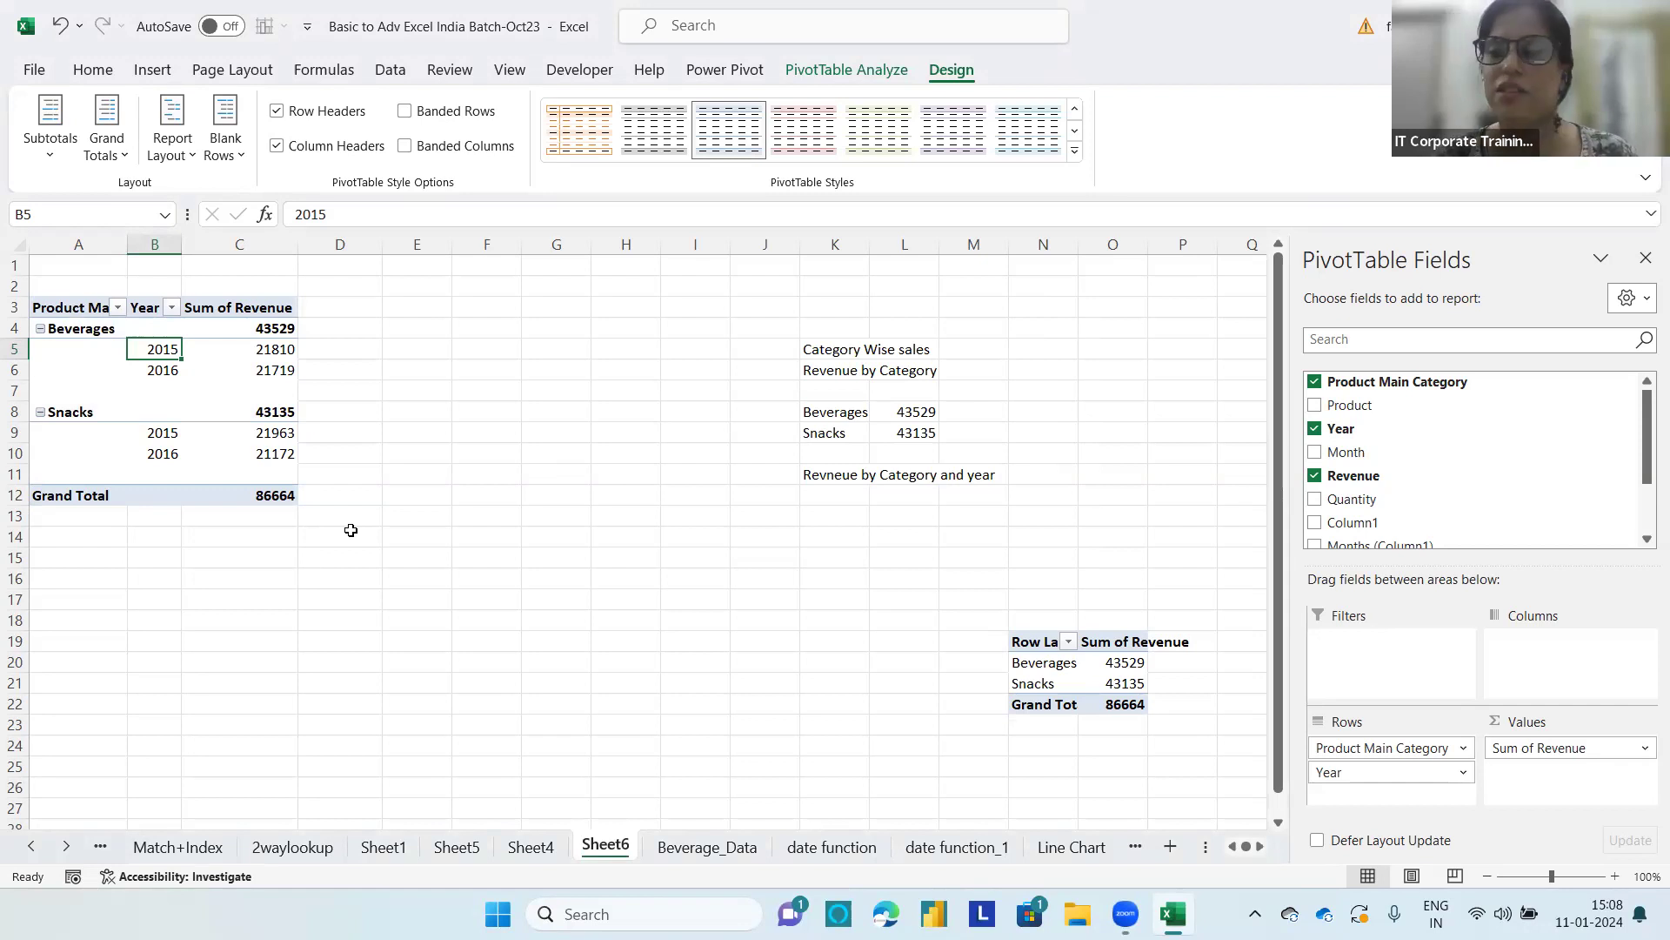
# Step: Enter the report title Total Orders for each Category in cell H15
pyautogui.click(630, 558)
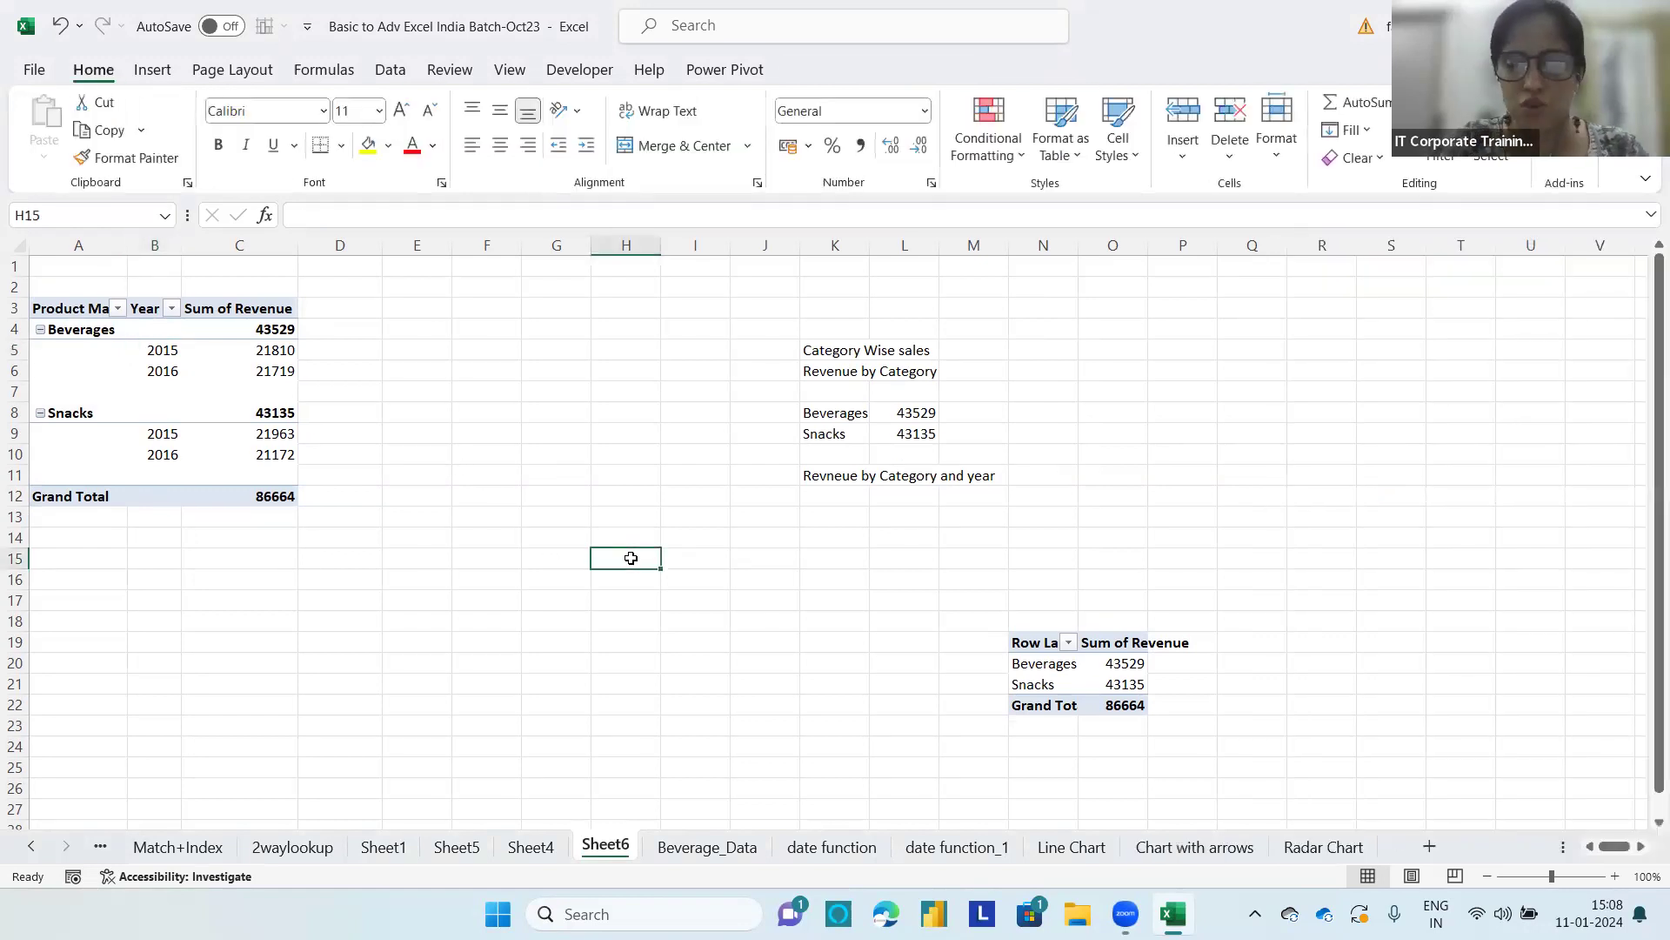
pyautogui.write('Total ')
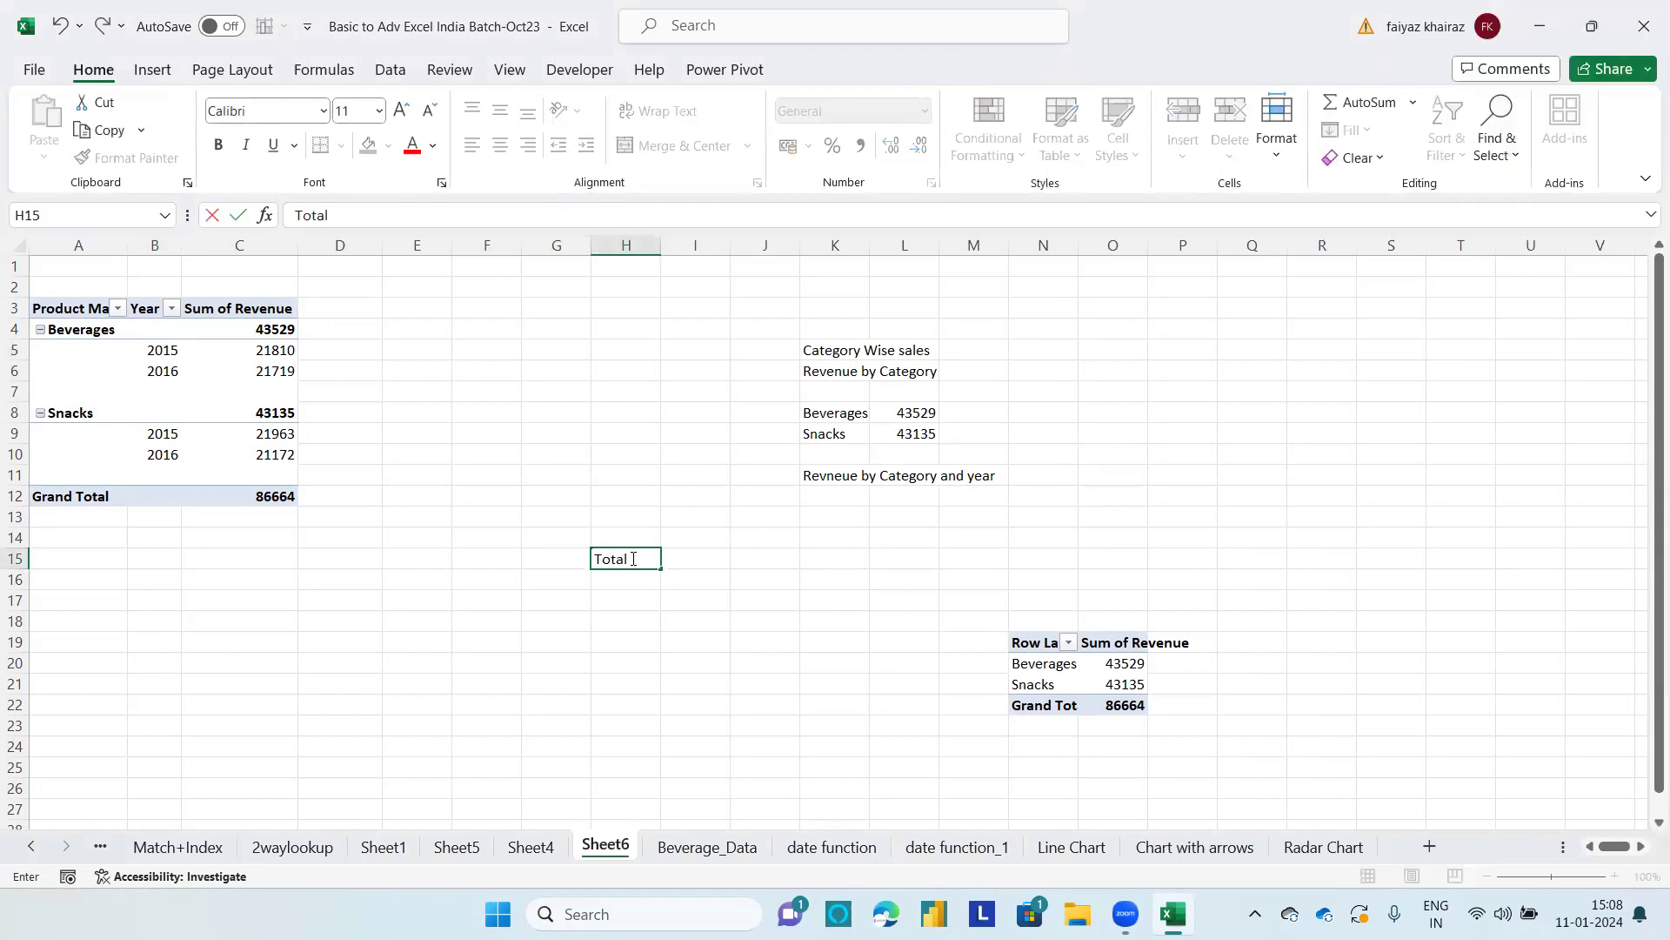
pyautogui.write('Orders for each Category')
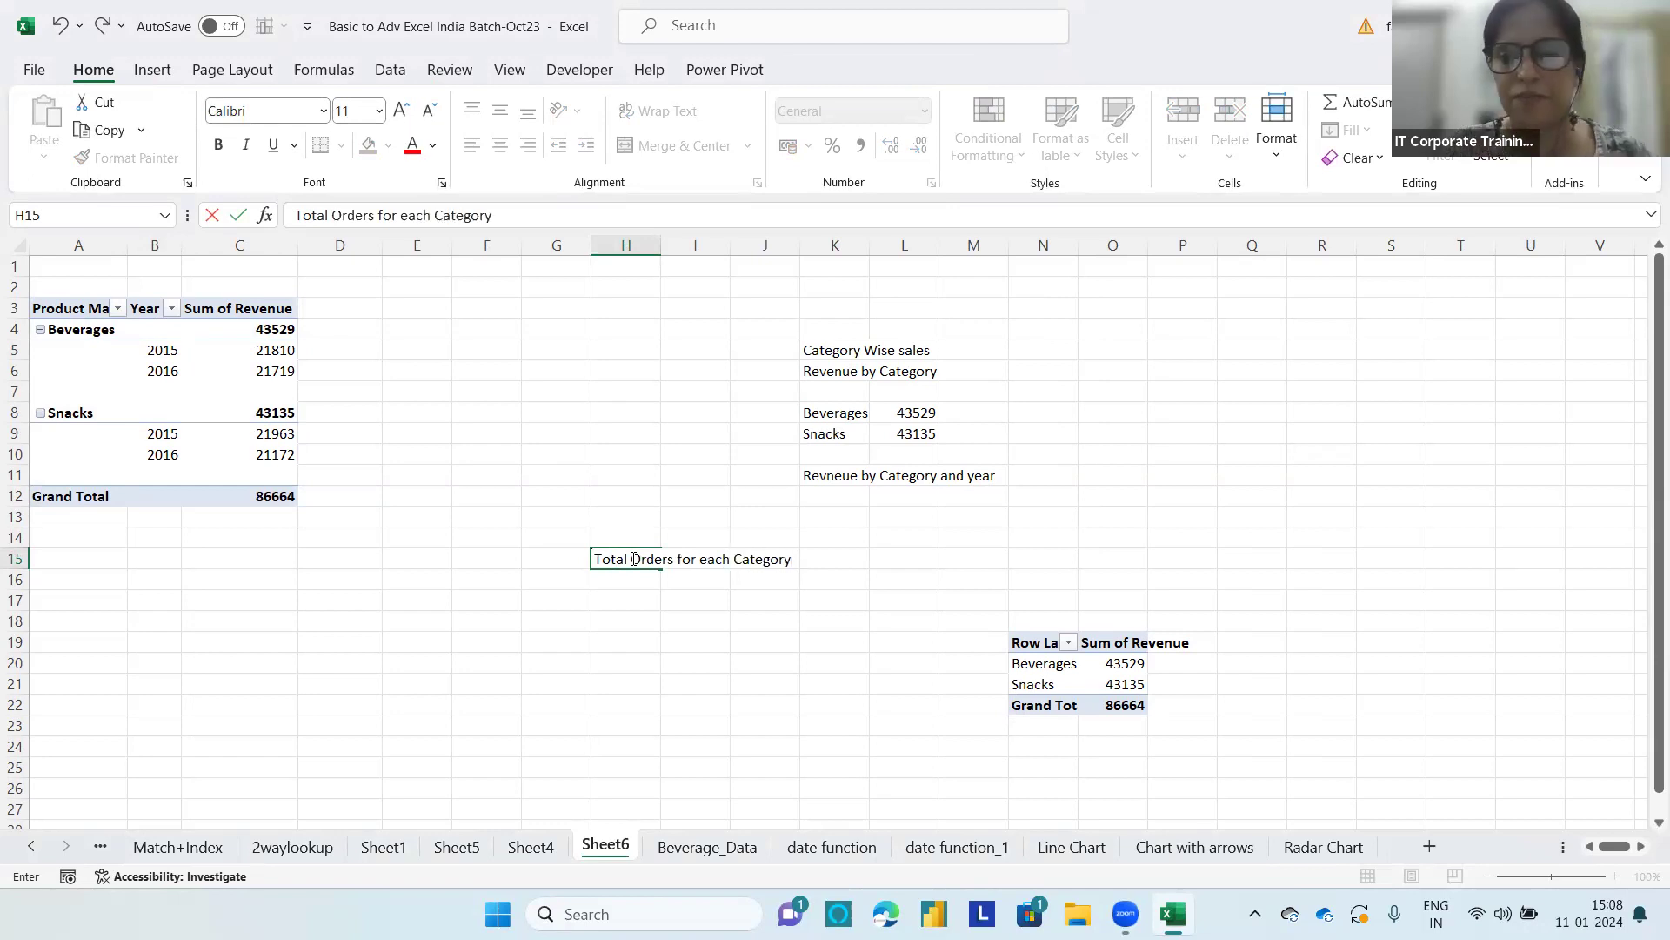
pyautogui.click(646, 615)
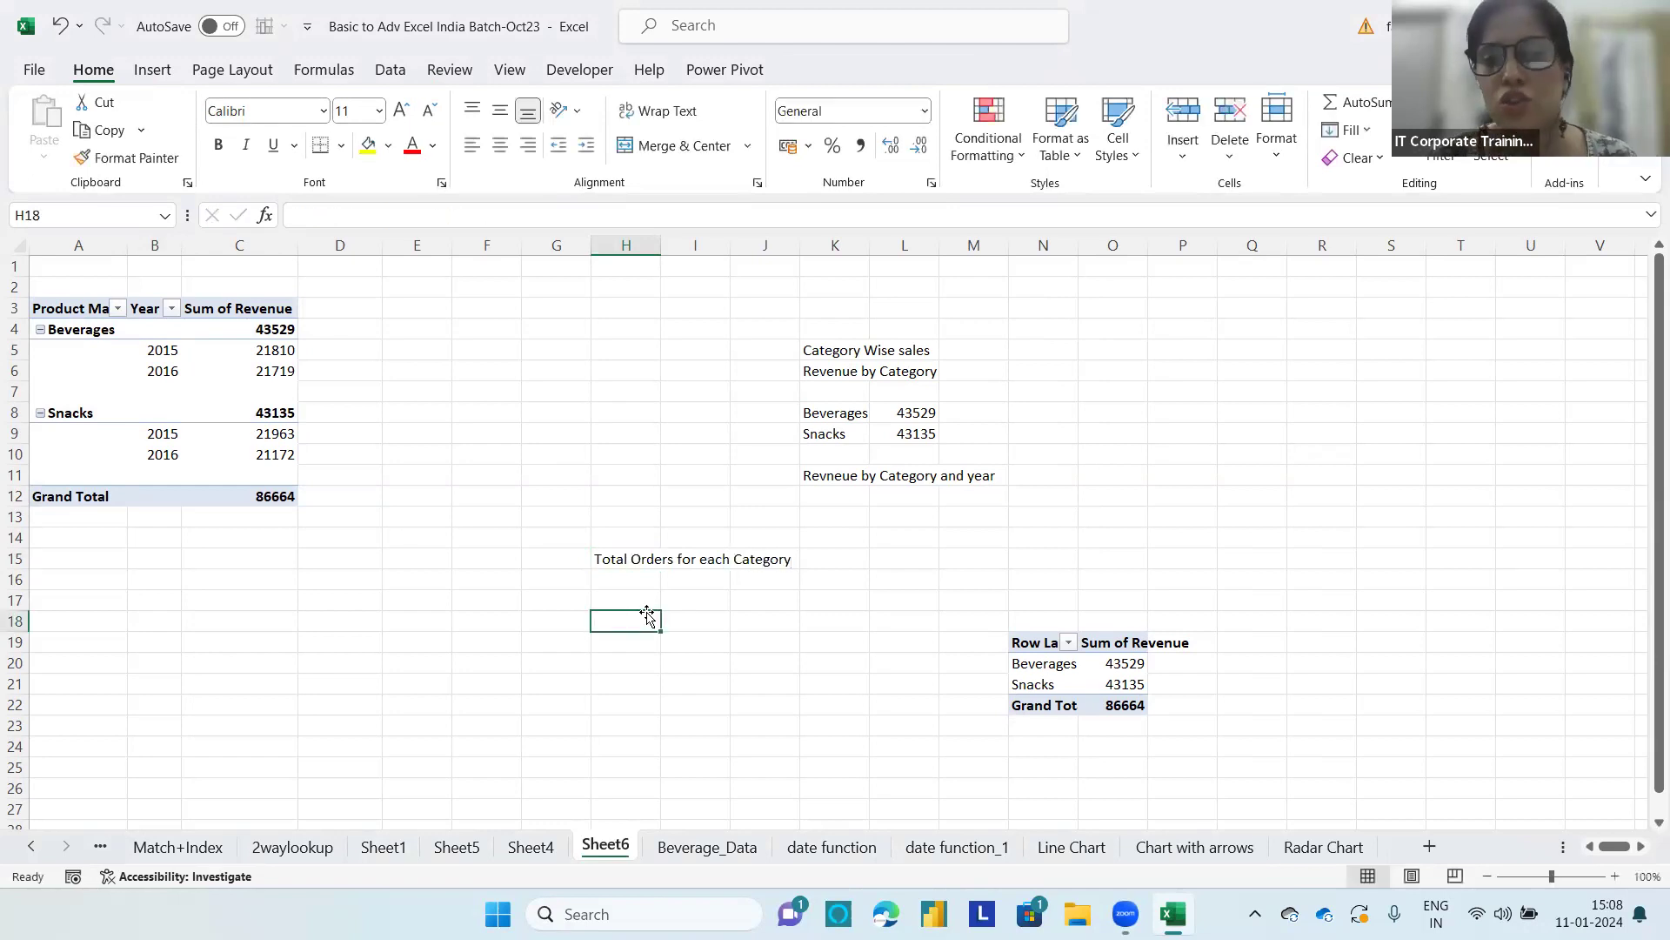
pyautogui.click(635, 556)
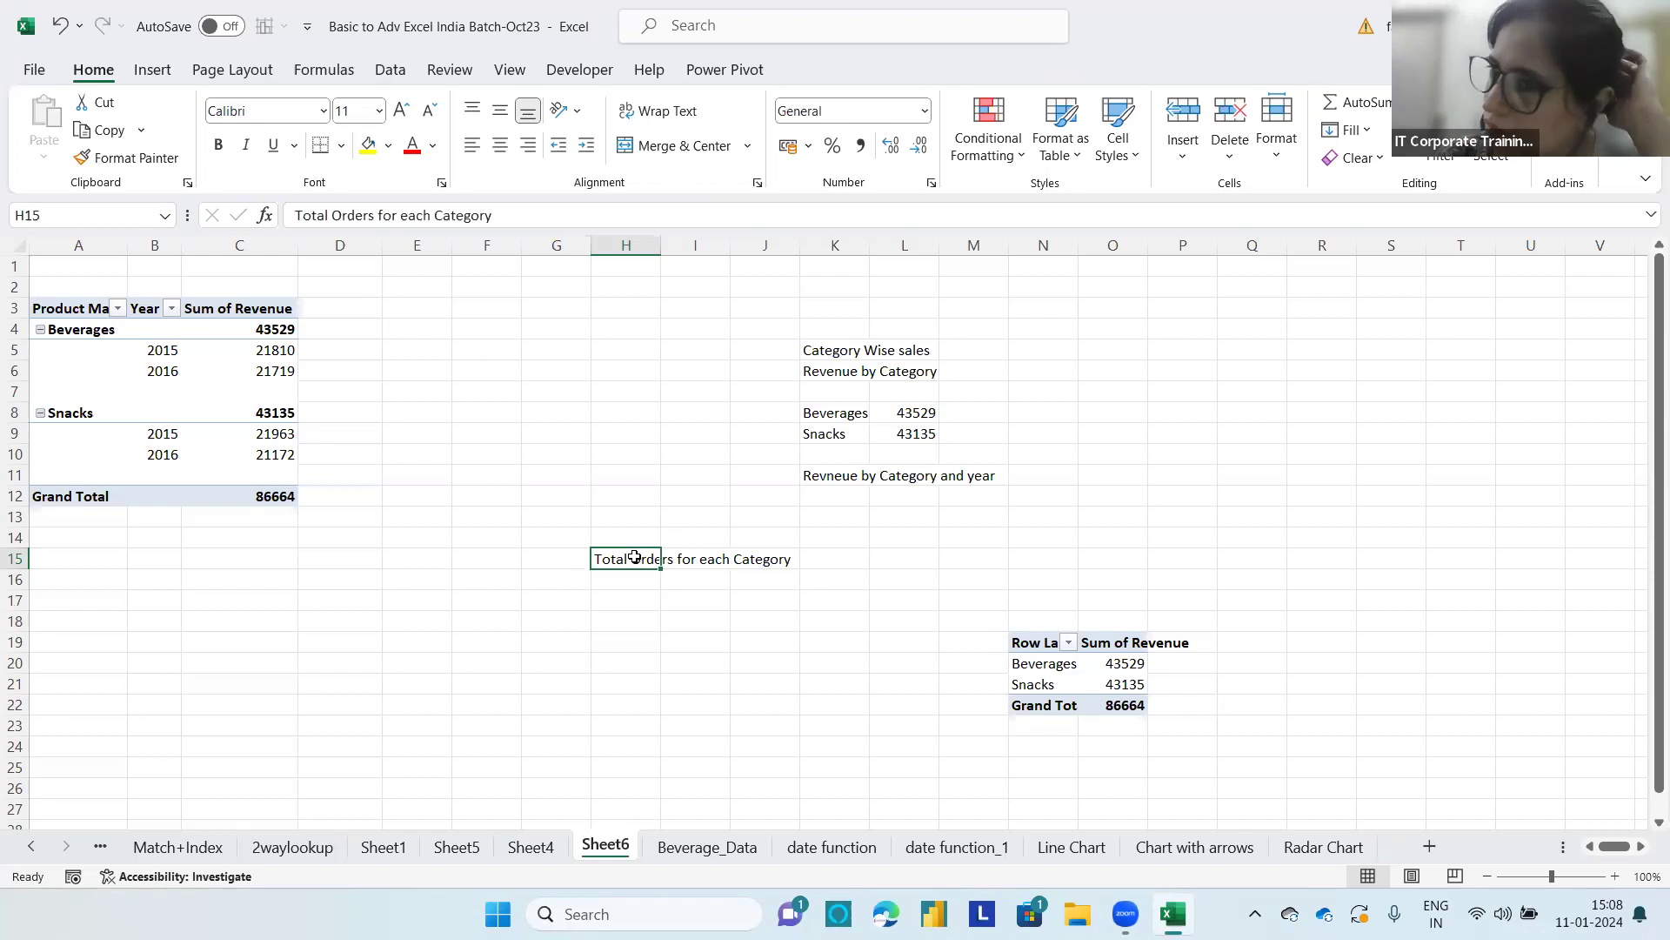
pyautogui.click(90, 463)
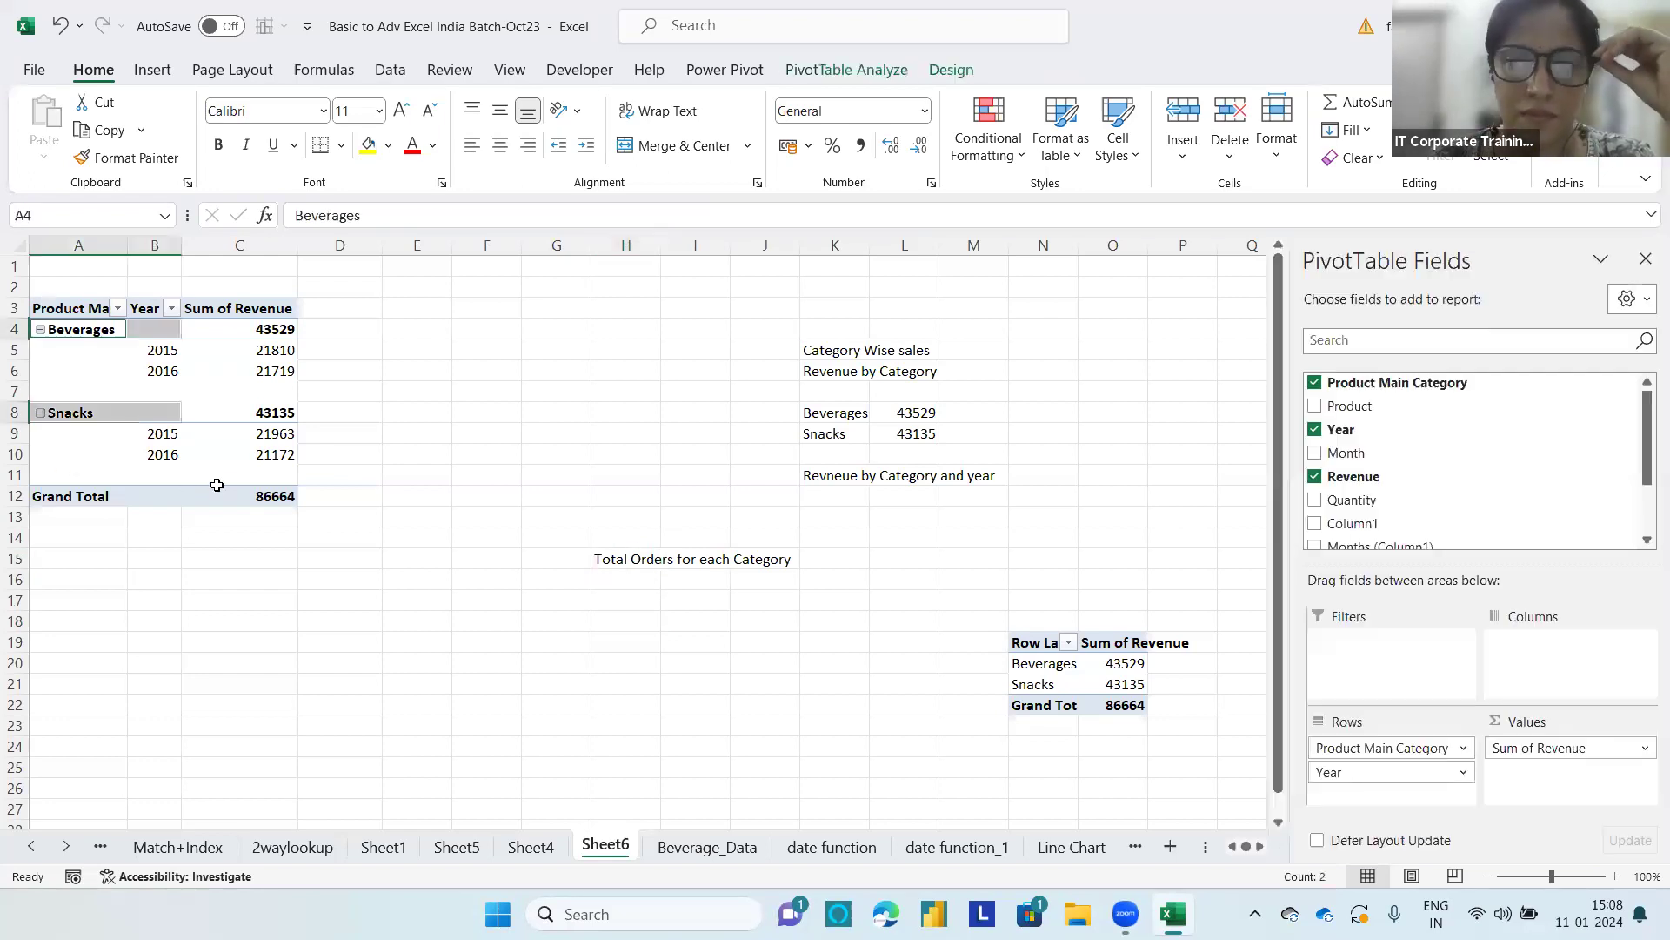
pyautogui.click(244, 469)
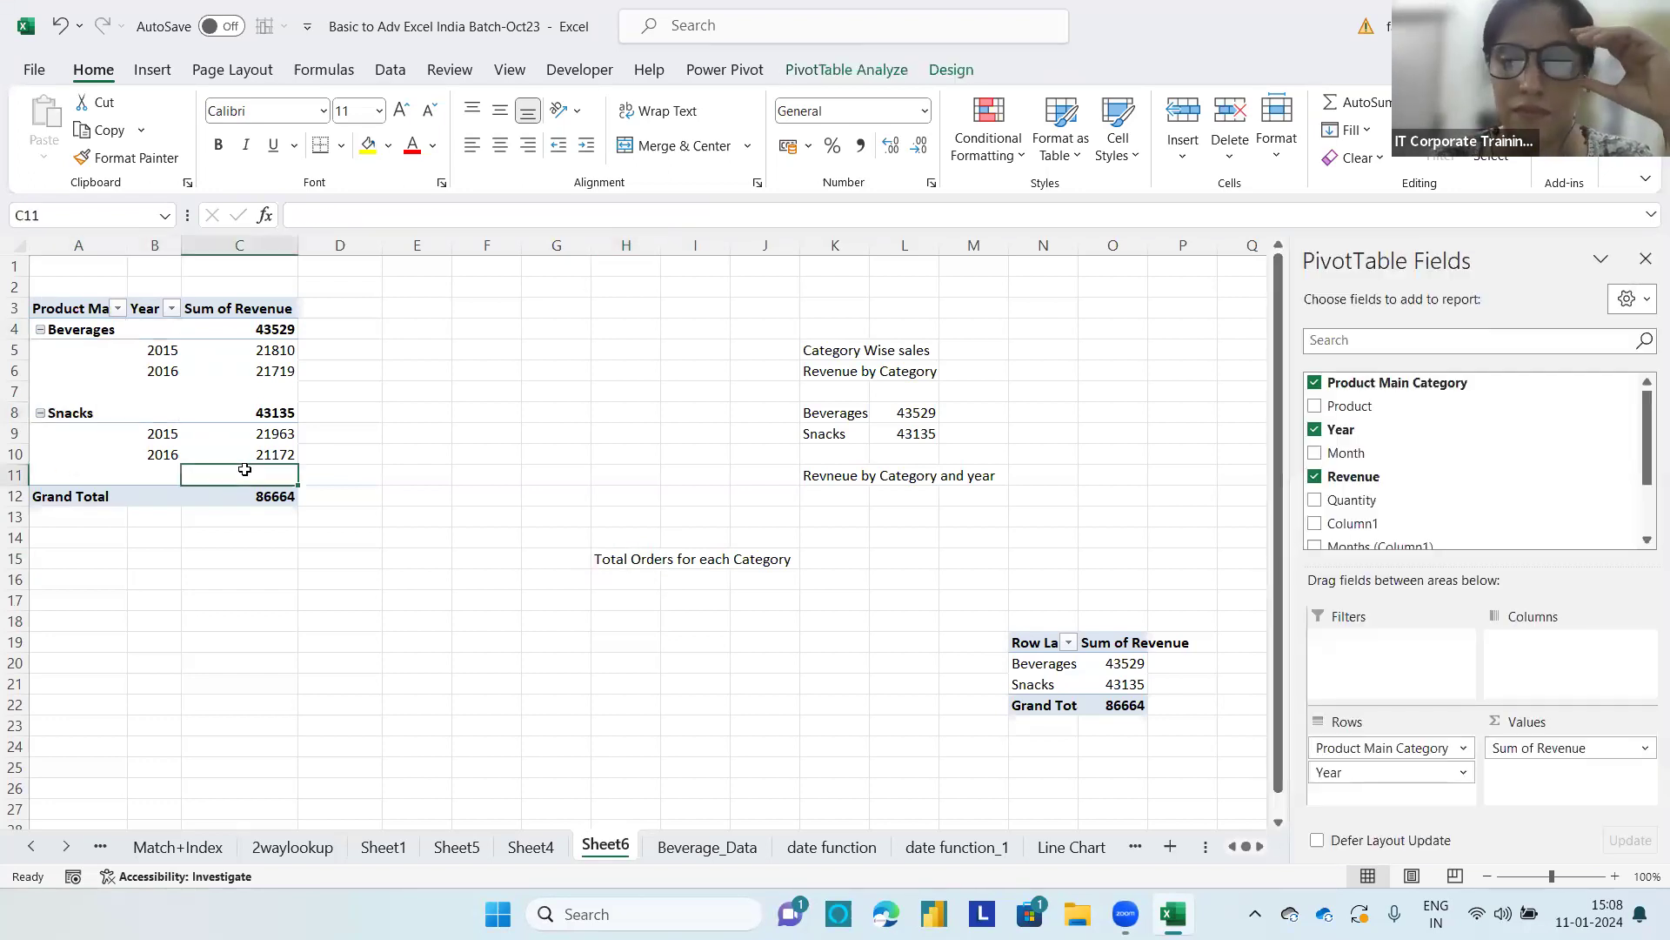
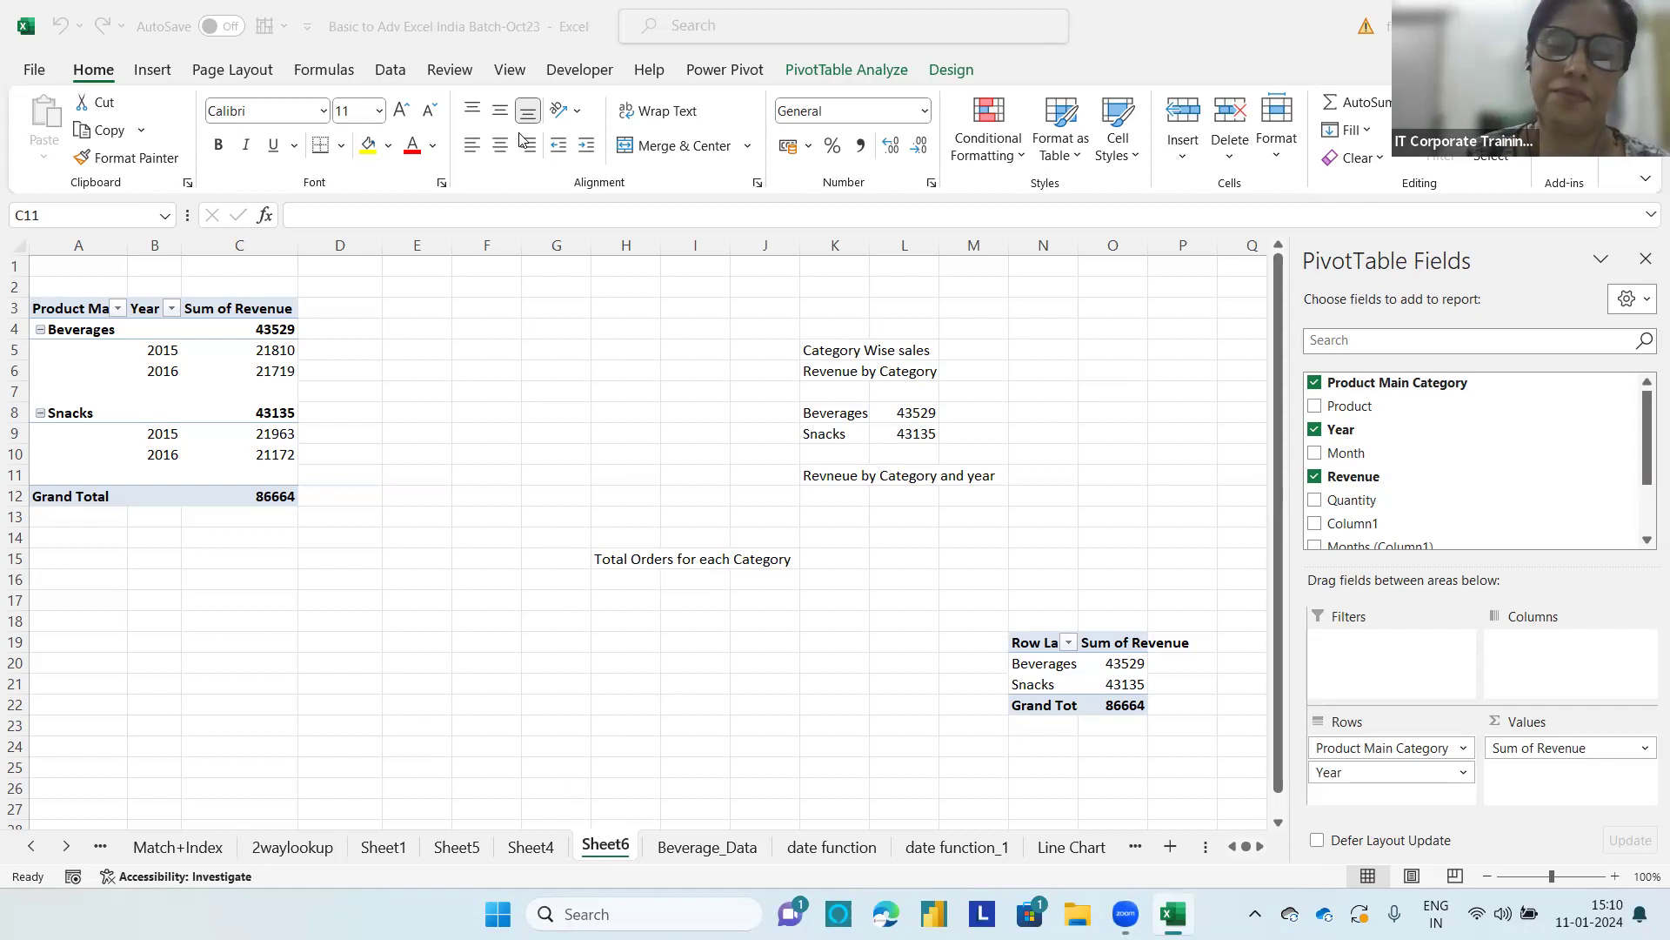
# Step: Switch the category and year PivotTable's report layout to Compact Form and remove the blank line after each item
pyautogui.click(90, 369)
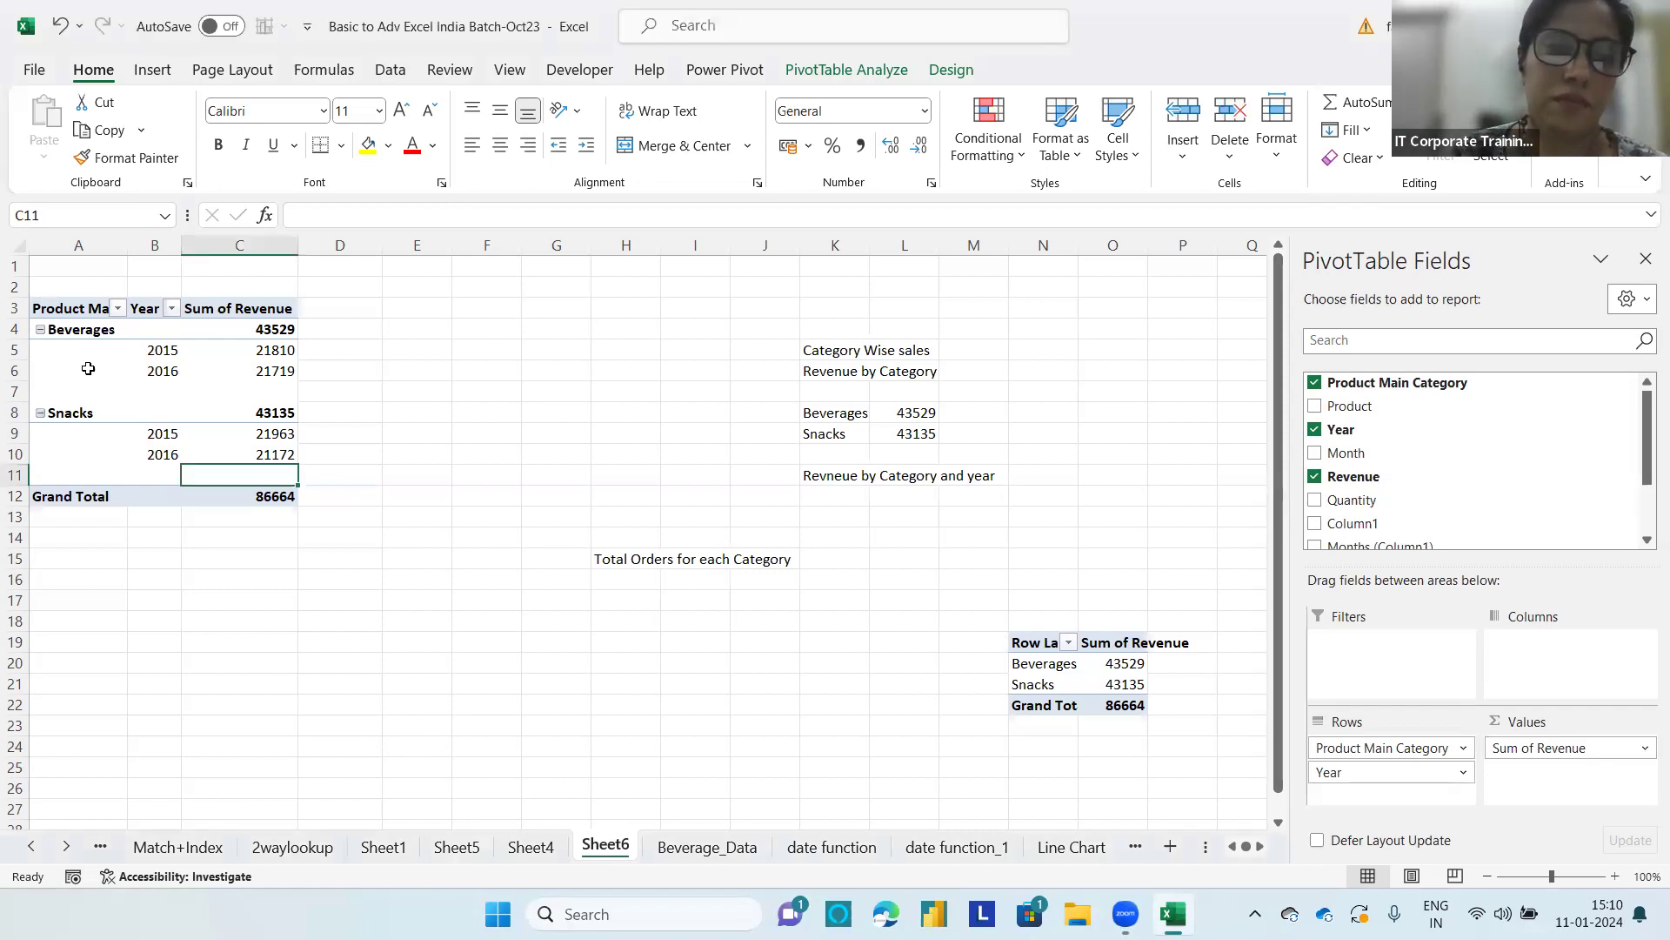
pyautogui.click(85, 329)
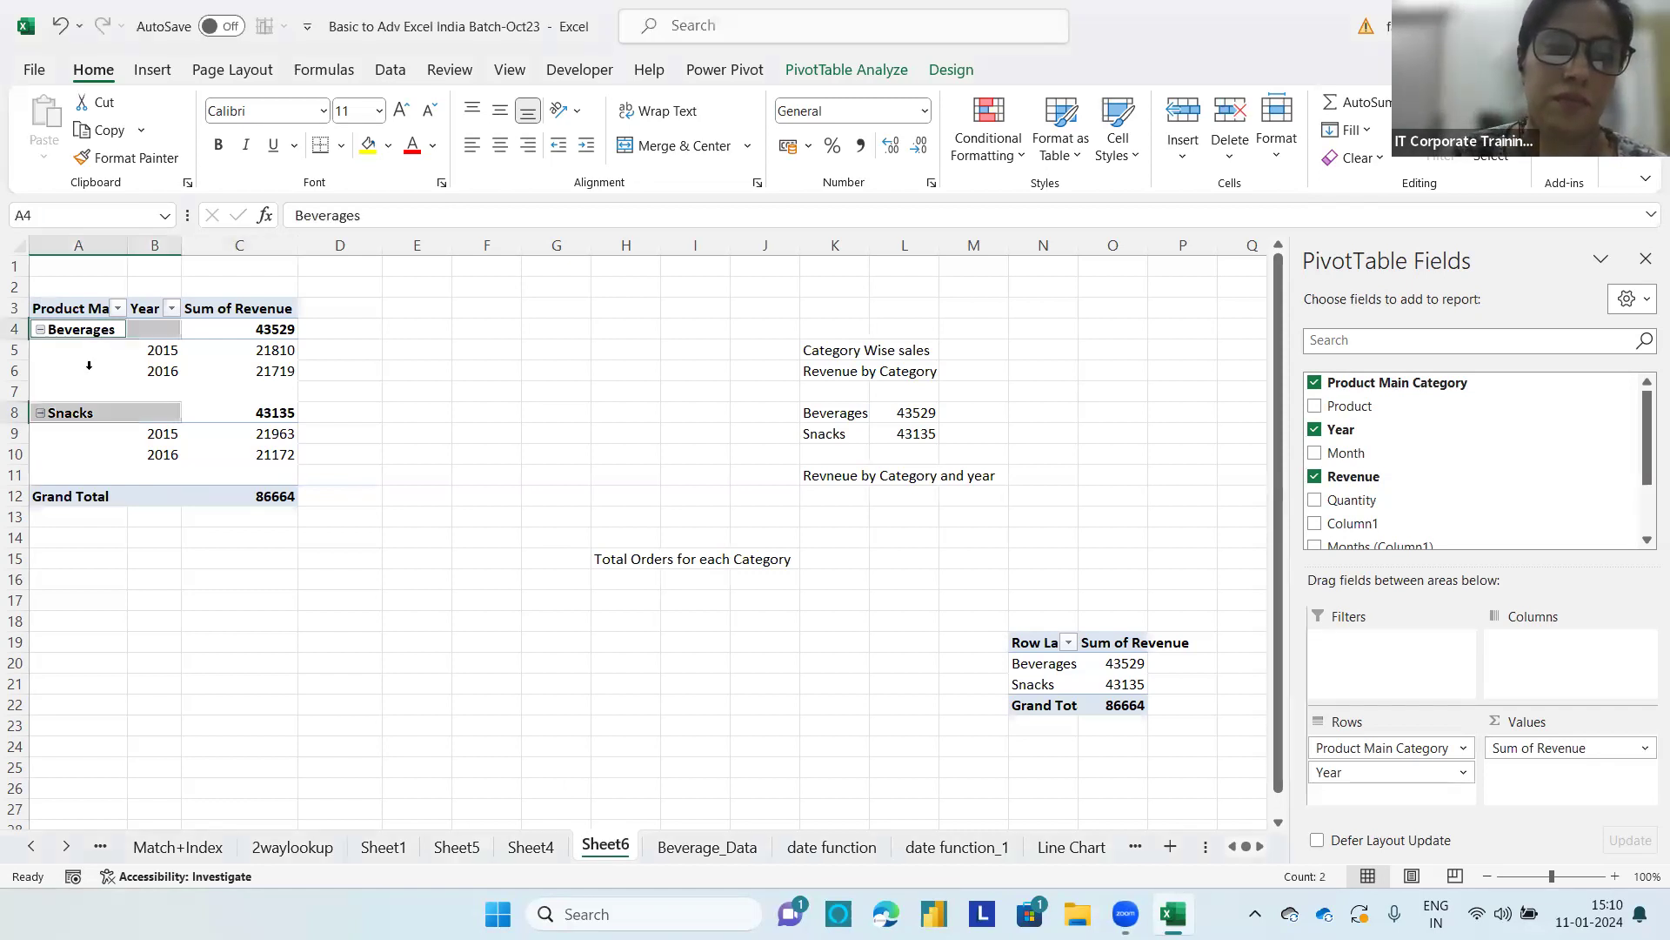
pyautogui.click(933, 68)
pyautogui.click(172, 147)
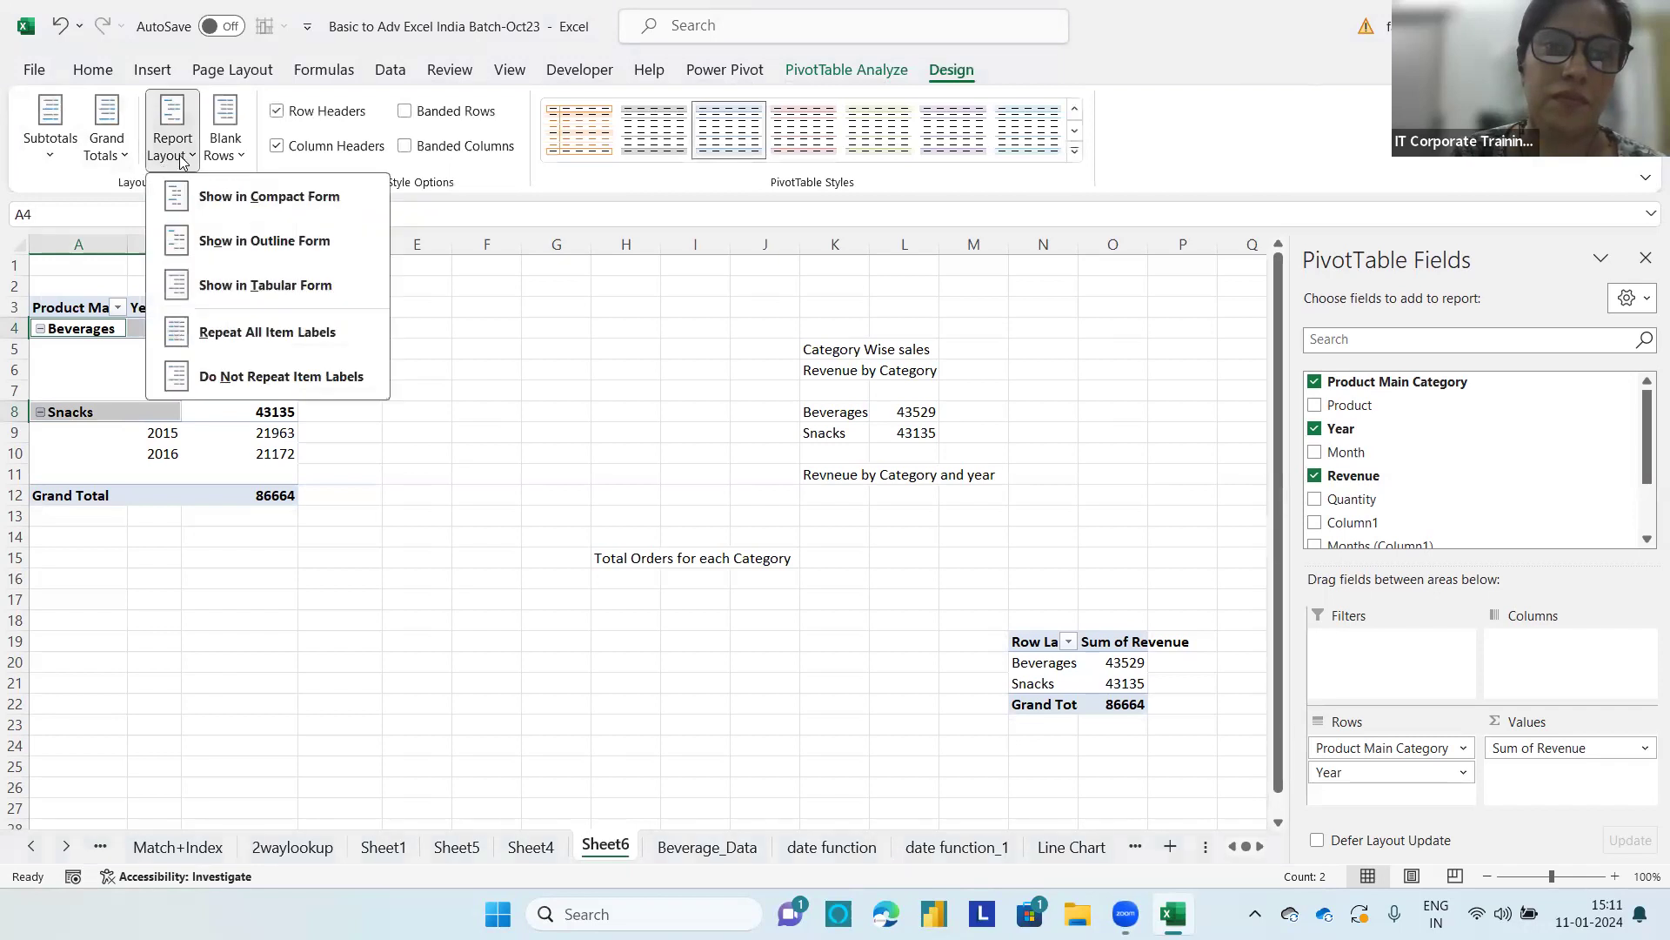
pyautogui.click(203, 197)
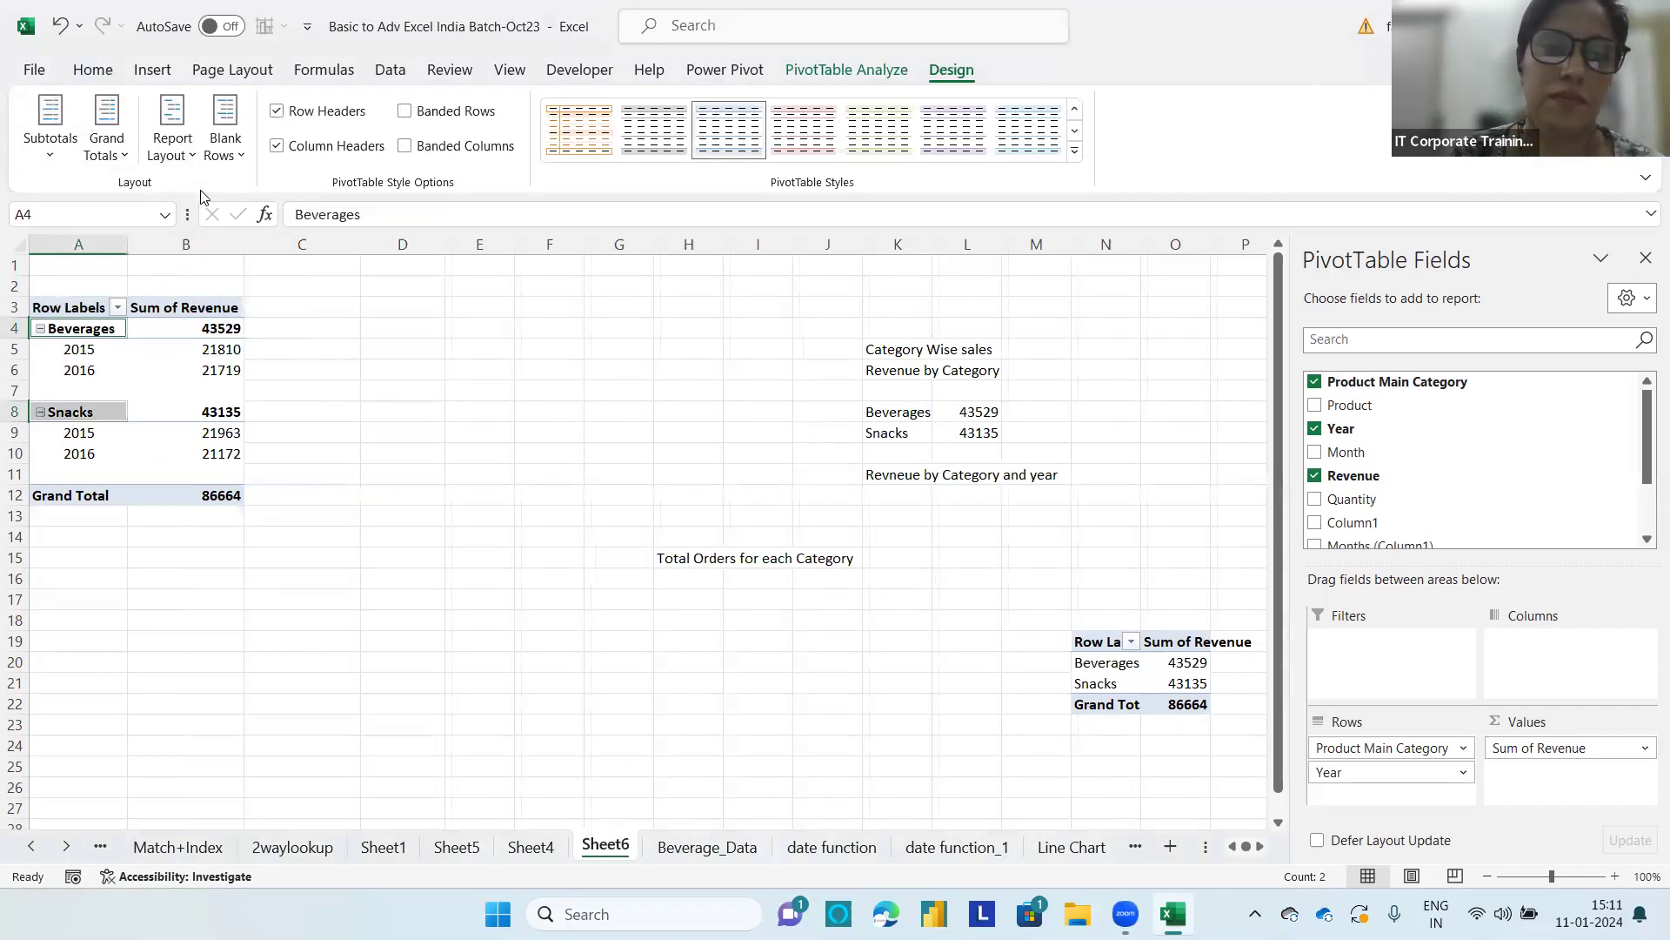
pyautogui.click(217, 130)
pyautogui.click(253, 237)
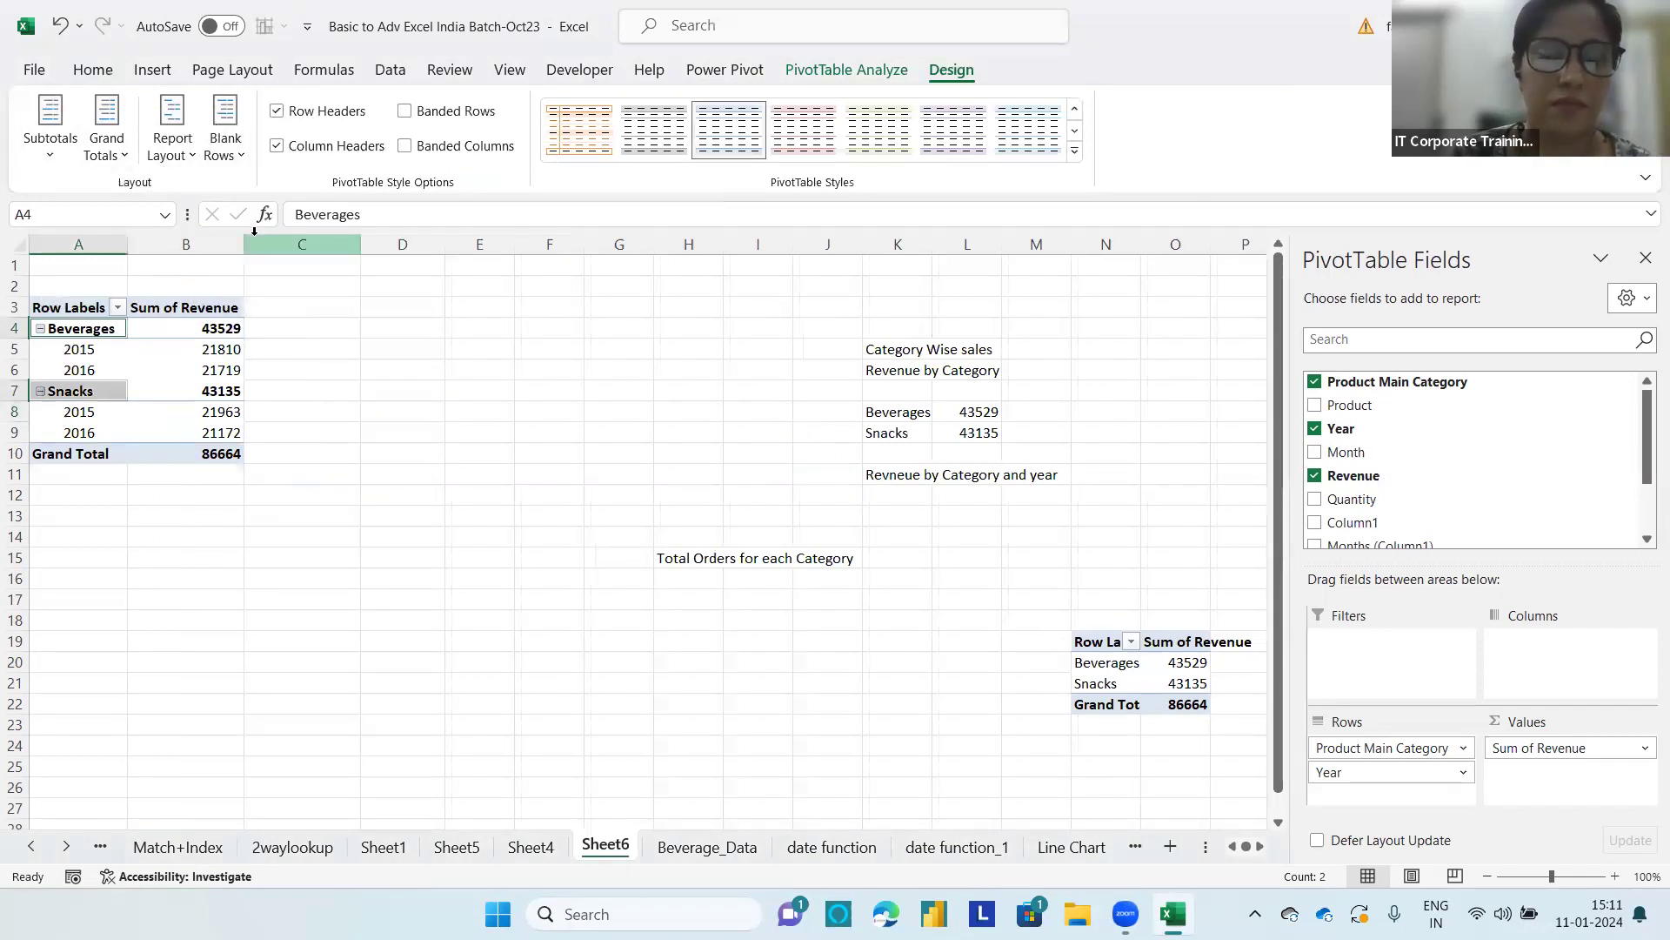
pyautogui.click(189, 428)
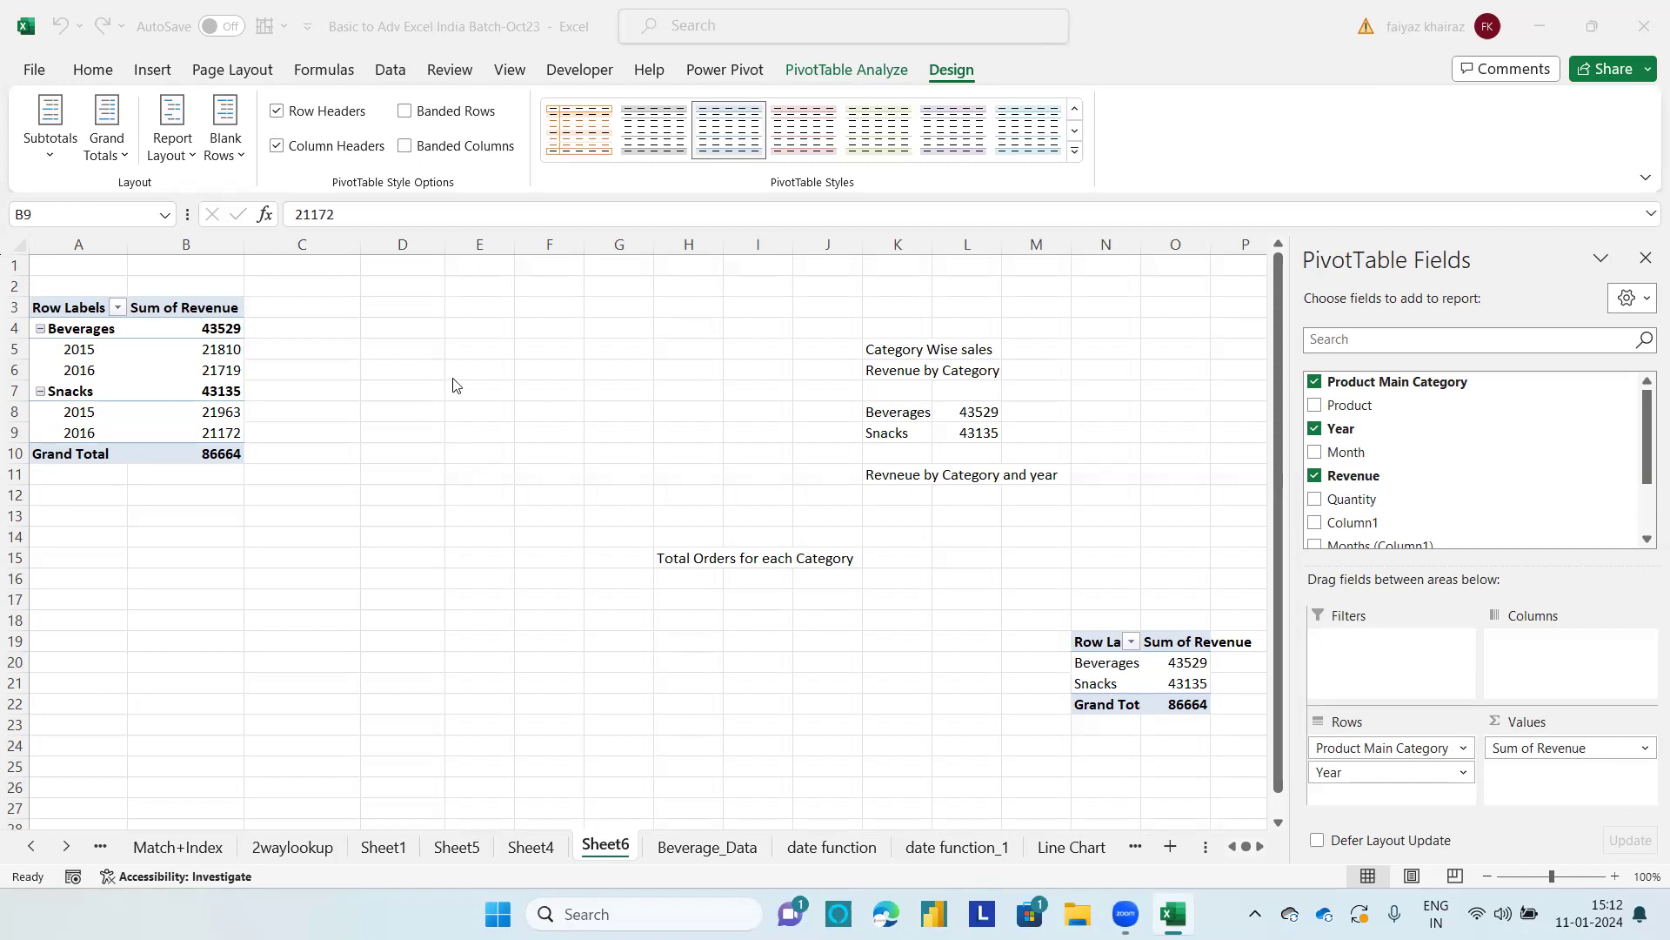
# Step: Copy the whole category and year PivotTable and paste the duplicate at cell A23 on the same sheet
pyautogui.click(139, 425)
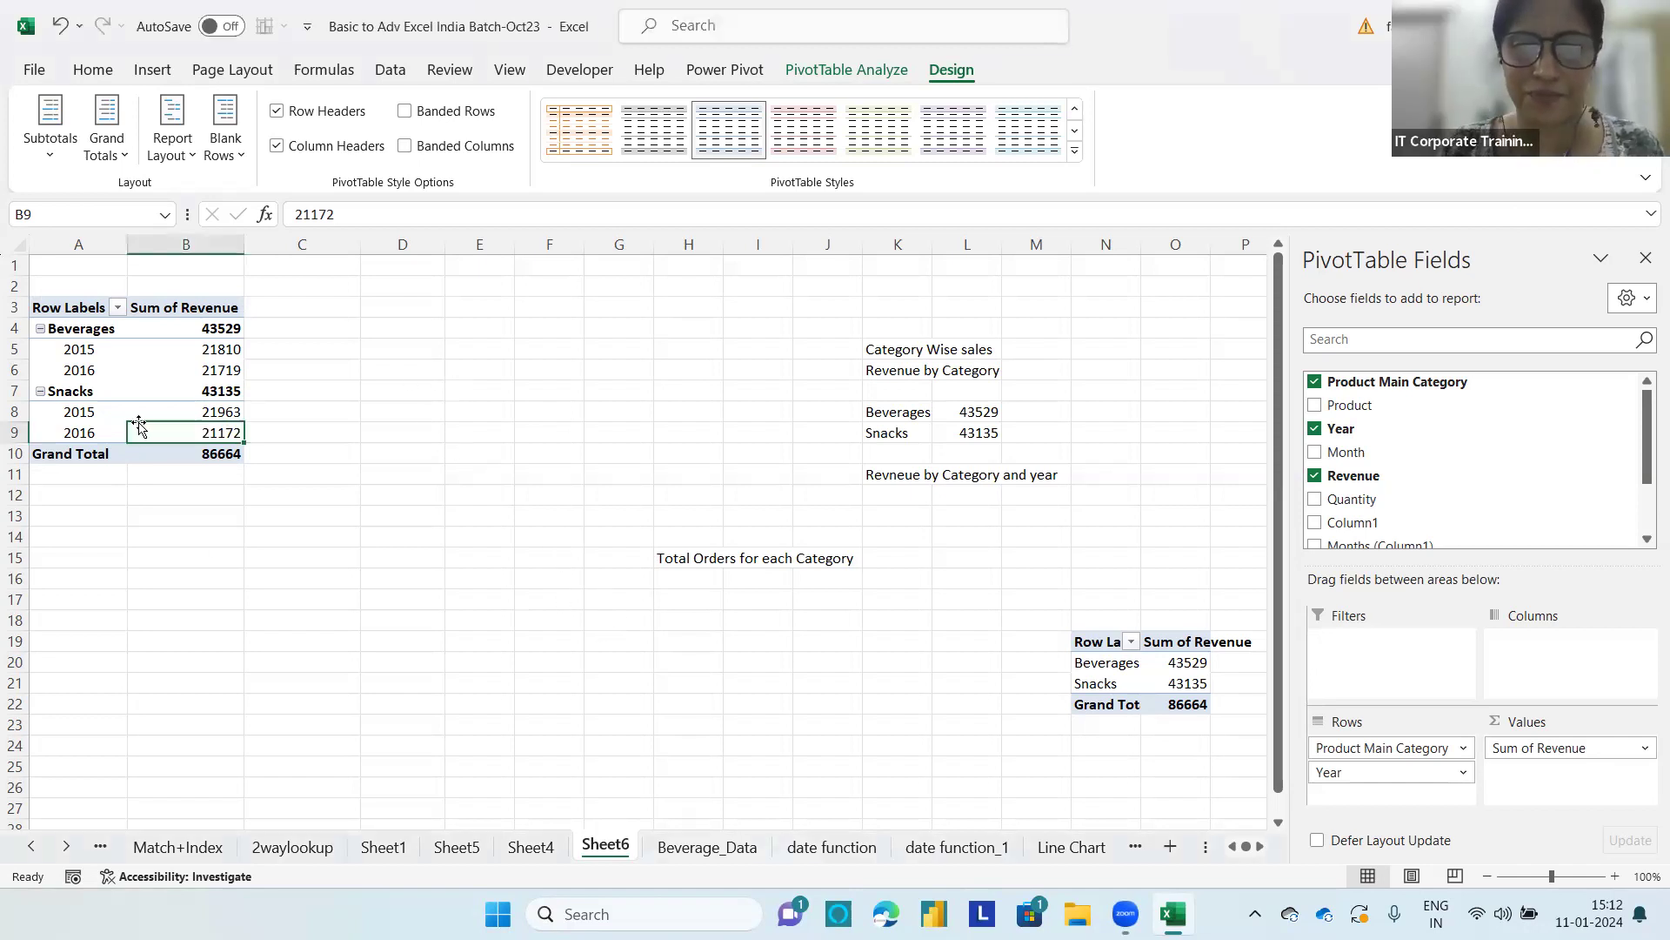
pyautogui.click(148, 373)
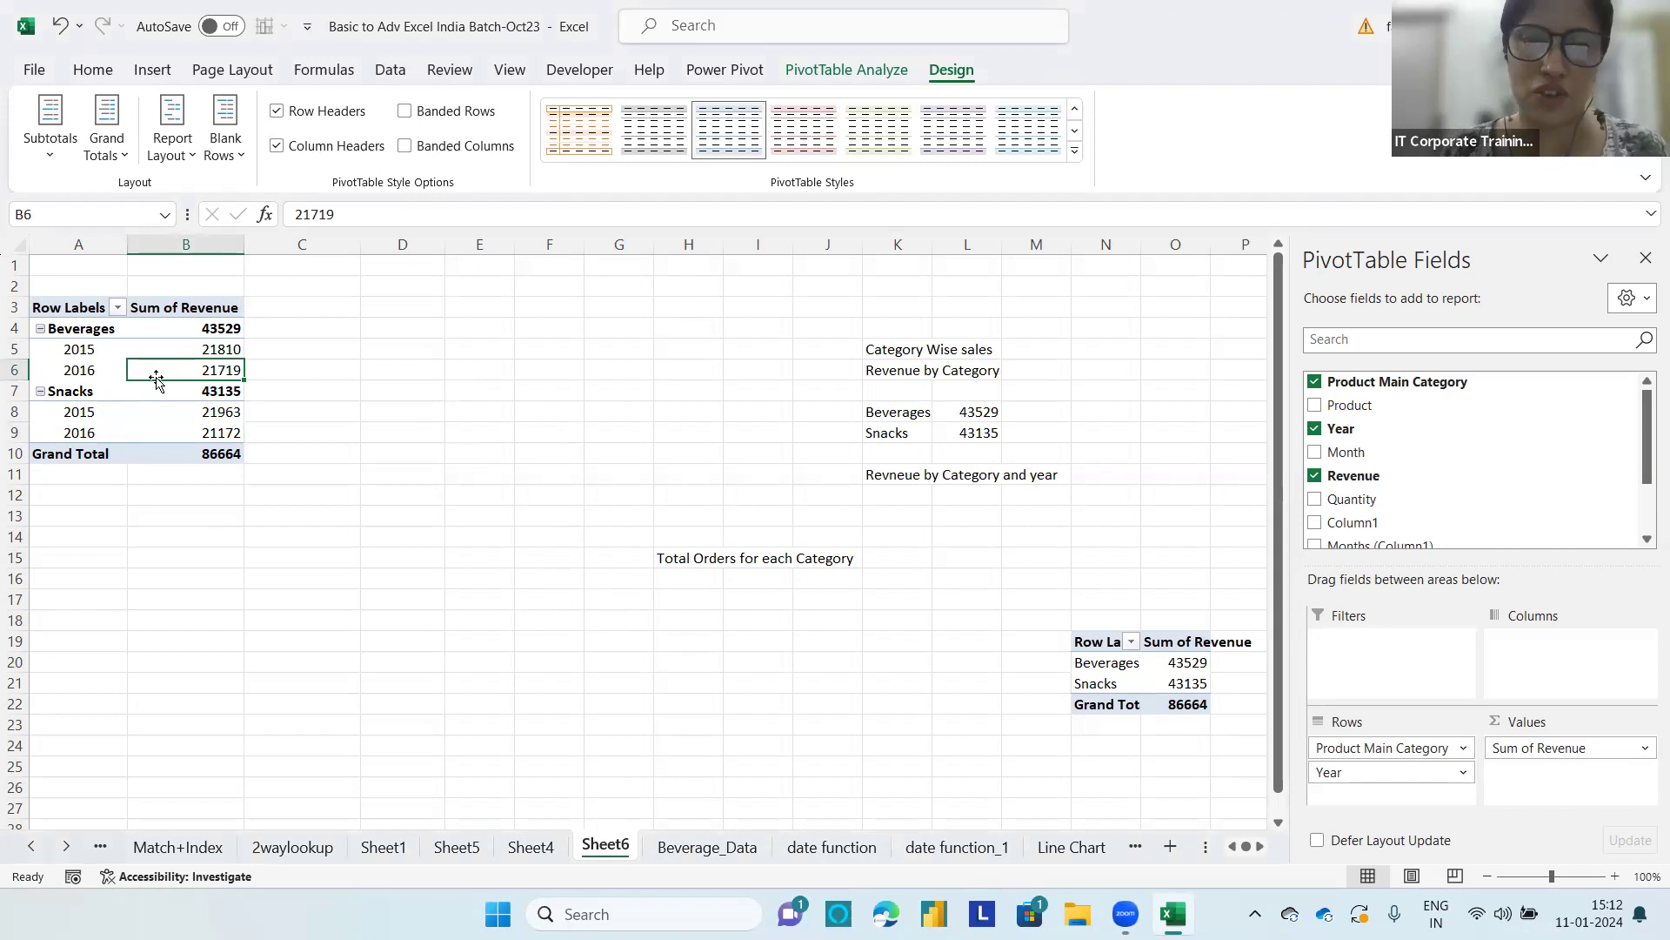
pyautogui.click(79, 351)
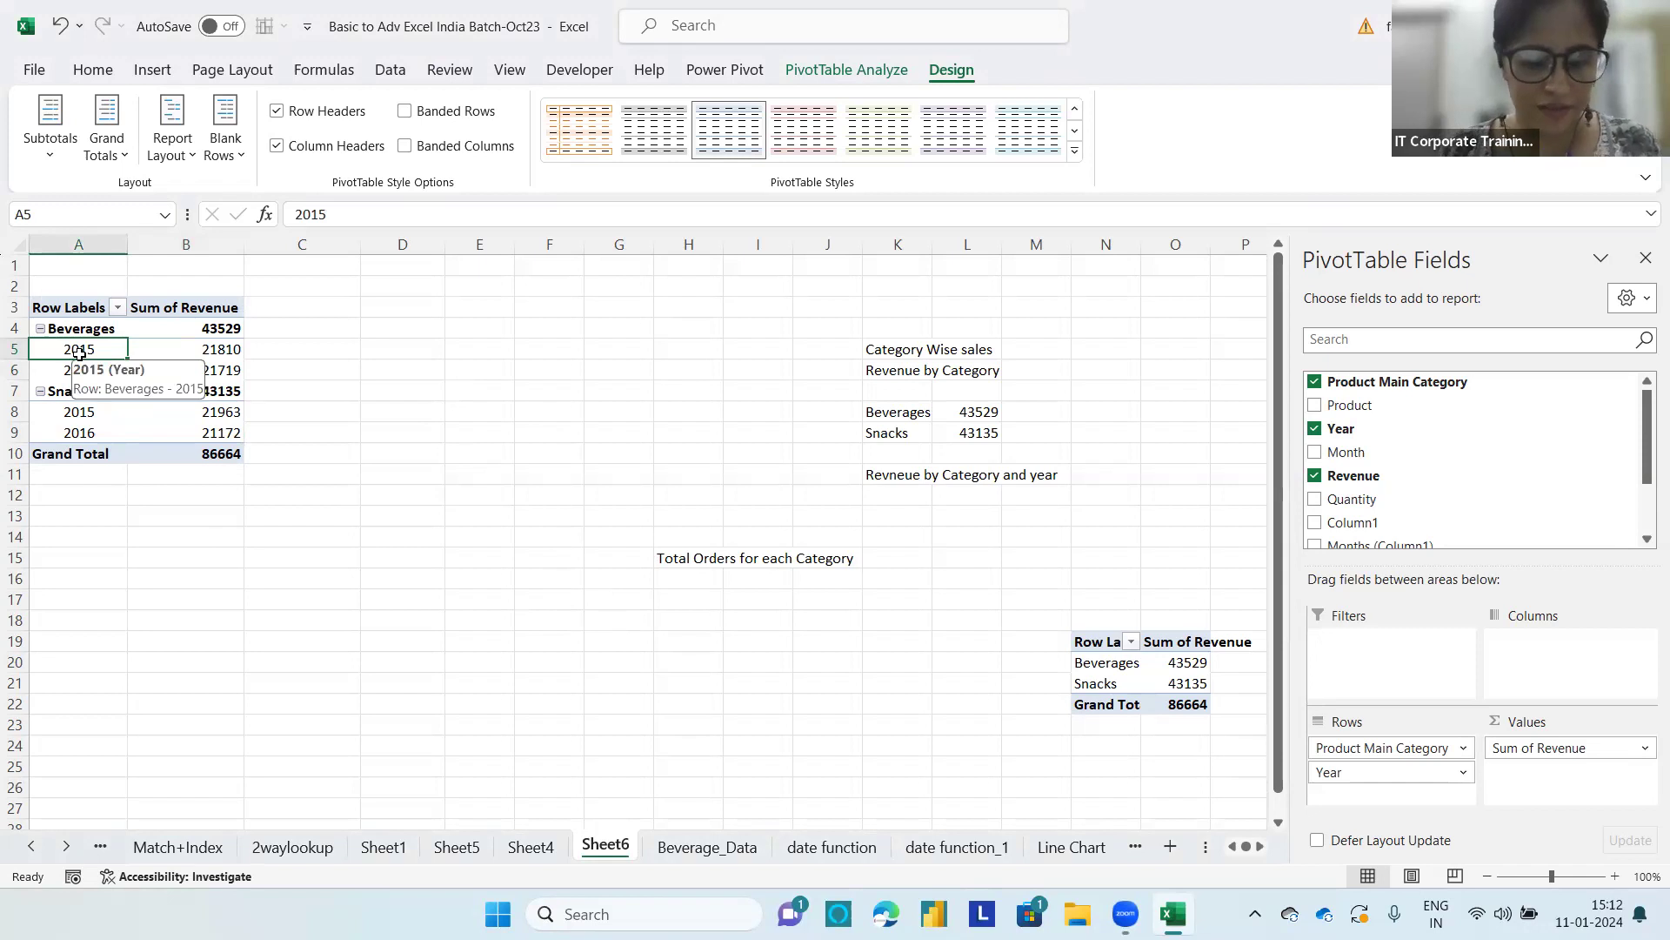
pyautogui.hotkey('ctrl', 'a')
pyautogui.hotkey('ctrl', 'c')
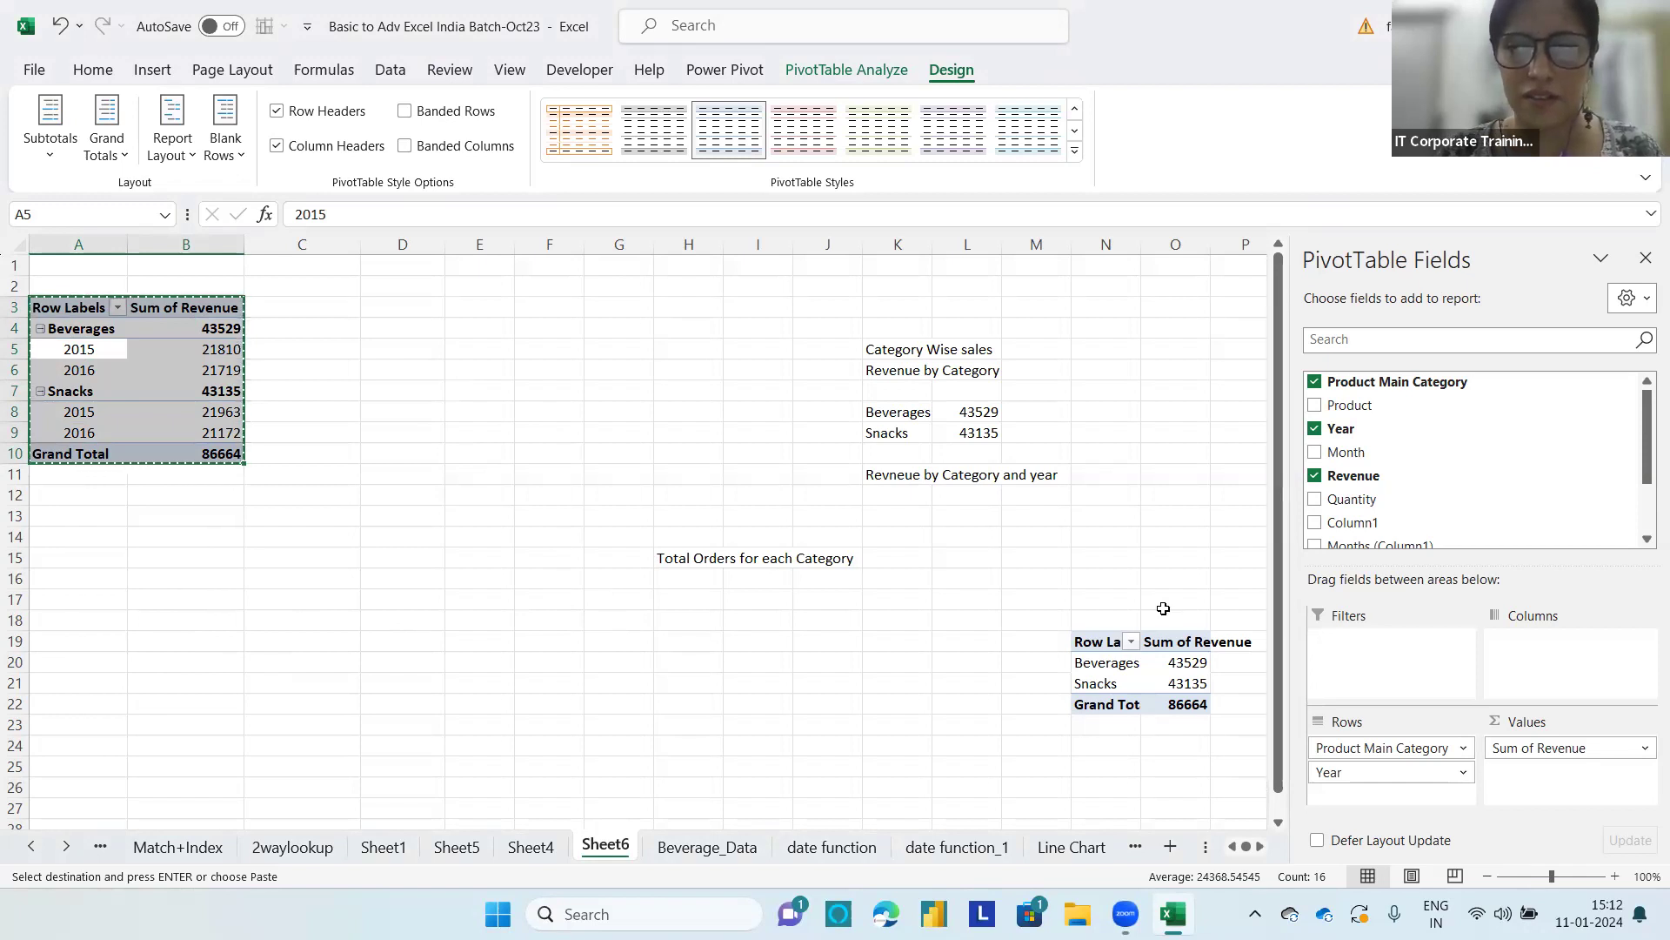
pyautogui.moveTo(1279, 614); pyautogui.dragTo(1294, 692)
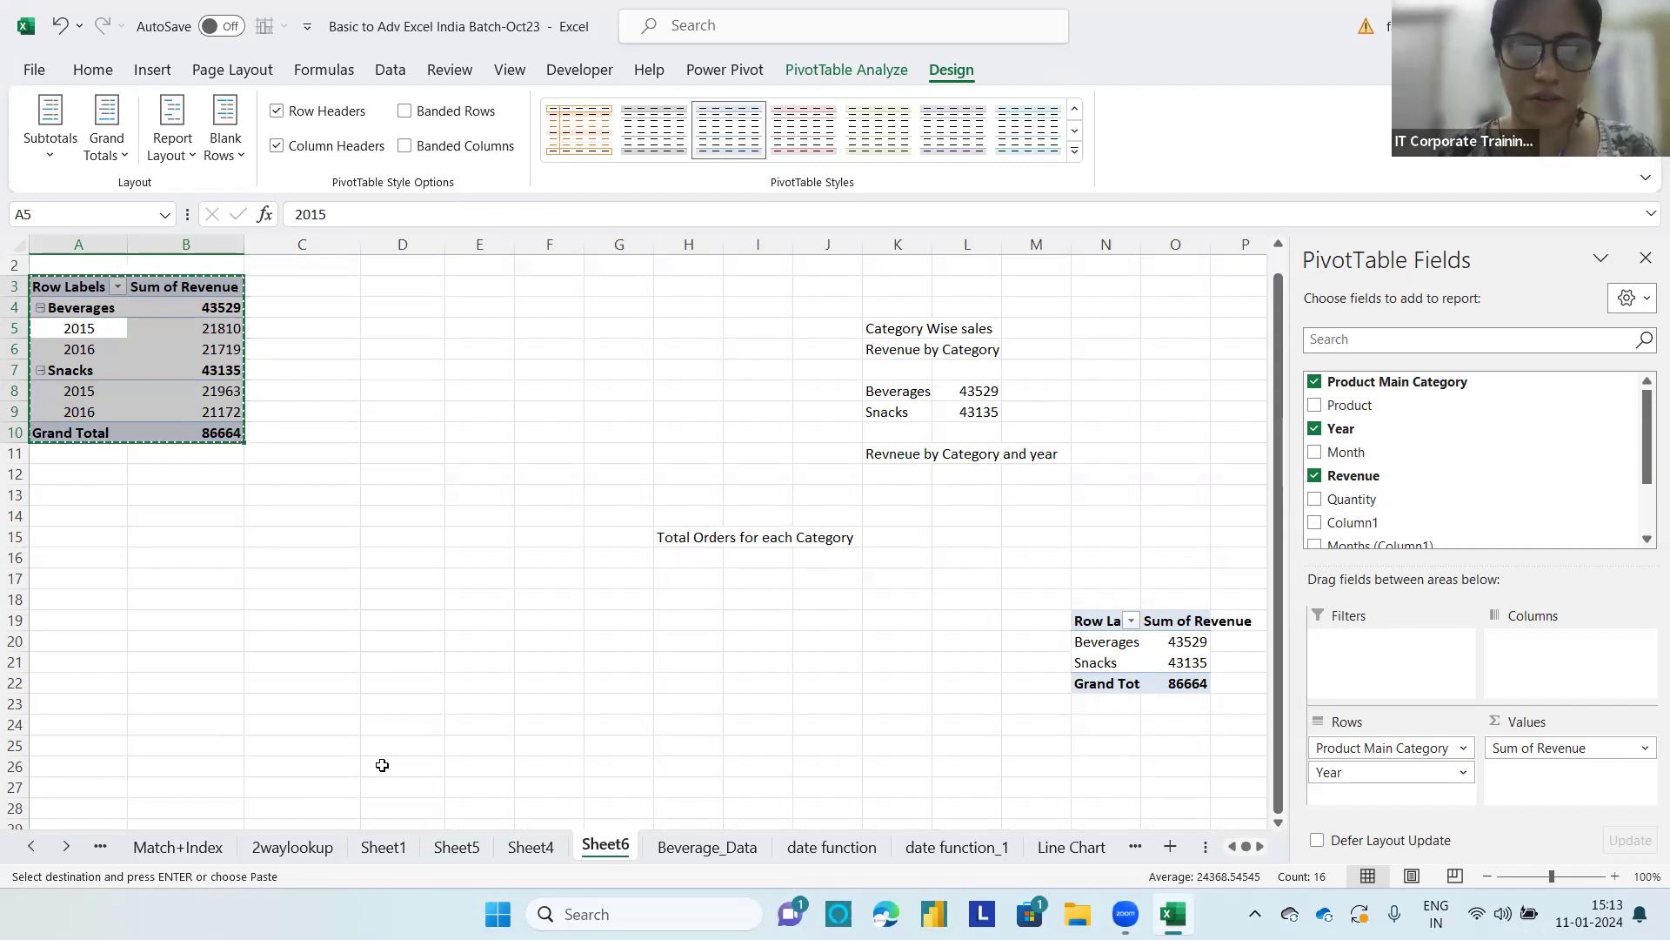
pyautogui.click(102, 704)
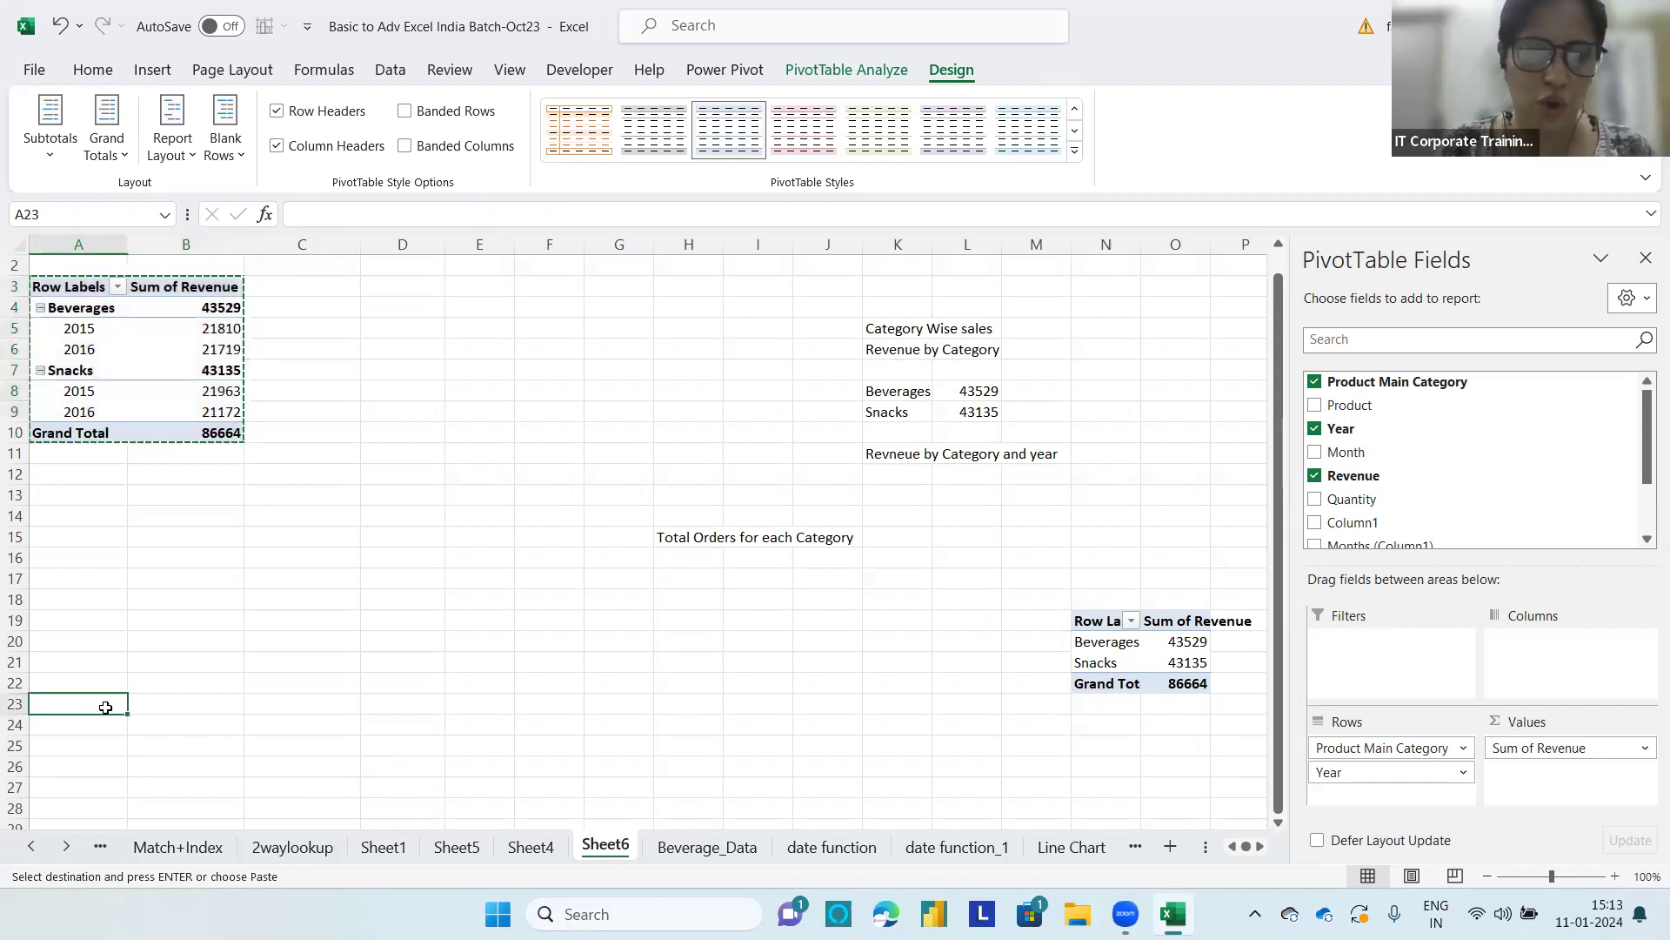
pyautogui.hotkey('ctrl', 'v')
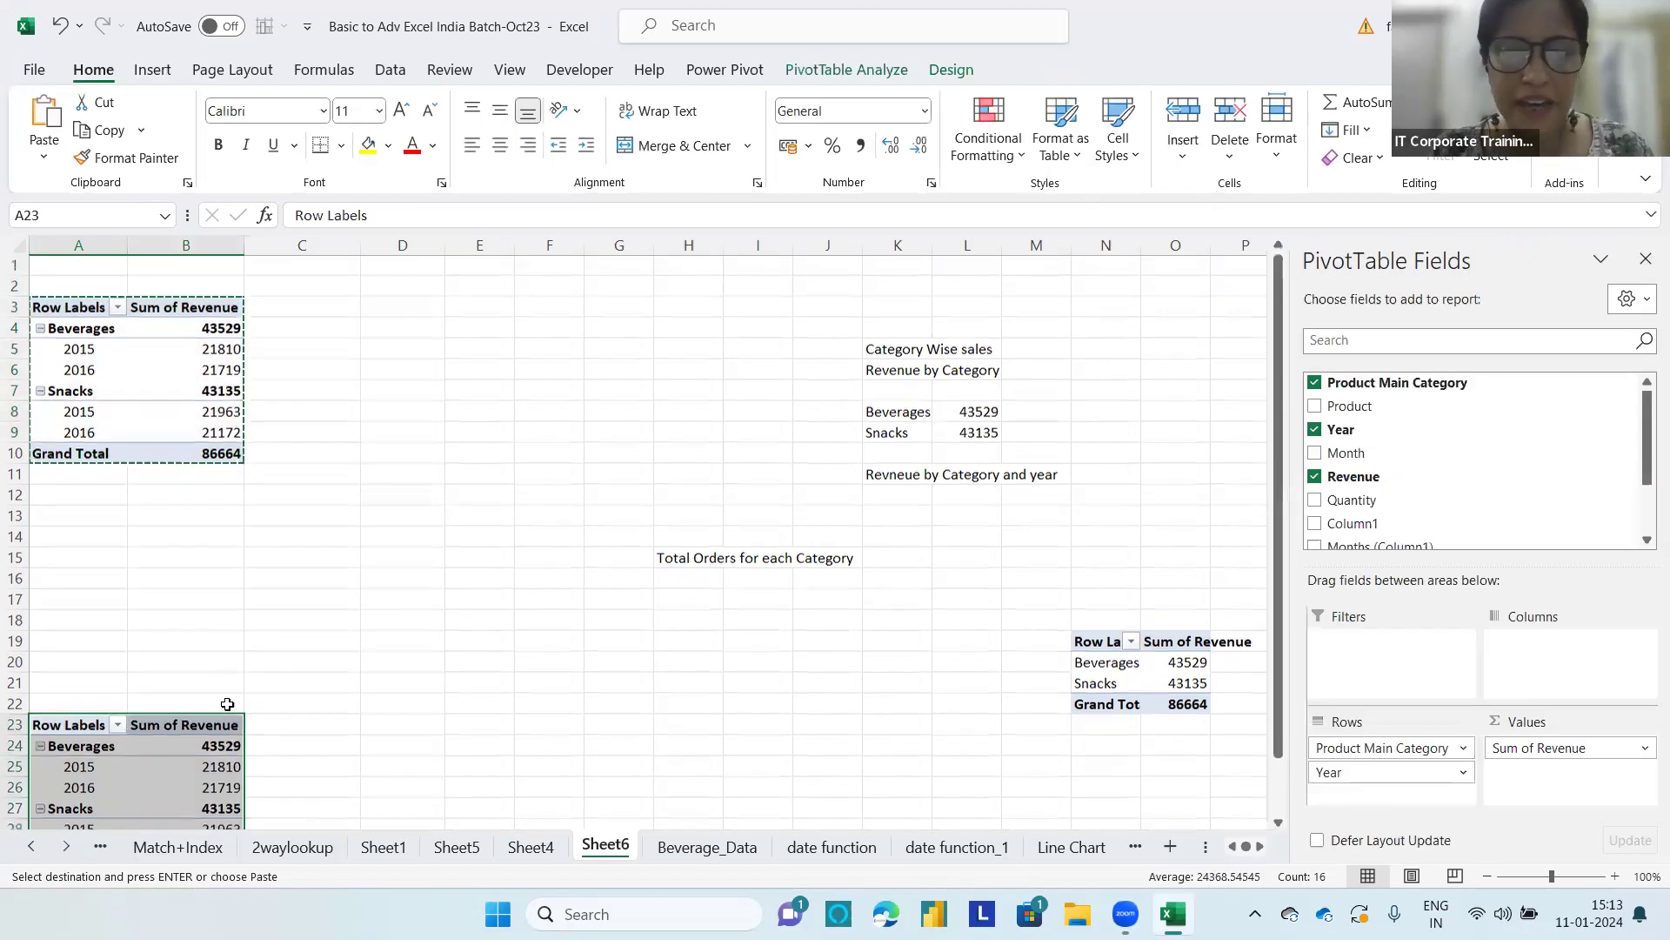
pyautogui.scroll(-5, 354, 690)
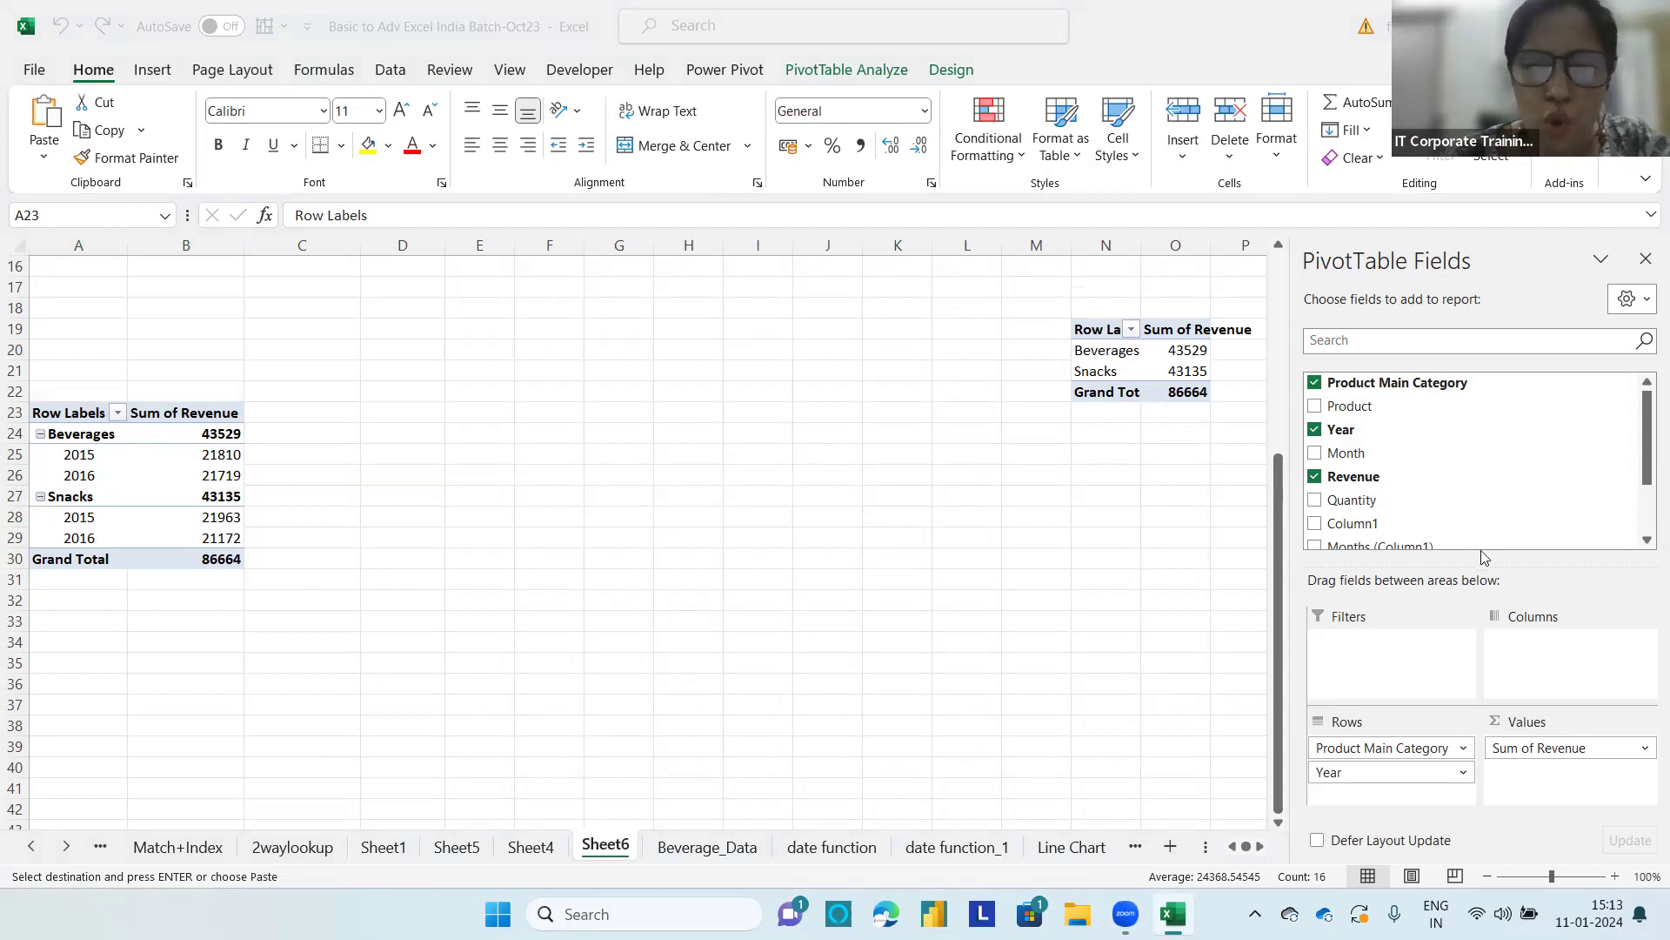
pyautogui.hotkey('ctrl', 'v')
# Step: In the copied PivotTable, remove Year from the rows and replace Sum of Revenue with Sum of Quantity as the value
pyautogui.moveTo(1354, 772); pyautogui.dragTo(1258, 794)
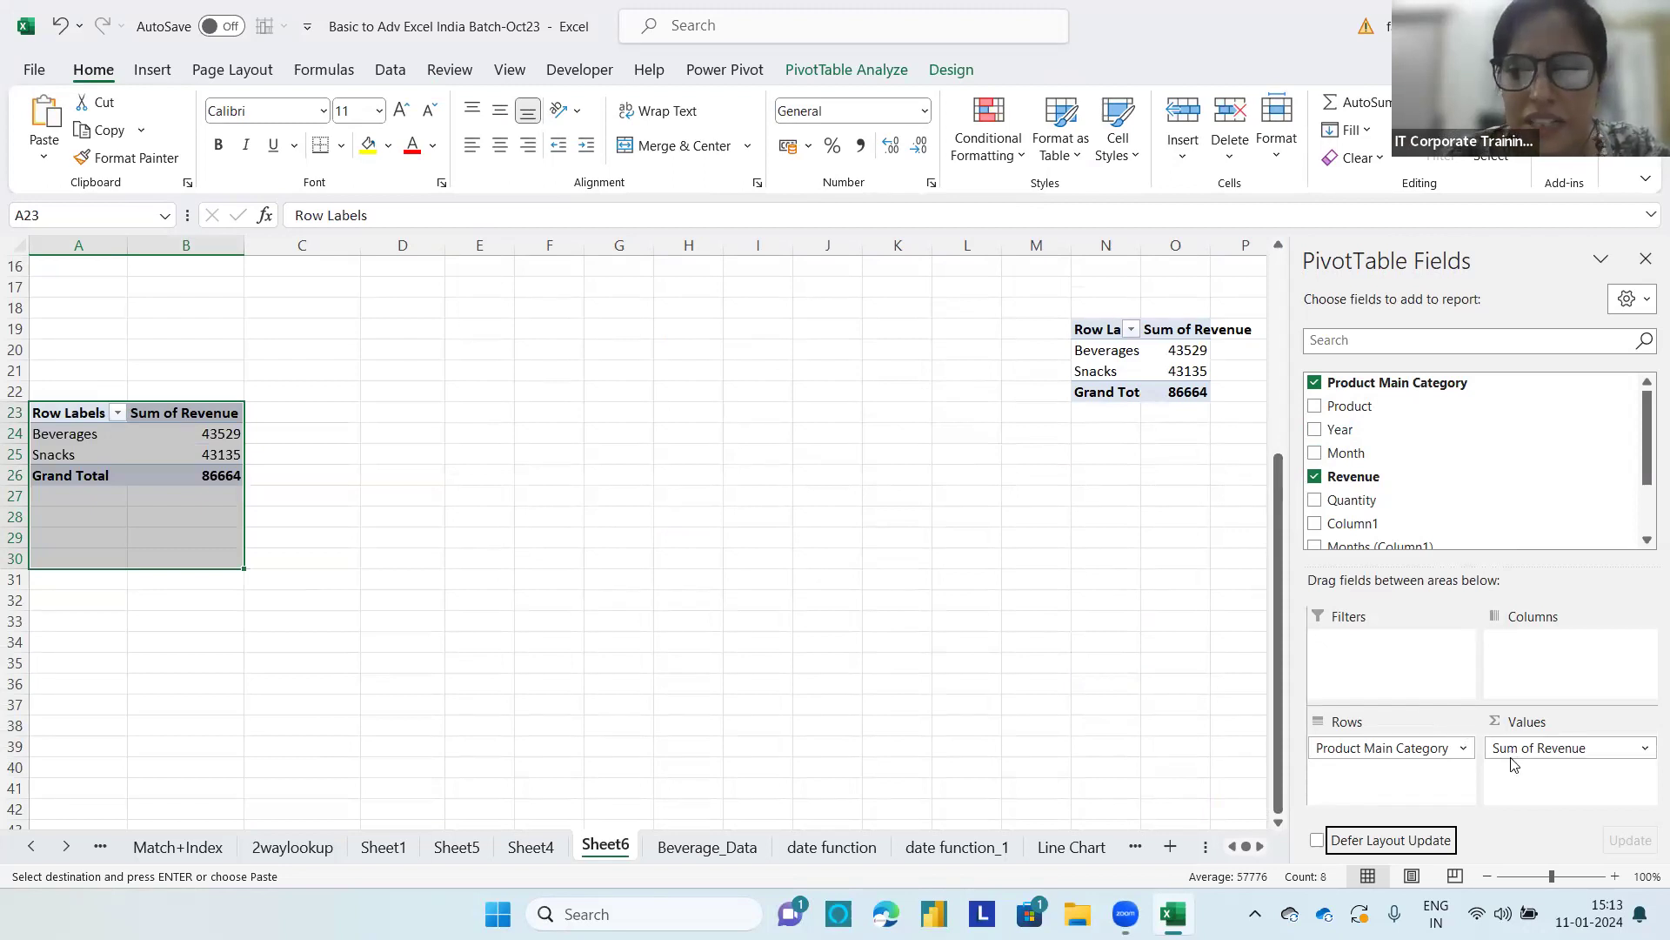
pyautogui.moveTo(1604, 753); pyautogui.dragTo(1158, 664)
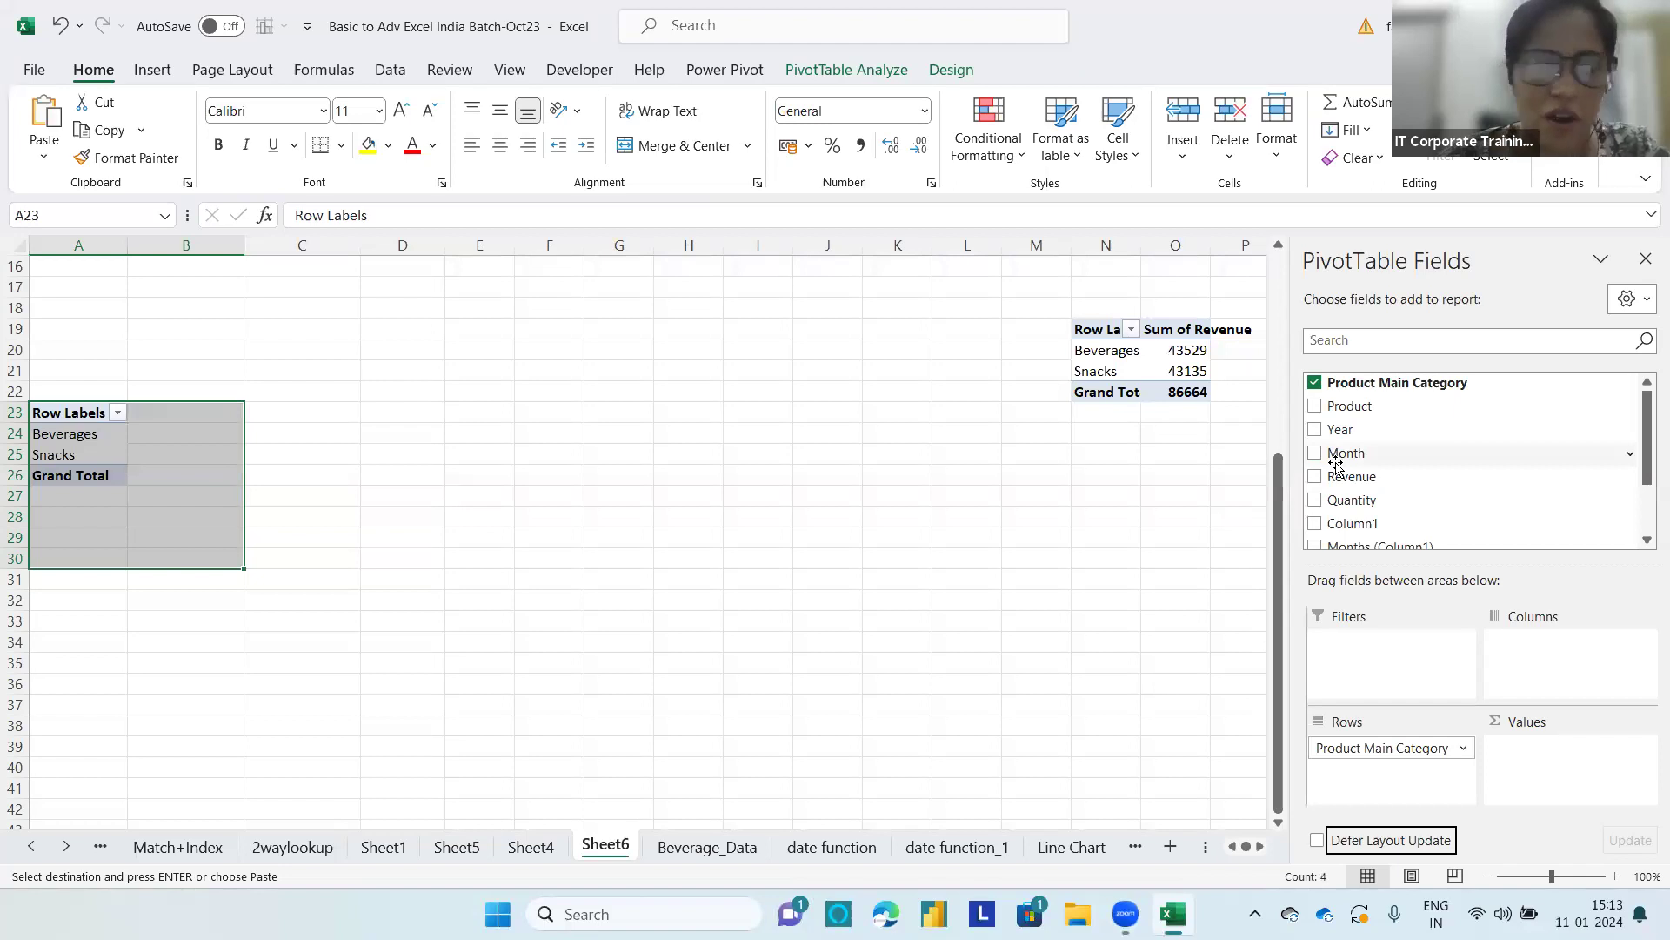
pyautogui.moveTo(1340, 501); pyautogui.dragTo(1559, 763)
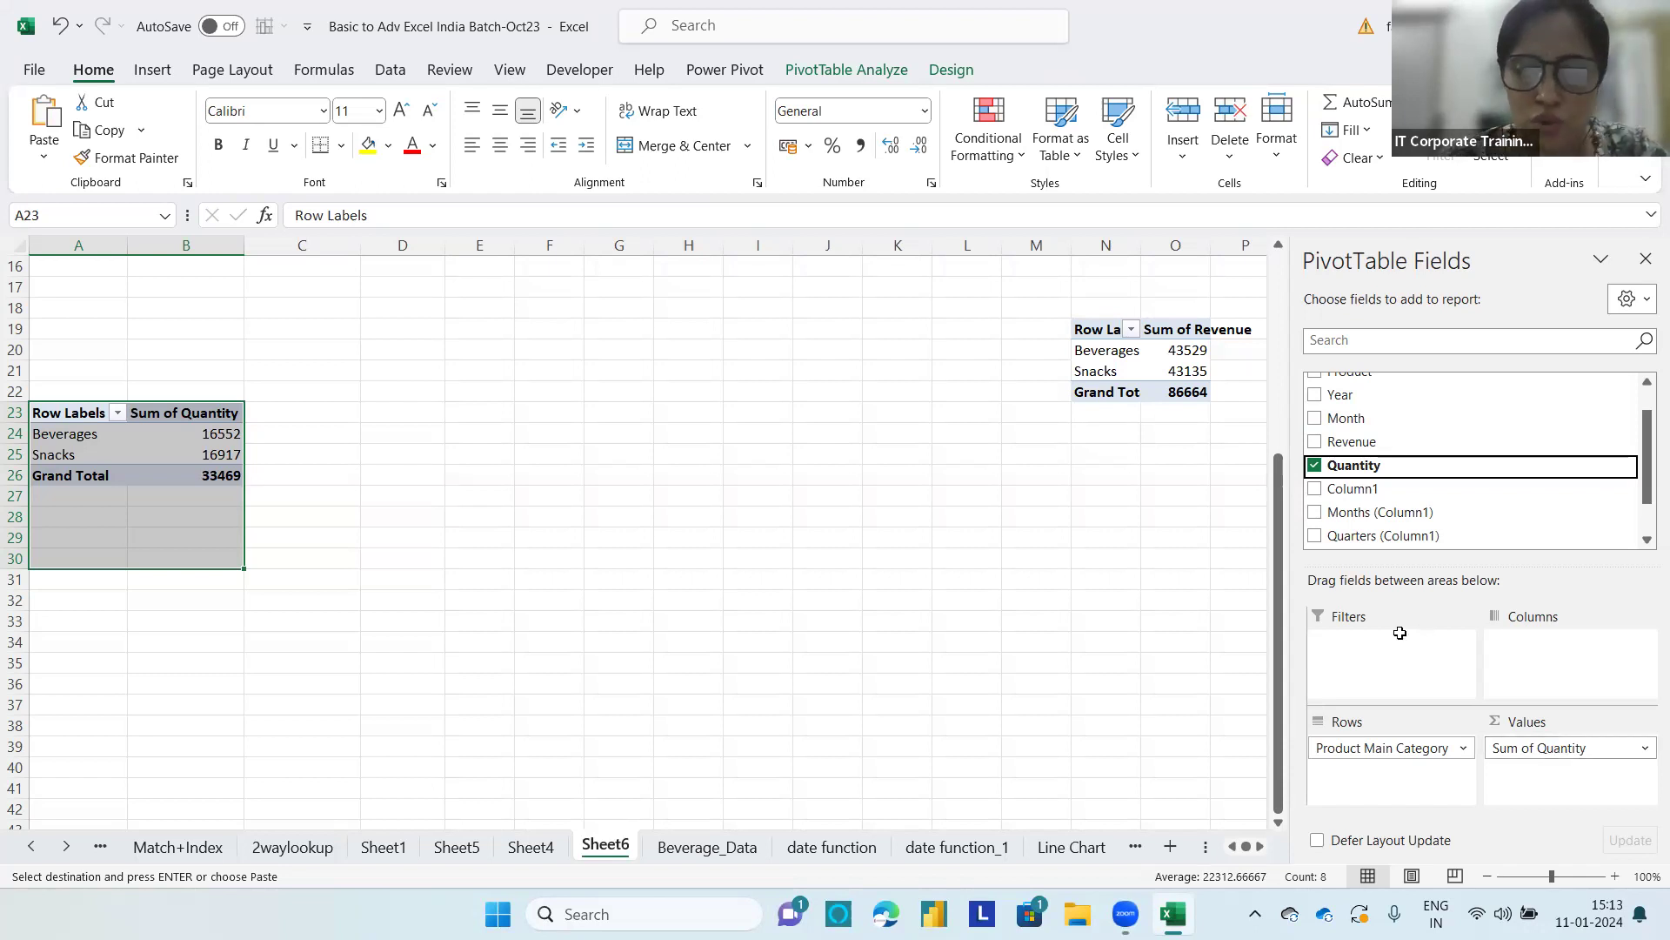
# Step: Check the Quantity column in the Beverage_Data sheet and return to the PivotTables on Sheet6
pyautogui.hotkey('alt', 'Tab')
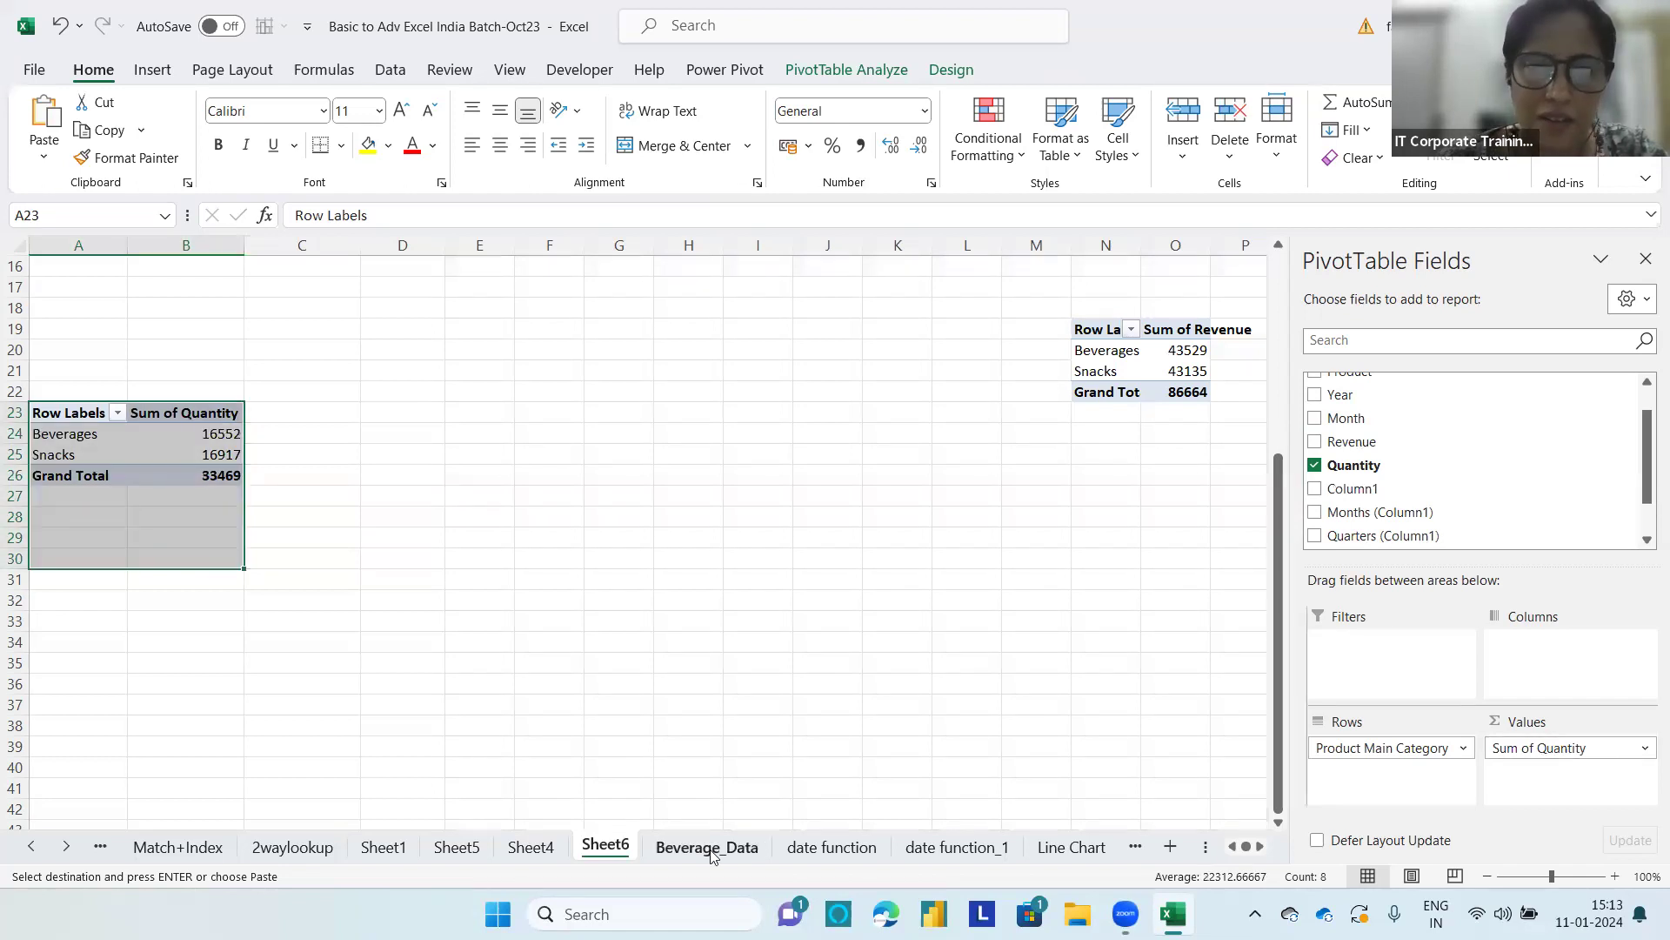
pyautogui.click(703, 845)
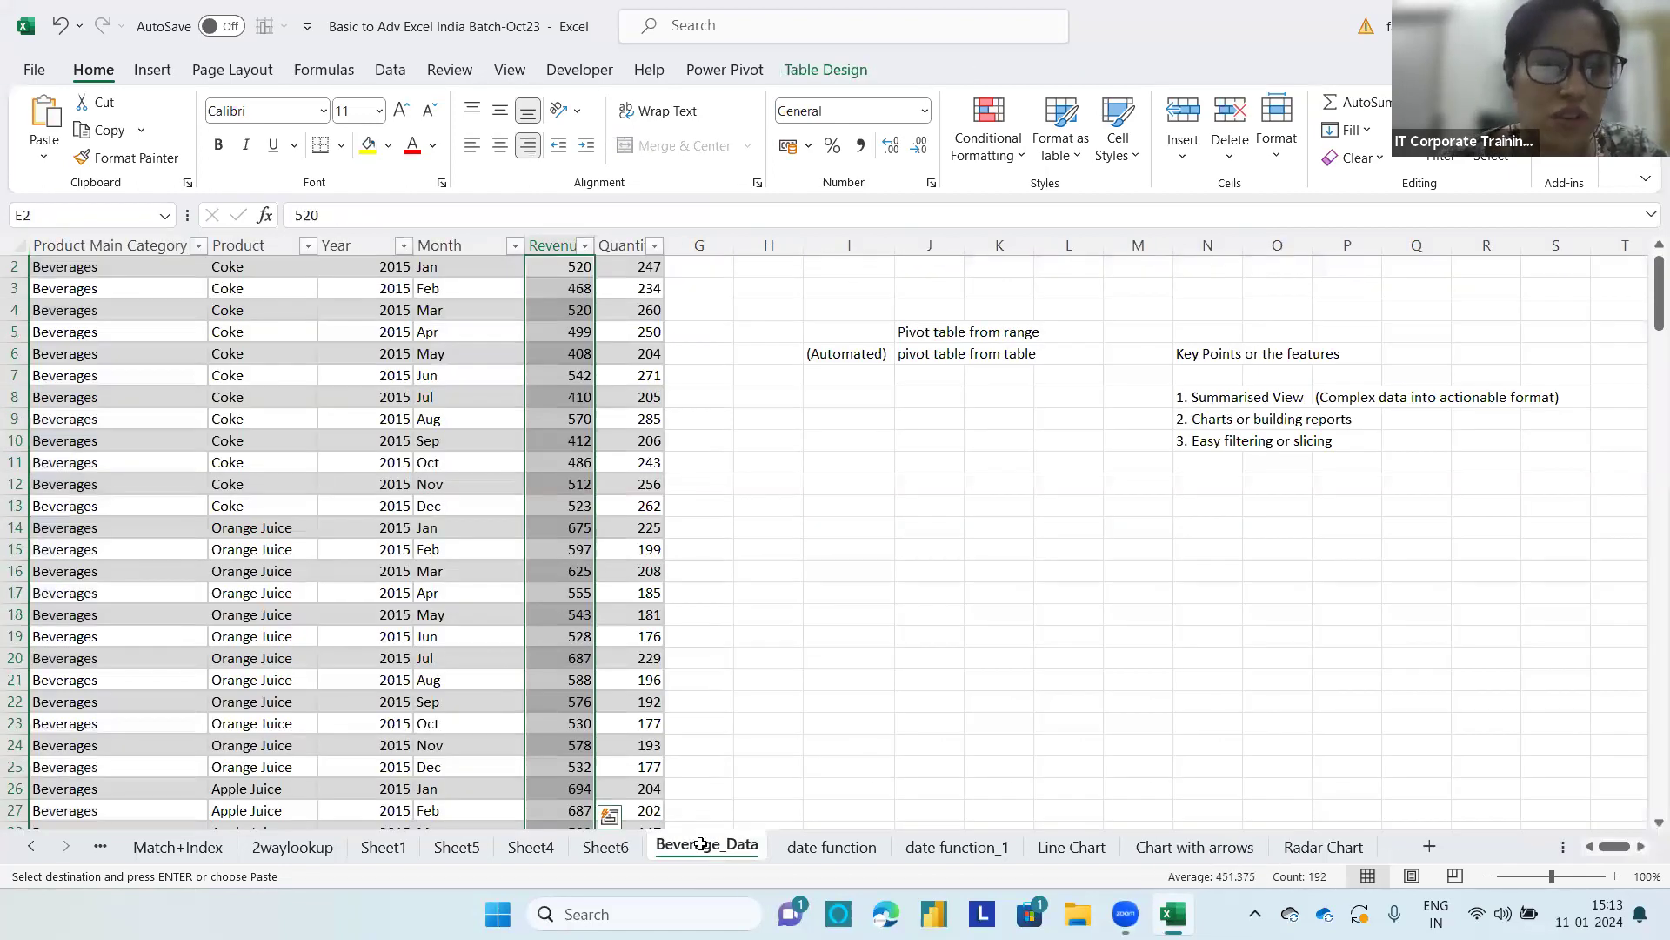
pyautogui.click(626, 267)
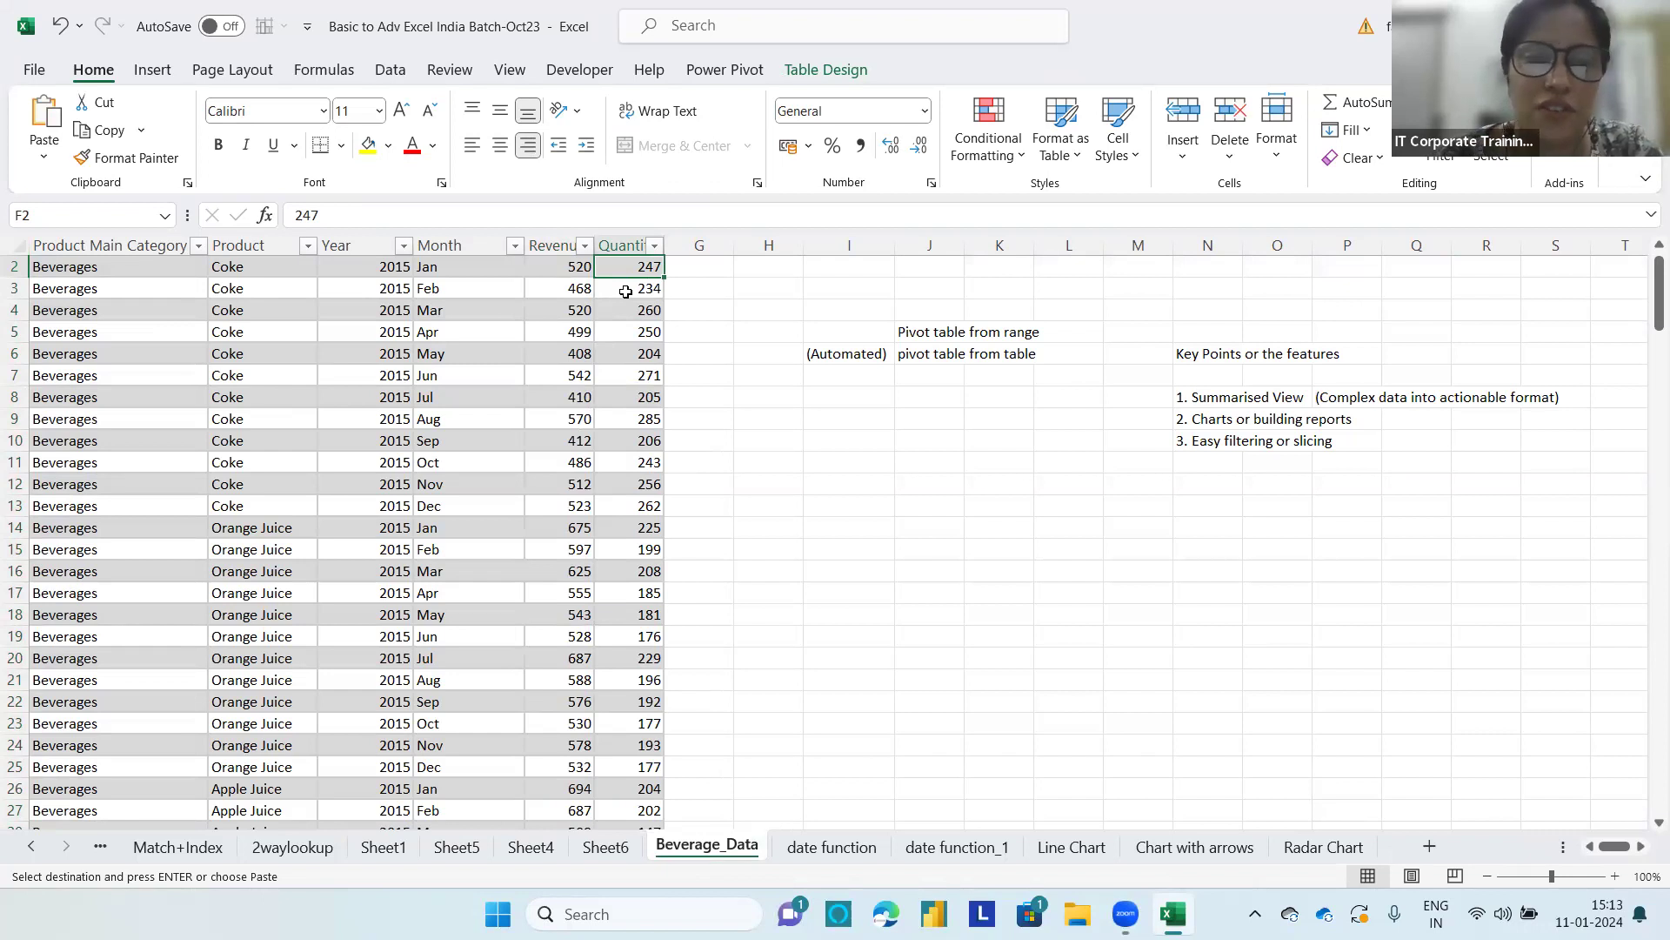
pyautogui.click(606, 846)
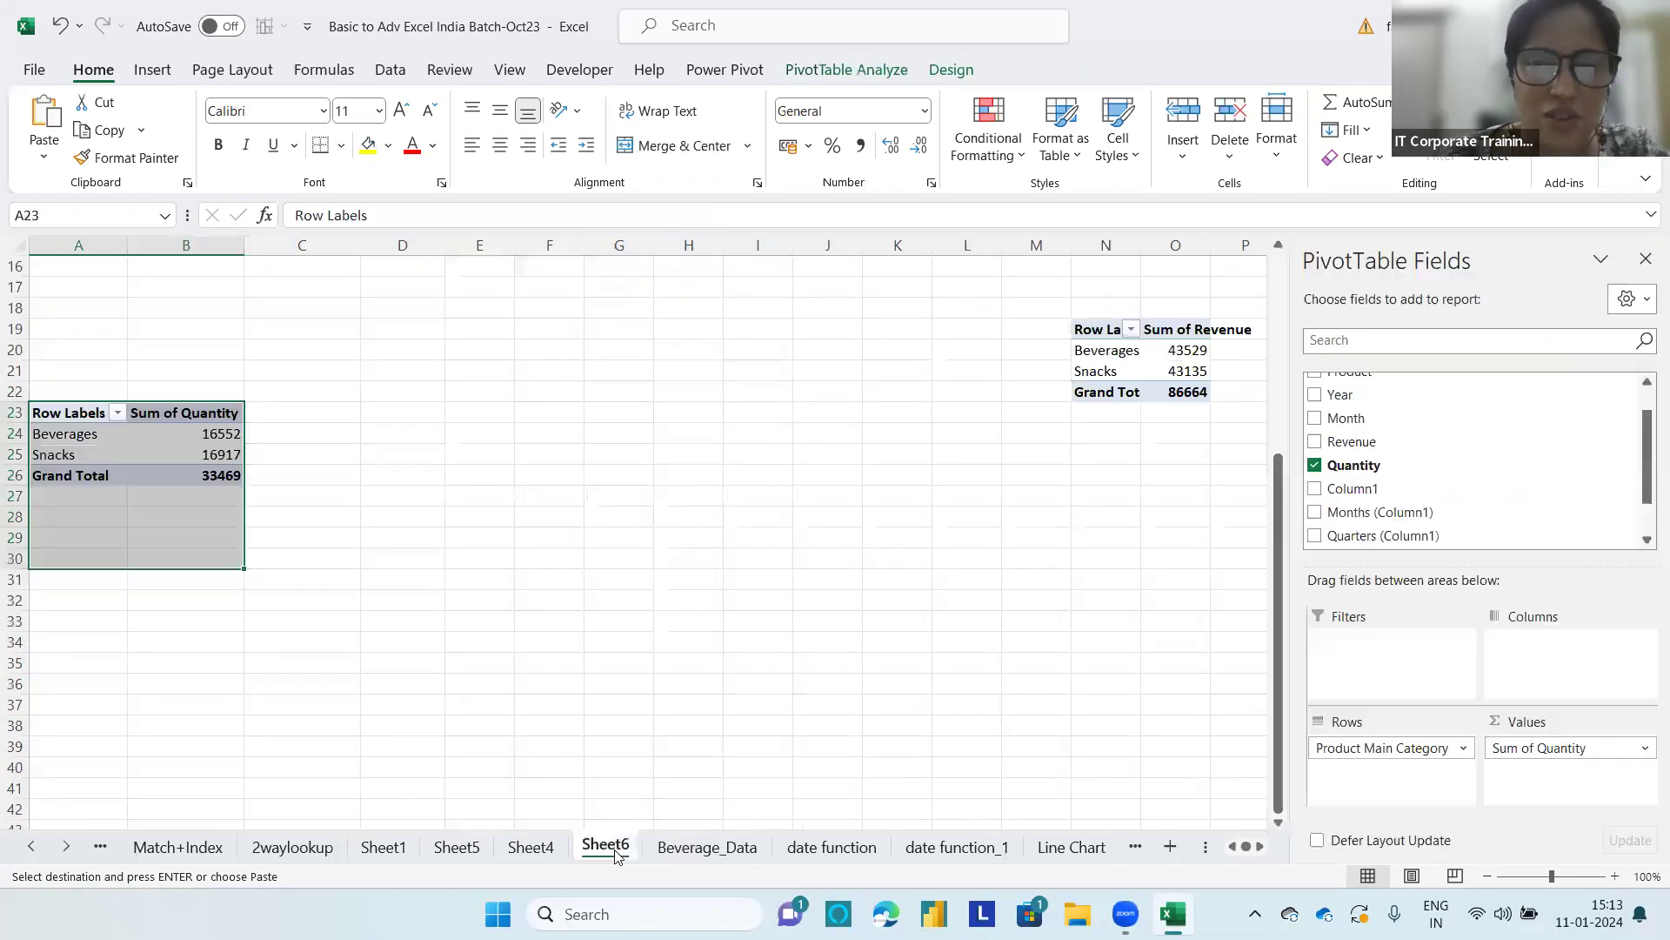
# Step: Add the Year field to the quantity PivotTable's rows beneath Product Main Category
pyautogui.click(301, 437)
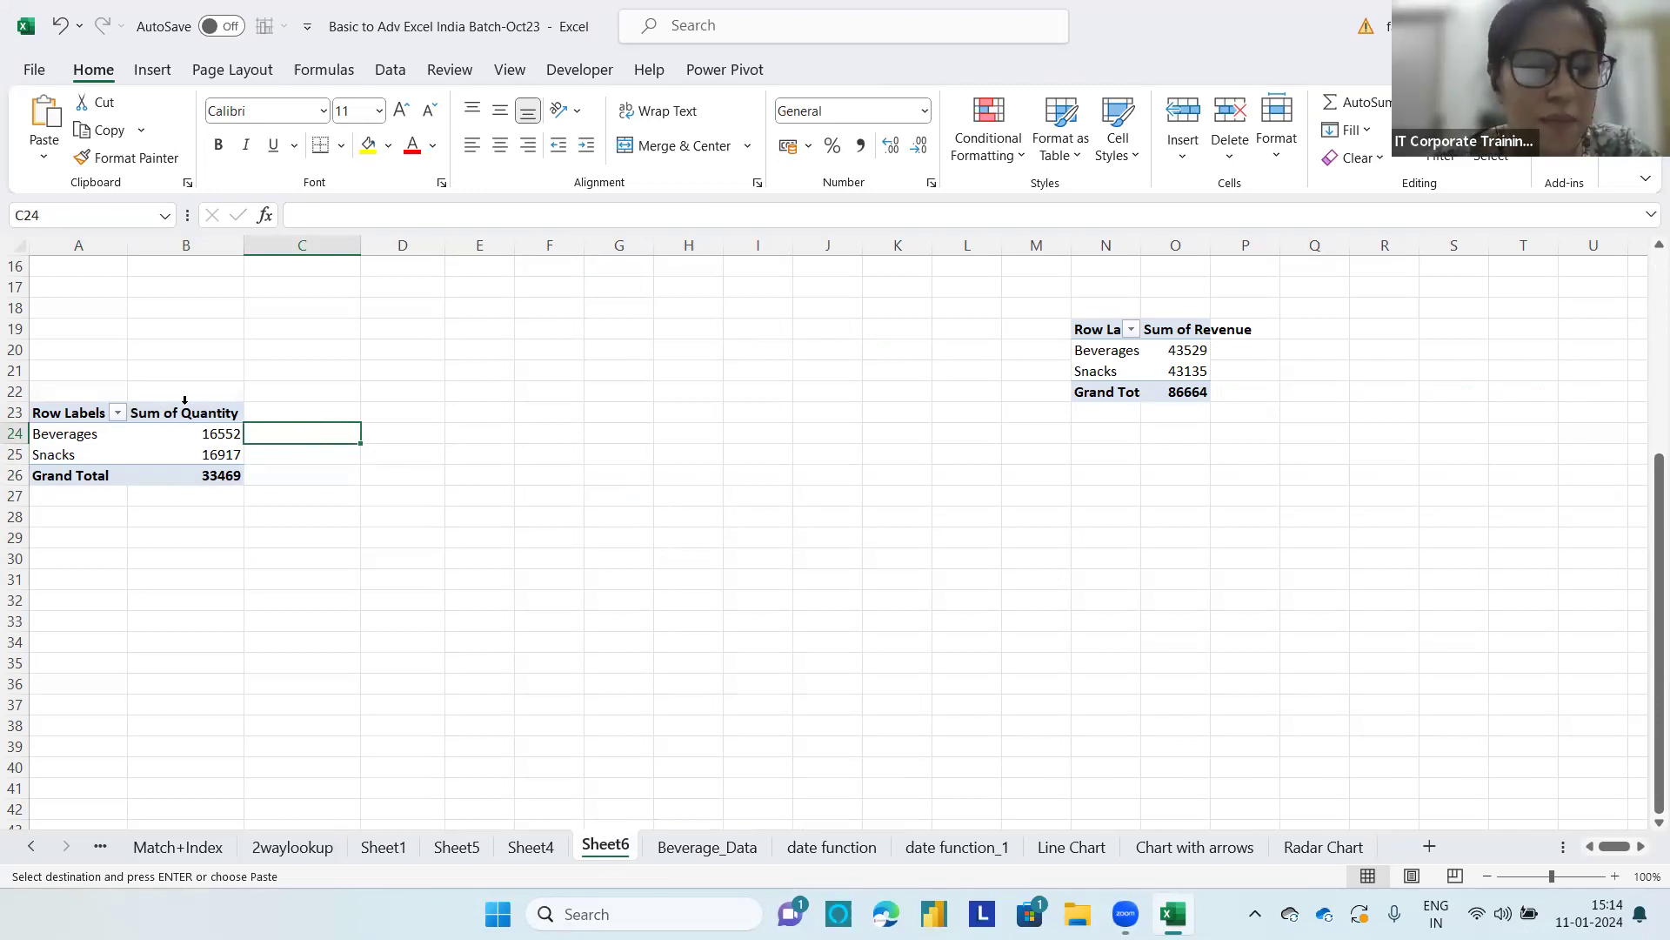
pyautogui.click(168, 429)
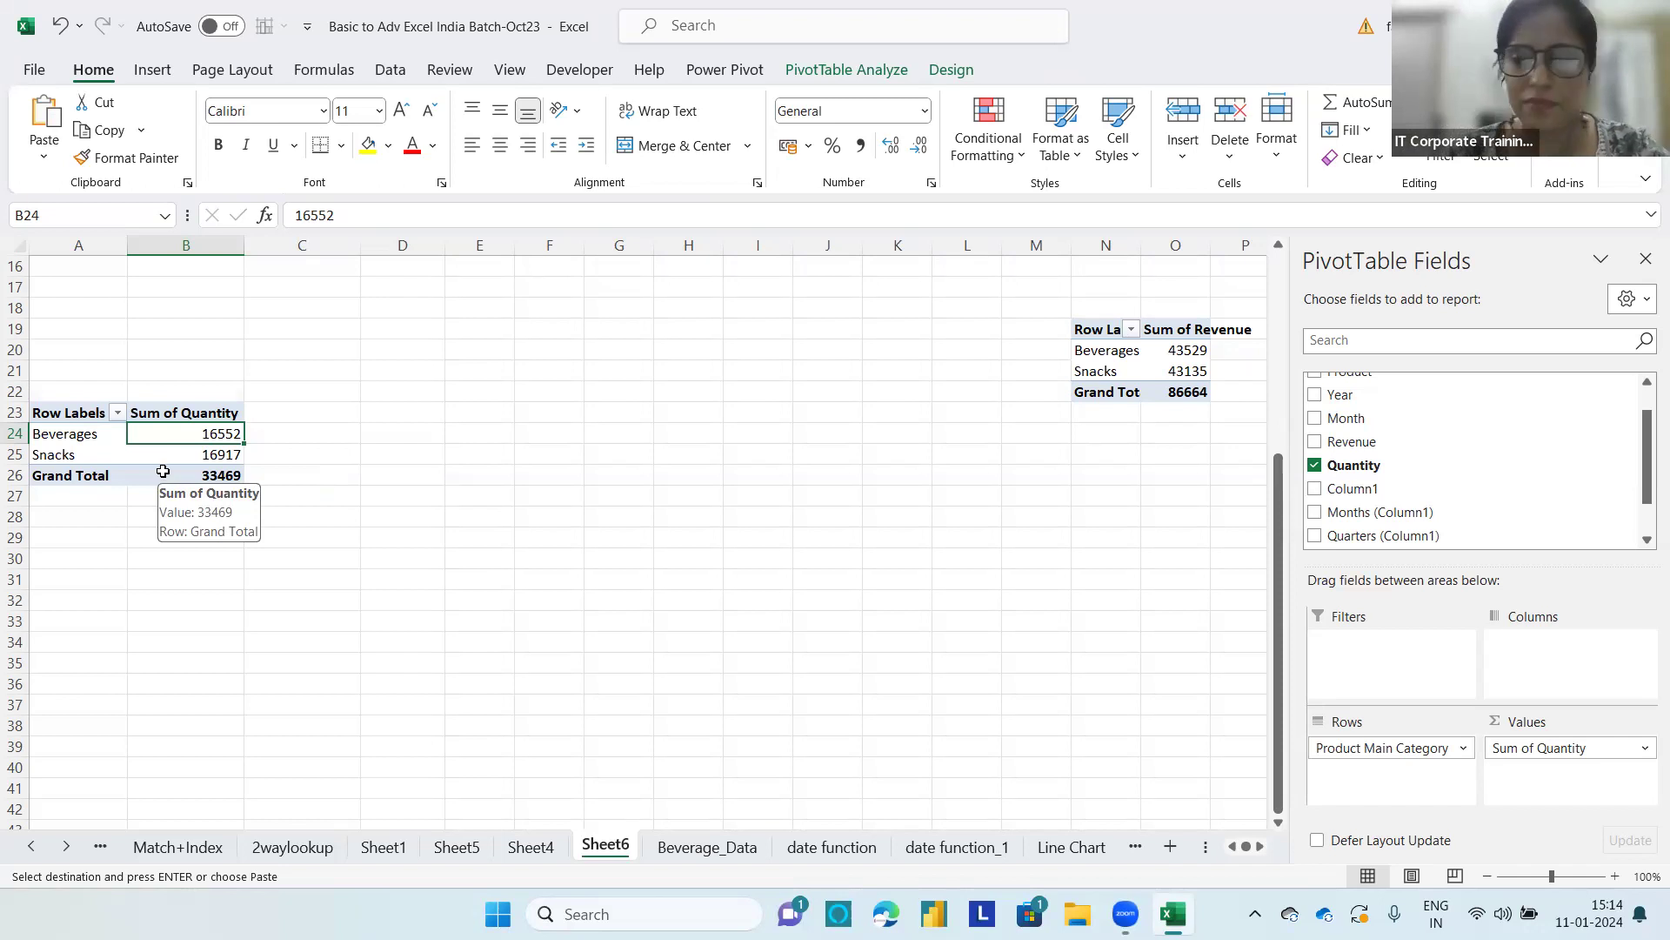
pyautogui.click(1524, 654)
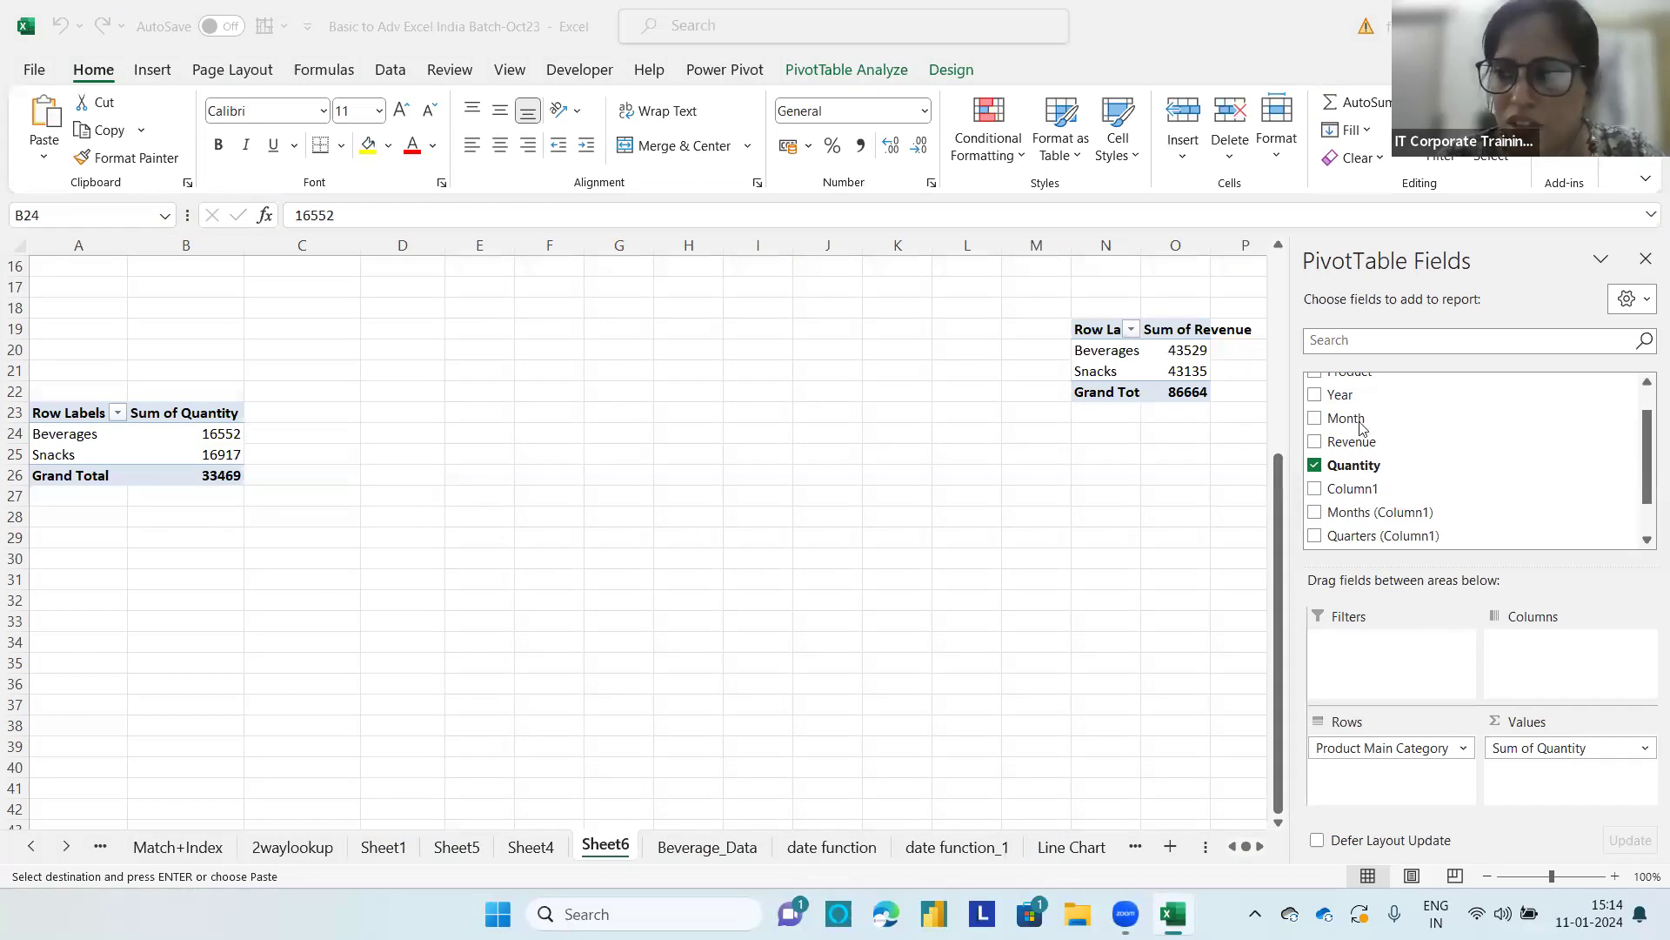
pyautogui.click(1320, 391)
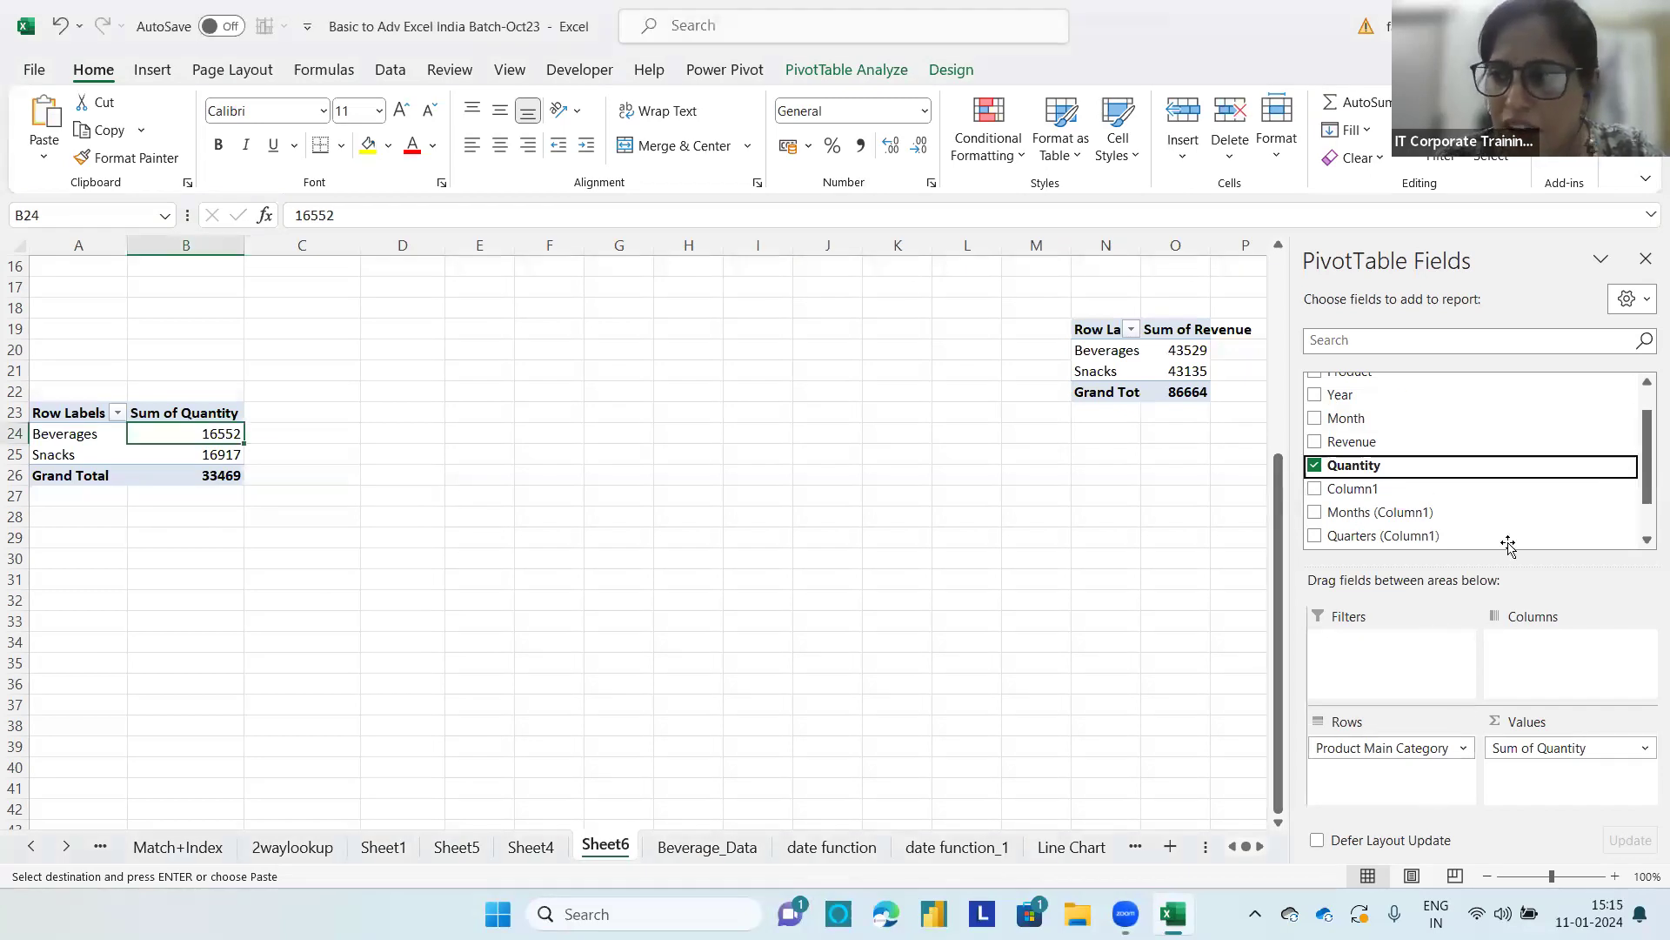
pyautogui.moveTo(1366, 396)
pyautogui.mouseDown()
pyautogui.moveTo(1391, 403)
pyautogui.moveTo(1490, 788)
pyautogui.moveTo(1440, 787)
pyautogui.mouseUp()
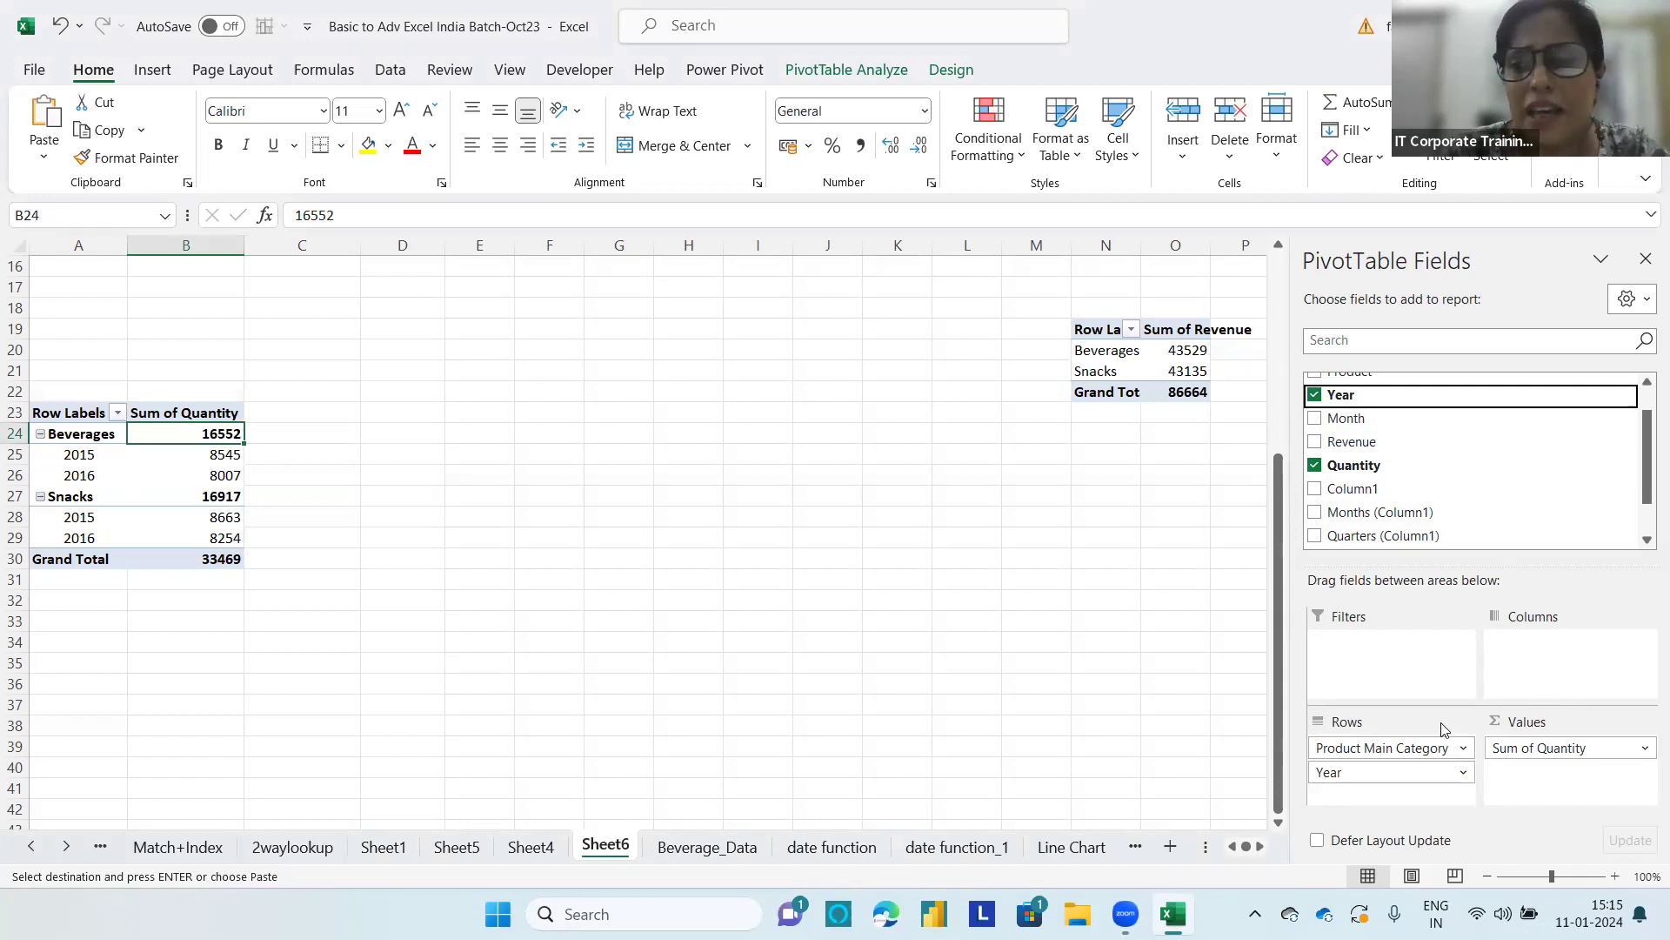
# Step: Add Quantity to the PivotTable's values a second time and summarize that new field by Max
pyautogui.moveTo(1647, 470); pyautogui.dragTo(1647, 451)
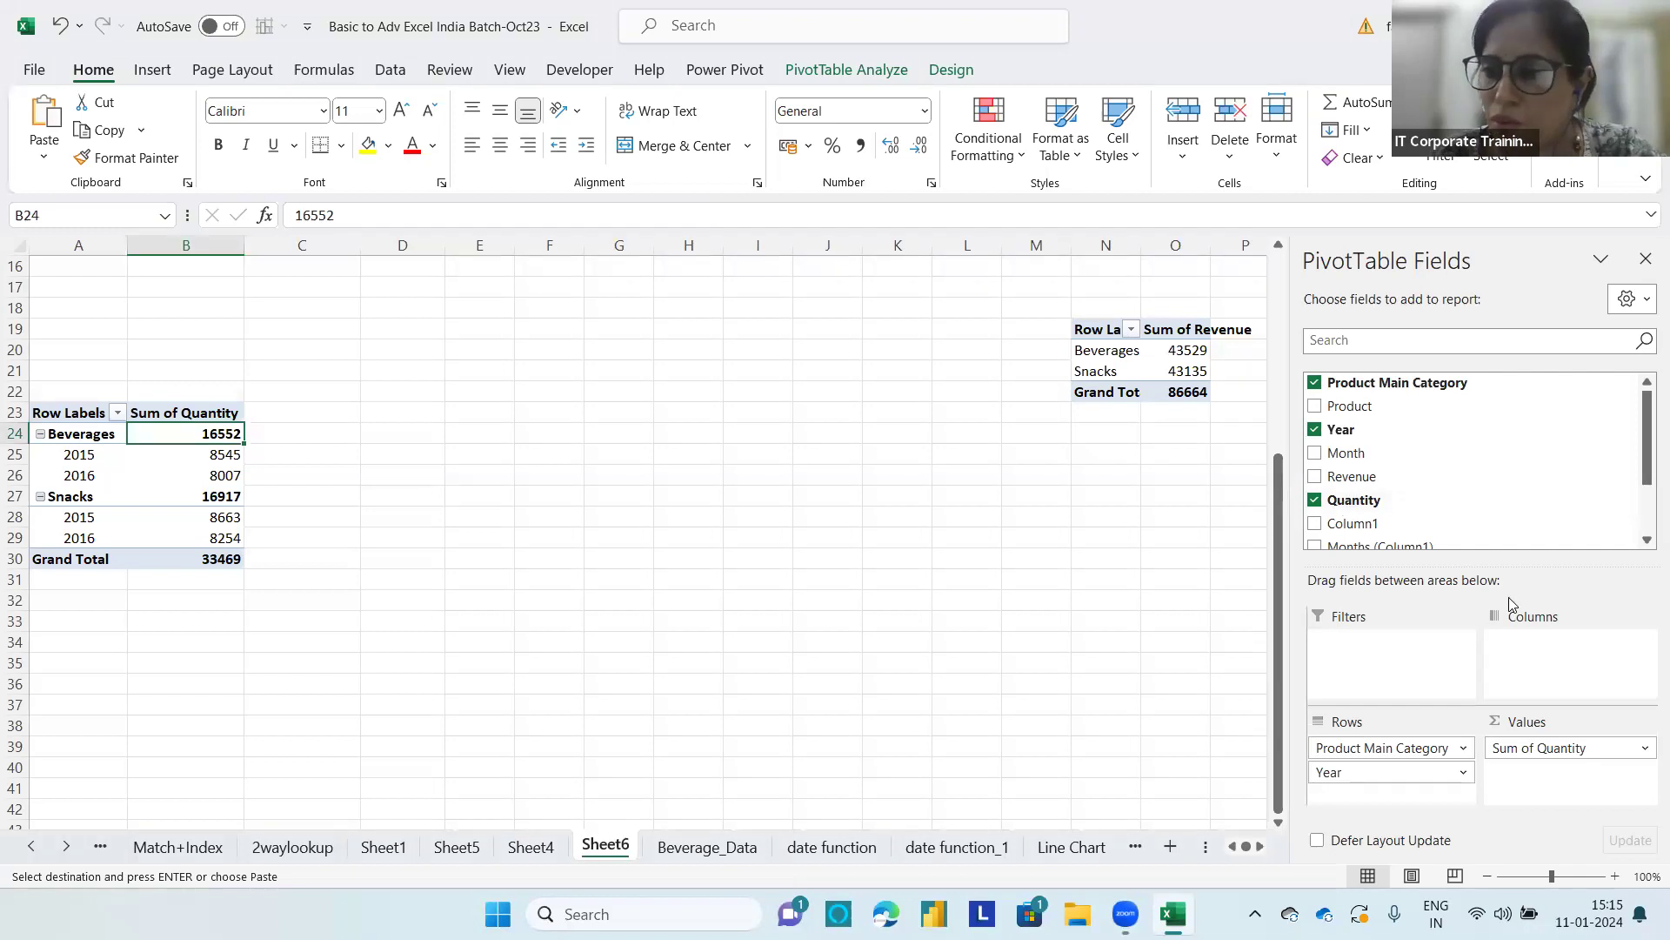
pyautogui.moveTo(1344, 503); pyautogui.dragTo(1553, 787)
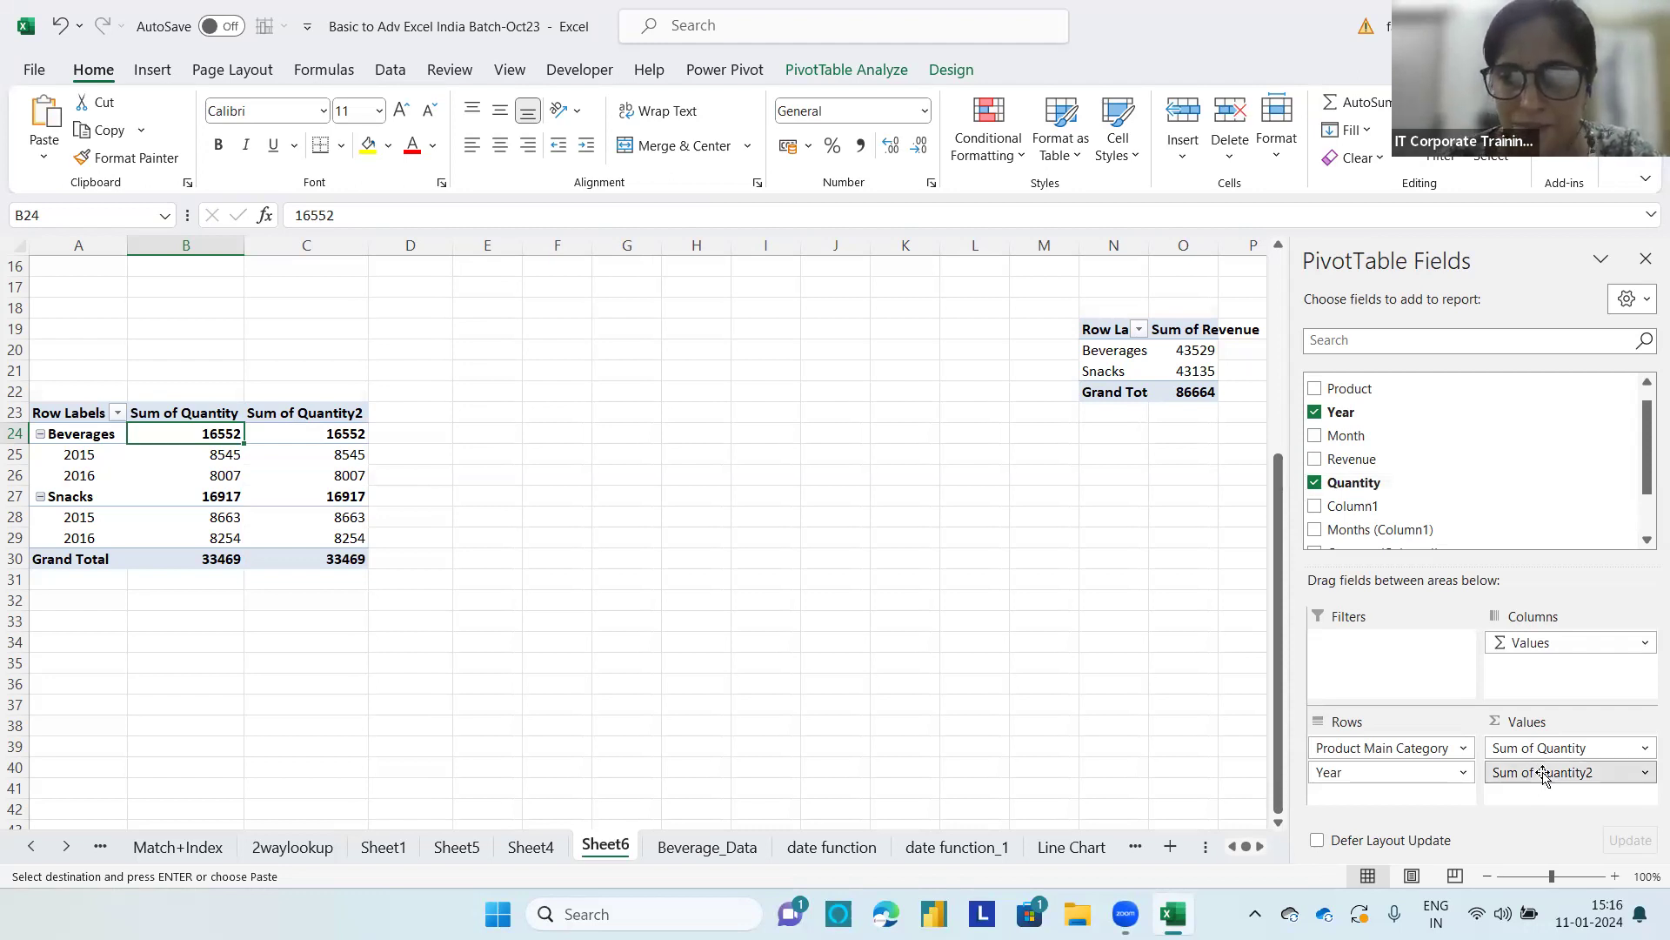
pyautogui.click(1647, 772)
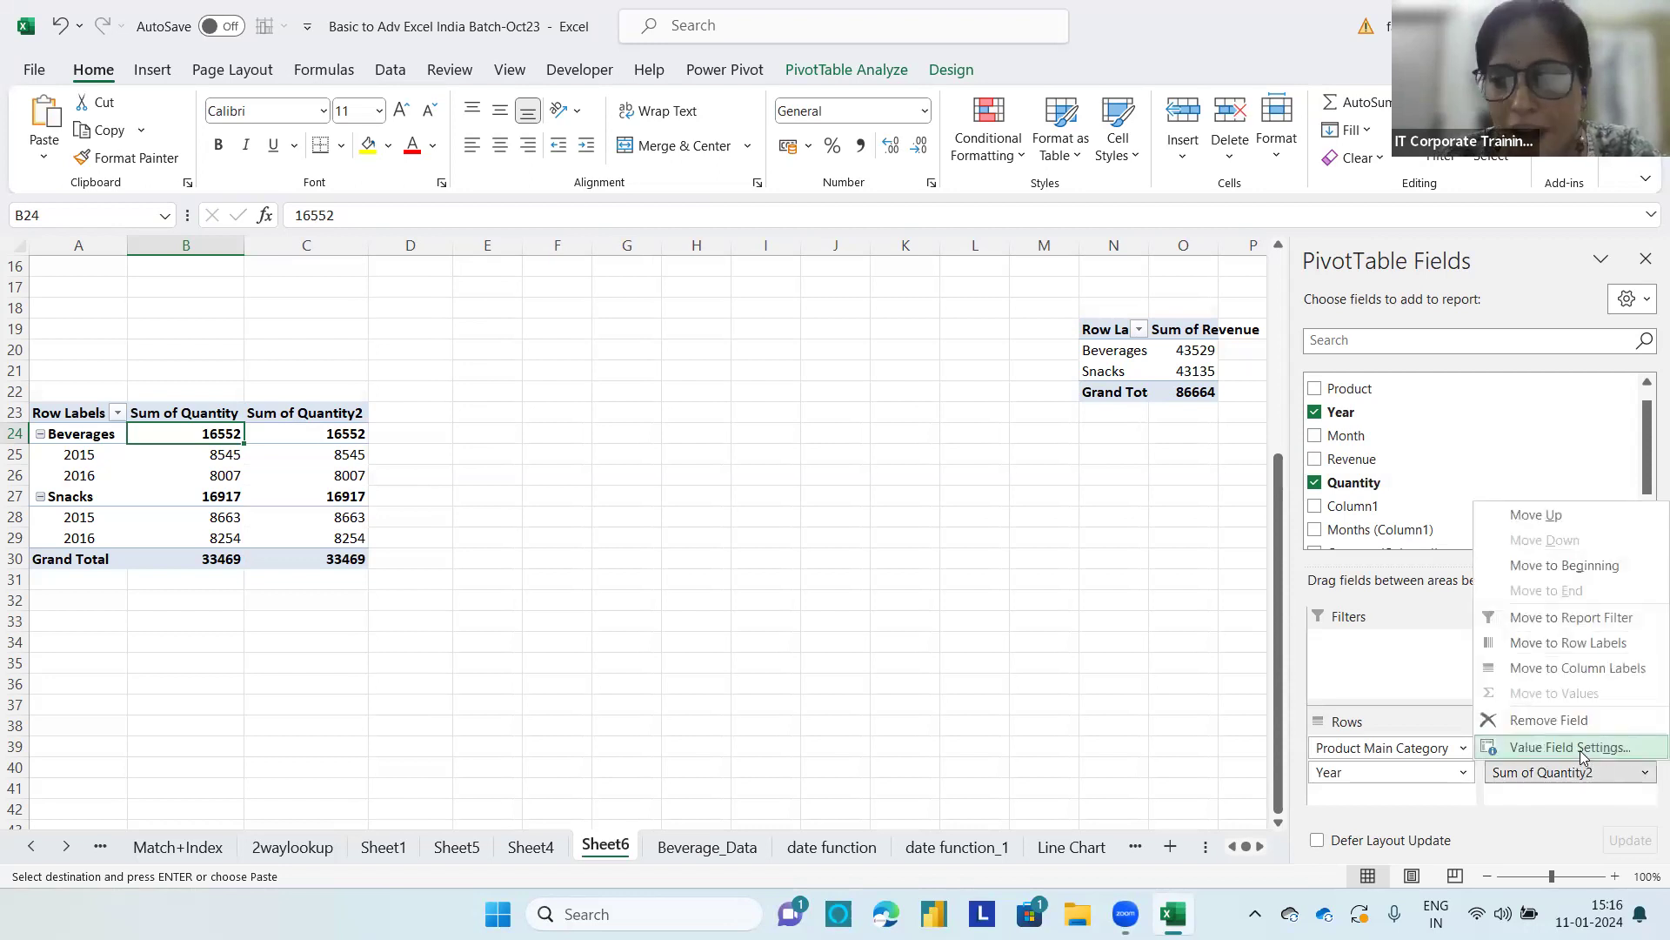
pyautogui.click(1580, 750)
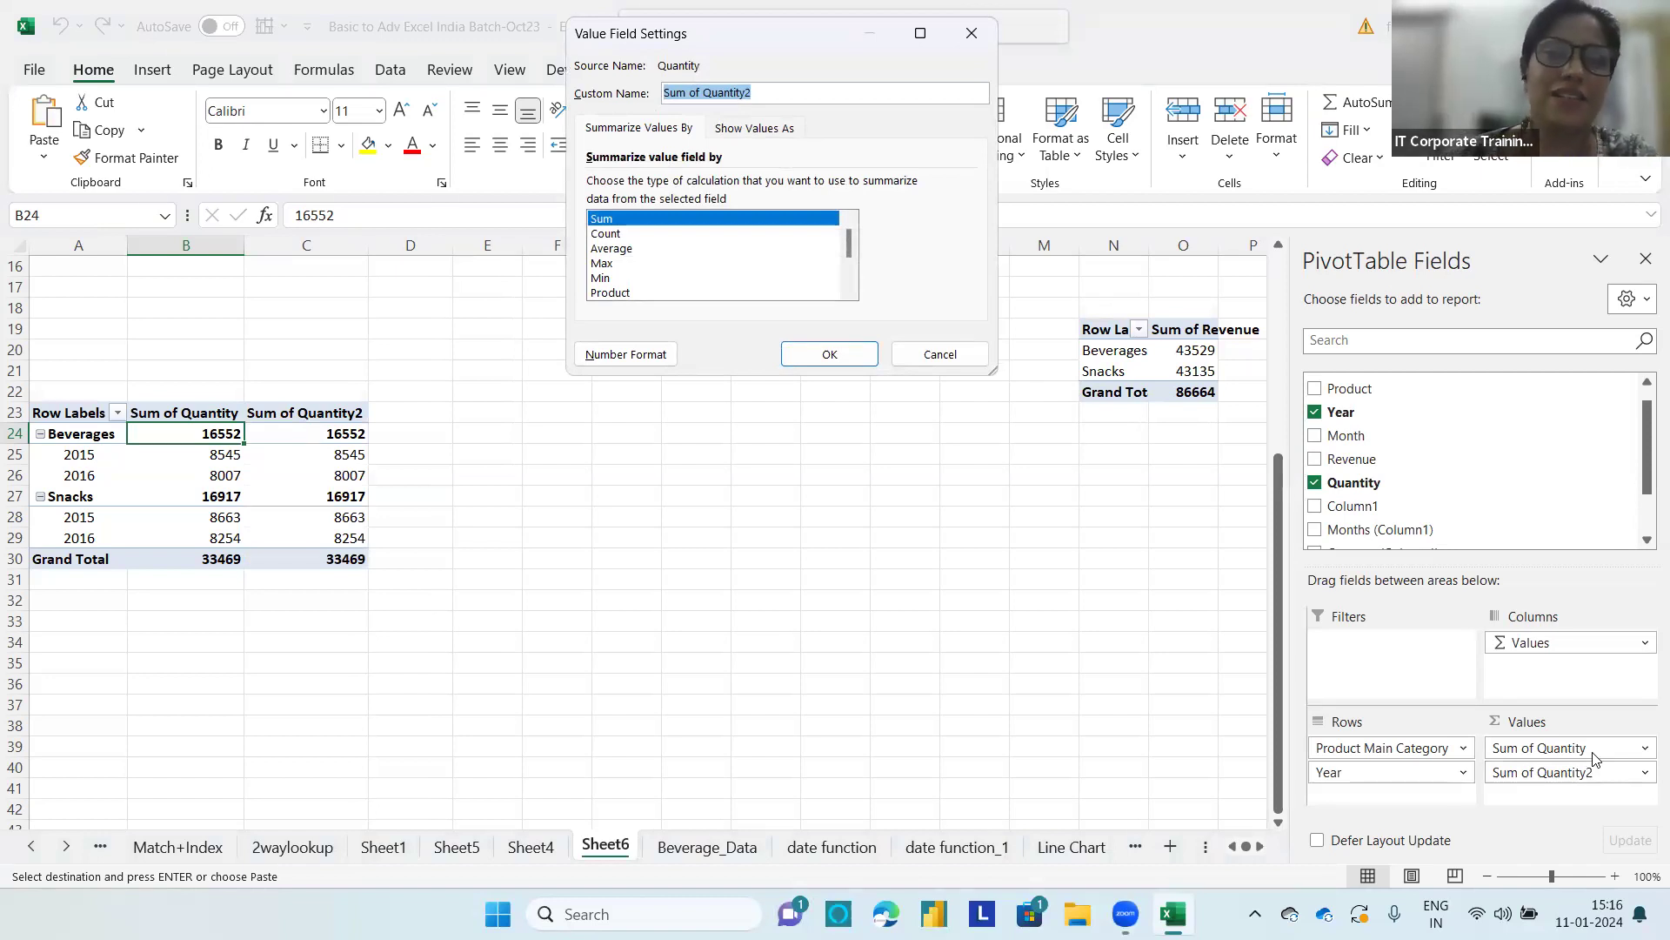
pyautogui.click(606, 265)
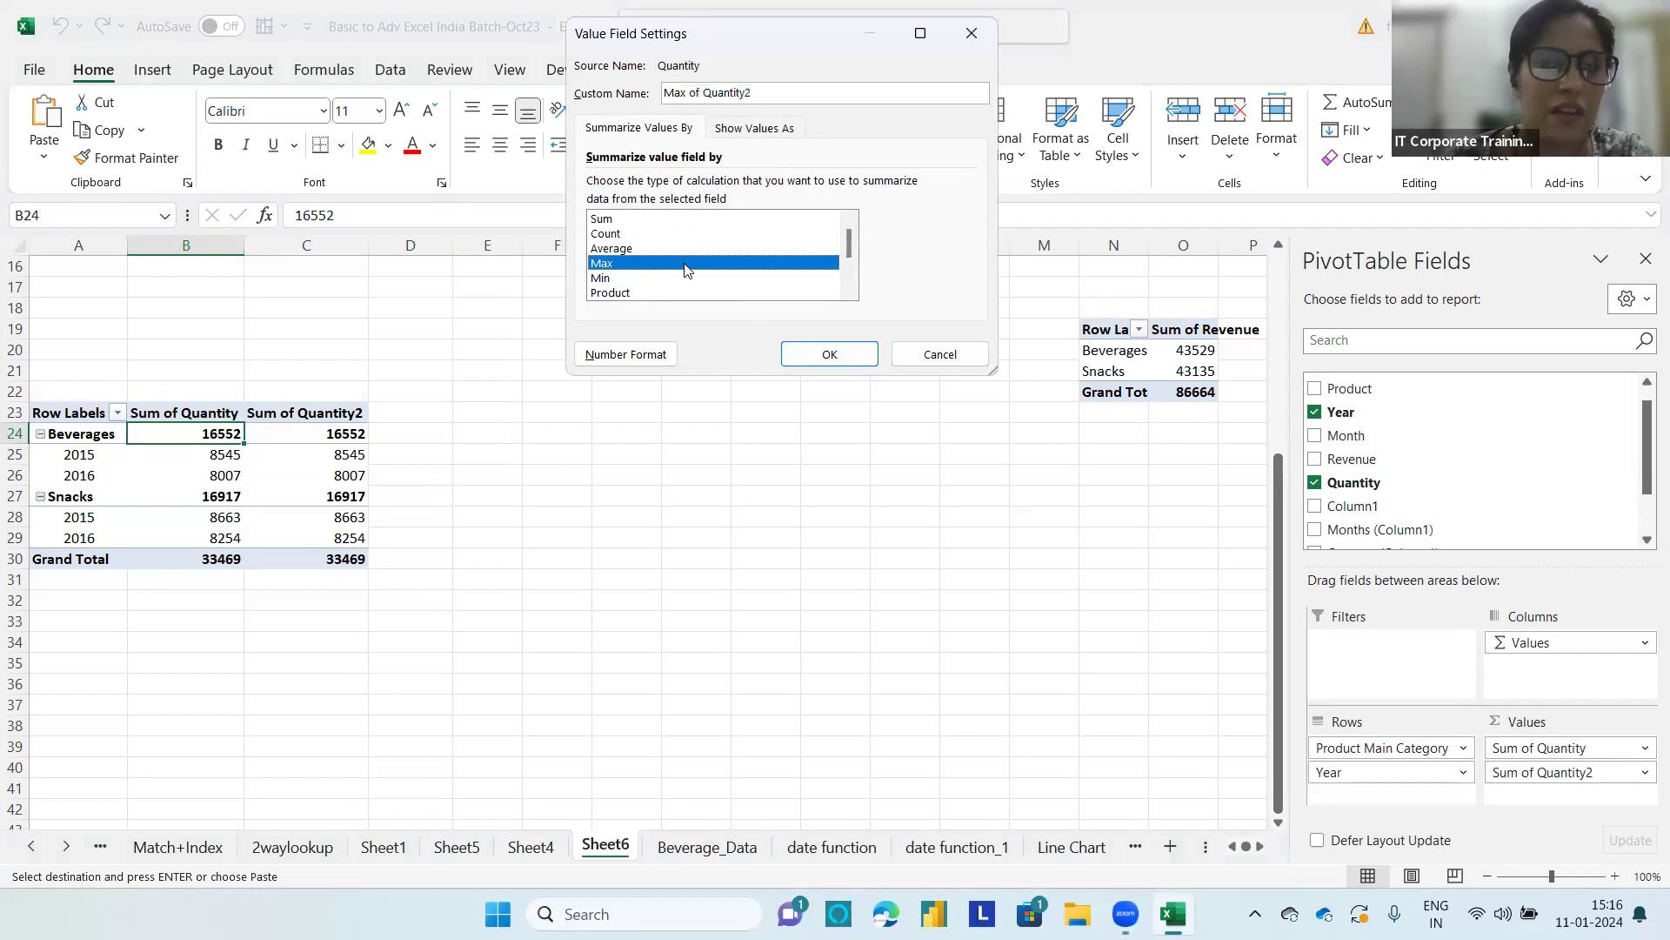
pyautogui.click(828, 353)
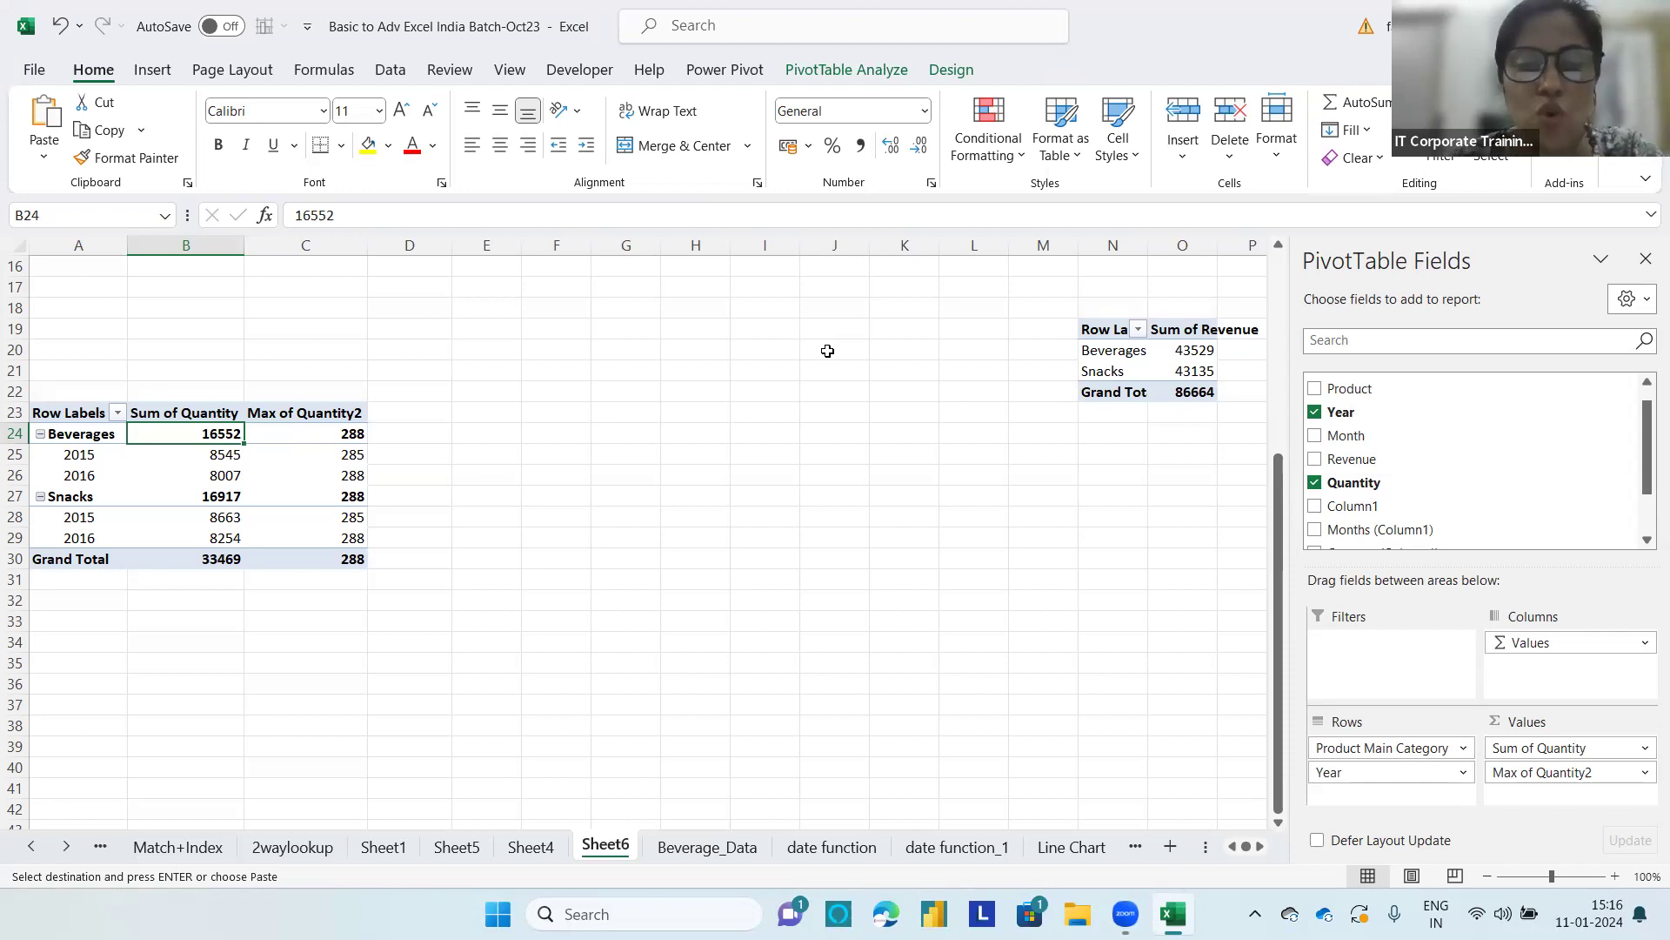
# Step: Add Quantity to the PivotTable's values a third time and summarize that new field by Min
pyautogui.moveTo(1361, 482); pyautogui.dragTo(1533, 794)
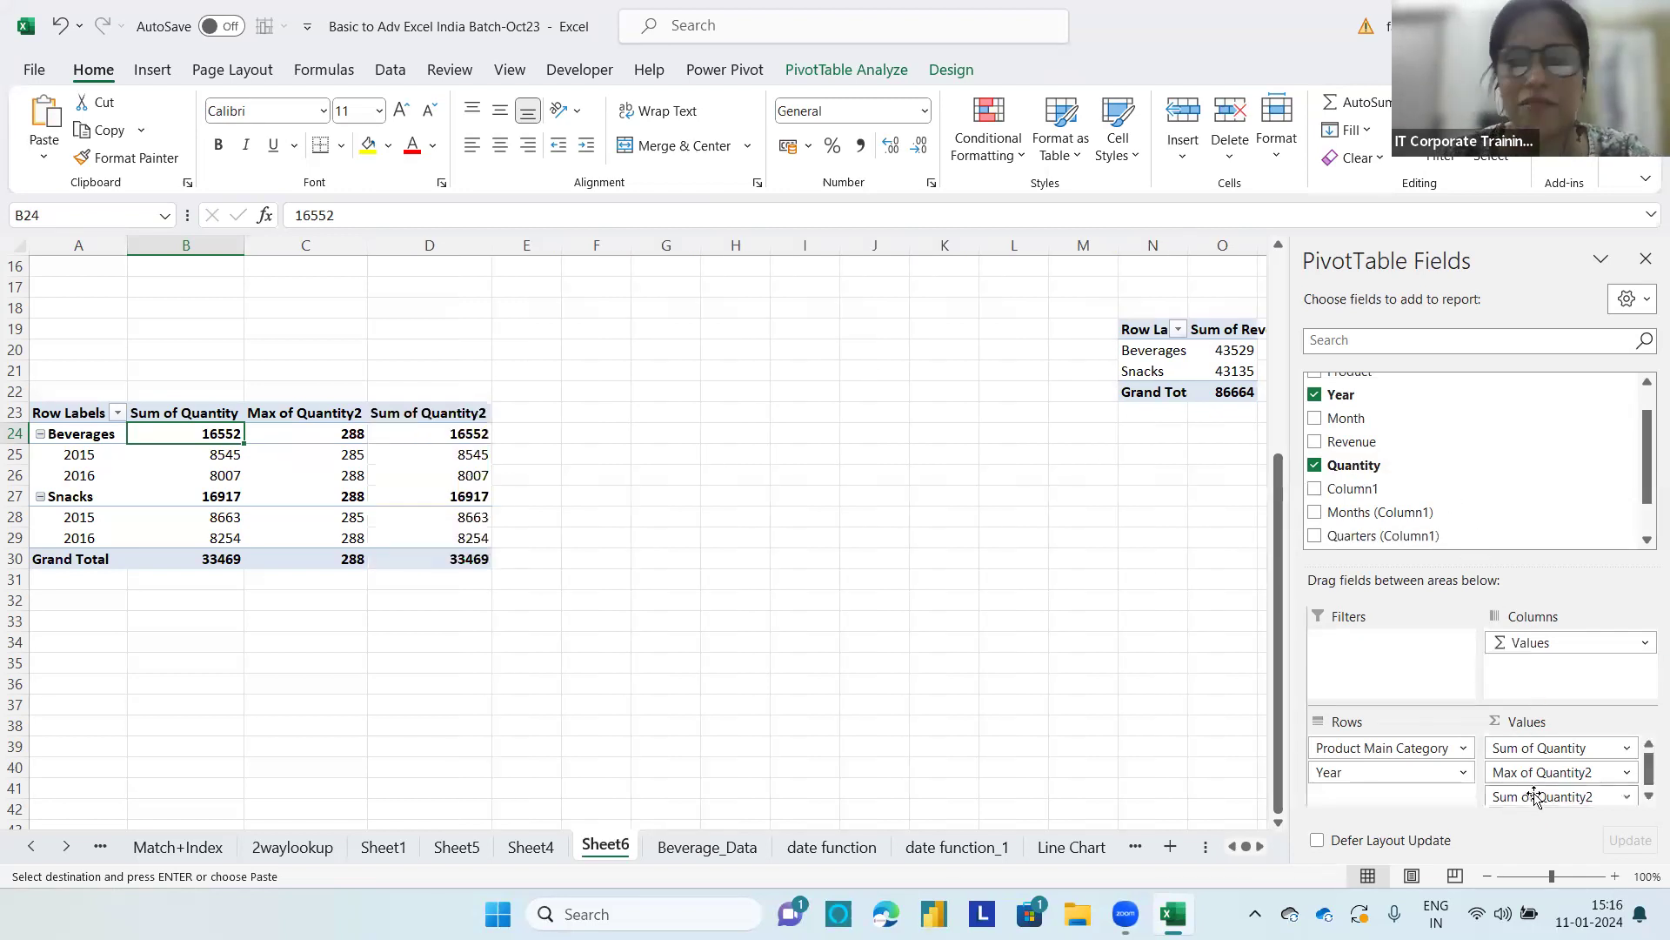
pyautogui.click(1590, 797)
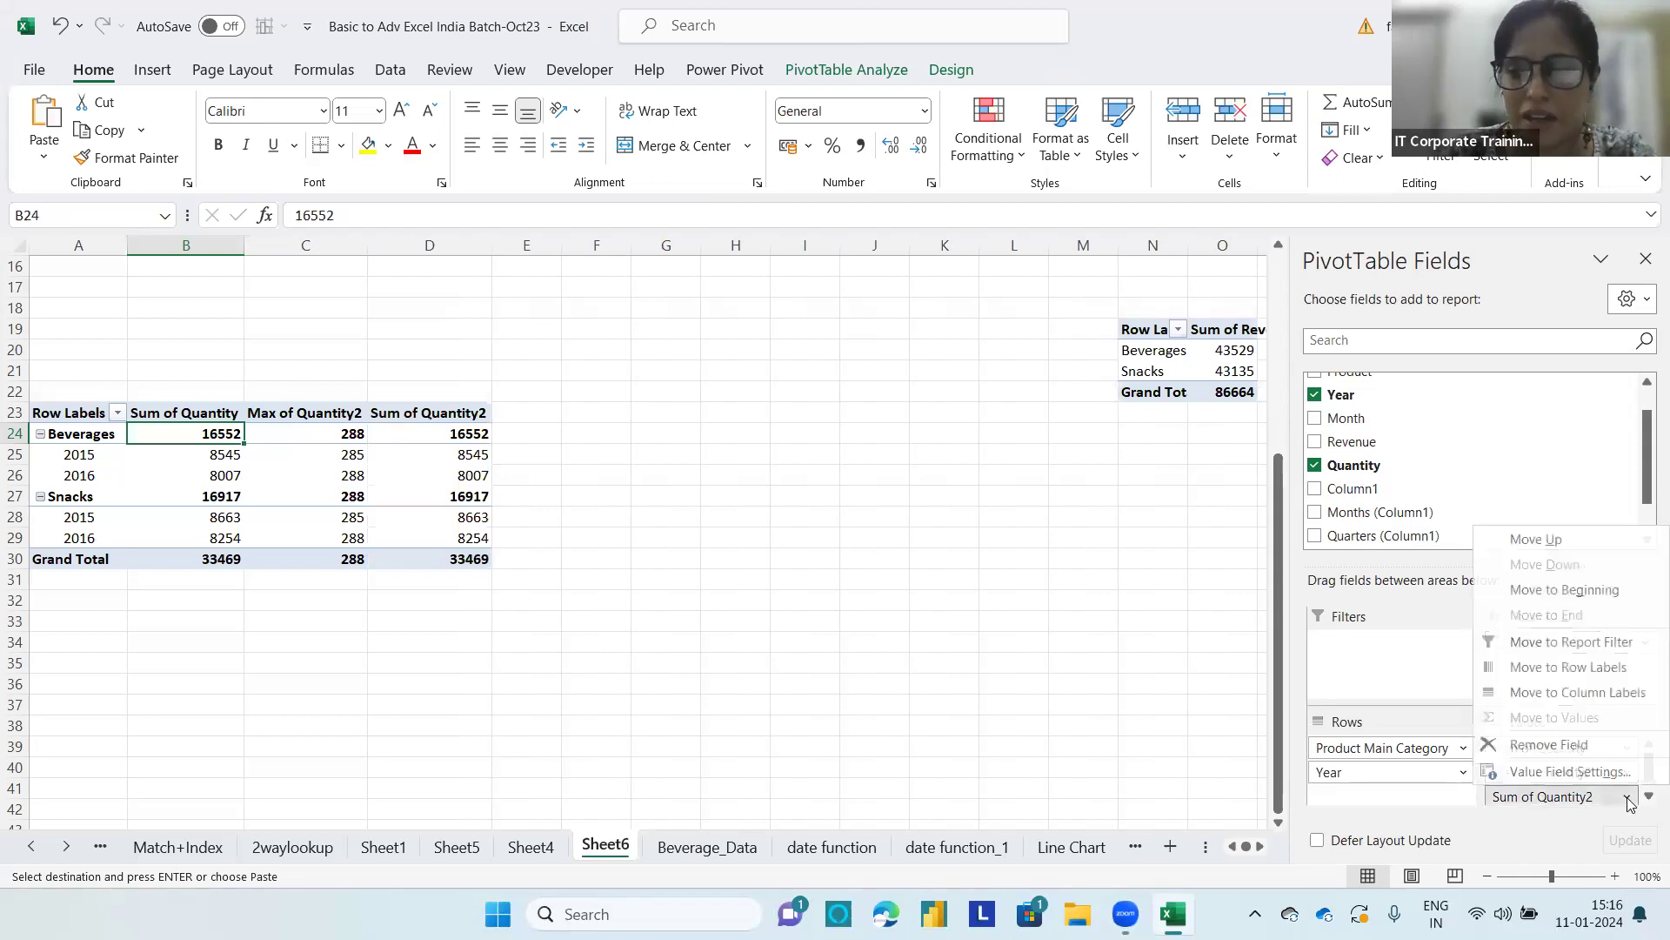
pyautogui.click(1570, 770)
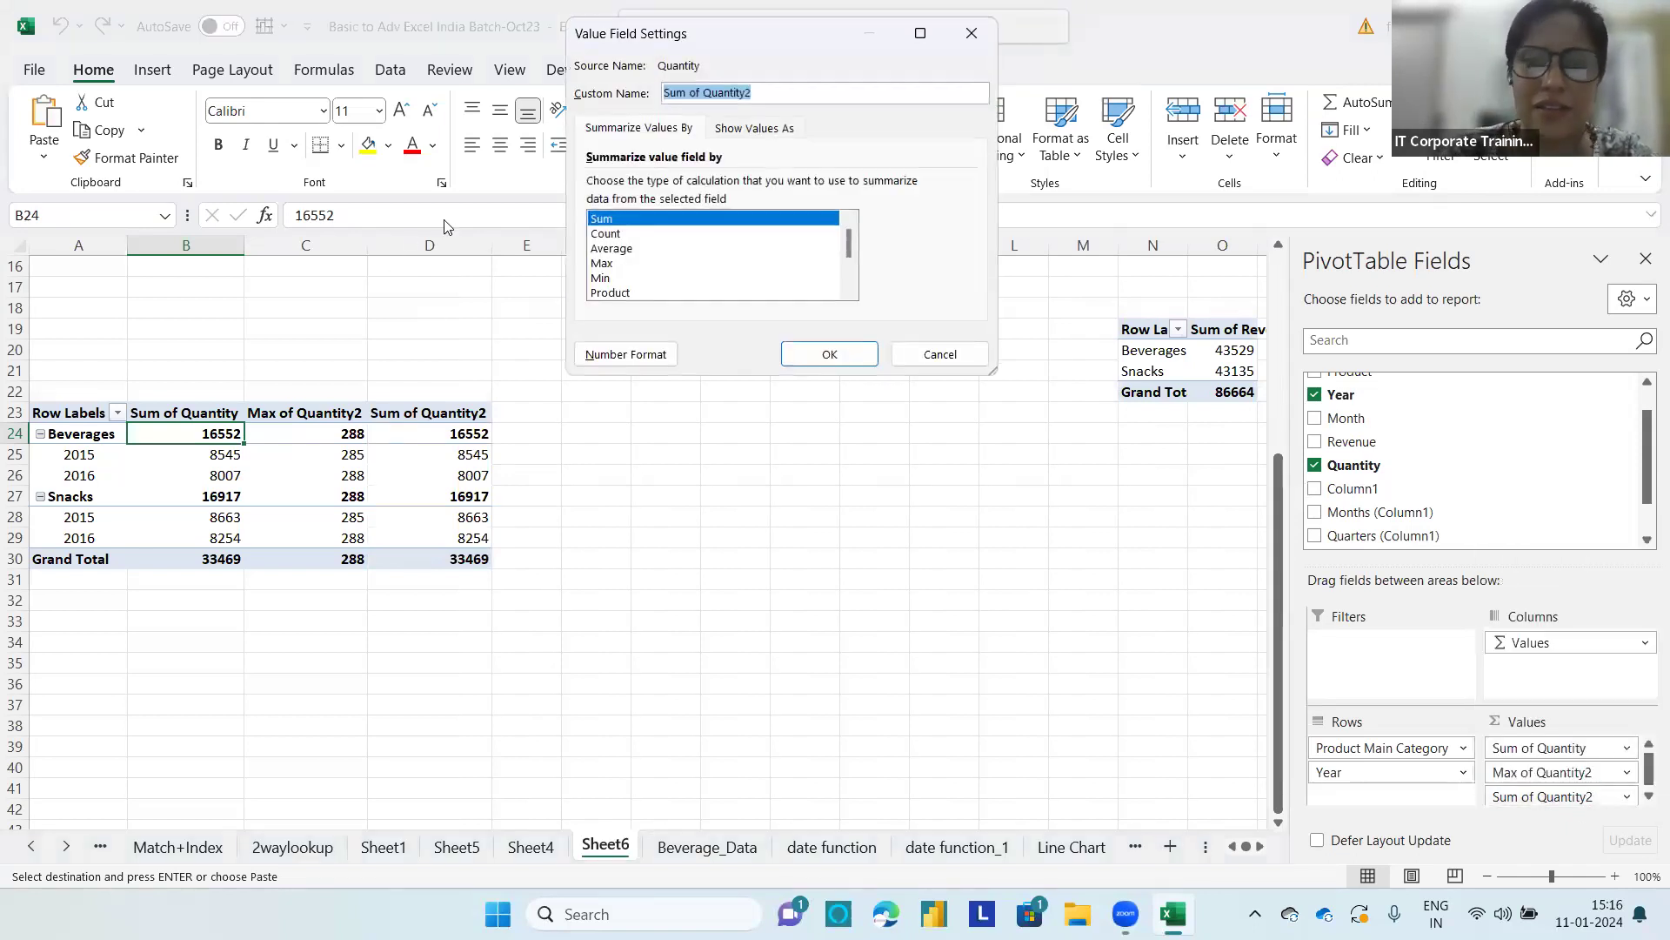
pyautogui.click(606, 281)
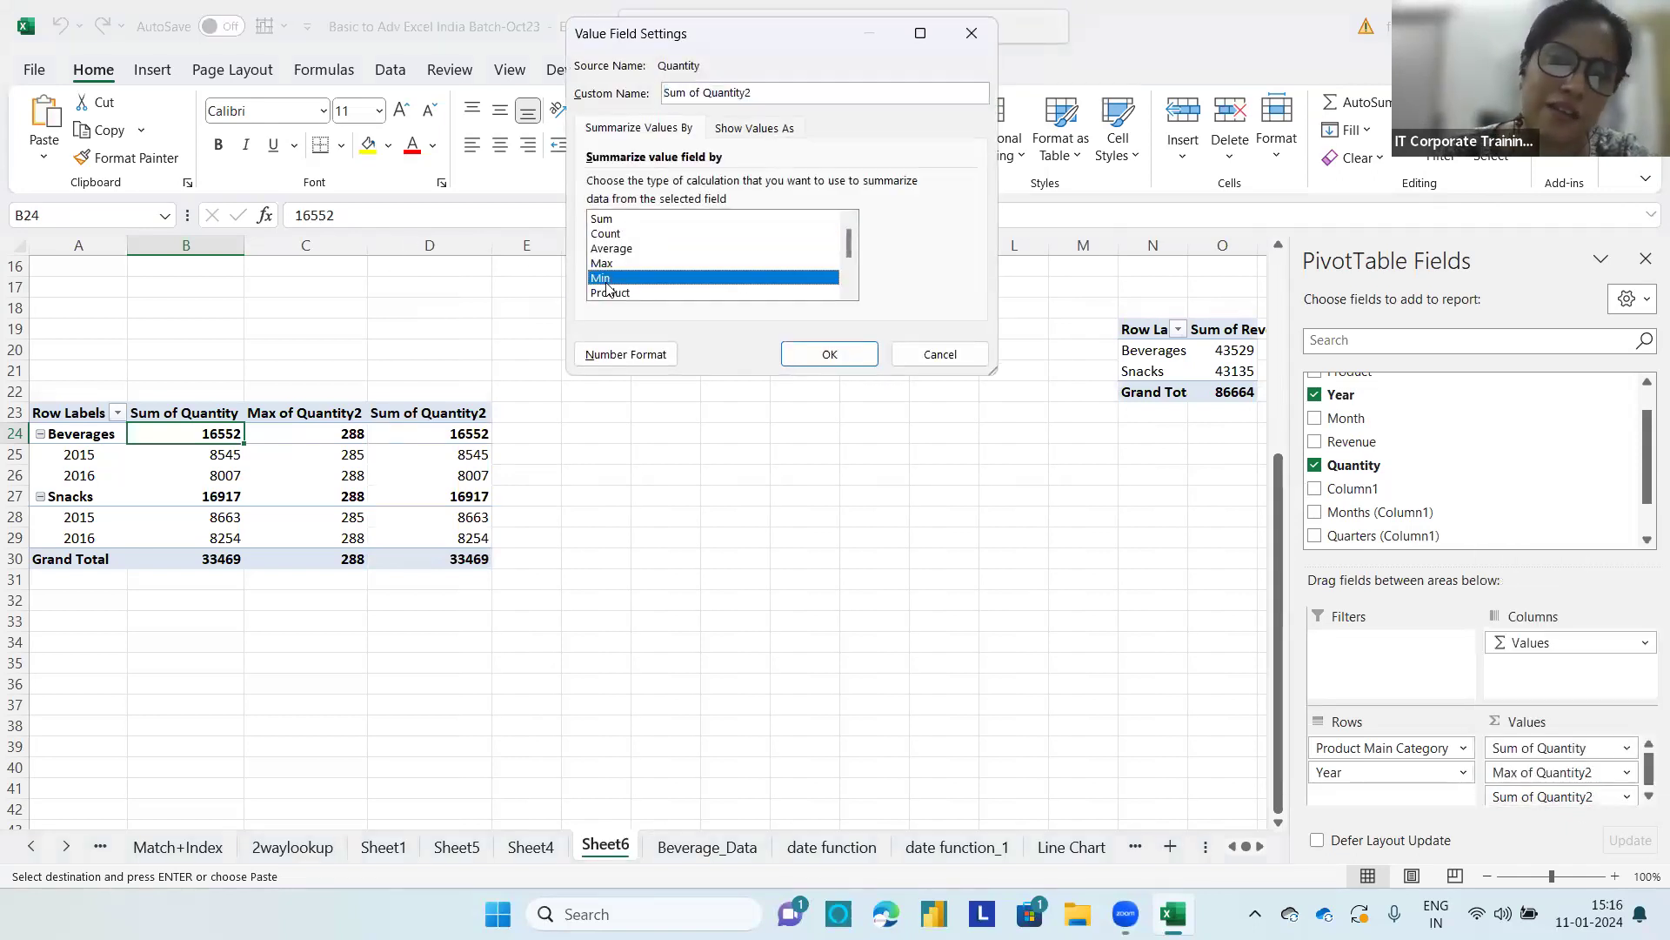
pyautogui.click(810, 356)
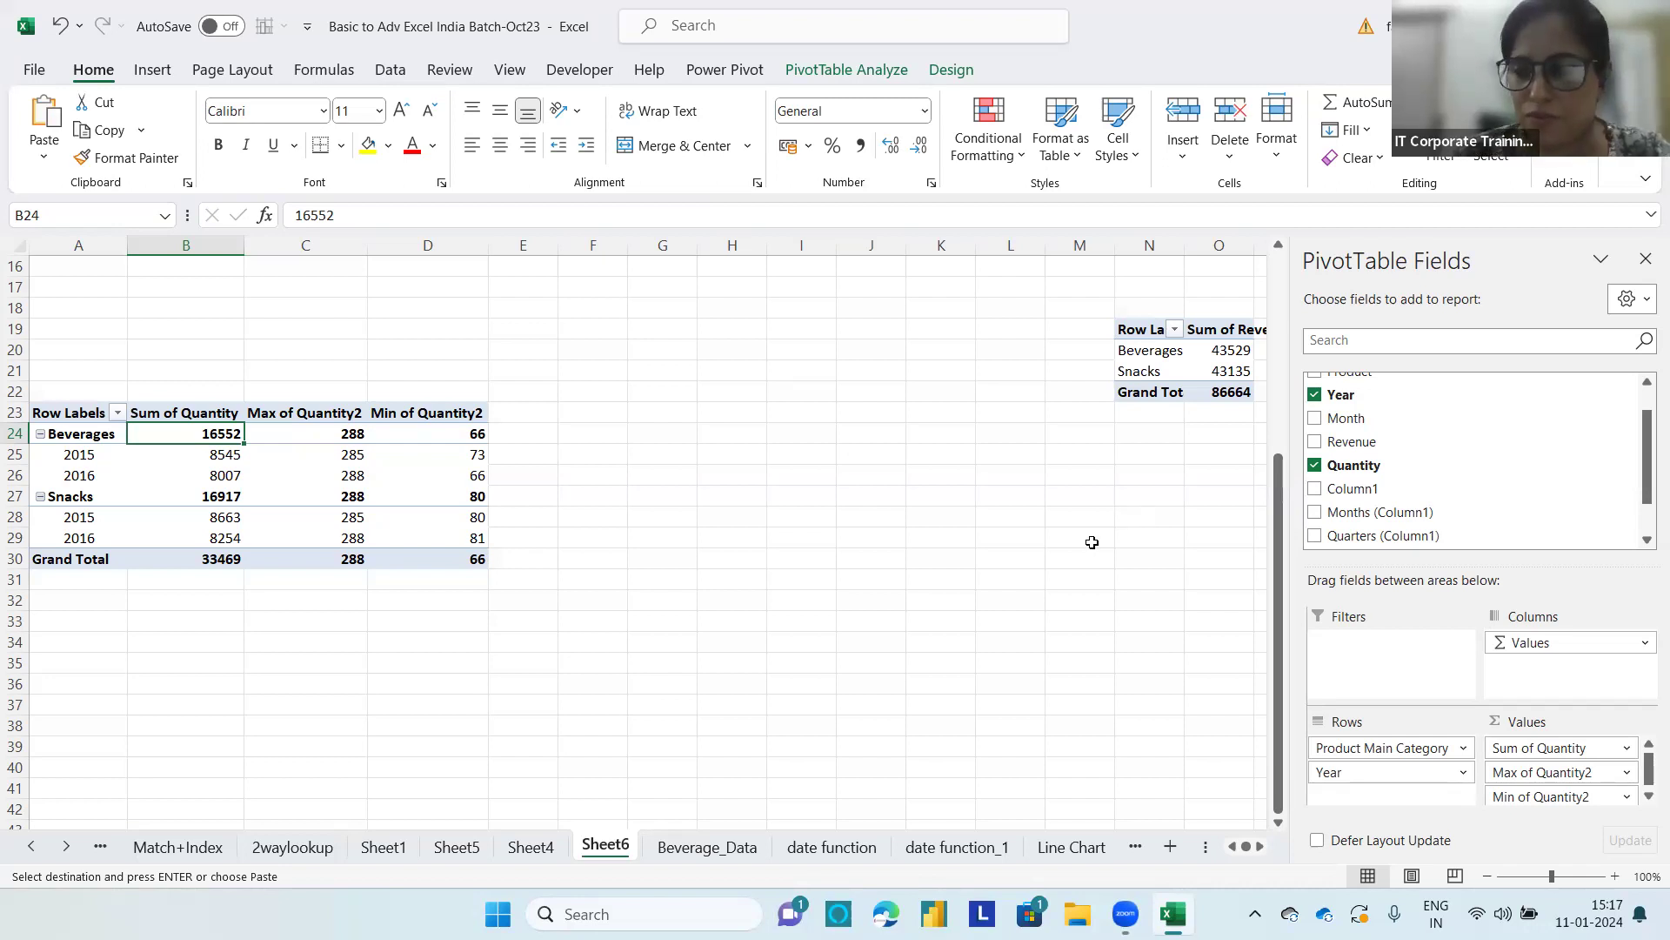
# Step: Remove the Min and Max quantity fields from the PivotTable's values and add Quantity there again beneath Sum of Quantity
pyautogui.moveTo(1547, 796); pyautogui.dragTo(1497, 818)
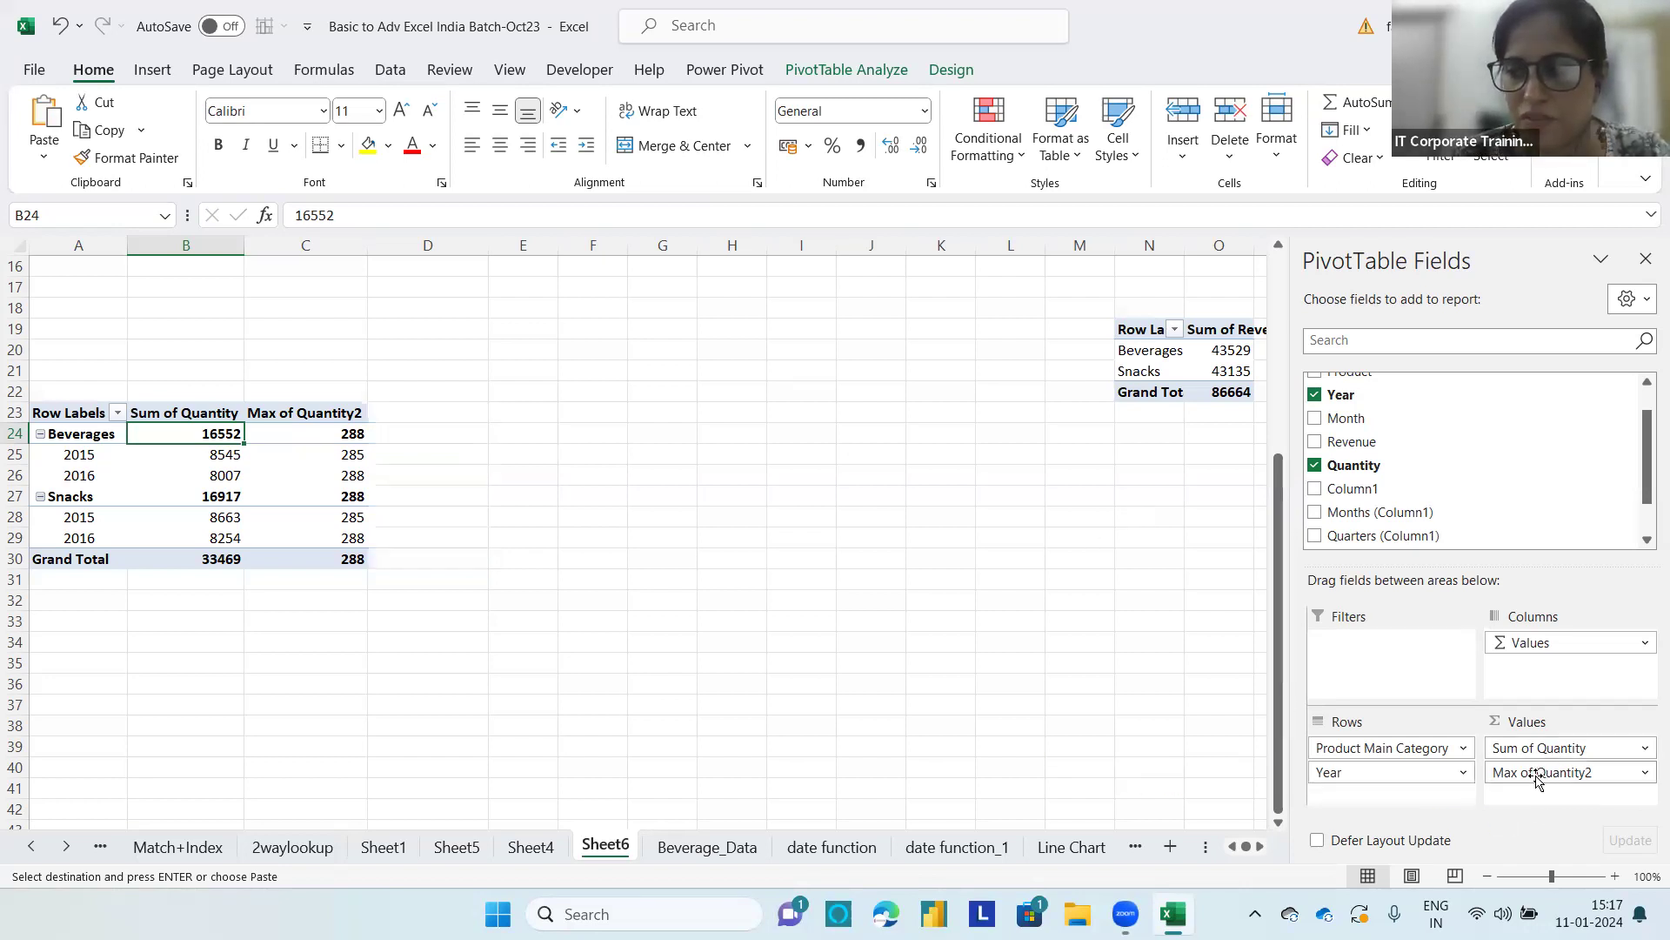
pyautogui.moveTo(1091, 703); pyautogui.dragTo(1077, 687)
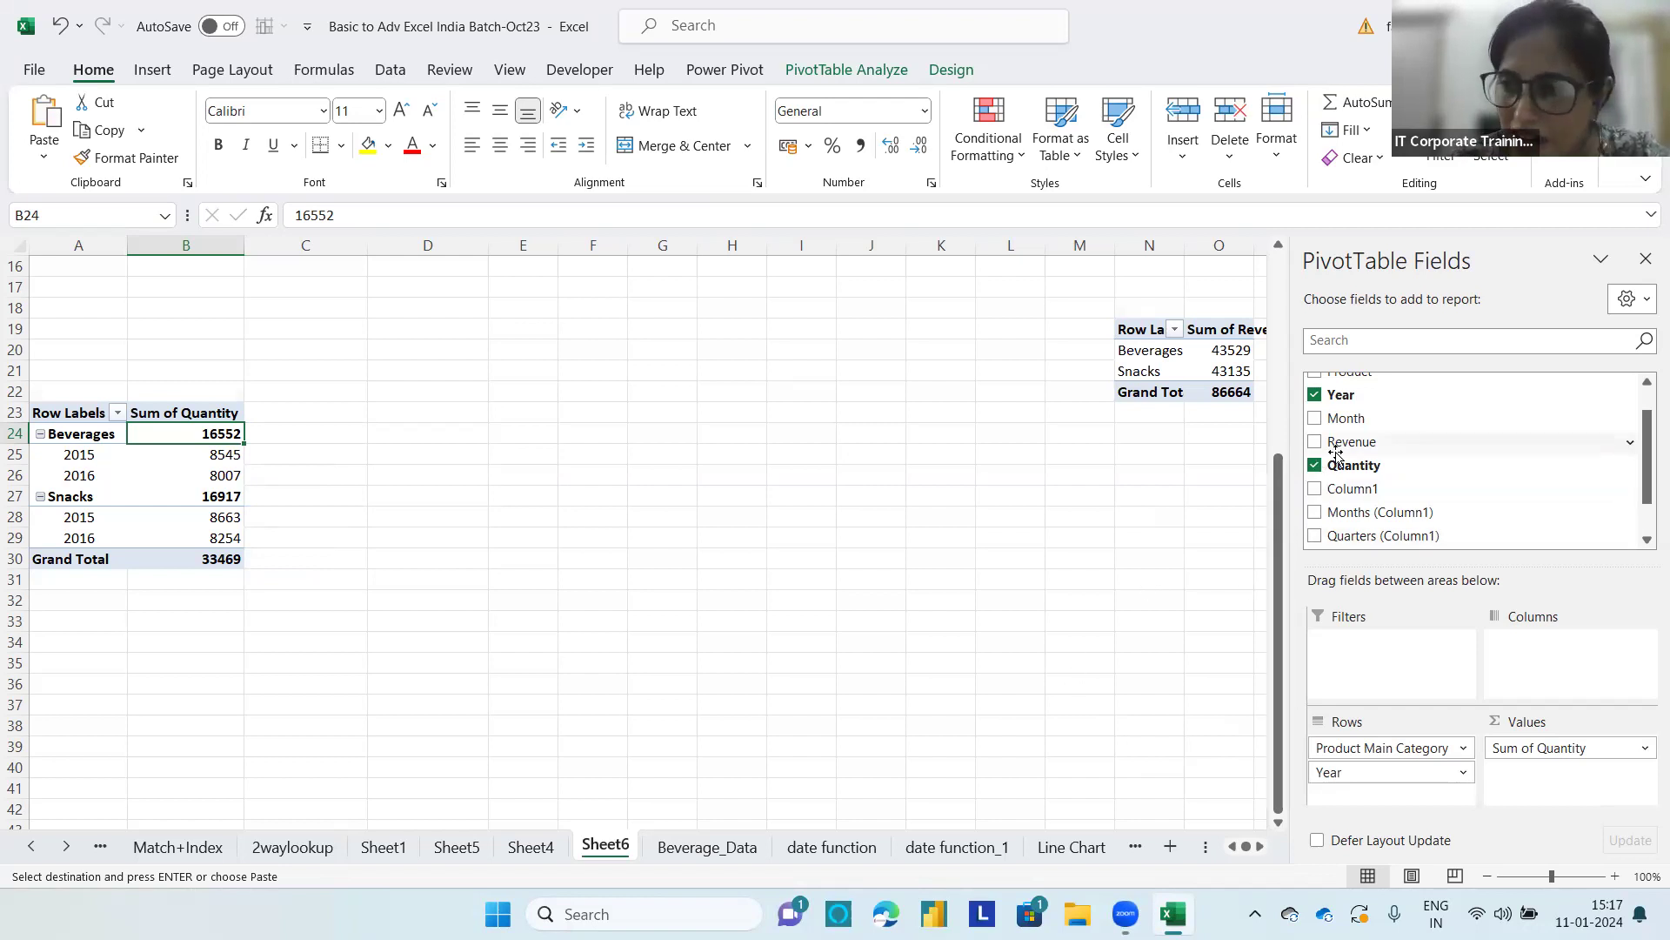
pyautogui.moveTo(1347, 470); pyautogui.dragTo(1540, 792)
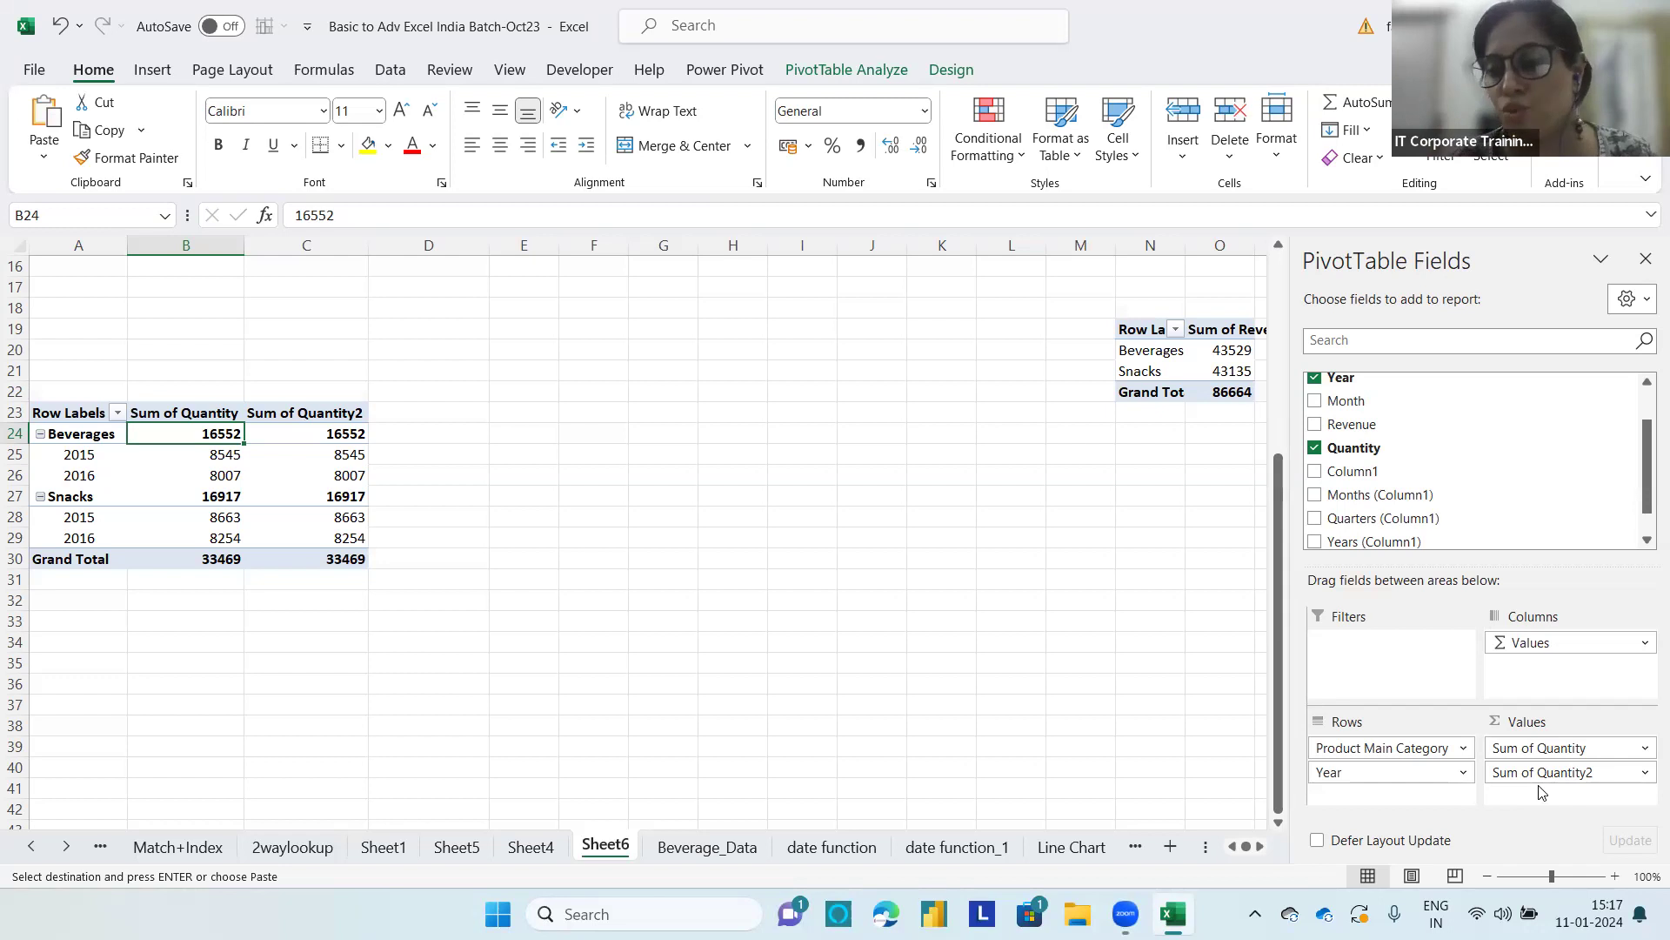
# Step: Summarize the second quantity value field by Max and give it the custom name Max Quantity Ordered
pyautogui.click(1645, 772)
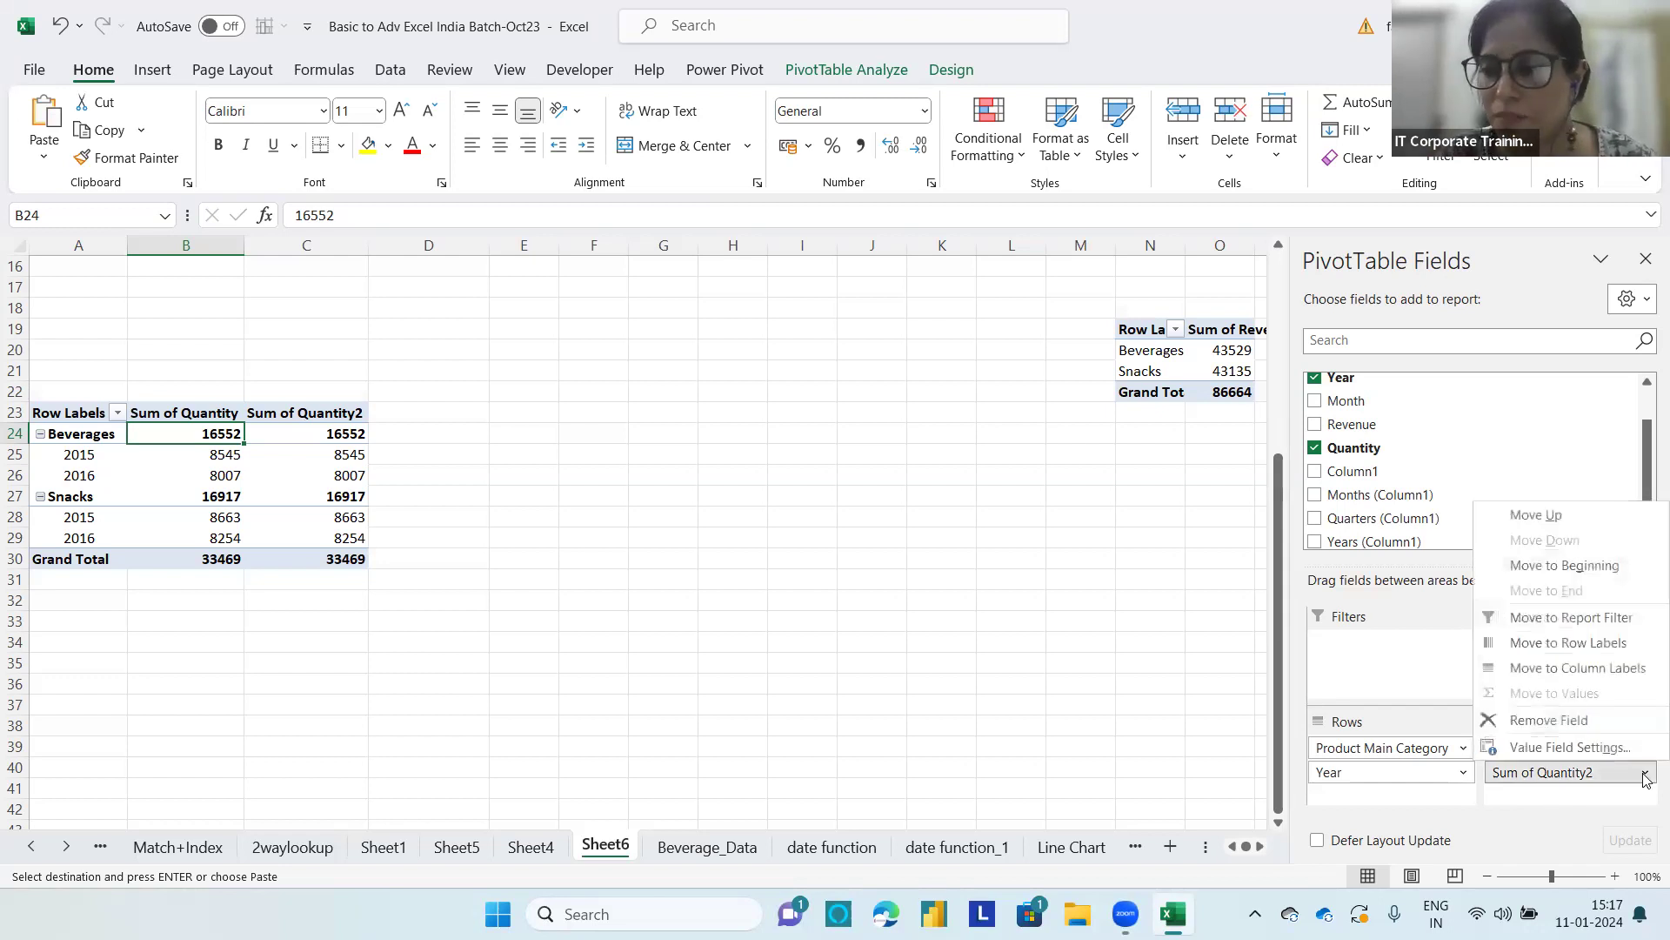
pyautogui.click(1579, 747)
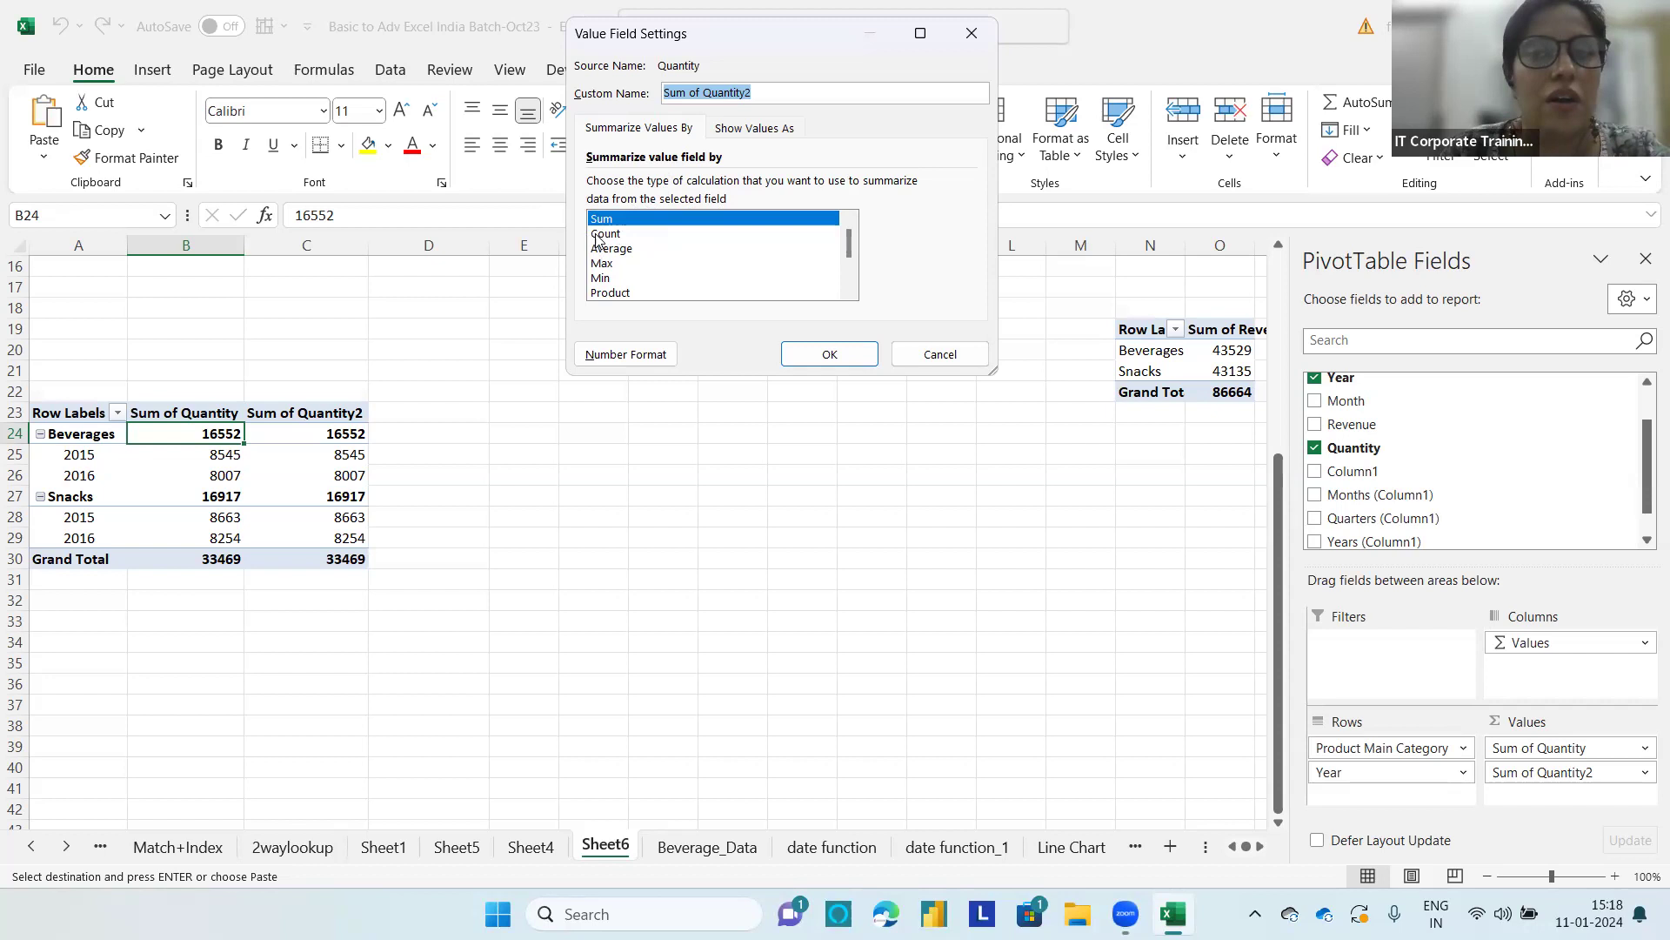
pyautogui.click(672, 264)
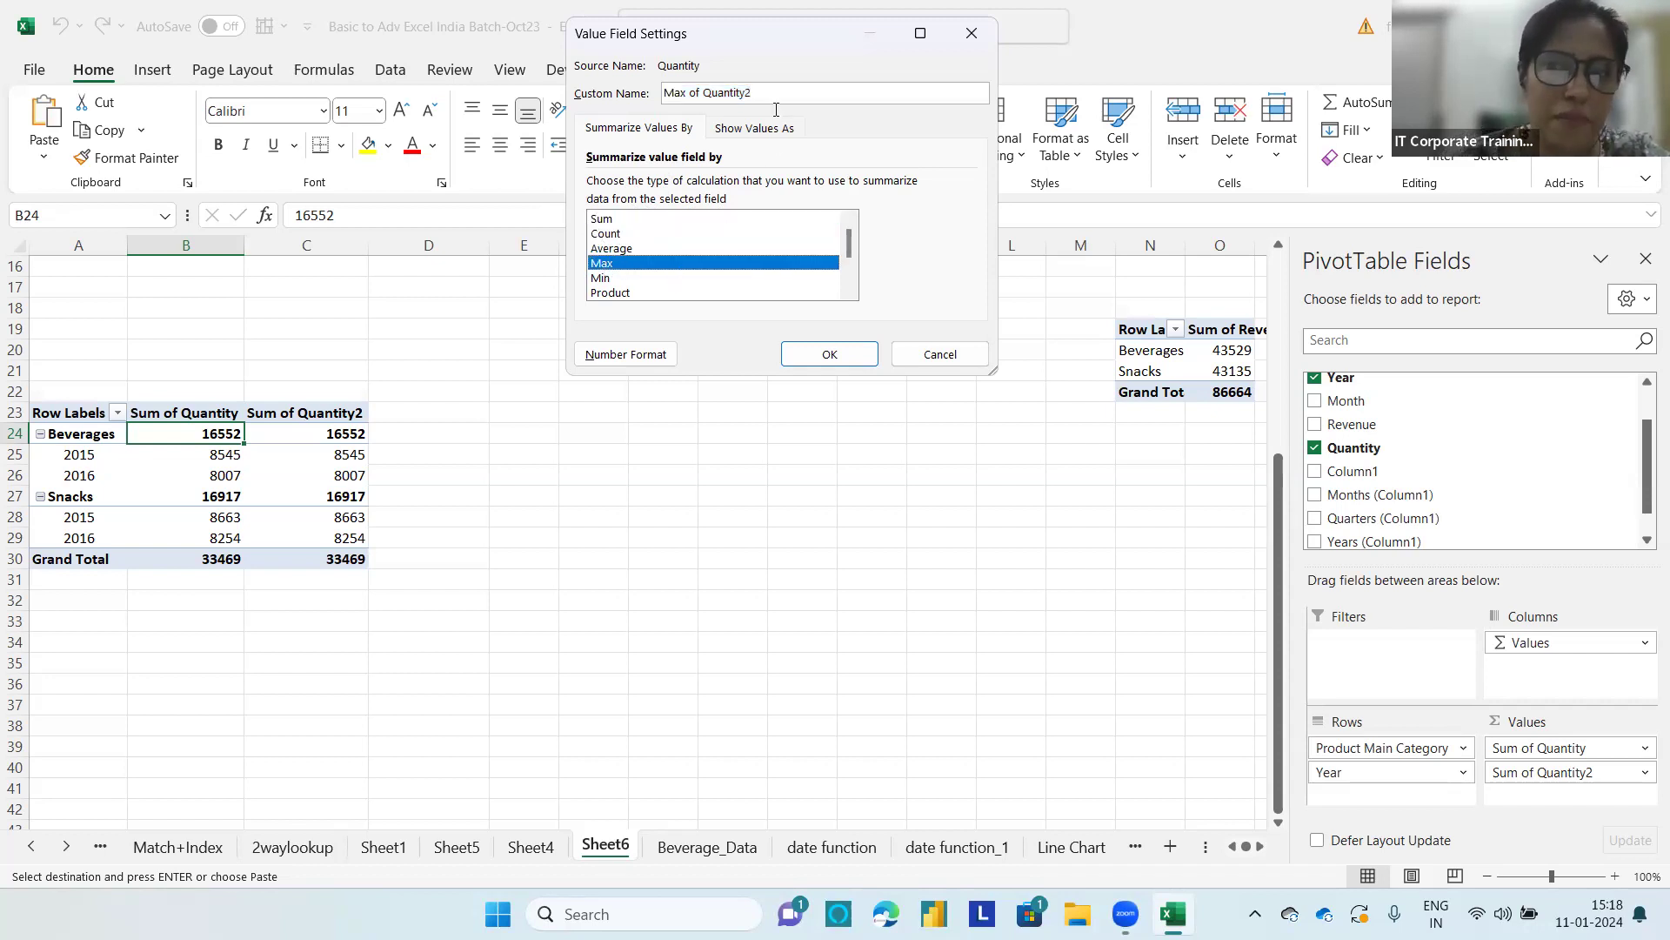
pyautogui.moveTo(754, 92); pyautogui.dragTo(645, 97)
pyautogui.write('M')
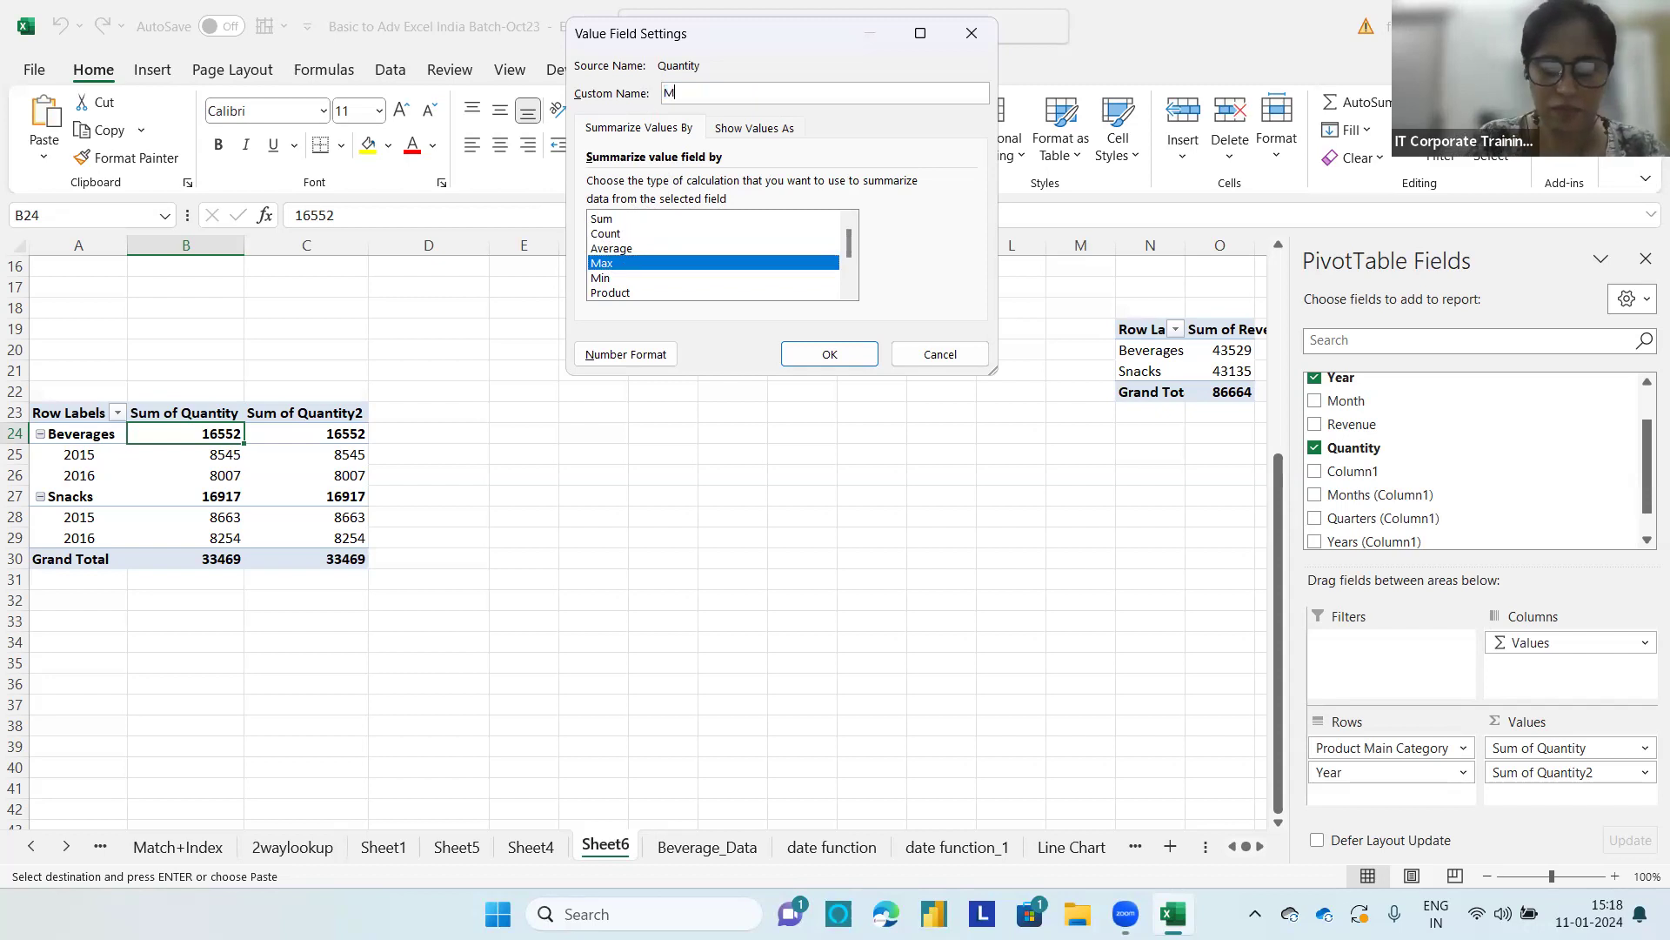
pyautogui.write('ax Quan')
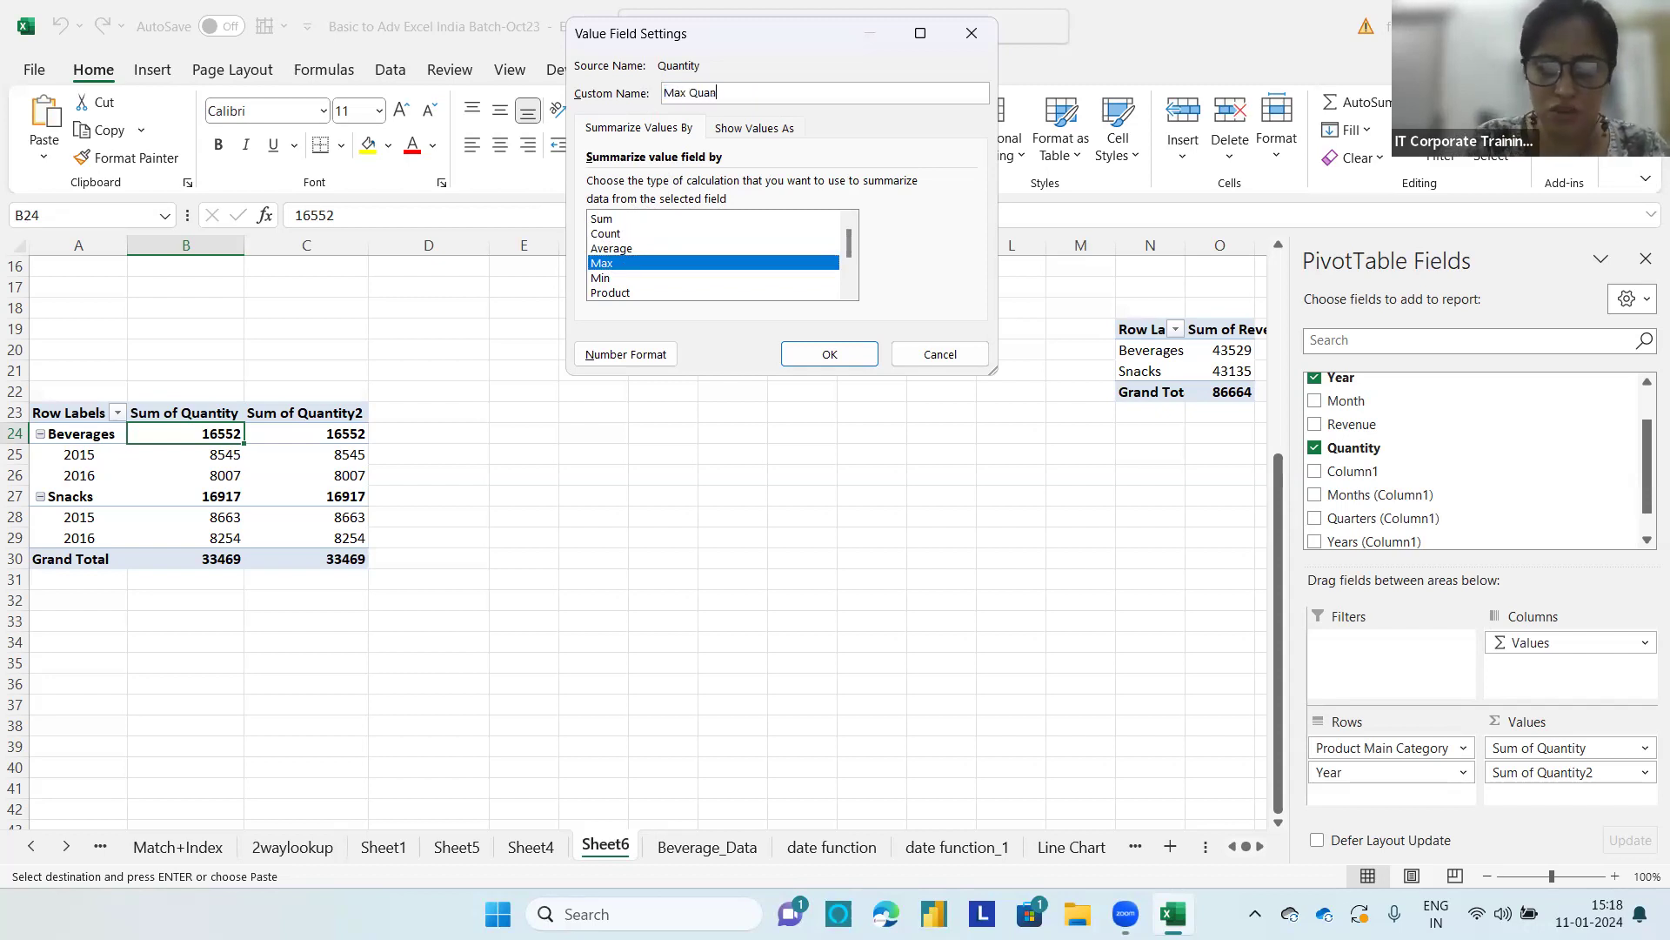
pyautogui.write('tity Ordered')
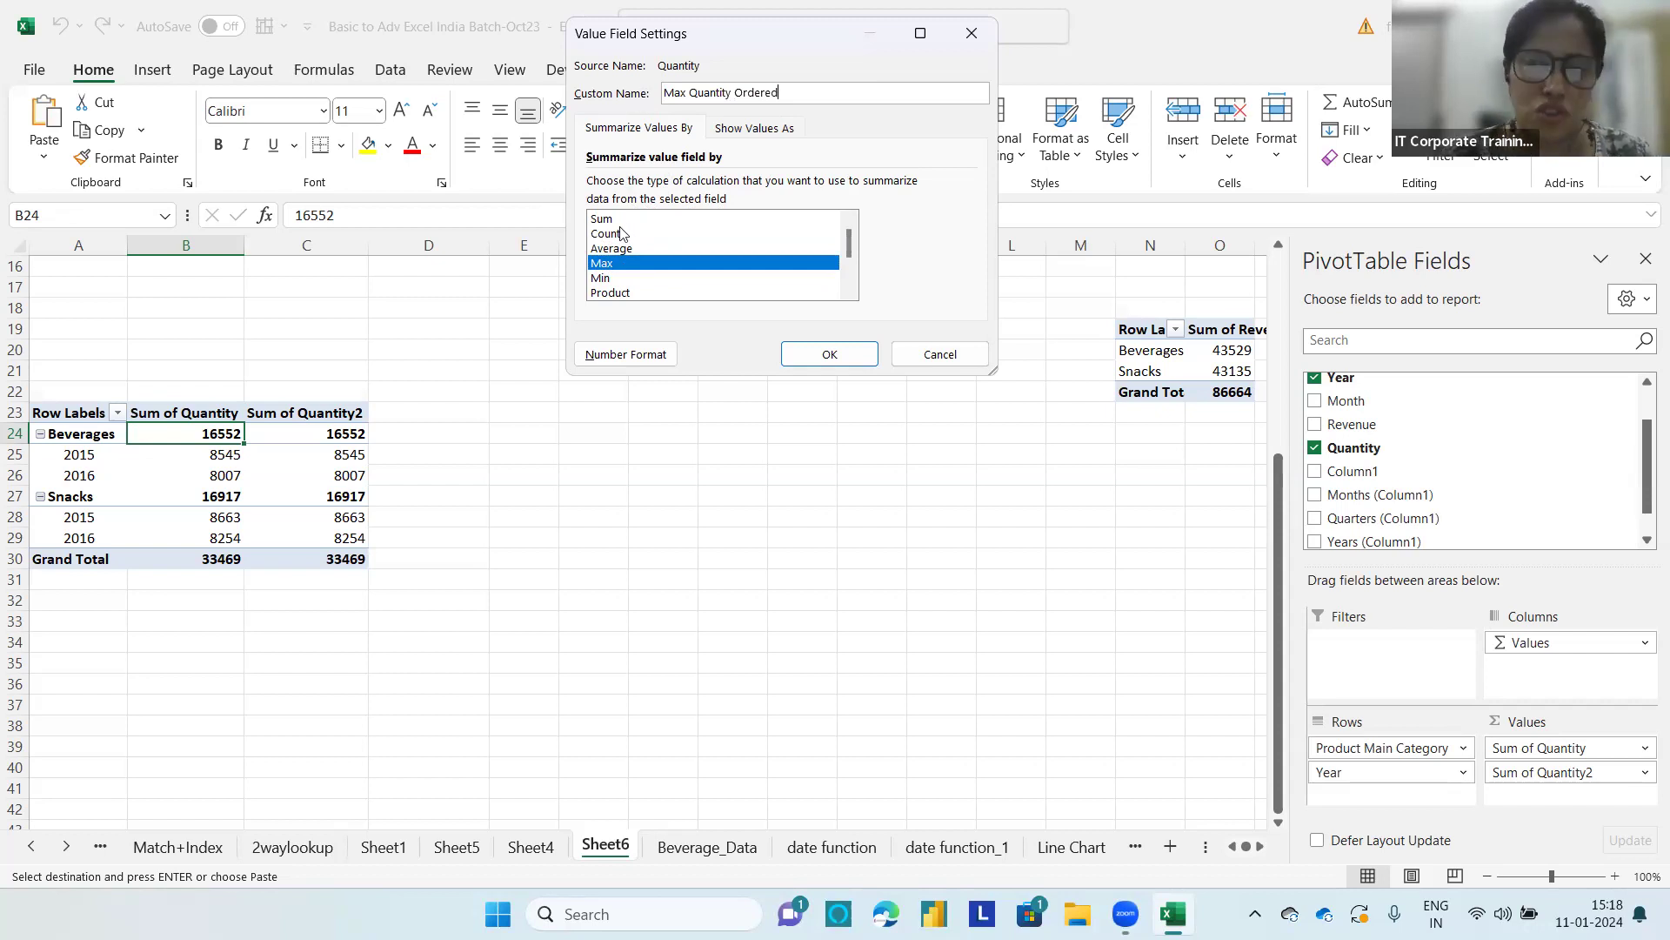
pyautogui.click(831, 355)
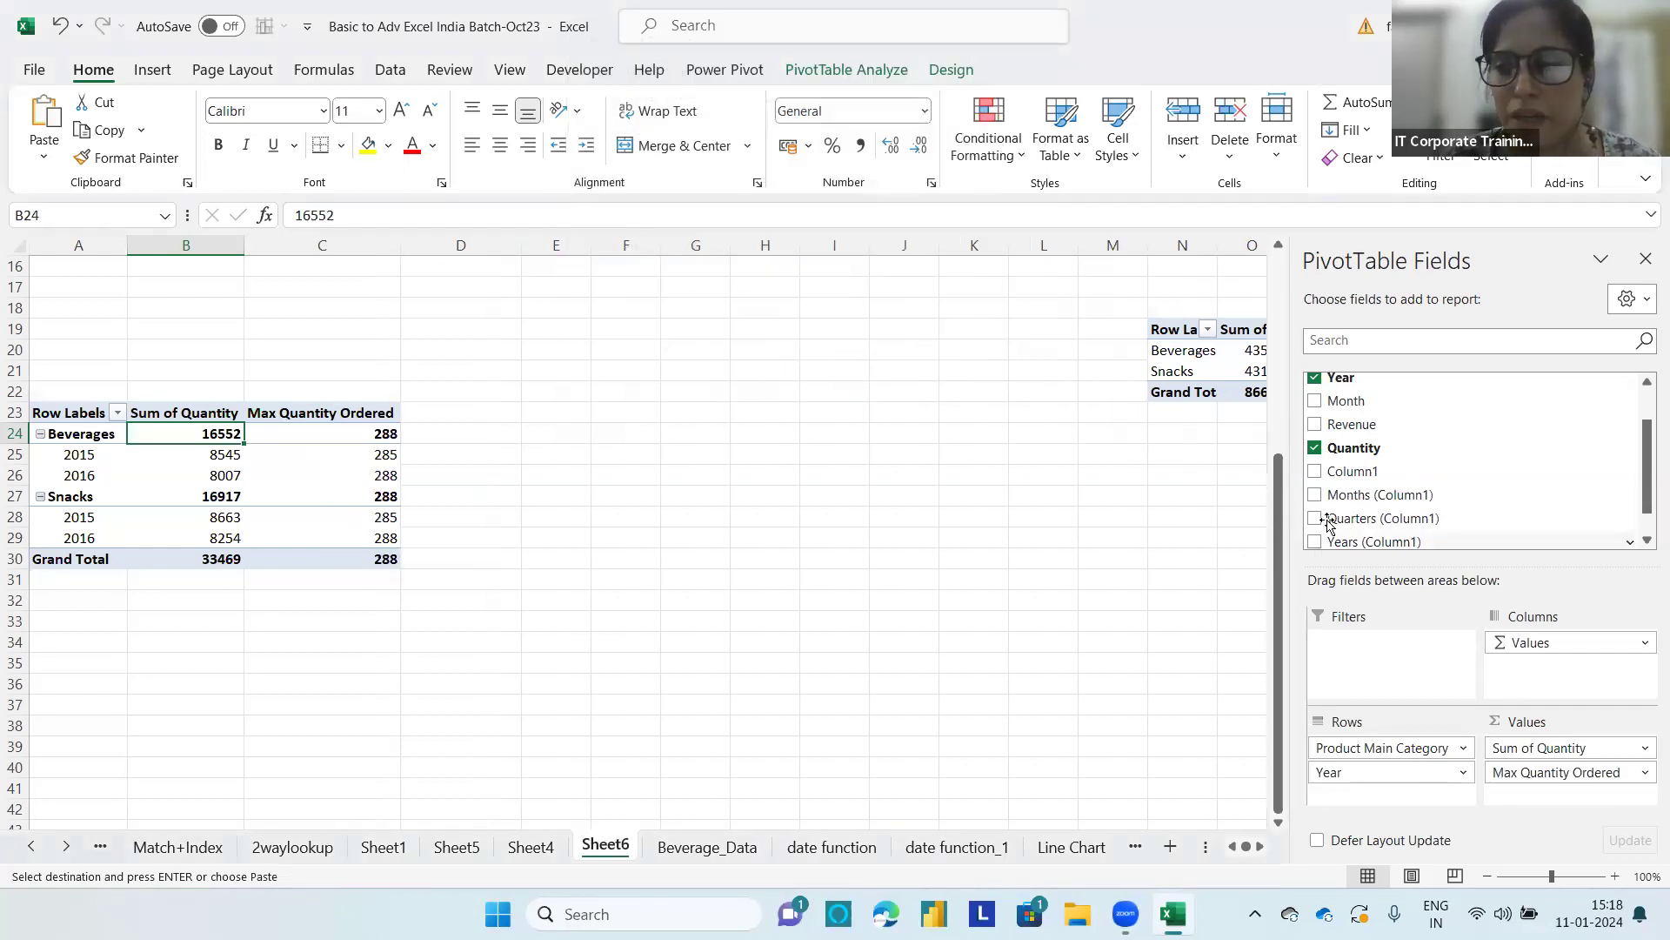
# Step: Add Quantity as a third value field, summarize it by Min and name it Min Quantity Ordered
pyautogui.moveTo(1347, 449); pyautogui.dragTo(1594, 822)
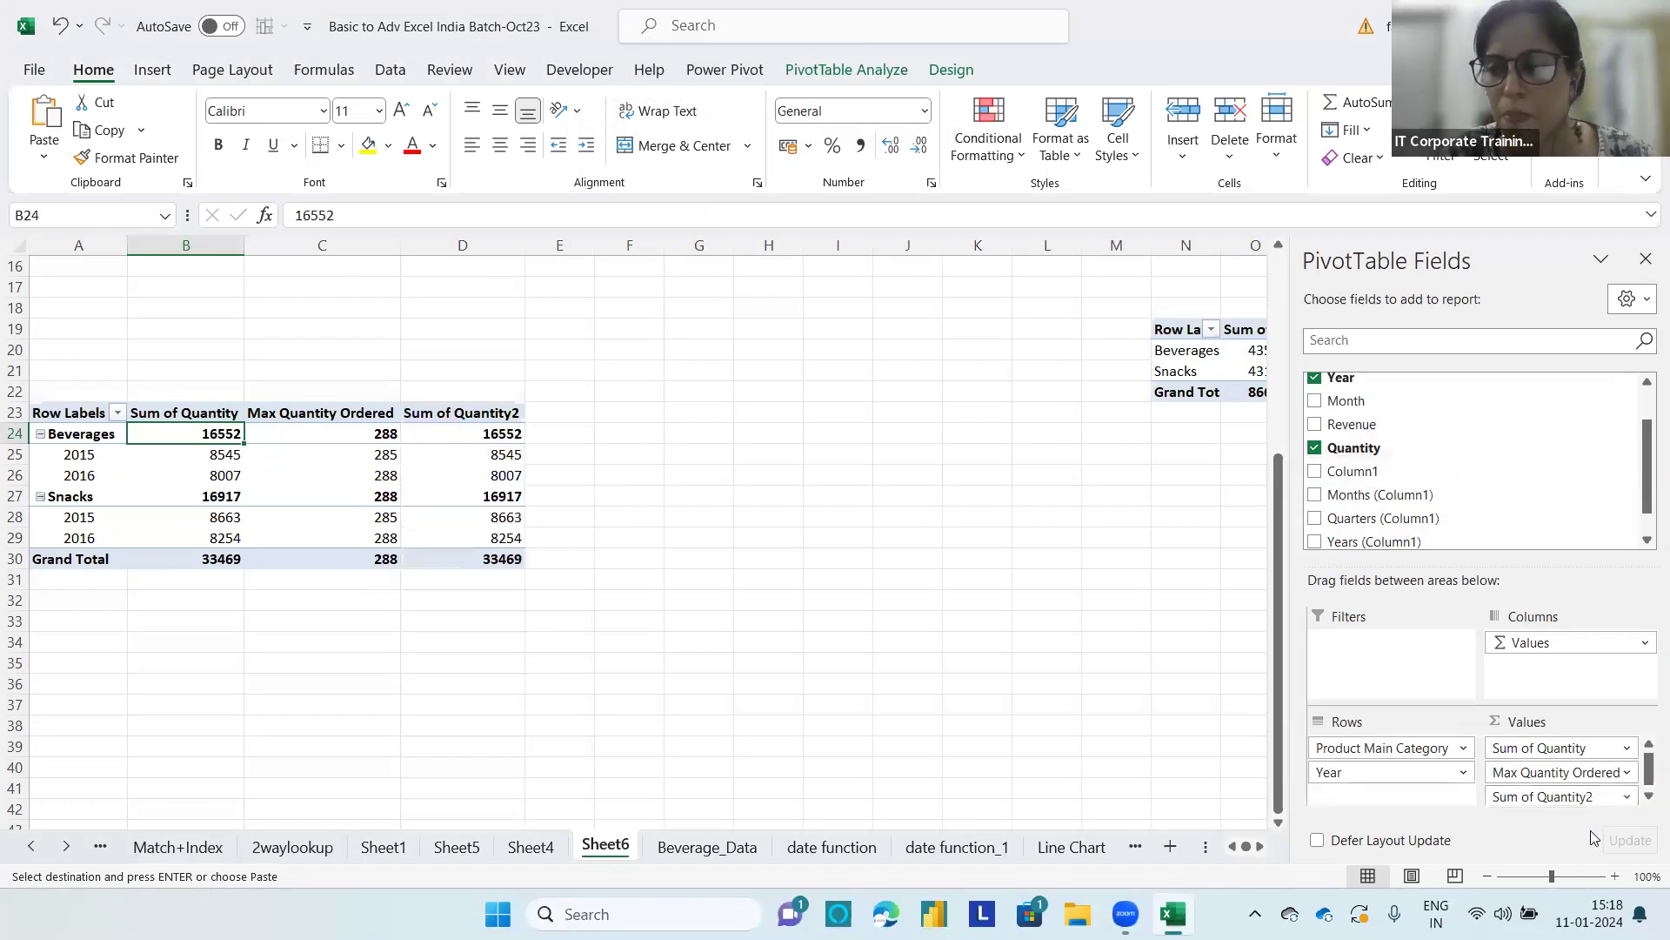
pyautogui.click(1627, 796)
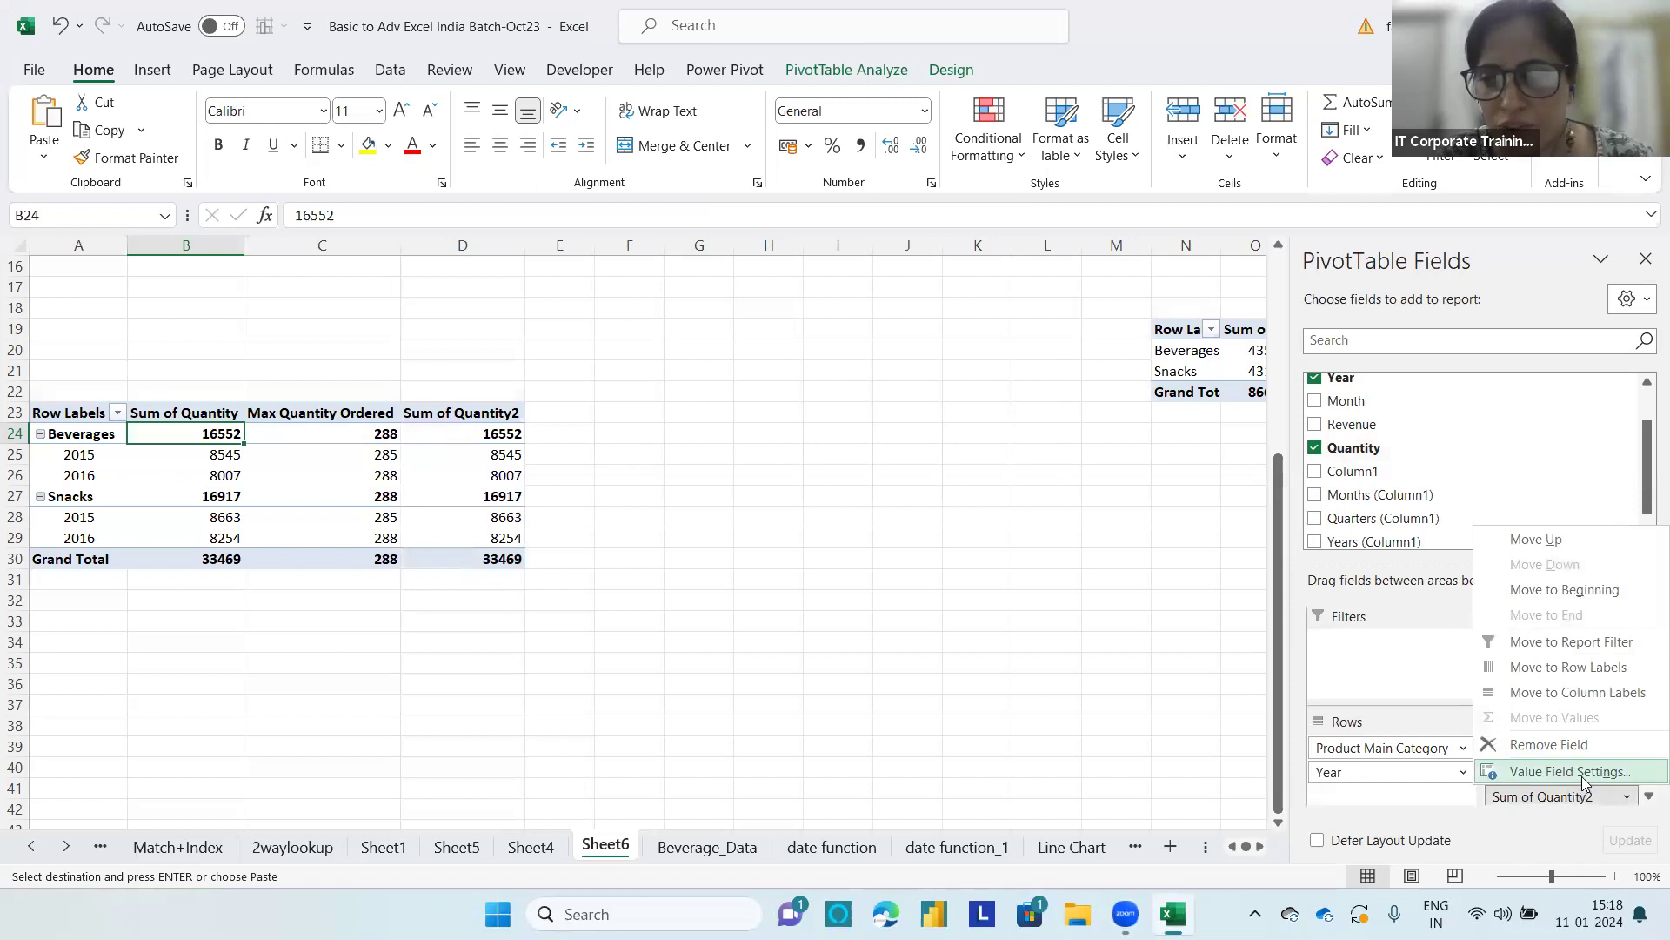
pyautogui.click(1570, 772)
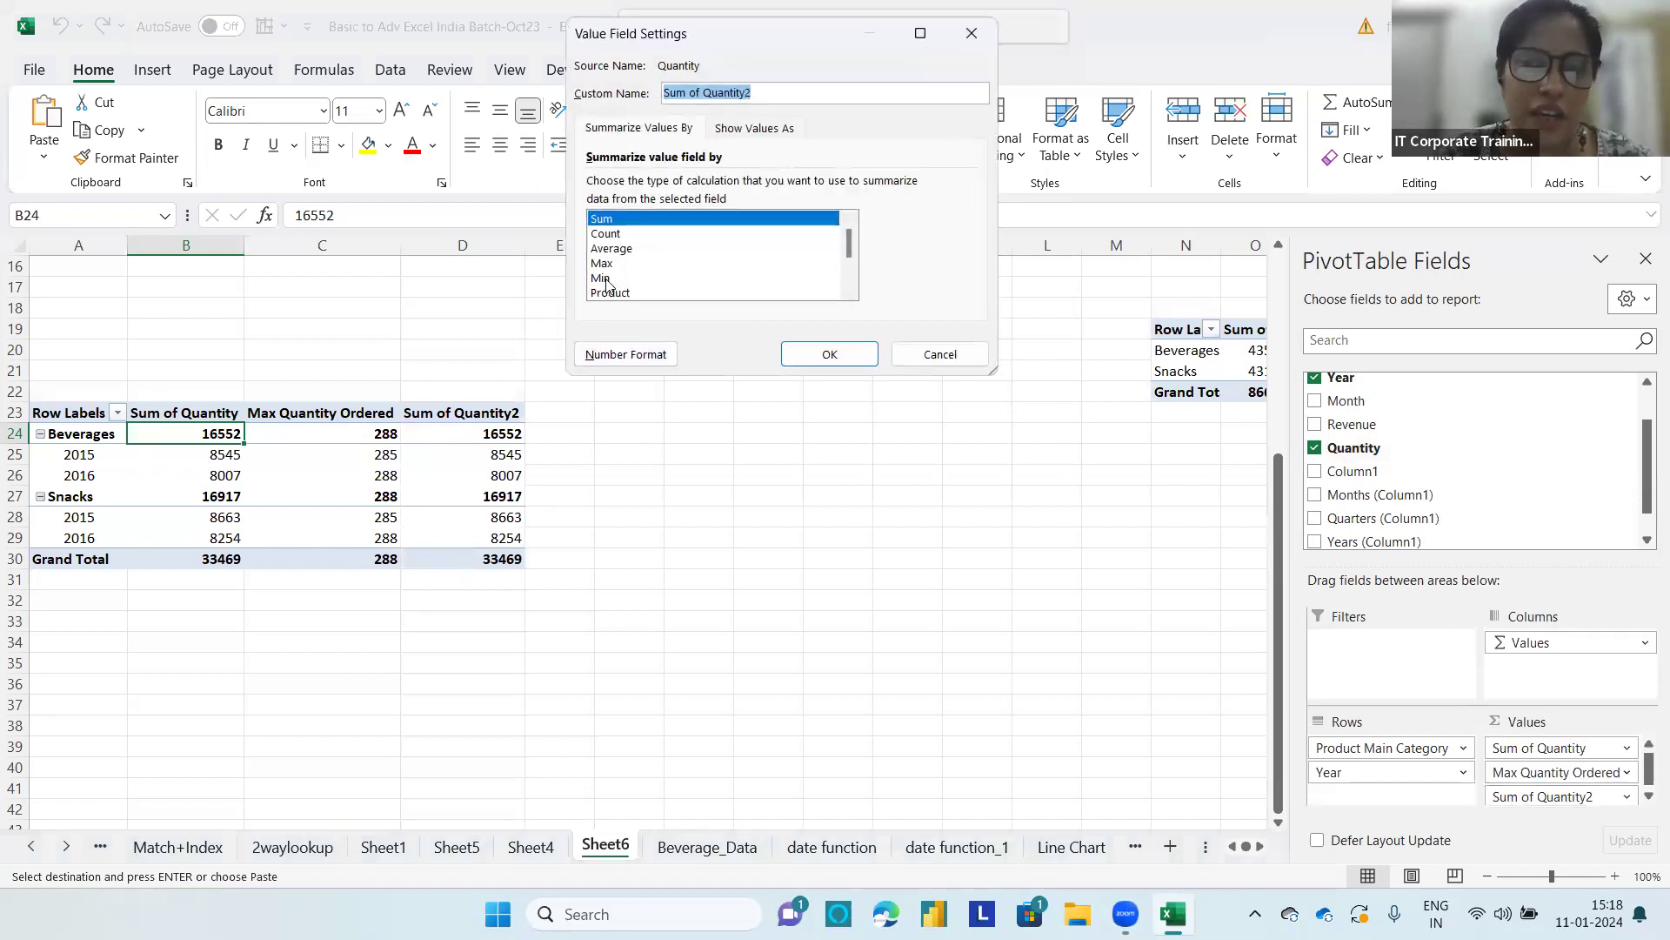
pyautogui.click(606, 278)
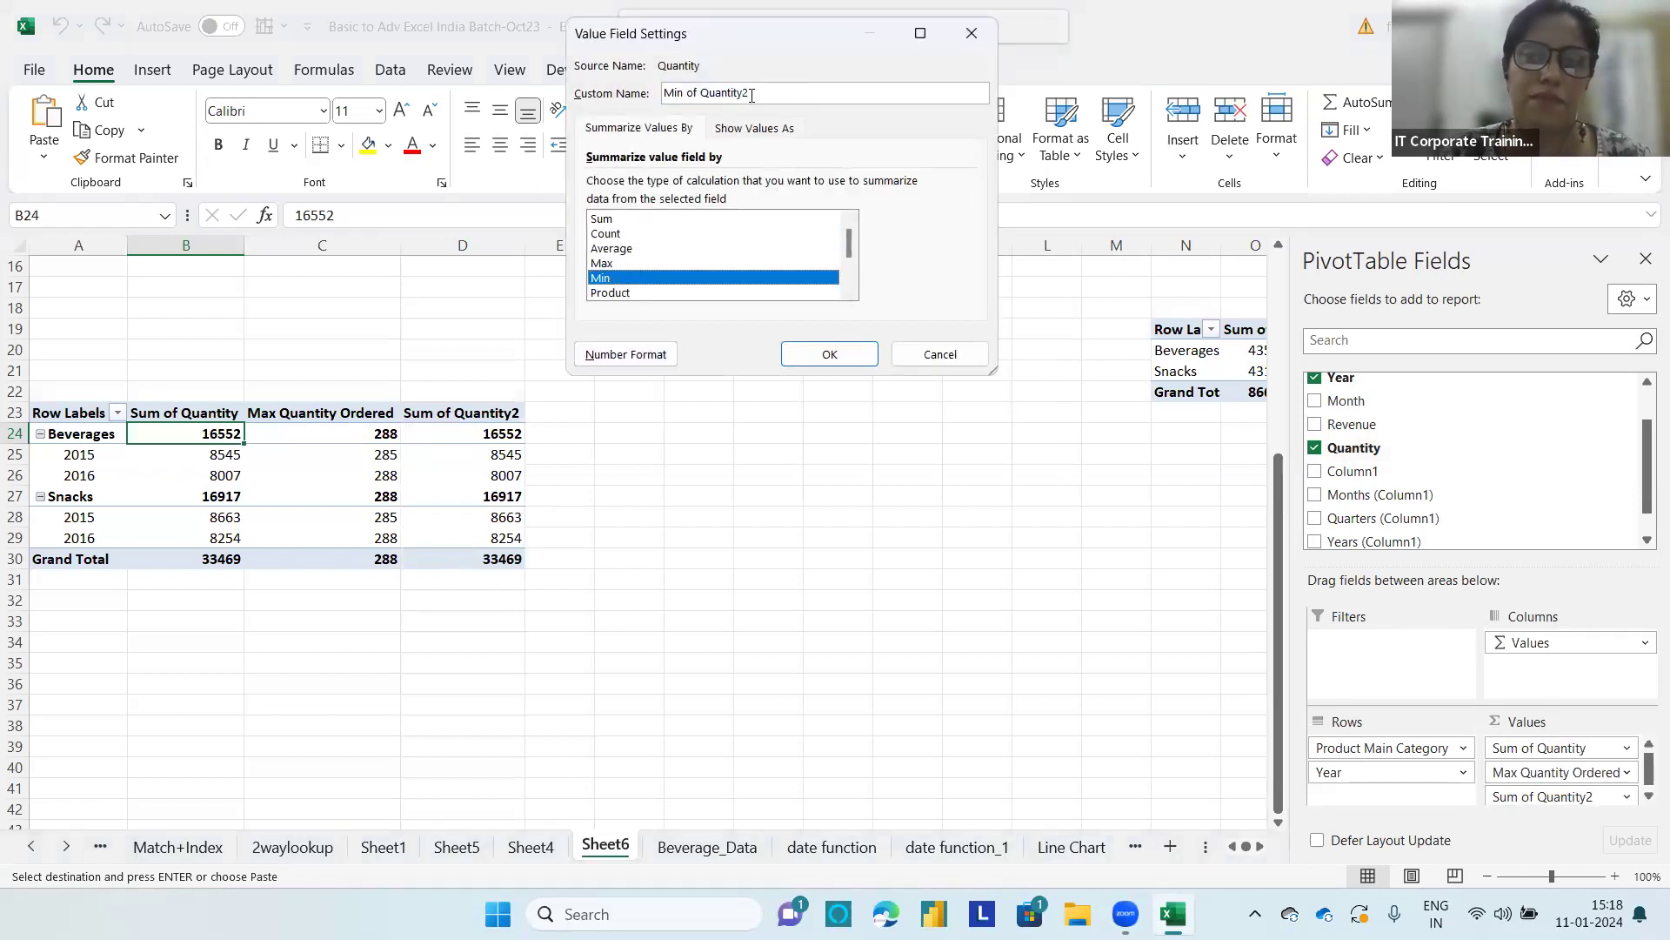
pyautogui.moveTo(753, 93); pyautogui.dragTo(680, 93)
pyautogui.write('Qua')
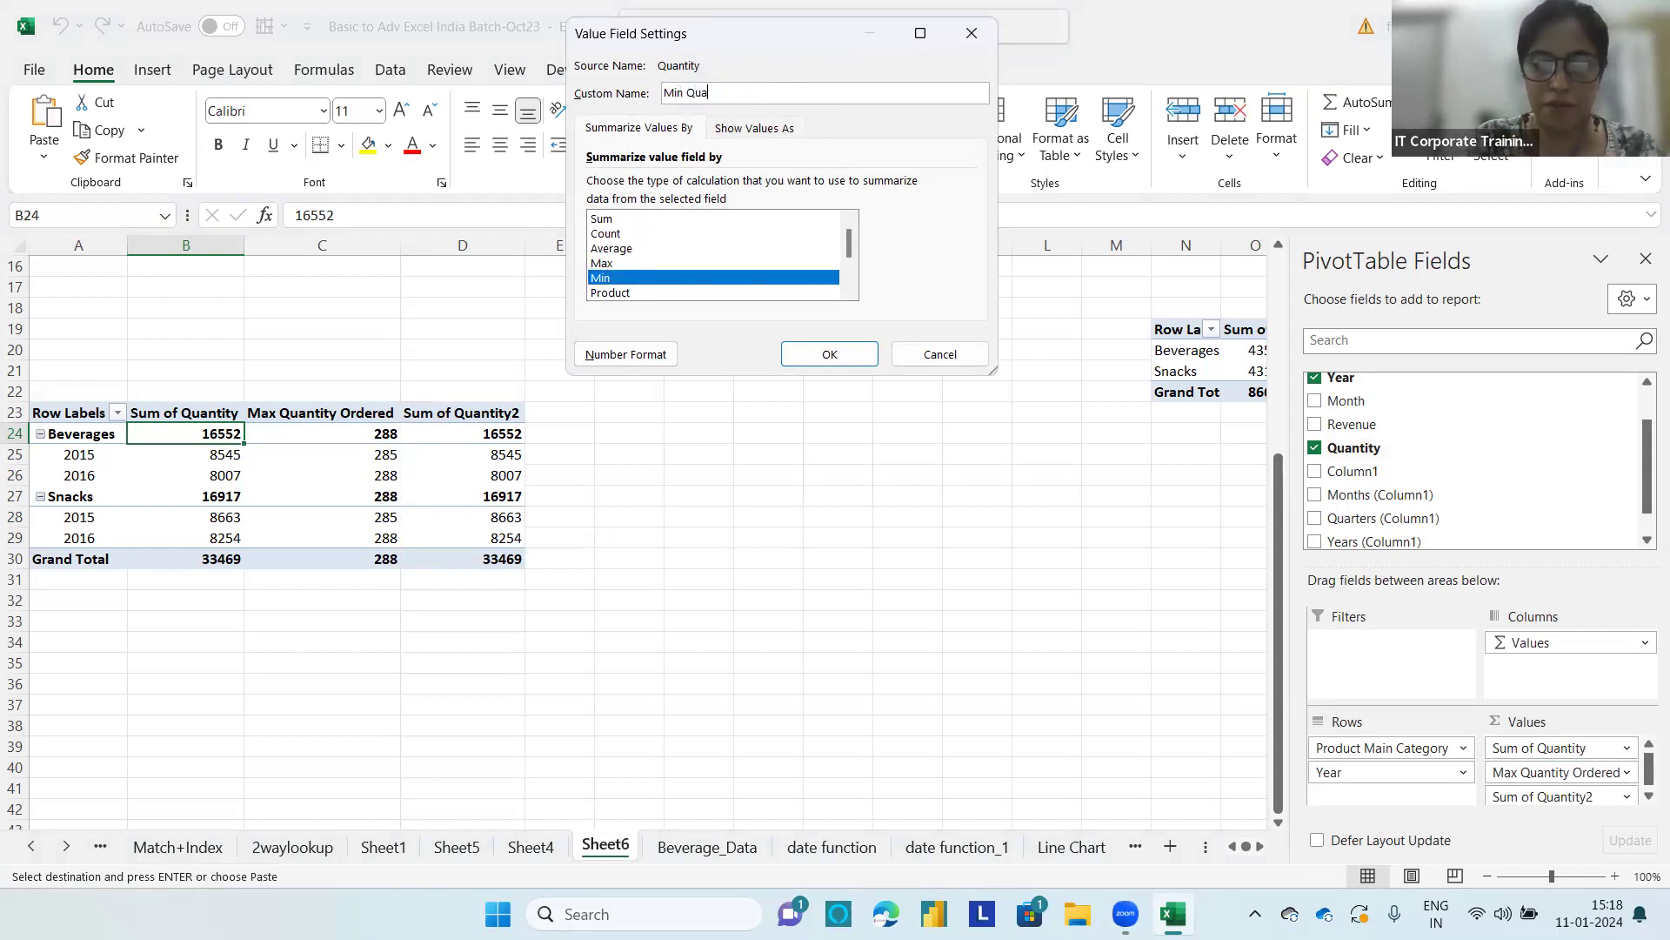
pyautogui.write('ntity Ordered')
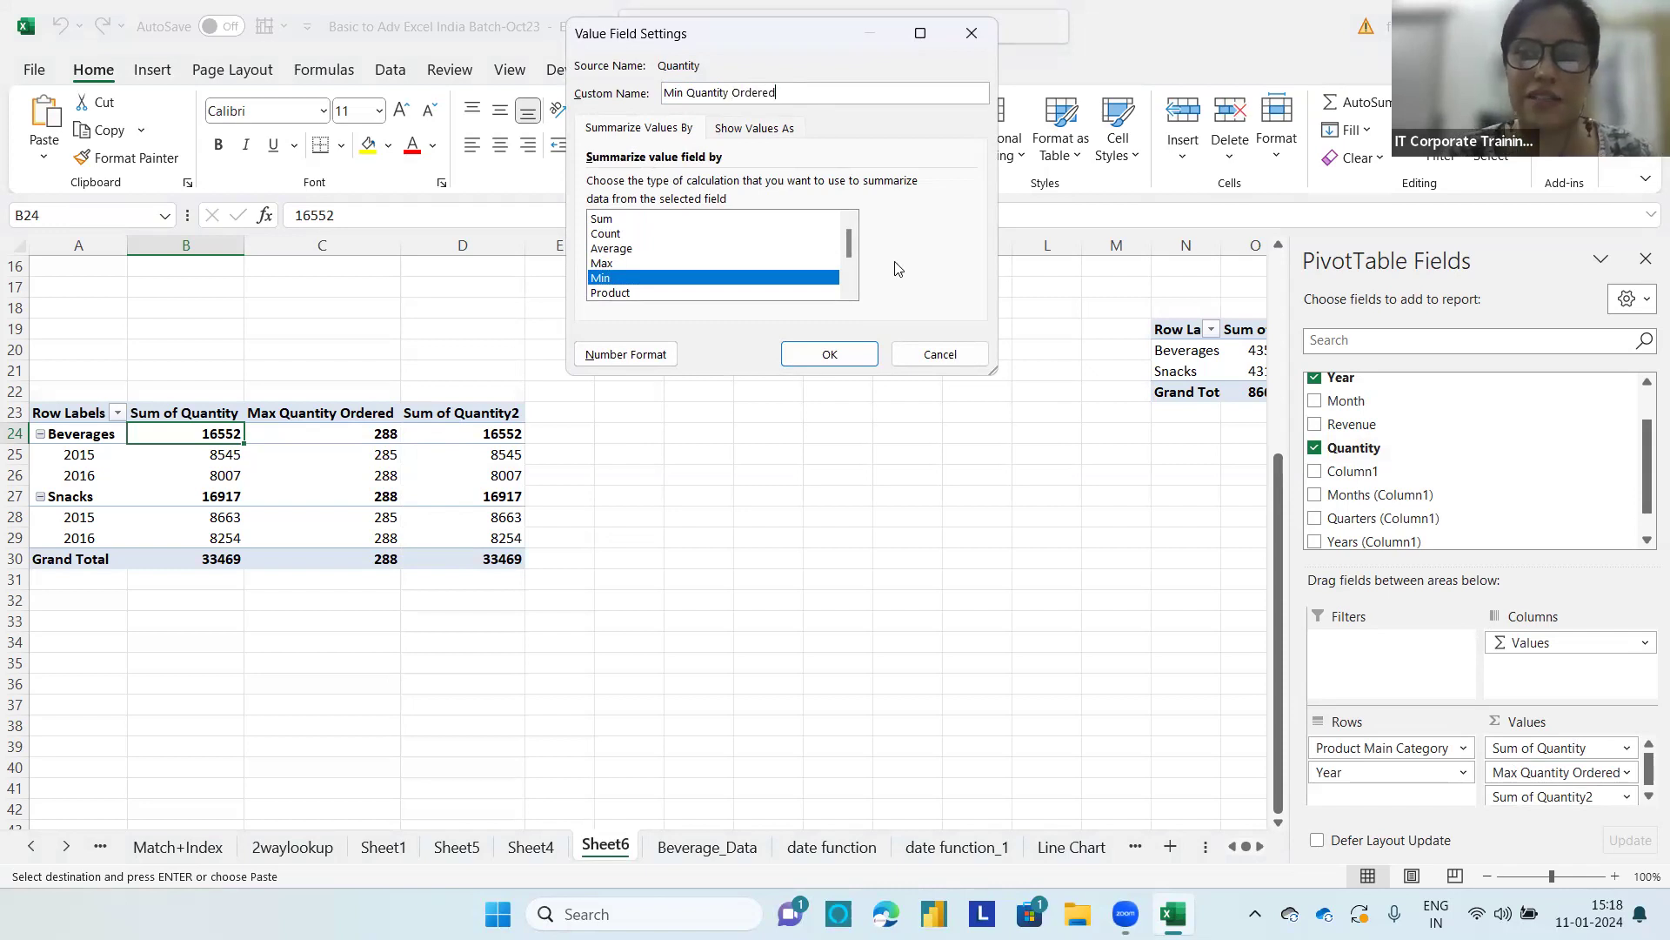
pyautogui.click(822, 351)
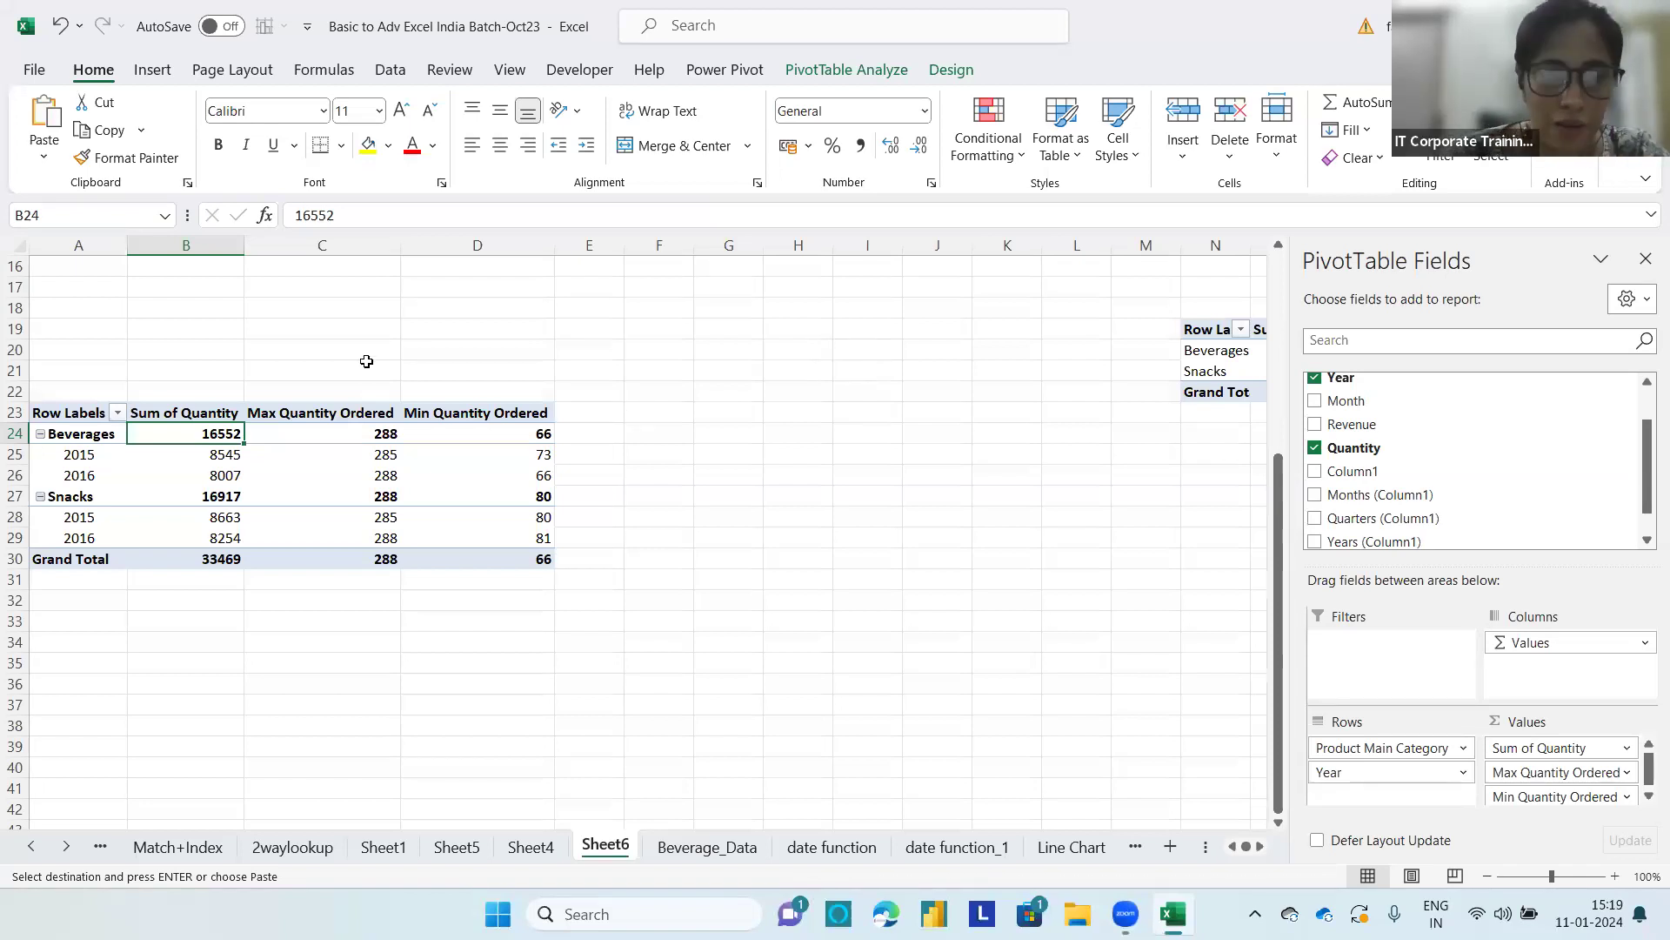
# Step: Format the Sum of Quantity values as Number with the 1000 separator and 0 decimal places
pyautogui.click(234, 462)
pyautogui.rightClick(235, 464)
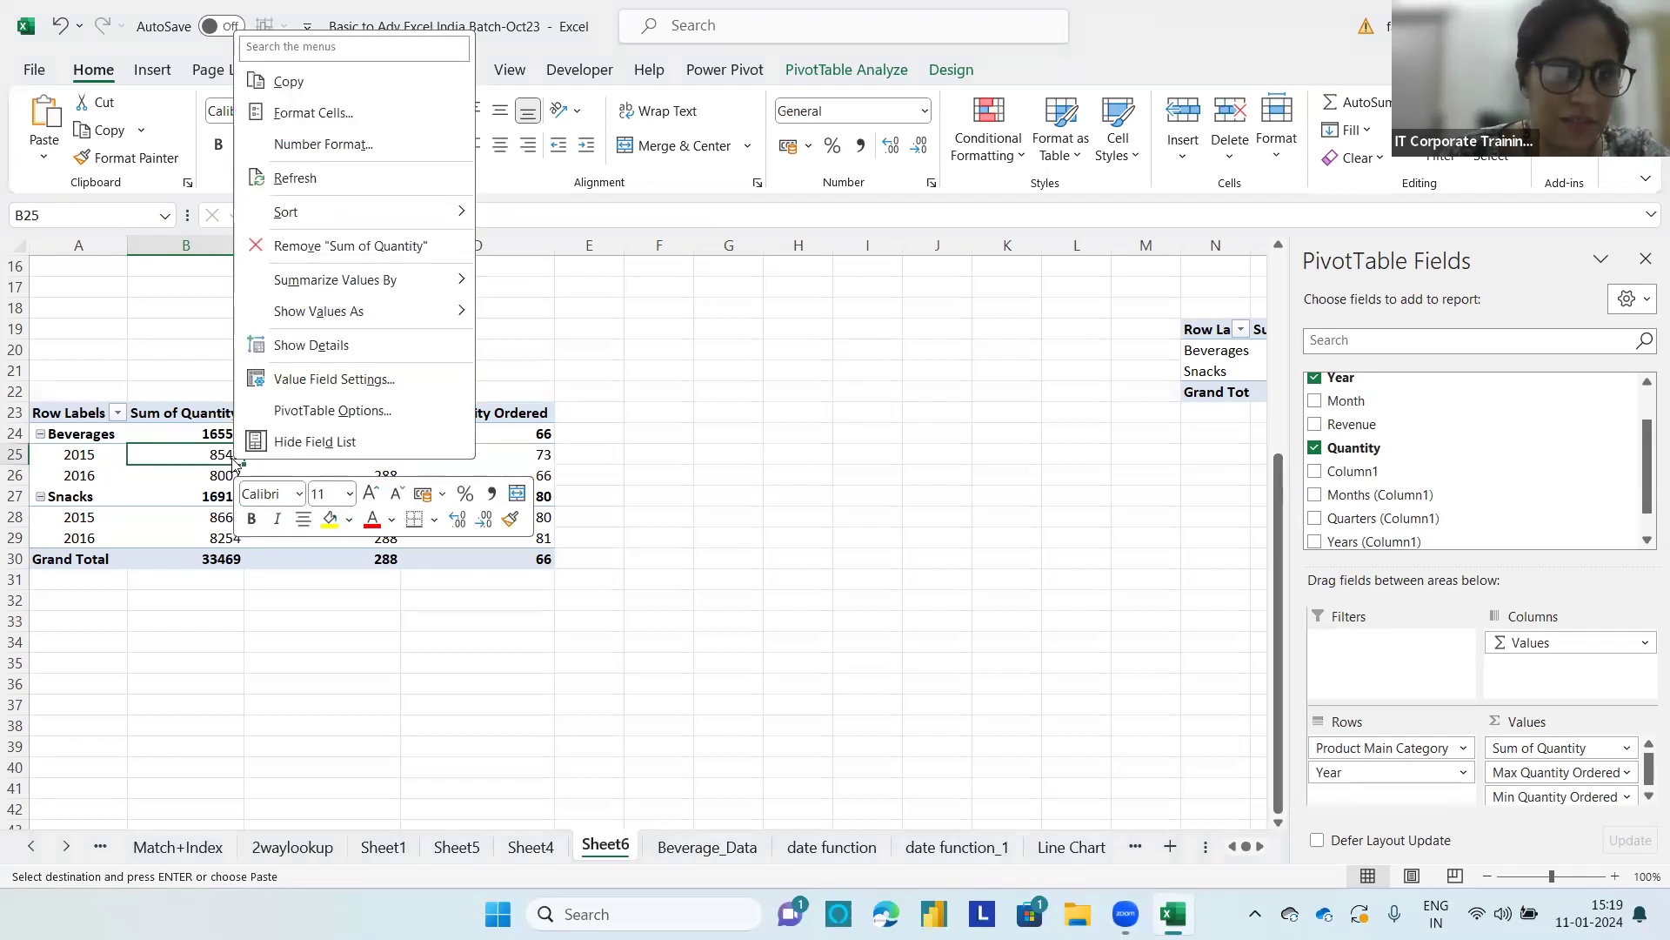
pyautogui.click(330, 148)
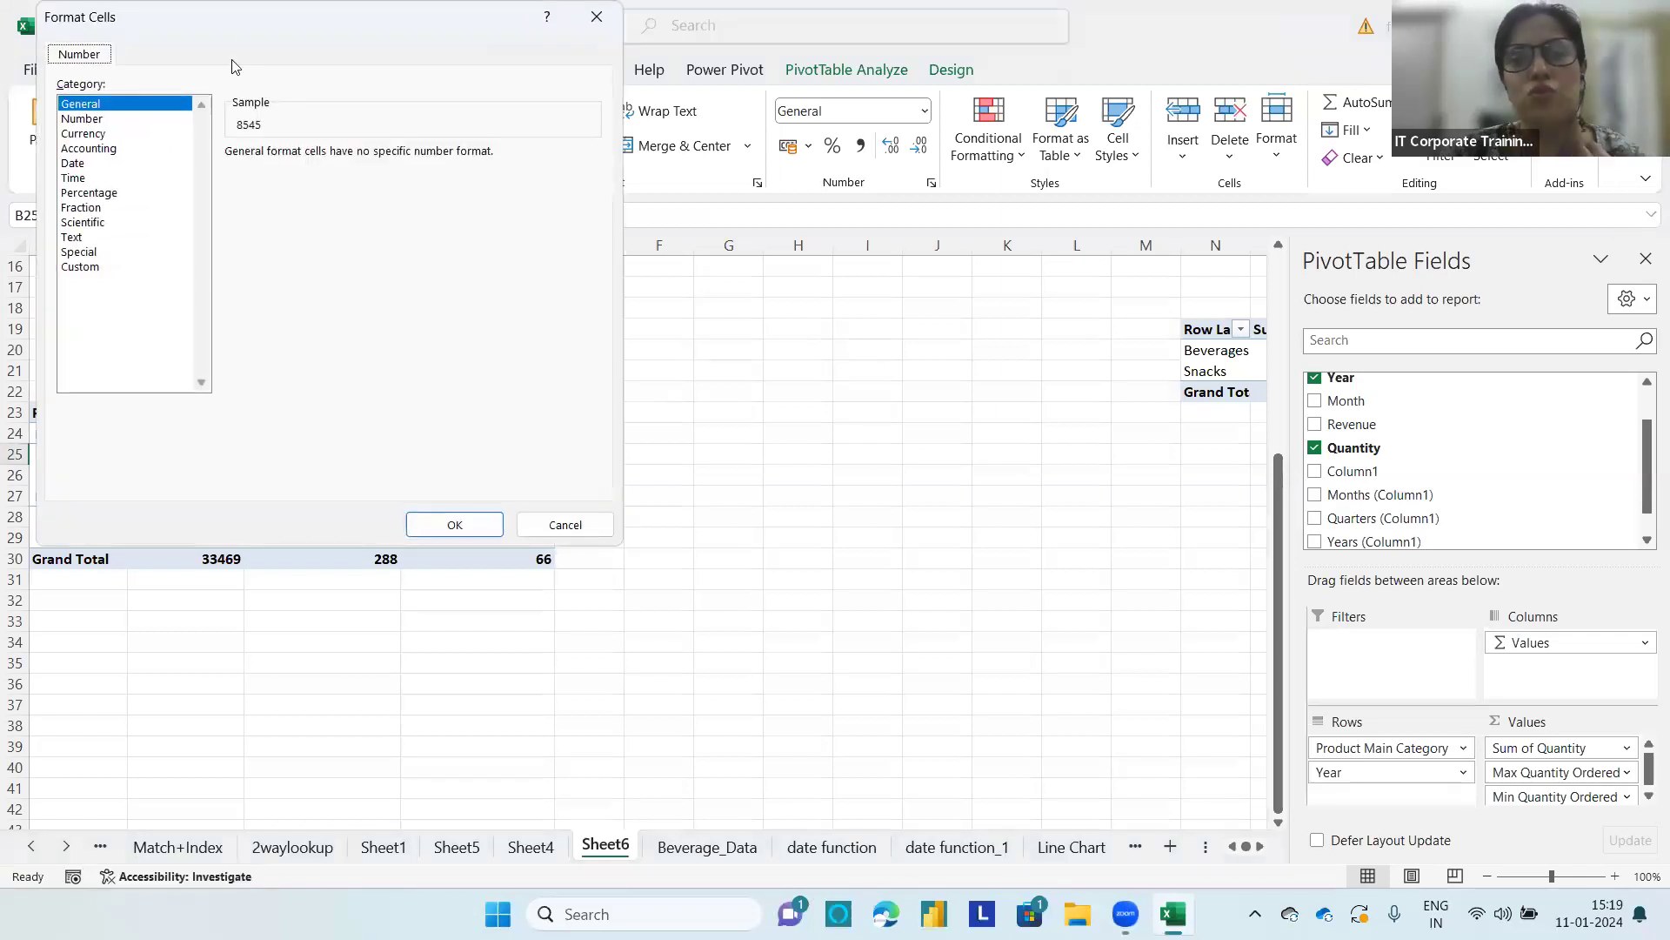
pyautogui.moveTo(278, 33); pyautogui.dragTo(848, 176)
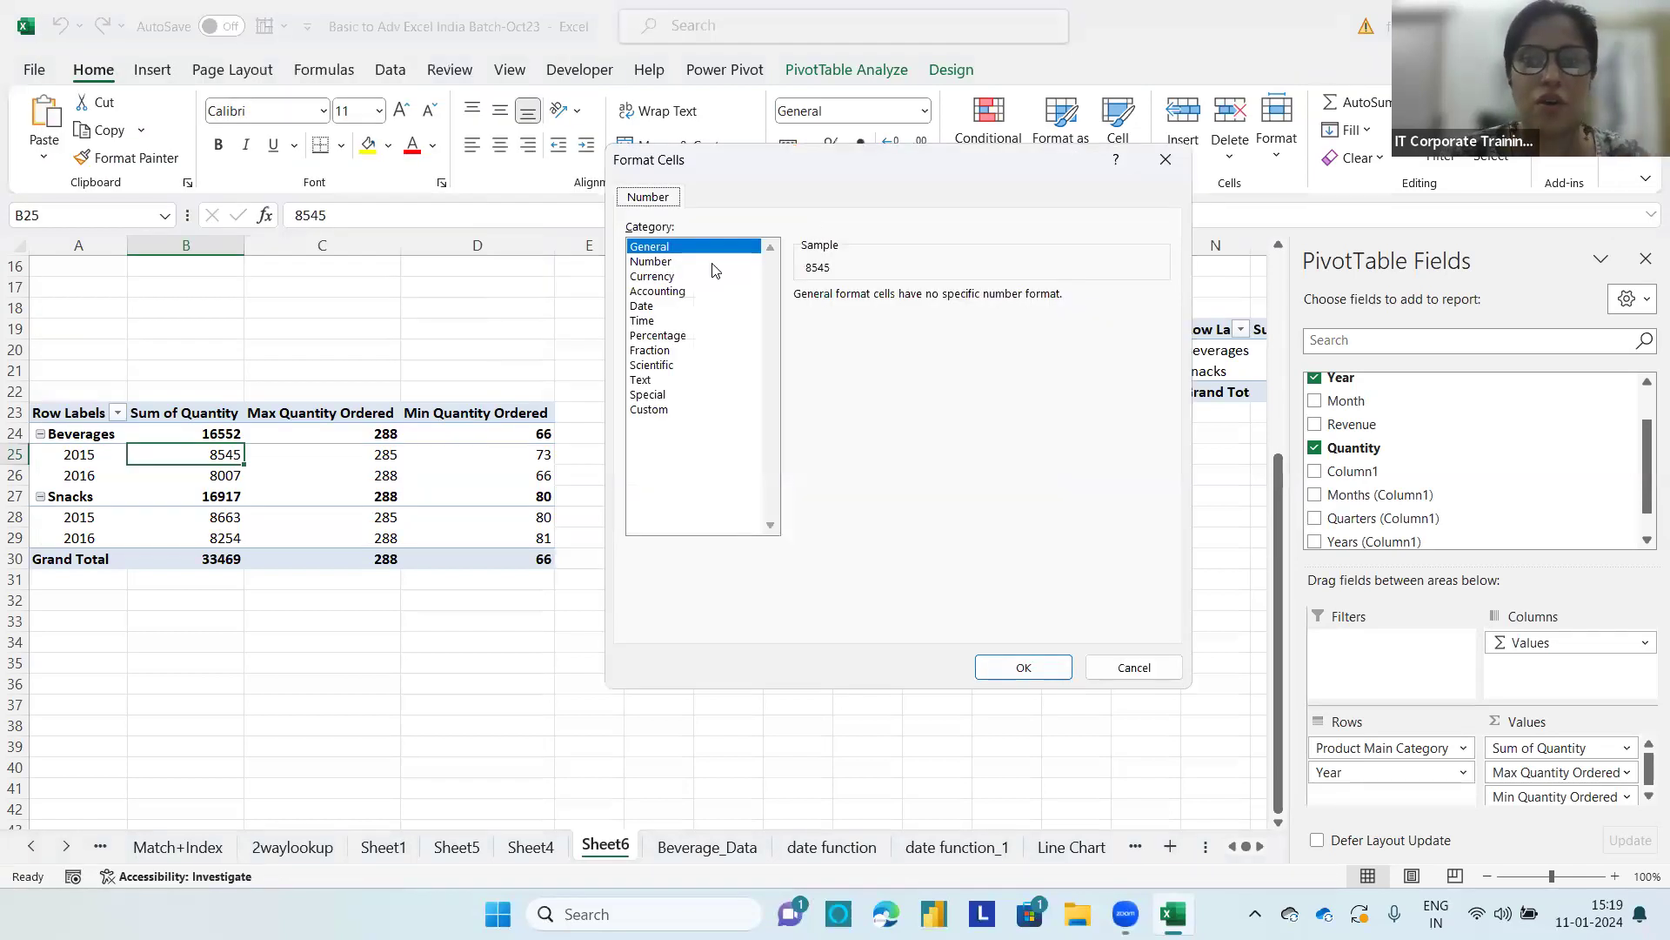
pyautogui.click(633, 261)
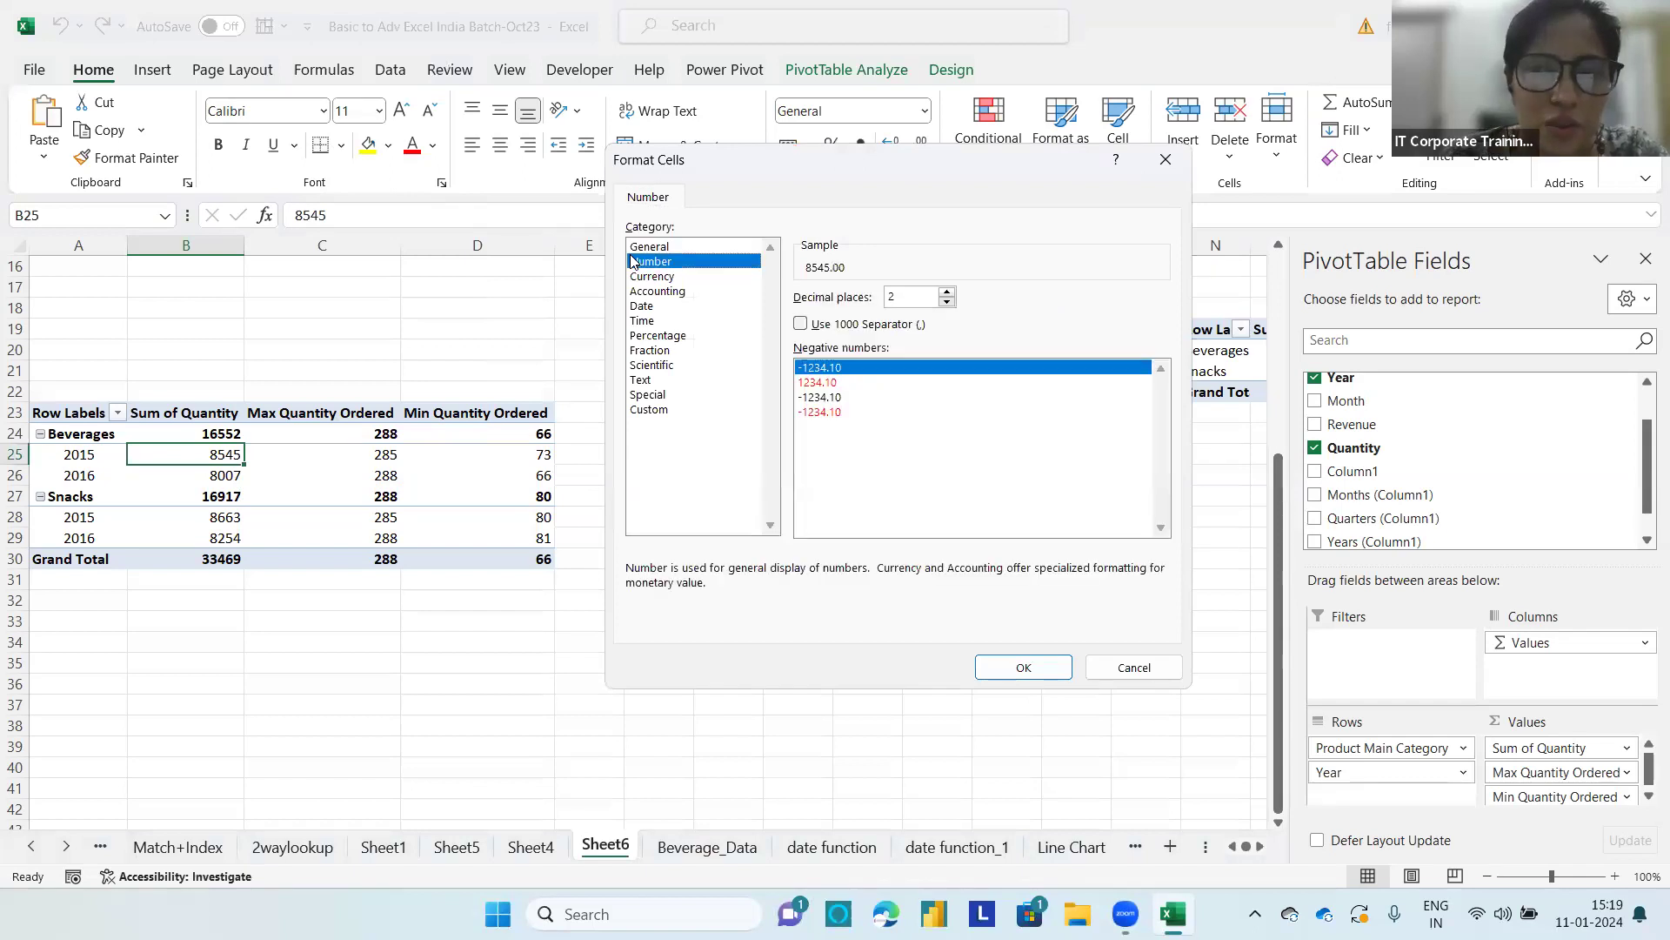
pyautogui.click(799, 325)
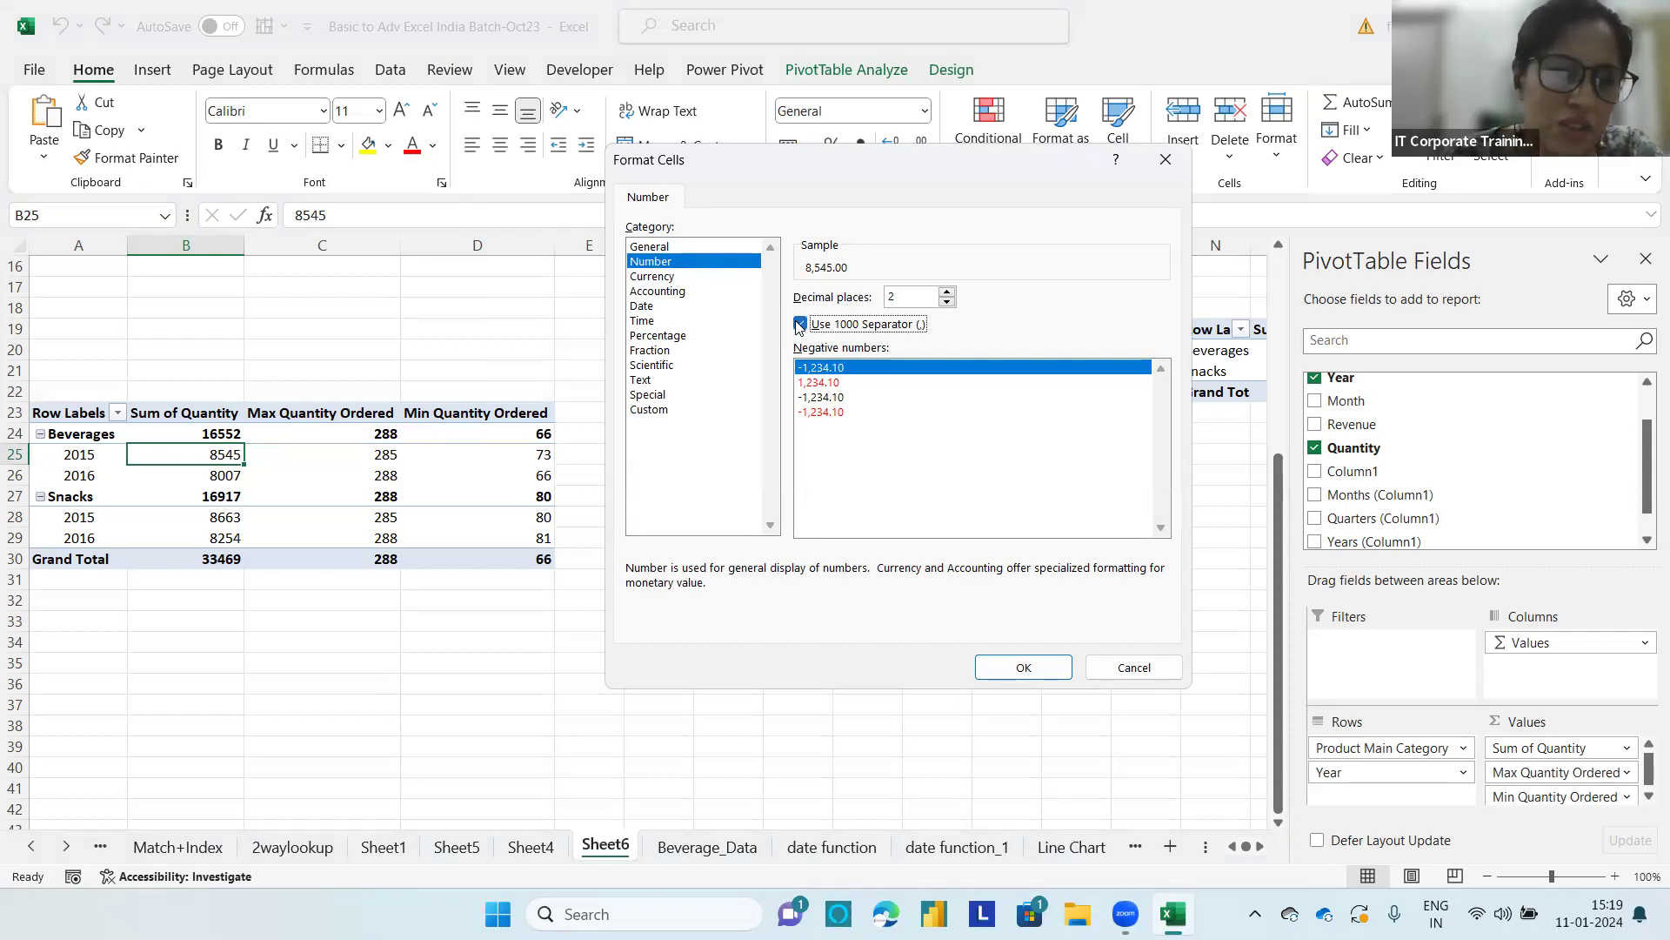
pyautogui.click(948, 302)
pyautogui.click(947, 302)
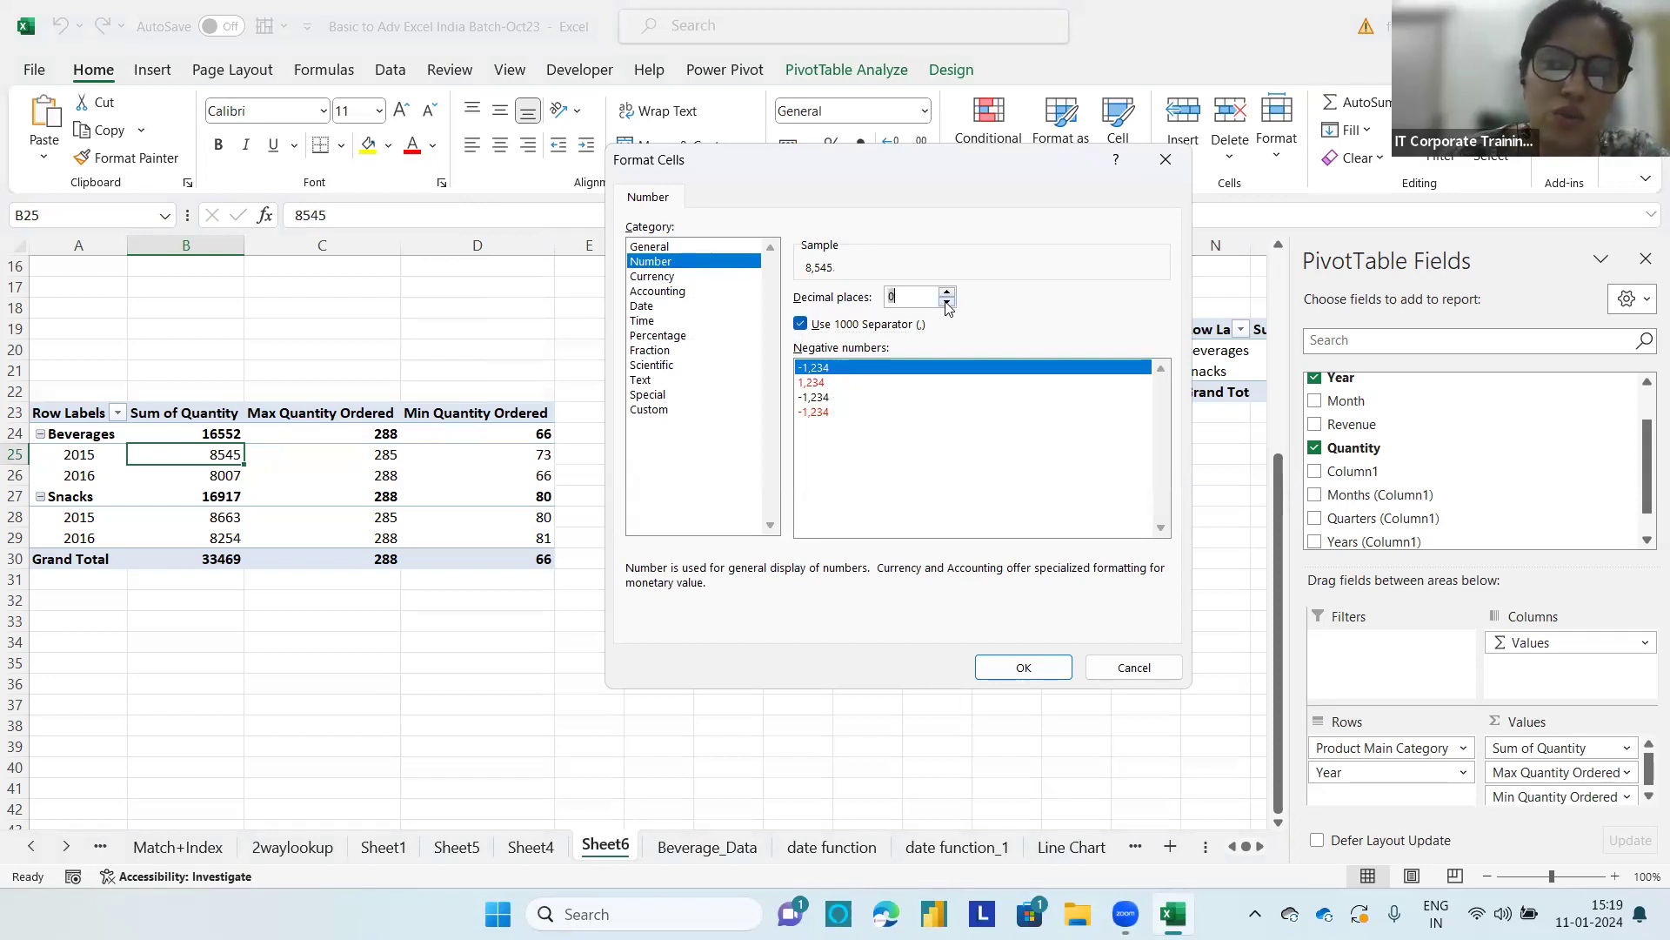
pyautogui.click(1015, 669)
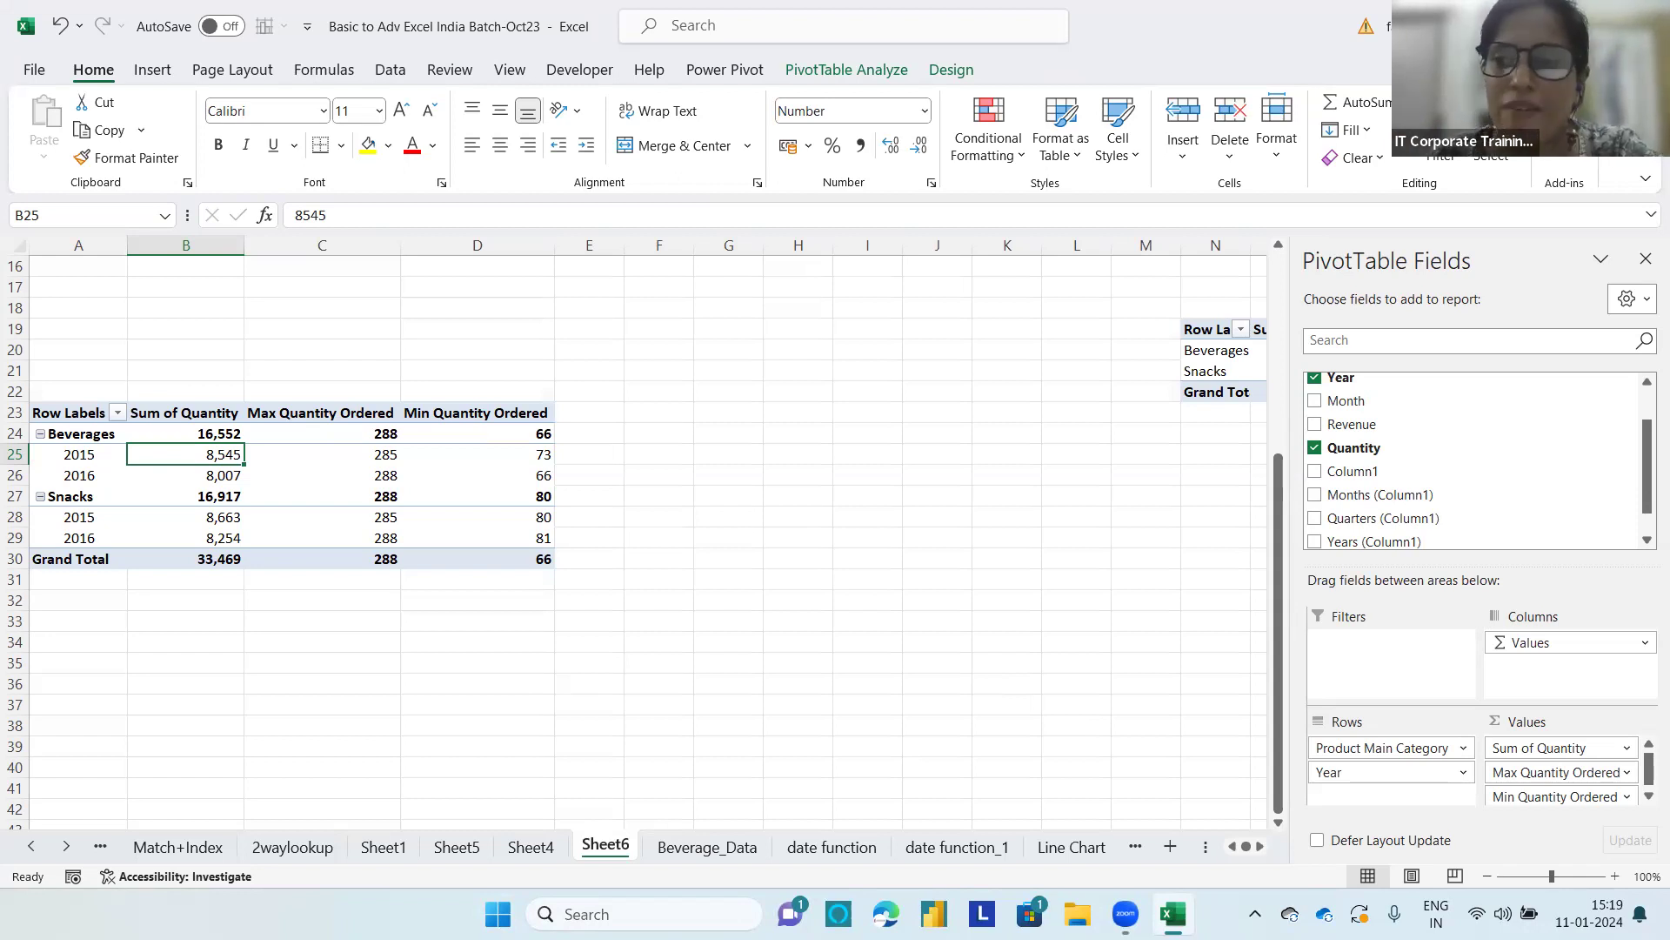
# Step: Enter the task title "Revenue by Month" in cell J27 and fill J27:K27 with yellow
pyautogui.click(936, 501)
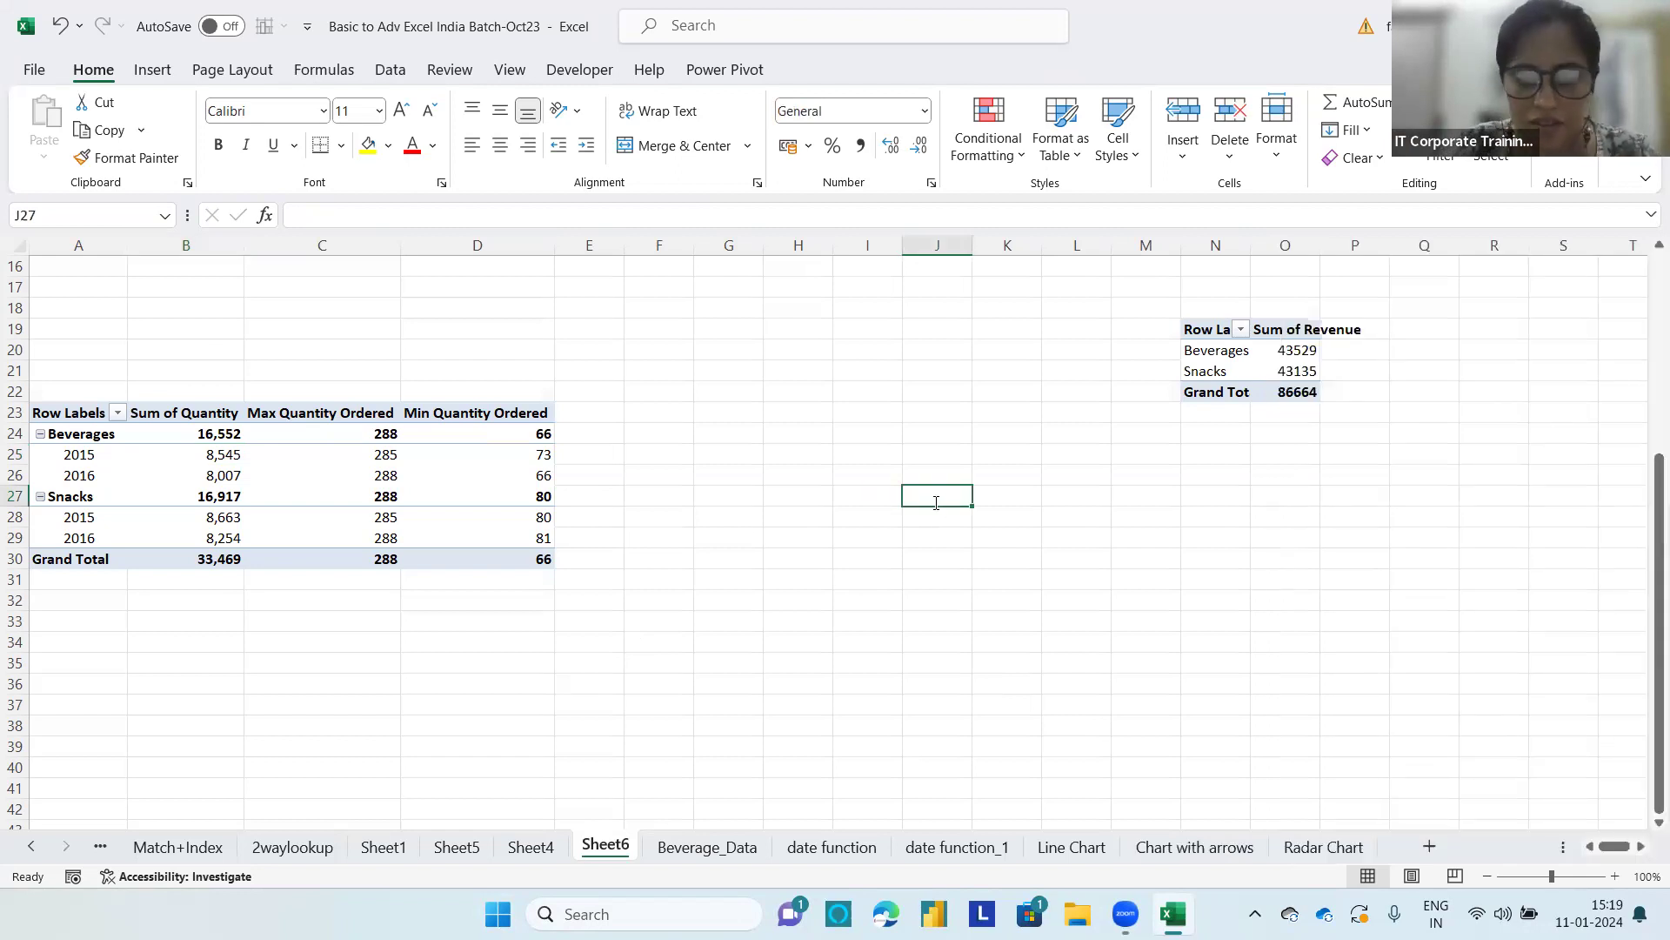
pyautogui.write('Revenue by Month')
pyautogui.press('Return')
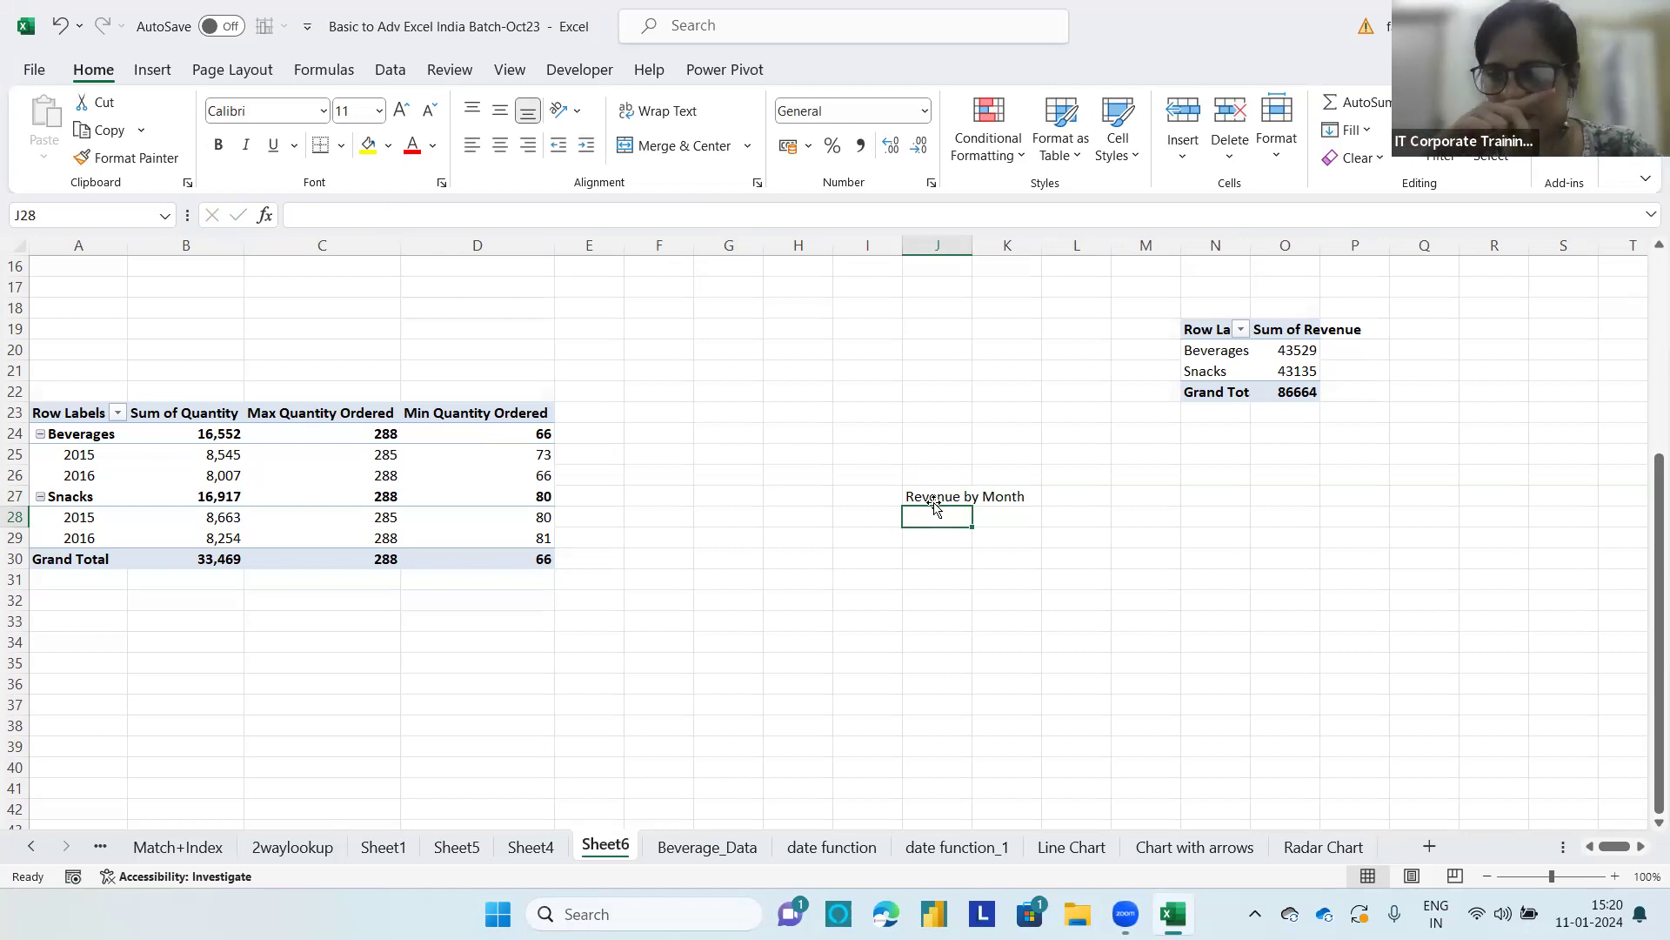
pyautogui.moveTo(914, 494); pyautogui.dragTo(1022, 498)
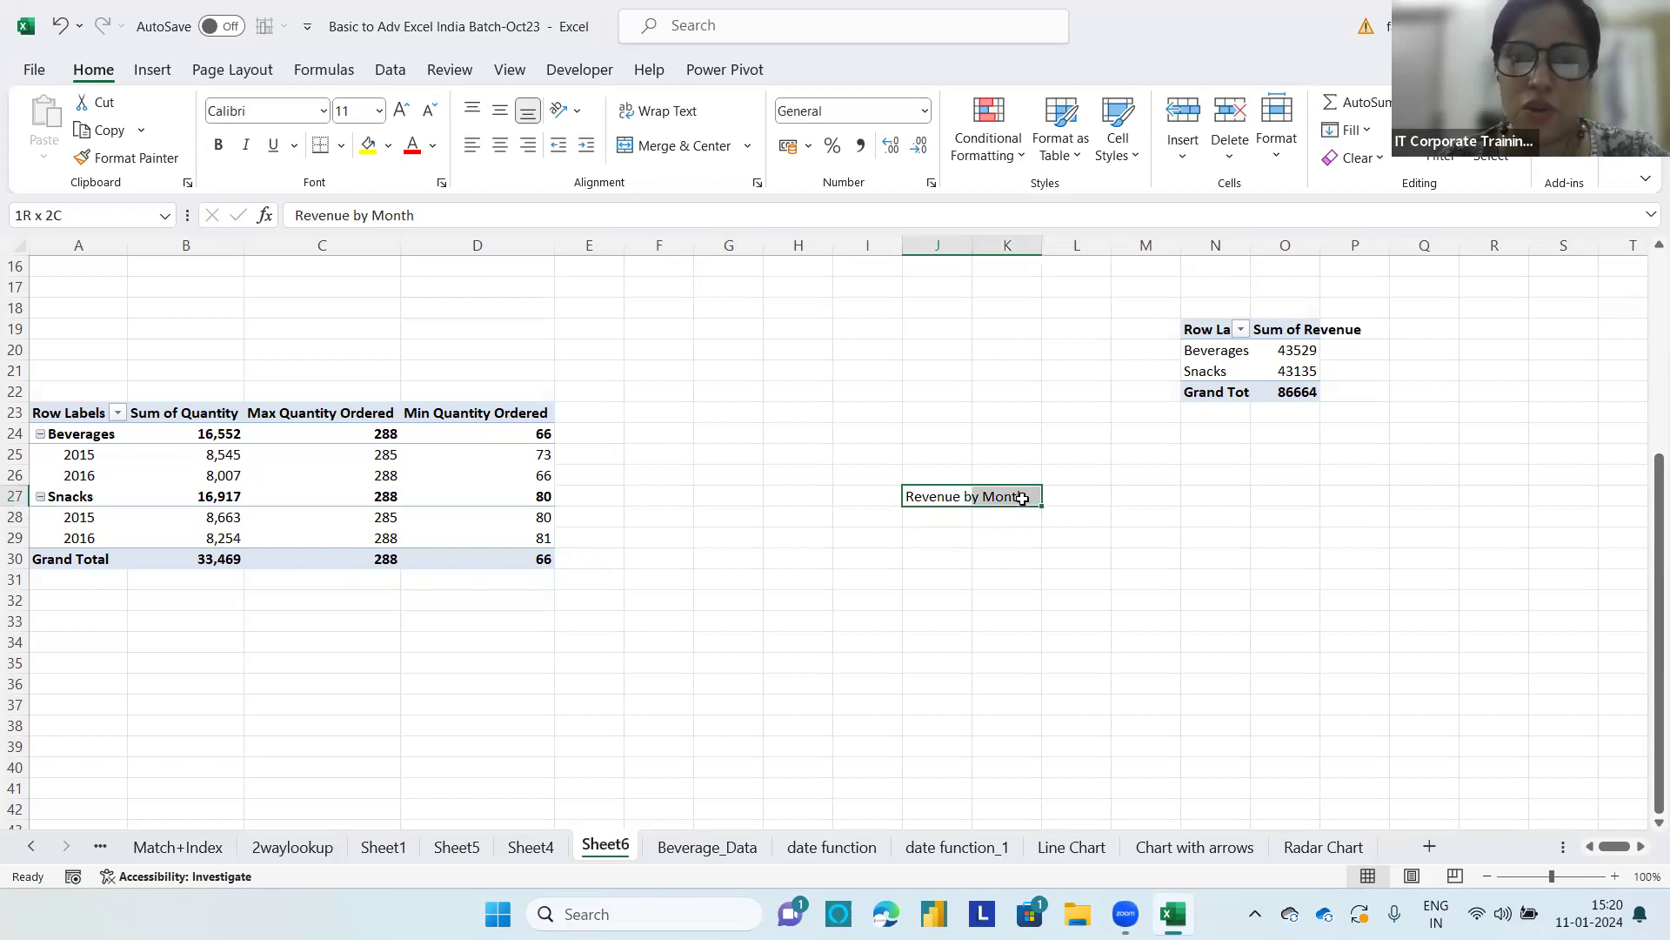
pyautogui.click(370, 150)
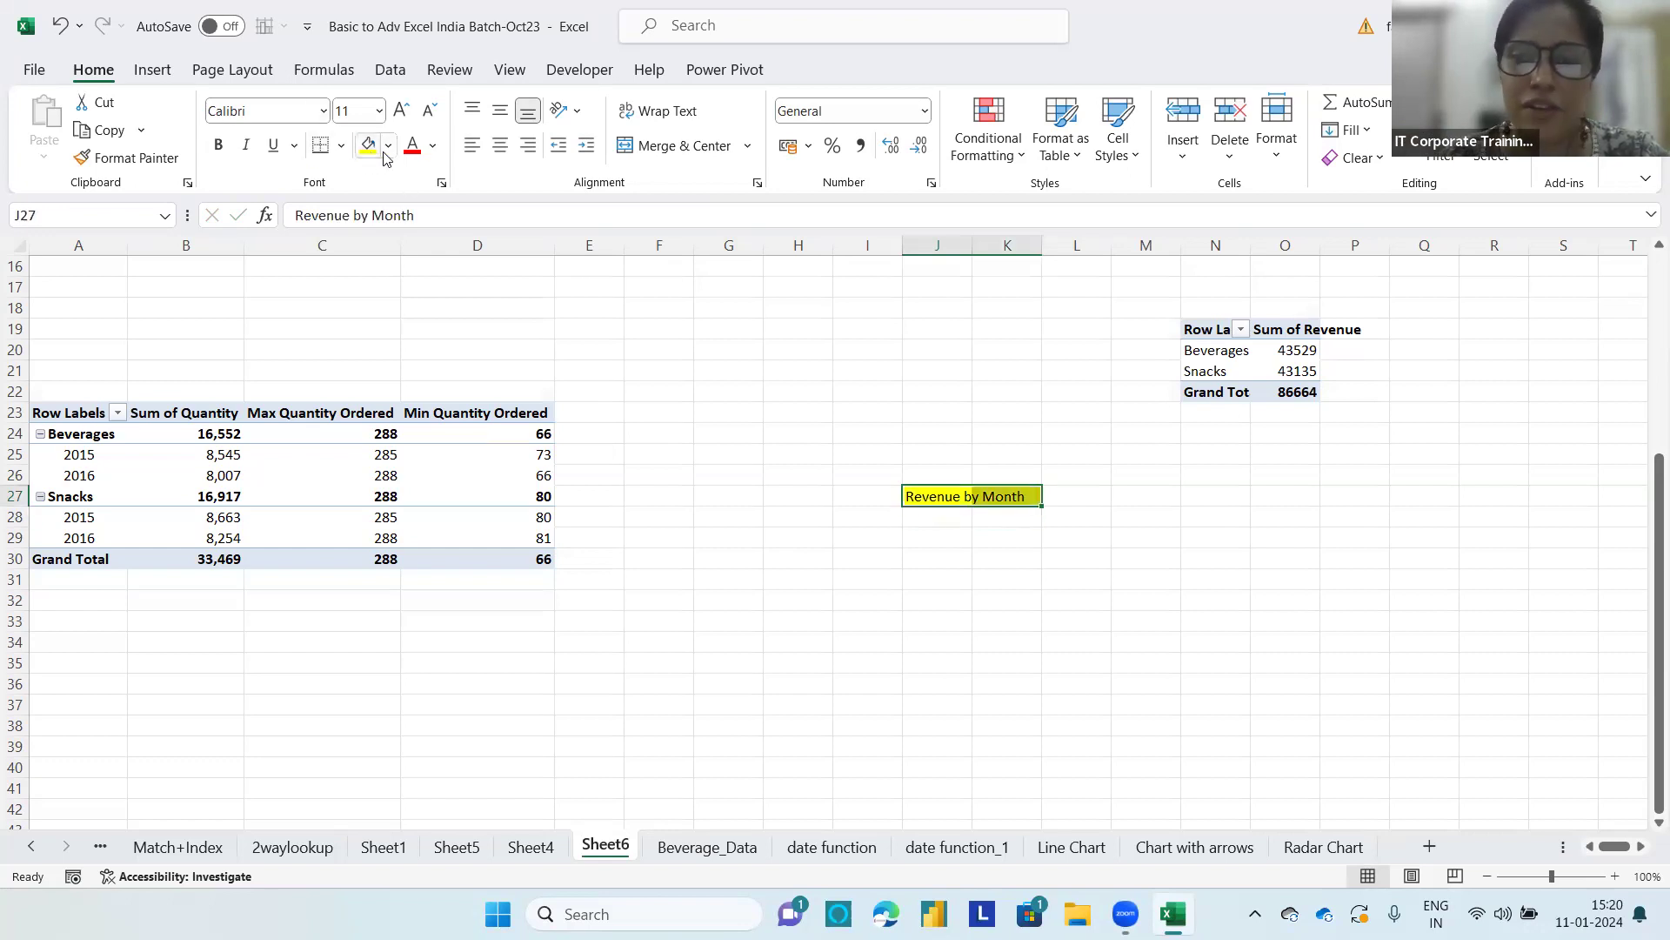
pyautogui.click(454, 511)
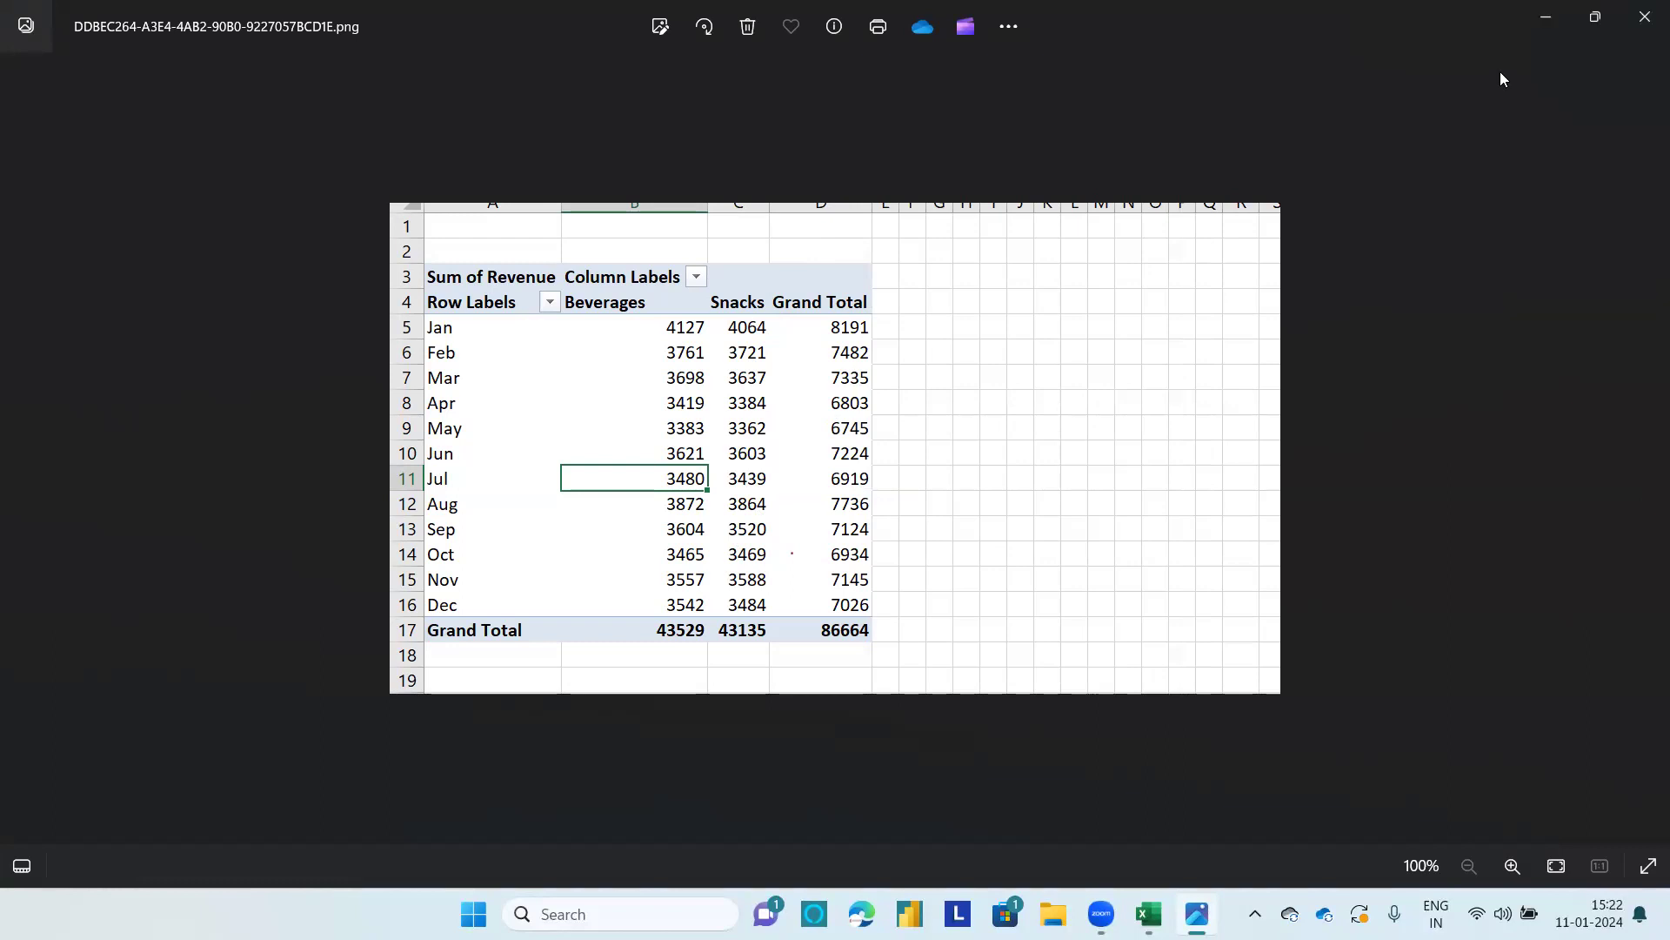
# Step: Close the image of the PivotTable showing revenue by month with the categories in columns
pyautogui.click(1642, 15)
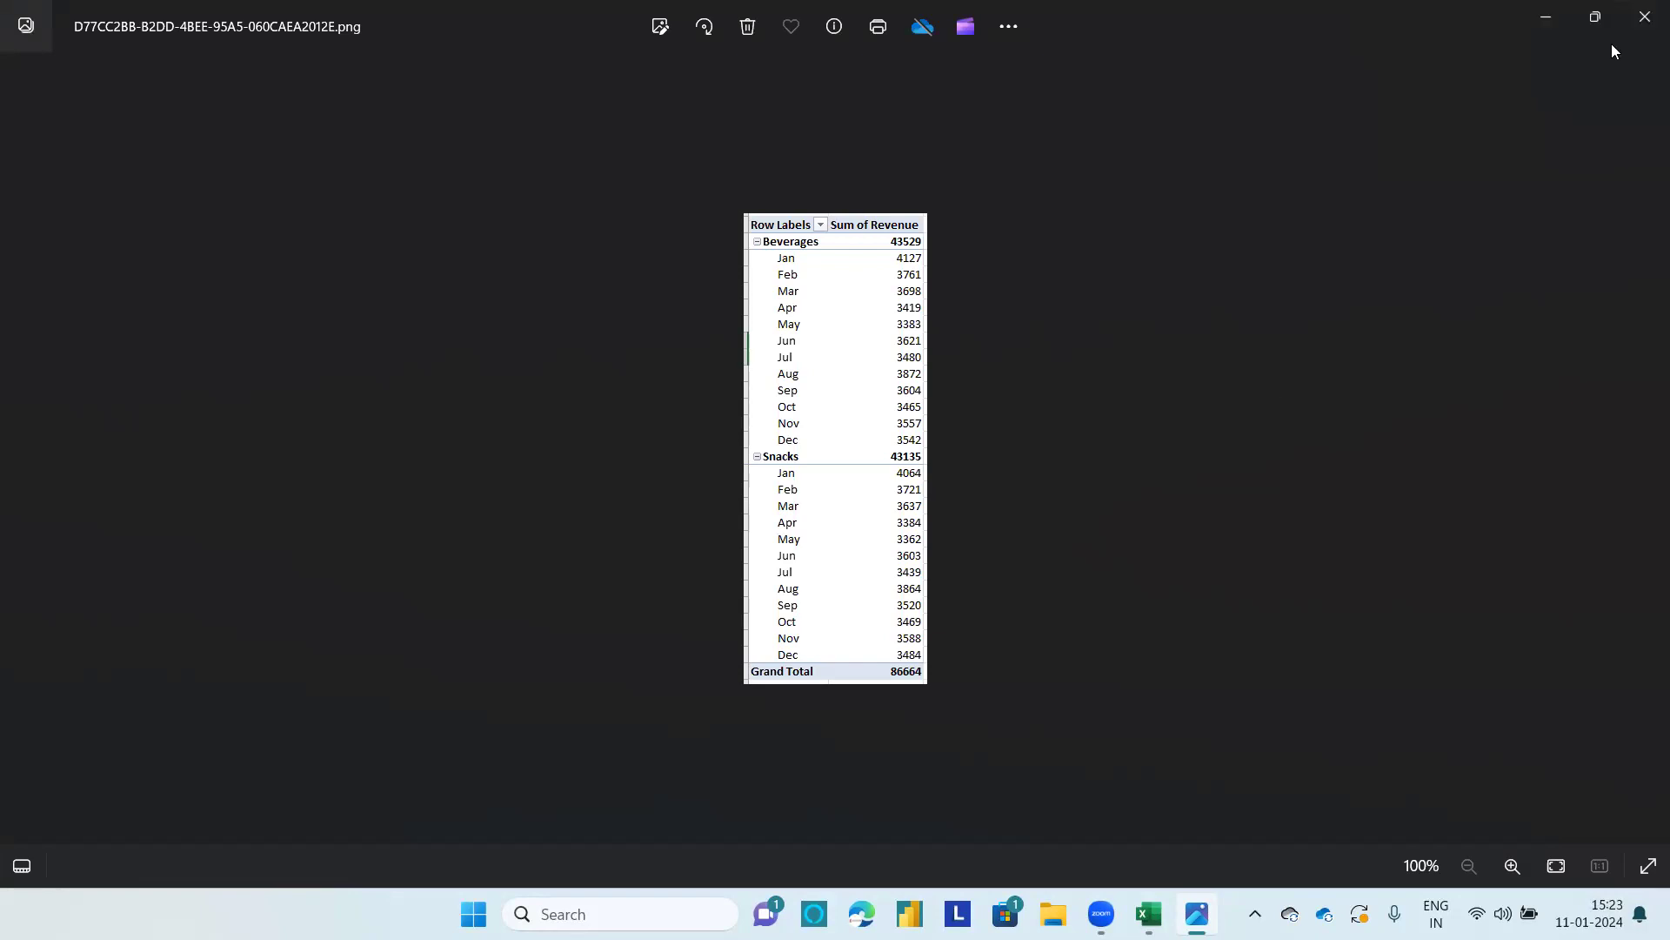
# Step: Review the reference images with months nested under categories and with categories in columns, and close them to return to the workbook
pyautogui.click(1631, 24)
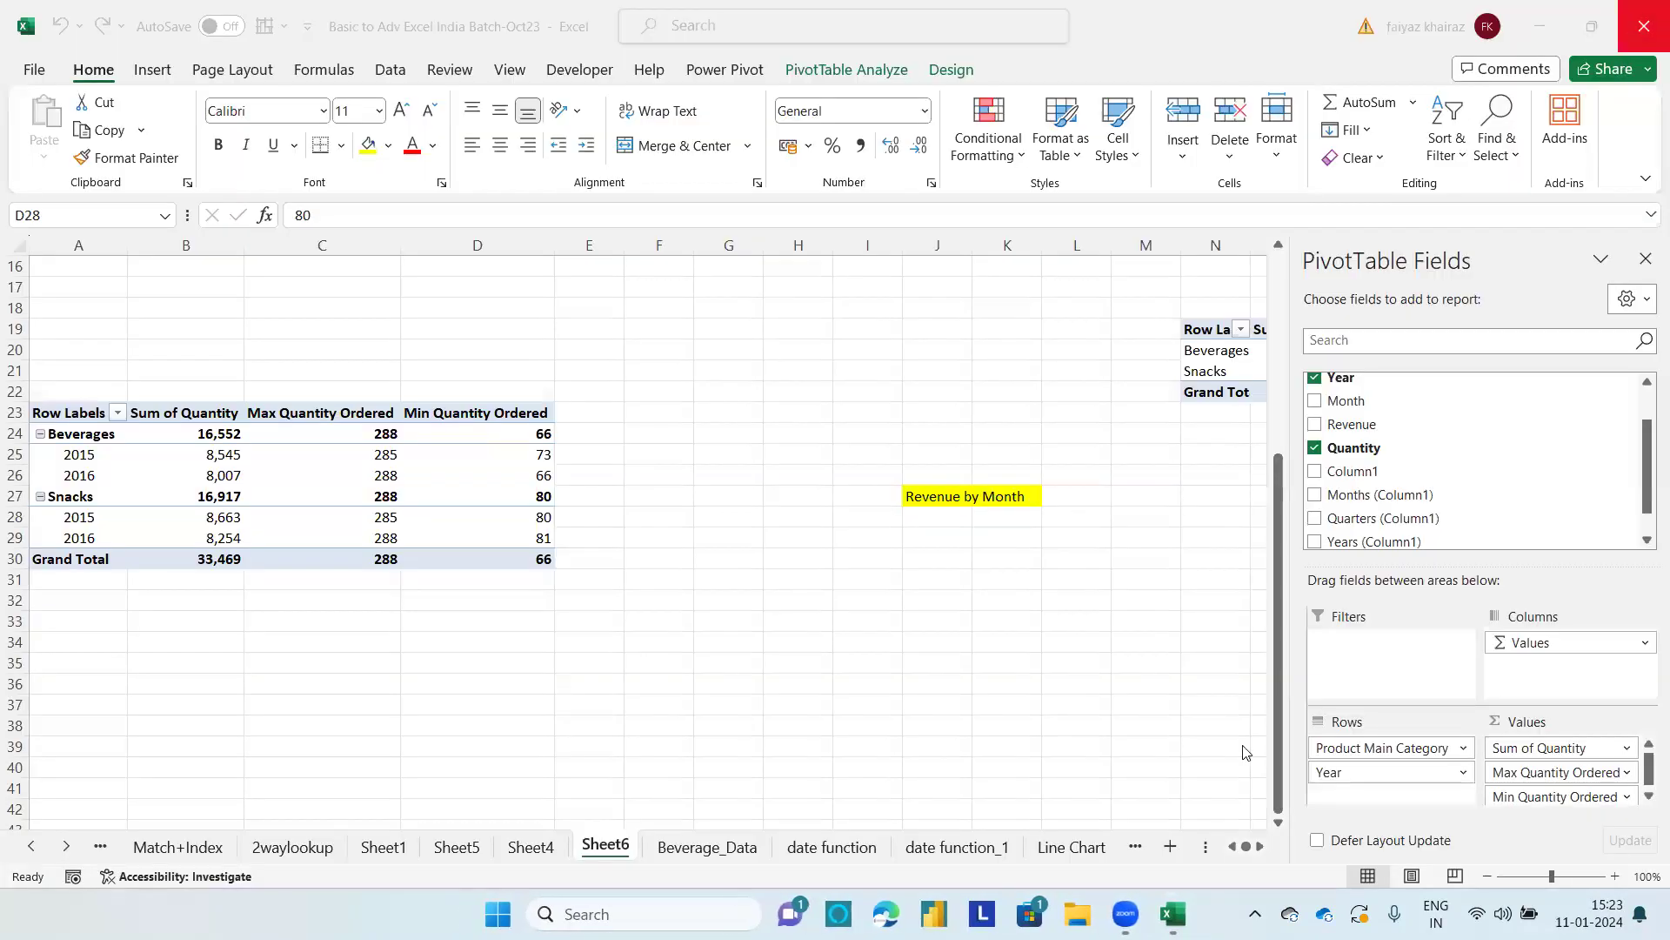
pyautogui.click(818, 907)
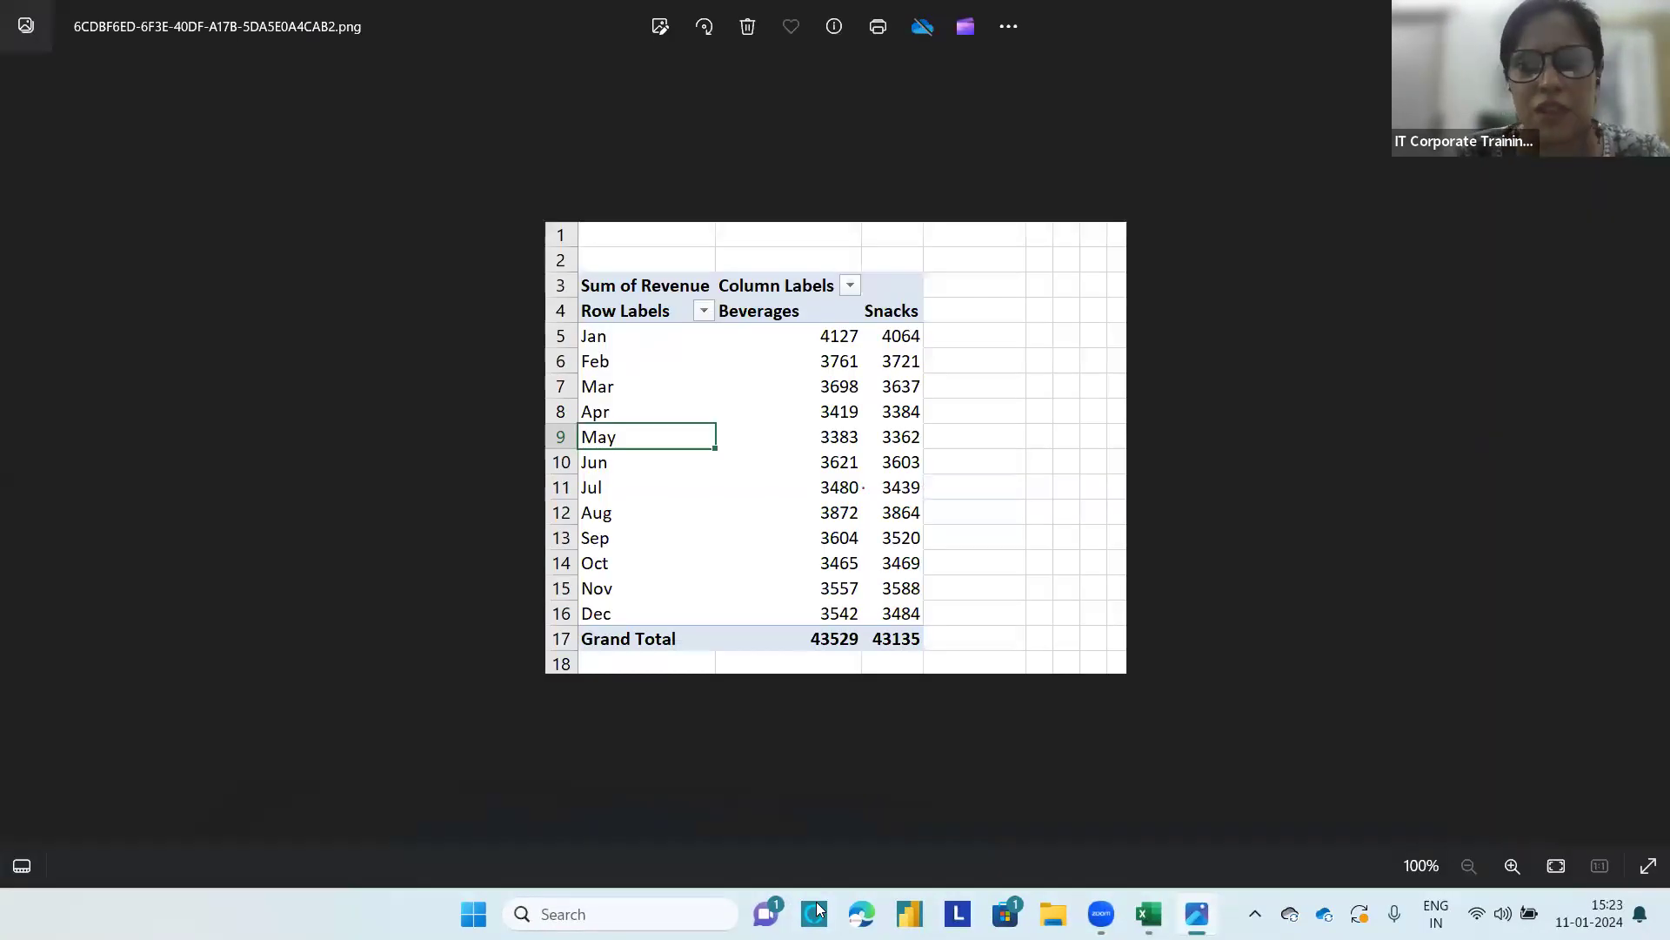
pyautogui.click(1645, 19)
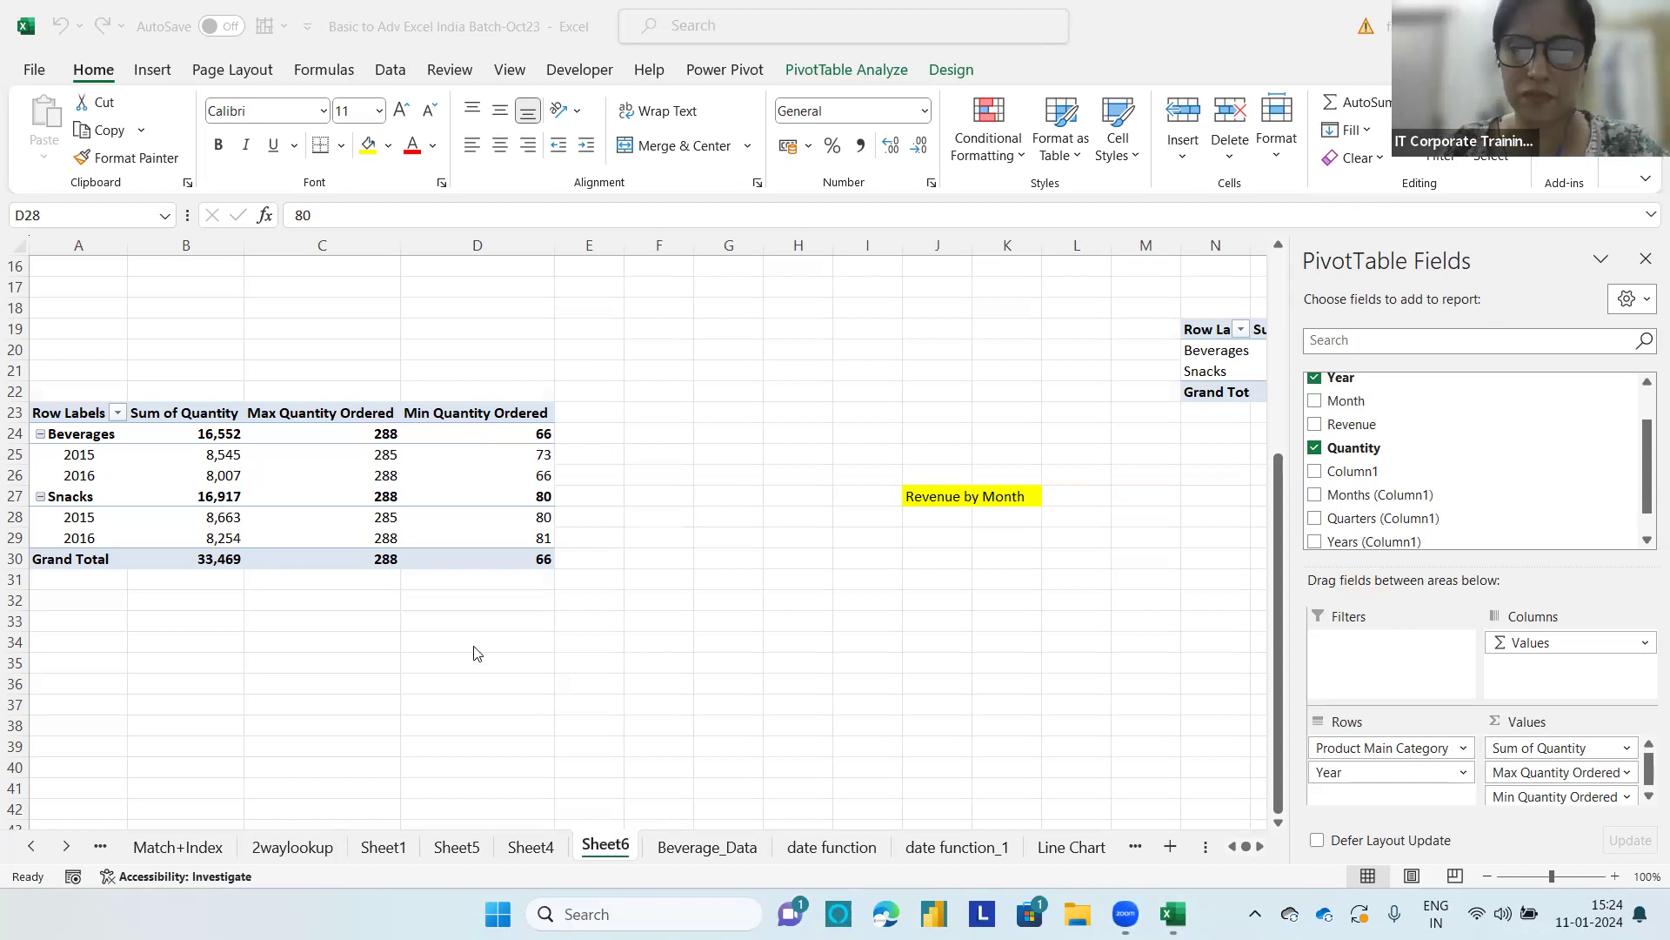
pyautogui.scroll(1, 535, 591)
pyautogui.scroll(-5, 535, 591)
pyautogui.scroll(-2, 535, 592)
pyautogui.scroll(5, 526, 648)
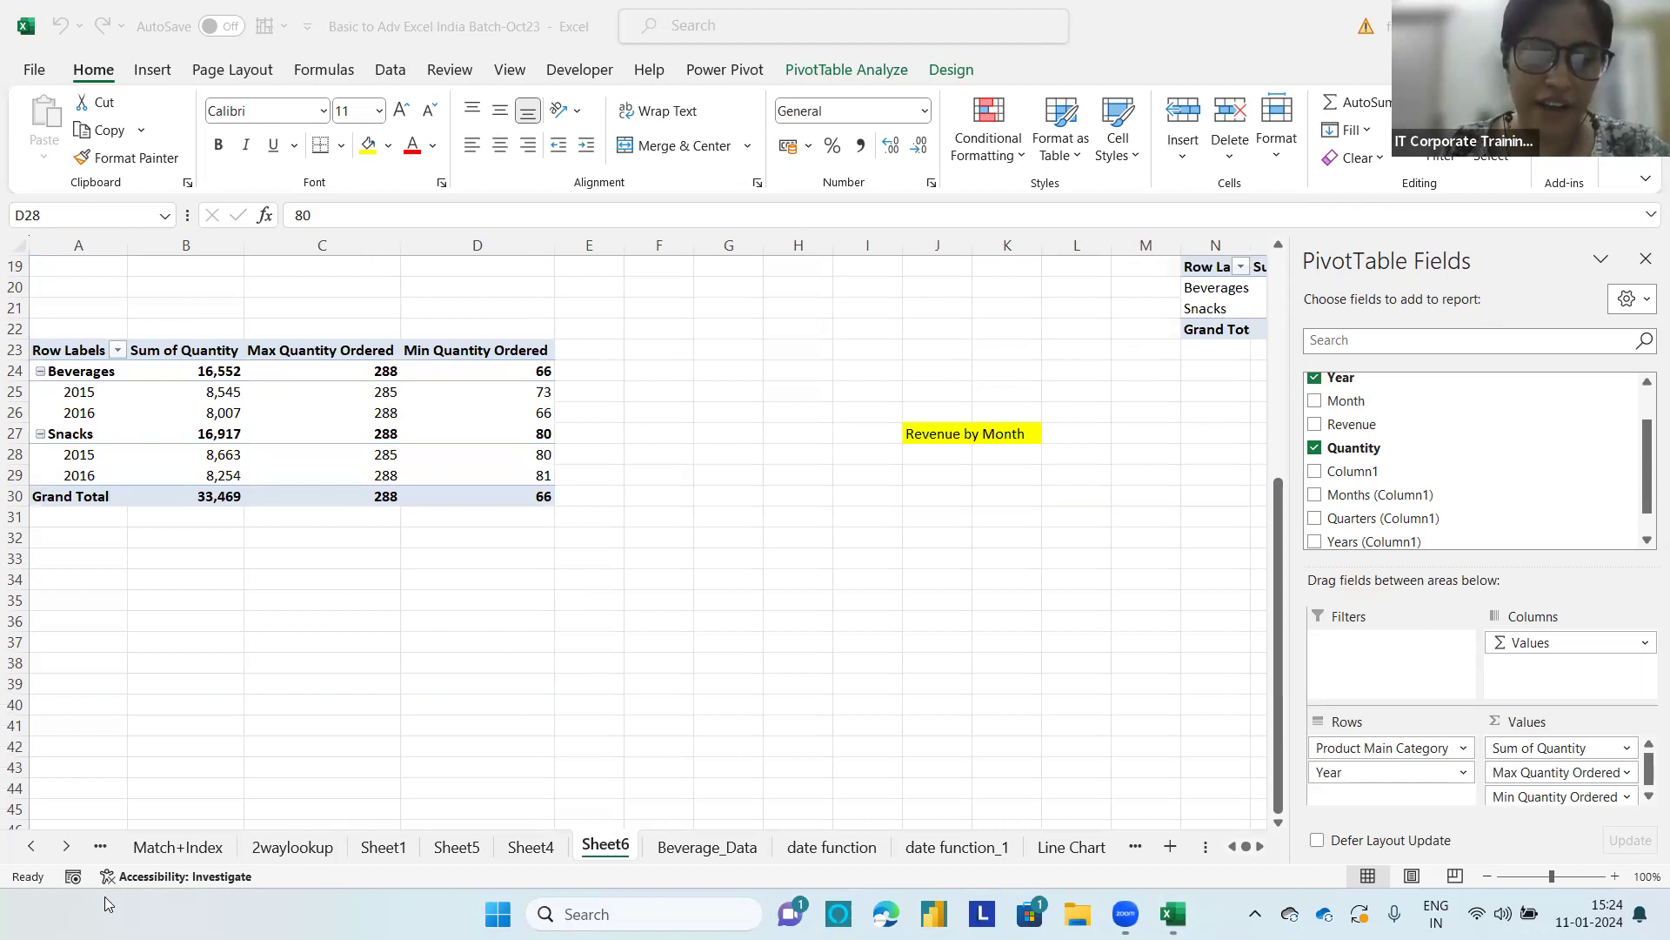
# Step: Start a PivotTable from the Beverage_Data table with an existing worksheet as its destination
pyautogui.click(720, 856)
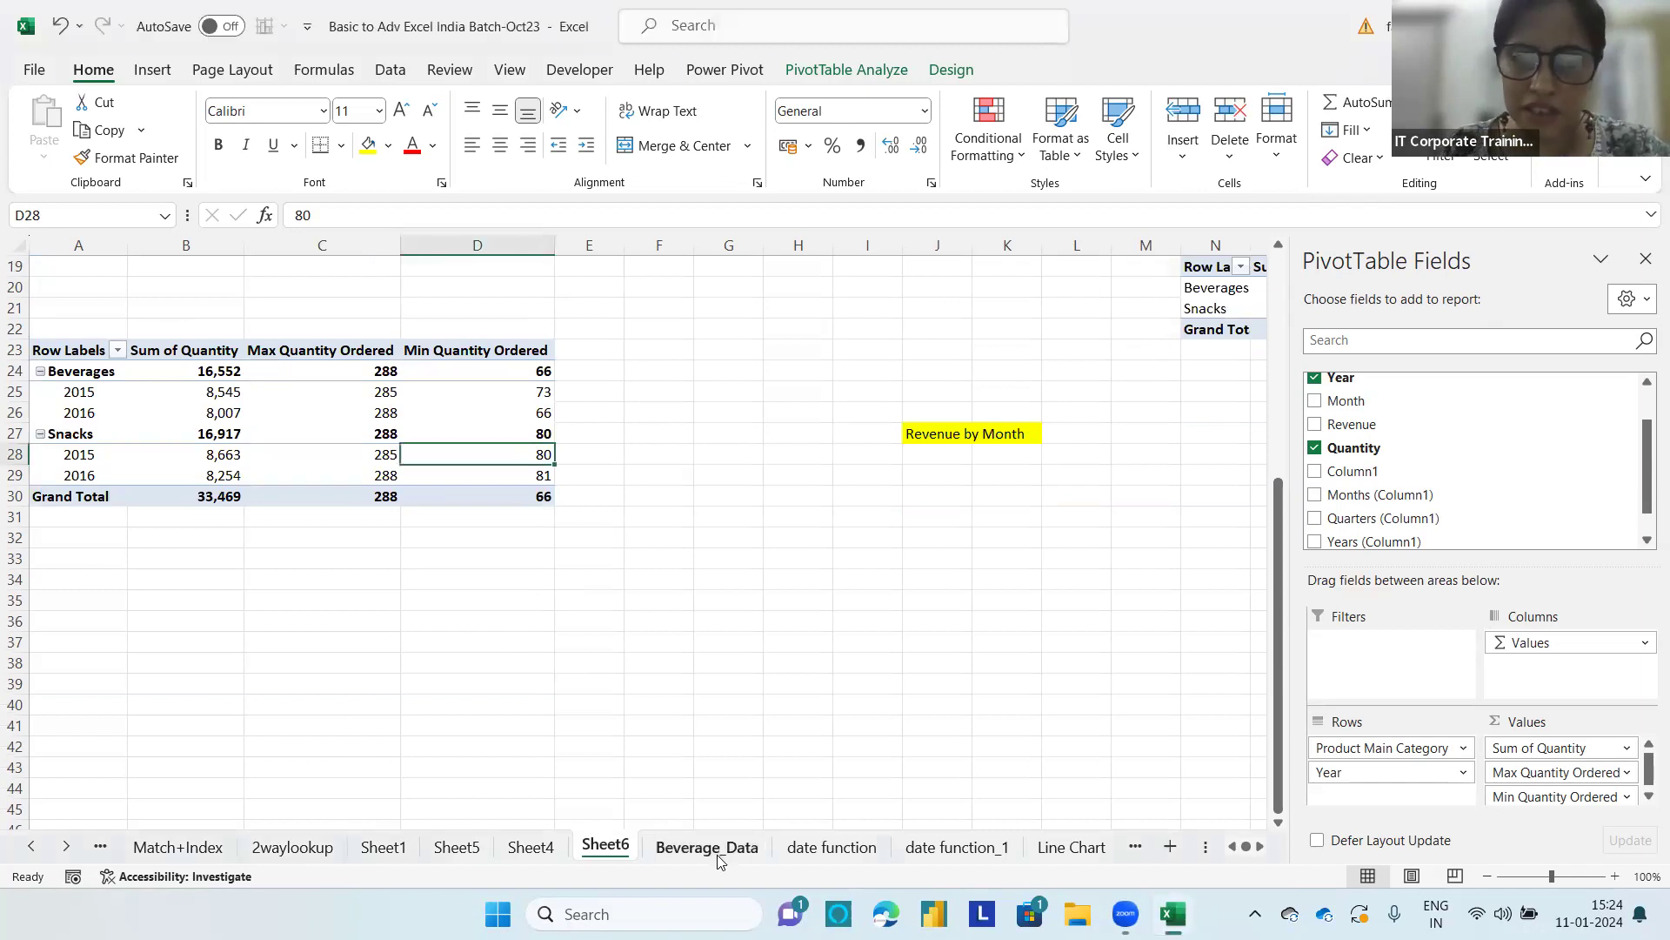
pyautogui.click(718, 859)
pyautogui.click(559, 396)
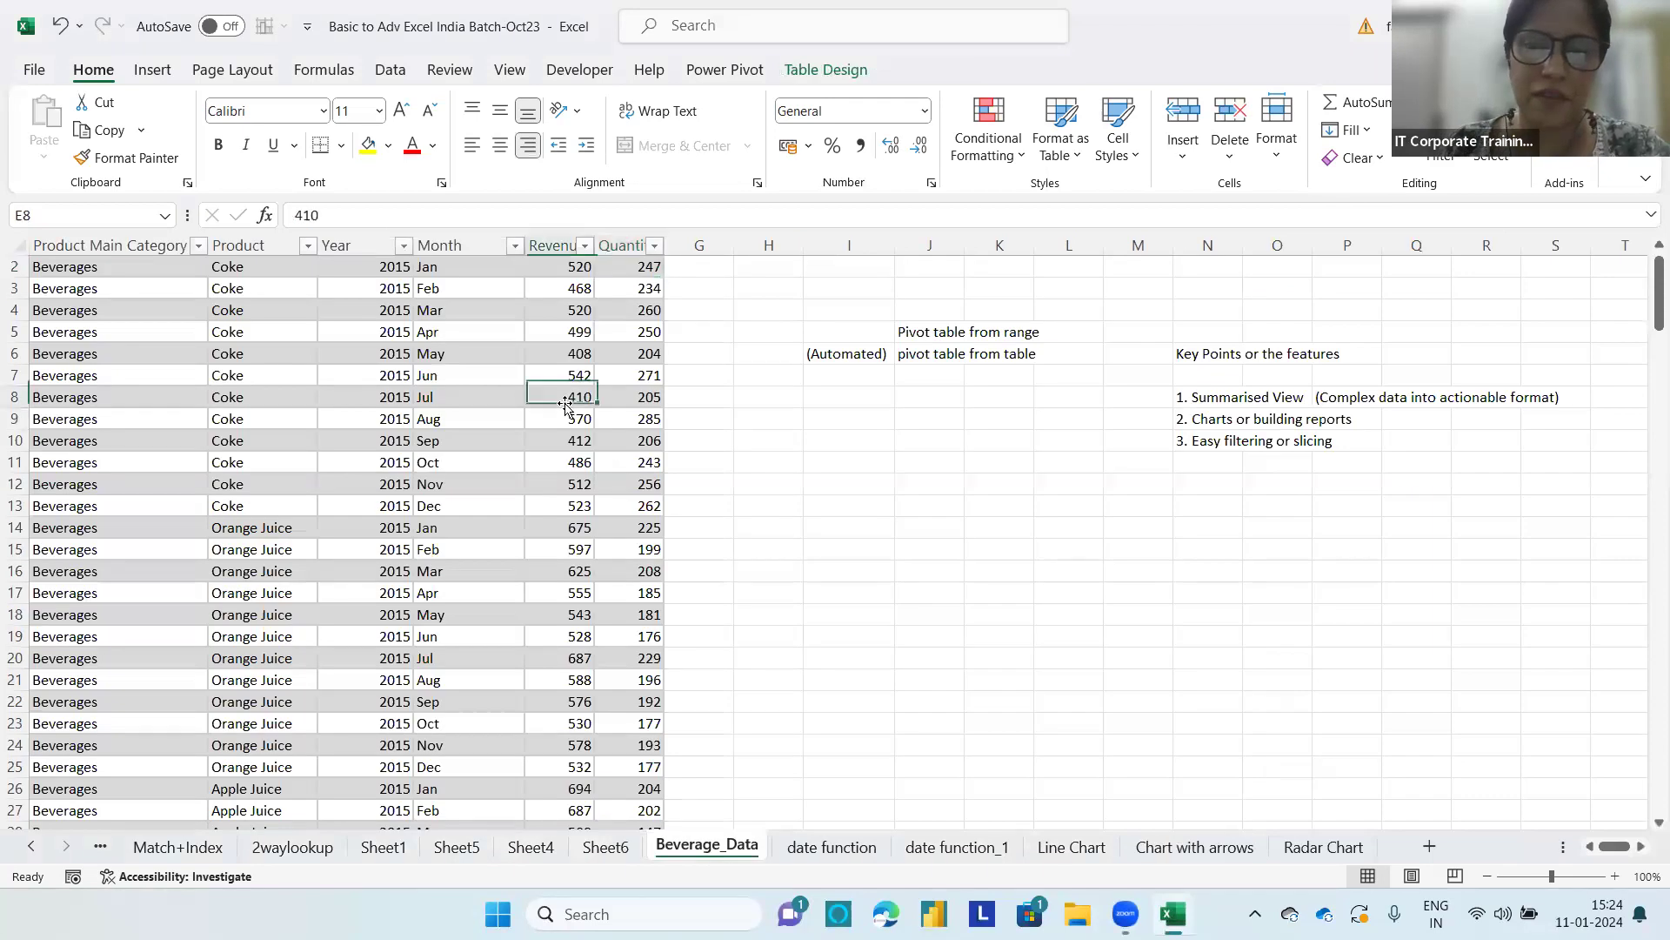
pyautogui.click(826, 68)
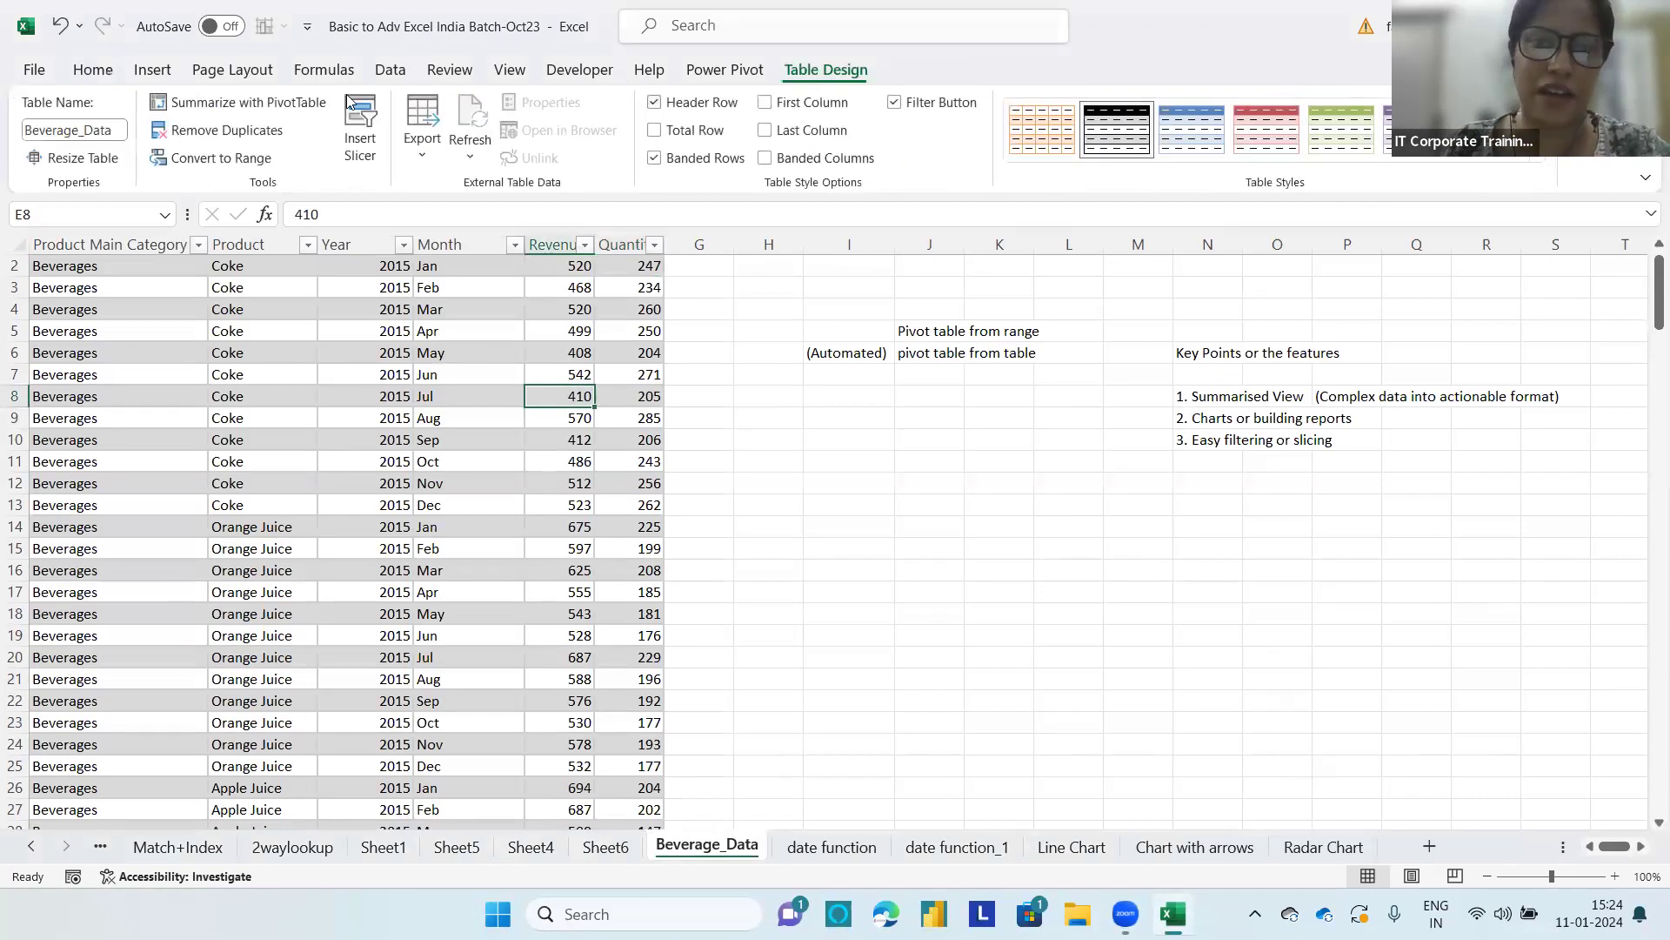
pyautogui.click(239, 101)
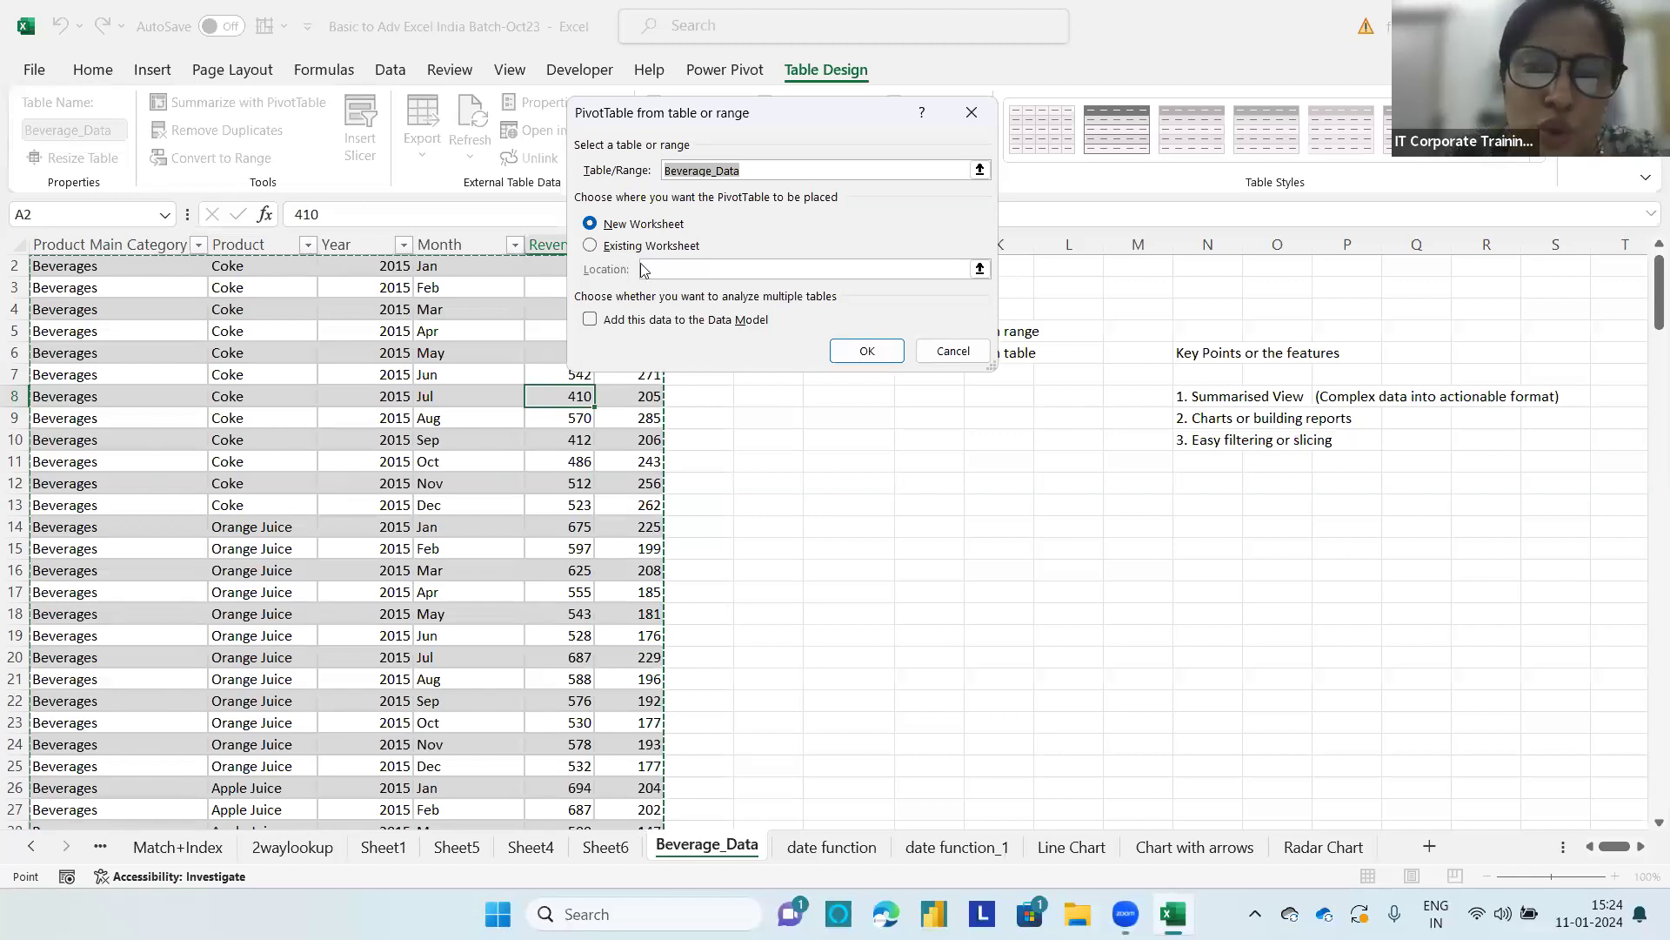
pyautogui.click(593, 250)
pyautogui.click(744, 268)
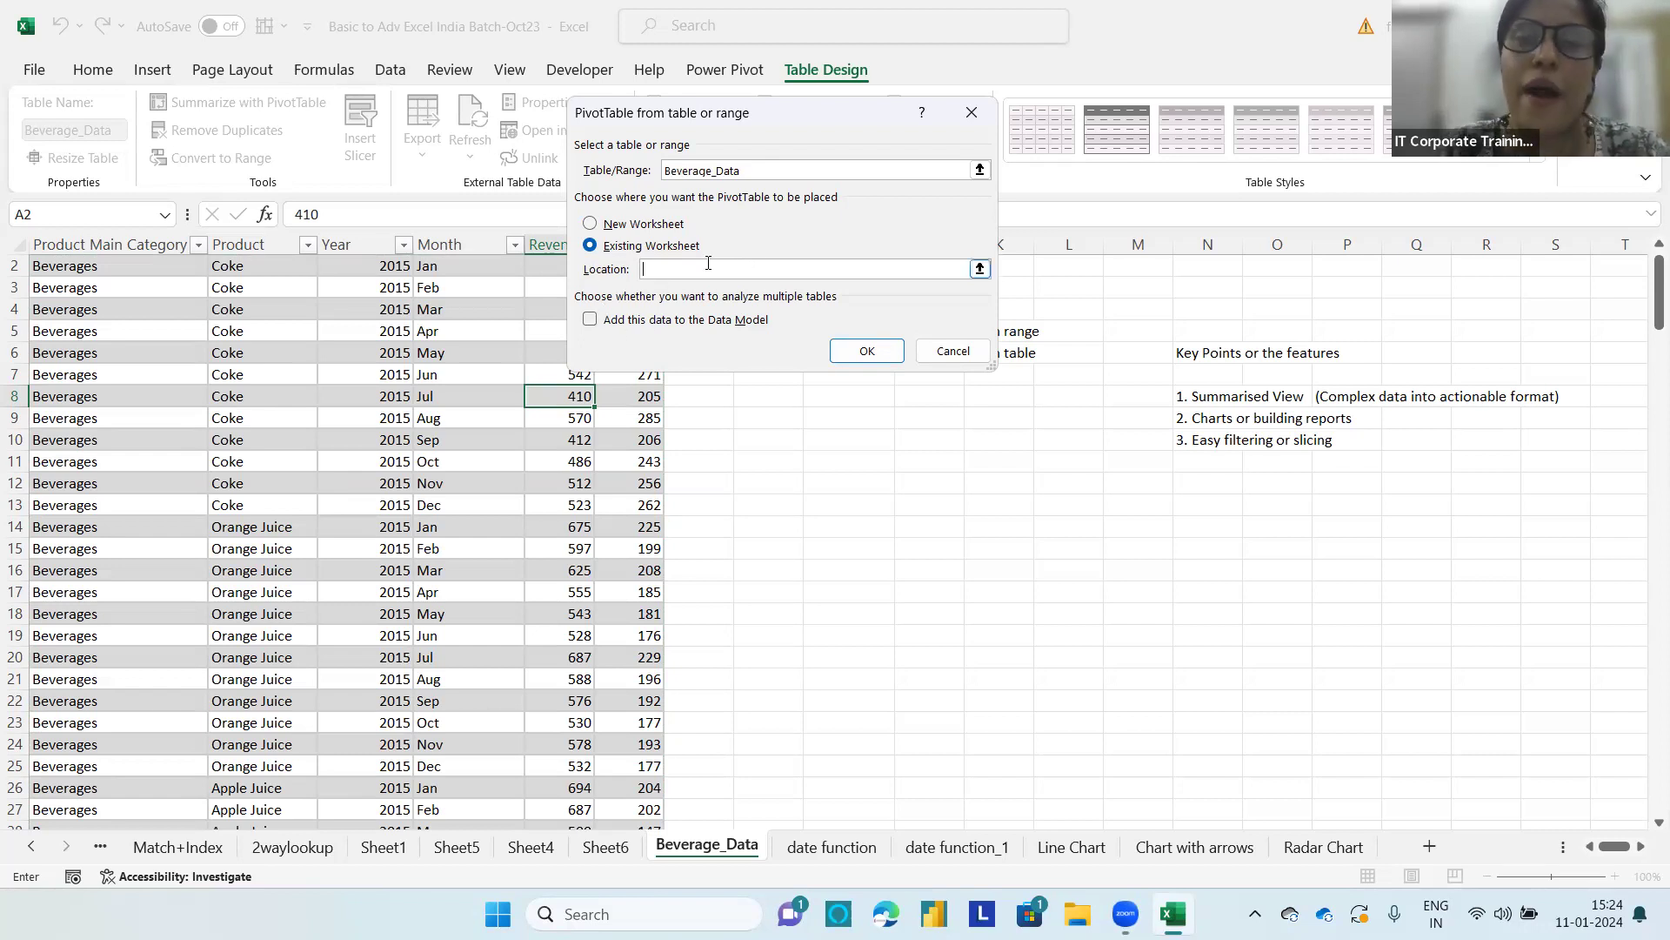
# Step: Set the PivotTable location to cell E44 on Sheet6 and create it
pyautogui.click(600, 847)
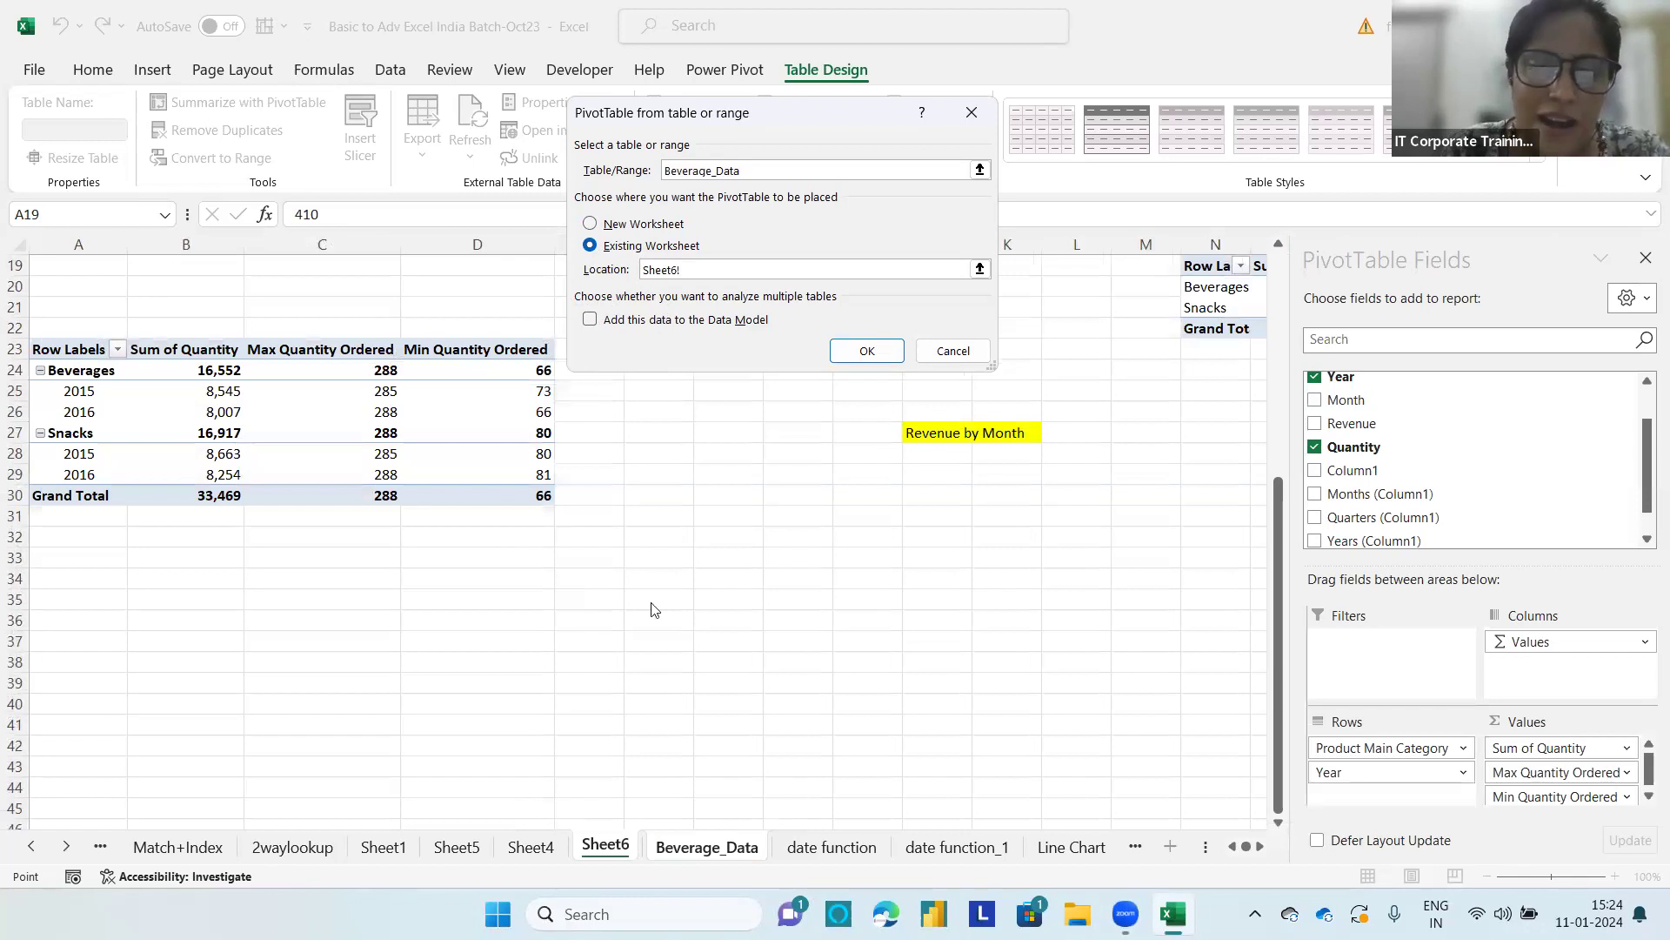
pyautogui.click(99, 802)
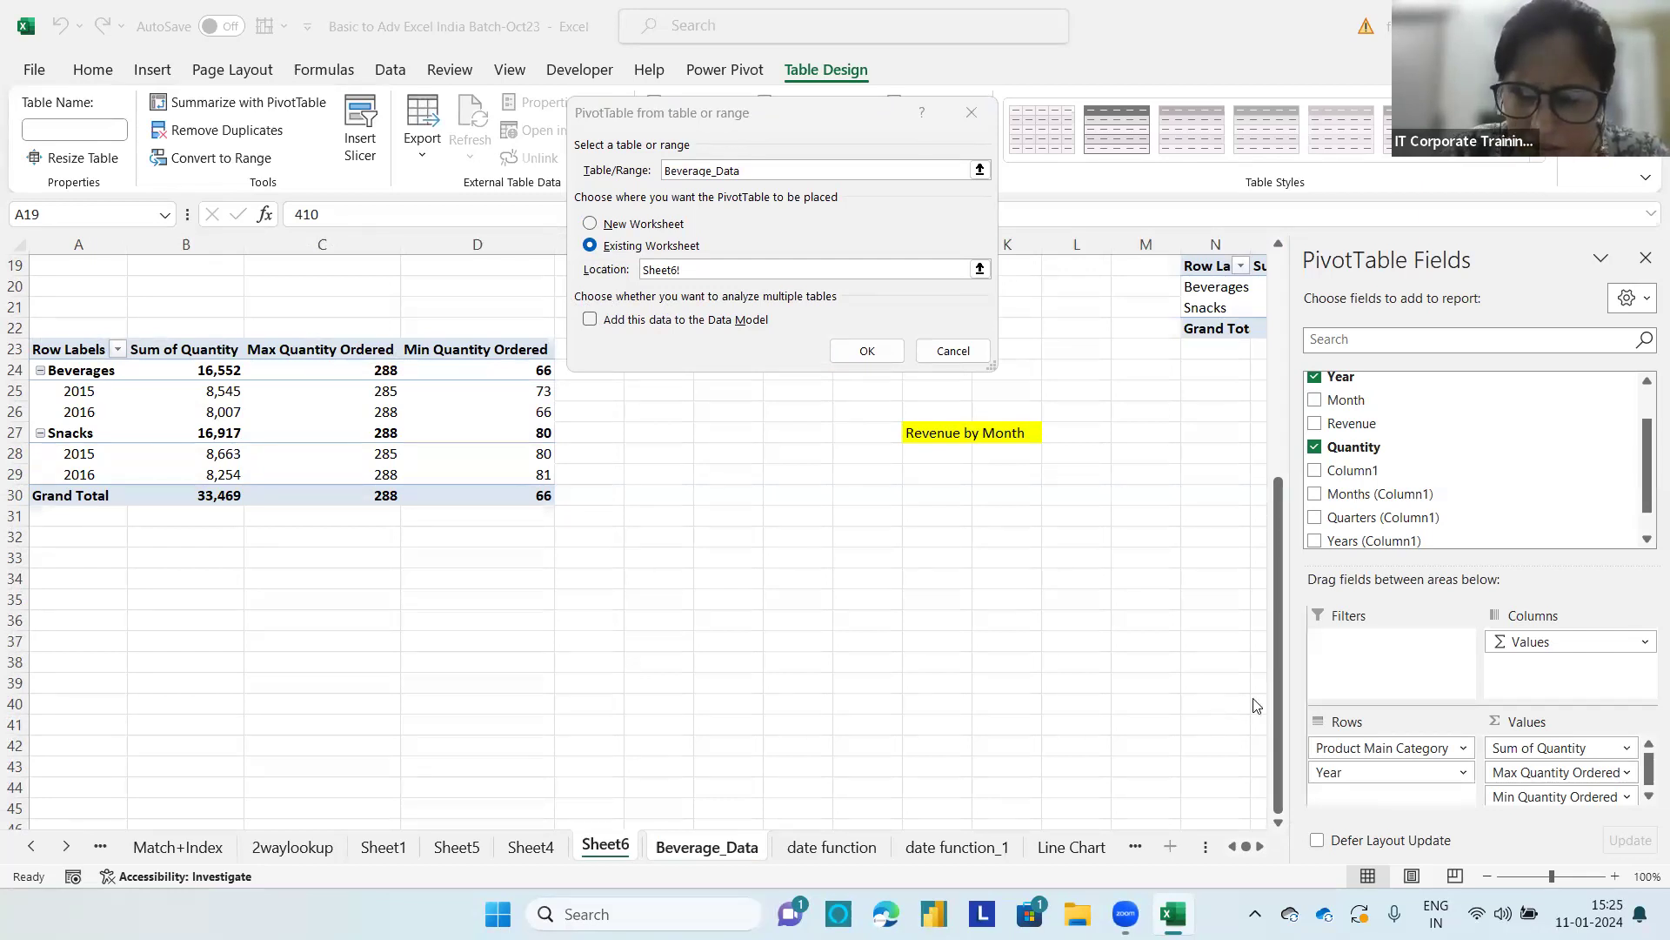
pyautogui.click(715, 275)
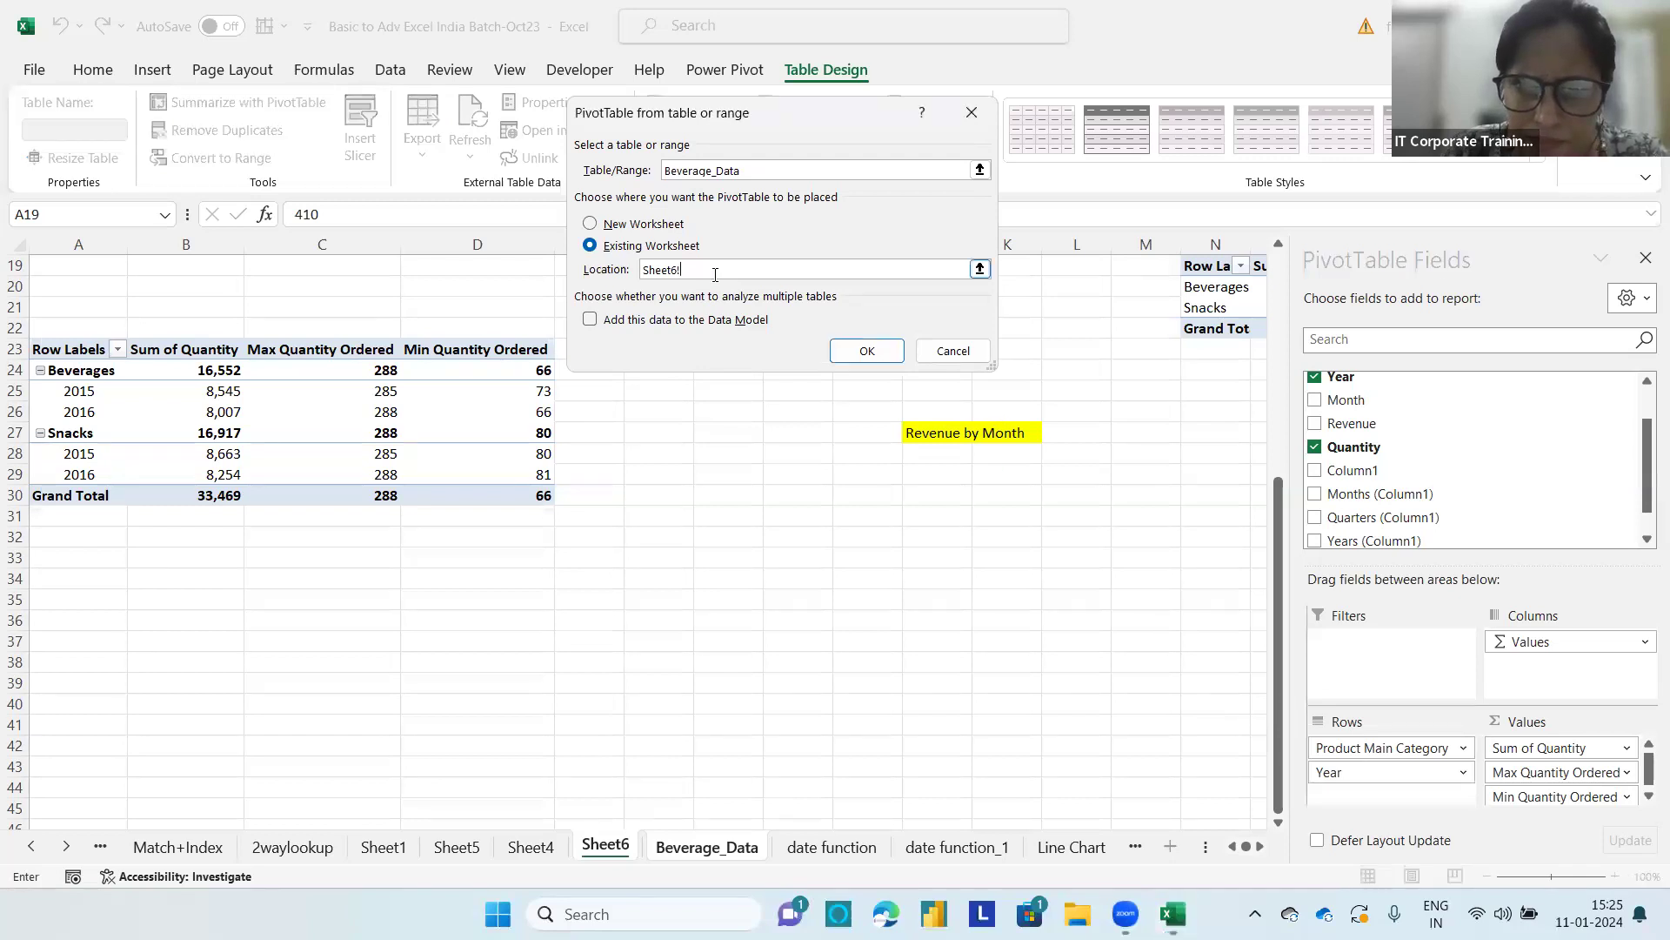
pyautogui.press('BackSpace')
pyautogui.press('BackSpace')
pyautogui.press('BackSpace')
pyautogui.press('BackSpace')
pyautogui.press('BackSpace')
pyautogui.press('BackSpace')
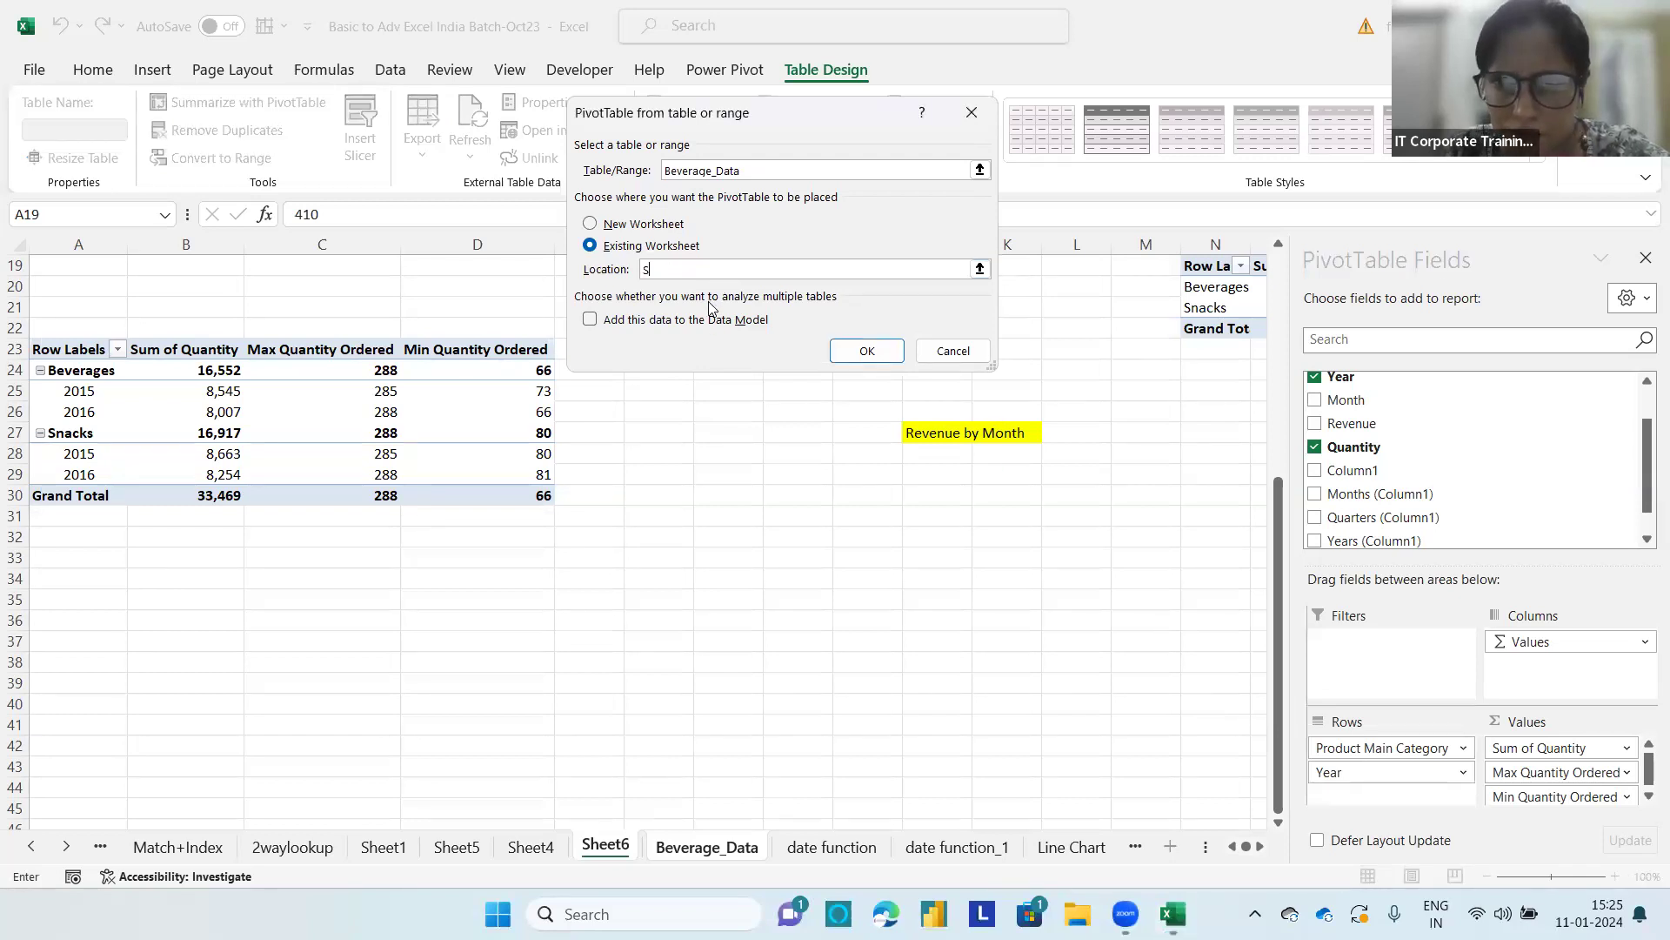
pyautogui.click(588, 783)
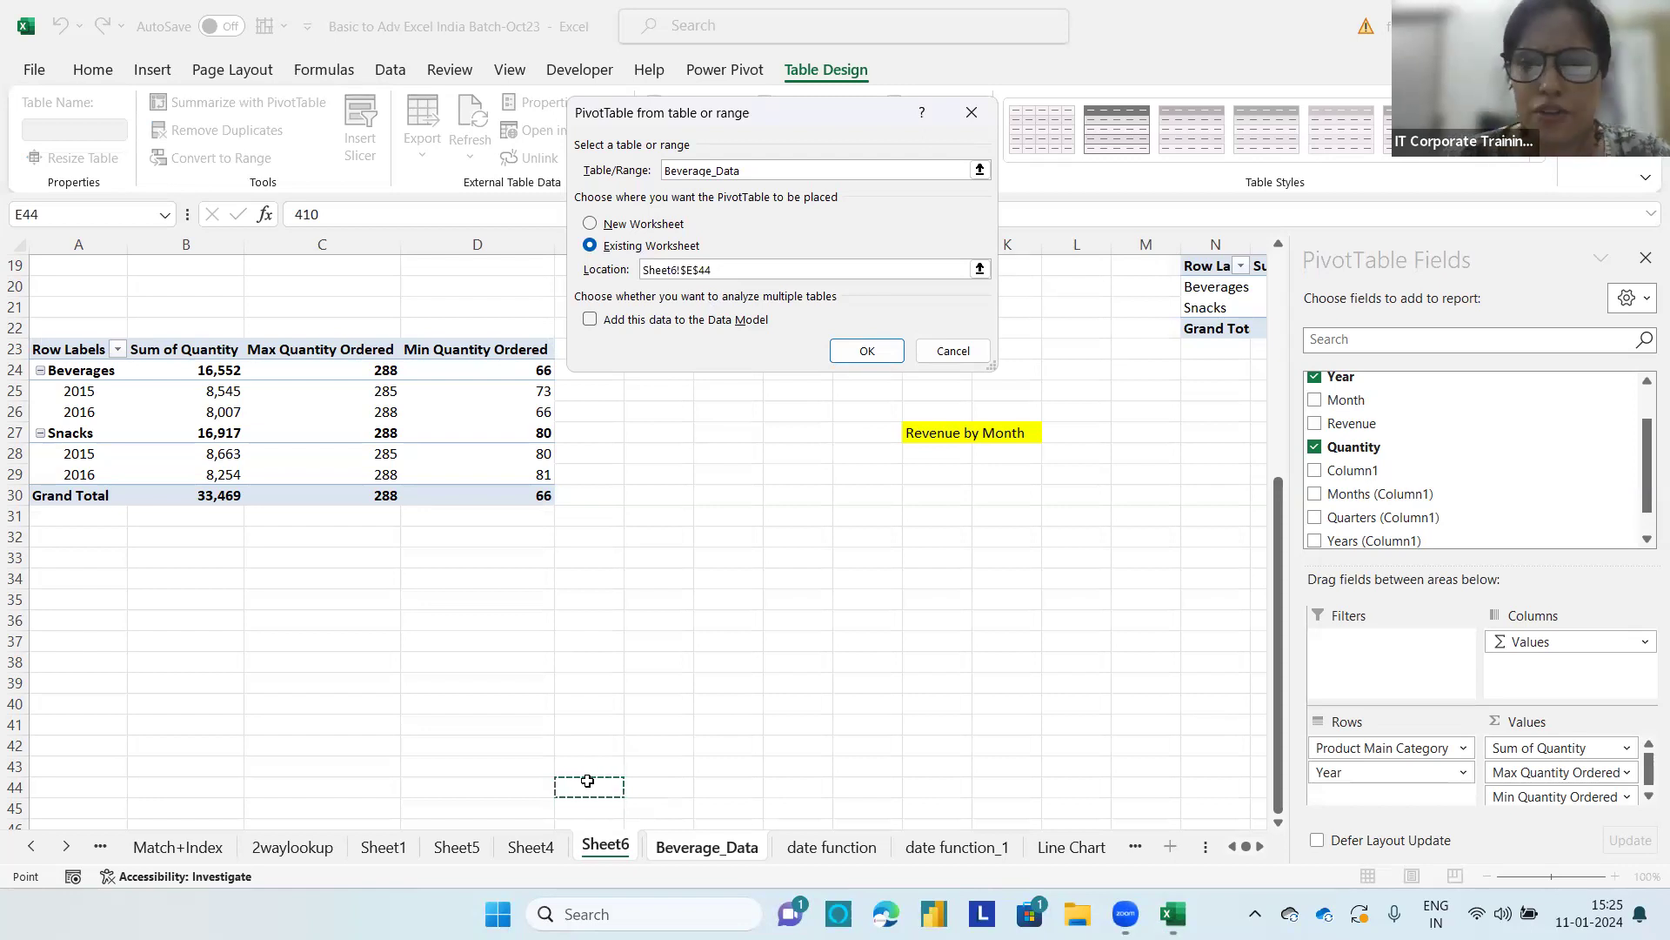
pyautogui.click(866, 354)
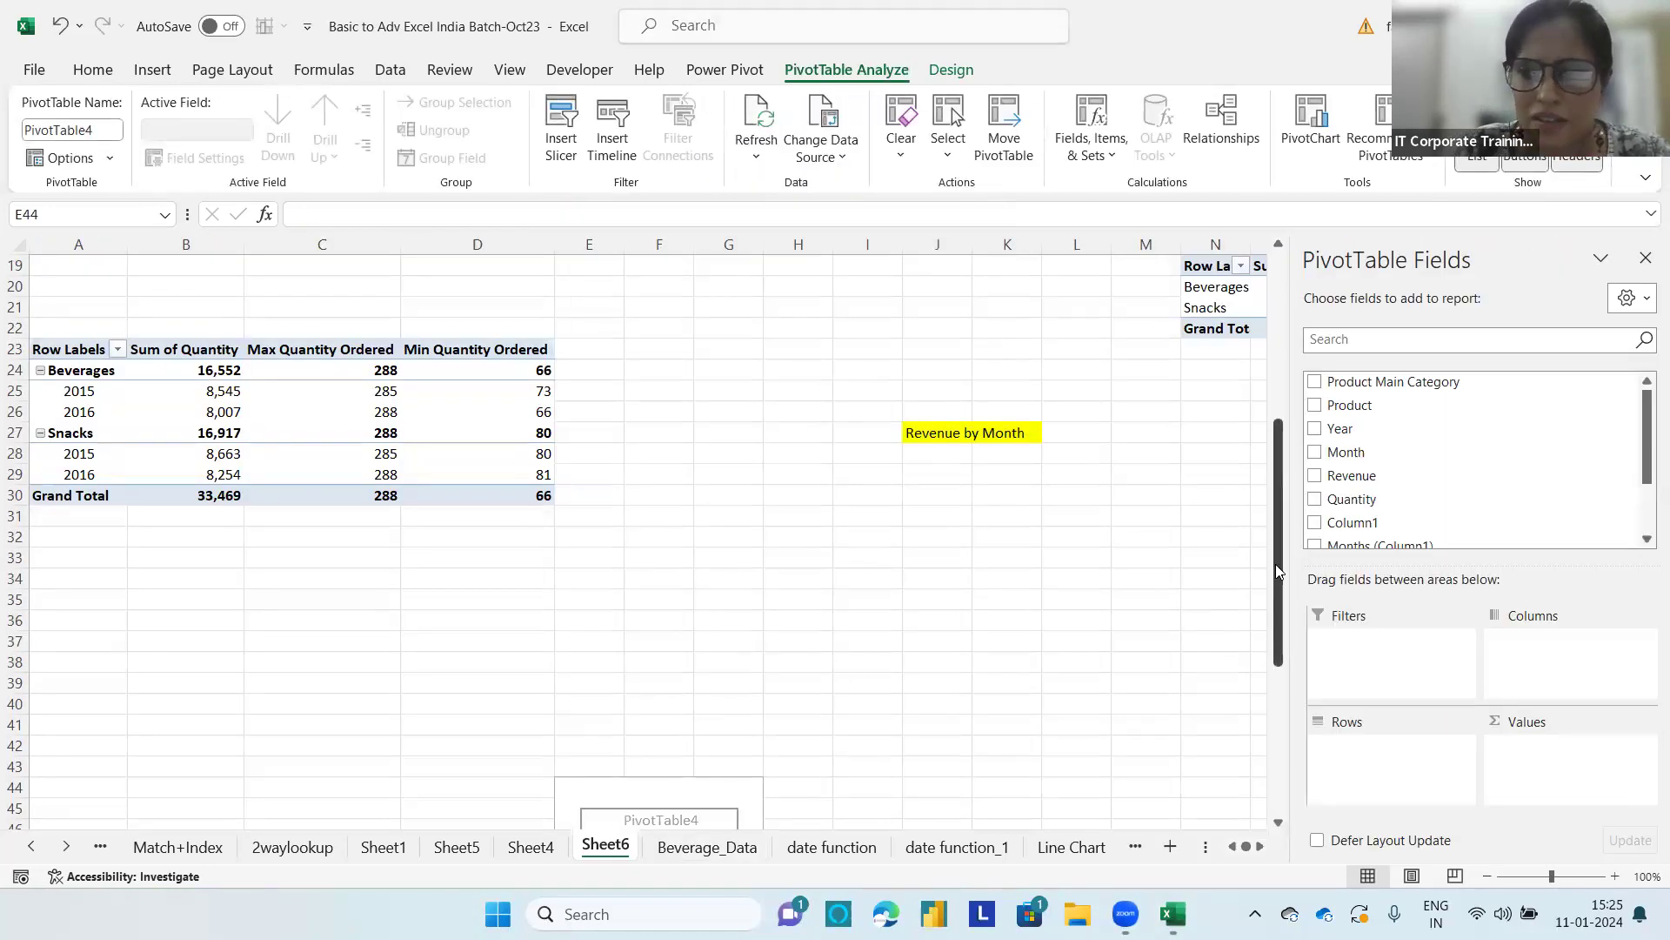
# Step: Add Month to the rows and Revenue to the values of the new PivotTable at E44
pyautogui.moveTo(1278, 609); pyautogui.dragTo(1256, 753)
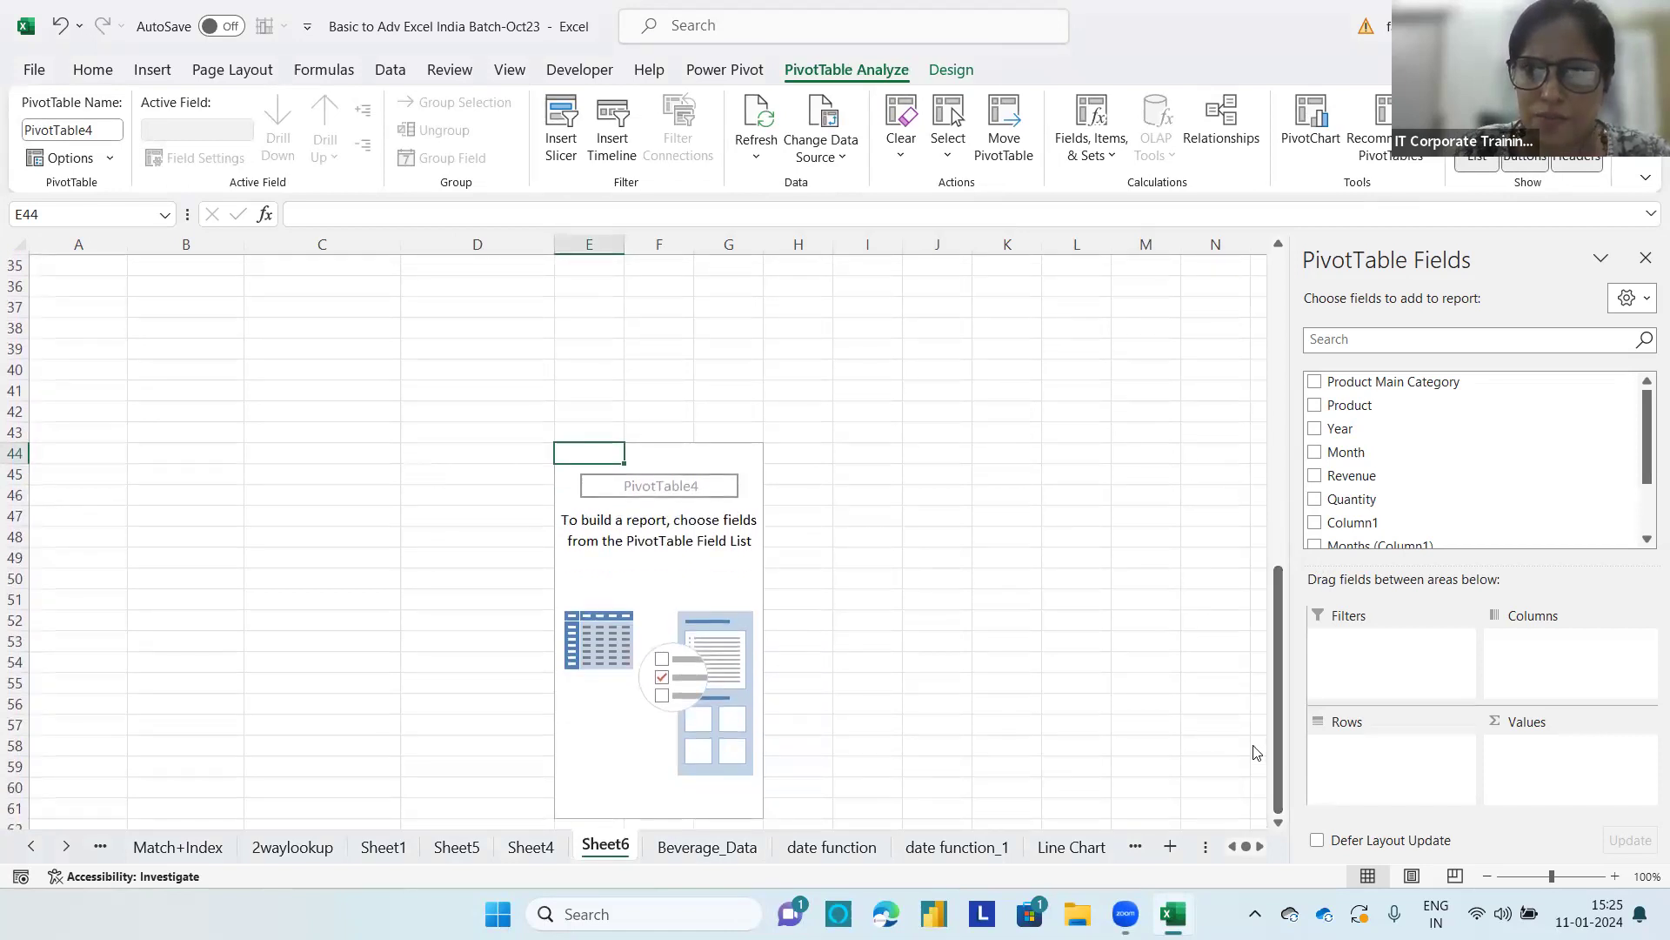
pyautogui.click(684, 683)
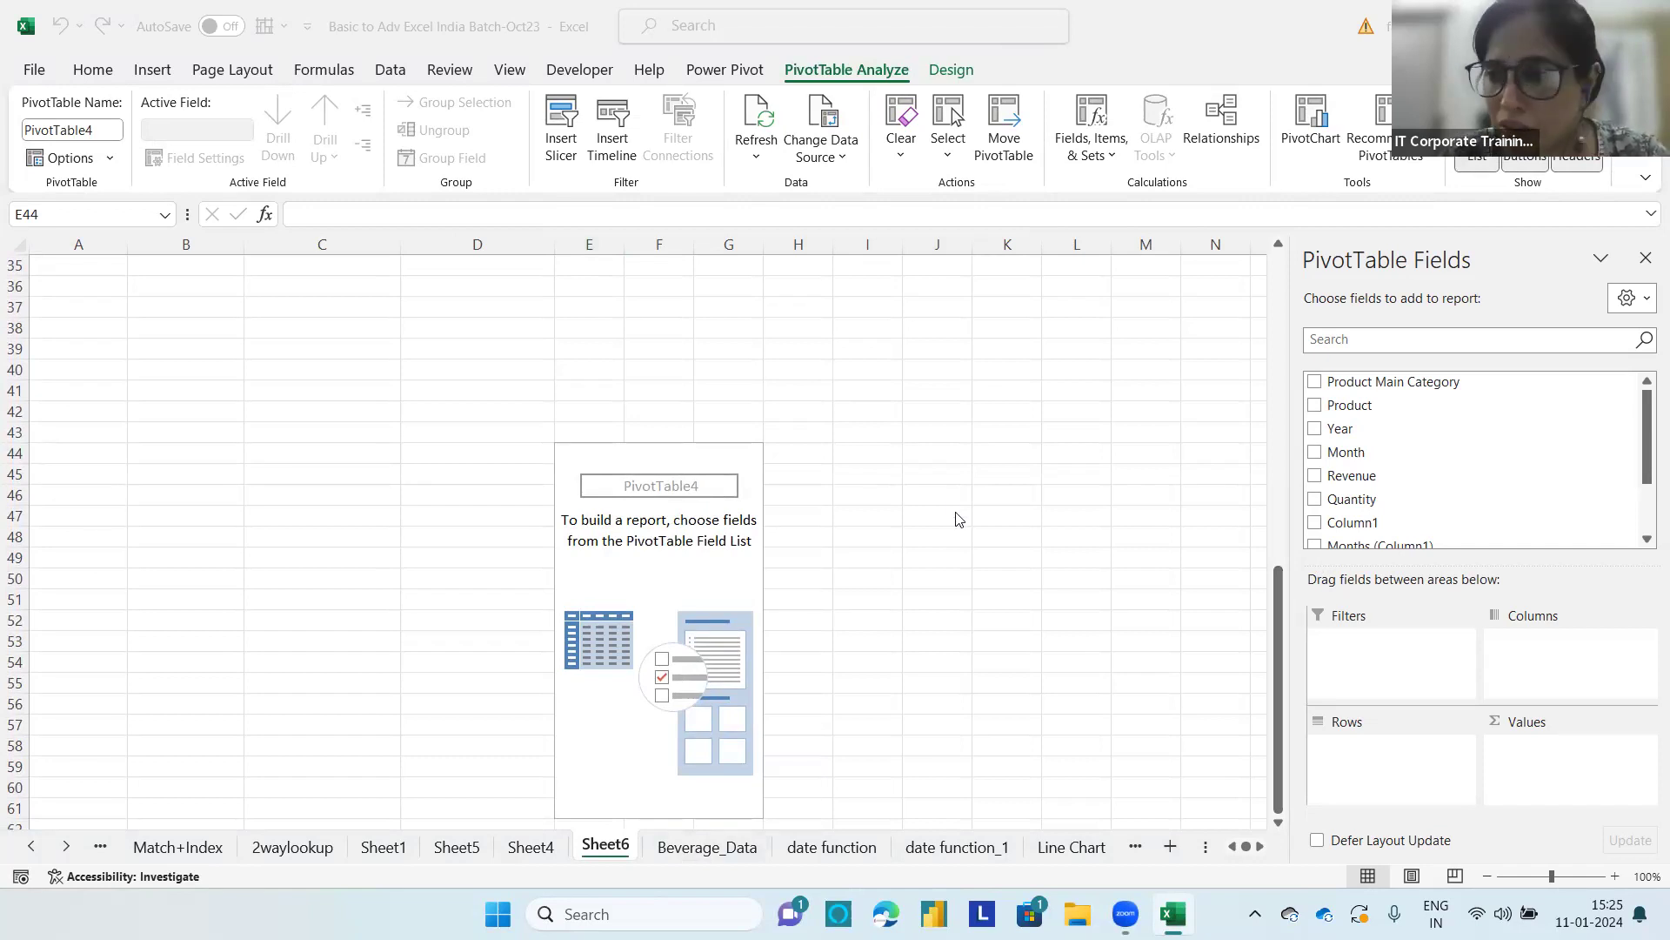
pyautogui.click(1347, 456)
pyautogui.moveTo(1347, 456); pyautogui.dragTo(1375, 773)
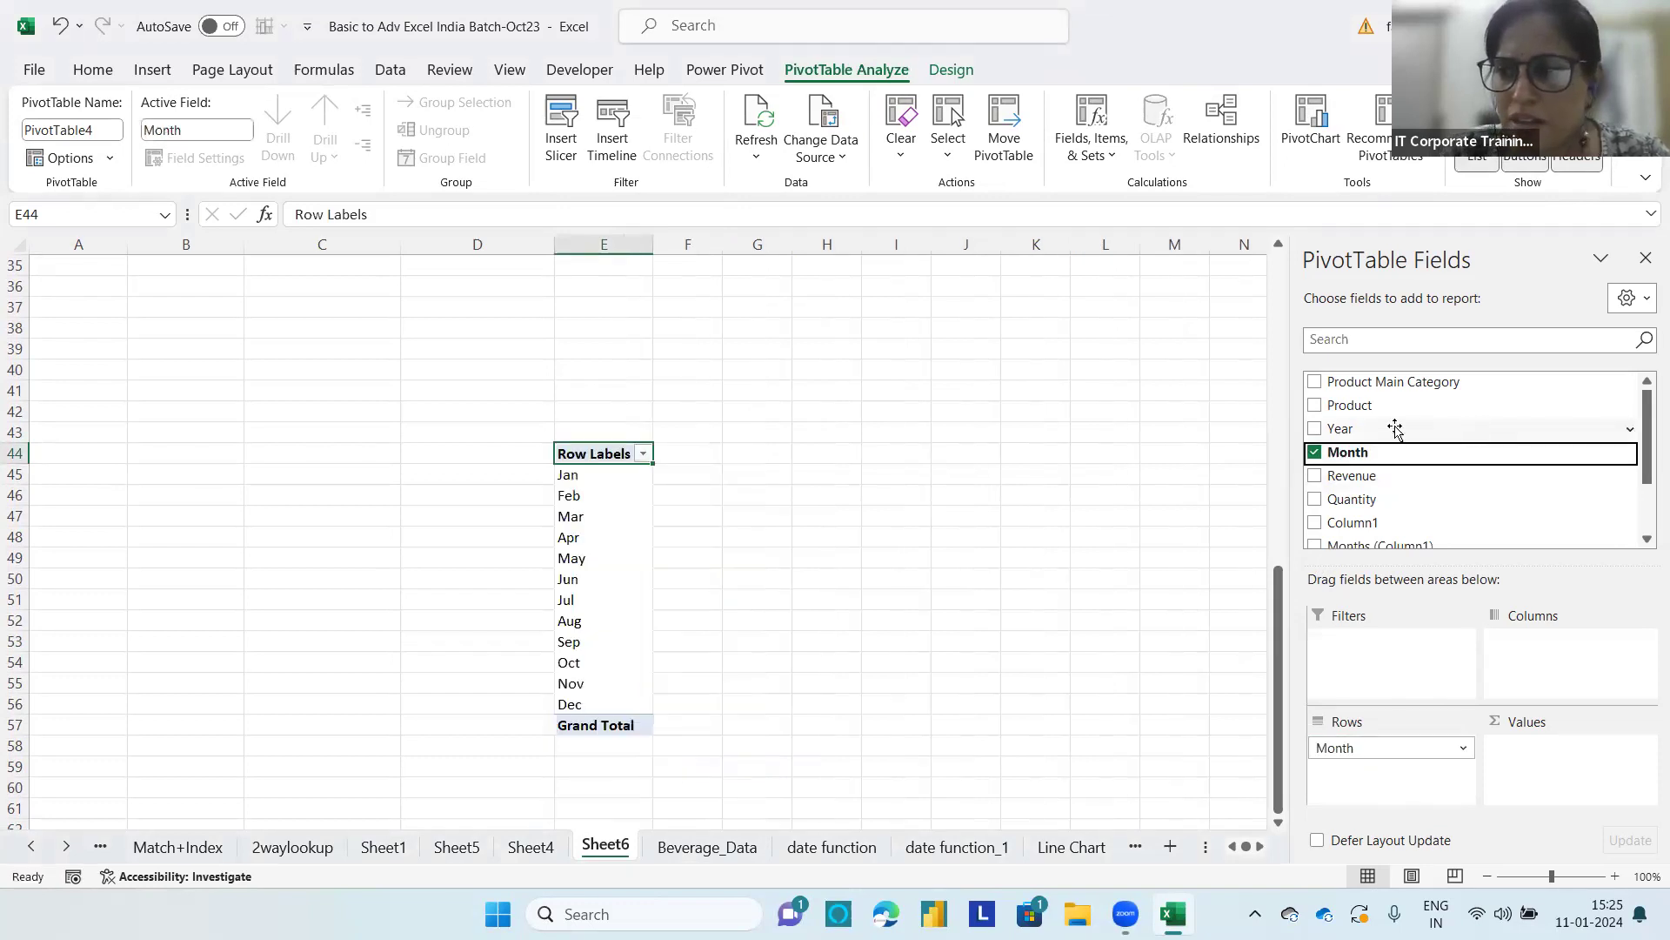
pyautogui.moveTo(1357, 476); pyautogui.dragTo(1577, 759)
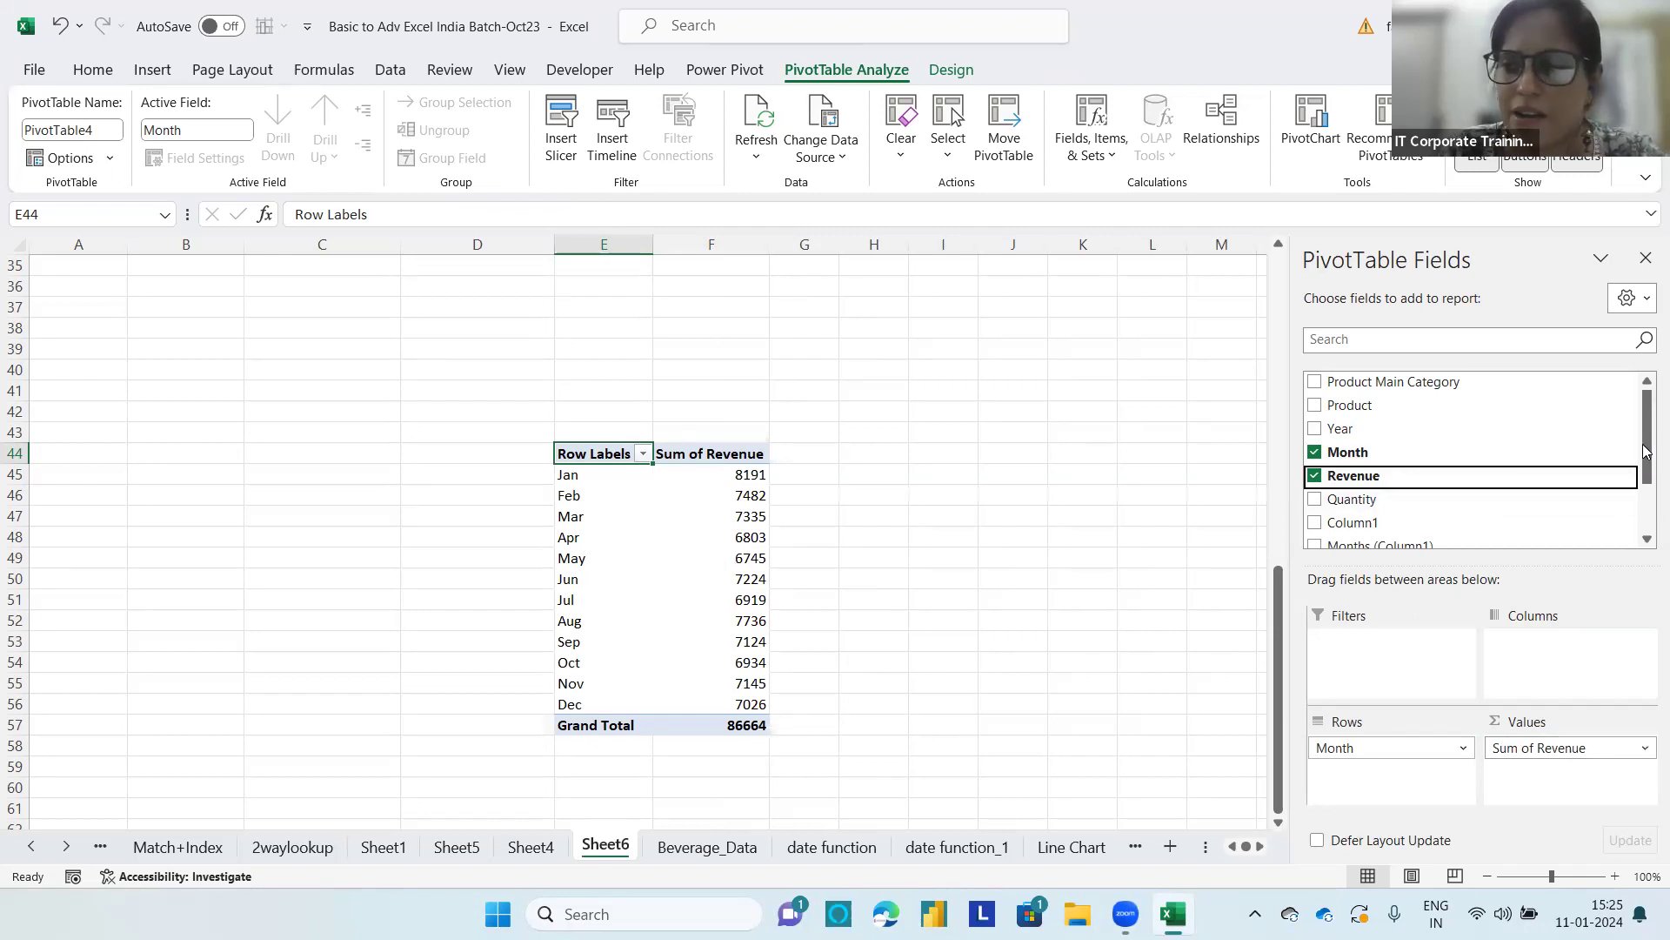
# Step: Add Product Main Category to the rows above Month so the months are grouped under each category
pyautogui.moveTo(1397, 381); pyautogui.dragTo(1380, 739)
pyautogui.moveTo(1276, 646); pyautogui.dragTo(1274, 706)
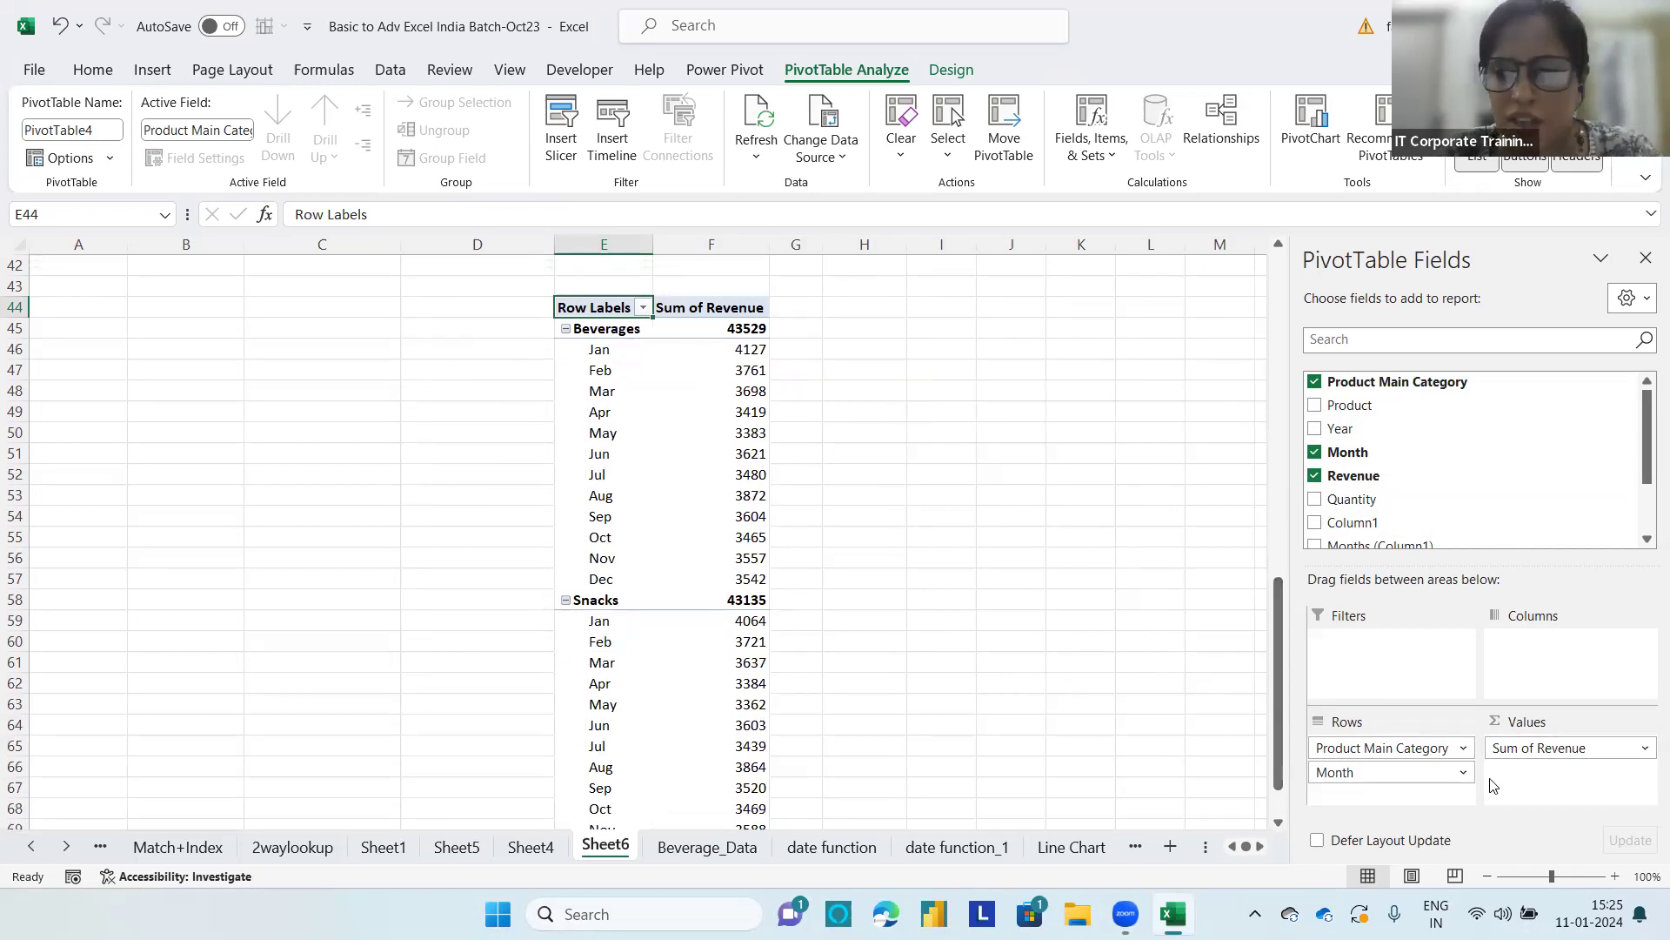
pyautogui.moveTo(1354, 756); pyautogui.dragTo(1384, 740)
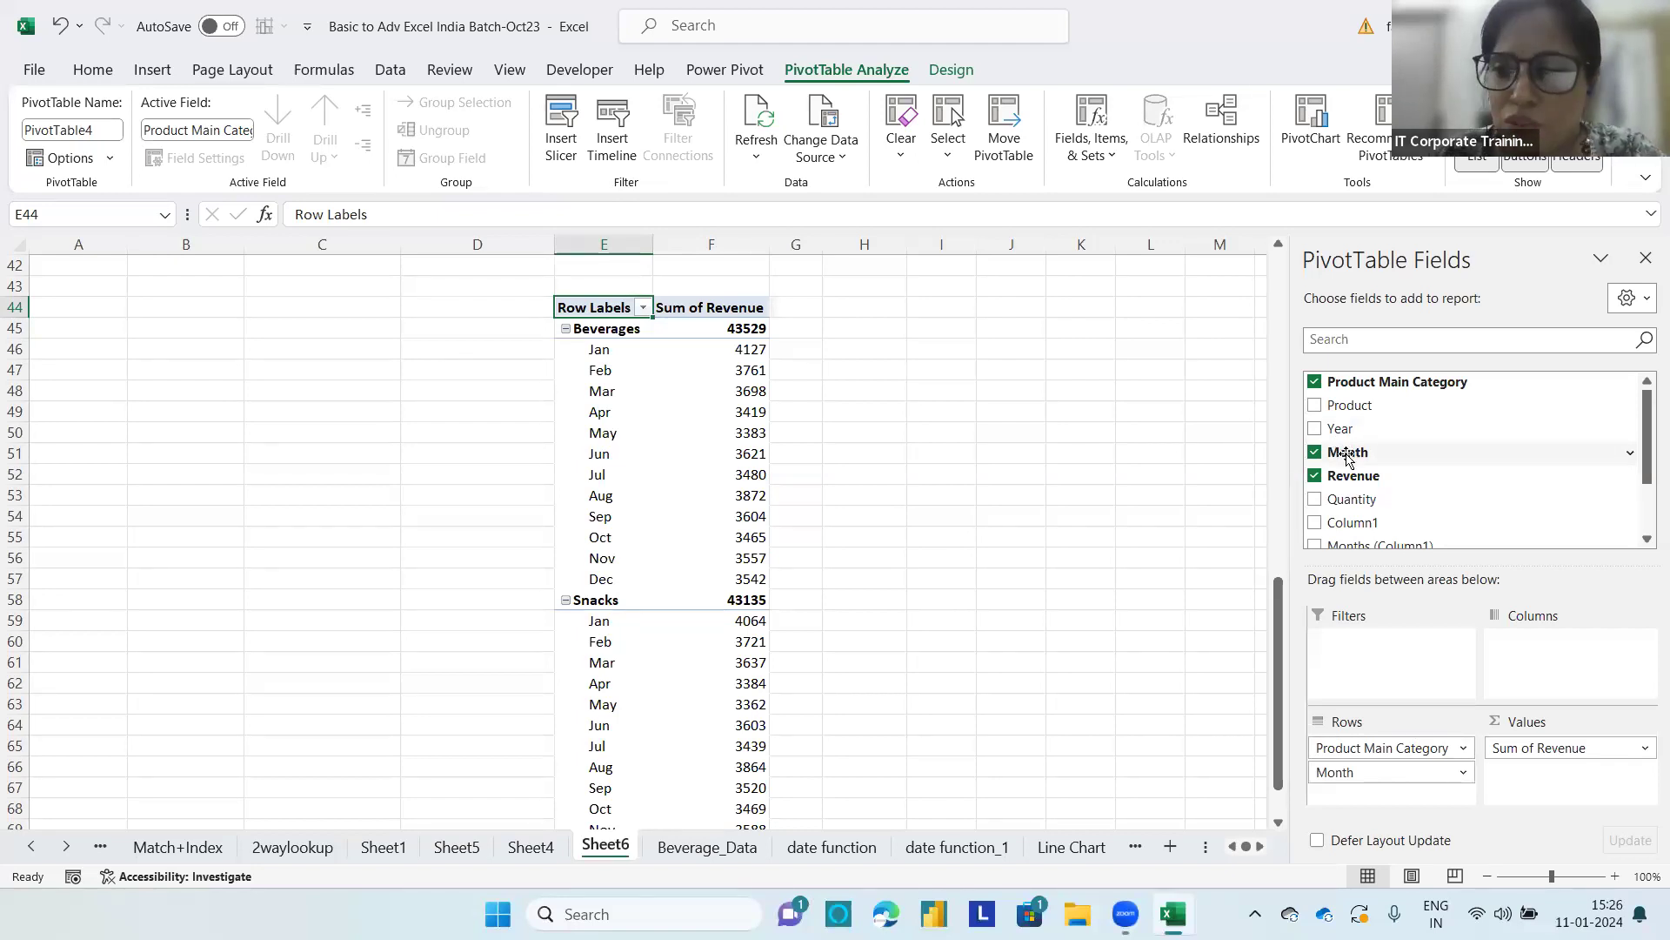
# Step: Try out Month as a report filter of the PivotTable instead of a row field
pyautogui.moveTo(1355, 458); pyautogui.dragTo(1382, 648)
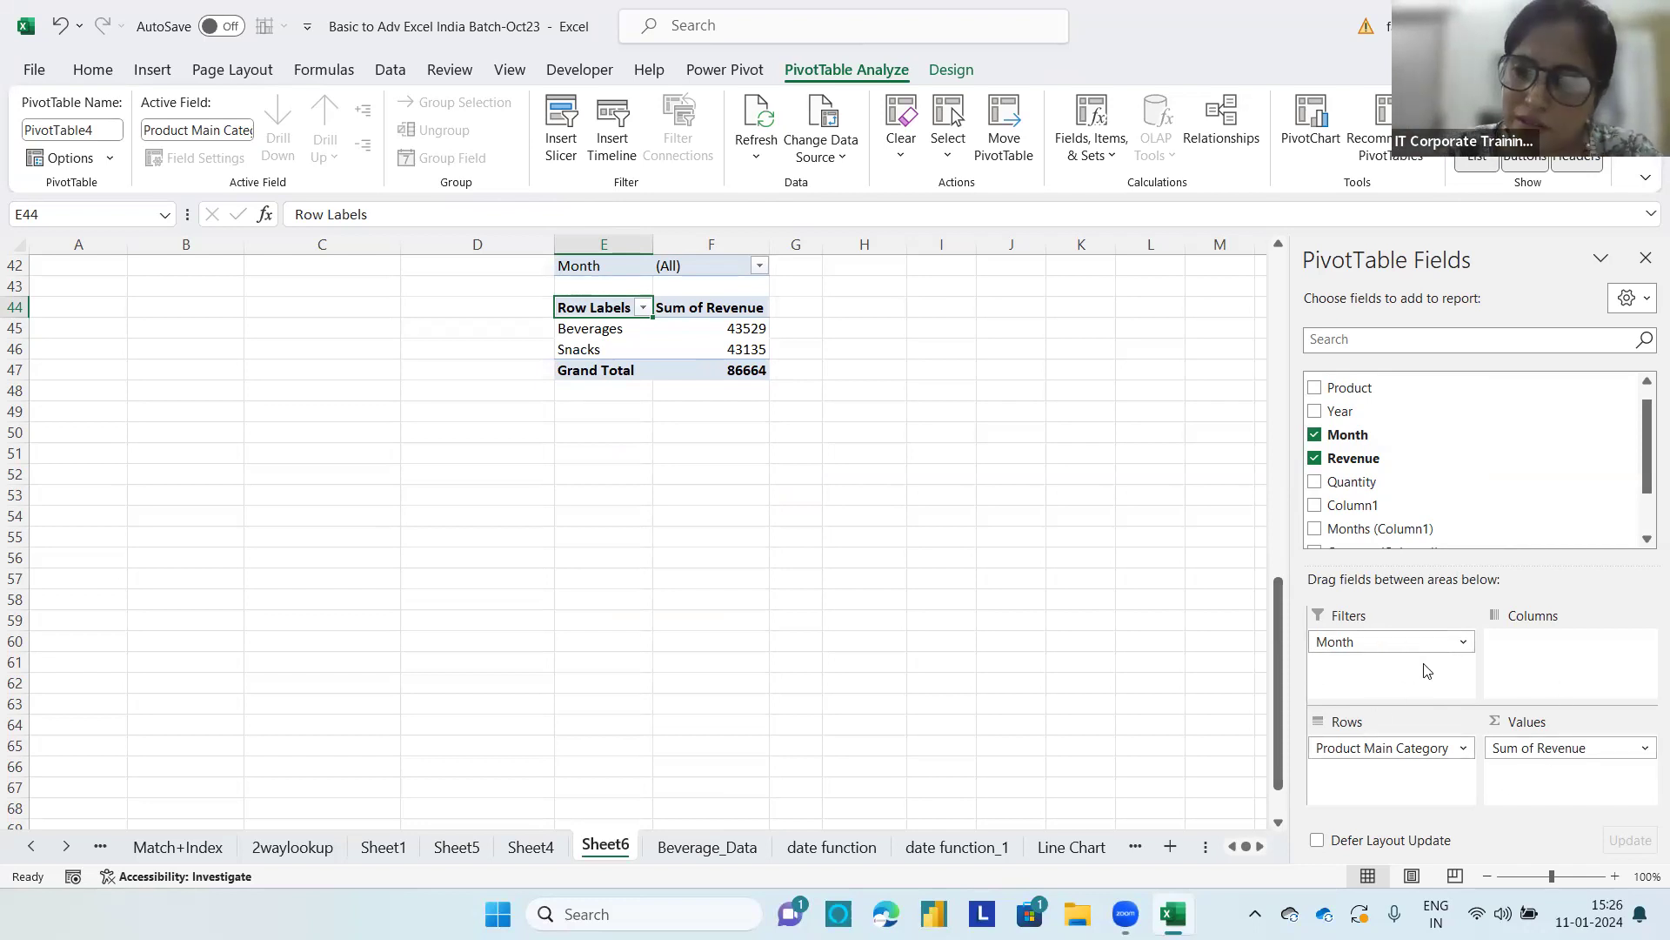
pyautogui.moveTo(1409, 641); pyautogui.dragTo(1373, 796)
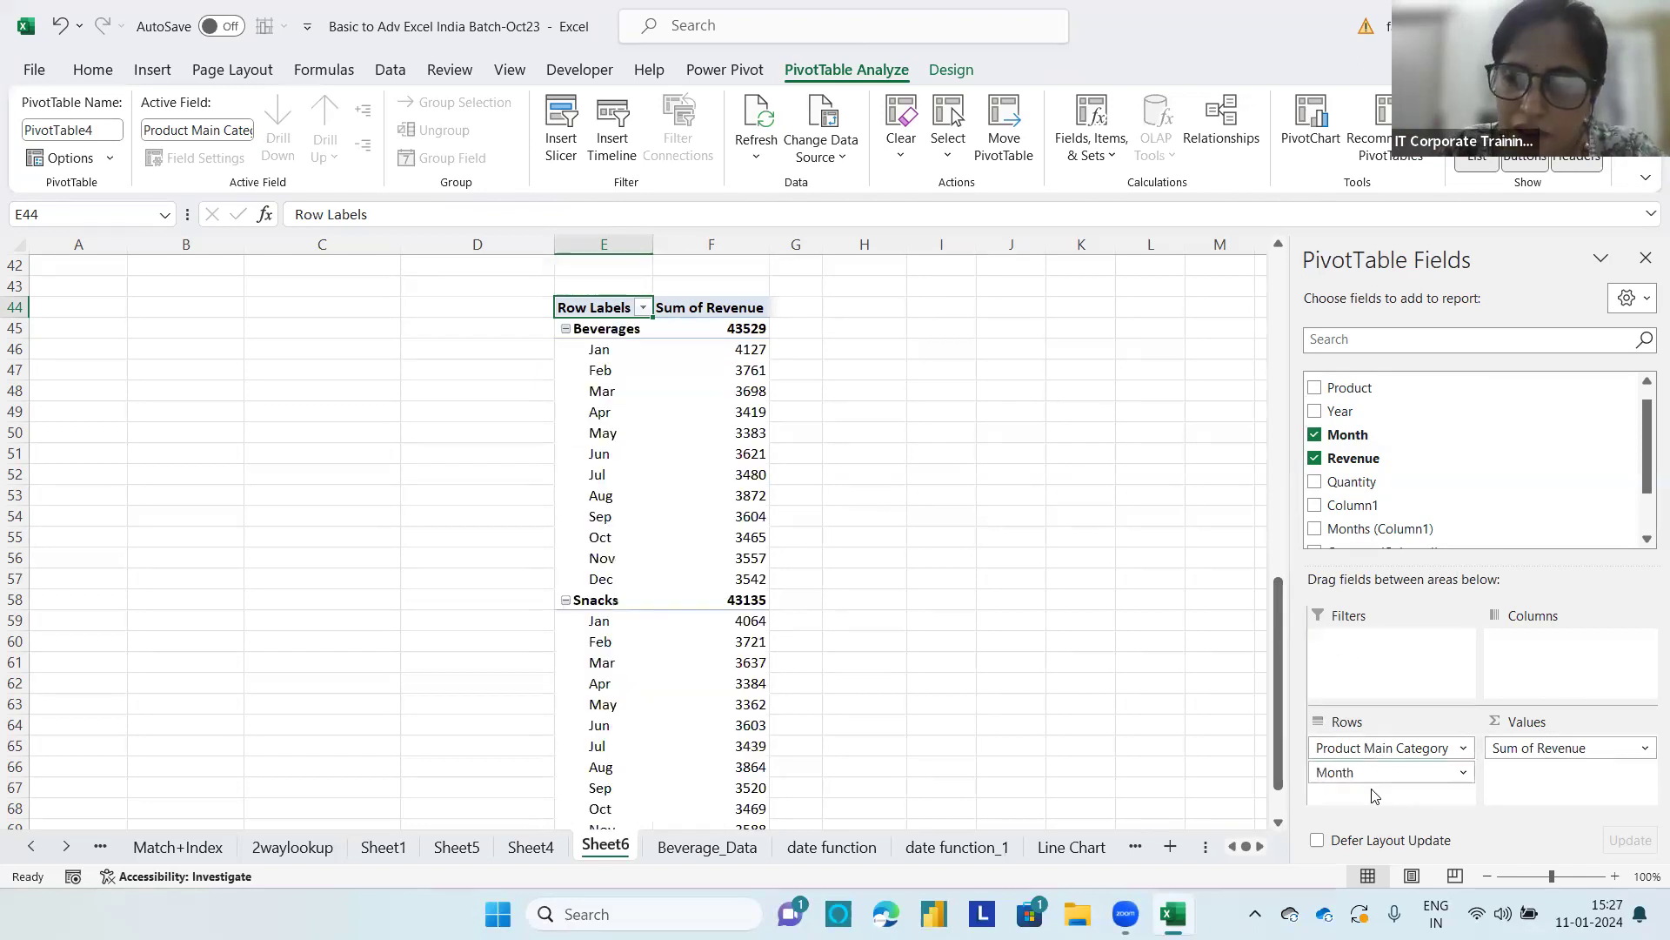
pyautogui.moveTo(1356, 440); pyautogui.dragTo(1420, 680)
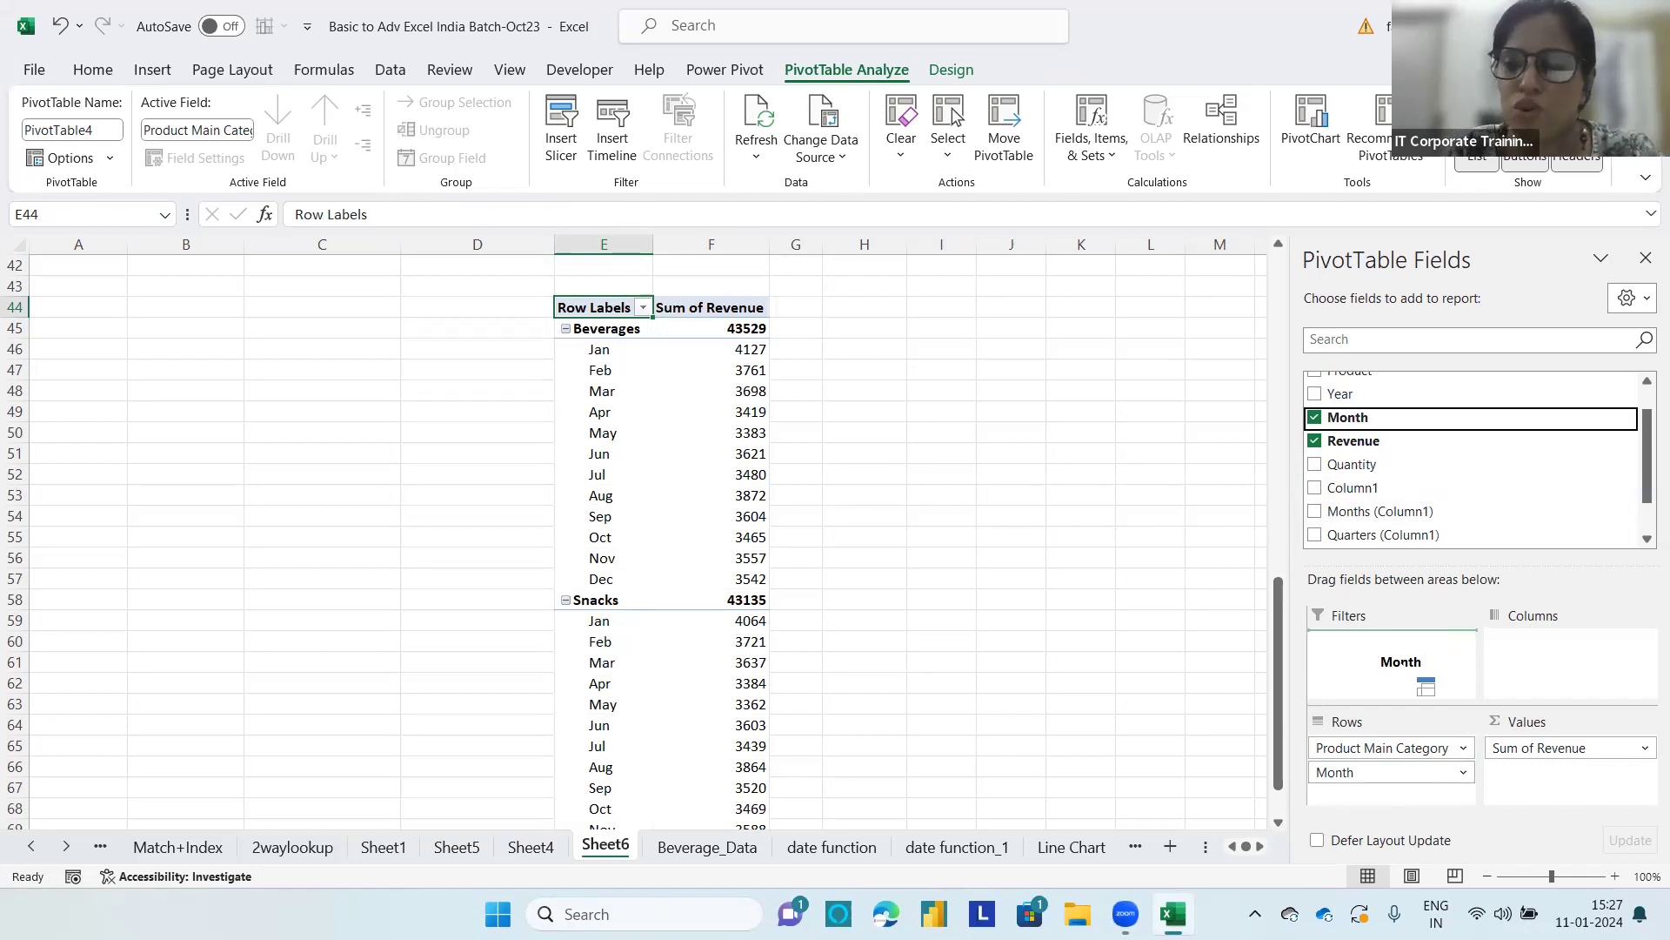
pyautogui.moveTo(1420, 680); pyautogui.dragTo(1420, 643)
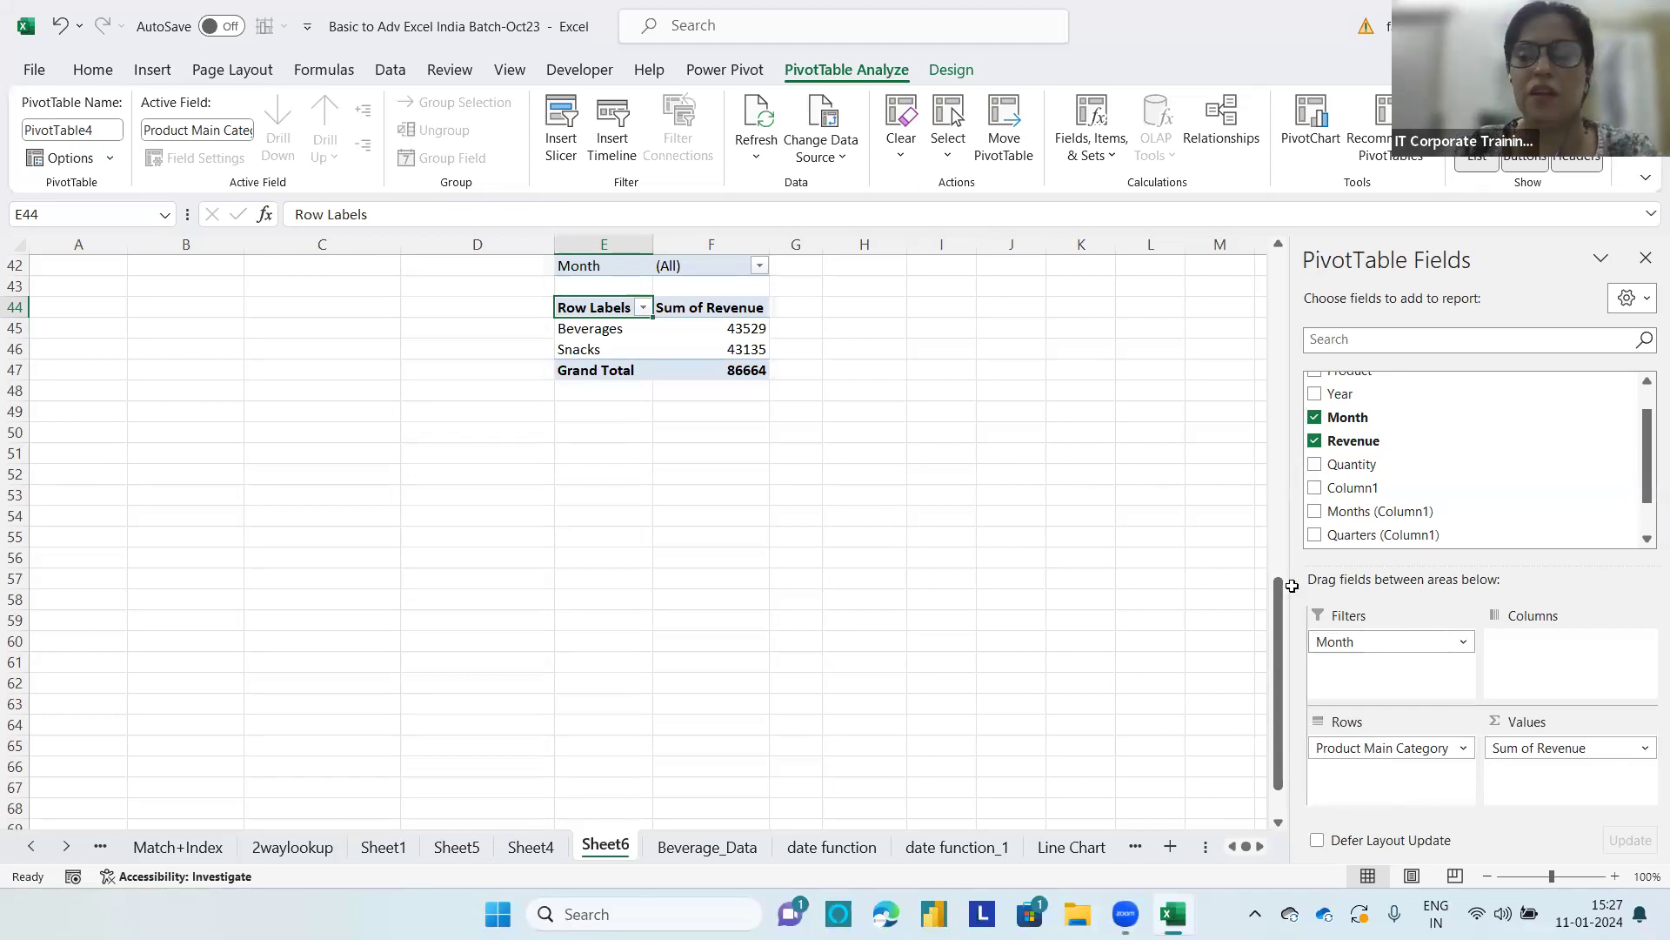
# Step: Allow multiple items in the Month report filter and limit it to Jan, Feb and Mar
pyautogui.click(759, 268)
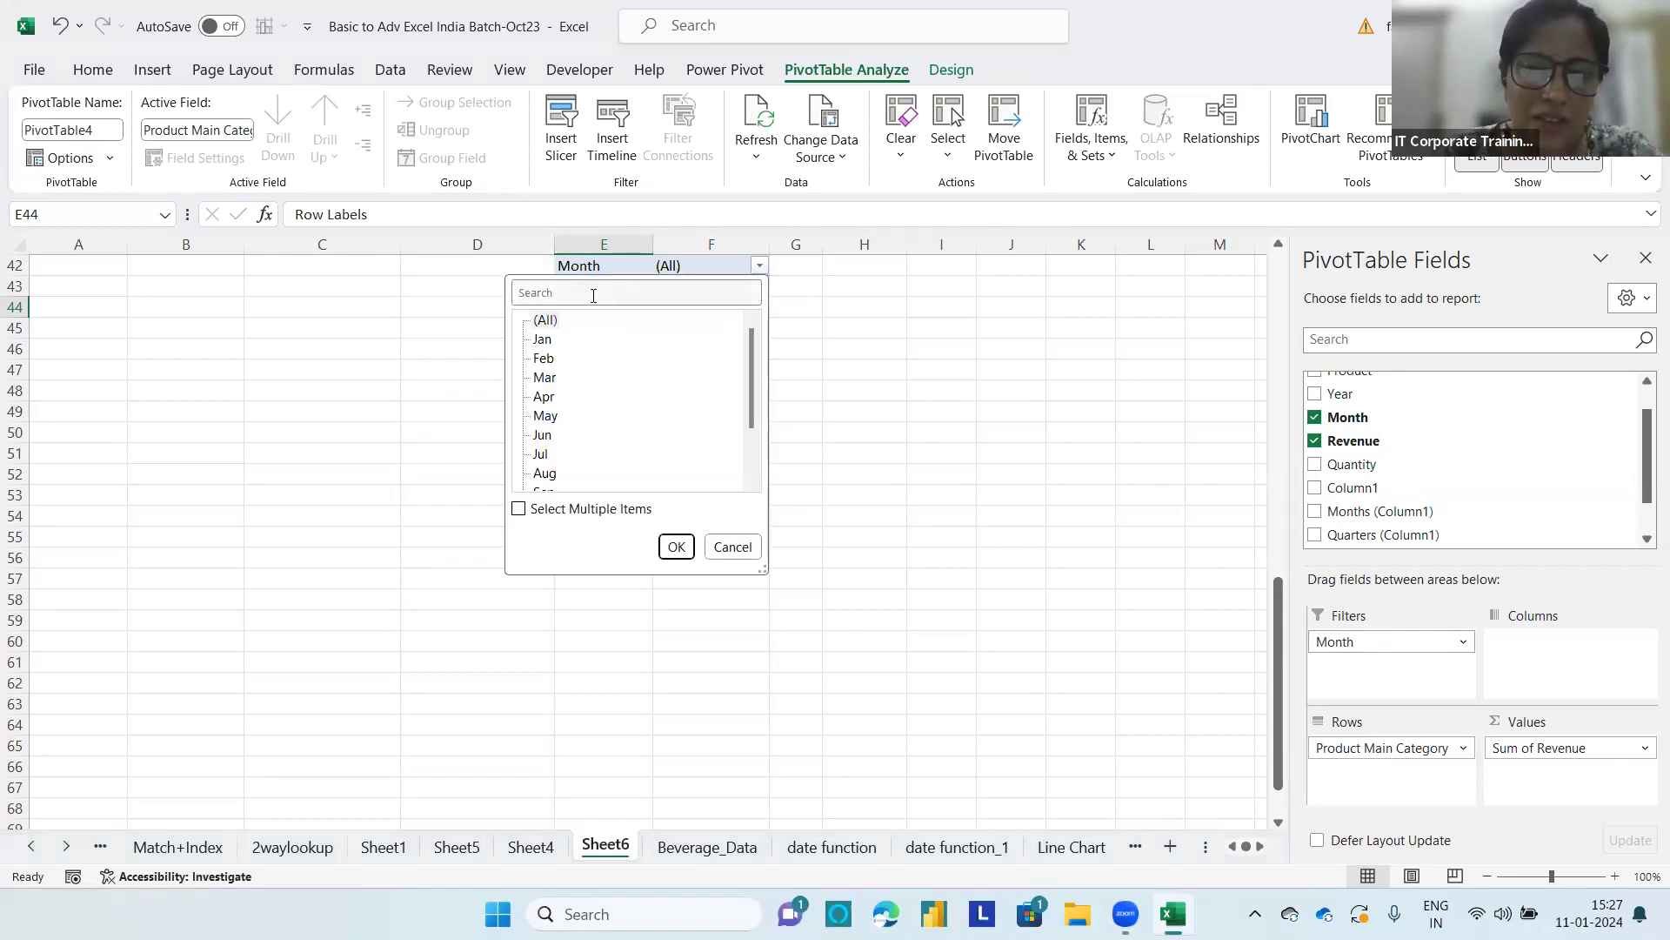
pyautogui.click(519, 509)
pyautogui.click(546, 322)
pyautogui.click(539, 321)
pyautogui.click(538, 338)
pyautogui.click(538, 357)
pyautogui.click(537, 377)
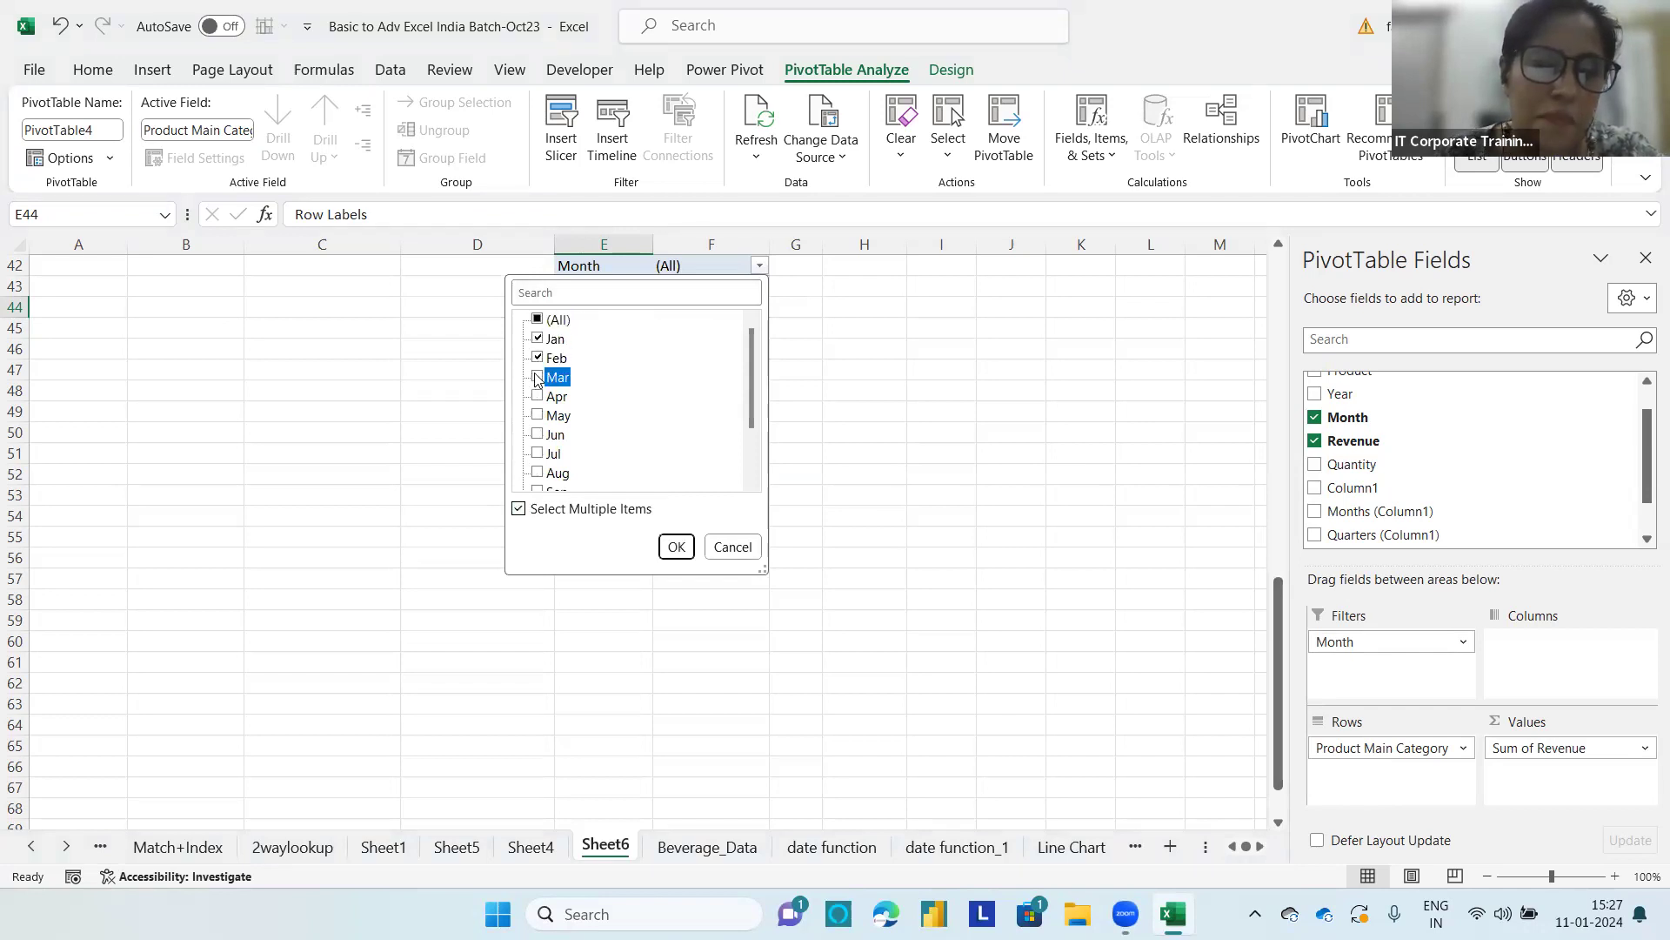
pyautogui.click(675, 546)
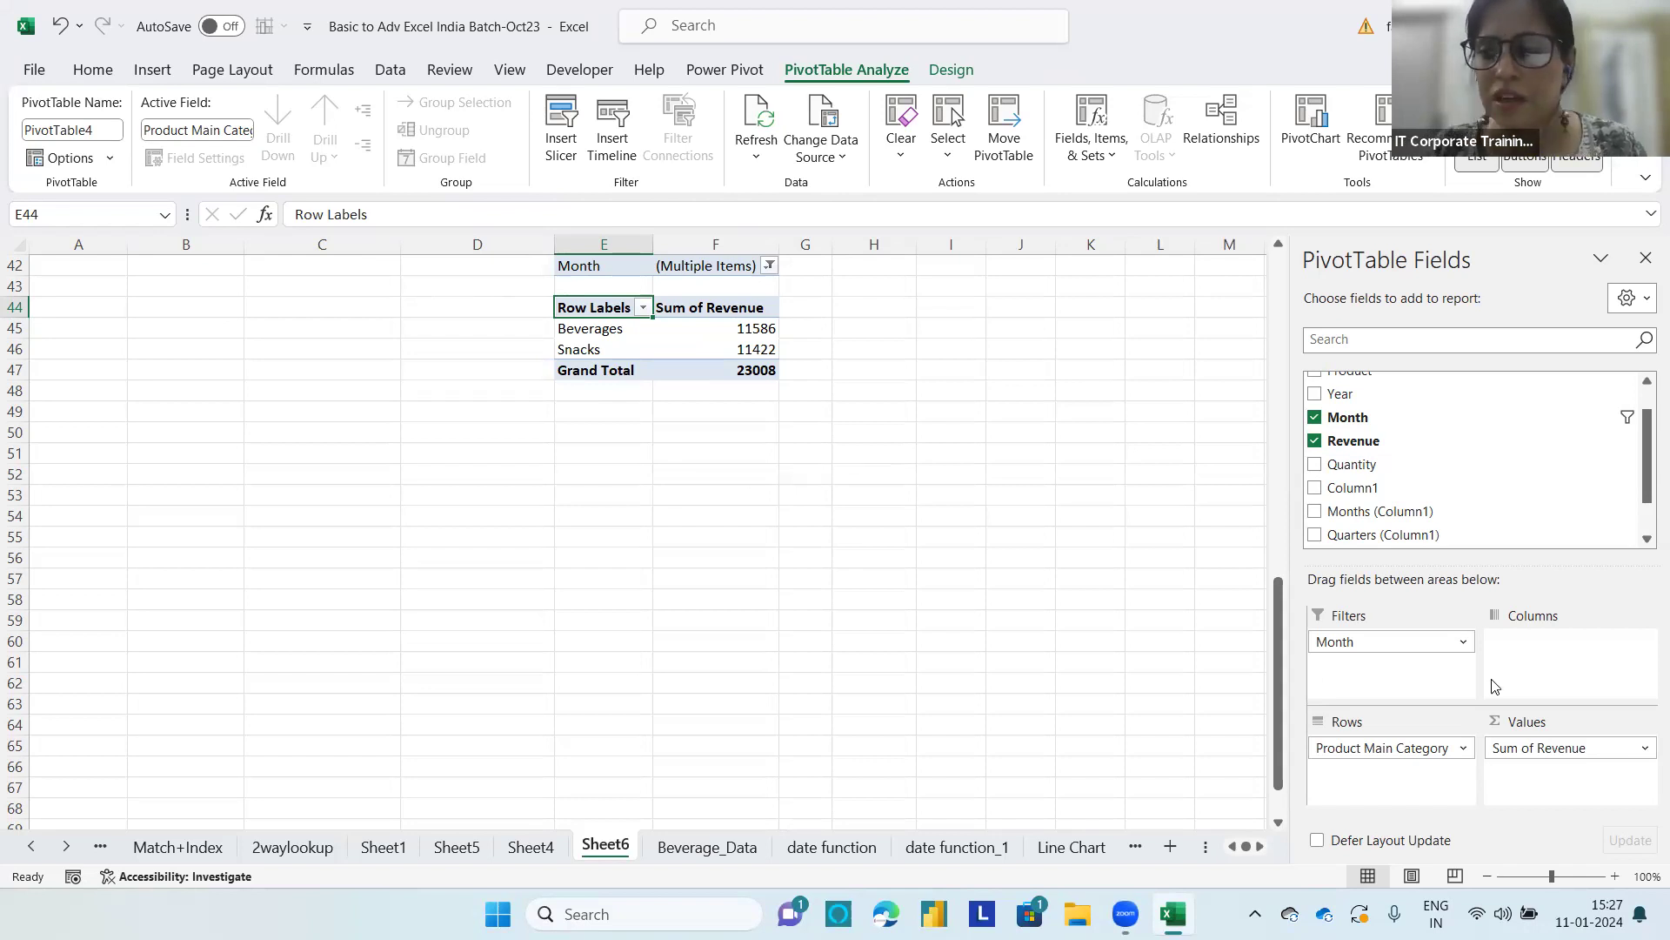
# Step: Reset the Month filter to all months and move Month back to the rows below Product Main Category
pyautogui.click(770, 265)
pyautogui.click(548, 320)
pyautogui.click(686, 546)
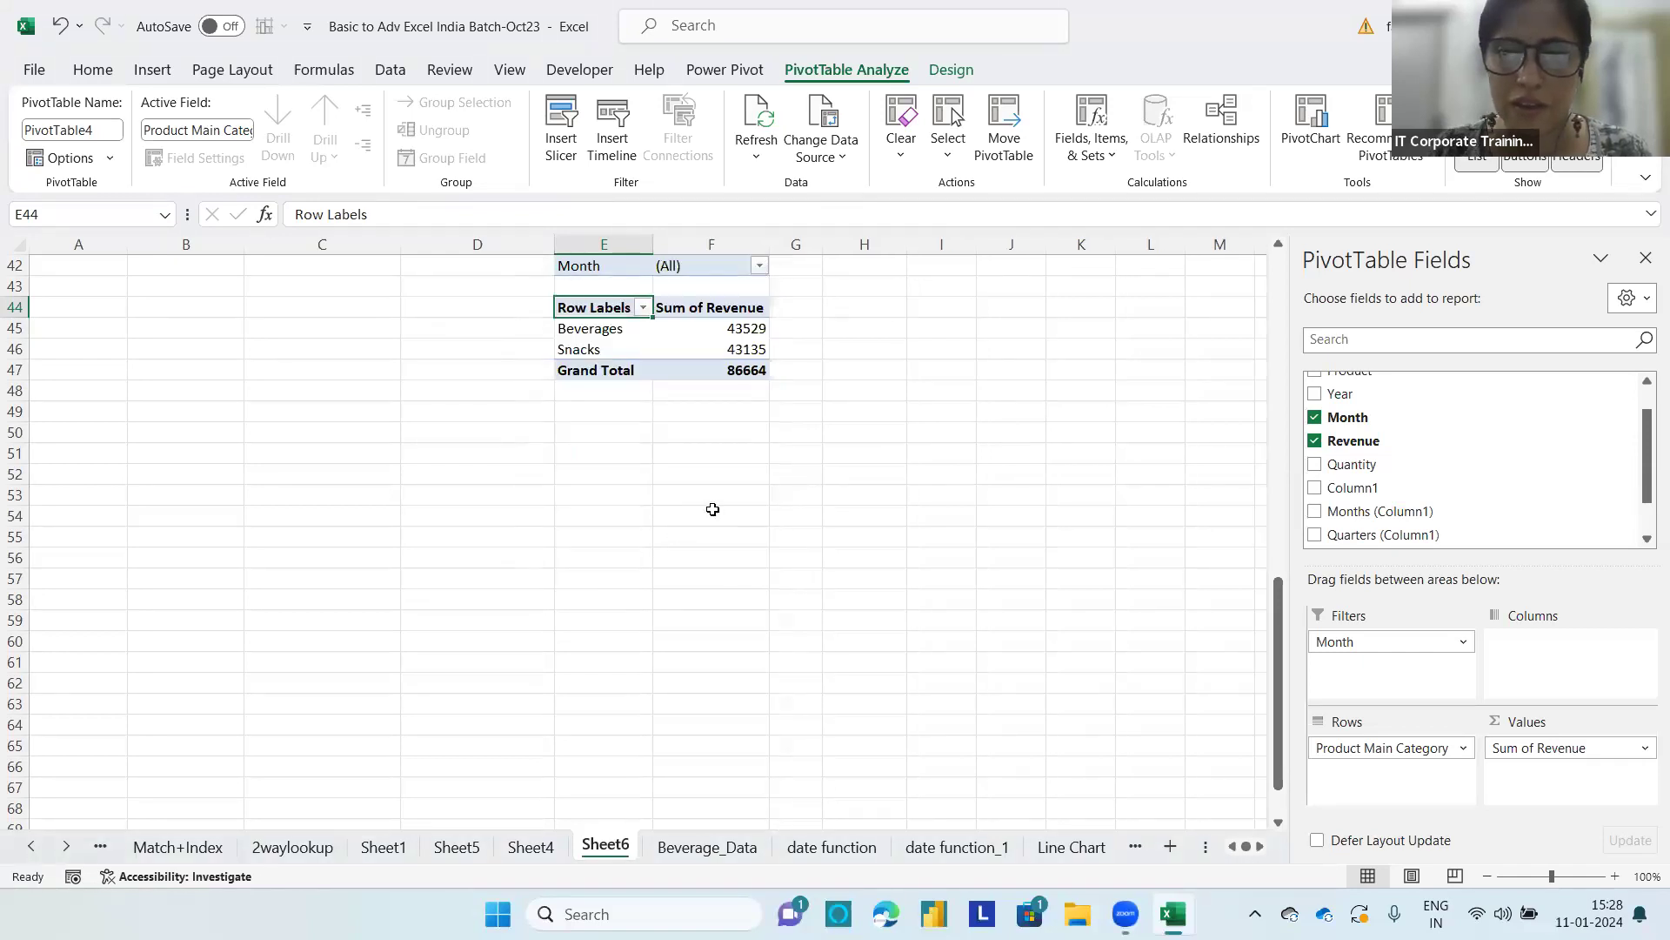
pyautogui.moveTo(1393, 648); pyautogui.dragTo(1398, 791)
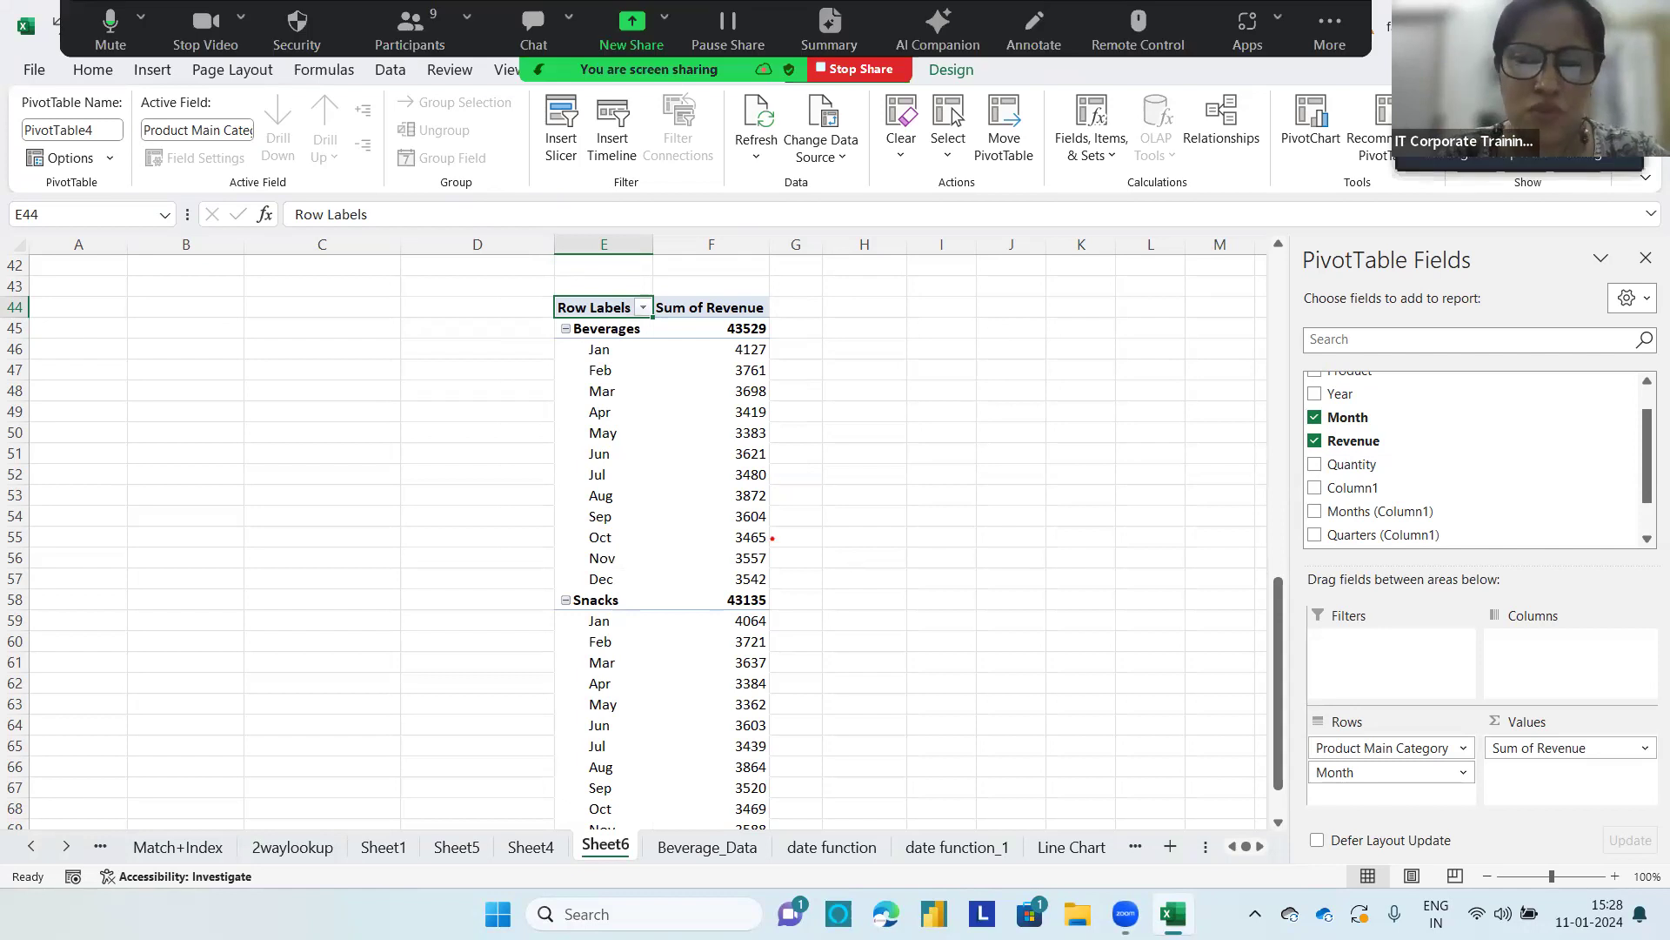
pyautogui.moveTo(788, 334)
pyautogui.mouseDown()
pyautogui.moveTo(589, 324)
pyautogui.moveTo(550, 343)
pyautogui.moveTo(546, 393)
pyautogui.moveTo(724, 402)
pyautogui.moveTo(798, 379)
pyautogui.moveTo(771, 328)
pyautogui.mouseUp()
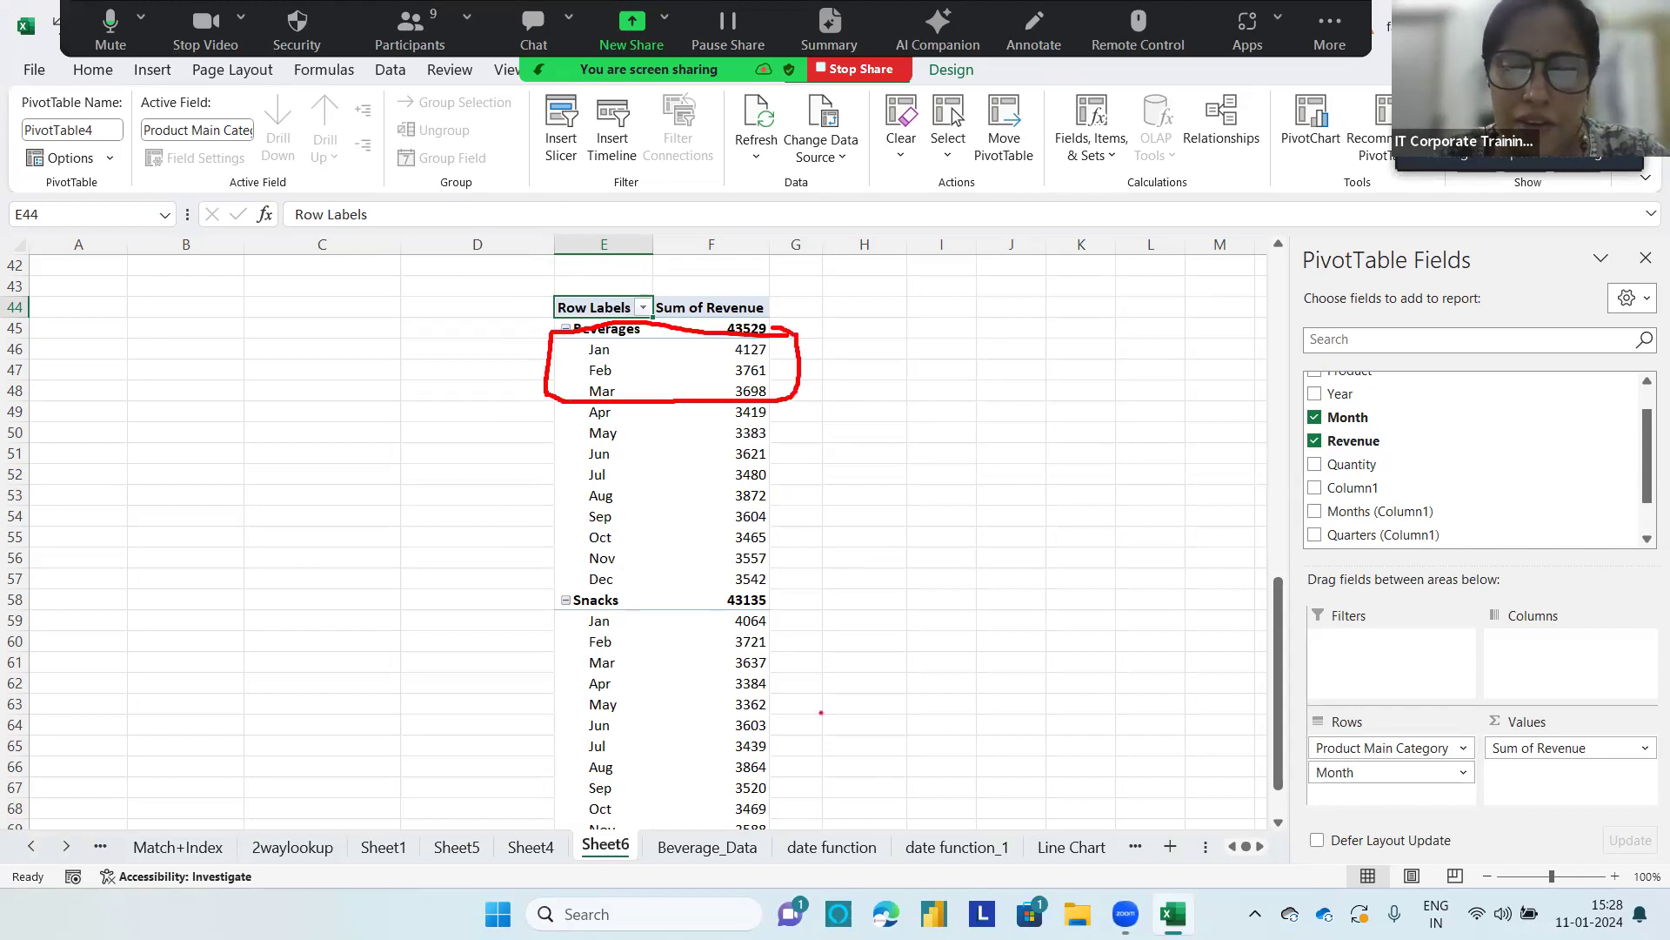
pyautogui.moveTo(810, 589)
pyautogui.mouseDown()
pyautogui.moveTo(540, 584)
pyautogui.moveTo(530, 659)
pyautogui.moveTo(783, 668)
pyautogui.moveTo(811, 589)
pyautogui.mouseUp()
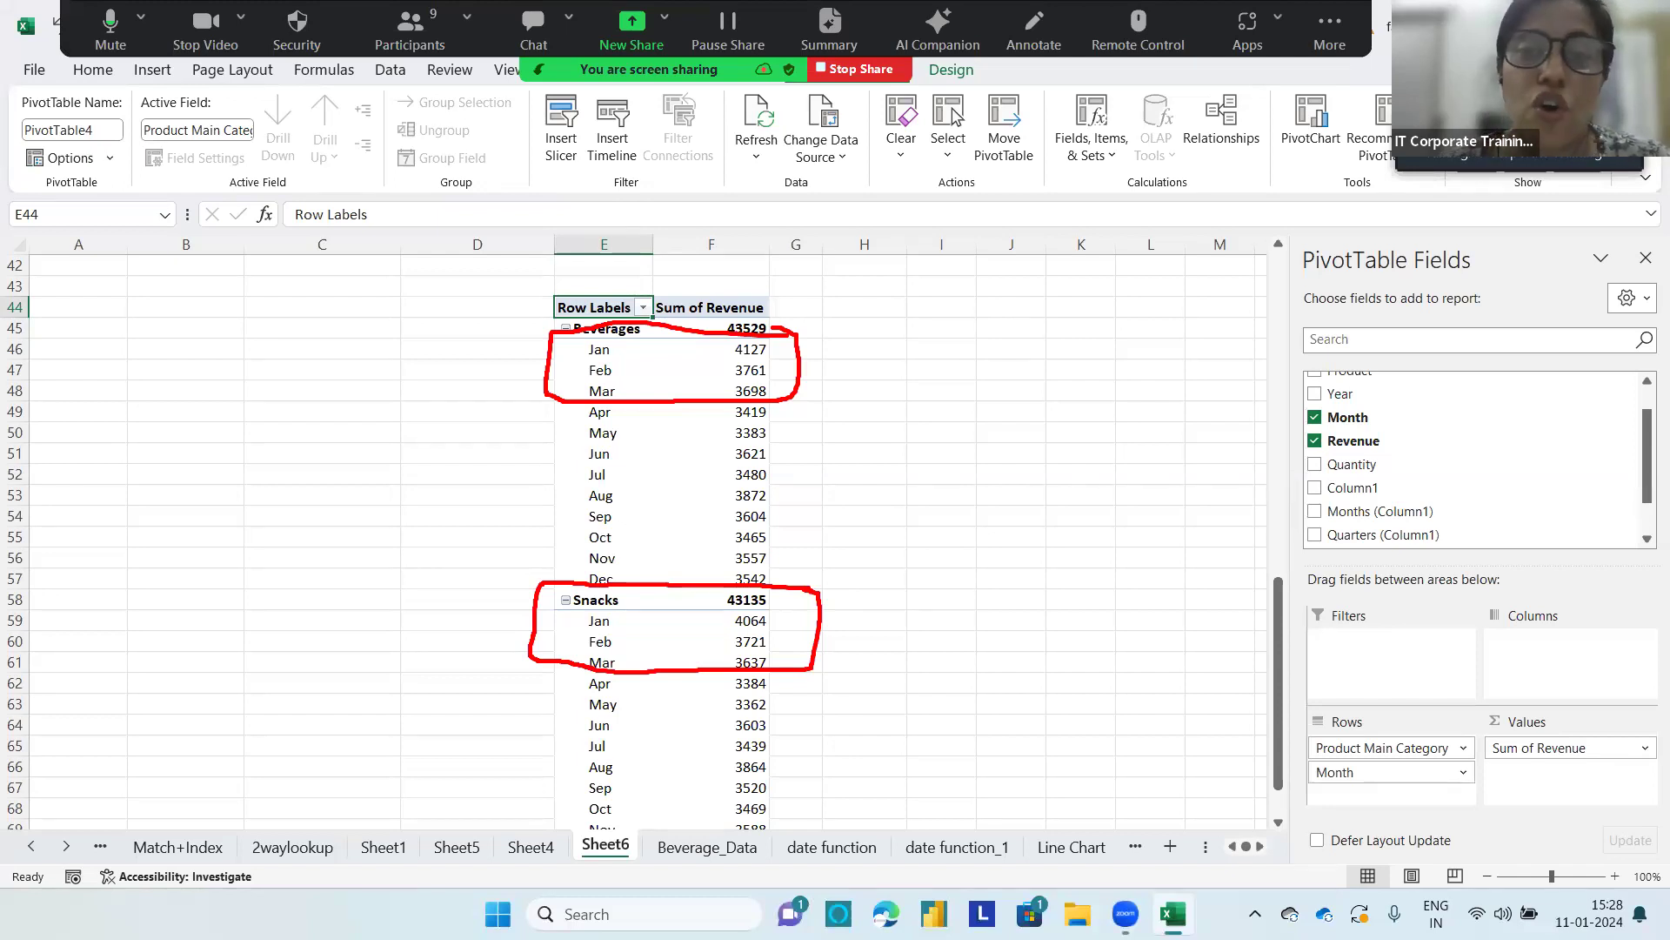
pyautogui.press('Escape')
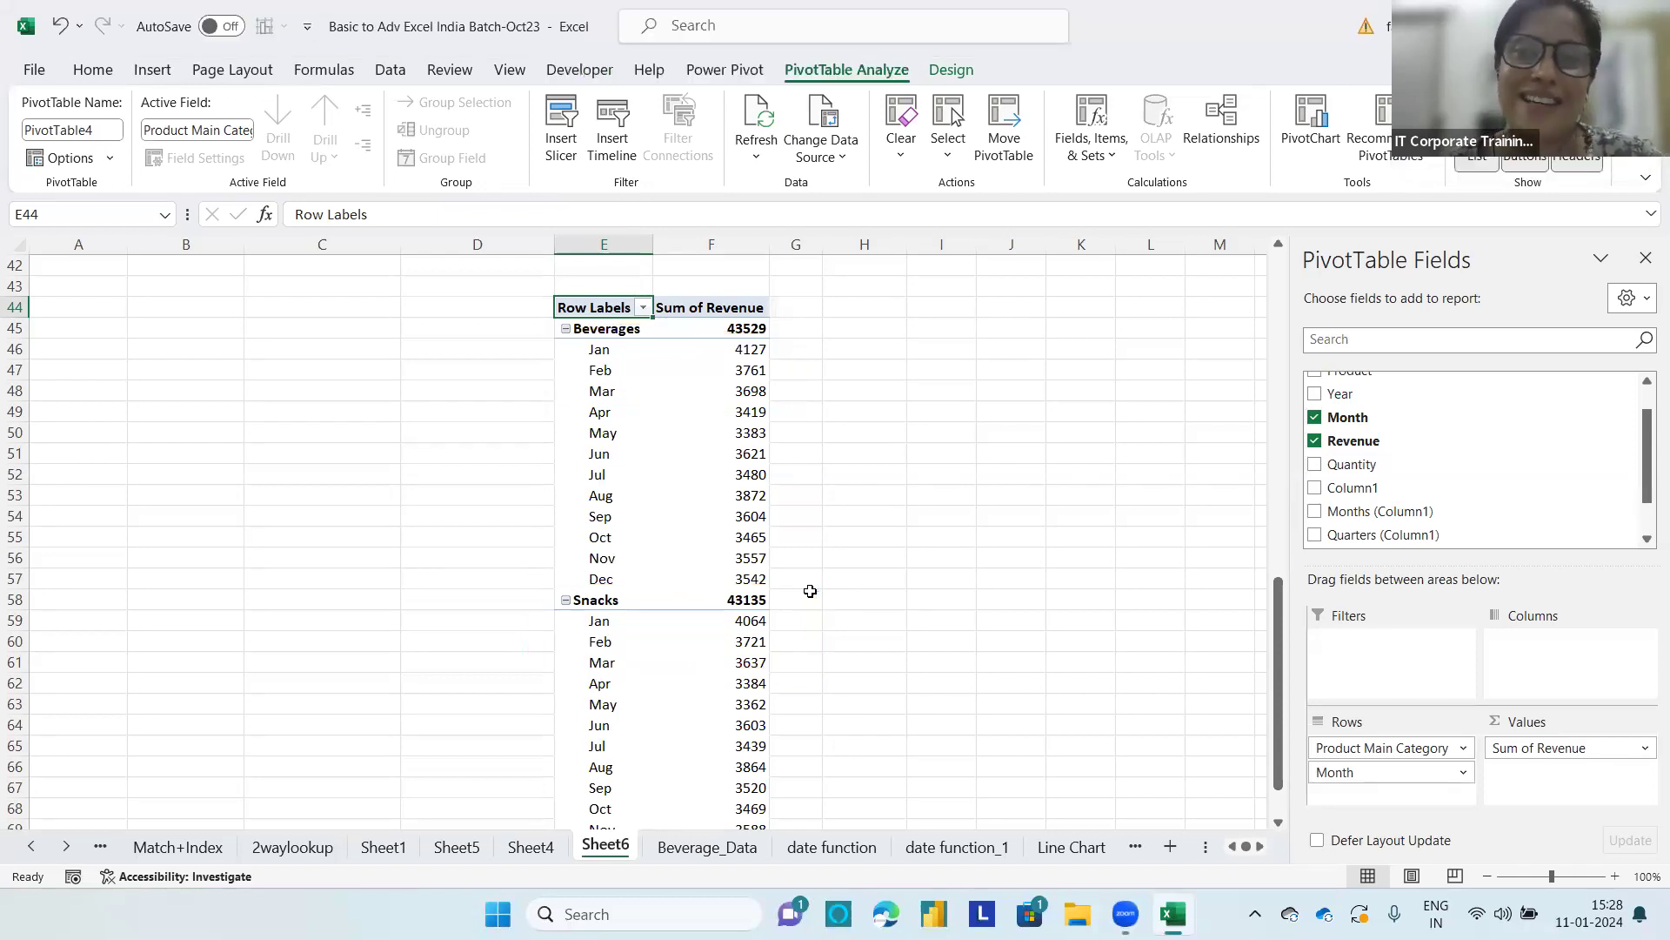
# Step: Insert a Month slicer for the revenue PivotTable and move it clear of the report
pyautogui.click(1073, 150)
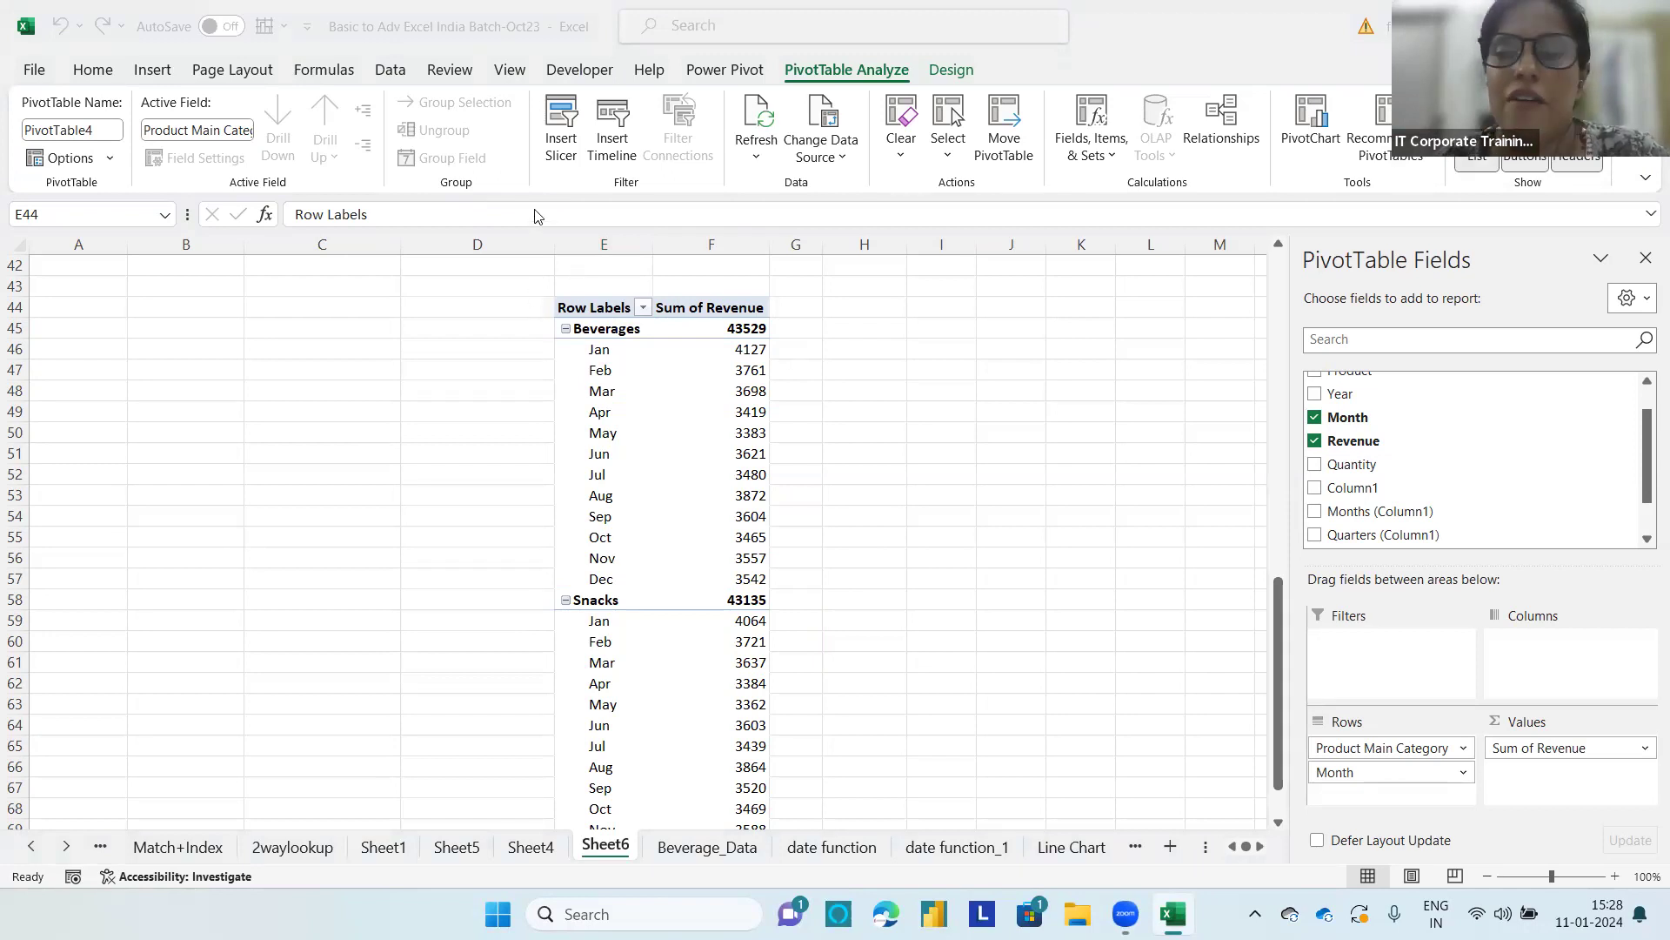
pyautogui.click(555, 120)
pyautogui.click(561, 128)
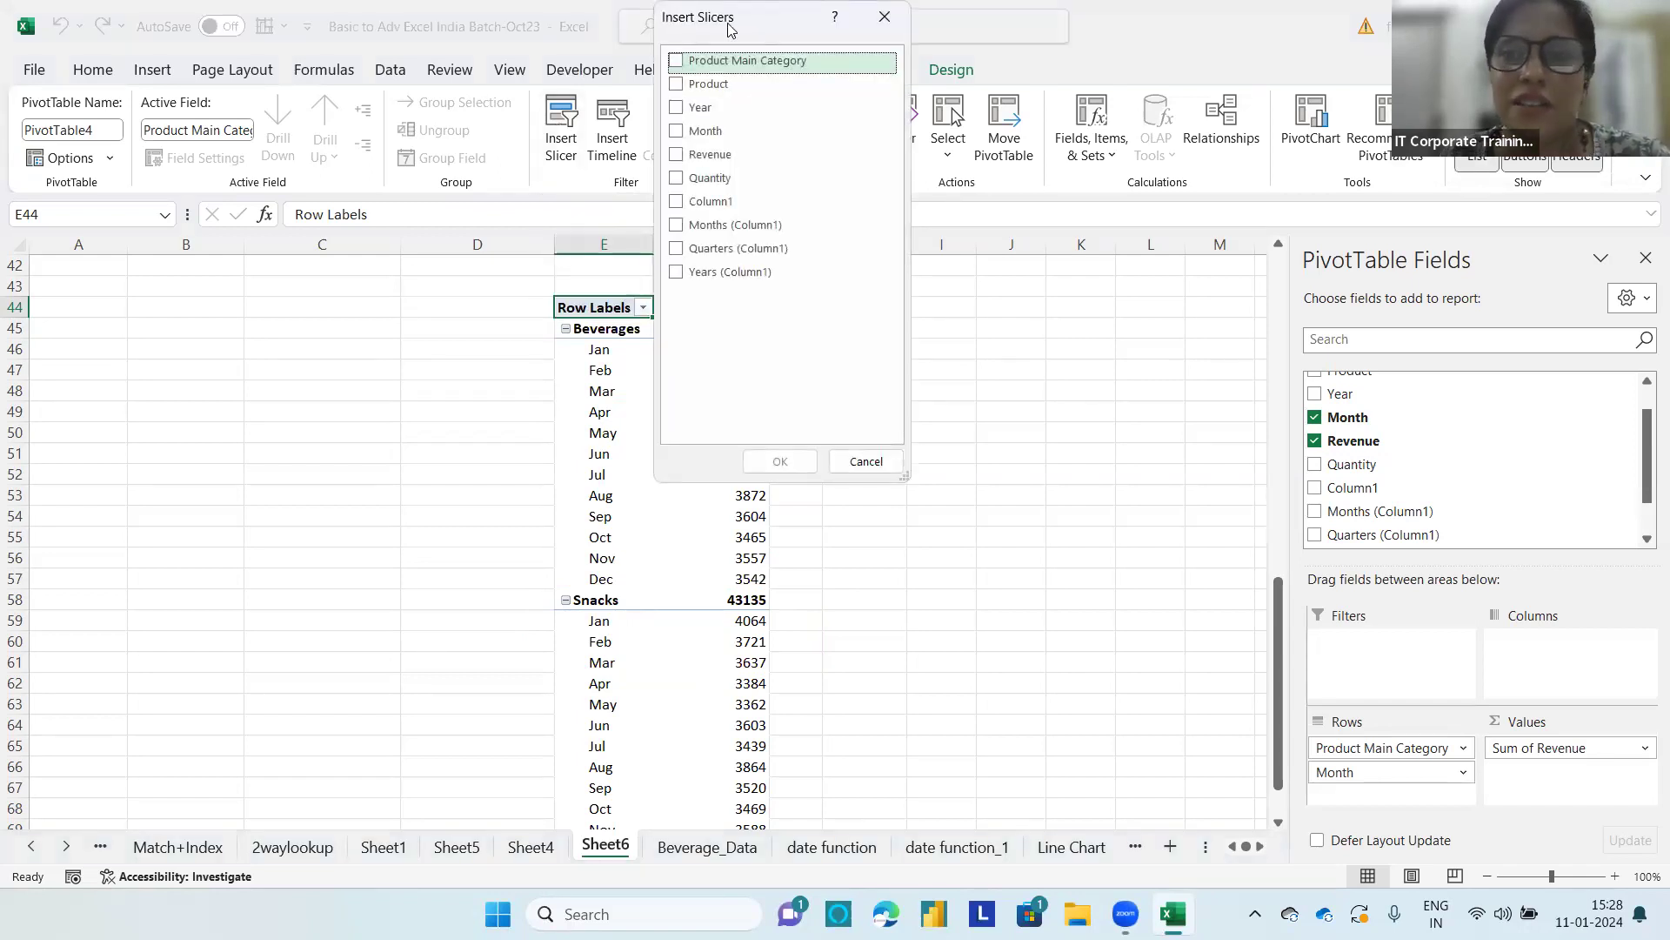
pyautogui.moveTo(730, 29); pyautogui.dragTo(948, 55)
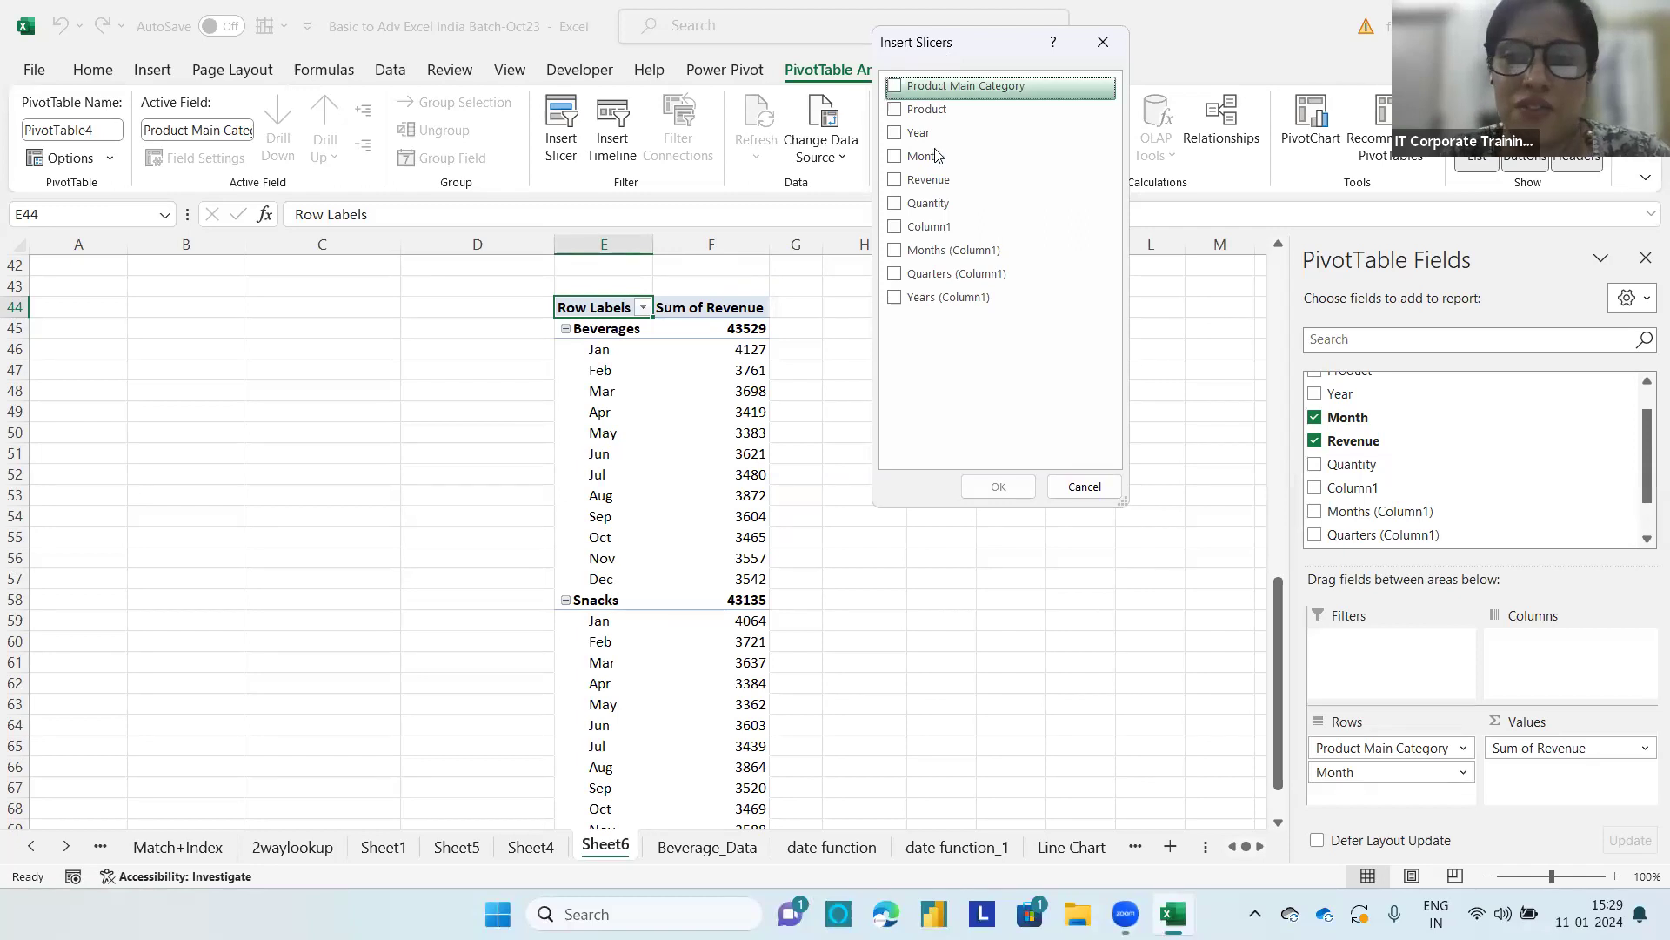
pyautogui.click(893, 157)
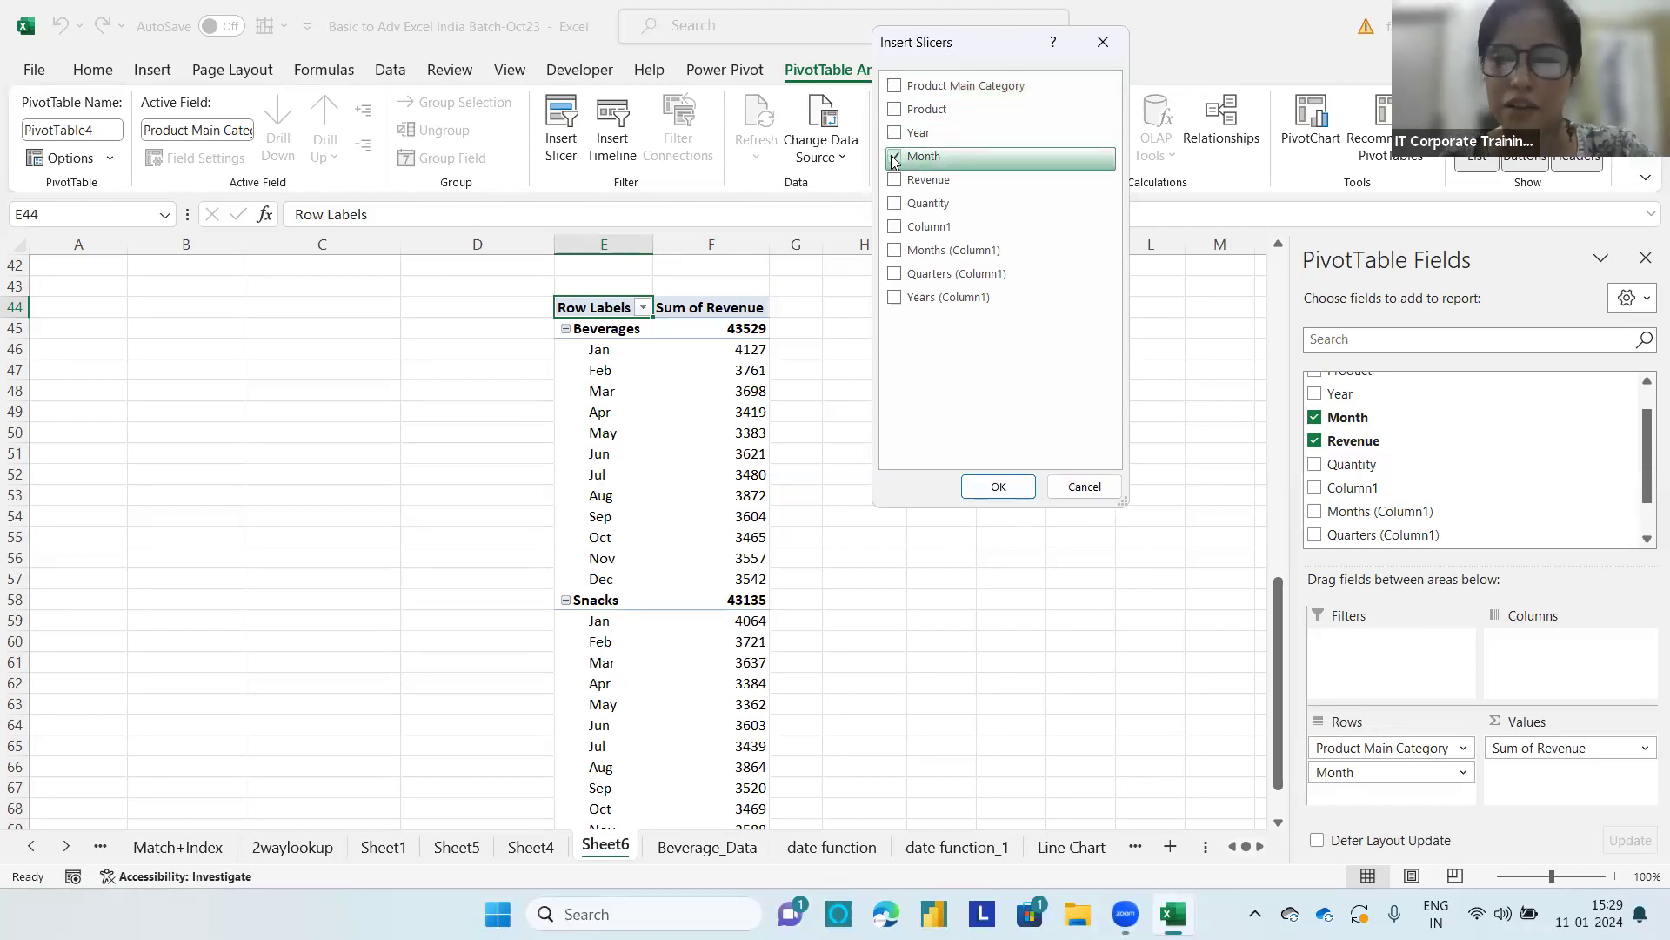
pyautogui.click(998, 486)
pyautogui.moveTo(609, 409); pyautogui.dragTo(1030, 332)
# Step: Turn on multi-select in the Month slicer, try excluding Jan, Feb and Mar from the report, and clear the filter
pyautogui.click(1139, 346)
pyautogui.click(1067, 374)
pyautogui.click(1057, 409)
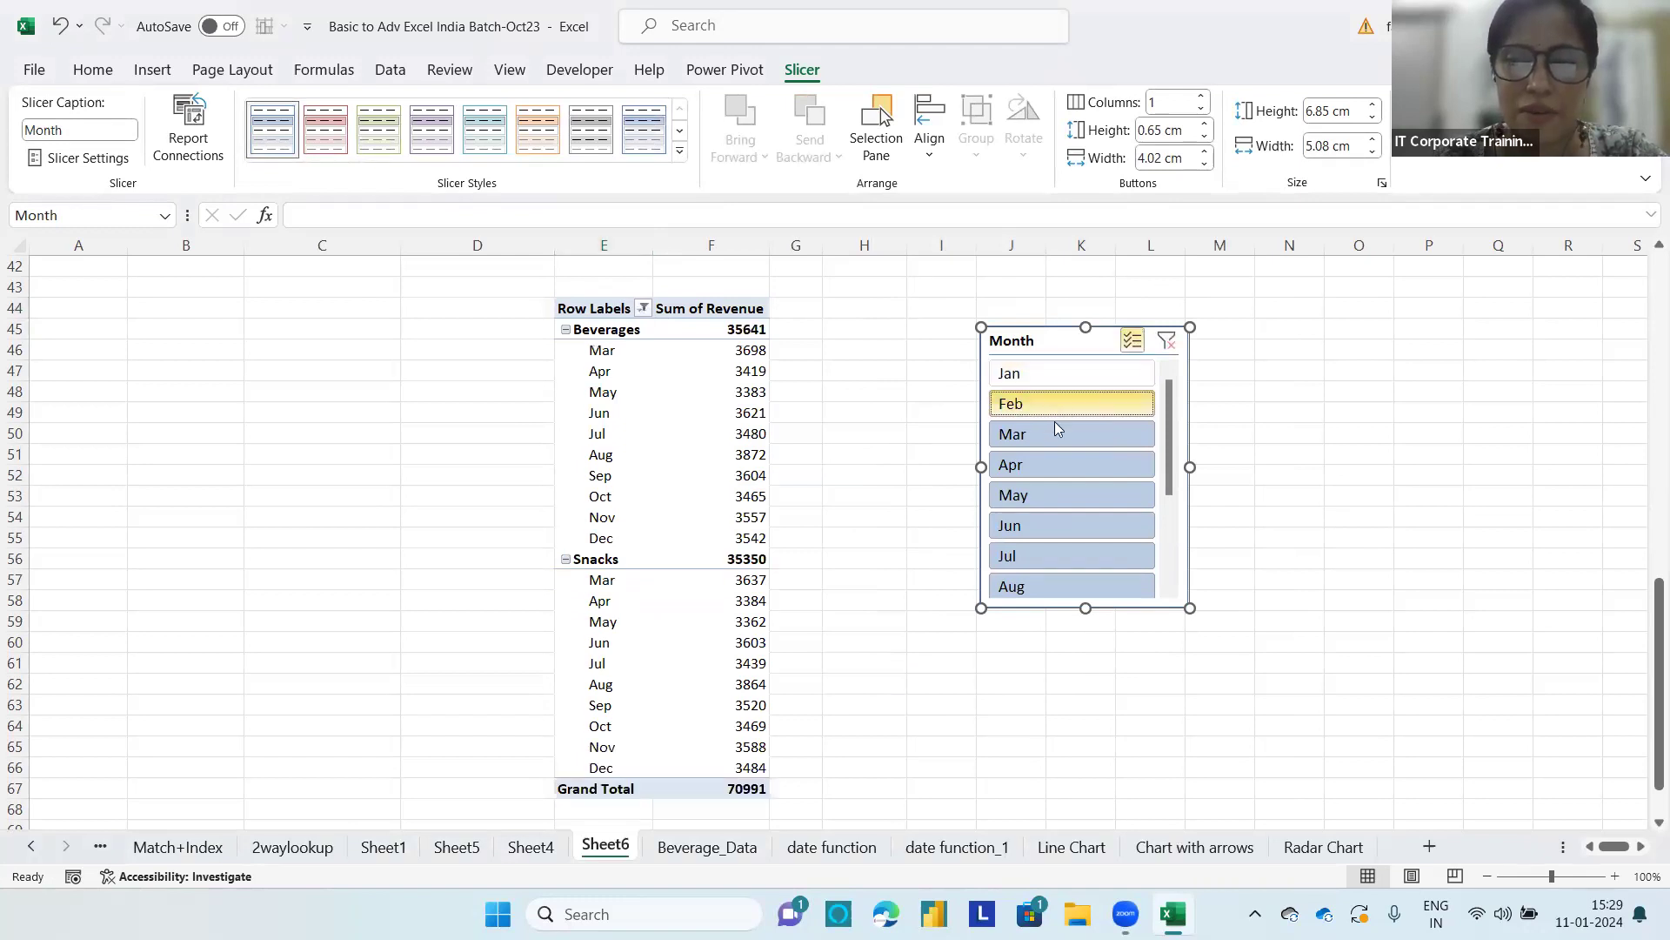
pyautogui.click(1057, 430)
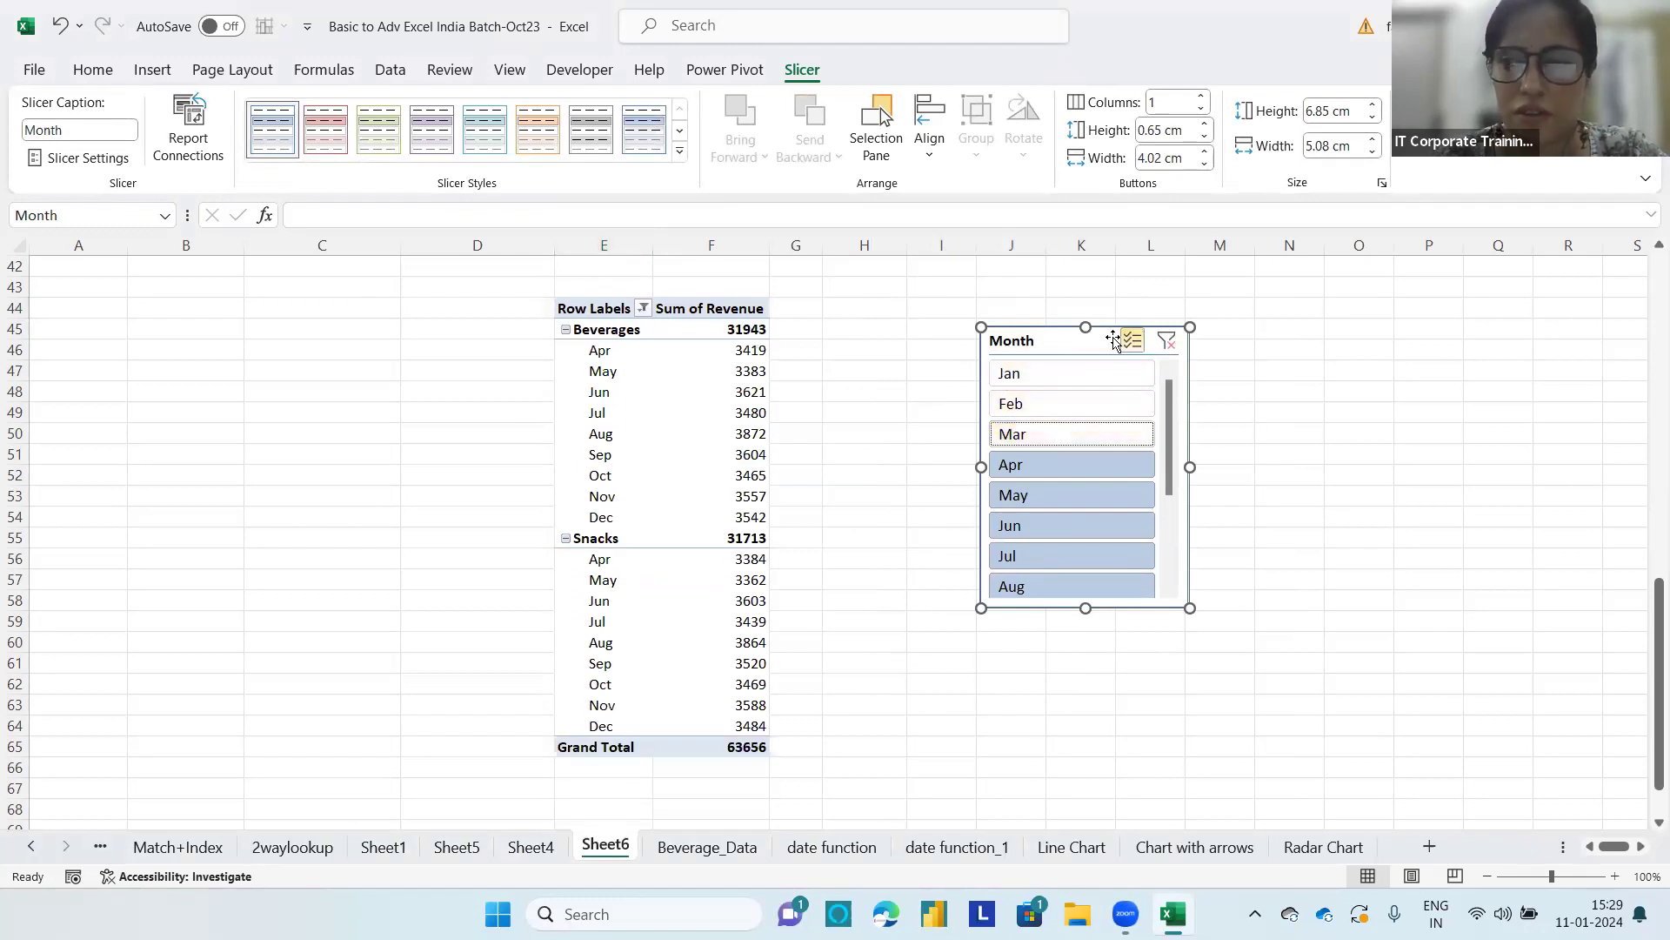
pyautogui.click(1166, 340)
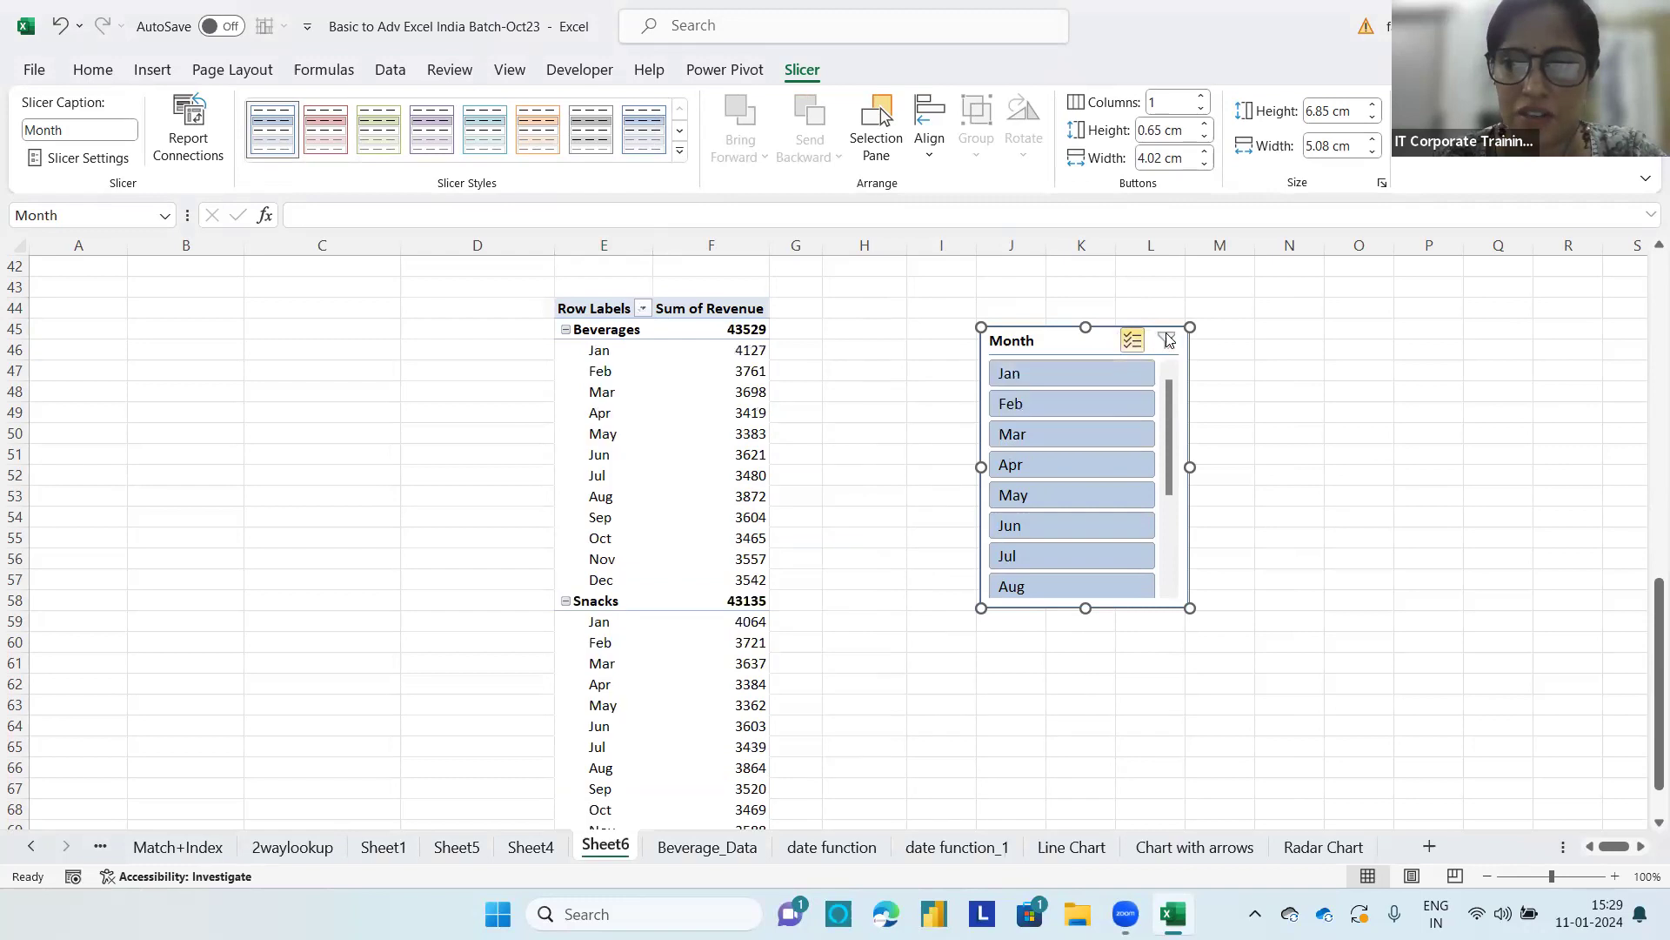
pyautogui.click(1051, 375)
pyautogui.moveTo(1030, 401); pyautogui.dragTo(1093, 437)
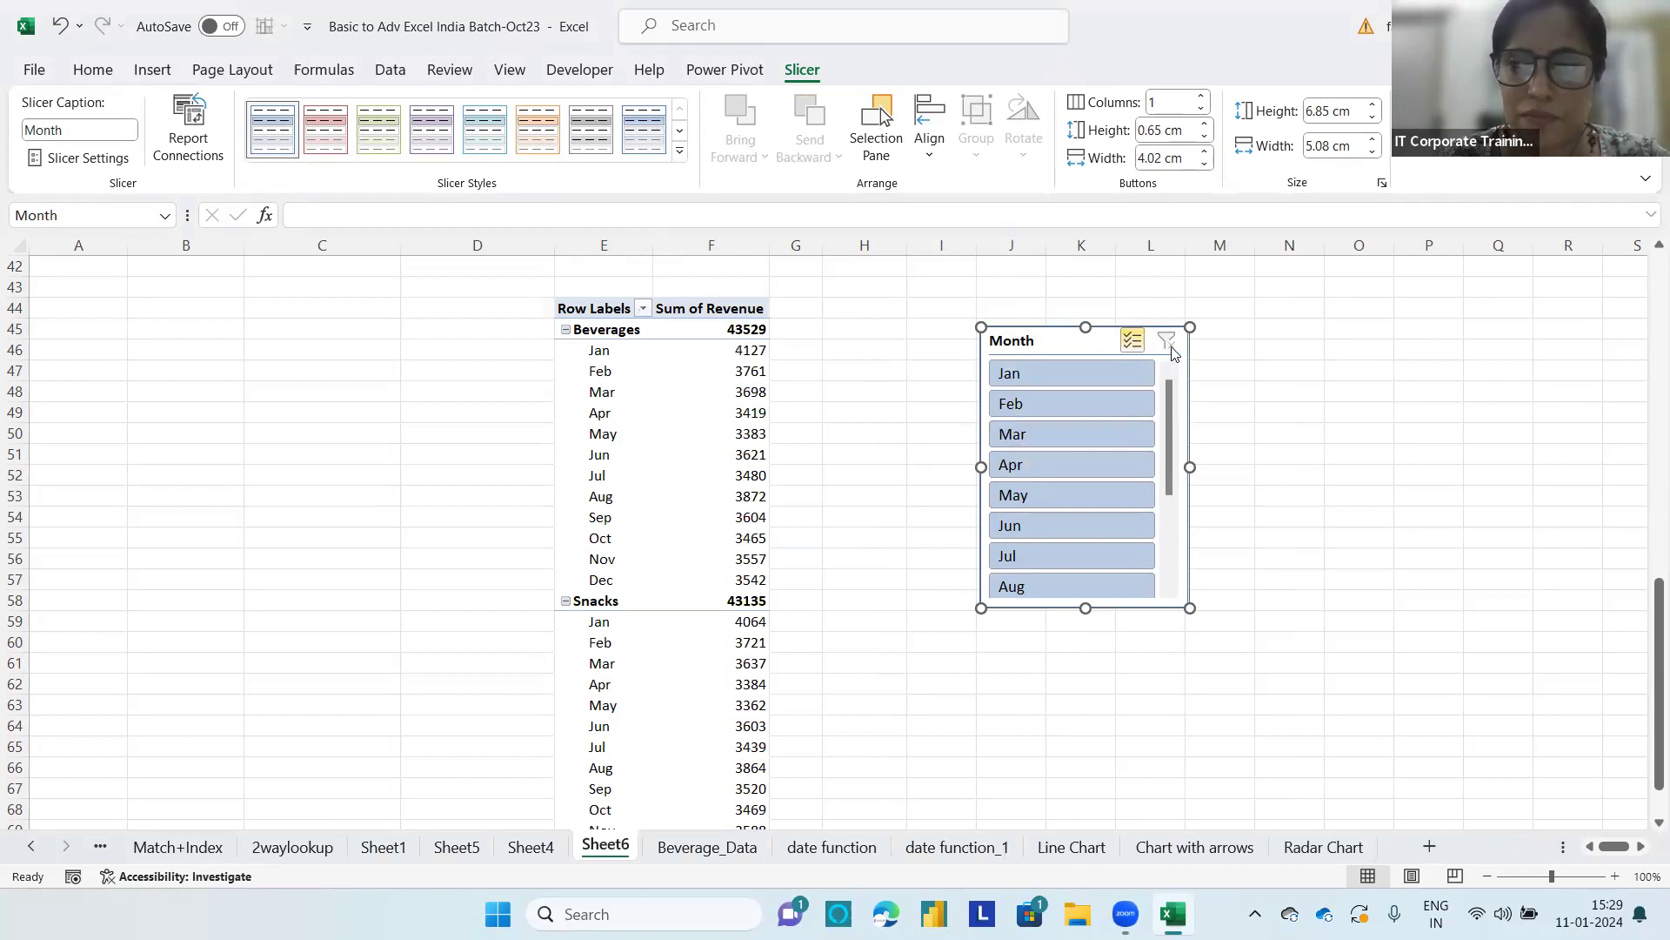
# Step: Turn off multi-select in the Month slicer, filter the report to Jan through Mar, and clear the filter
pyautogui.click(1133, 341)
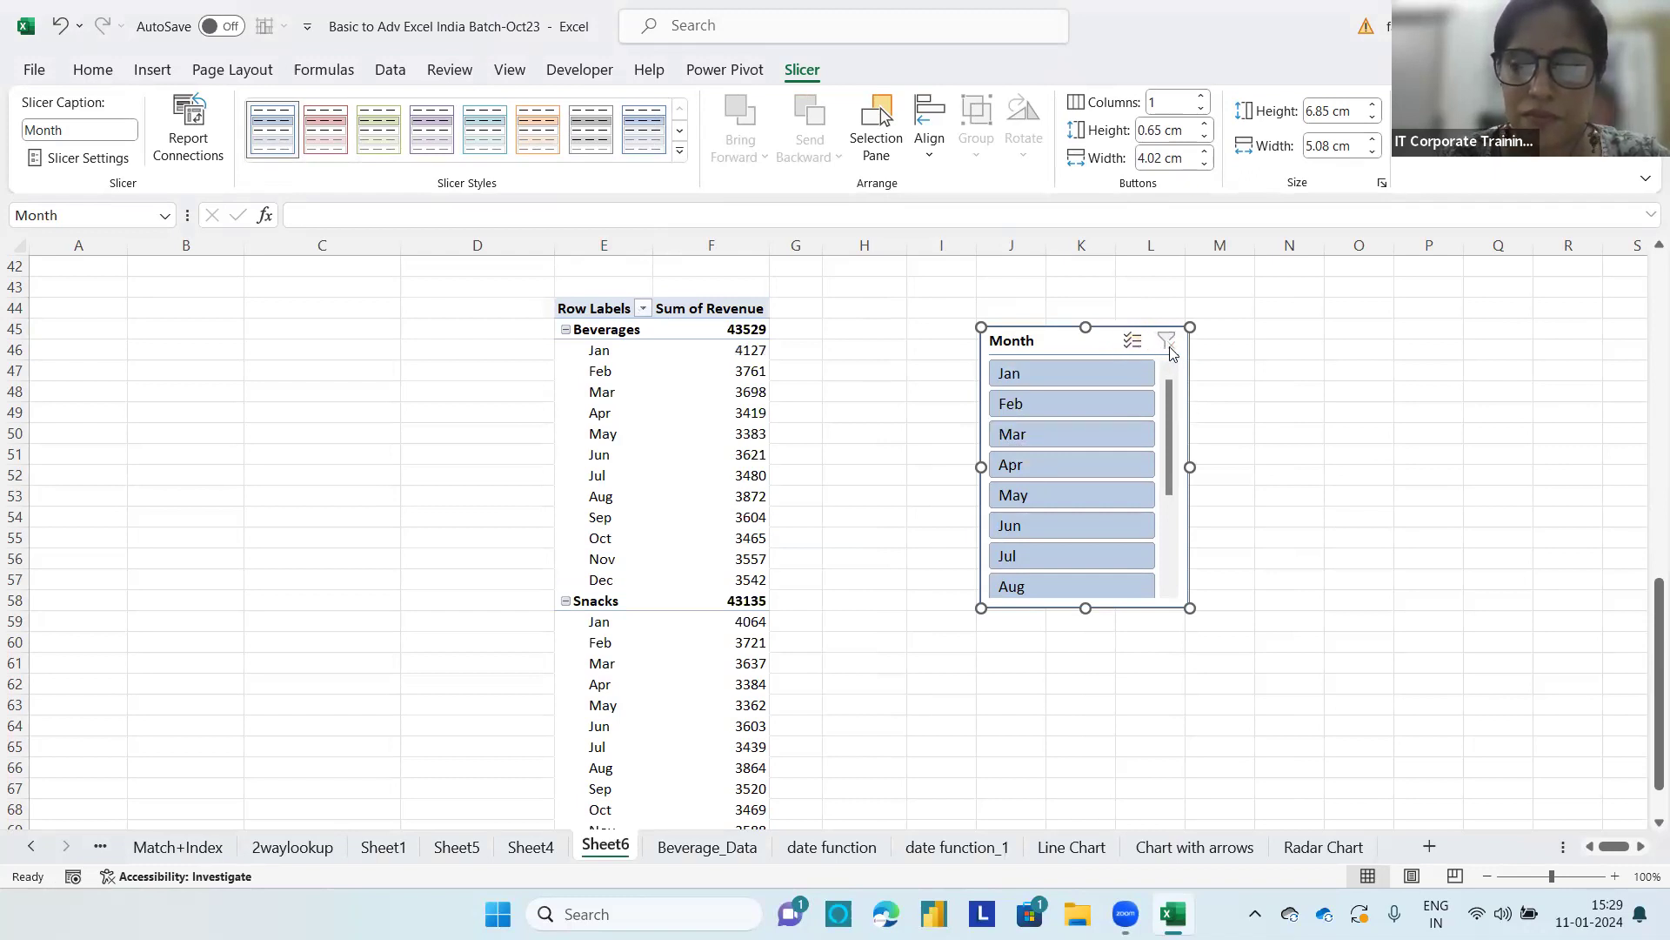
pyautogui.click(1042, 376)
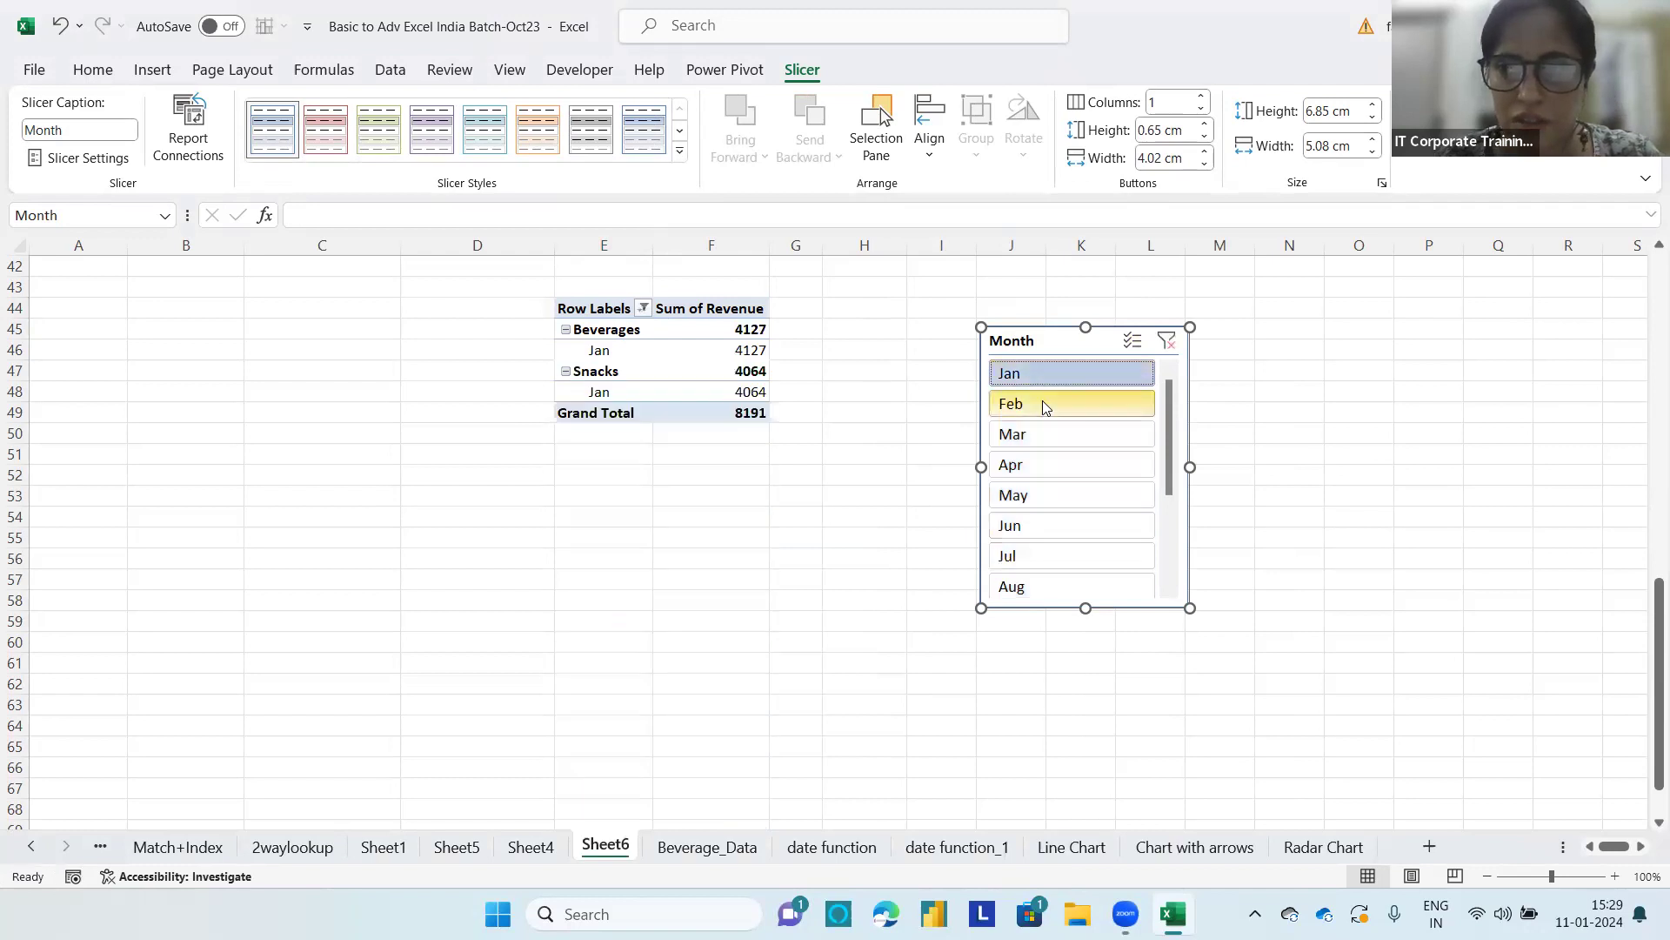
pyautogui.click(1042, 404)
pyautogui.click(1048, 373)
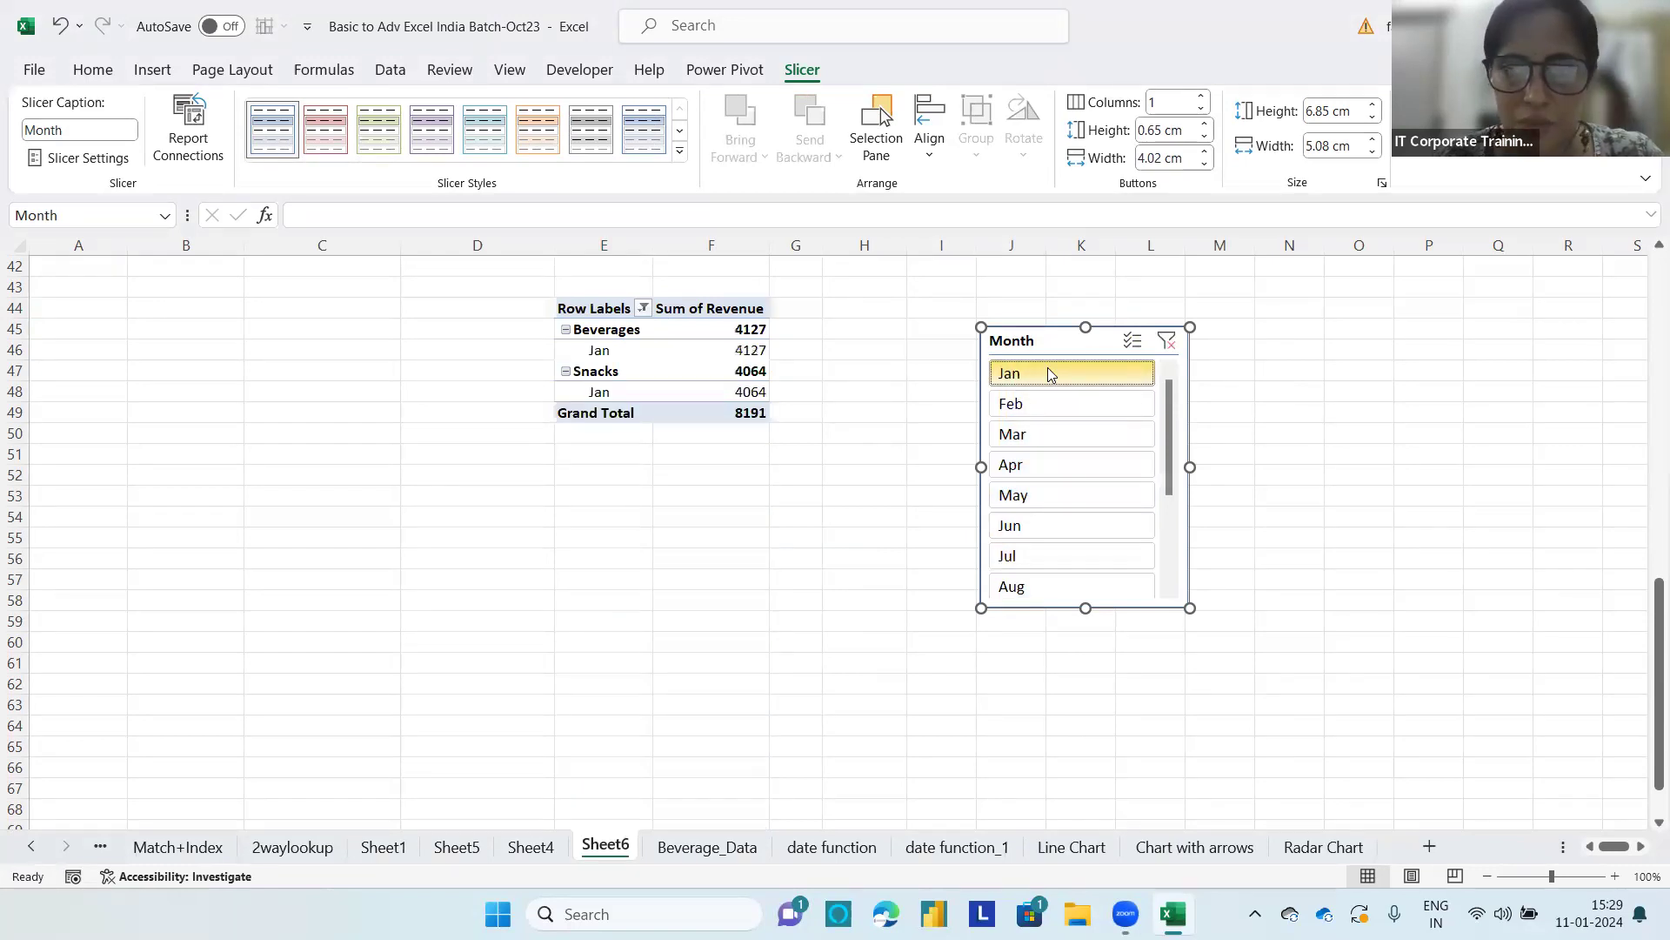
pyautogui.moveTo(1048, 373); pyautogui.dragTo(1037, 438)
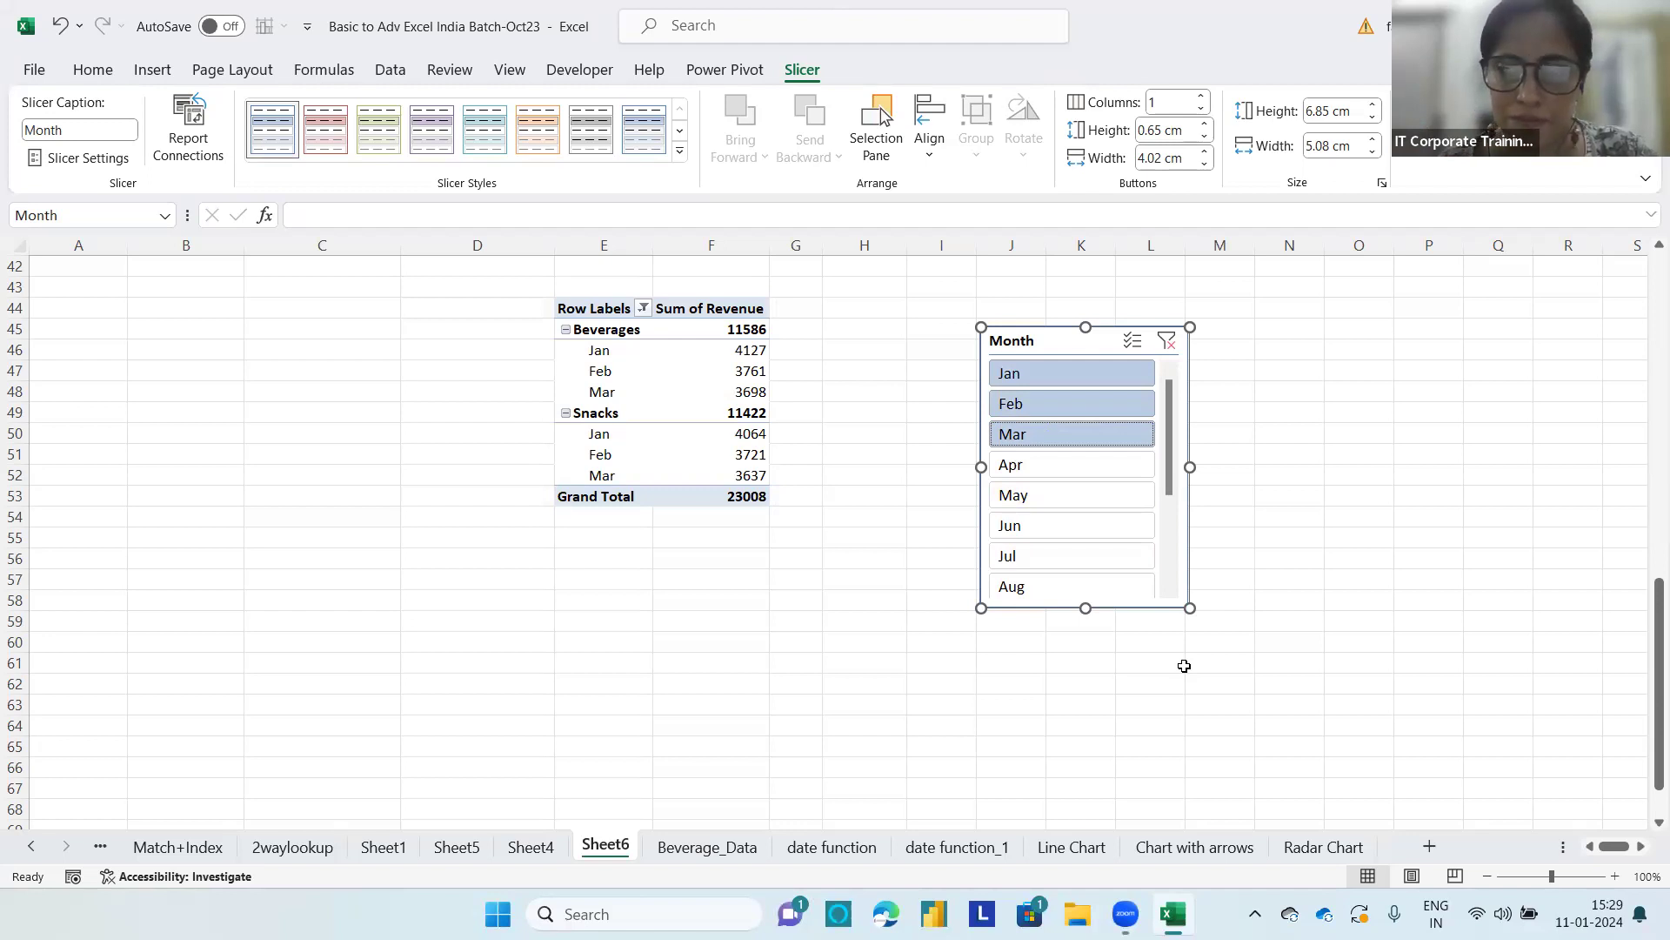
pyautogui.click(1167, 340)
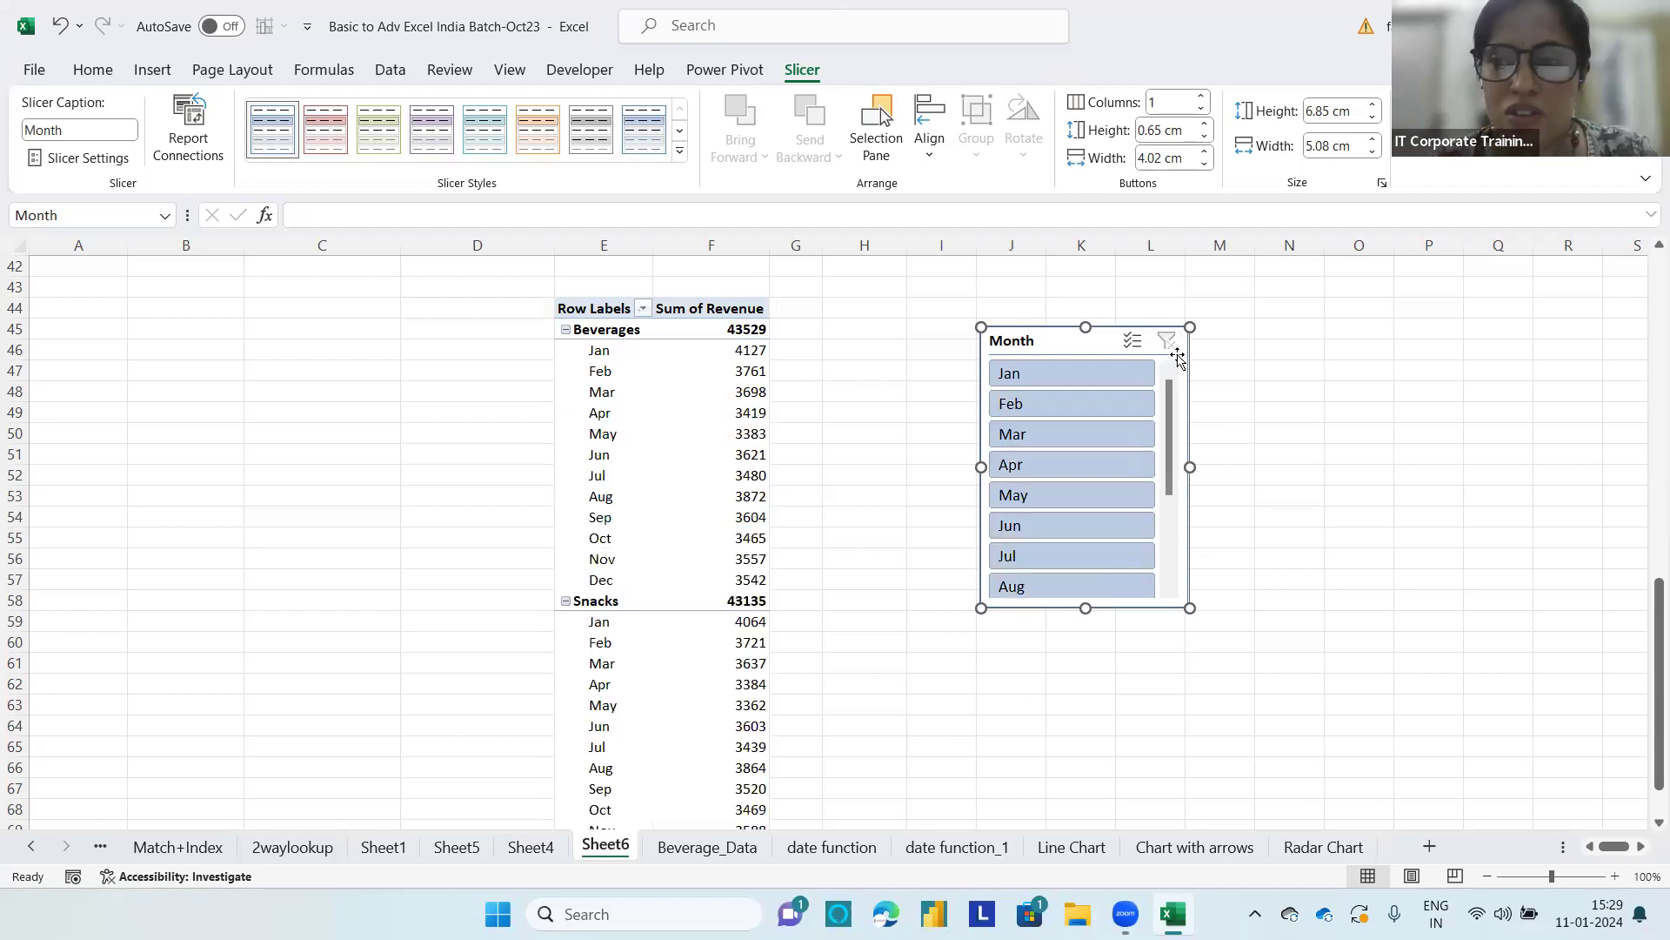
# Step: Filter the report with the Month slicer to Jan, Feb, Mar and Apr individually, and to Jan through May as one range
pyautogui.click(1099, 374)
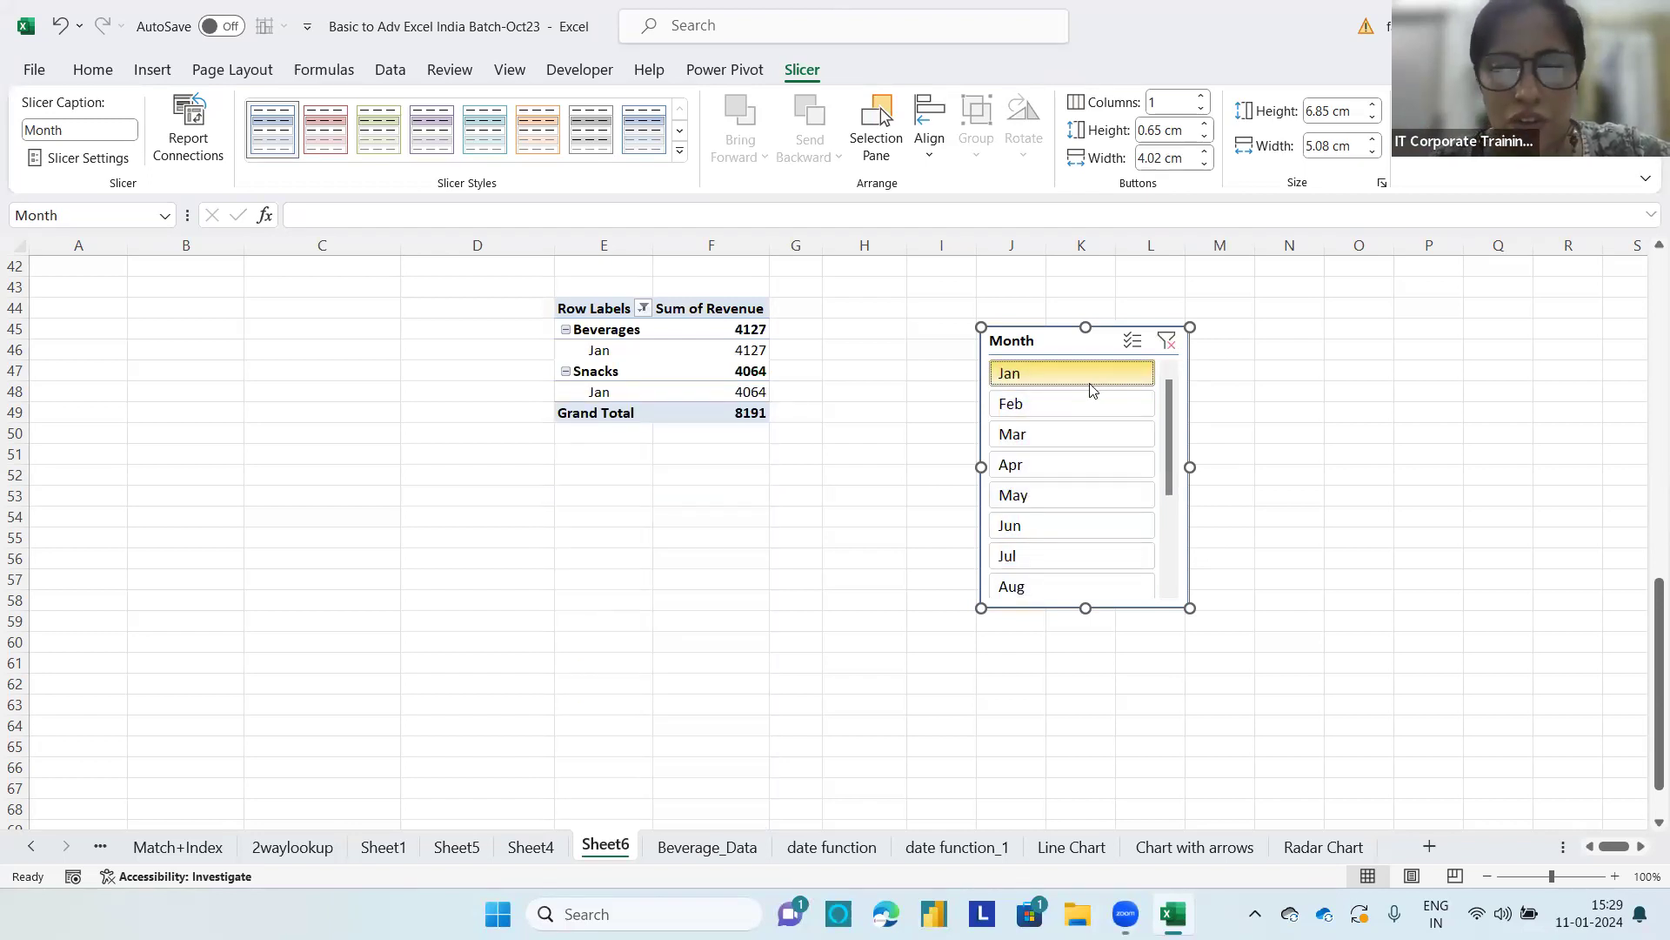
pyautogui.keyDown('ctrl'); pyautogui.click(1026, 409); pyautogui.keyUp('ctrl')
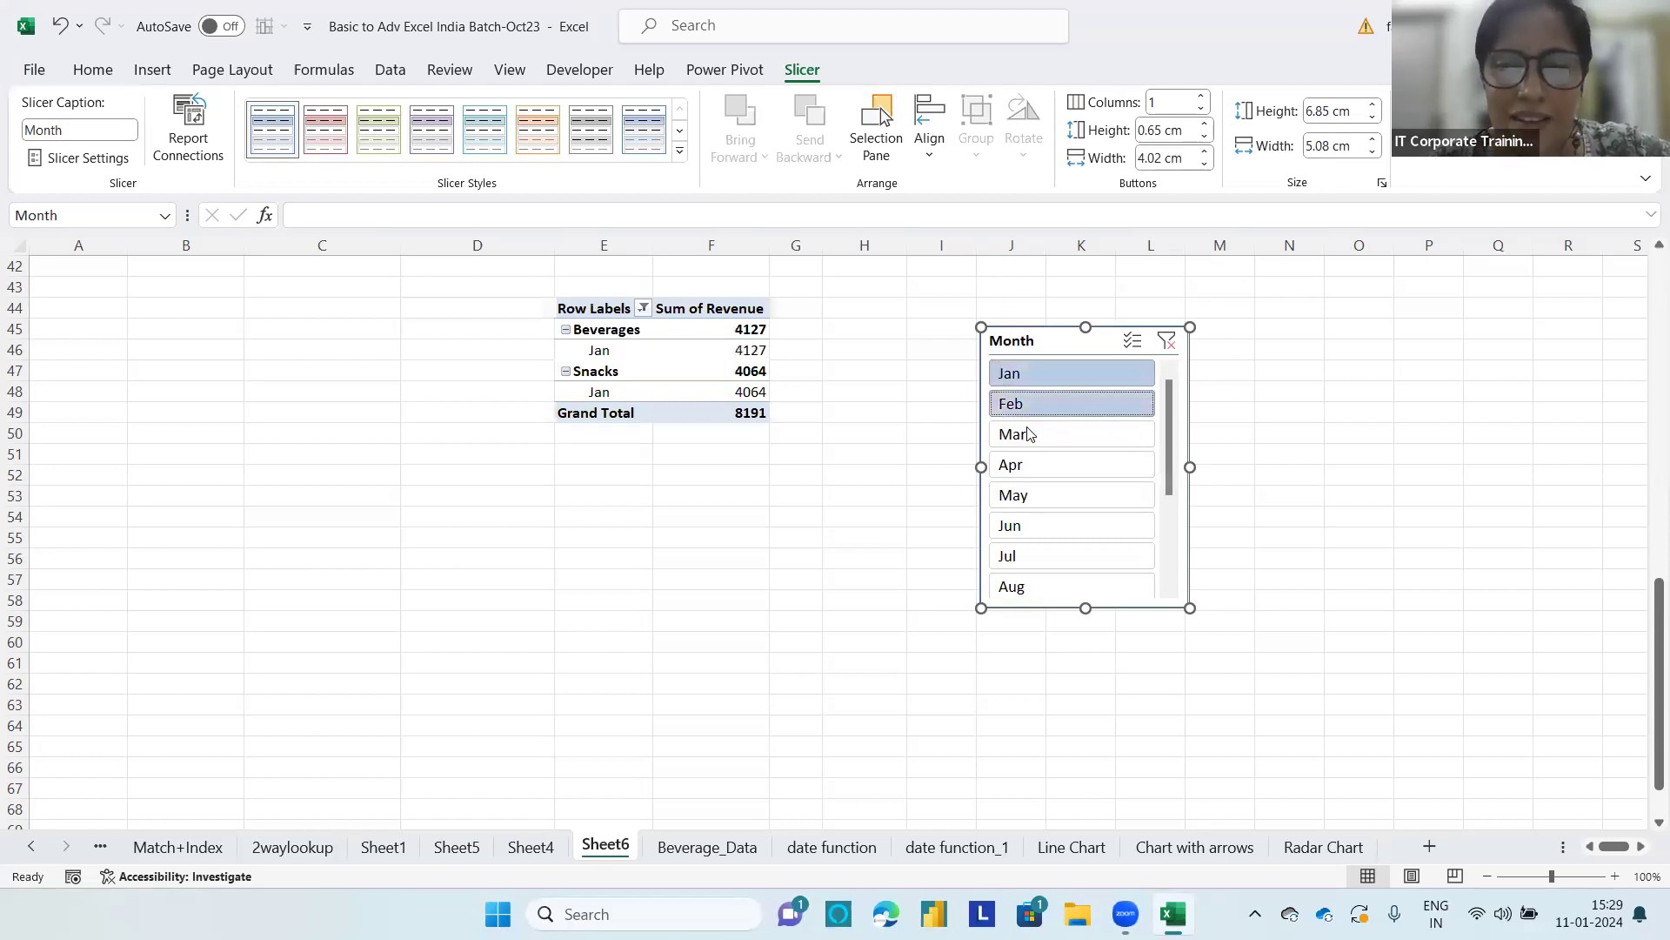
pyautogui.keyDown('ctrl'); pyautogui.click(1027, 435); pyautogui.keyUp('ctrl')
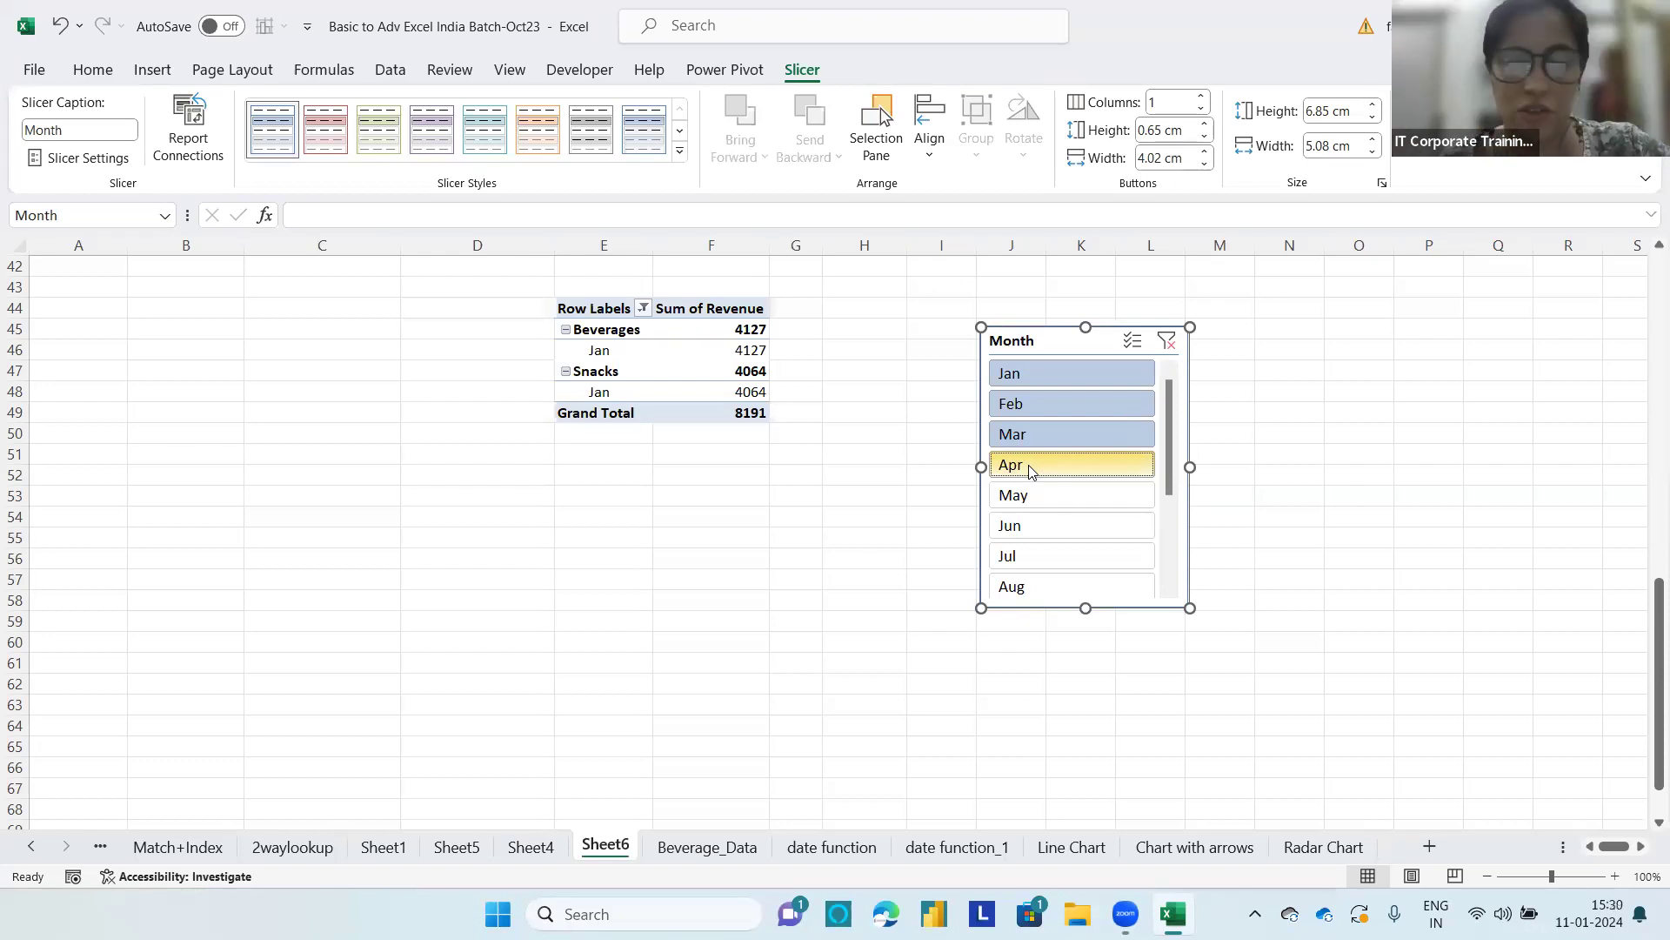
pyautogui.keyDown('ctrl'); pyautogui.click(1031, 471); pyautogui.keyUp('ctrl')
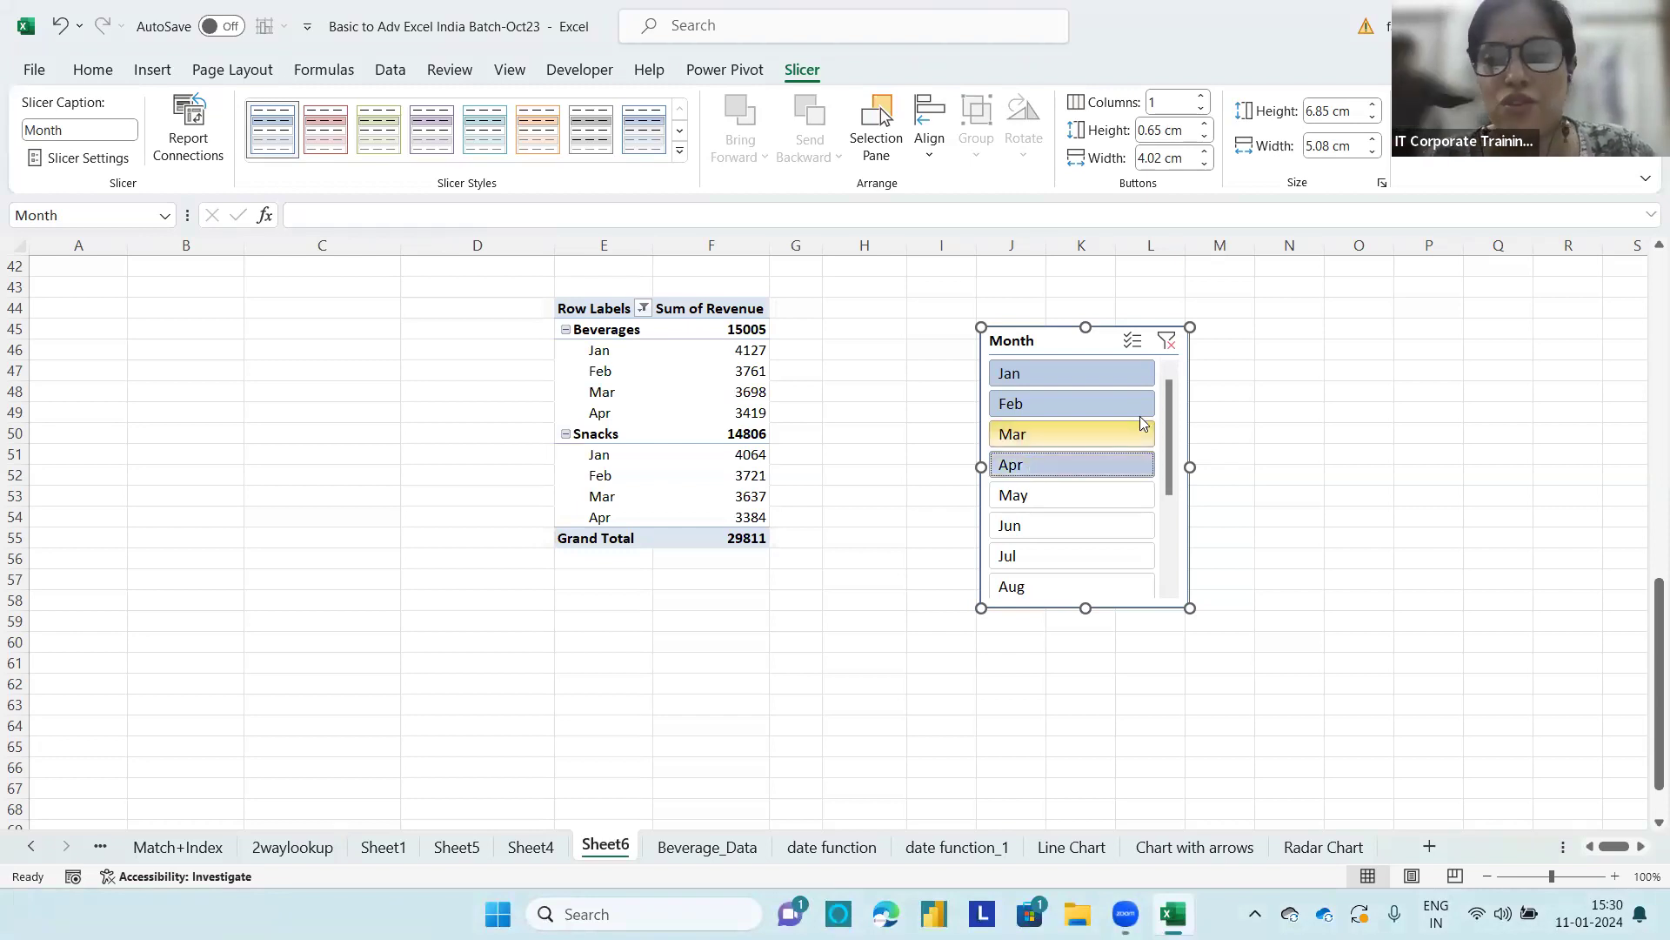
pyautogui.click(1168, 341)
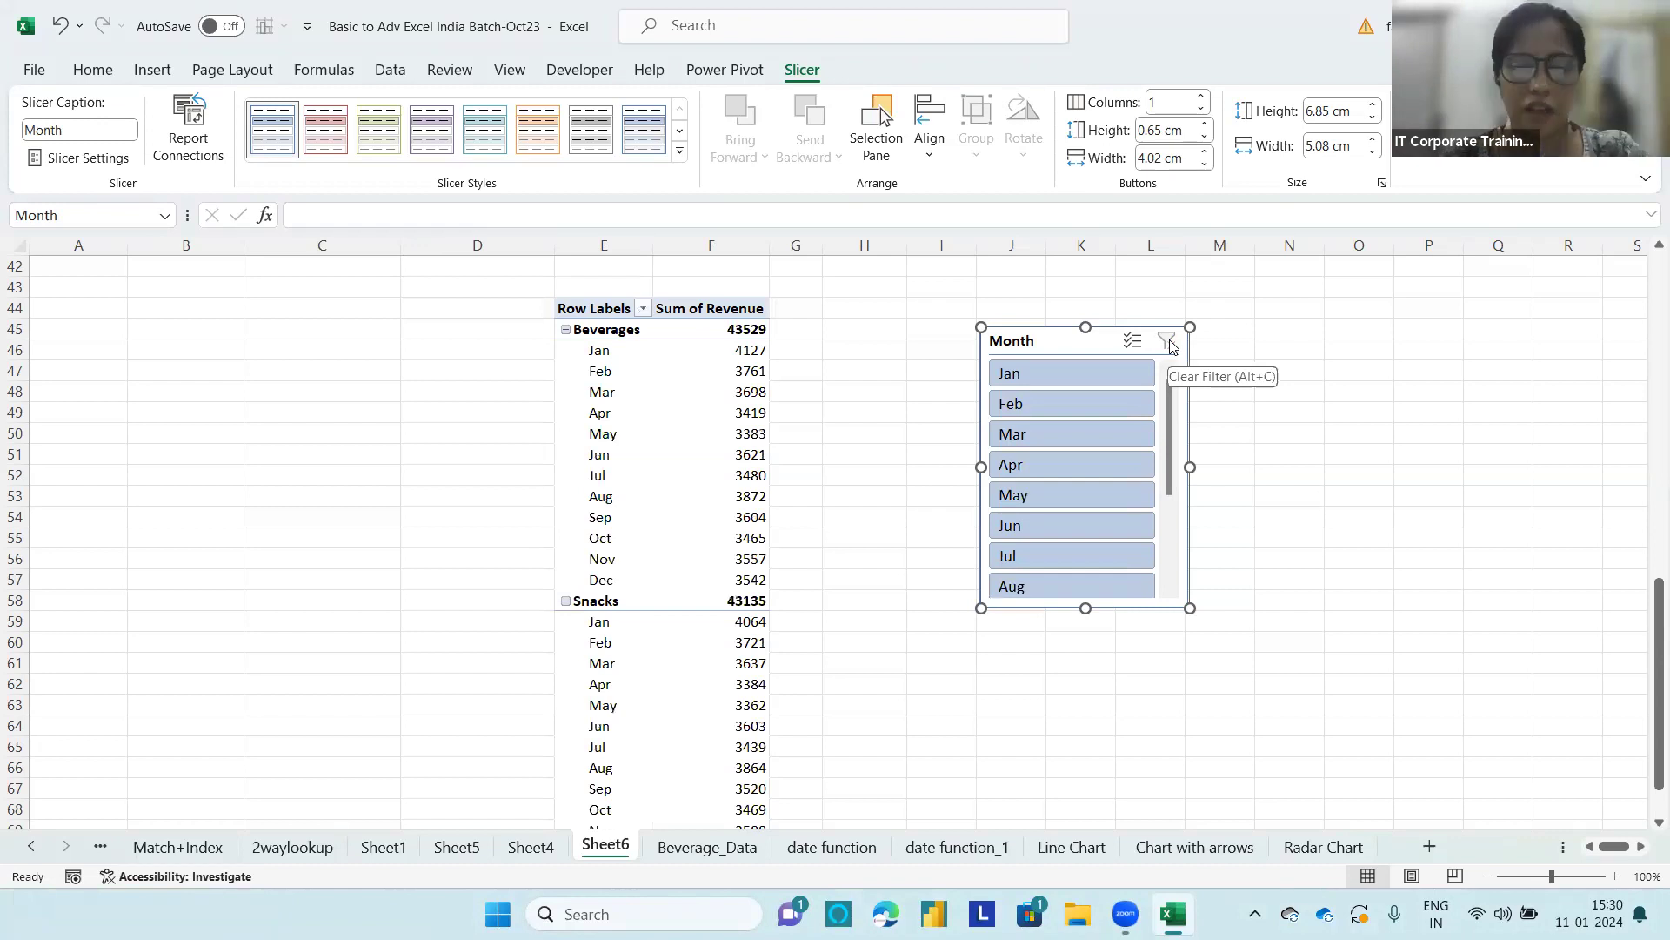
pyautogui.click(1065, 376)
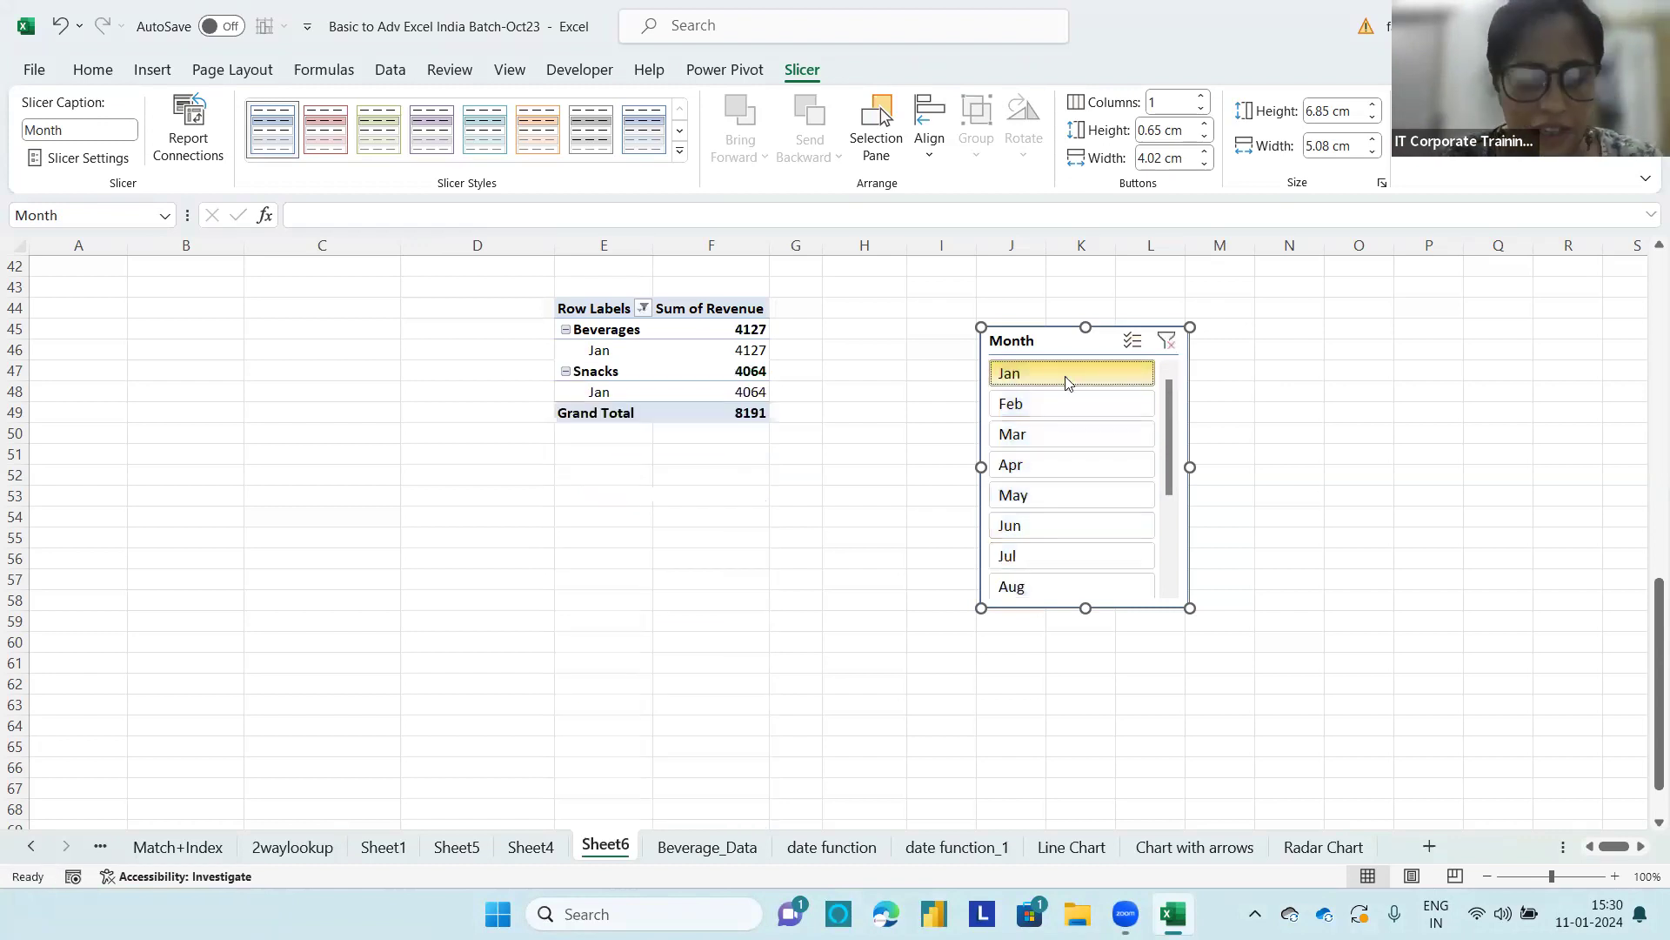
pyautogui.moveTo(1068, 382); pyautogui.dragTo(1062, 495)
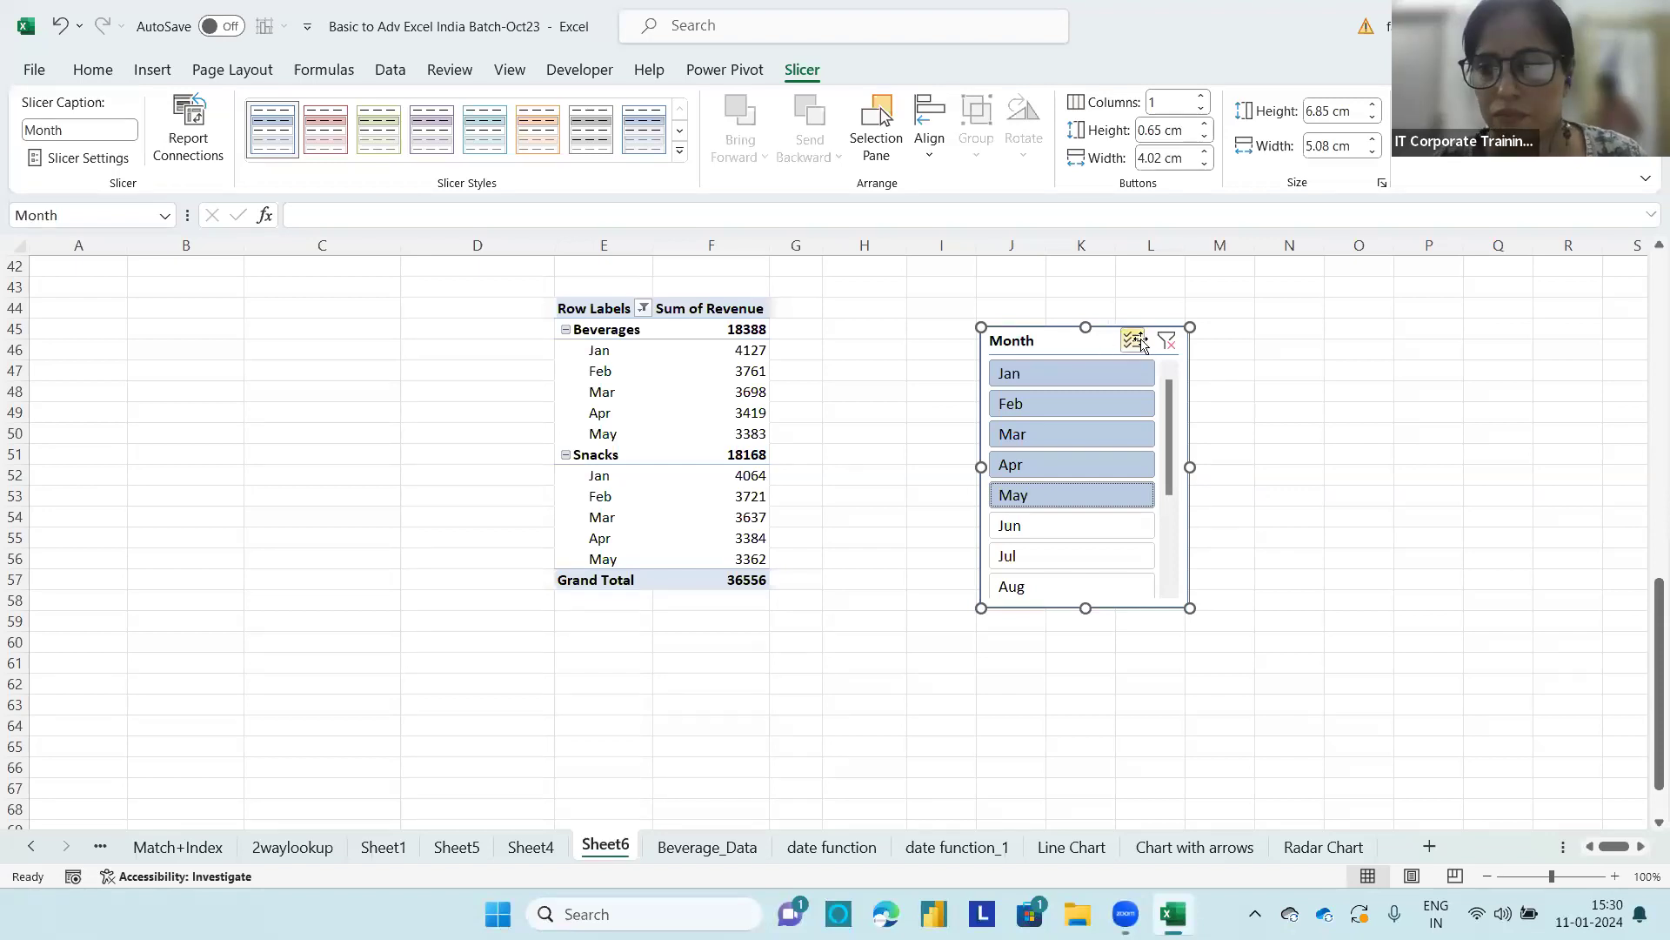
# Step: Clear the Month slicer's filter and delete the slicer from the sheet
pyautogui.moveTo(1051, 343); pyautogui.dragTo(999, 306)
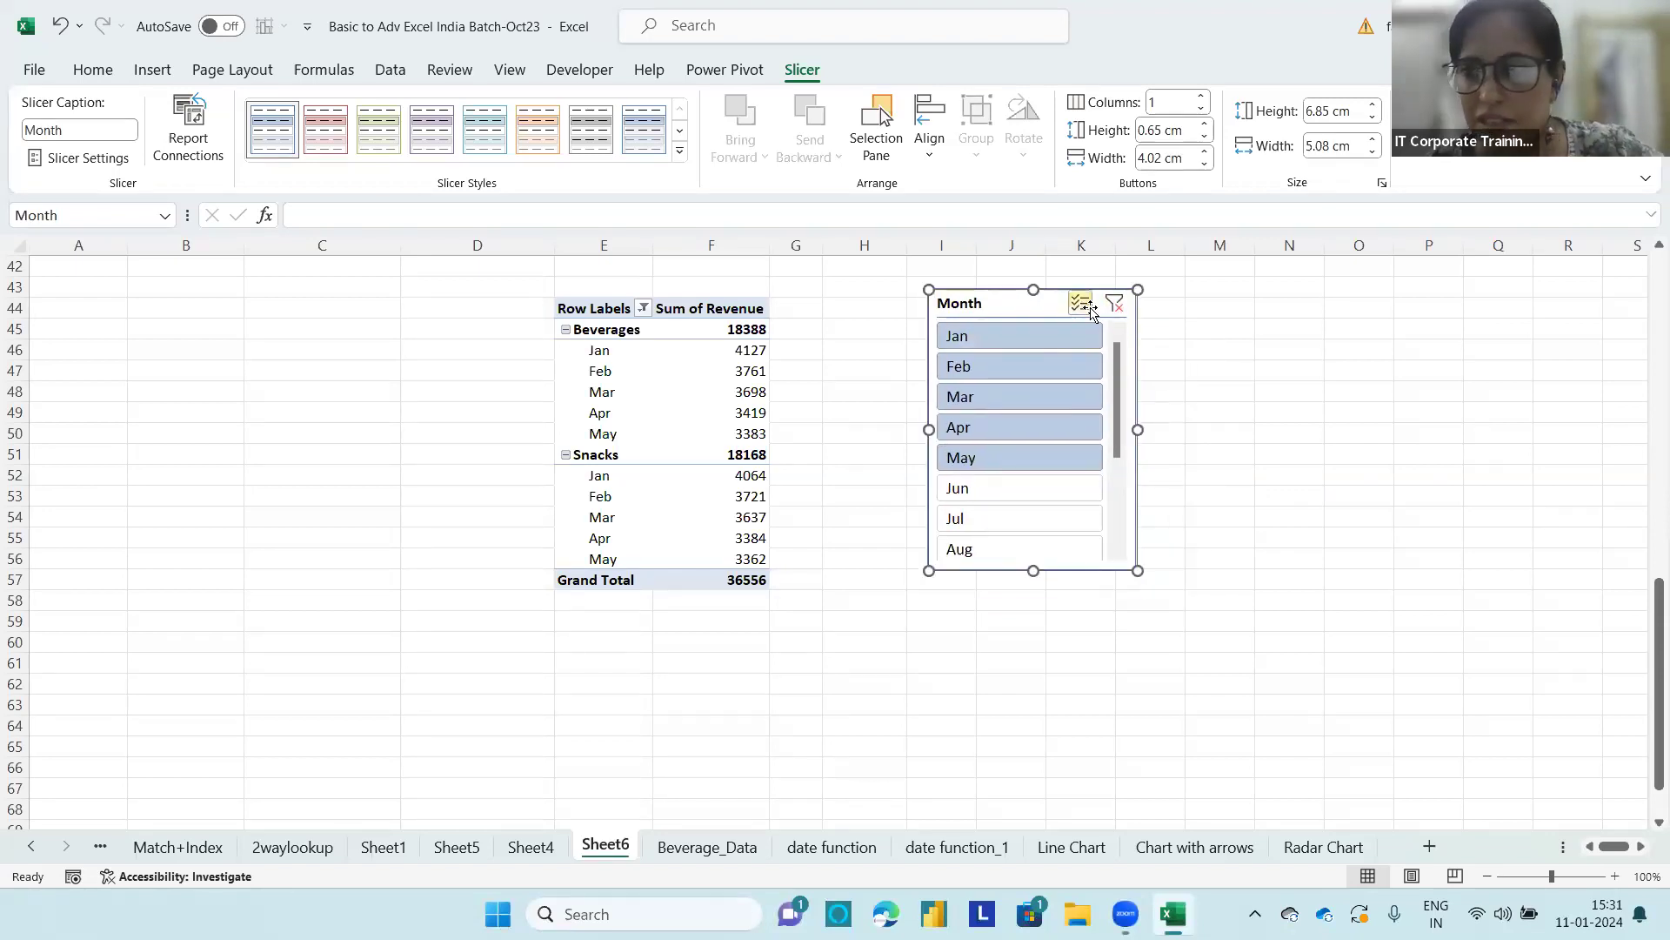
pyautogui.click(1114, 303)
pyautogui.press('Delete')
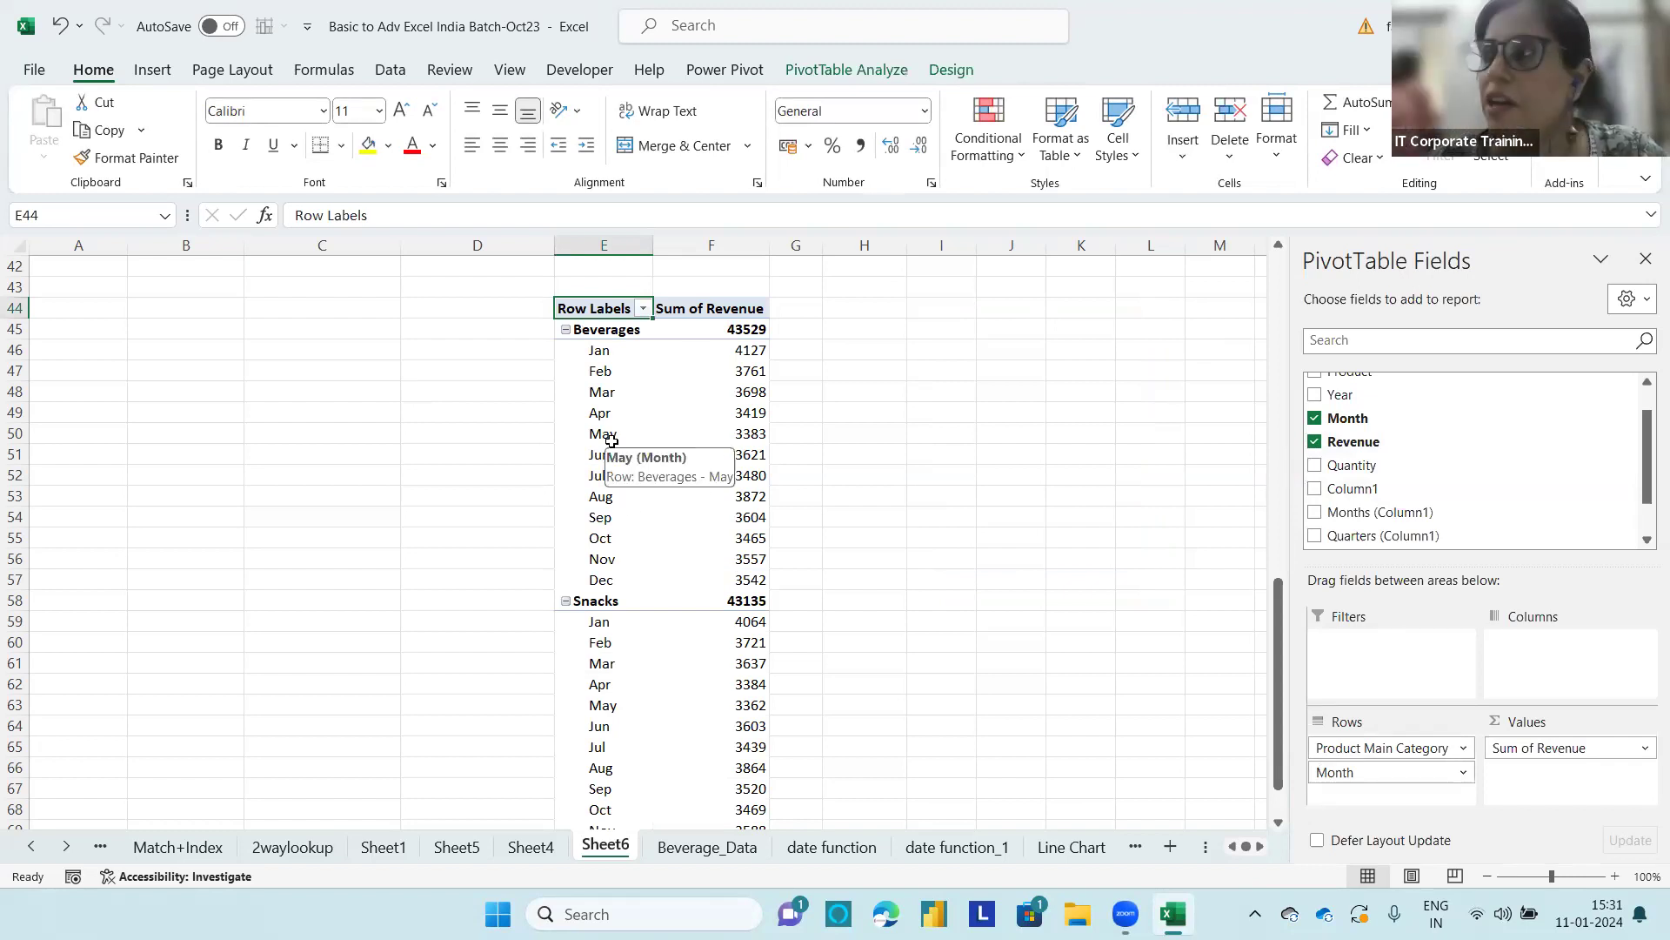
# Step: Move Month to the report filters of the PivotTable and limit it to Jan, Feb and Mar
pyautogui.moveTo(1344, 429); pyautogui.dragTo(1362, 661)
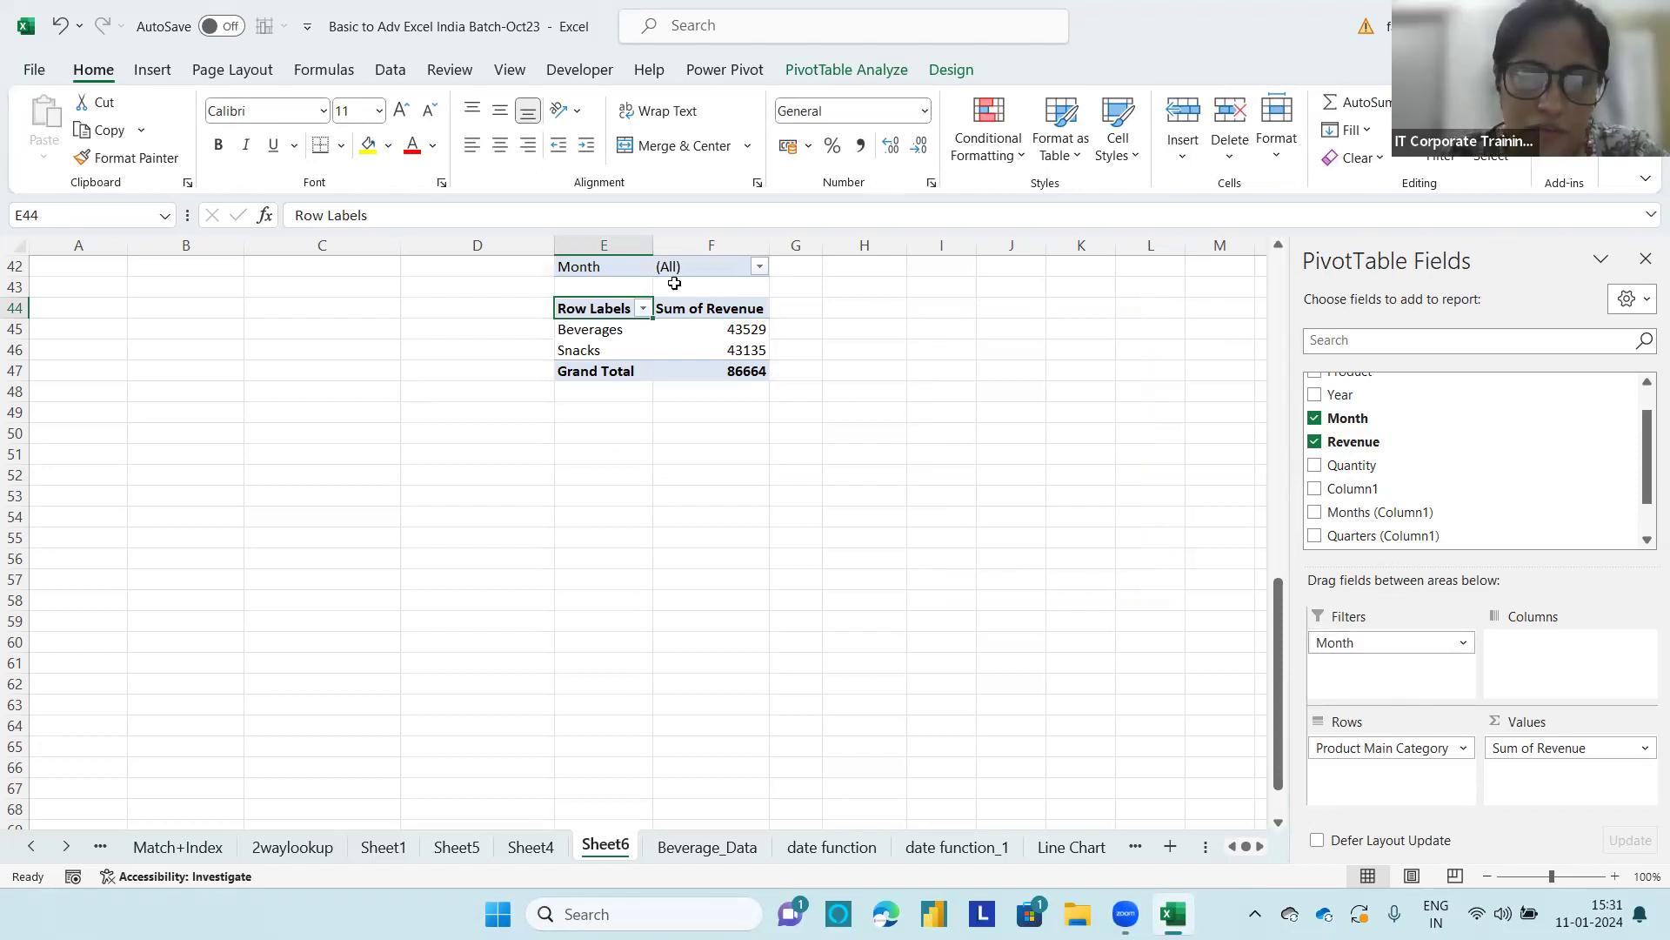
pyautogui.click(759, 266)
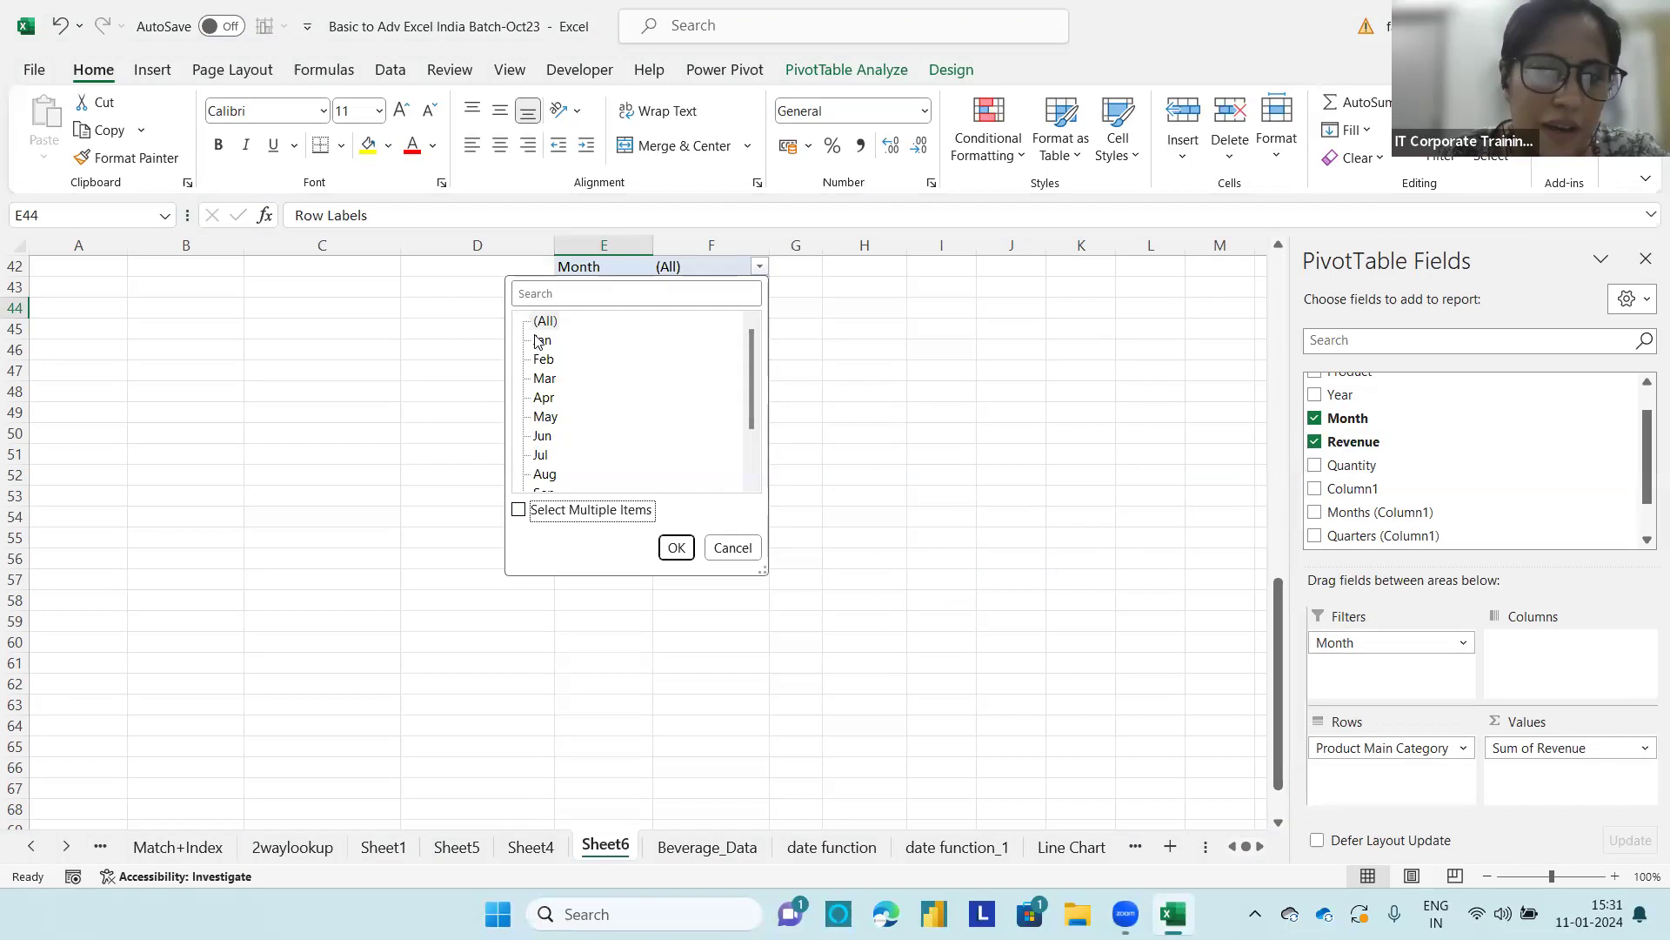
pyautogui.click(519, 509)
pyautogui.click(539, 321)
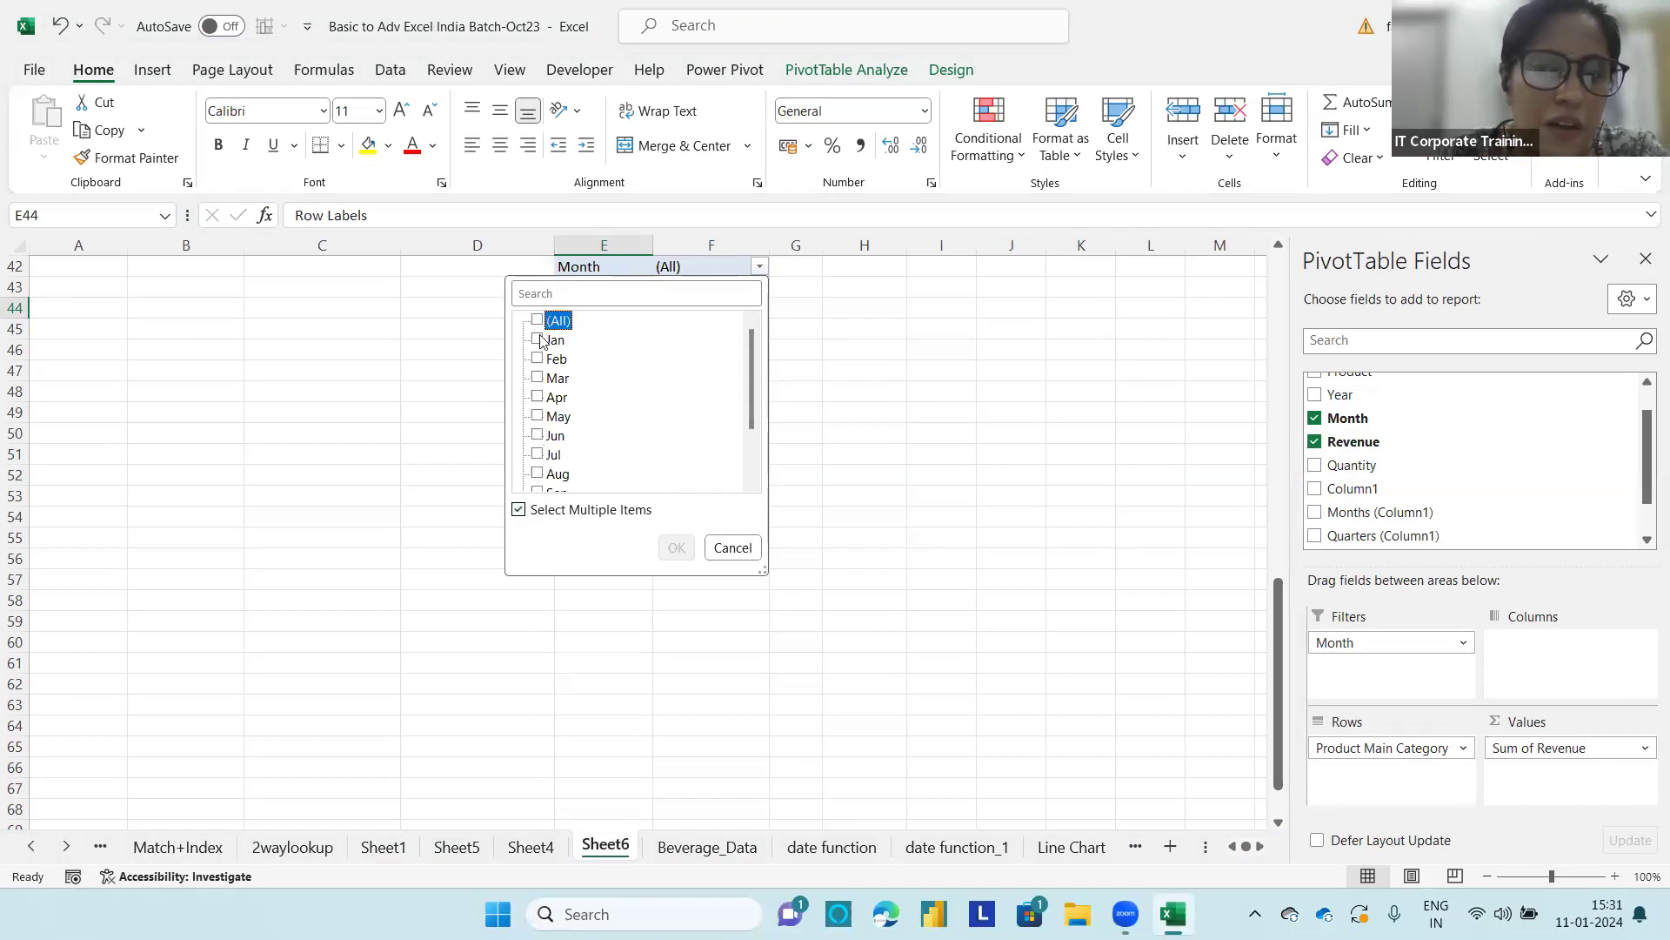
pyautogui.click(538, 340)
pyautogui.click(538, 358)
pyautogui.click(538, 377)
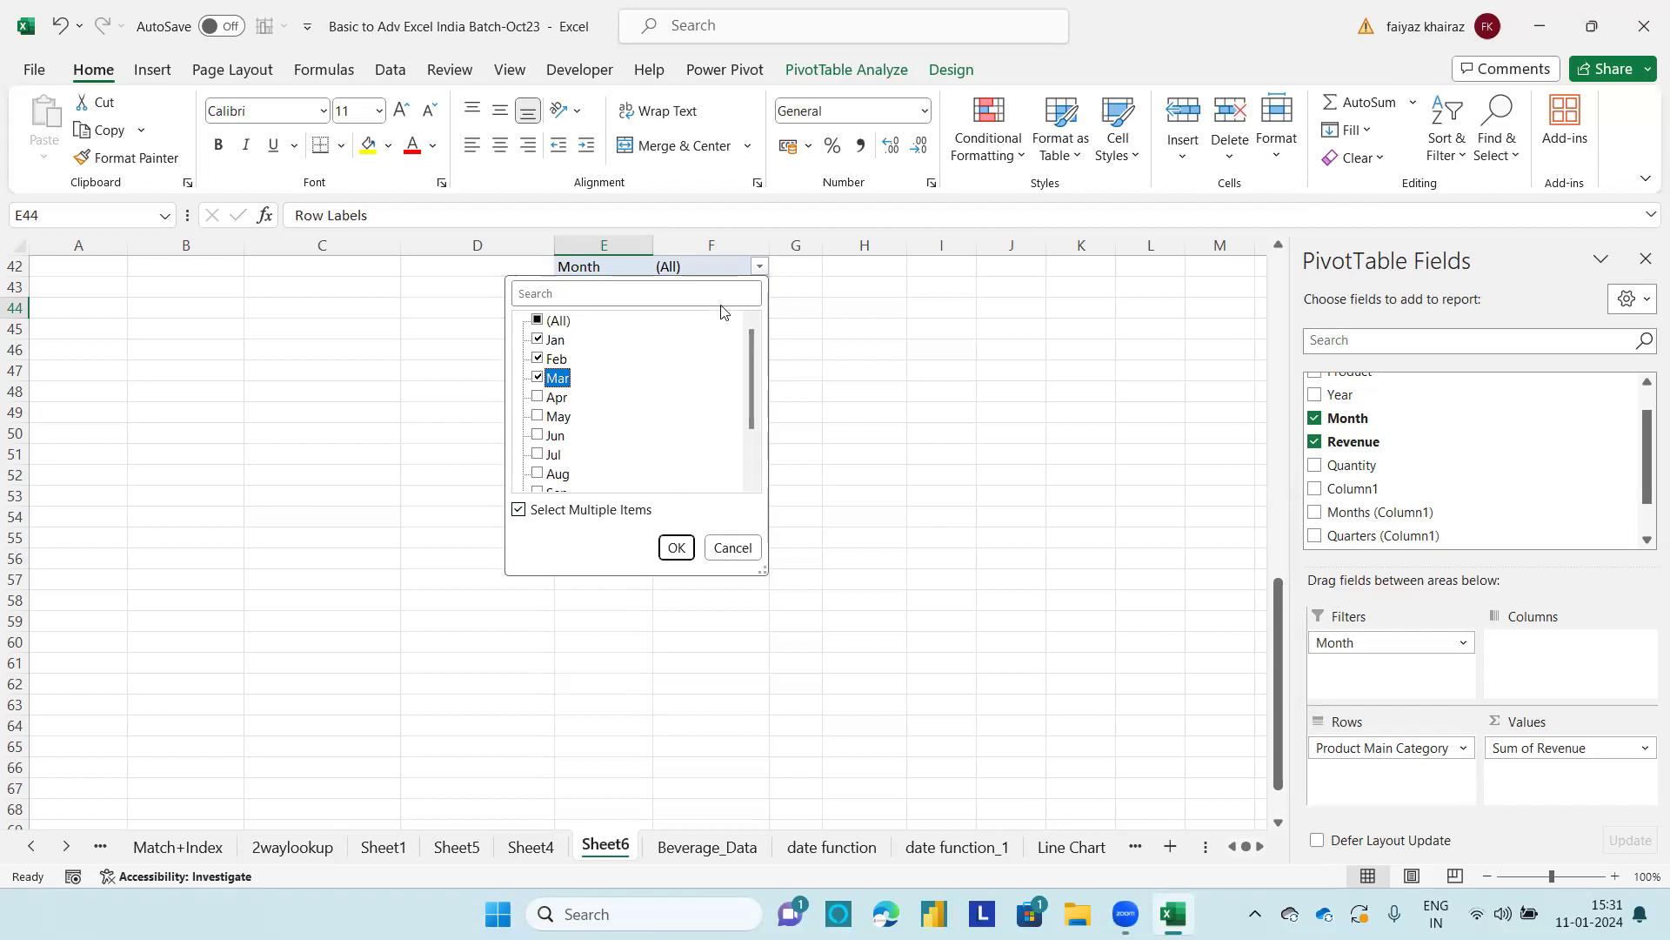
pyautogui.click(675, 548)
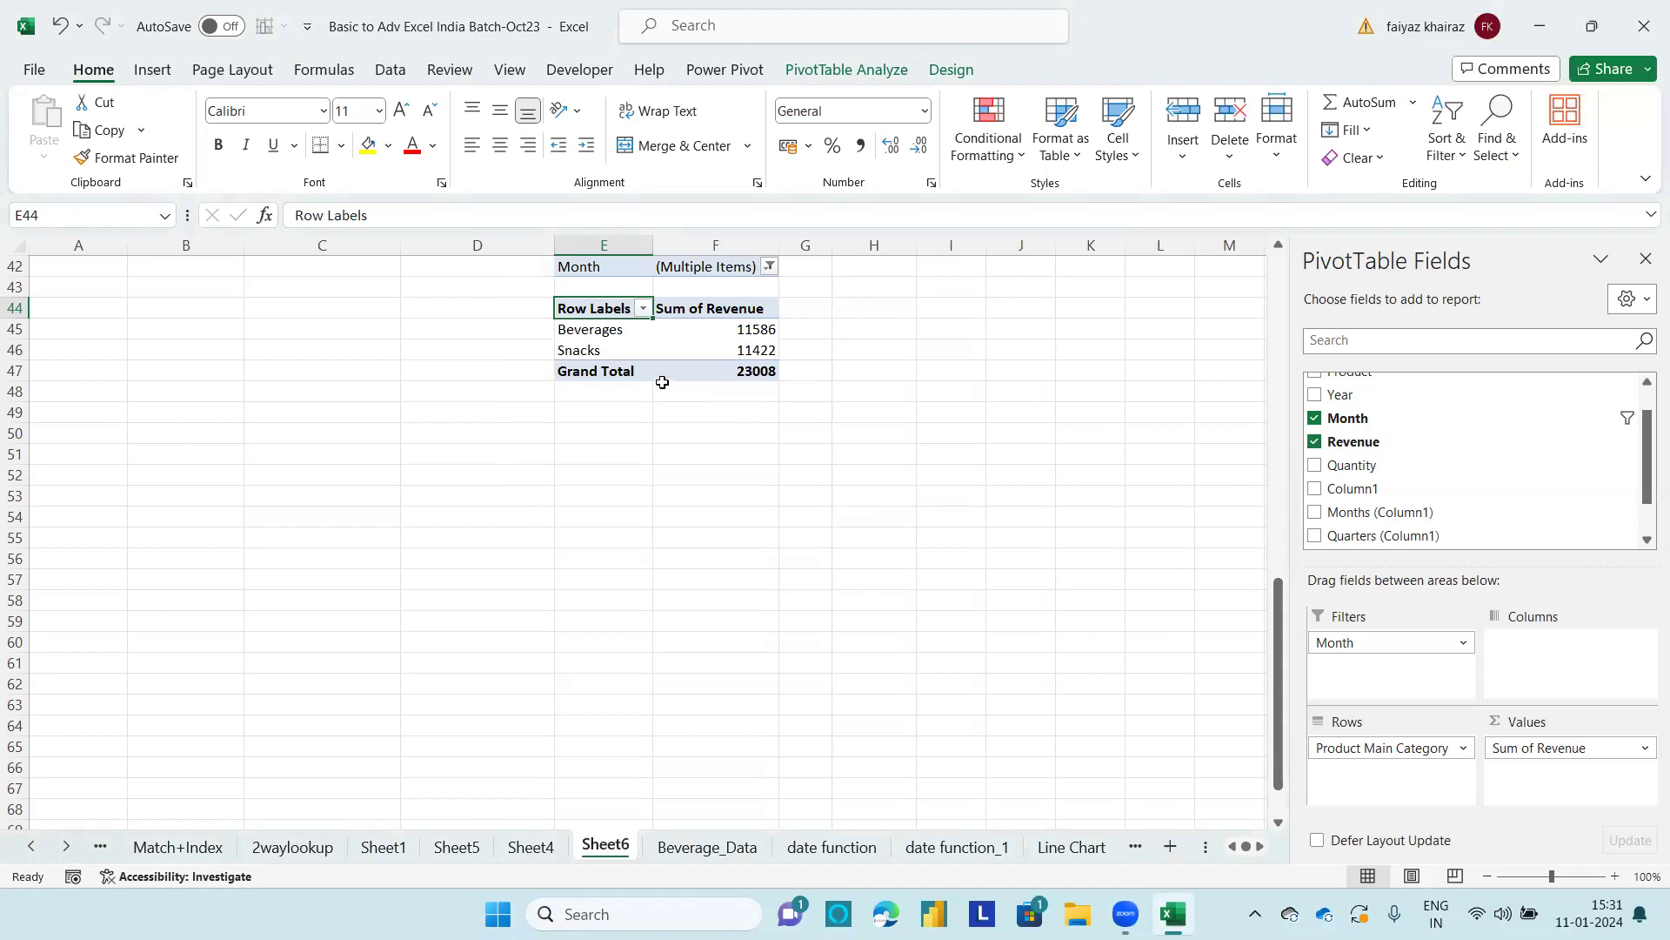
# Step: Copy the PivotTable body E44:F47 without its report filter and paste it at cell A63
pyautogui.click(669, 346)
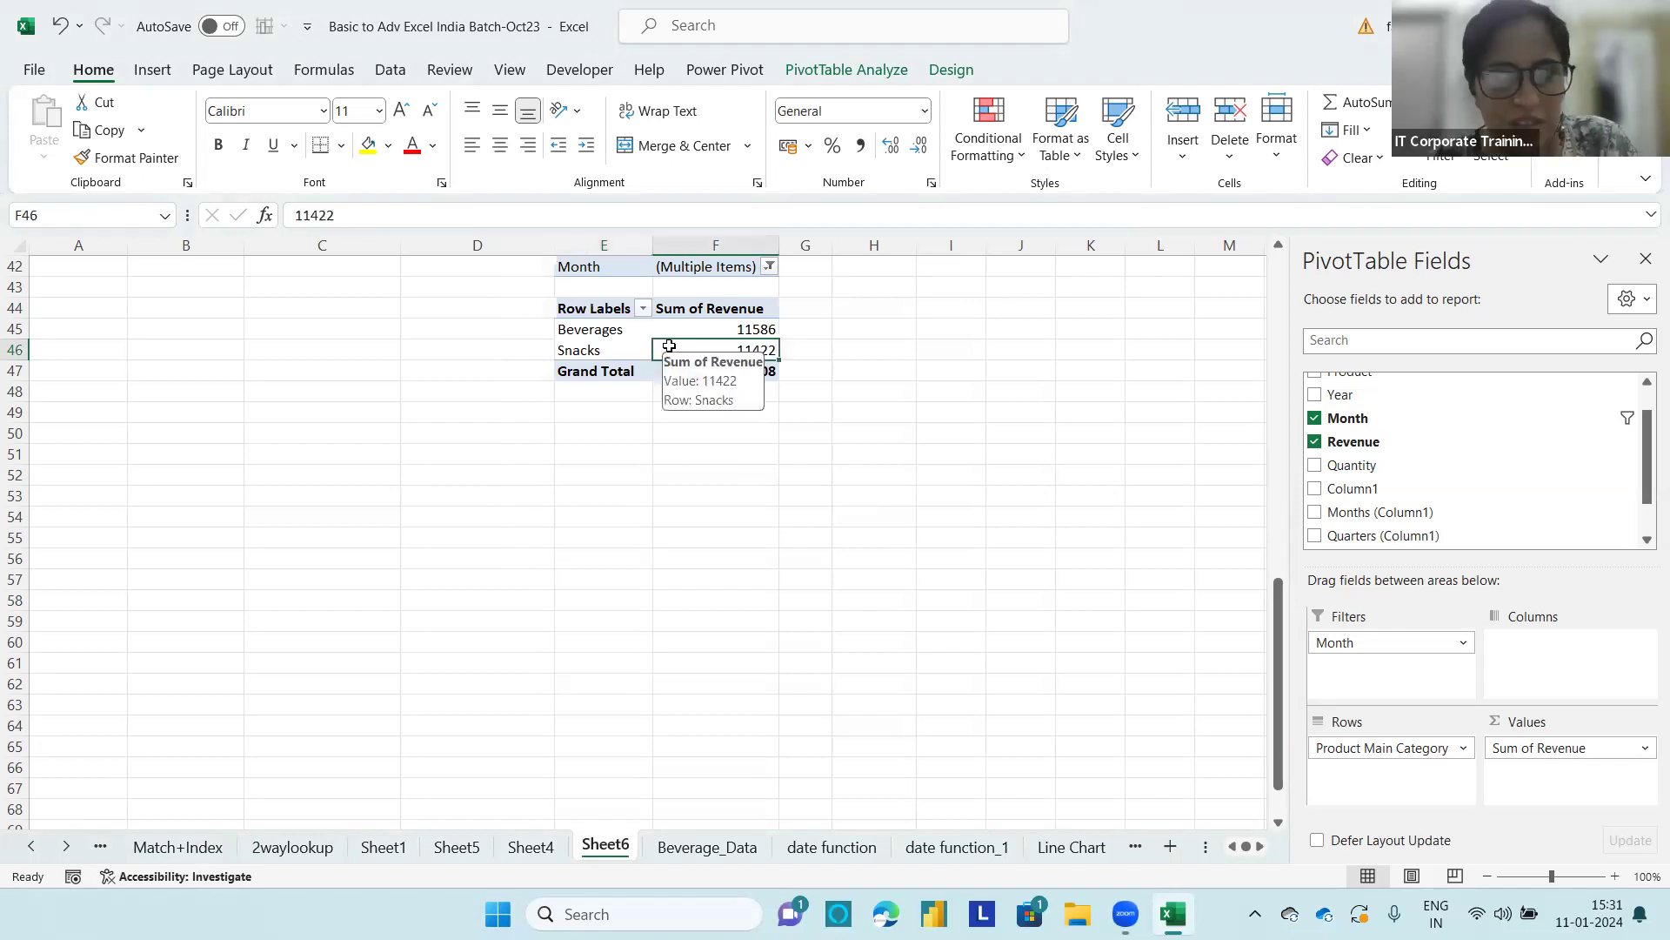
pyautogui.hotkey('ctrl', 'a')
pyautogui.hotkey('ctrl', 'c')
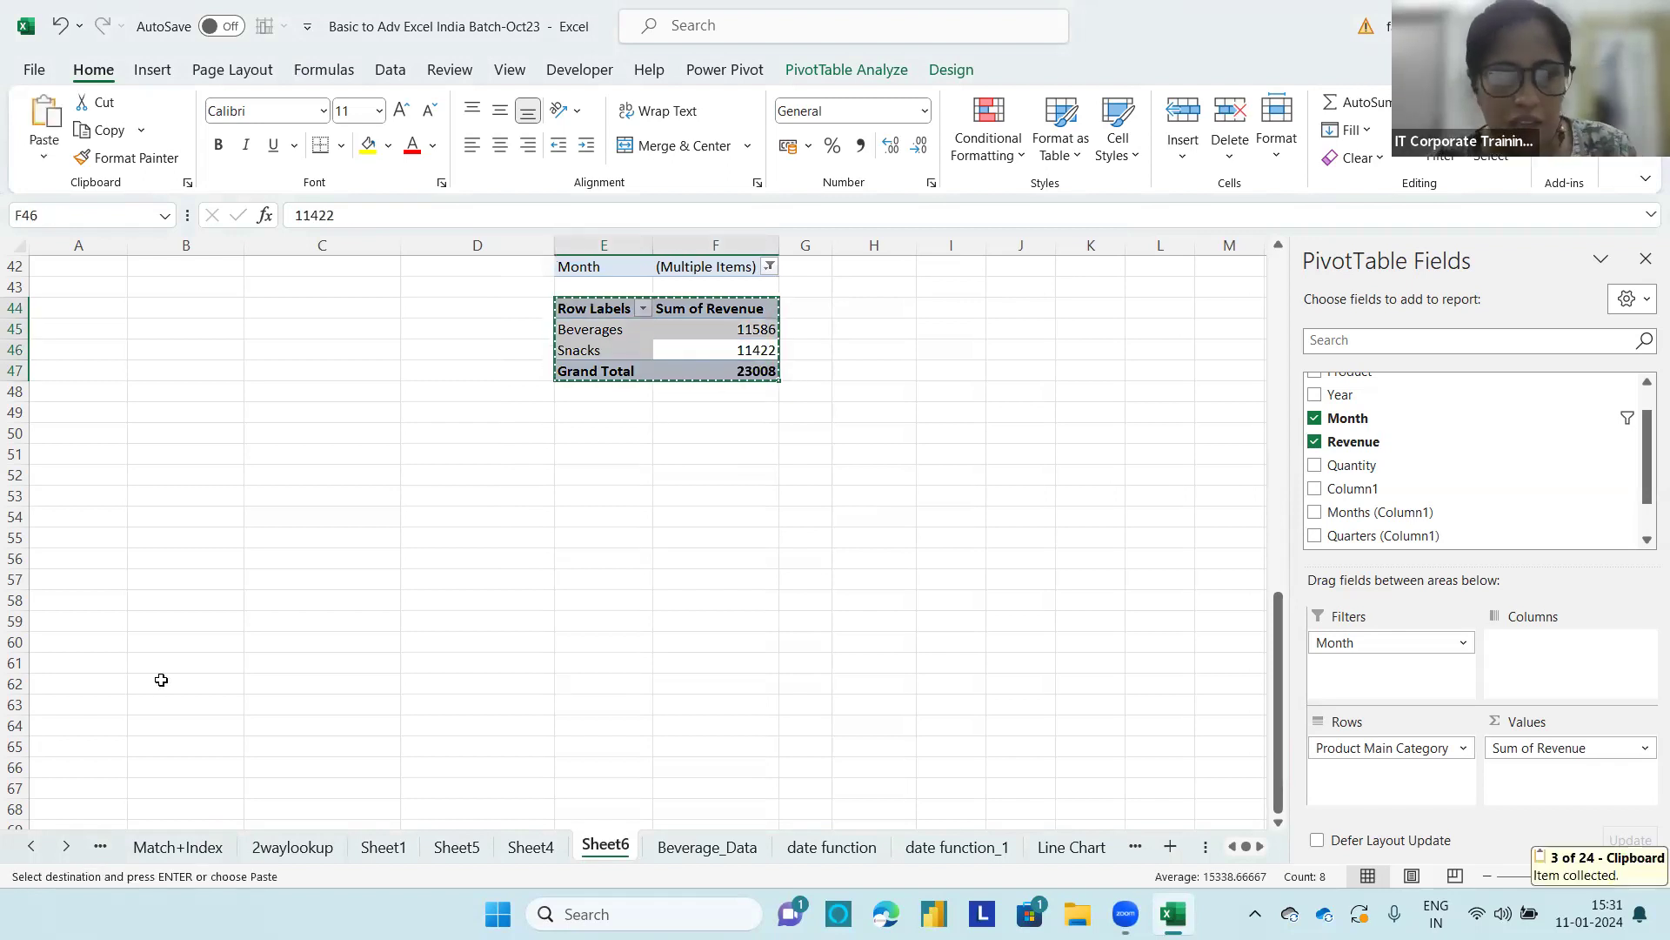
pyautogui.click(104, 703)
pyautogui.hotkey('ctrl', 'v')
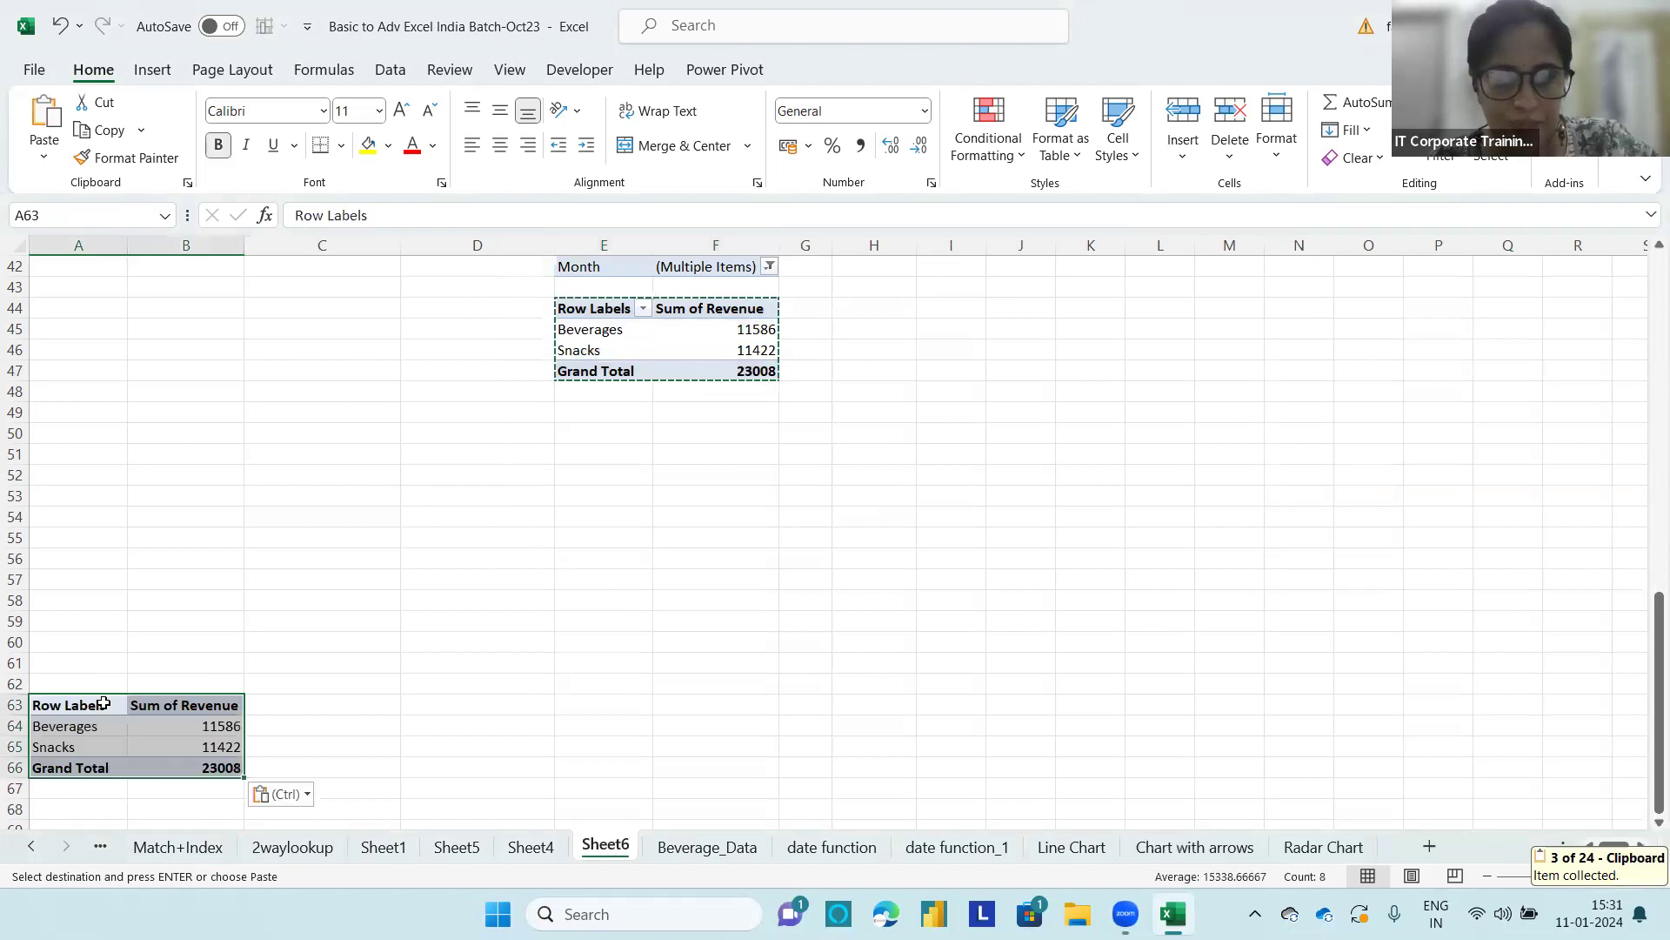
# Step: Compare cells of the pasted table at A63 with the original PivotTable and end the copy mode
pyautogui.click(166, 732)
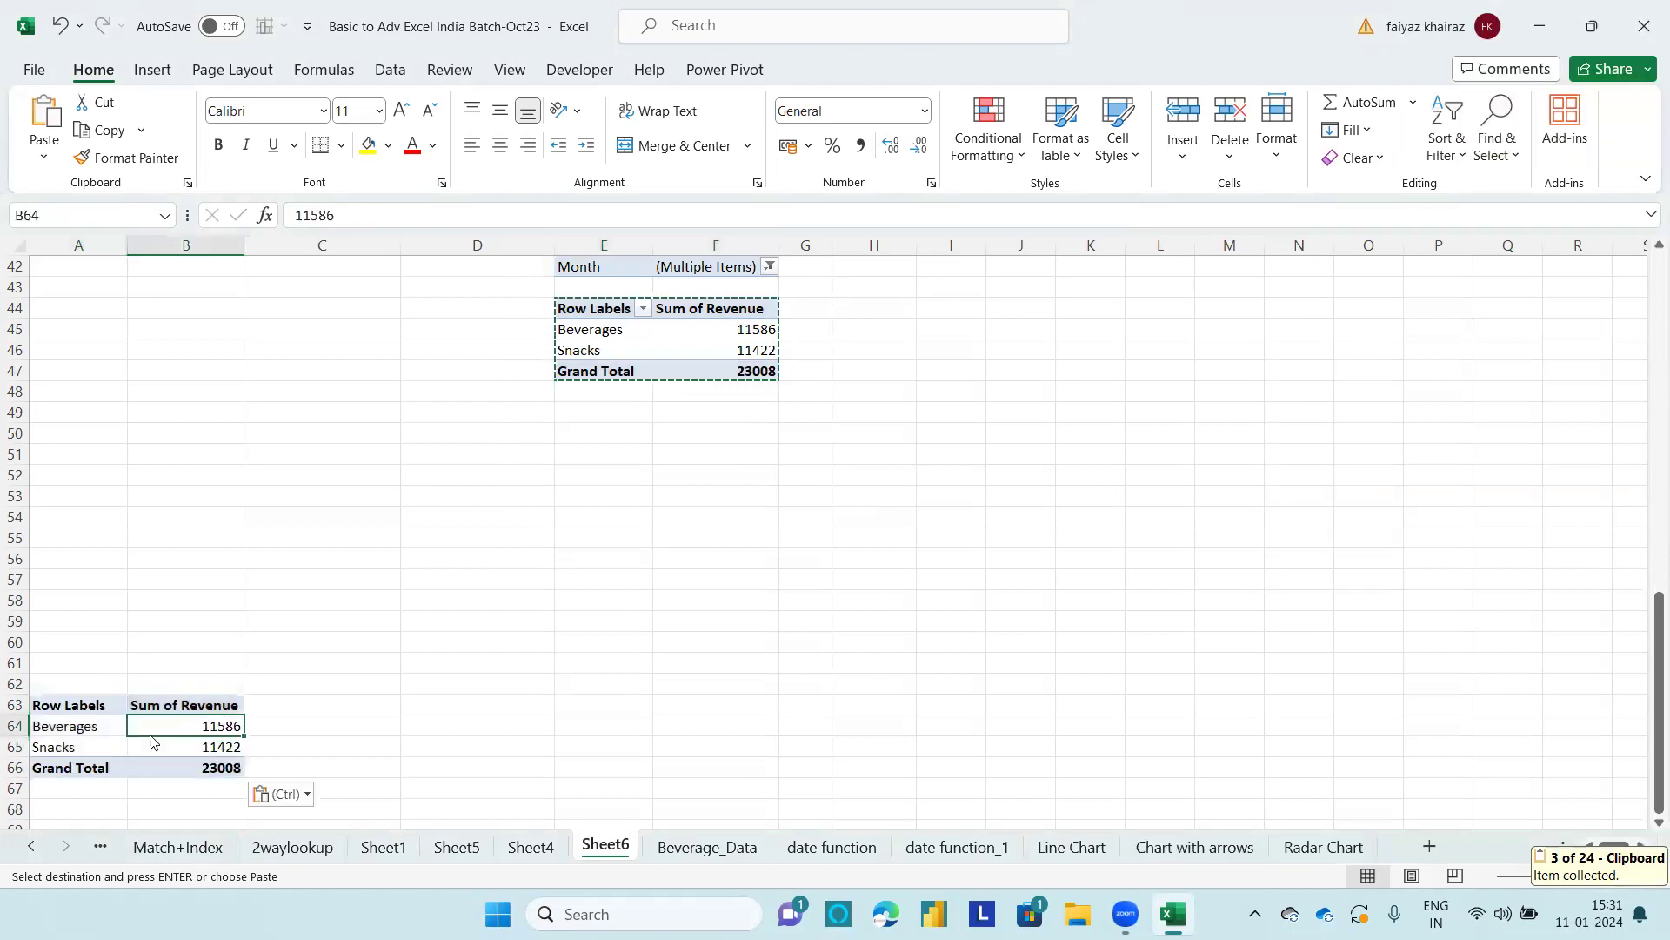
pyautogui.click(124, 748)
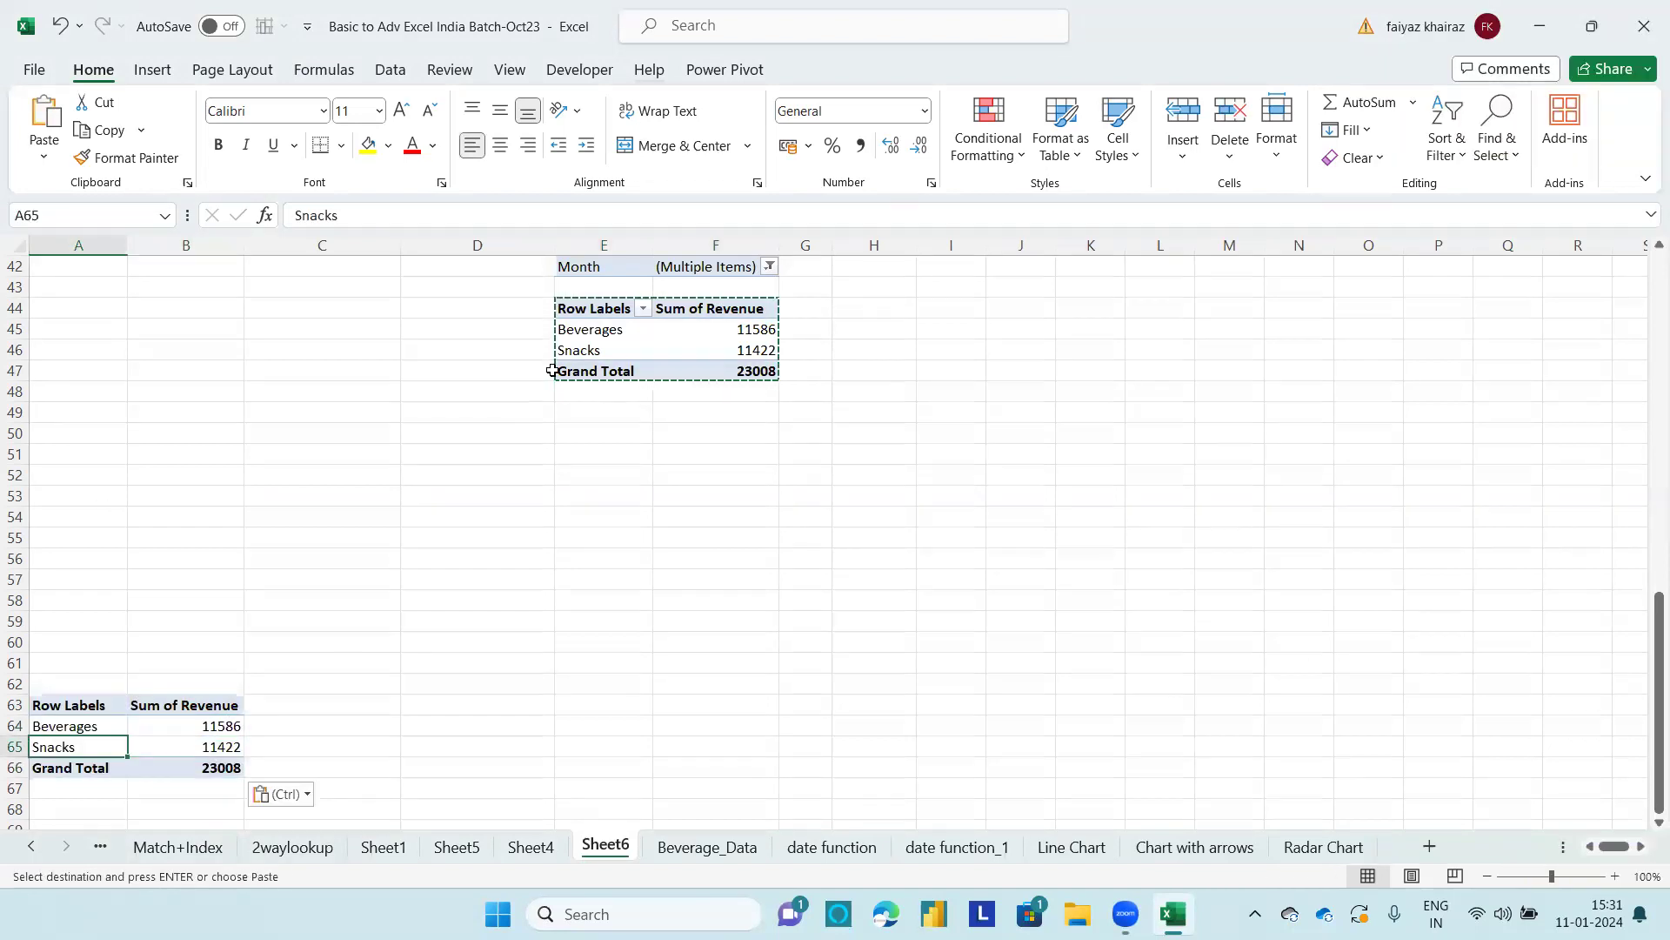
pyautogui.click(647, 345)
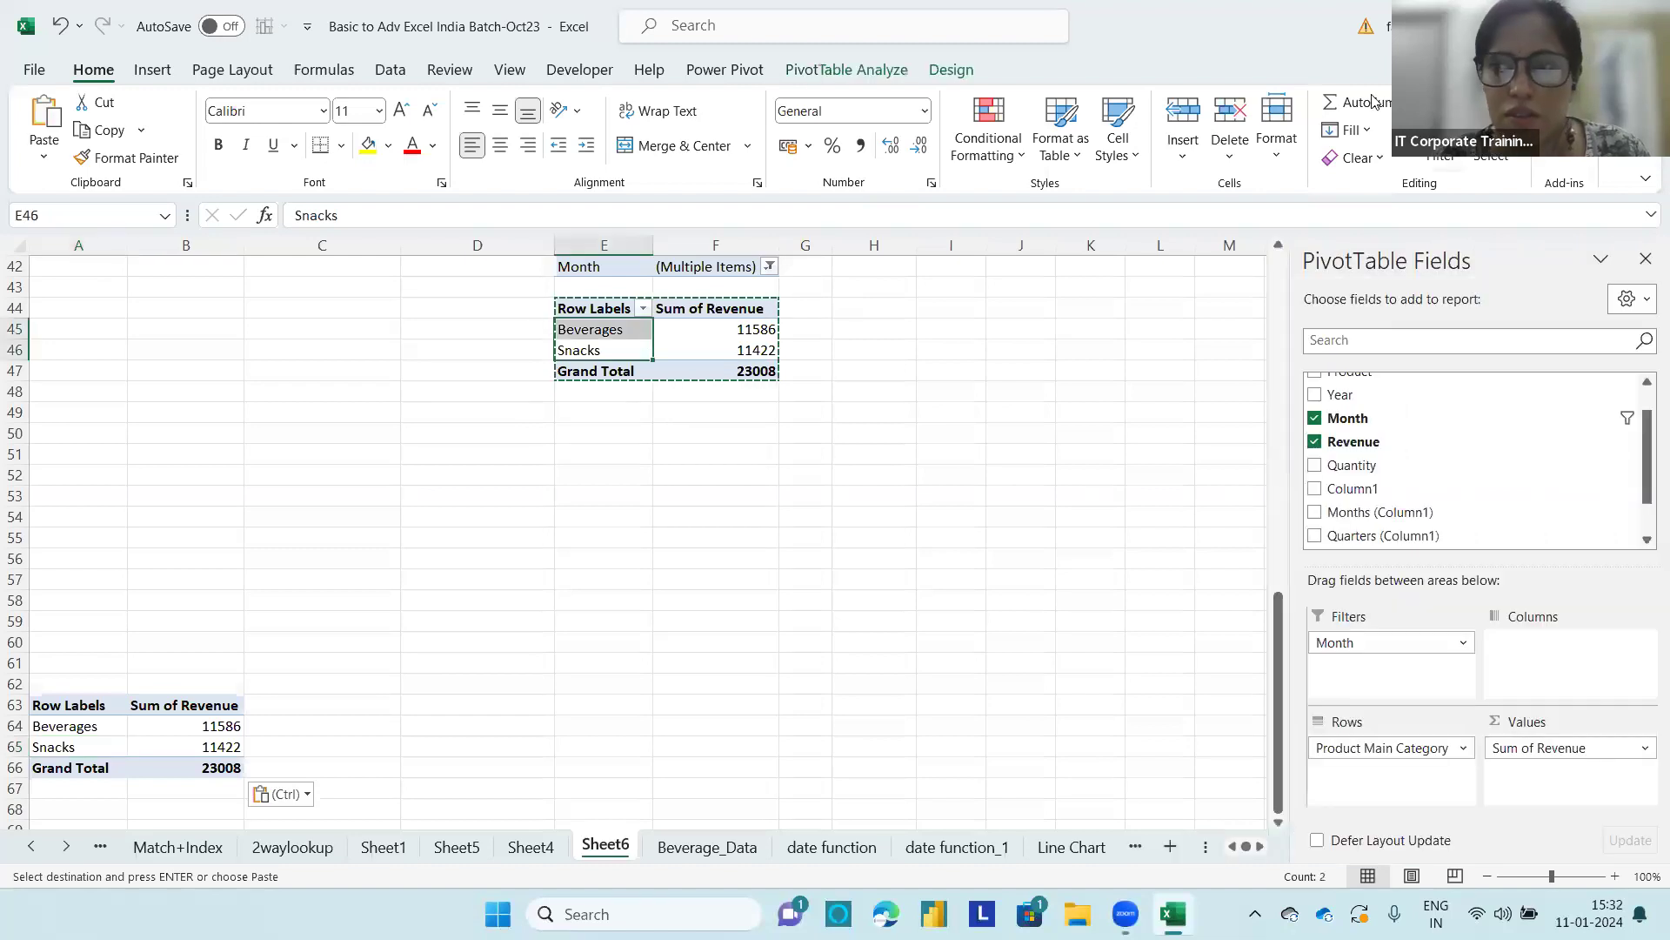
pyautogui.click(71, 731)
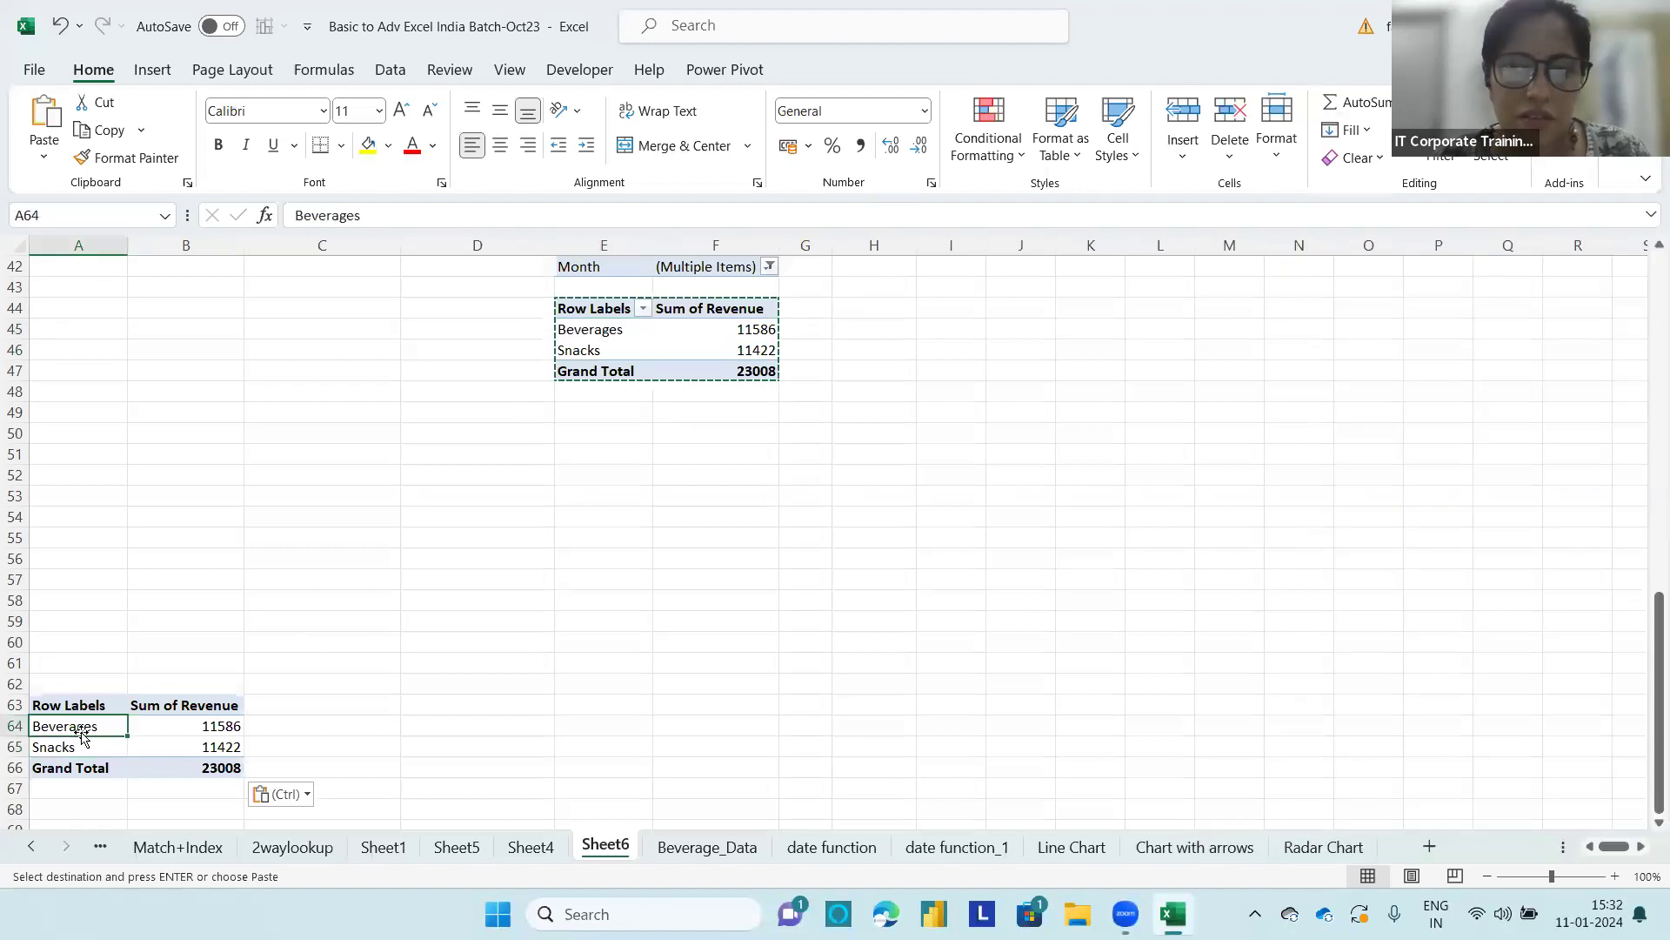
pyautogui.press('Escape')
pyautogui.click(119, 743)
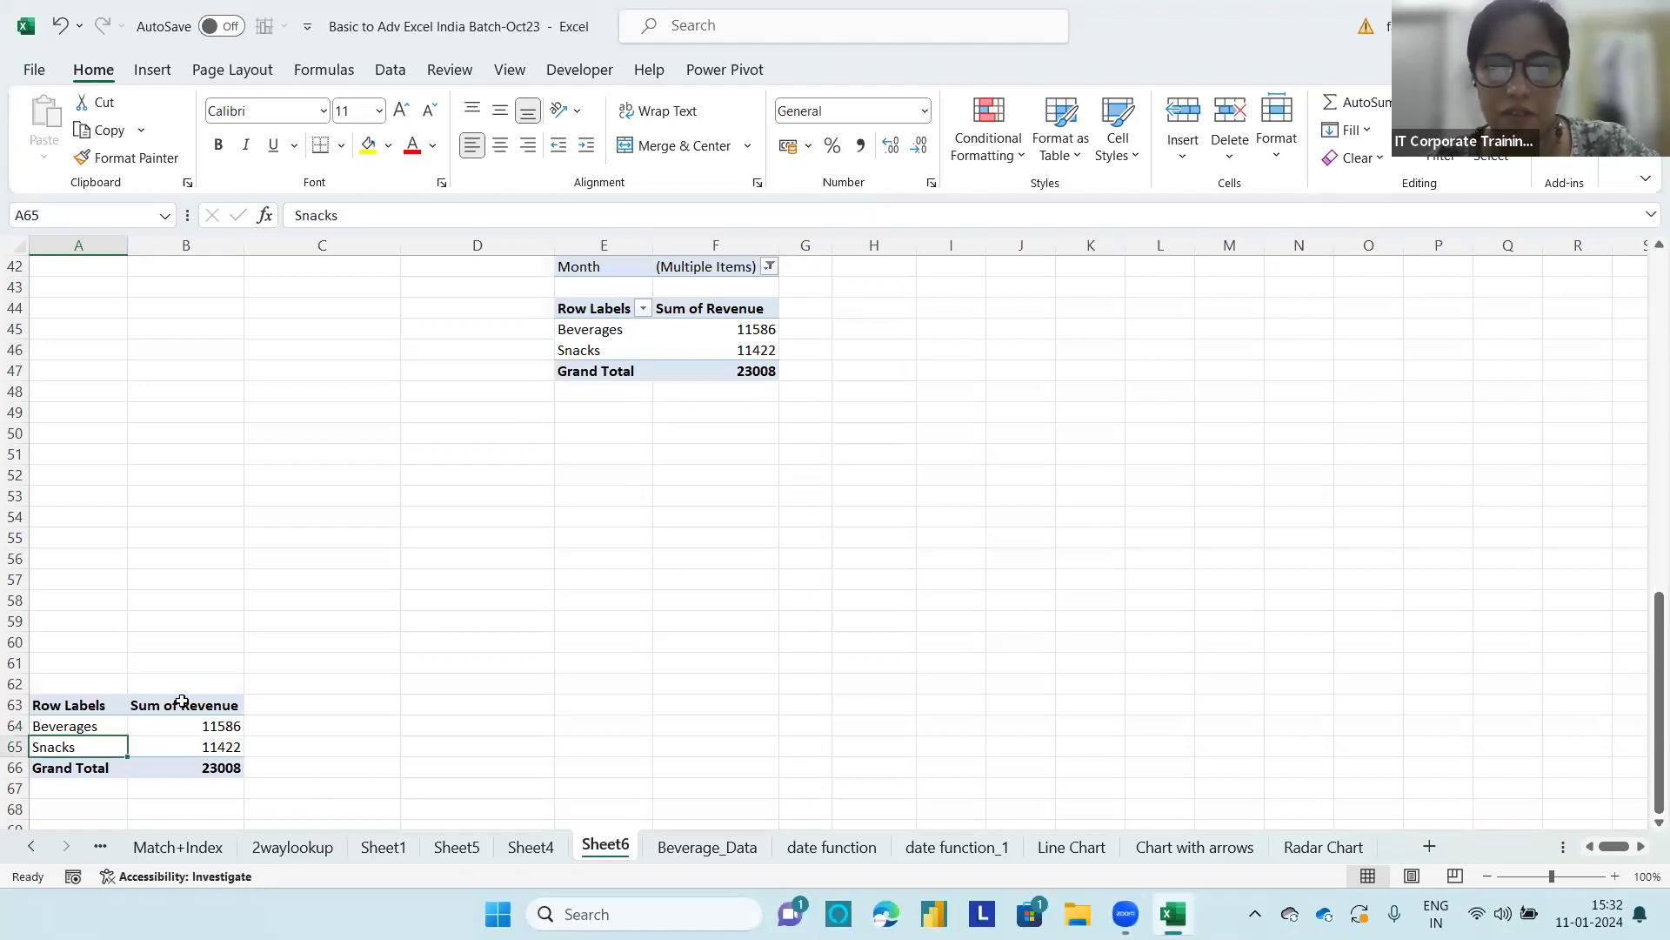
# Step: Delete the contents of the pasted table at A63:B66
pyautogui.click(112, 729)
pyautogui.rightClick(108, 727)
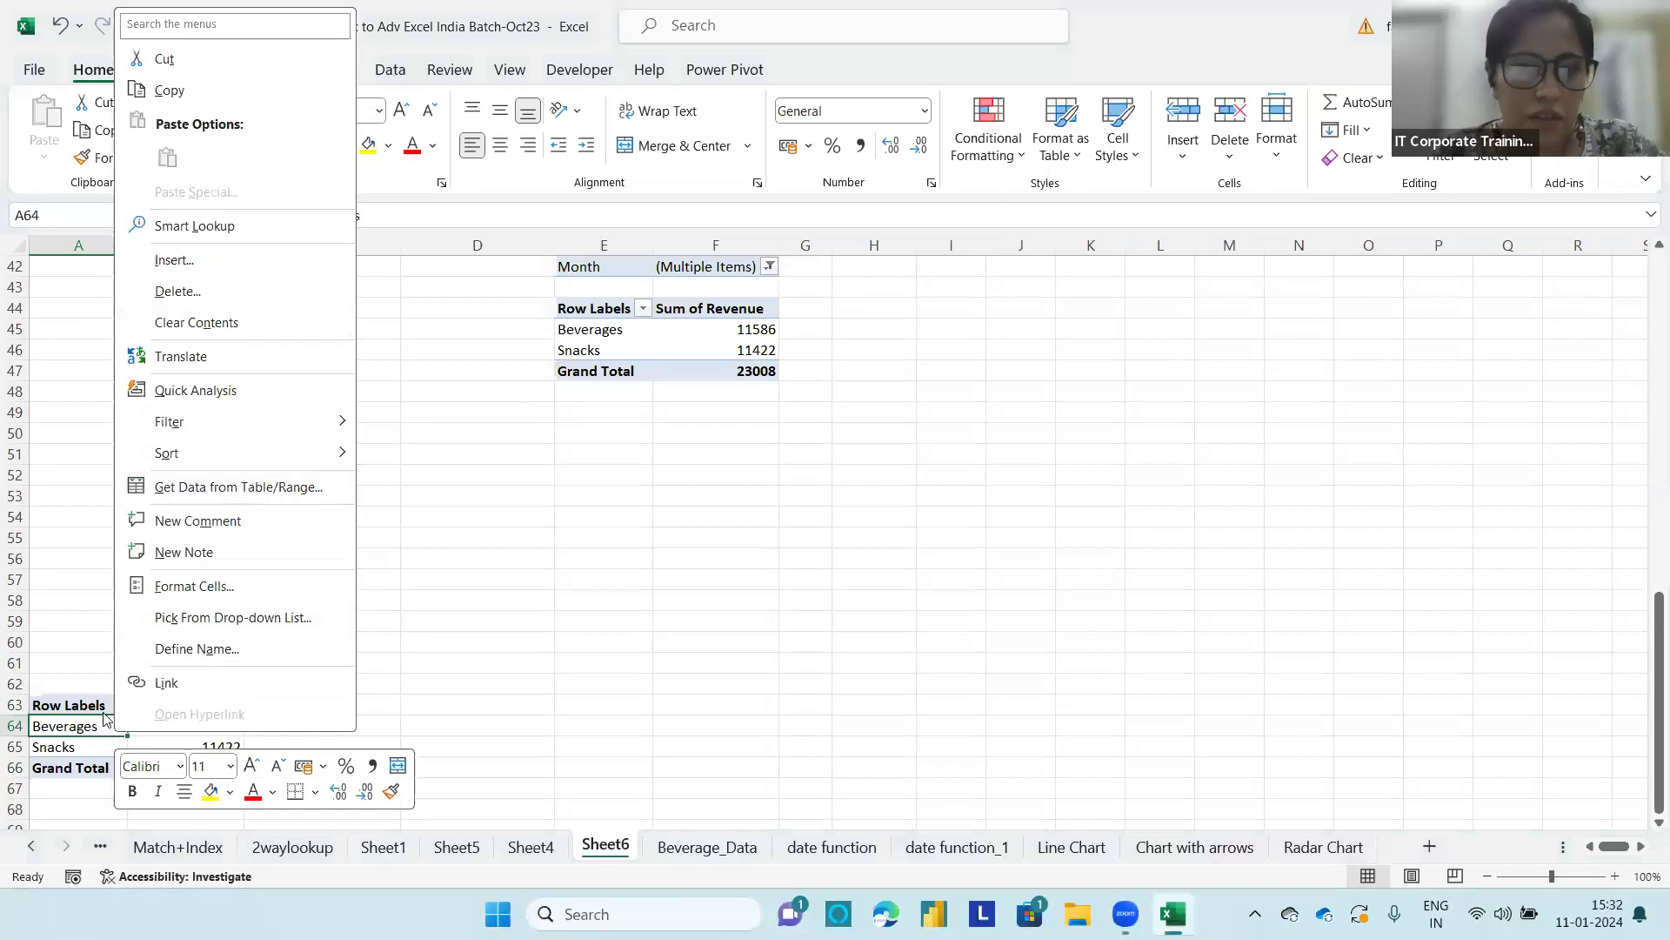
pyautogui.press('Escape')
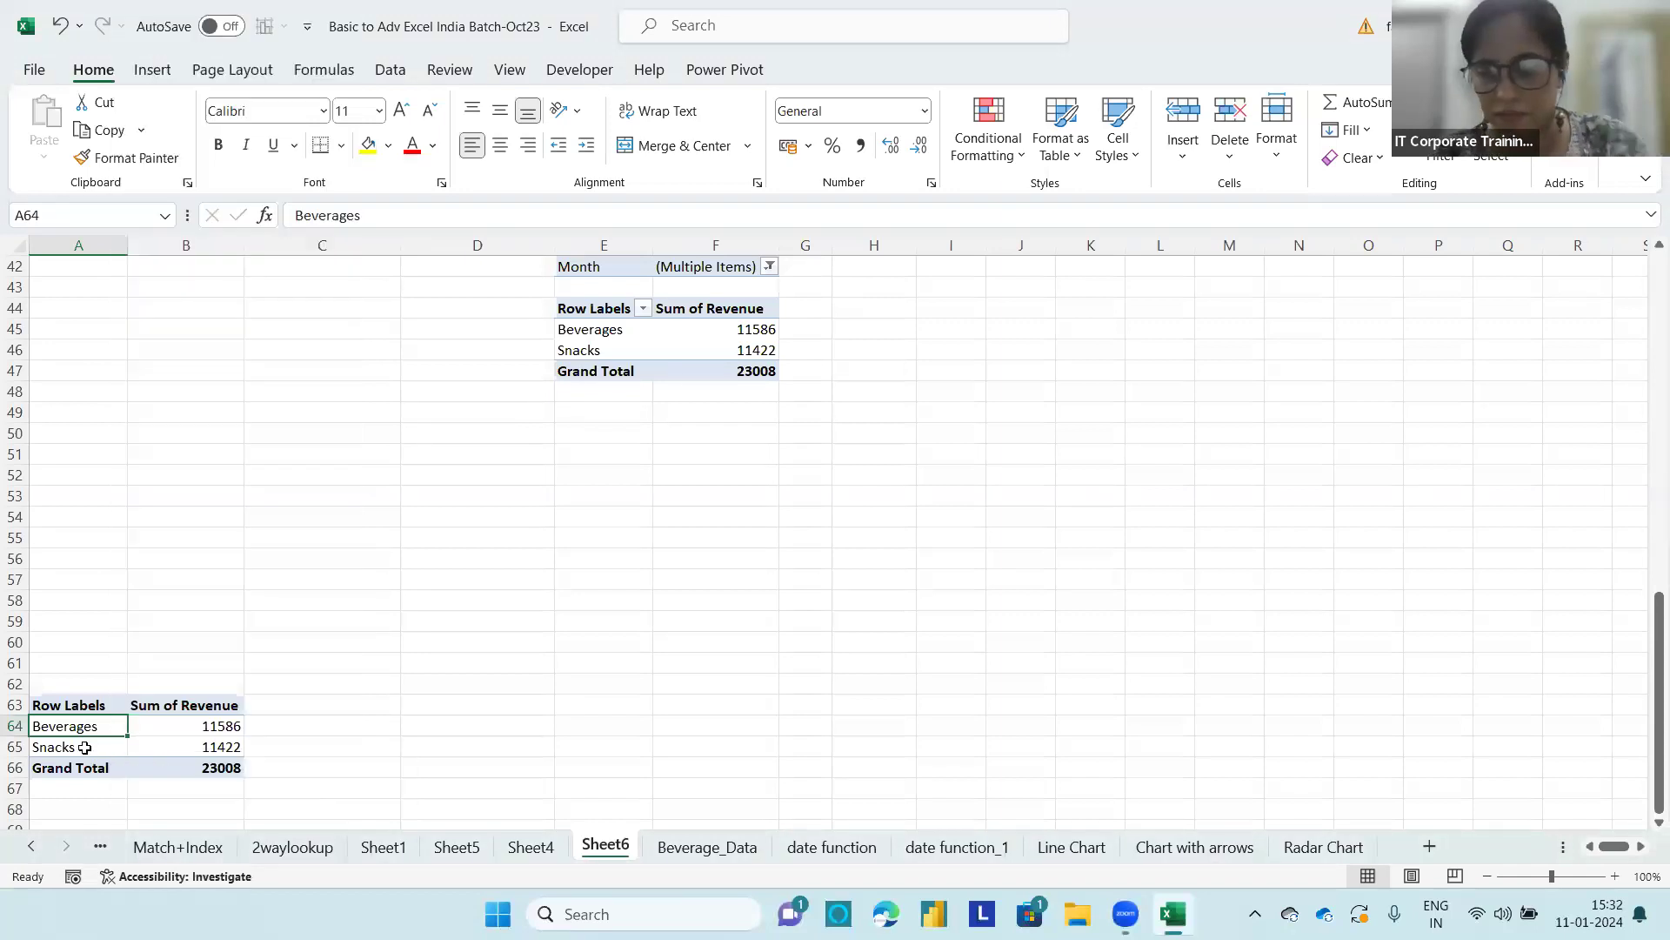
pyautogui.hotkey('ctrl', 'a')
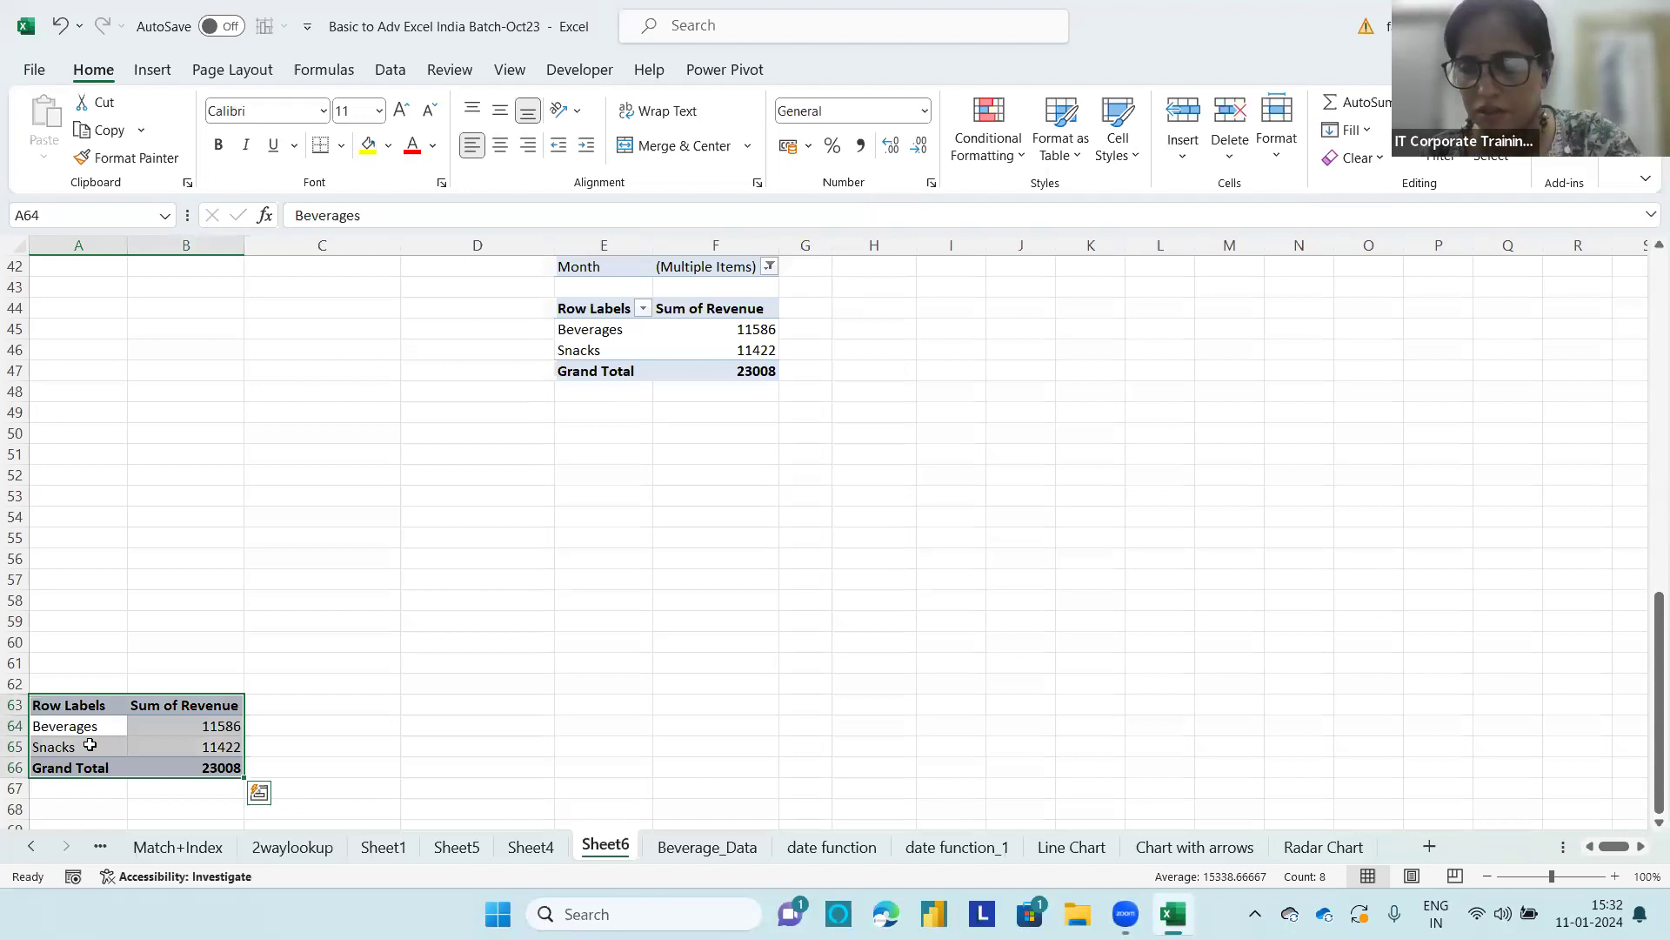
pyautogui.press('Delete')
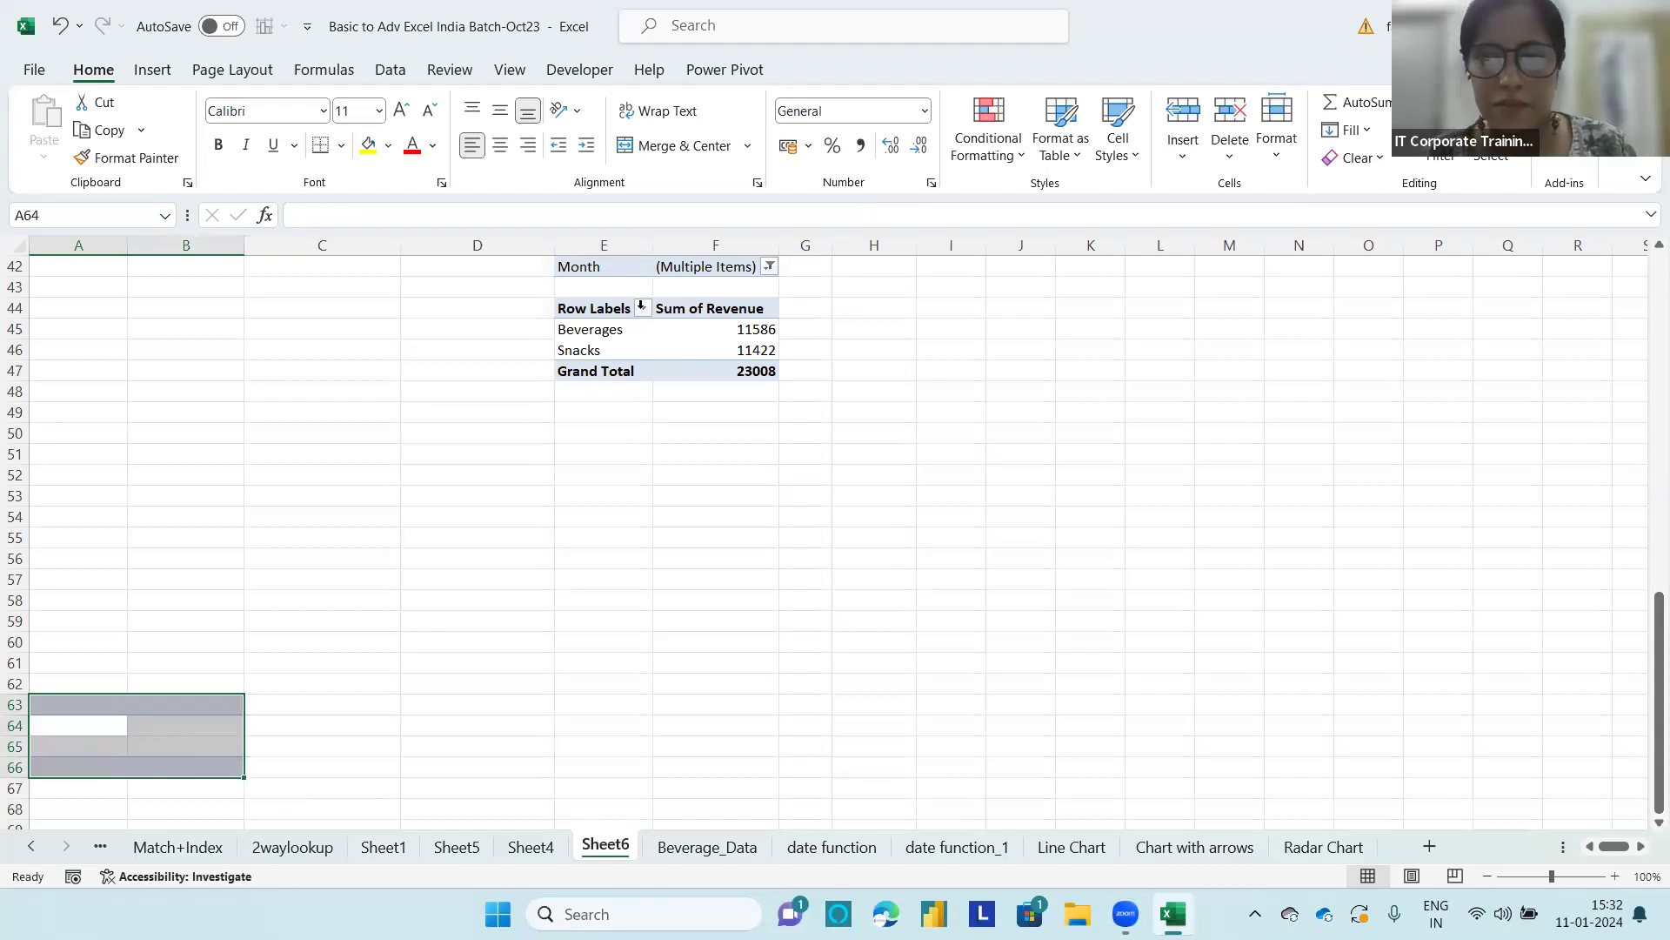
# Step: Reset the revenue PivotTable's Month report filter to all months with multiple-item selection off
pyautogui.click(769, 266)
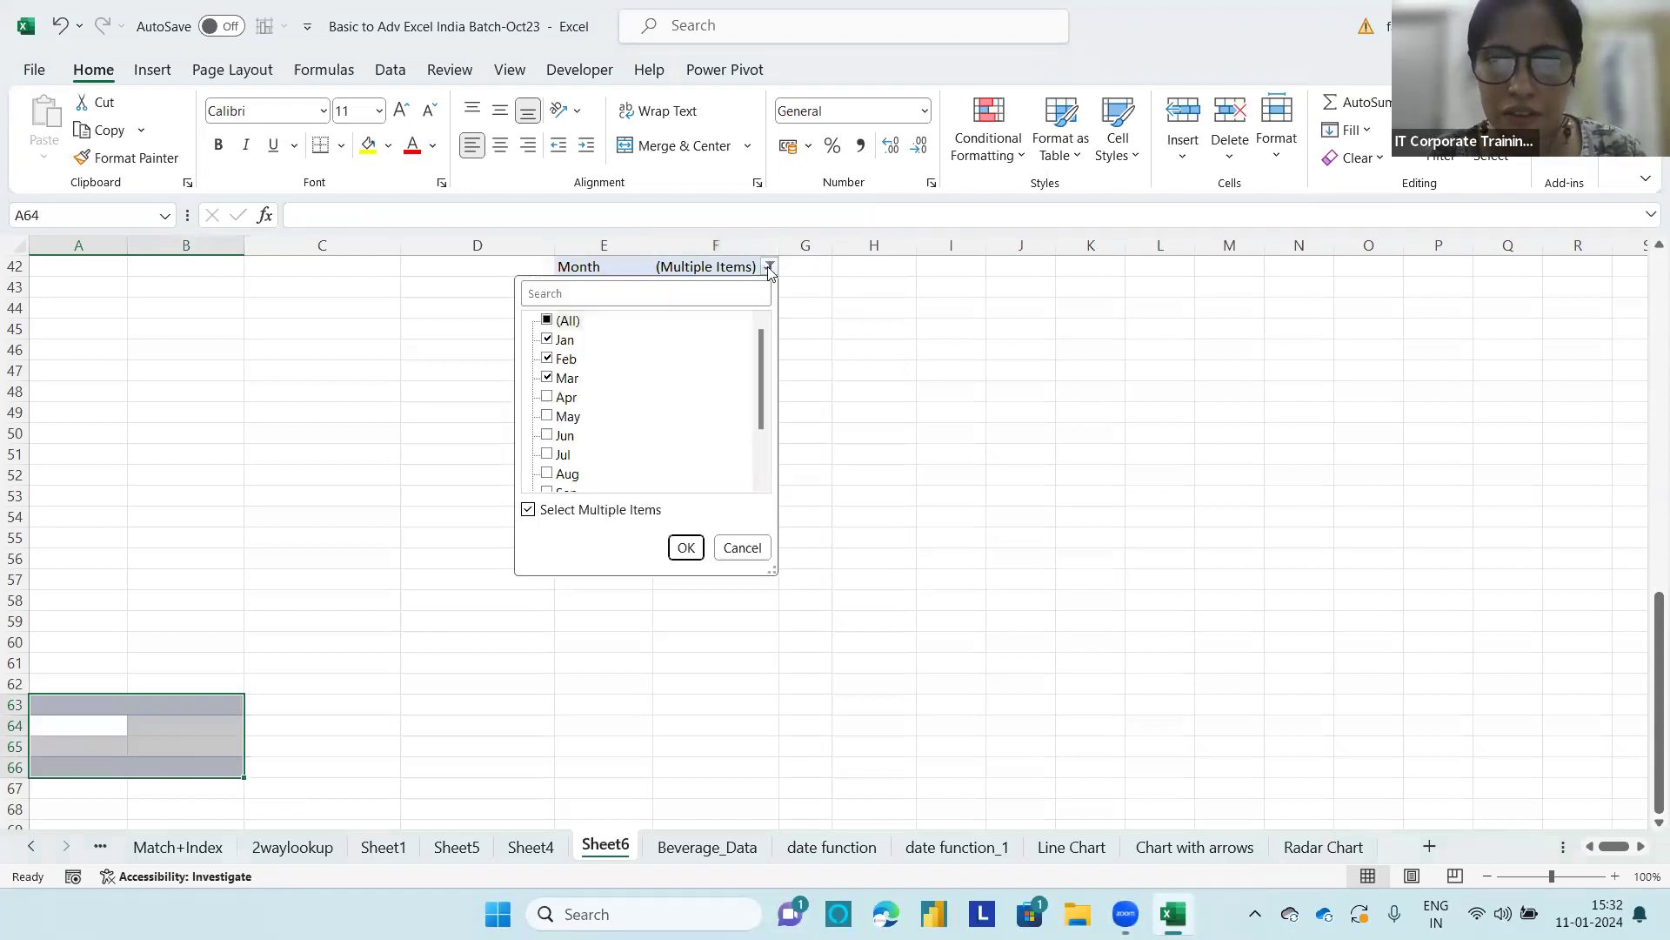
pyautogui.click(528, 510)
pyautogui.click(686, 548)
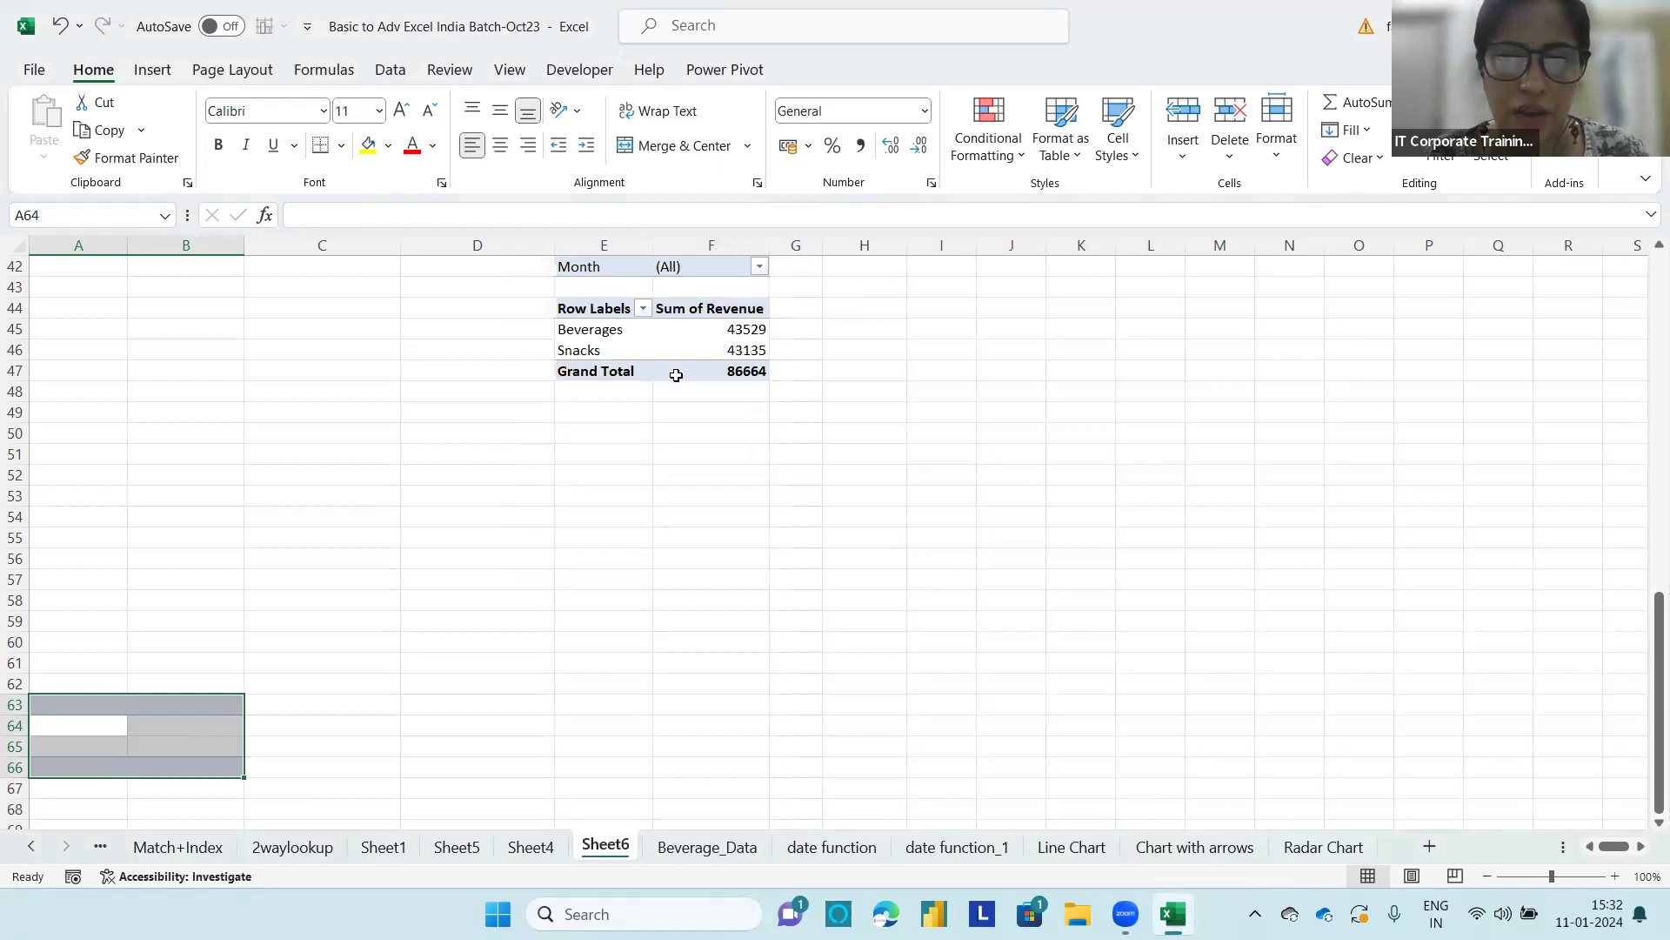
# Step: Copy the unfiltered PivotTable body E44:F47 and paste it at cell A63
pyautogui.click(672, 329)
pyautogui.hotkey('ctrl', 'a')
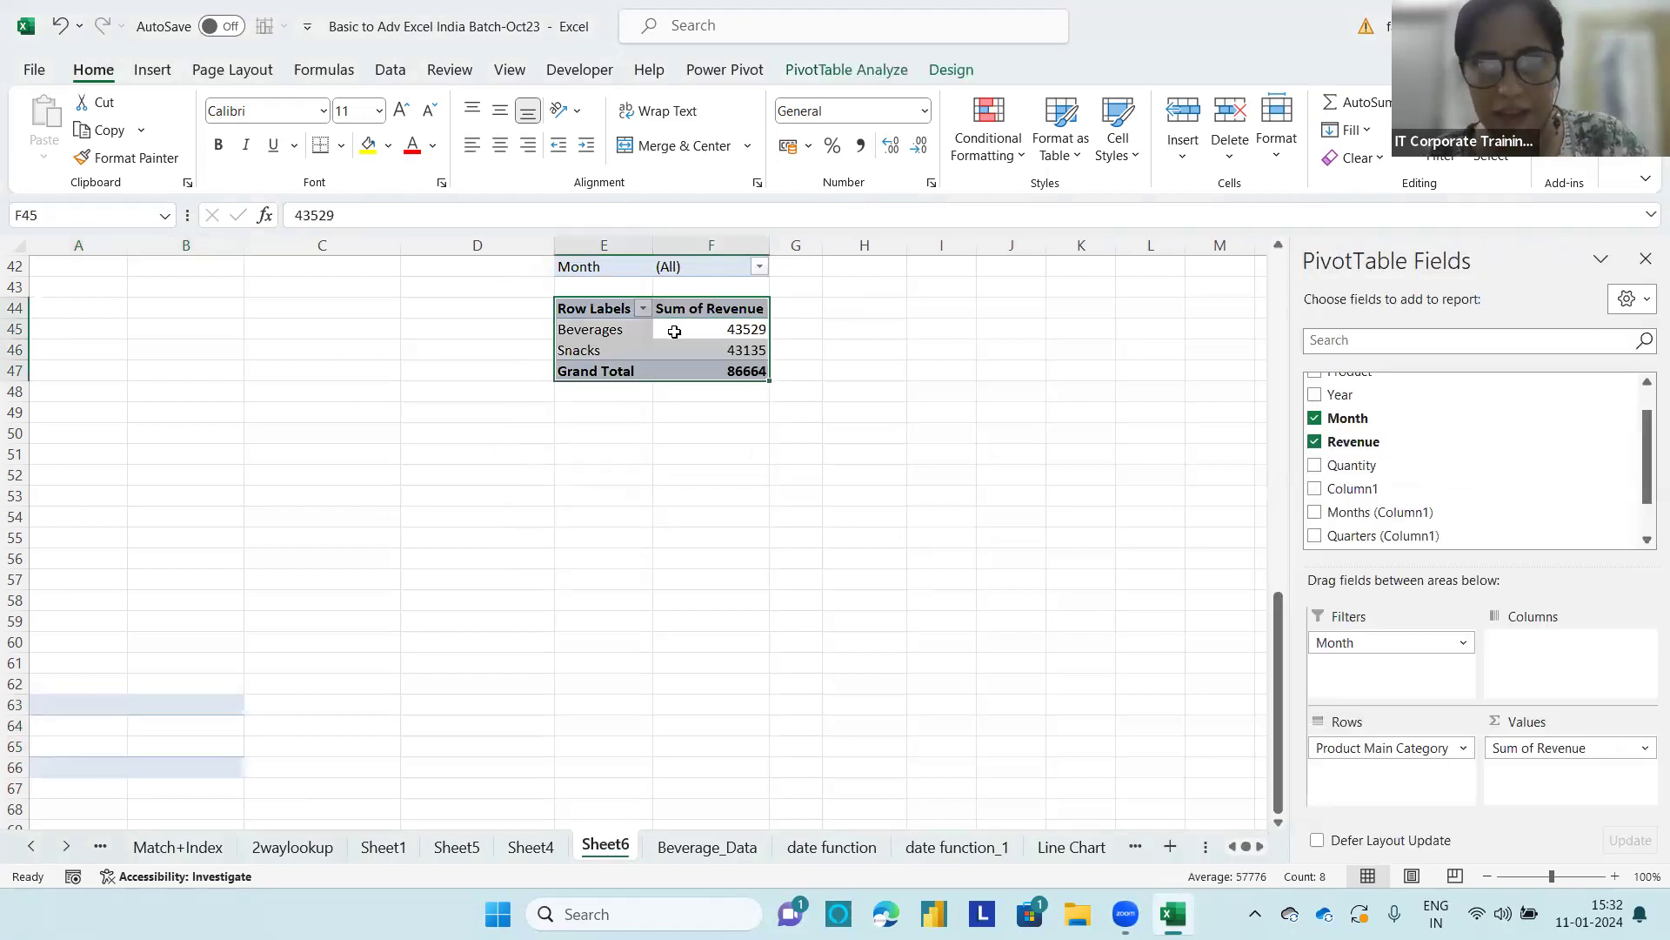
pyautogui.hotkey('ctrl', 'c')
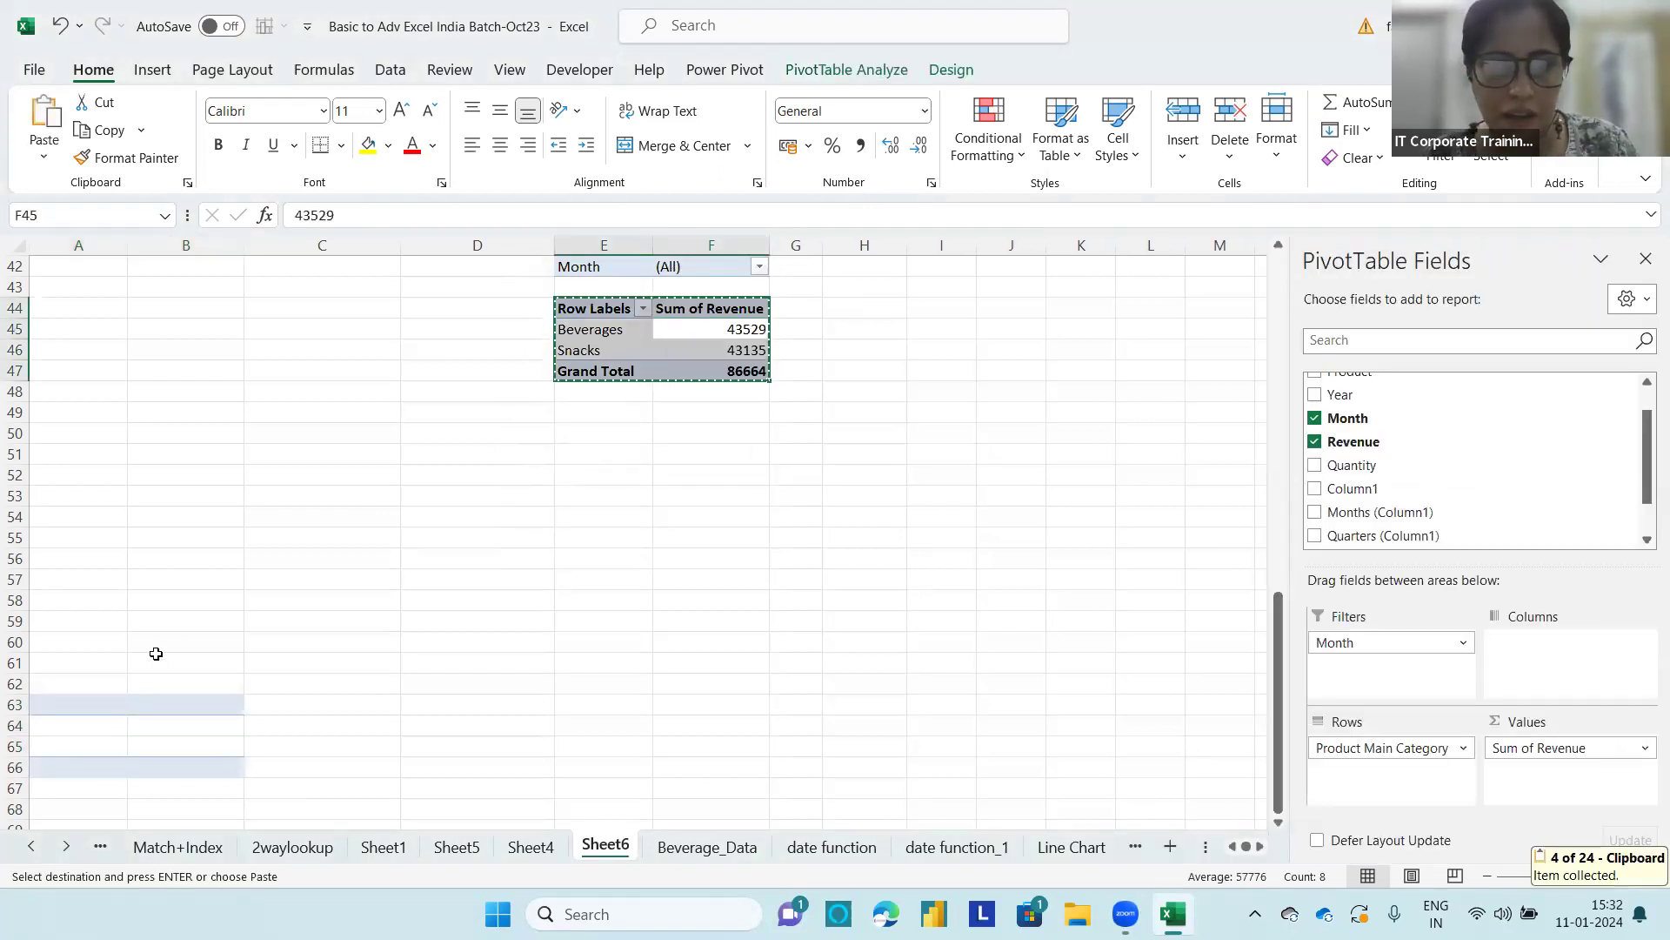
pyautogui.click(53, 697)
pyautogui.hotkey('ctrl', 'v')
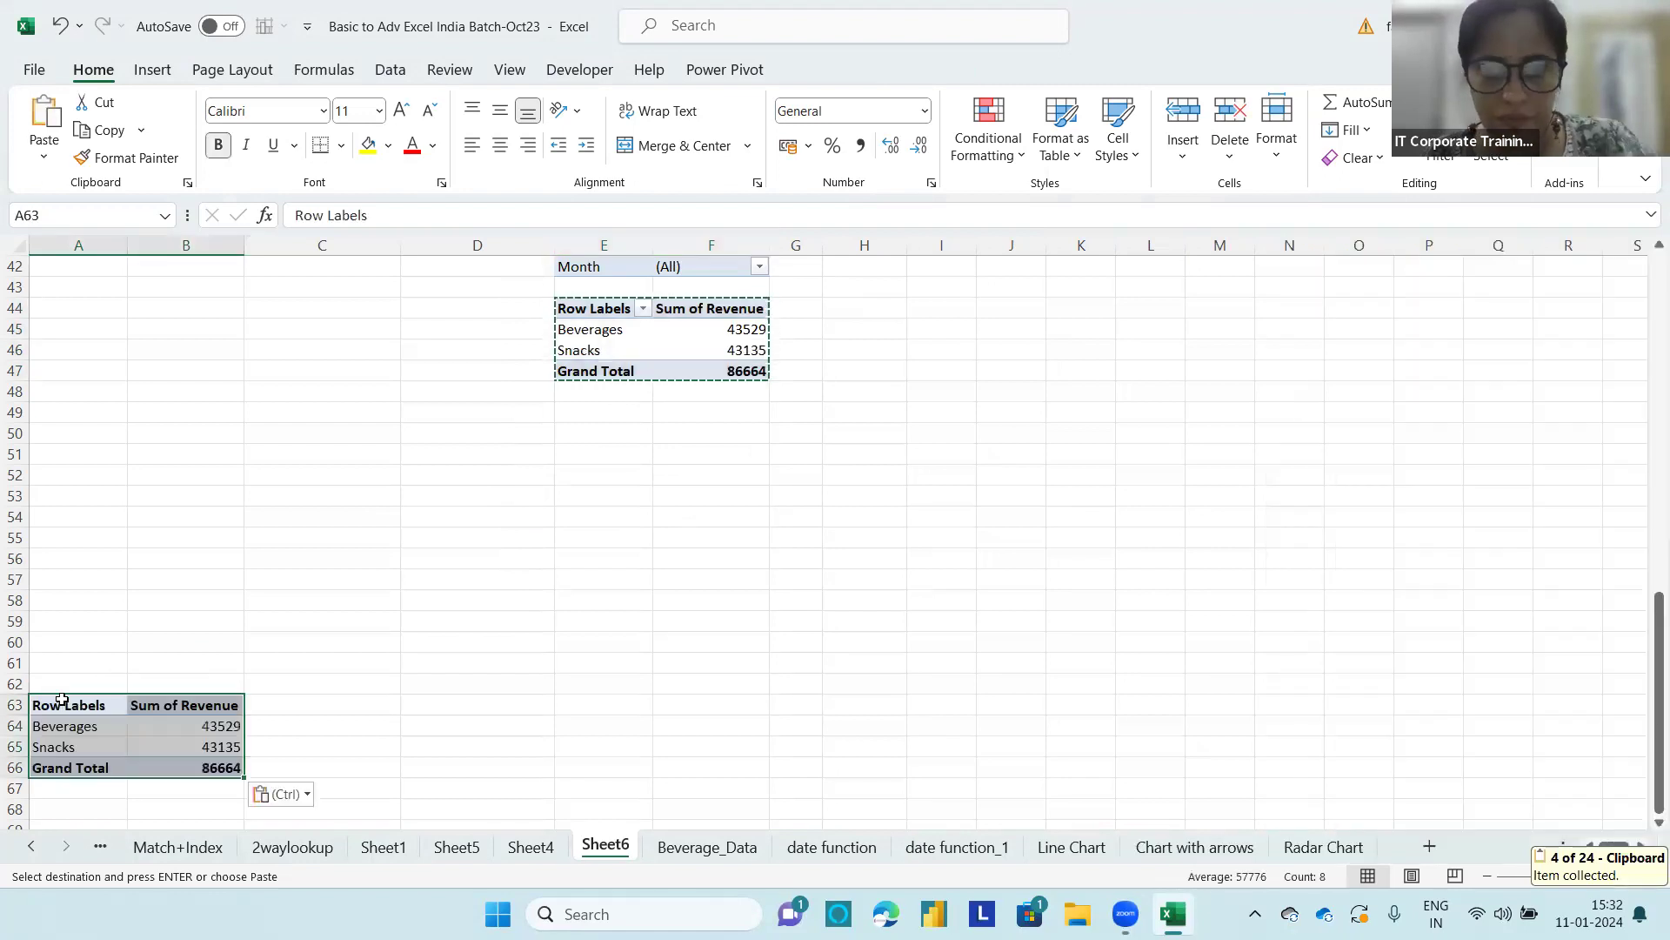
# Step: Clear both contents and formatting from the pasted table at A63:B66
pyautogui.click(130, 744)
pyautogui.click(92, 725)
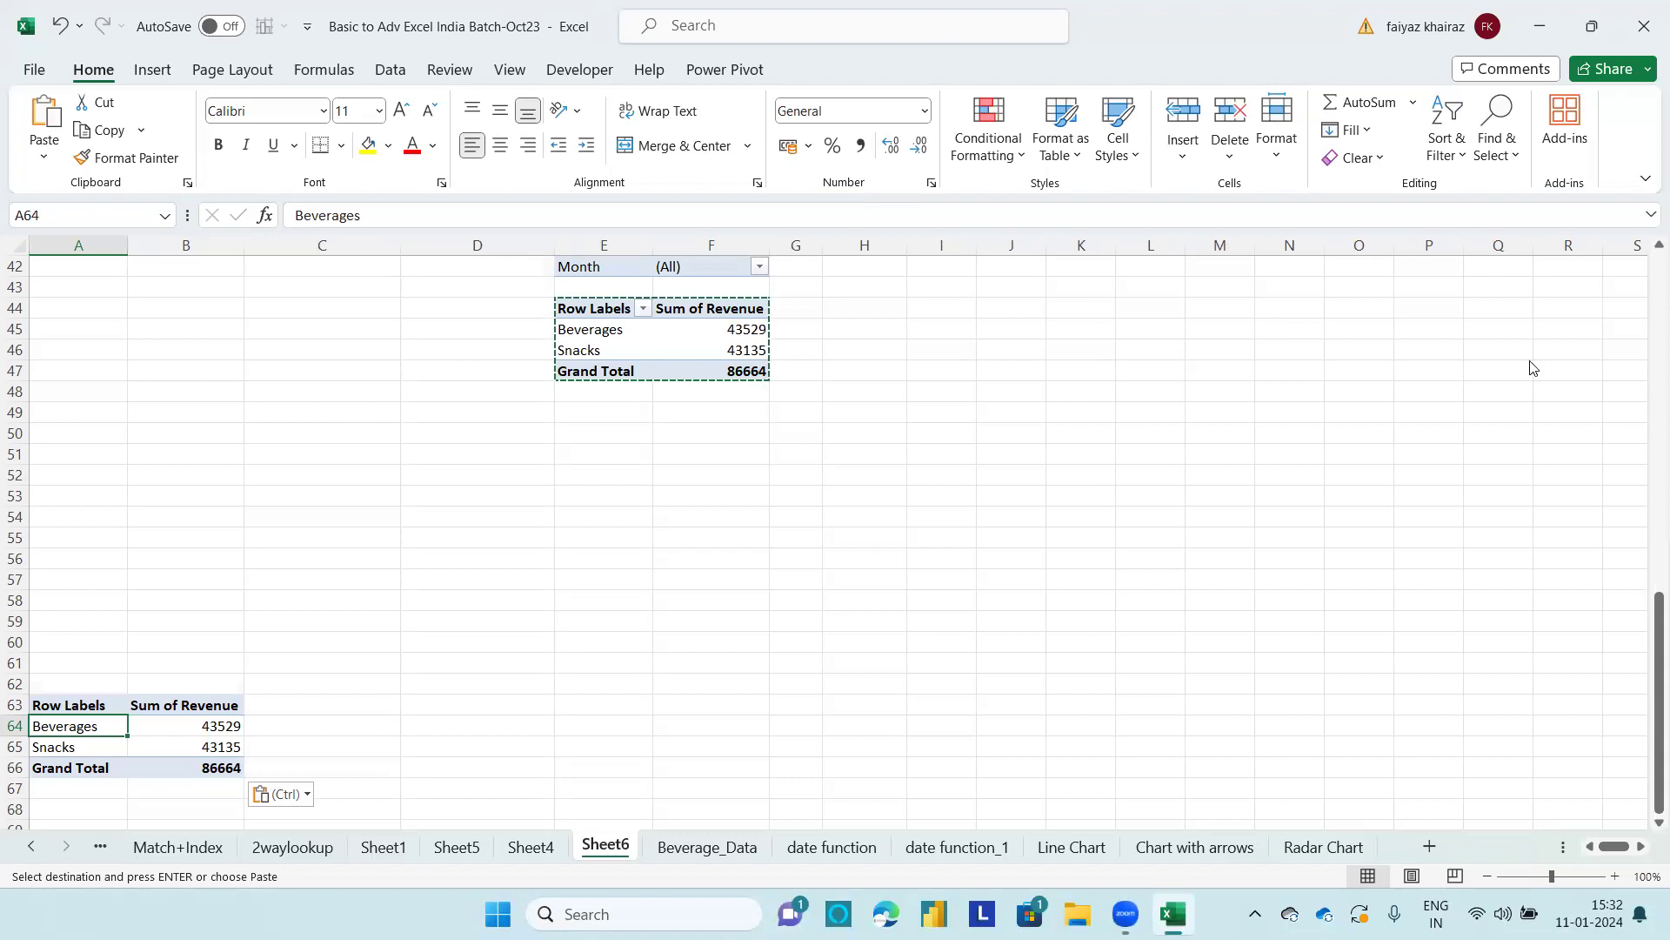
pyautogui.click(66, 764)
pyautogui.click(121, 748)
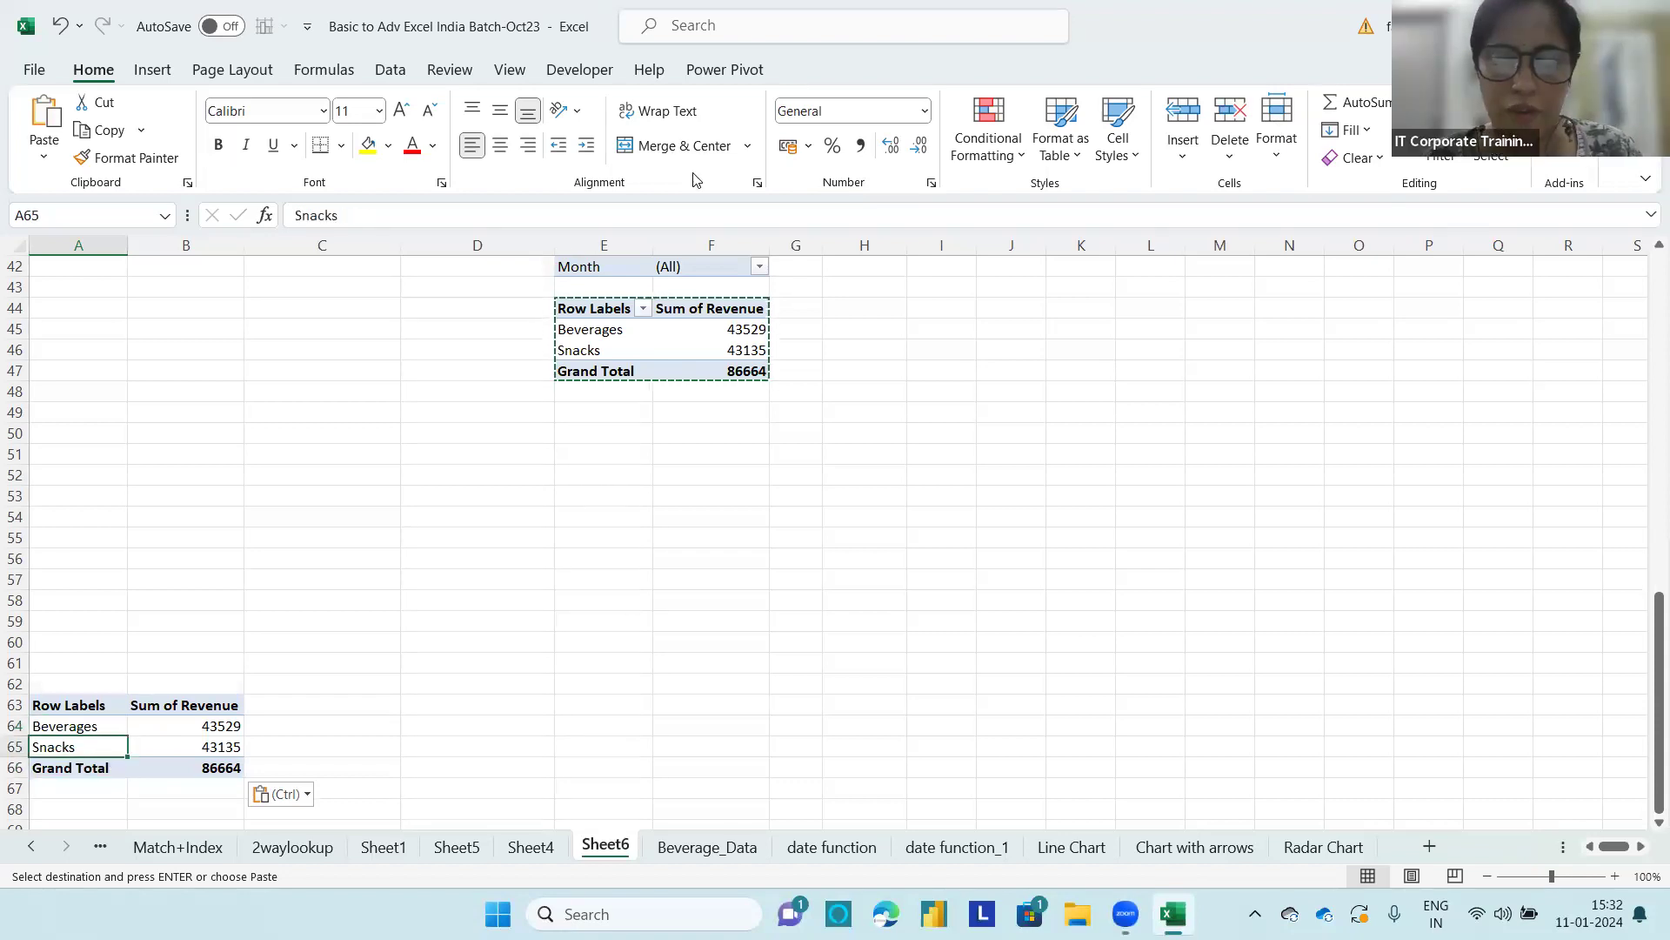
pyautogui.click(61, 727)
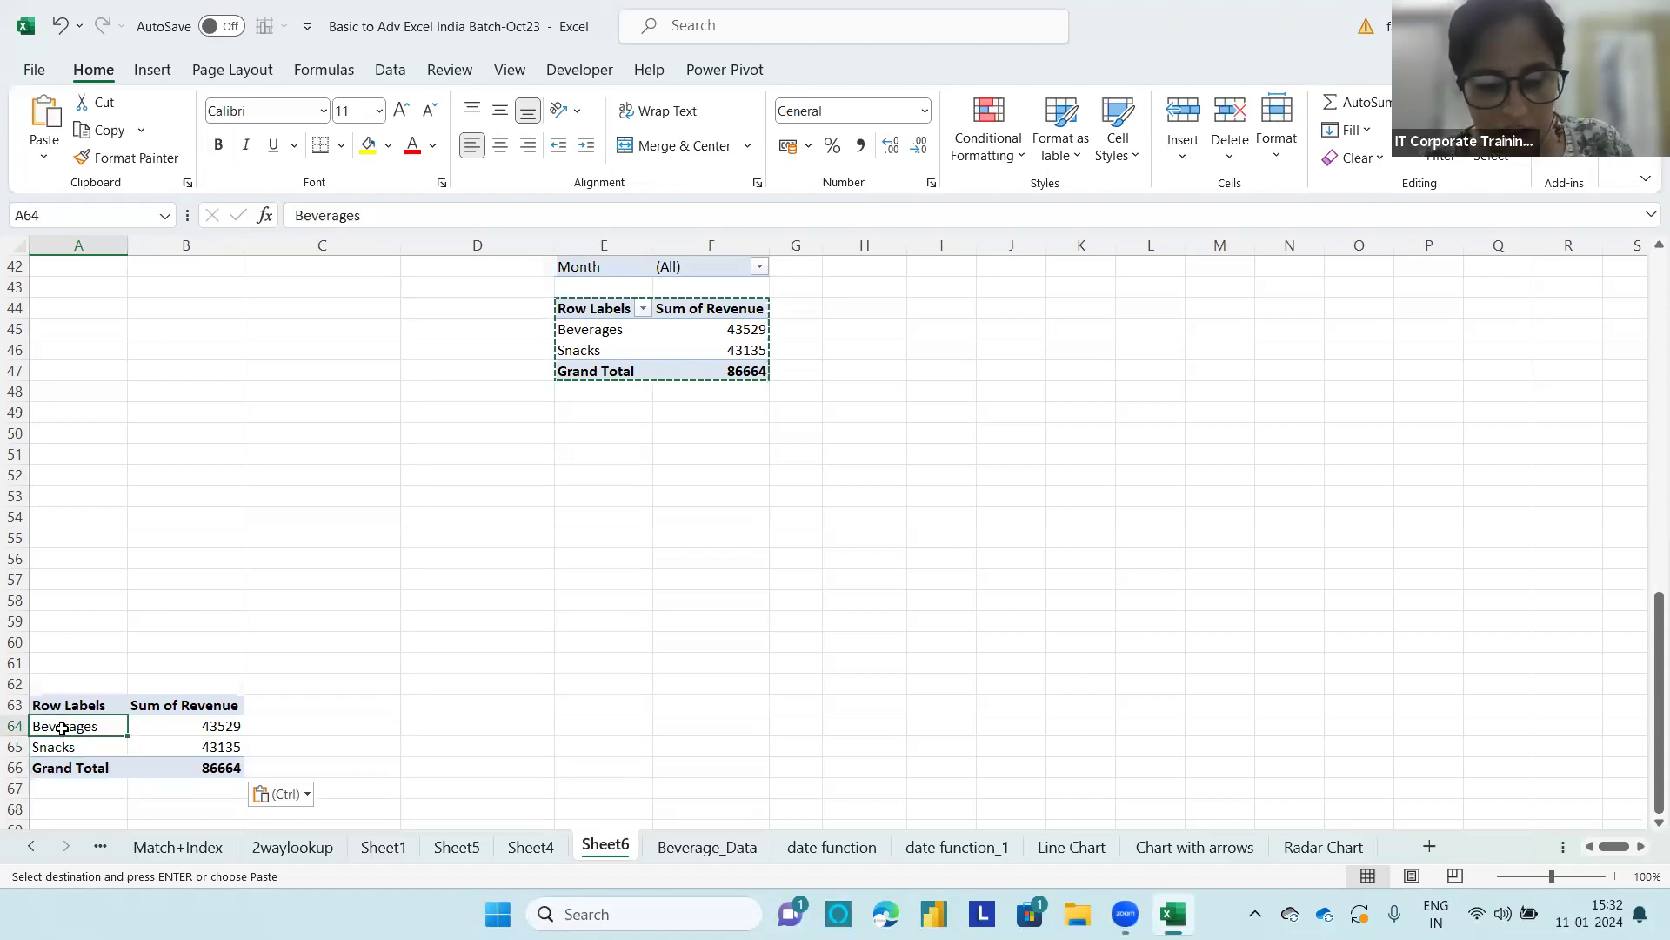
pyautogui.hotkey('ctrl', 'a')
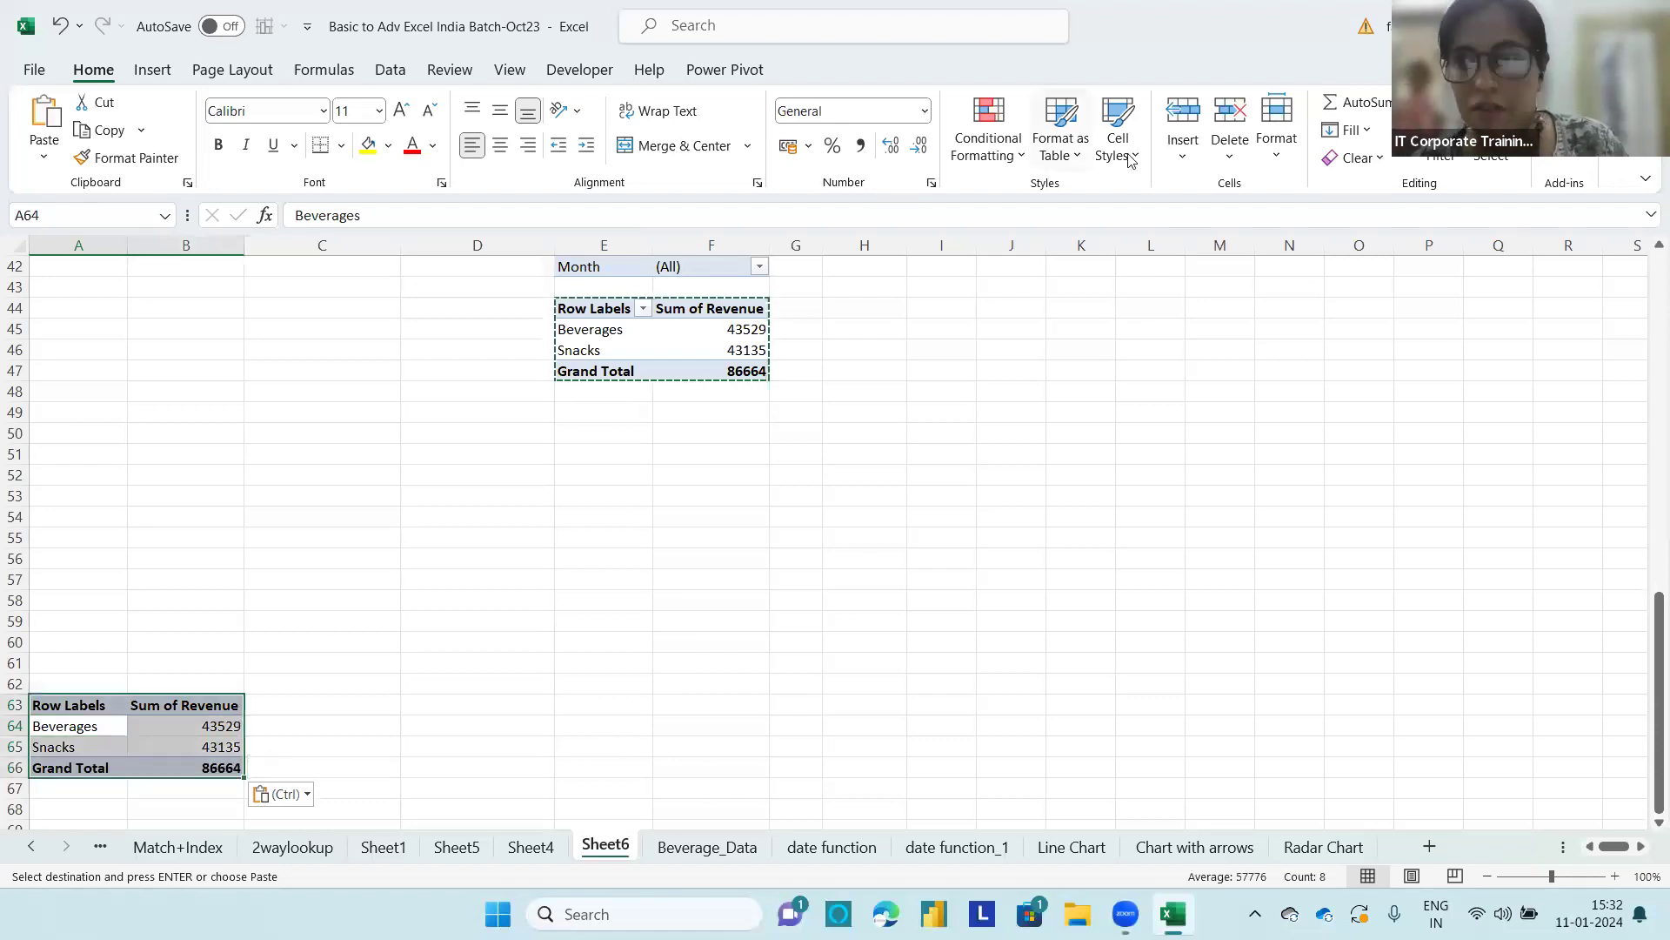
pyautogui.click(1355, 157)
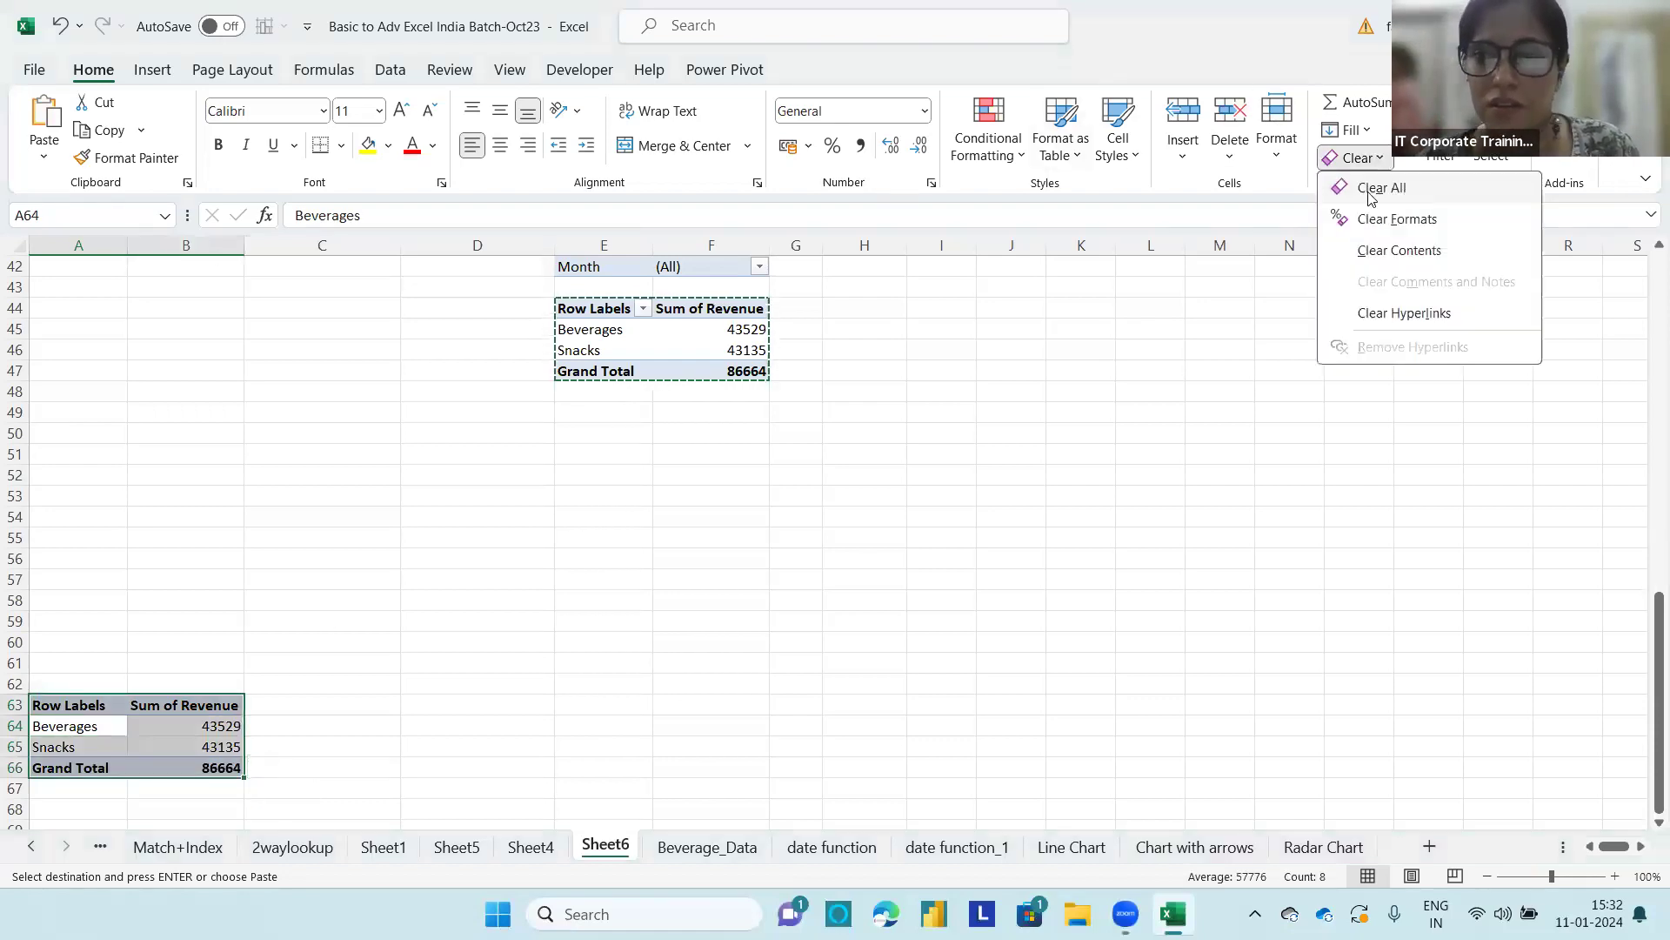
pyautogui.click(1379, 187)
pyautogui.click(88, 662)
# Step: Copy the whole quantity PivotTable with the Beverages and Snacks years at A23:D30 and paste it at cell A59
pyautogui.scroll(-1, 653, 324)
pyautogui.scroll(7, 654, 337)
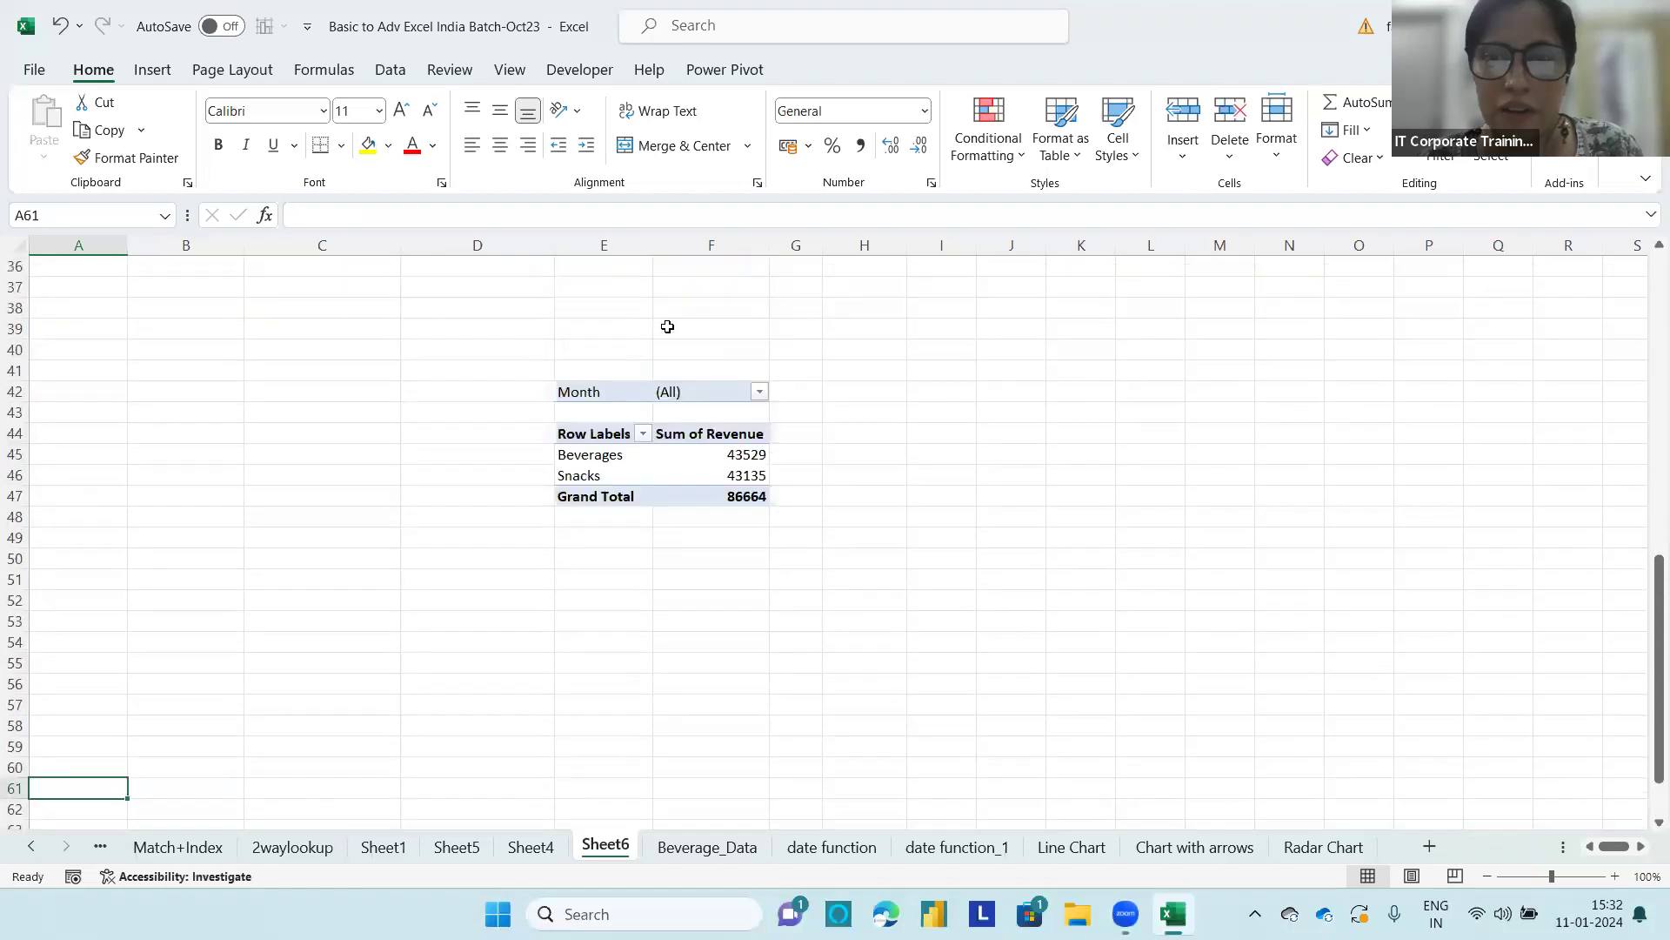
pyautogui.click(270, 297)
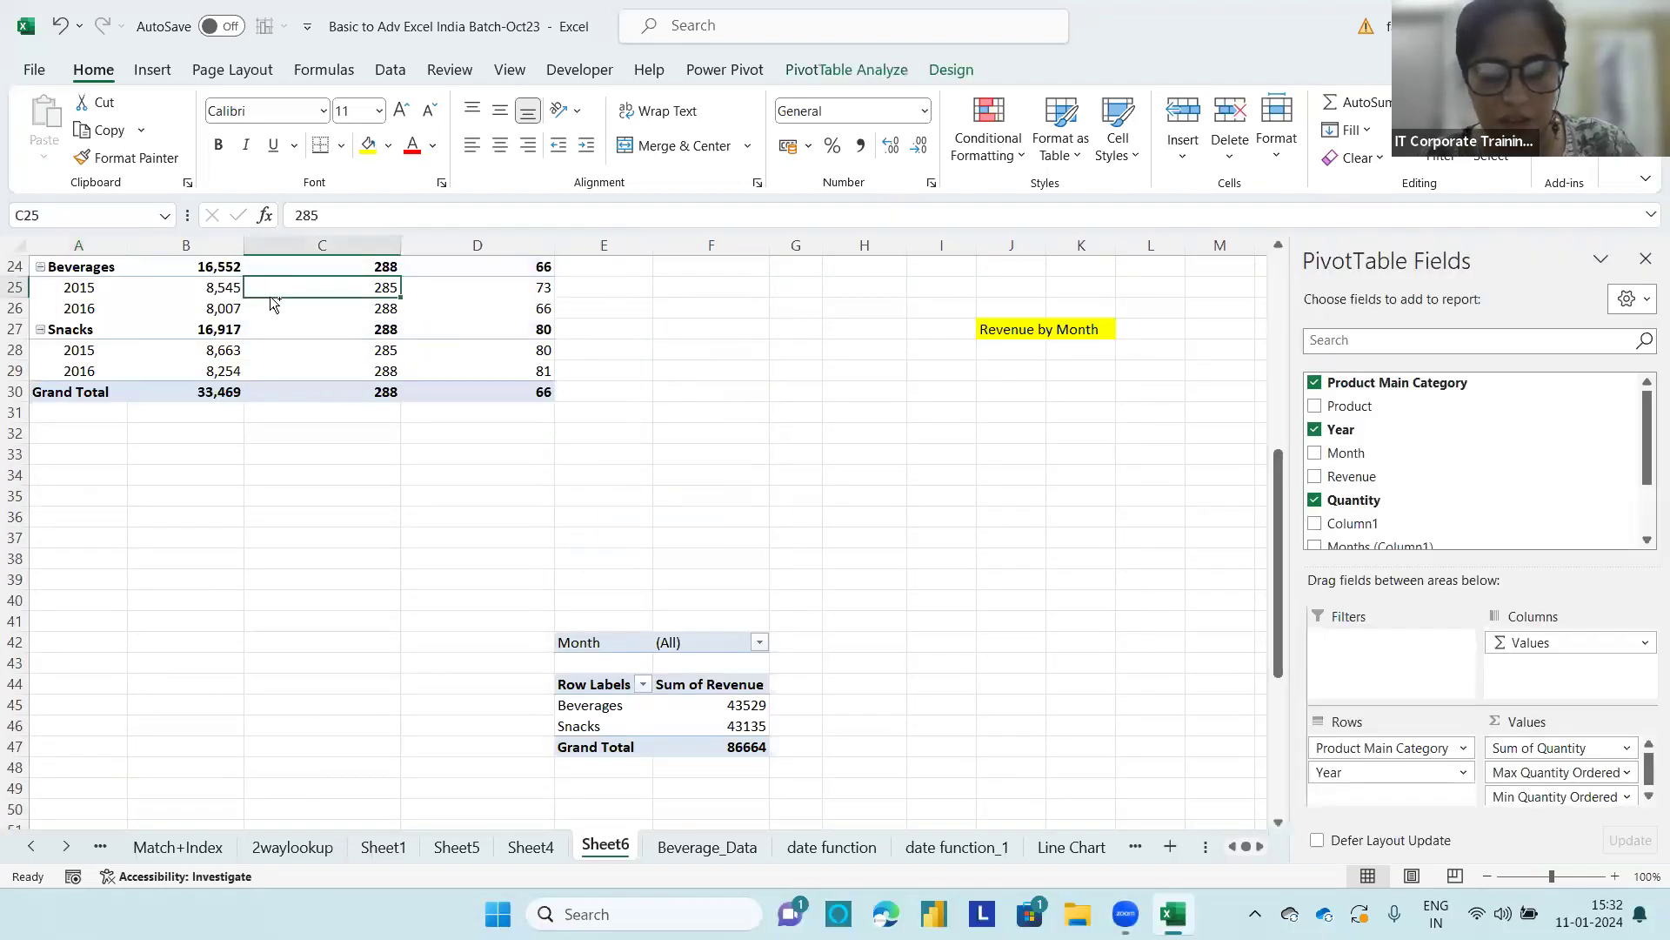
pyautogui.hotkey('ctrl', 'a')
pyautogui.hotkey('ctrl', 'c')
pyautogui.scroll(3, 618, 479)
pyautogui.scroll(-6, 618, 484)
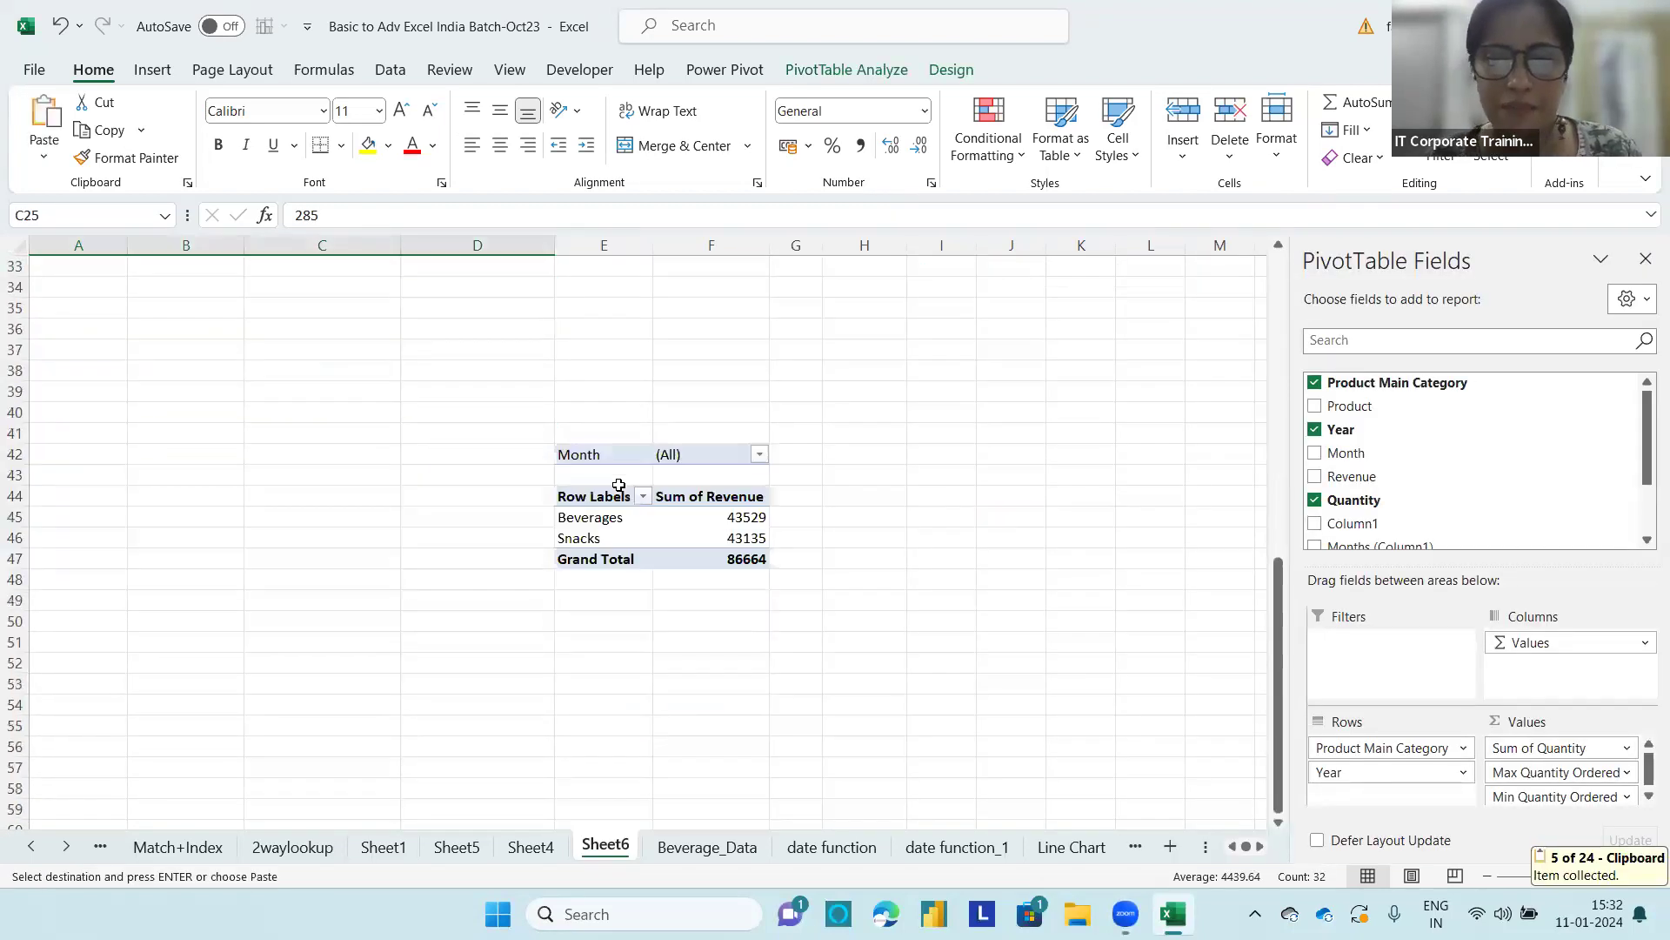
pyautogui.scroll(-4, 619, 485)
pyautogui.click(102, 551)
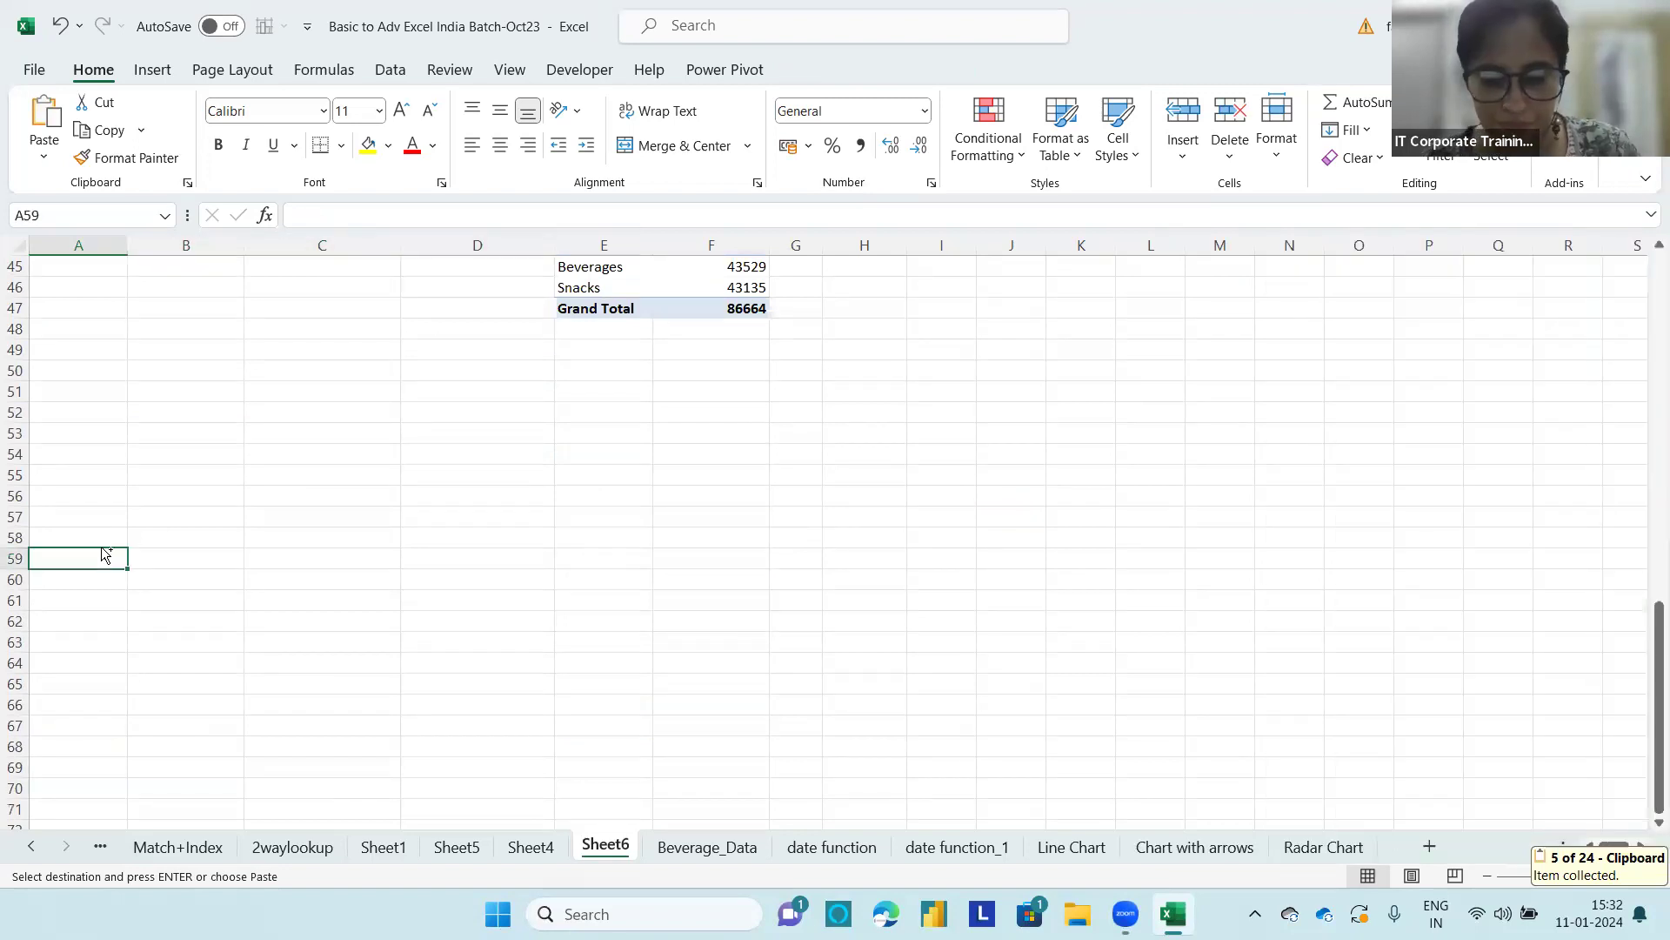
pyautogui.hotkey('ctrl', 'v')
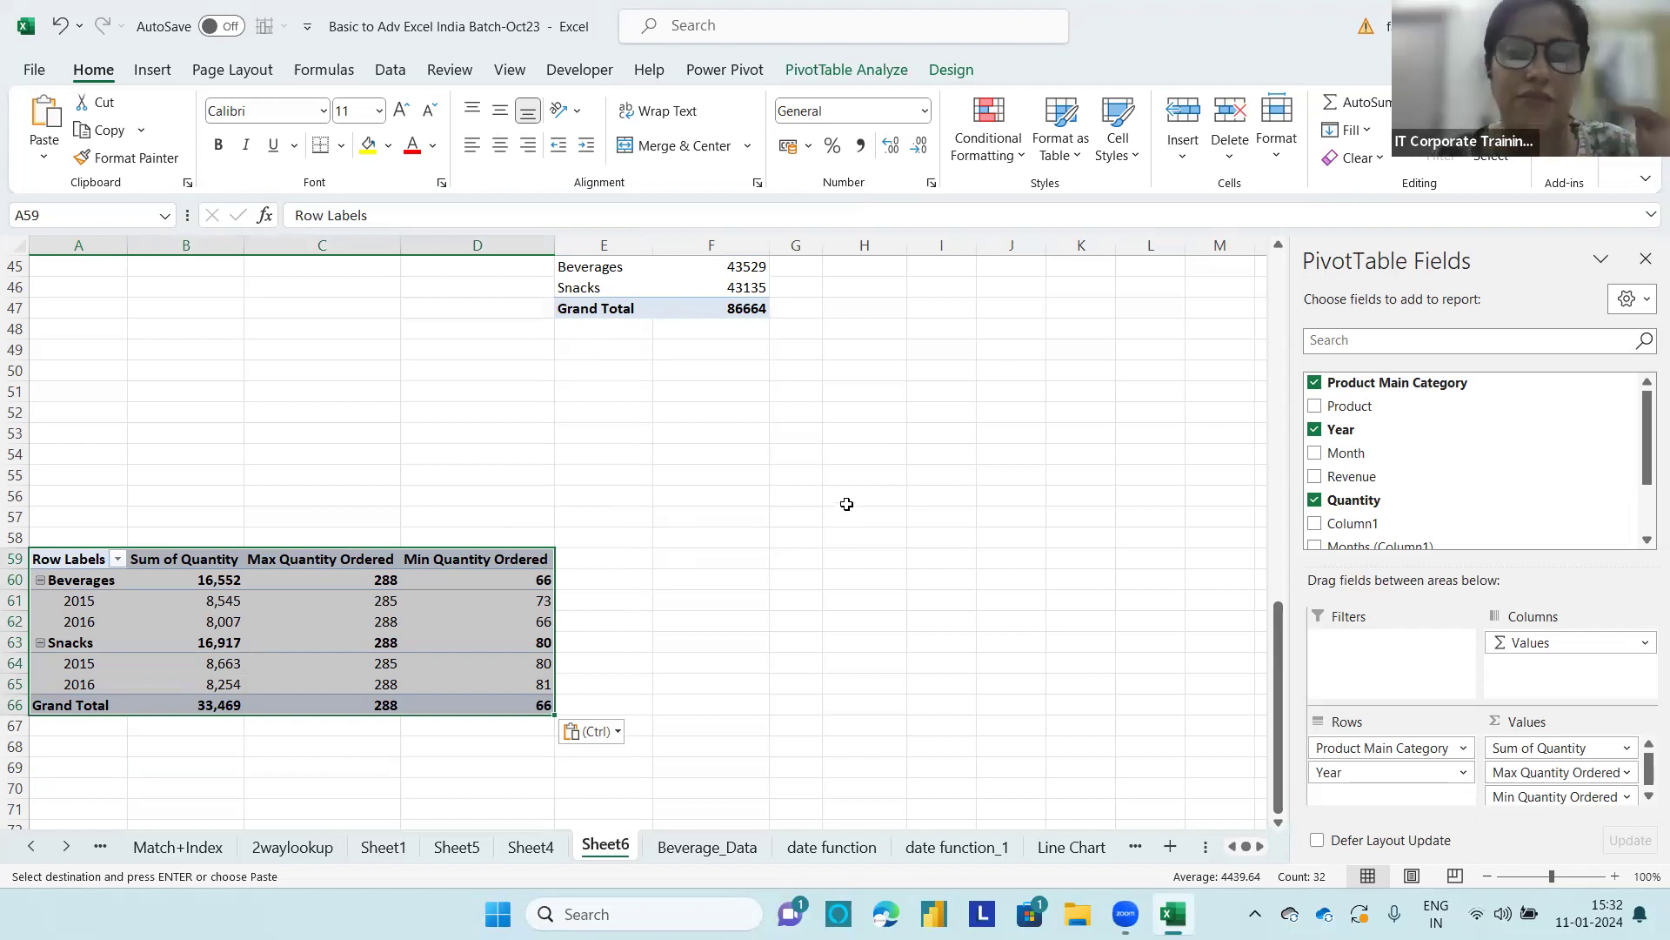
# Step: Compare the pasted quantity PivotTable at A59 with the revenue PivotTable that has the Month report filter
pyautogui.scroll(4, 848, 469)
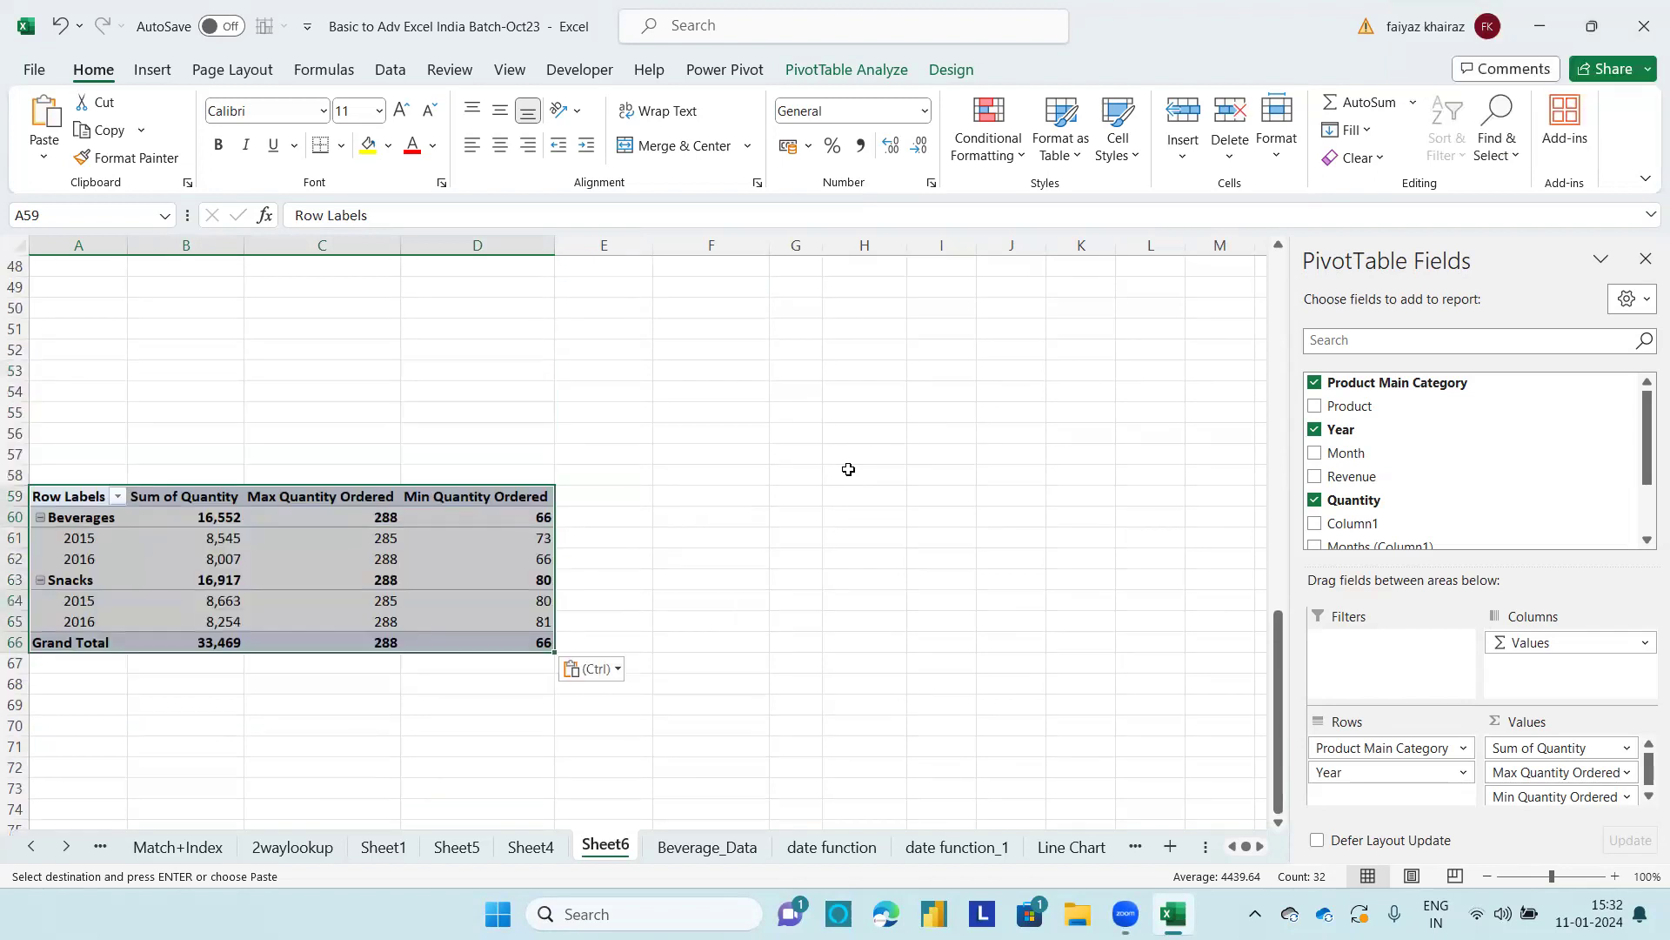
pyautogui.click(685, 545)
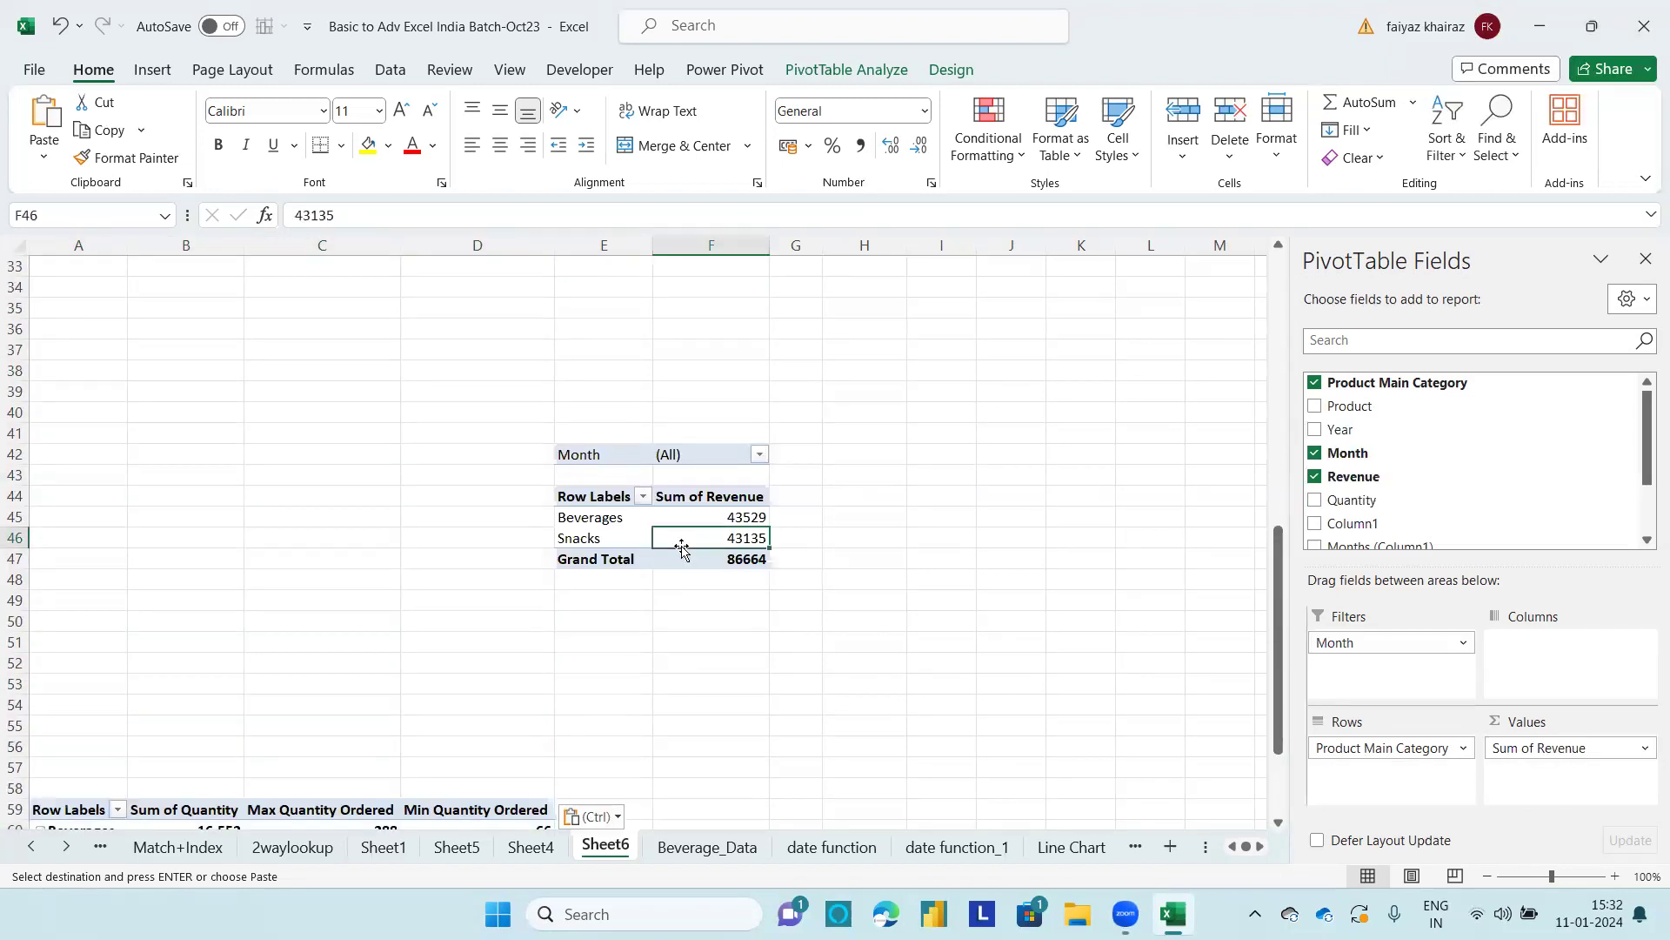
pyautogui.scroll(-5, 684, 548)
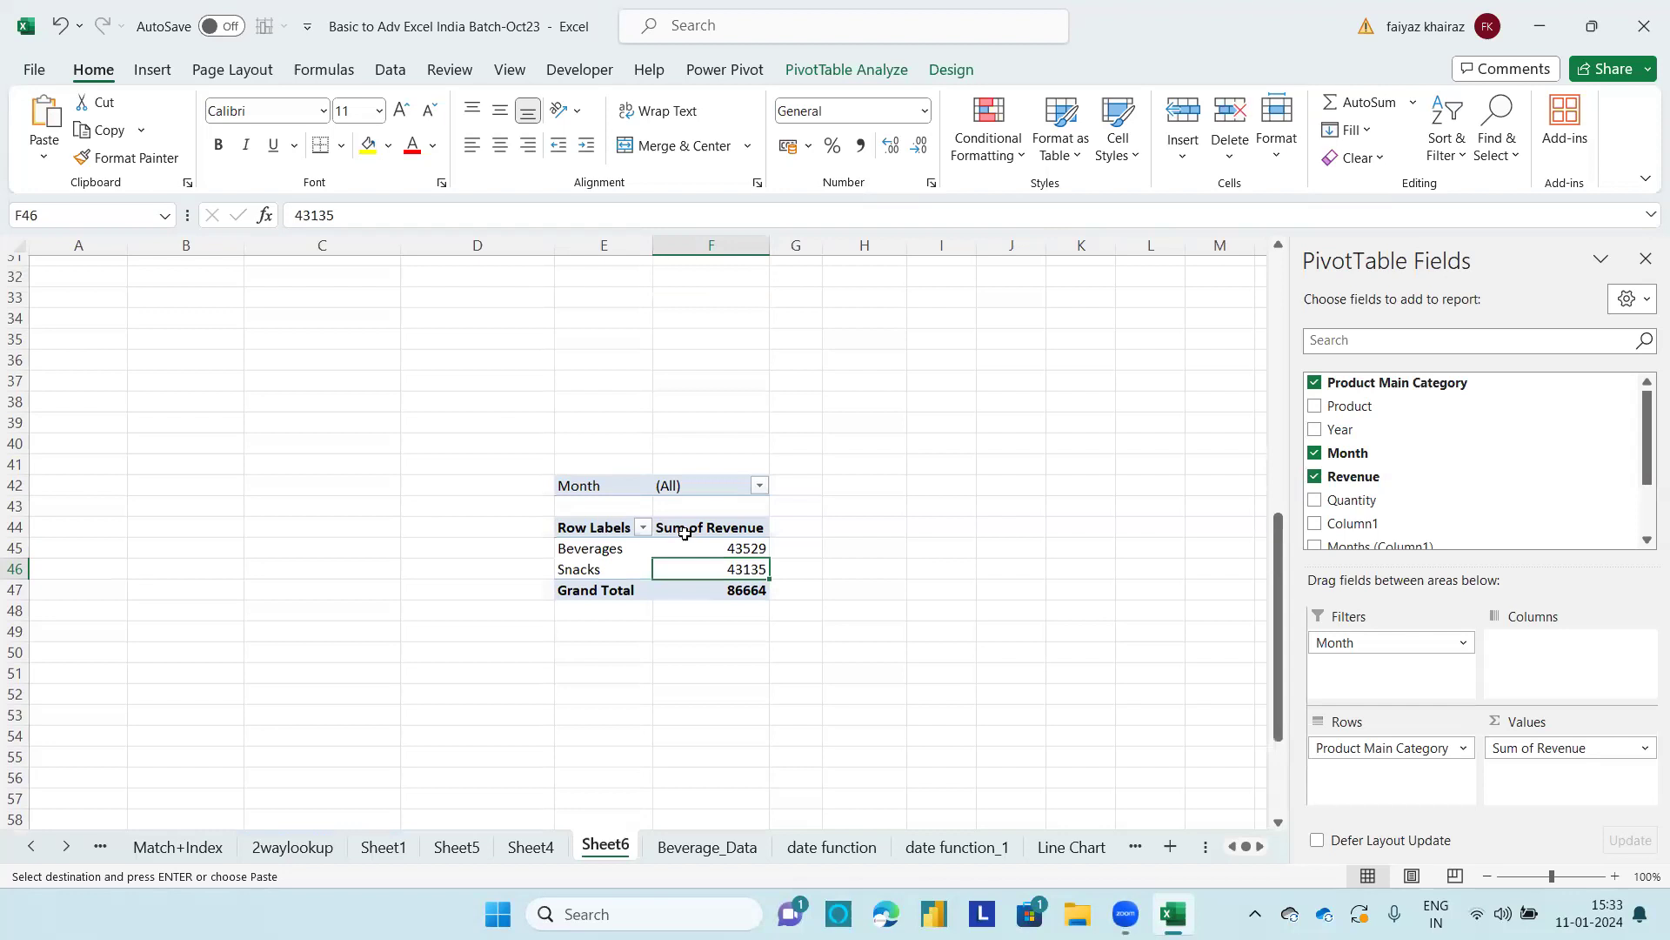
pyautogui.click(464, 557)
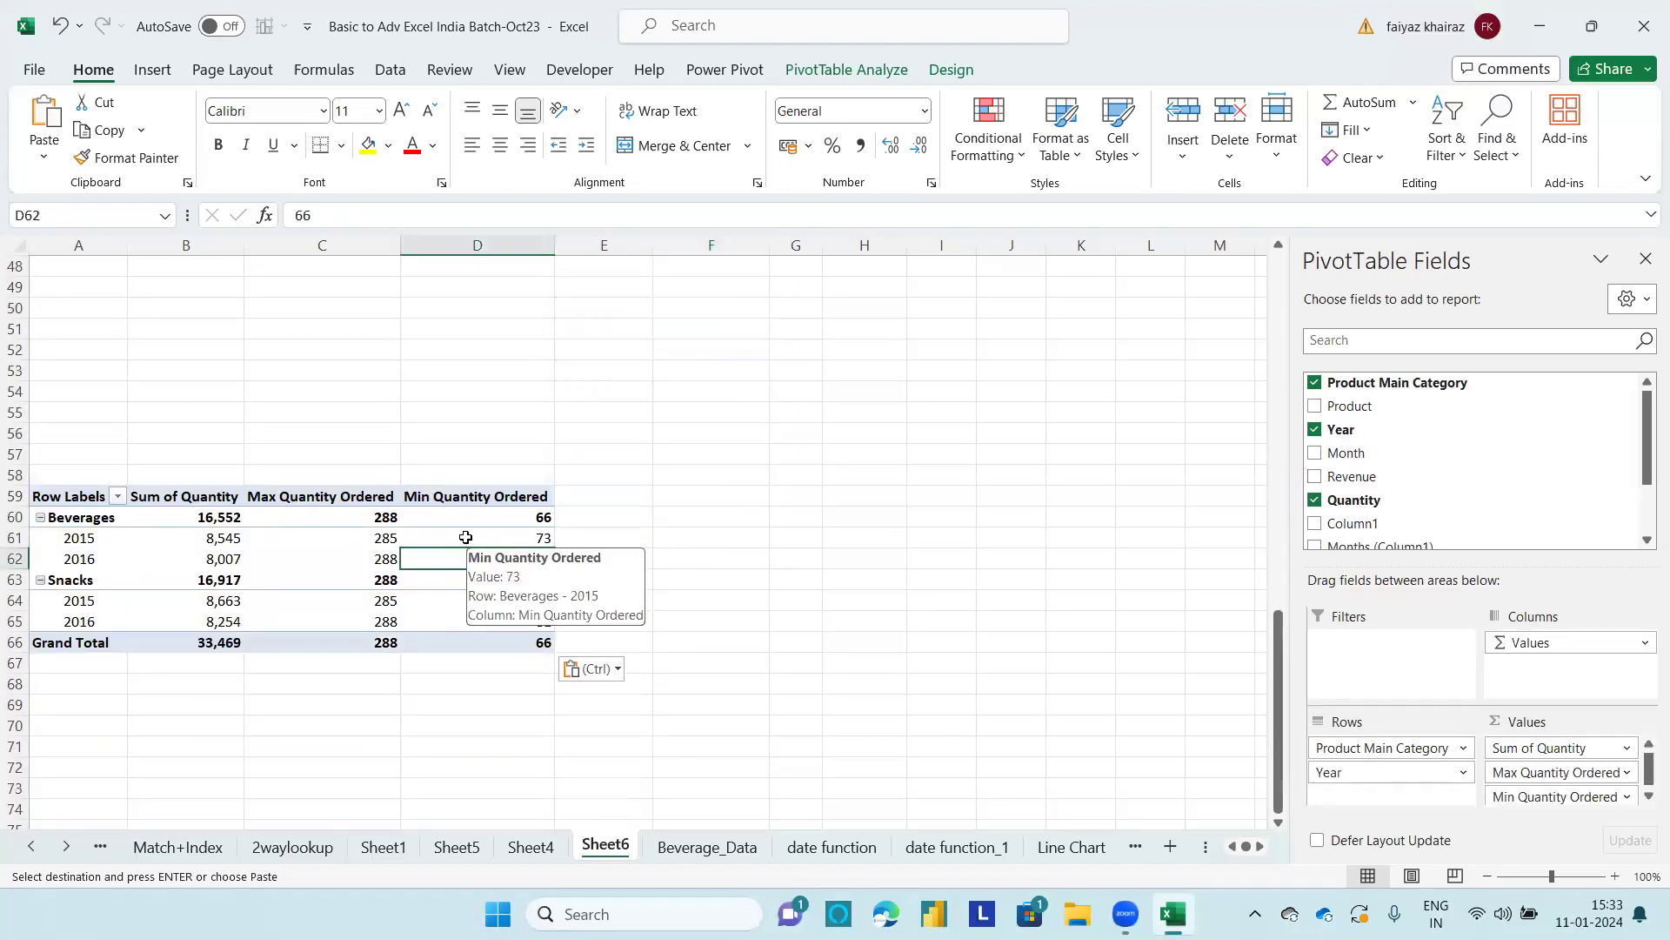
pyautogui.scroll(3, 506, 471)
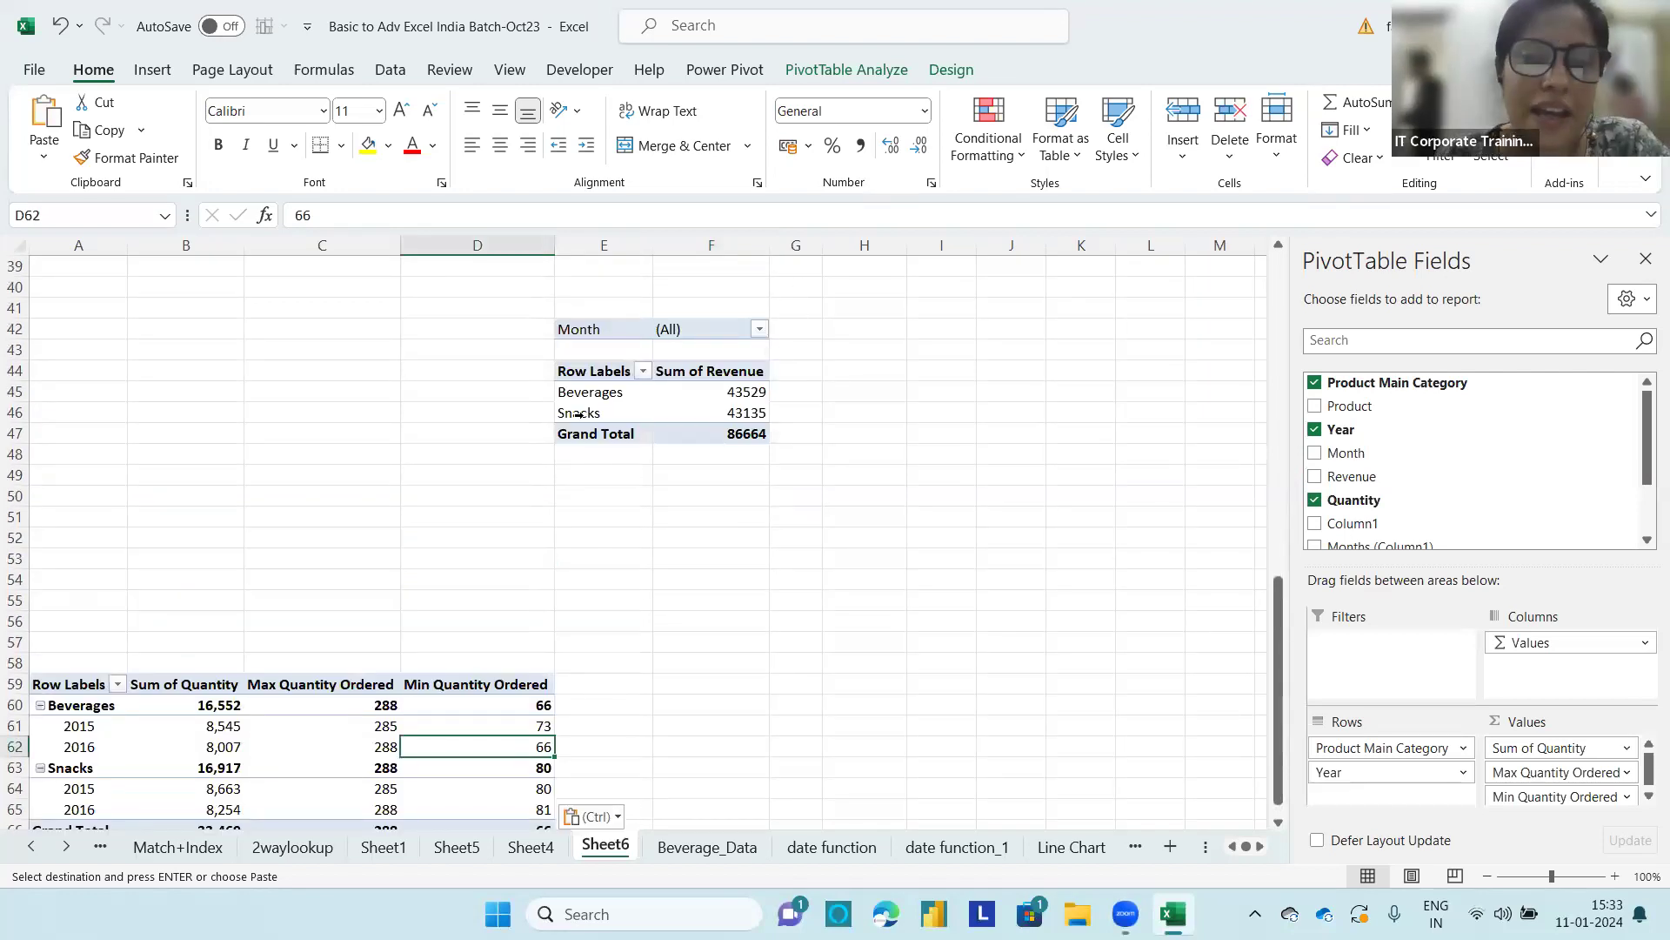
pyautogui.scroll(-1, 634, 486)
pyautogui.scroll(-2, 634, 486)
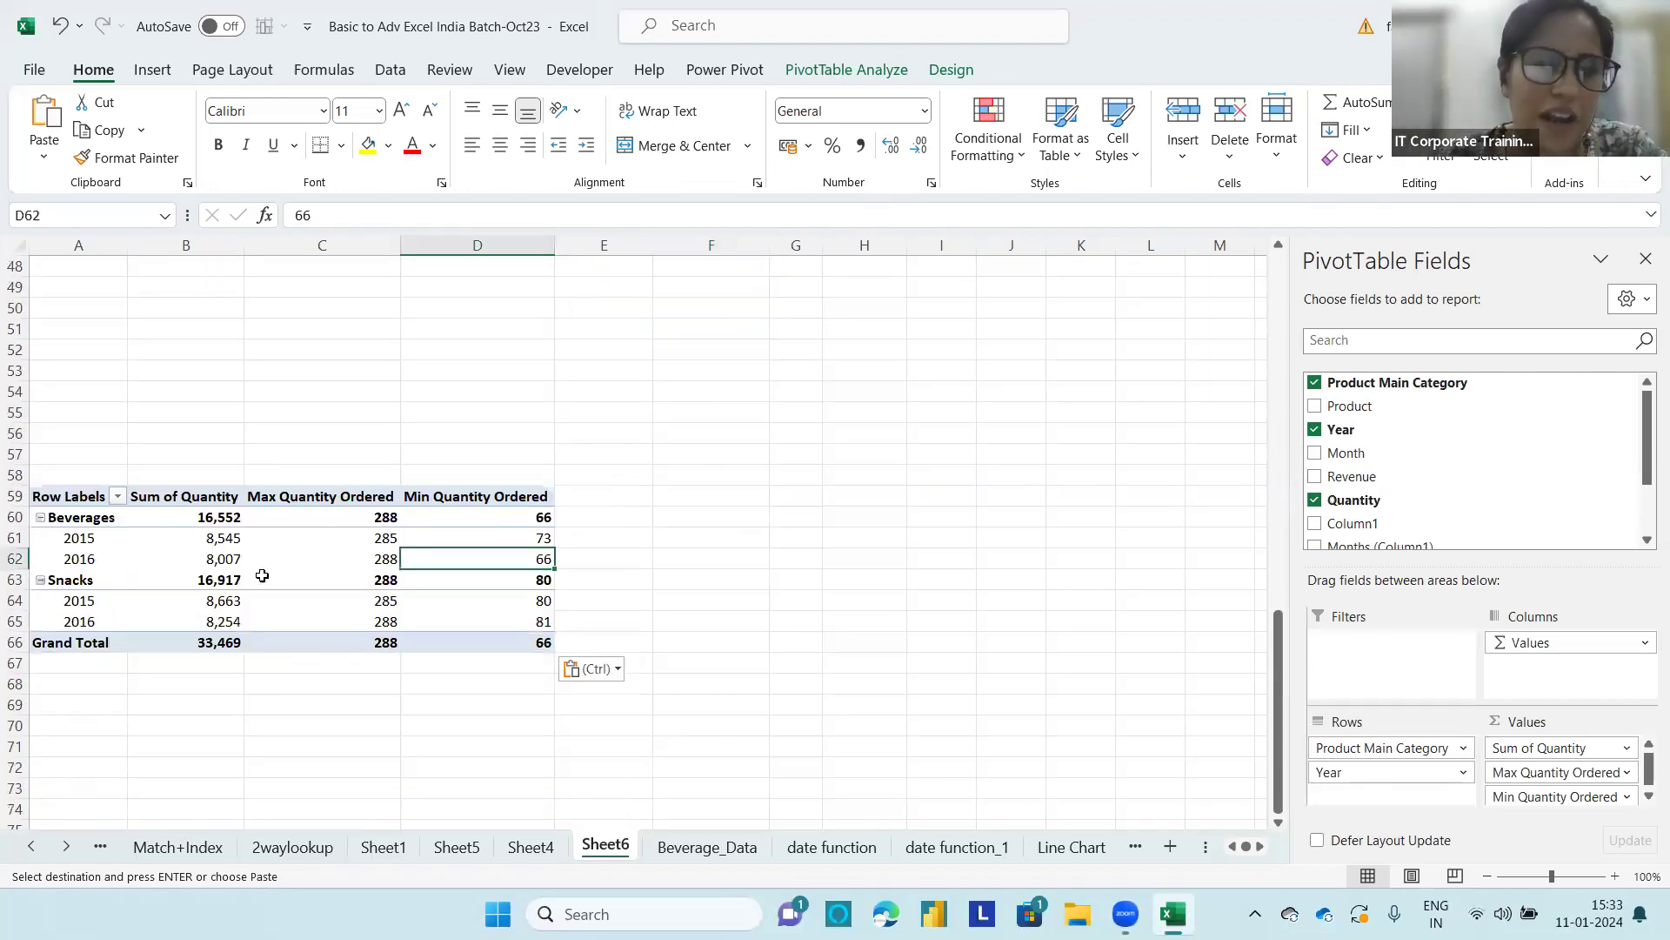
# Step: Remove Max and Min Quantity Ordered from the values of the PivotTable at A59 and replace Year with Month in its rows
pyautogui.click(268, 570)
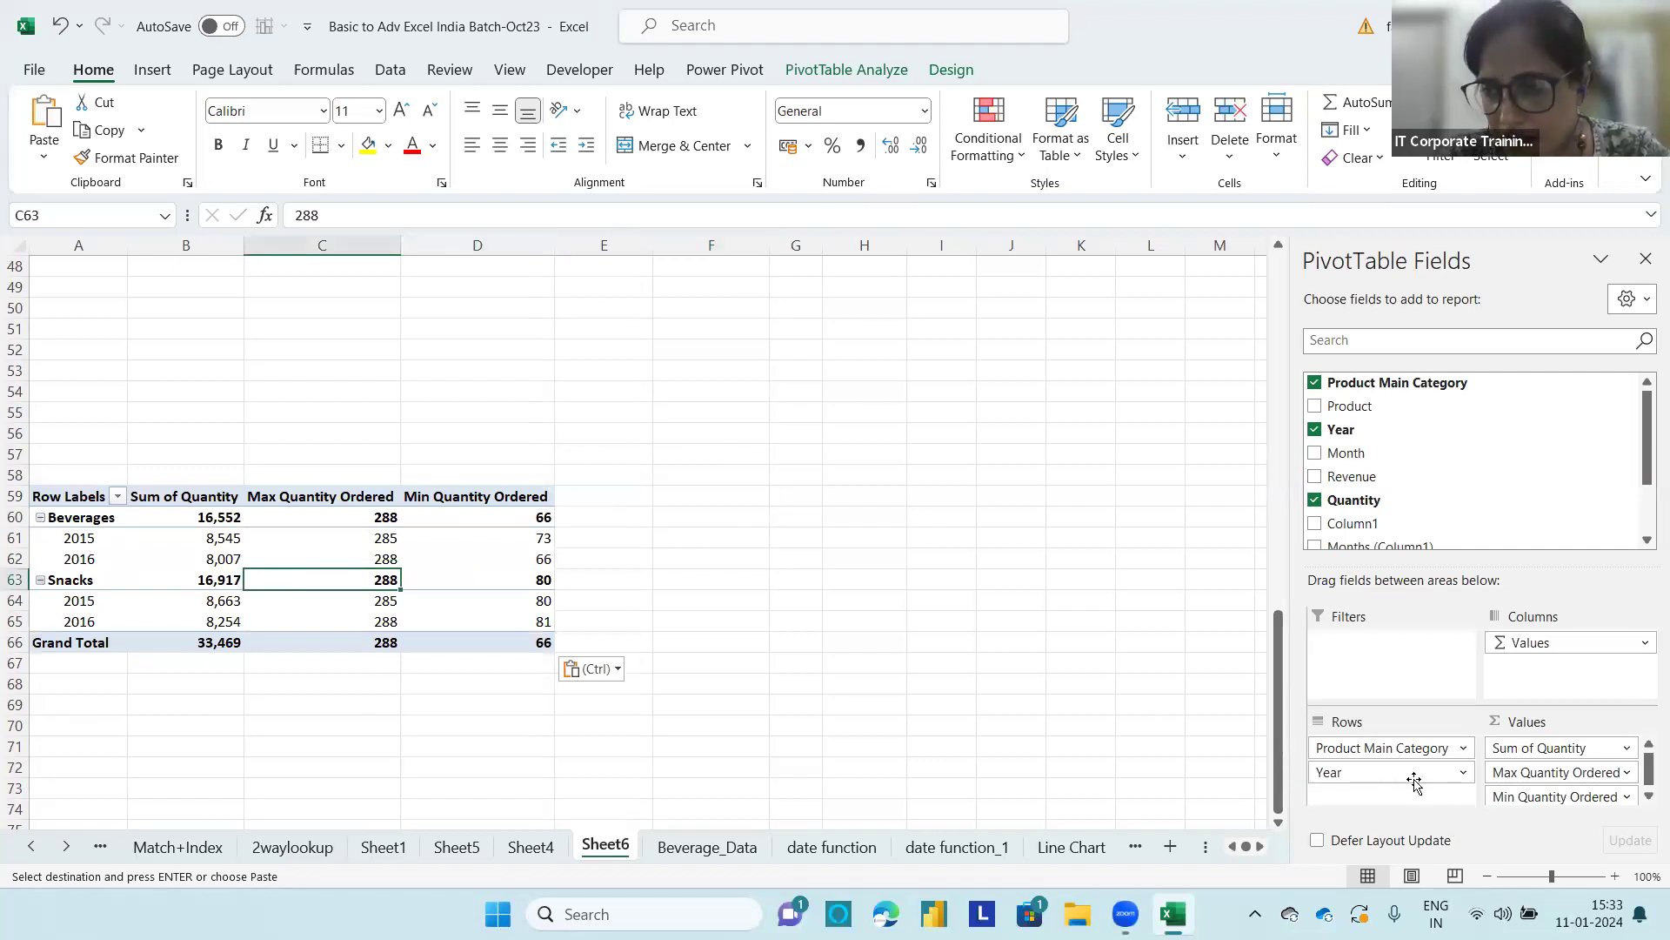
pyautogui.moveTo(1533, 800); pyautogui.dragTo(1035, 787)
pyautogui.moveTo(1505, 771); pyautogui.dragTo(1034, 791)
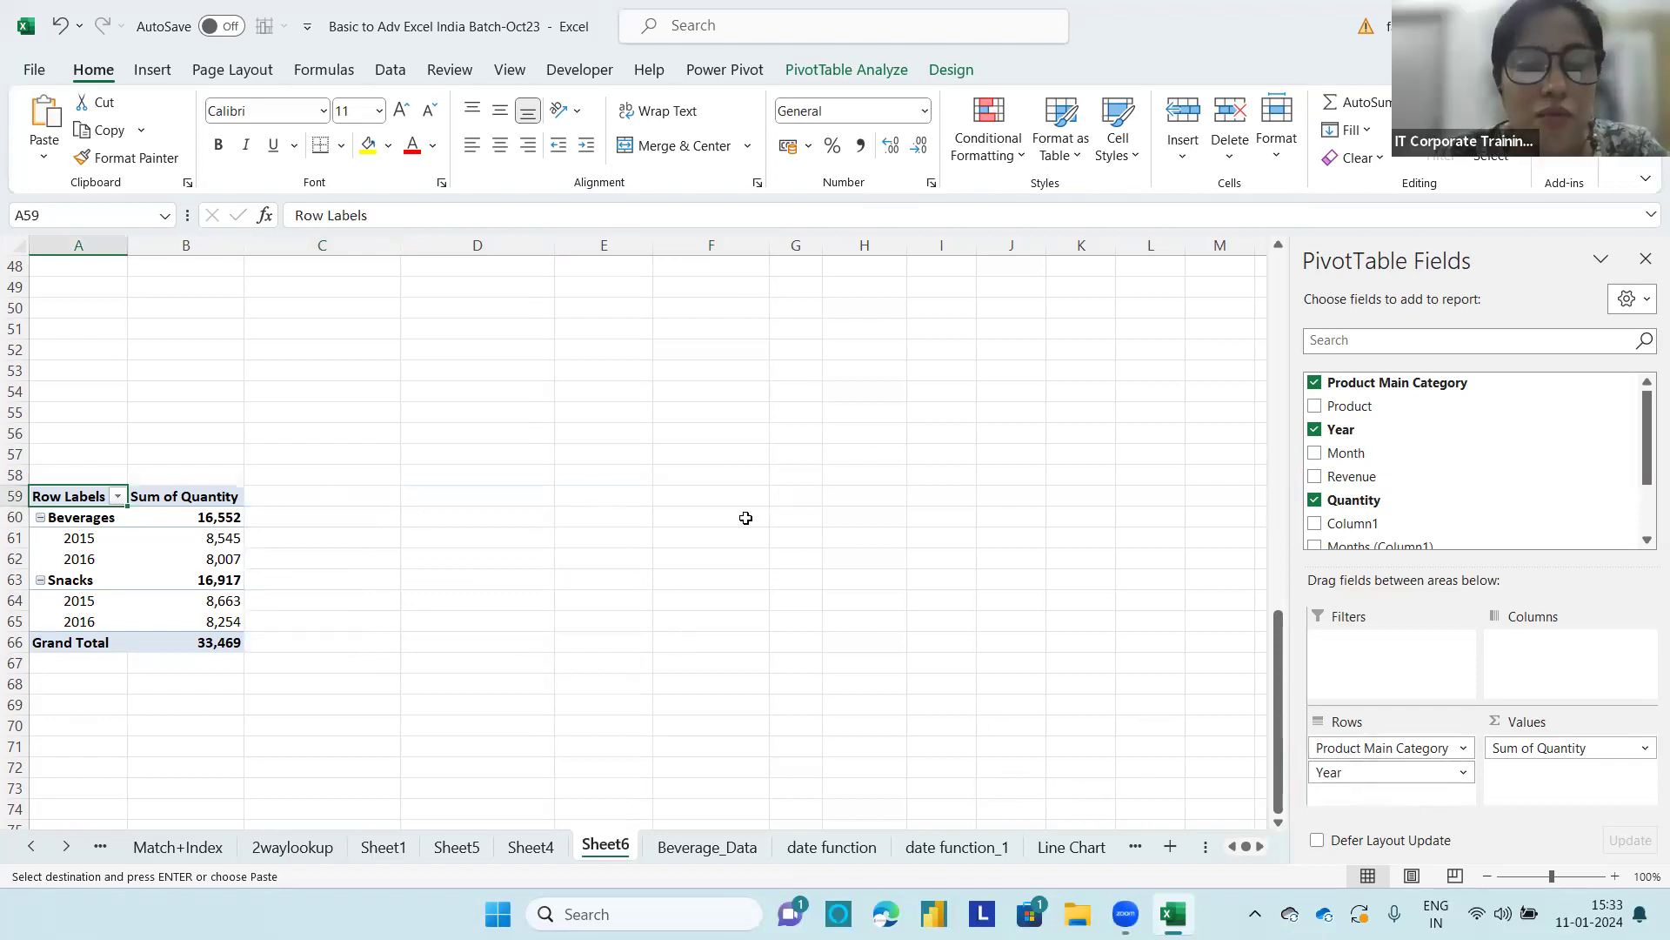
pyautogui.moveTo(1340, 777); pyautogui.dragTo(1157, 679)
pyautogui.moveTo(1342, 452); pyautogui.dragTo(1382, 774)
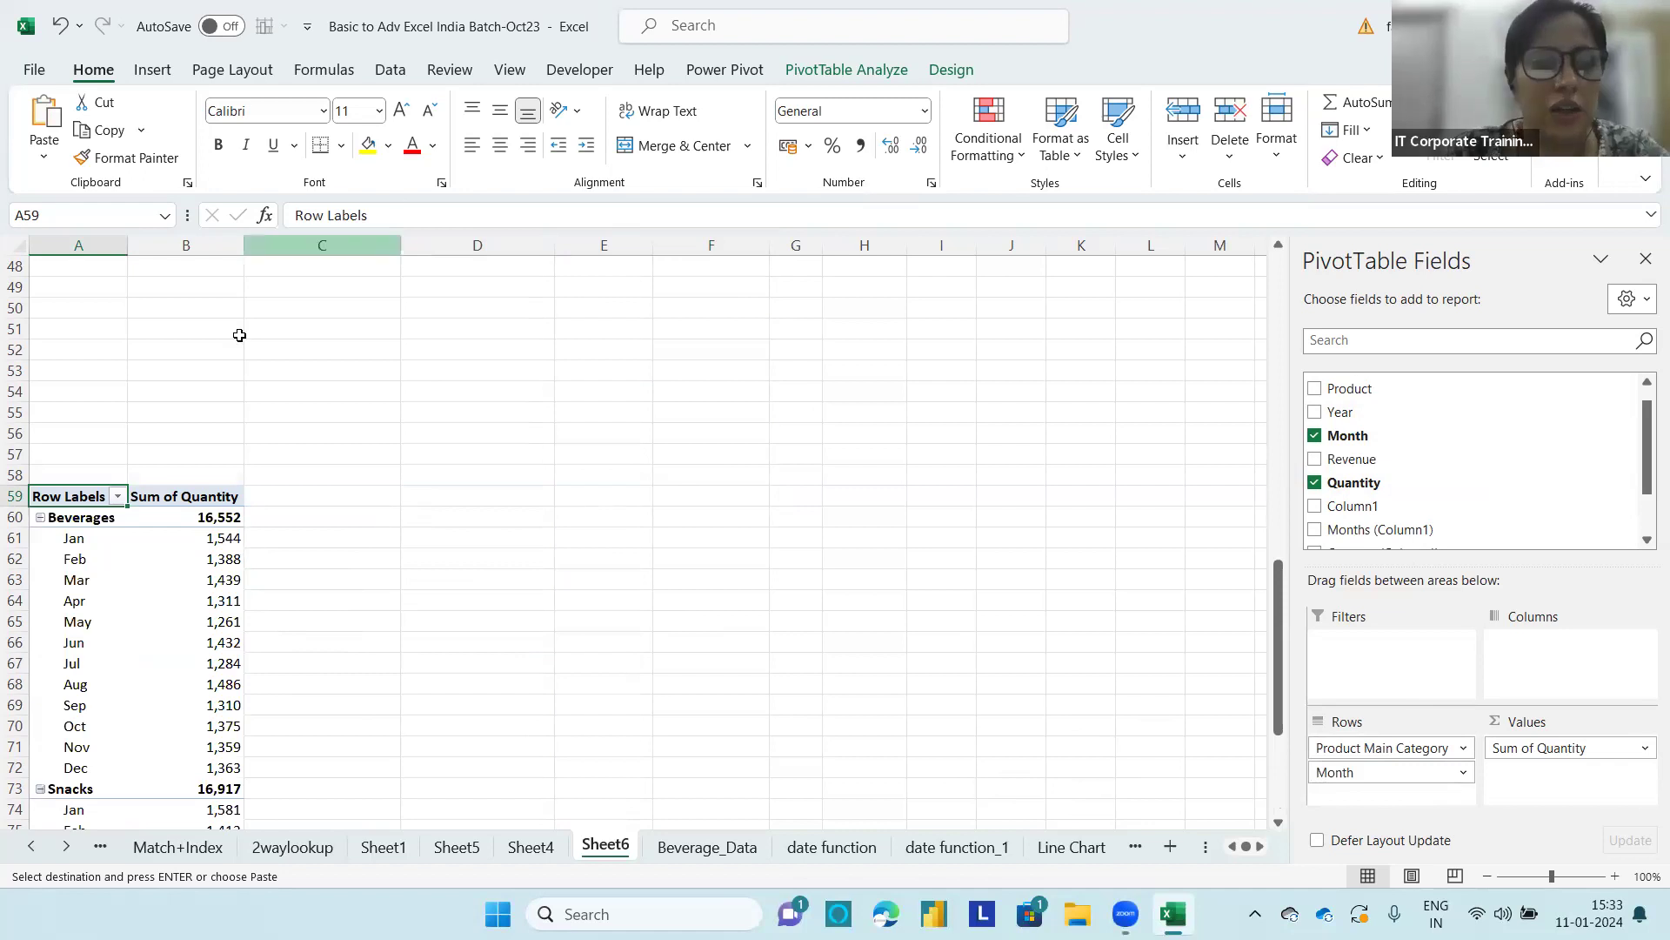
# Step: Insert a slicer for the Month field of the PivotTable at A59
pyautogui.moveTo(188, 616)
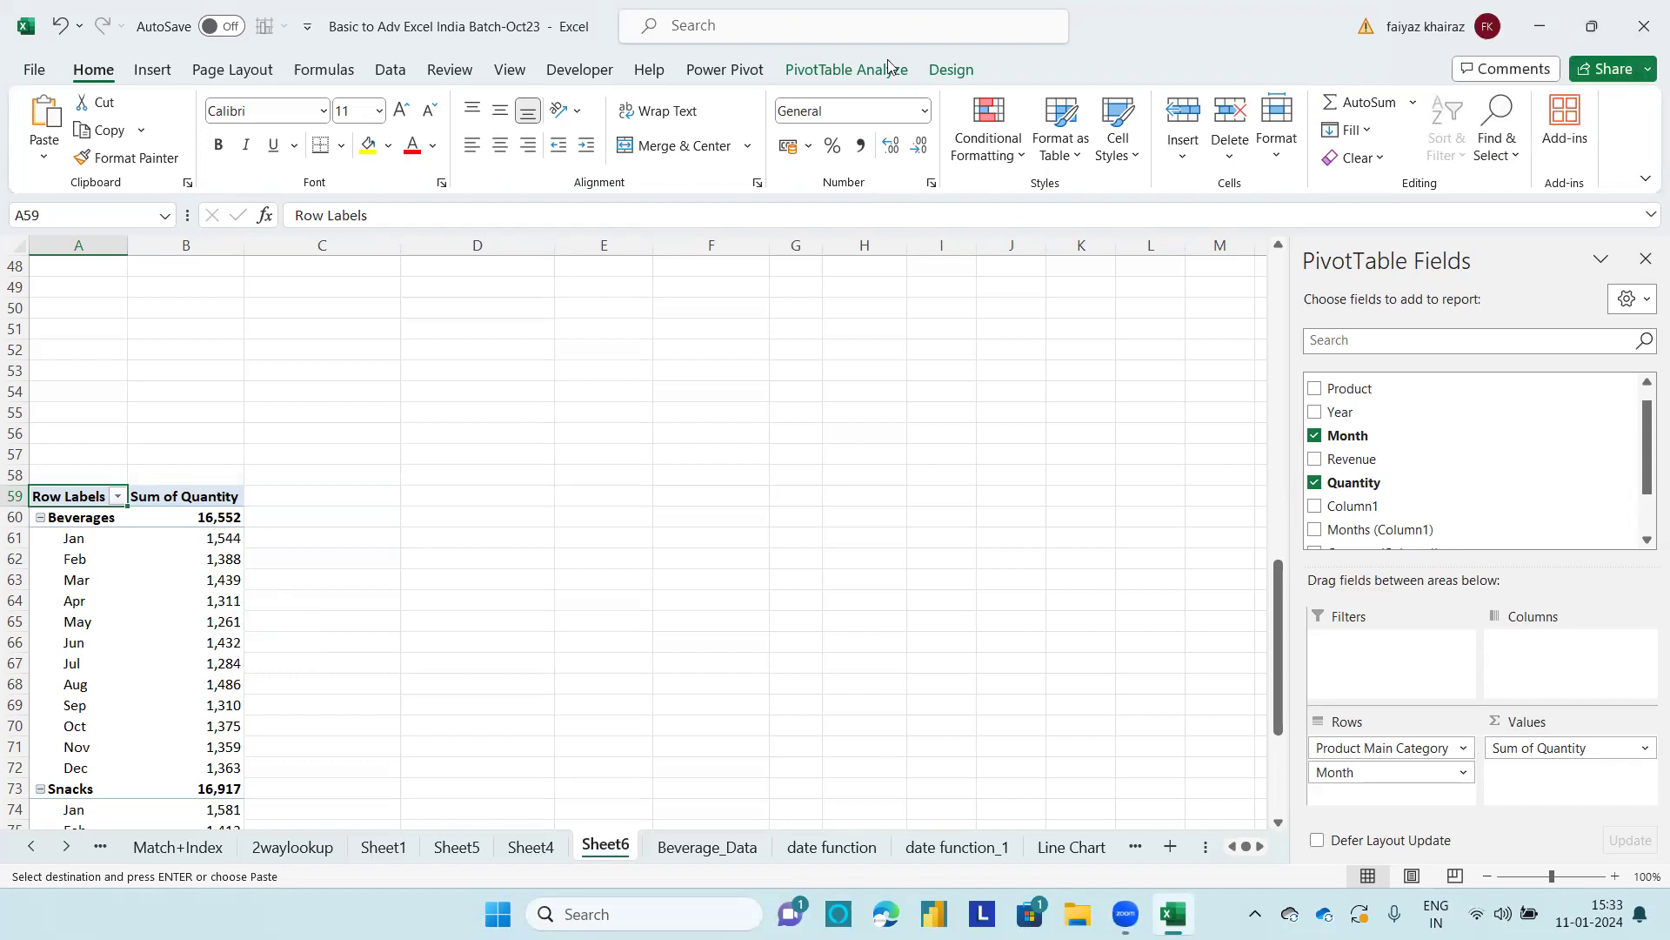
pyautogui.click(832, 69)
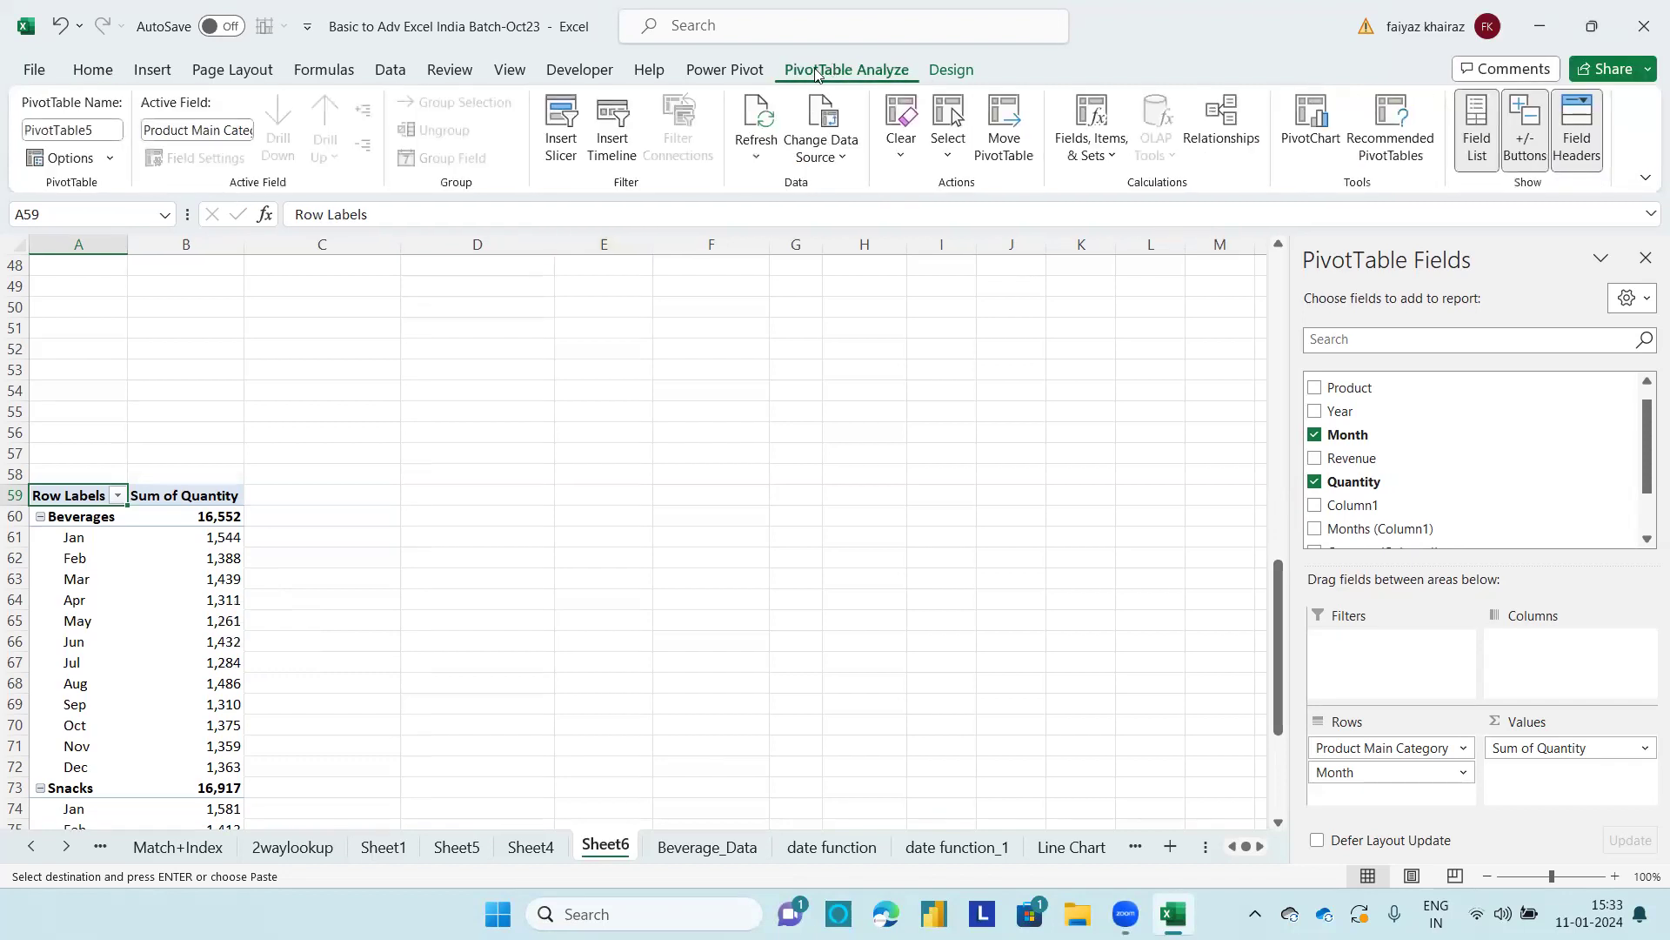
pyautogui.click(559, 122)
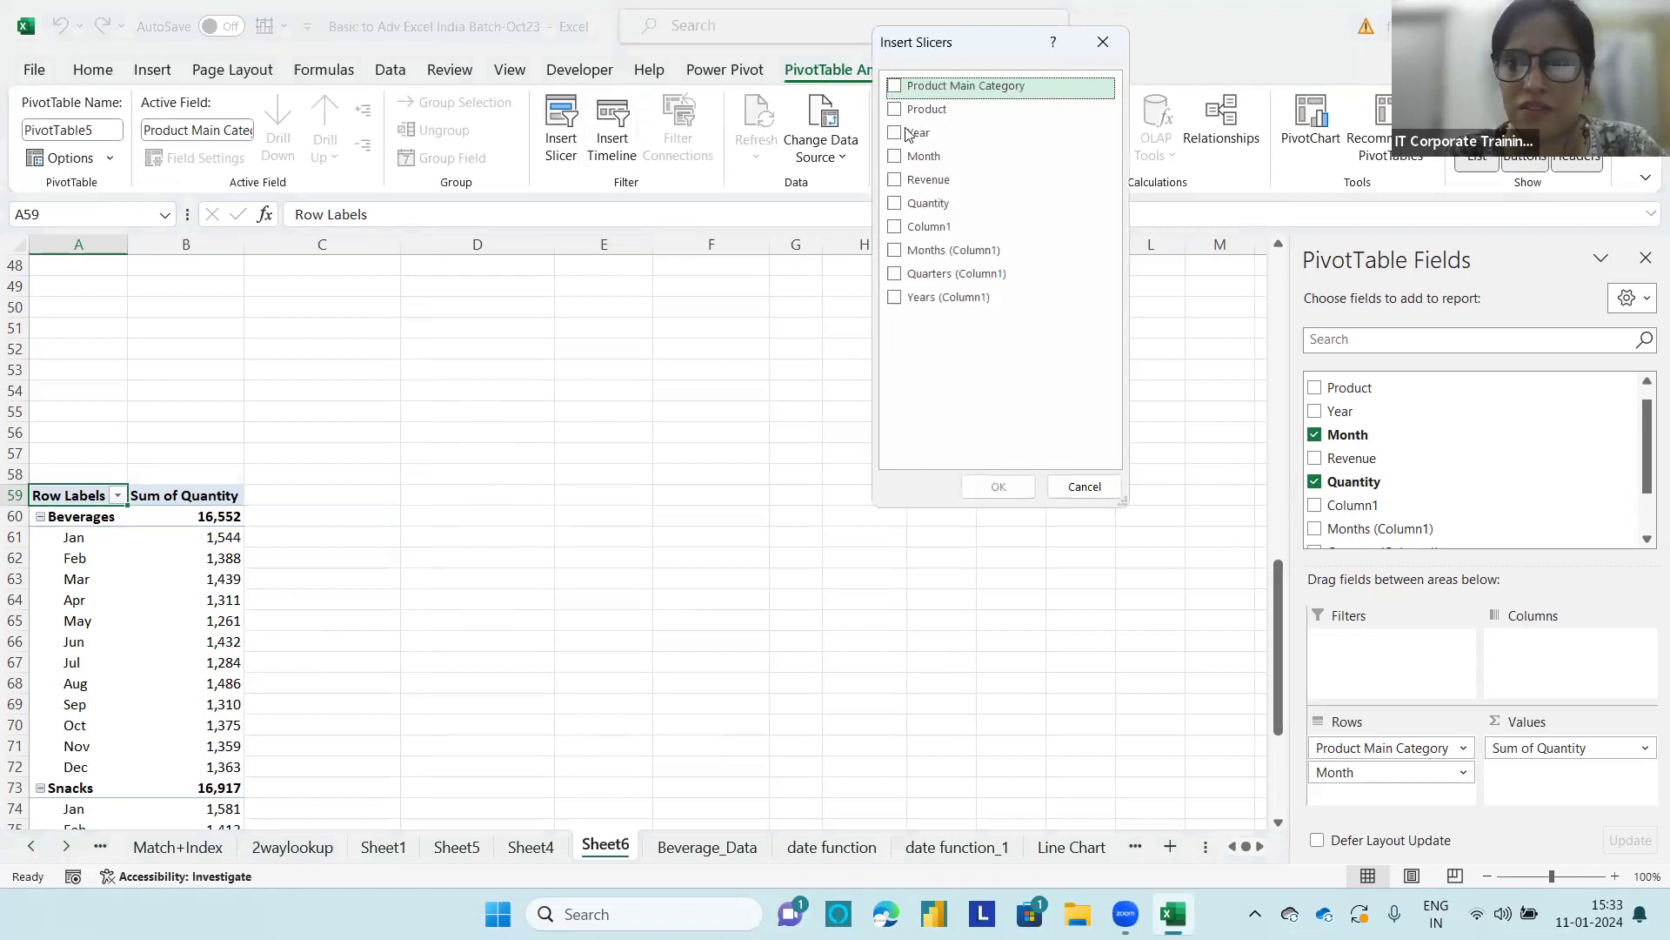
pyautogui.click(897, 159)
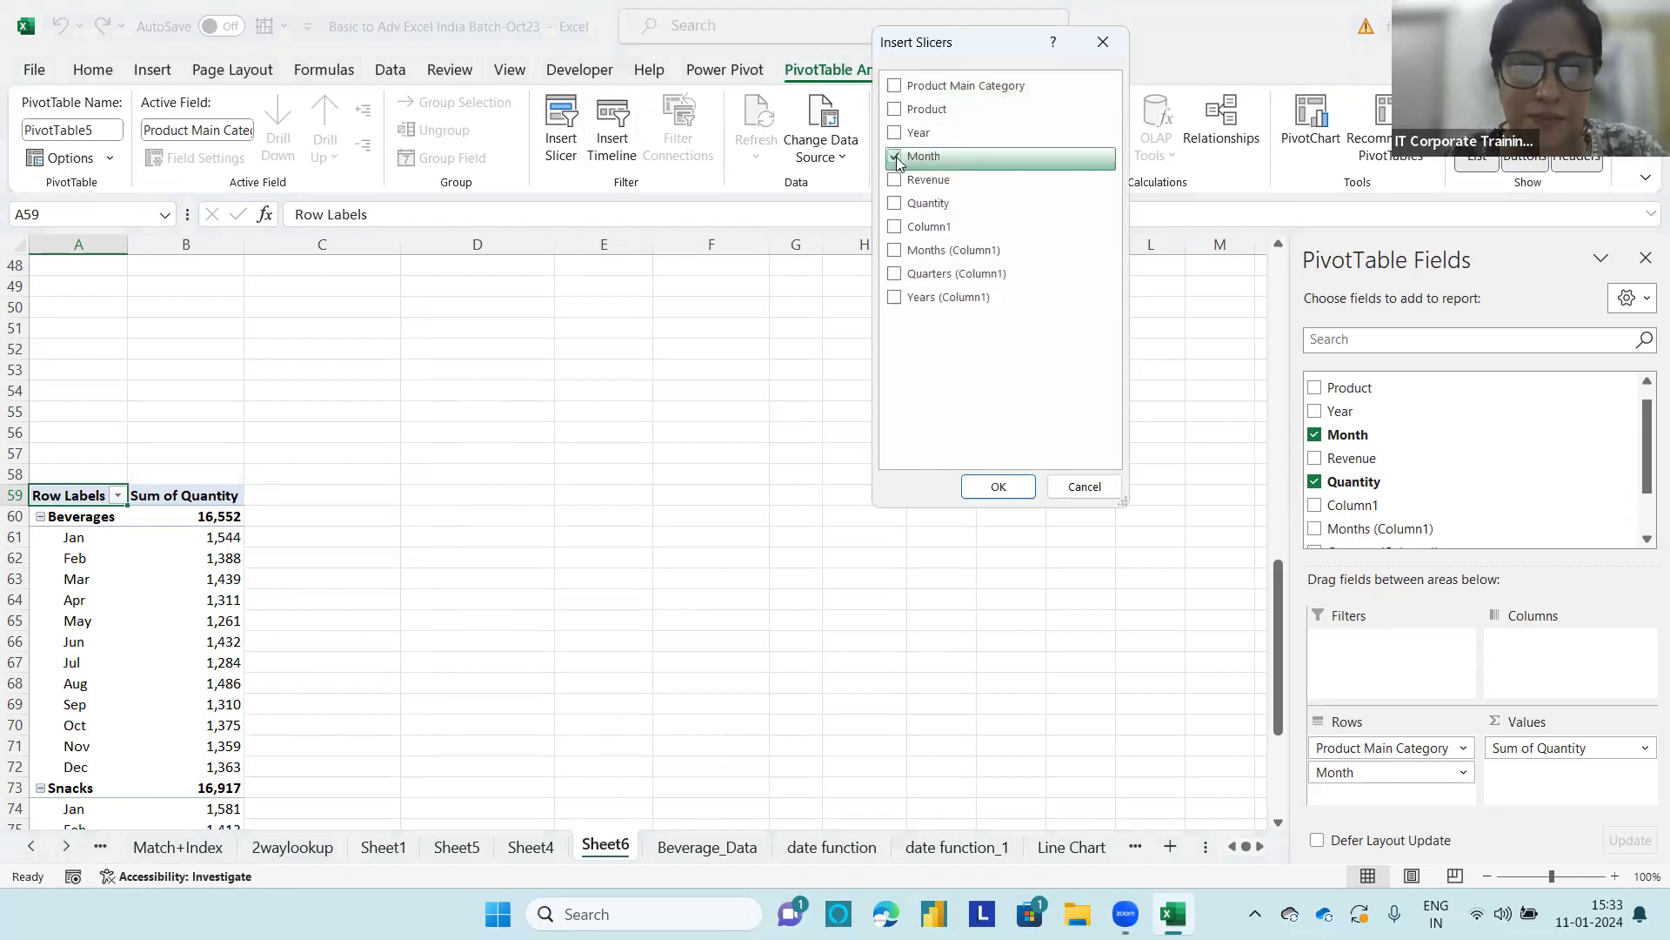
pyautogui.click(1009, 487)
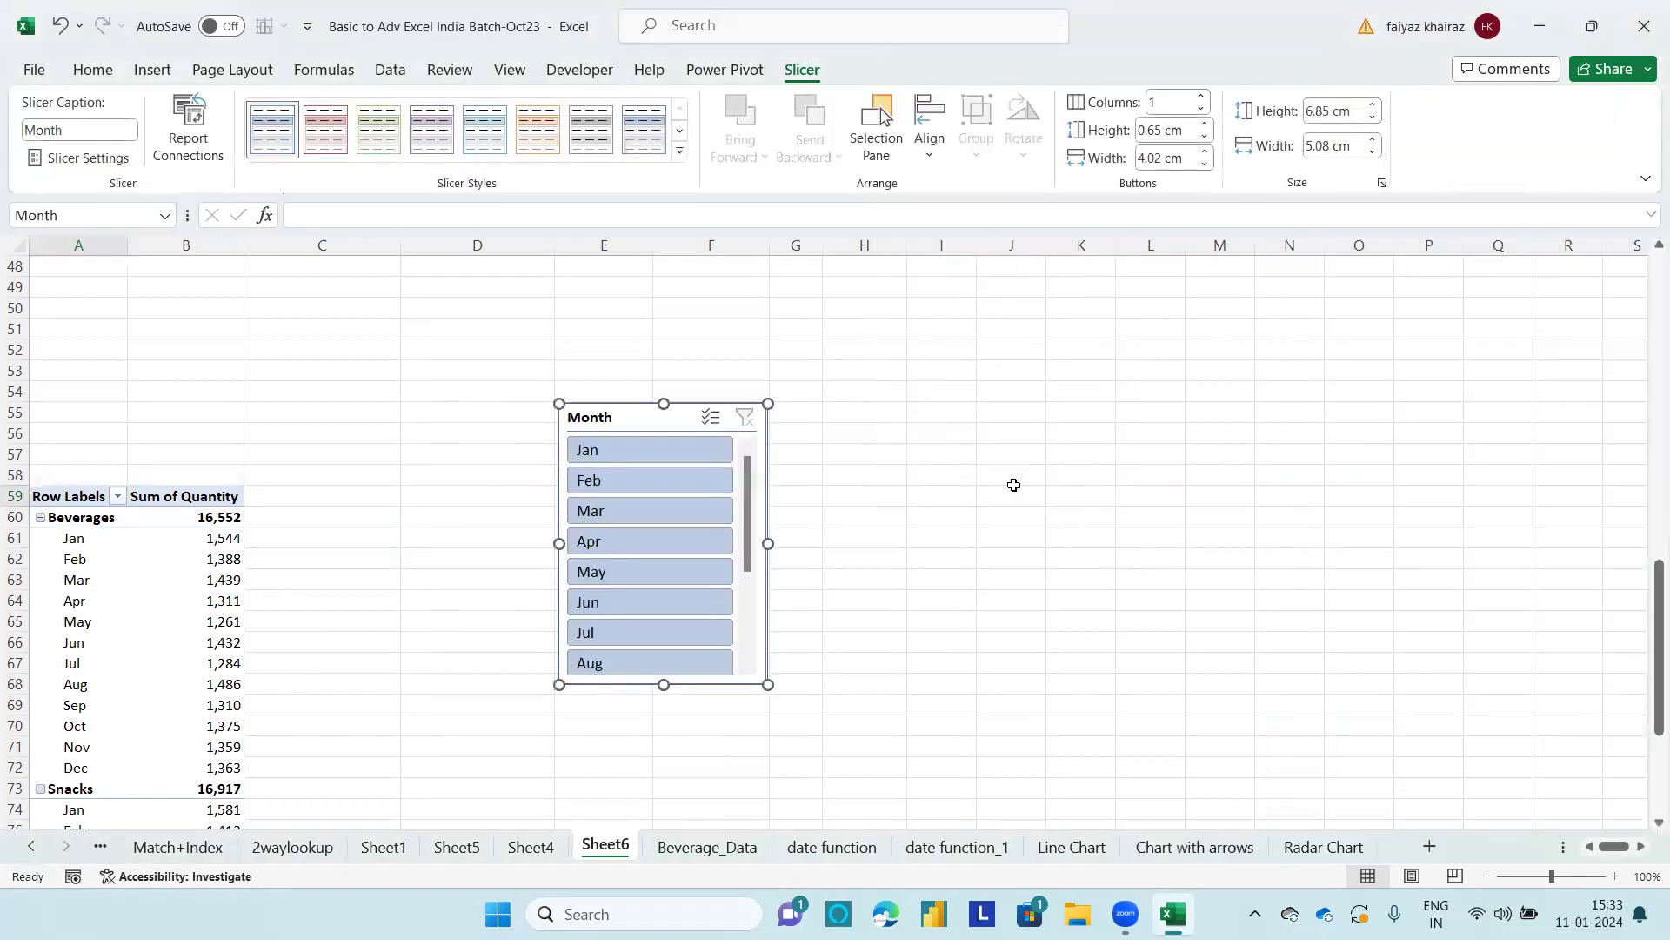
# Step: Filter the quantity PivotTable to Jan, Feb and Mar with the Month slicer
pyautogui.click(634, 443)
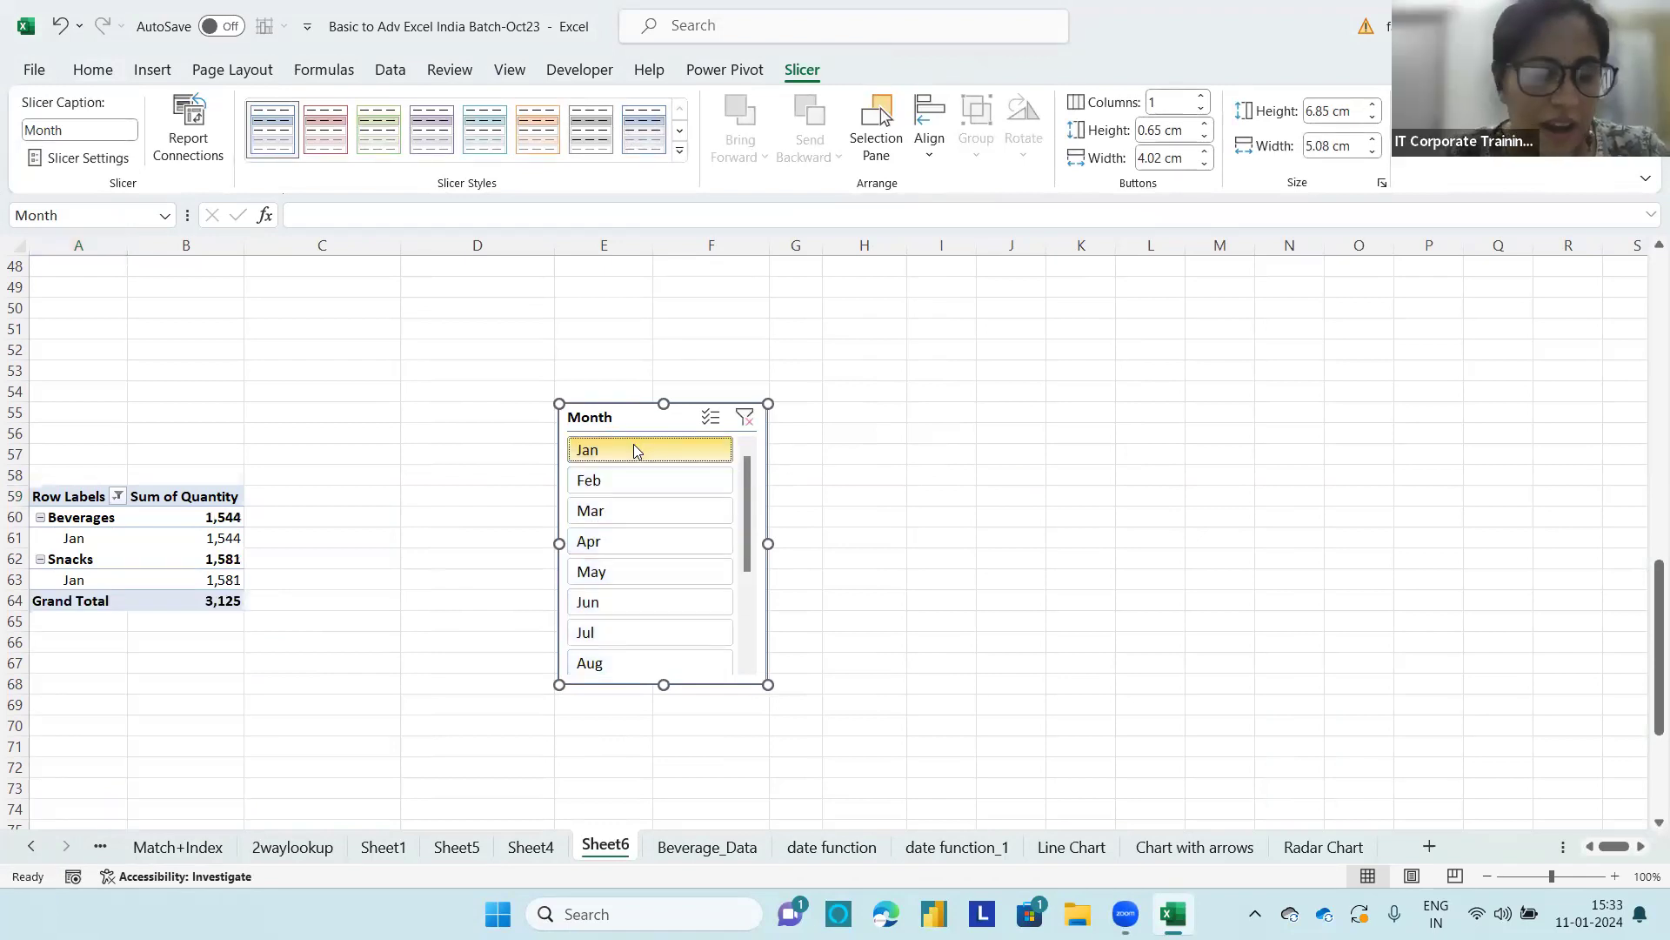
pyautogui.keyDown('ctrl'); pyautogui.click(627, 482); pyautogui.keyUp('ctrl')
pyautogui.keyDown('ctrl'); pyautogui.click(628, 508); pyautogui.keyUp('ctrl')
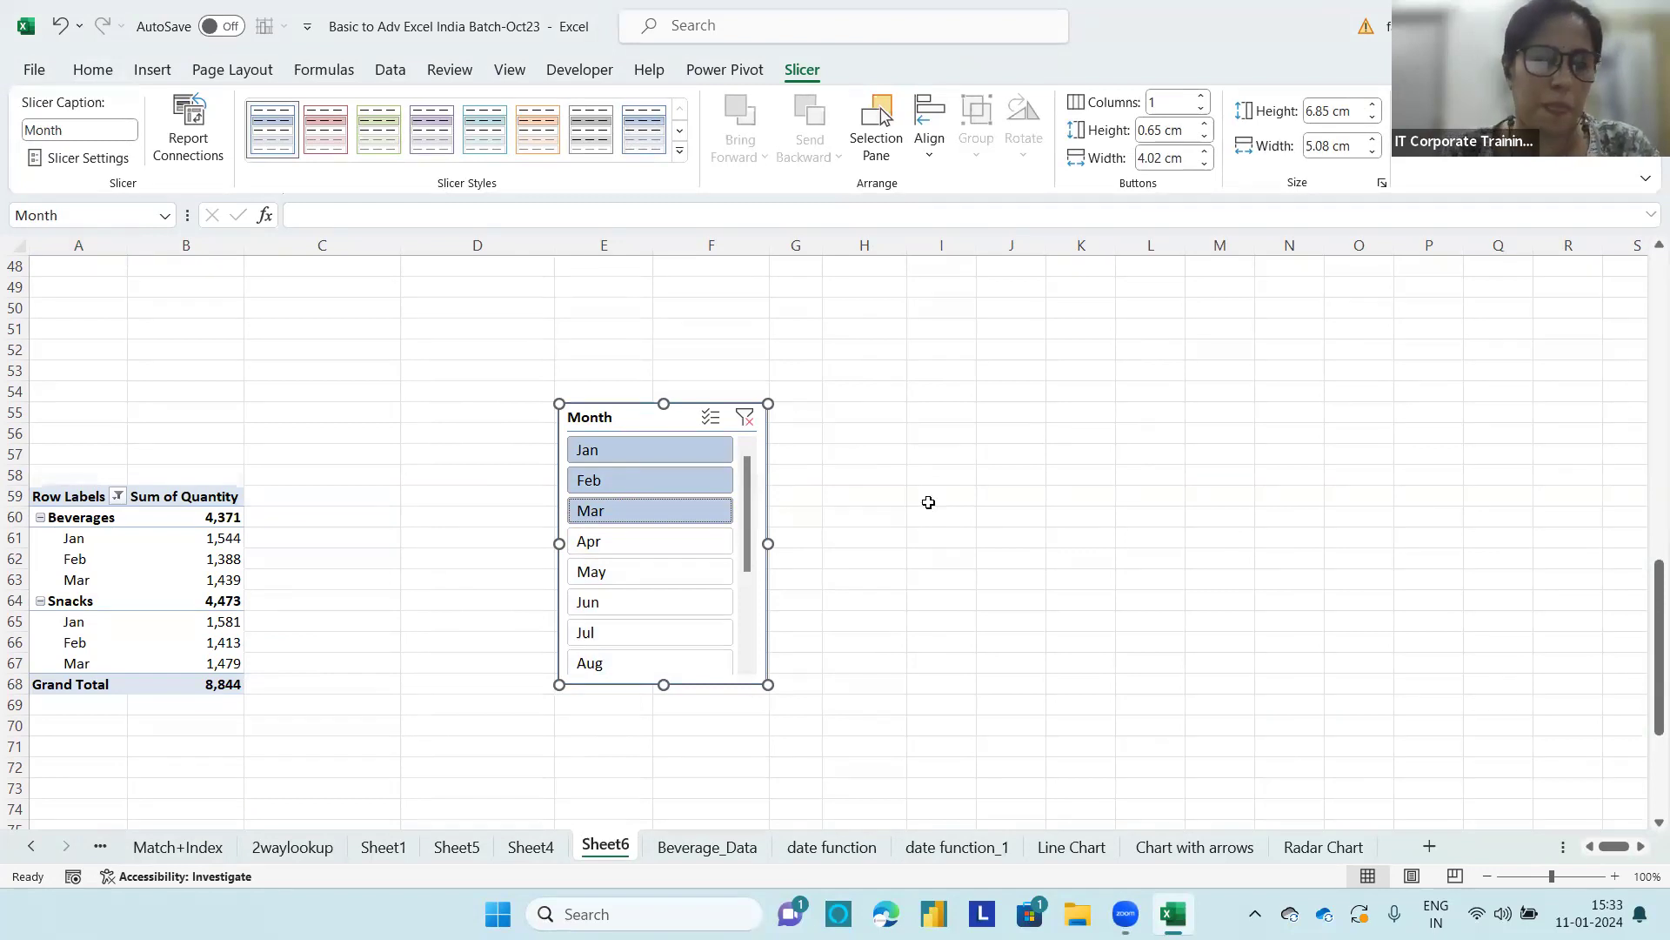
# Step: Filter the revenue PivotTable at E42 to Jan, Feb and Mar through its Month report filter, allowing multiple items
pyautogui.scroll(-3, 935, 506)
pyautogui.scroll(3, 948, 512)
pyautogui.moveTo(1645, 648); pyautogui.dragTo(1645, 526)
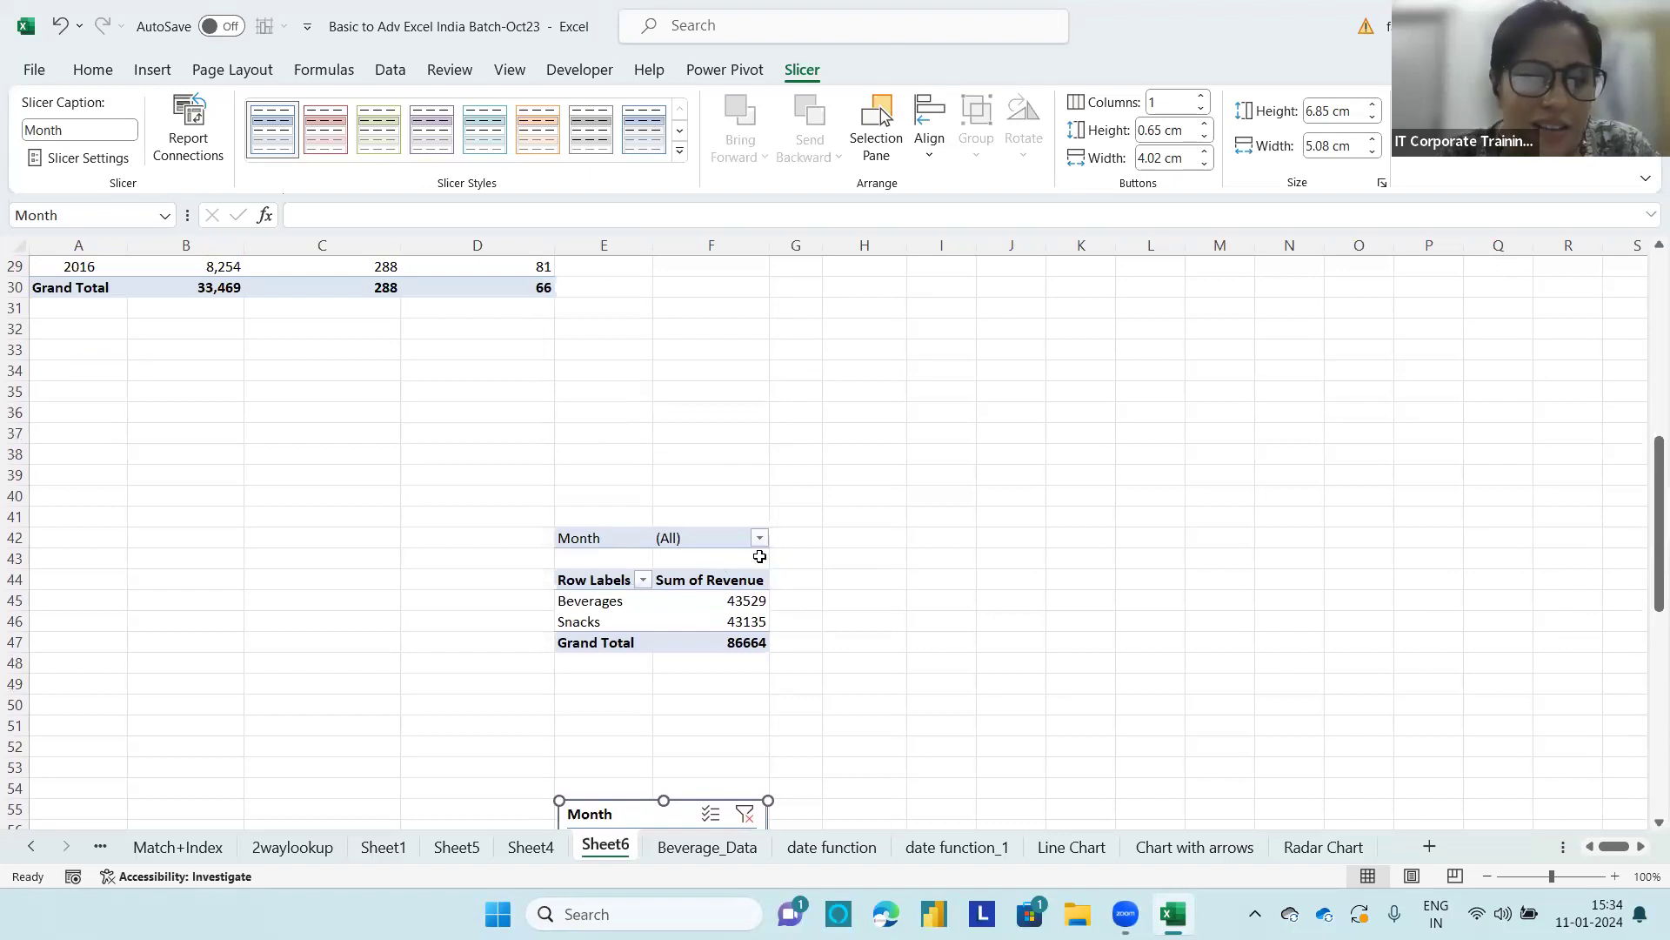
pyautogui.click(759, 538)
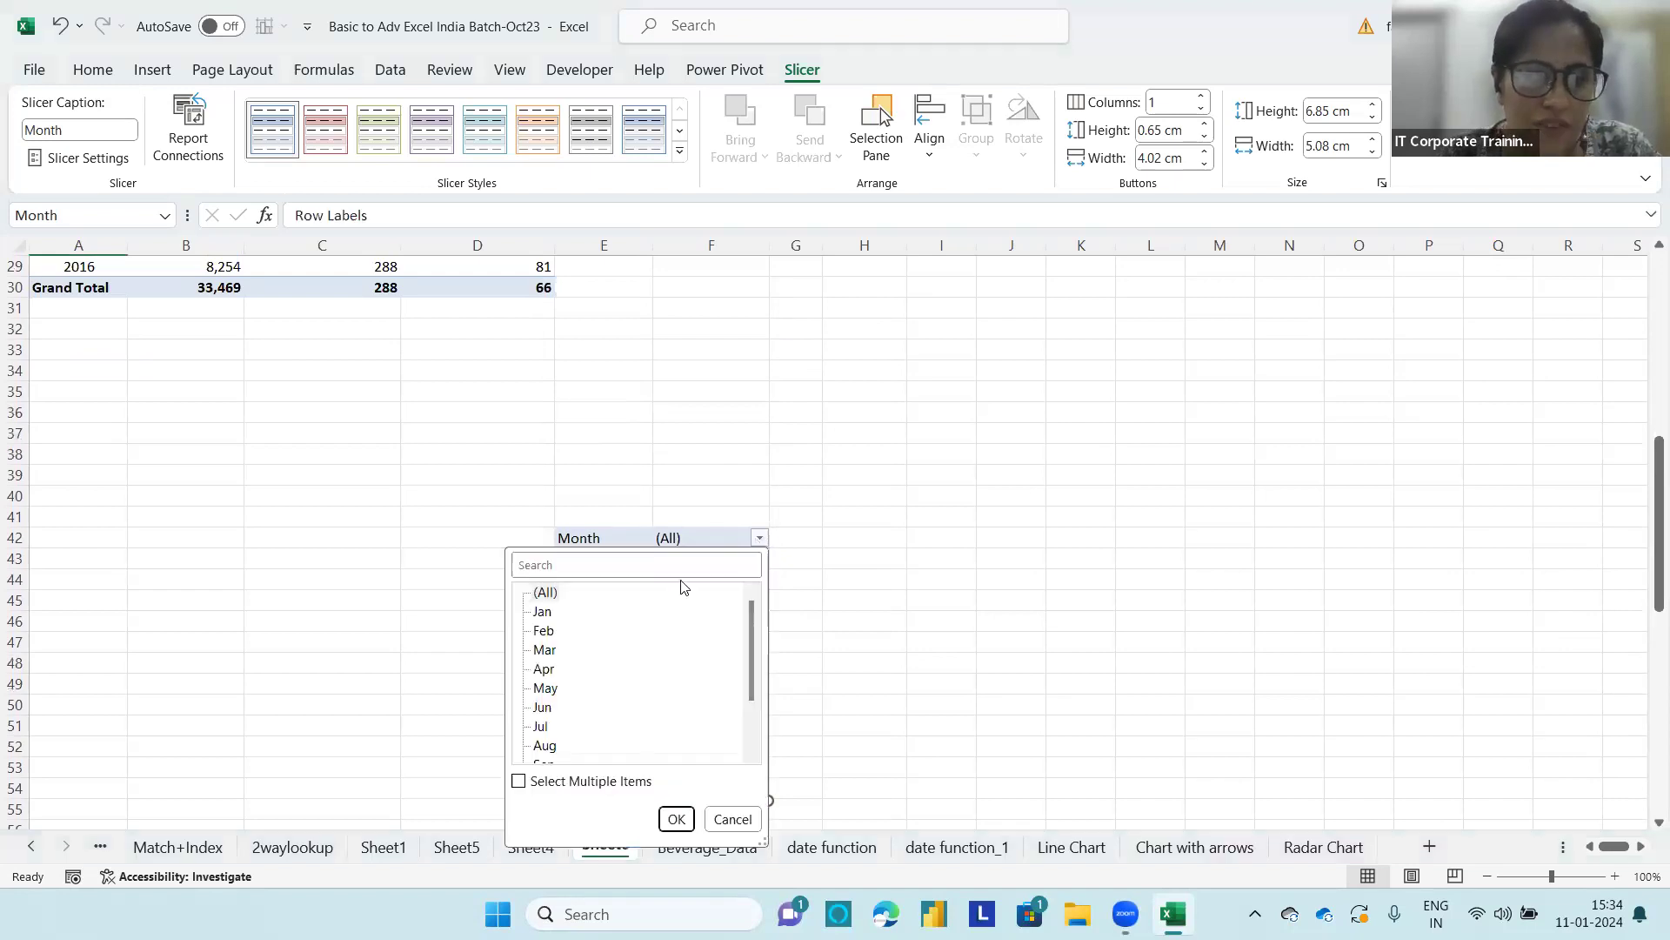
pyautogui.click(522, 782)
pyautogui.click(537, 591)
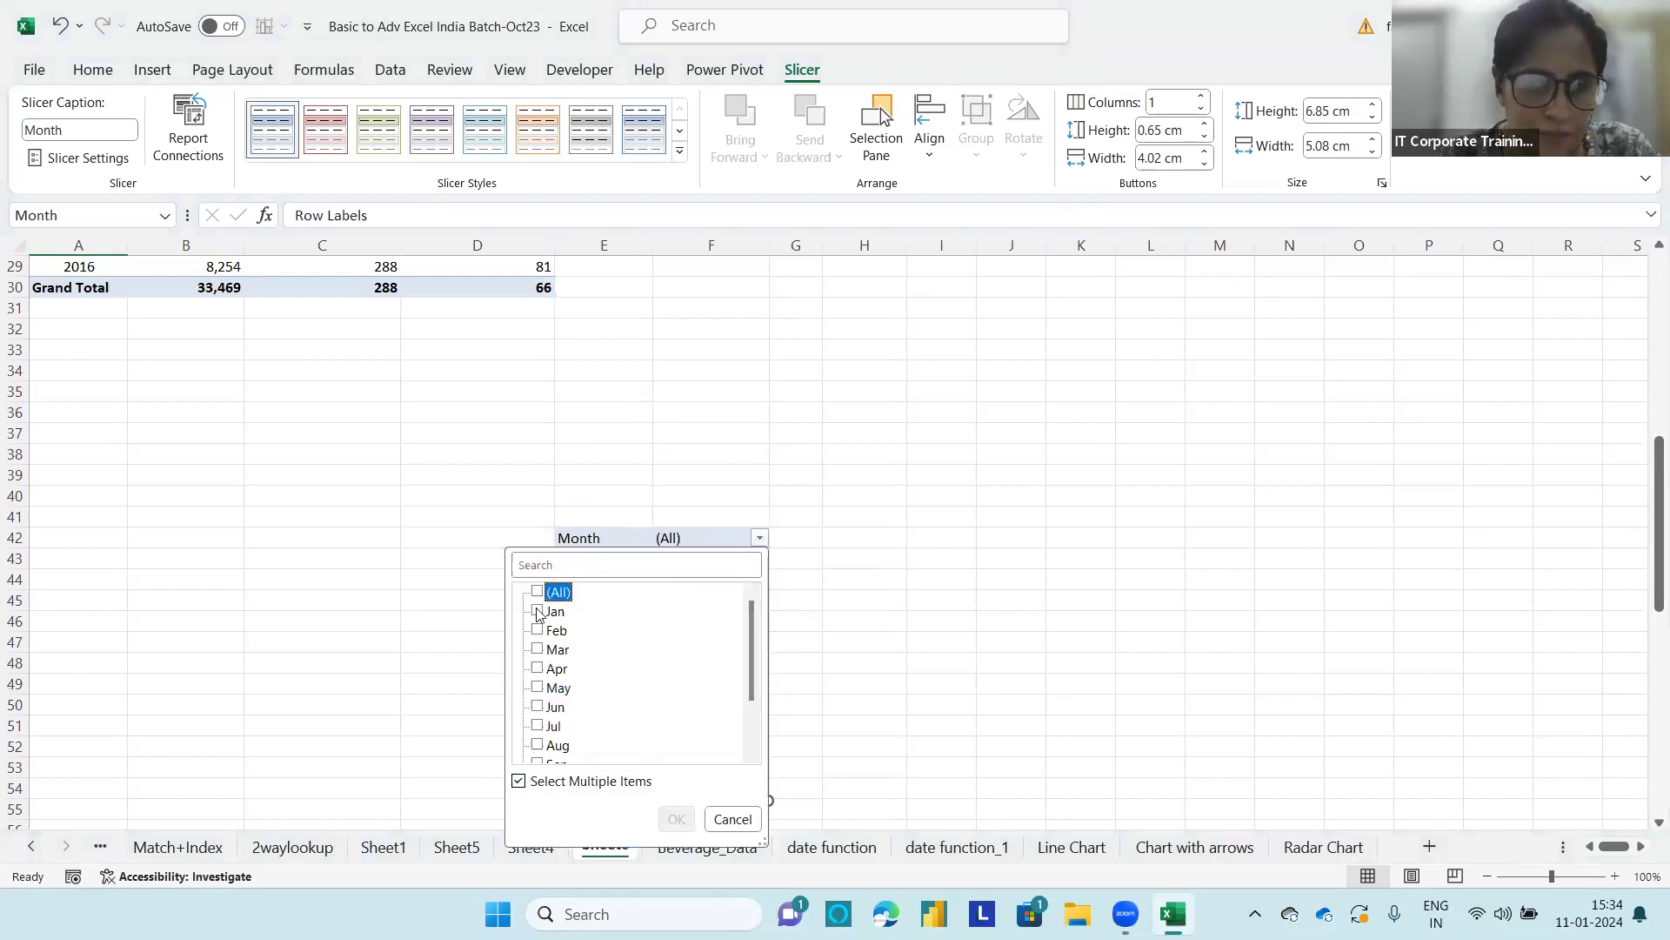
pyautogui.click(538, 611)
pyautogui.click(538, 630)
pyautogui.click(538, 649)
pyautogui.click(676, 819)
# Step: Clear the Month slicer's filter and total the Beverages quantities for Jan to Mar in C62 with =SUM(B61:B63)
pyautogui.moveTo(1280, 523); pyautogui.dragTo(1285, 558)
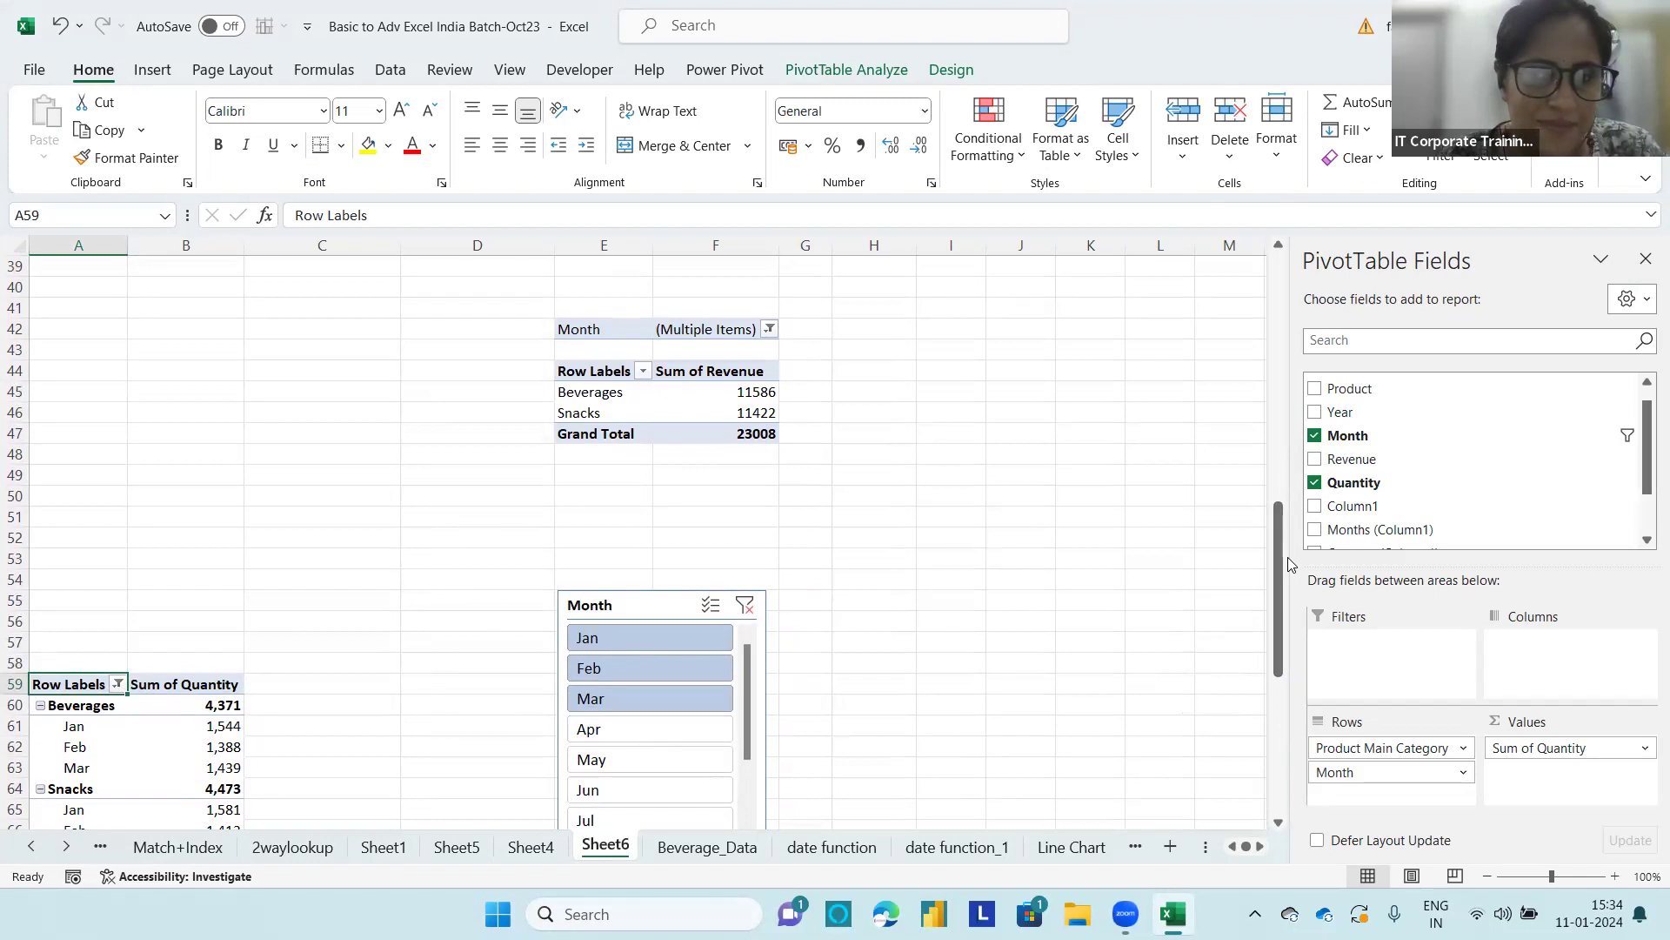
pyautogui.click(745, 606)
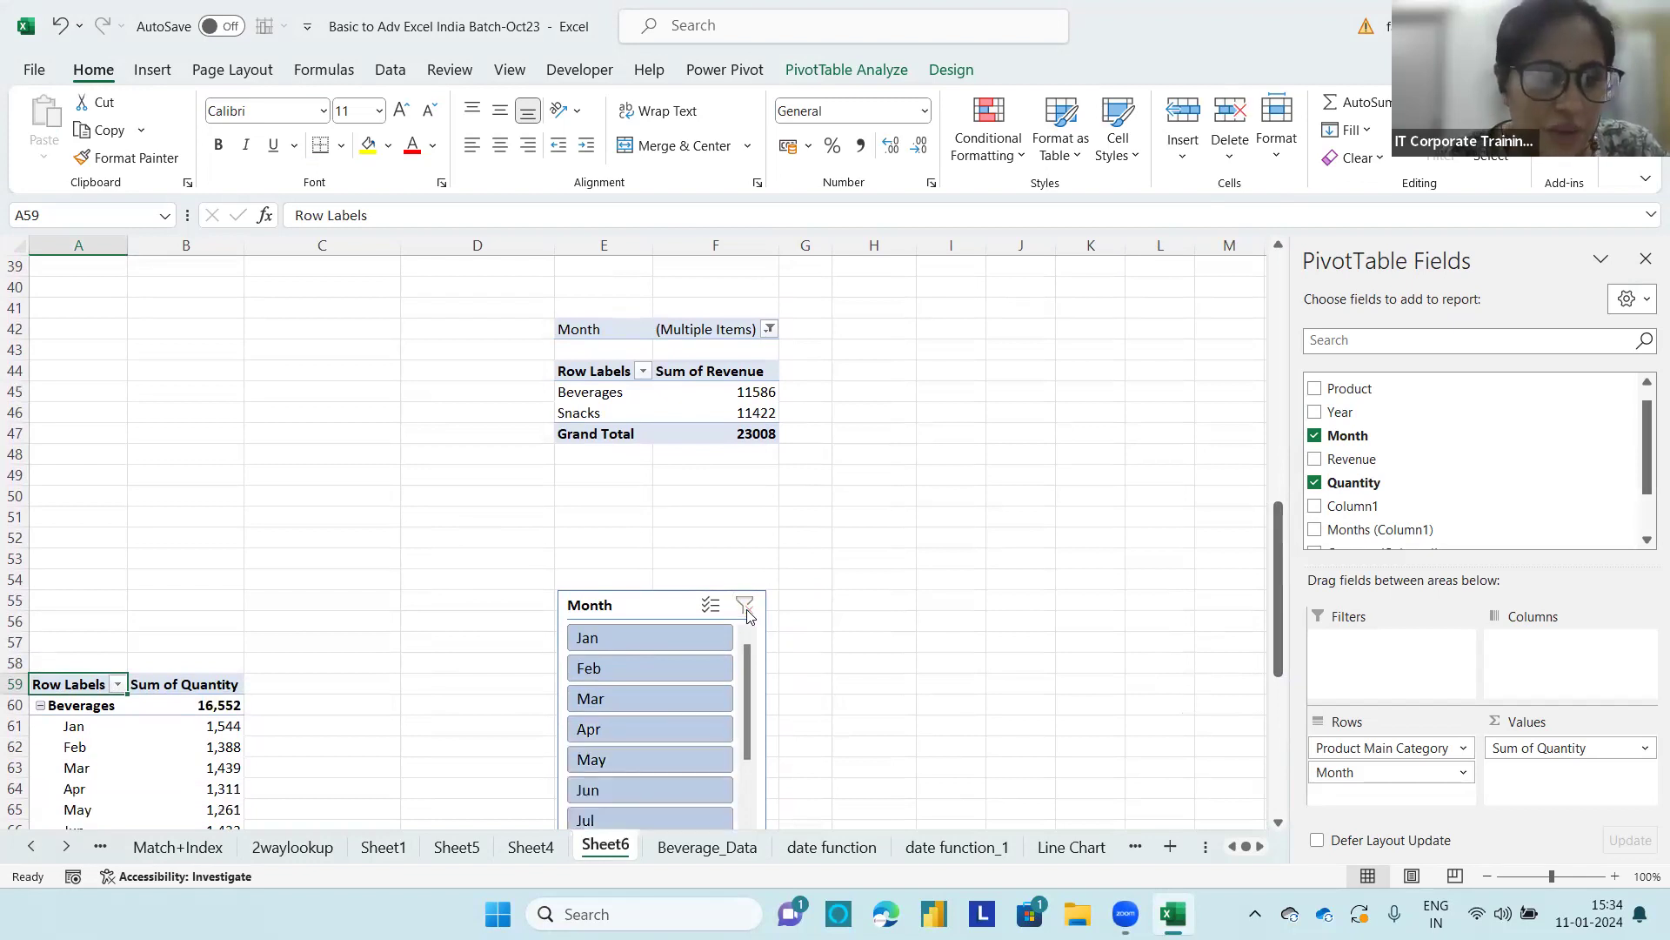
pyautogui.click(361, 739)
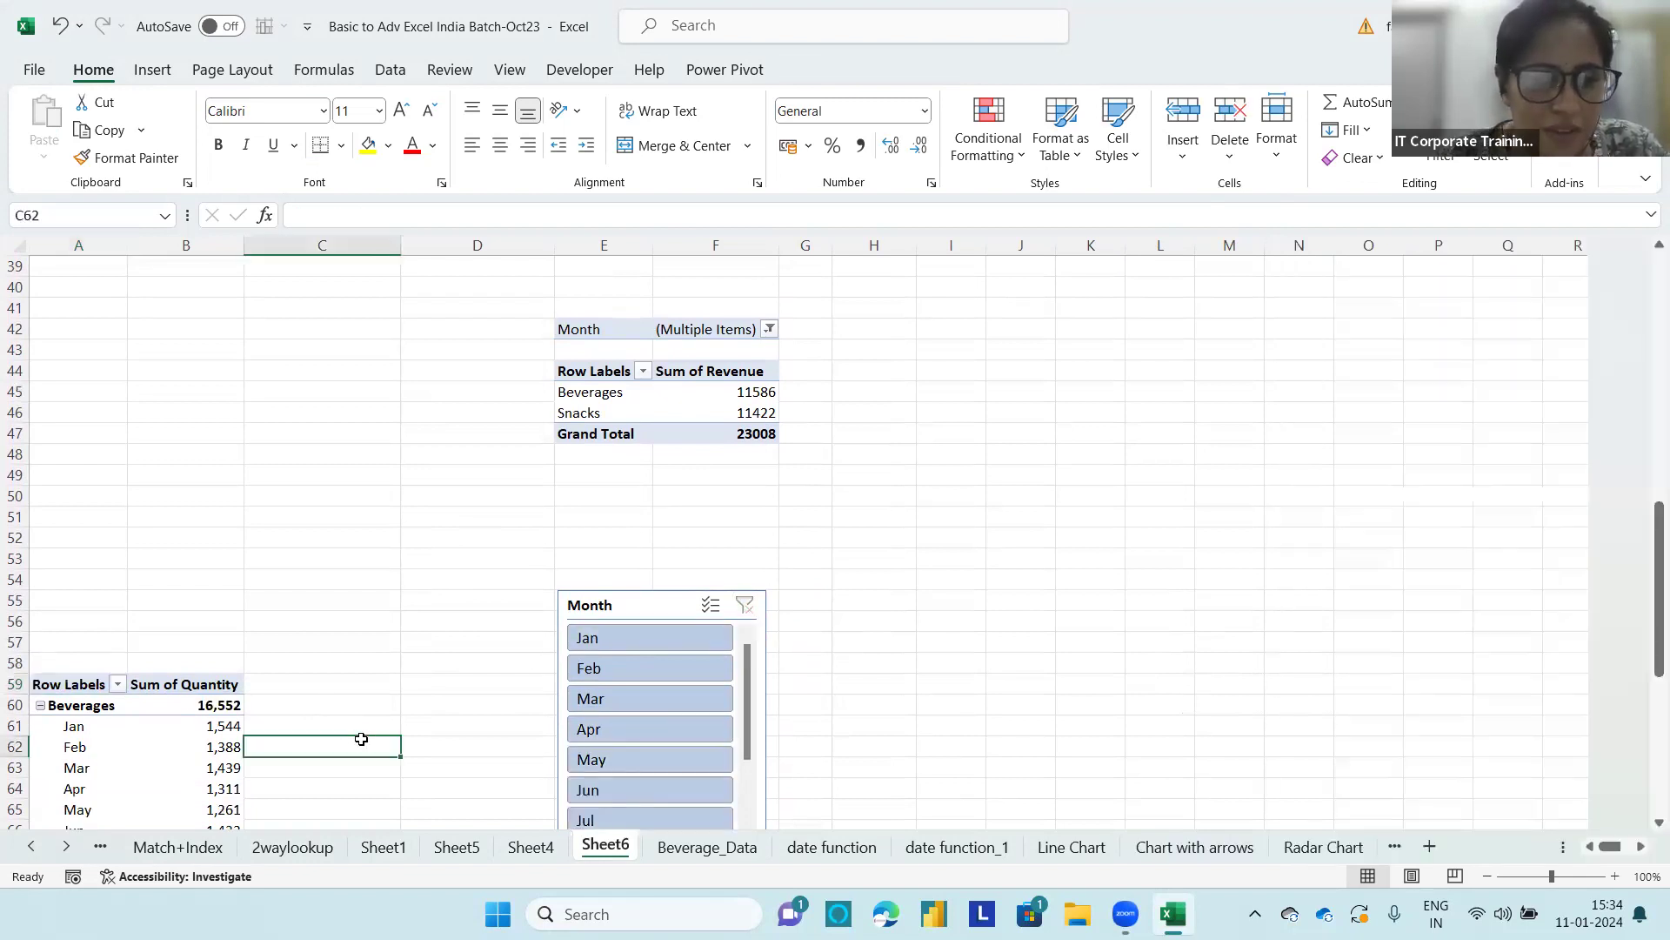
pyautogui.write('=')
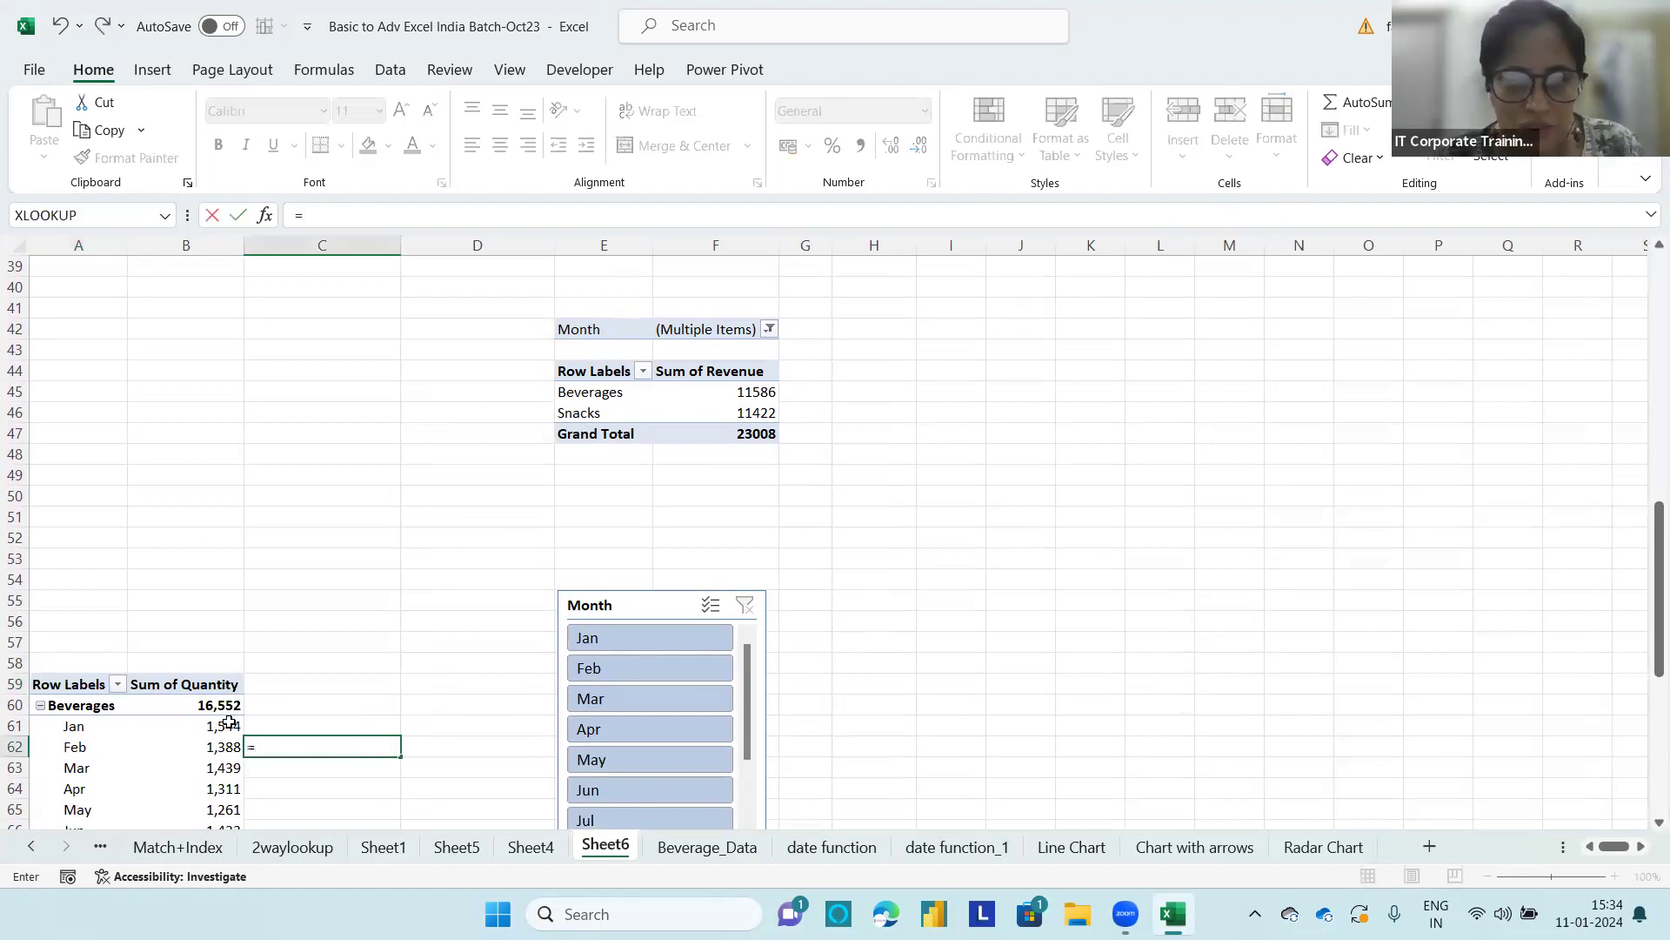
pyautogui.write('sum')
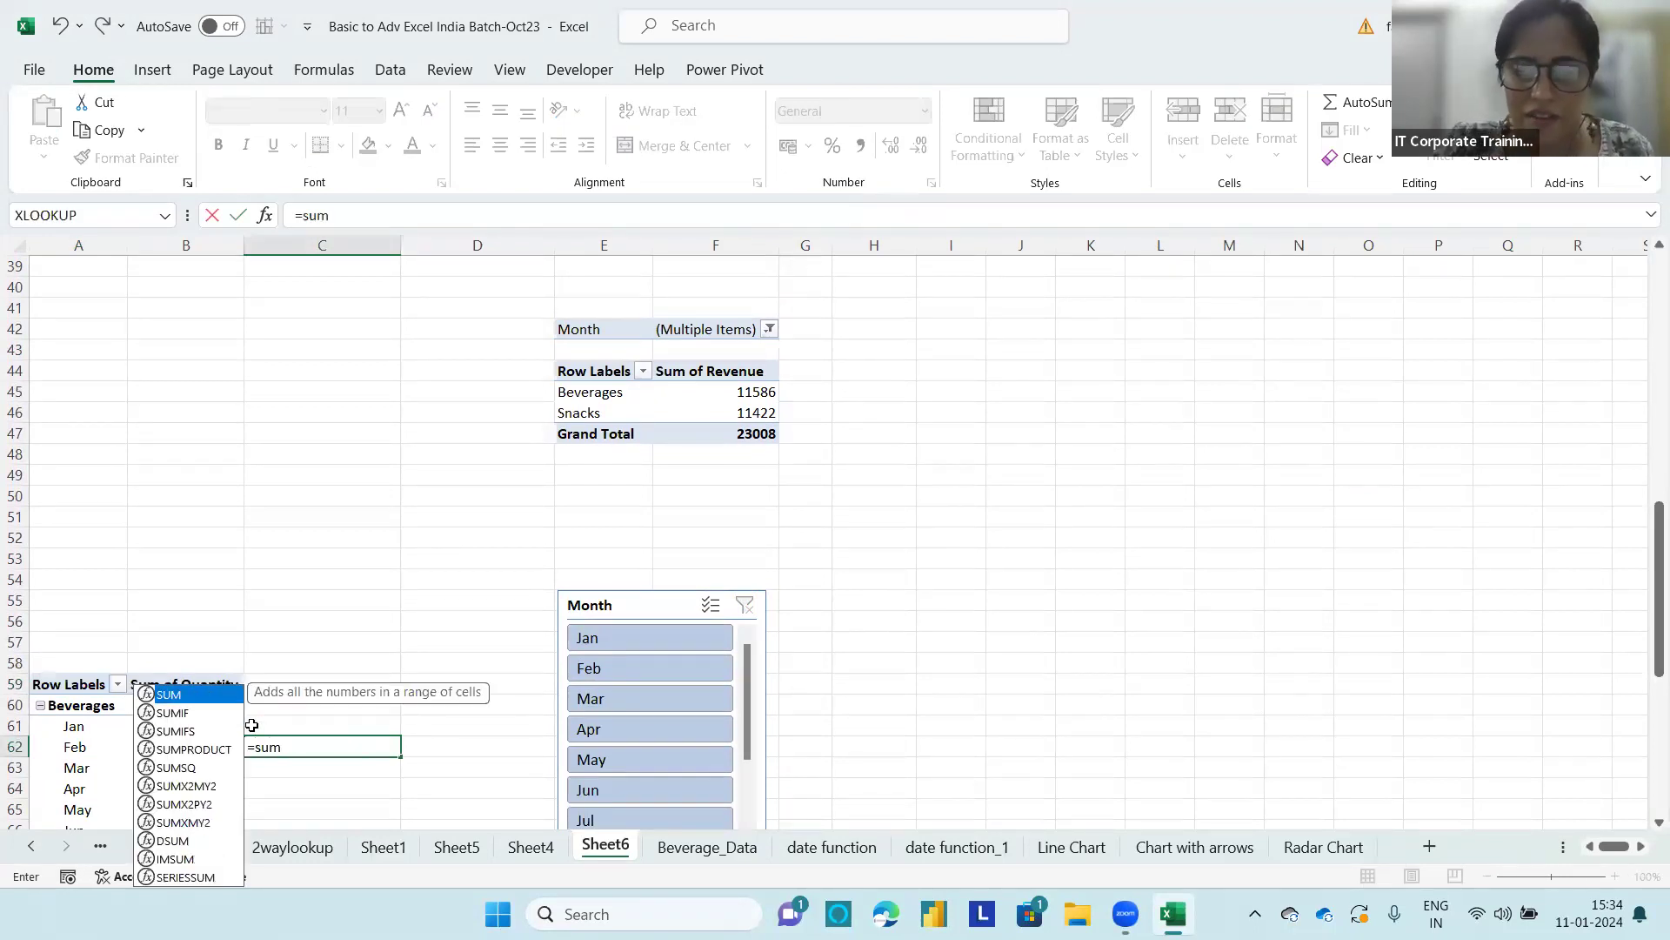
pyautogui.write('(')
pyautogui.moveTo(219, 726); pyautogui.dragTo(223, 764)
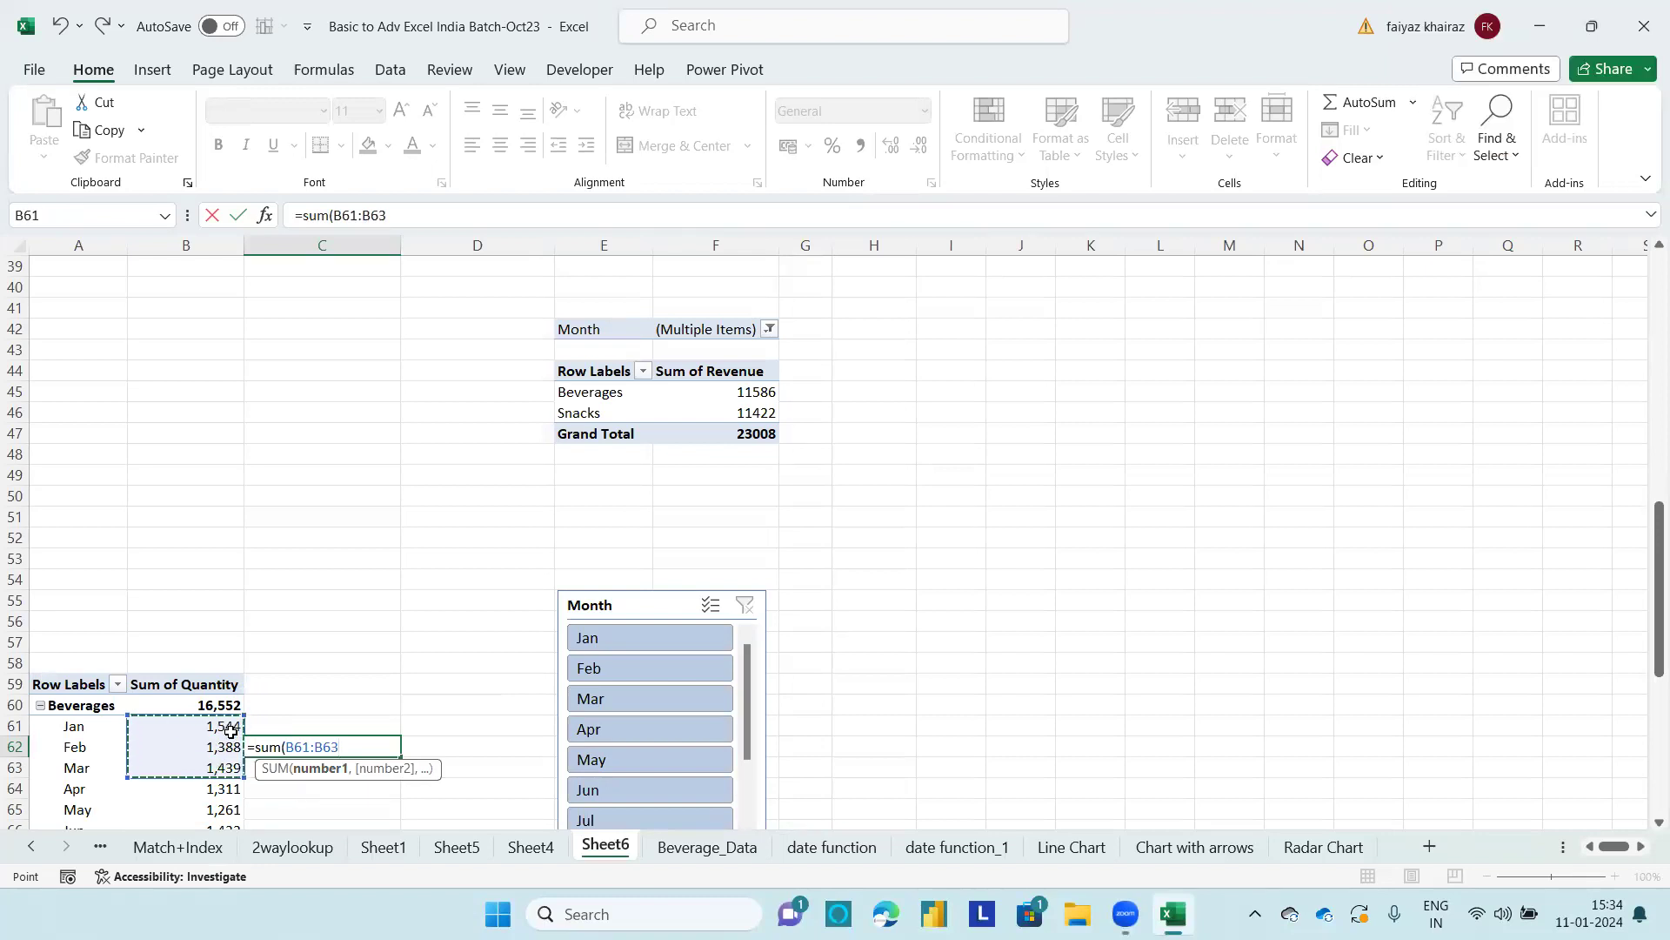
pyautogui.write(')')
pyautogui.press('Return')
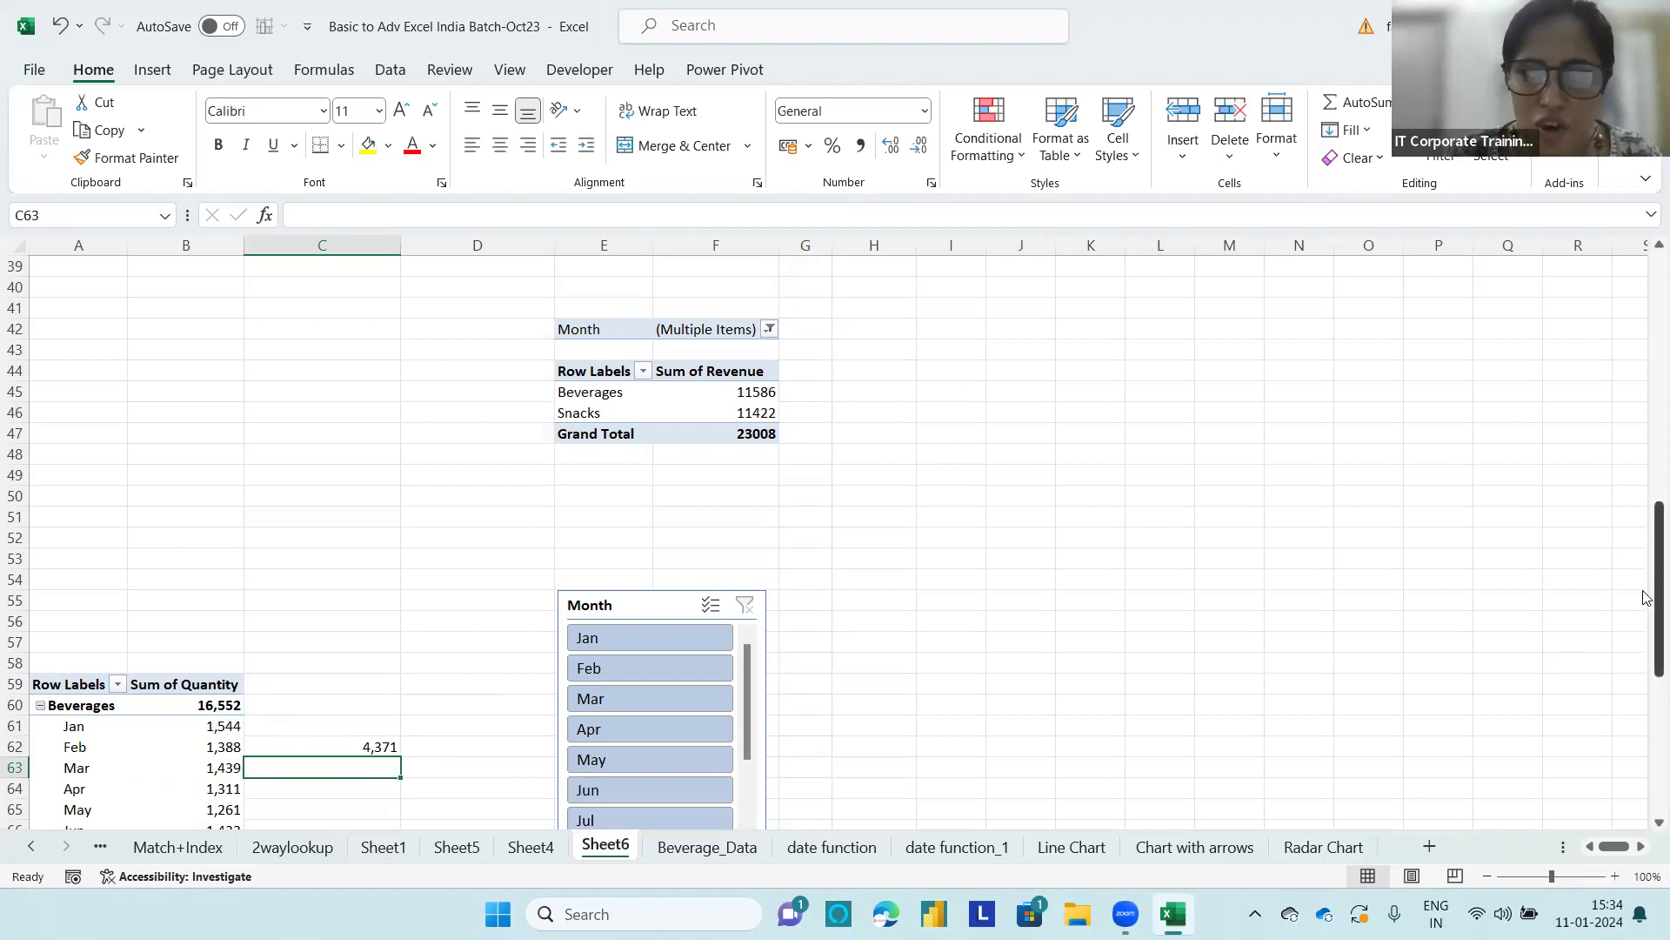
# Step: Replace Quantity with Revenue in the values of the PivotTable at A59
pyautogui.moveTo(1647, 580); pyautogui.dragTo(1647, 584)
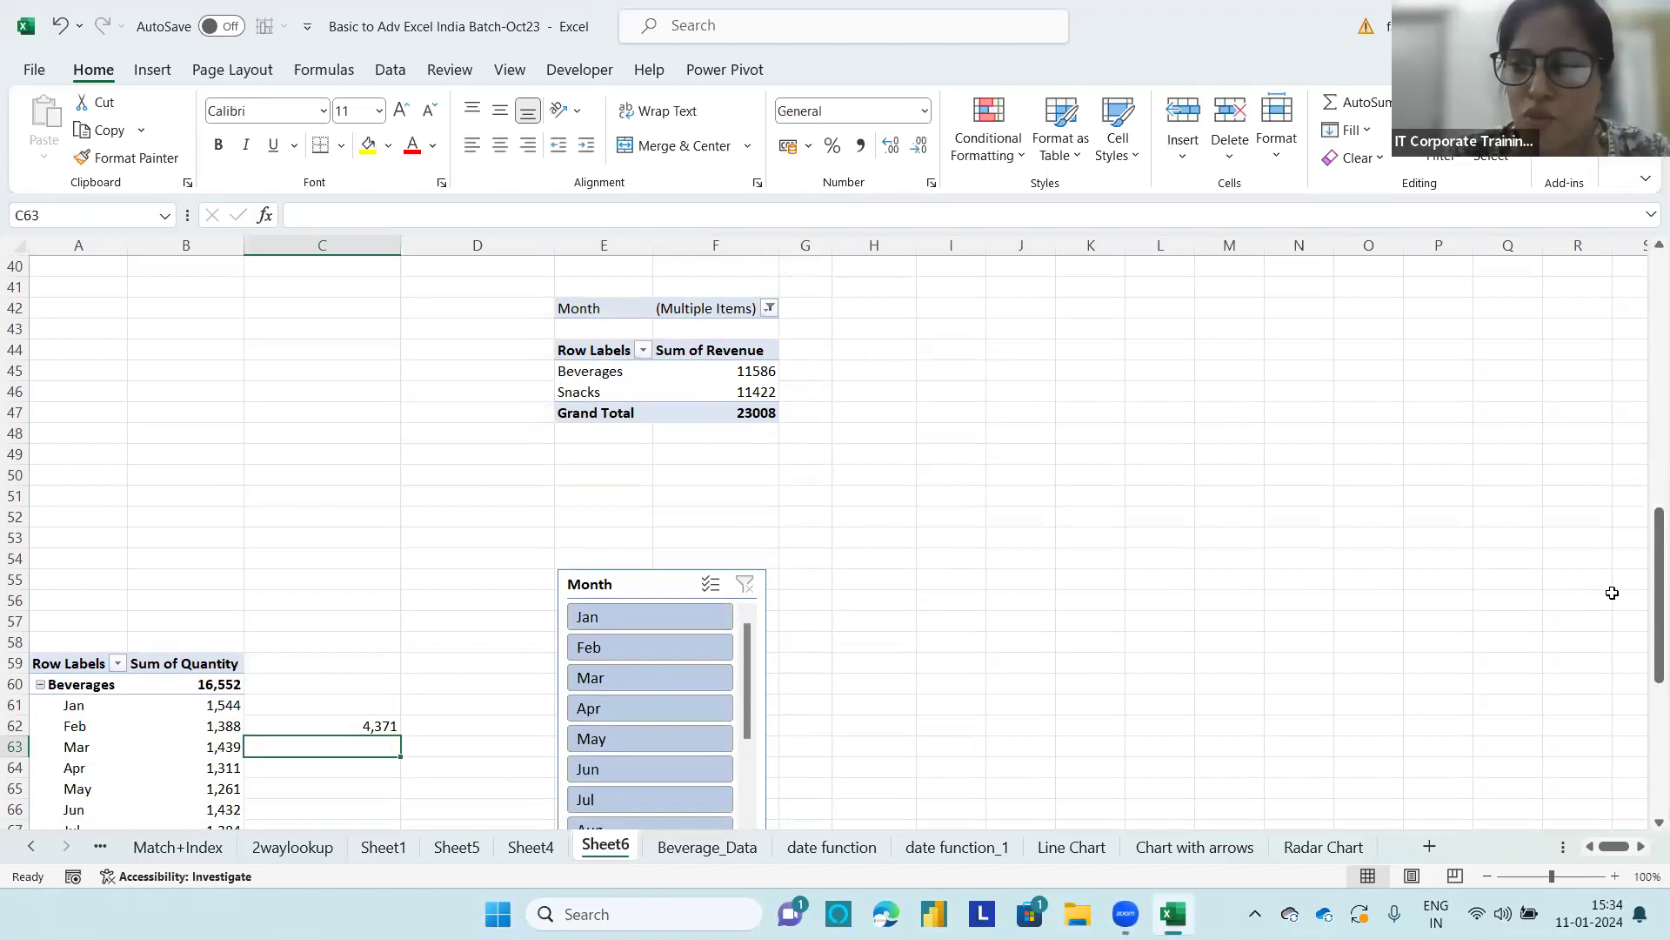
pyautogui.moveTo(1649, 570); pyautogui.dragTo(1649, 629)
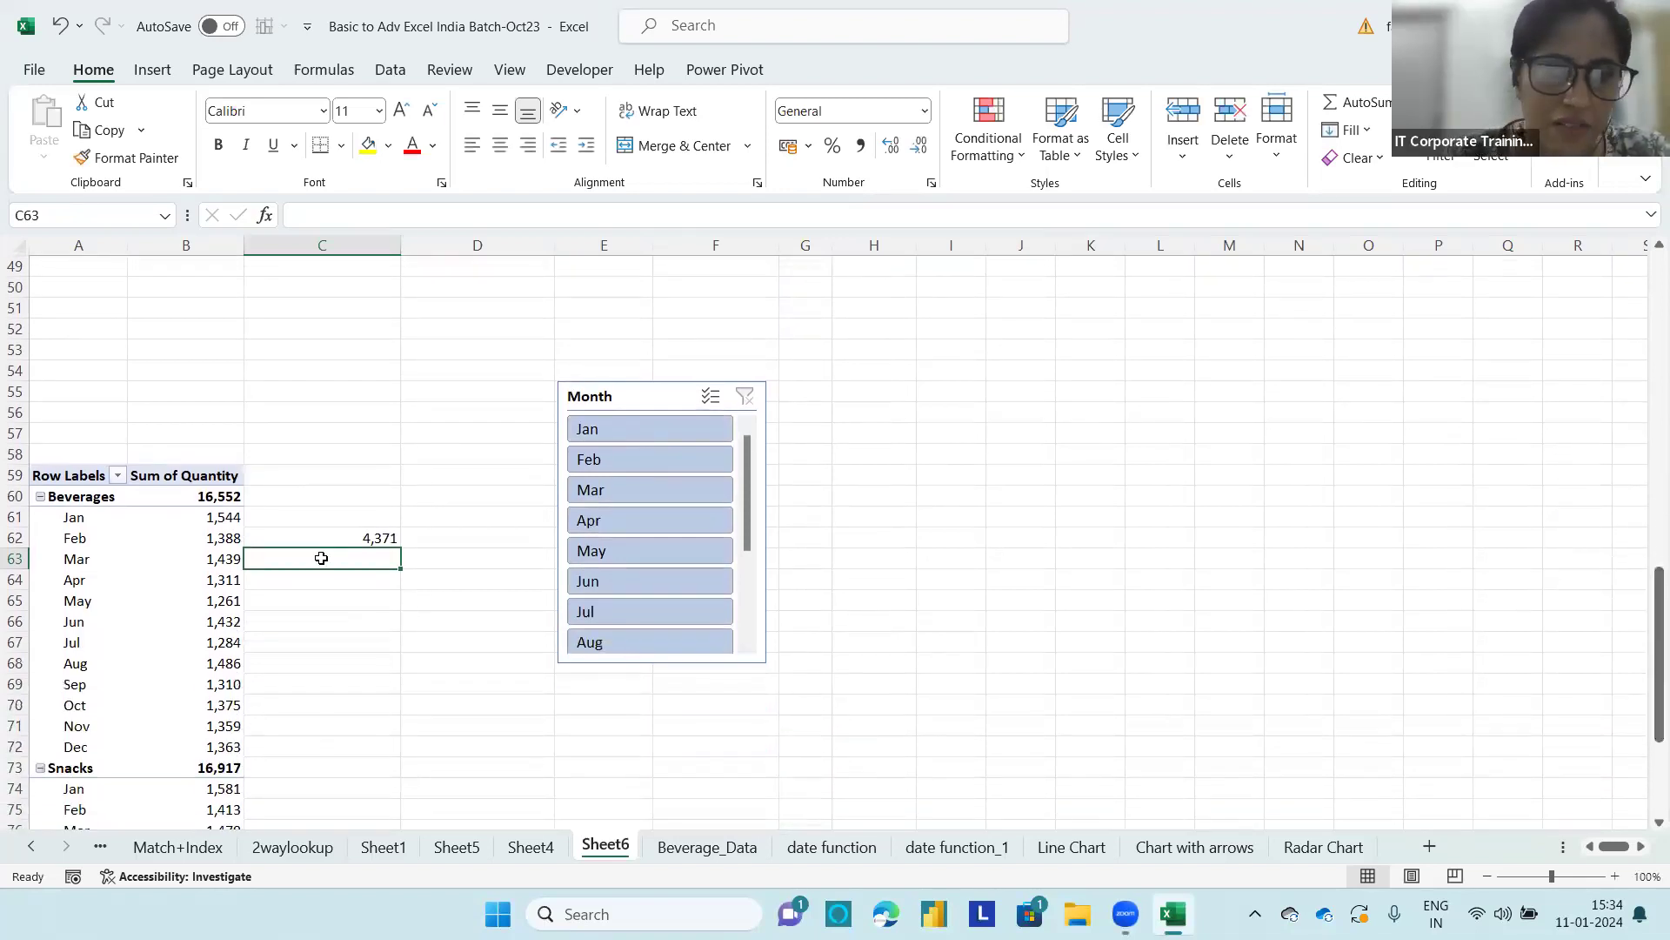
pyautogui.click(87, 536)
pyautogui.moveTo(1562, 748); pyautogui.dragTo(1262, 696)
pyautogui.moveTo(1337, 459); pyautogui.dragTo(1562, 762)
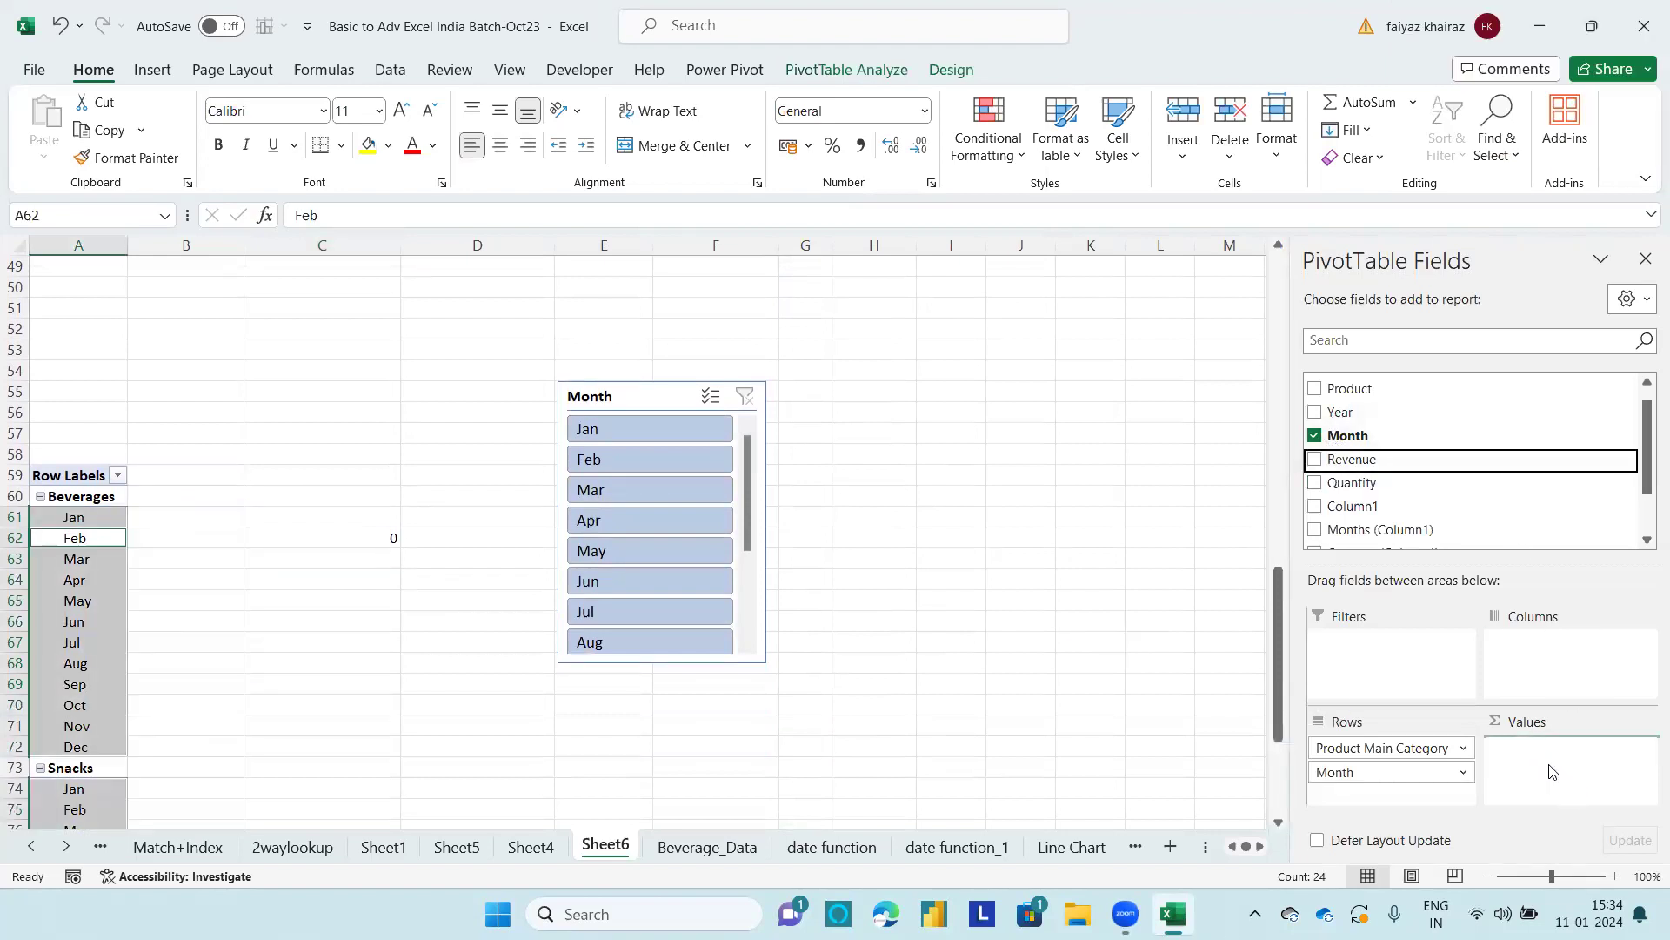
# Step: Delete the sum formula in C62 and filter the PivotTable at A59 to Jan, Feb and Mar with the Month slicer
pyautogui.click(363, 535)
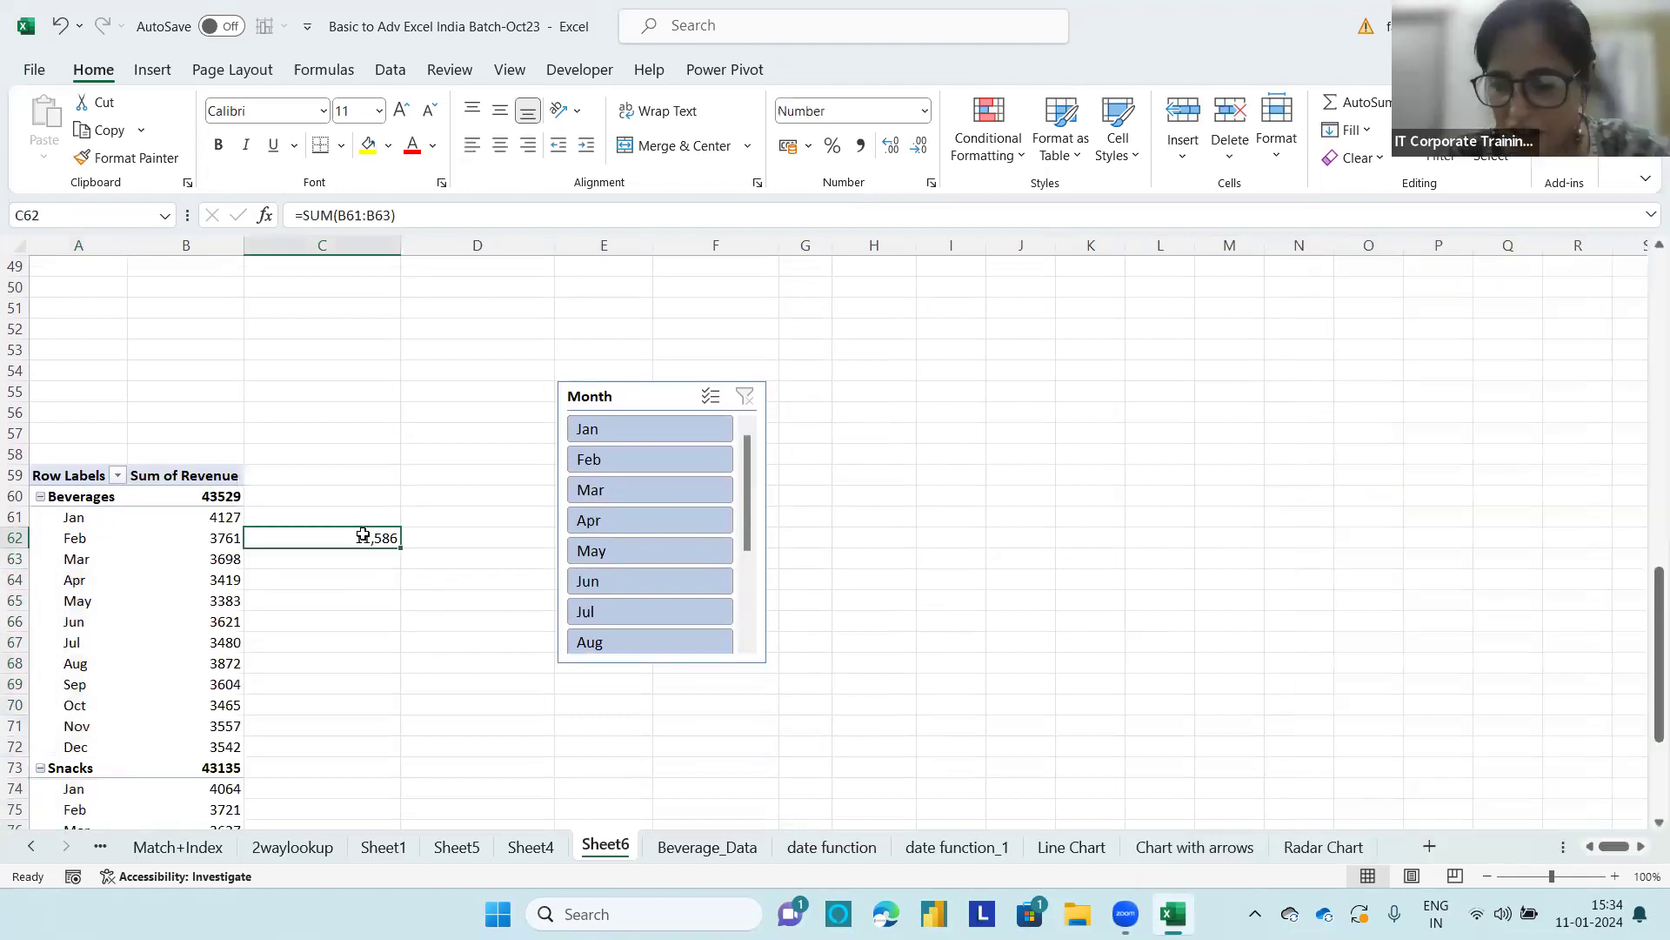
pyautogui.press('Delete')
pyautogui.click(645, 426)
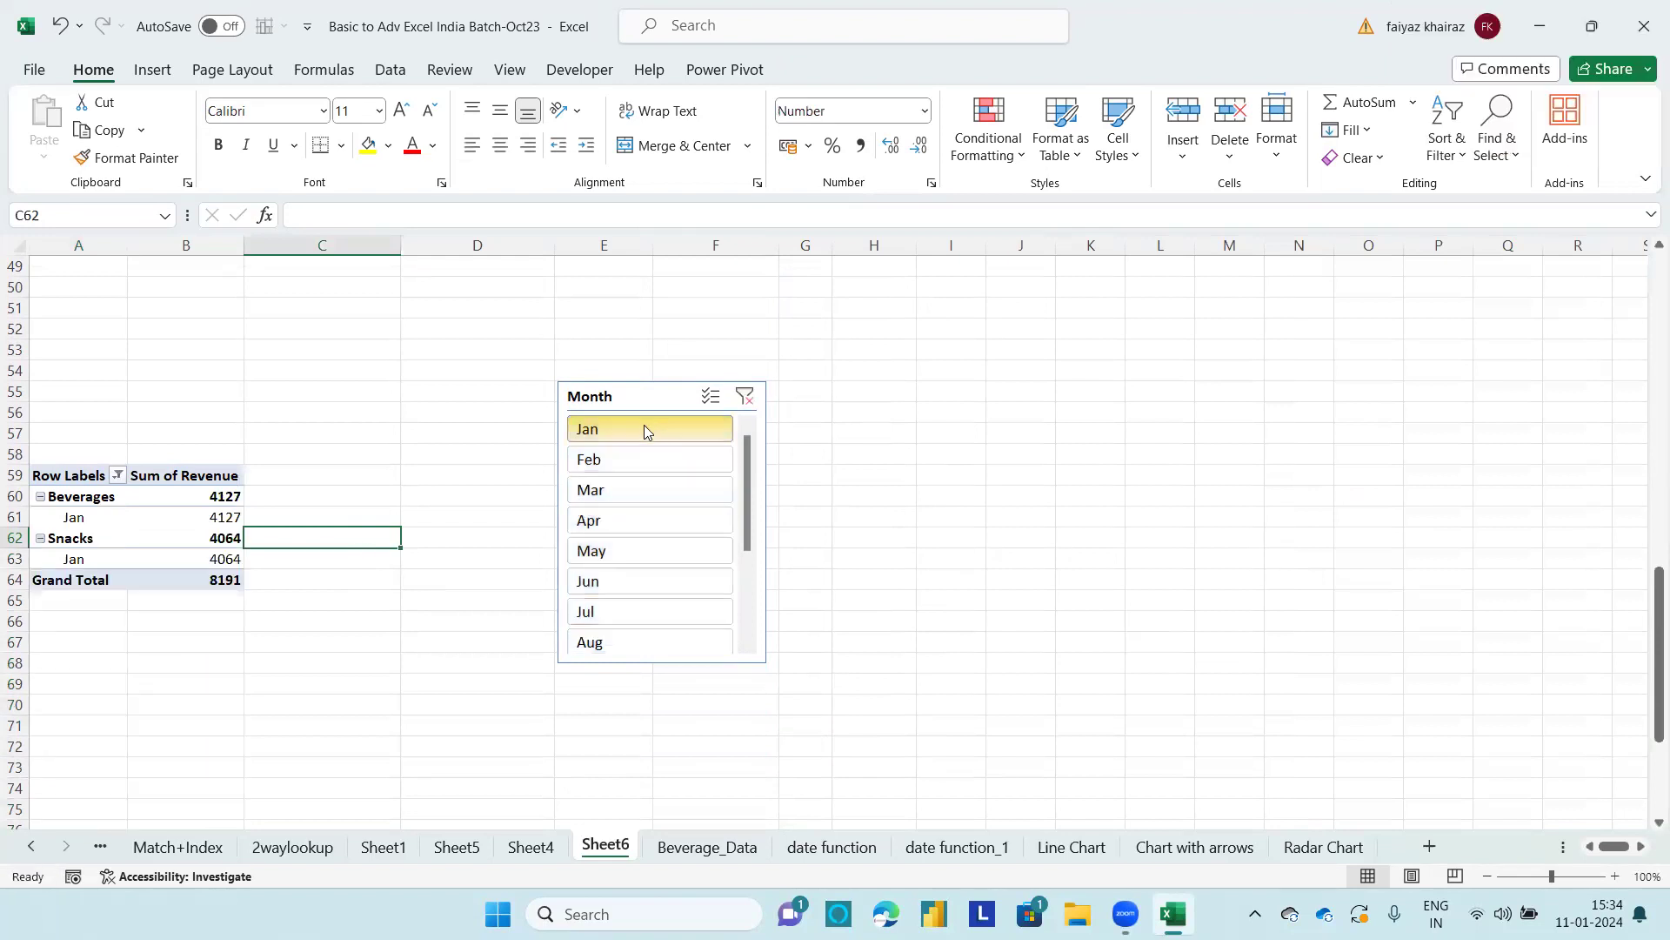
pyautogui.moveTo(644, 429); pyautogui.dragTo(623, 496)
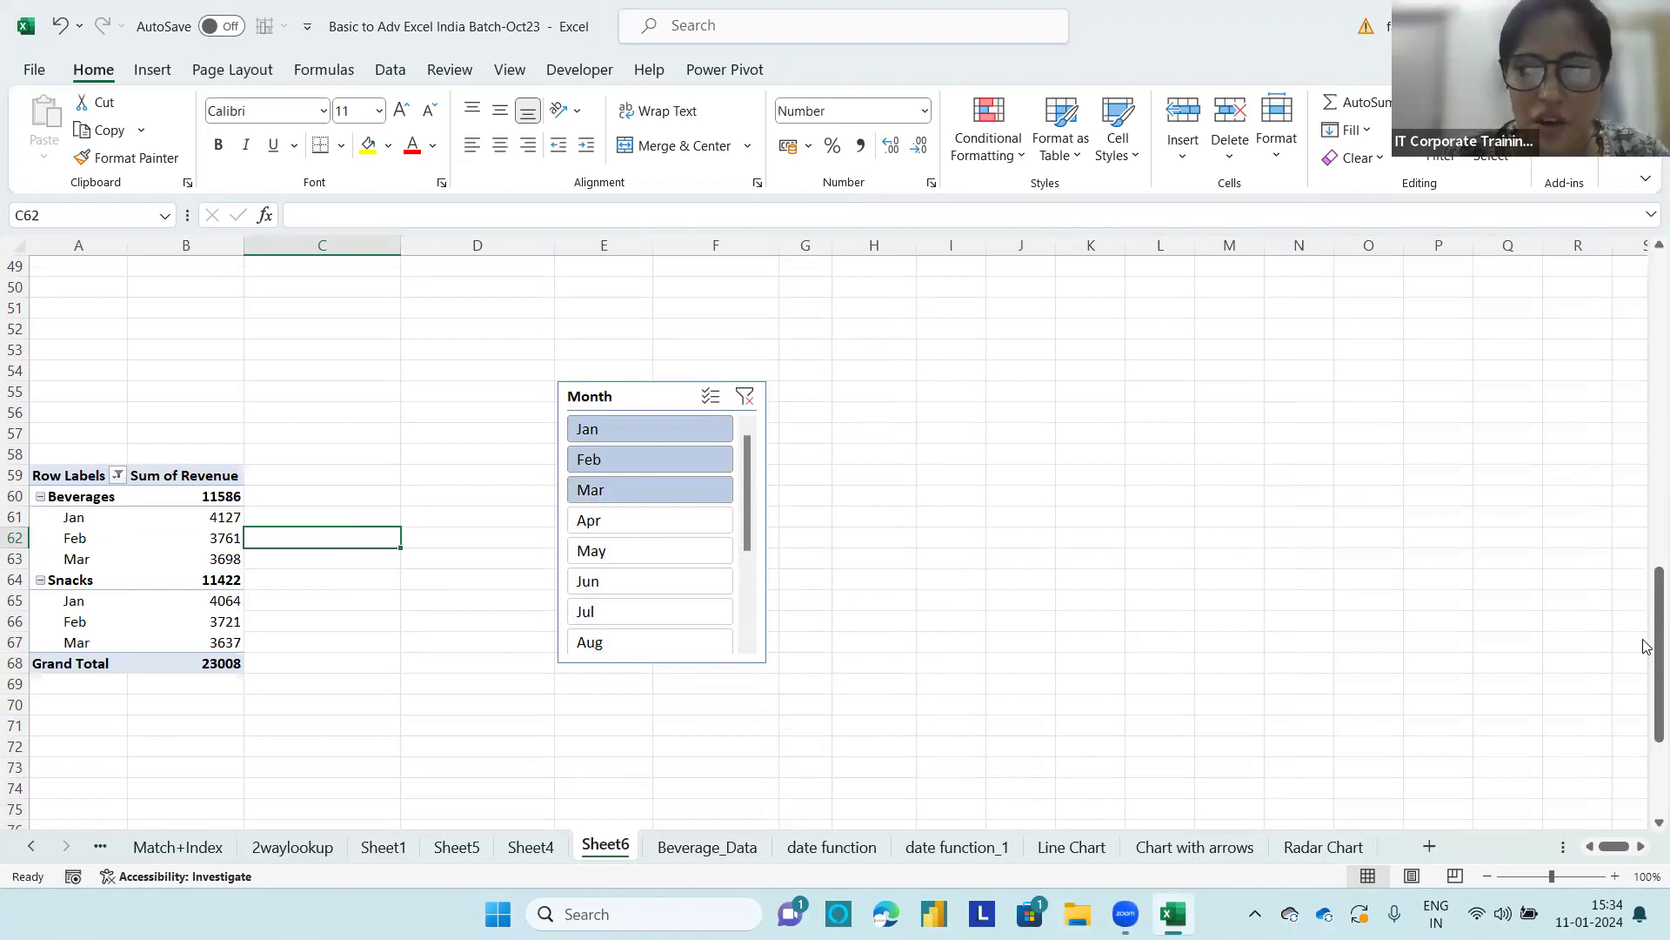
# Step: Generate report filter pages for the Month field from the revenue PivotTable at E42, giving each filtered month its own sheet
pyautogui.moveTo(1647, 649); pyautogui.dragTo(1647, 576)
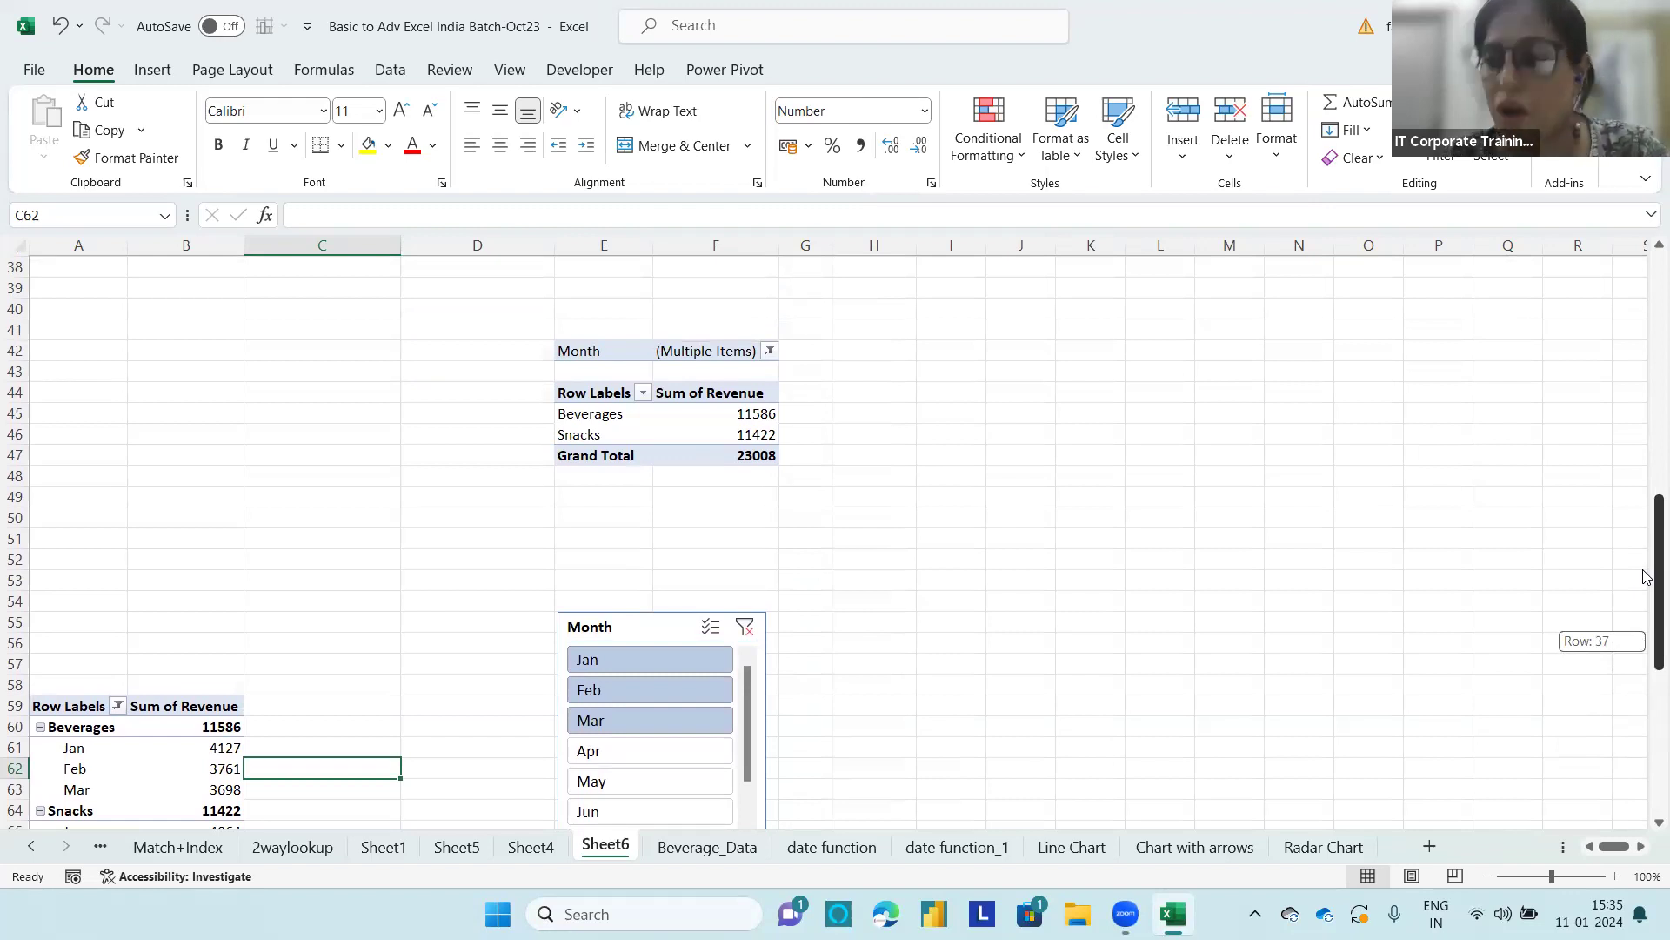
pyautogui.moveTo(1647, 577); pyautogui.dragTo(1647, 642)
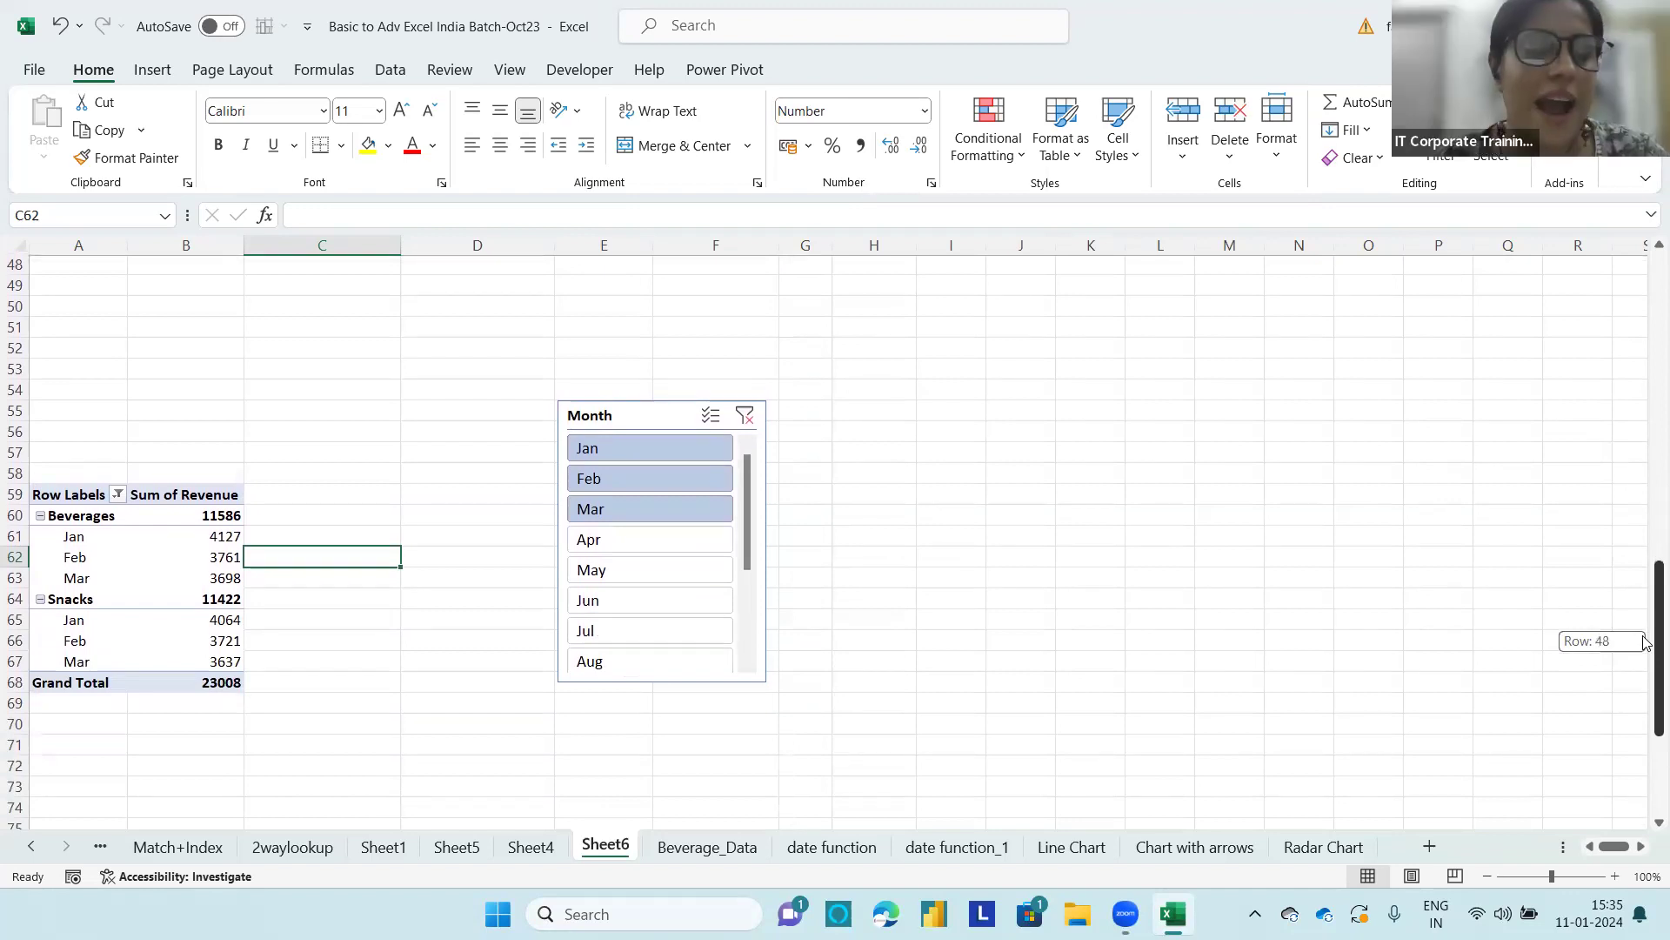
pyautogui.moveTo(1647, 642); pyautogui.dragTo(1645, 585)
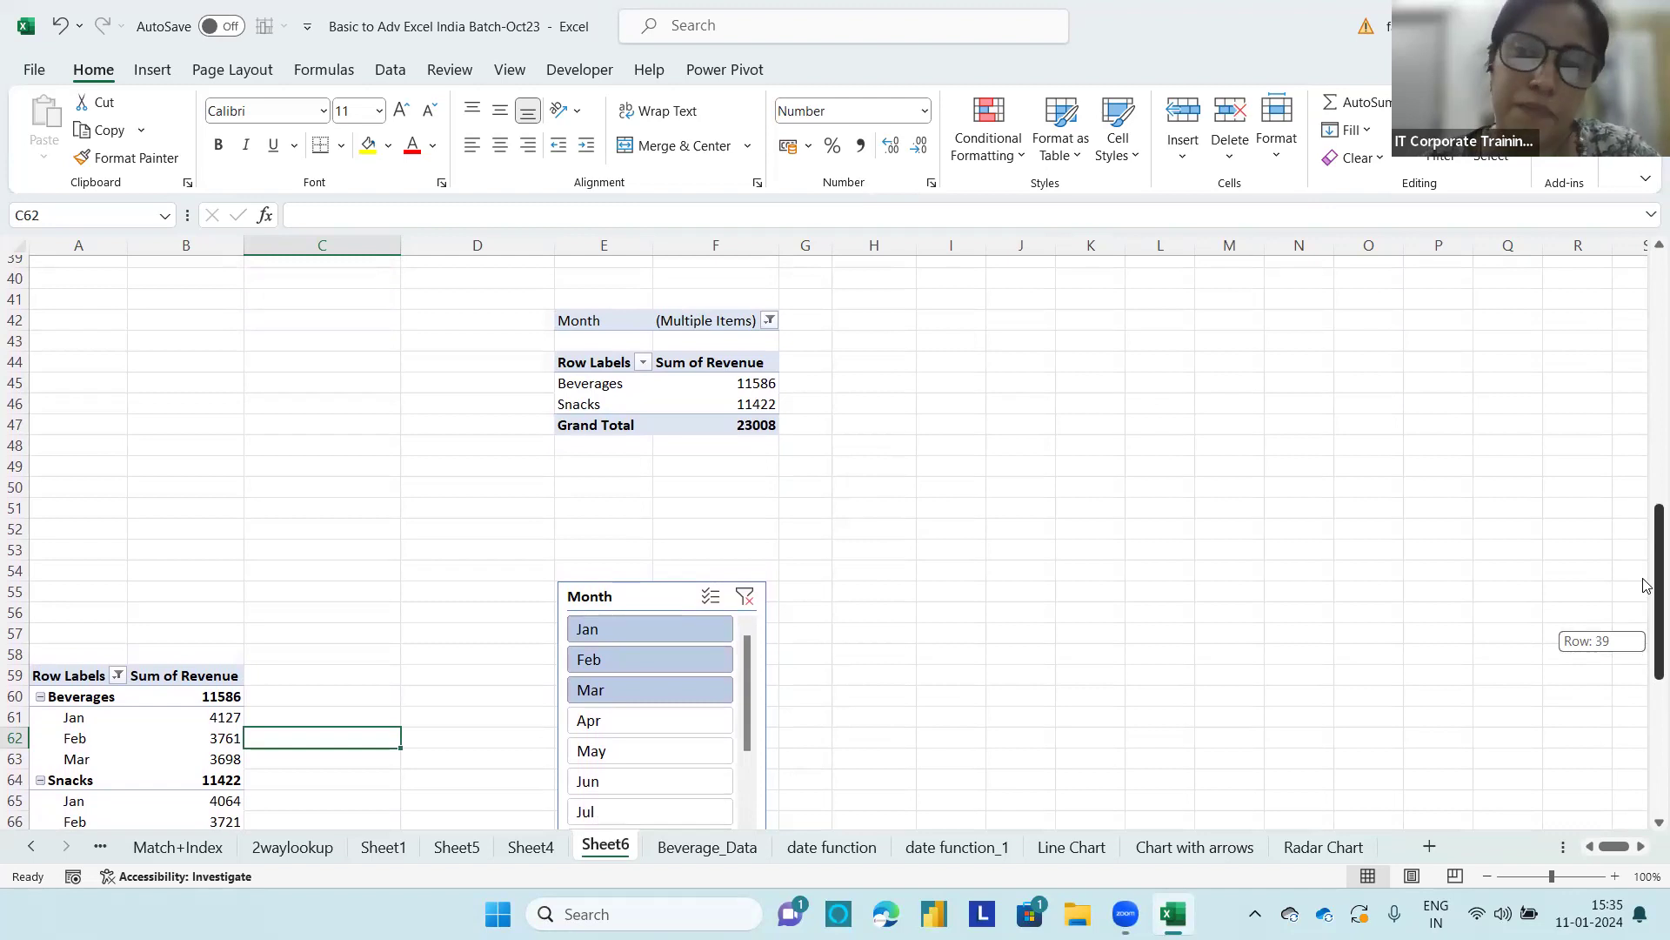
pyautogui.moveTo(1645, 585); pyautogui.dragTo(1645, 530)
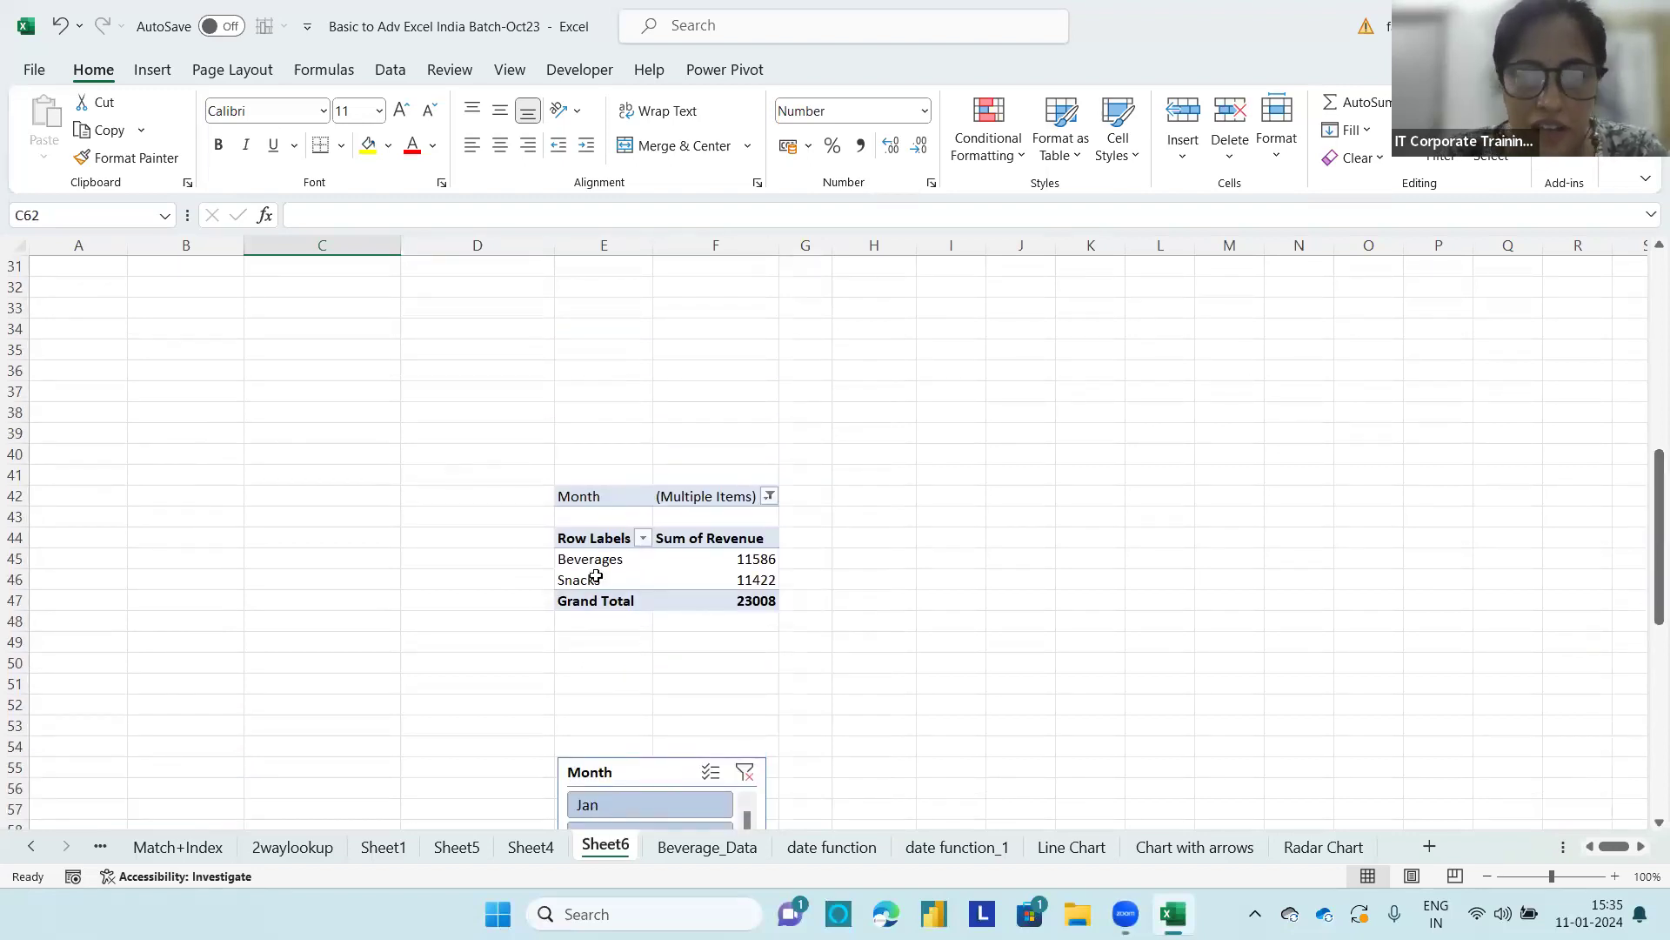
pyautogui.click(654, 579)
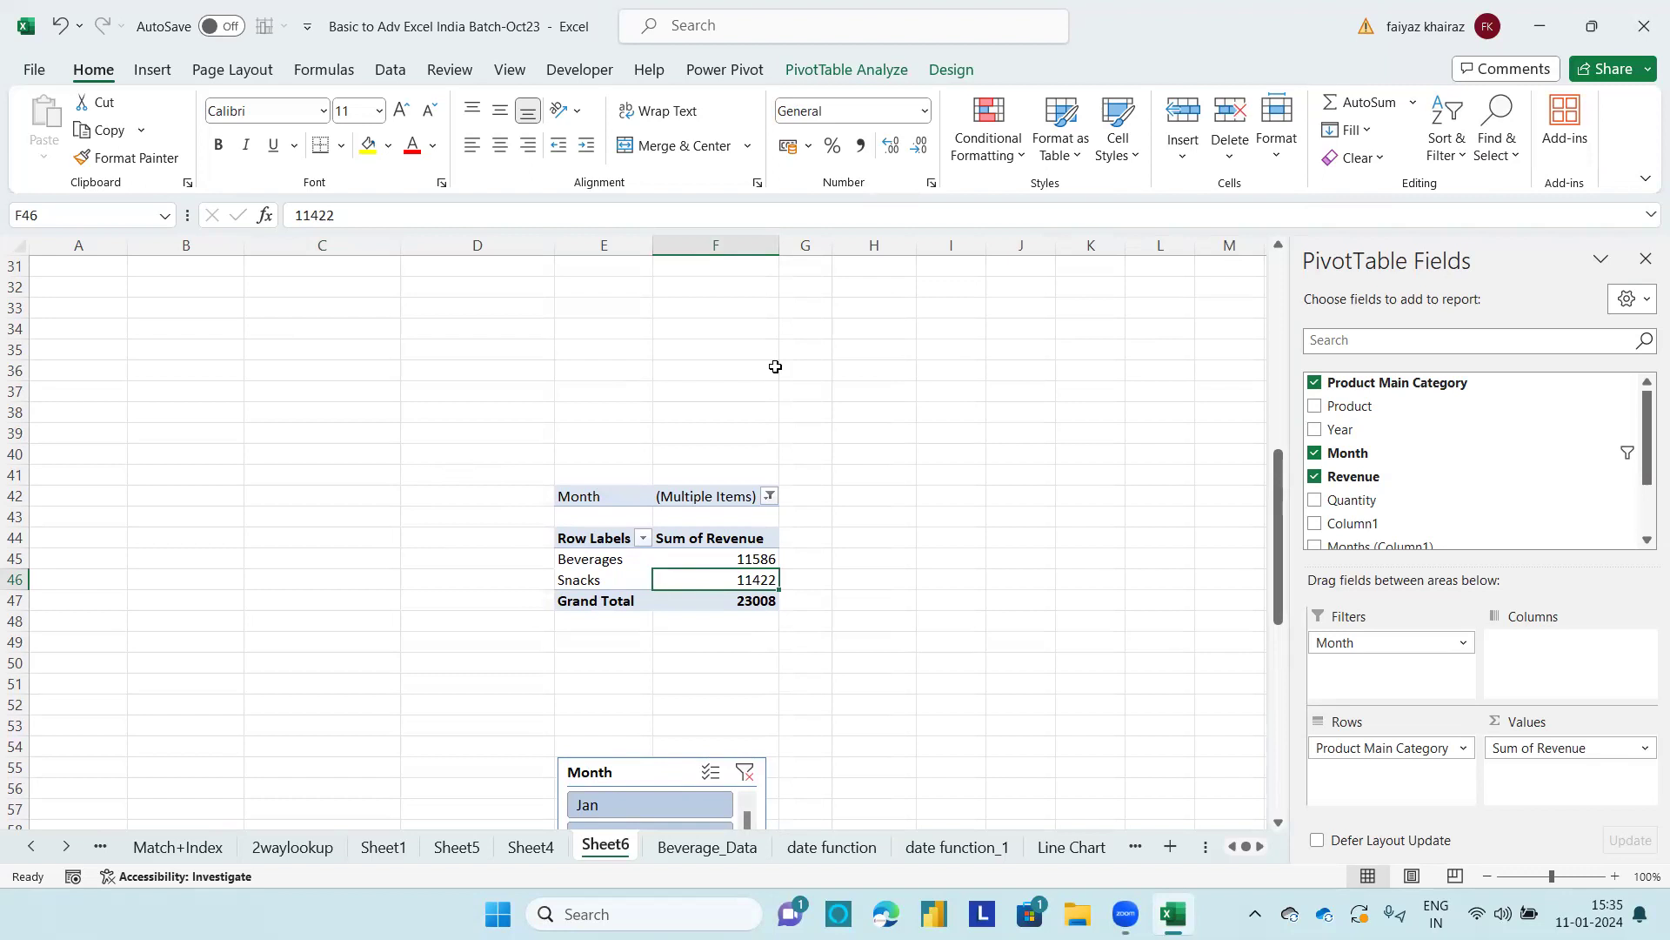
pyautogui.click(857, 70)
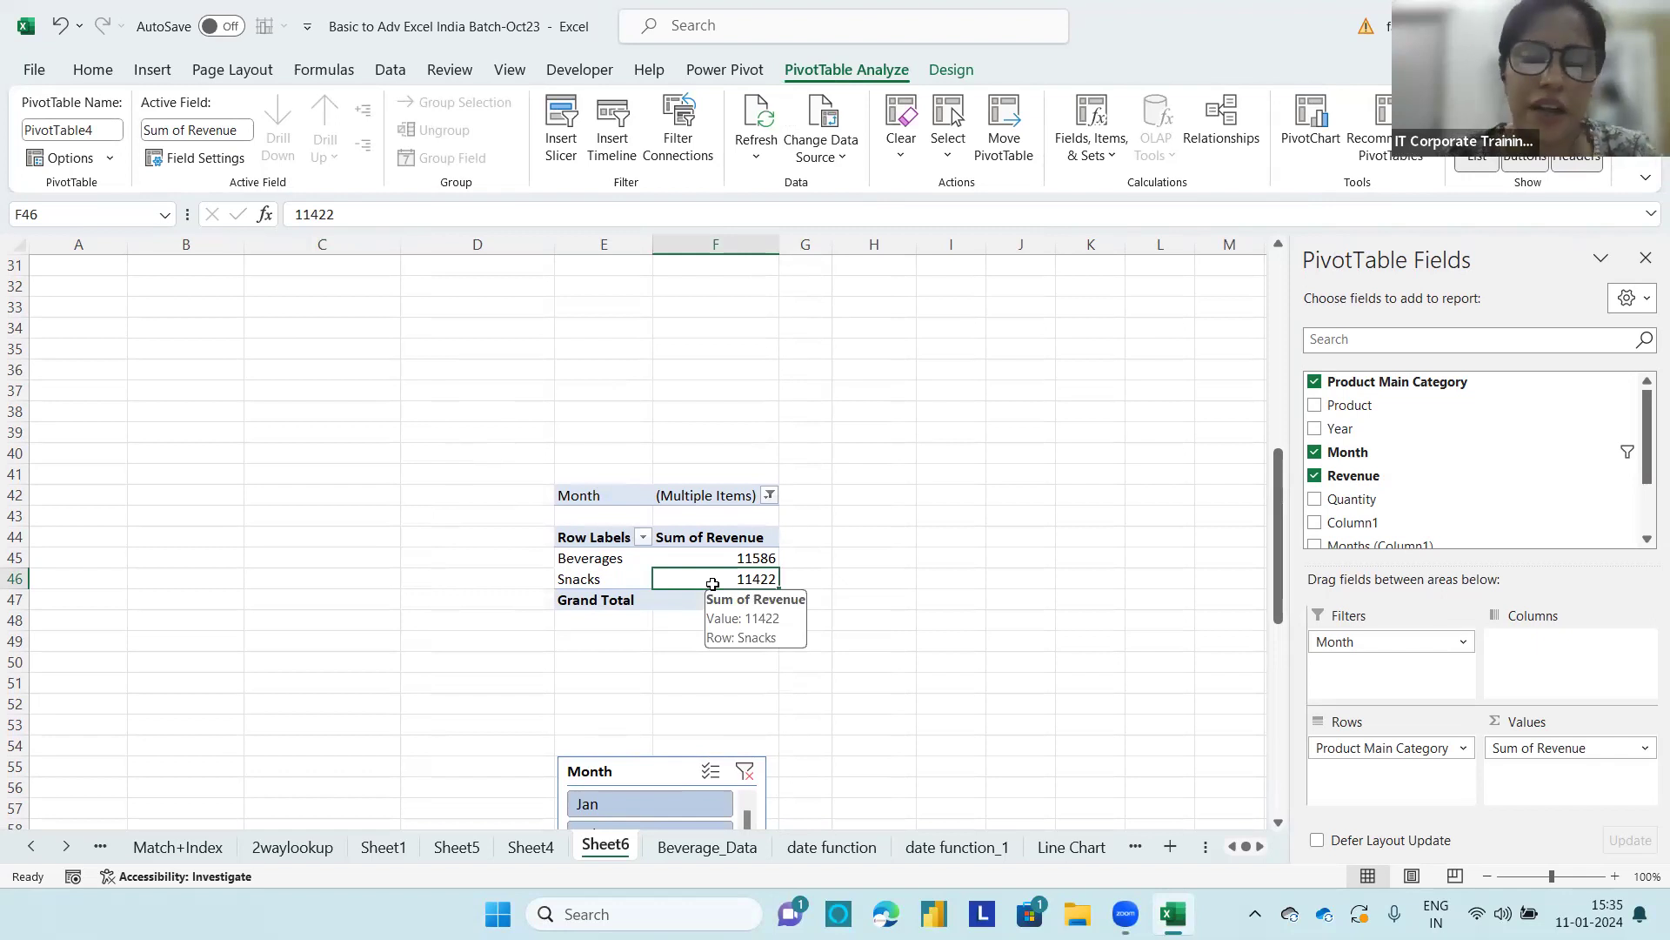
pyautogui.click(109, 159)
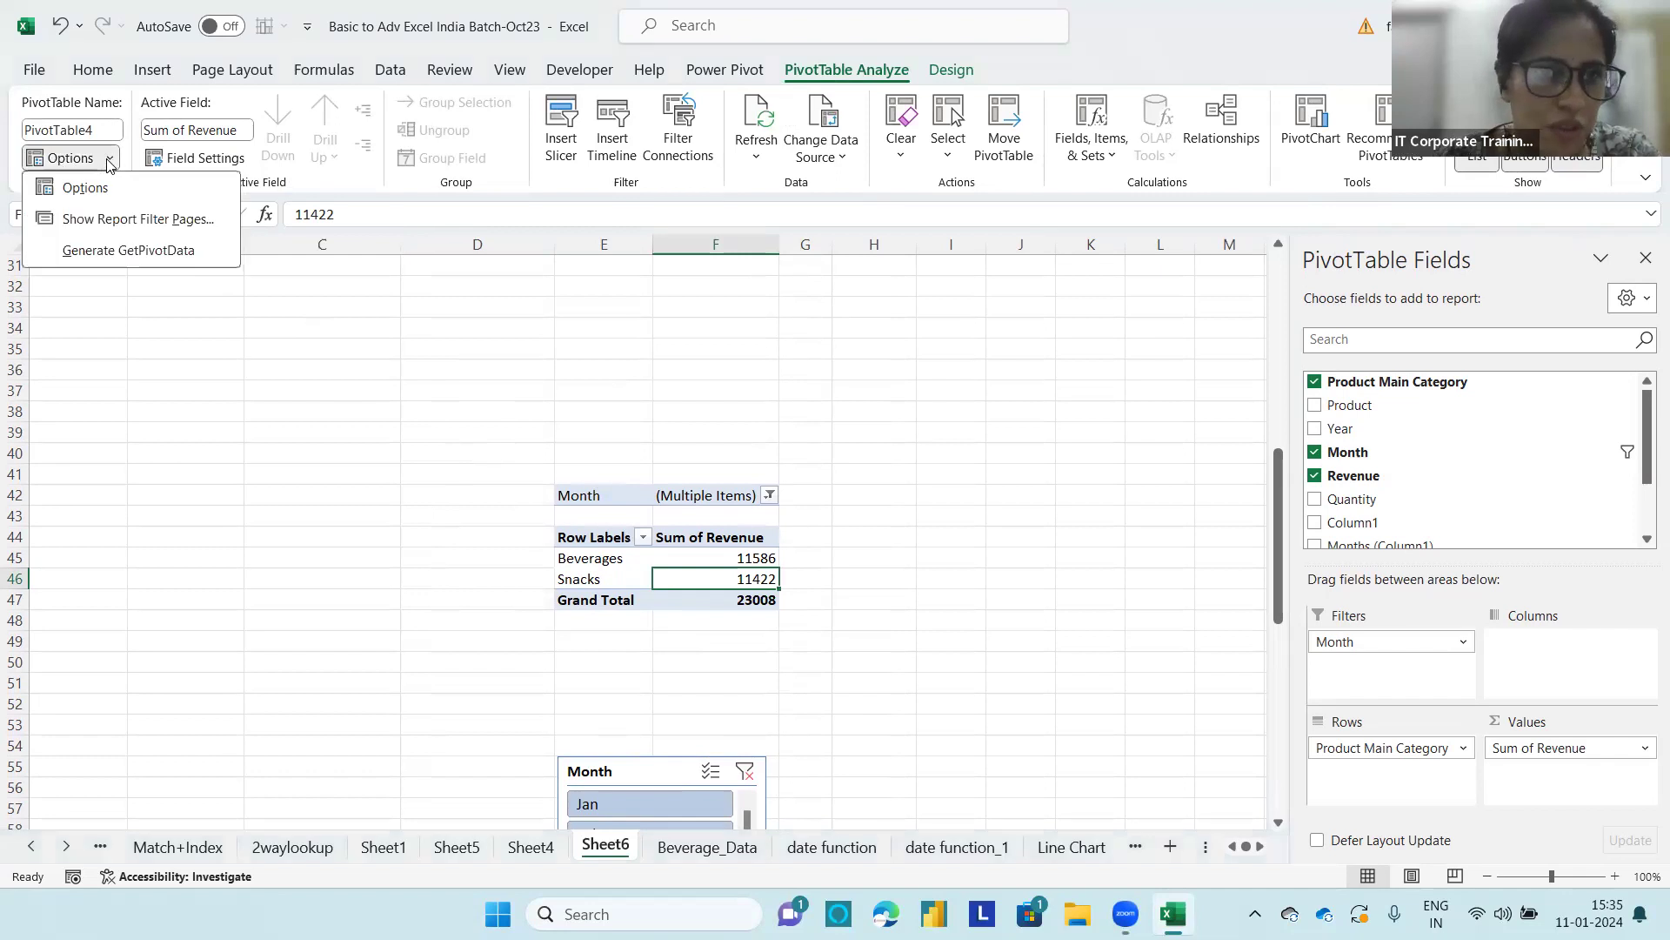
pyautogui.click(103, 222)
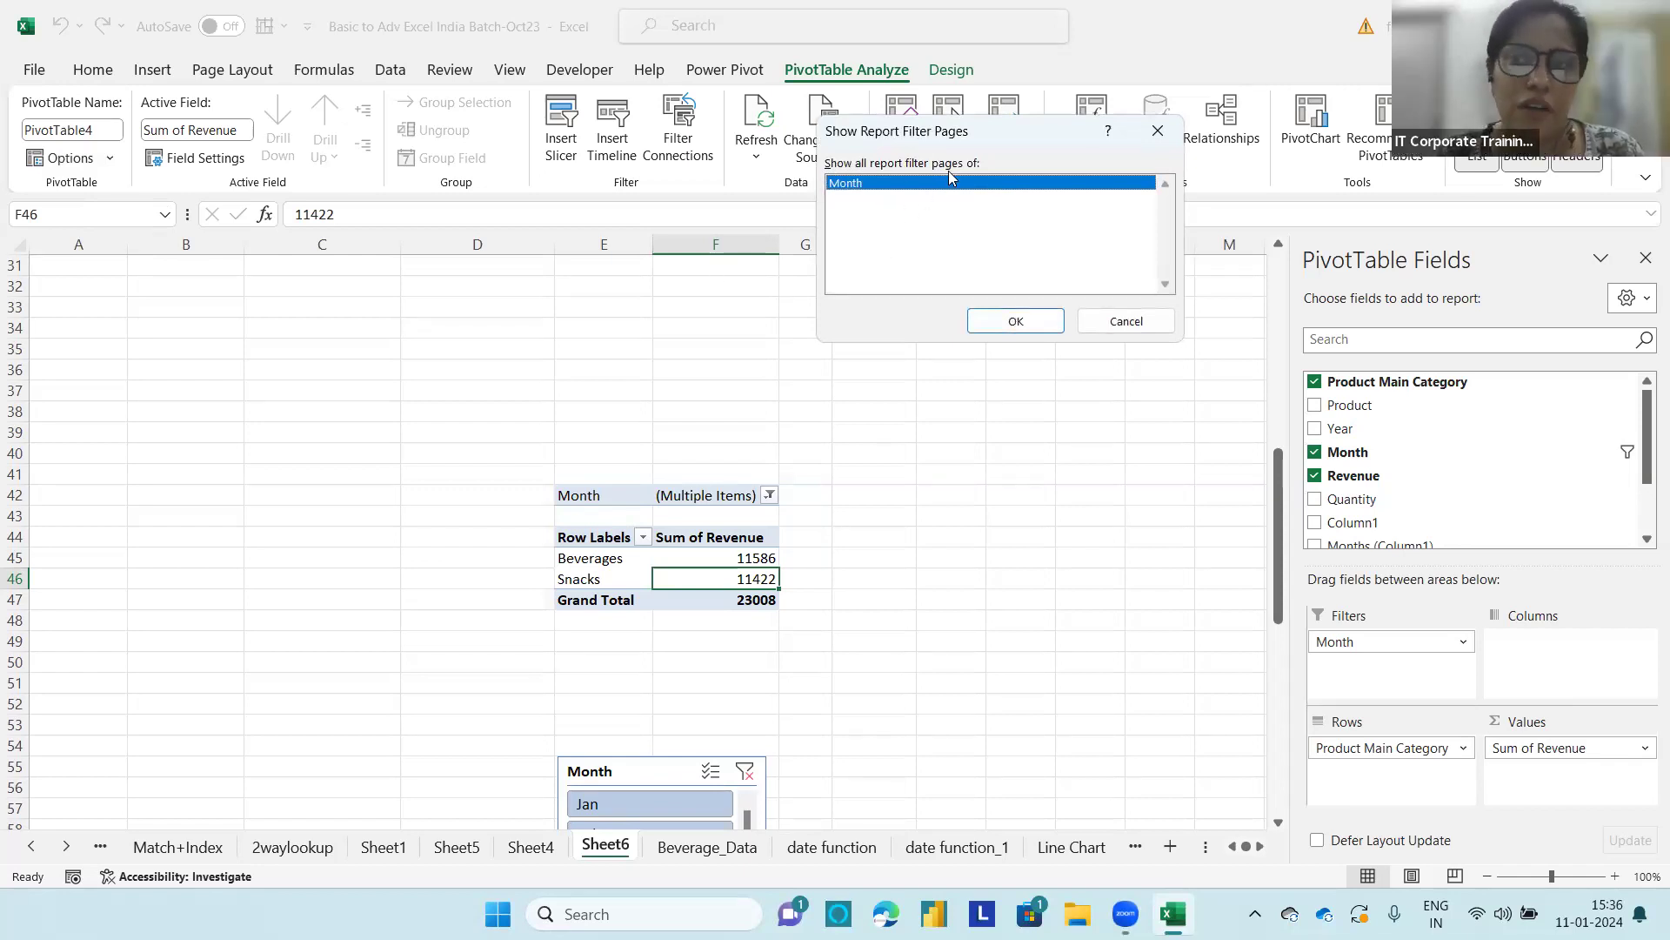
pyautogui.click(1000, 326)
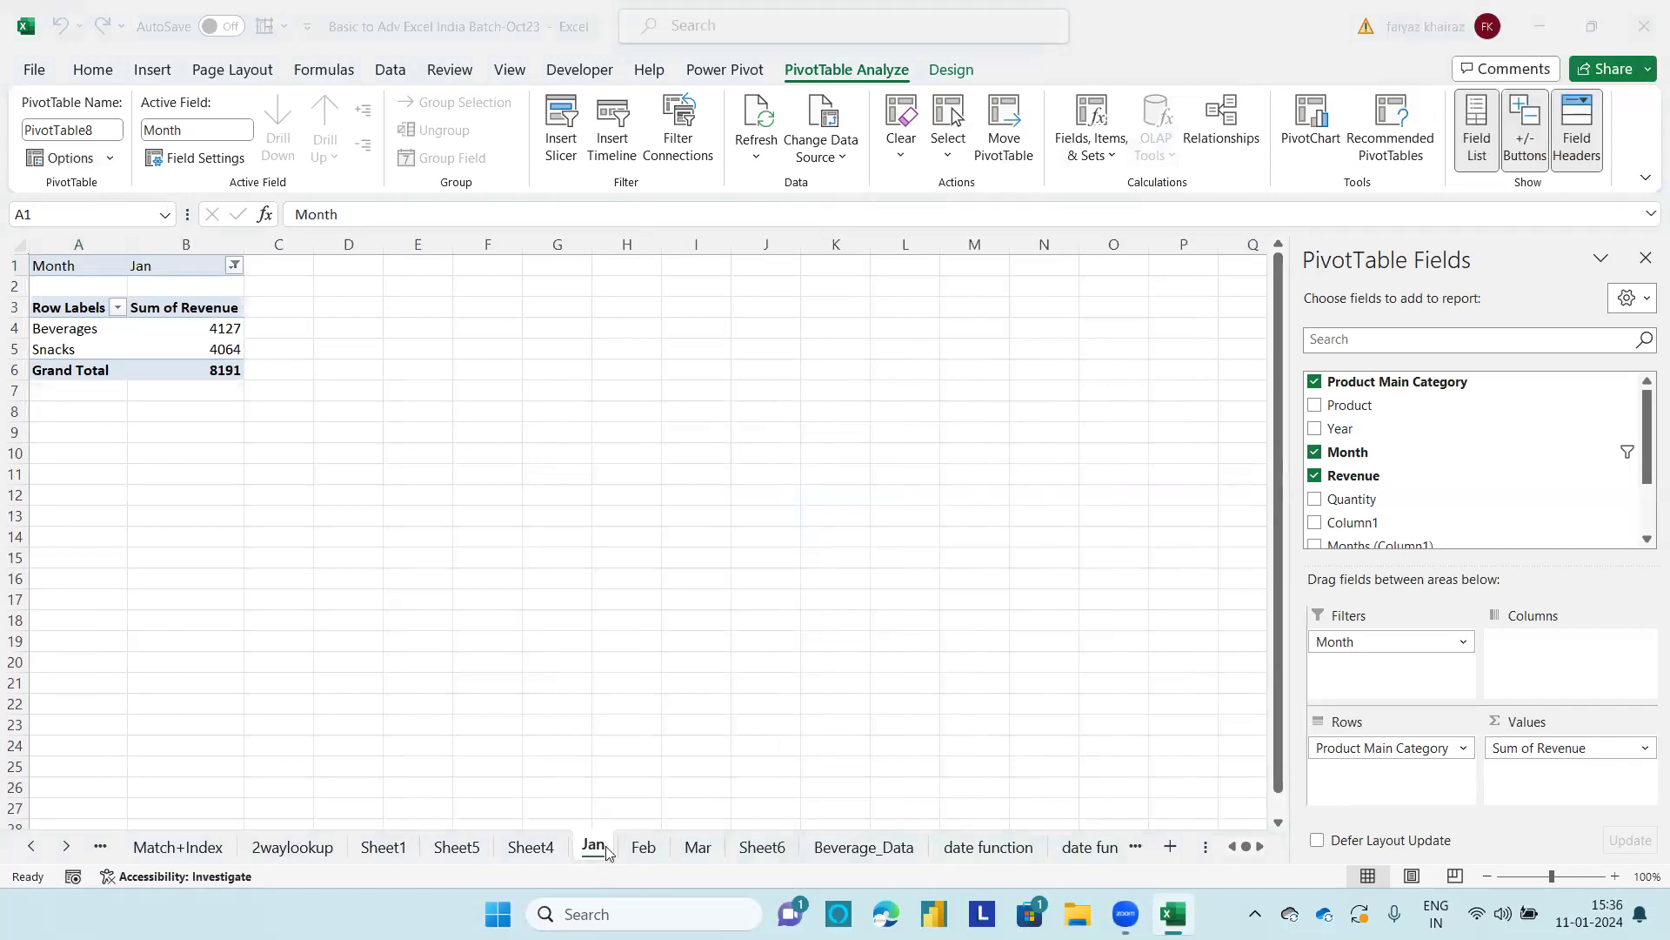
pyautogui.moveTo(723, 788)
pyautogui.mouseDown()
pyautogui.moveTo(581, 778)
pyautogui.moveTo(602, 896)
pyautogui.moveTo(723, 809)
pyautogui.moveTo(688, 781)
pyautogui.mouseUp()
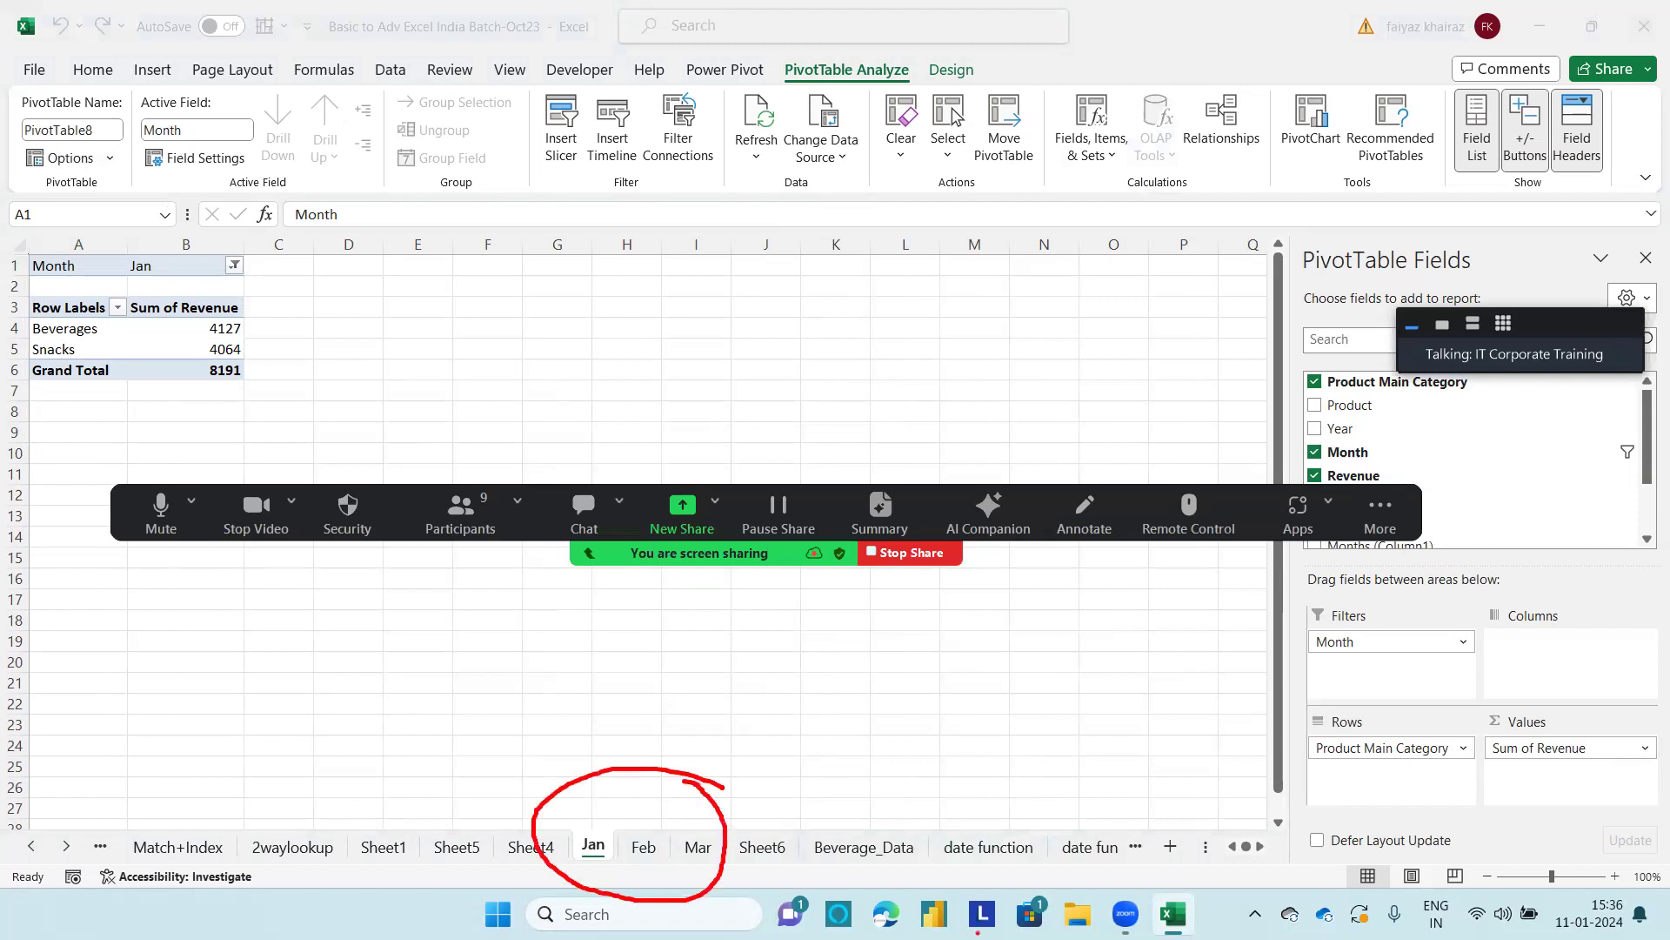
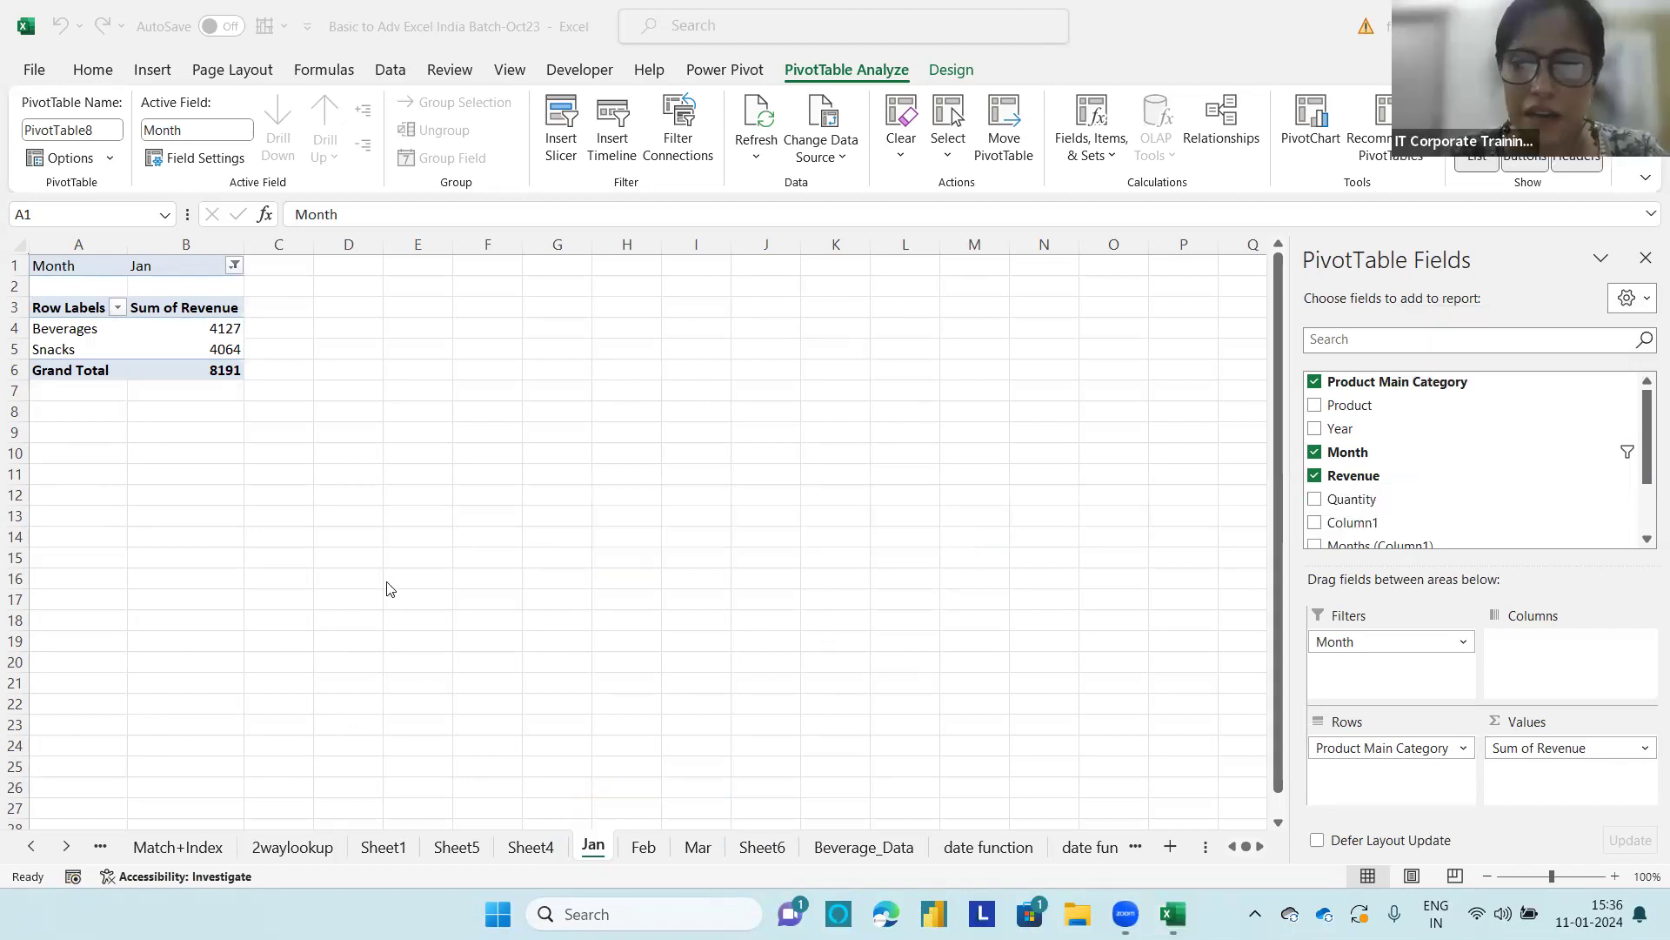
# Step: Examine the PivotTables on Sheet6 and their field layouts, from the monthly revenue report at A59 up to the revenue report at A3
pyautogui.click(751, 848)
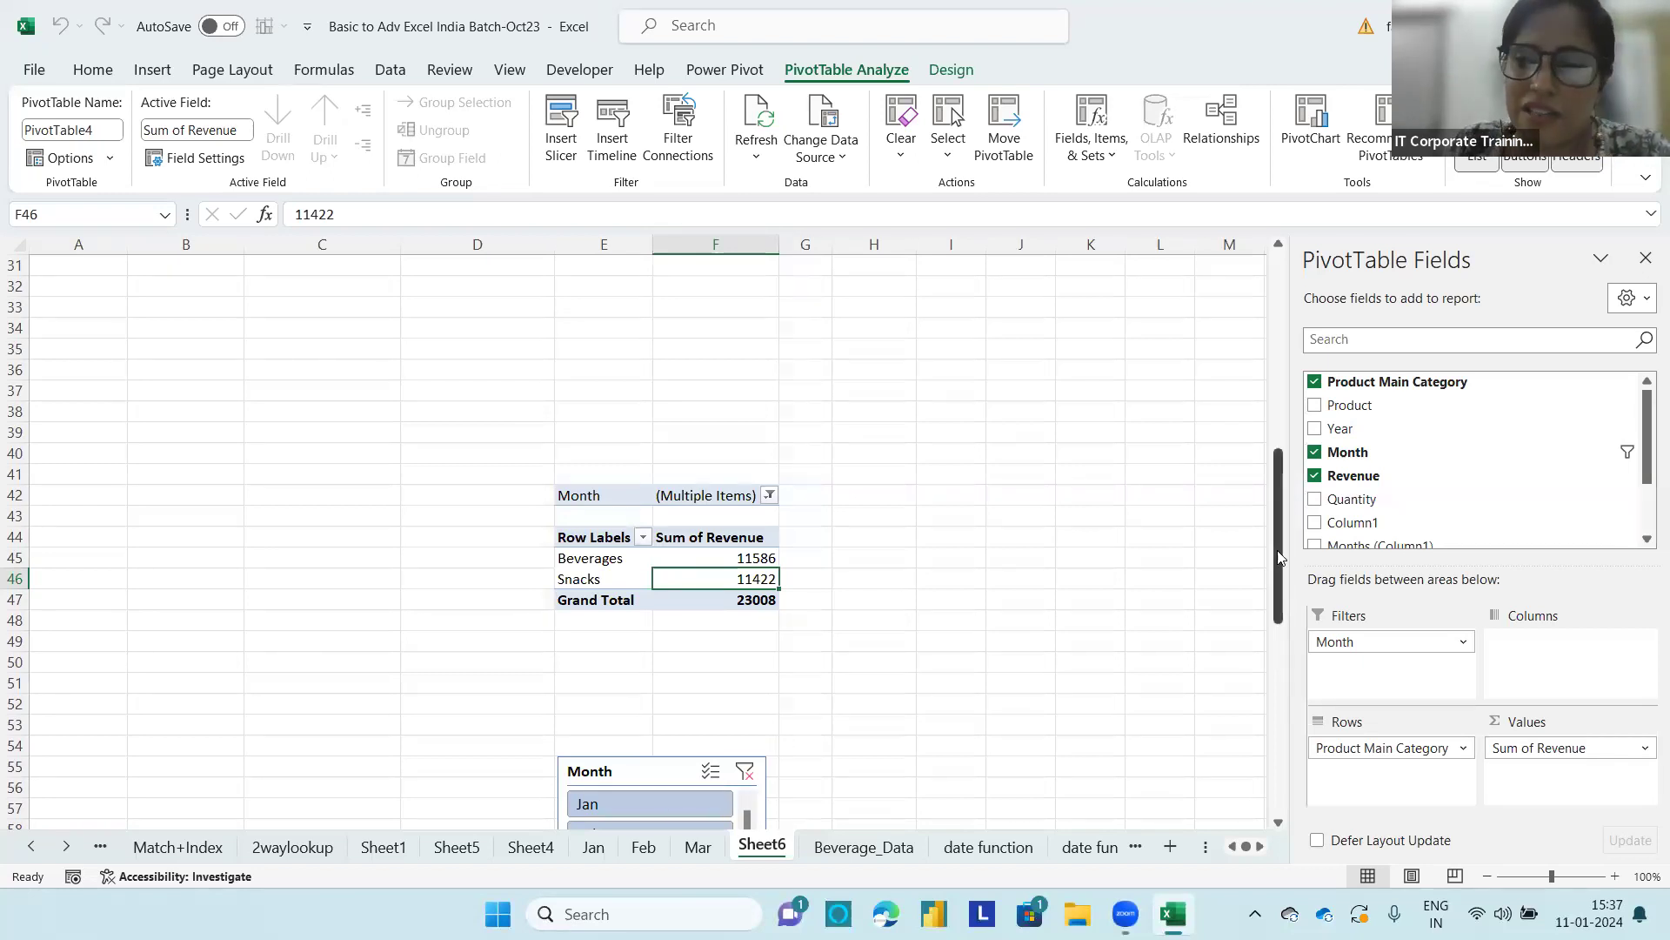
pyautogui.moveTo(1279, 555); pyautogui.dragTo(1273, 642)
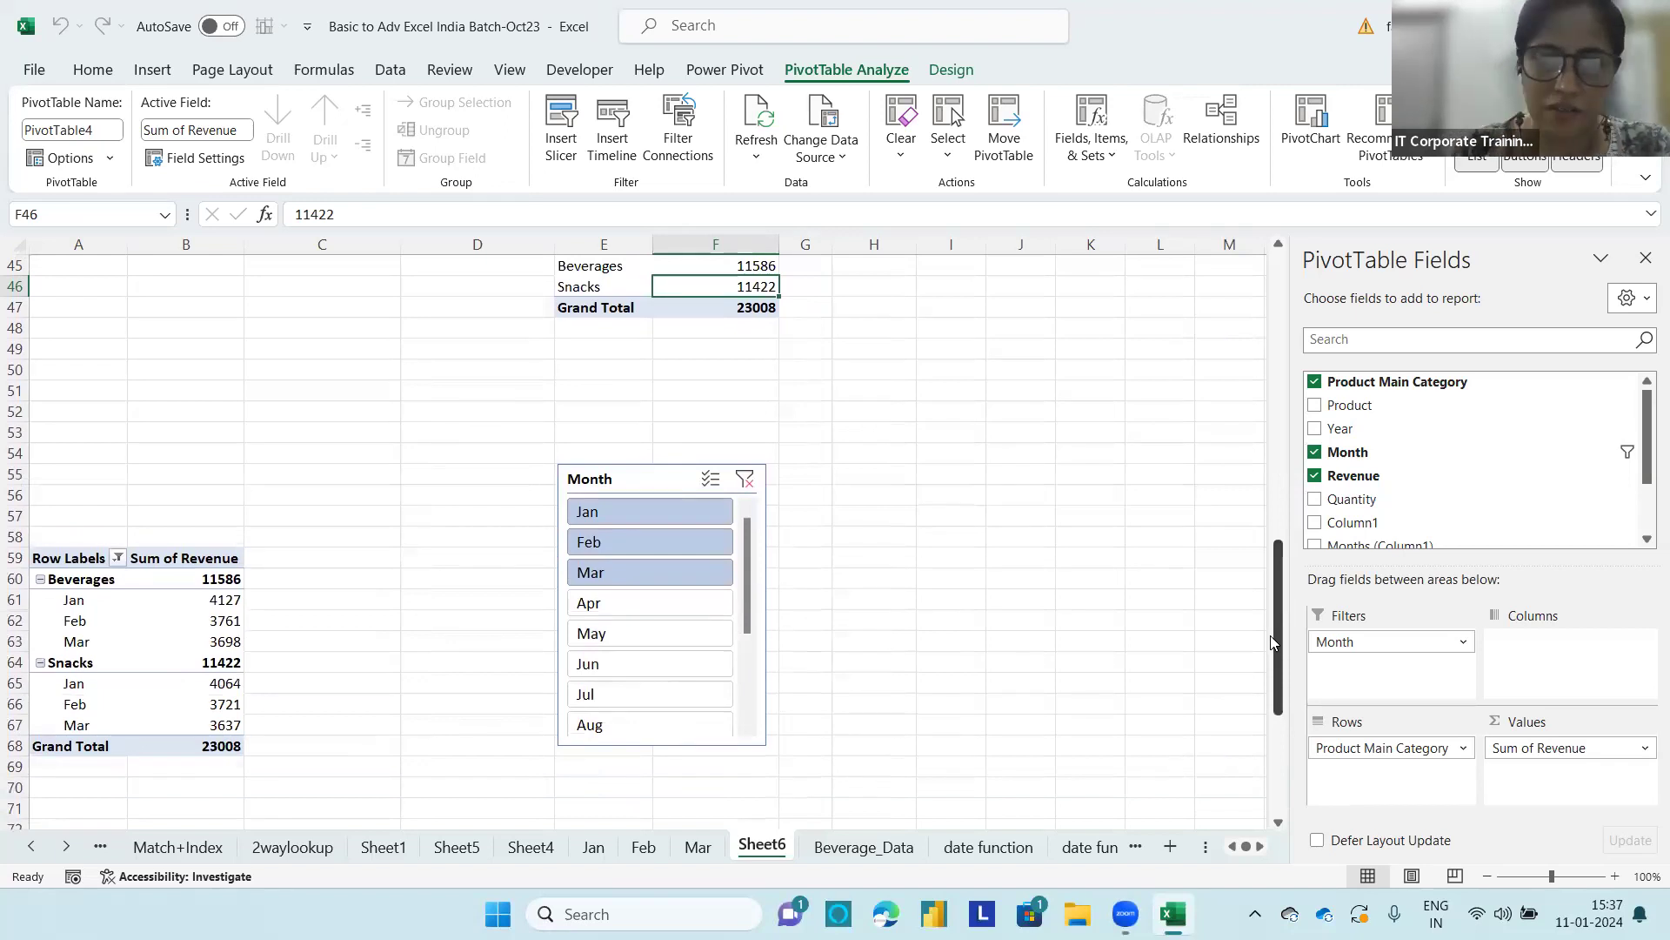
pyautogui.click(141, 644)
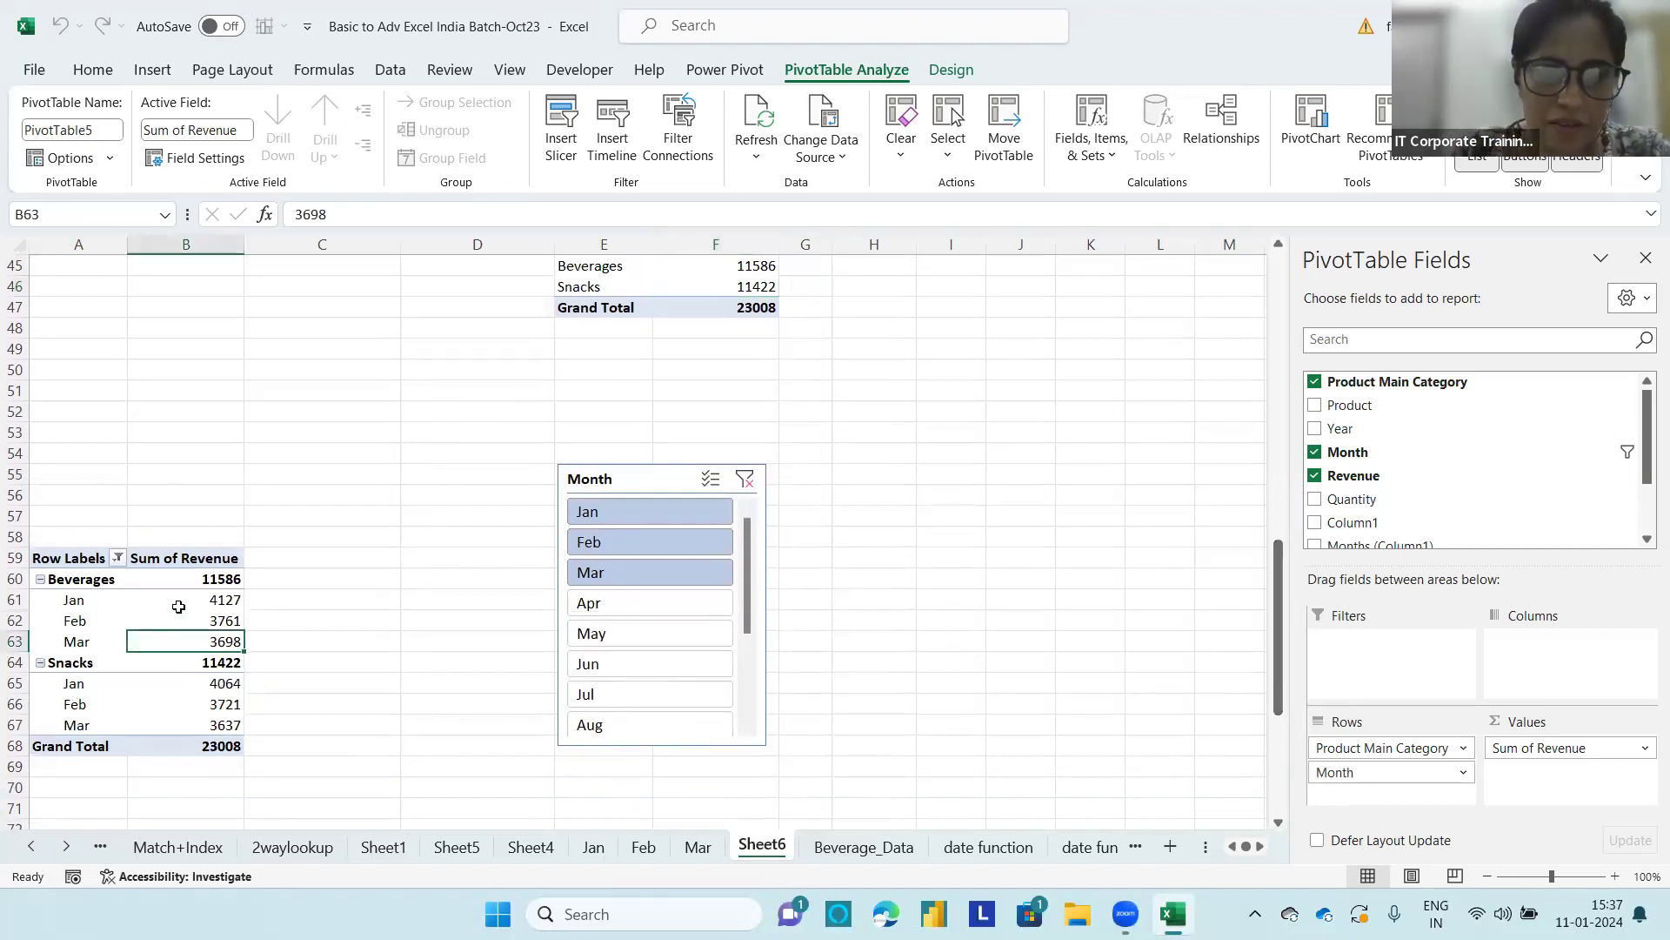
pyautogui.moveTo(1280, 618); pyautogui.dragTo(1286, 335)
pyautogui.click(604, 662)
pyautogui.click(715, 579)
pyautogui.click(470, 595)
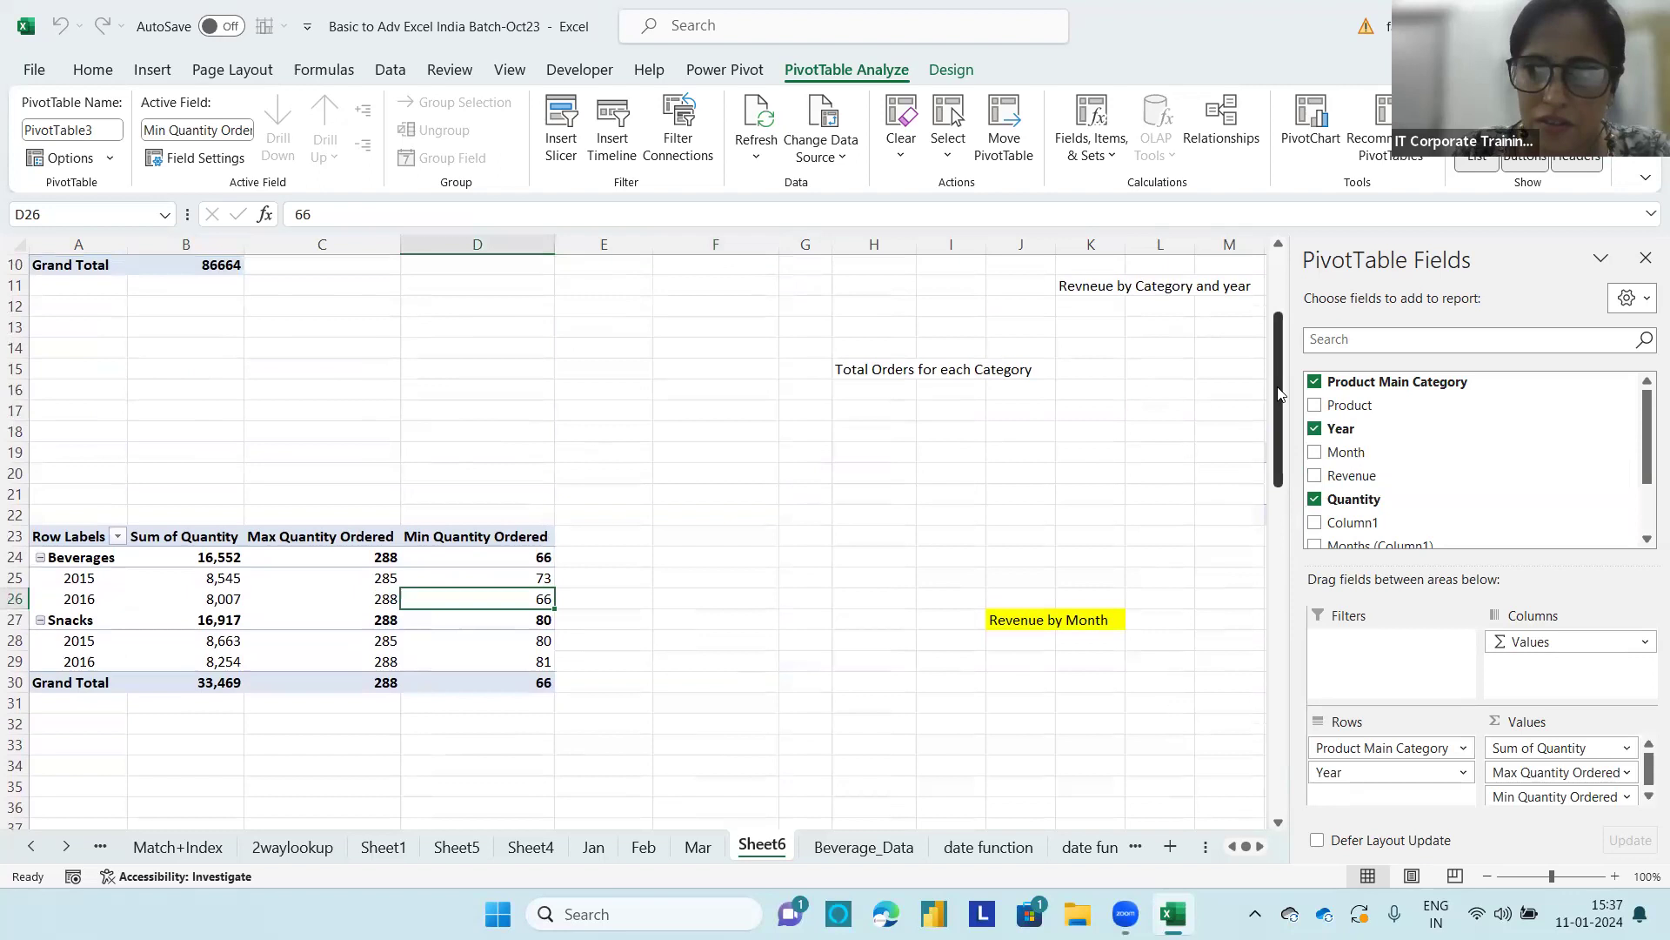
pyautogui.moveTo(1279, 393); pyautogui.dragTo(1279, 334)
pyautogui.click(145, 345)
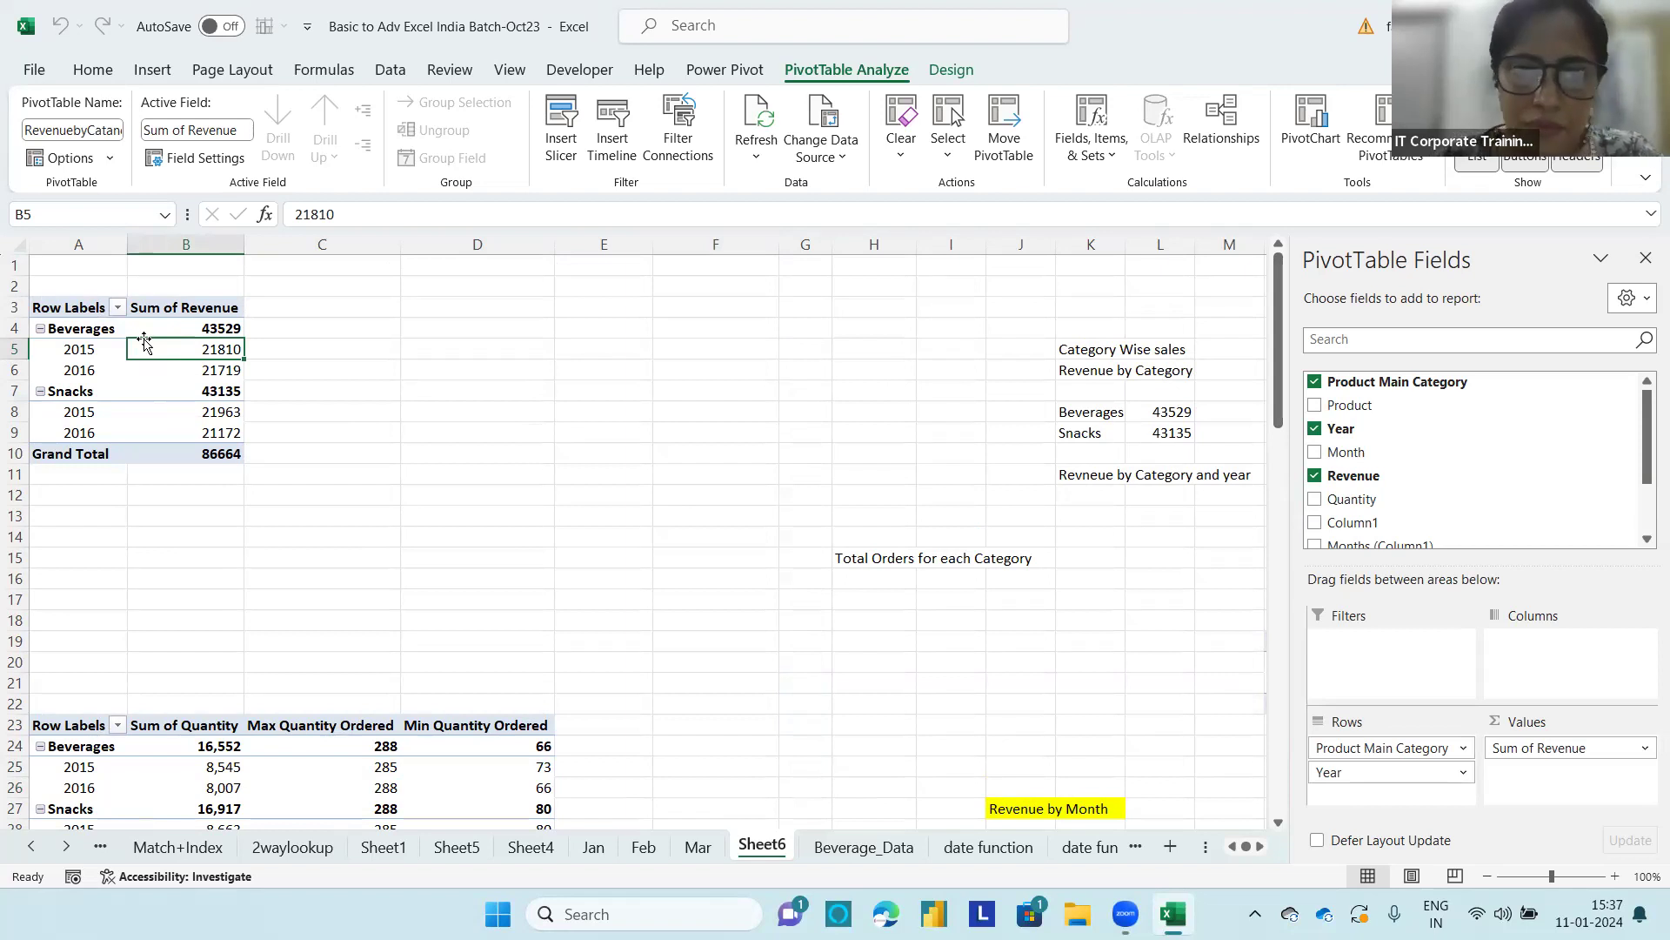
# Step: Clear the Month slicer's filter so the revenue PivotTable at A59 includes every month
pyautogui.moveTo(1280, 302); pyautogui.dragTo(1238, 622)
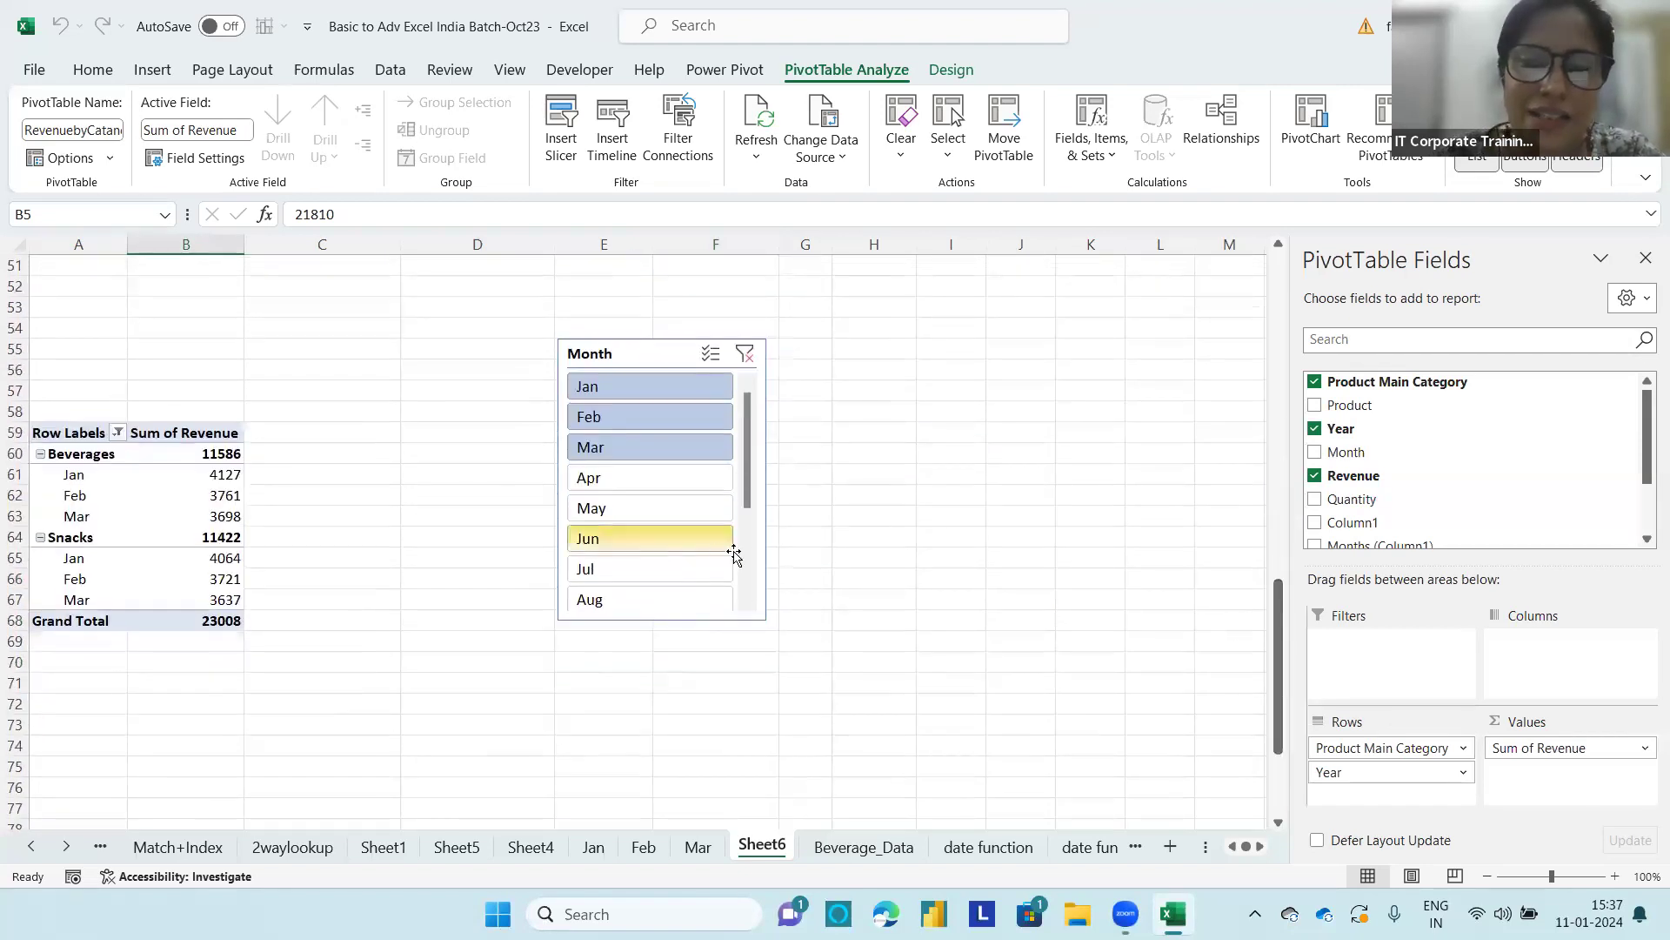
pyautogui.scroll(-3, 734, 555)
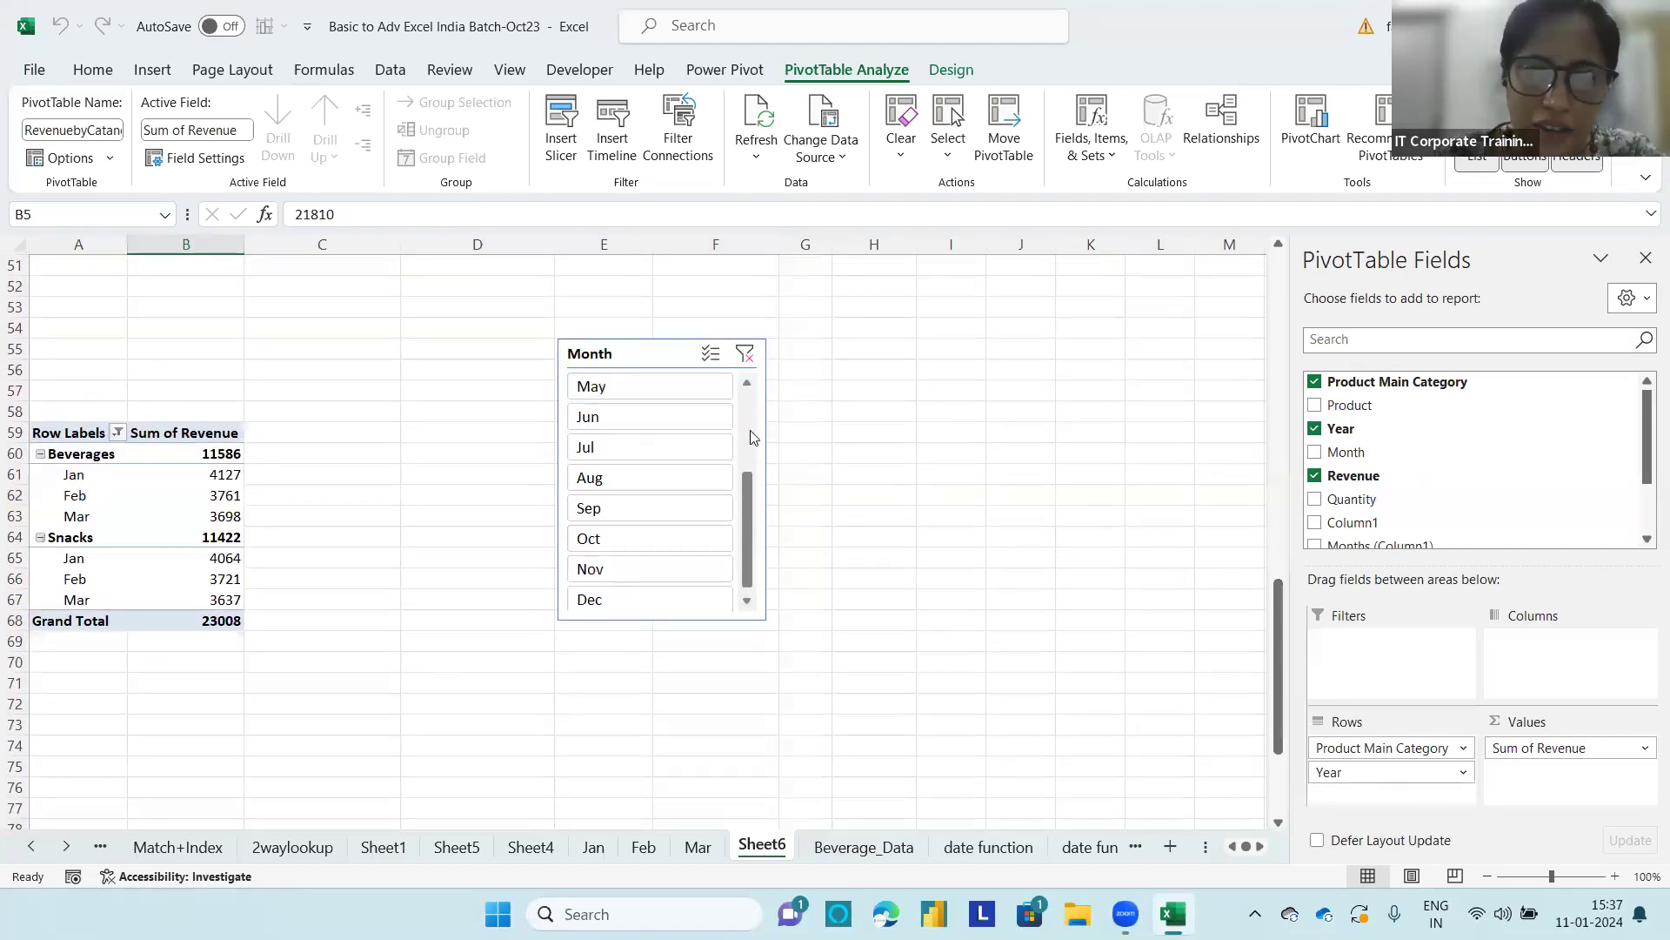
pyautogui.scroll(2, 753, 437)
pyautogui.click(745, 353)
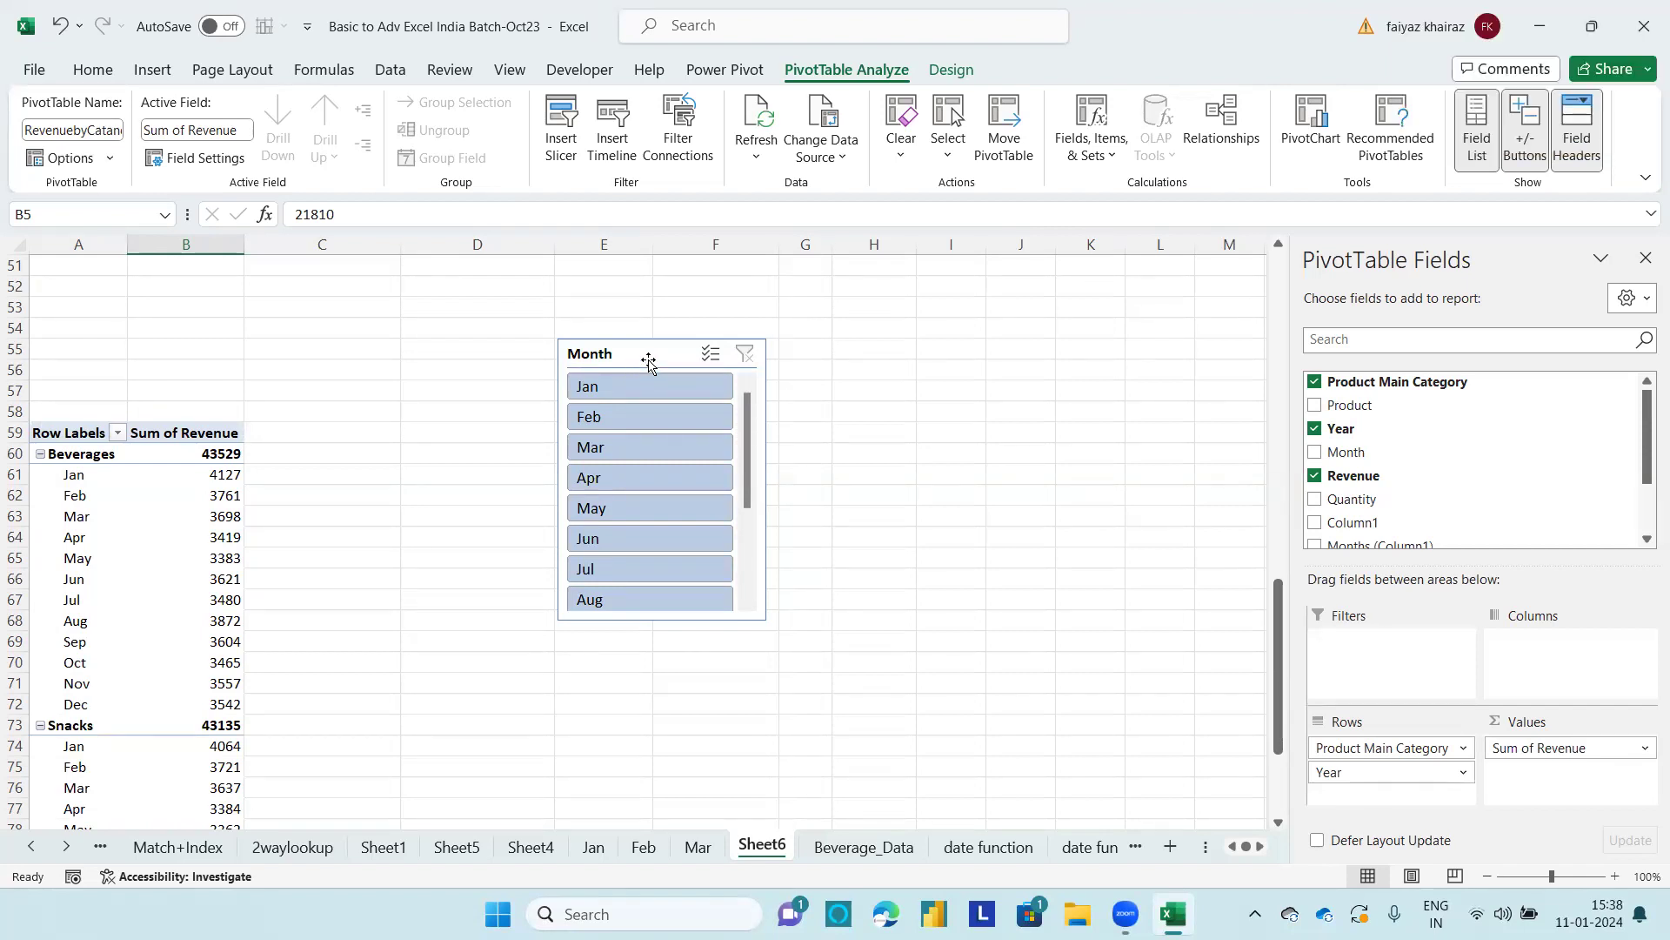
pyautogui.rightClick(662, 360)
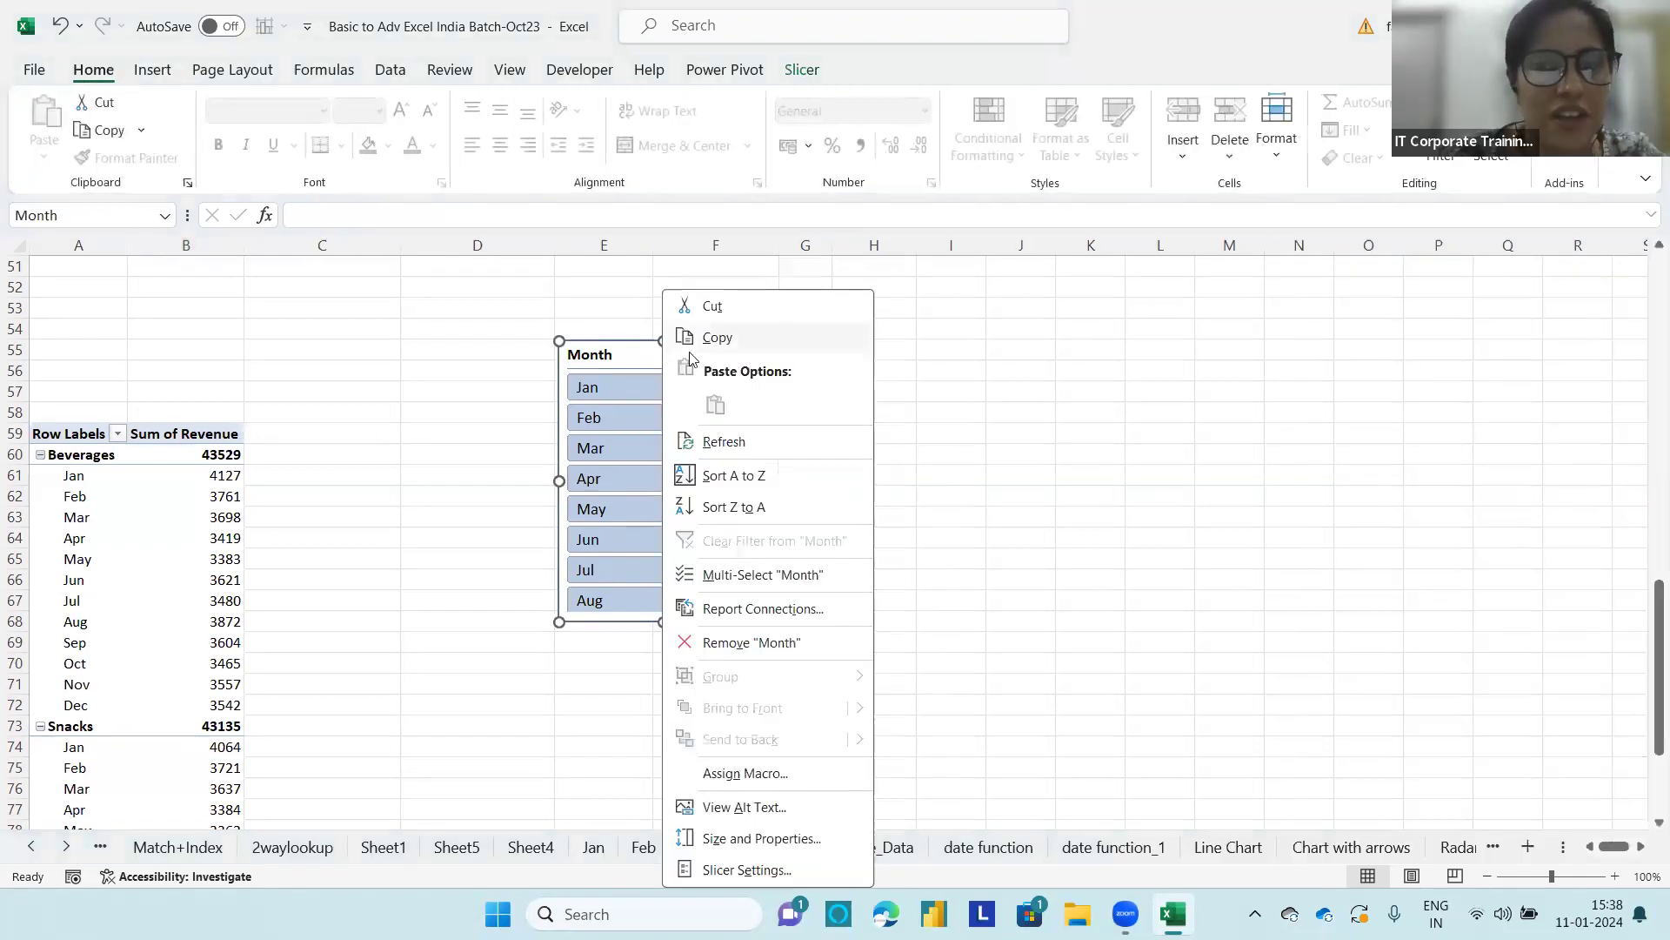
pyautogui.click(766, 610)
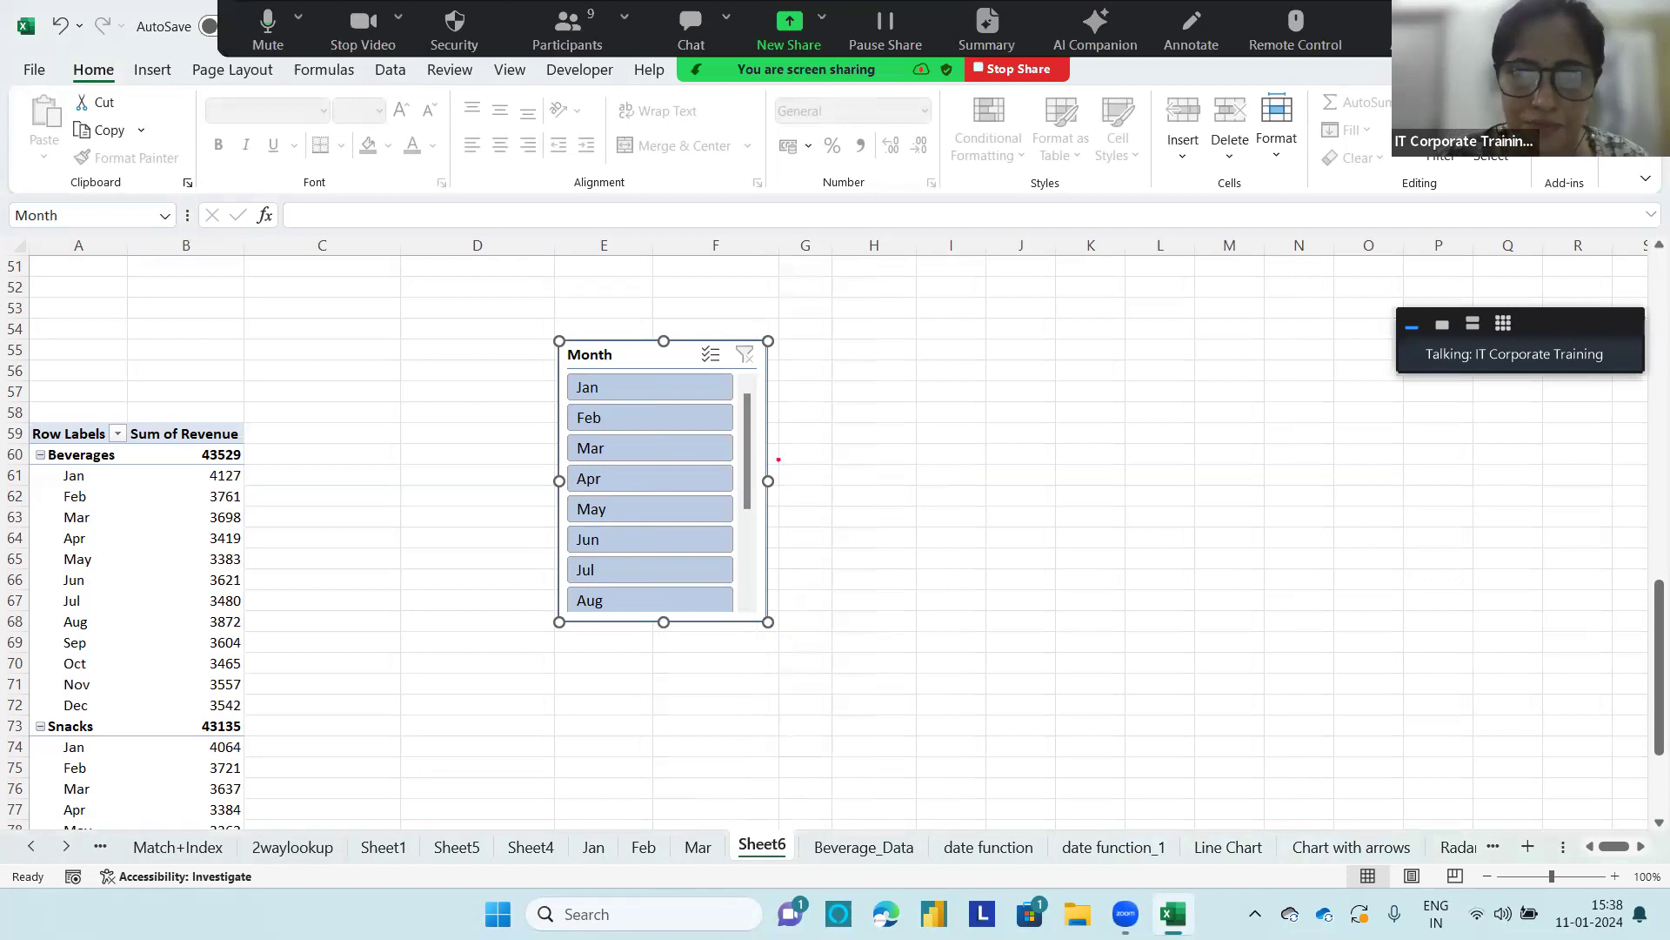
pyautogui.rightClick(685, 353)
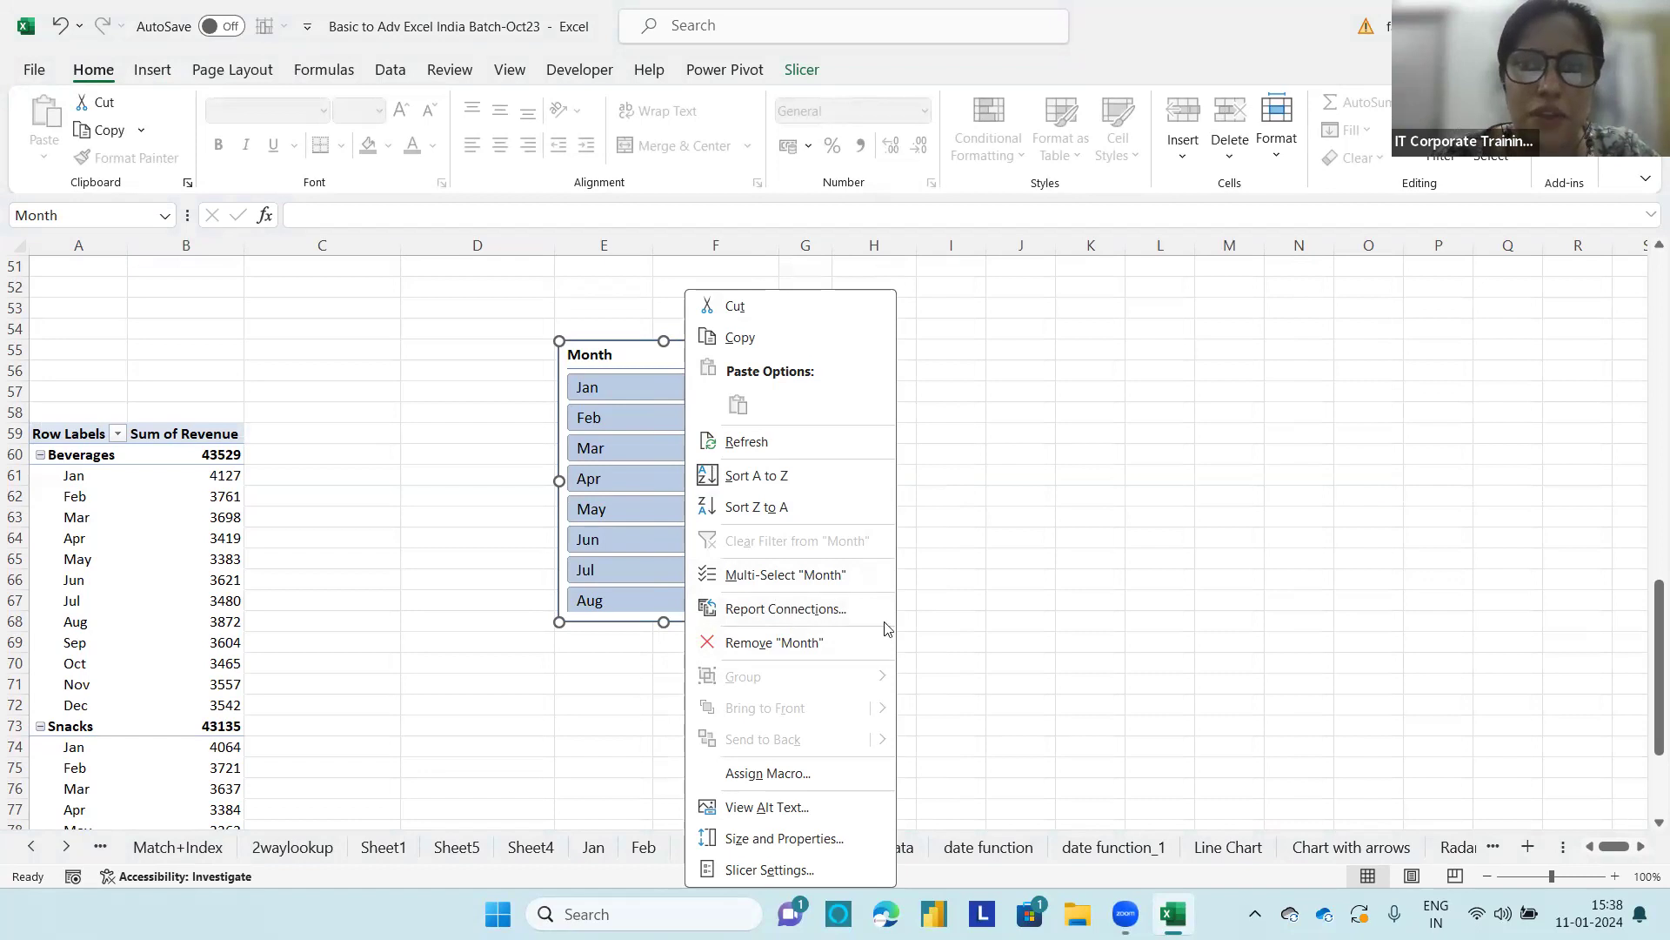
pyautogui.click(729, 91)
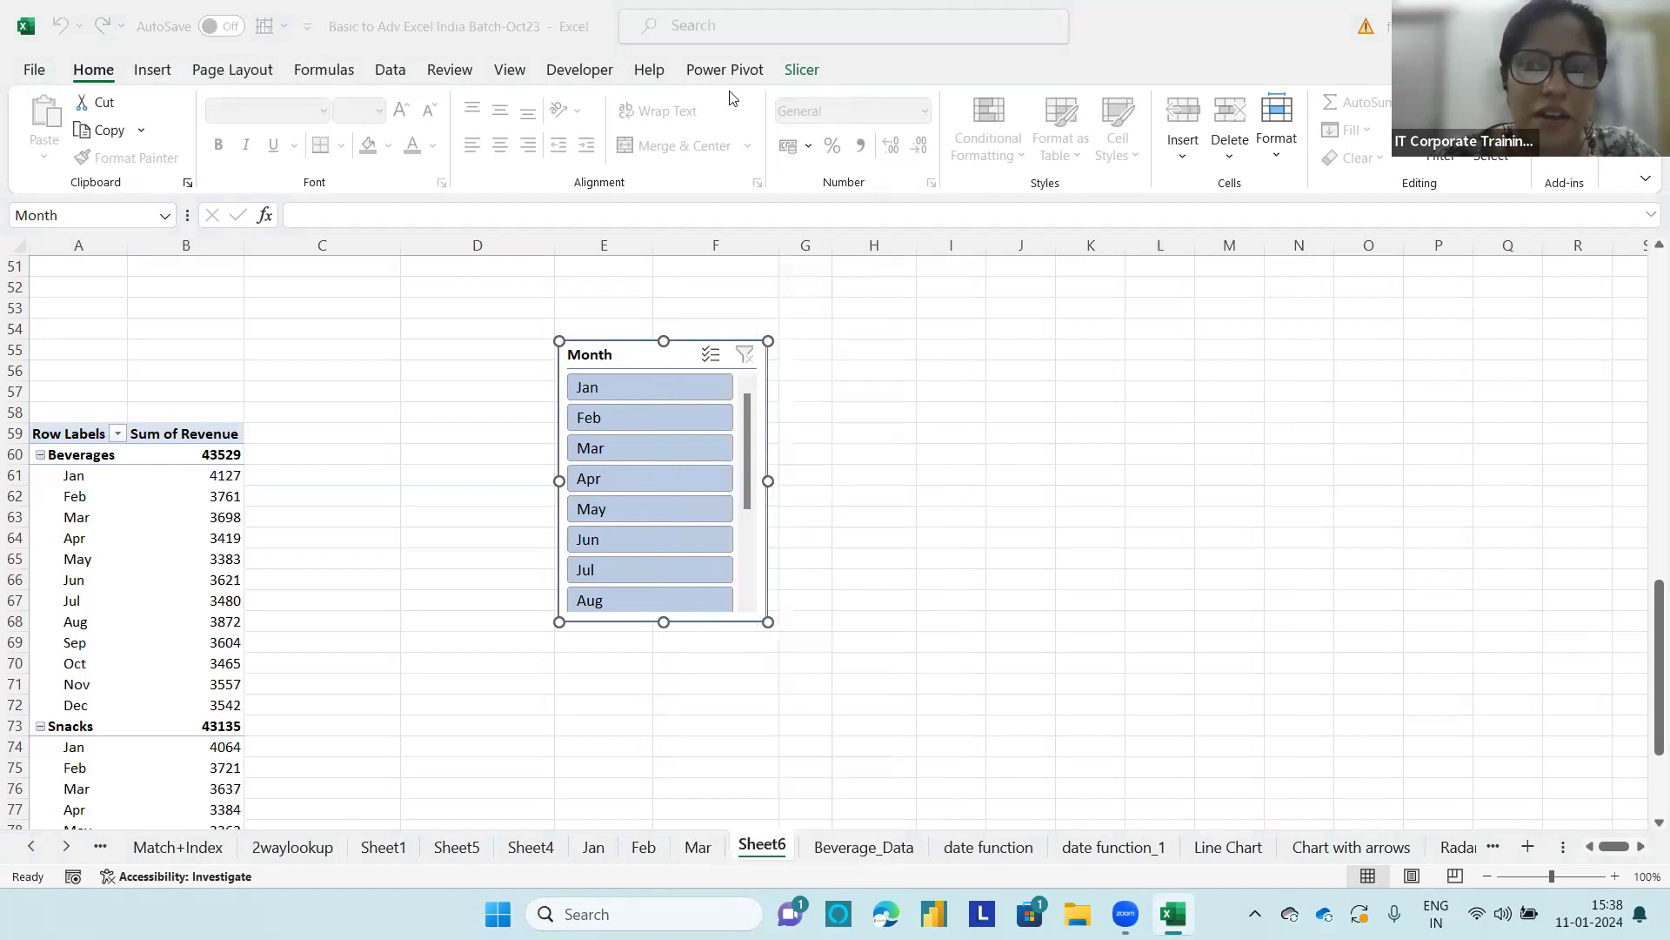
pyautogui.click(802, 71)
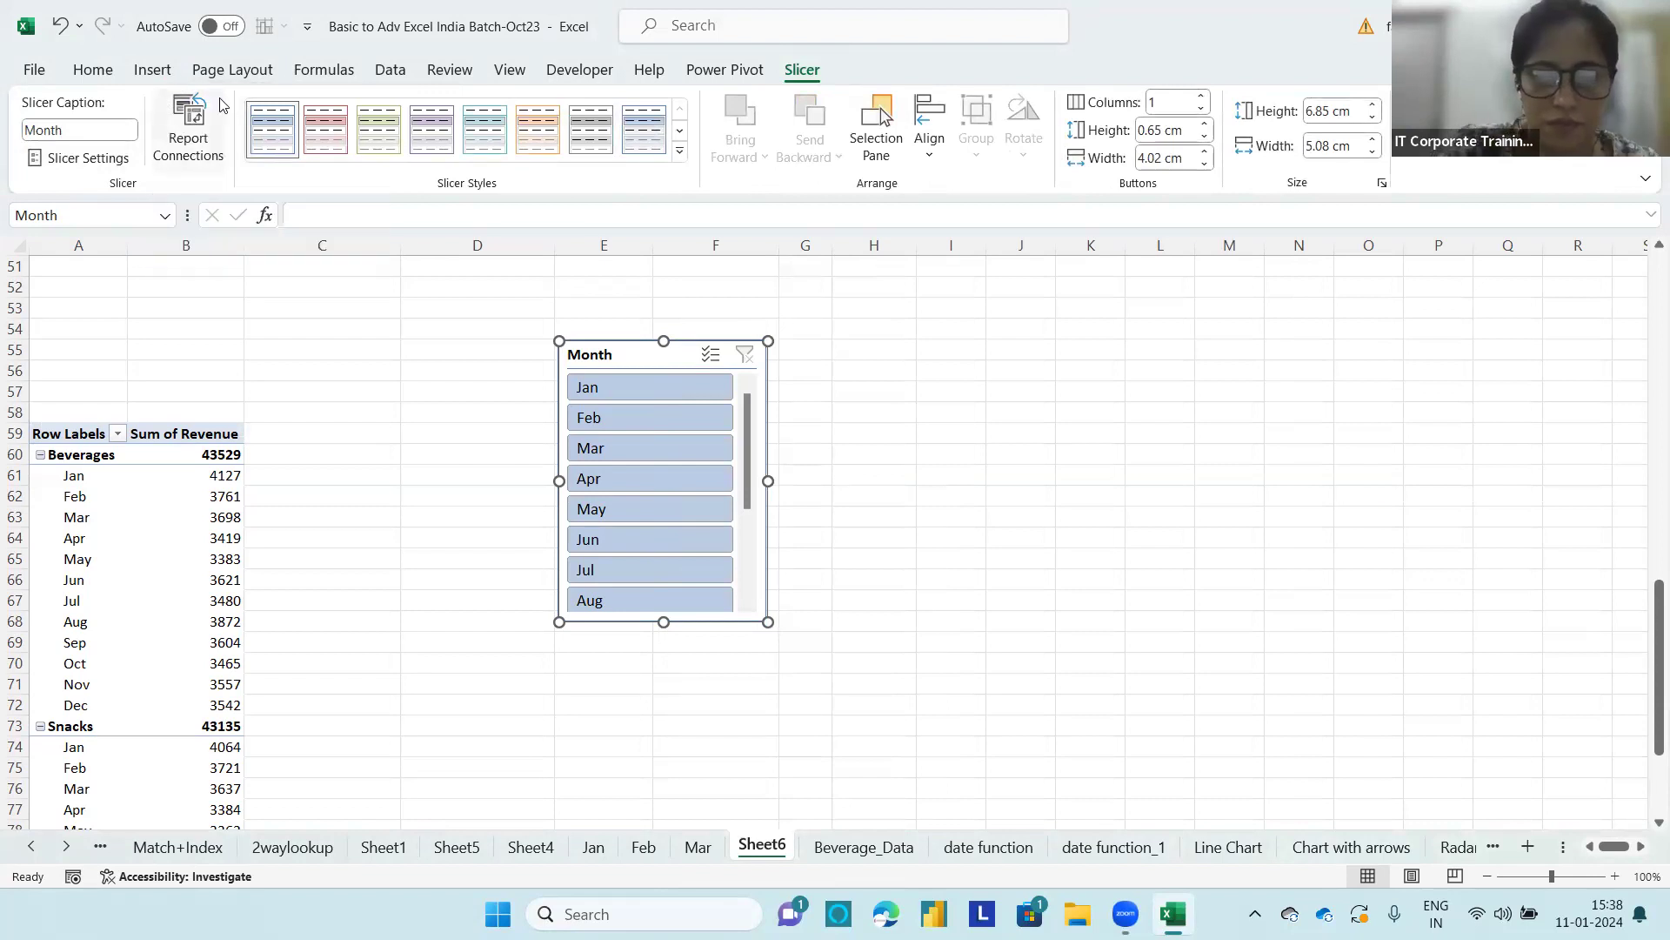
pyautogui.hotkey('ctrl', '2')
pyautogui.moveTo(187, 71)
pyautogui.mouseDown()
pyautogui.moveTo(243, 102)
pyautogui.moveTo(209, 186)
pyautogui.moveTo(179, 80)
pyautogui.mouseUp()
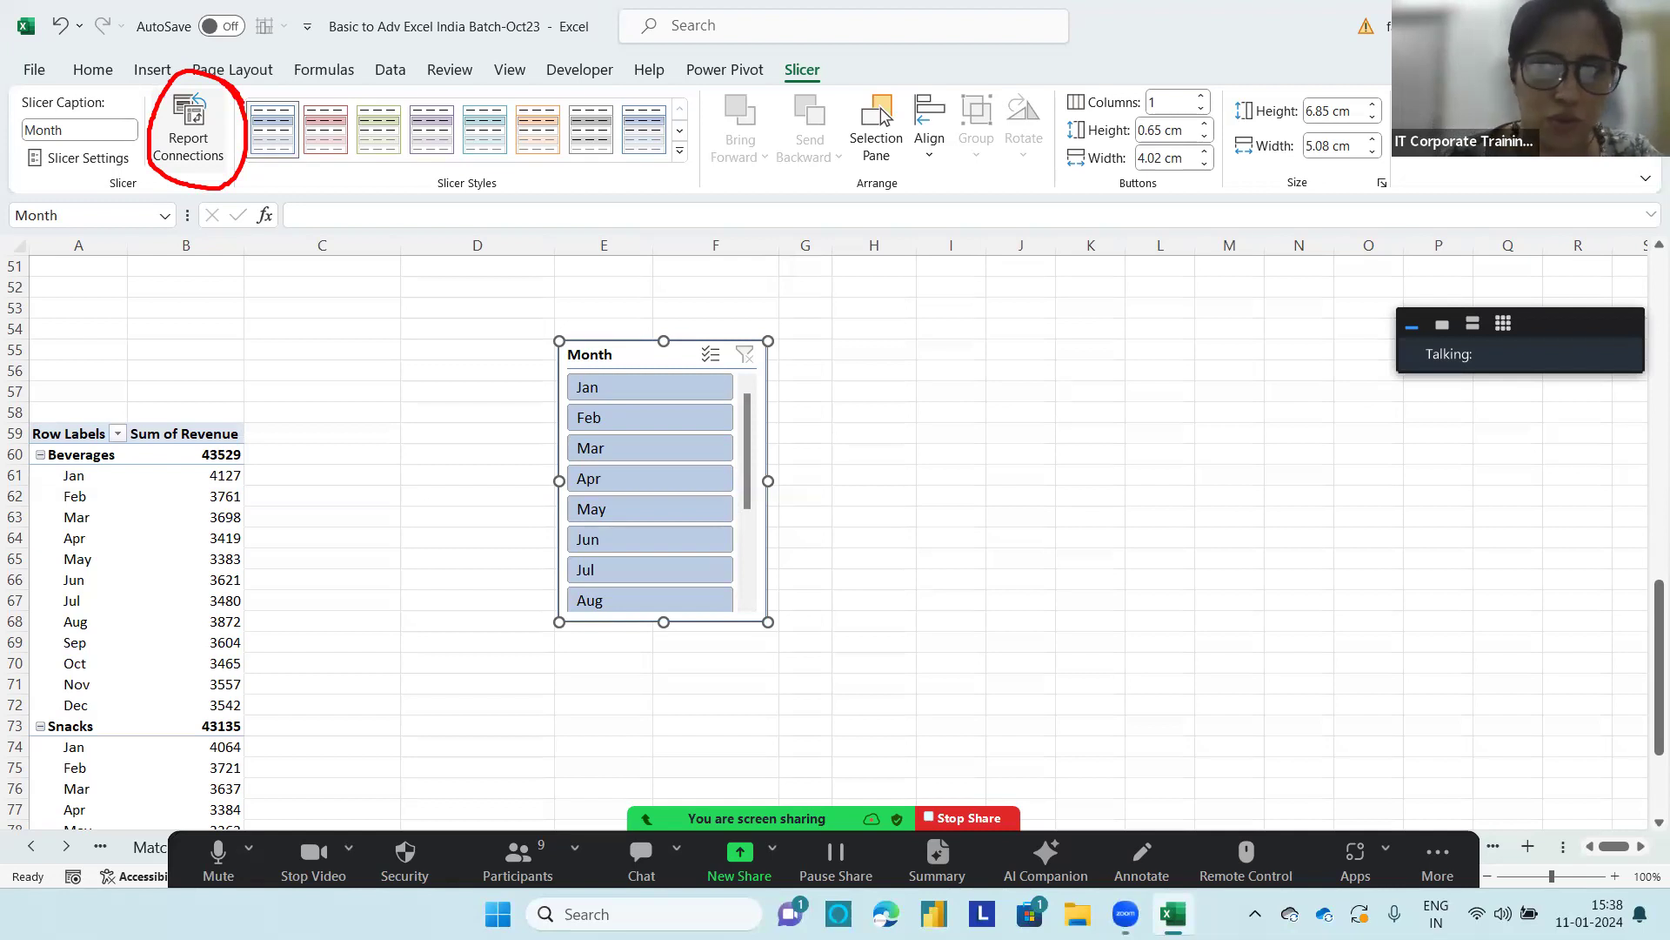
pyautogui.hotkey('ctrl', '2')
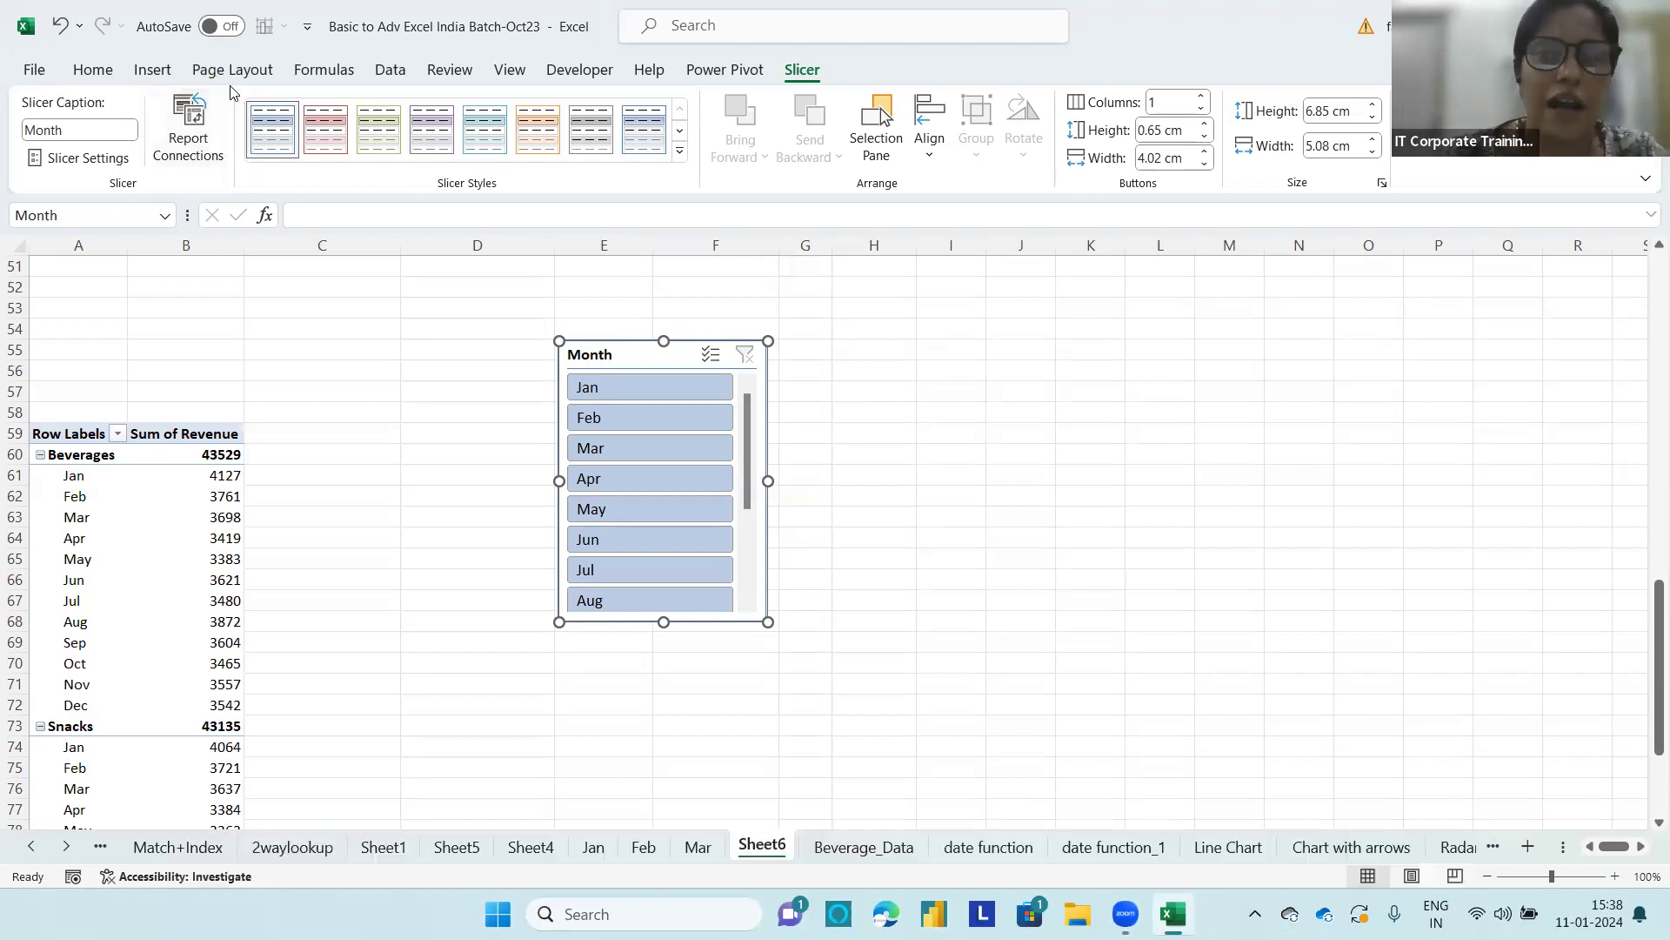
# Step: Connect the Month slicer to the RevenuebyCatandYear PivotTable on Sheet6 through Report Connections, keeping PivotTable5 connected
pyautogui.rightClick(655, 360)
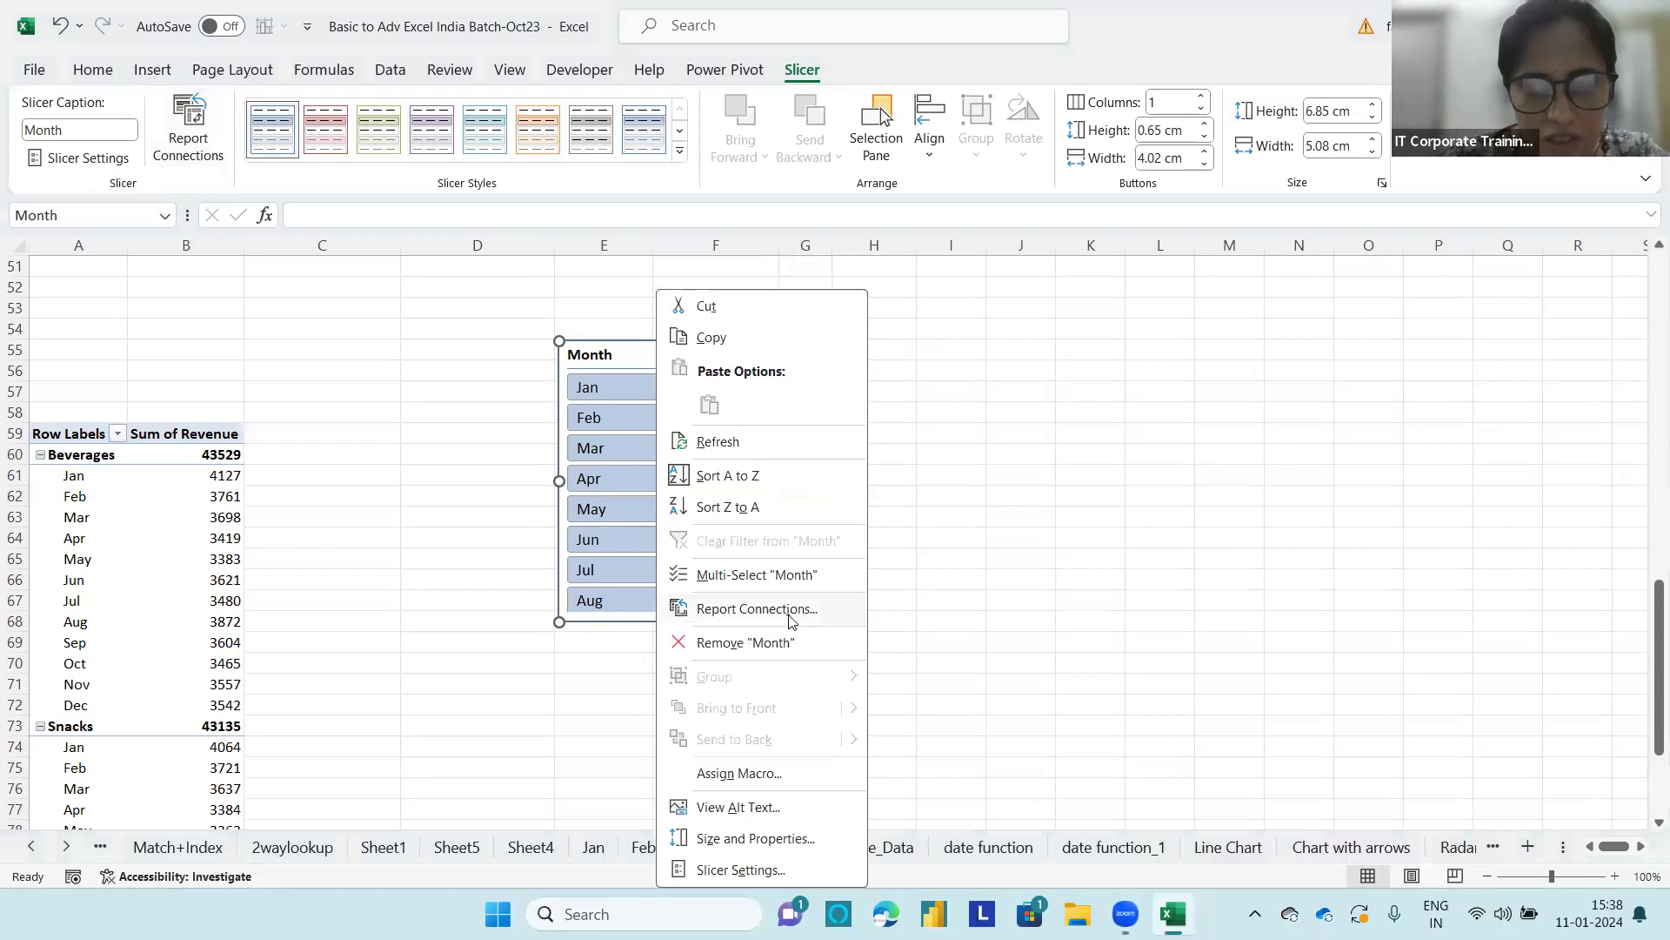
pyautogui.click(842, 615)
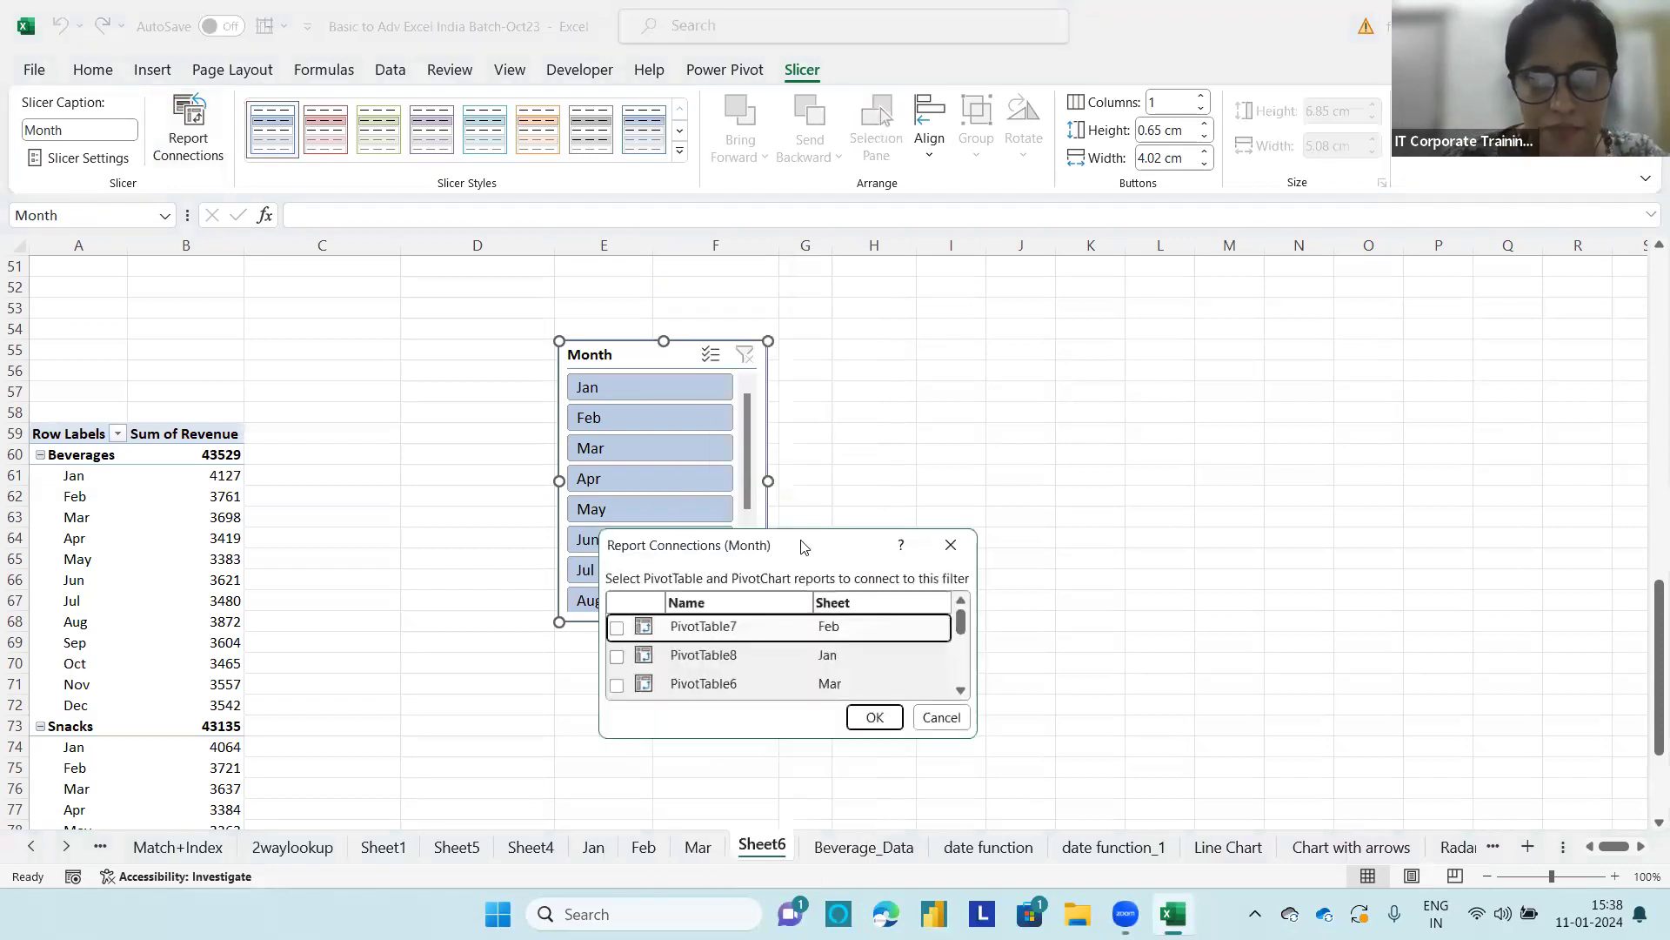
pyautogui.moveTo(796, 550); pyautogui.dragTo(922, 341)
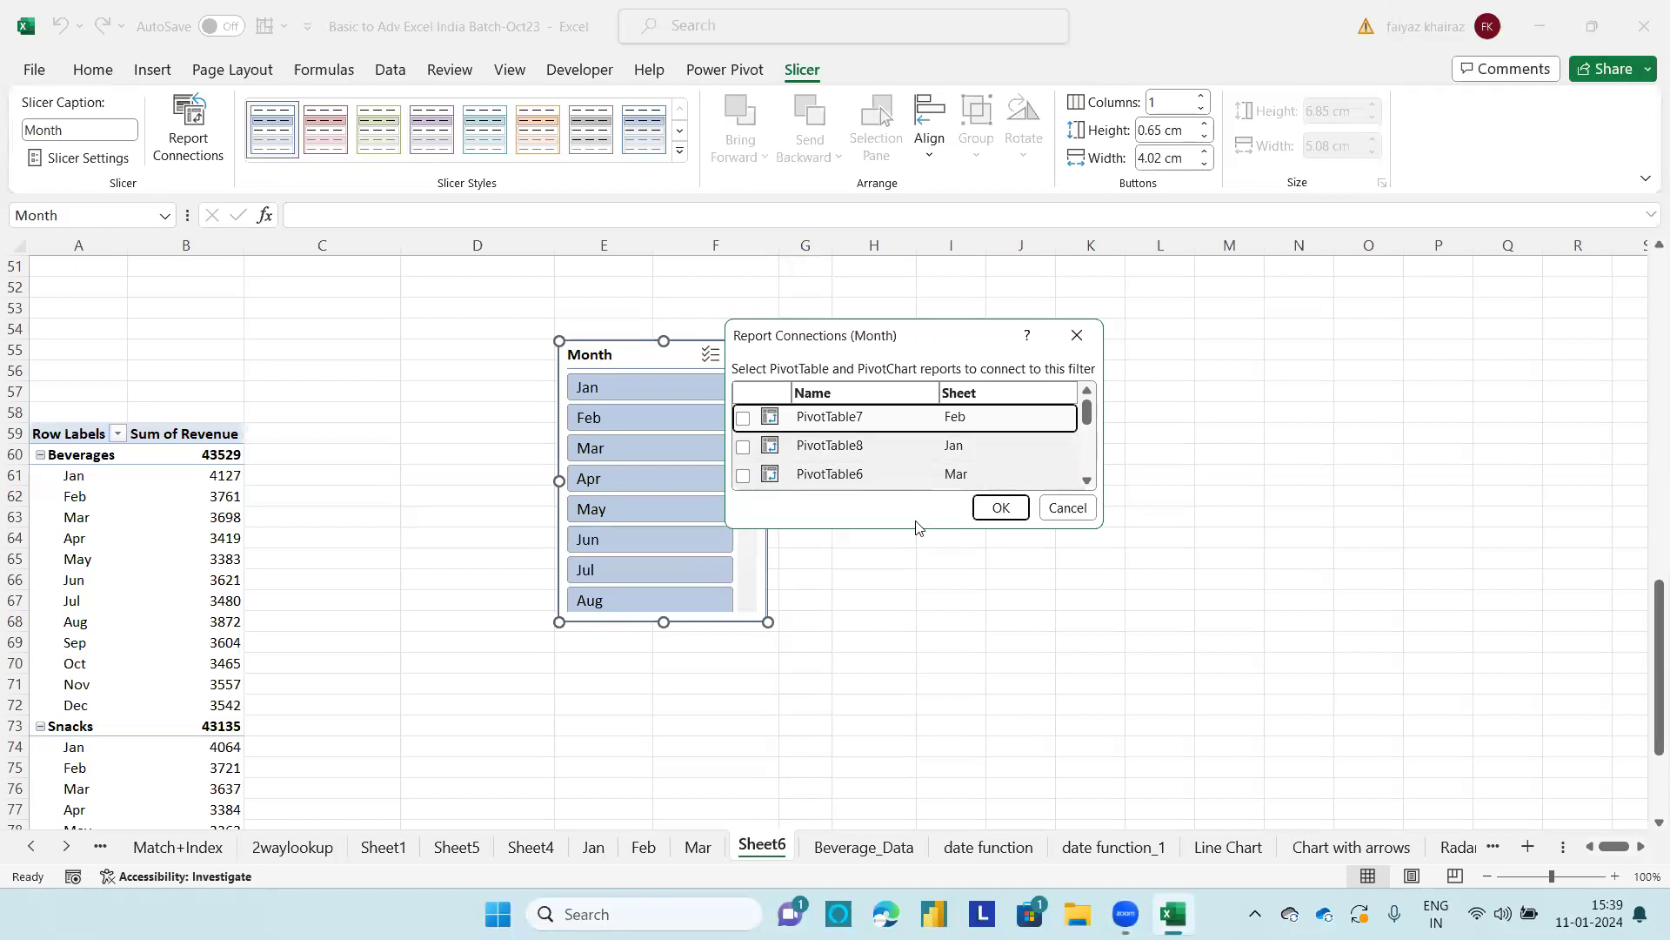
pyautogui.moveTo(913, 530); pyautogui.dragTo(913, 785)
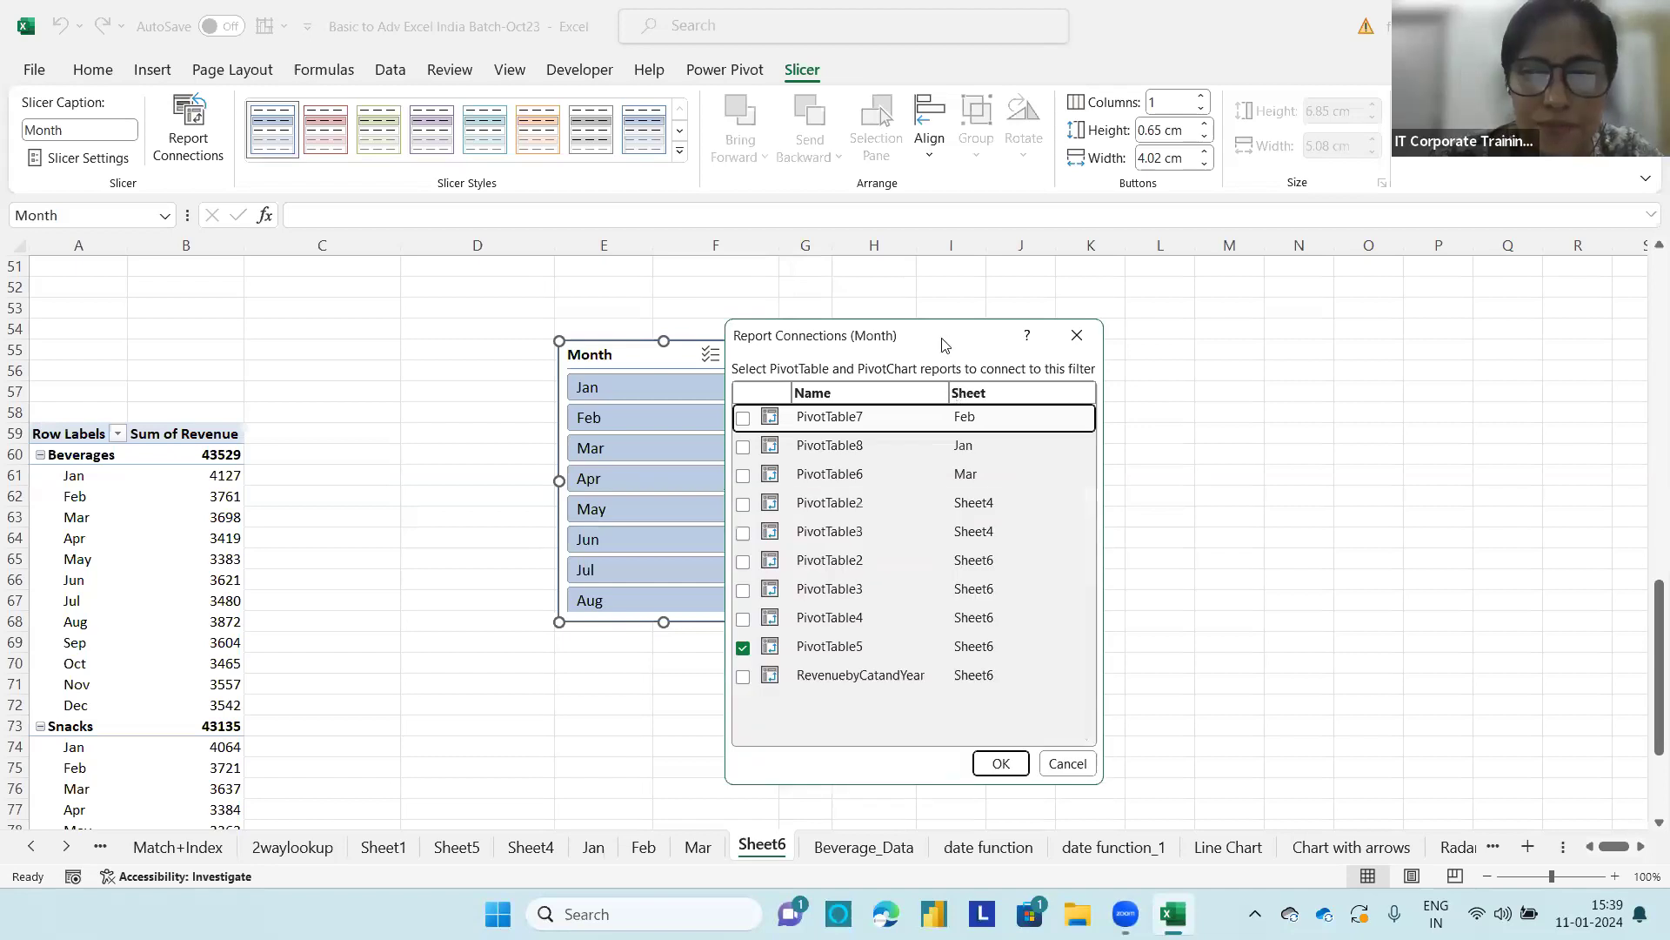
pyautogui.moveTo(942, 344); pyautogui.dragTo(1127, 301)
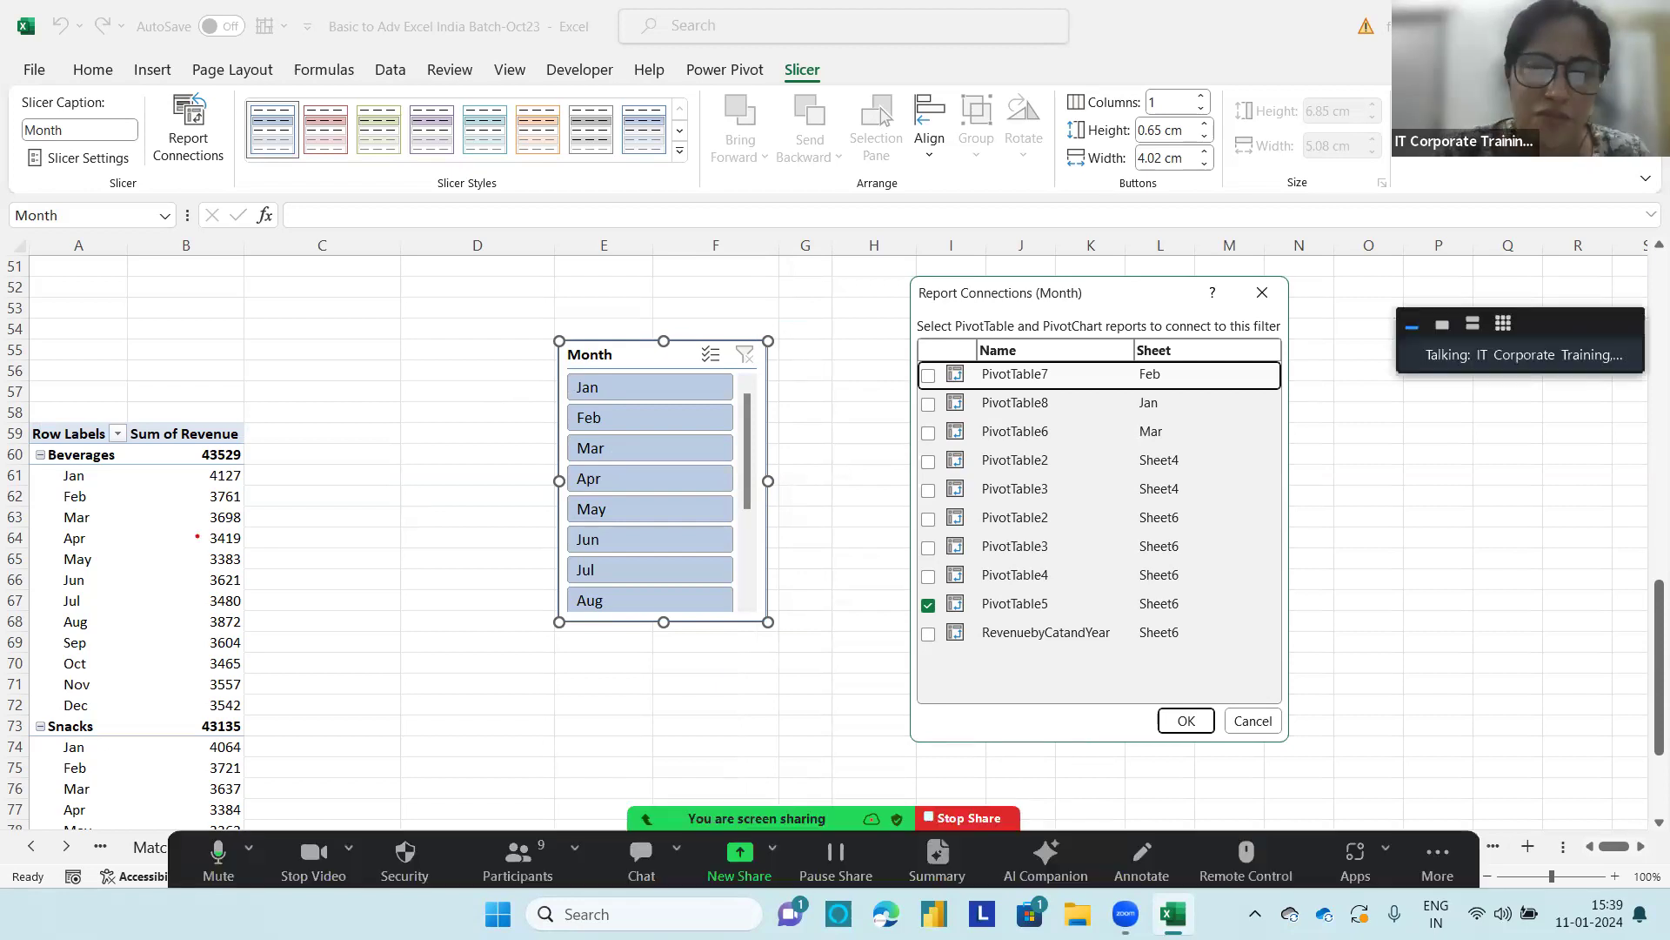
pyautogui.moveTo(243, 416)
pyautogui.mouseDown()
pyautogui.moveTo(55, 407)
pyautogui.moveTo(87, 701)
pyautogui.moveTo(314, 431)
pyautogui.moveTo(178, 389)
pyautogui.moveTo(459, 224)
pyautogui.moveTo(856, 98)
pyautogui.moveTo(868, 128)
pyautogui.mouseUp()
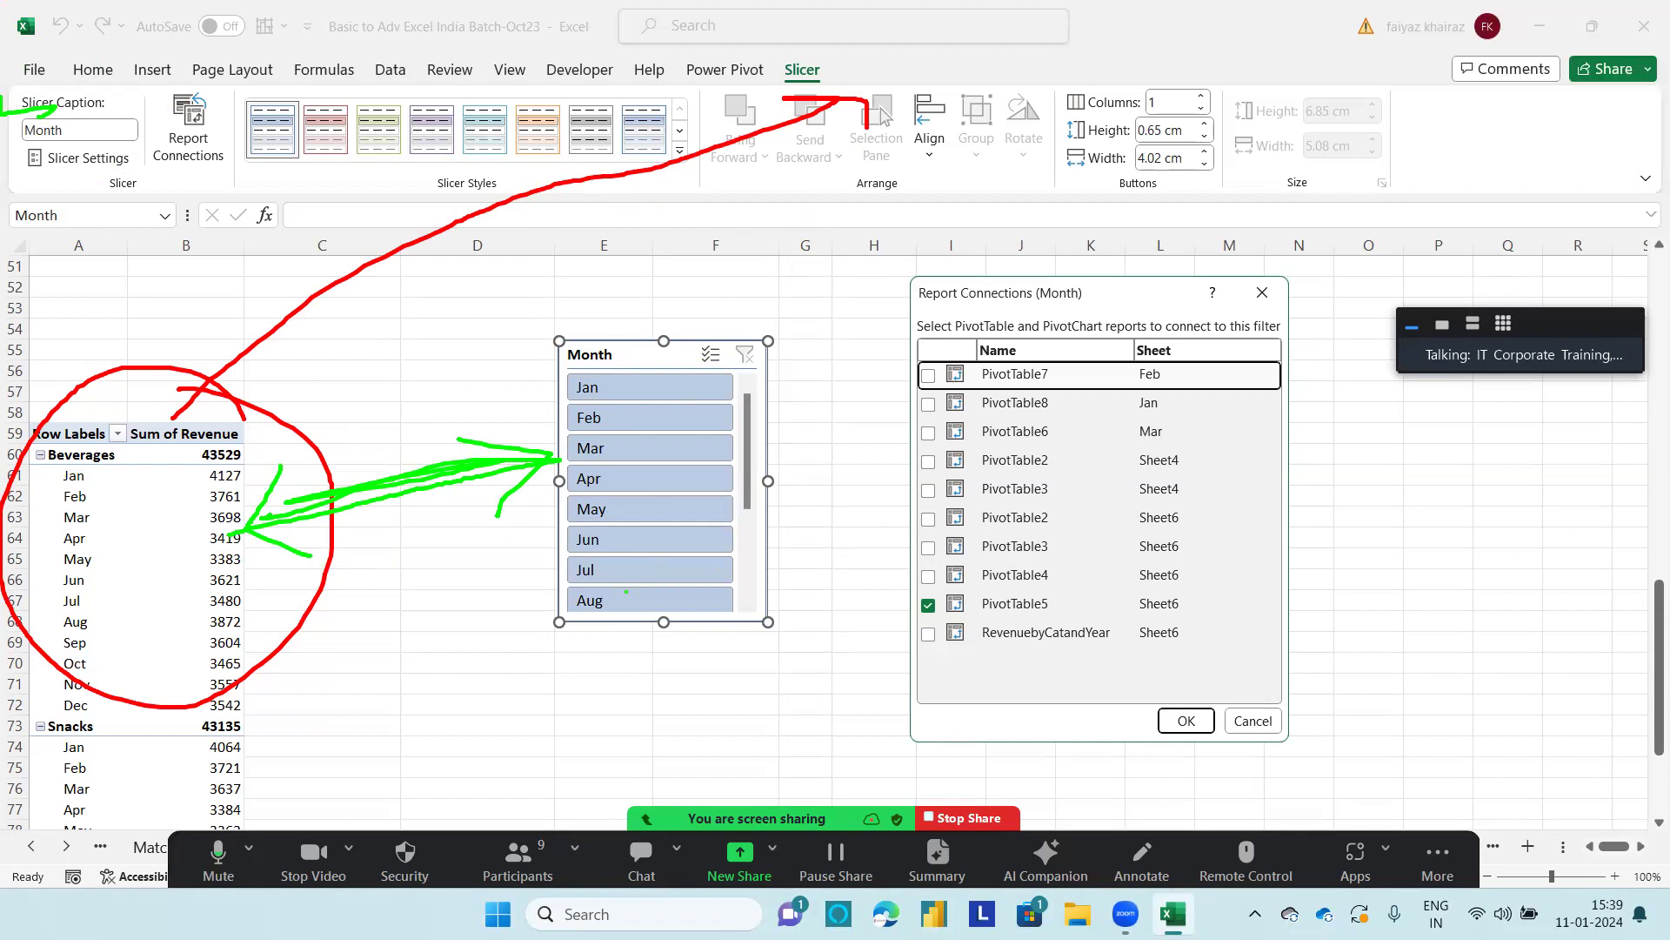
pyautogui.click(928, 633)
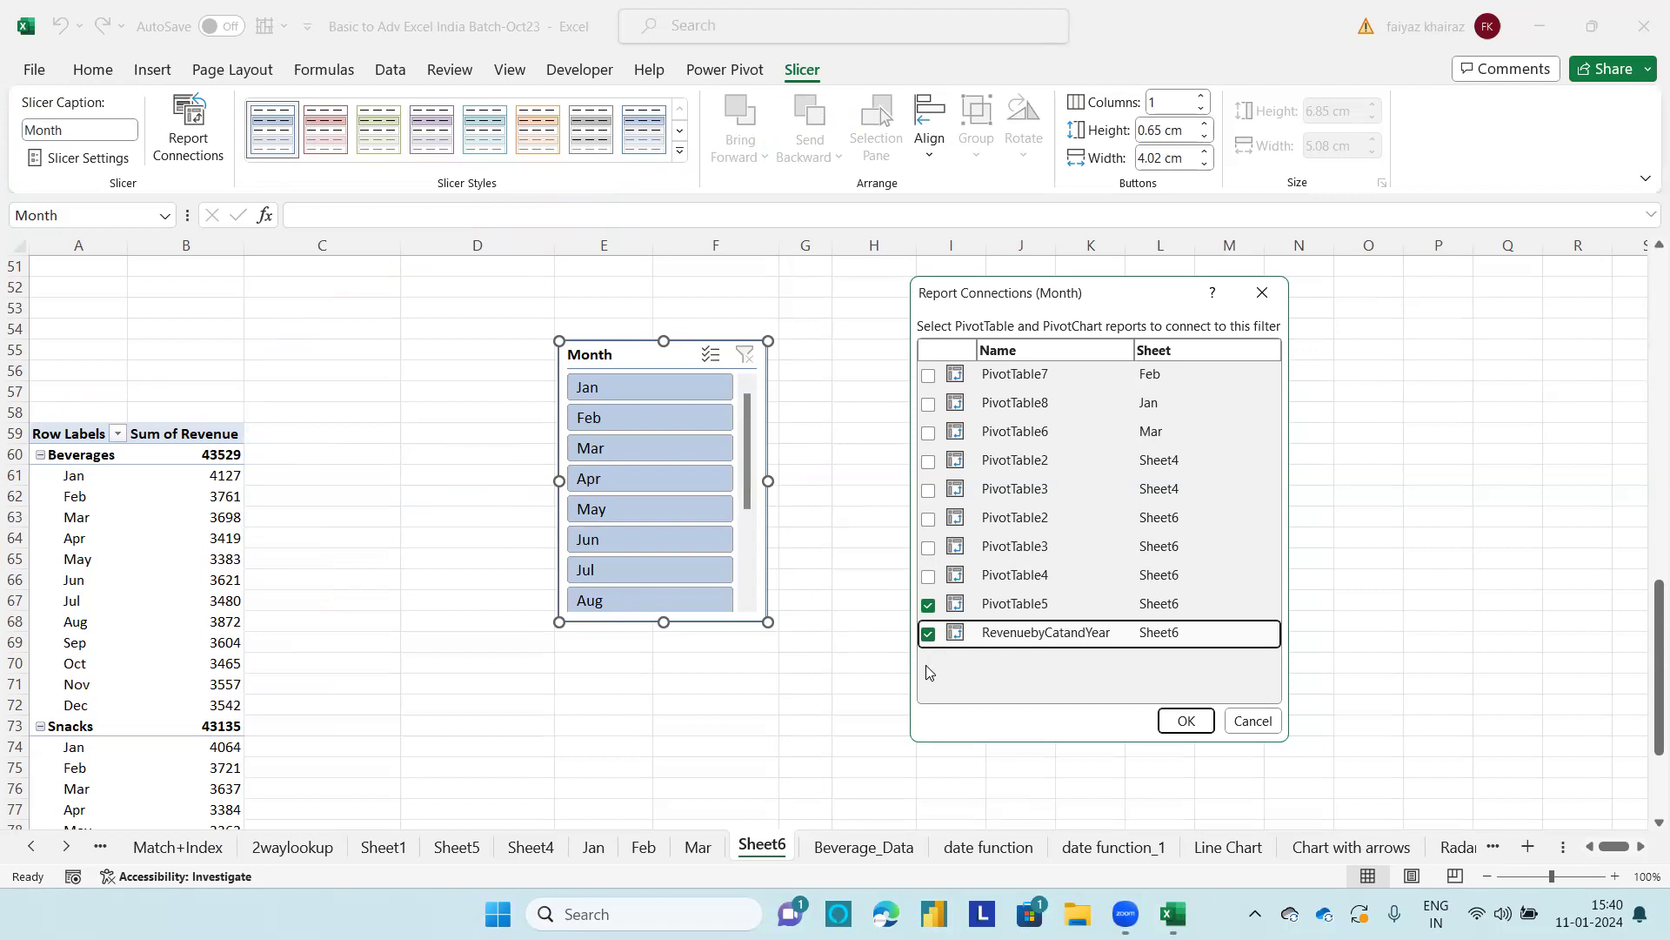
pyautogui.click(1189, 722)
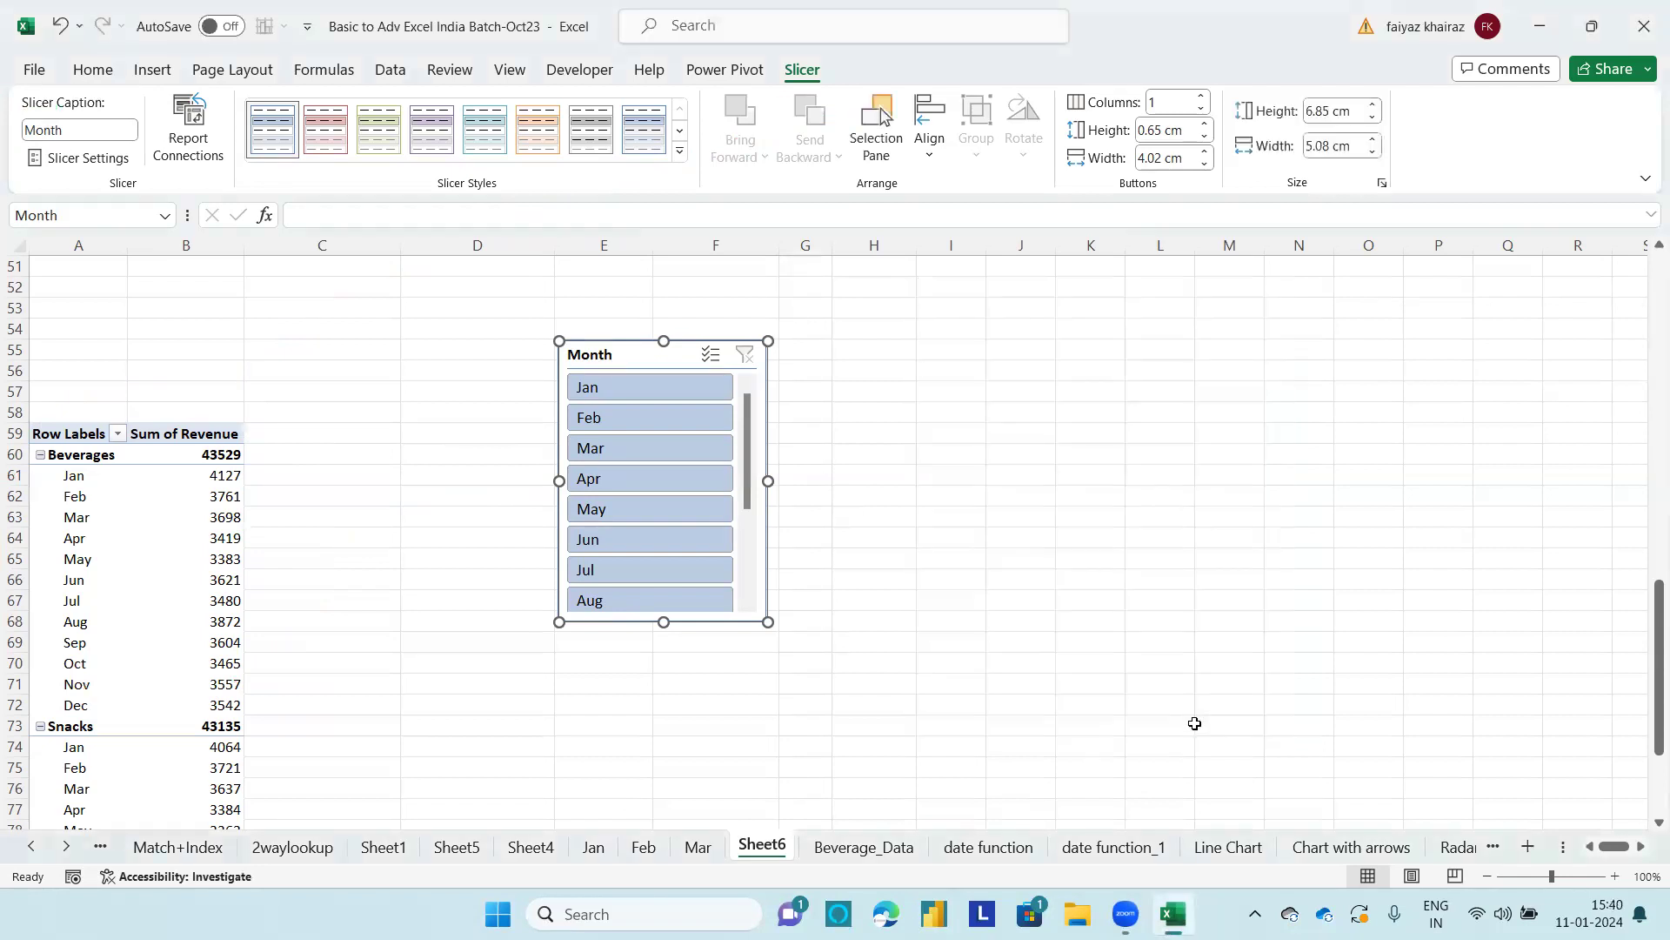
# Step: Filter both connected PivotTables to Jan with the Month slicer and check the category and year revenue report at A3
pyautogui.click(703, 388)
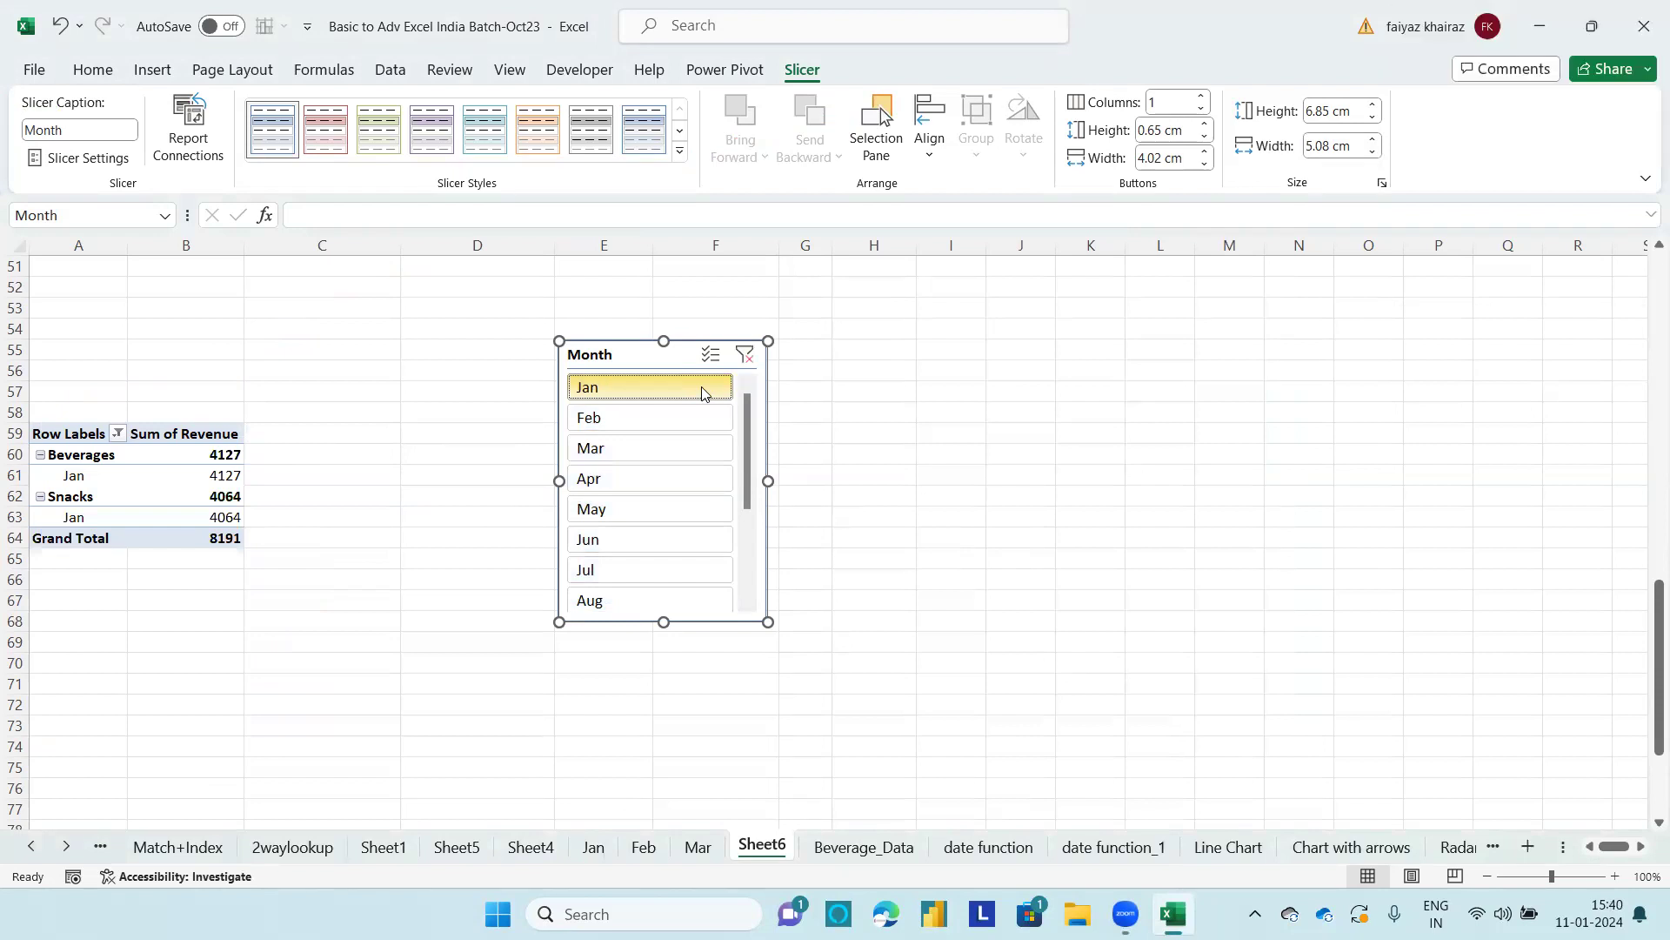
pyautogui.moveTo(1651, 651); pyautogui.dragTo(1651, 305)
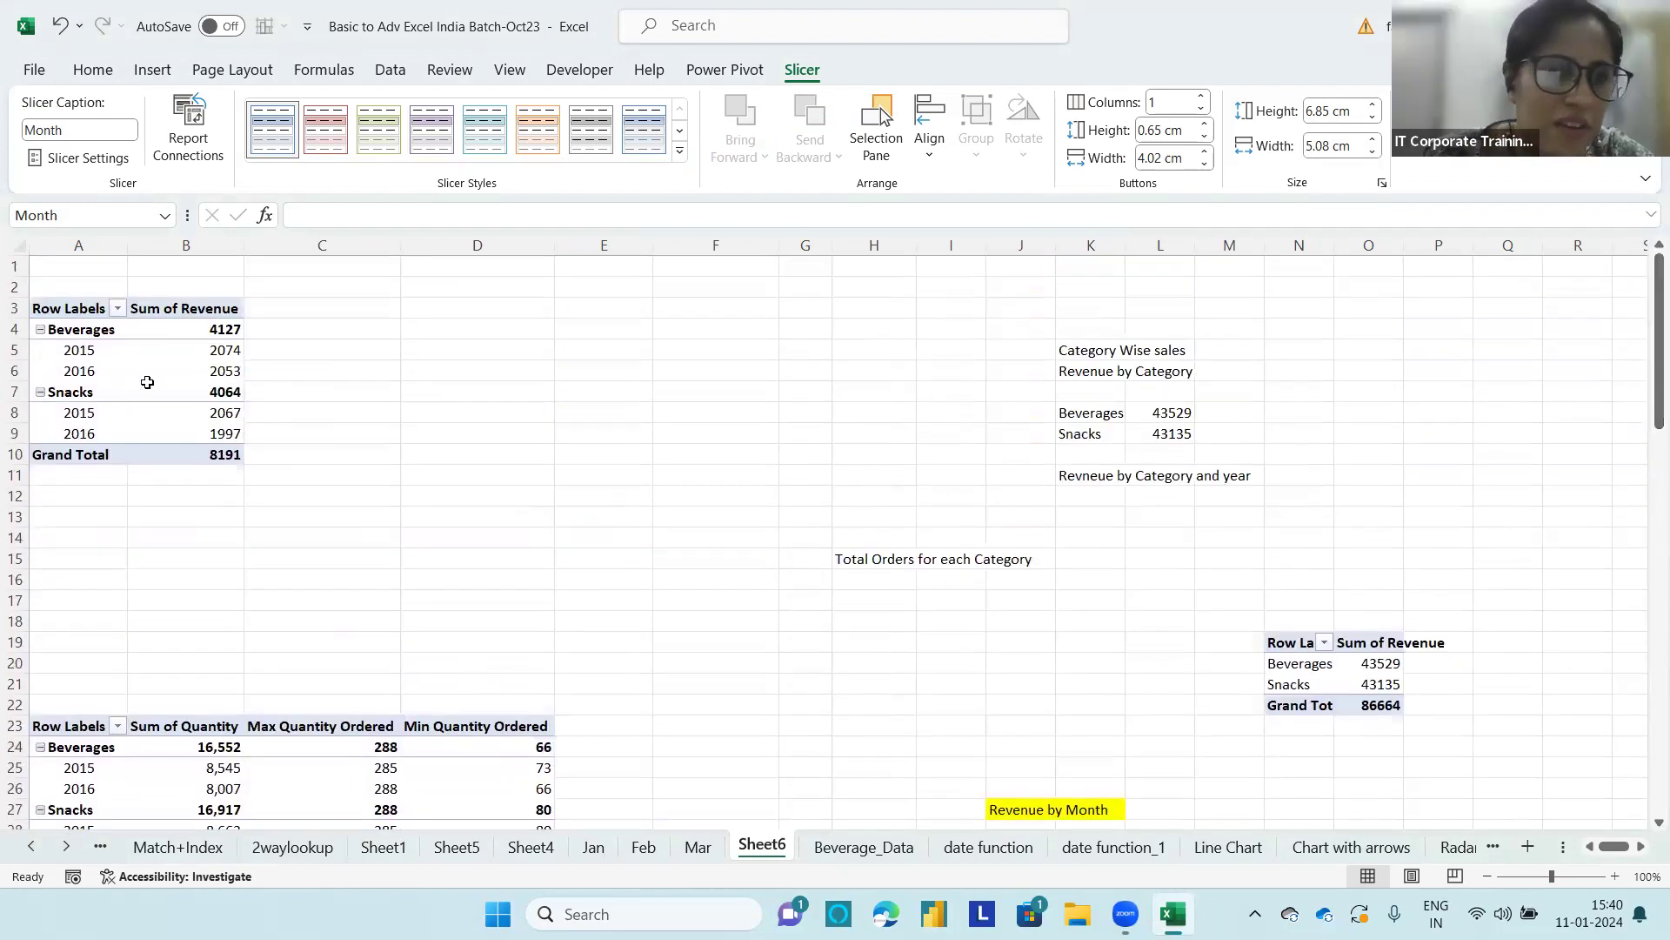
pyautogui.click(190, 390)
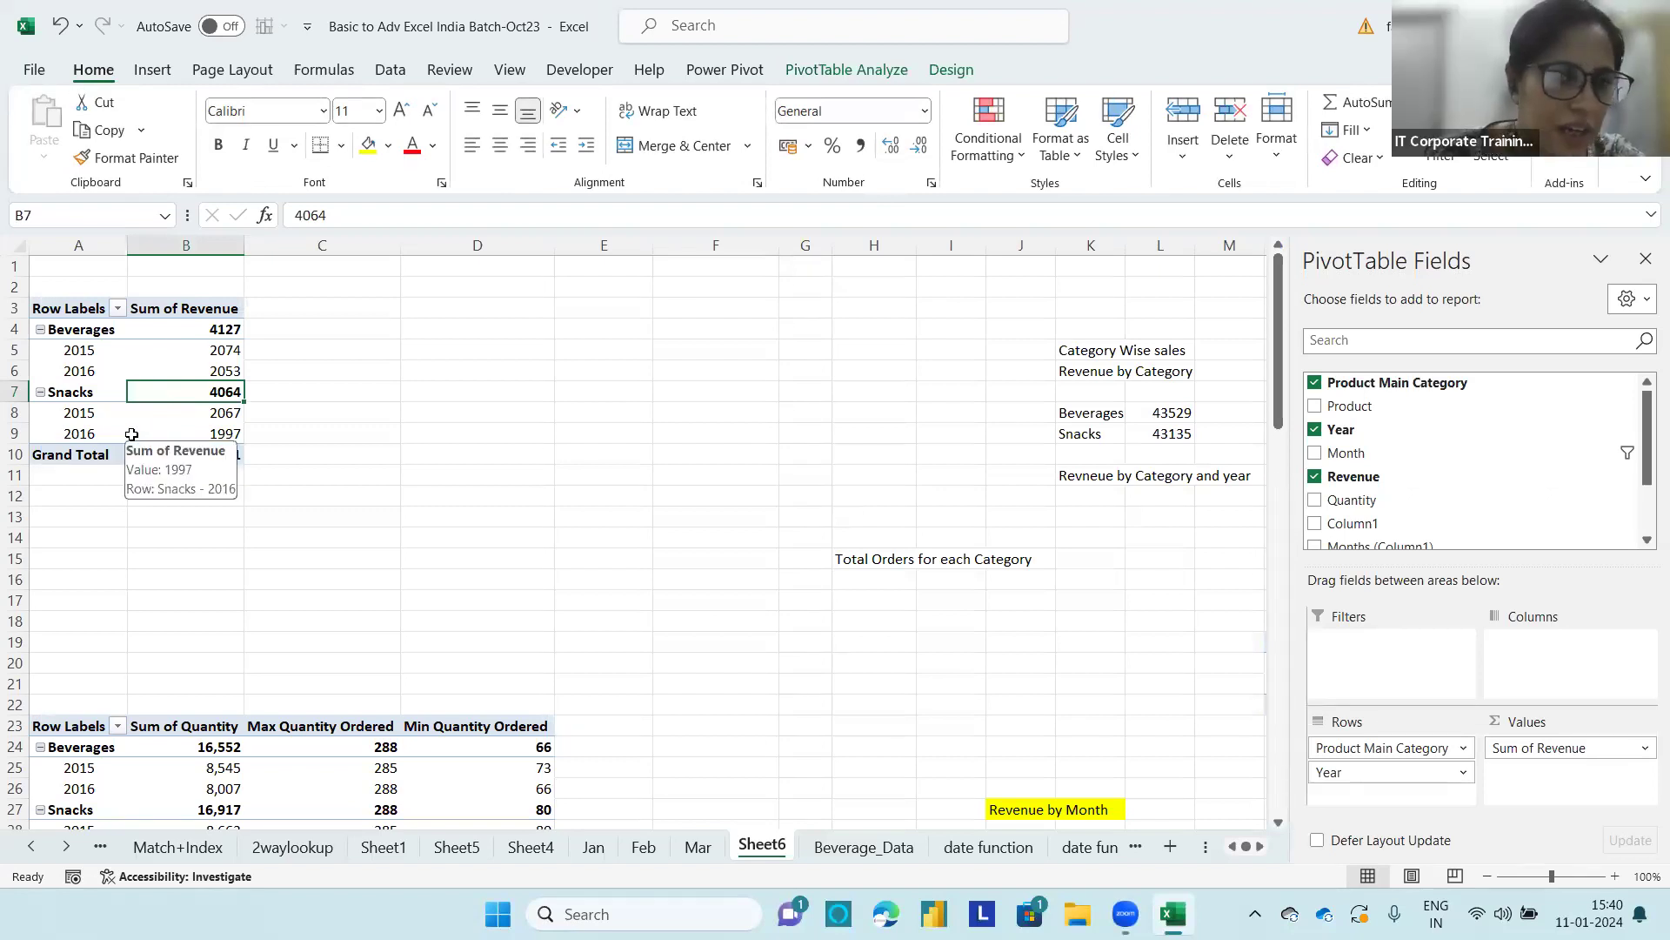
# Step: Move the Month slicer from beside the PivotTable at A59 to D3, beside the category and year revenue PivotTable
pyautogui.scroll(-16, 566, 610)
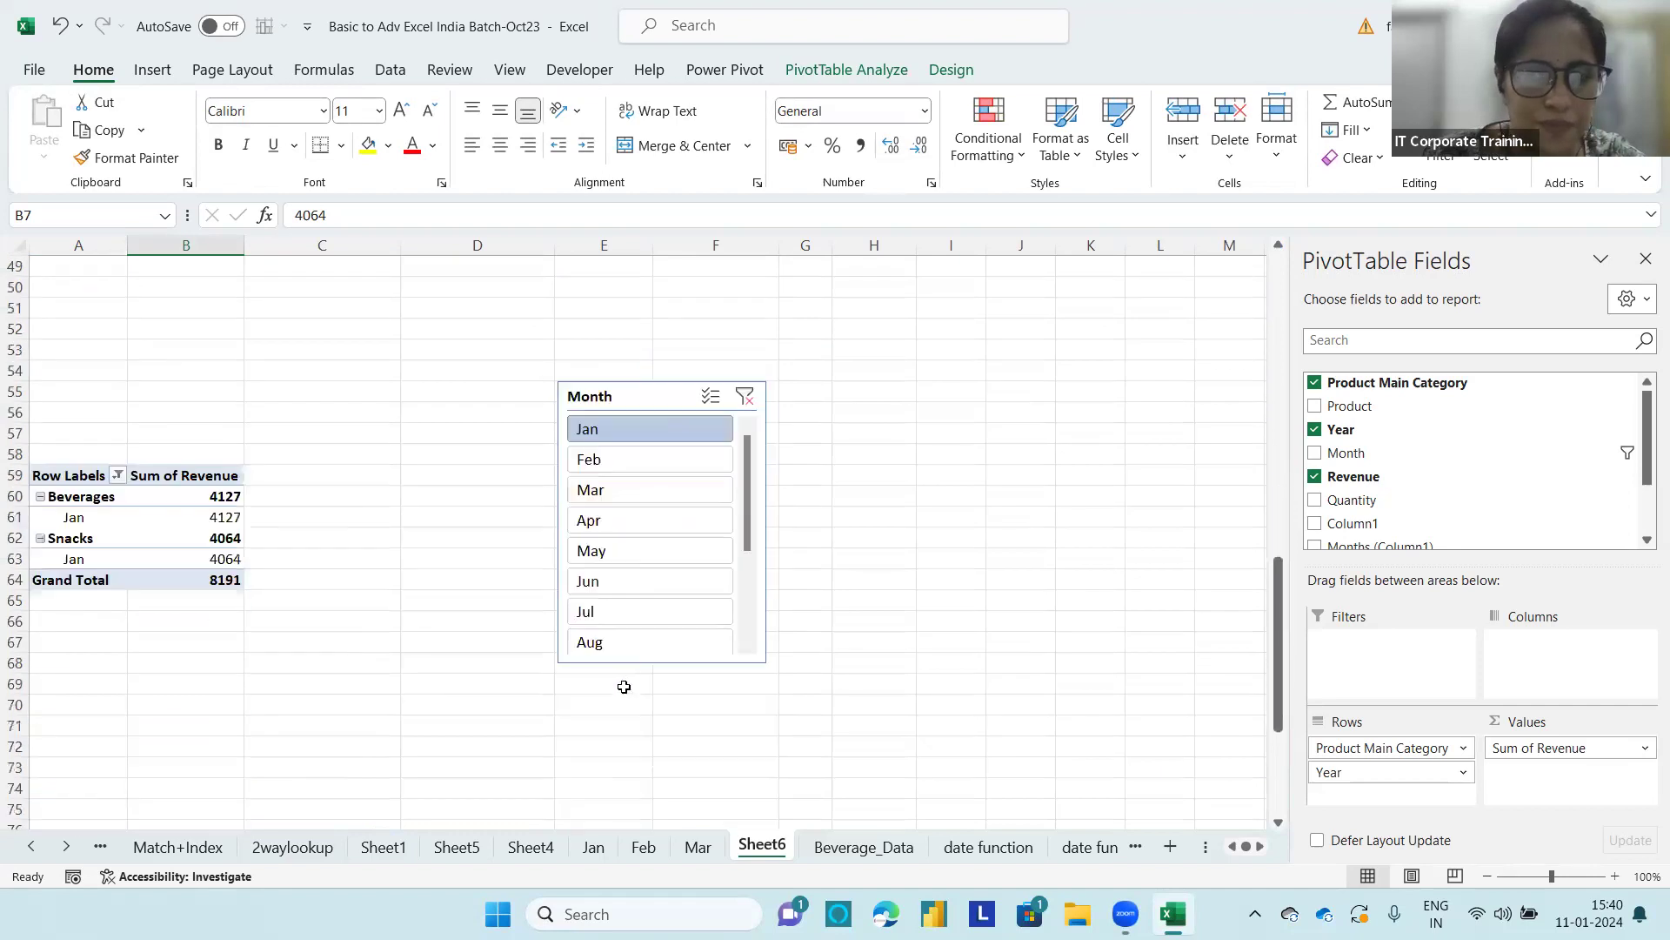
pyautogui.moveTo(677, 403); pyautogui.dragTo(647, 239)
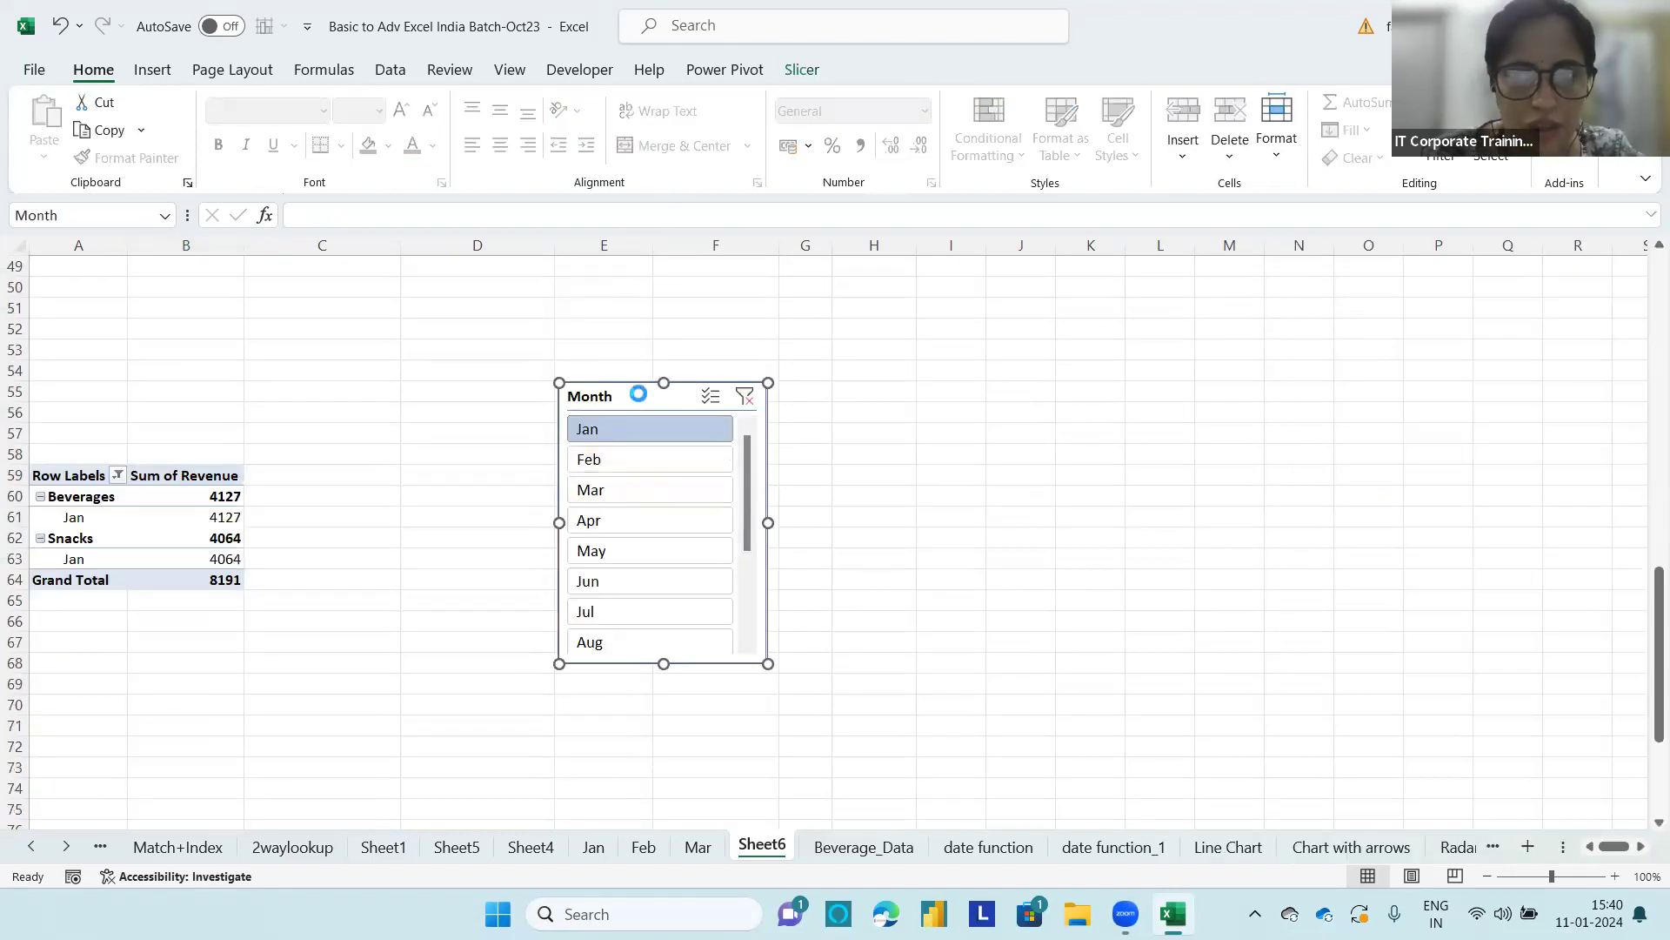
pyautogui.hotkey('ctrl', 'x')
pyautogui.scroll(-5, 657, 425)
pyautogui.scroll(12, 1132, 610)
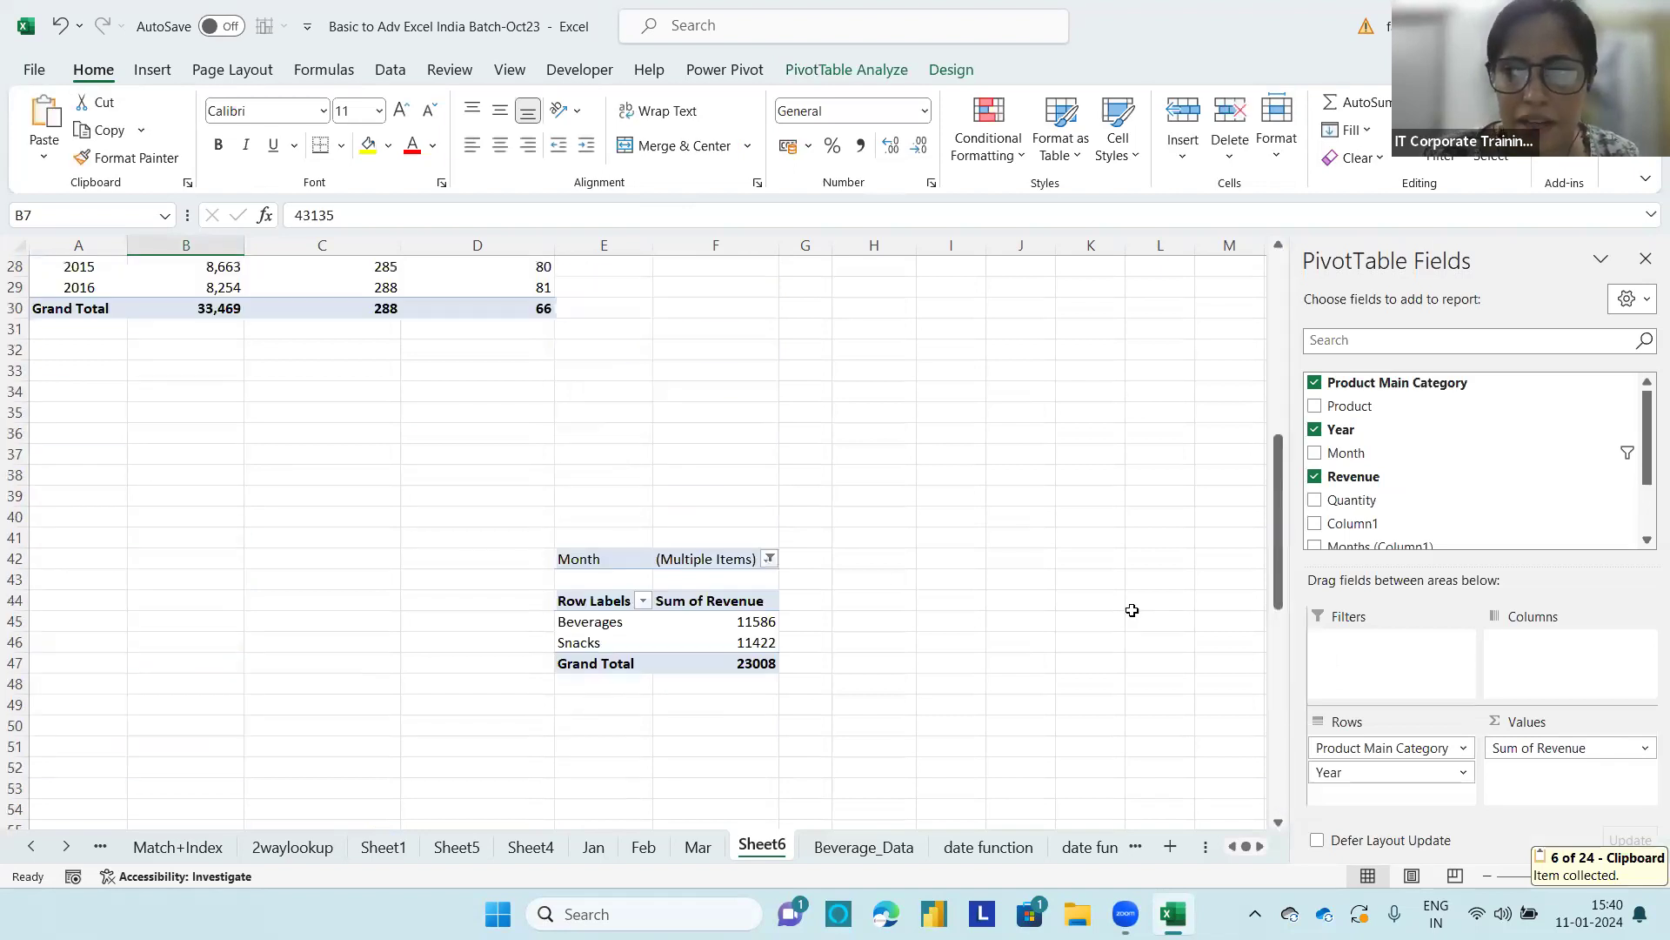
pyautogui.scroll(9, 1131, 610)
pyautogui.click(516, 302)
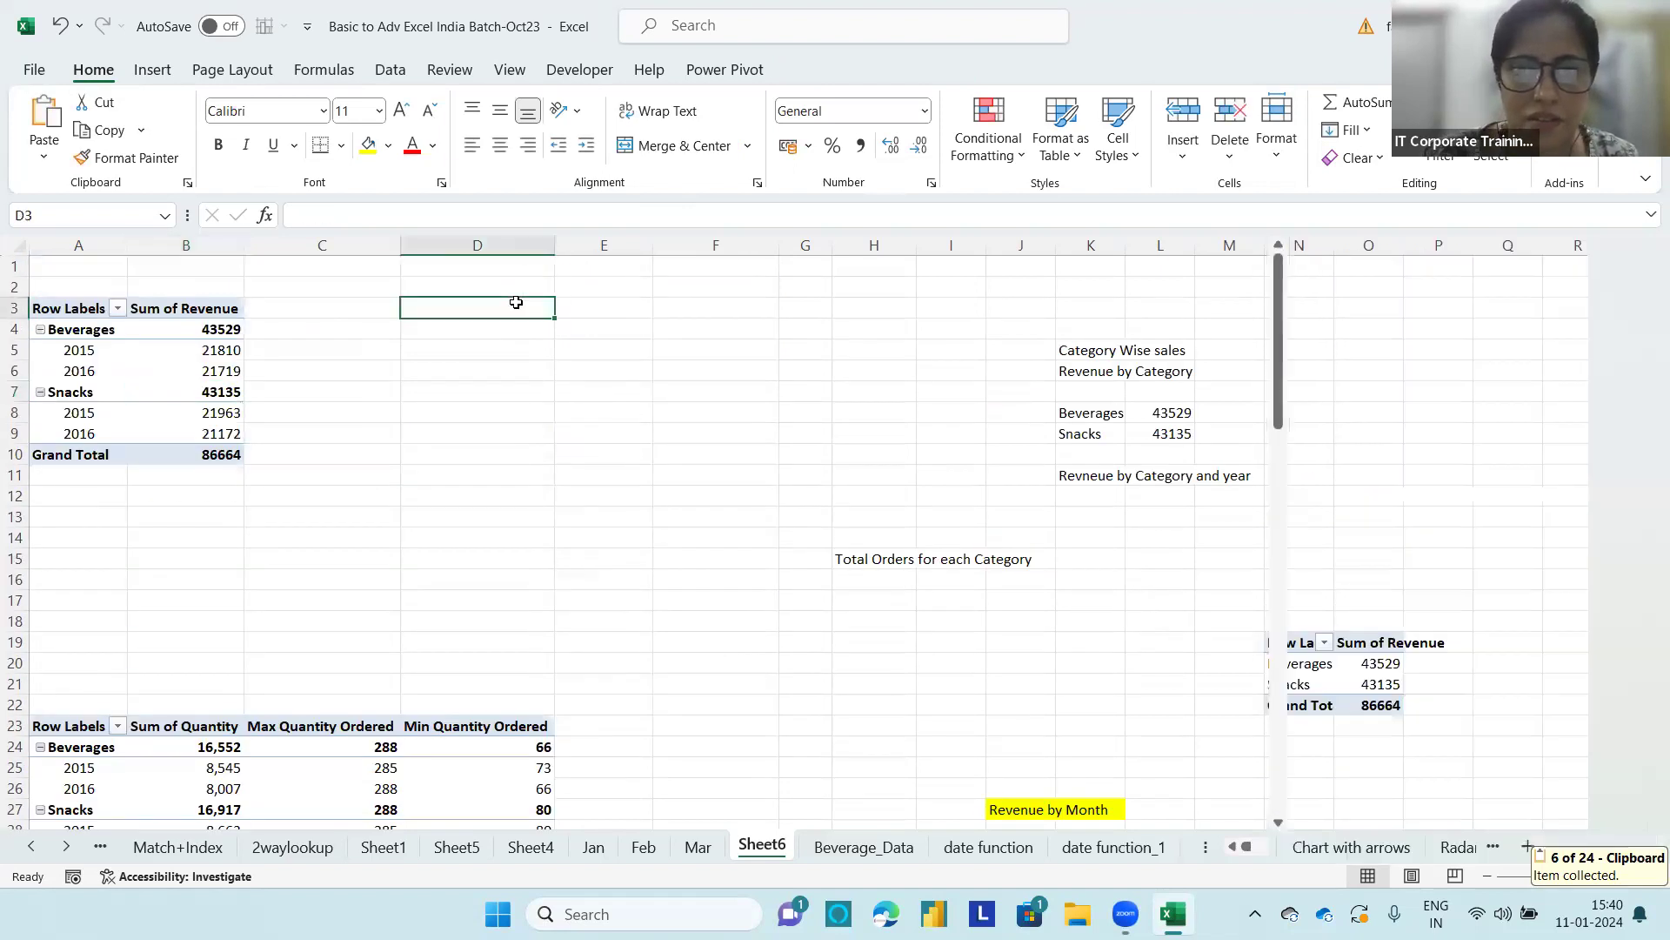
pyautogui.hotkey('ctrl', 'v')
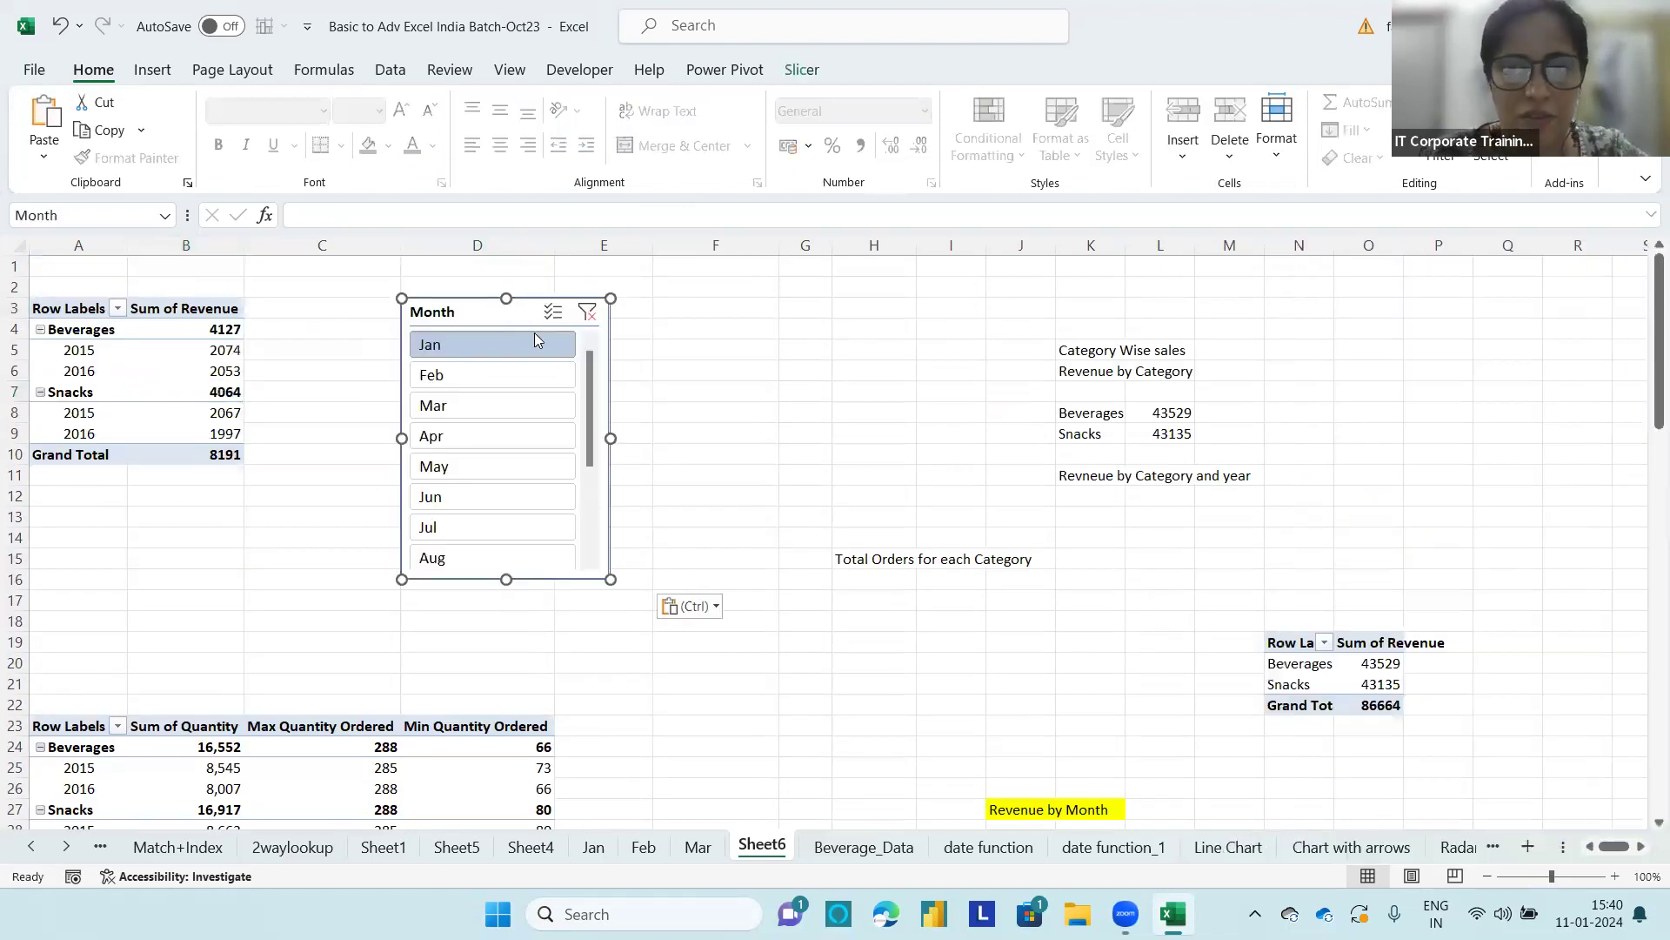
# Step: Filter the connected PivotTables by each month from Feb to Jul in turn with the Month slicer, and return to Jan
pyautogui.click(450, 380)
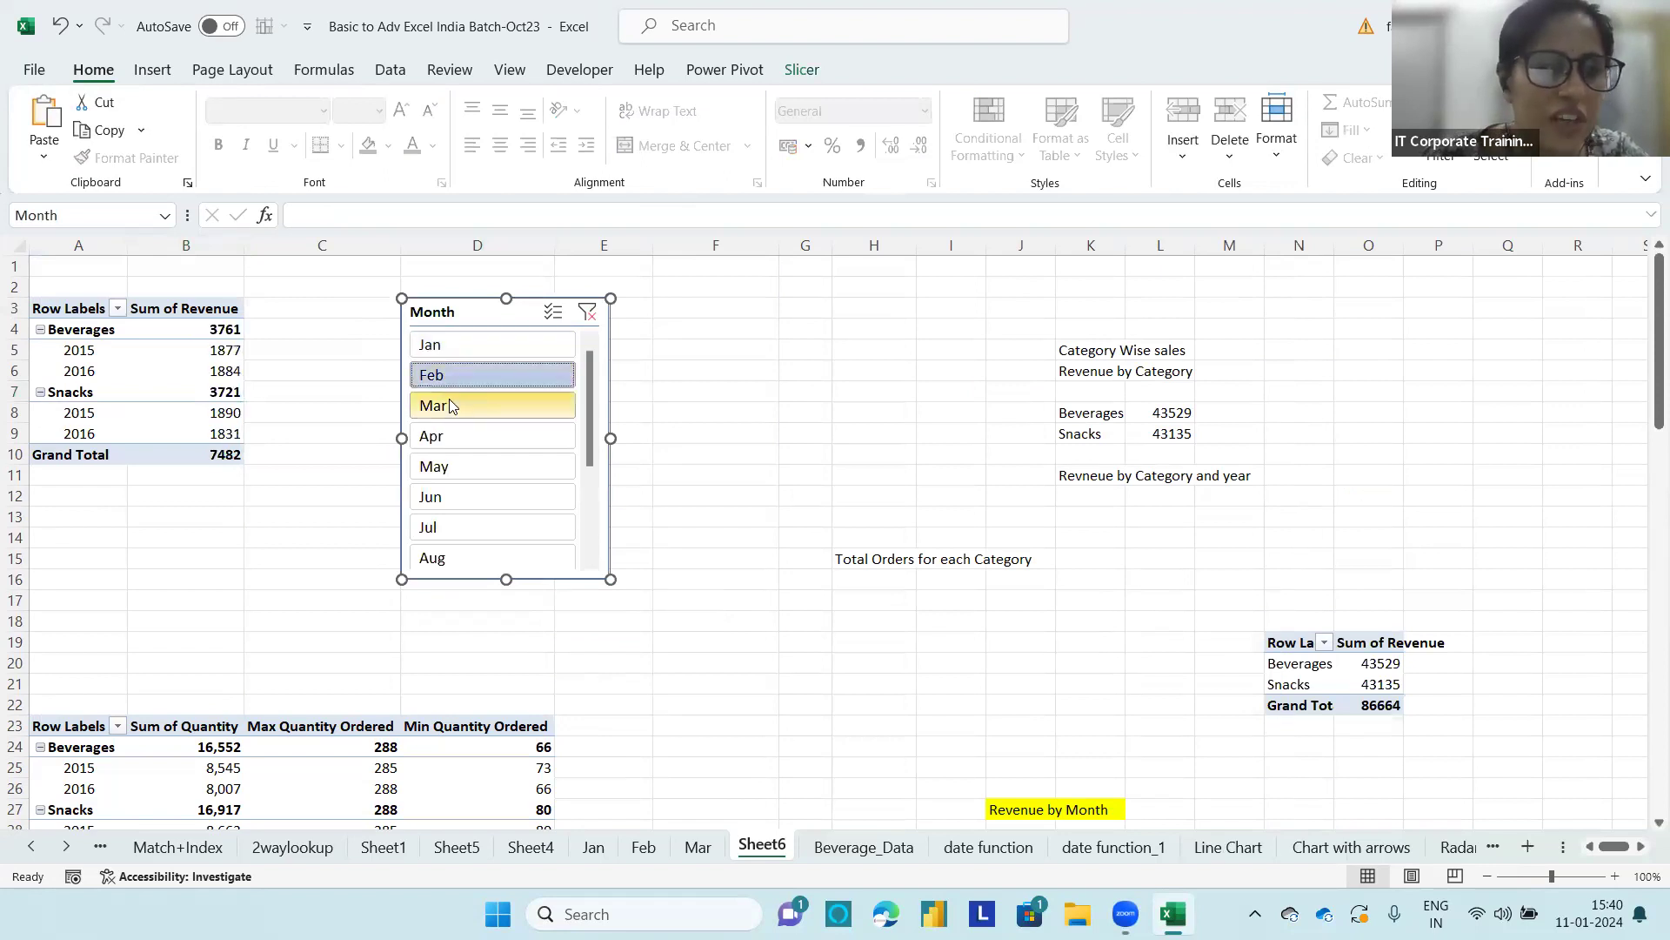
pyautogui.click(456, 407)
pyautogui.click(454, 431)
pyautogui.click(454, 467)
pyautogui.click(455, 497)
pyautogui.click(455, 525)
pyautogui.click(481, 353)
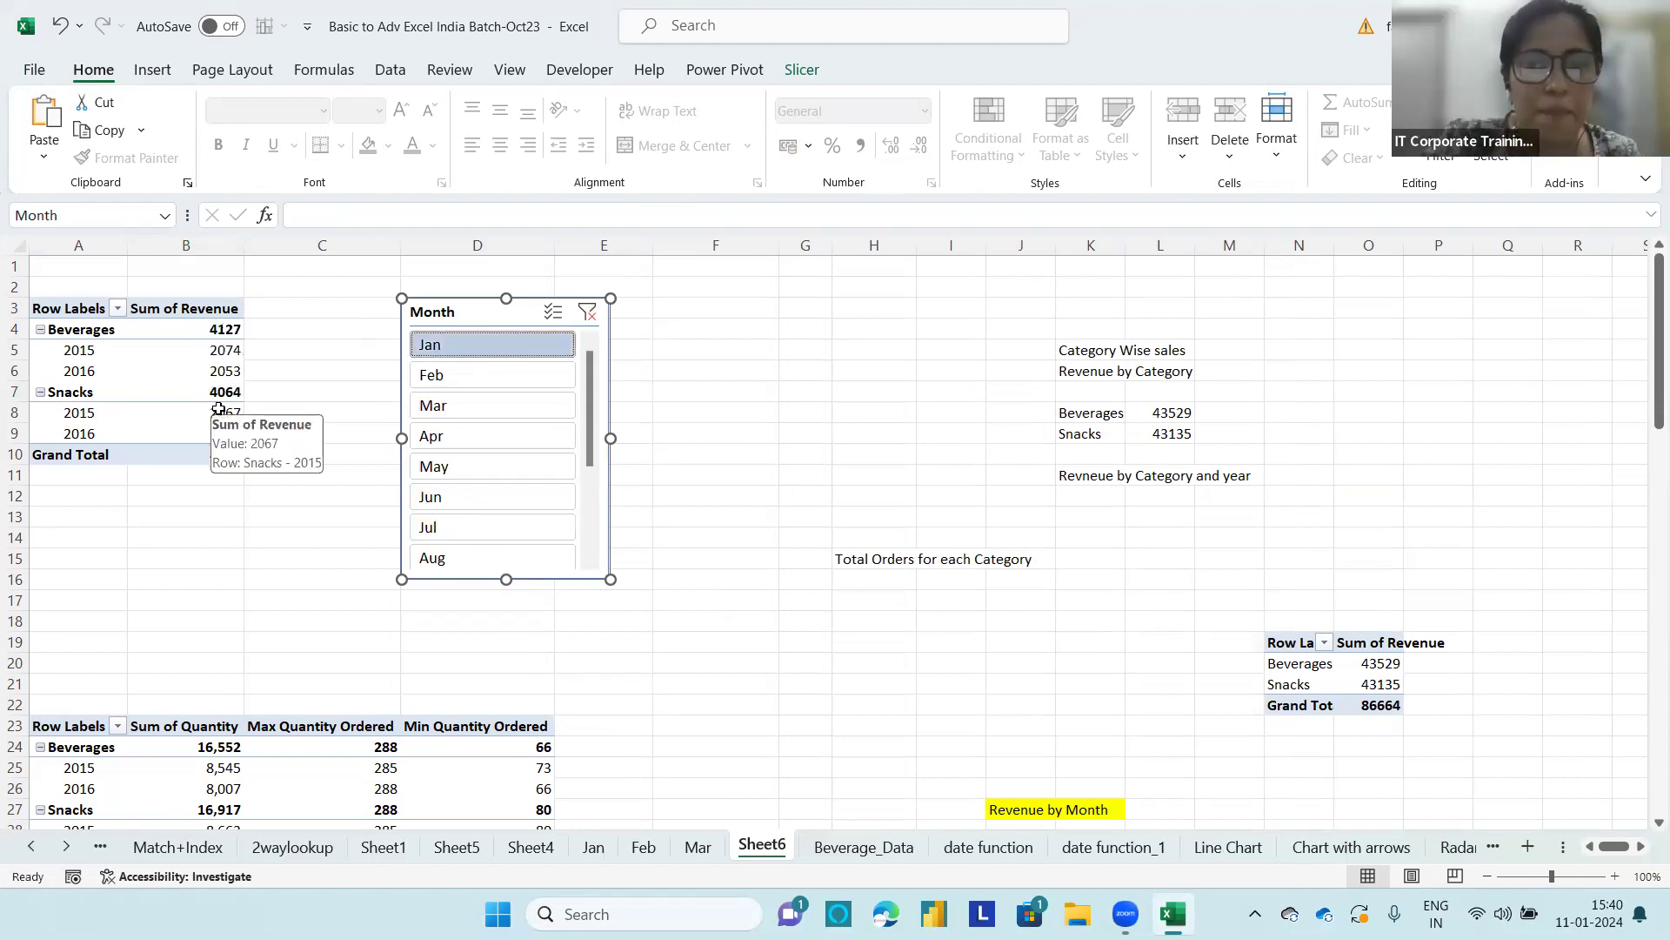
pyautogui.moveTo(229, 379)
pyautogui.mouseDown()
pyautogui.moveTo(399, 379)
pyautogui.moveTo(388, 402)
pyautogui.mouseUp()
pyautogui.moveTo(264, 364); pyautogui.dragTo(327, 420)
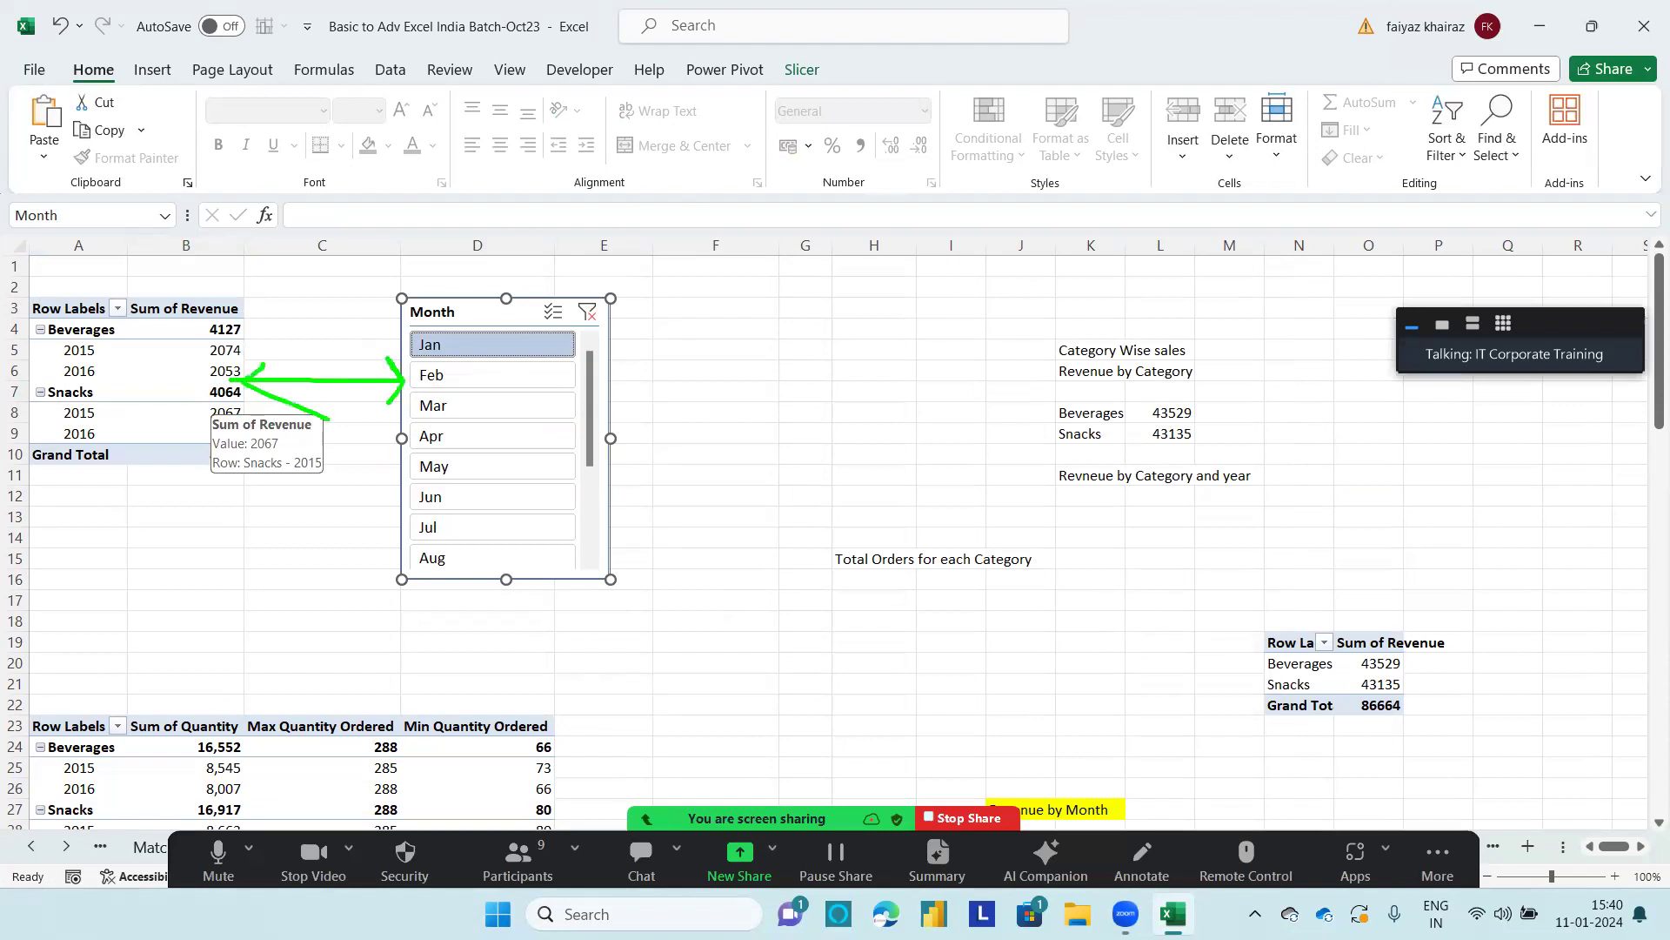
pyautogui.press('Escape')
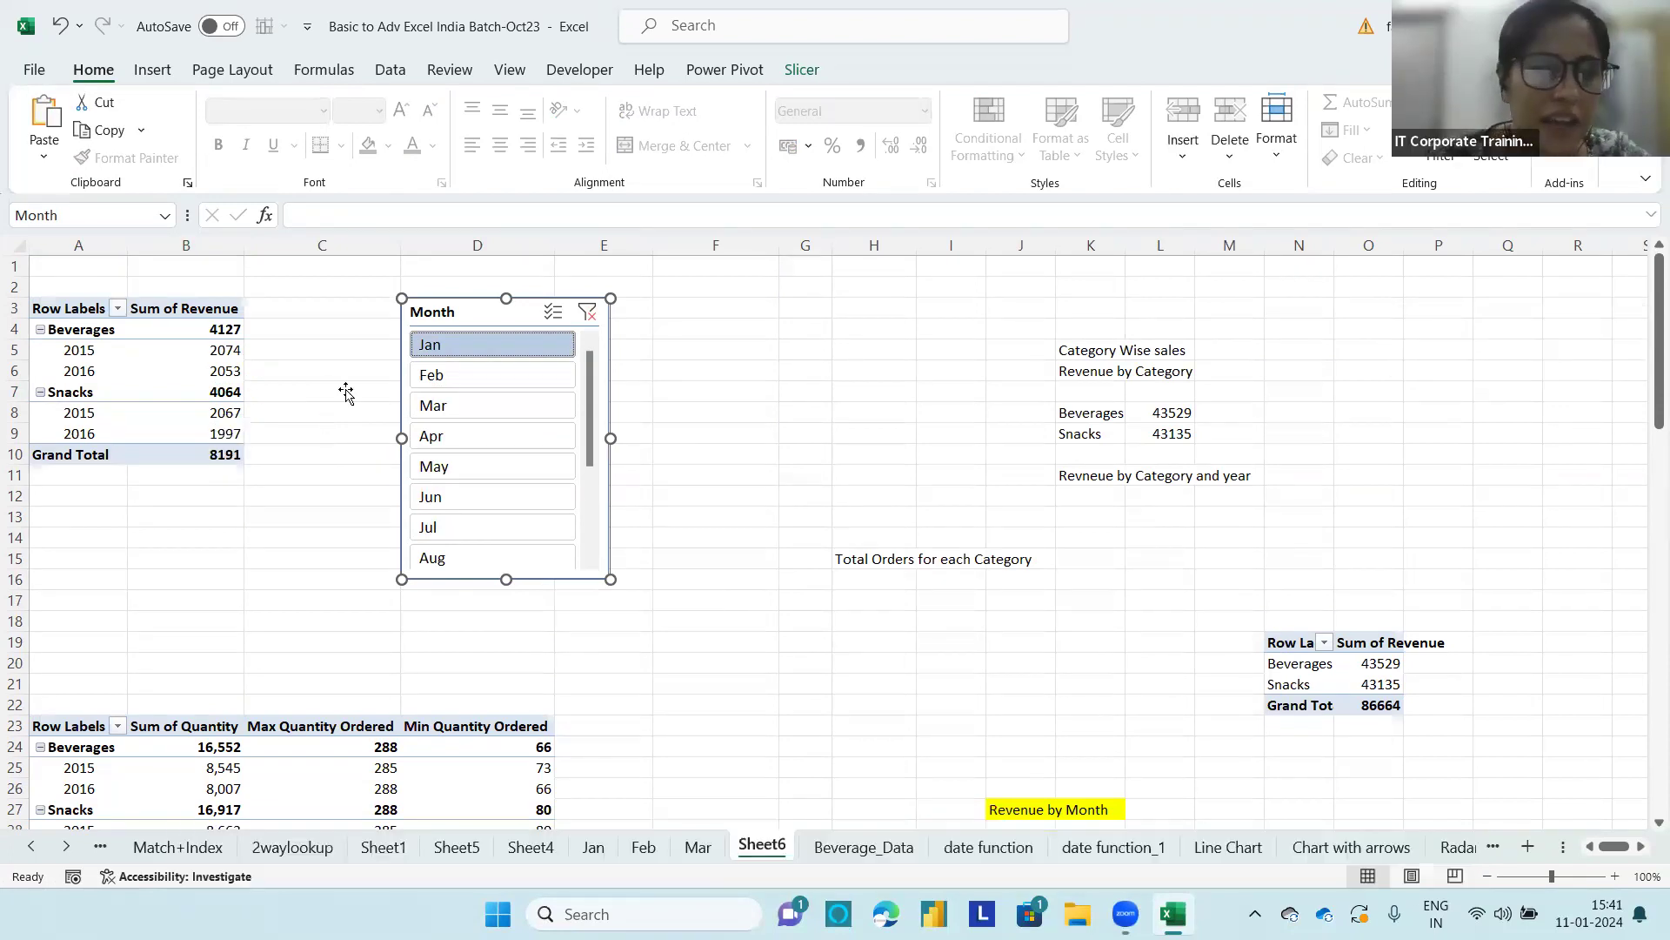
# Step: Disconnect the RevenuebyCatandYear PivotTable from the Month slicer through Report Connections, keeping PivotTable5 connected, and filter to Feb
pyautogui.rightClick(566, 298)
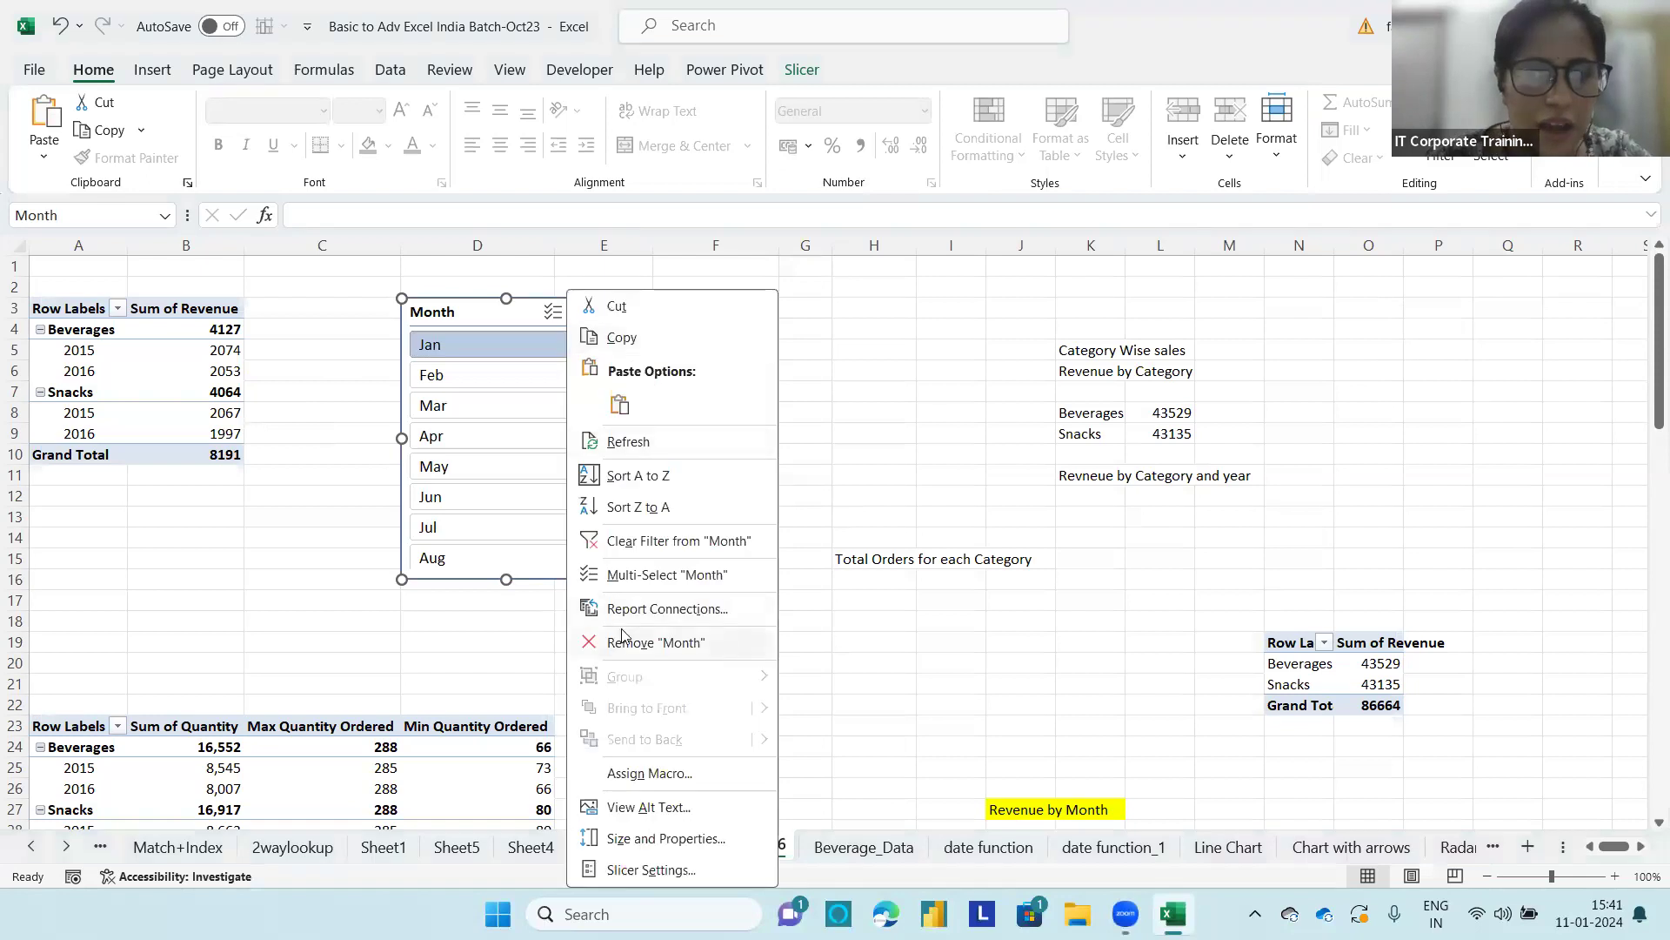
pyautogui.click(651, 608)
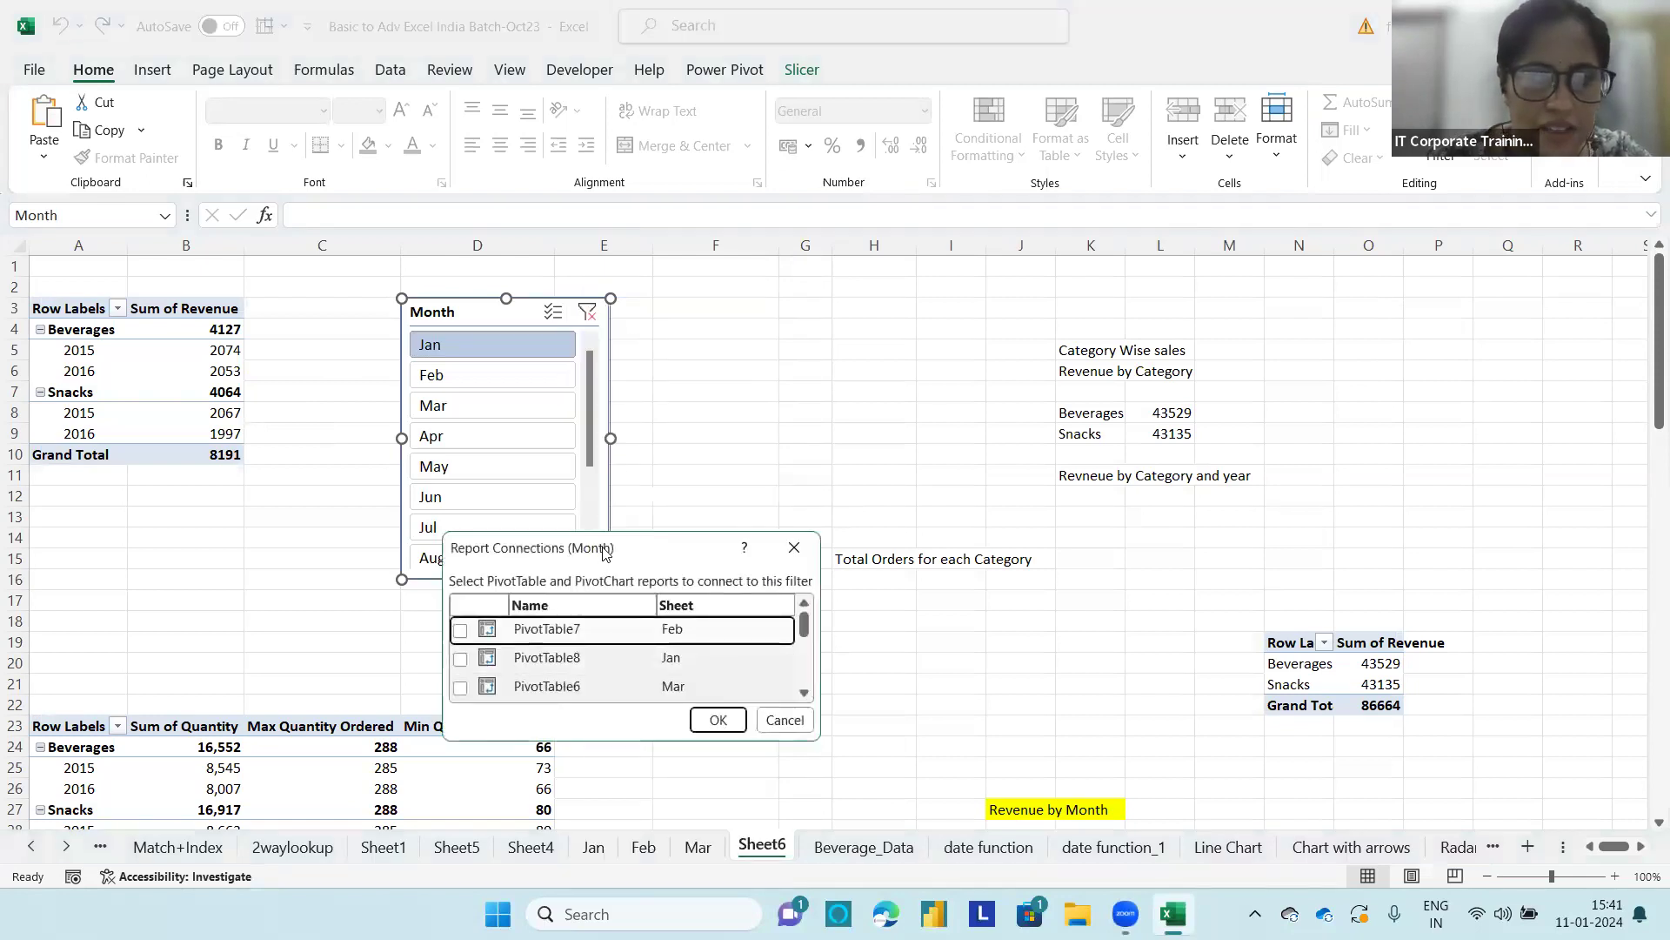
pyautogui.moveTo(605, 552); pyautogui.dragTo(638, 373)
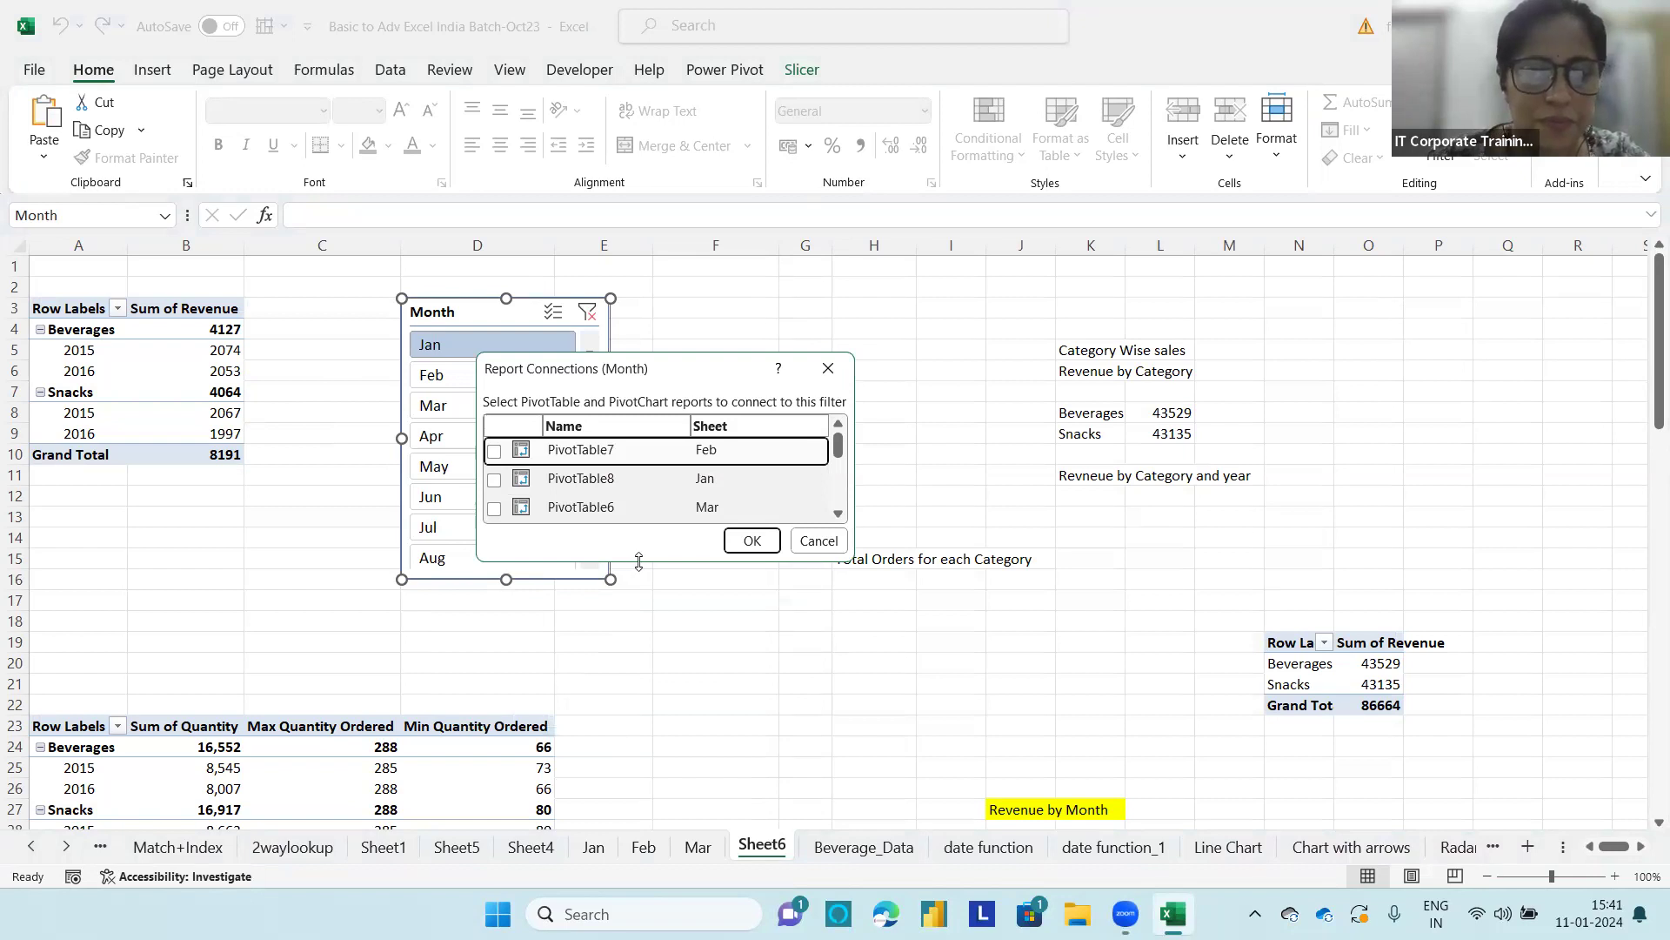
pyautogui.moveTo(638, 561); pyautogui.dragTo(658, 833)
pyautogui.click(756, 811)
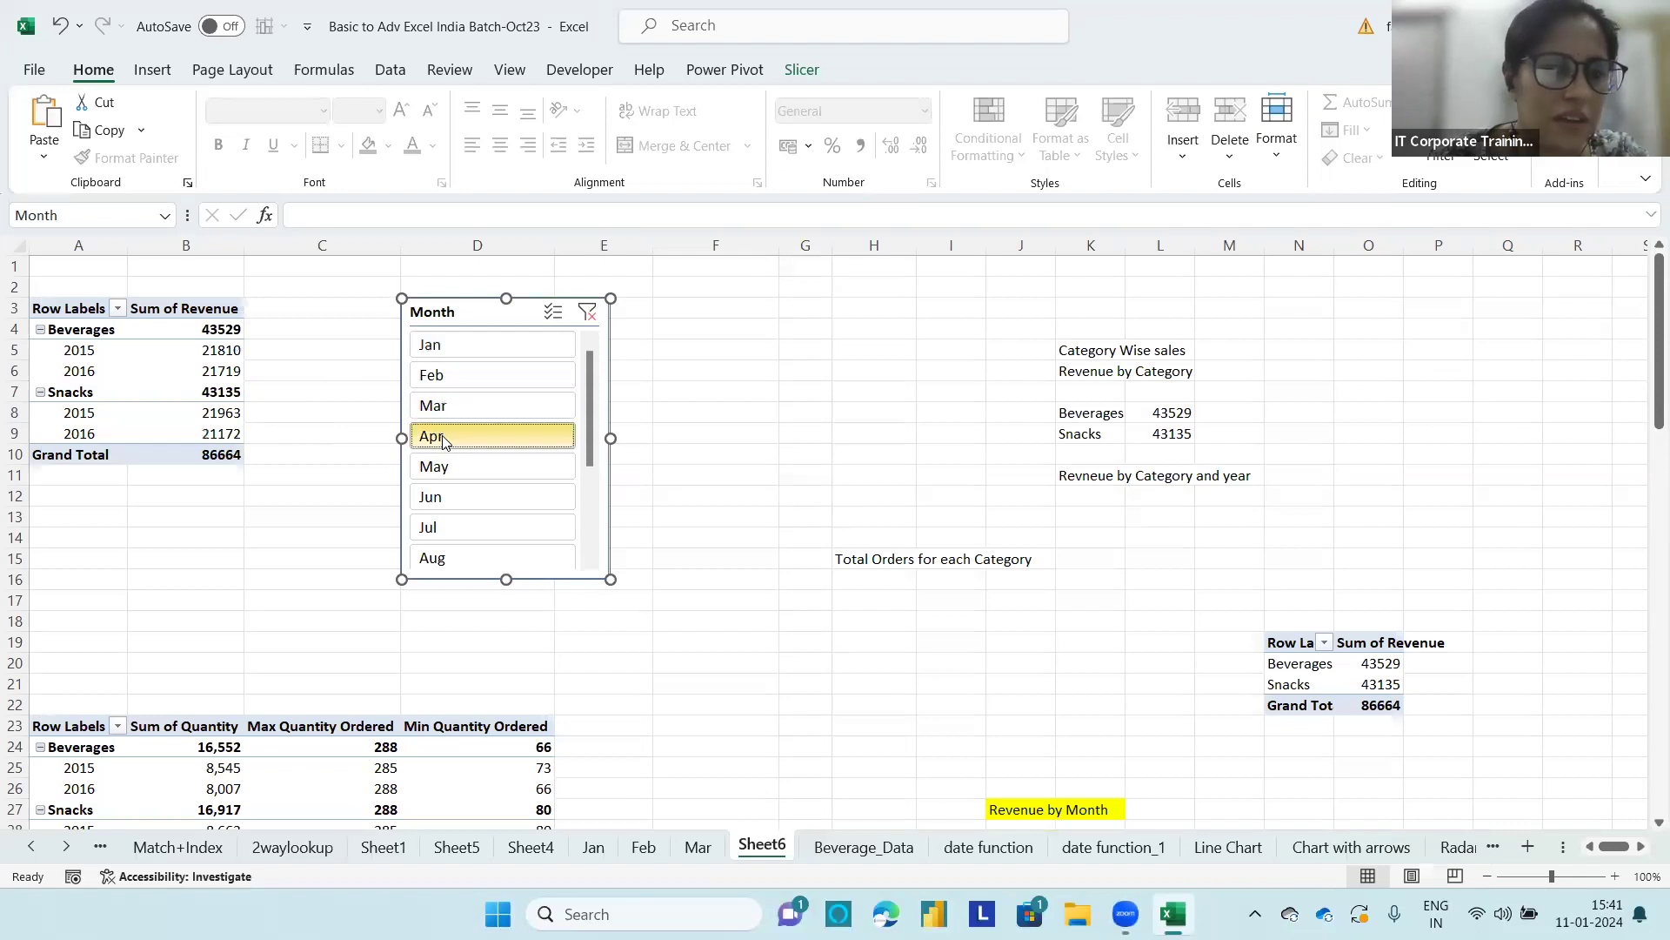
pyautogui.click(460, 375)
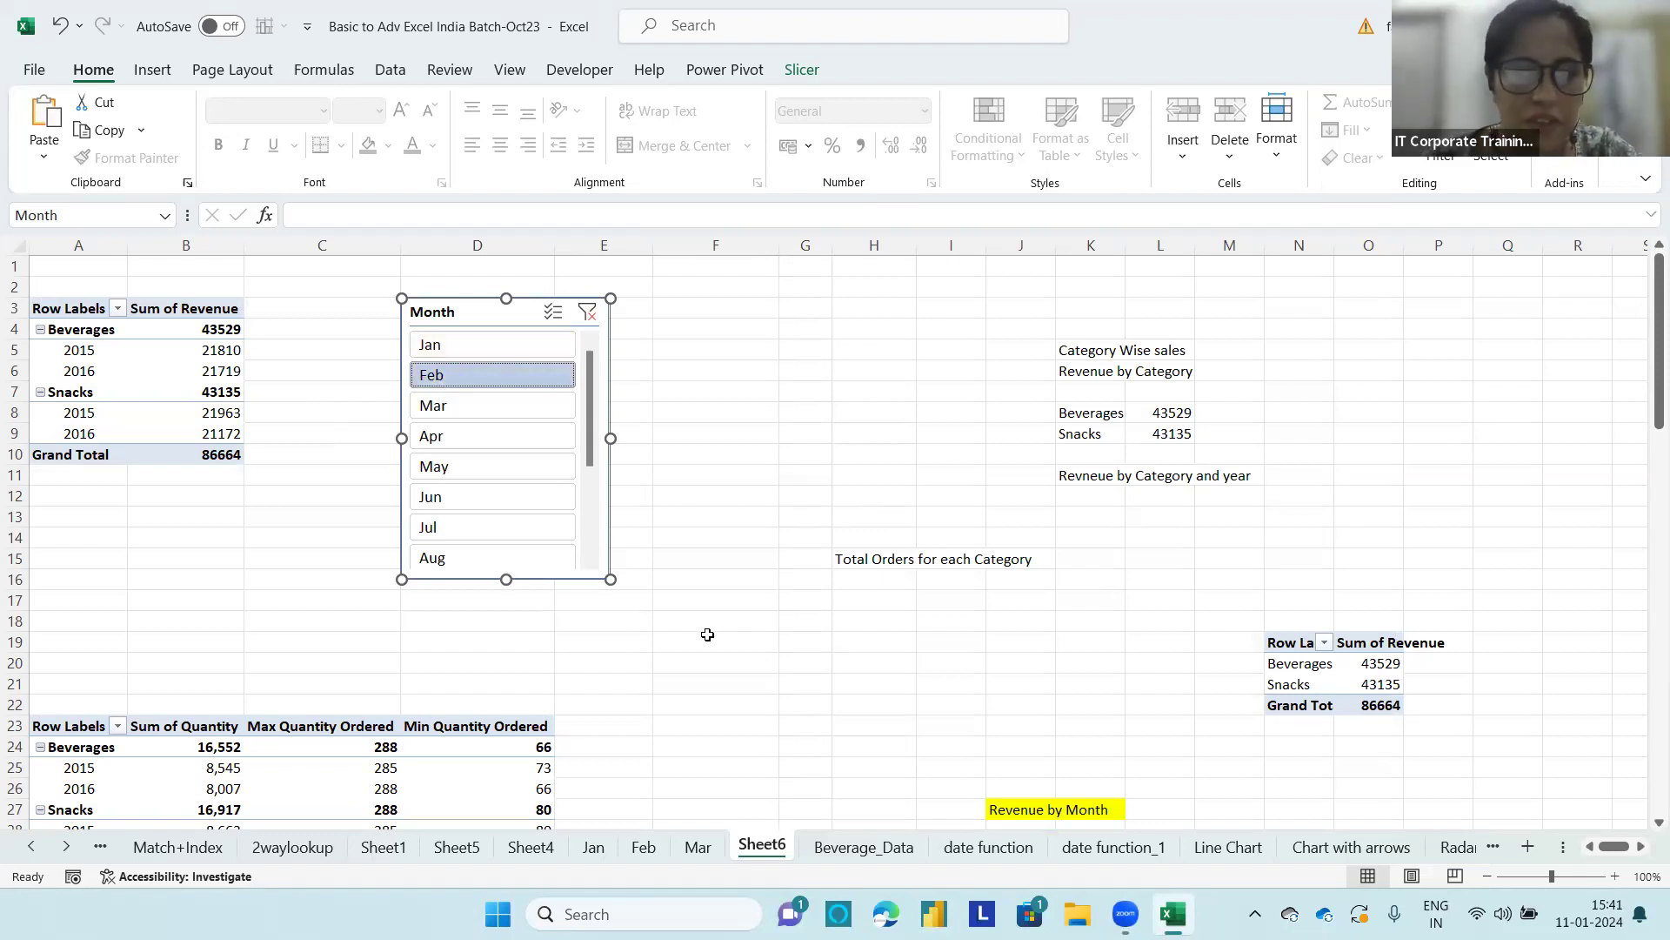
# Step: Open the Month slicer's Report Connections again and enlarge the dialog to list every available PivotTable
pyautogui.rightClick(542, 314)
pyautogui.click(523, 314)
pyautogui.rightClick(523, 314)
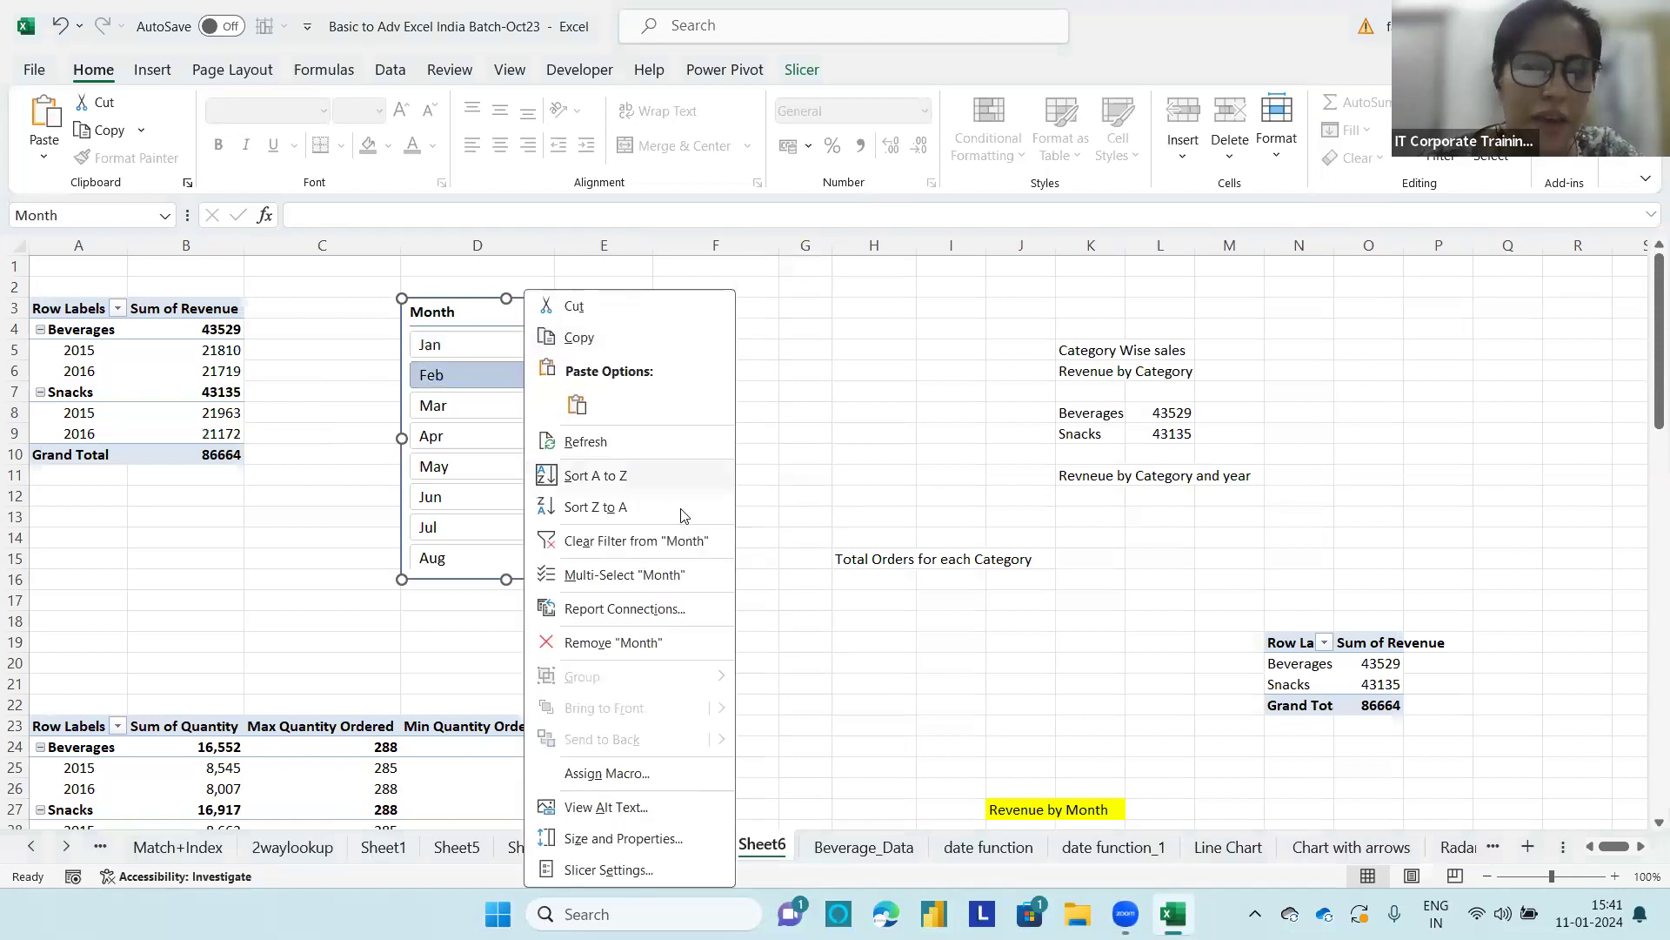
pyautogui.click(600, 610)
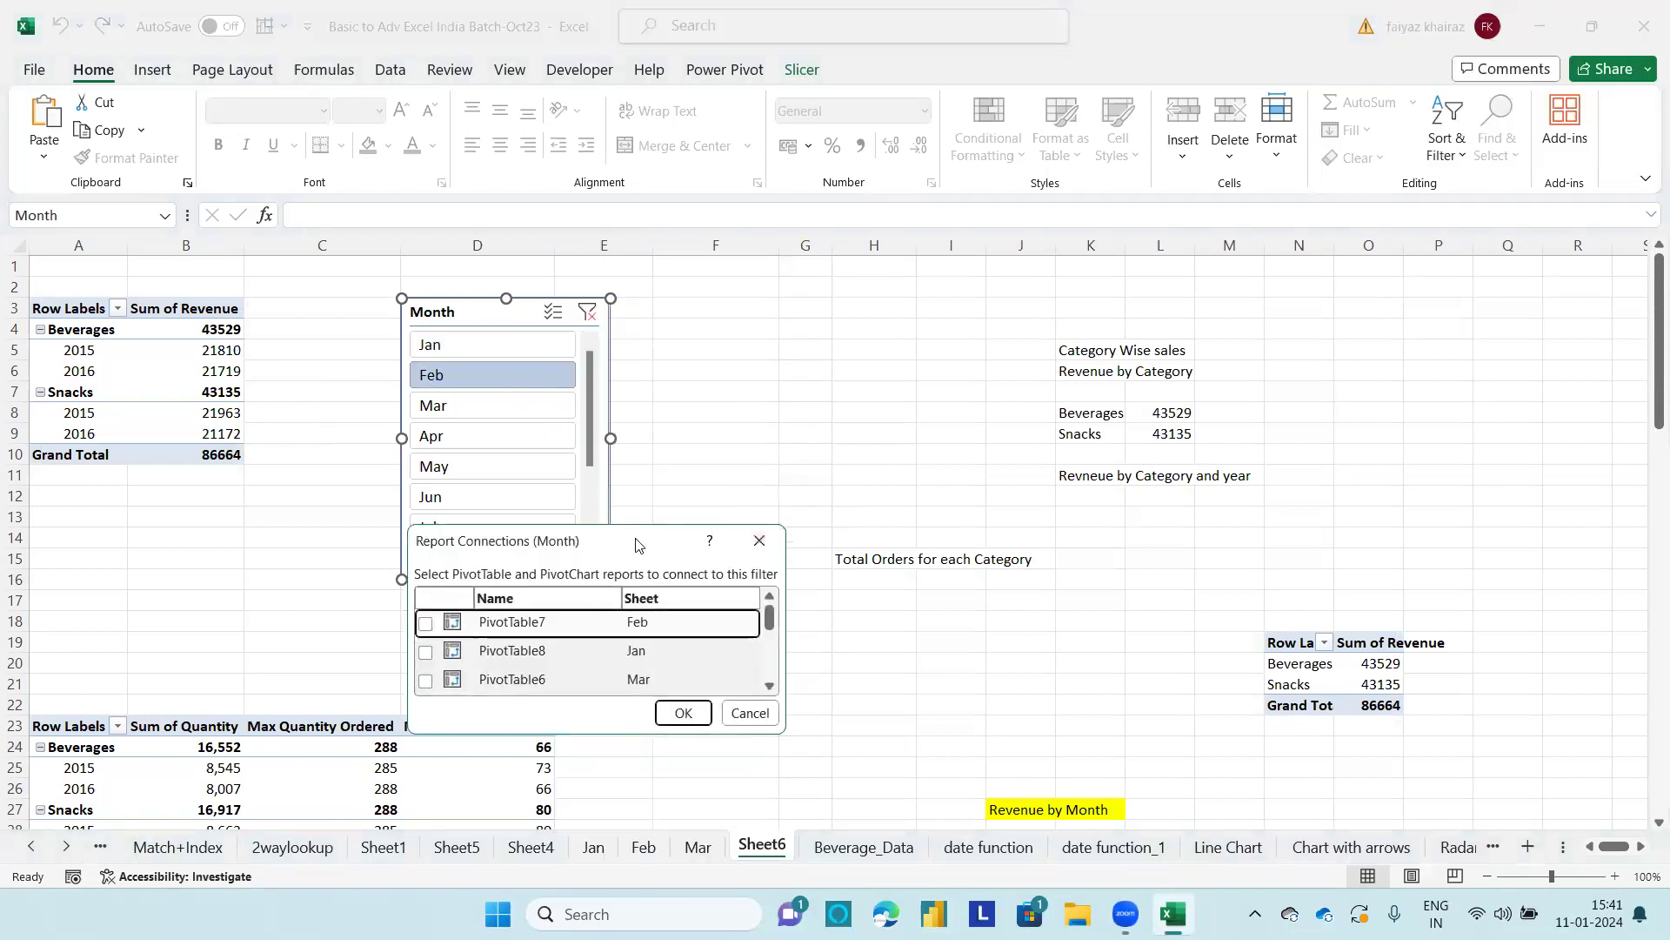
pyautogui.moveTo(630, 543); pyautogui.dragTo(850, 199)
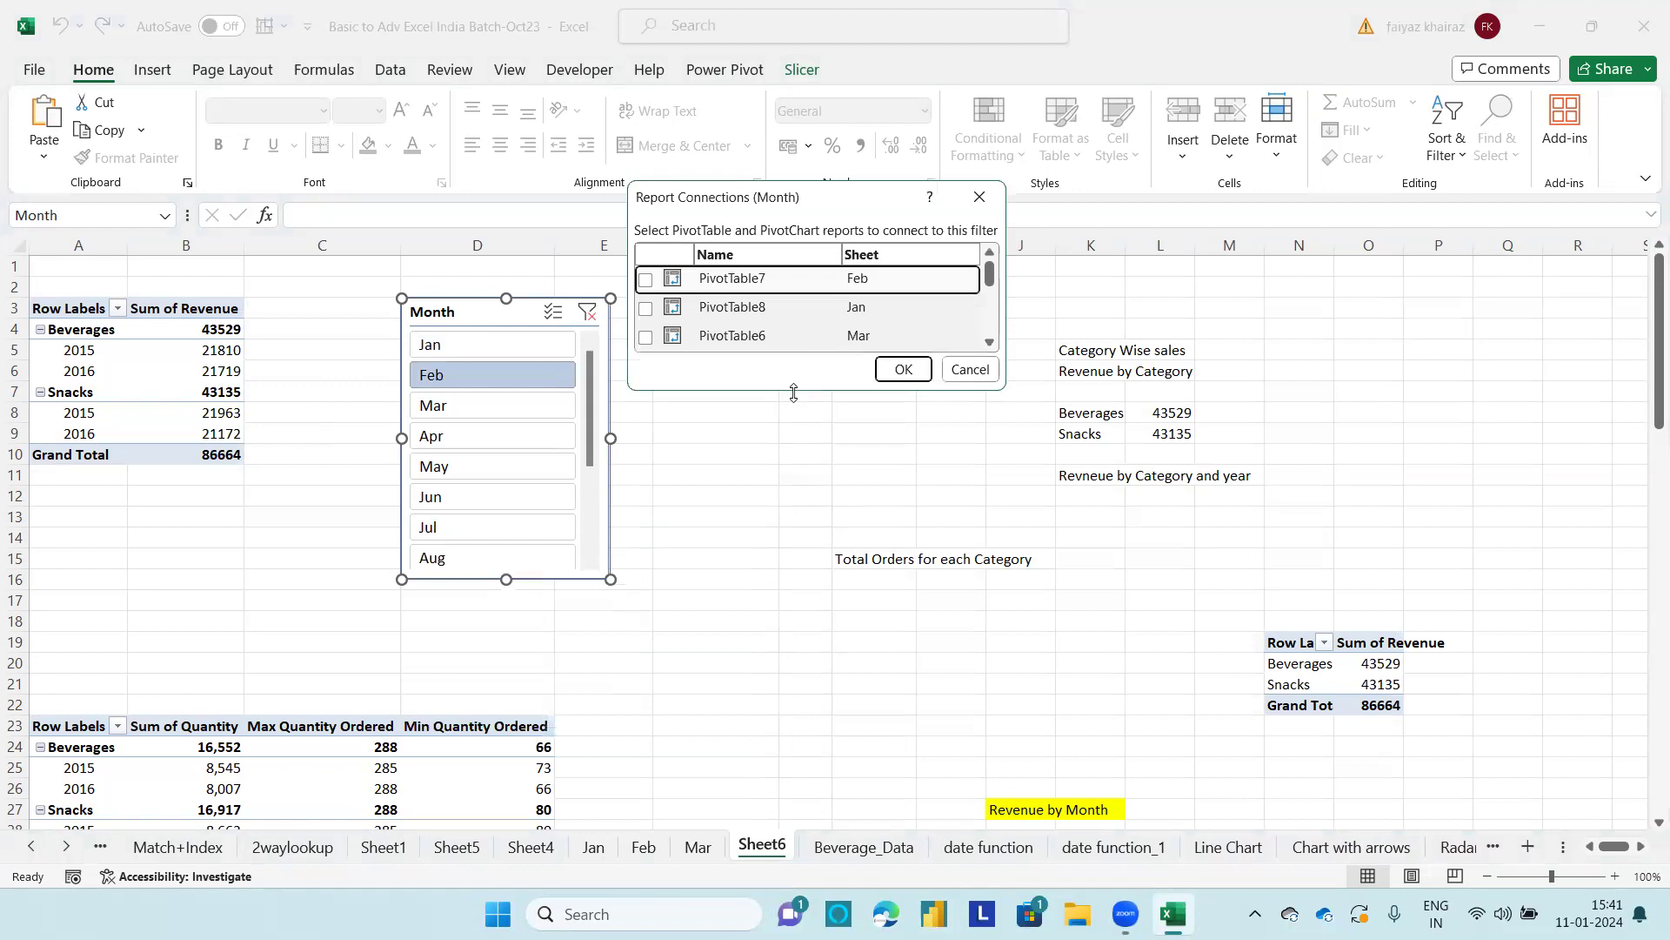
pyautogui.moveTo(793, 392); pyautogui.dragTo(774, 737)
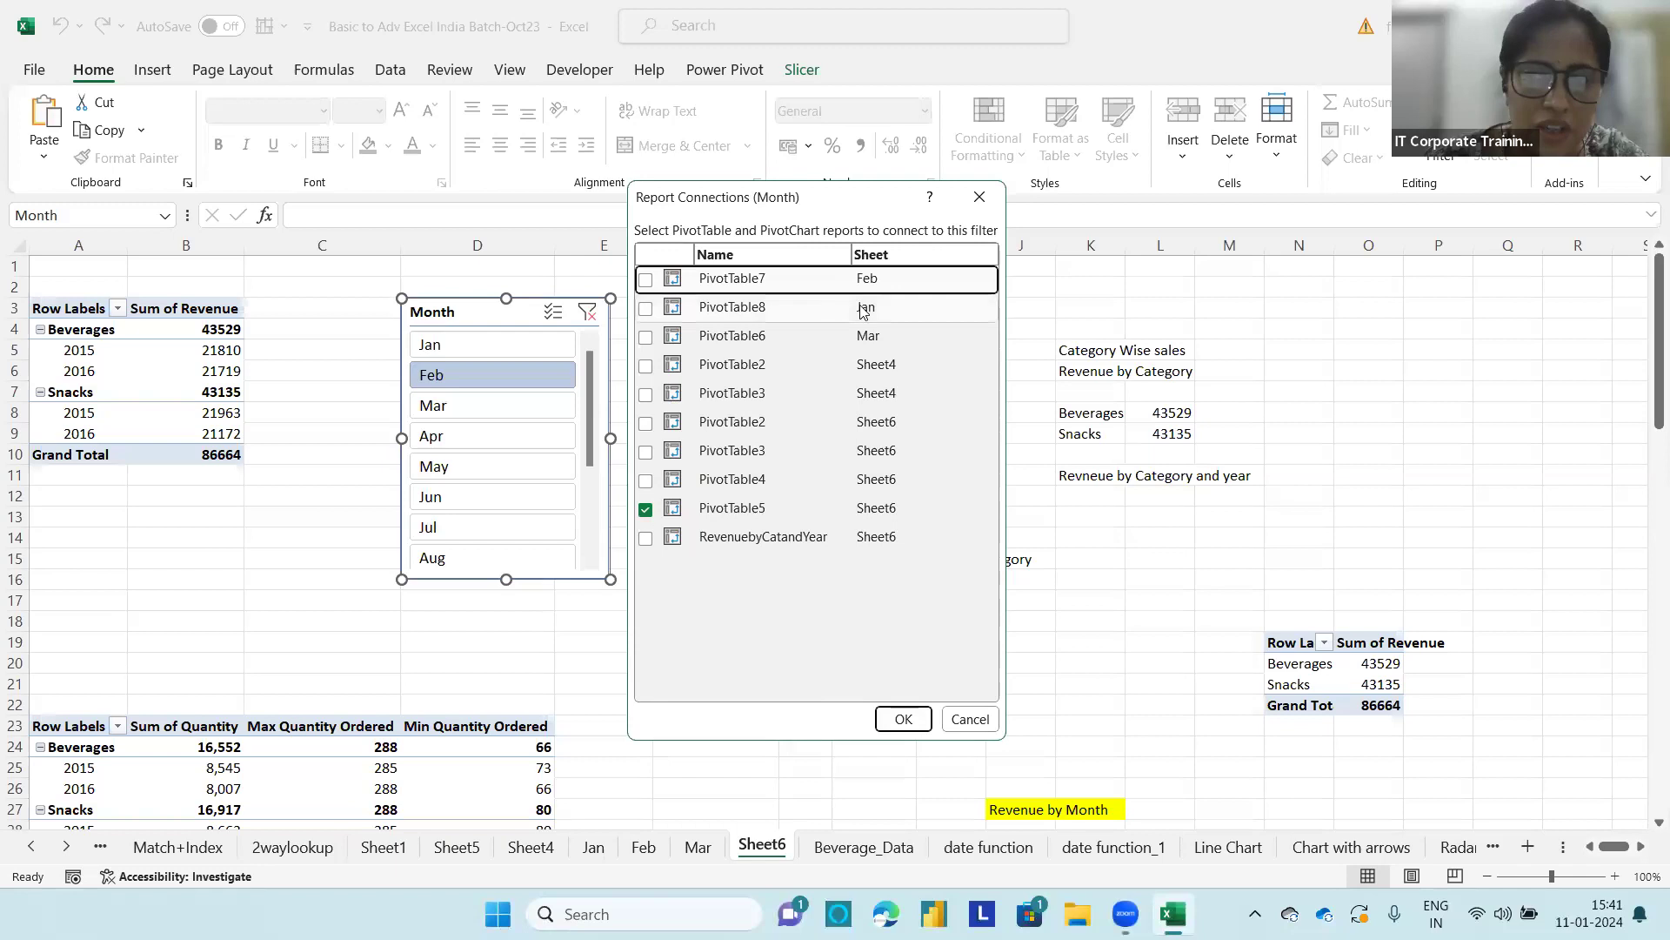
pyautogui.click(645, 366)
pyautogui.click(645, 394)
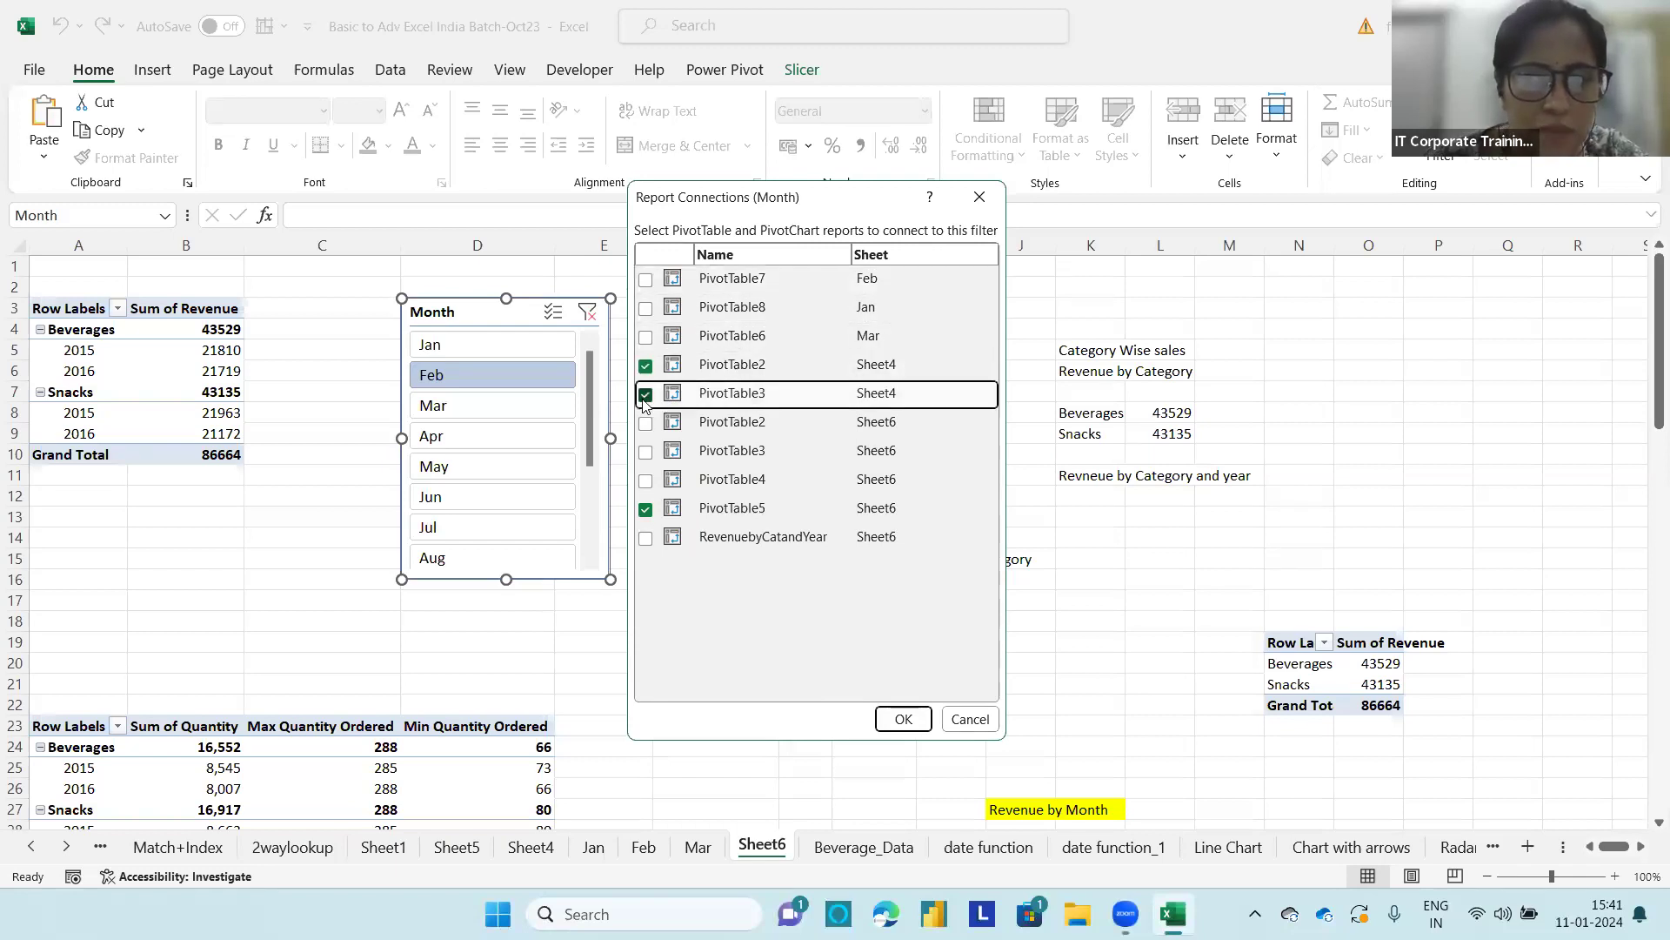
pyautogui.click(645, 424)
pyautogui.click(645, 427)
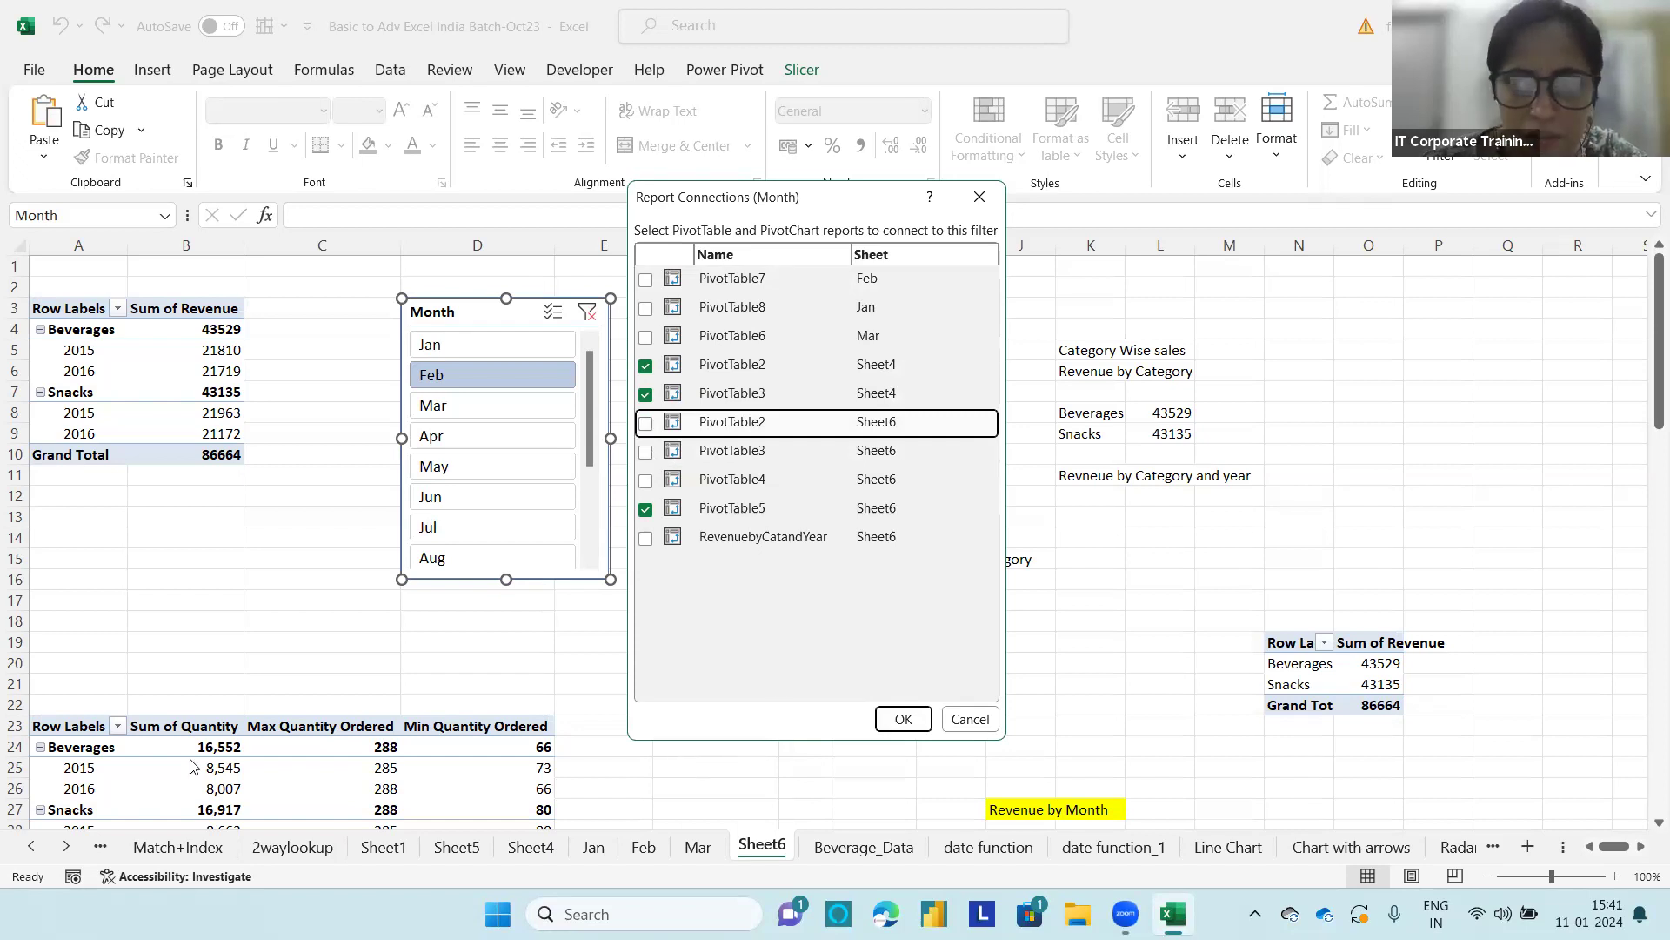
pyautogui.click(645, 365)
pyautogui.click(645, 394)
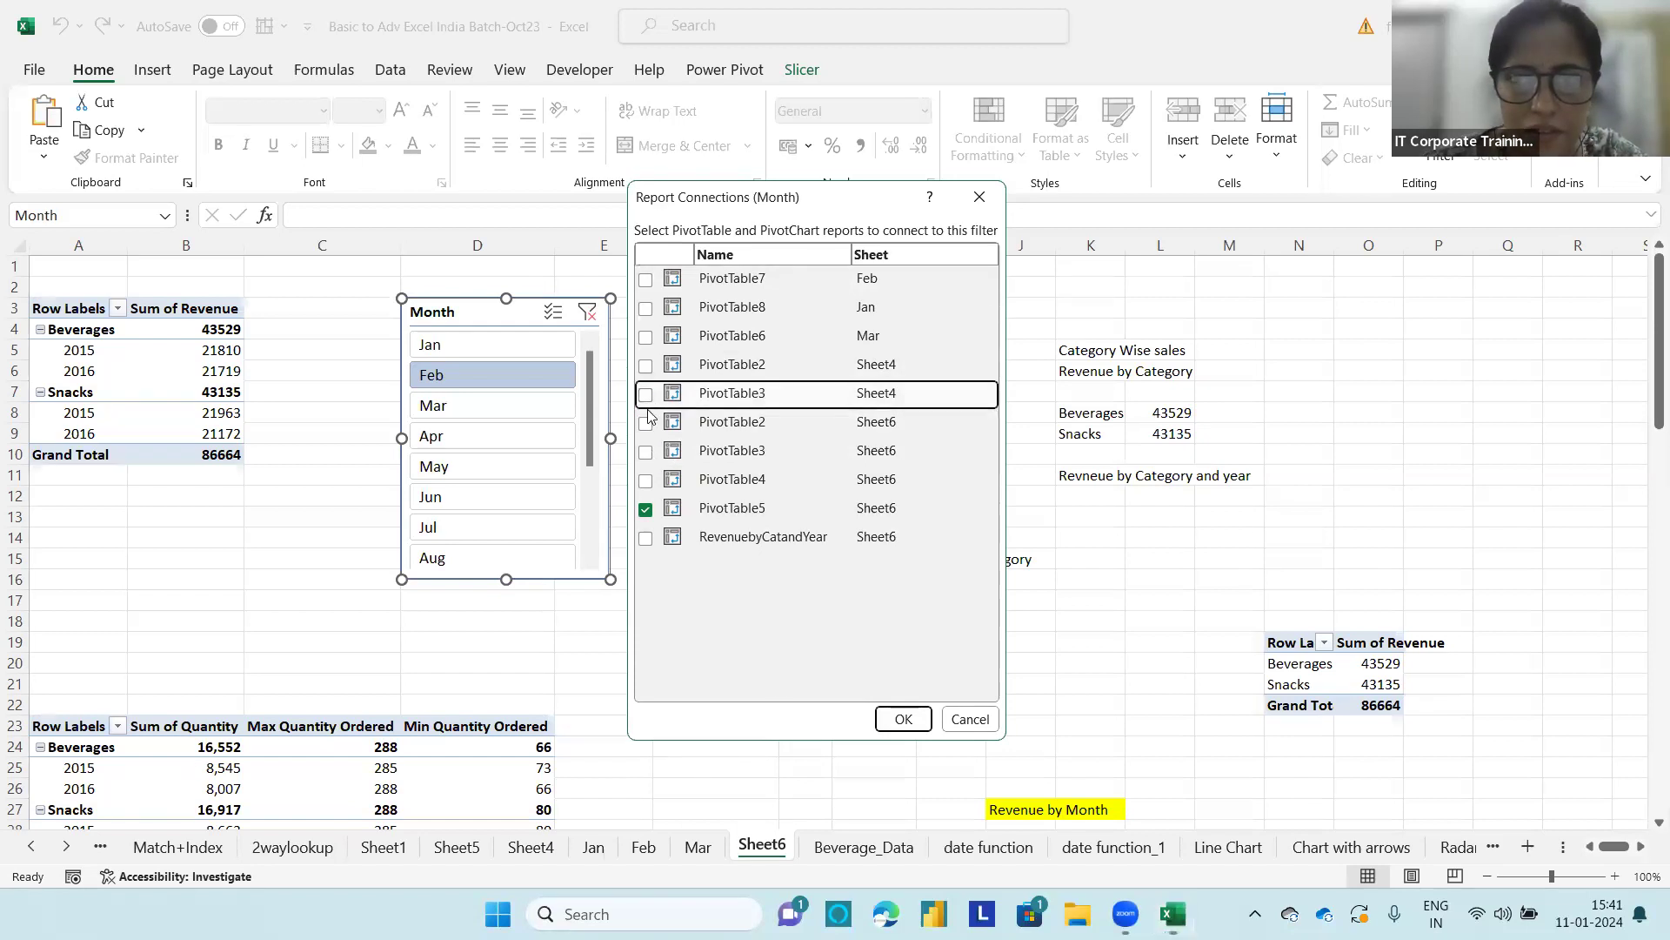
# Step: Connect the Month slicer to PivotTable2, PivotTable3, PivotTable4 and RevenuebyCatandYear on Sheet6, keeping PivotTable5 connected
pyautogui.click(644, 423)
pyautogui.click(645, 452)
pyautogui.click(645, 481)
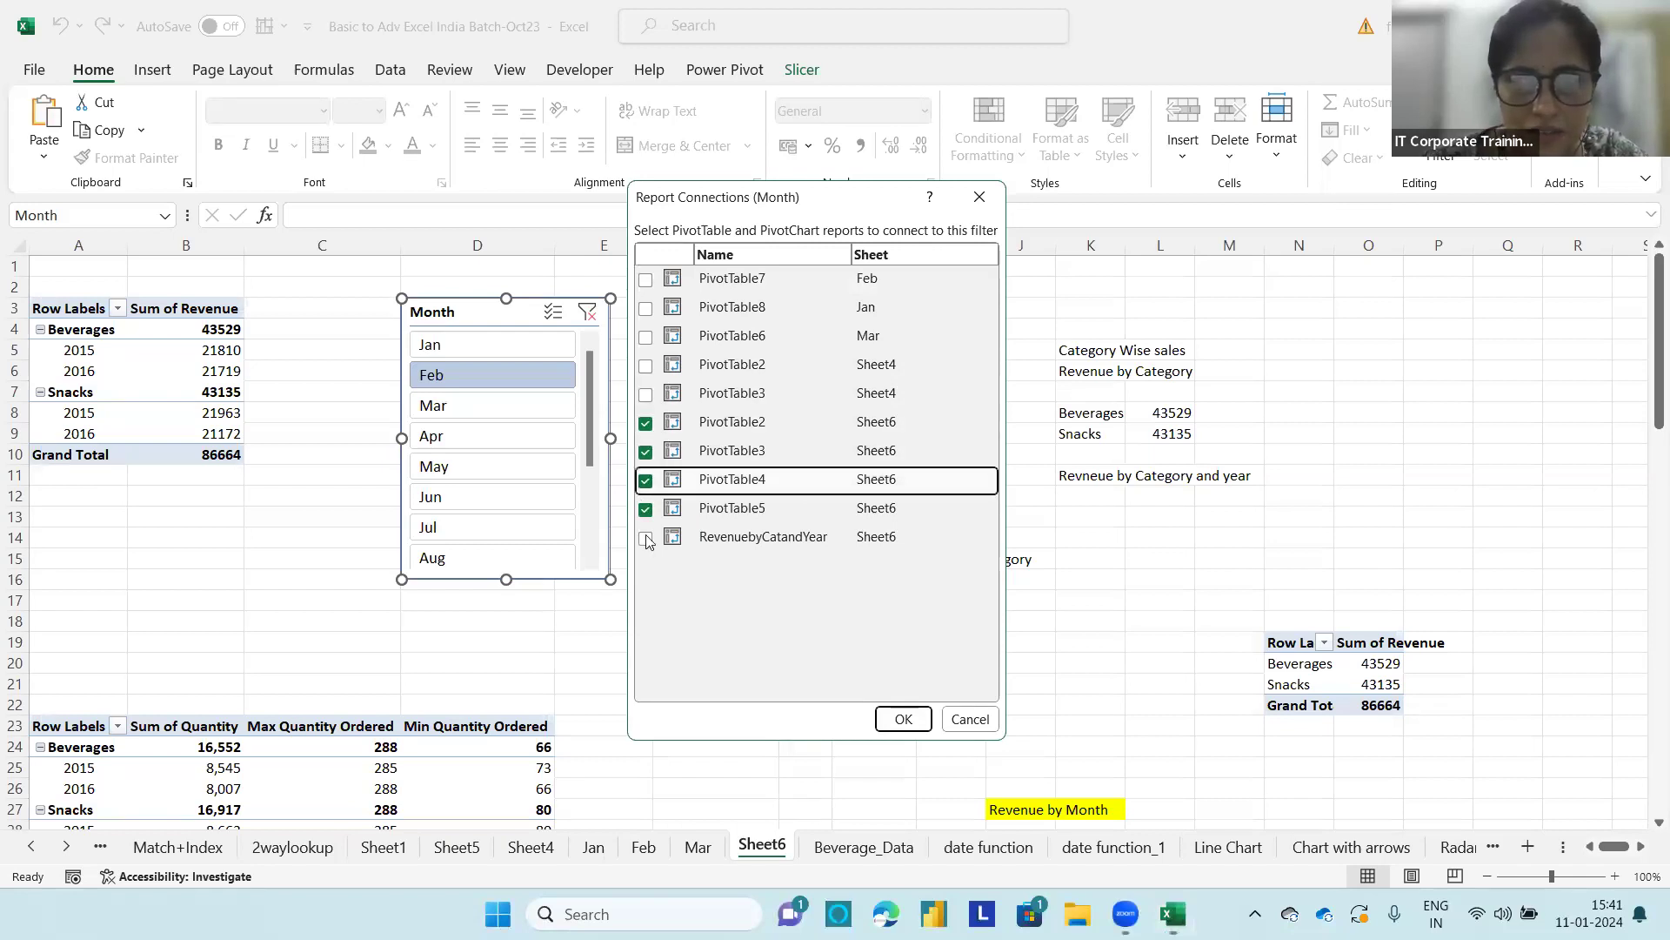
pyautogui.click(644, 538)
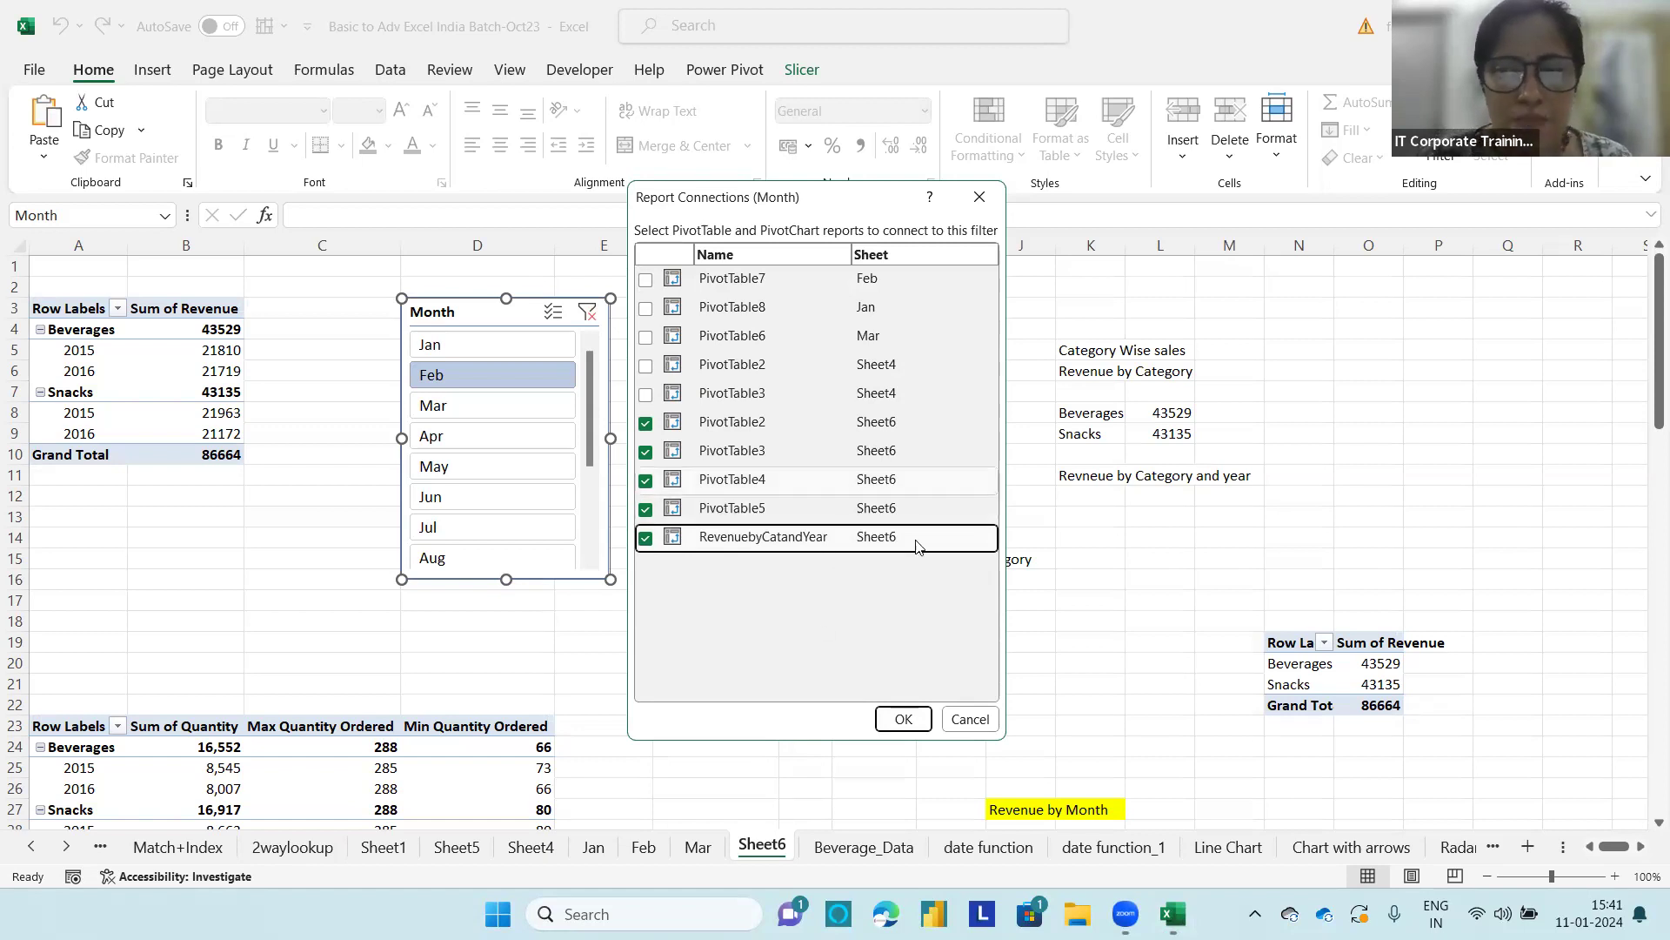
pyautogui.click(904, 718)
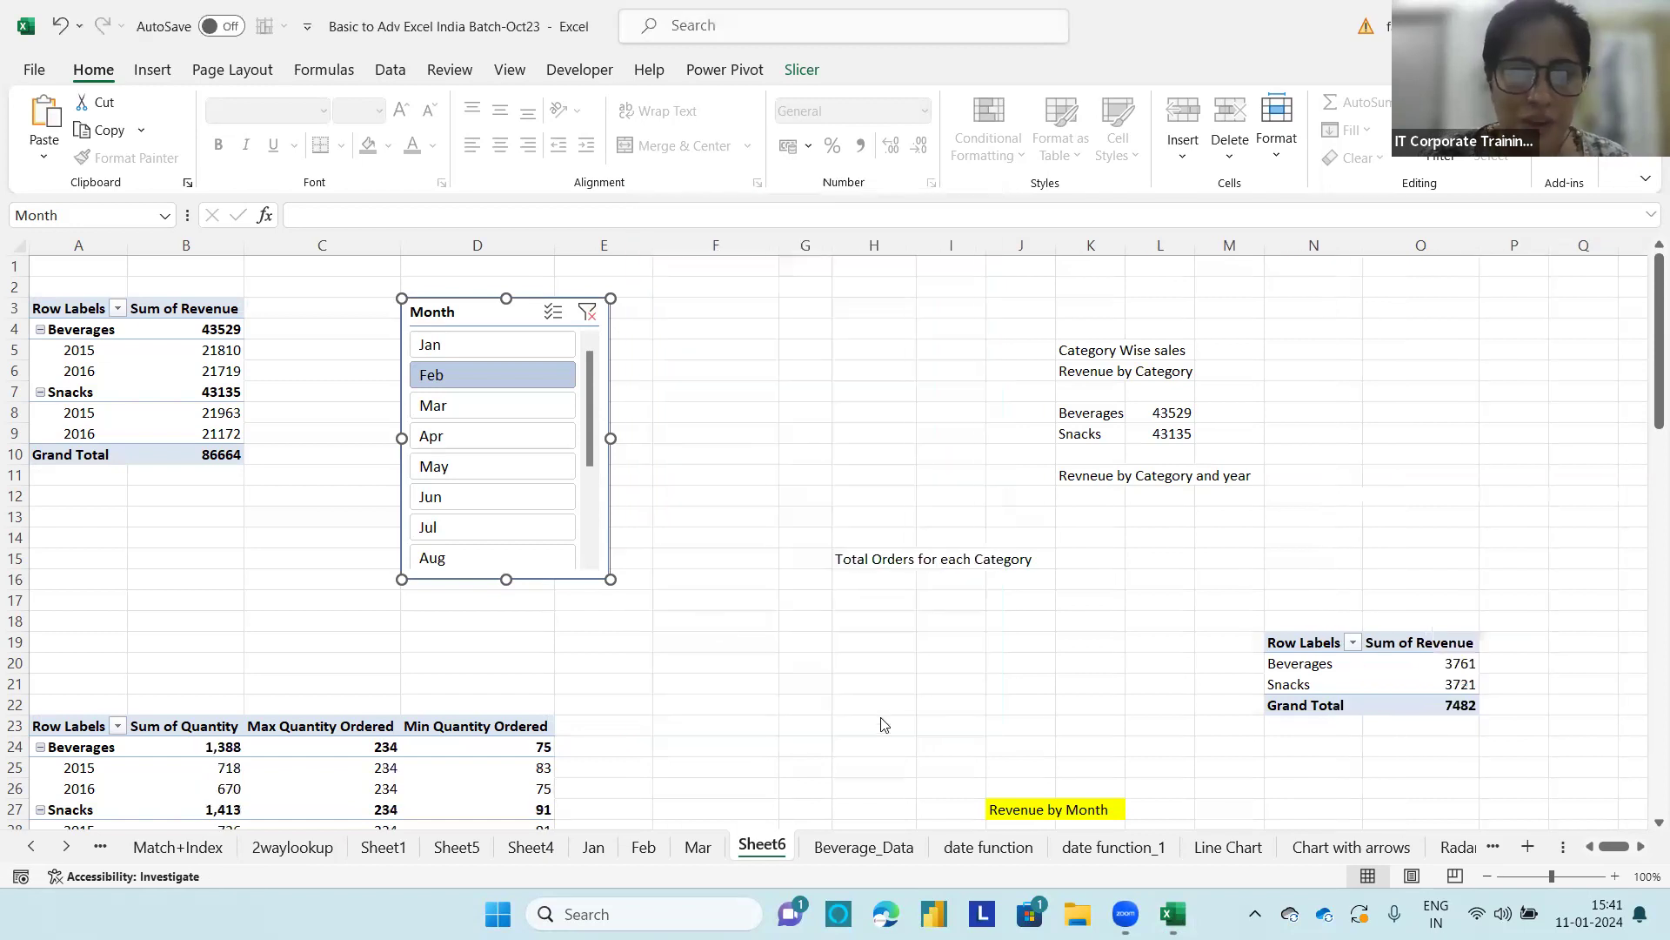
# Step: Filter the connected PivotTables to Mar and move the Month slicer down to about F19, beside the quantity report
pyautogui.click(463, 406)
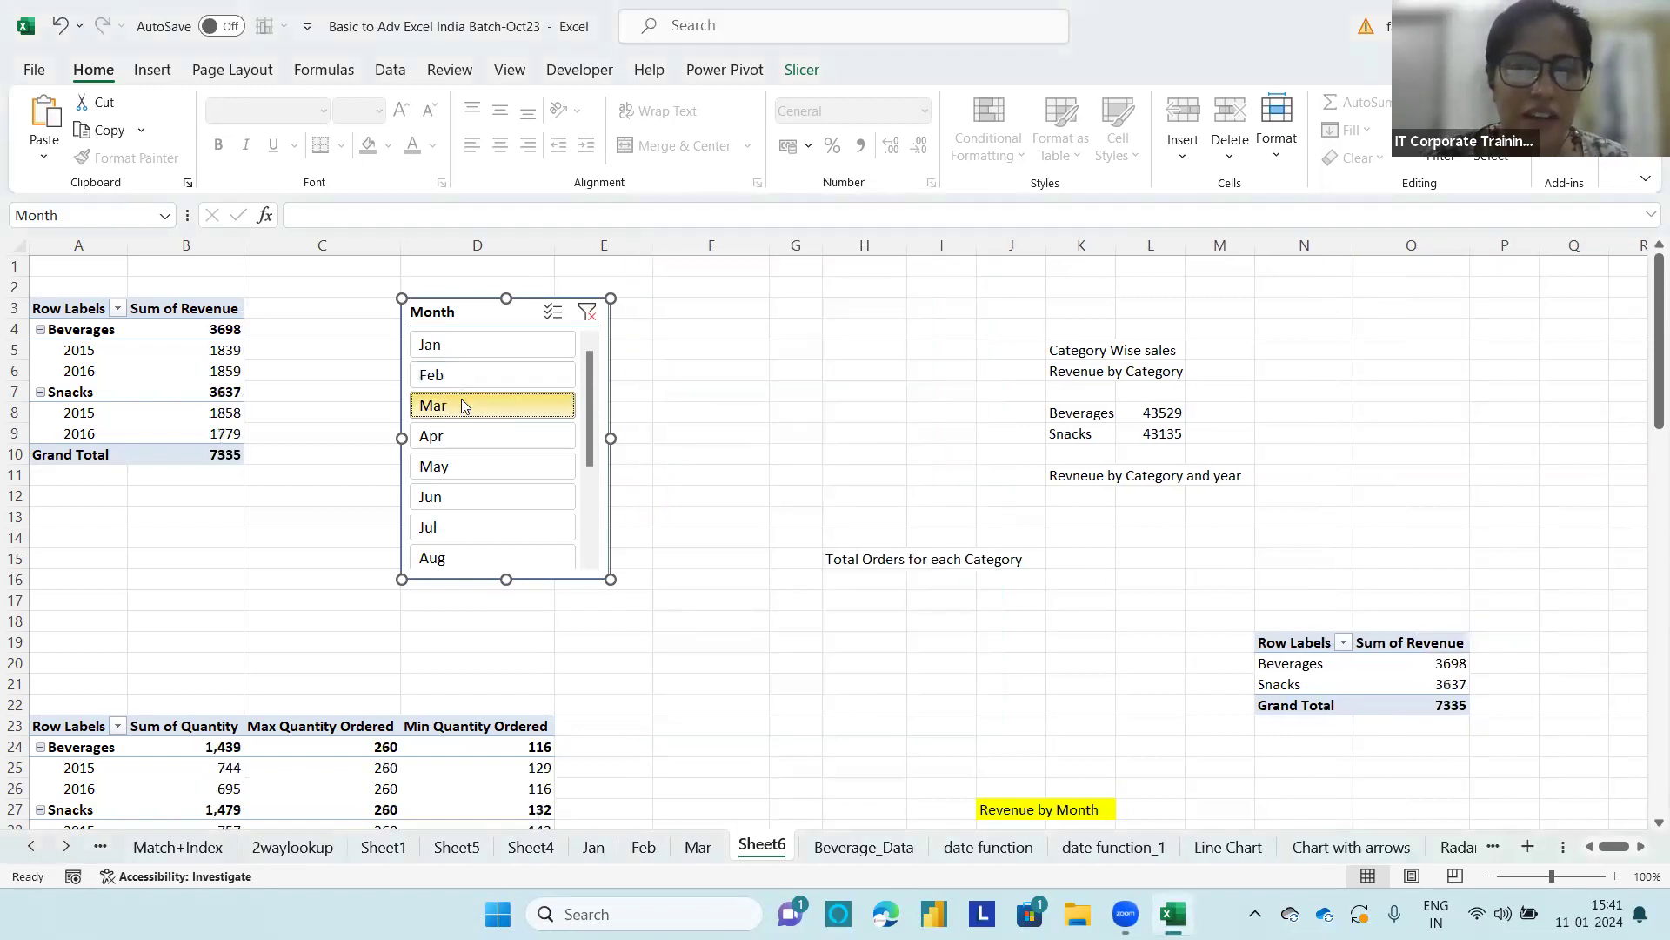
pyautogui.scroll(-3, 720, 537)
pyautogui.moveTo(500, 311); pyautogui.dragTo(851, 646)
pyautogui.moveTo(1654, 397); pyautogui.dragTo(1654, 501)
# Step: Filter the connected PivotTables by Aug, Sep, Aug, Jun, May, Apr, Oct, Nov and Dec in turn with the Month slicer
pyautogui.click(775, 468)
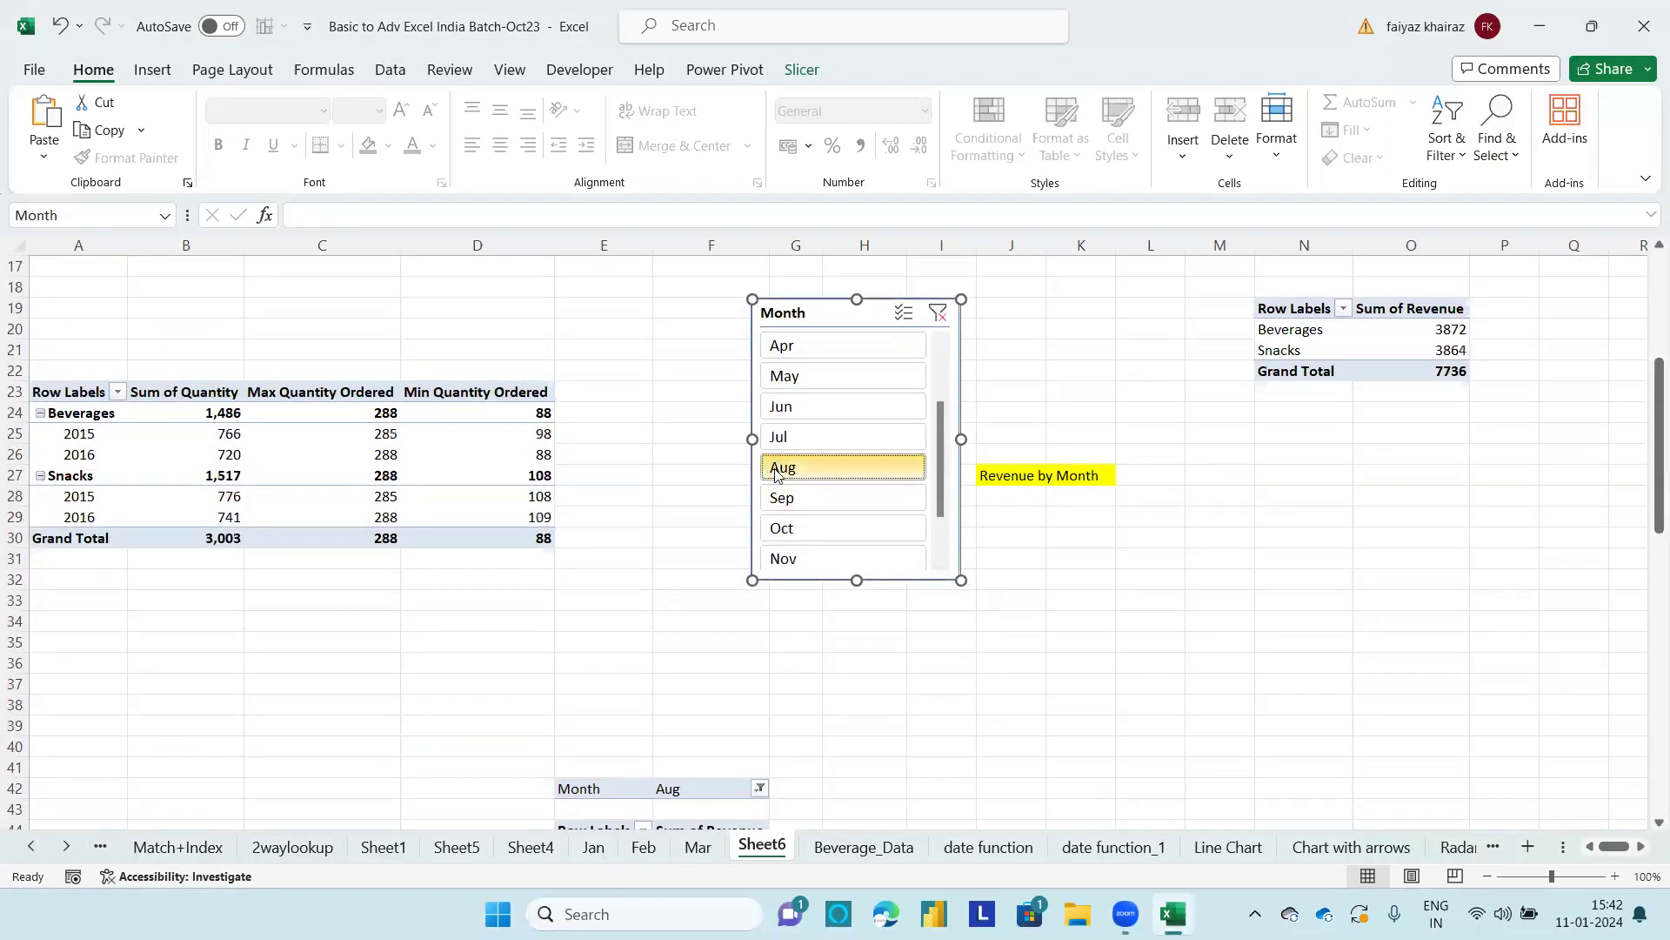
pyautogui.click(777, 498)
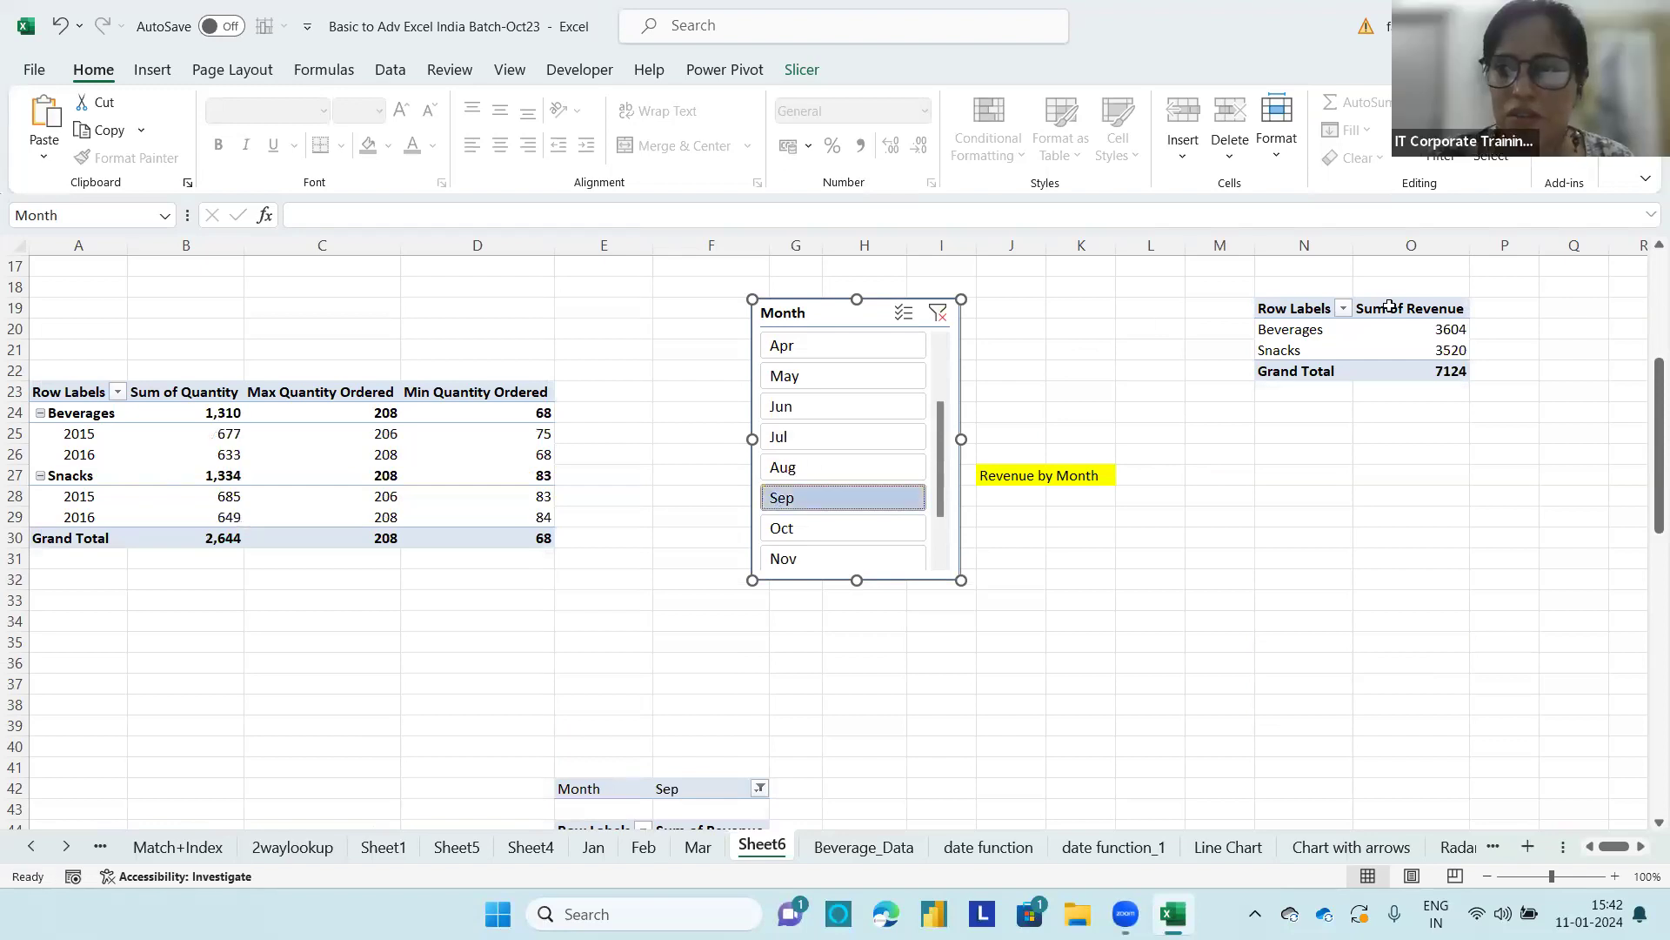
pyautogui.click(804, 470)
pyautogui.click(809, 406)
pyautogui.click(815, 373)
pyautogui.click(816, 343)
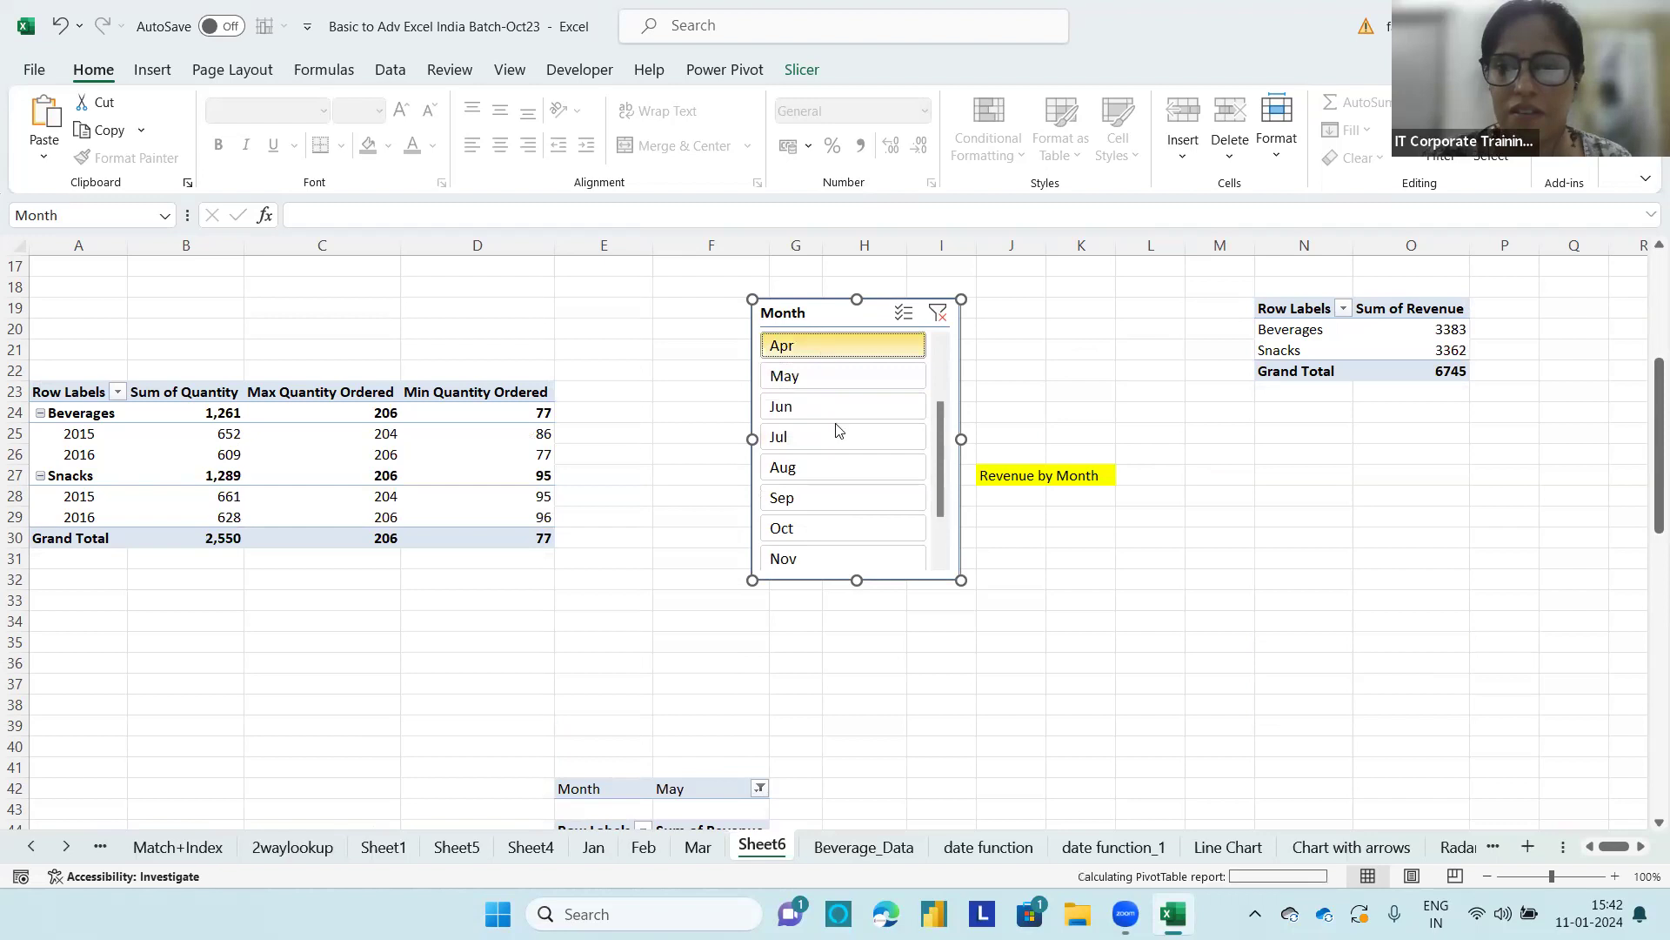
pyautogui.click(818, 527)
pyautogui.click(818, 567)
pyautogui.moveTo(942, 479); pyautogui.dragTo(936, 525)
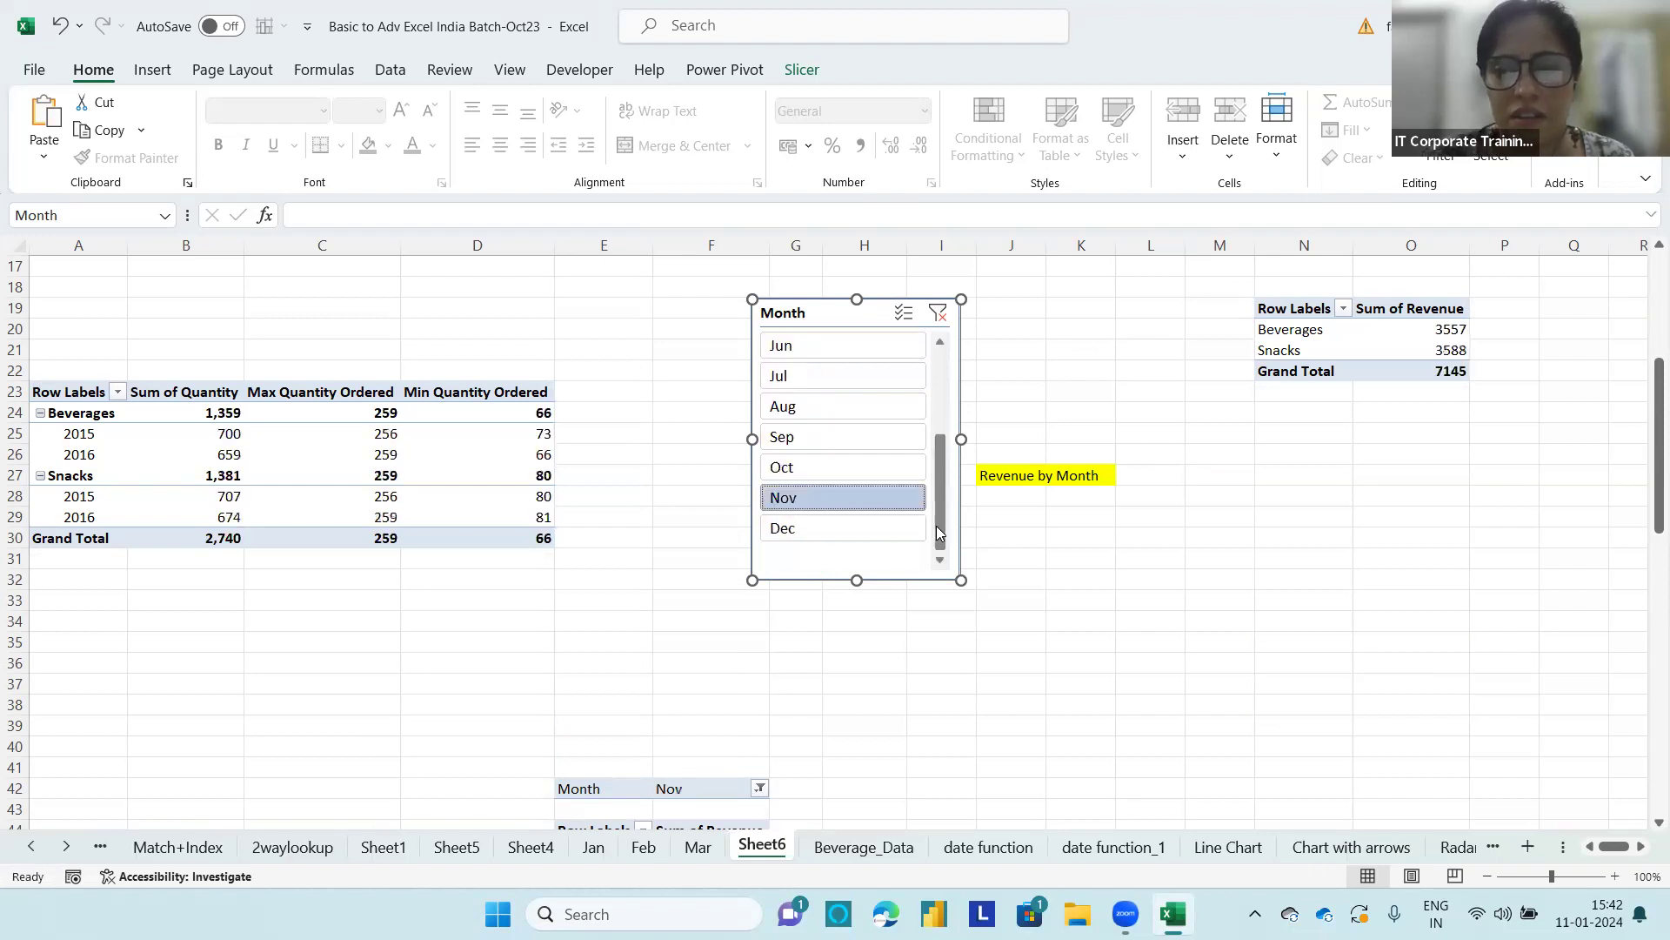
pyautogui.click(840, 529)
# Step: Clear the Month slicer's filter and review the unfiltered PivotTables down to the end of Sheet6
pyautogui.click(938, 315)
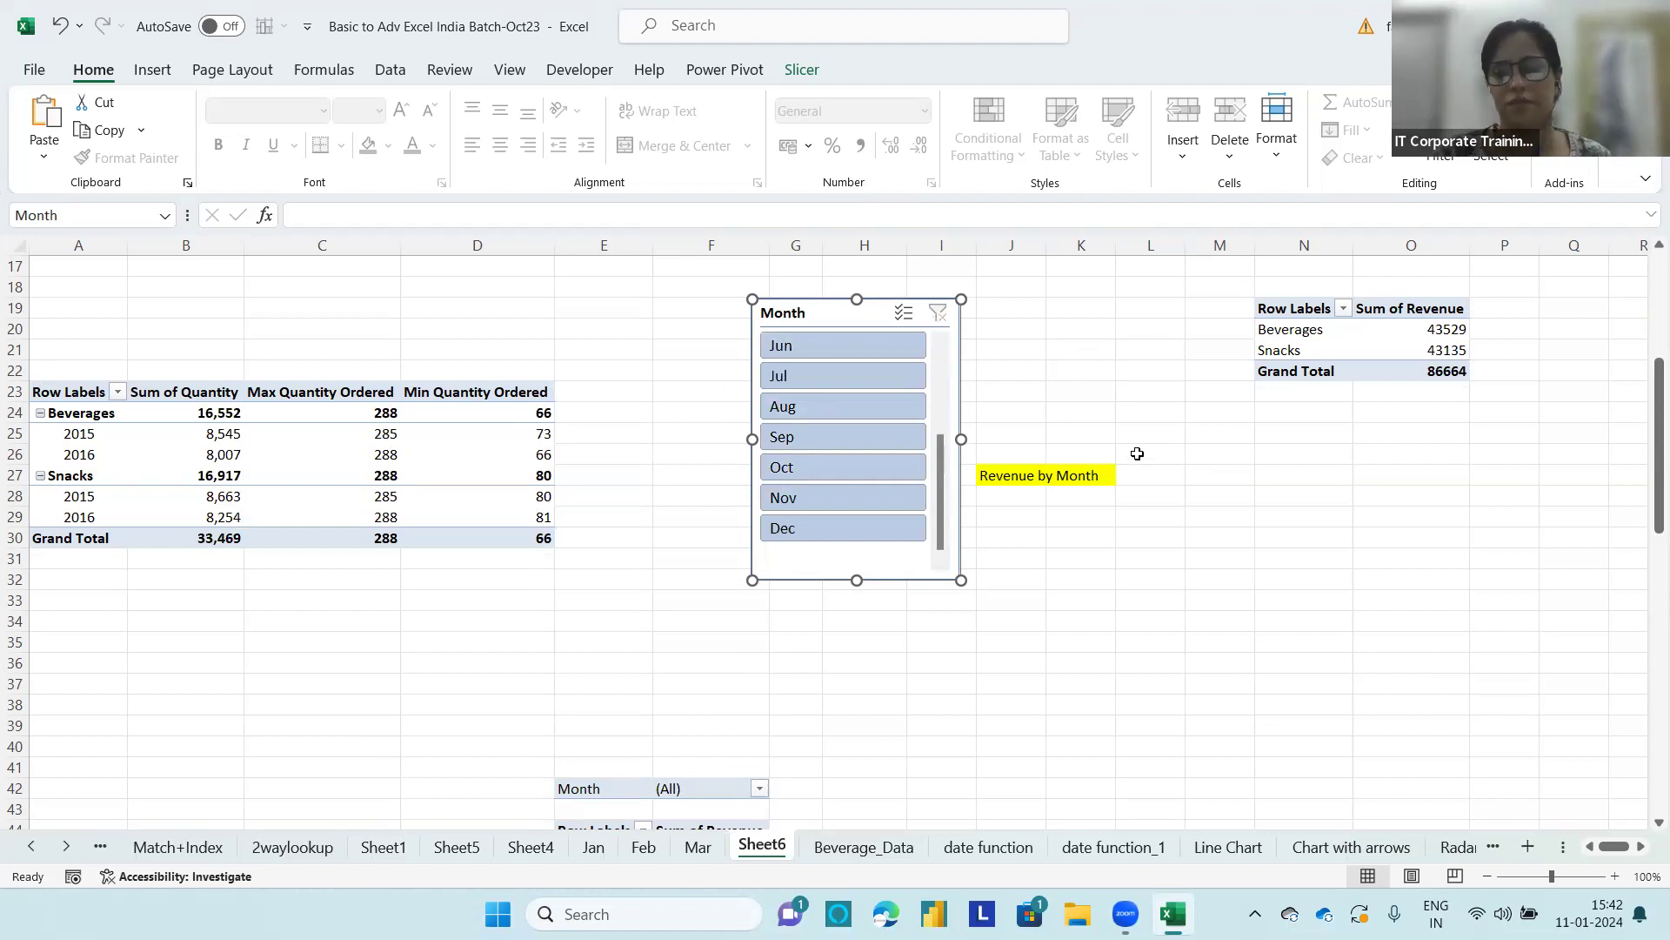
pyautogui.moveTo(1651, 440); pyautogui.dragTo(1642, 683)
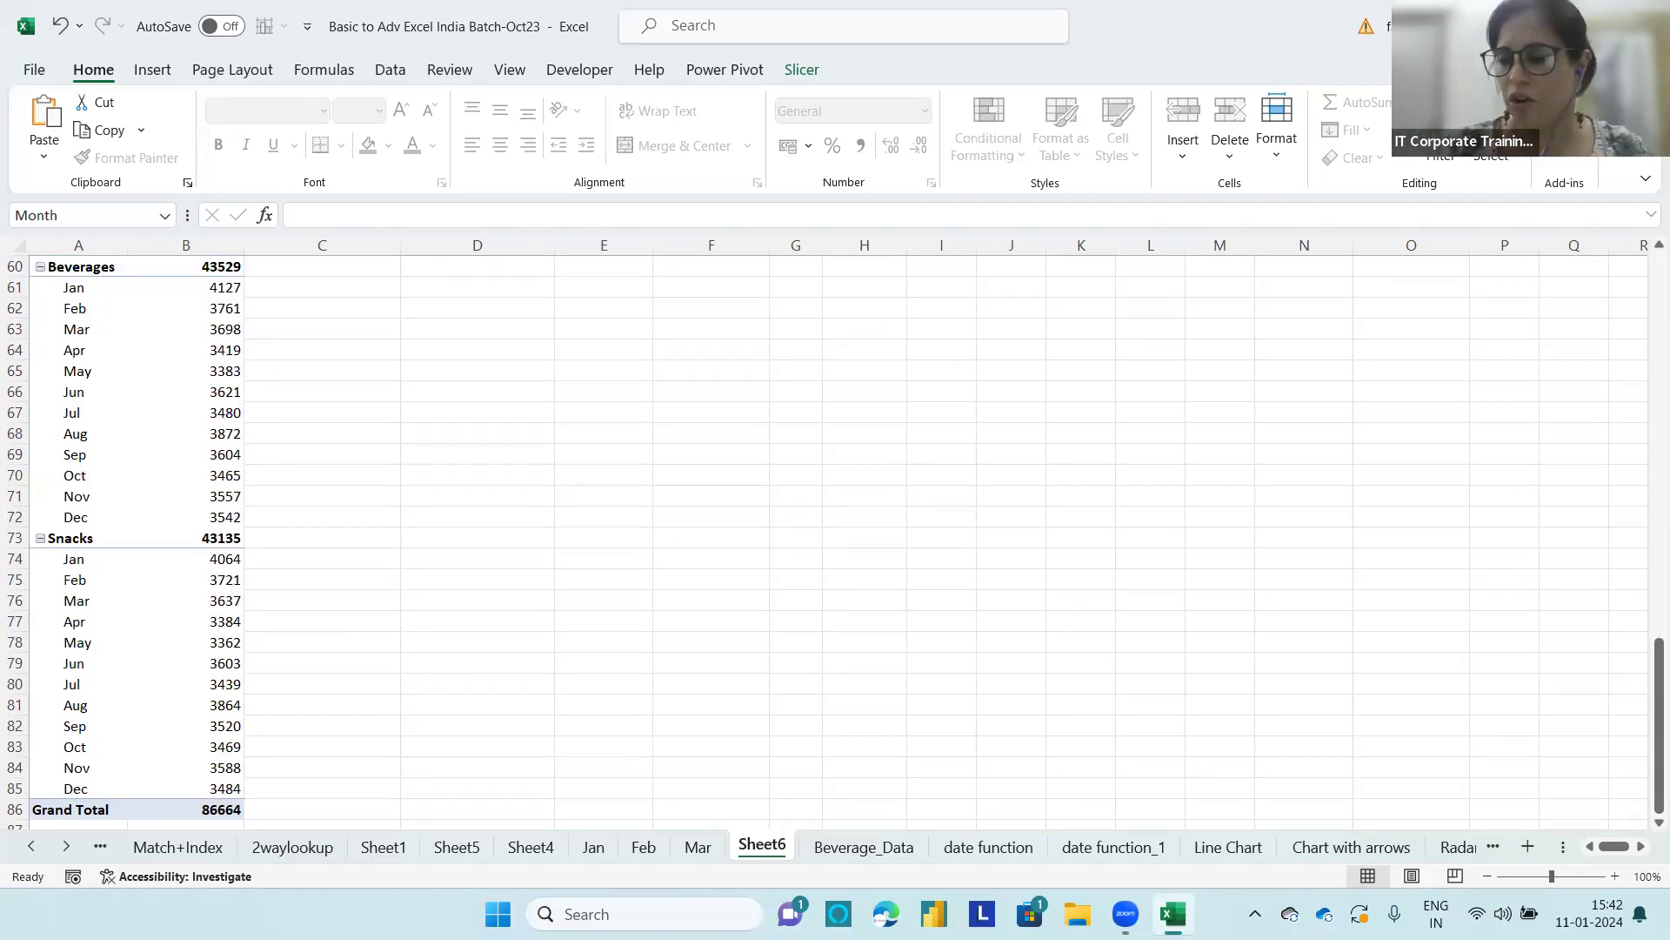
pyautogui.moveTo(1656, 687); pyautogui.dragTo(1653, 261)
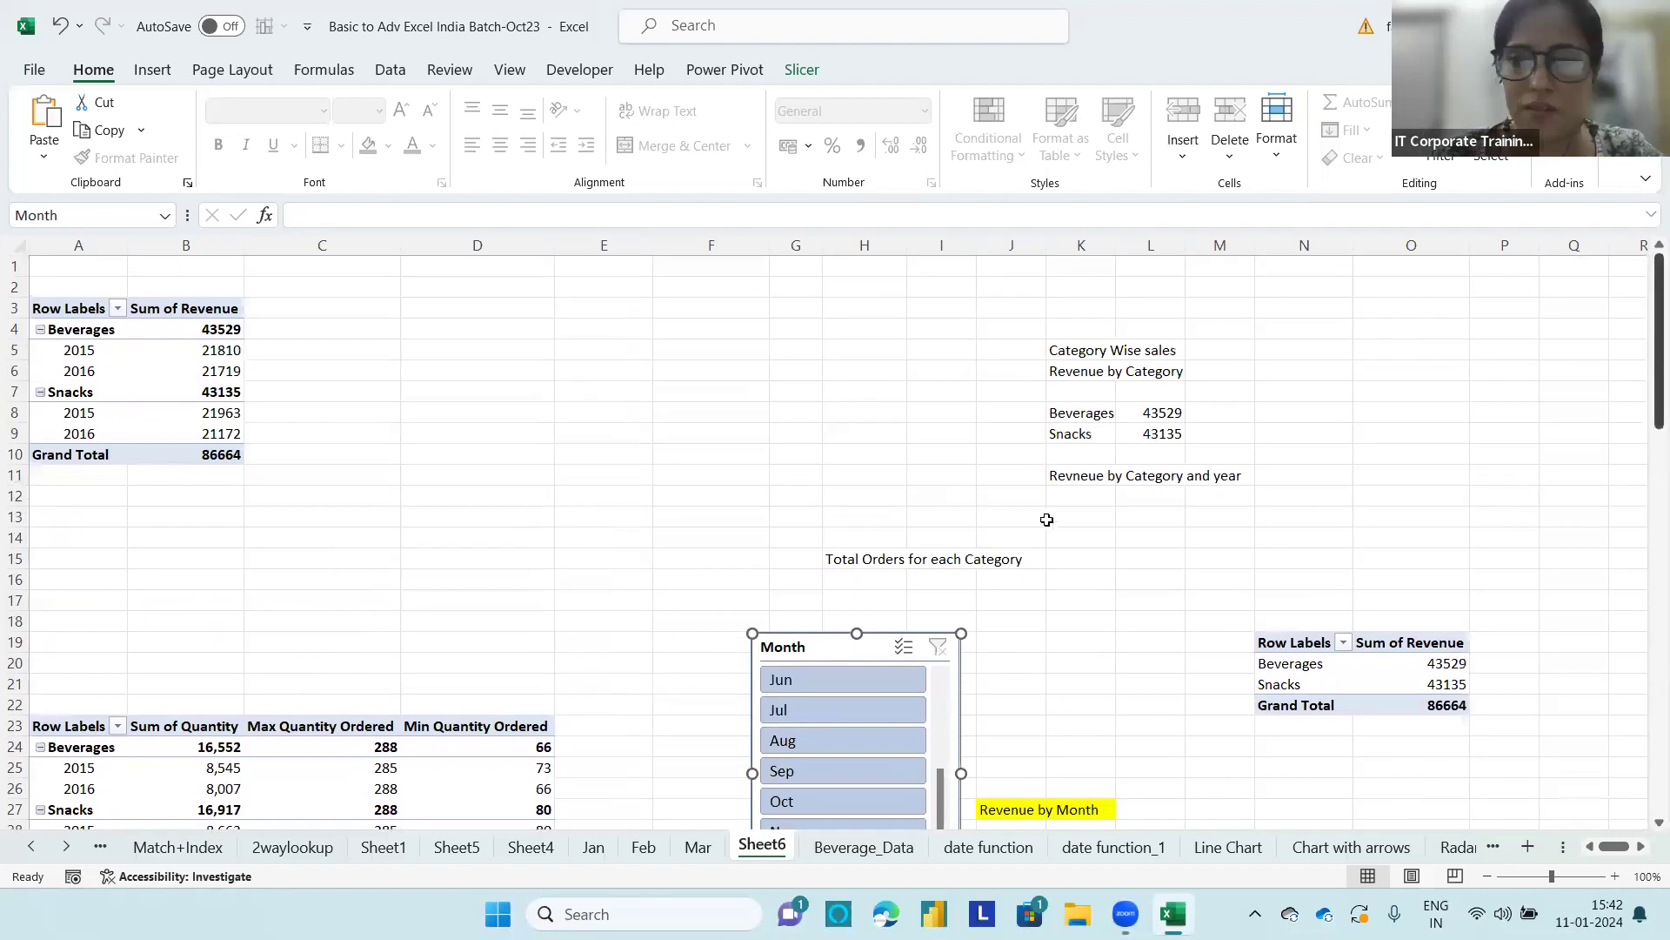
# Step: Enter the heading "Top 5 products by Sales for Selected category" in cell E4
pyautogui.click(615, 326)
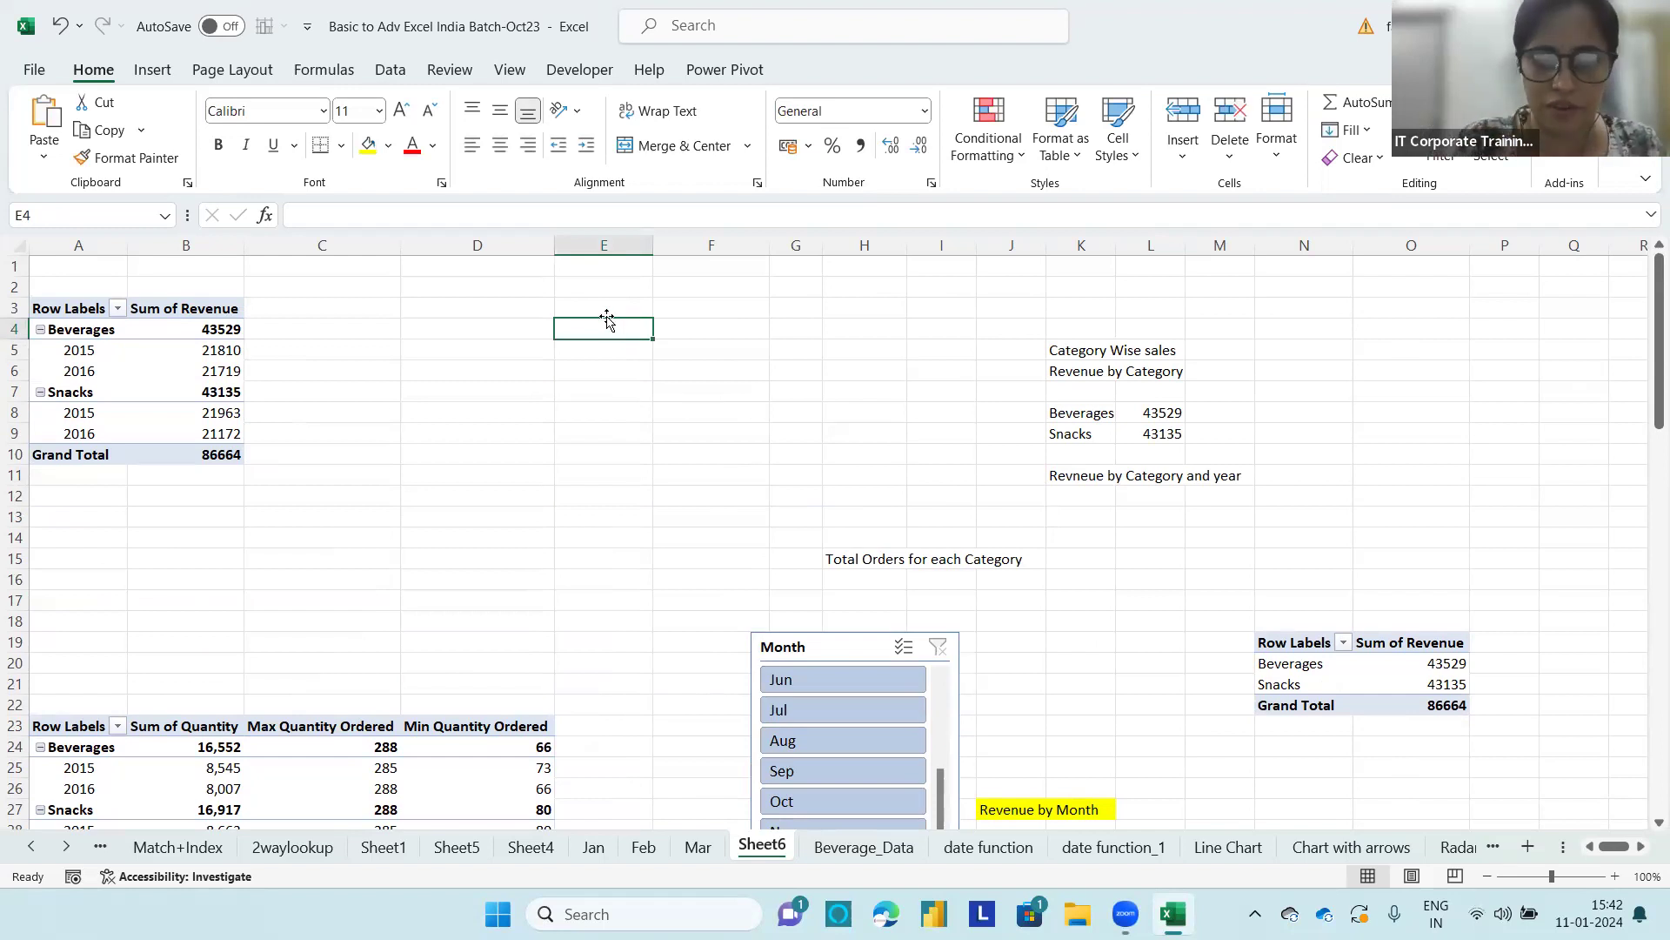
pyautogui.write('Top %')
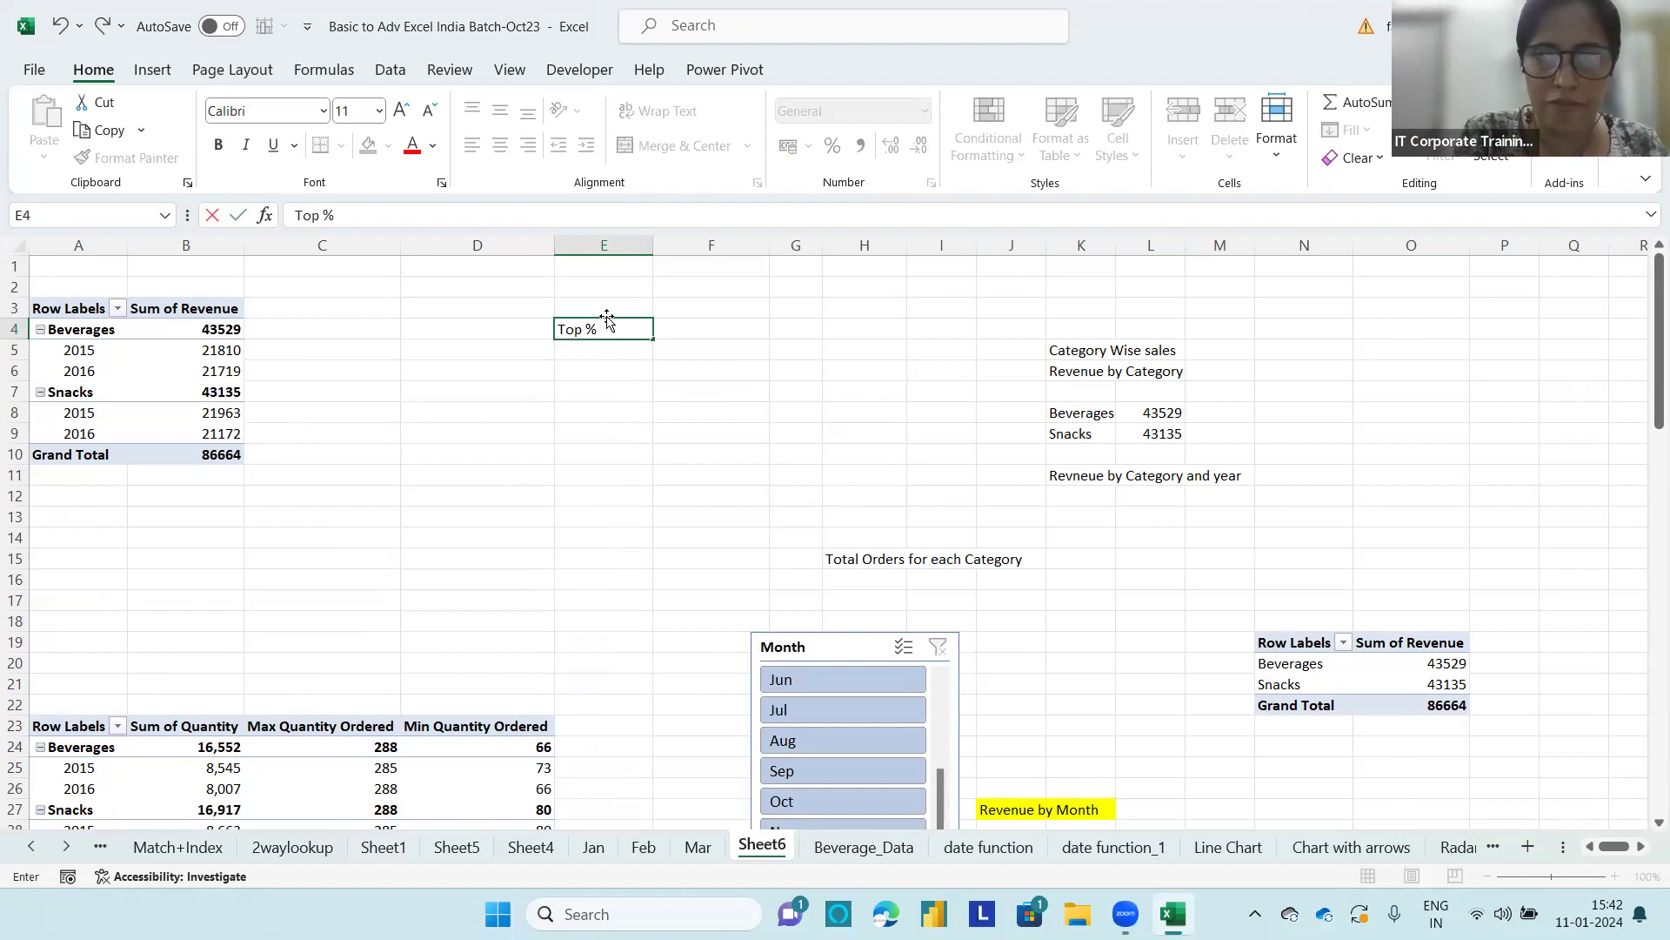
pyautogui.press('BackSpace')
pyautogui.press('BackSpace')
pyautogui.write('5 pro')
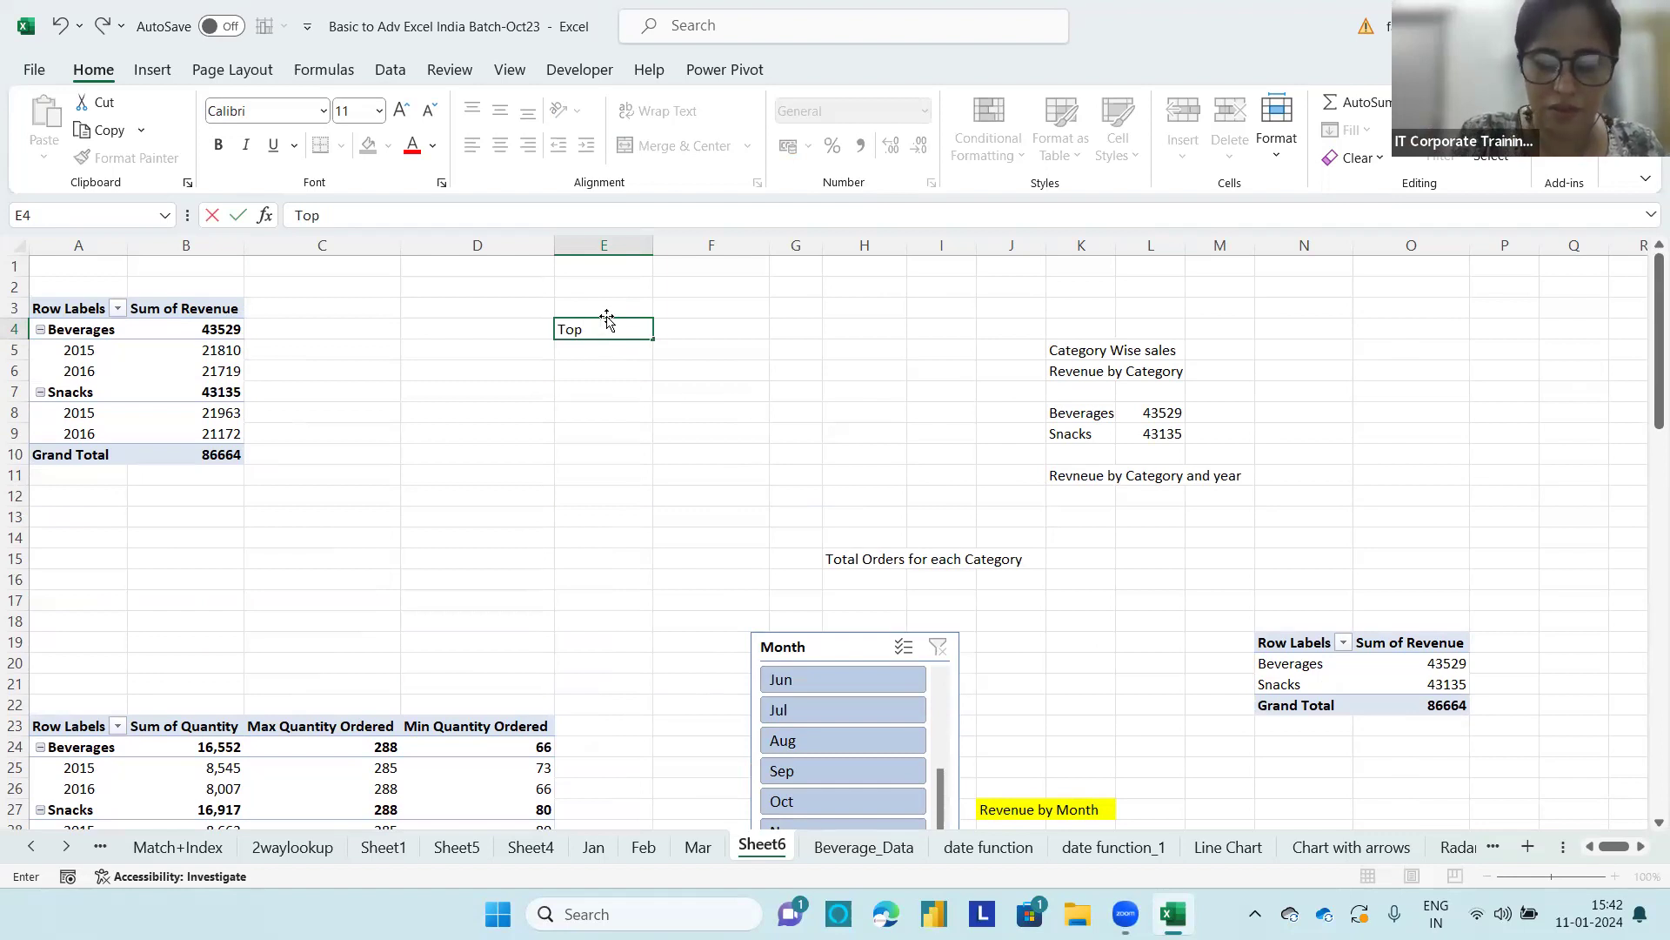
pyautogui.write('duc')
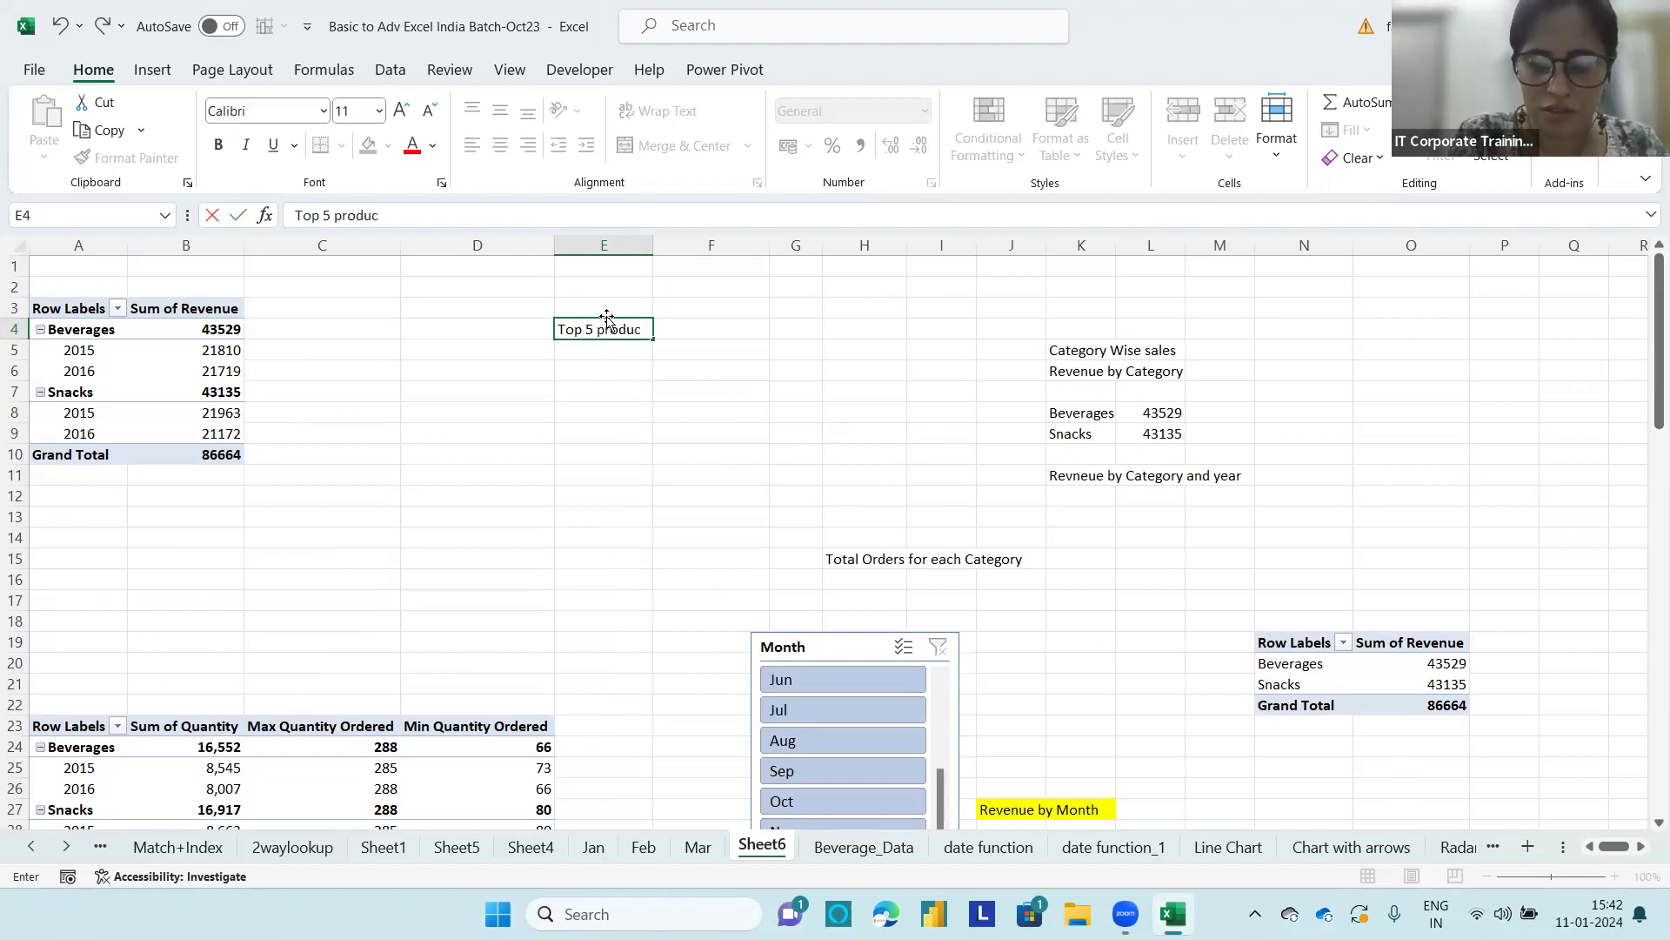
pyautogui.write('ts by Sales ')
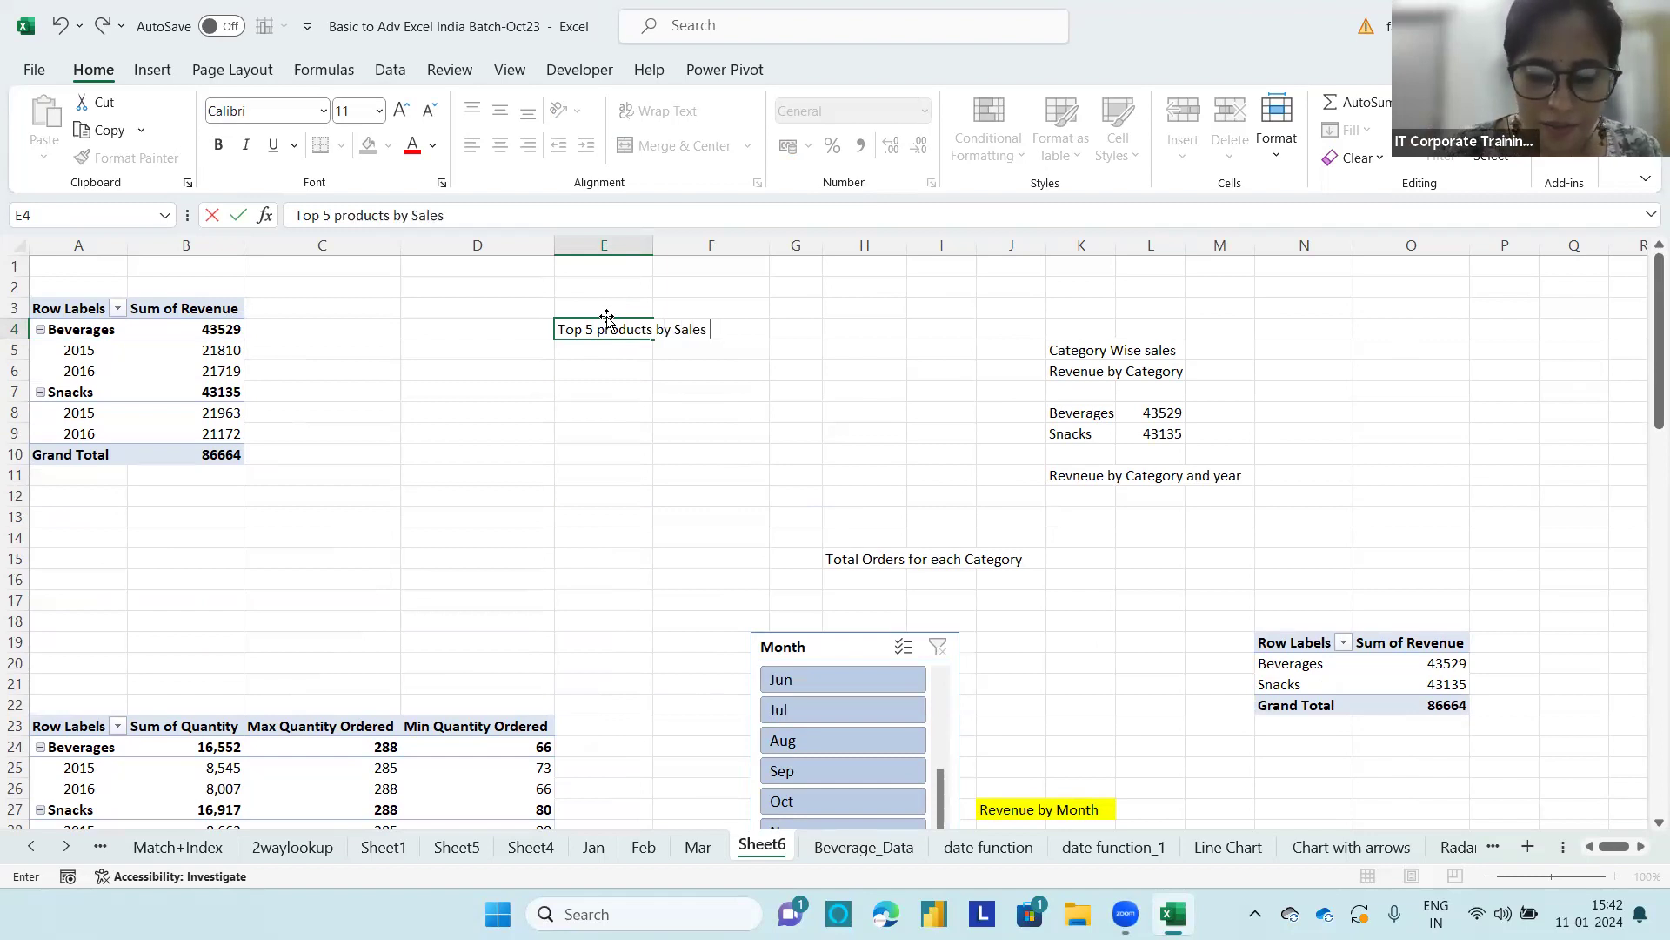
pyautogui.write('for Selected catego')
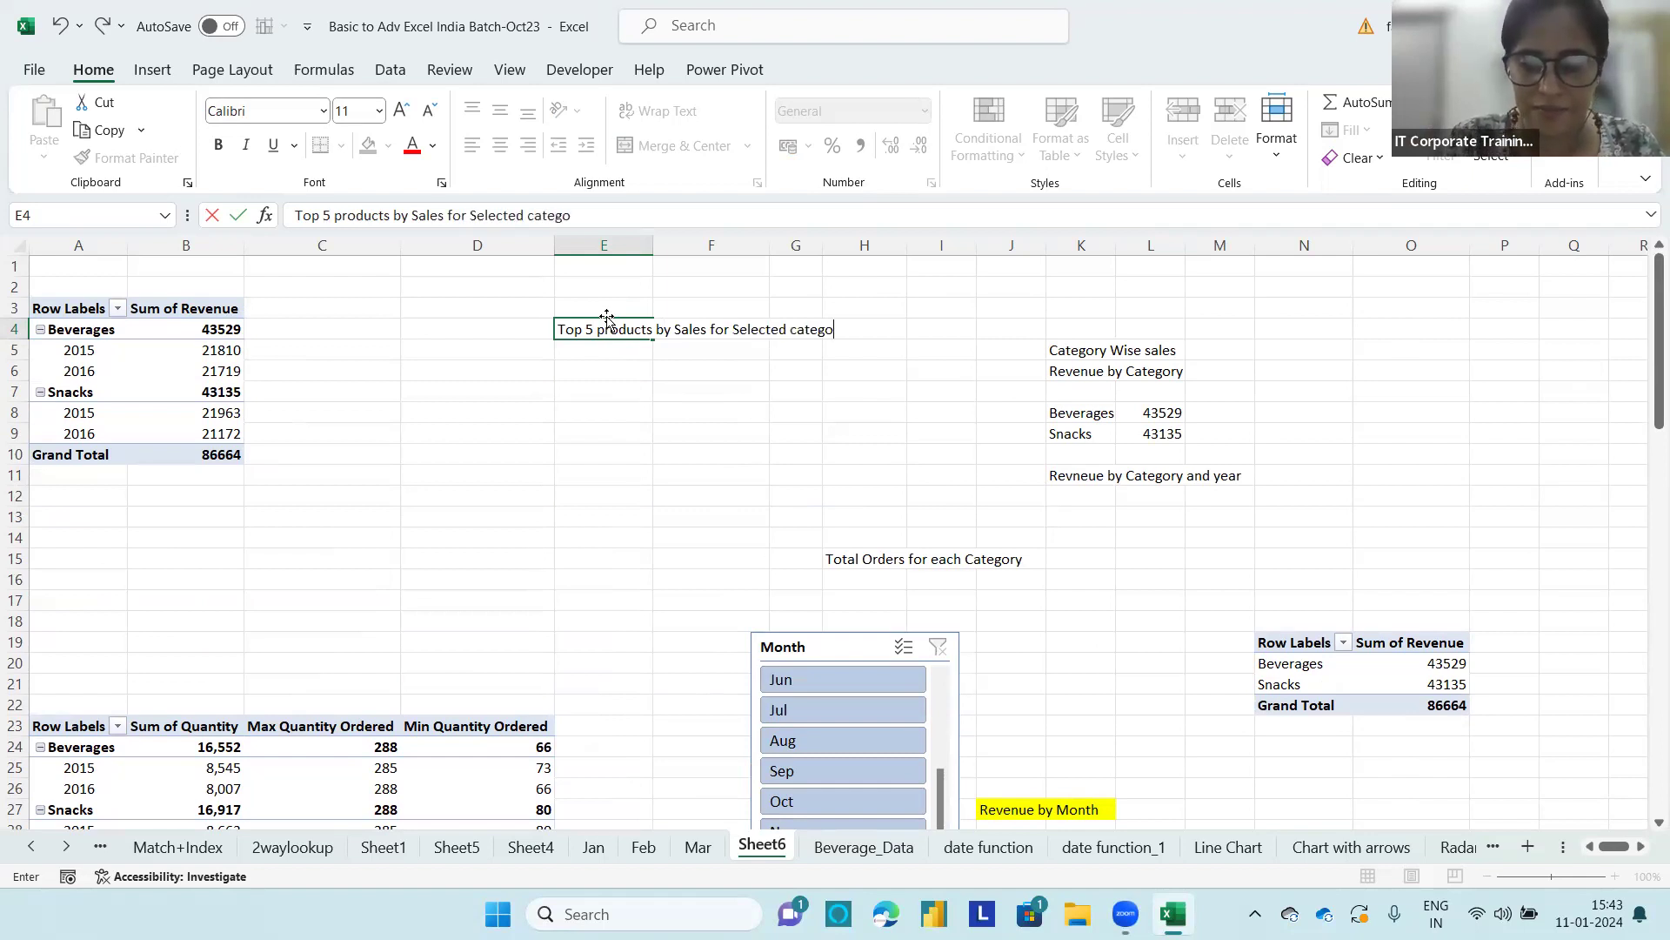
pyautogui.write('ry')
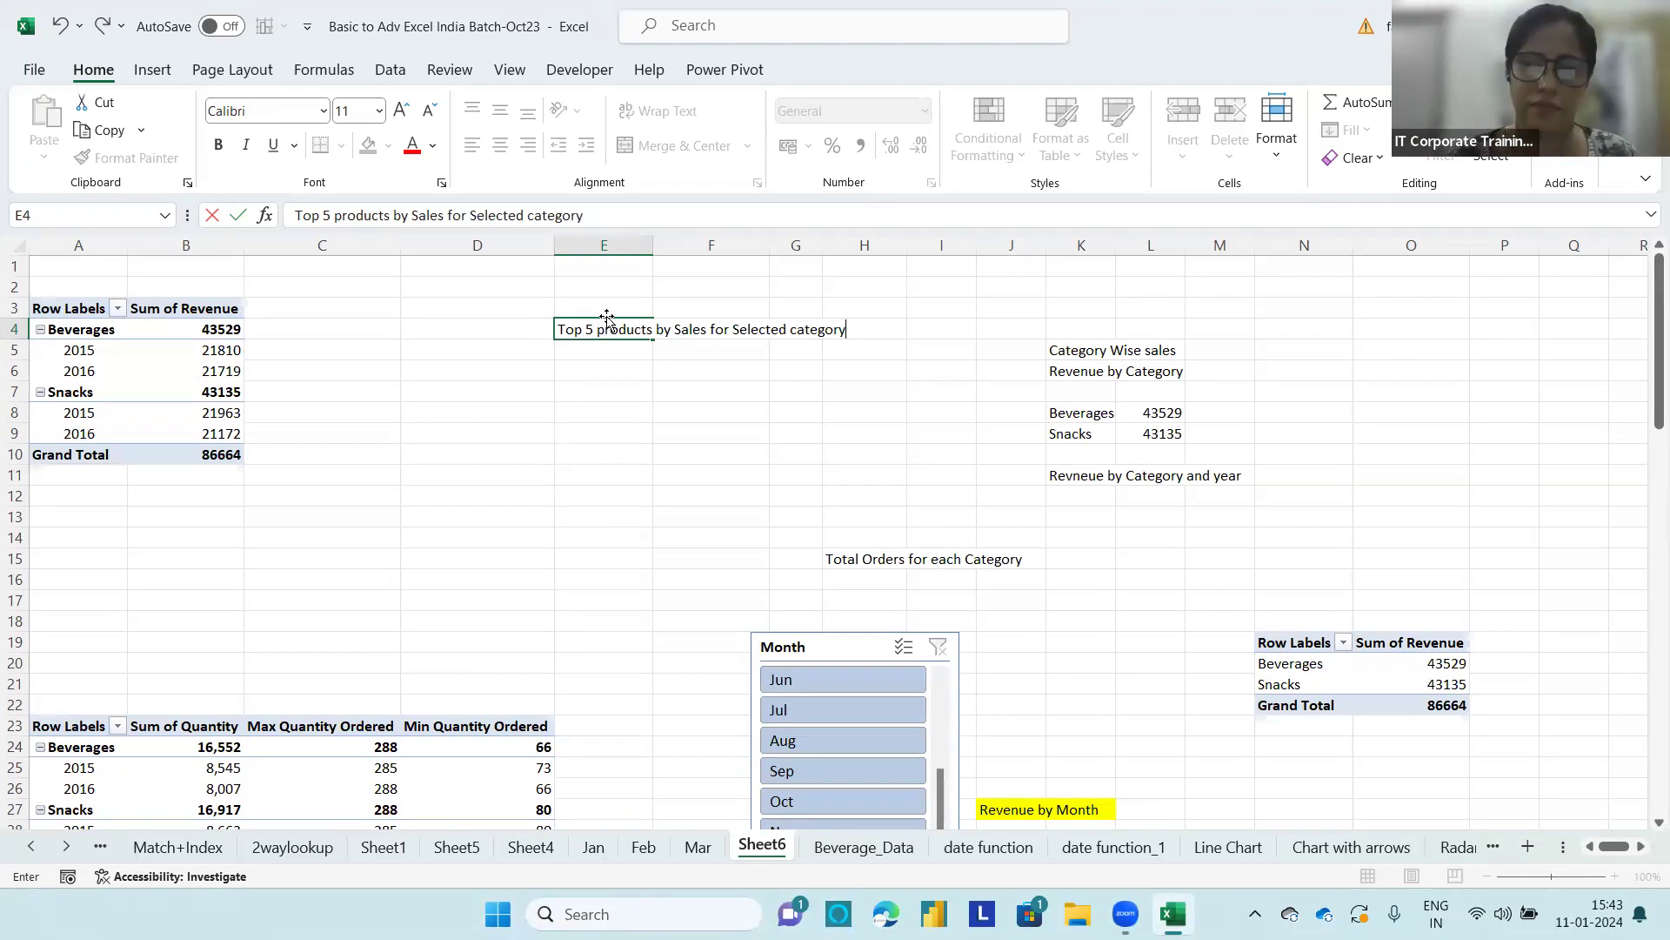
pyautogui.click(709, 417)
# Step: Fill the heading range E4:H4 with yellow and re-enter the heading's product count as 5
pyautogui.moveTo(601, 328); pyautogui.dragTo(834, 328)
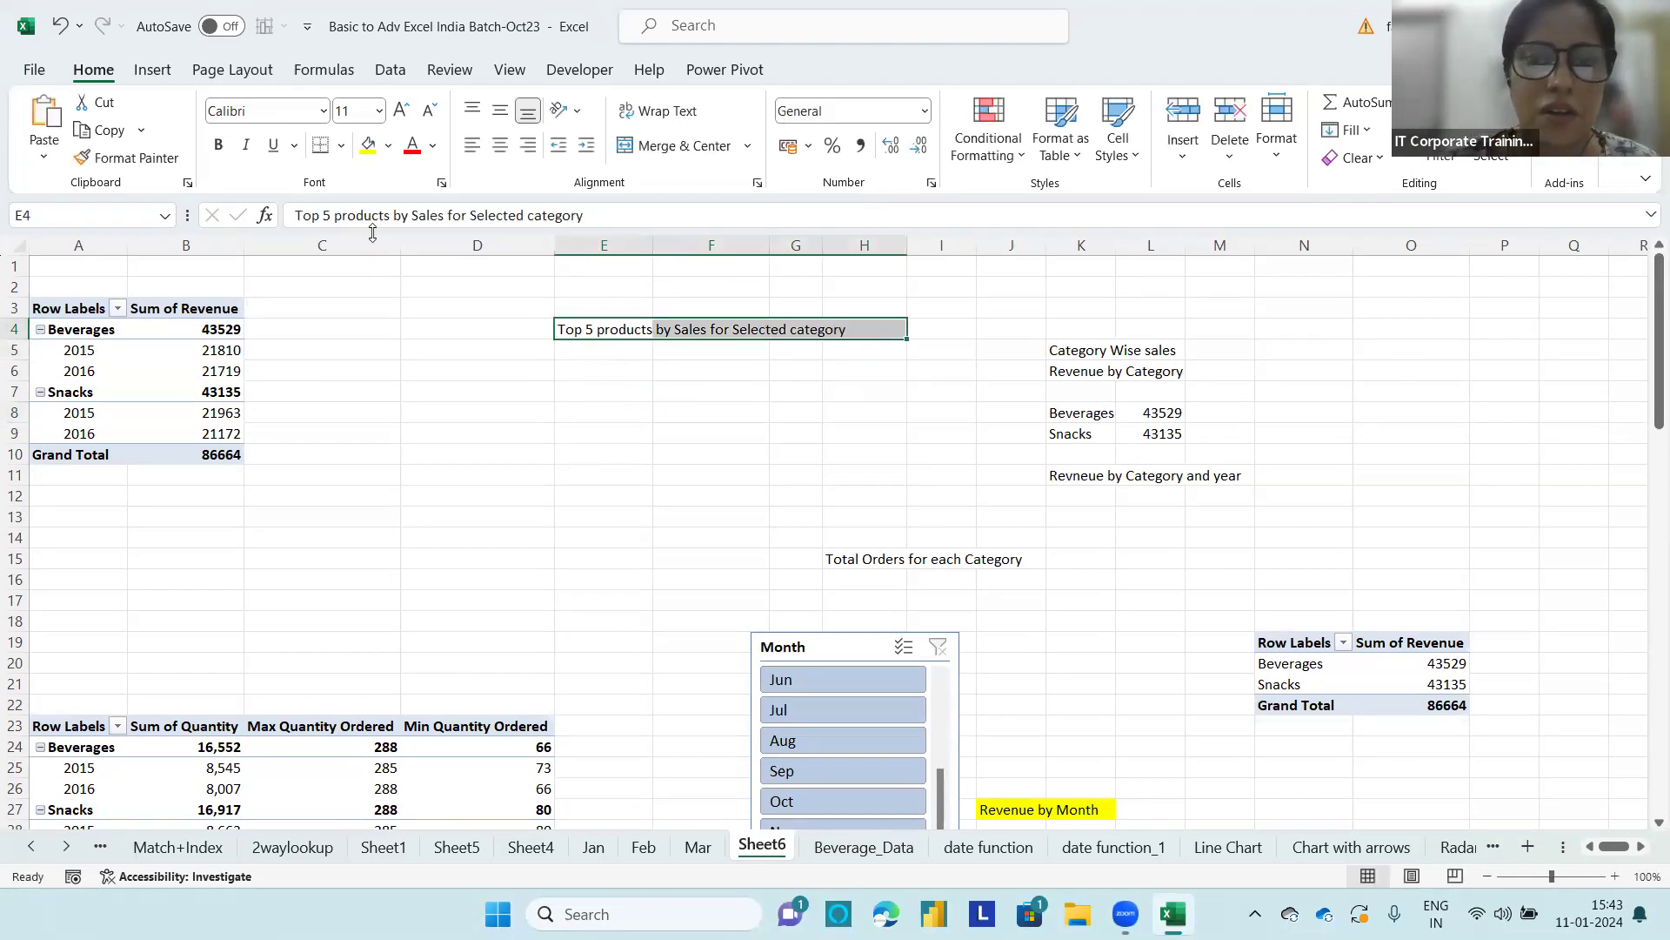
pyautogui.click(369, 148)
pyautogui.click(694, 489)
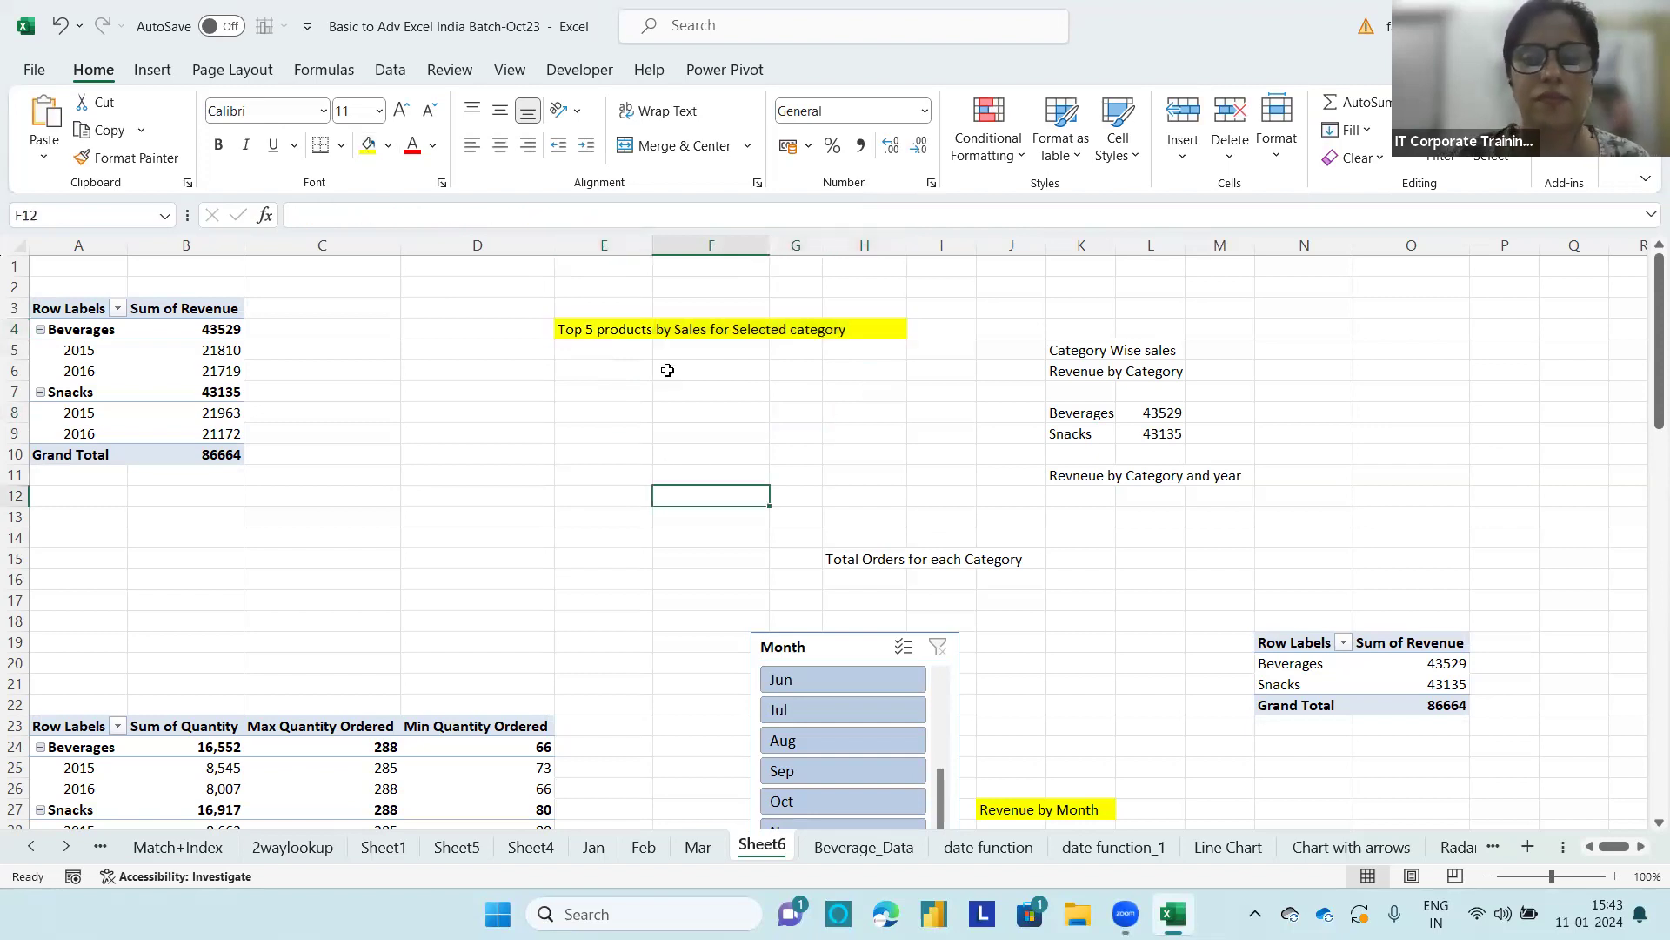
pyautogui.doubleClick(588, 329)
pyautogui.write('5')
pyautogui.press('Return')
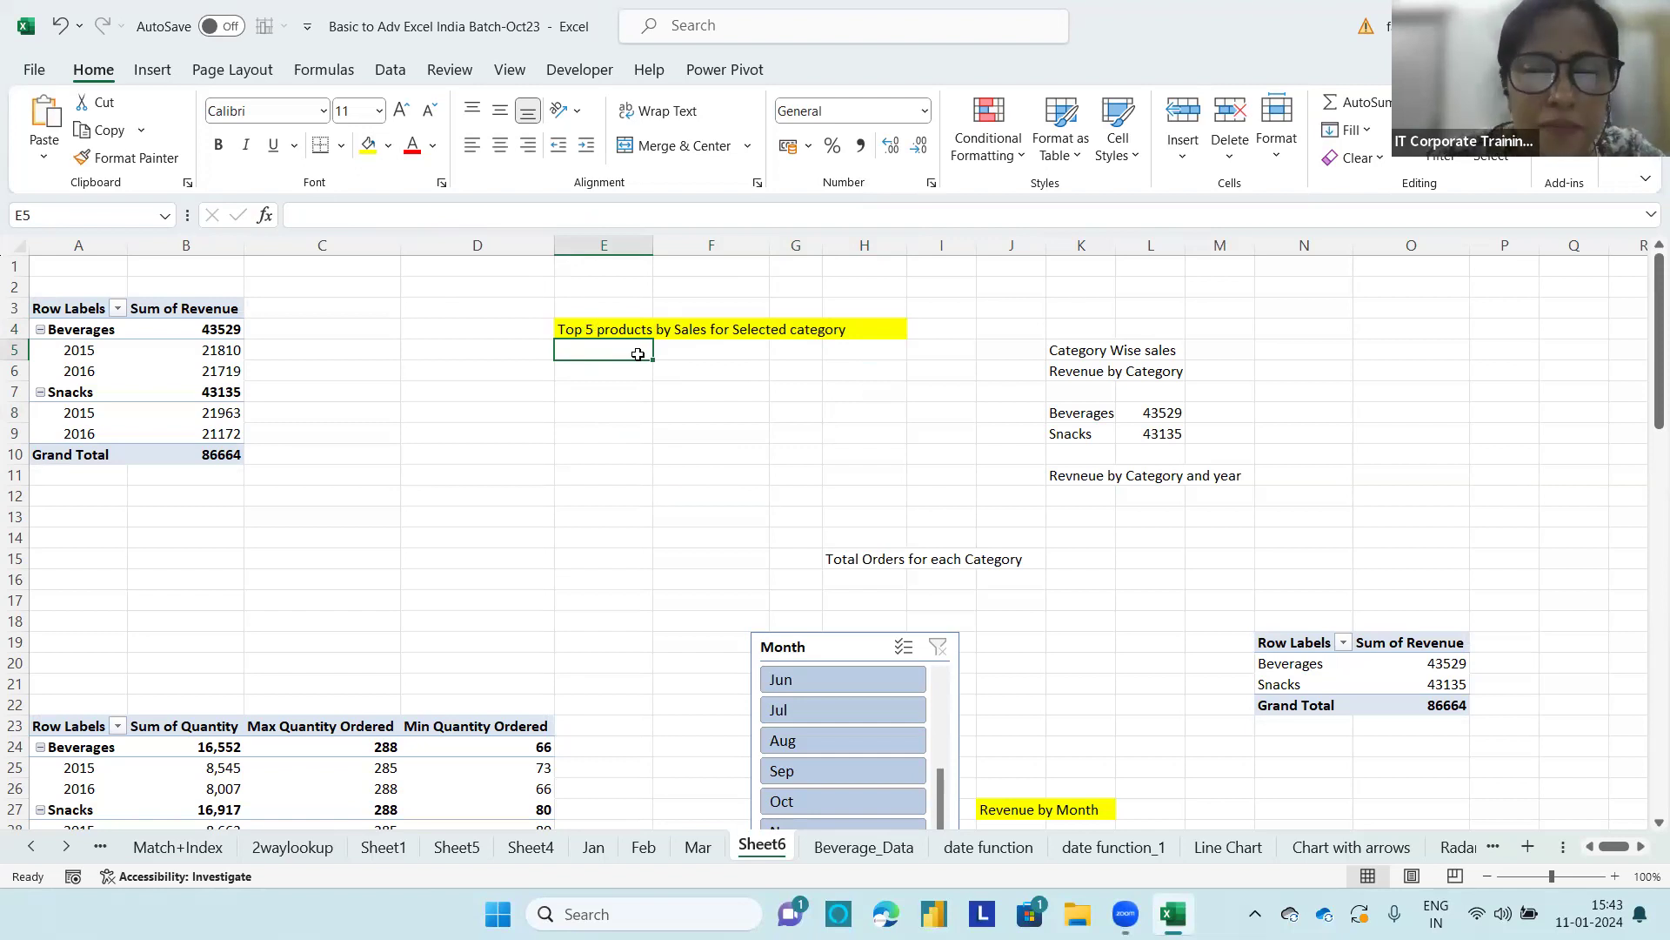
# Step: Enter the headings "Products", "Sales" and "Slicer(Category)" in cells E6, F6 and G6
pyautogui.click(600, 372)
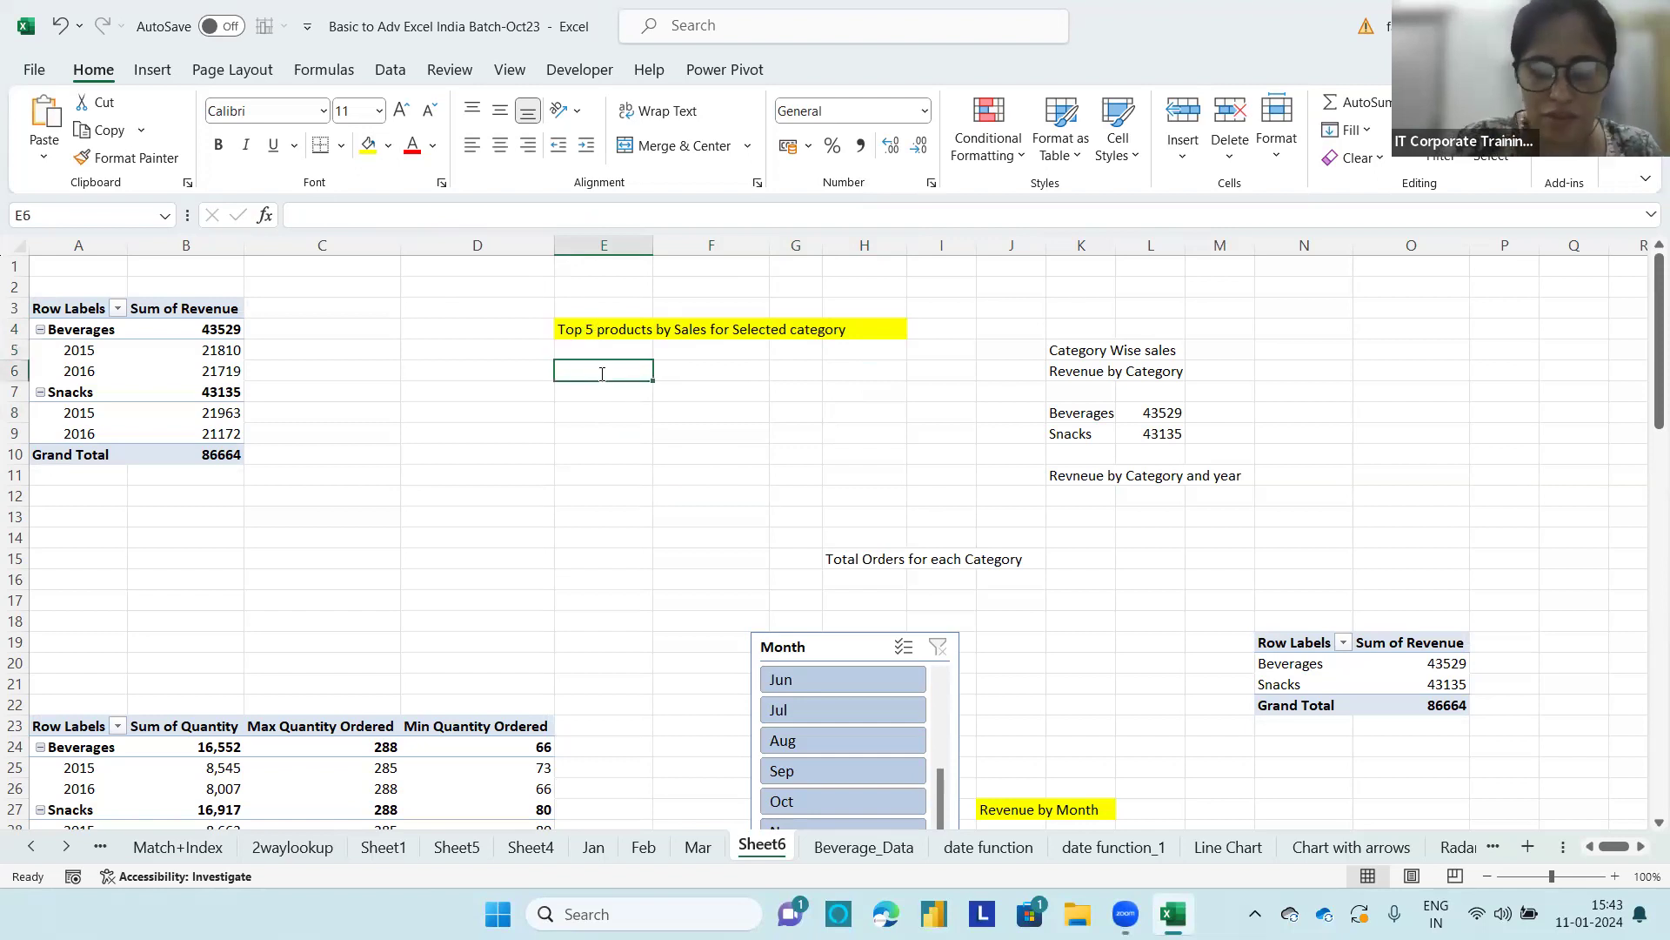
pyautogui.write('Products')
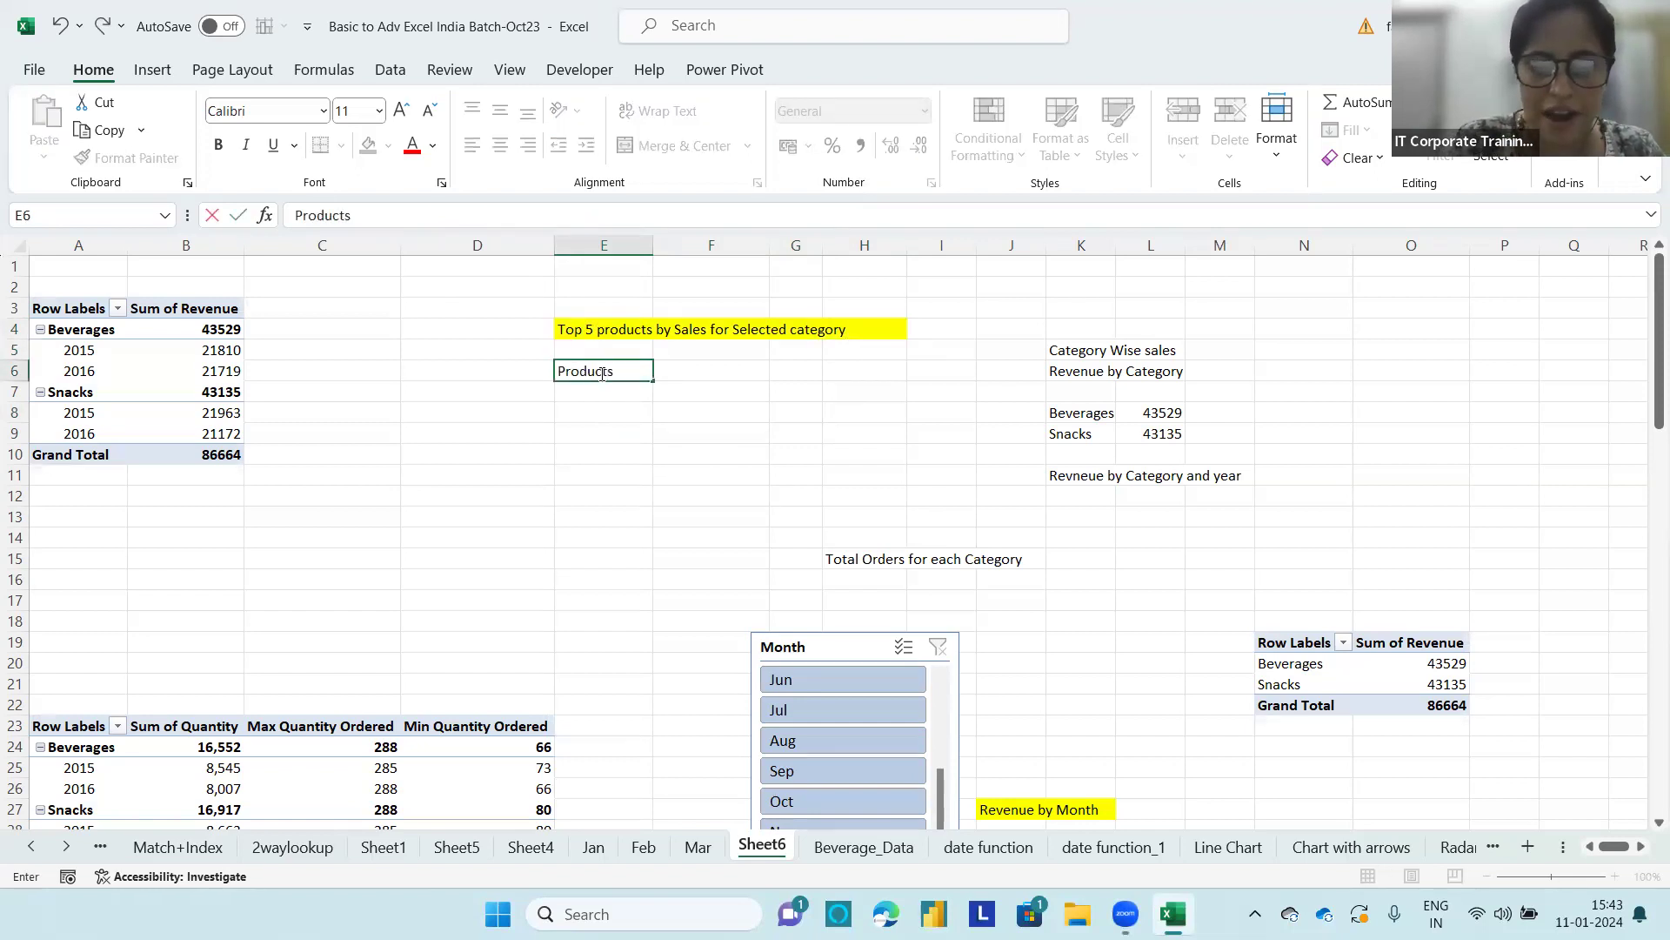
pyautogui.press('Tab')
pyautogui.write('Sales')
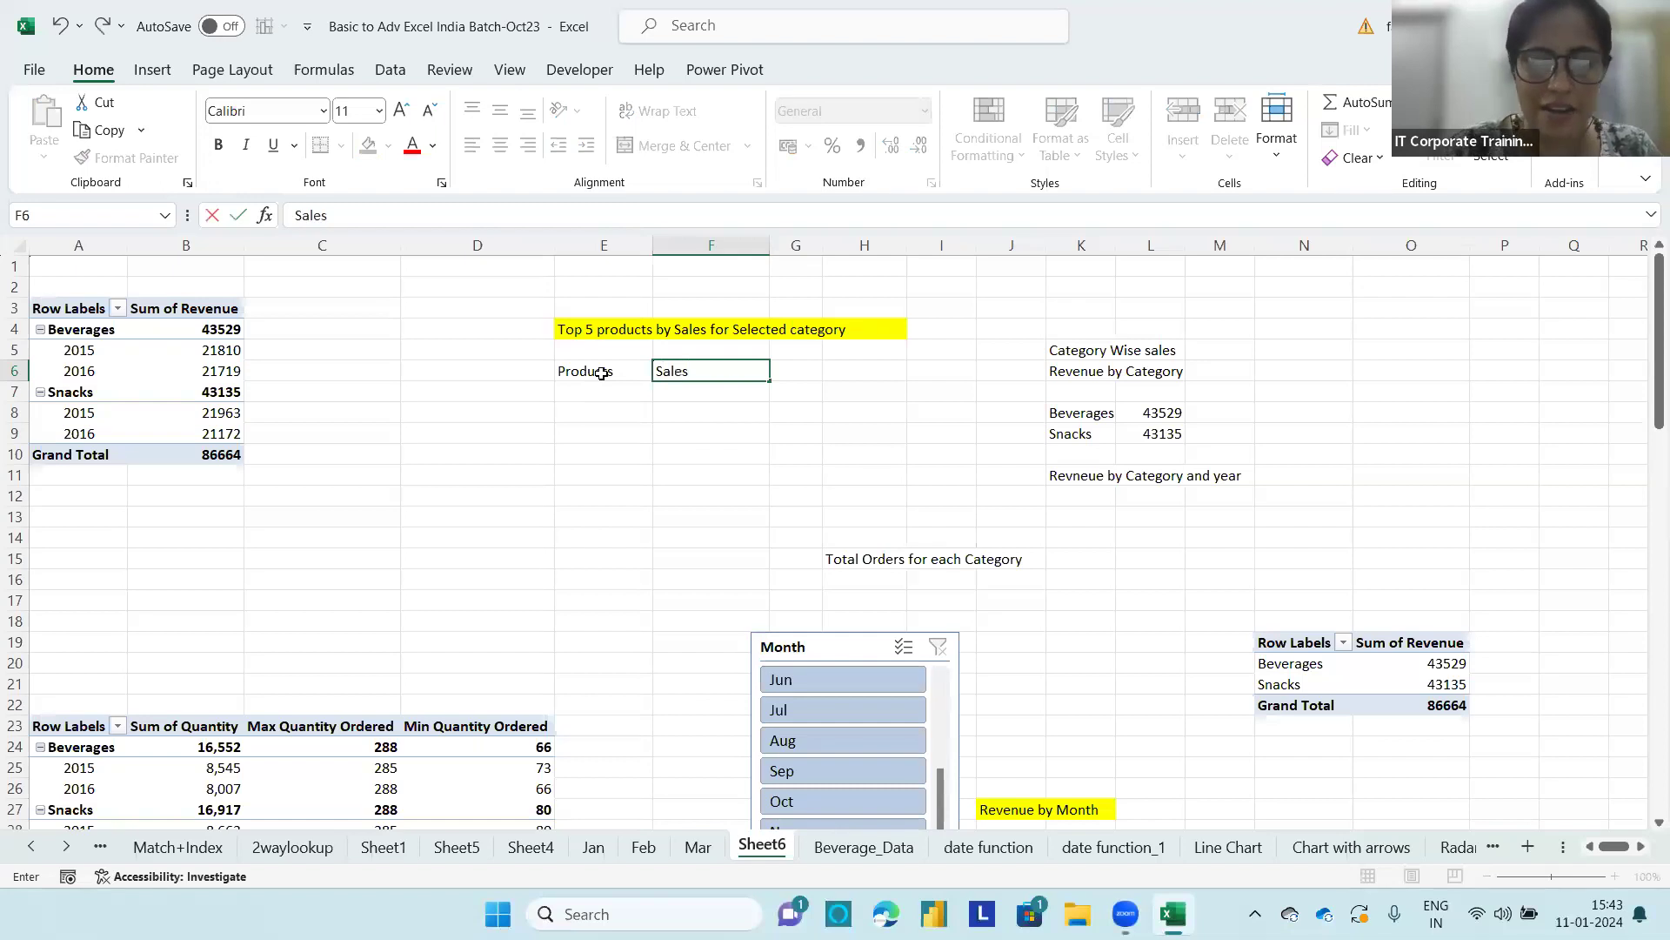
pyautogui.press('Tab')
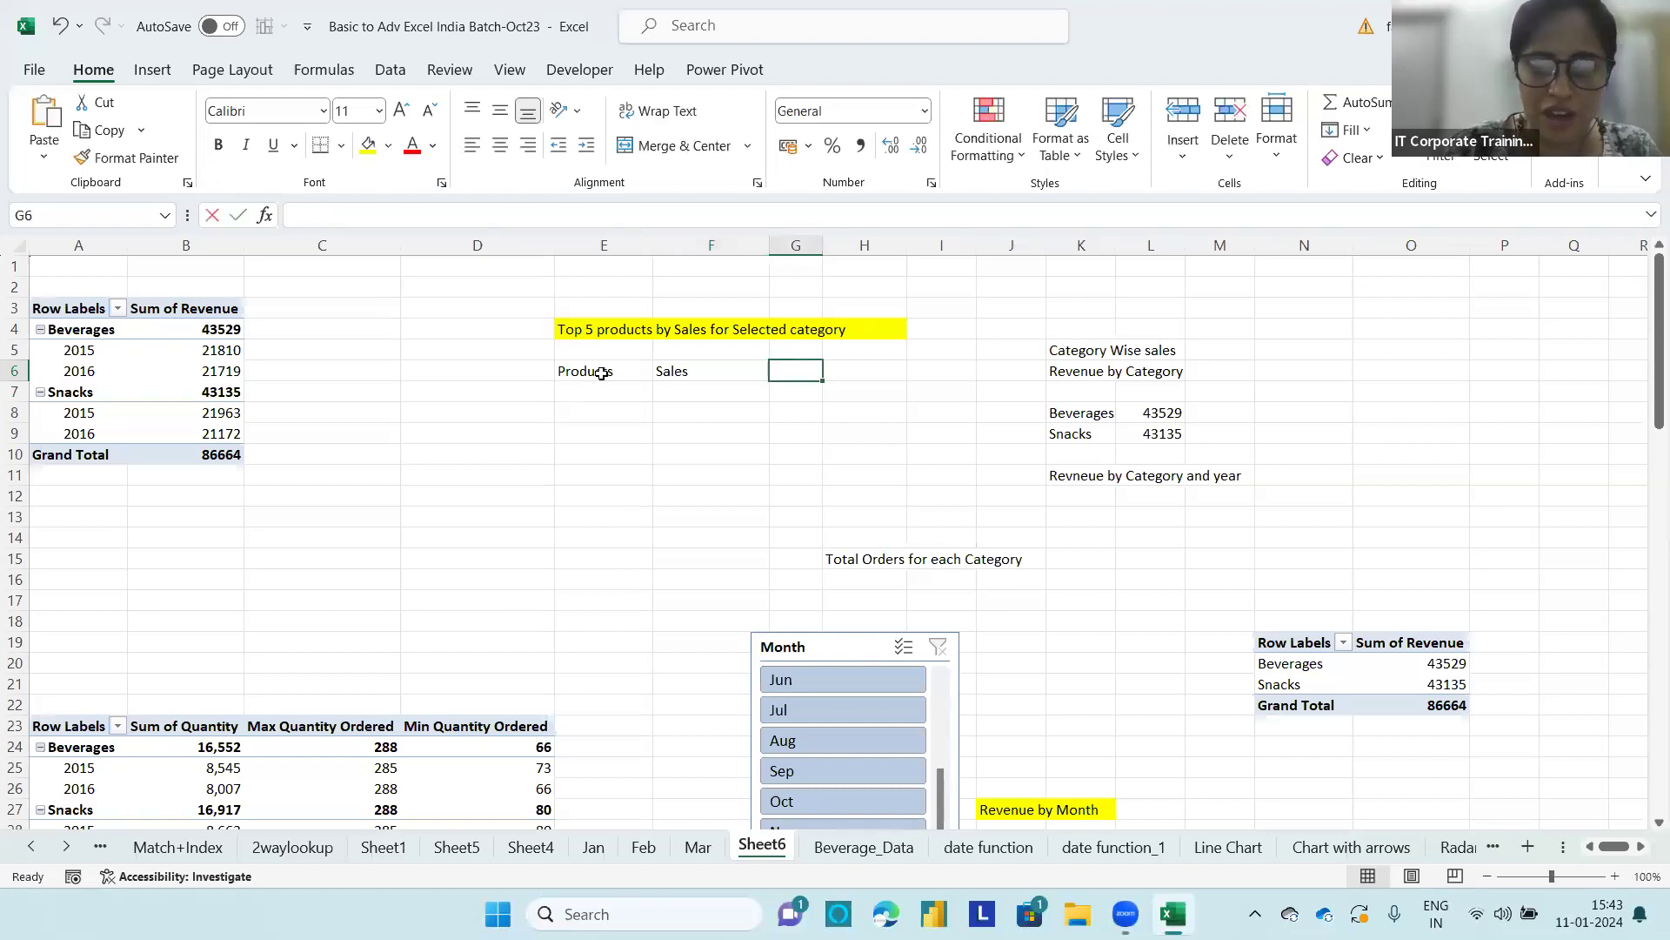
pyautogui.write('Slicer(Category)')
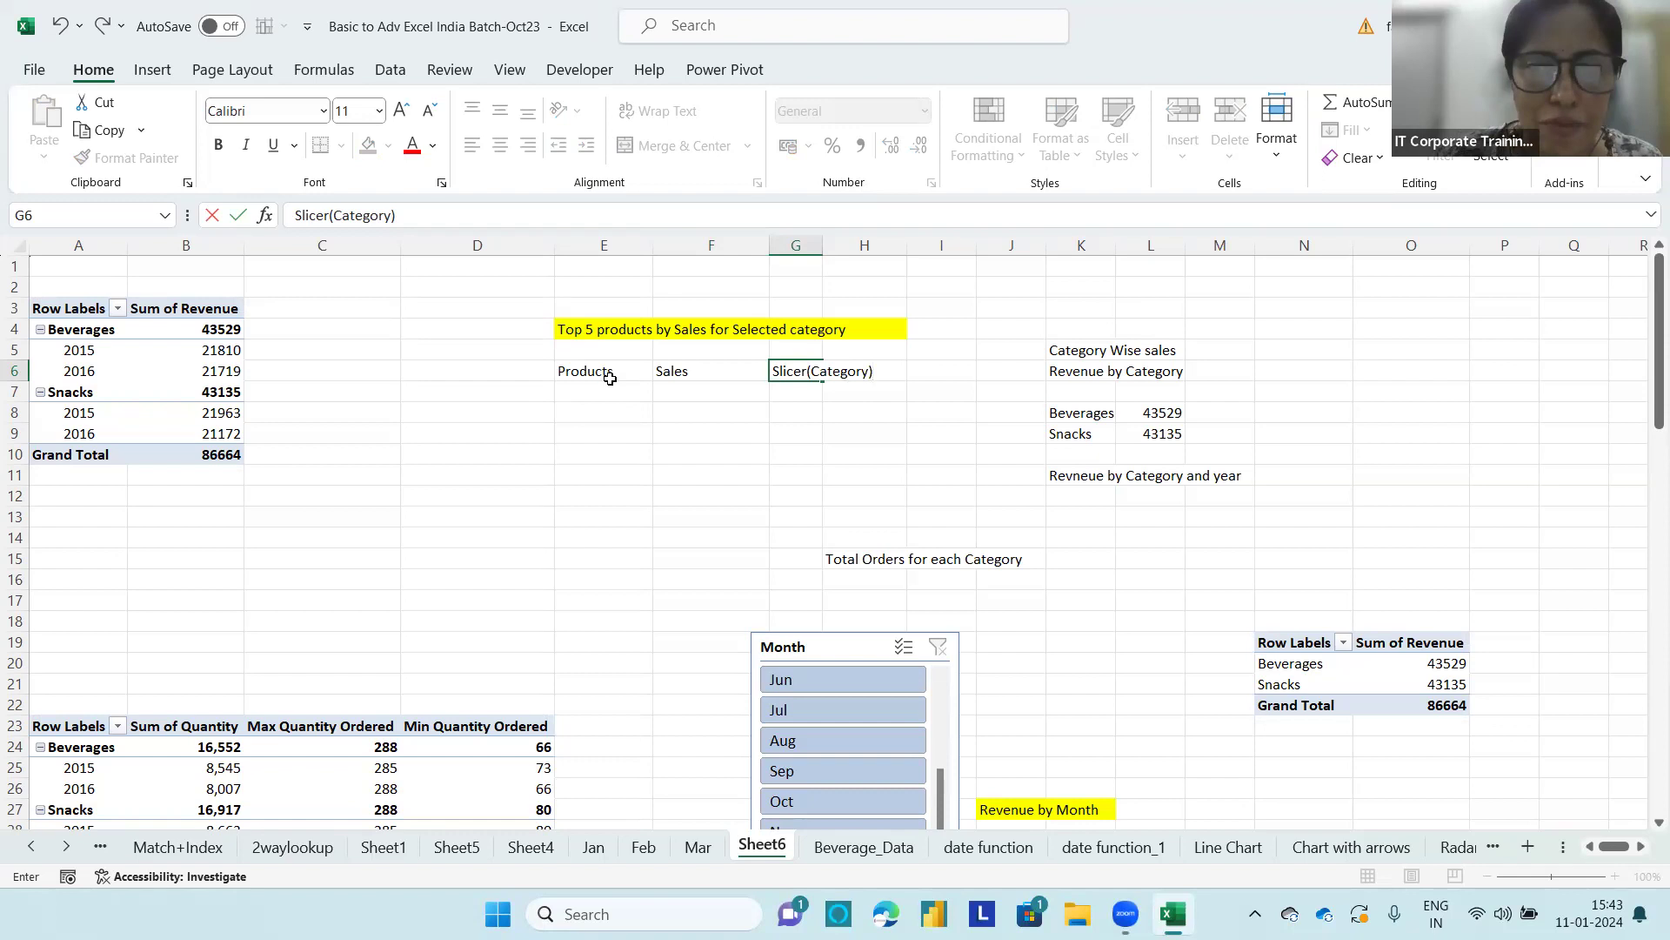
pyautogui.click(607, 388)
pyautogui.click(671, 387)
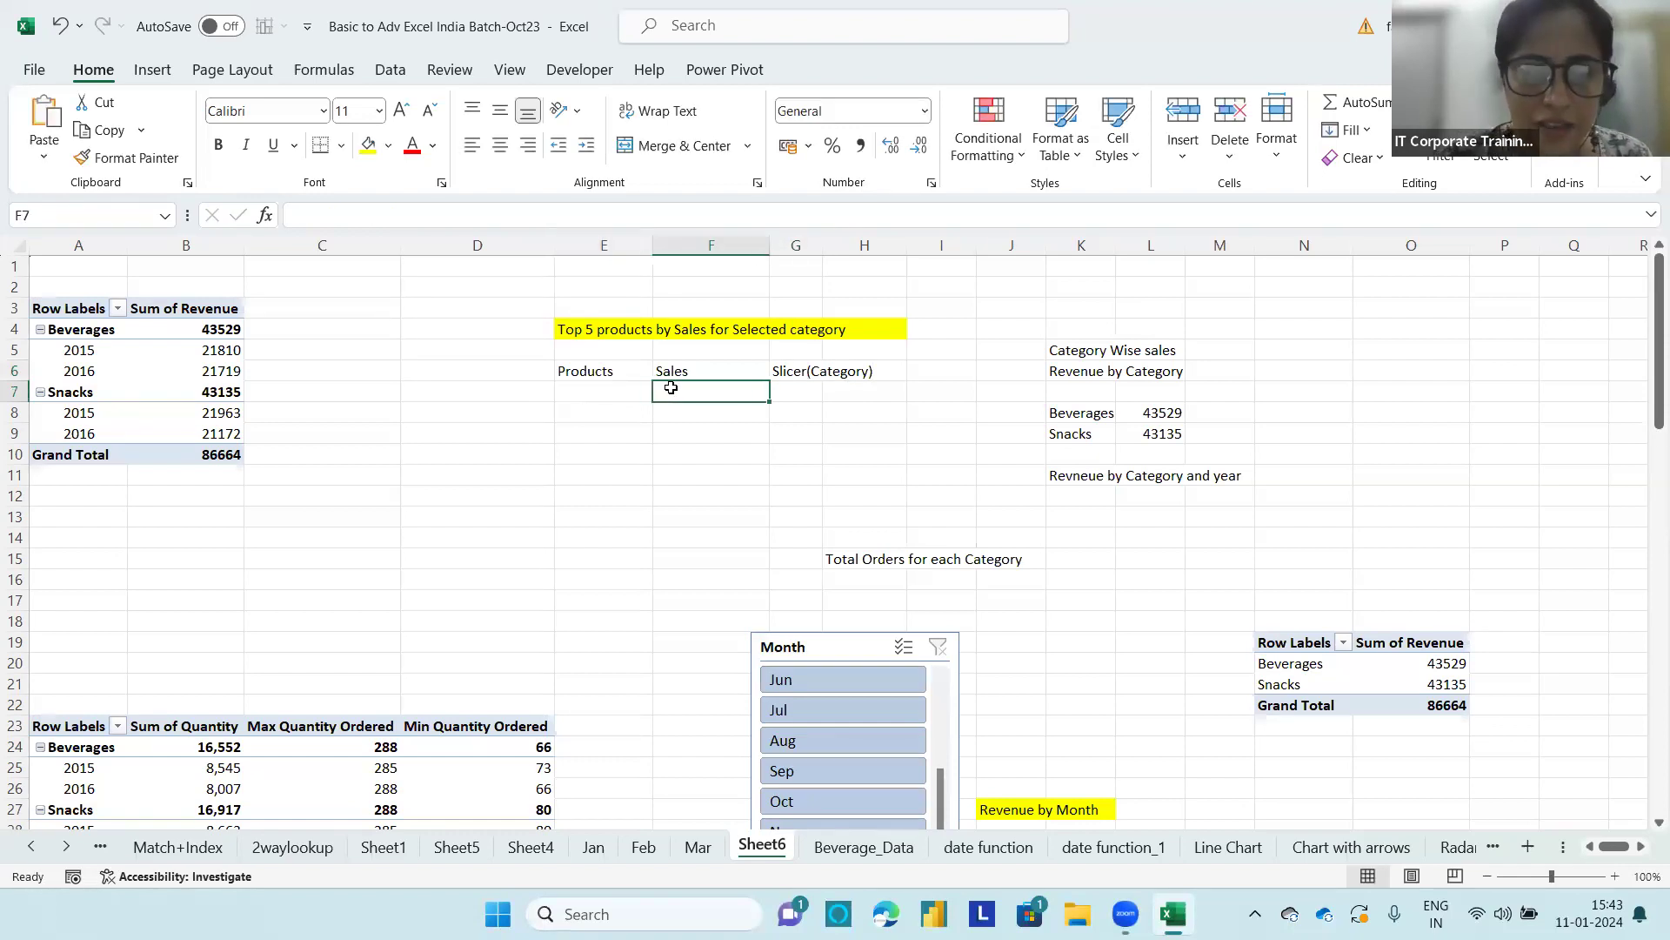
# Step: Fill the report area E6:F12 with yellow and the slicer area G6:G12 with blue
pyautogui.moveTo(567, 370); pyautogui.dragTo(730, 488)
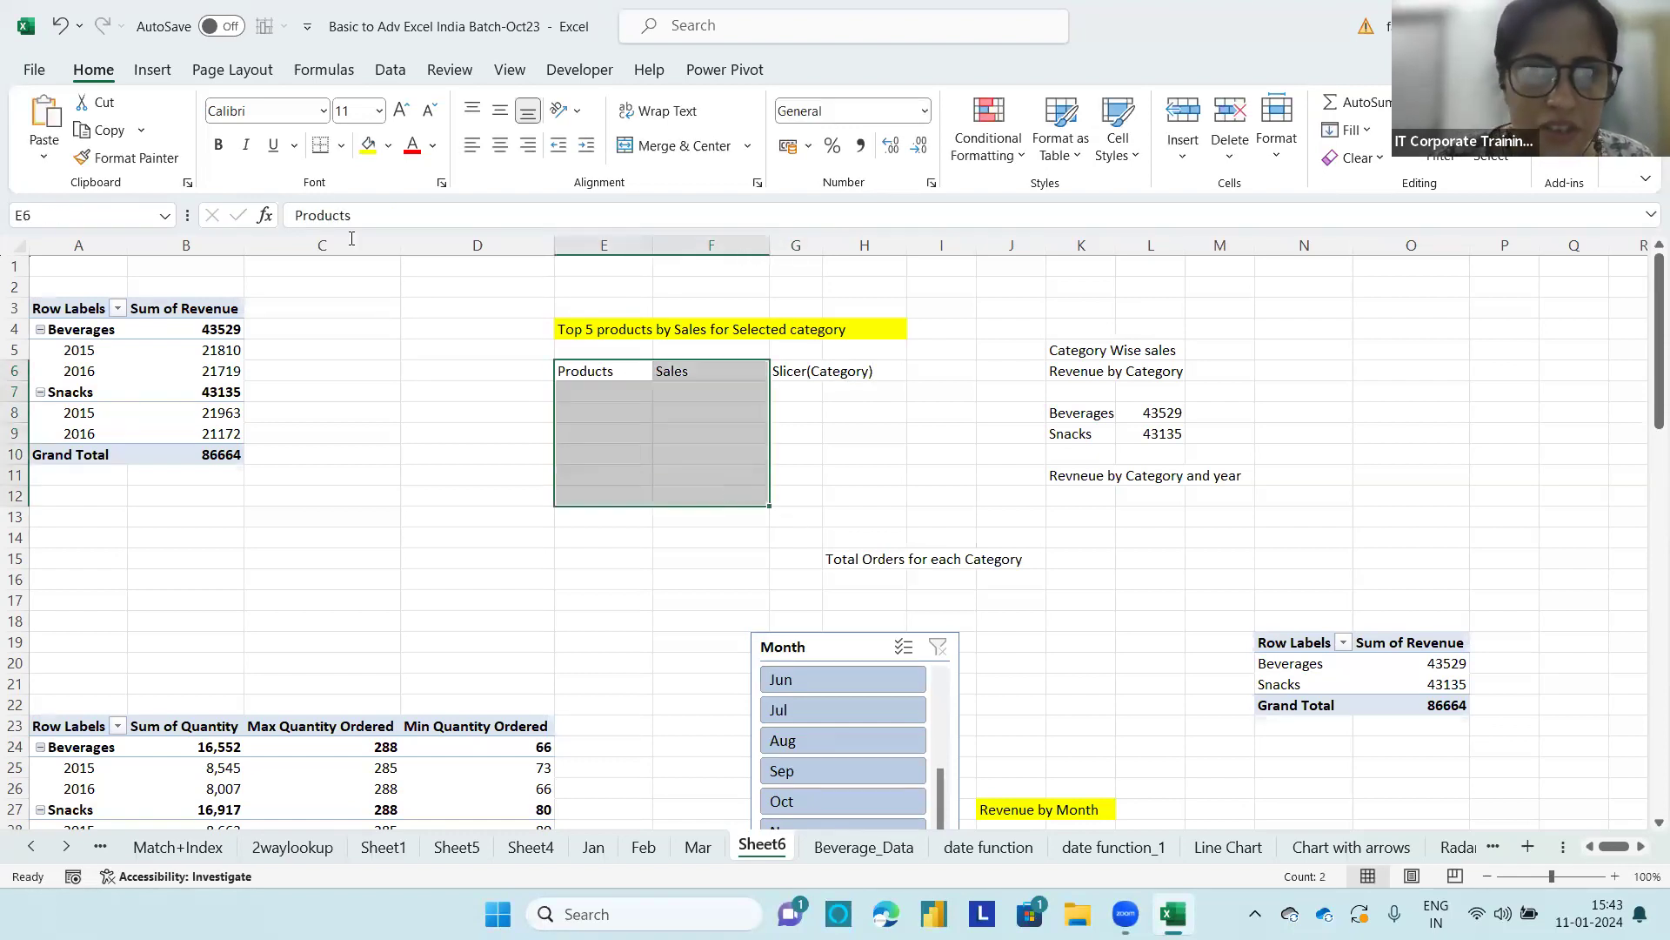
pyautogui.click(367, 145)
pyautogui.click(800, 432)
pyautogui.moveTo(800, 373); pyautogui.dragTo(808, 492)
pyautogui.click(388, 145)
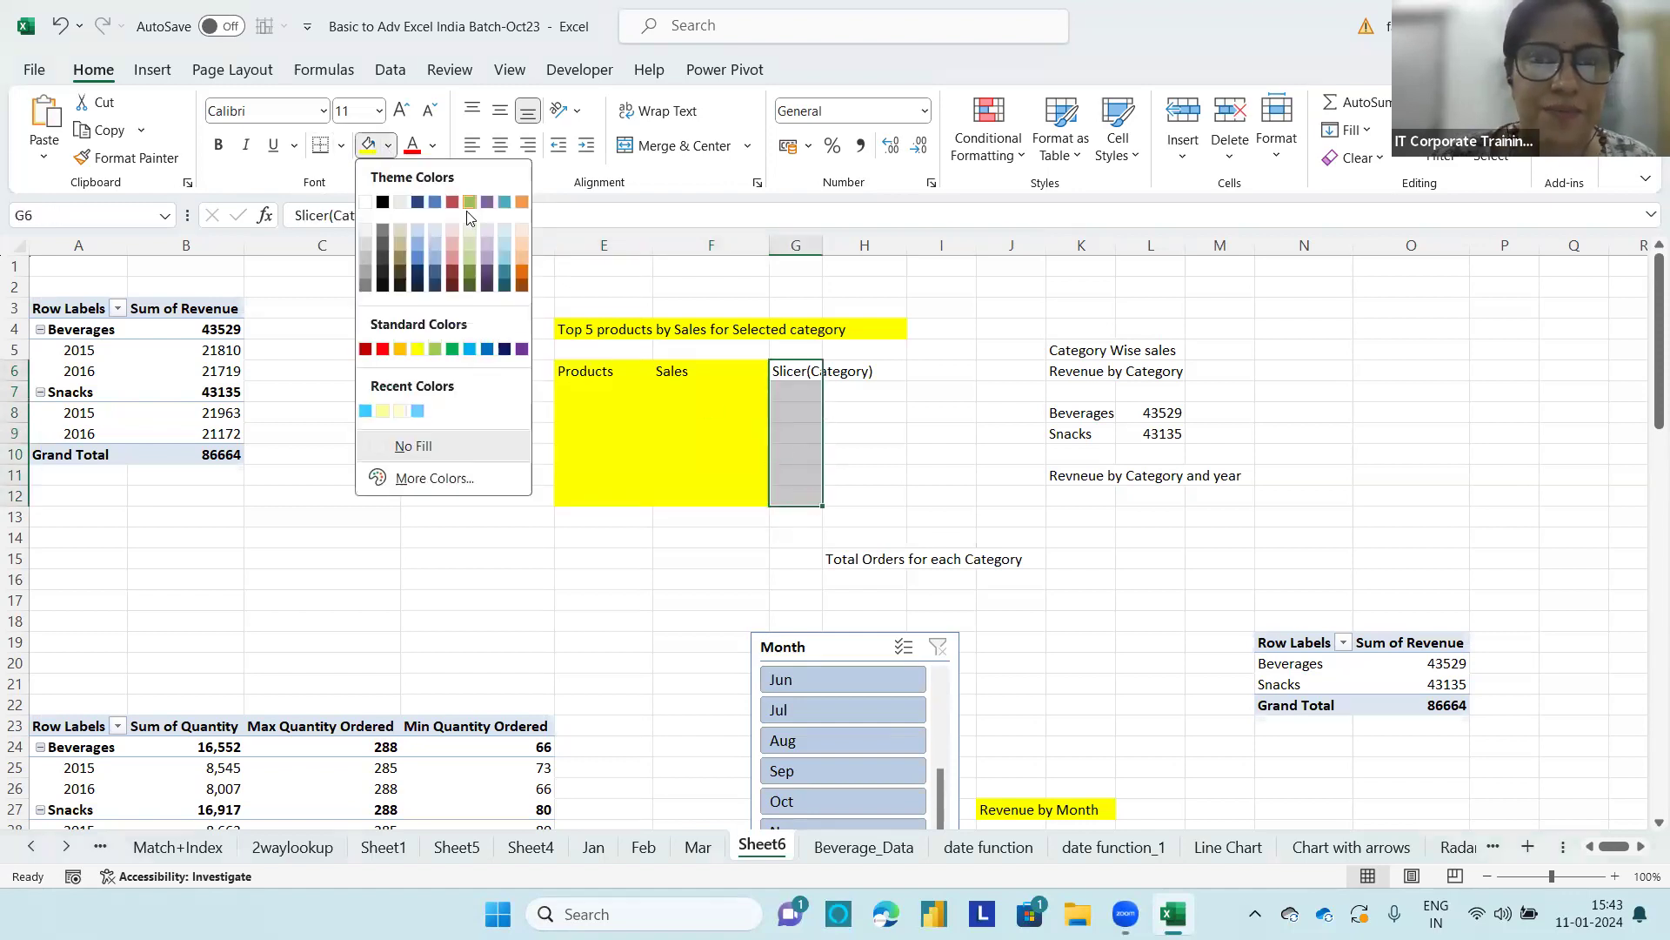
pyautogui.click(437, 205)
pyautogui.click(893, 411)
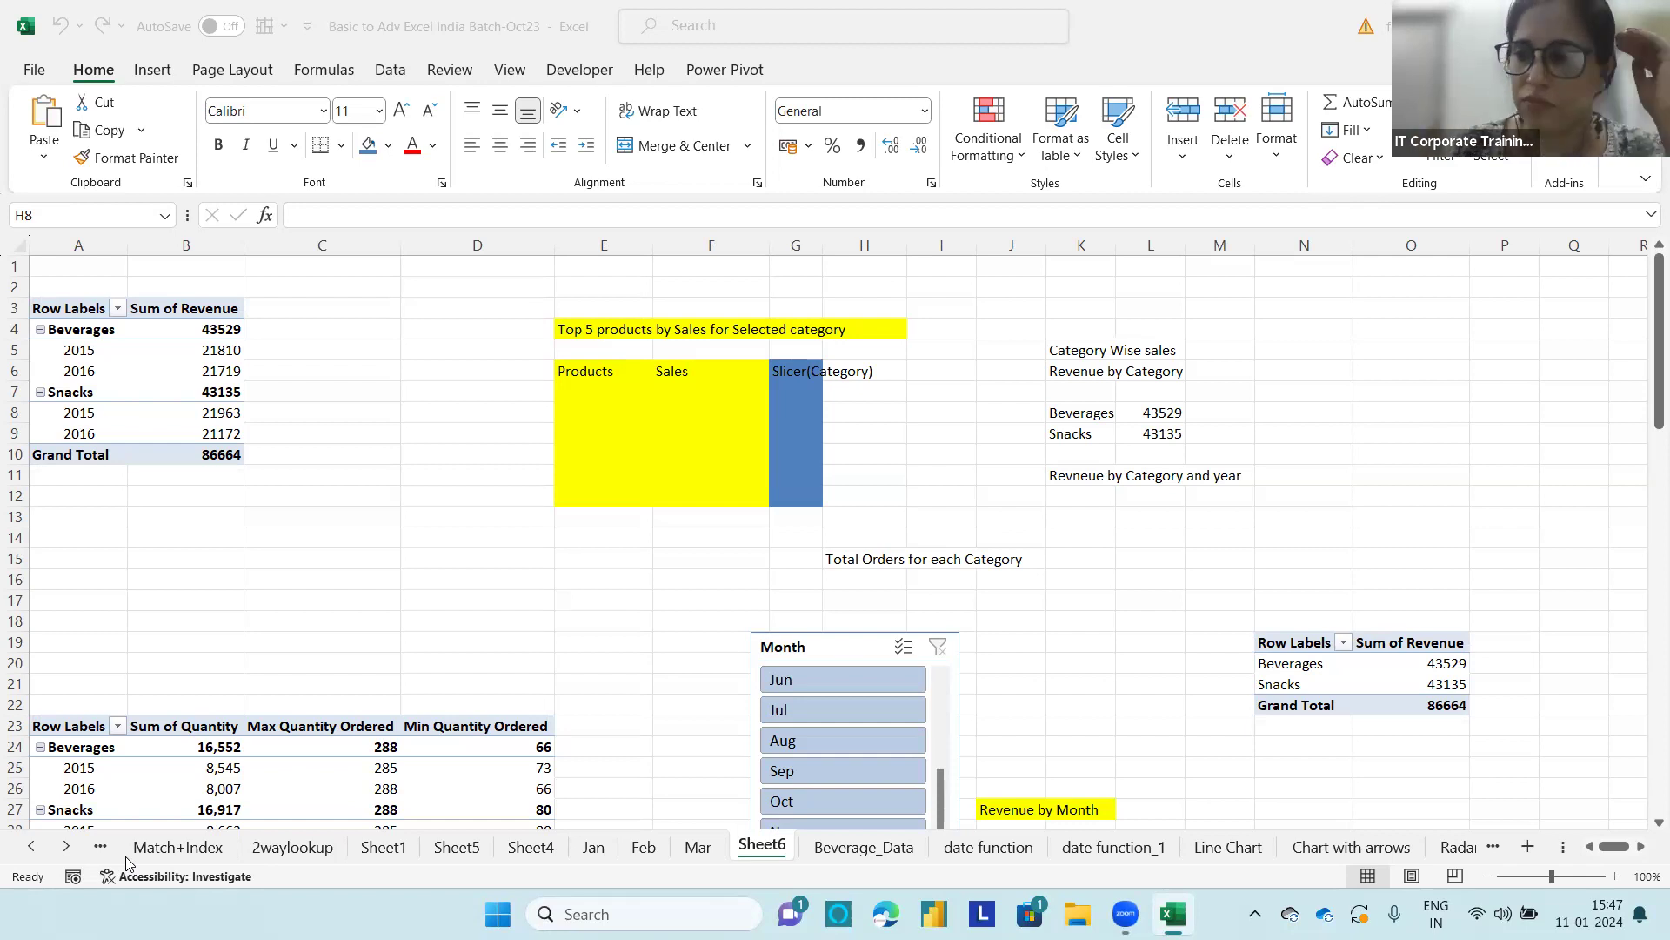
# Step: Review the shared PivotTable screenshots, circle the product list and write "Beverages" above it in green, and close the images
pyautogui.click(1260, 475)
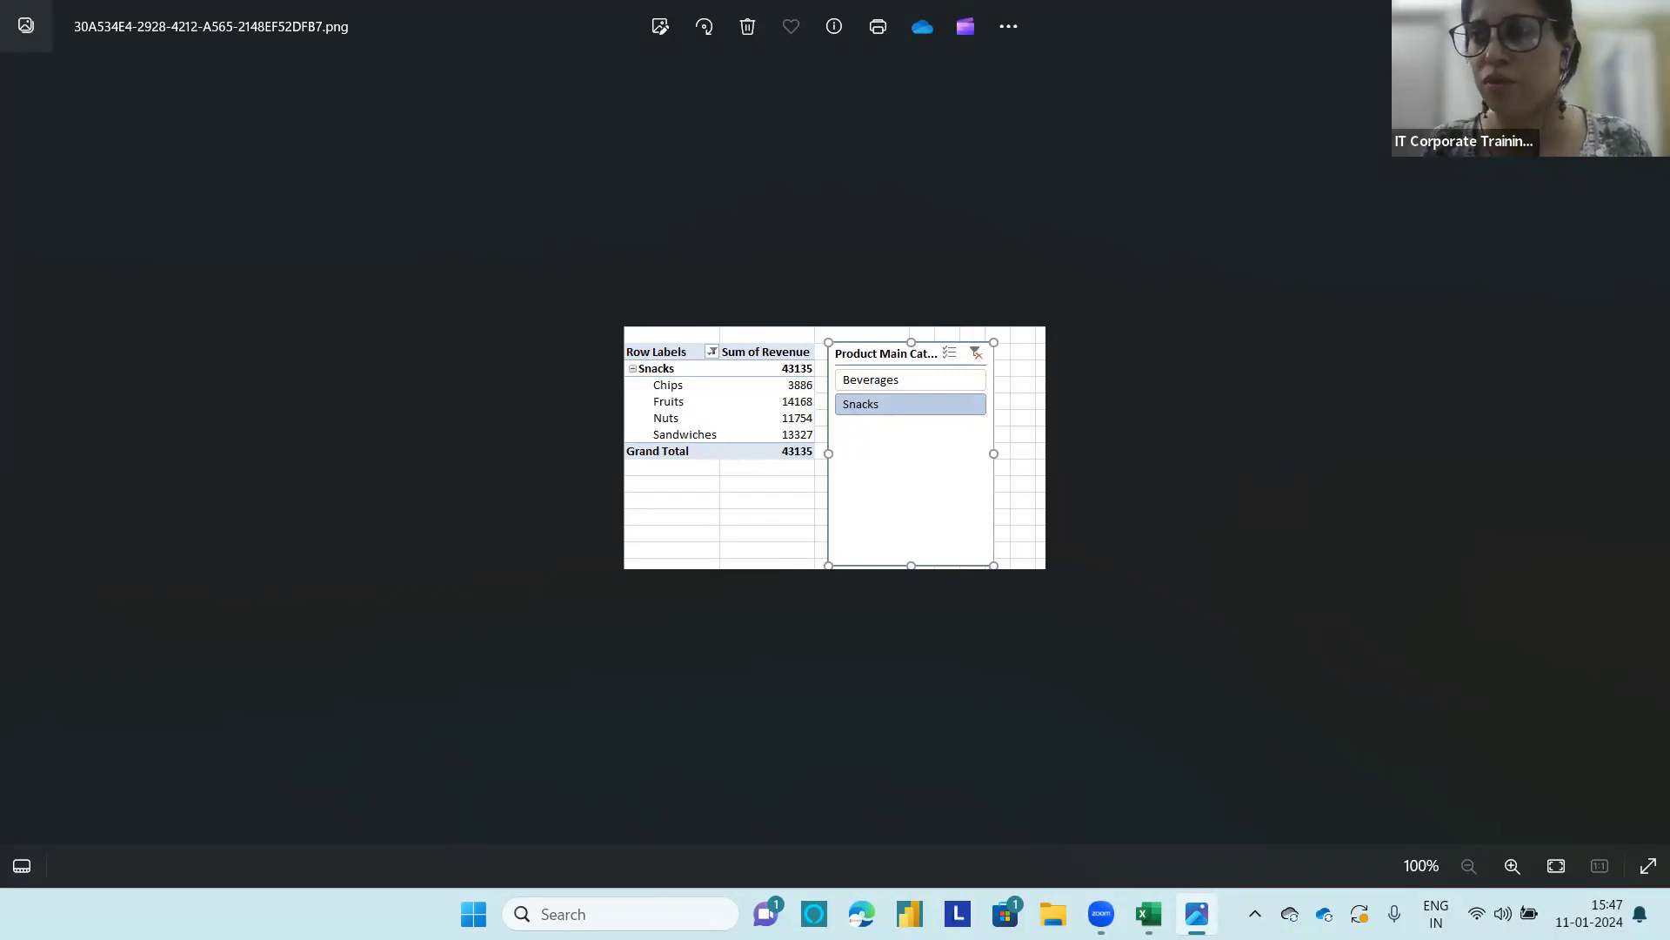
pyautogui.click(1648, 15)
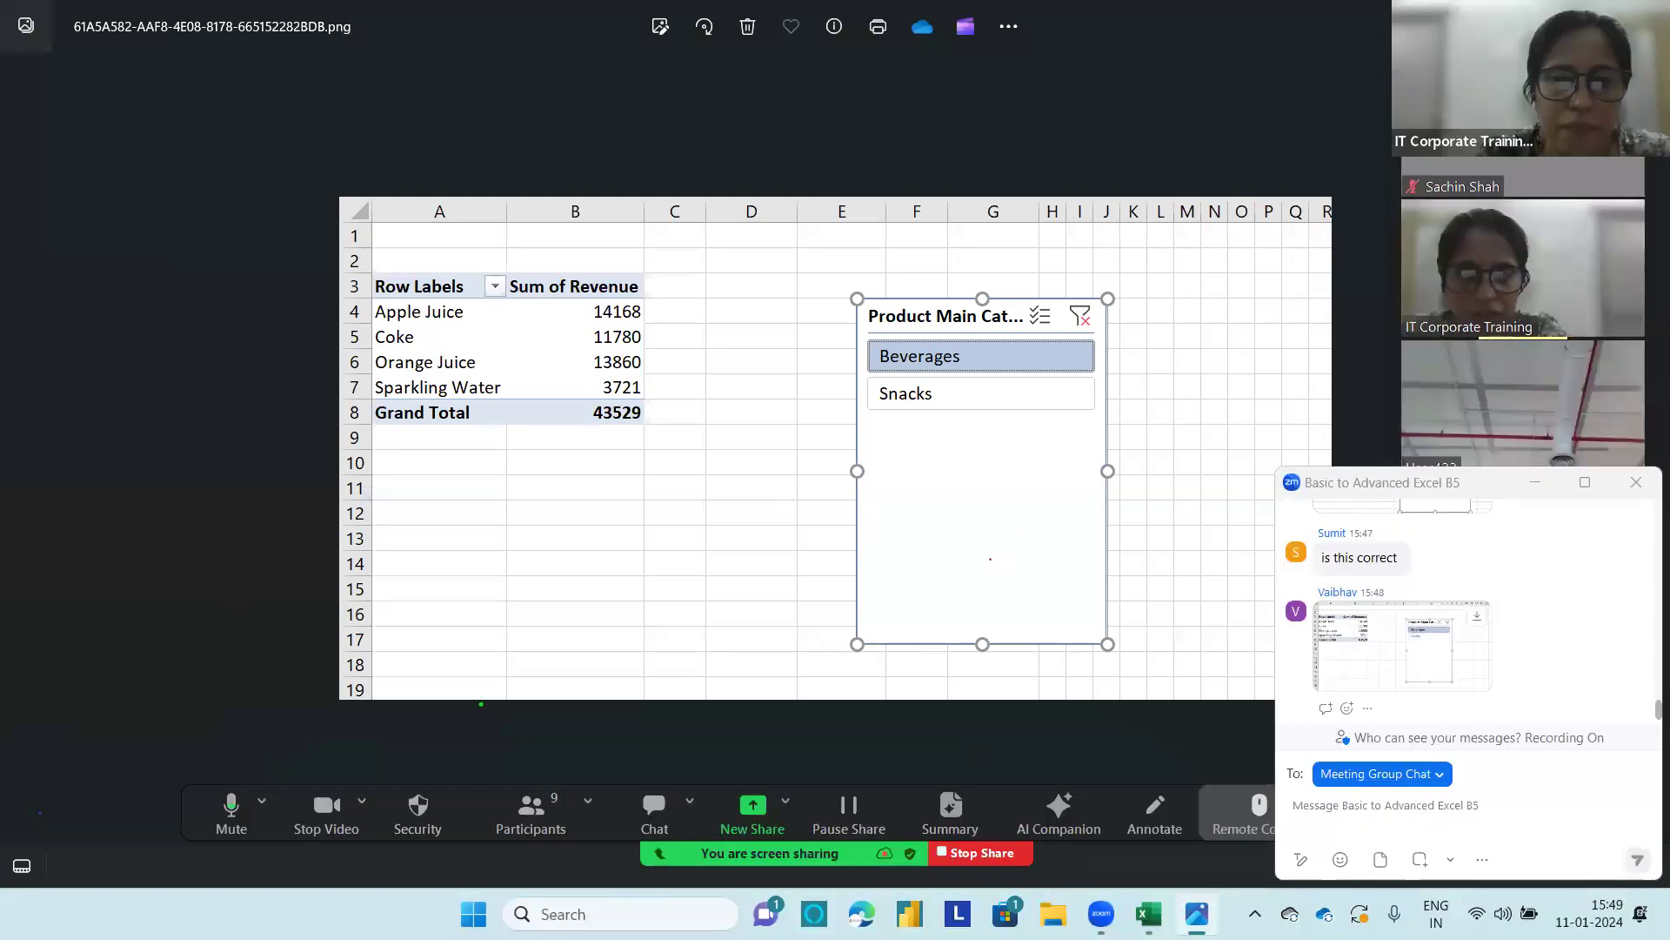
pyautogui.moveTo(521, 274)
pyautogui.mouseDown()
pyautogui.moveTo(357, 265)
pyautogui.moveTo(616, 366)
pyautogui.moveTo(383, 312)
pyautogui.mouseUp()
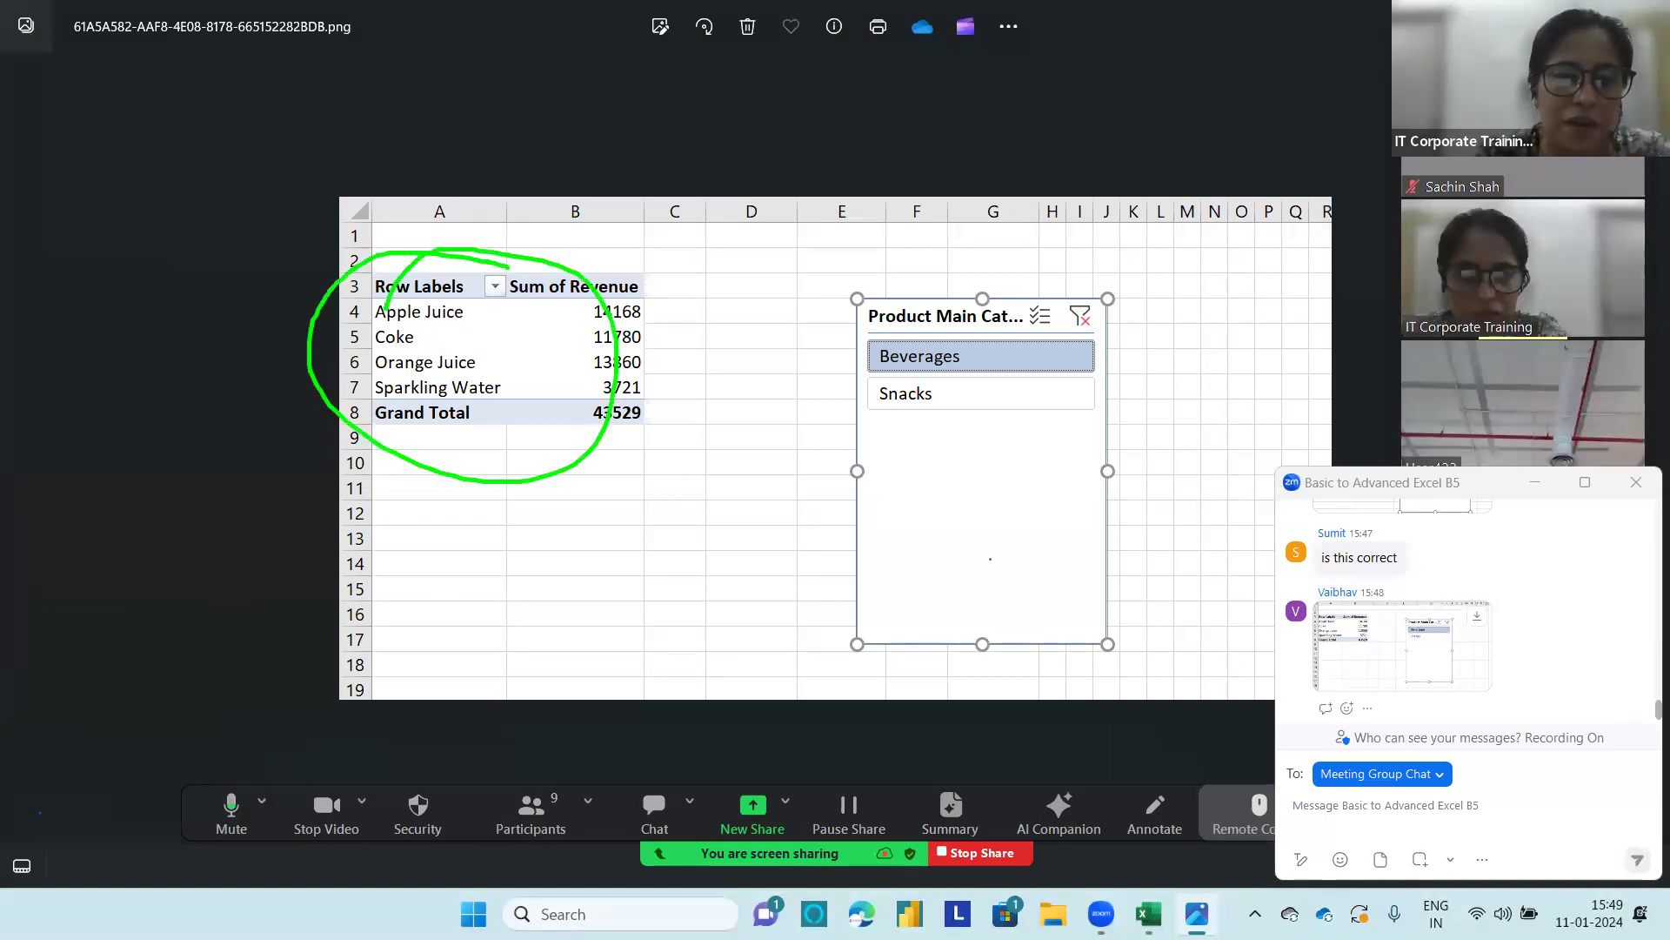
pyautogui.moveTo(427, 272)
pyautogui.mouseDown()
pyautogui.moveTo(443, 302)
pyautogui.moveTo(524, 270)
pyautogui.moveTo(635, 270)
pyautogui.moveTo(658, 300)
pyautogui.moveTo(679, 263)
pyautogui.moveTo(681, 276)
pyautogui.mouseUp()
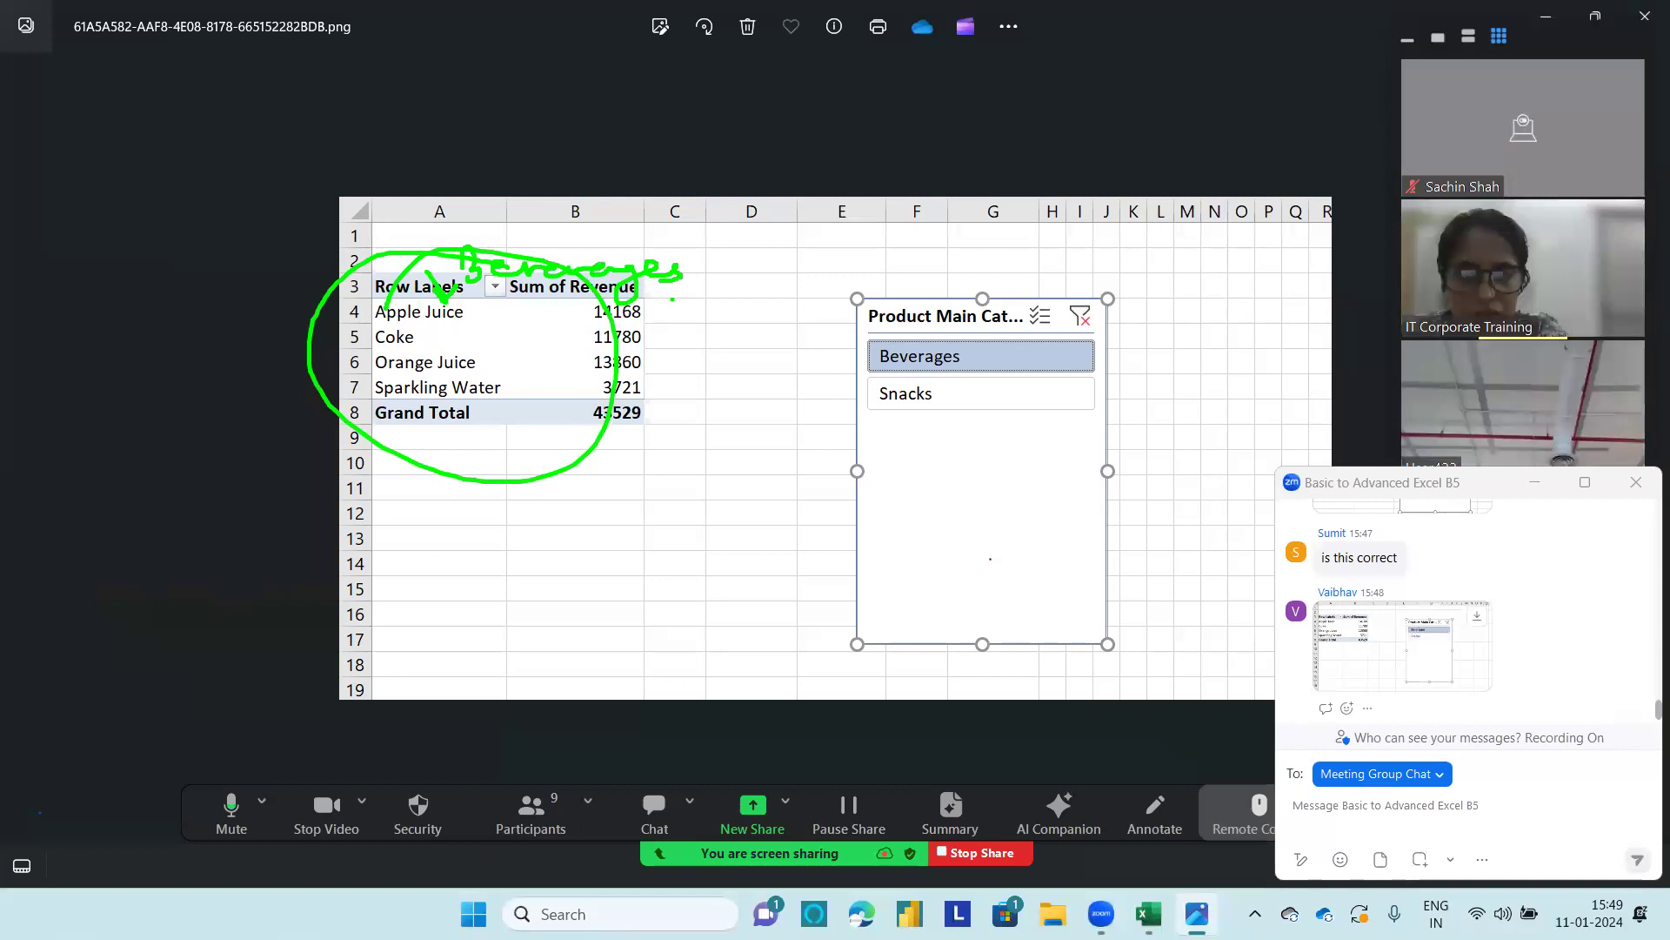
pyautogui.moveTo(519, 236)
pyautogui.mouseDown()
pyautogui.moveTo(475, 232)
pyautogui.moveTo(684, 292)
pyautogui.moveTo(588, 247)
pyautogui.mouseUp()
pyautogui.moveTo(415, 330)
pyautogui.mouseDown()
pyautogui.moveTo(502, 331)
pyautogui.moveTo(485, 347)
pyautogui.moveTo(544, 361)
pyautogui.mouseUp()
pyautogui.moveTo(433, 347); pyautogui.dragTo(574, 383)
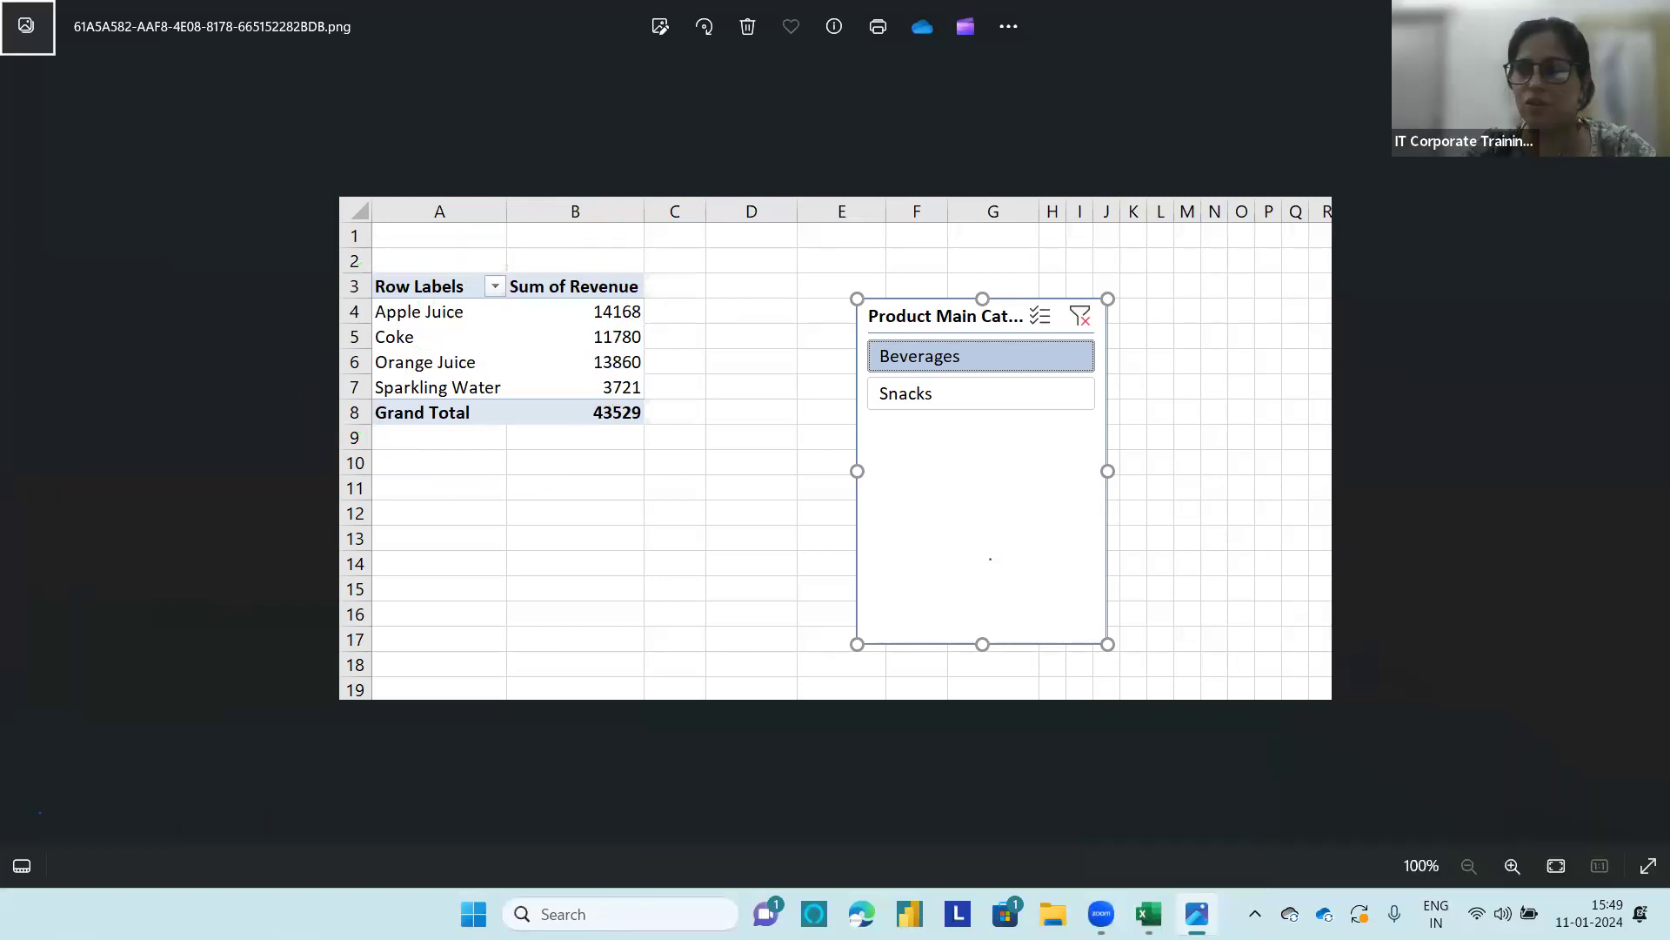
pyautogui.click(1644, 16)
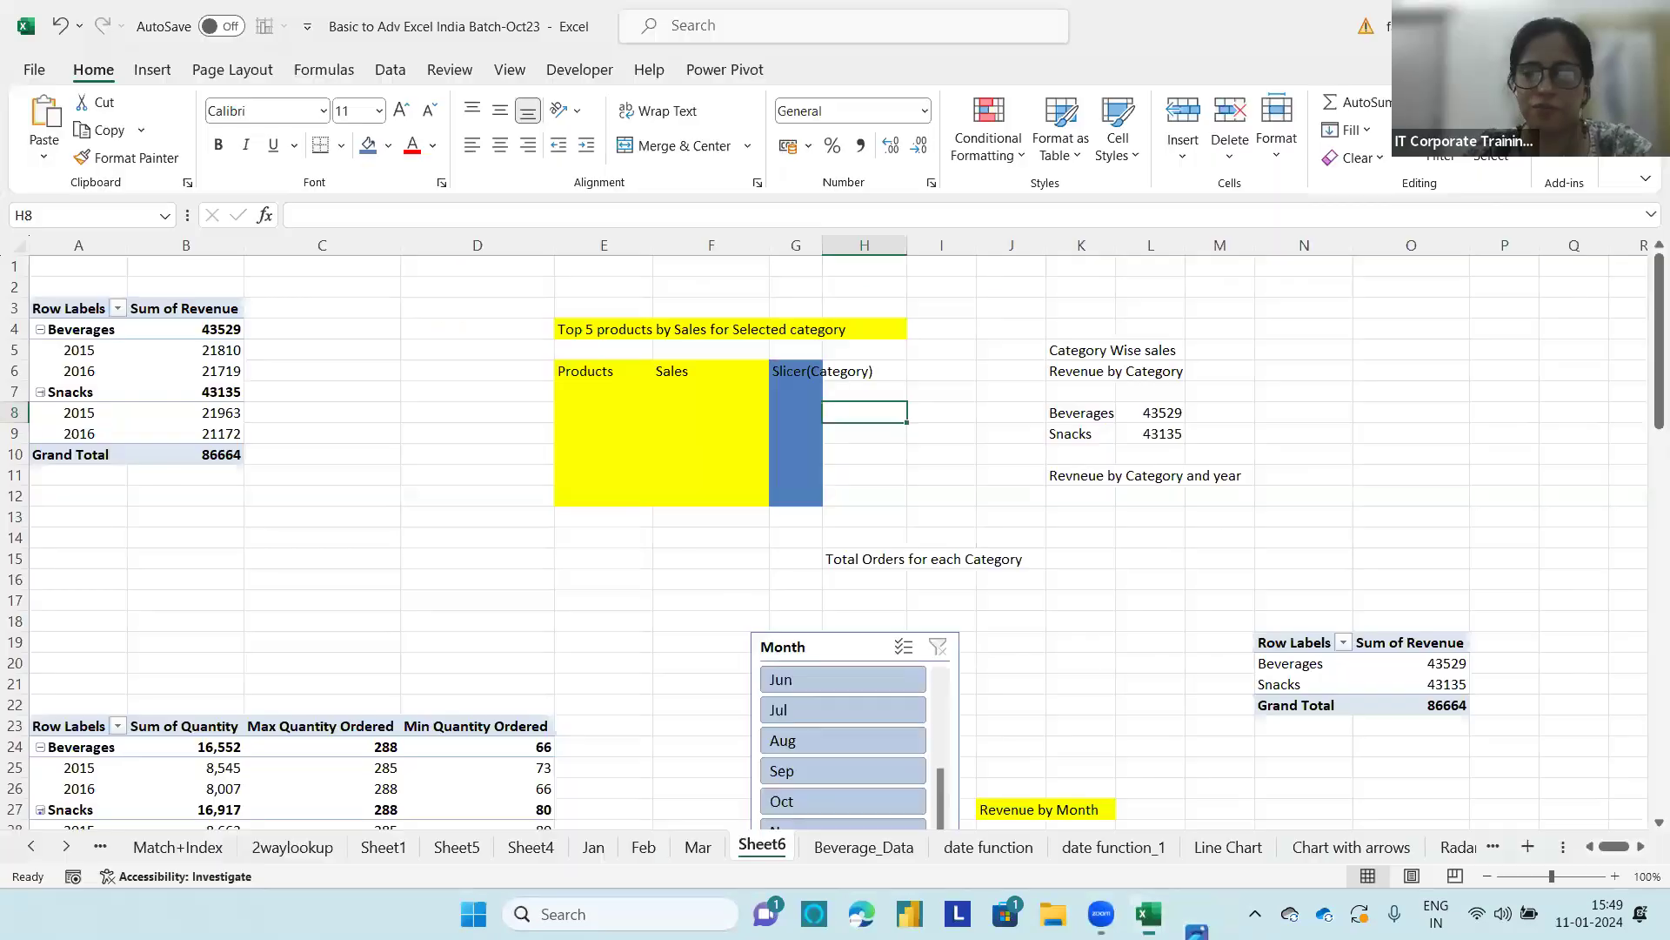
# Step: Examine the existing PivotTables down Sheet6 to the monthly revenue by category report
pyautogui.scroll(-8, 711, 589)
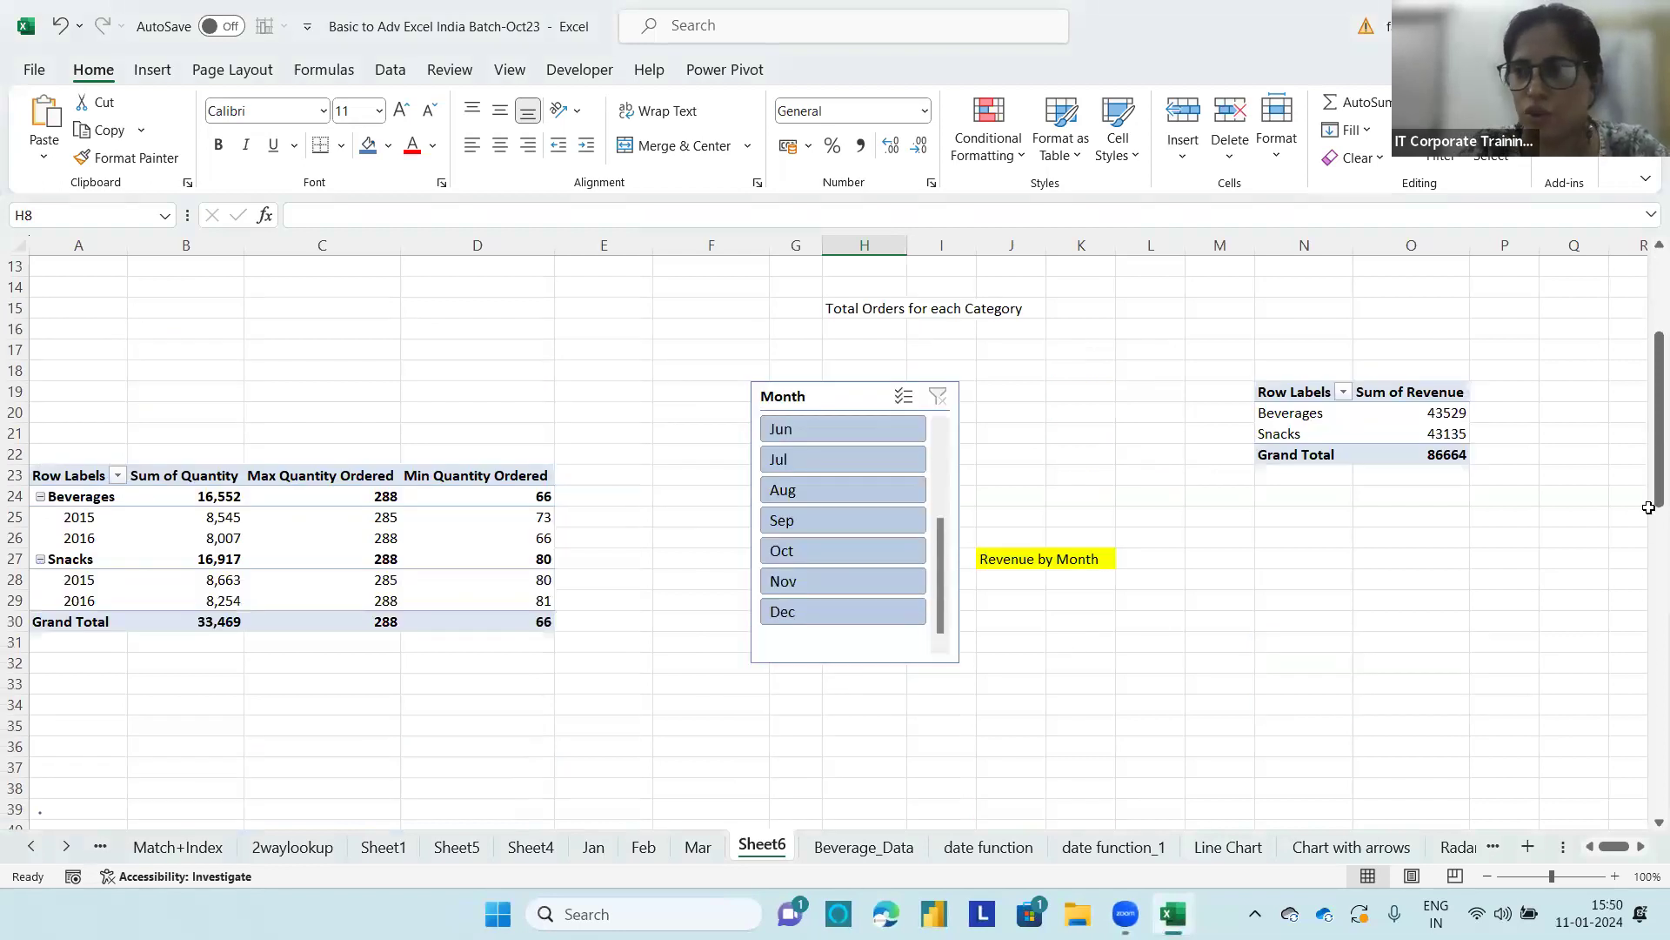
pyautogui.scroll(-20, 710, 589)
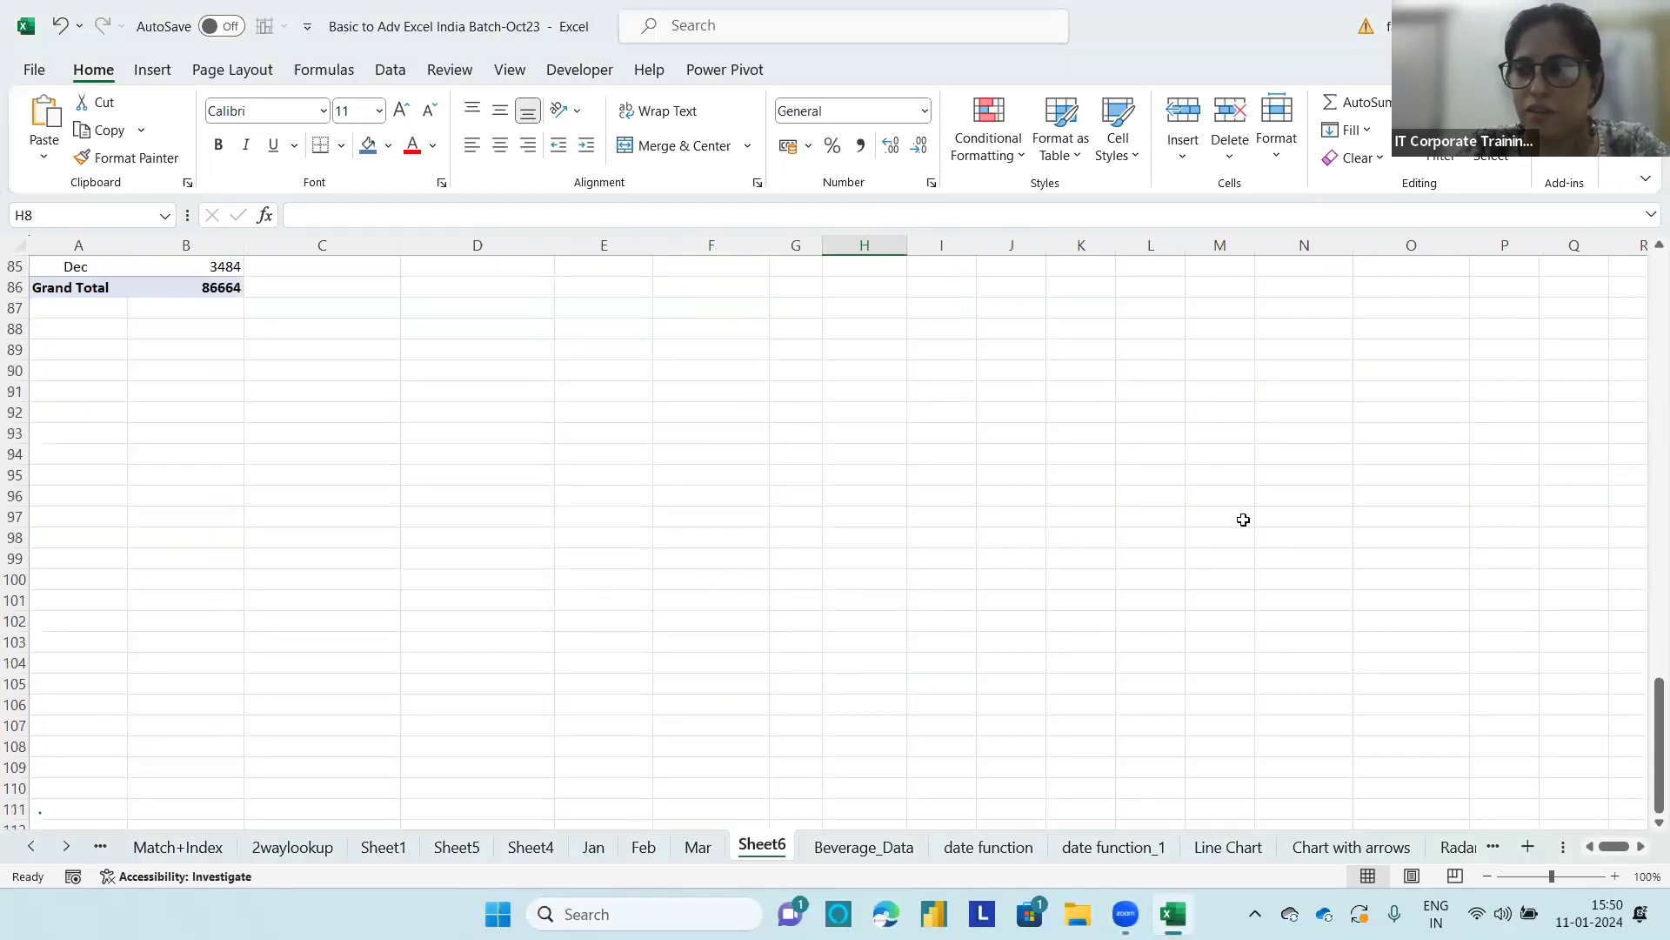
pyautogui.scroll(5, 548, 483)
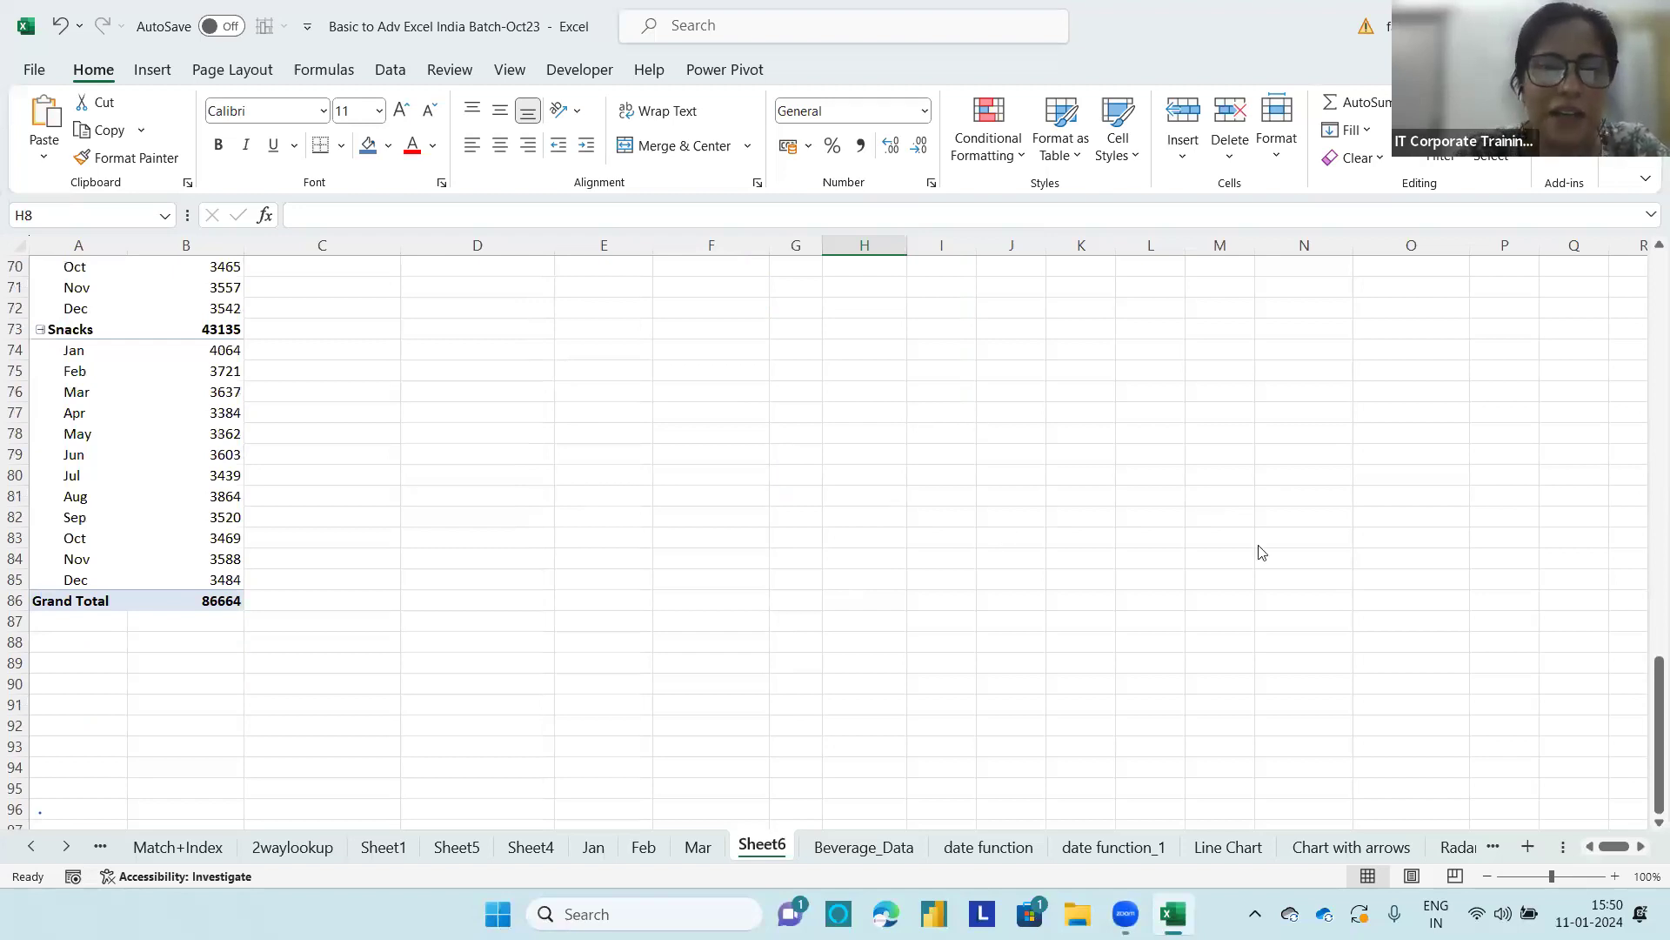
pyautogui.scroll(8, 656, 391)
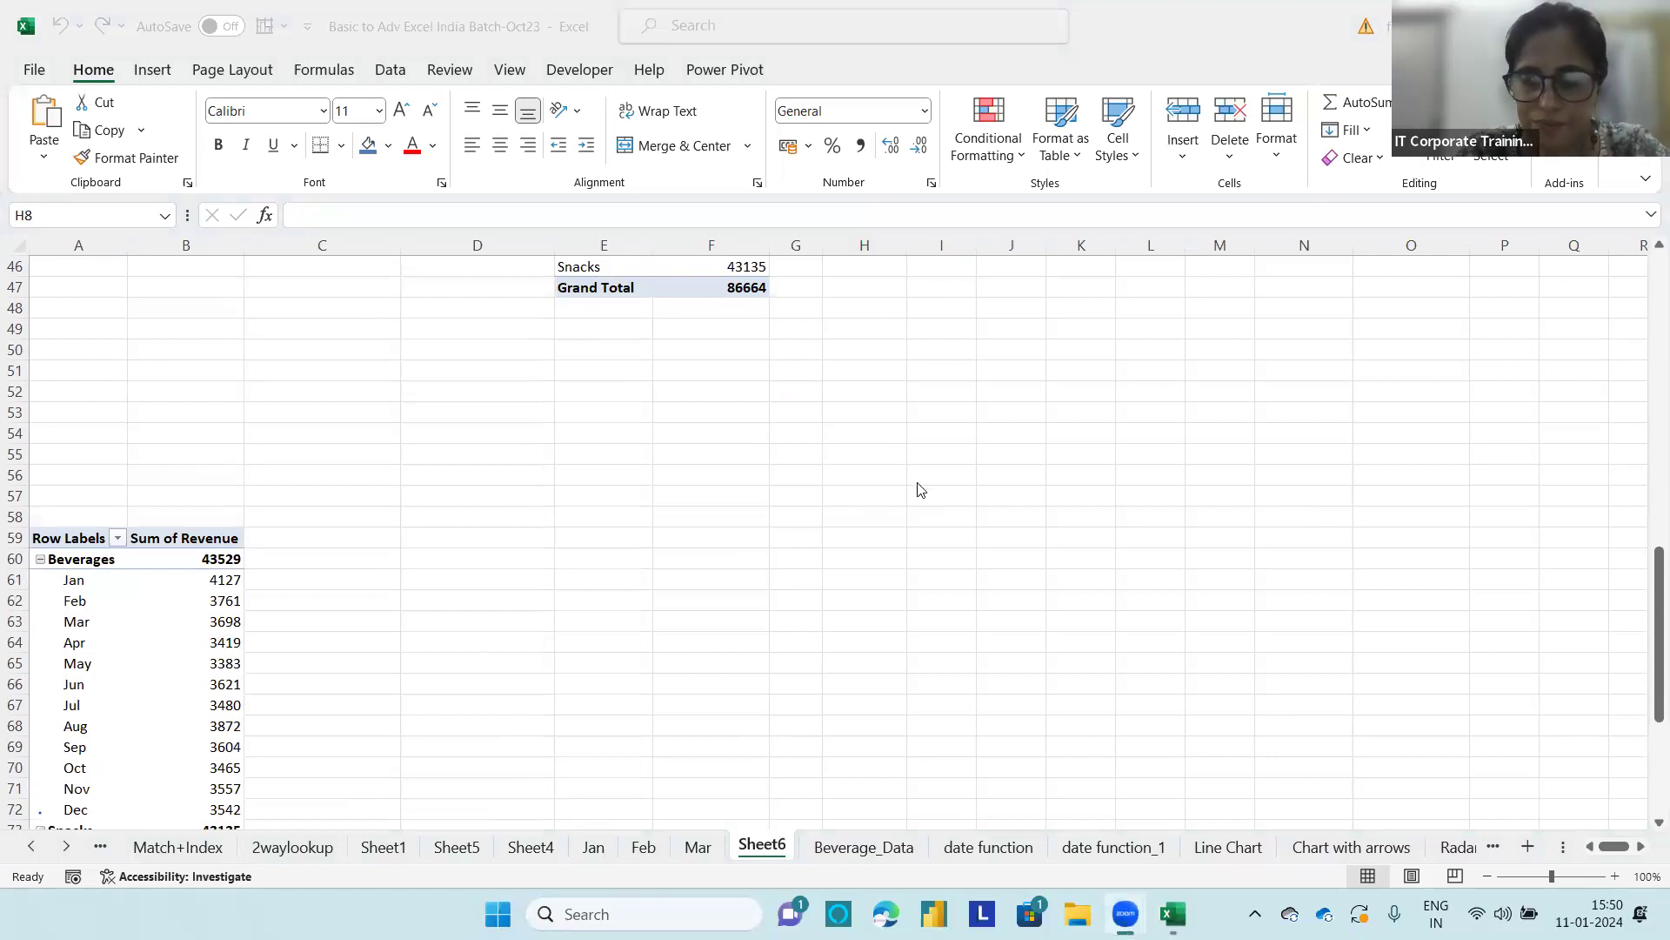
pyautogui.scroll(-7, 920, 491)
pyautogui.scroll(5, 875, 545)
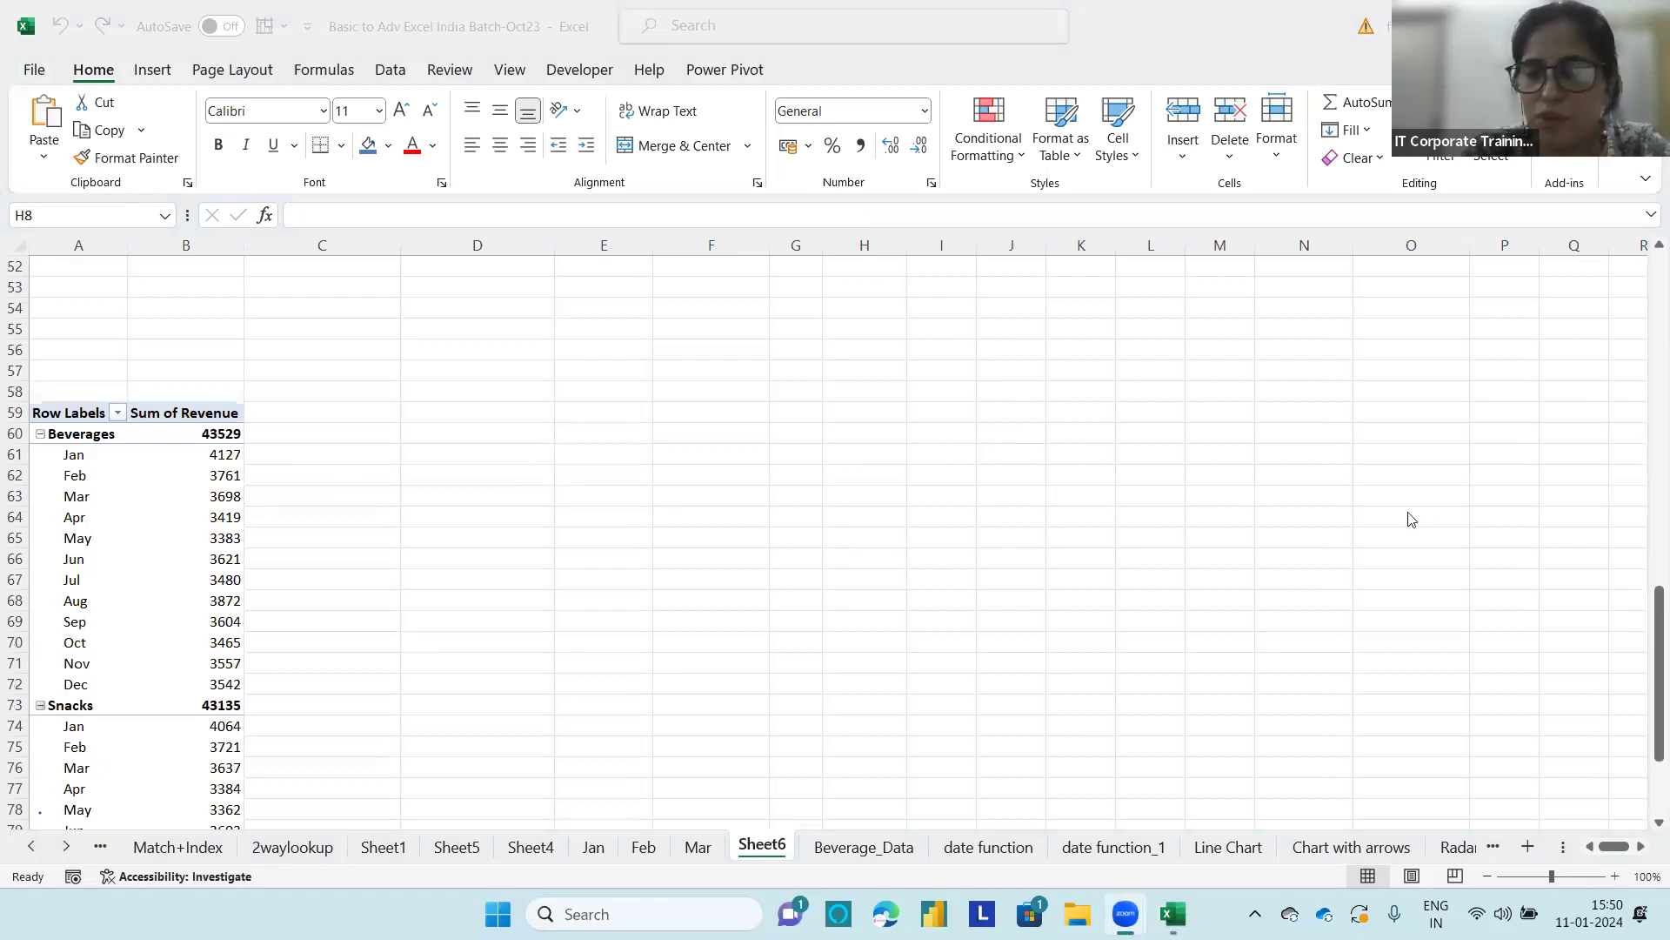
pyautogui.scroll(-5, 1479, 540)
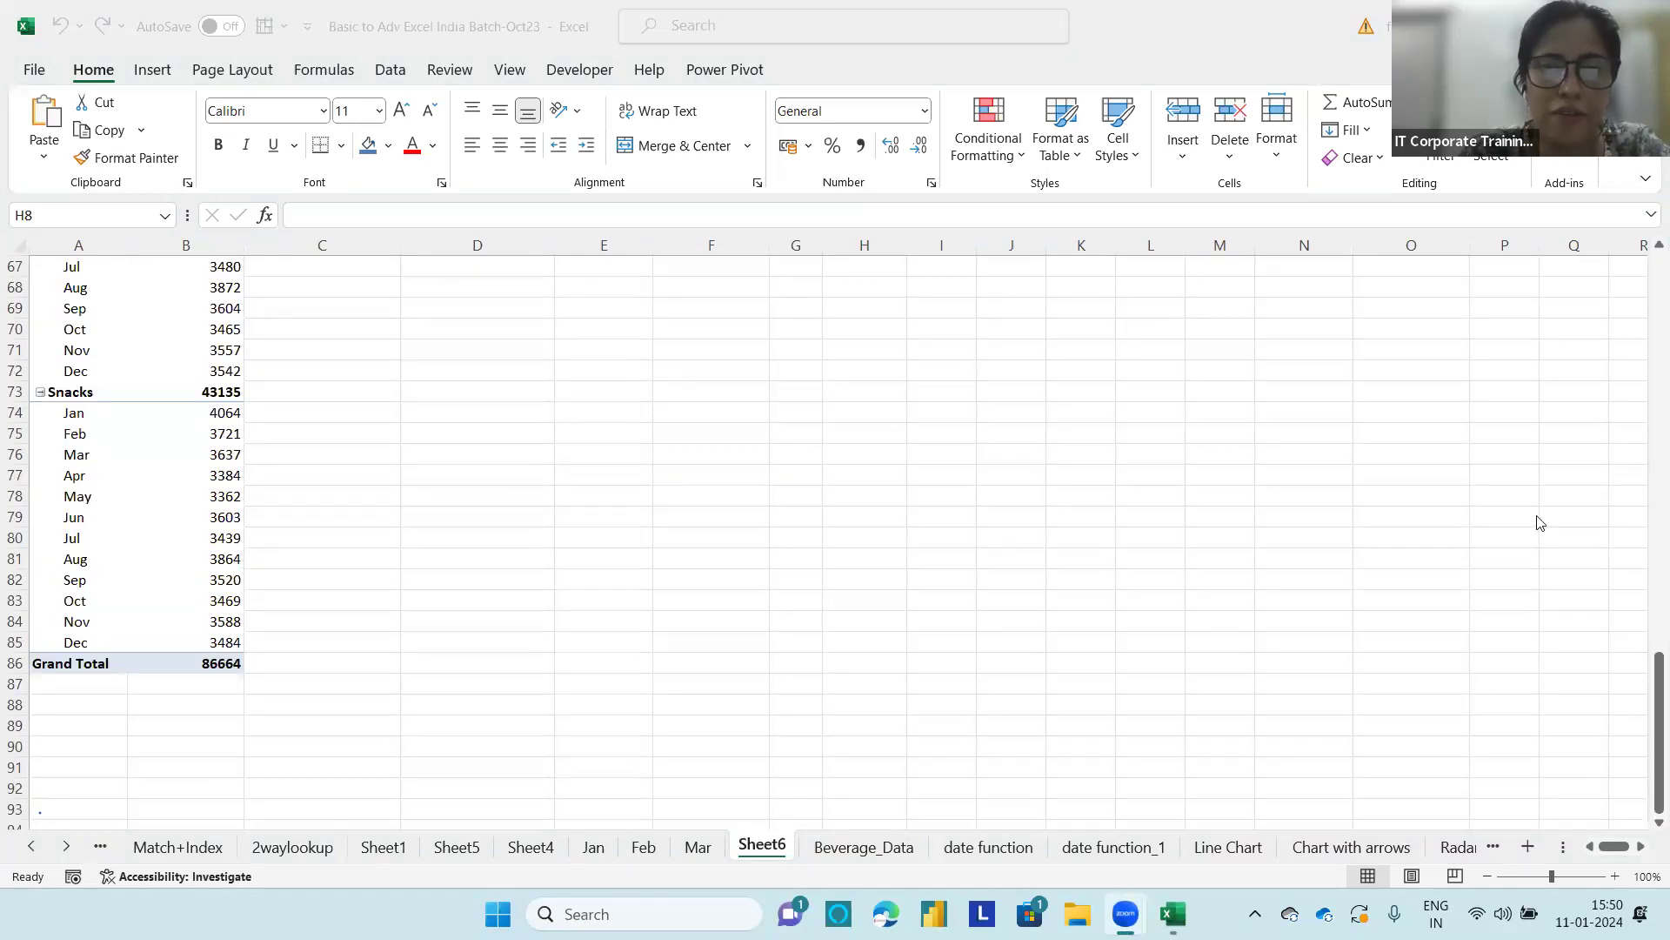
pyautogui.click(1647, 752)
pyautogui.moveTo(1647, 695); pyautogui.dragTo(1647, 641)
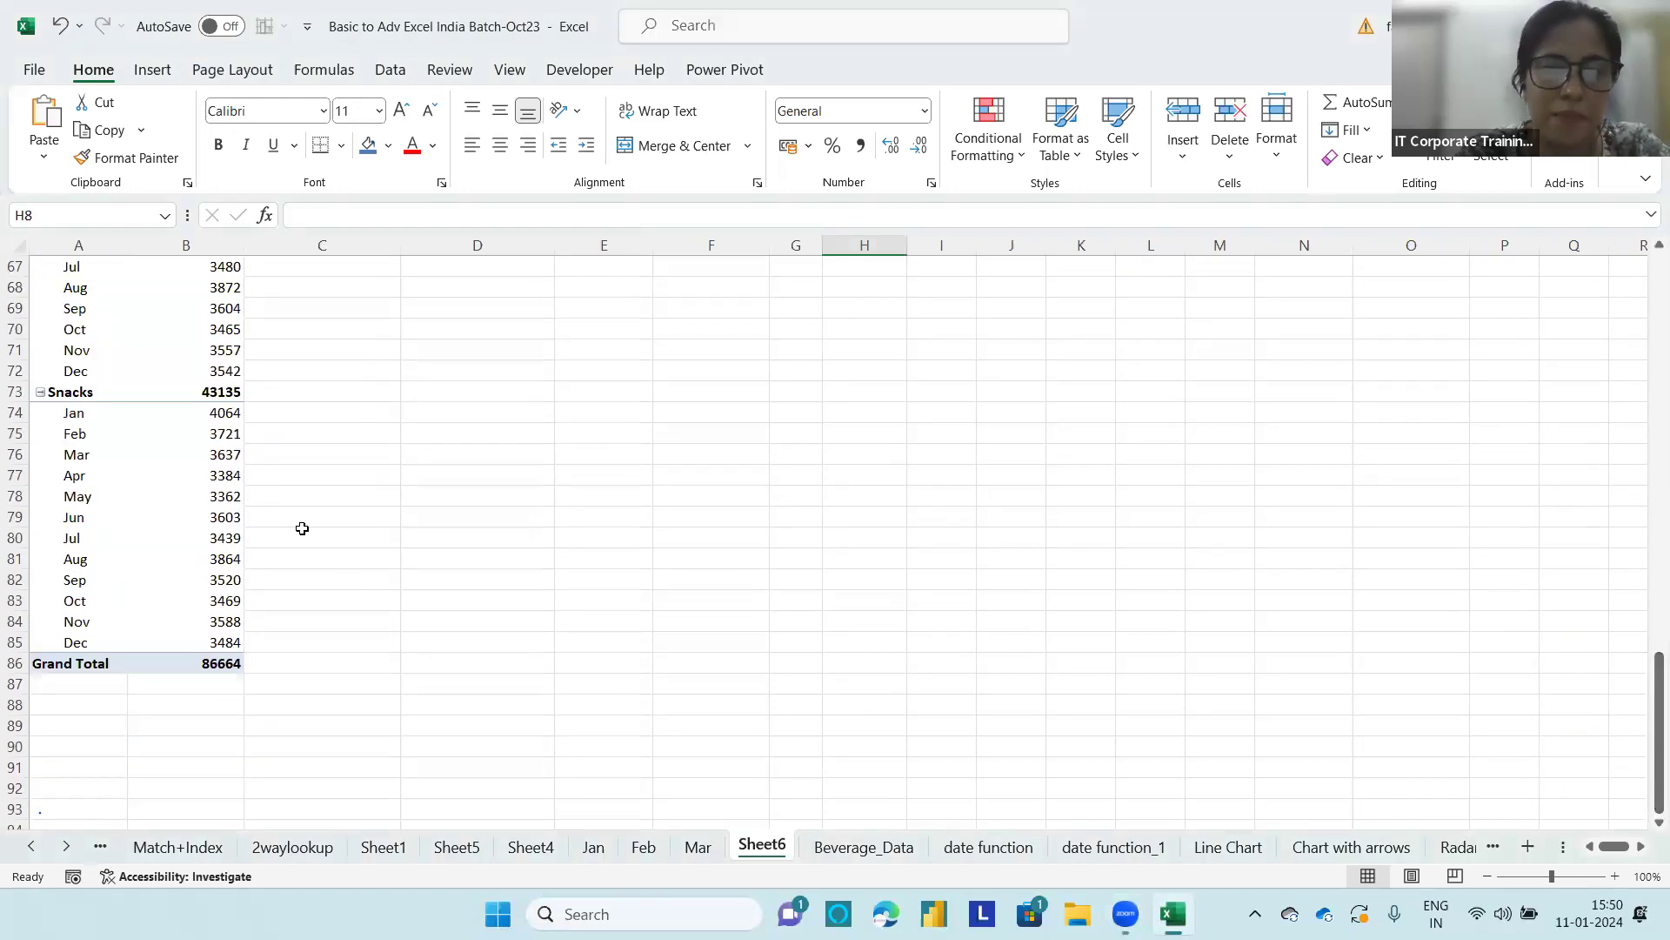
# Step: Copy the whole monthly revenue by category PivotTable and paste it at cell D87
pyautogui.click(127, 443)
pyautogui.click(181, 448)
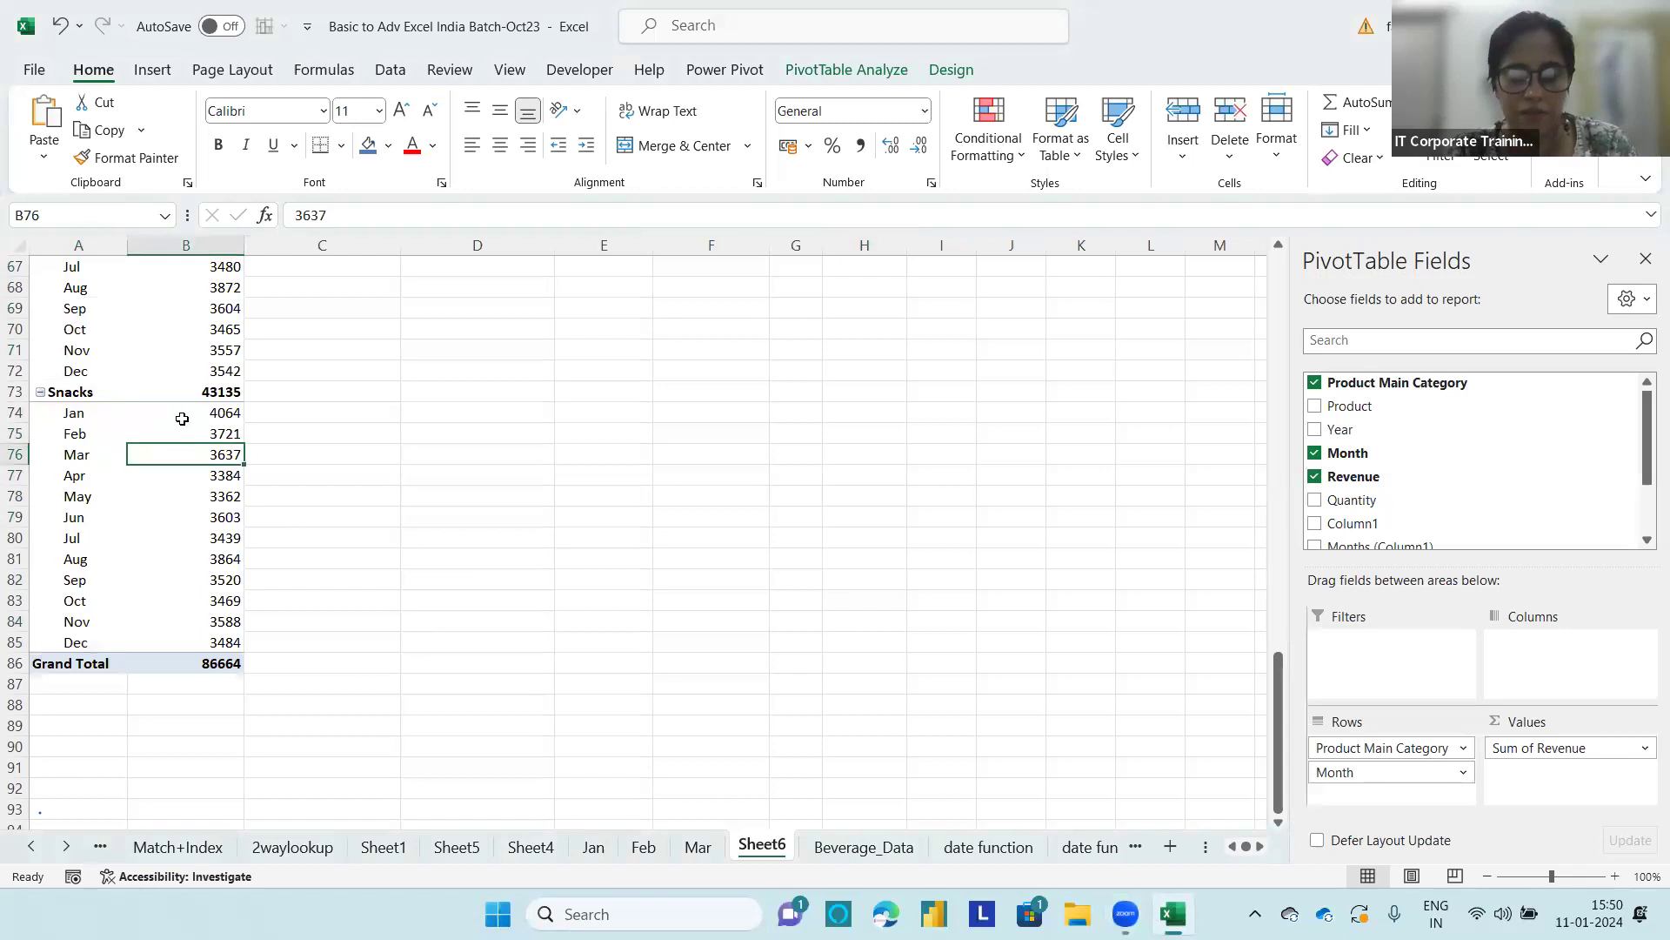
pyautogui.hotkey('ctrl', 'a')
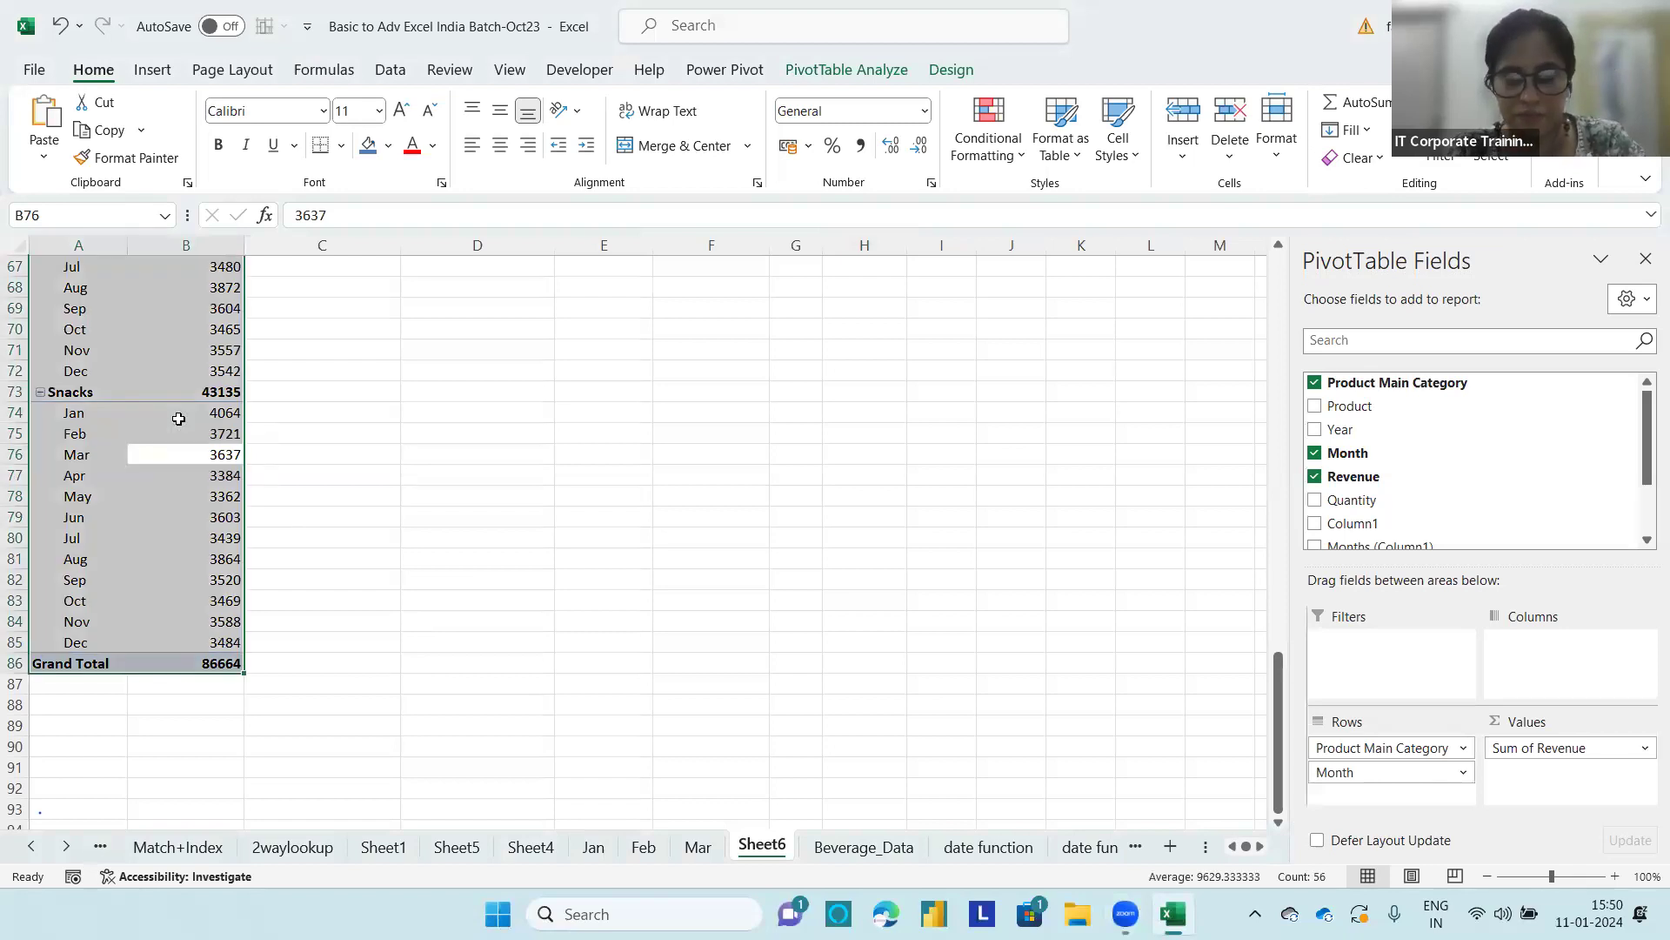
pyautogui.hotkey('ctrl', 'c')
pyautogui.scroll(2, 178, 418)
pyautogui.scroll(-3, 228, 643)
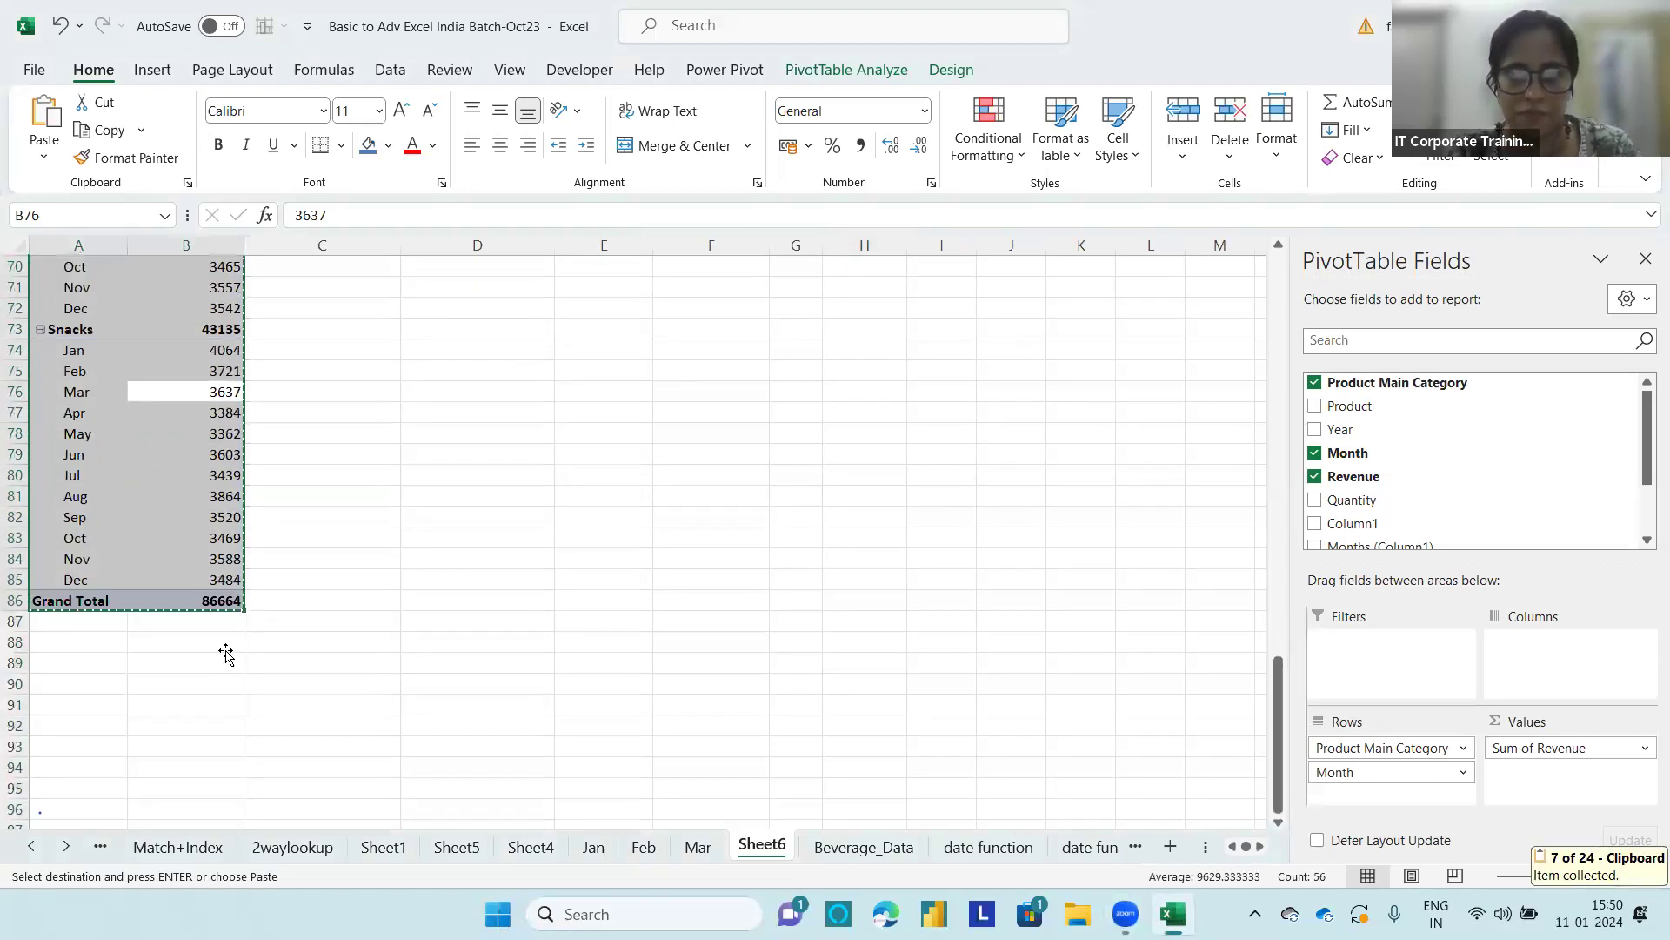
pyautogui.click(226, 653)
pyautogui.click(533, 626)
pyautogui.hotkey('ctrl', 'v')
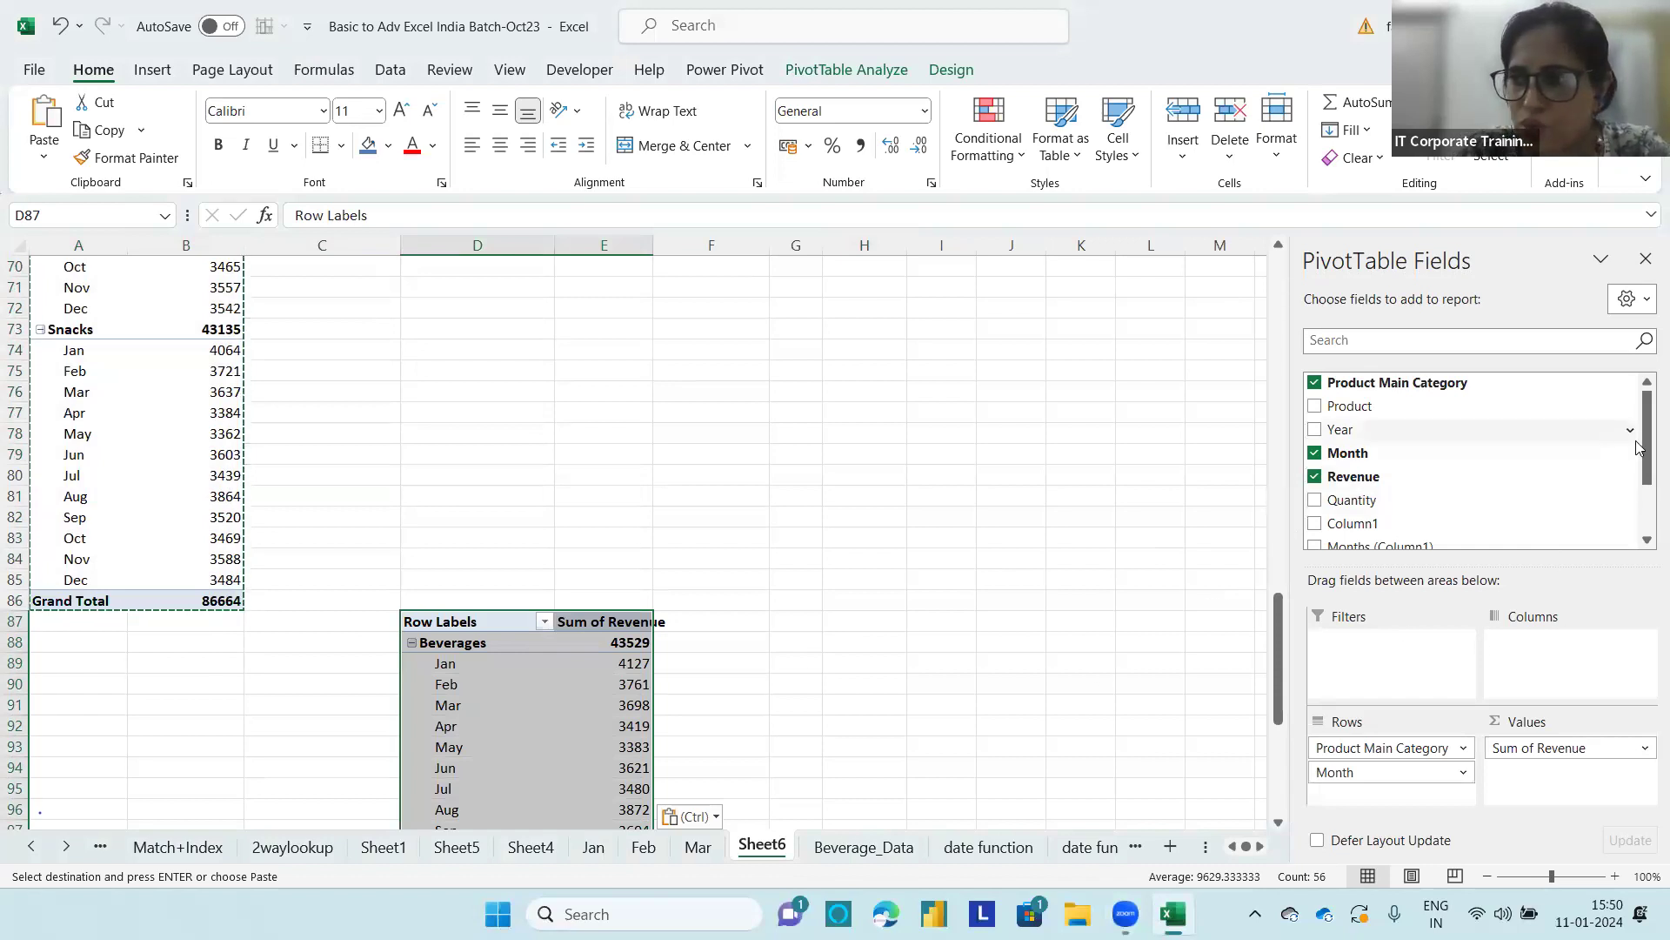
# Step: Replace the Month row field with Product, below Product Main Category, in the copied PivotTable
pyautogui.scroll(-2, 1603, 499)
pyautogui.moveTo(1417, 775); pyautogui.dragTo(1131, 687)
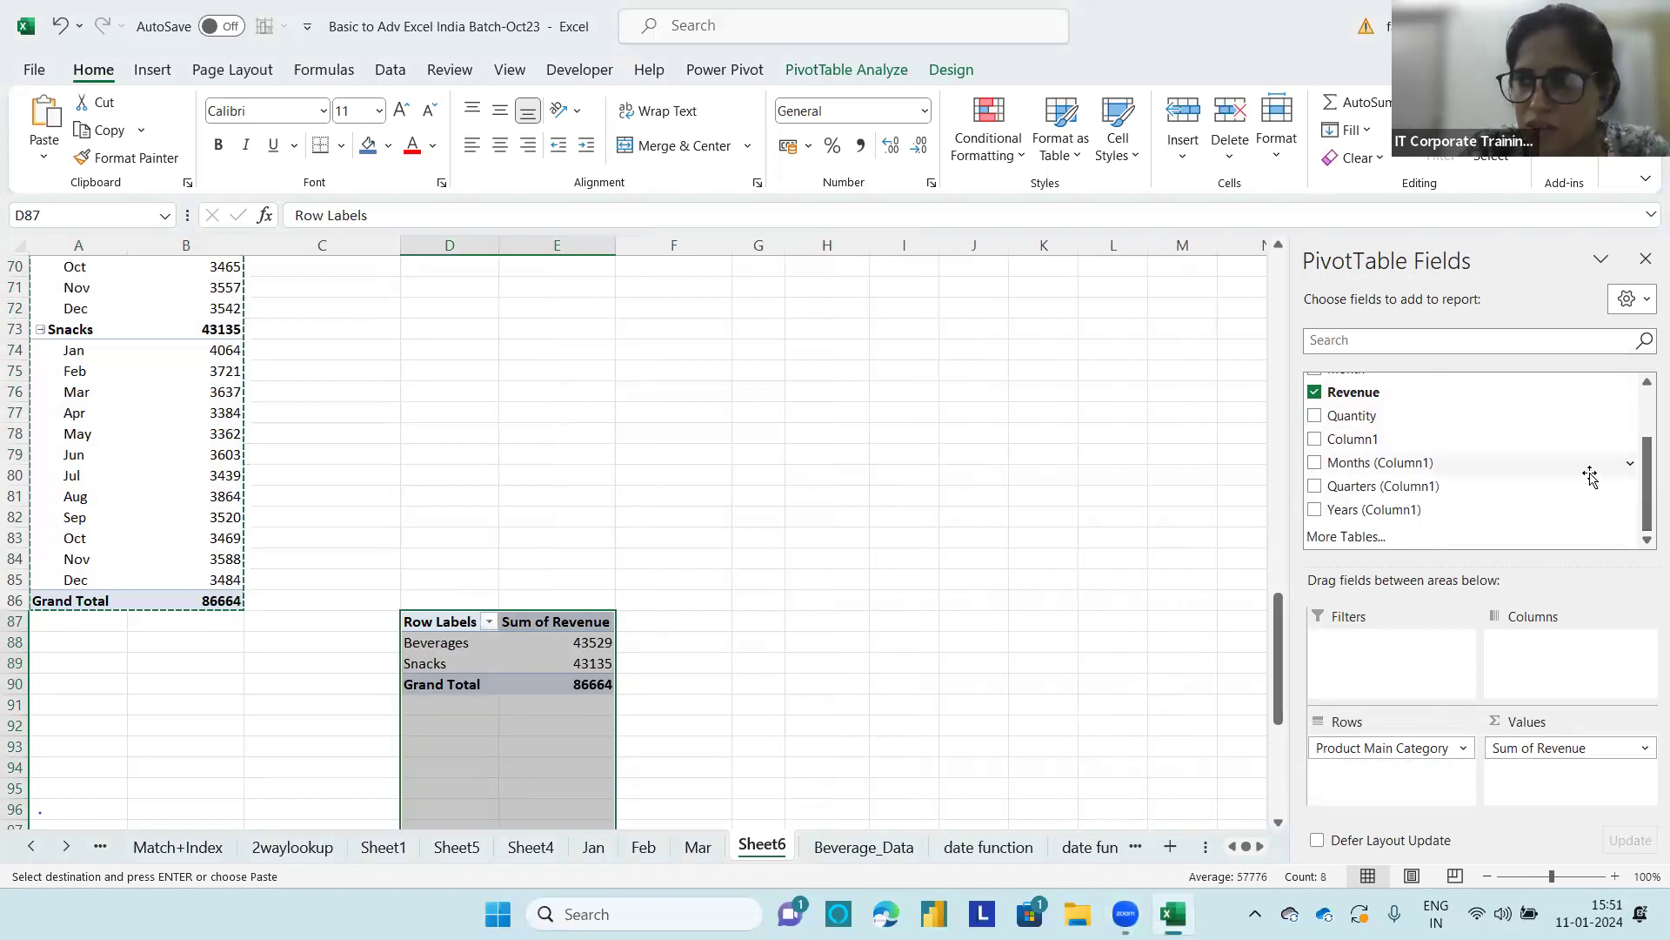
pyautogui.scroll(2, 1390, 409)
pyautogui.moveTo(1389, 409); pyautogui.dragTo(1373, 777)
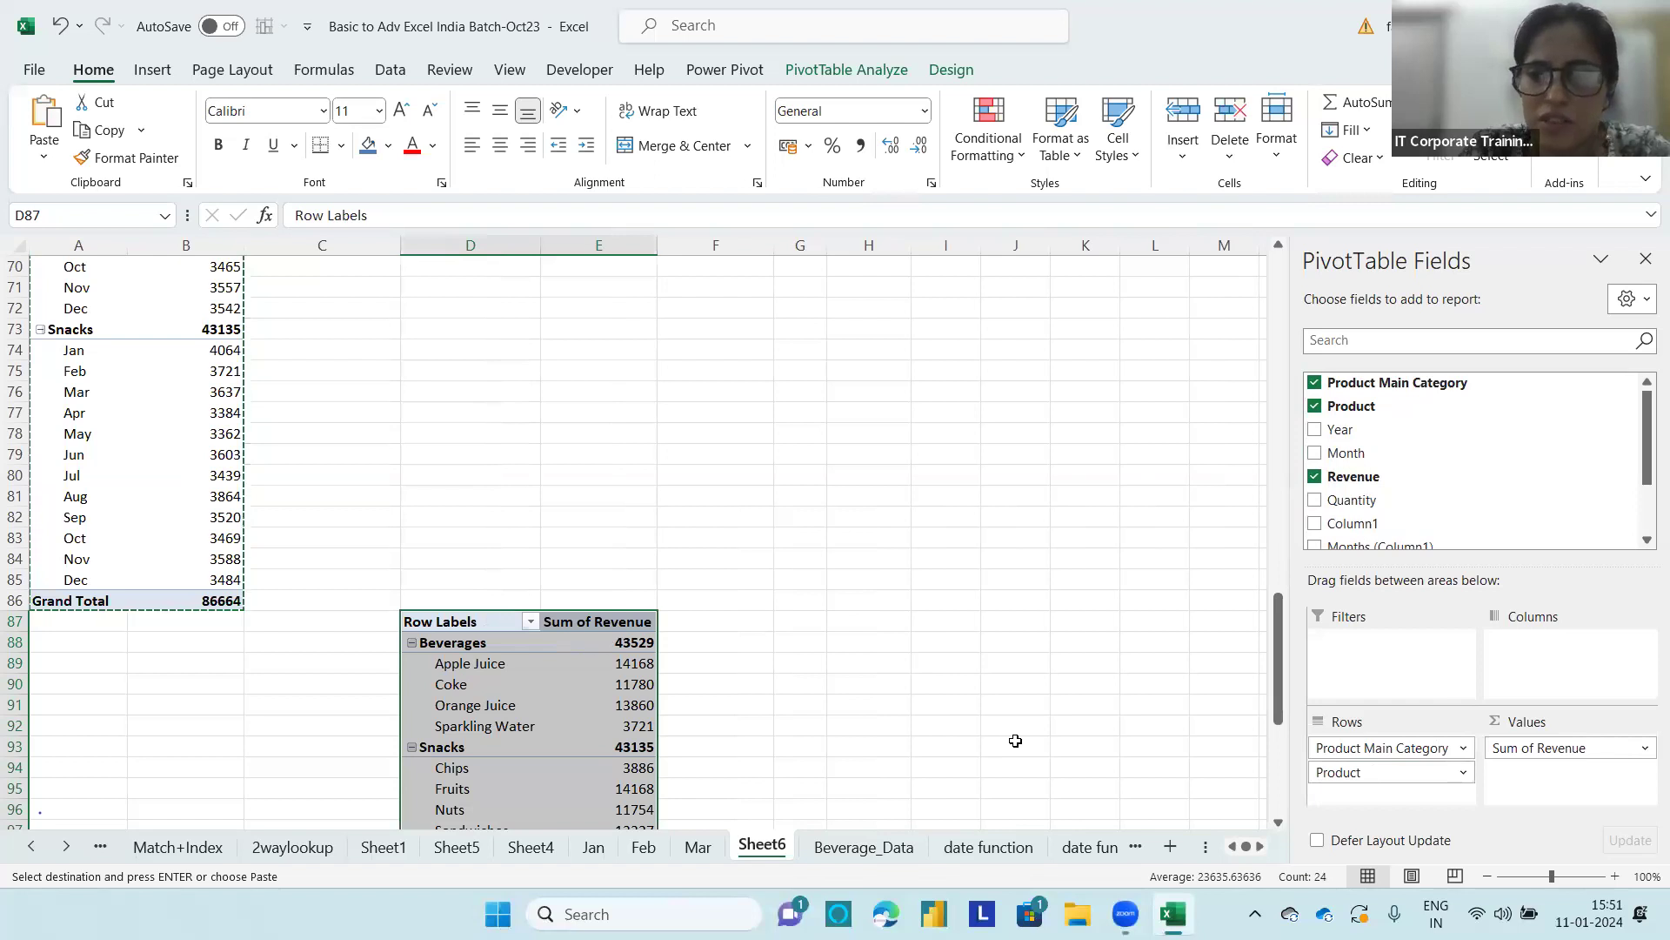
pyautogui.click(1250, 646)
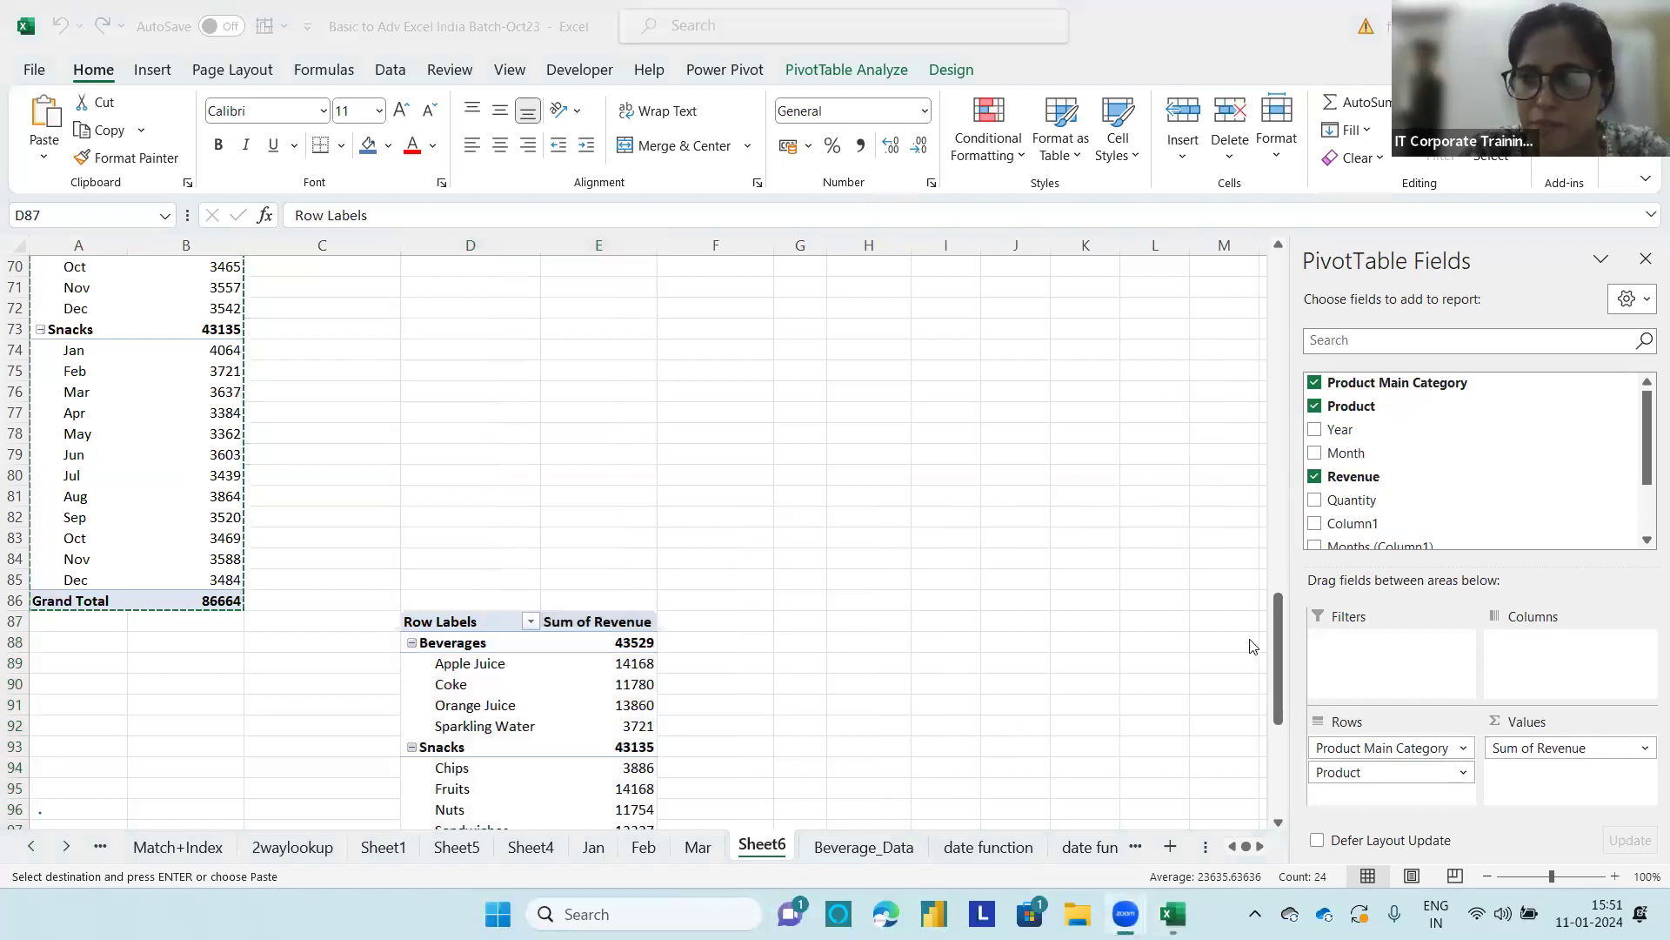
pyautogui.click(1279, 644)
pyautogui.moveTo(1280, 663); pyautogui.dragTo(1280, 687)
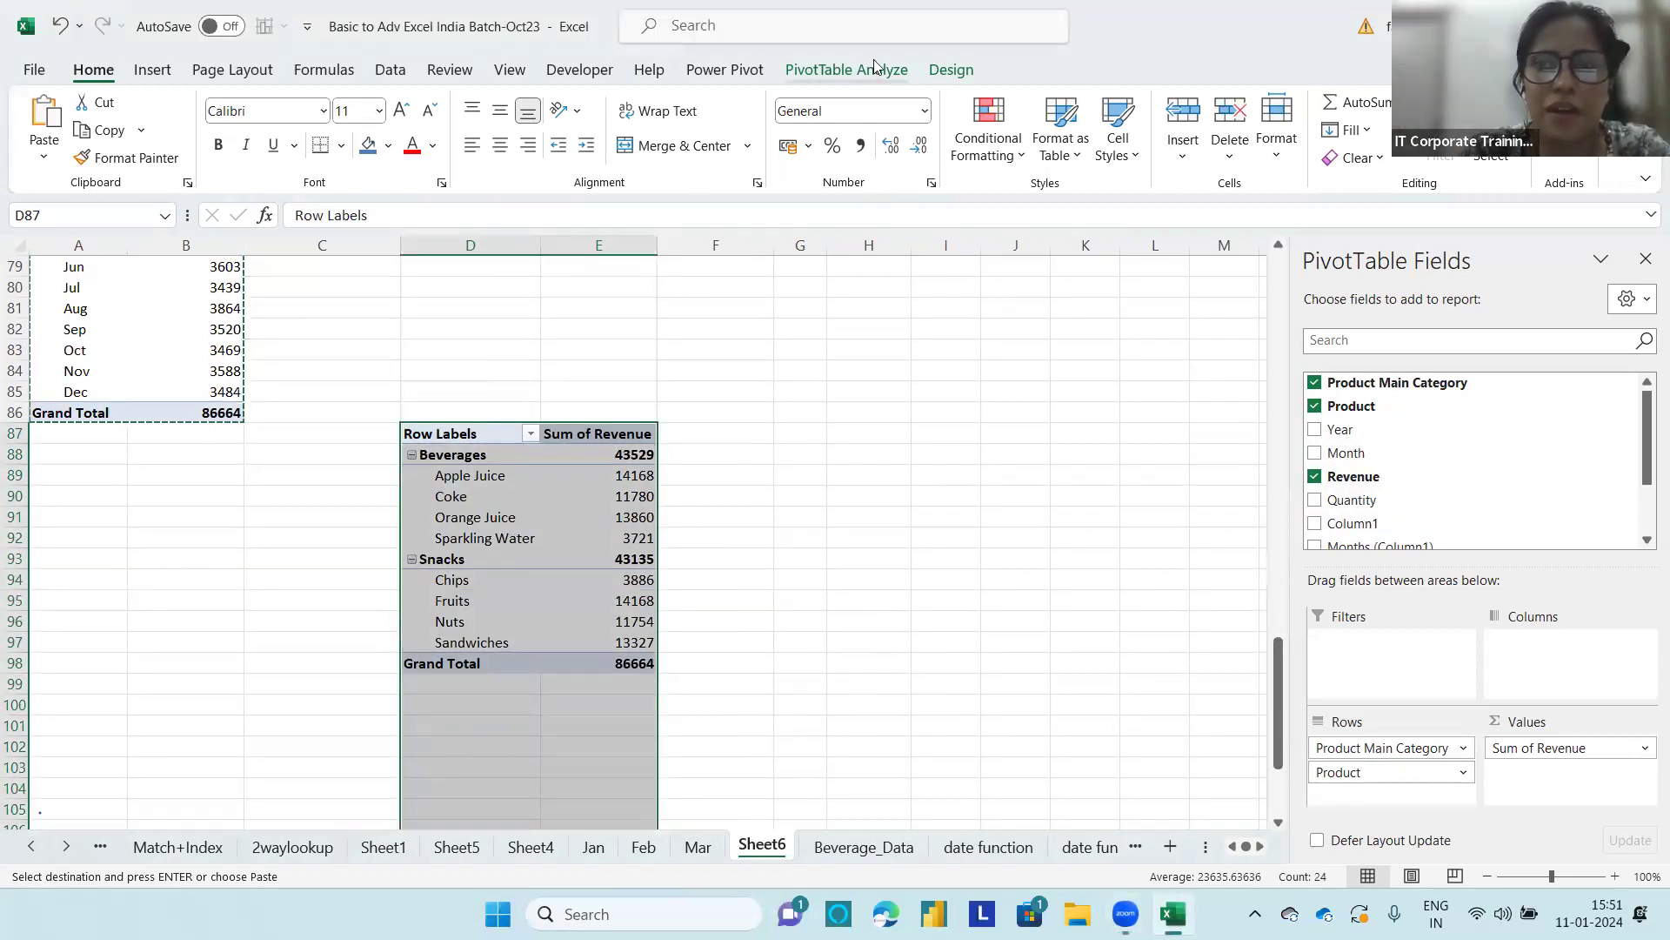
# Step: Insert a Product slicer for the copied PivotTable and delete it
pyautogui.click(873, 71)
pyautogui.click(550, 126)
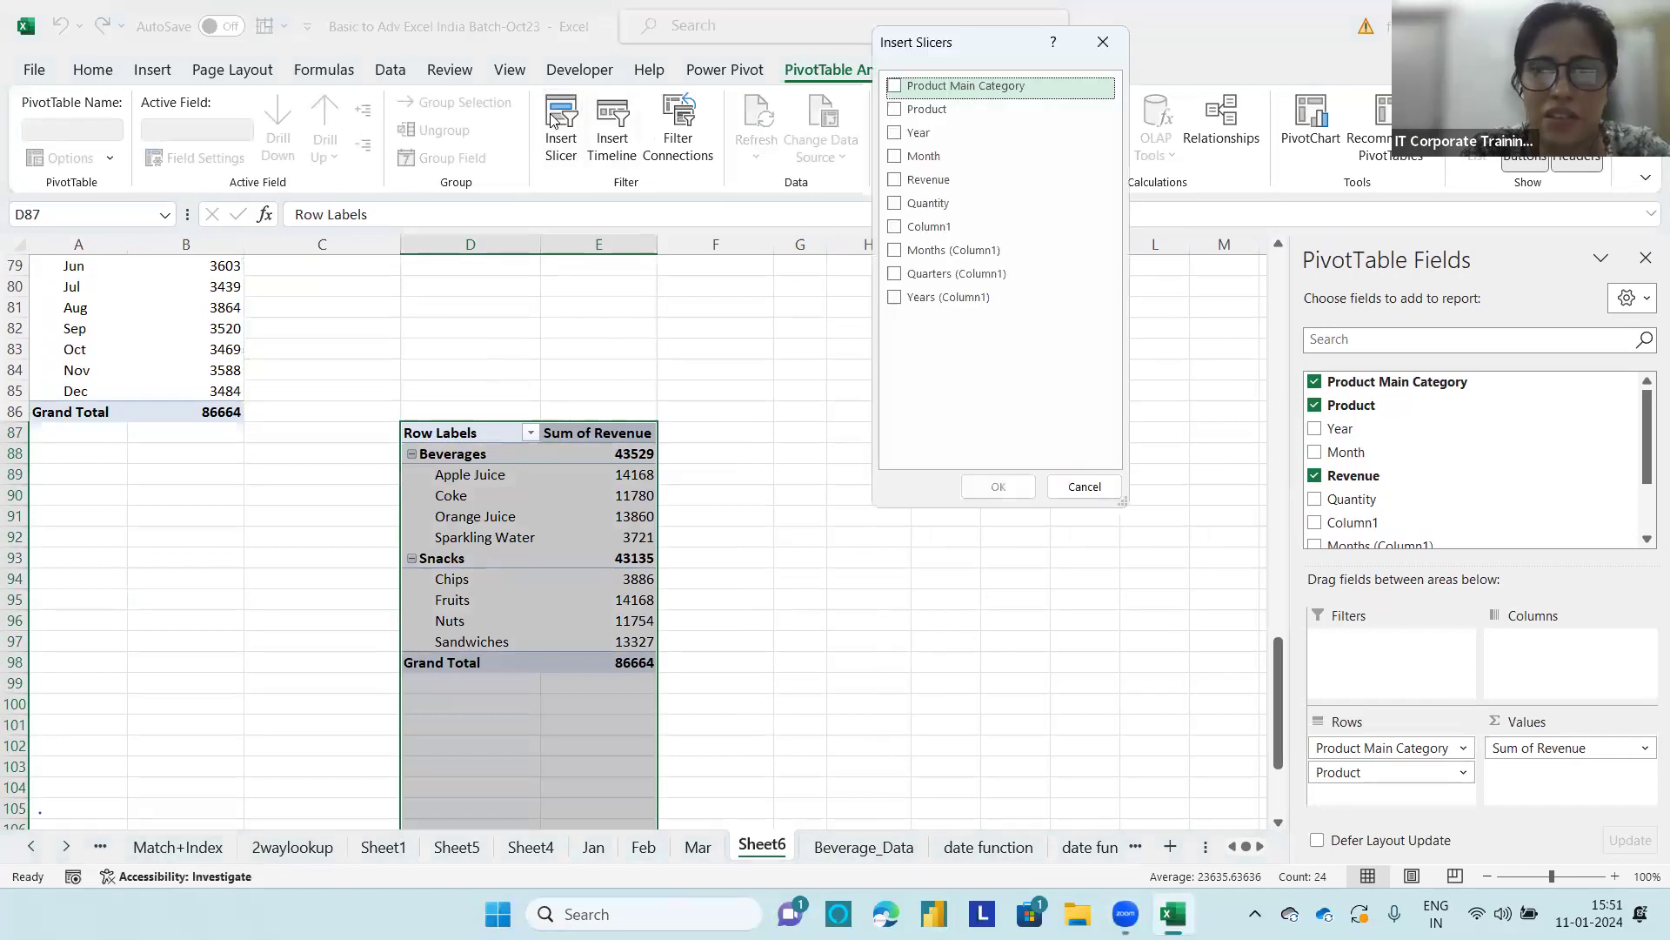
pyautogui.click(895, 109)
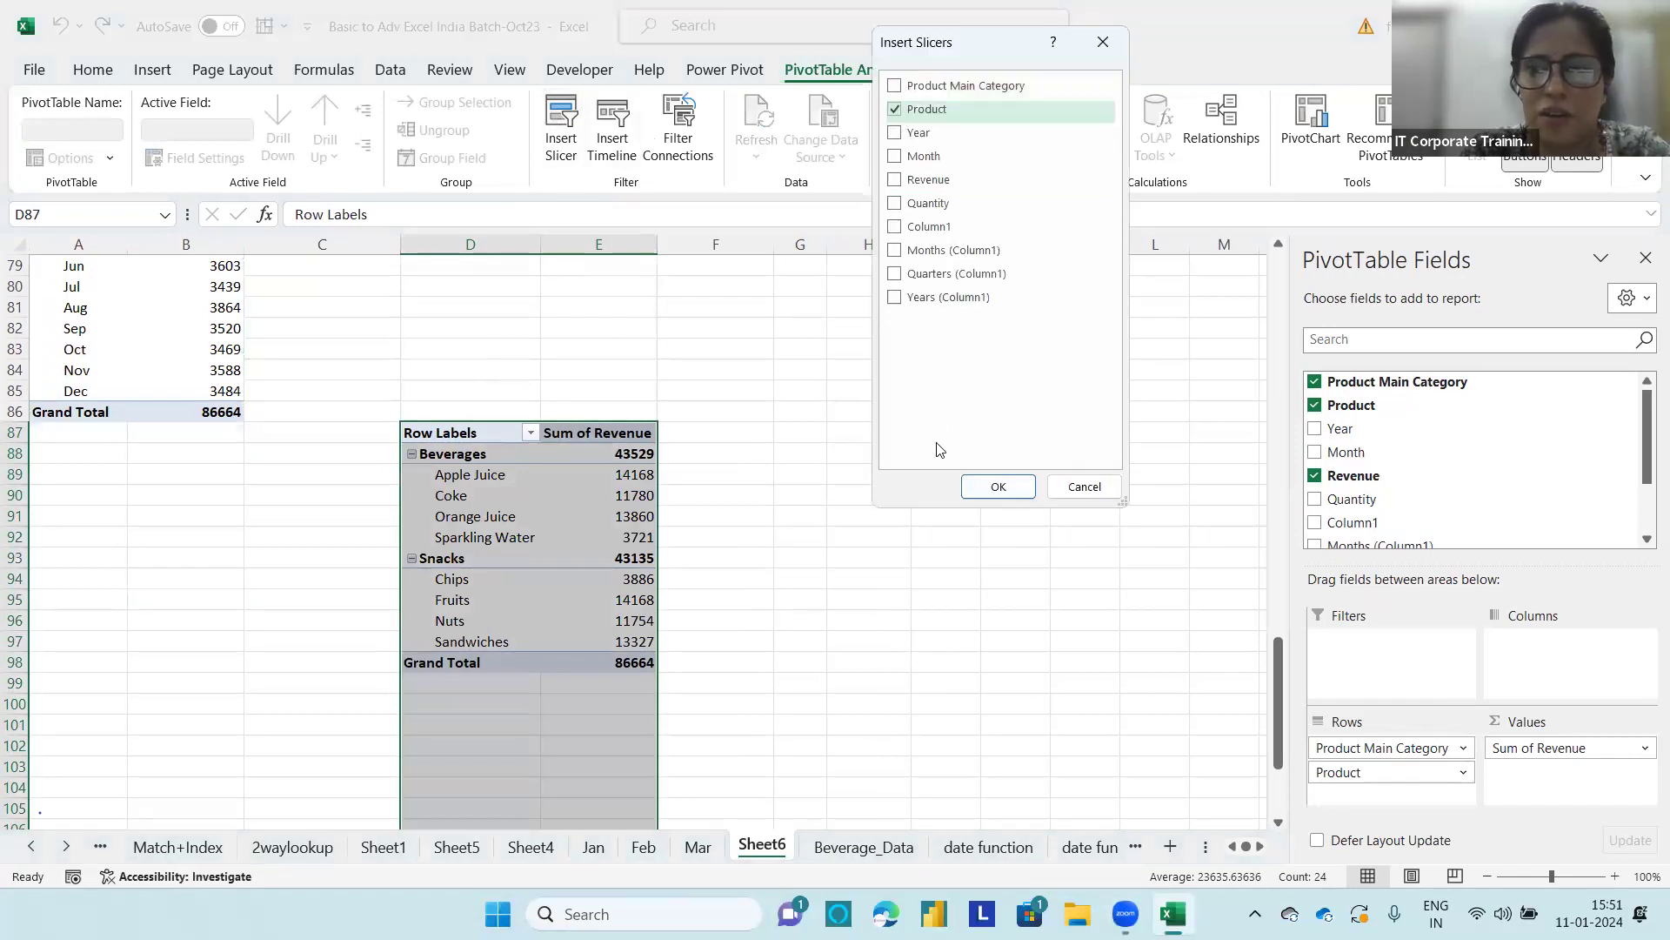
pyautogui.click(992, 486)
pyautogui.moveTo(654, 419); pyautogui.dragTo(665, 419)
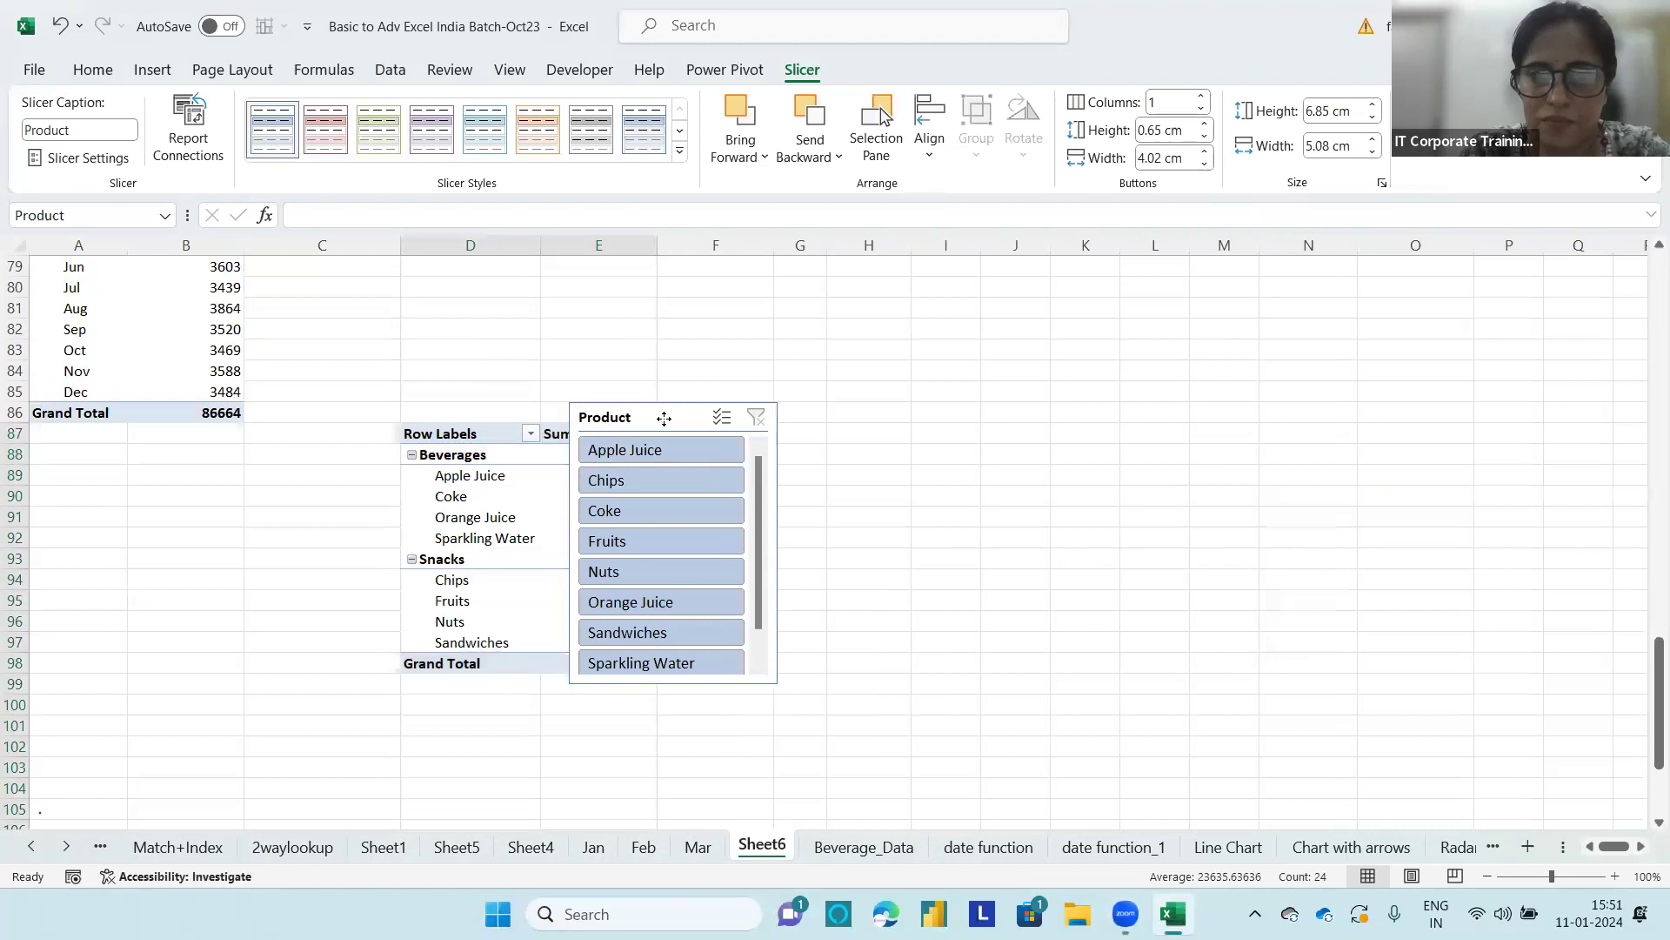
pyautogui.press('Delete')
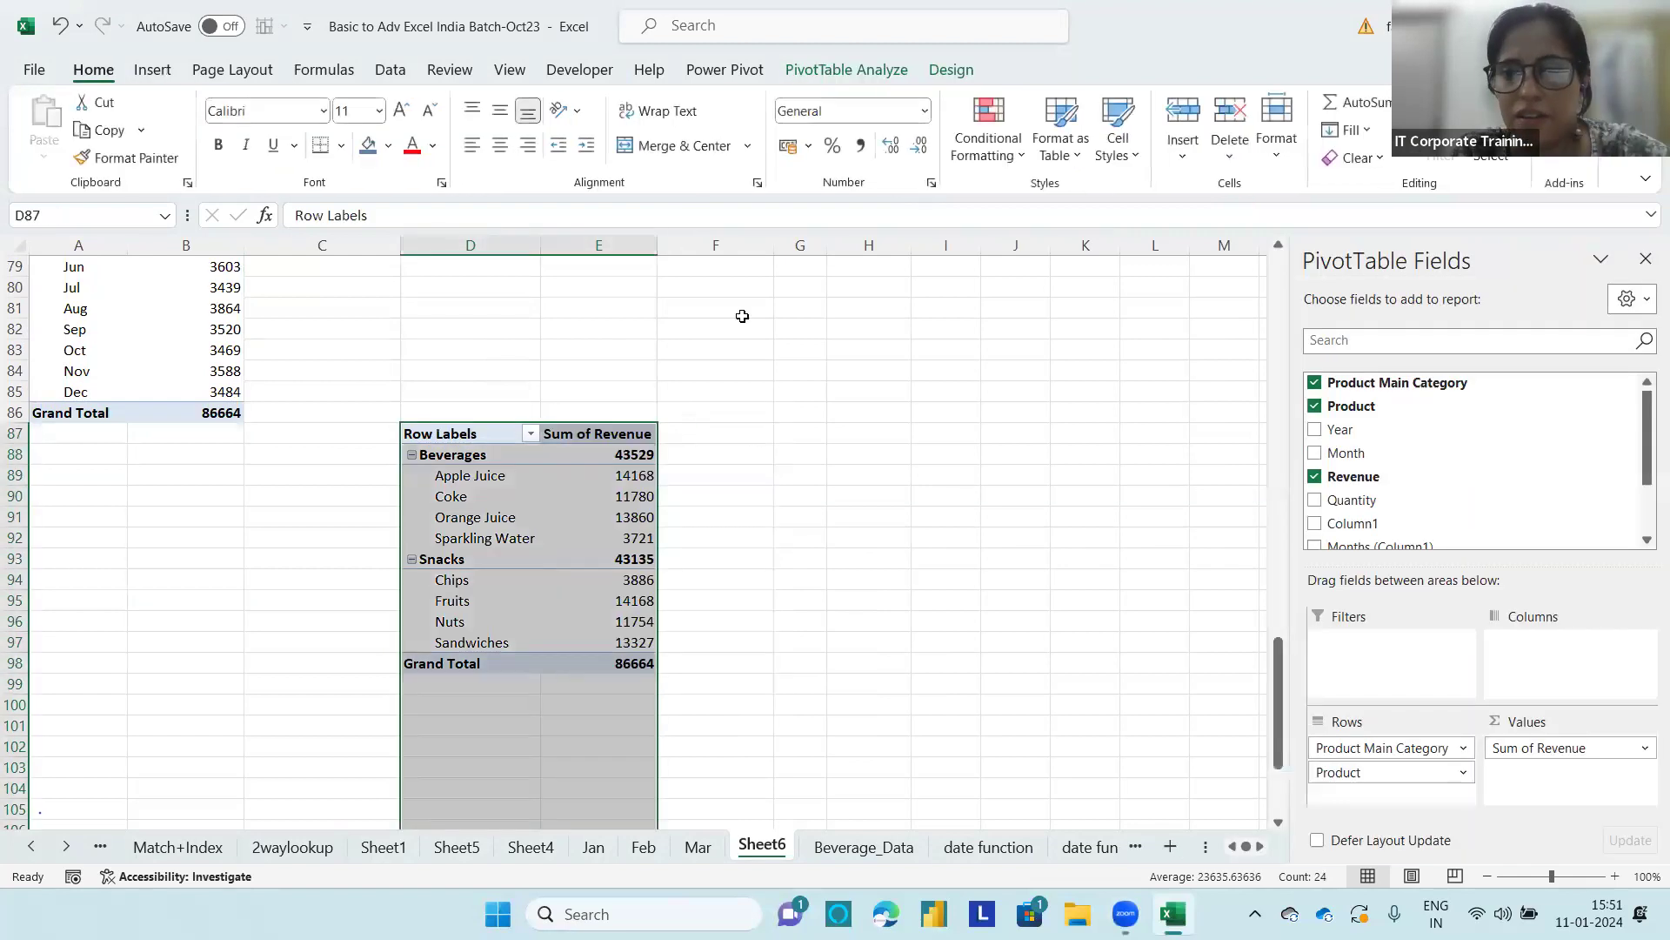
# Step: Insert a Product Main Category slicer for the copied PivotTable and place it in the empty area beside the report
pyautogui.click(806, 69)
pyautogui.click(561, 128)
pyautogui.click(896, 86)
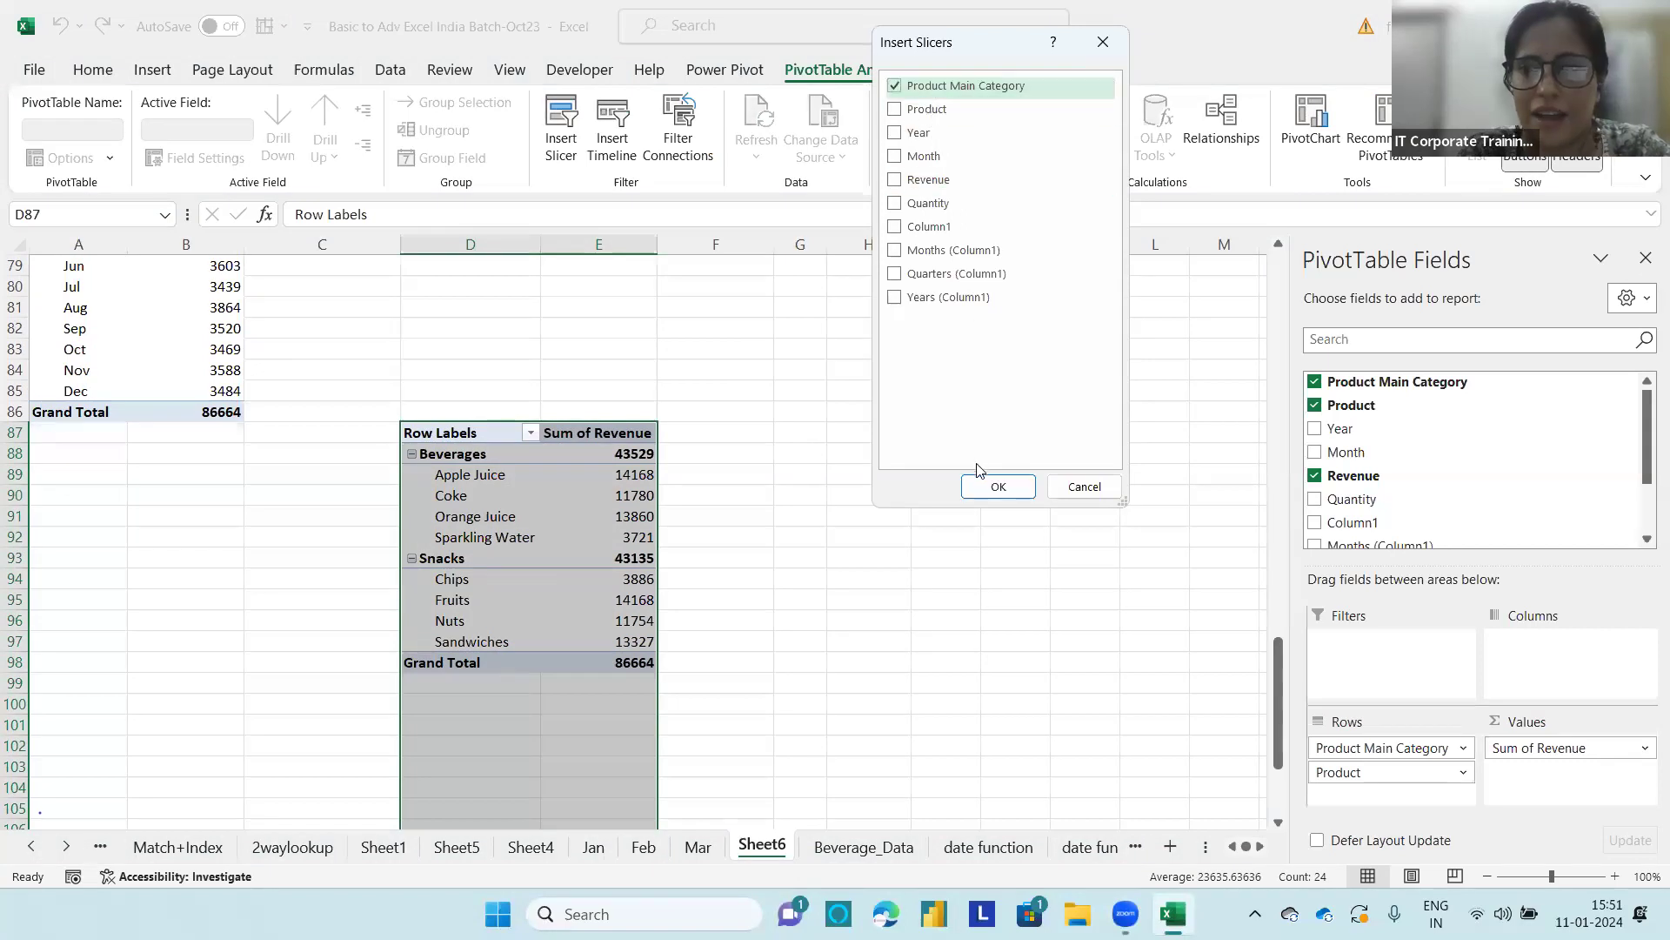
pyautogui.click(986, 481)
pyautogui.moveTo(634, 410); pyautogui.dragTo(1141, 354)
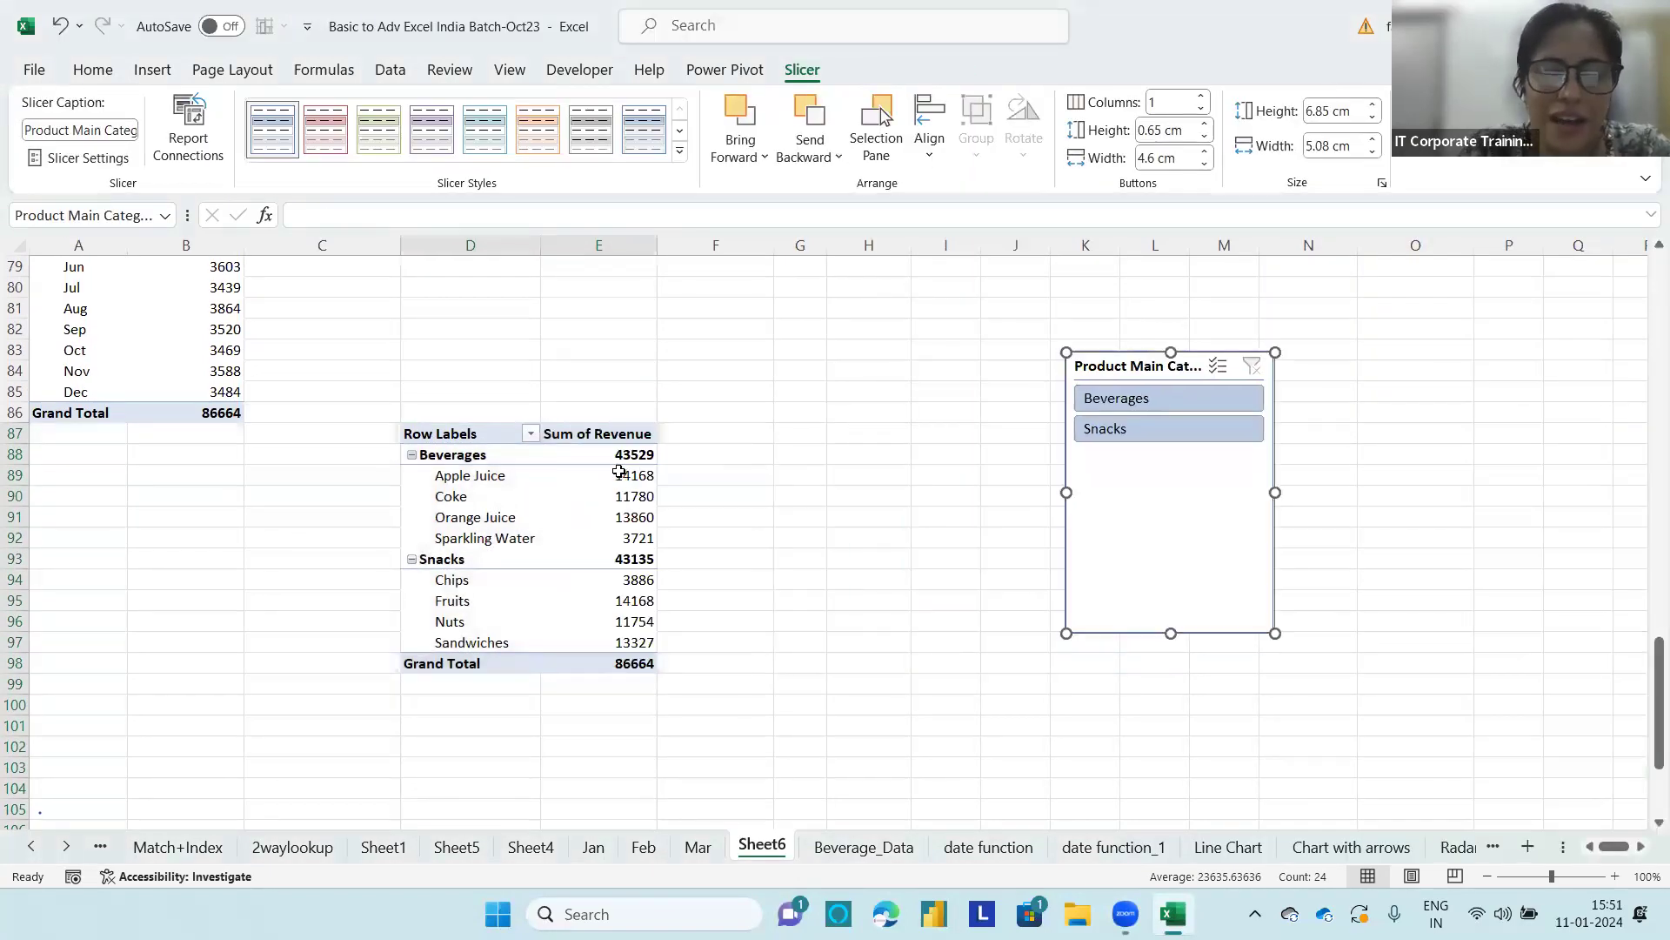
# Step: Filter the copied PivotTable's Product Main Category field to the top 2 items by Sum of Revenue
pyautogui.moveTo(618, 471)
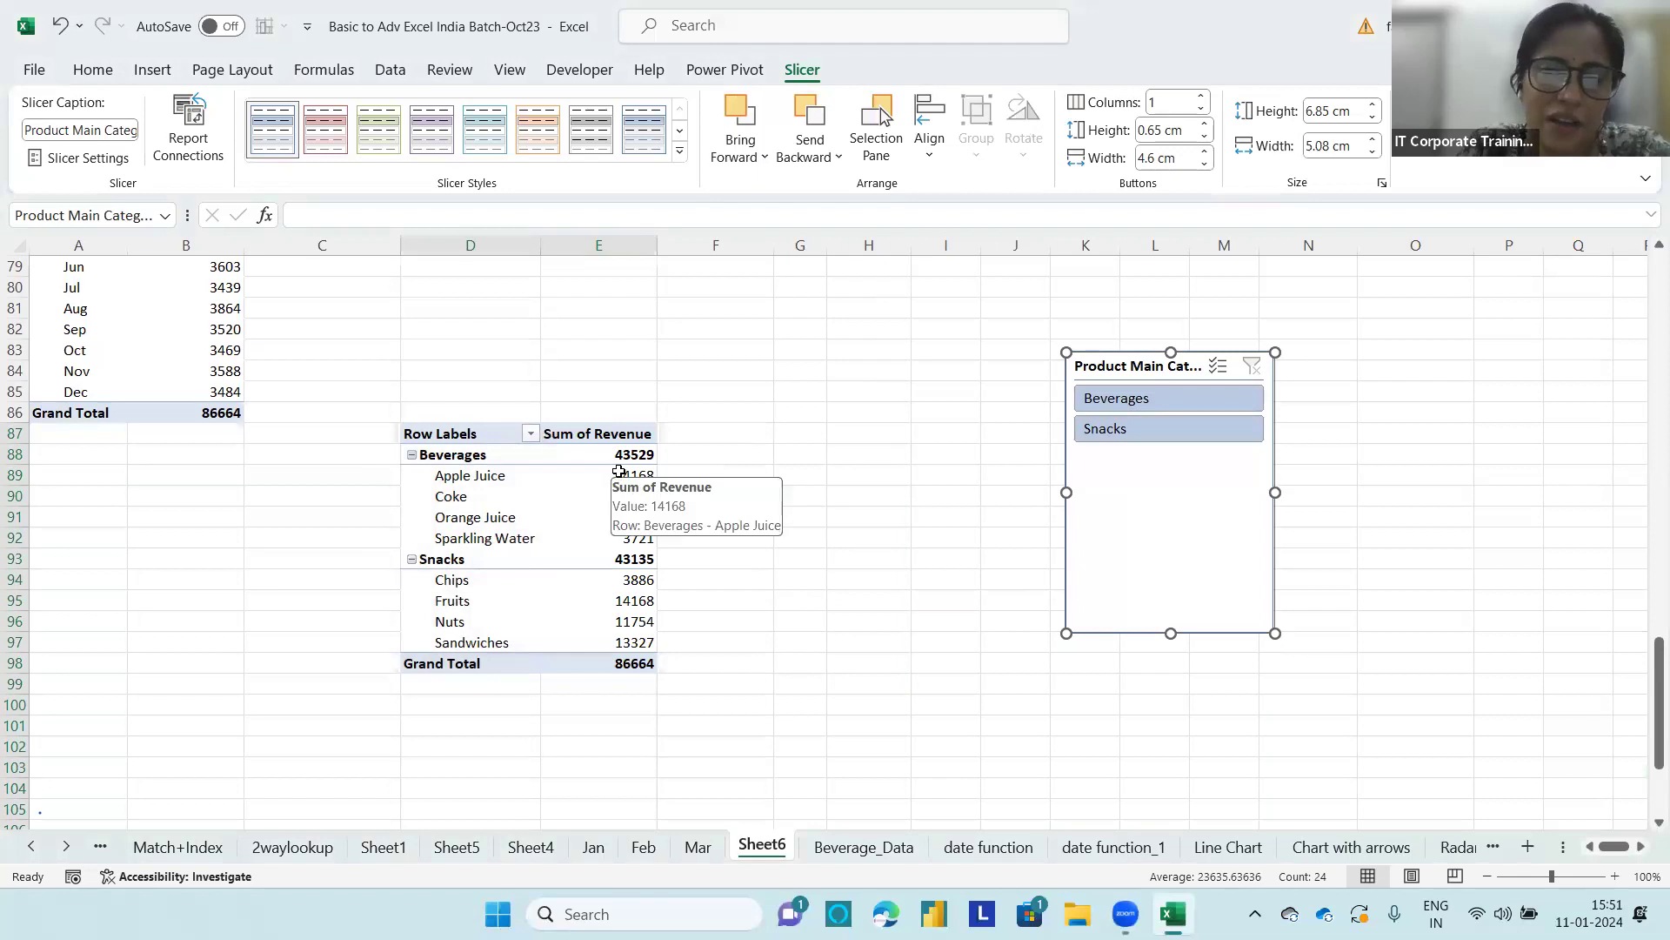
pyautogui.click(532, 435)
pyautogui.moveTo(427, 603)
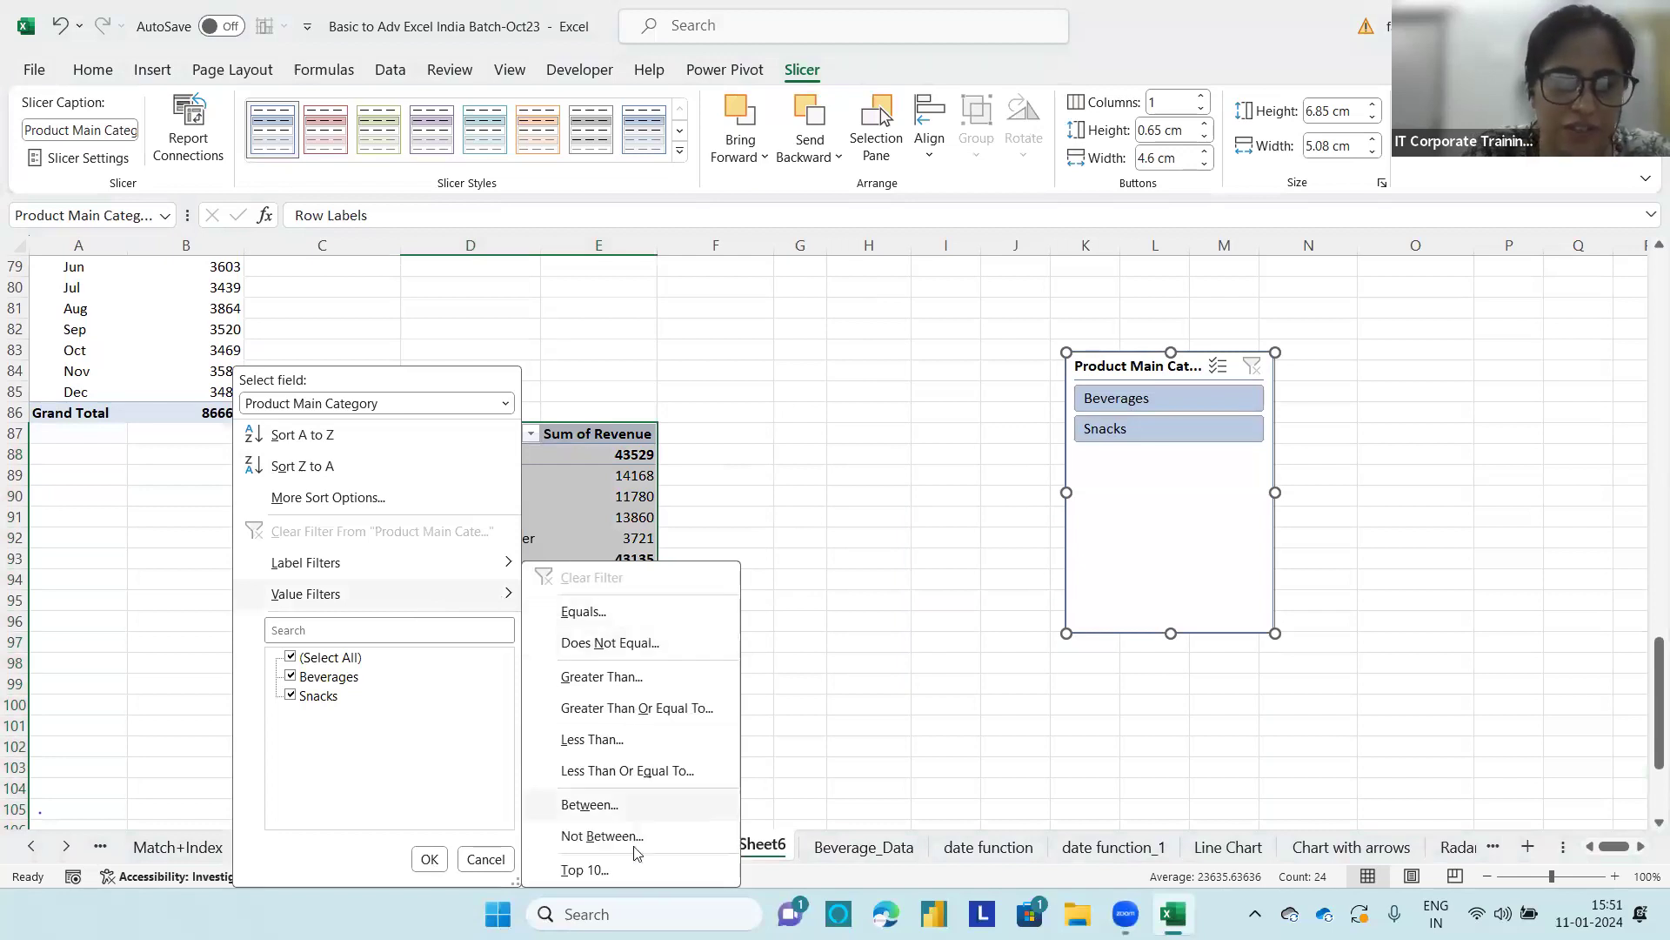
pyautogui.click(611, 871)
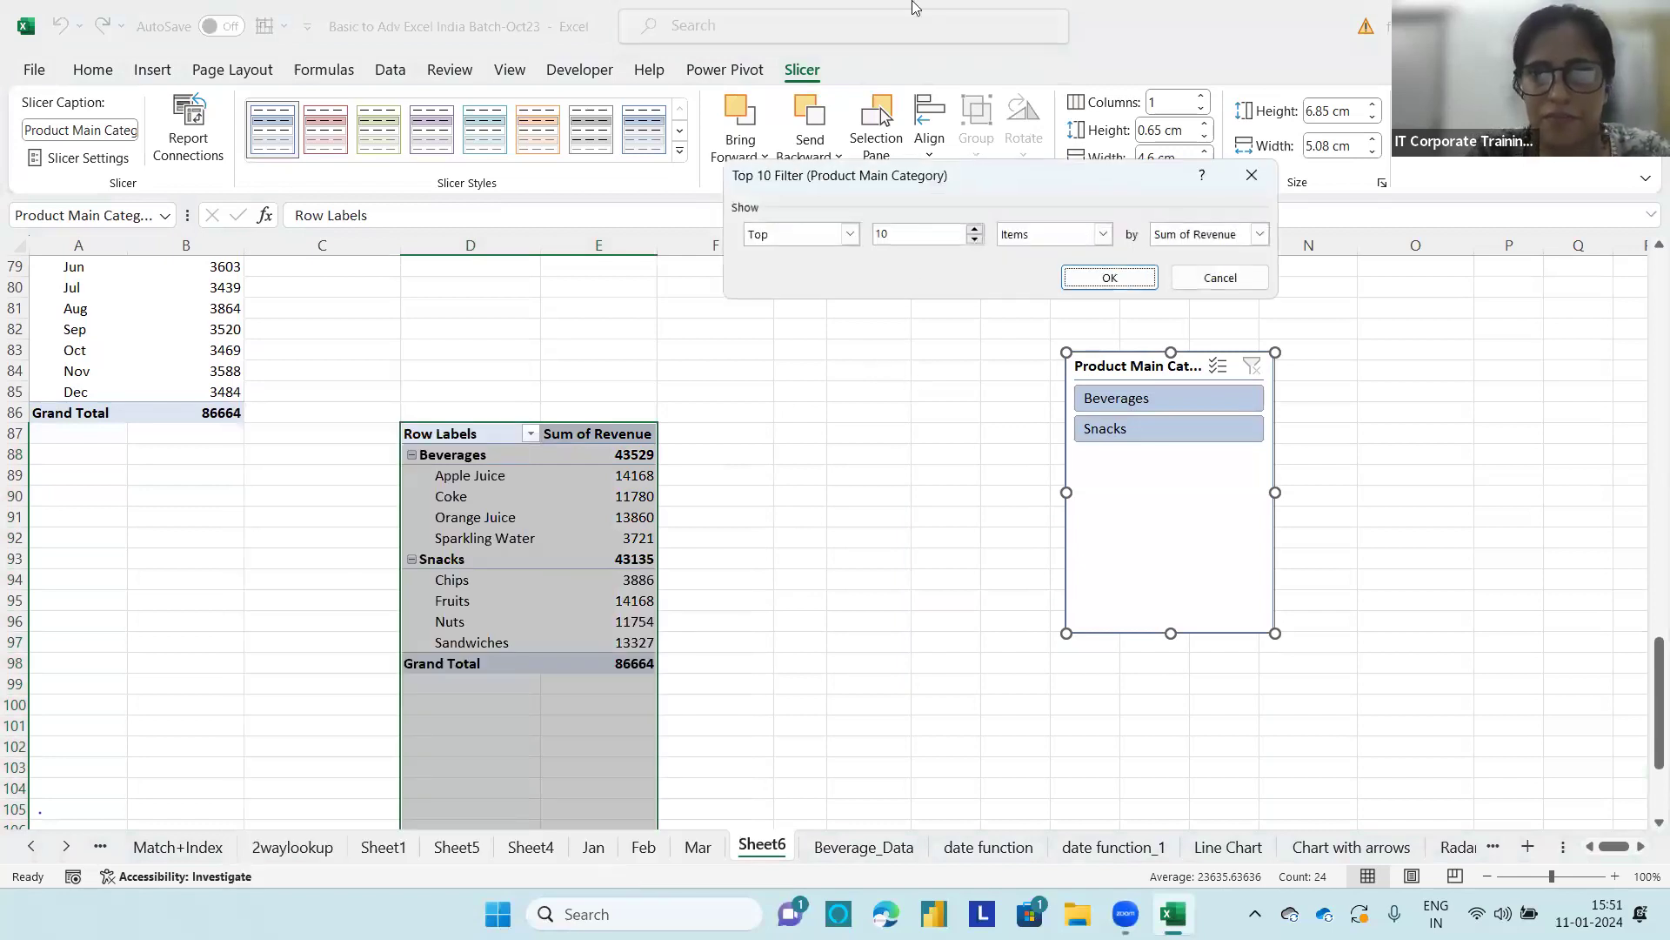
pyautogui.moveTo(780, 187); pyautogui.dragTo(571, 294)
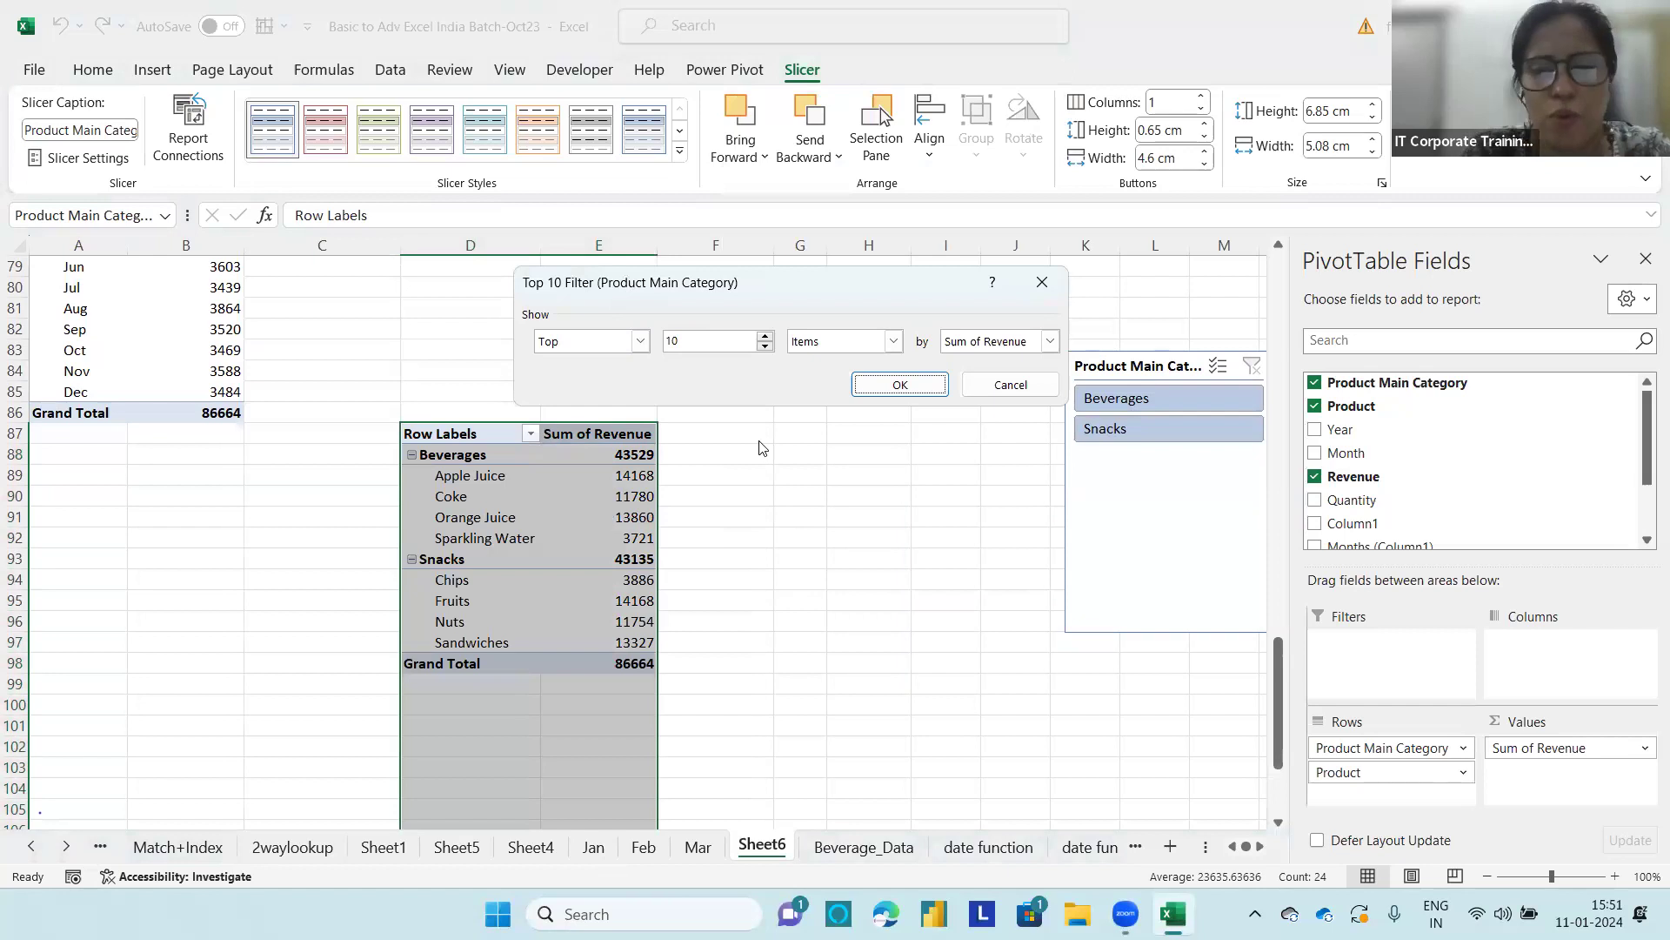
pyautogui.click(728, 343)
pyautogui.press('BackSpace')
pyautogui.write('2')
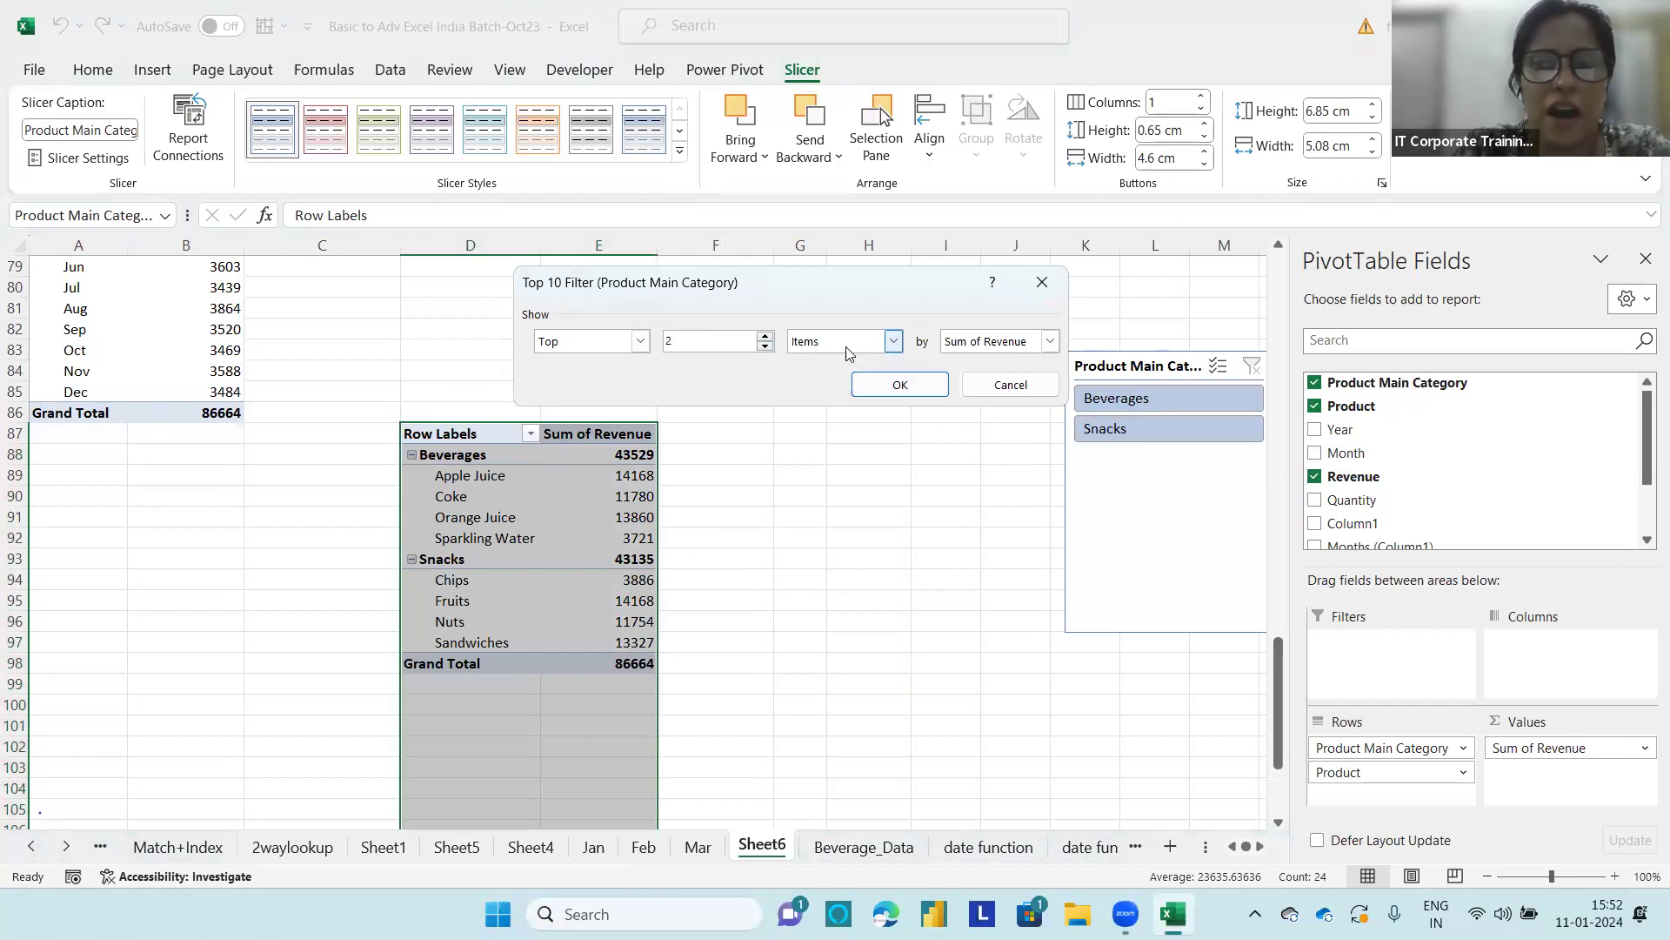
pyautogui.click(939, 388)
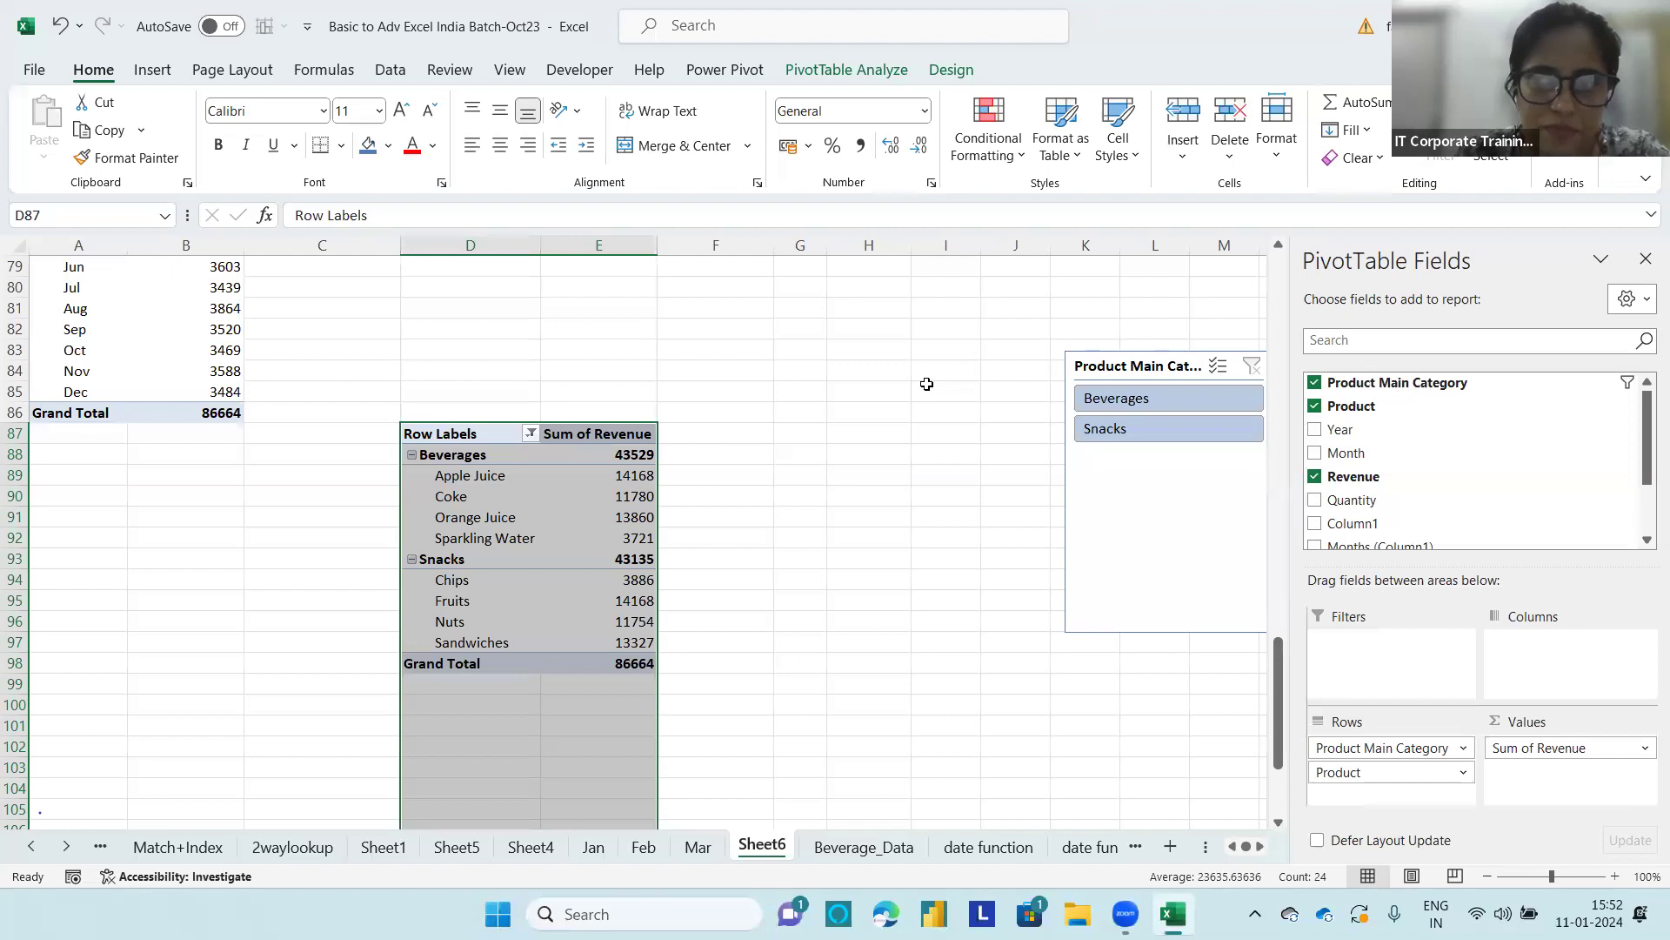
# Step: Move the Product Main Category slicer closer to the PivotTable, filter it to Beverages, and clear the slicer filter
pyautogui.moveTo(1122, 363); pyautogui.dragTo(933, 369)
pyautogui.click(996, 407)
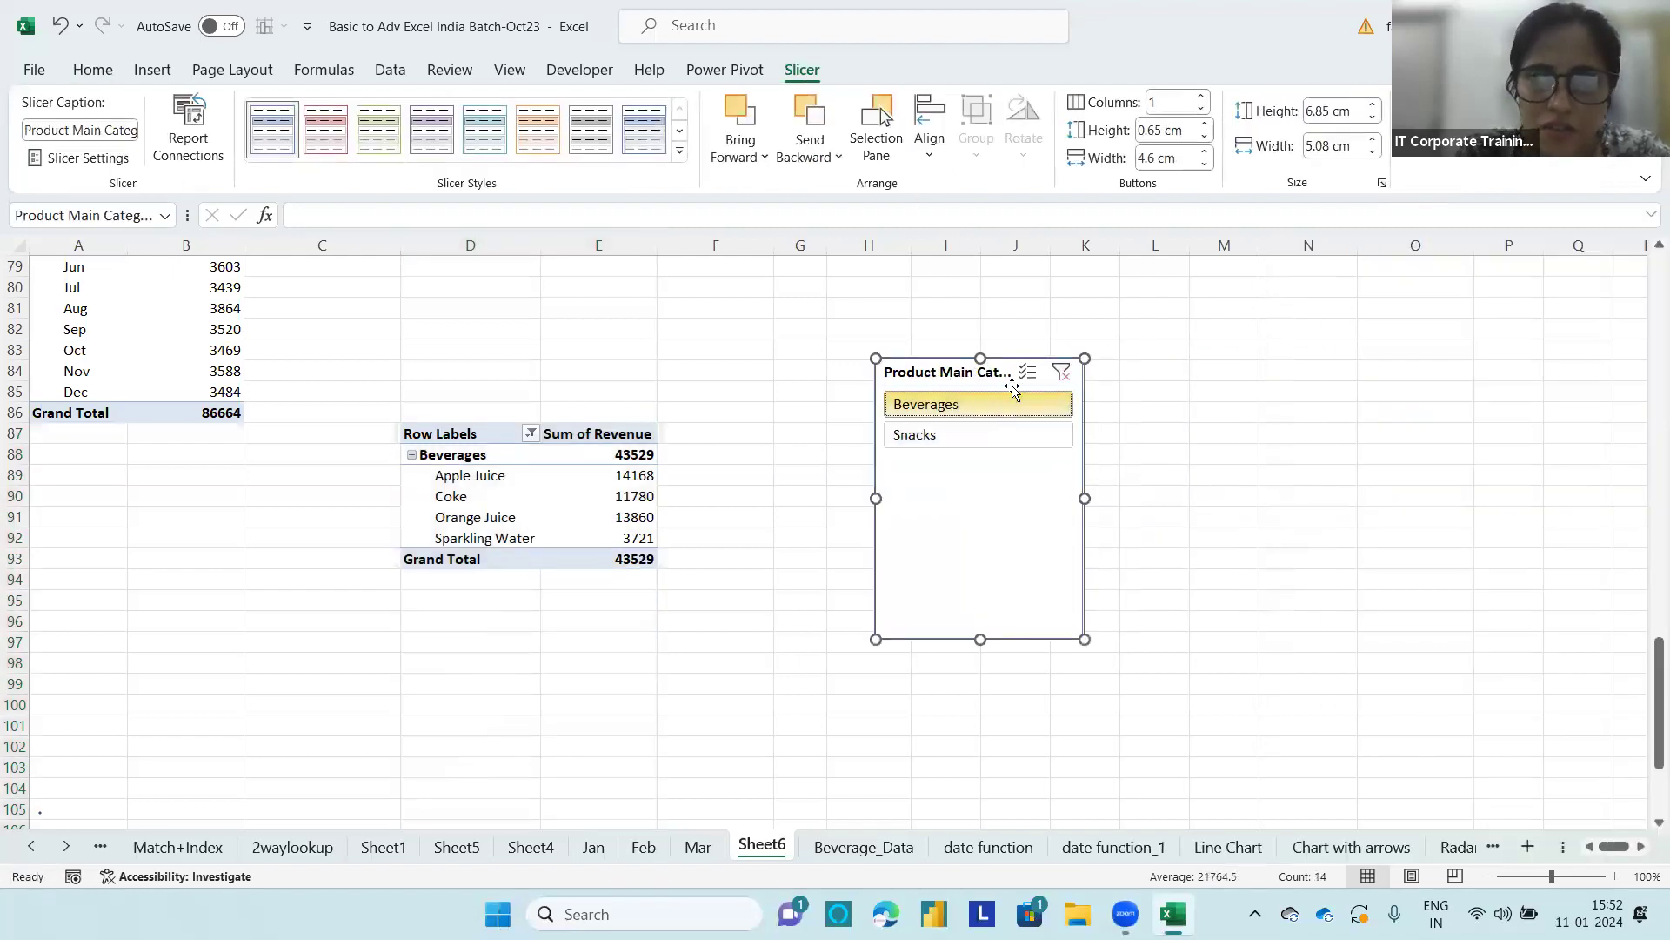
pyautogui.click(1062, 372)
pyautogui.click(530, 434)
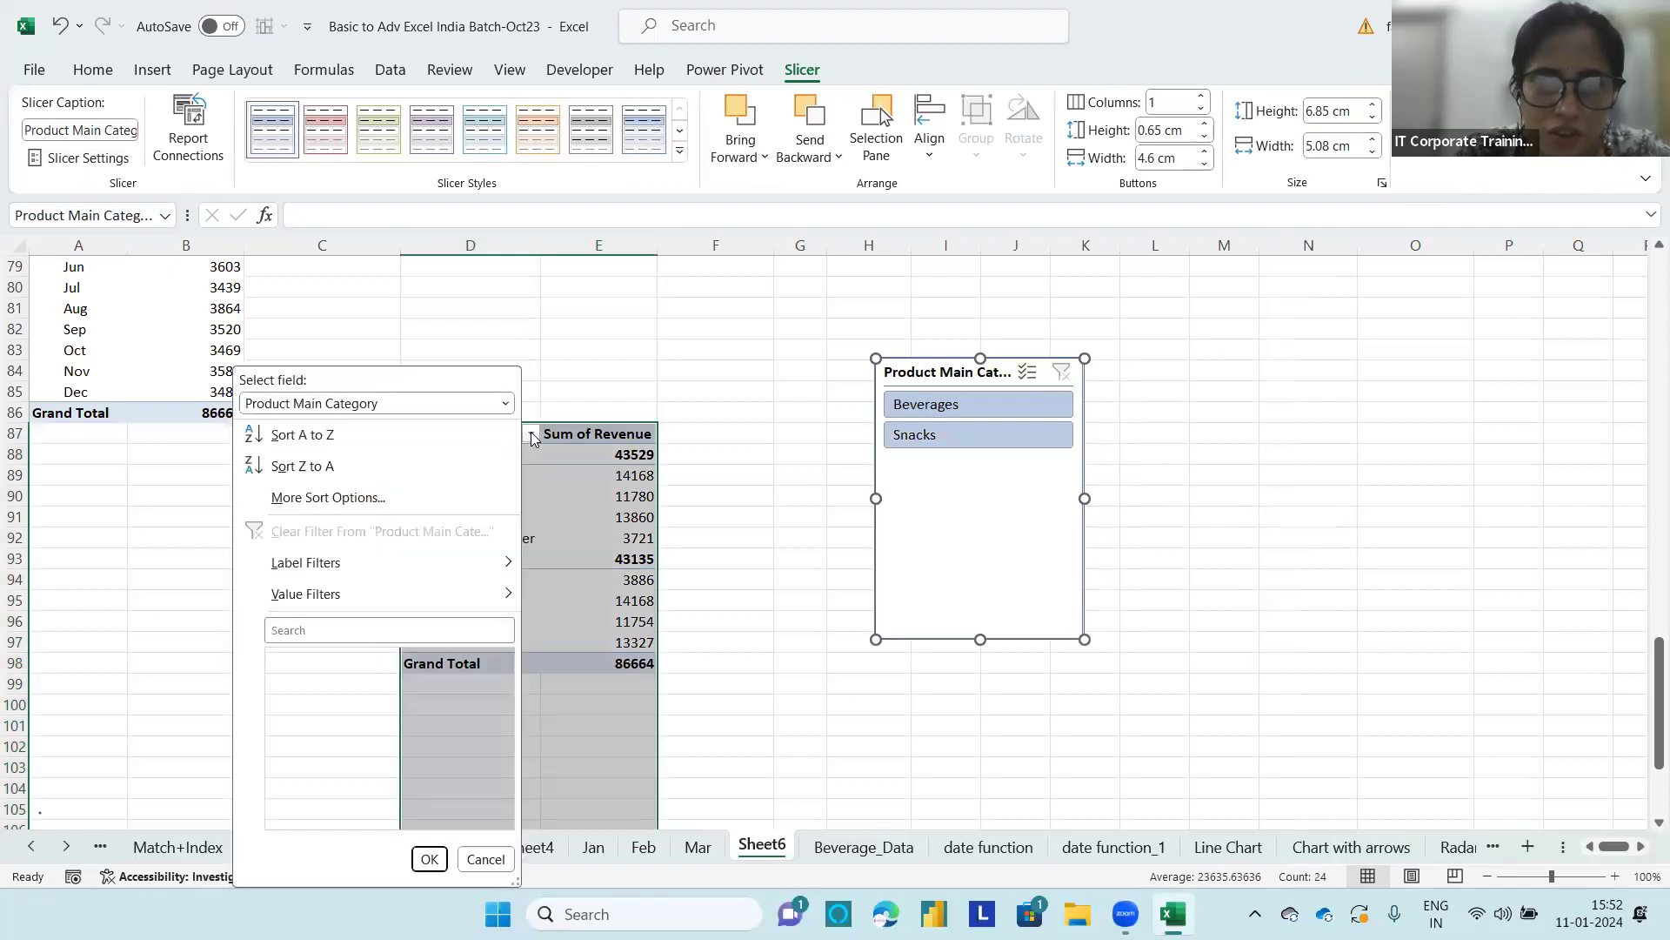
pyautogui.moveTo(405, 609)
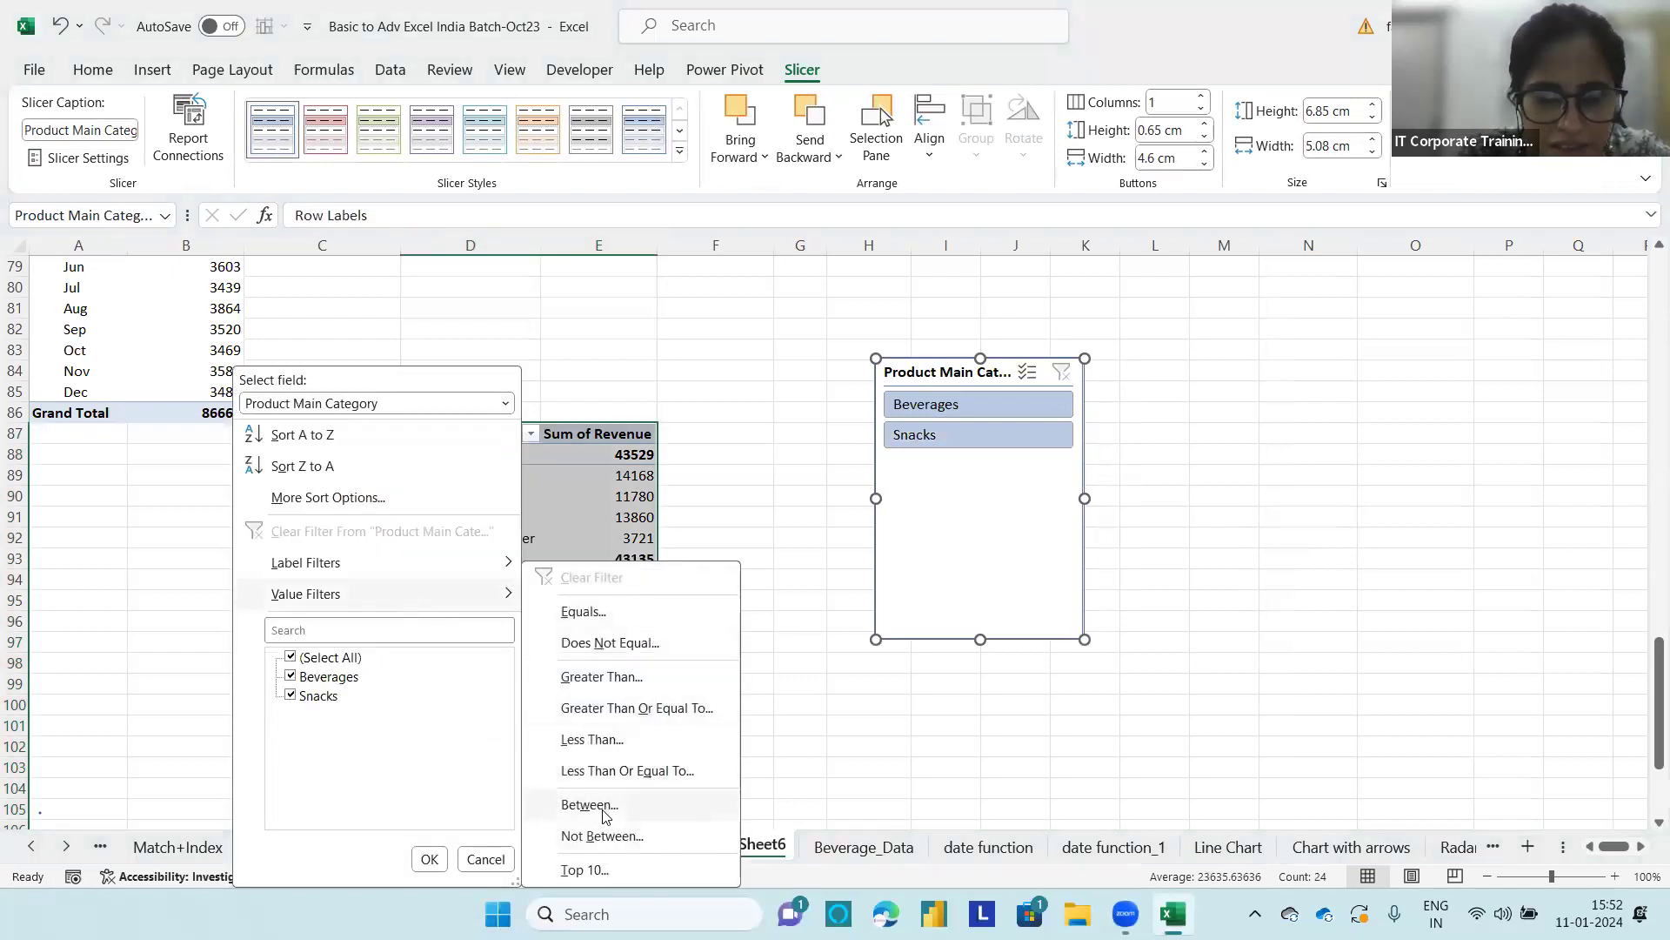
pyautogui.click(585, 869)
pyautogui.click(733, 347)
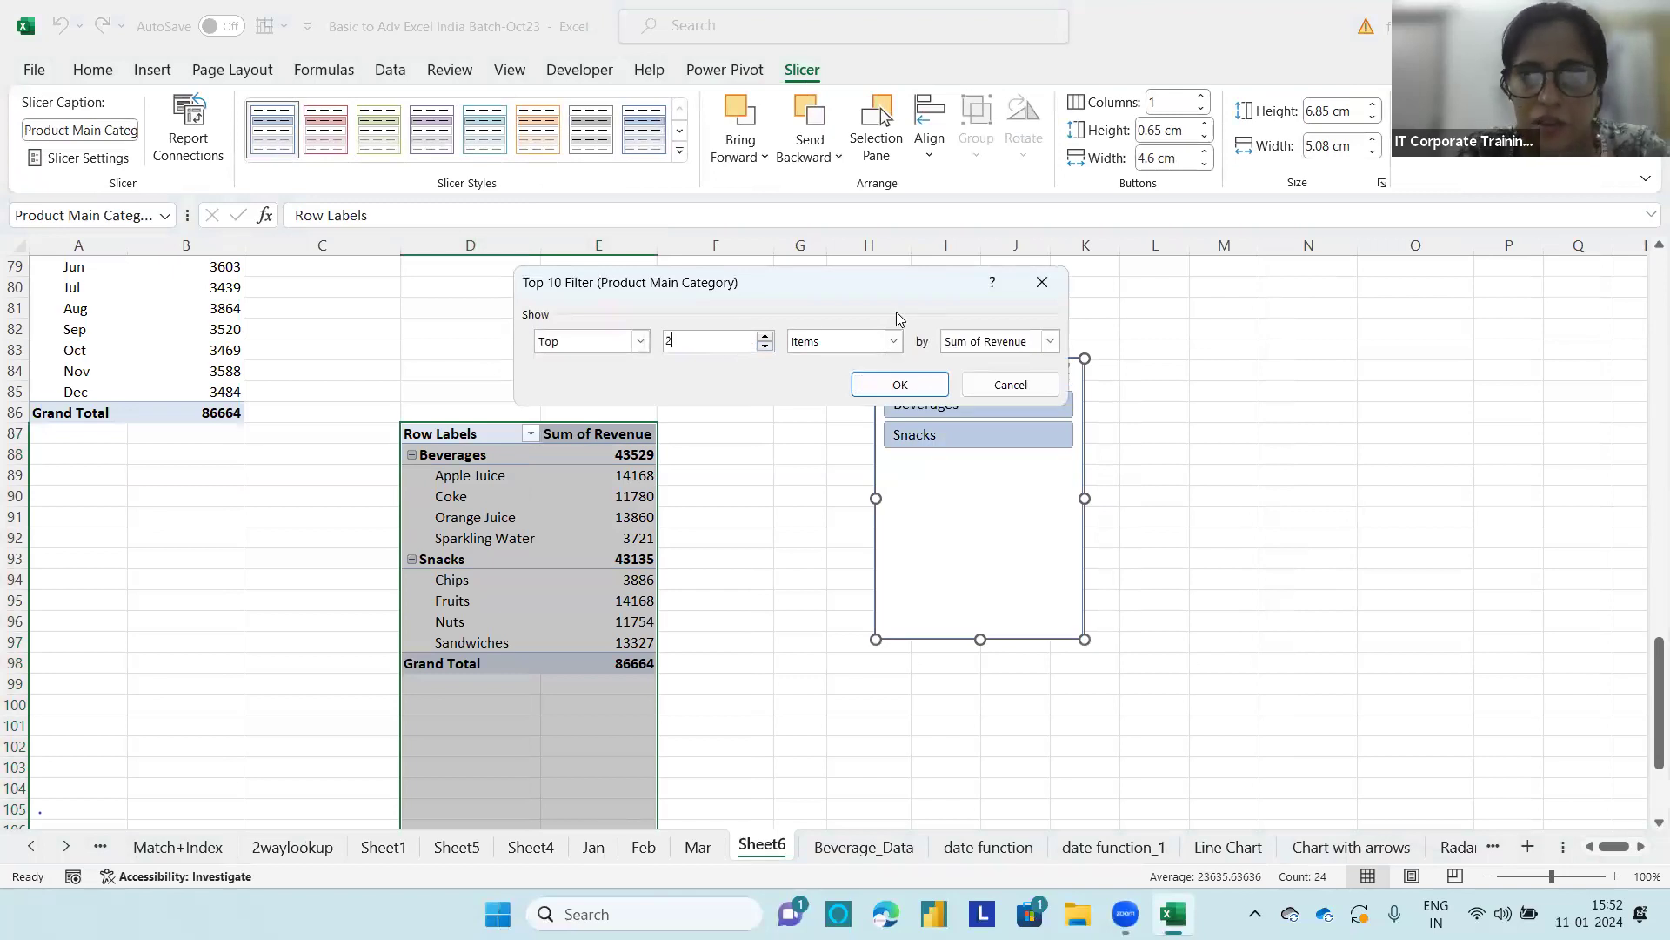
pyautogui.click(894, 341)
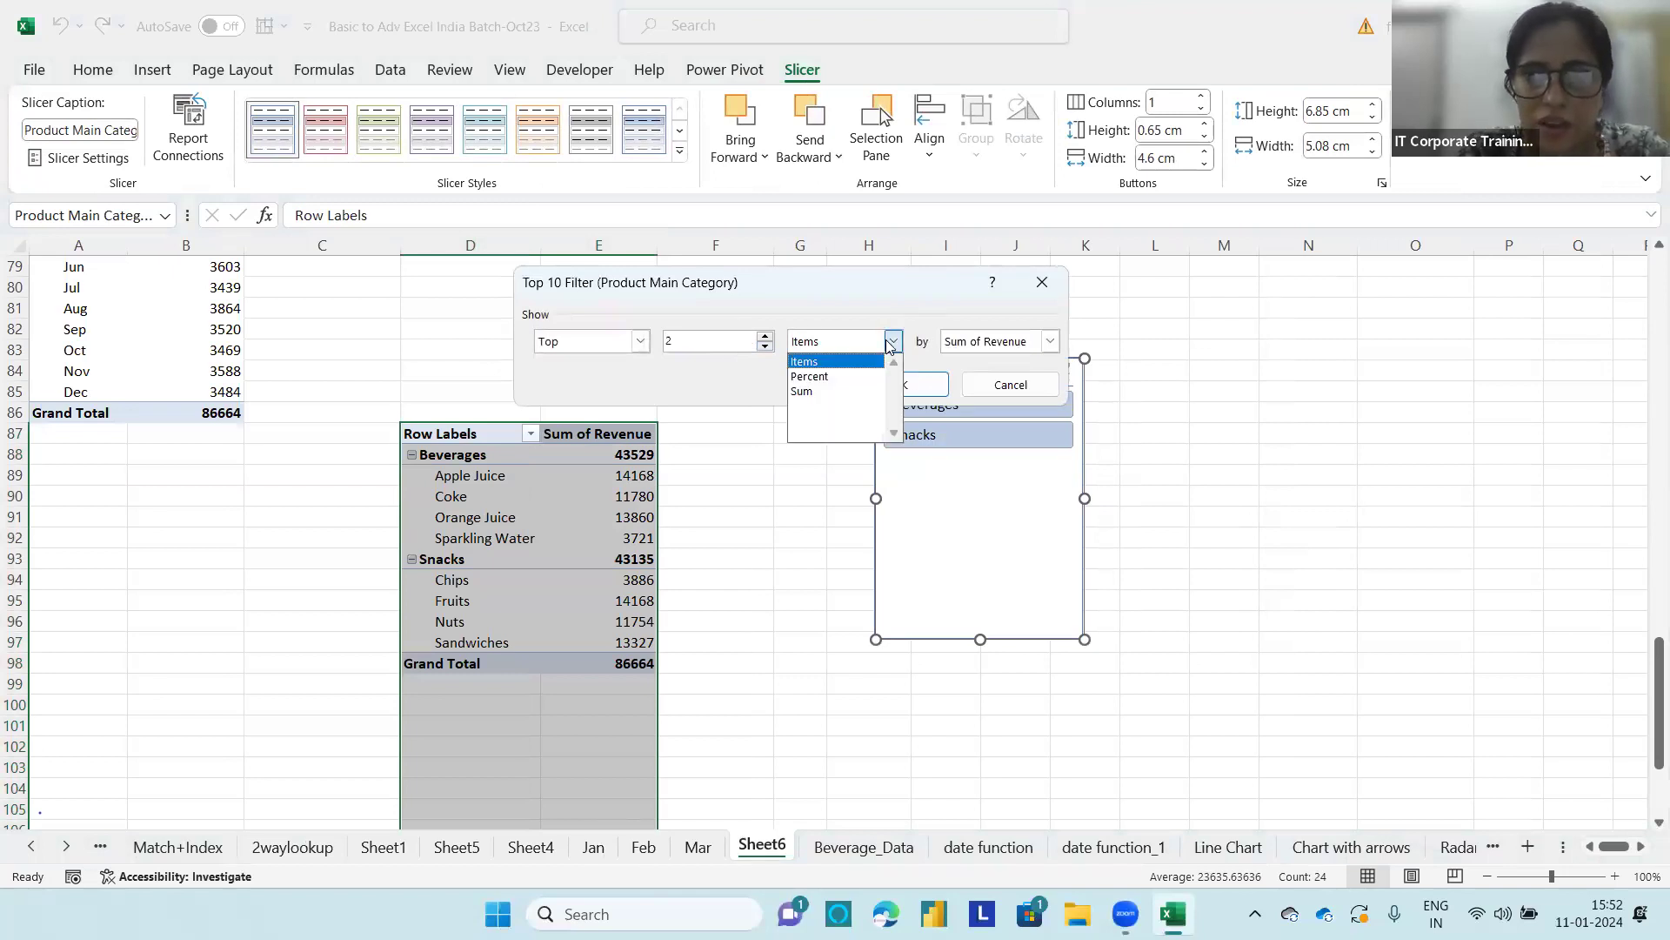
pyautogui.click(821, 342)
pyautogui.click(1010, 385)
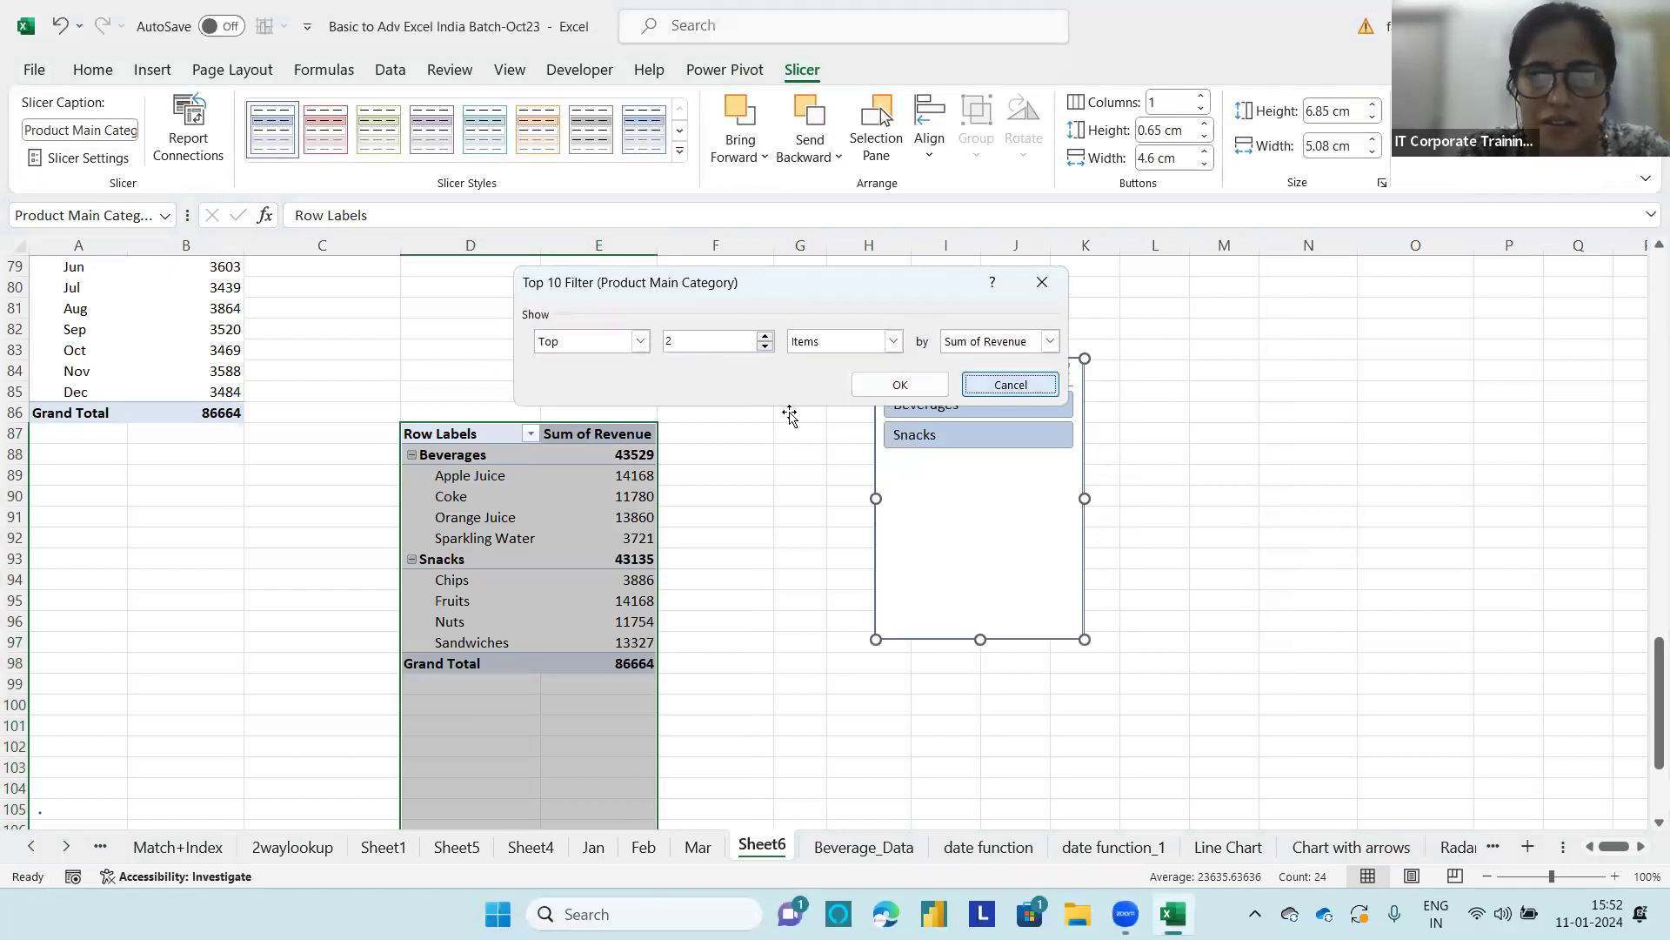
# Step: Reapply a top 2 items value filter by Sum of Revenue to the Product Main Category field
pyautogui.click(535, 433)
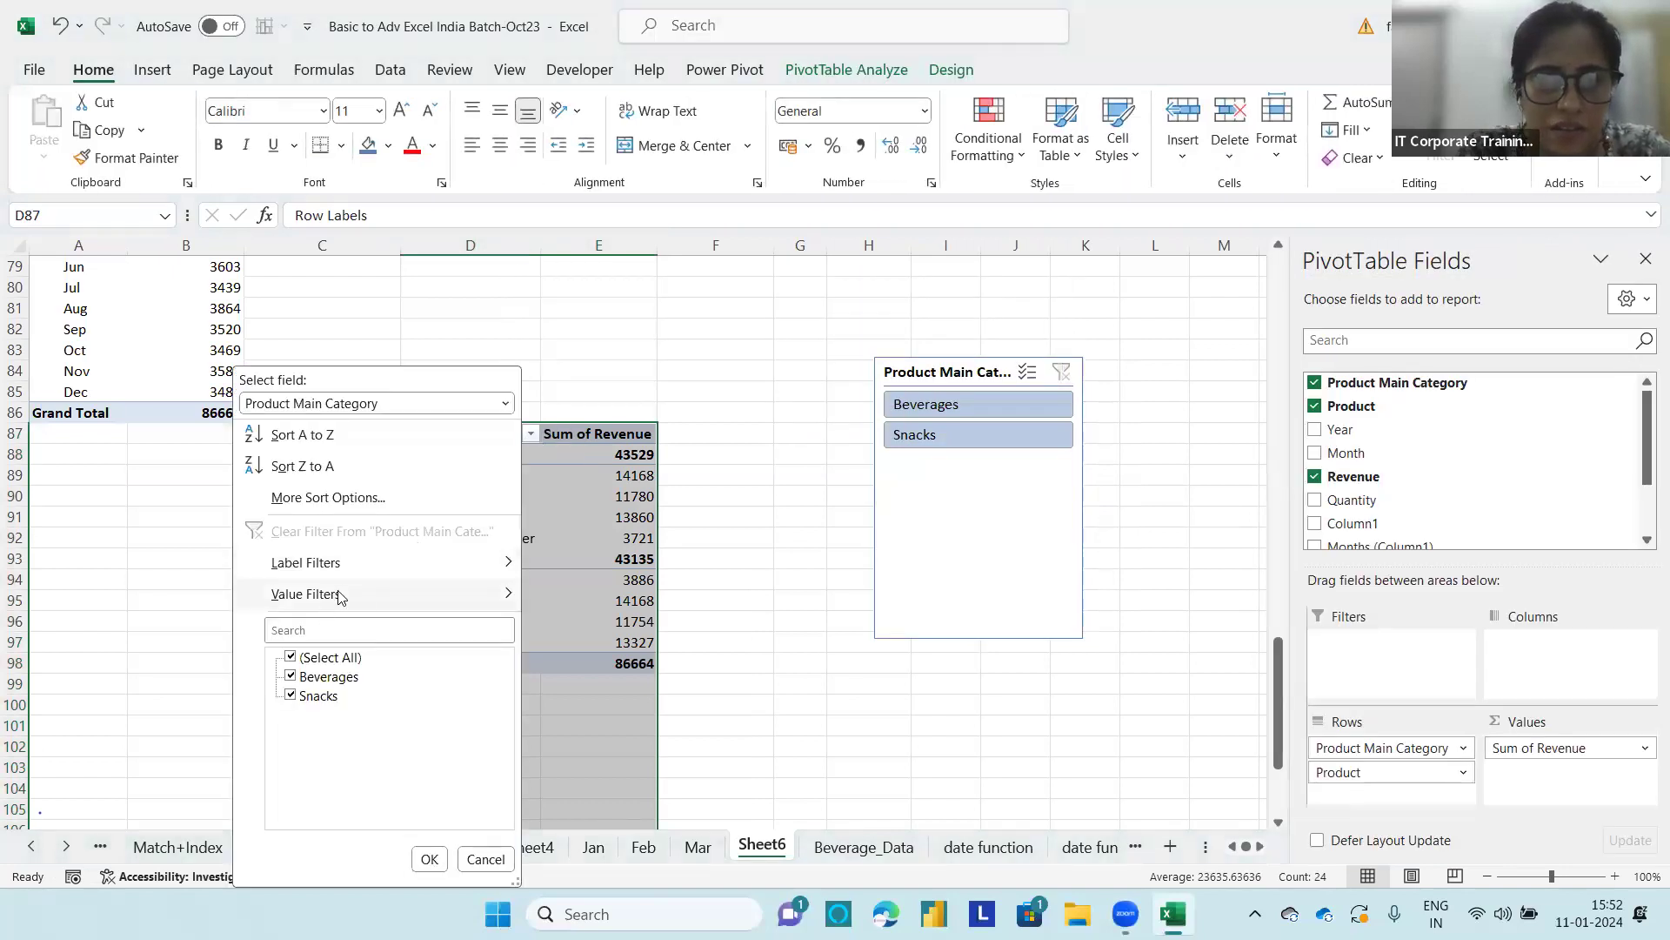
pyautogui.moveTo(342, 593)
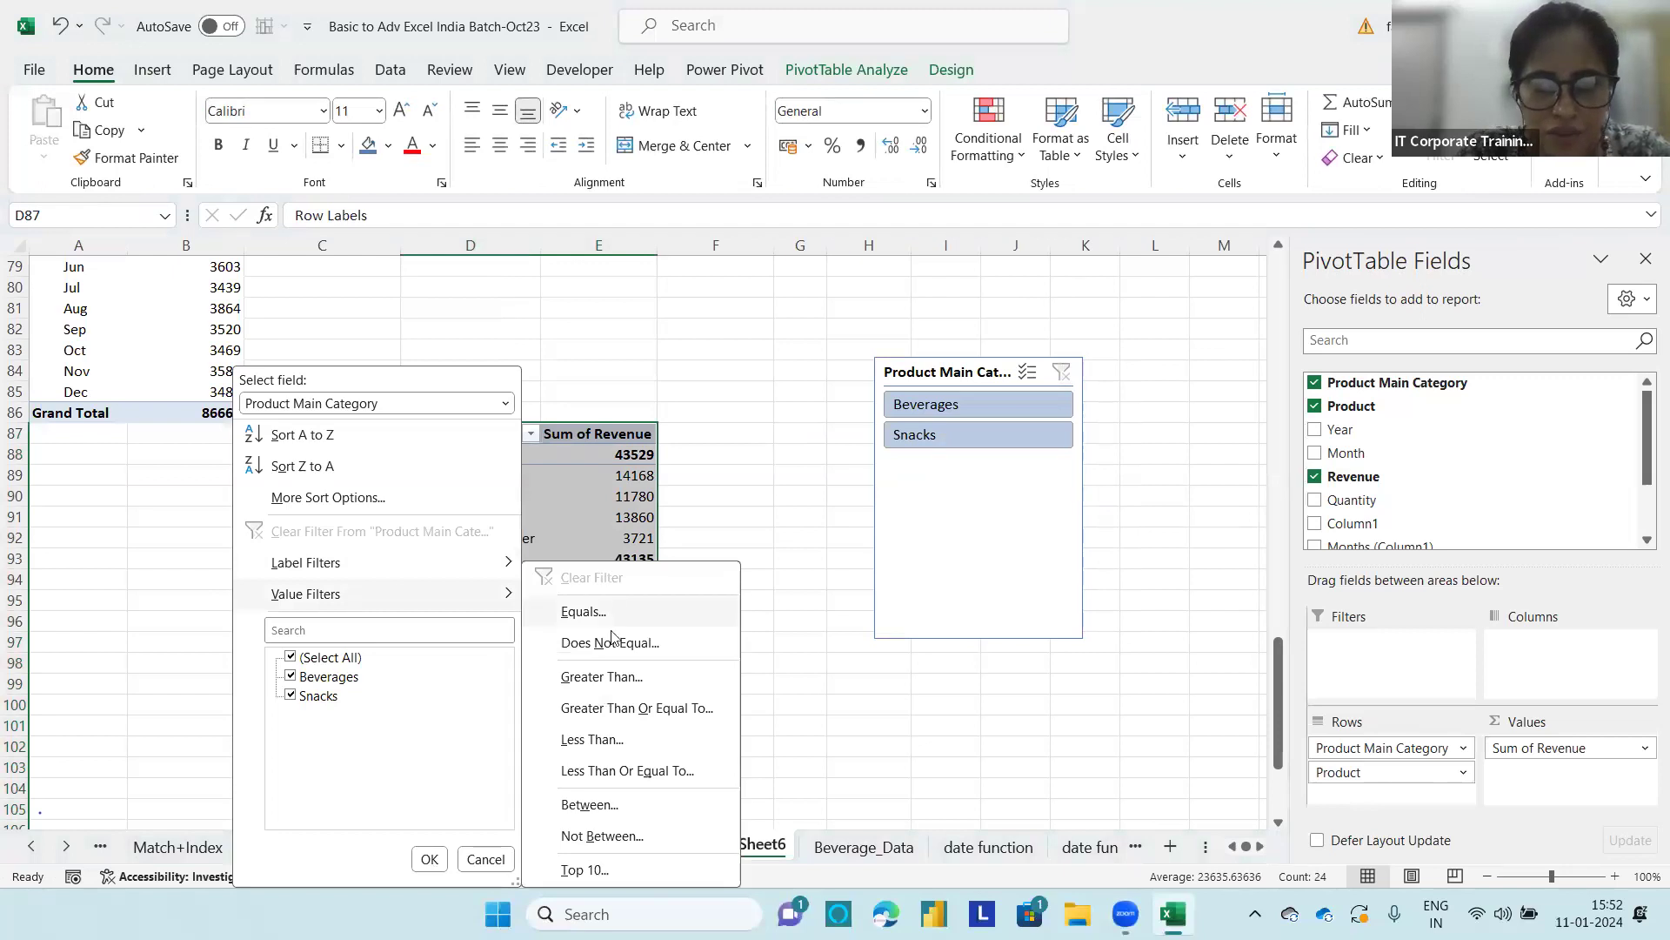
pyautogui.click(591, 870)
pyautogui.click(699, 350)
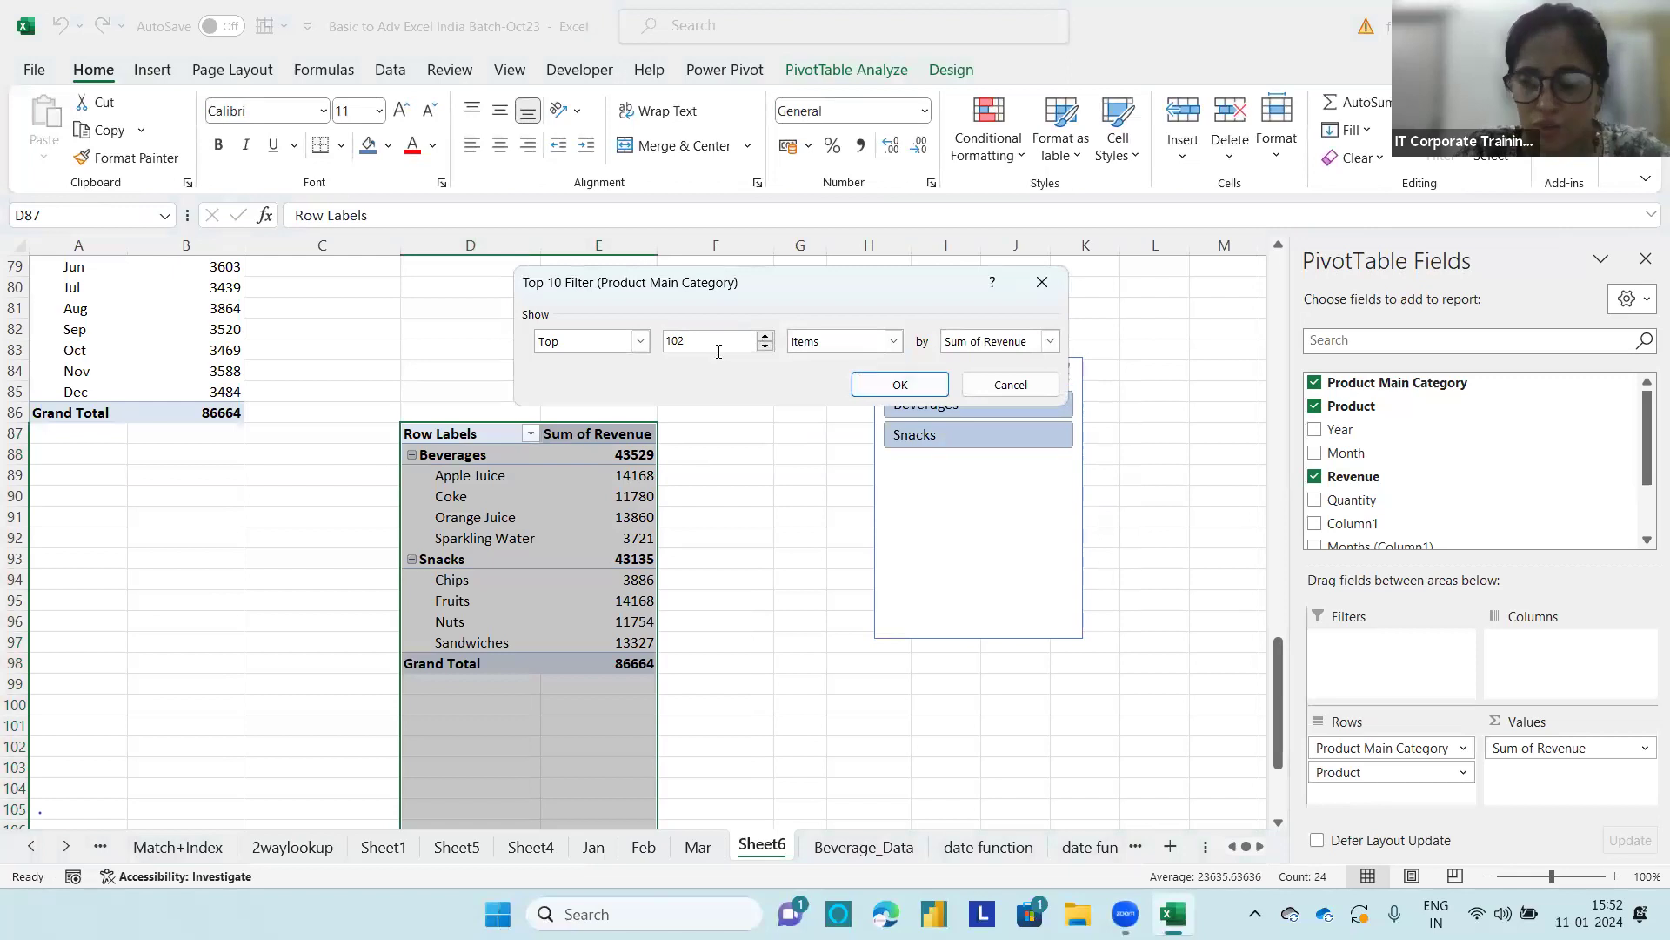
pyautogui.click(900, 385)
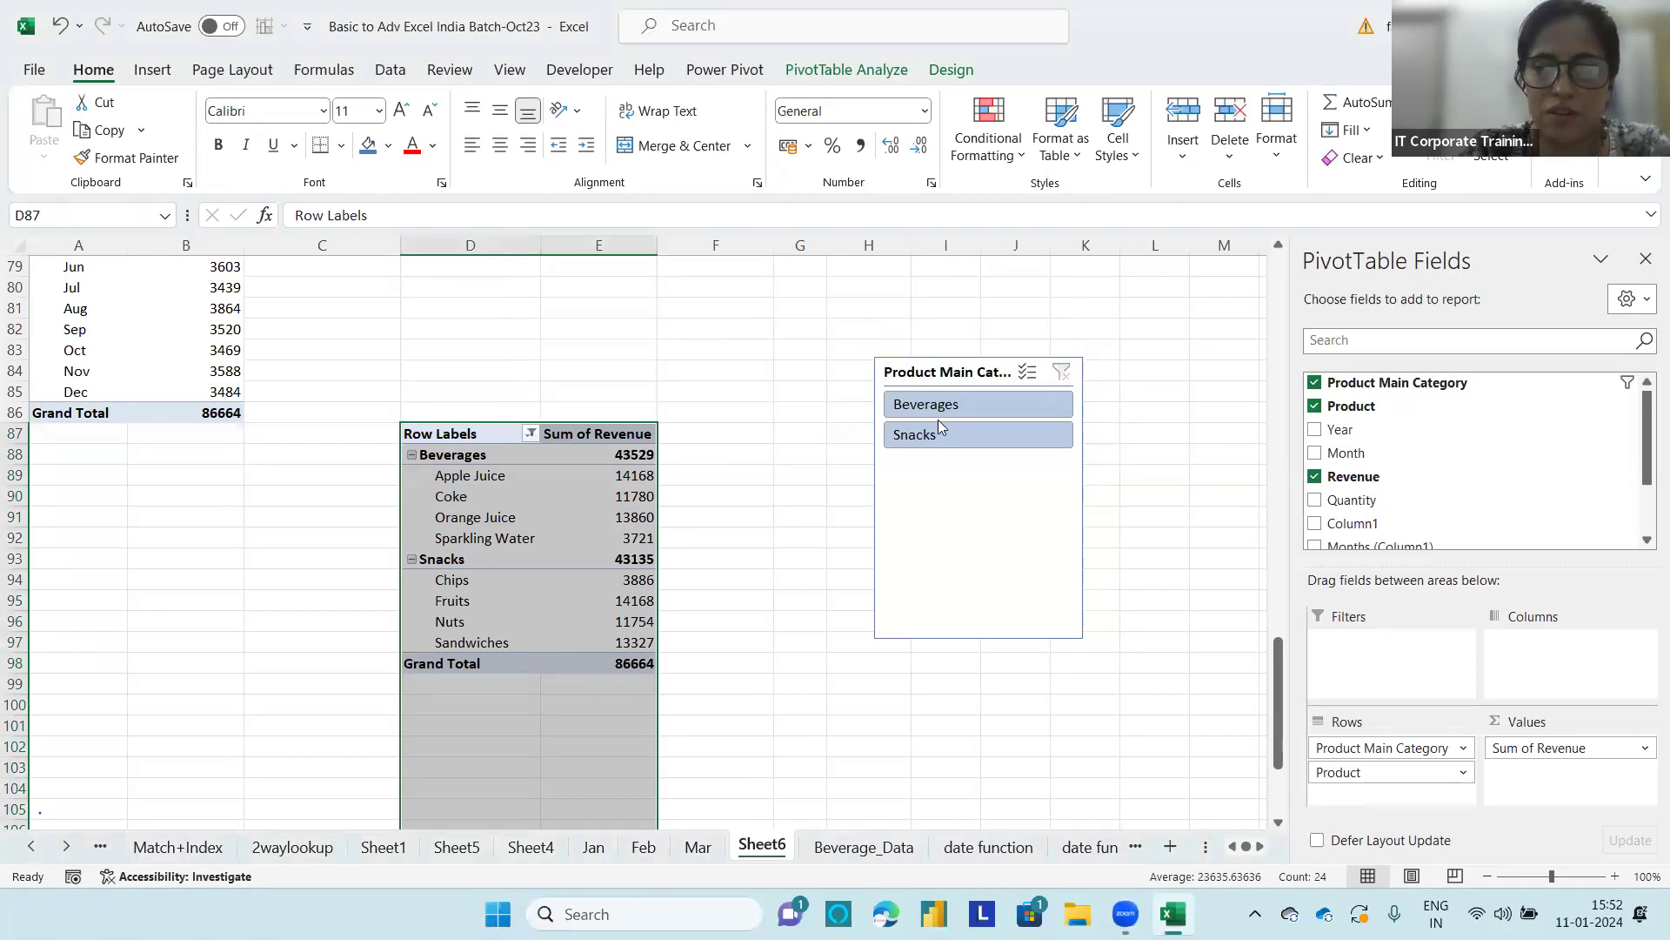
# Step: Filter the report to Beverages and switch to Snacks with the slicer, and clear the slicer filter
pyautogui.click(936, 405)
pyautogui.click(938, 432)
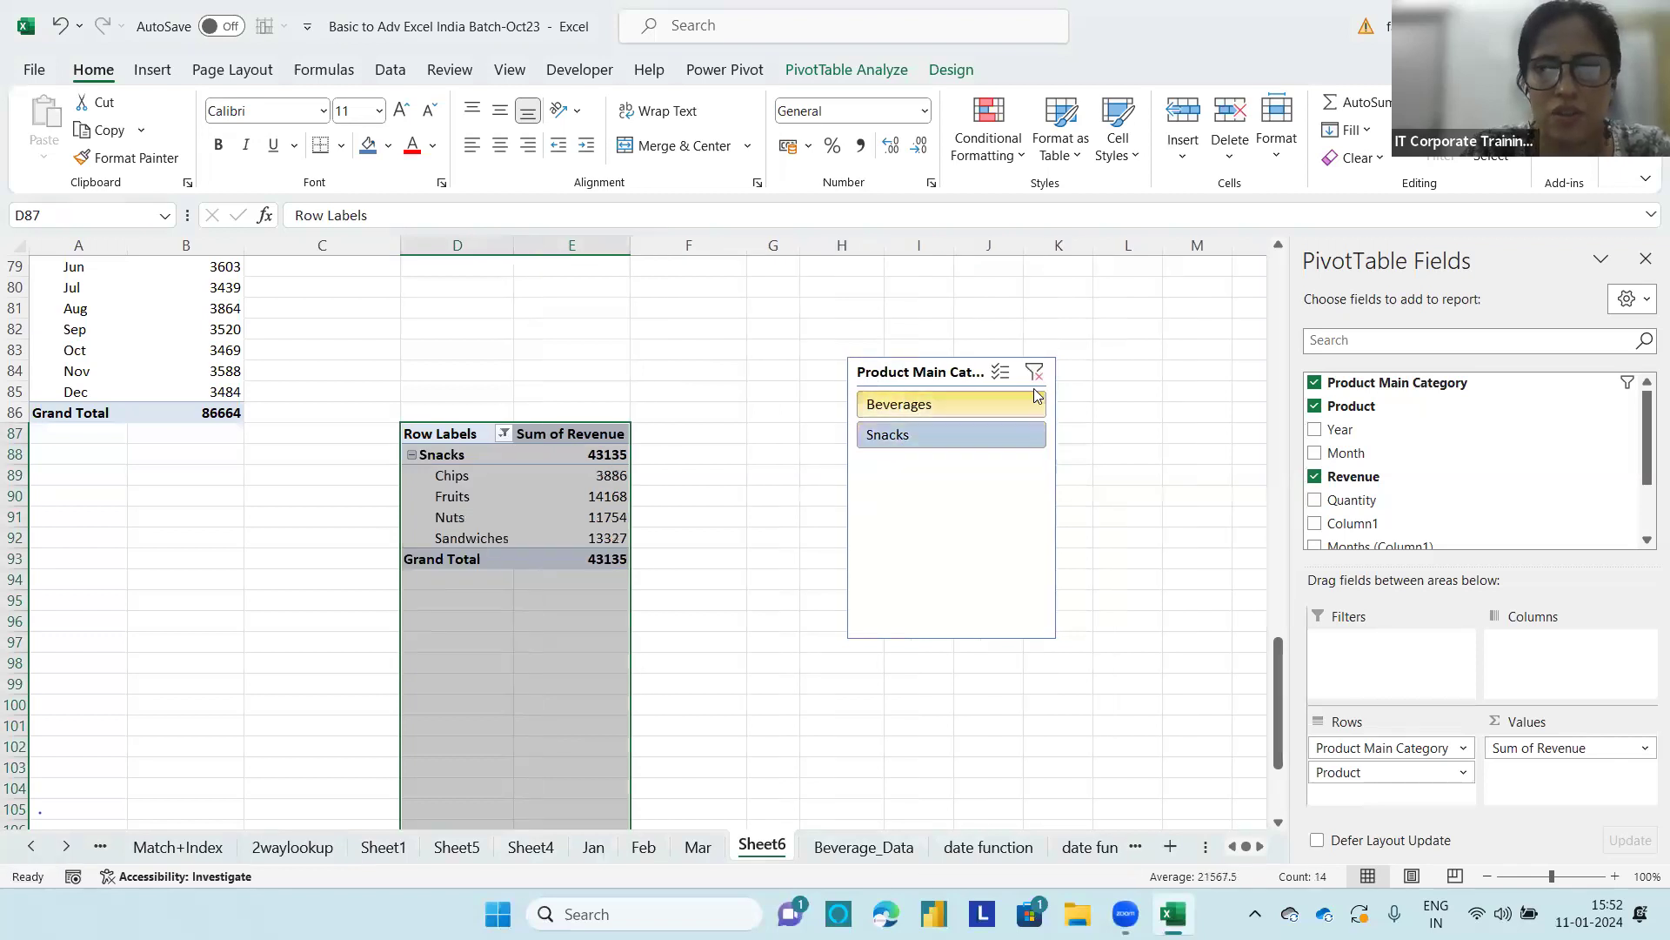
pyautogui.click(1061, 372)
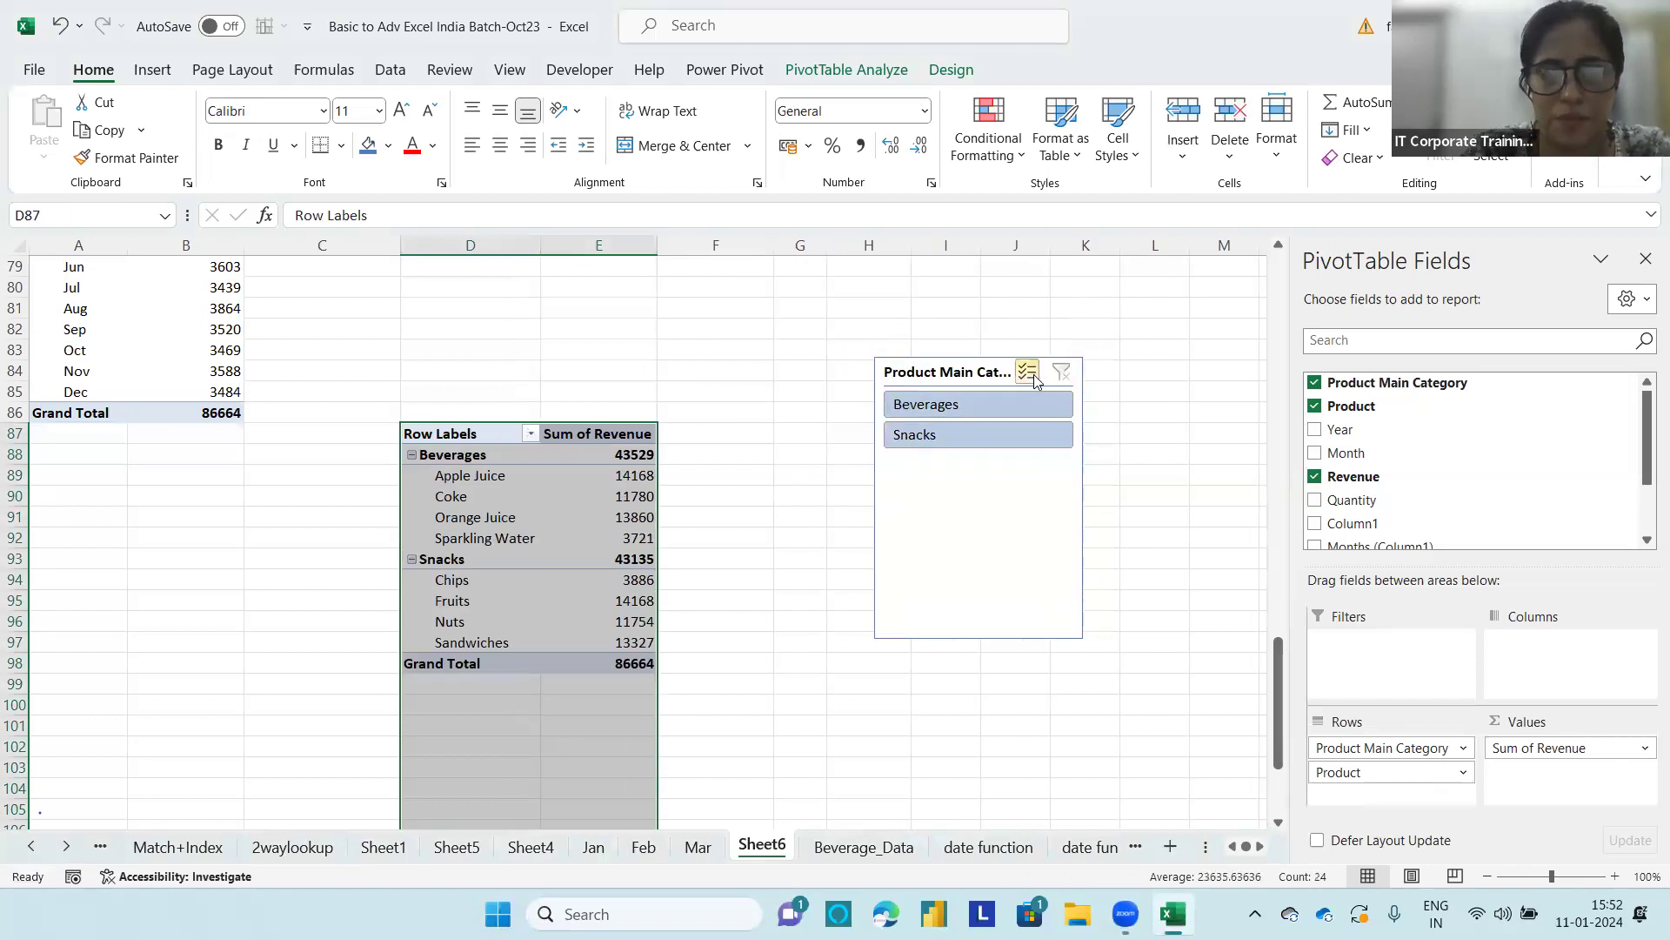
# Step: Apply a Top 10 value filter showing the top 2 Product Main Category items by Sum of Revenue
pyautogui.click(554, 541)
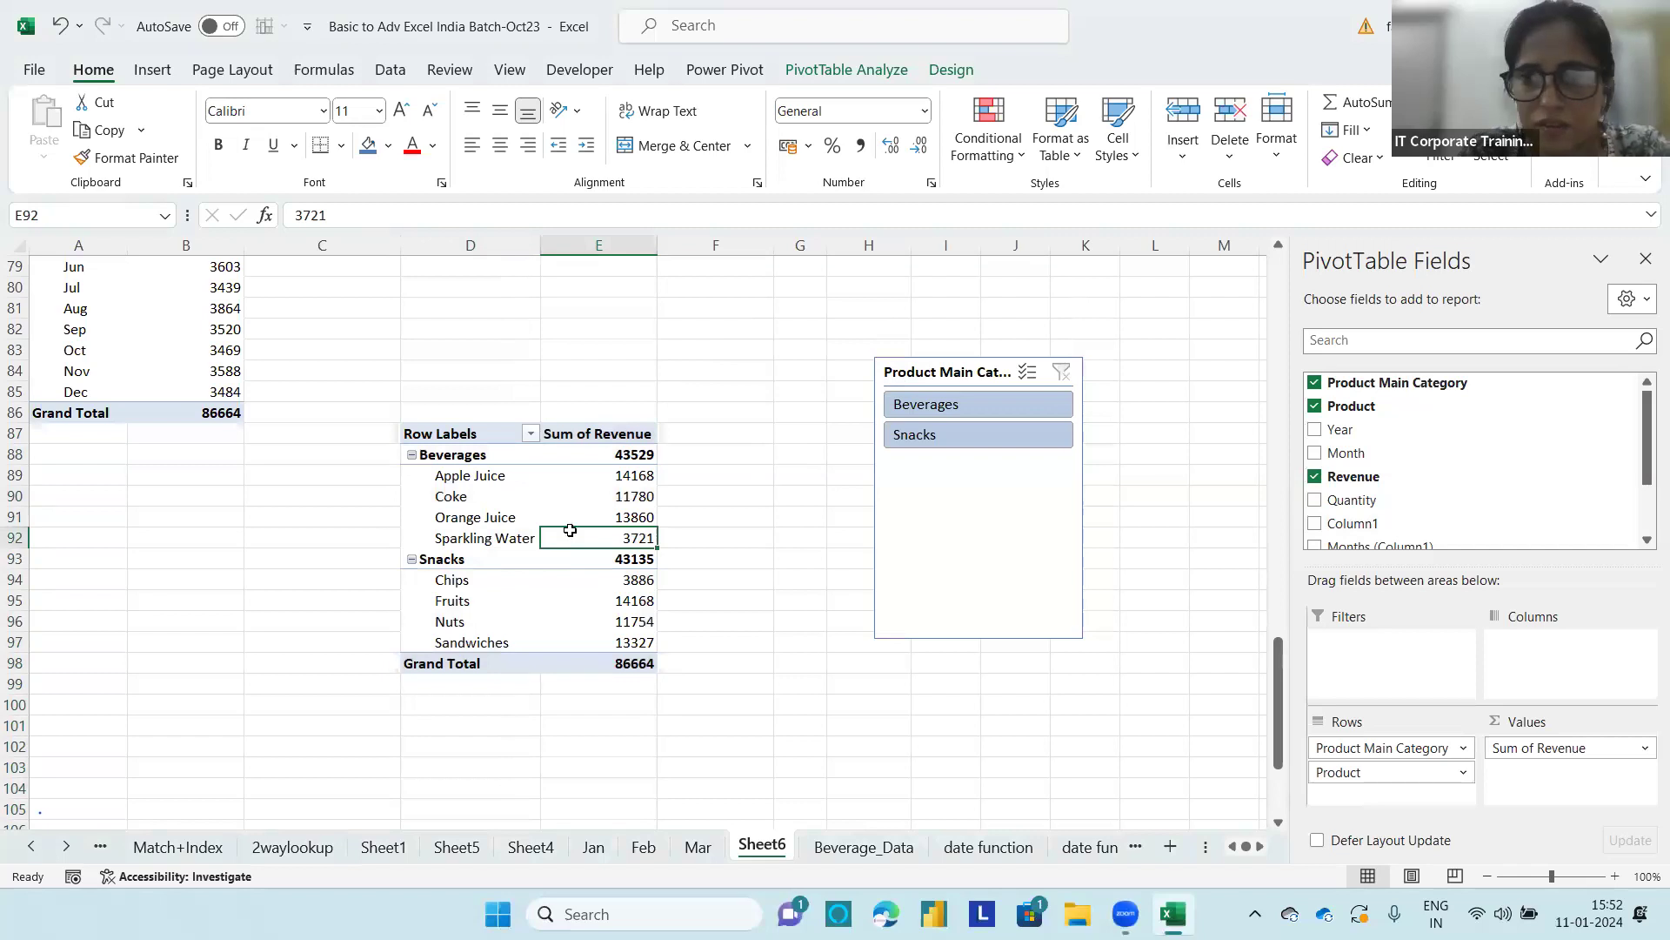
pyautogui.click(508, 485)
pyautogui.click(595, 481)
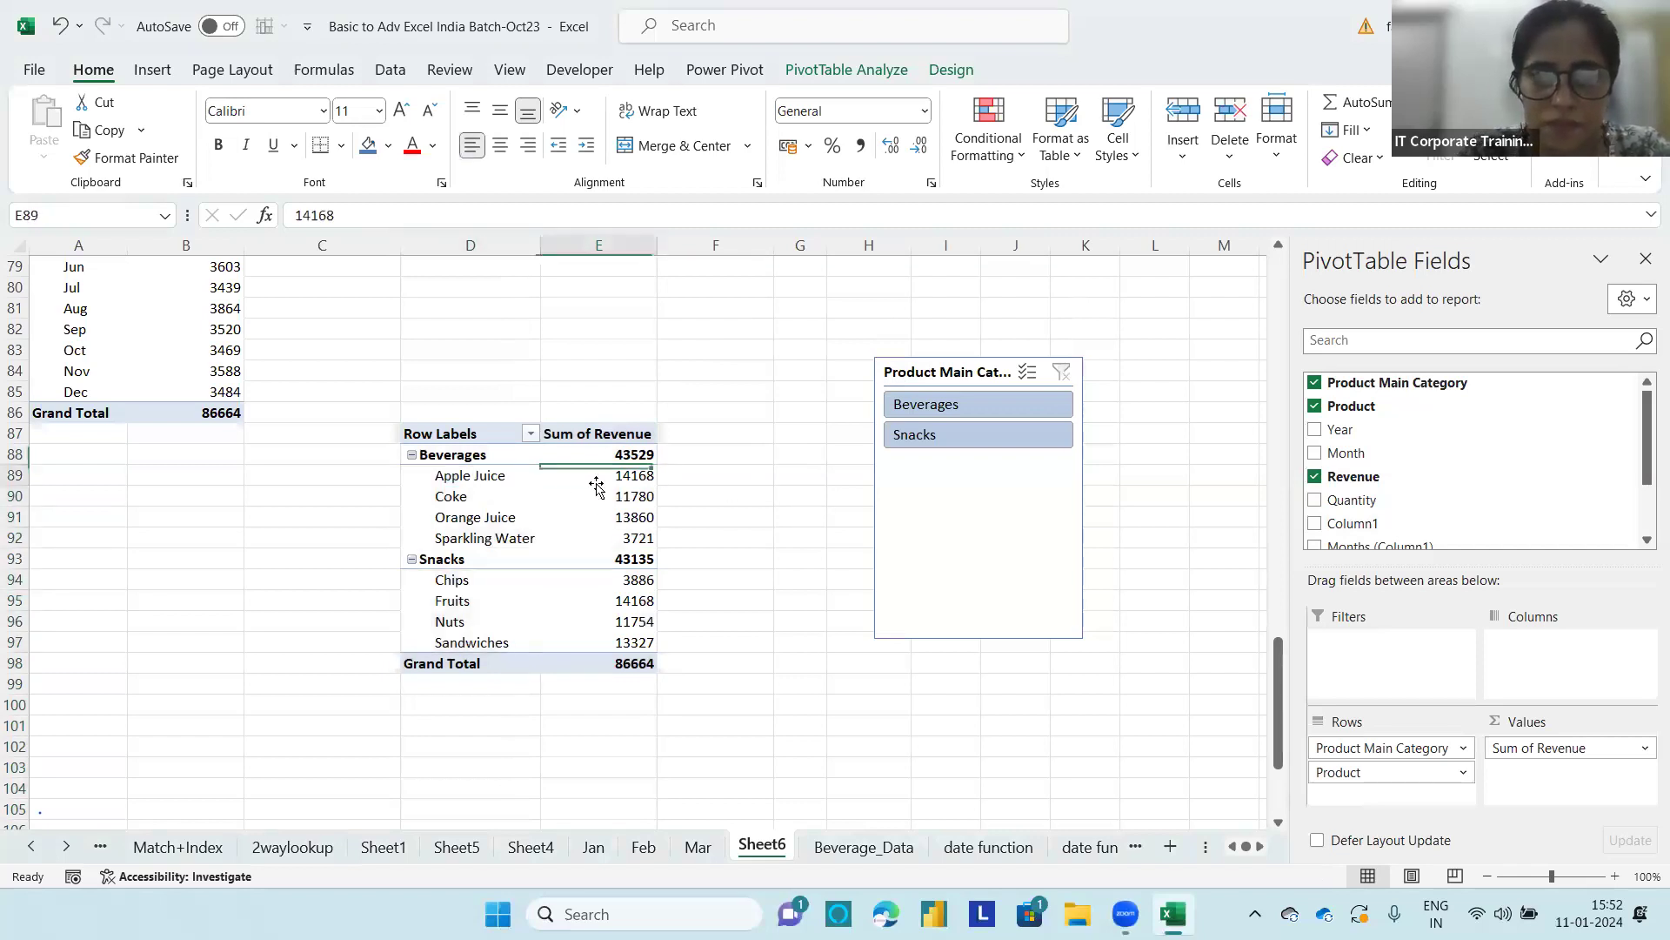
pyautogui.click(490, 431)
pyautogui.click(533, 435)
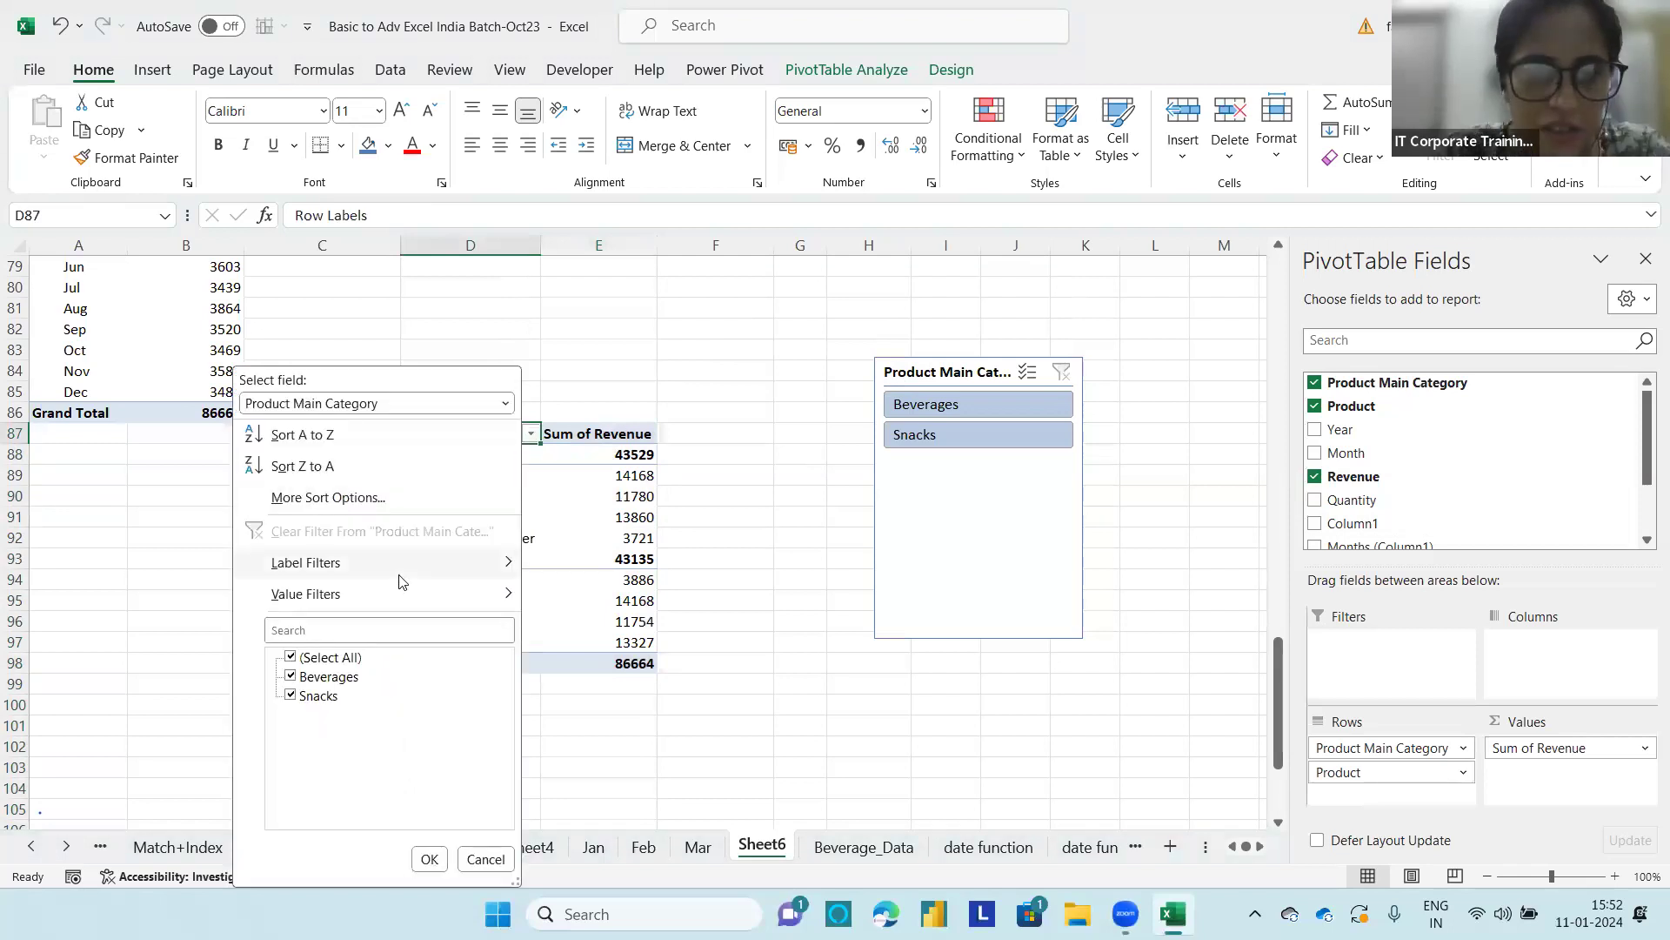
pyautogui.moveTo(421, 600)
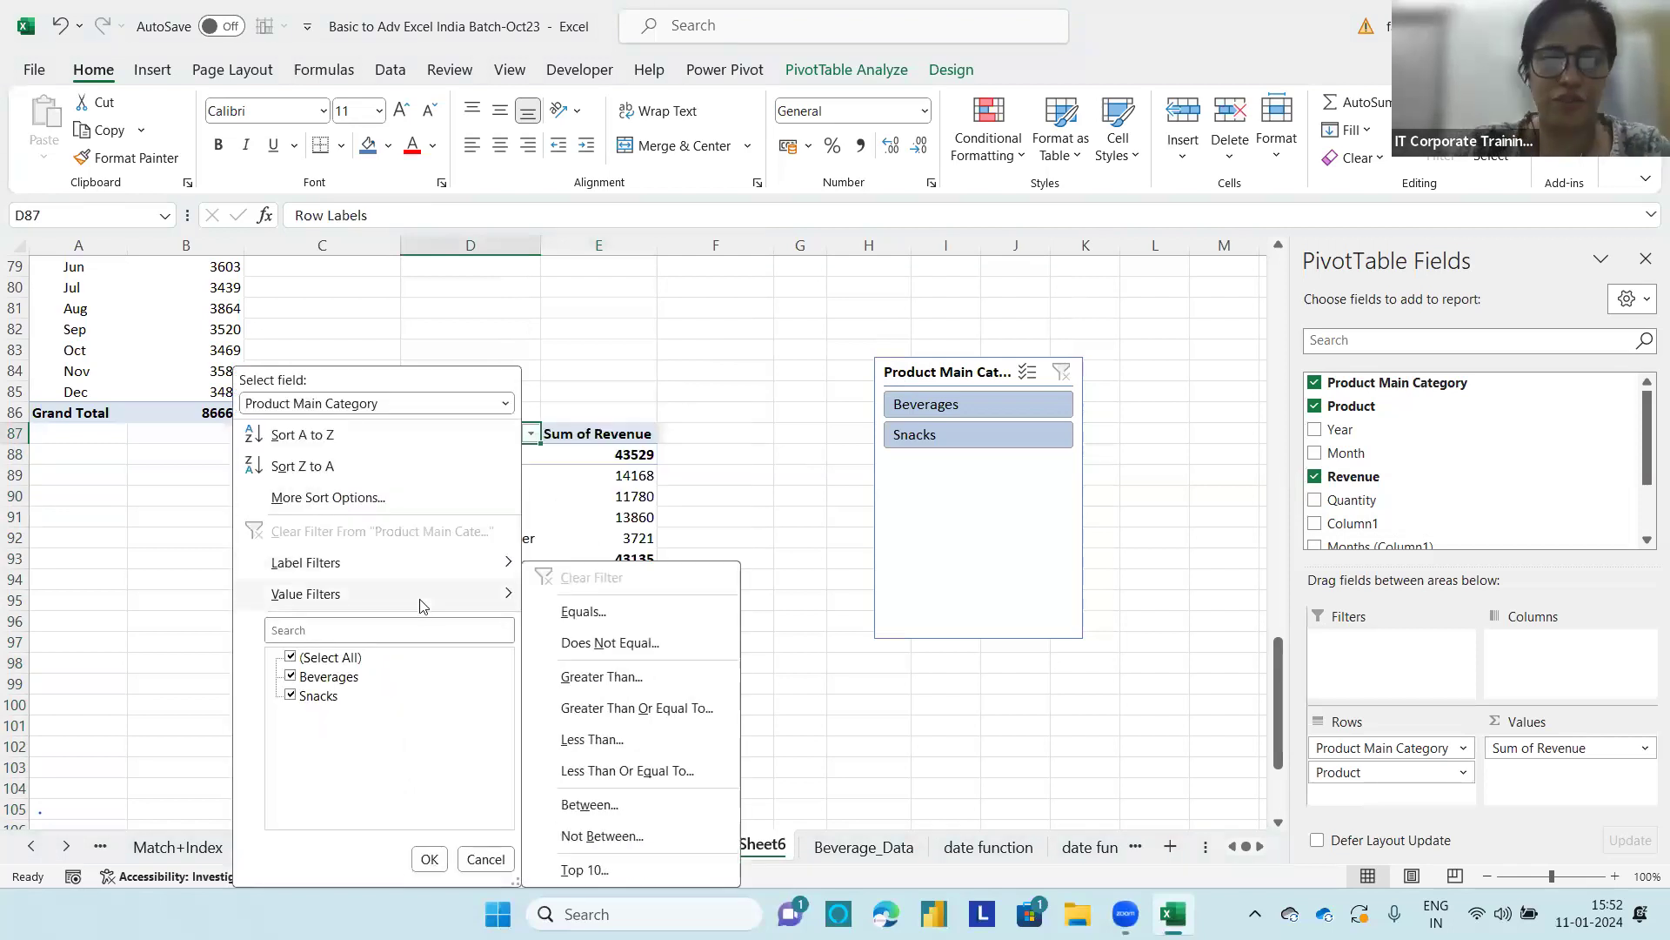
pyautogui.click(584, 869)
pyautogui.click(766, 348)
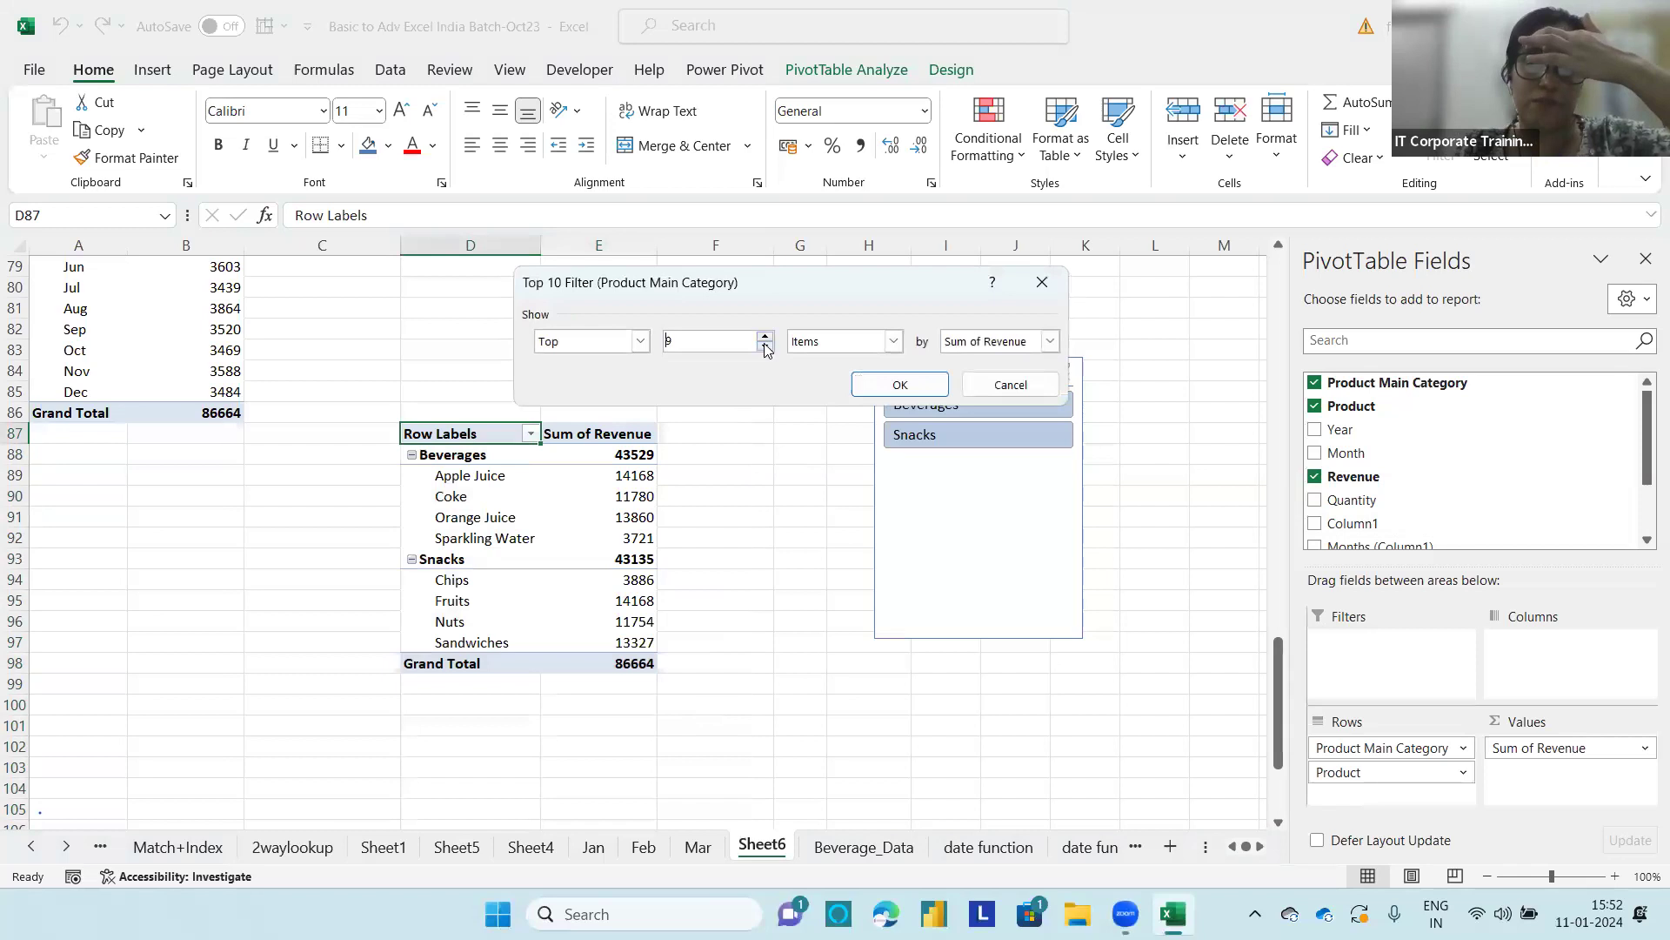
pyautogui.click(765, 348)
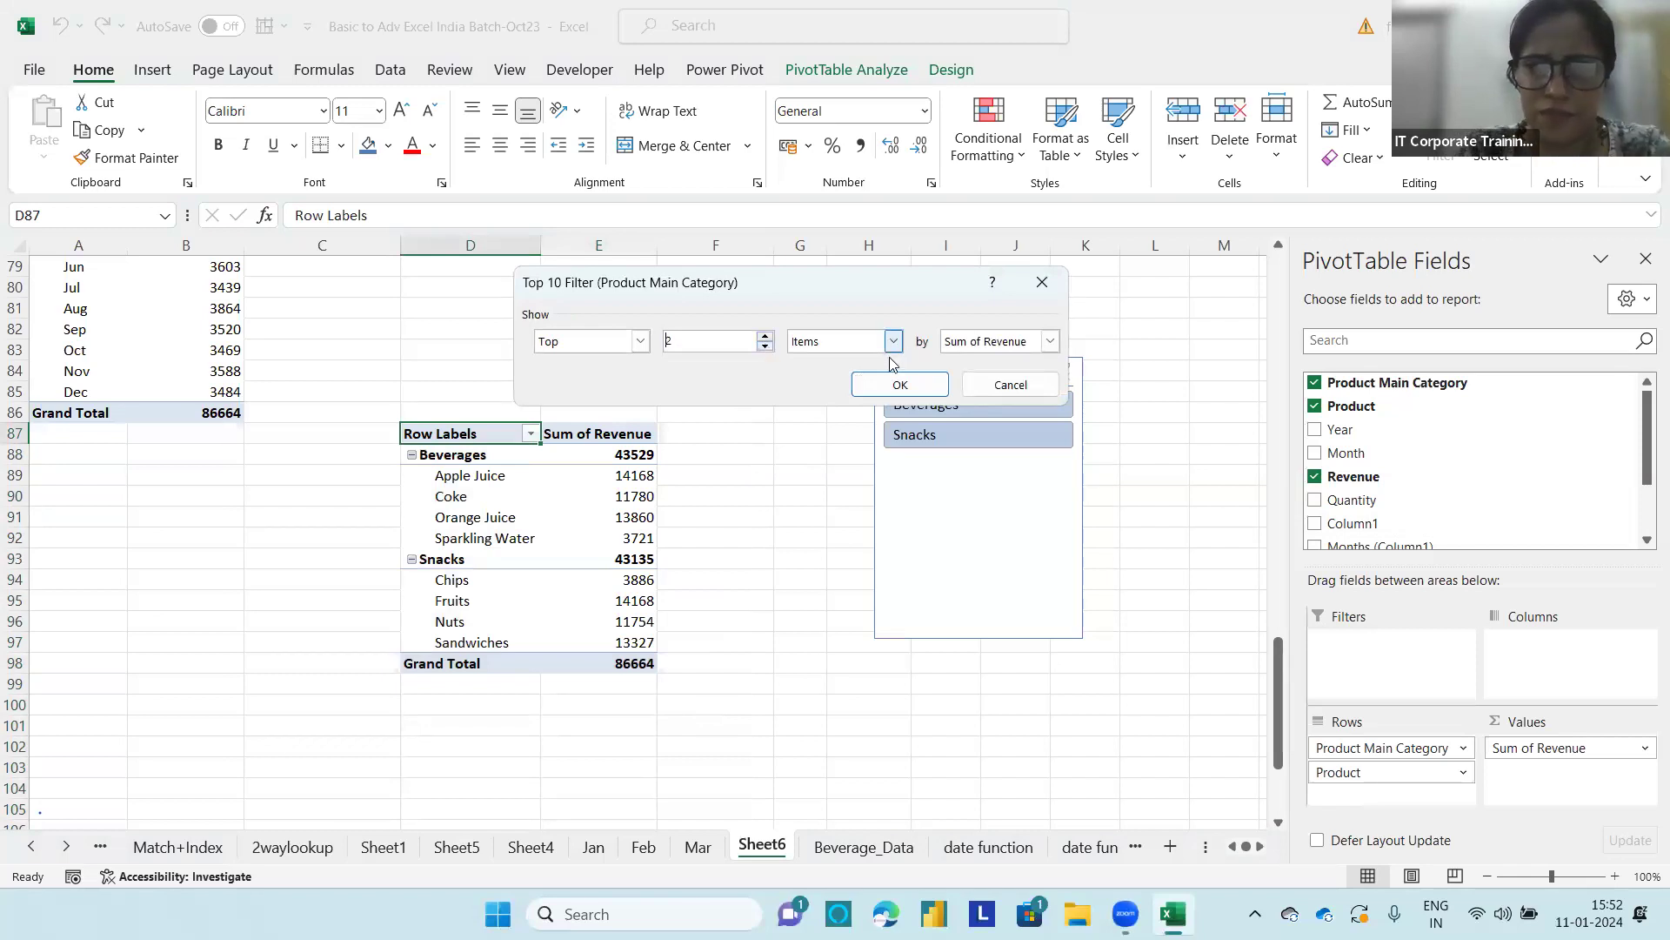
pyautogui.click(899, 384)
pyautogui.click(530, 433)
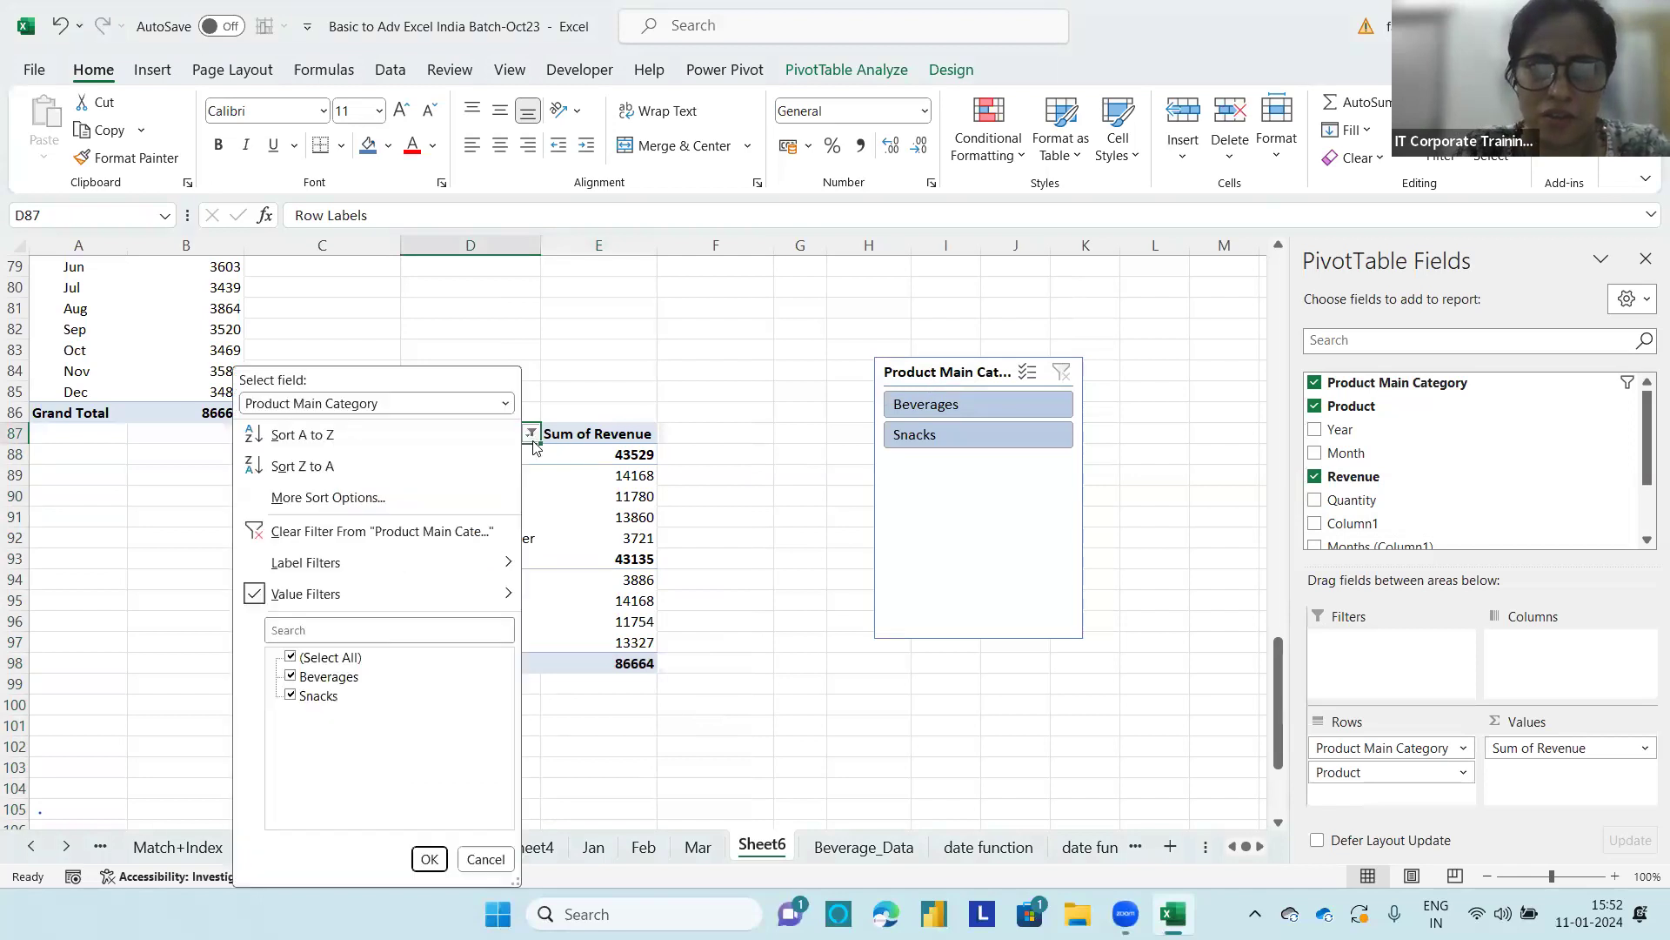
pyautogui.click(379, 406)
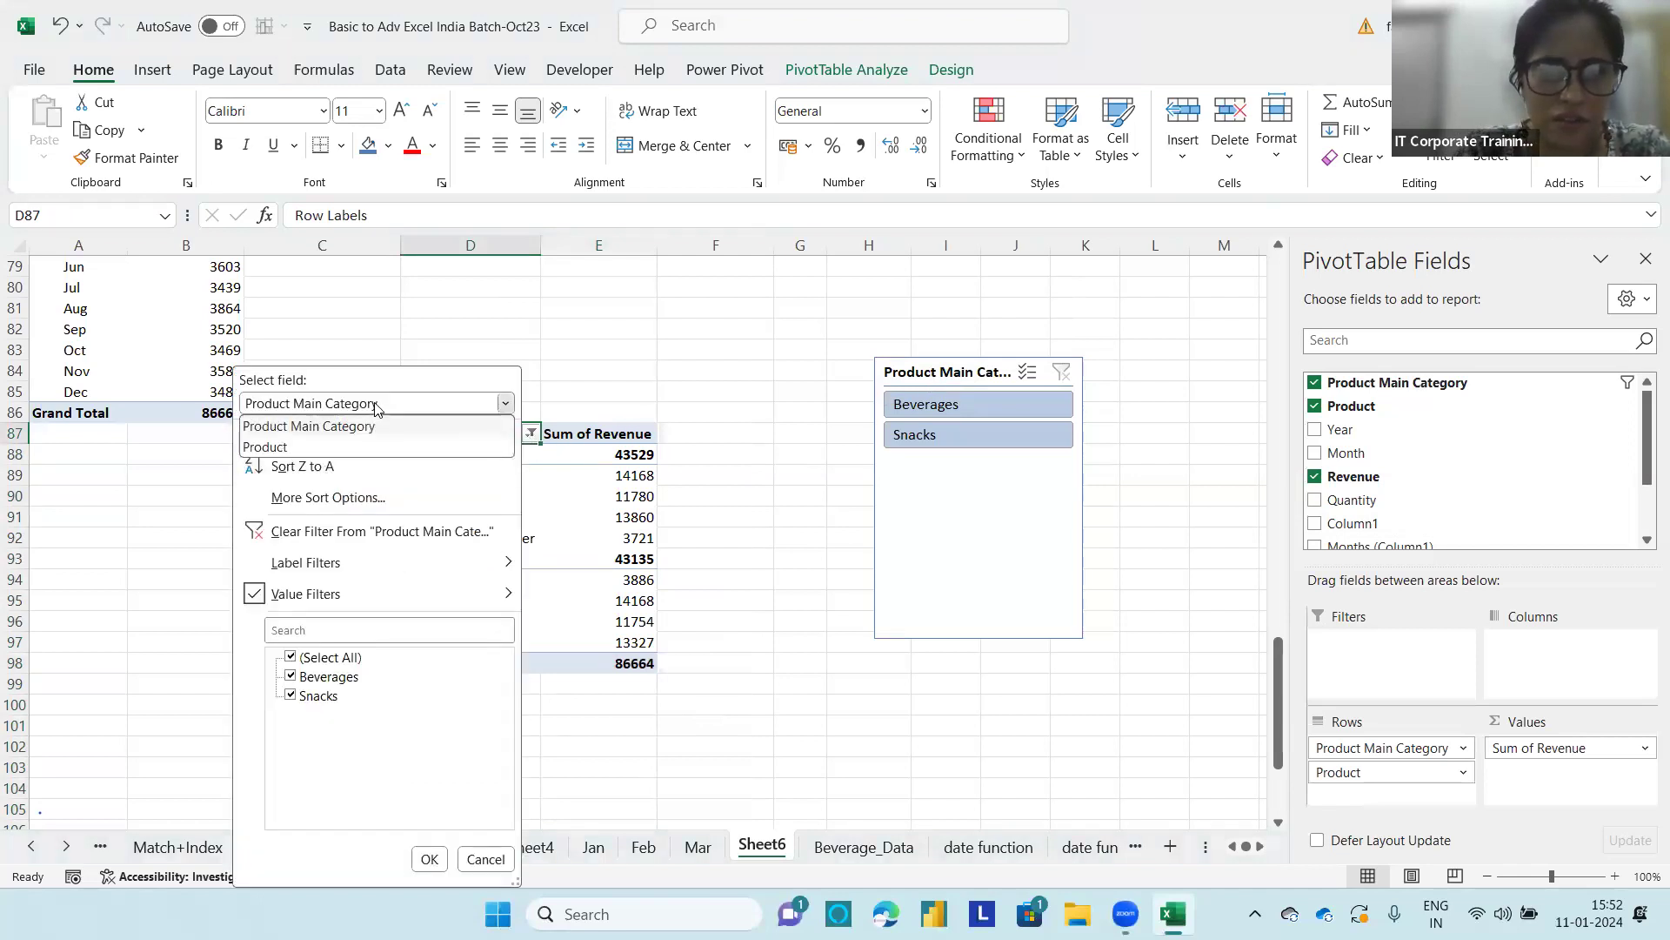
pyautogui.click(315, 448)
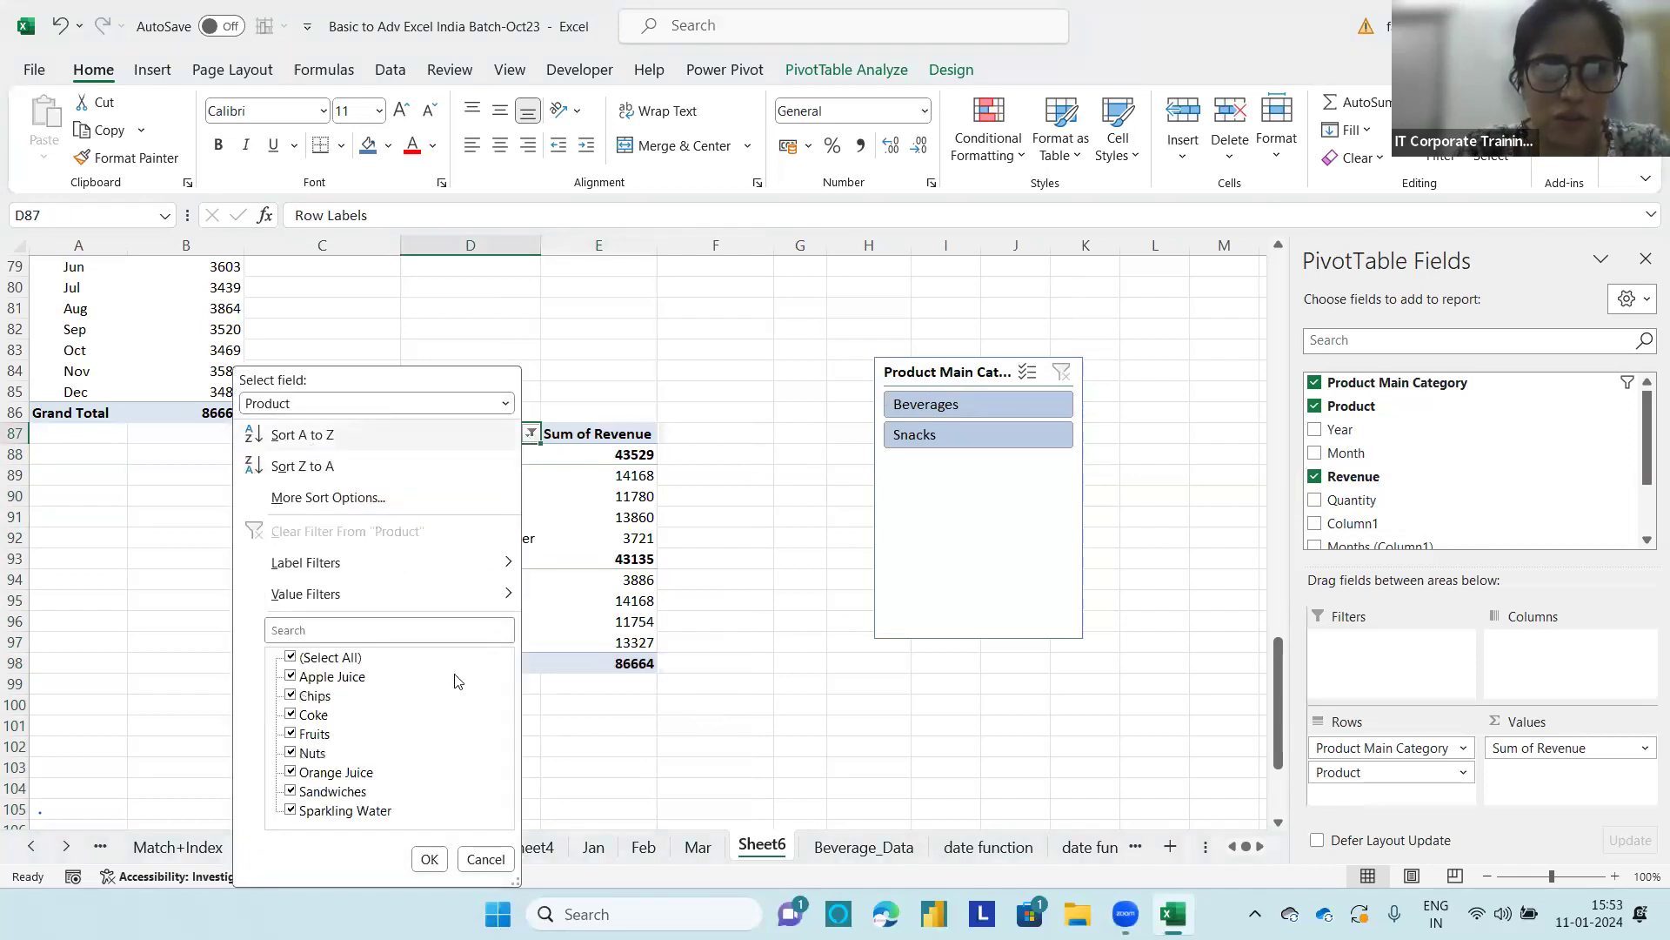
pyautogui.click(430, 859)
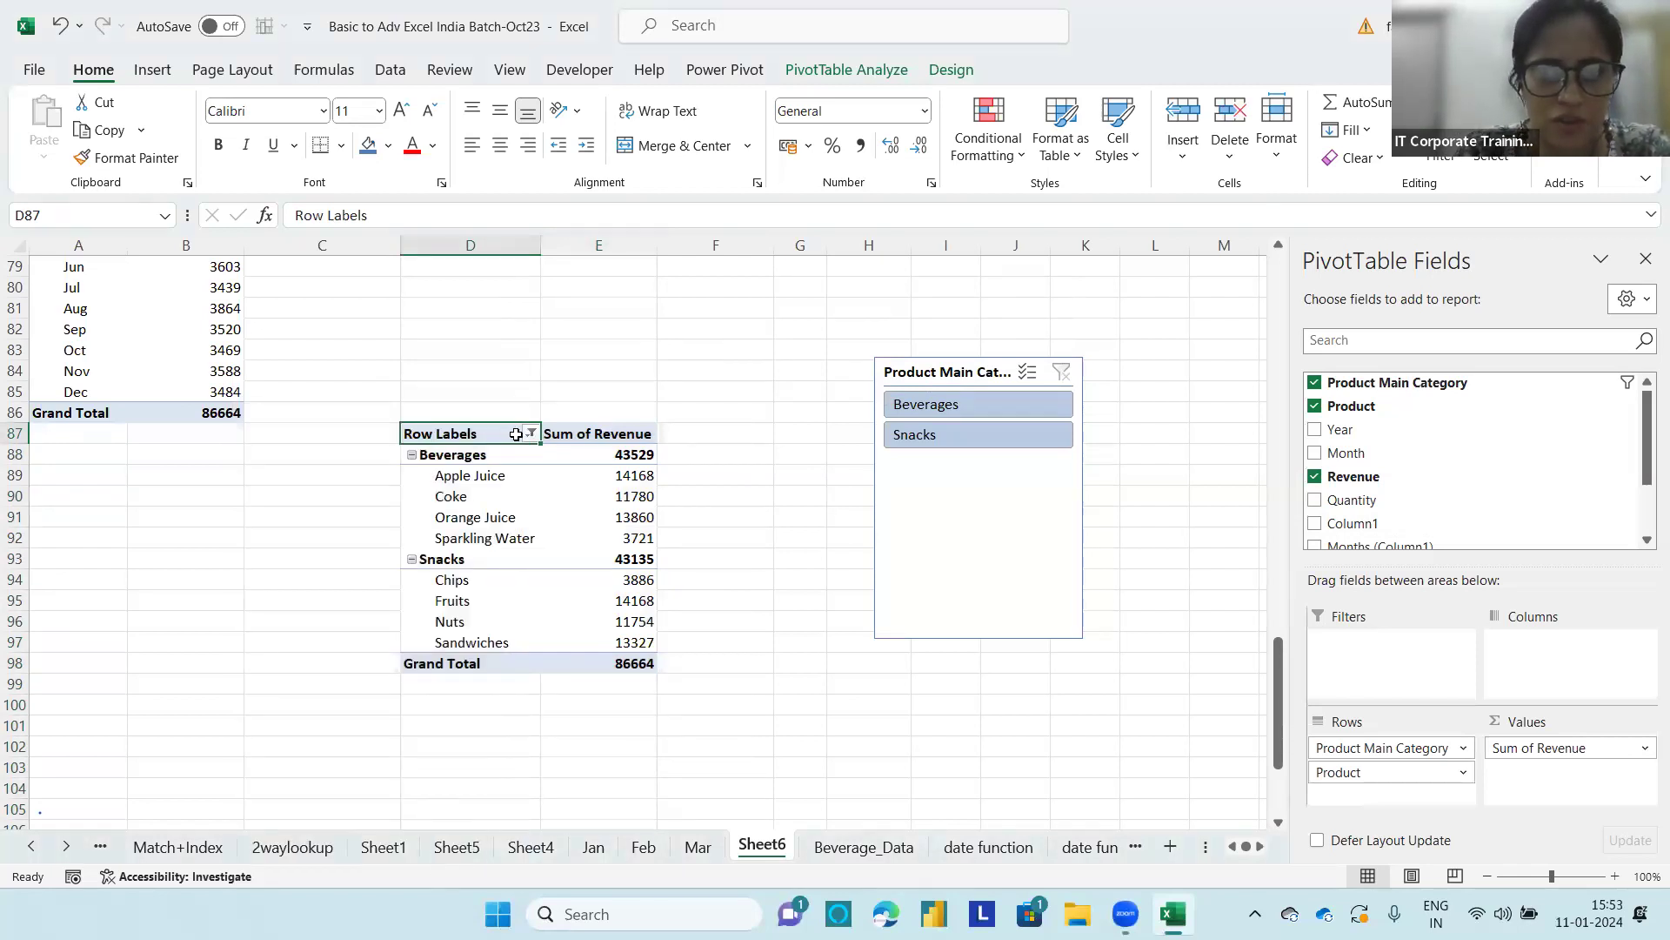
# Step: Filter the Product field, starting from the Apple Juice row, to the top 5 items by Sum of Revenue
pyautogui.click(470, 481)
pyautogui.rightClick(478, 481)
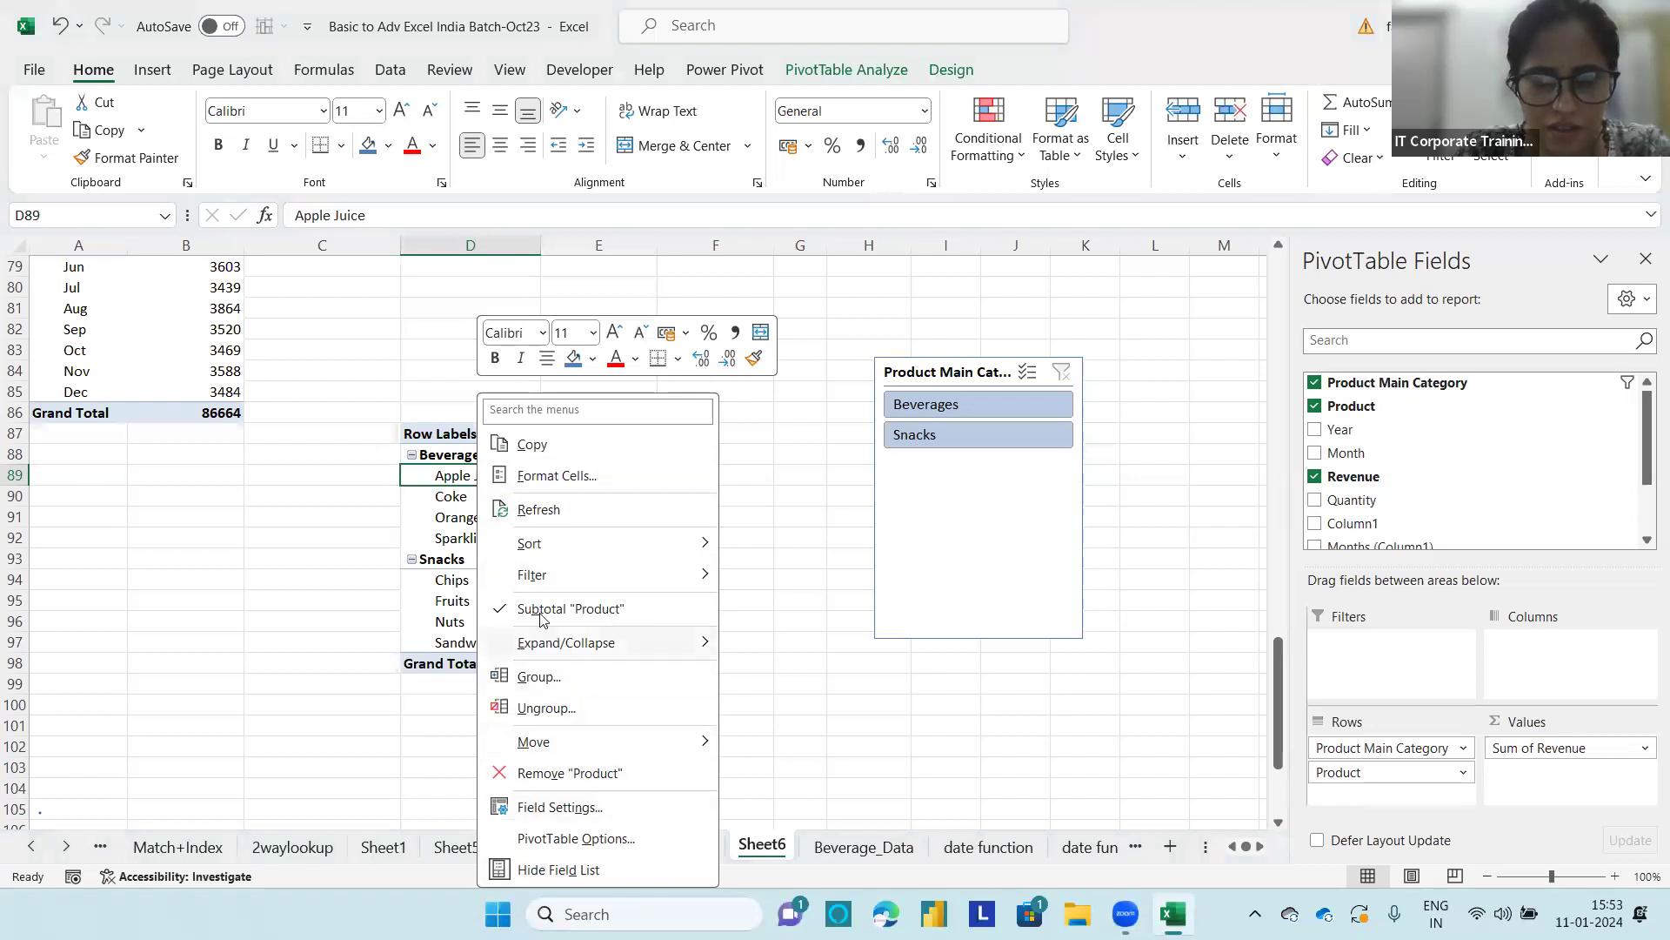
pyautogui.moveTo(679, 575)
pyautogui.click(782, 675)
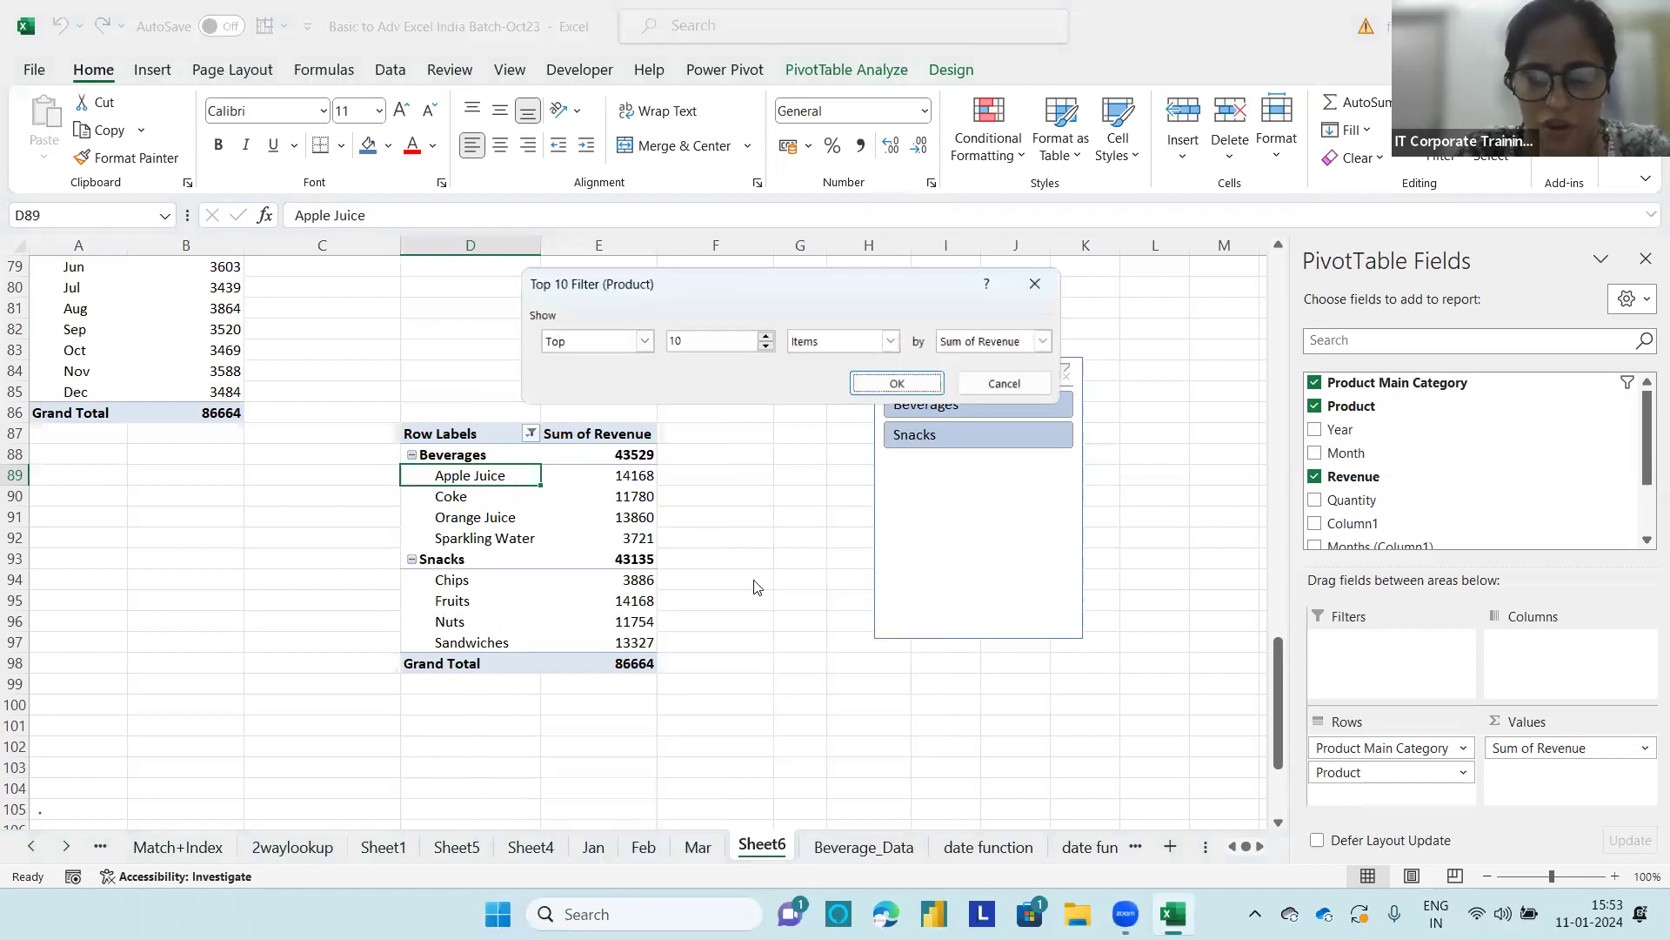
pyautogui.click(766, 347)
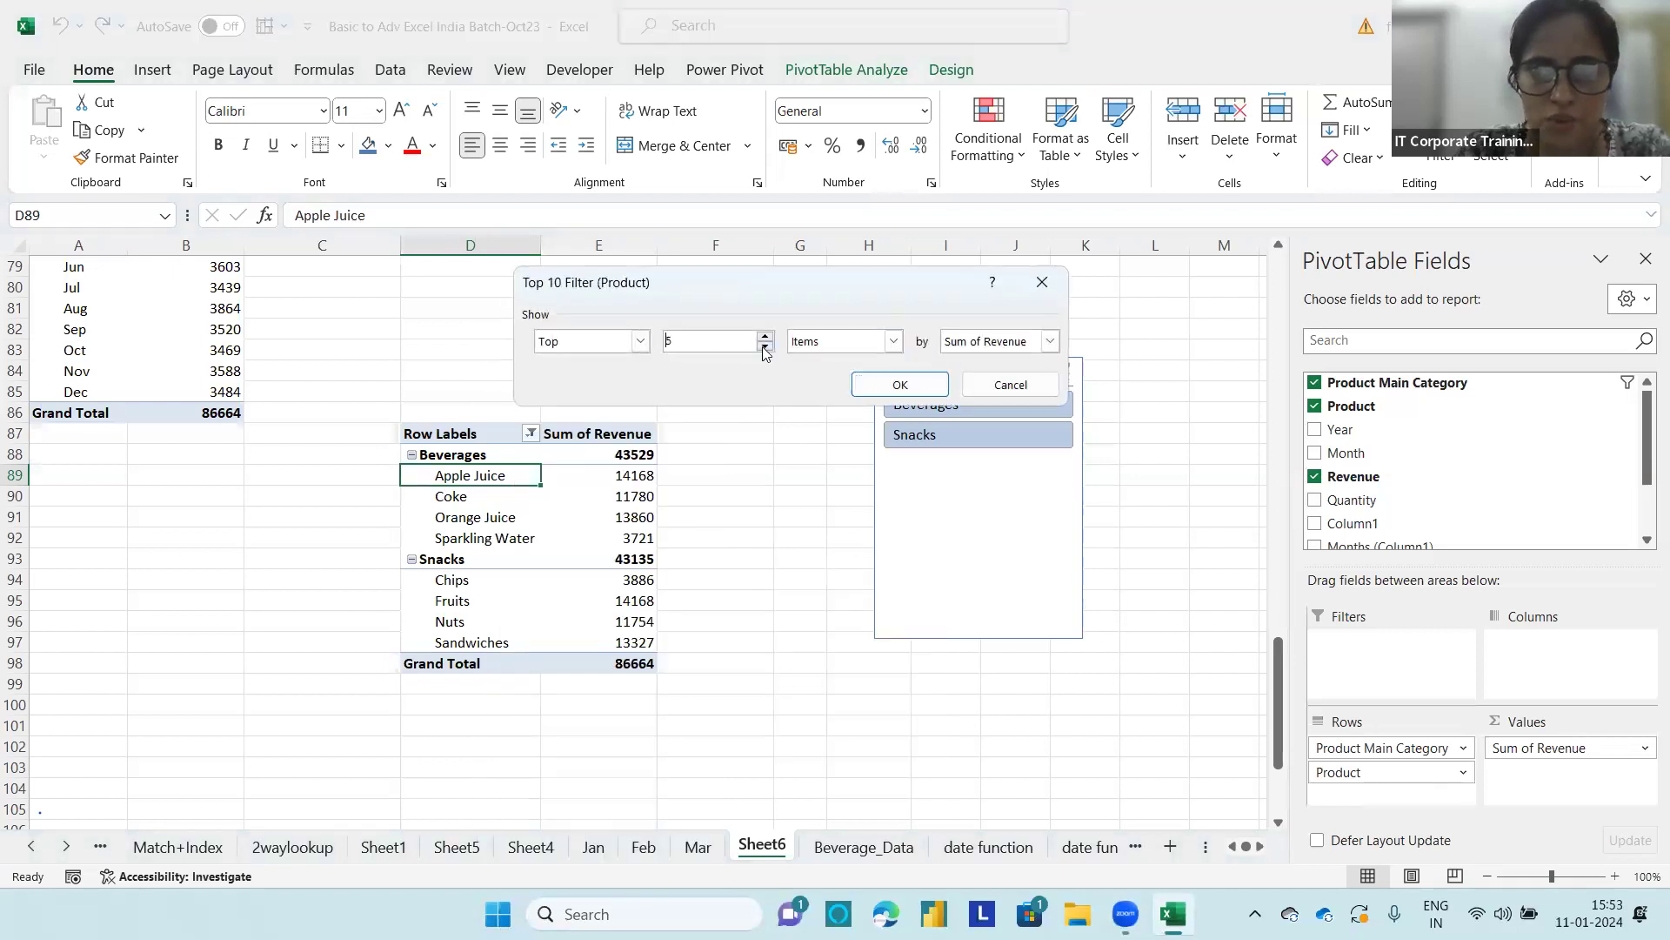
pyautogui.click(898, 384)
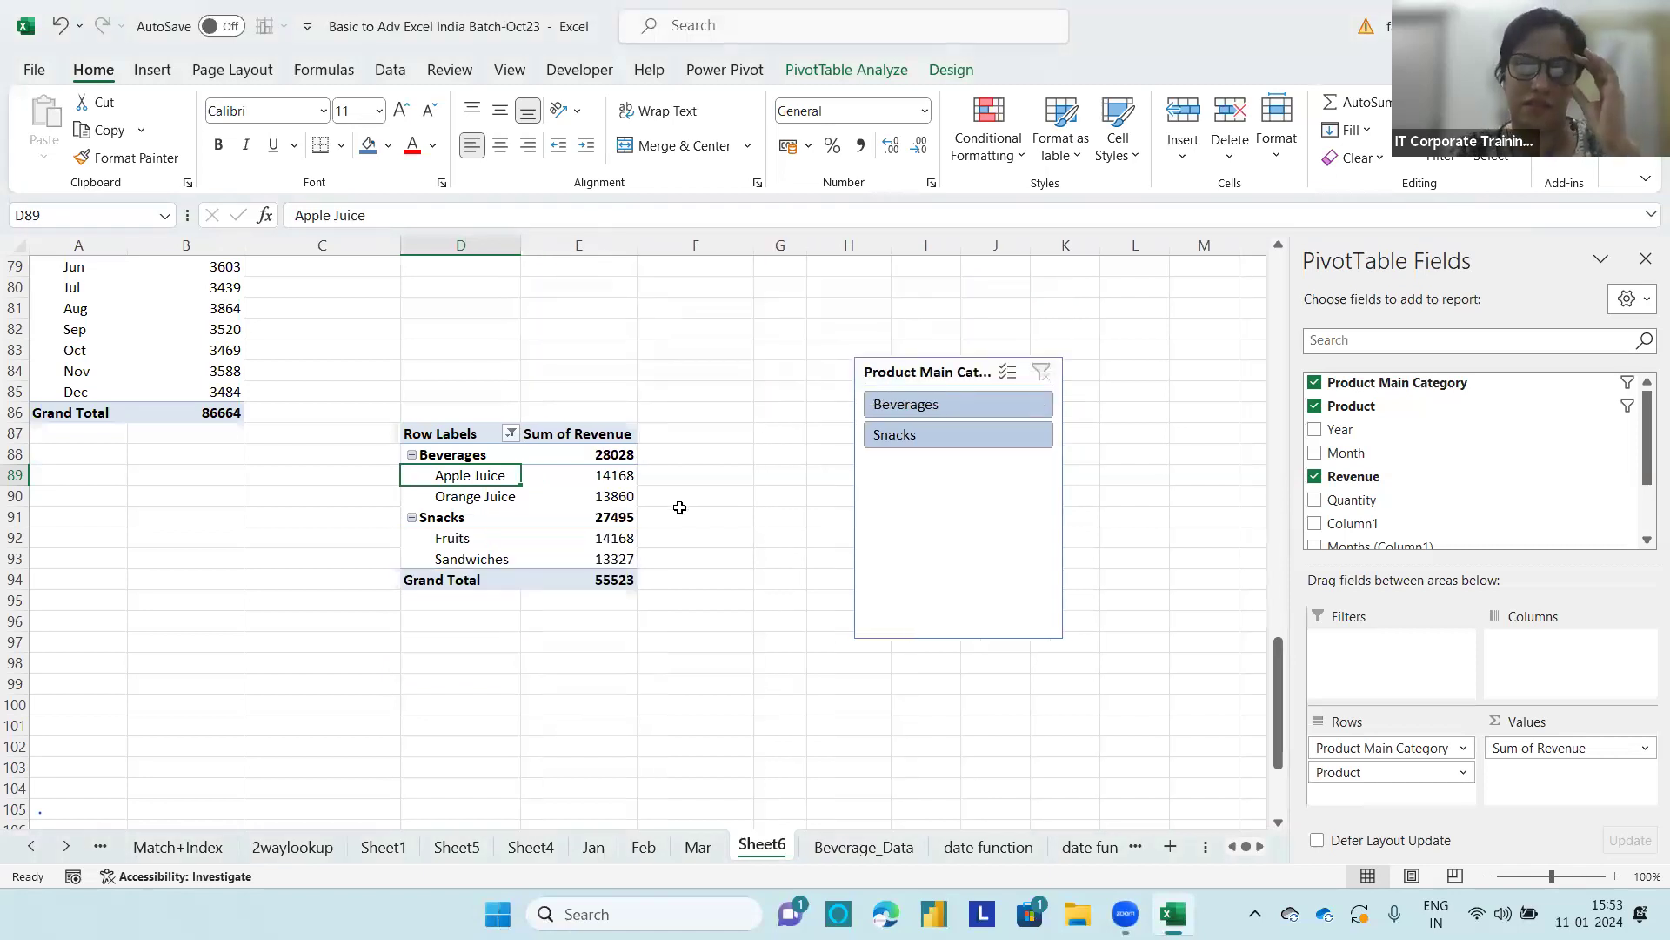
pyautogui.click(470, 432)
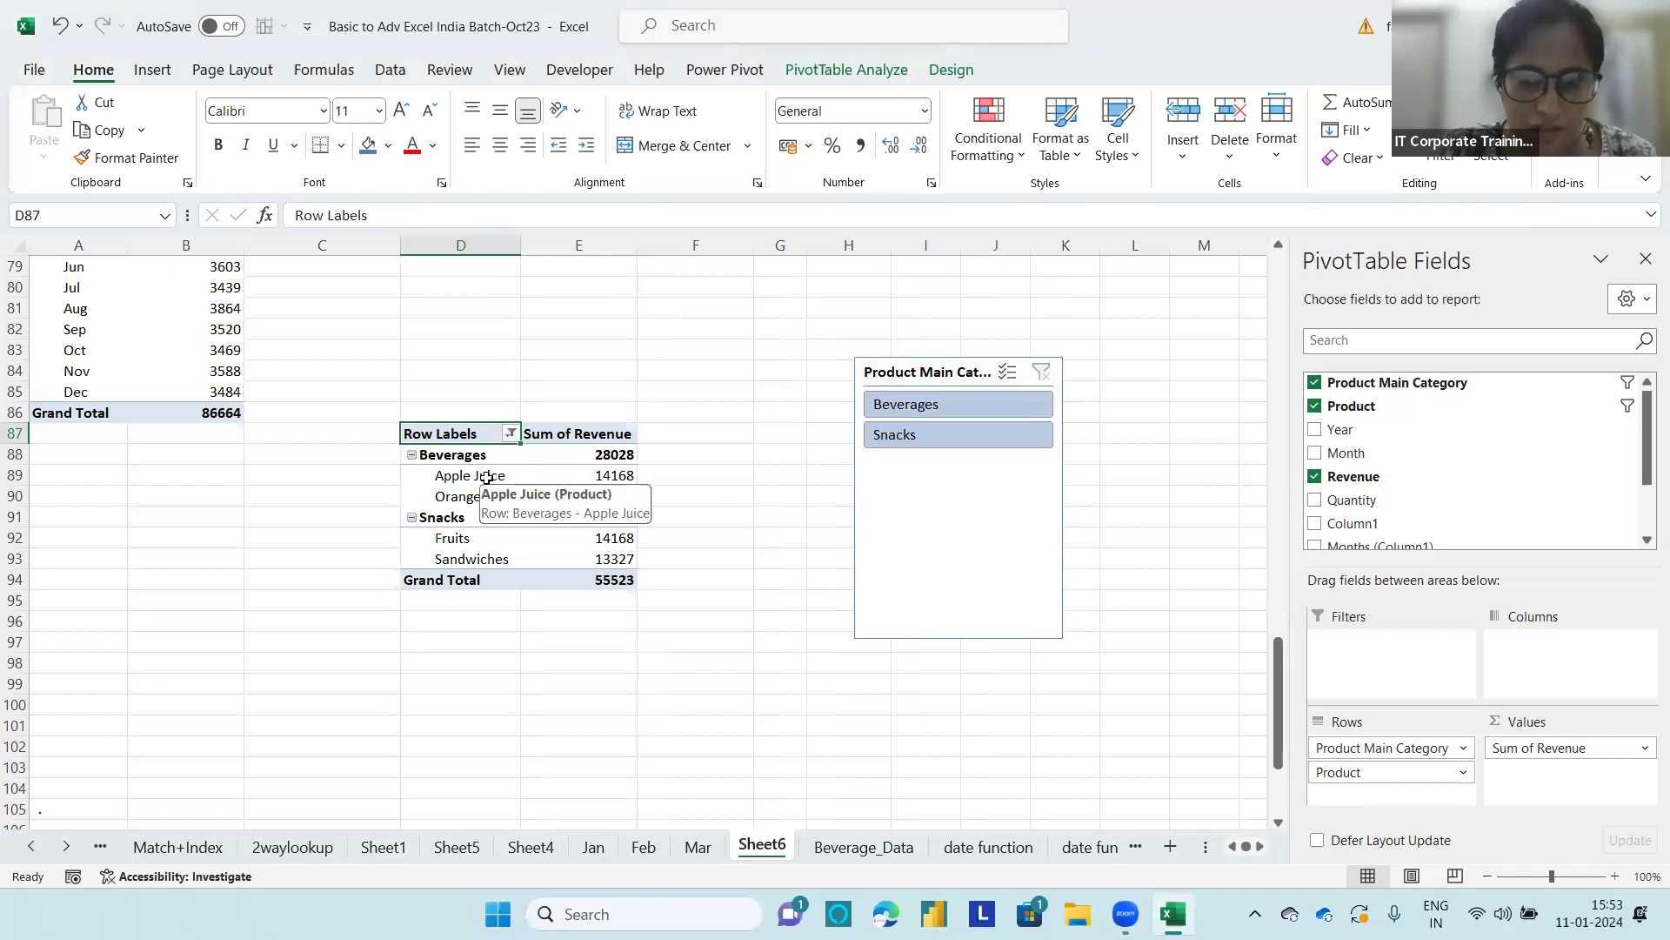
# Step: Clear the filter from the Product Main Category field and confirm its filter list with all items kept
pyautogui.click(511, 433)
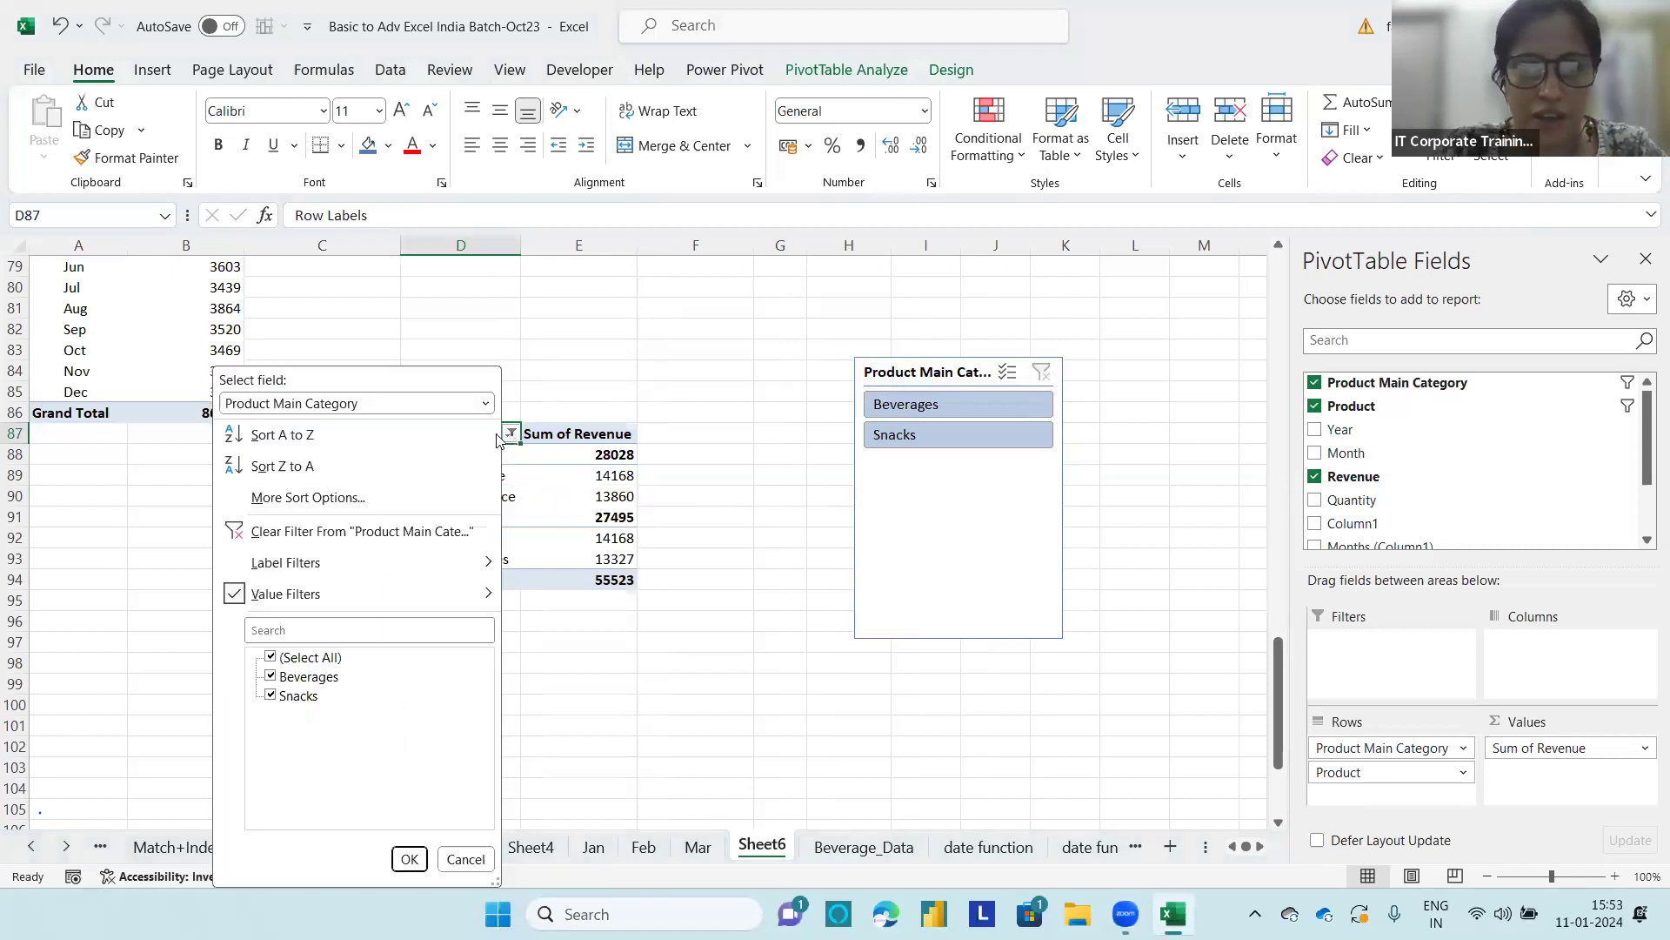
pyautogui.click(268, 531)
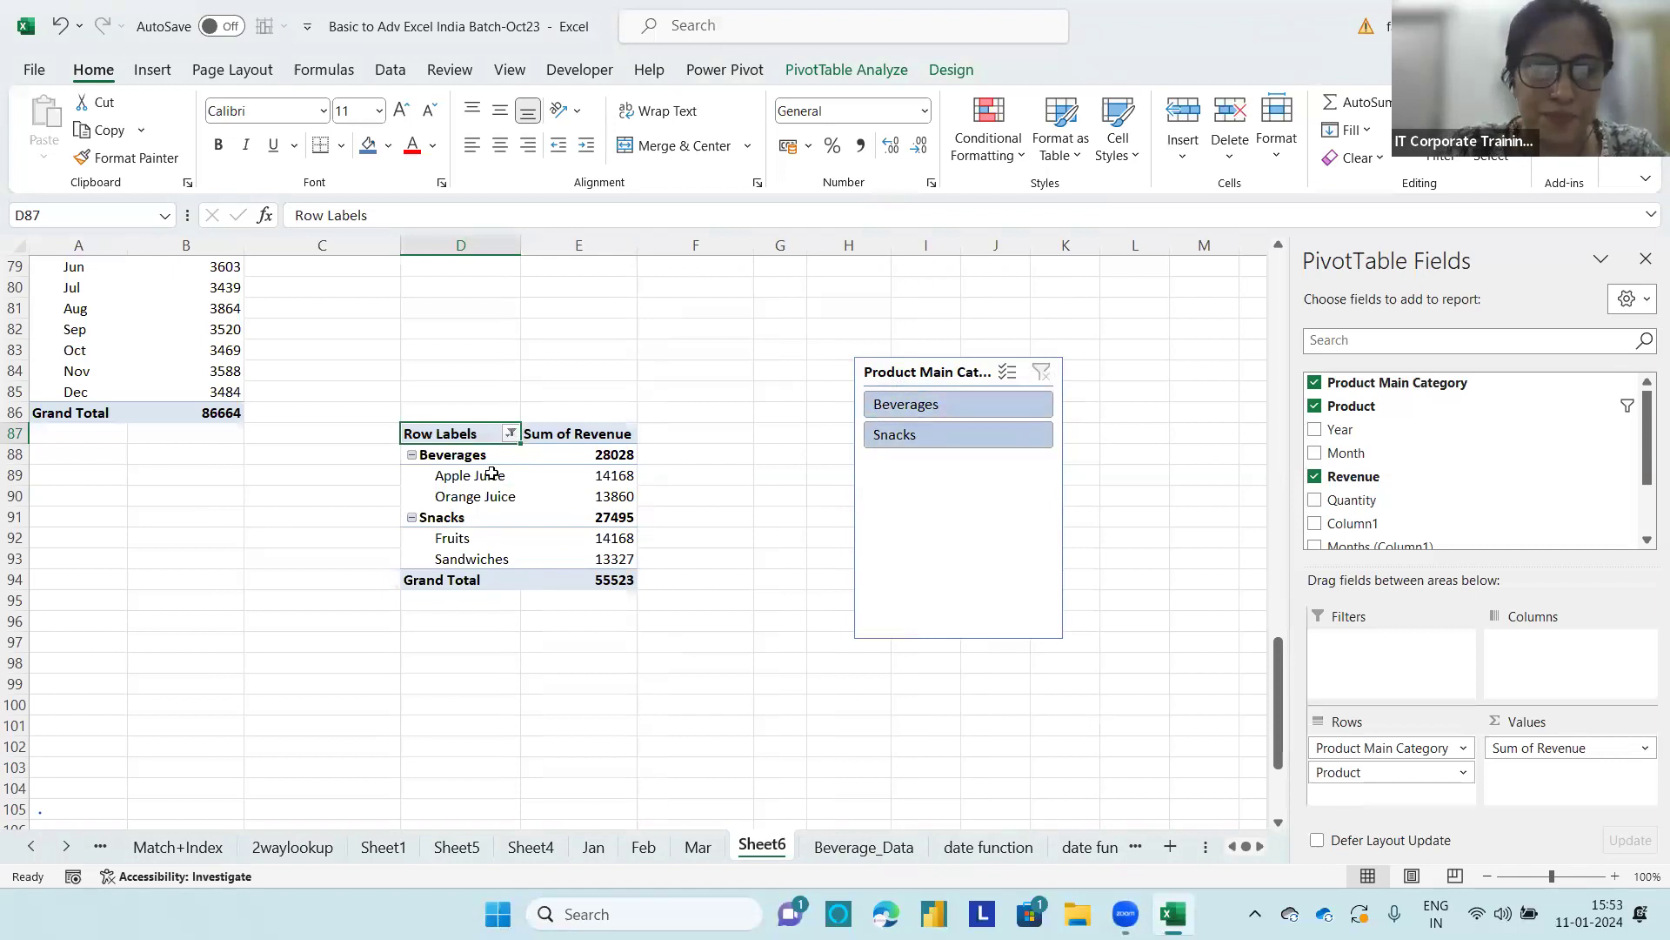
pyautogui.click(511, 434)
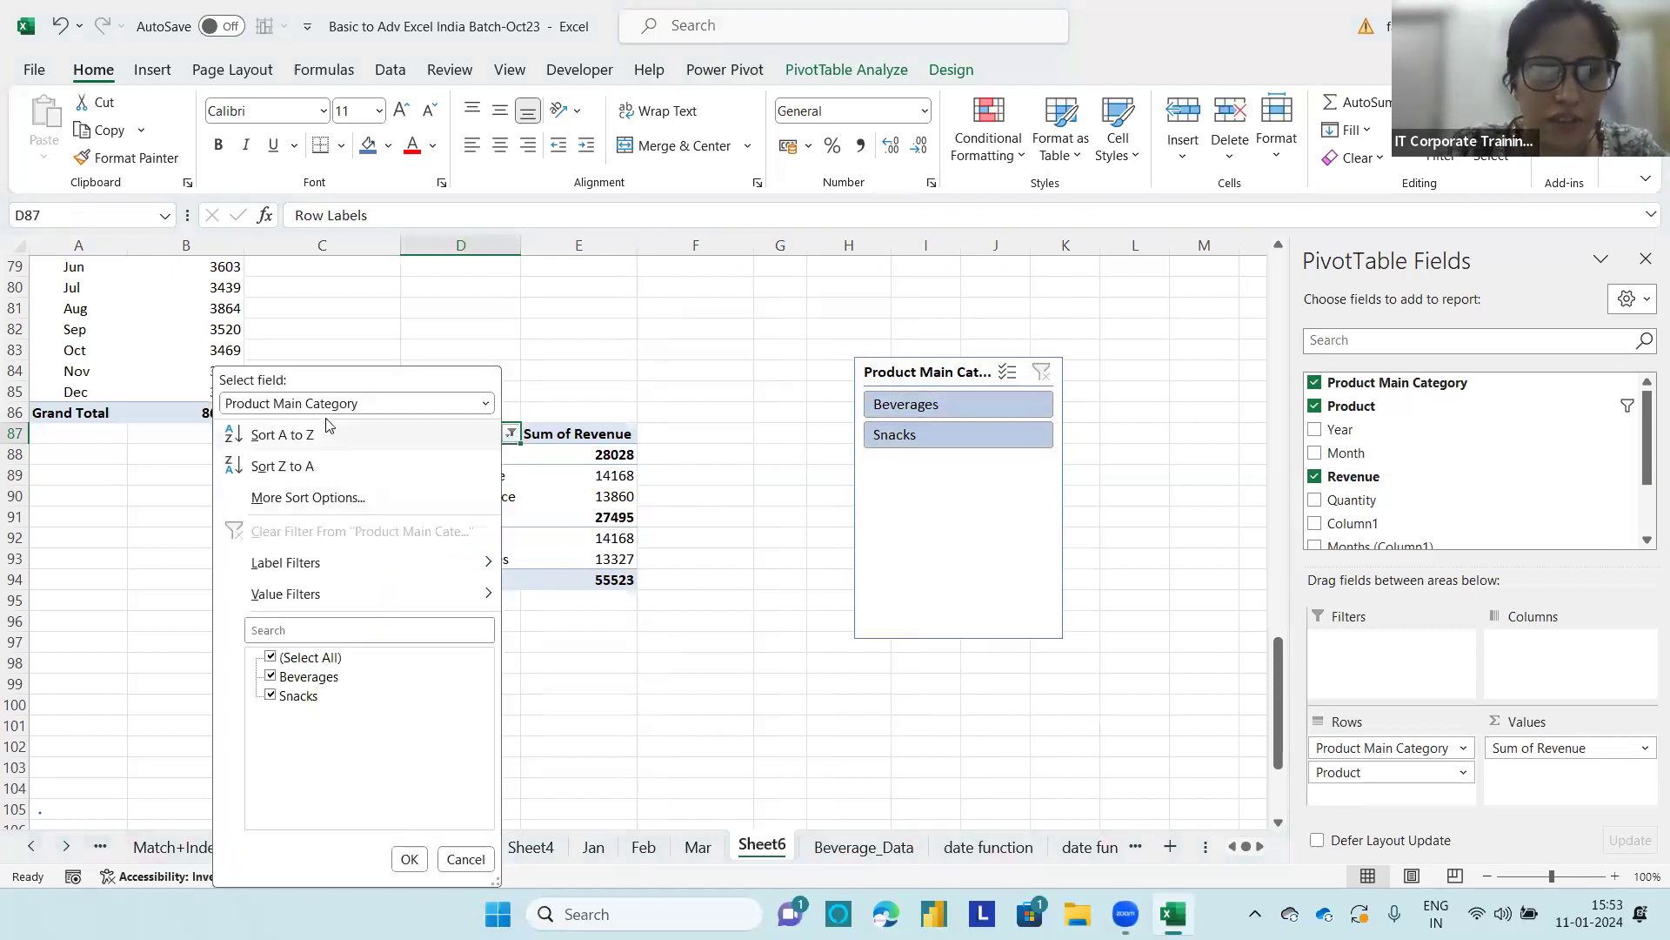
pyautogui.click(485, 403)
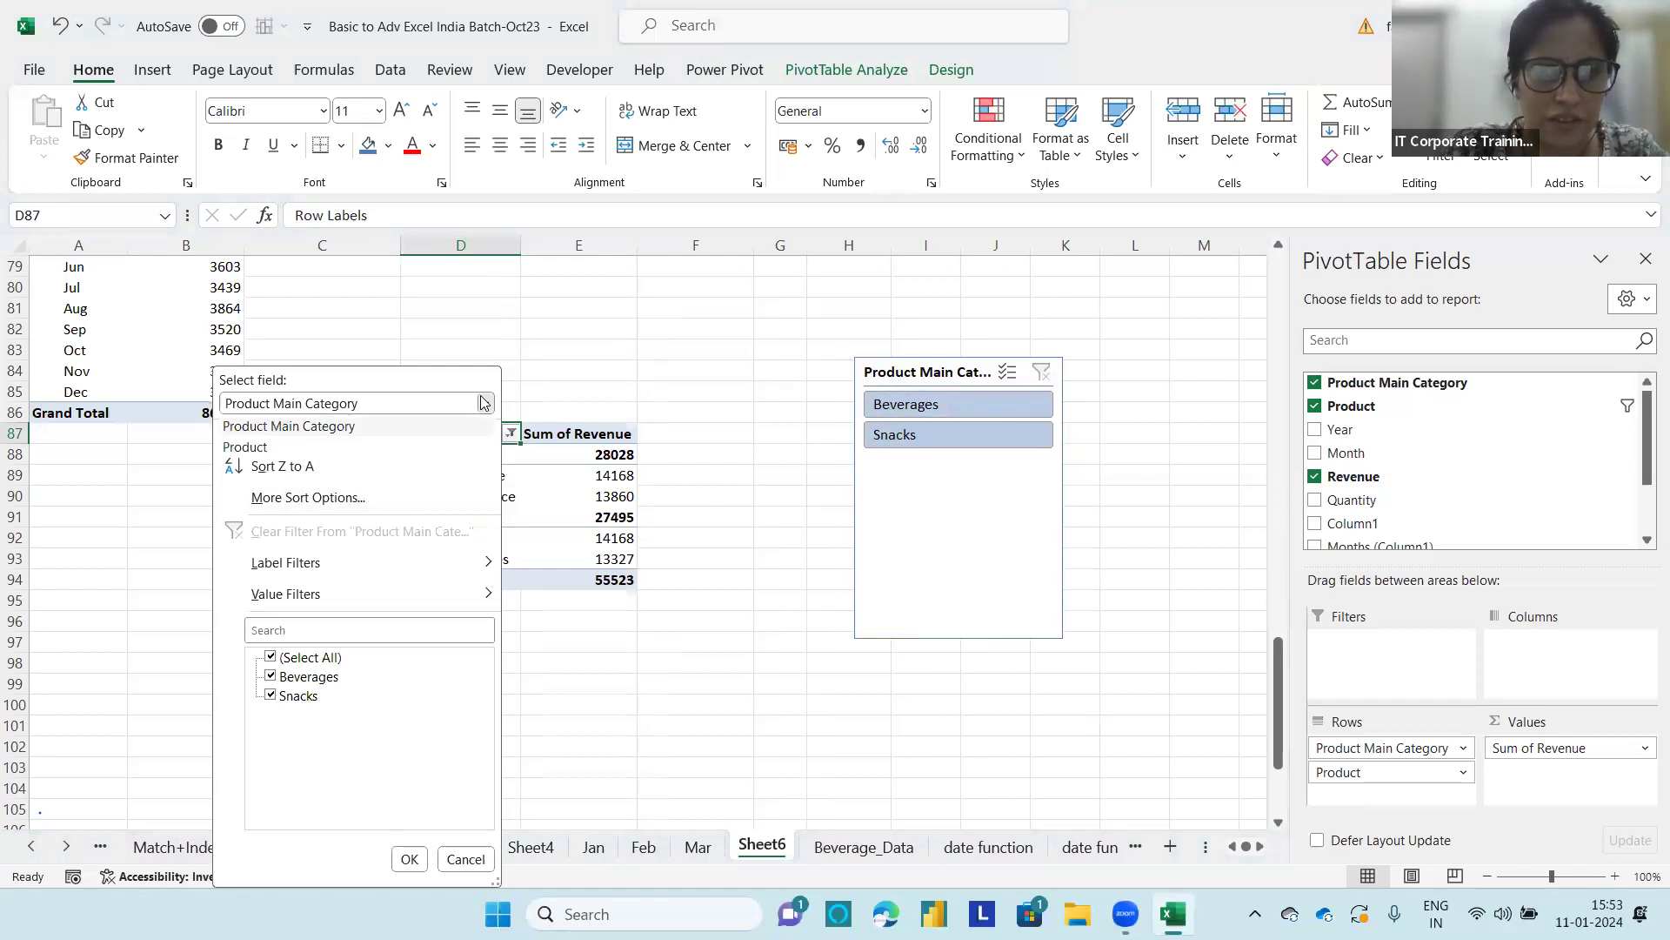
pyautogui.click(342, 427)
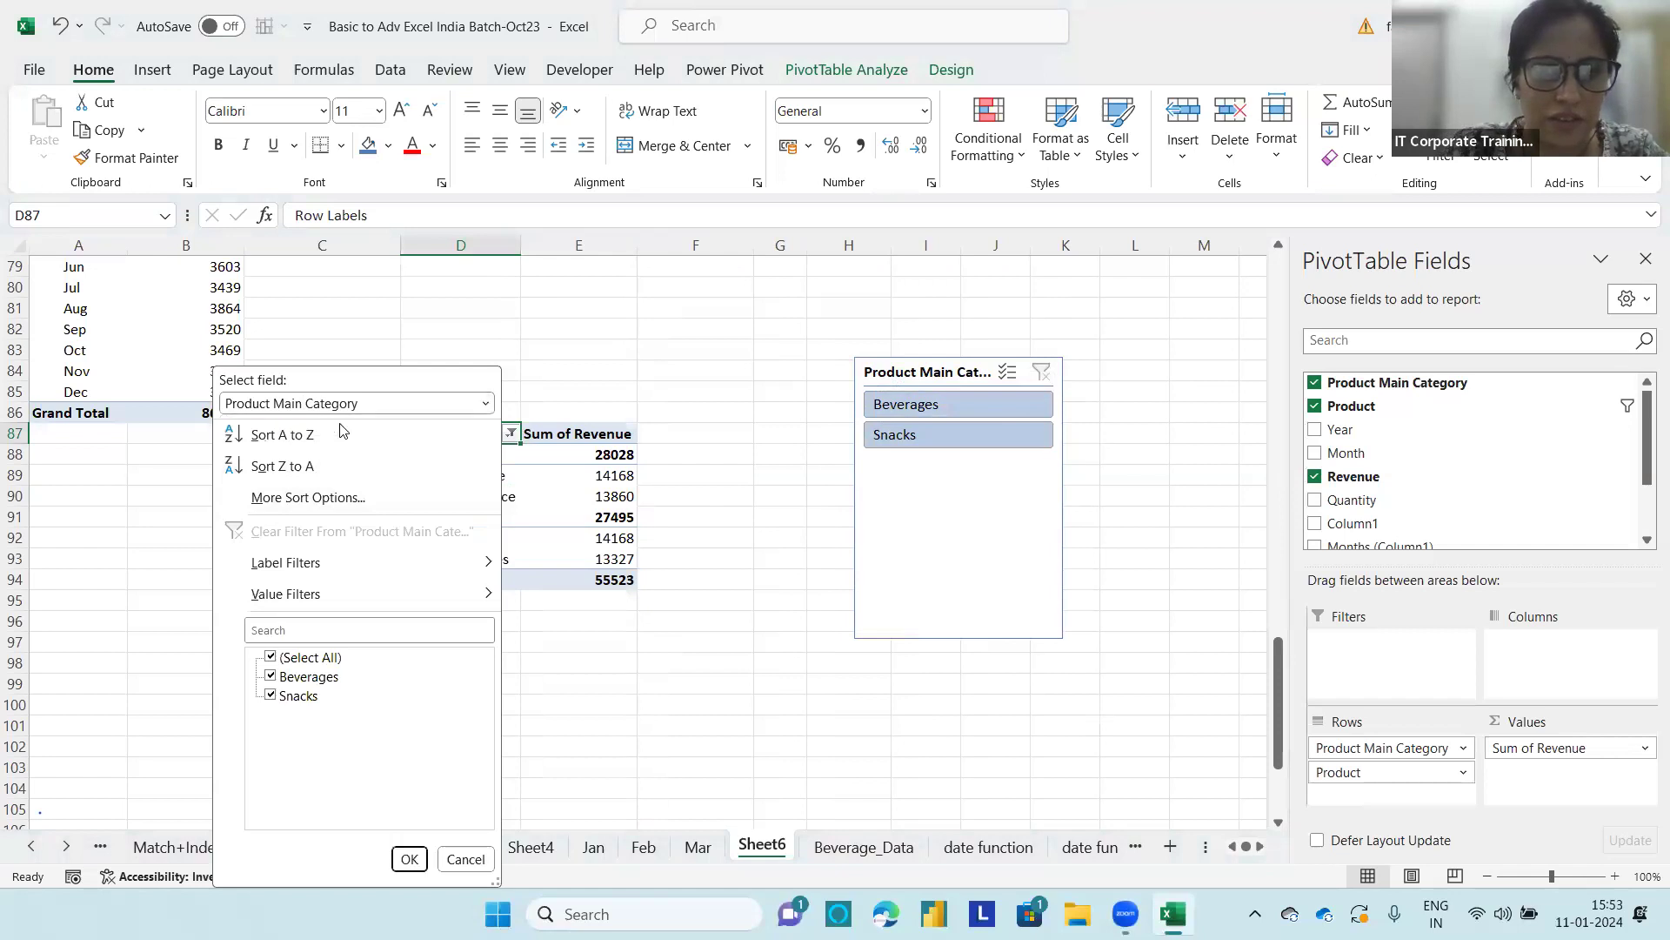
pyautogui.click(409, 859)
pyautogui.click(552, 479)
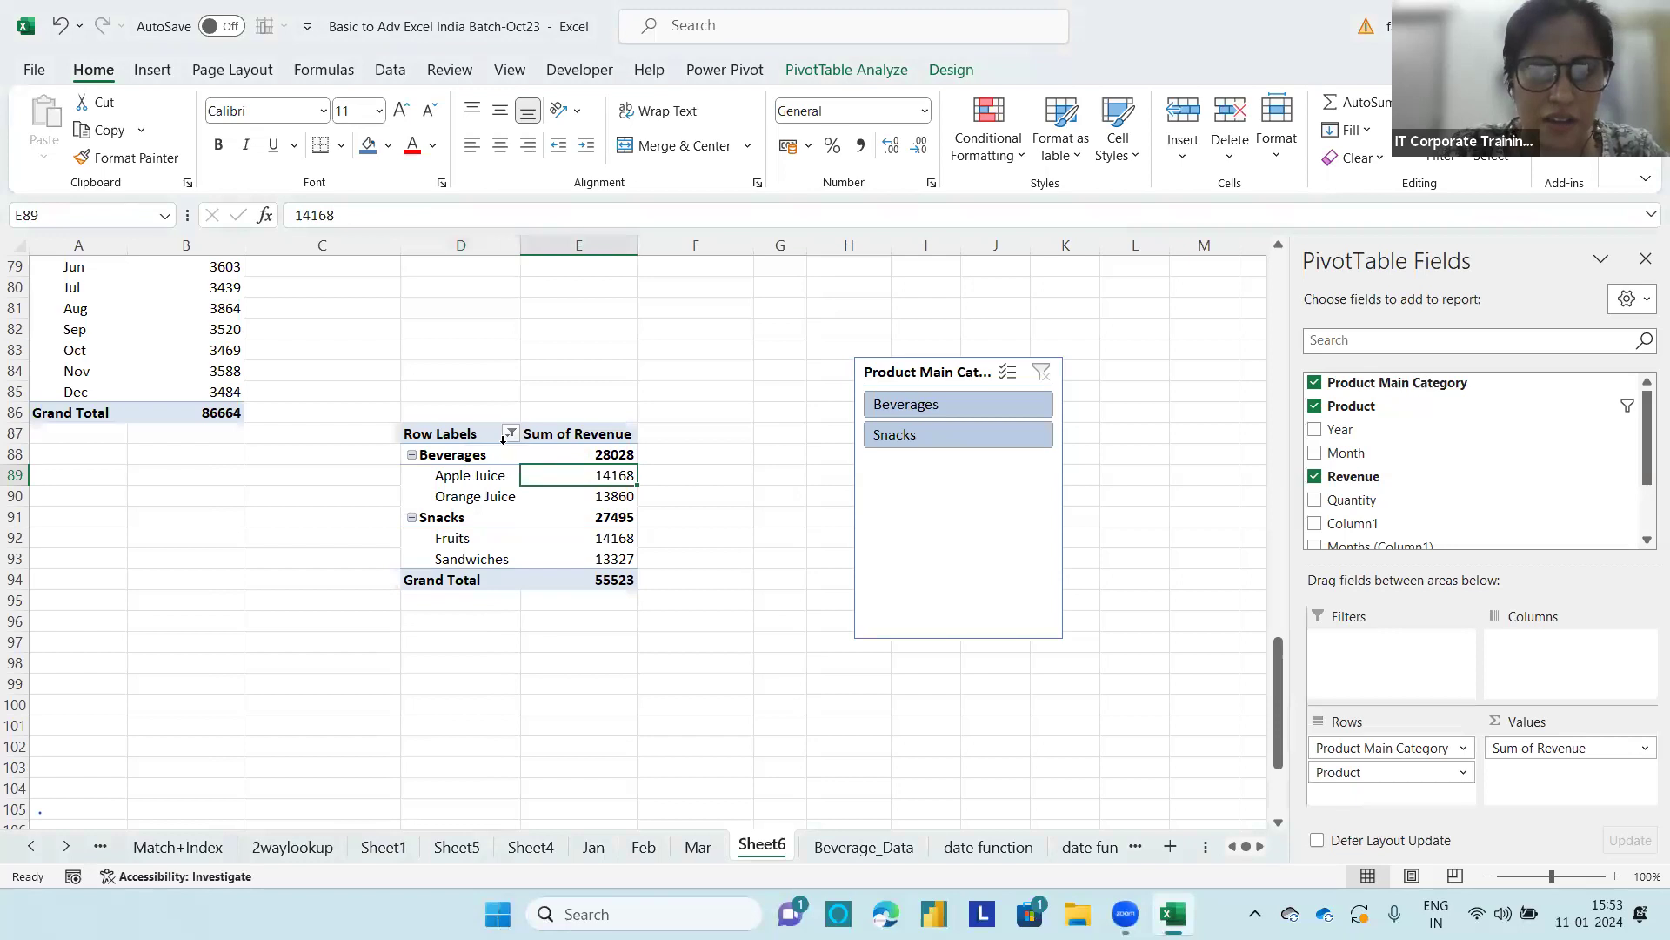
# Step: Undo the clearing of the Product Main Category filter and the earlier top items filter on the Product field
pyautogui.click(469, 478)
pyautogui.rightClick(473, 480)
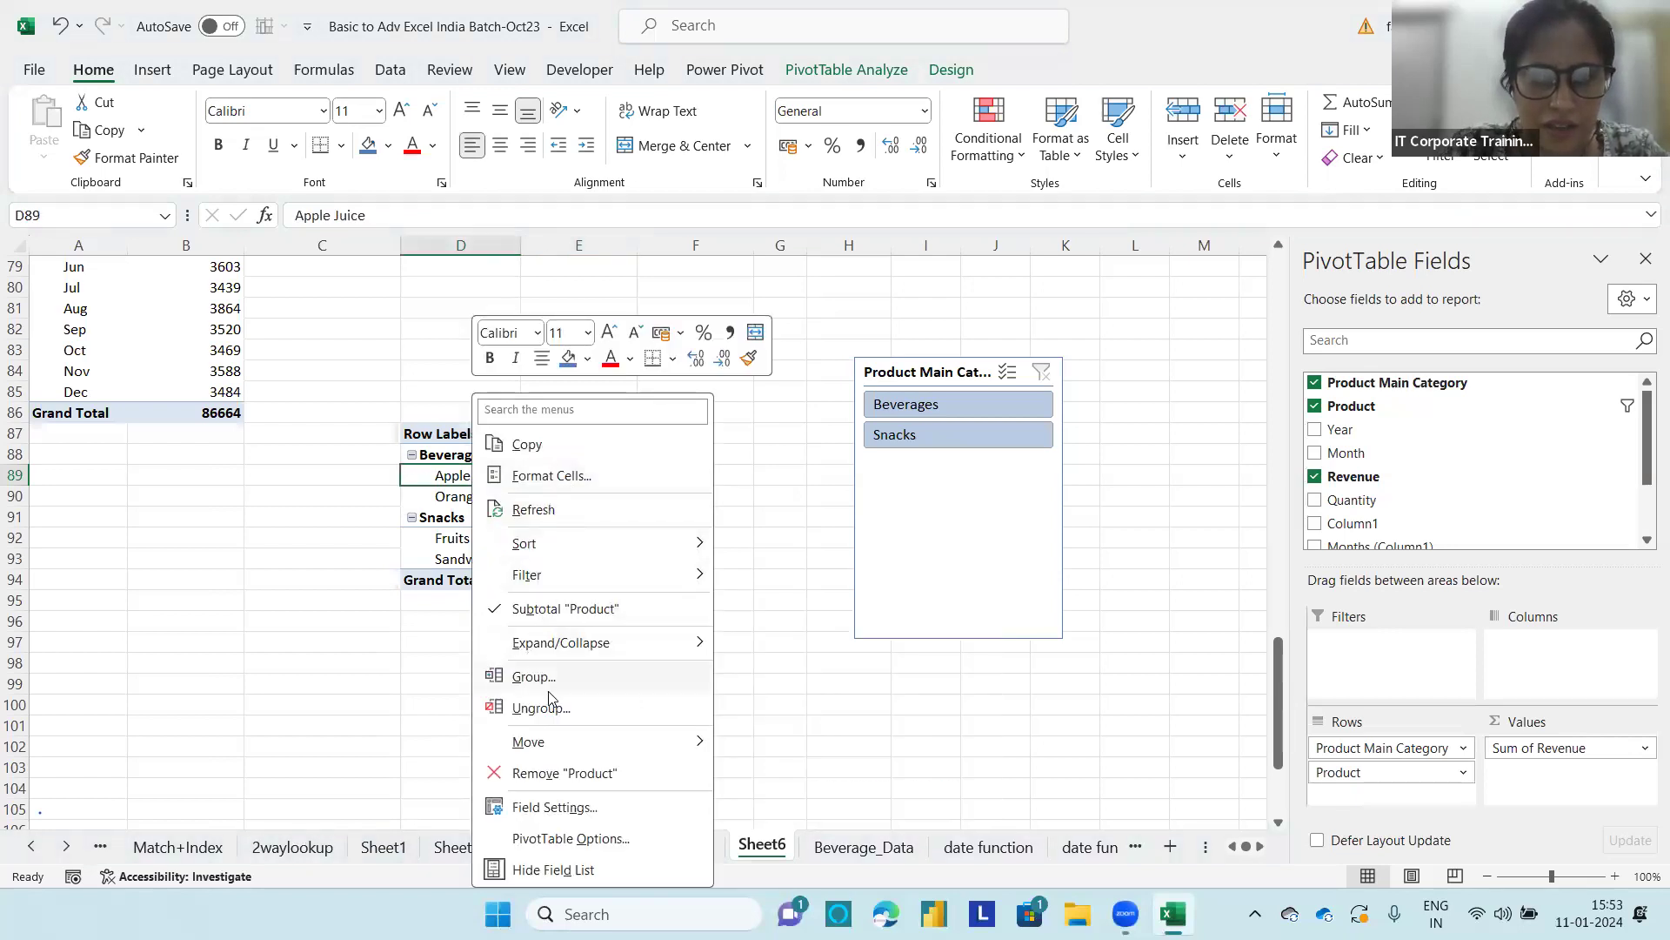
pyautogui.moveTo(543, 742)
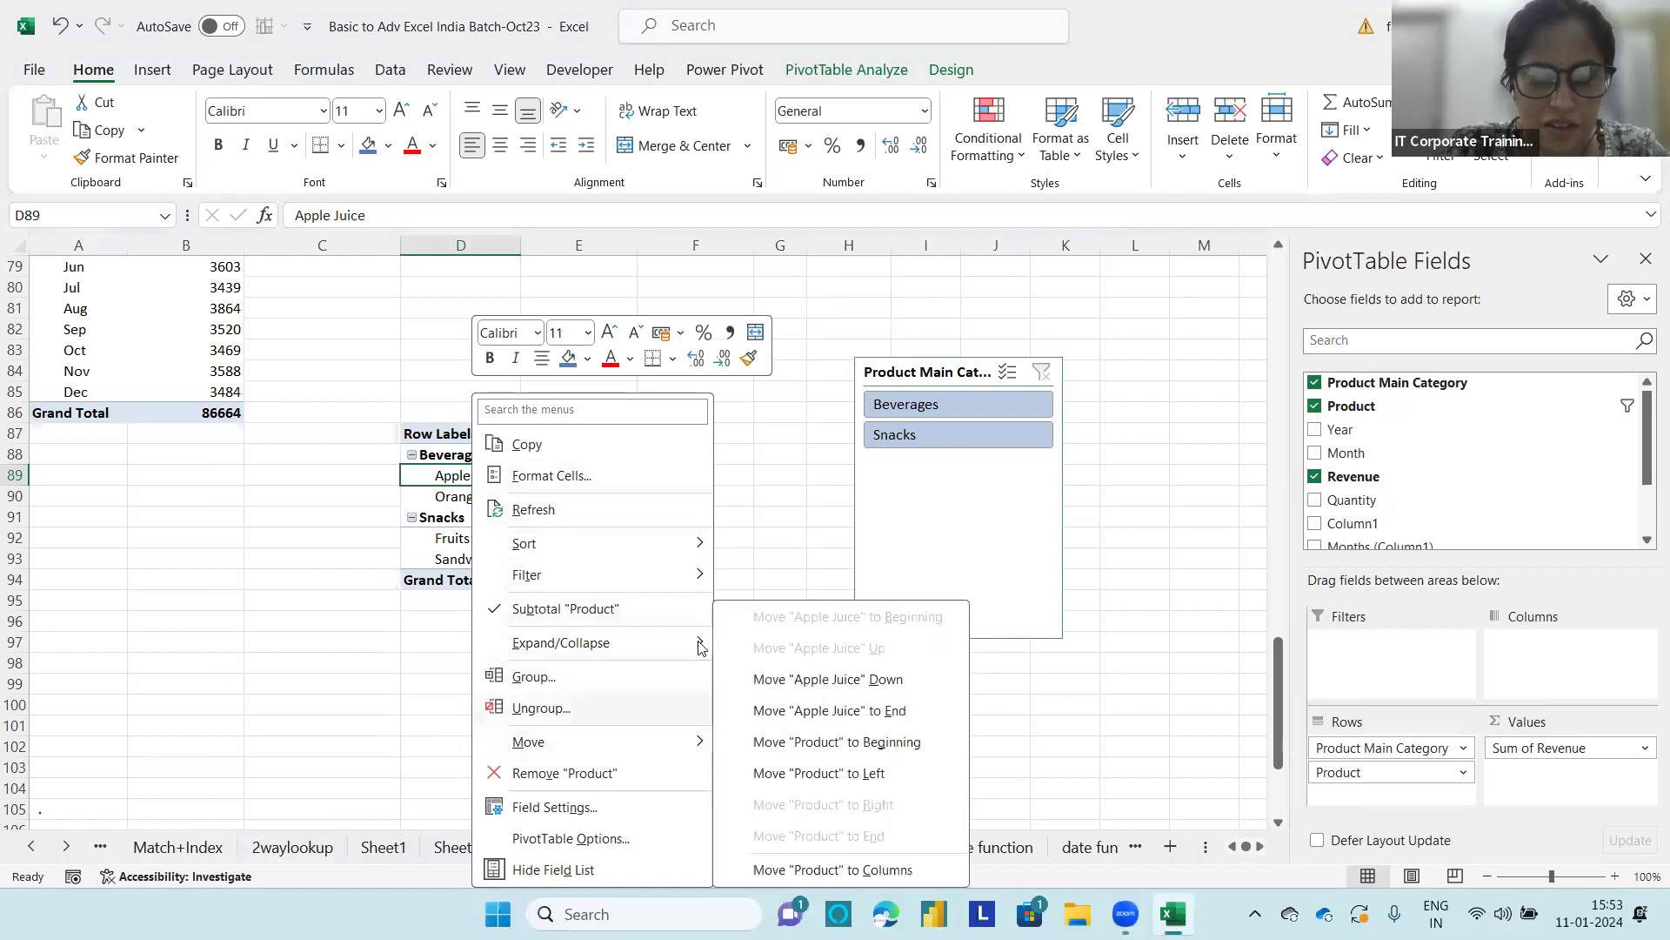
pyautogui.click(780, 520)
pyautogui.hotkey('ctrl', 'z')
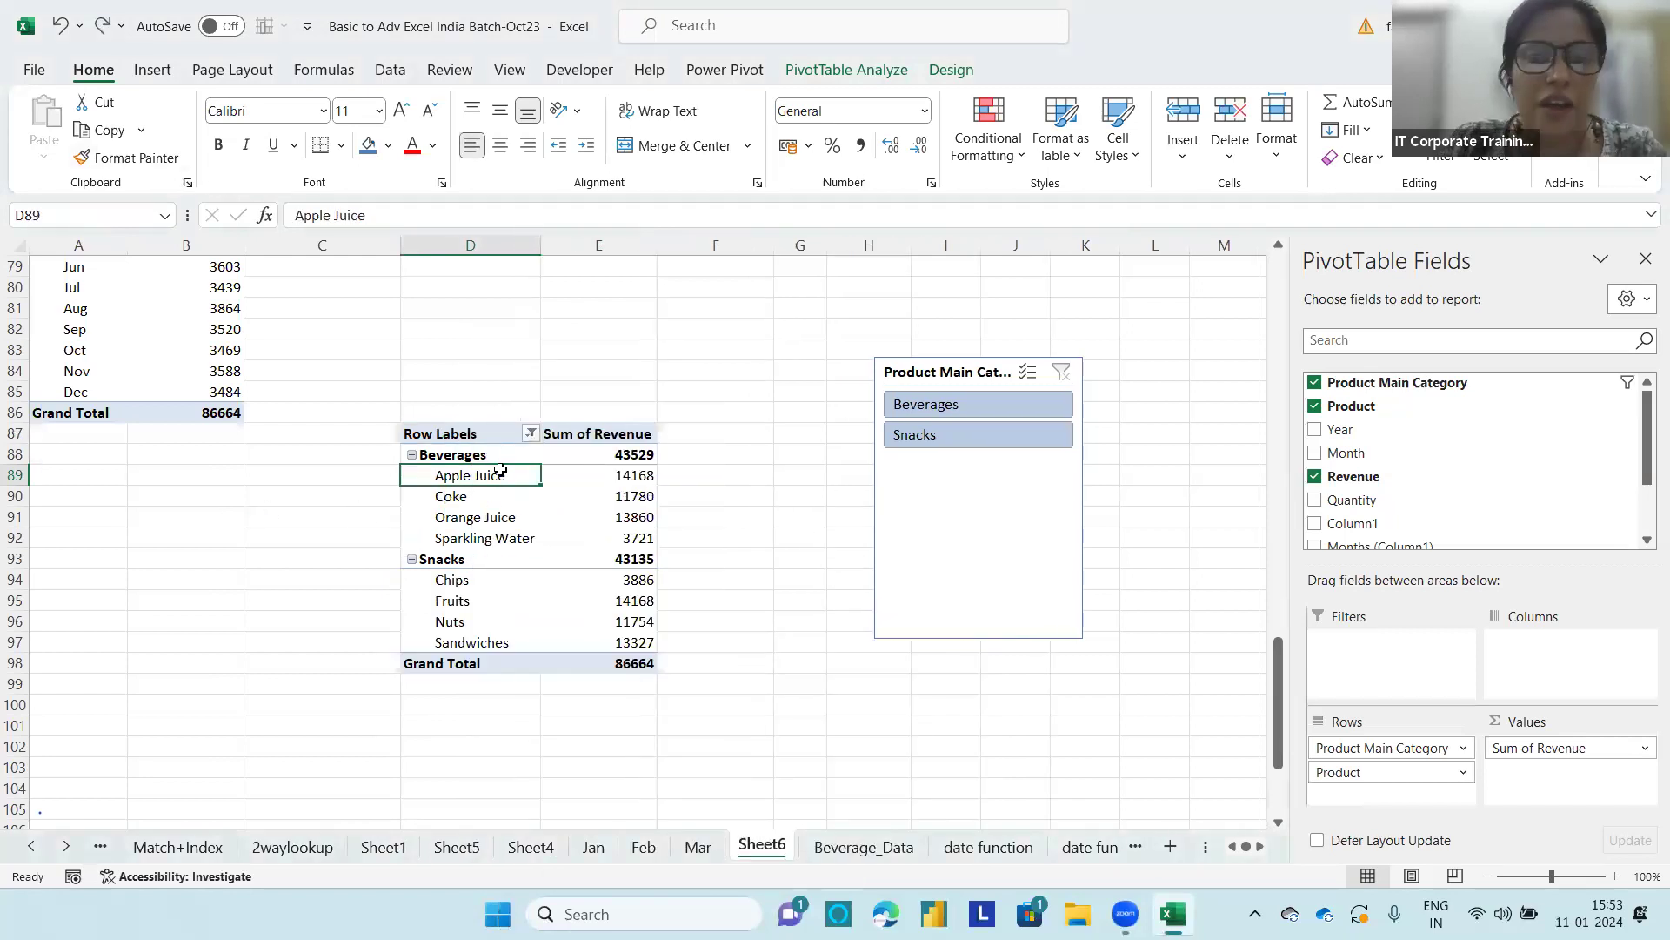
# Step: Filter the Product field, starting from the Apple Juice row, to the top 2 items by Sum of Revenue
pyautogui.rightClick(501, 475)
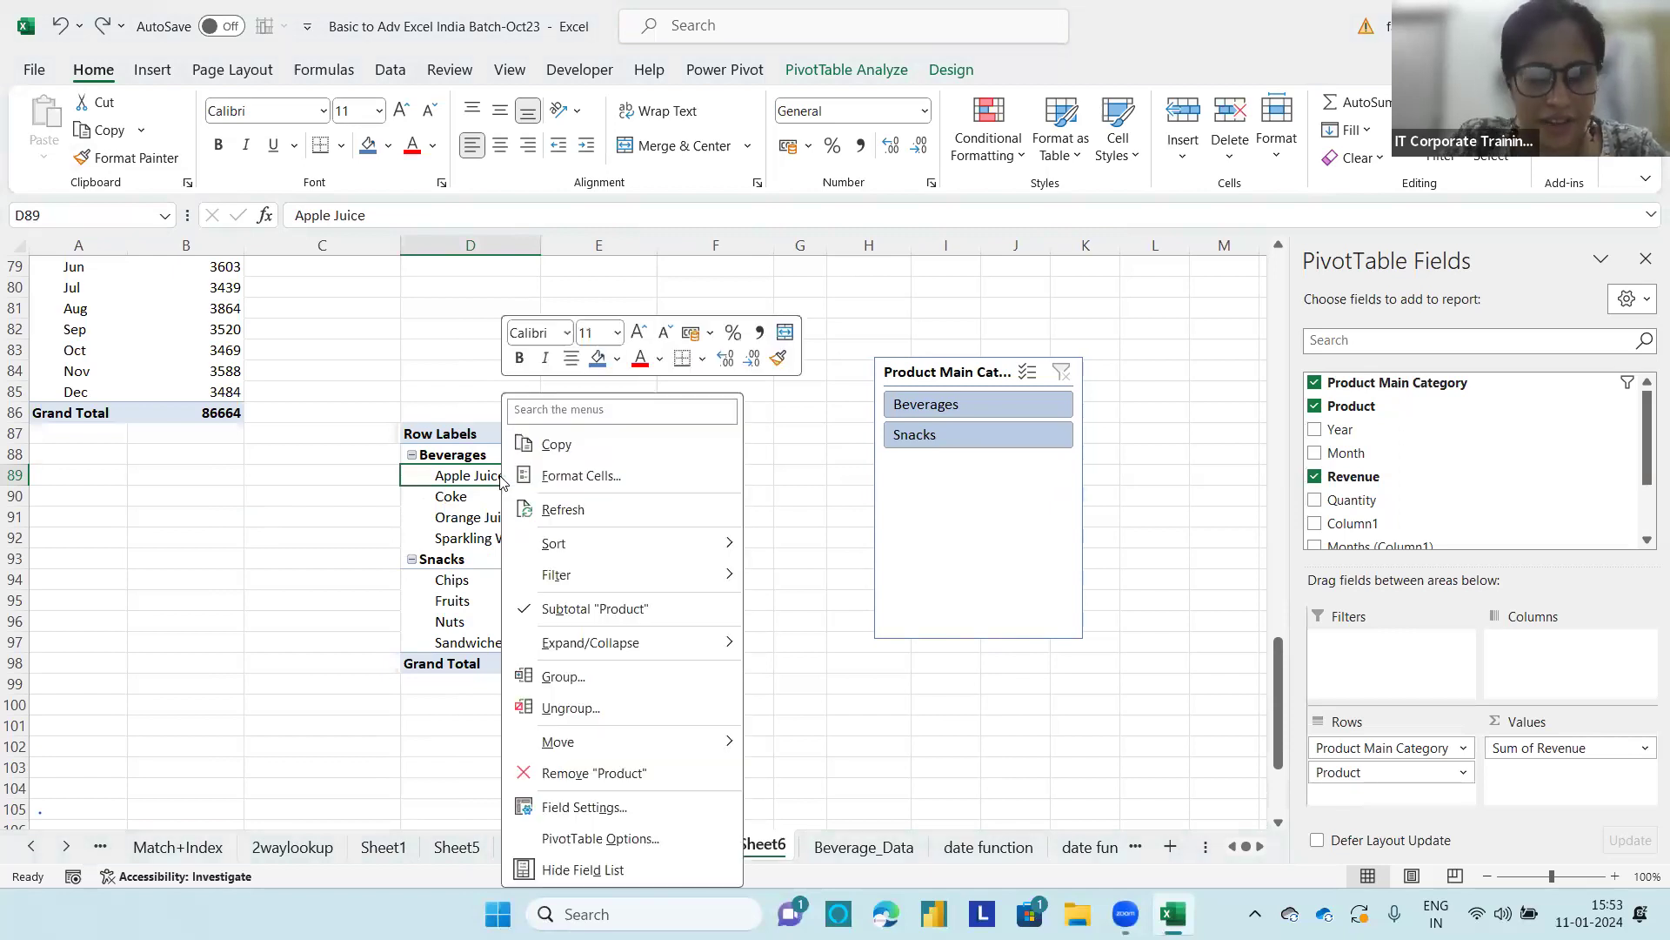
pyautogui.moveTo(658, 576)
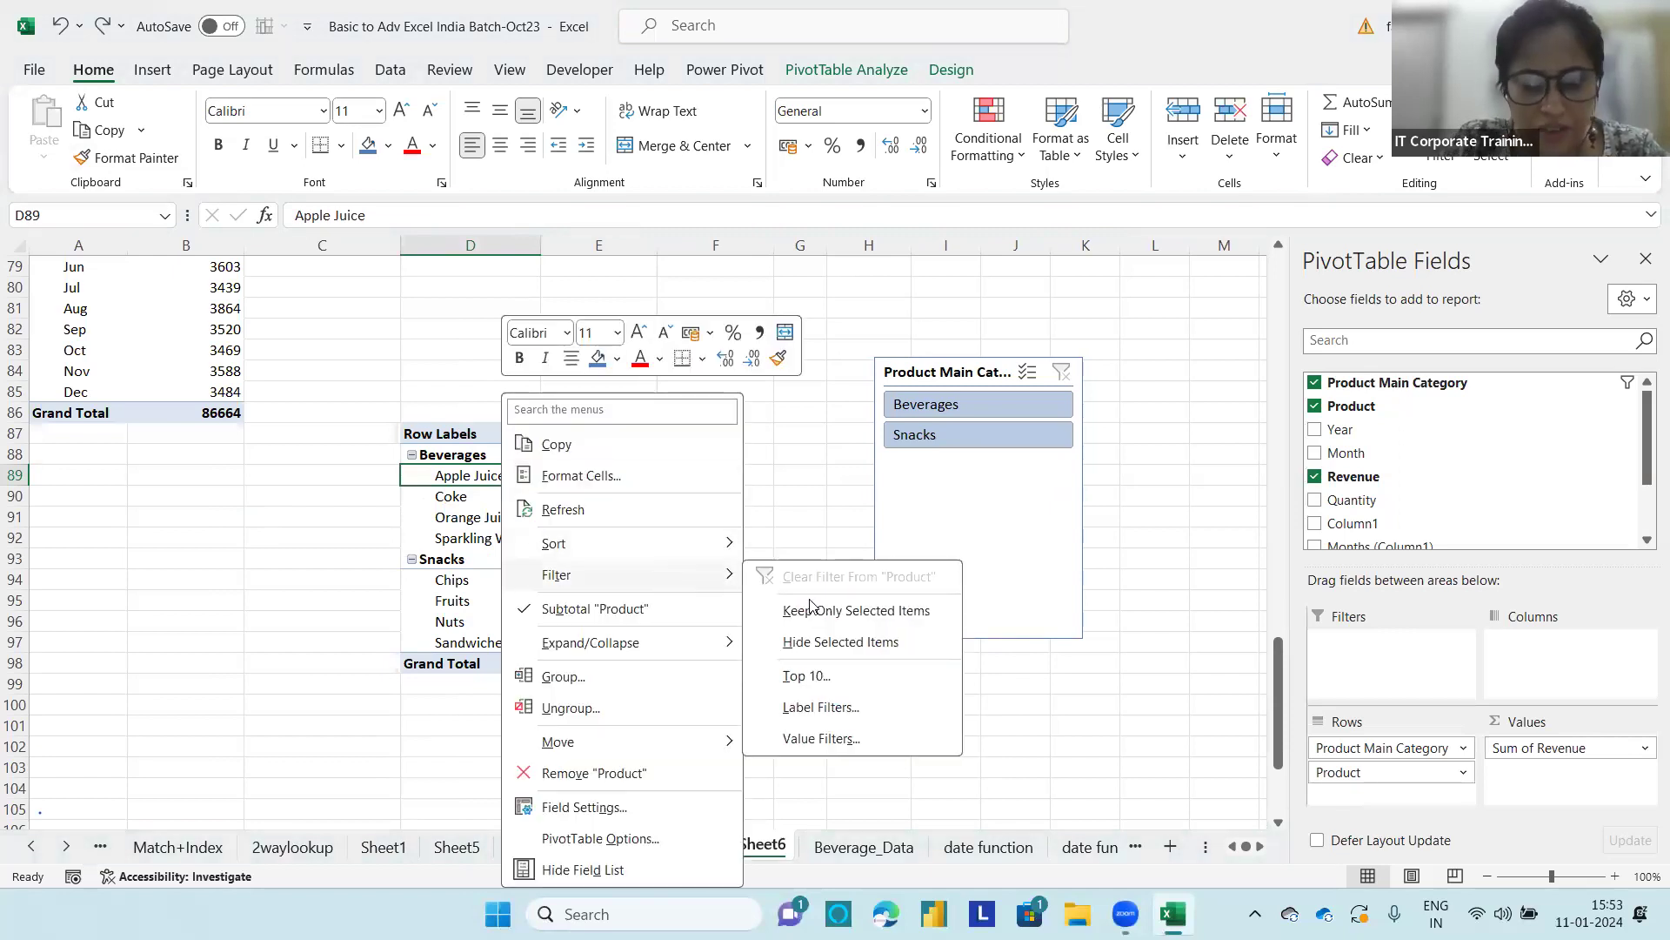
pyautogui.click(806, 676)
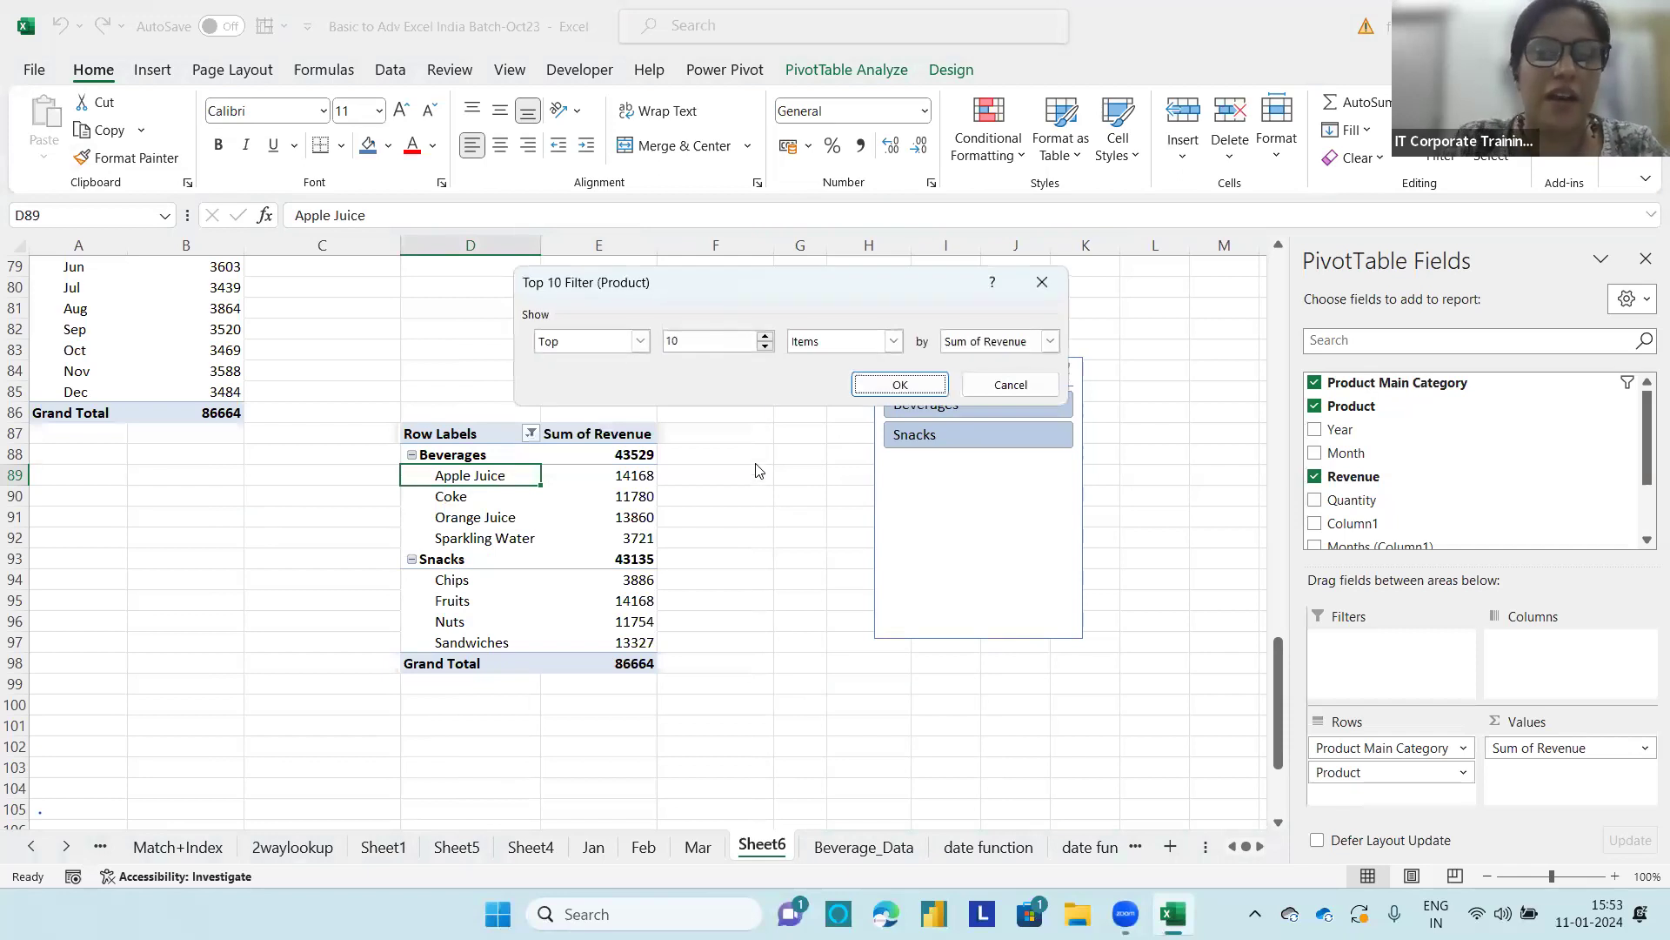
pyautogui.click(717, 345)
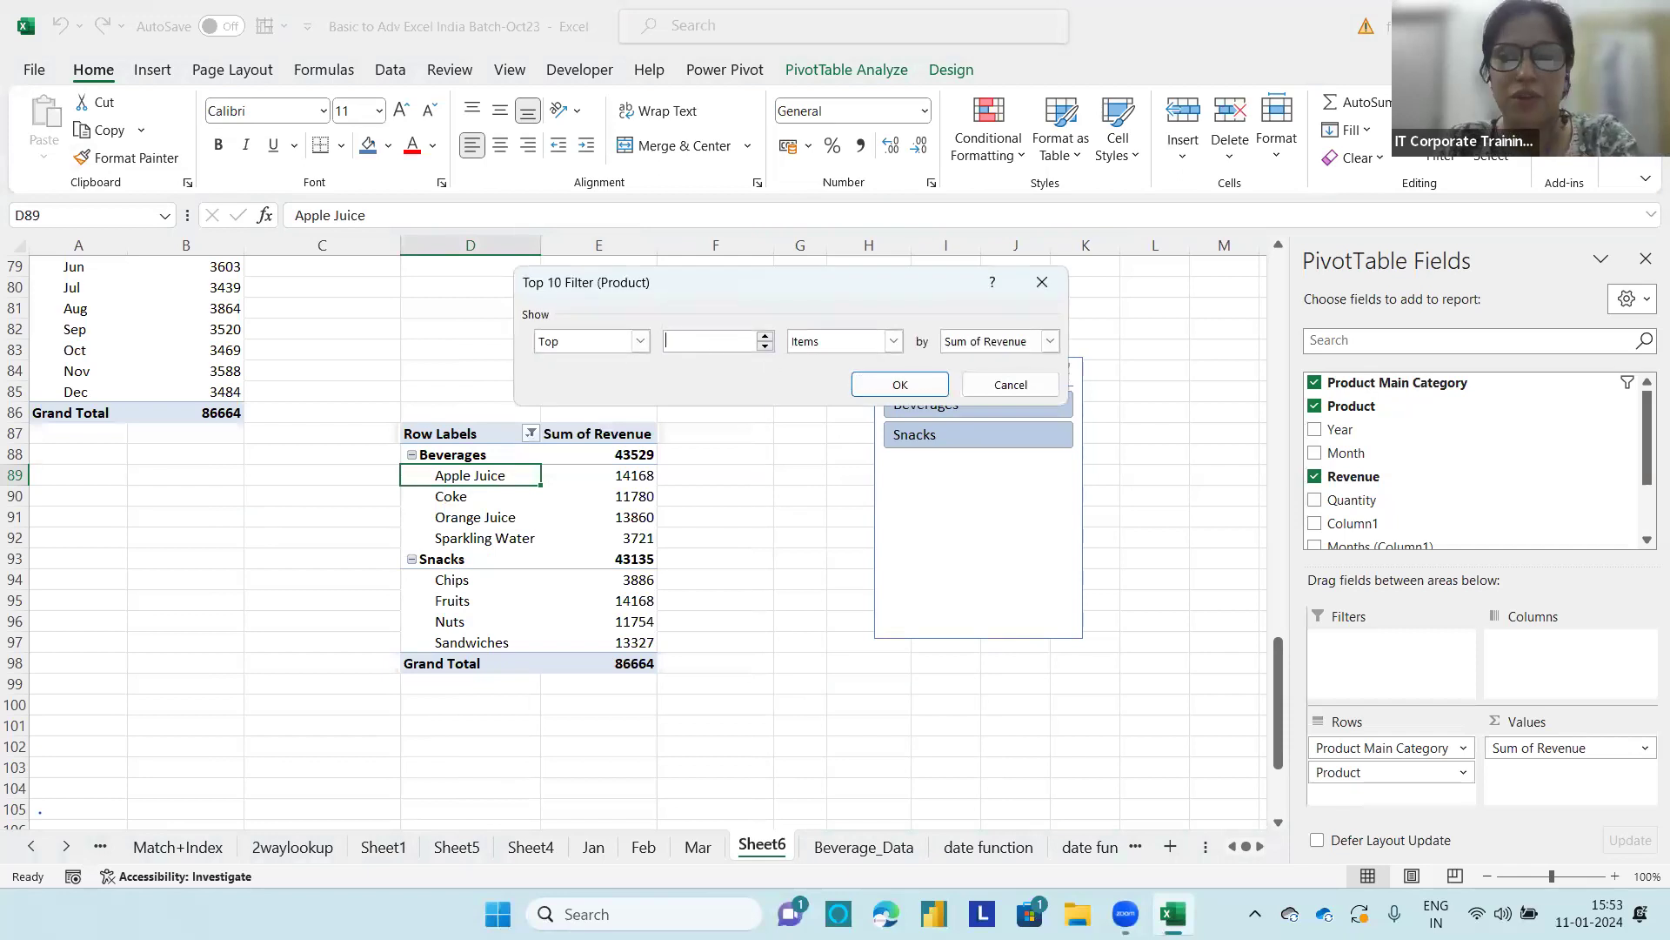
pyautogui.click(881, 387)
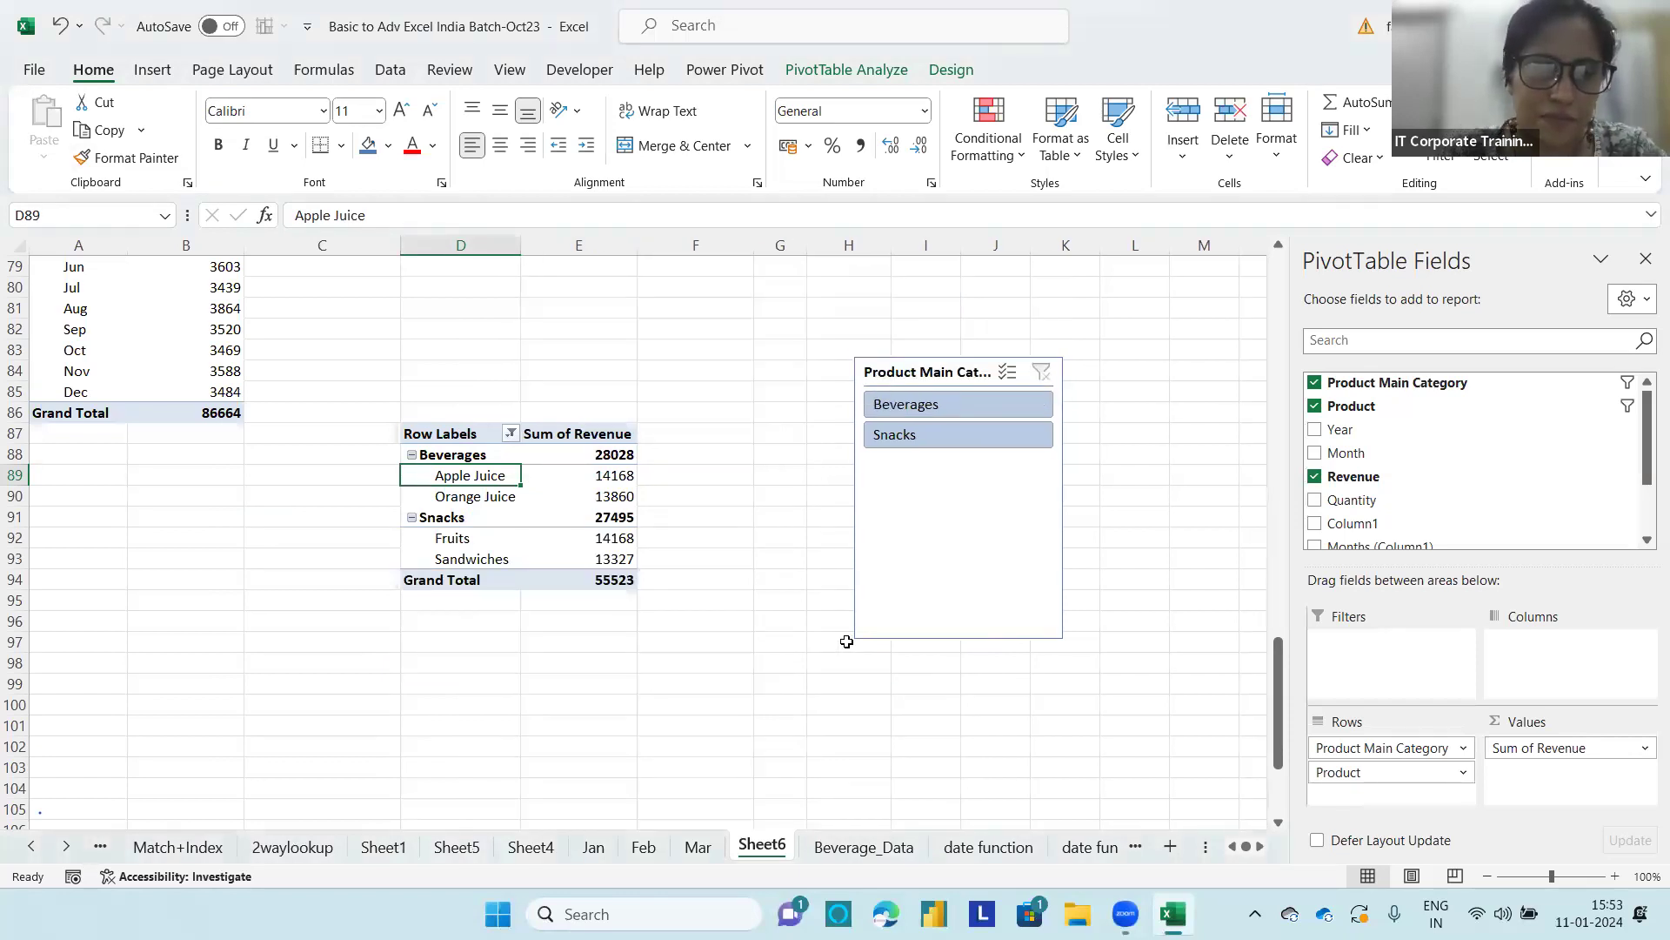
# Step: Switch the slicer from Beverages to Snacks, and clear both the slicer filter and the Product field's filter
pyautogui.click(945, 405)
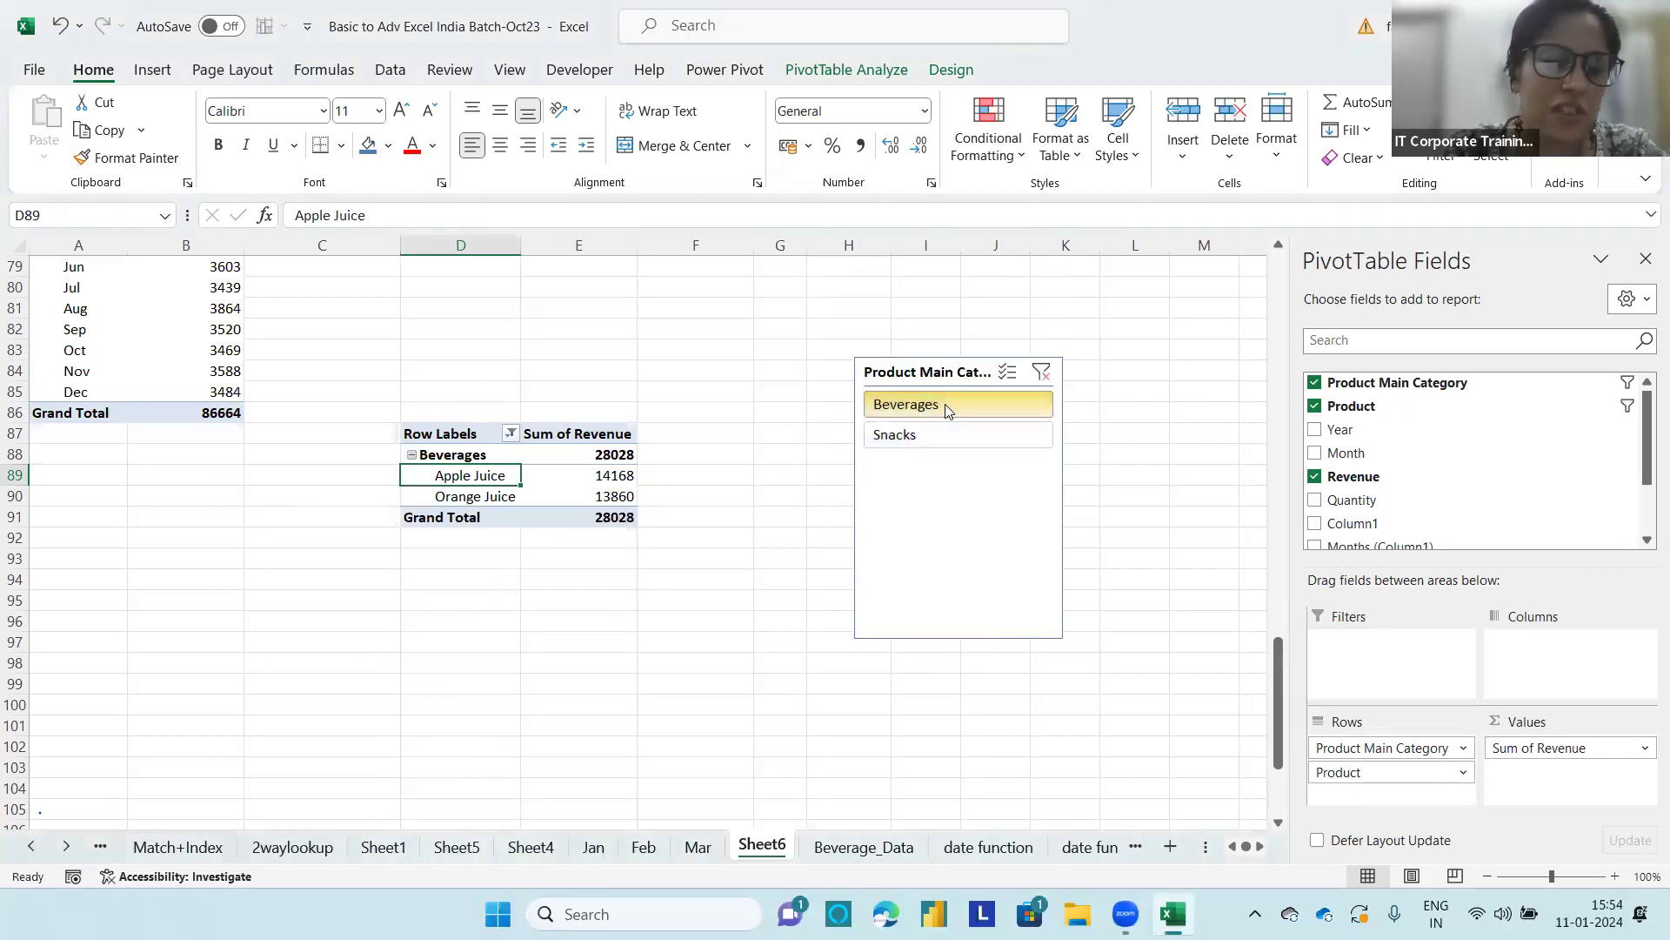
pyautogui.click(927, 433)
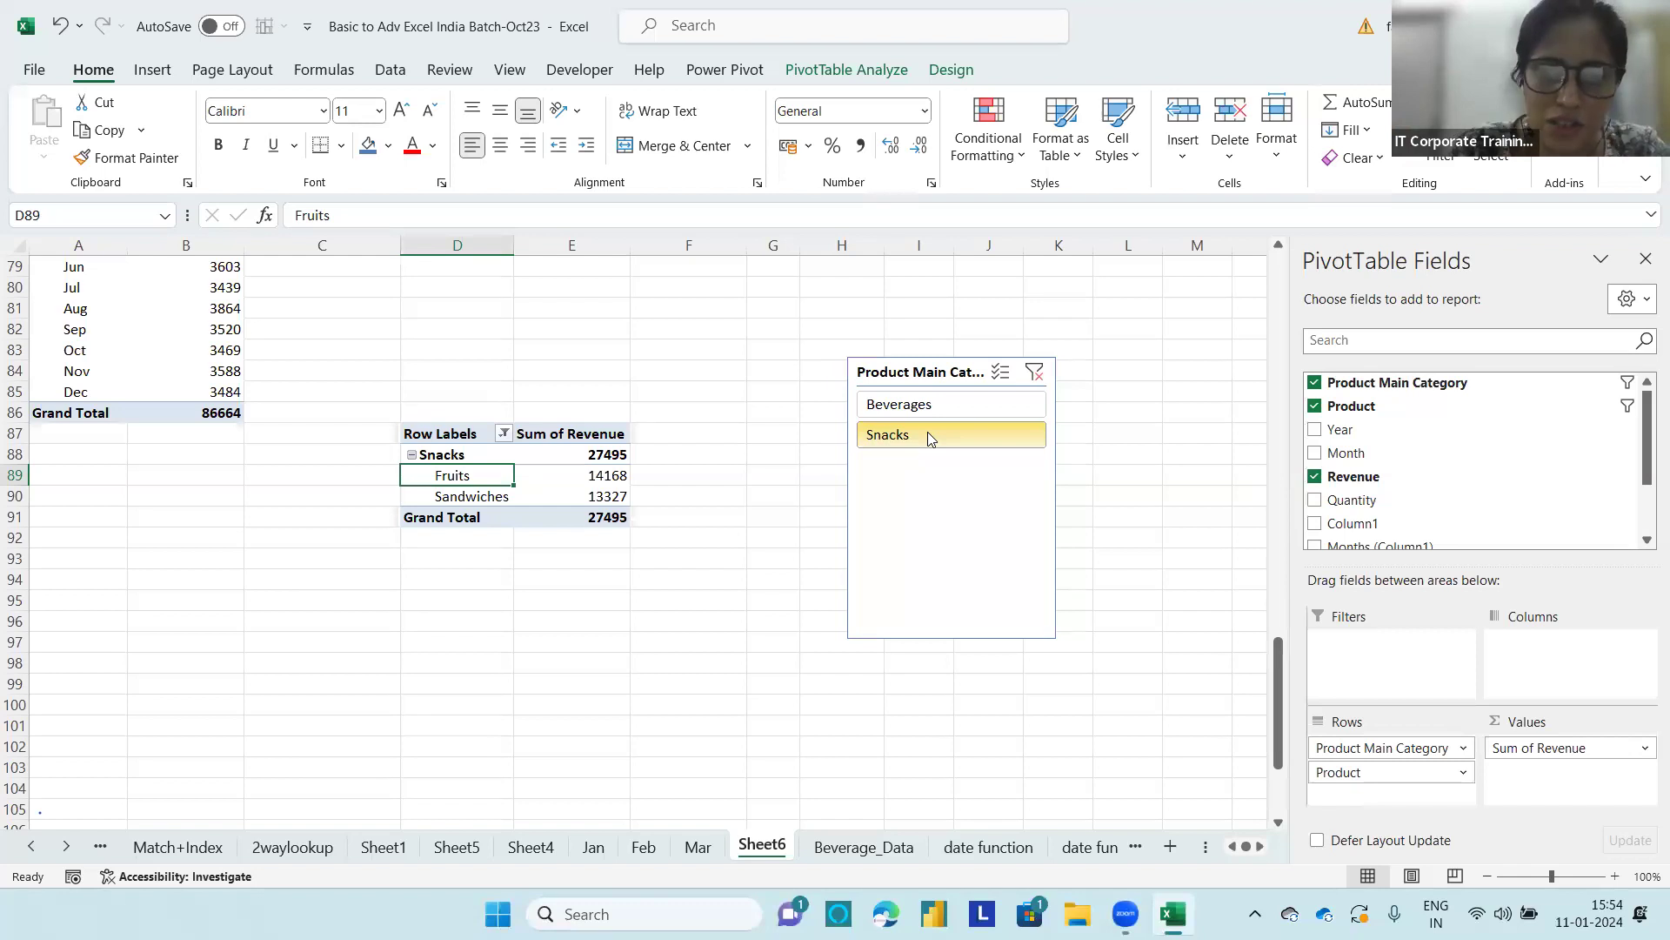
pyautogui.click(1035, 372)
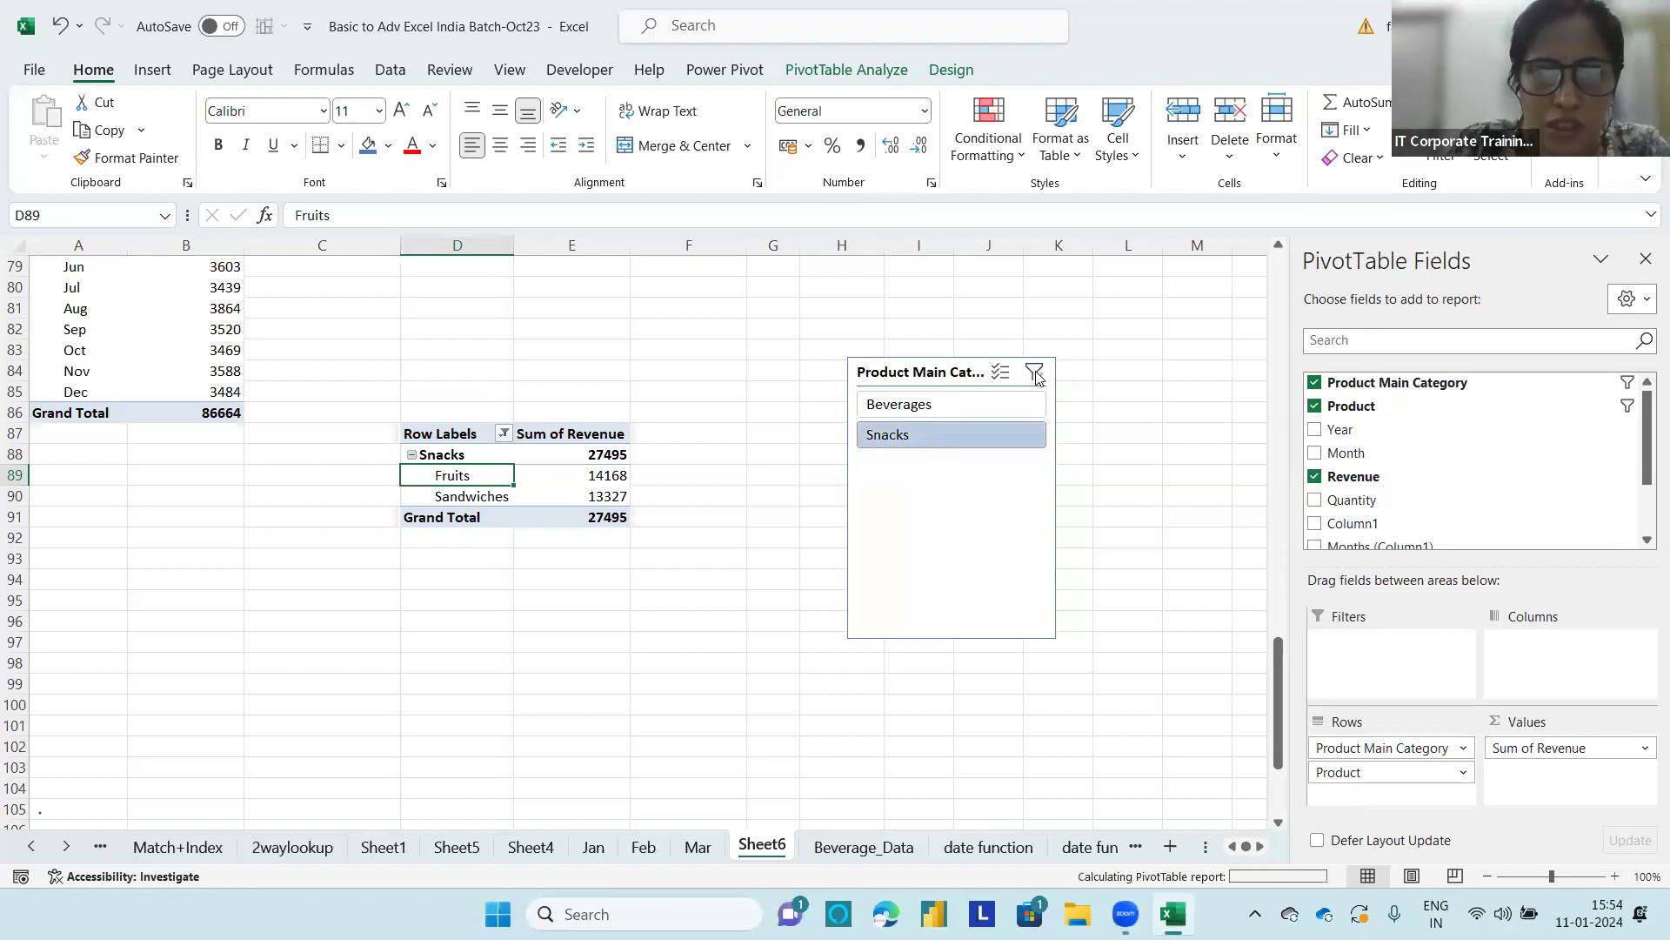
pyautogui.click(512, 433)
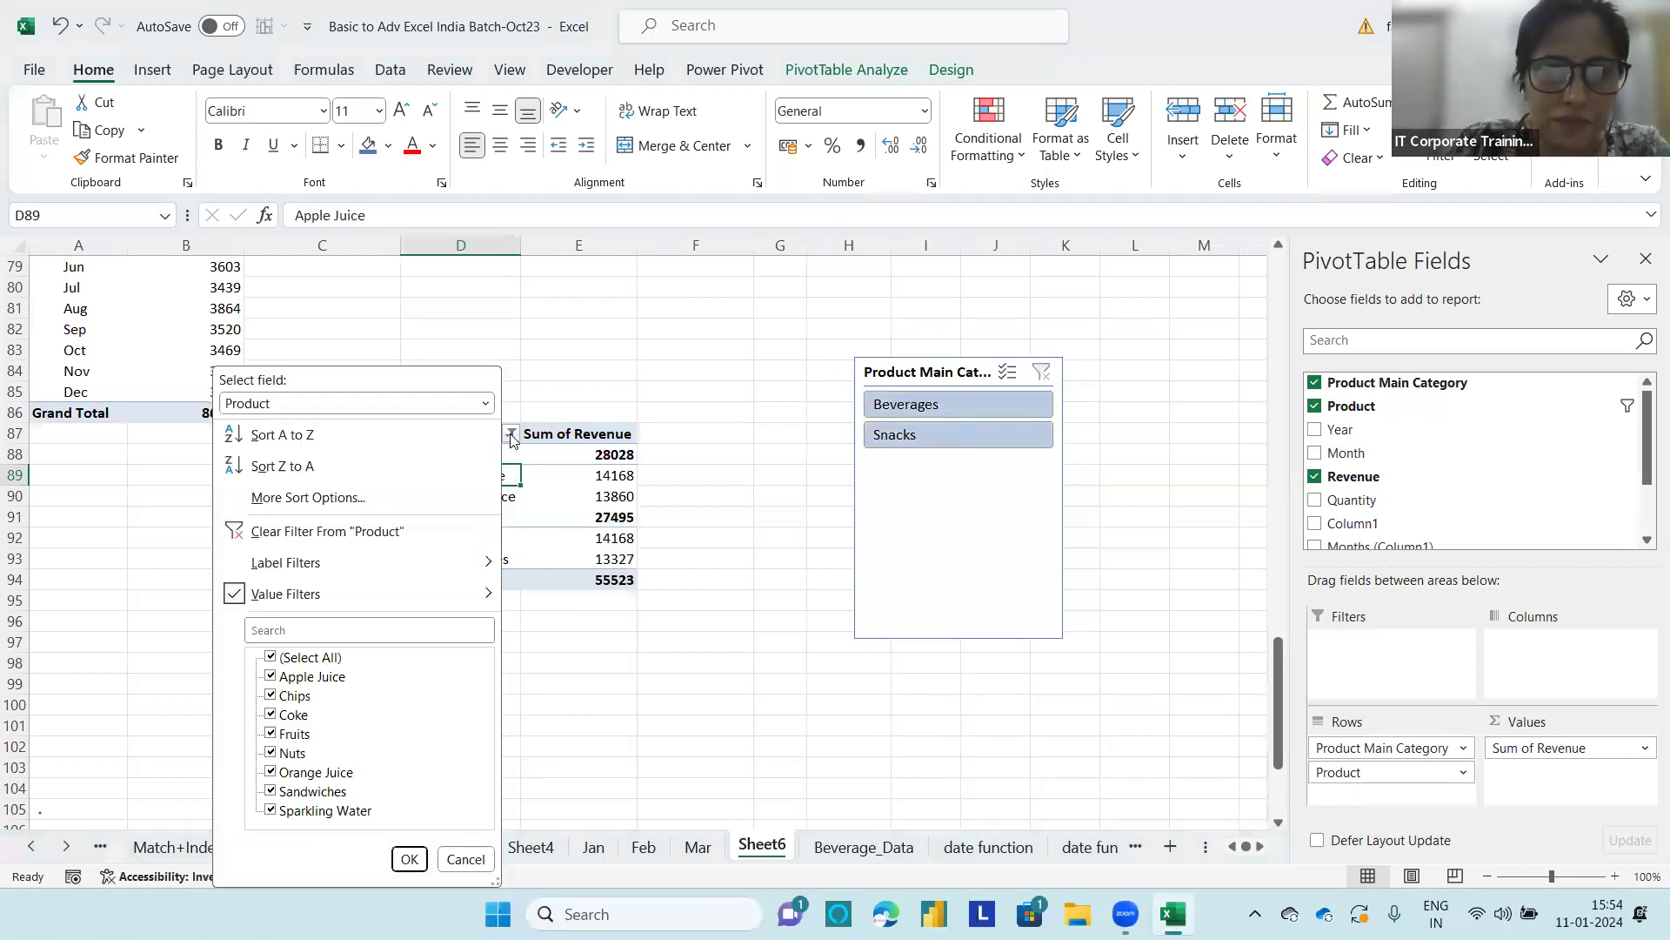
pyautogui.click(319, 531)
# Step: Filter the Month field in the monthly revenue PivotTable at row 59 to the top 5 items by Sum of Revenue
pyautogui.scroll(-2, 261, 328)
pyautogui.scroll(7, 264, 337)
pyautogui.scroll(4, 263, 336)
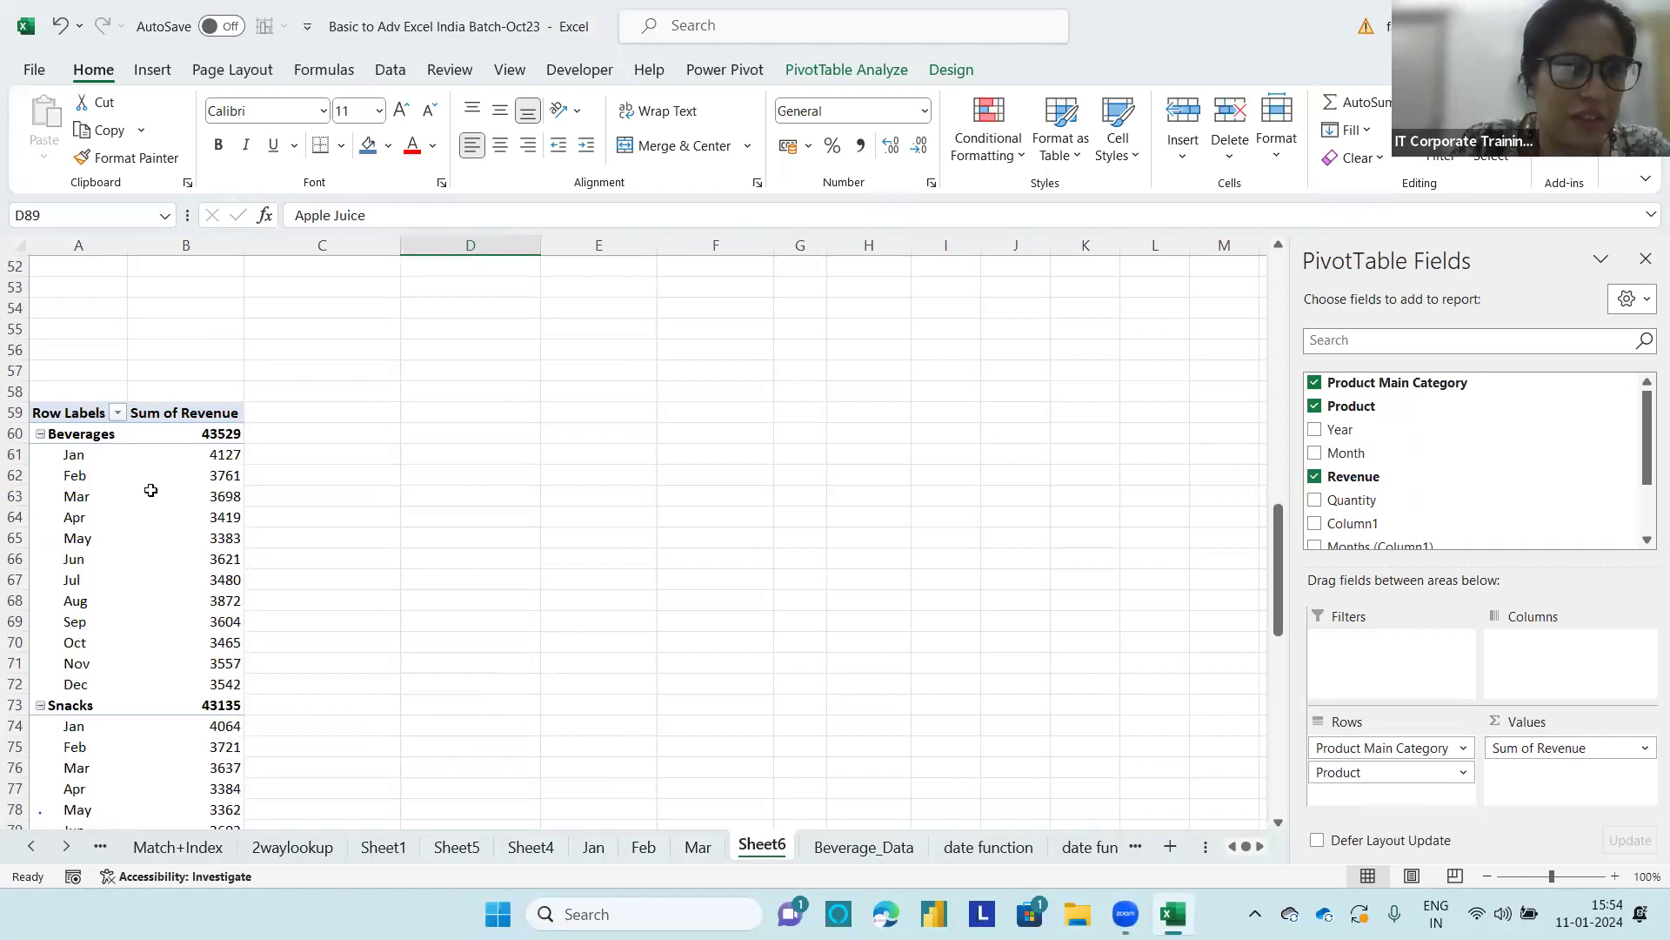
pyautogui.click(80, 459)
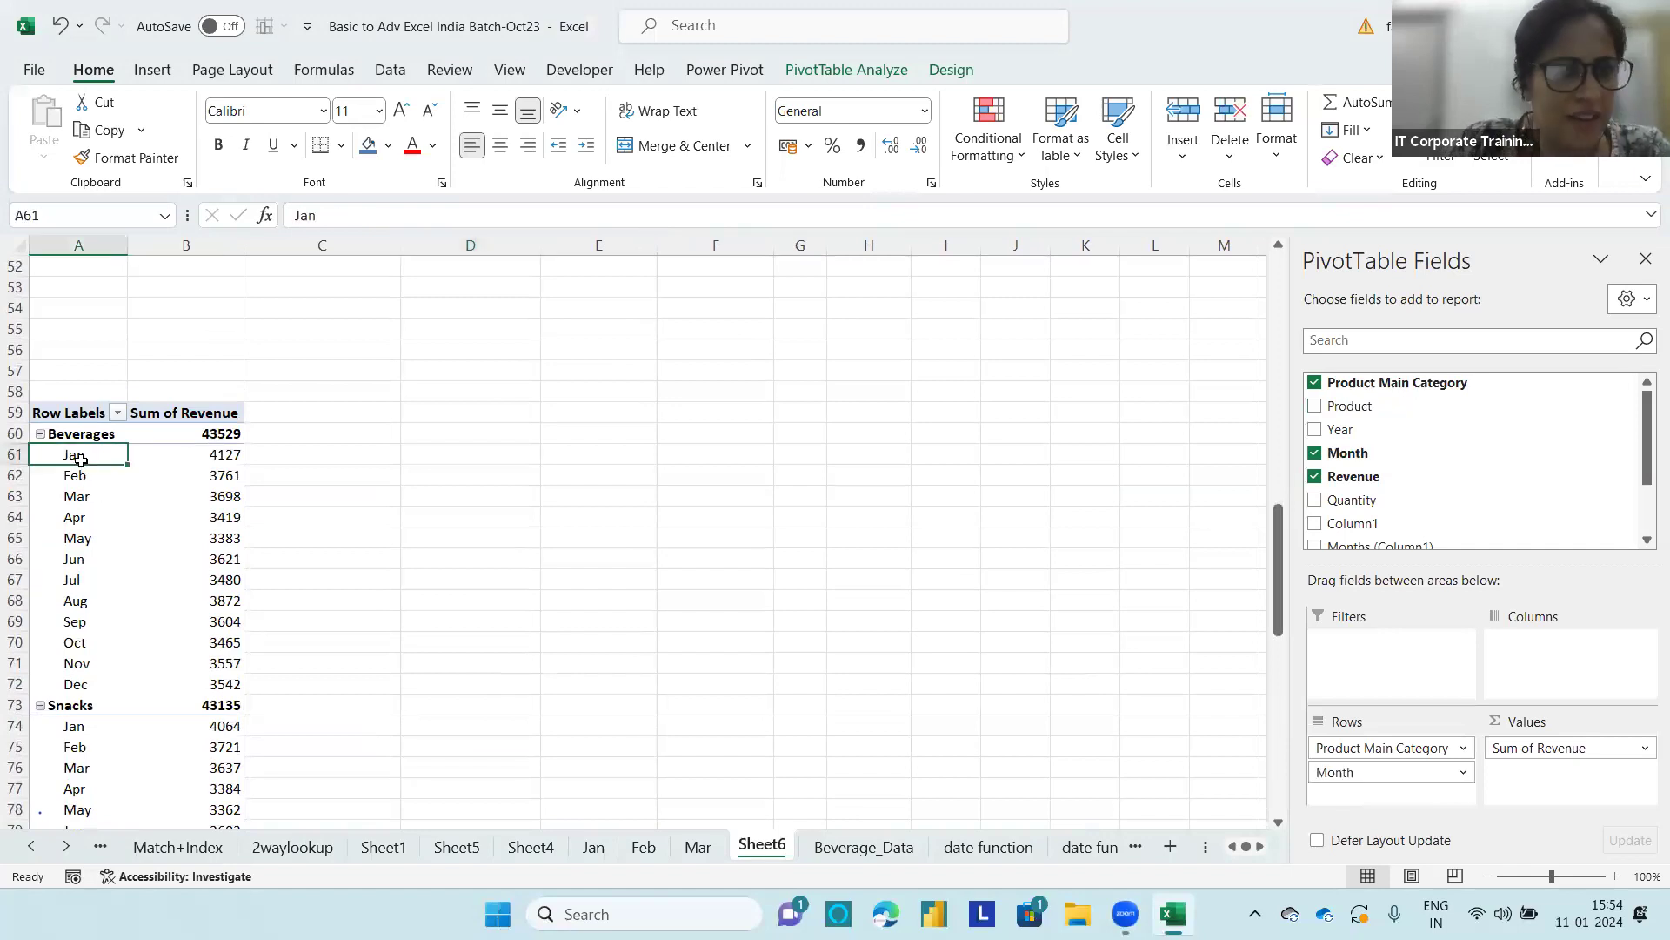
pyautogui.rightClick(87, 461)
pyautogui.moveTo(178, 576)
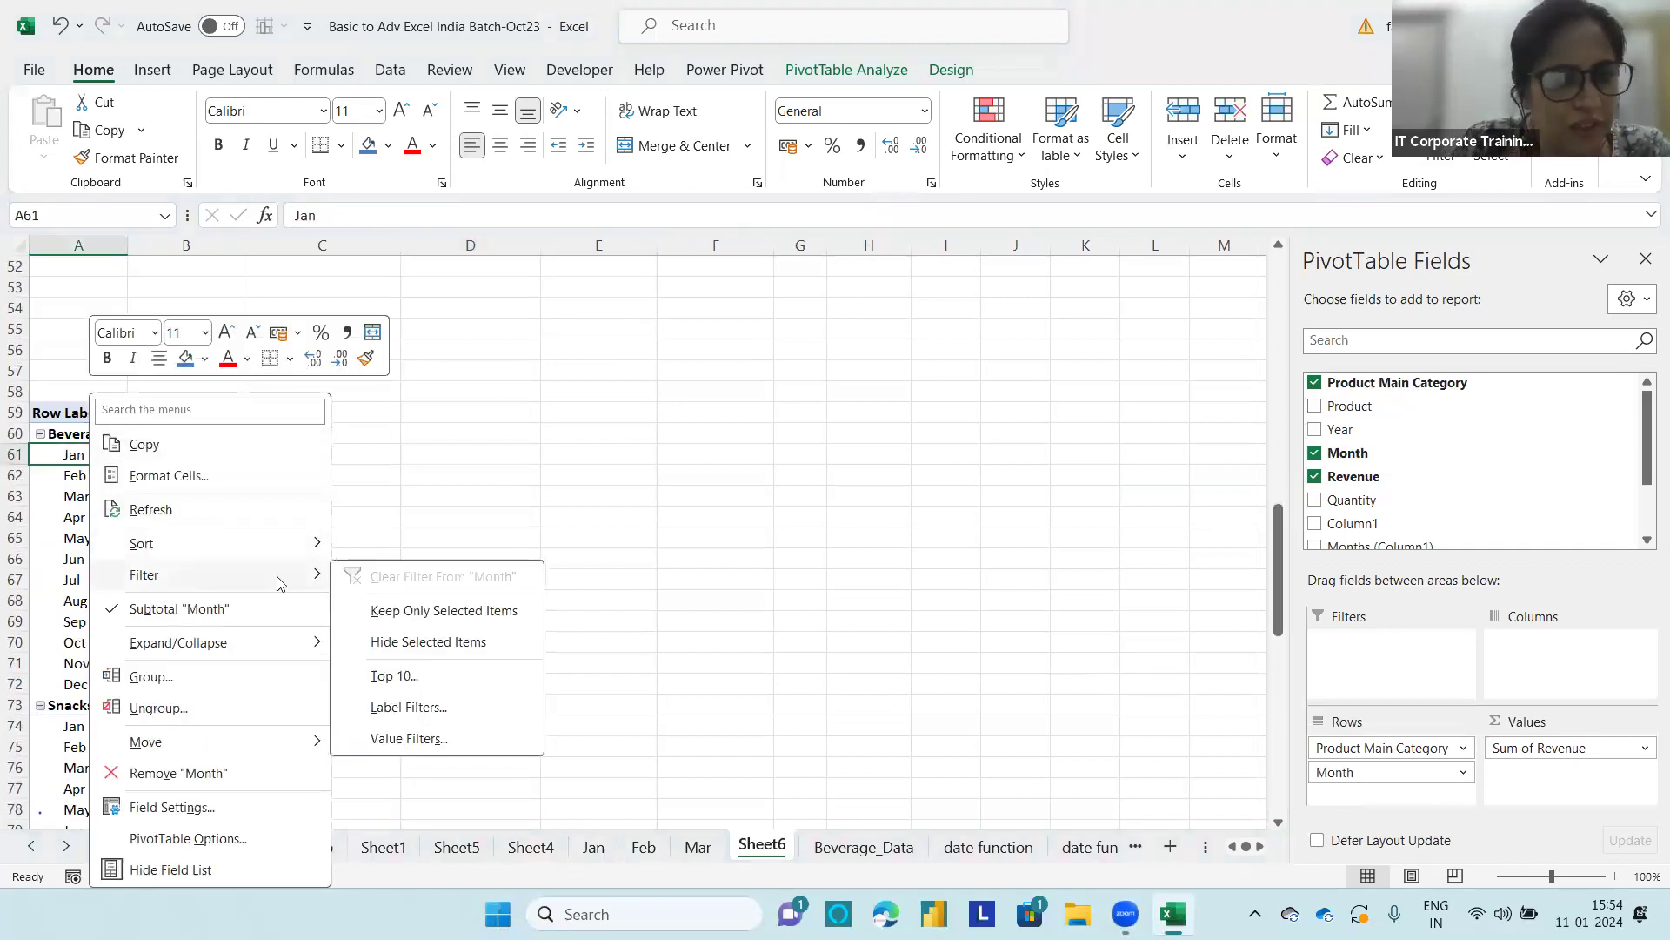
pyautogui.click(393, 677)
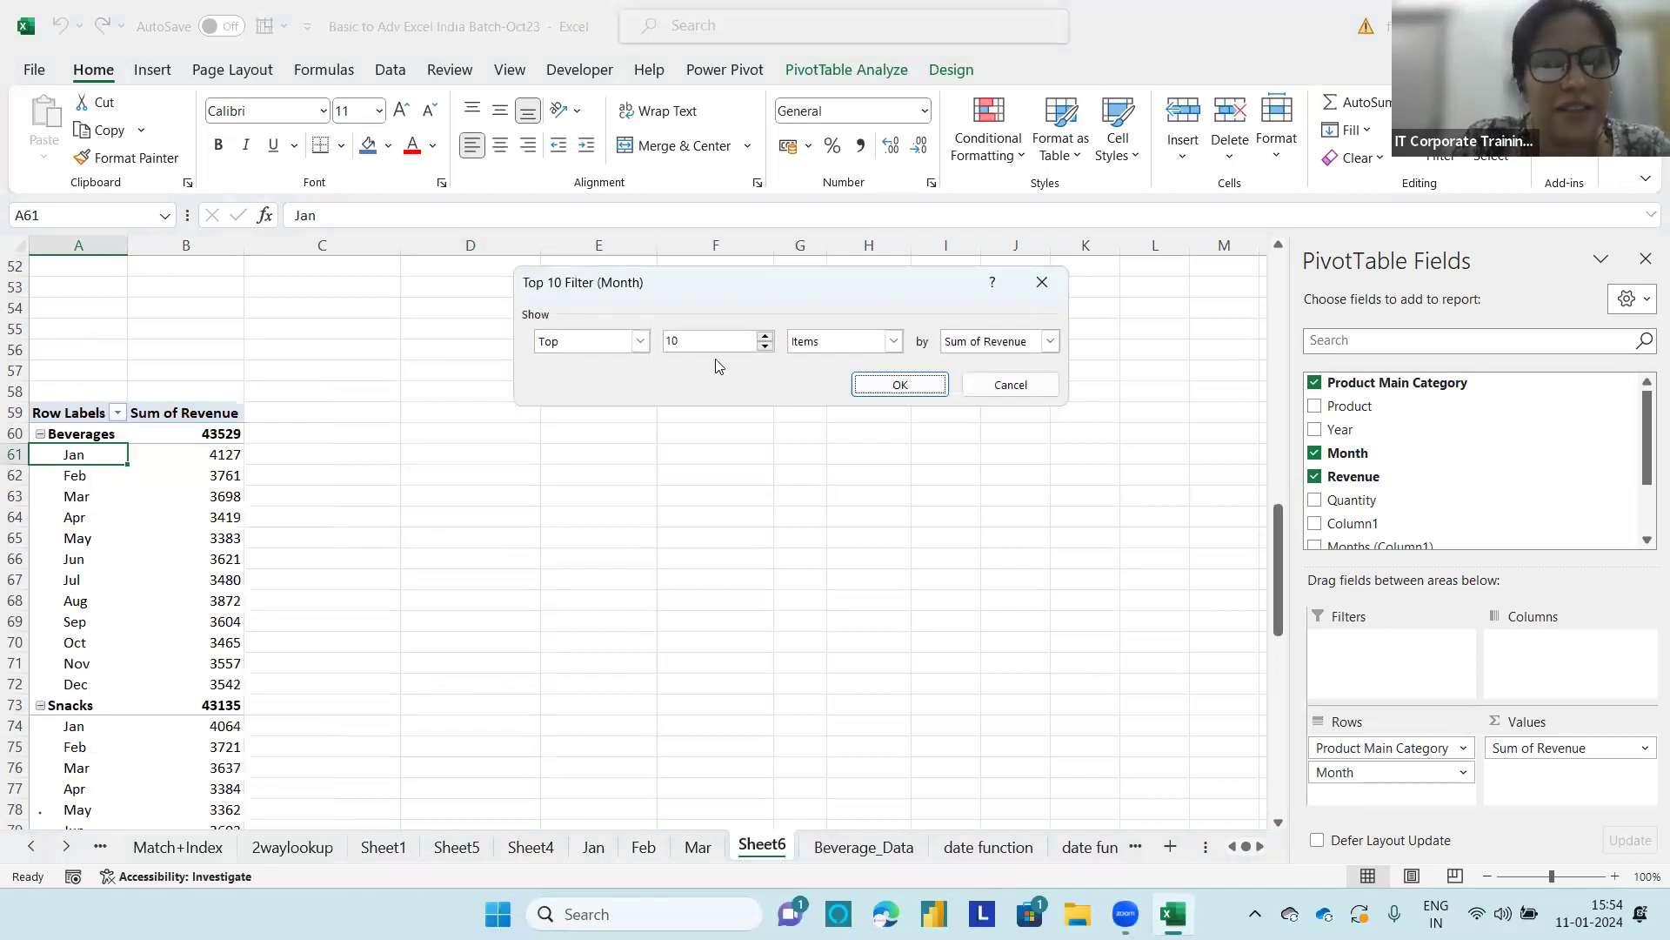
pyautogui.click(765, 348)
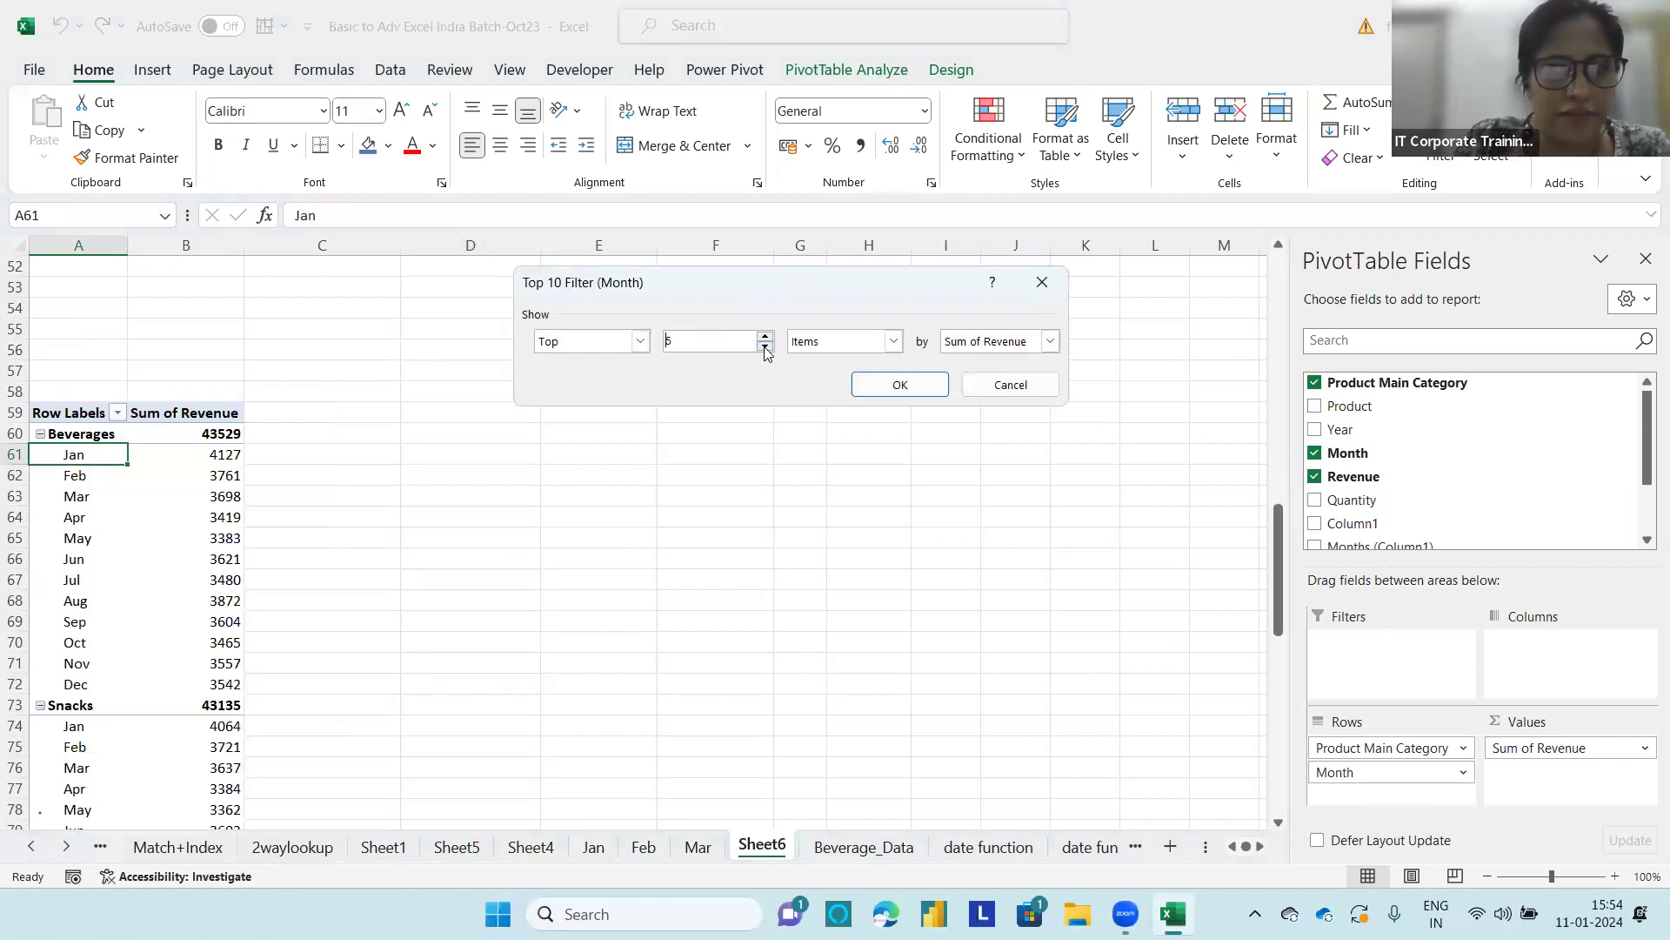
pyautogui.click(901, 385)
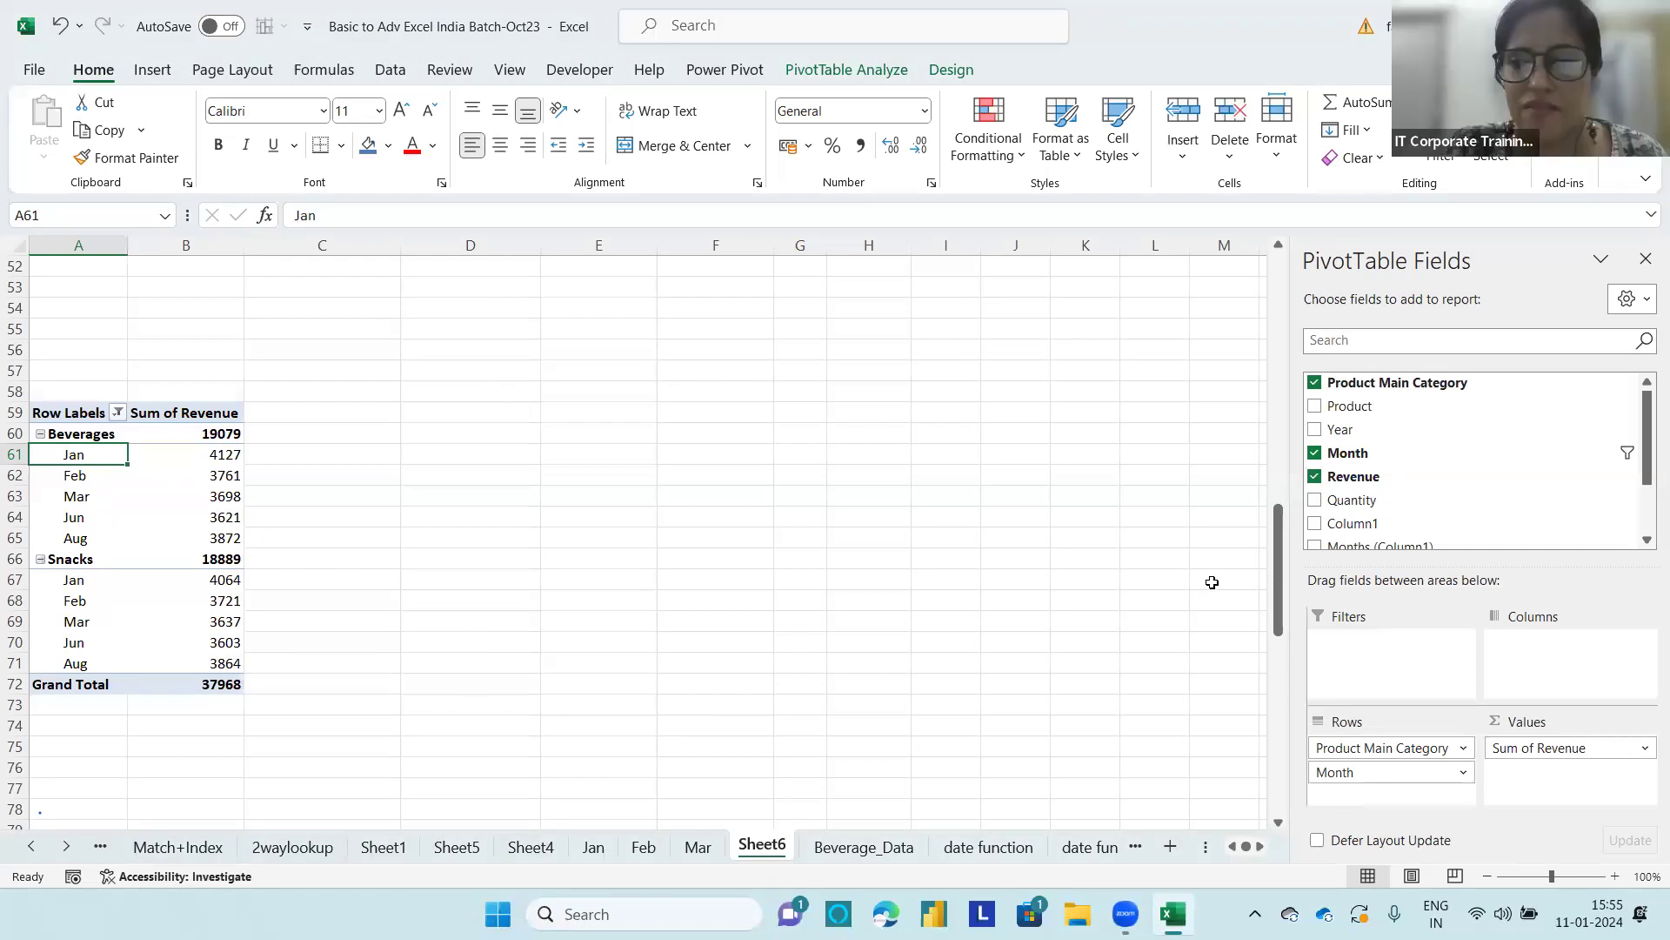
pyautogui.moveTo(1279, 551); pyautogui.dragTo(1279, 670)
pyautogui.click(643, 500)
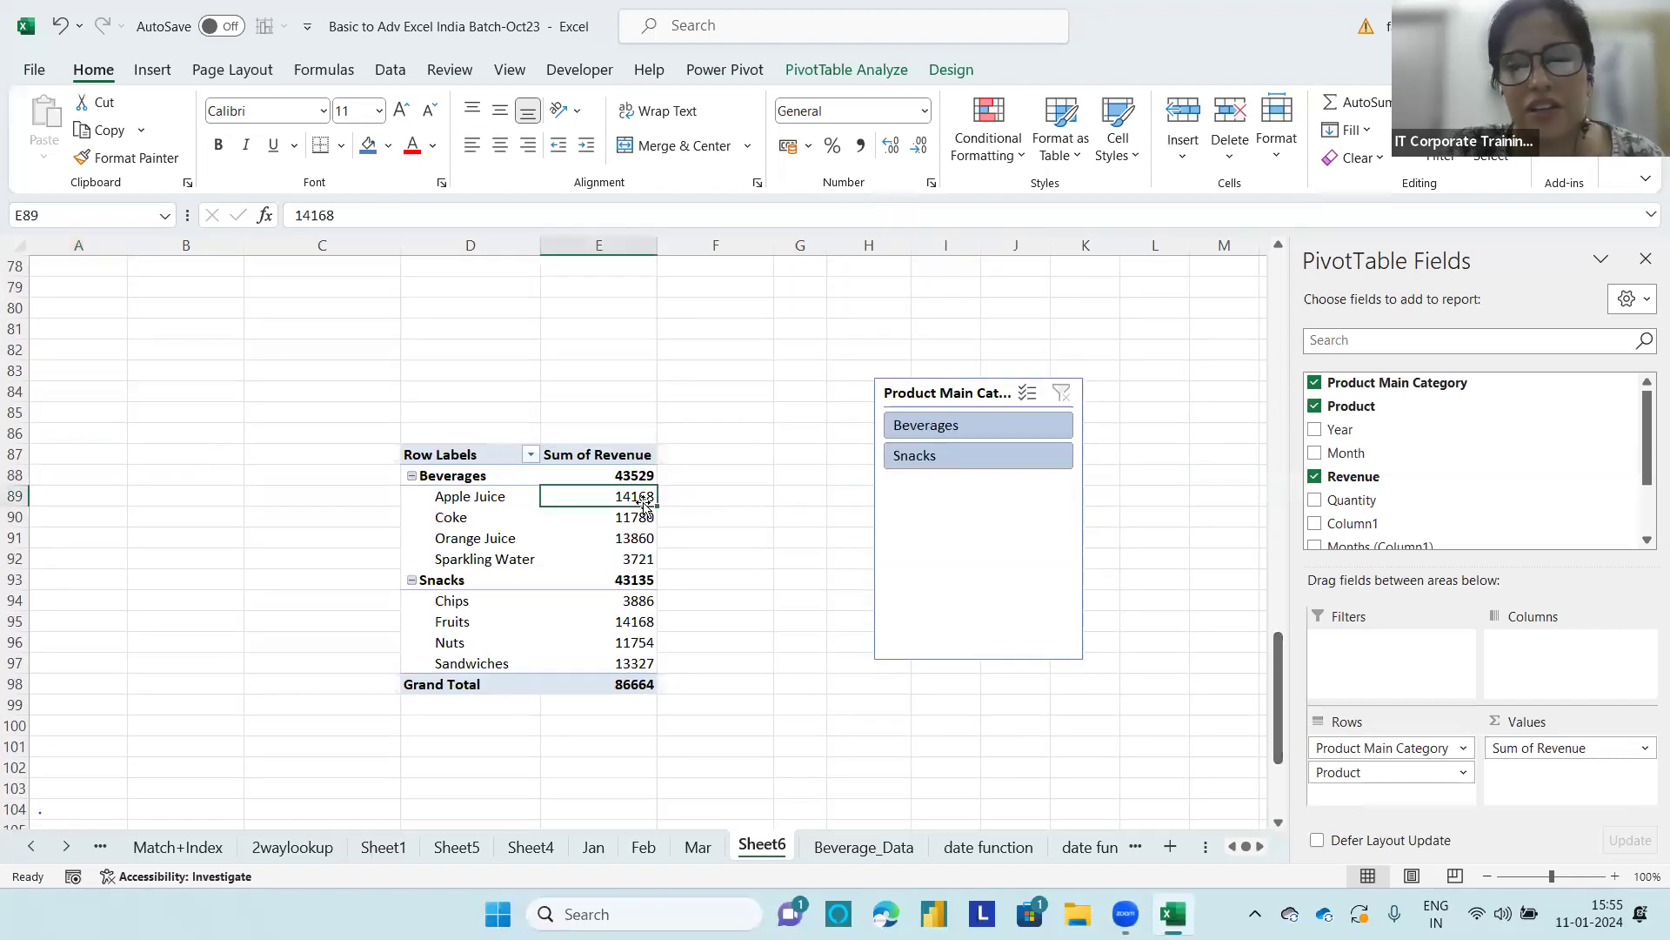
pyautogui.rightClick(645, 503)
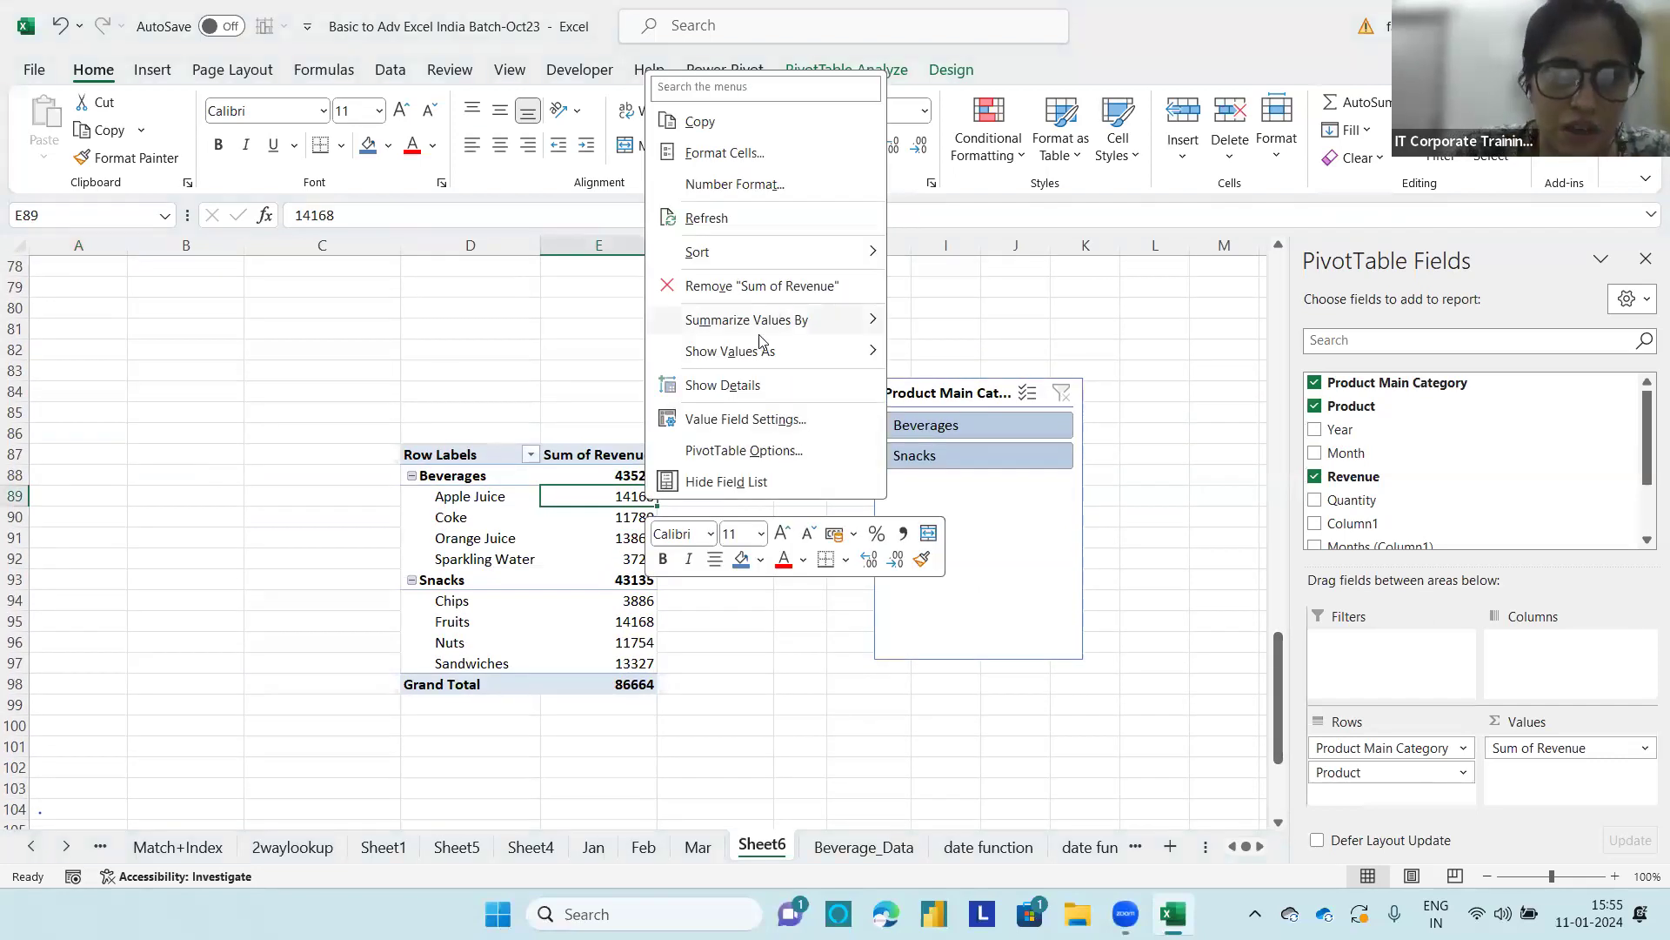
pyautogui.moveTo(720, 273)
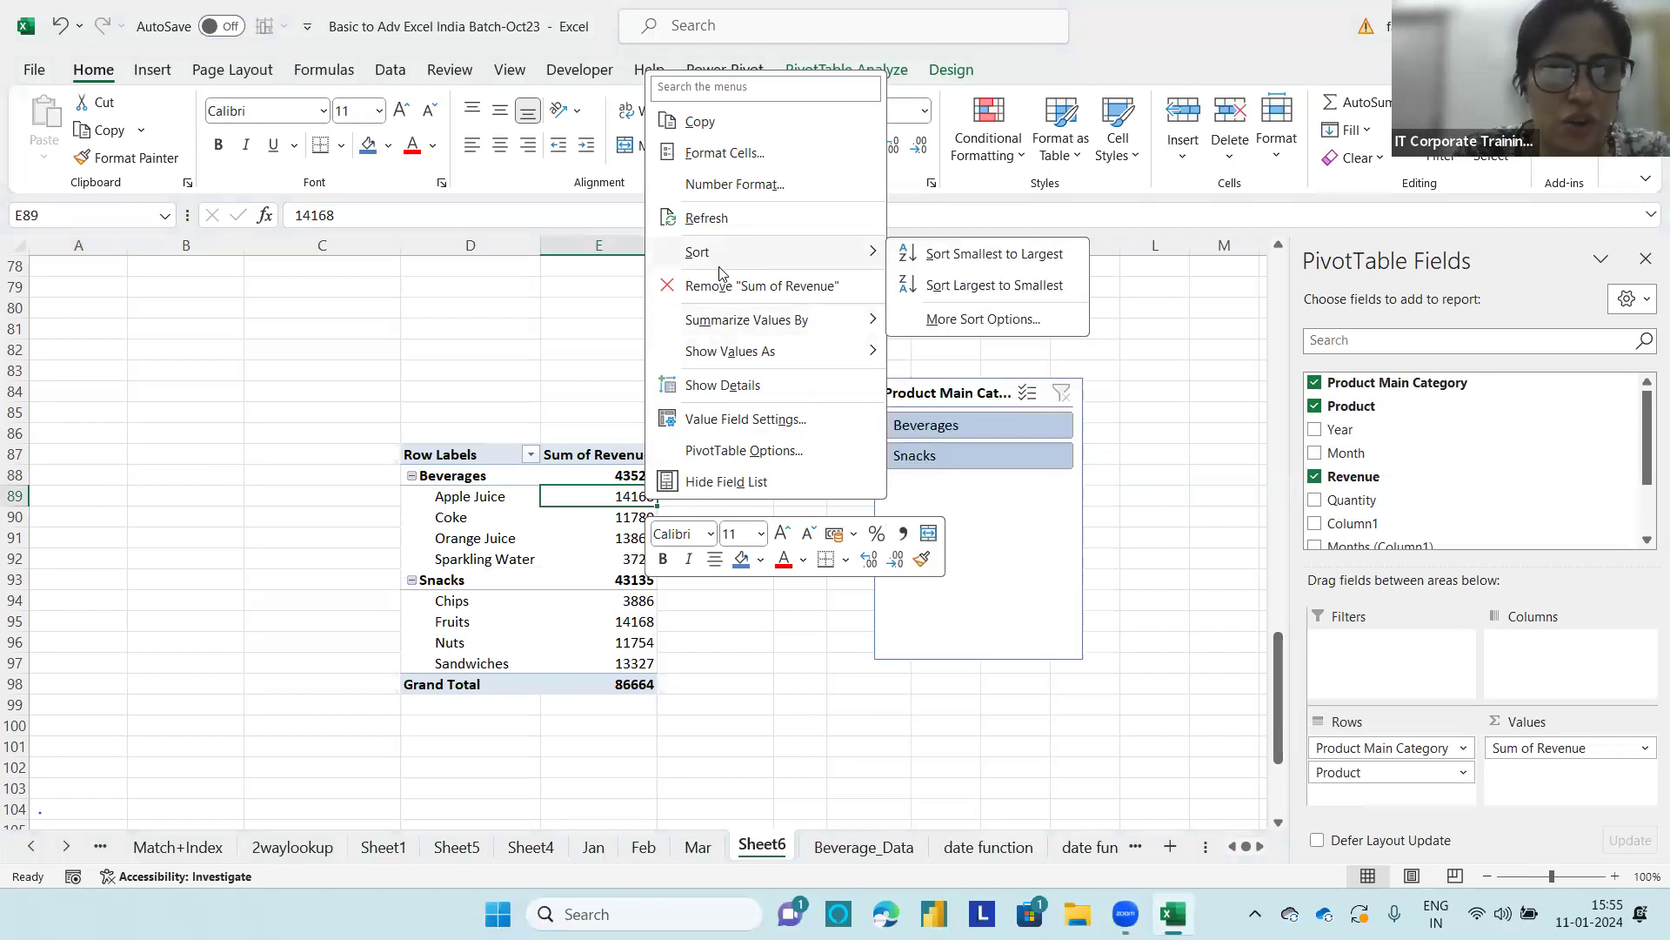
pyautogui.press('Escape')
pyautogui.click(626, 479)
pyautogui.click(628, 496)
pyautogui.rightClick(633, 500)
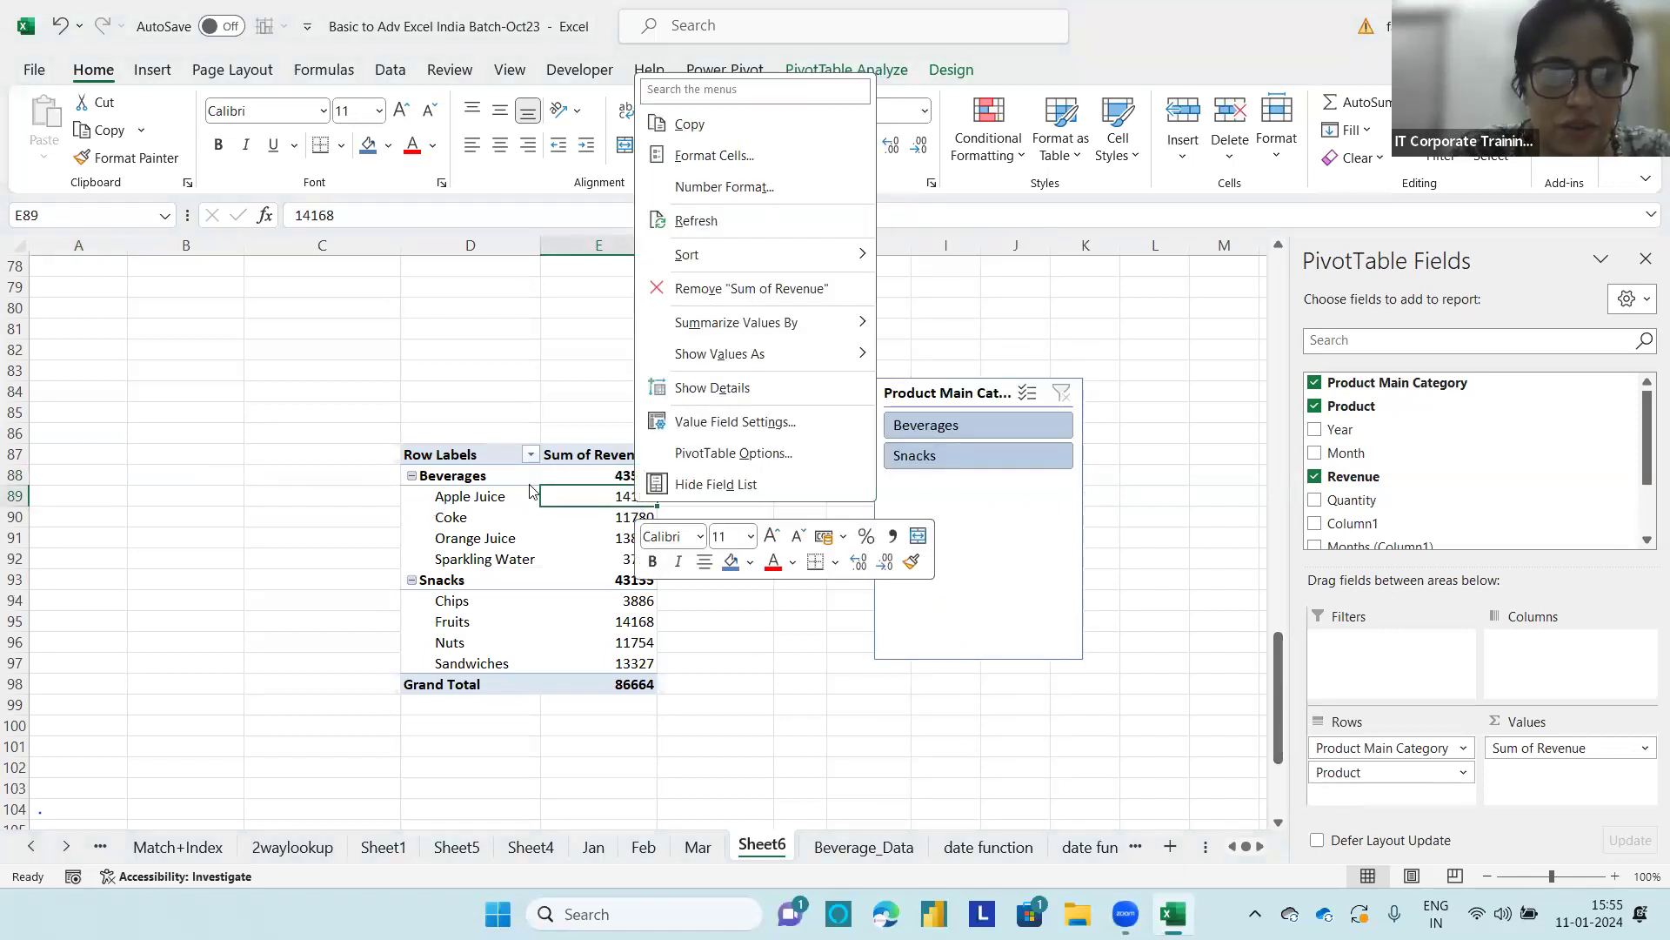
# Step: Apply a value filter to the Product field in the slicer-controlled PivotTable, keeping items whose Sum of Revenue is greater than 11000
pyautogui.click(466, 498)
pyautogui.rightClick(481, 500)
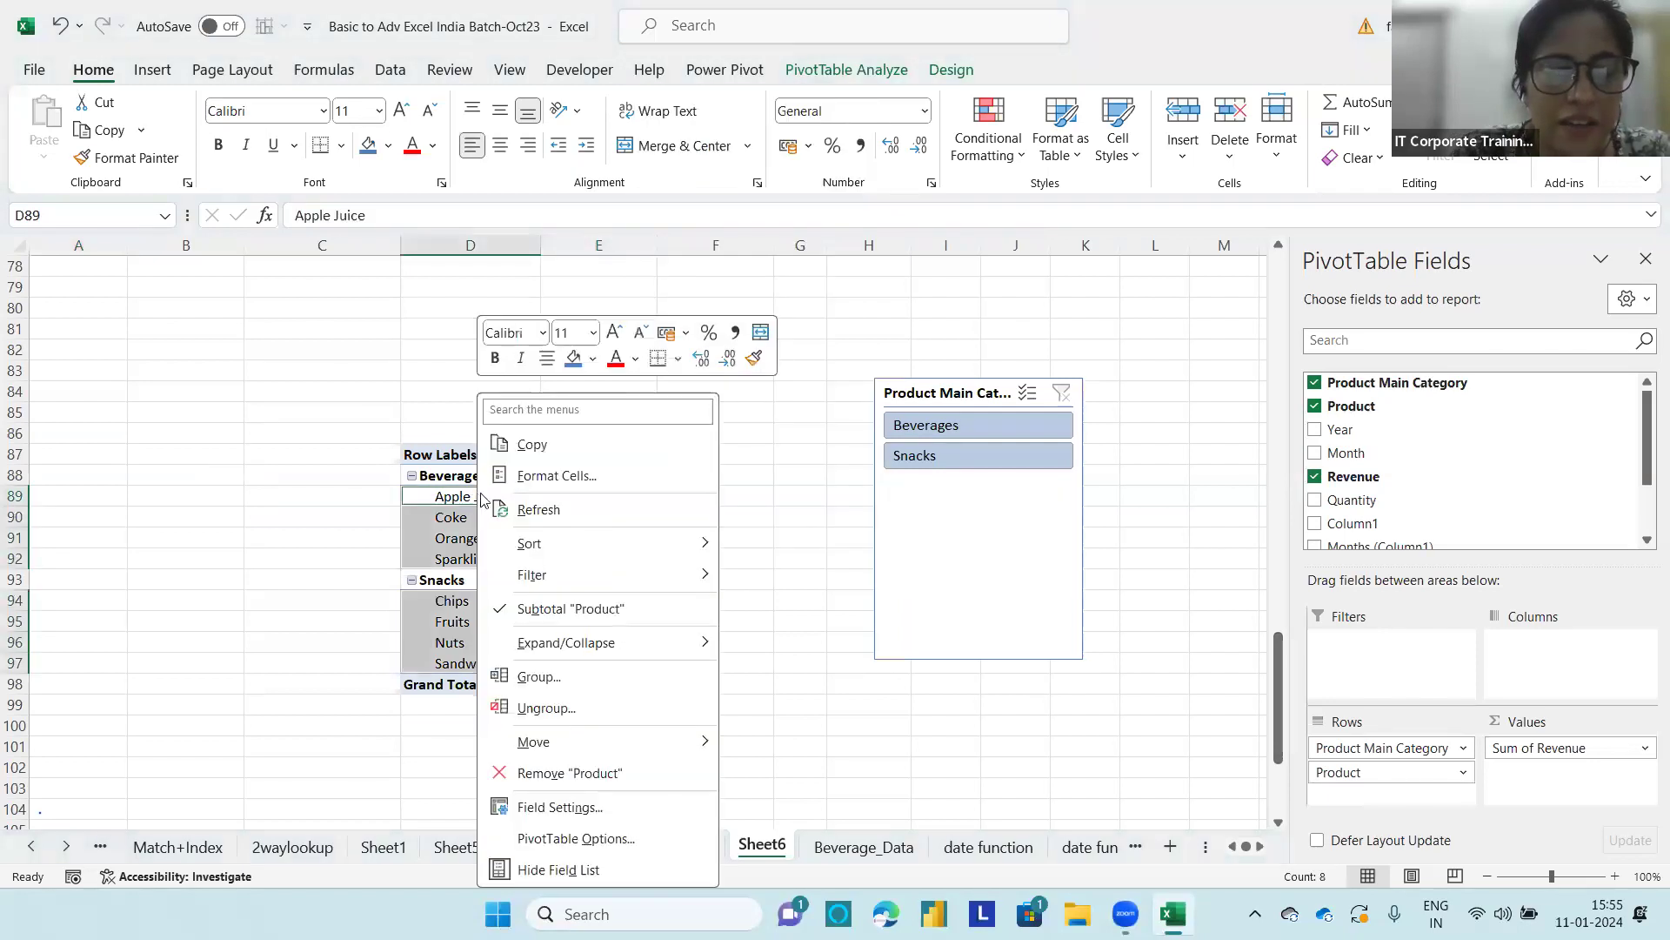
pyautogui.moveTo(574, 581)
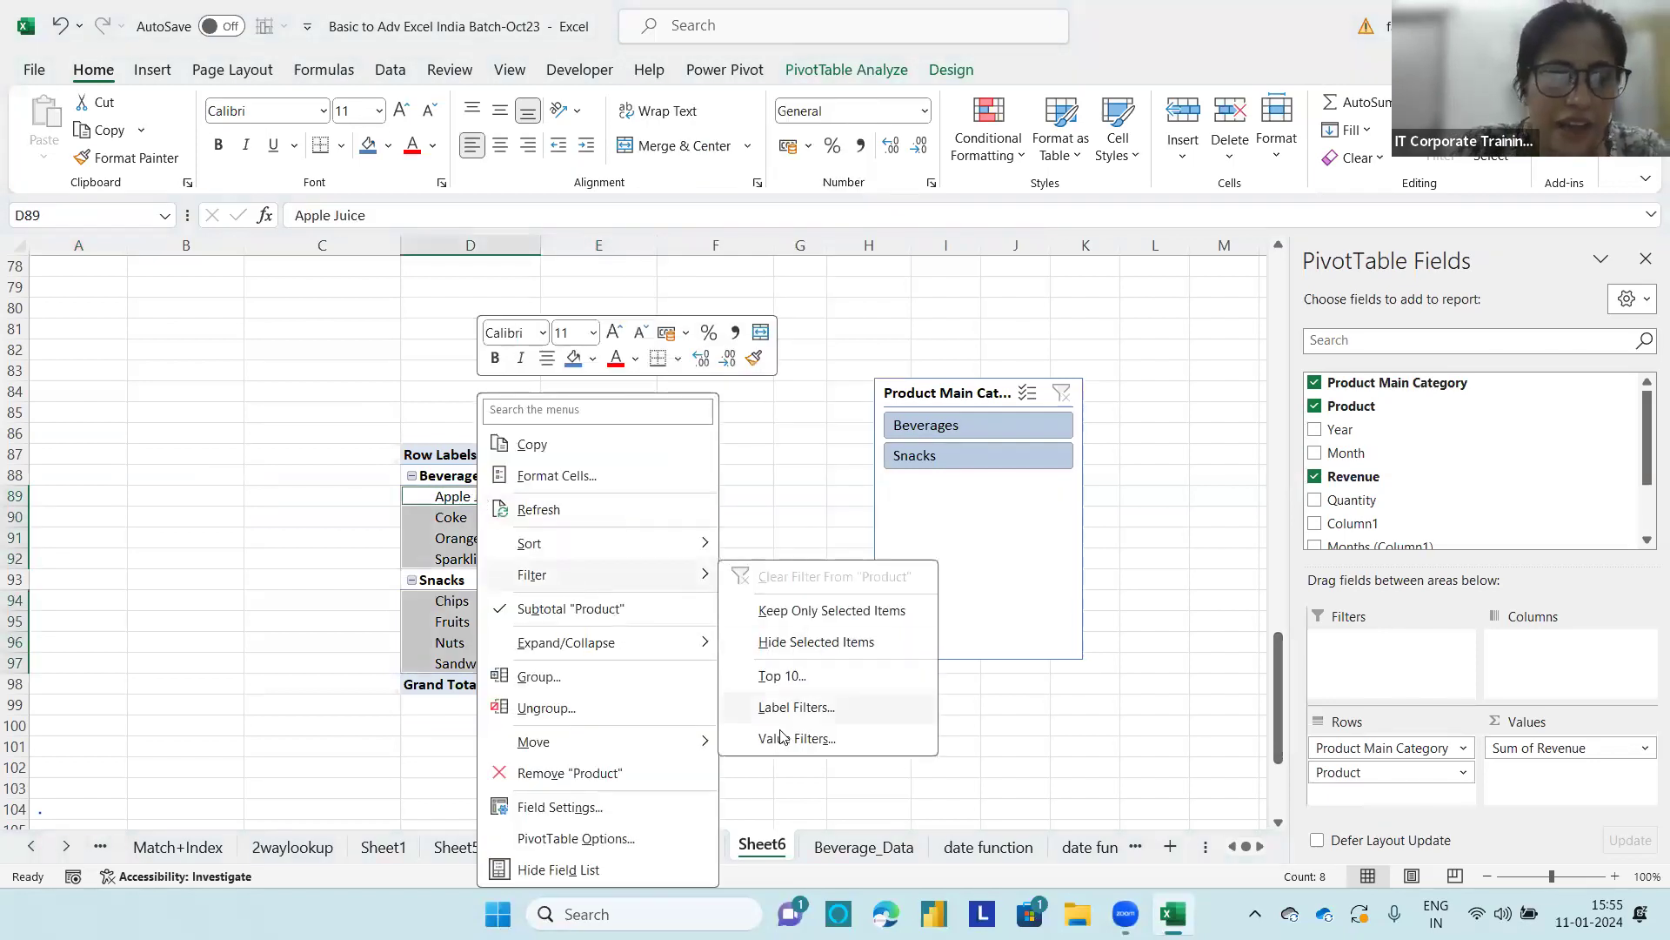
pyautogui.click(827, 738)
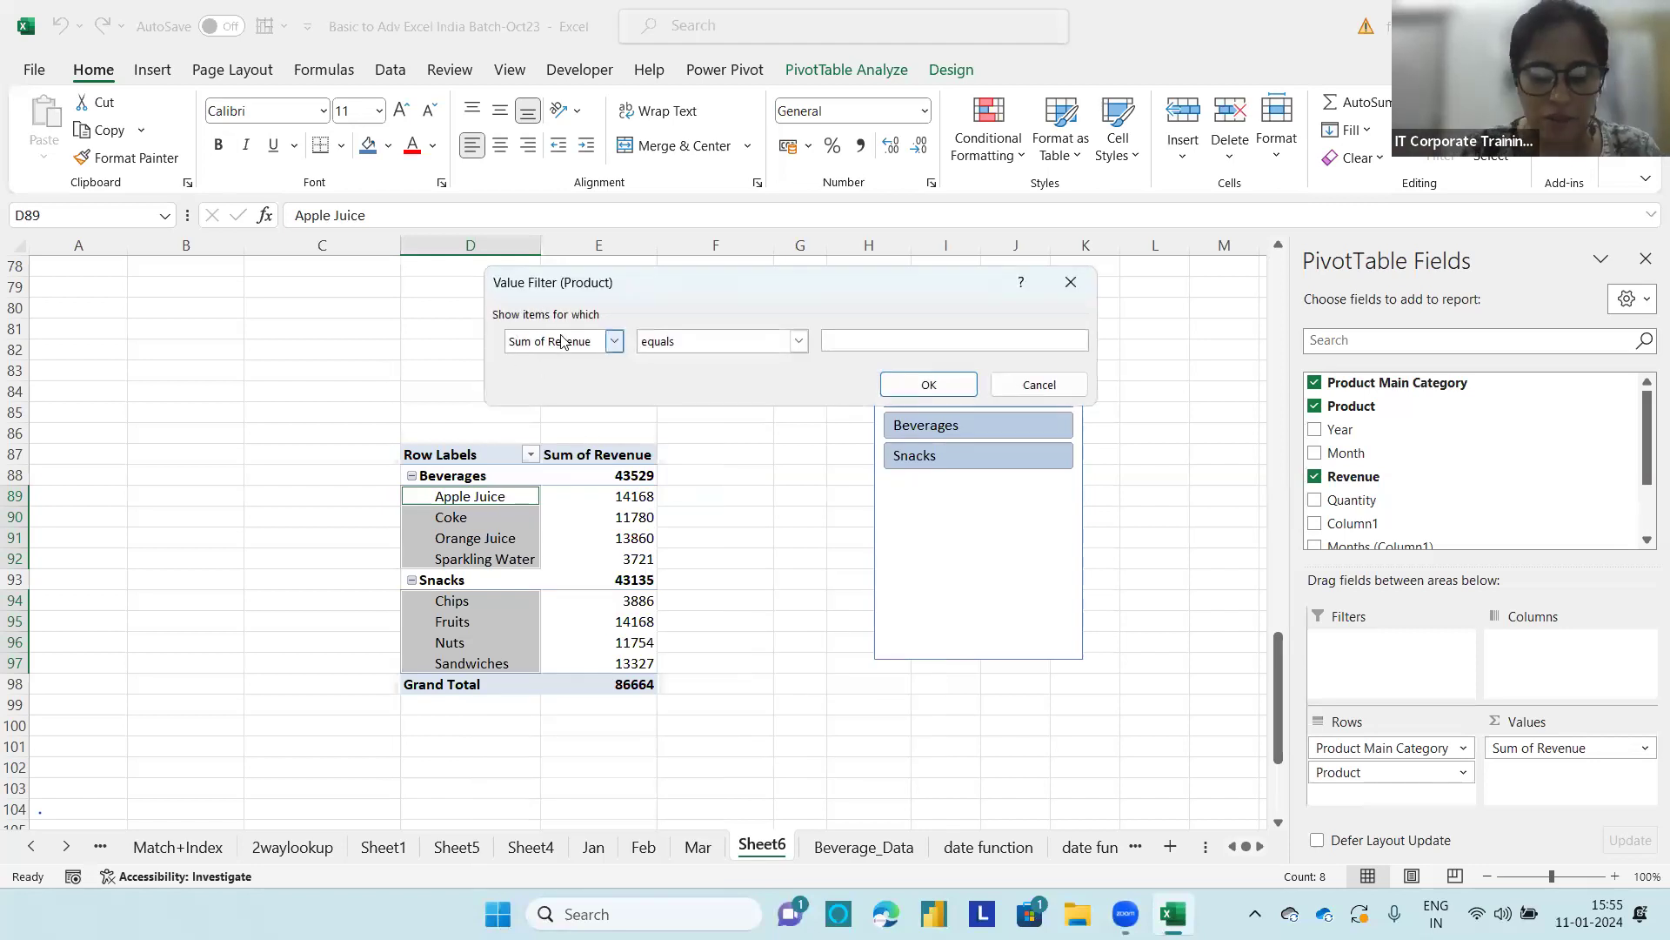
pyautogui.moveTo(555, 325)
pyautogui.mouseDown()
pyautogui.moveTo(498, 356)
pyautogui.moveTo(594, 301)
pyautogui.moveTo(561, 320)
pyautogui.mouseUp()
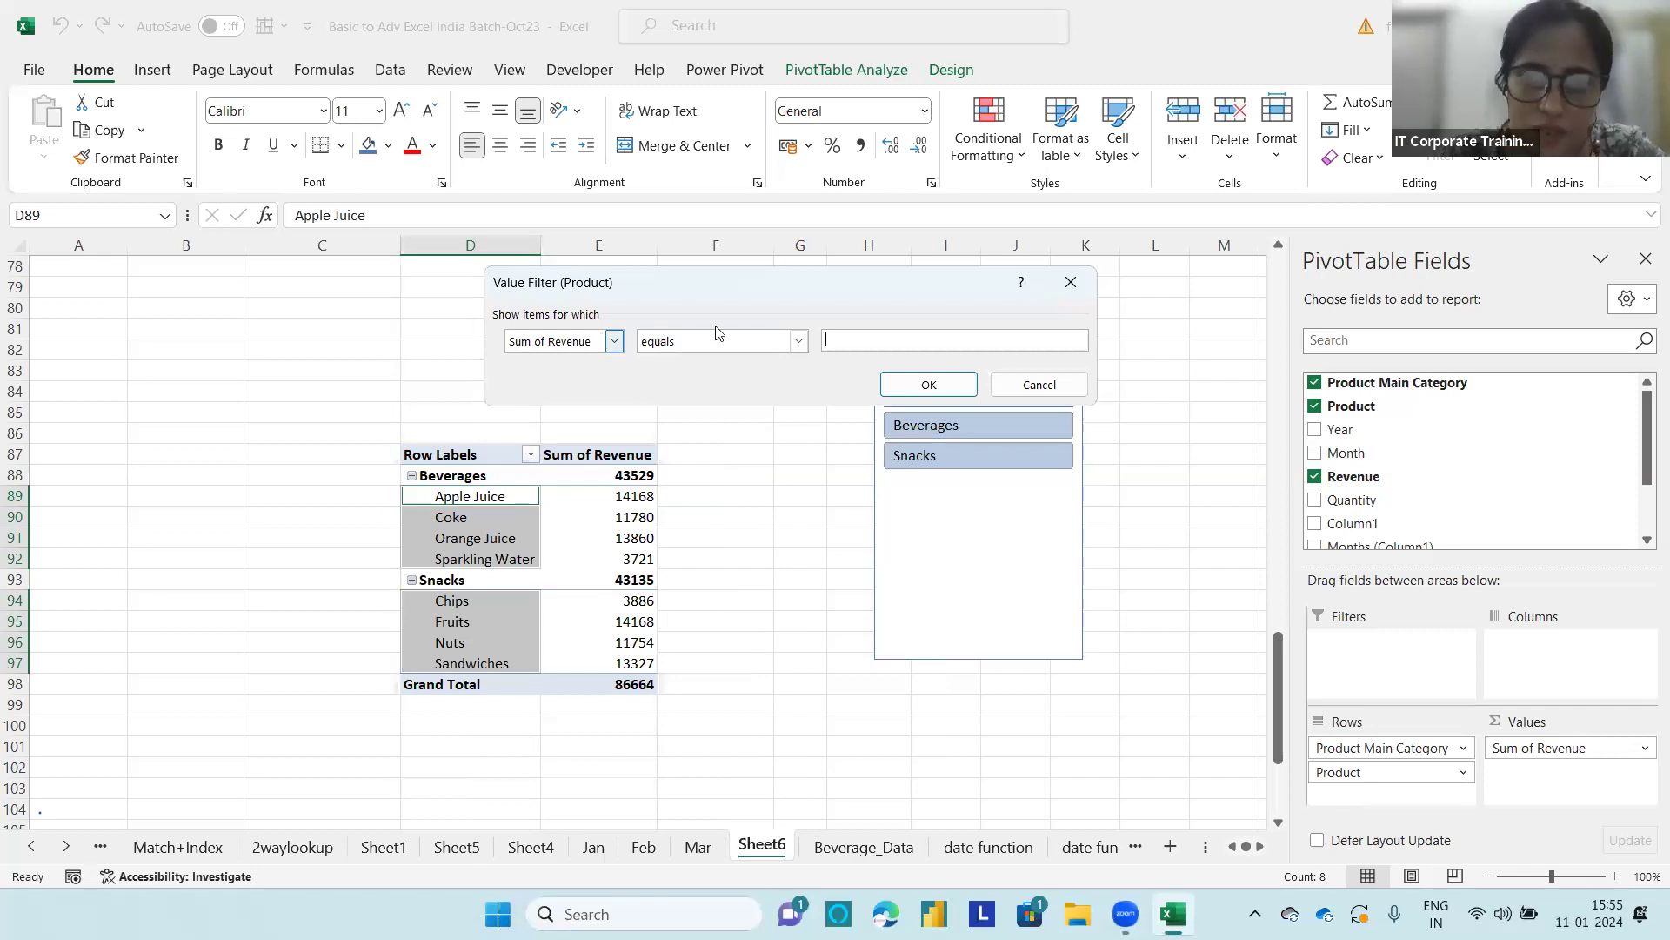
pyautogui.click(798, 341)
pyautogui.click(689, 392)
pyautogui.click(881, 339)
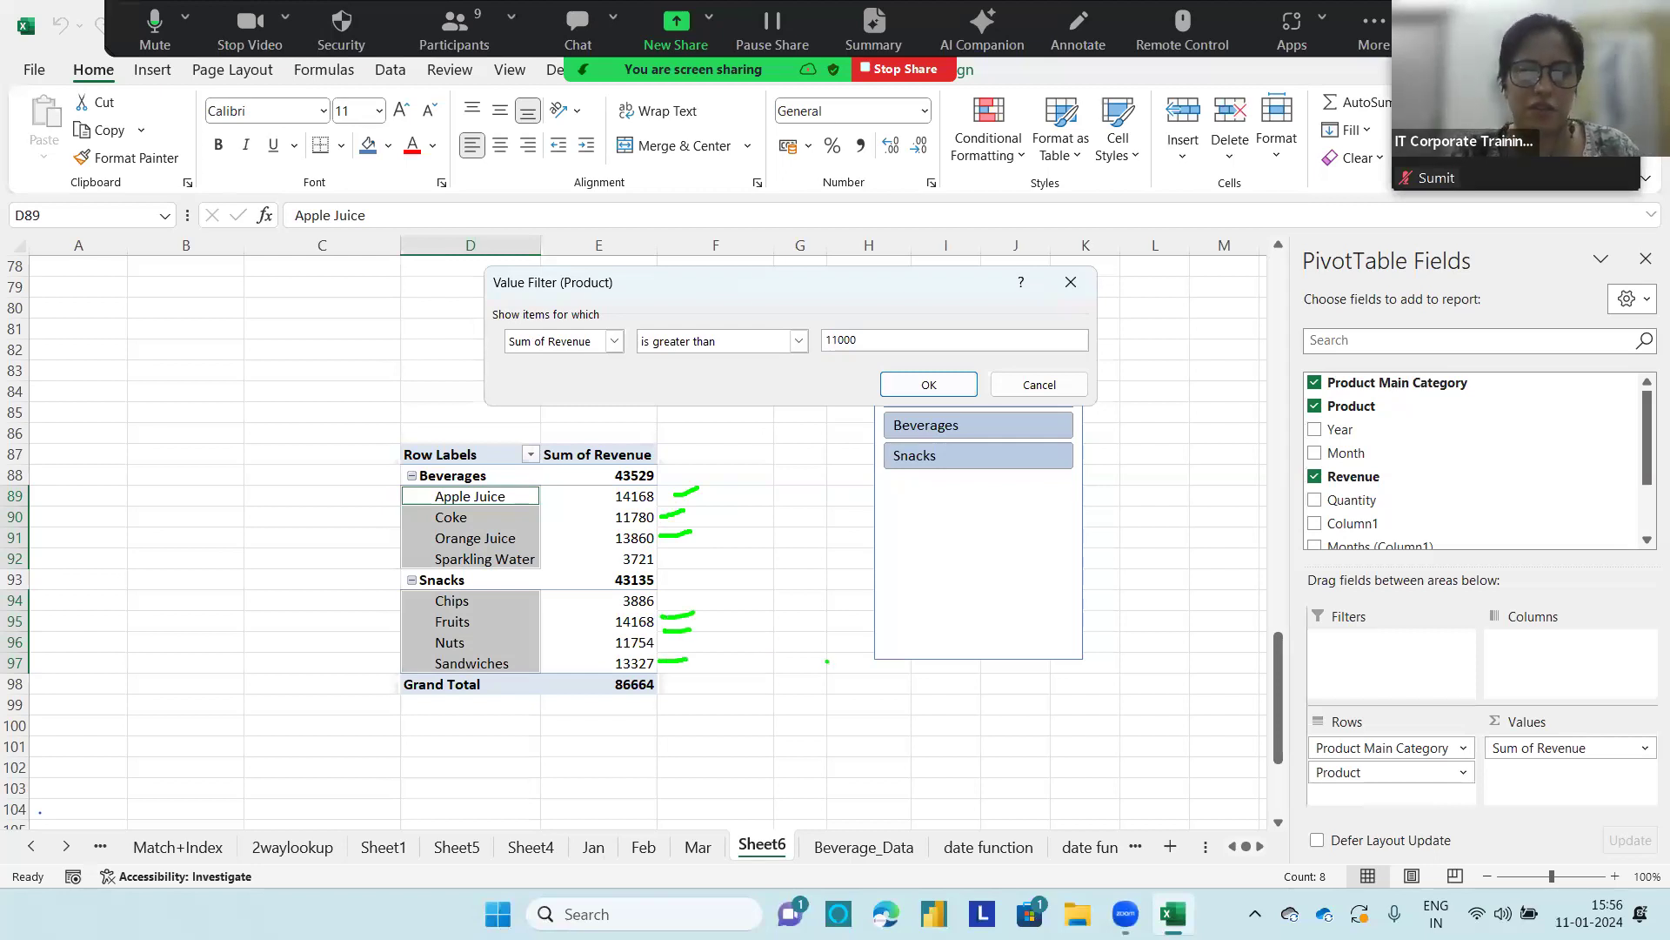
pyautogui.click(907, 384)
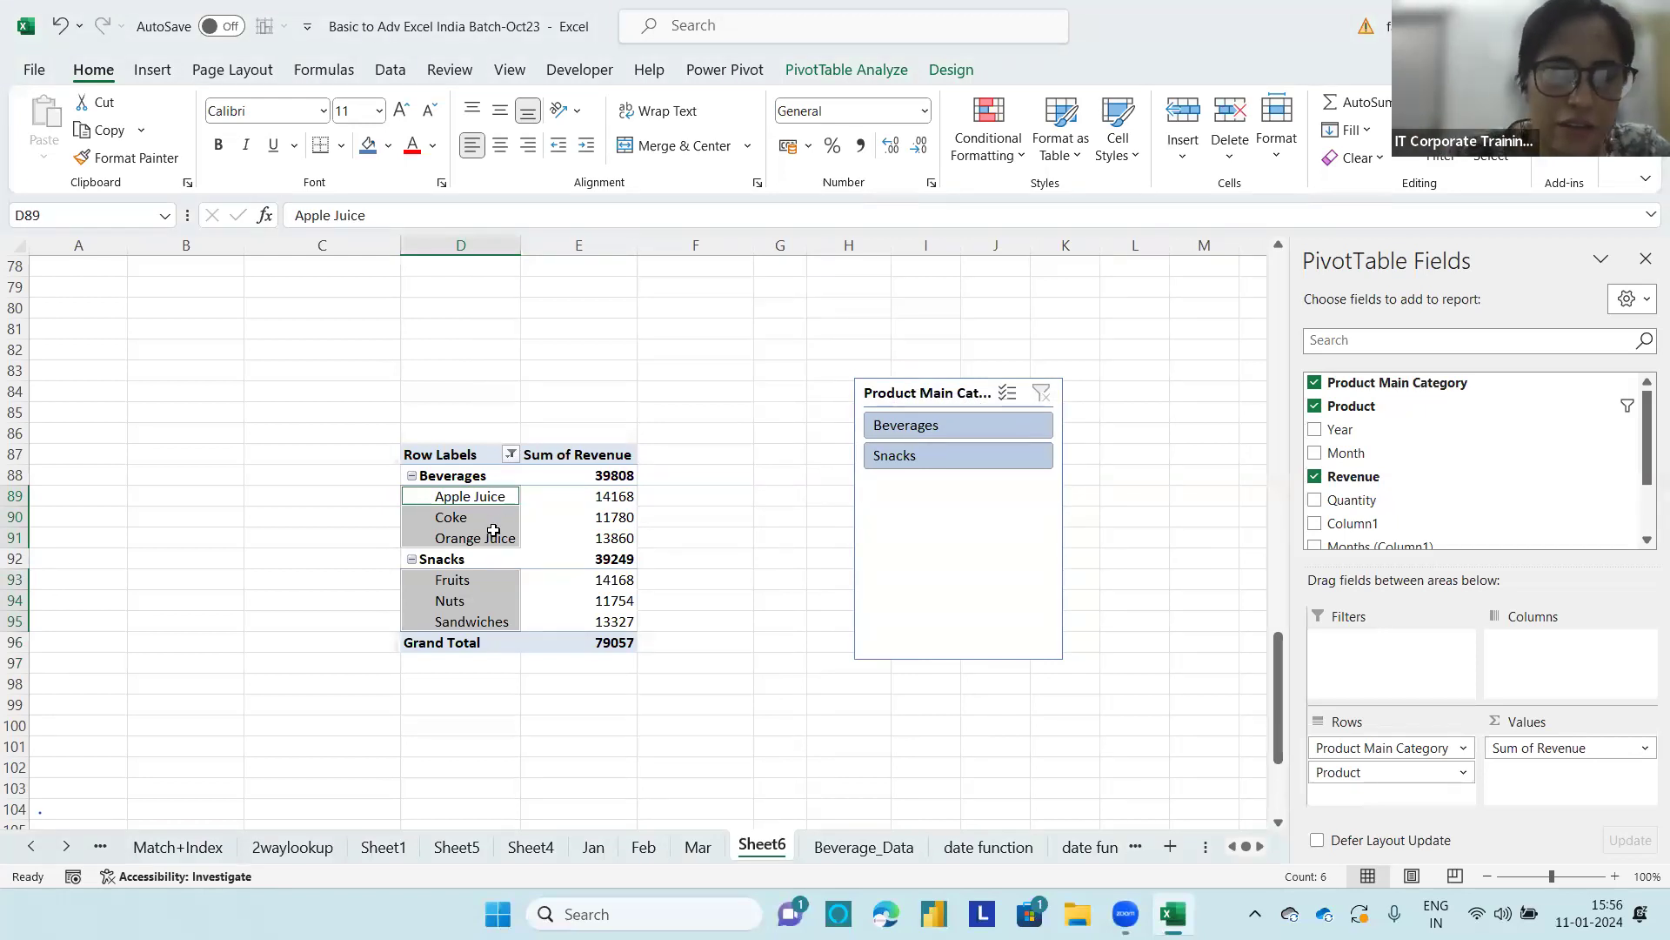
# Step: Clear the value filter from the Product field in the slicer-controlled PivotTable
pyautogui.click(510, 454)
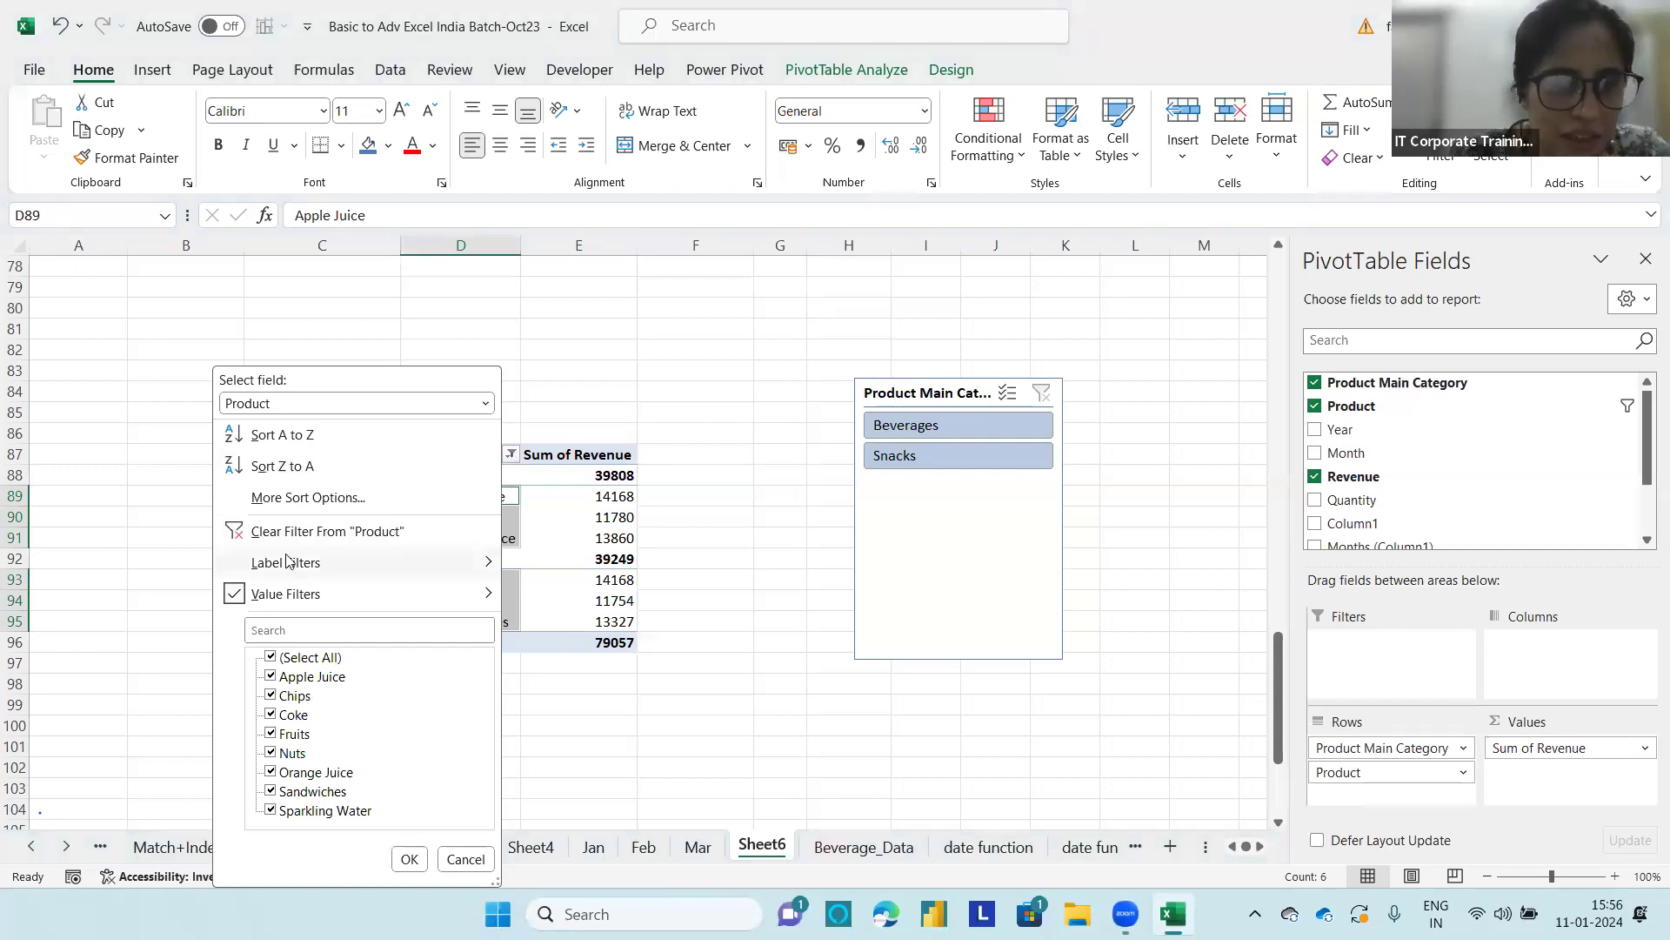
pyautogui.click(309, 530)
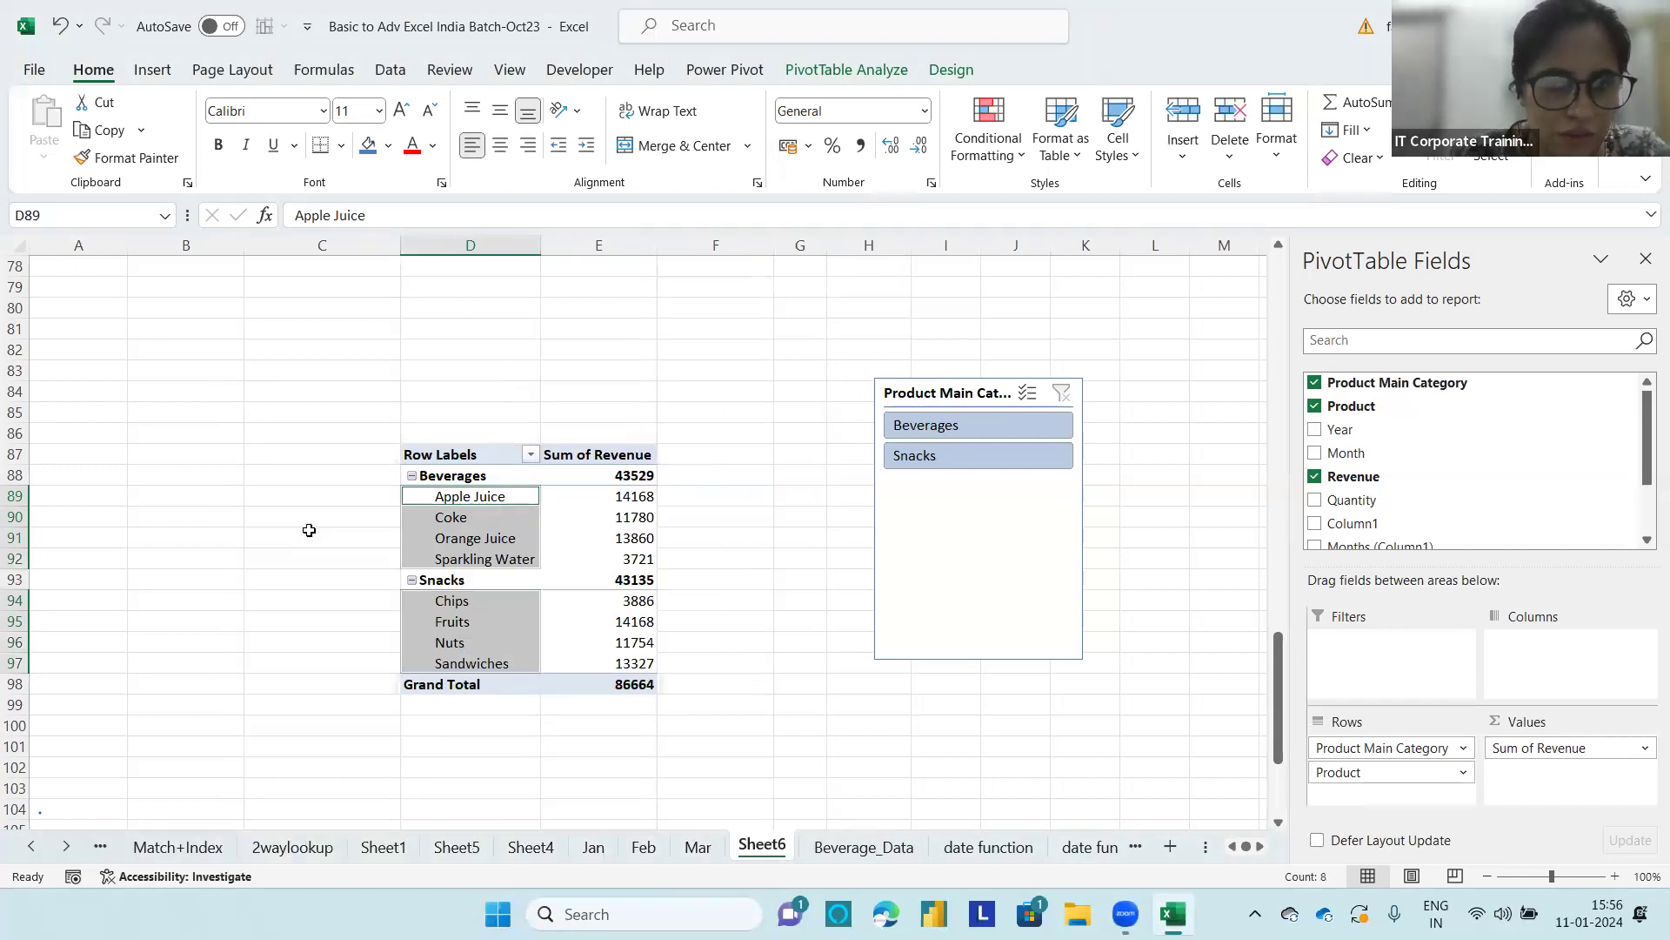
# Step: Apply a label filter to the Product field, starting from the Apple Juice row, showing items whose label contains A
pyautogui.click(468, 500)
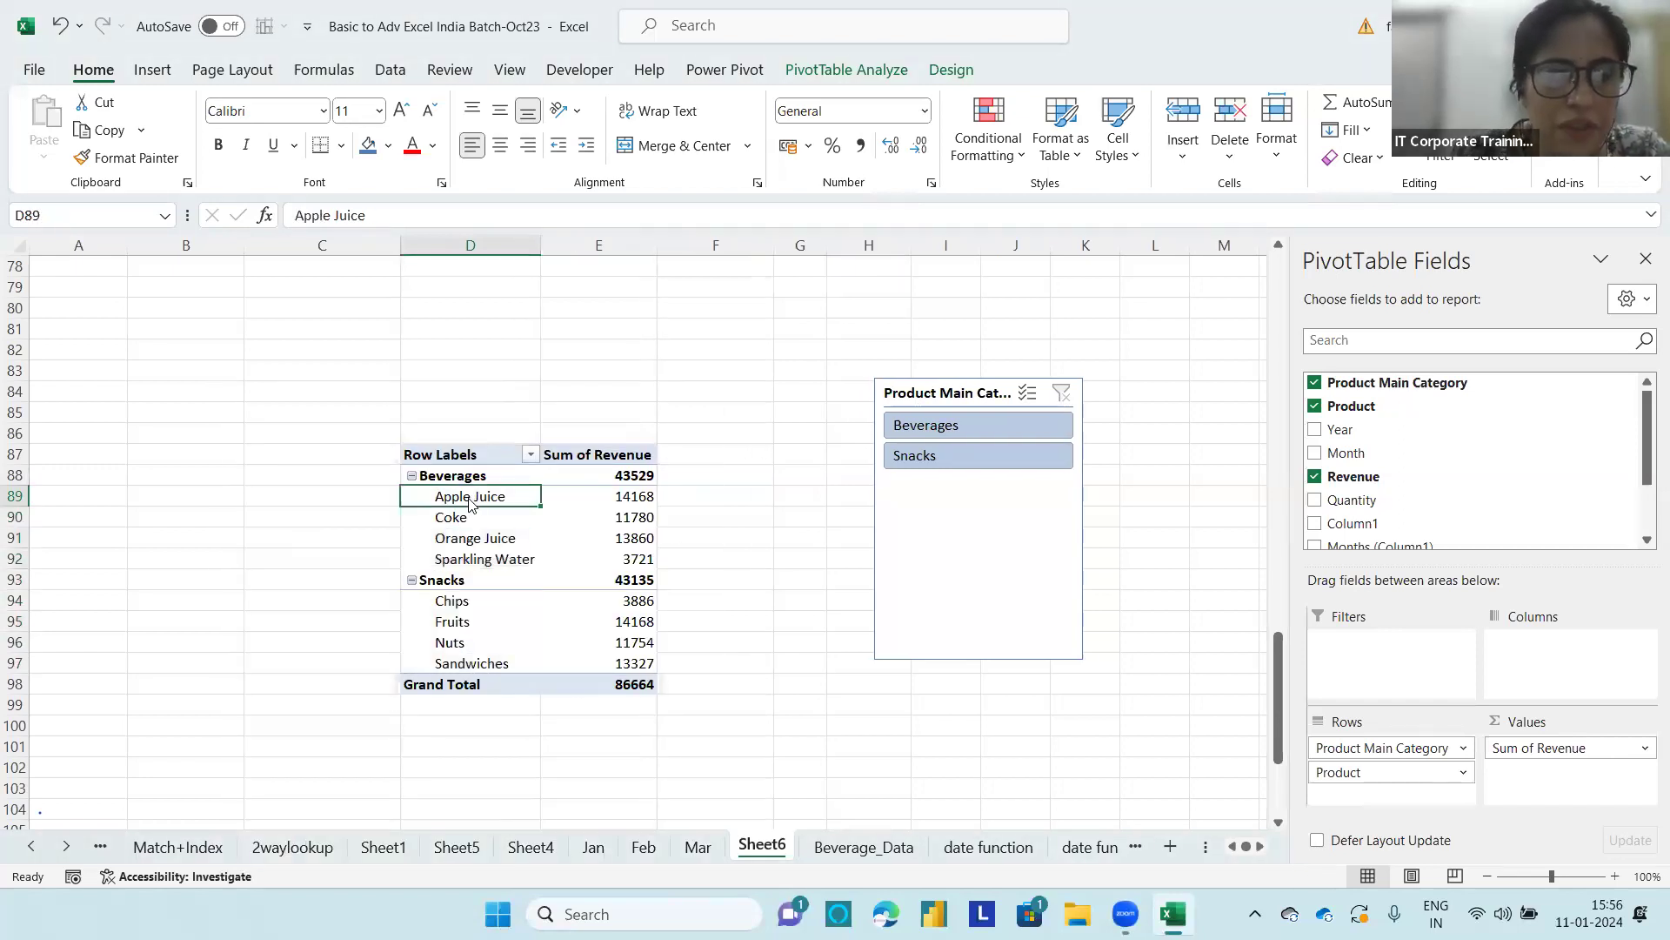
pyautogui.rightClick(469, 501)
pyautogui.moveTo(573, 200)
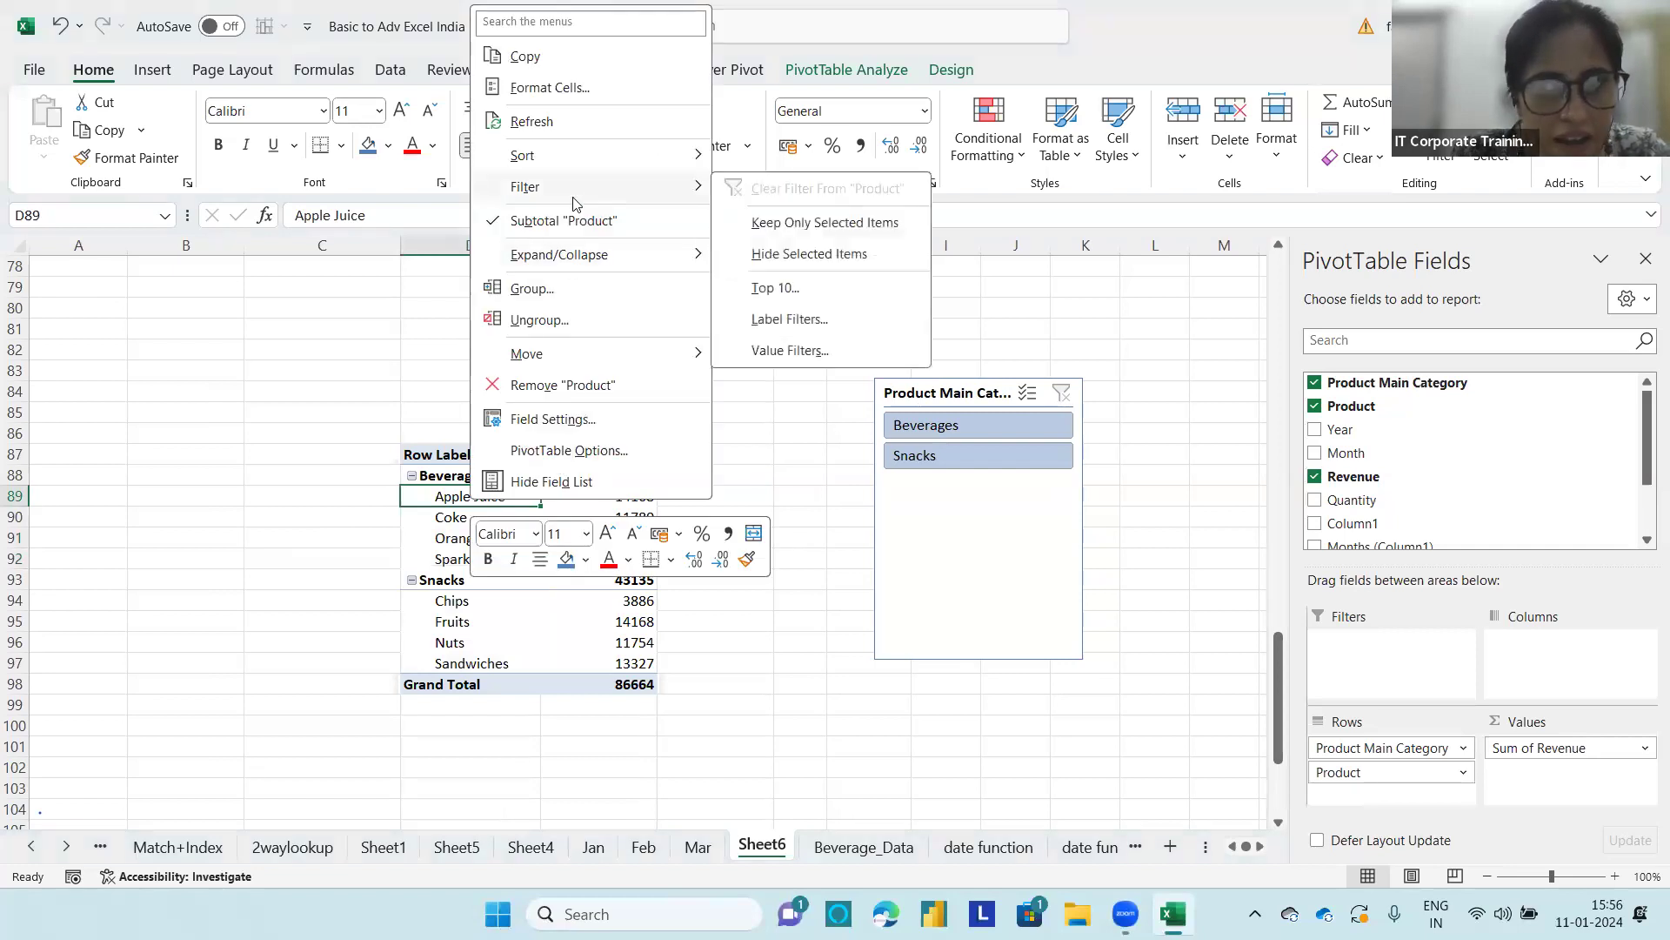
pyautogui.click(787, 322)
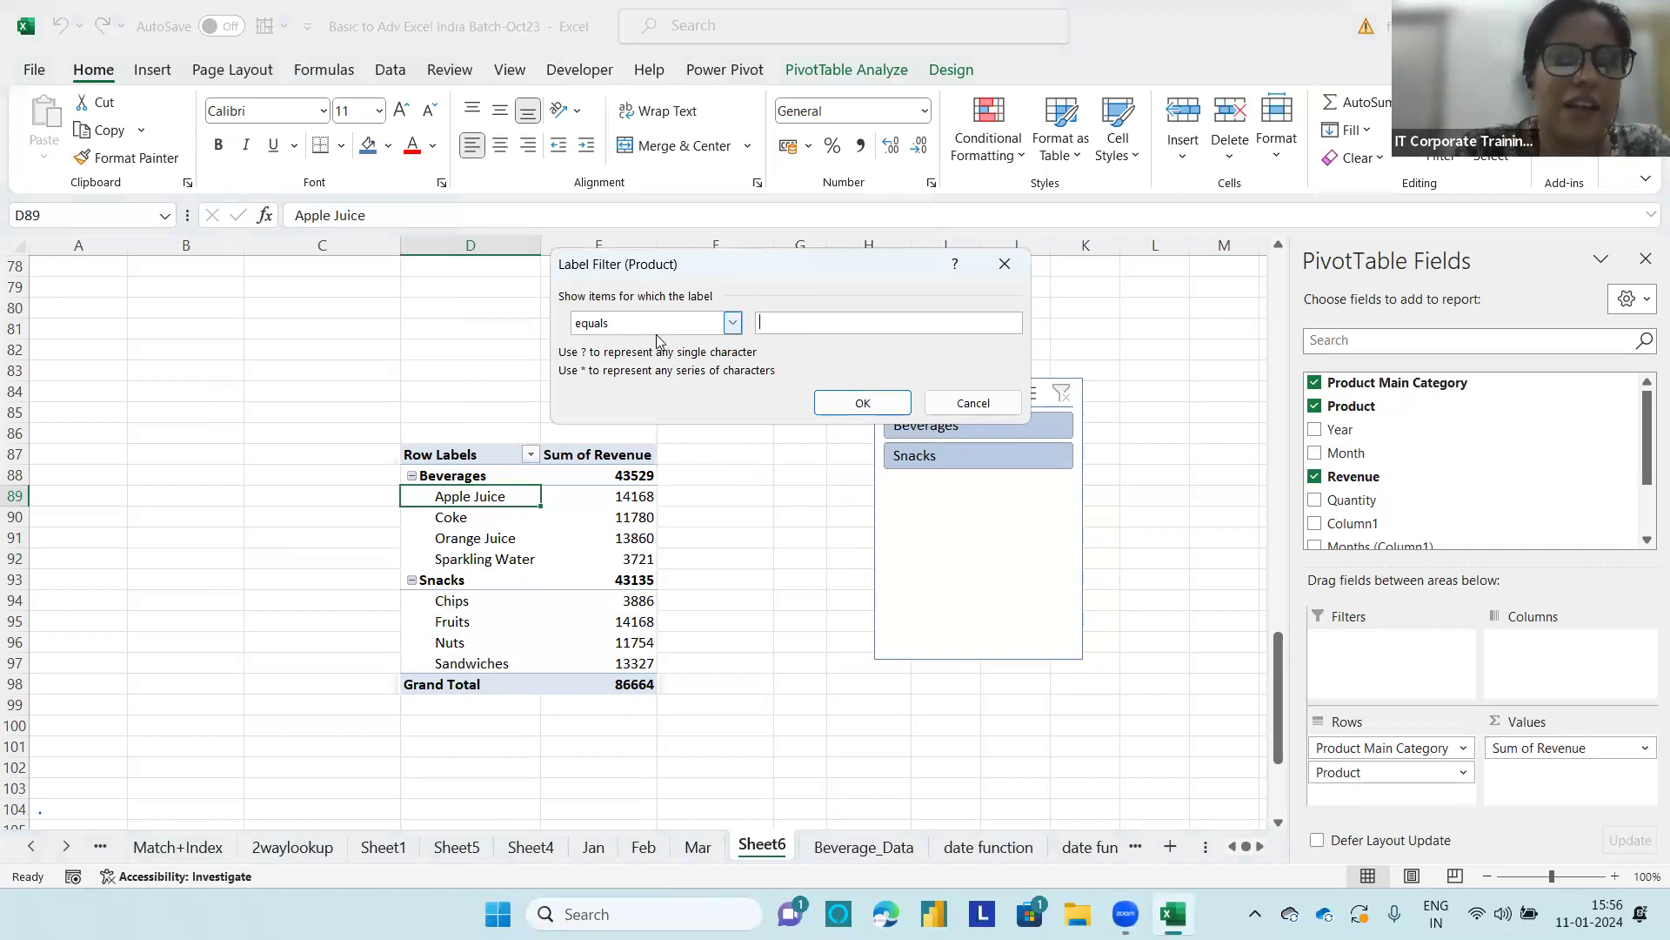
pyautogui.click(735, 323)
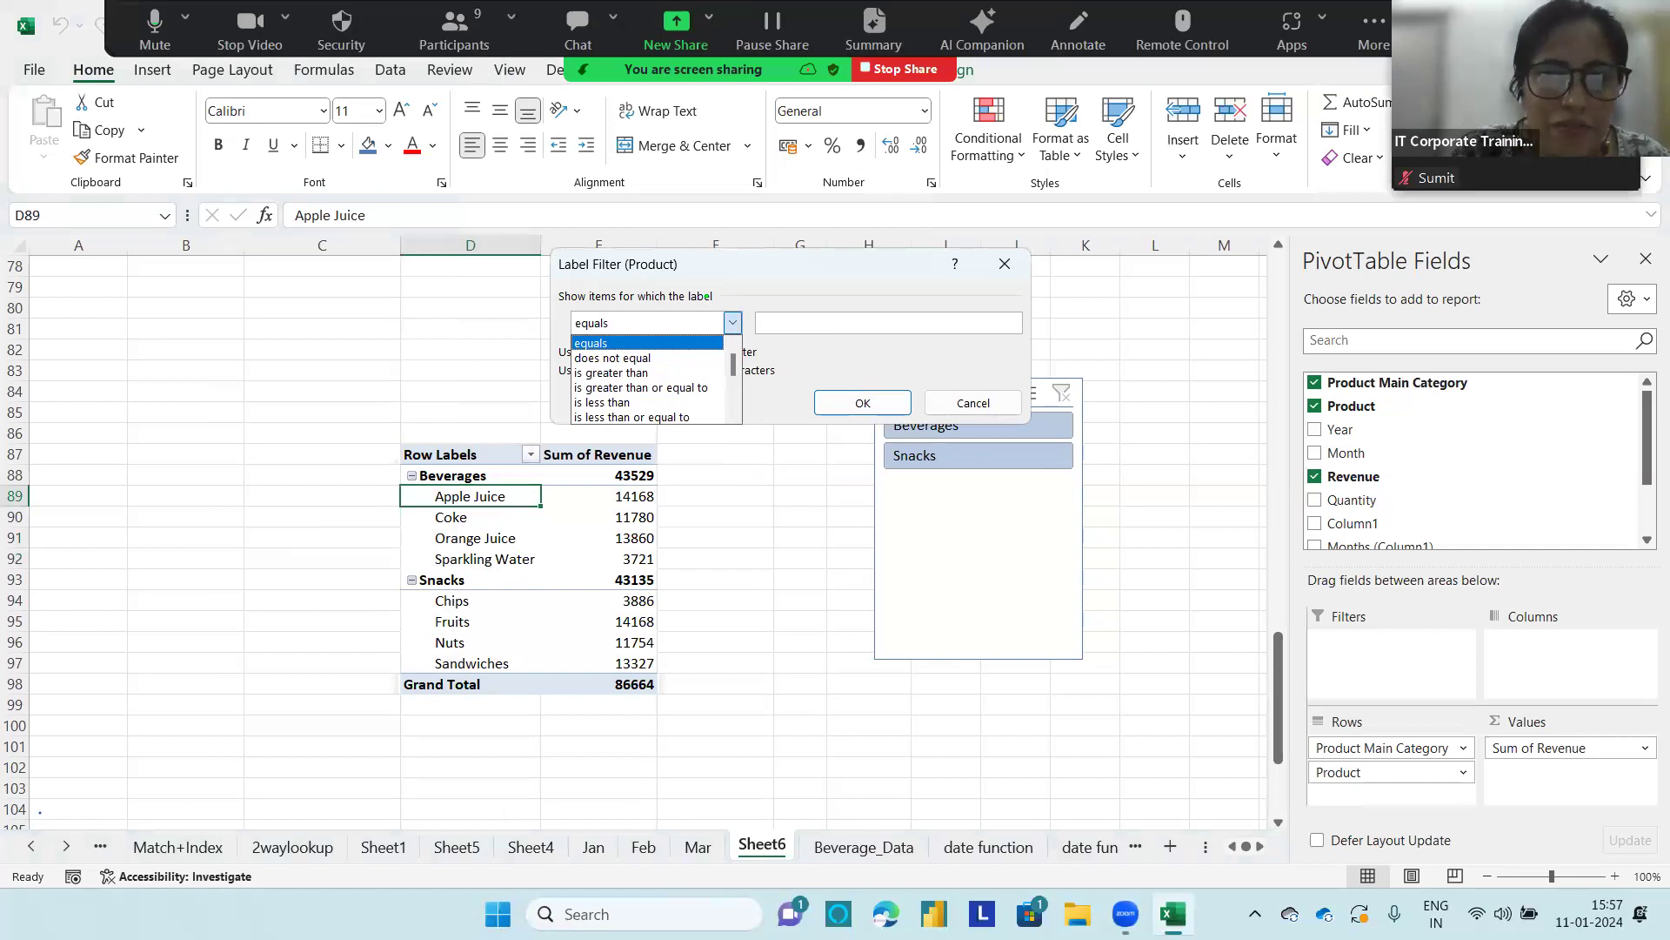
pyautogui.moveTo(703, 277)
pyautogui.mouseDown()
pyautogui.moveTo(654, 248)
pyautogui.moveTo(623, 291)
pyautogui.moveTo(703, 281)
pyautogui.mouseUp()
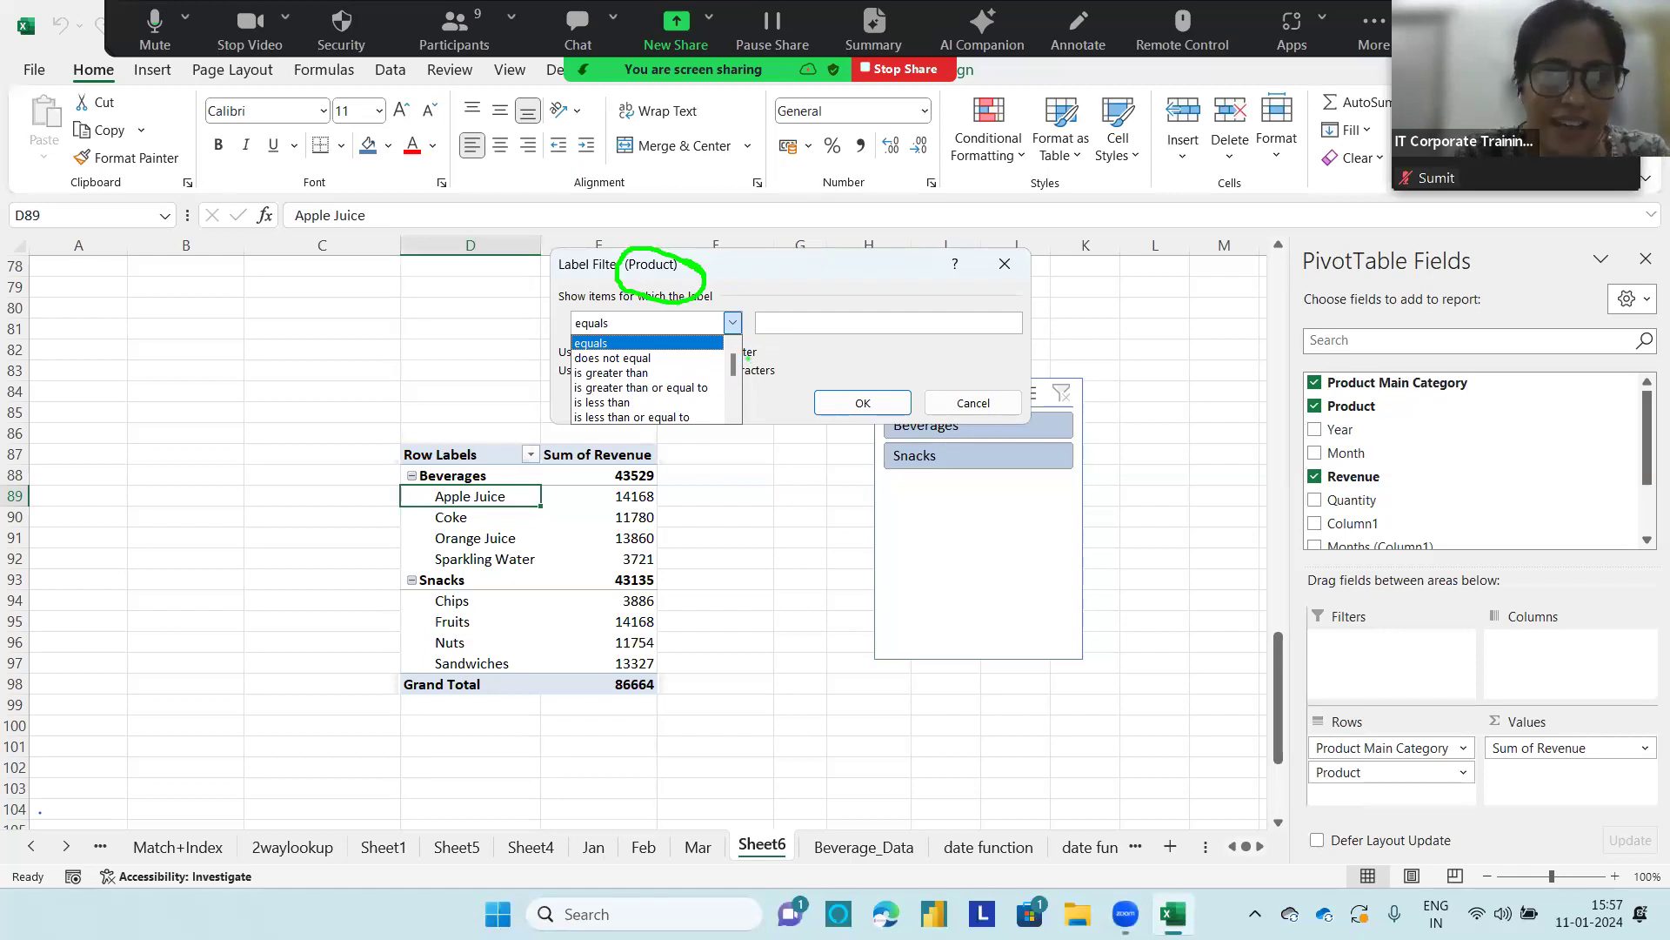
pyautogui.click(732, 322)
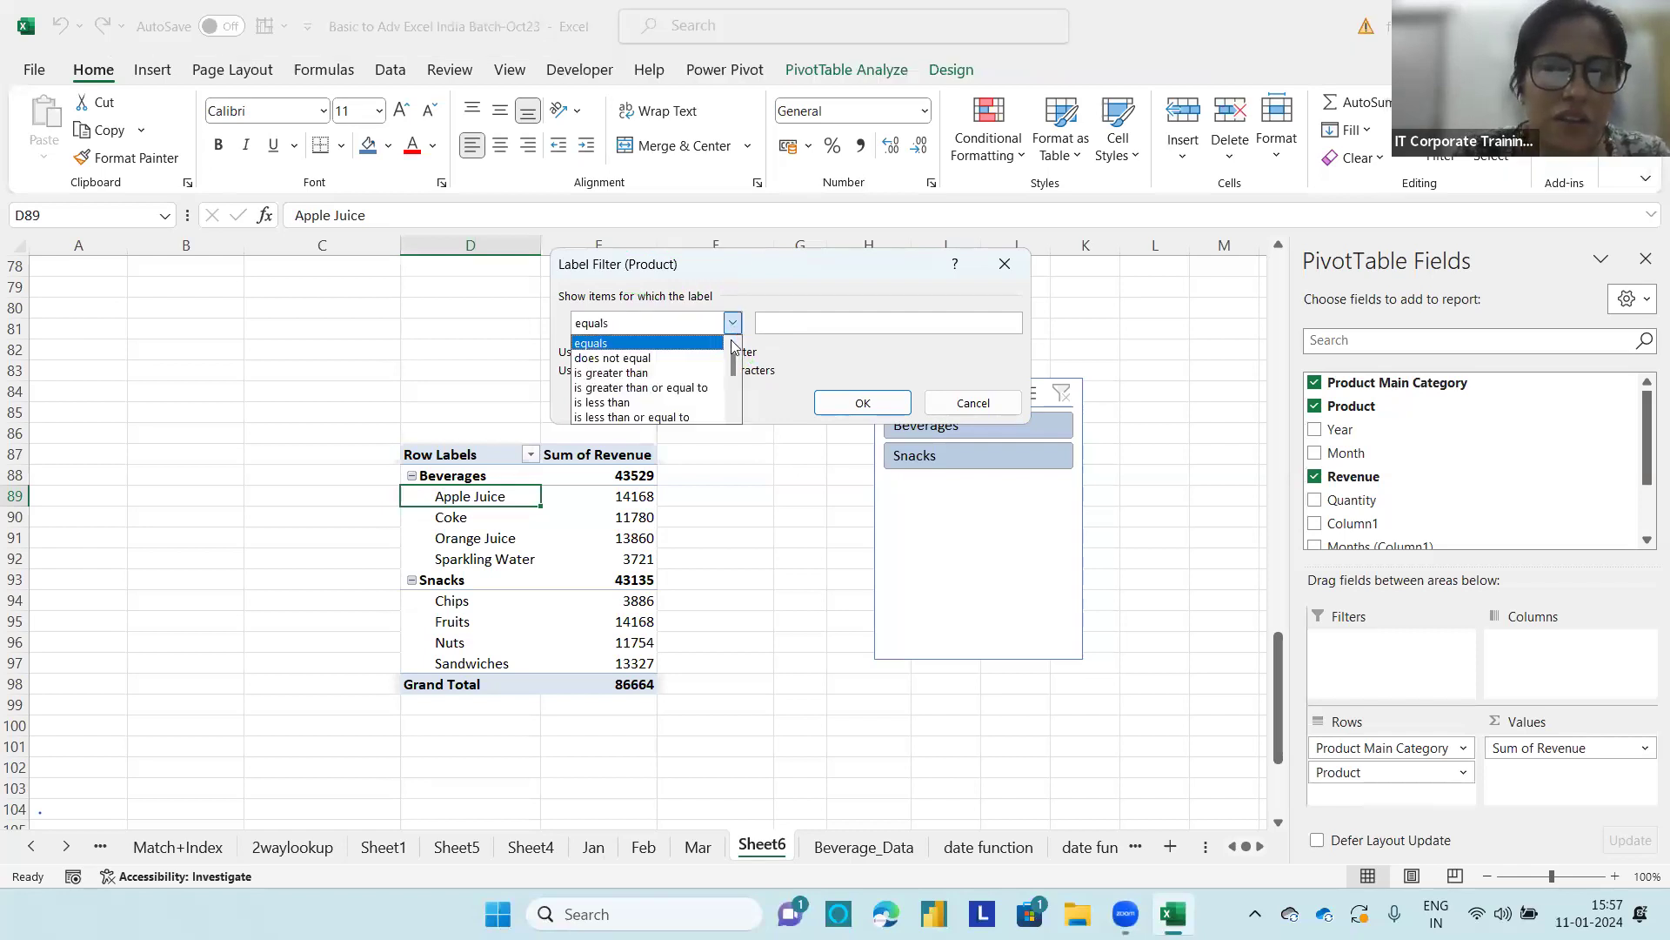
pyautogui.moveTo(733, 363); pyautogui.dragTo(735, 402)
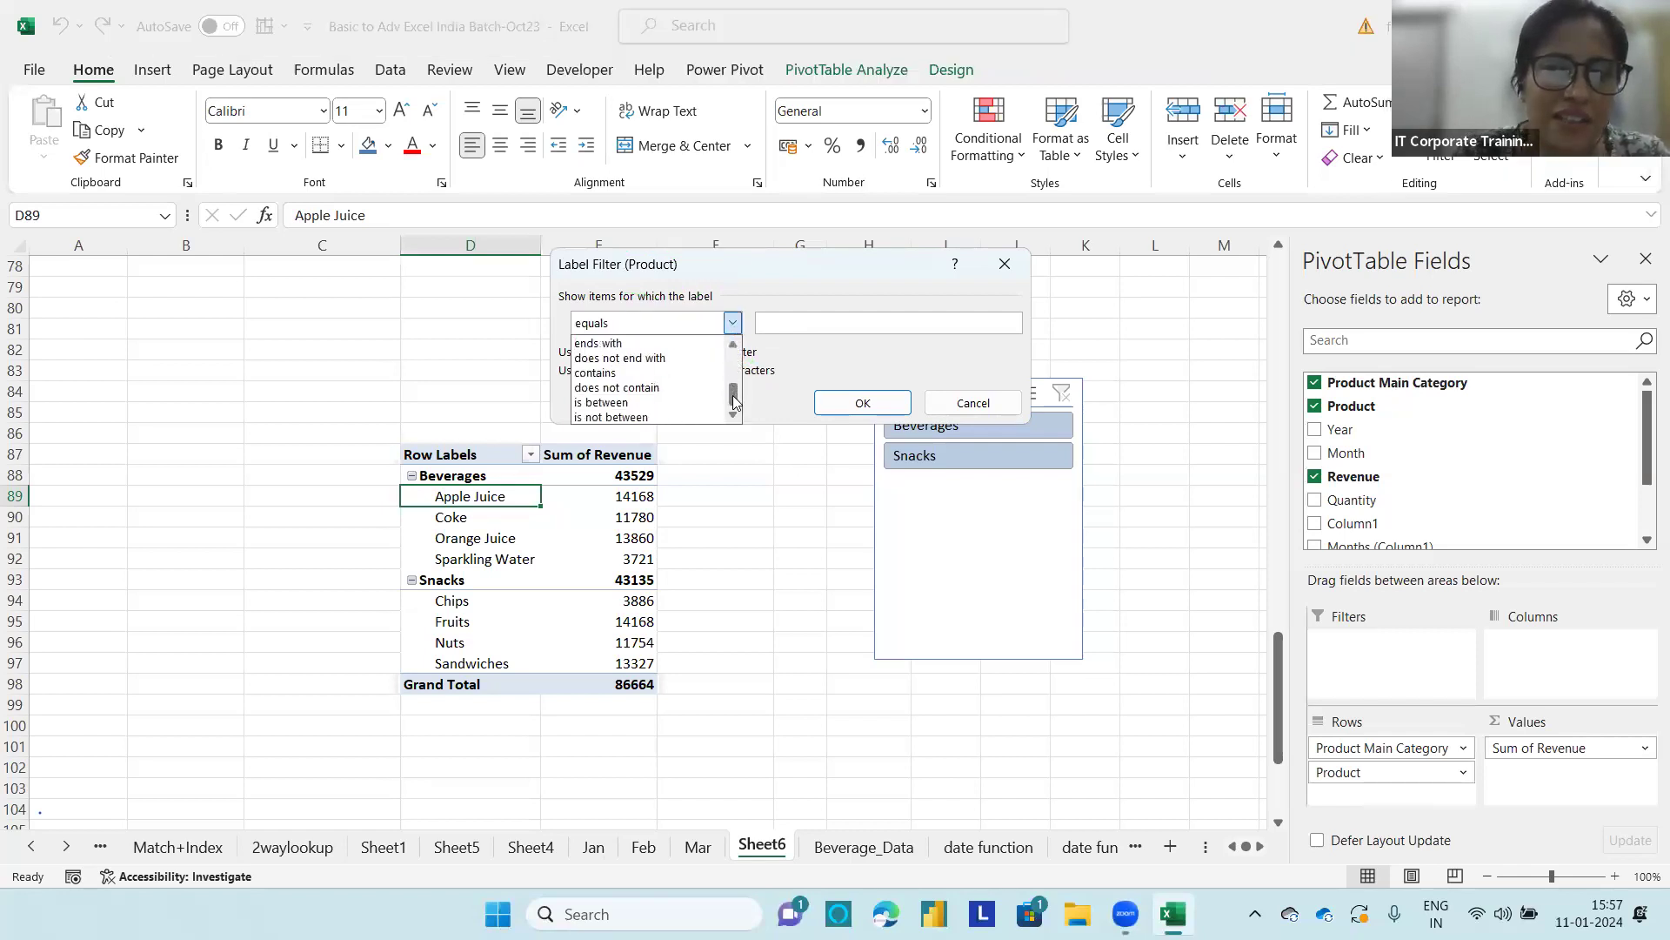
pyautogui.click(600, 372)
pyautogui.click(772, 324)
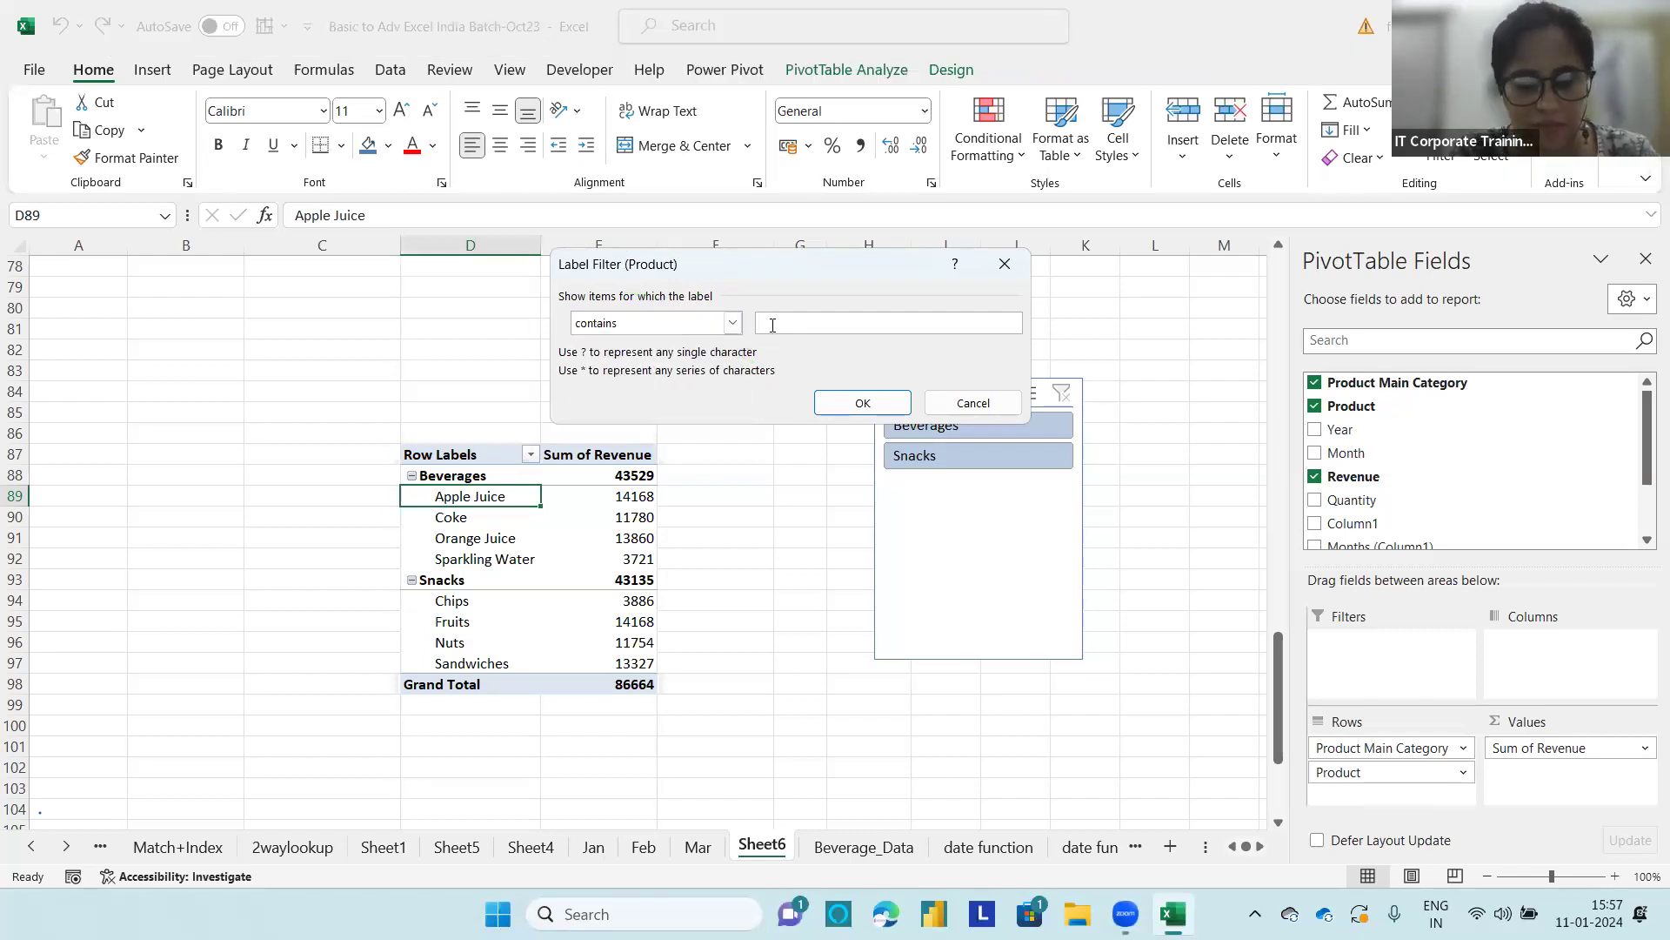
pyautogui.press('Num_Lock')
pyautogui.press('BackSpace')
pyautogui.write('a')
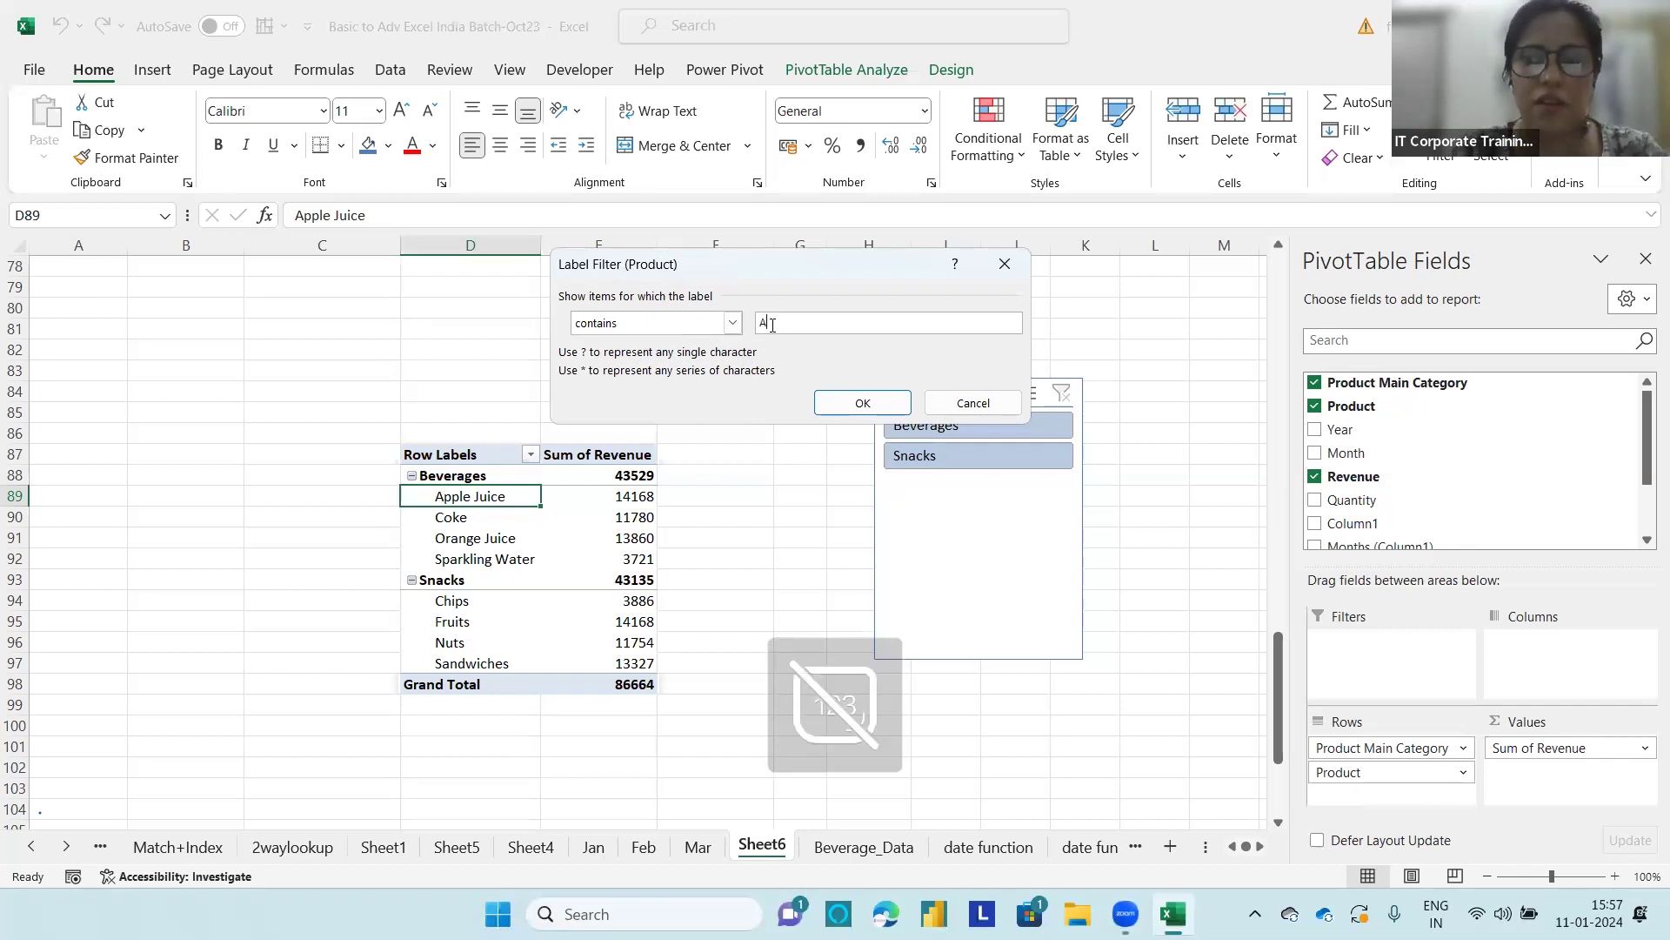
pyautogui.click(849, 398)
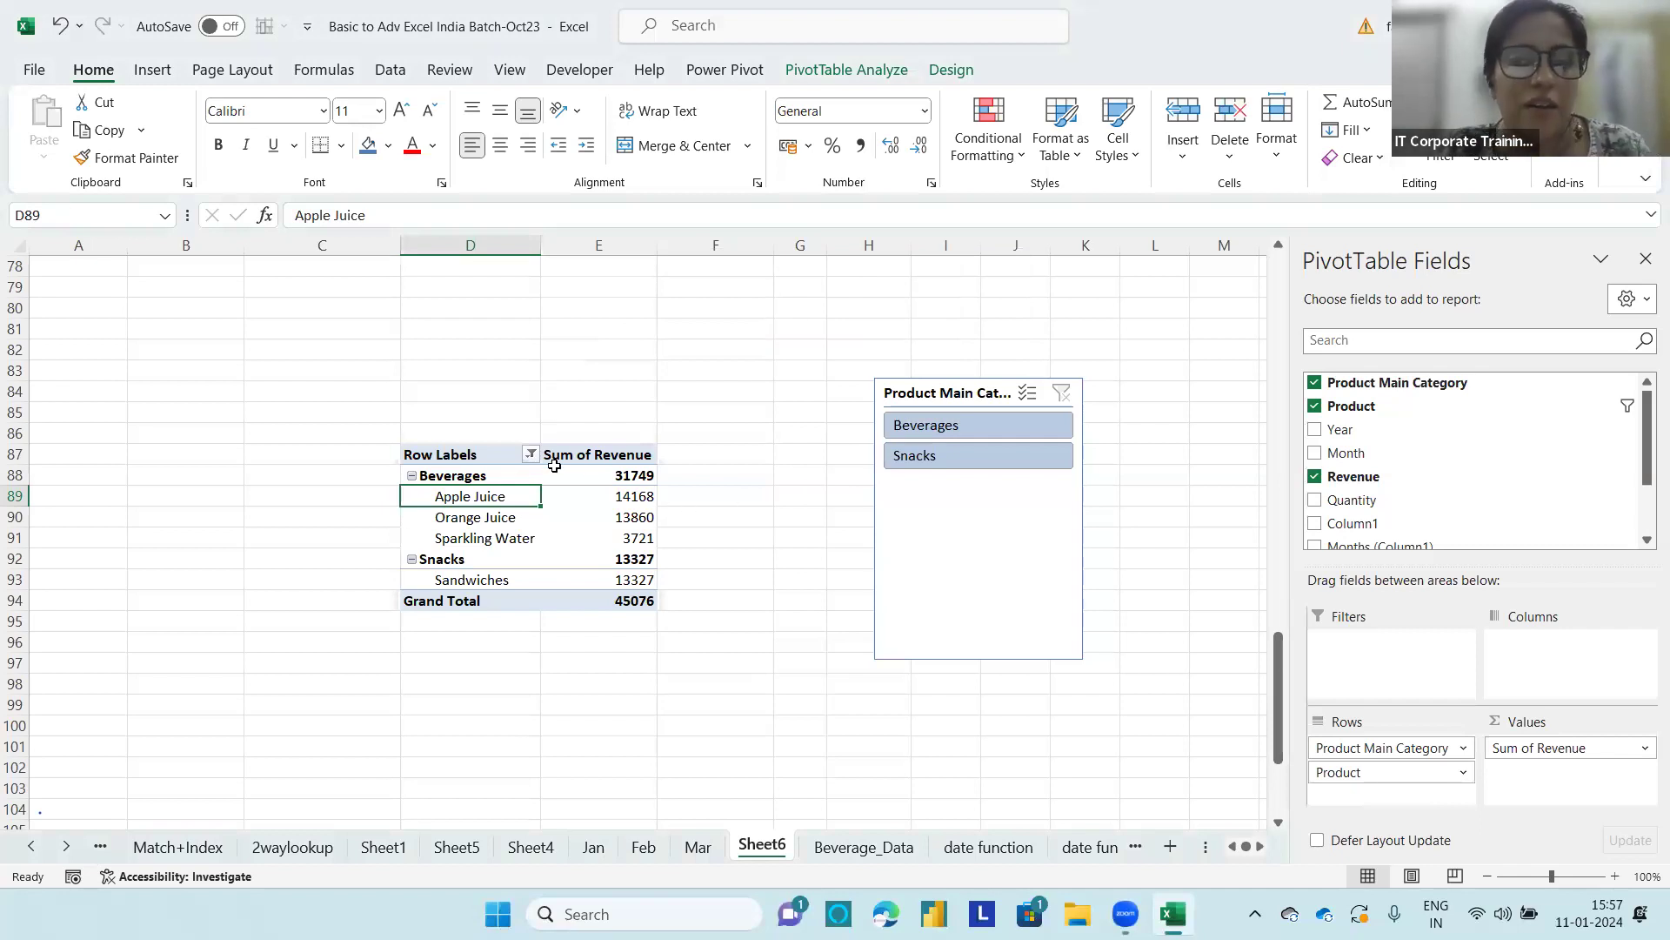
# Step: Clear the label filter from the Product field
pyautogui.click(530, 455)
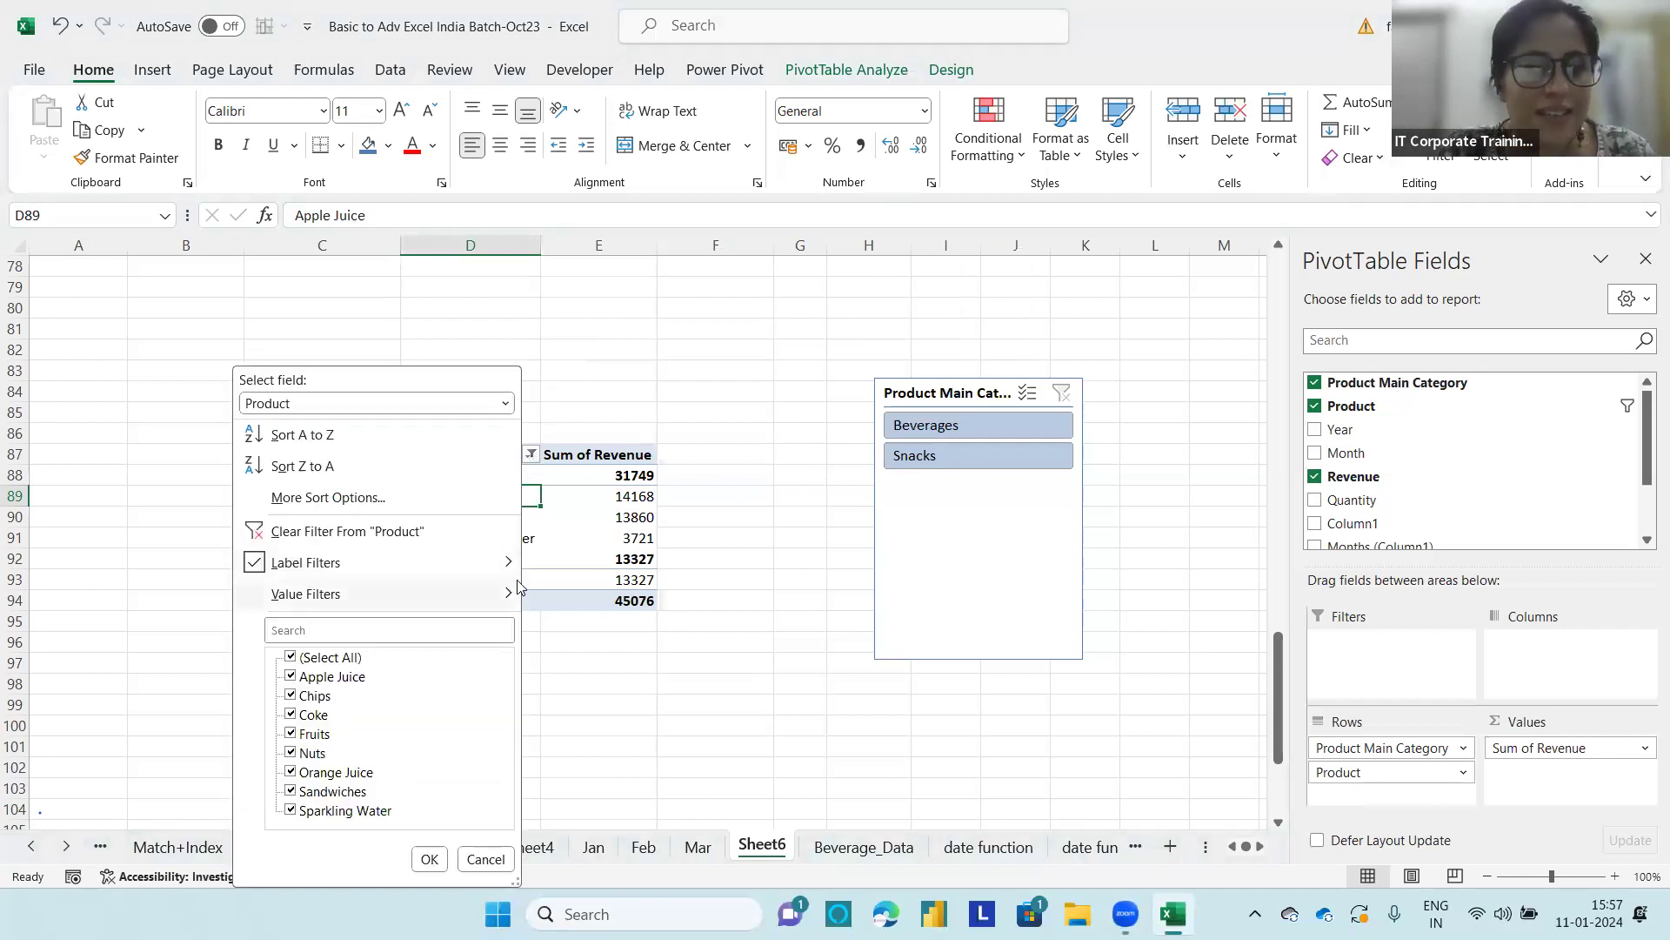
pyautogui.click(299, 530)
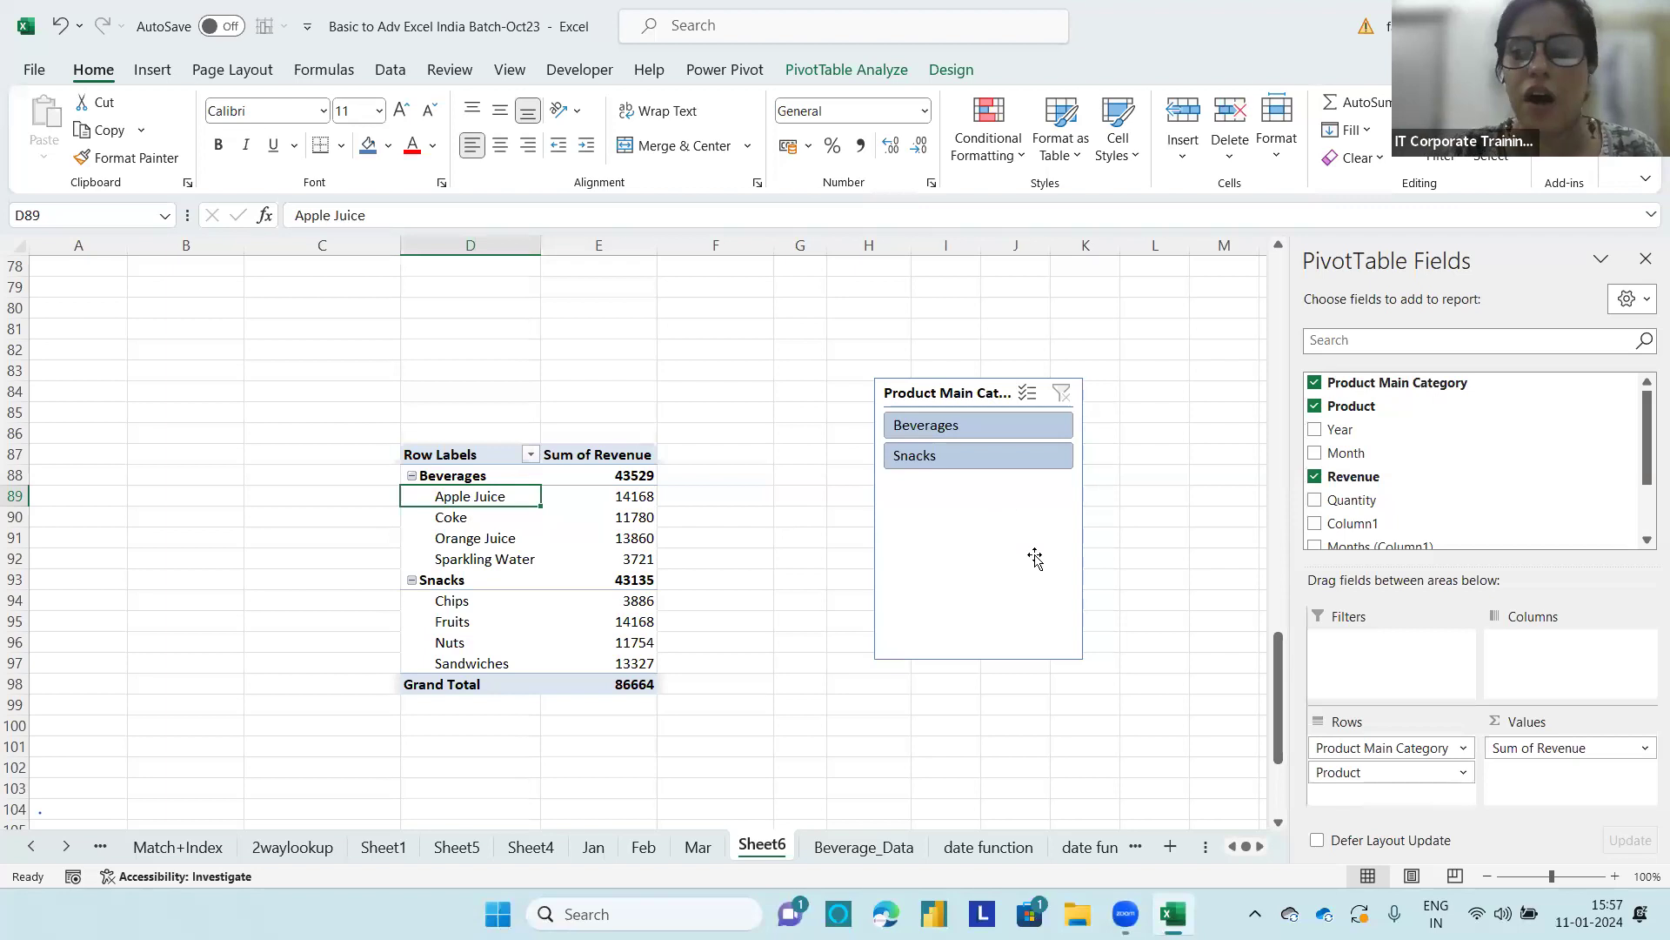
pyautogui.moveTo(1281, 687); pyautogui.dragTo(1276, 501)
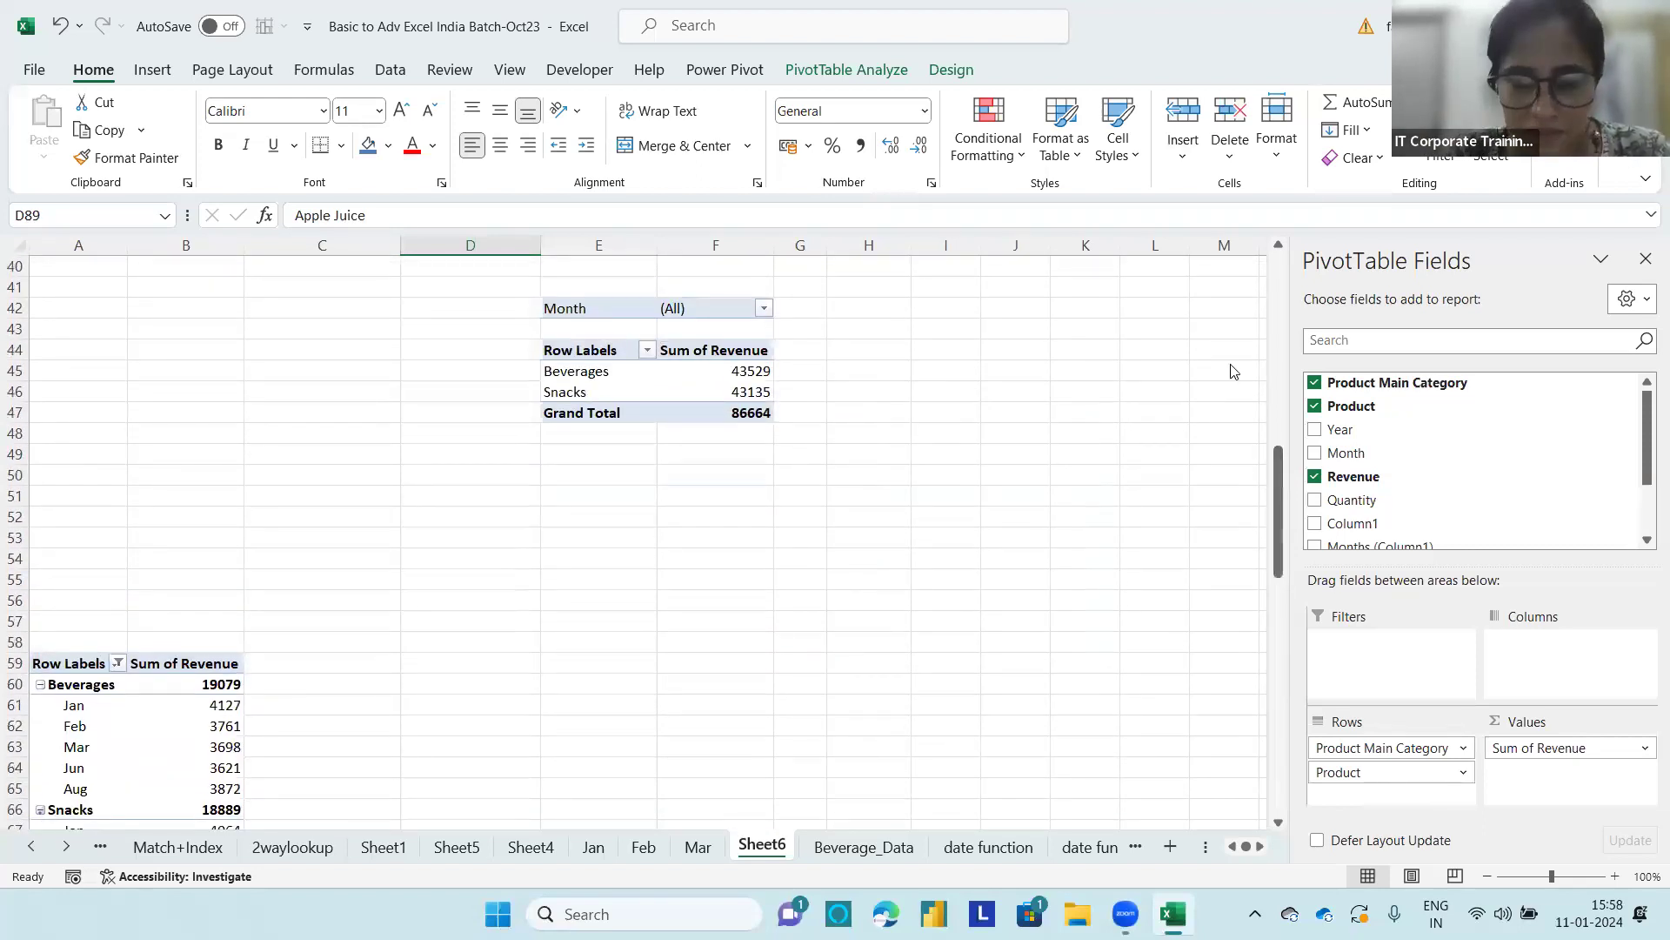
pyautogui.click(849, 58)
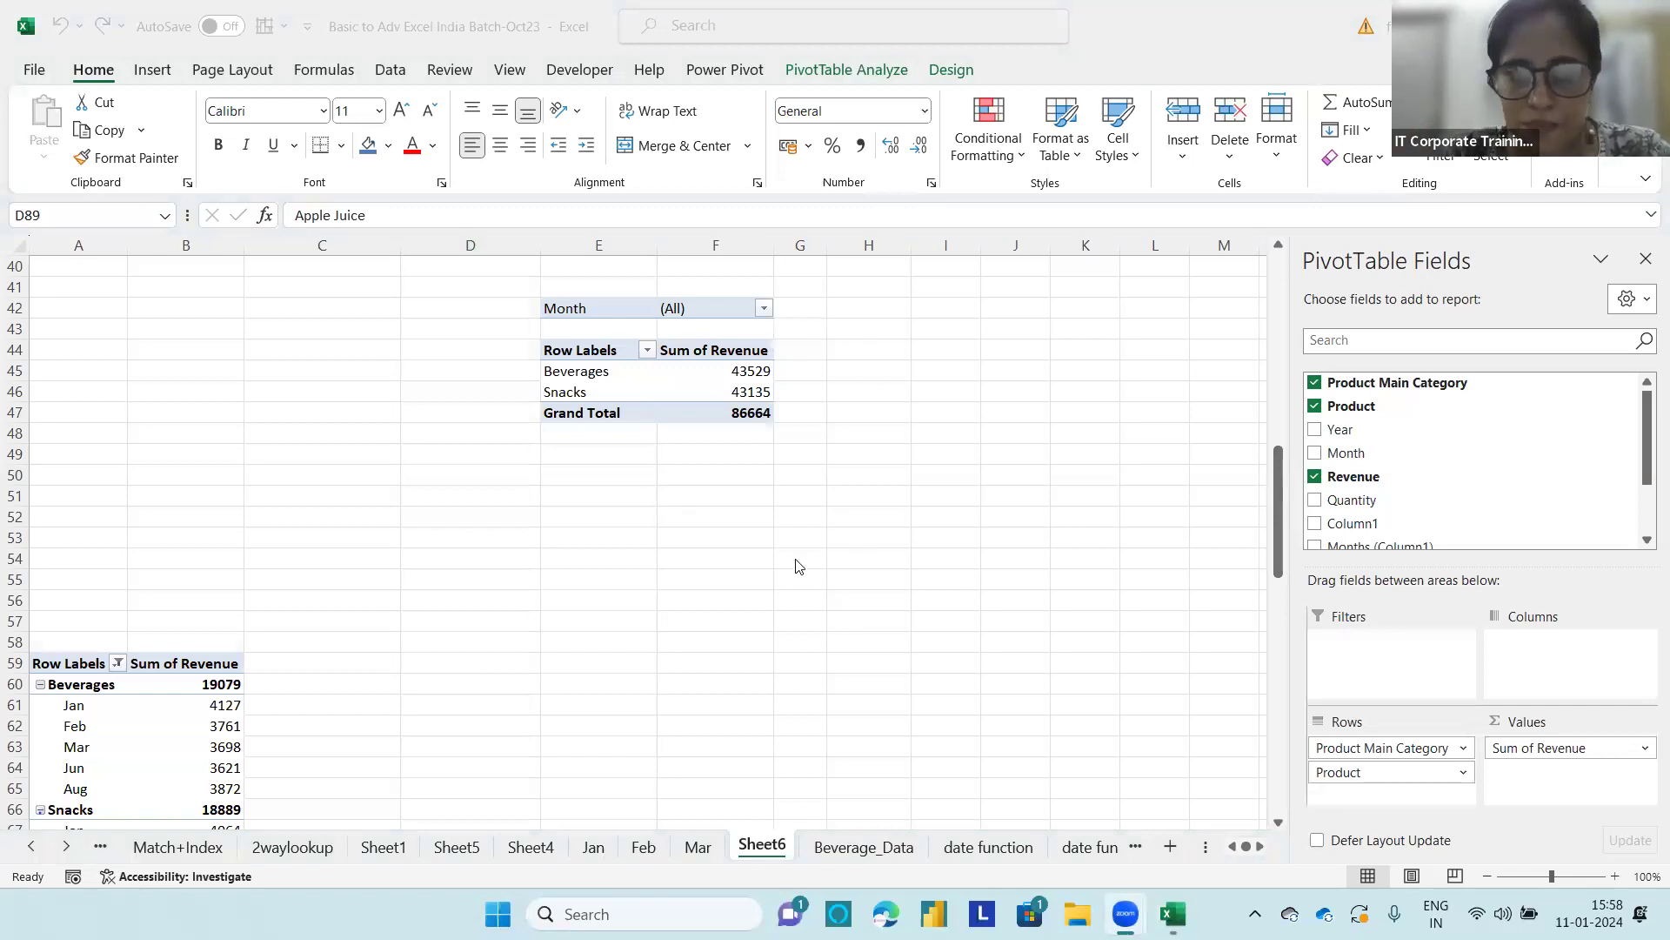
pyautogui.scroll(7, 794, 566)
pyautogui.scroll(2, 767, 694)
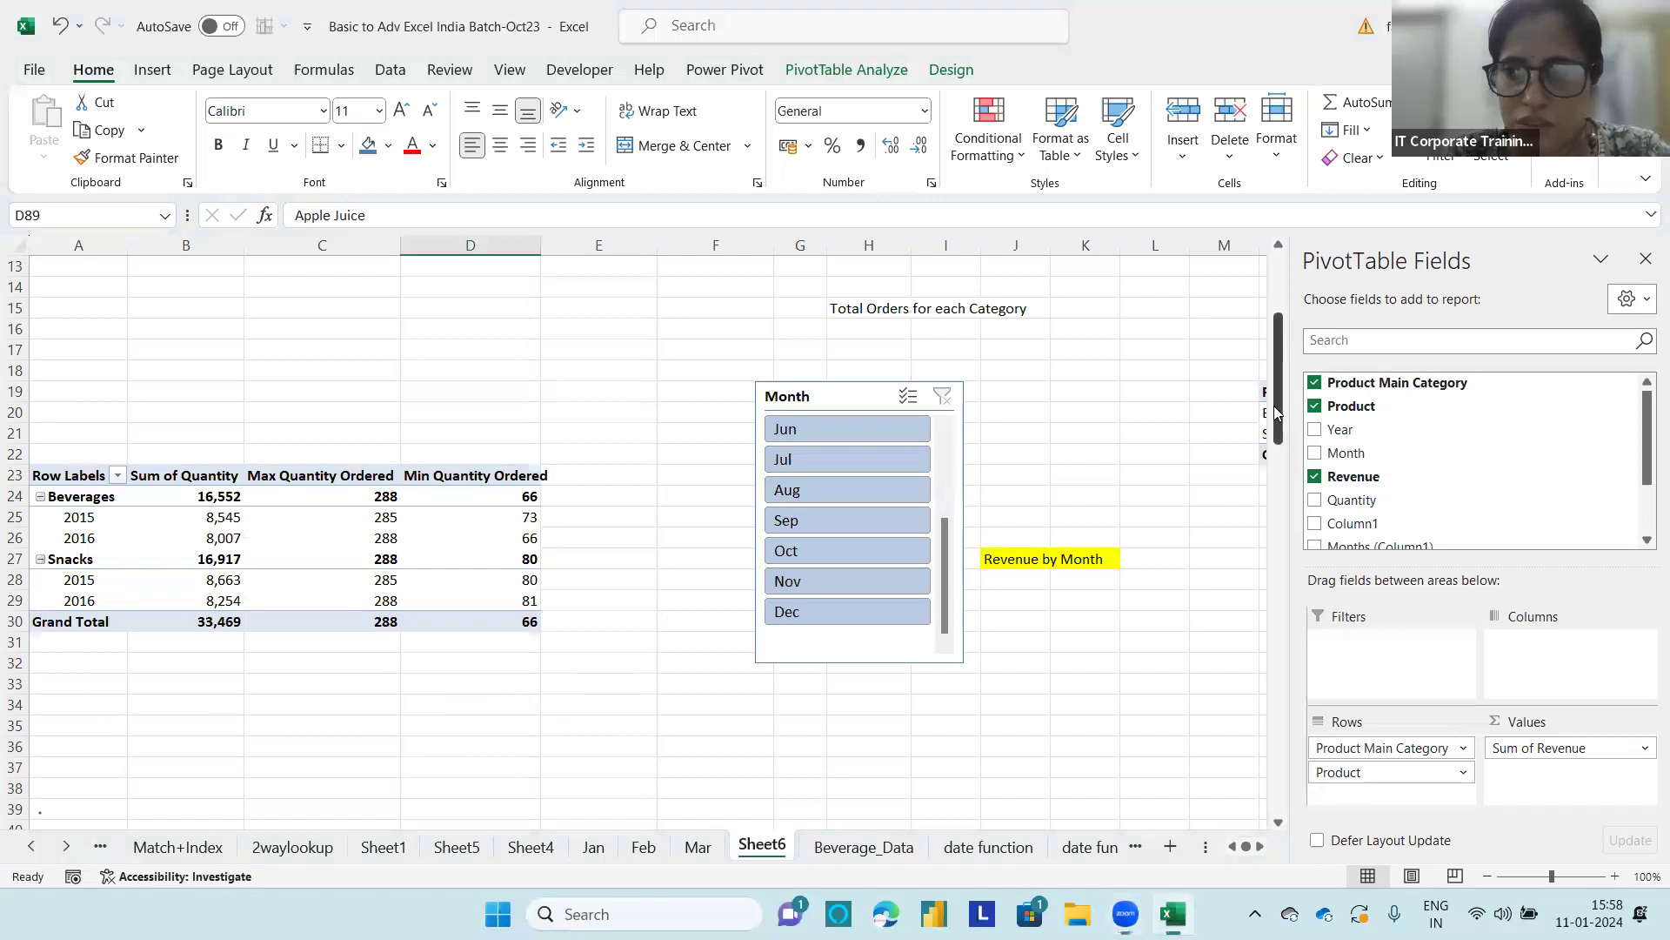
pyautogui.moveTo(1280, 376); pyautogui.dragTo(1272, 308)
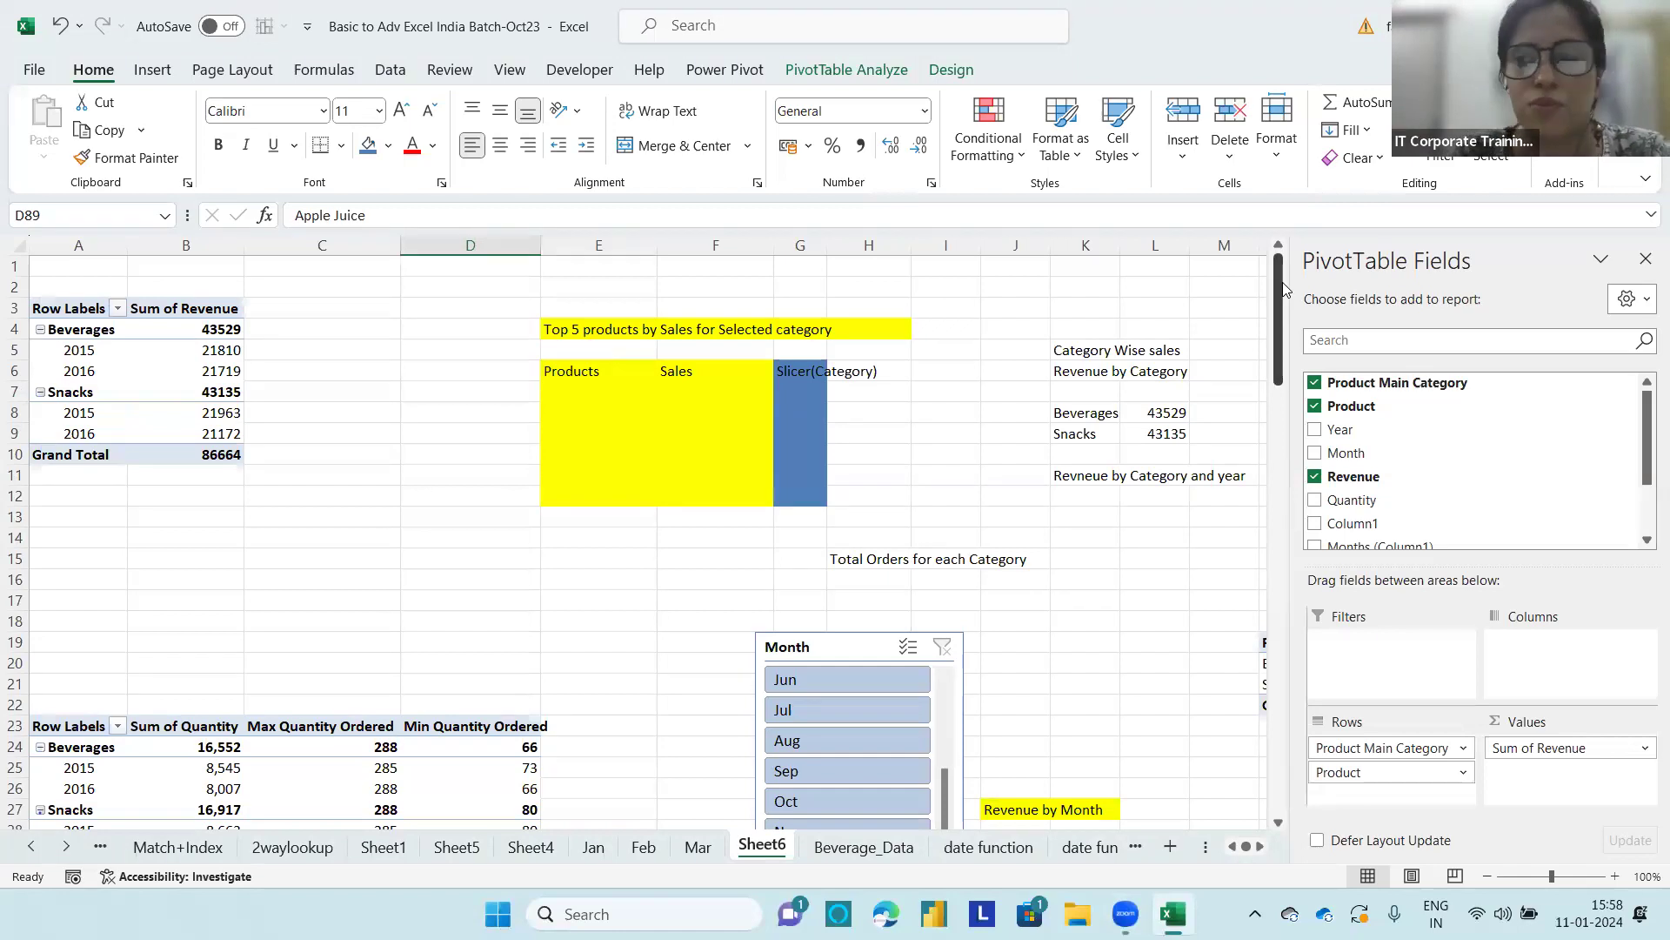
# Step: Copy the whole product revenue PivotTable that starts at D87 and paste the copy at C106
pyautogui.moveTo(1278, 287); pyautogui.dragTo(1278, 747)
pyautogui.click(499, 400)
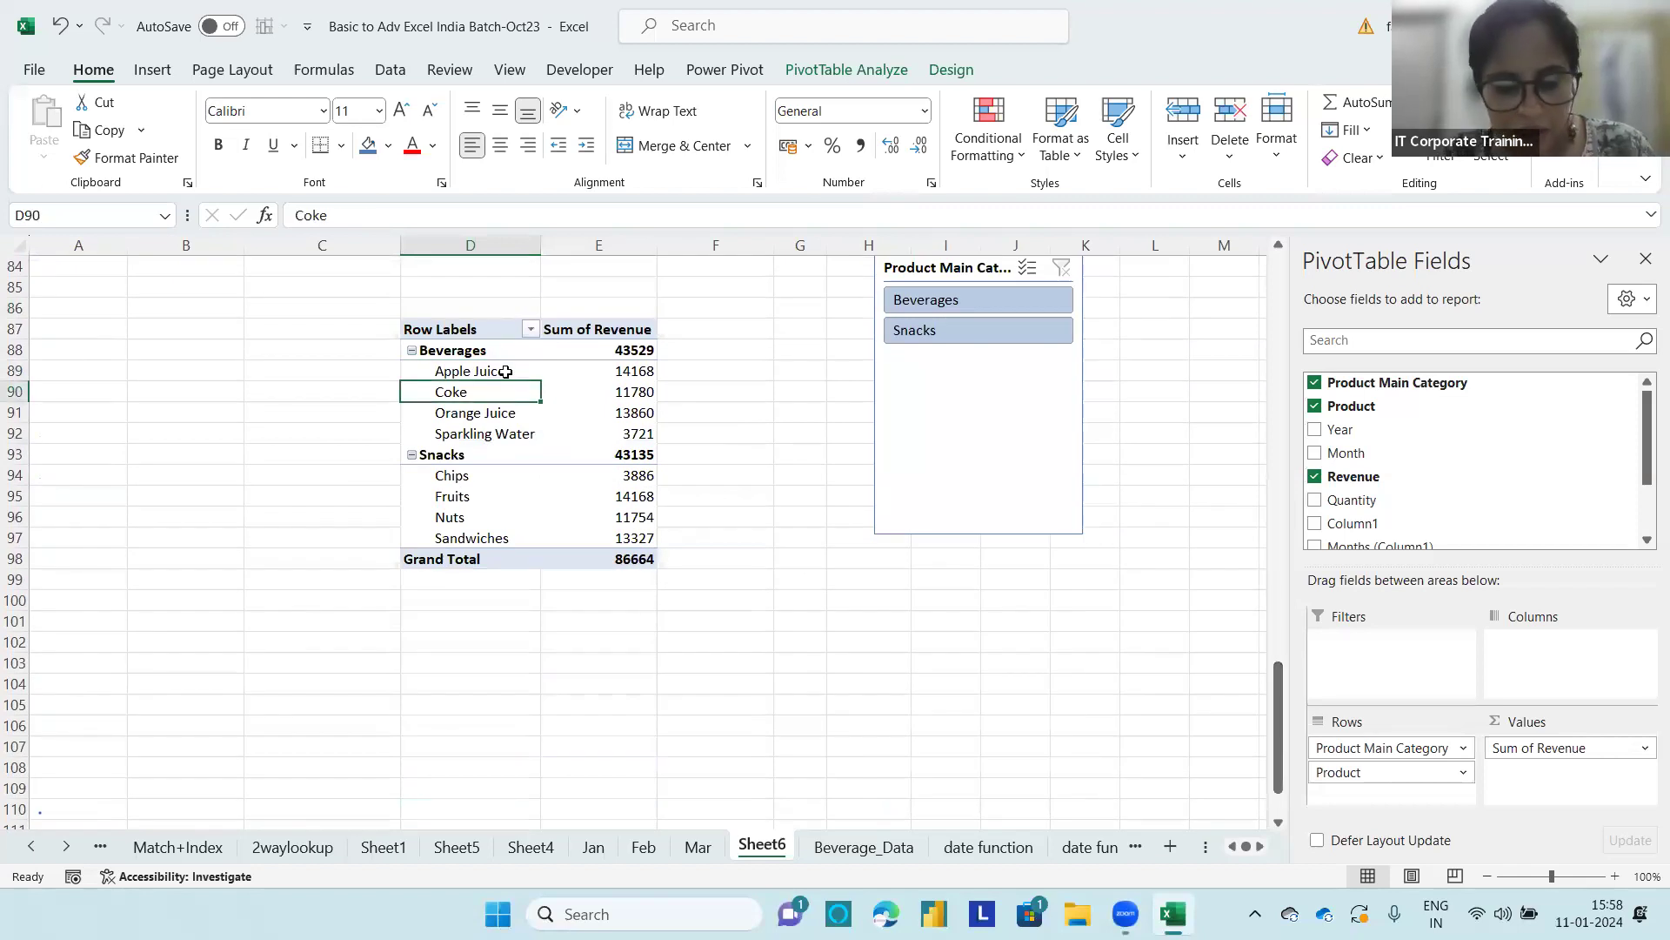
pyautogui.hotkey('ctrl', 'a')
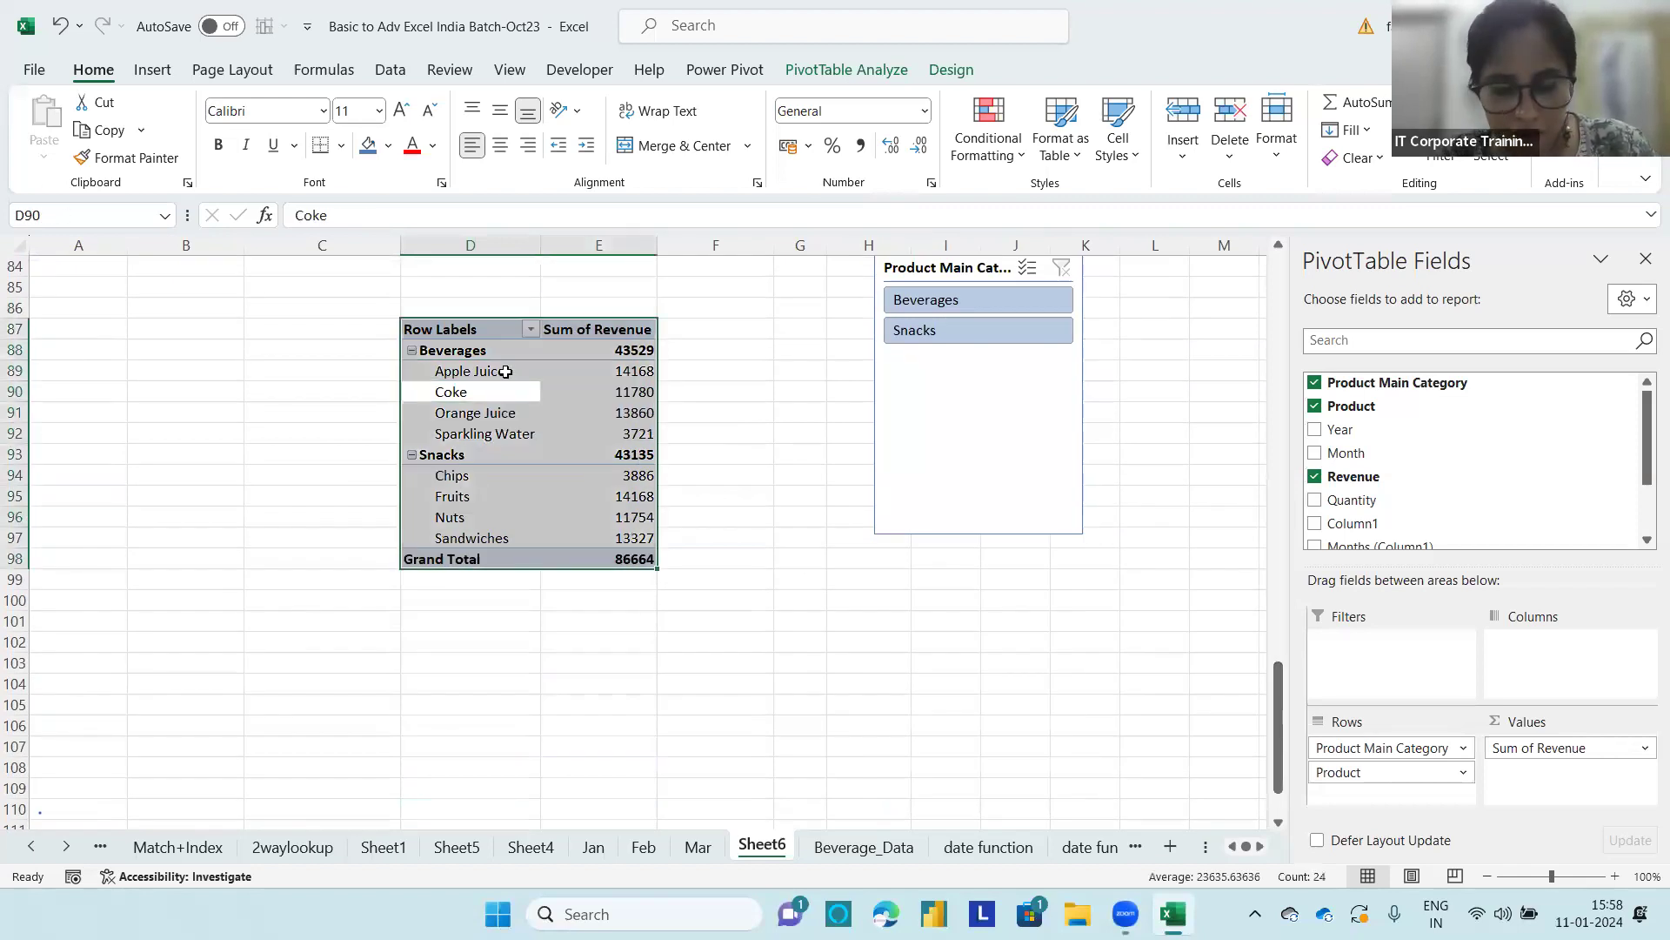
pyautogui.hotkey('ctrl', 'c')
pyautogui.scroll(-2, 415, 565)
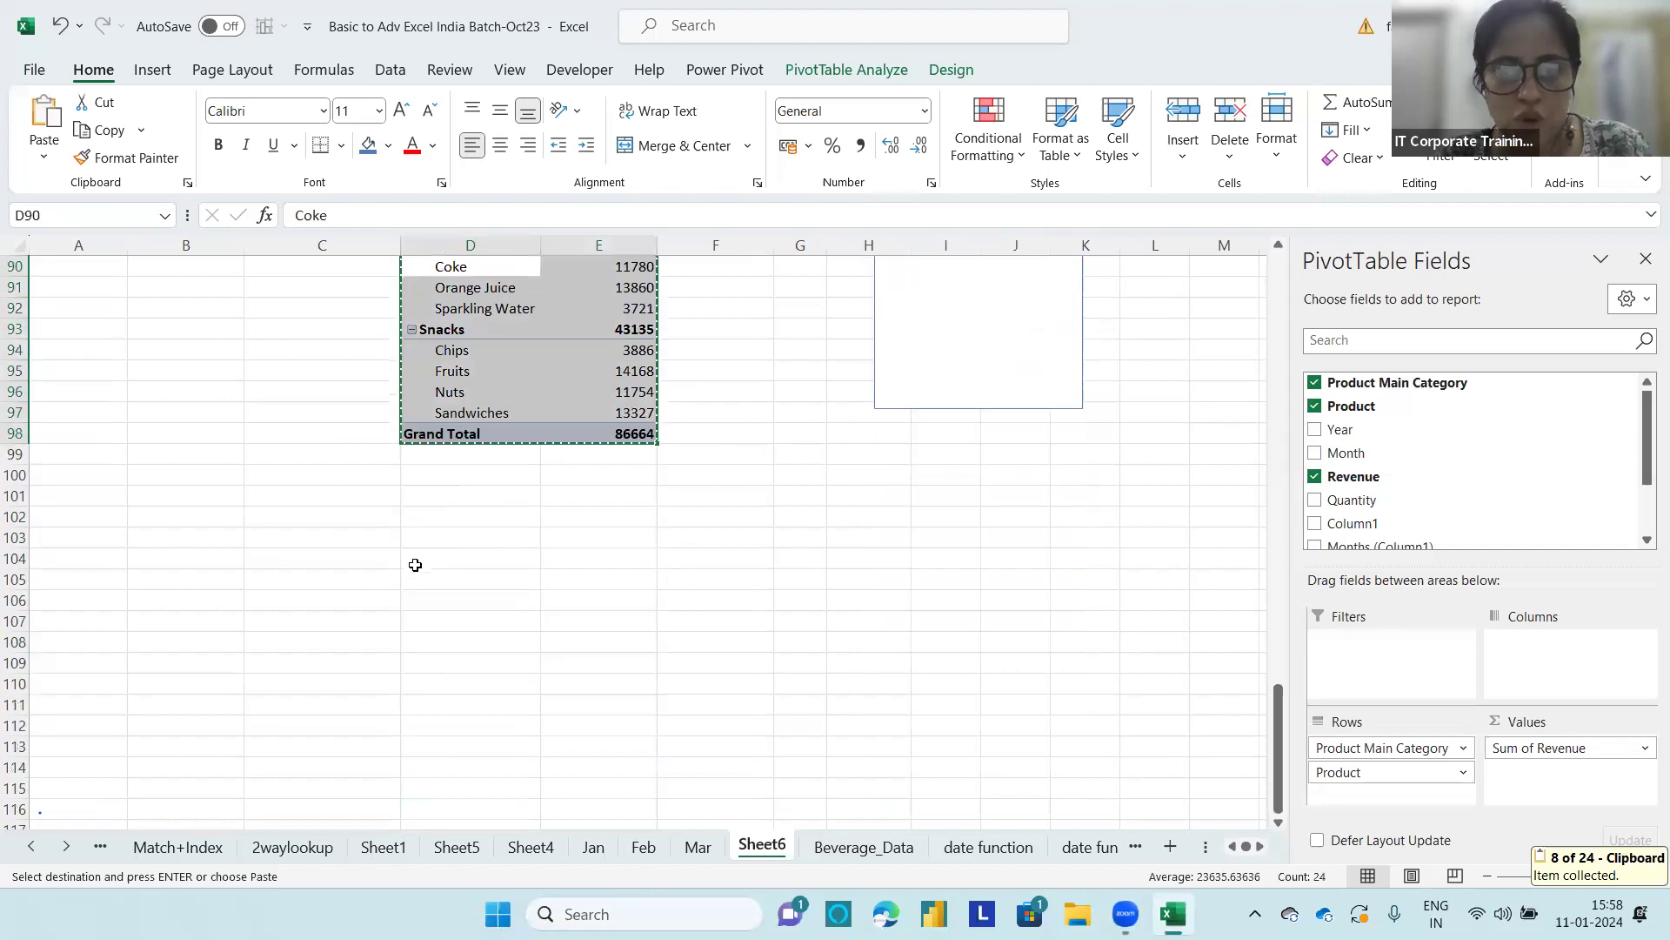
pyautogui.click(265, 599)
pyautogui.hotkey('ctrl', 'v')
pyautogui.scroll(-4, 365, 576)
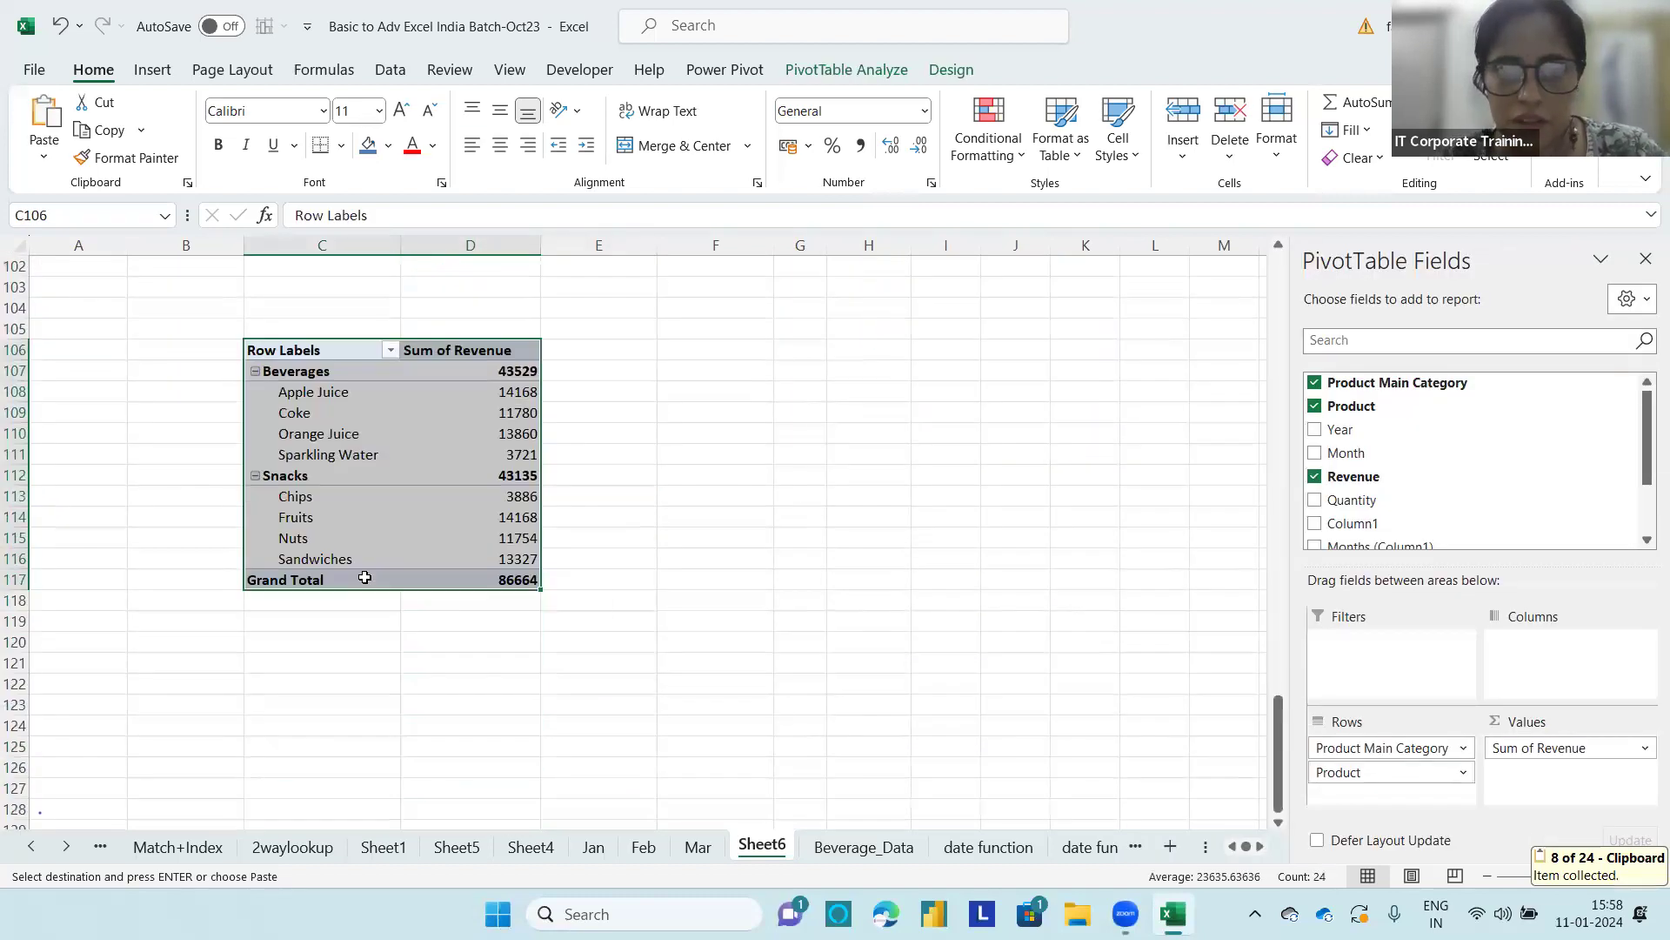
# Step: In the copied PivotTable at C106, replace Product and Product Main Category in the rows with Month
pyautogui.moveTo(1392, 773); pyautogui.dragTo(1253, 765)
pyautogui.moveTo(1368, 747); pyautogui.dragTo(1242, 533)
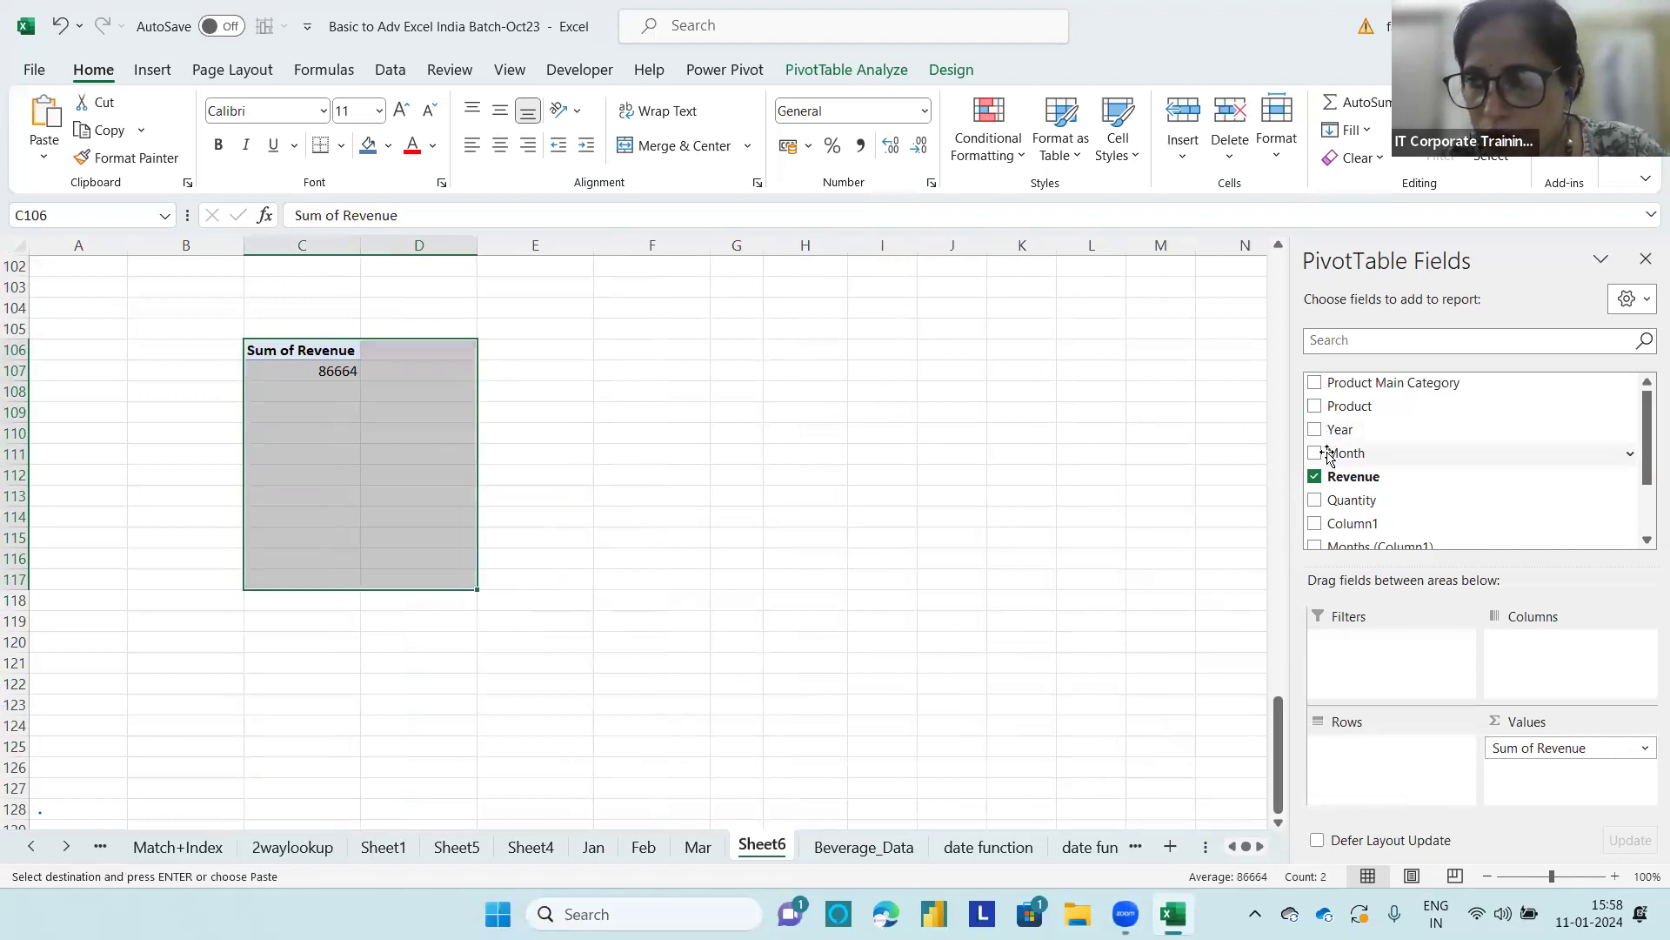
pyautogui.moveTo(1395, 451); pyautogui.dragTo(1392, 781)
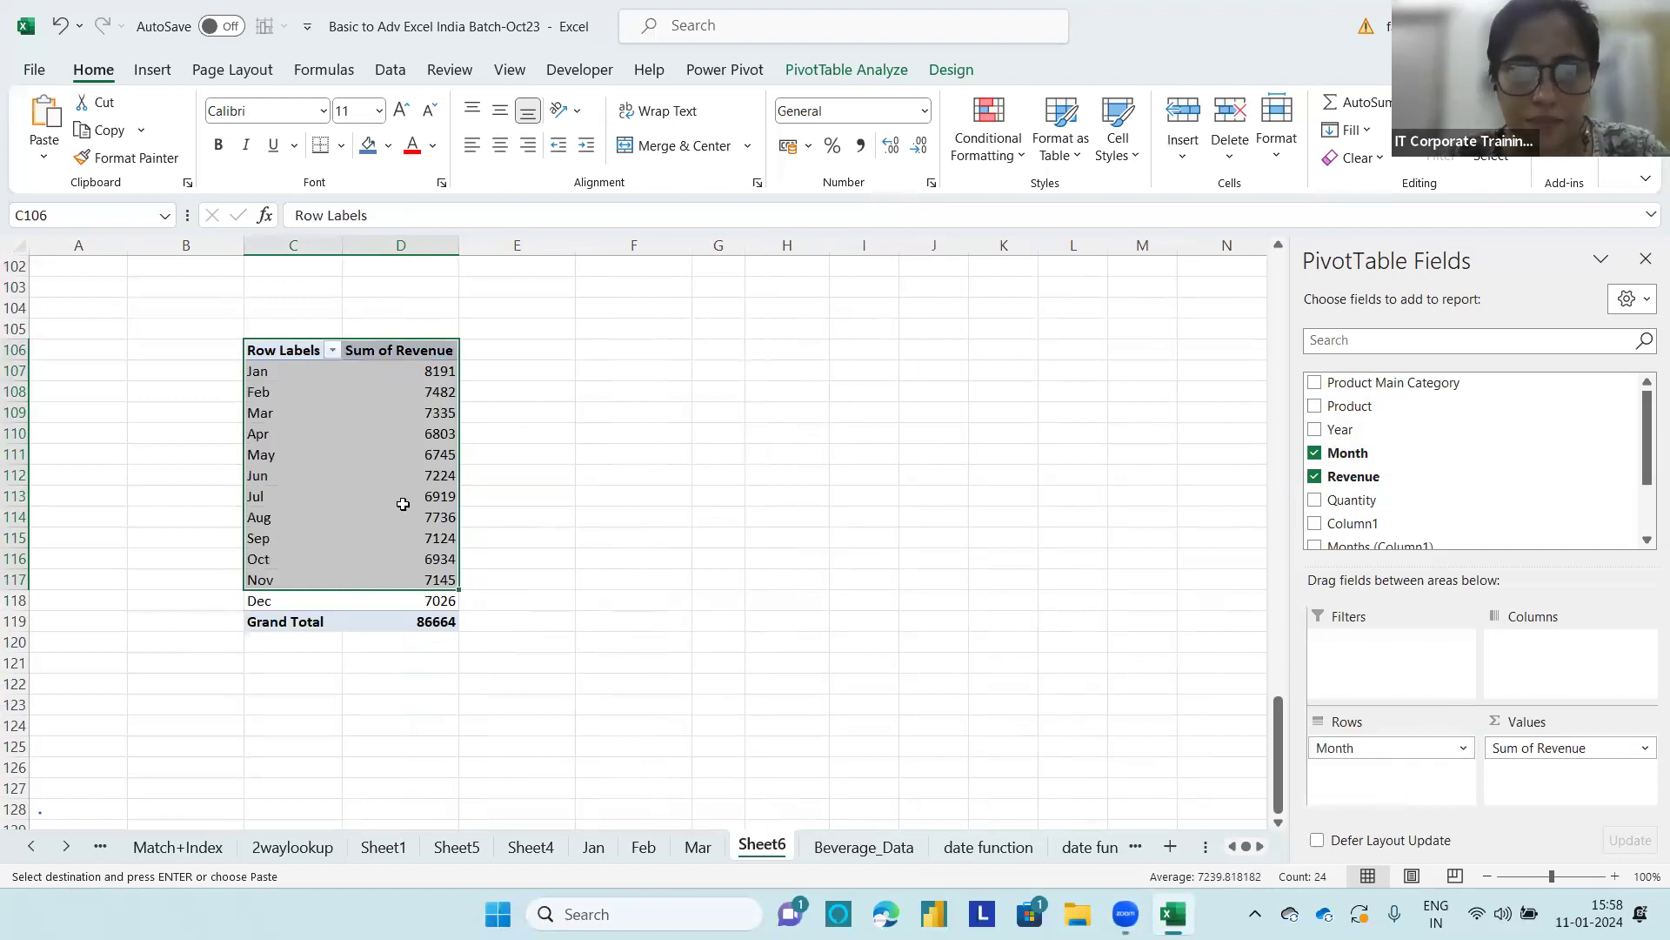
pyautogui.click(386, 480)
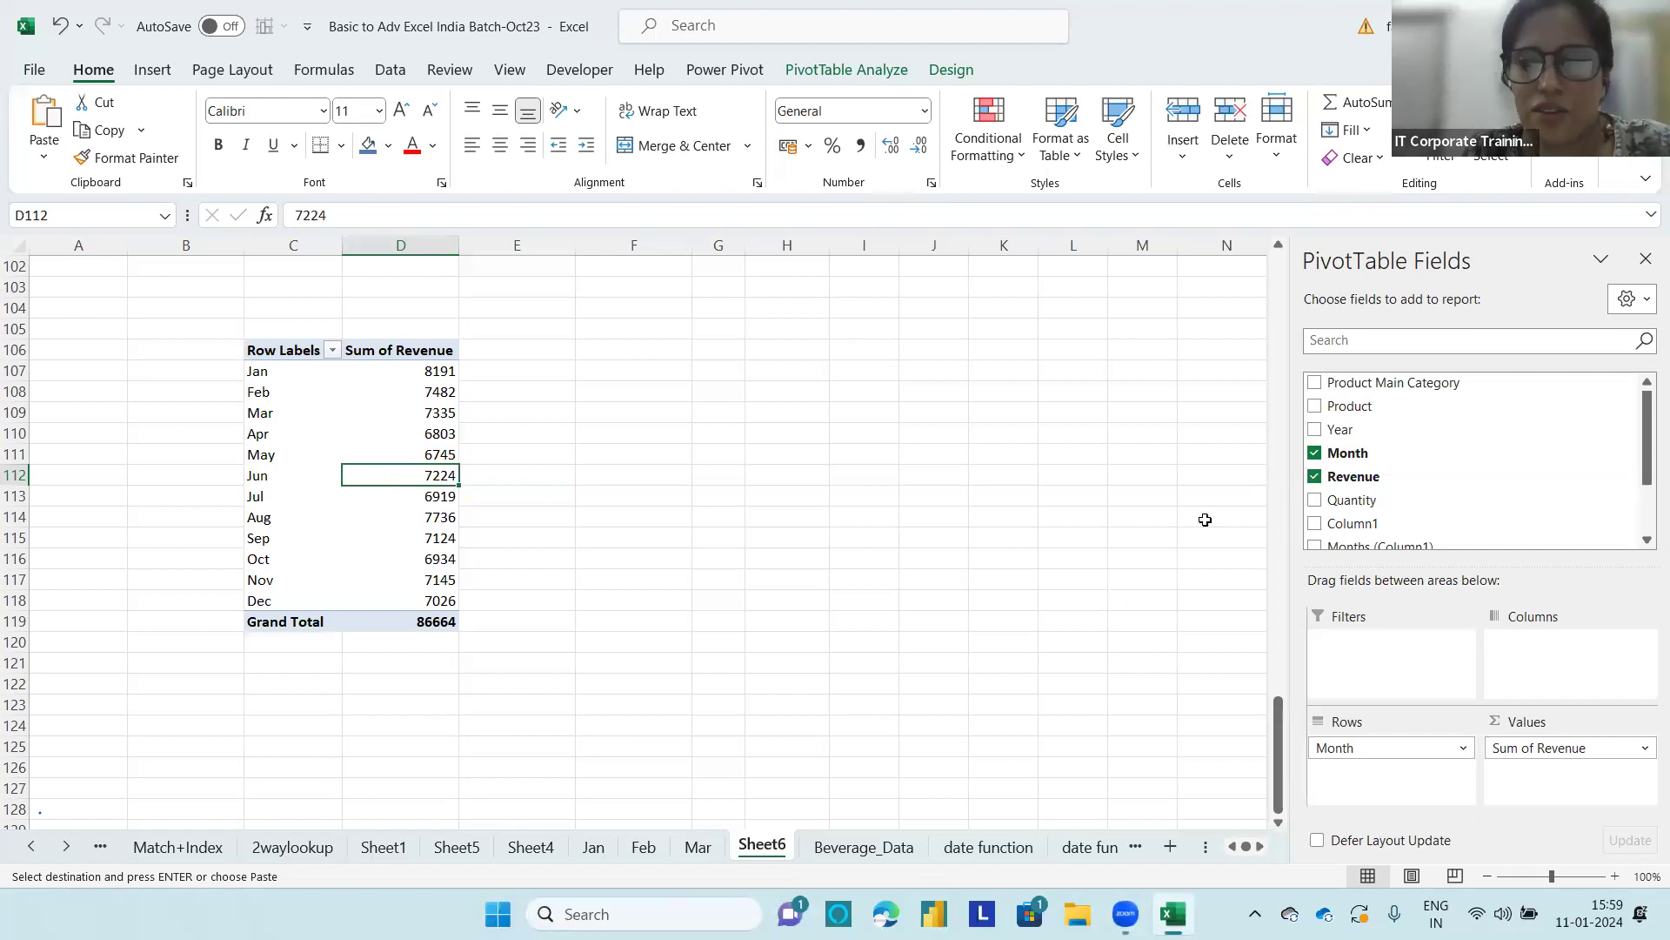
# Step: Replace Month in the rows of the C106 PivotTable with Quarters (Column1), and nest Months (Column1) beneath it
pyautogui.moveTo(1357, 750); pyautogui.dragTo(1210, 764)
pyautogui.scroll(-2, 1392, 504)
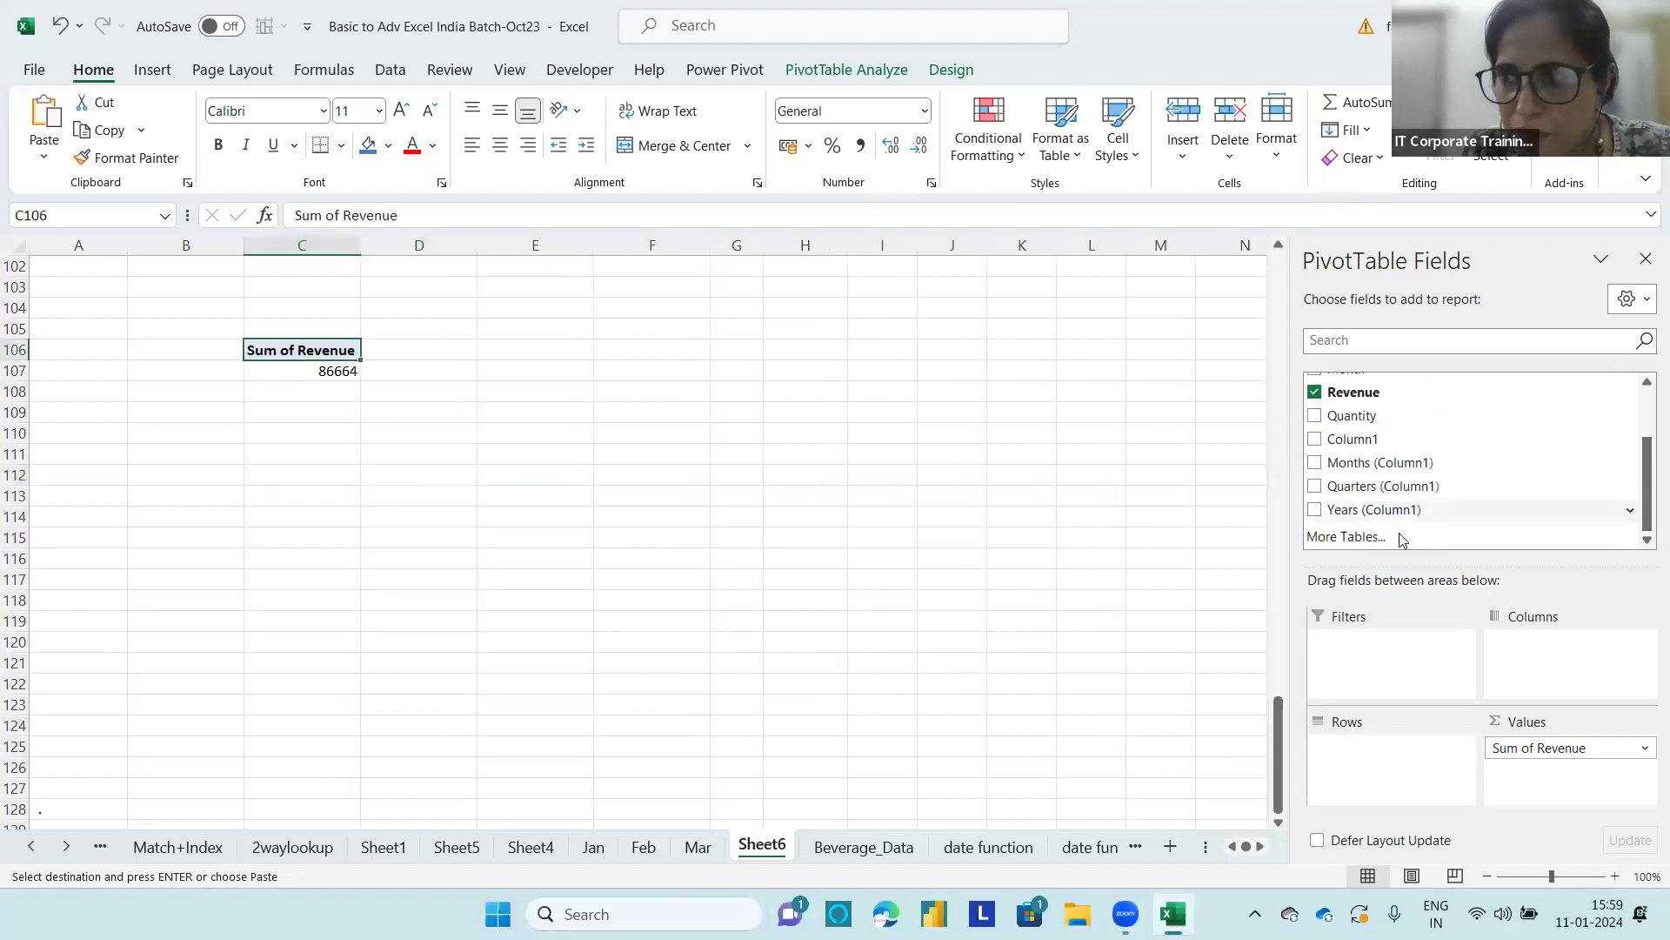
pyautogui.moveTo(1354, 484); pyautogui.dragTo(1383, 757)
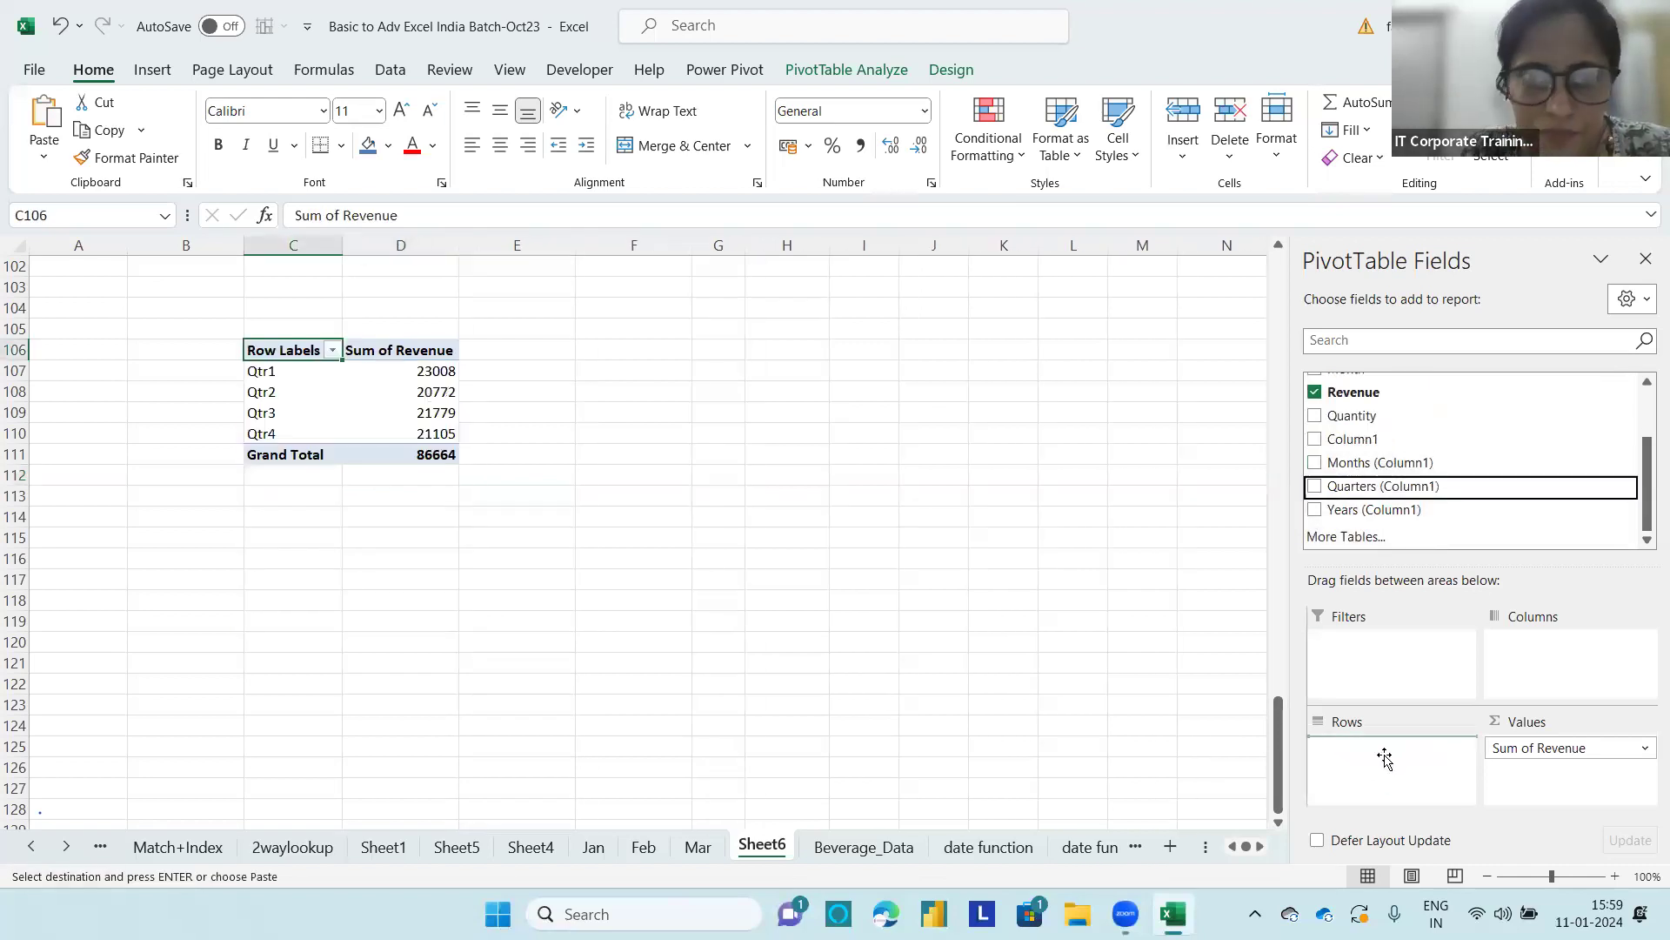
pyautogui.moveTo(1344, 462); pyautogui.dragTo(1392, 778)
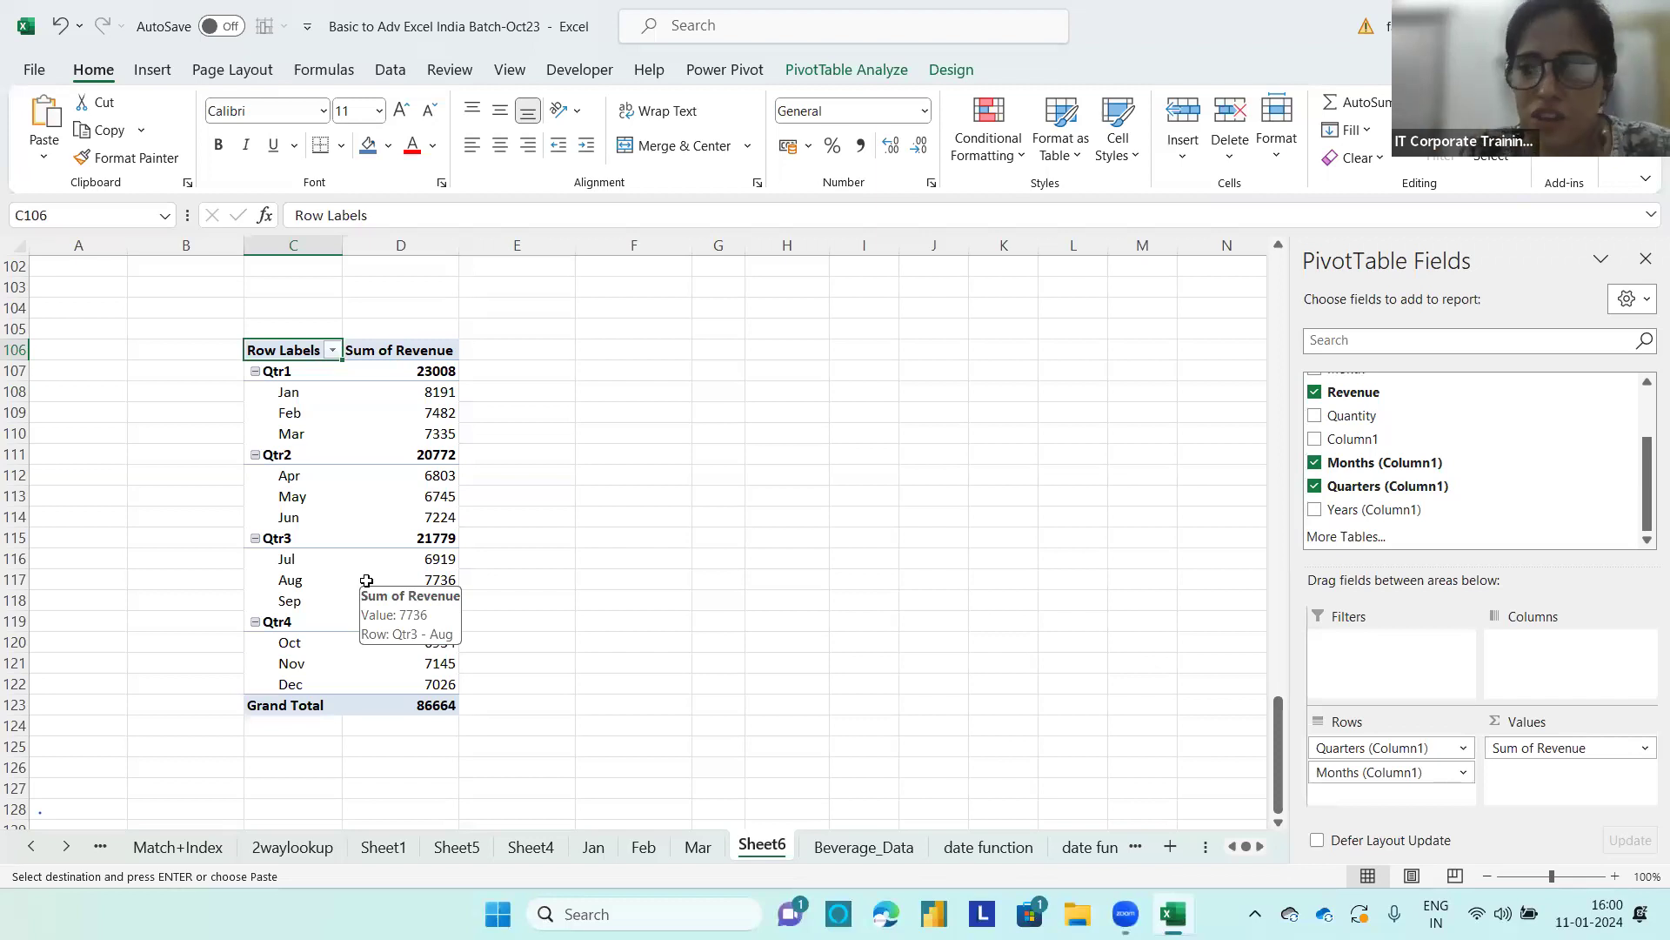
# Step: Remove Quarters (Column1) from the rows of the C106 PivotTable and open the grouping settings for the Apr to Jun rows
pyautogui.moveTo(1369, 752); pyautogui.dragTo(1159, 715)
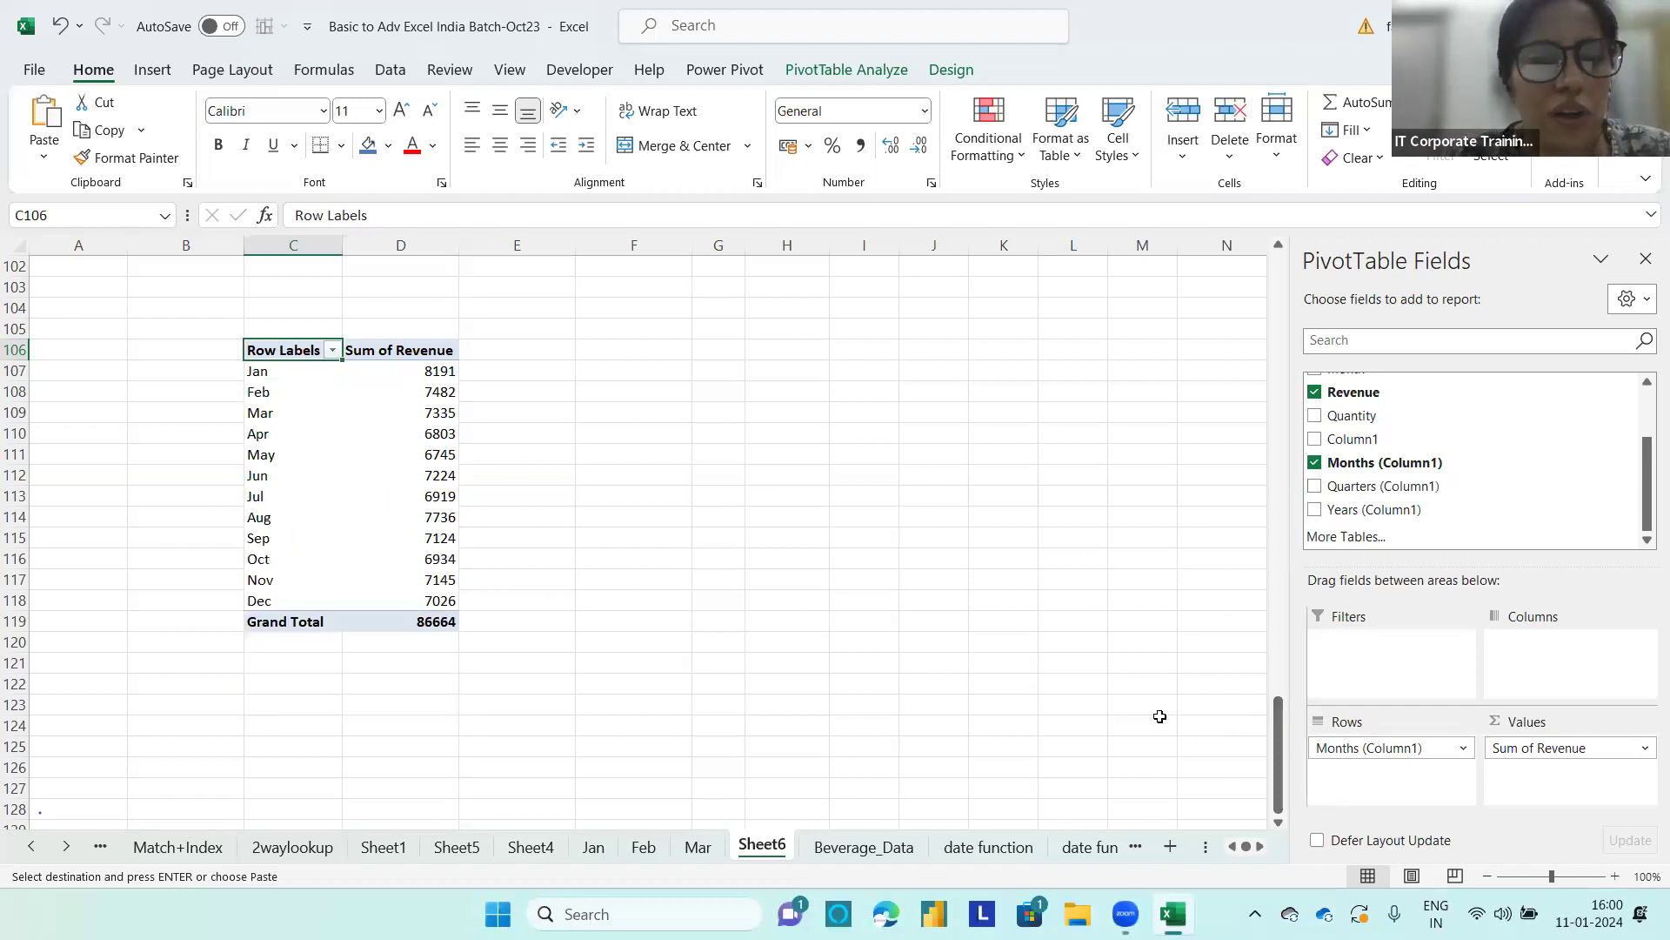
pyautogui.click(257, 434)
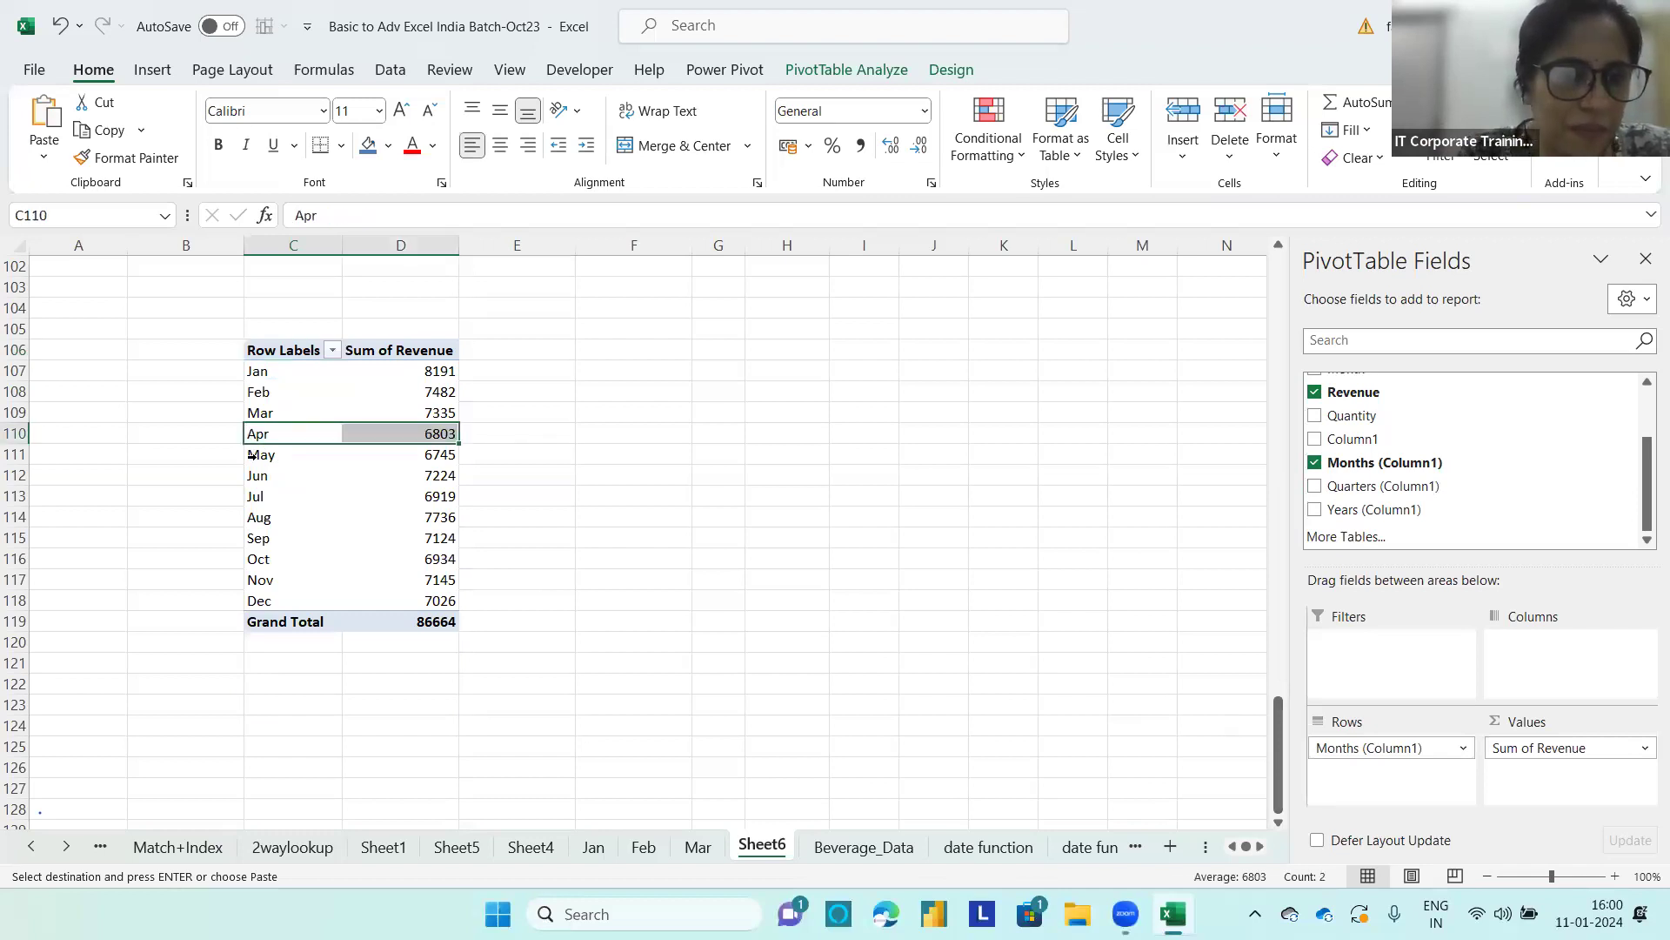
pyautogui.hotkey('shift', 'Down')
pyautogui.hotkey('shift', 'Down')
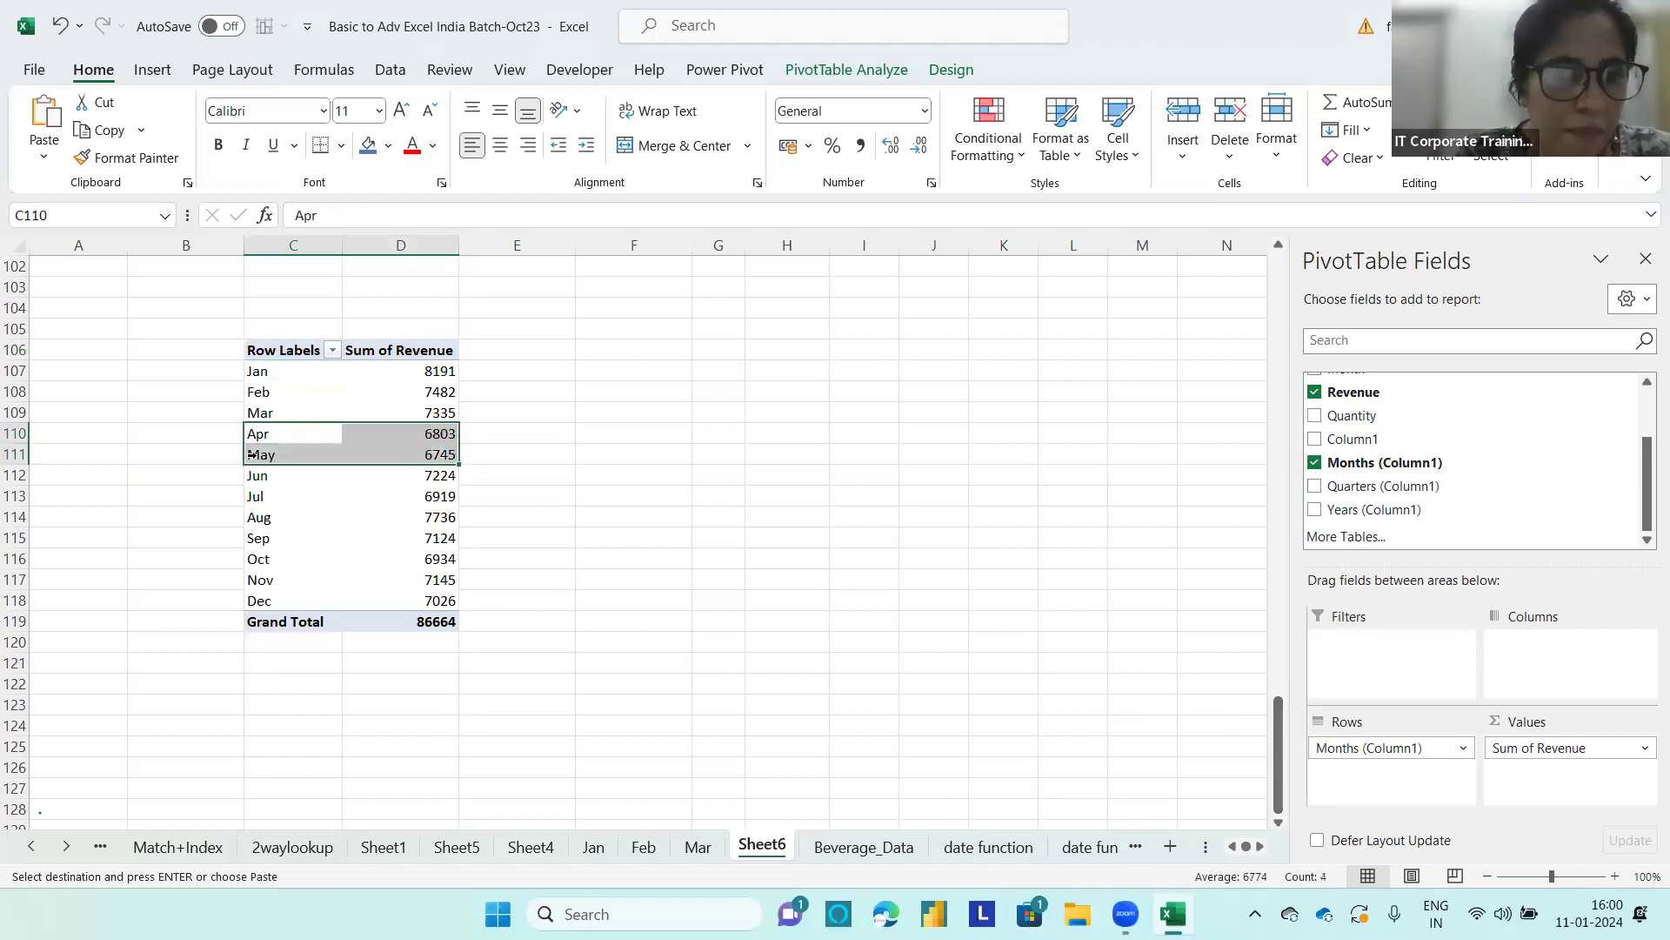
pyautogui.rightClick(252, 444)
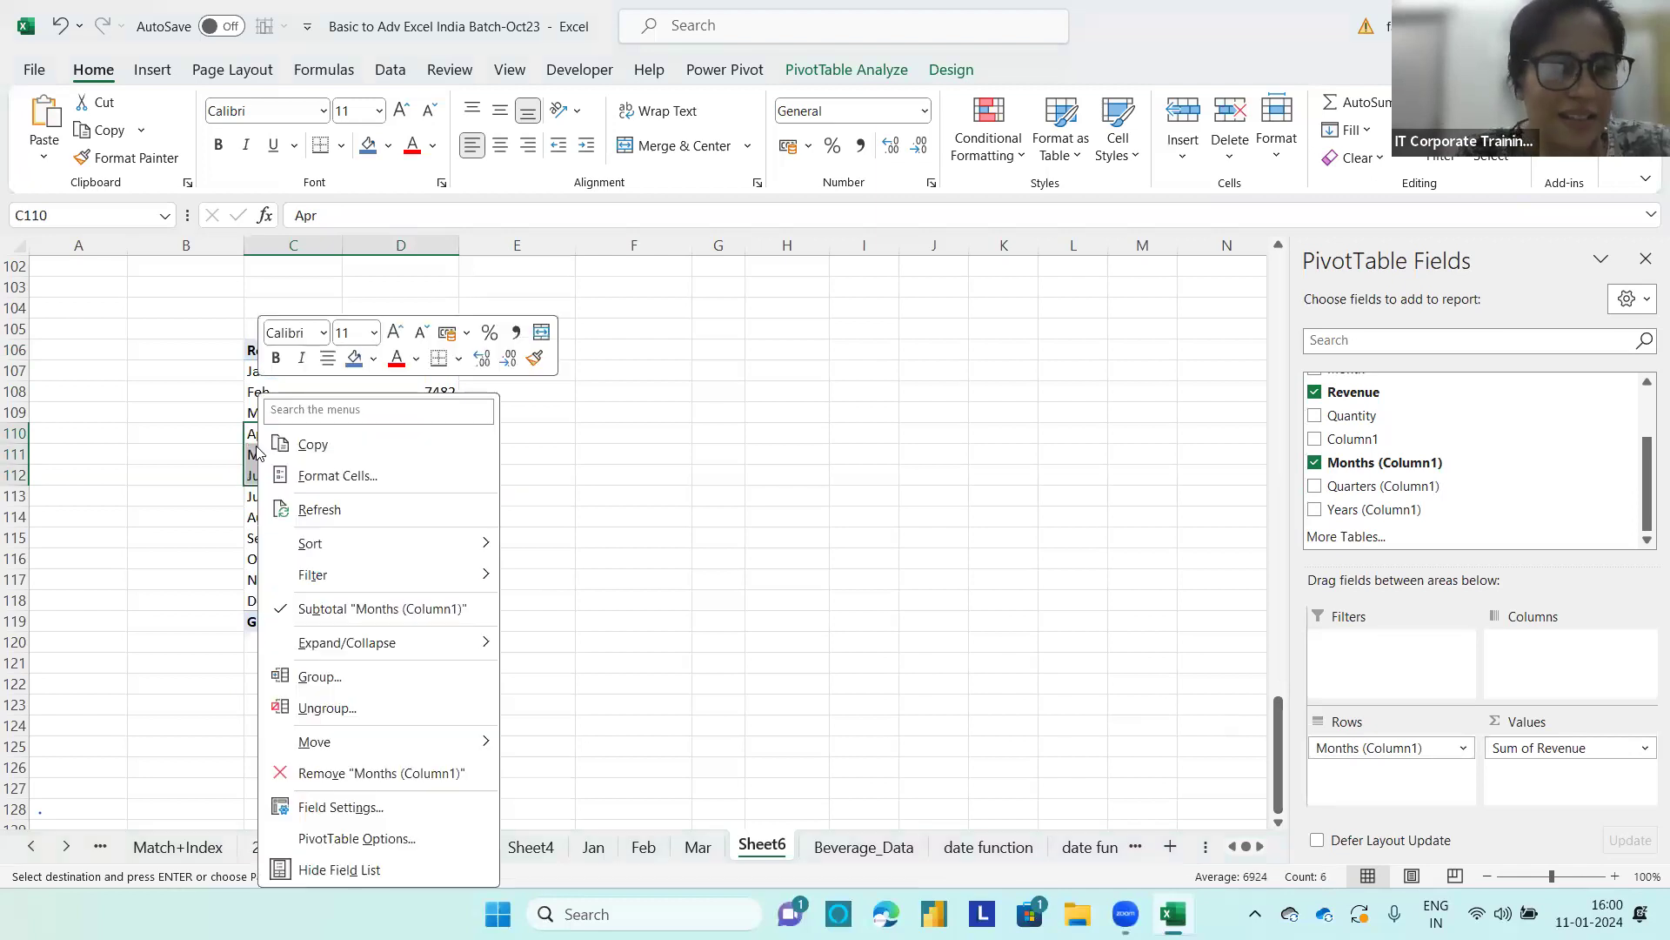
pyautogui.click(318, 676)
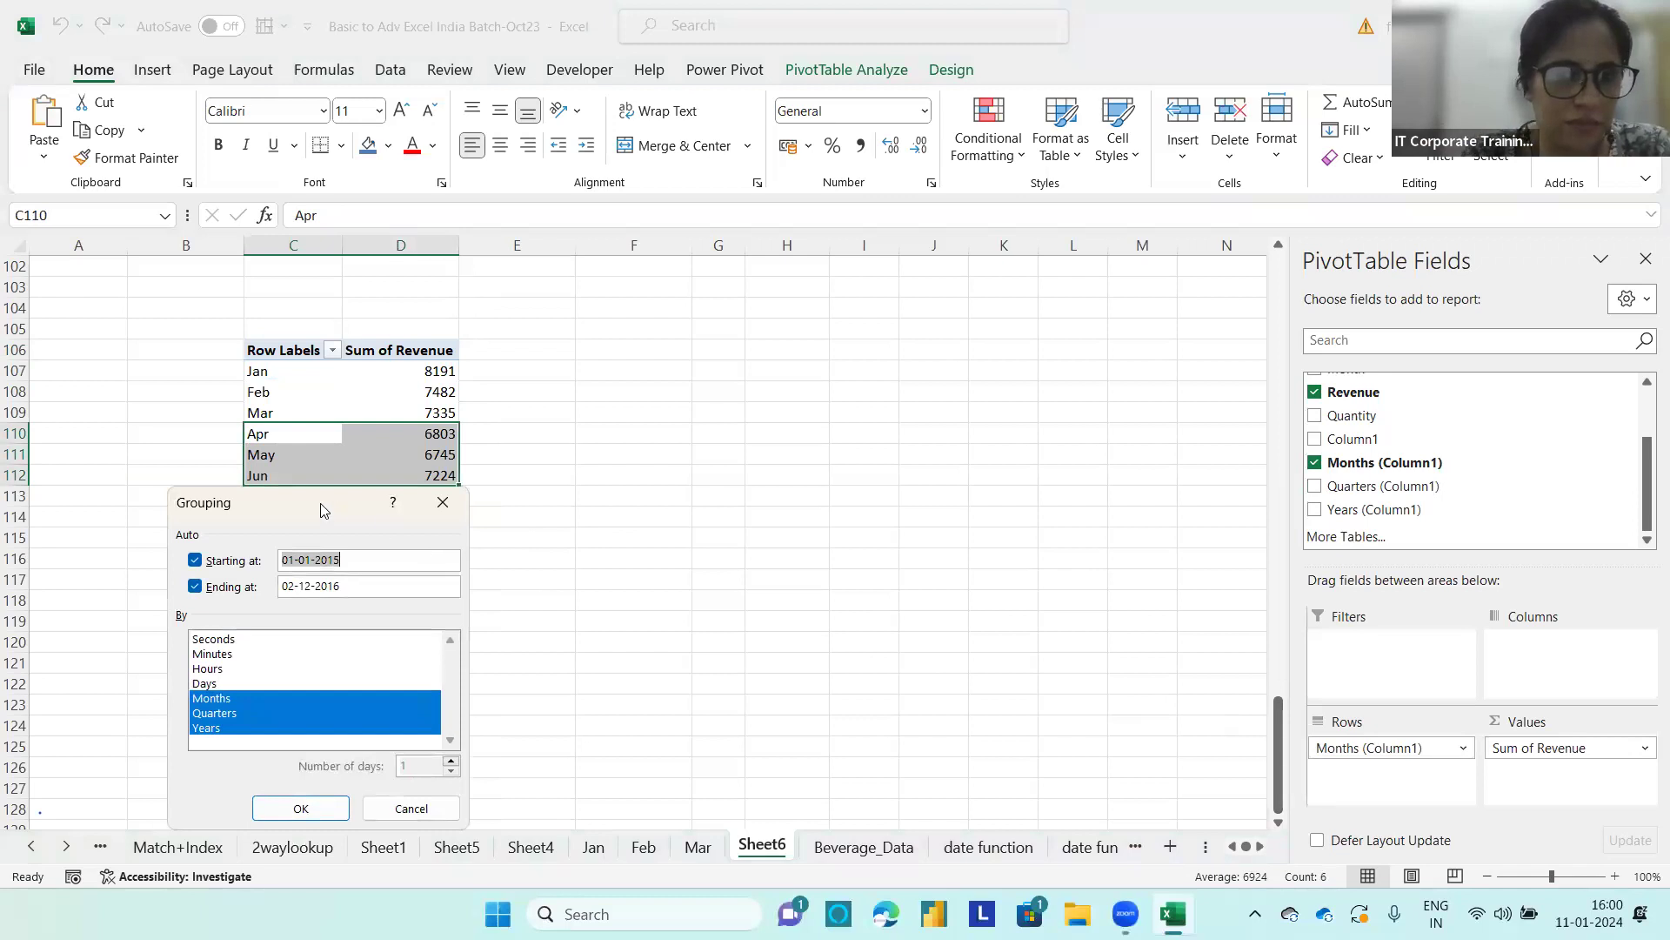
pyautogui.moveTo(318, 503); pyautogui.dragTo(720, 288)
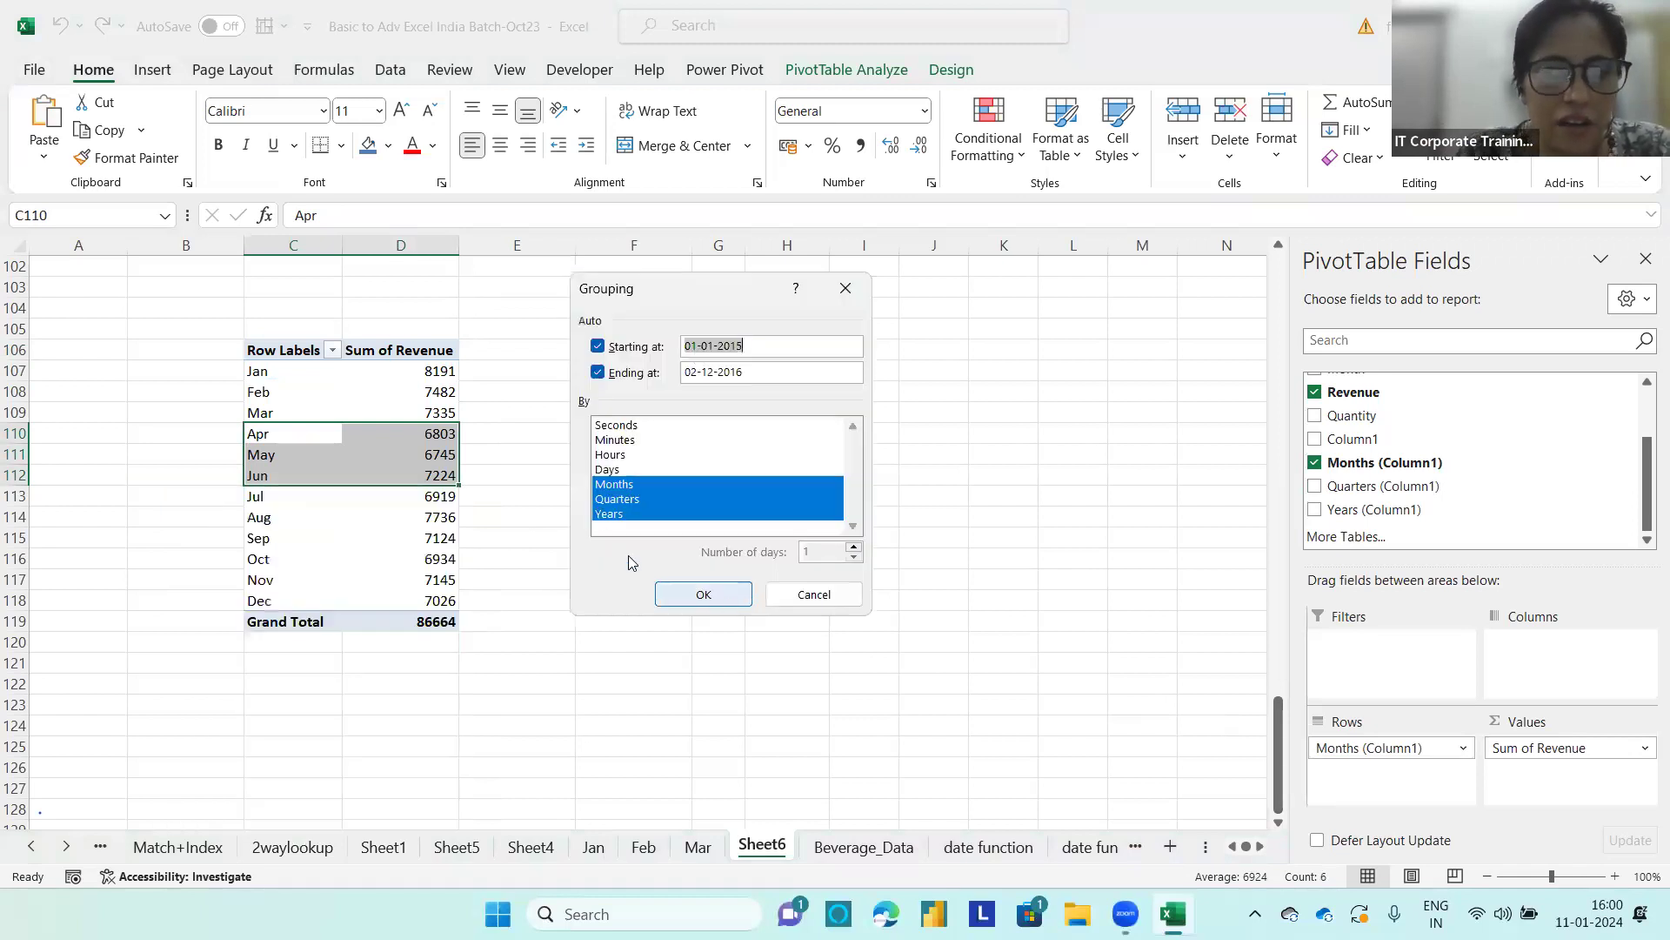
# Step: Regroup the dates by Months only, leaving out Quarters and Years
pyautogui.click(614, 485)
pyautogui.click(616, 499)
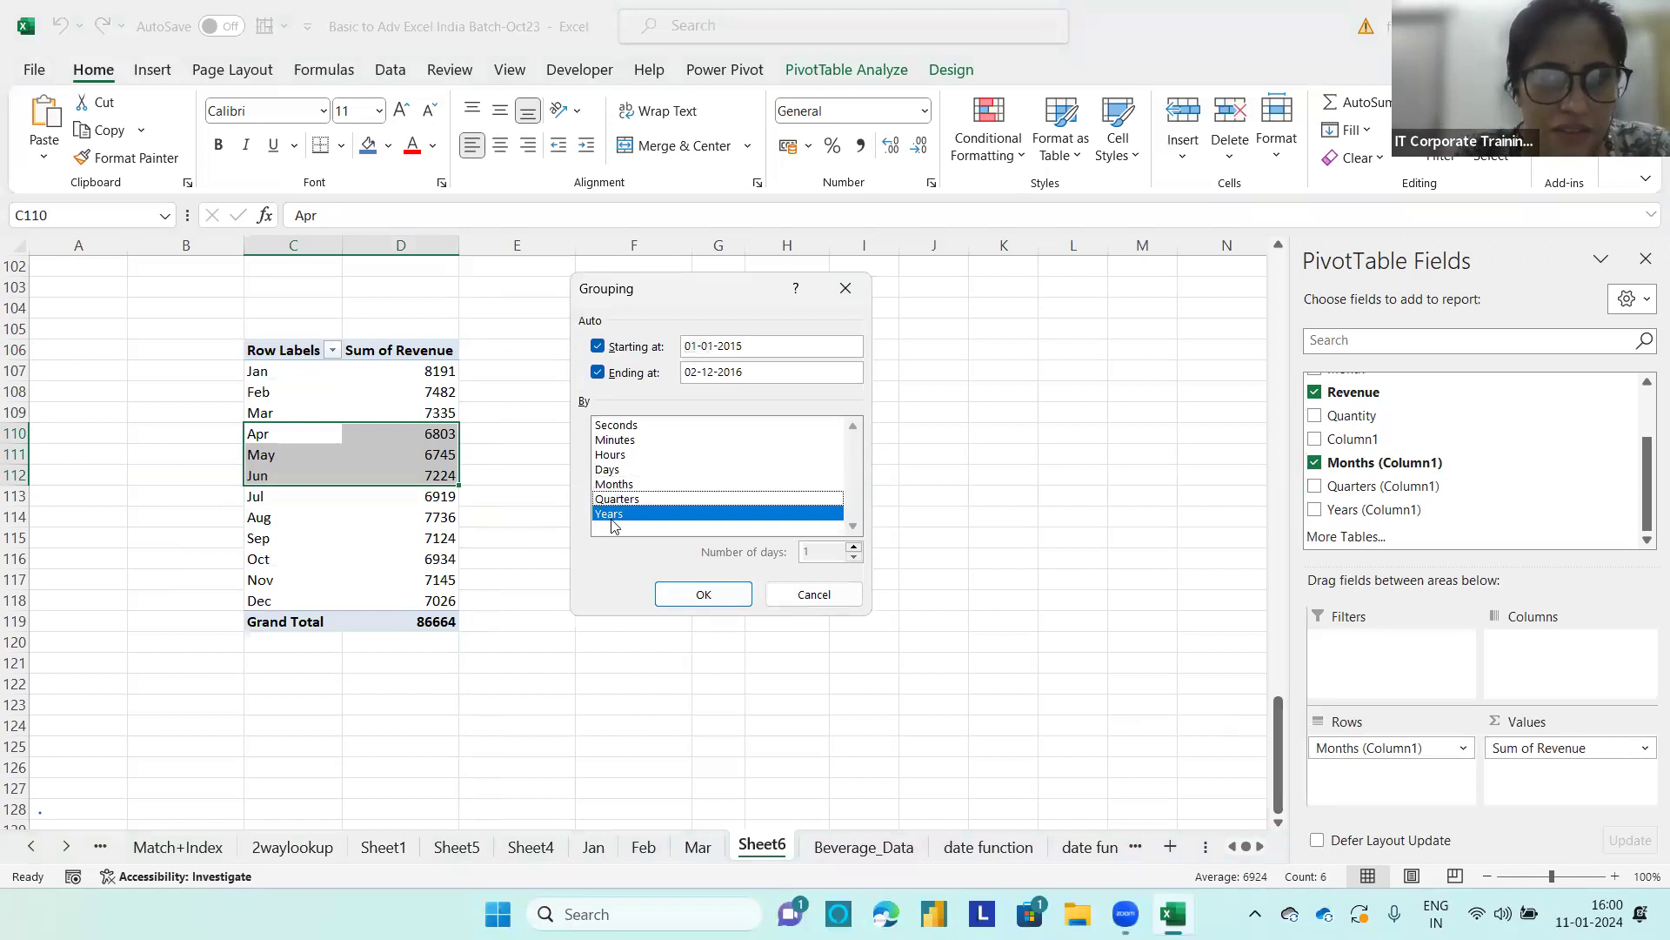
pyautogui.click(616, 514)
pyautogui.click(614, 485)
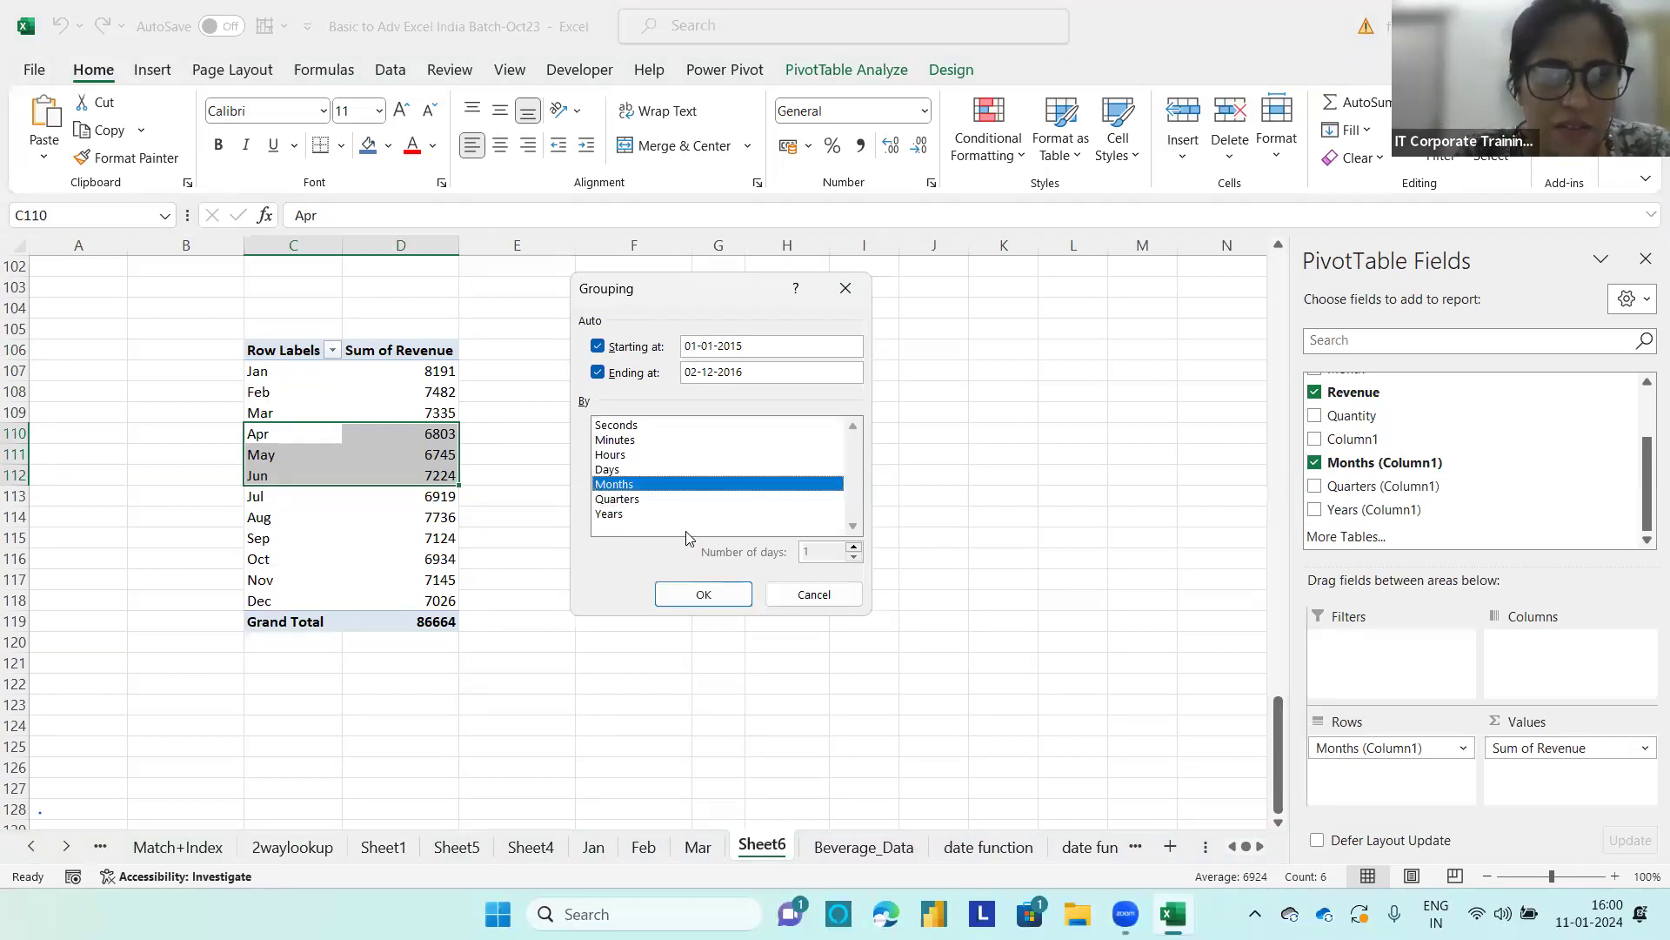
pyautogui.click(678, 589)
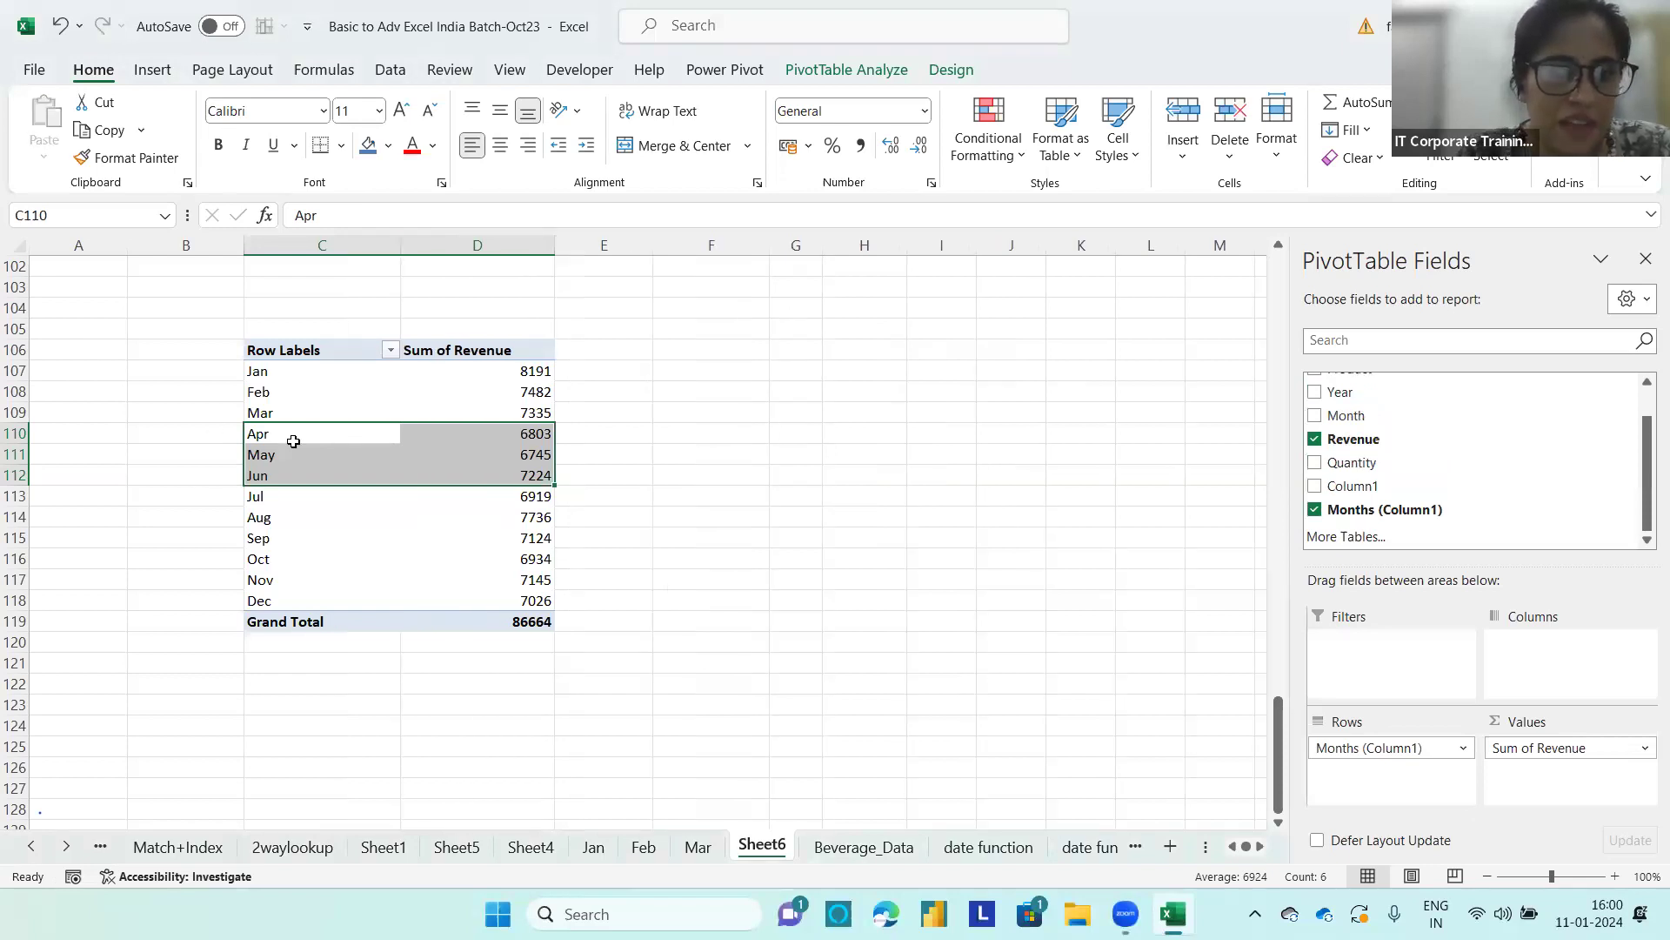
# Step: Remove Sum of Revenue from the values of the C106 PivotTable
pyautogui.click(297, 509)
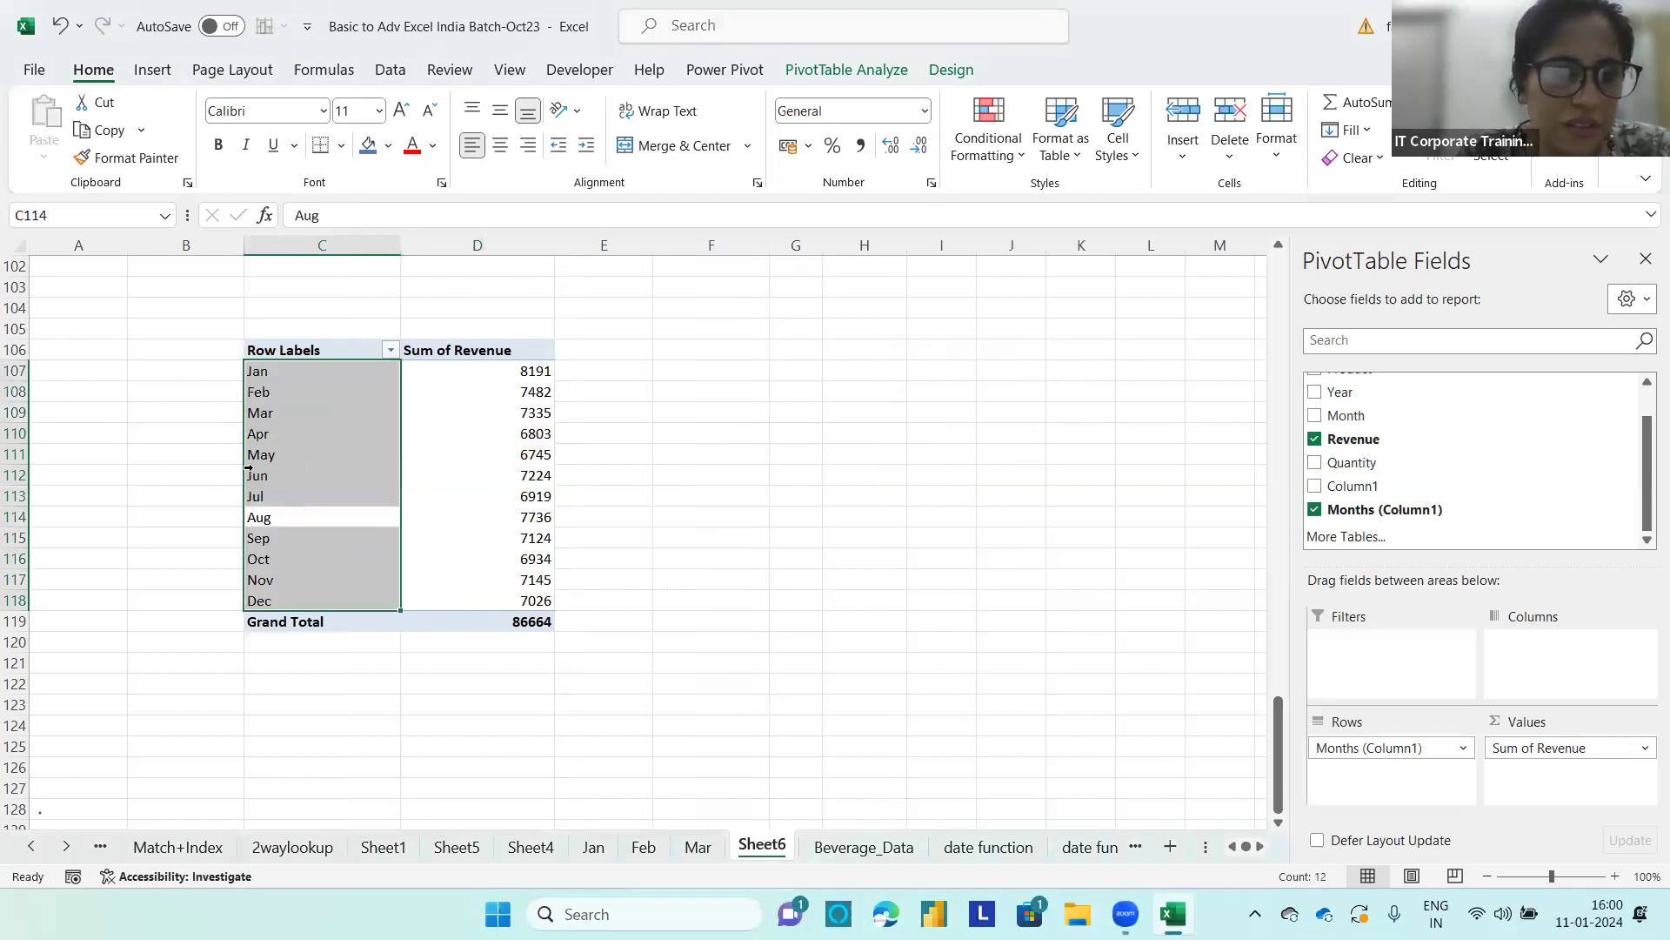
pyautogui.click(250, 435)
pyautogui.click(723, 445)
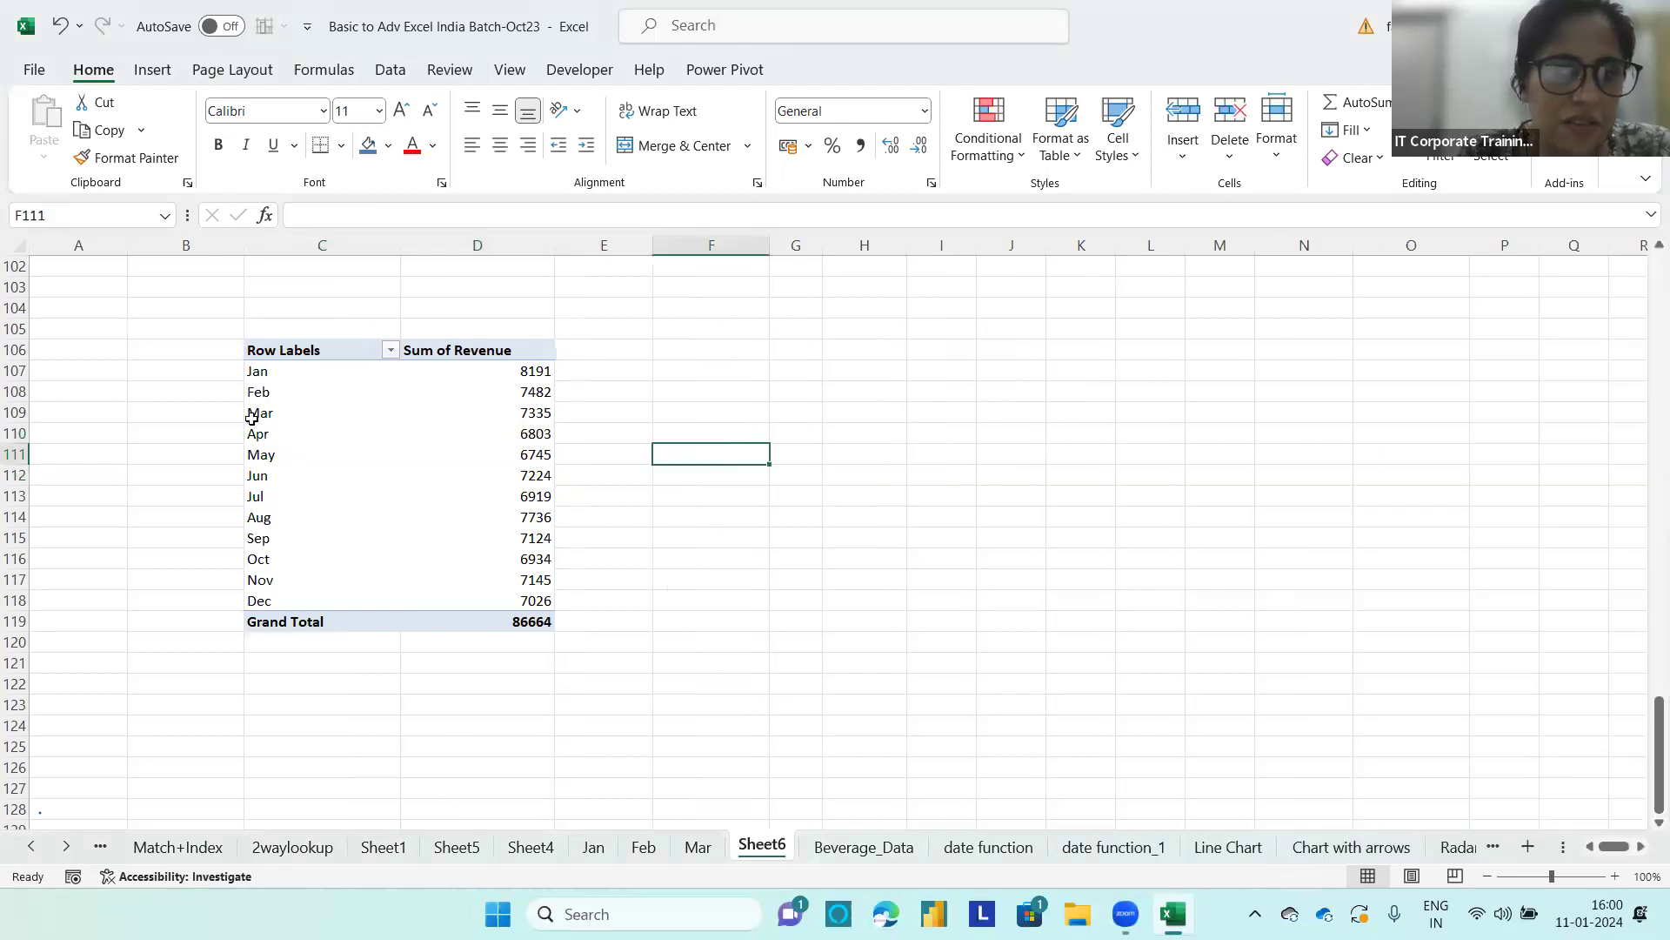
pyautogui.click(258, 434)
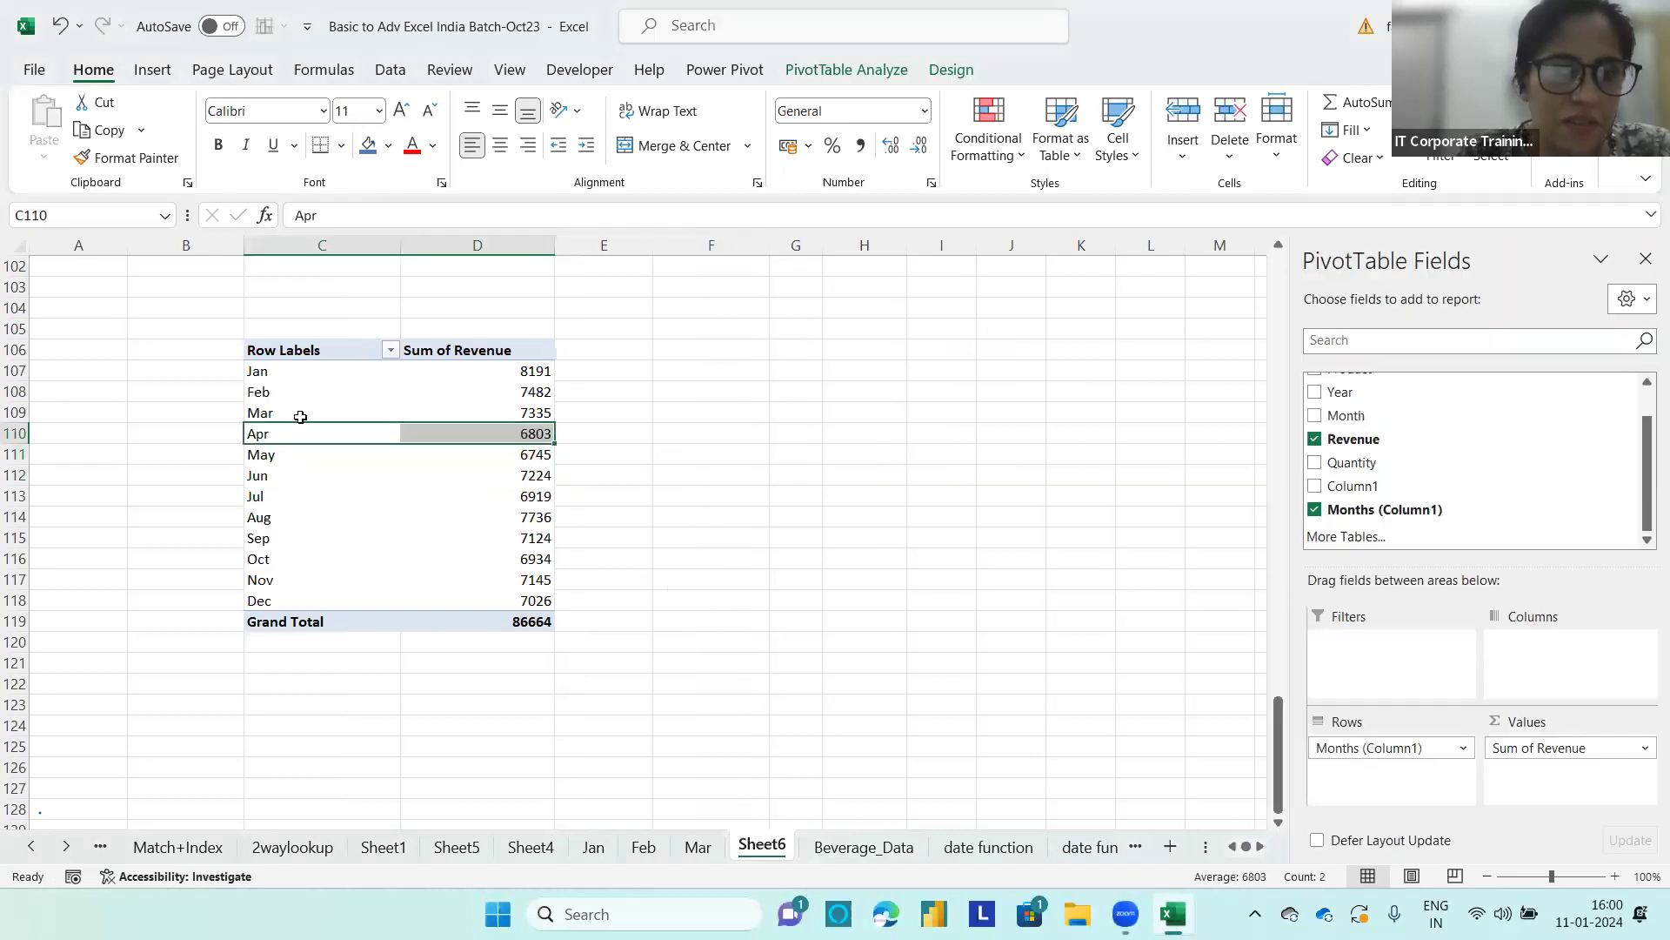
pyautogui.moveTo(1547, 750); pyautogui.dragTo(375, 577)
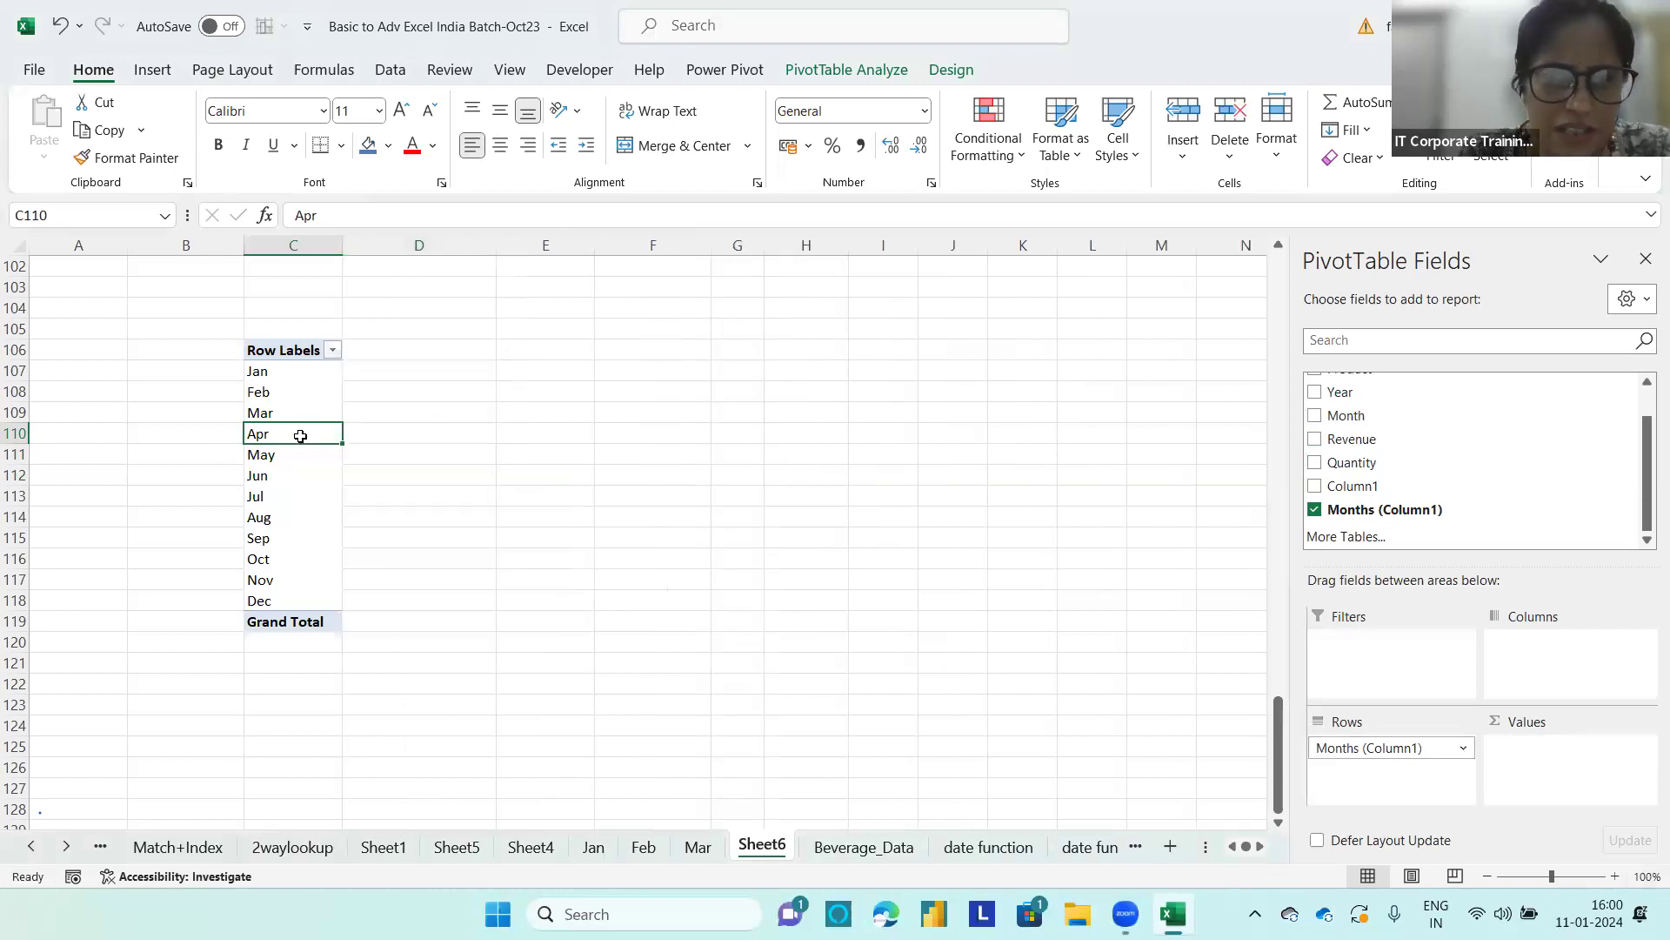
# Step: Try to group the Apr, May and Jun rows with the date grouping set to Months
pyautogui.moveTo(301, 436)
pyautogui.mouseDown()
pyautogui.moveTo(286, 477)
pyautogui.moveTo(294, 464)
pyautogui.mouseUp()
pyautogui.rightClick(294, 465)
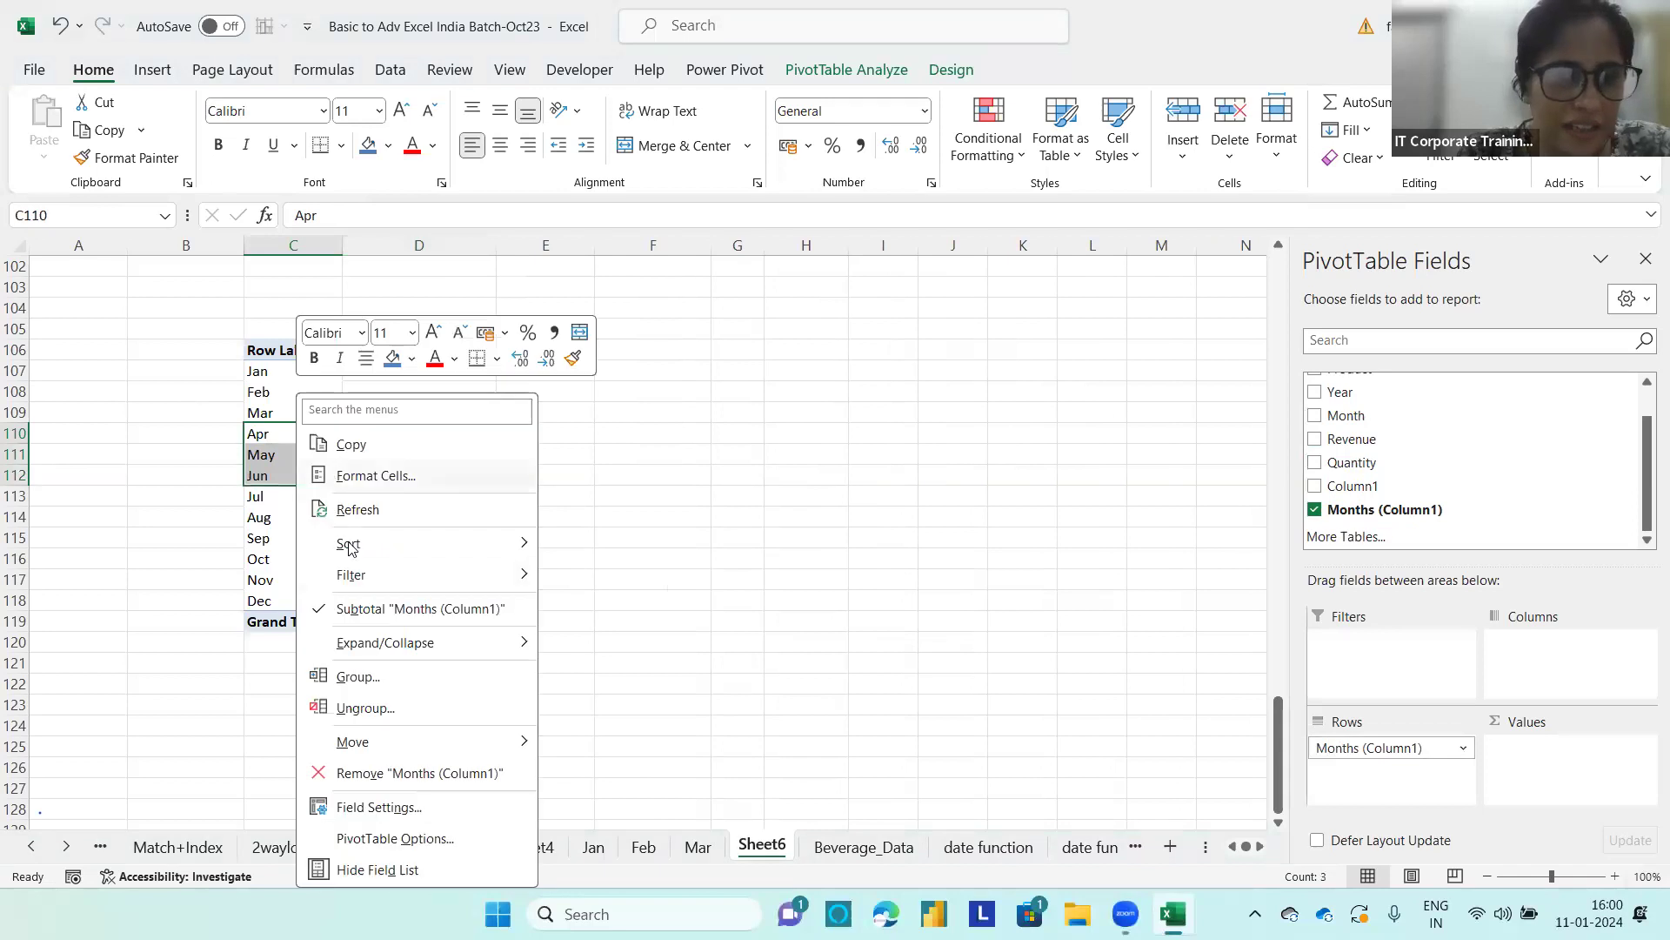
pyautogui.click(388, 679)
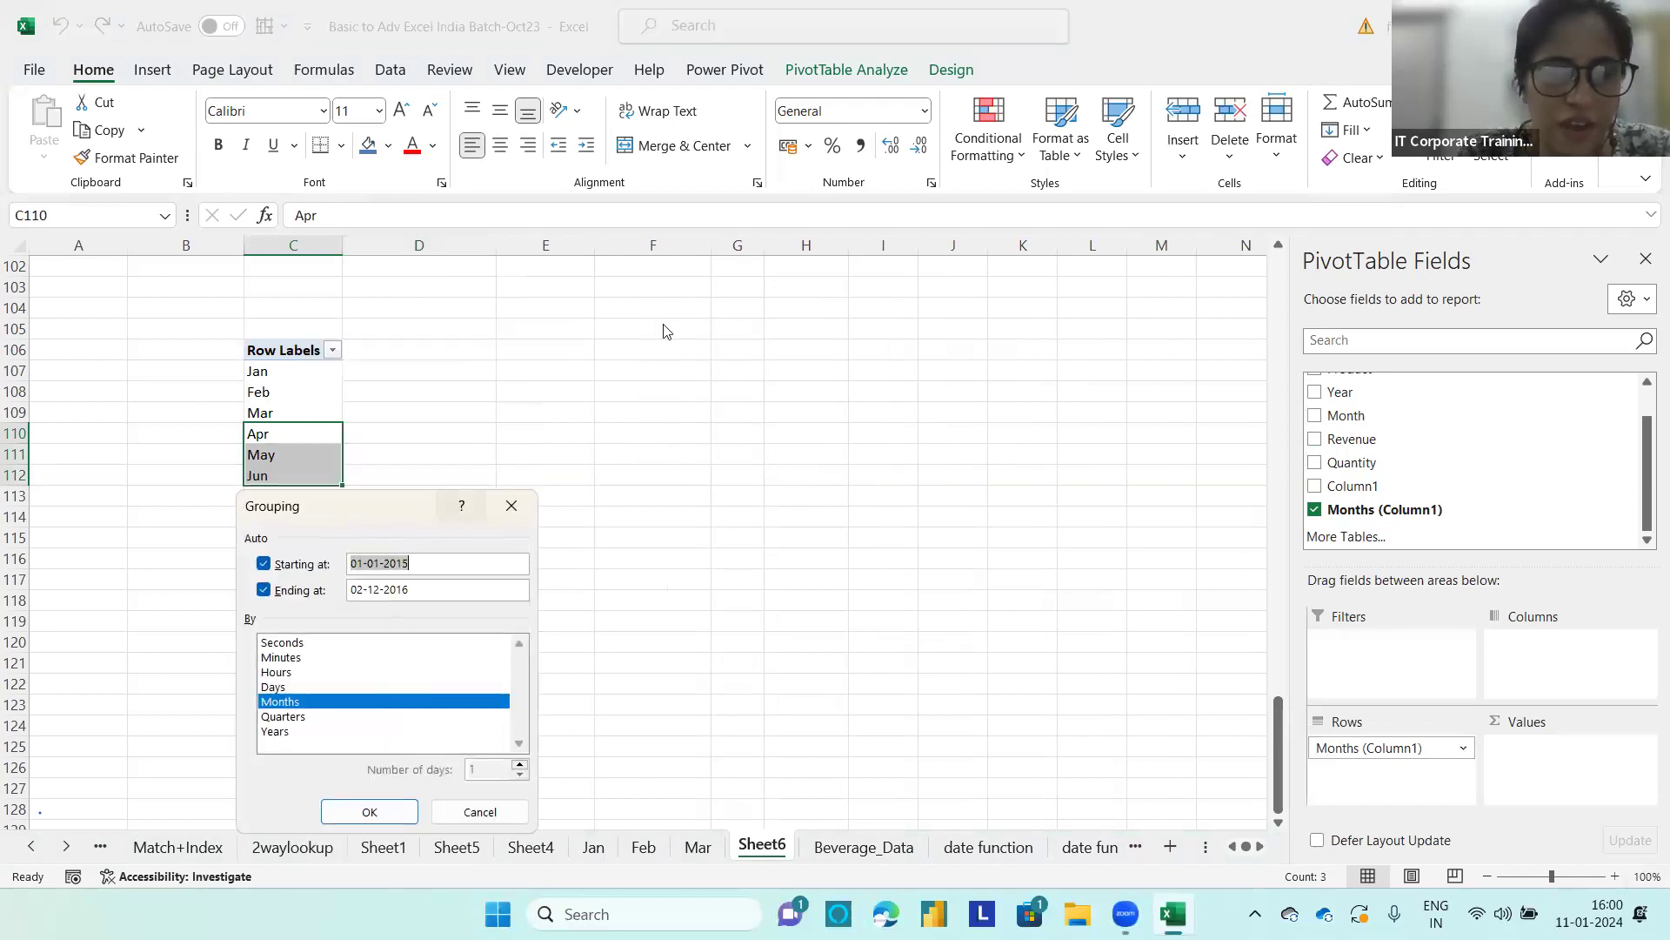
pyautogui.moveTo(378, 503); pyautogui.dragTo(609, 343)
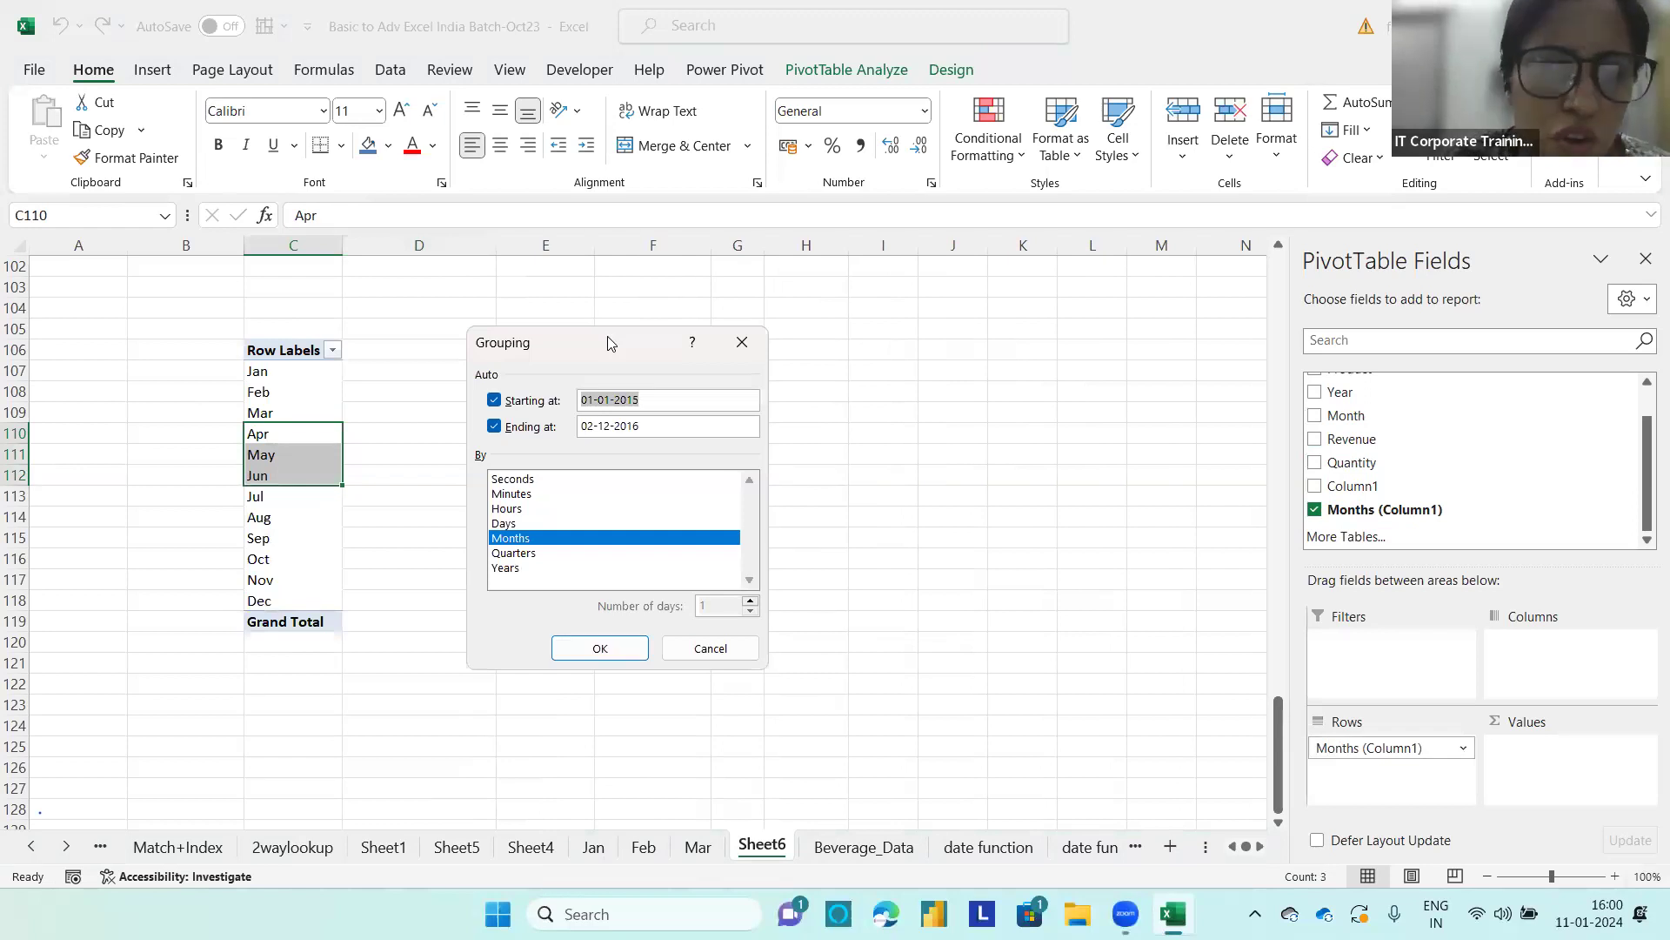
pyautogui.click(577, 645)
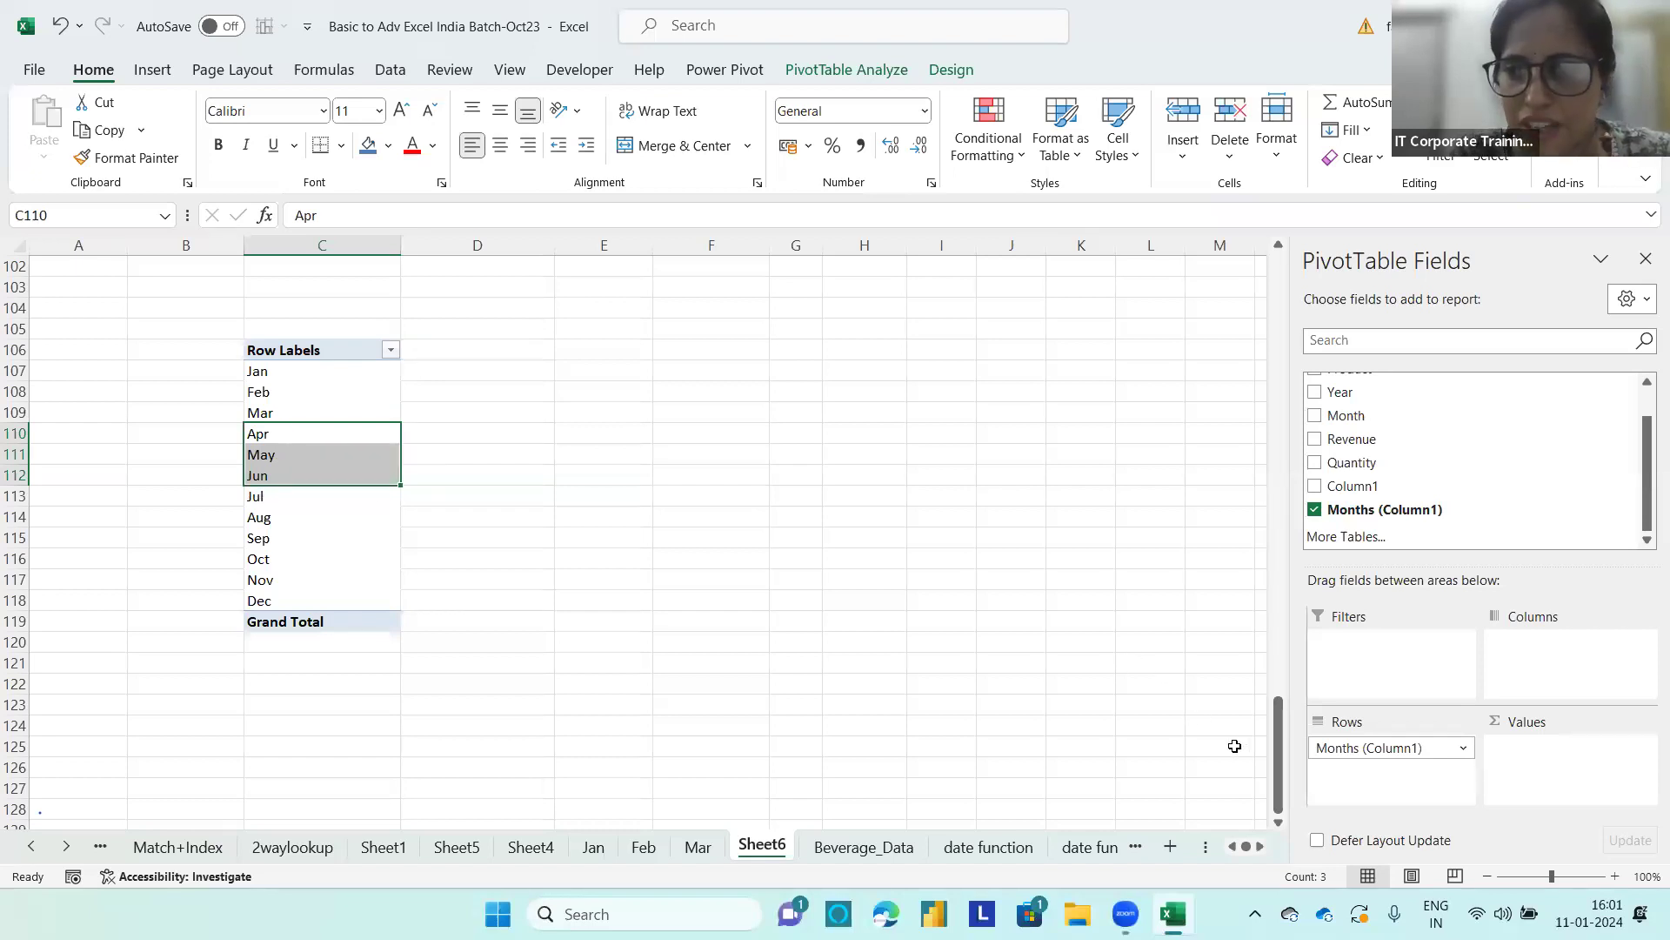
# Step: Replace Months (Column1) in the rows of the C106 PivotTable with Product, and add Revenue to the values
pyautogui.moveTo(1369, 747); pyautogui.dragTo(782, 592)
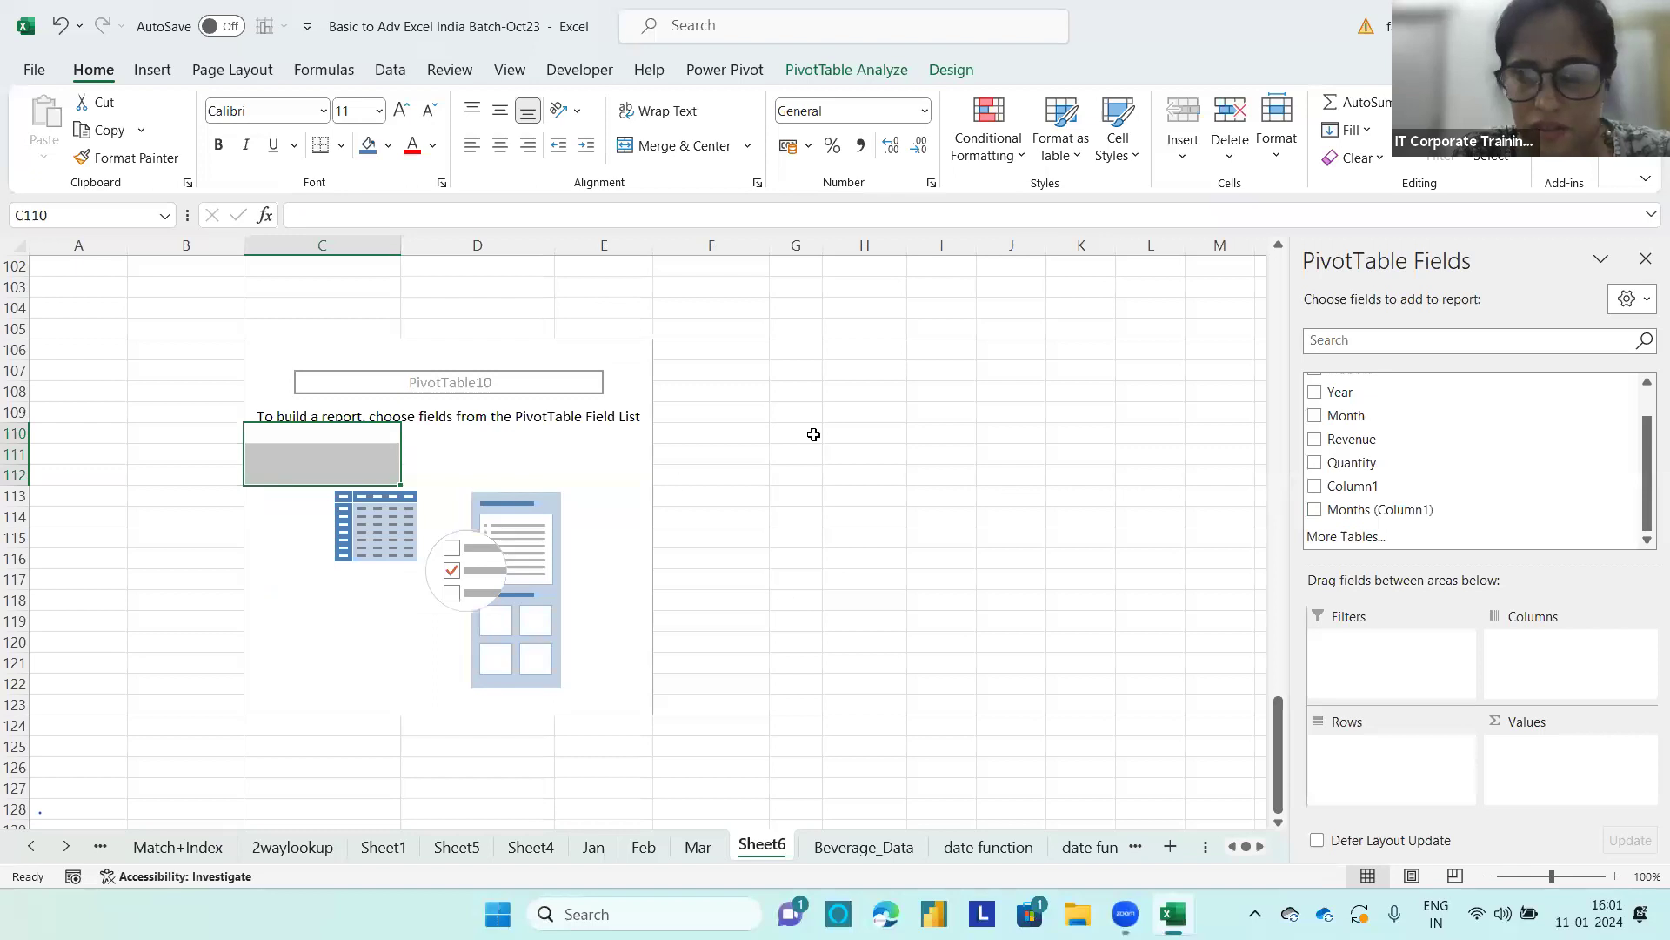
pyautogui.moveTo(1645, 468); pyautogui.dragTo(1644, 423)
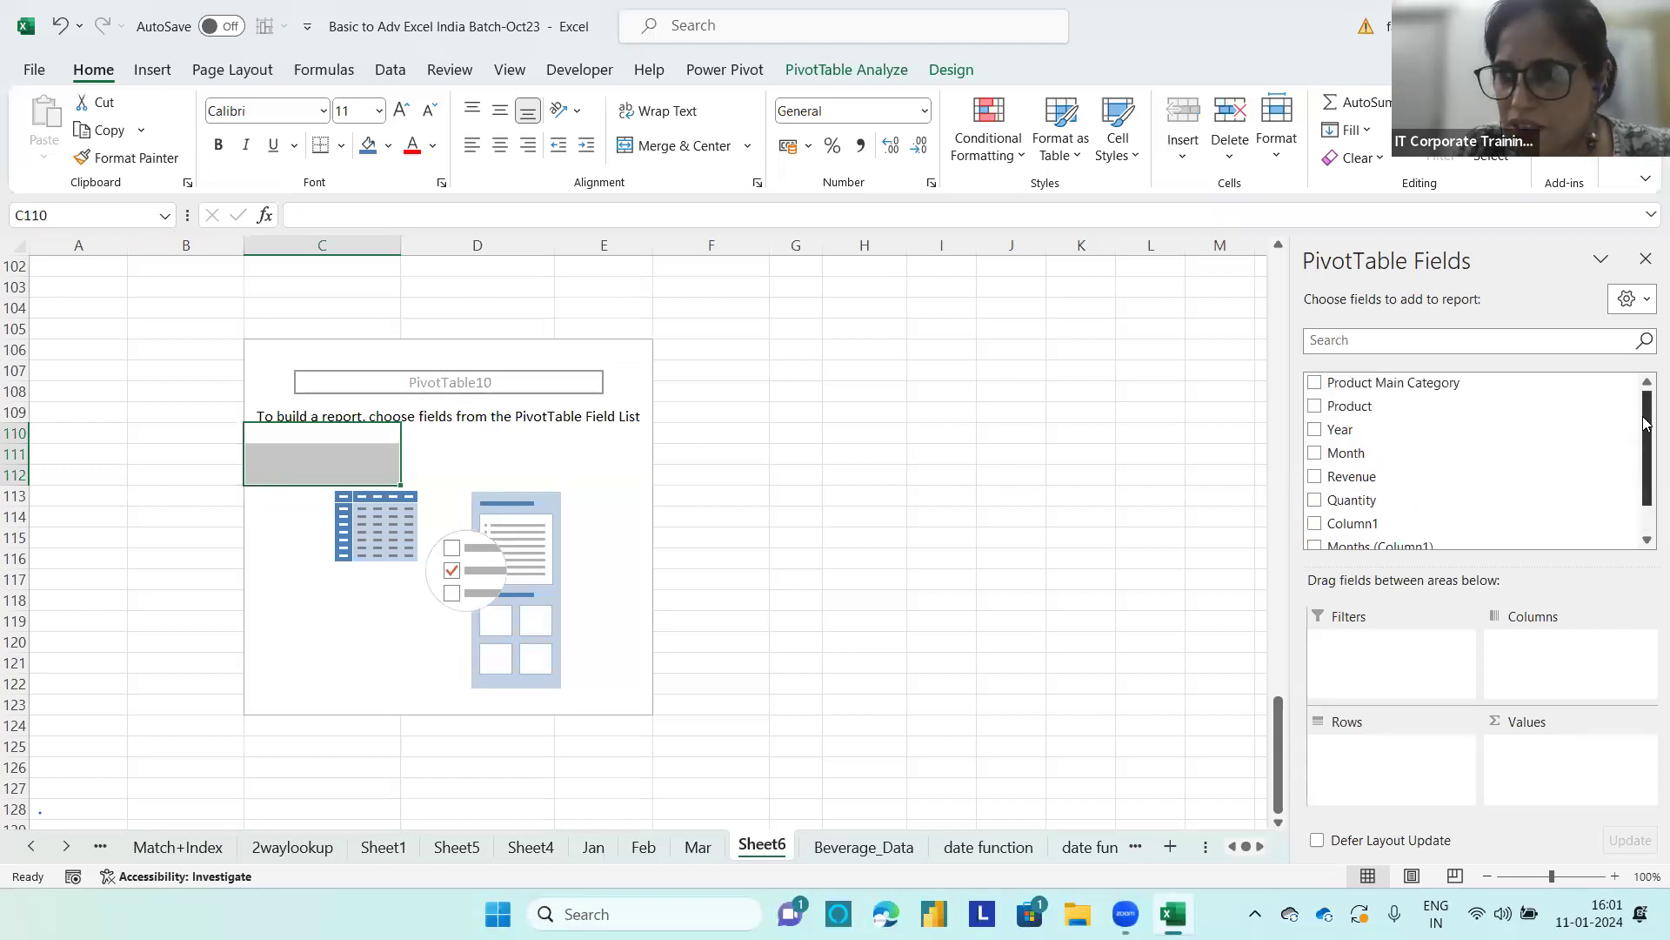
pyautogui.moveTo(1353, 407); pyautogui.dragTo(1401, 774)
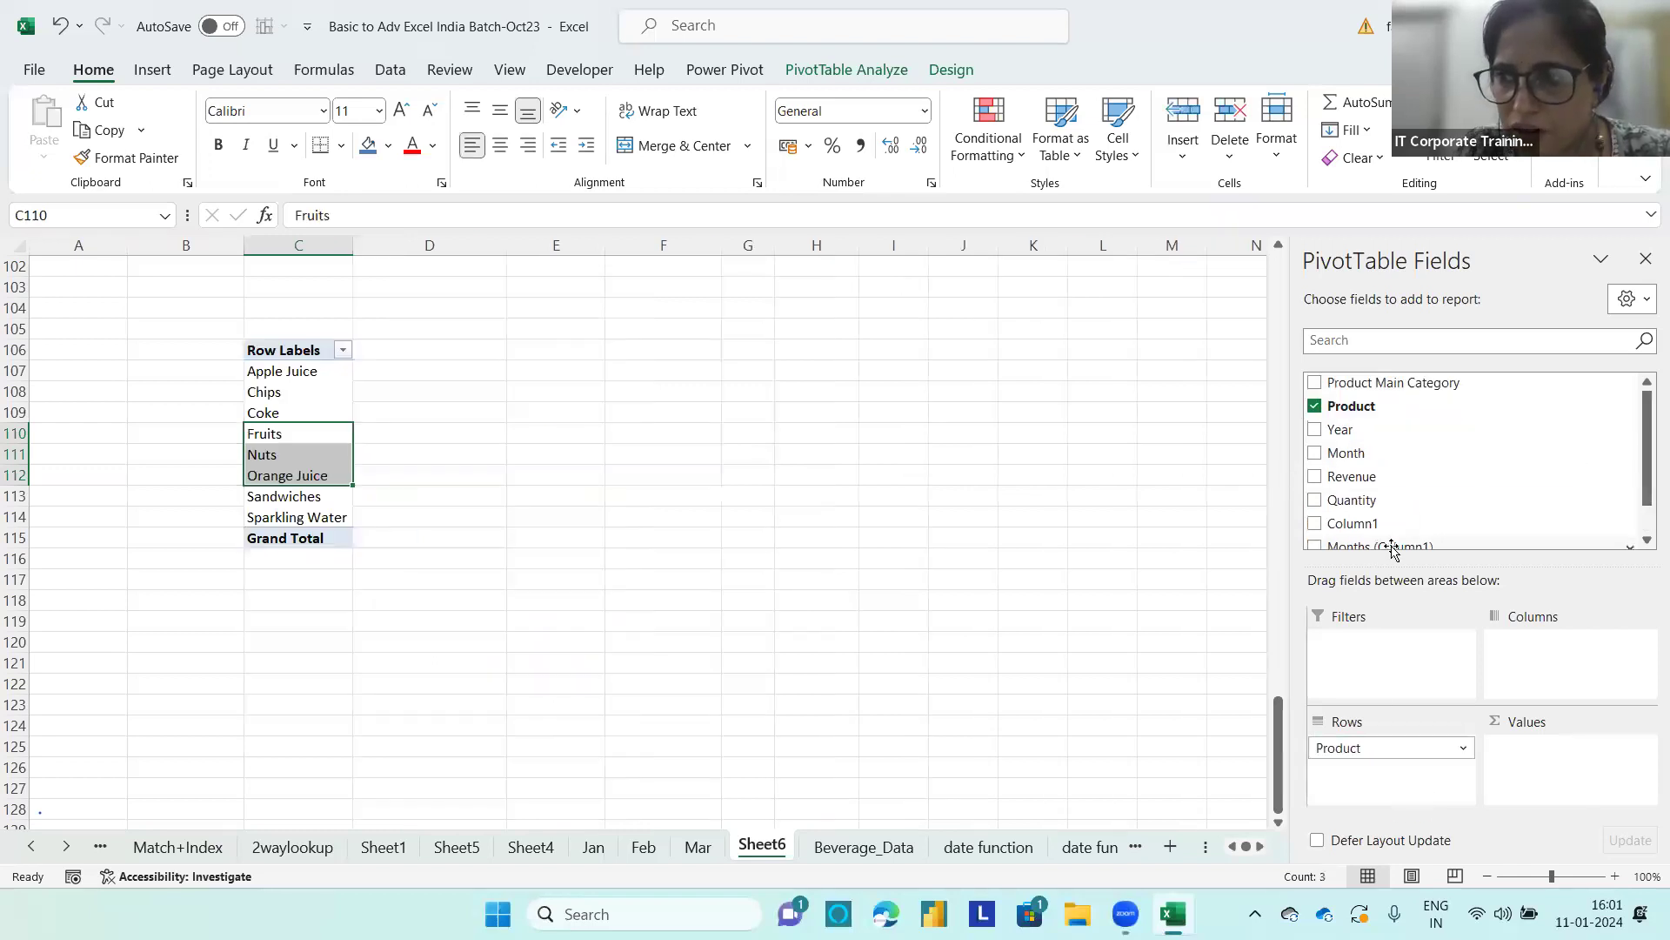
pyautogui.moveTo(1357, 478); pyautogui.dragTo(1552, 759)
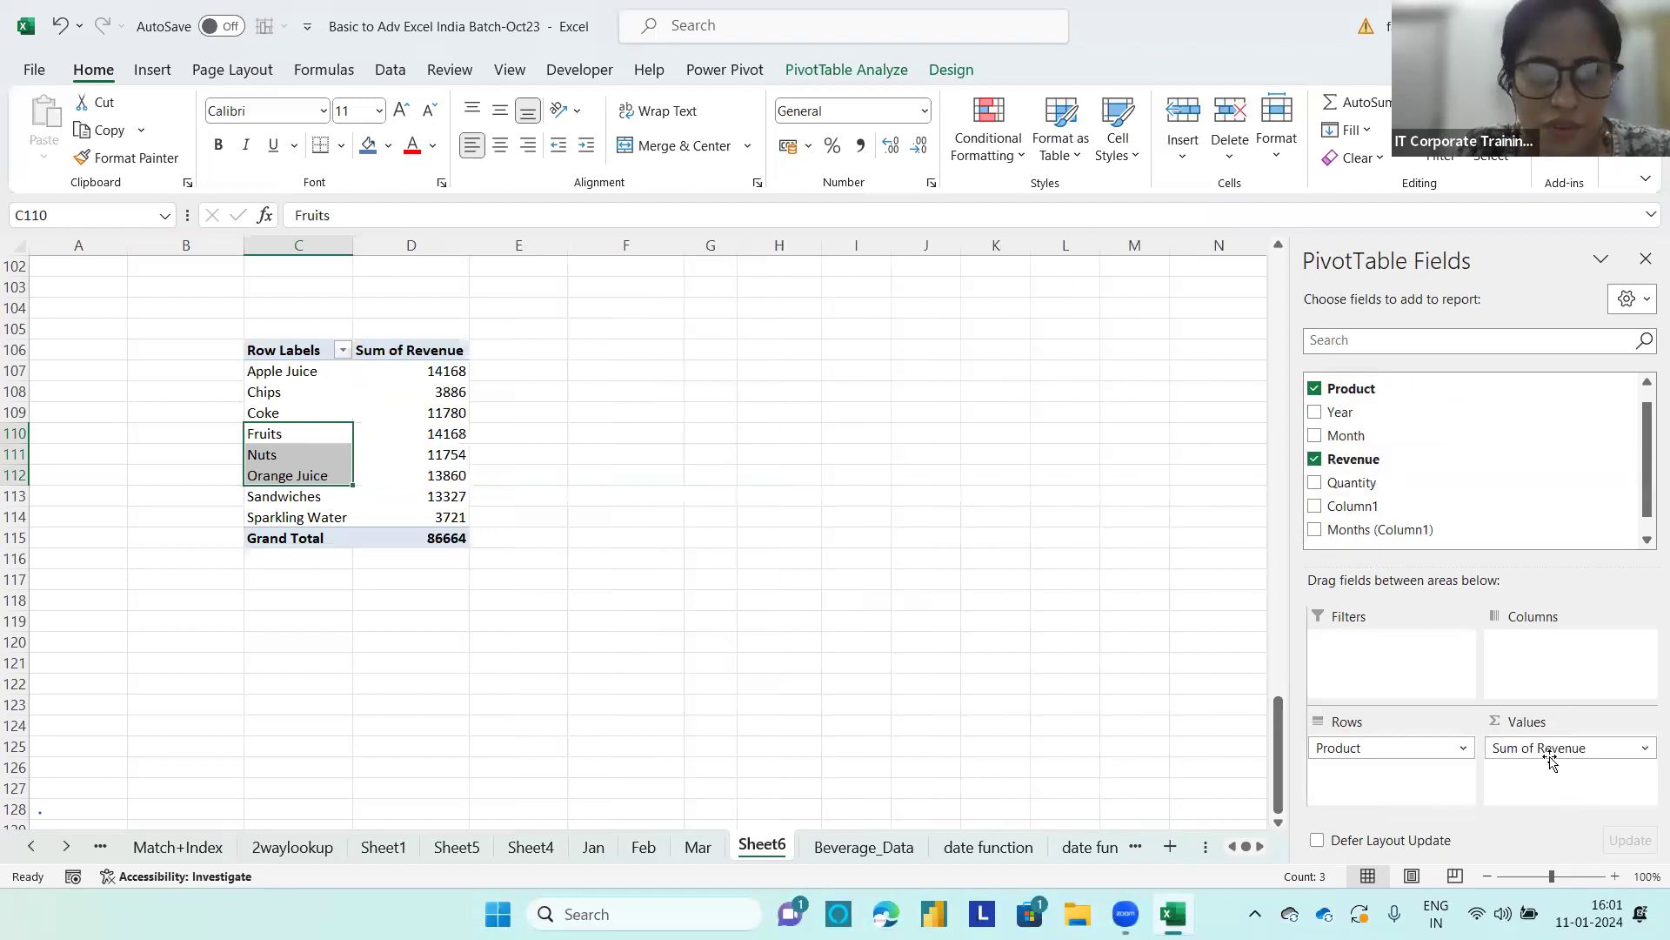
# Step: Group Apple Juice, Chips and Coke in the C106 PivotTable and name the group Average Group
pyautogui.click(297, 372)
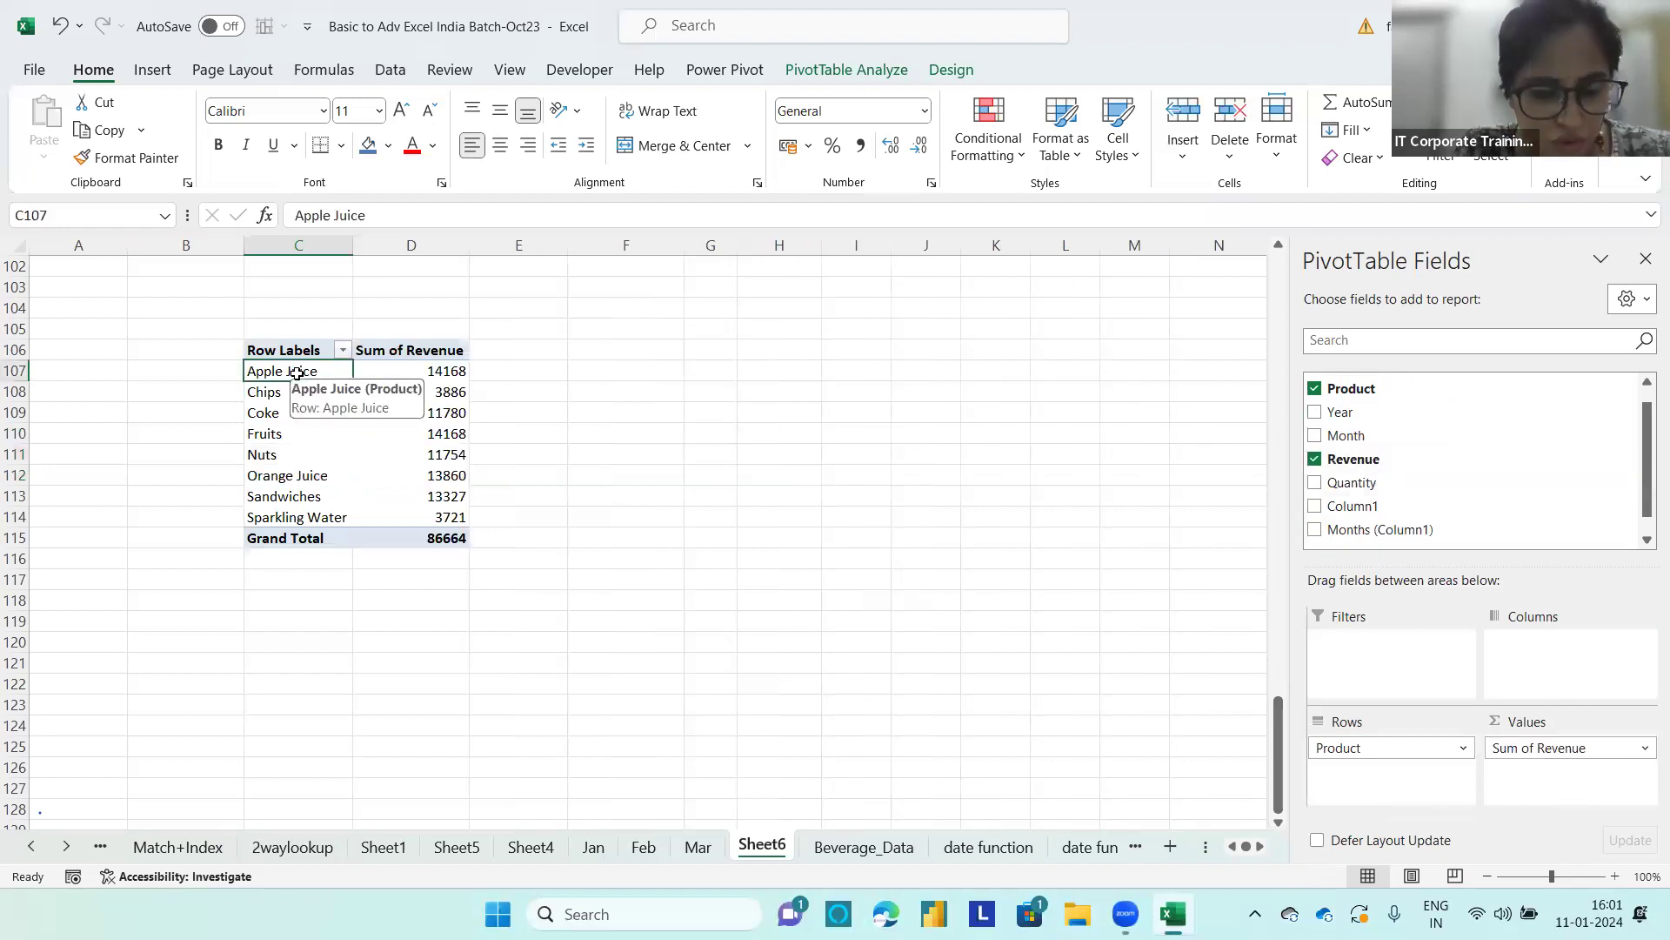
pyautogui.keyDown('shift'); pyautogui.click(295, 413); pyautogui.keyUp('shift')
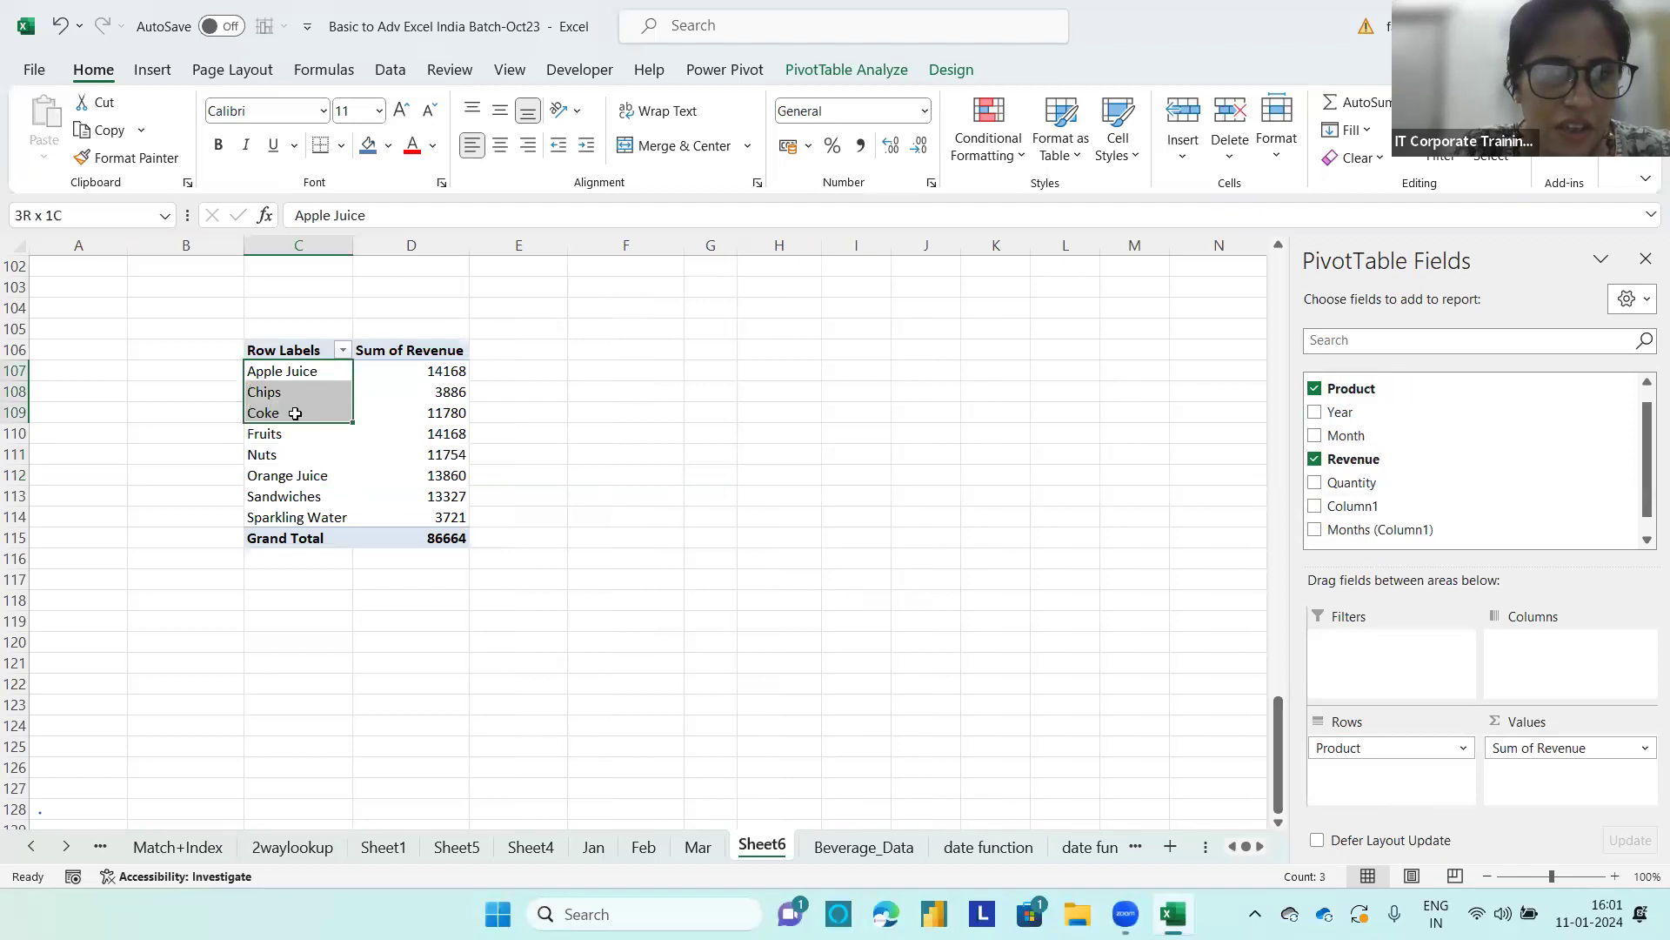
pyautogui.rightClick(295, 413)
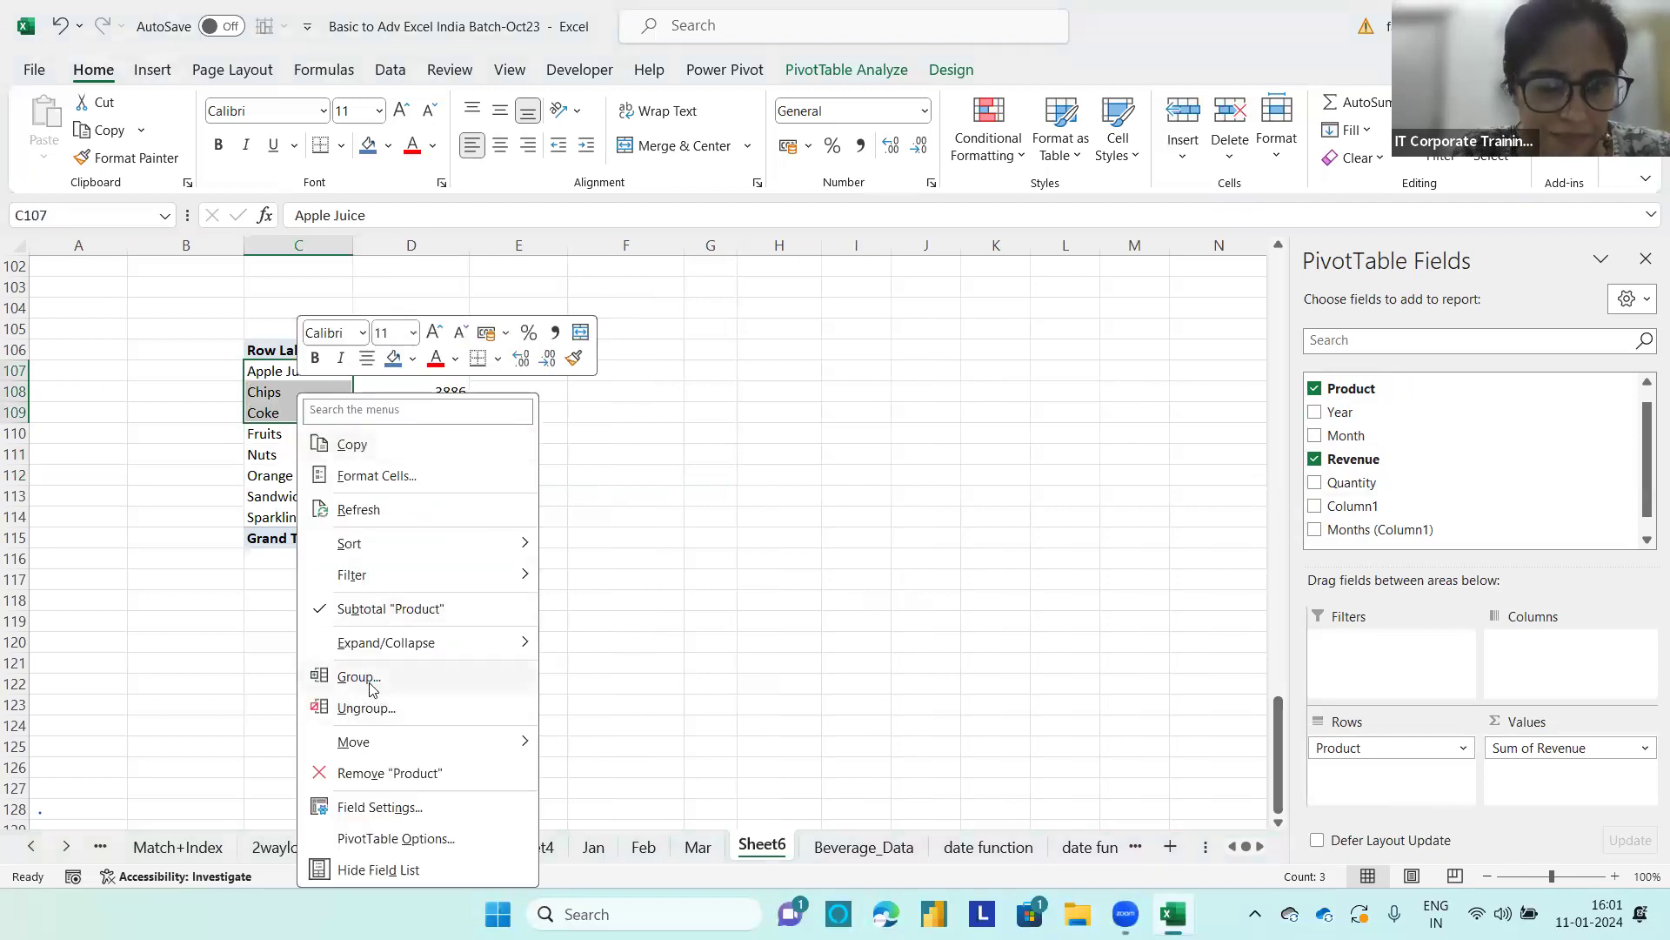
pyautogui.click(371, 683)
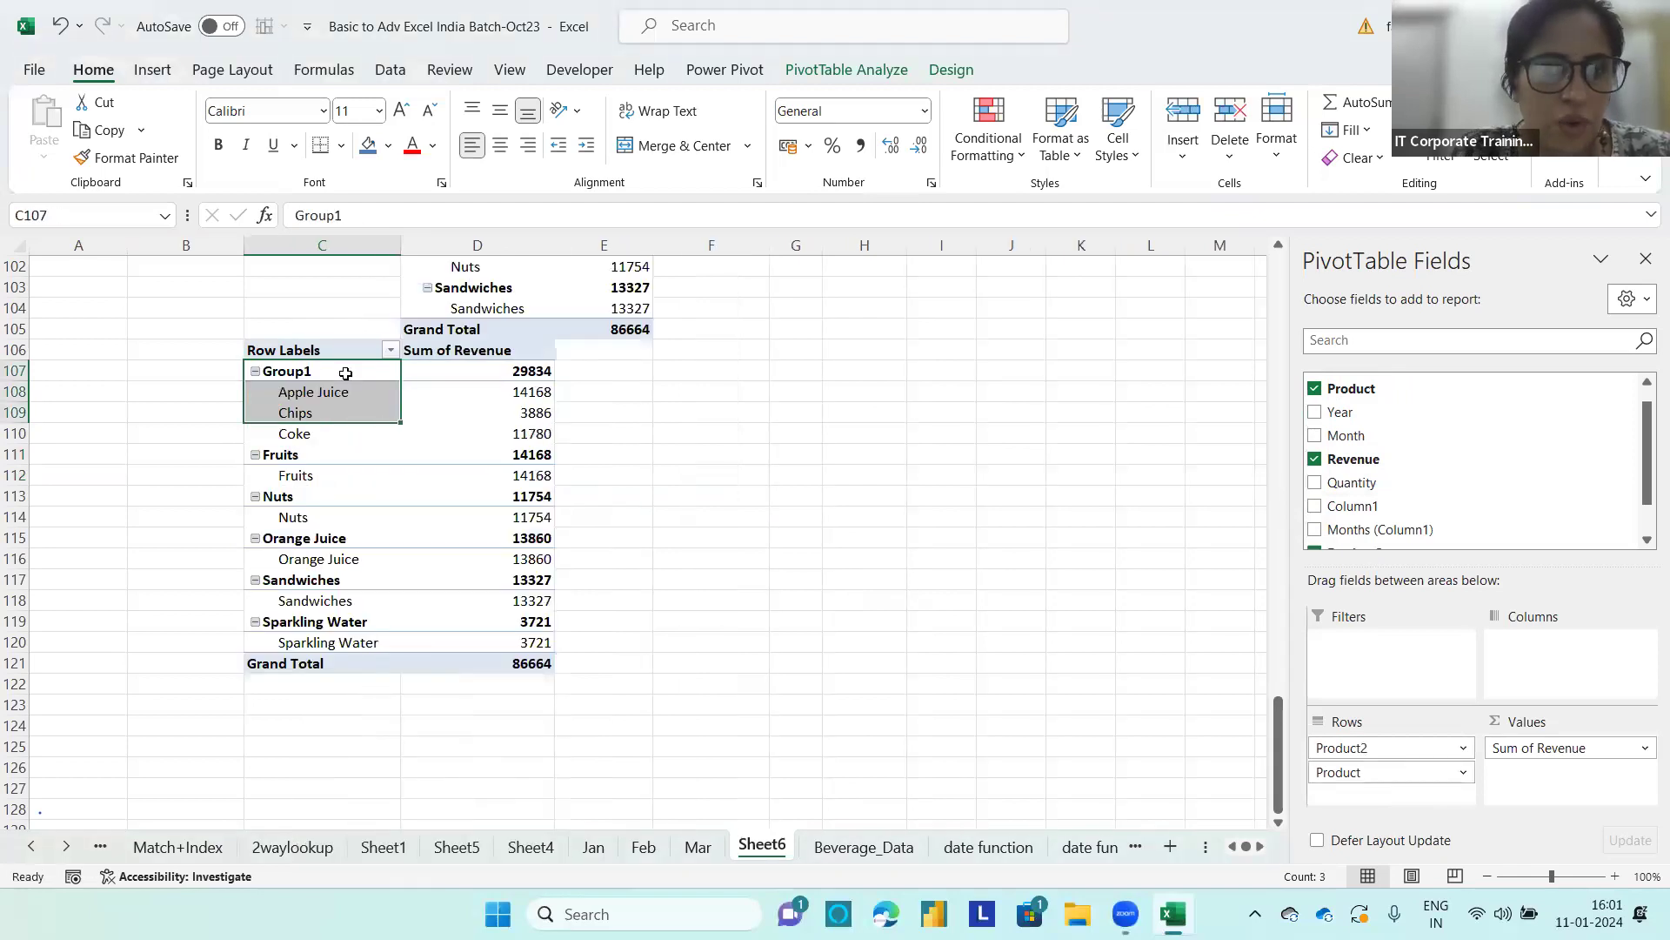
pyautogui.click(345, 374)
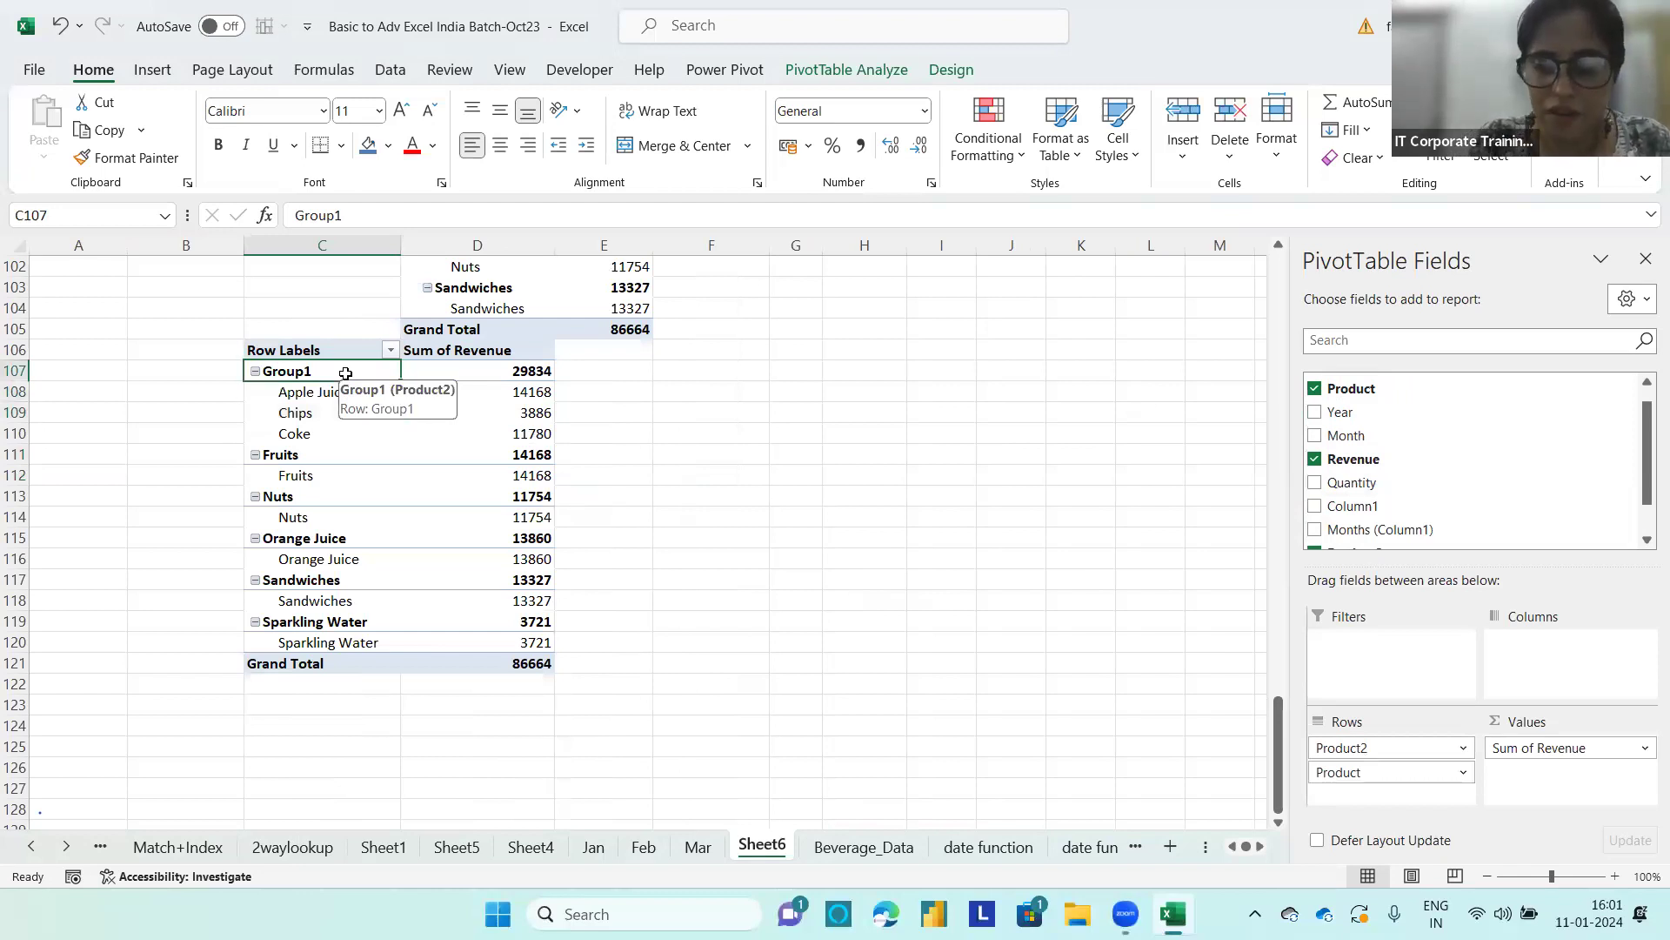
pyautogui.write('Average Group')
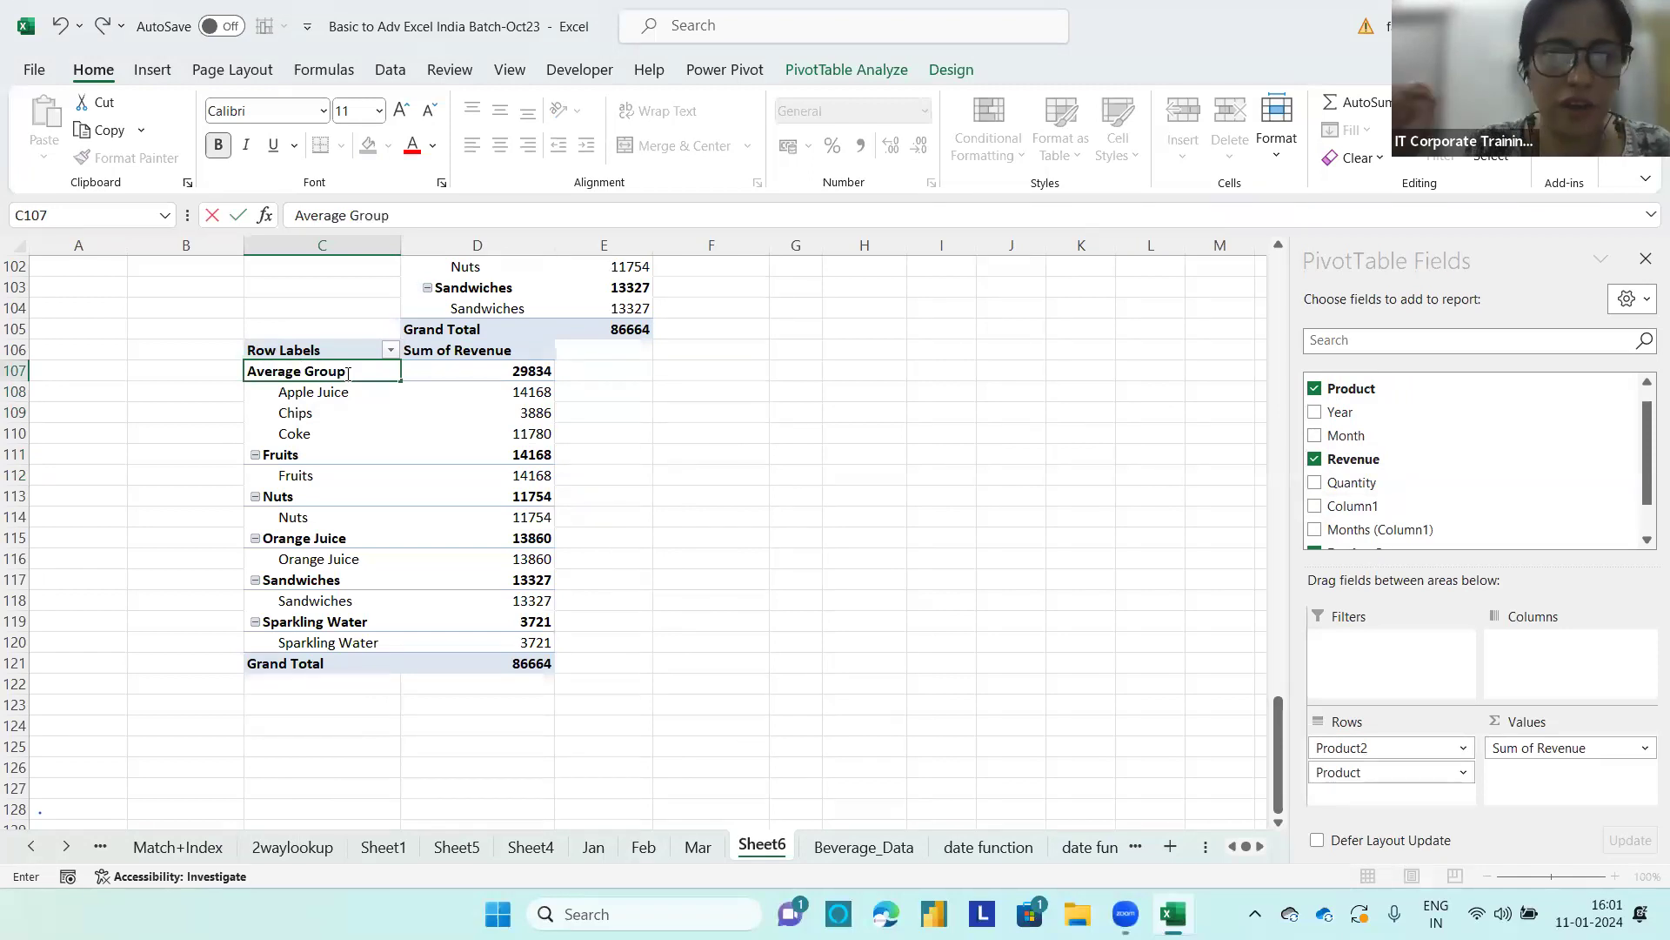
# Step: Group Fruits, Nuts, Orange Juice and Sandwiches and name the group Medium Group
pyautogui.click(302, 458)
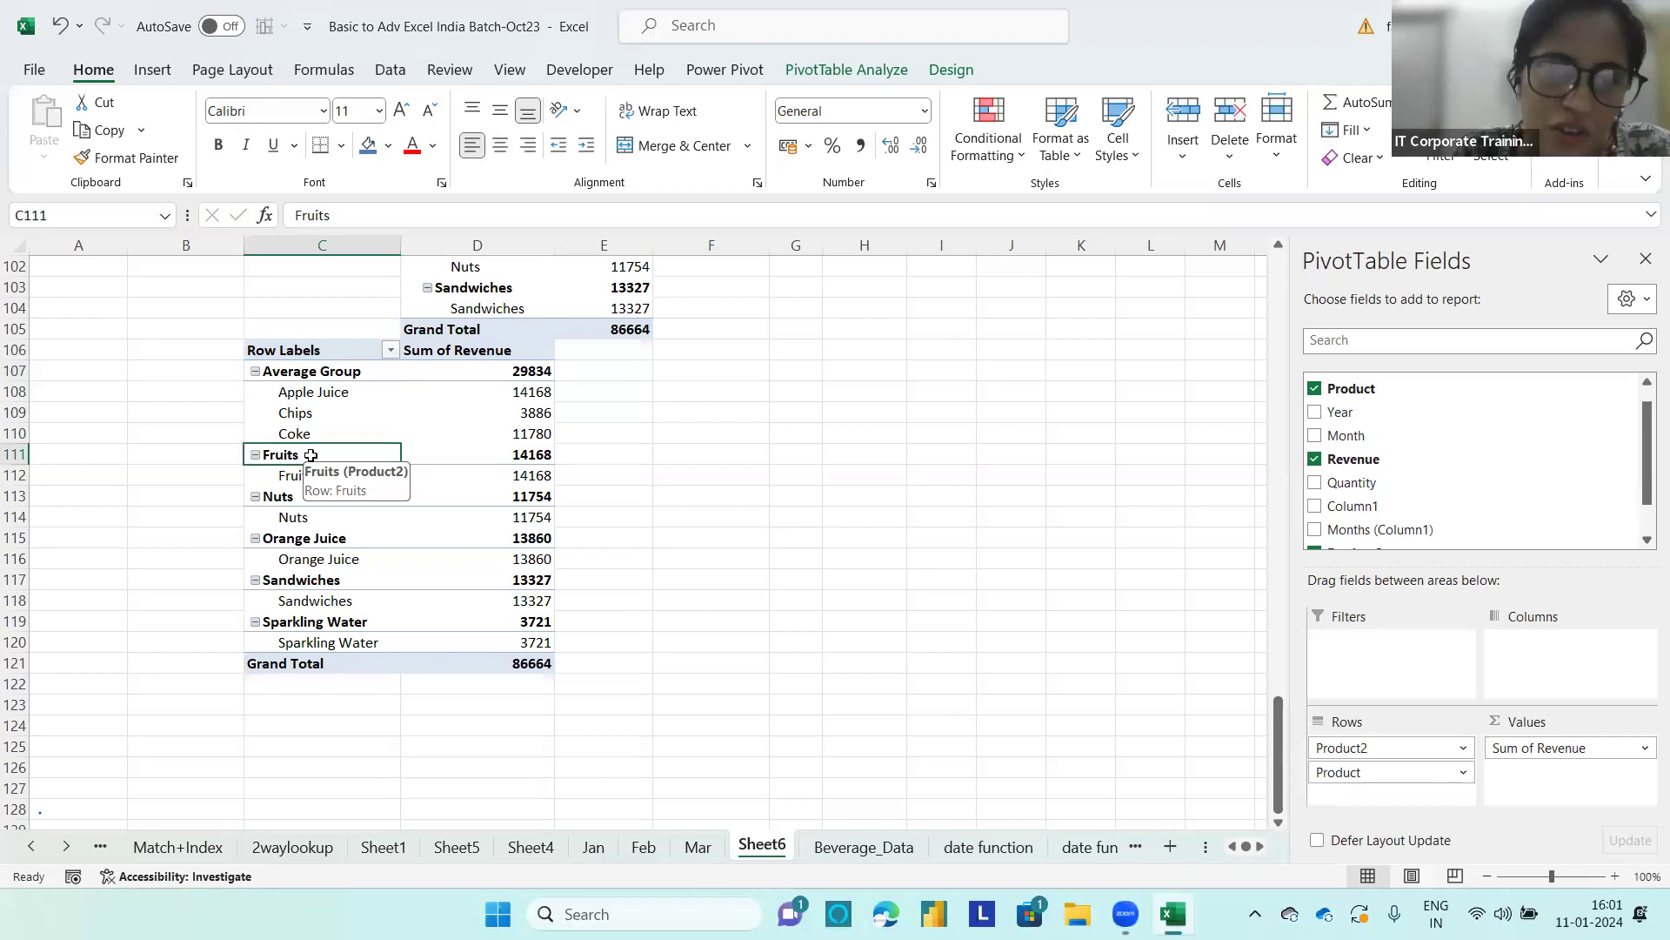
pyautogui.moveTo(292, 498); pyautogui.dragTo(303, 581)
pyautogui.rightClick(303, 581)
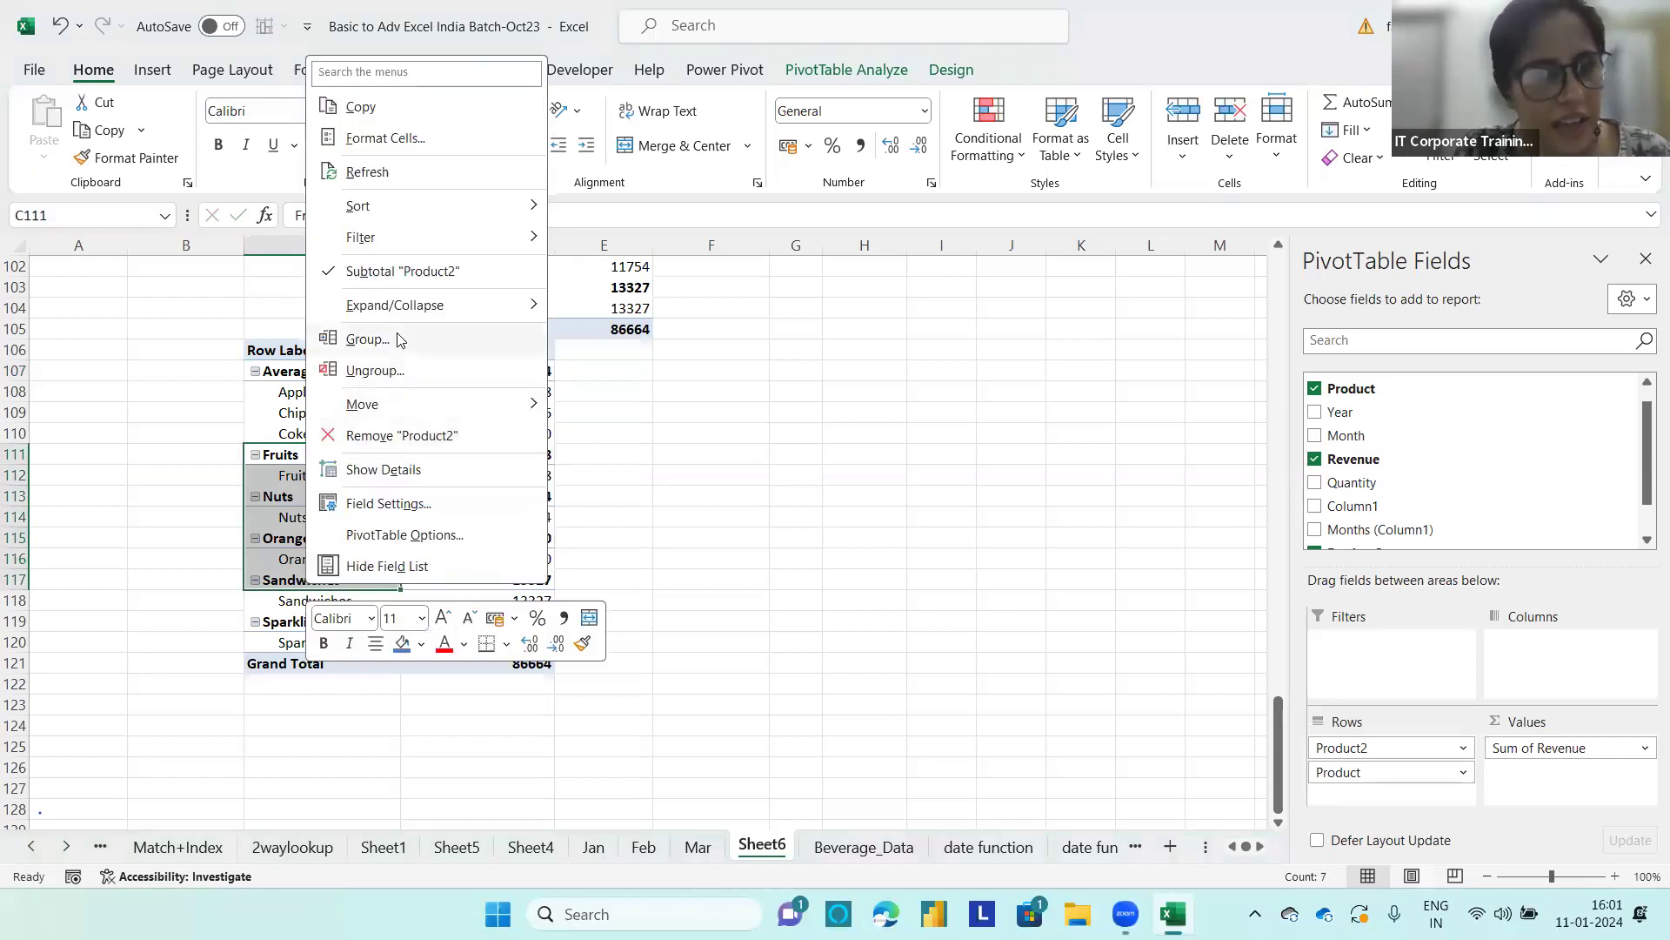
pyautogui.click(367, 340)
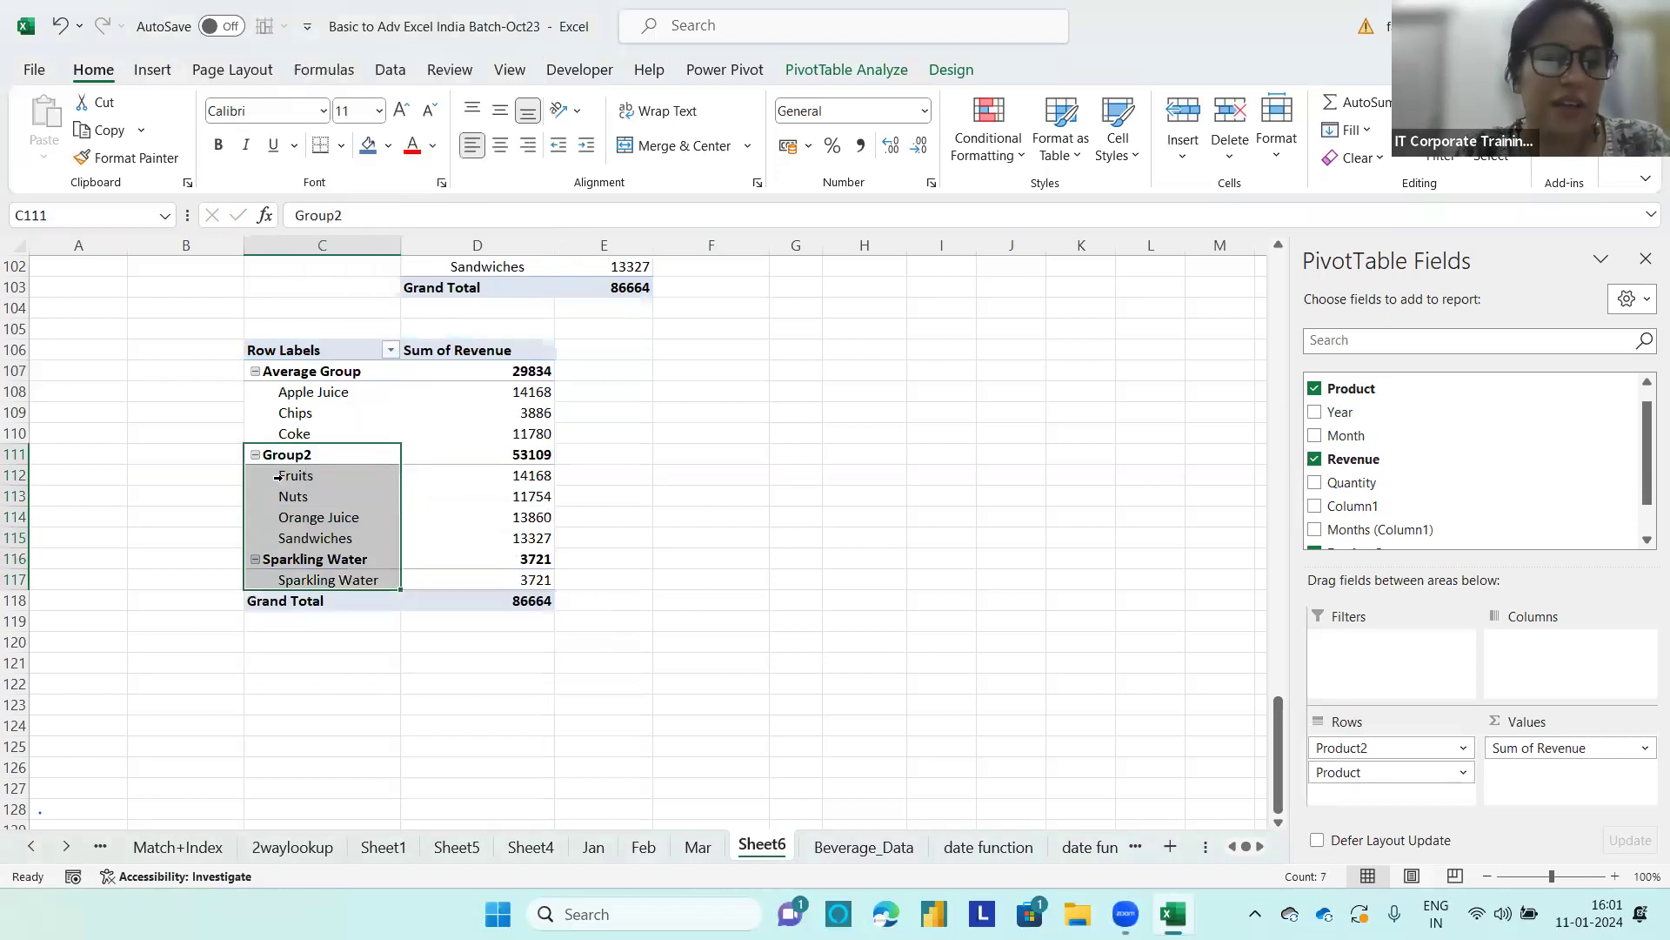
pyautogui.click(316, 459)
pyautogui.doubleClick(336, 454)
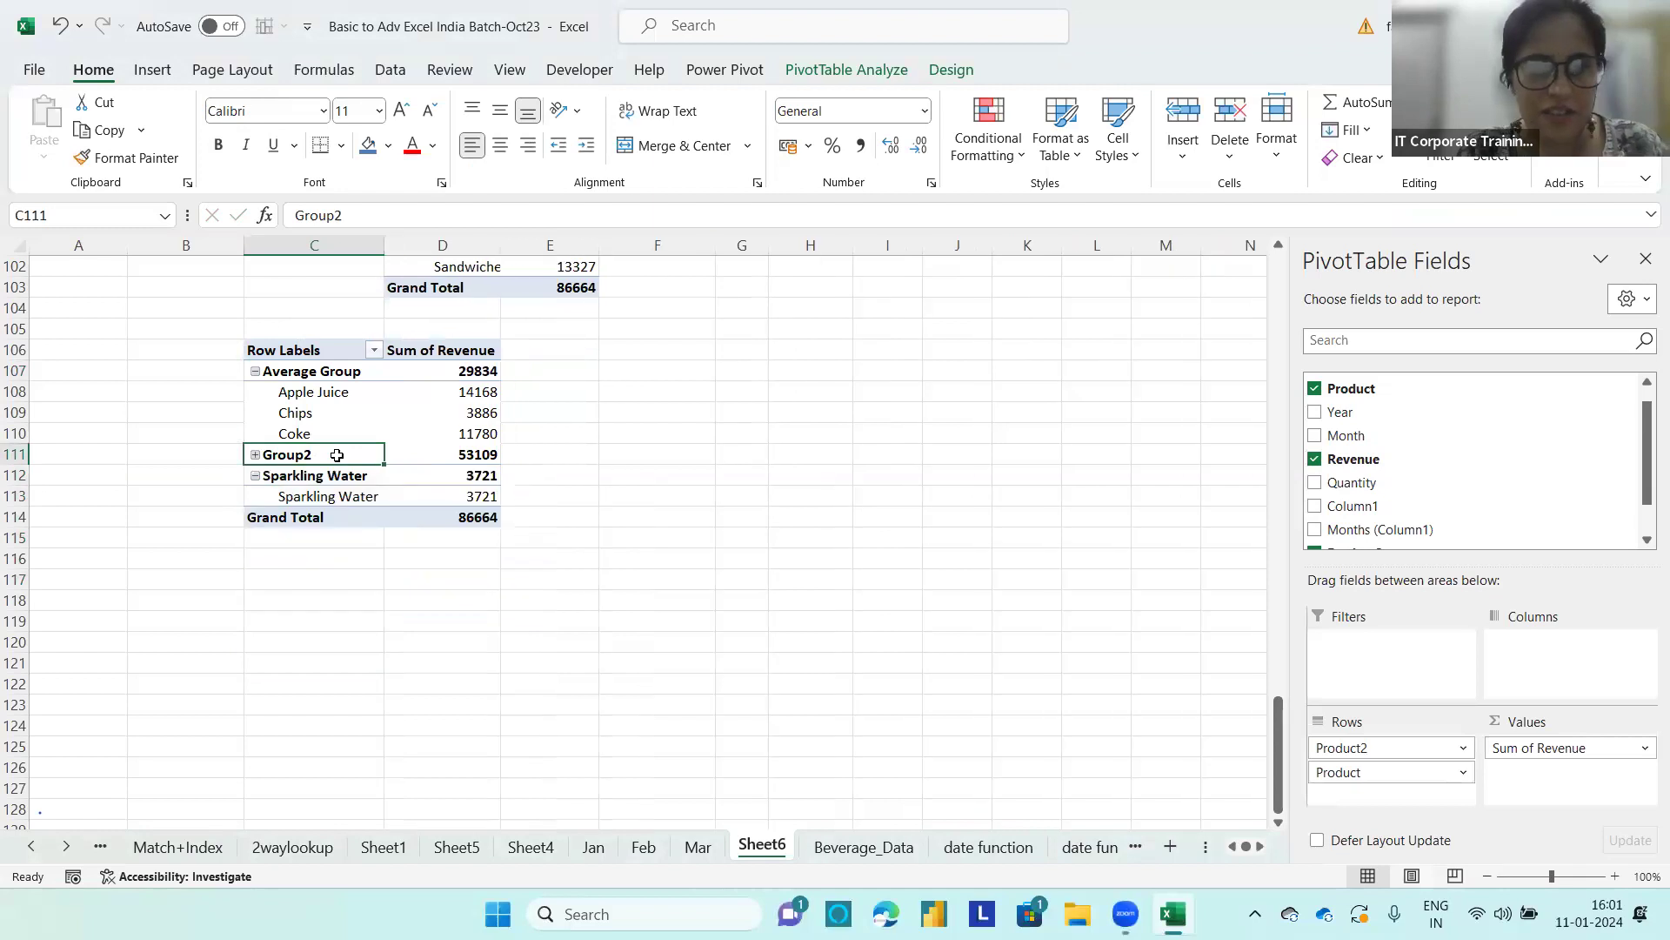
pyautogui.doubleClick(337, 455)
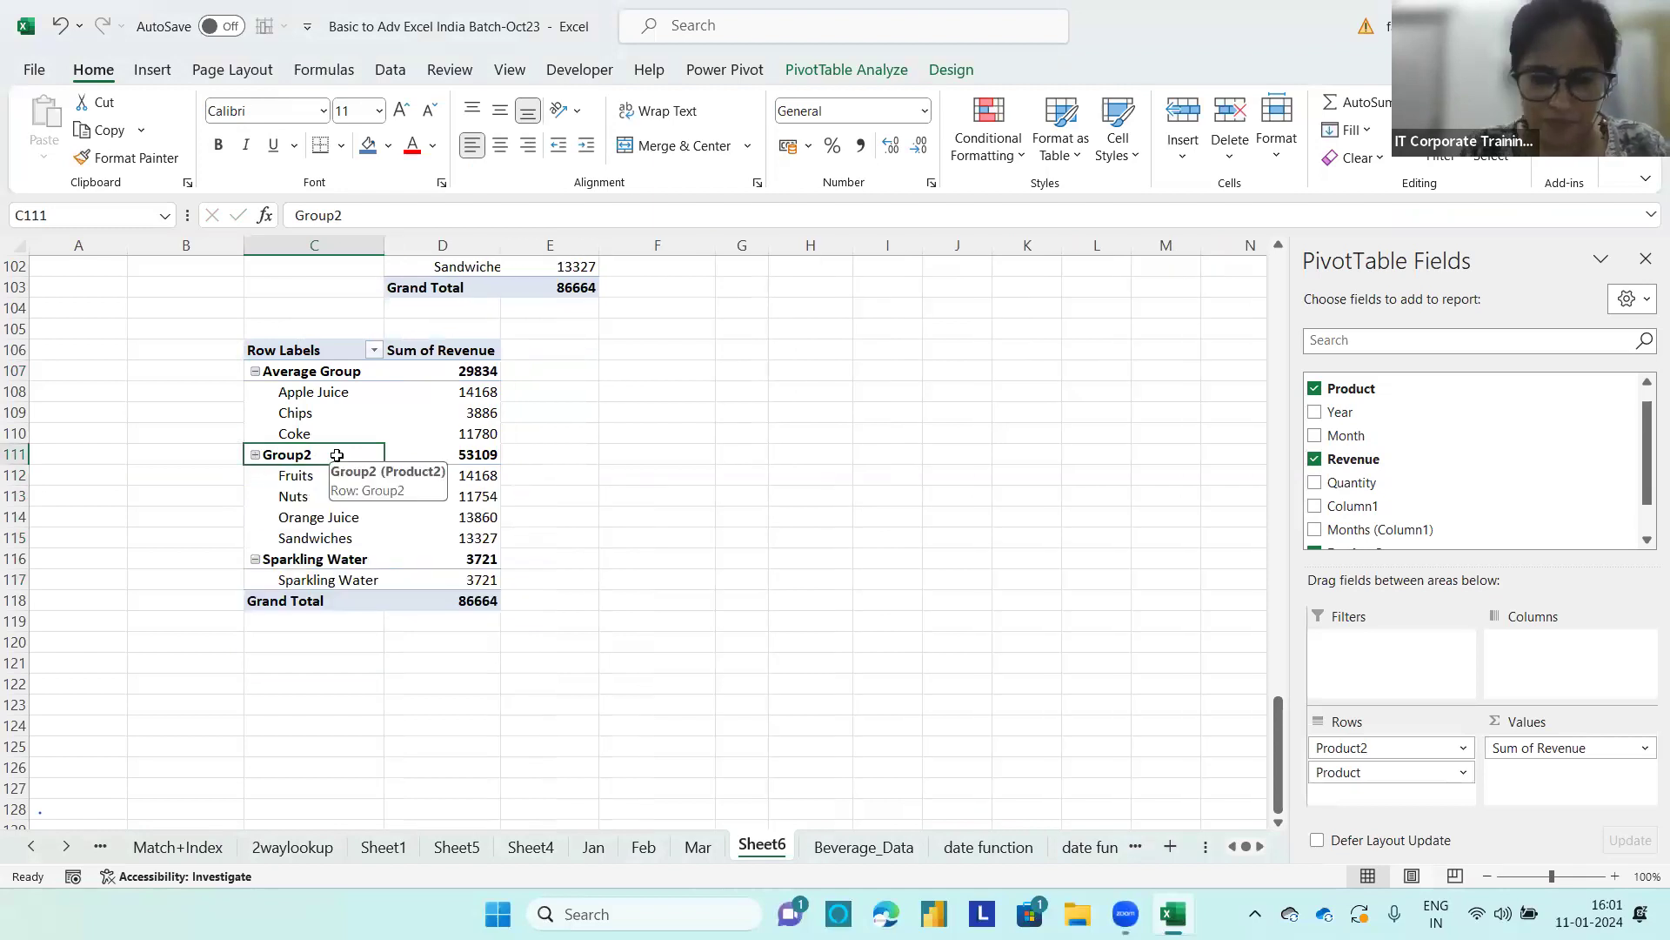
pyautogui.write('Medium Group')
pyautogui.press('Return')
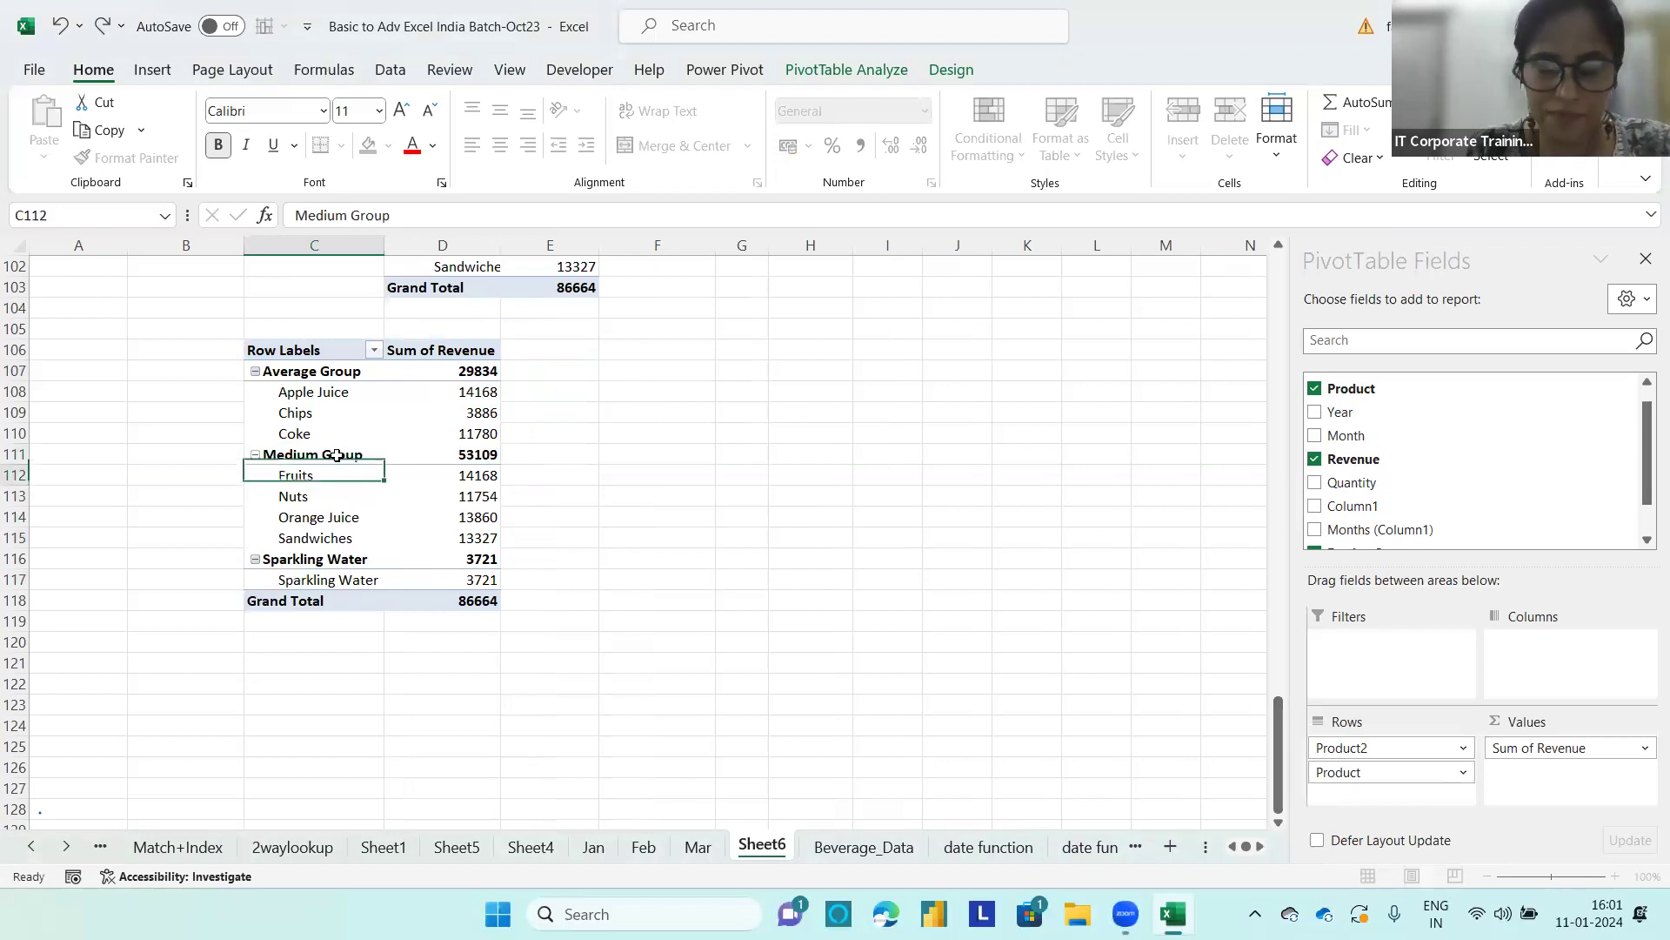
# Step: Rename the outer Sparkling Water row label as Other and expand it to its product
pyautogui.click(315, 560)
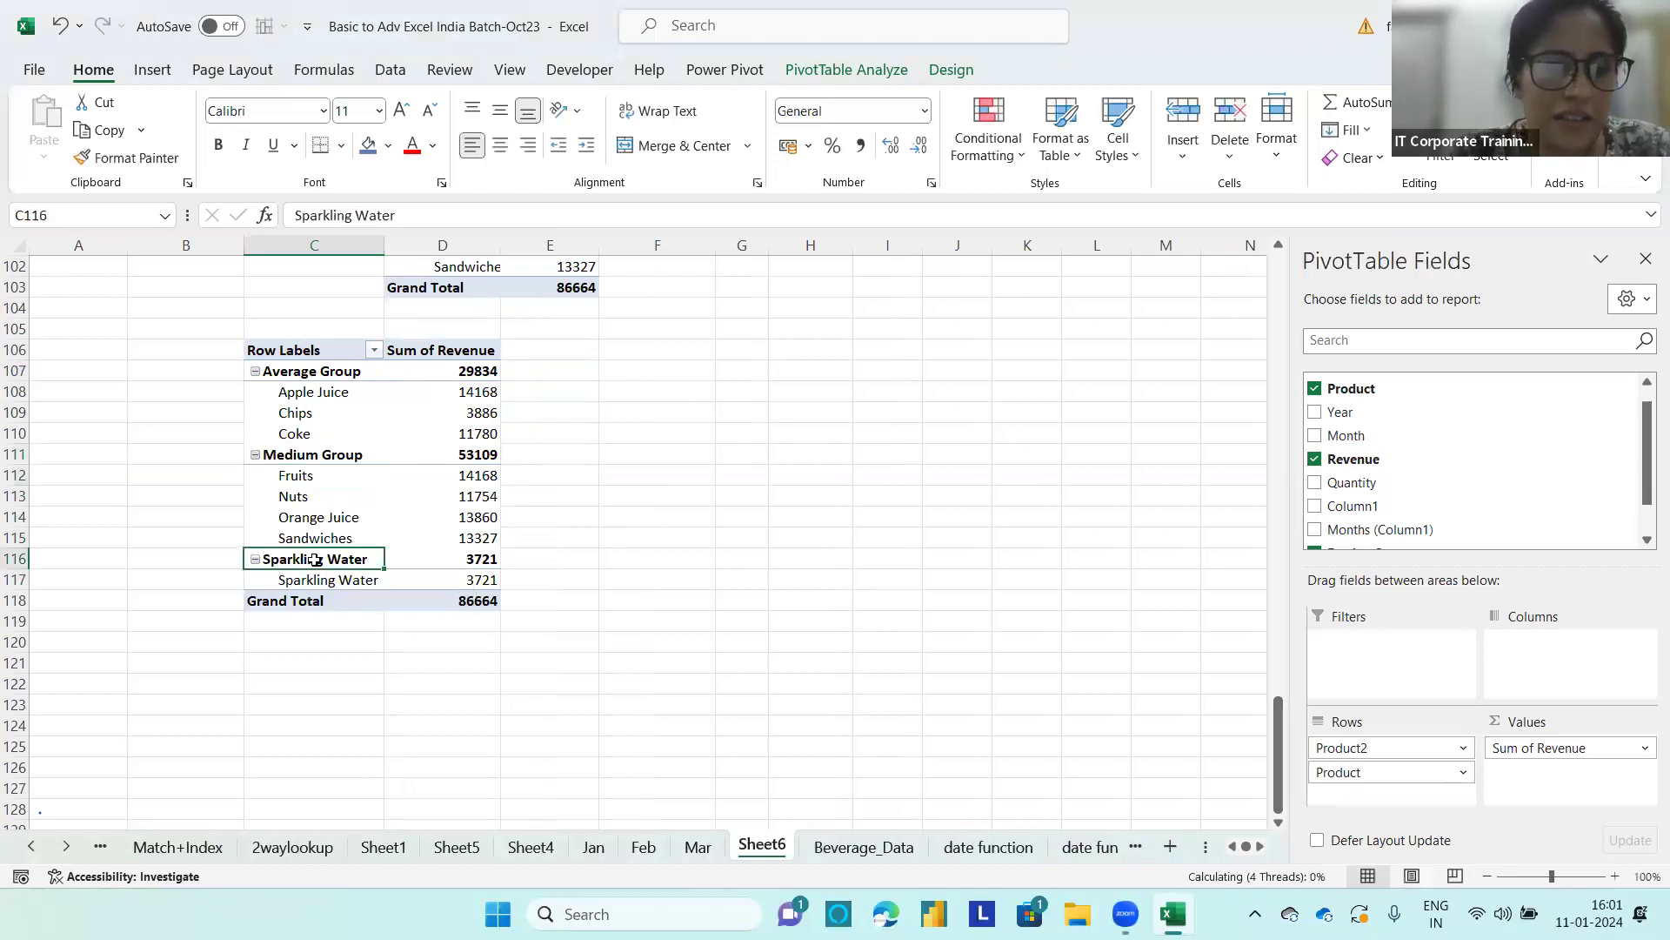
pyautogui.doubleClick(315, 560)
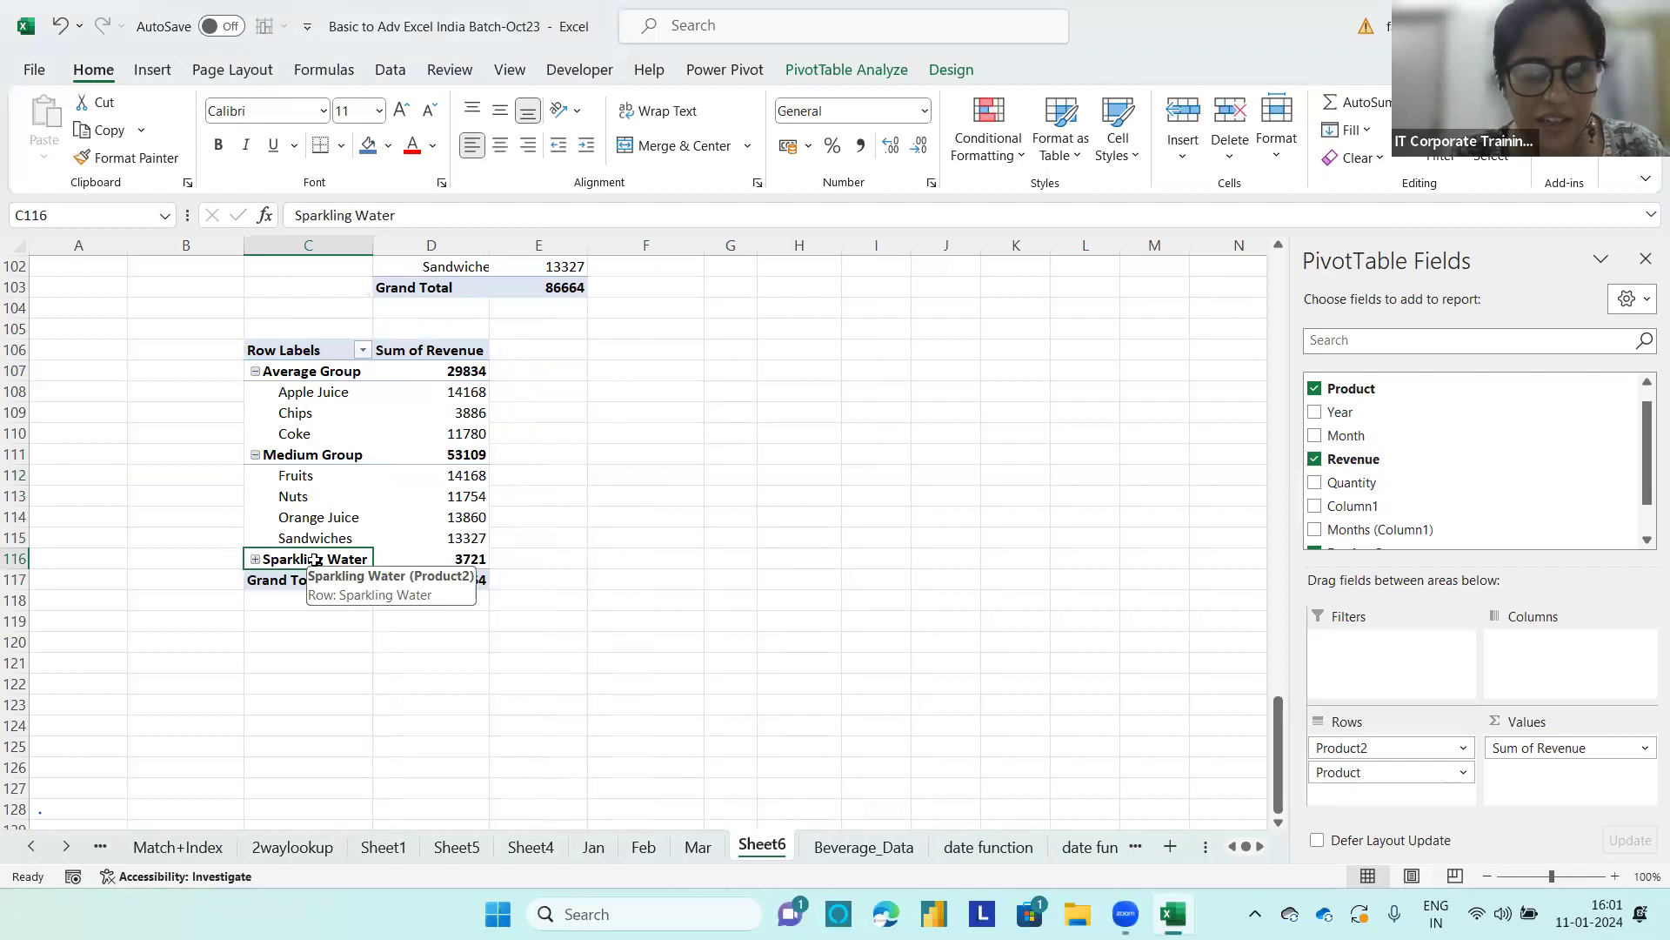
pyautogui.write('Other')
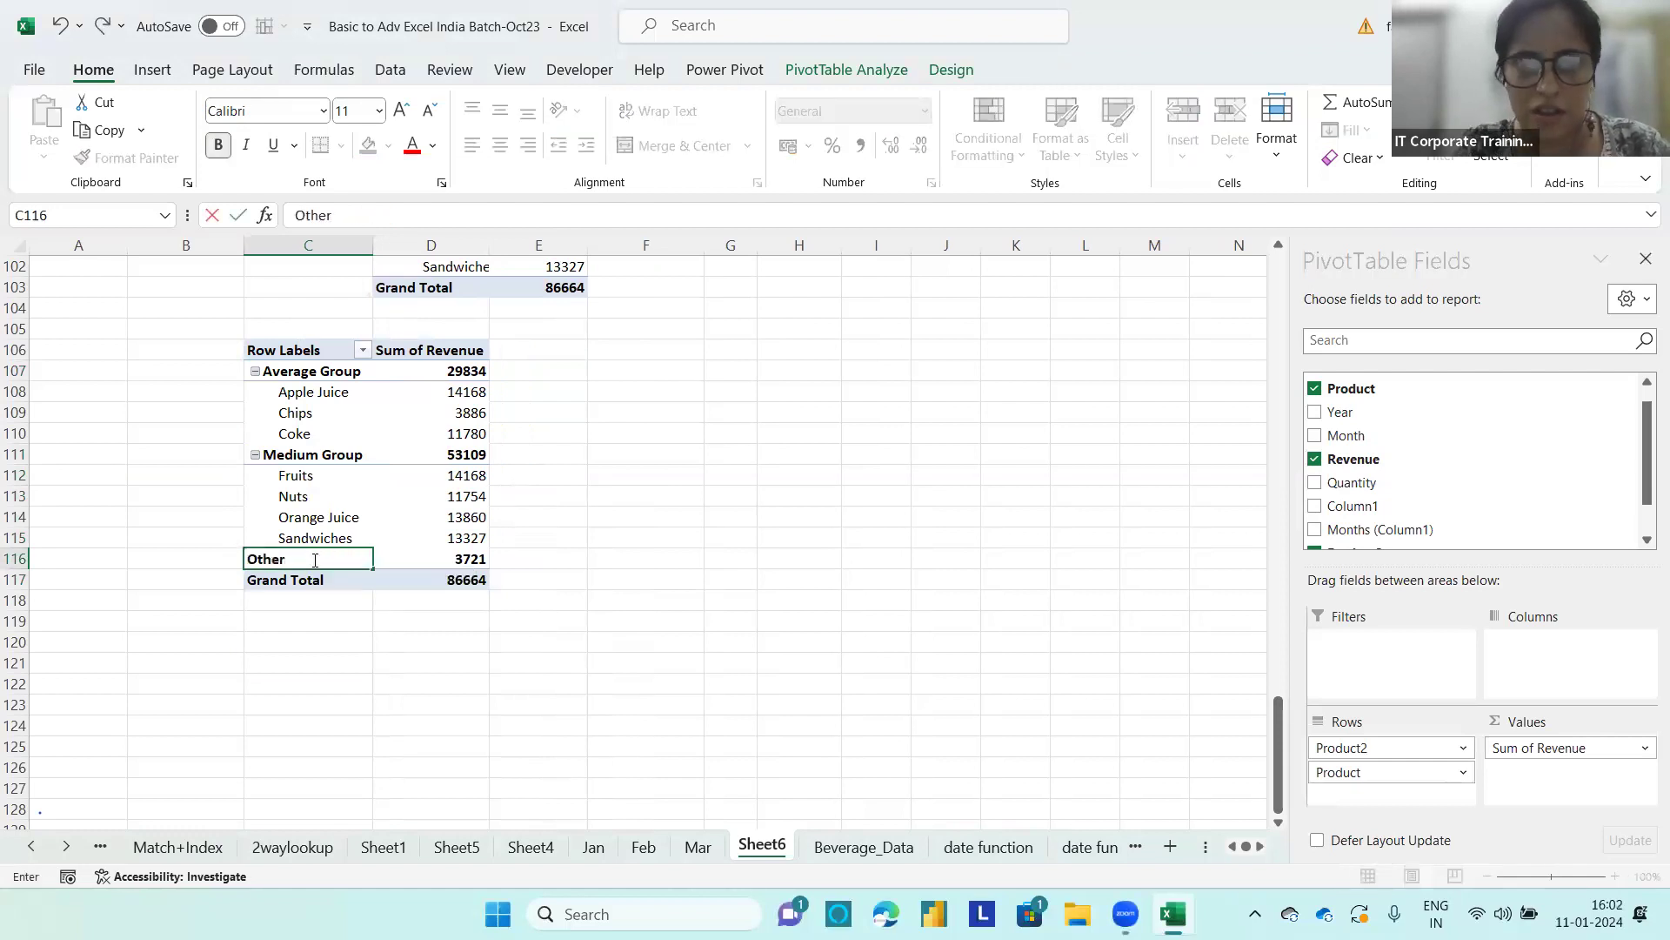
pyautogui.press('Return')
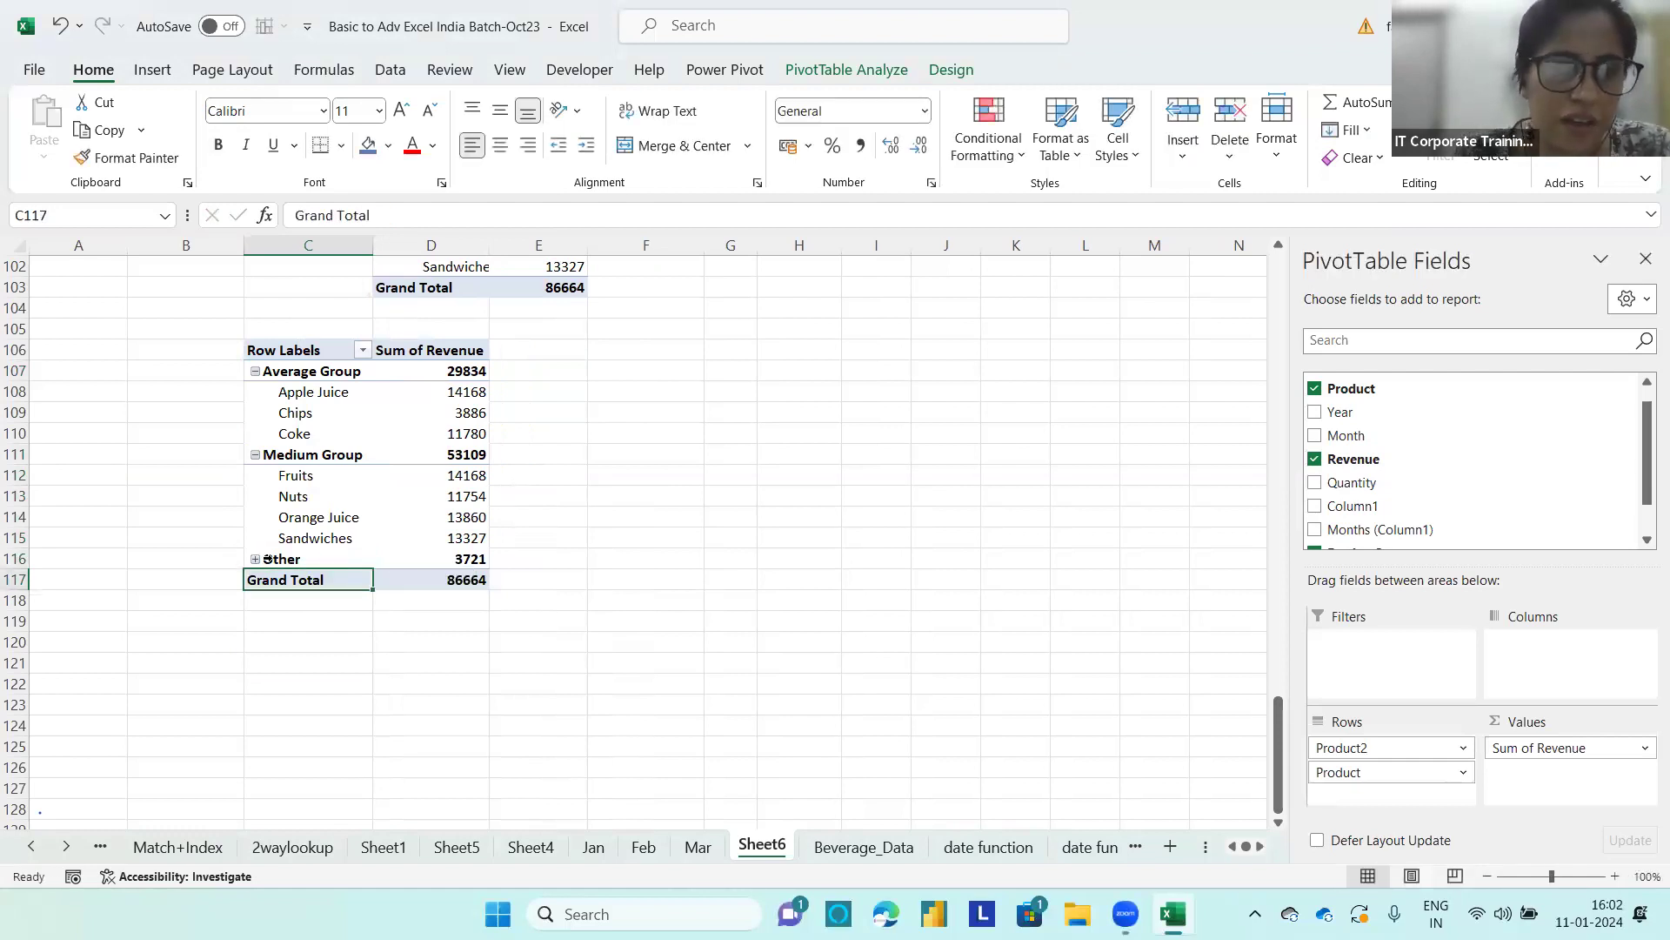
pyautogui.doubleClick(315, 560)
# Step: Remove Product from the rows of the C106 PivotTable, keeping only the Product2 groups
pyautogui.click(426, 583)
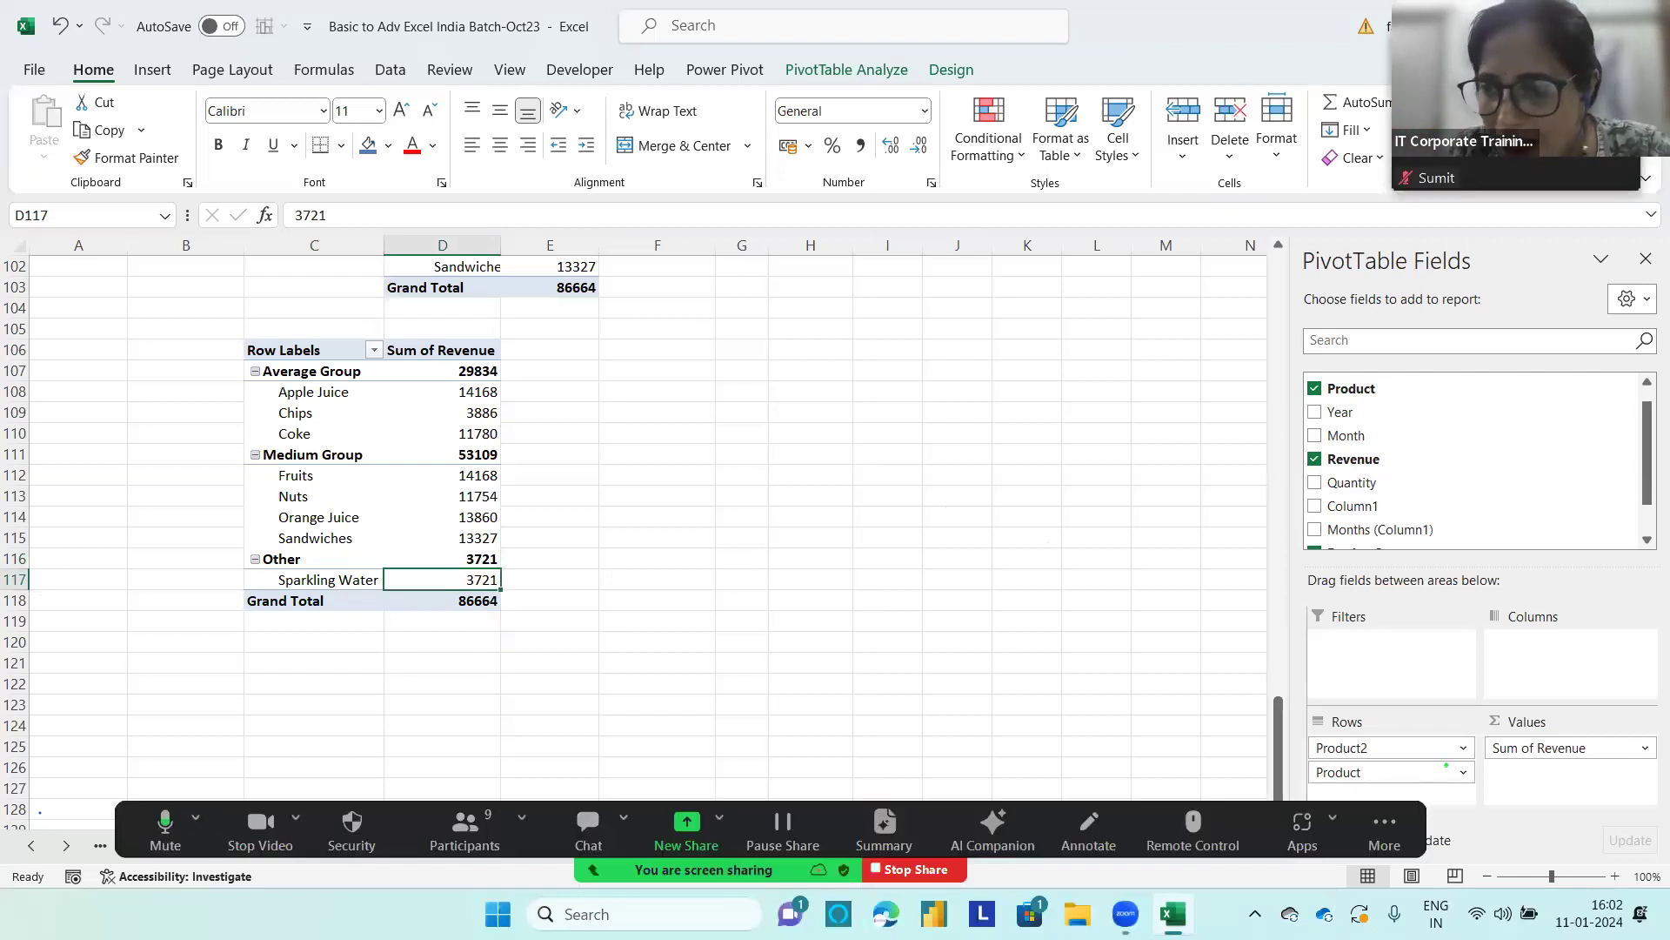
pyautogui.moveTo(1451, 743)
pyautogui.mouseDown()
pyautogui.moveTo(1328, 710)
pyautogui.moveTo(1294, 746)
pyautogui.moveTo(1438, 753)
pyautogui.moveTo(1416, 721)
pyautogui.mouseUp()
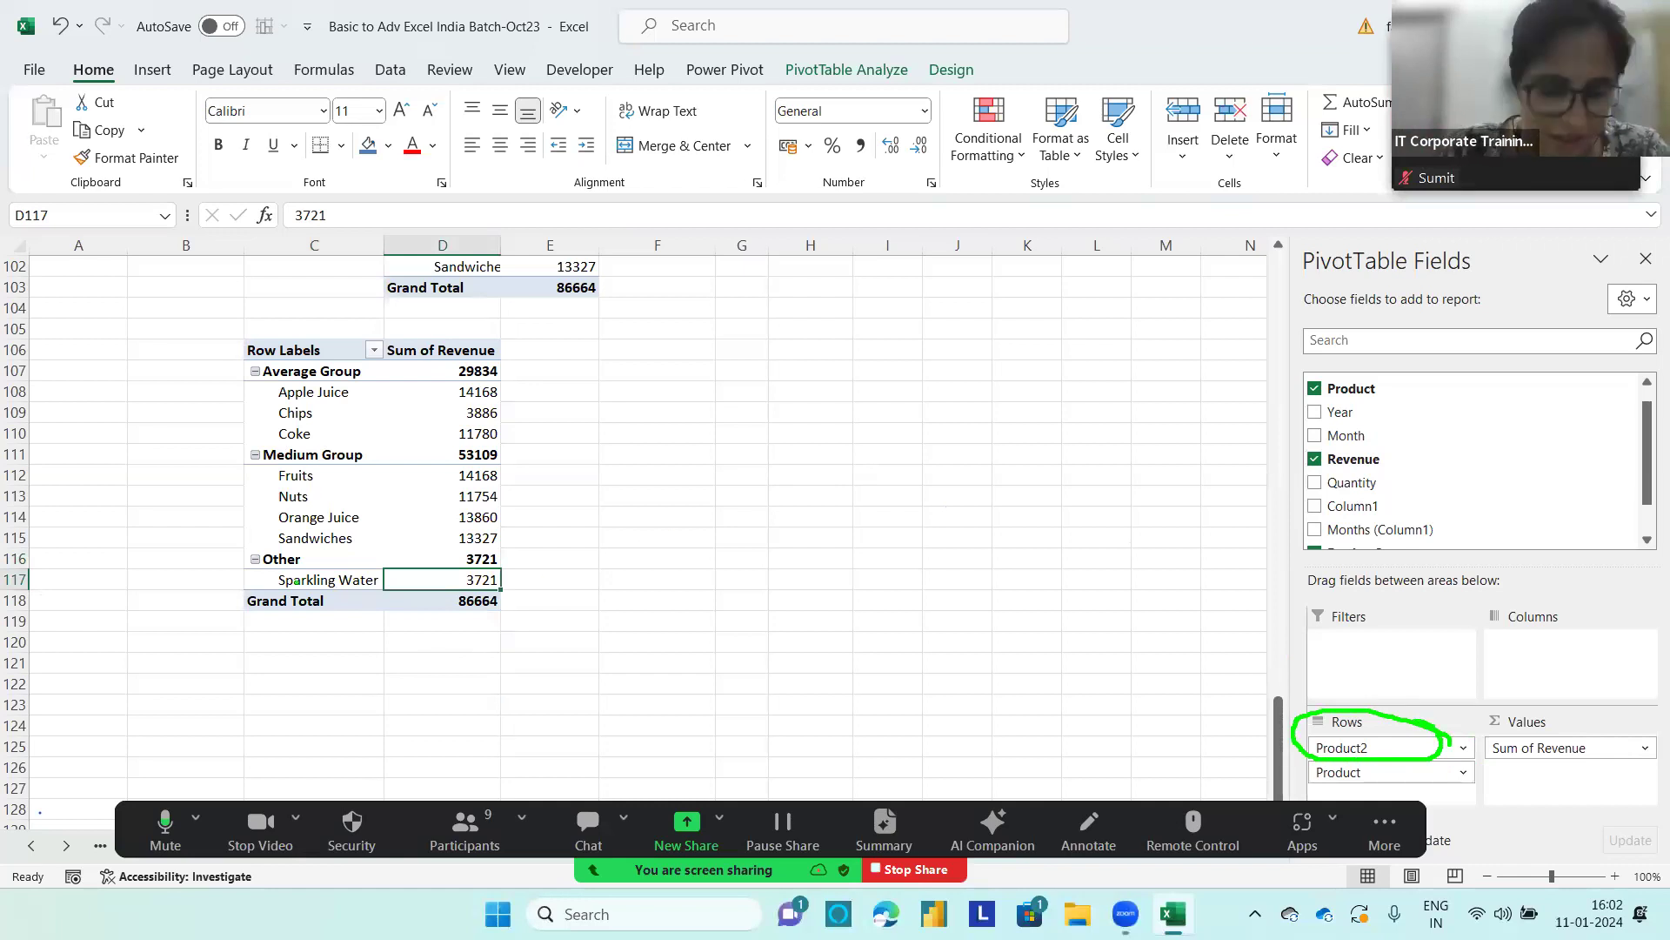
pyautogui.click(348, 501)
pyautogui.moveTo(1344, 774); pyautogui.dragTo(1108, 722)
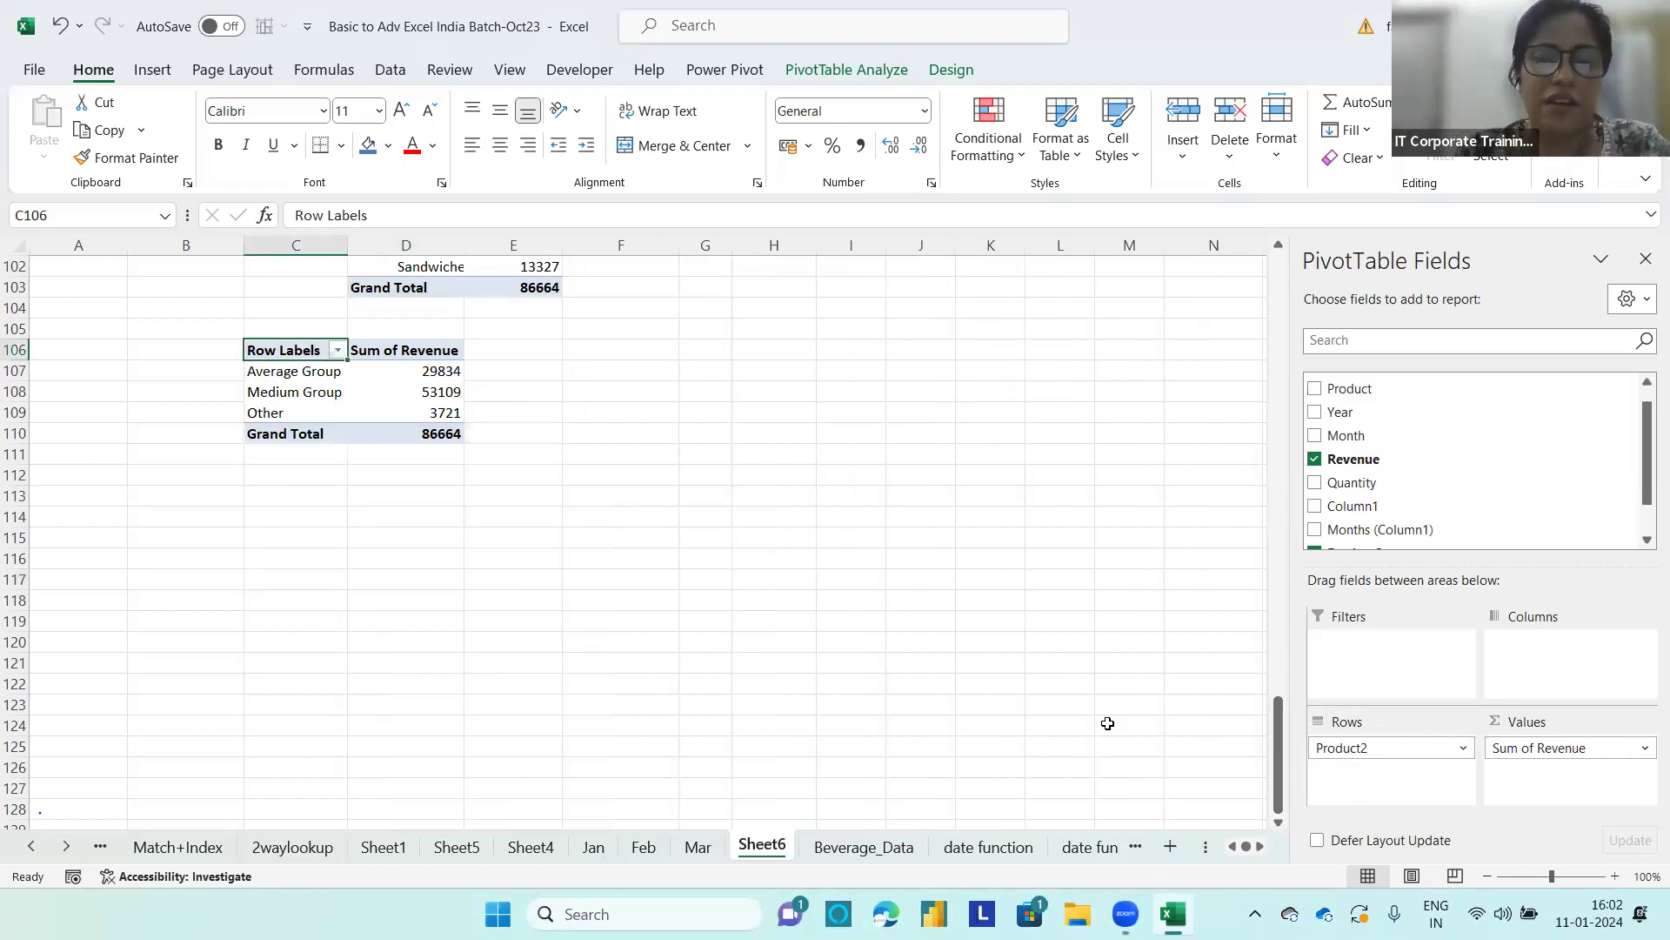
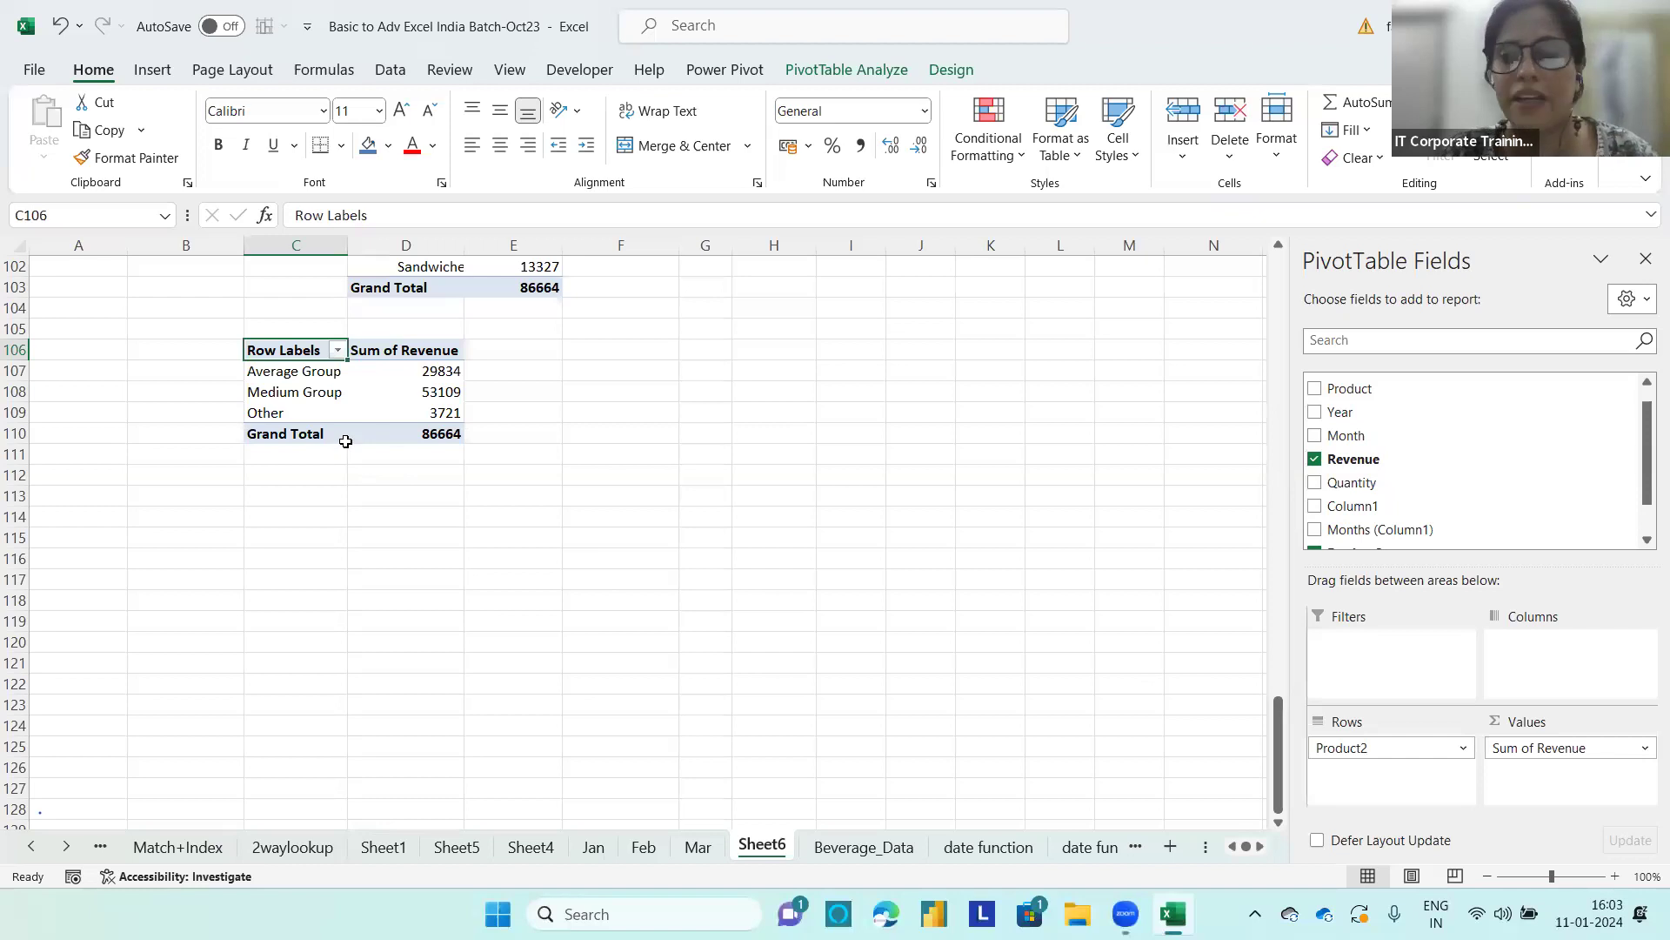
# Step: Copy the whole C106 PivotTable and paste the duplicate at C115
pyautogui.click(385, 404)
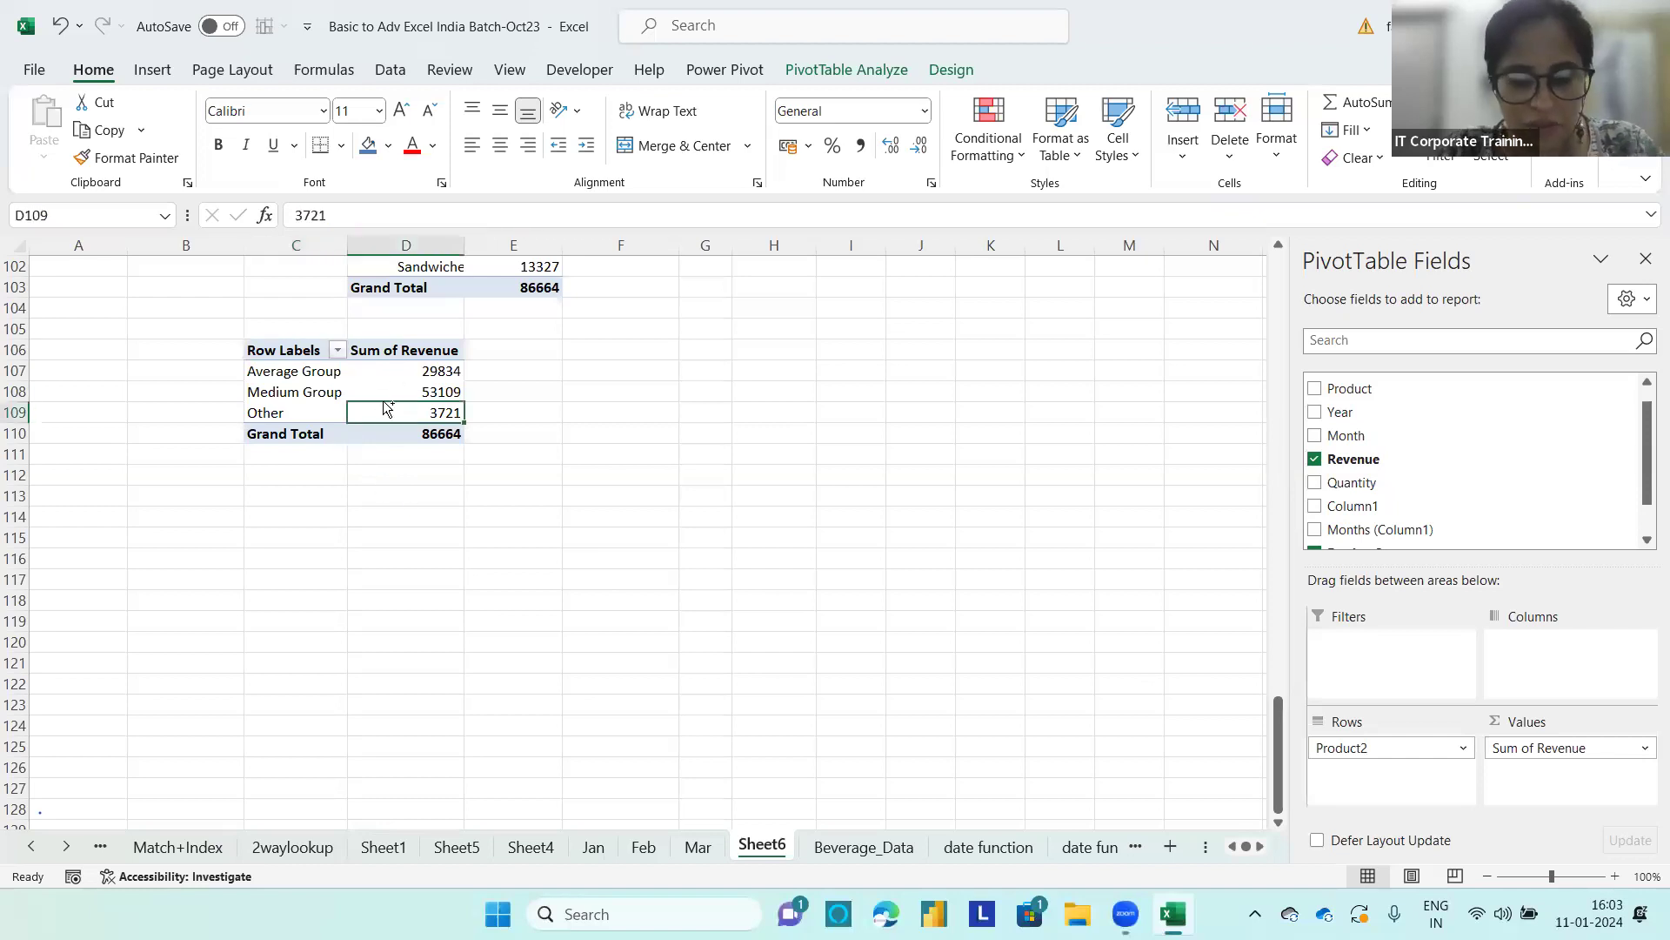
pyautogui.hotkey('ctrl', 'a')
pyautogui.hotkey('ctrl', 'c')
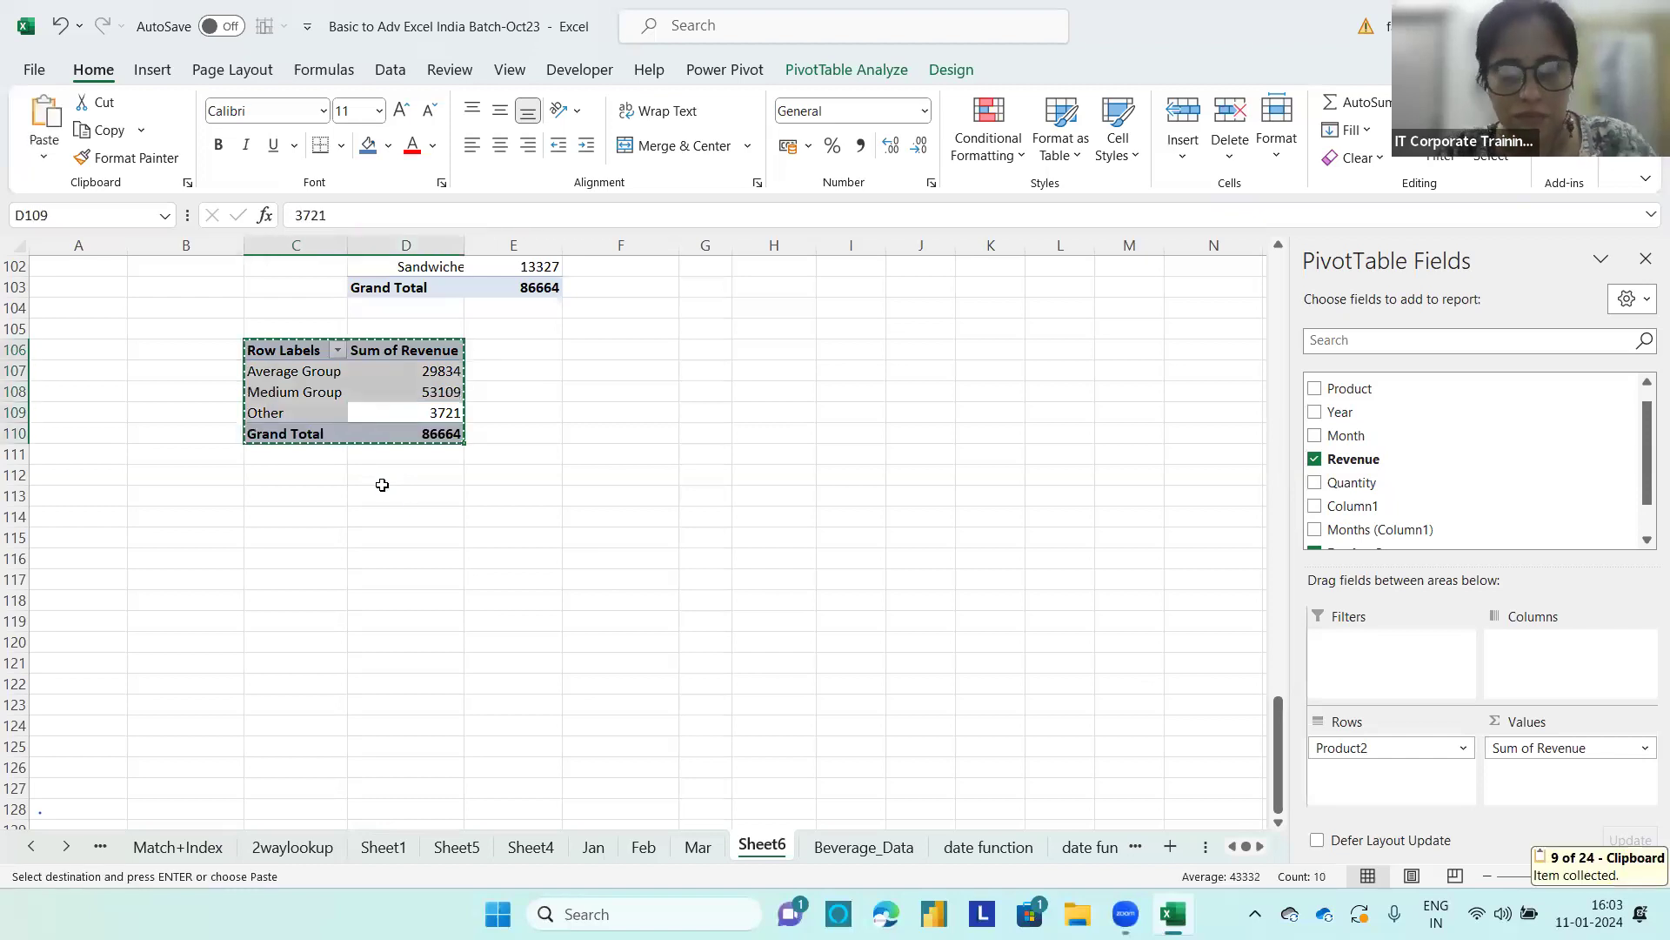
pyautogui.click(330, 531)
pyautogui.hotkey('ctrl', 'v')
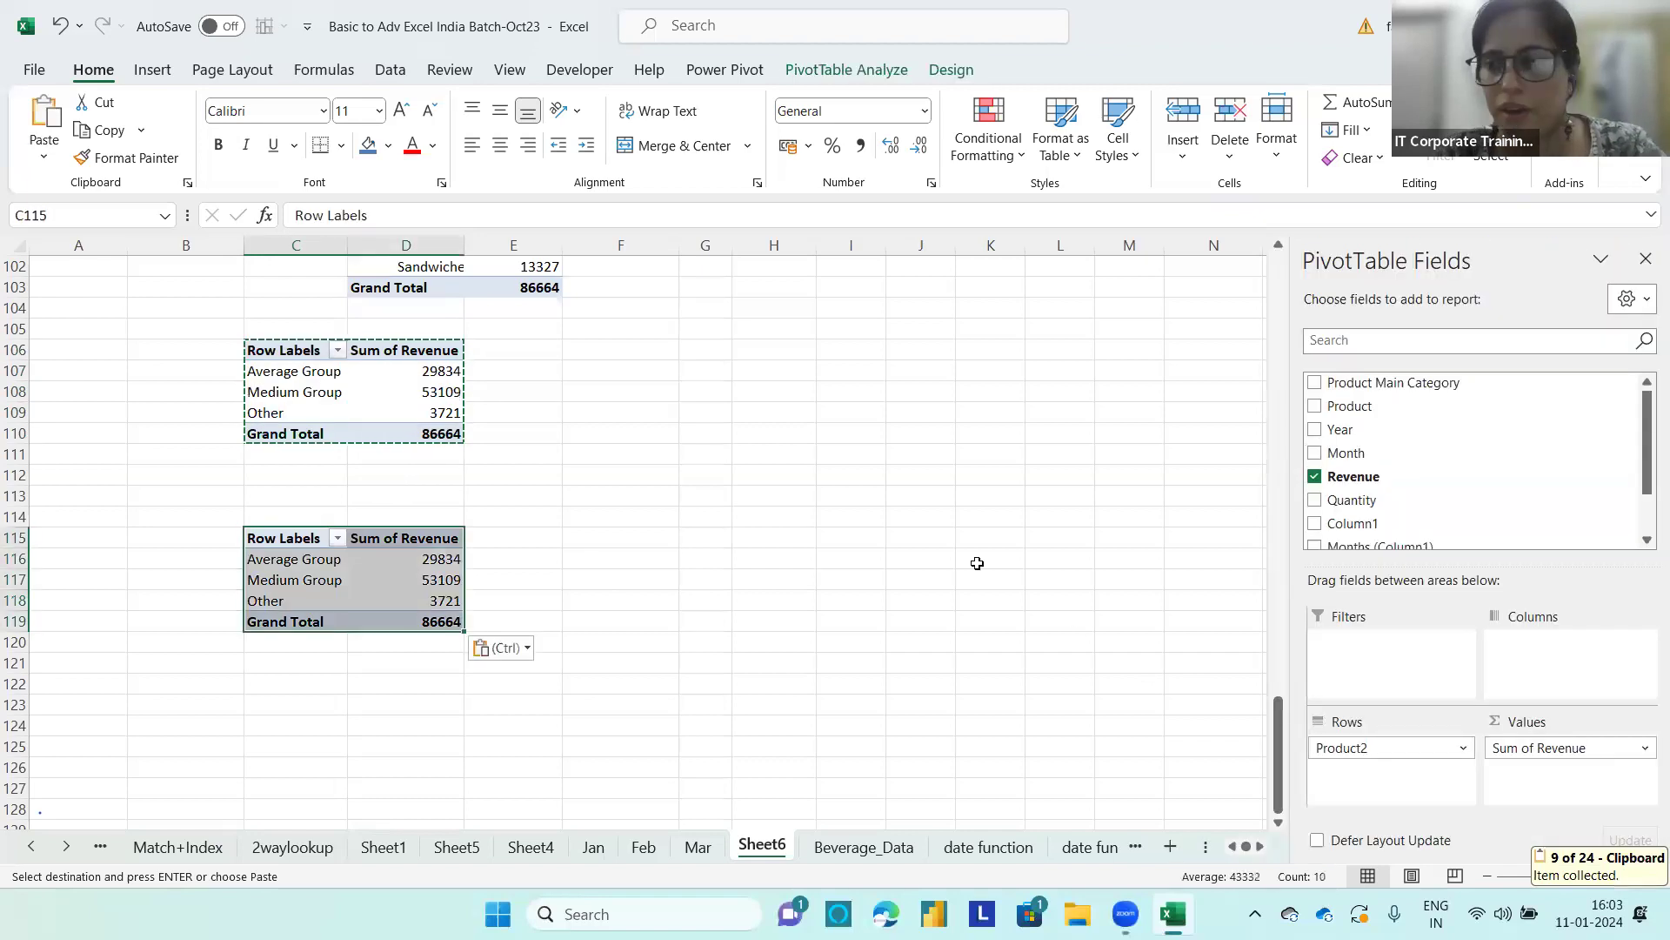
# Step: Replace Product2 with Revenue as the row field of the C115 PivotTable
pyautogui.moveTo(1354, 745); pyautogui.dragTo(1009, 691)
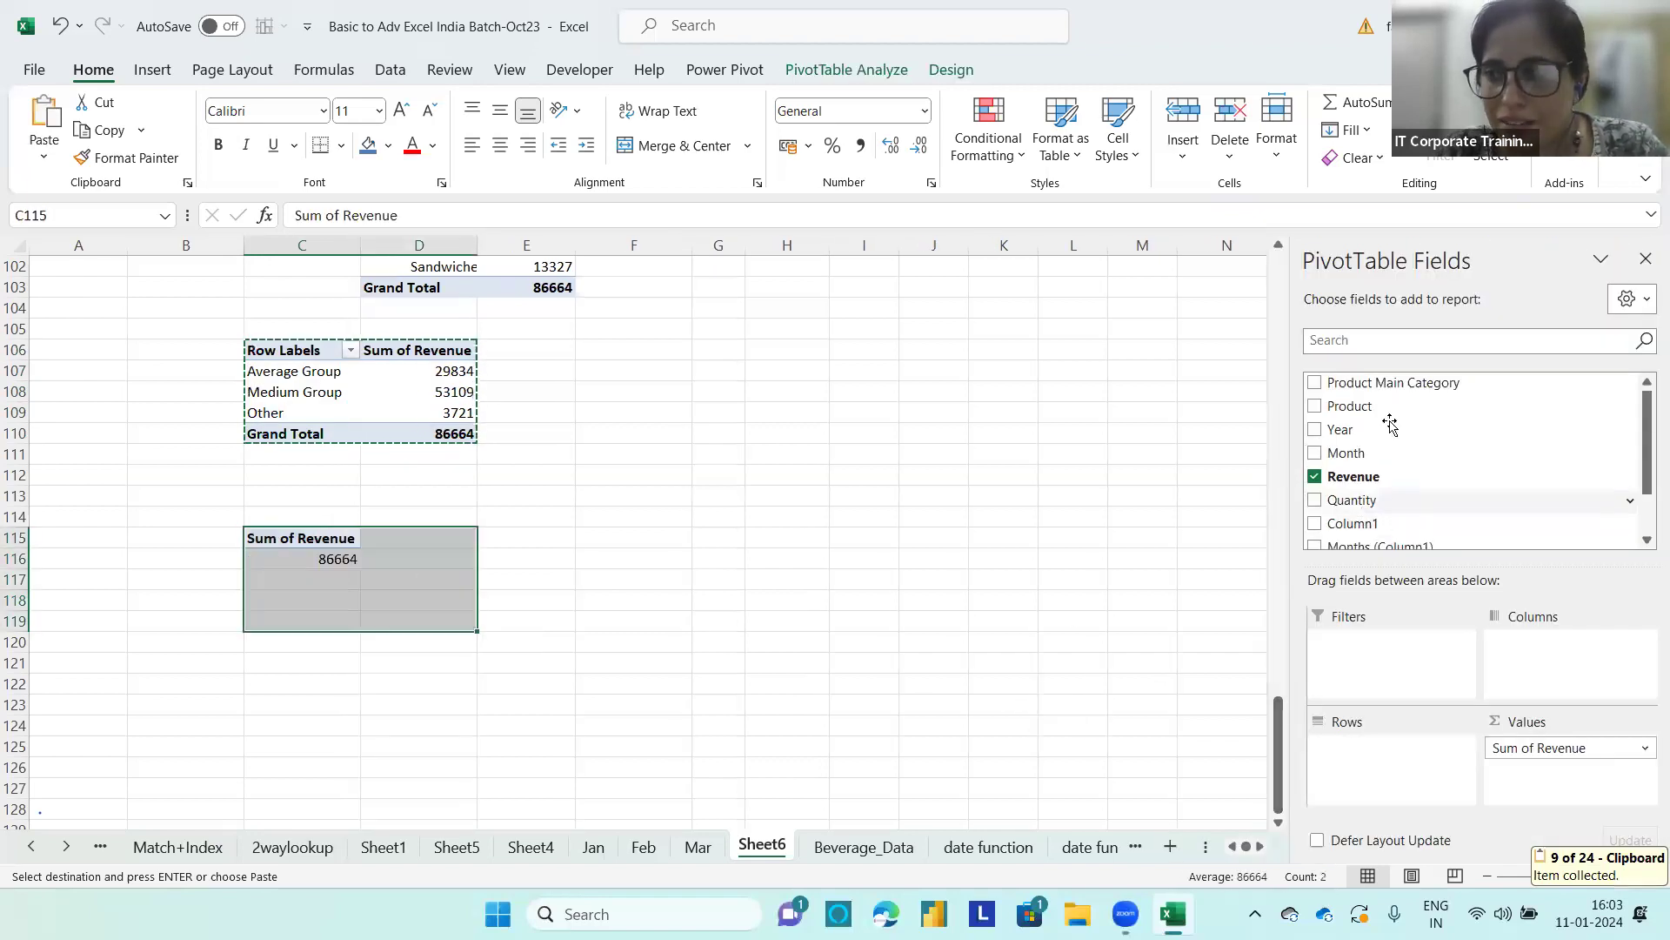
pyautogui.moveTo(1647, 468); pyautogui.dragTo(1646, 517)
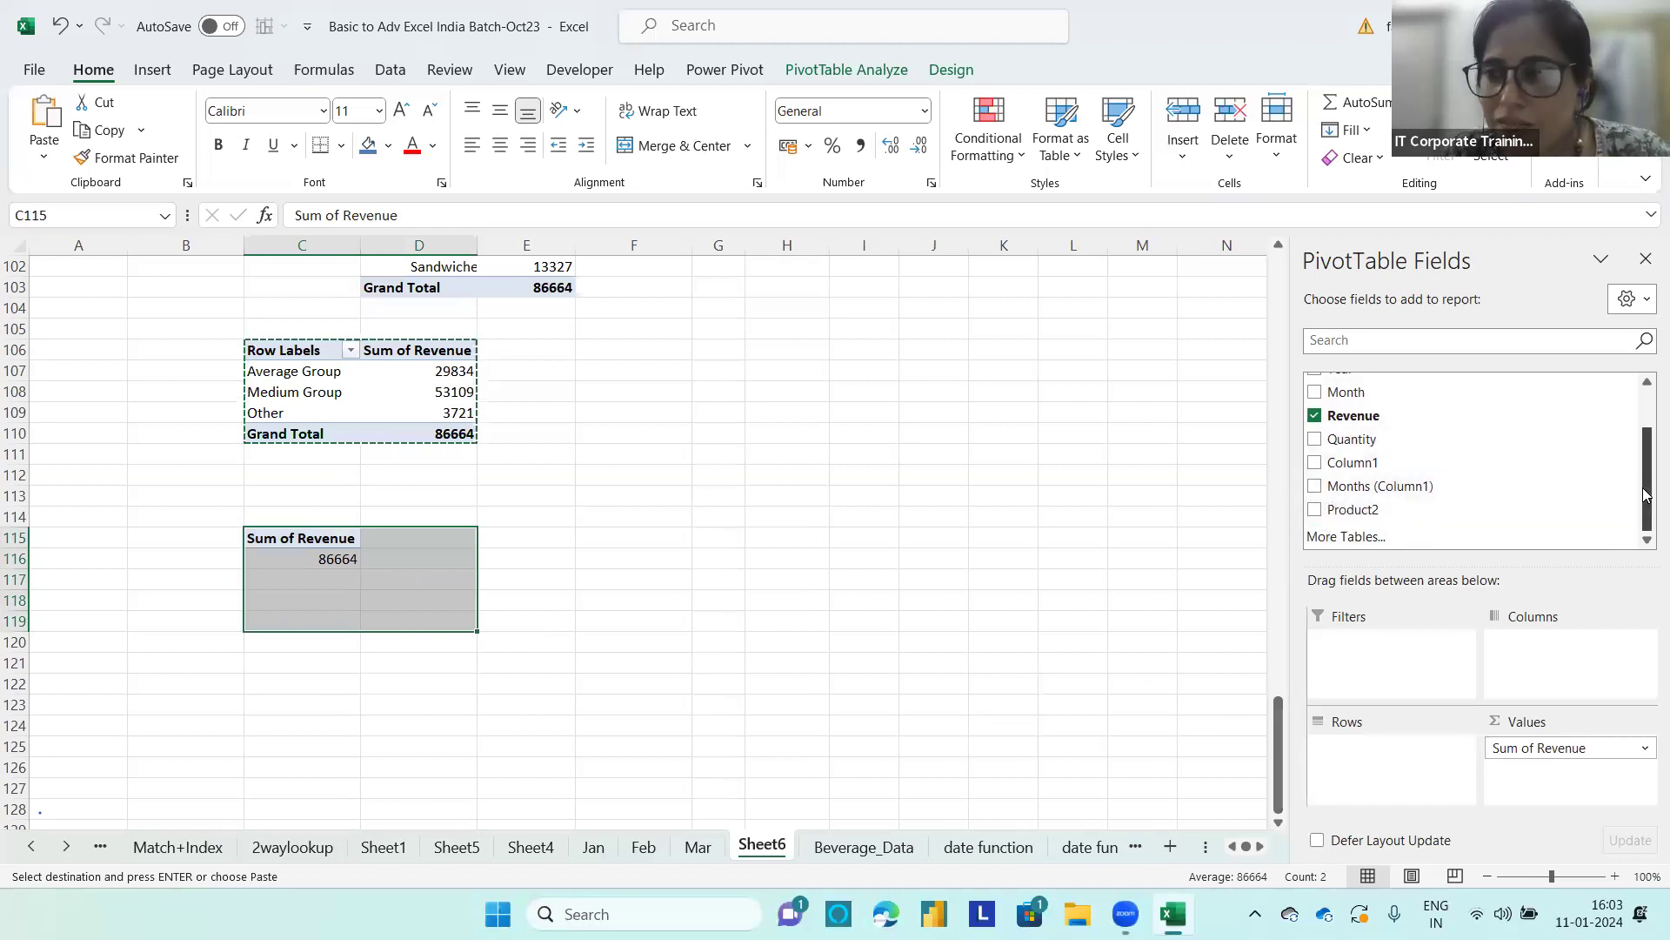
pyautogui.moveTo(1646, 495); pyautogui.dragTo(1646, 459)
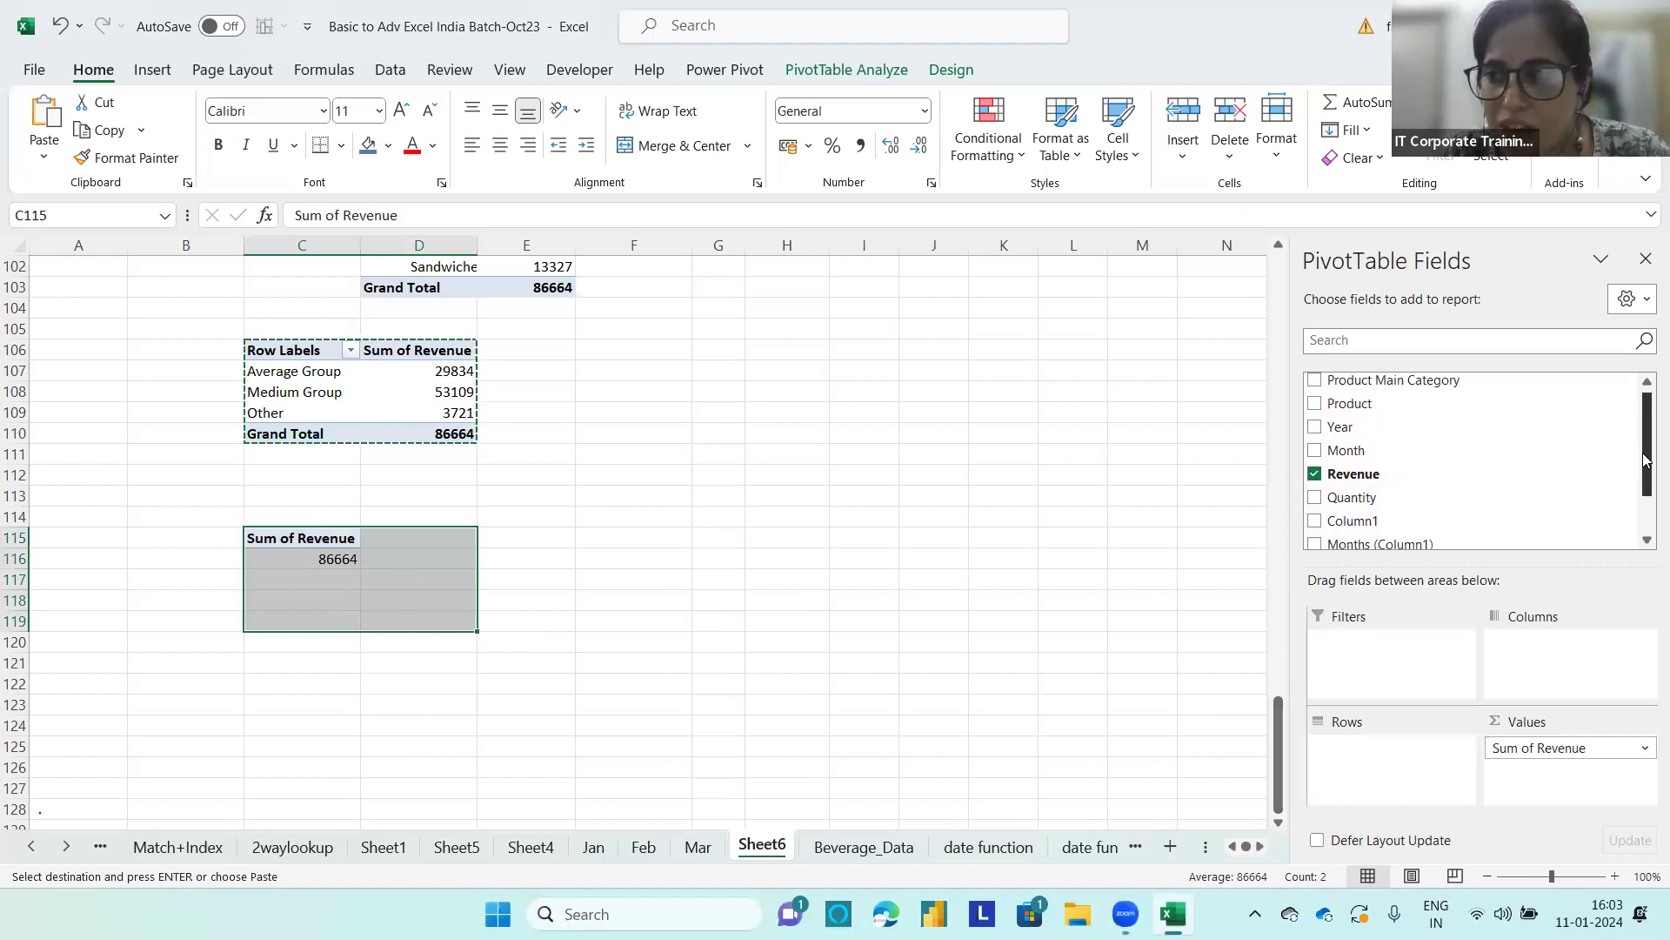
pyautogui.moveTo(1363, 481); pyautogui.dragTo(1434, 781)
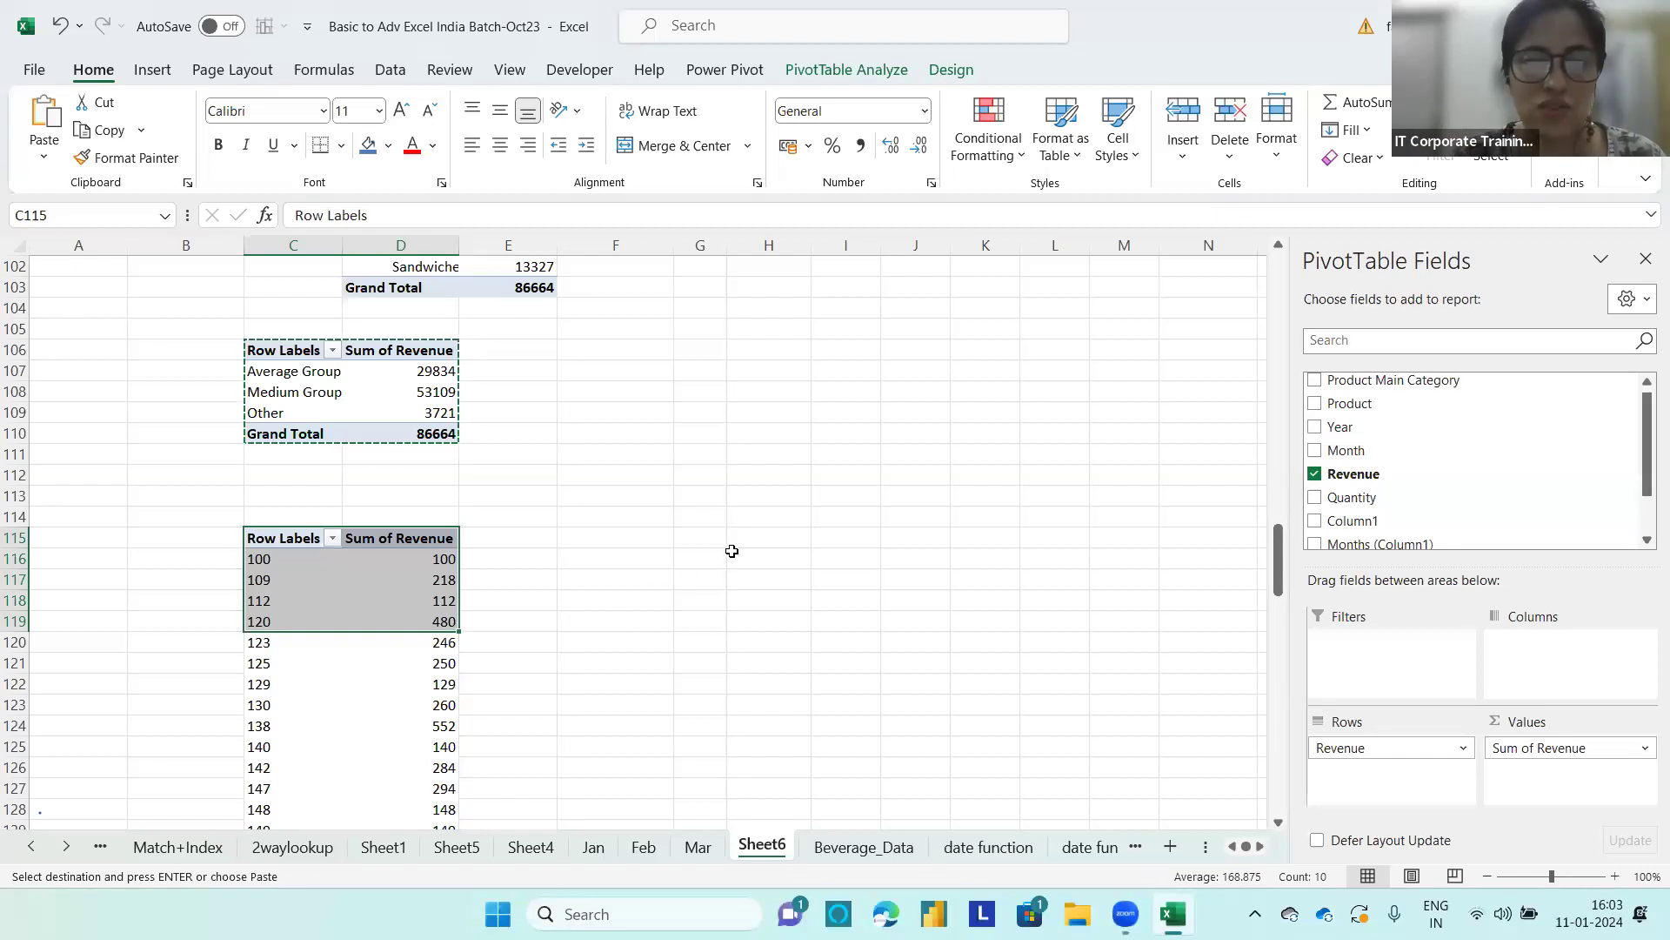
# Step: Enter the note "I want to see how many products have given sales in selected range" in H113
pyautogui.click(744, 494)
pyautogui.write('I wan')
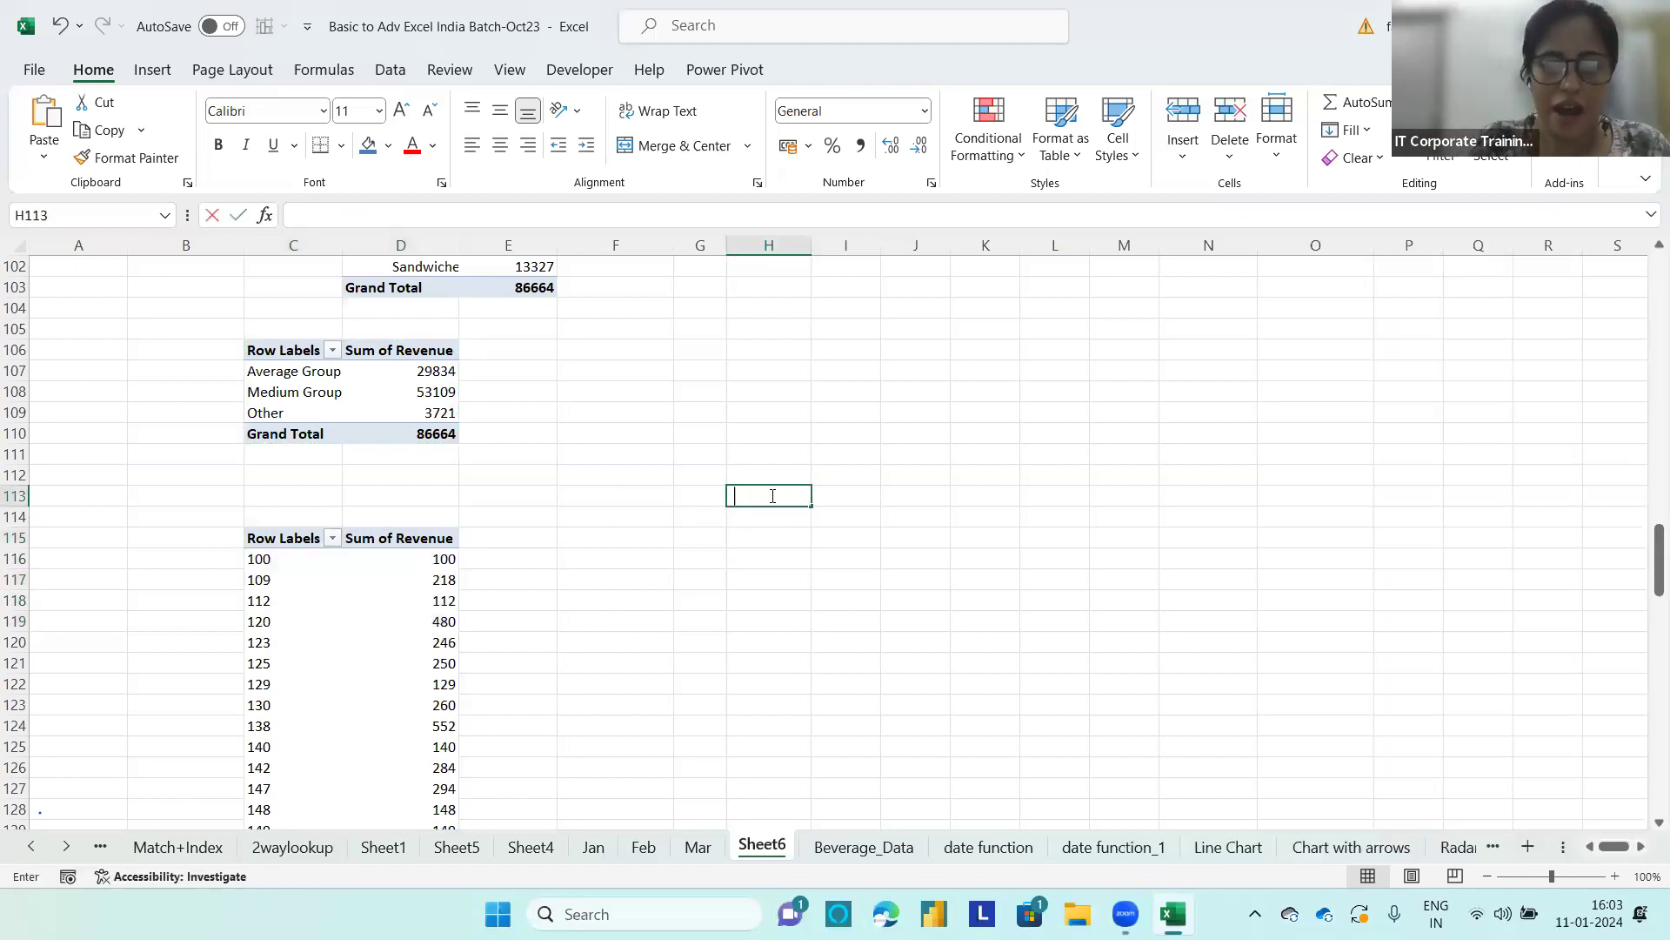
pyautogui.write('t to see how many products')
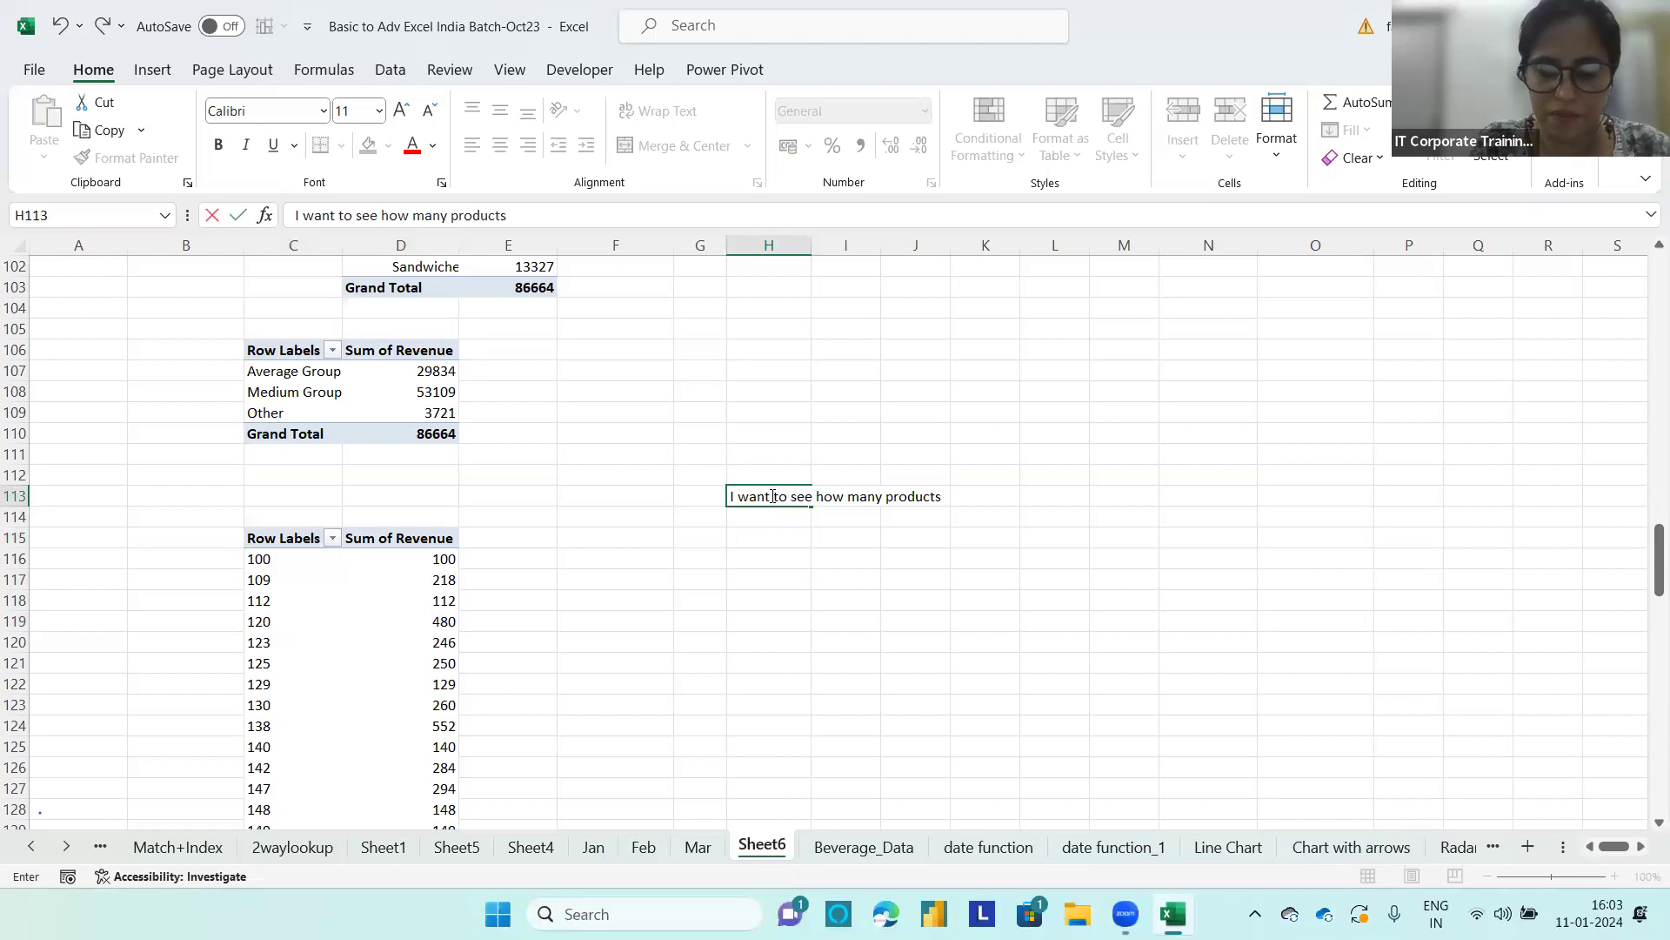
pyautogui.write(' have give ')
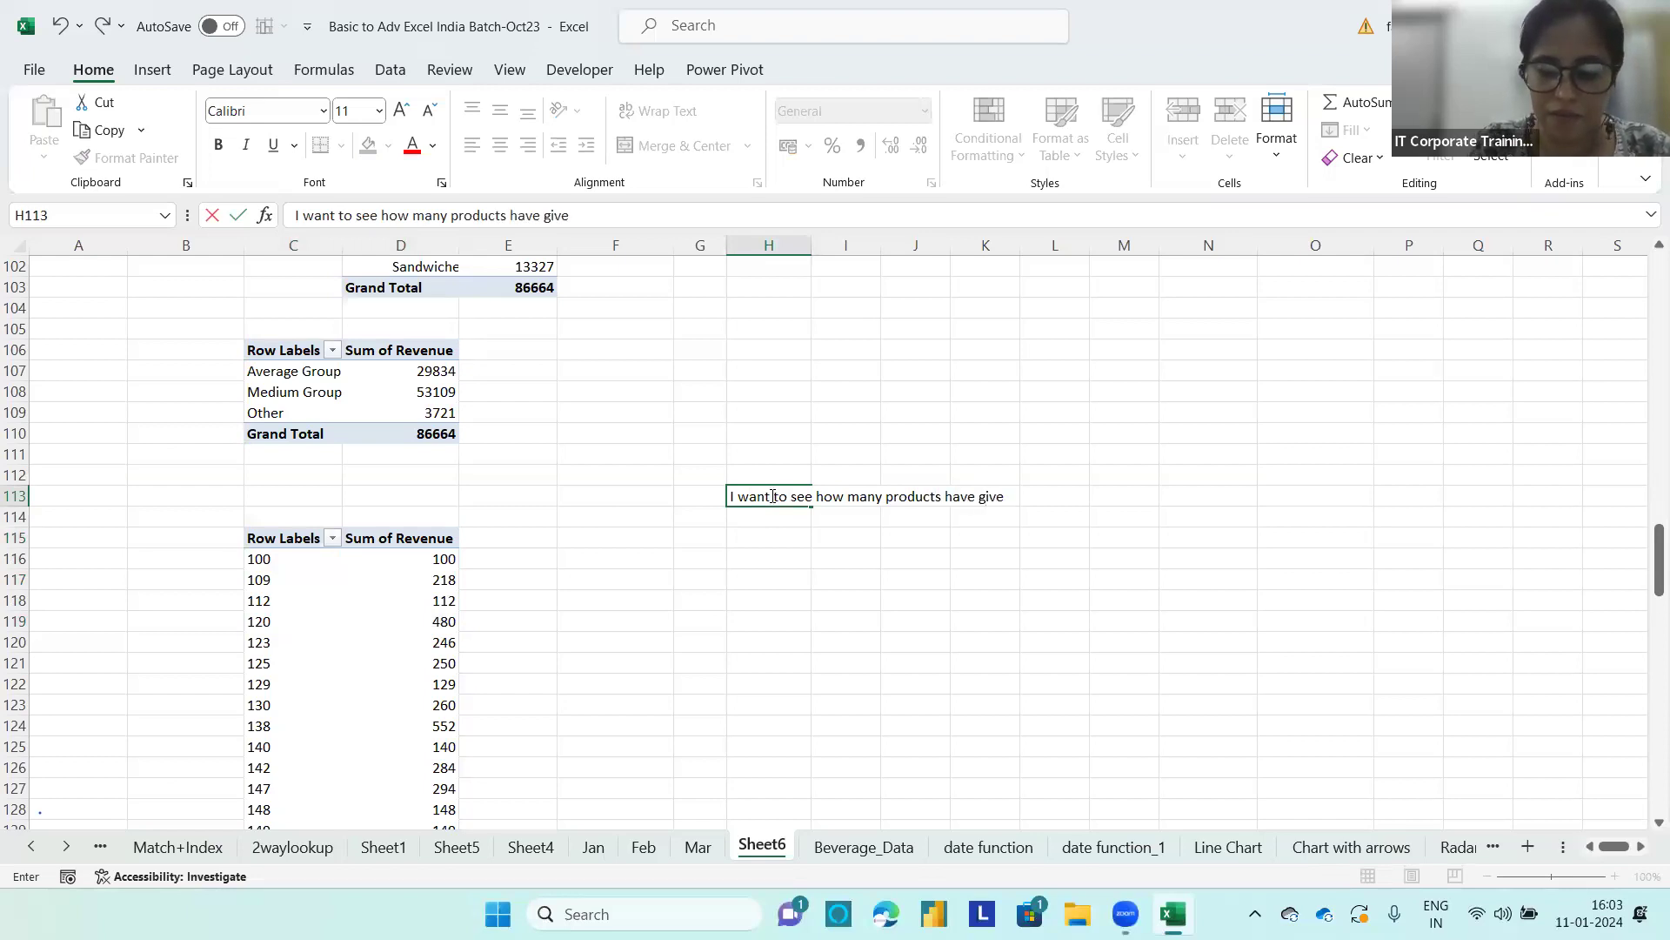
pyautogui.write('n sales')
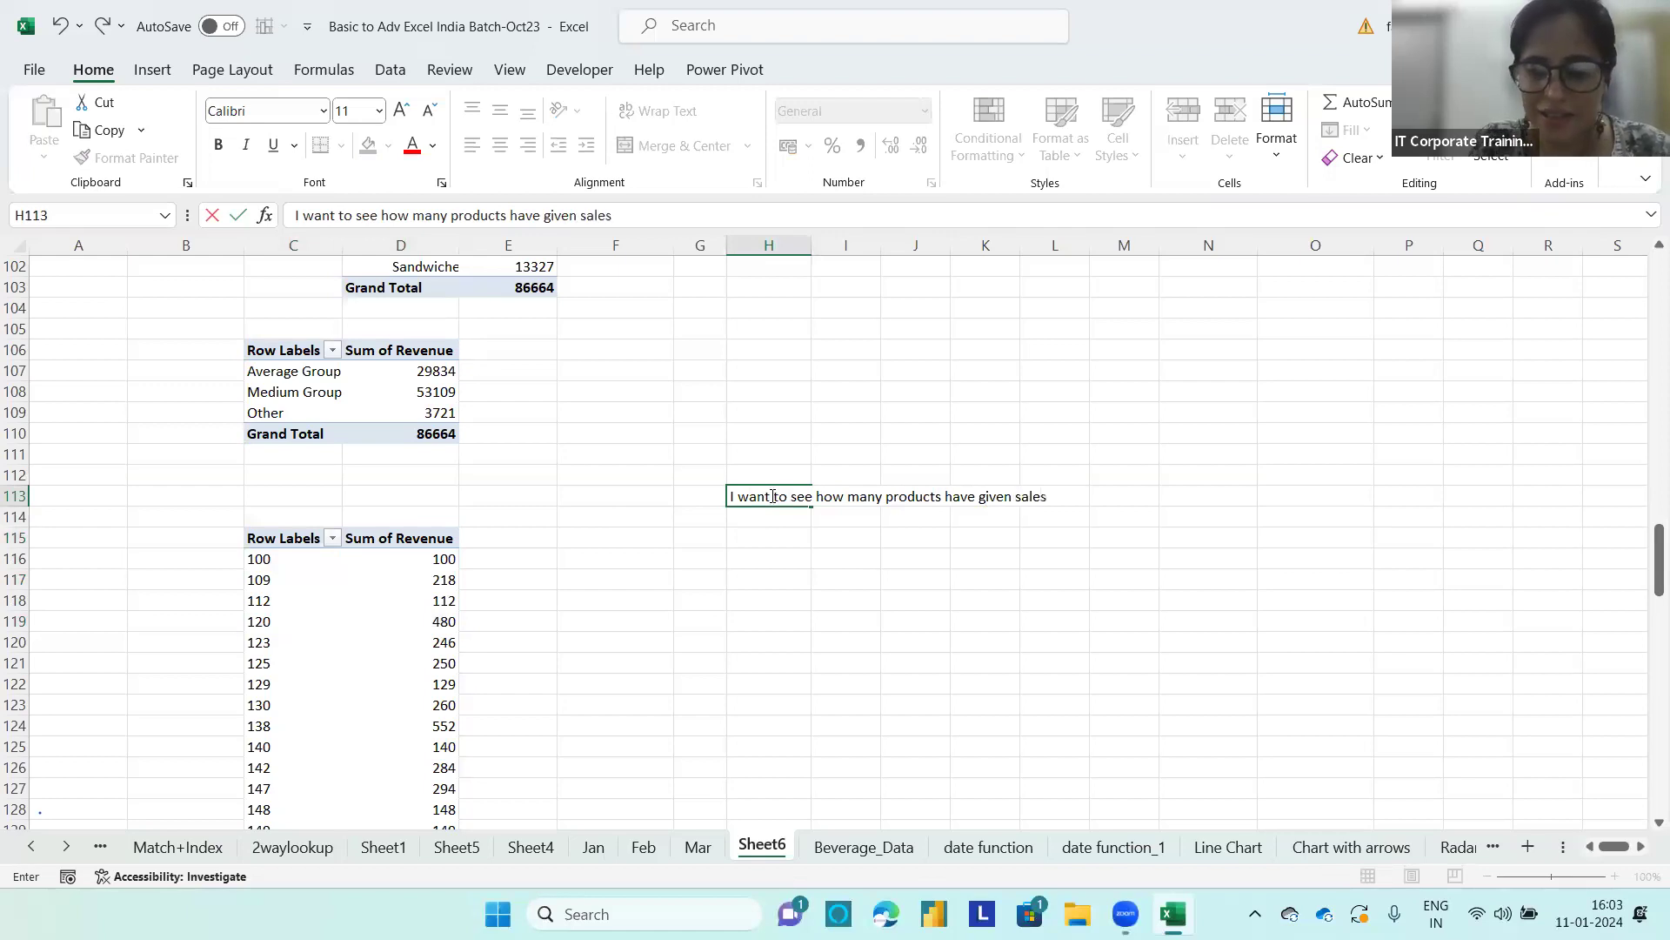
pyautogui.write(' in selected ran')
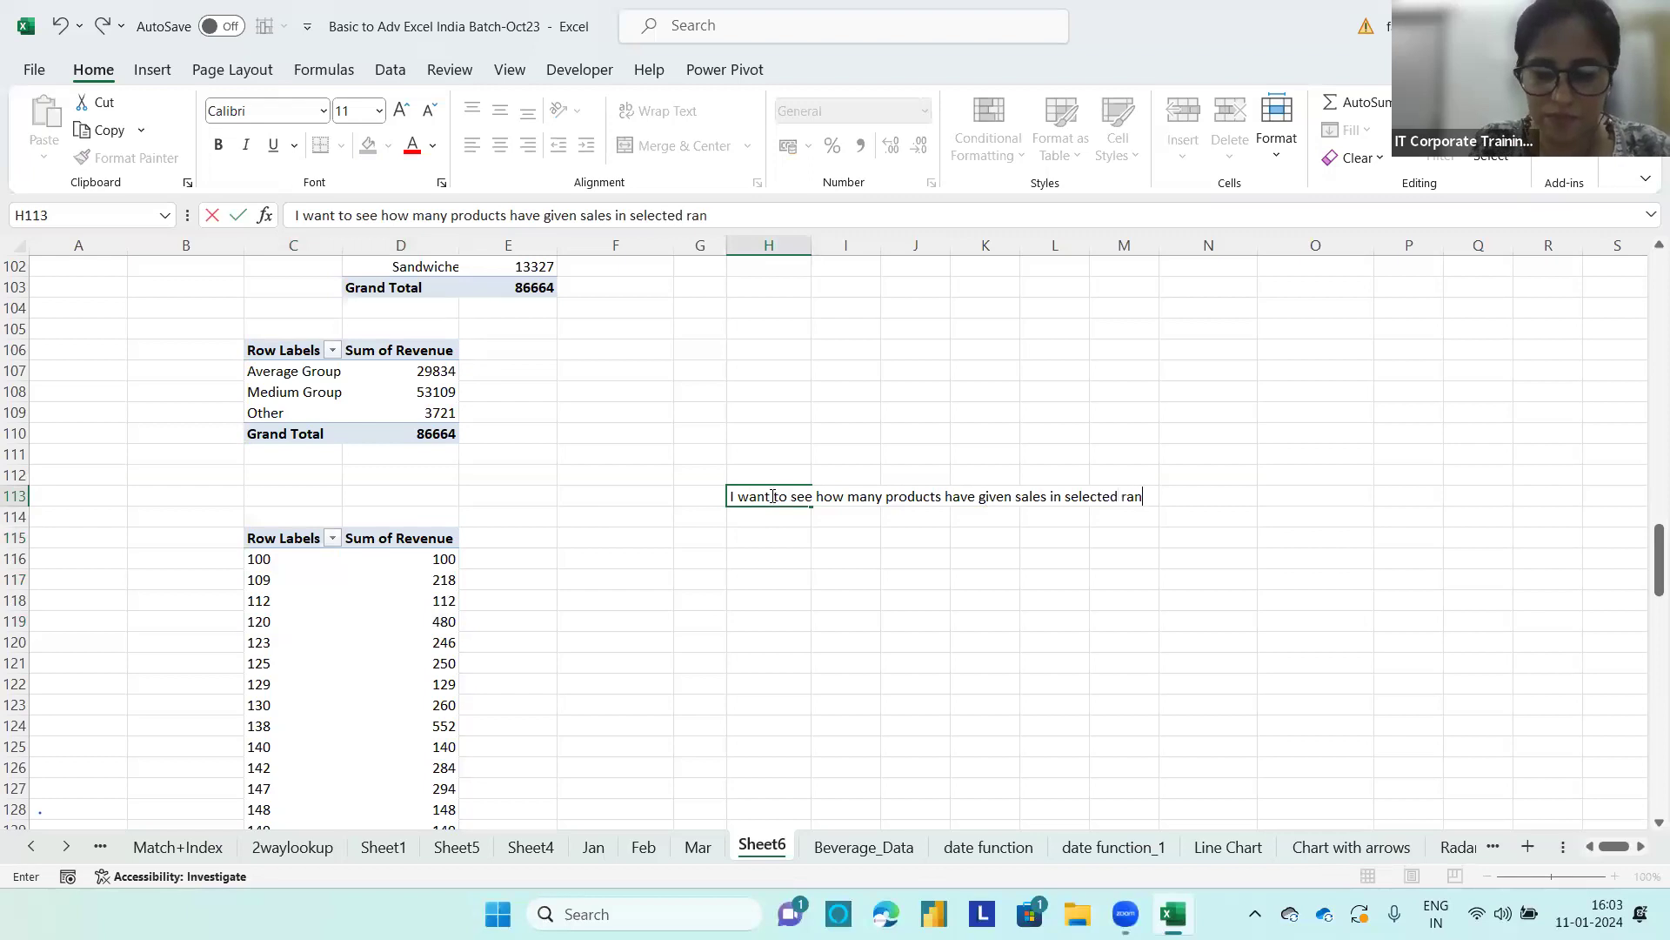
pyautogui.write('ge')
pyautogui.press('Return')
pyautogui.press('Return')
# Step: List the example sales ranges 0-1000 in H115 and 1000-3000 in H116
pyautogui.write('0-1000')
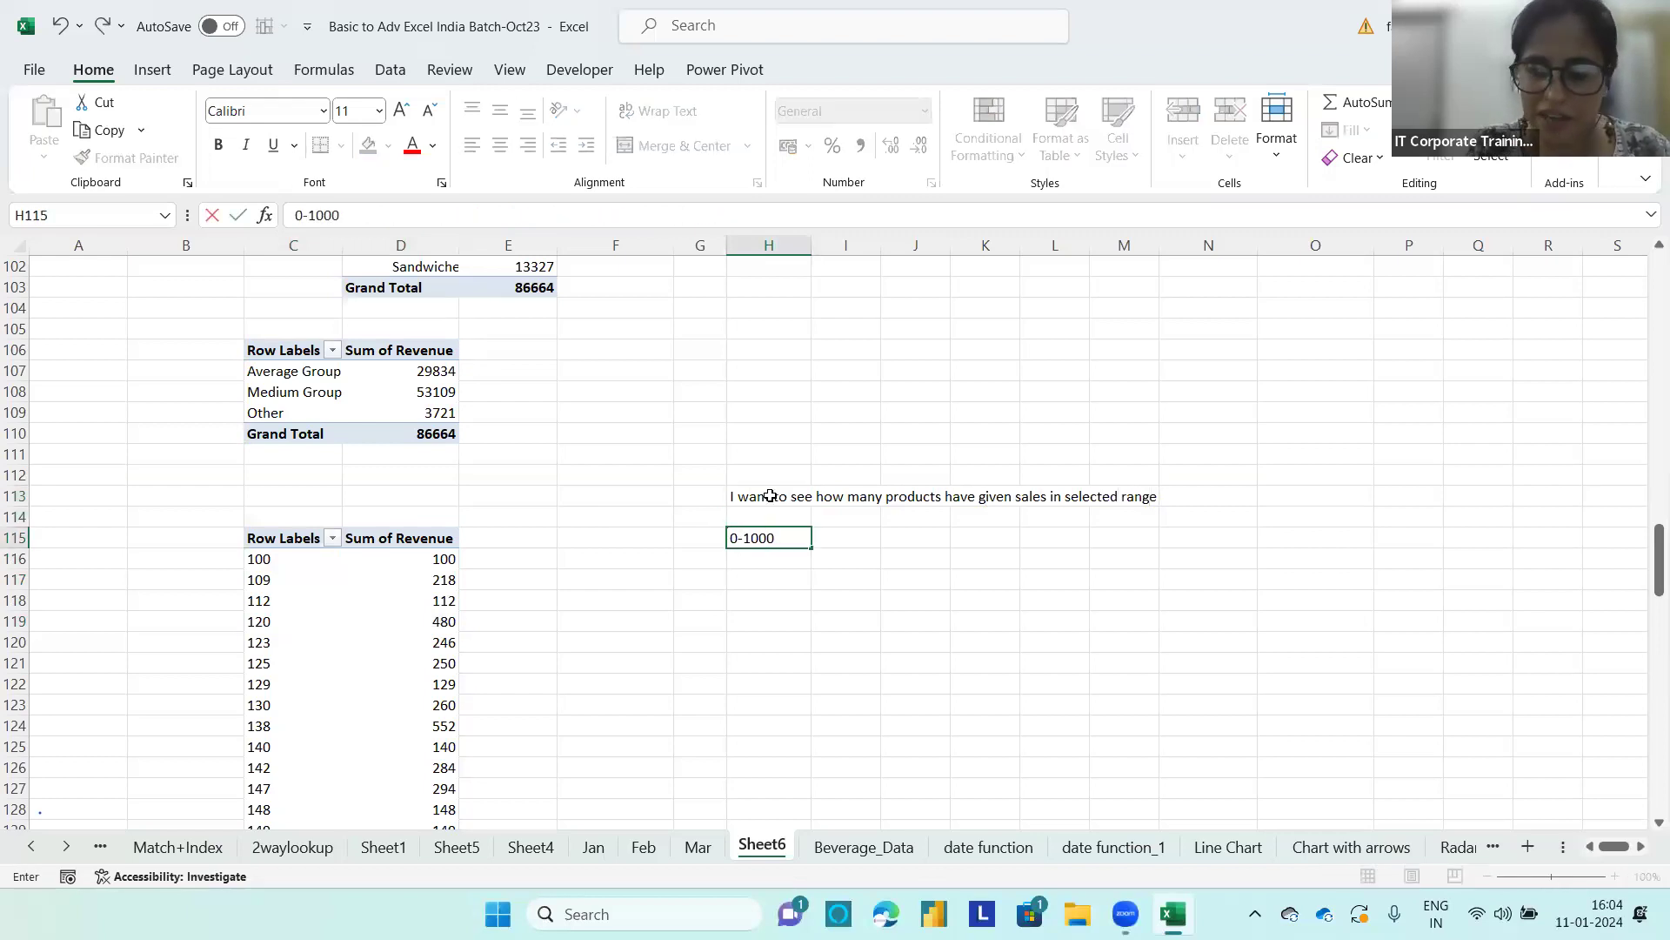
pyautogui.press('Return')
pyautogui.write('1000')
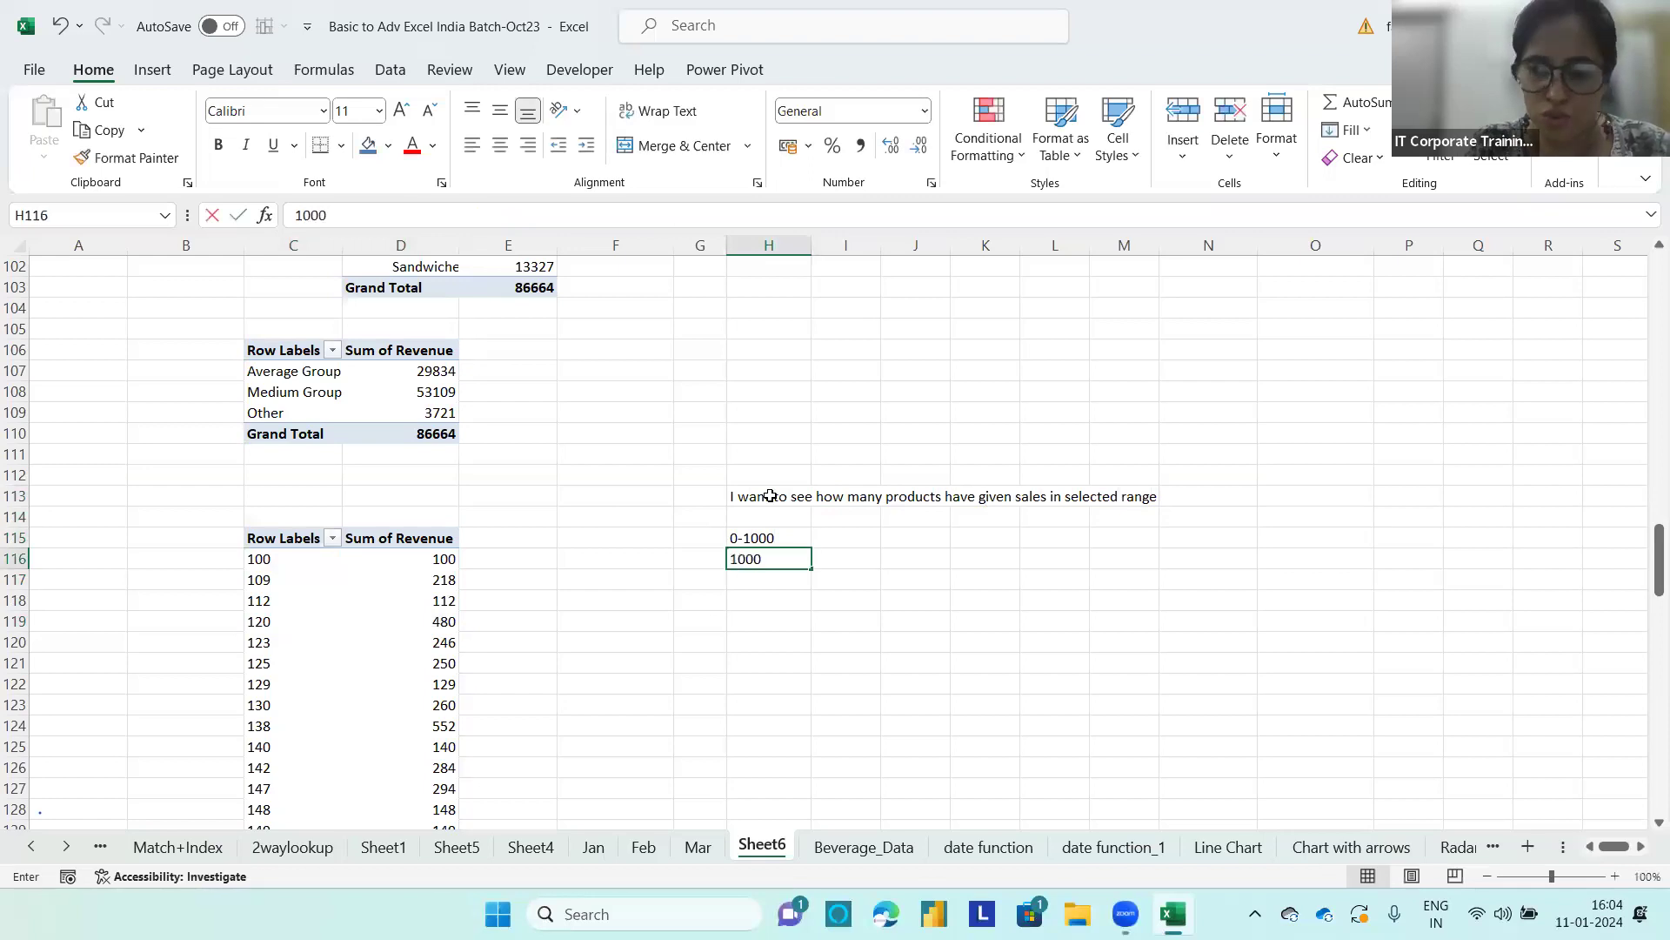
pyautogui.write('-3000')
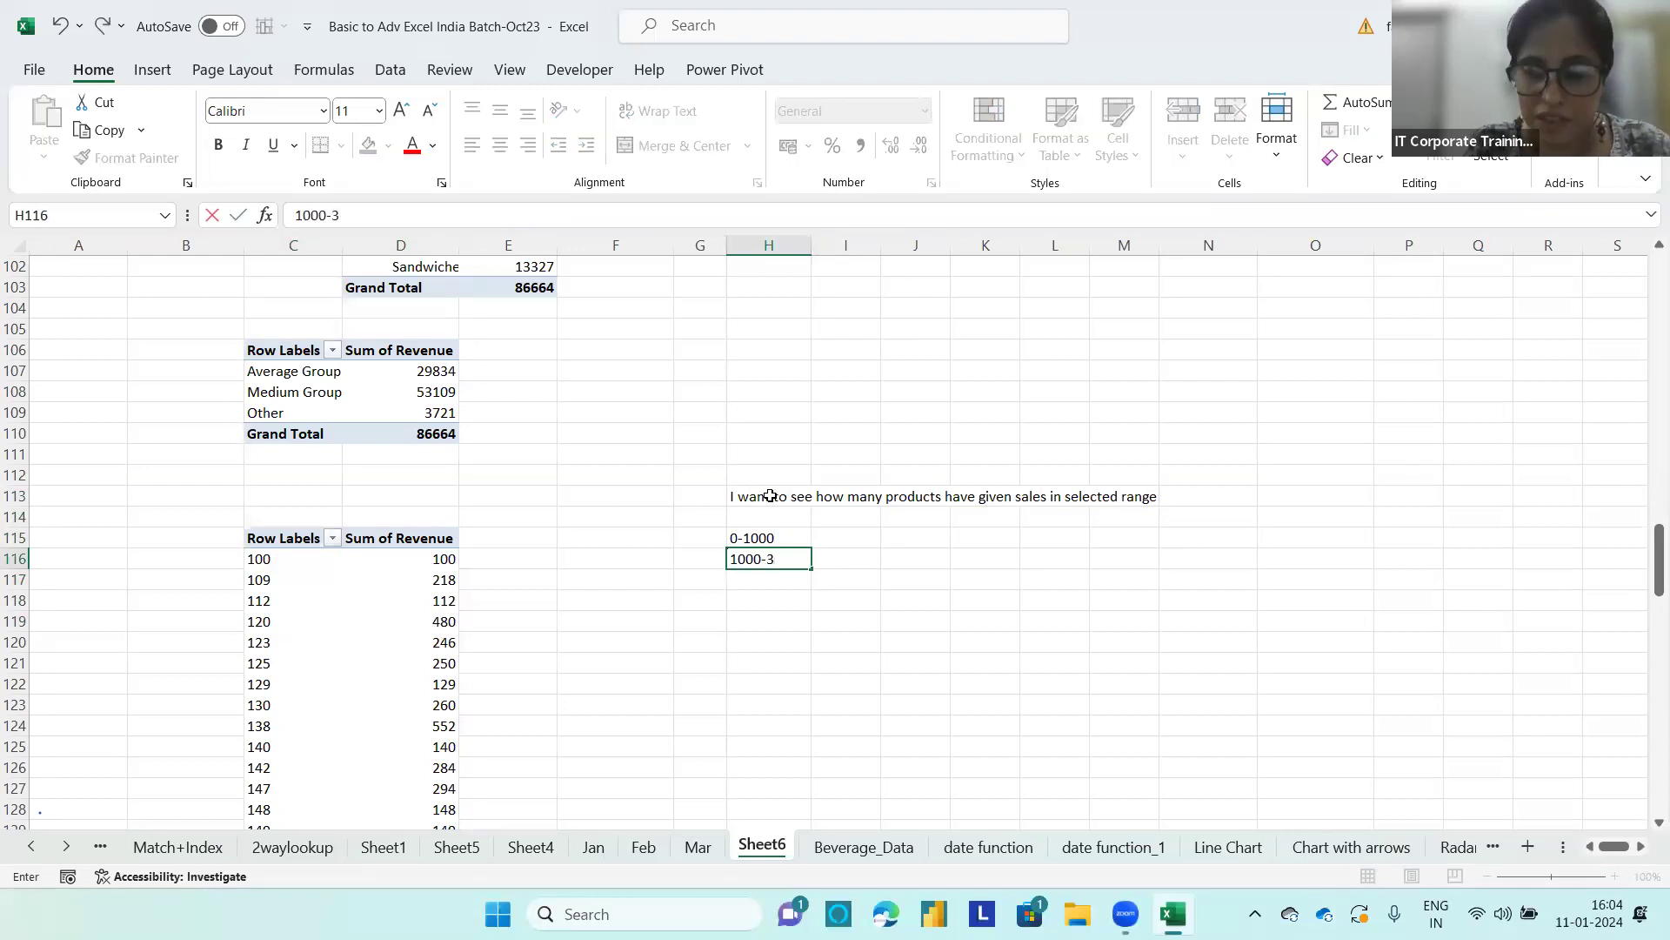
pyautogui.click(739, 577)
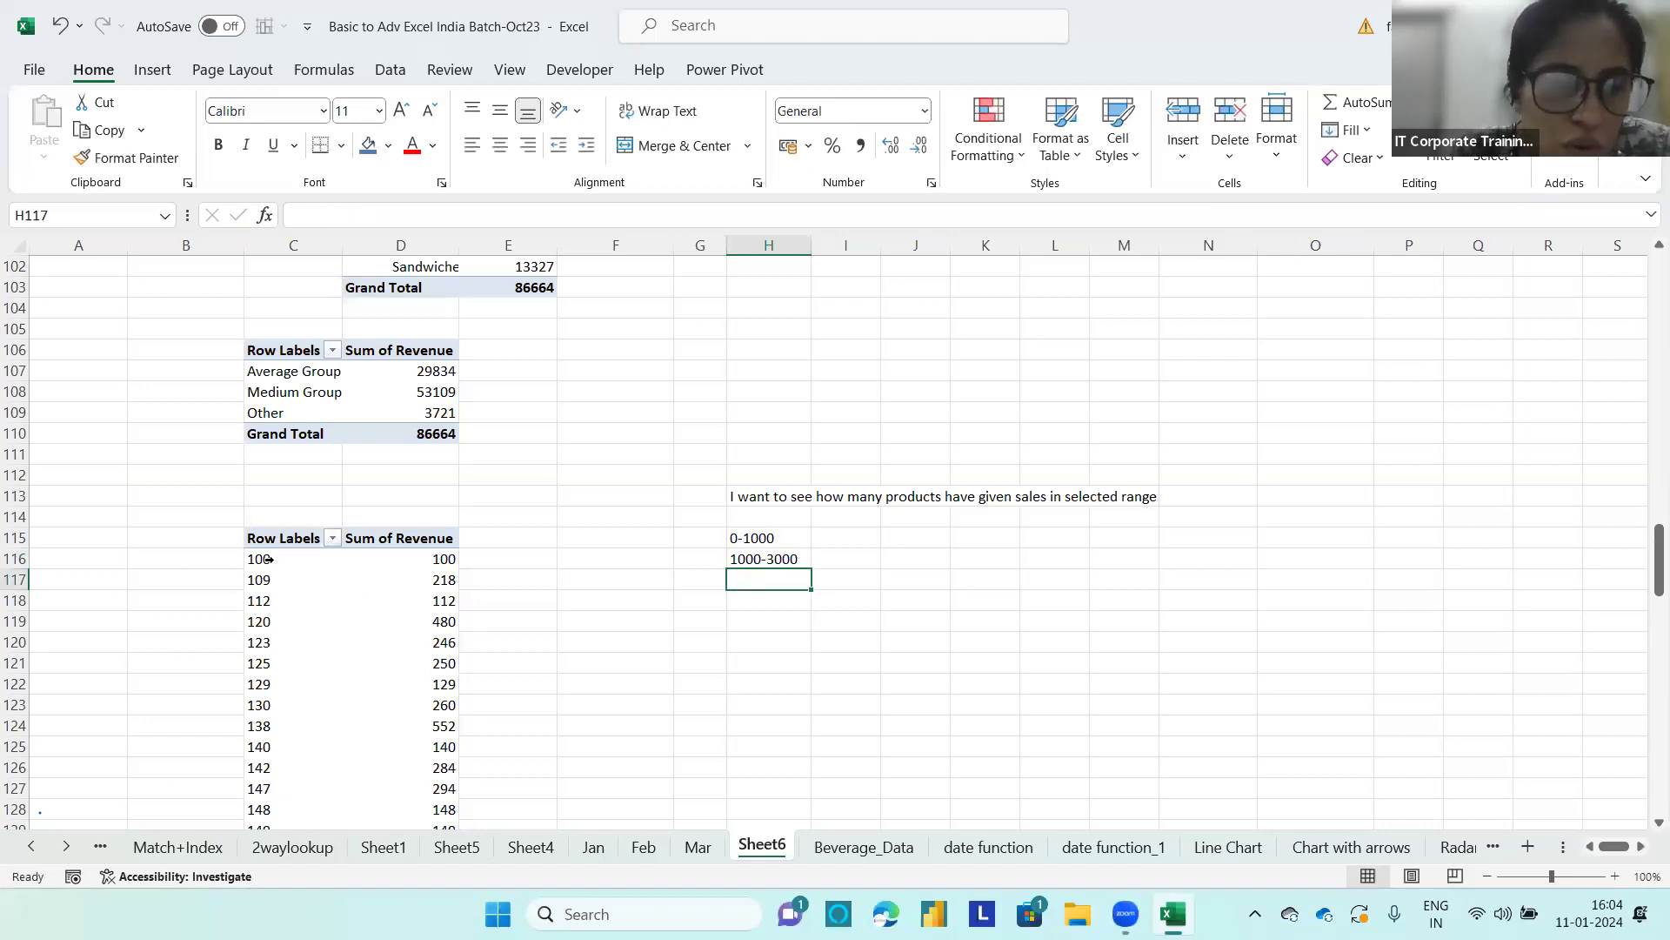
# Step: Group the Revenue row labels of the C115 PivotTable in intervals of 50, keeping the automatic start and end values
pyautogui.click(350, 621)
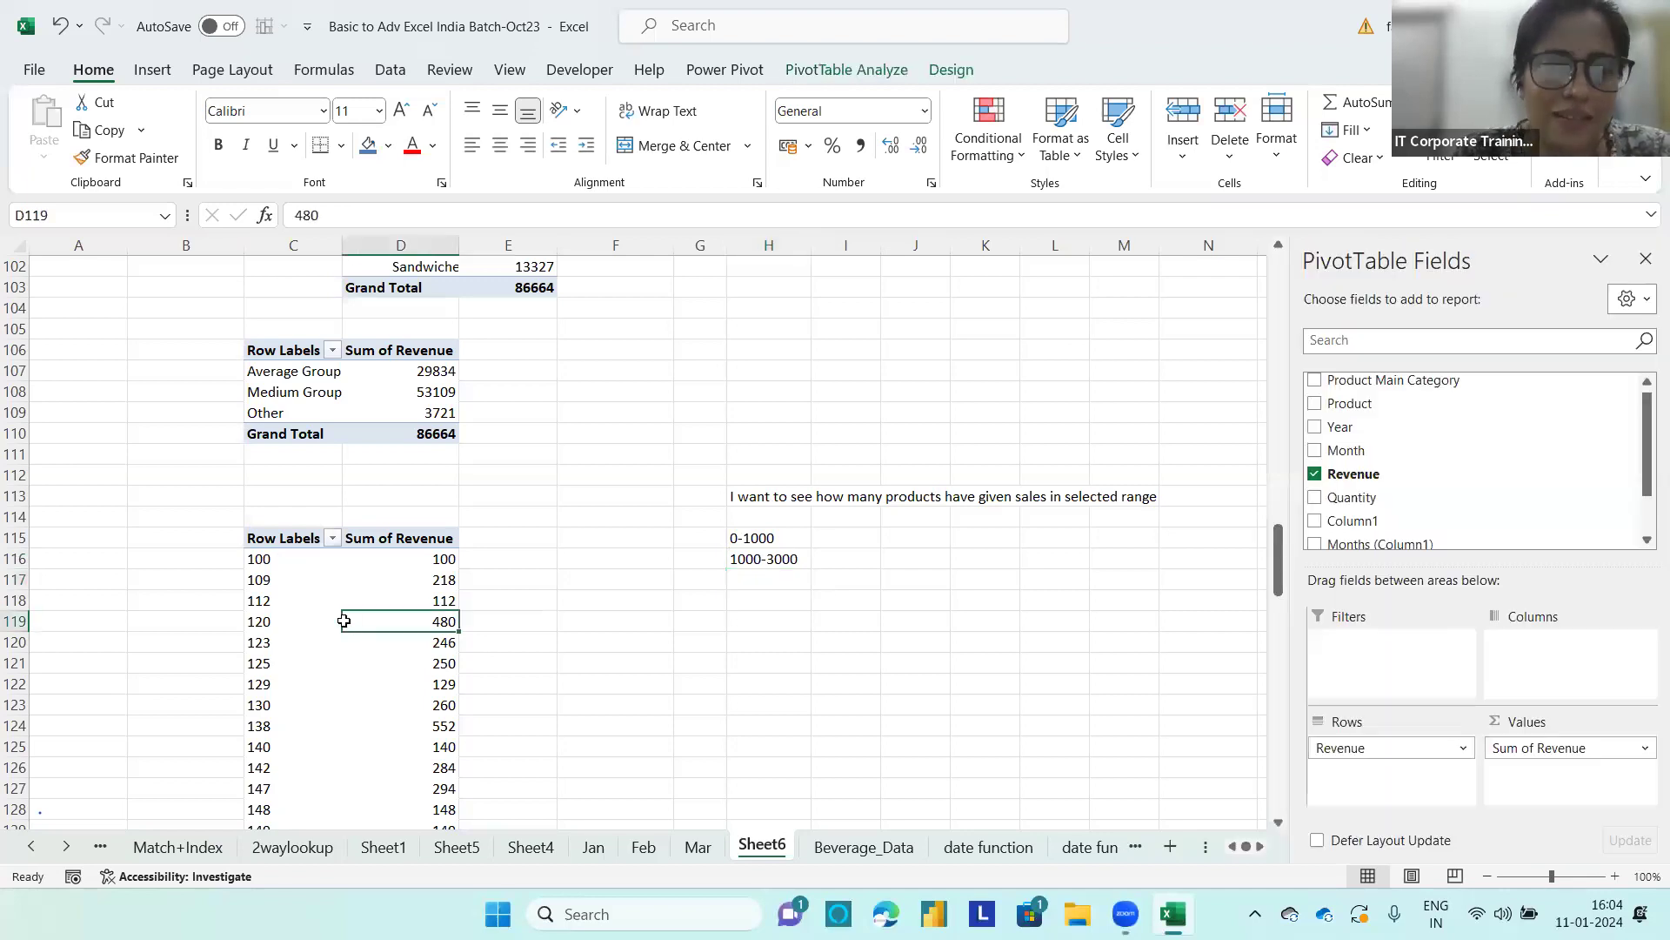
pyautogui.click(315, 599)
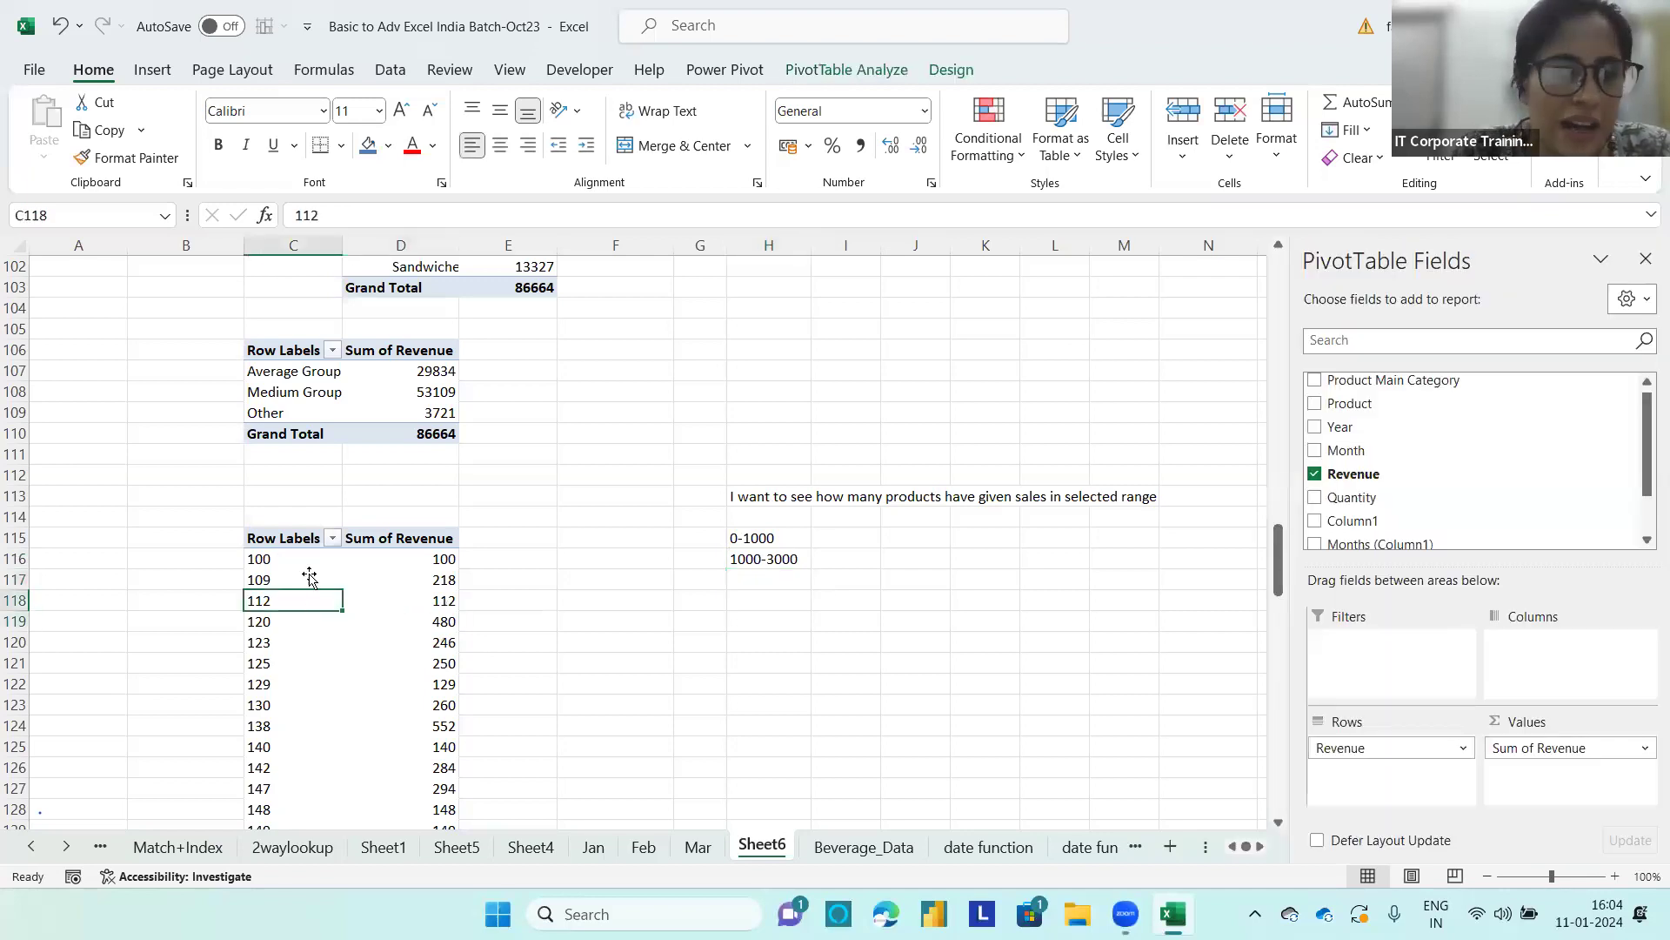
pyautogui.click(822, 71)
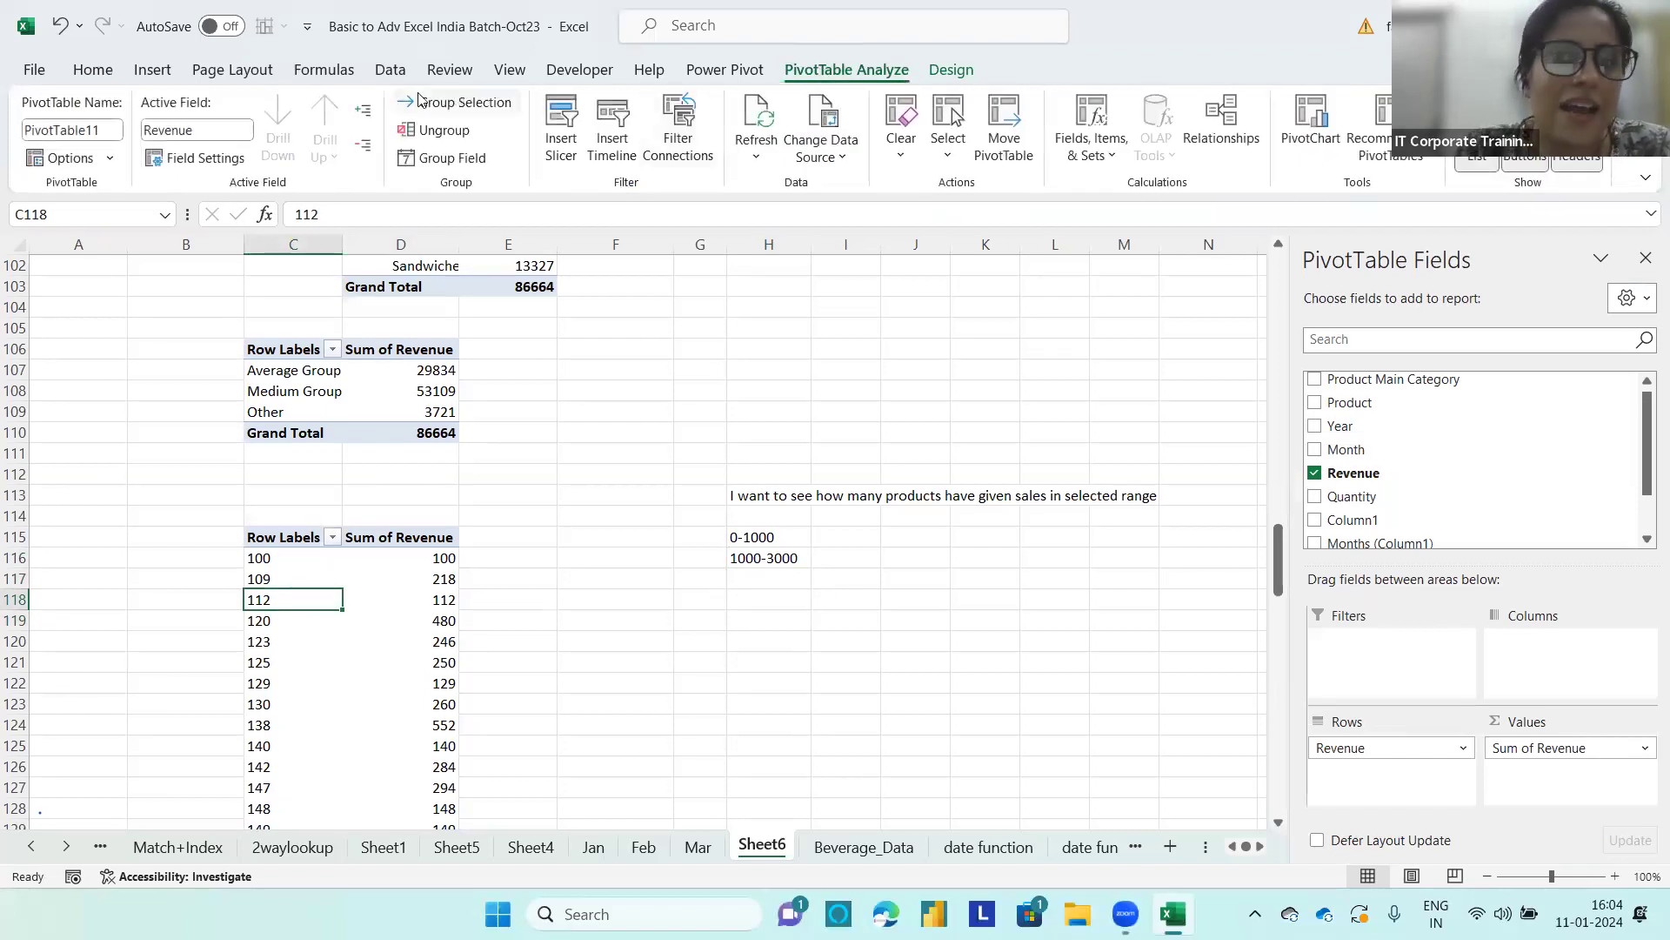
pyautogui.click(464, 102)
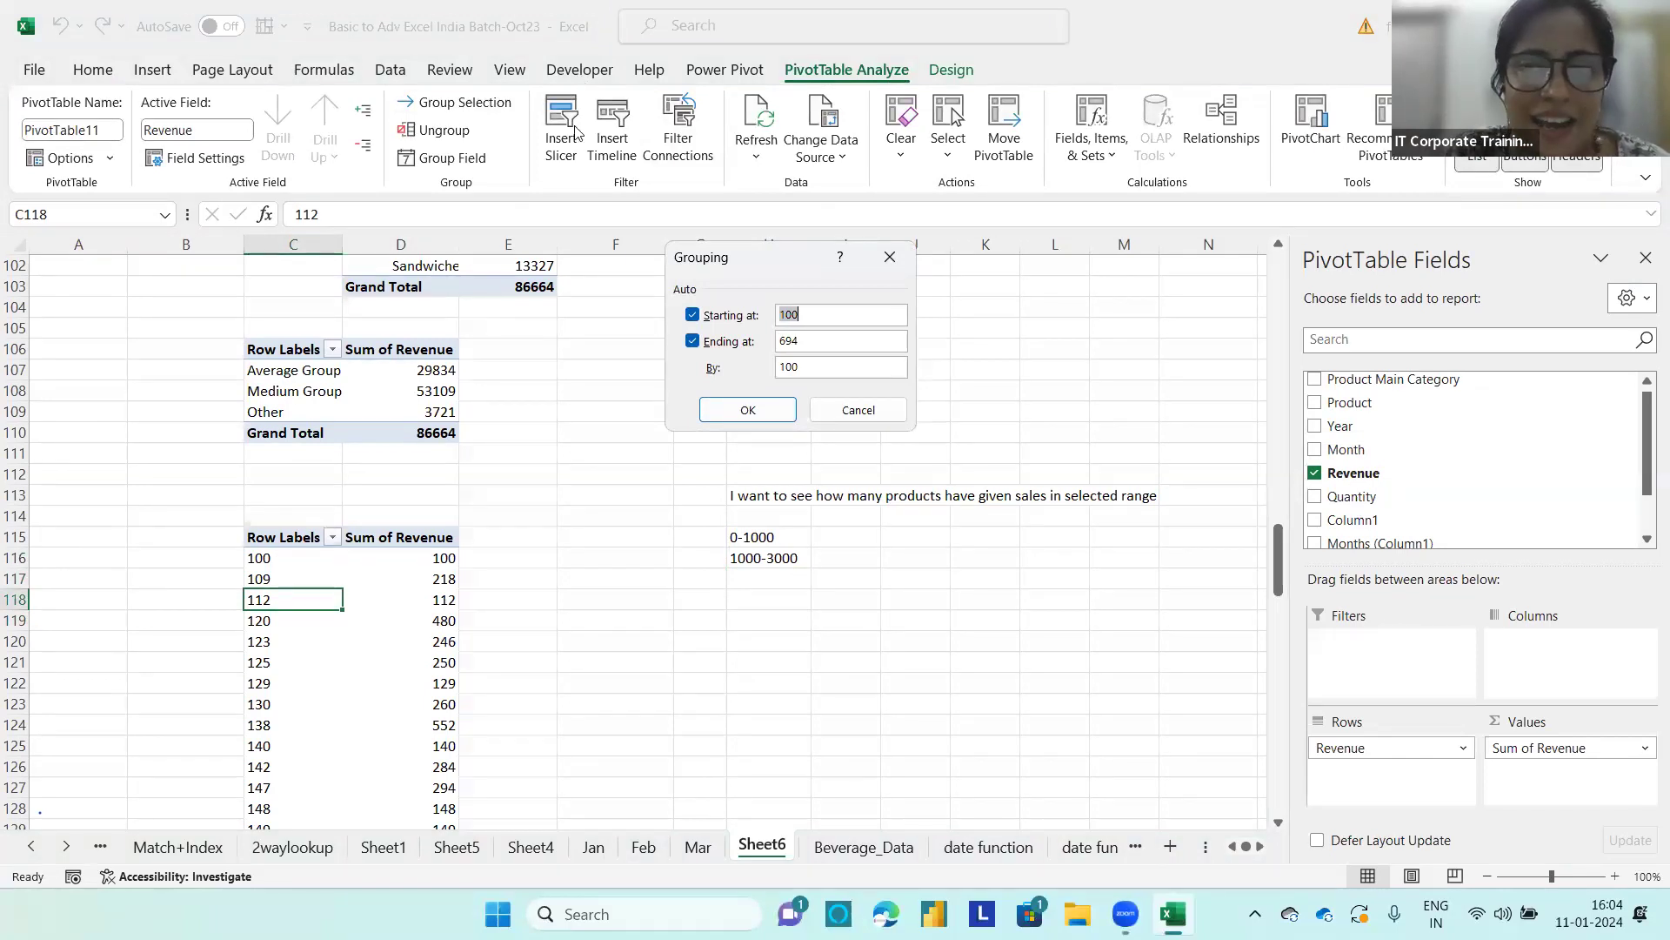
pyautogui.moveTo(820, 372); pyautogui.dragTo(783, 371)
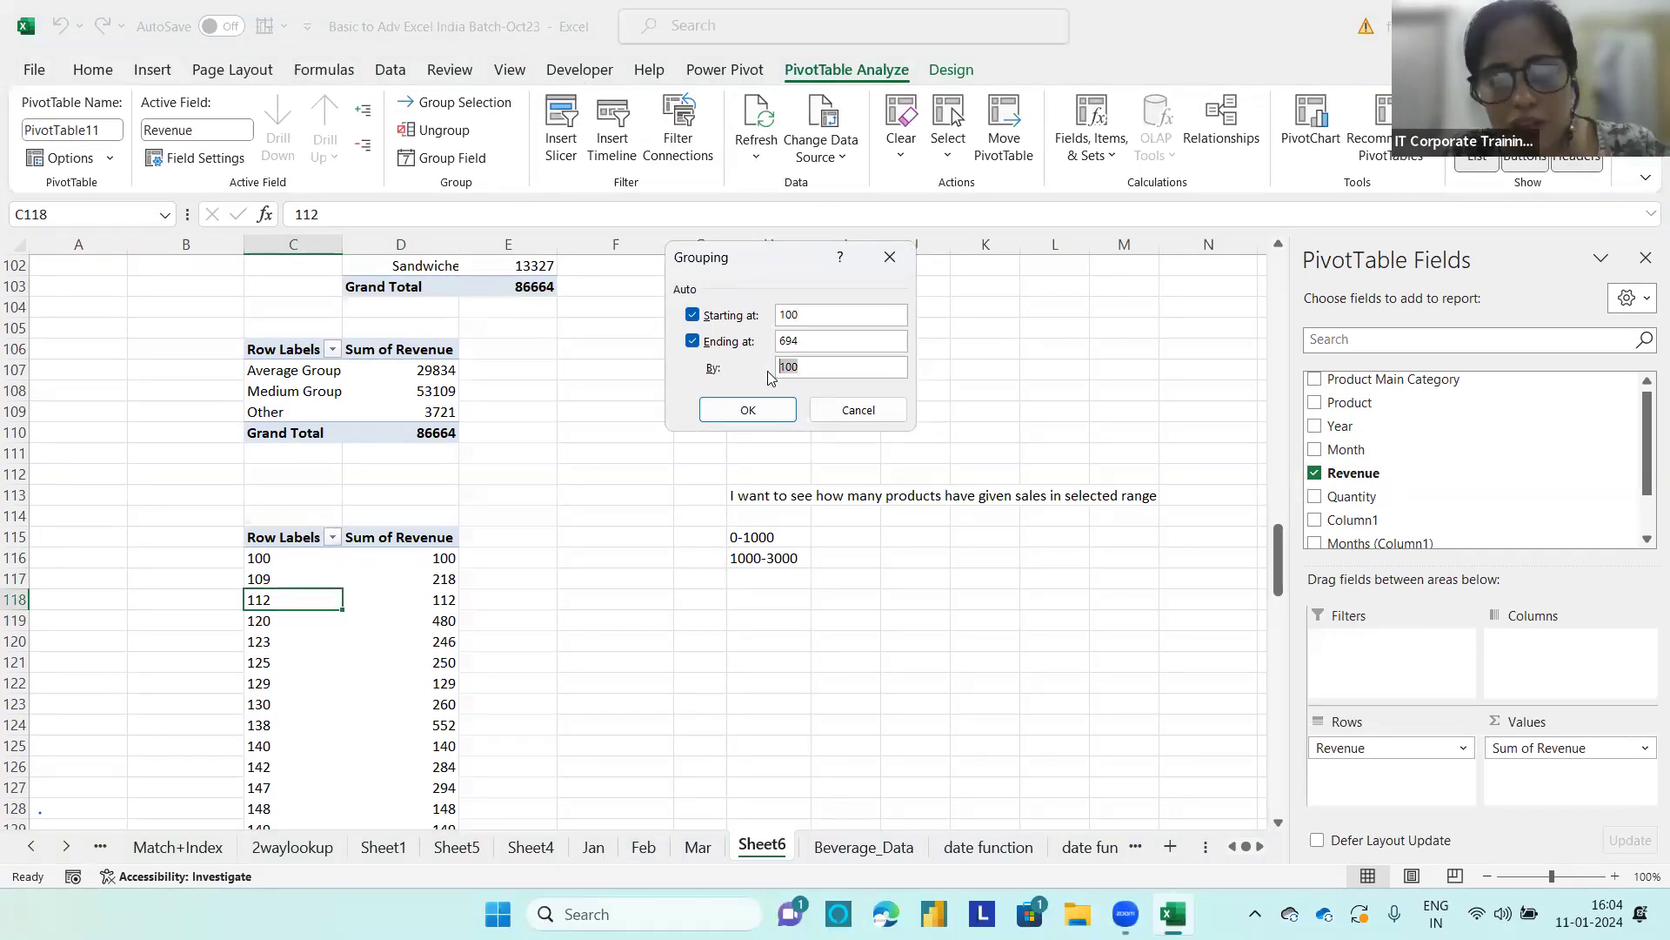
pyautogui.write('50')
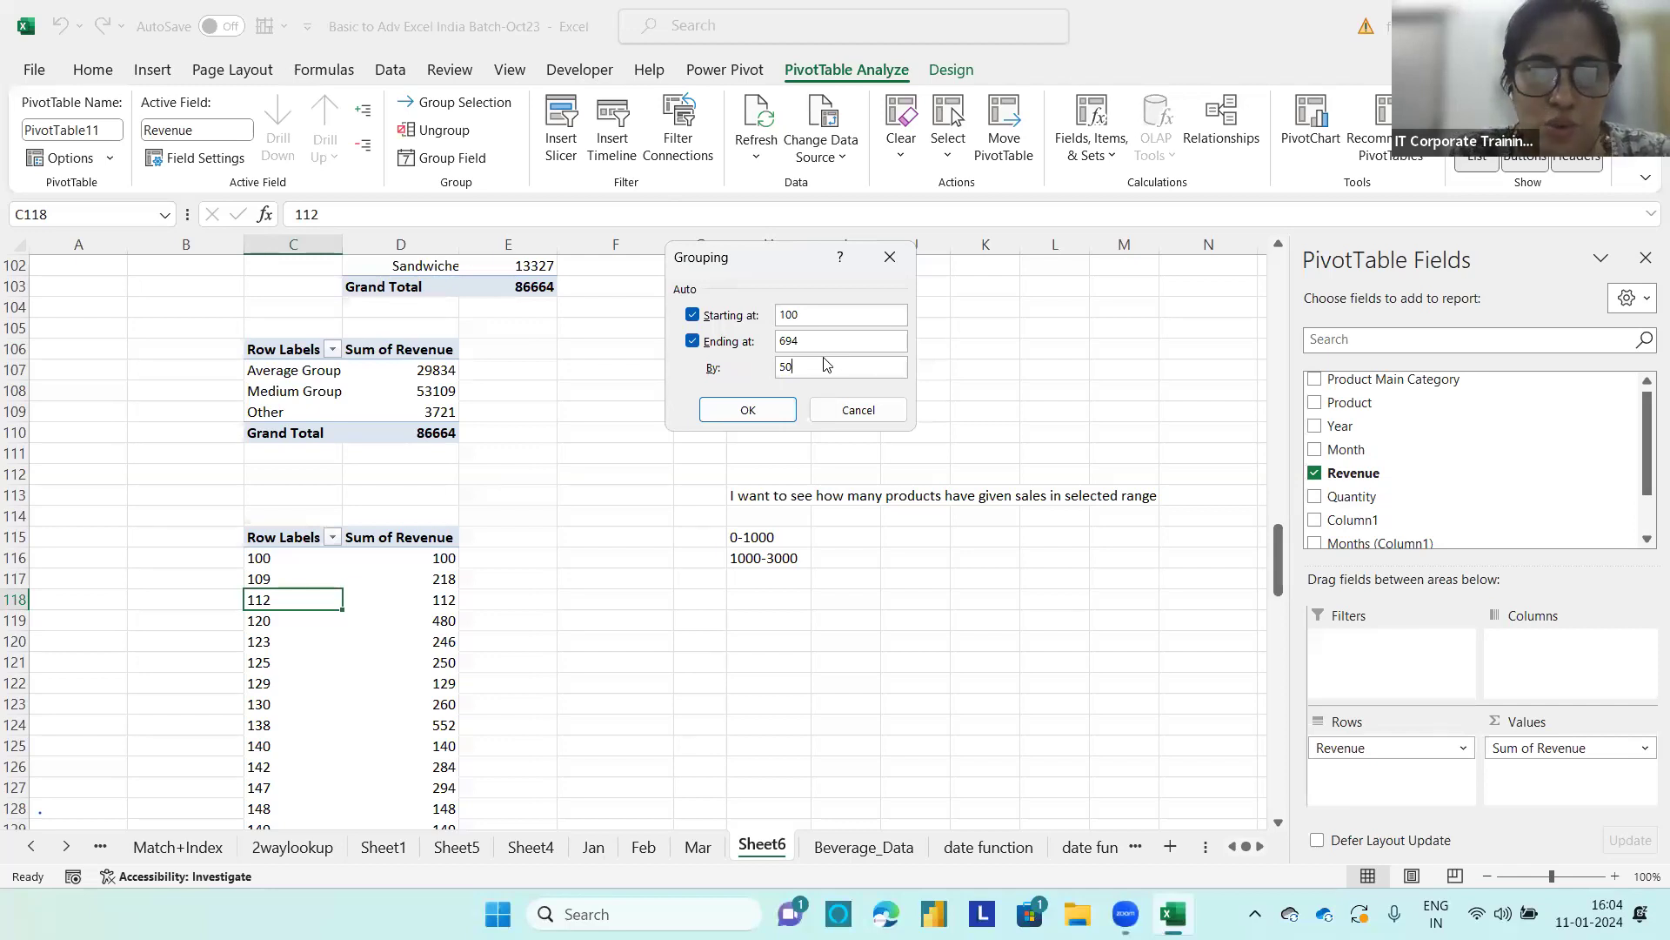
pyautogui.click(756, 411)
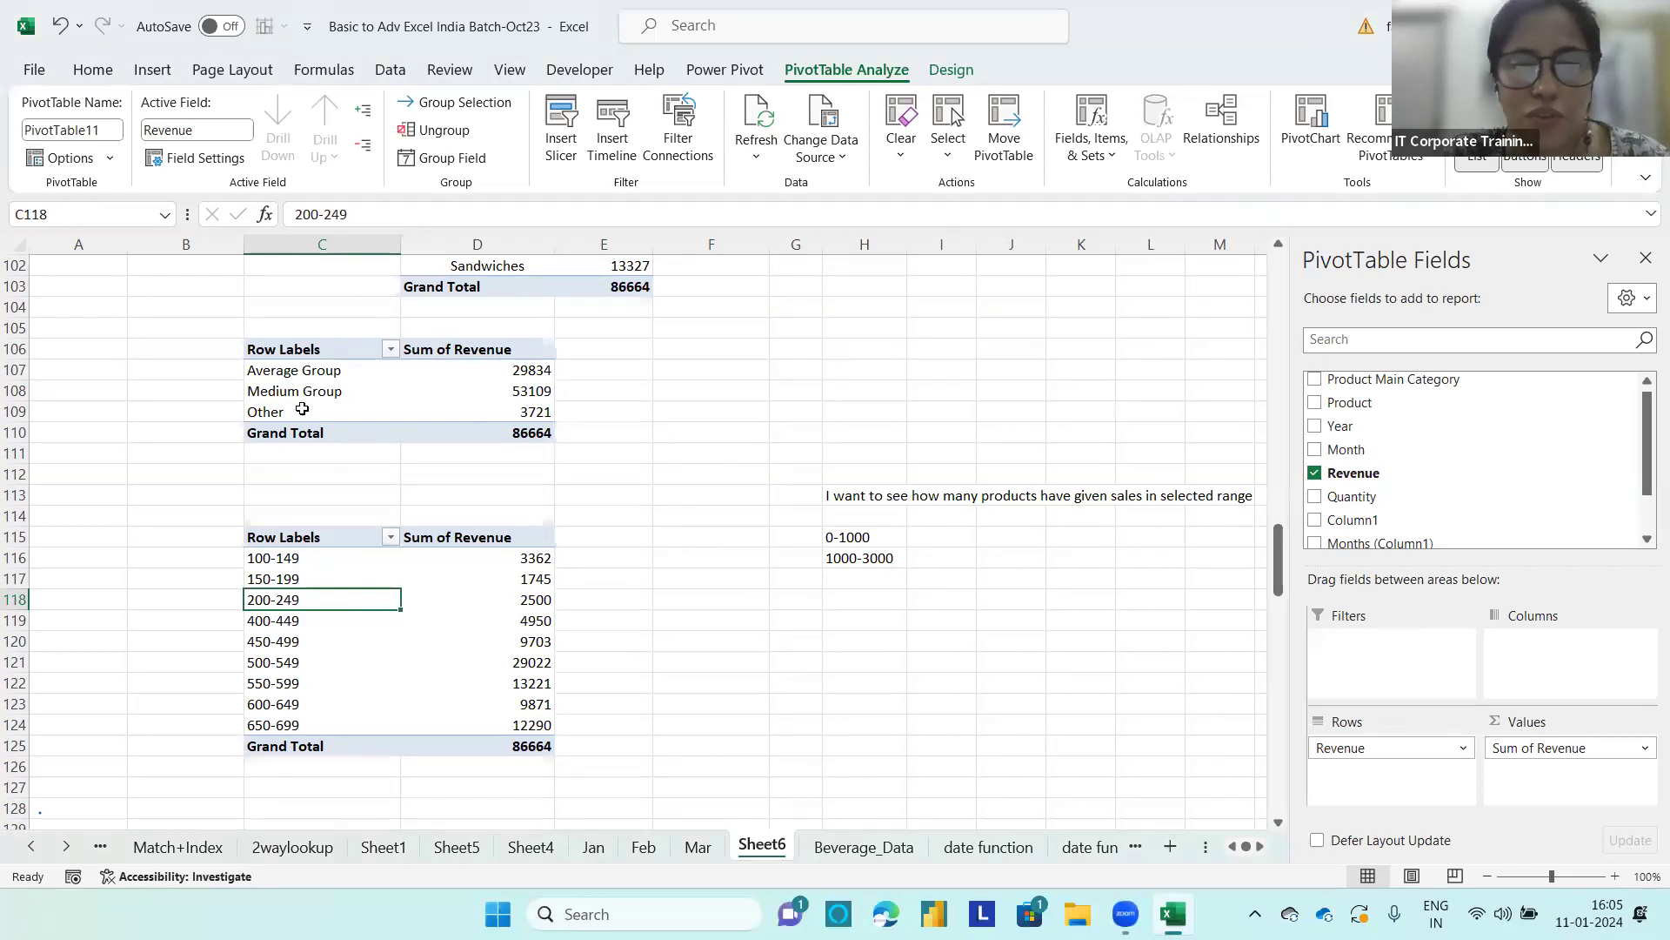
pyautogui.click(340, 383)
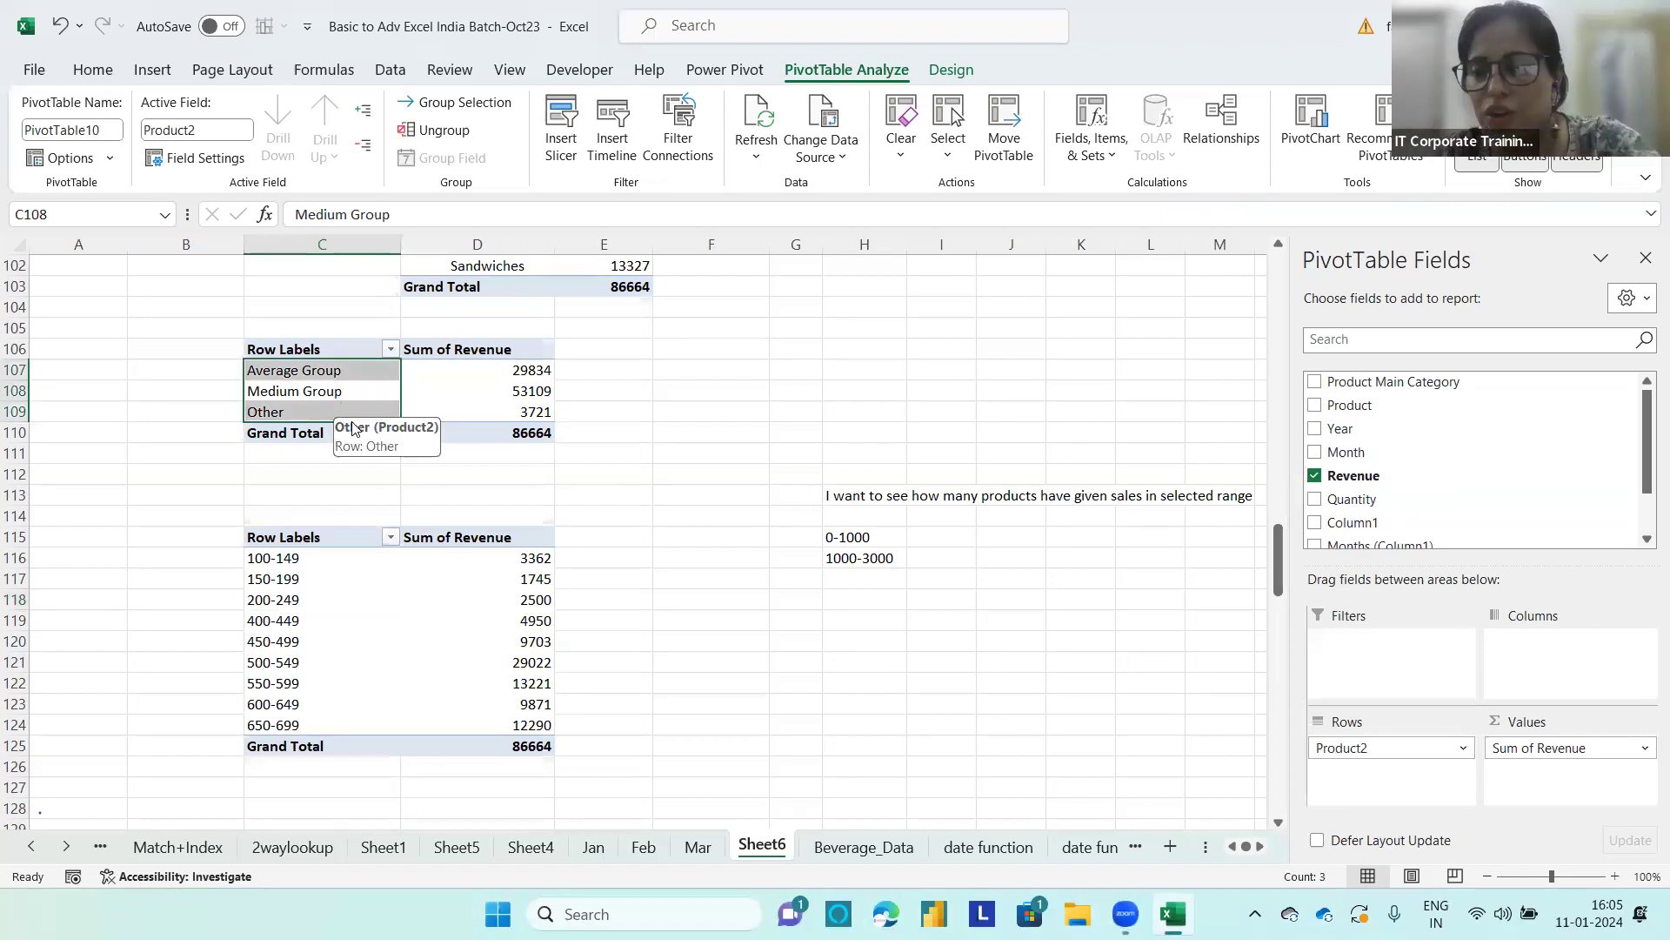
pyautogui.click(314, 577)
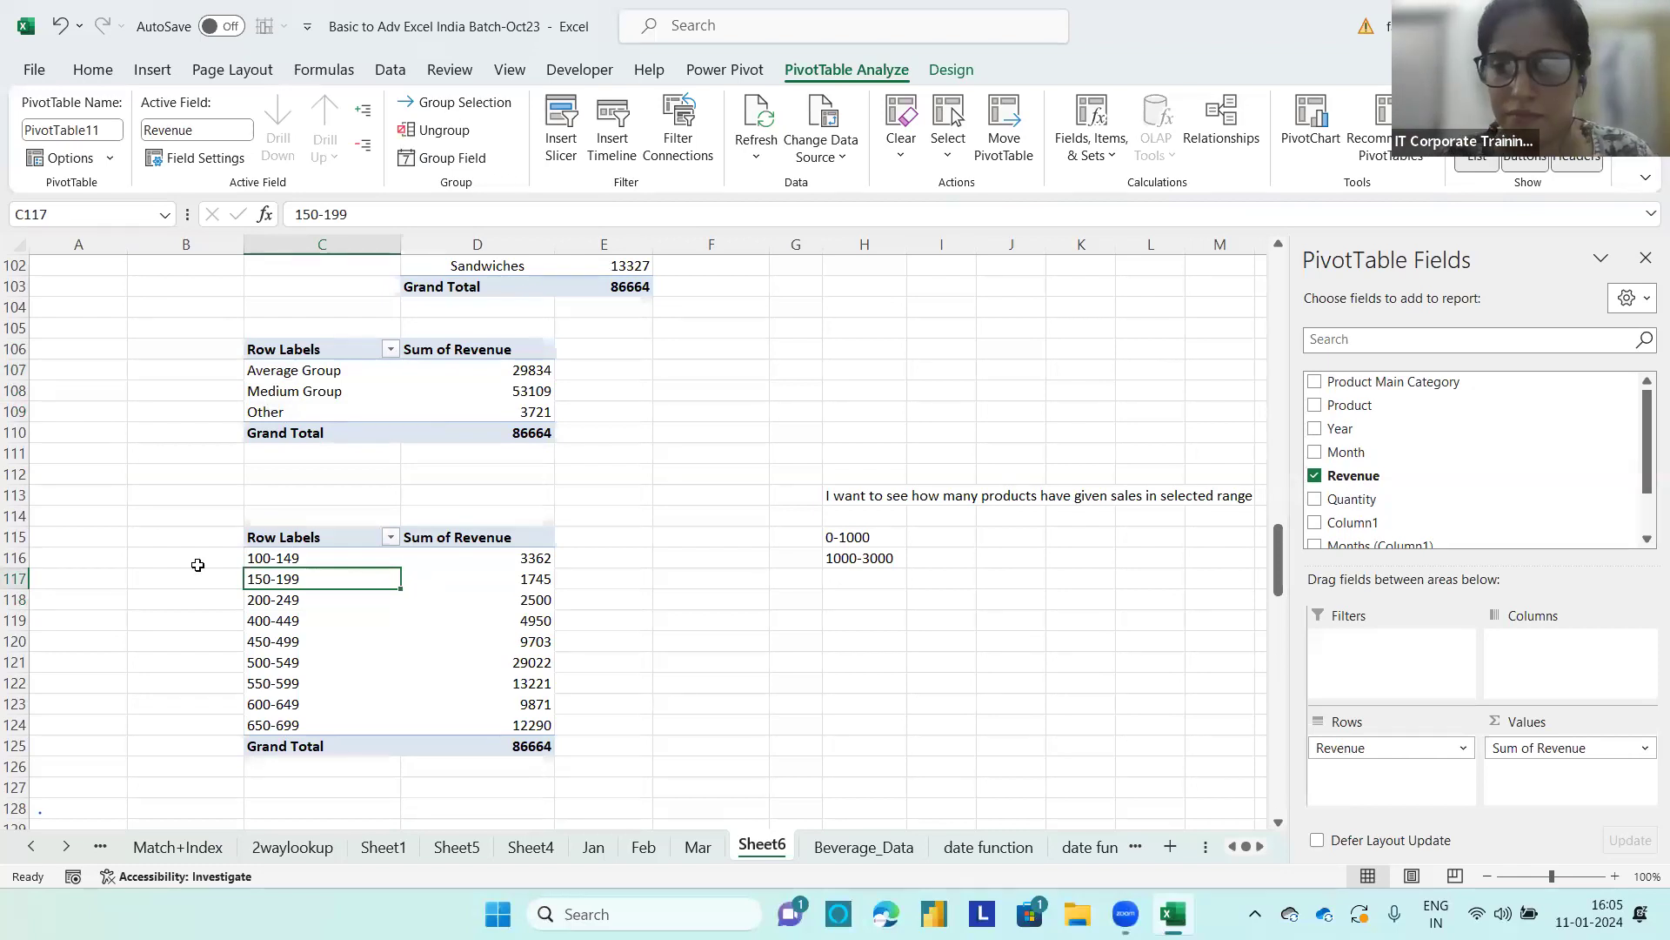
pyautogui.click(867, 648)
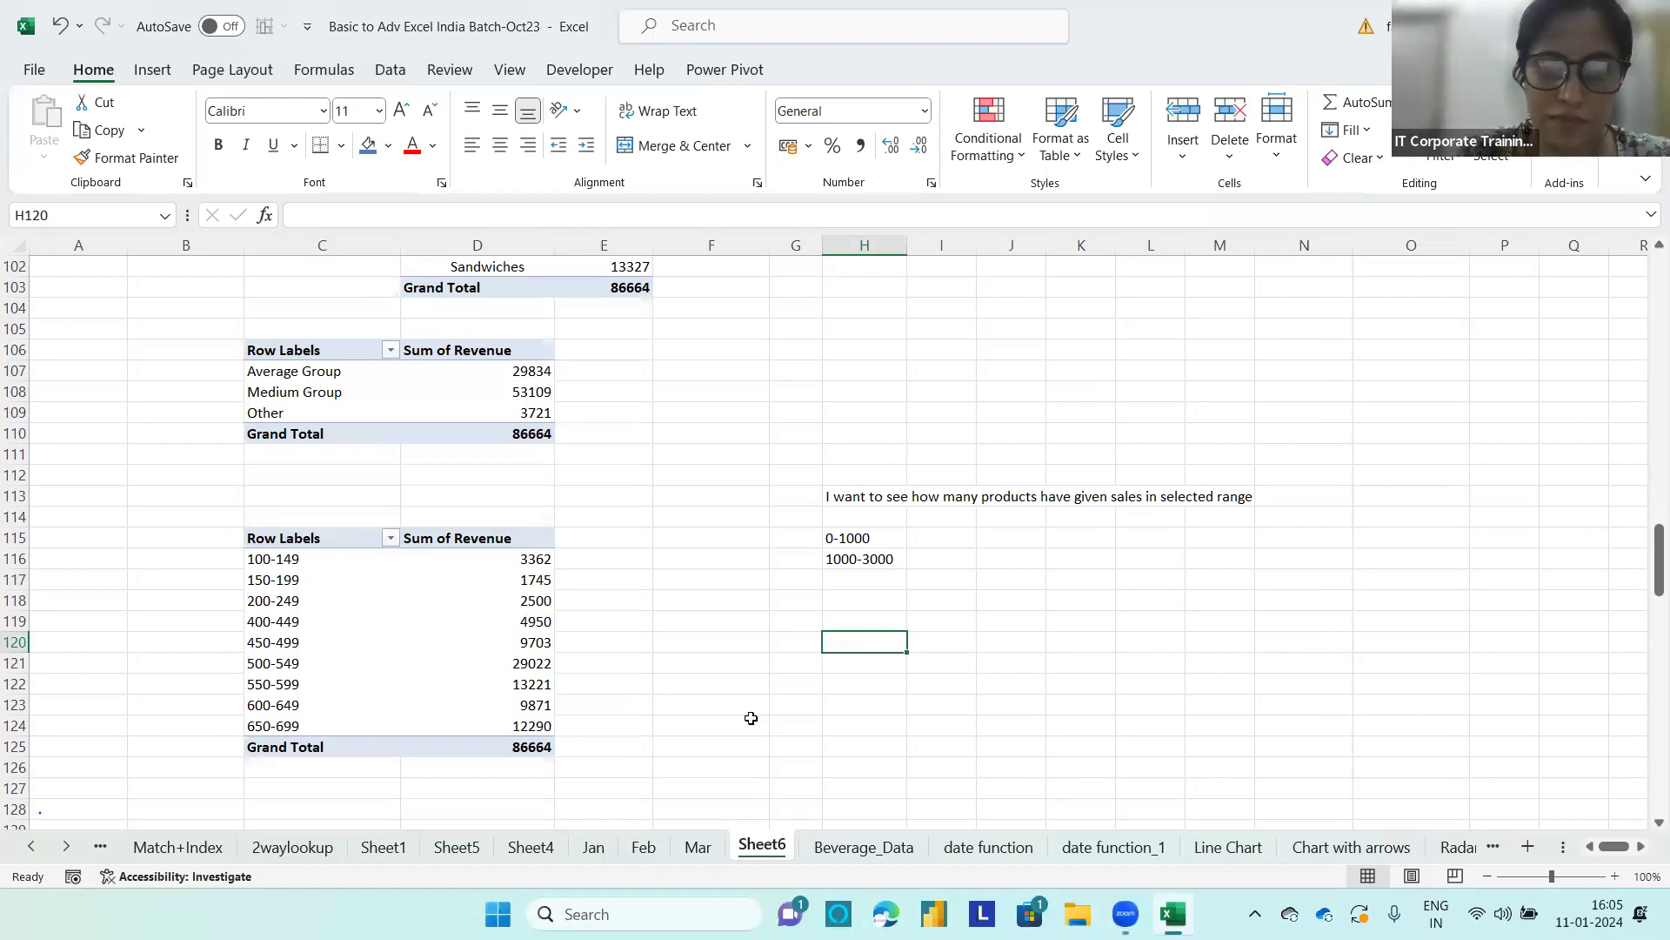
pyautogui.click(1185, 268)
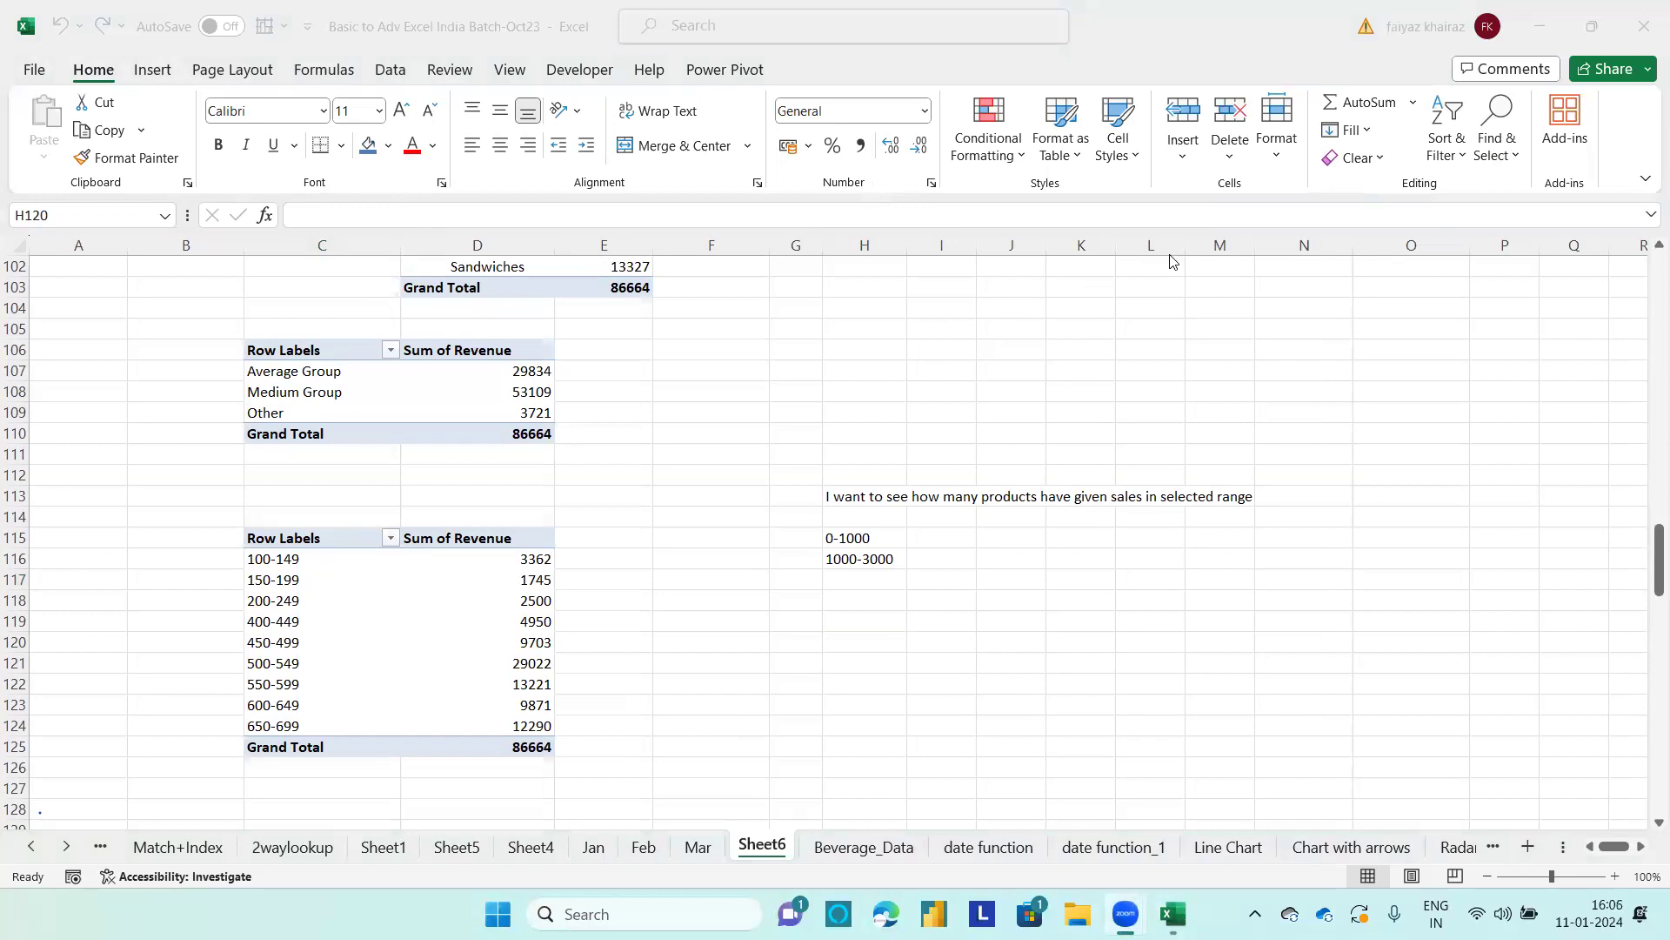
# Step: Enter the example value 100 in H118 and the example range 100-200 in J118
pyautogui.click(888, 635)
pyautogui.click(885, 598)
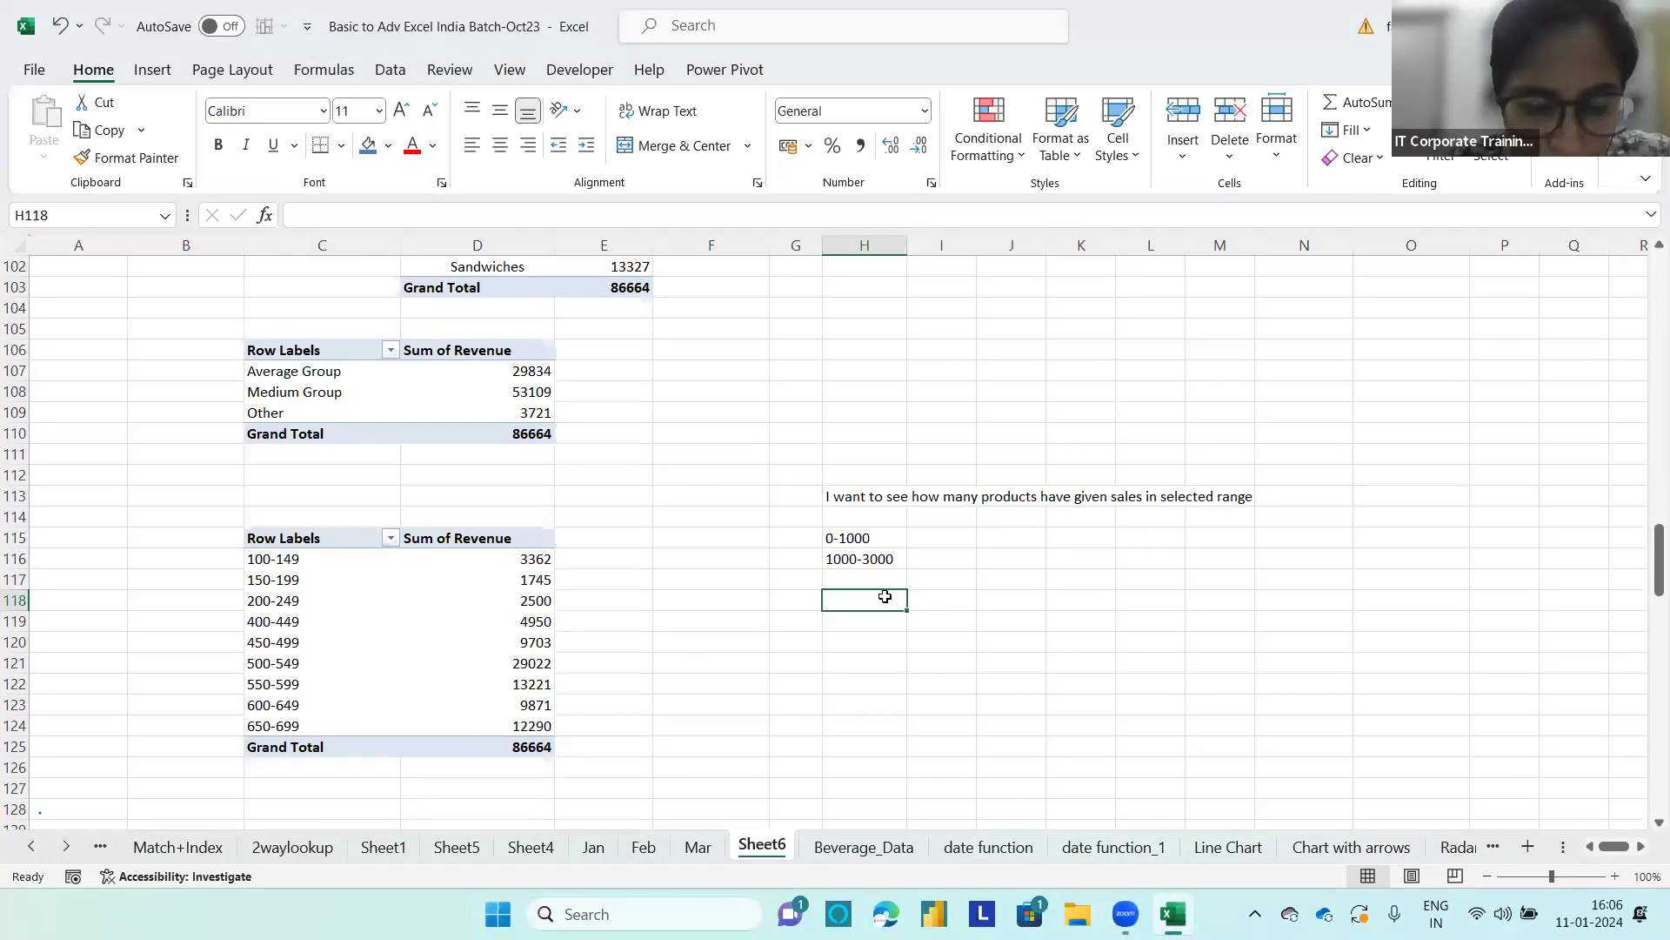
pyautogui.write('1000')
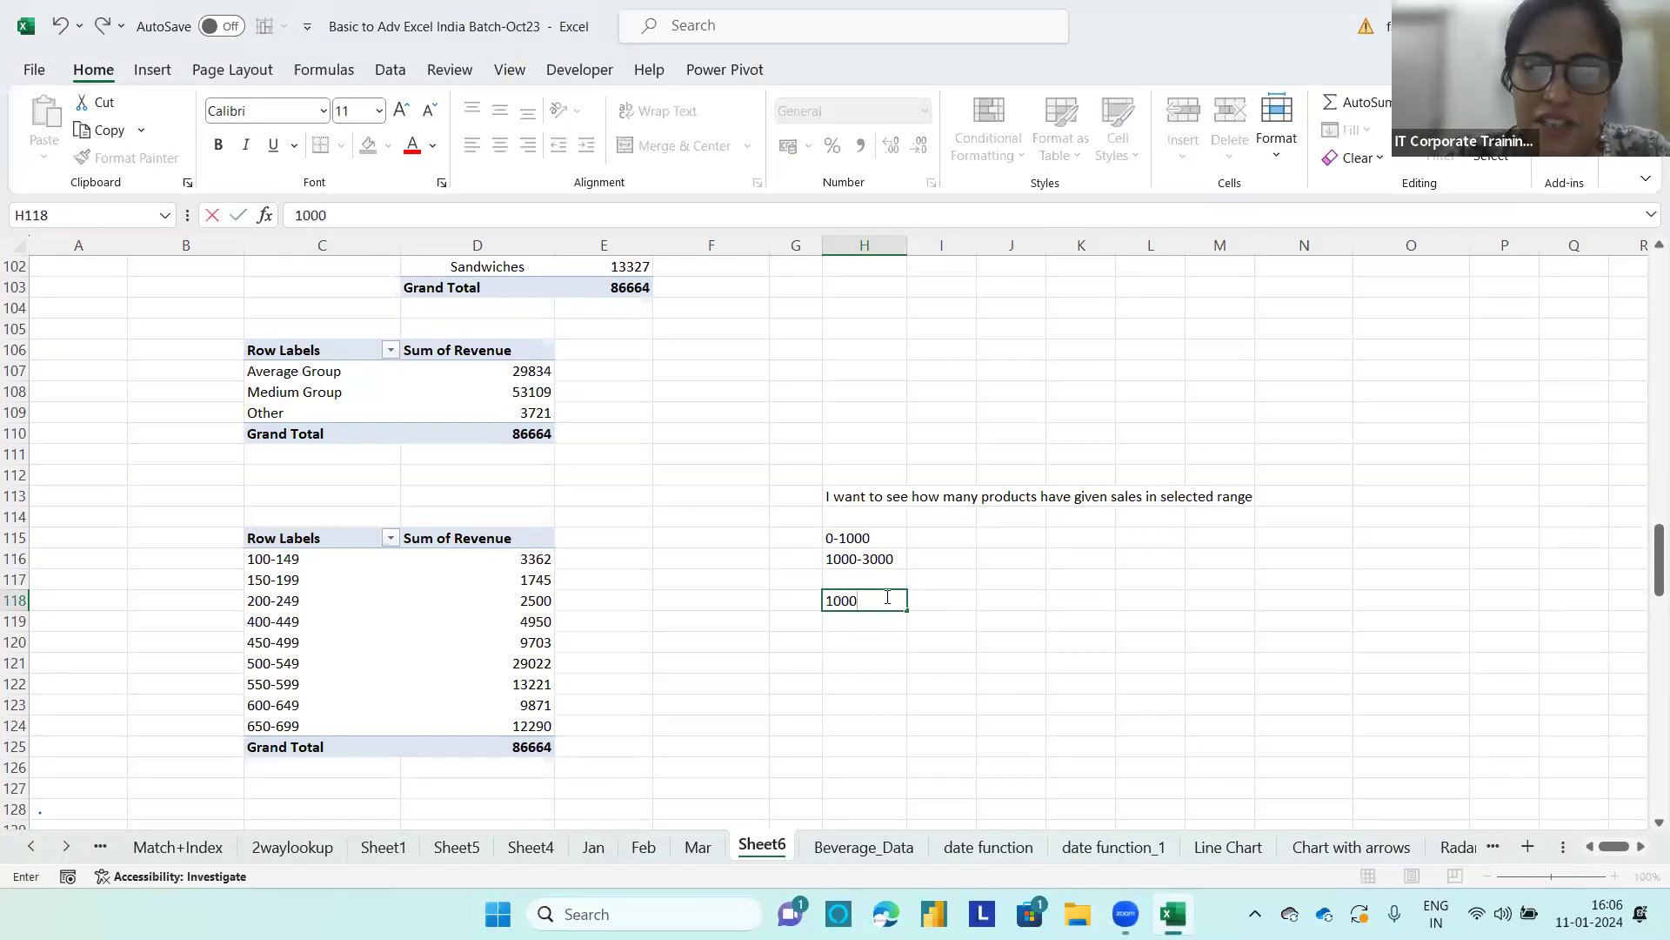
pyautogui.press('BackSpace')
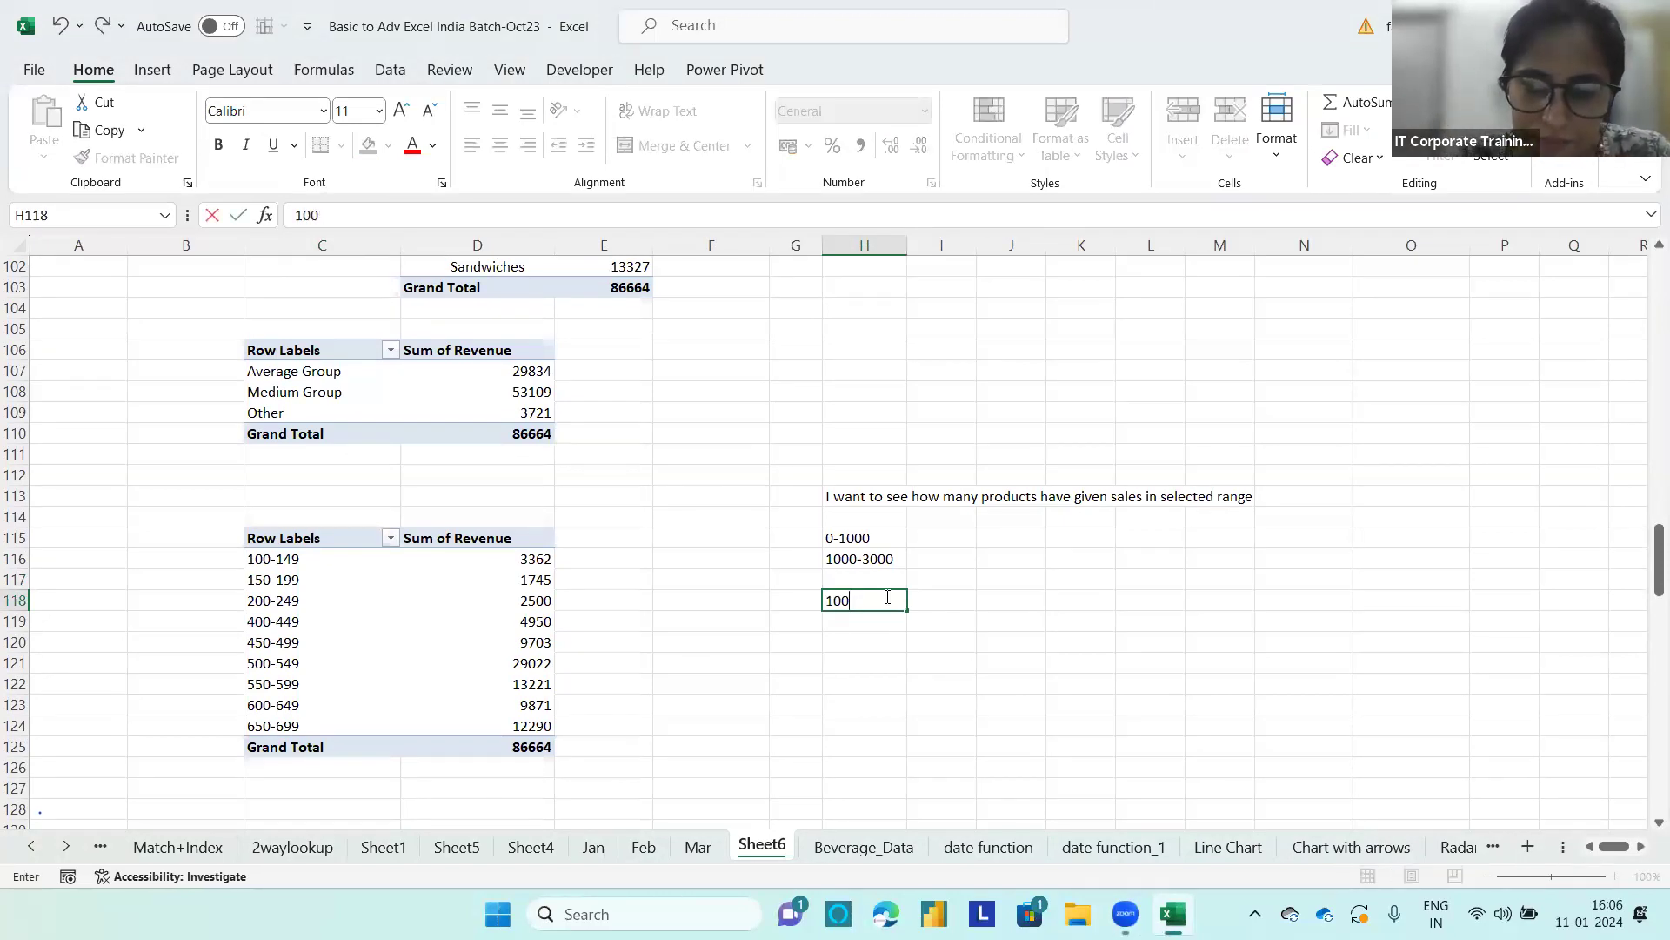
pyautogui.click(989, 598)
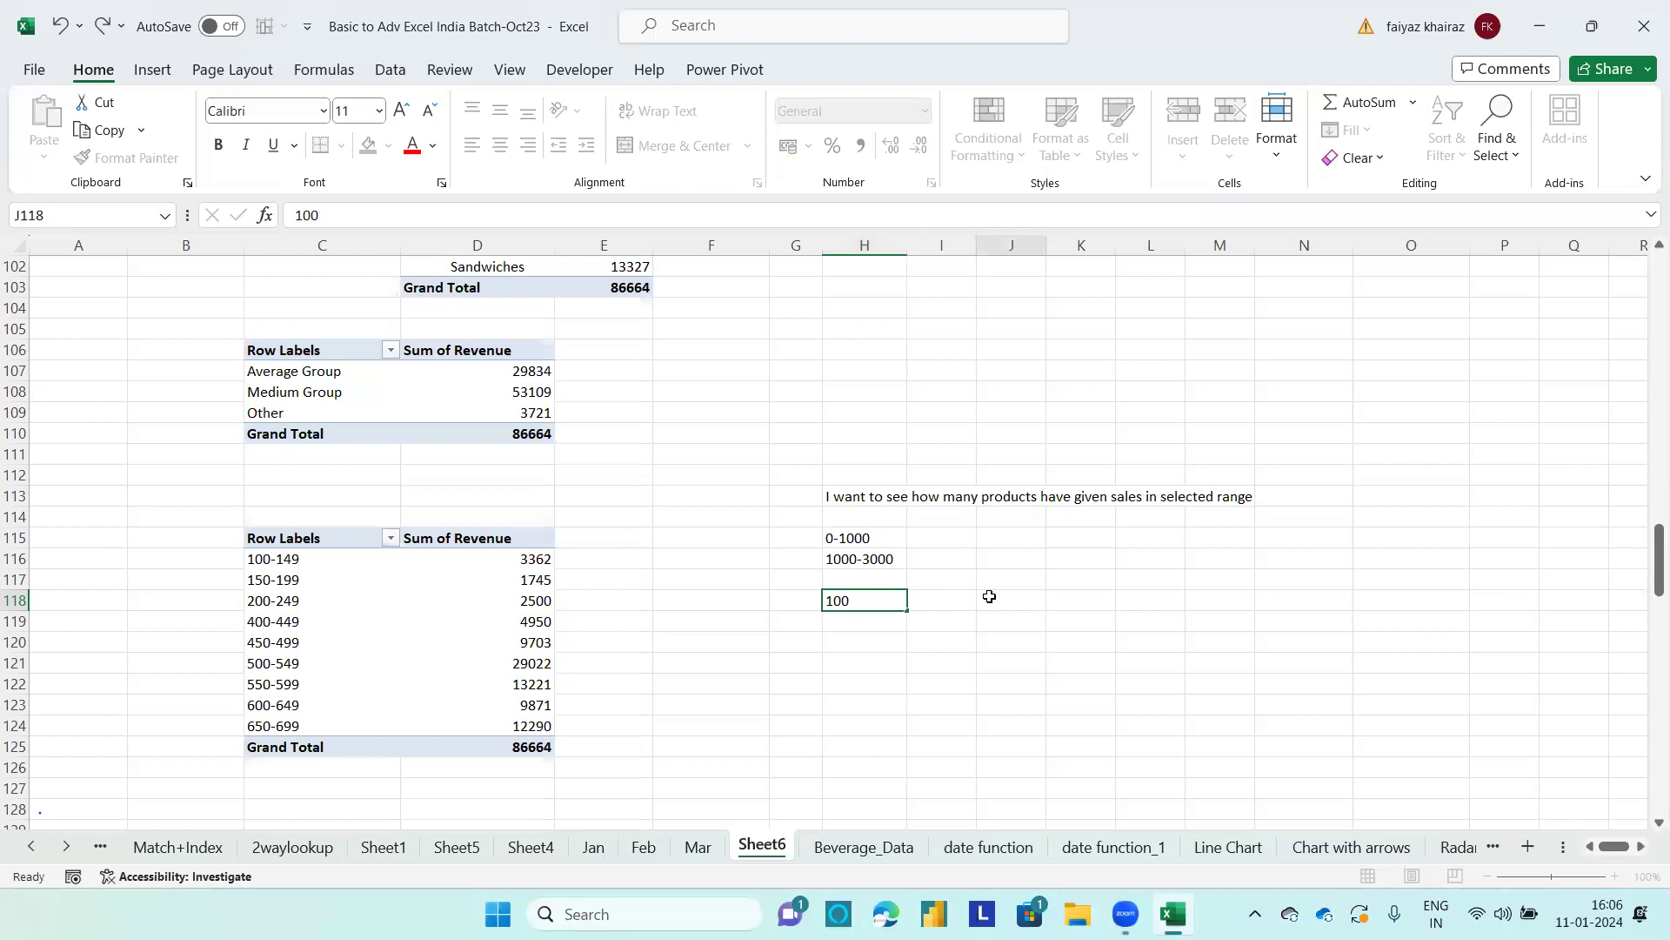
pyautogui.write('100-2000')
pyautogui.press('BackSpace')
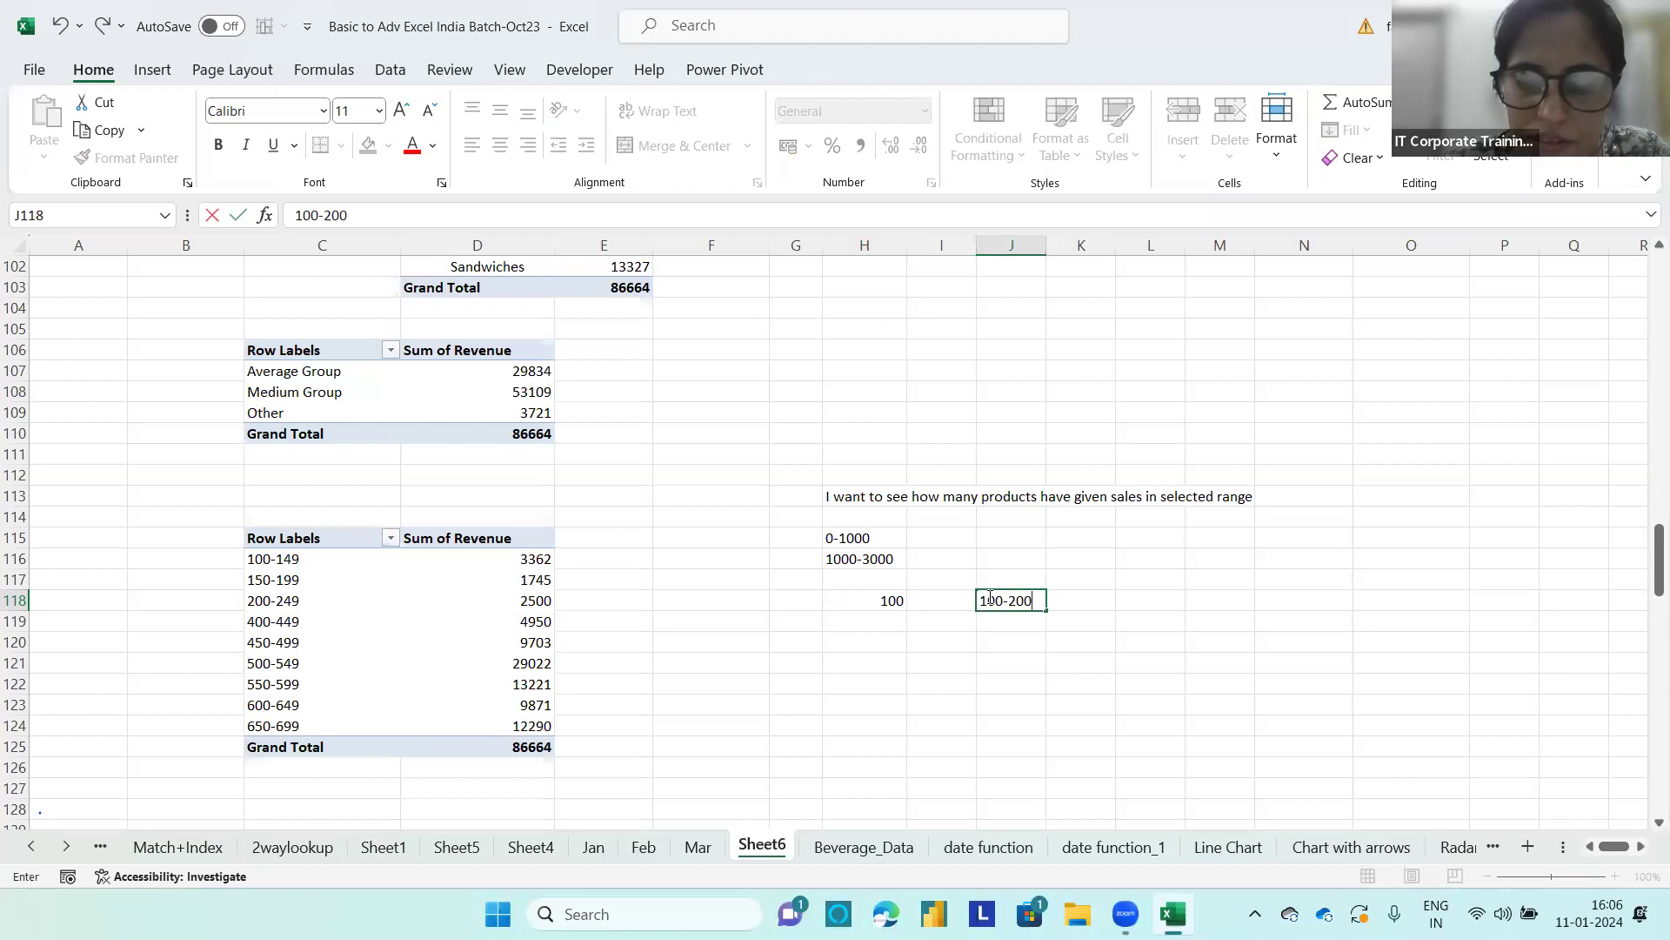
pyautogui.click(965, 621)
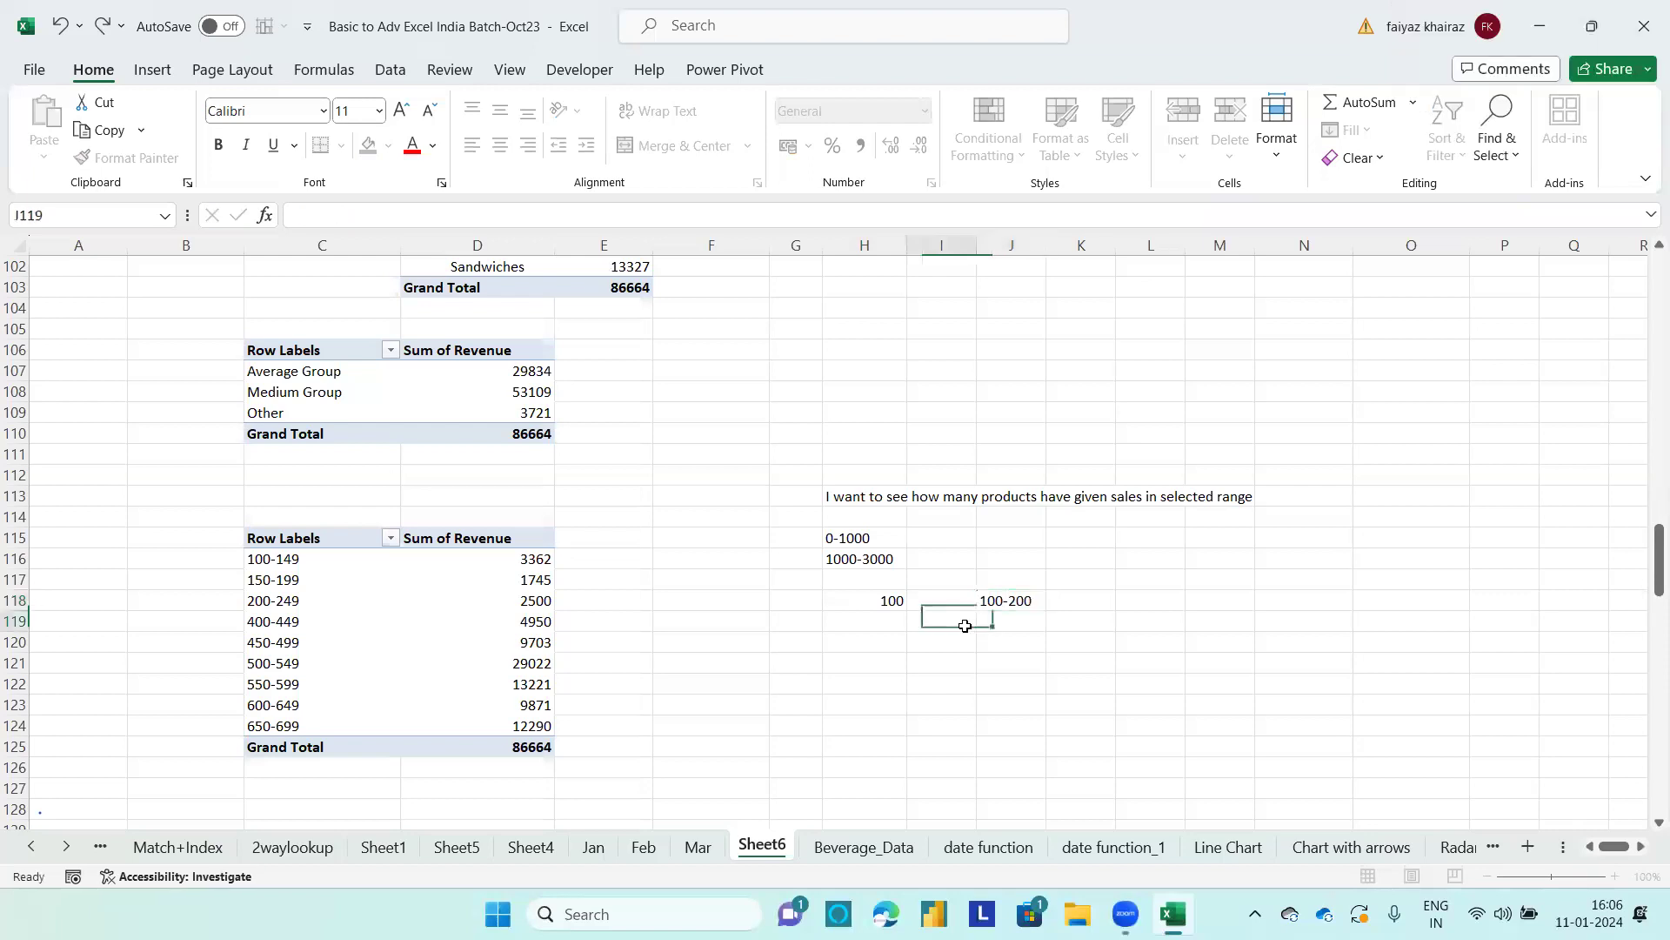
pyautogui.click(1026, 600)
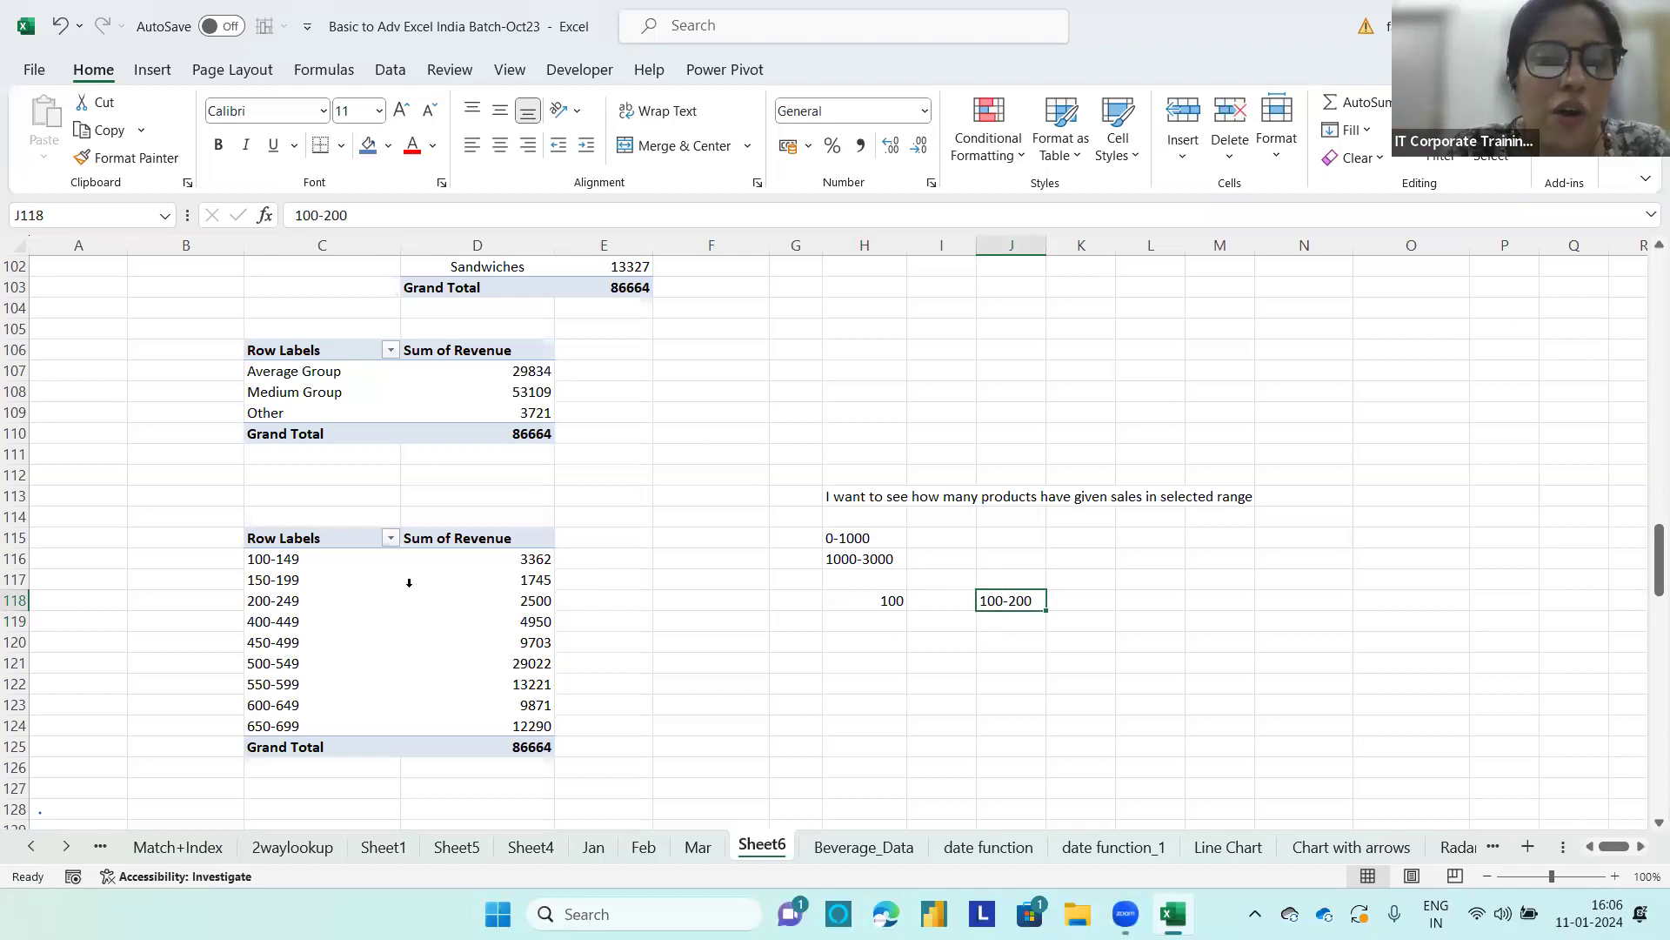
pyautogui.click(867, 607)
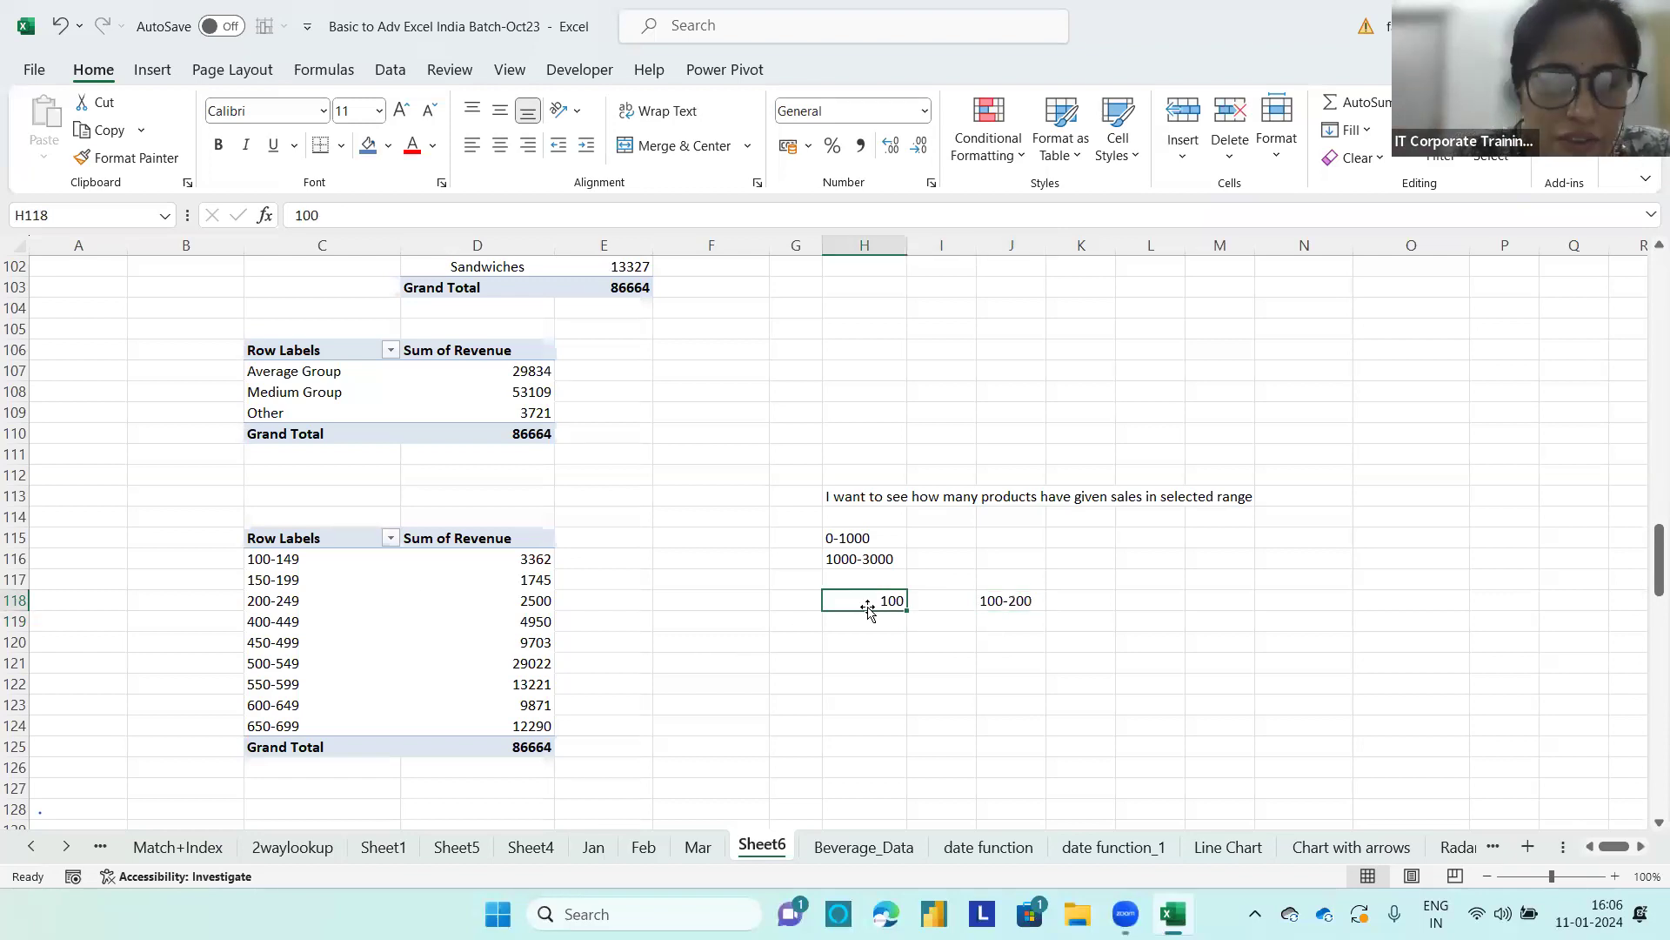
# Step: Remove Revenue from the values of the product-group PivotTable at C106 and add the Revenue field back as a value
pyautogui.click(280, 560)
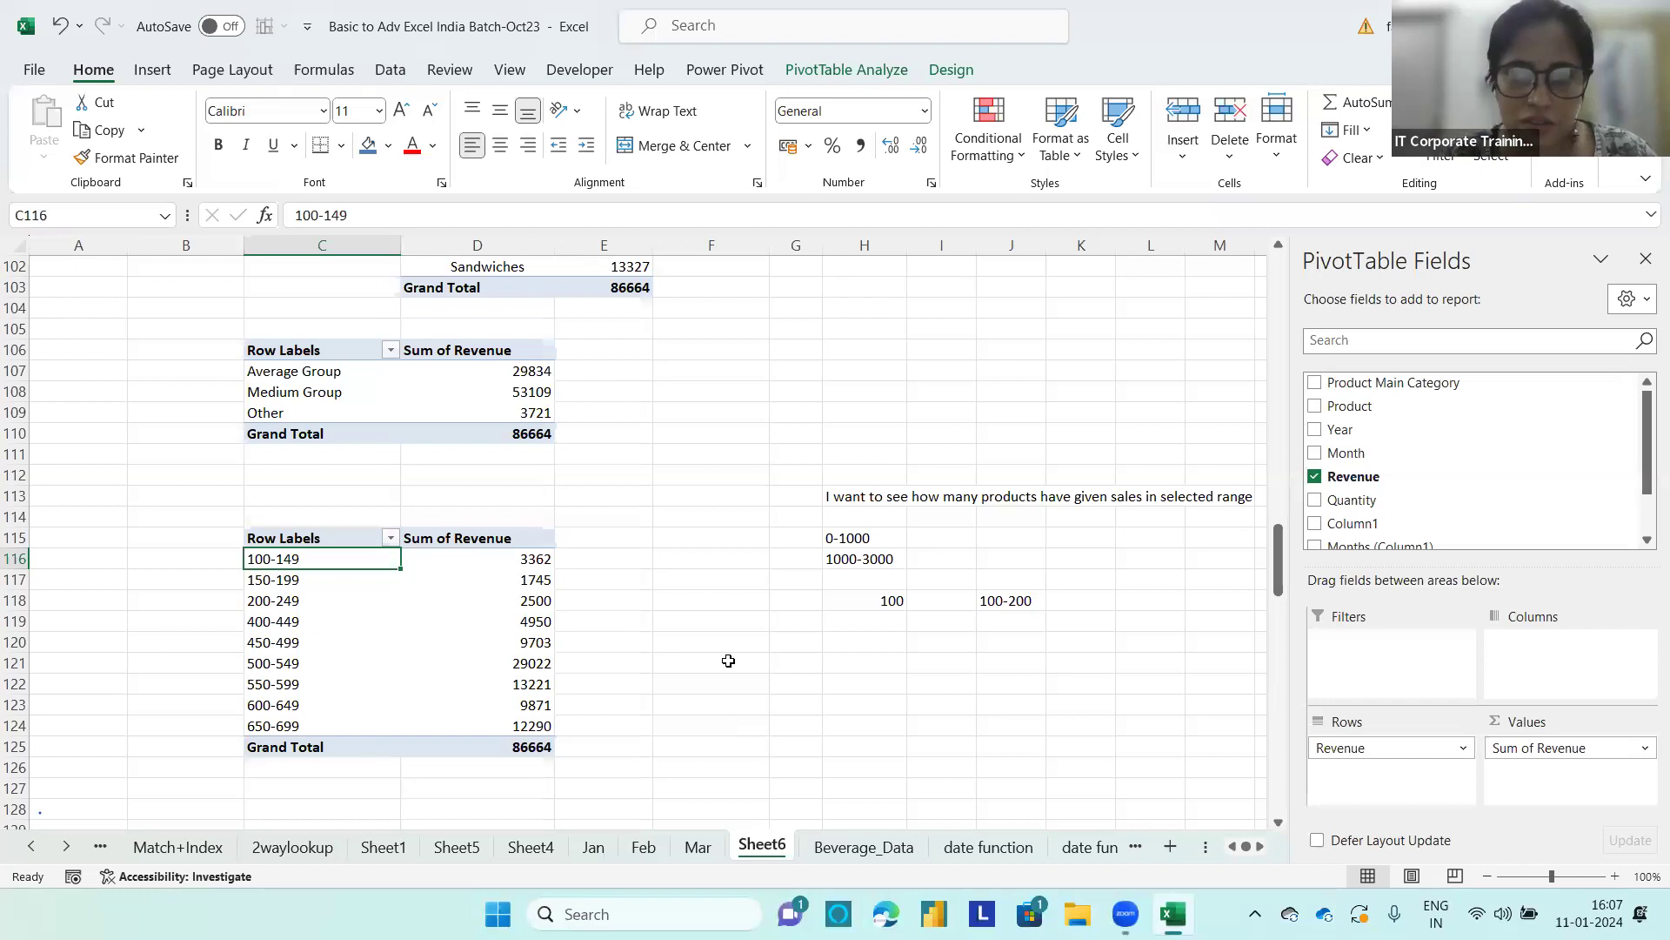
pyautogui.scroll(1, 391, 650)
pyautogui.scroll(-3, 409, 657)
pyautogui.scroll(3, 443, 624)
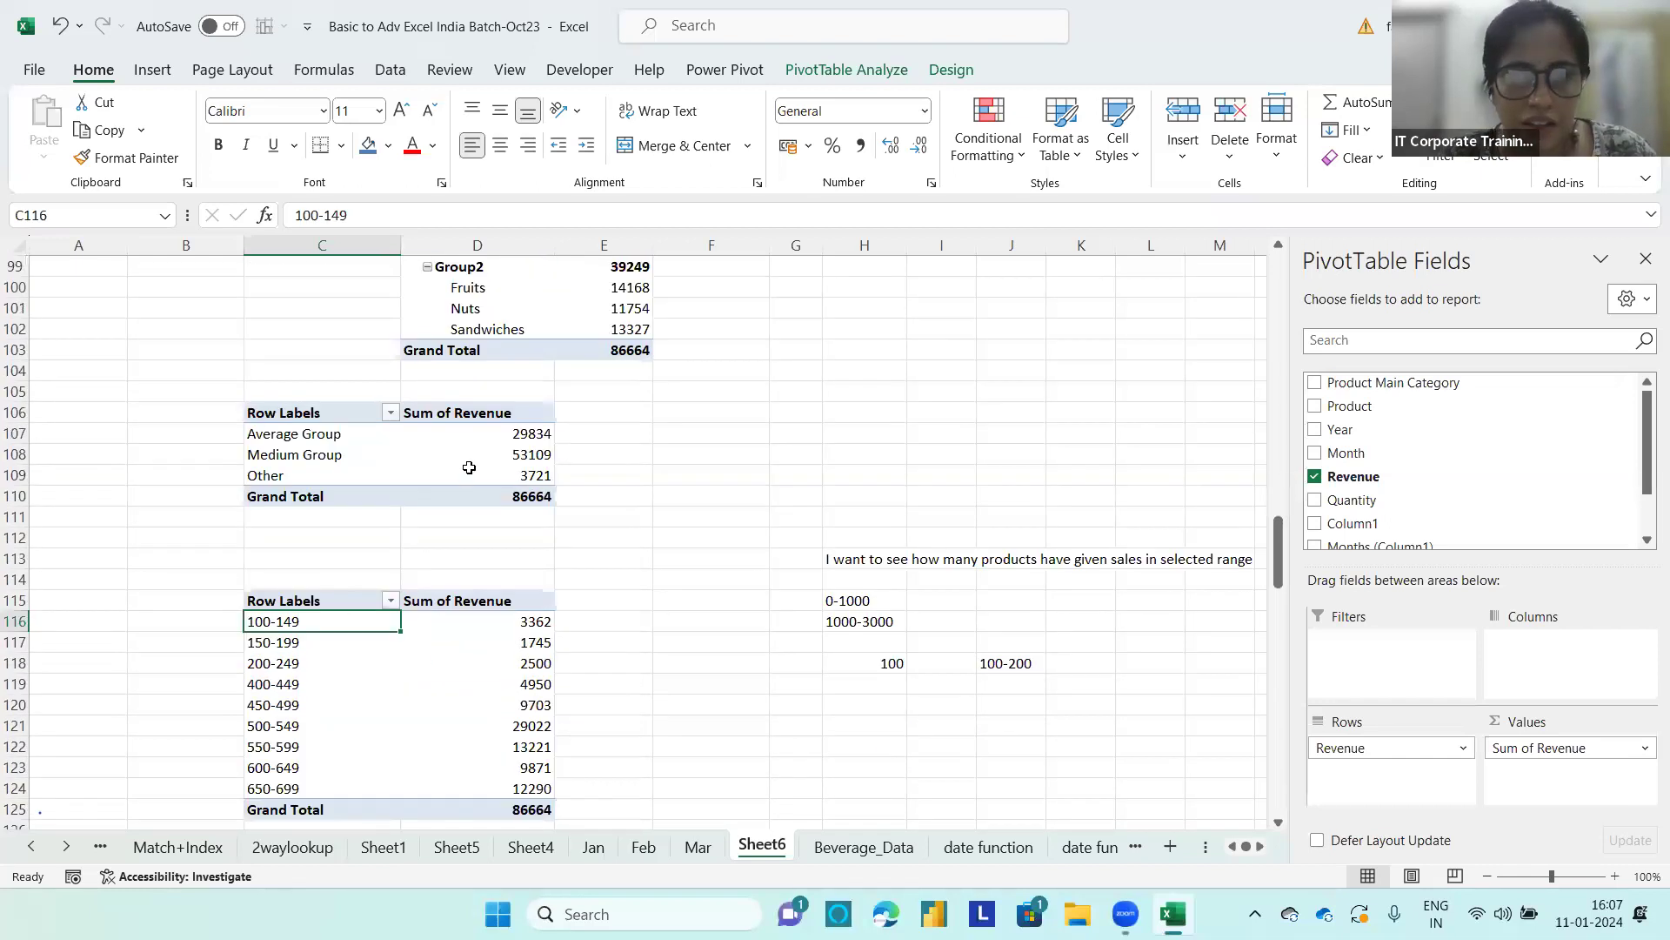
pyautogui.click(470, 474)
pyautogui.moveTo(1536, 750); pyautogui.dragTo(943, 551)
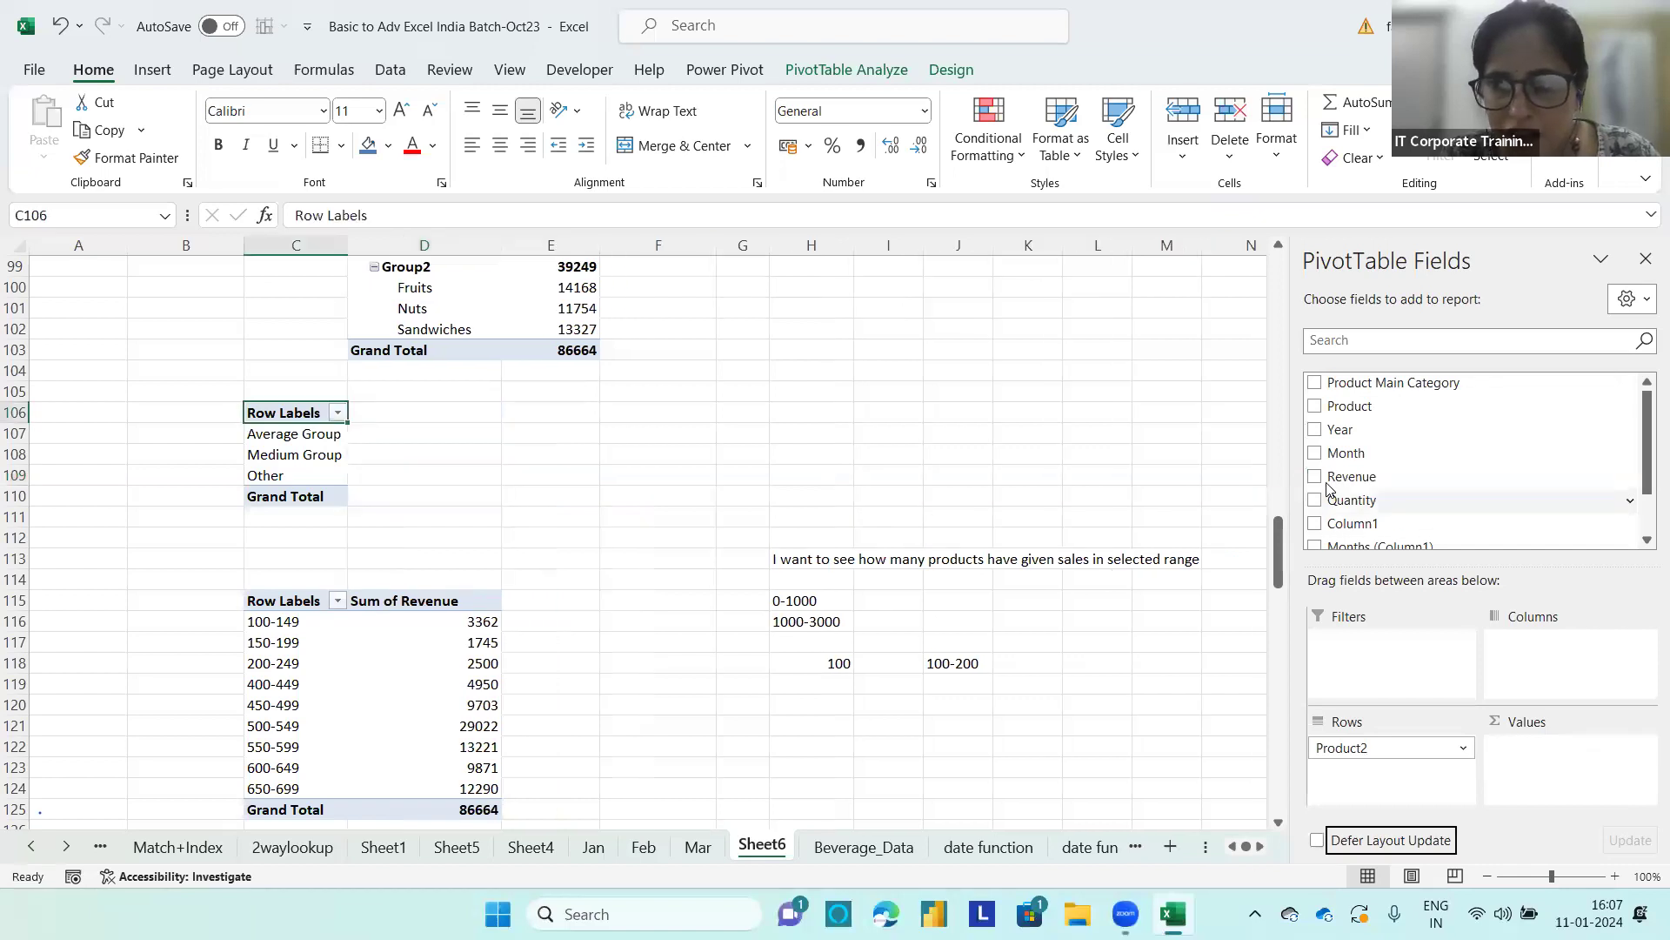
pyautogui.moveTo(1327, 476); pyautogui.dragTo(1592, 761)
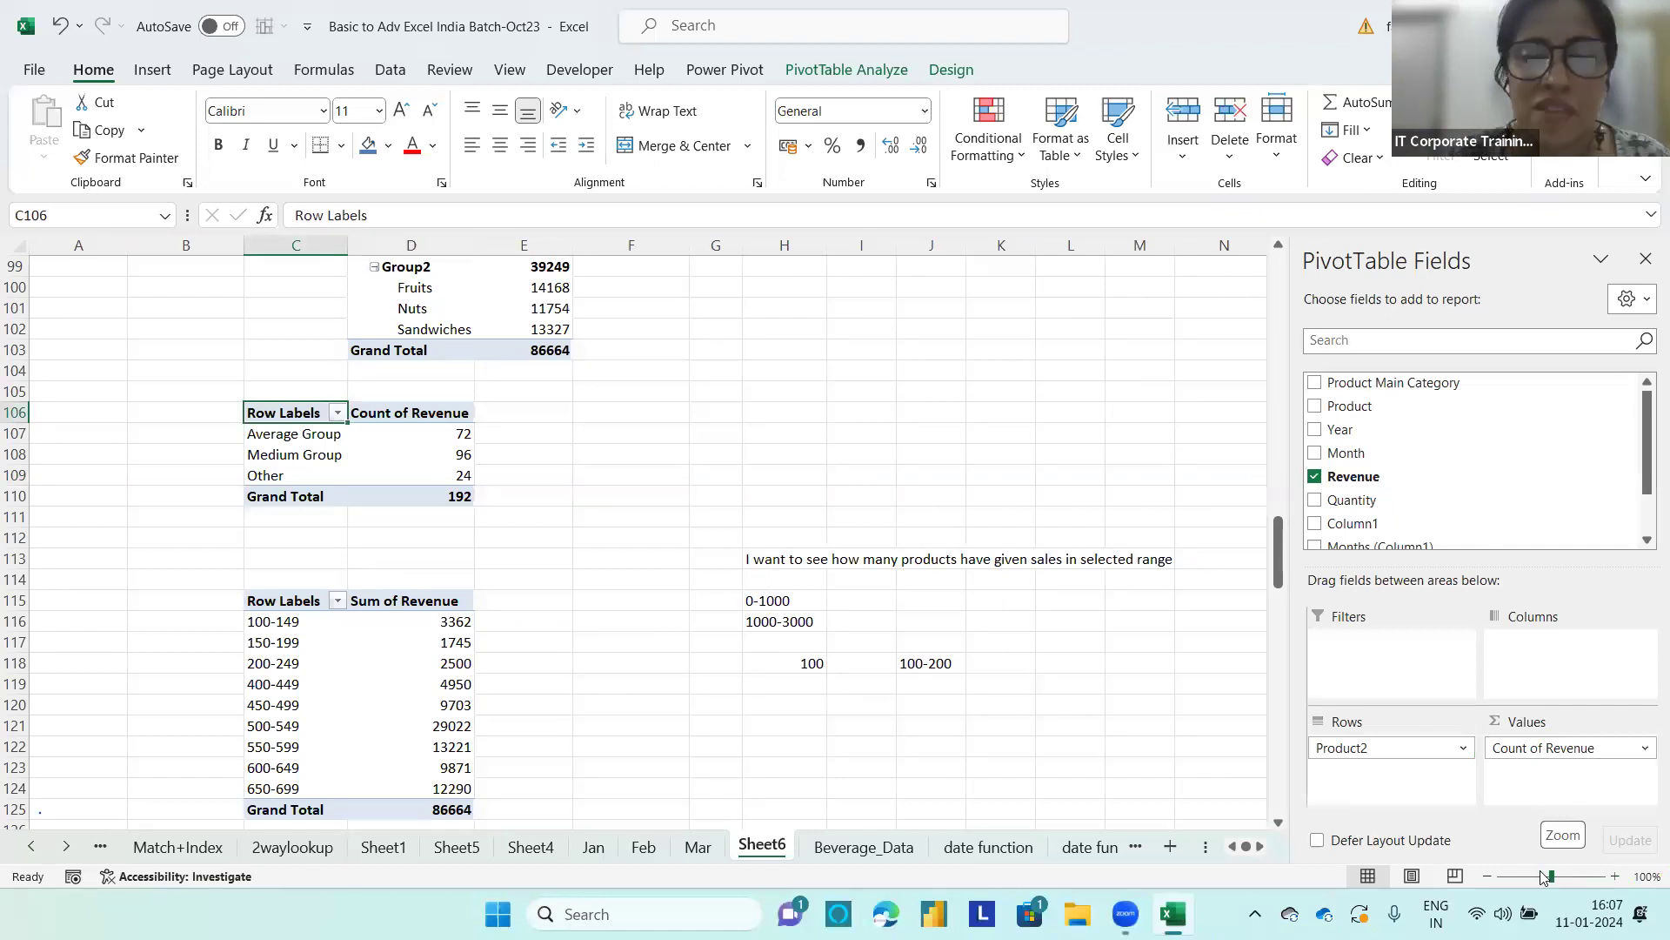
# Step: Enter three first names joined by plus signs in H106 and the example 100+200+300 in H107
pyautogui.click(766, 422)
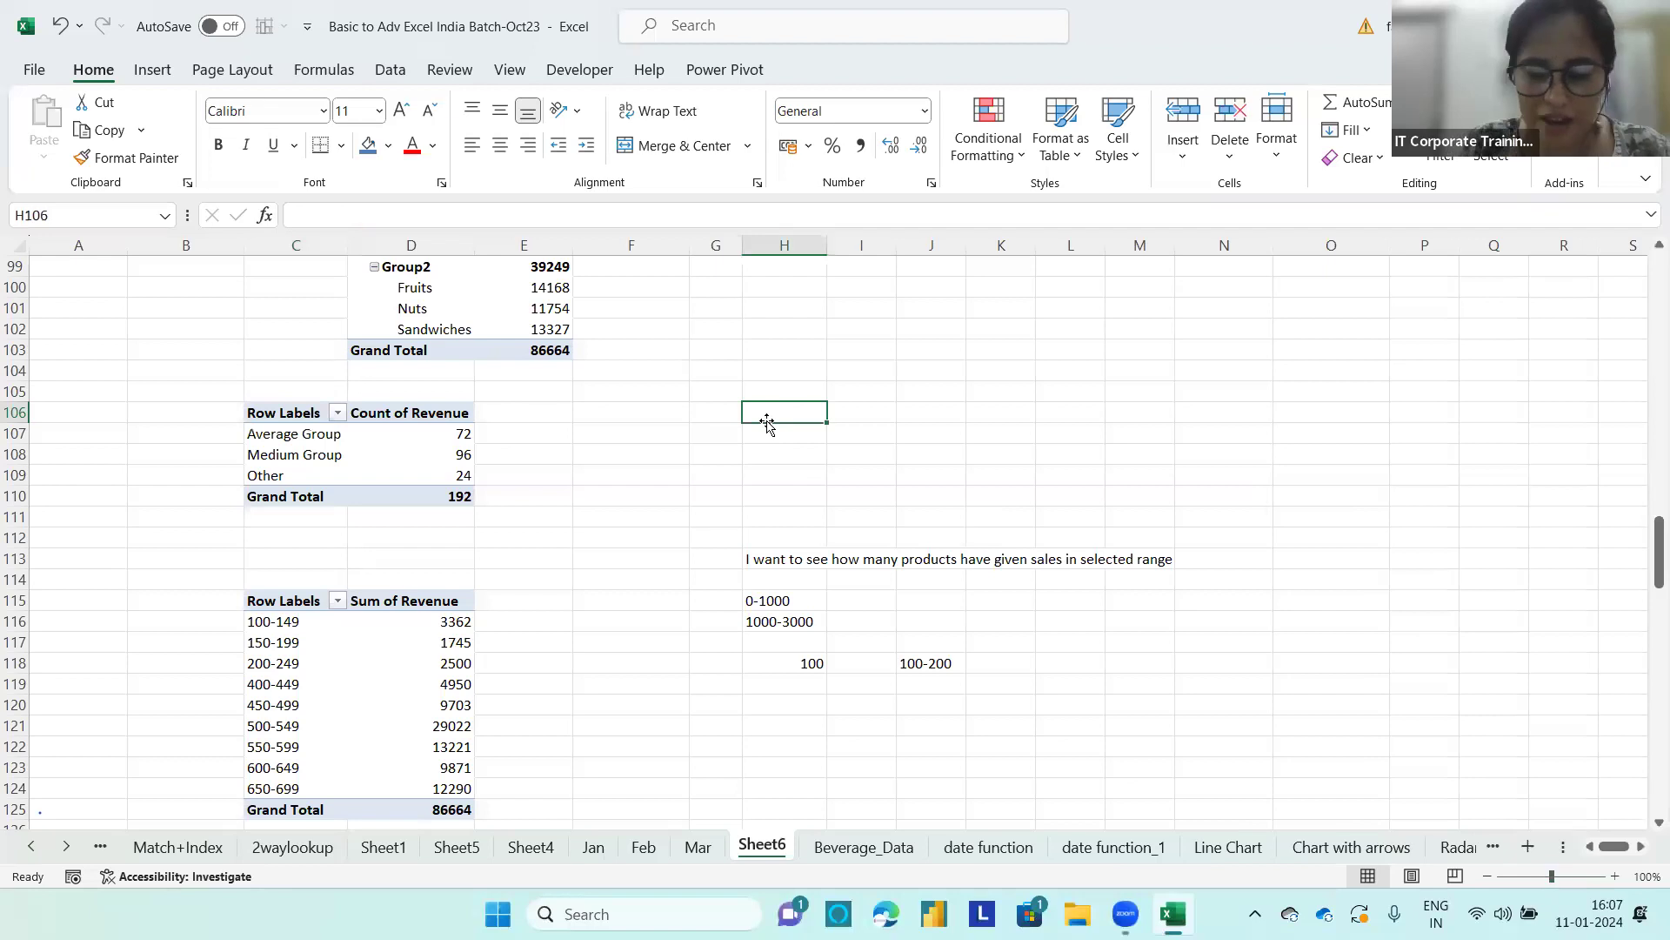
pyautogui.write('Parneet+sumit')
pyautogui.press('BackSpace')
pyautogui.write('+vaibhav')
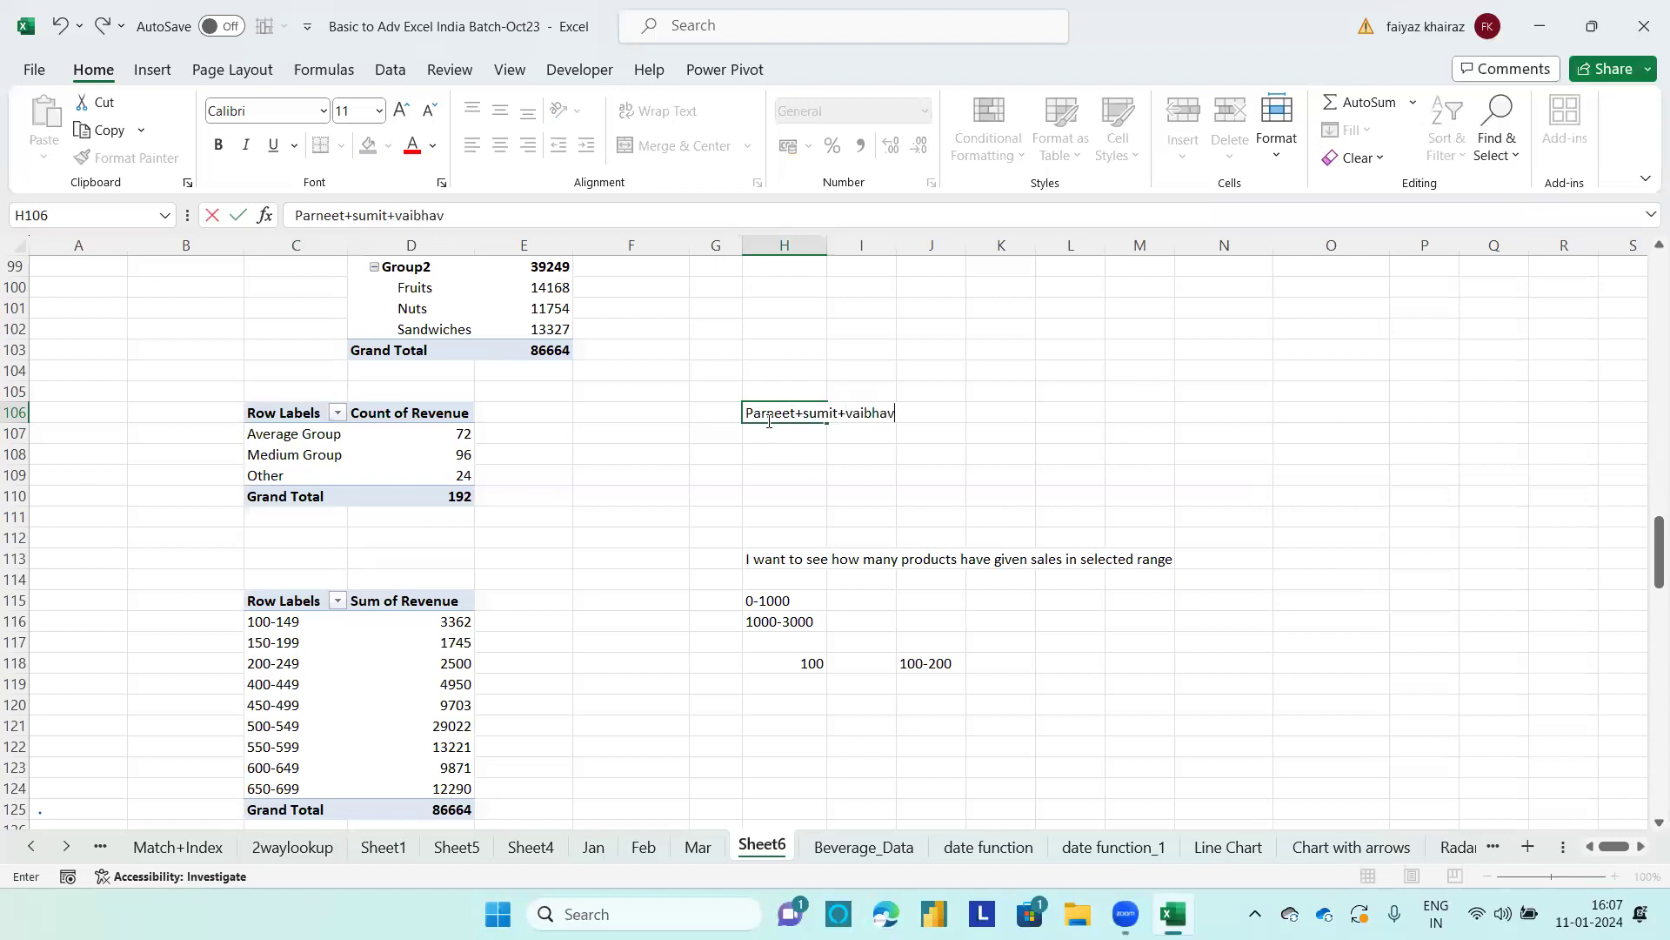
pyautogui.click(776, 436)
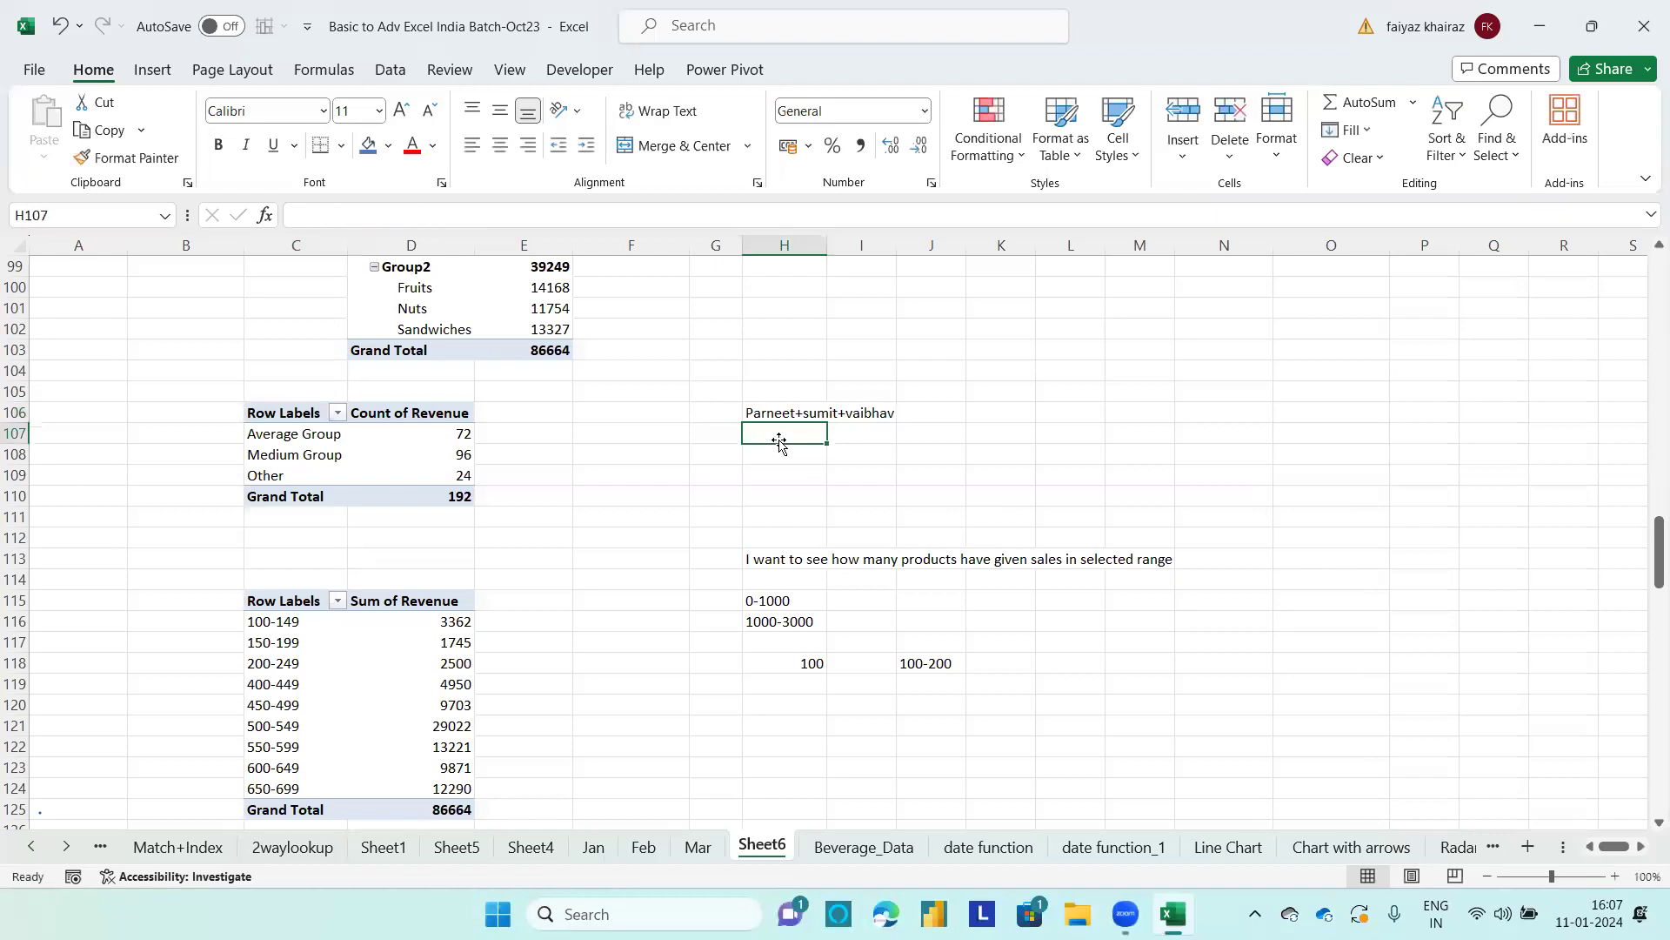
pyautogui.write('100+200+300')
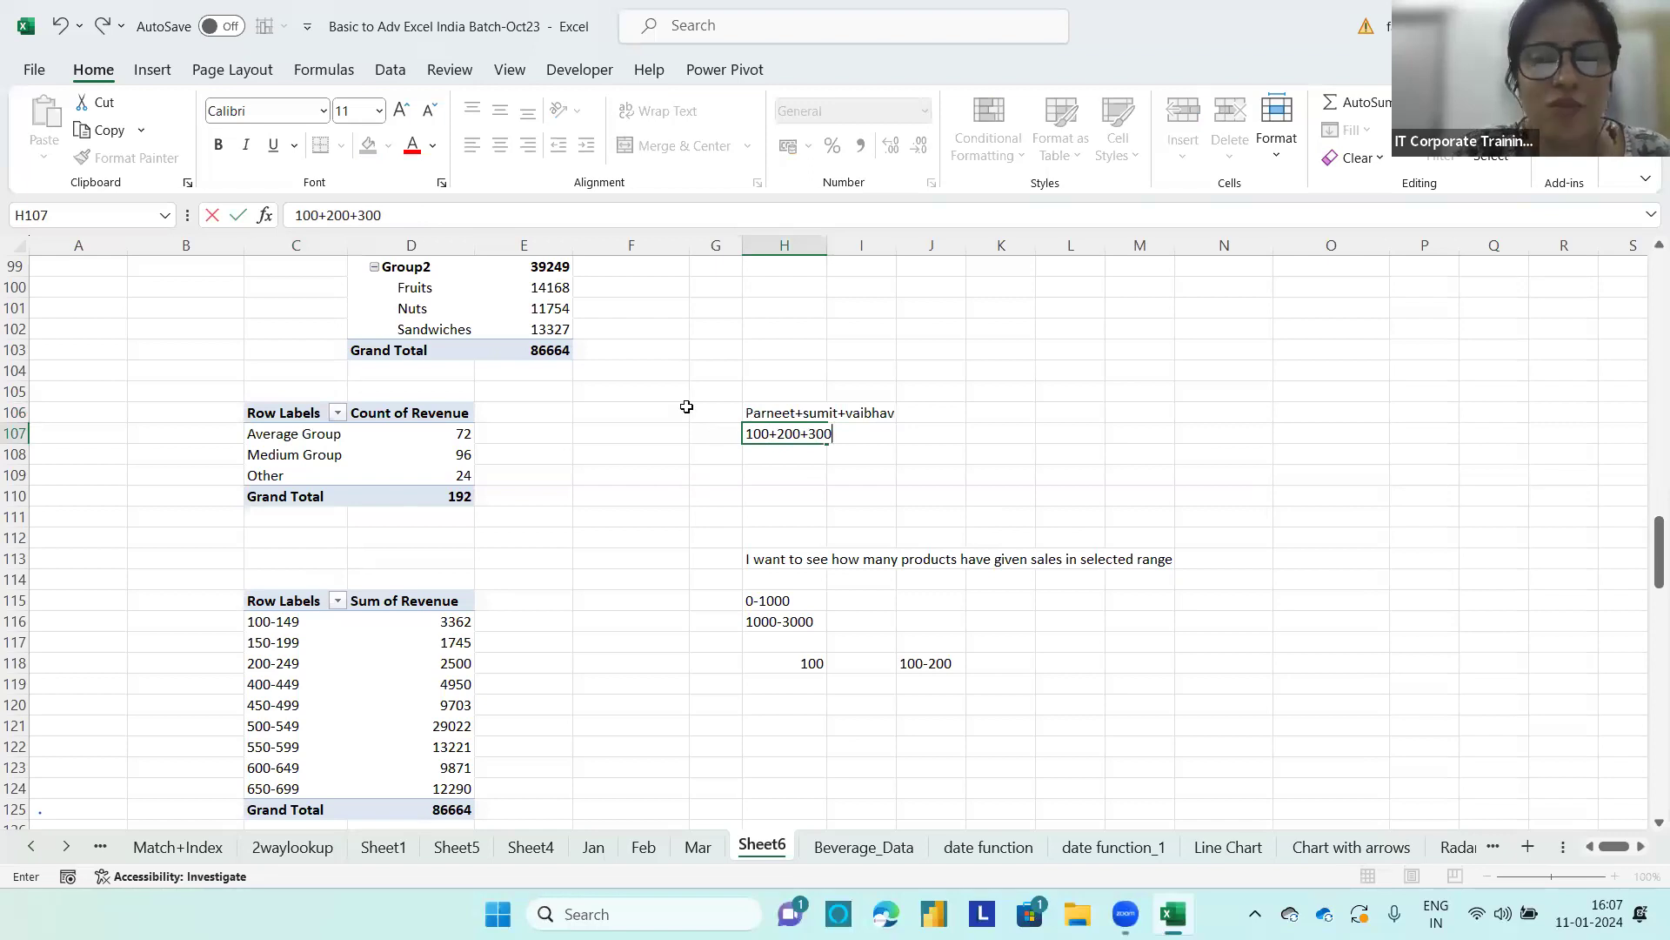
# Step: Change the Revenue value field of the C106 PivotTable to summarize by Sum
pyautogui.click(463, 431)
pyautogui.moveTo(463, 430)
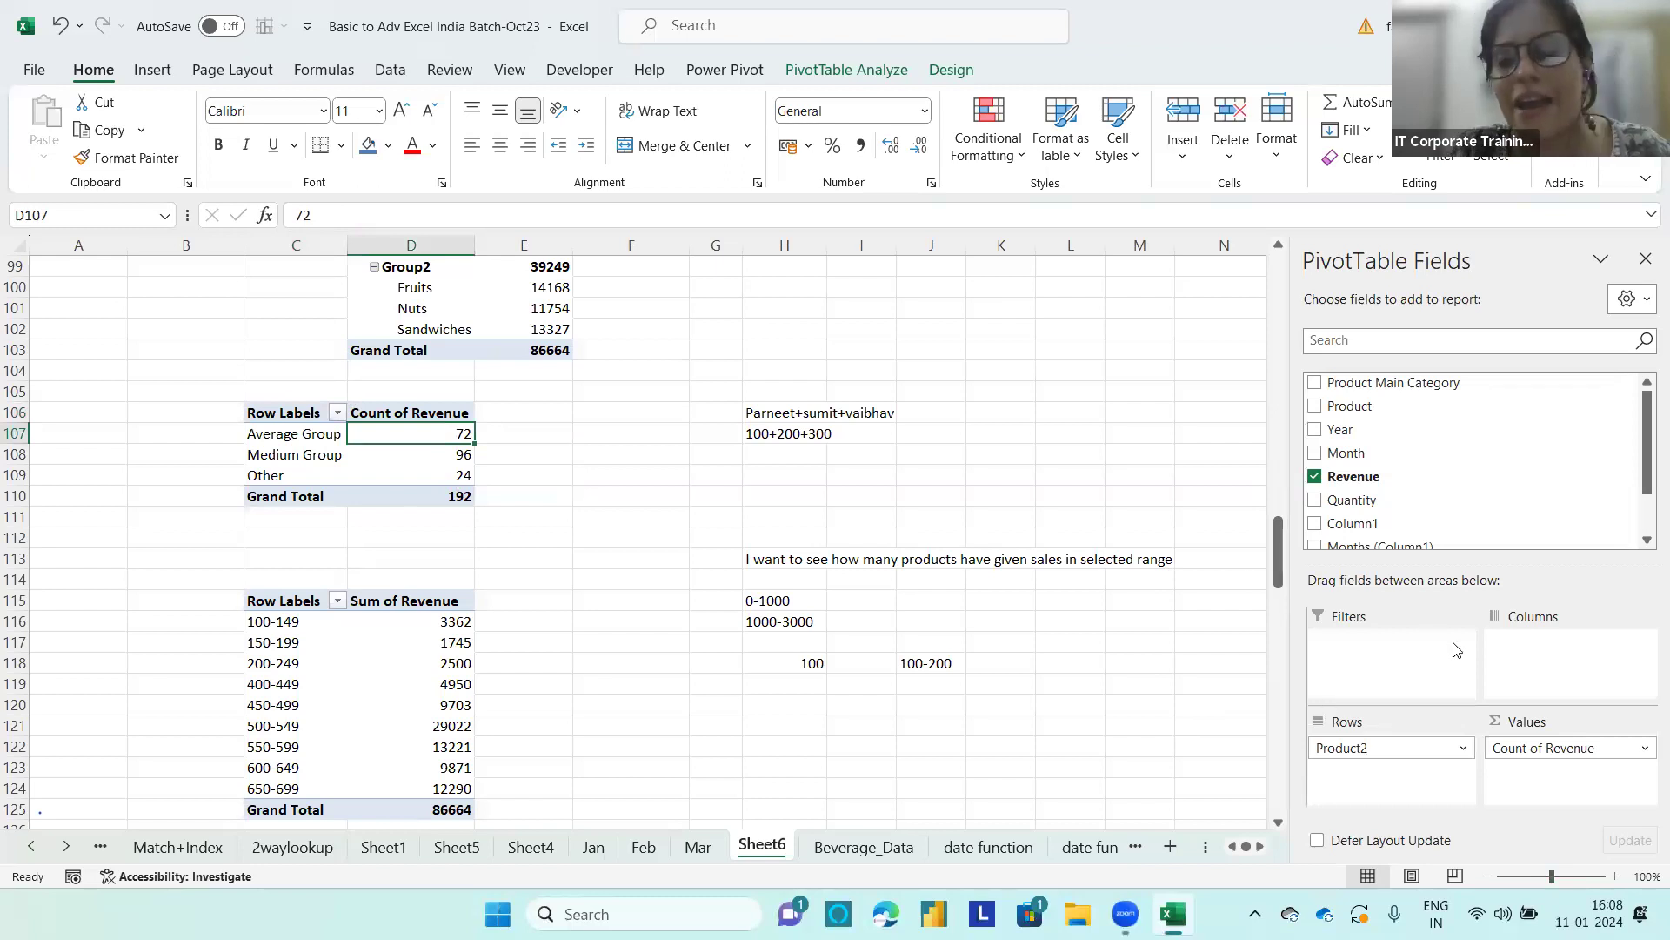
pyautogui.click(1567, 733)
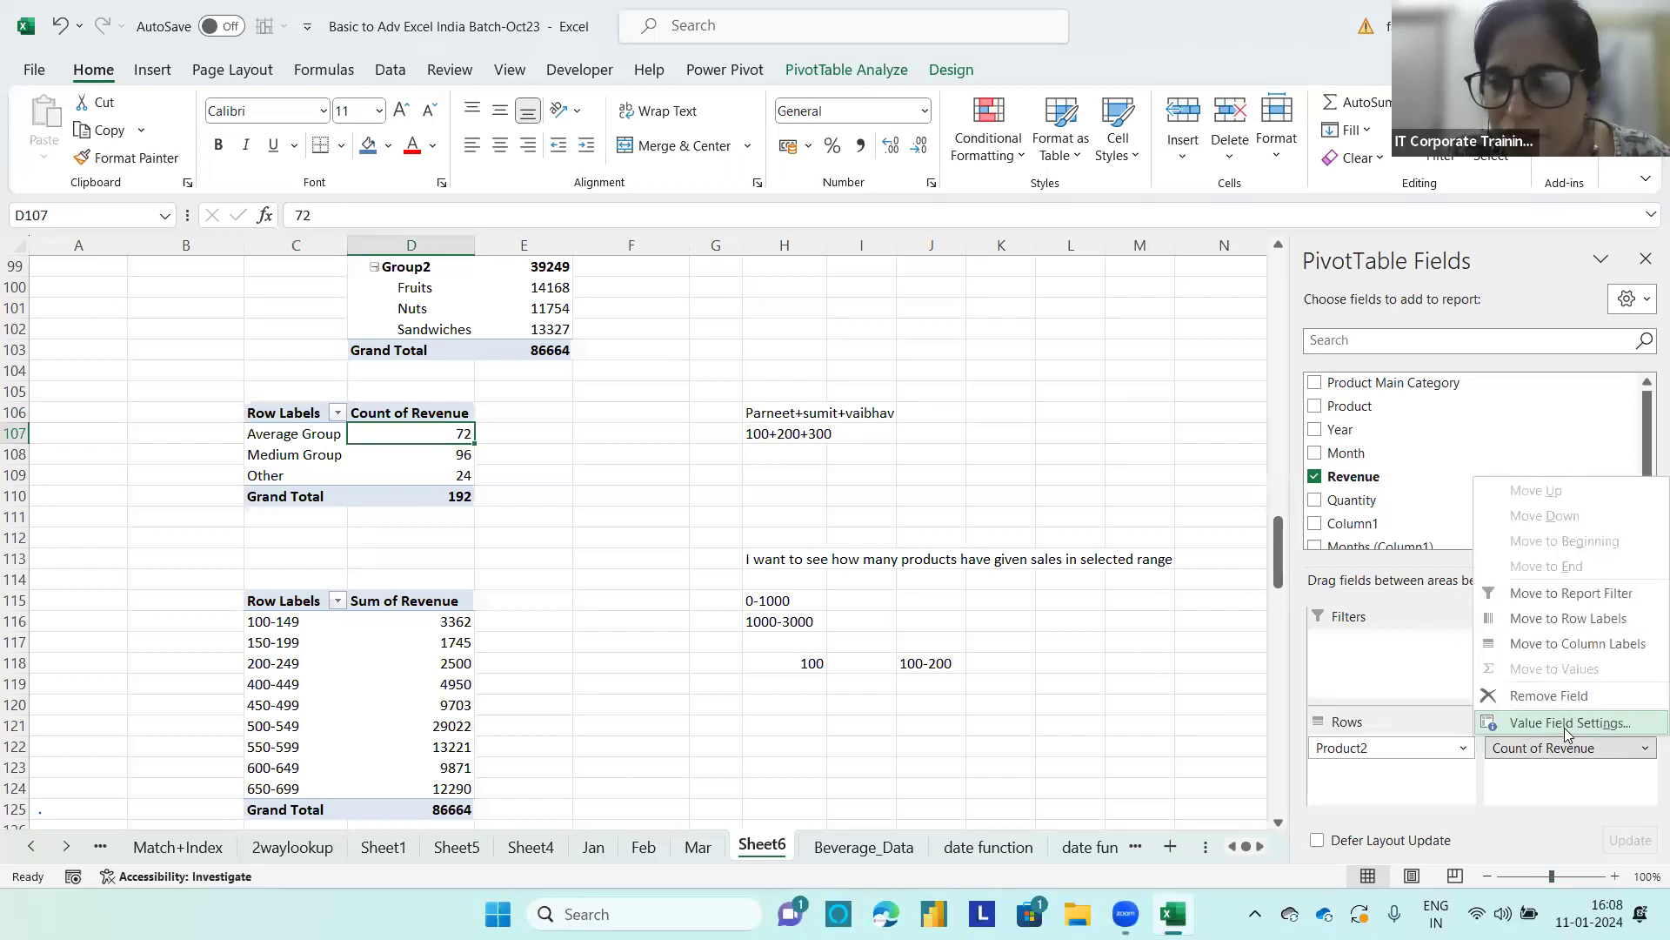
pyautogui.click(1564, 725)
pyautogui.click(719, 358)
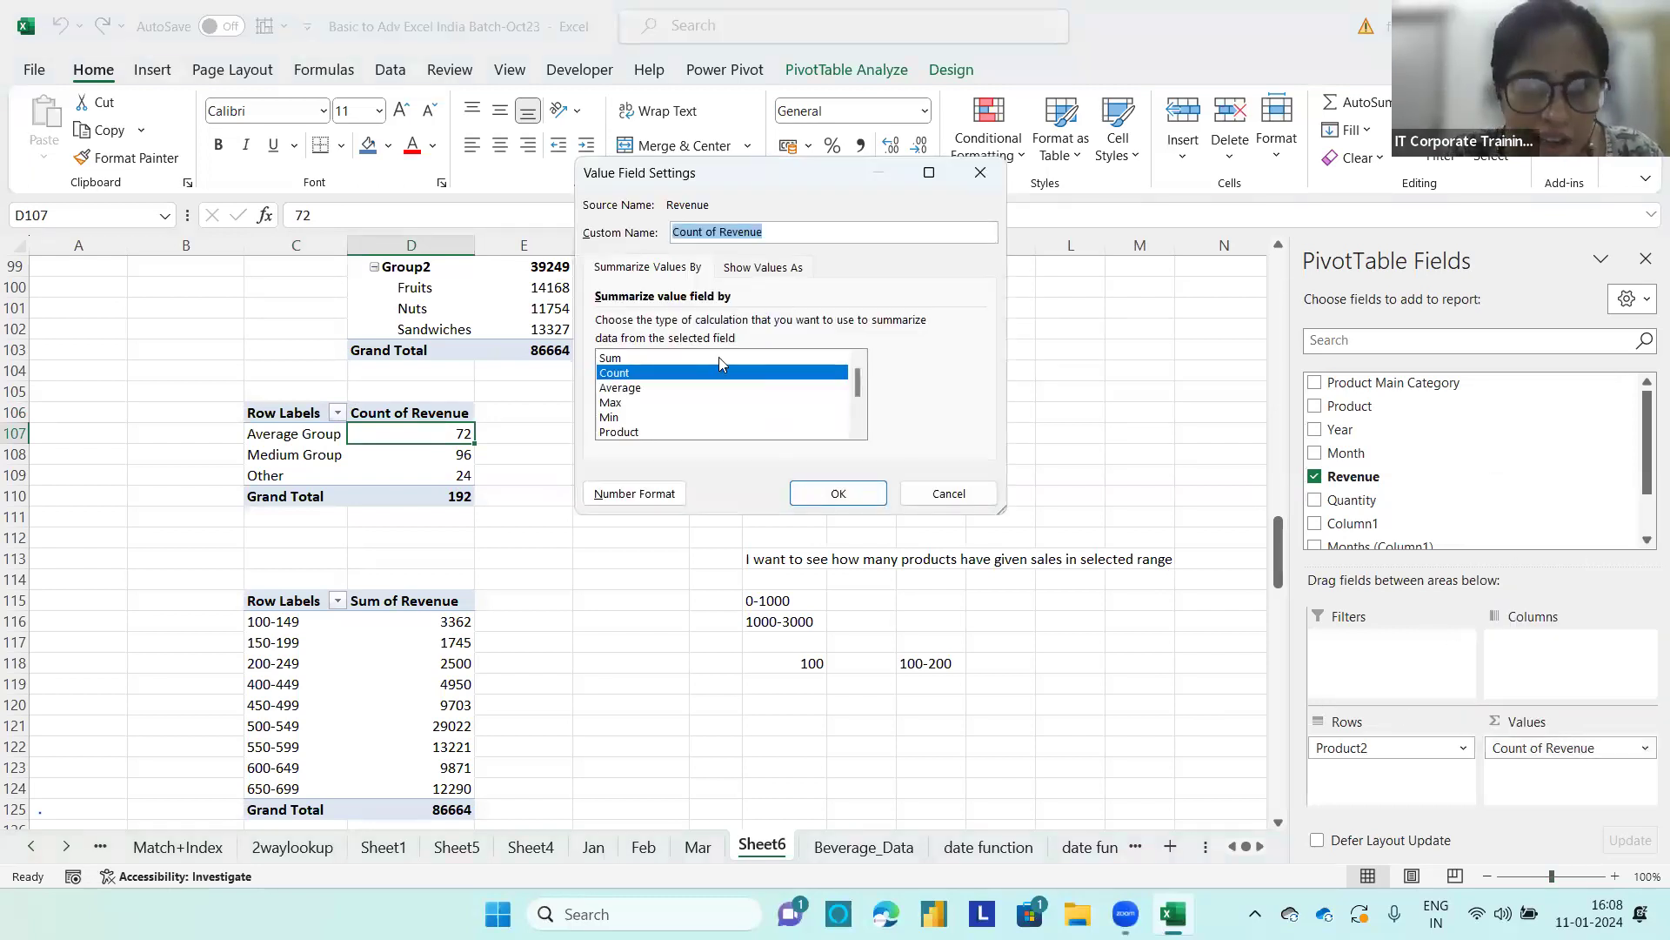
pyautogui.click(820, 493)
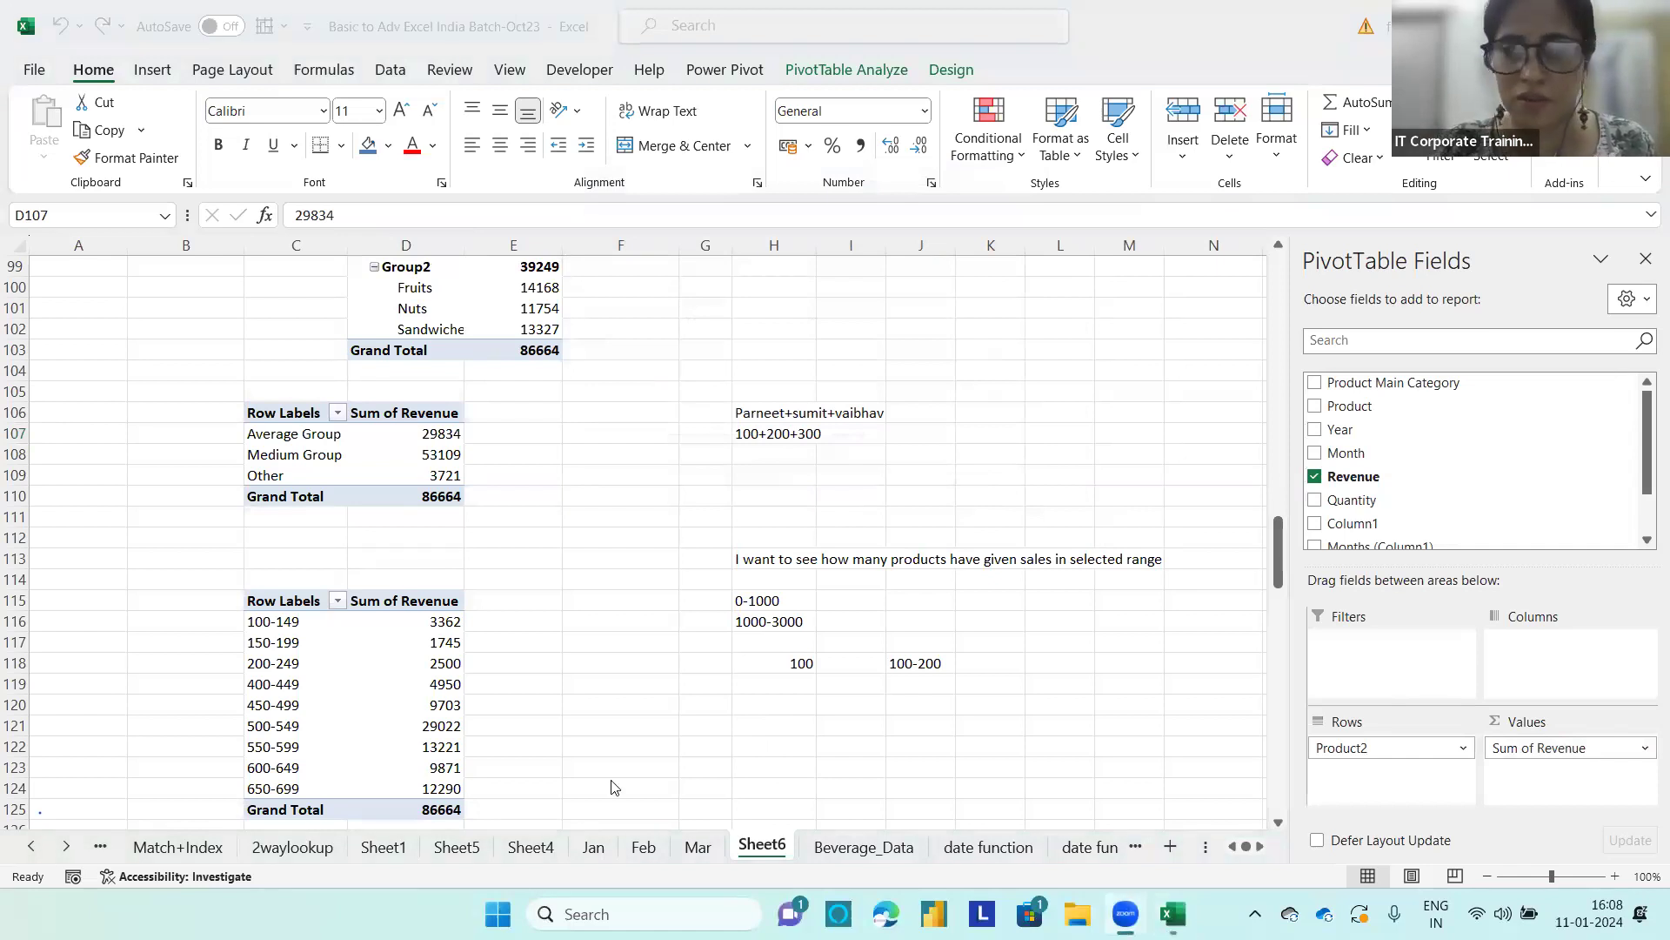
# Step: Convert the whole data range on the Sample Superstore sheet into a table with headers
pyautogui.click(33, 847)
pyautogui.click(33, 847)
pyautogui.click(33, 847)
pyautogui.click(33, 847)
pyautogui.click(33, 847)
pyautogui.click(33, 847)
pyautogui.click(33, 847)
pyautogui.click(33, 847)
pyautogui.click(33, 846)
pyautogui.click(33, 846)
pyautogui.click(33, 847)
pyautogui.click(438, 846)
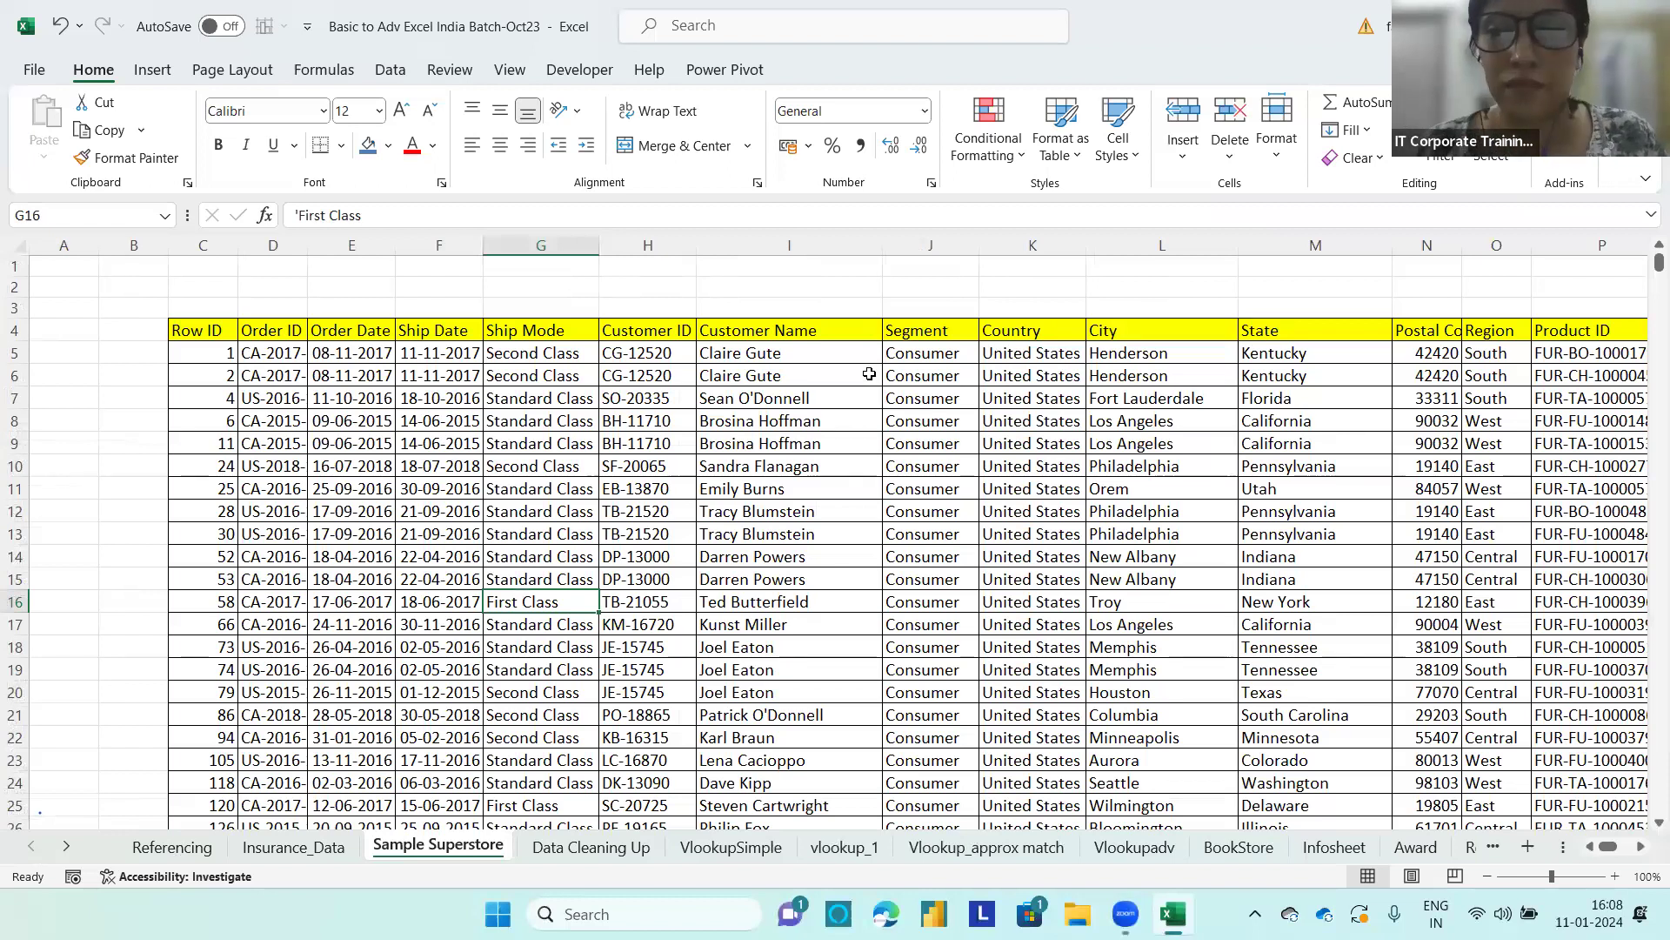
pyautogui.click(869, 418)
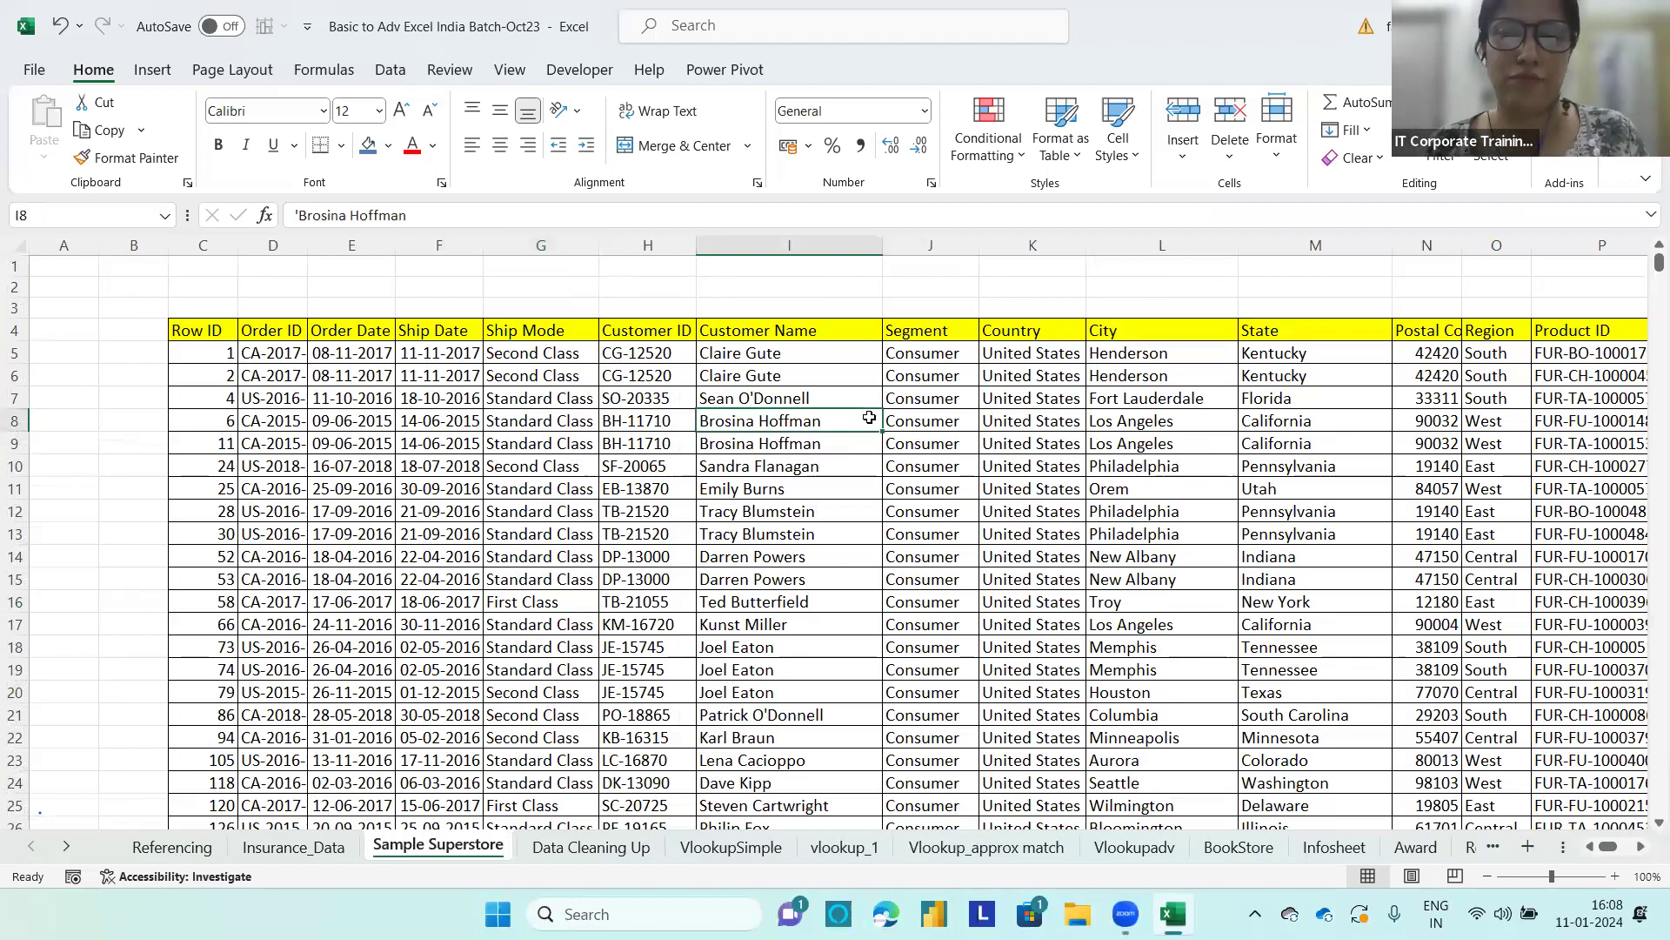
pyautogui.hotkey('ctrl', 'a')
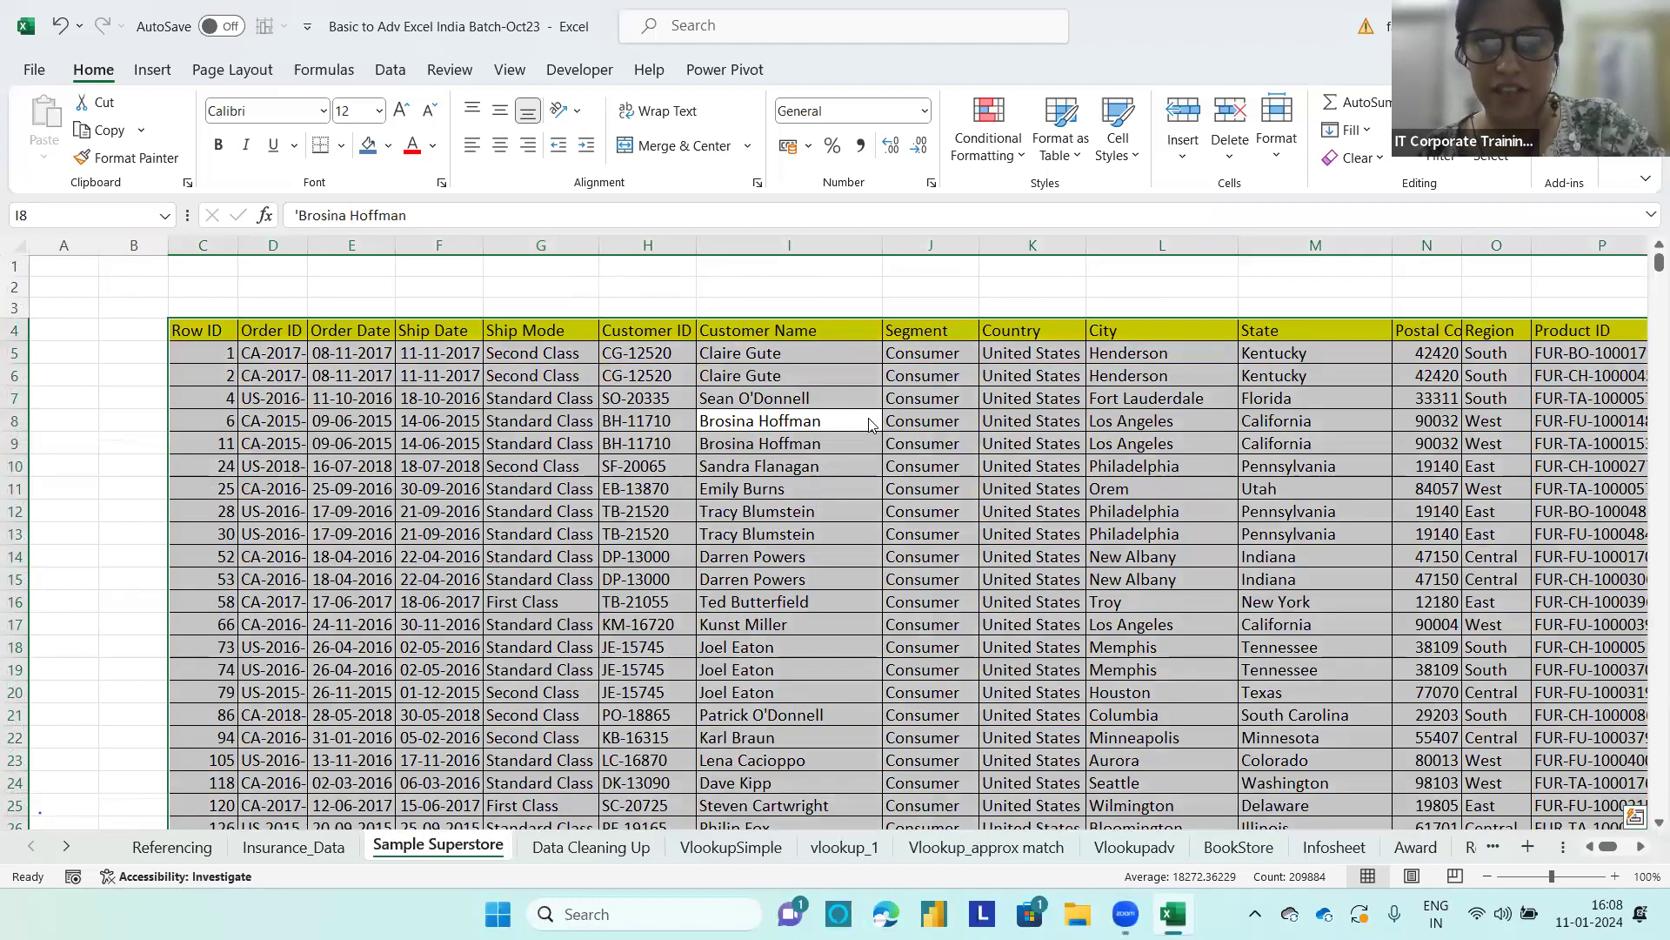
pyautogui.hotkey('ctrl', 't')
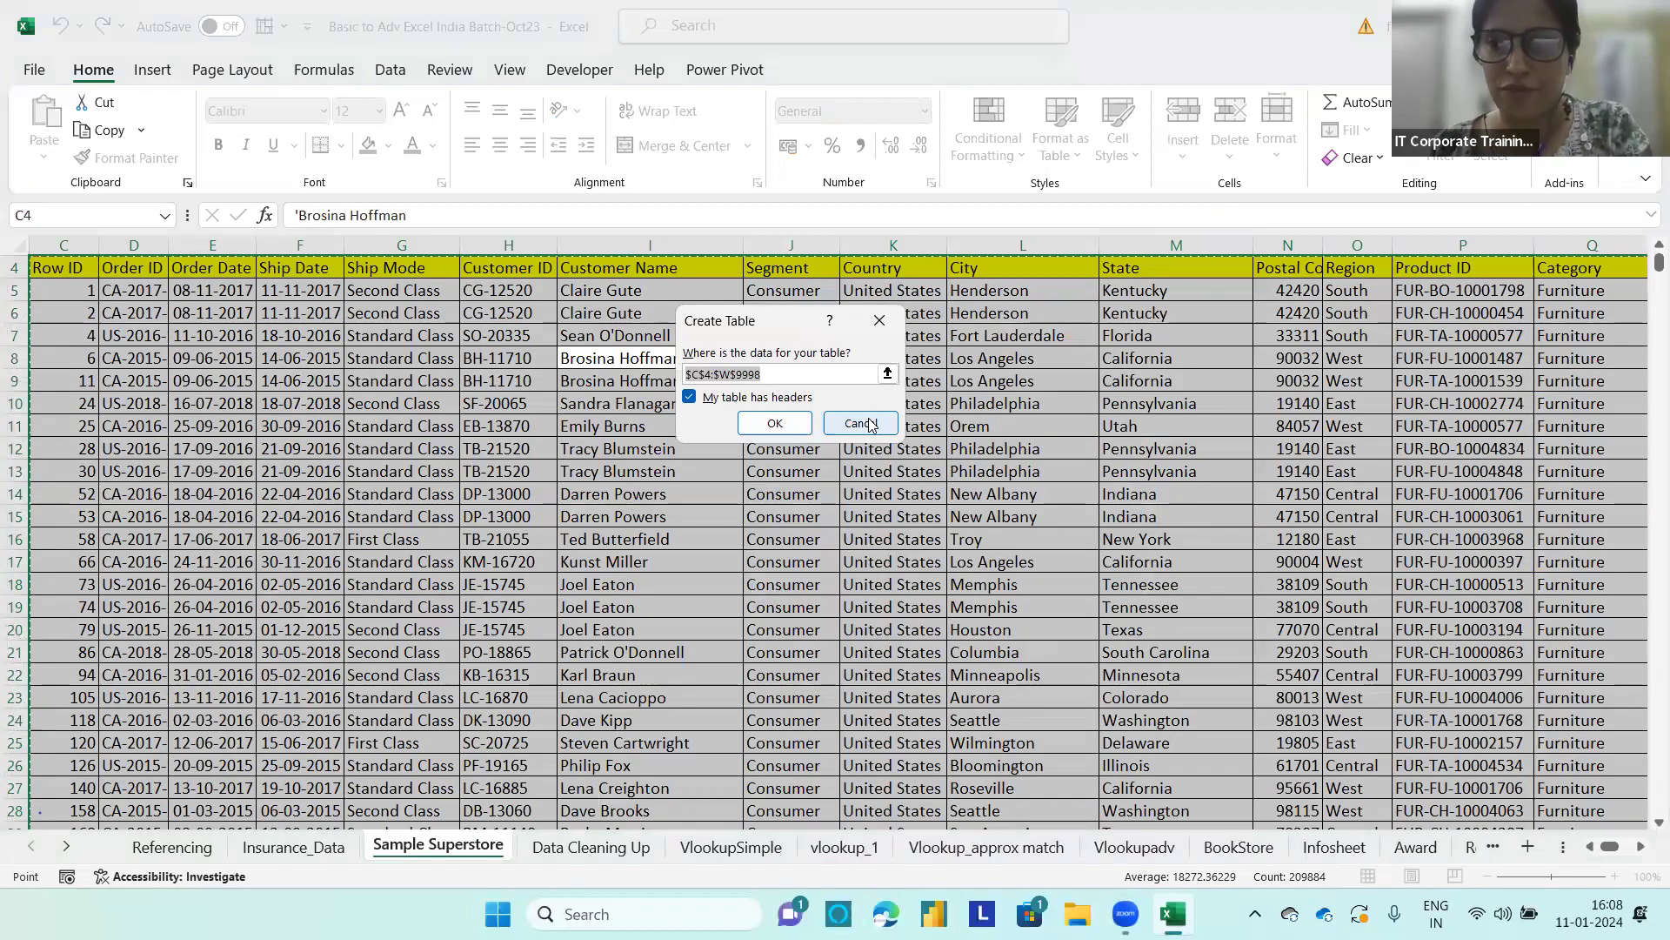
pyautogui.click(870, 422)
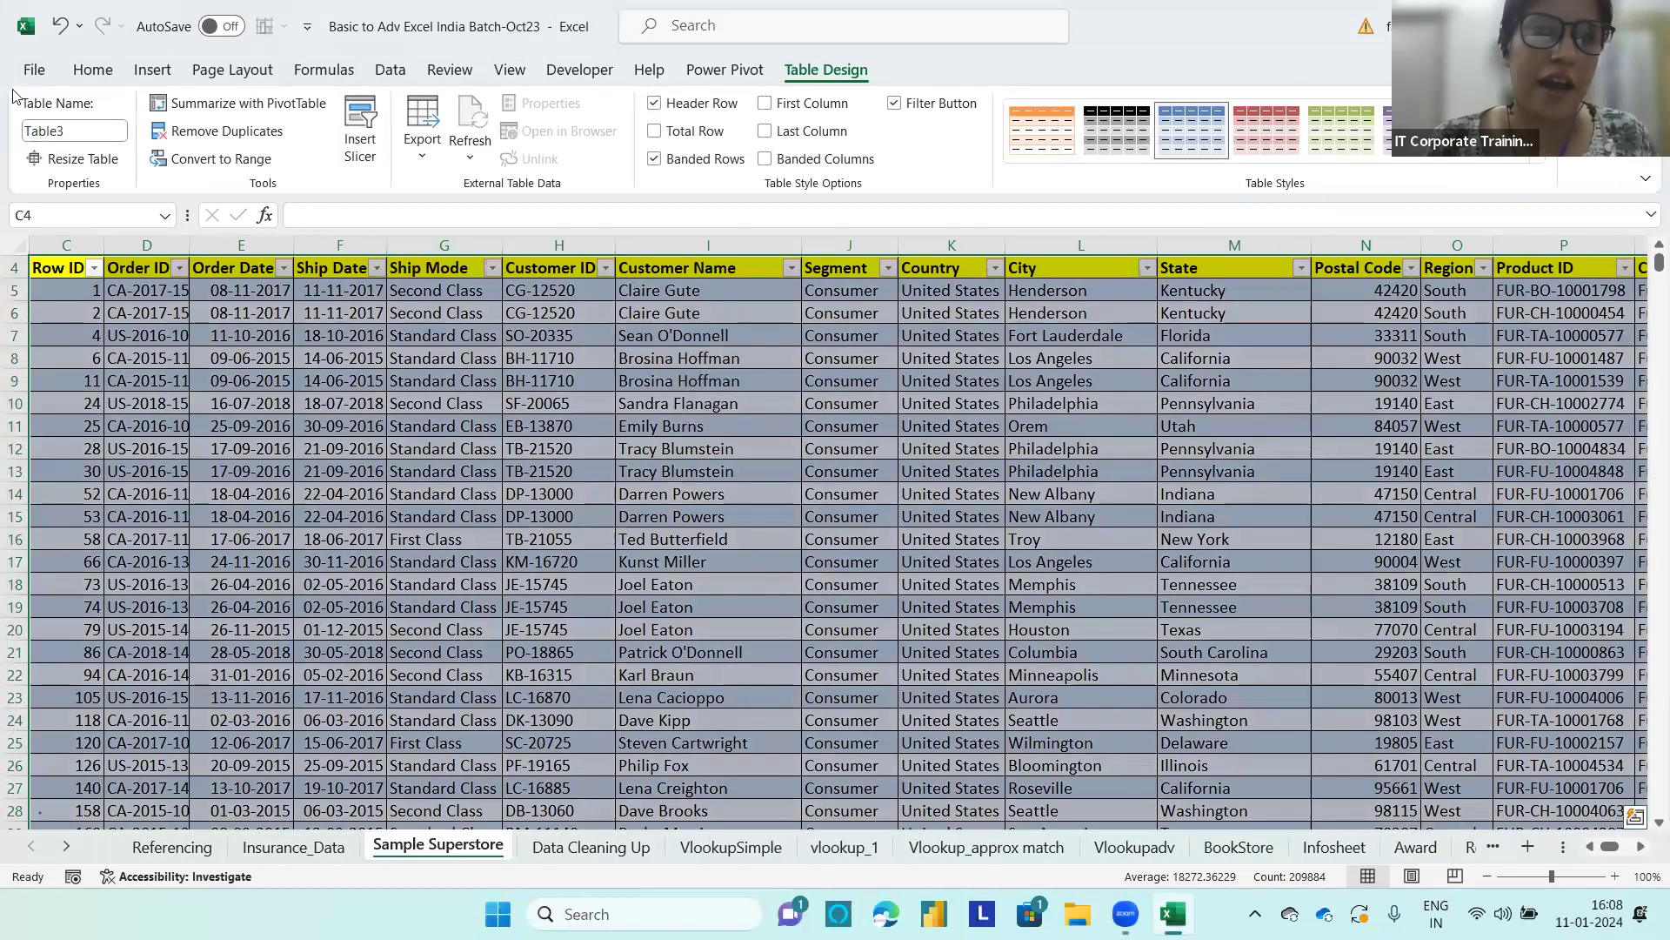
# Step: Name the new table sample_superstore
pyautogui.click(87, 128)
pyautogui.write('sam')
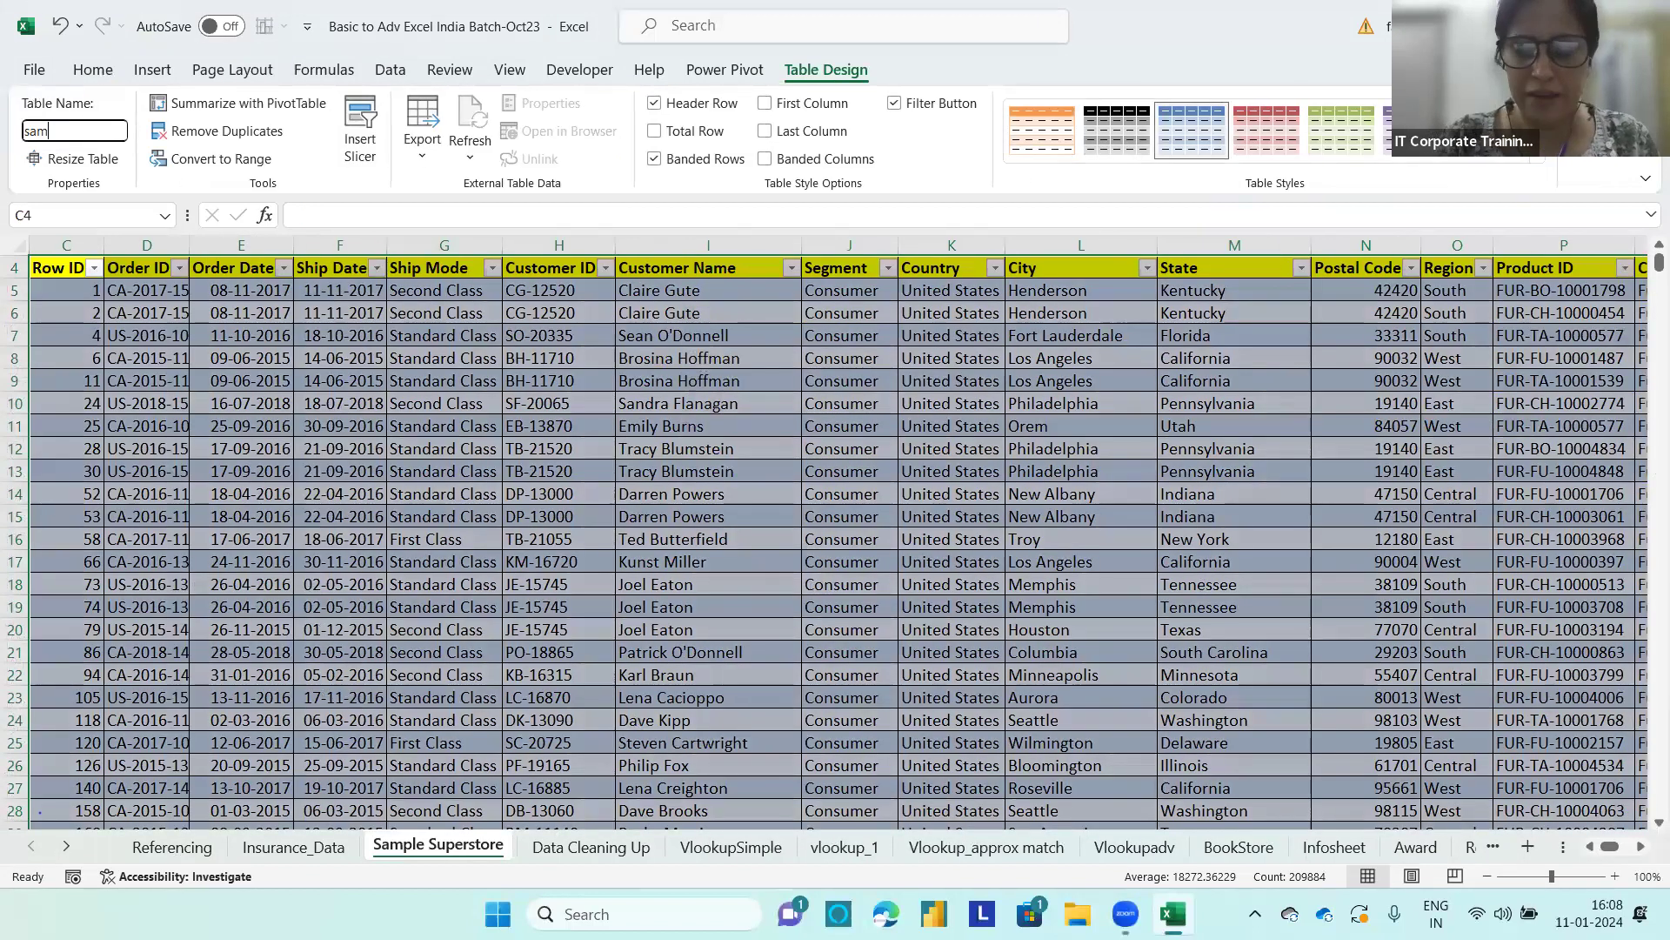
pyautogui.write('ple_su')
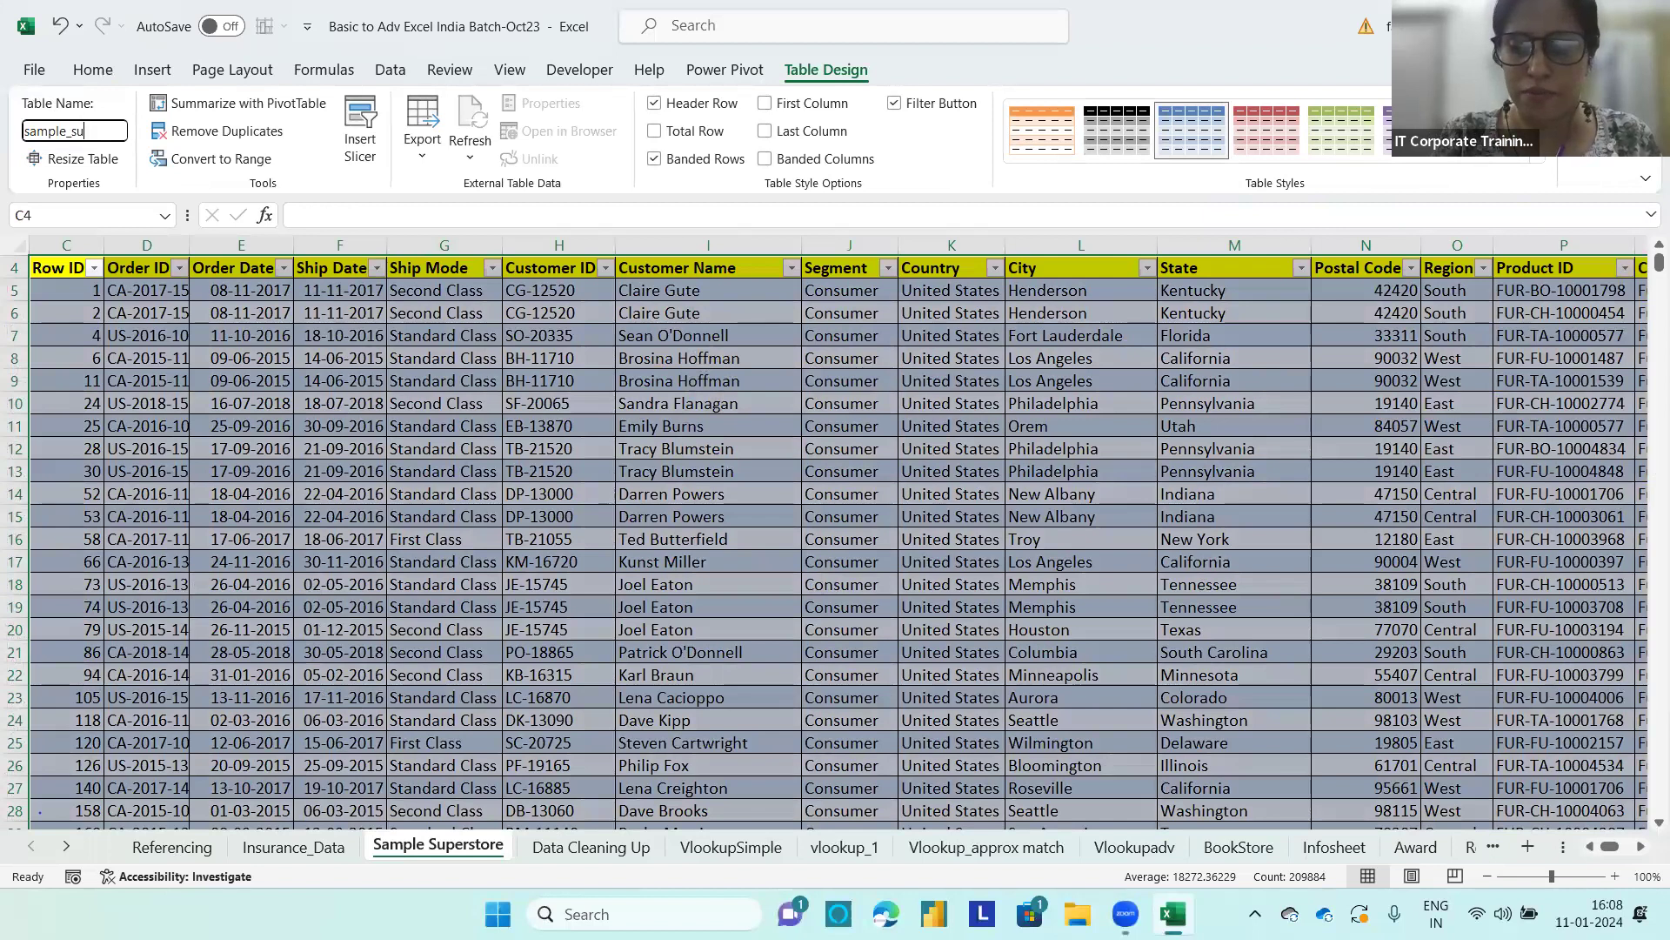
pyautogui.write('perstore')
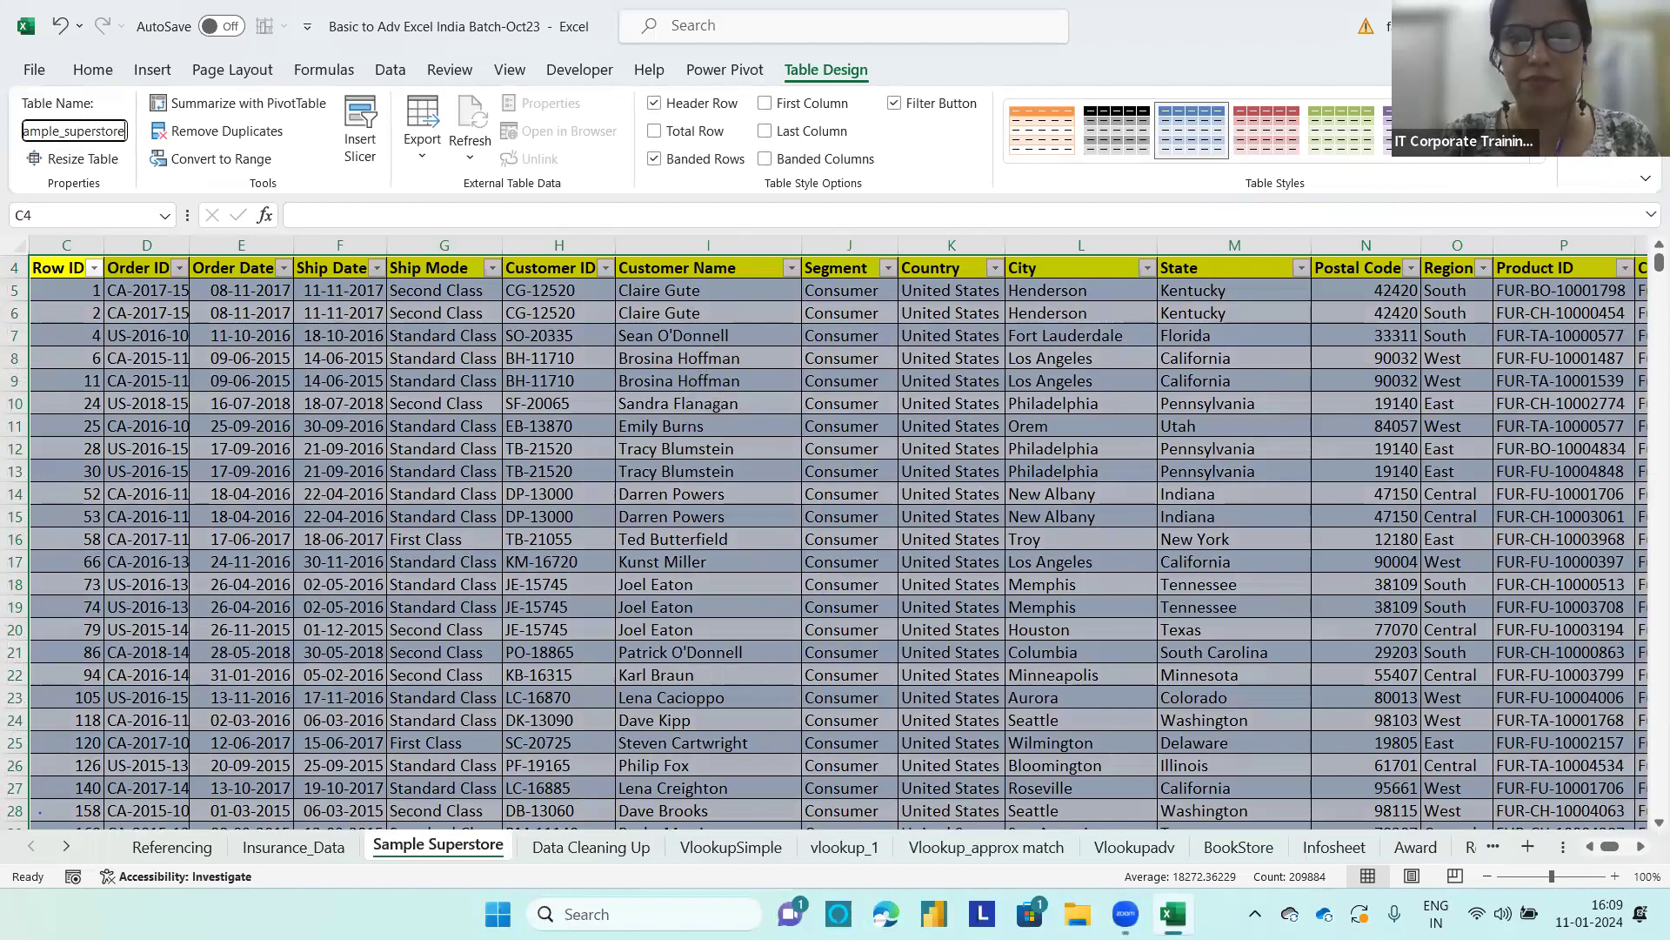
pyautogui.press('Return')
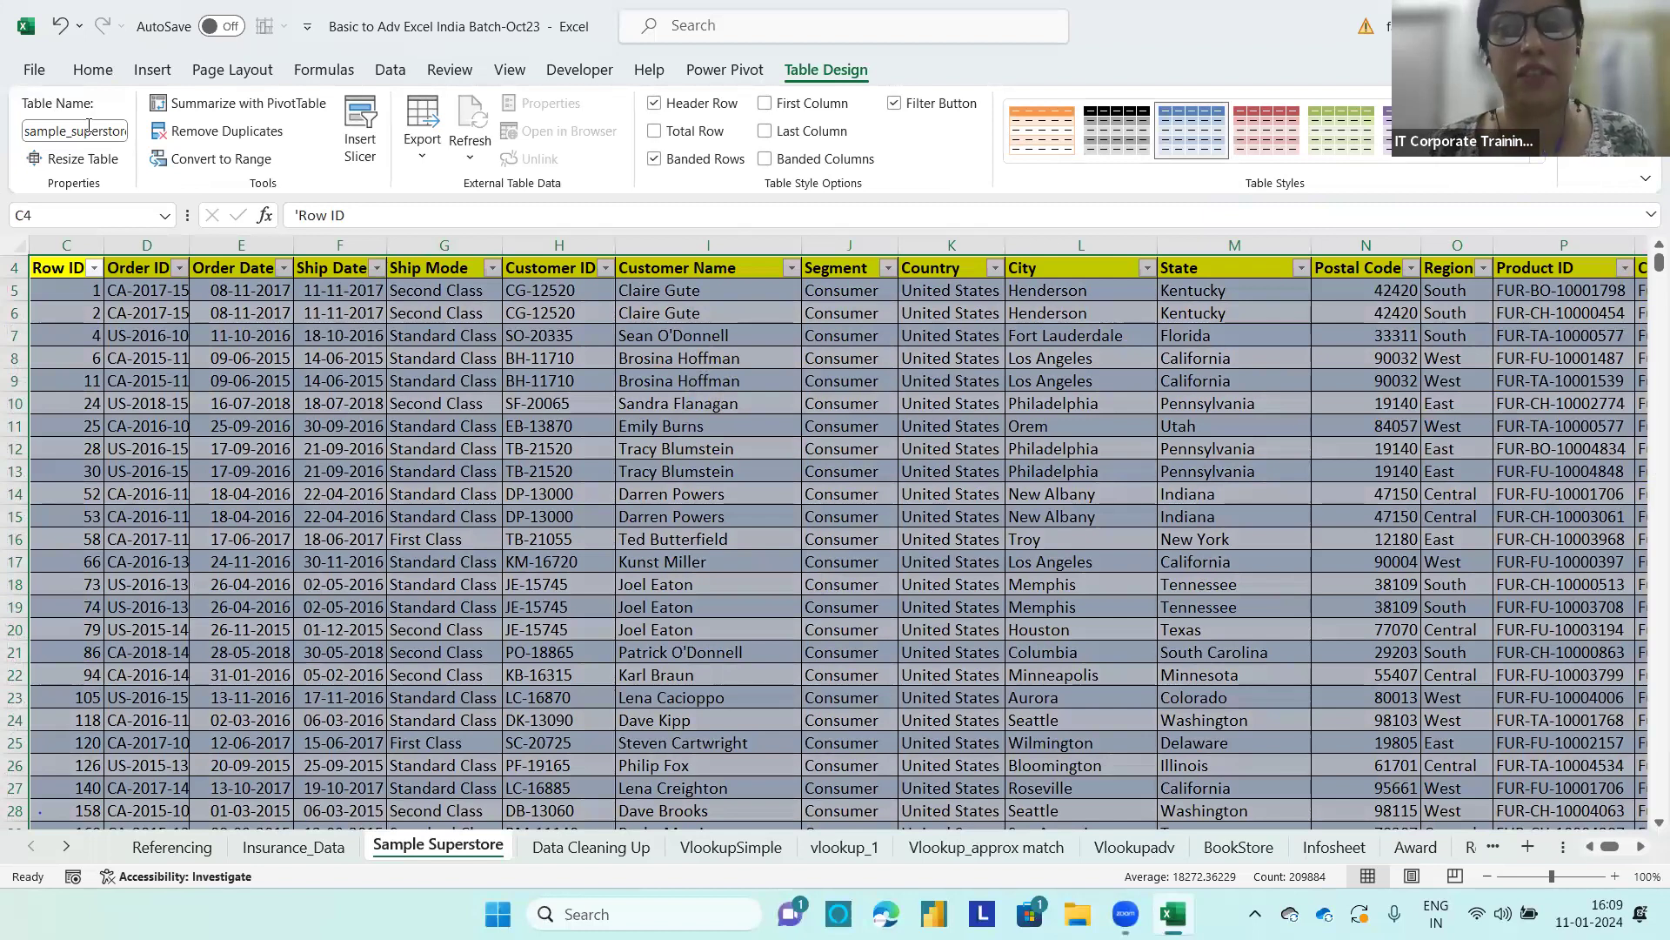
# Step: Create a PivotTable from sample_superstore on a new worksheet with Sub-Category as rows and Sales as values
pyautogui.click(243, 102)
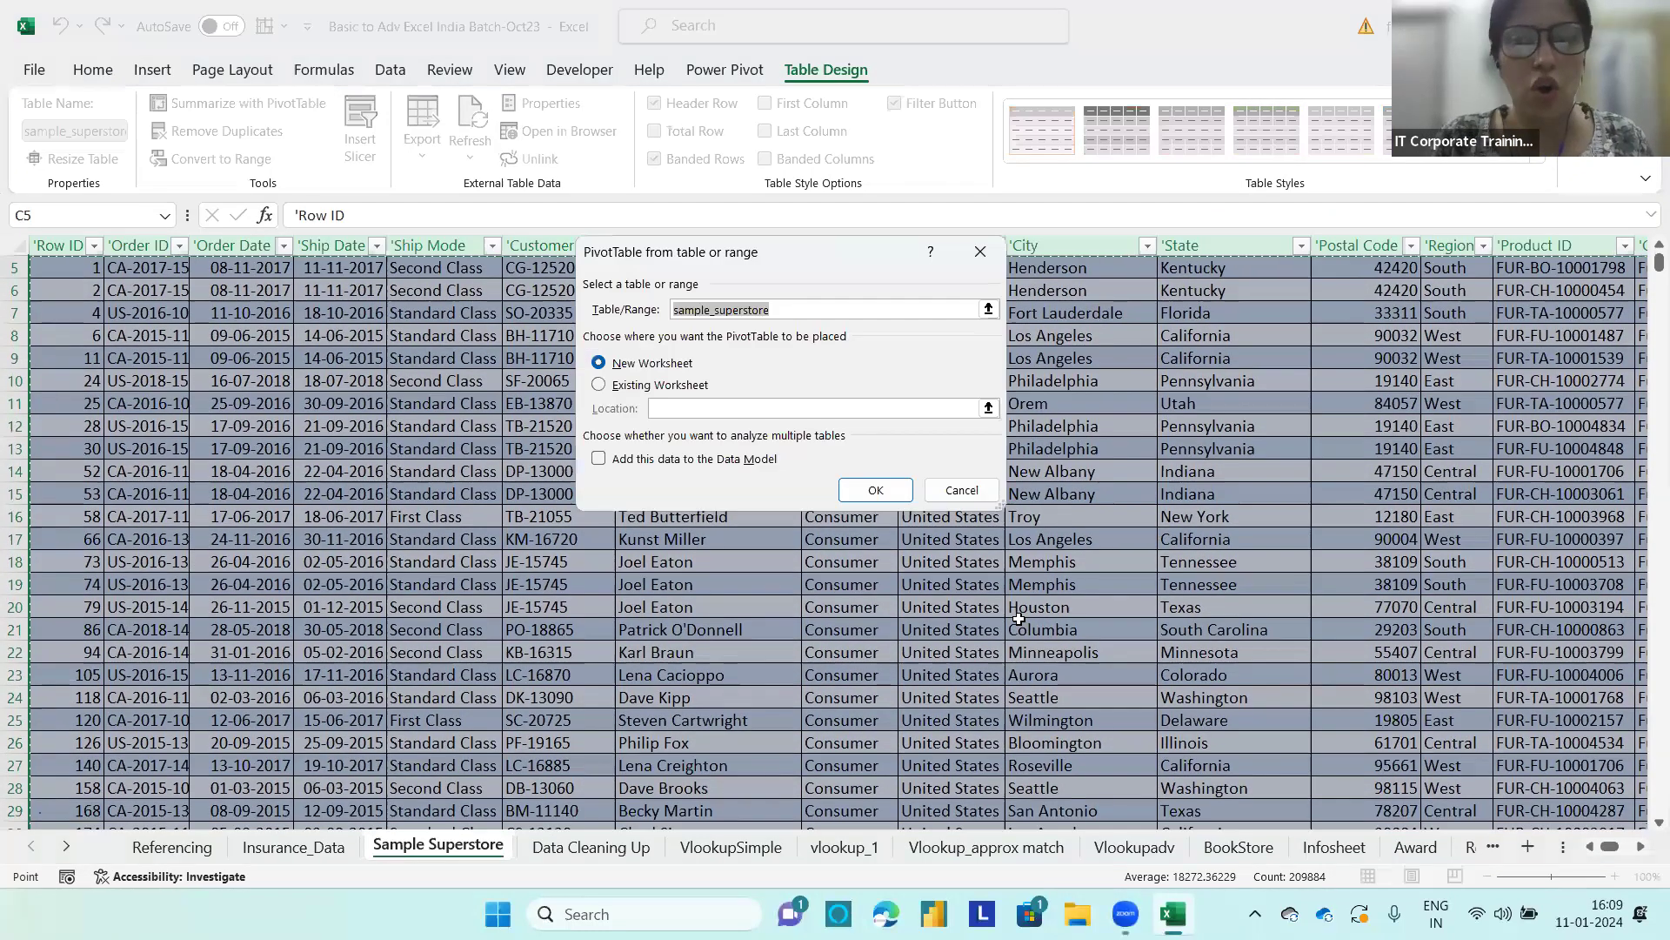
pyautogui.click(874, 489)
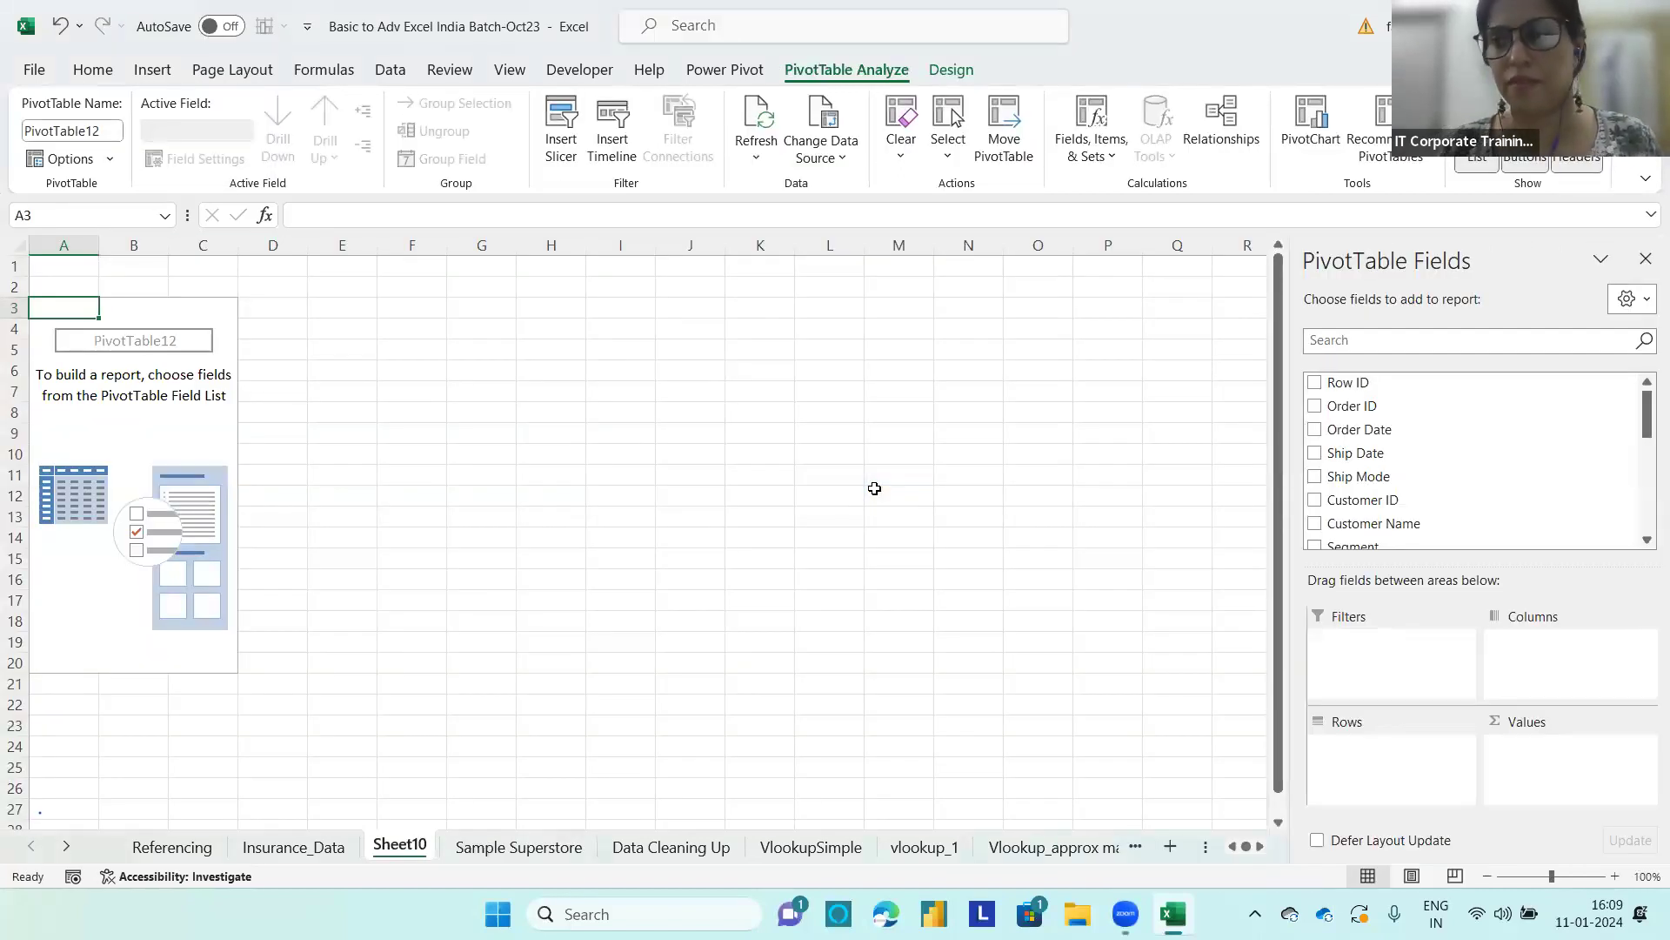
pyautogui.moveTo(1646, 411); pyautogui.dragTo(1646, 499)
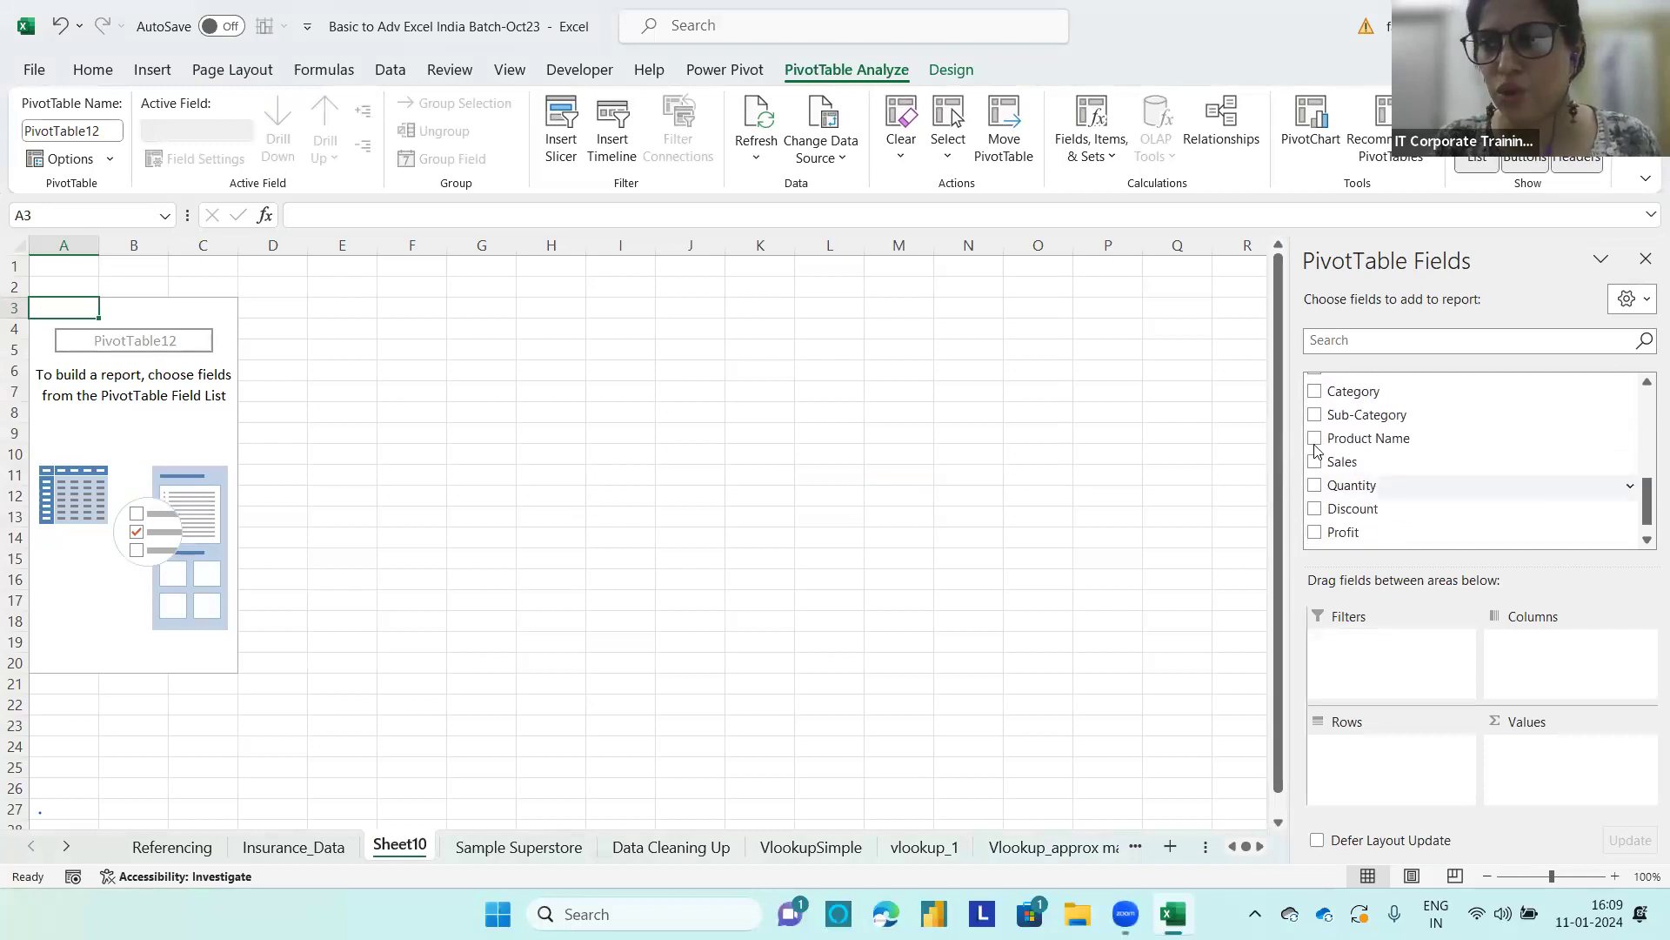
pyautogui.moveTo(1336, 415); pyautogui.dragTo(1383, 759)
pyautogui.moveTo(1334, 444); pyautogui.dragTo(1557, 751)
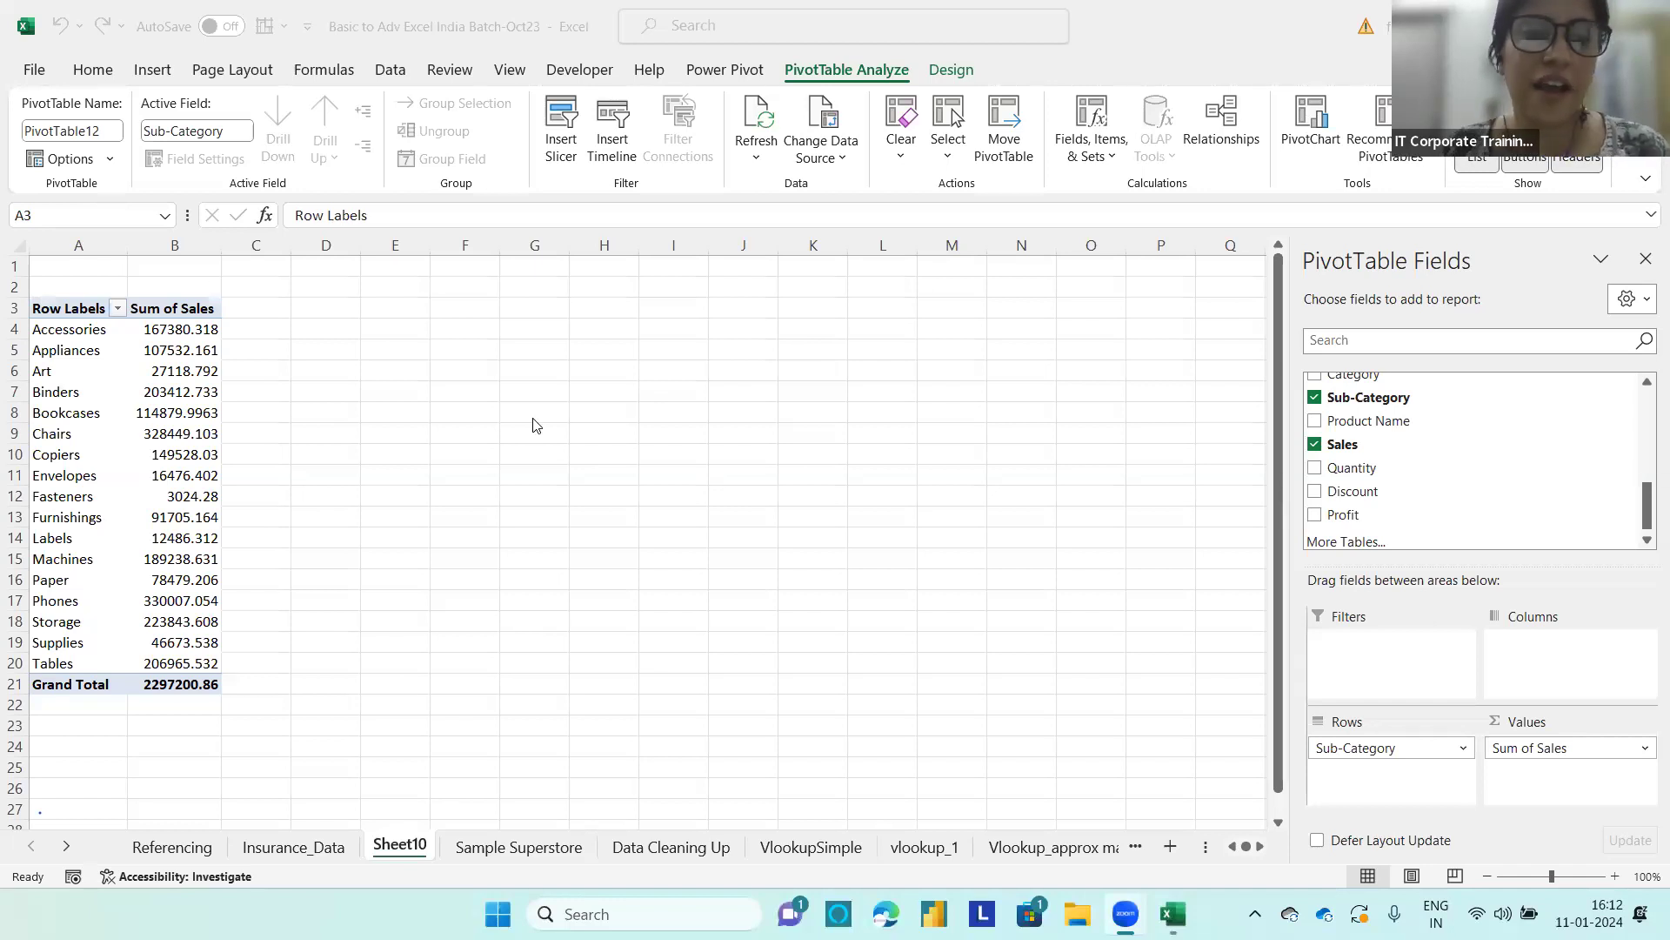
# Step: Enter the note "Stationary Products(Acces,Art,Binders,Copiers,Env,Labels)" in F6 of Sheet10
pyautogui.click(469, 370)
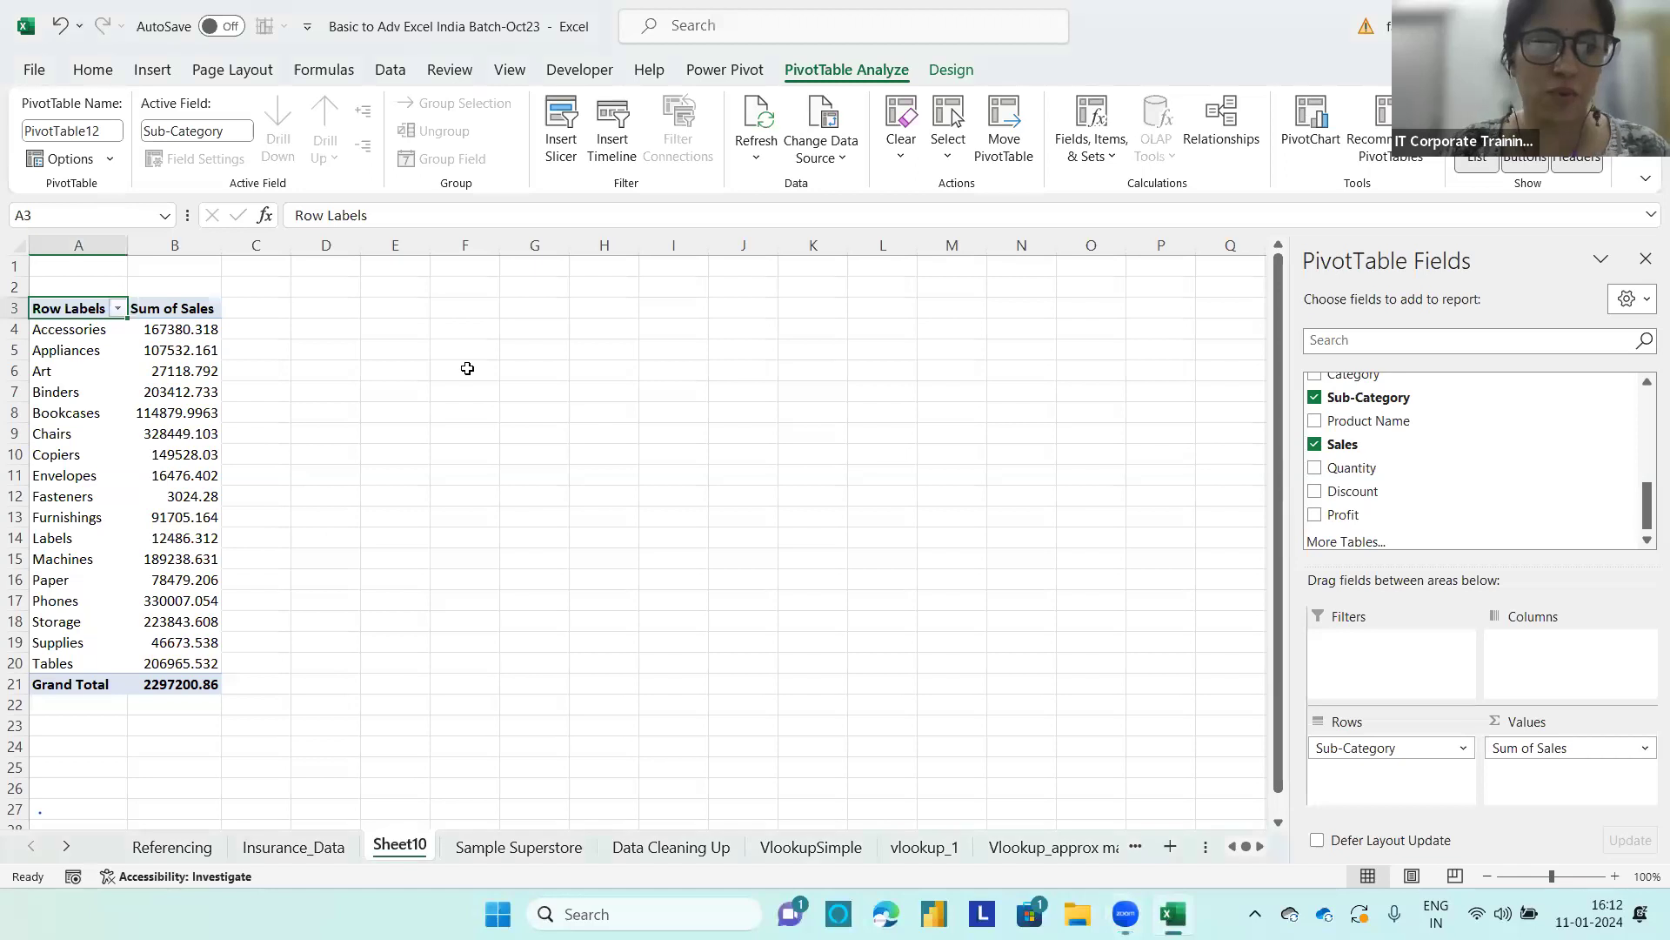
pyautogui.write('Stat')
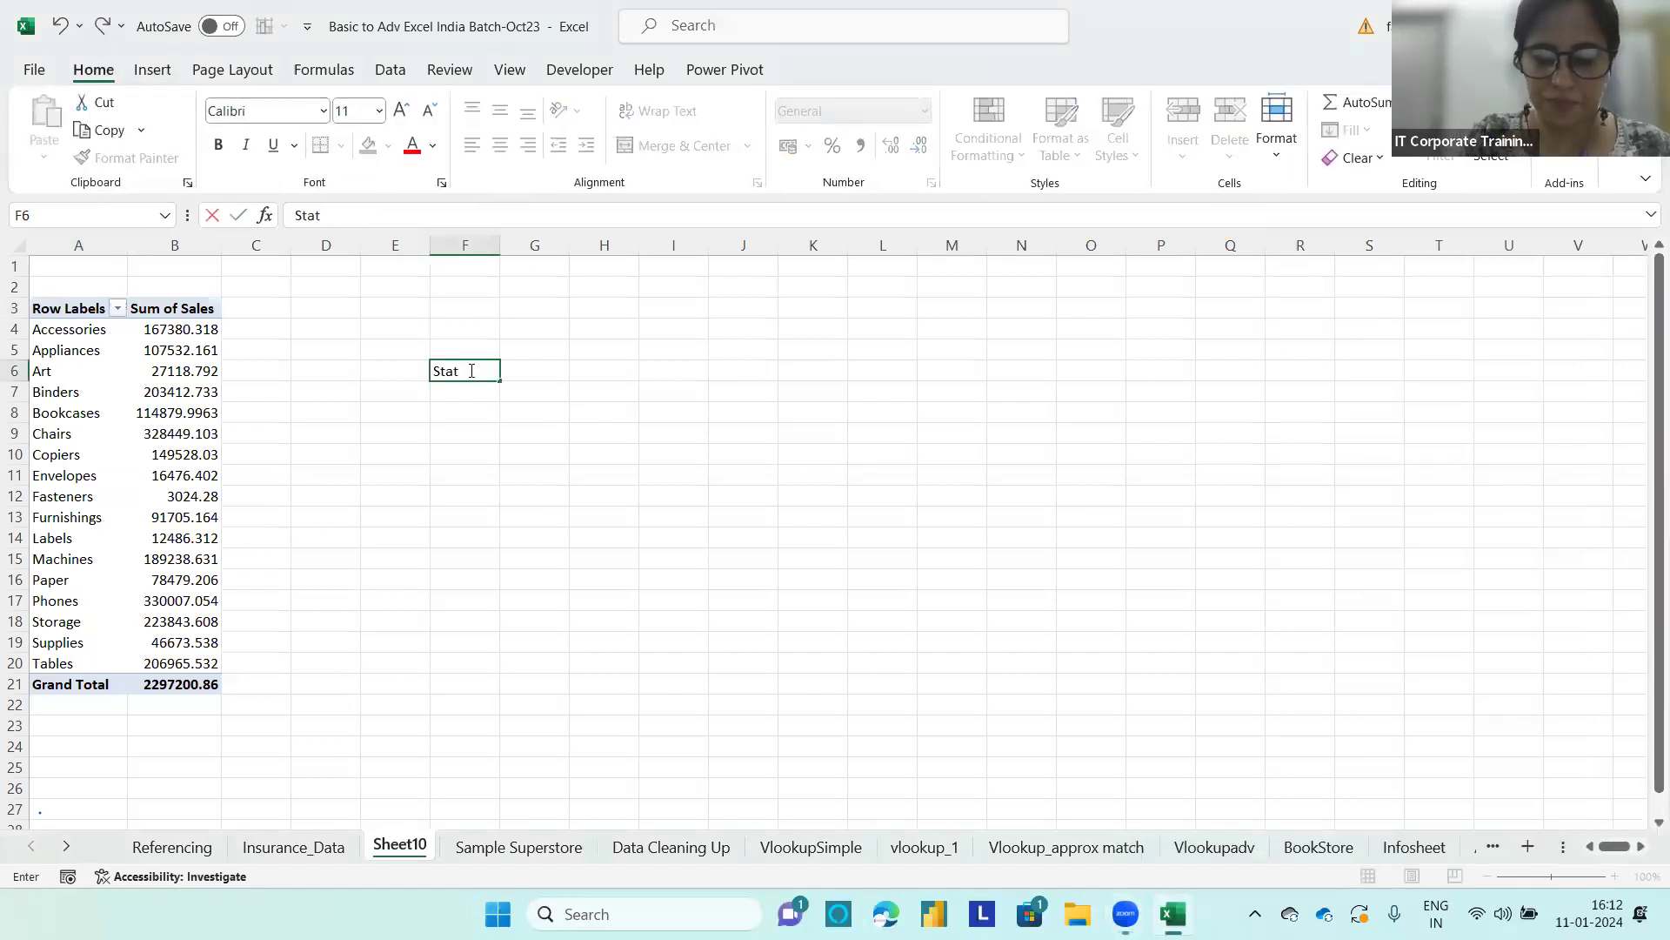
pyautogui.write('ionary Pr')
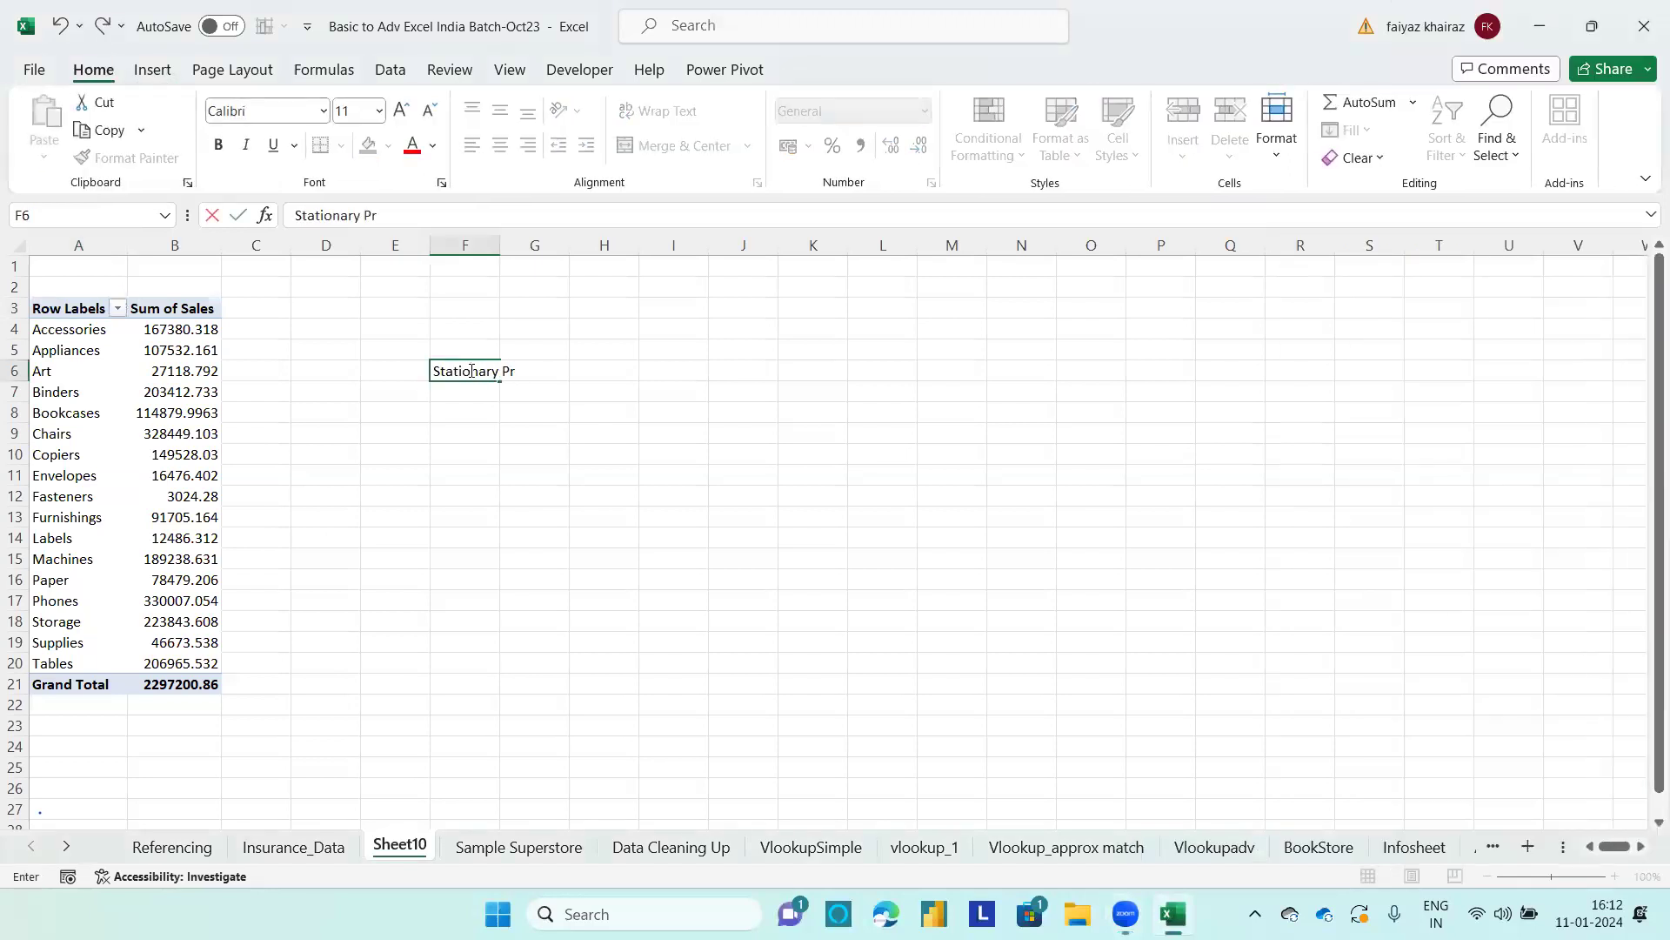
pyautogui.write('oducts(')
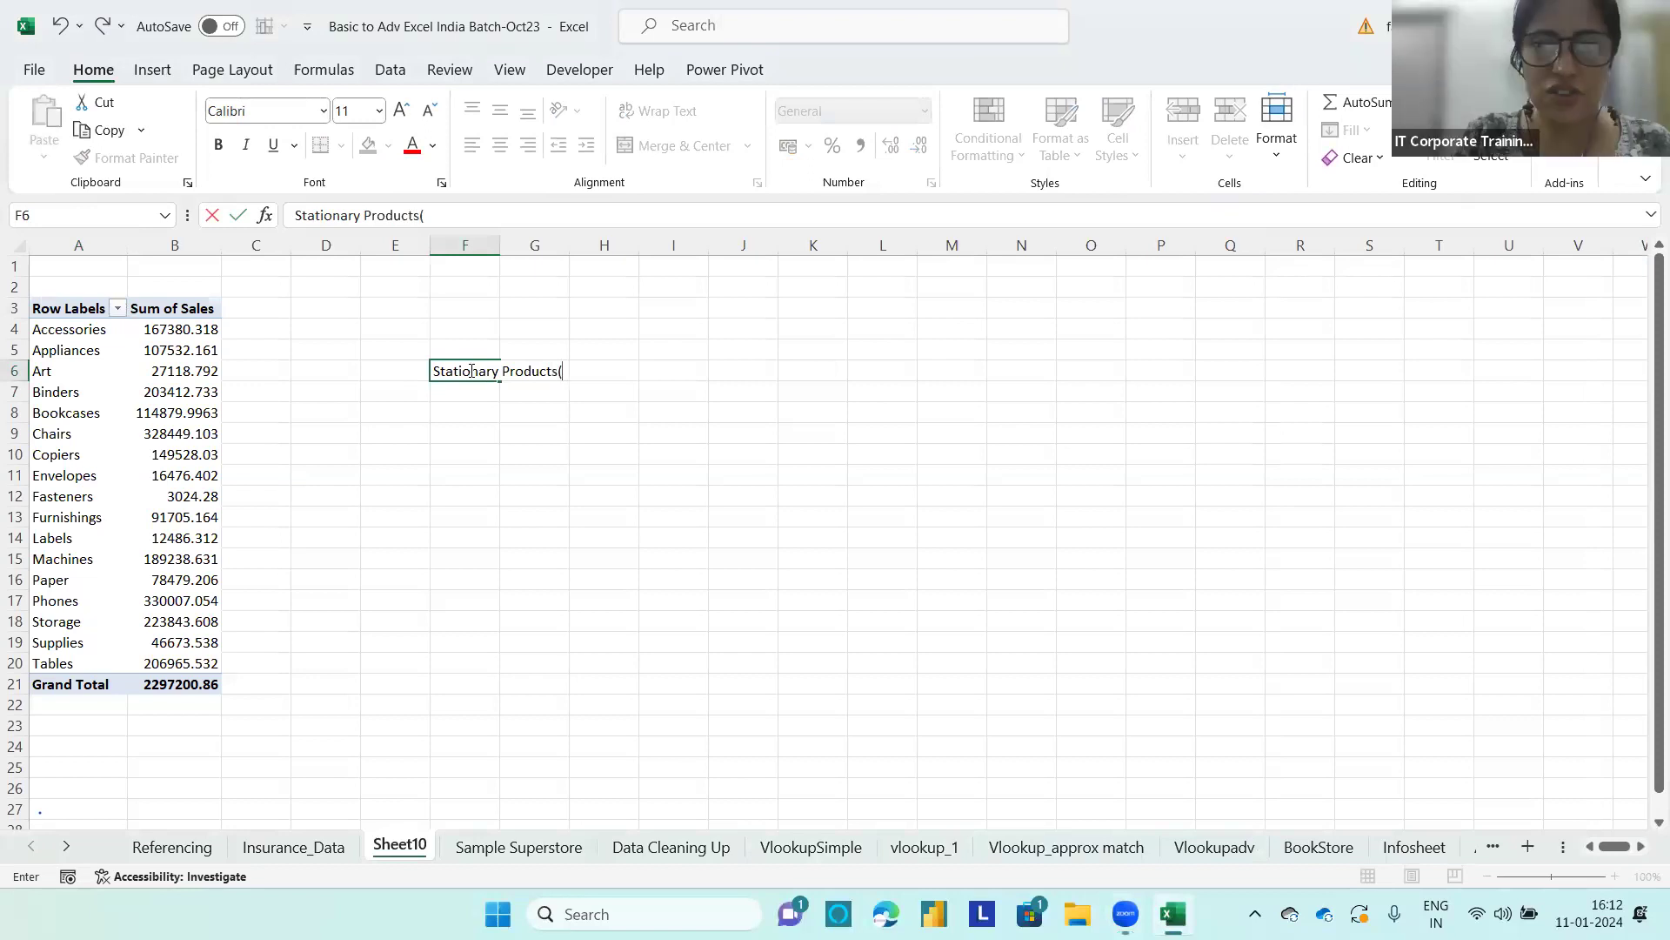
pyautogui.write('A')
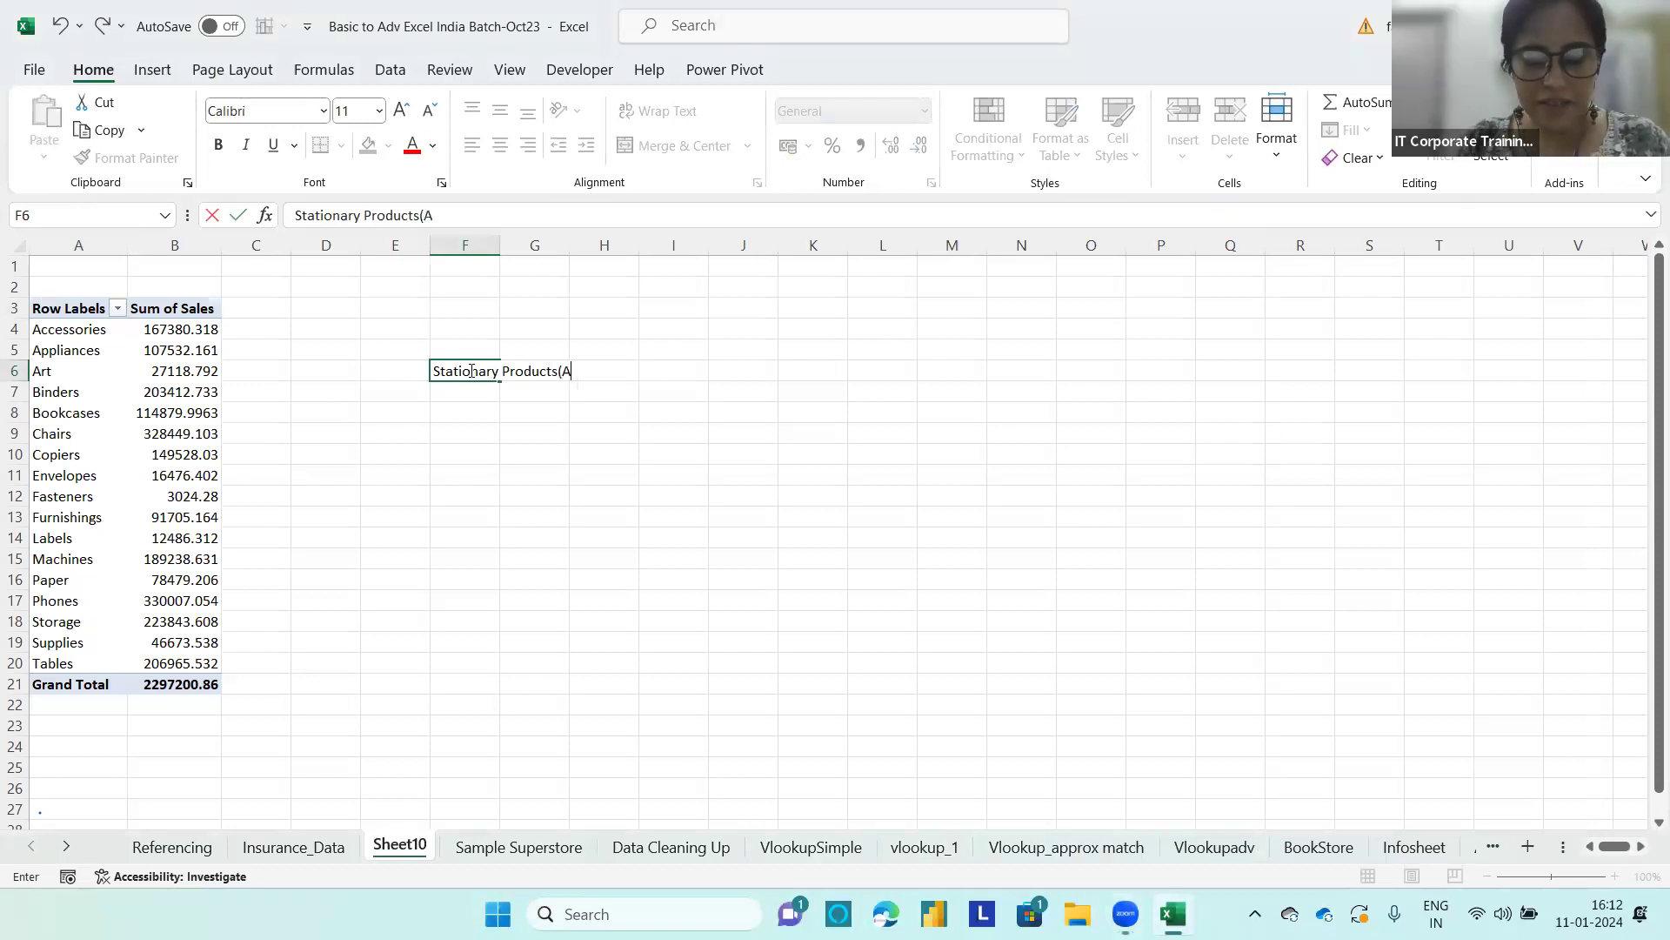
pyautogui.write('cces')
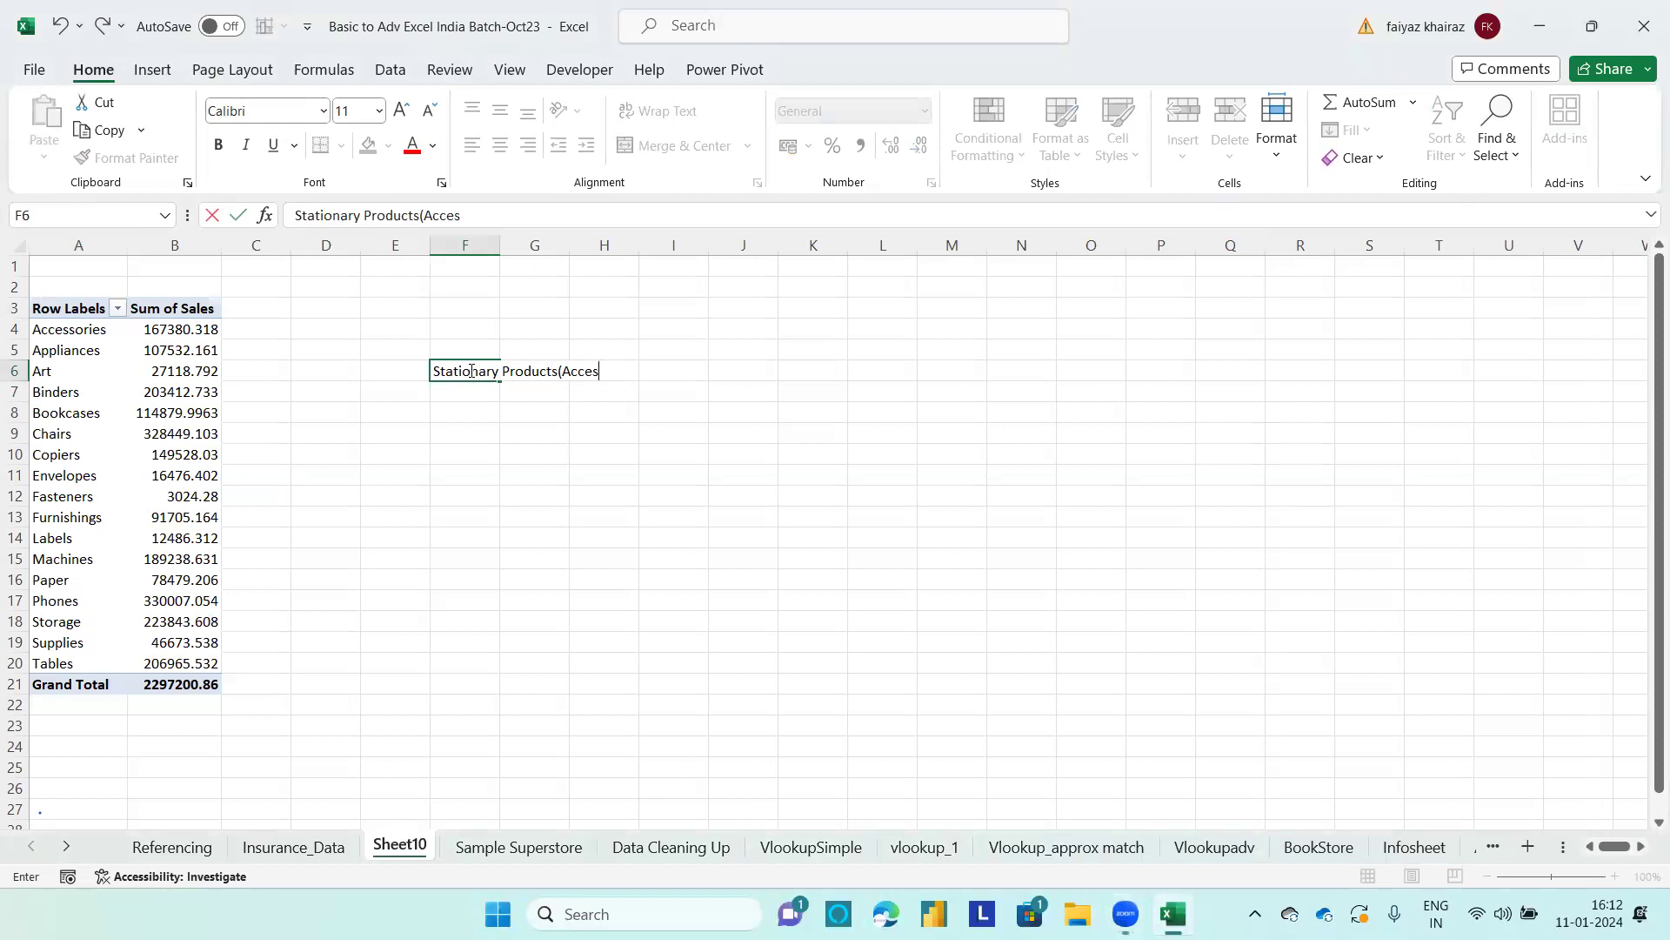
pyautogui.write(',Art,Binders')
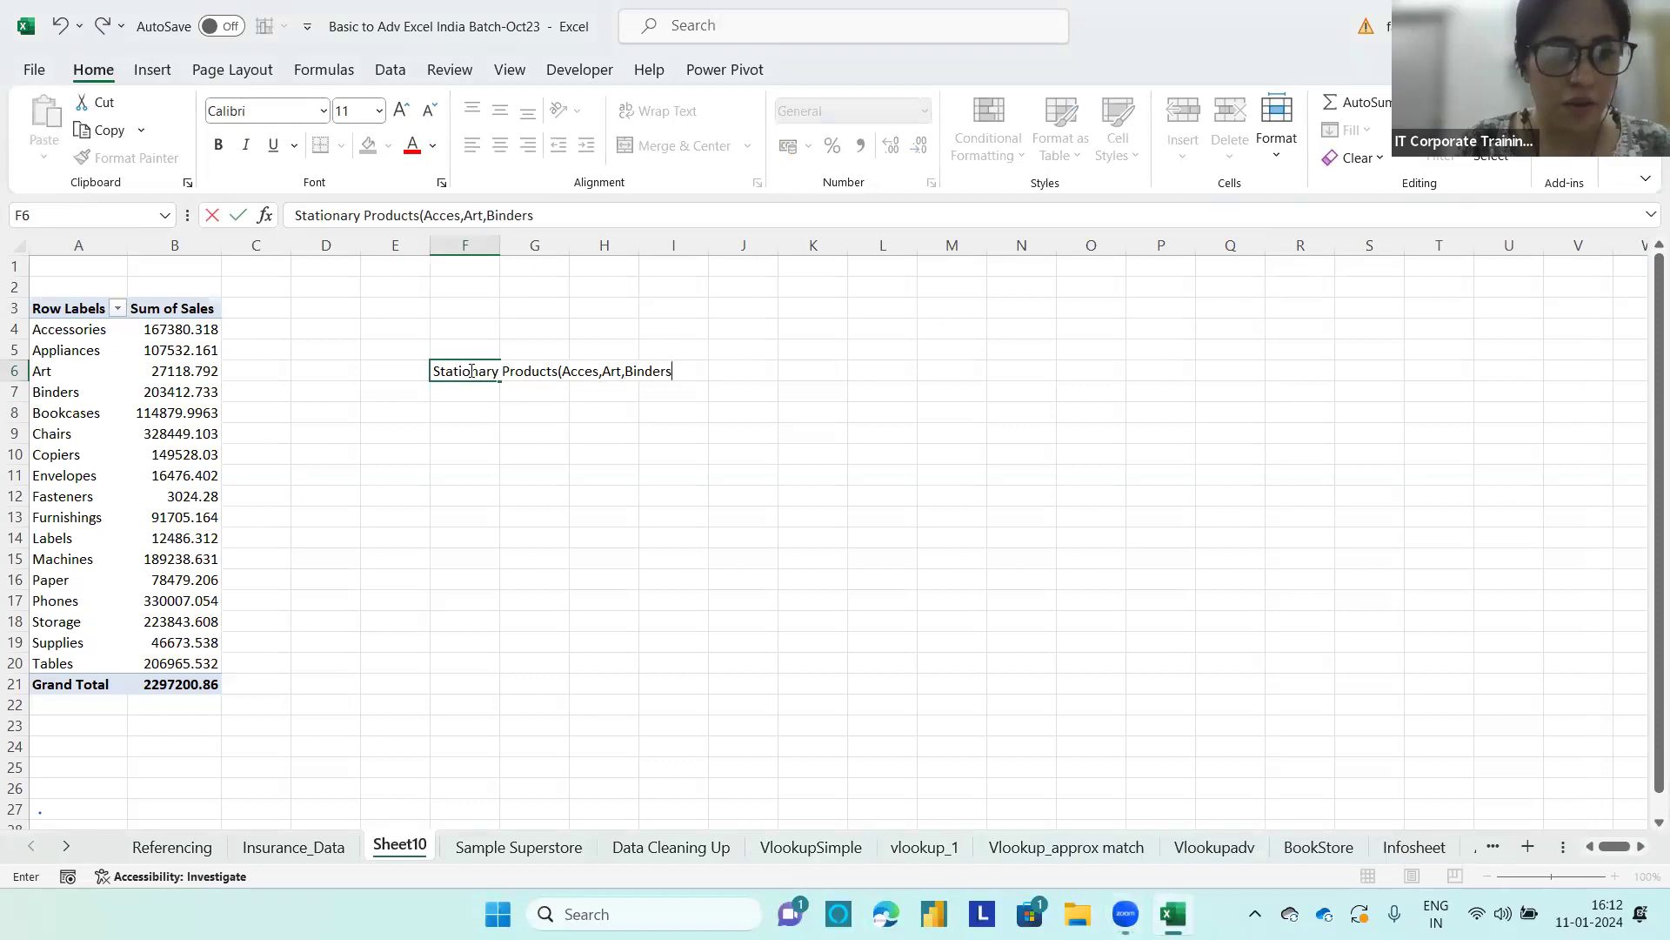
pyautogui.write(',Copier')
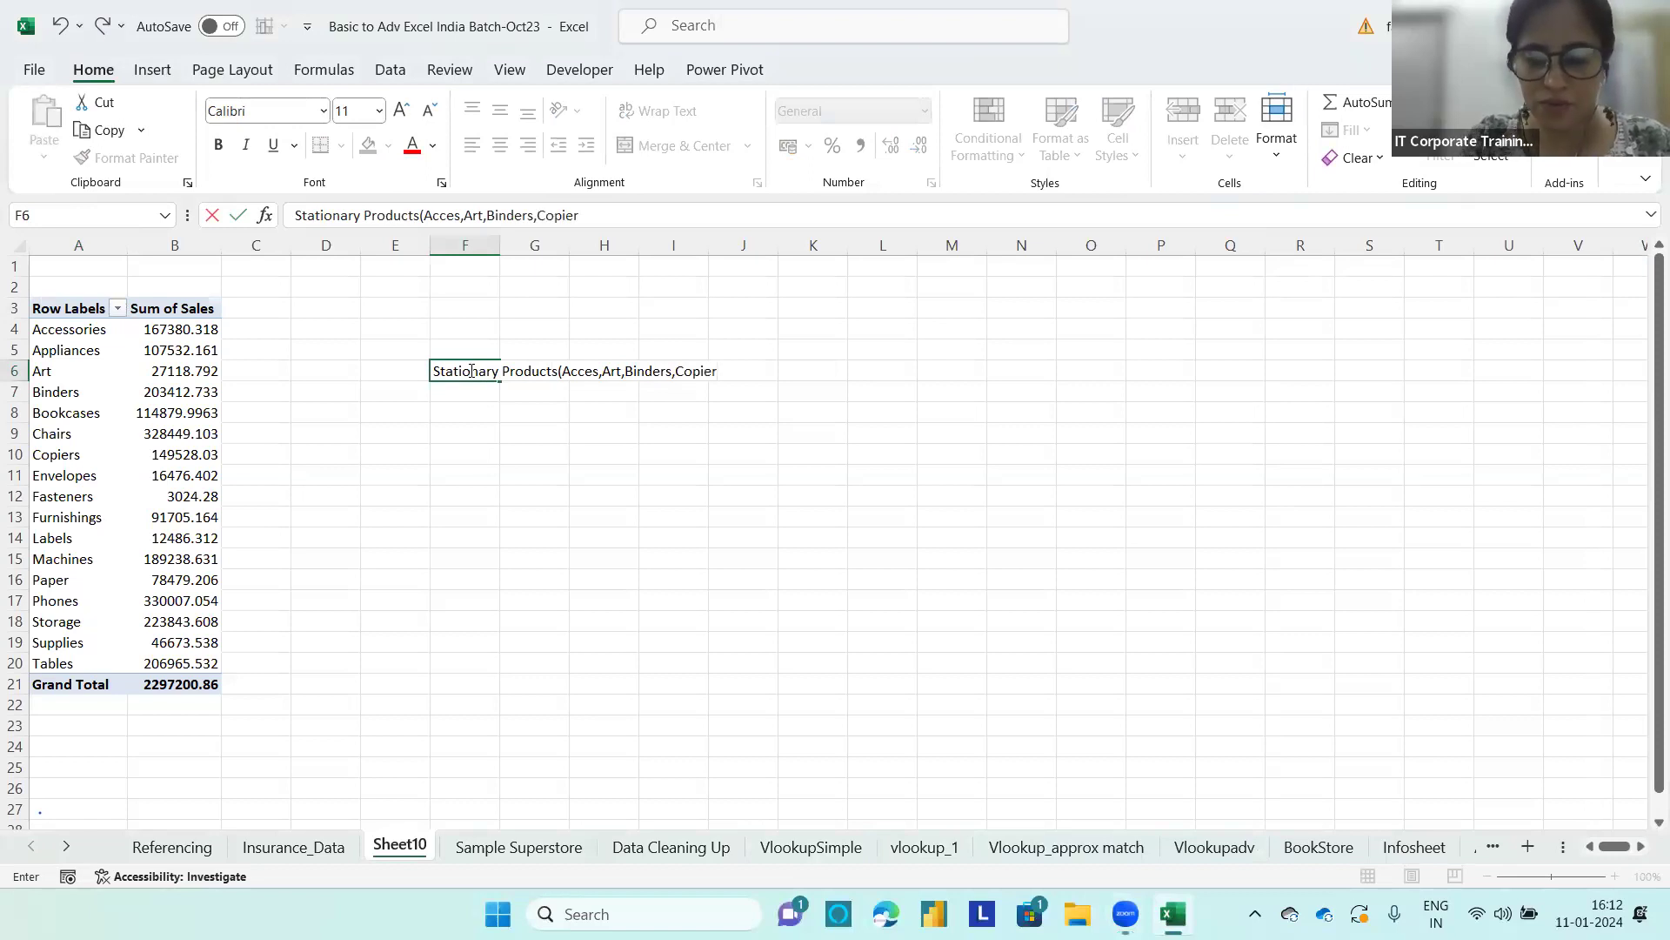
pyautogui.write('s,Env')
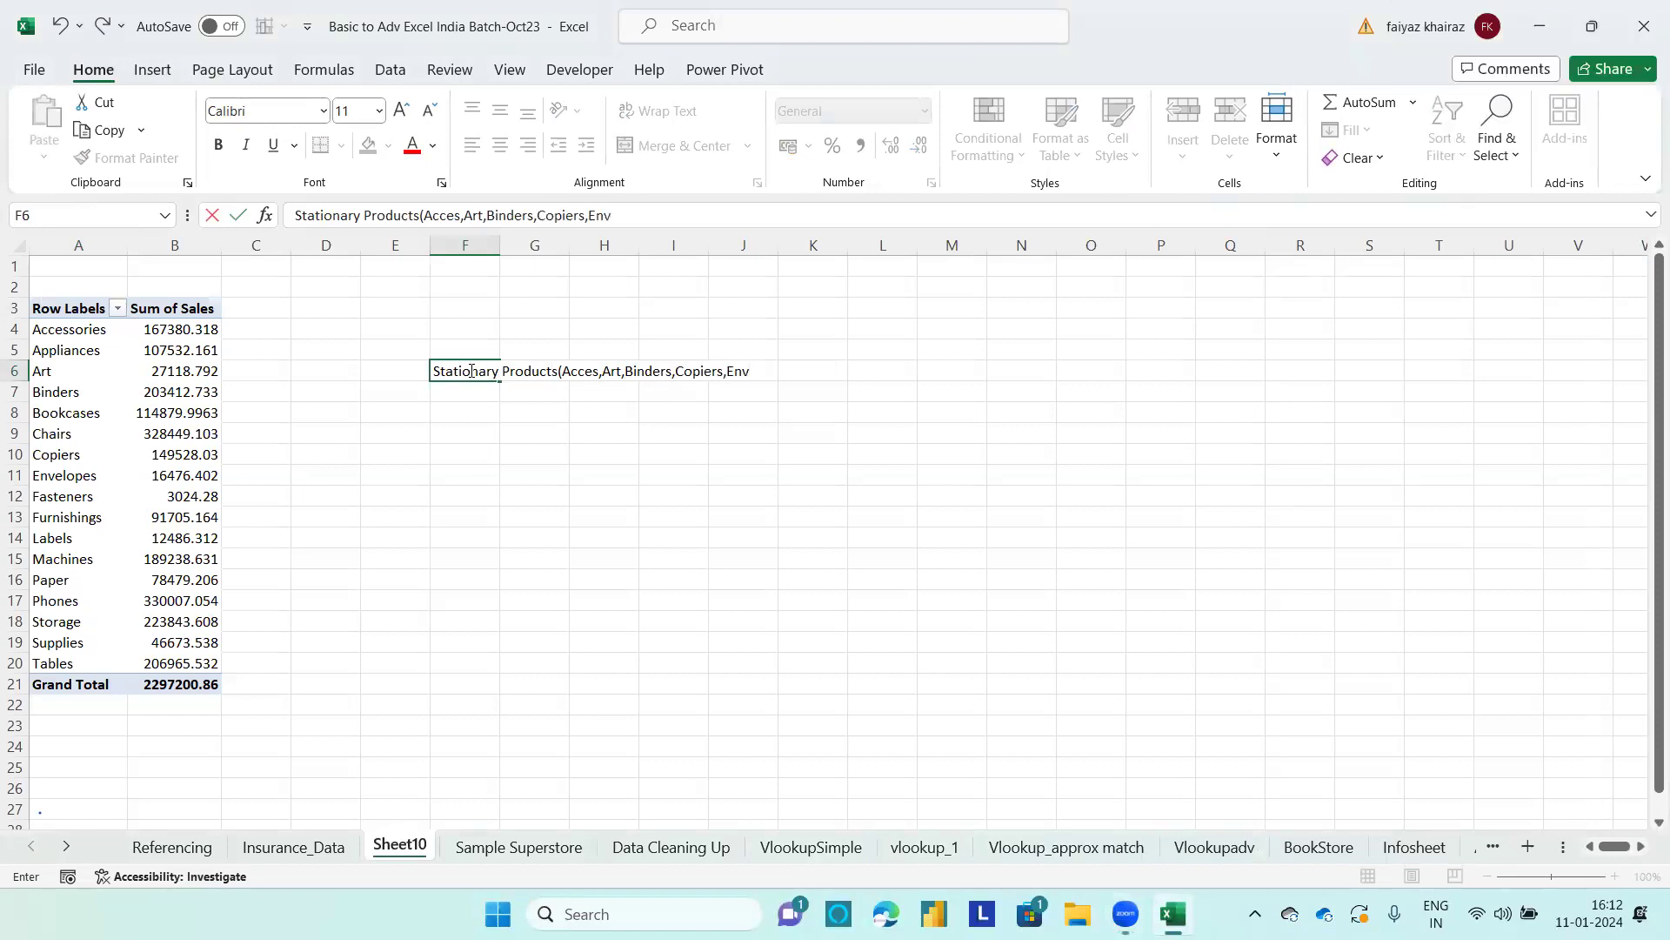
pyautogui.write(',Labels')
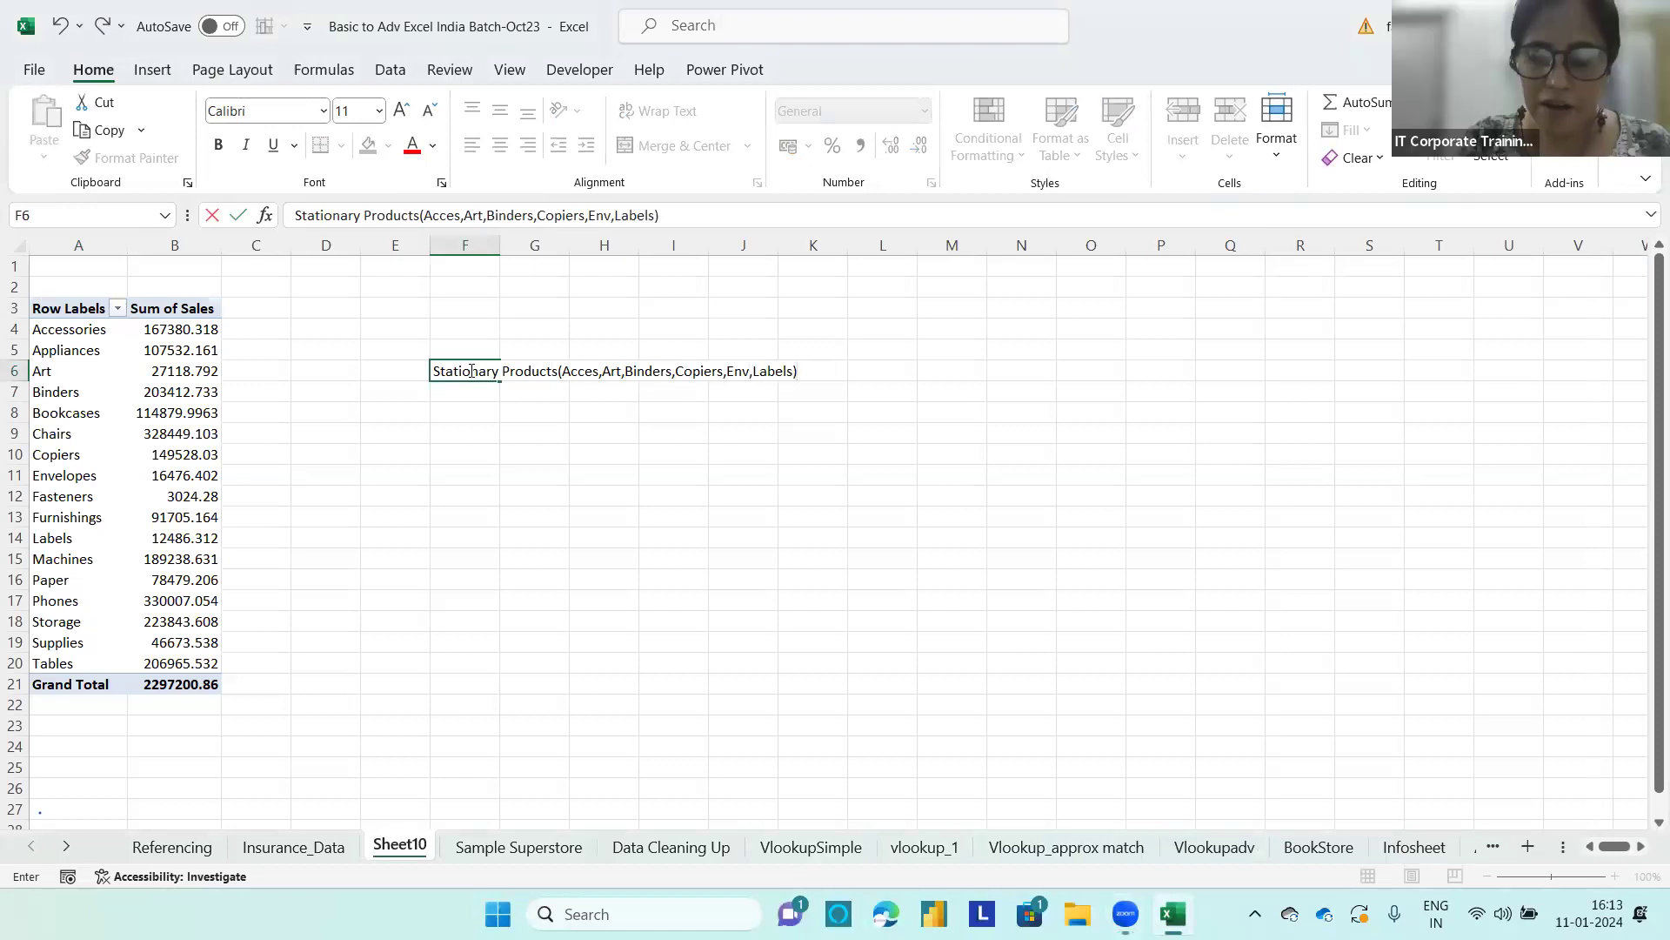
# Step: Add the notes "Furniture()" in F7 and "Others" in F8 below the stationery note
pyautogui.press('Return')
pyautogui.write('Fur')
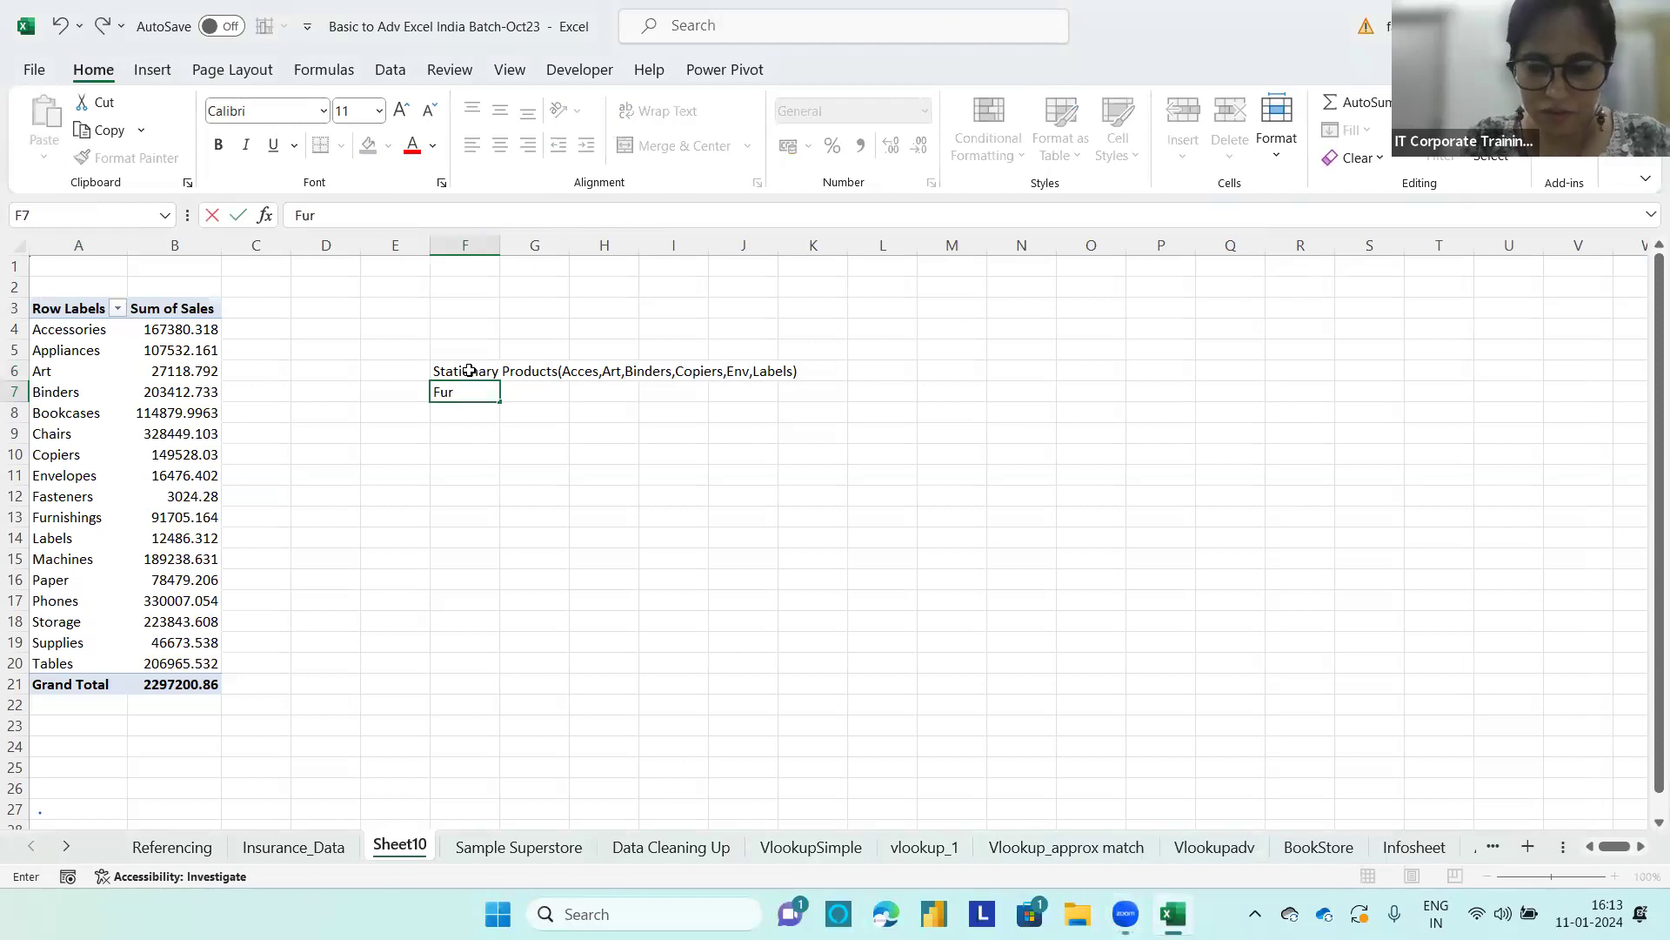
pyautogui.write('niture')
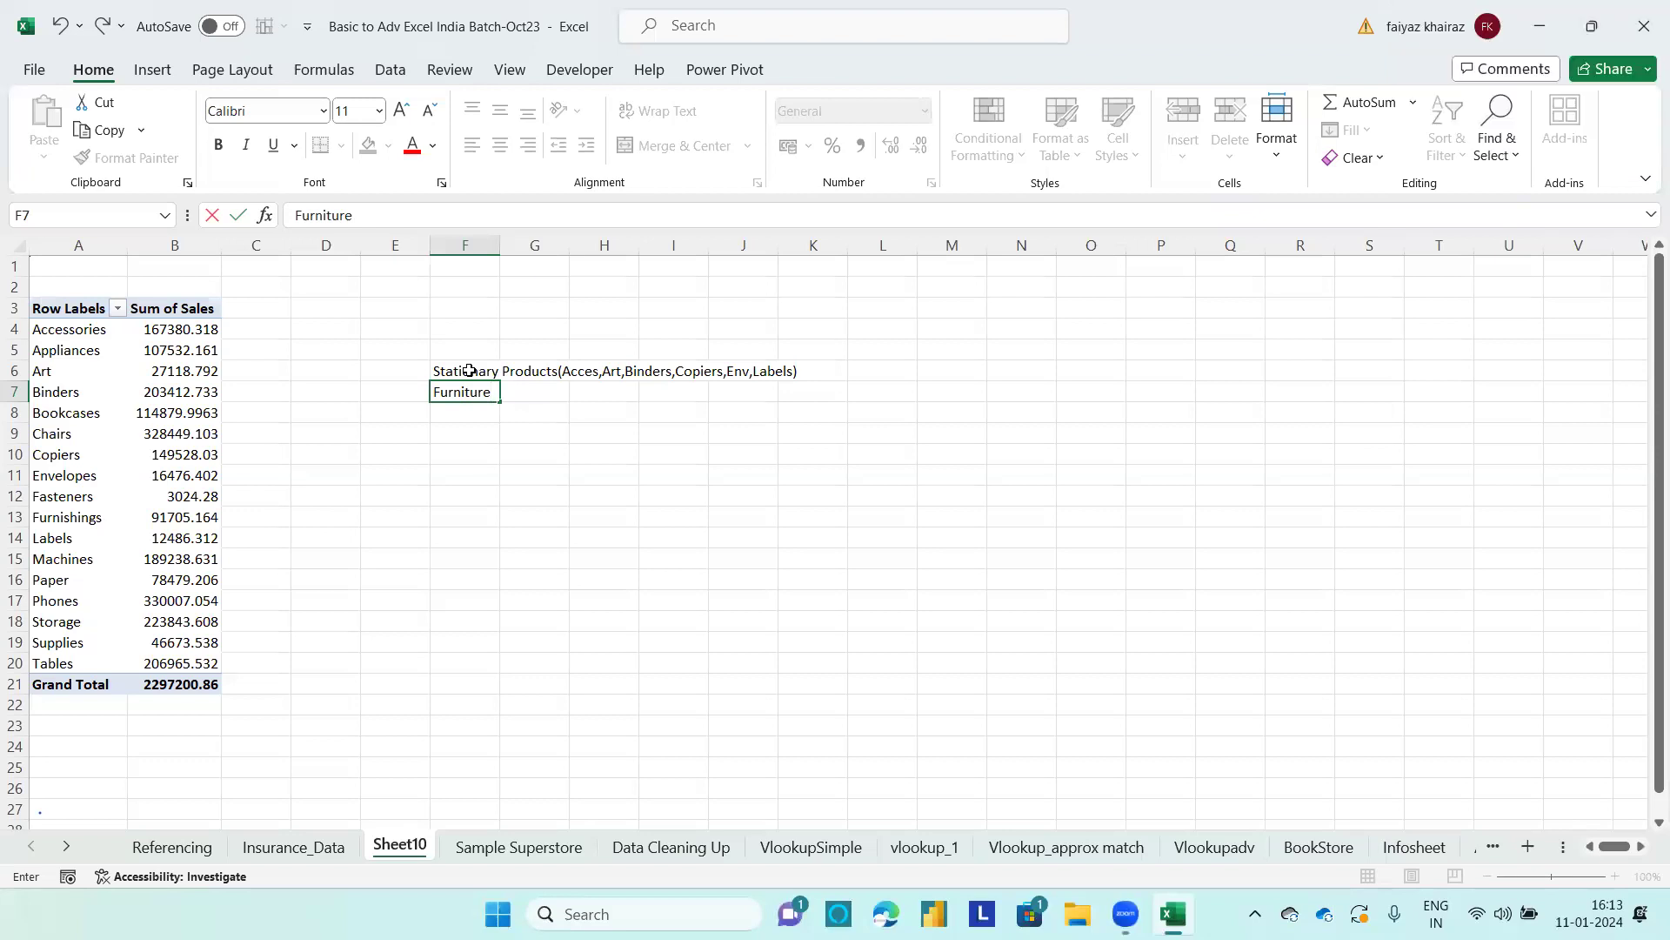
pyautogui.write('()')
pyautogui.press('Return')
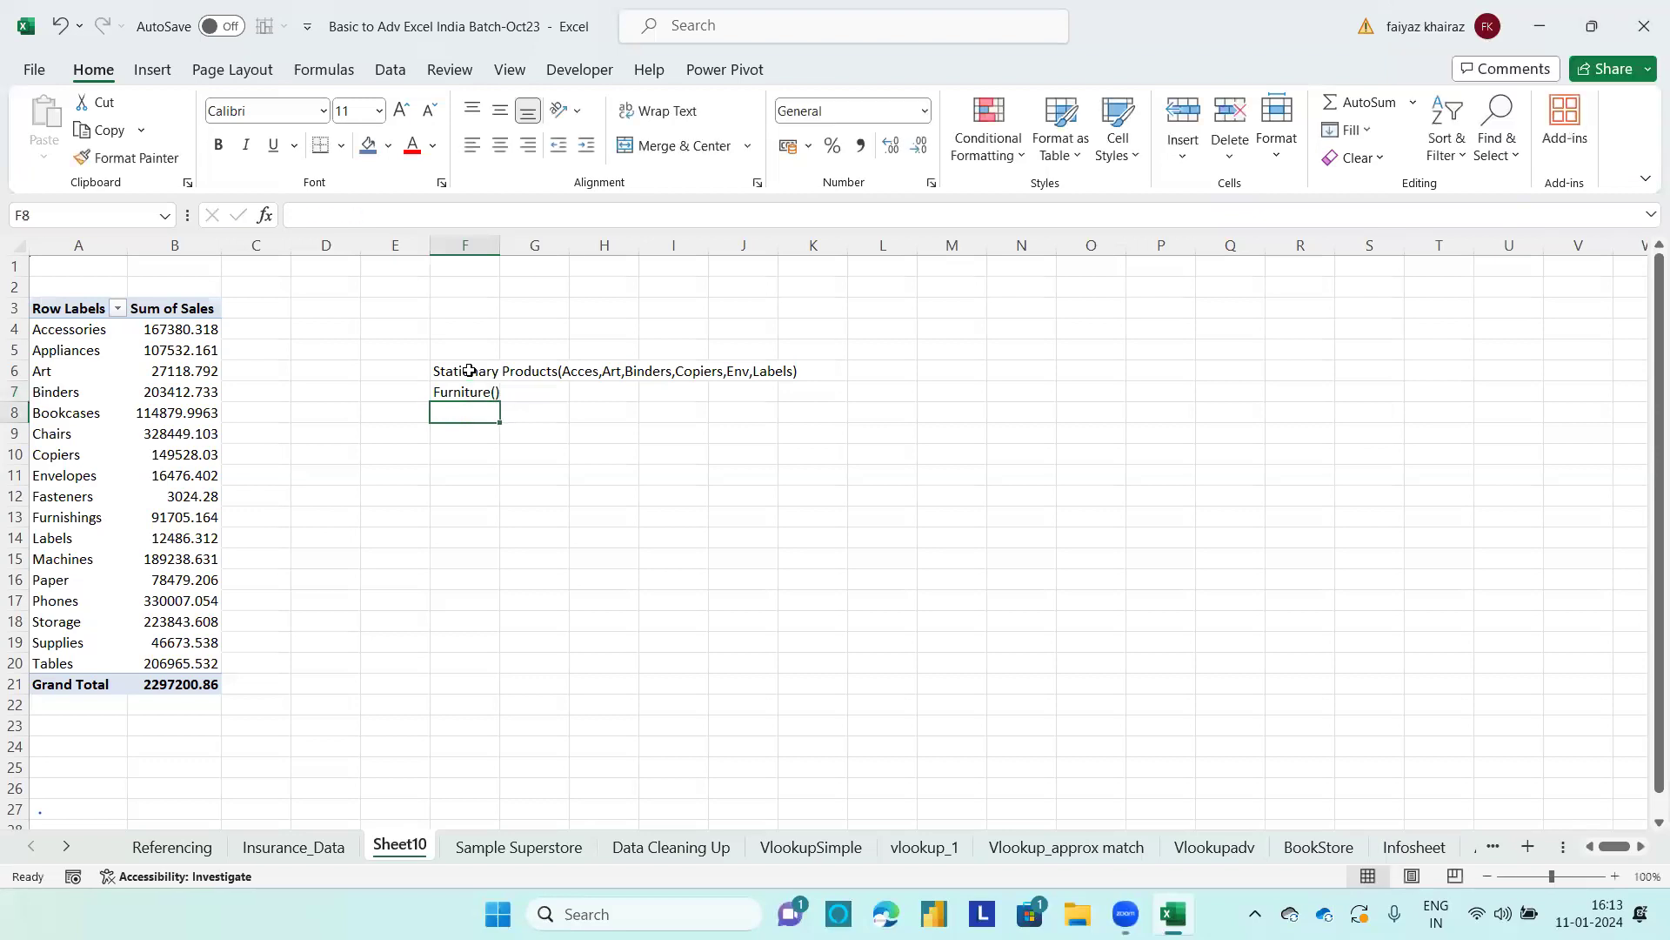
pyautogui.write('Others')
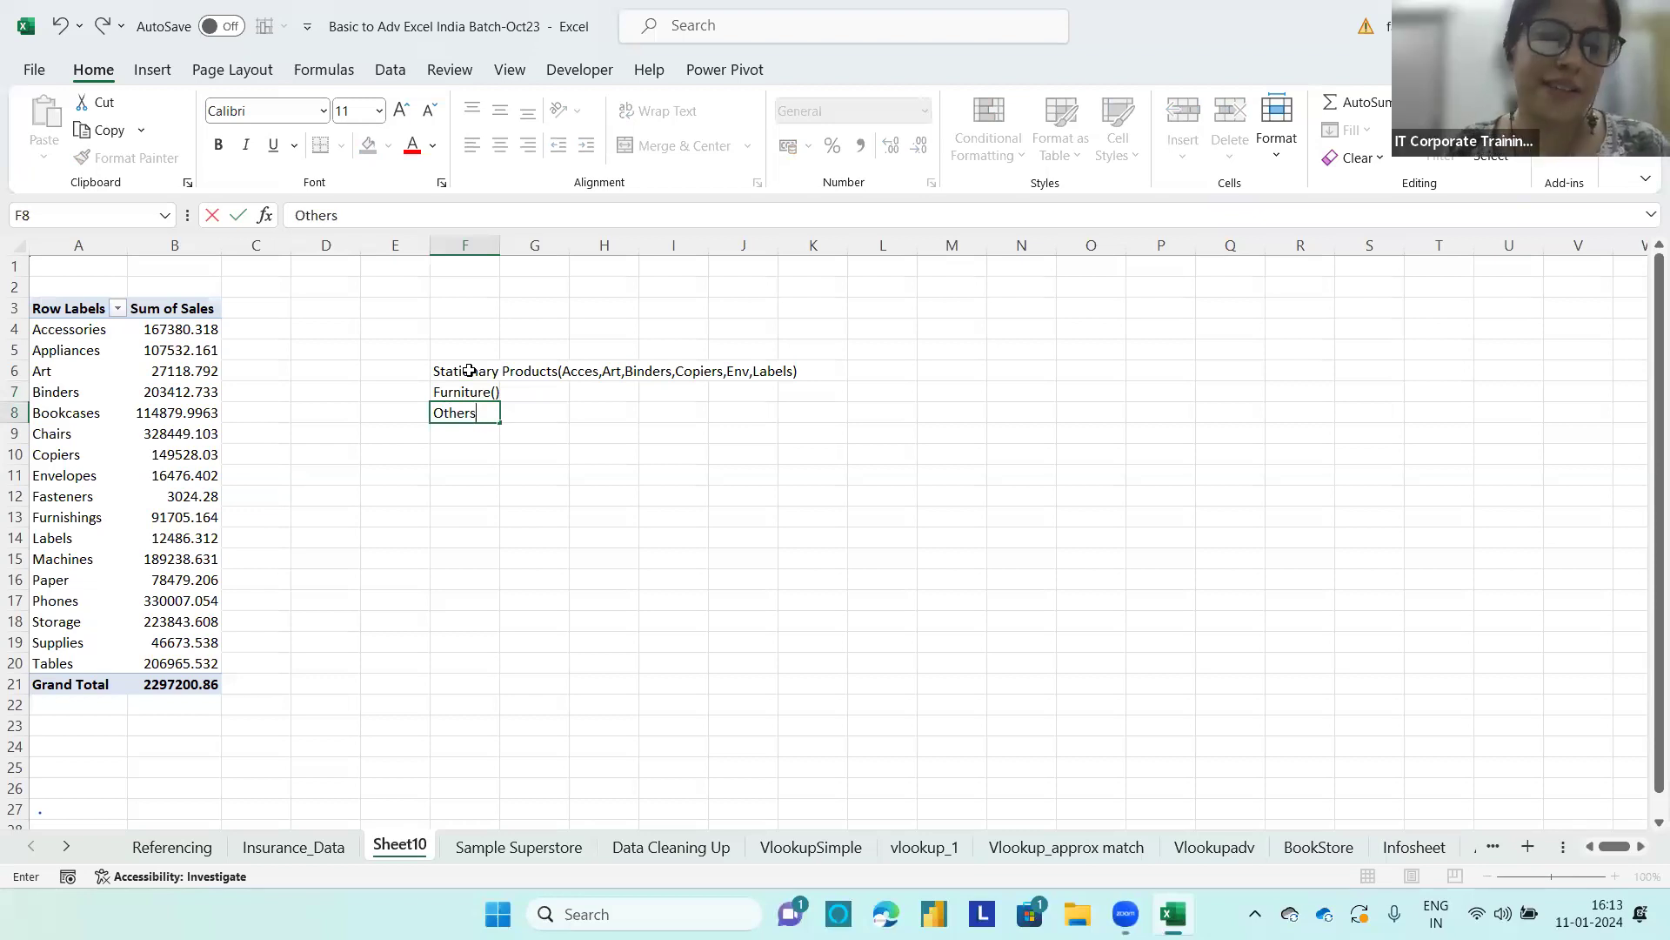
pyautogui.click(441, 369)
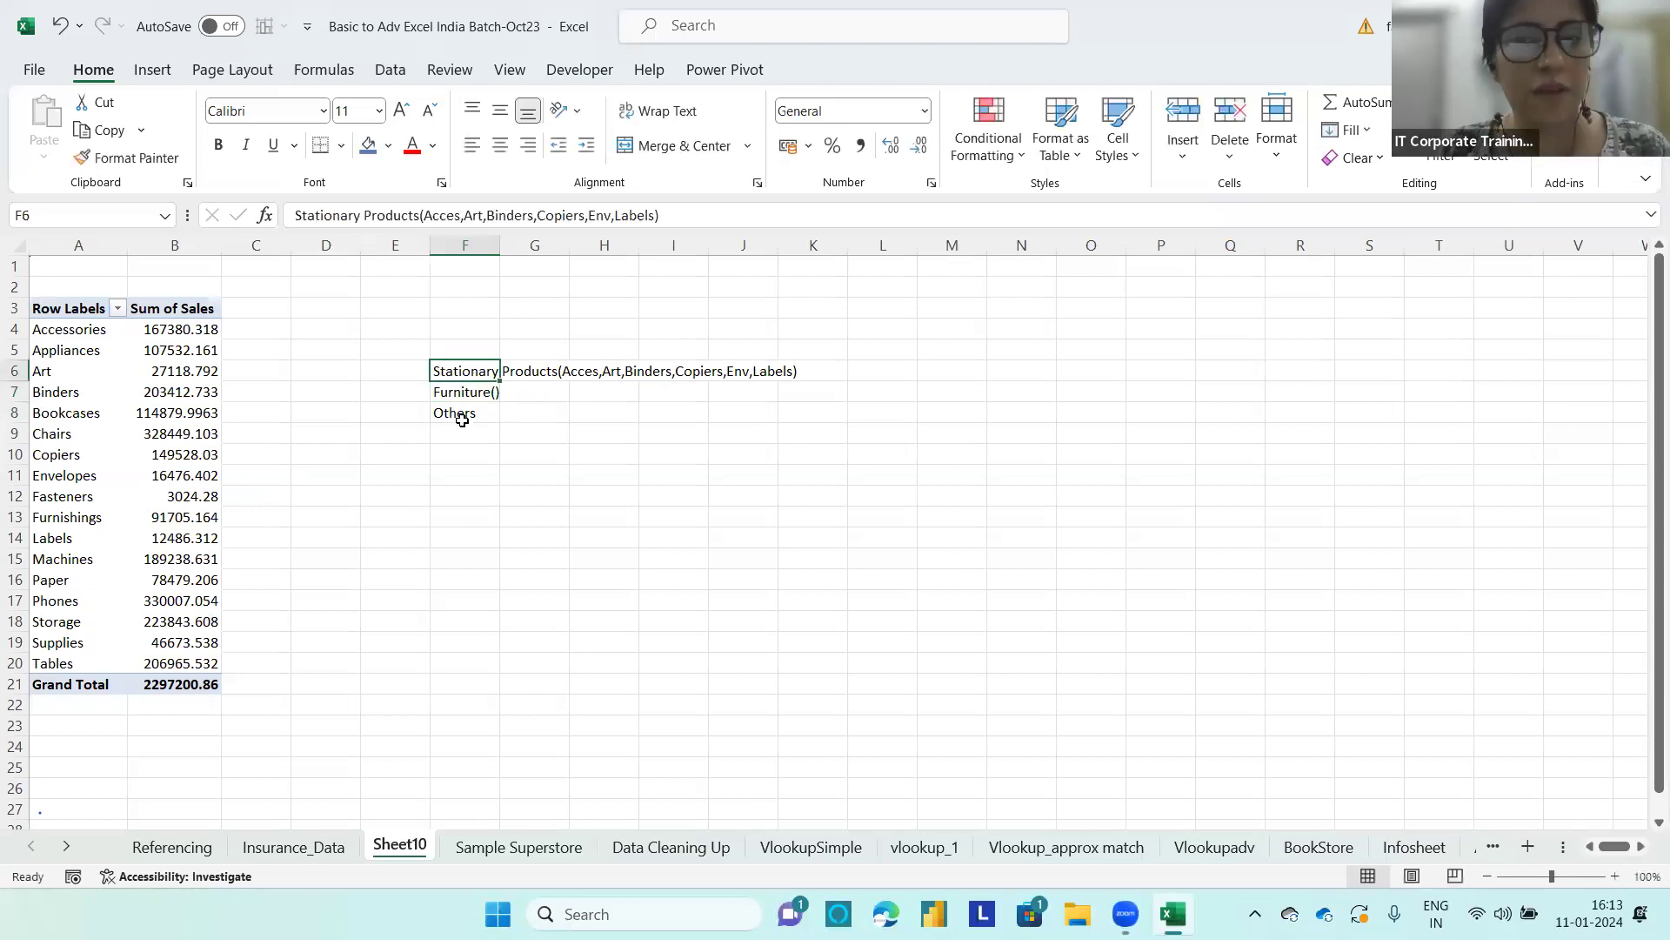
pyautogui.click(470, 392)
pyautogui.click(470, 413)
pyautogui.moveTo(601, 559); pyautogui.dragTo(579, 533)
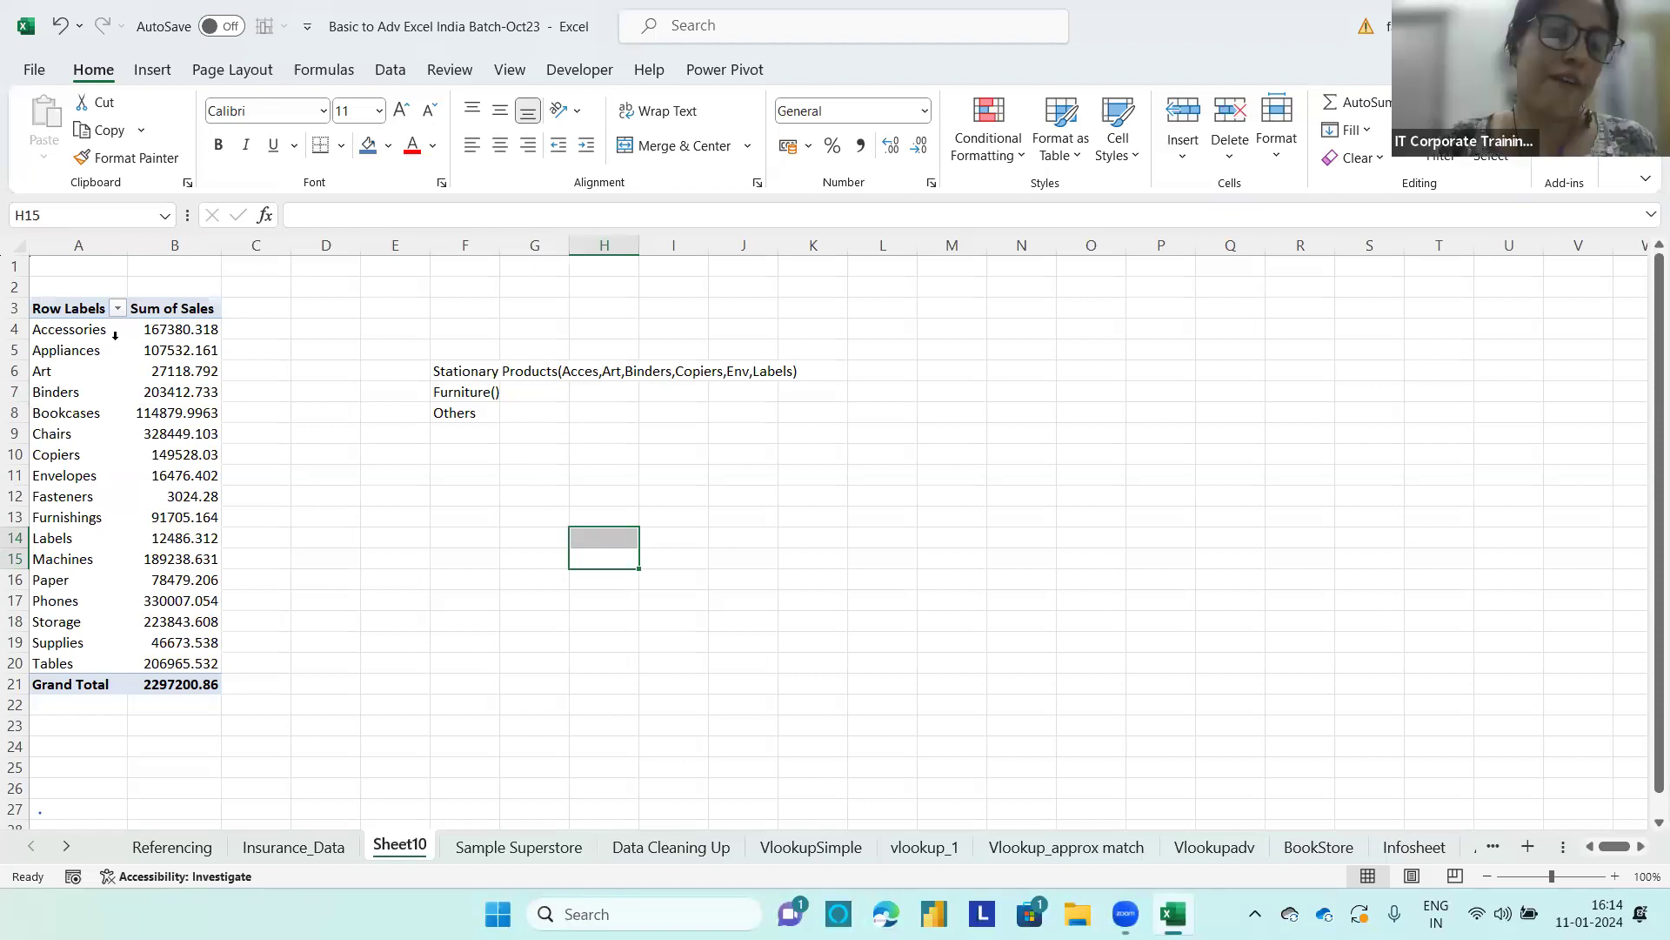
# Step: Group Accessories, Art, Binders, Bookcases, Copiers, Envelopes, Fasteners, Labels and Paper together in the PivotTable's row labels
pyautogui.click(81, 330)
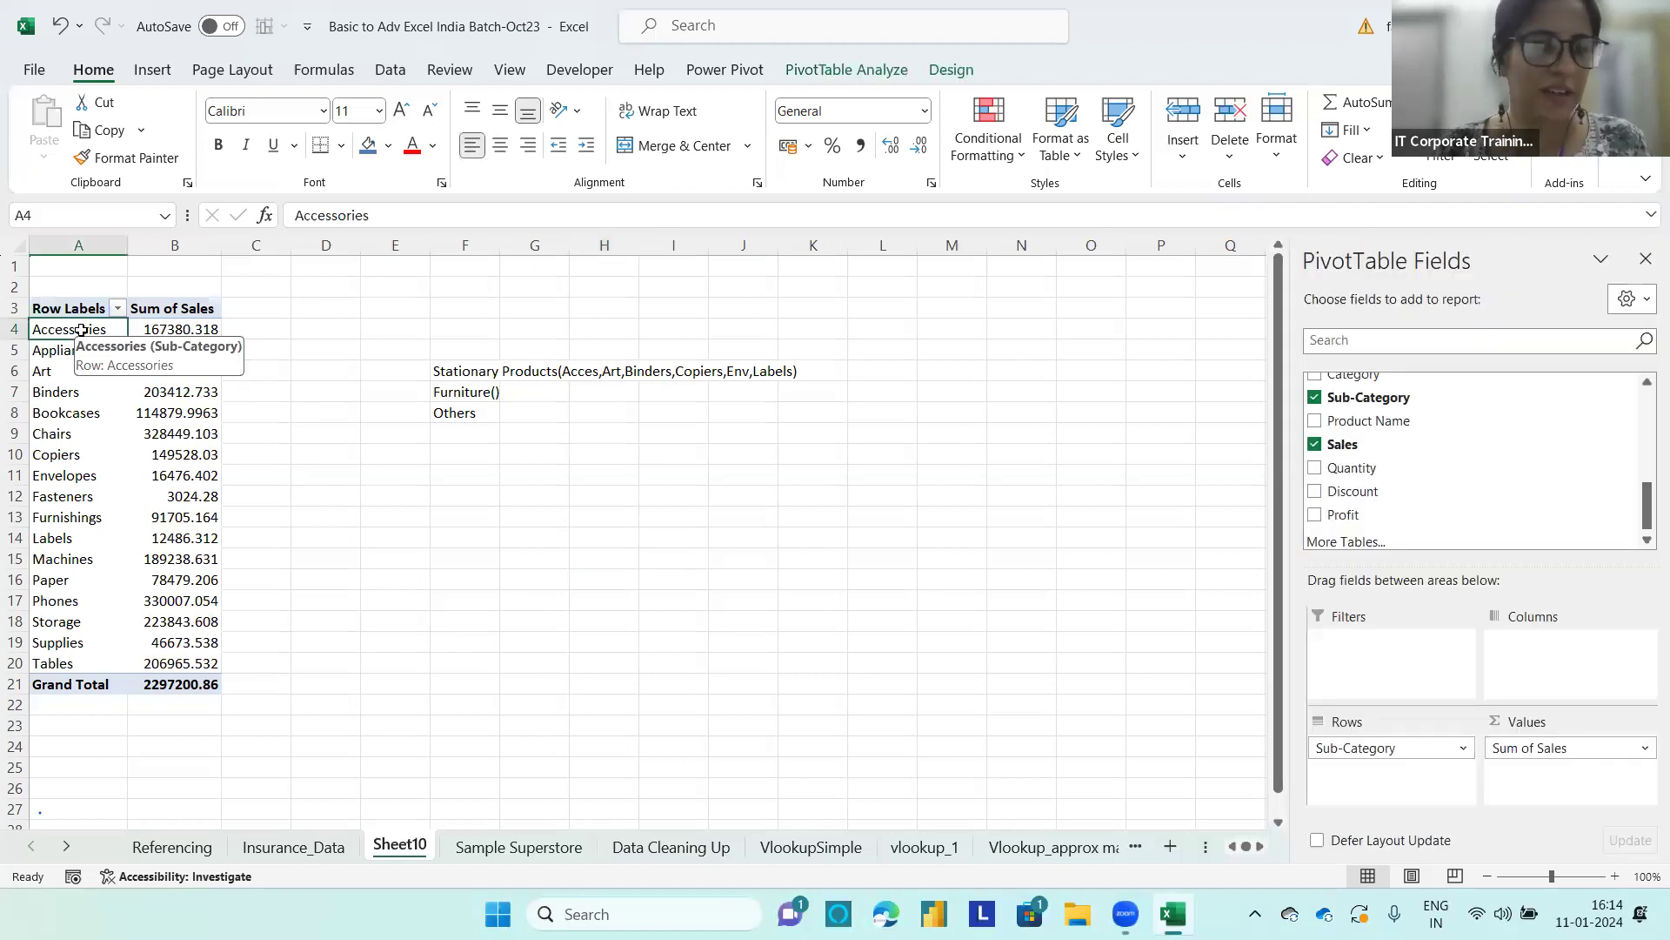
pyautogui.click(37, 371)
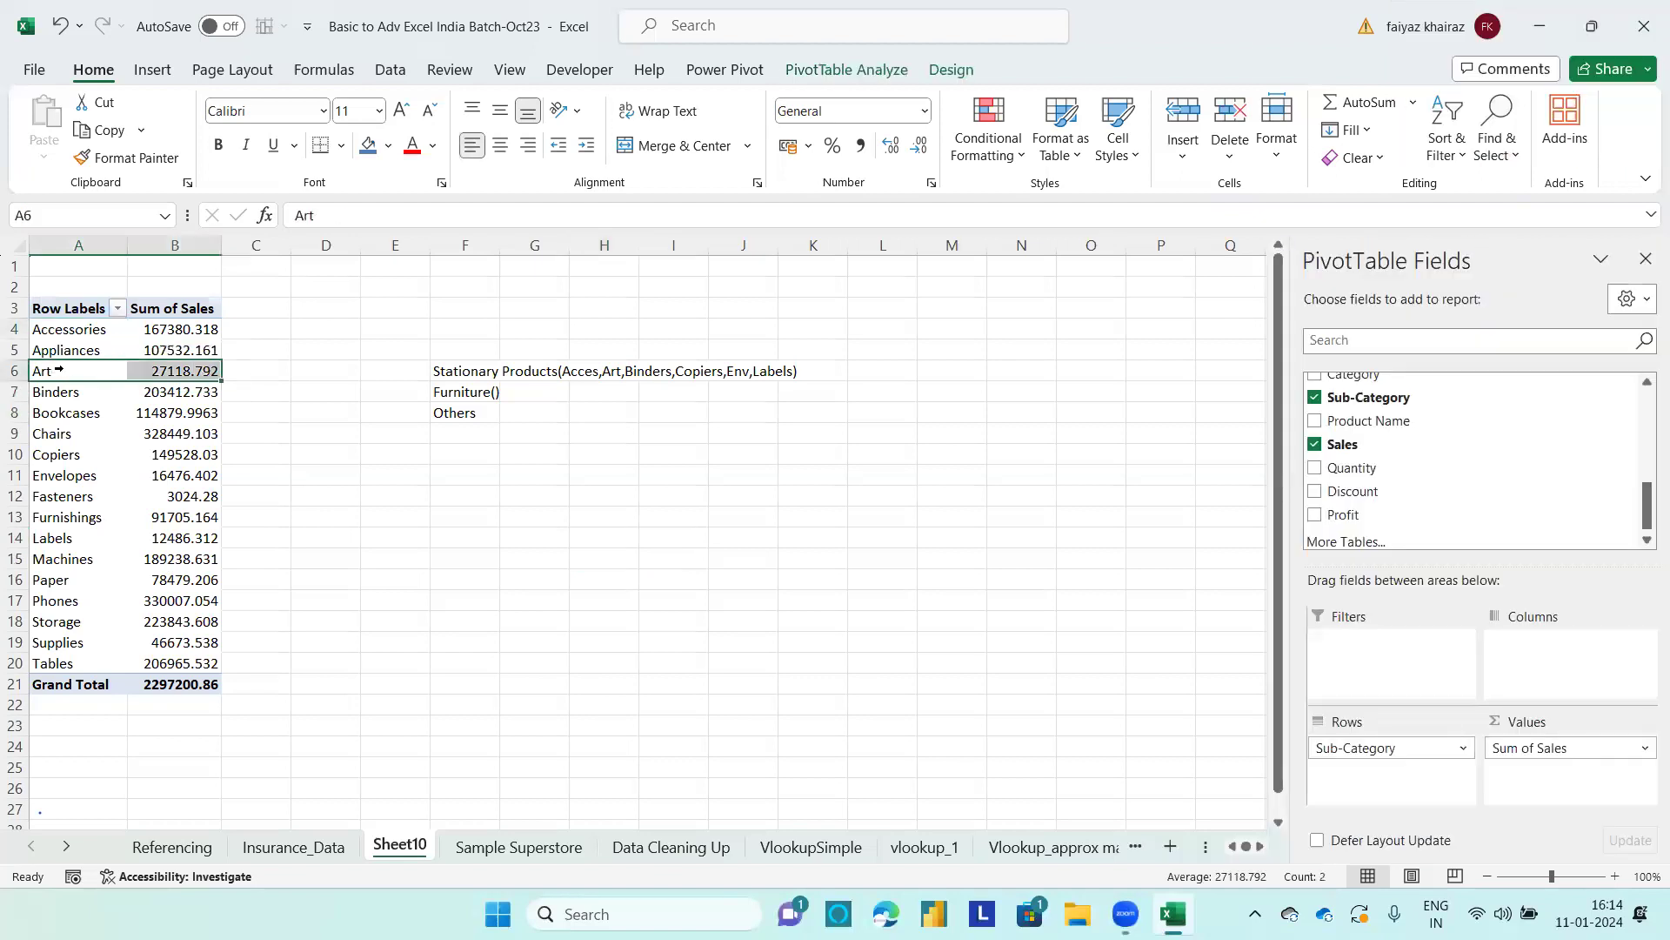
pyautogui.click(76, 328)
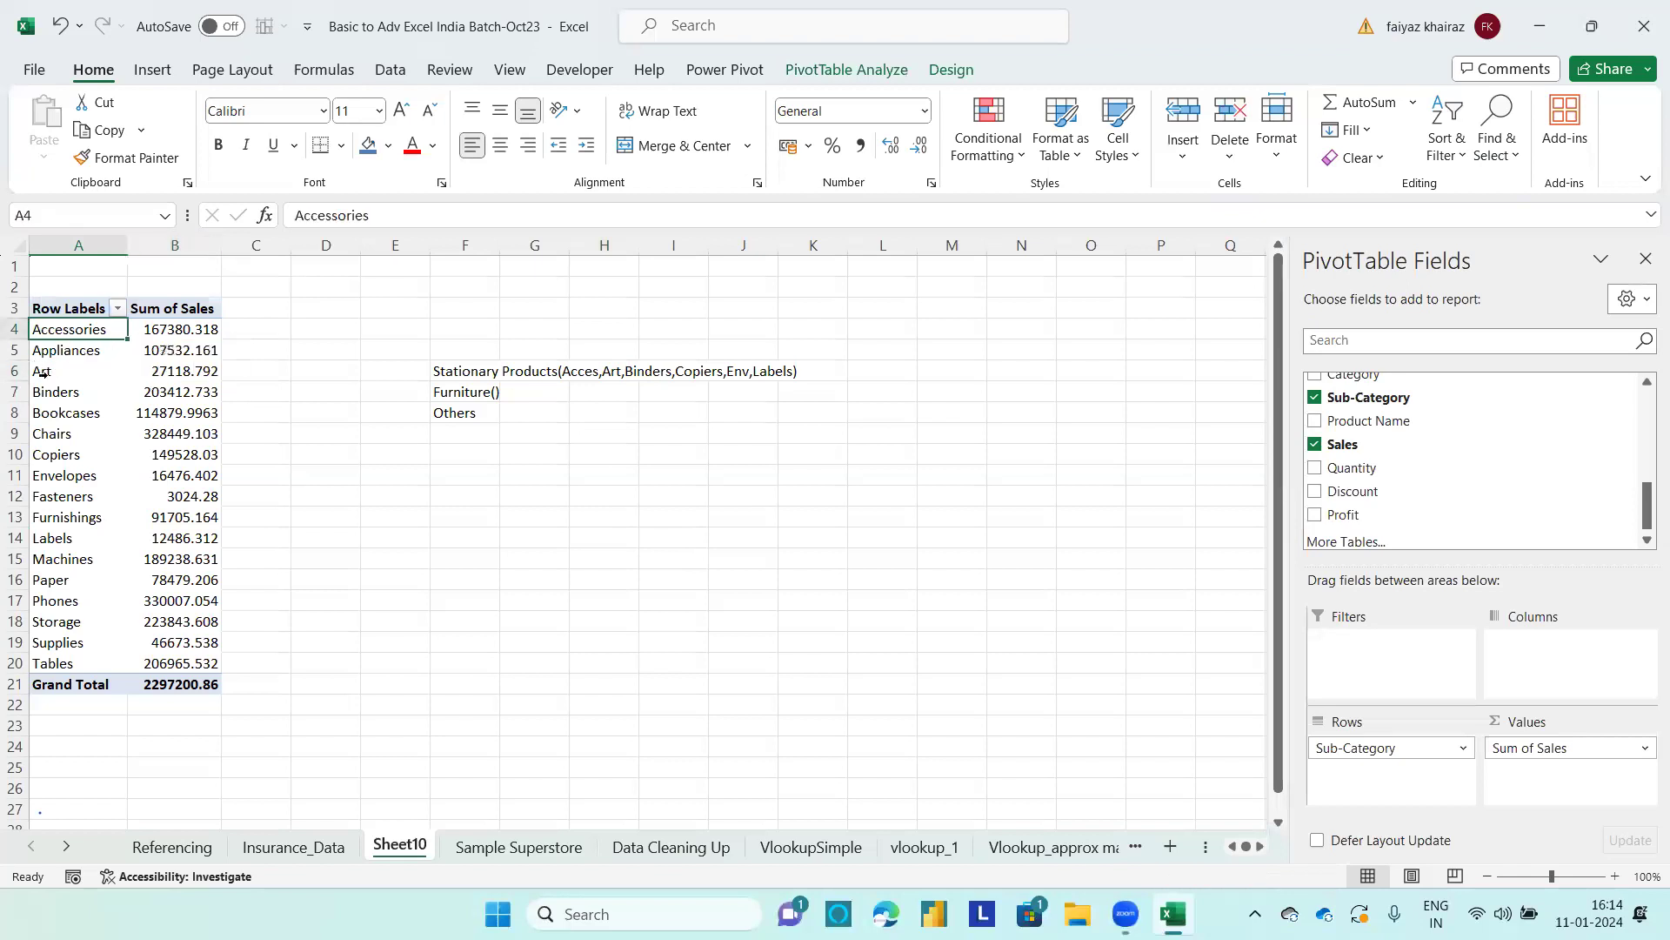
pyautogui.keyDown('ctrl'); pyautogui.click(79, 370); pyautogui.keyUp('ctrl')
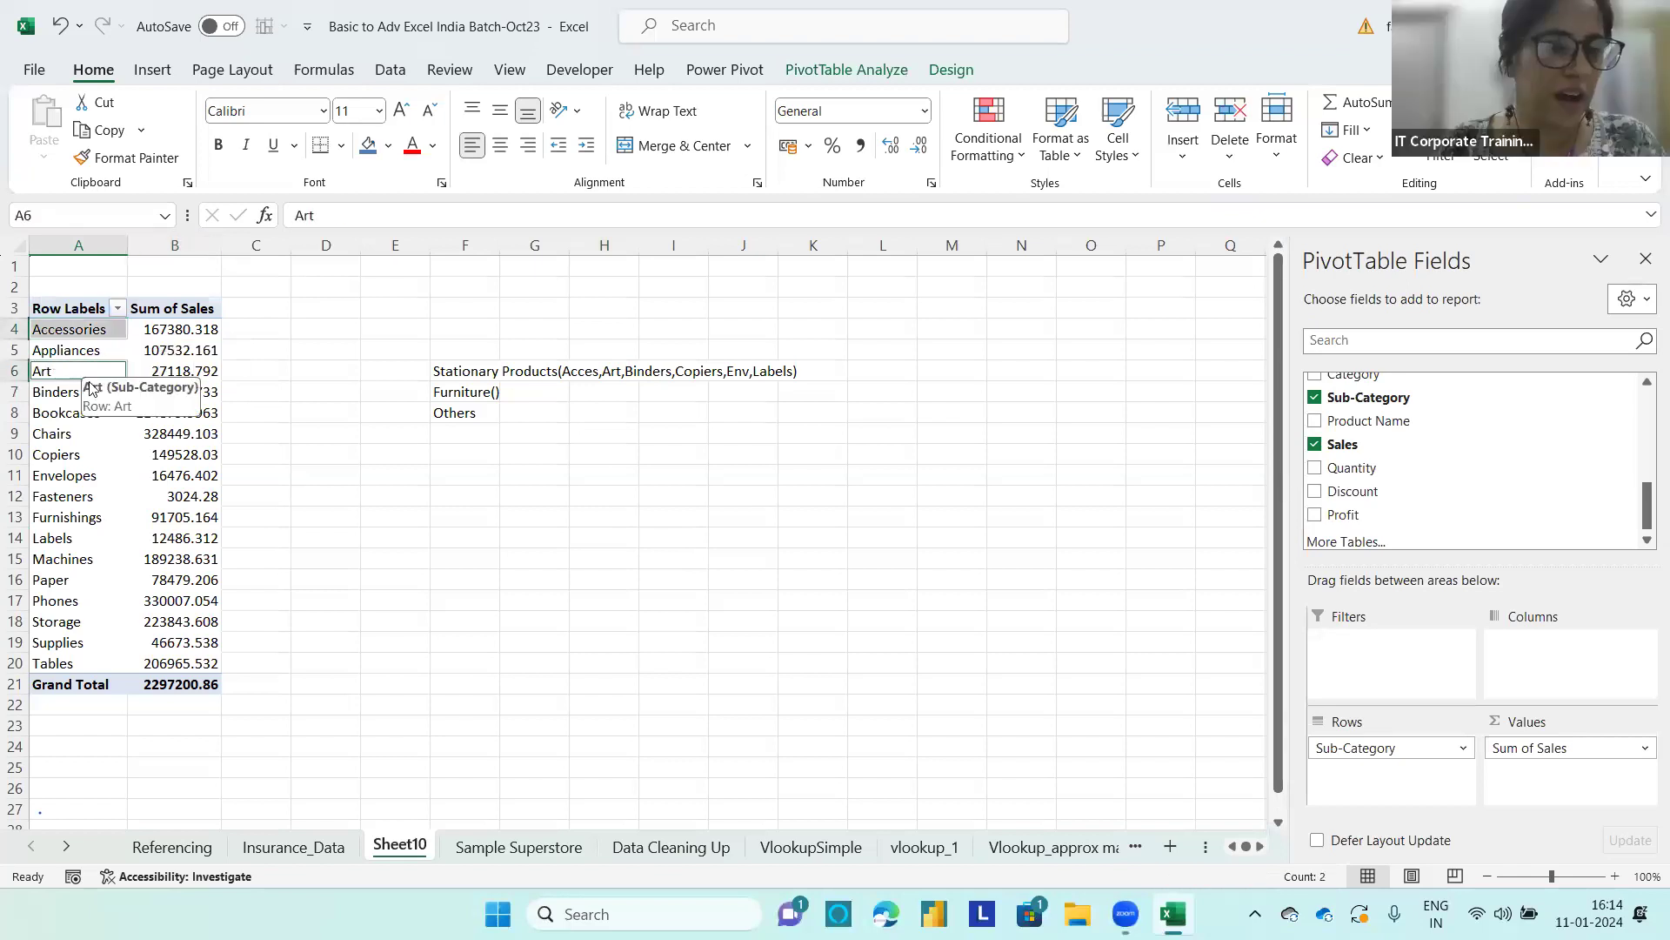
pyautogui.keyDown('ctrl'); pyautogui.click(75, 394); pyautogui.keyUp('ctrl')
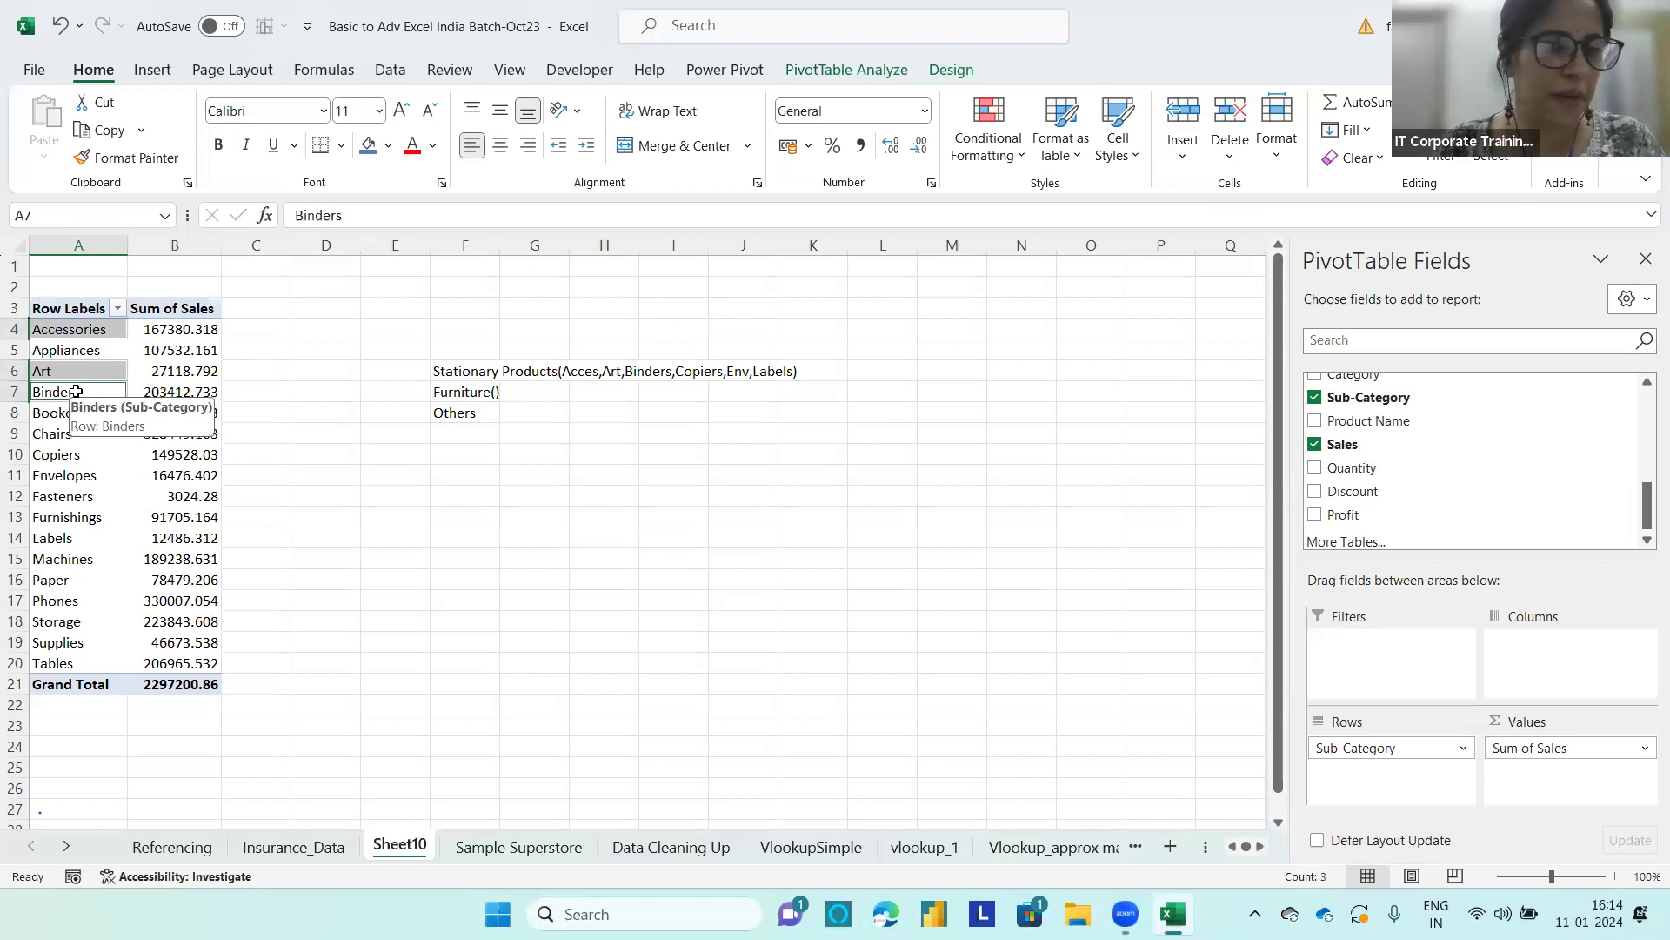
pyautogui.keyDown('ctrl'); pyautogui.click(90, 415); pyautogui.keyUp('ctrl')
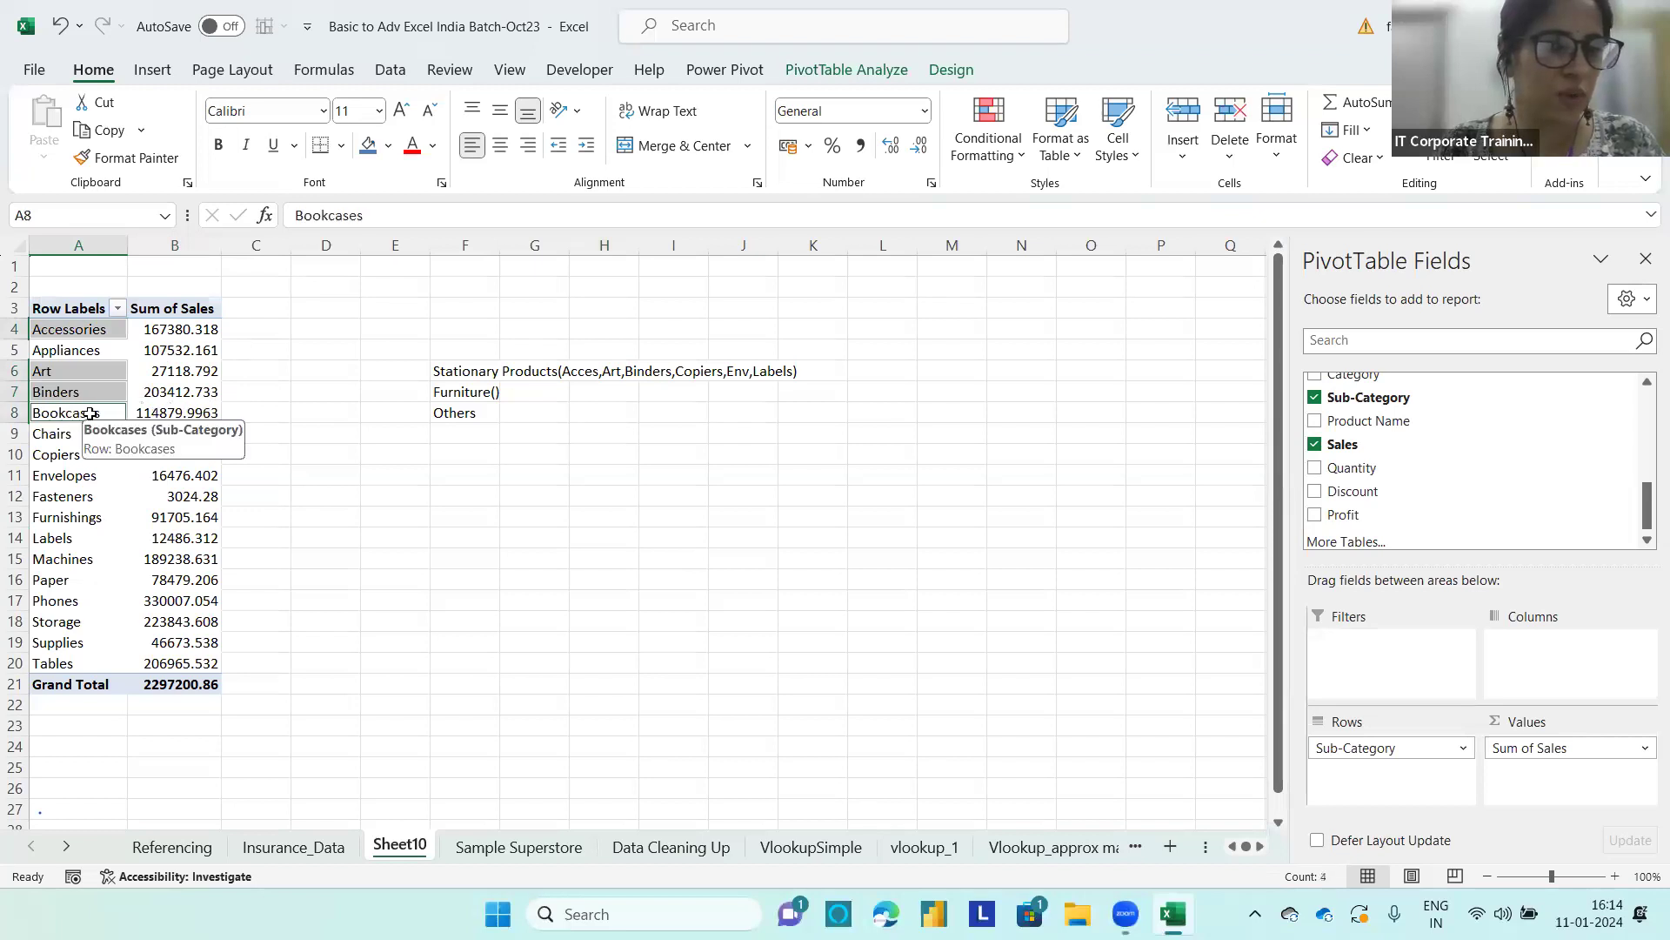
pyautogui.keyDown('ctrl'); pyautogui.click(68, 456); pyautogui.keyUp('ctrl')
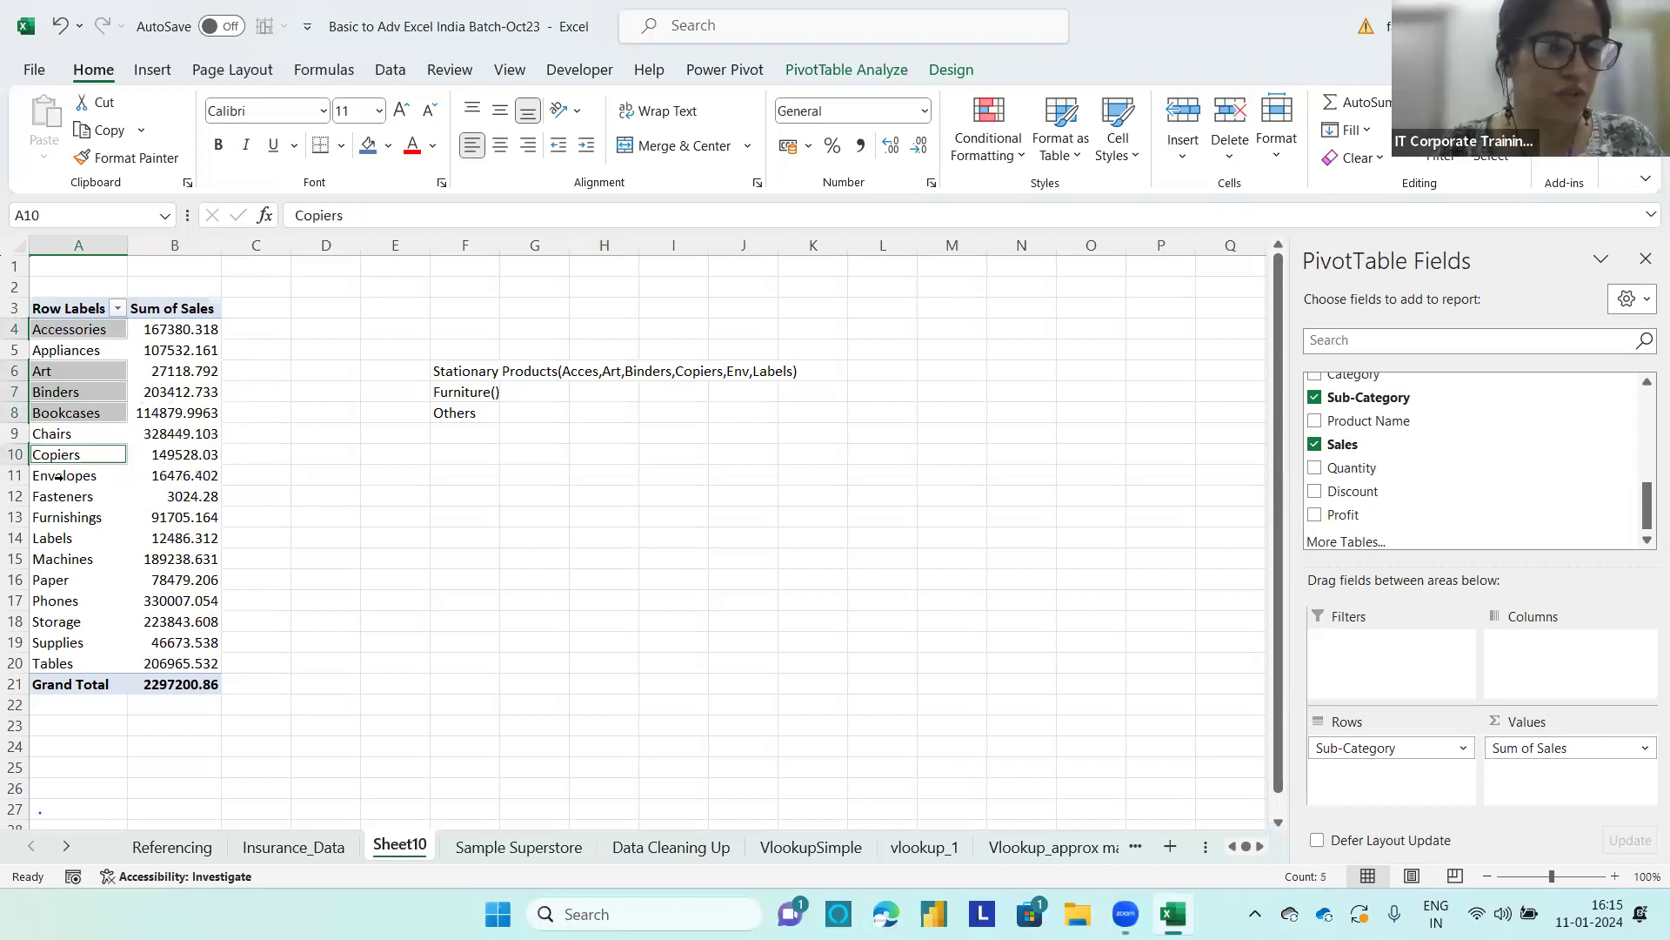
pyautogui.keyDown('ctrl'); pyautogui.click(76, 476); pyautogui.keyUp('ctrl')
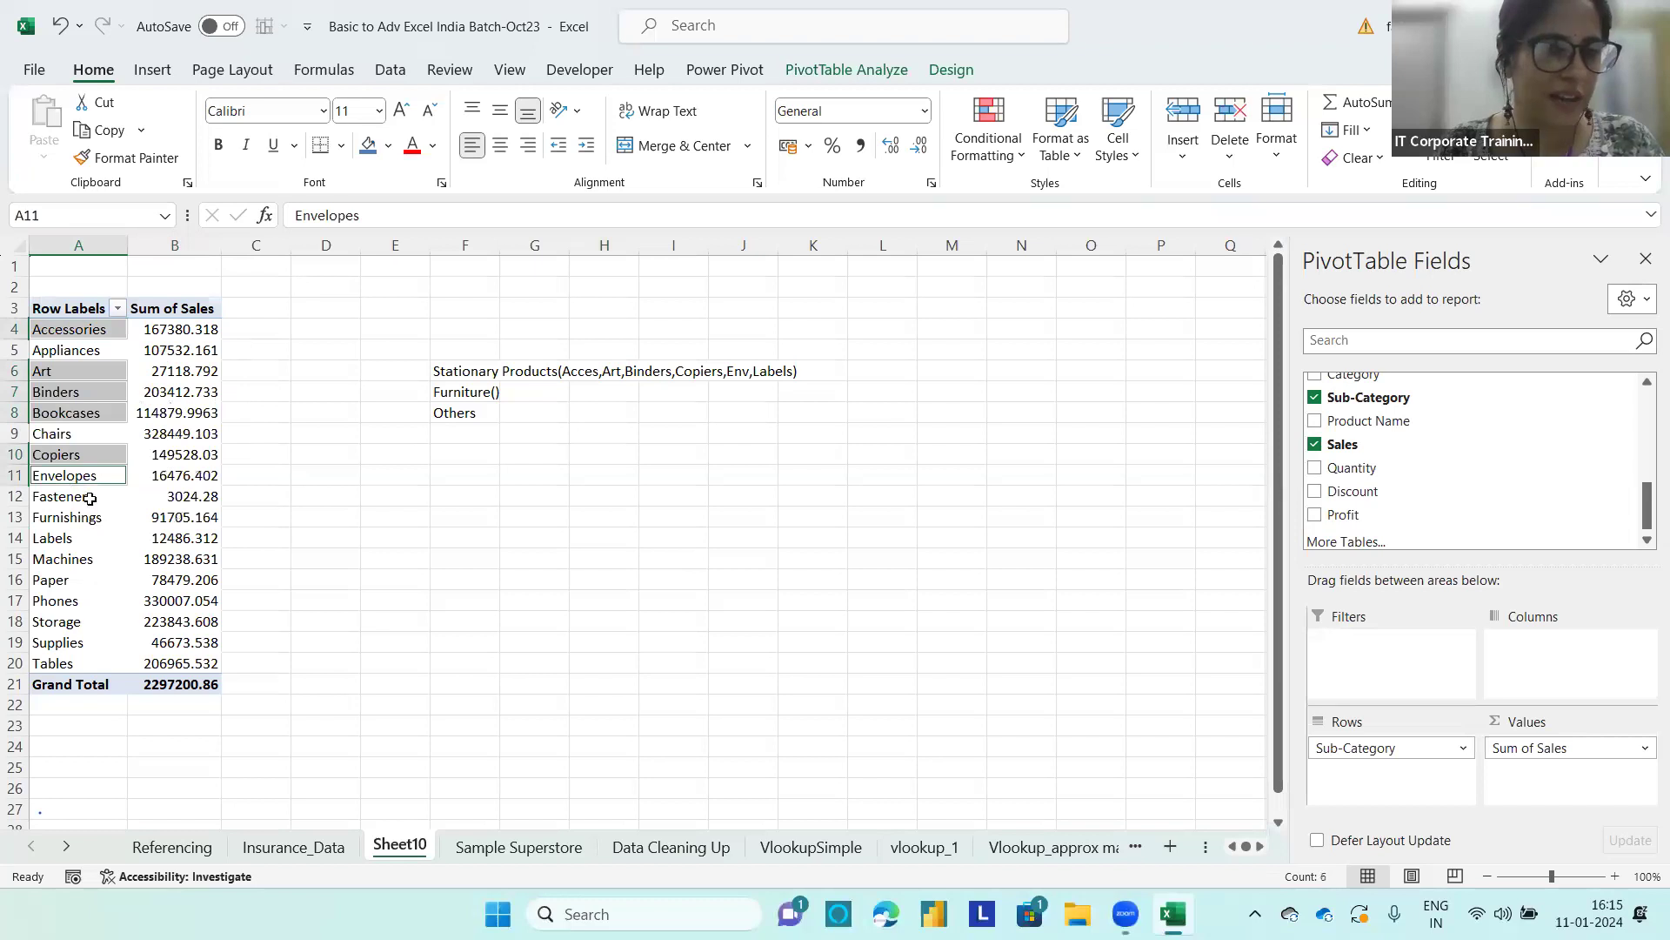
pyautogui.keyDown('ctrl'); pyautogui.click(90, 498); pyautogui.keyUp('ctrl')
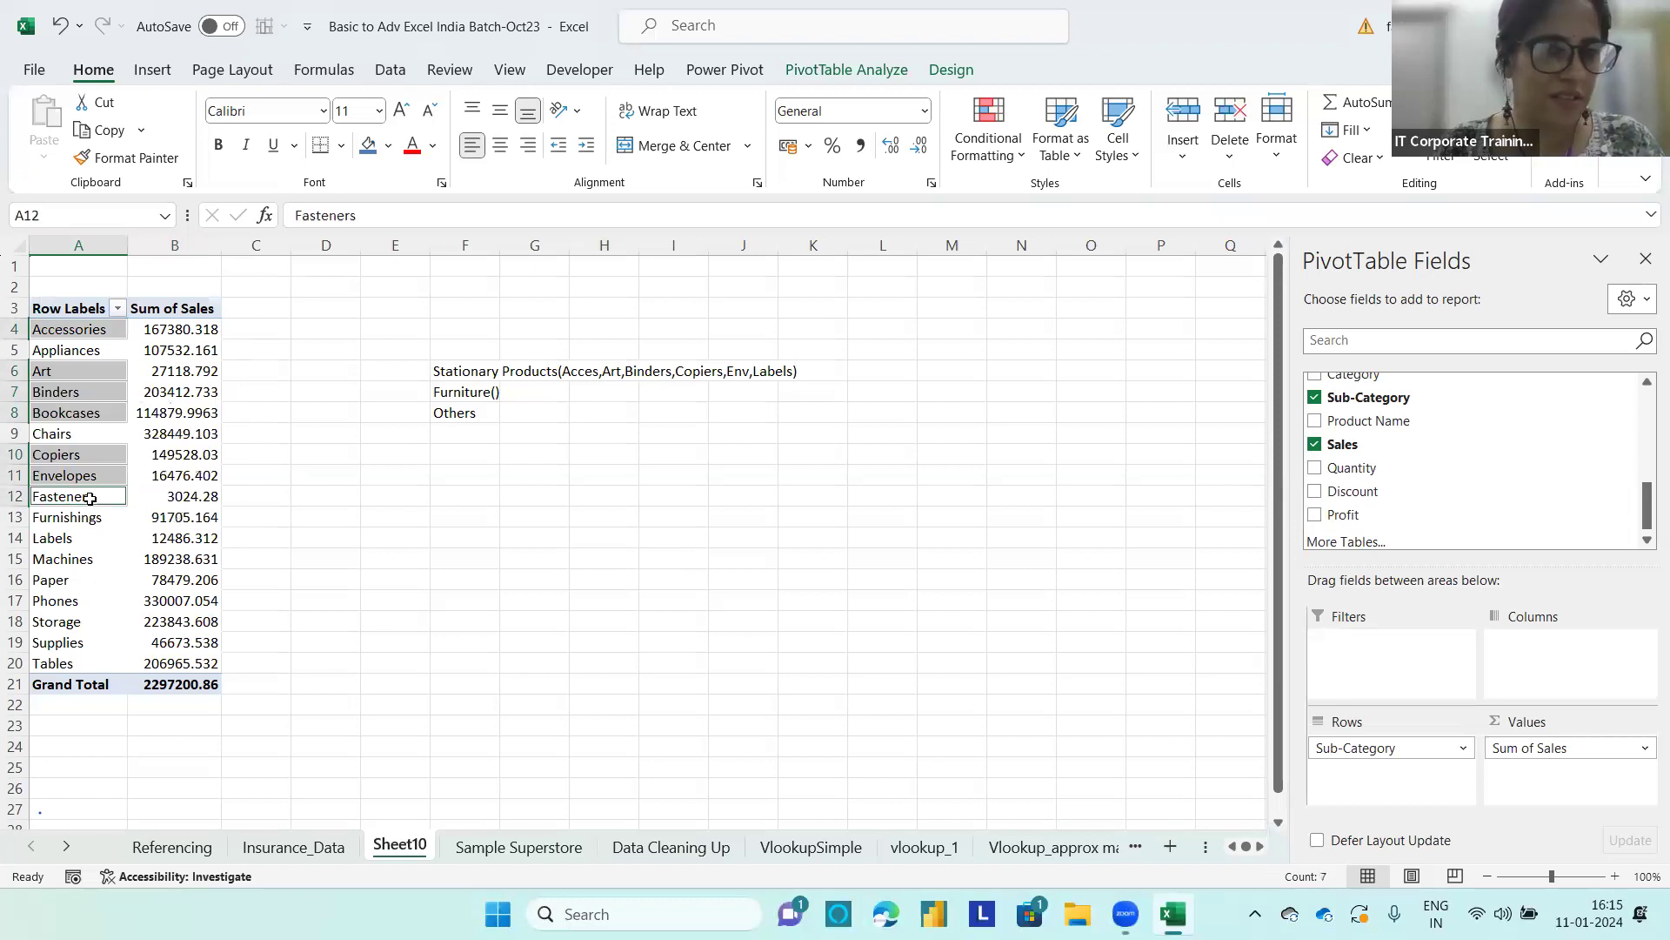
pyautogui.keyDown('ctrl'); pyautogui.click(70, 539); pyautogui.keyUp('ctrl')
pyautogui.keyDown('ctrl'); pyautogui.click(70, 582); pyautogui.keyUp('ctrl')
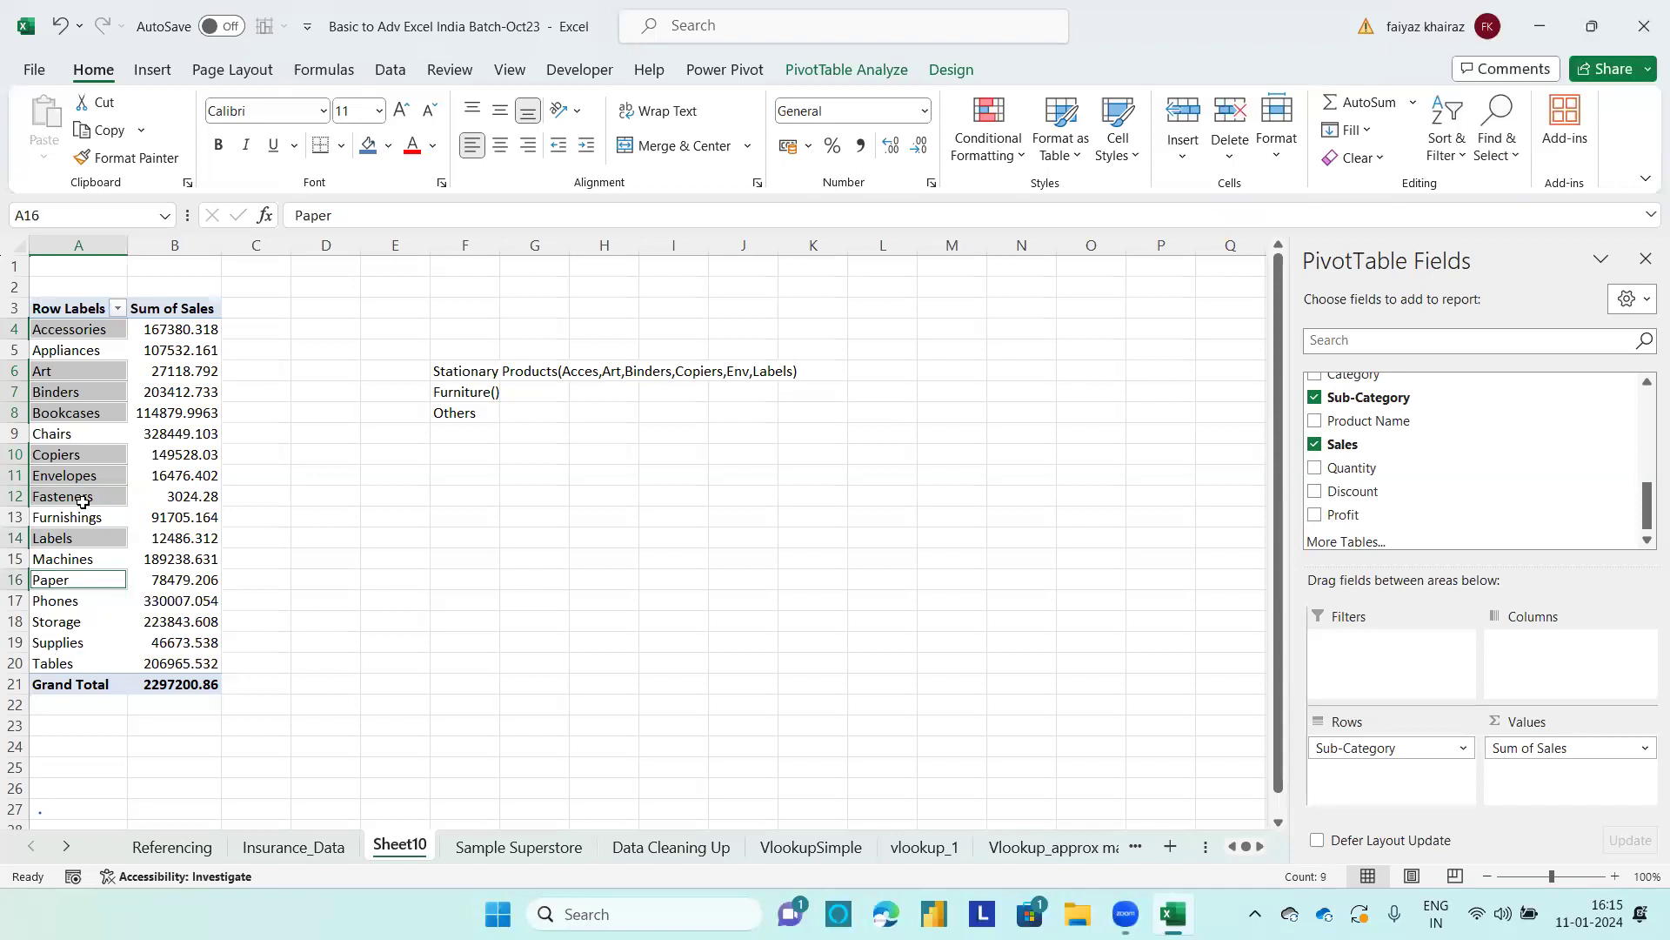
pyautogui.rightClick(98, 462)
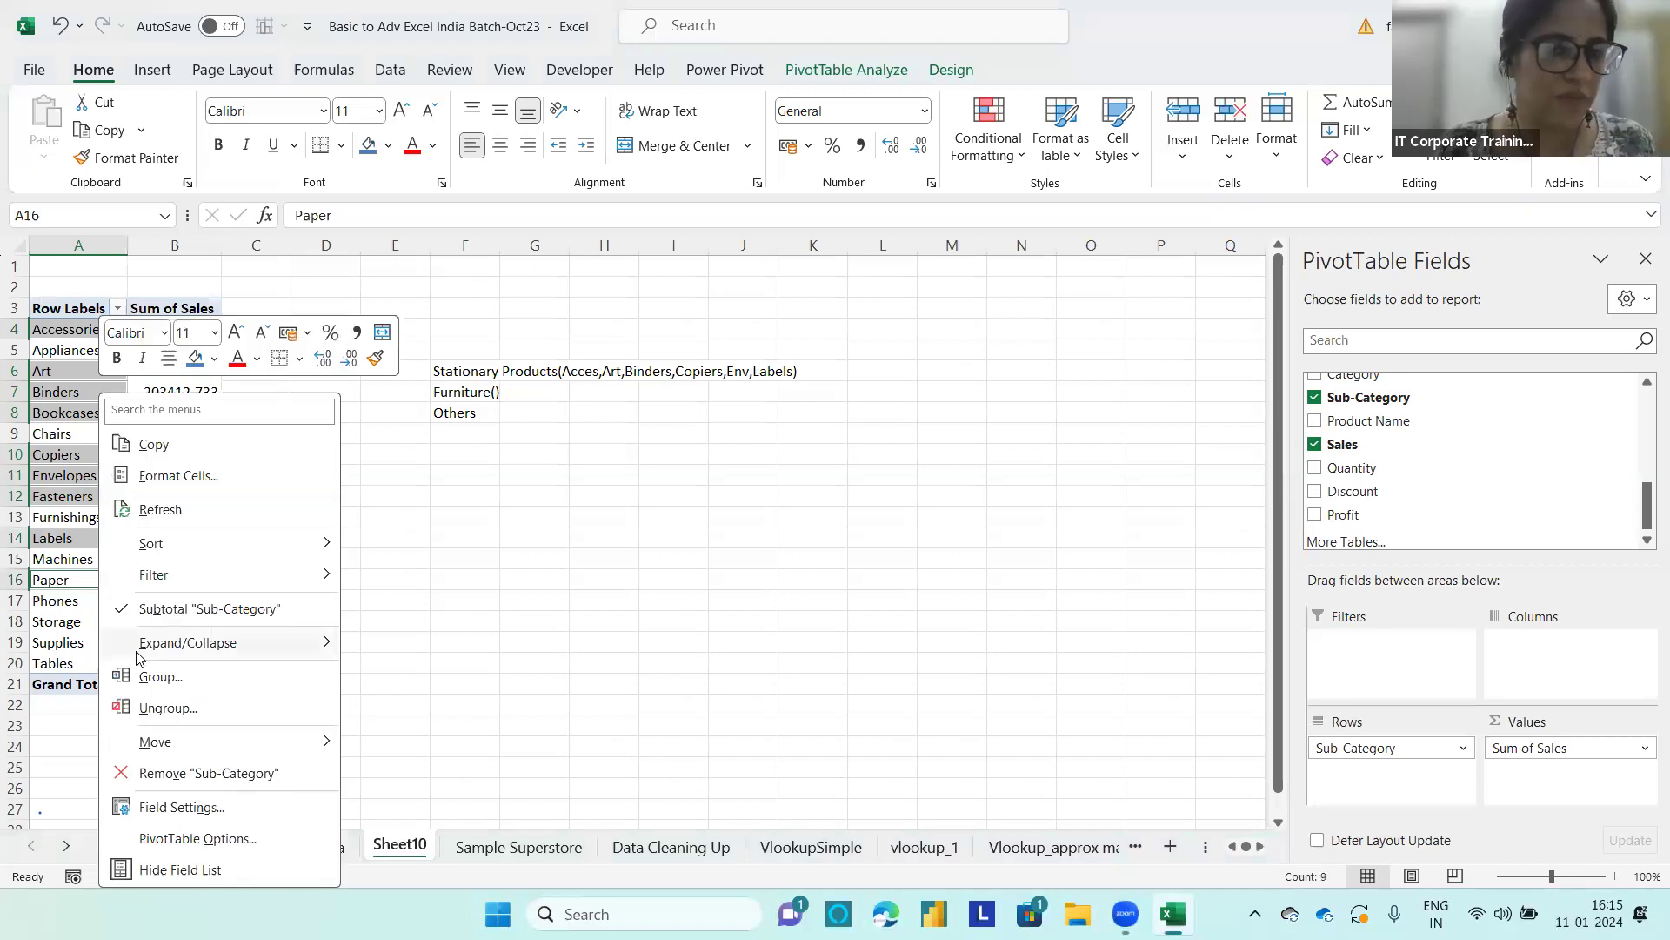
pyautogui.press('g')
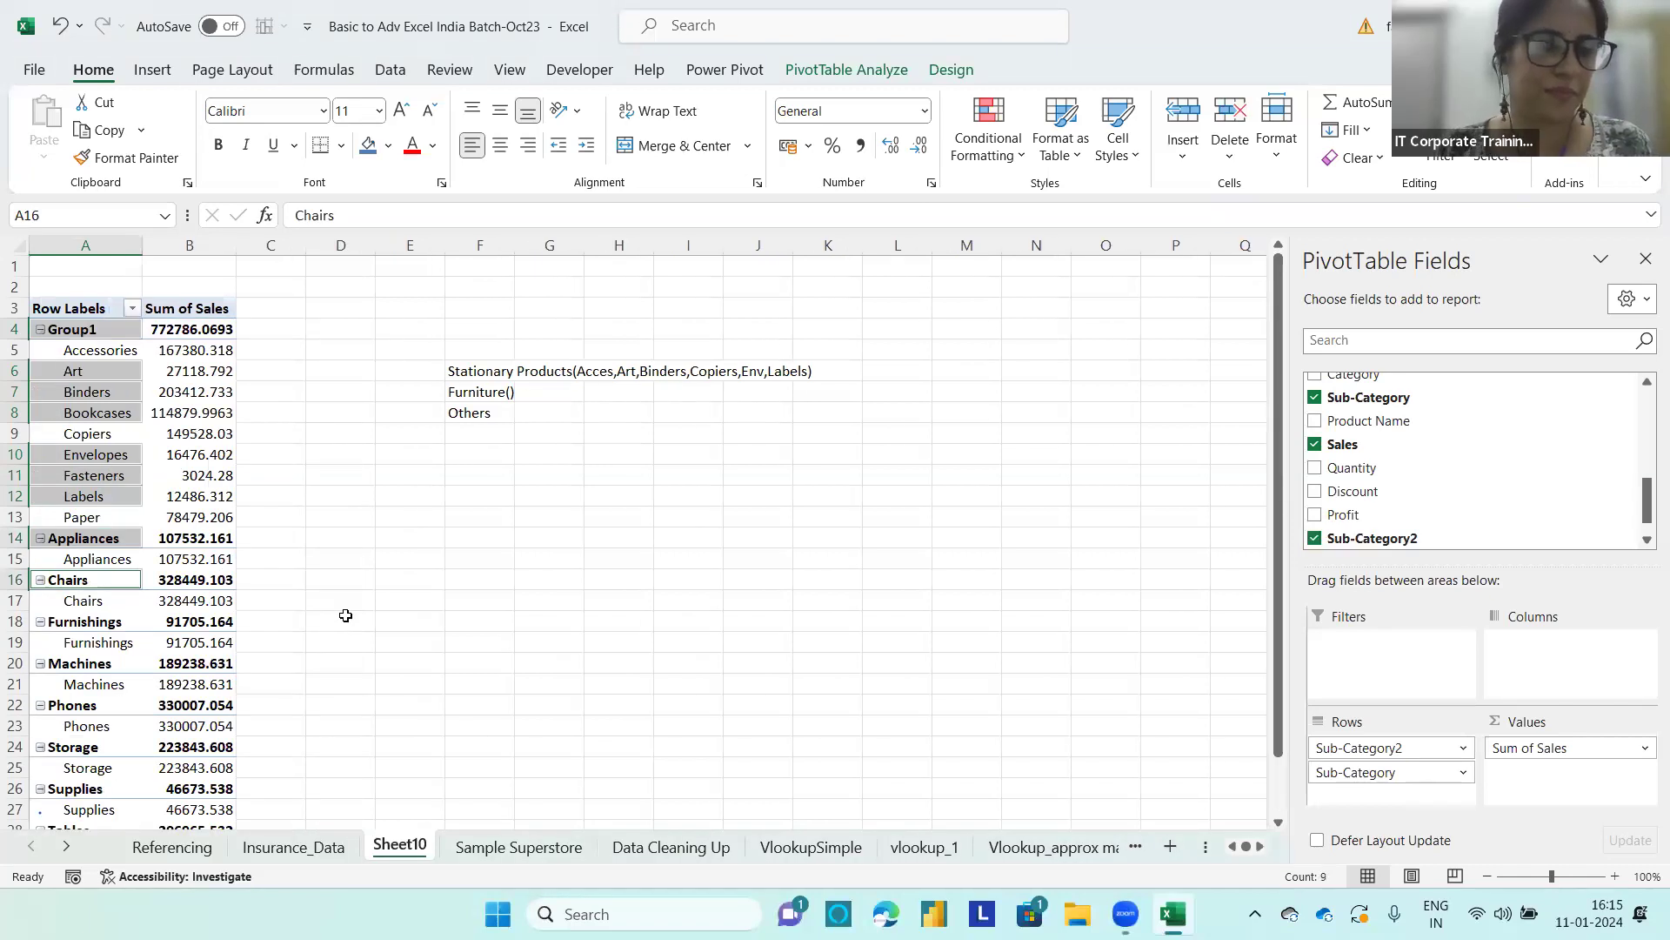
# Step: Rename the new PivotTable group containing Accessories through Paper as Stationary
pyautogui.click(102, 335)
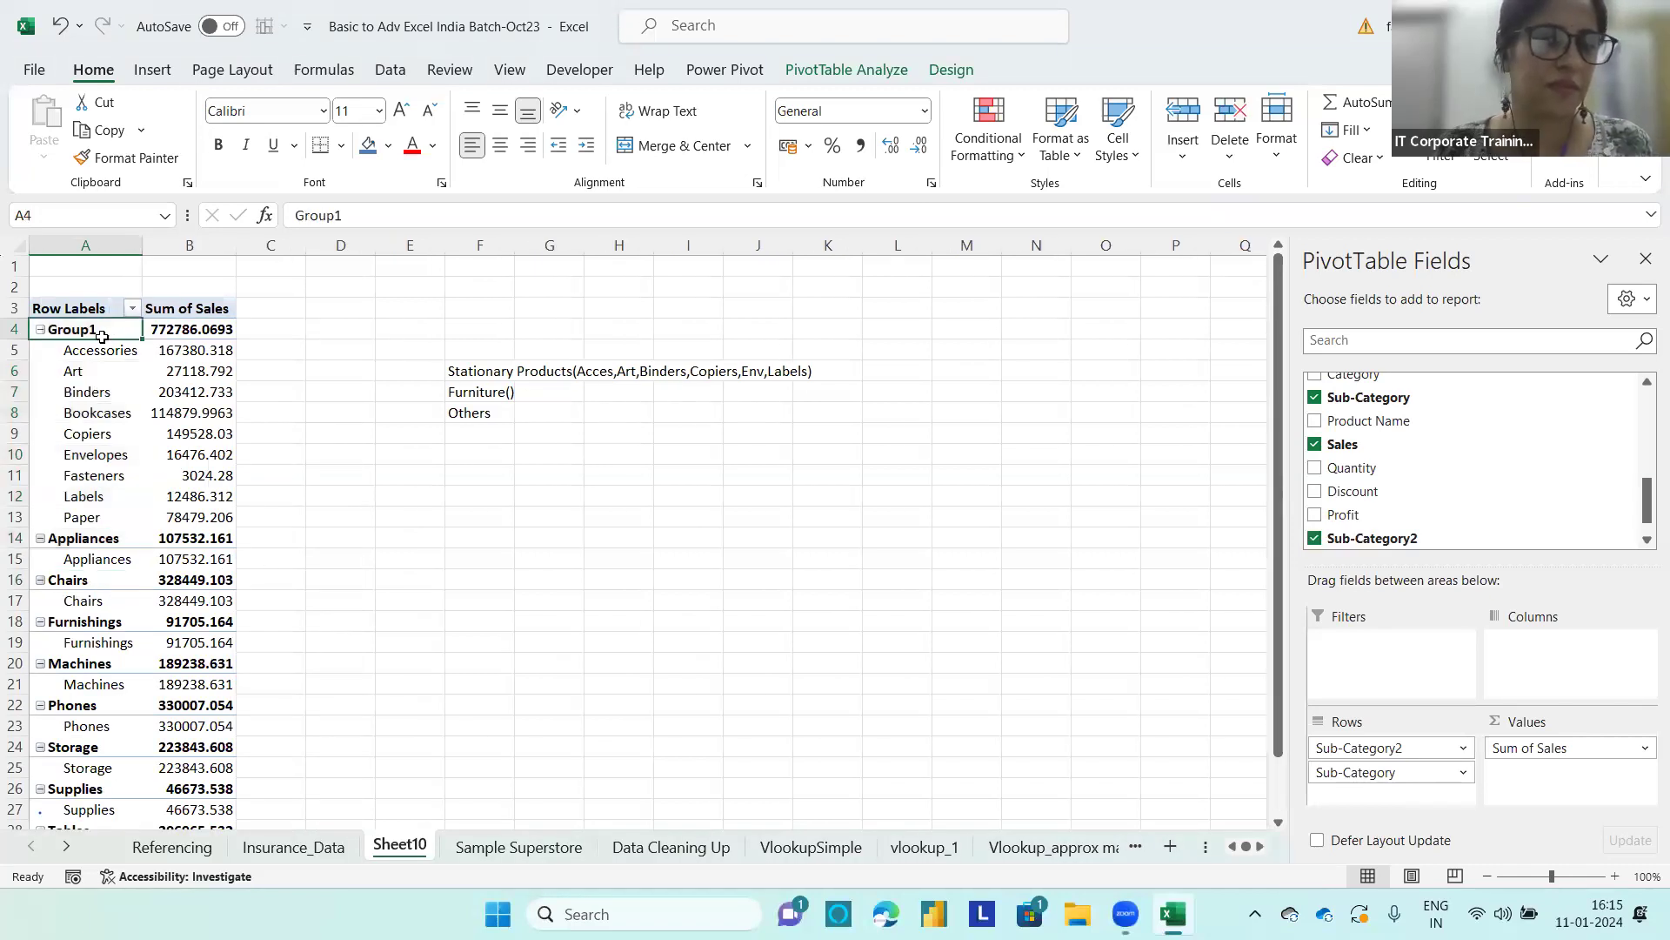
pyautogui.write('Sta')
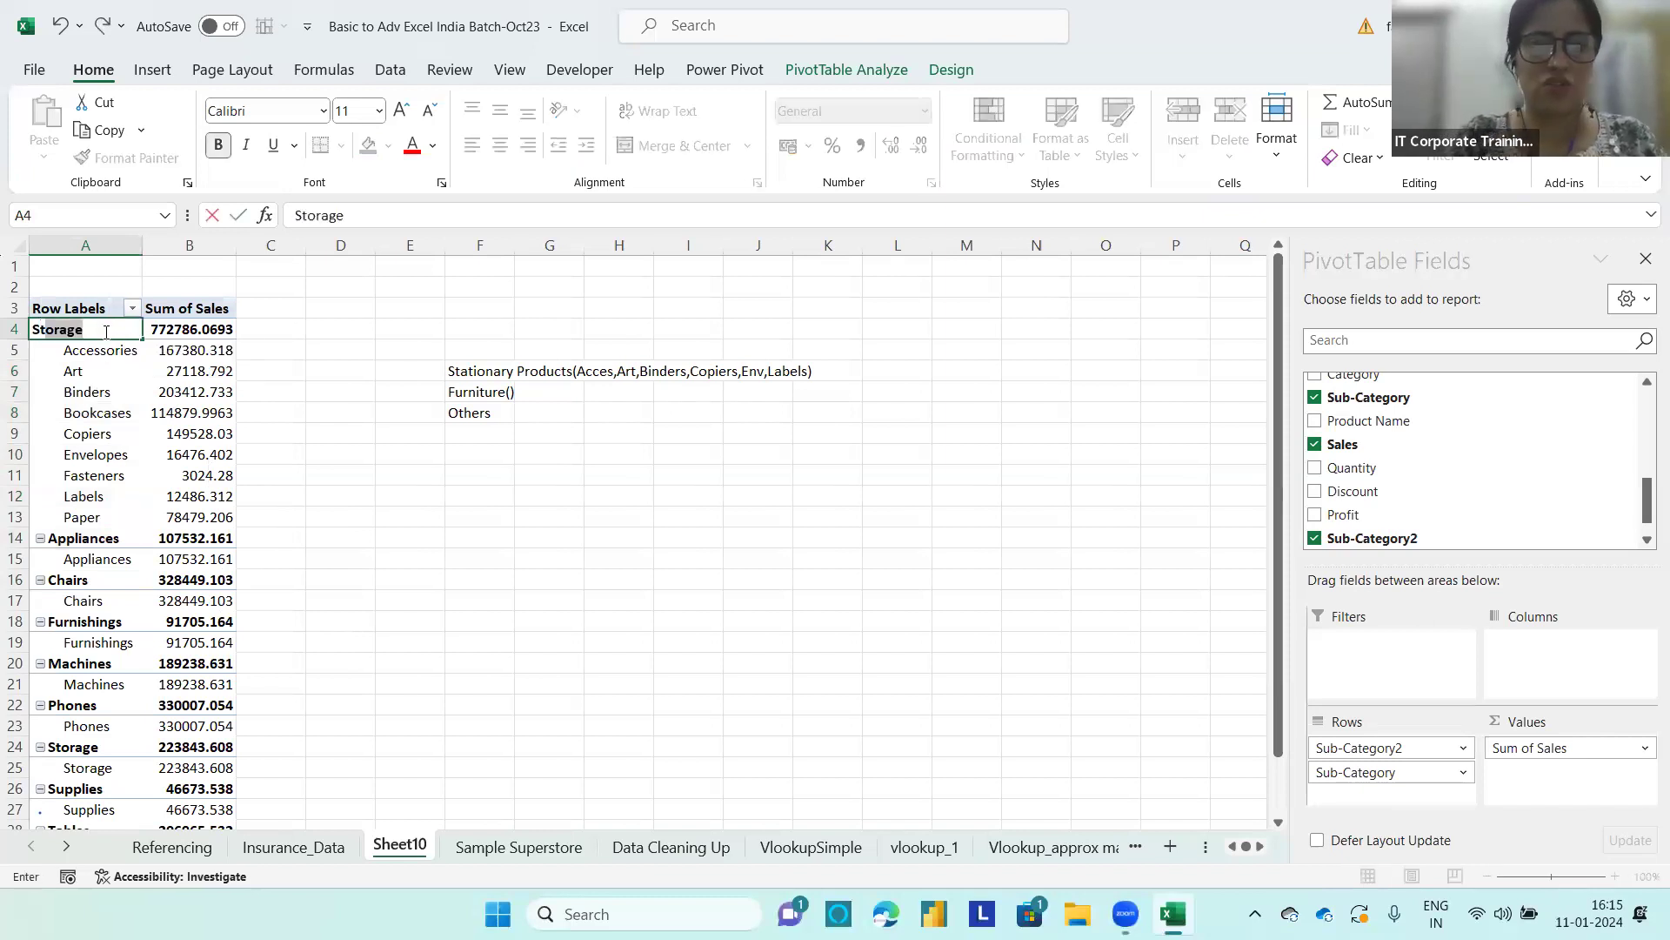
pyautogui.write('tionary')
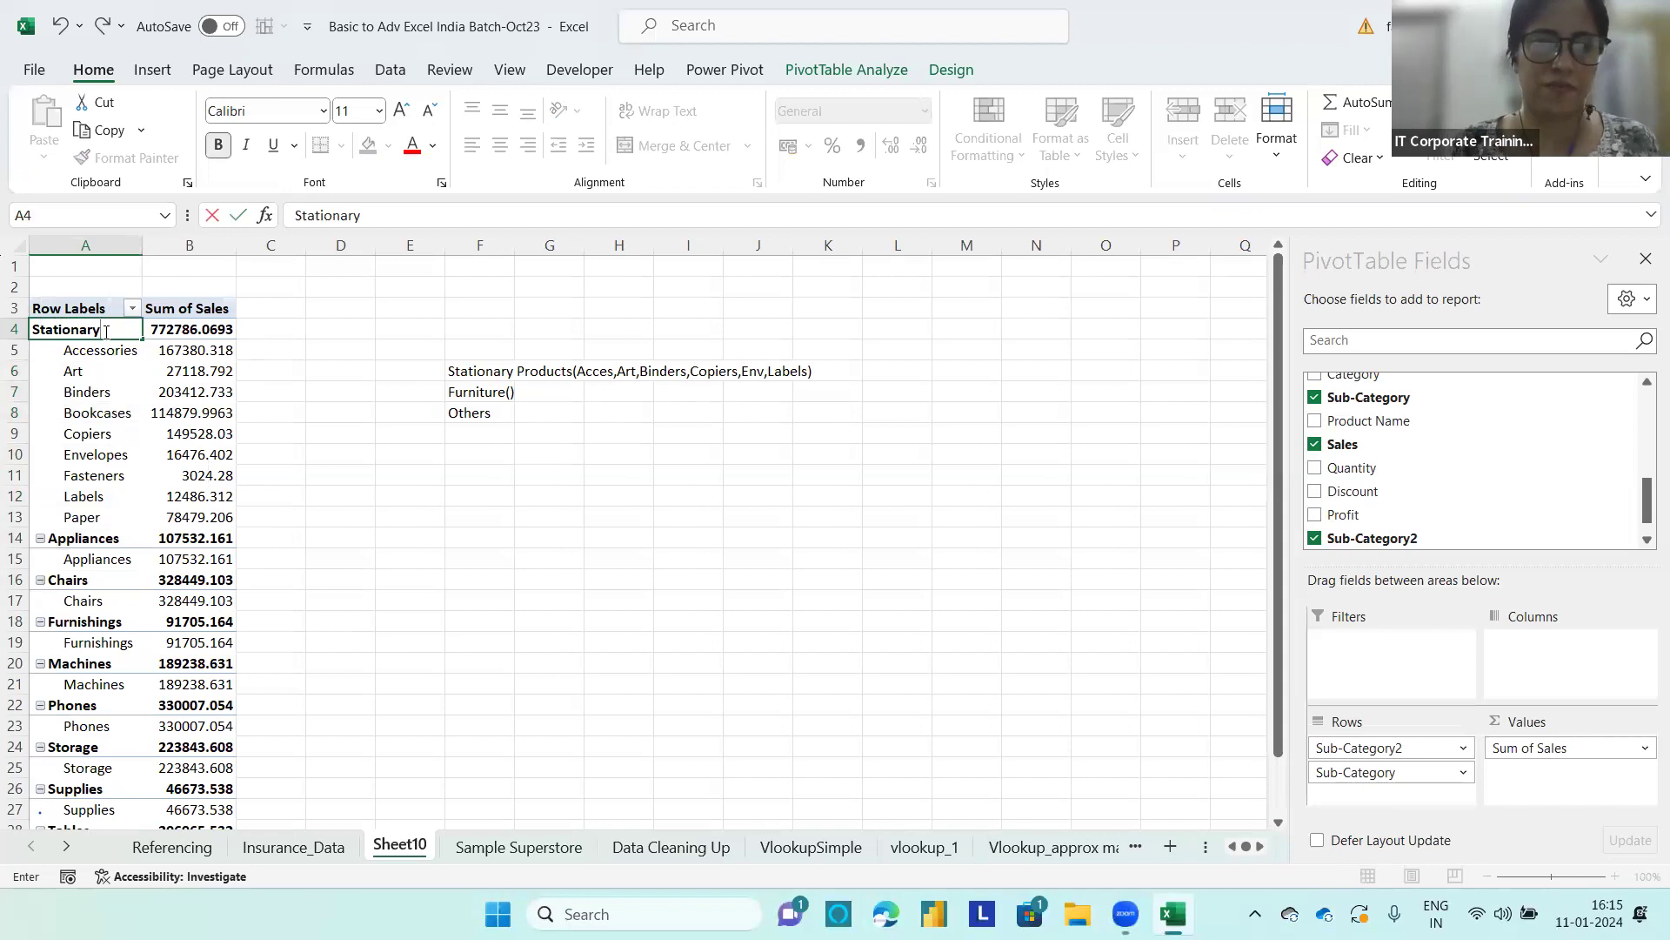
pyautogui.click(99, 538)
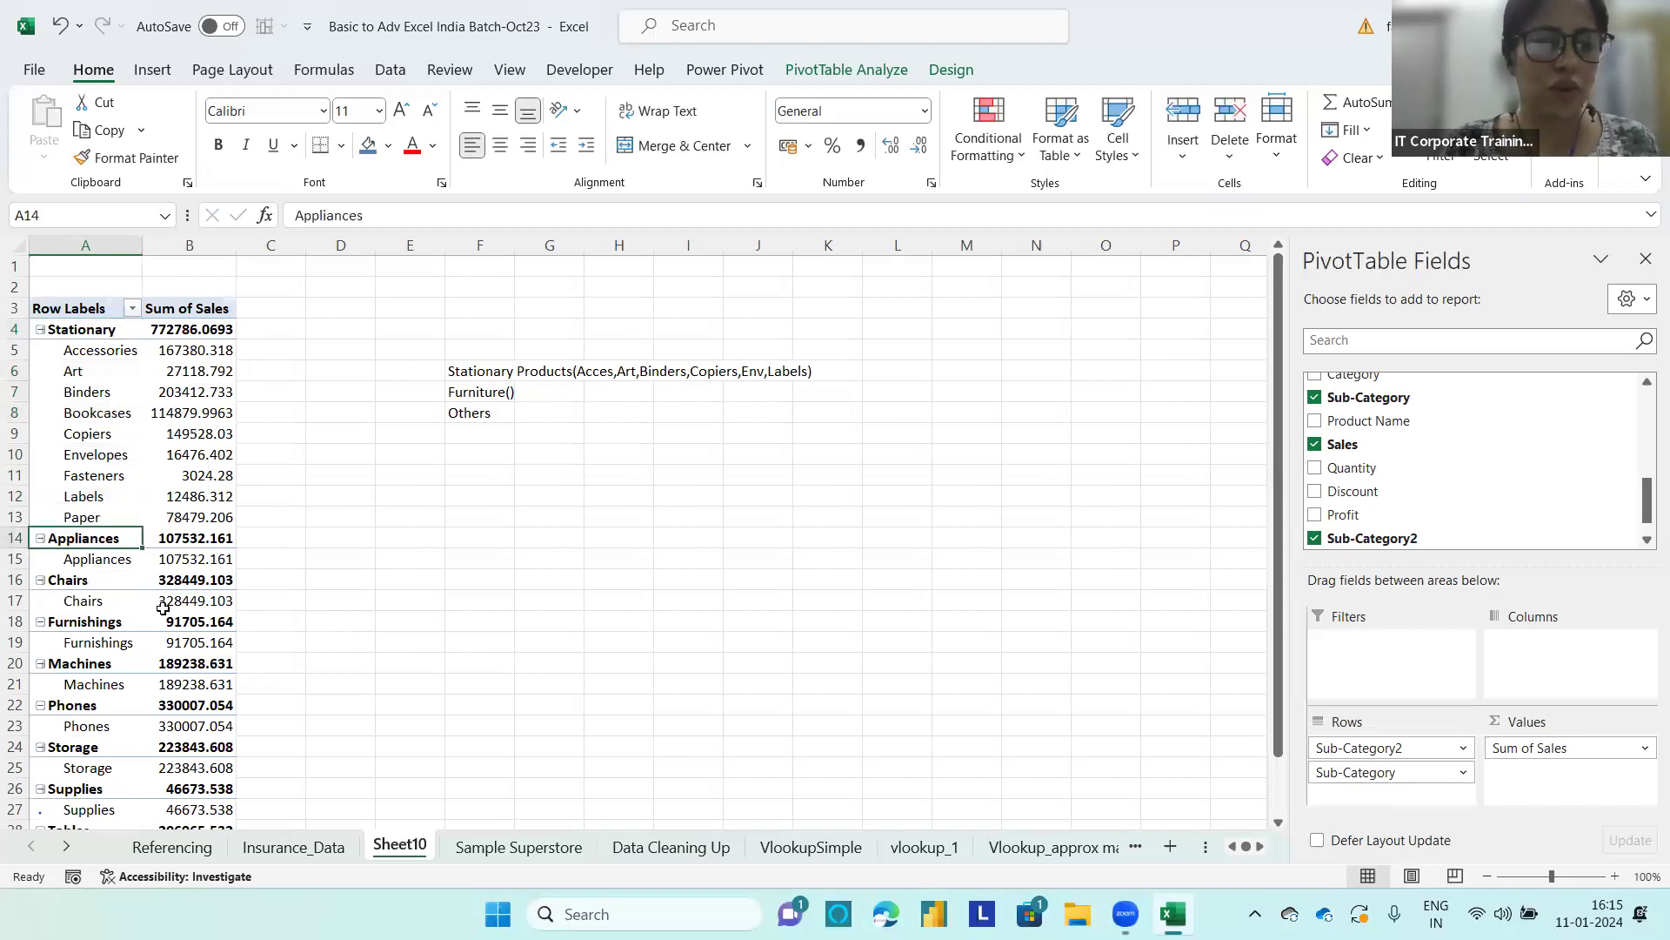
# Step: Group the Chairs, Furnishings, Storage and Tables rows together in the PivotTable
pyautogui.click(85, 576)
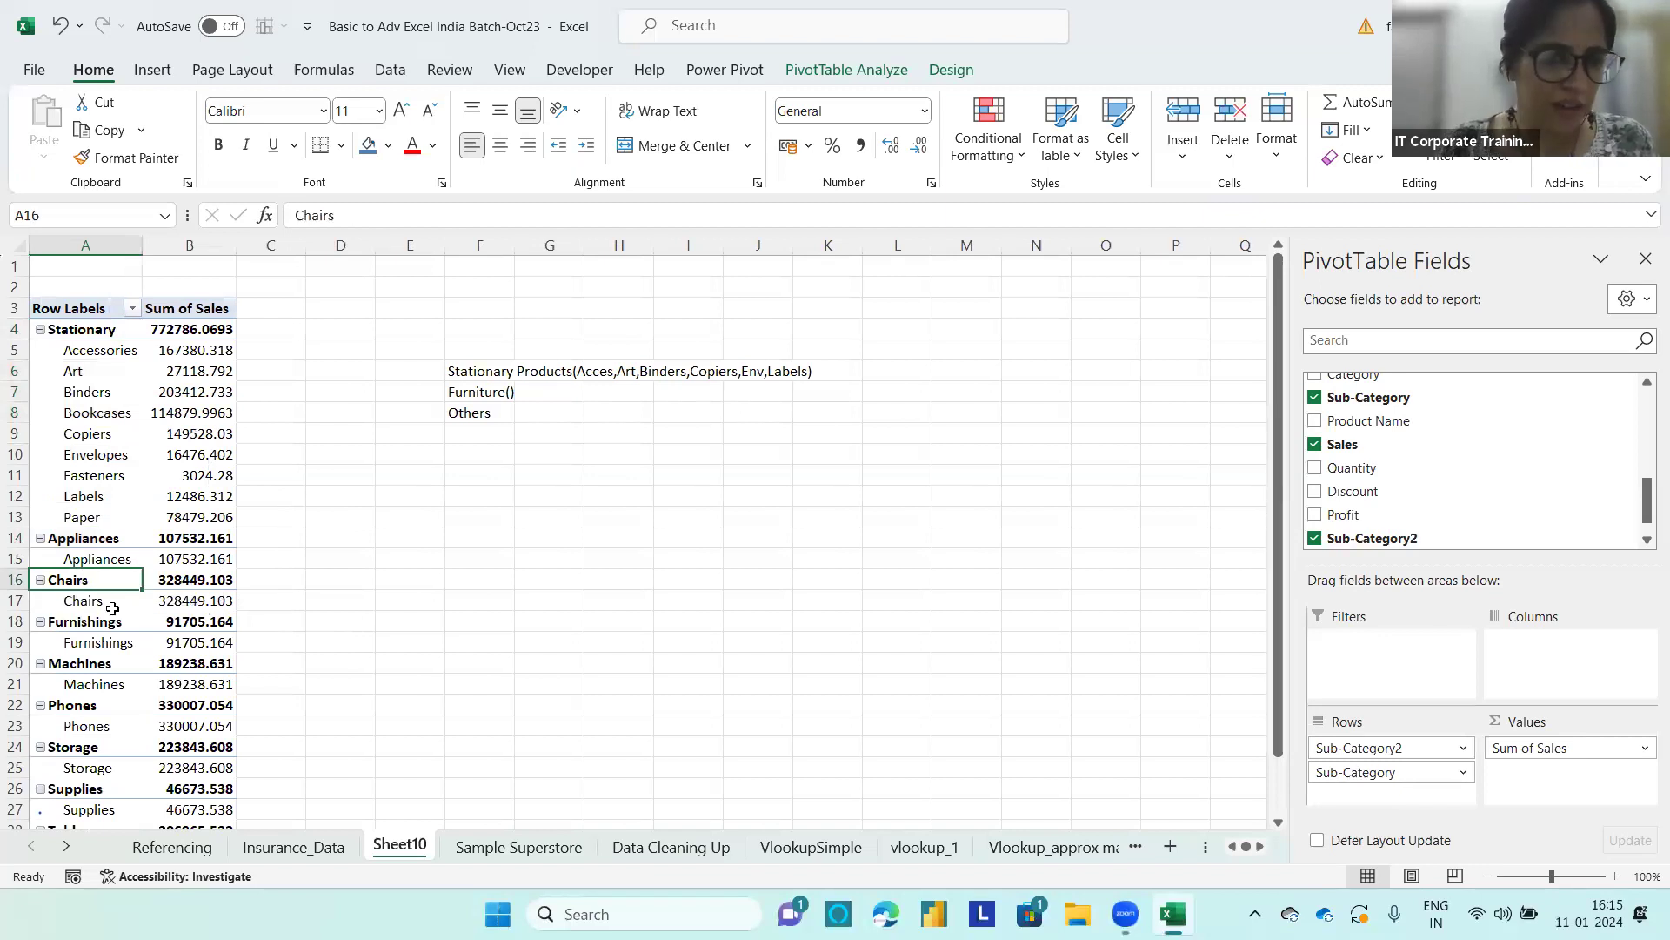
pyautogui.keyDown('ctrl'); pyautogui.click(106, 624); pyautogui.keyUp('ctrl')
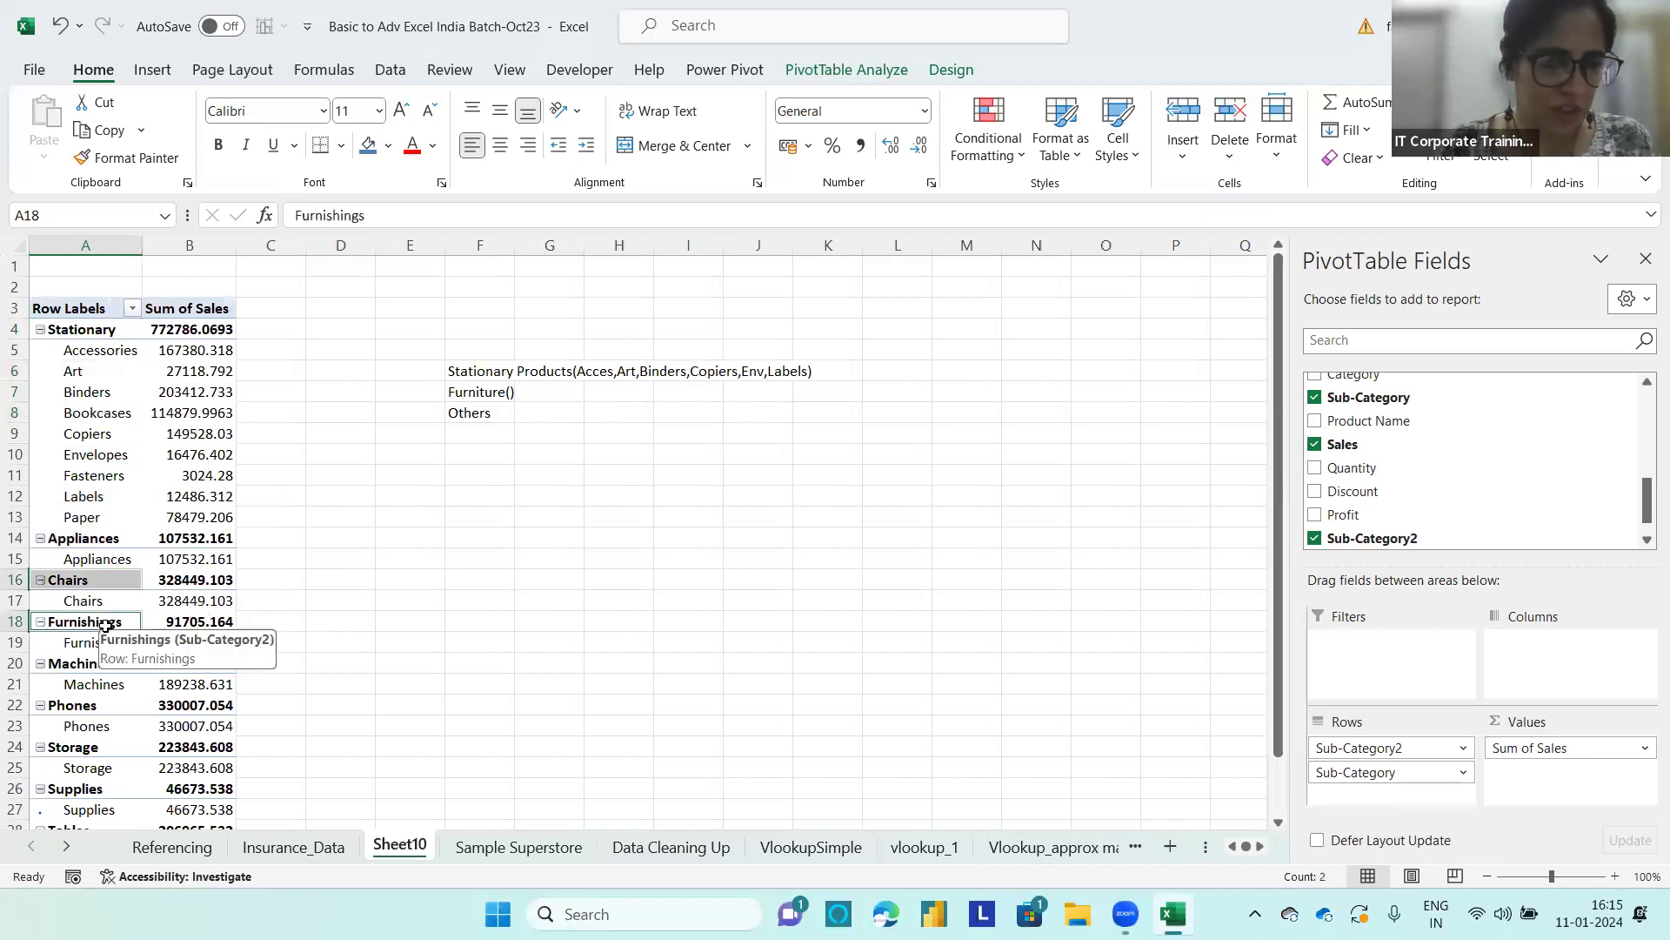
pyautogui.keyDown('ctrl'); pyautogui.click(87, 747); pyautogui.keyUp('ctrl')
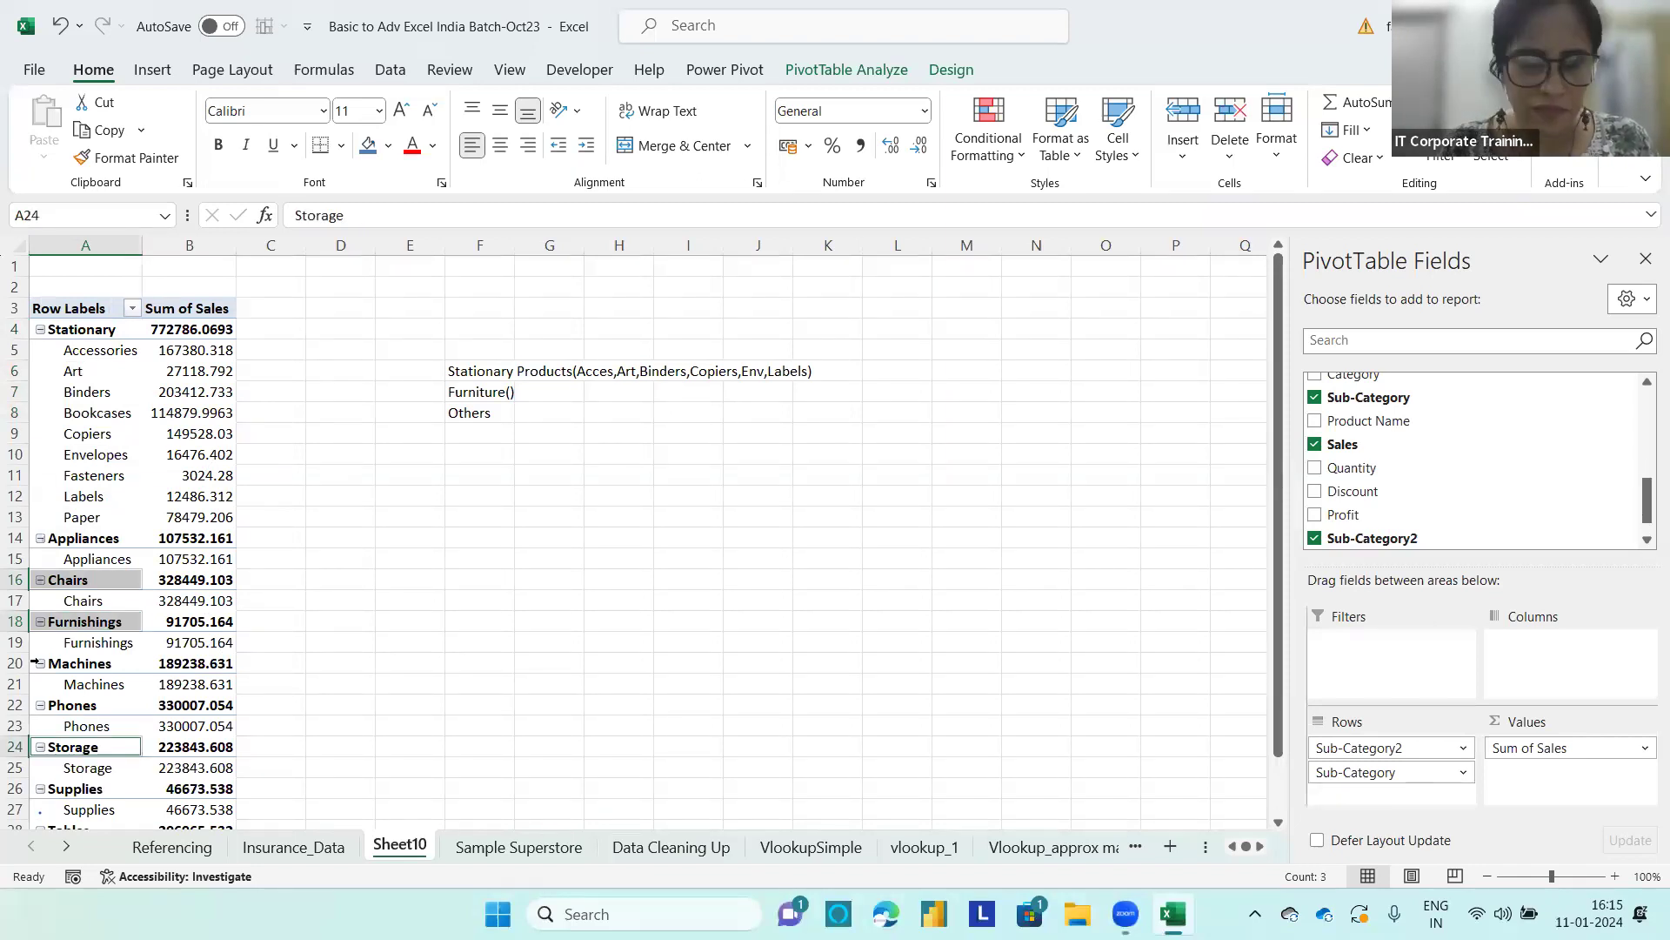
pyautogui.scroll(6, 103, 689)
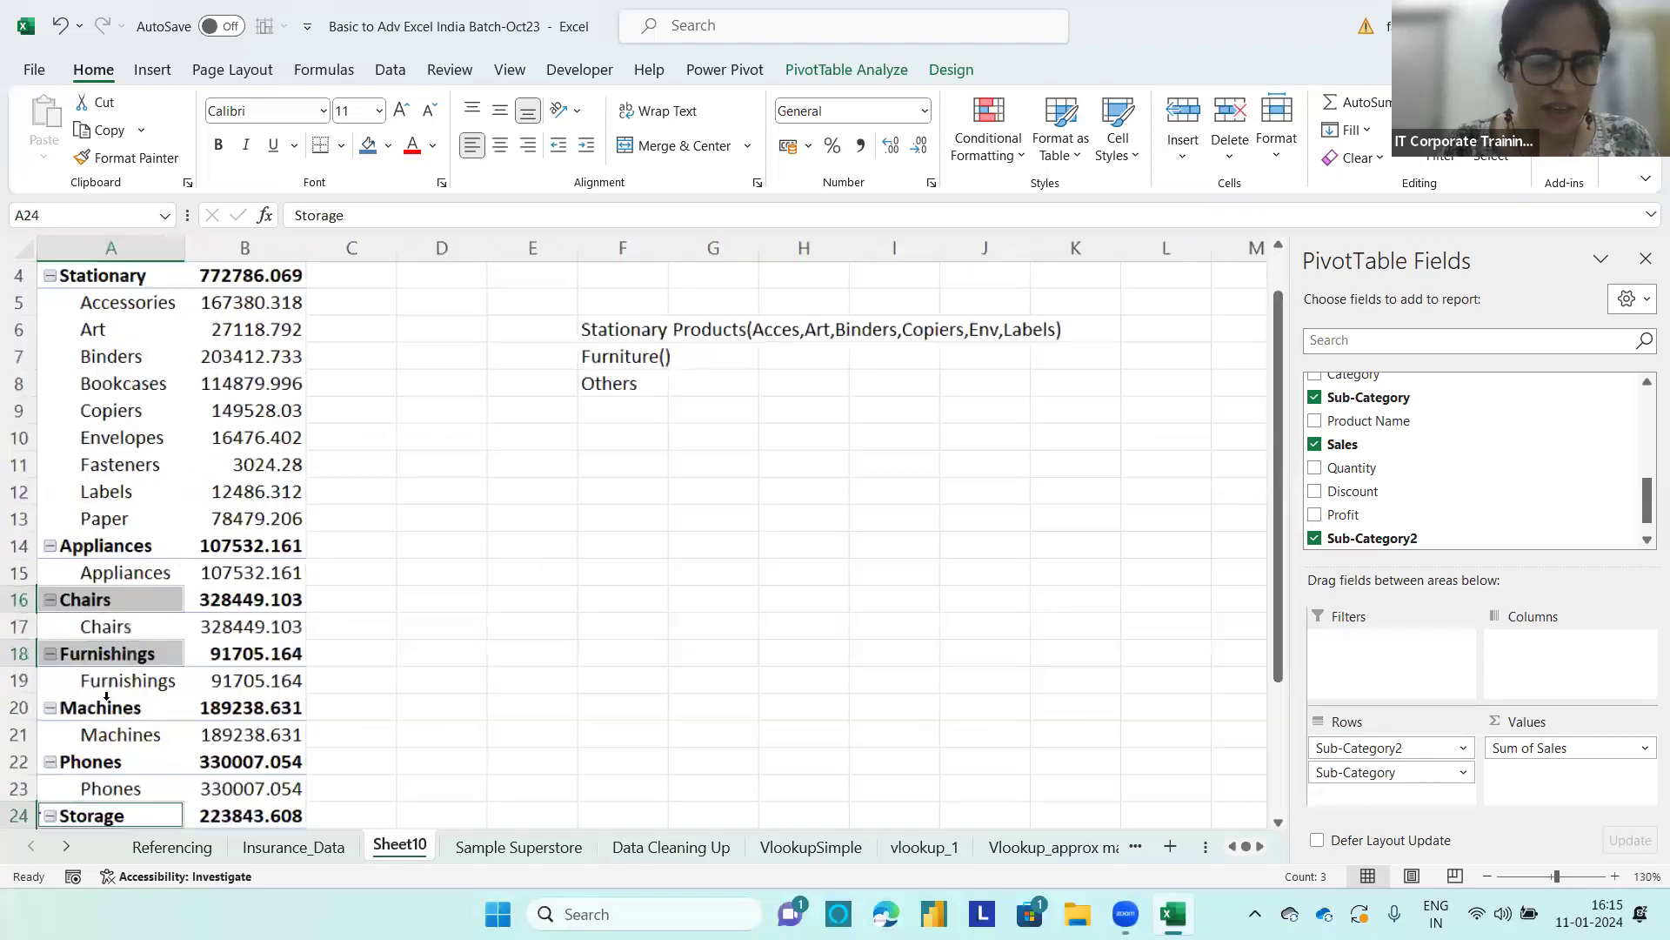
pyautogui.scroll(-3, 110, 696)
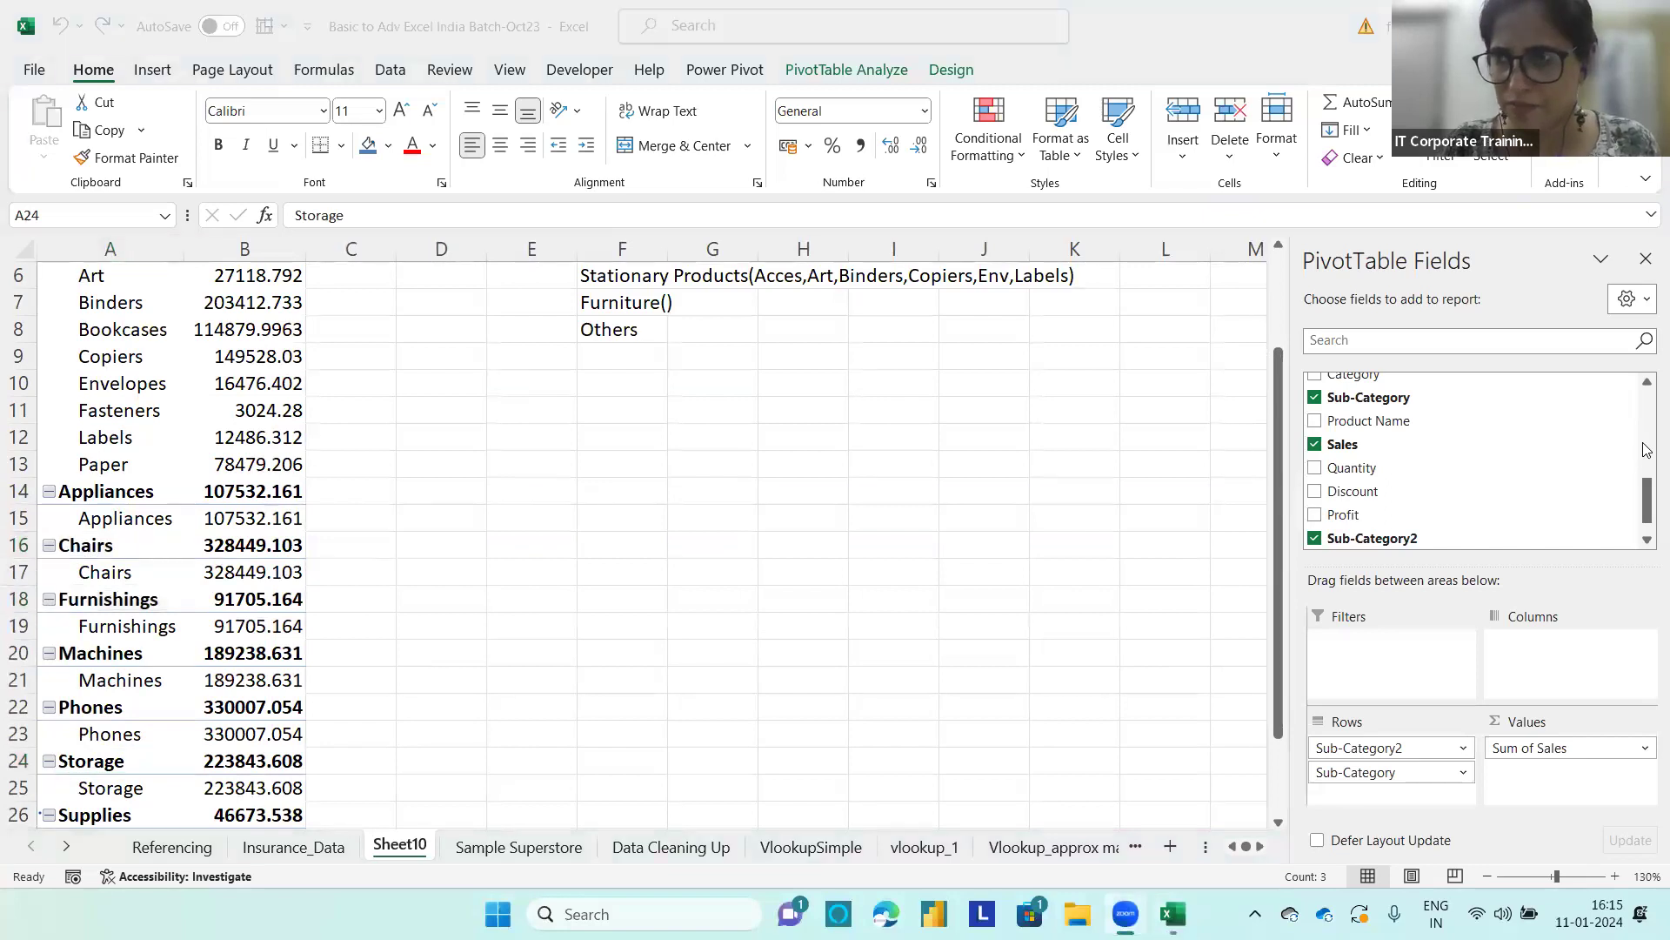
pyautogui.click(1279, 454)
pyautogui.moveTo(1276, 496); pyautogui.dragTo(1274, 578)
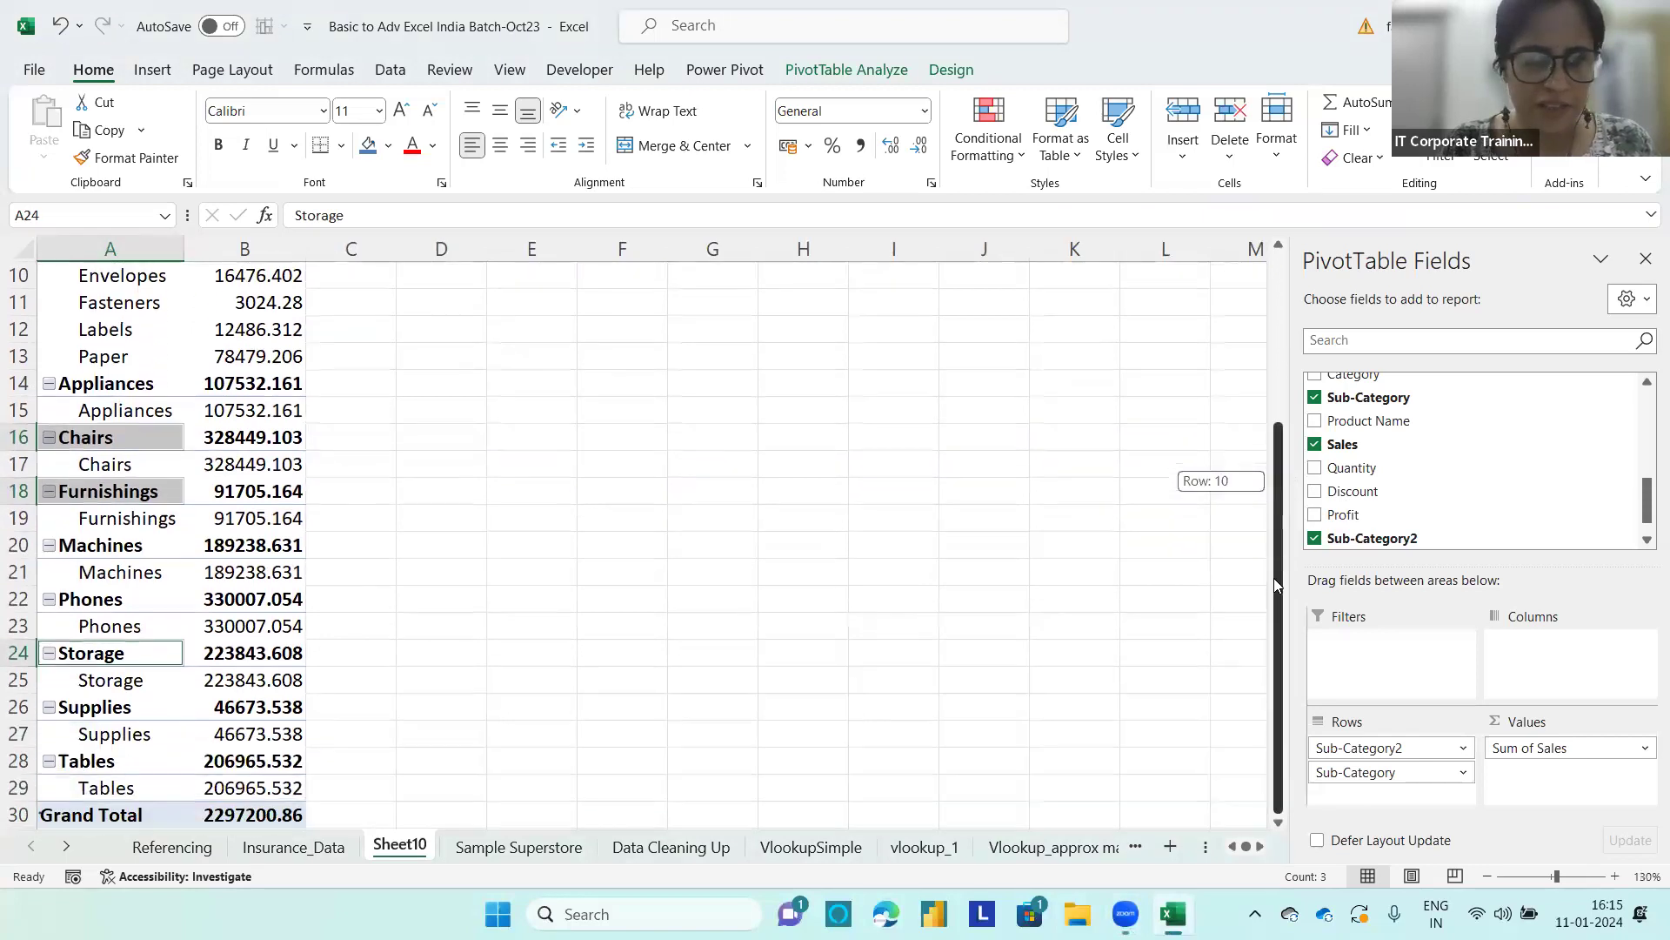
pyautogui.keyDown('ctrl'); pyautogui.click(105, 762); pyautogui.keyUp('ctrl')
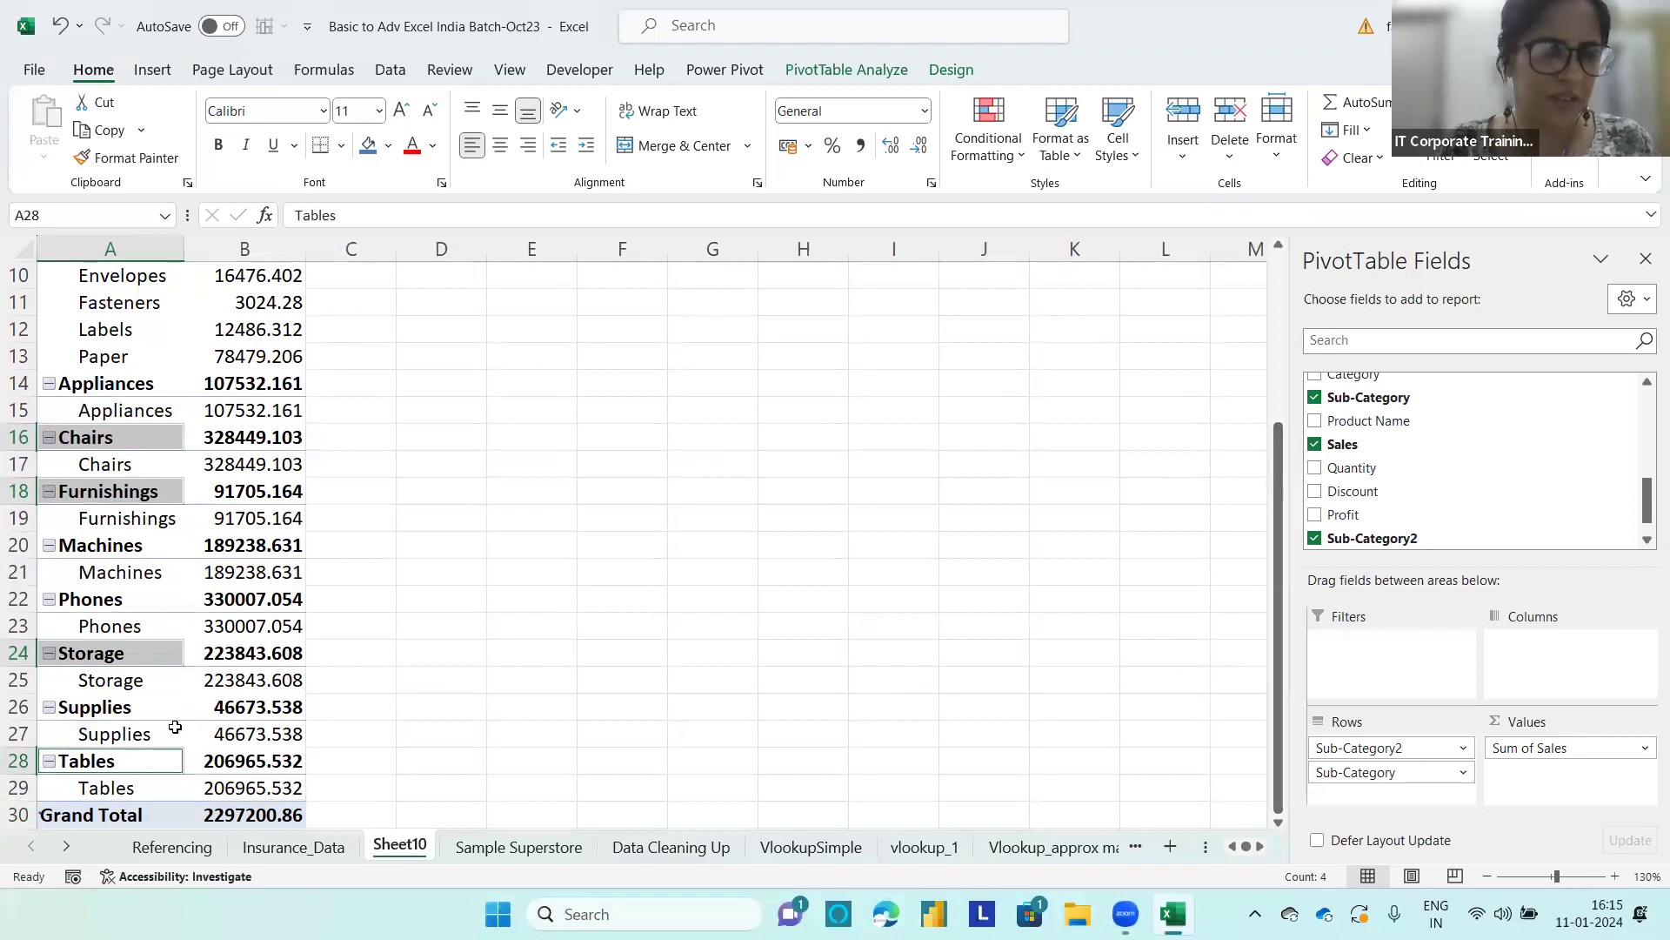
pyautogui.rightClick(126, 449)
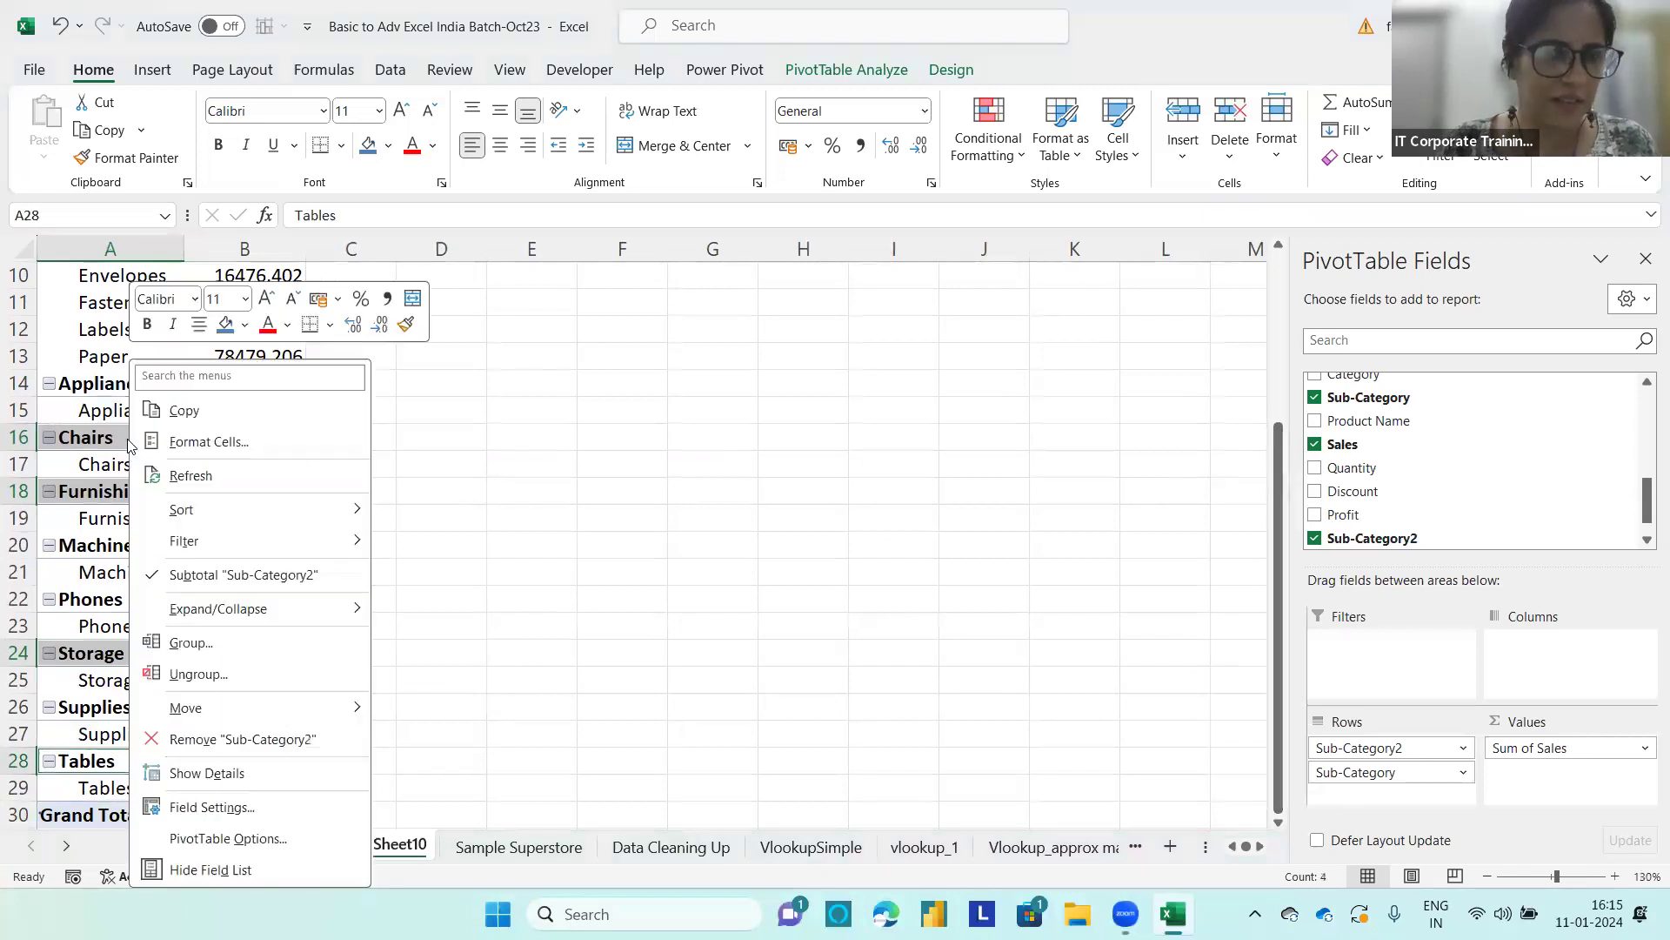
pyautogui.click(191, 644)
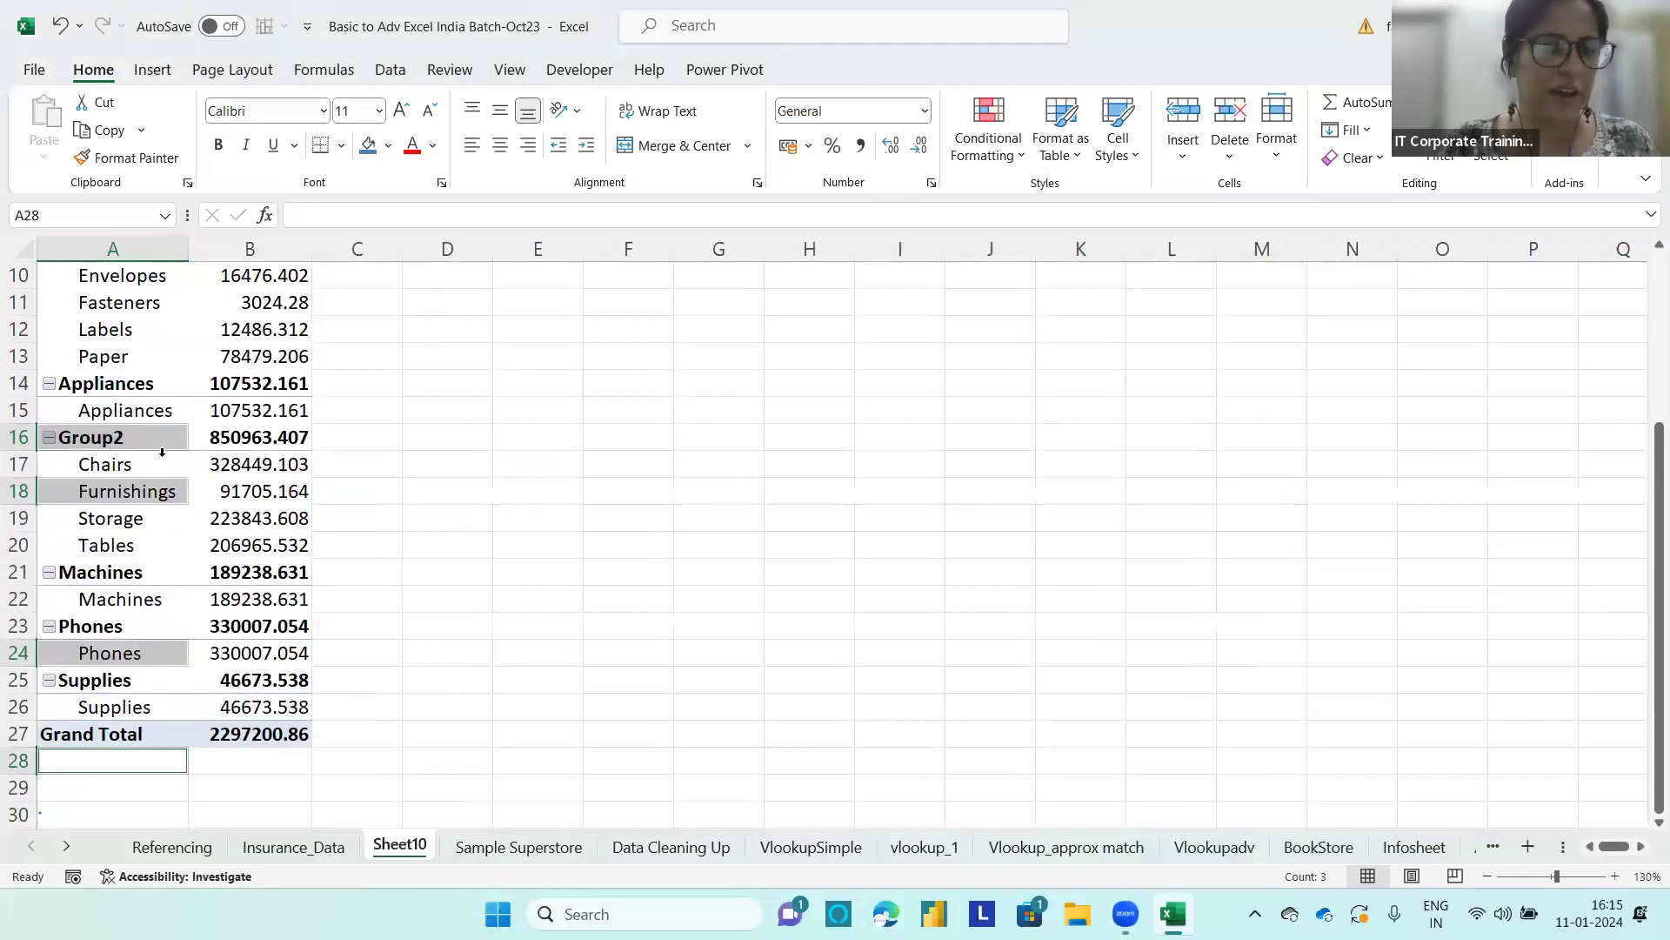
# Step: Rename the group containing Chairs, Furnishings, Storage and Tables as Furniture
pyautogui.write('F')
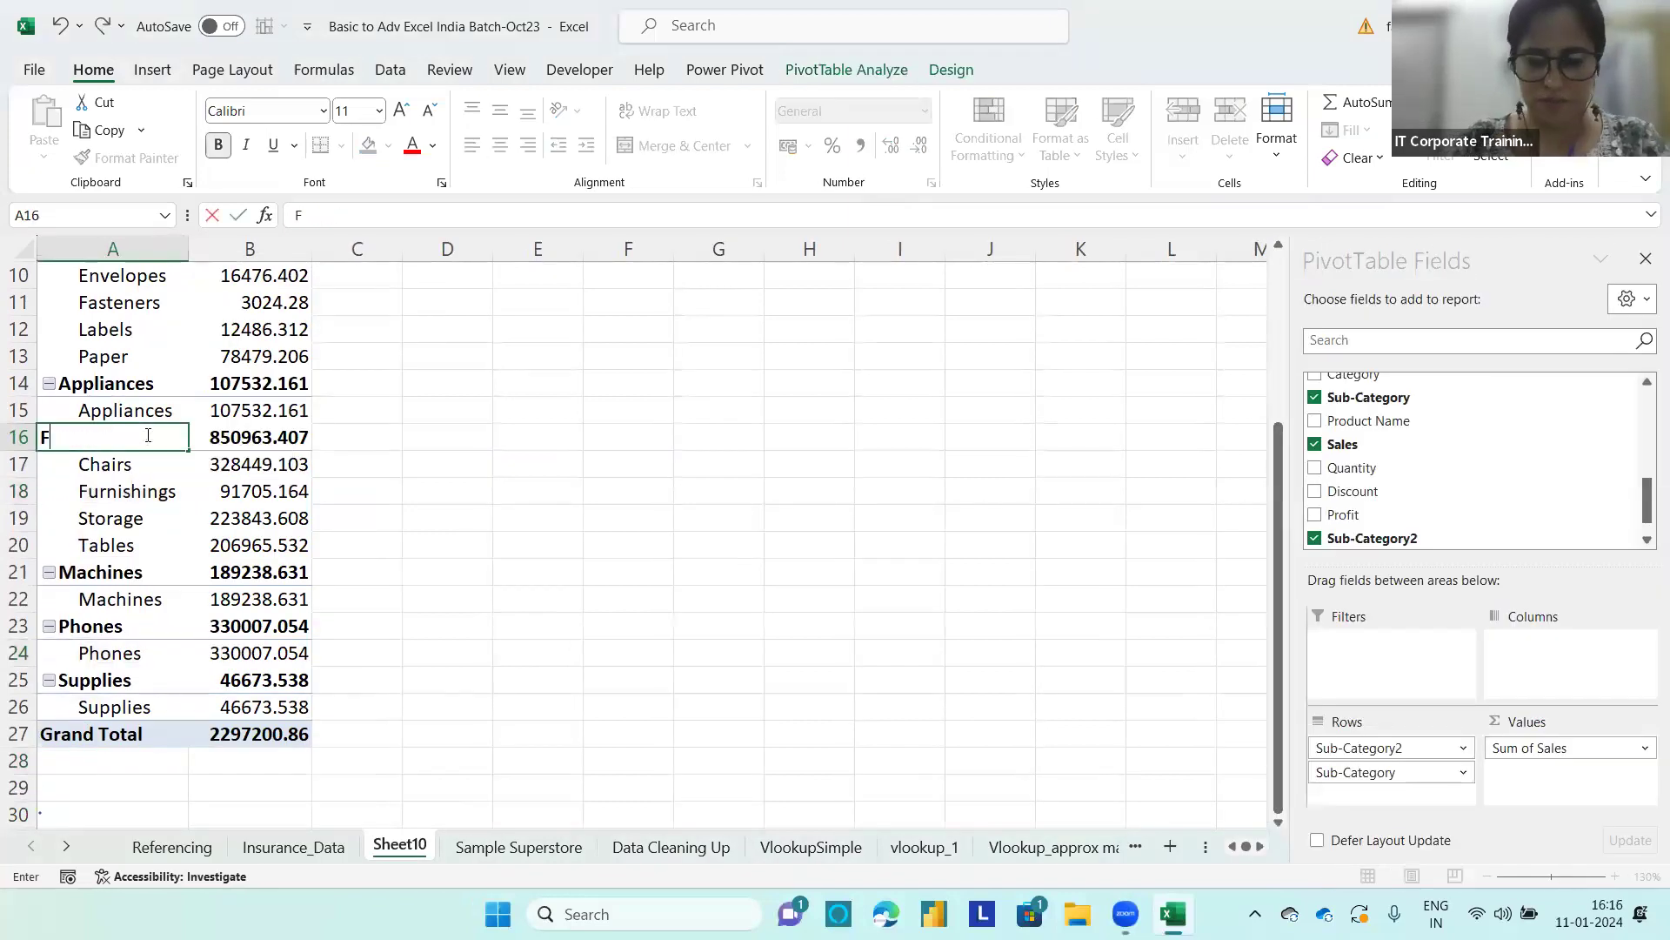
pyautogui.write('urniture')
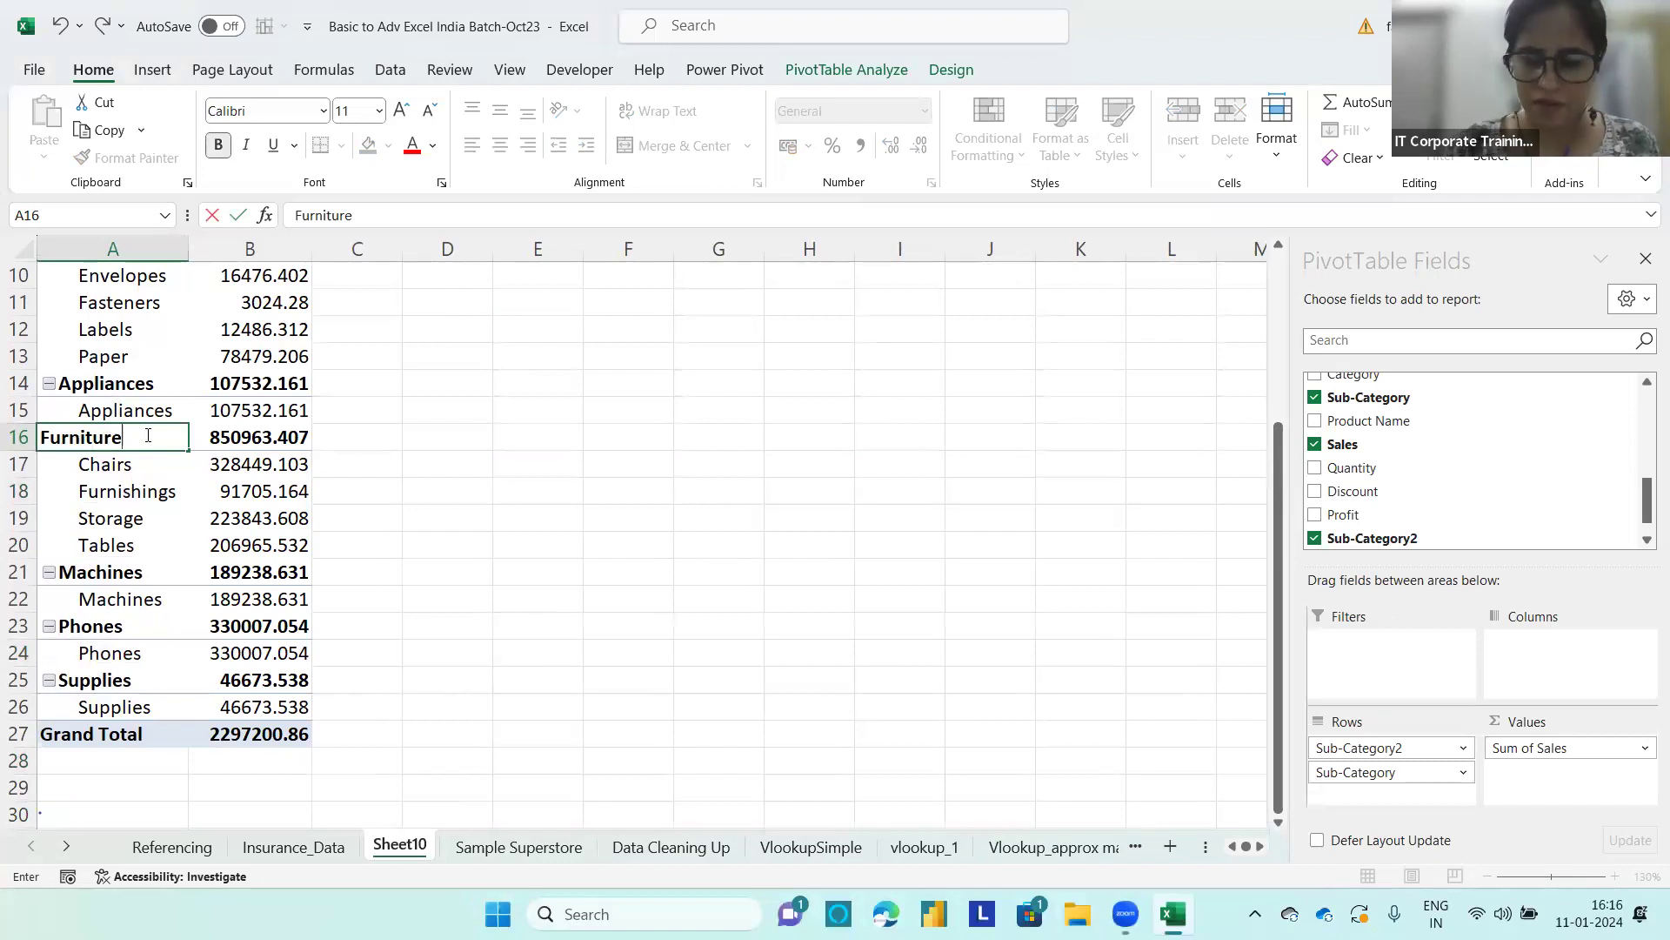
pyautogui.press('Return')
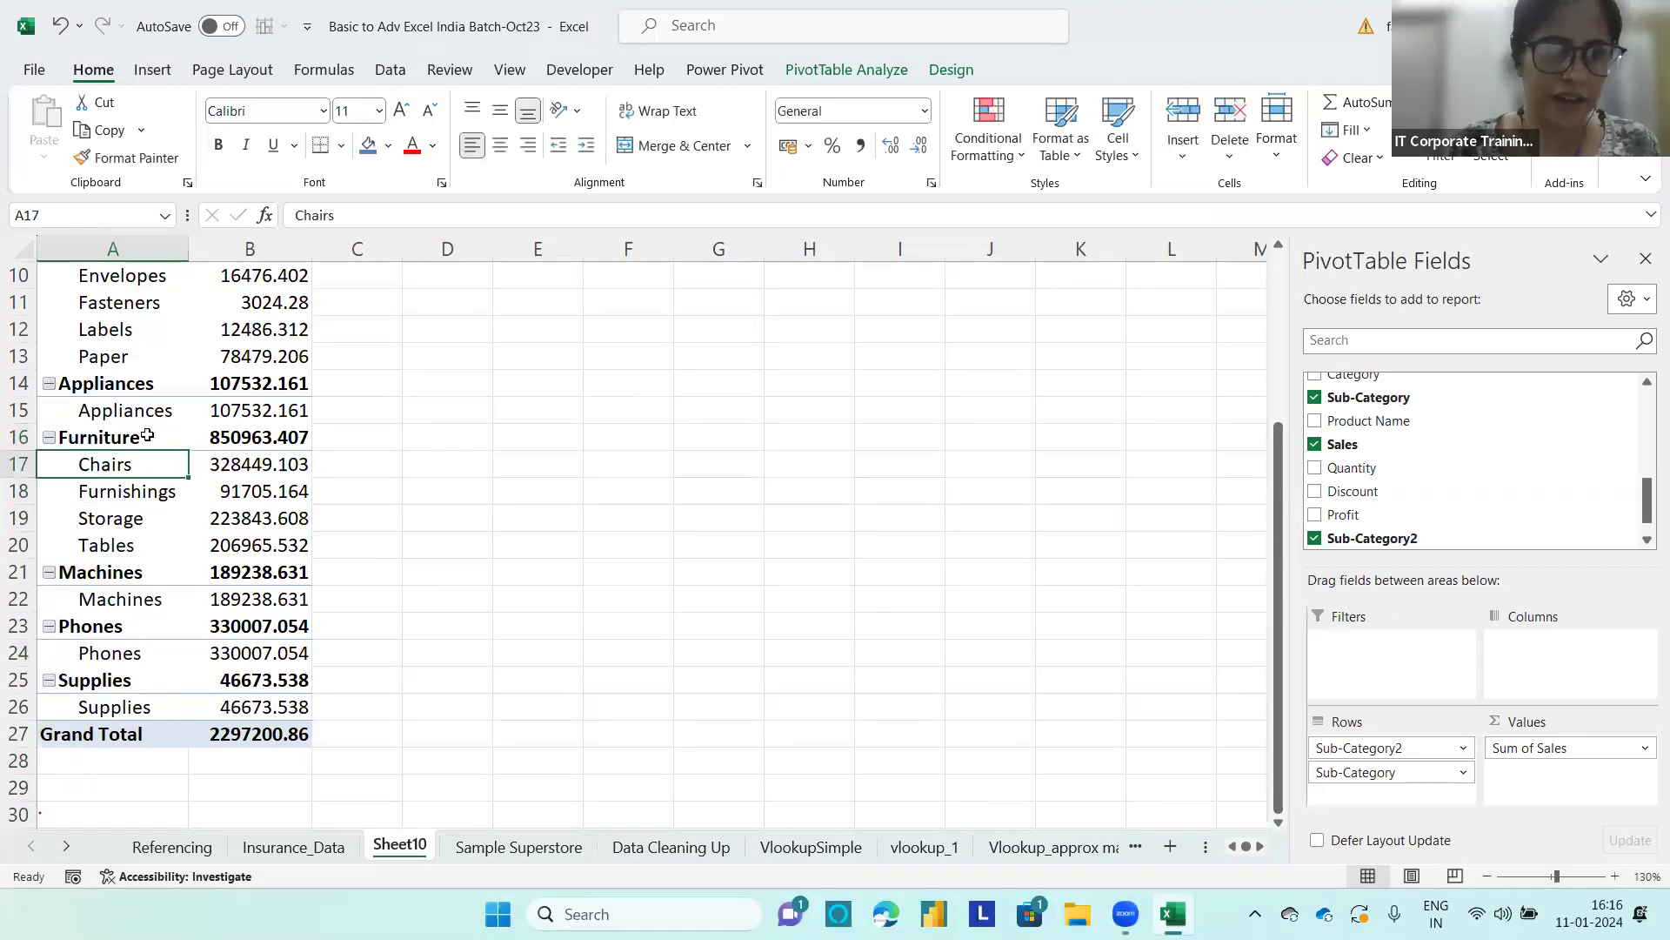
# Step: Group the Machines, Phones and Supplies rows together in the PivotTable
pyautogui.click(115, 572)
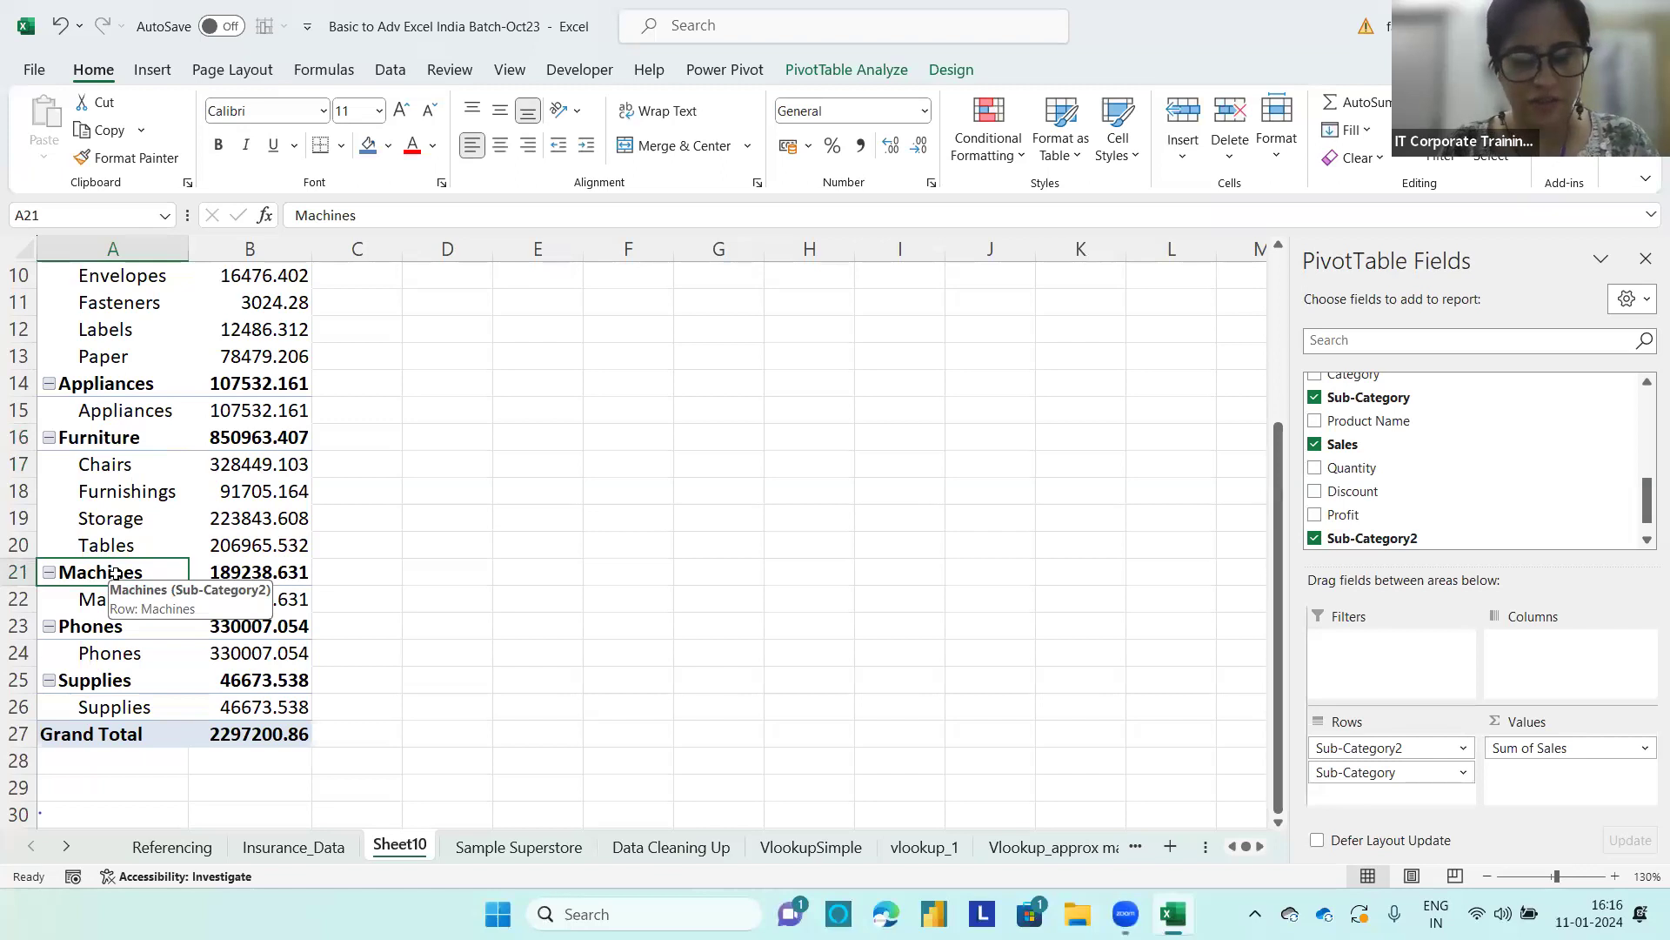
pyautogui.keyDown('ctrl'); pyautogui.click(94, 680); pyautogui.keyUp('ctrl')
pyautogui.keyDown('ctrl'); pyautogui.click(107, 627); pyautogui.keyUp('ctrl')
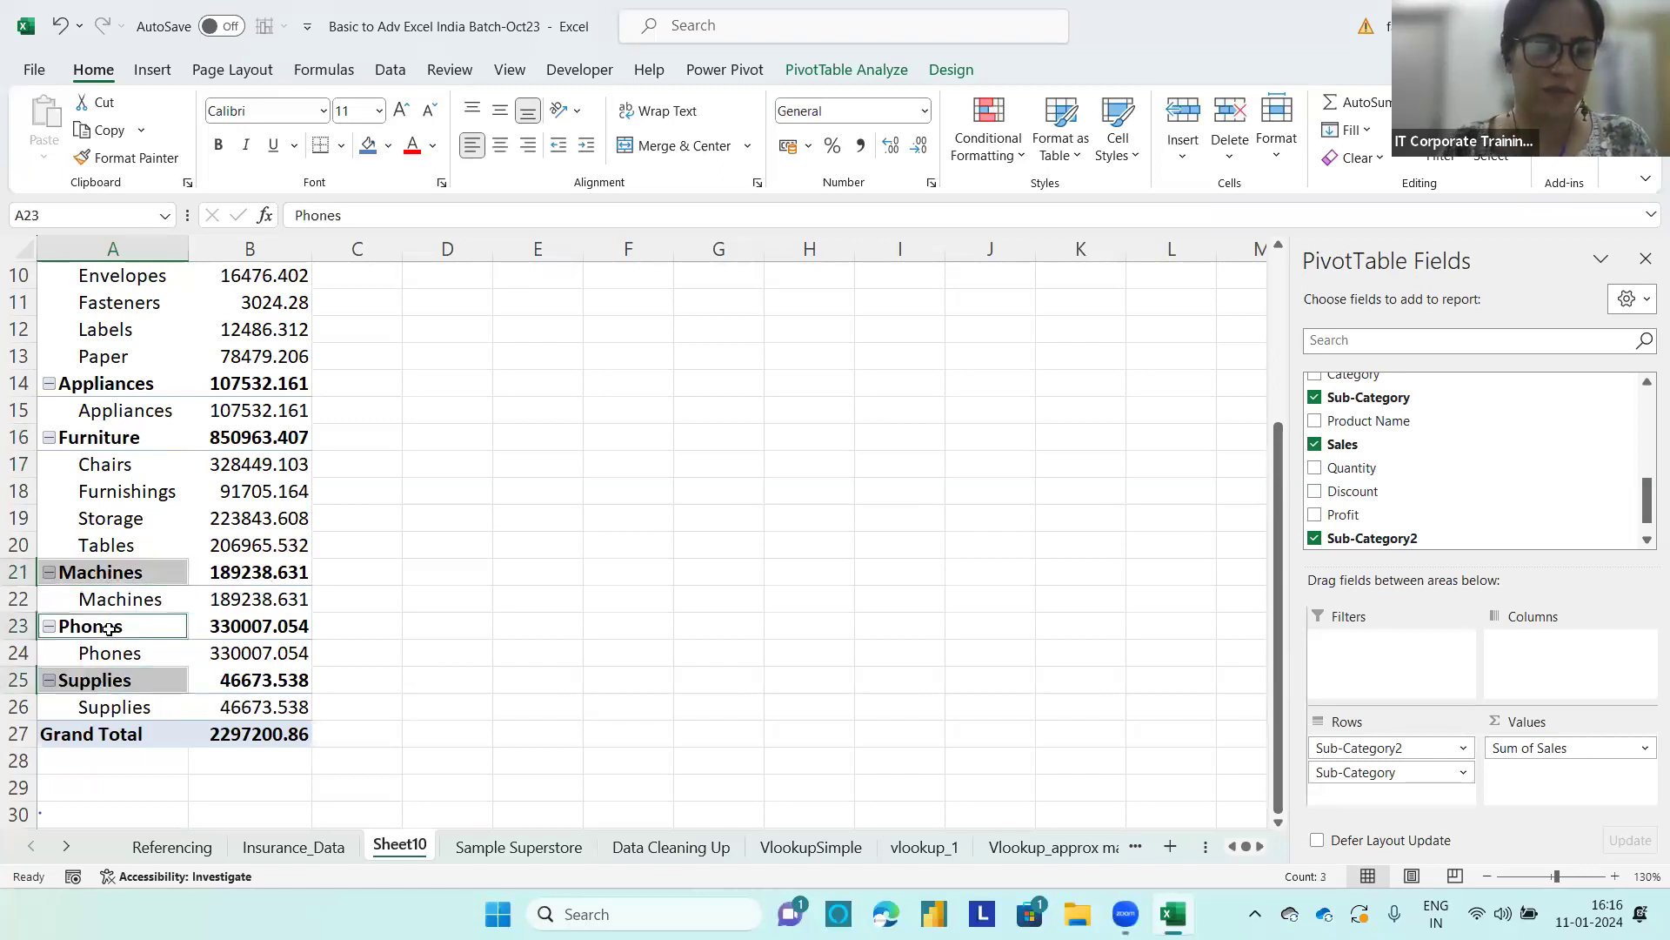
pyautogui.rightClick(107, 626)
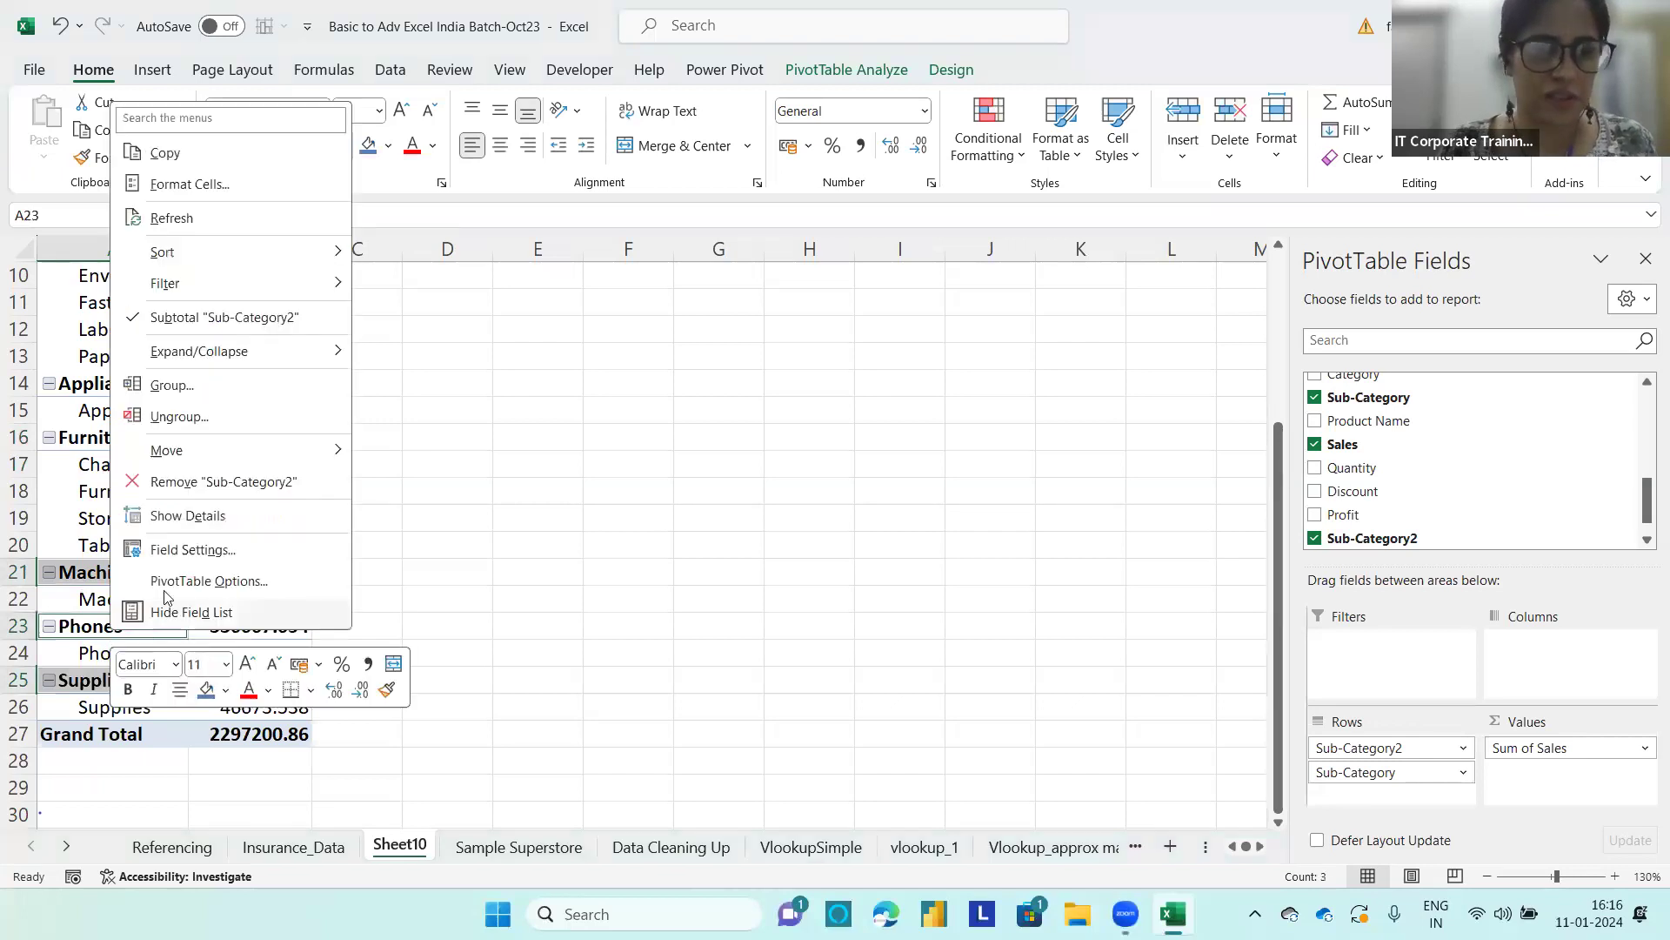
pyautogui.click(166, 384)
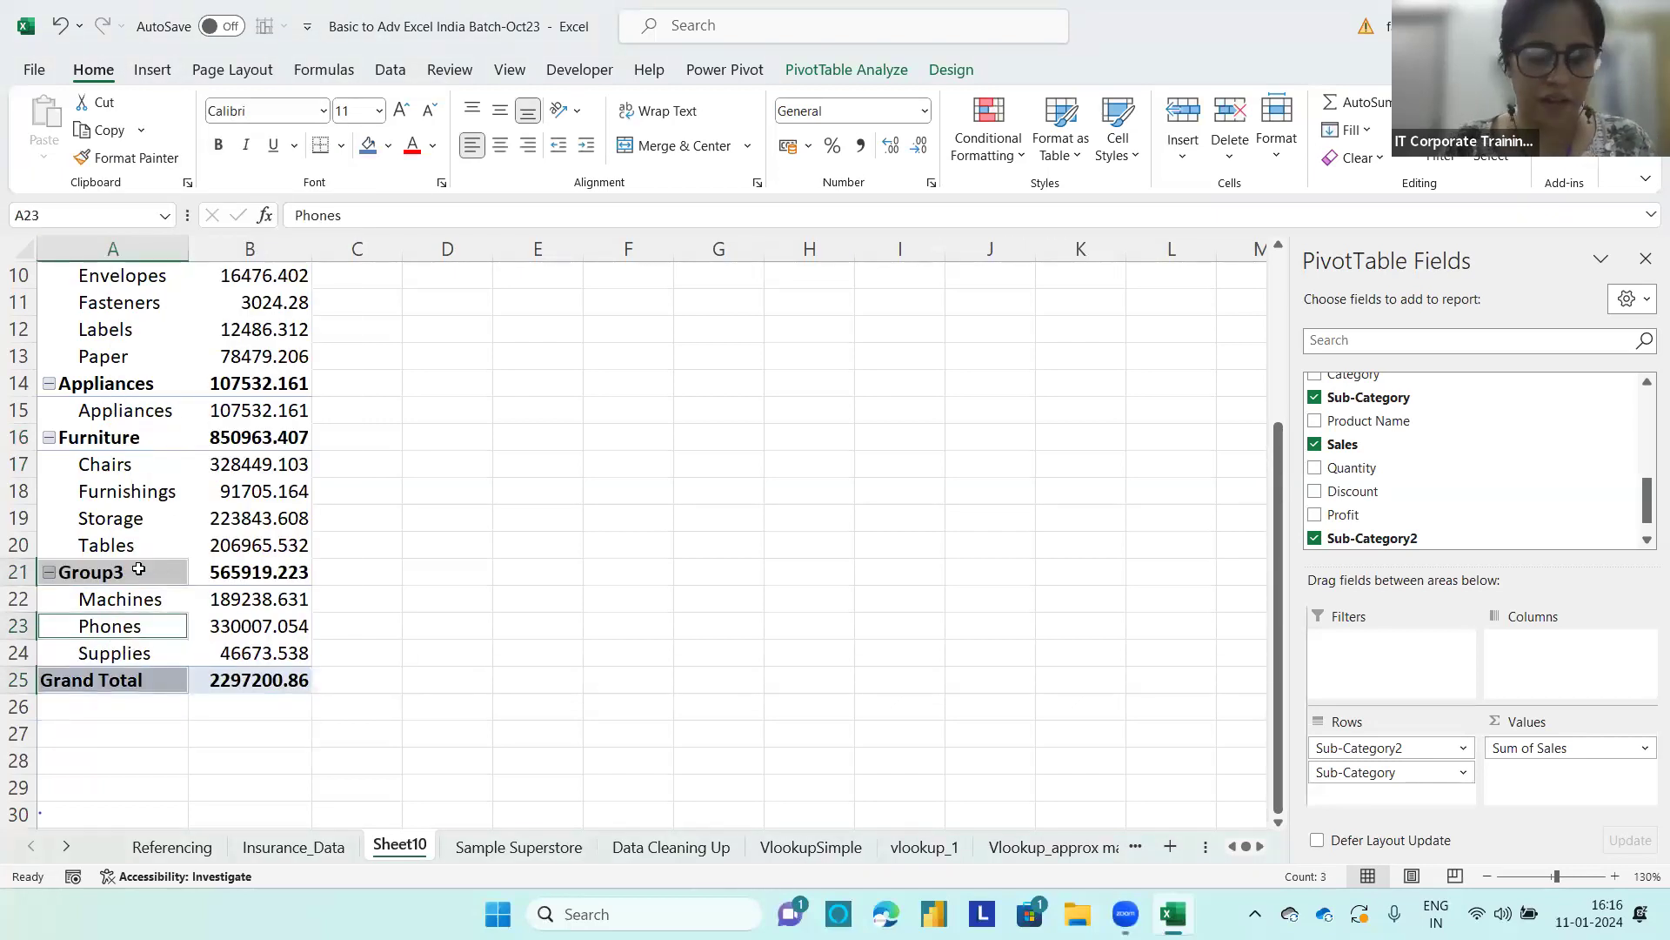
# Step: Rename the group containing Machines, Phones and Supplies as Others
pyautogui.click(138, 566)
pyautogui.write('Others')
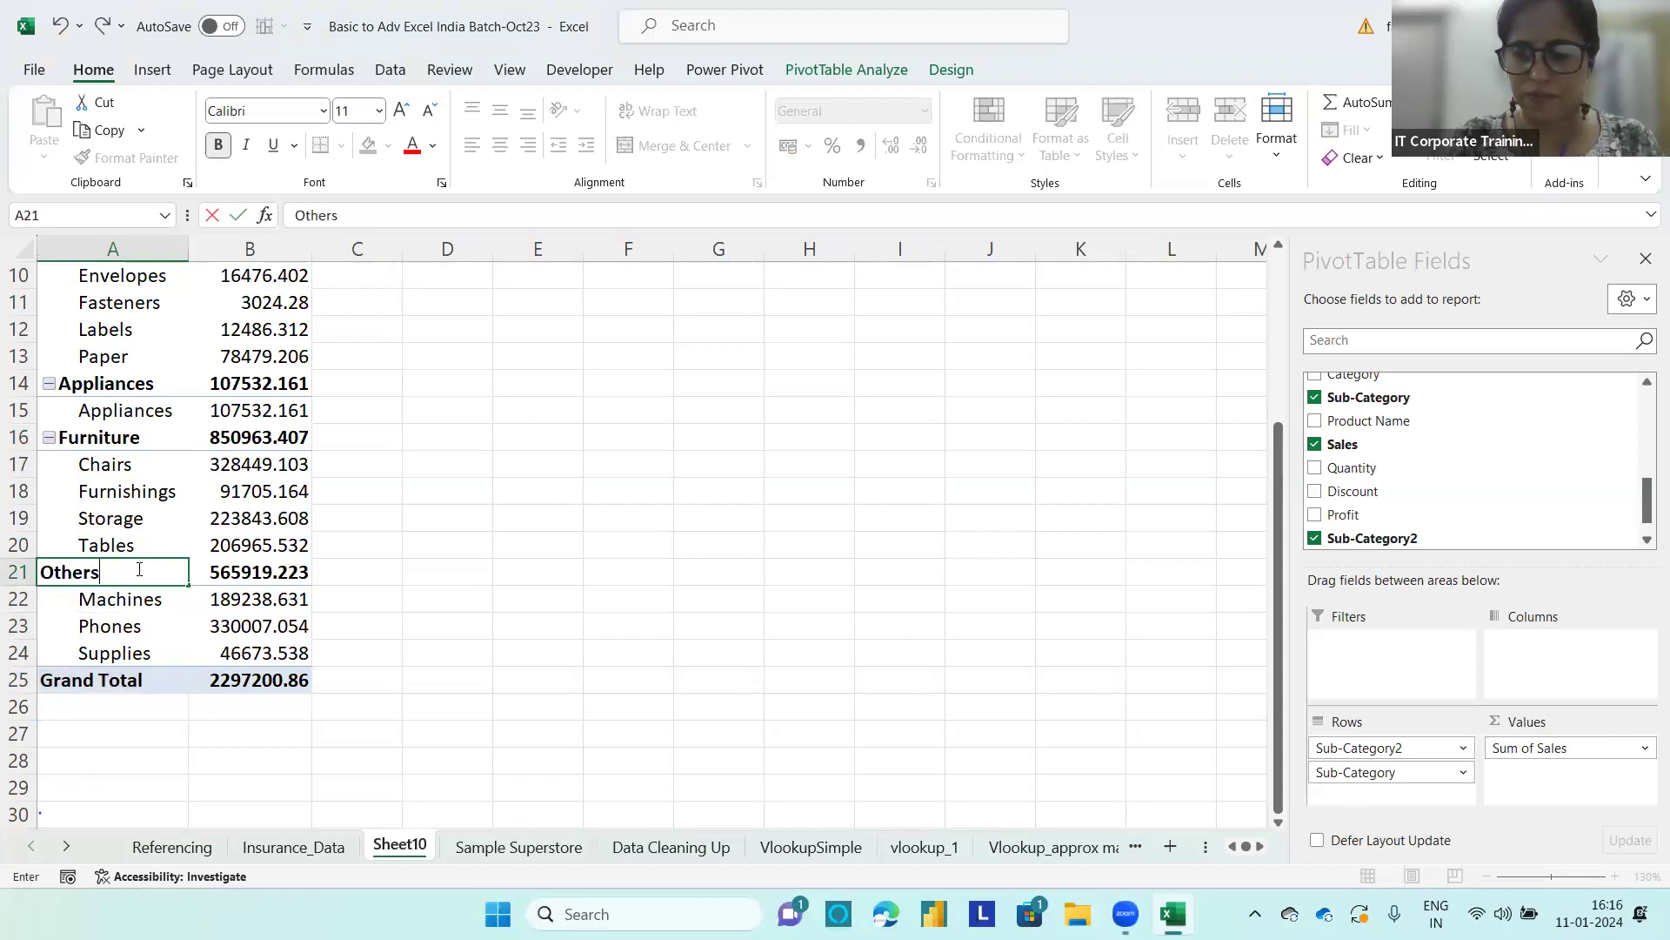
pyautogui.press('Return')
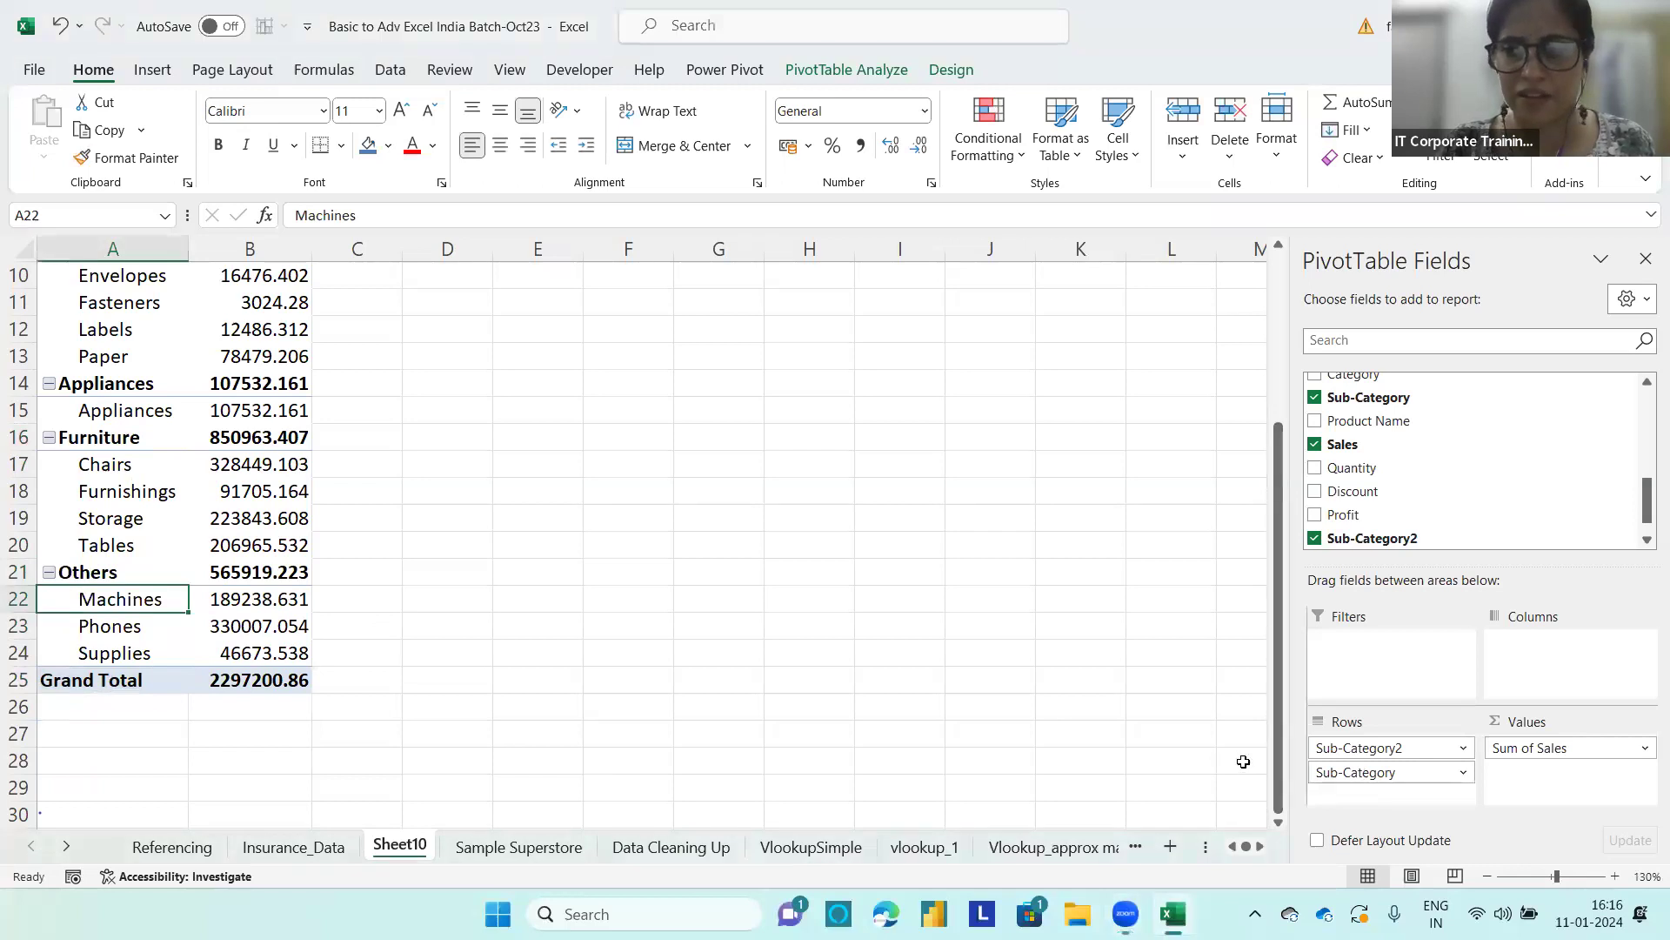
# Step: Remove Sub-Category from the PivotTable rows and sort the remaining groups by Sum of Sales from largest to smallest
pyautogui.moveTo(1328, 775); pyautogui.dragTo(1096, 749)
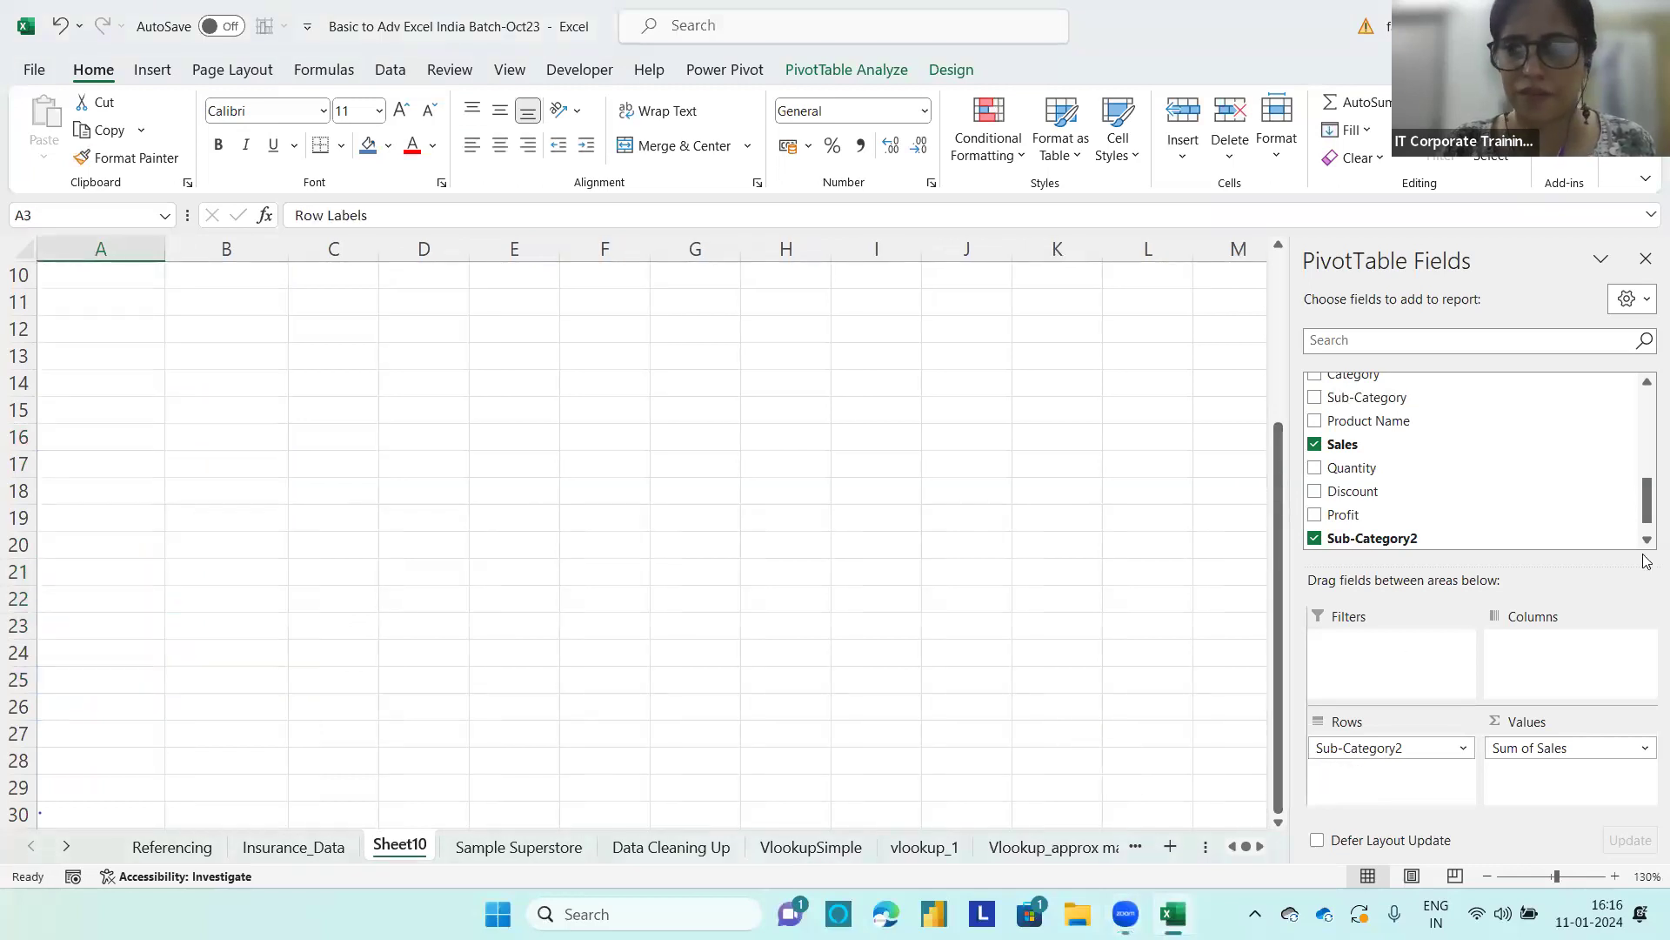
pyautogui.moveTo(1278, 556); pyautogui.dragTo(1278, 388)
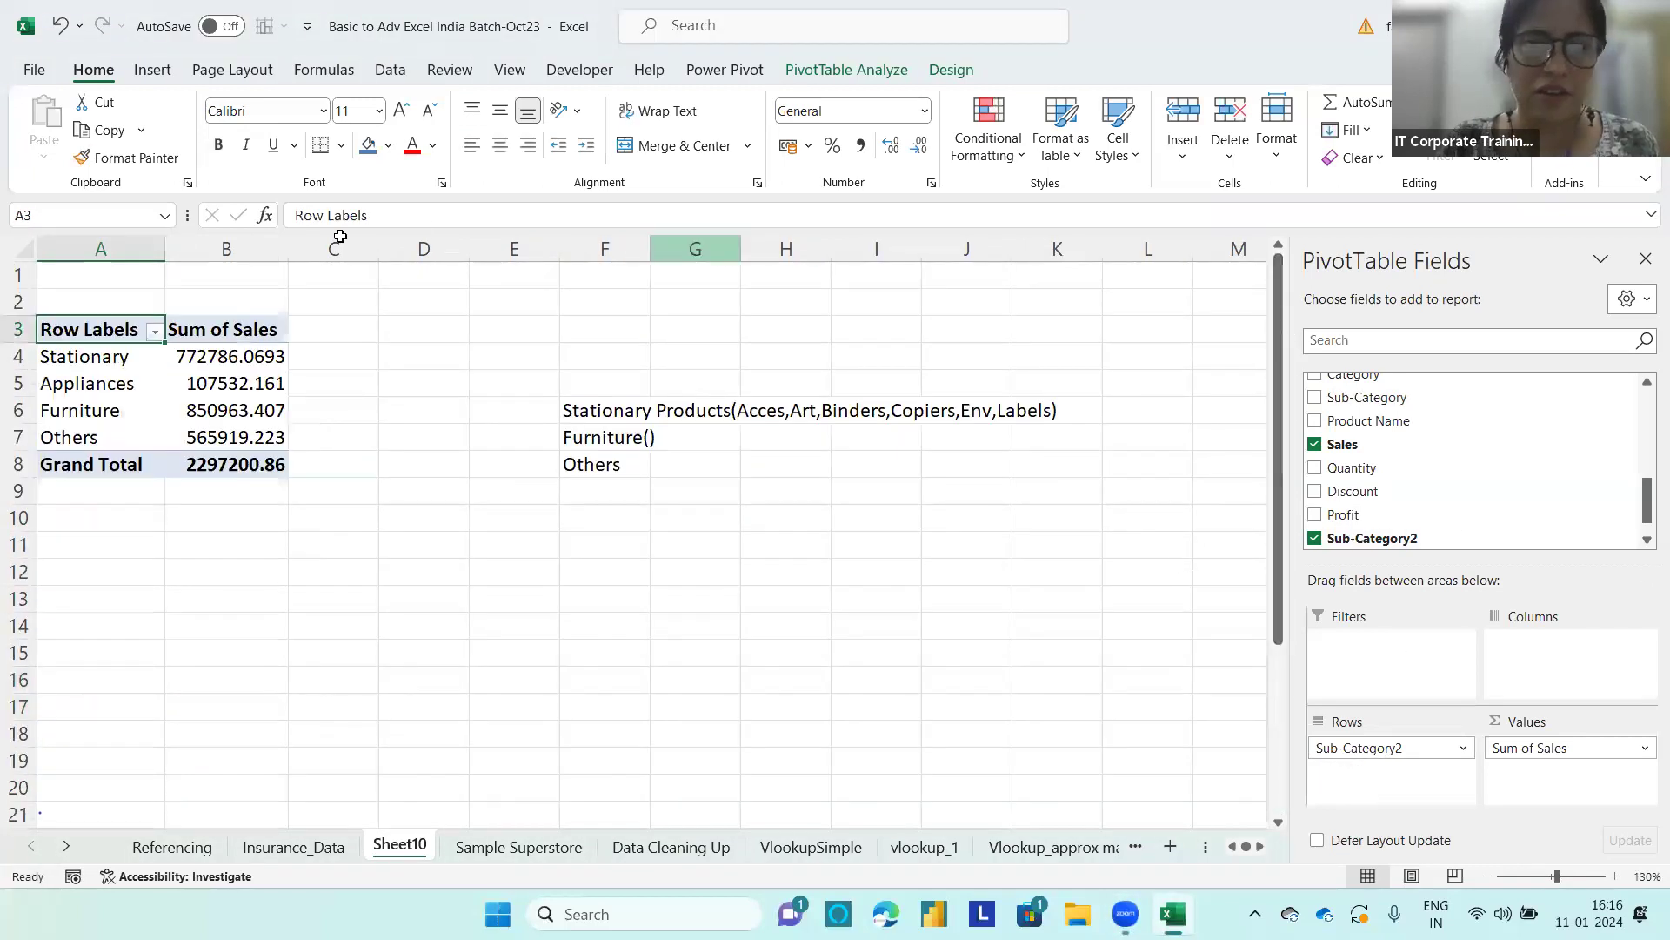
pyautogui.rightClick(245, 365)
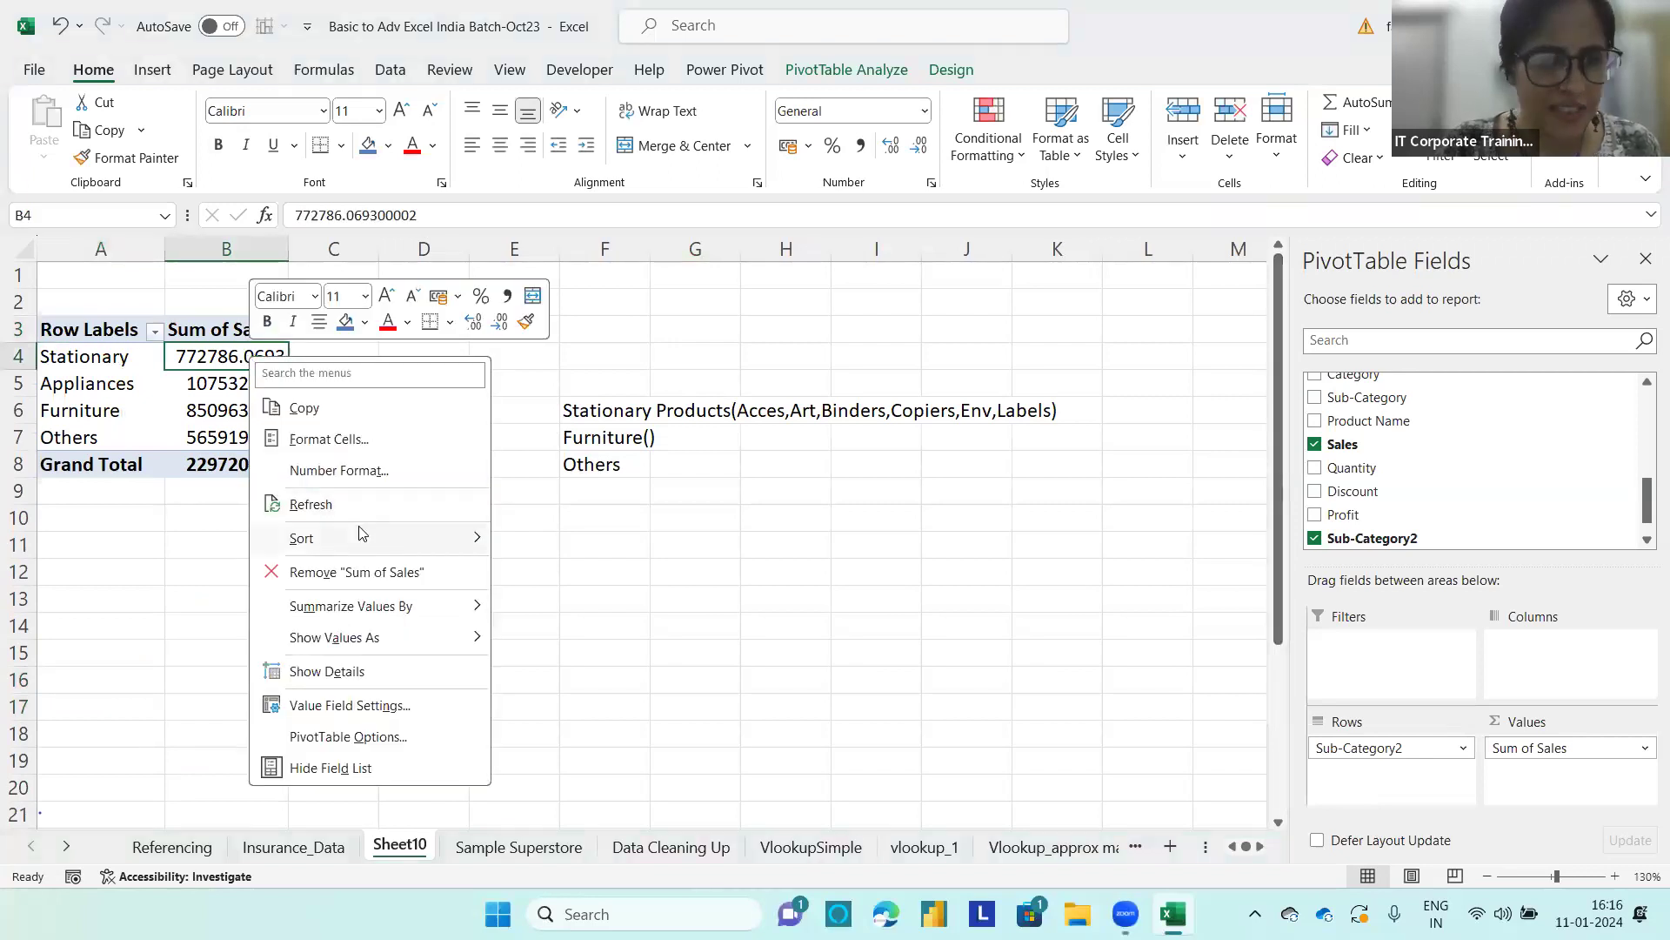
pyautogui.moveTo(361, 535)
pyautogui.click(609, 572)
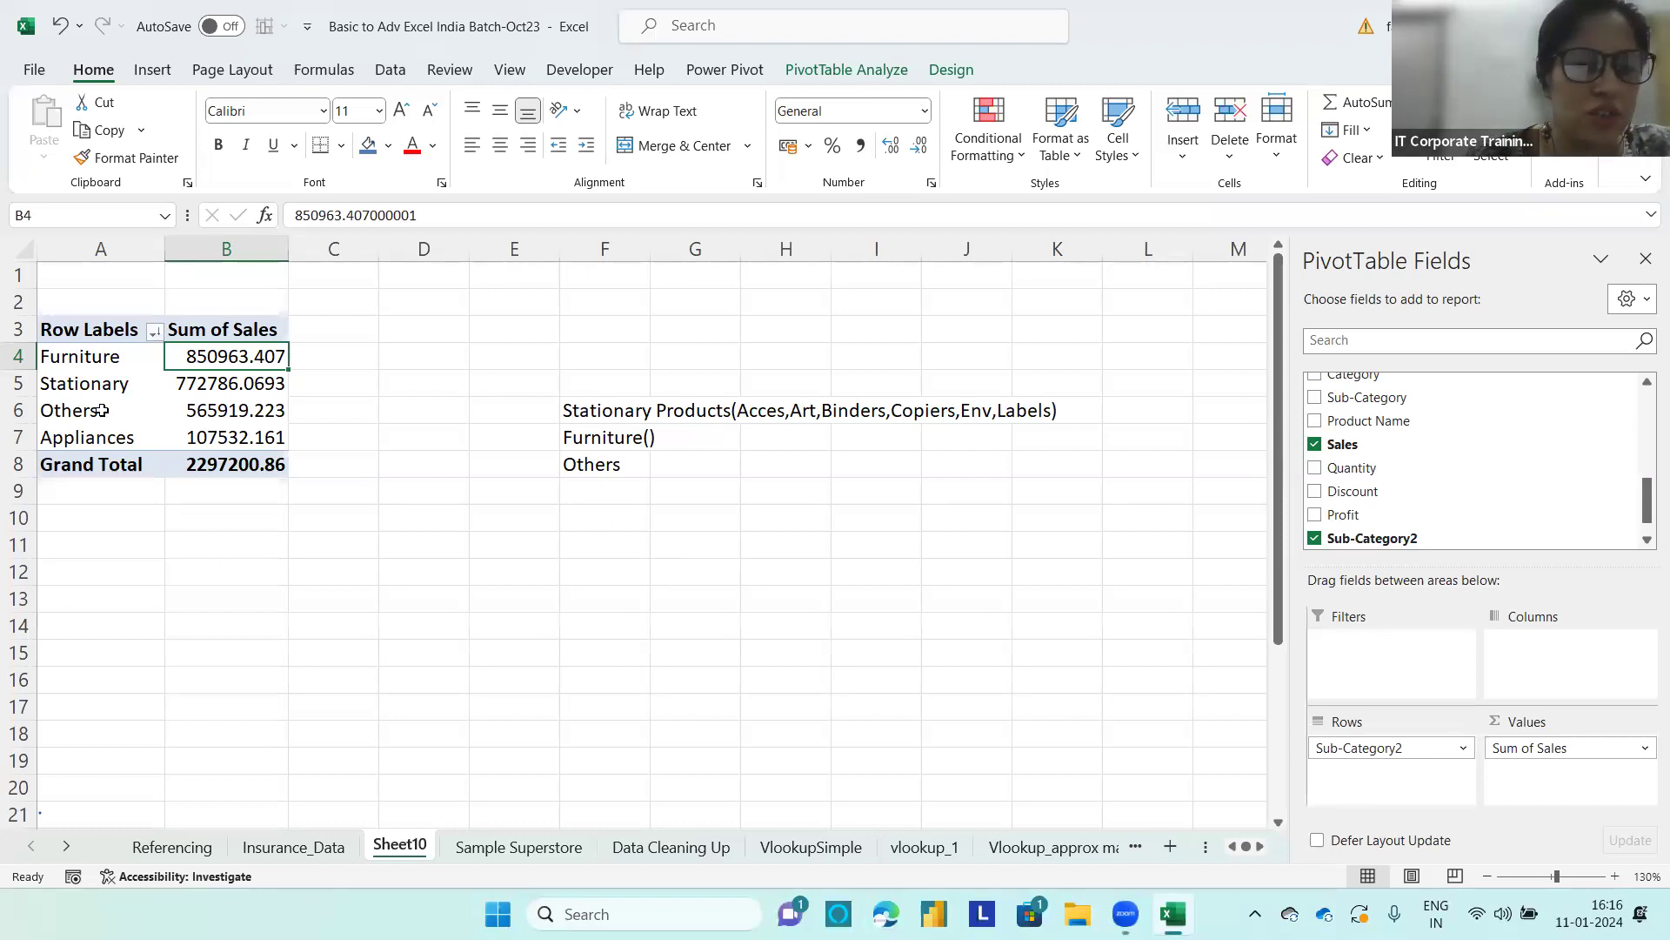
# Step: Group the Others and Appliances rows together and rename the new group as Others
pyautogui.moveTo(102, 410); pyautogui.dragTo(101, 436)
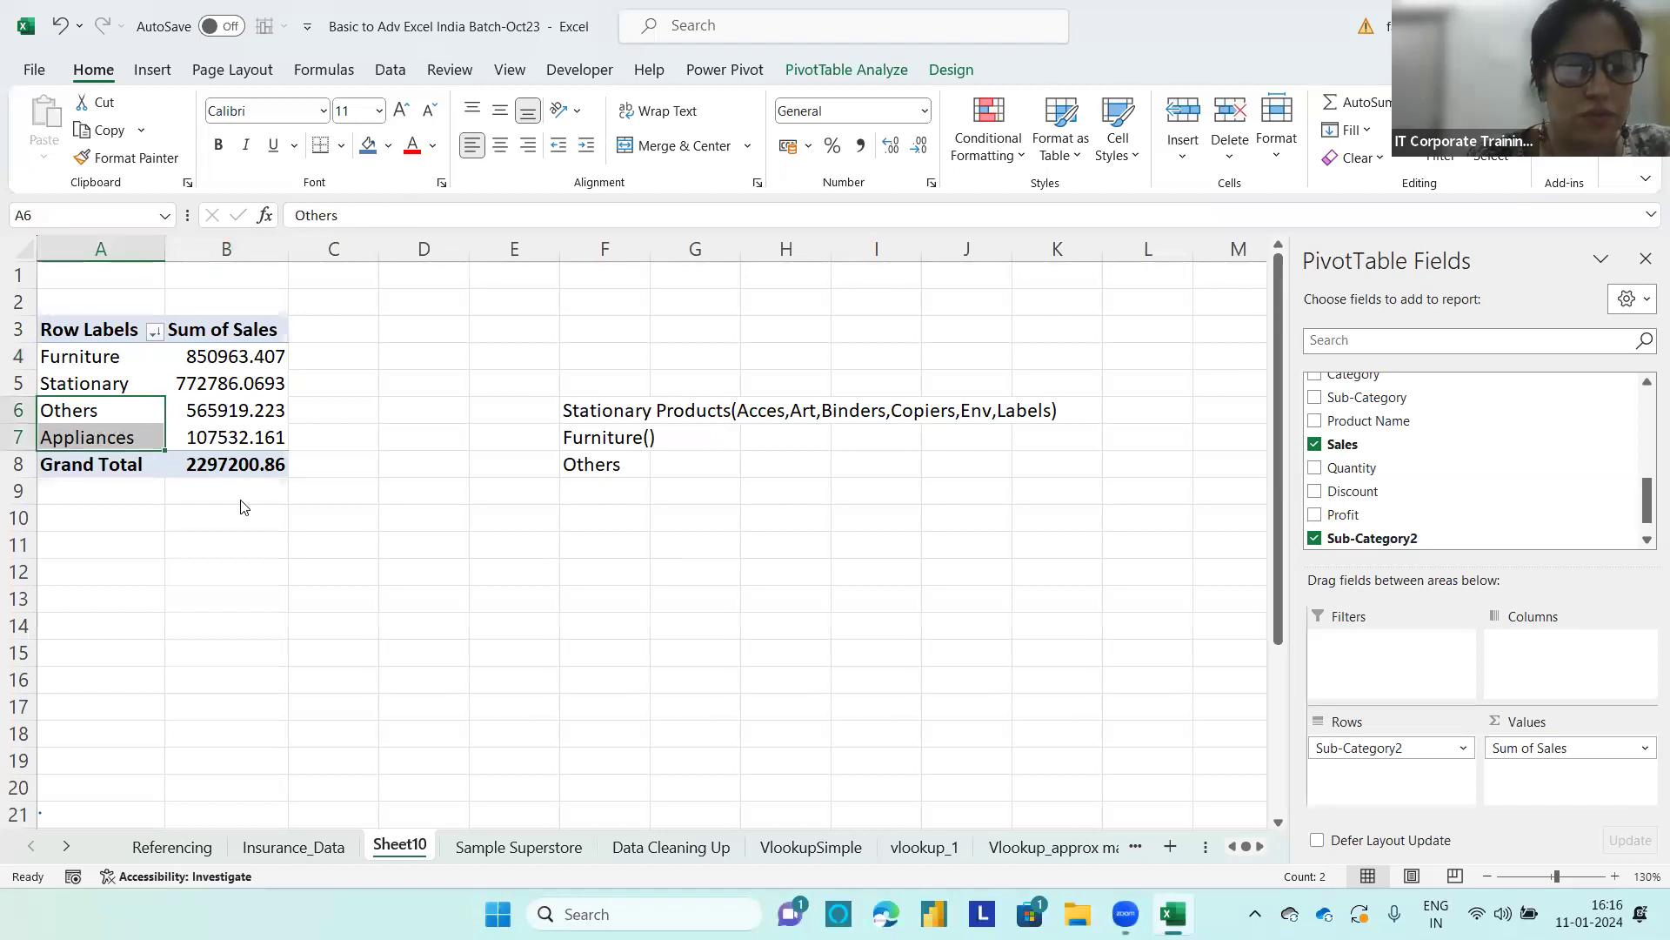
pyautogui.rightClick(120, 399)
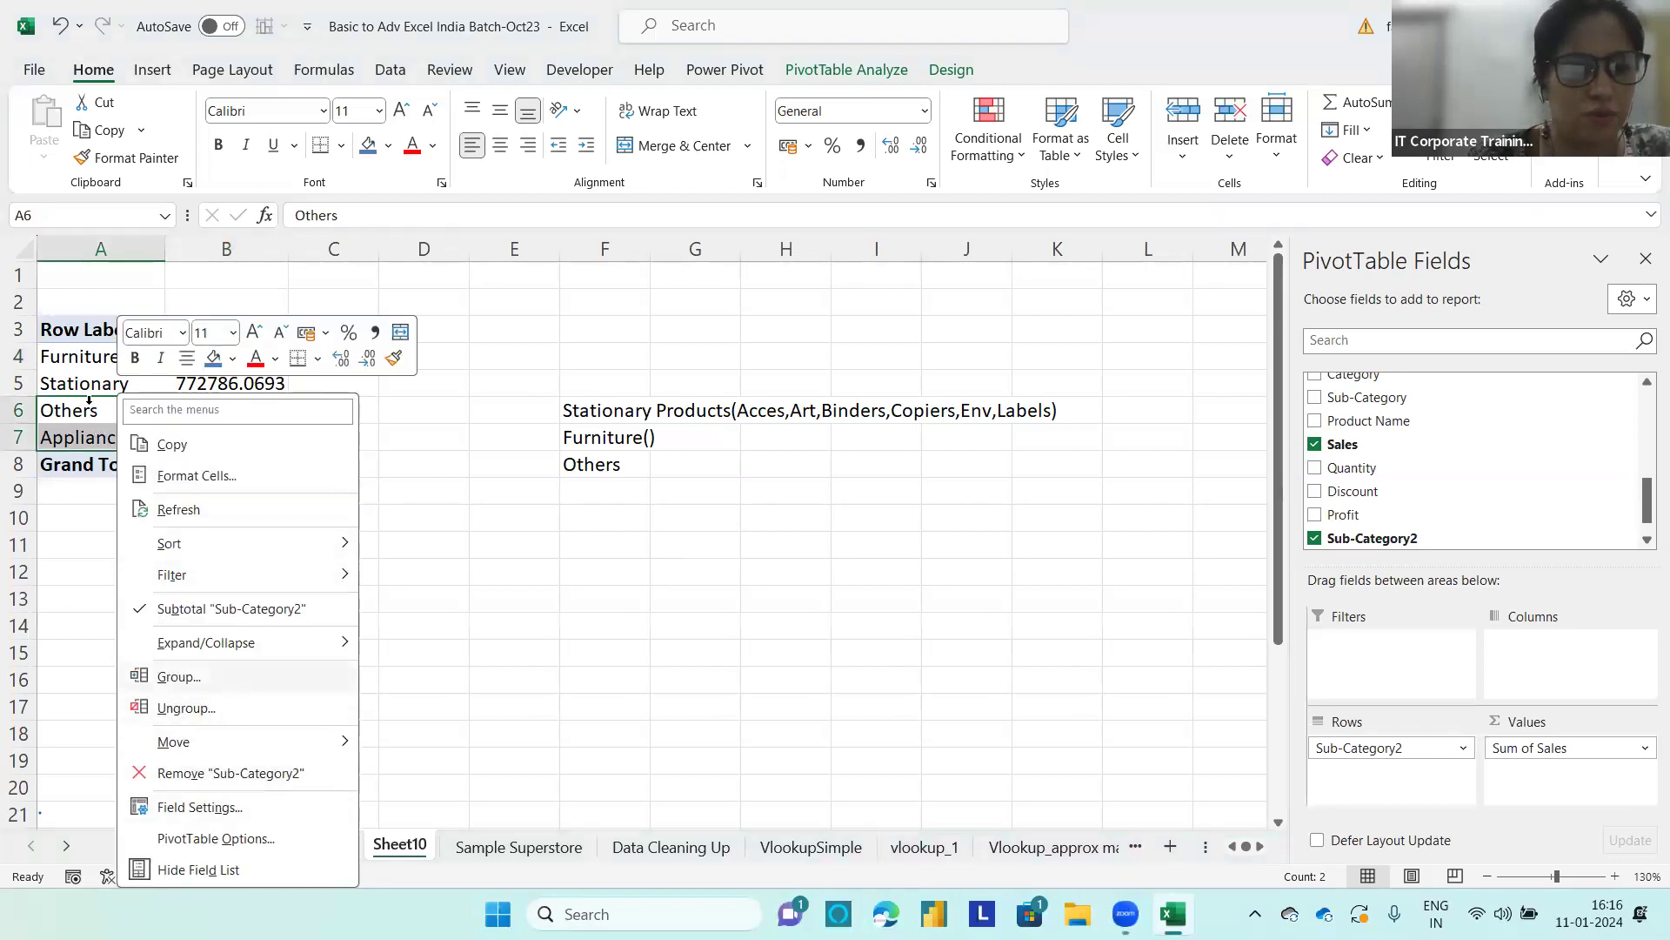
pyautogui.click(179, 676)
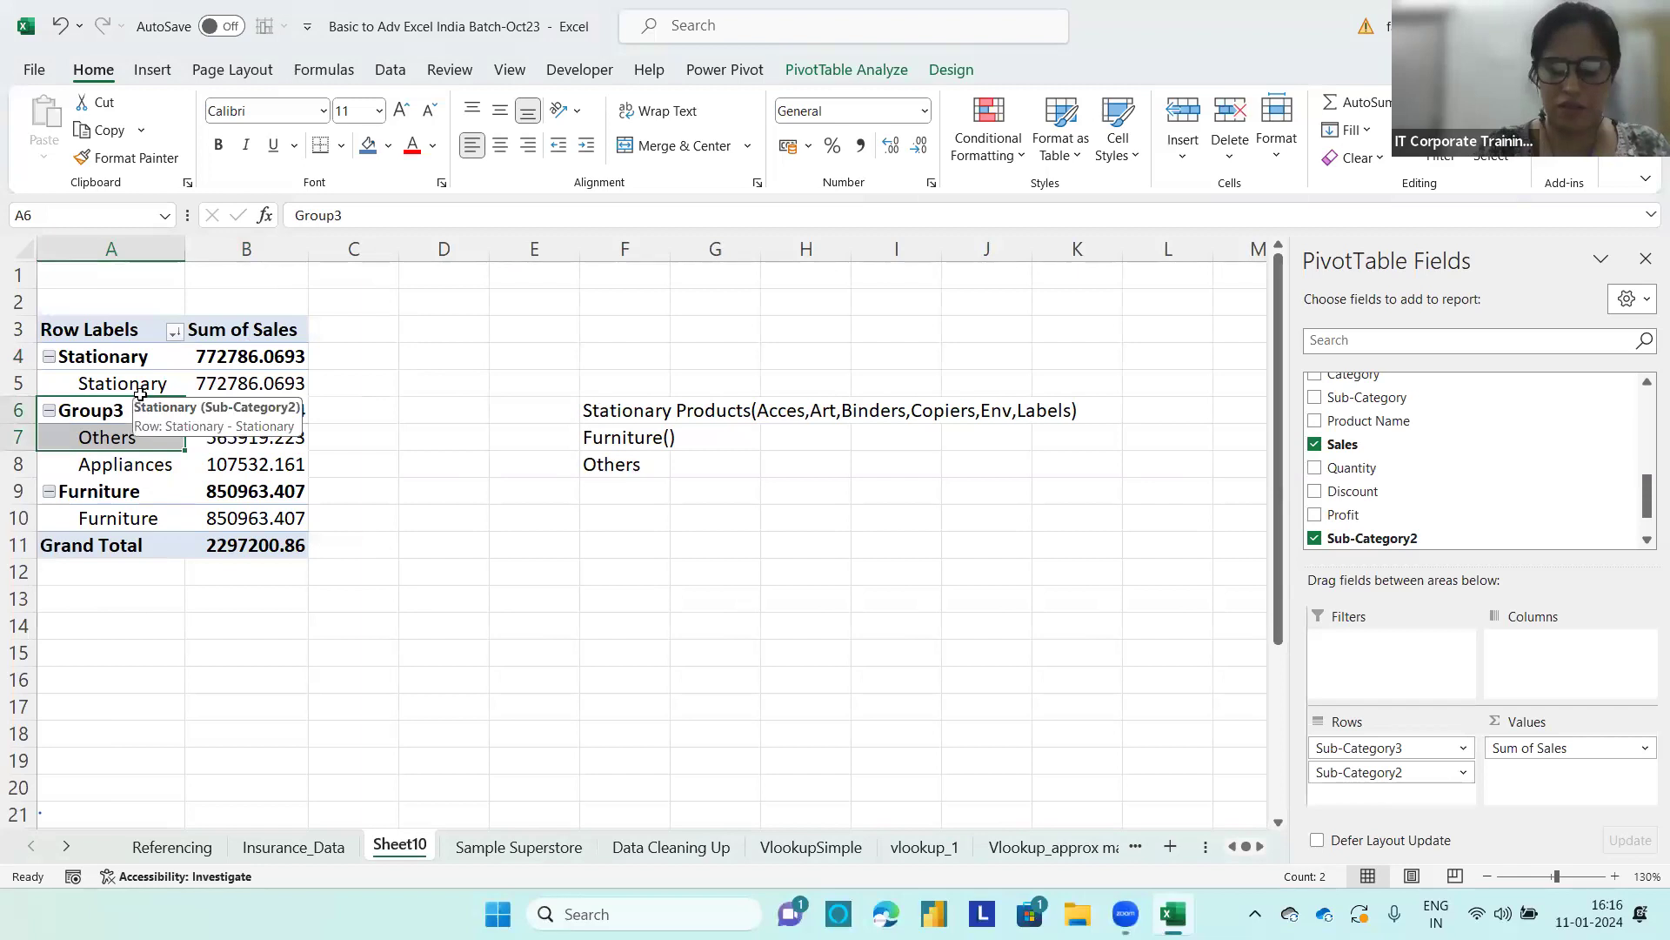
pyautogui.write('Others')
pyautogui.press('Return')
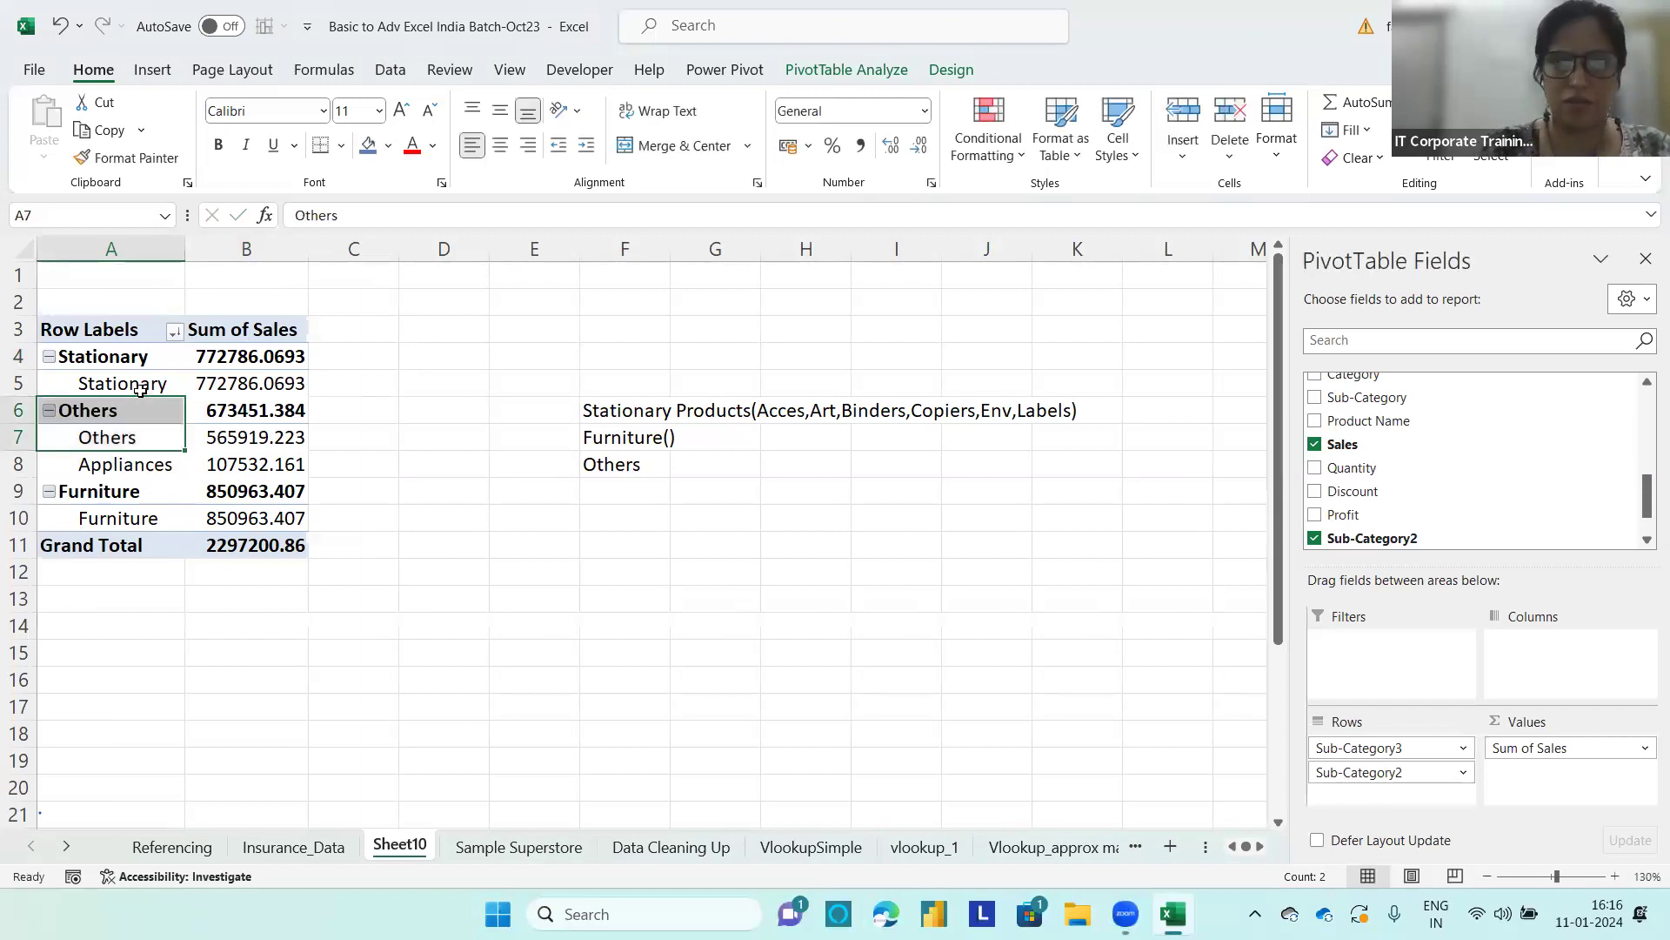
# Step: Remove Sub-Category2 from the PivotTable rows and sort the three groups by Sum of Sales from largest to smallest
pyautogui.click(468, 557)
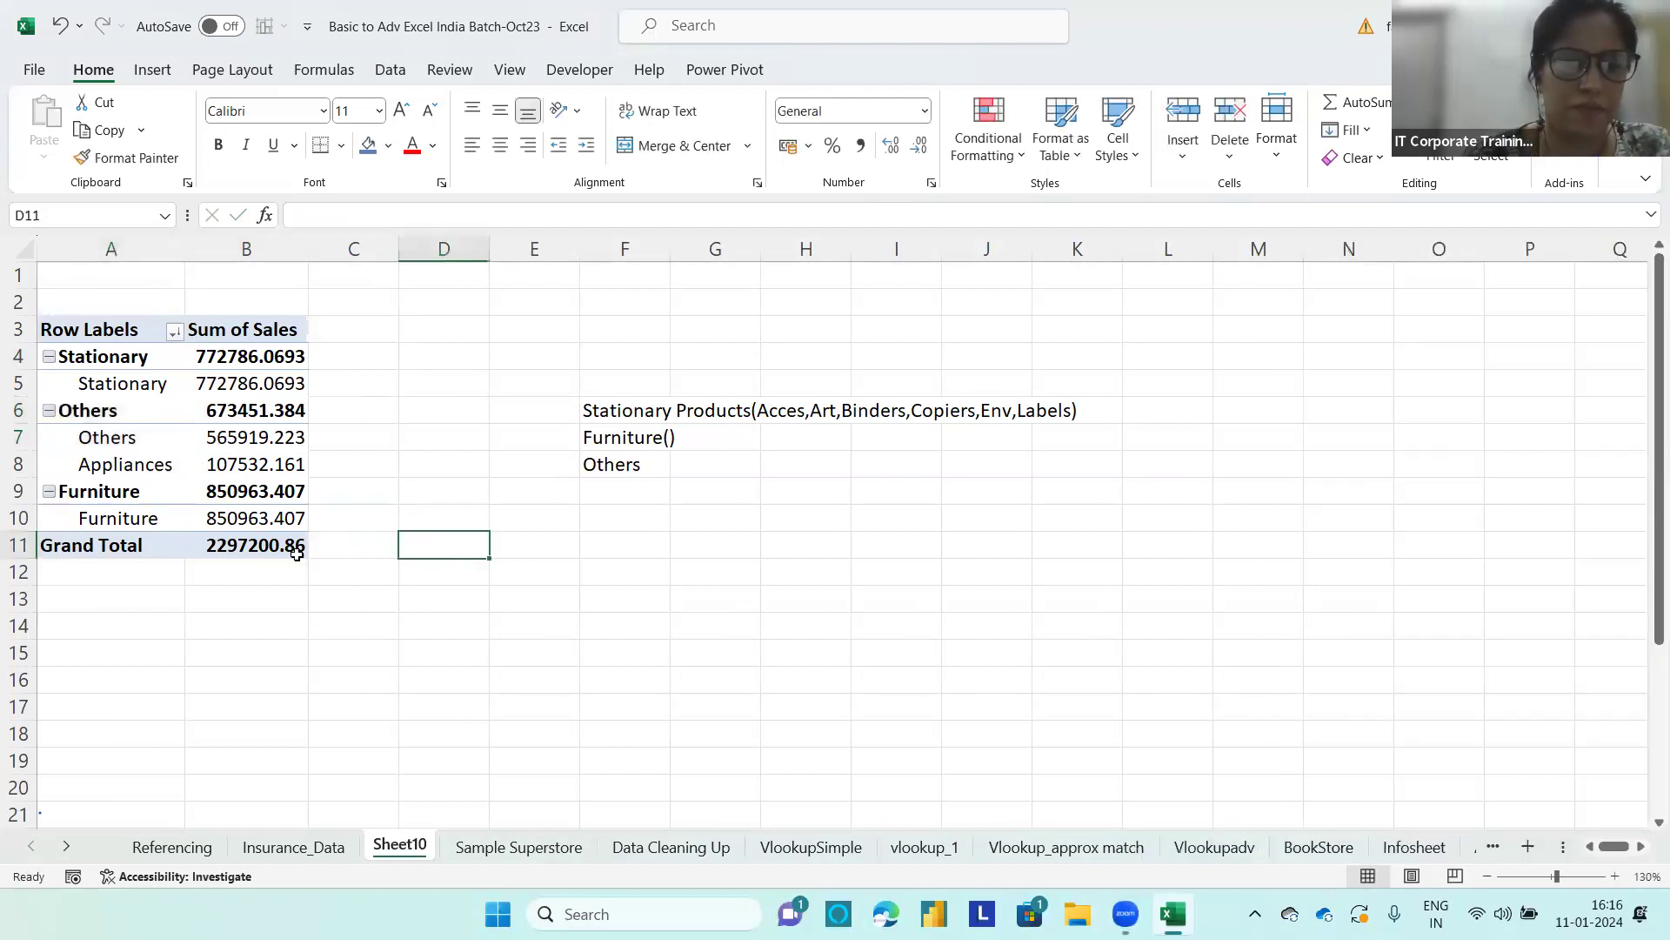
pyautogui.click(125, 371)
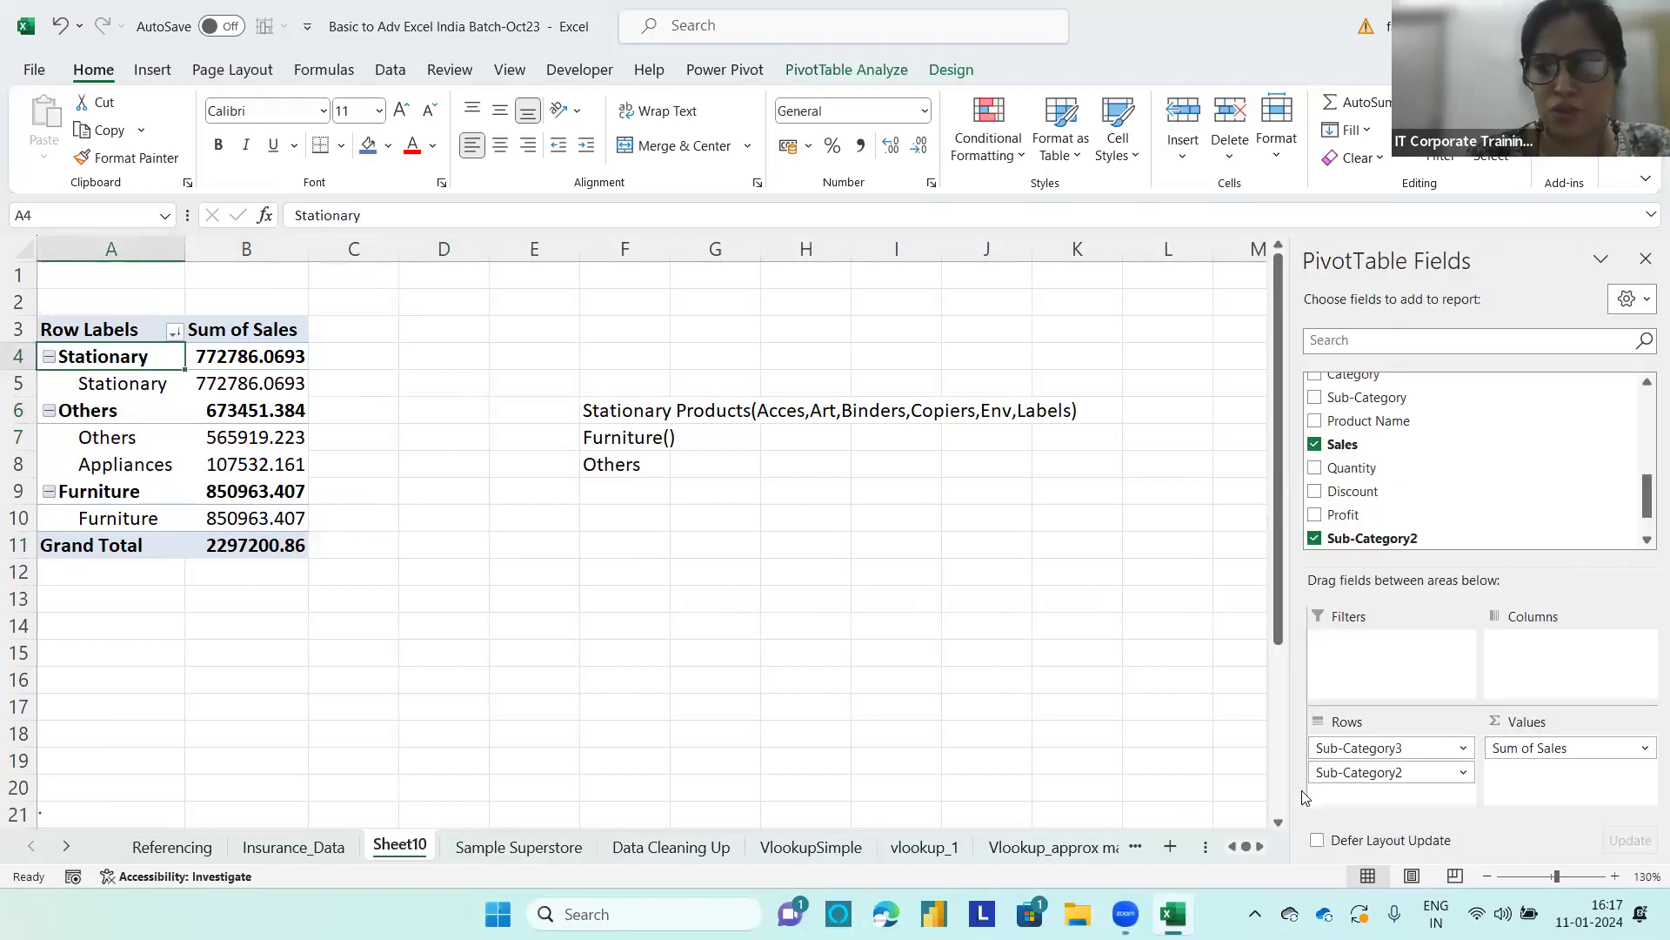
pyautogui.moveTo(1366, 773); pyautogui.dragTo(1217, 765)
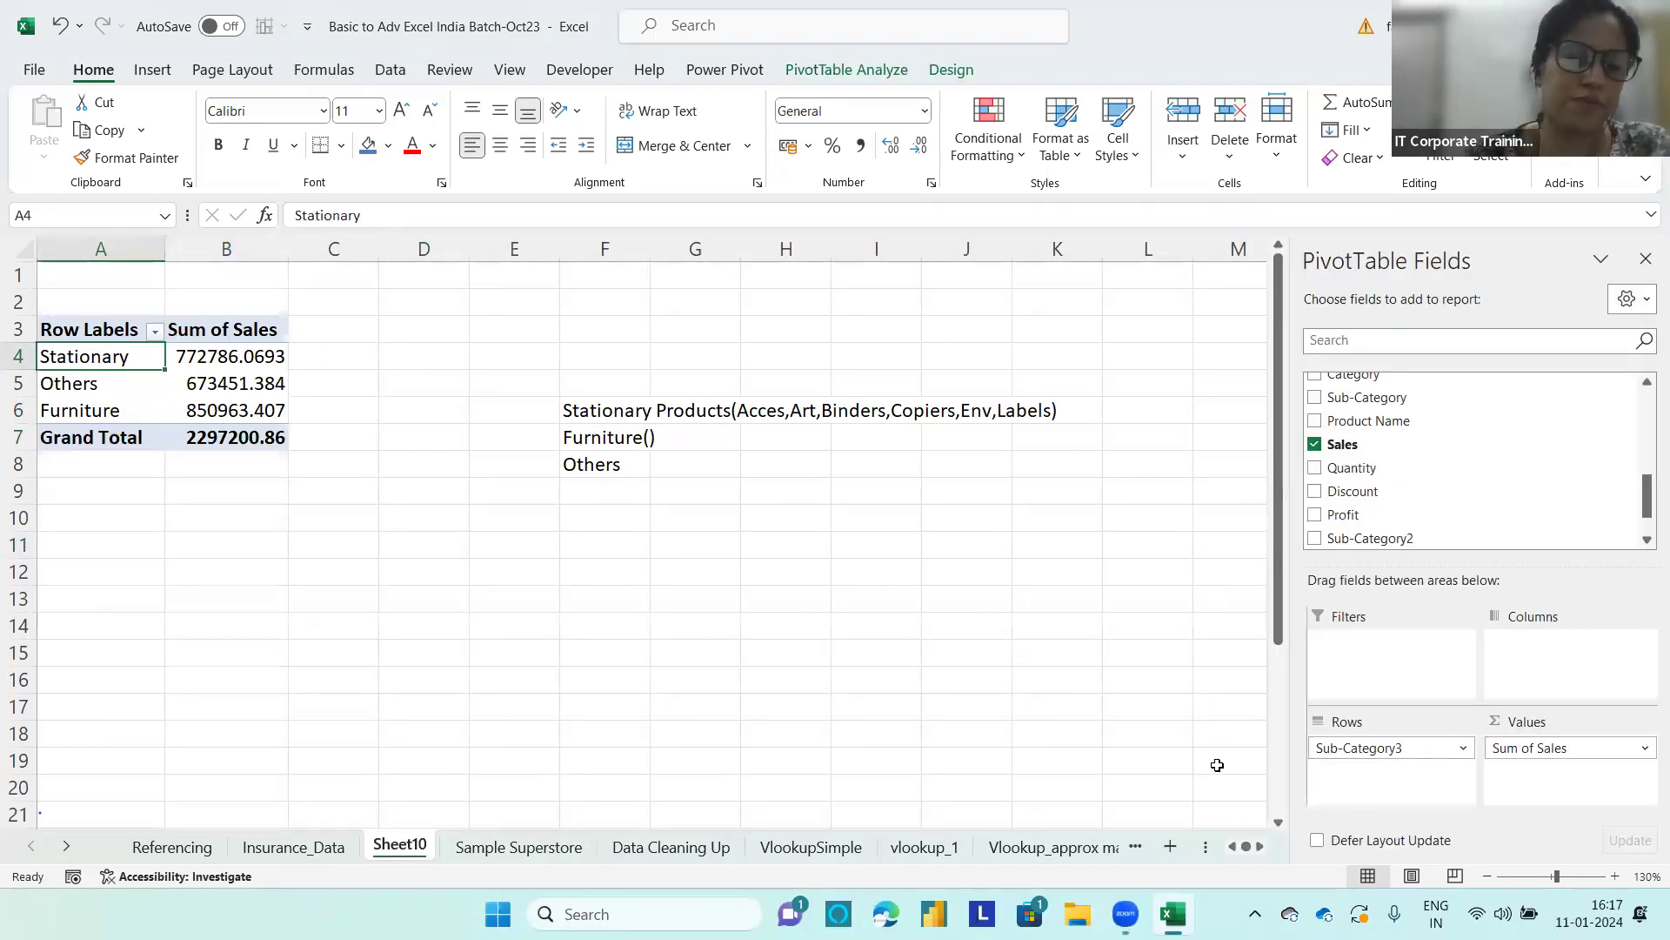
pyautogui.rightClick(222, 359)
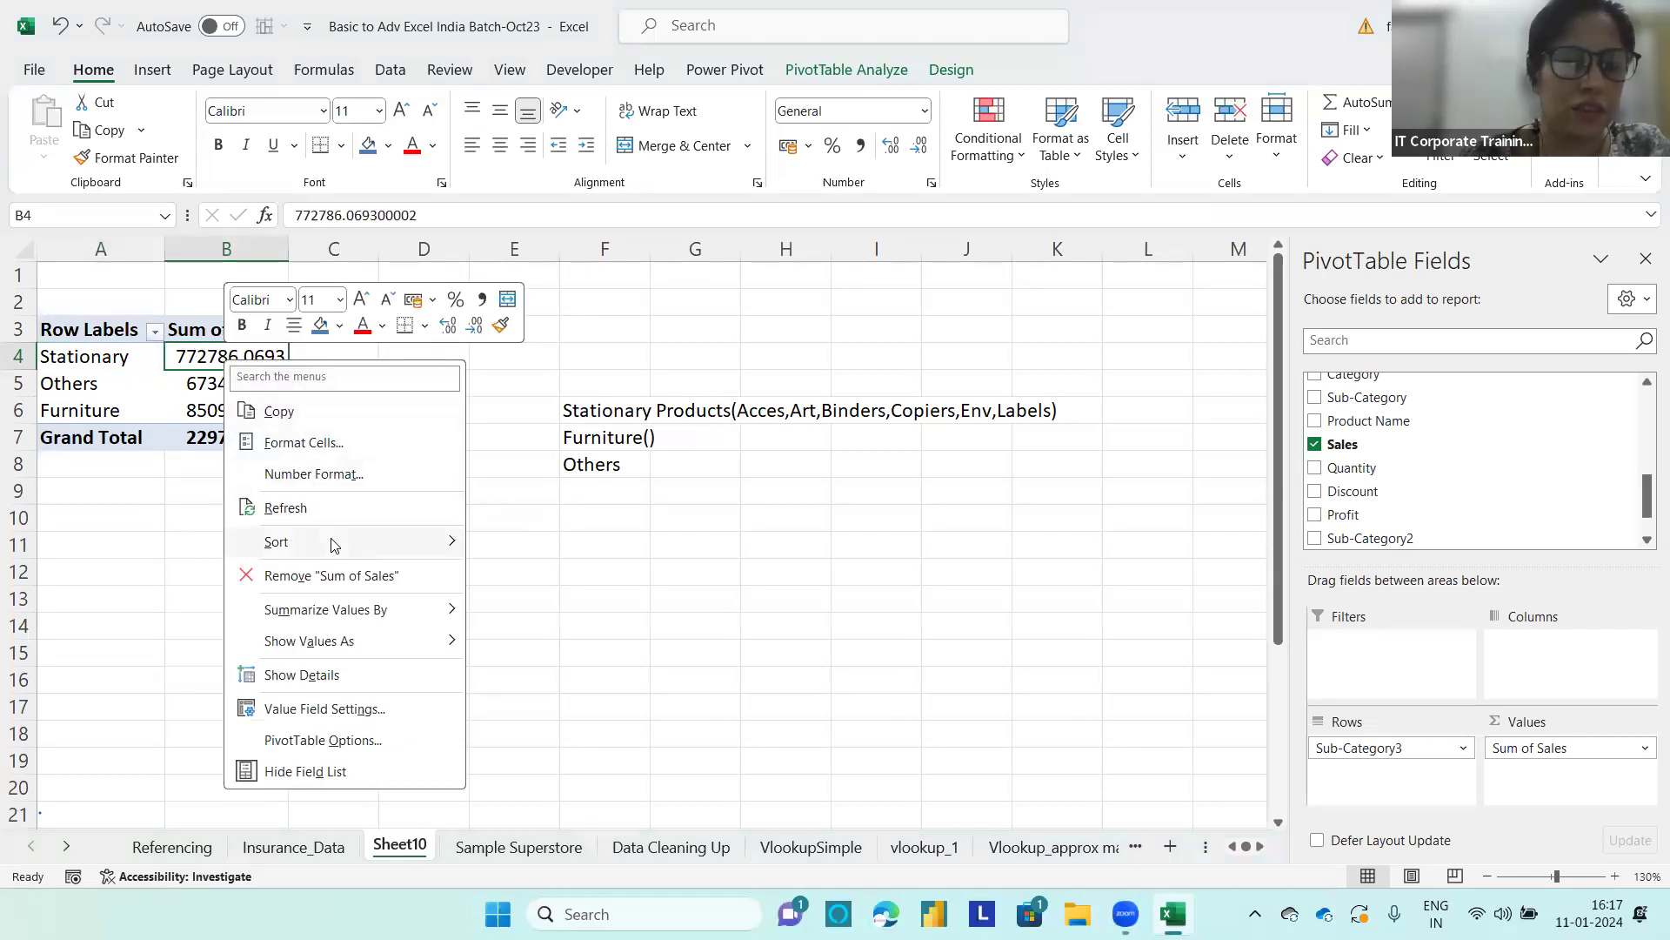
pyautogui.moveTo(374, 541)
pyautogui.click(555, 576)
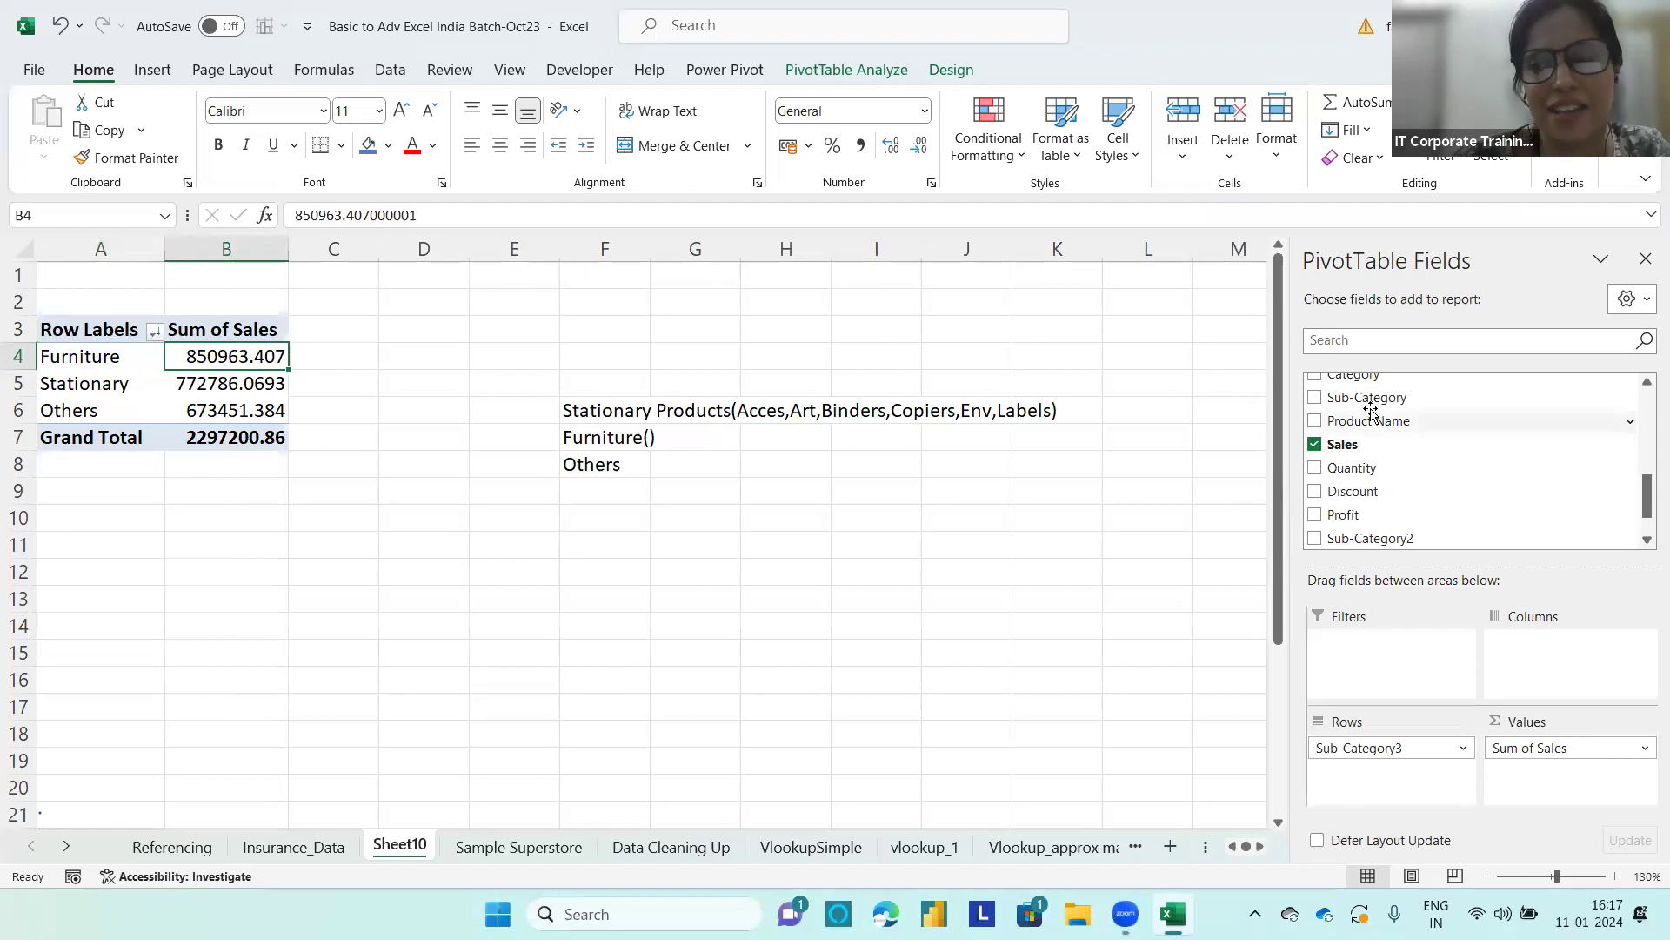
# Step: Add Sub-Category below Sub-Category3 in the rows and sort the sub-categories within each group by sales from largest to smallest
pyautogui.moveTo(1364, 405); pyautogui.dragTo(1390, 783)
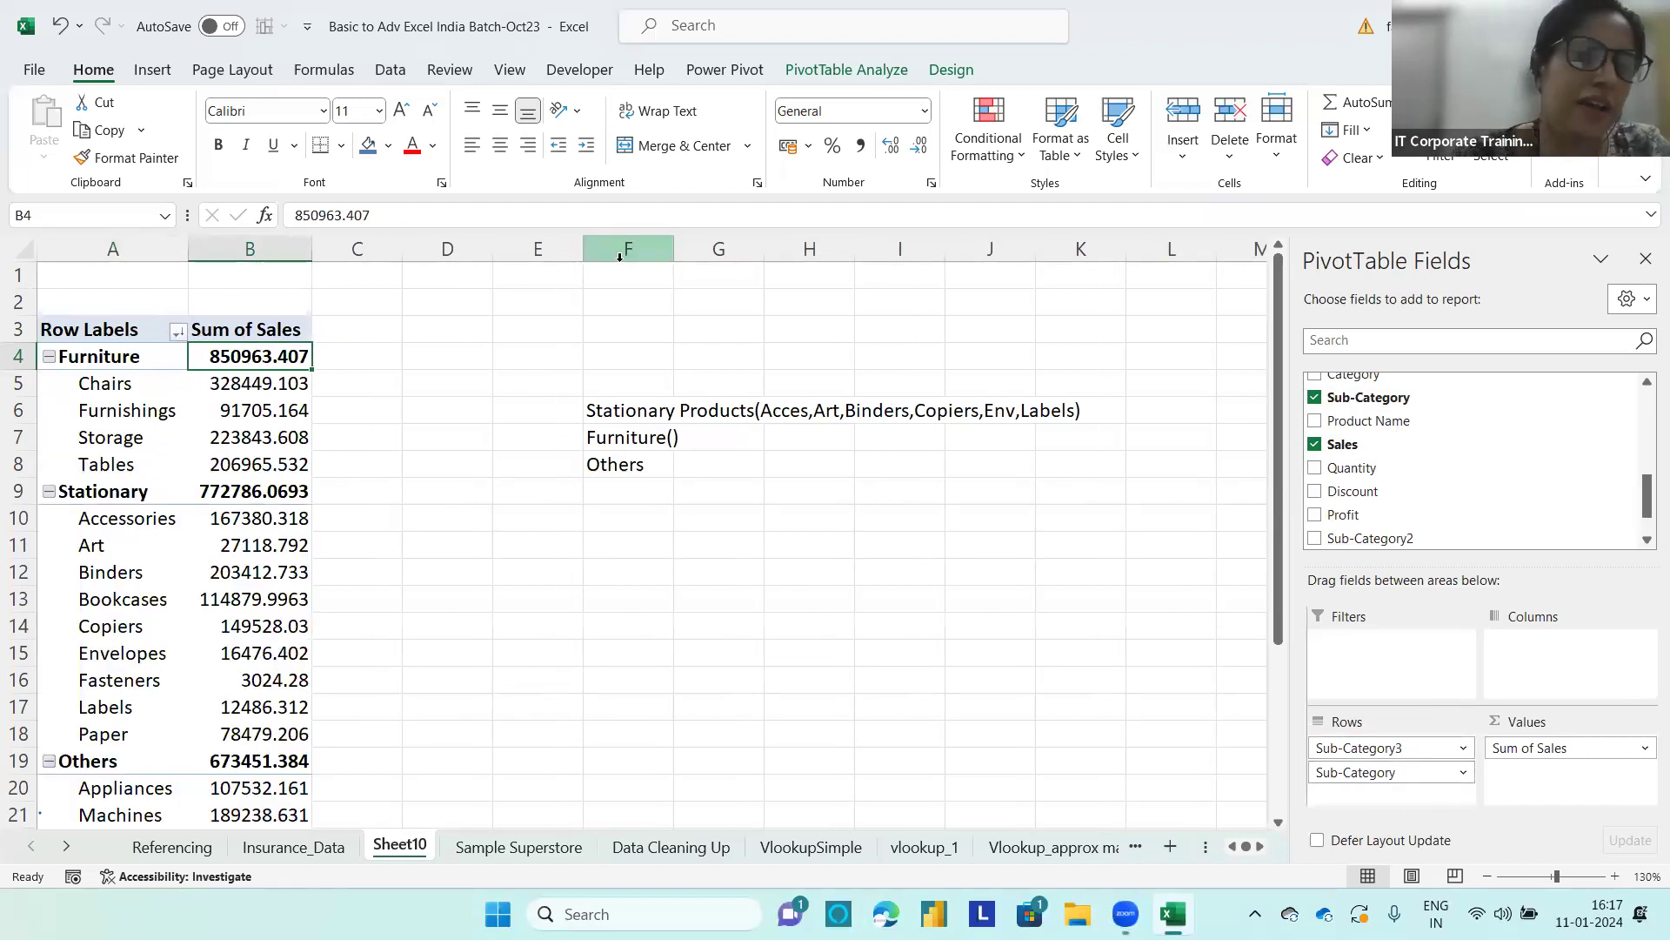
pyautogui.click(276, 383)
pyautogui.rightClick(277, 384)
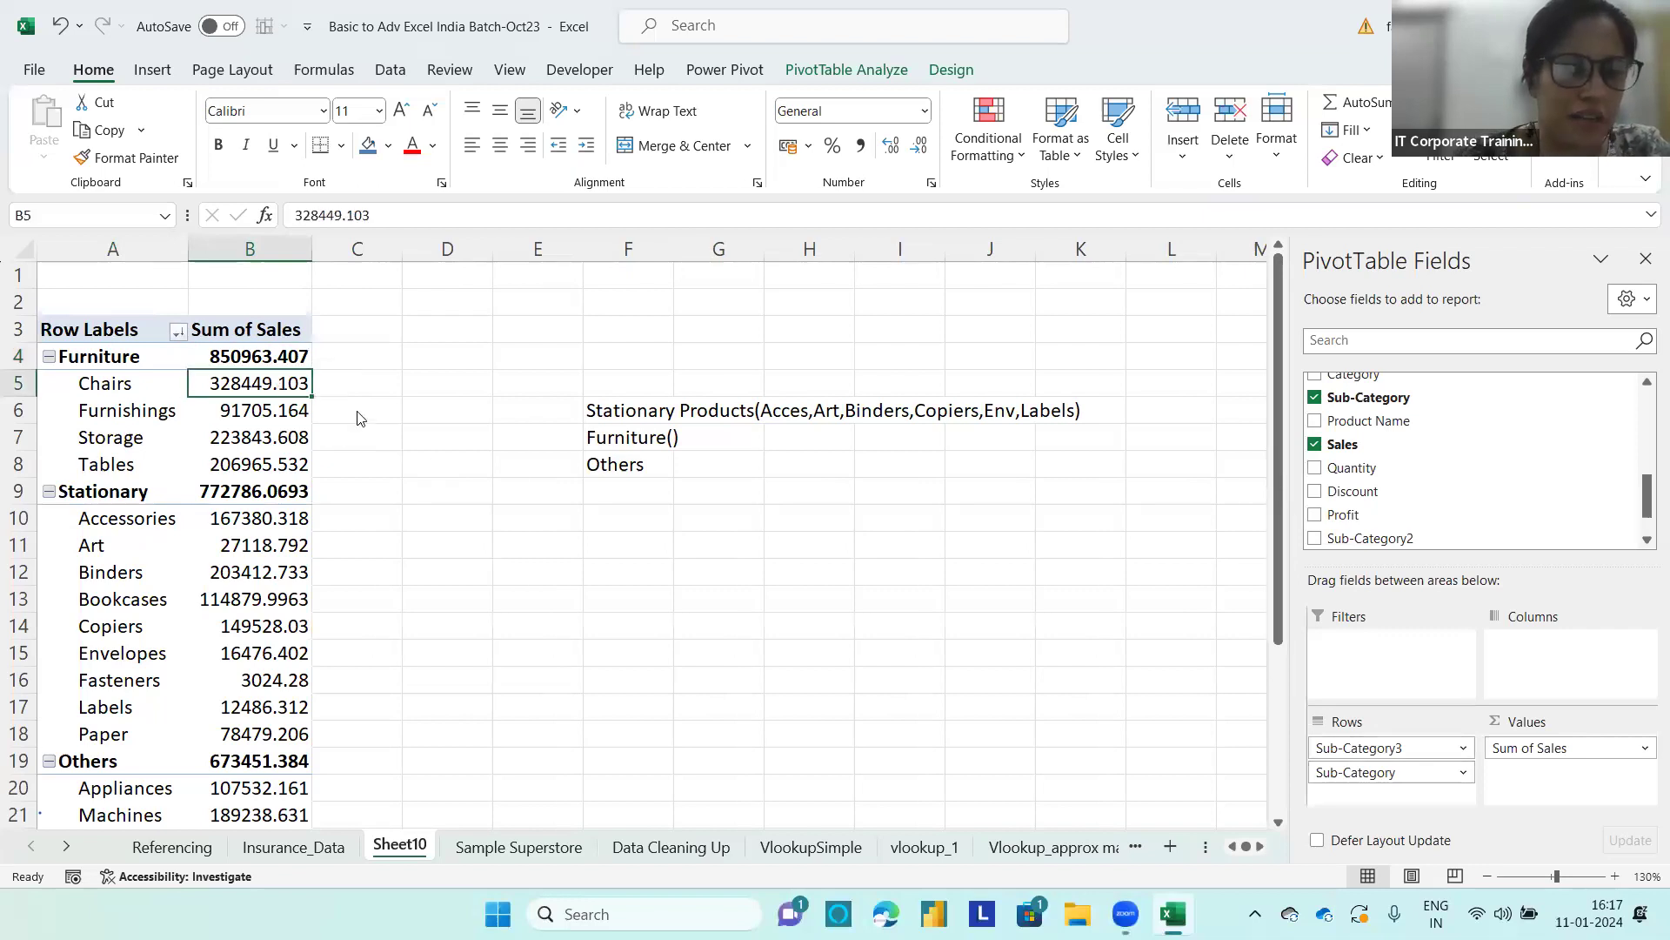
pyautogui.moveTo(391, 564)
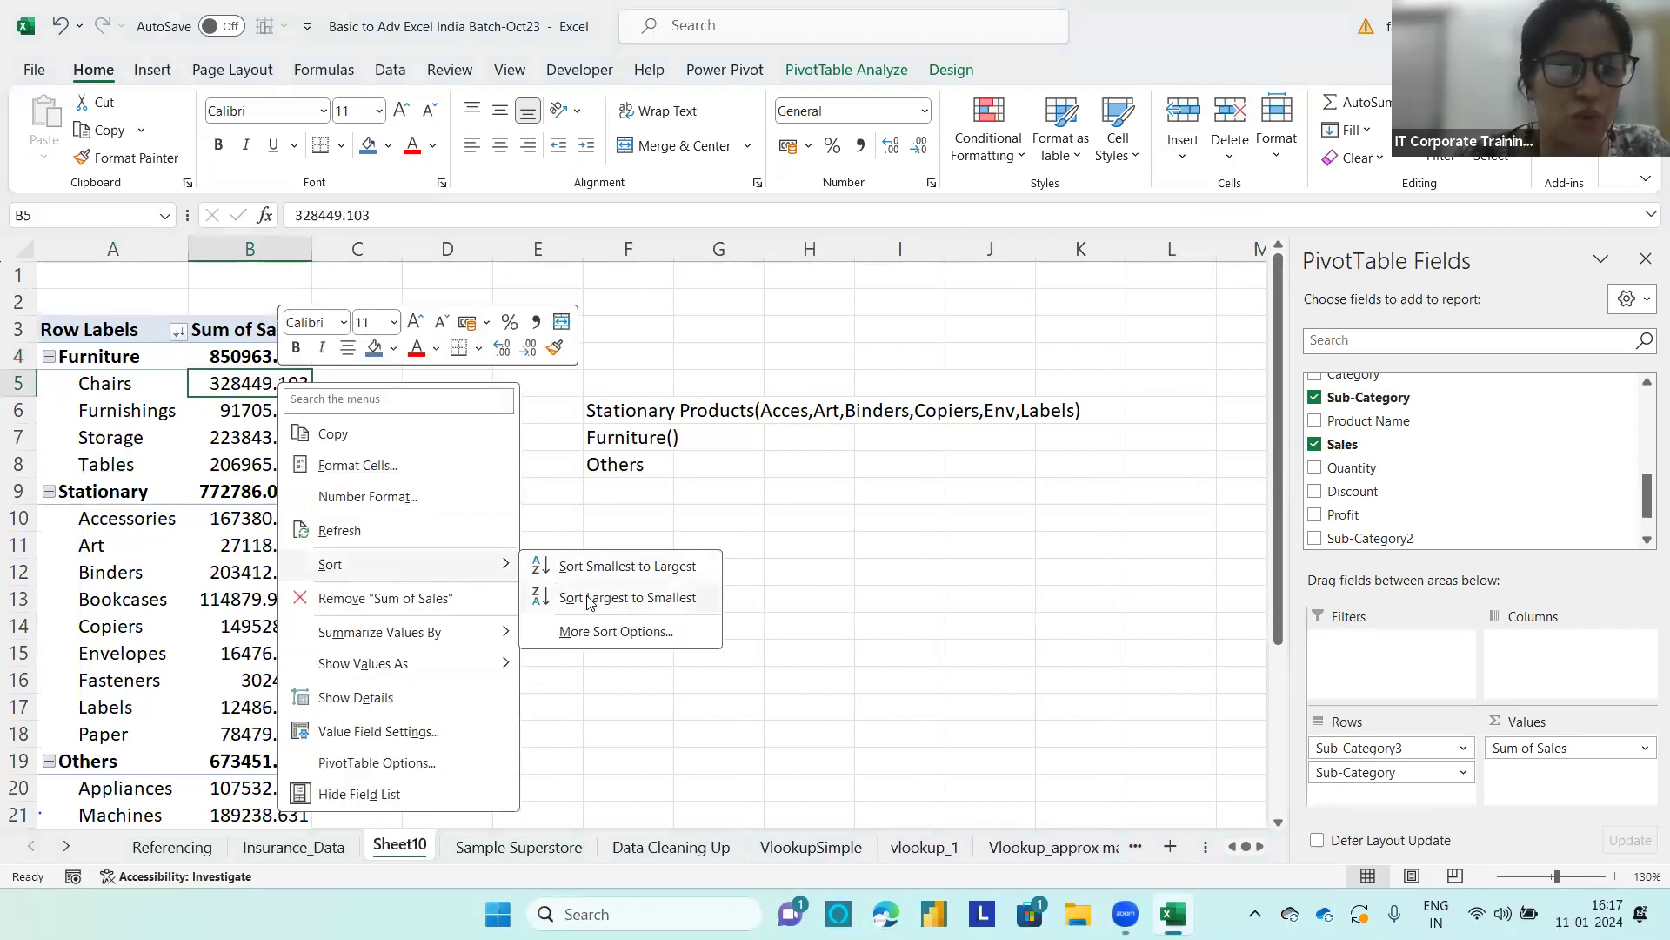
pyautogui.click(589, 600)
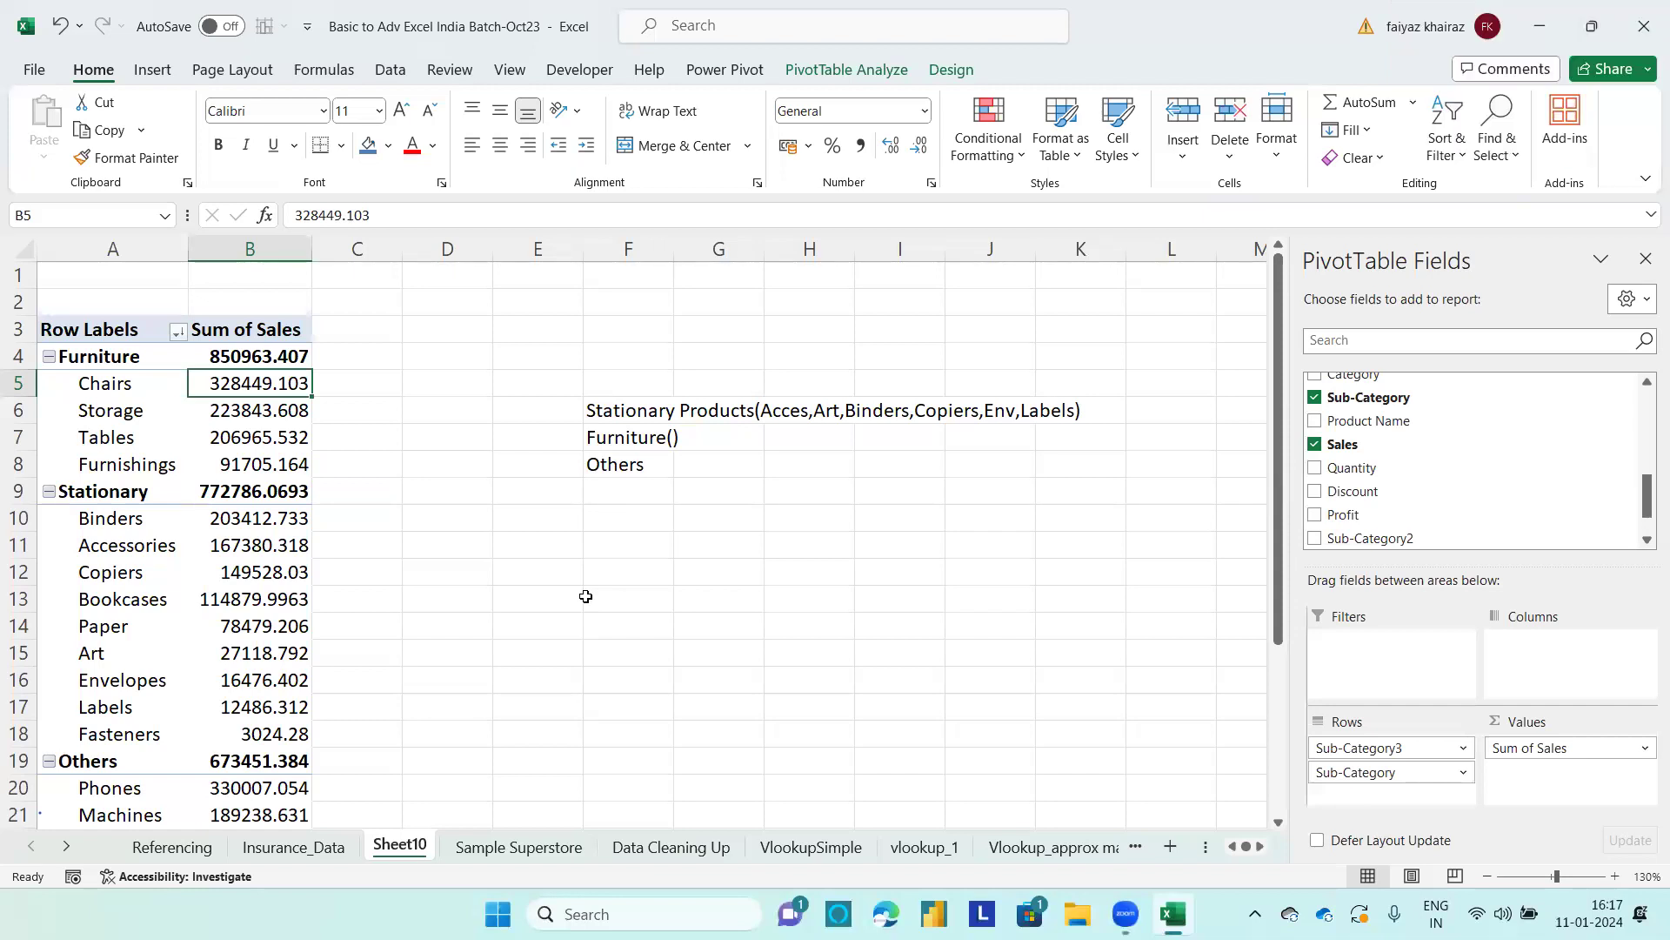
# Step: Copy the whole PivotTable and paste the copy at cell G11 on the same sheet
pyautogui.click(152, 576)
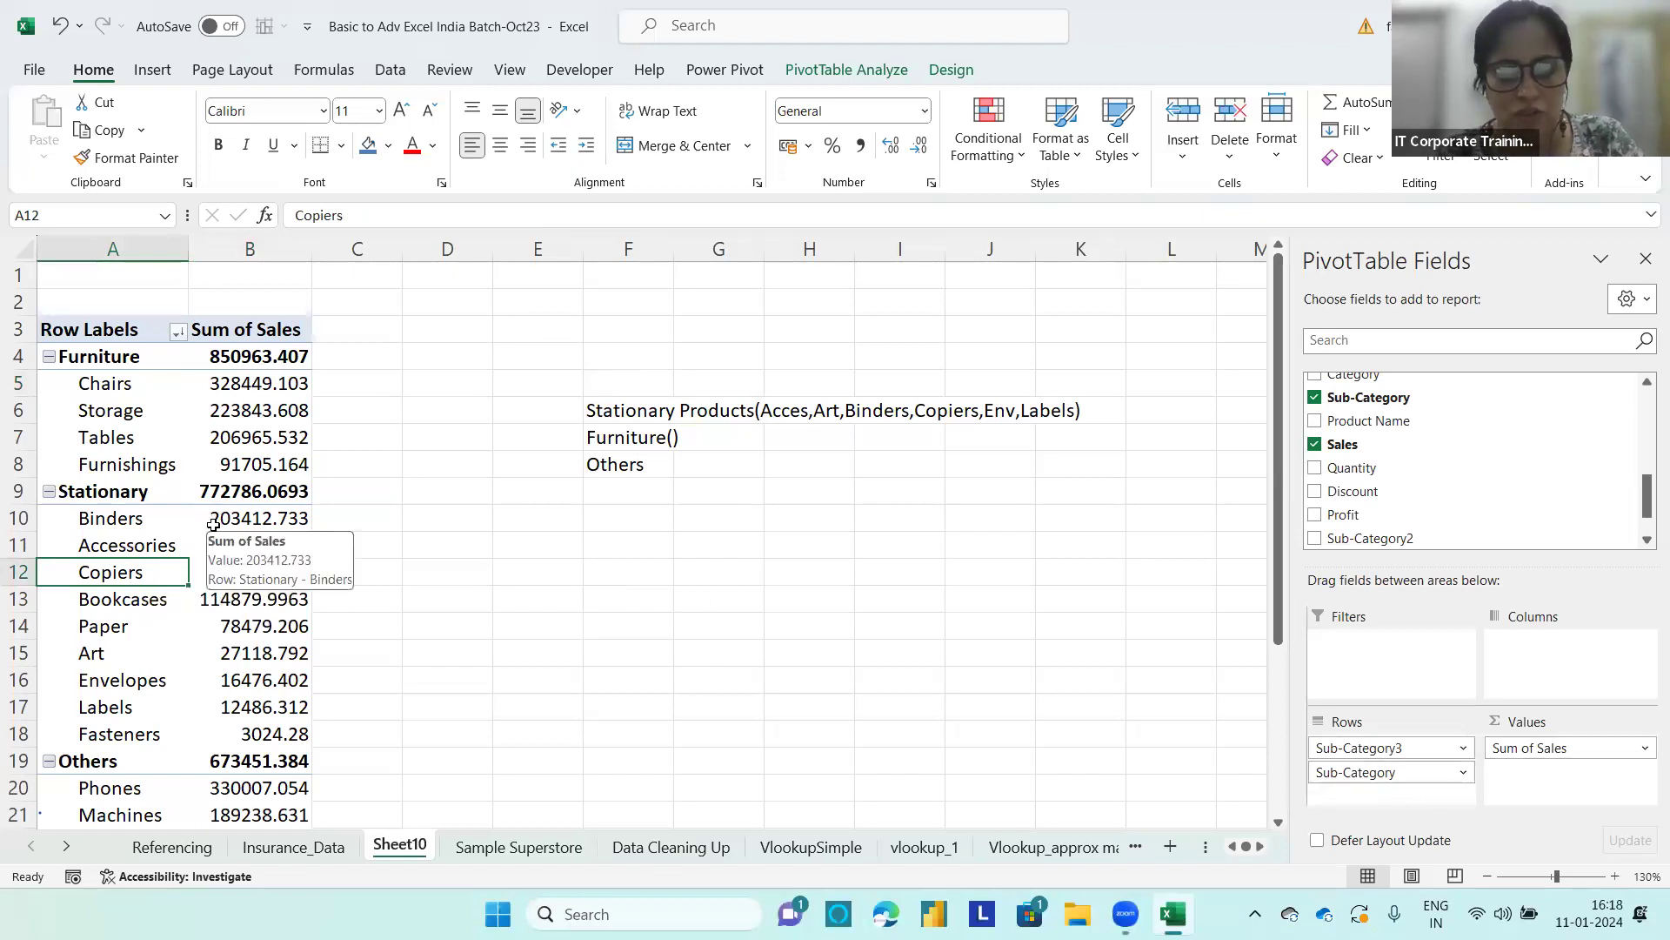
pyautogui.hotkey('ctrl', 'a')
pyautogui.hotkey('ctrl', 'c')
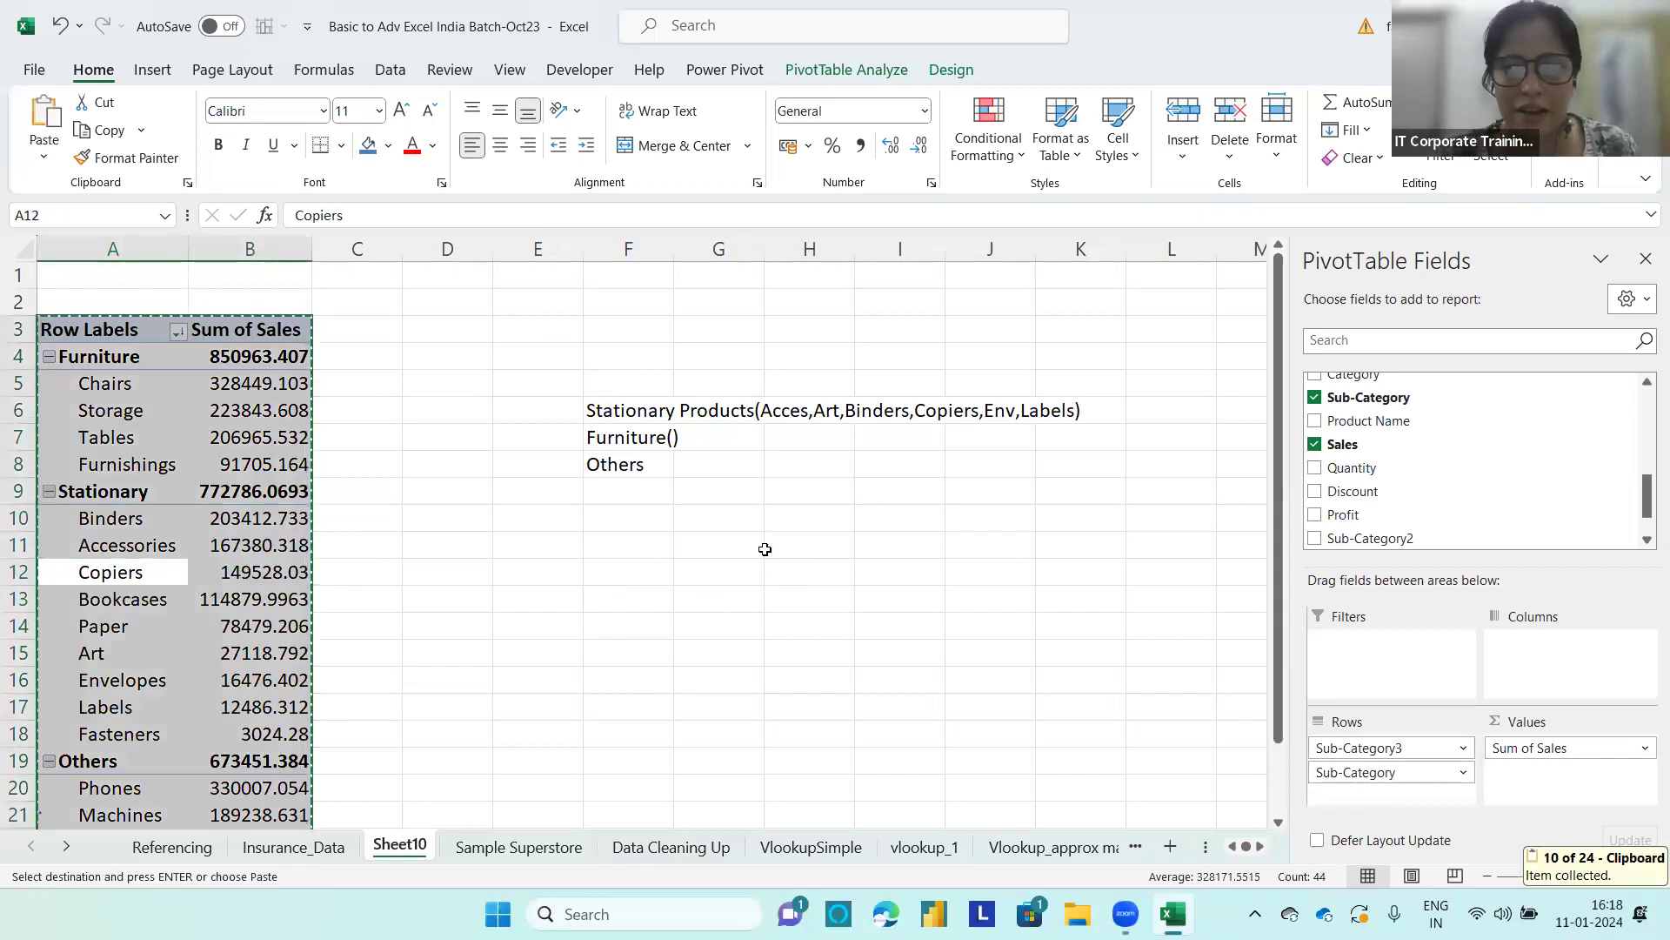
pyautogui.click(742, 543)
pyautogui.hotkey('ctrl', 'v')
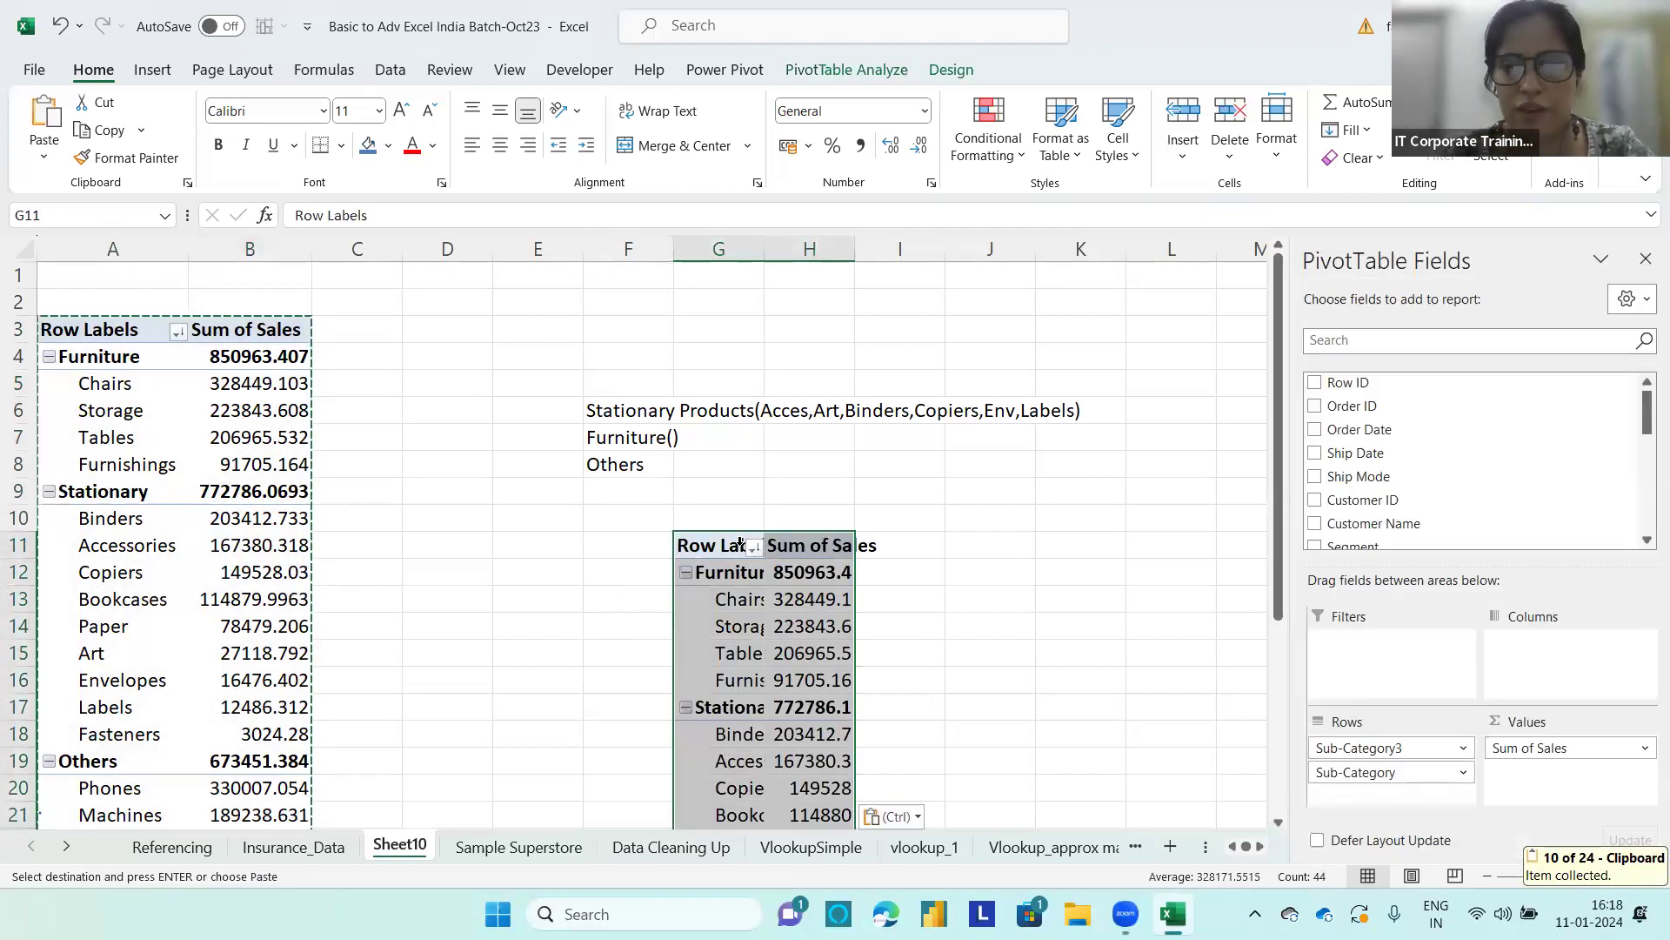
# Step: Replace Sub-Category3 and Sub-Category with Segment as the row field of the copied PivotTable
pyautogui.moveTo(1388, 748); pyautogui.dragTo(1196, 766)
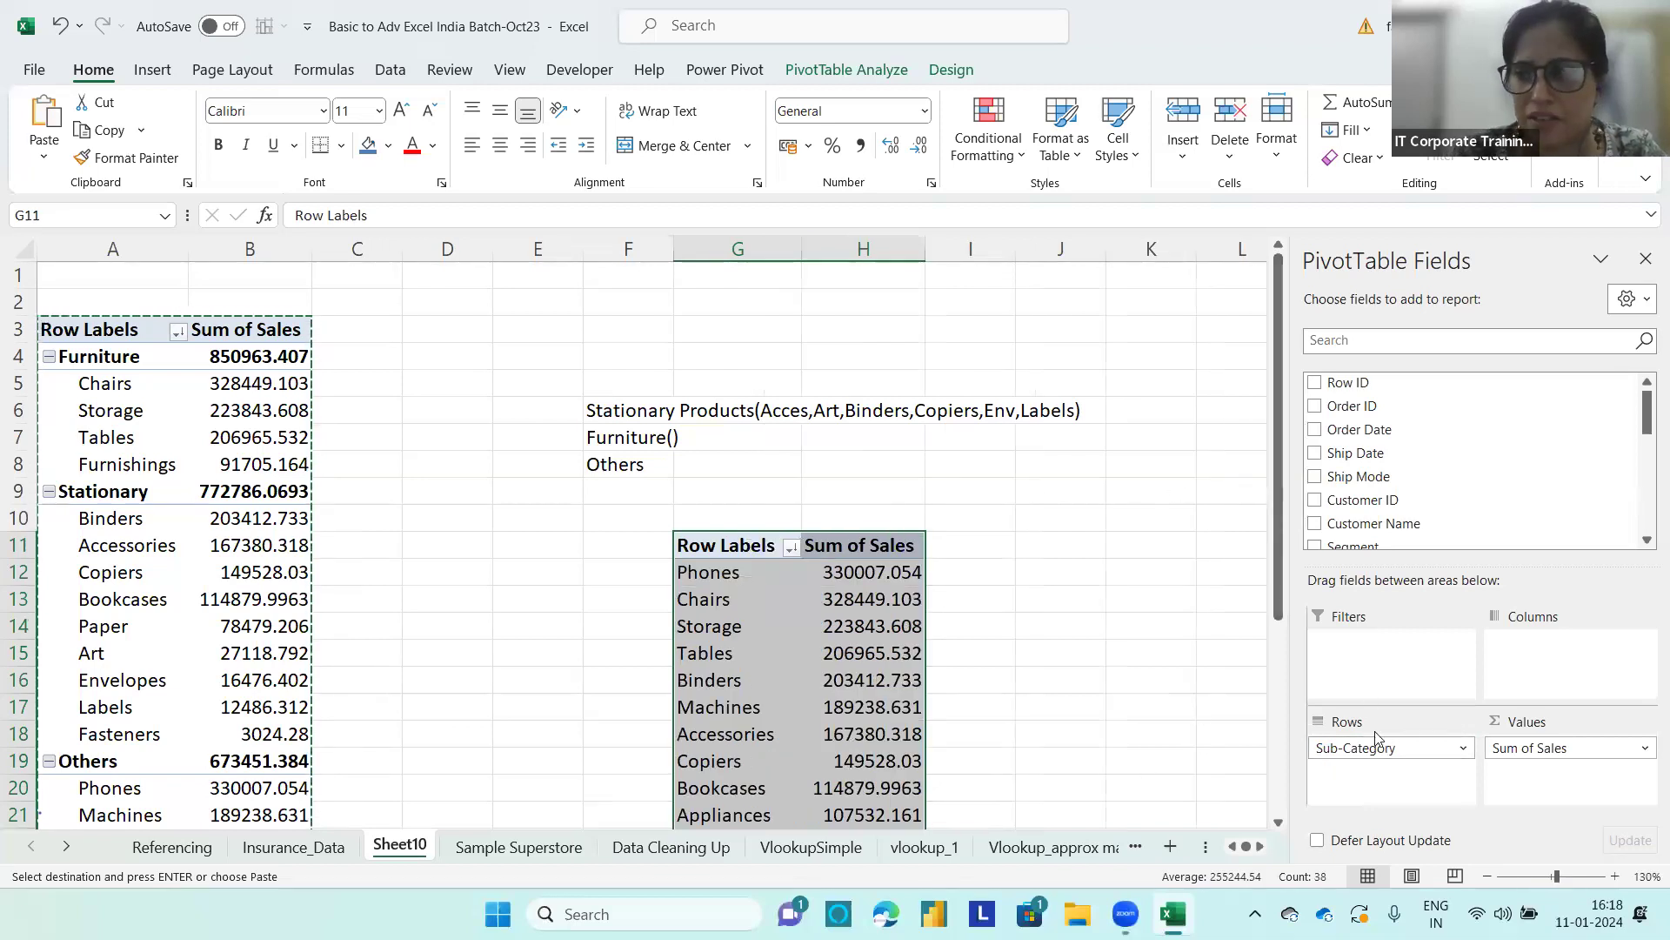
pyautogui.moveTo(1373, 750); pyautogui.dragTo(1647, 331)
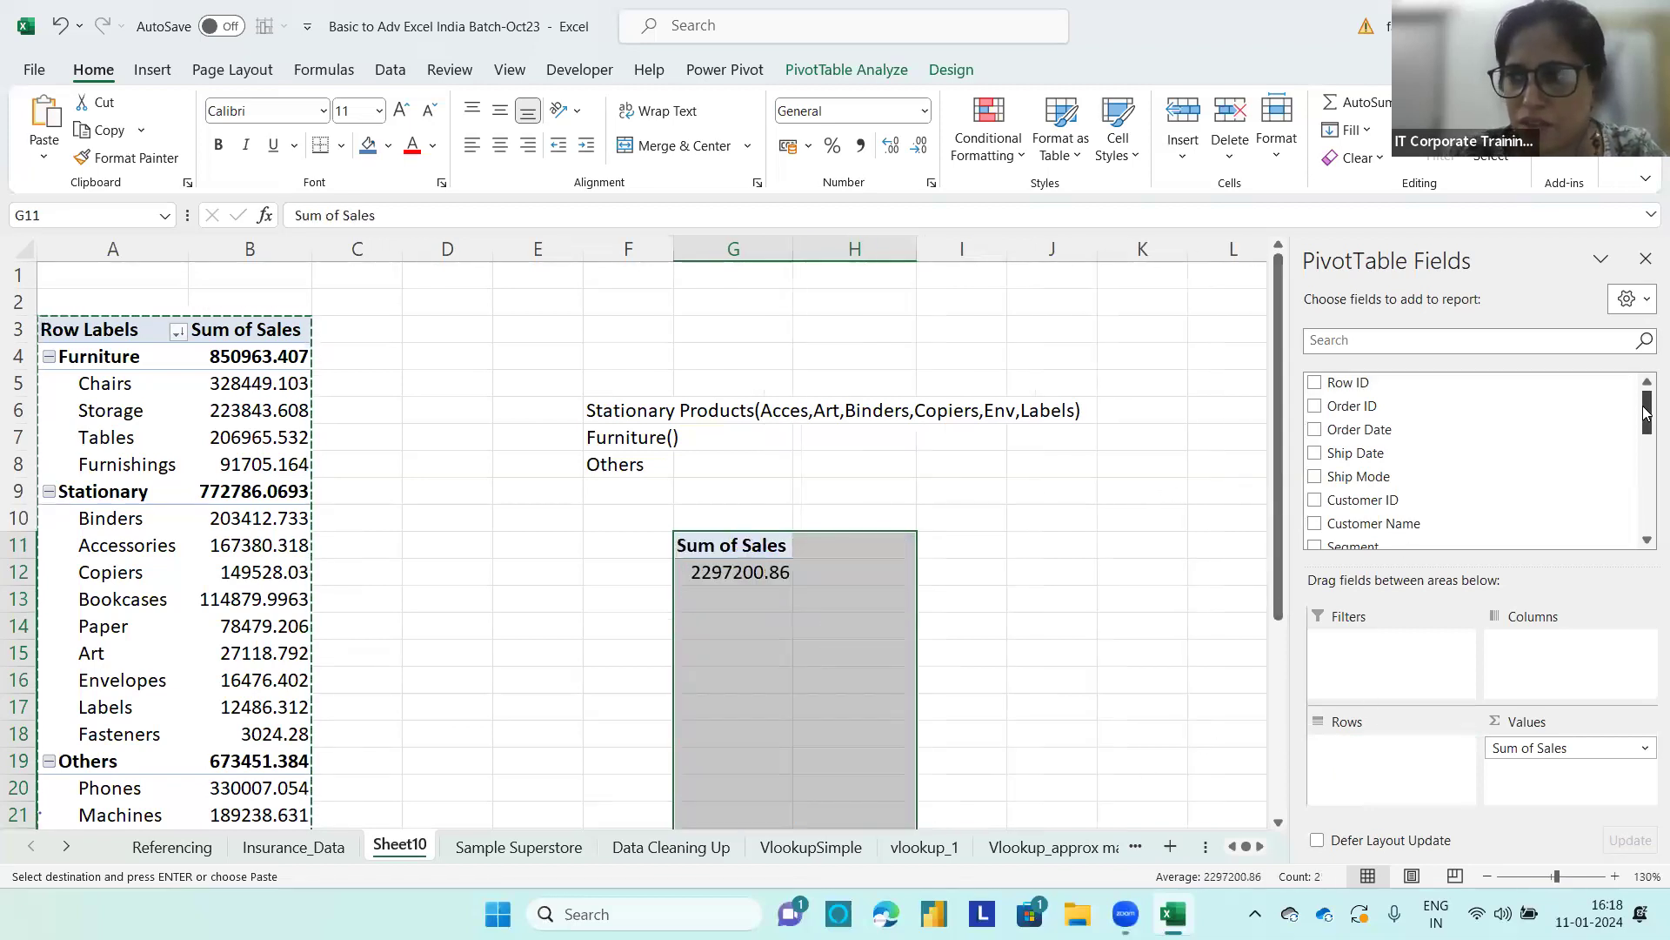
pyautogui.moveTo(1646, 397); pyautogui.dragTo(1646, 447)
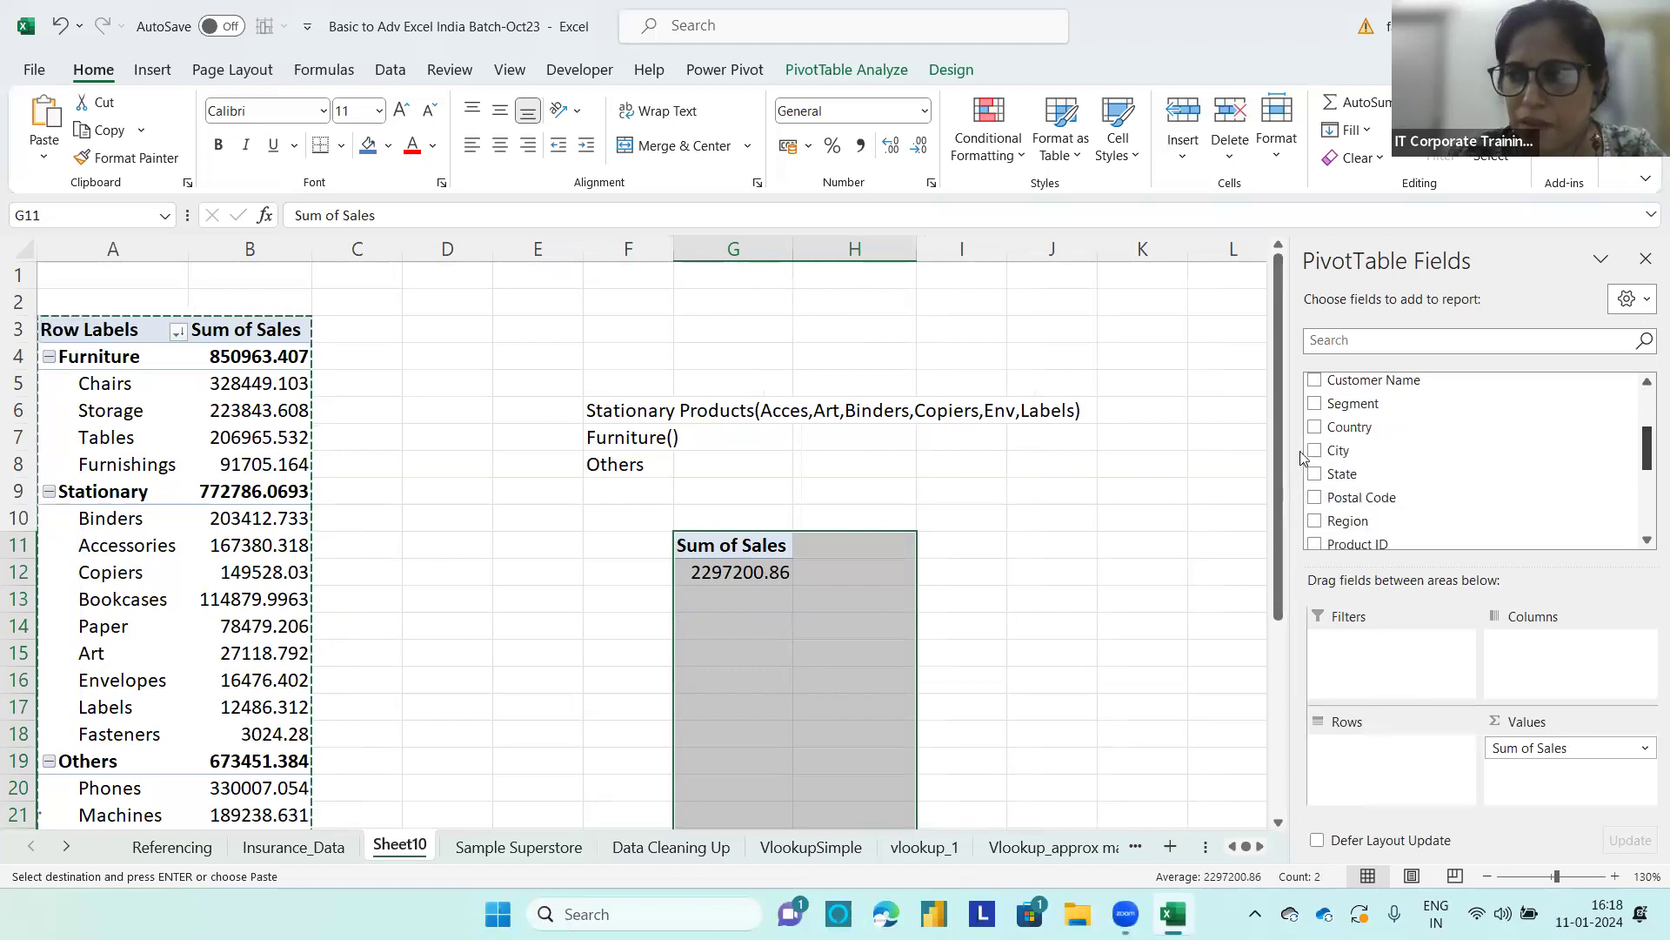
pyautogui.moveTo(1350, 404); pyautogui.dragTo(1379, 756)
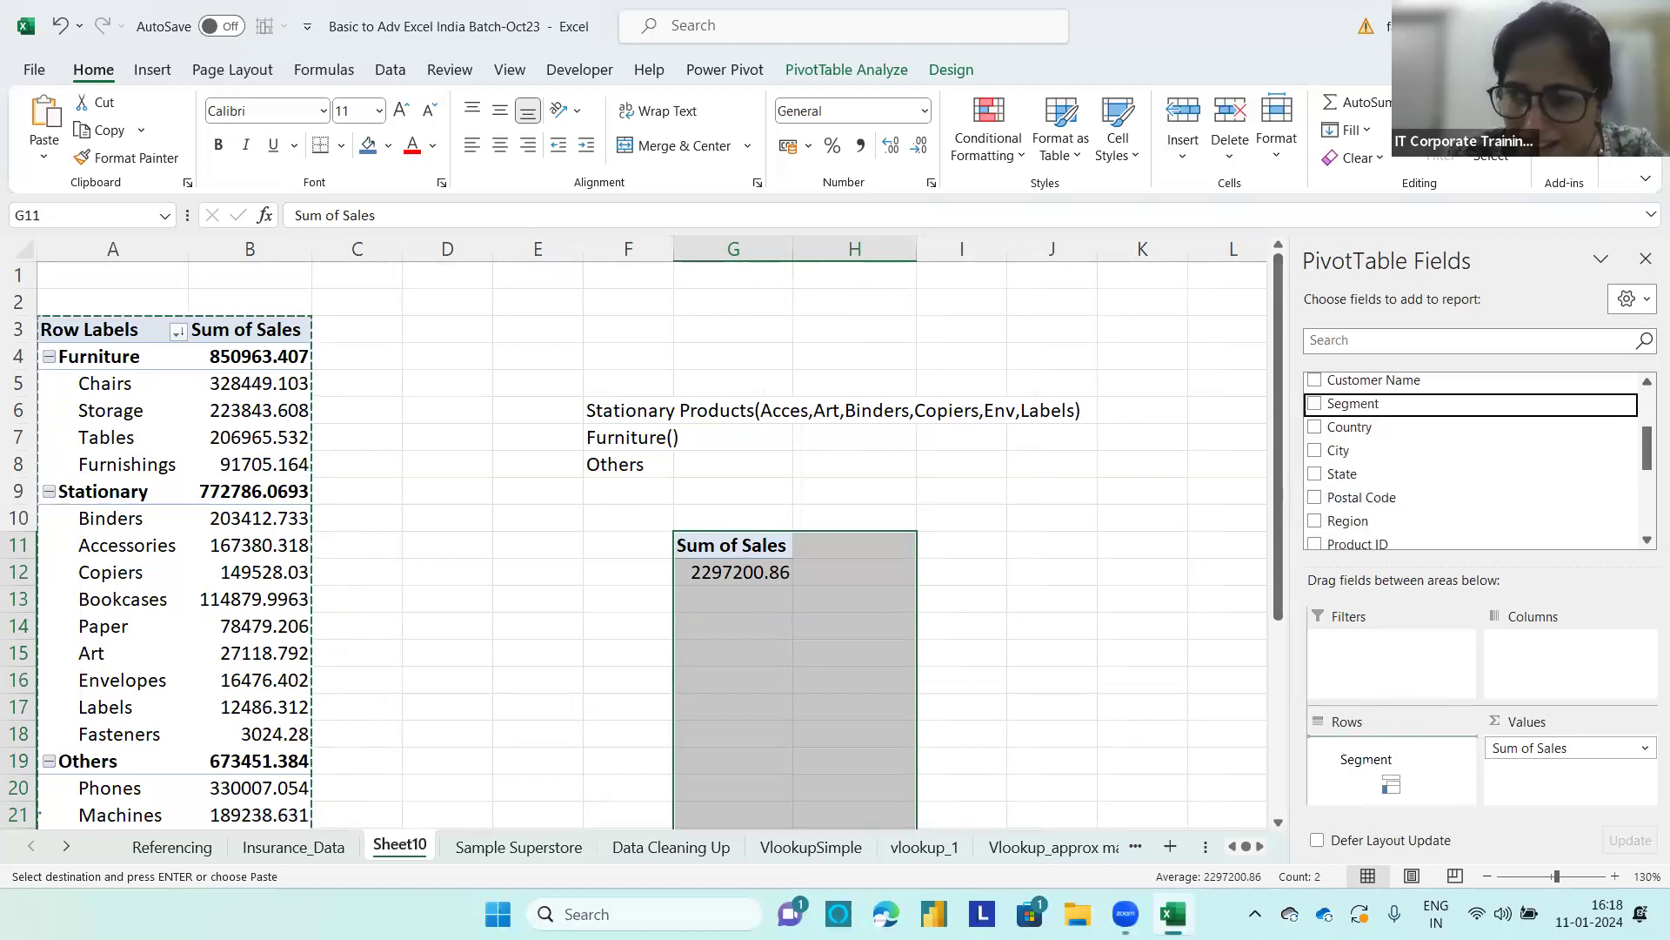
pyautogui.click(988, 591)
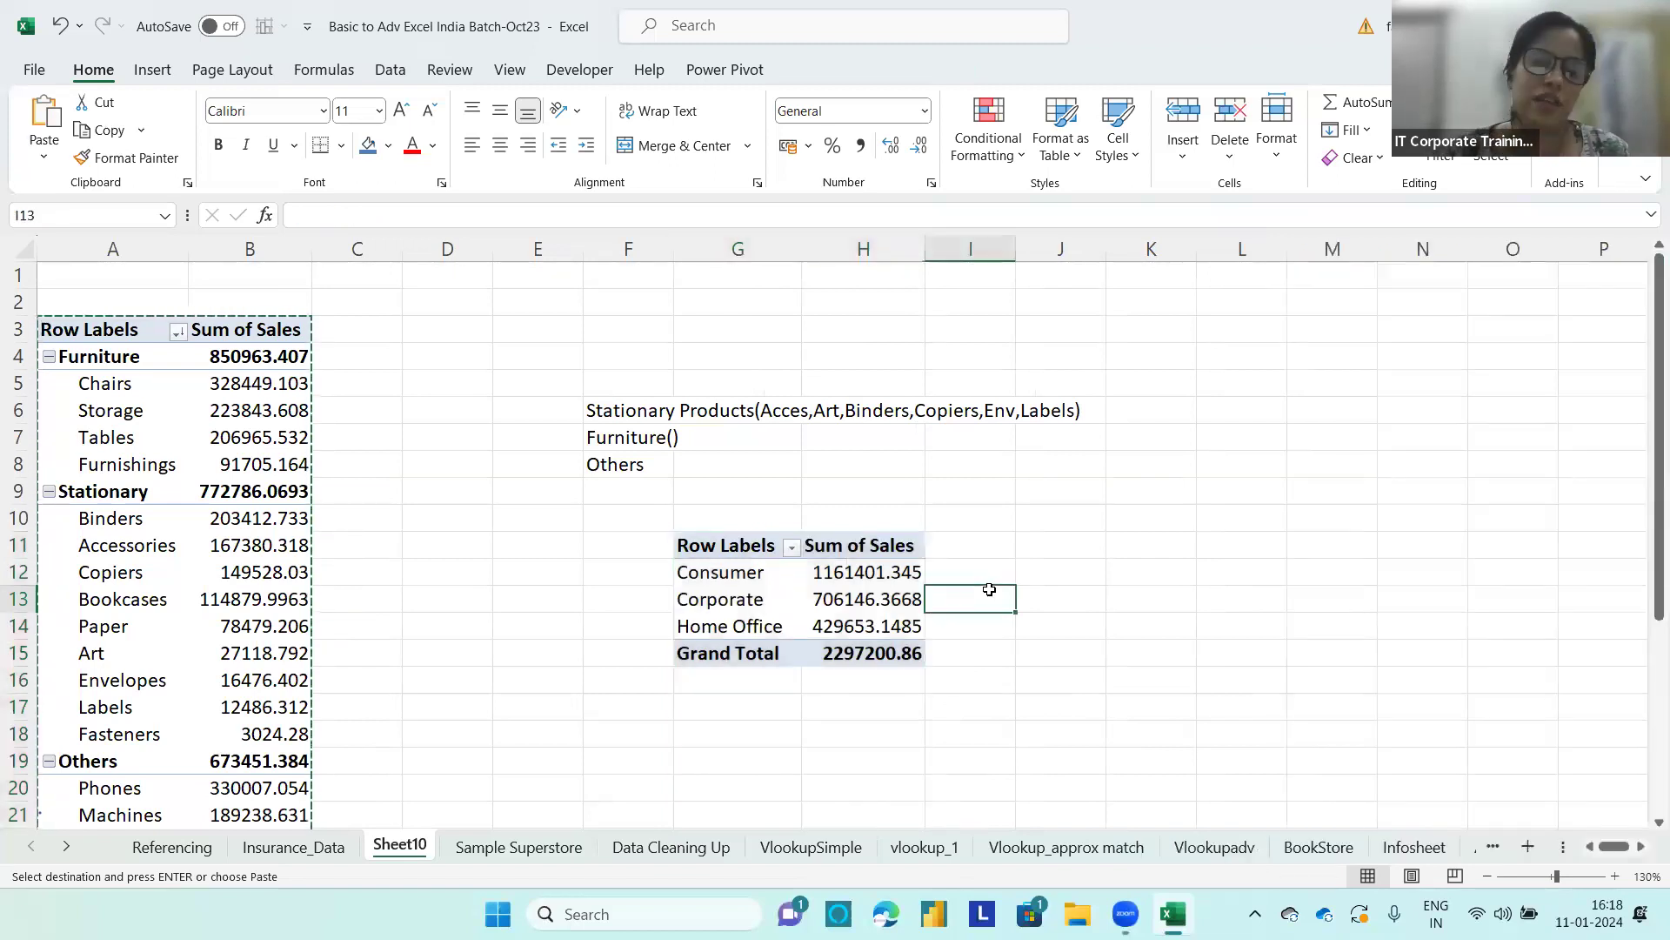
# Step: Calculate 10% of the Consumer sales in I12 with =H12*10% and fill the formula down to I14
pyautogui.click(864, 565)
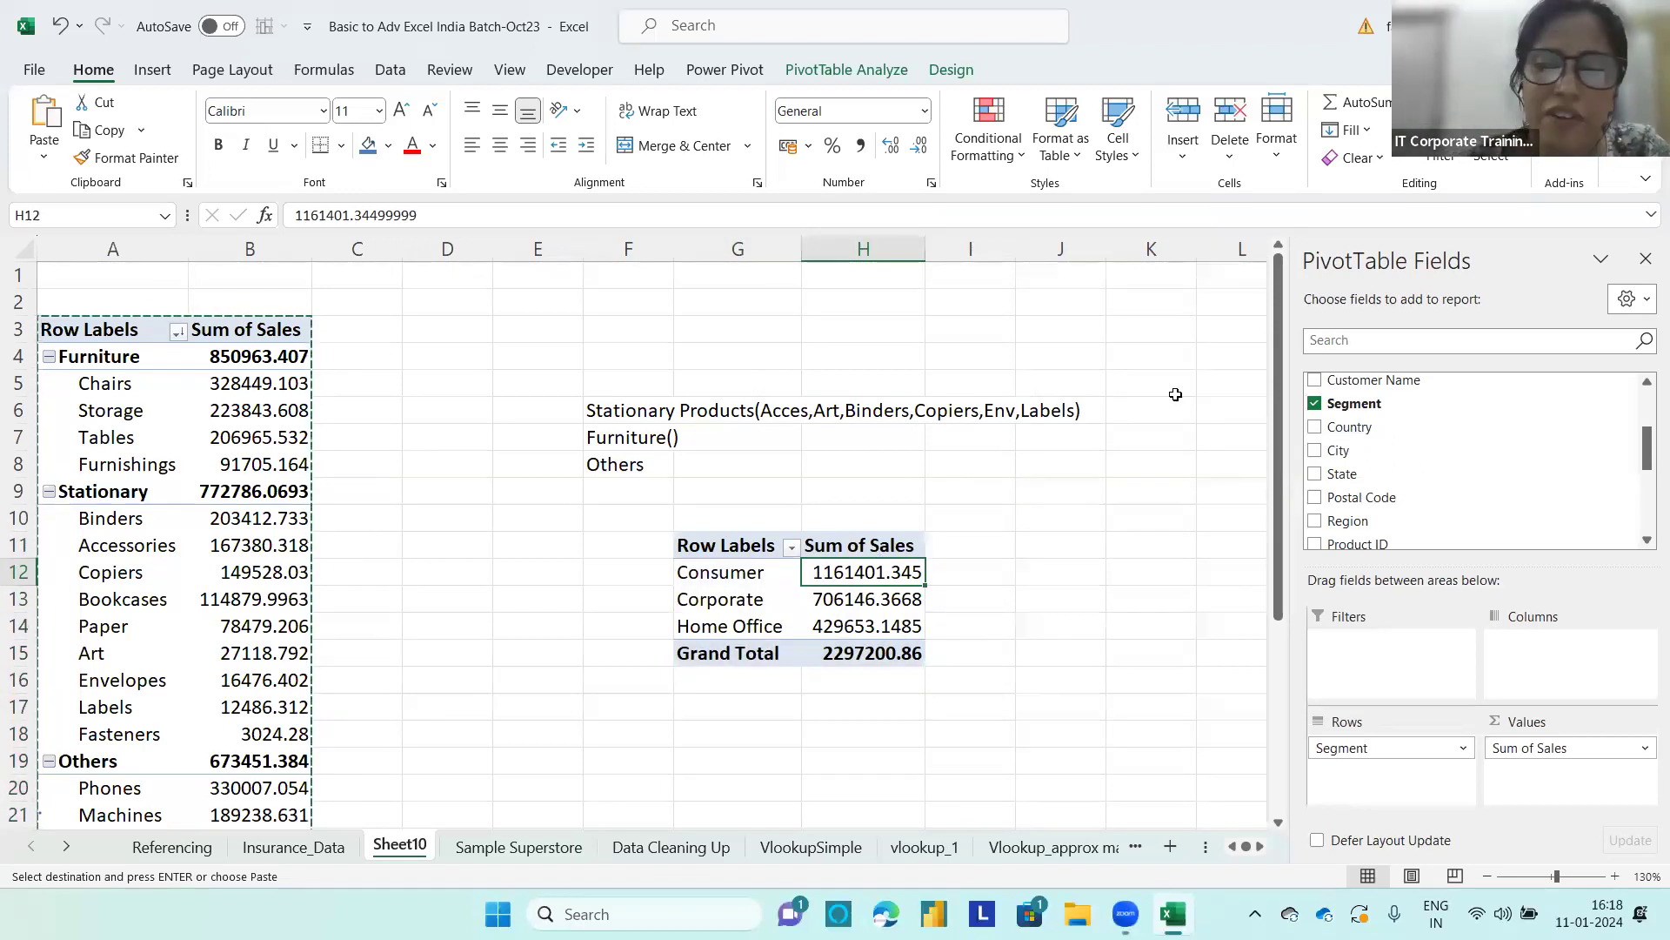
pyautogui.click(974, 572)
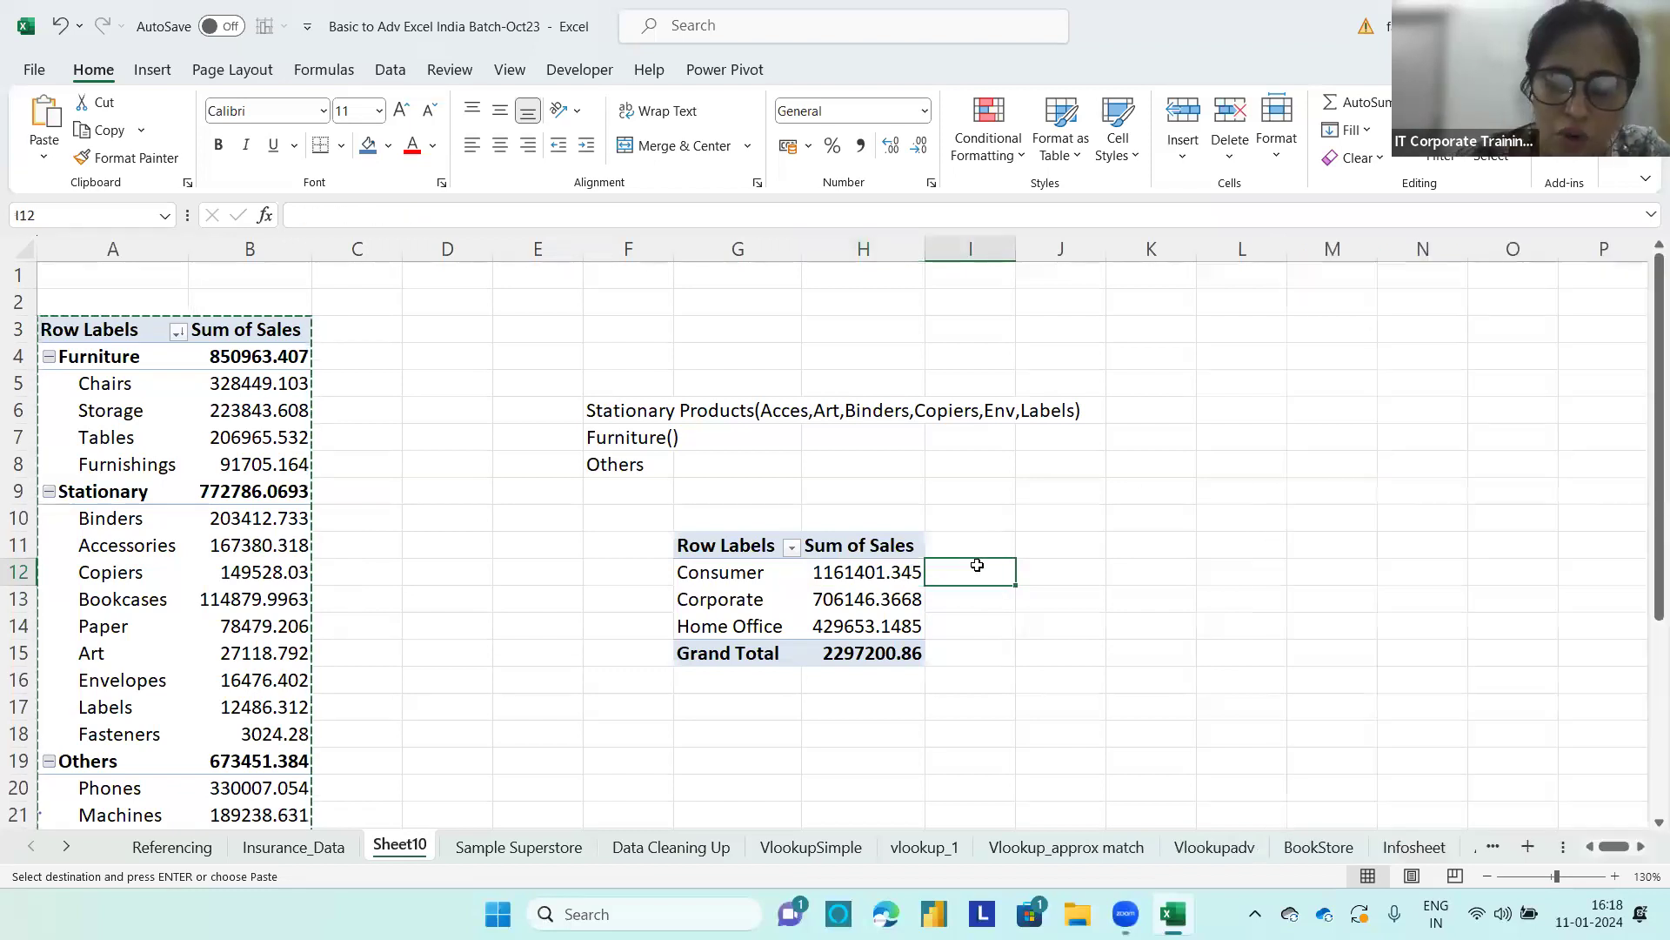
pyautogui.write('=')
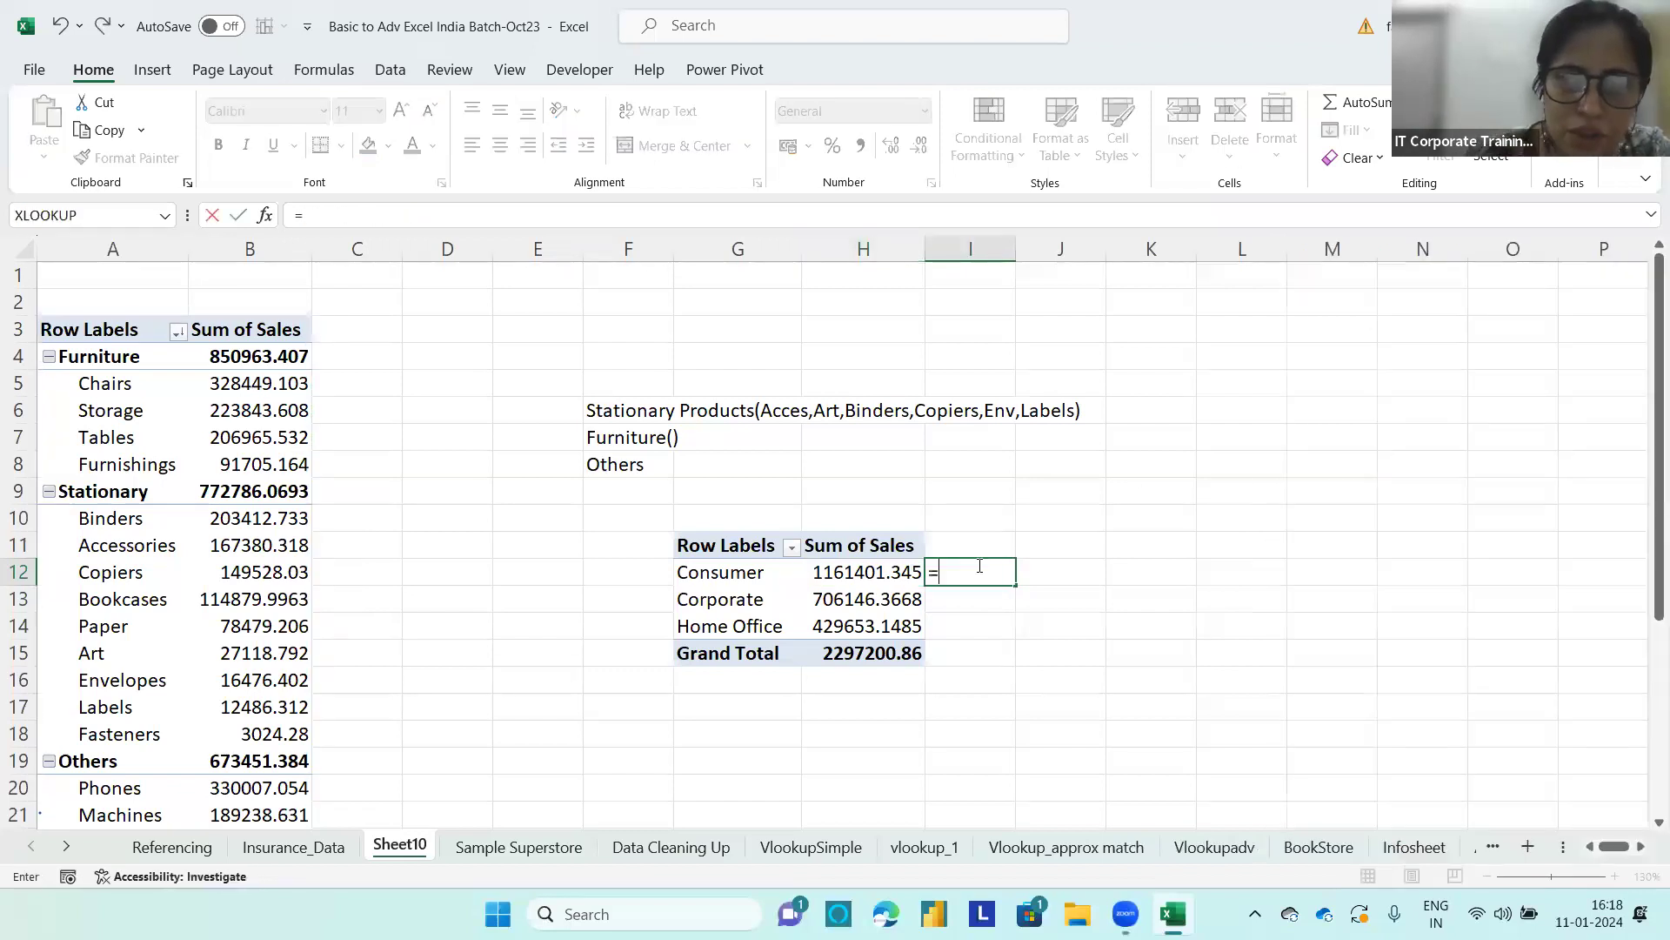
pyautogui.click(862, 571)
pyautogui.write('*10')
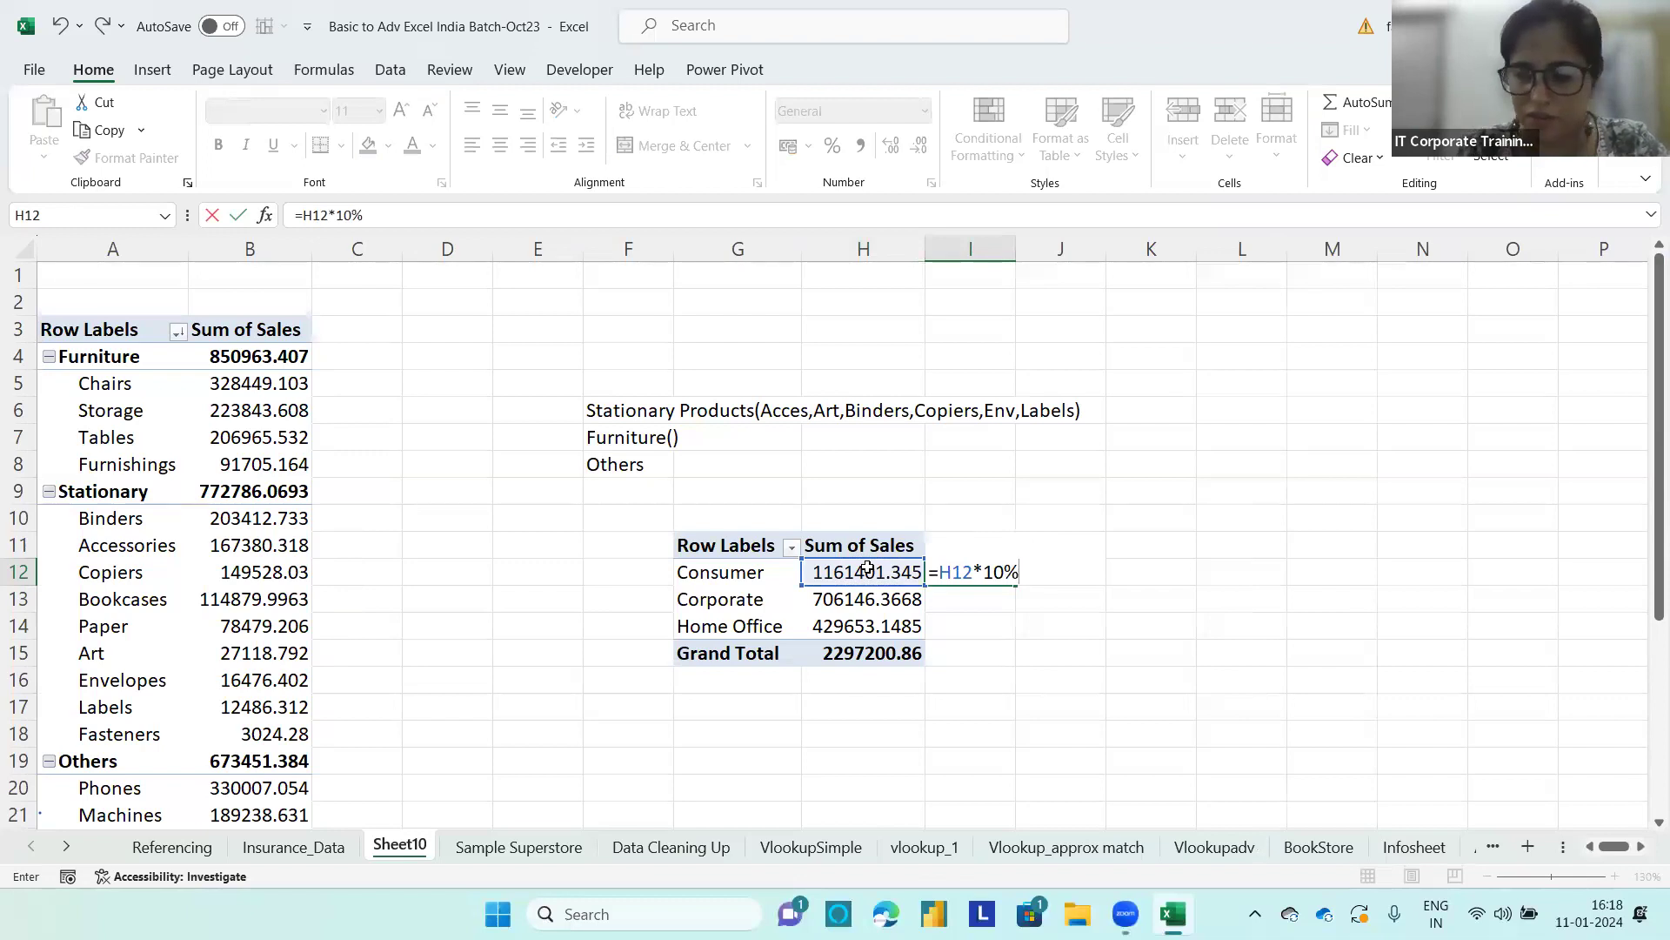
pyautogui.press('Return')
pyautogui.click(986, 572)
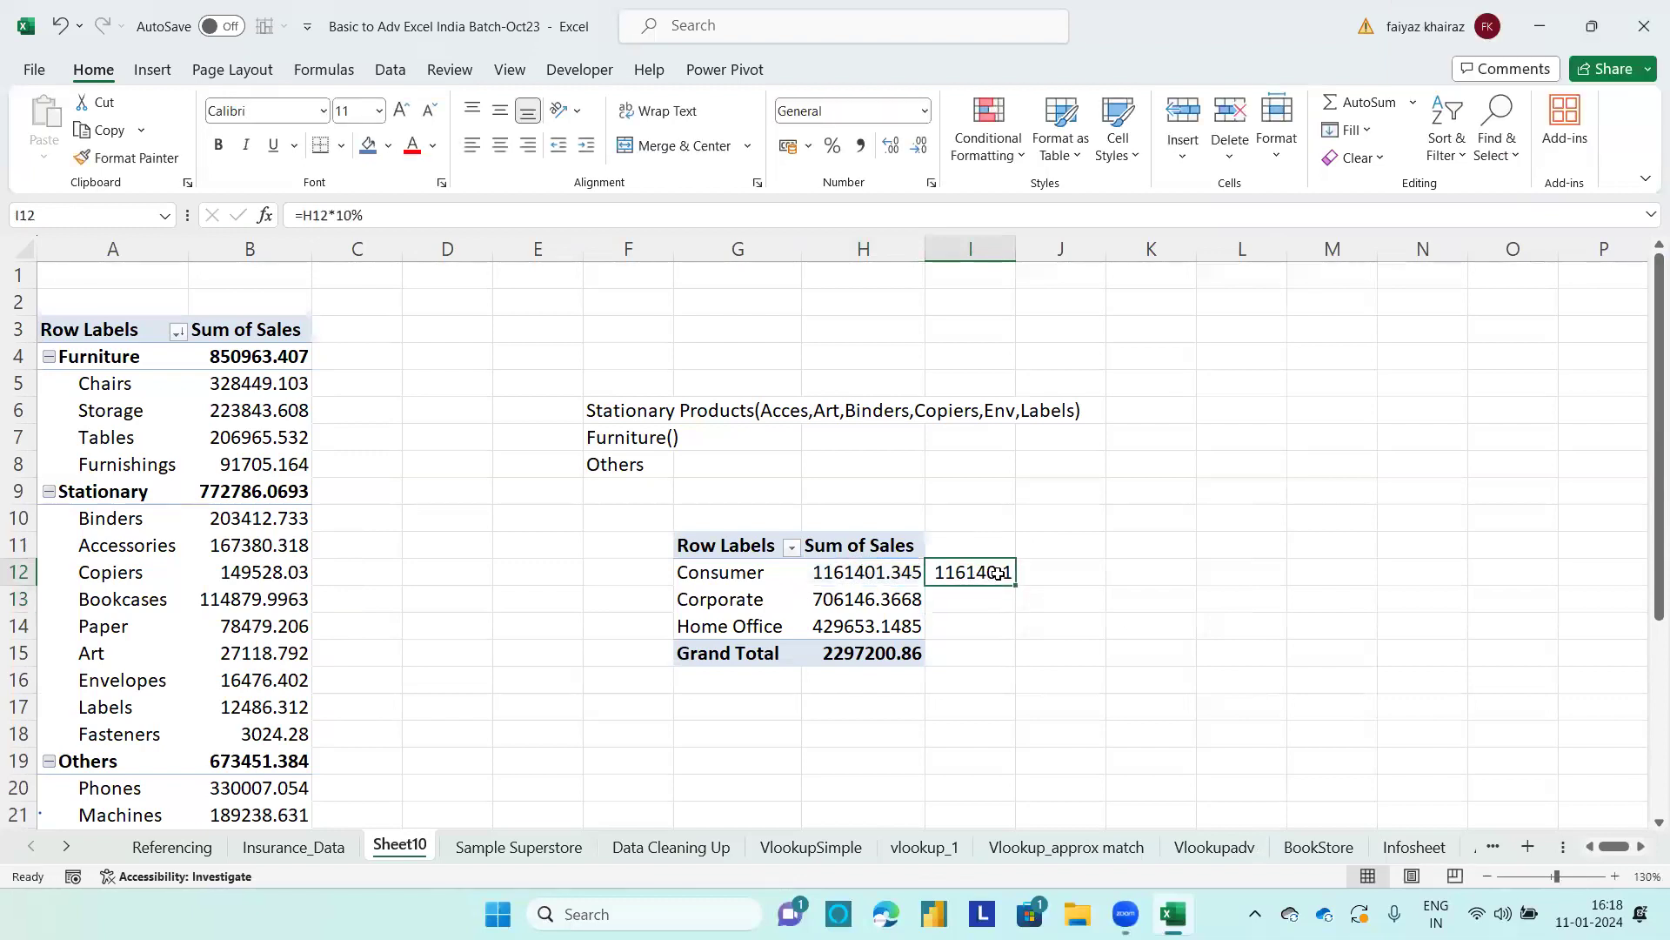
pyautogui.moveTo(1015, 586); pyautogui.dragTo(1009, 633)
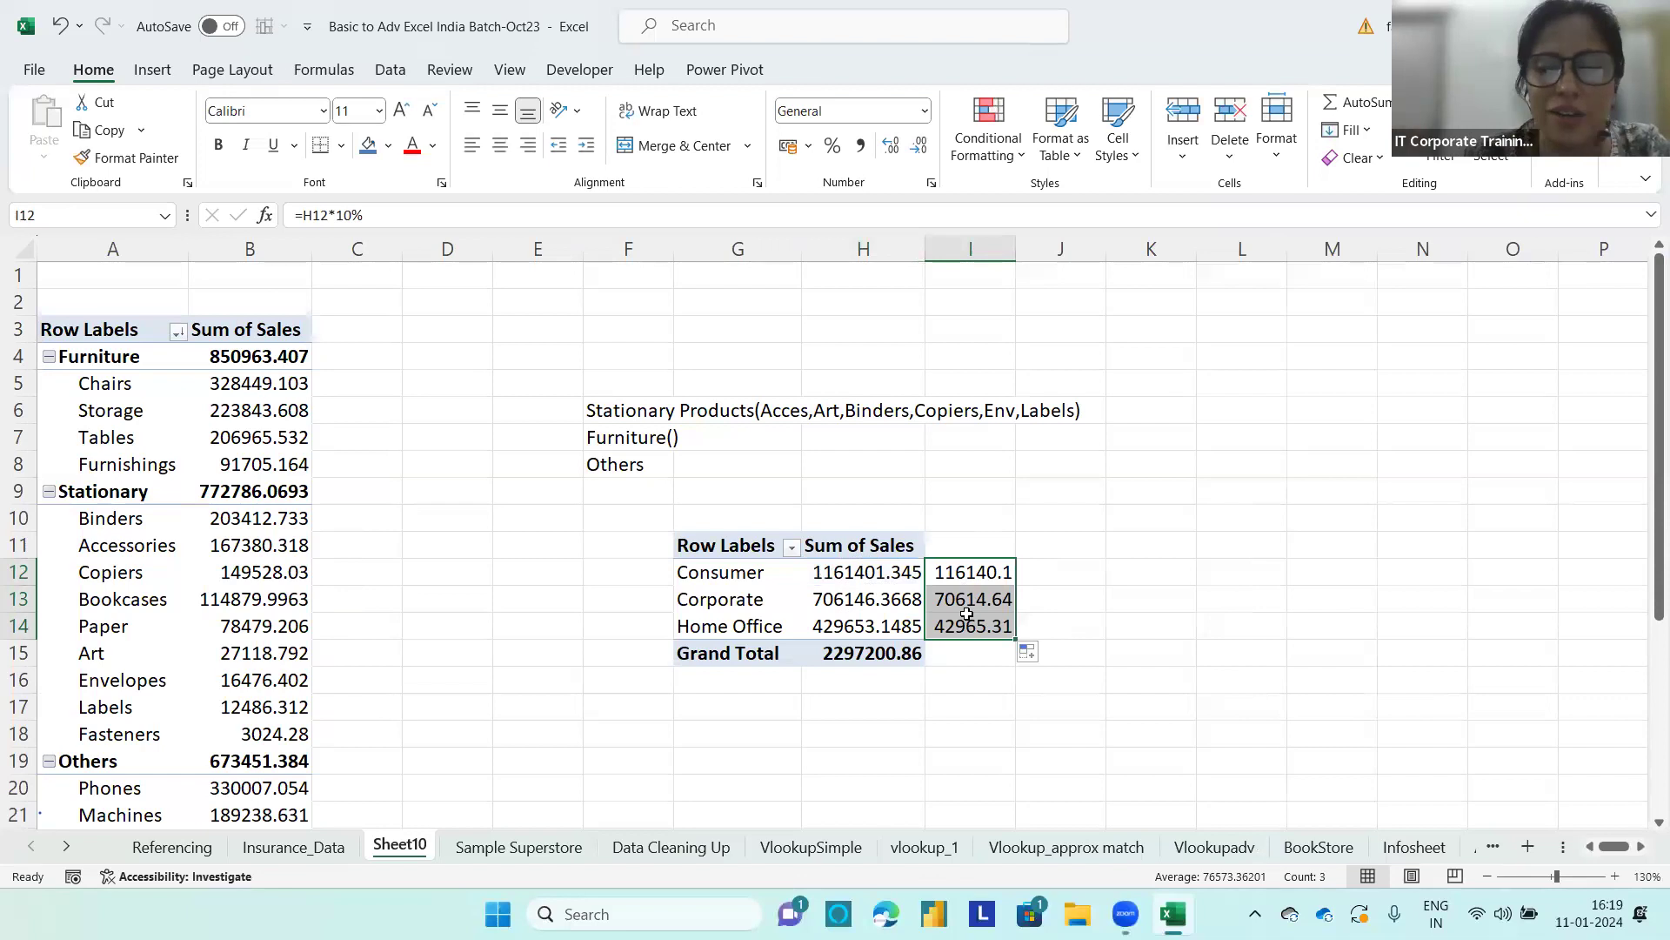
# Step: Enter the header Target Sales in cell I11 above the calculated values
pyautogui.click(727, 601)
pyautogui.moveTo(1647, 448); pyautogui.dragTo(1646, 520)
pyautogui.click(970, 551)
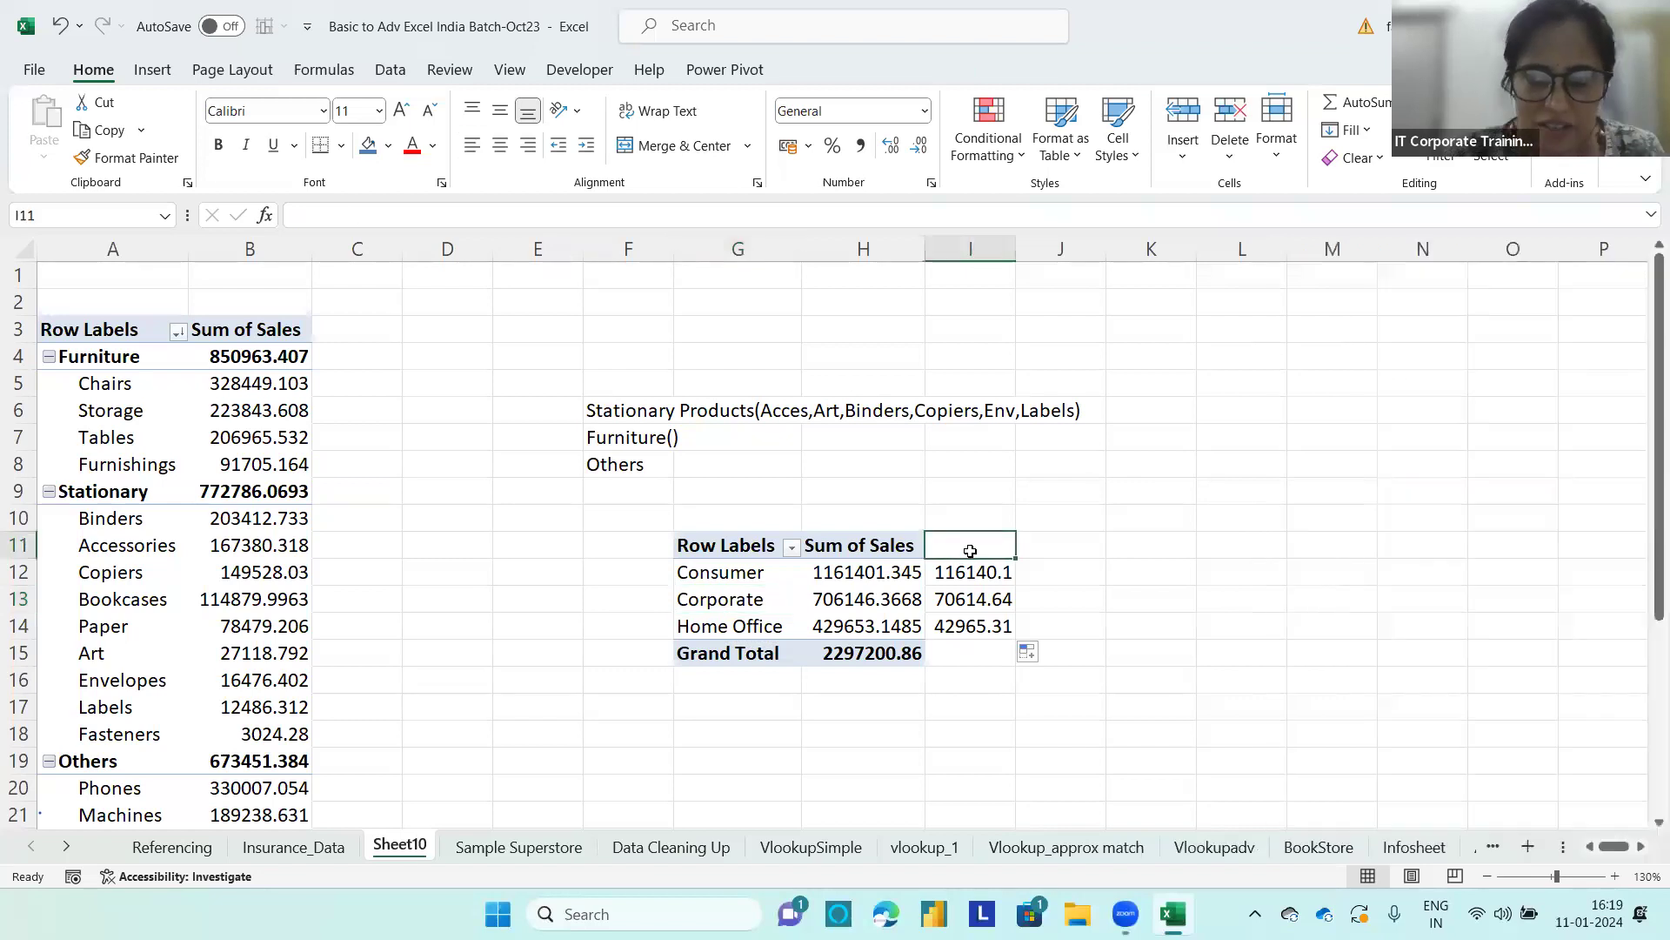
pyautogui.write('Target ')
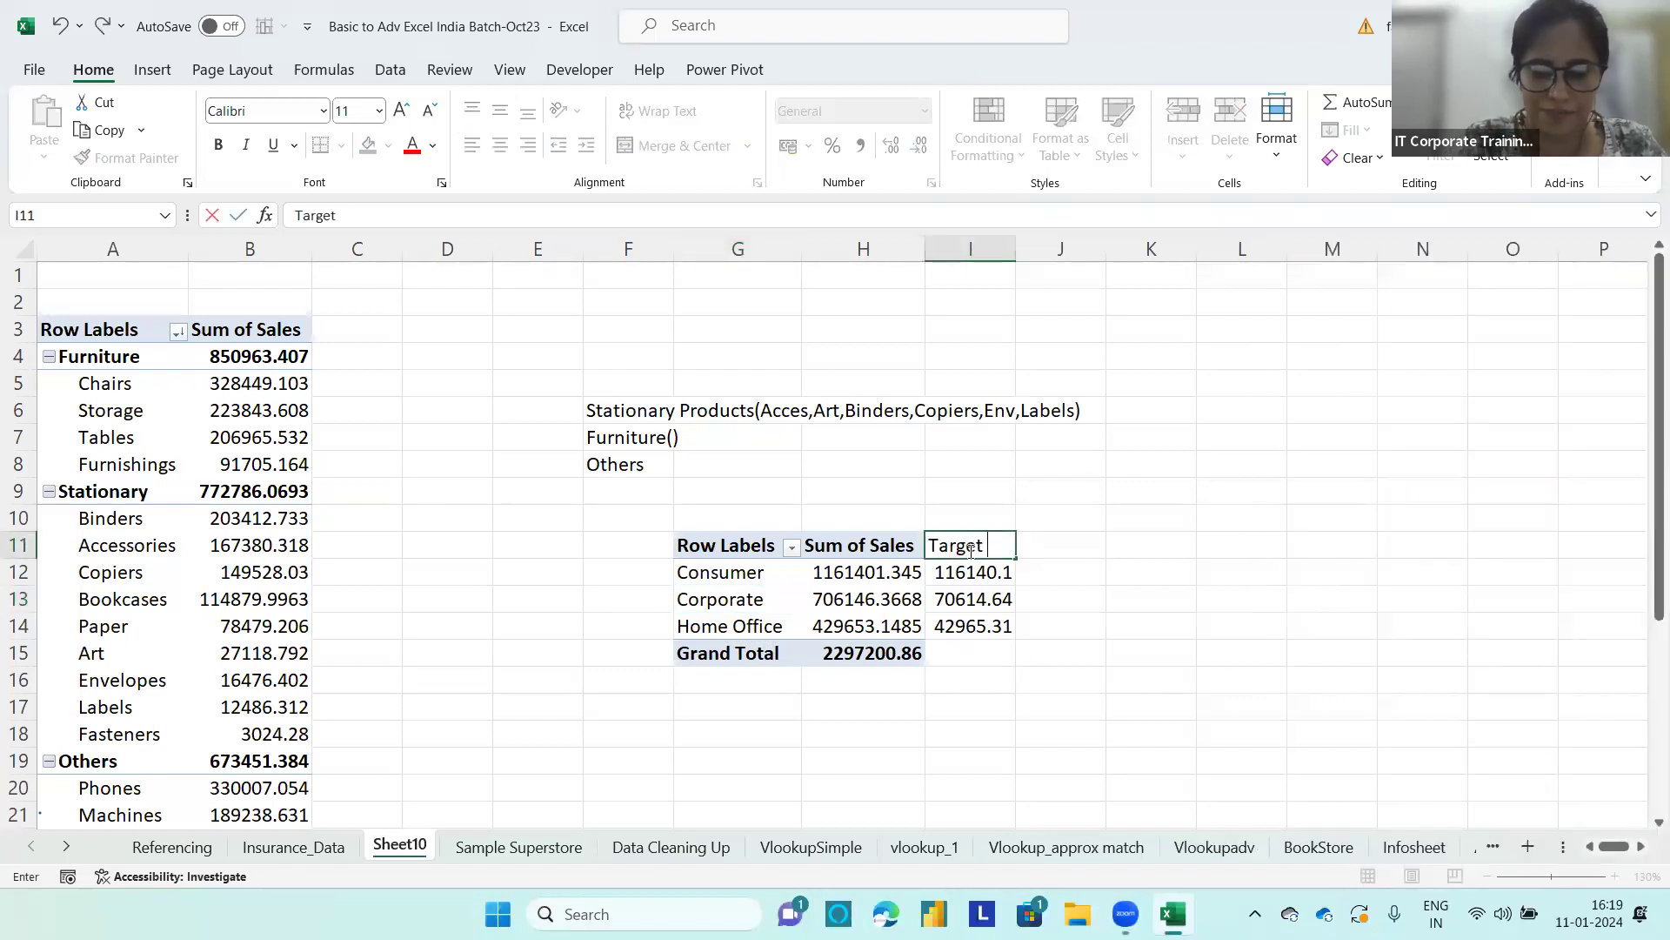
pyautogui.write('Sales')
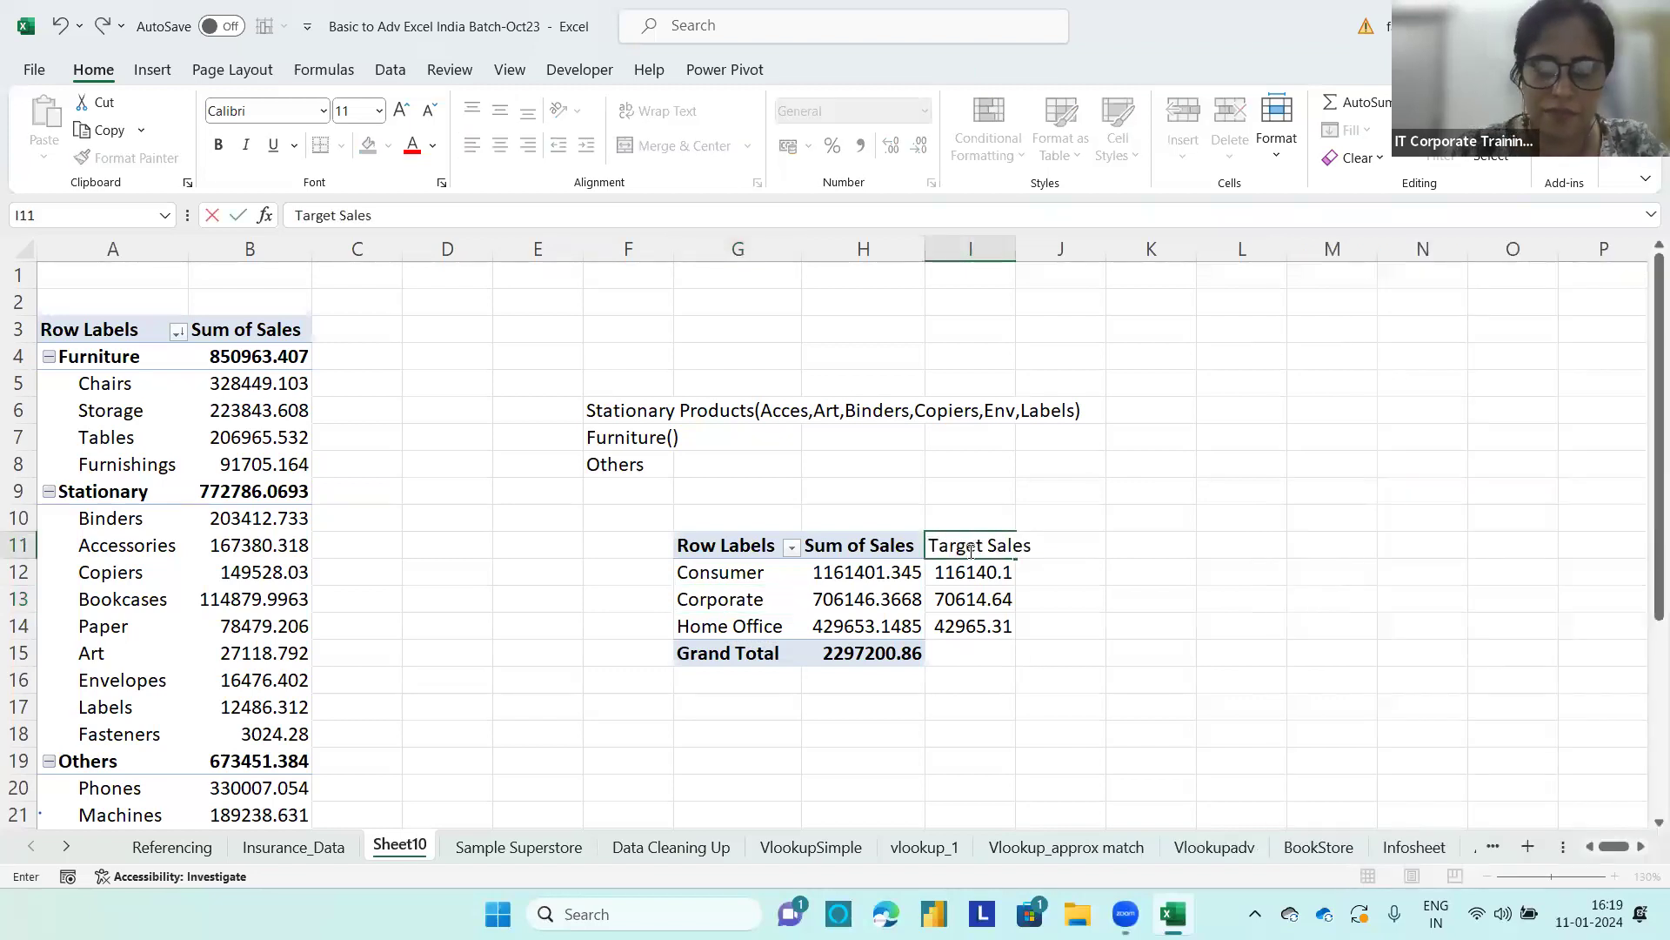
pyautogui.click(1039, 601)
# Step: Check the segment PivotTable's field list for a target field, and clear the header and formulas from I11:I14
pyautogui.click(729, 578)
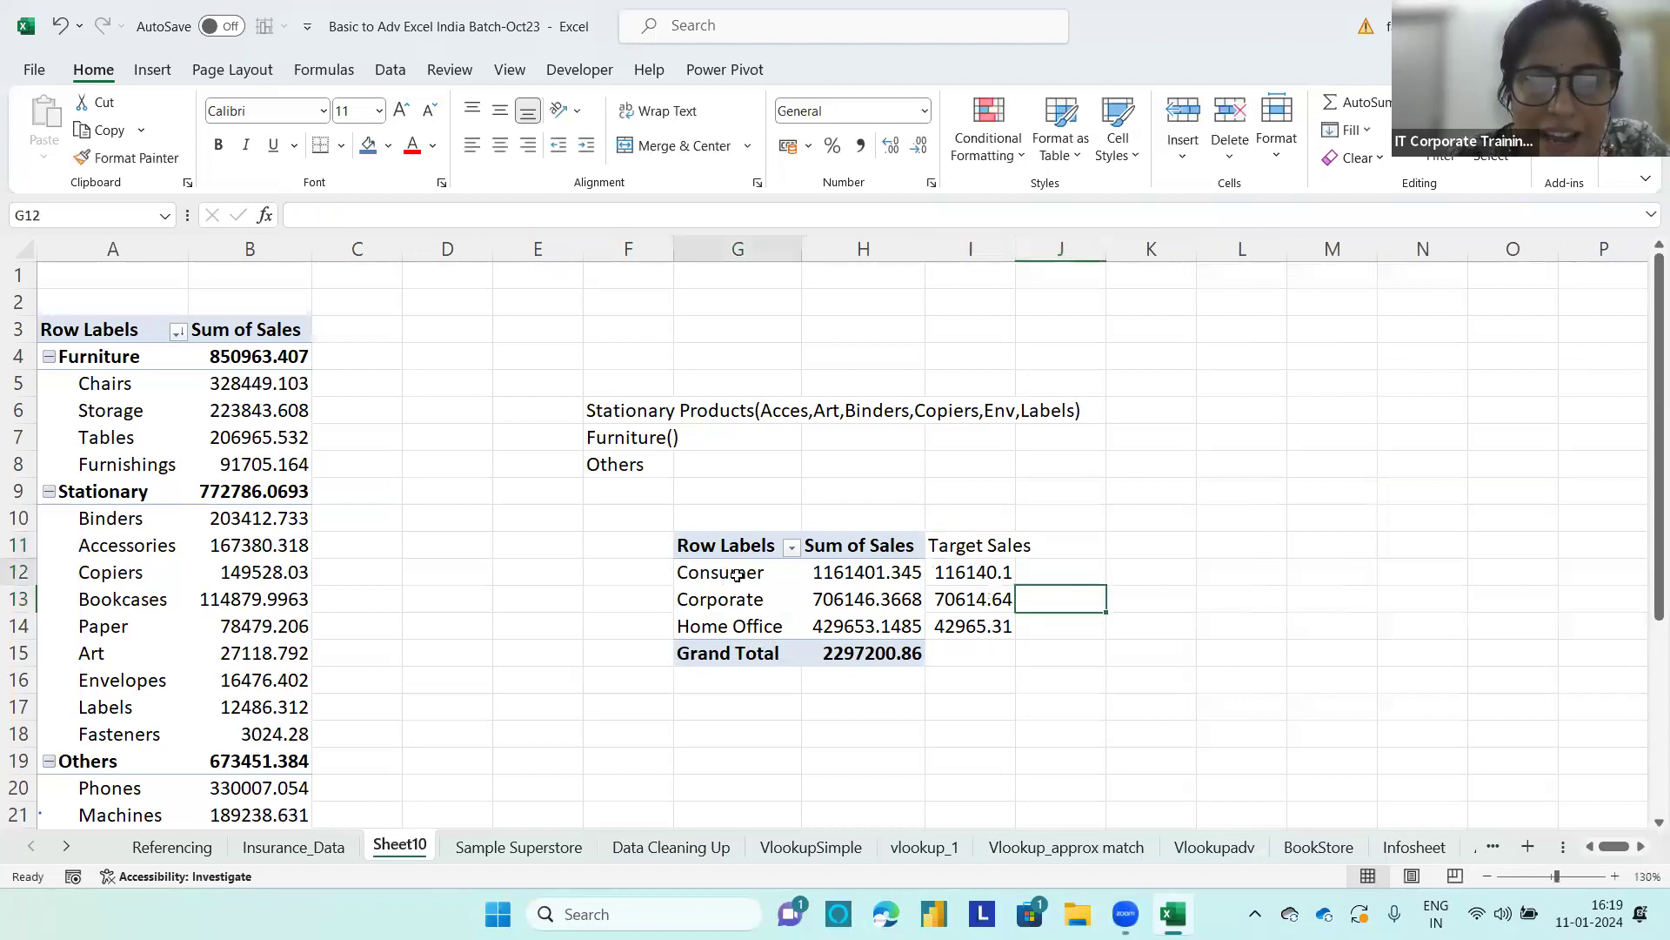
pyautogui.moveTo(1644, 518)
pyautogui.mouseDown()
pyautogui.moveTo(1643, 416)
pyautogui.moveTo(1645, 522)
pyautogui.moveTo(1646, 496)
pyautogui.mouseUp()
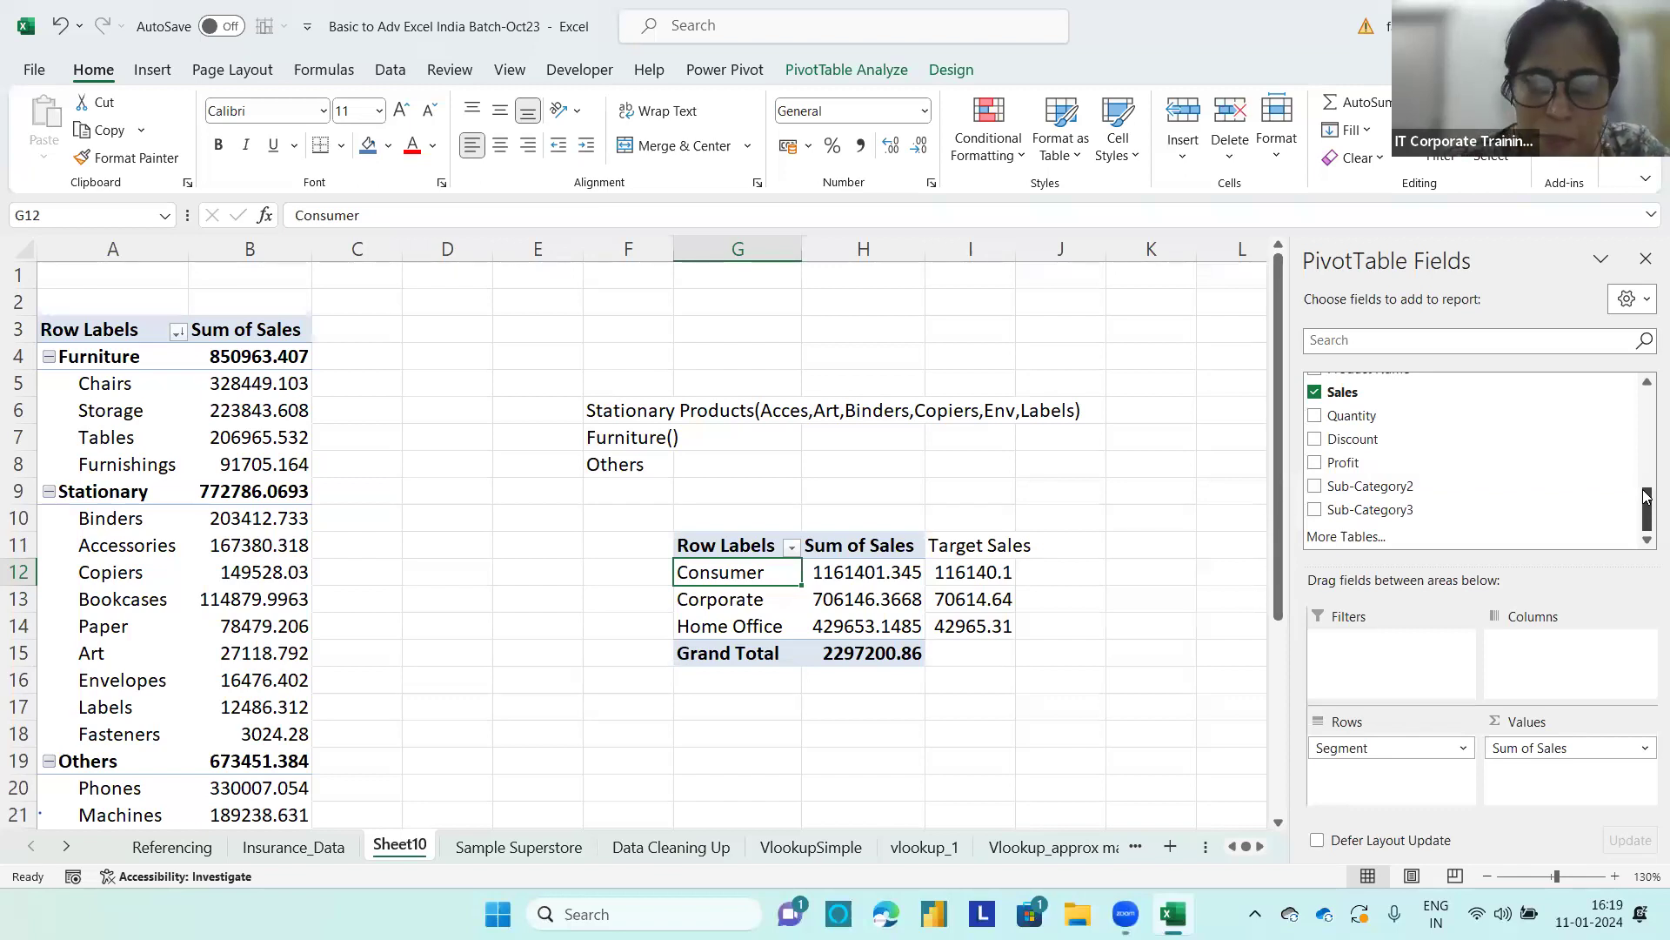
pyautogui.moveTo(1010, 553); pyautogui.dragTo(1009, 630)
pyautogui.press('Delete')
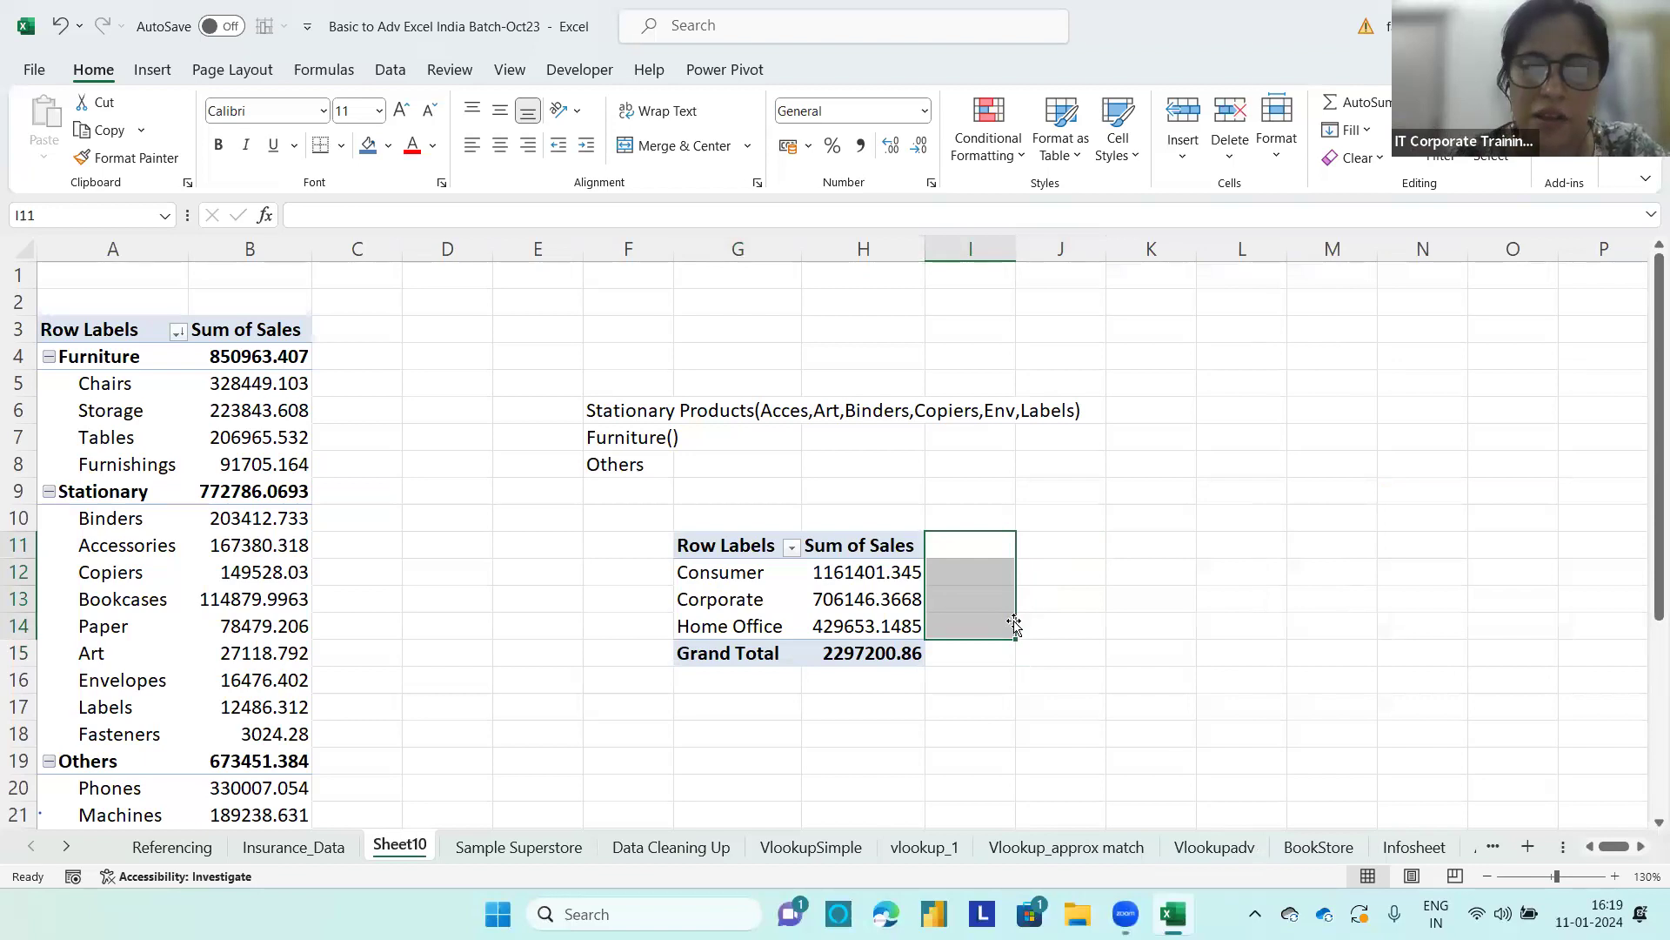
# Step: Start a calculated field for the segment PivotTable and name it Target Sales by Segment
pyautogui.click(763, 575)
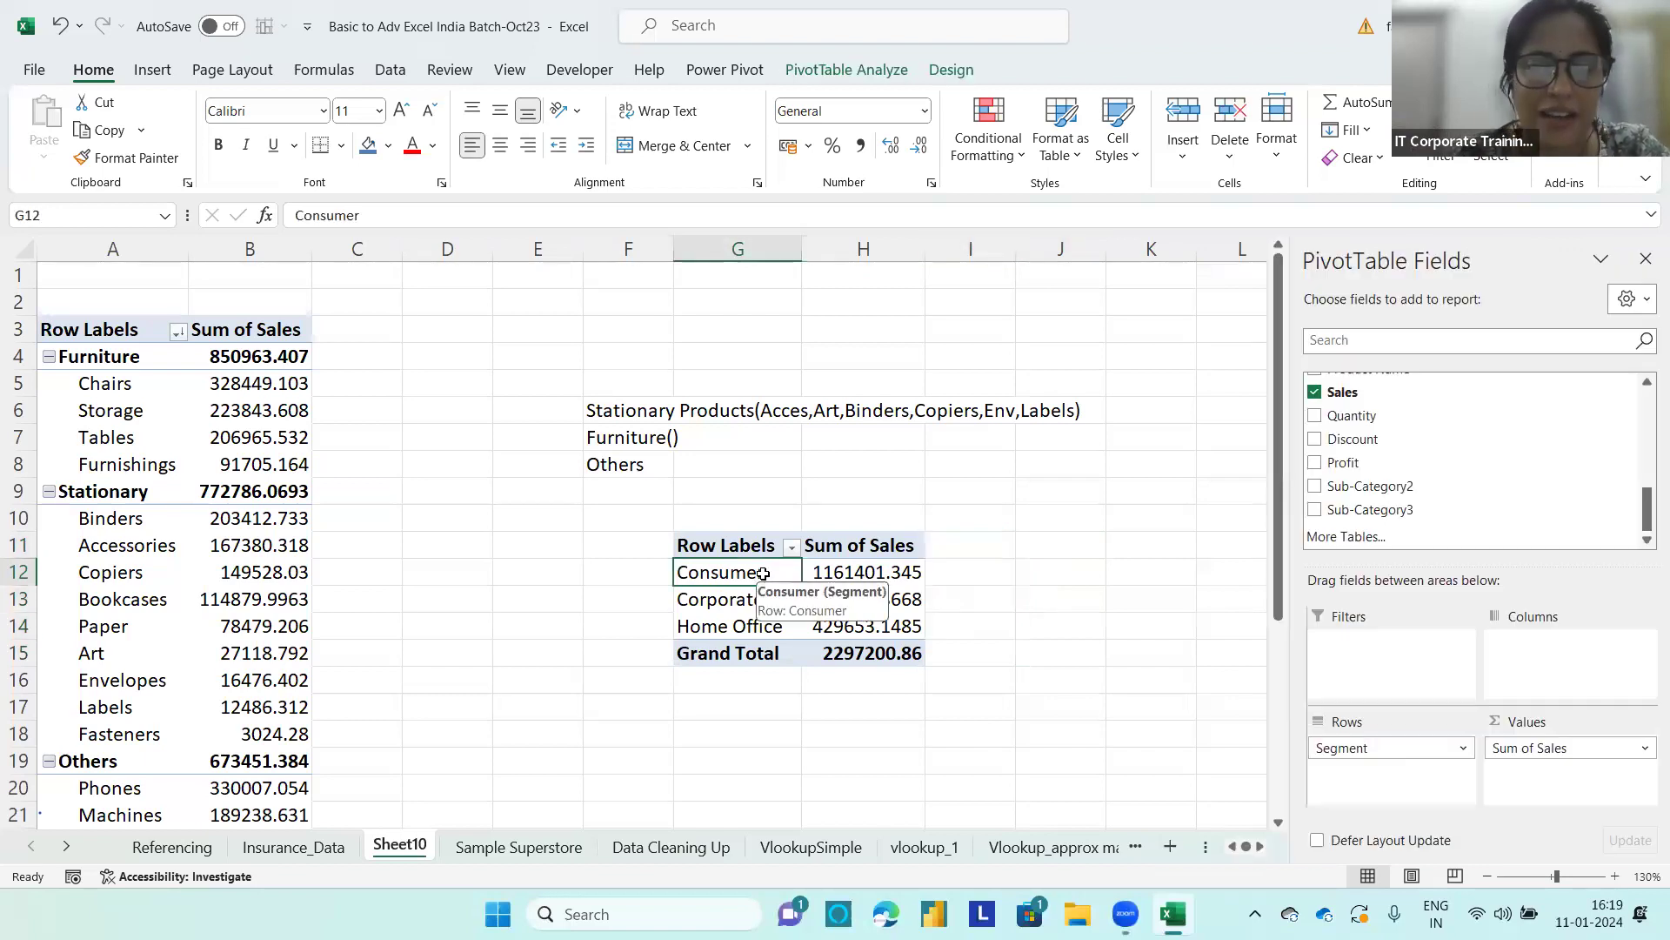
pyautogui.click(816, 68)
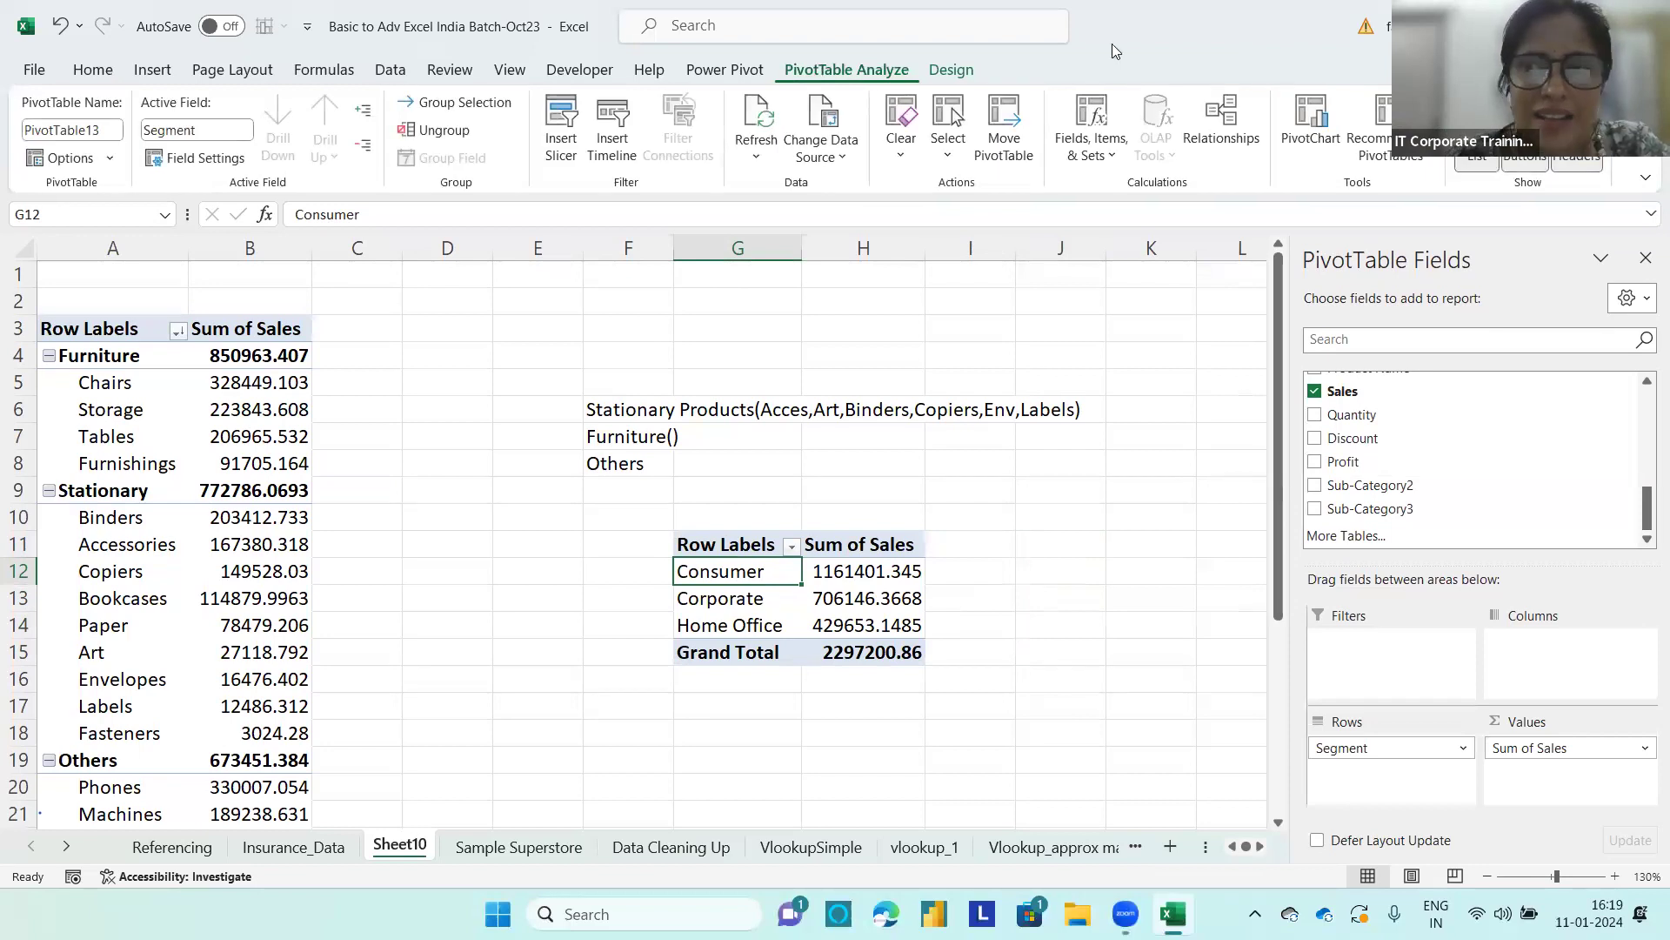
pyautogui.click(1103, 153)
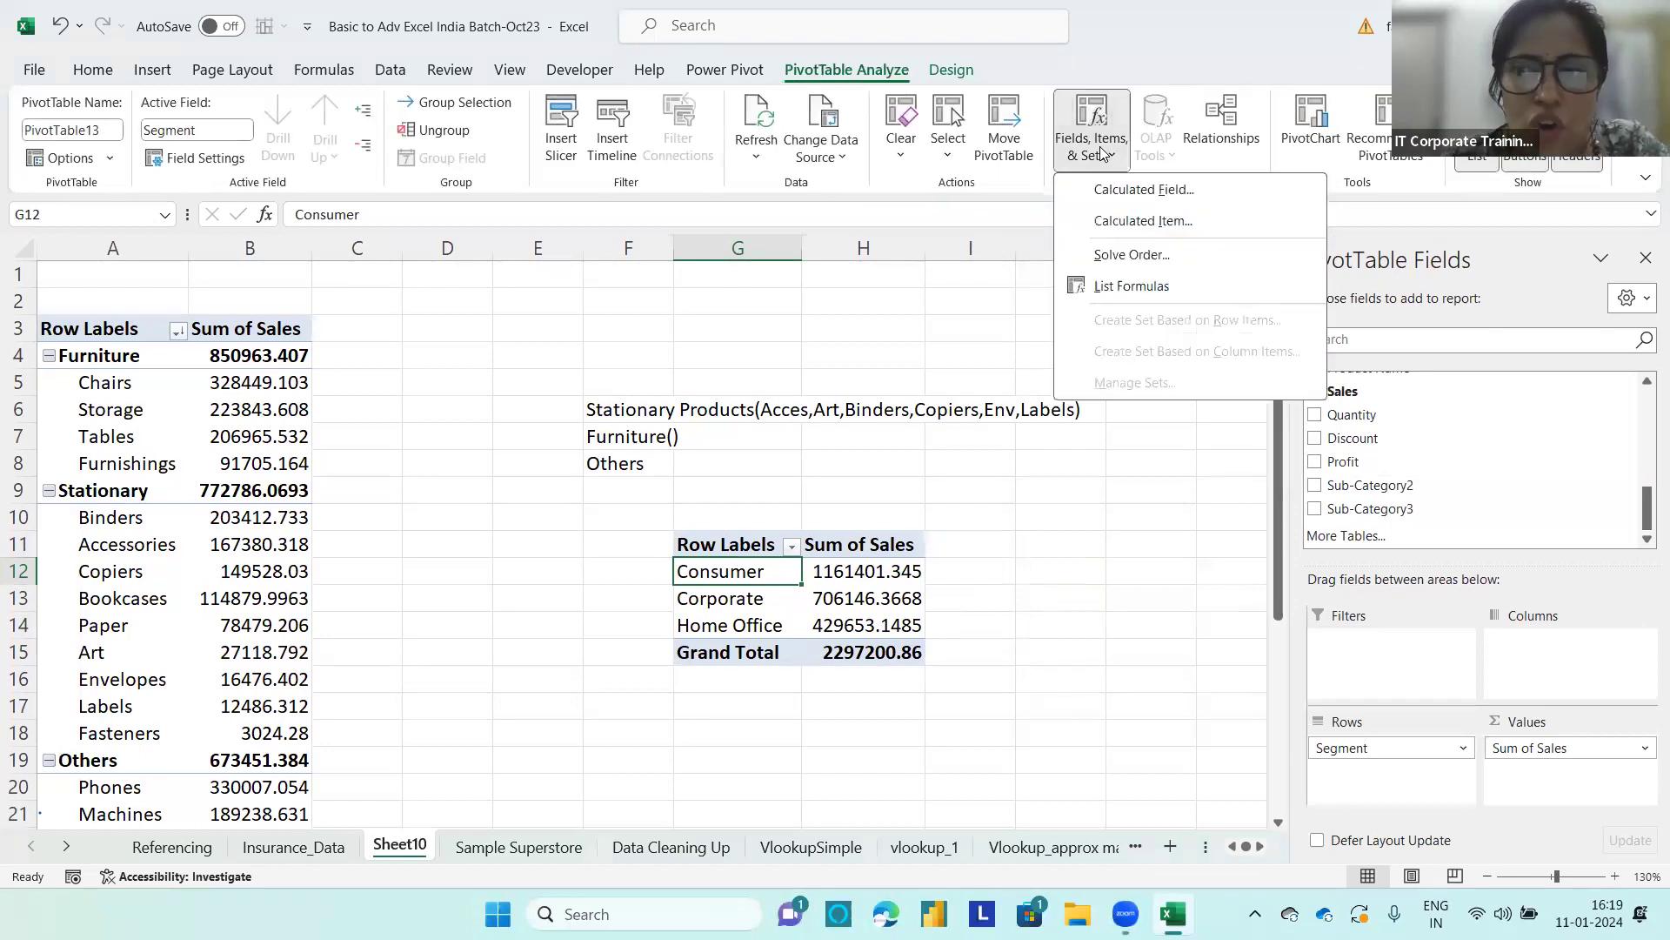
pyautogui.click(1131, 191)
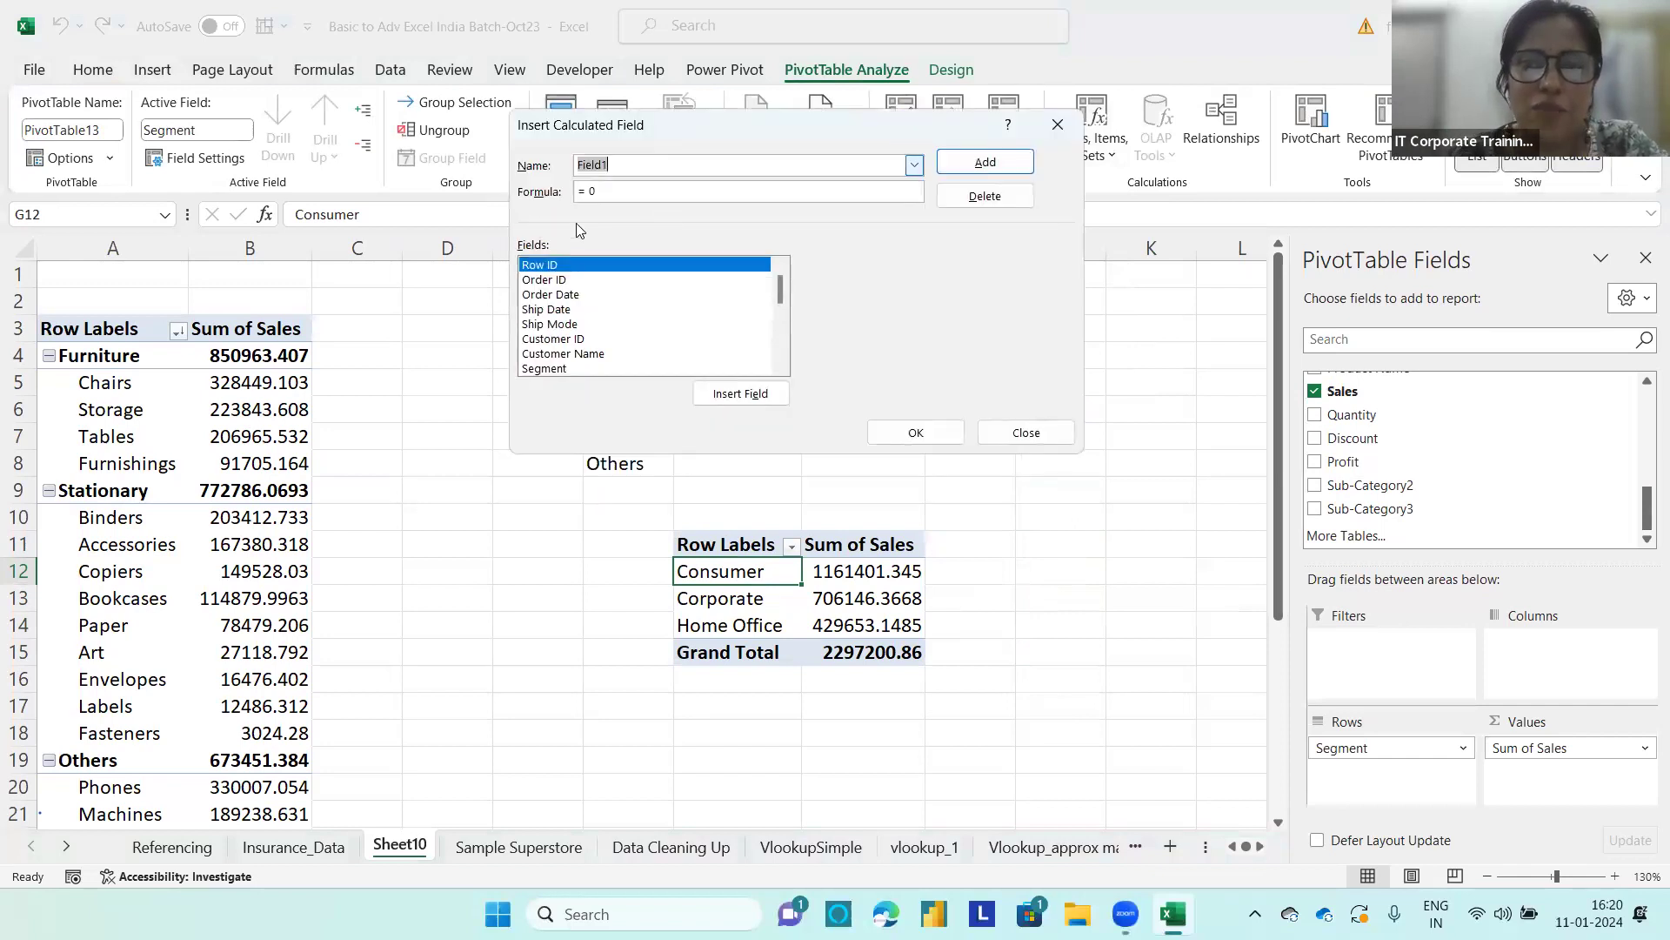
pyautogui.write('Tar')
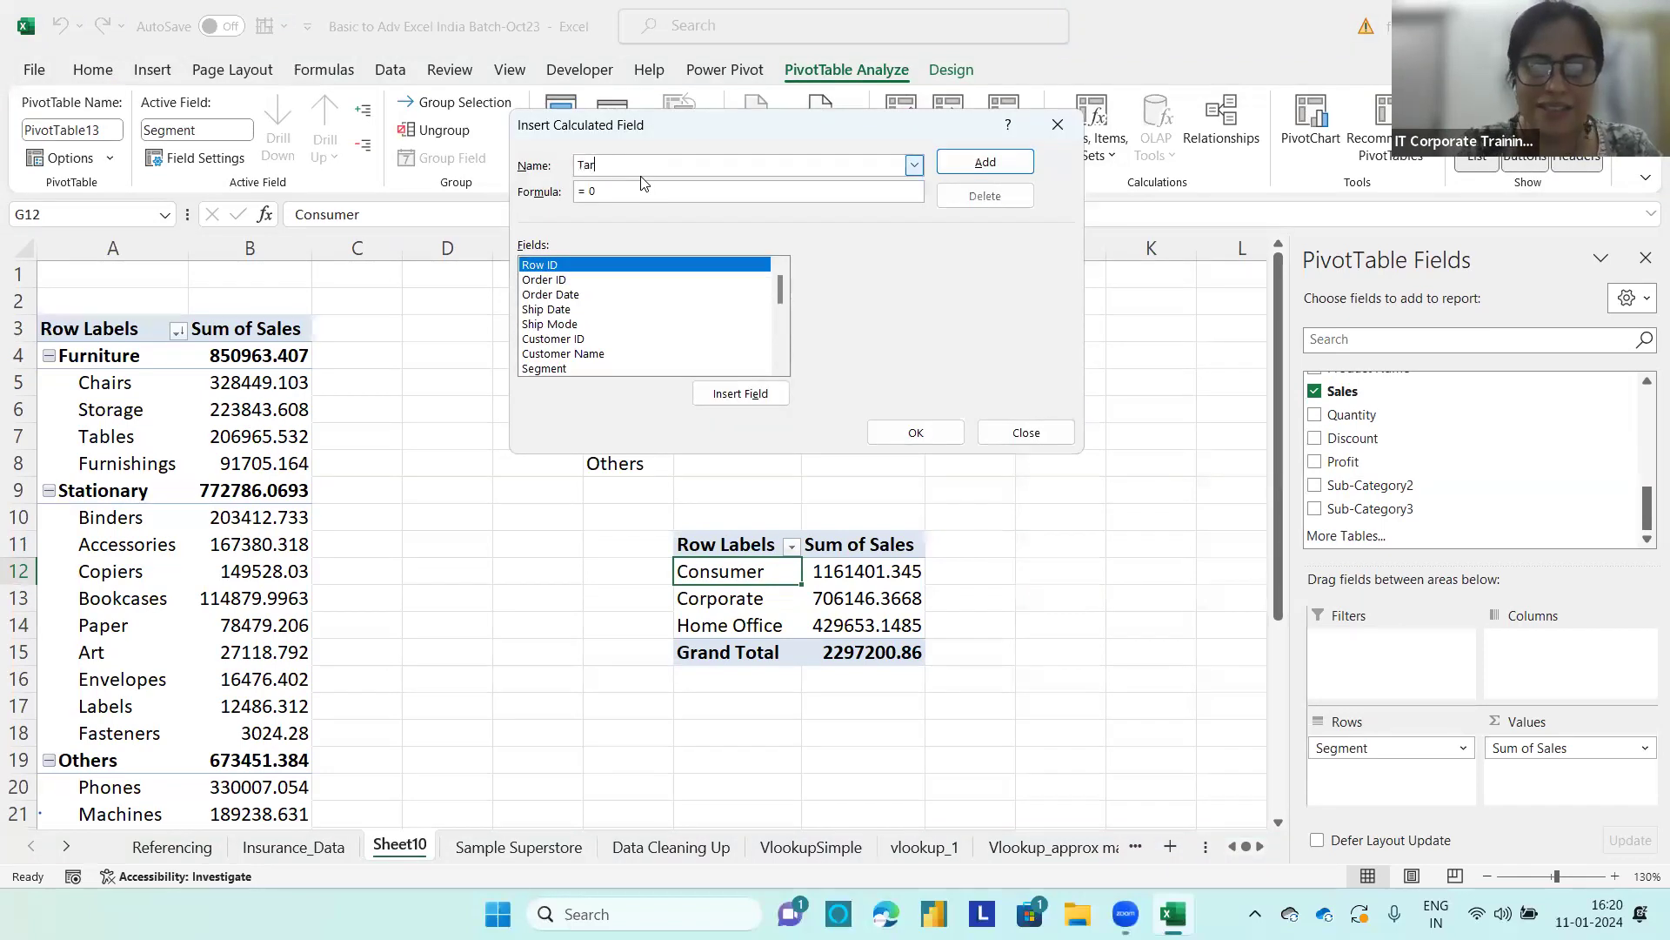
pyautogui.write('get Sale')
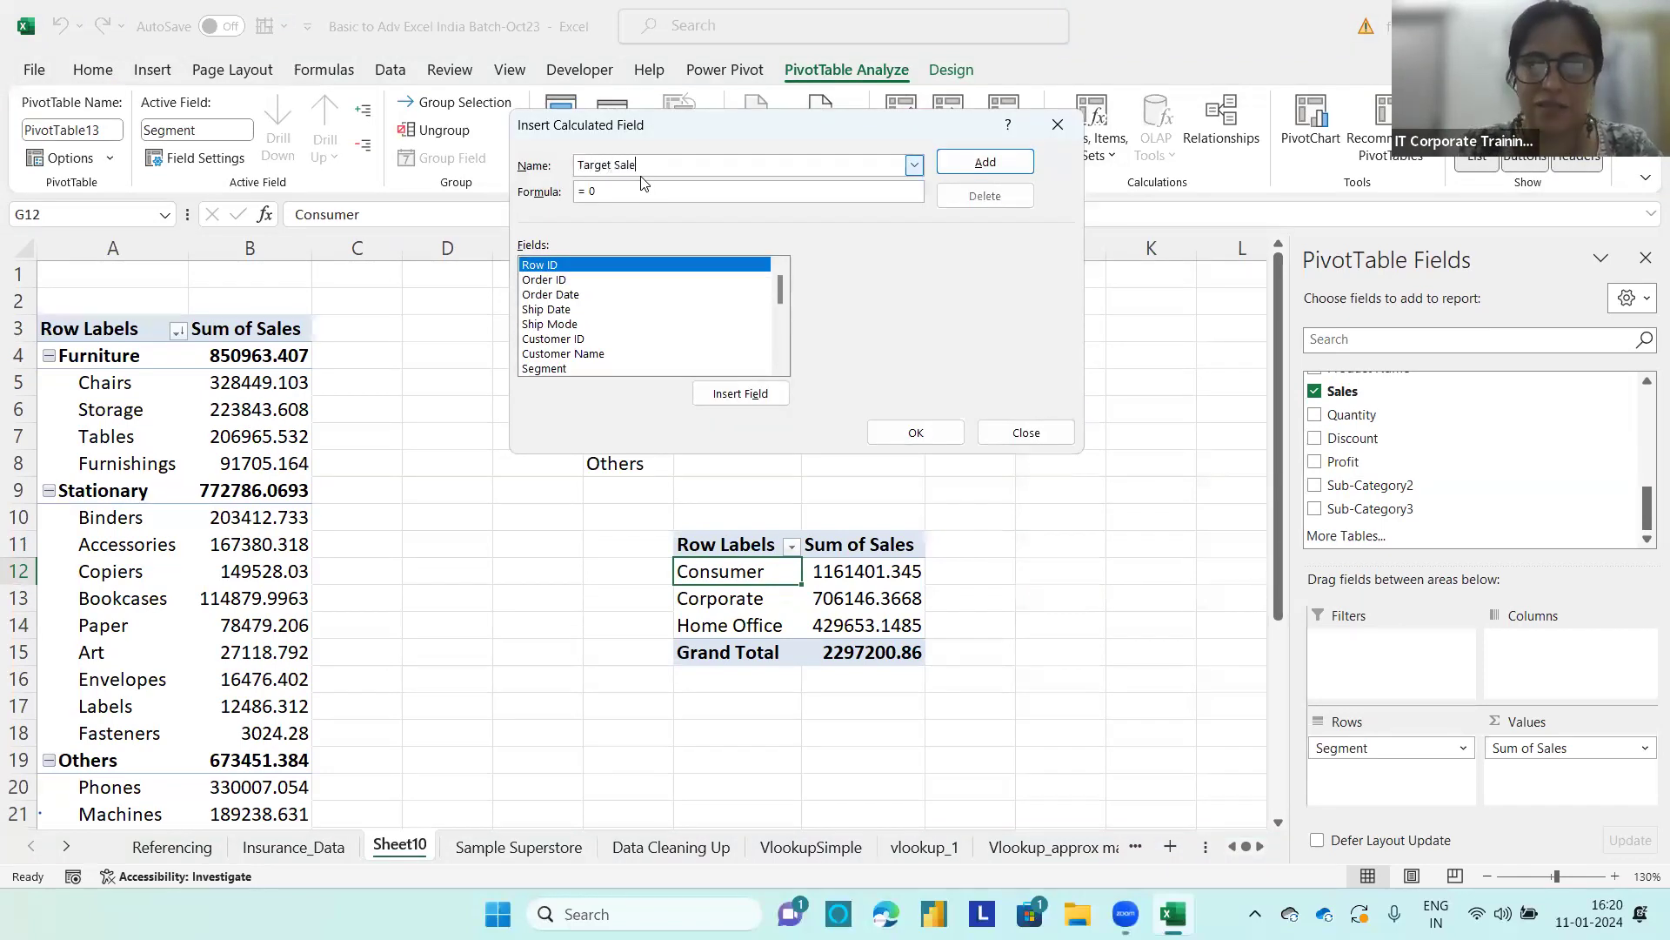
pyautogui.write('s by Se')
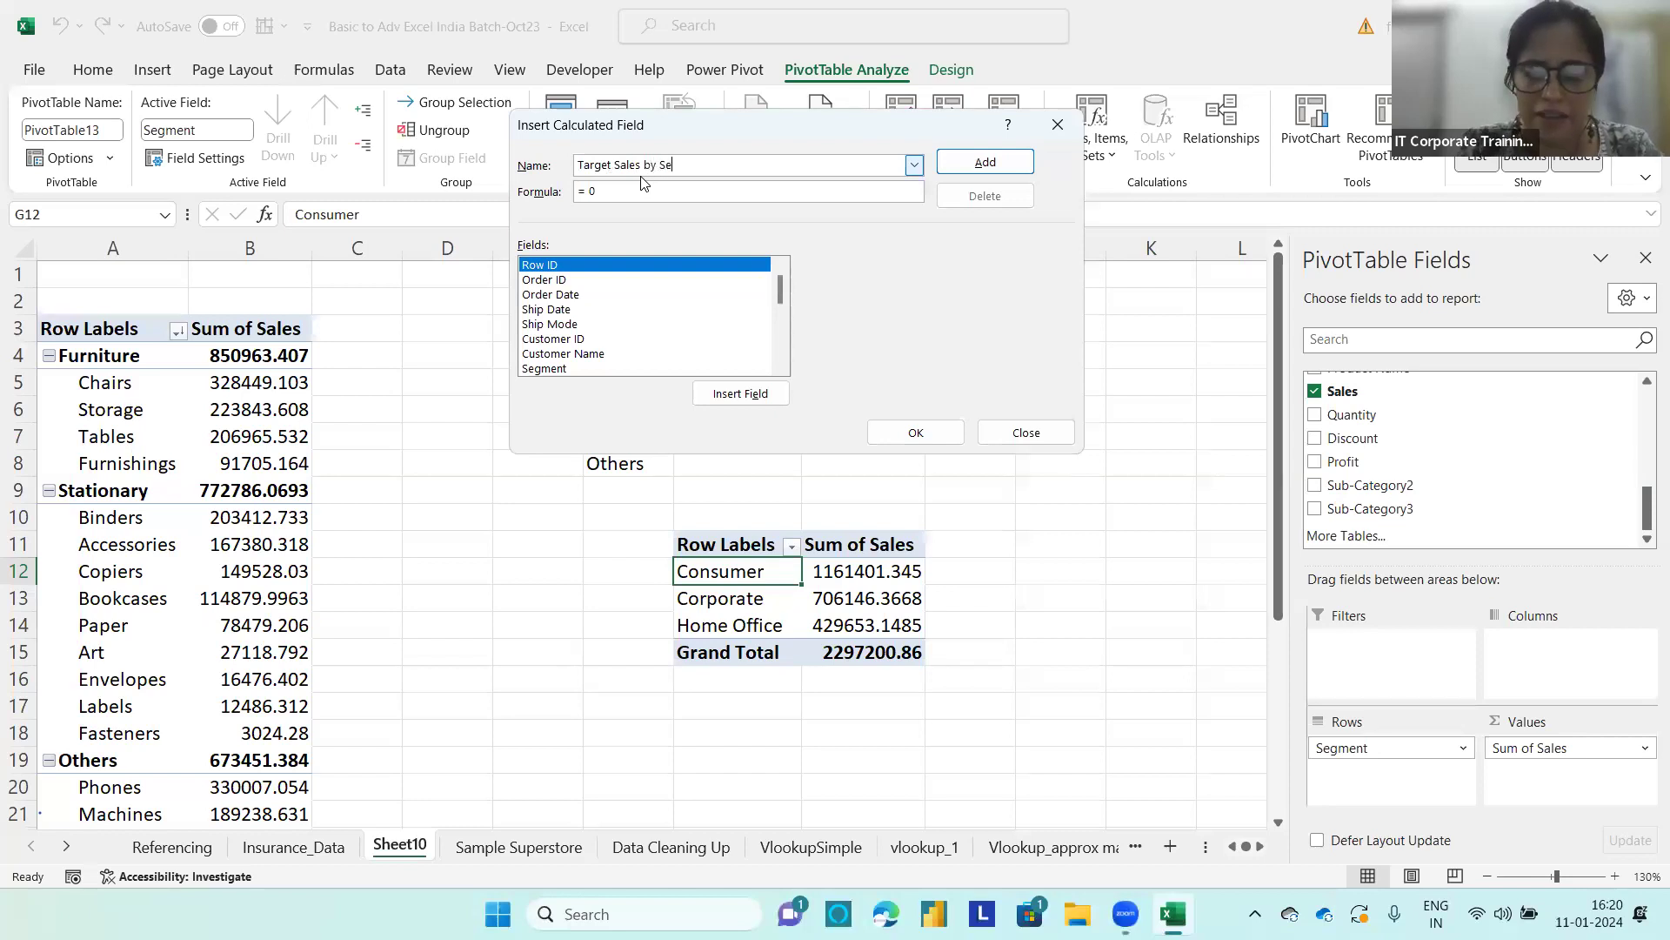
pyautogui.write('gment')
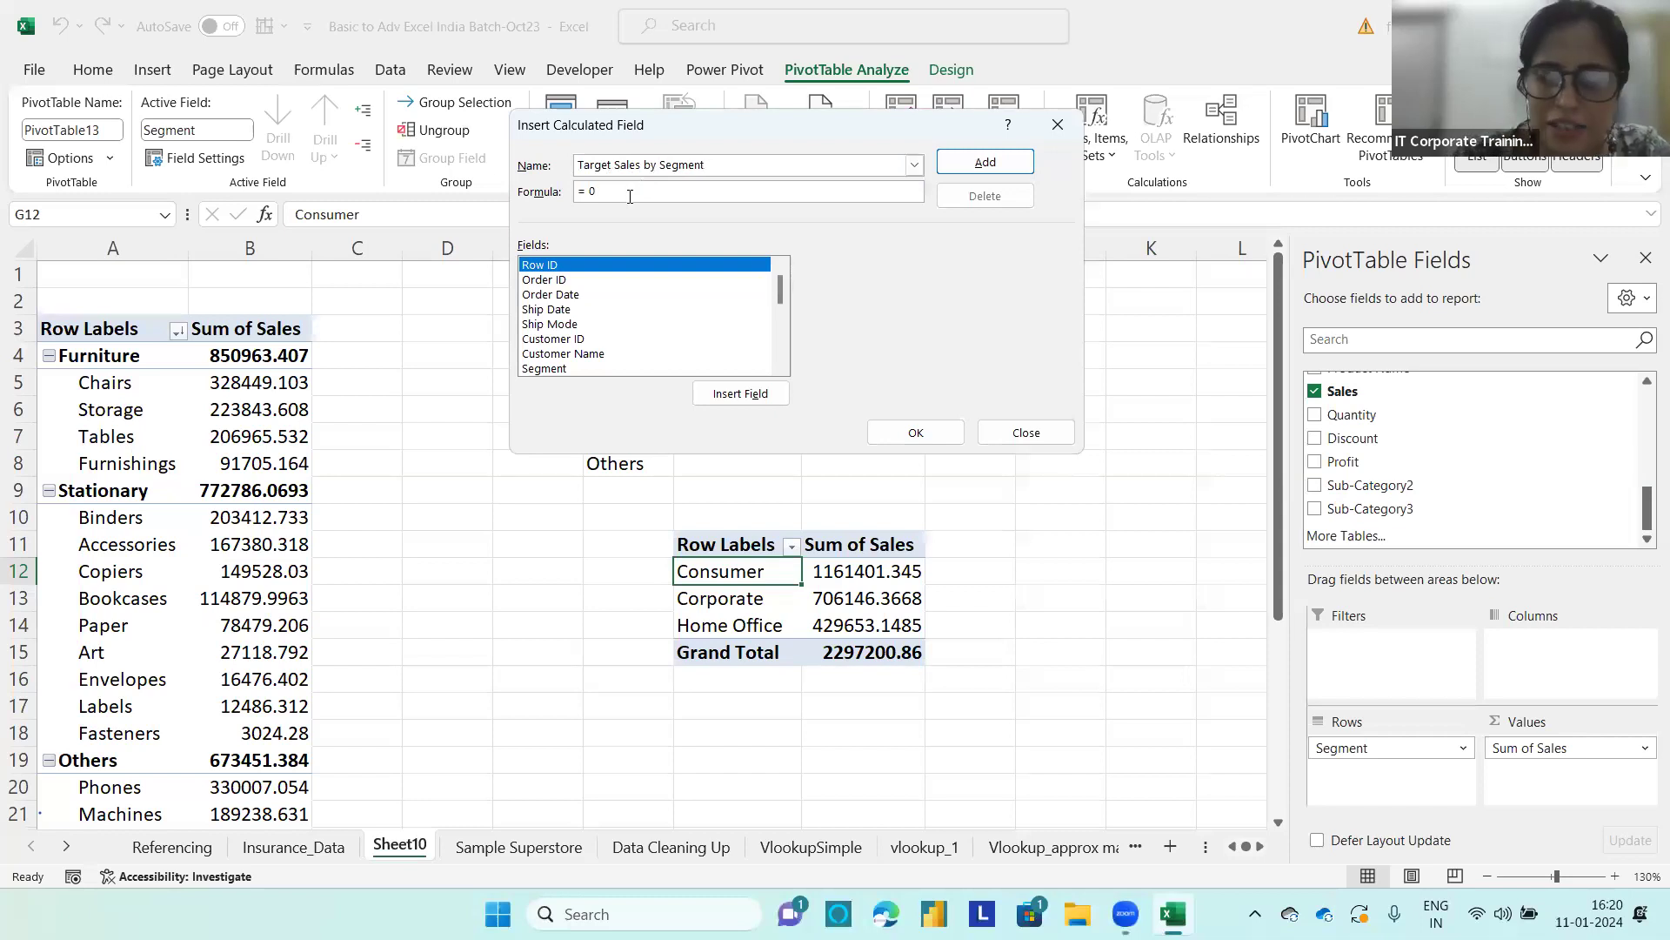
# Step: Set the calculated field's formula to = sum( Sales)*10% and add it to the segment PivotTable
pyautogui.press('BackSpace')
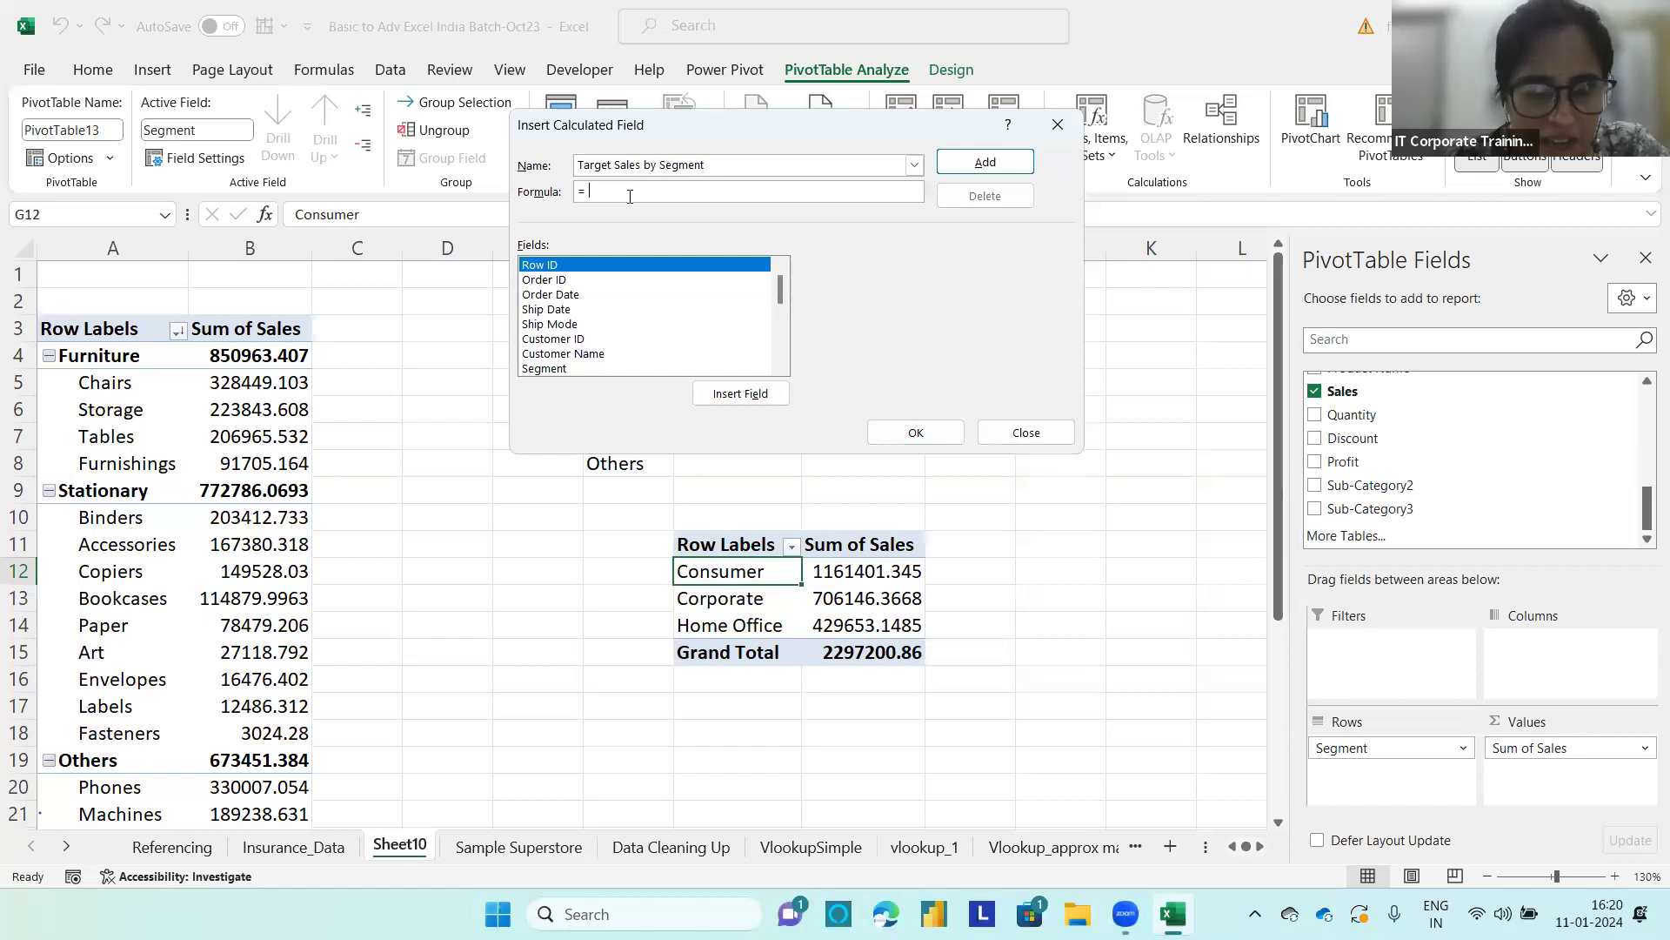
pyautogui.write('sum(')
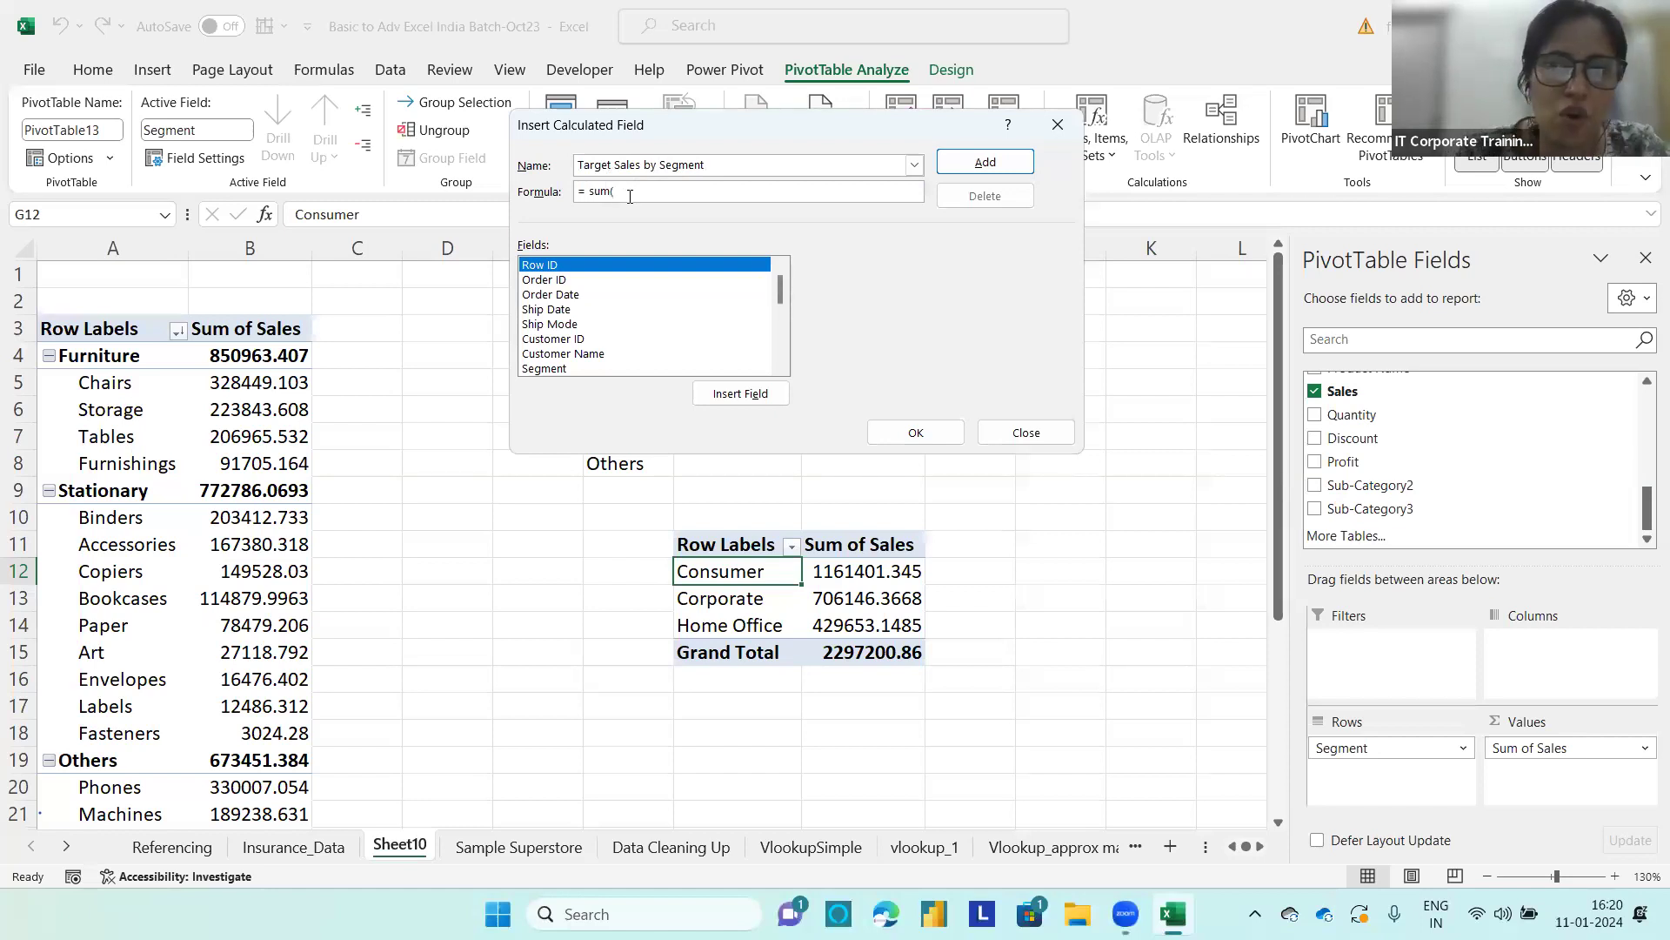
pyautogui.moveTo(785, 296); pyautogui.dragTo(786, 349)
pyautogui.doubleClick(534, 324)
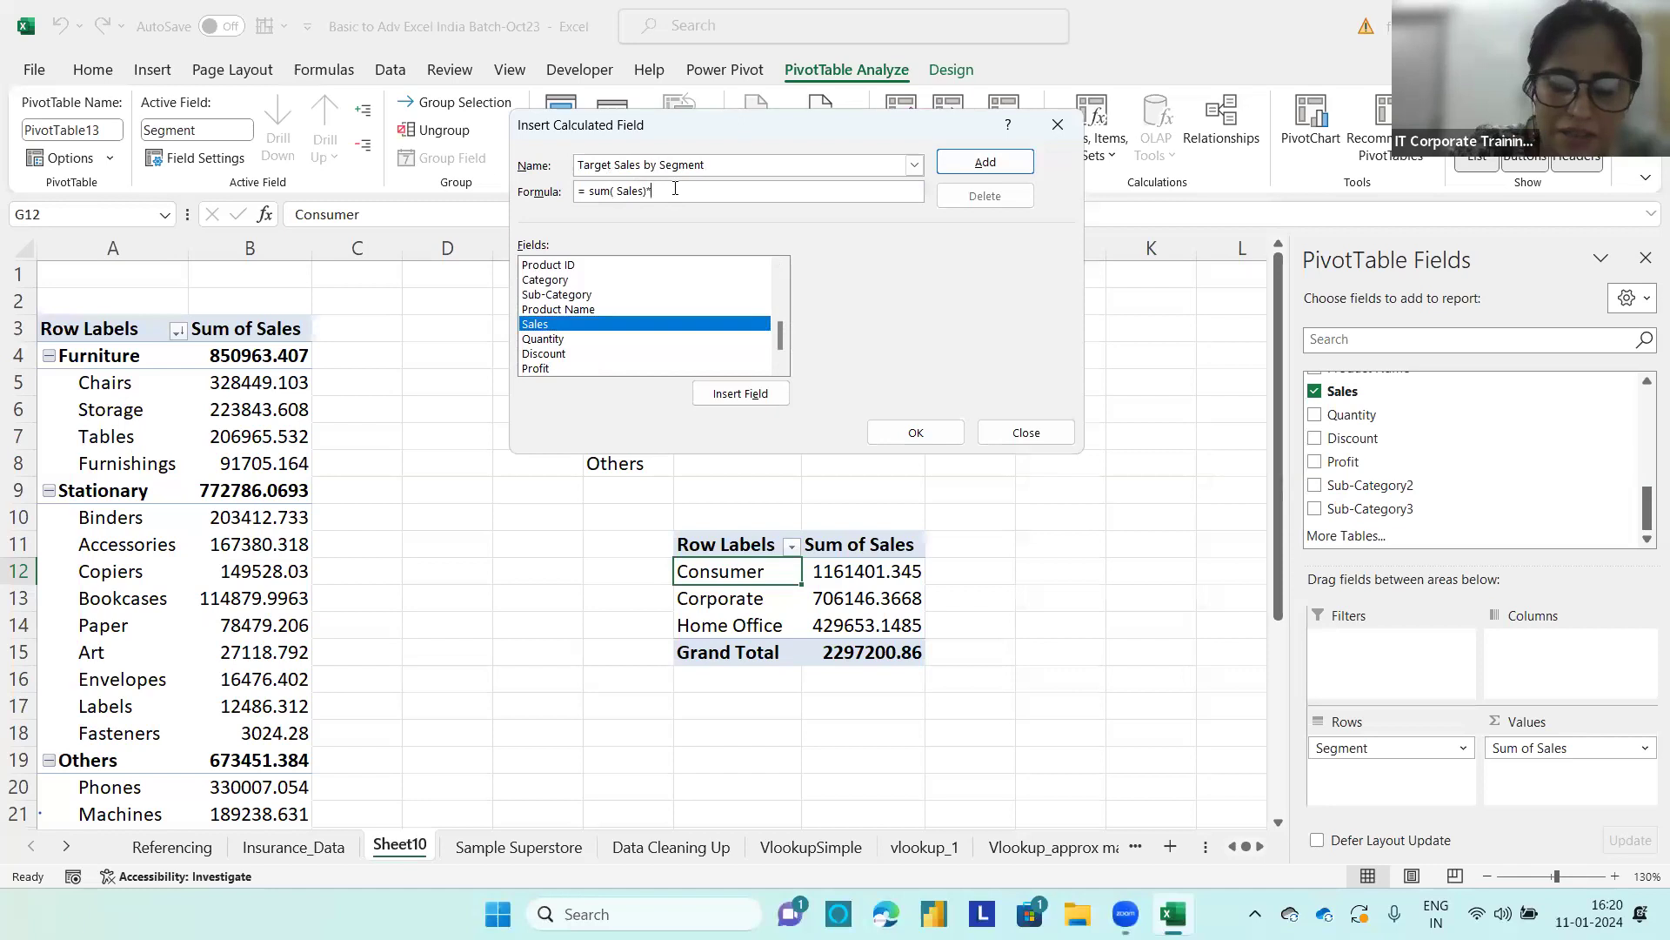
pyautogui.write(')*10%')
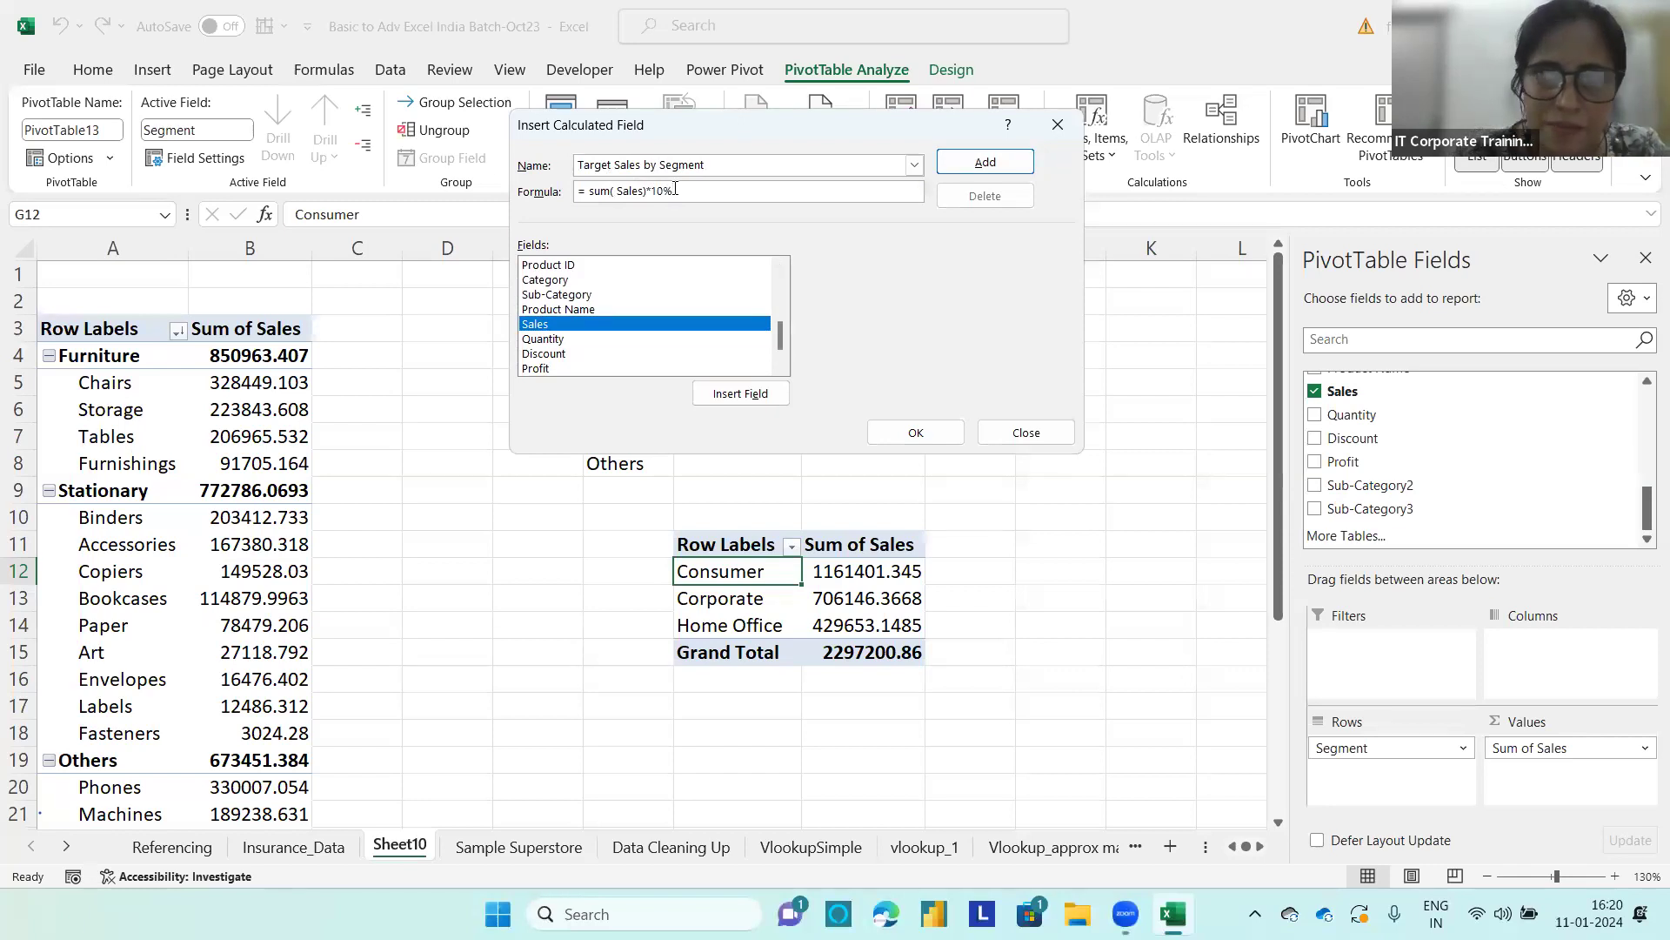
pyautogui.click(983, 163)
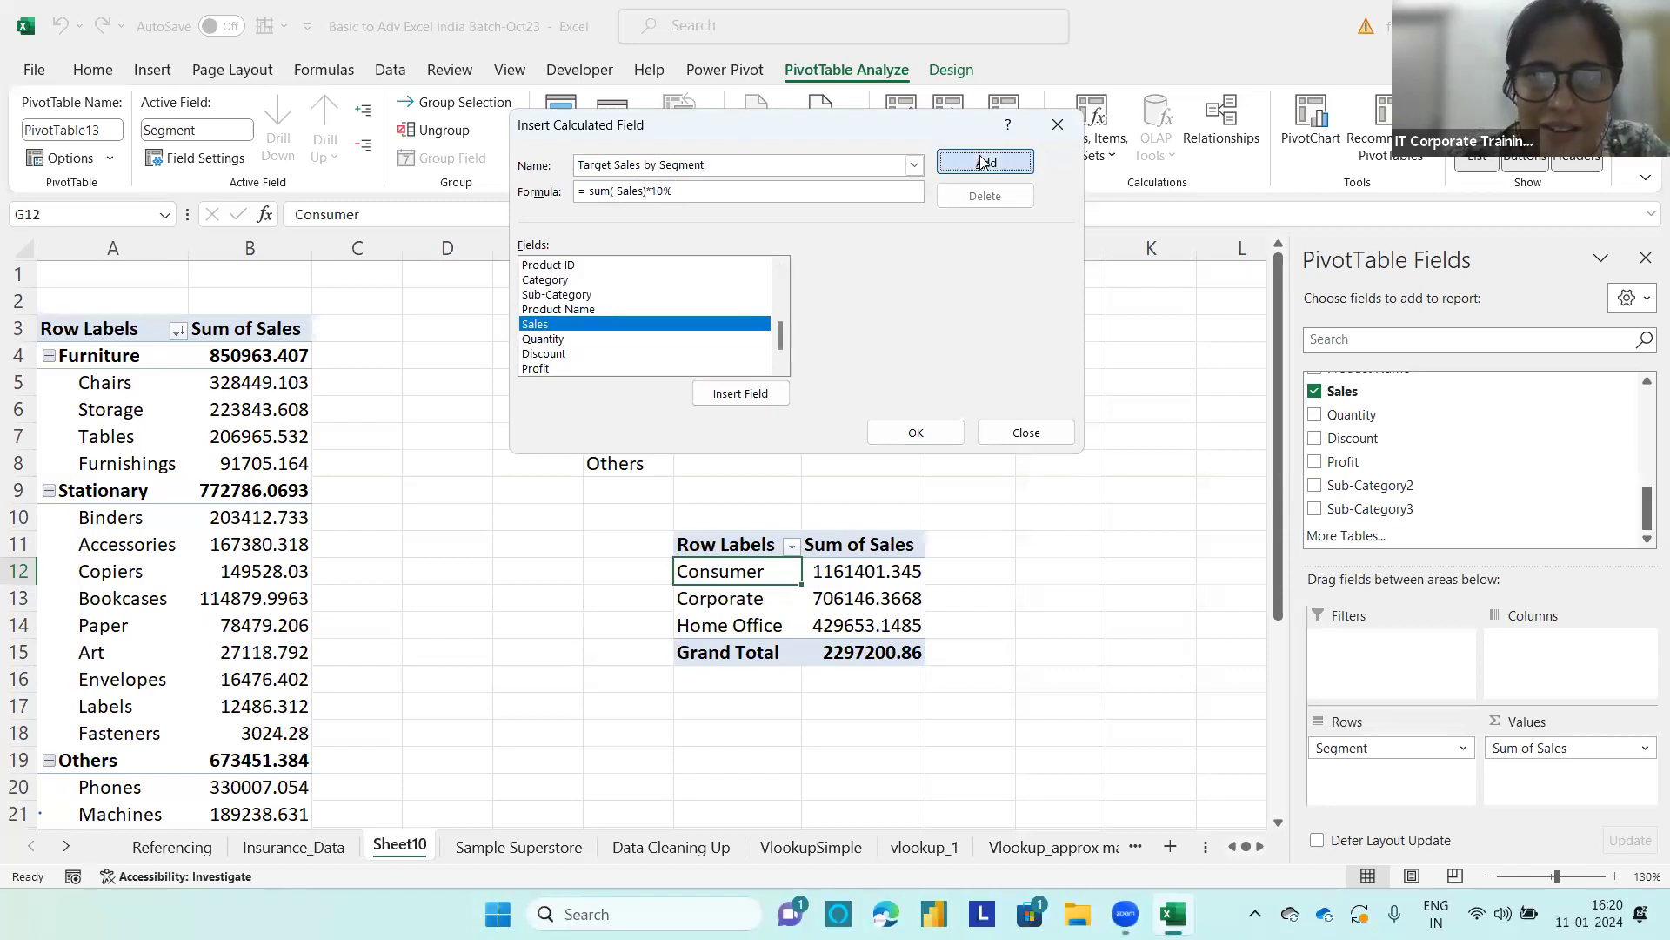
pyautogui.click(936, 437)
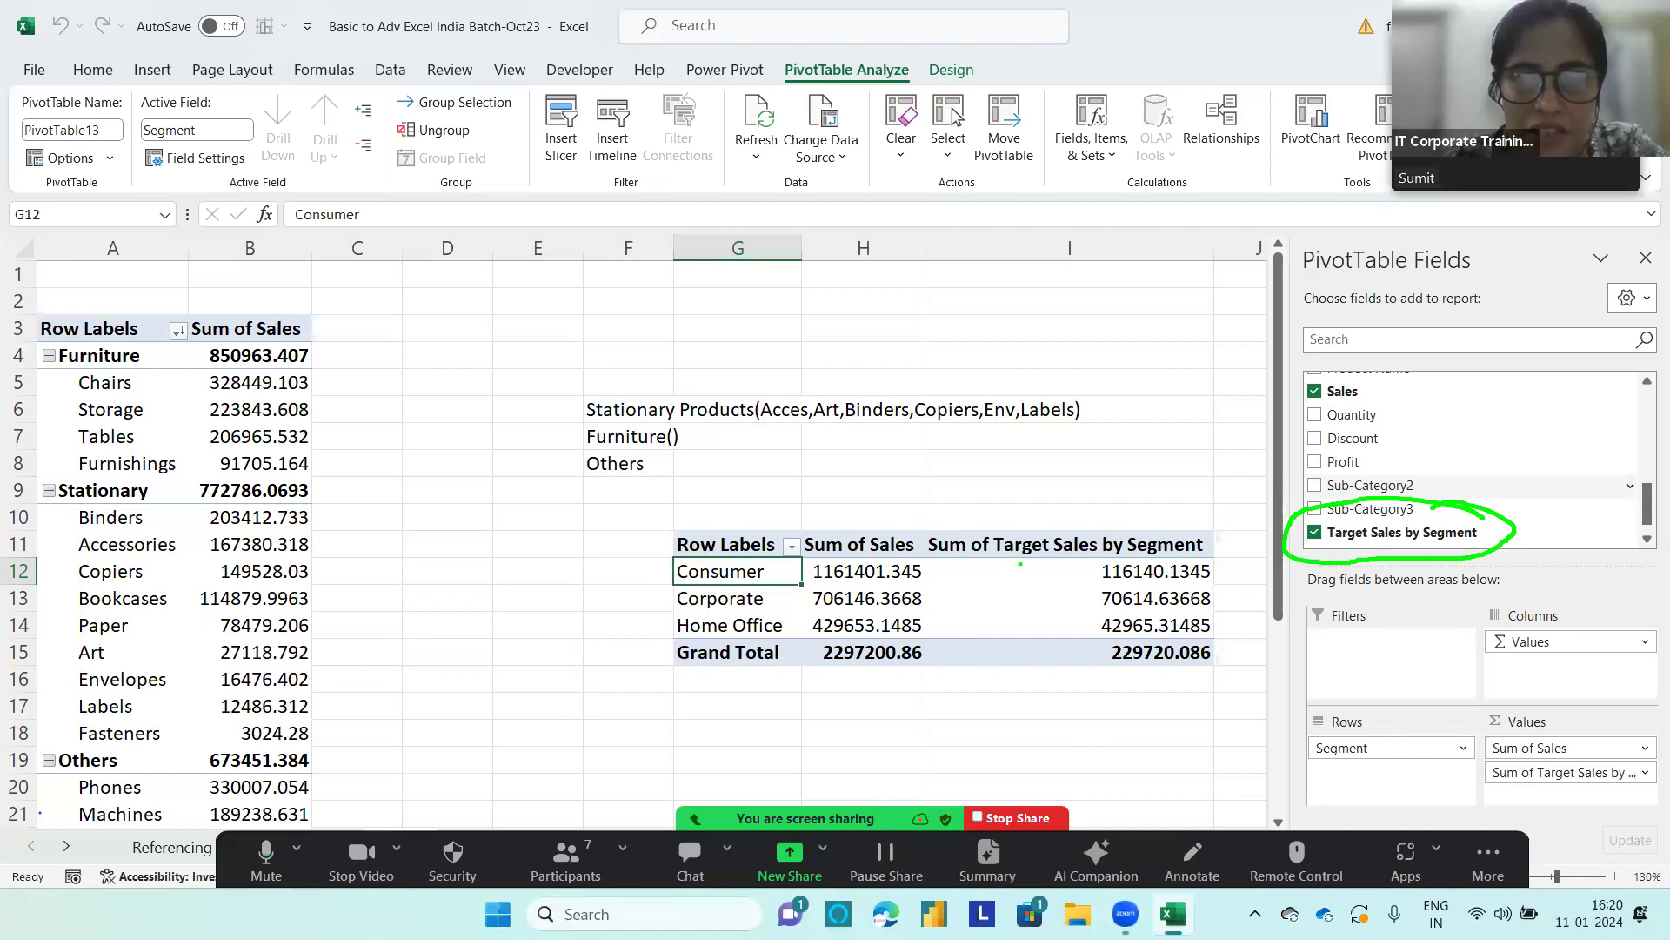
pyautogui.moveTo(947, 564)
pyautogui.mouseDown()
pyautogui.moveTo(806, 535)
pyautogui.moveTo(931, 595)
pyautogui.moveTo(926, 557)
pyautogui.mouseUp()
pyautogui.moveTo(1133, 528)
pyautogui.mouseDown()
pyautogui.moveTo(1047, 576)
pyautogui.moveTo(1211, 593)
pyautogui.moveTo(1101, 540)
pyautogui.mouseUp()
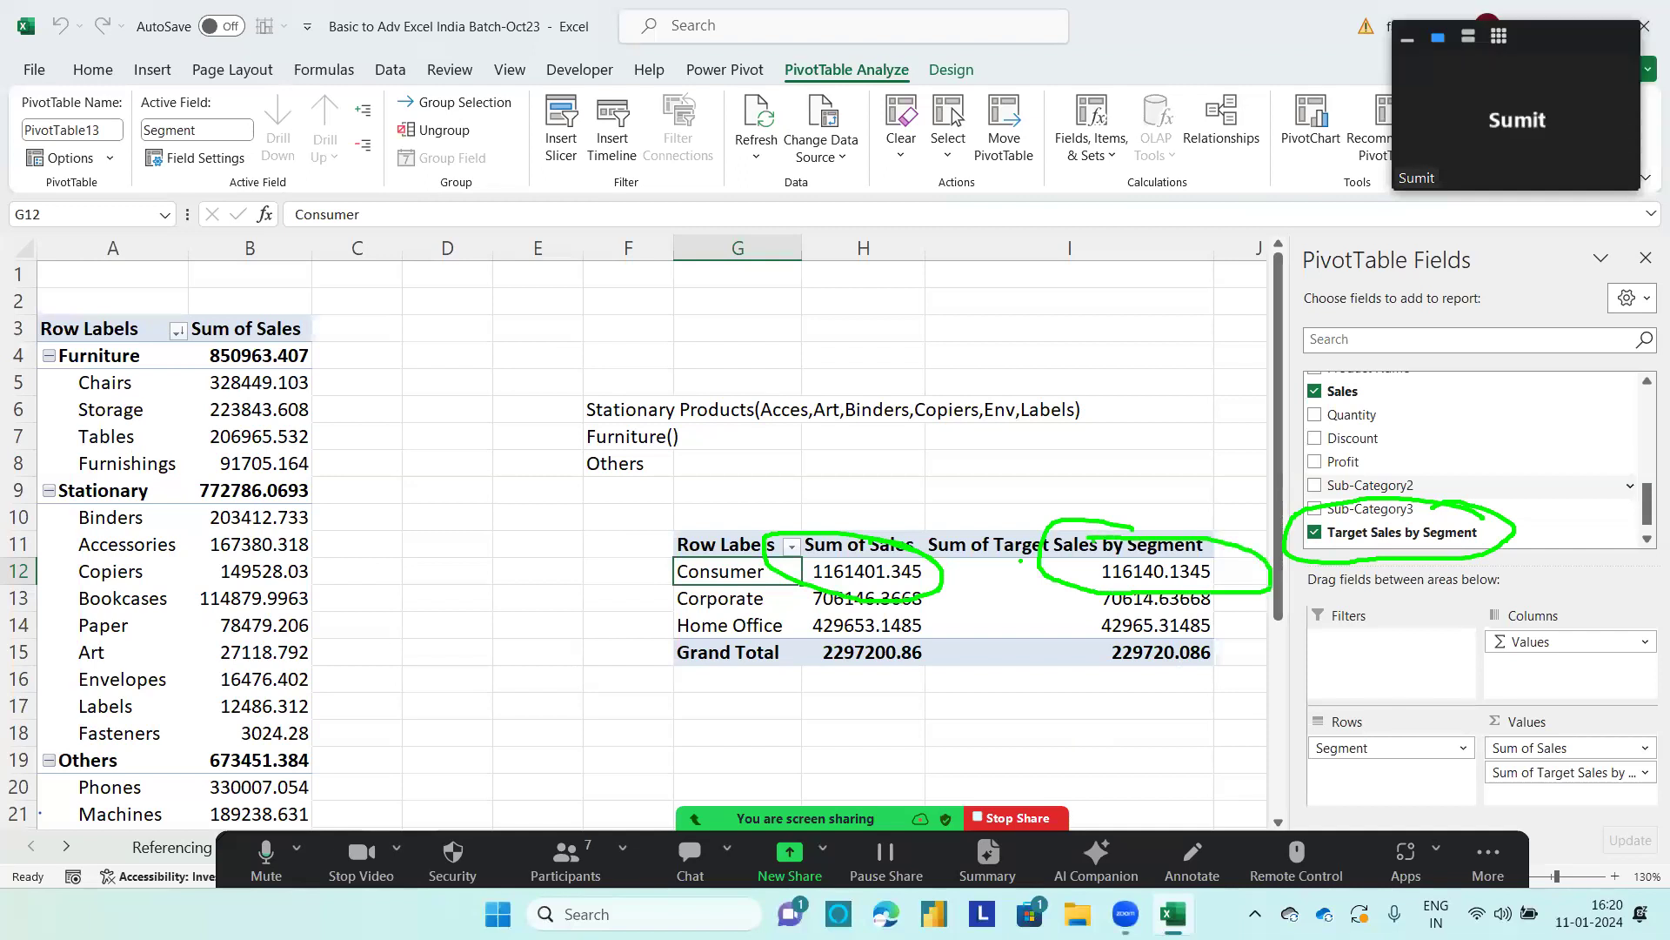
# Step: Start another calculated field for the segment PivotTable and begin its formula with = sum( Sales)+sum(
pyautogui.click(1093, 572)
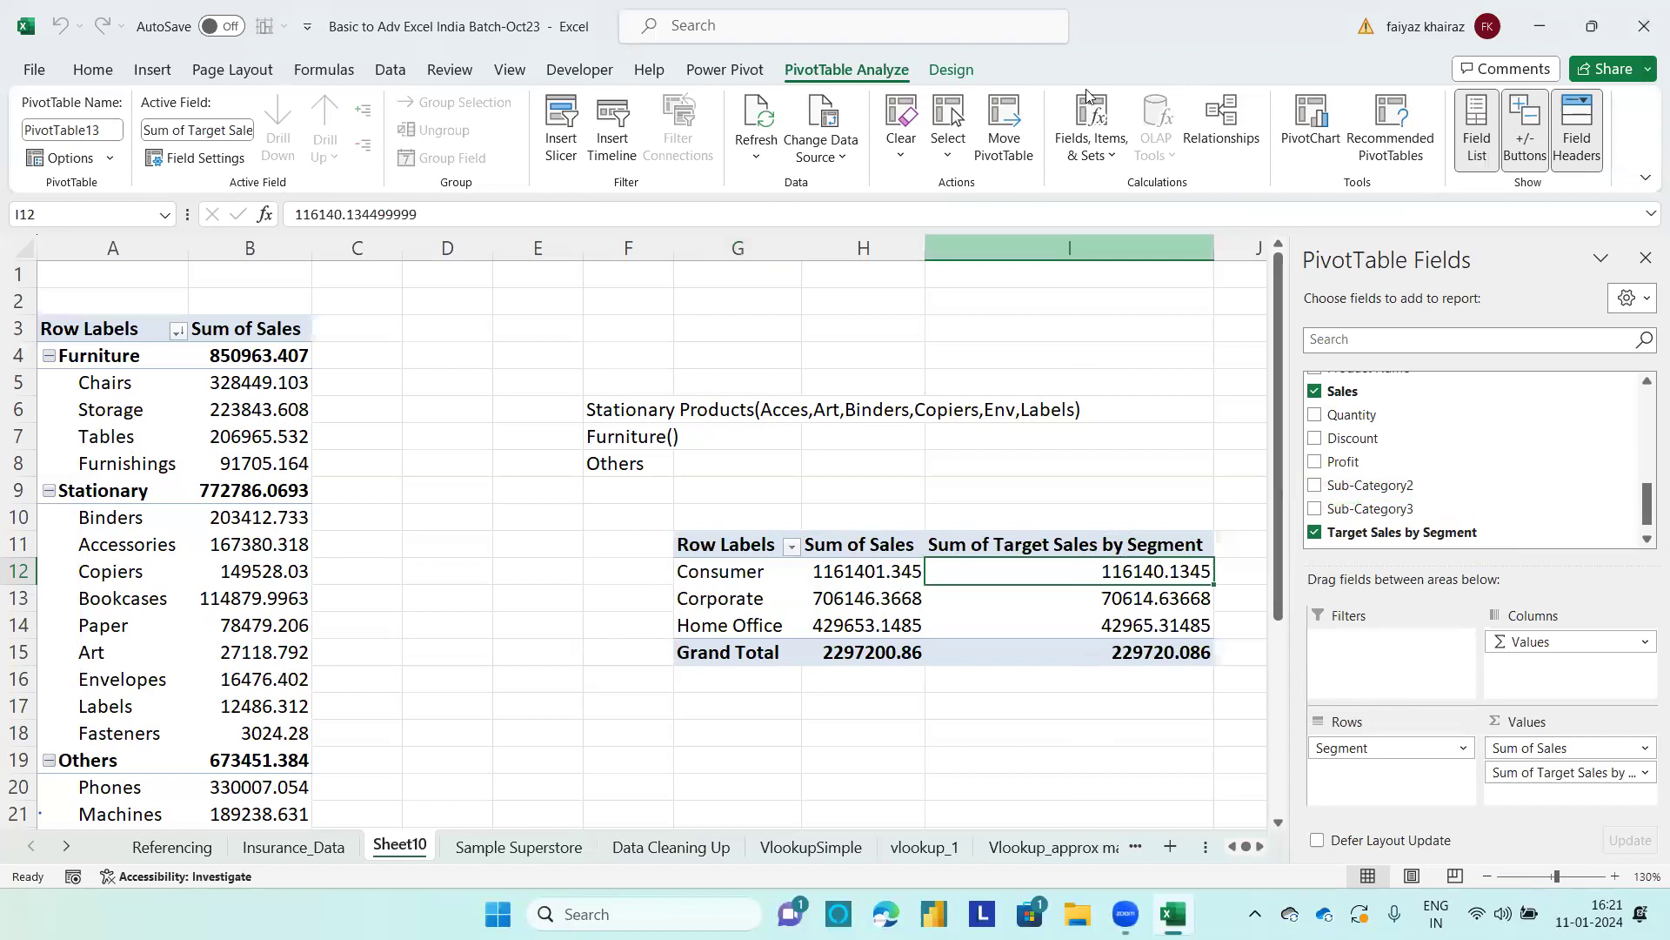
pyautogui.click(1093, 163)
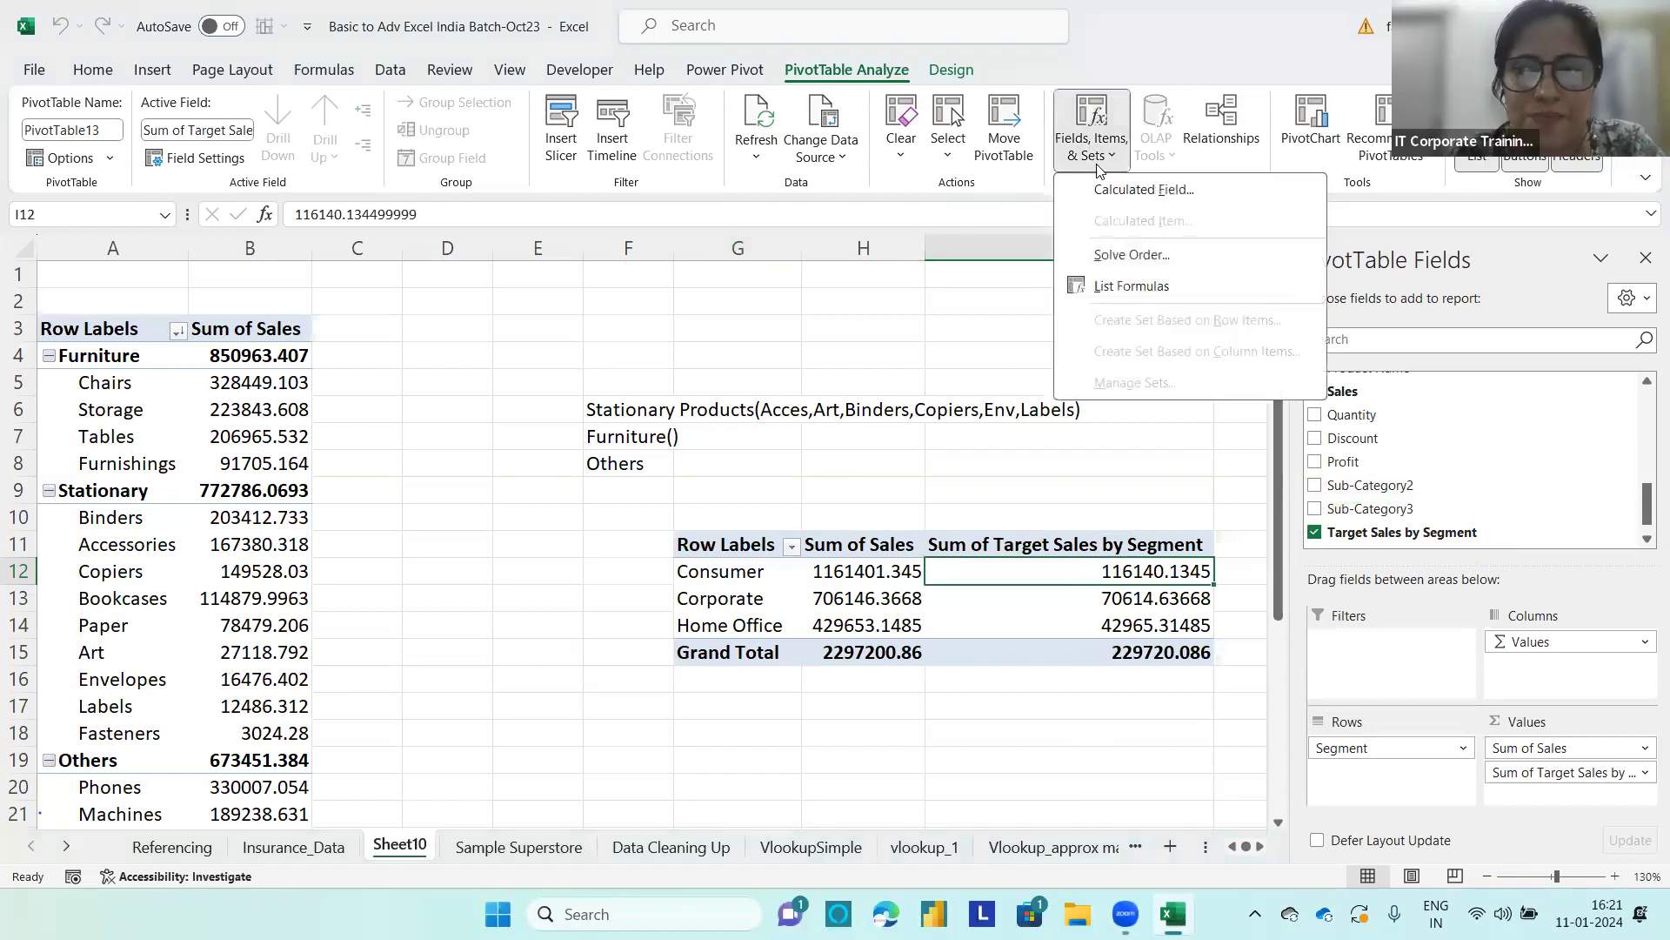
pyautogui.click(1127, 197)
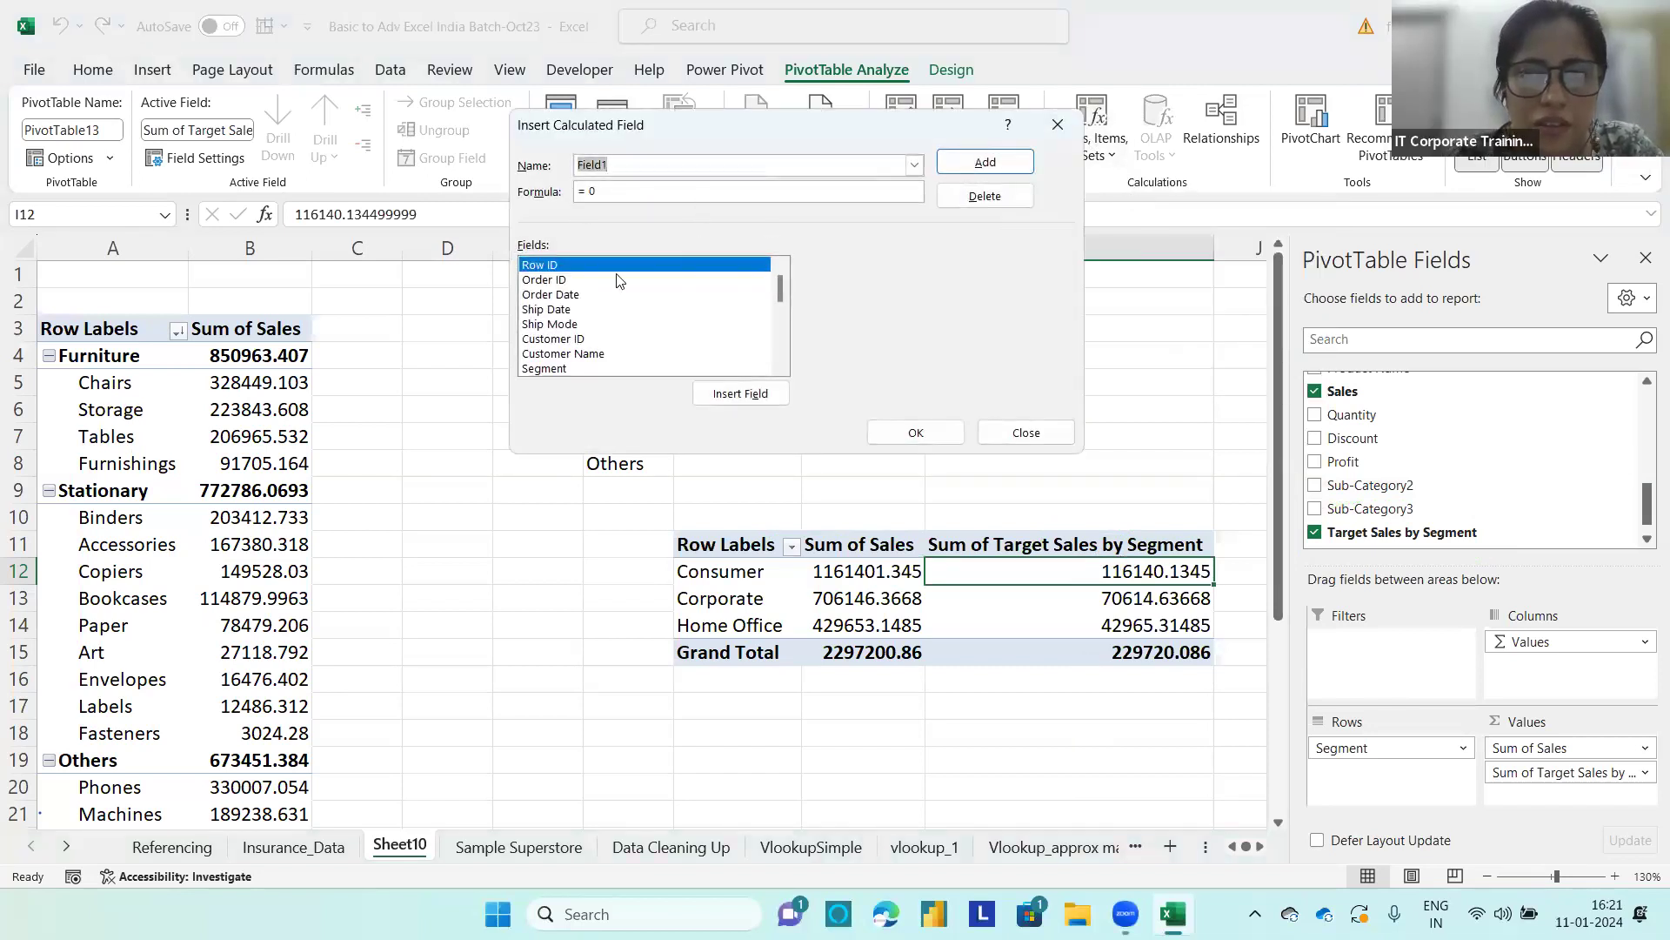
pyautogui.click(619, 191)
pyautogui.press('BackSpace')
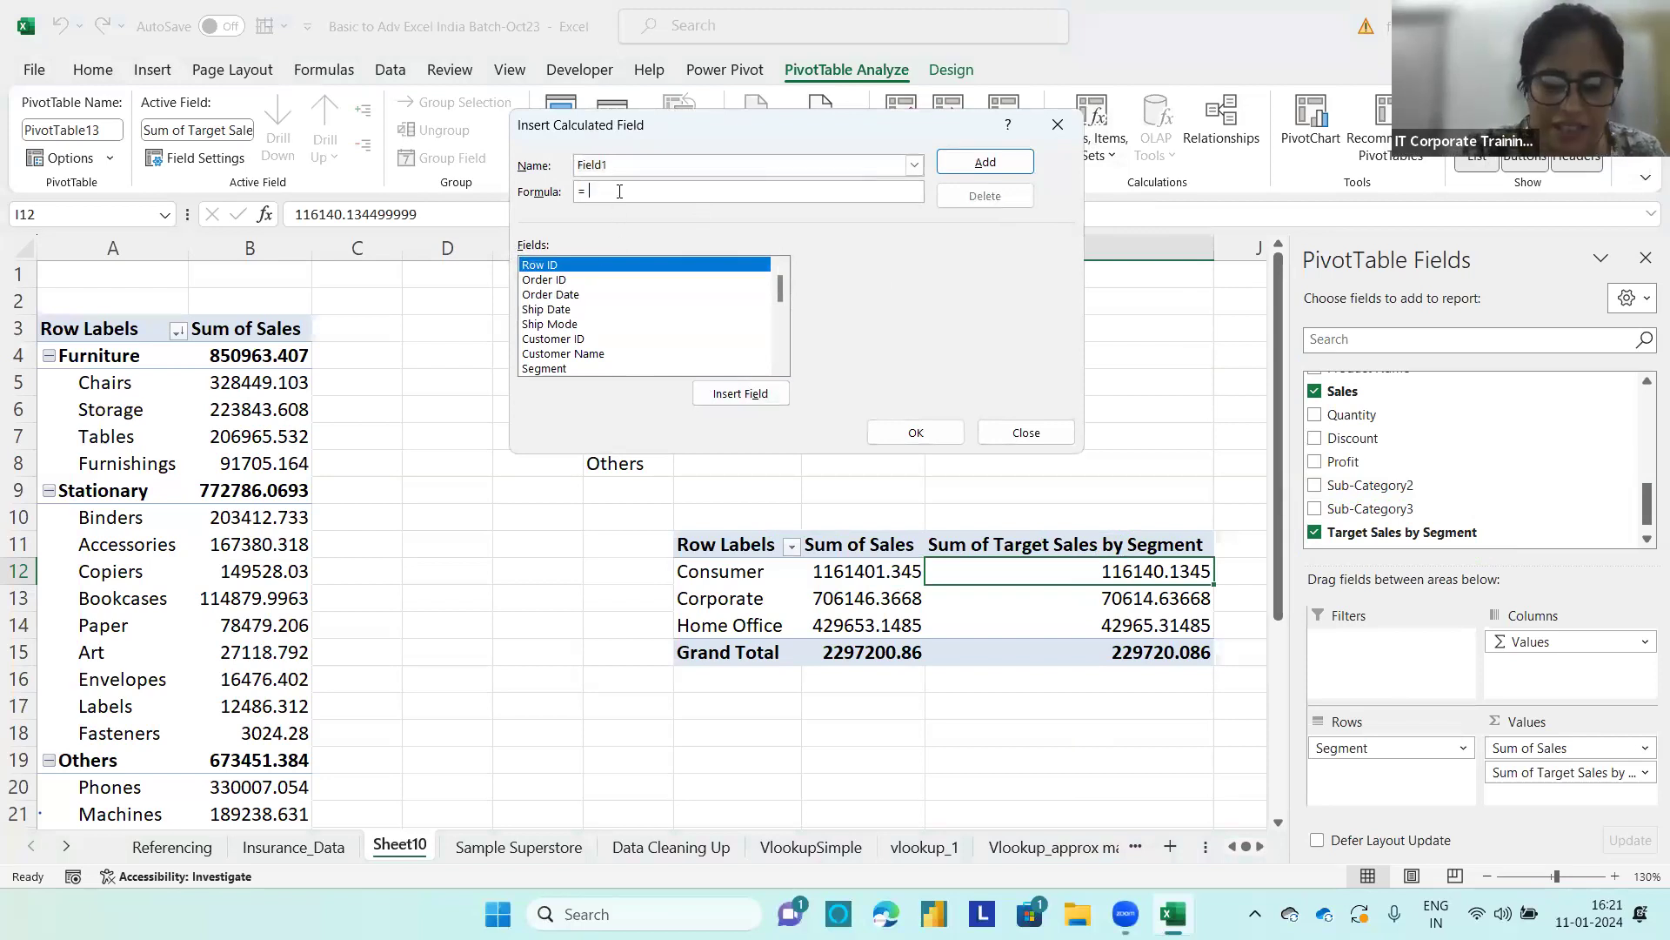
pyautogui.write('sum(')
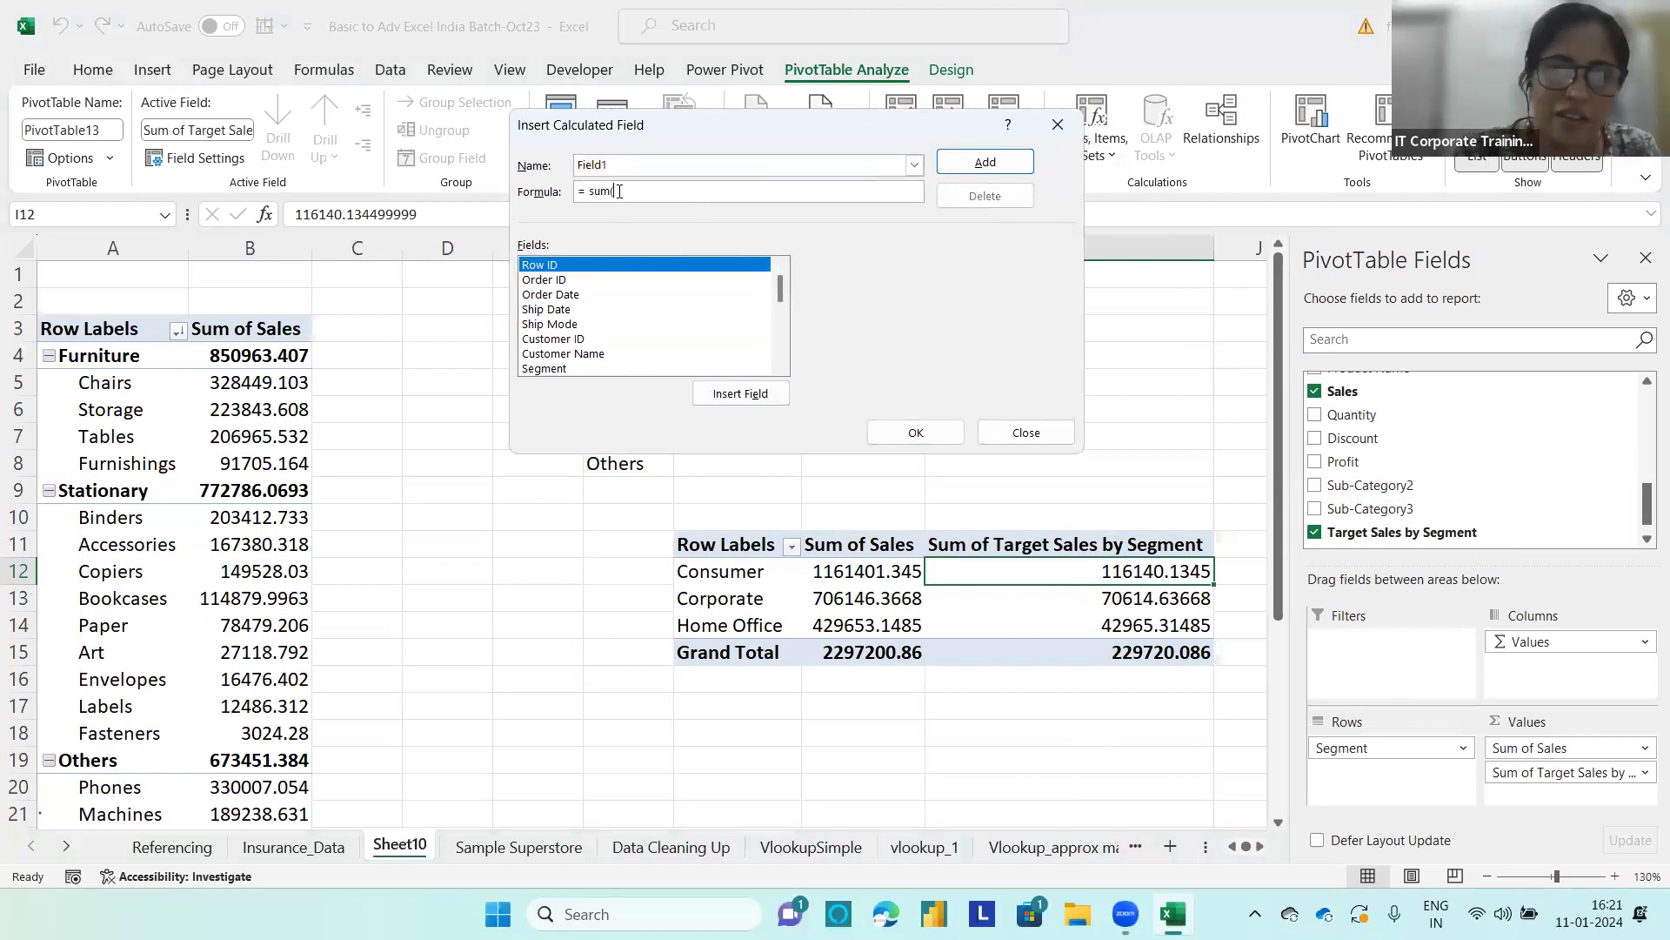
pyautogui.moveTo(781, 287); pyautogui.dragTo(783, 325)
pyautogui.click(598, 325)
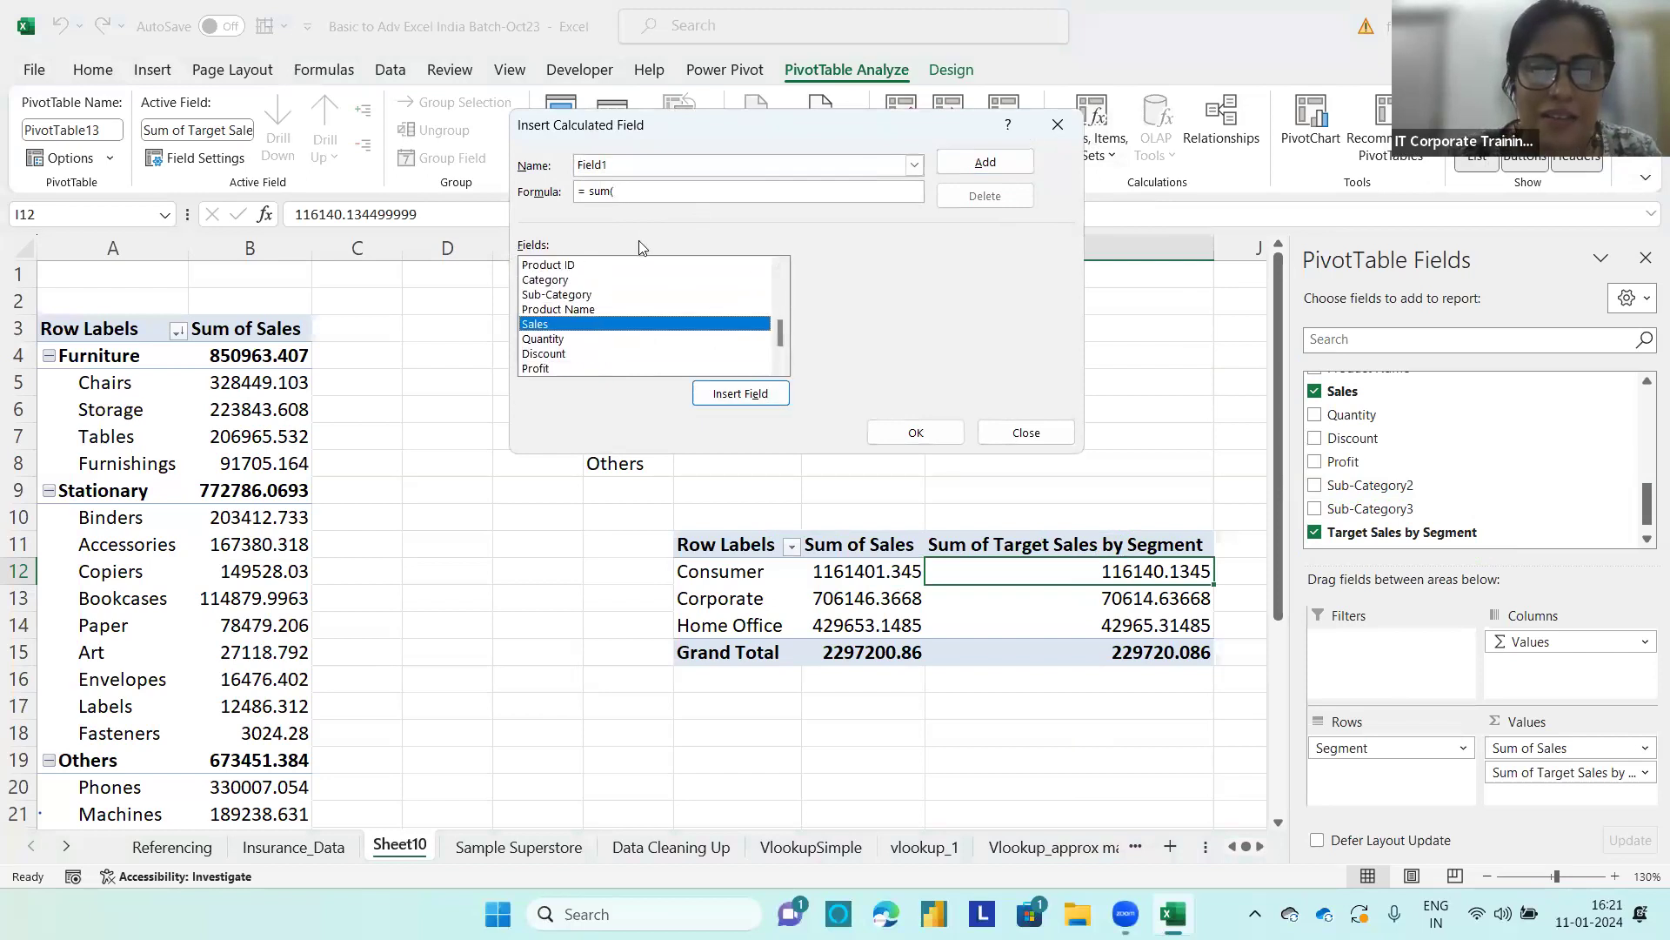
pyautogui.doubleClick(599, 325)
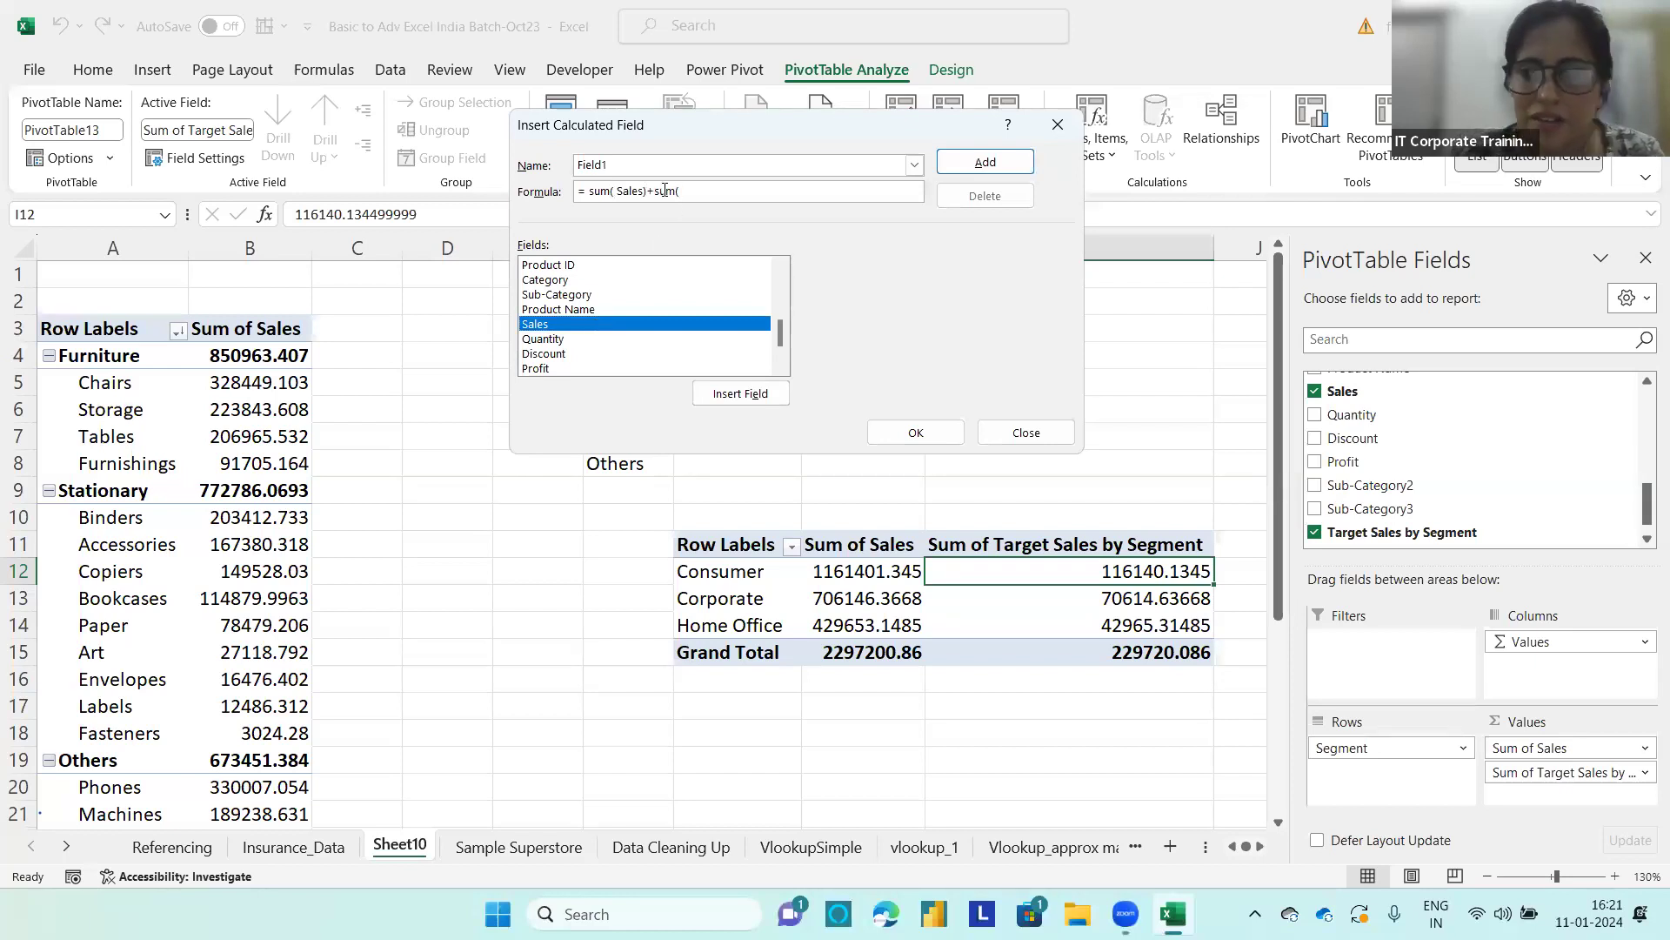
# Step: Complete the formula as = sum( Sales)+sum( 'Target Sales by Segment') and add the calculated field to the segment PivotTable
pyautogui.moveTo(775, 338); pyautogui.dragTo(780, 354)
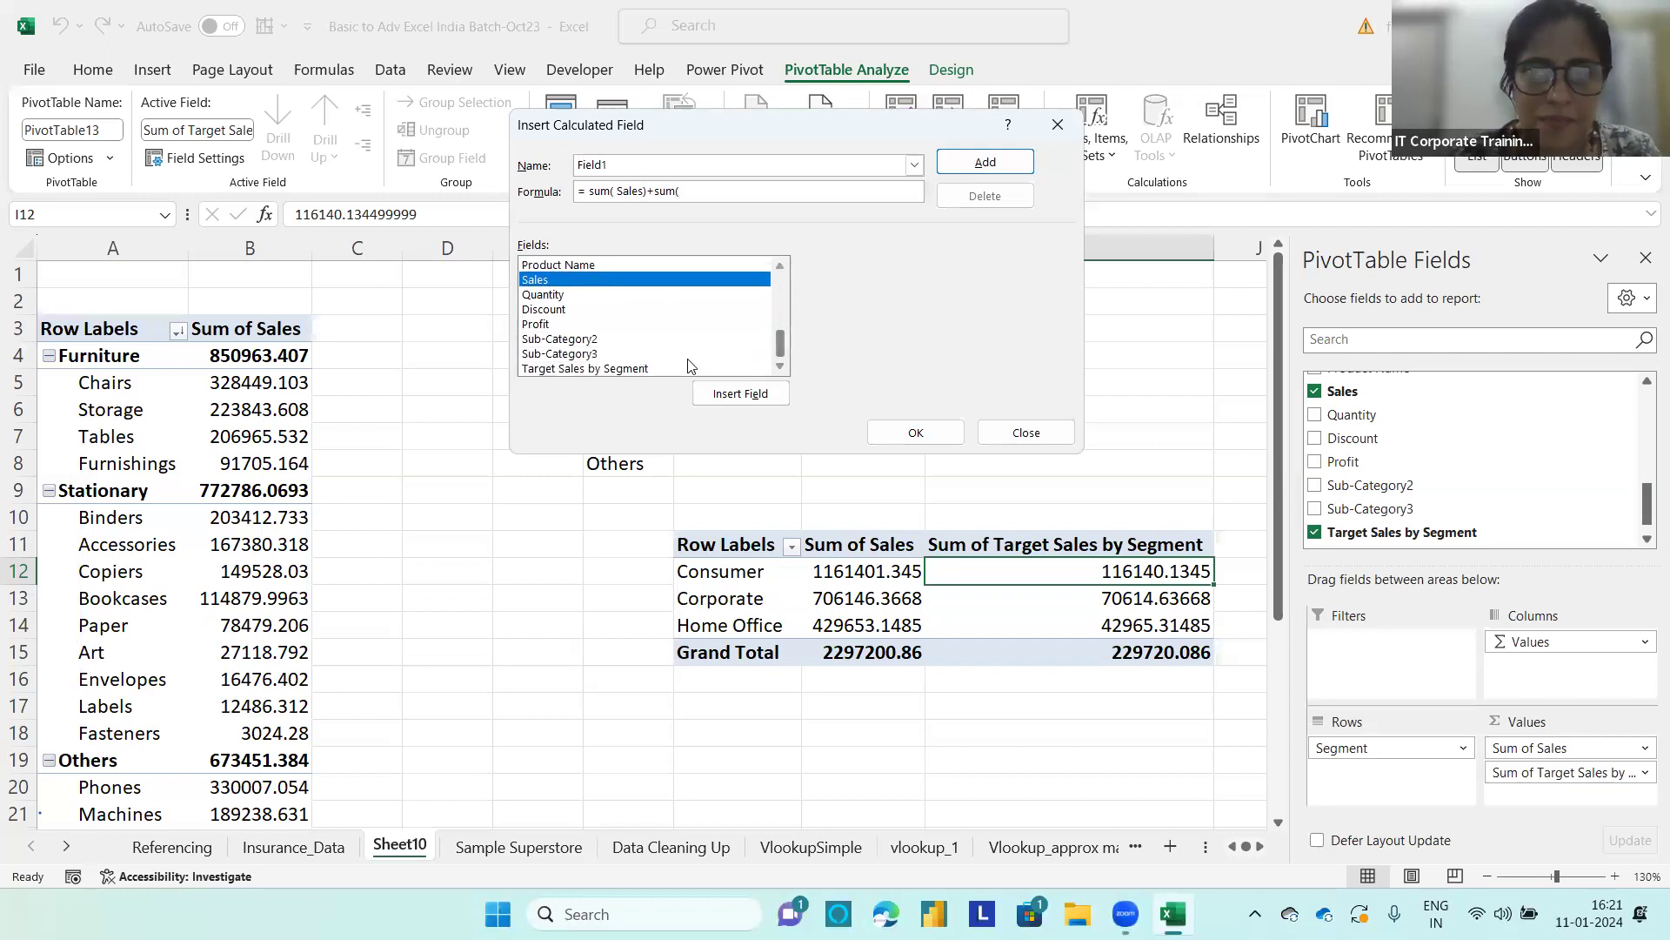
pyautogui.click(641, 369)
pyautogui.doubleClick(641, 369)
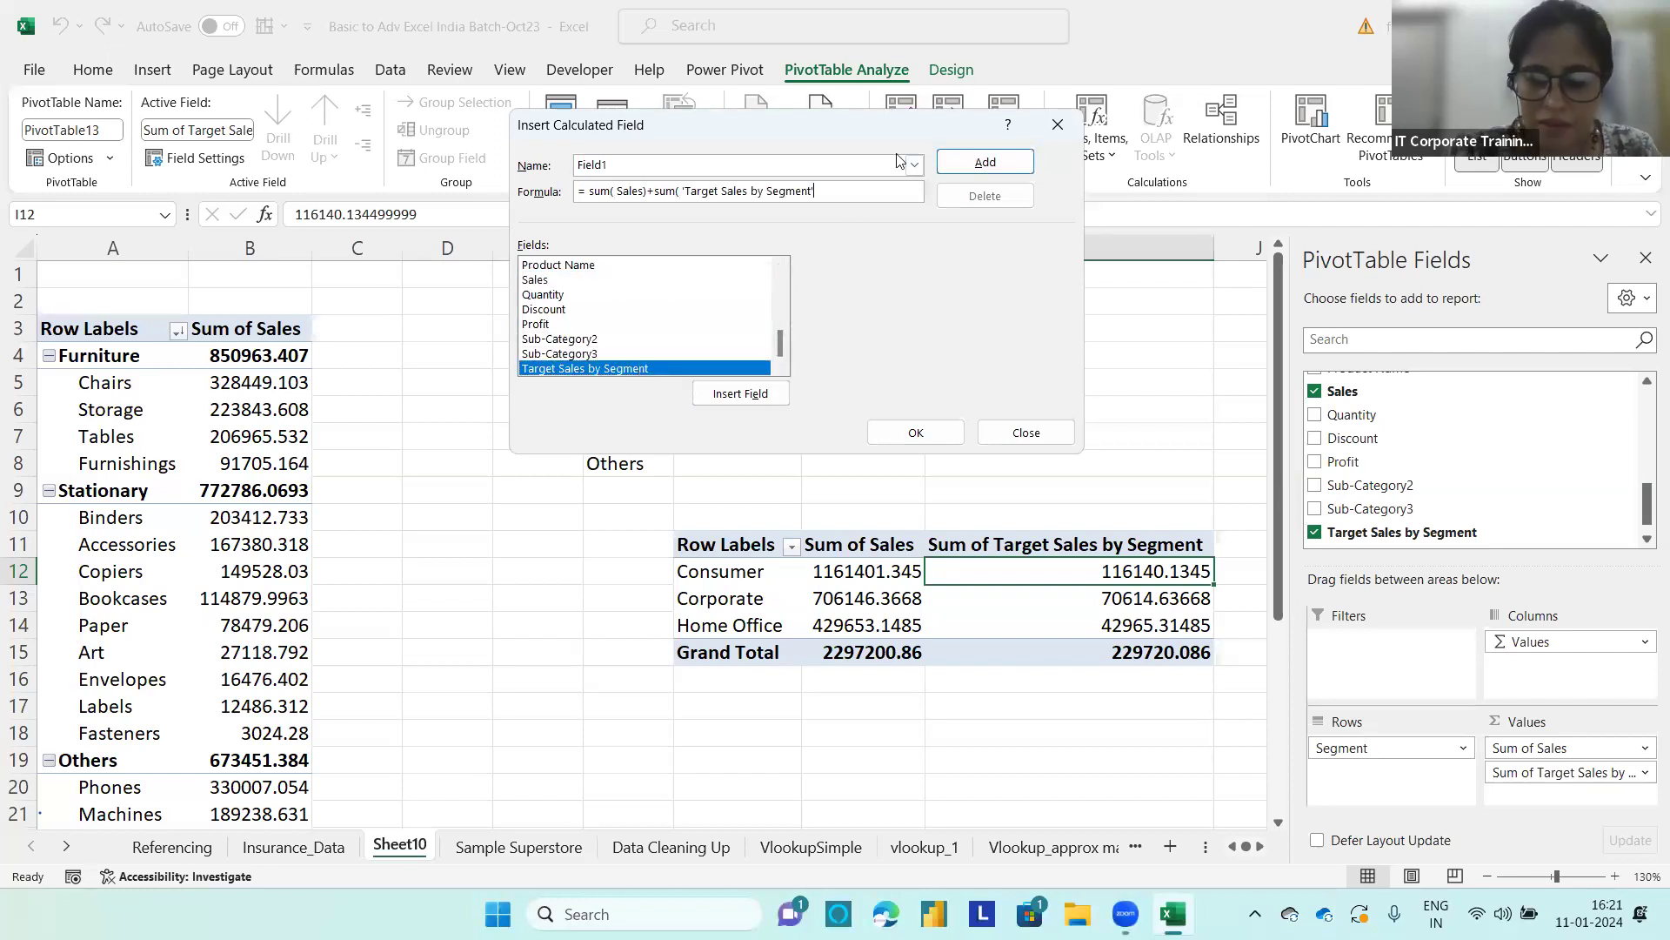
pyautogui.click(966, 165)
pyautogui.click(916, 433)
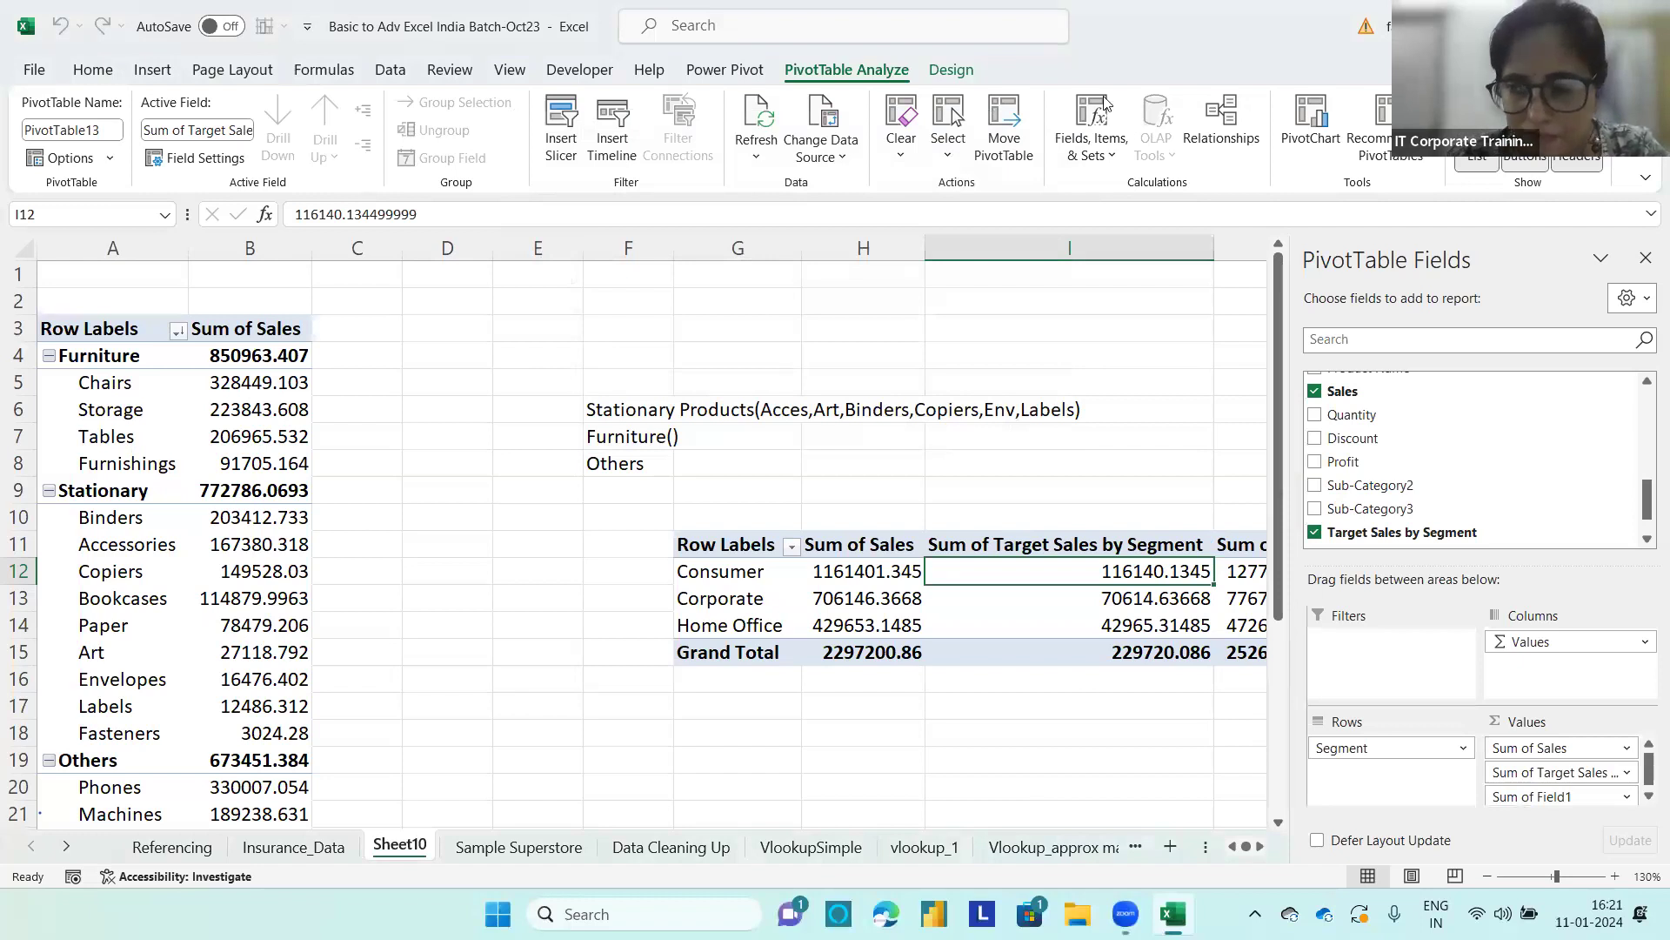
# Step: Rename the Sum of Field1 column header in J11 to Target Sales
pyautogui.click(1276, 821)
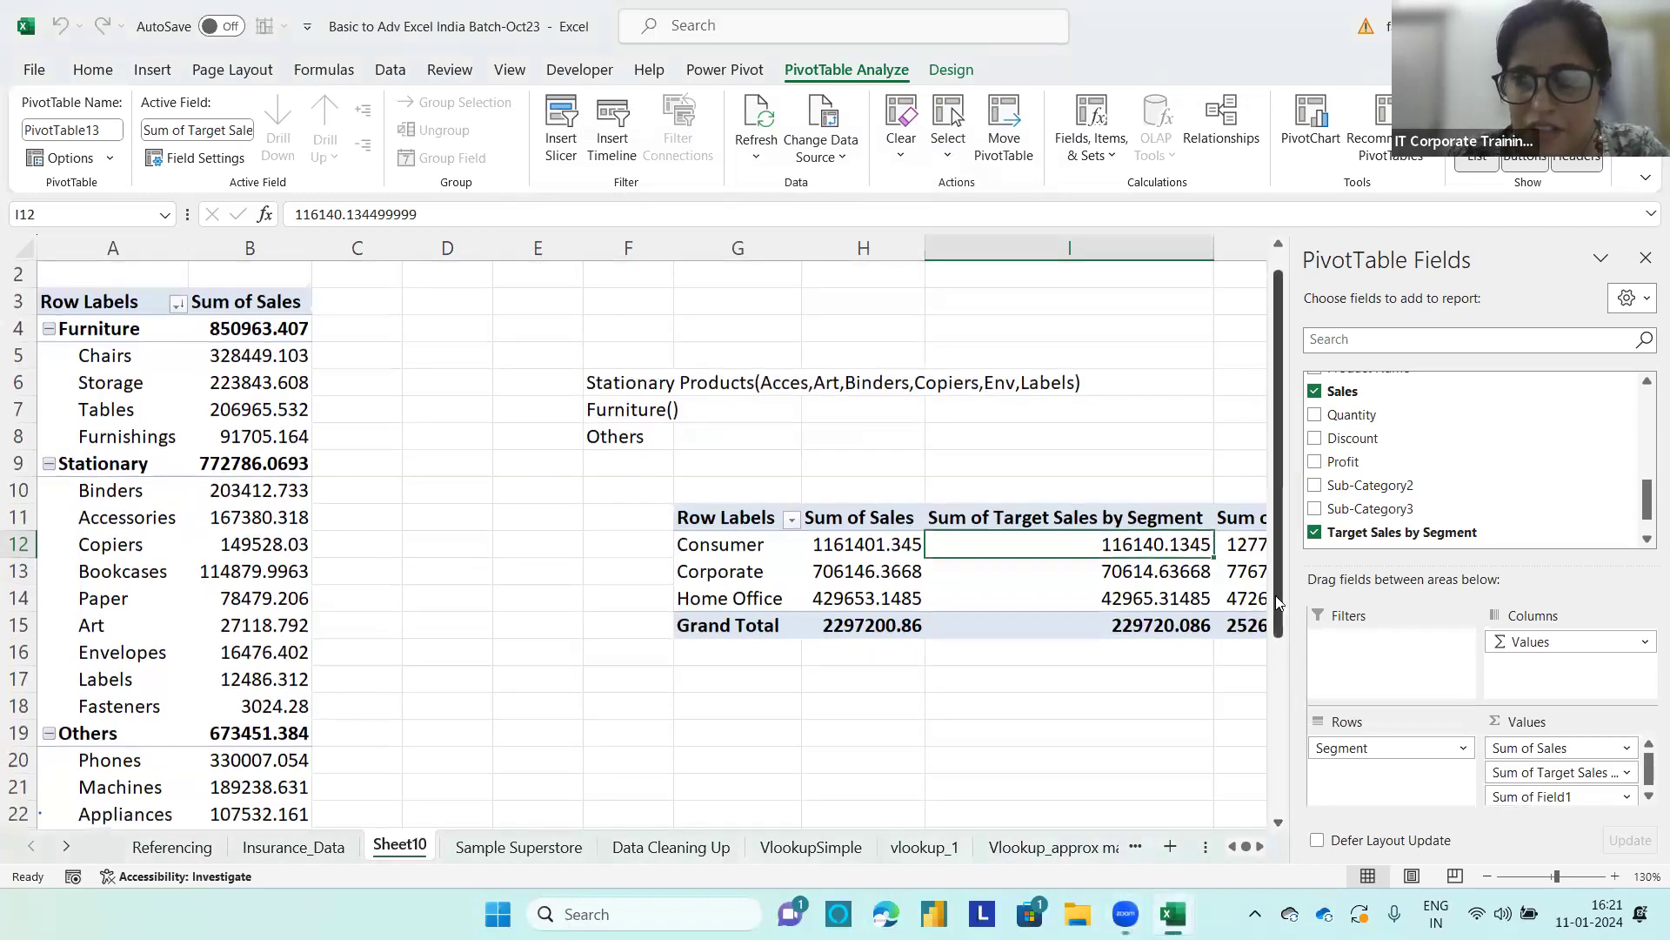
pyautogui.scroll(-1, 1276, 595)
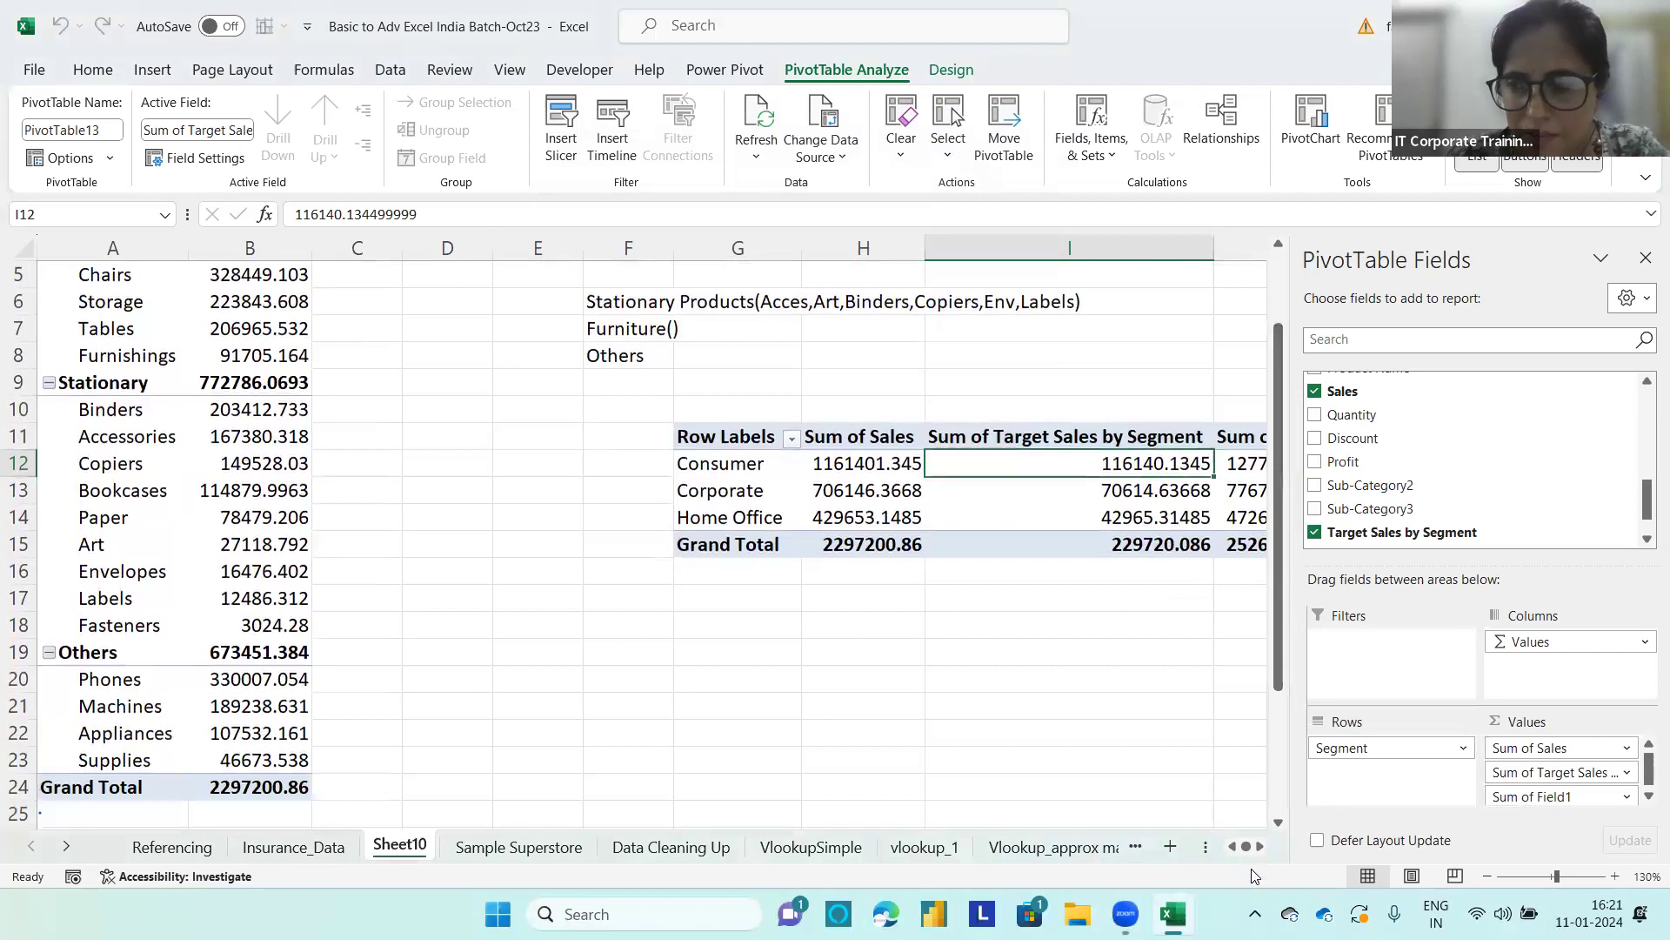
pyautogui.hscroll(2, 1267, 827)
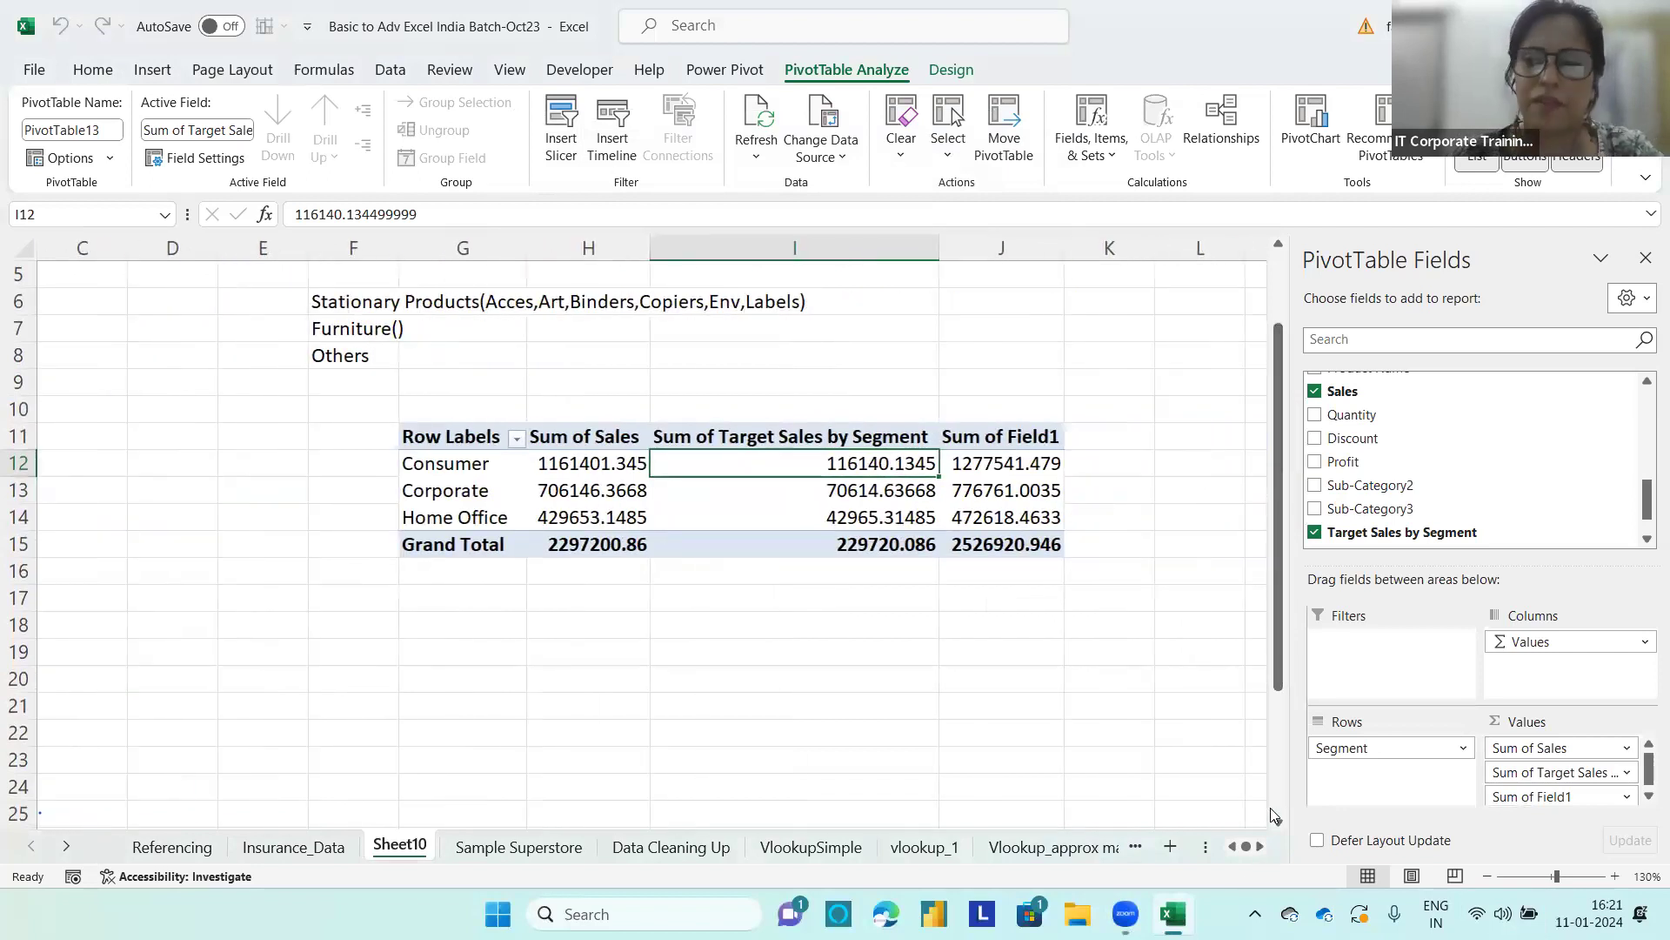
pyautogui.click(1028, 442)
pyautogui.write('Targ')
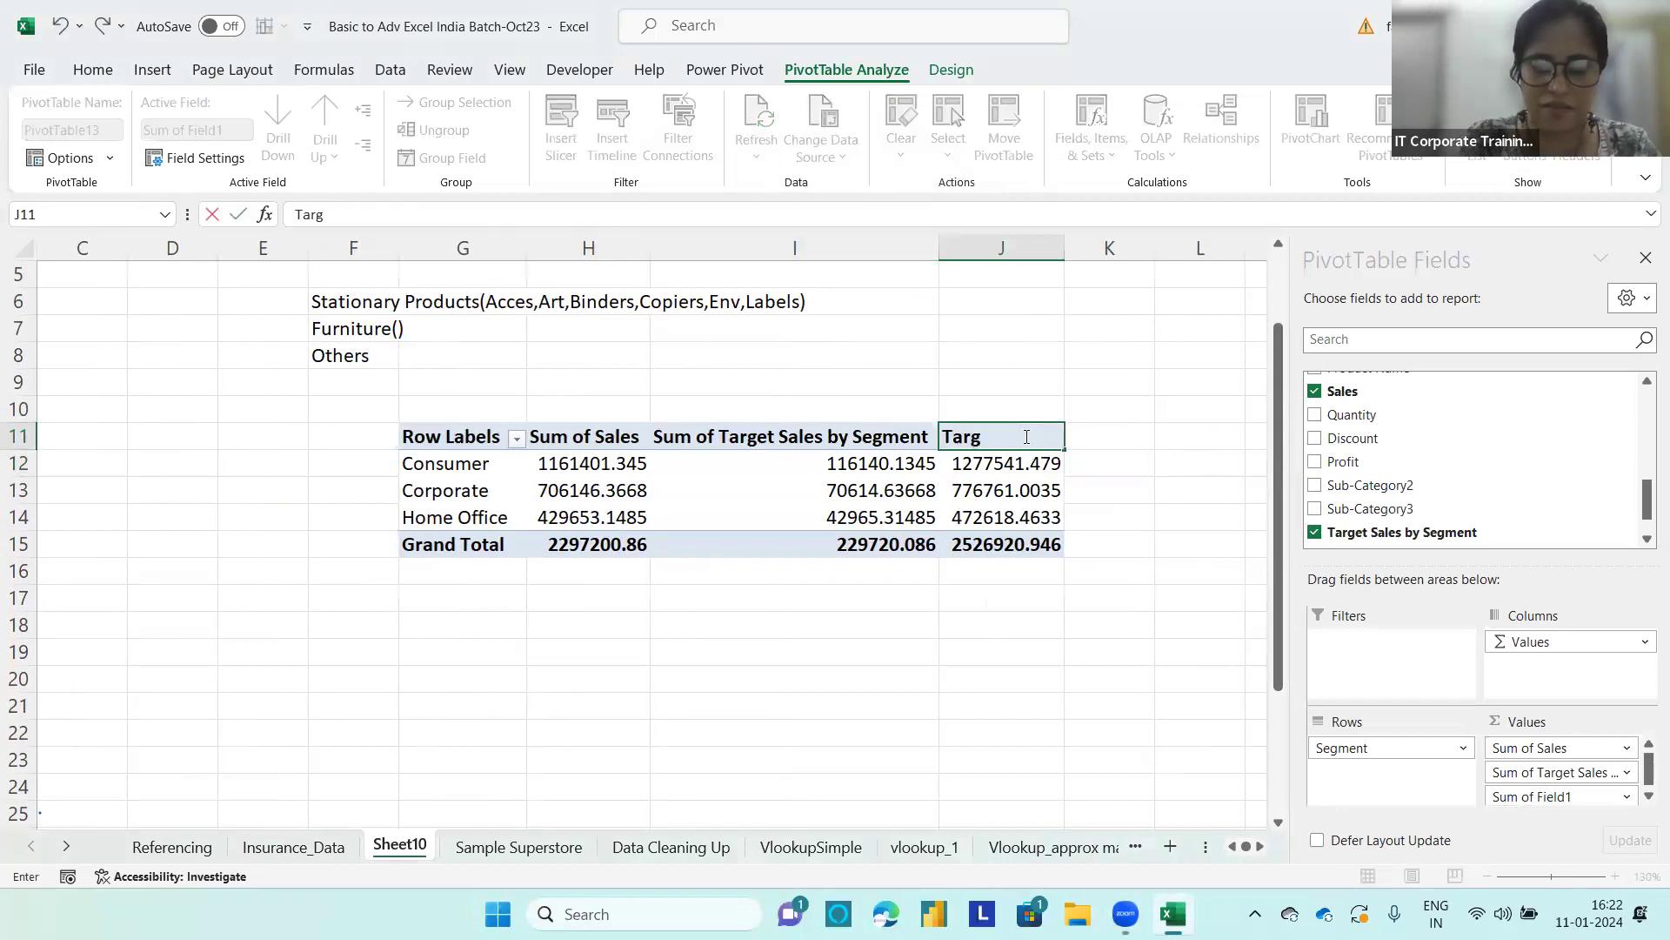
pyautogui.write('et Sal')
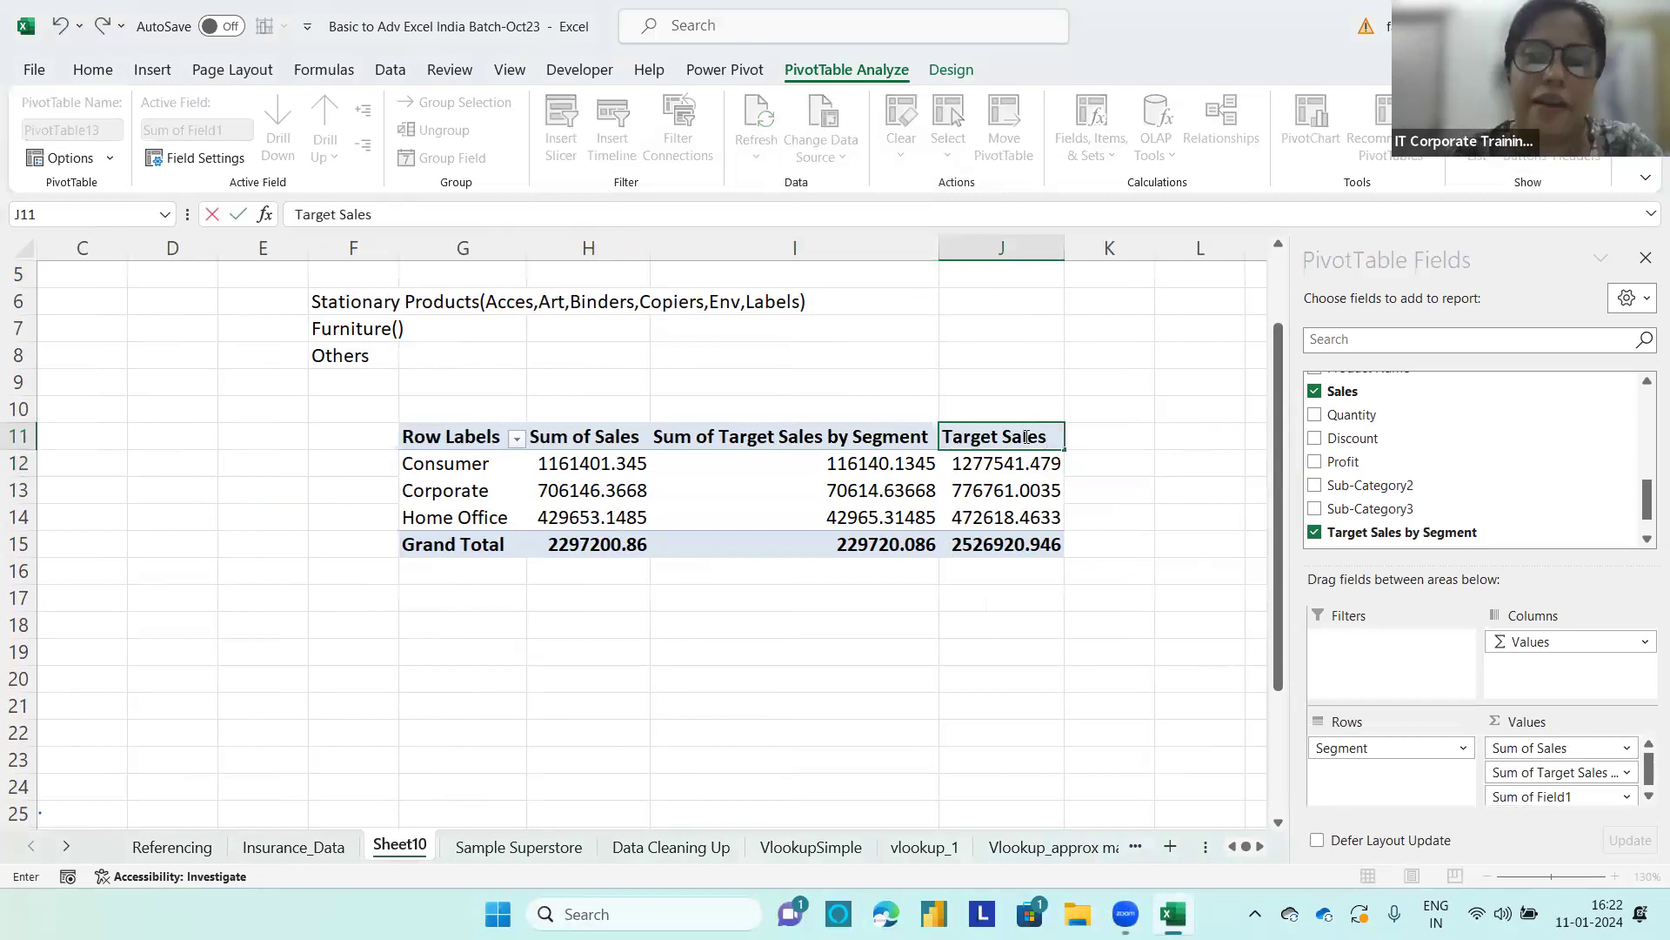
pyautogui.write('es')
# Step: Rename the Sum of Target Sales by Segment header in I11 to 10percent of sales
pyautogui.click(840, 439)
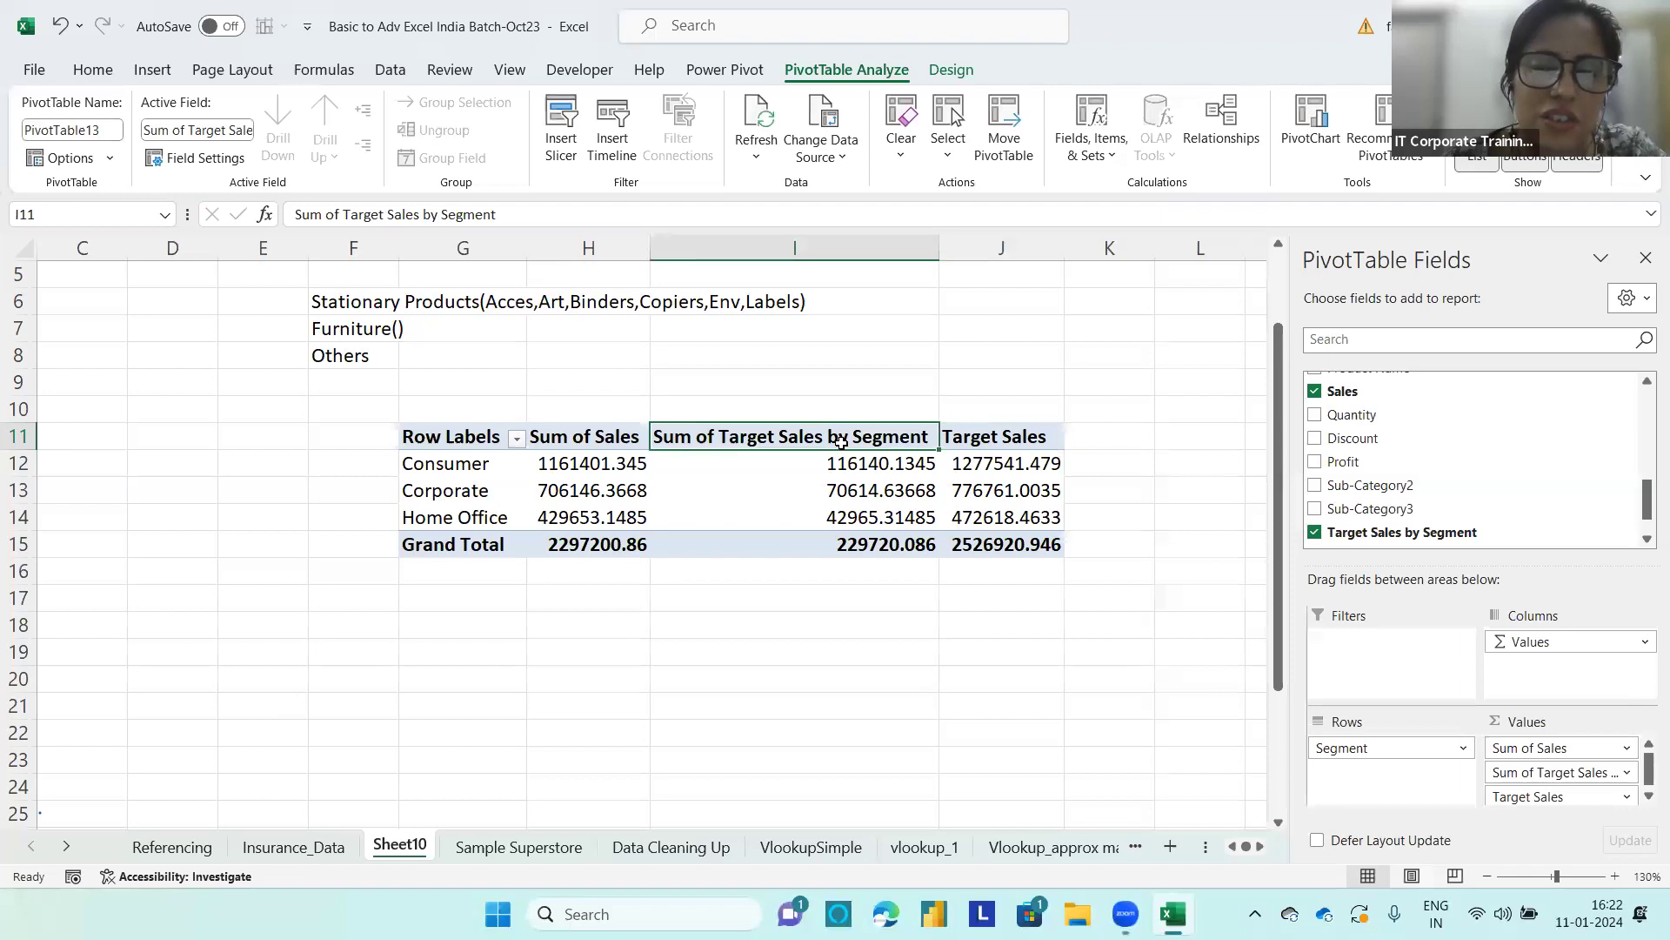
pyautogui.write('%')
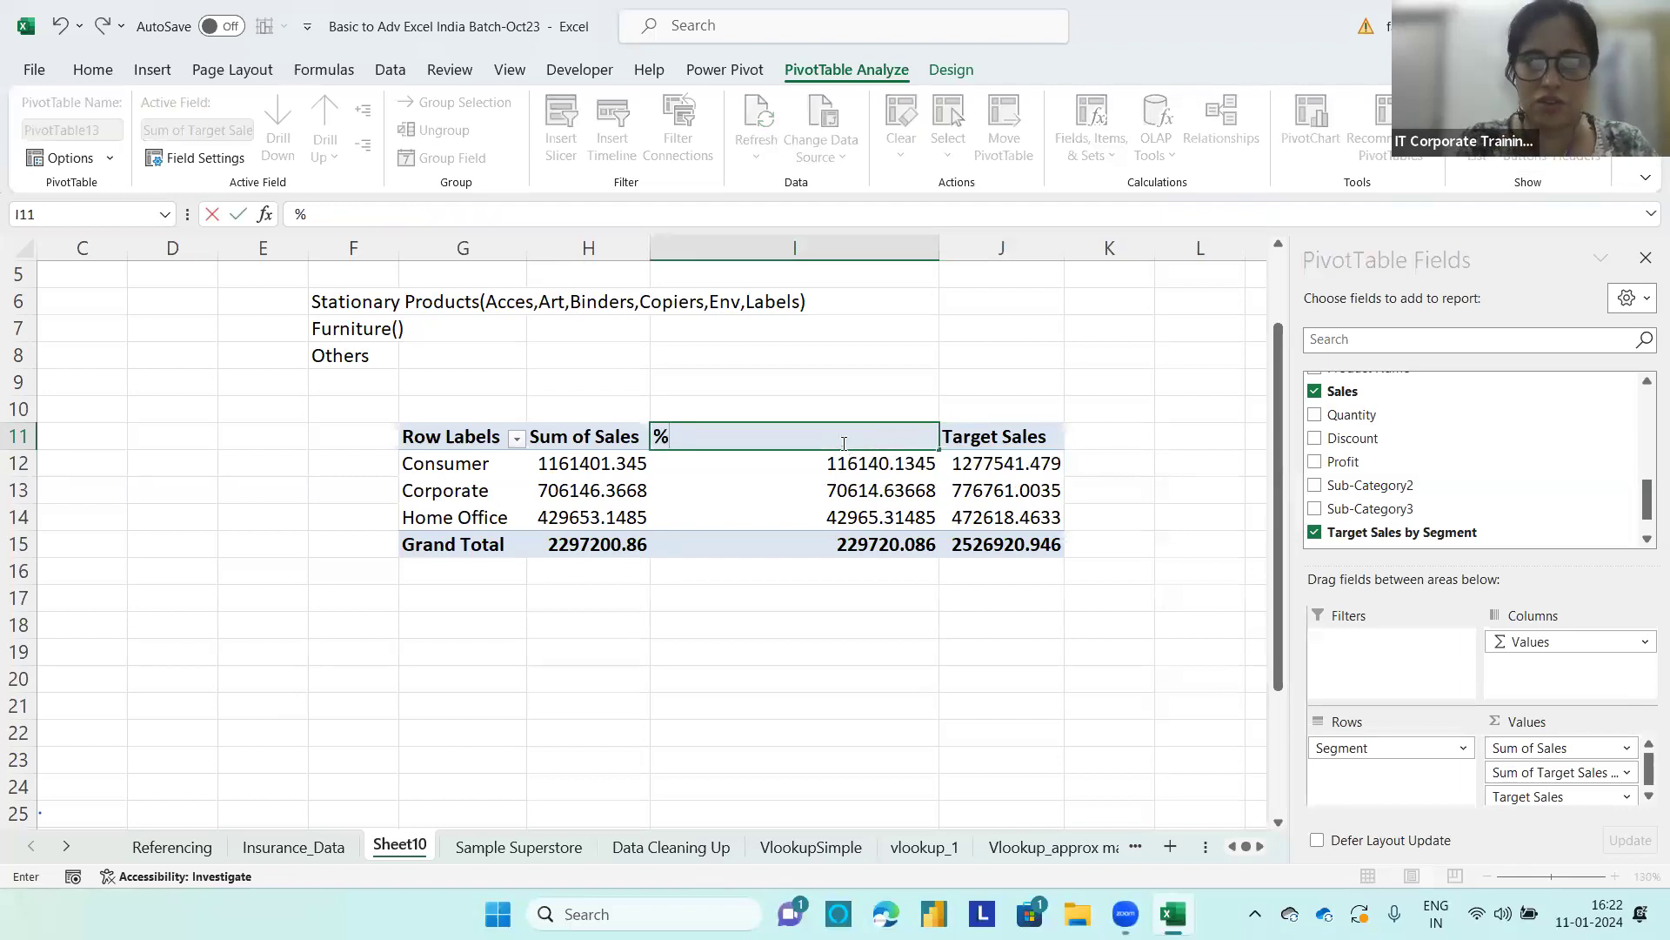
pyautogui.press('BackSpace')
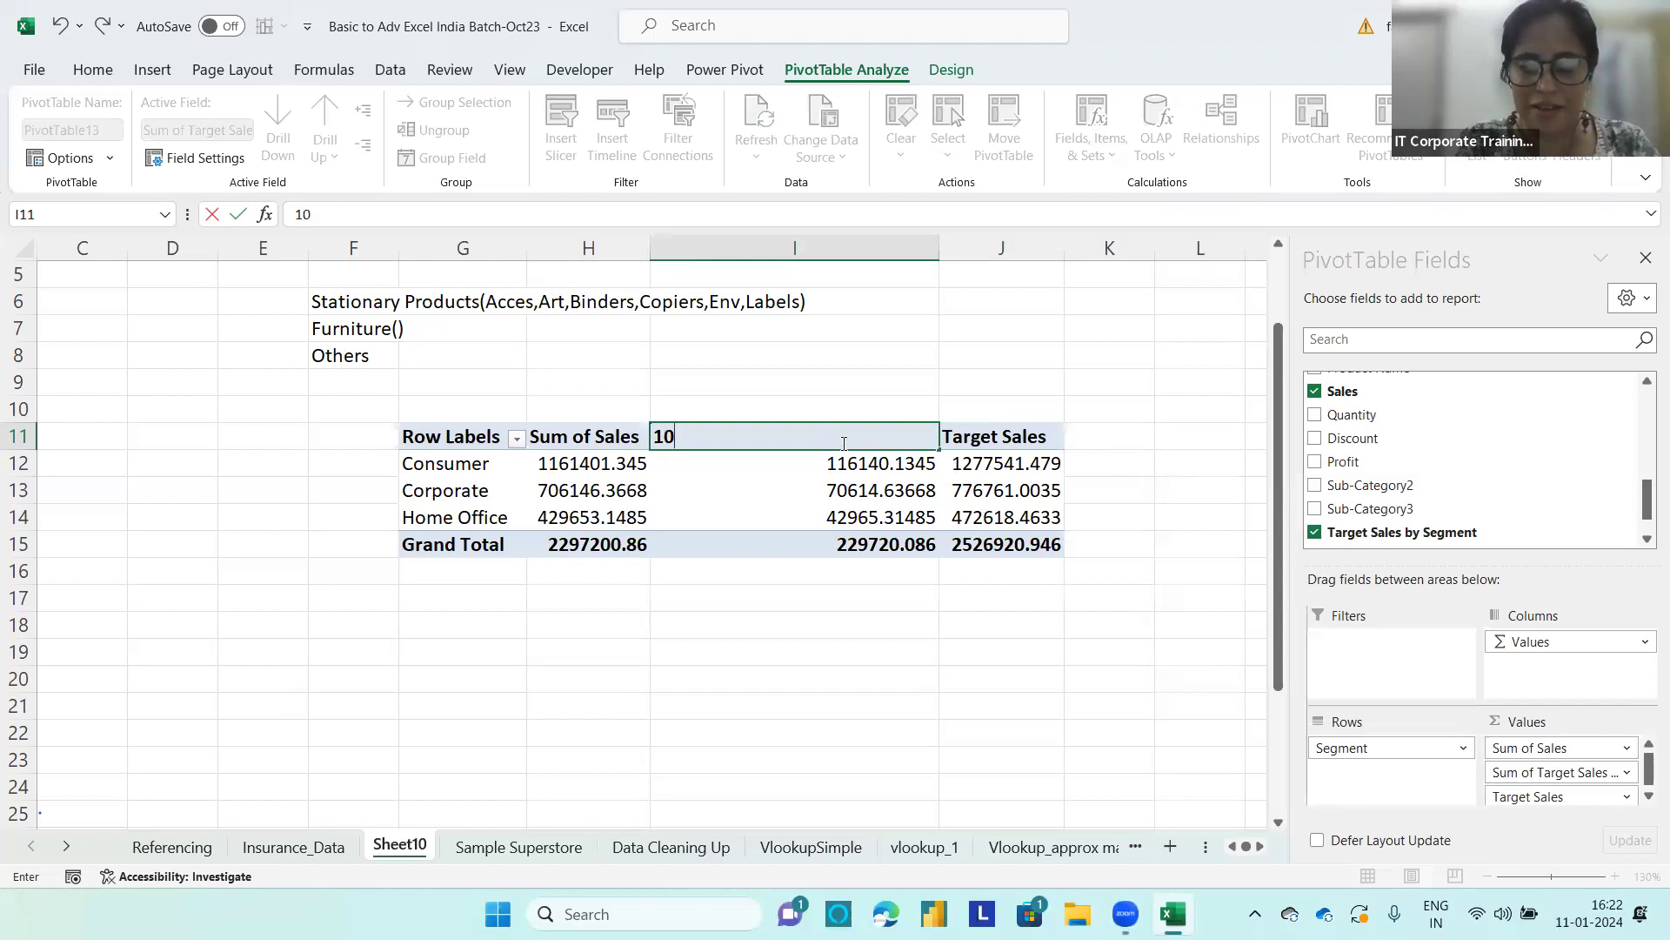
pyautogui.write('10percent')
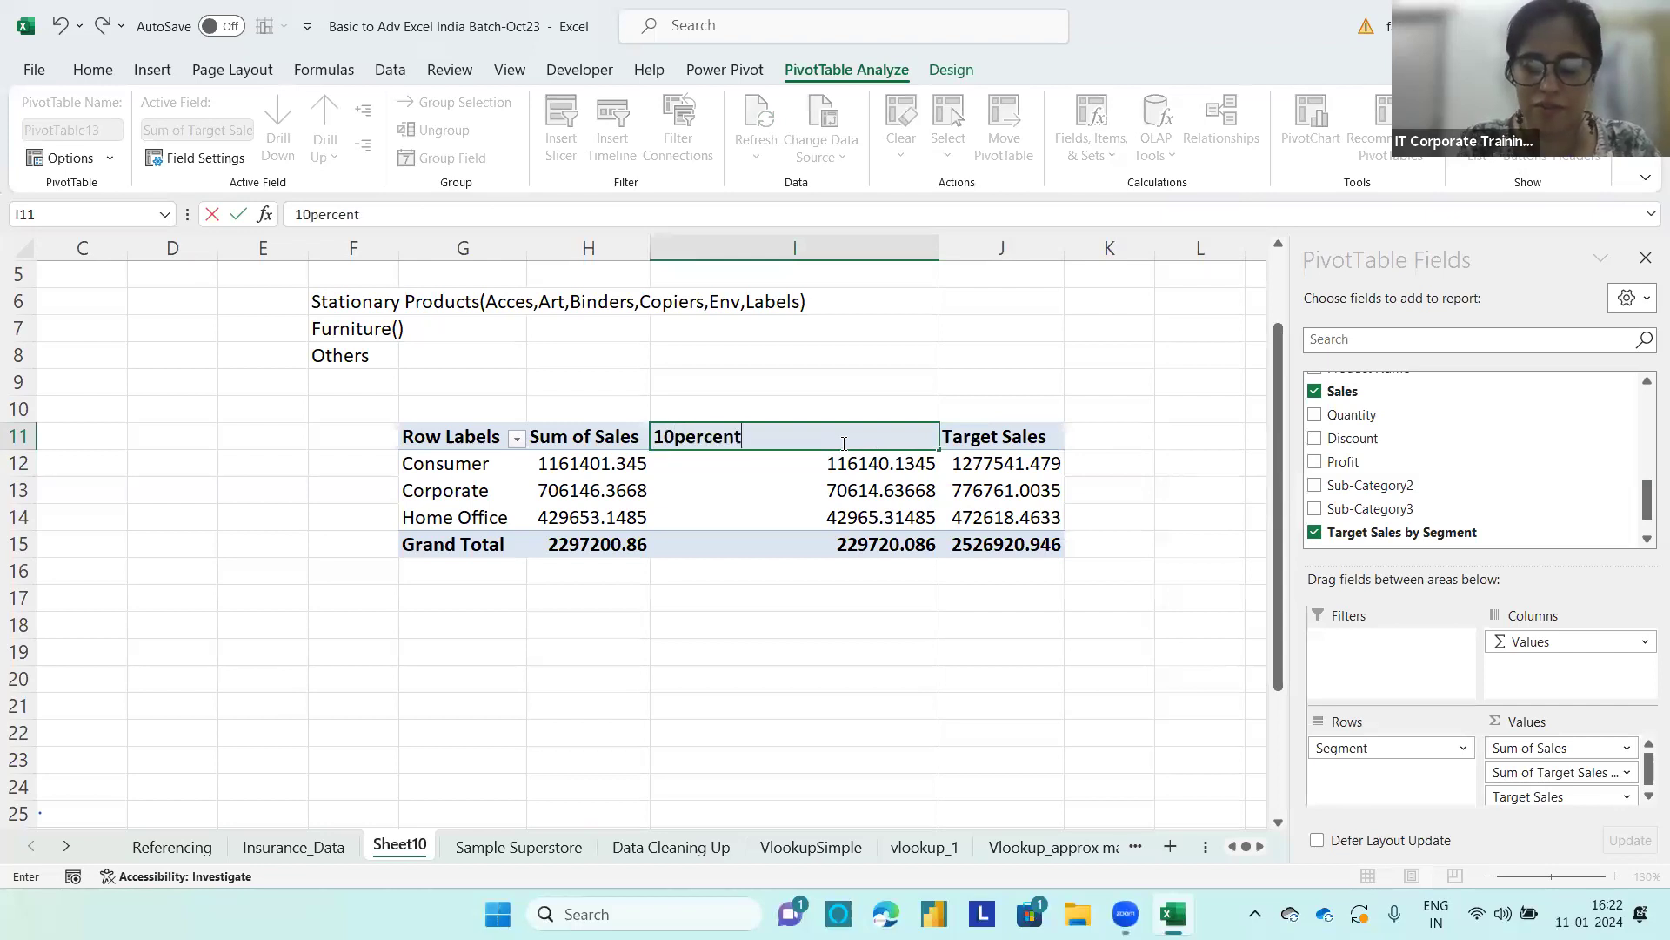
pyautogui.write(' of sales')
pyautogui.press('Return')
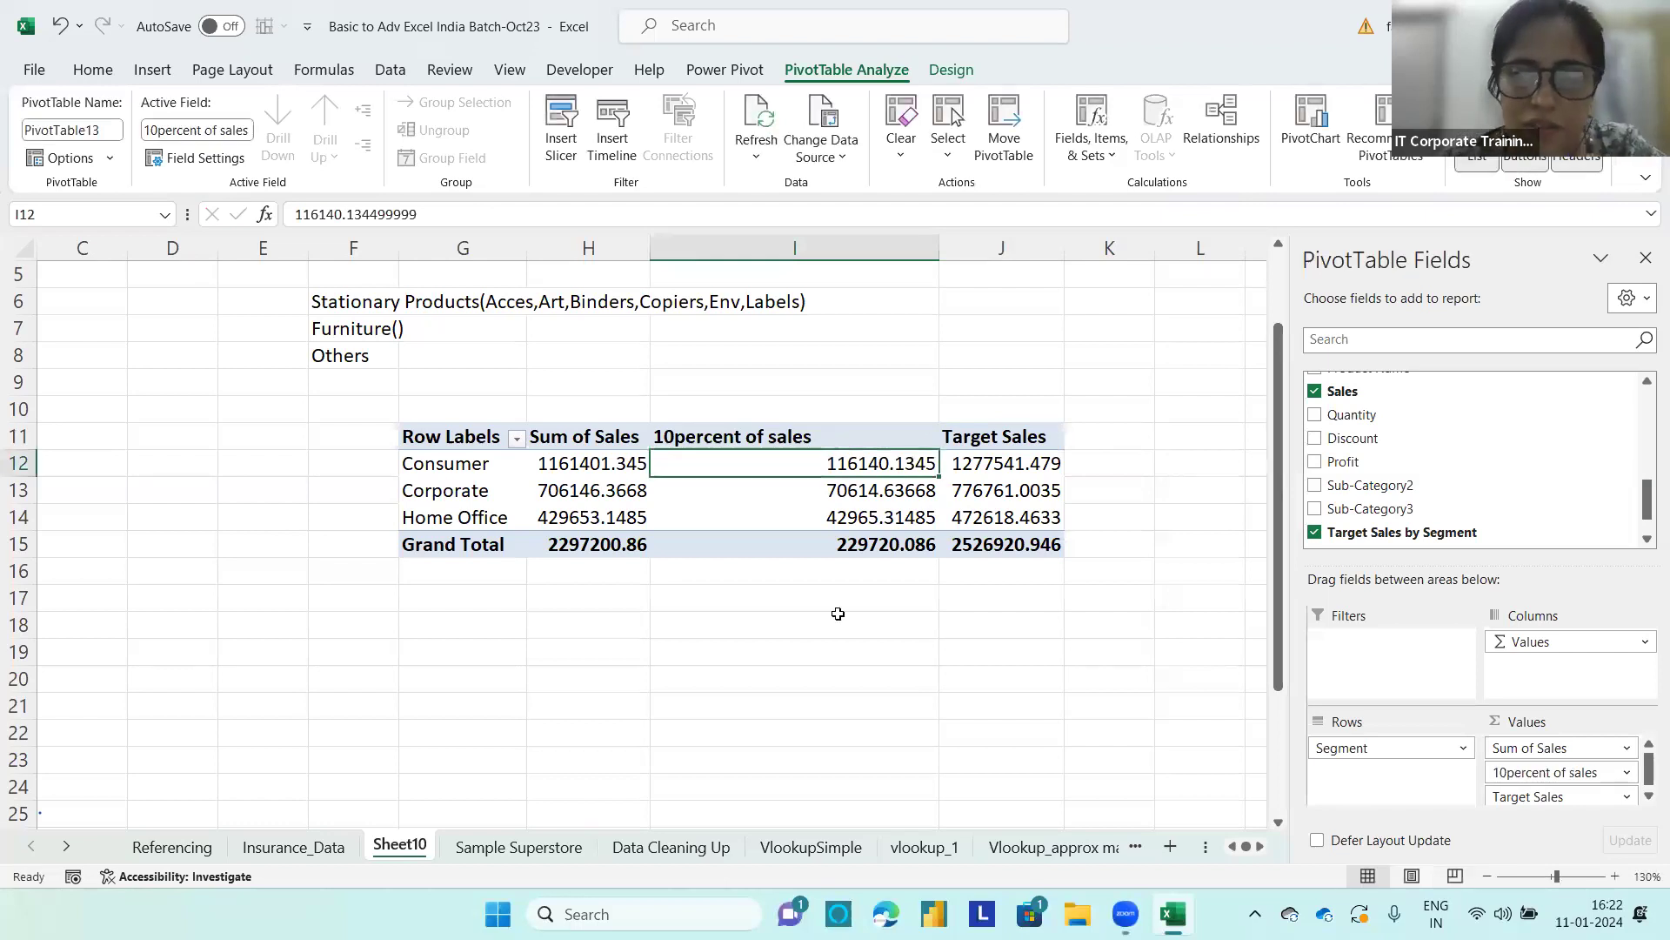
pyautogui.moveTo(1276, 573); pyautogui.dragTo(1290, 435)
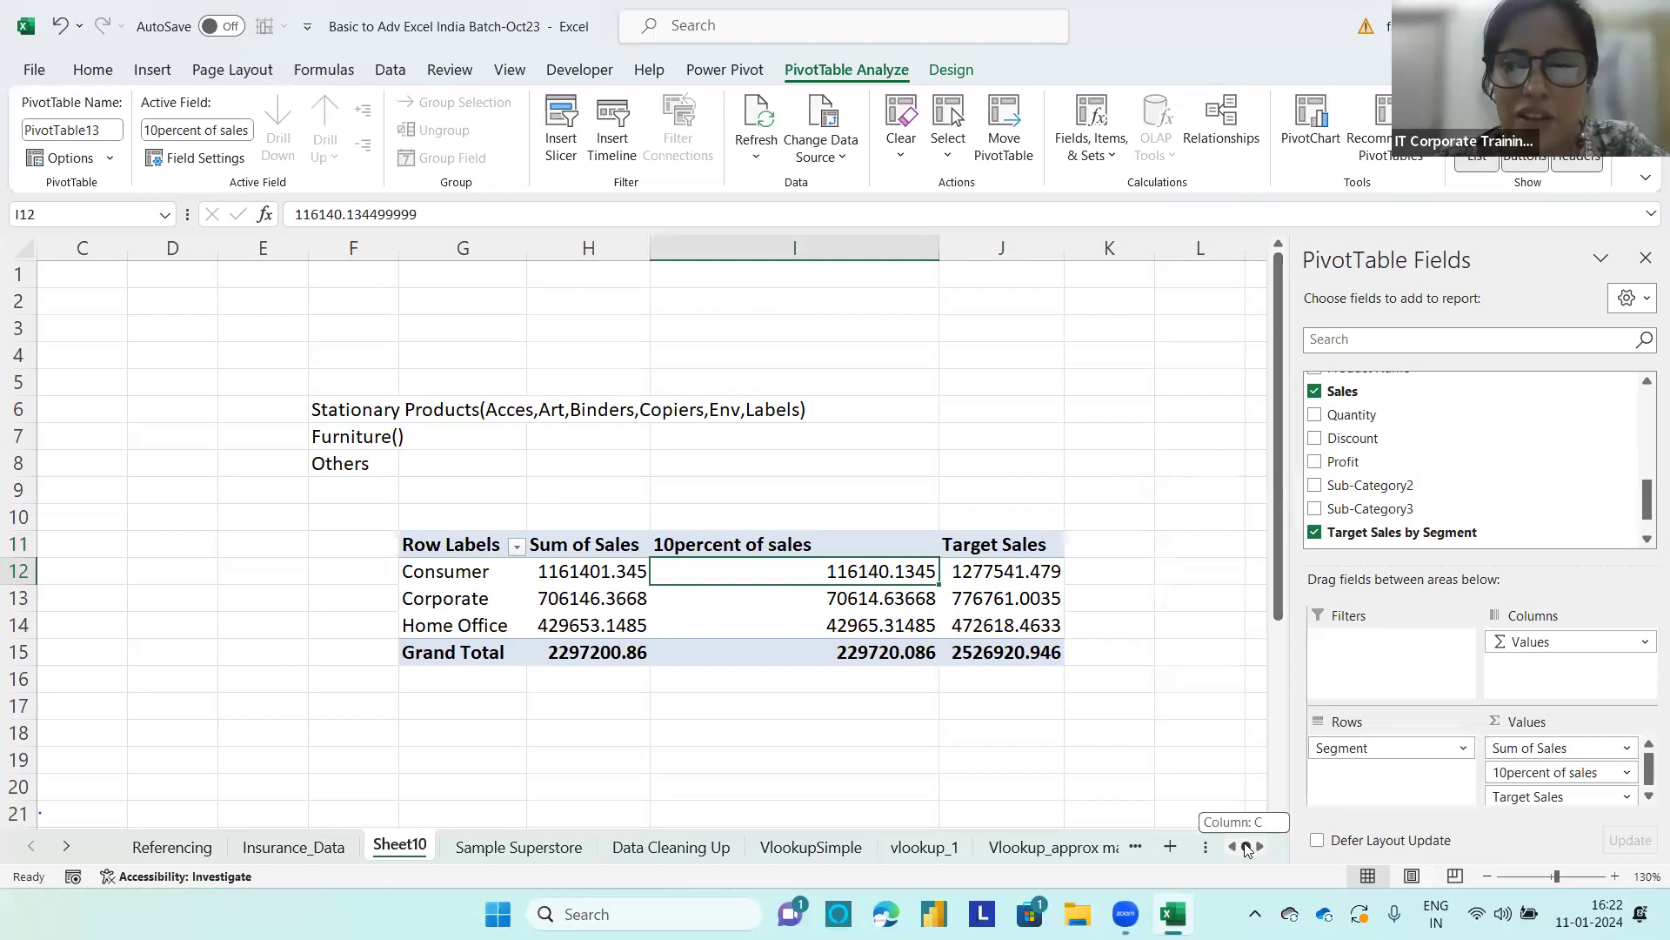
pyautogui.click(1086, 148)
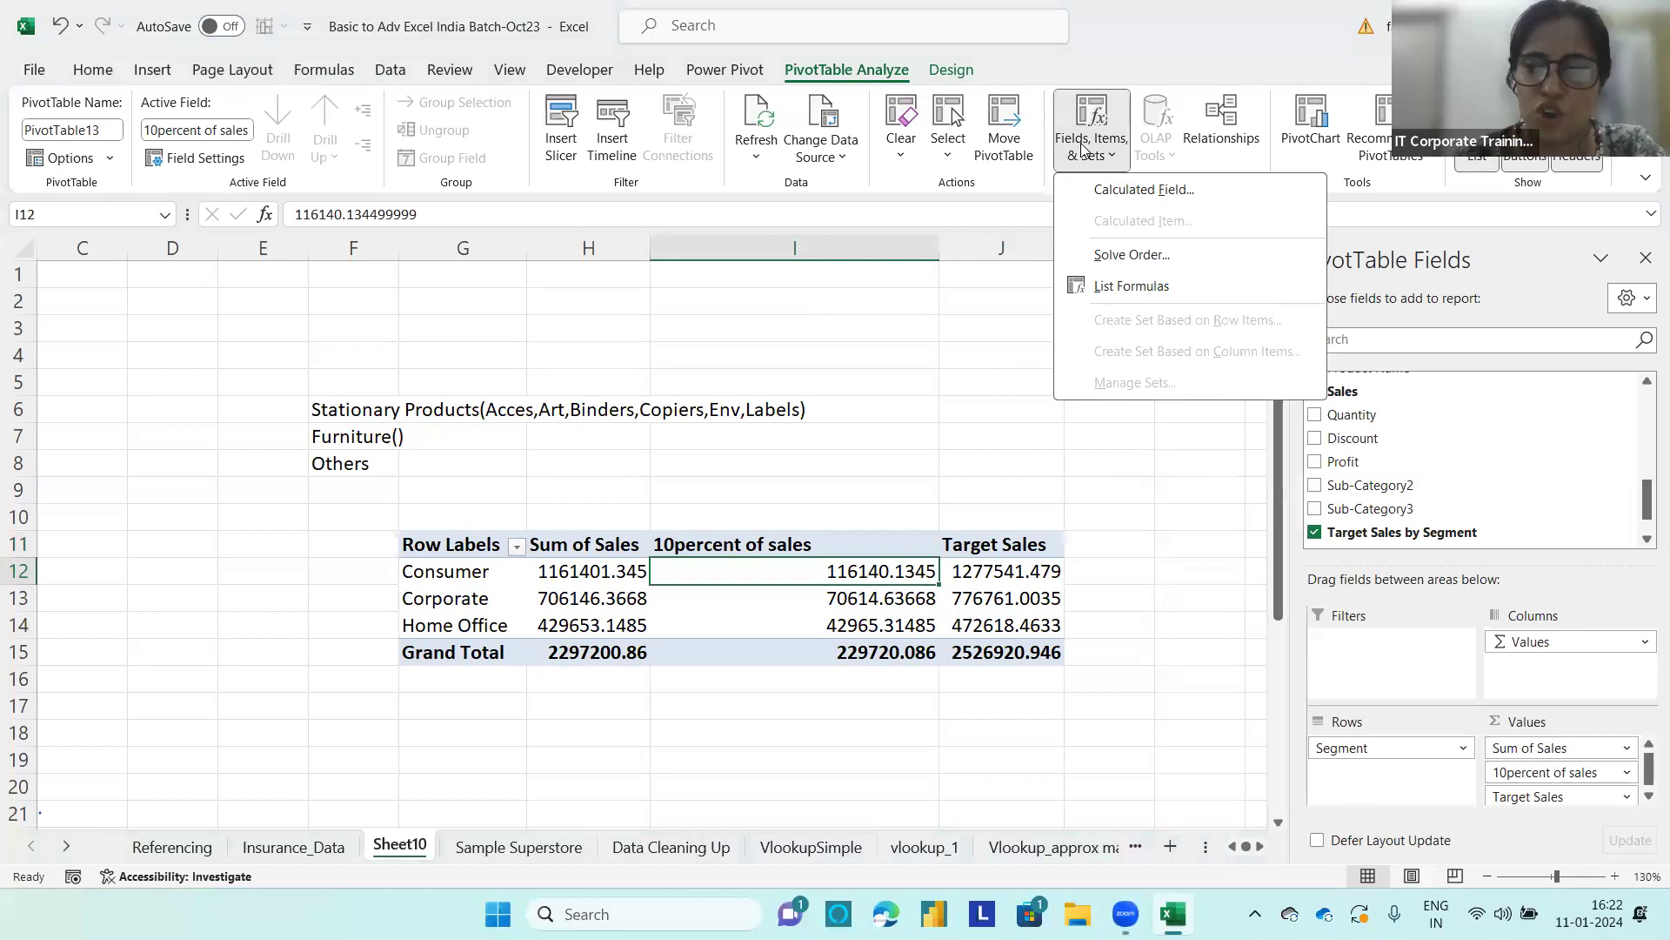
pyautogui.click(923, 421)
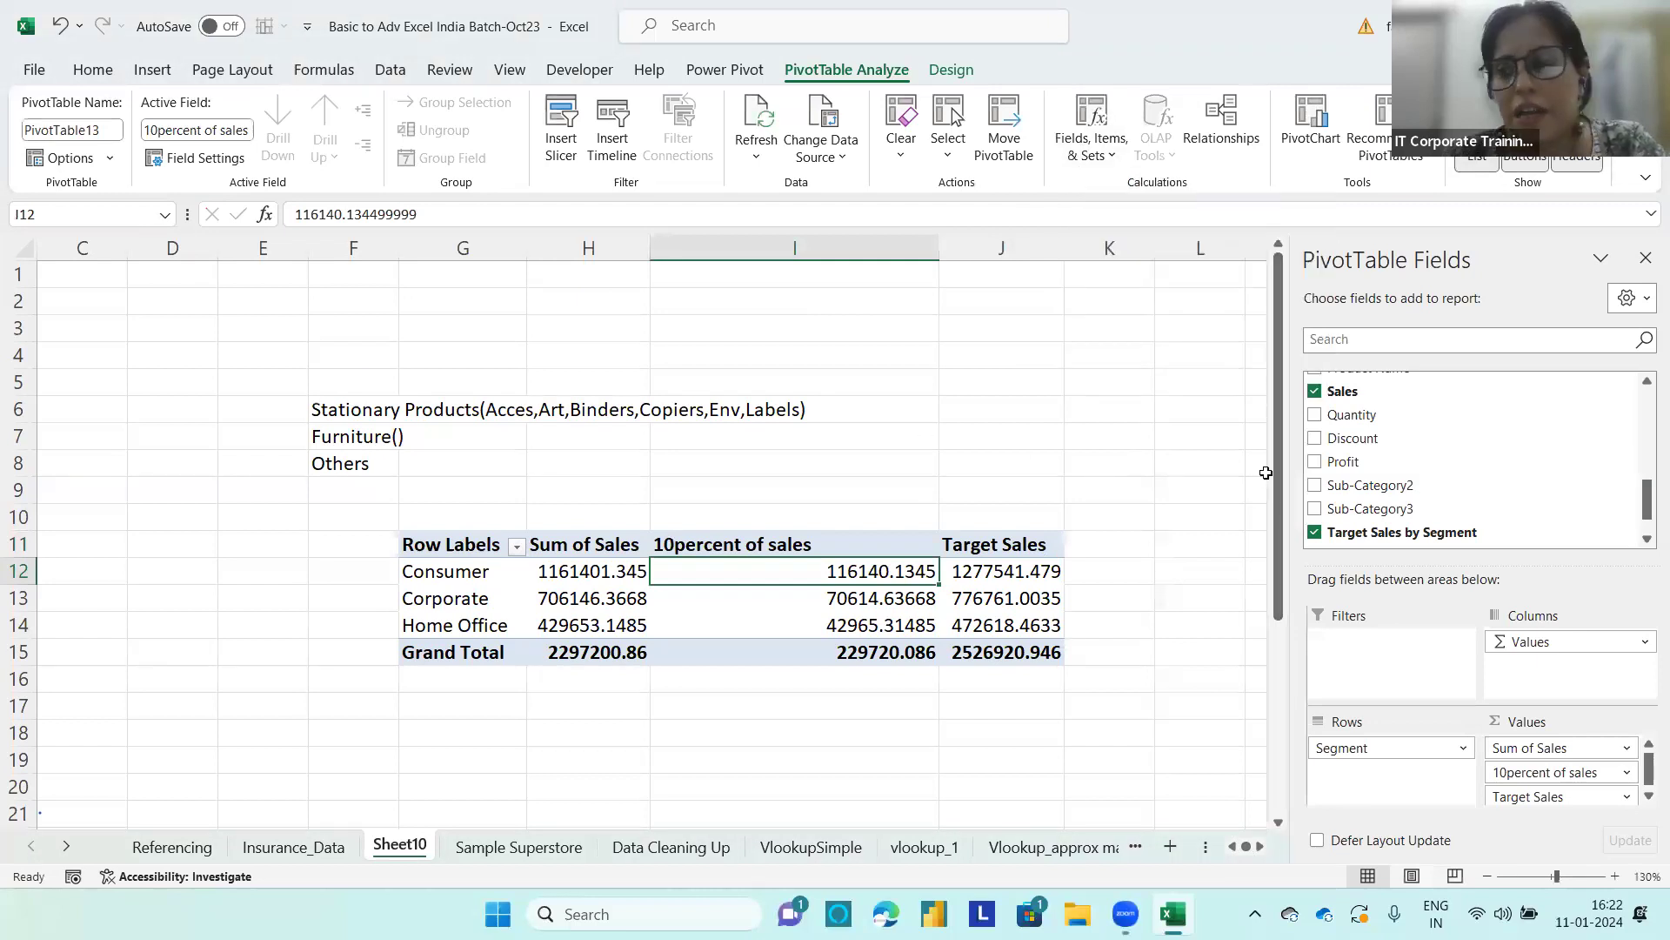
pyautogui.moveTo(1276, 499); pyautogui.dragTo(1284, 425)
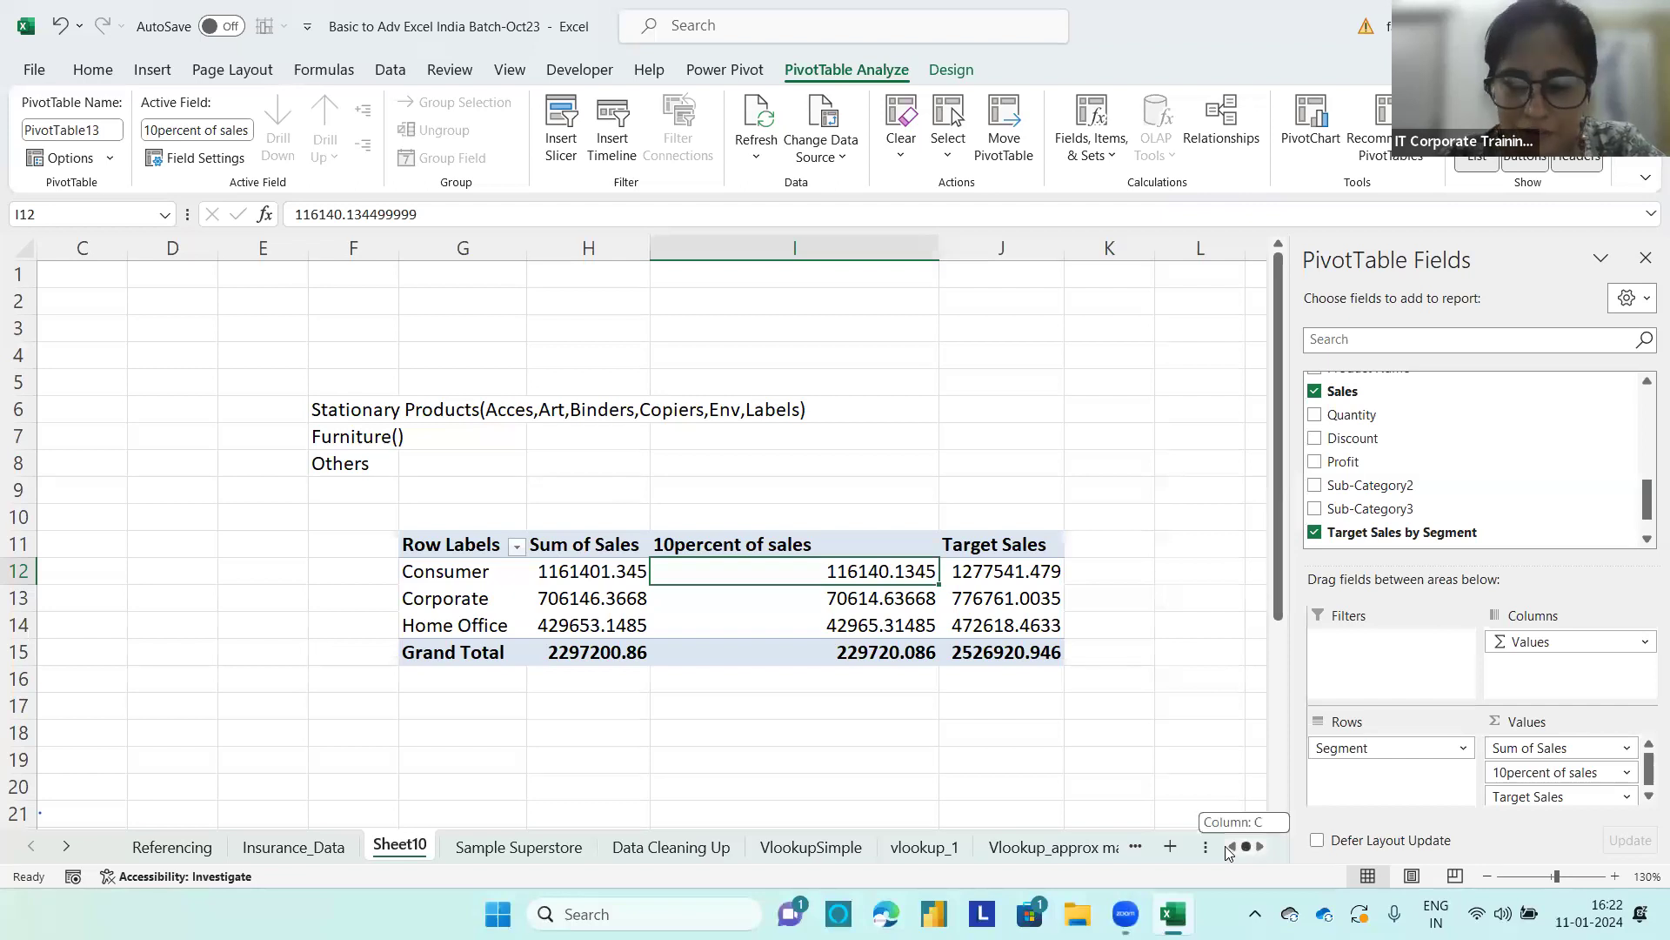
# Step: Remove the 10percent of sales and Target Sales fields from the segment PivotTable's values, keeping only Sum of Sales
pyautogui.moveTo(450, 625); pyautogui.dragTo(448, 606)
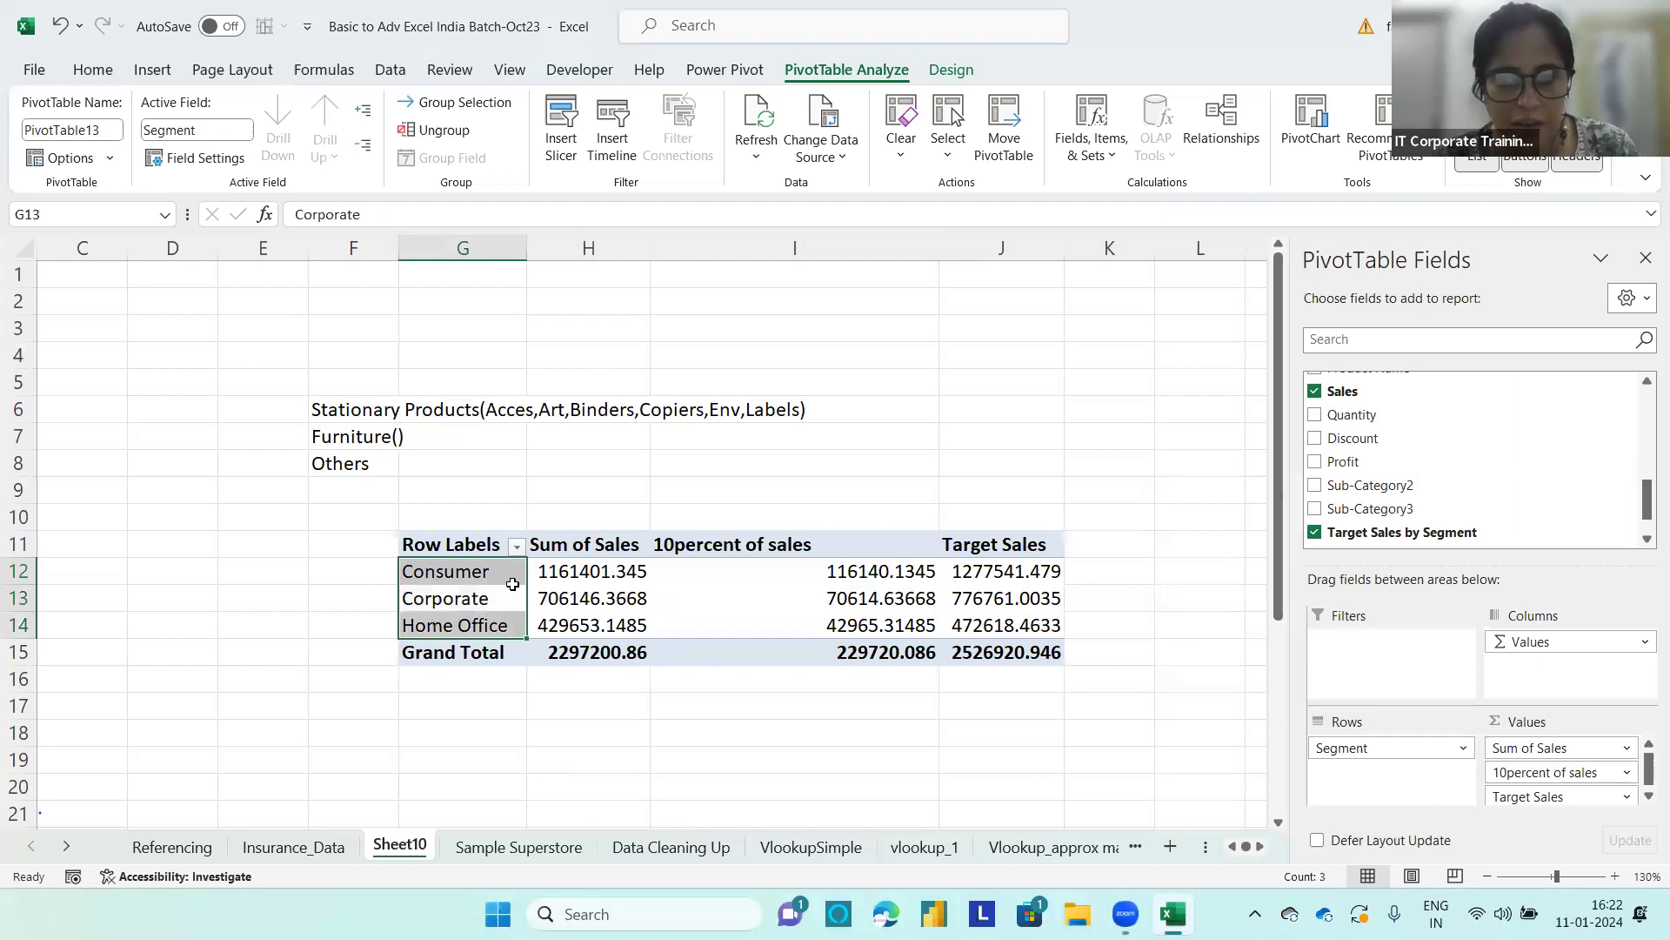
pyautogui.click(557, 599)
pyautogui.moveTo(1563, 796); pyautogui.dragTo(1103, 816)
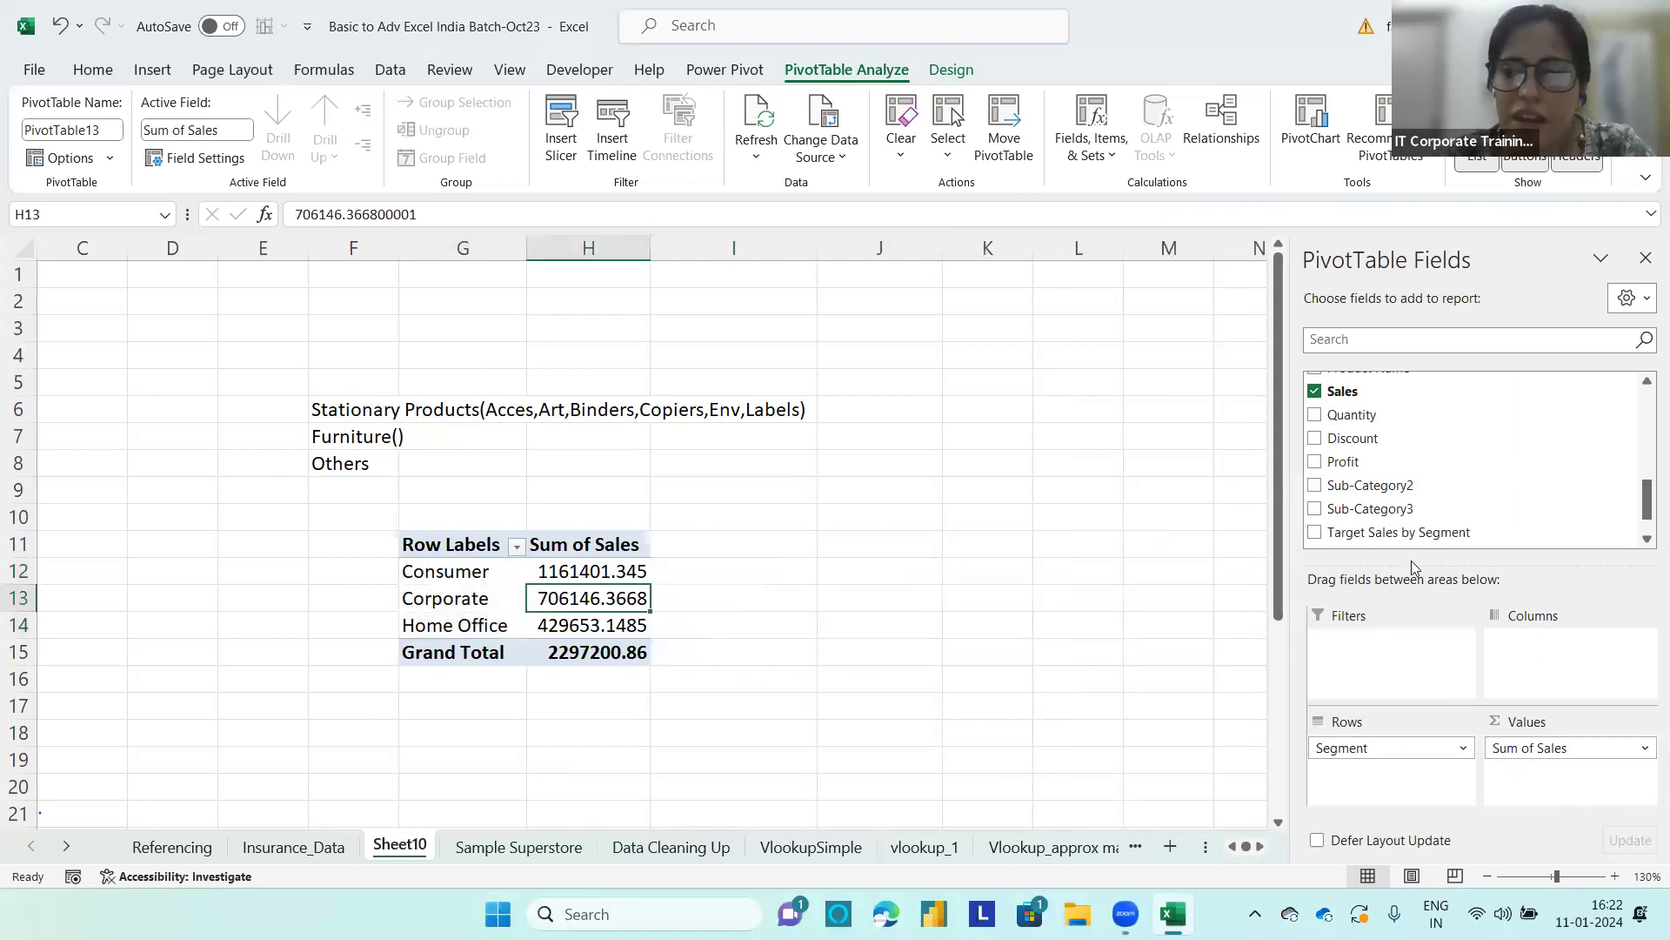
# Step: Add Sales a second time to the segment PivotTable's values and show that column as % of Grand Total
pyautogui.moveTo(1364, 402); pyautogui.dragTo(1524, 788)
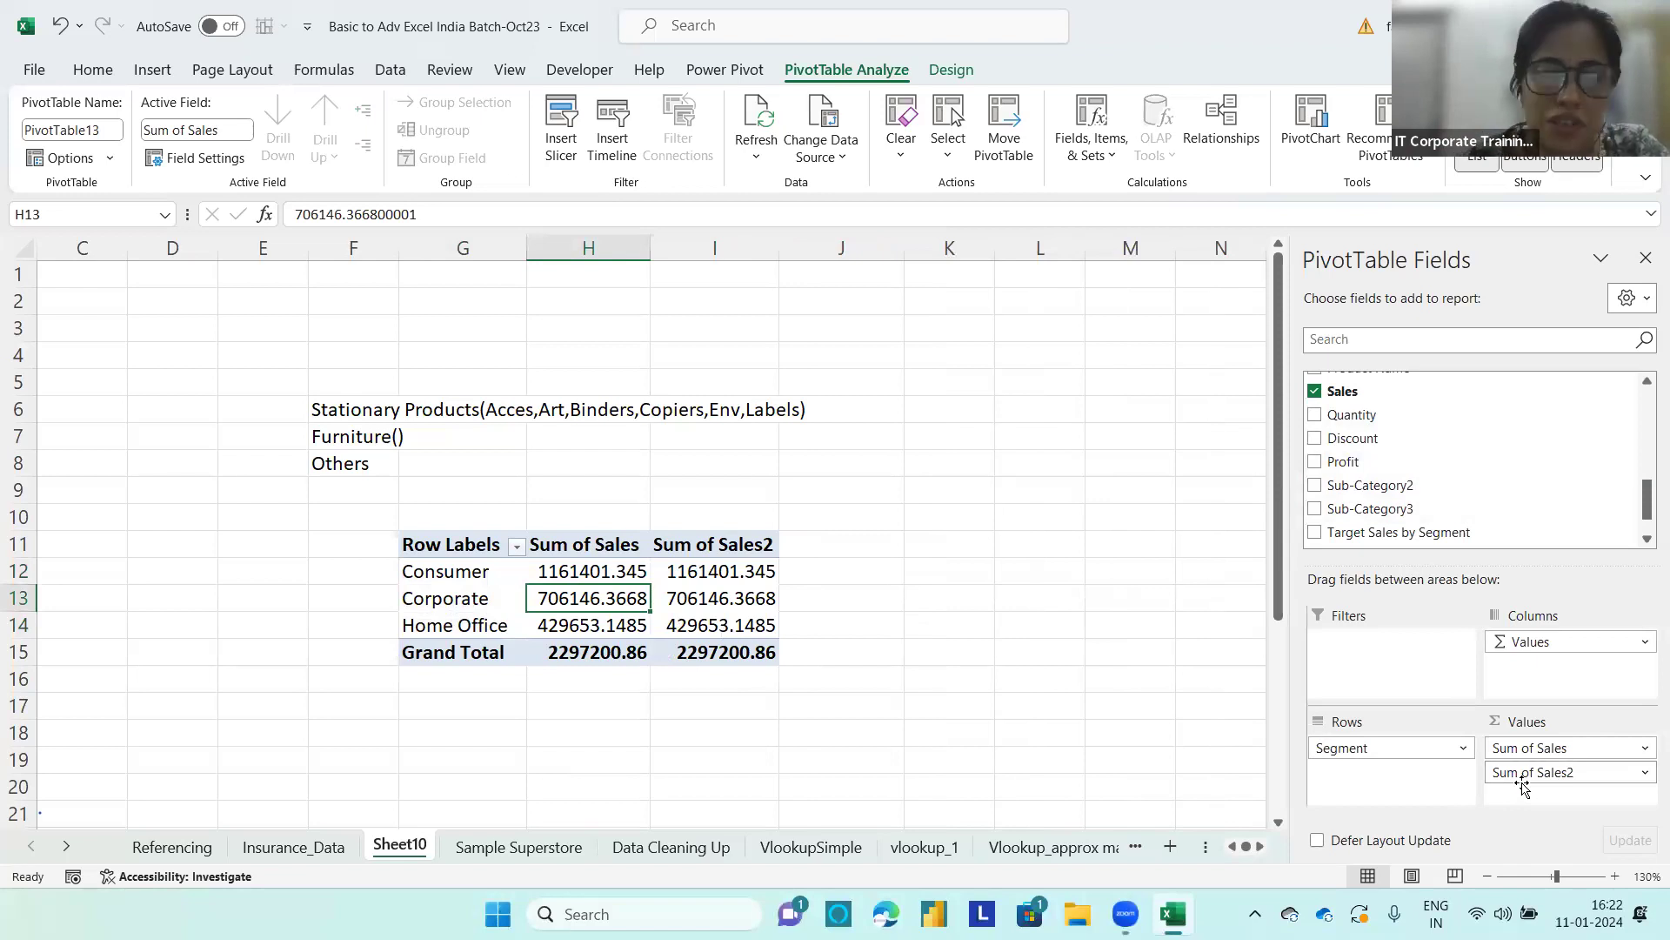
pyautogui.click(746, 571)
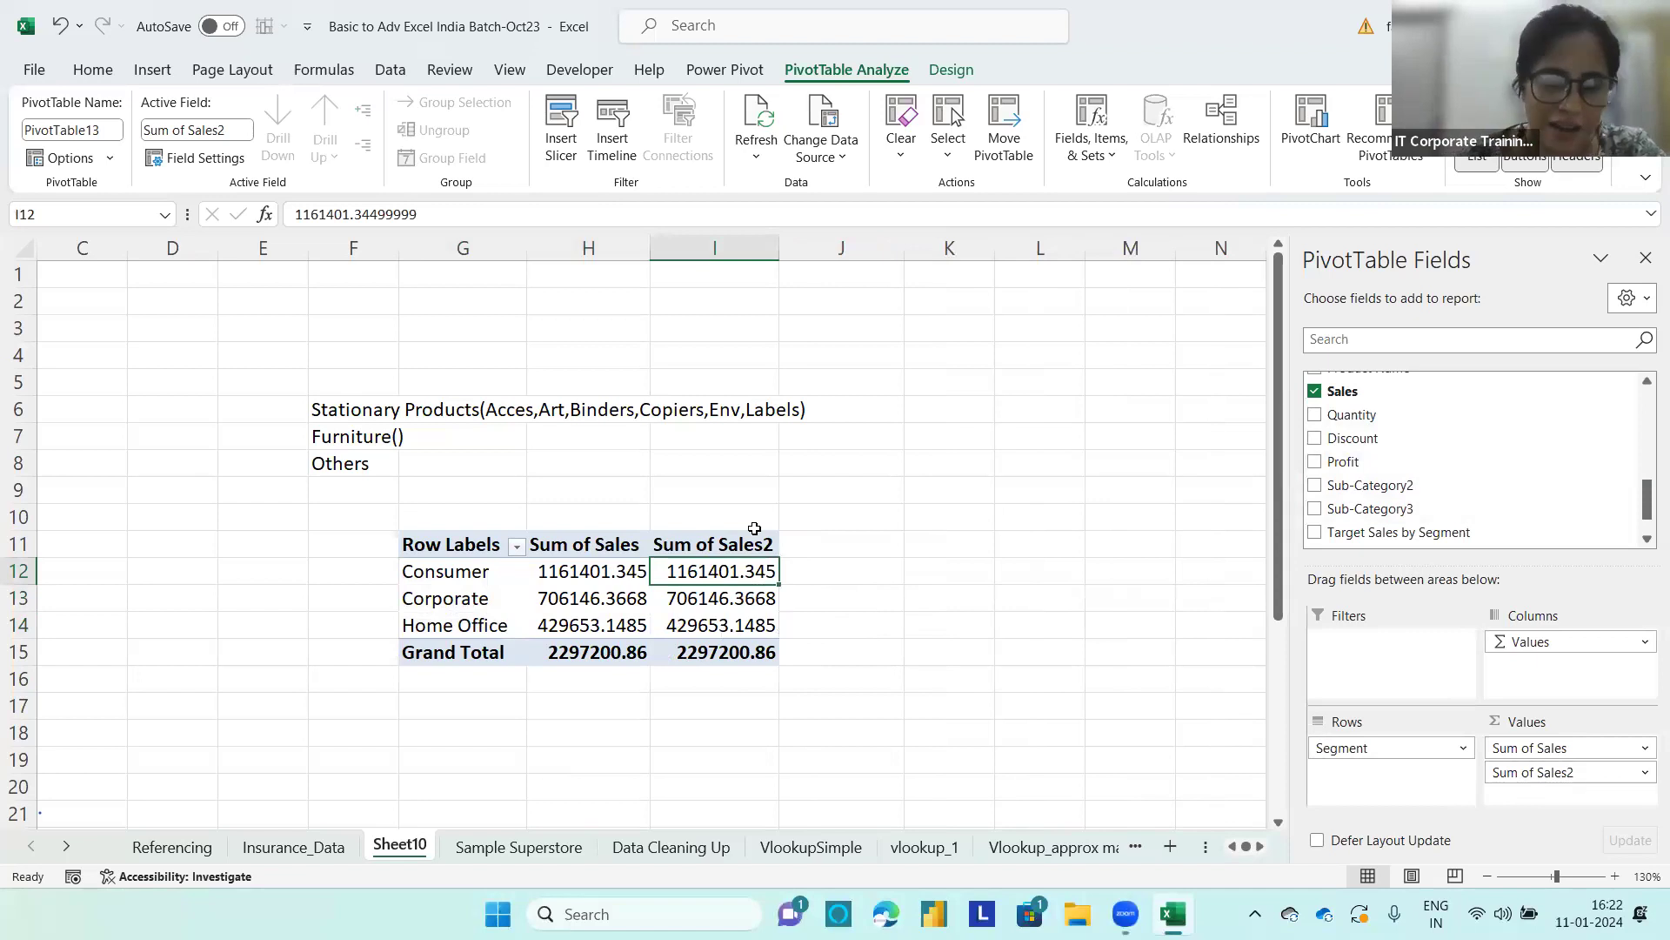
pyautogui.rightClick(753, 570)
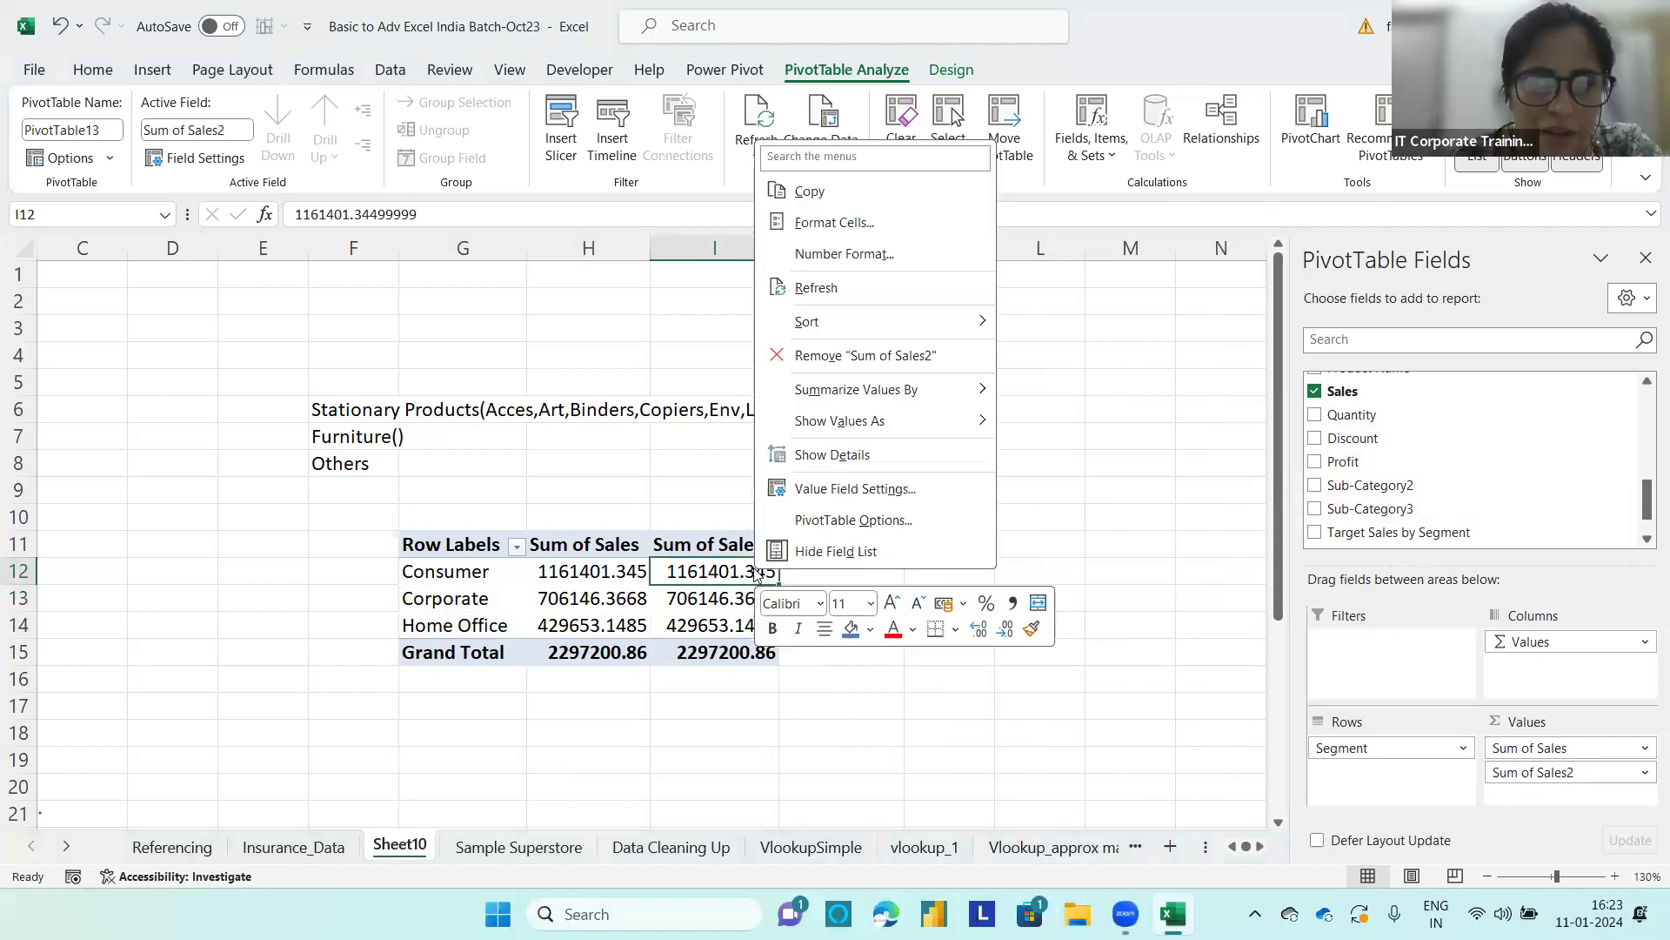
pyautogui.moveTo(859, 435)
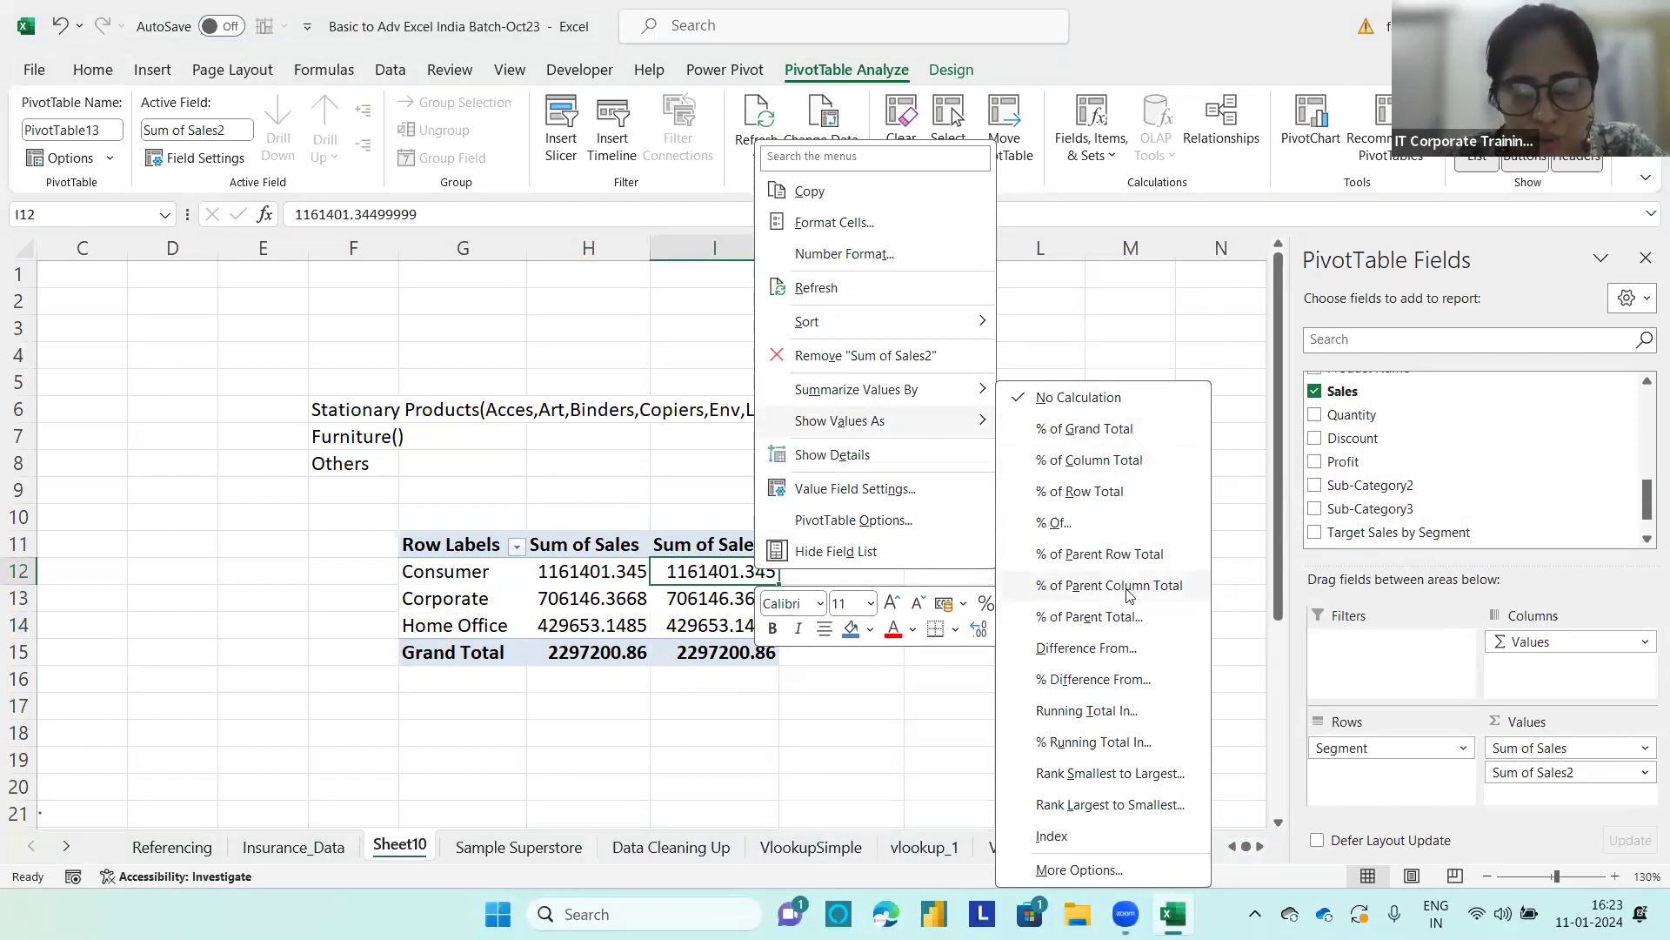
pyautogui.click(1102, 429)
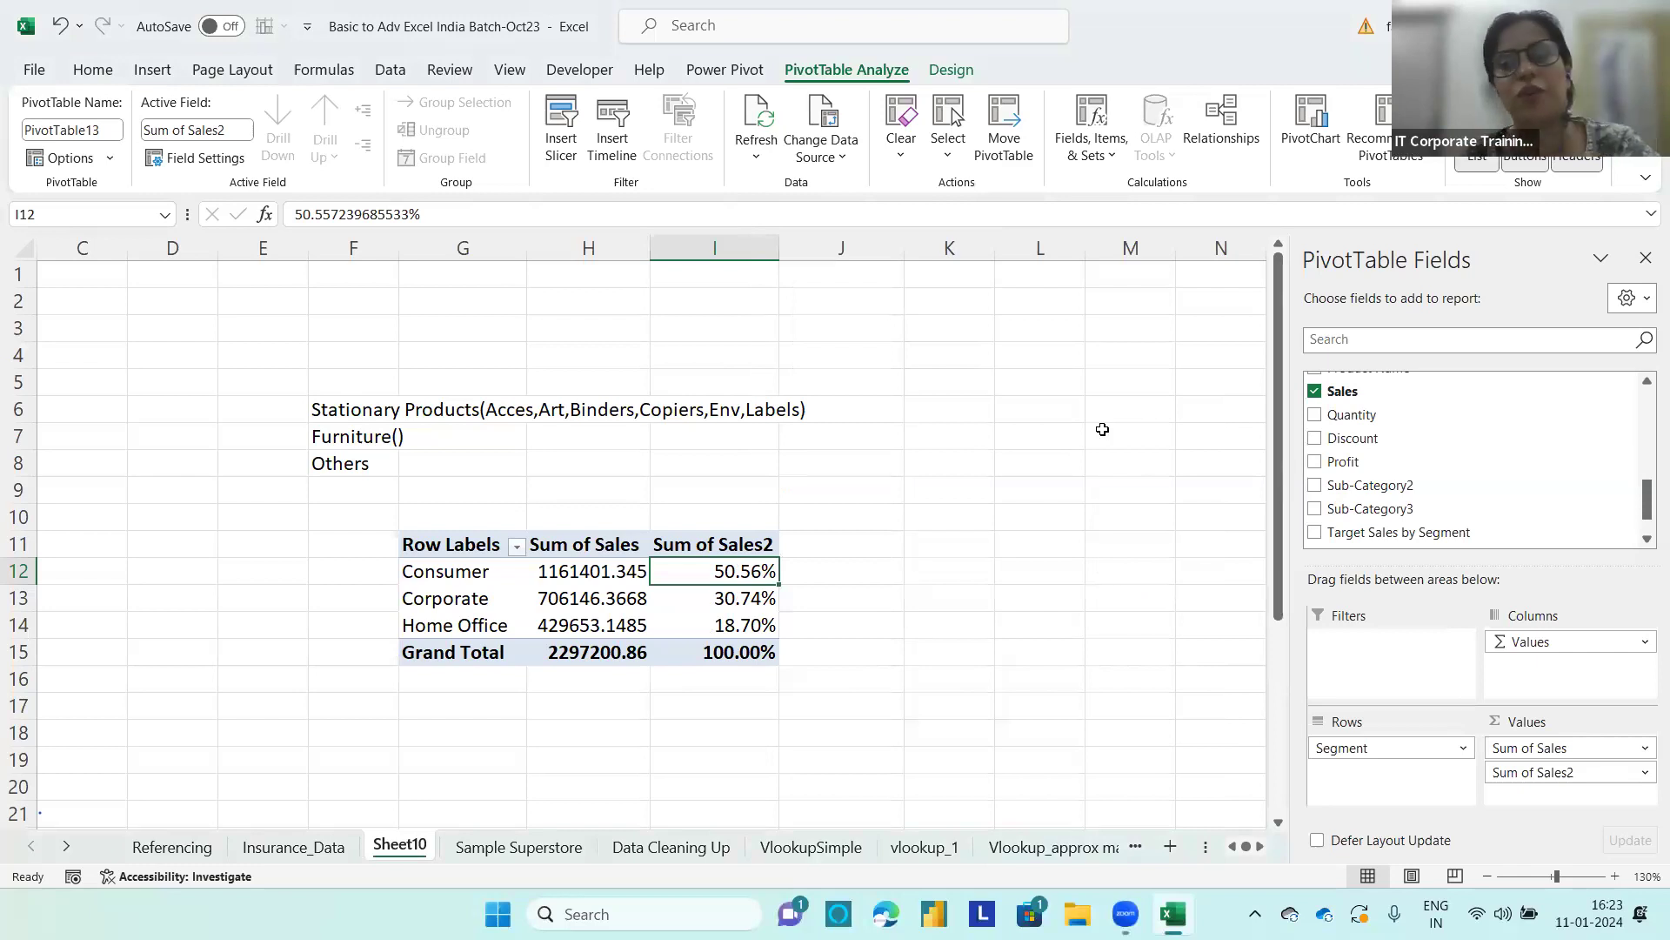
# Step: Rename the percentage column's header in I11 to %sales
pyautogui.click(754, 540)
pyautogui.write('$')
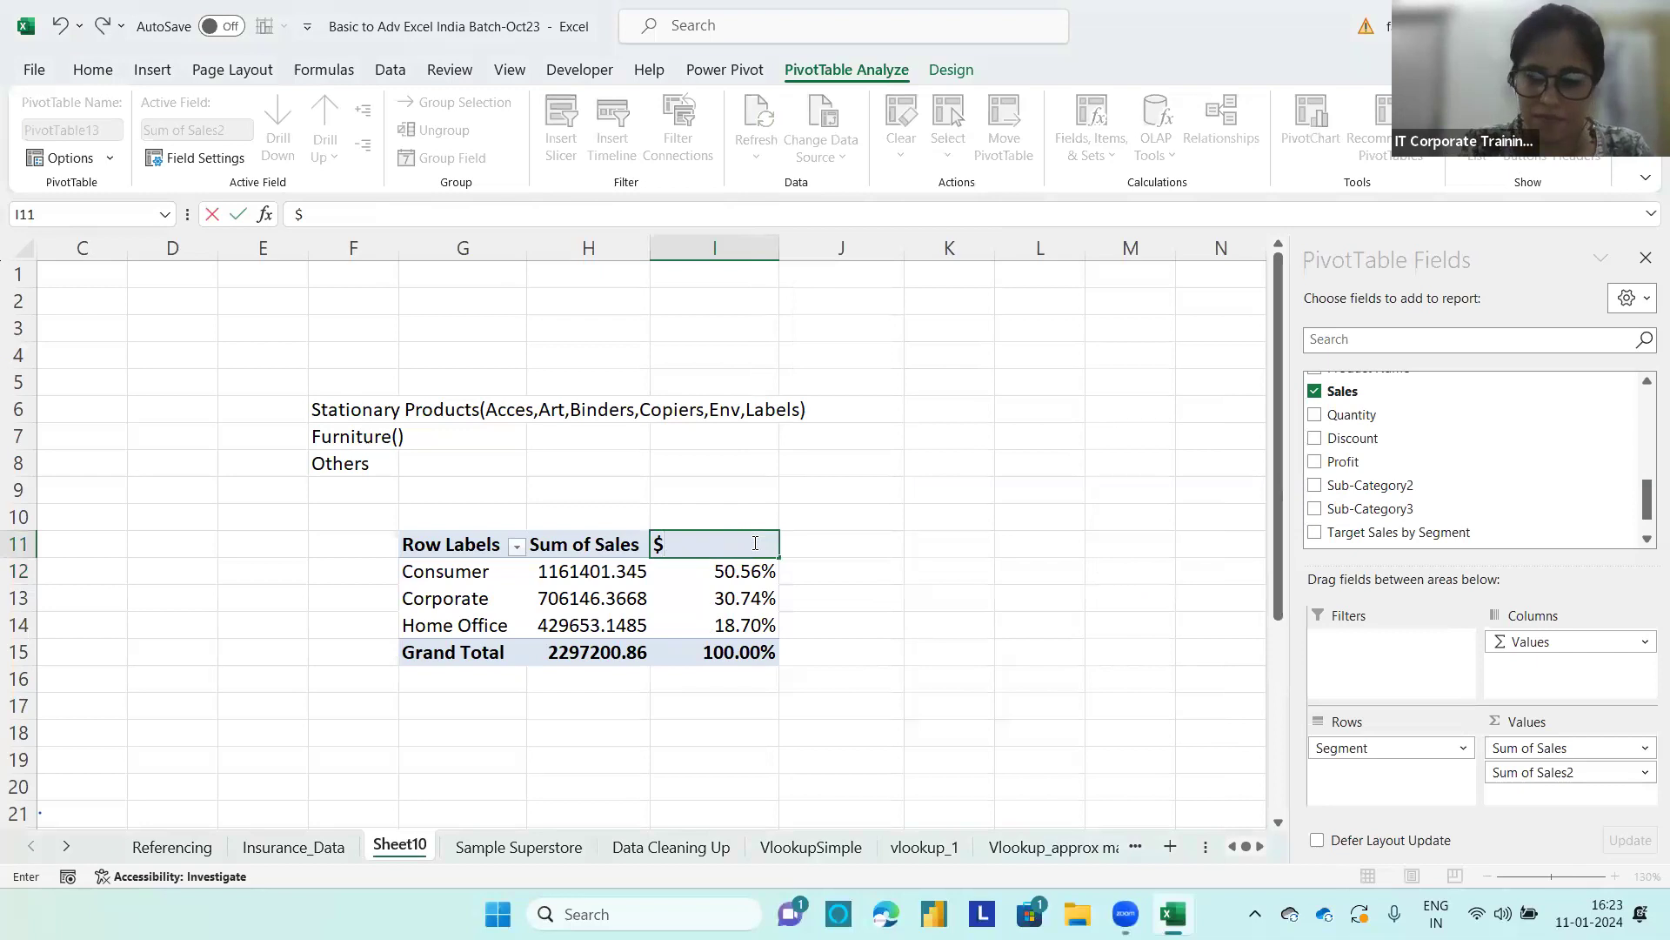
pyautogui.write('%sales')
pyautogui.press('Return')
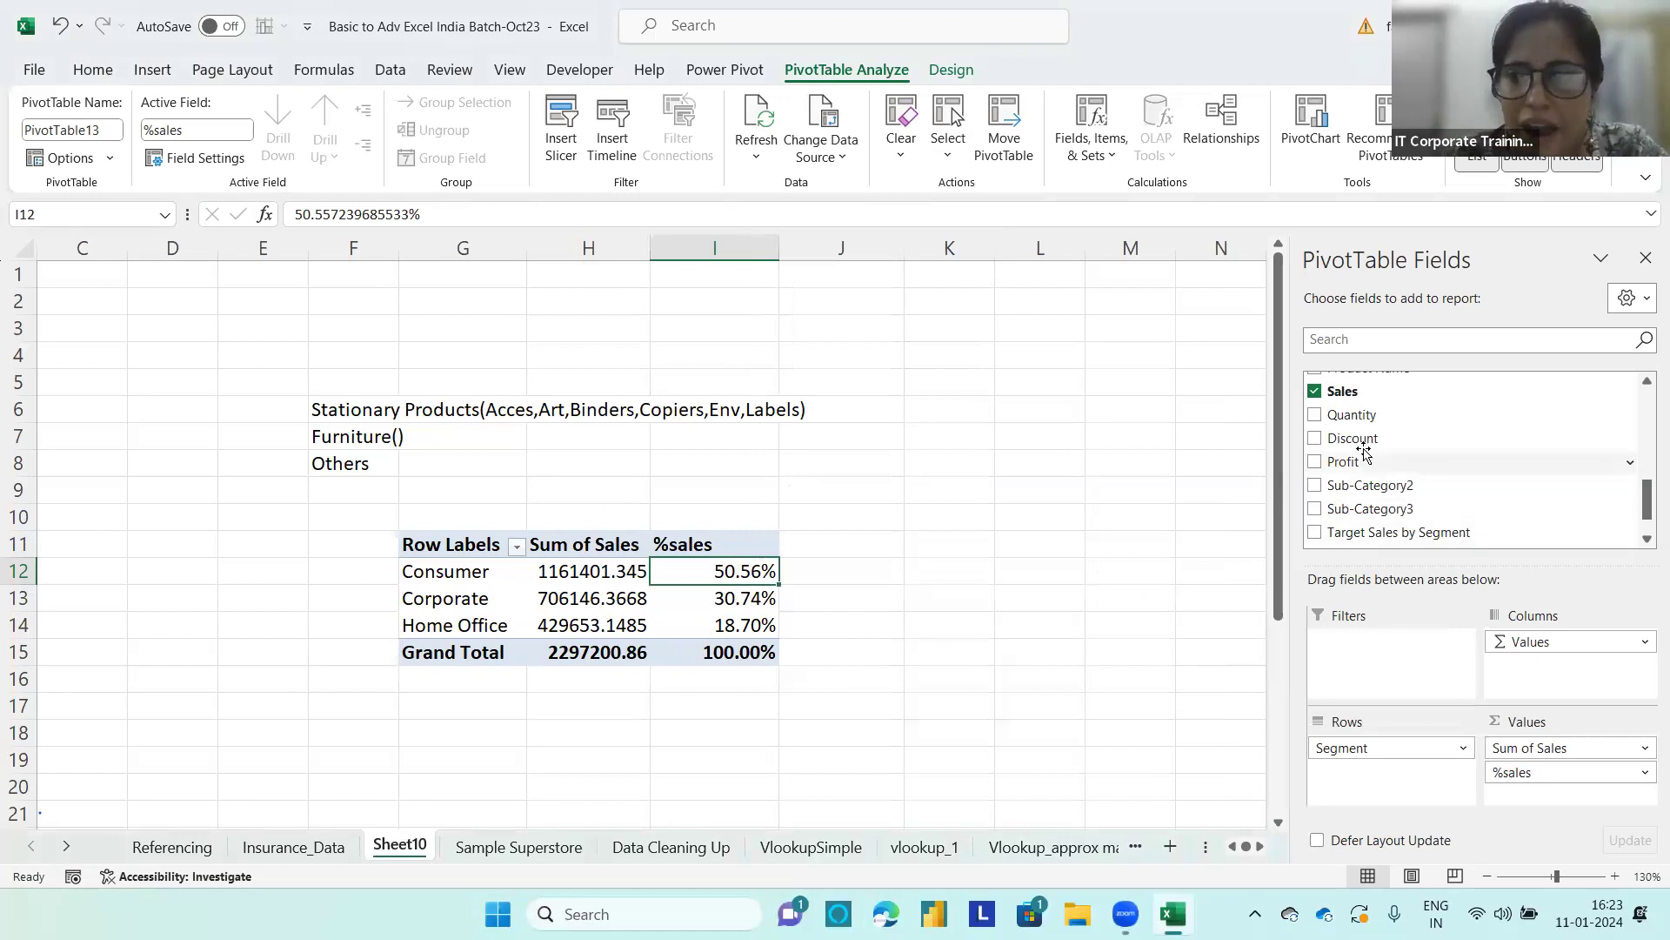
# Step: Add Sales a third time to the segment PivotTable's values, after %sales, and summarize that column by Average
pyautogui.moveTo(1351, 396); pyautogui.dragTo(1523, 801)
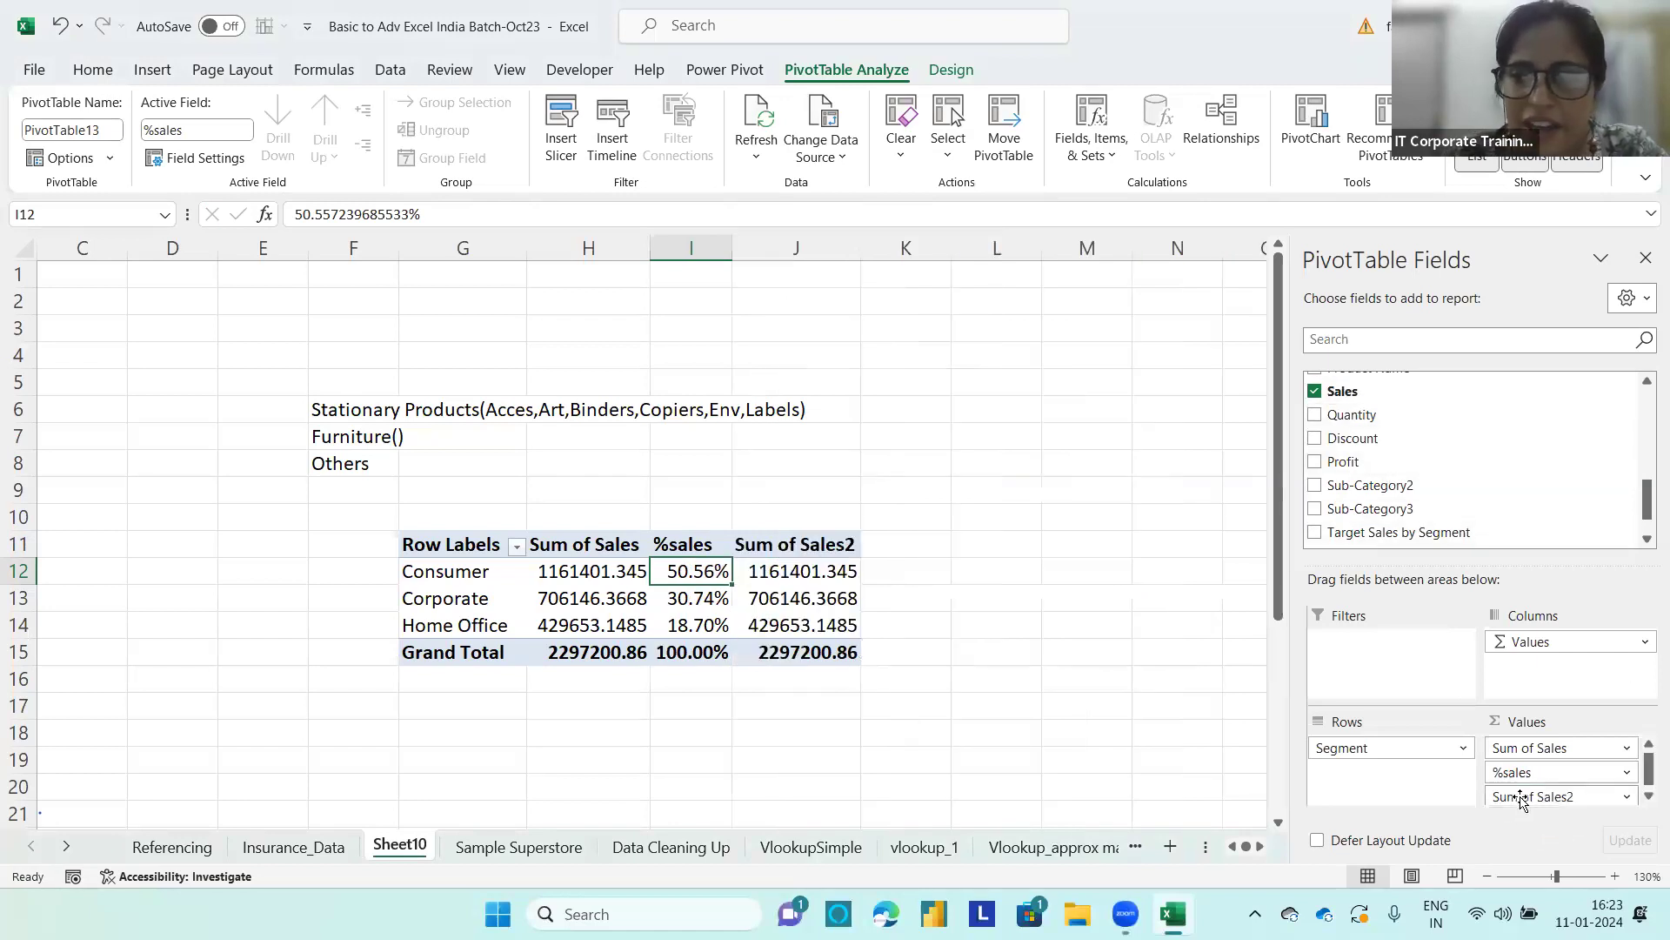
pyautogui.click(780, 564)
pyautogui.rightClick(781, 564)
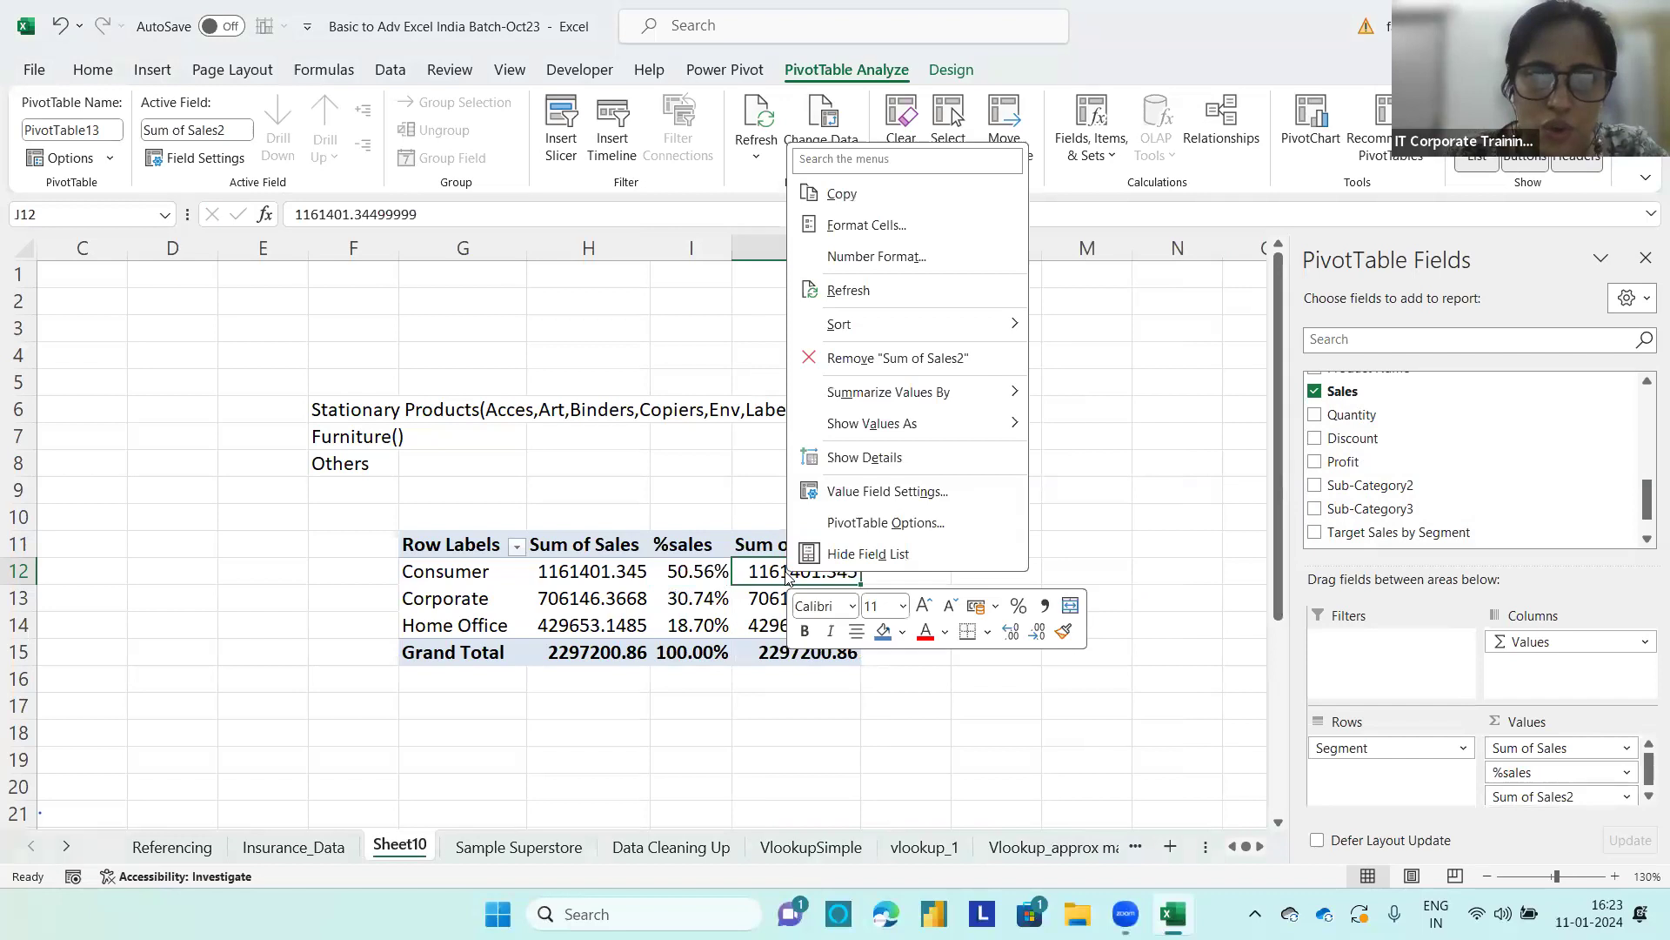
pyautogui.moveTo(973, 432)
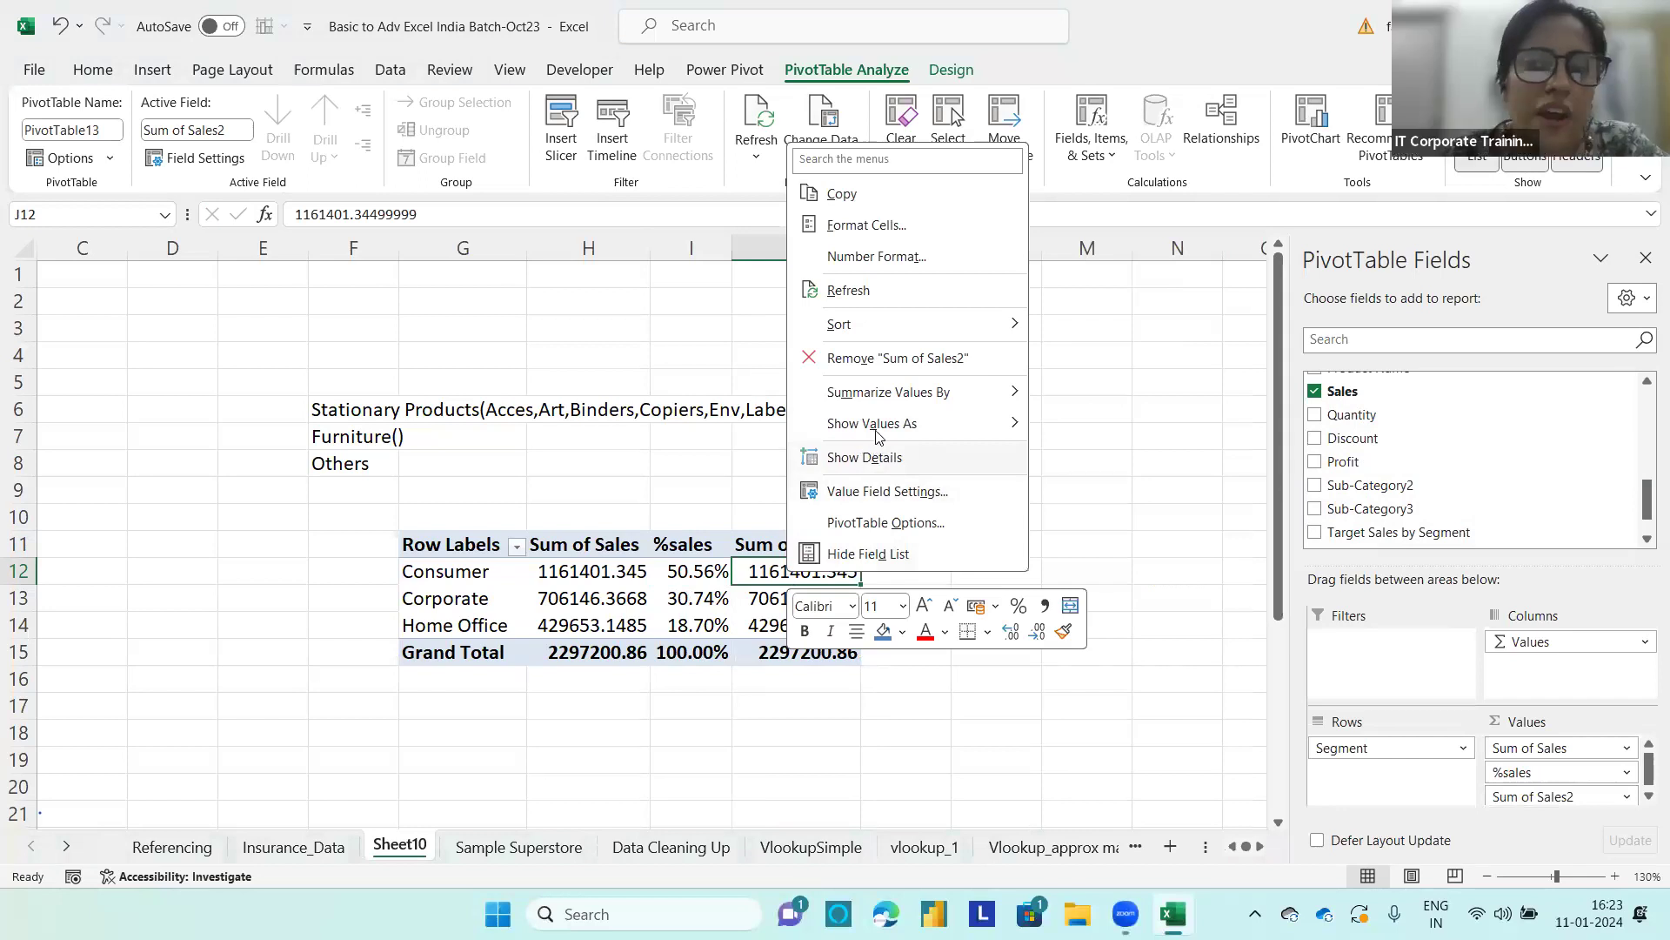
pyautogui.click(1291, 746)
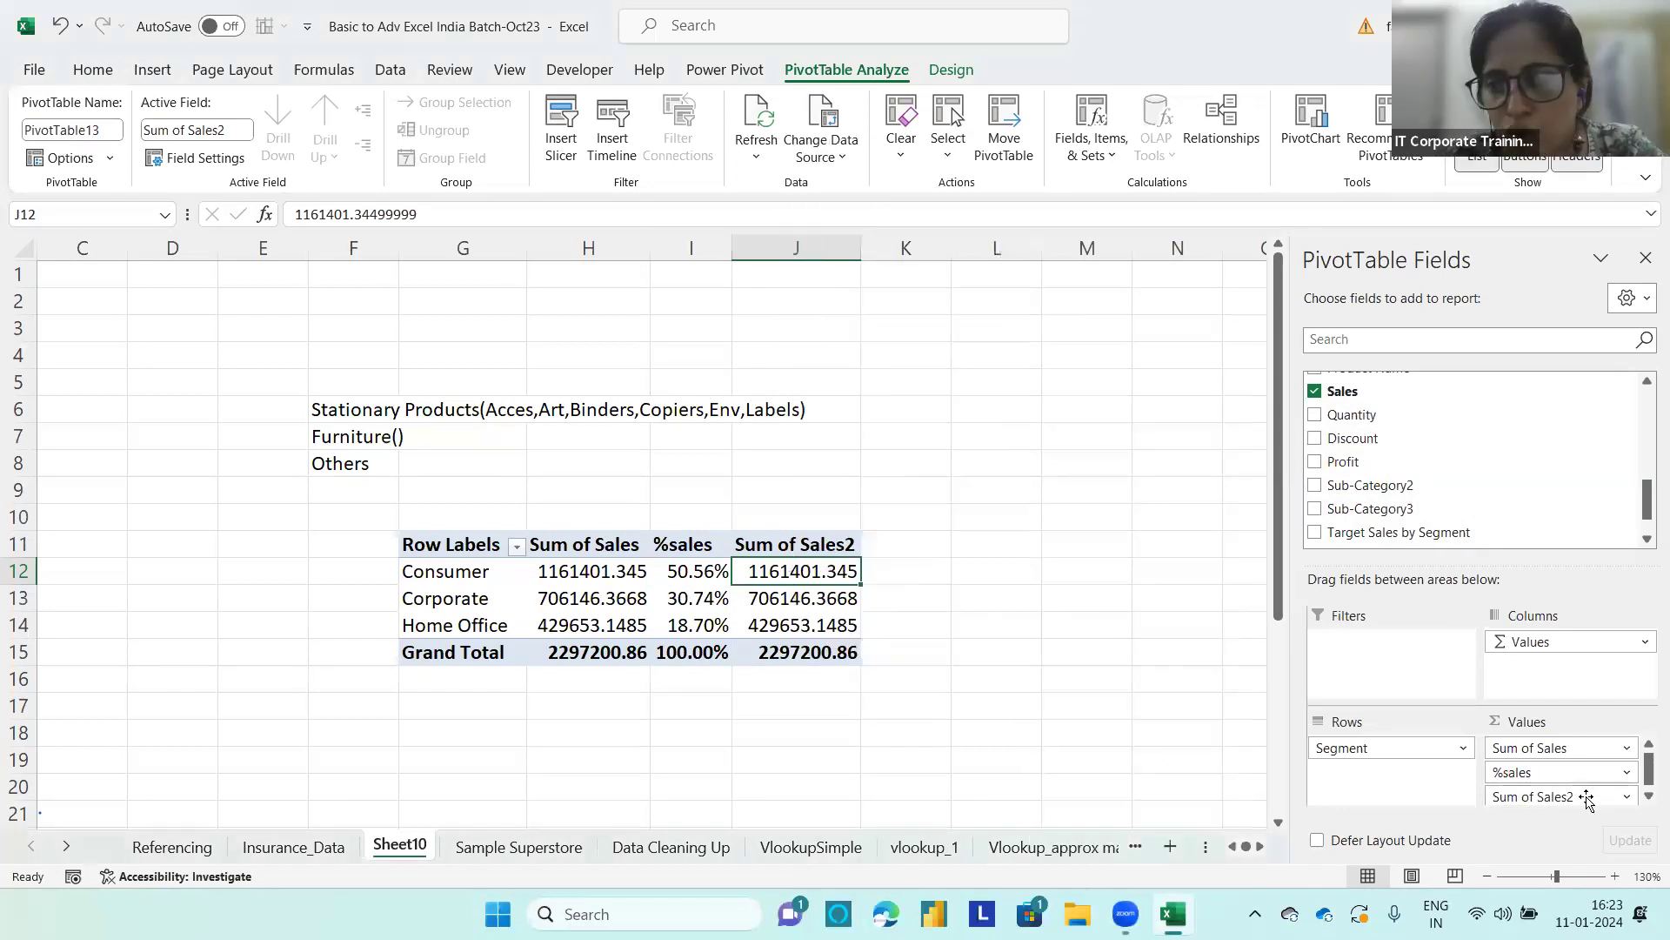
pyautogui.click(1626, 797)
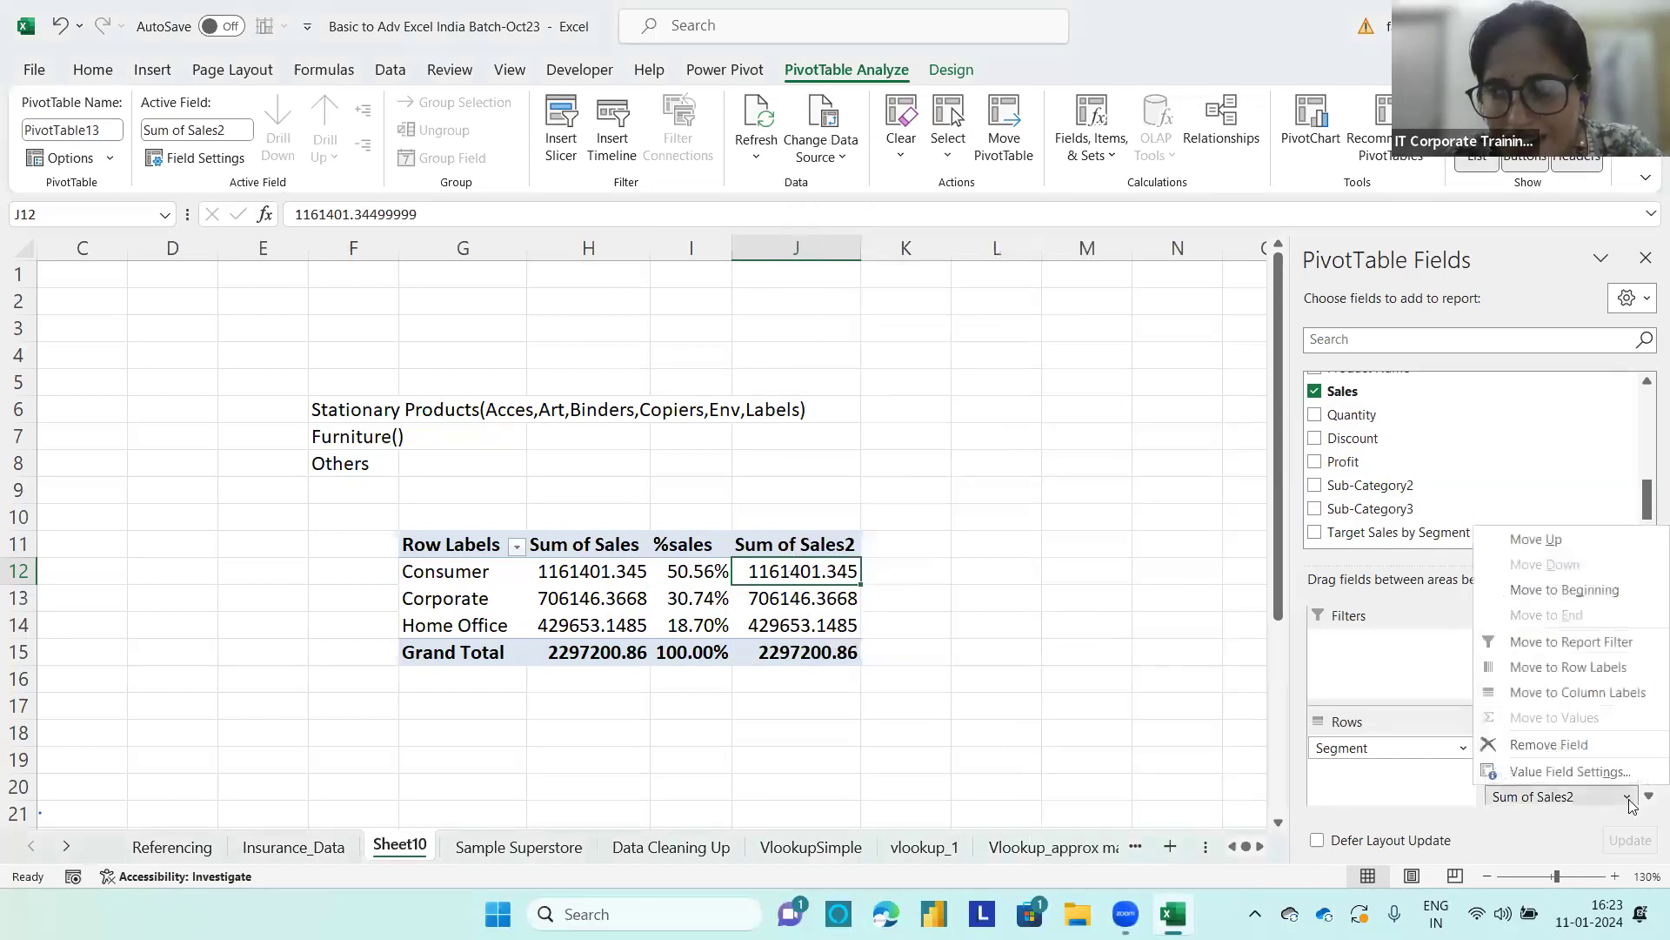
pyautogui.click(1531, 772)
pyautogui.click(661, 338)
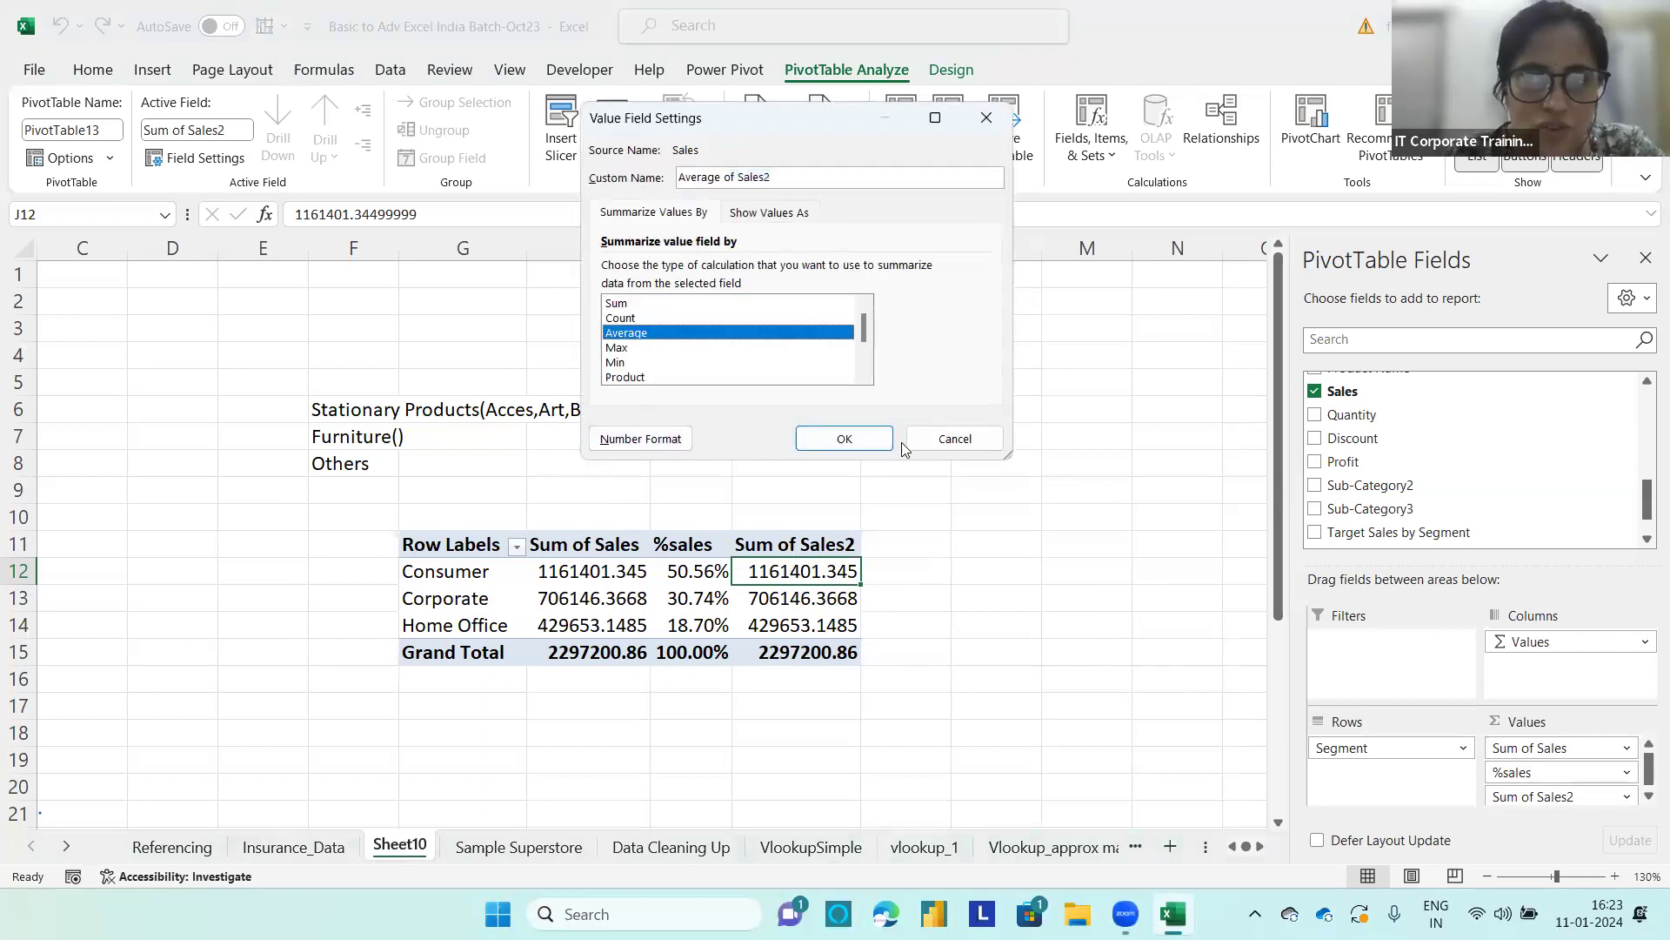
pyautogui.click(846, 440)
# Step: Rename the average column's header in J11 to Avg Sales
pyautogui.click(786, 540)
pyautogui.write('Avg')
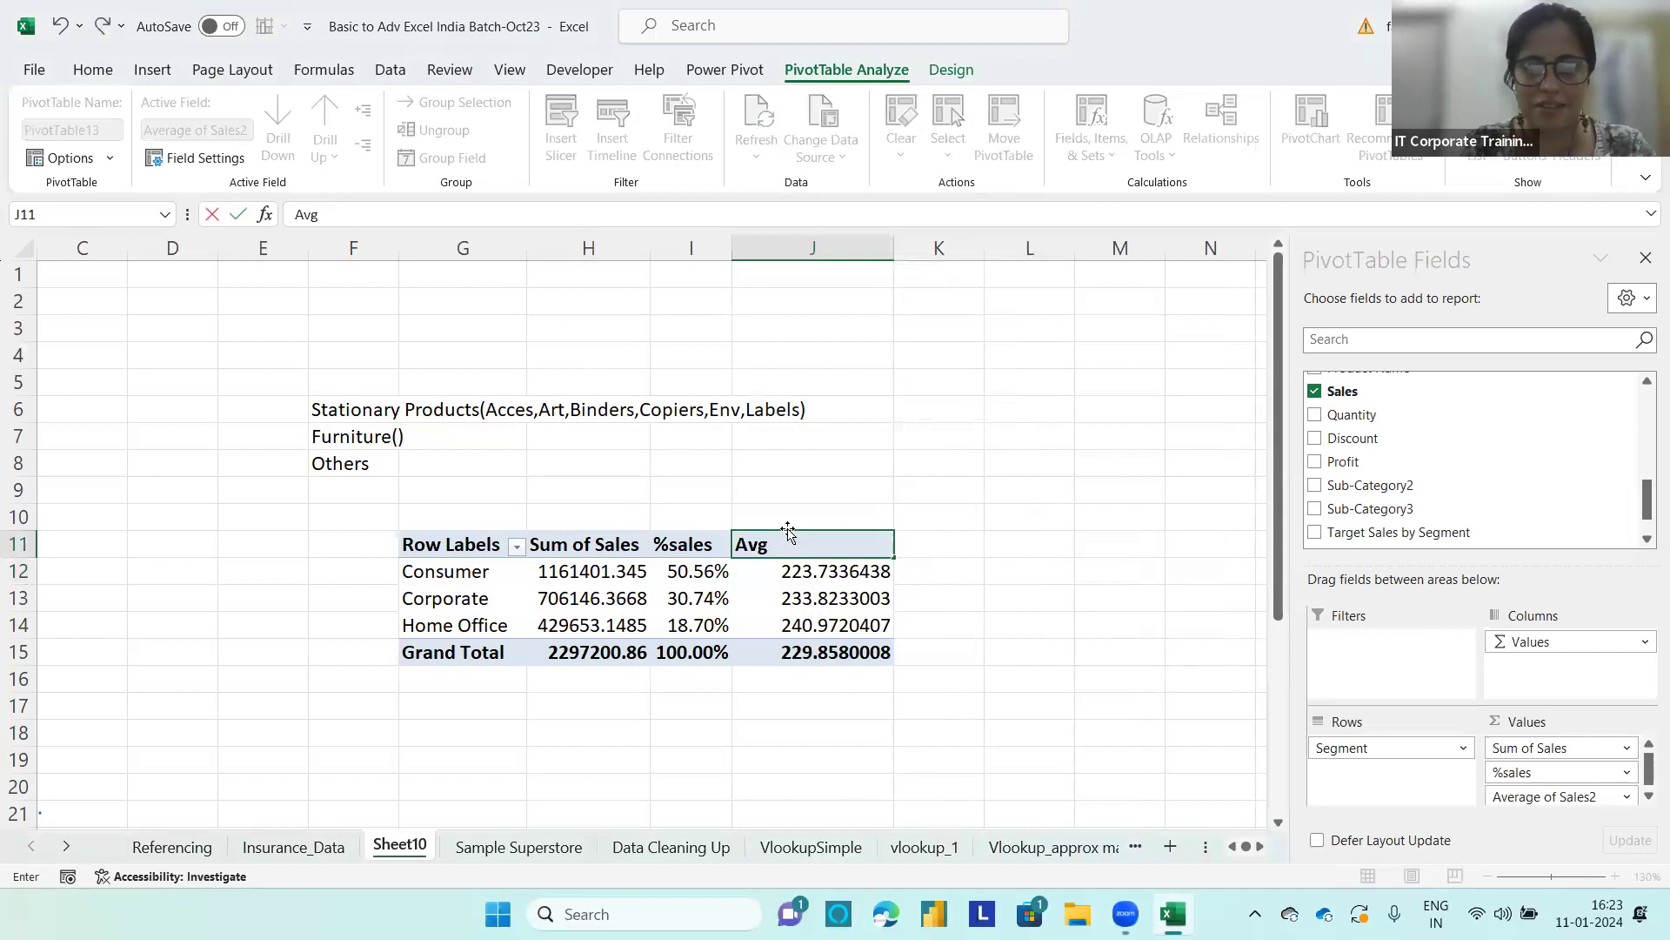
pyautogui.write(' Sales')
pyautogui.press('Return')
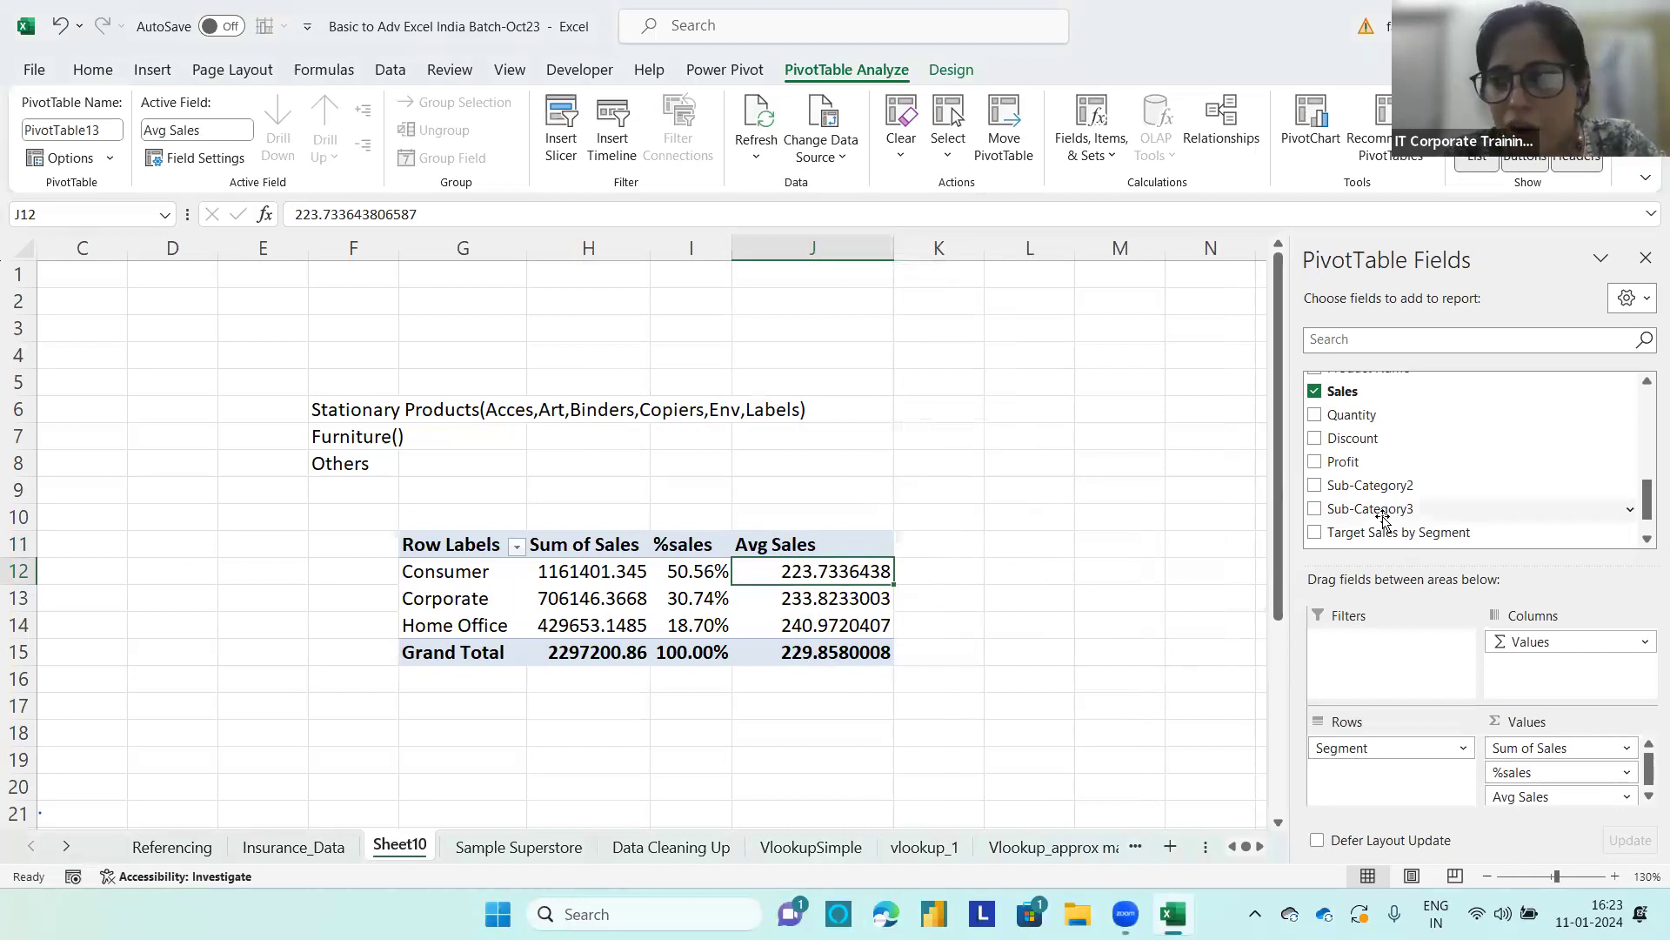
# Step: Add Sales again between %sales and Avg Sales, showing it as Difference From with base field Segment and base item Consumer
pyautogui.moveTo(1358, 391); pyautogui.dragTo(1557, 810)
pyautogui.moveTo(1344, 391); pyautogui.dragTo(1531, 815)
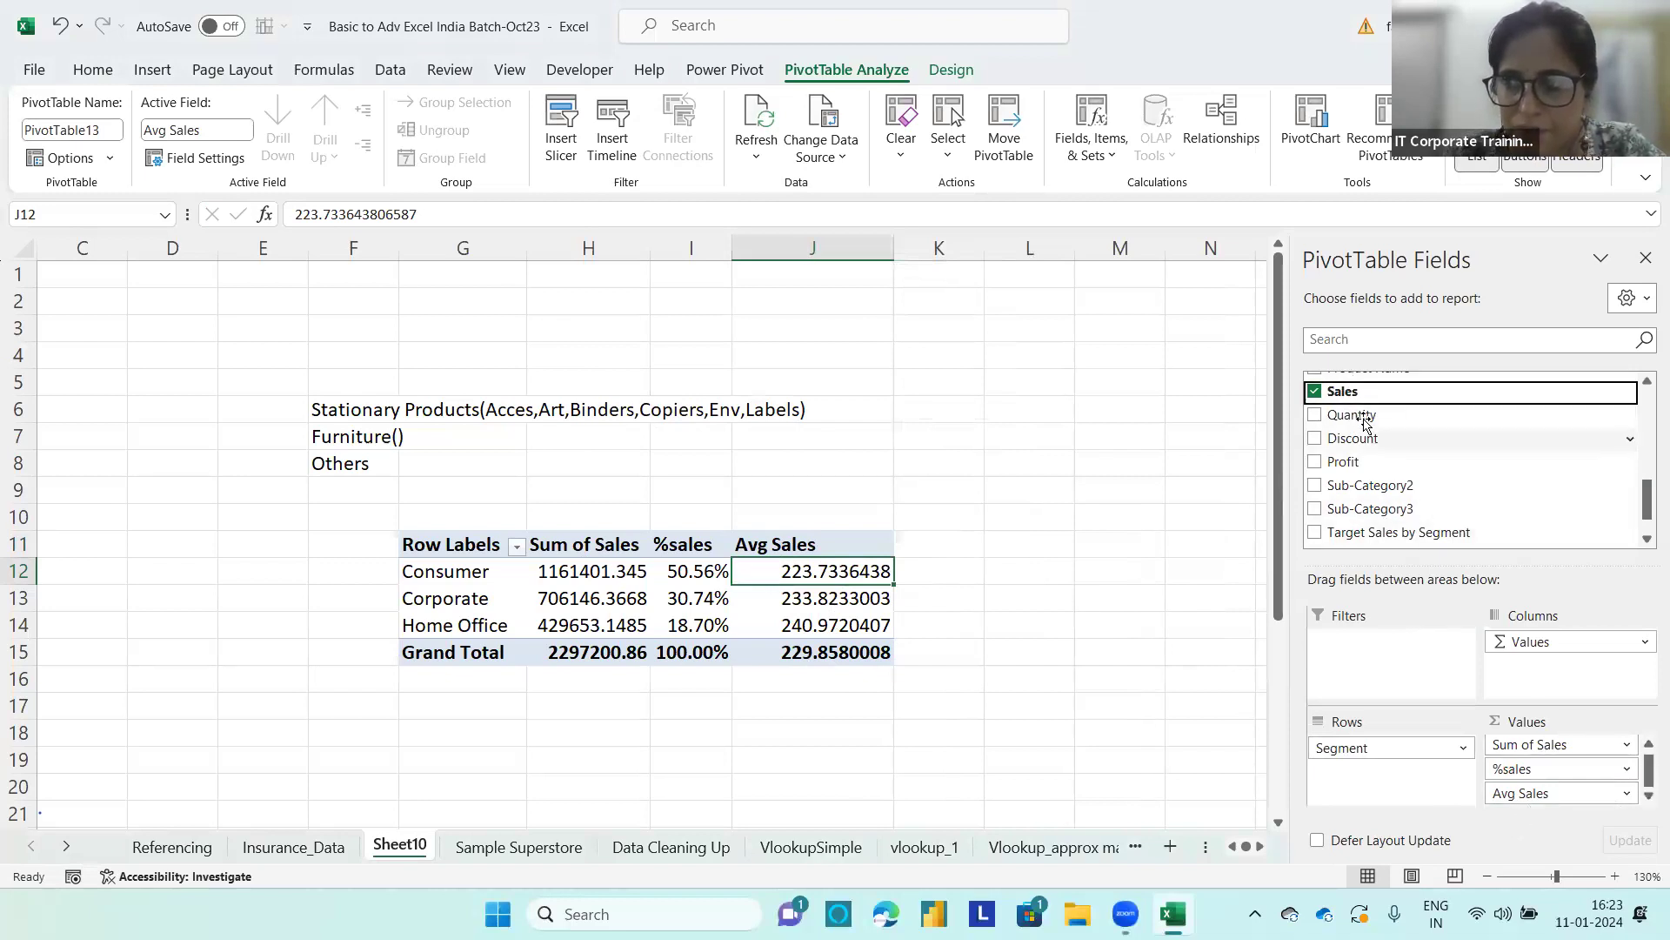
pyautogui.moveTo(1398, 391); pyautogui.dragTo(1556, 805)
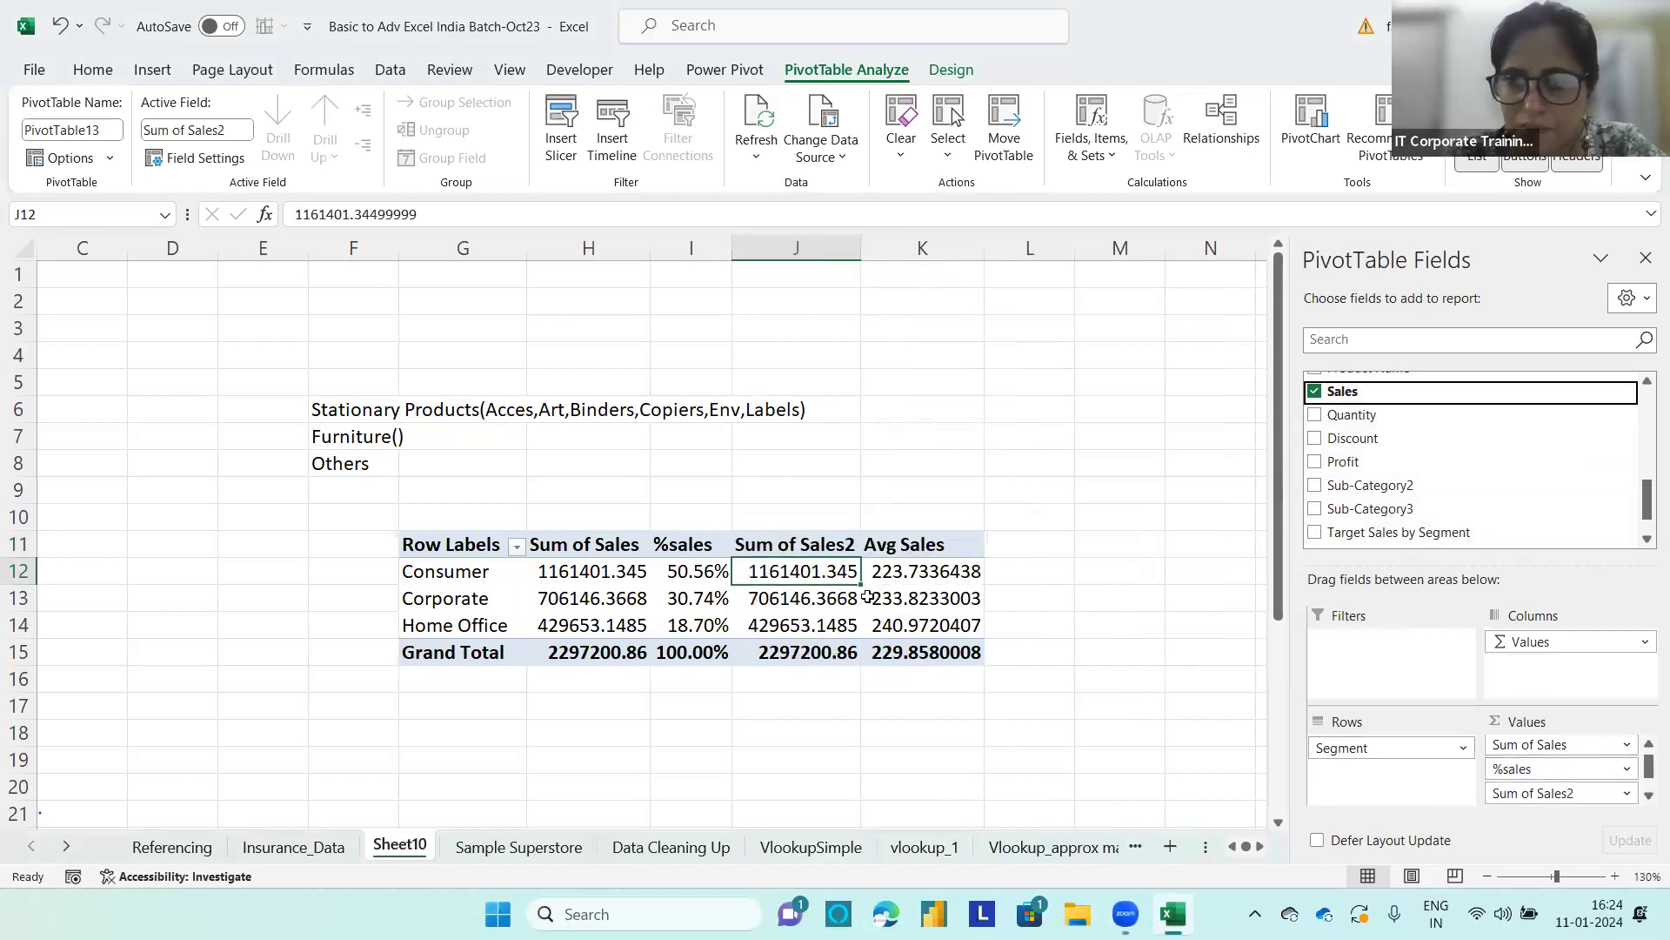
pyautogui.click(771, 548)
pyautogui.click(783, 575)
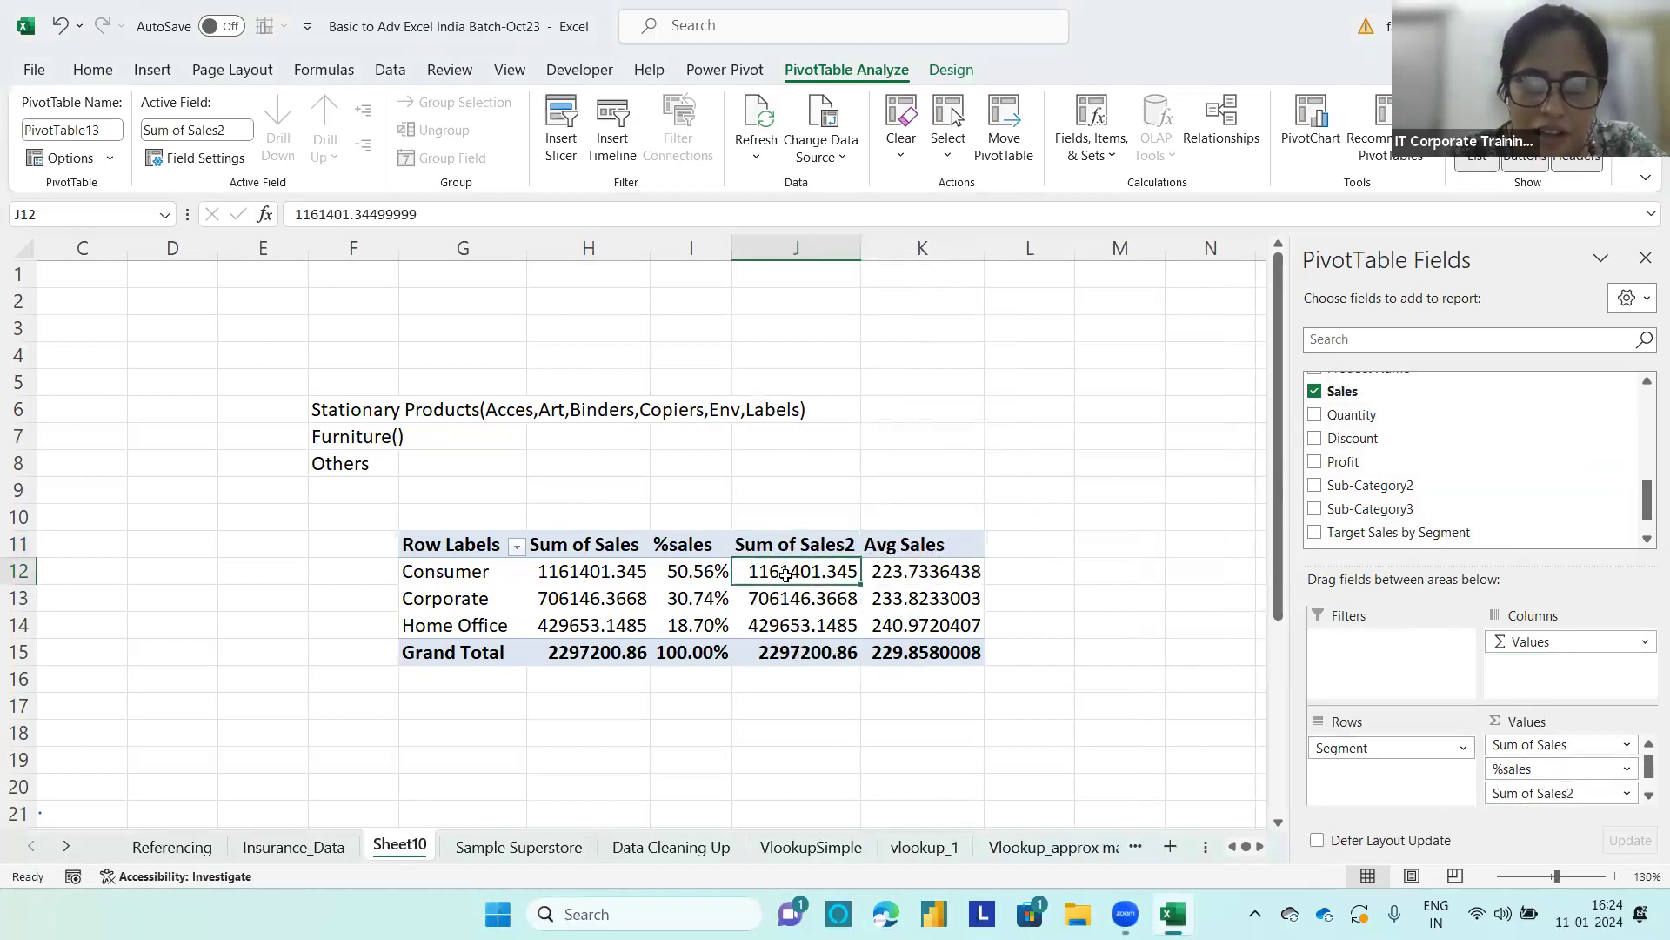
pyautogui.rightClick(788, 578)
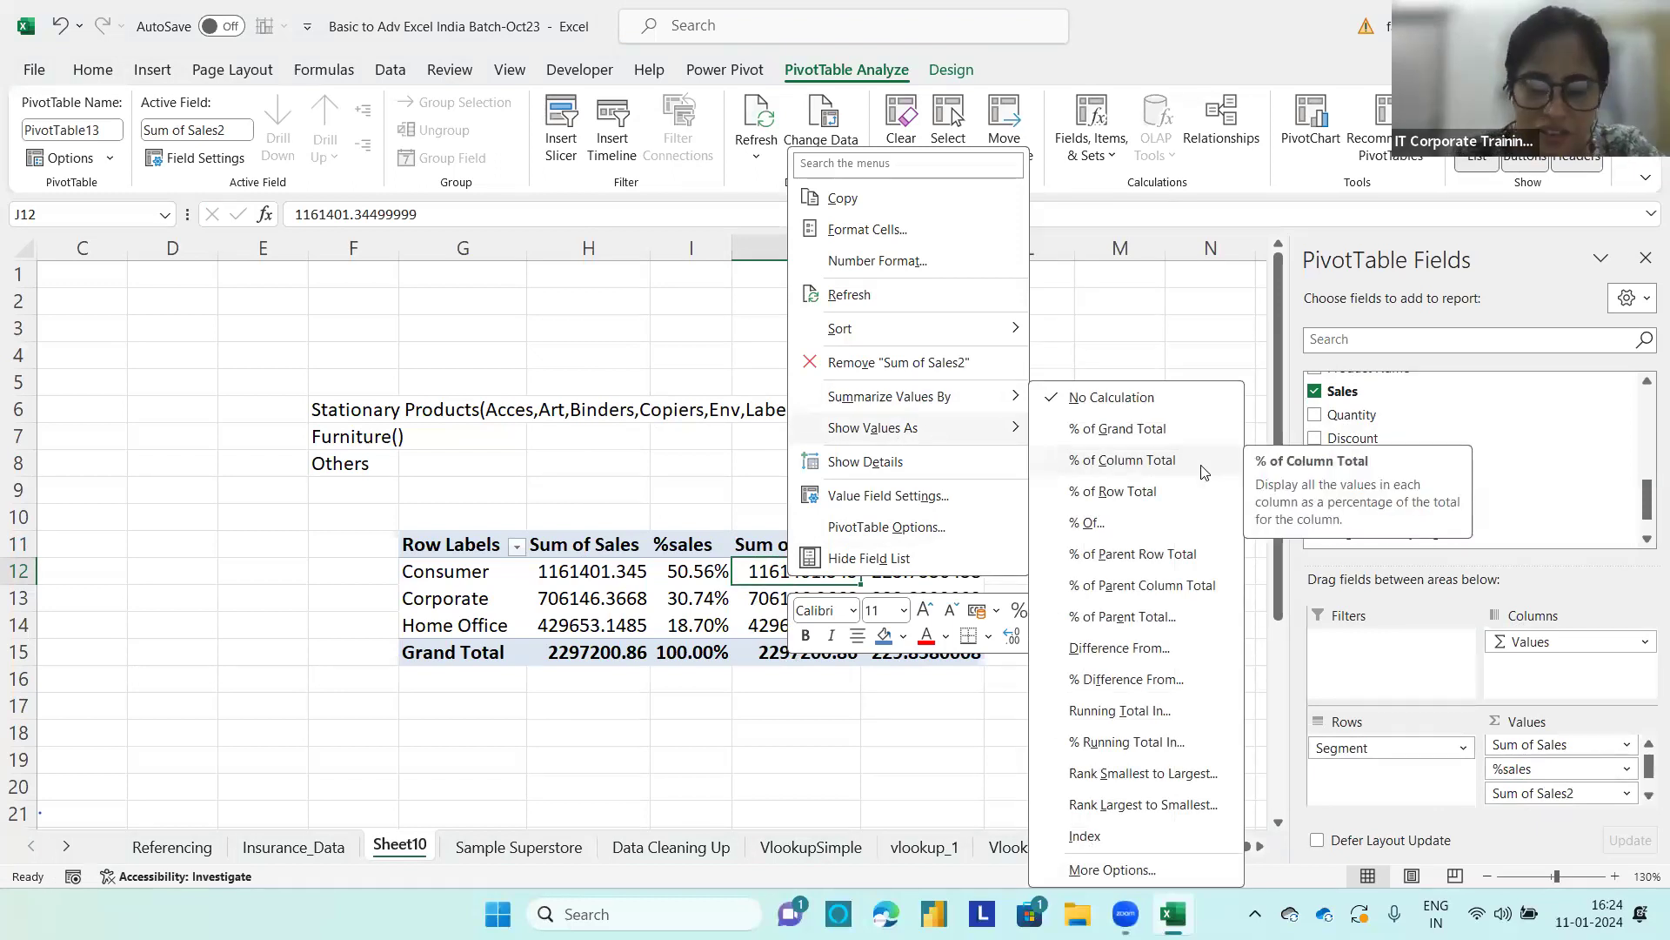
pyautogui.click(1118, 651)
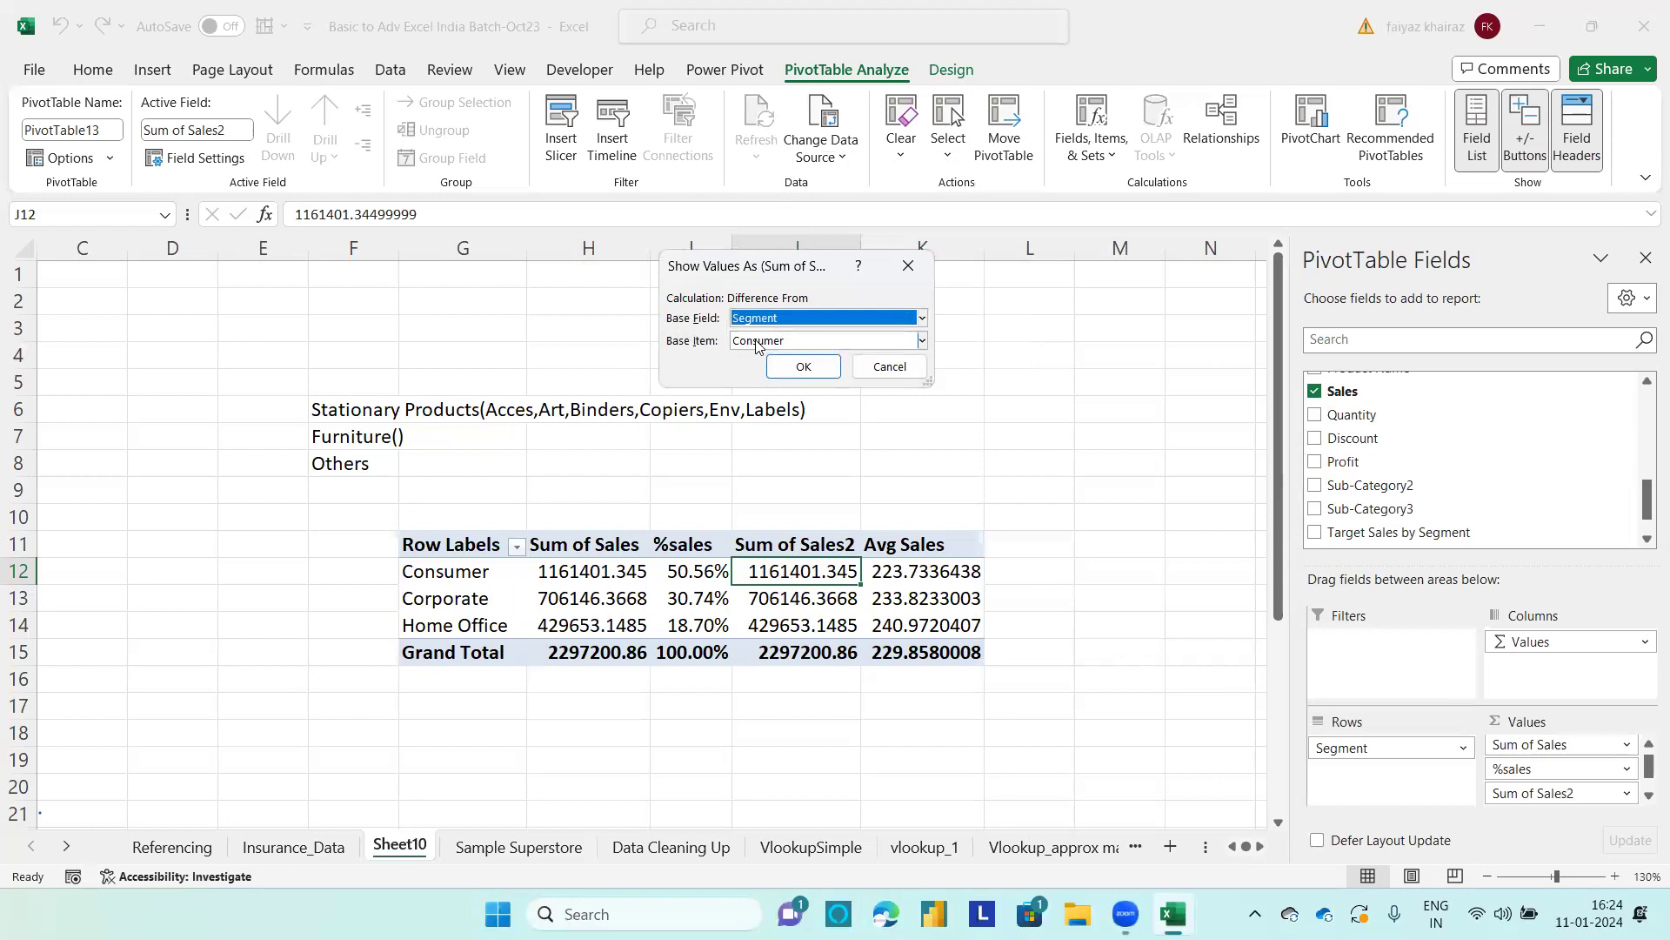
pyautogui.click(808, 360)
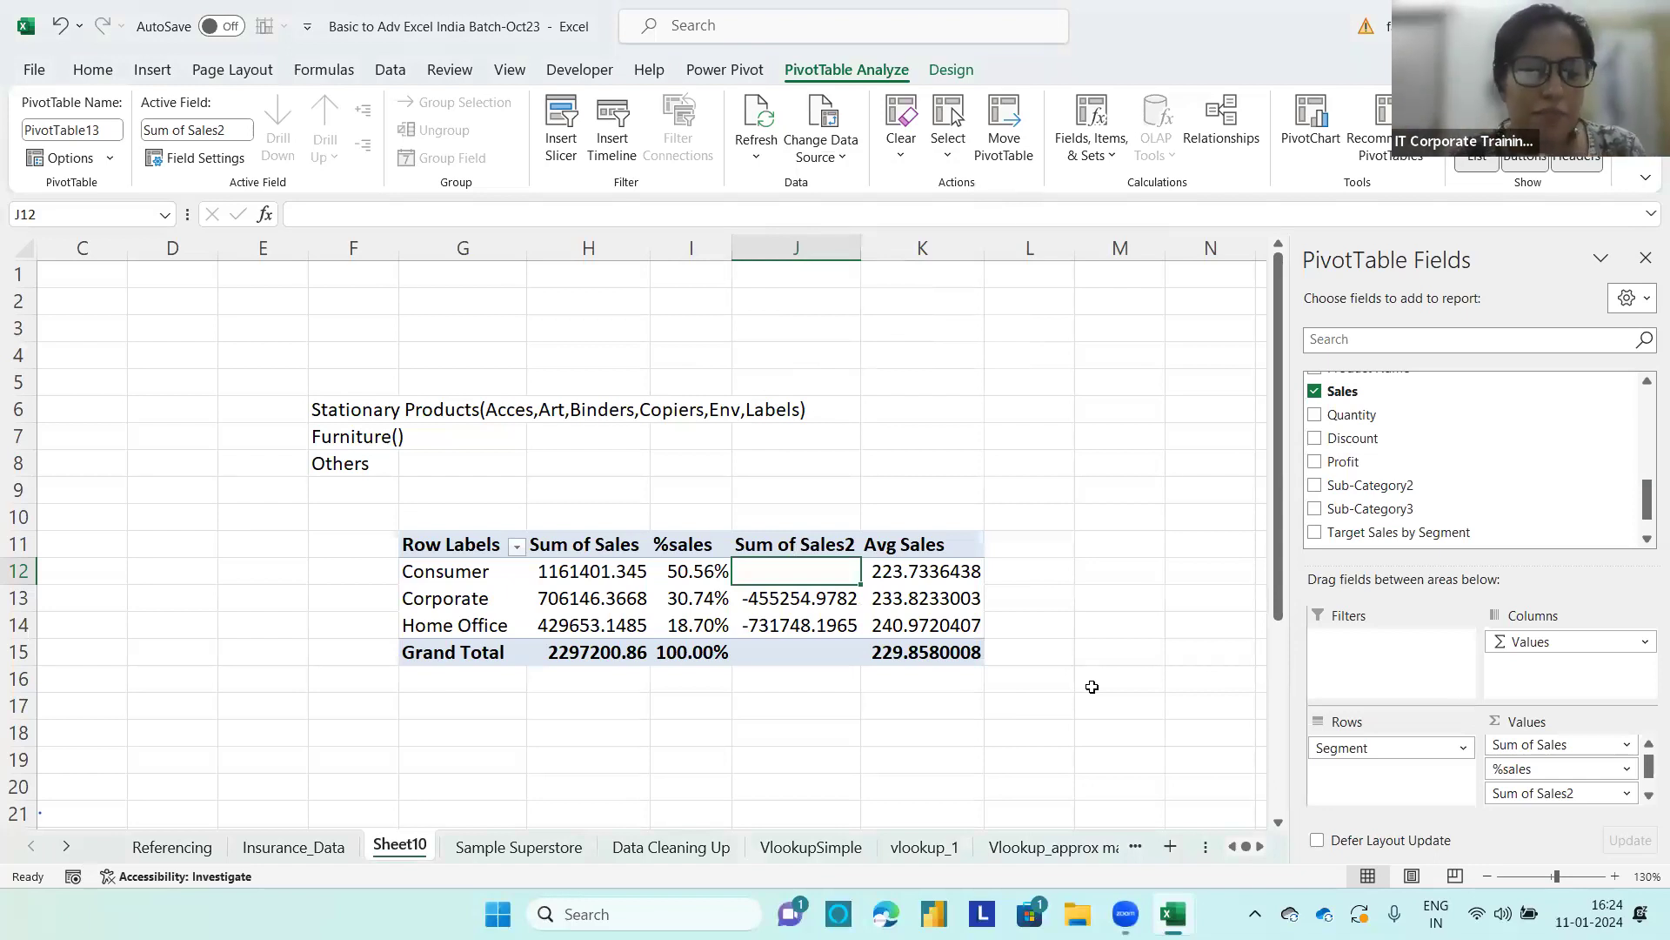
# Step: Check the Corporate difference by entering a formula in M13 that subtracts Consumer sales (H12) from Corporate sales (H13)
pyautogui.click(558, 597)
pyautogui.click(578, 569)
pyautogui.click(1083, 595)
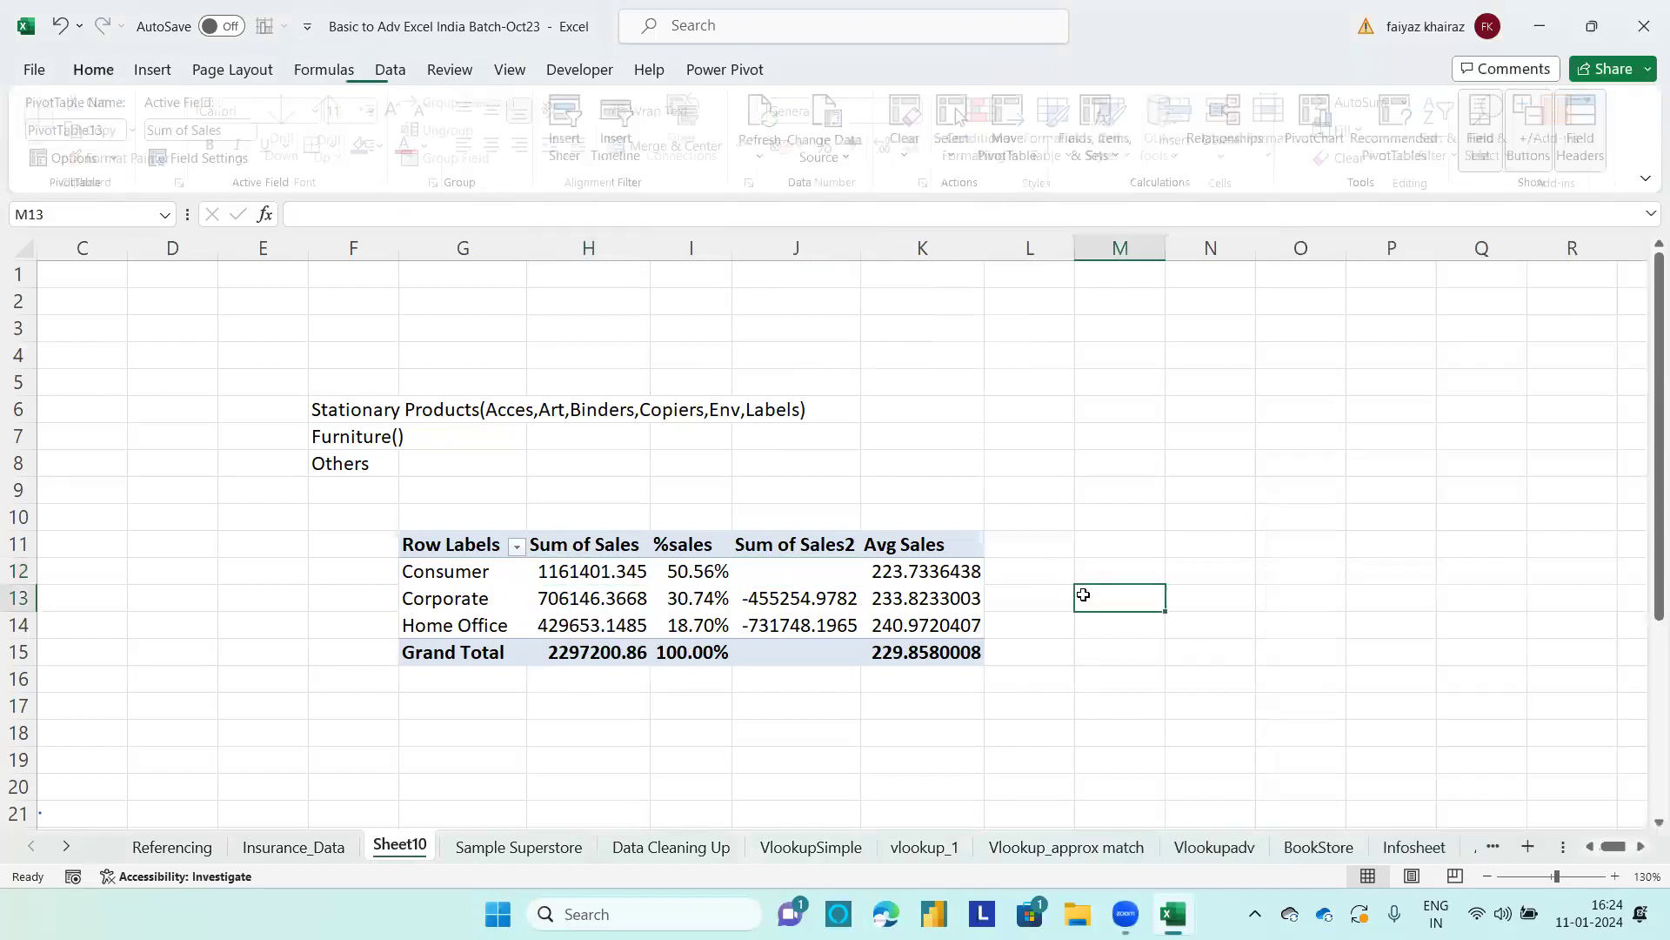
pyautogui.write('=')
pyautogui.click(625, 599)
pyautogui.write('-')
pyautogui.click(559, 566)
pyautogui.press('Return')
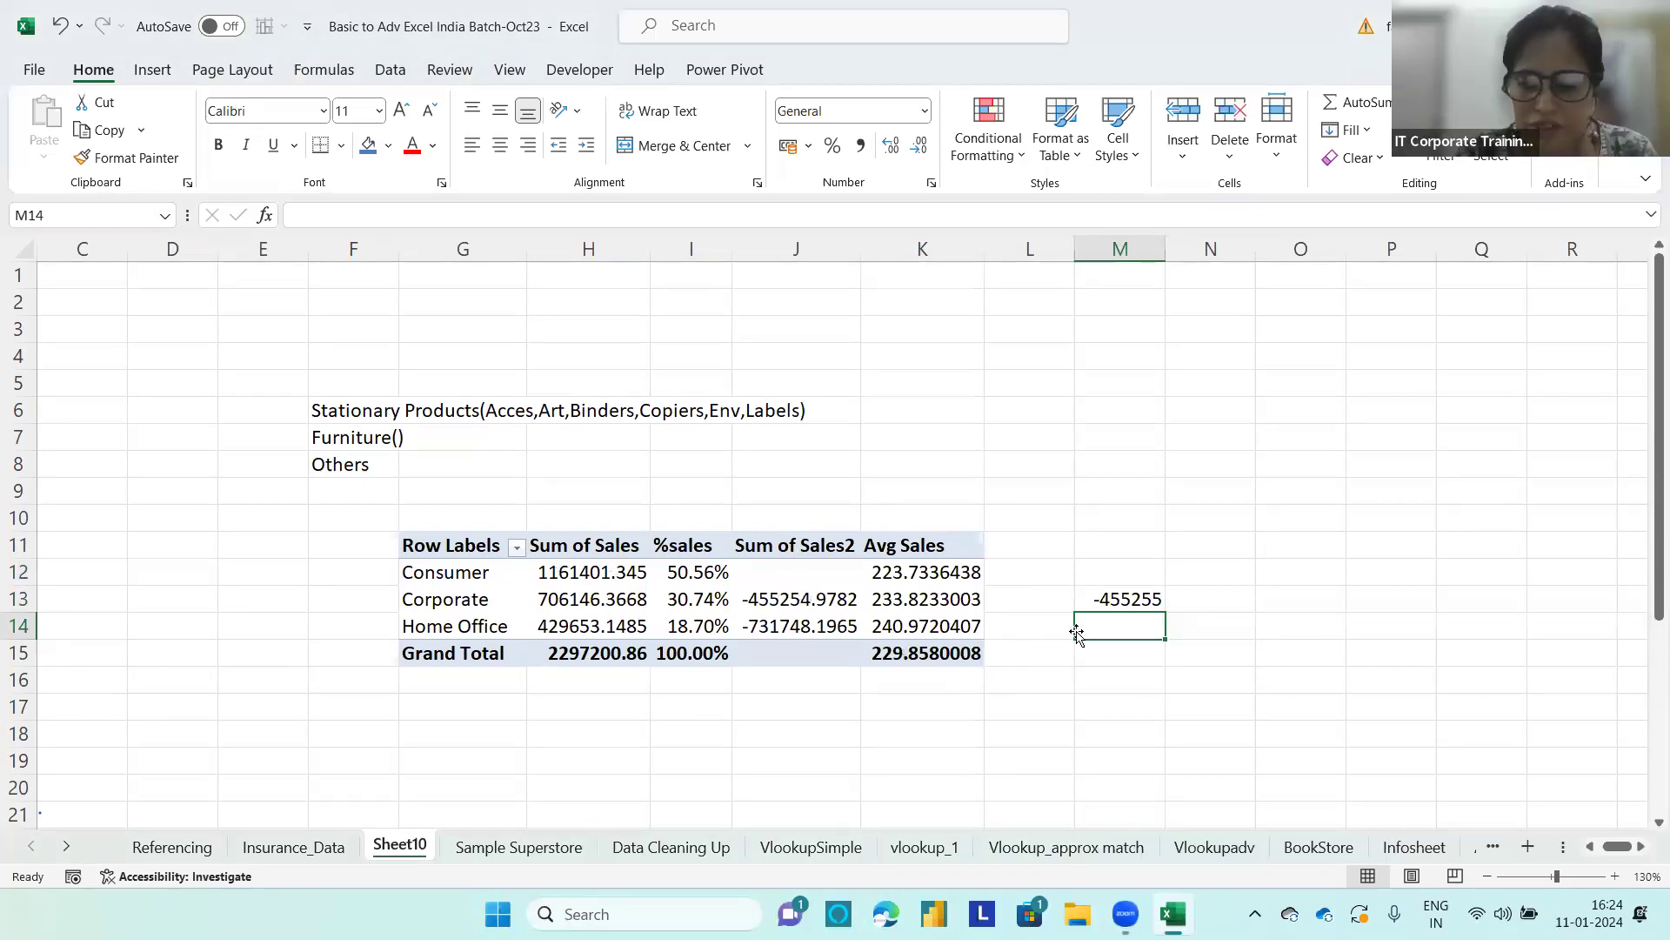
# Step: Enter the formula =H14-H13 in M14 to compare Home Office sales with Corporate sales
pyautogui.write('=')
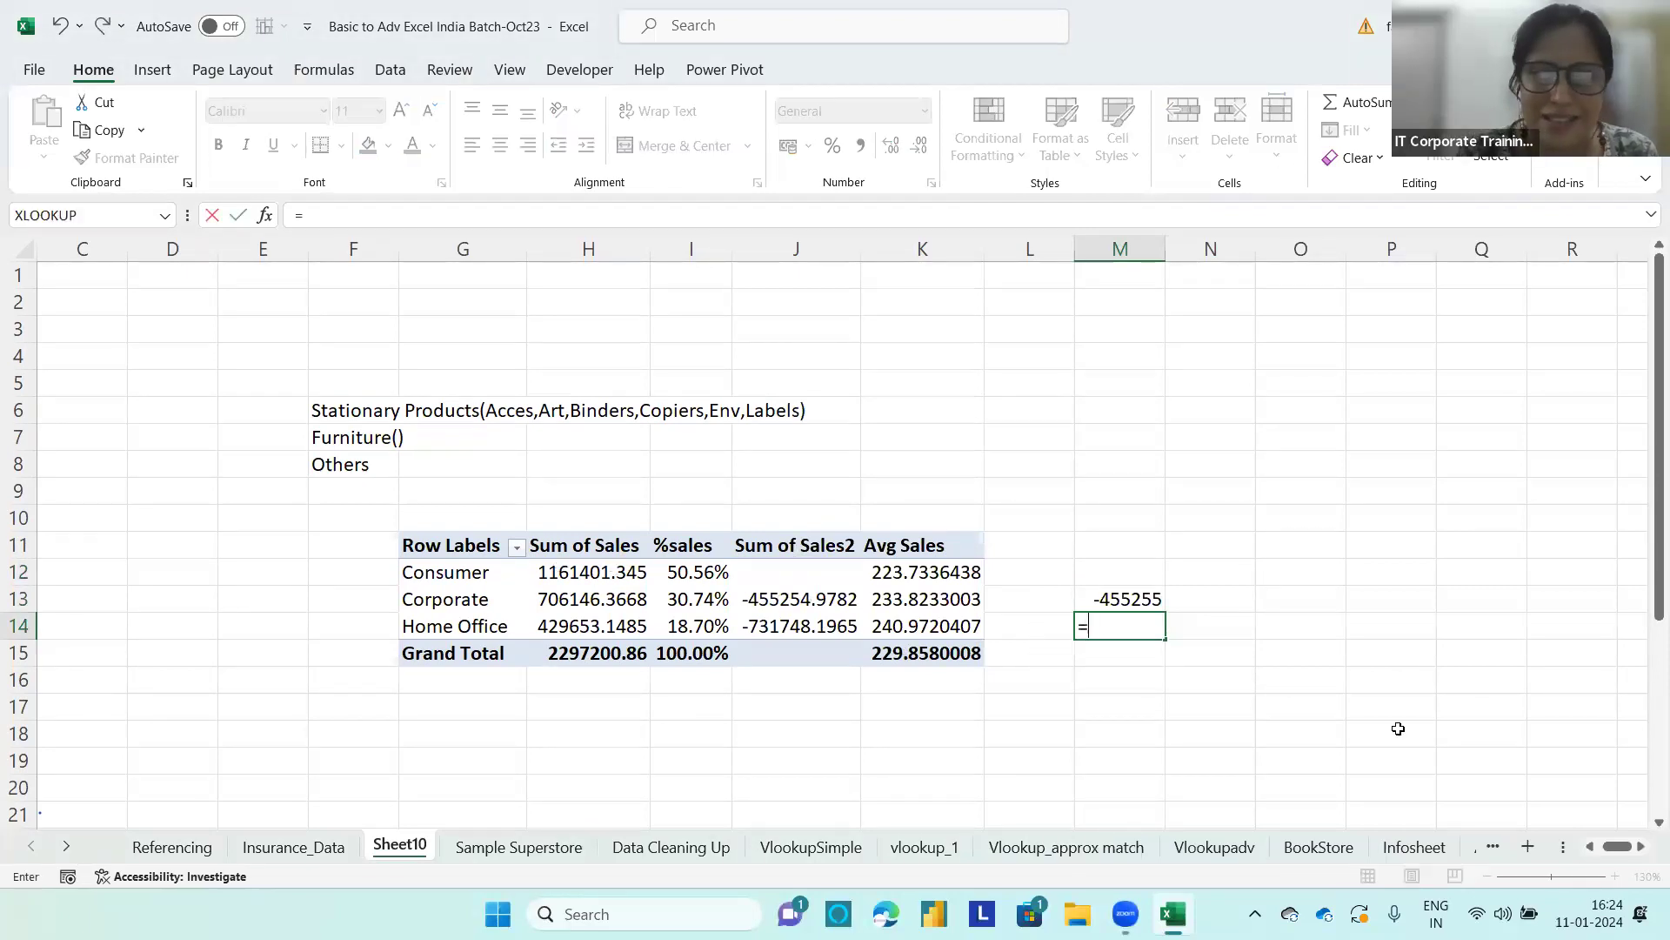
pyautogui.click(569, 626)
pyautogui.write('-')
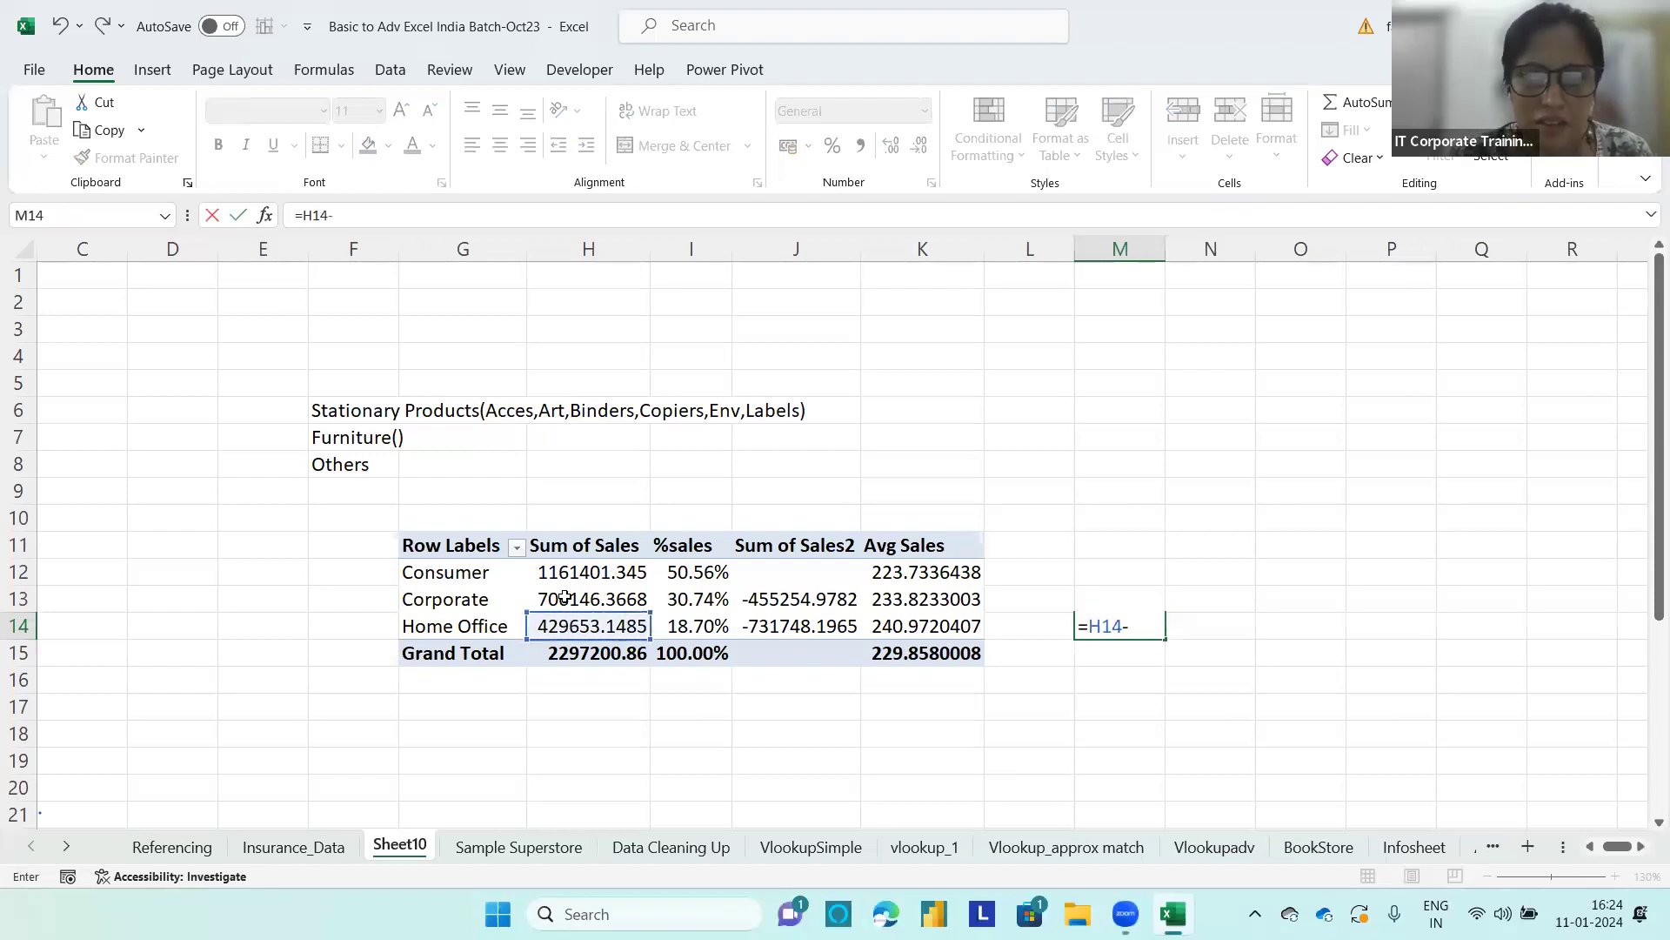
pyautogui.click(583, 601)
pyautogui.press('Return')
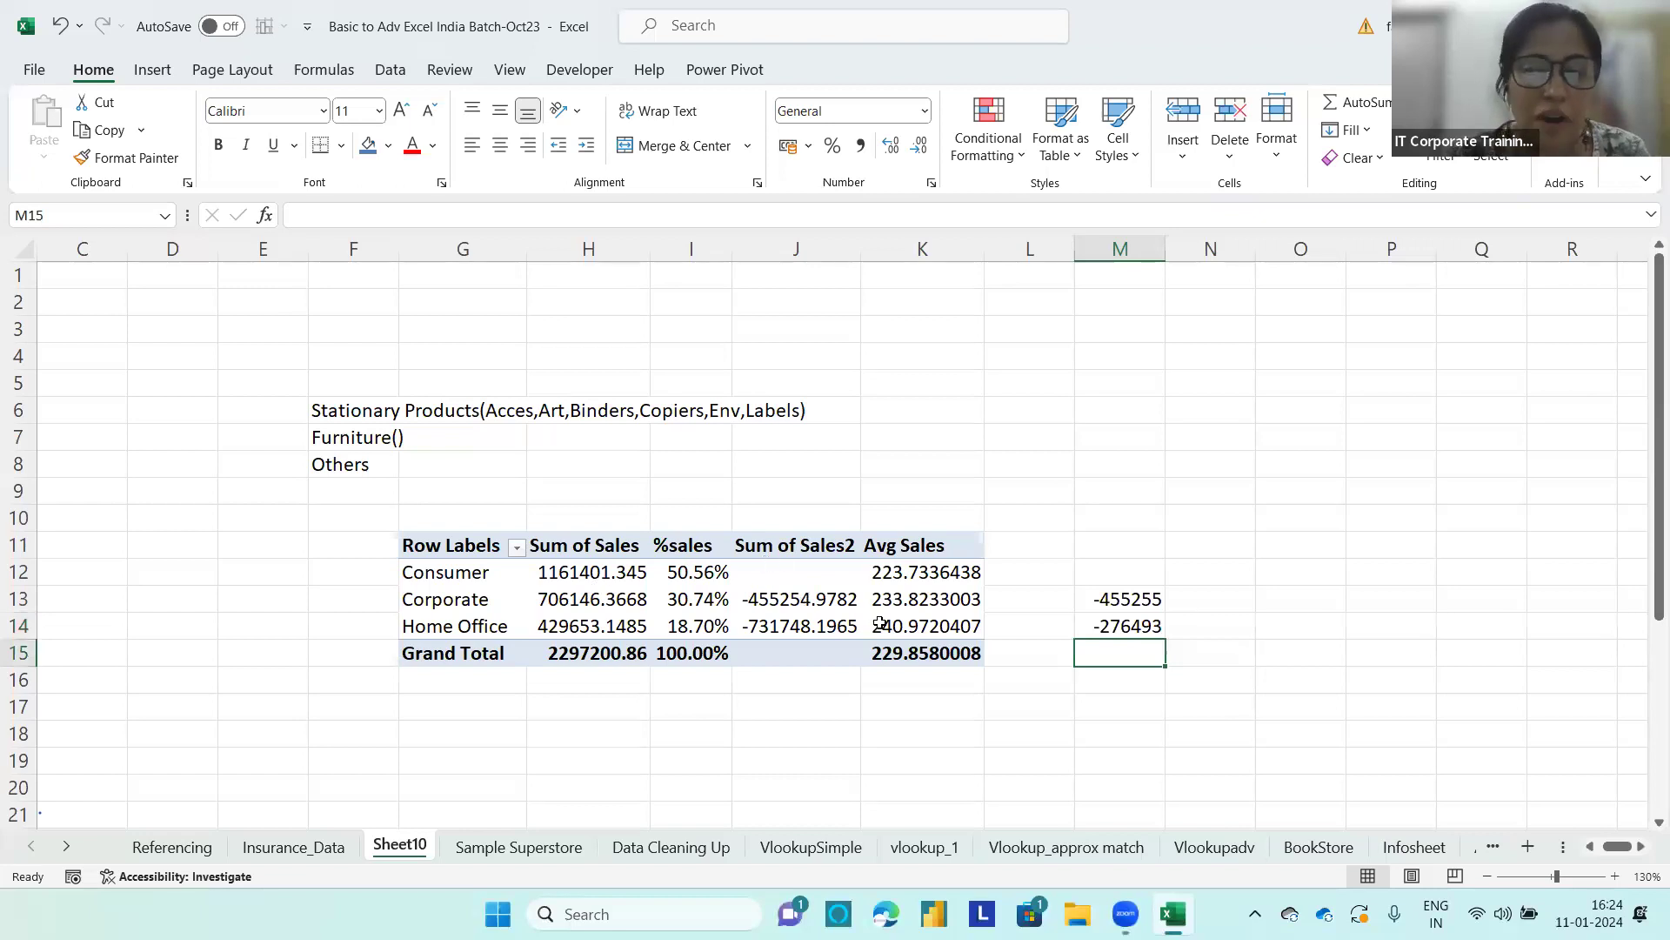
# Step: Replace the M14 formula with Home Office sales minus the Corporate difference (=H14-J13), and try its operator as =H14+J13
pyautogui.click(1126, 627)
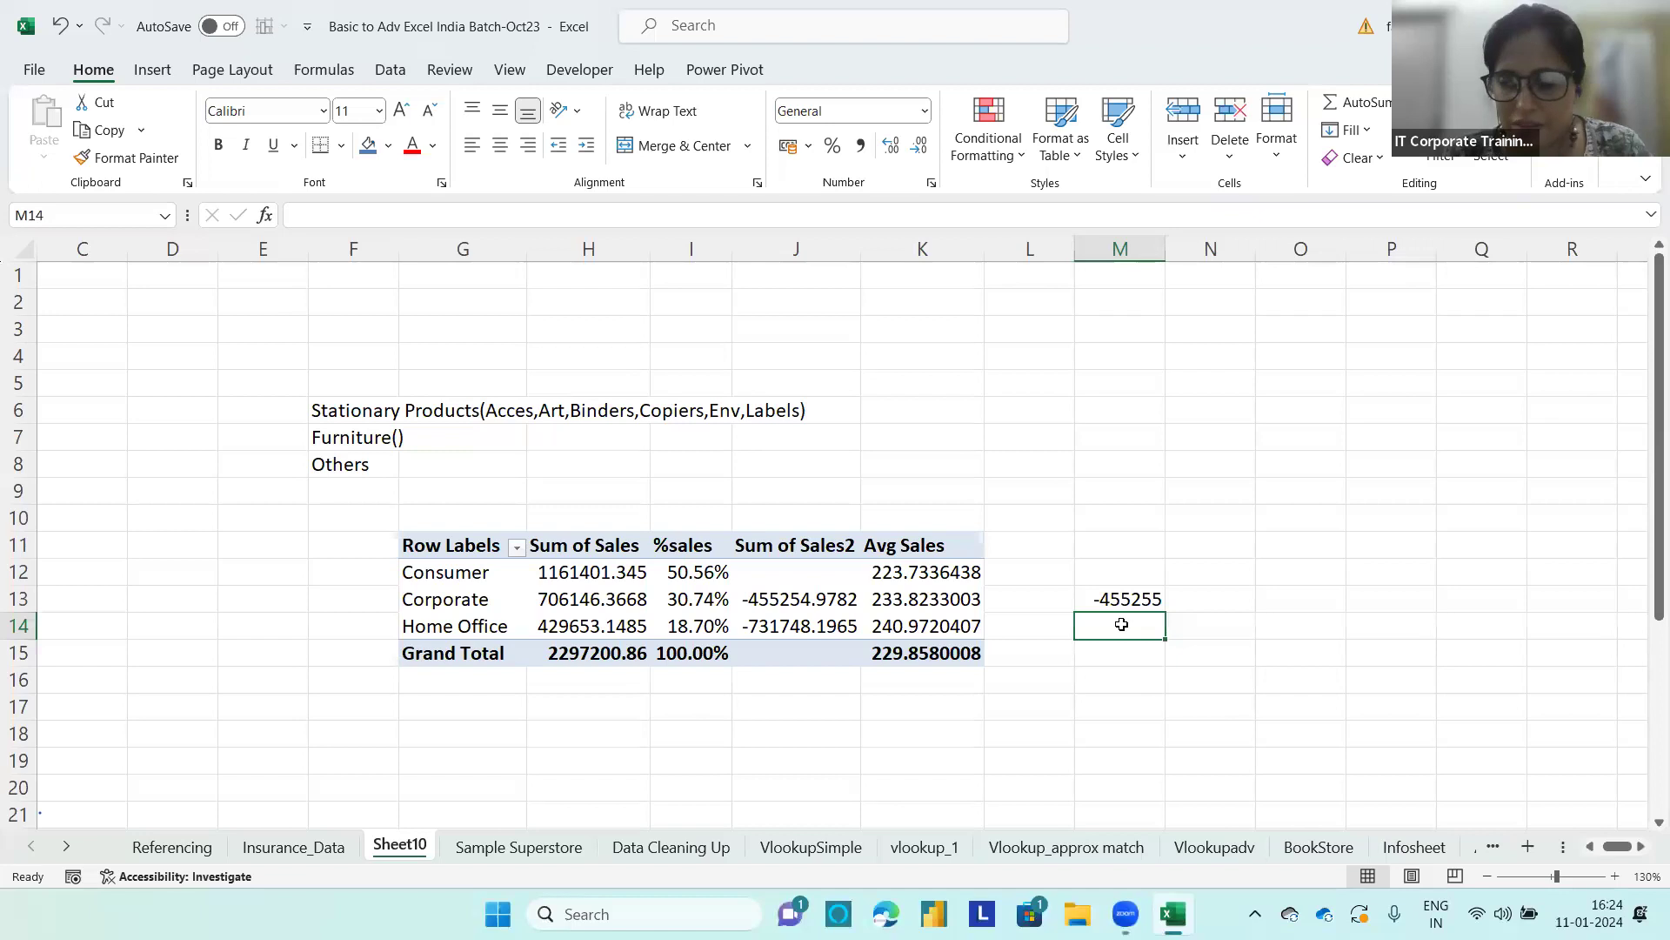
pyautogui.write('=')
pyautogui.click(596, 630)
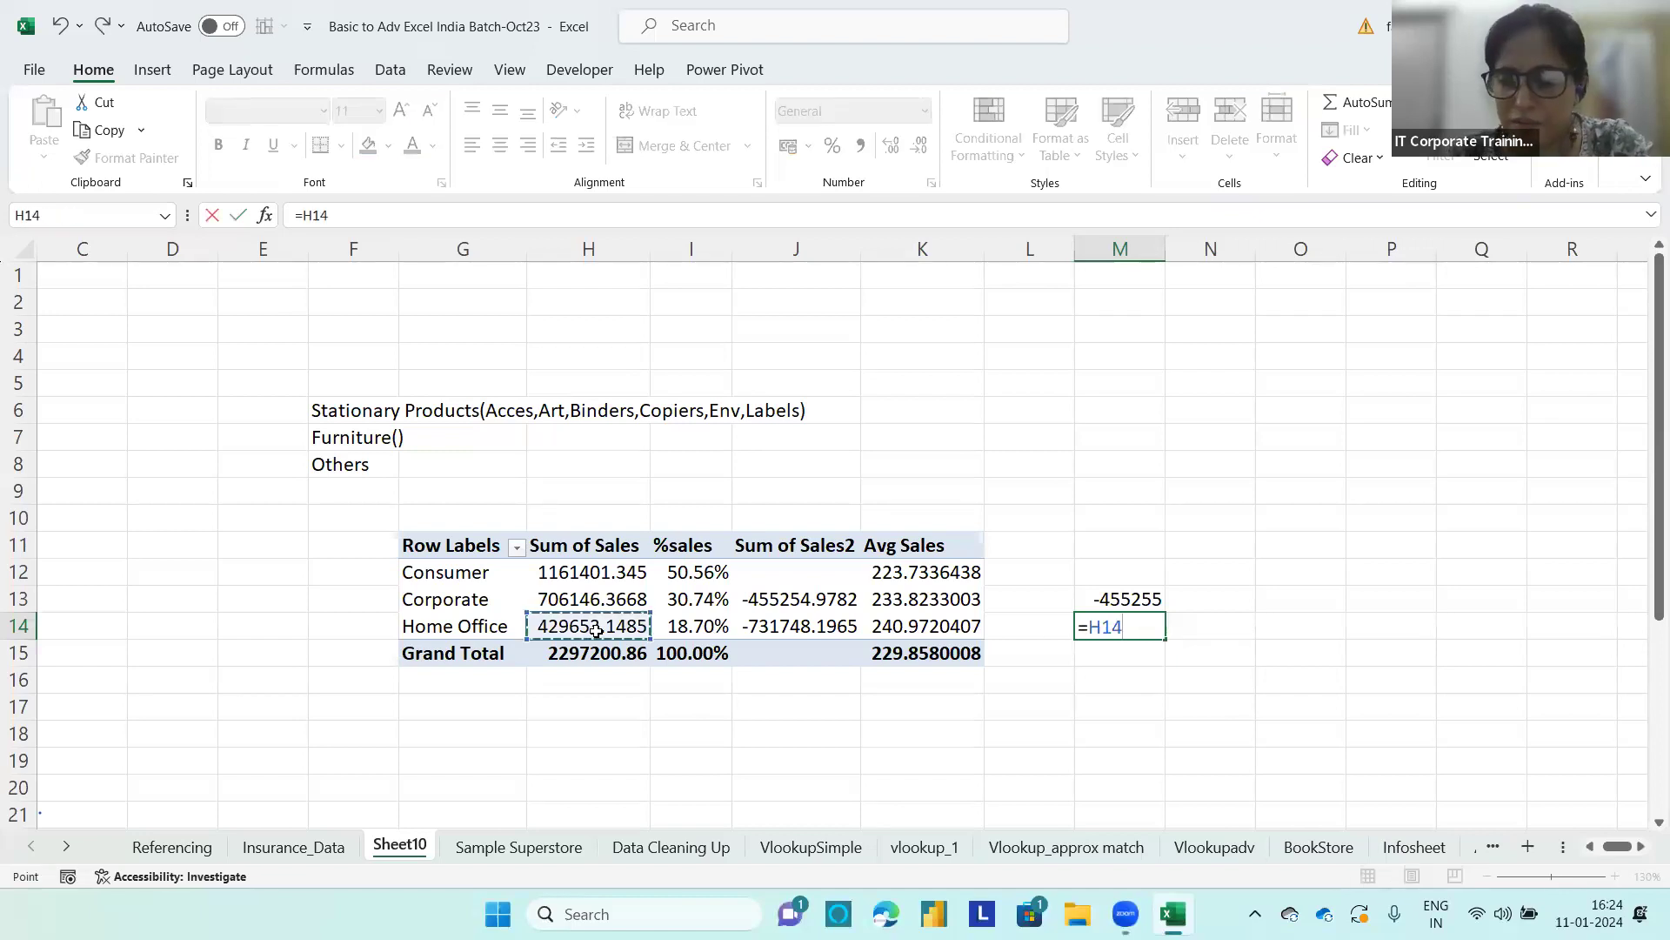
pyautogui.write('-')
pyautogui.click(773, 600)
pyautogui.press('Return')
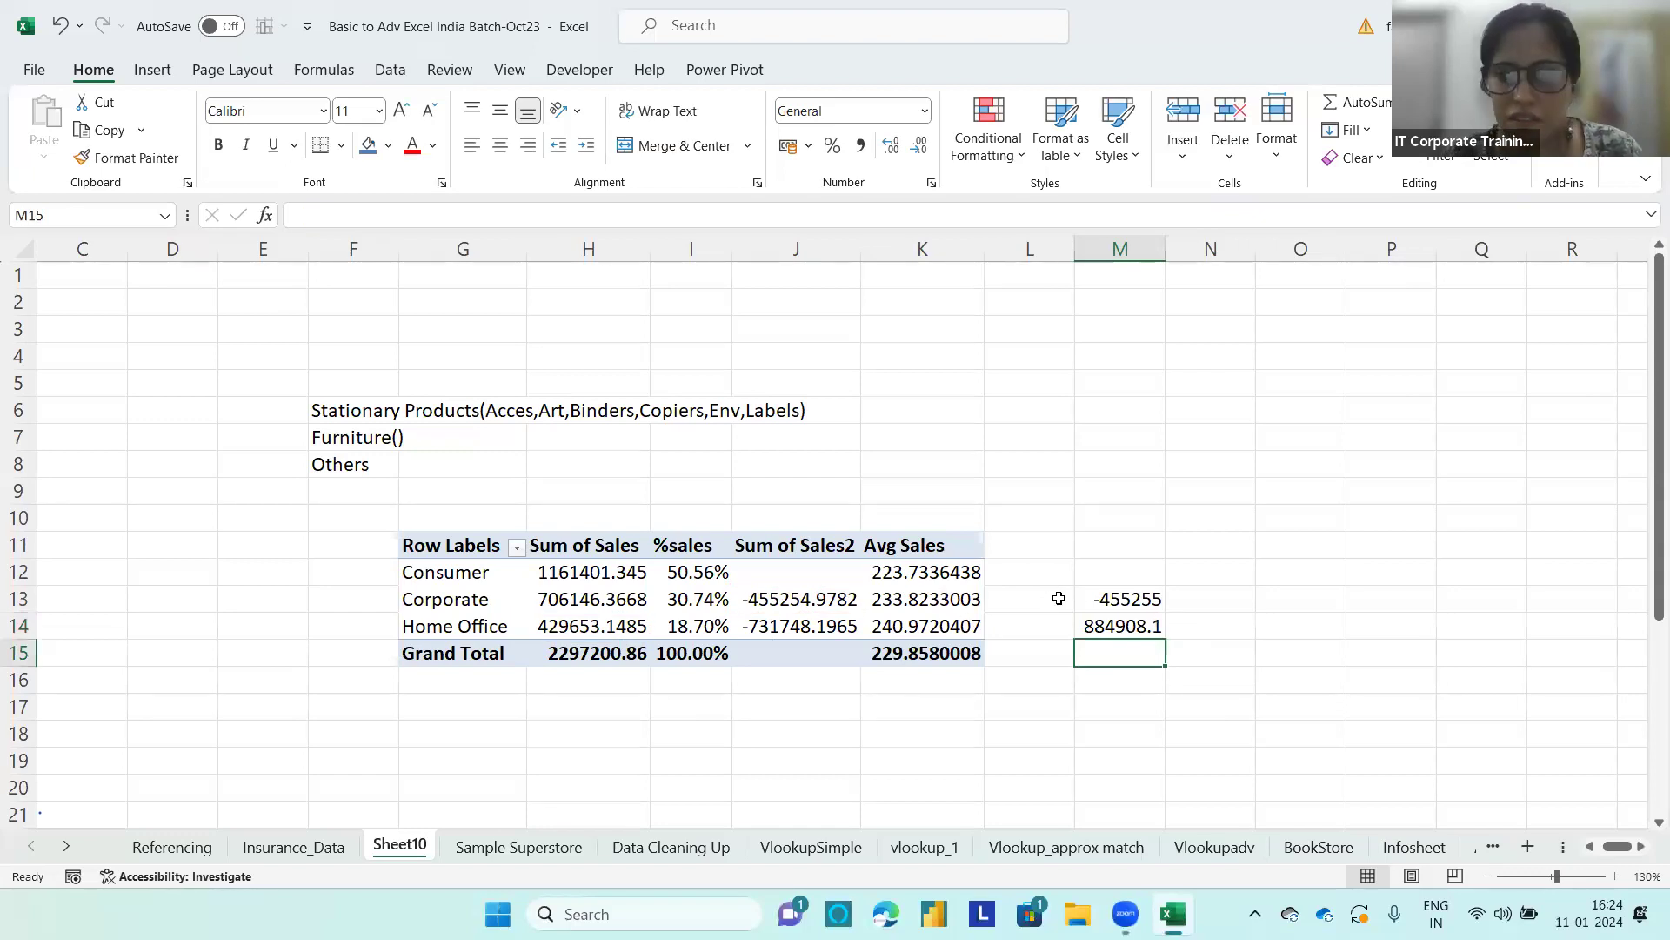
pyautogui.doubleClick(1120, 626)
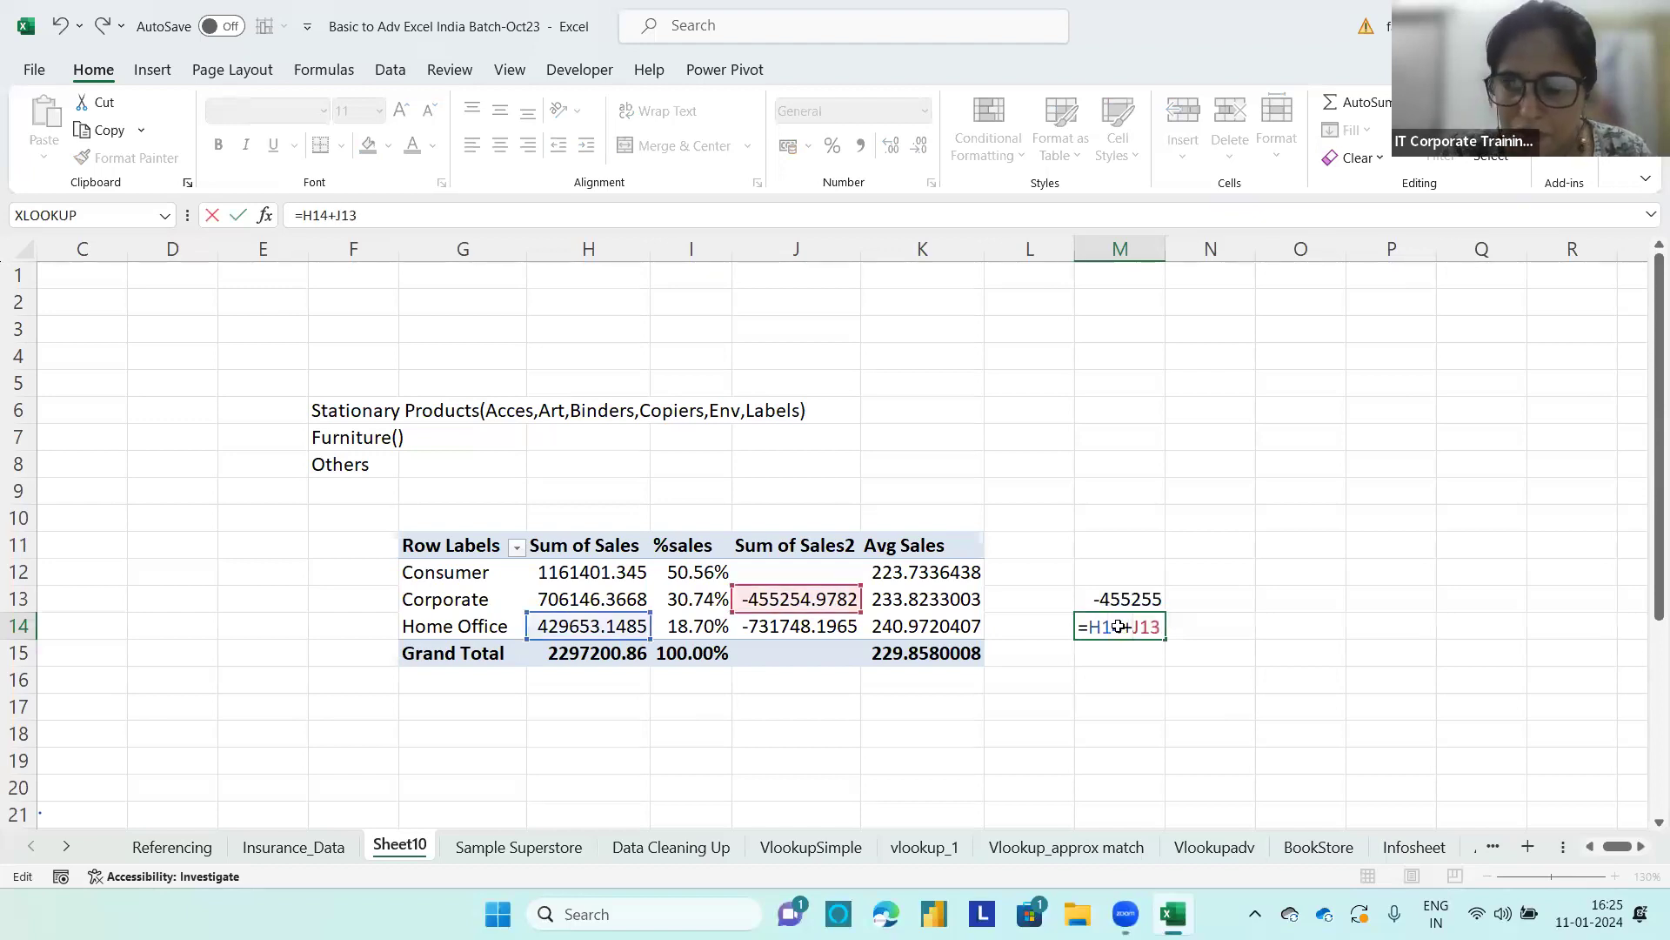
pyautogui.press('Return')
# Step: Clear the check formulas from M14 and M13
pyautogui.click(1120, 627)
pyautogui.press('Delete')
pyautogui.click(1121, 600)
pyautogui.press('Delete')
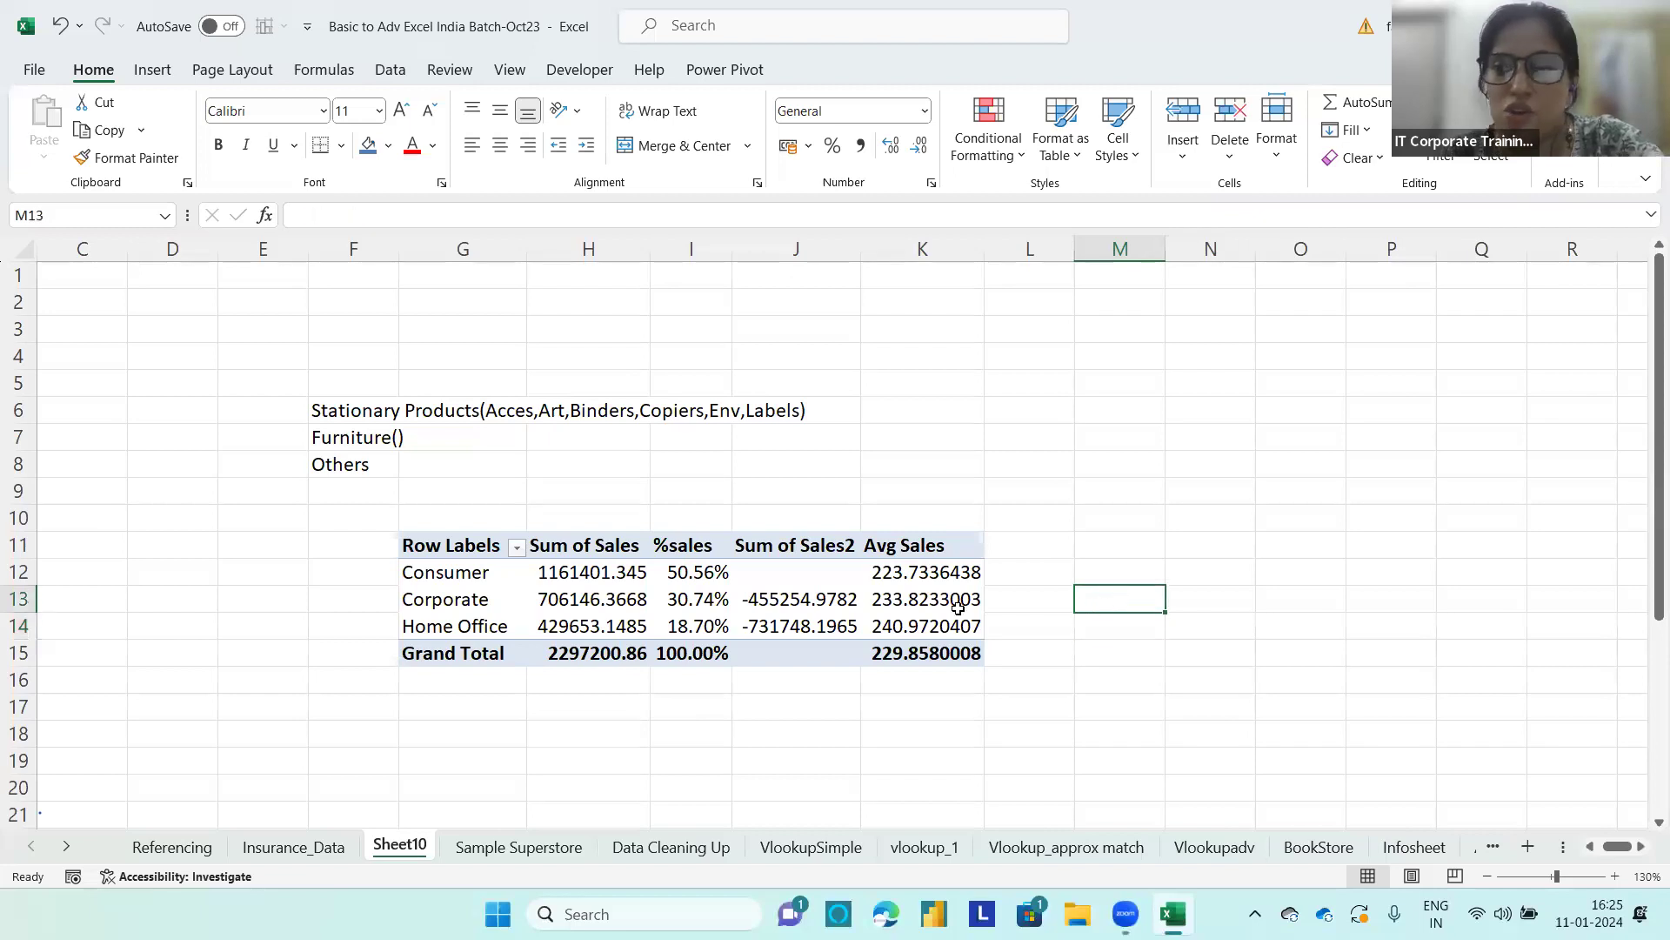
# Step: Set the segment PivotTable's options to show 0 for empty cells
pyautogui.click(757, 567)
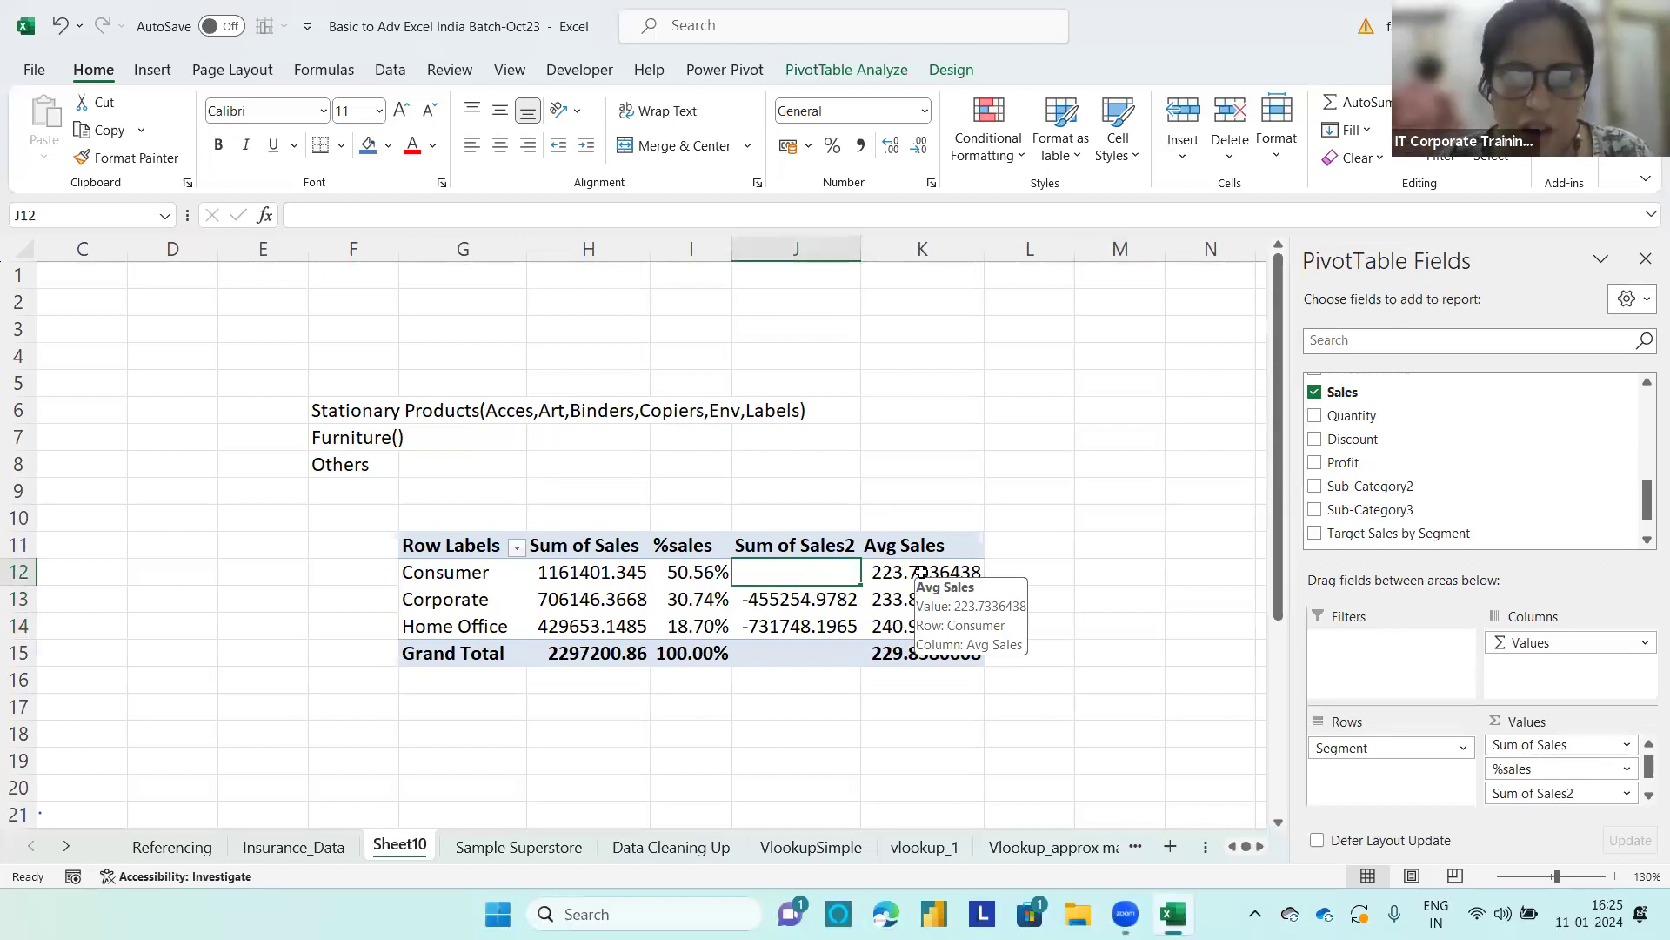
pyautogui.rightClick(701, 570)
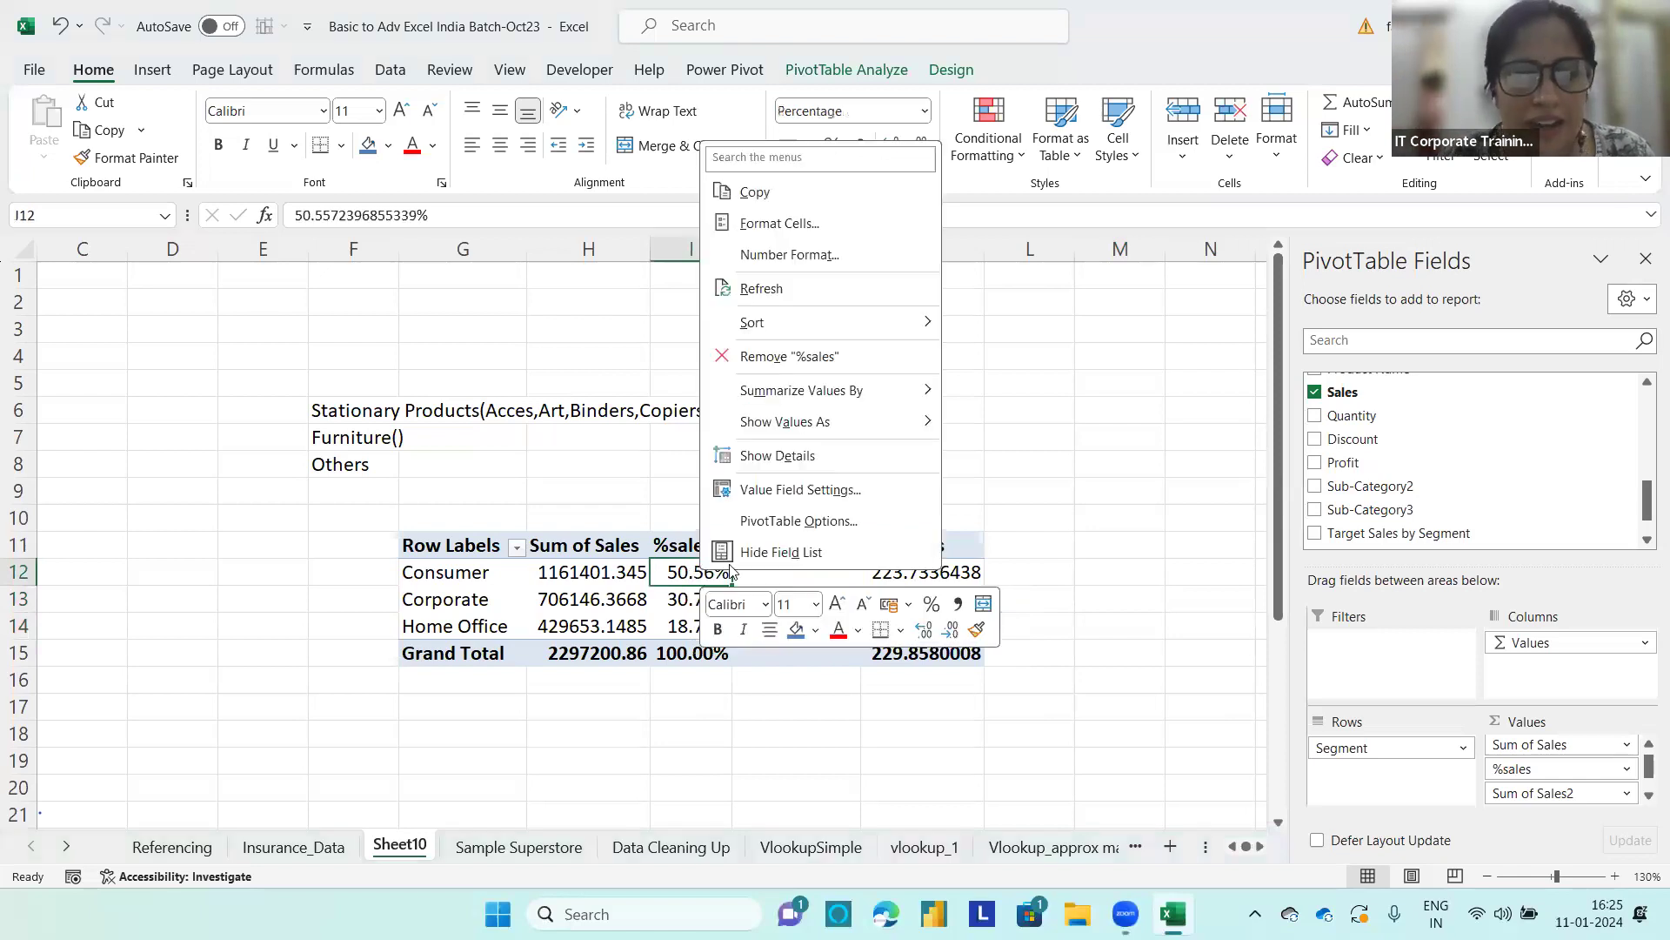
pyautogui.click(782, 521)
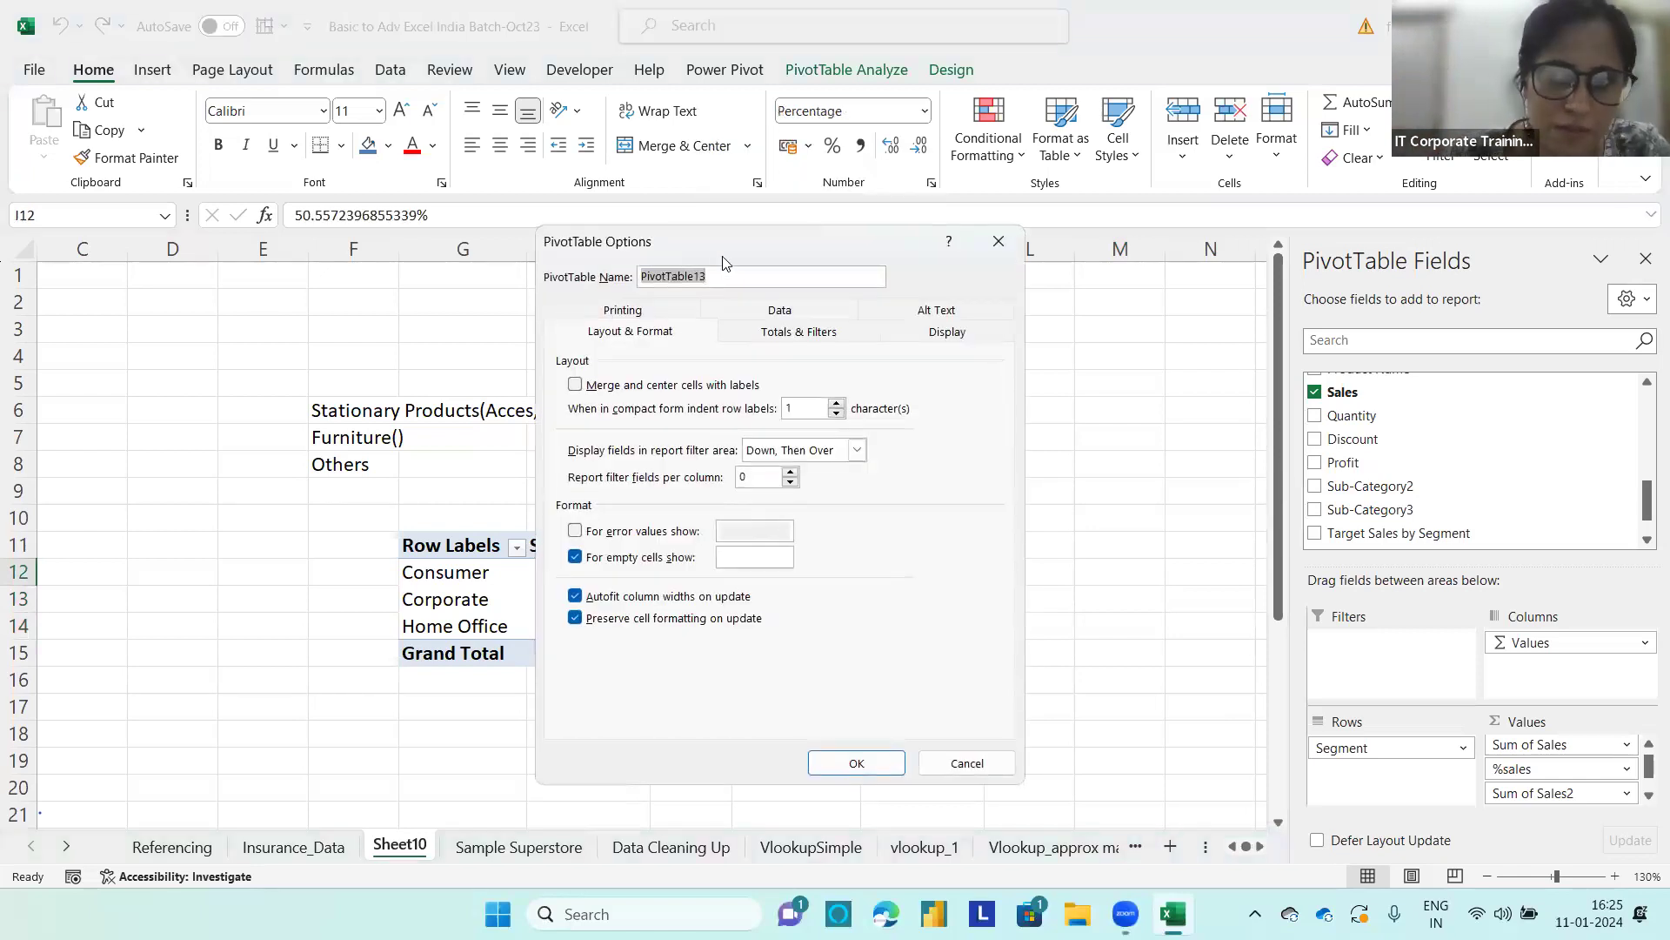
pyautogui.moveTo(718, 232); pyautogui.dragTo(268, 196)
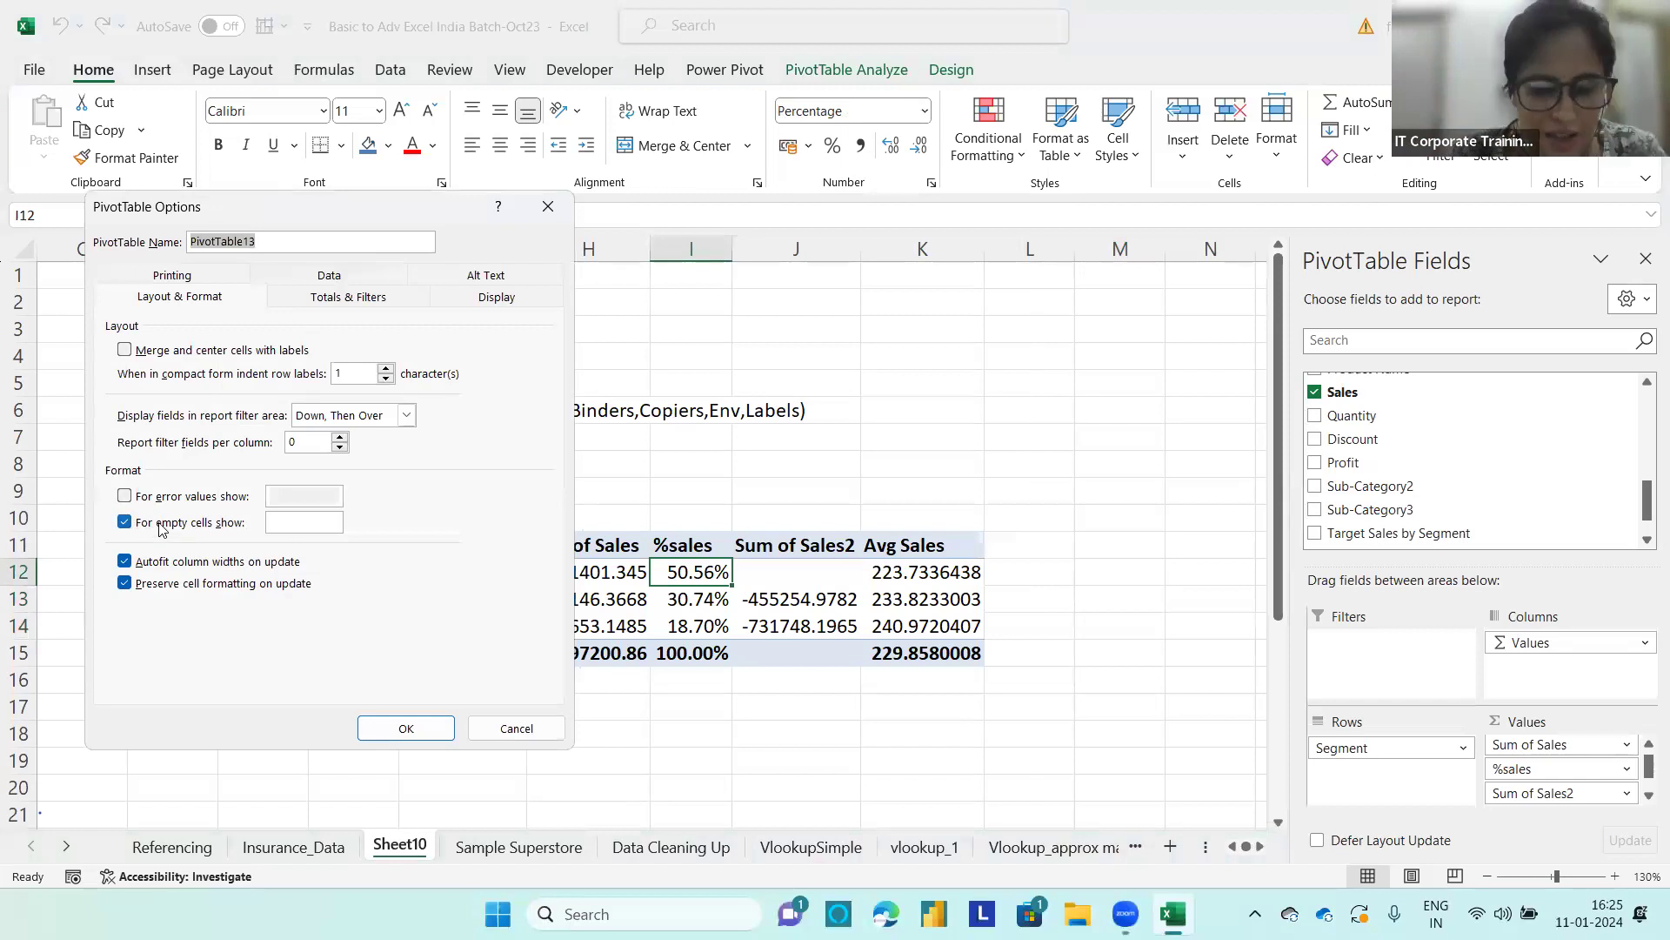
pyautogui.hotkey('ctrl', '2')
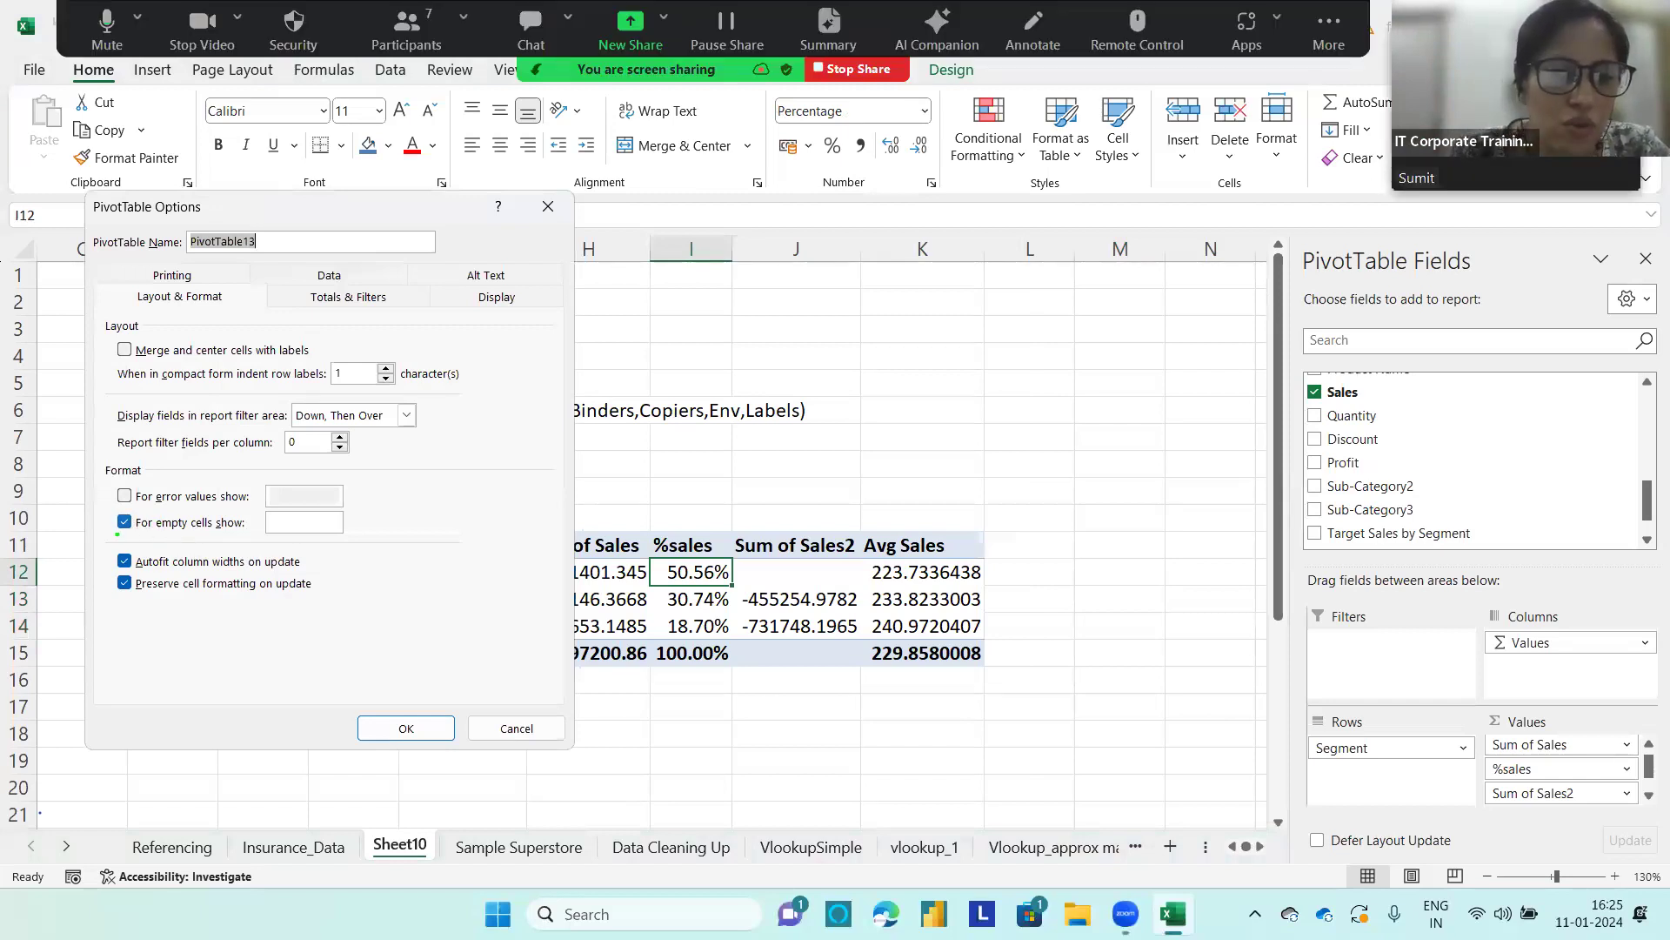
pyautogui.moveTo(230, 513)
pyautogui.mouseDown()
pyautogui.moveTo(177, 485)
pyautogui.moveTo(91, 547)
pyautogui.moveTo(239, 565)
pyautogui.moveTo(233, 508)
pyautogui.mouseUp()
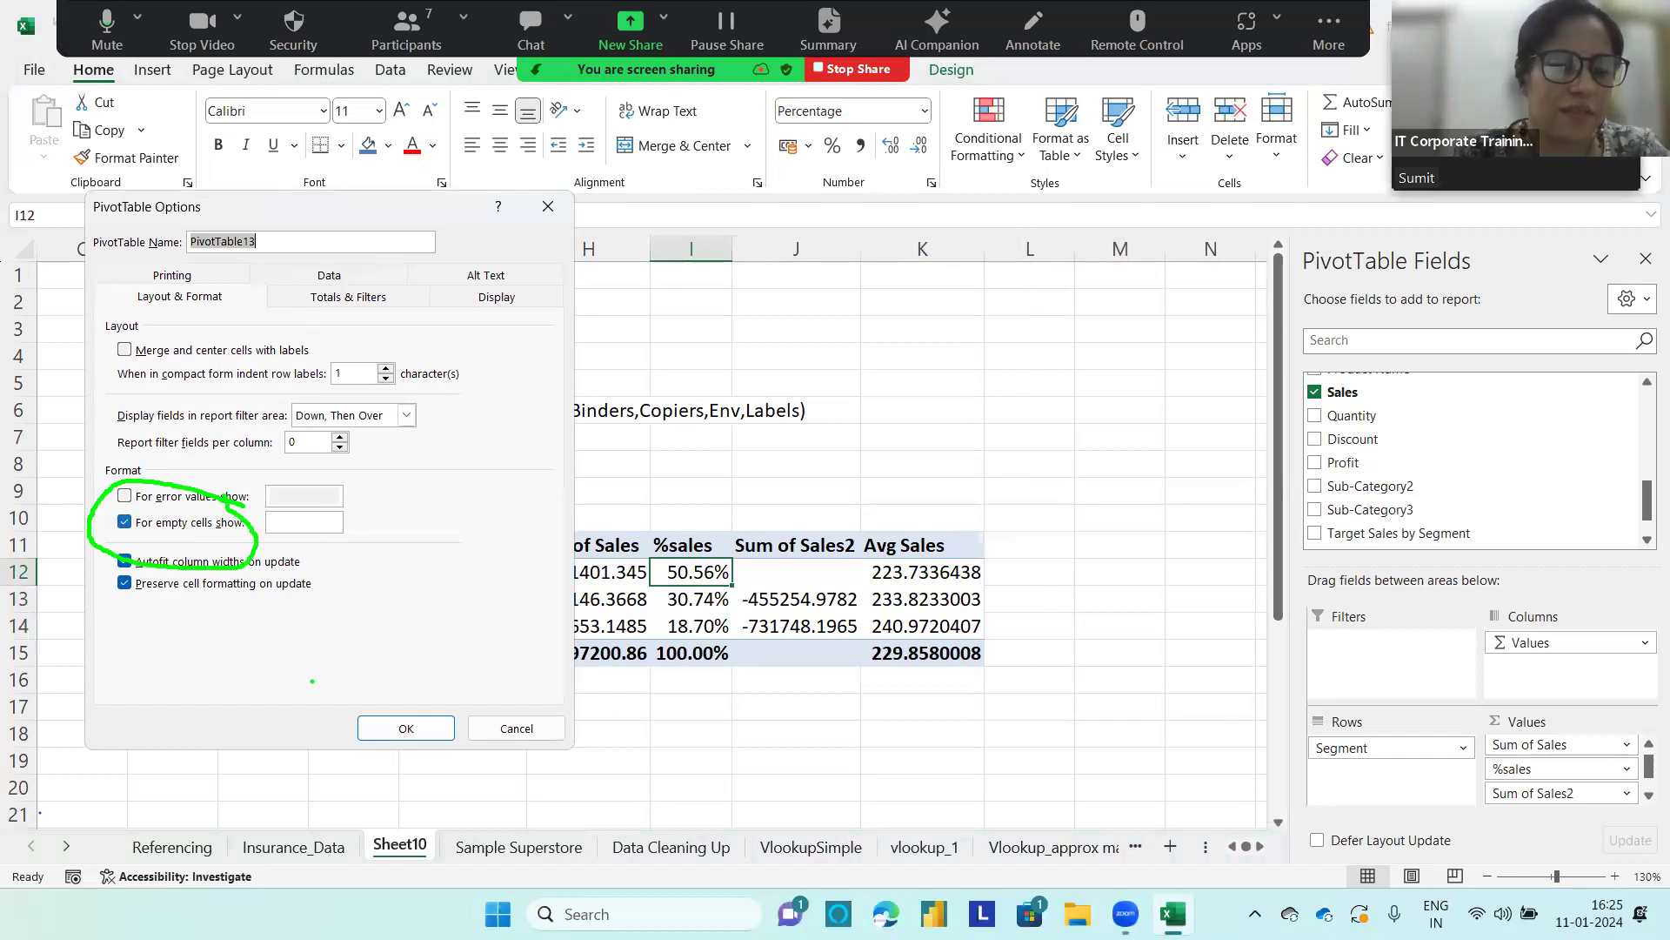
pyautogui.press('Escape')
pyautogui.click(313, 522)
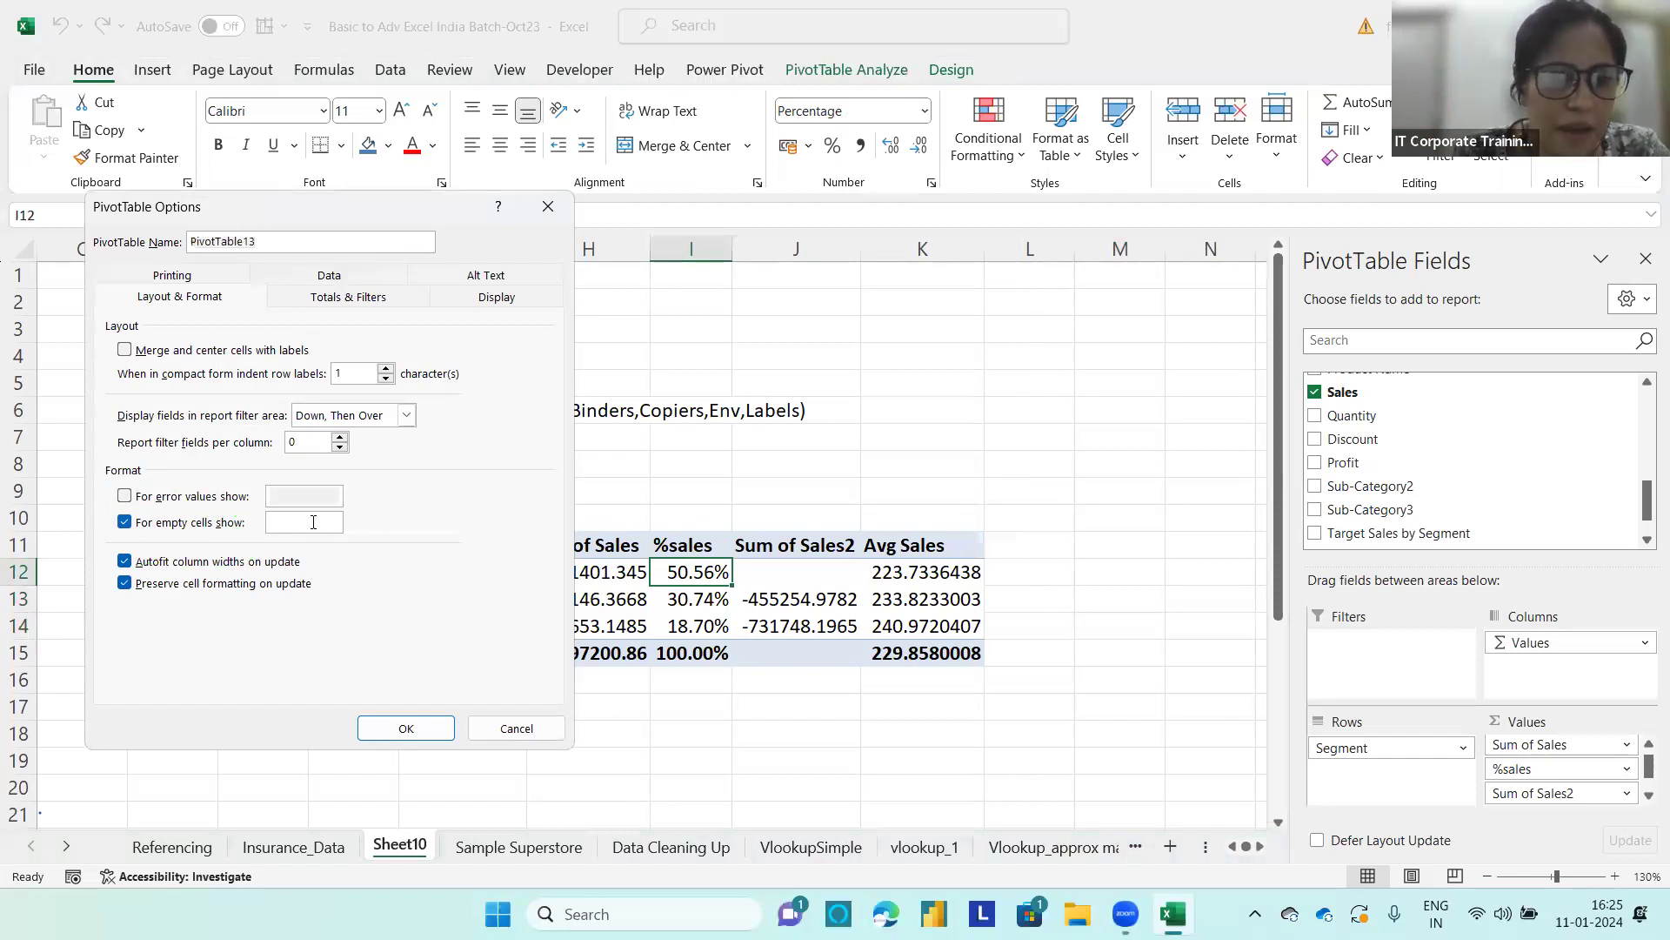
pyautogui.click(391, 727)
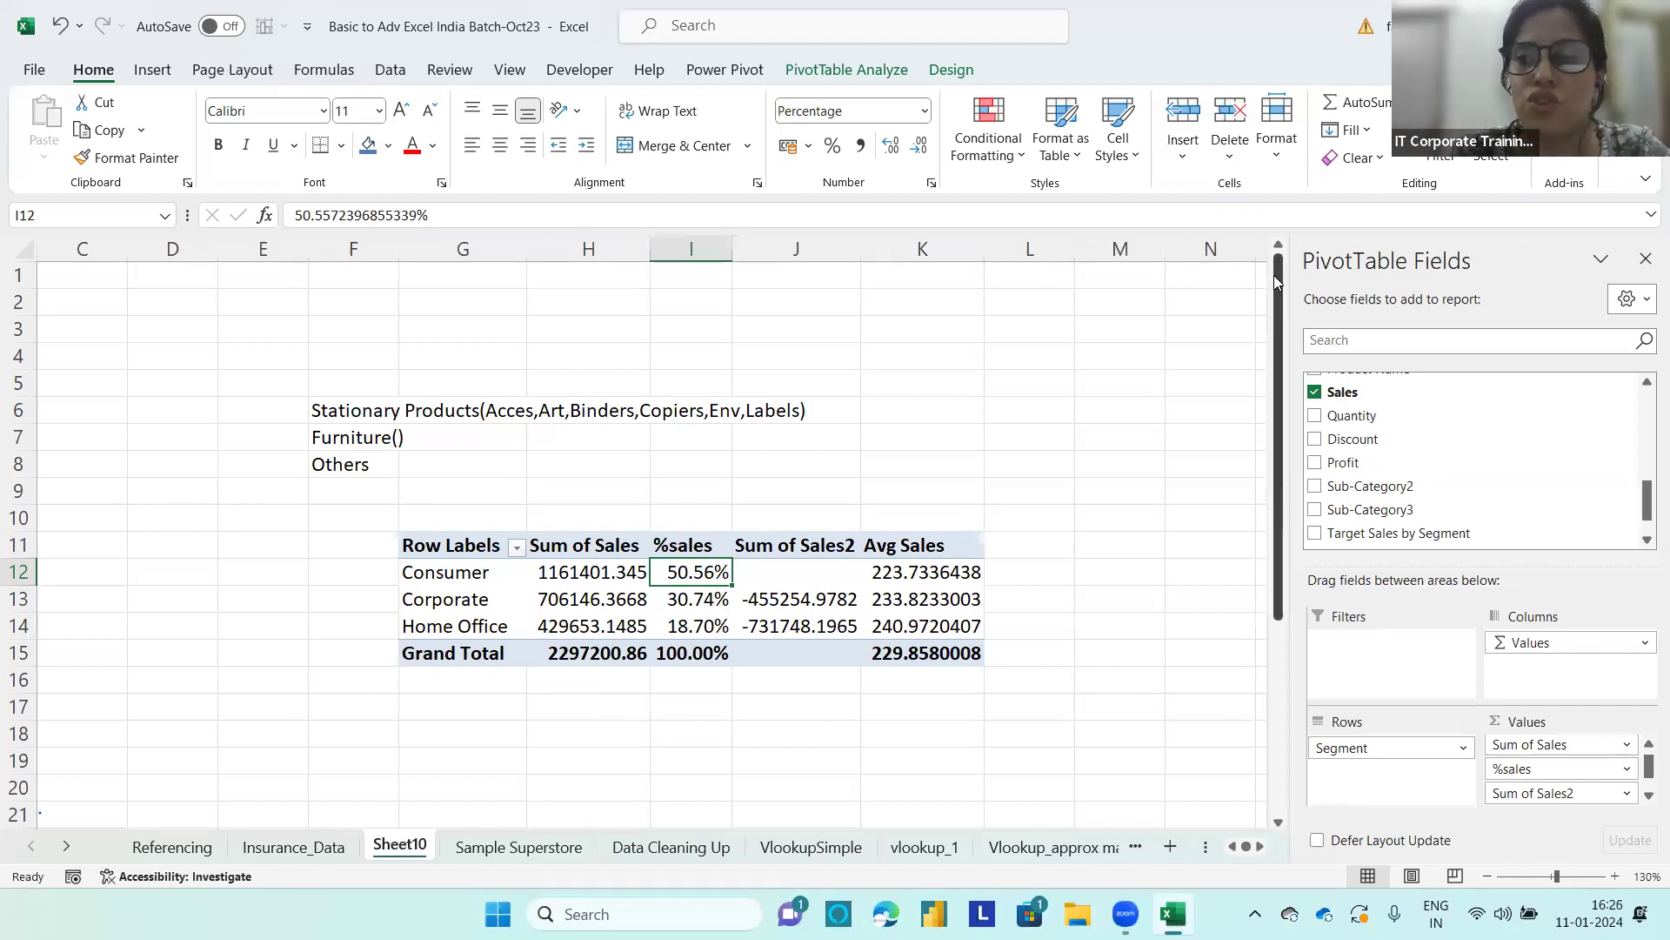
# Step: Insert an Order Date timeline for the segment PivotTable and place it above the report, beside the product notes
pyautogui.moveTo(1279, 279)
pyautogui.mouseDown()
pyautogui.moveTo(1275, 487)
pyautogui.moveTo(1276, 287)
pyautogui.mouseUp()
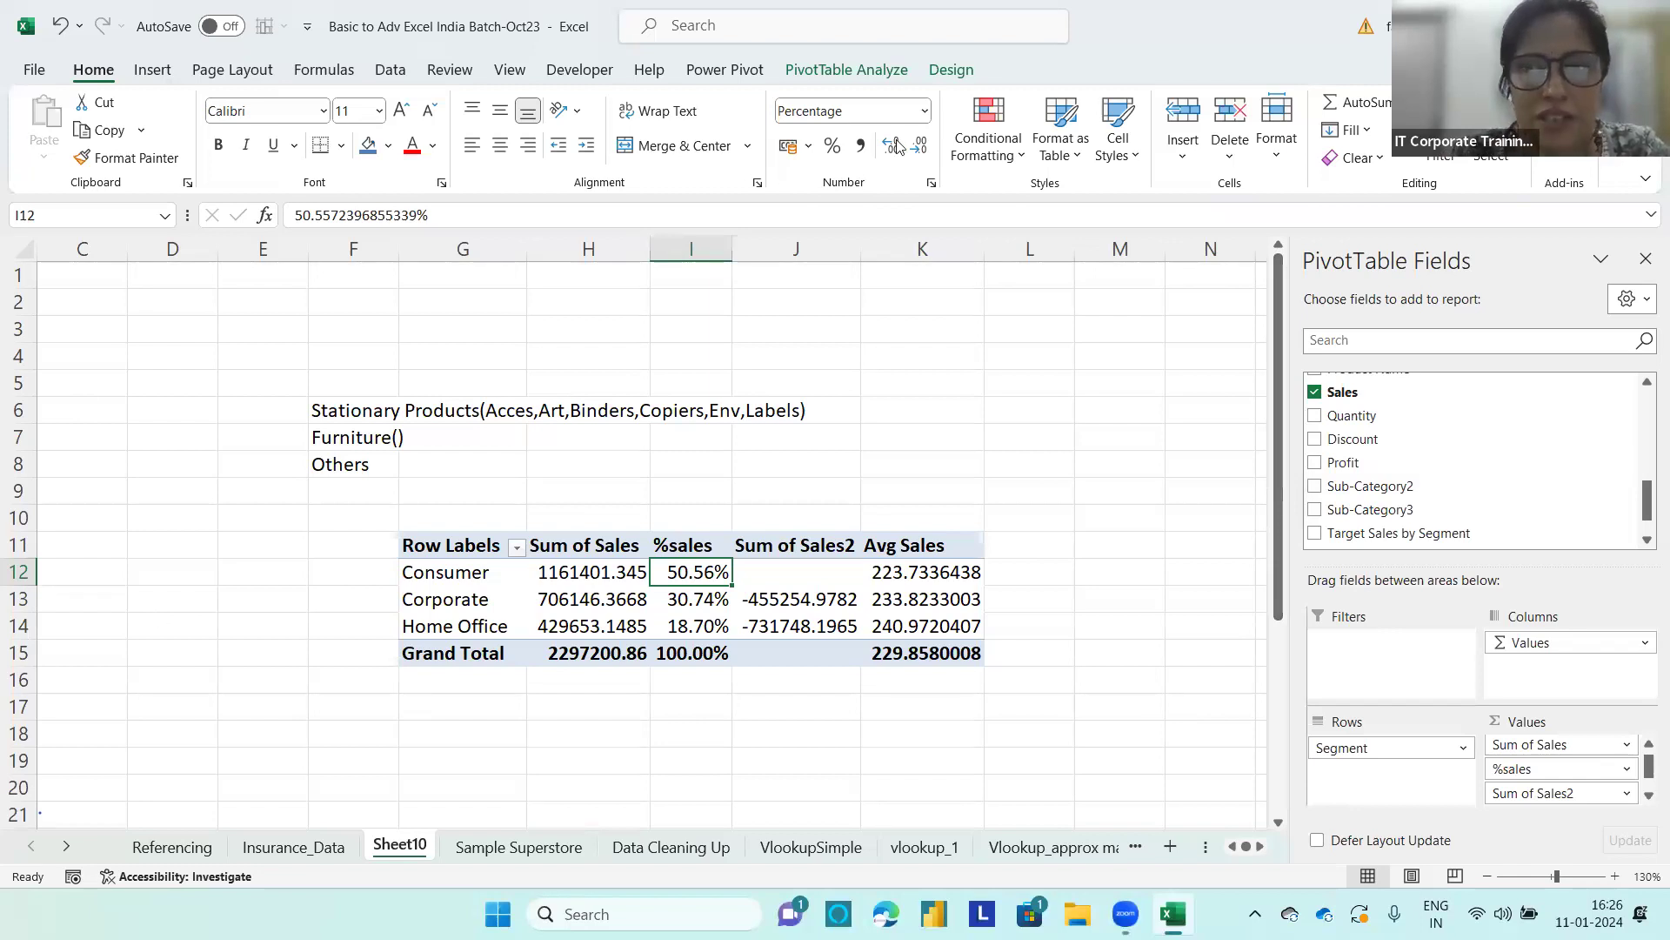
pyautogui.click(822, 76)
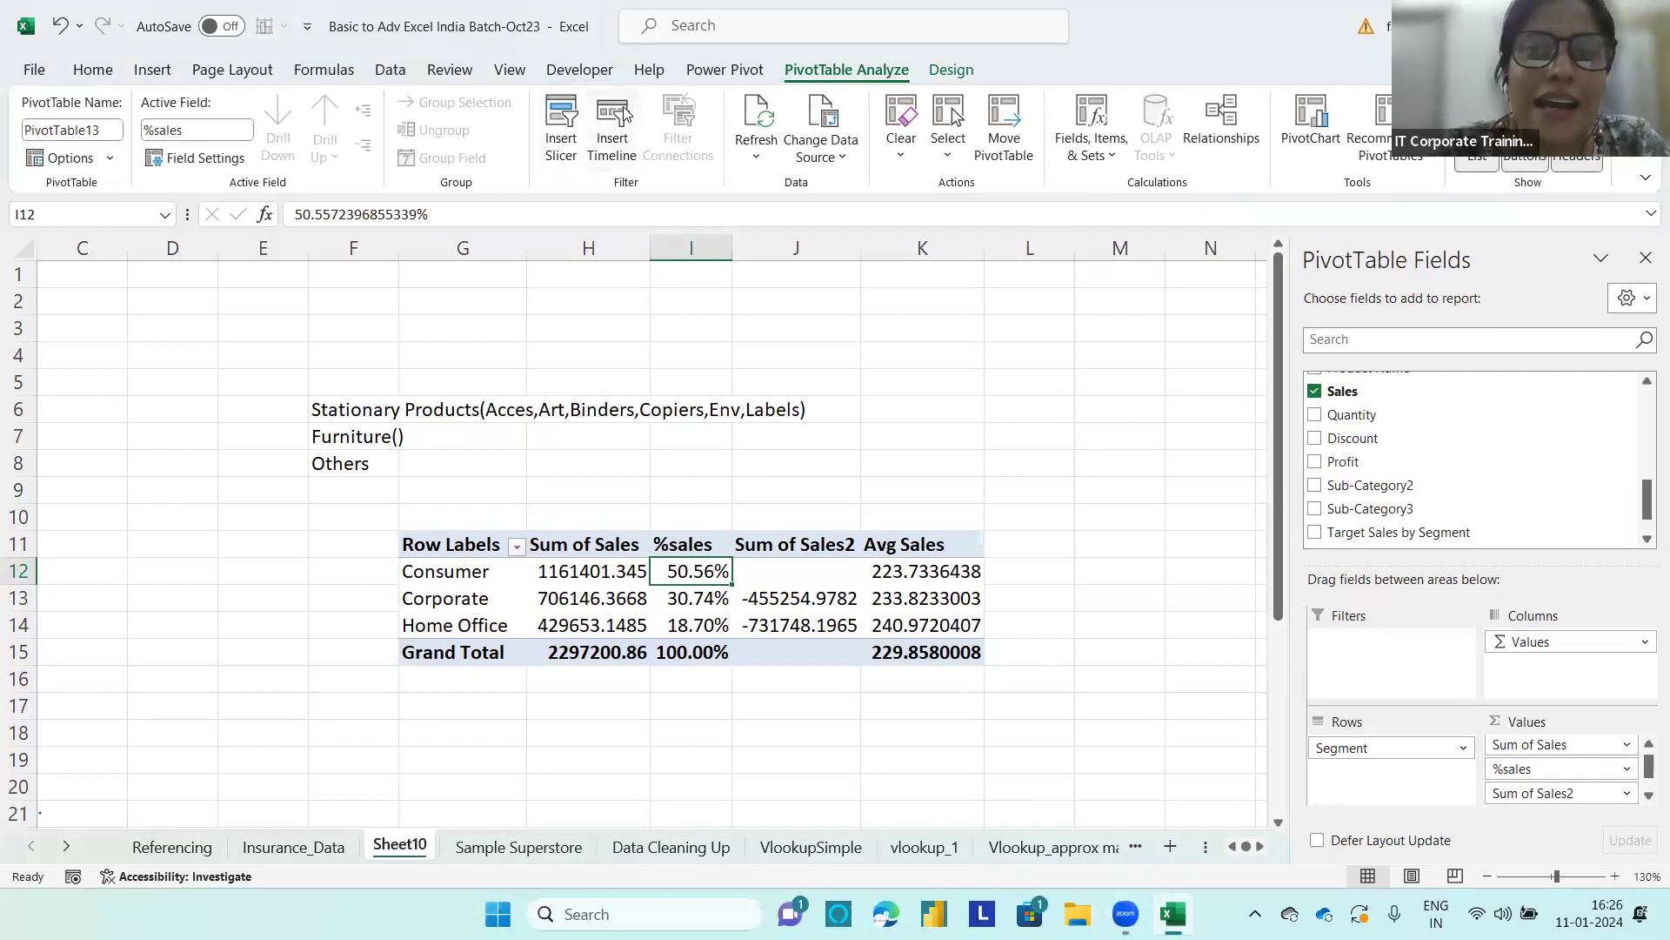
pyautogui.click(574, 620)
pyautogui.click(609, 126)
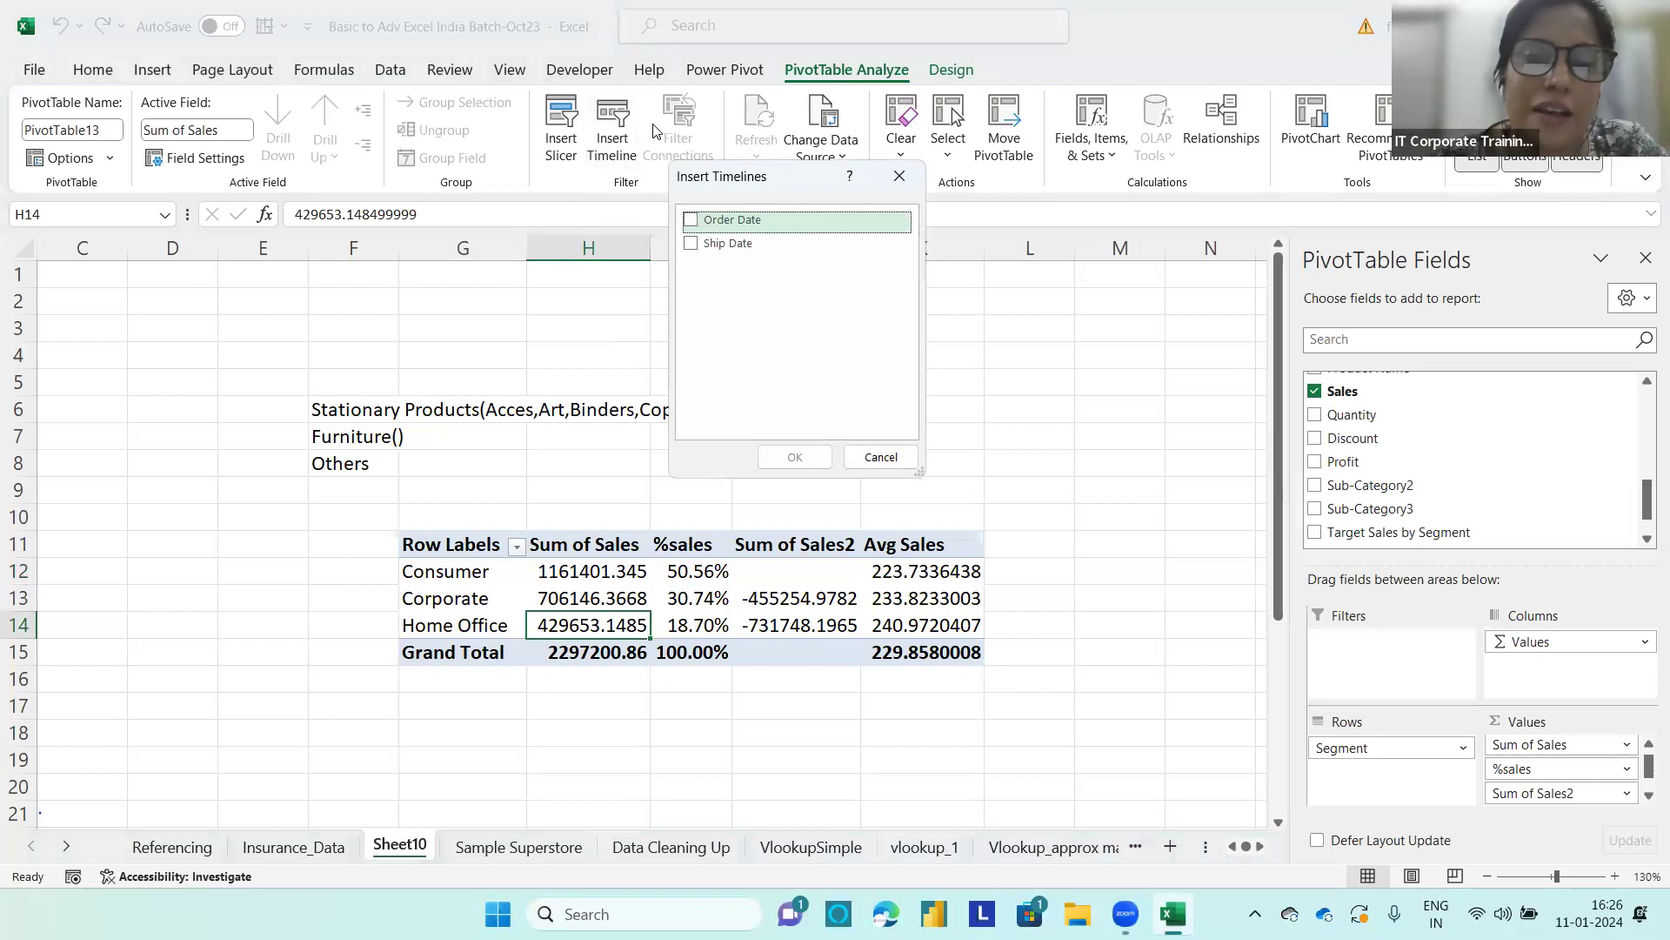
pyautogui.click(692, 221)
pyautogui.click(791, 456)
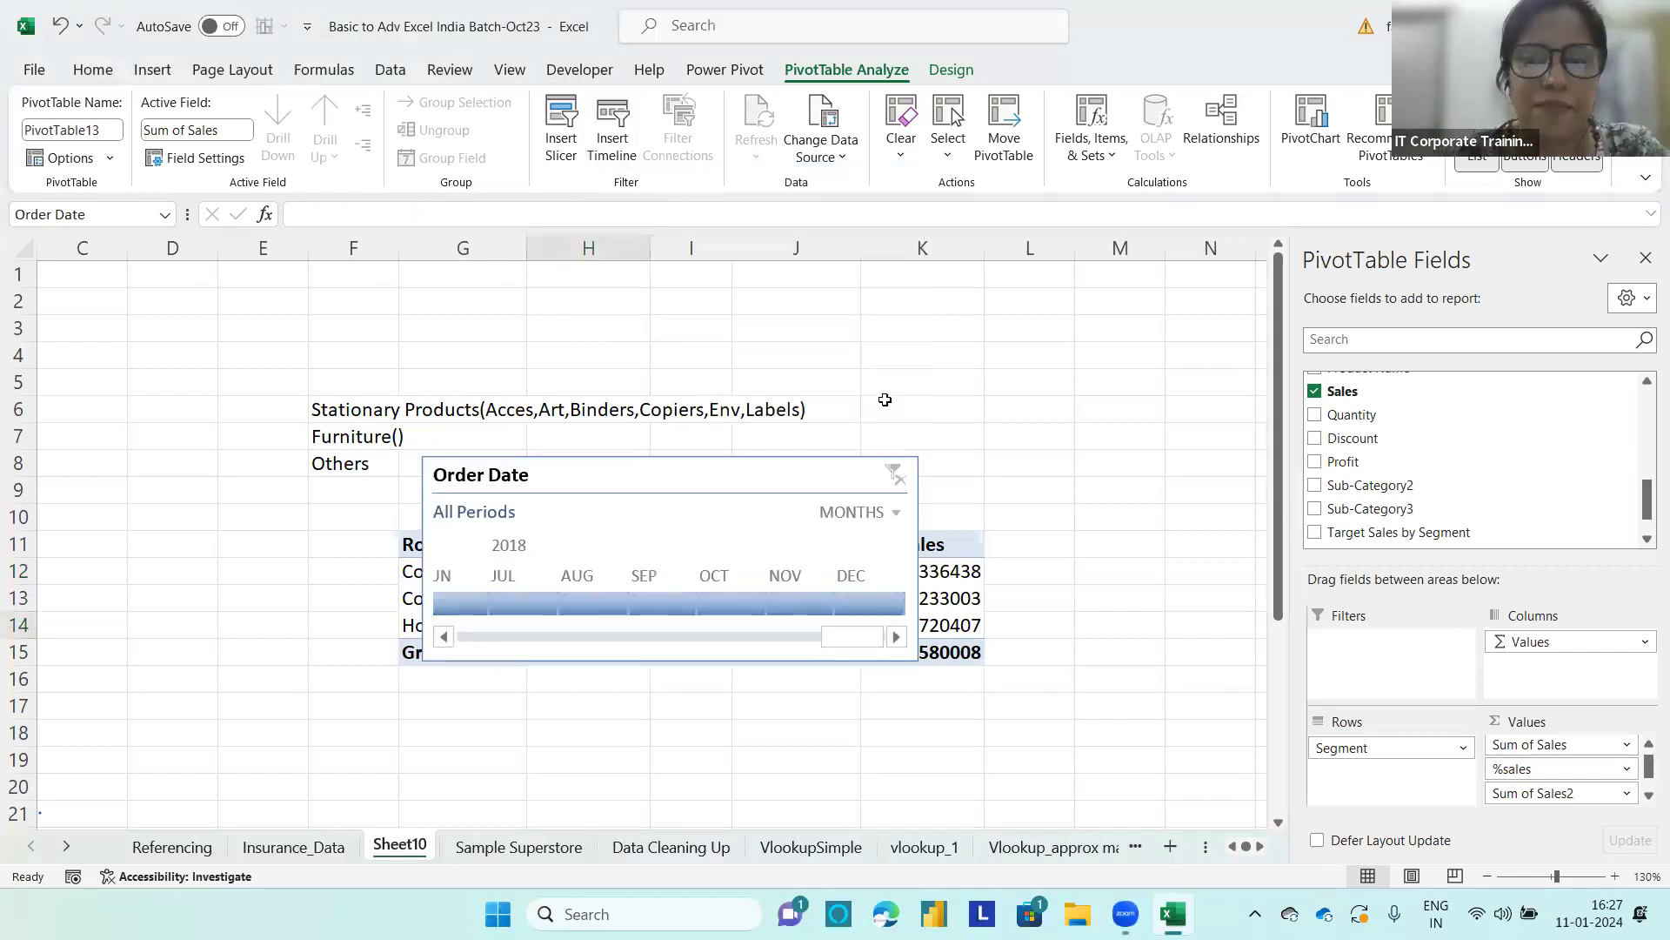
pyautogui.moveTo(670, 473); pyautogui.dragTo(1096, 287)
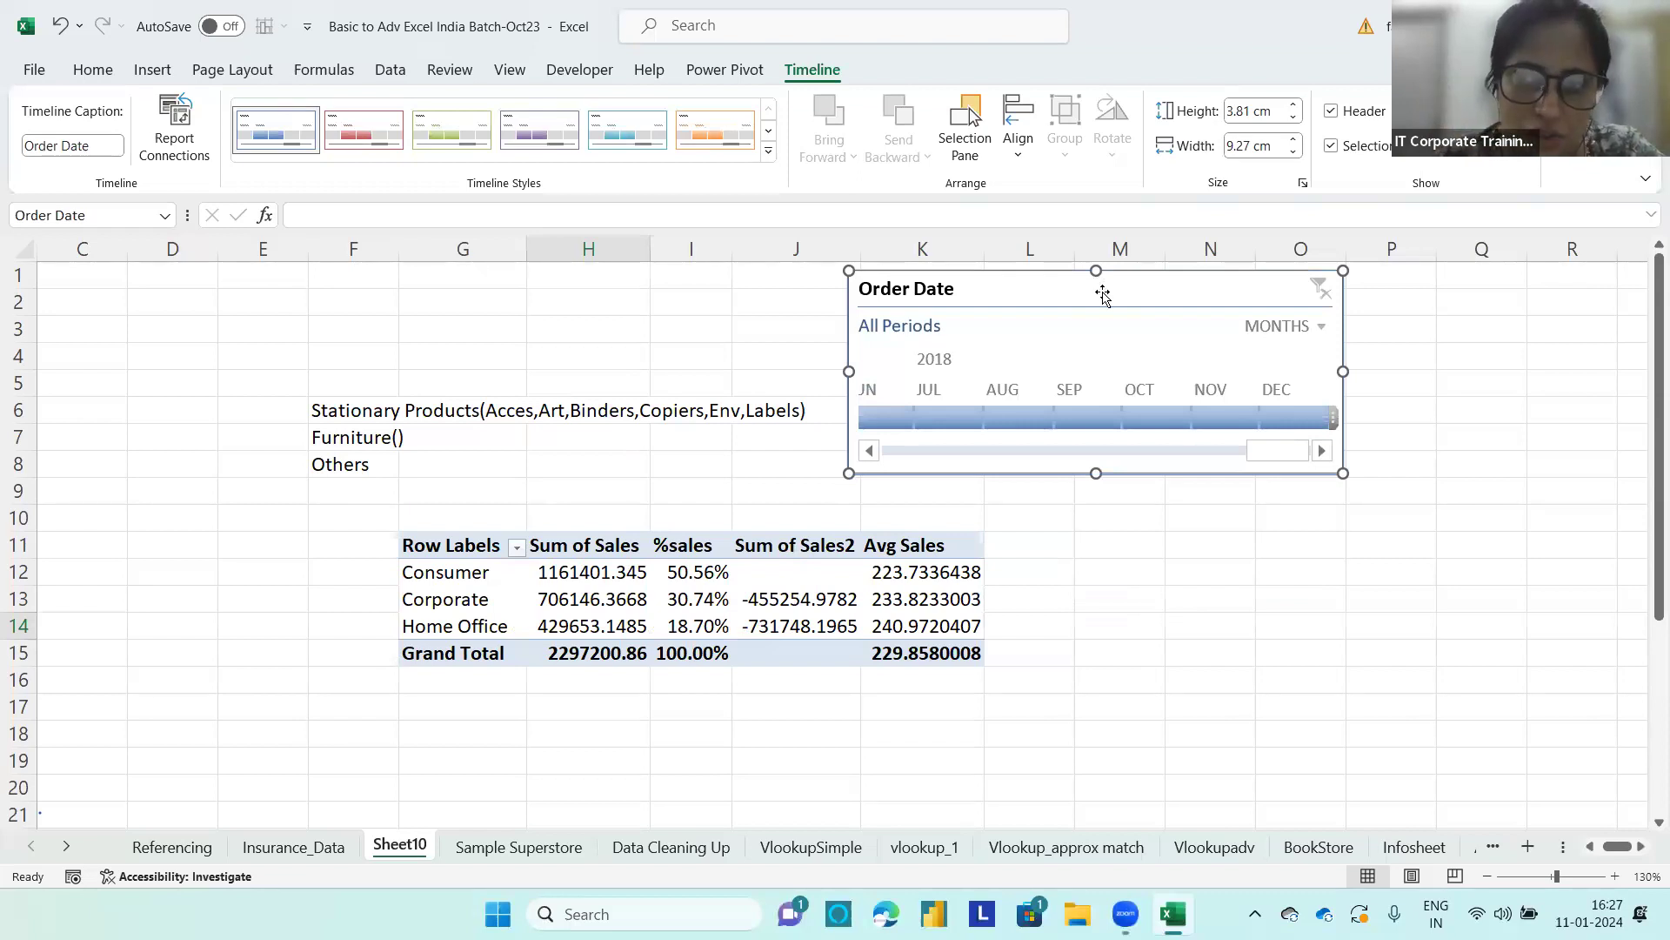
# Step: Filter the segment PivotTable with the Order Date timeline to January–March 2015 and extend the period through April 2015
pyautogui.click(869, 449)
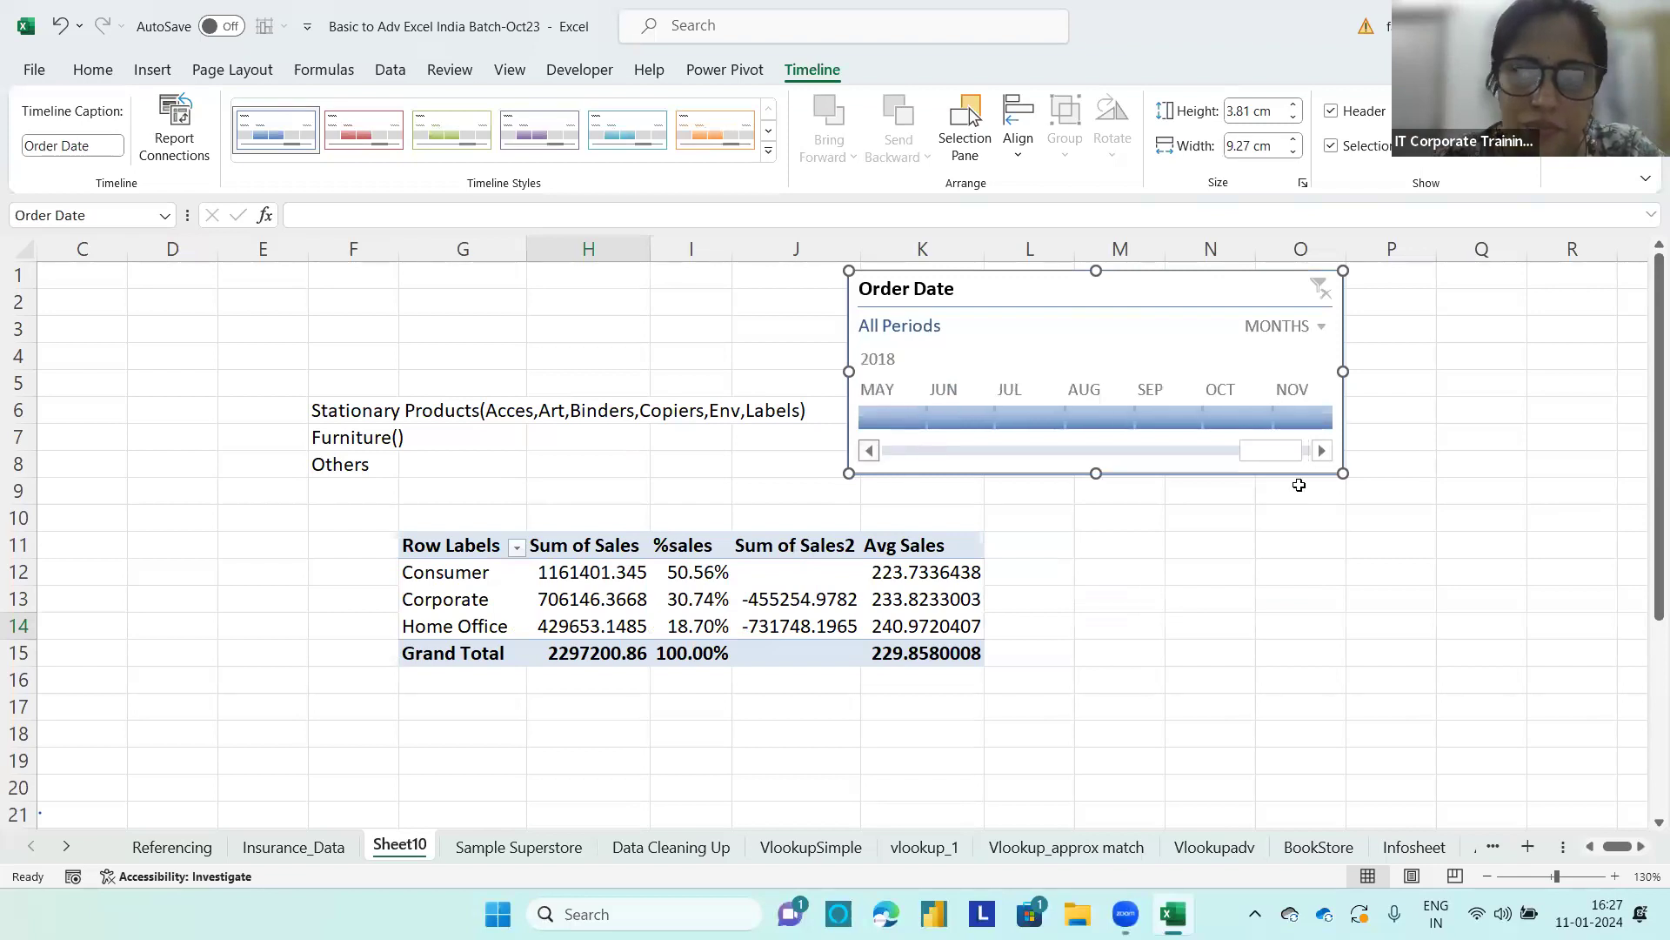
pyautogui.moveTo(1278, 455); pyautogui.dragTo(1056, 419)
pyautogui.click(883, 419)
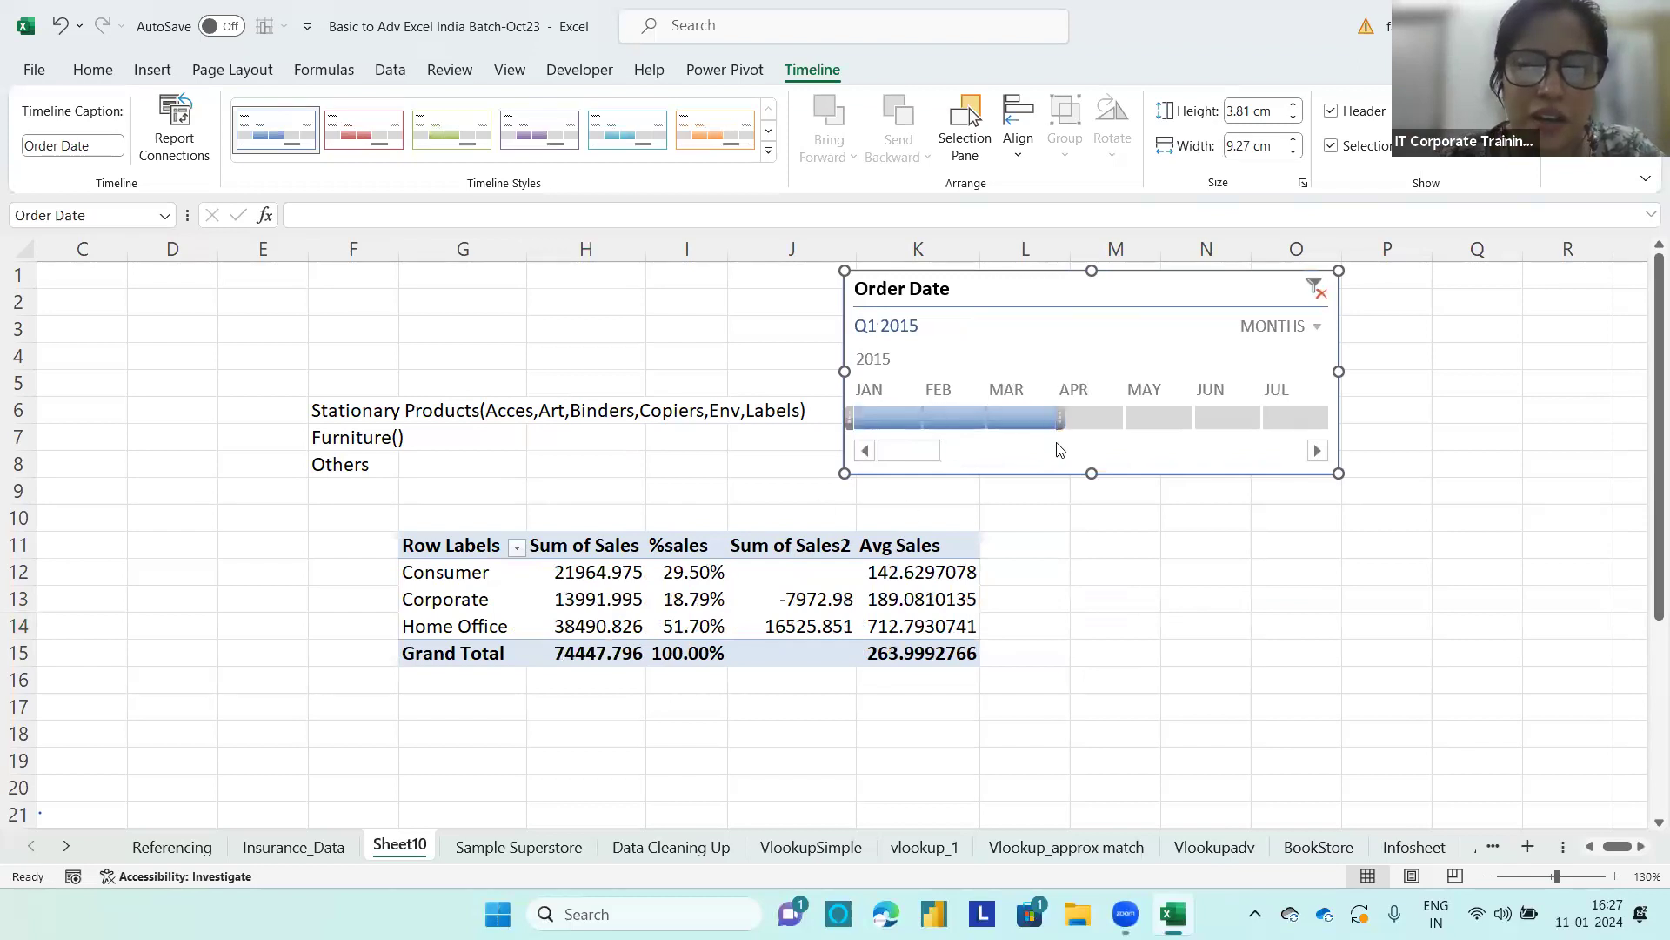
pyautogui.moveTo(1057, 420); pyautogui.dragTo(1122, 421)
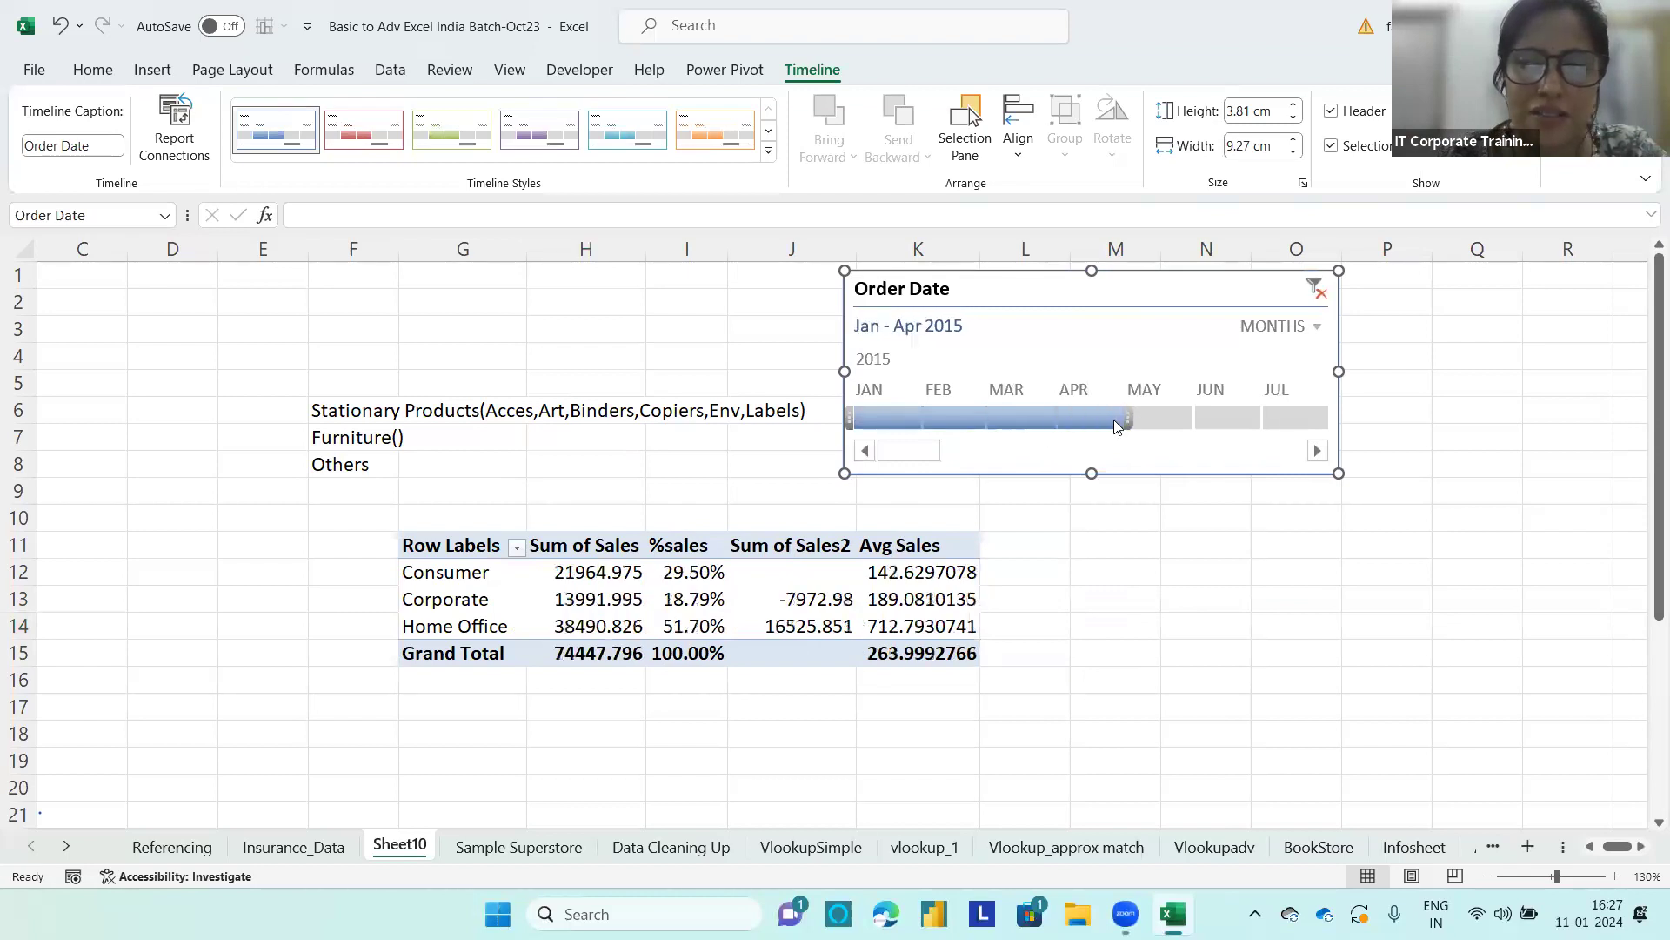
pyautogui.click(1318, 328)
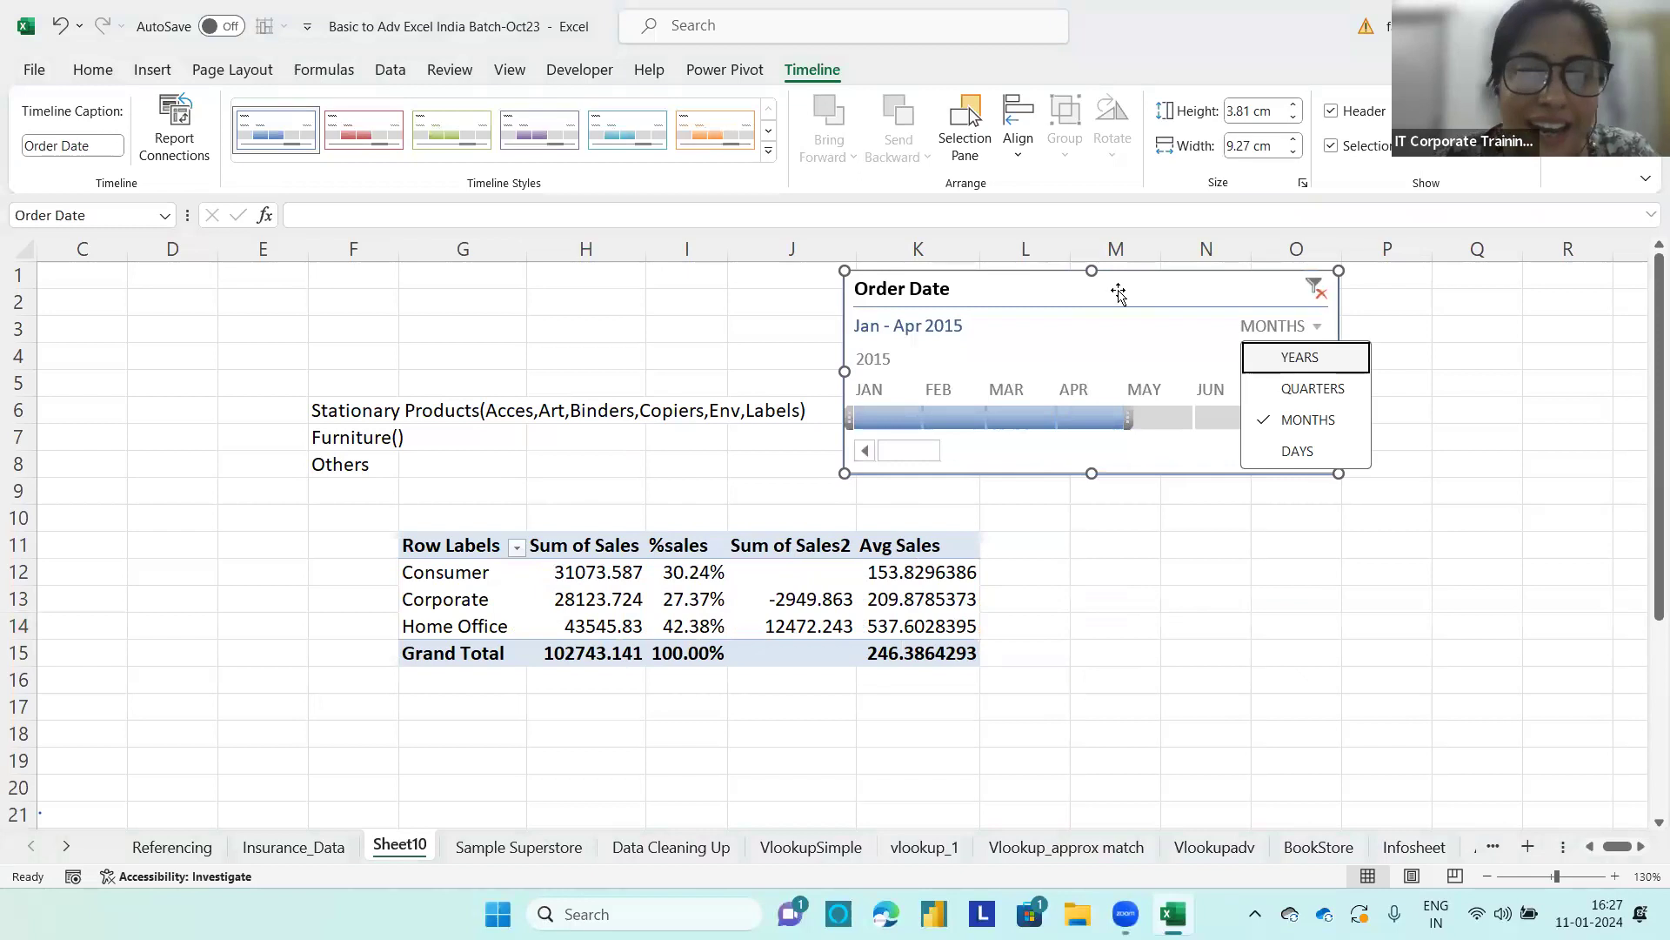
pyautogui.click(1148, 572)
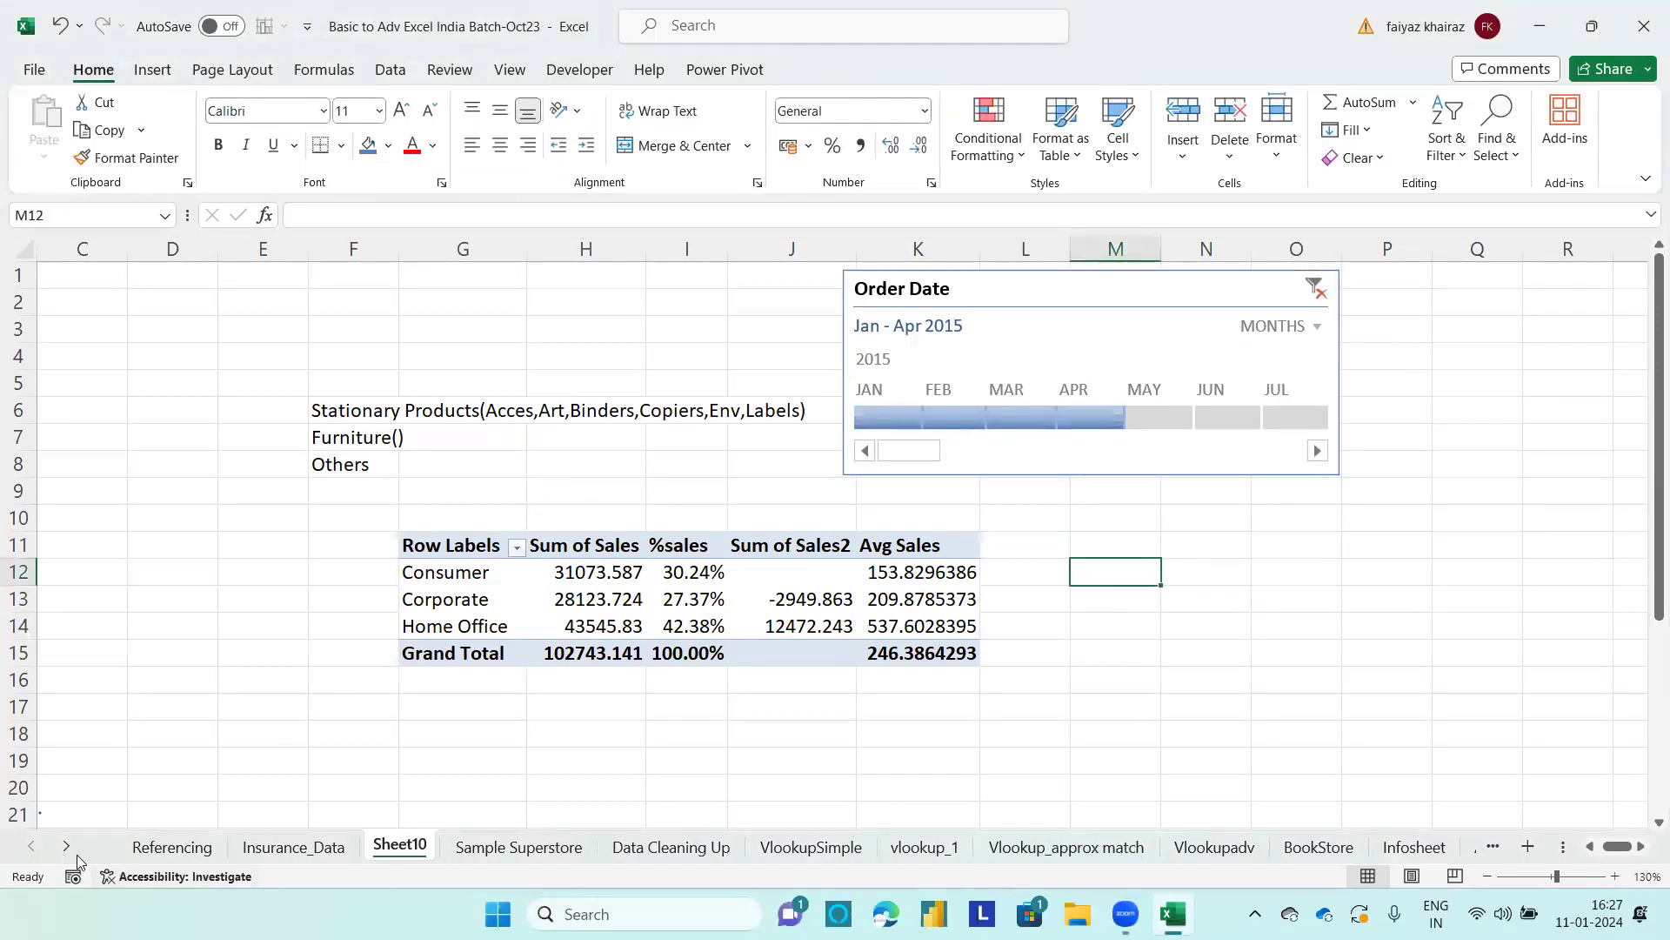
# Step: Find the Beverage_Data sheet and open the beverage PivotTable reports on Sheet6
pyautogui.click(1403, 848)
pyautogui.click(66, 846)
pyautogui.click(66, 846)
pyautogui.click(66, 845)
pyautogui.click(68, 845)
pyautogui.click(67, 846)
pyautogui.click(68, 845)
pyautogui.click(68, 846)
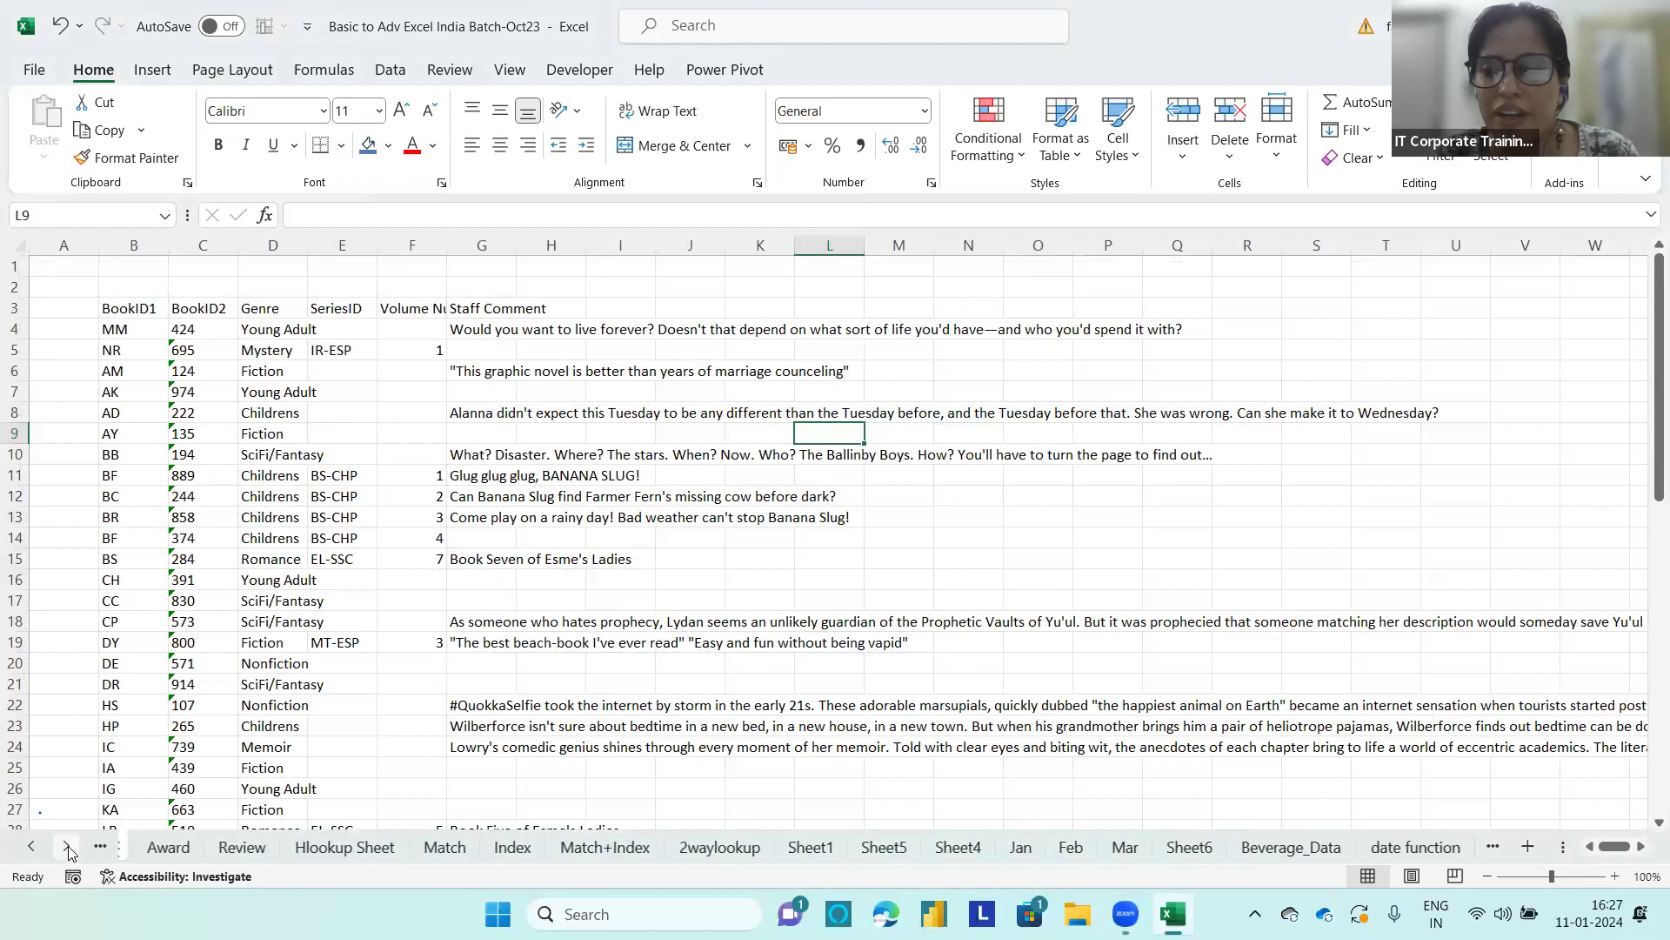
pyautogui.click(68, 845)
pyautogui.click(1166, 848)
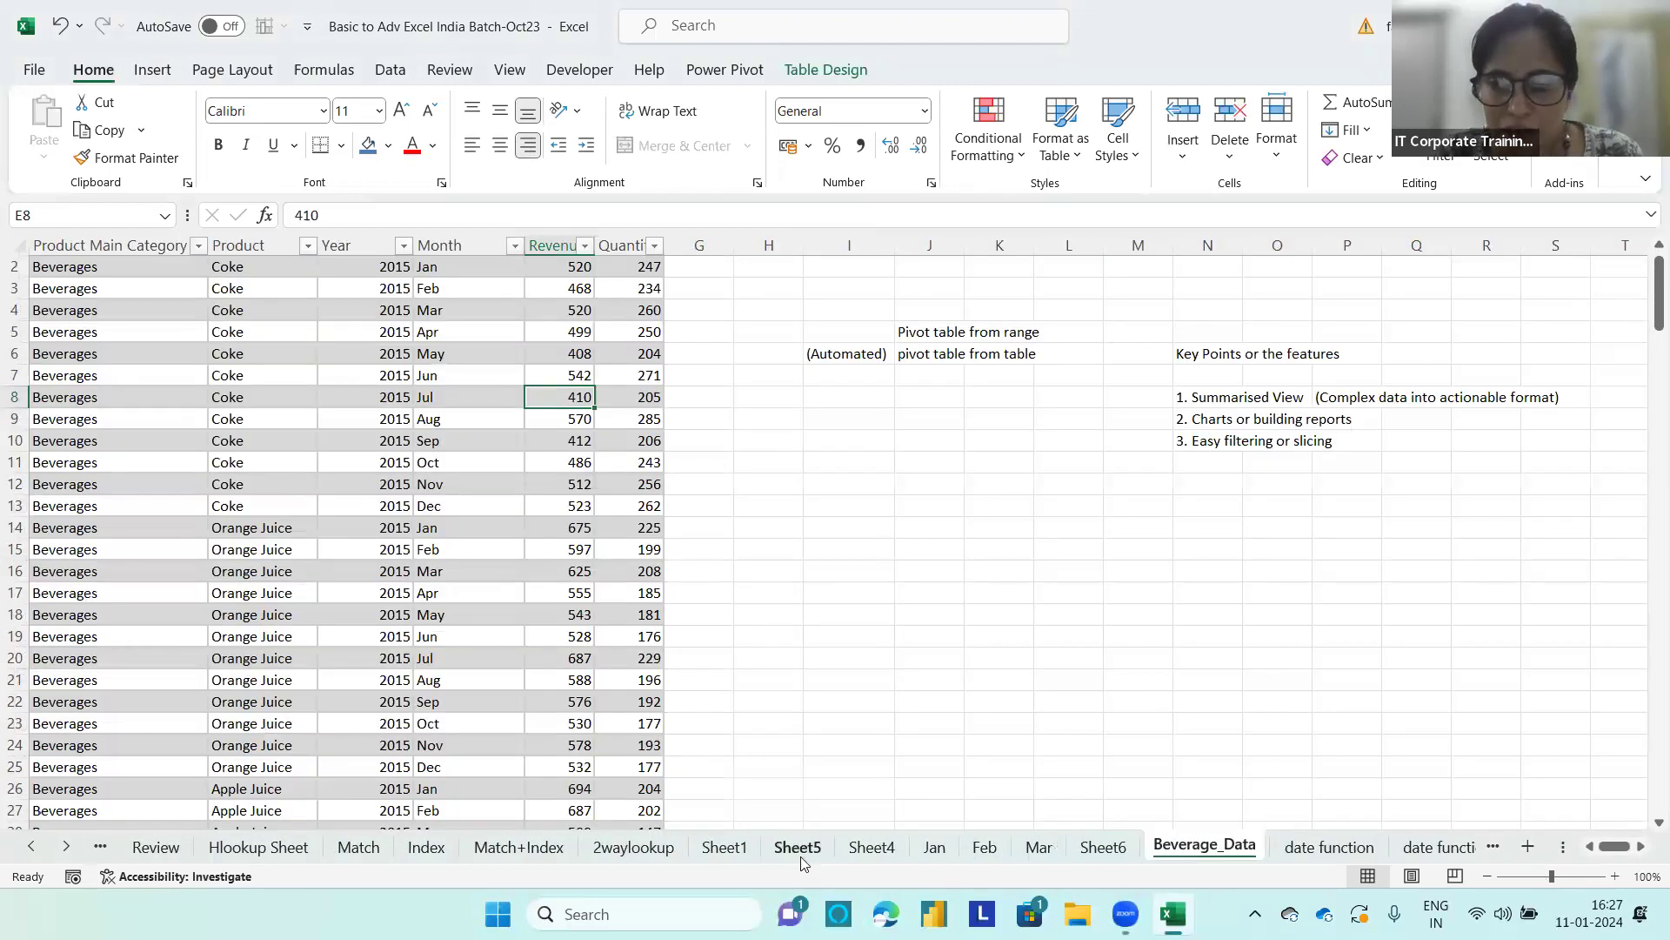
pyautogui.click(1091, 848)
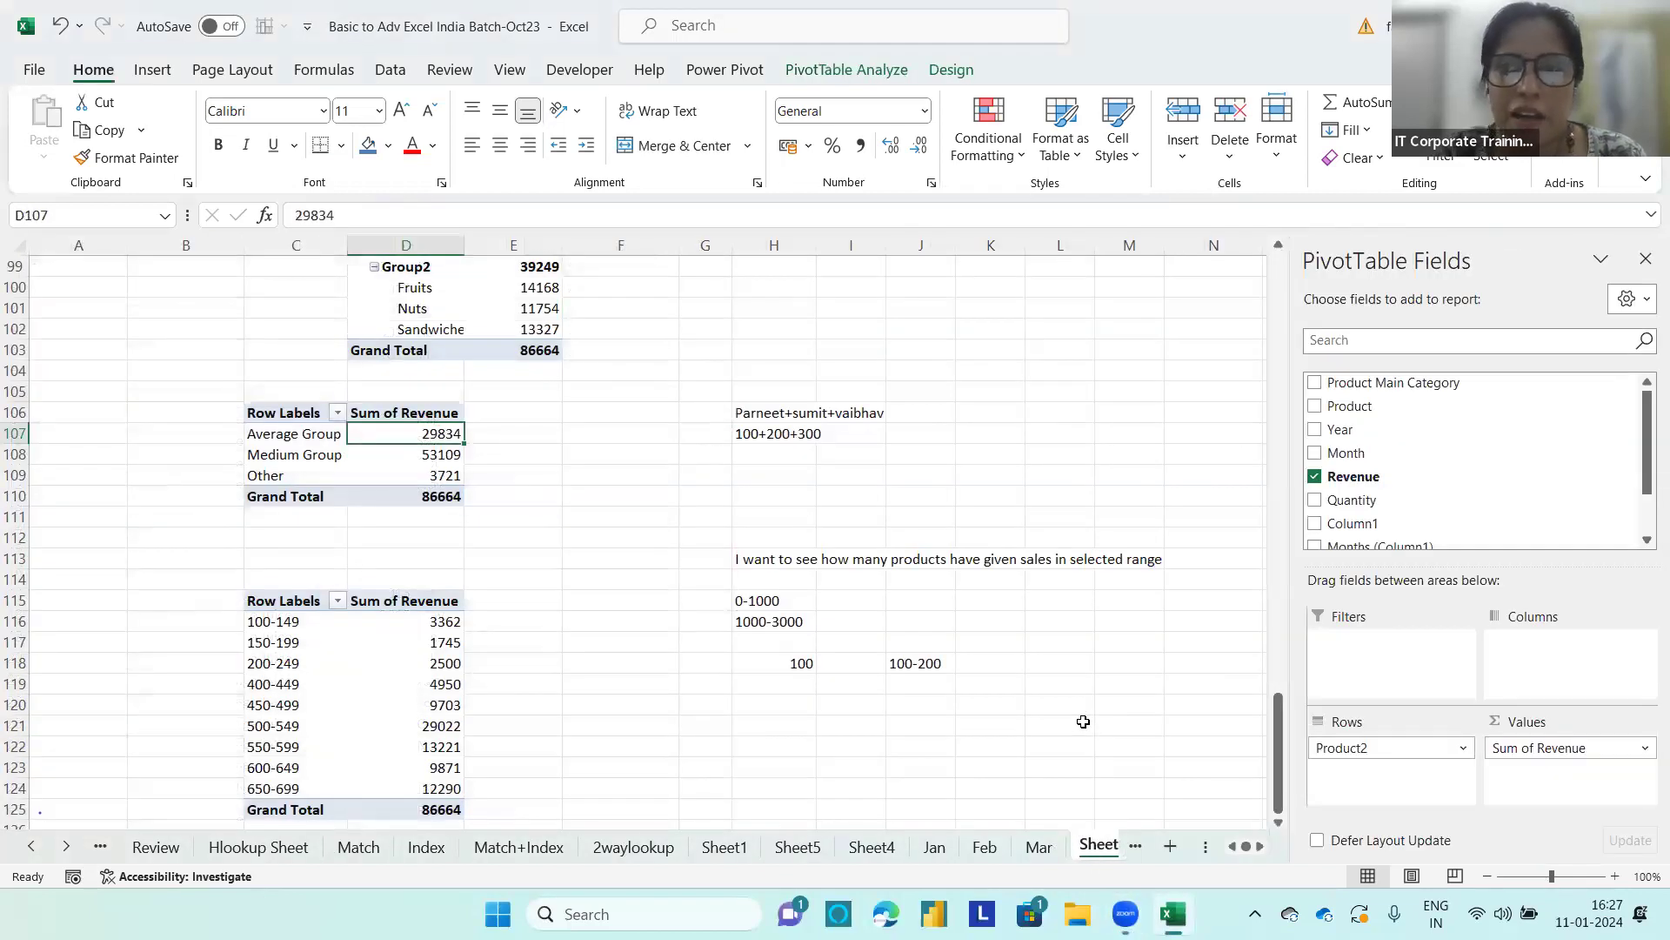
pyautogui.click(874, 71)
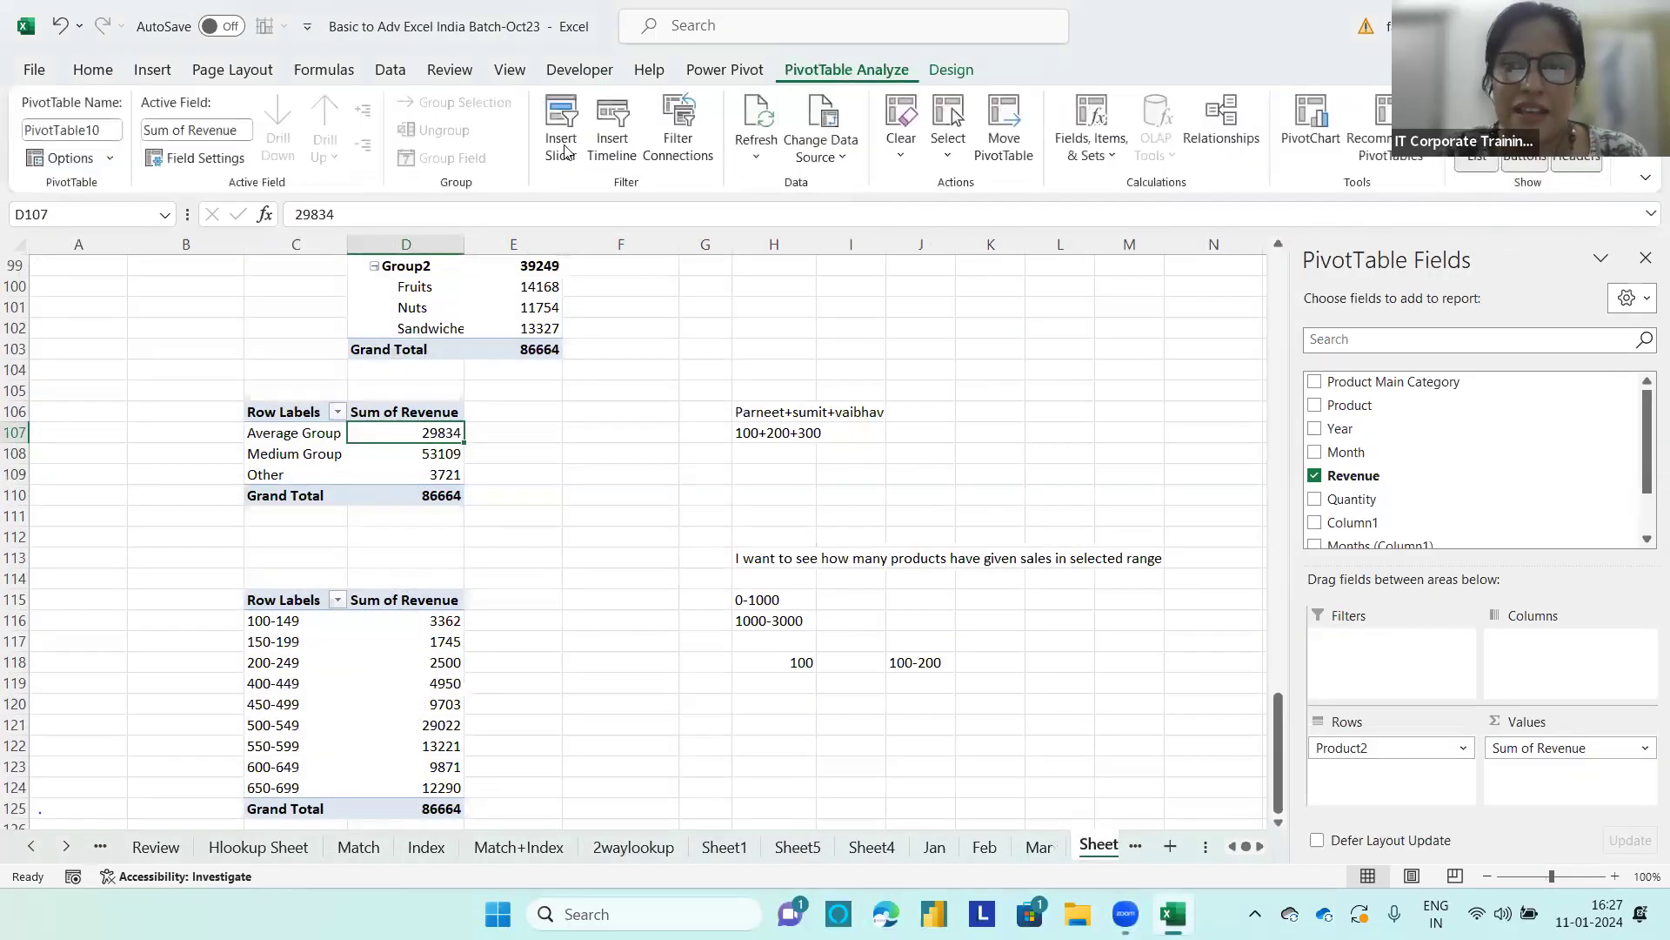
pyautogui.click(623, 155)
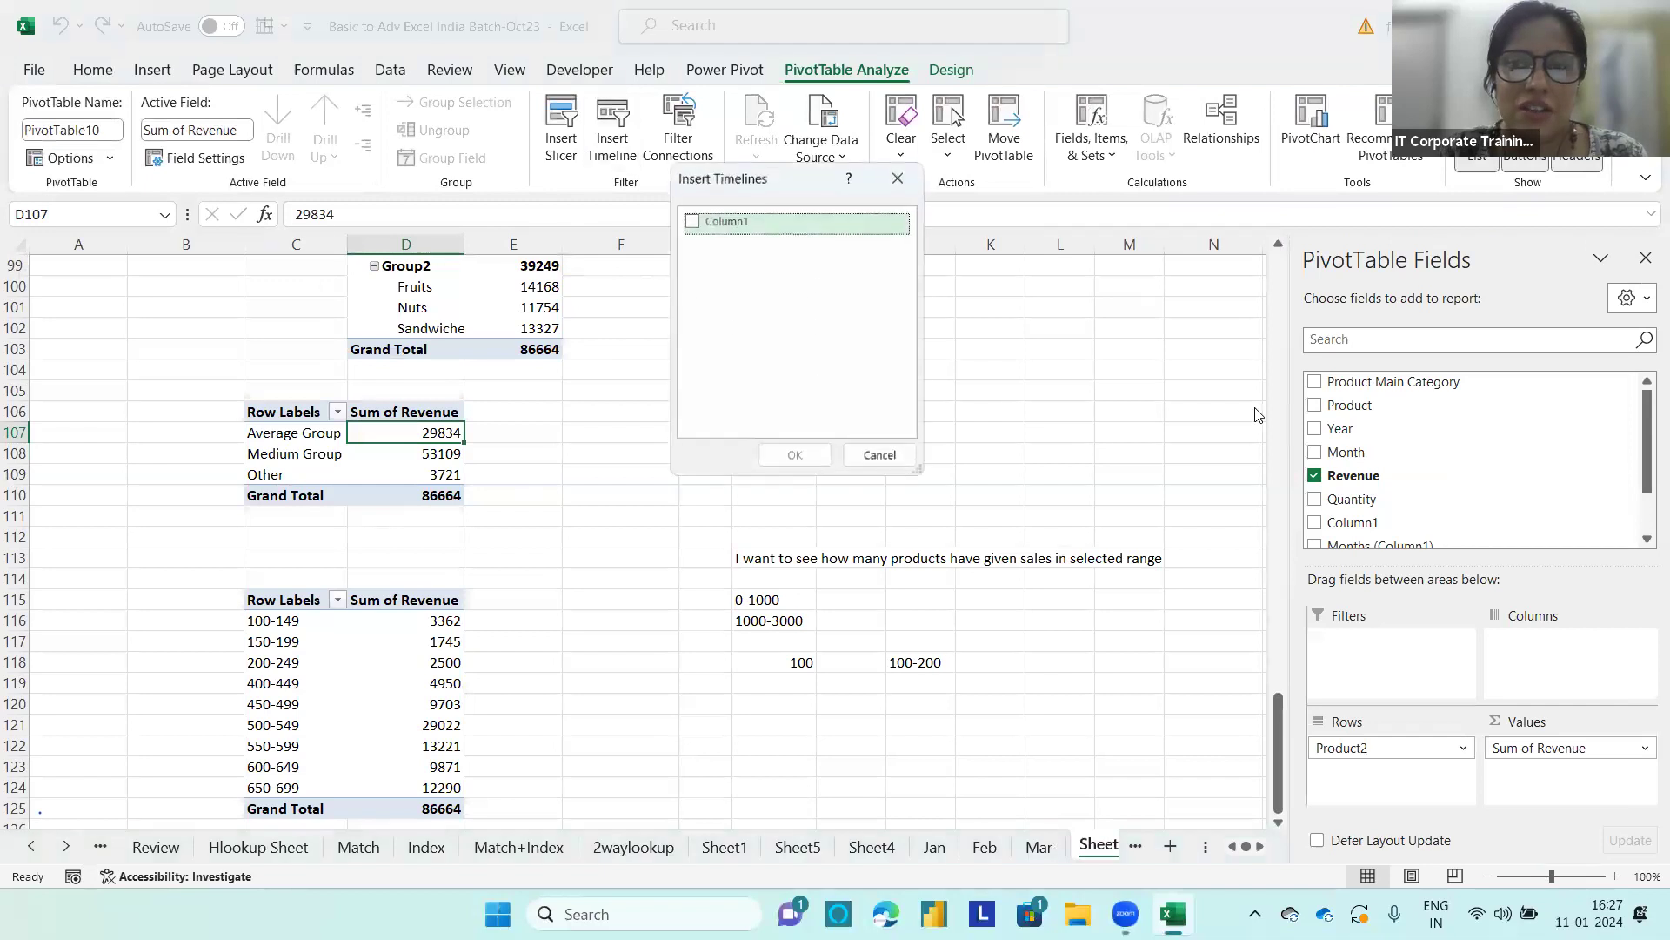
pyautogui.click(691, 222)
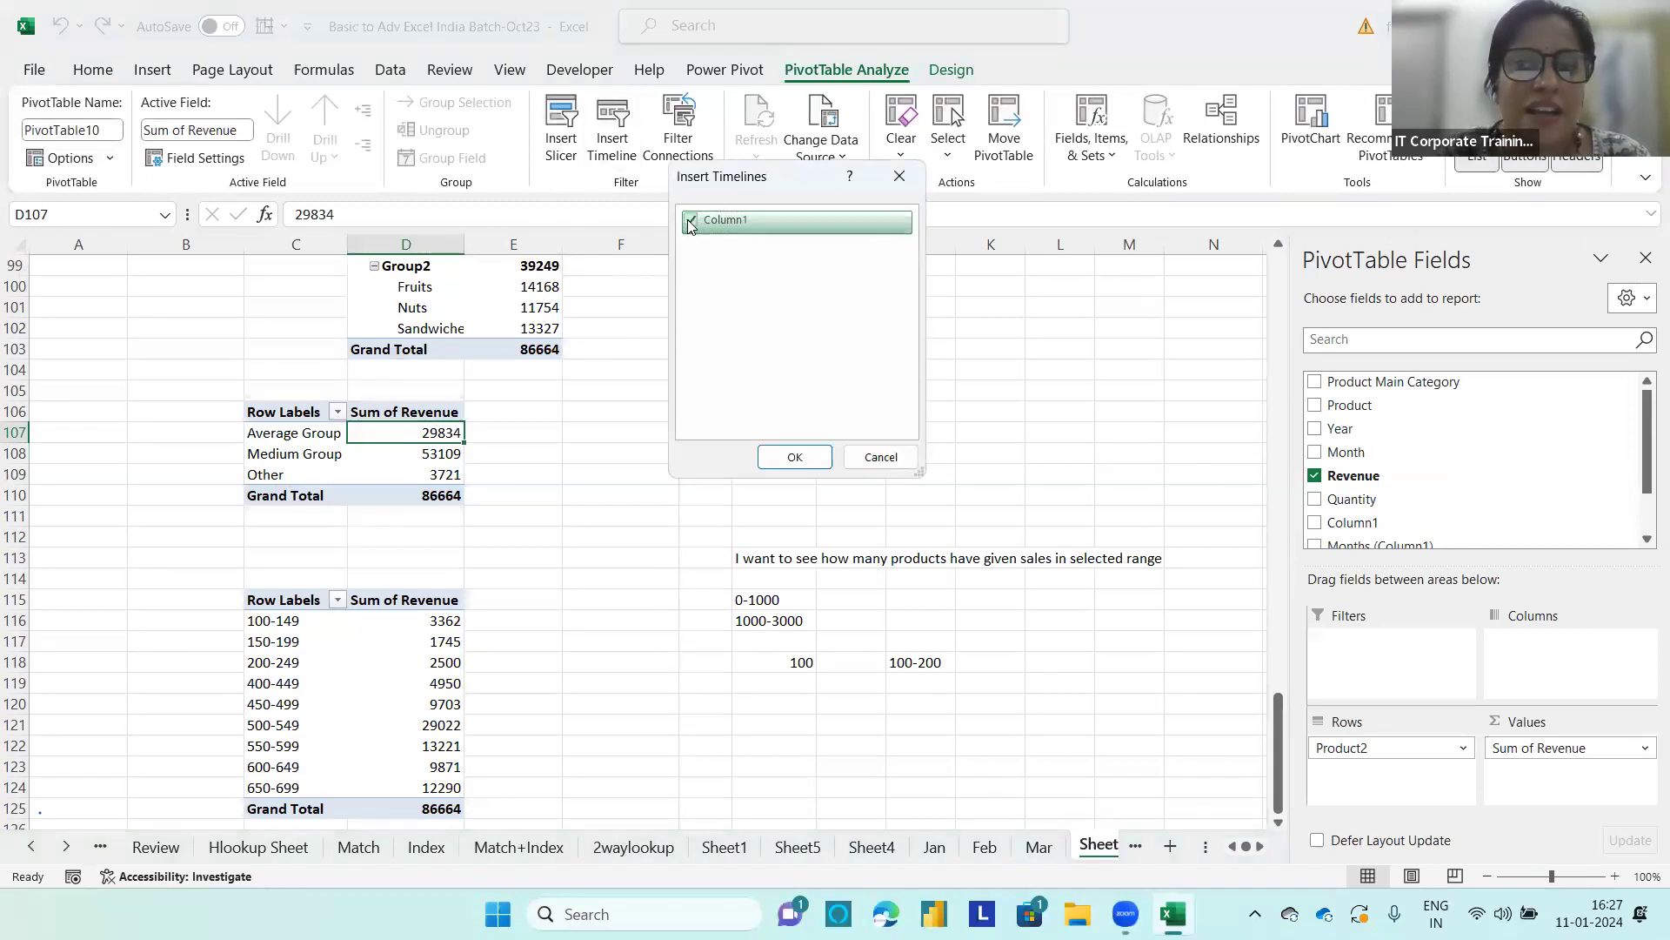
pyautogui.click(691, 222)
pyautogui.click(881, 456)
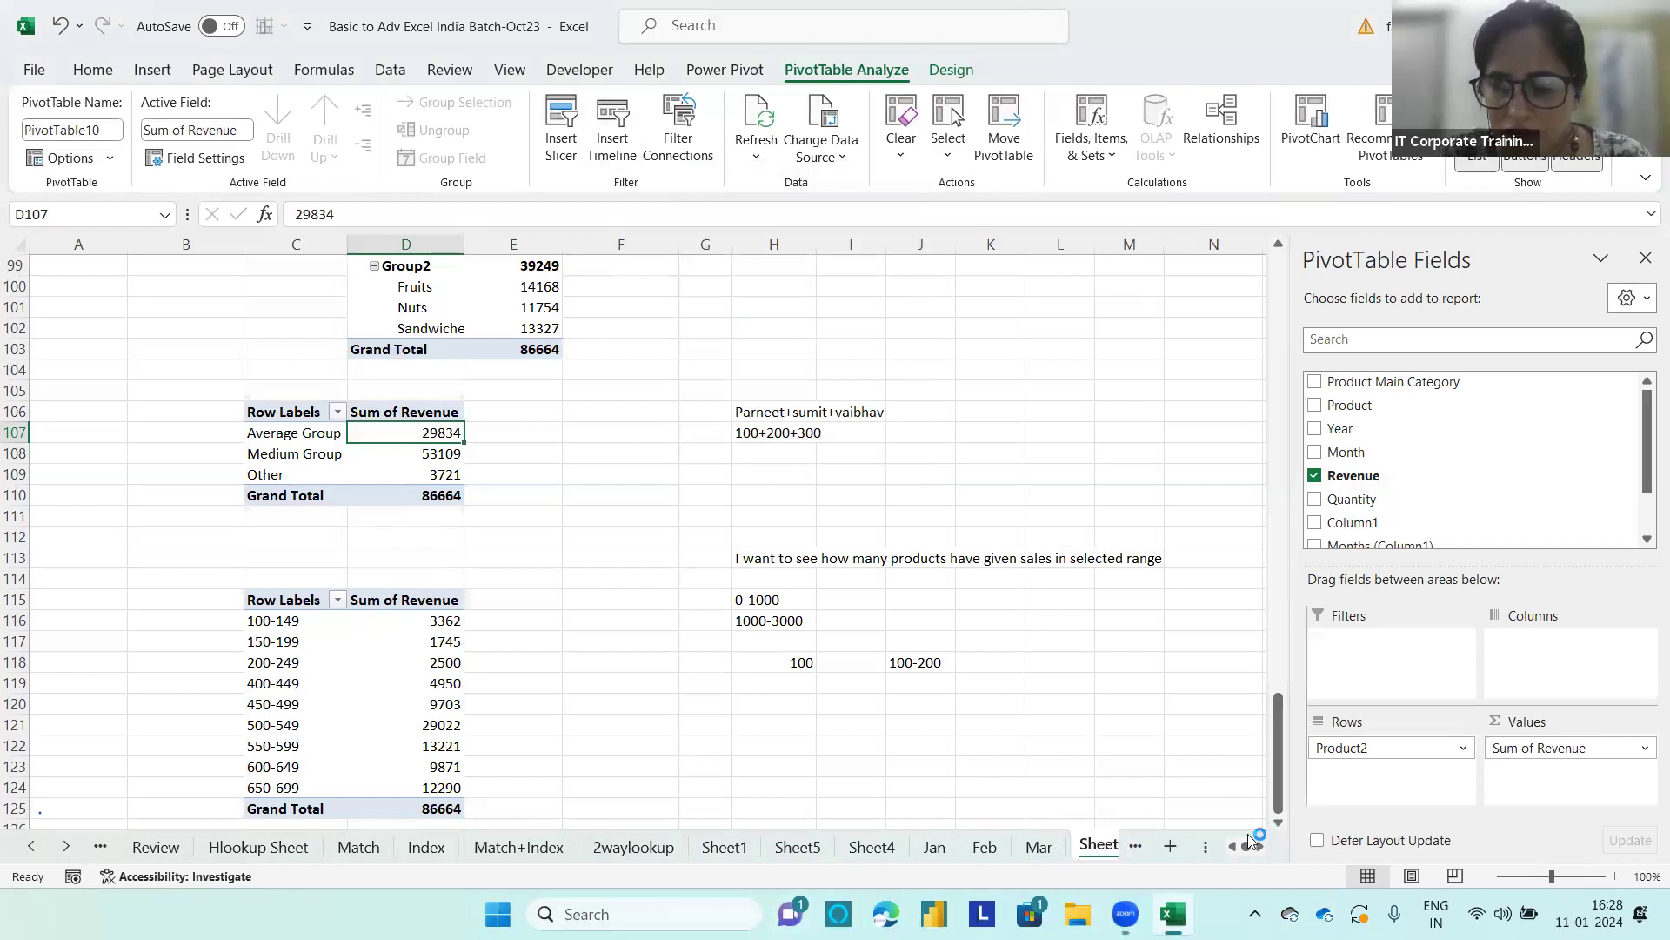
# Step: Convert the table on the Beverage_Data sheet to a normal range
pyautogui.hscroll(3, 1258, 850)
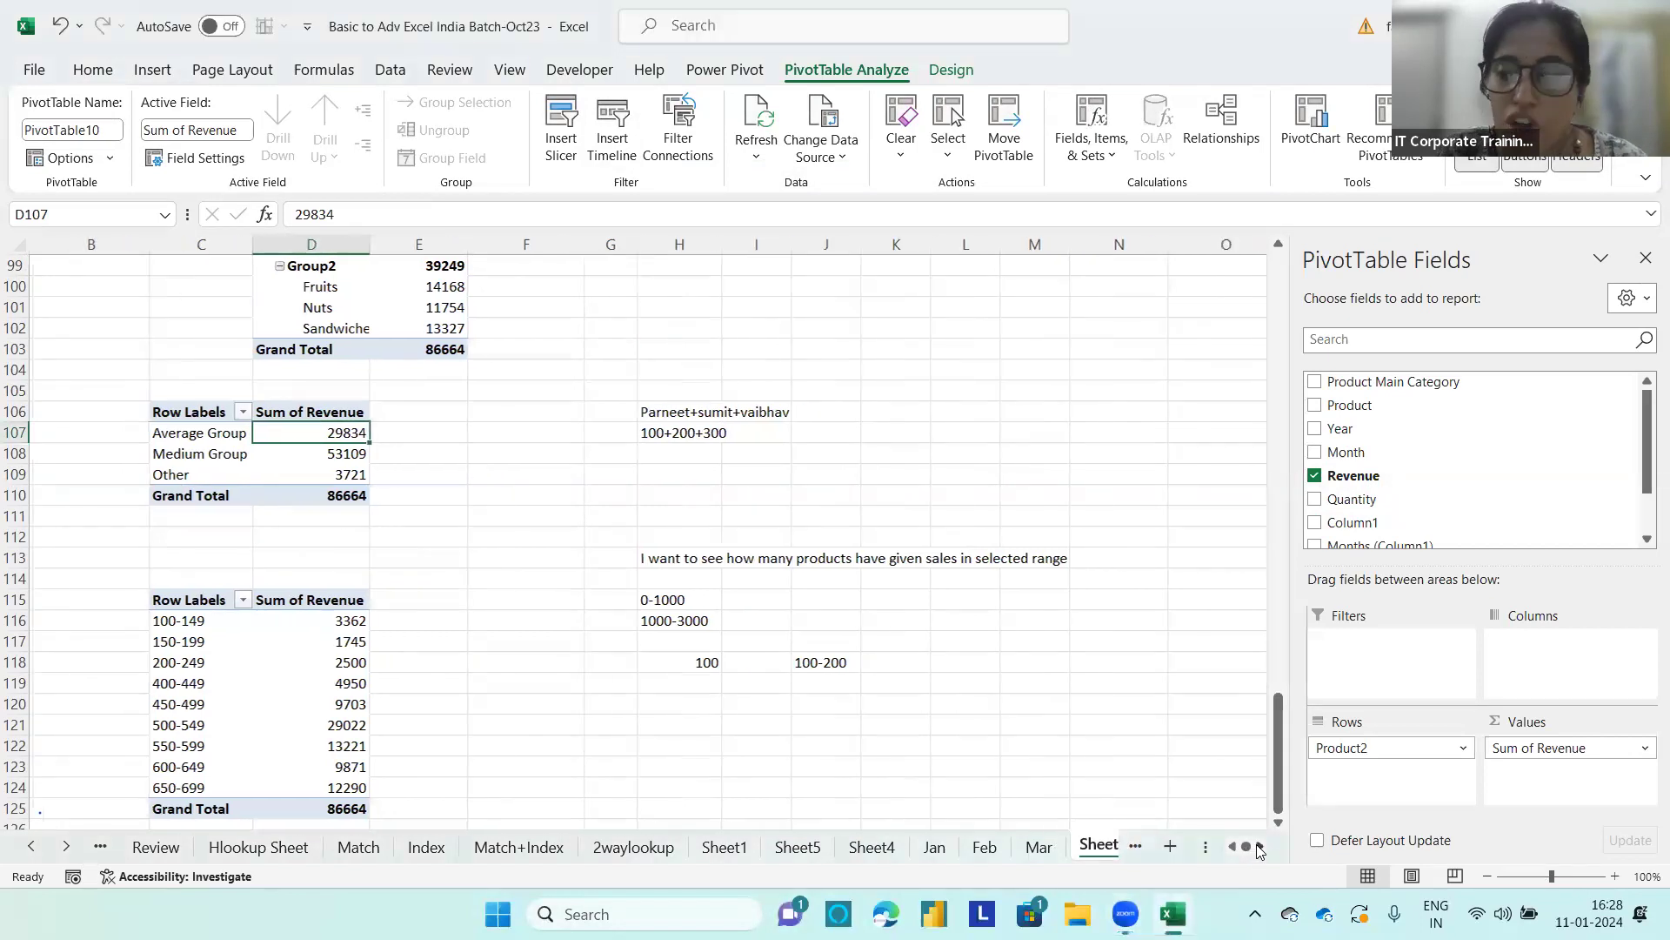
pyautogui.click(1081, 844)
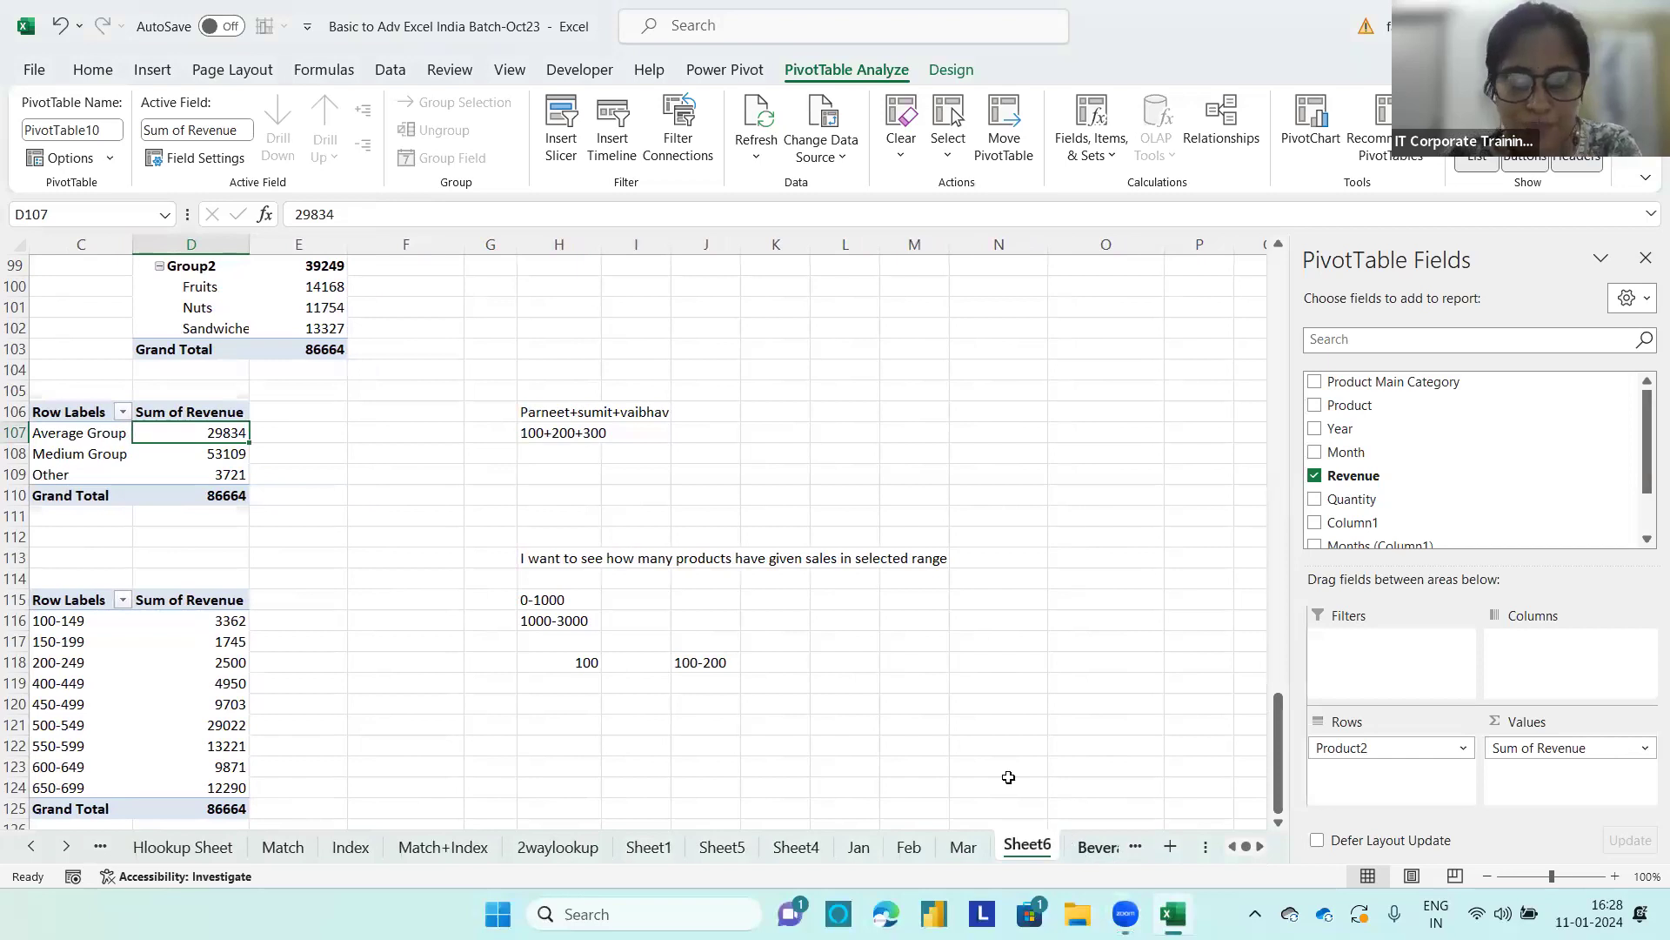
pyautogui.scroll(3, 661, 469)
pyautogui.click(452, 423)
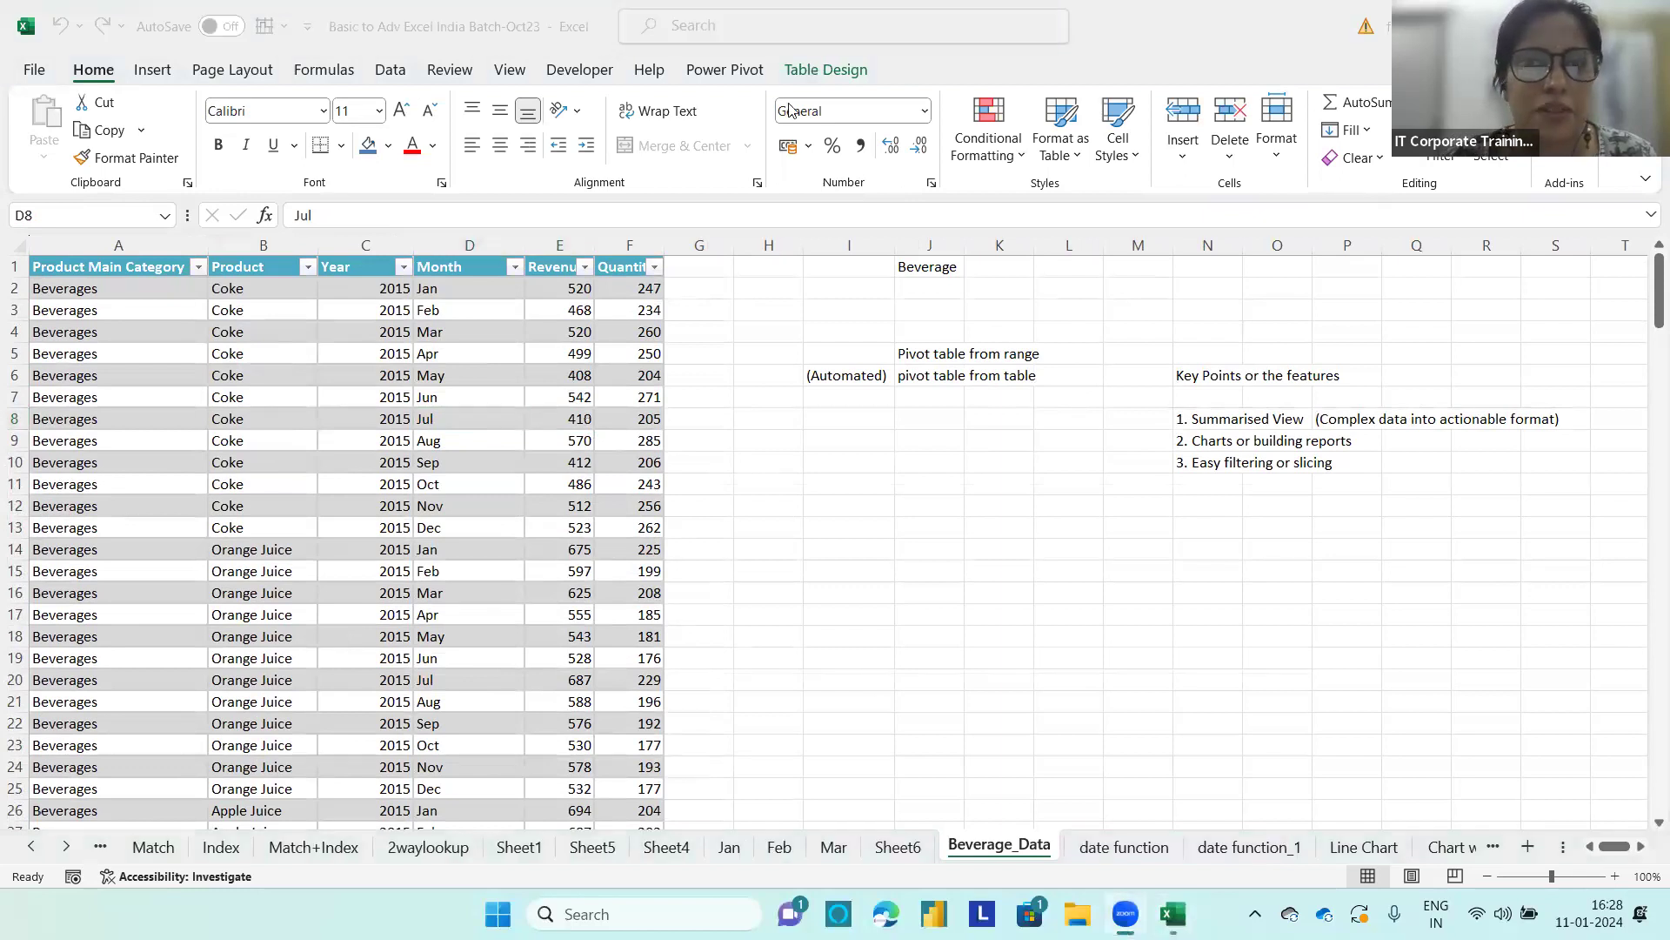
pyautogui.click(825, 69)
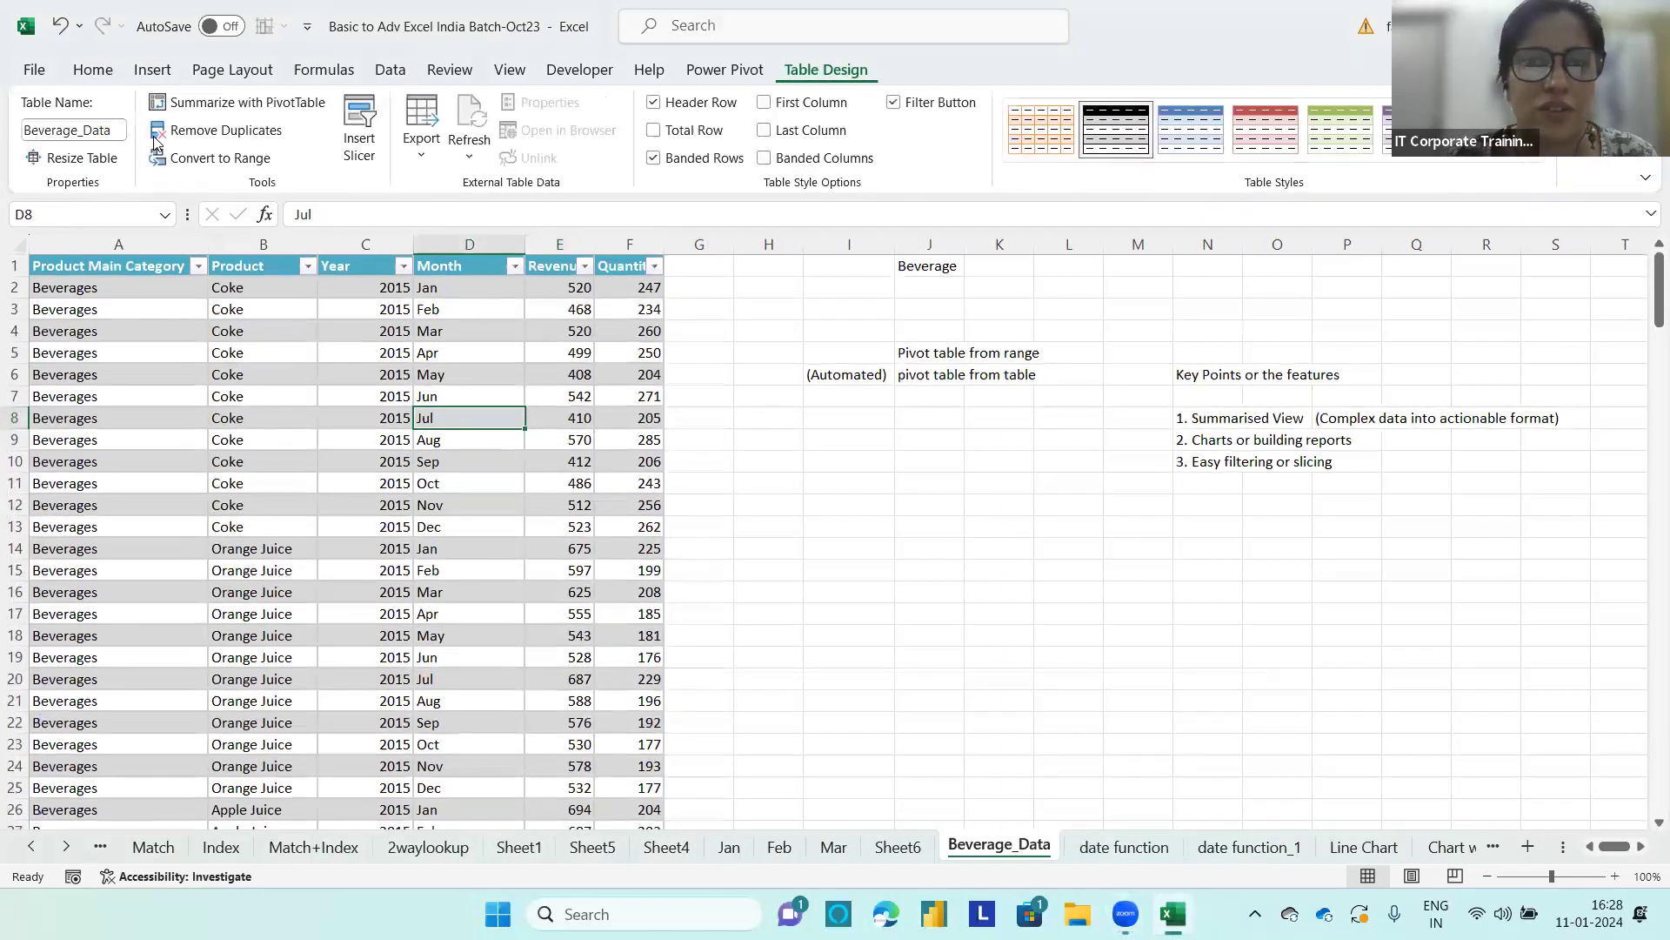
pyautogui.click(205, 158)
pyautogui.click(801, 514)
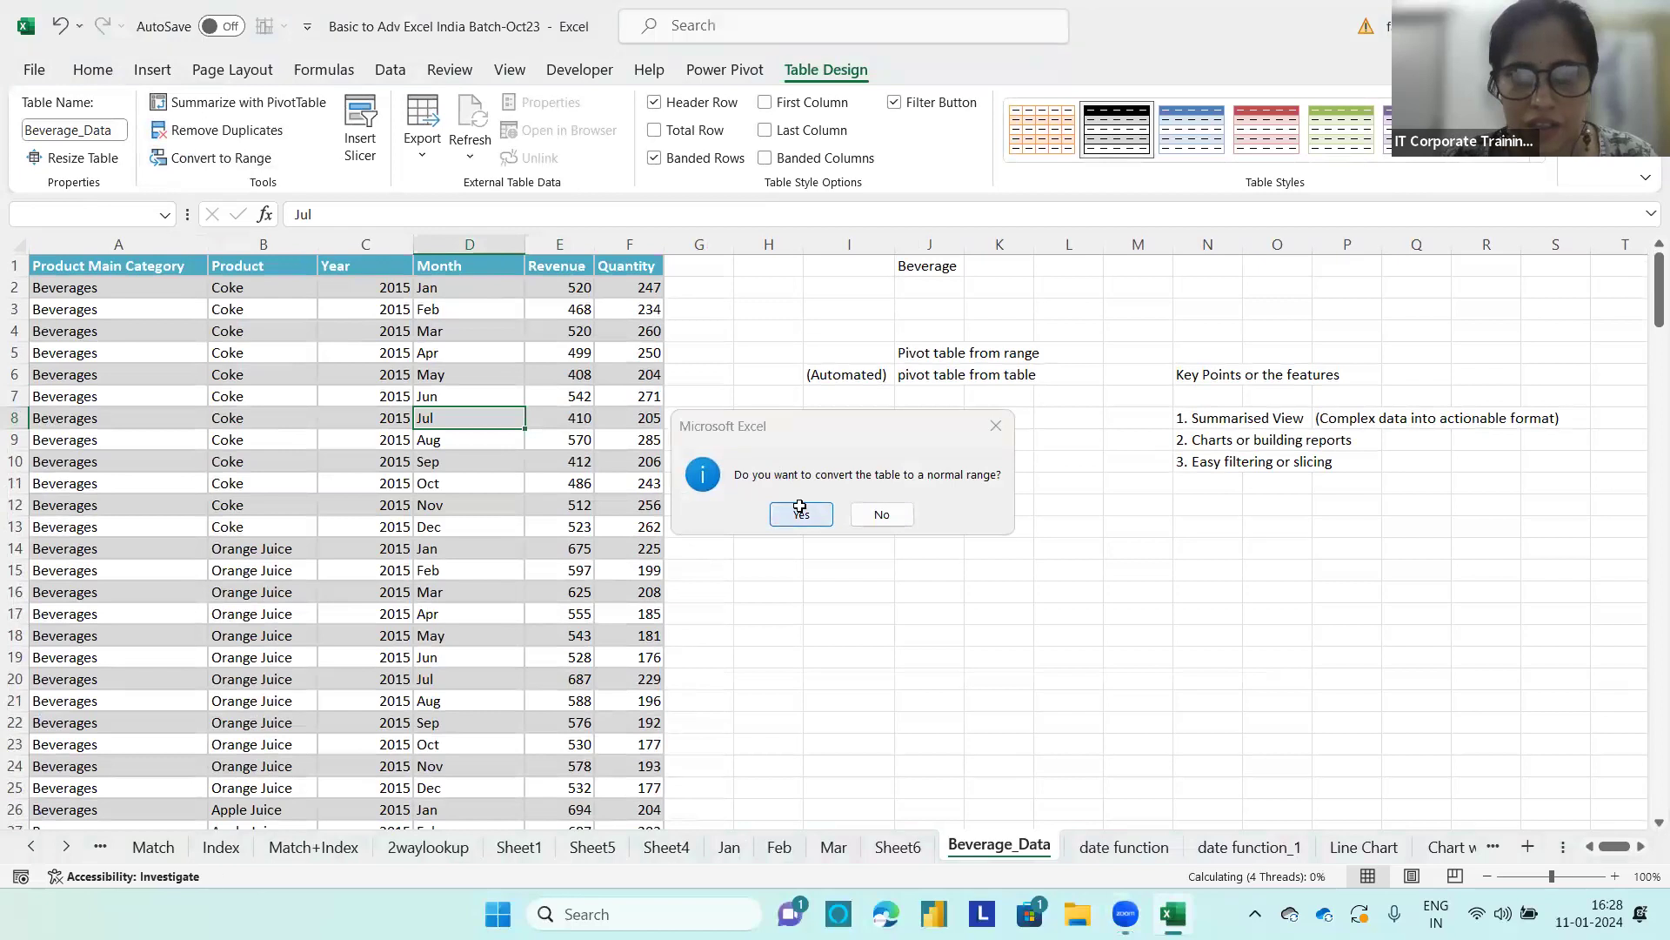
# Step: Turn the beverage data range A1:F193 back into a table with headers
pyautogui.click(82, 269)
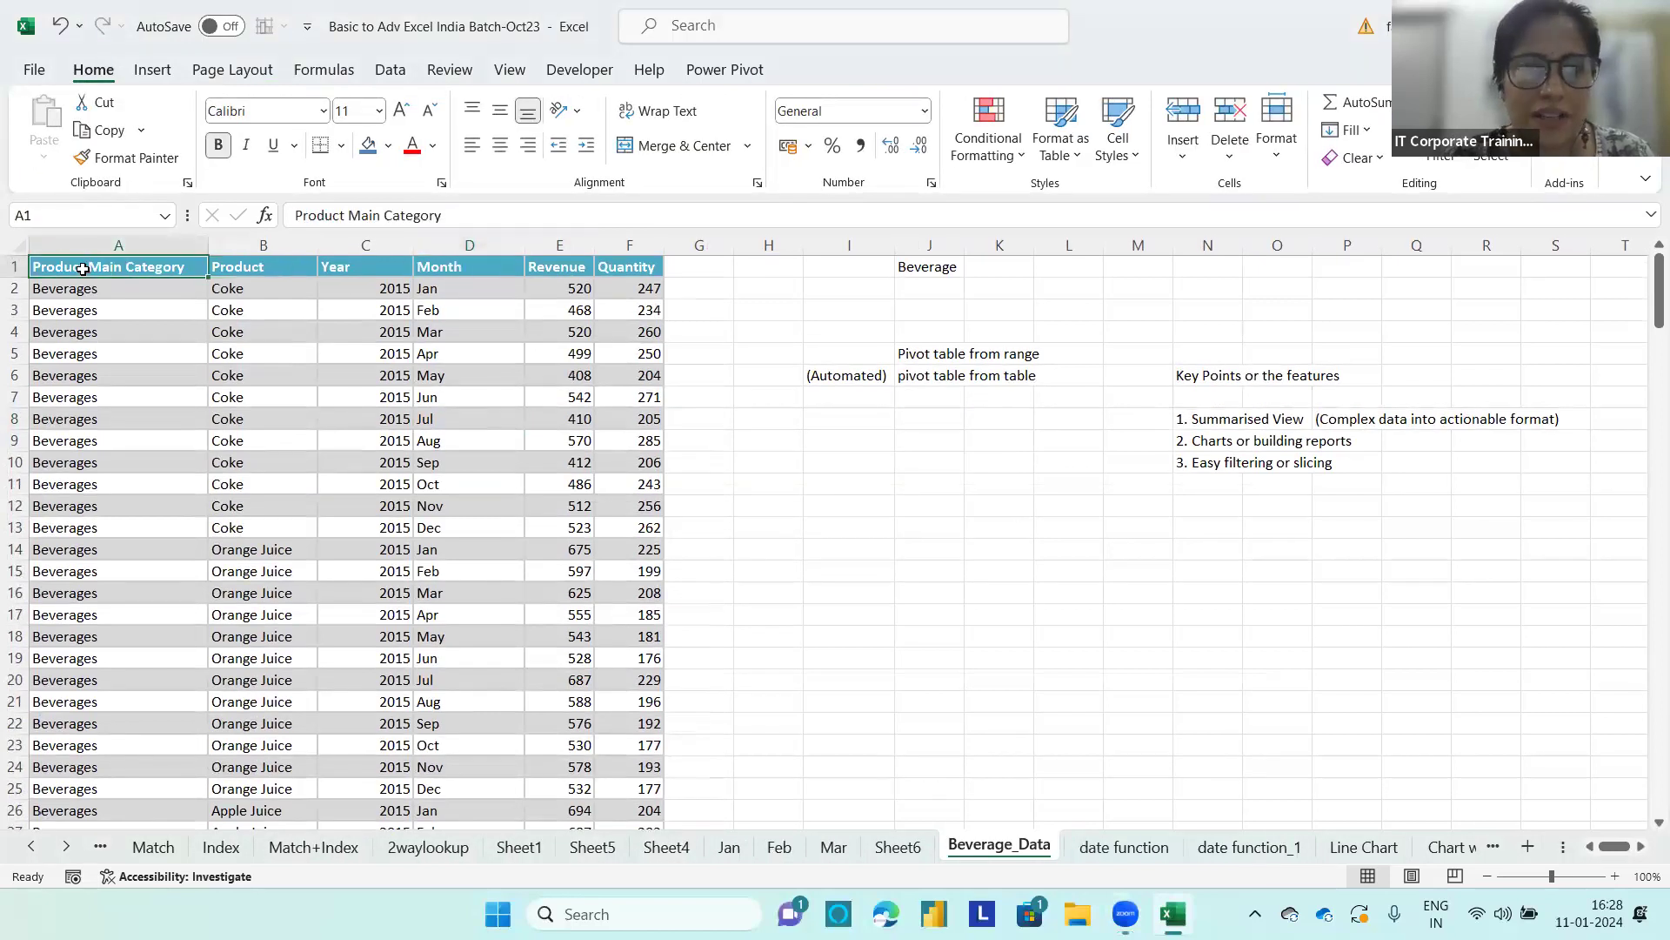
pyautogui.hotkey('ctrl', 'shift', 'Right')
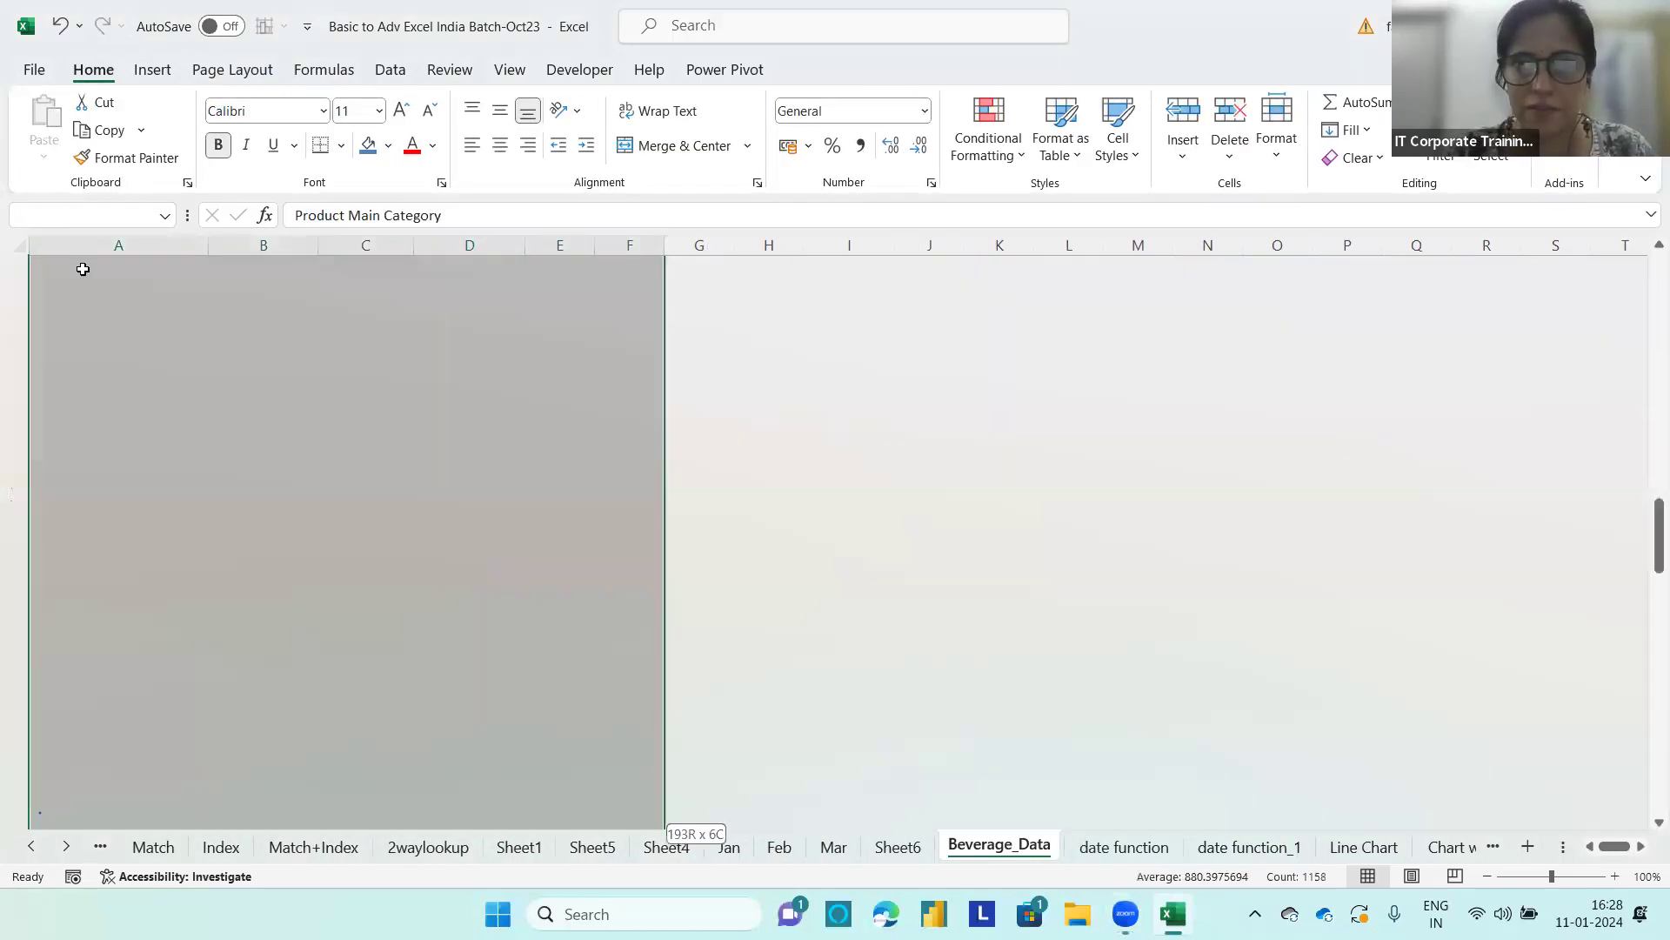
pyautogui.hotkey('ctrl', 'shift', 'Down')
pyautogui.hotkey('ctrl', 't')
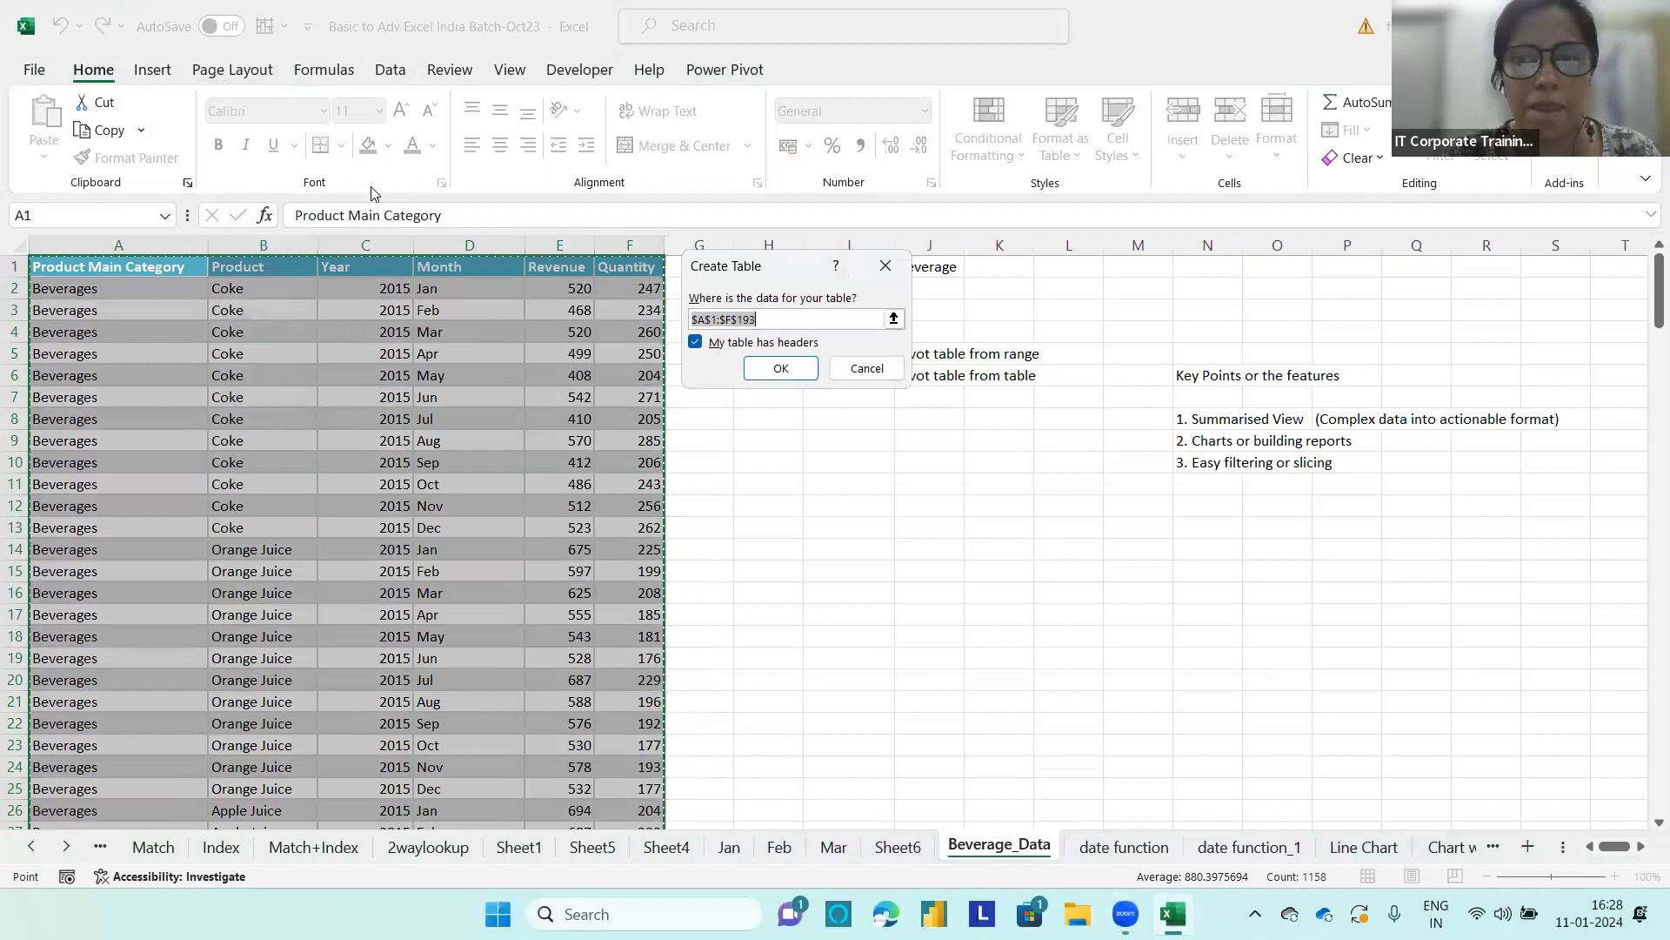
pyautogui.click(776, 368)
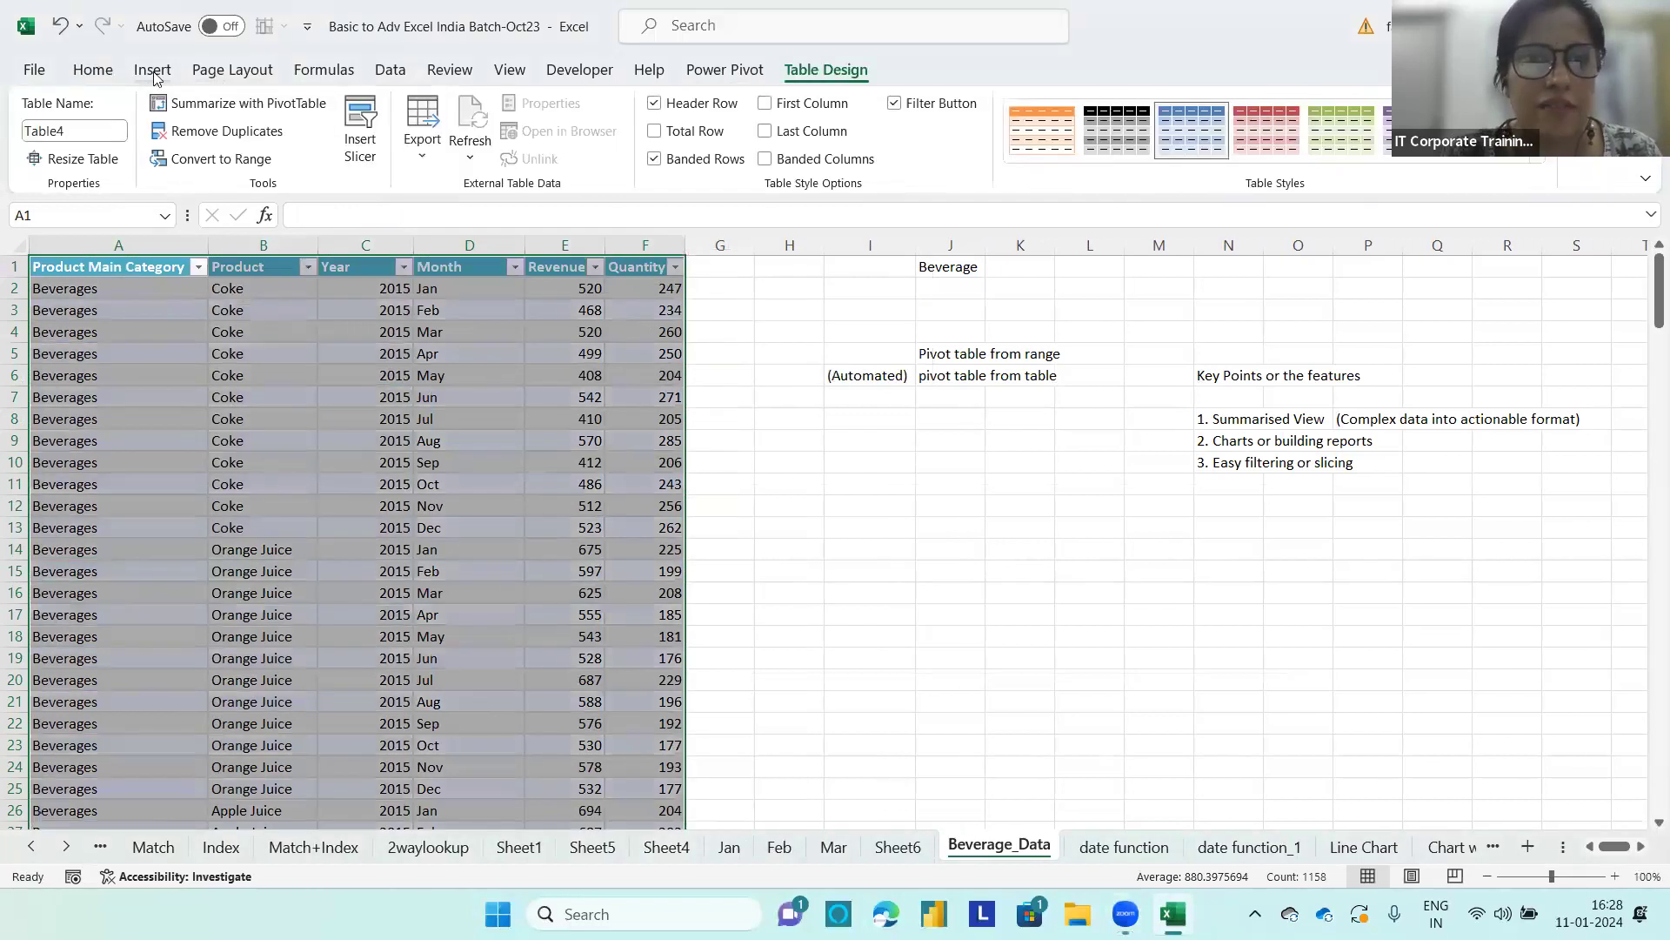
# Step: Create a PivotTable from Table4 on a new worksheet with Product Main Category as rows and the sum of Revenue as values
pyautogui.click(195, 106)
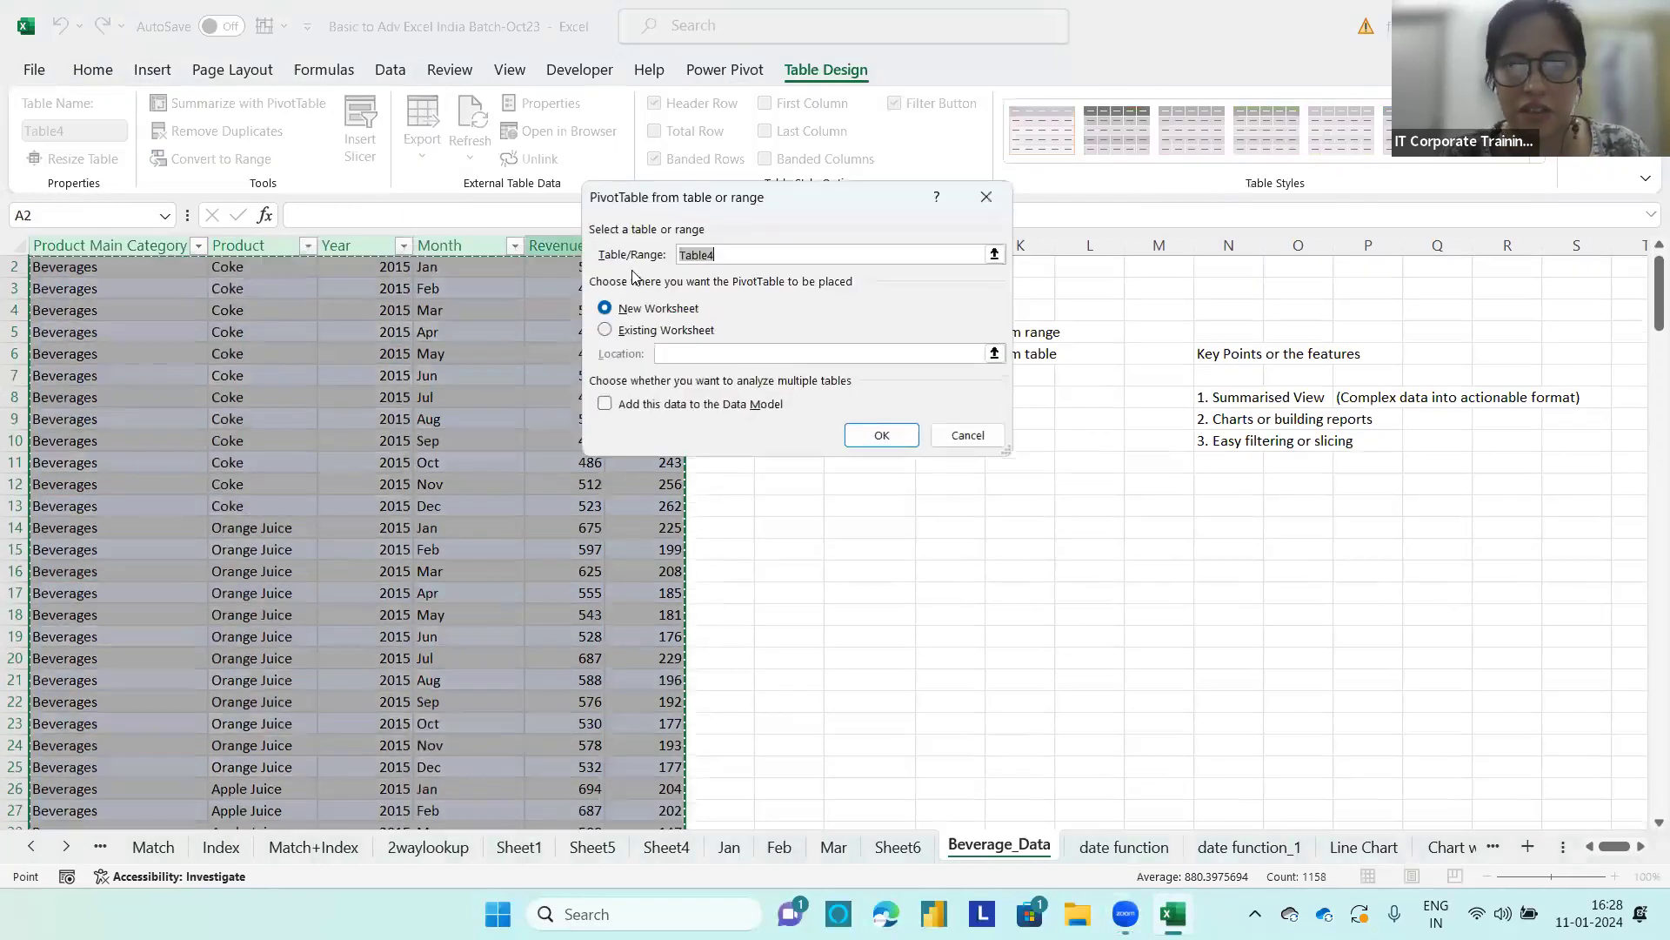
pyautogui.click(880, 436)
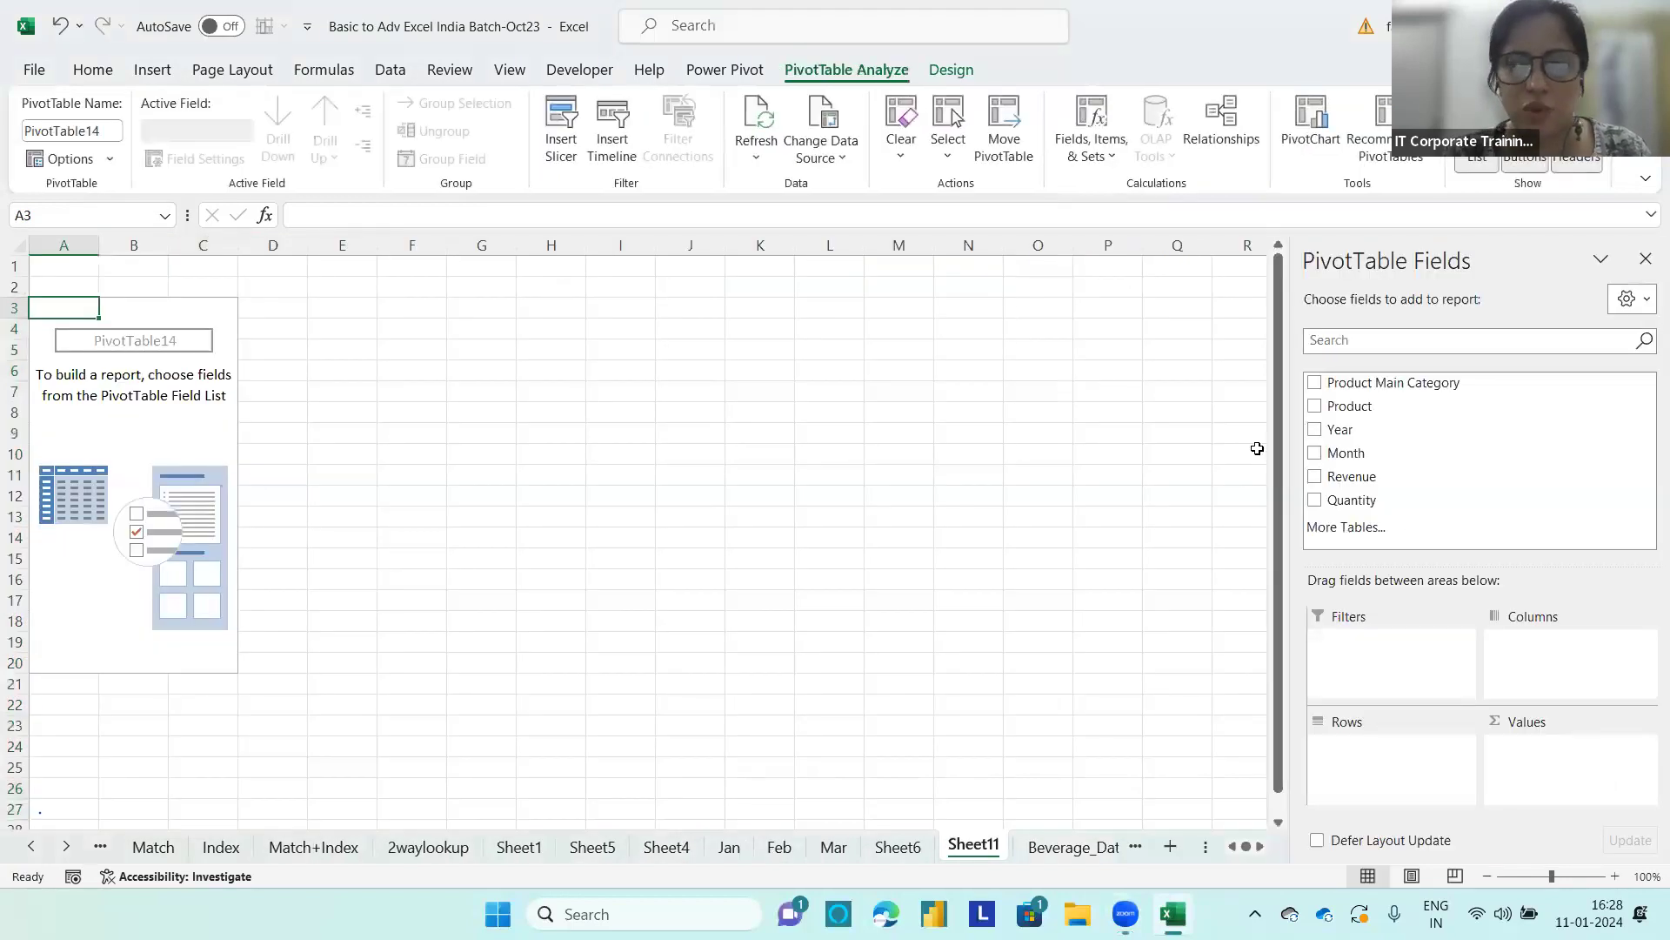
pyautogui.moveTo(1392, 383); pyautogui.dragTo(1384, 753)
pyautogui.moveTo(1352, 479); pyautogui.dragTo(1543, 770)
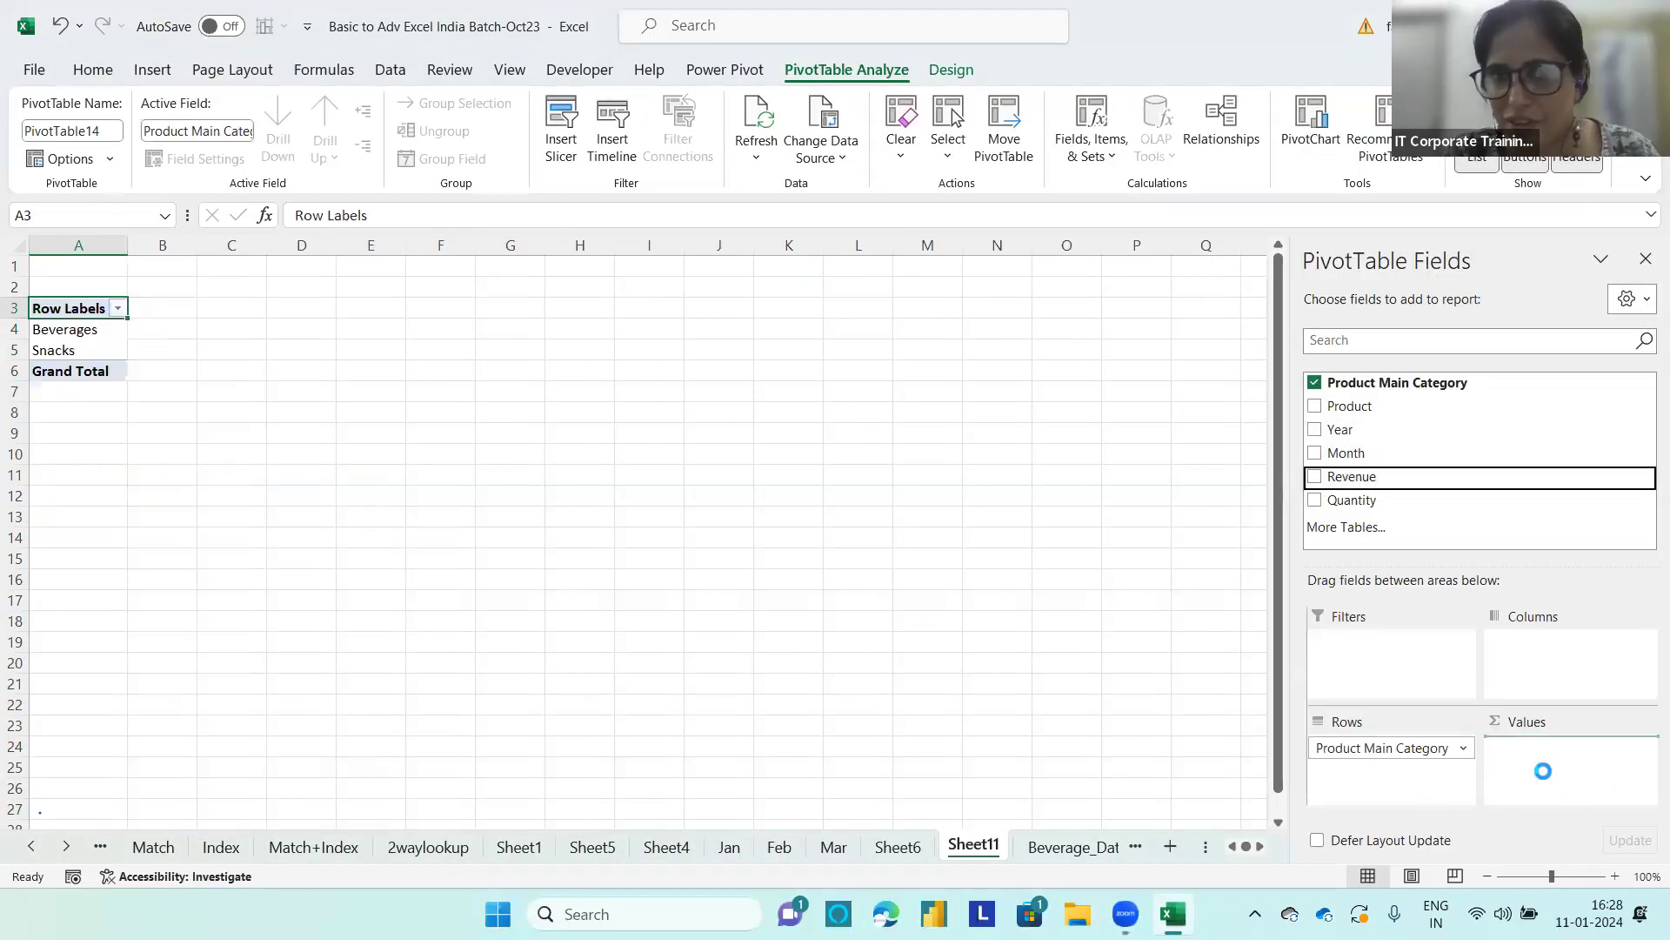
# Step: Try to insert a timeline for the new category revenue PivotTable
pyautogui.click(623, 155)
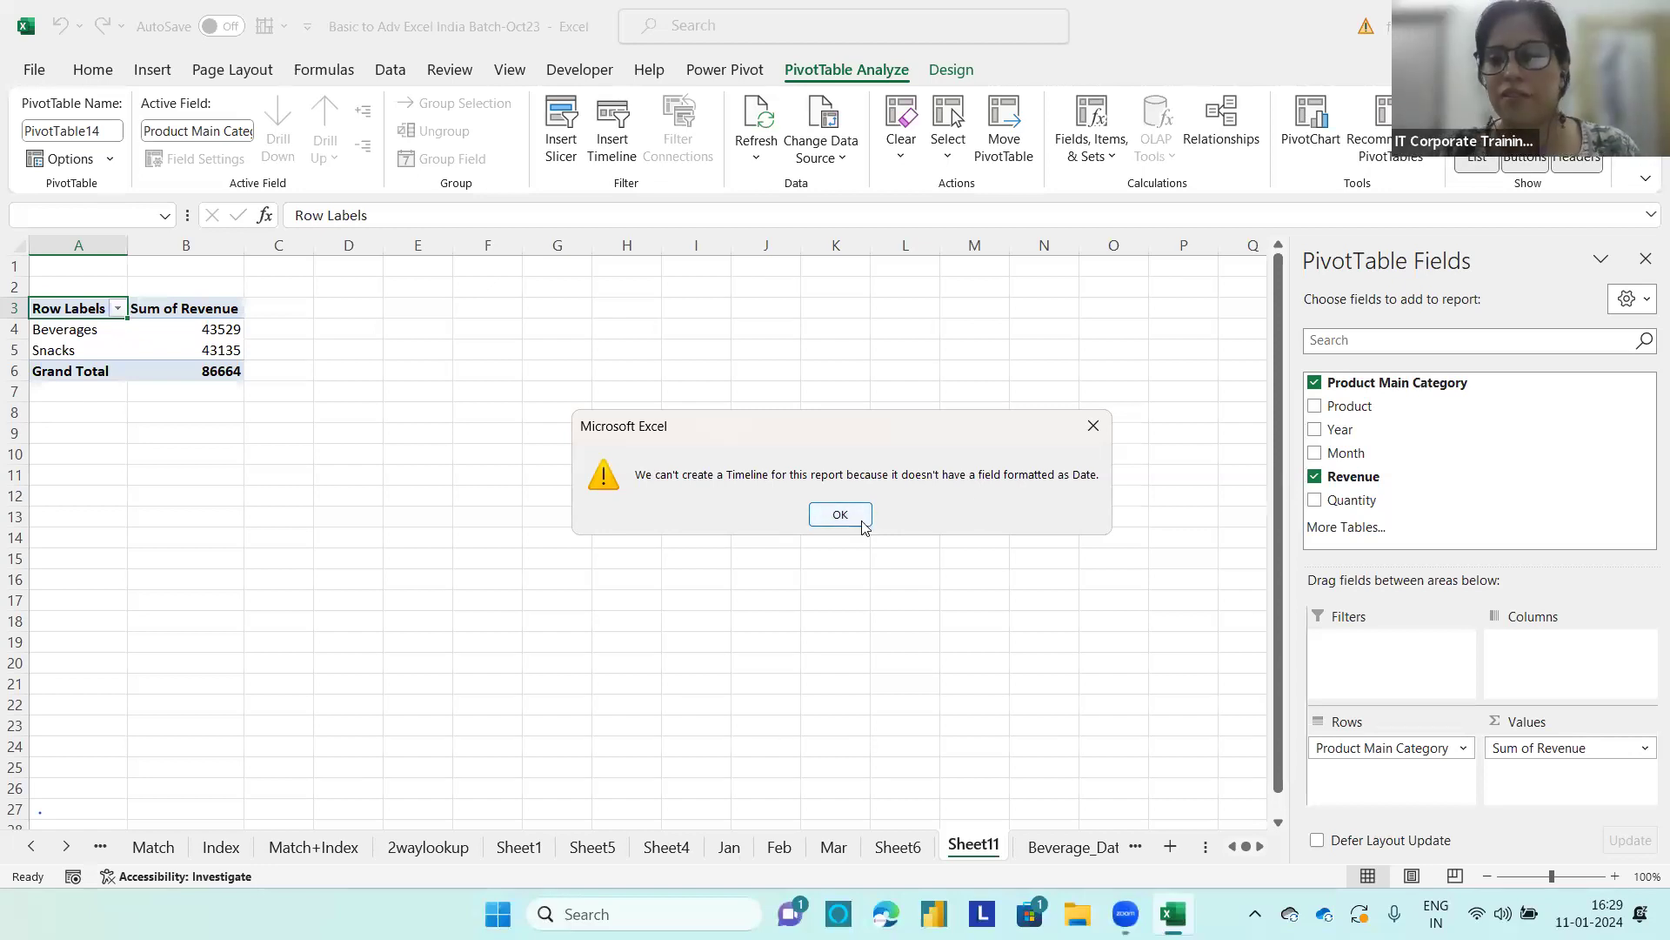
pyautogui.click(1094, 425)
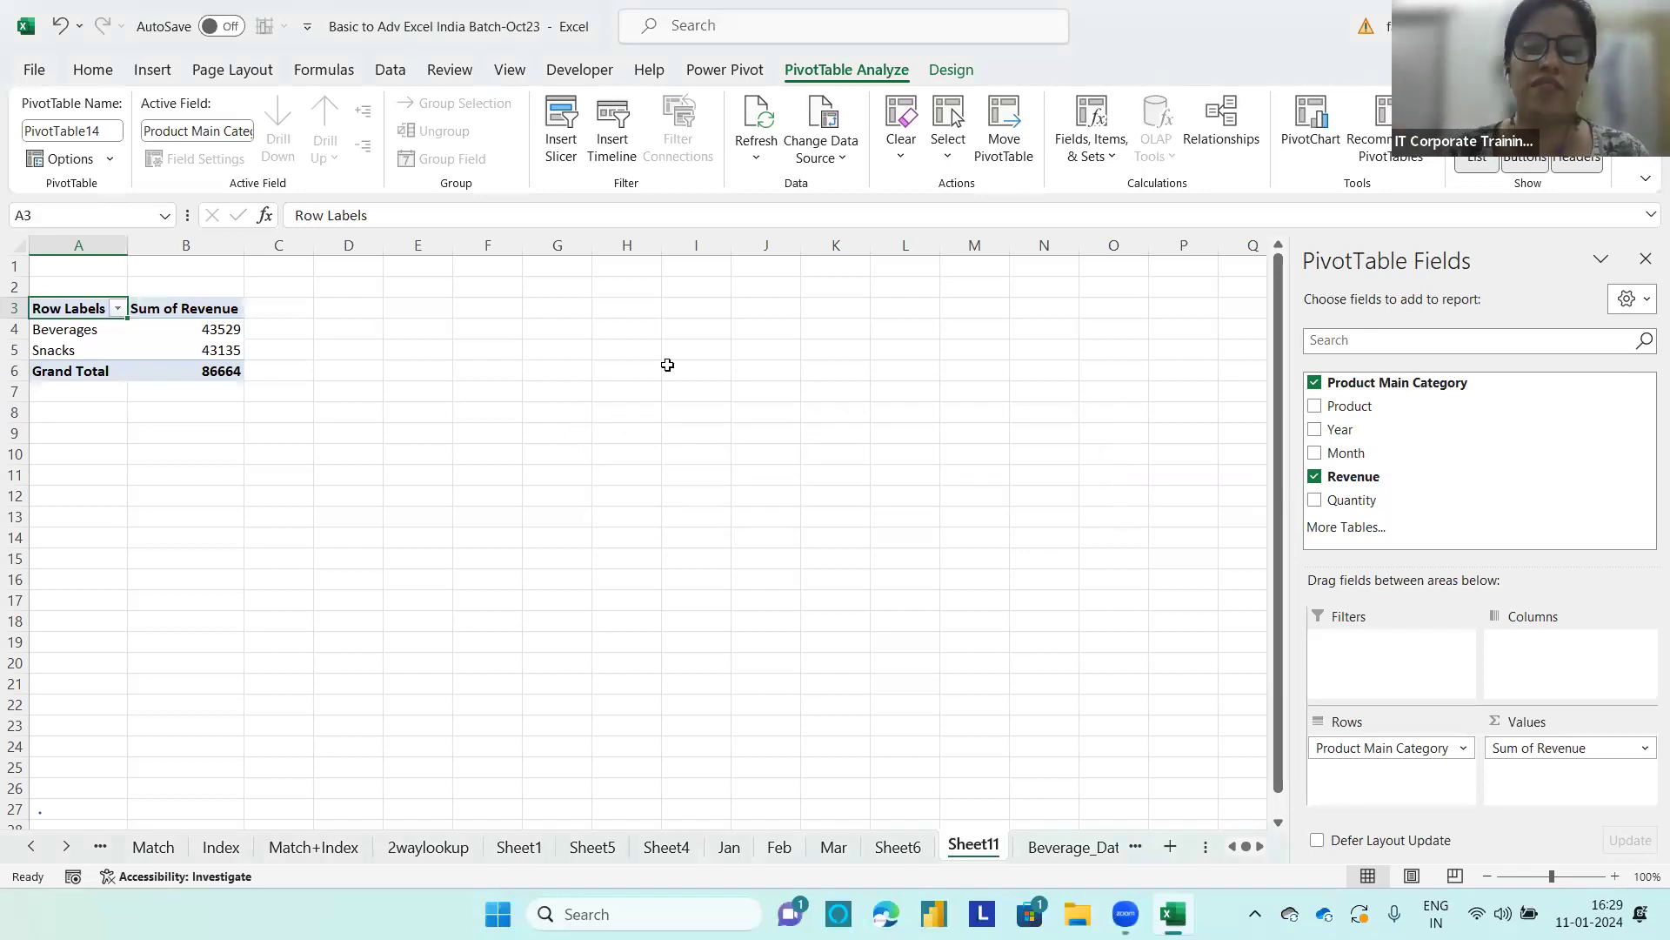